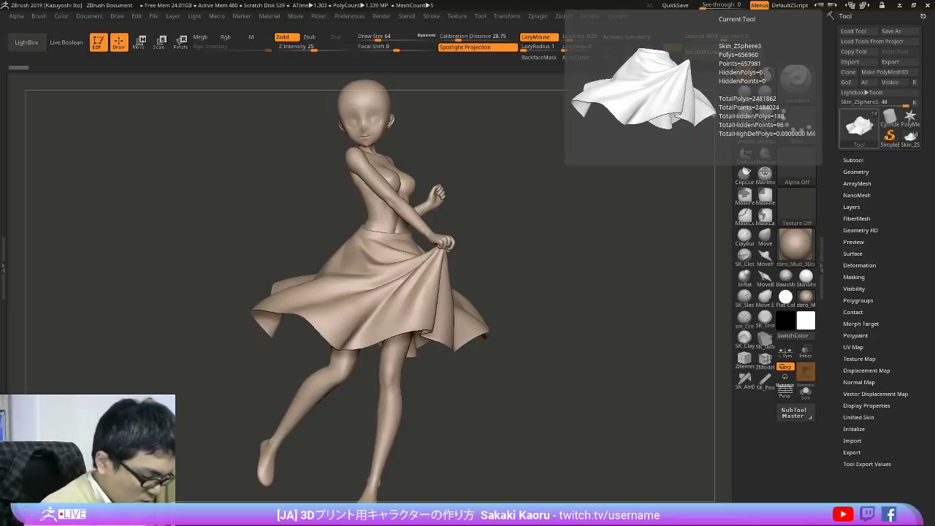
# Step: Examine the posed figure and its skirt from the front, back and side, ending at the legs and feet
pyautogui.moveTo(628, 449)
pyautogui.mouseDown()
pyautogui.moveTo(676, 415)
pyautogui.moveTo(701, 368)
pyautogui.moveTo(714, 426)
pyautogui.moveTo(703, 417)
pyautogui.mouseUp()
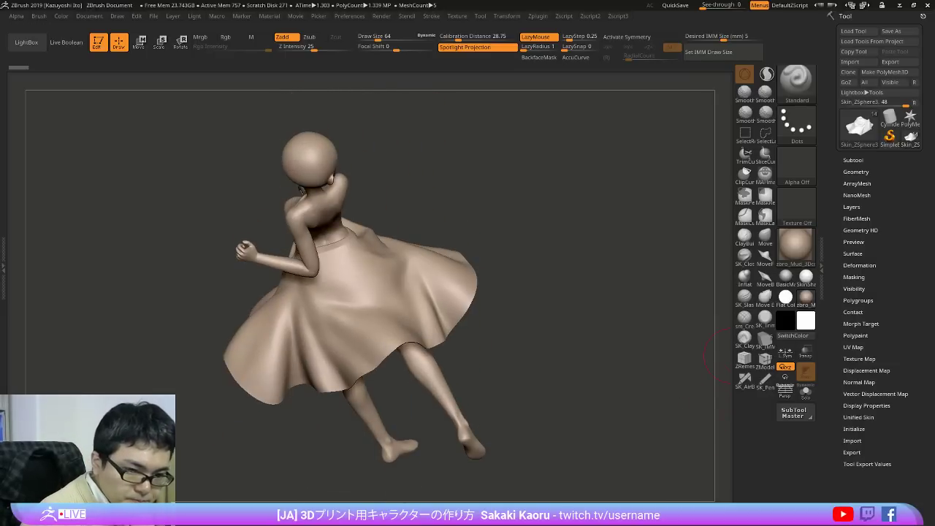
pyautogui.moveTo(621, 403)
pyautogui.mouseDown()
pyautogui.moveTo(582, 414)
pyautogui.moveTo(604, 401)
pyautogui.mouseUp()
pyautogui.moveTo(679, 382)
pyautogui.mouseDown()
pyautogui.moveTo(639, 429)
pyautogui.moveTo(653, 426)
pyautogui.moveTo(645, 472)
pyautogui.moveTo(646, 453)
pyautogui.moveTo(700, 400)
pyautogui.moveTo(668, 410)
pyautogui.moveTo(686, 414)
pyautogui.moveTo(668, 433)
pyautogui.moveTo(689, 422)
pyautogui.moveTo(662, 461)
pyautogui.moveTo(667, 455)
pyautogui.moveTo(643, 450)
pyautogui.moveTo(635, 469)
pyautogui.mouseUp()
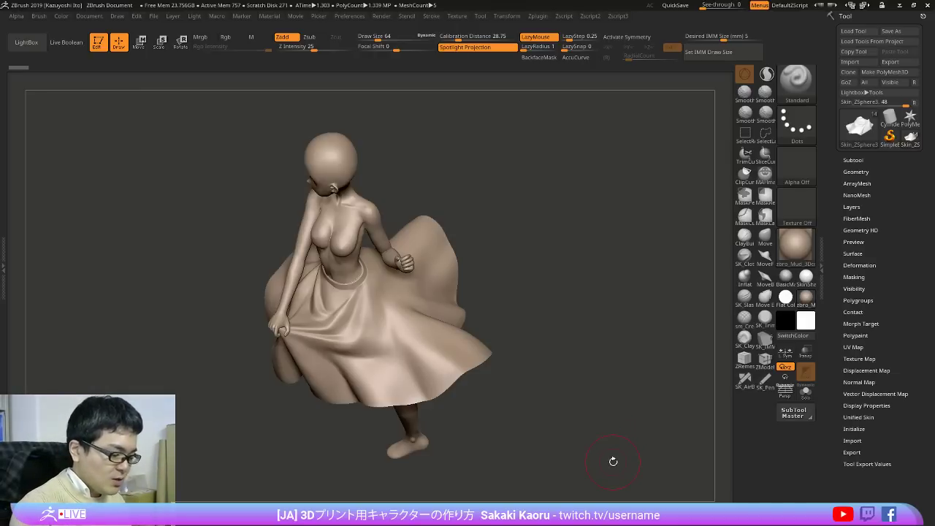
pyautogui.moveTo(613, 461)
pyautogui.mouseDown()
pyautogui.moveTo(687, 386)
pyautogui.moveTo(650, 411)
pyautogui.mouseUp()
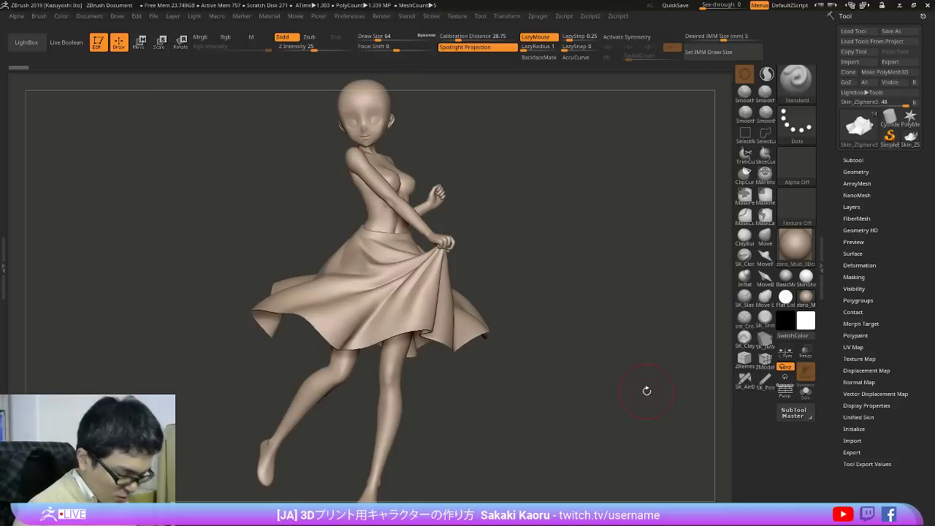
pyautogui.keyDown('alt'); pyautogui.moveTo(527, 377); pyautogui.dragTo(590, 287); pyautogui.keyUp('alt')
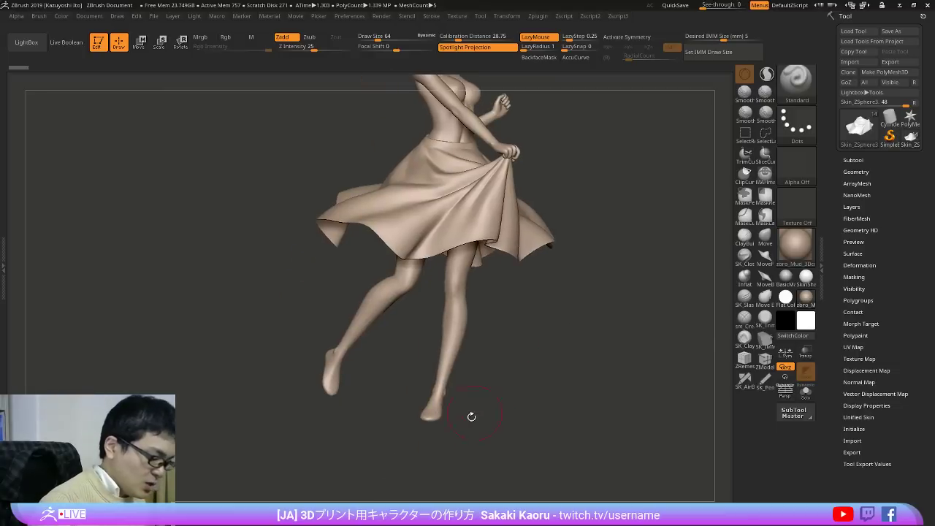
pyautogui.moveTo(453, 429); pyautogui.dragTo(526, 419)
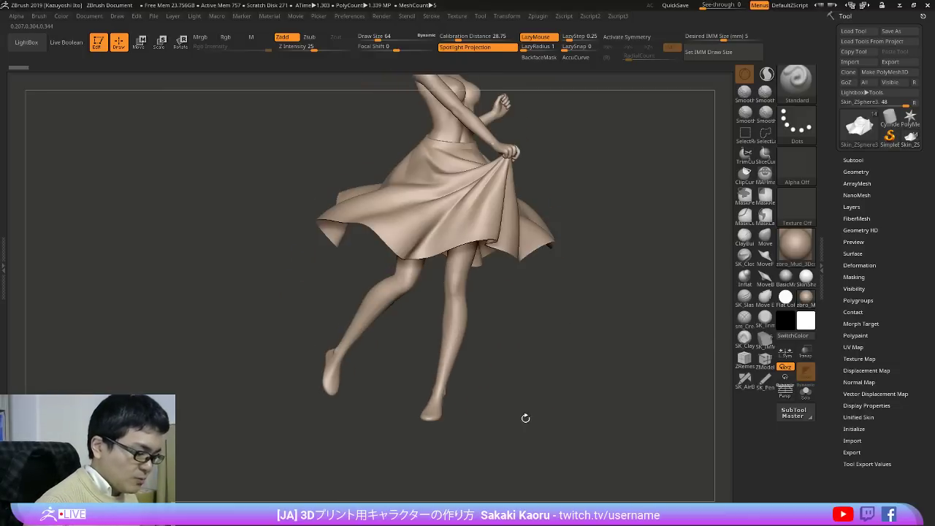
pyautogui.keyDown('alt'); pyautogui.moveTo(582, 368); pyautogui.dragTo(693, 295); pyautogui.keyUp('alt')
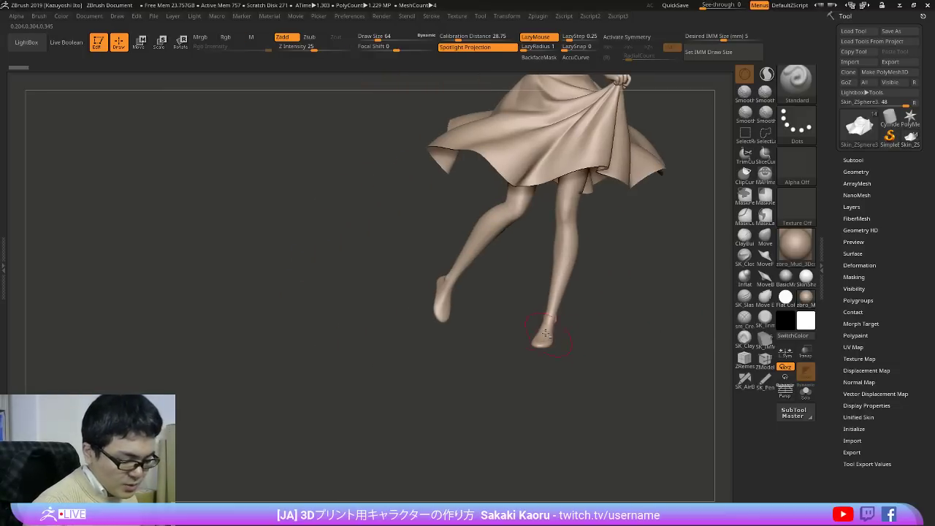
# Step: Make the body the active subtool, show the subtool list and inspect both feet up close
pyautogui.keyDown('alt'); pyautogui.click(546, 334); pyautogui.keyUp('alt')
pyautogui.keyDown('alt'); pyautogui.moveTo(566, 366); pyautogui.dragTo(547, 372); pyautogui.keyUp('alt')
pyautogui.click(856, 160)
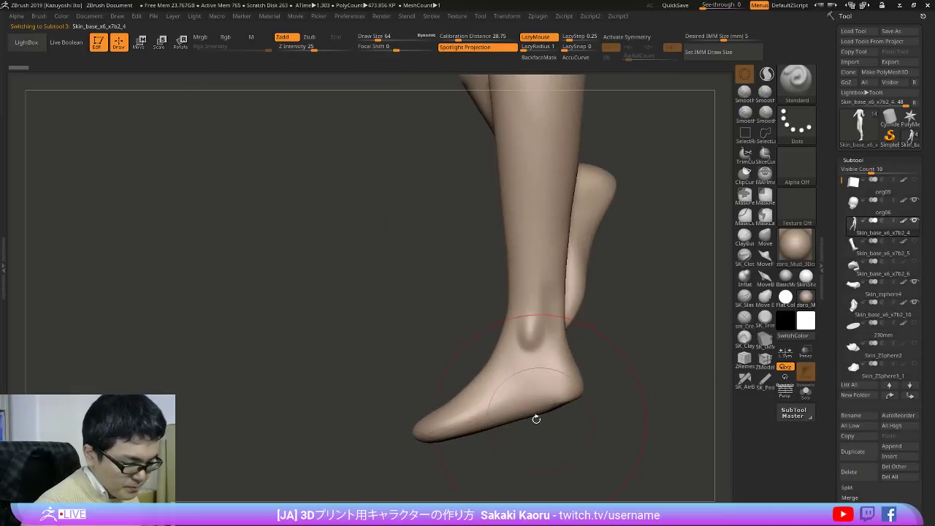
pyautogui.keyDown('alt'); pyautogui.moveTo(498, 385); pyautogui.dragTo(595, 328, button='right'); pyautogui.keyUp('alt')
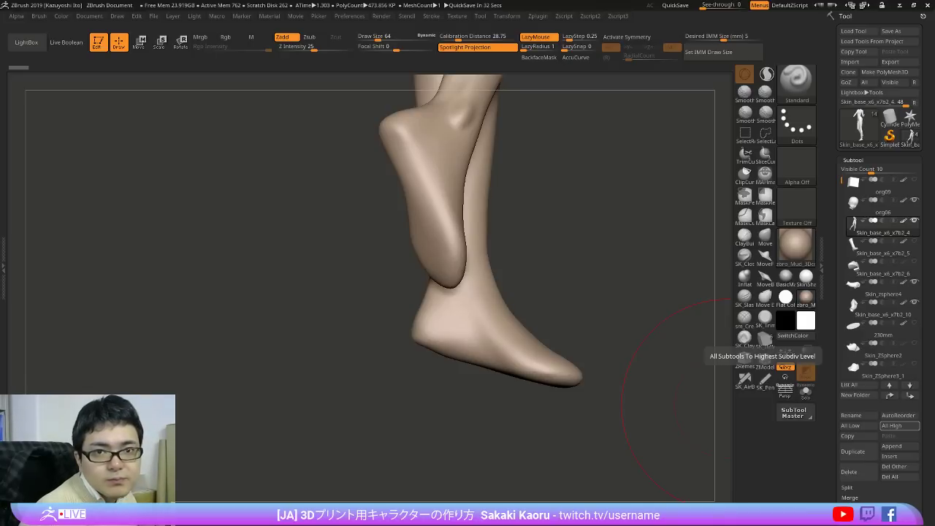
# Step: Switch to the browser and view the red tassel loafer photo over the canvas as a shoe reference
pyautogui.moveTo(791, 3); pyautogui.dragTo(768, 37)
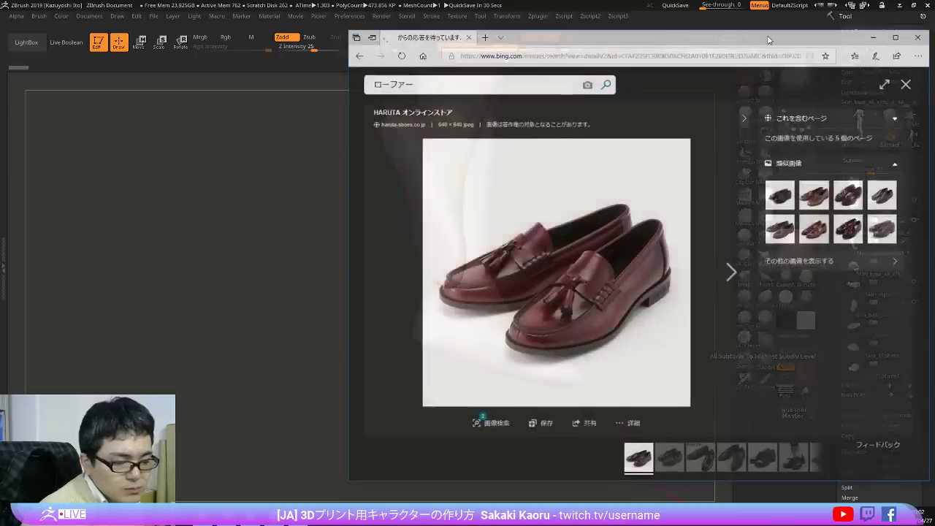
pyautogui.moveTo(700, 44); pyautogui.dragTo(392, 52)
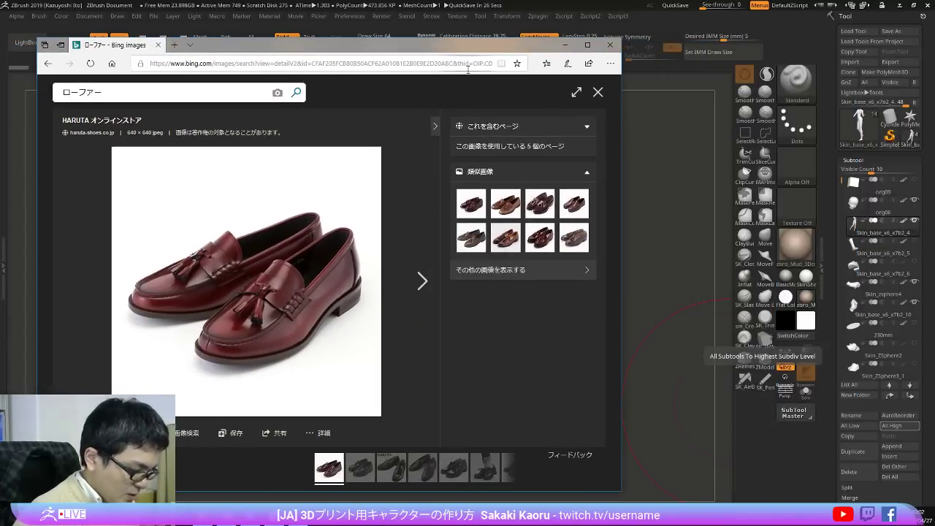
pyautogui.moveTo(689, 336); pyautogui.dragTo(529, 355)
# Step: Duplicate the body subtool and isolate the supporting leg's lower part and foot in Solo mode
pyautogui.click(857, 447)
pyautogui.moveTo(703, 403)
pyautogui.keyDown('alt'); pyautogui.mouseDown()
pyautogui.moveTo(406, 254)
pyautogui.moveTo(559, 469)
pyautogui.moveTo(656, 473)
pyautogui.mouseUp(); pyautogui.keyUp('alt')
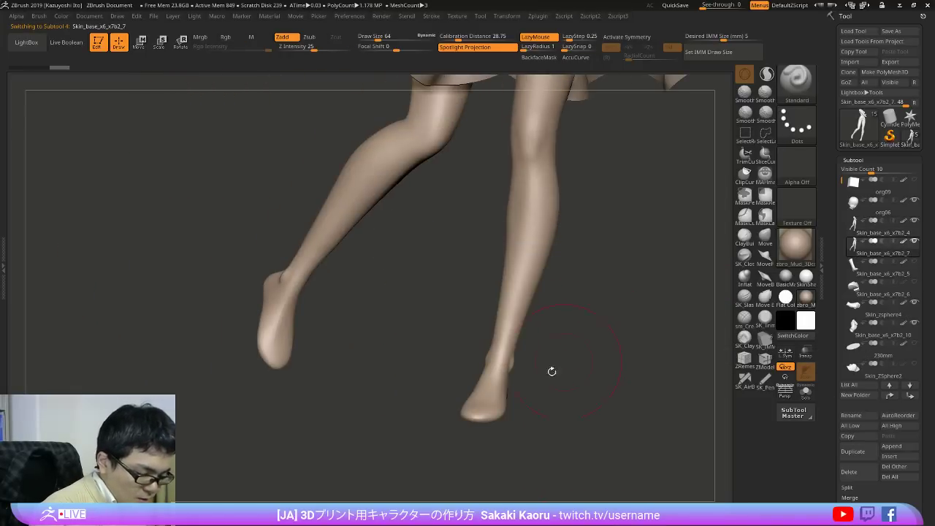
pyautogui.moveTo(670, 291); pyautogui.dragTo(585, 360)
pyautogui.moveTo(831, 380); pyautogui.dragTo(853, 210)
pyautogui.moveTo(869, 336); pyautogui.dragTo(856, 365)
pyautogui.moveTo(675, 351); pyautogui.dragTo(694, 376)
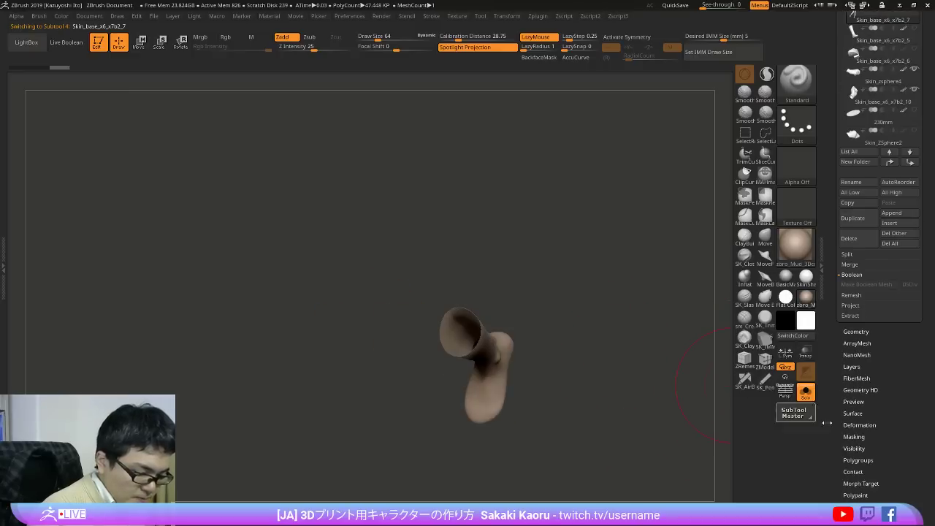
# Step: Remove the lower subdivision levels from the duplicate and delete its hidden geometry
pyautogui.moveTo(889, 439); pyautogui.dragTo(910, 352)
pyautogui.press('space')
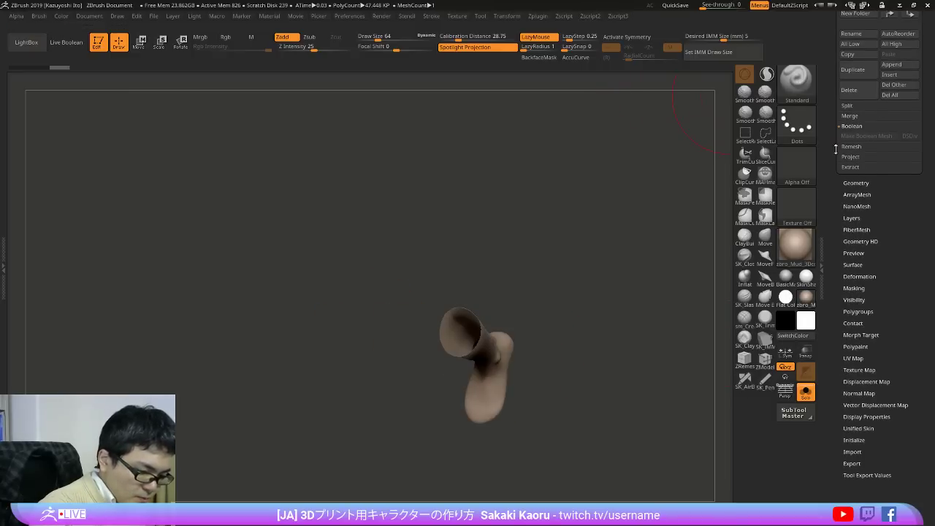
pyautogui.moveTo(680, 272); pyautogui.dragTo(608, 290)
pyautogui.press('space')
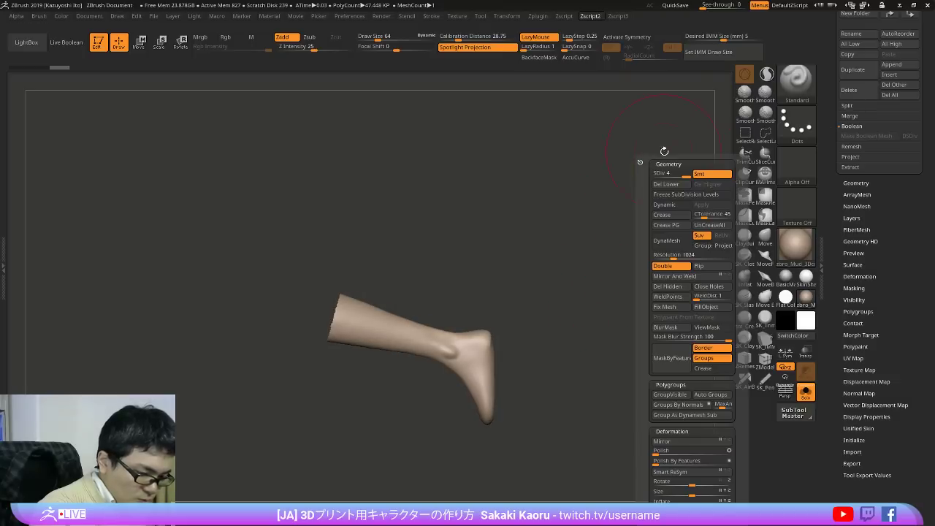
pyautogui.click(669, 186)
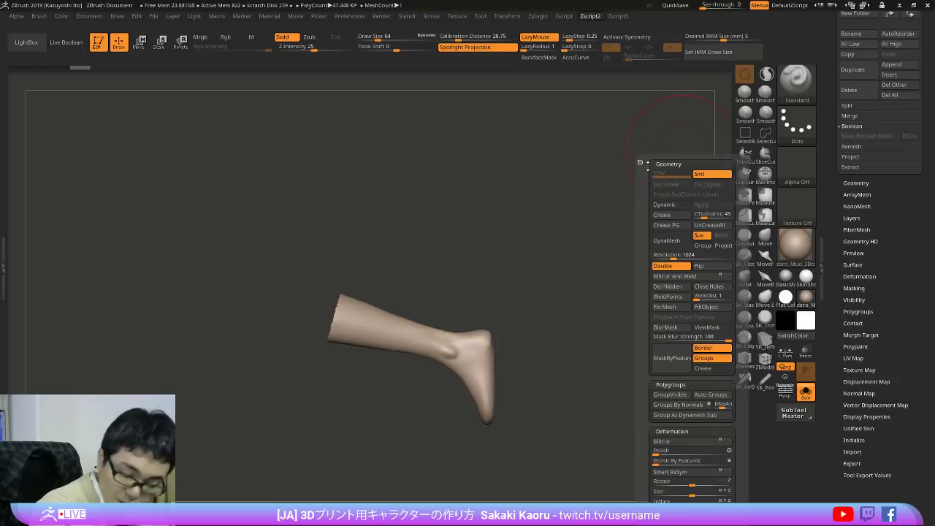
pyautogui.click(674, 288)
# Step: Reshape the heel and the sole beneath it with the Move brush at draw size 116
pyautogui.moveTo(528, 388)
pyautogui.mouseDown()
pyautogui.moveTo(542, 316)
pyautogui.moveTo(570, 271)
pyautogui.moveTo(599, 261)
pyautogui.moveTo(587, 307)
pyautogui.mouseUp()
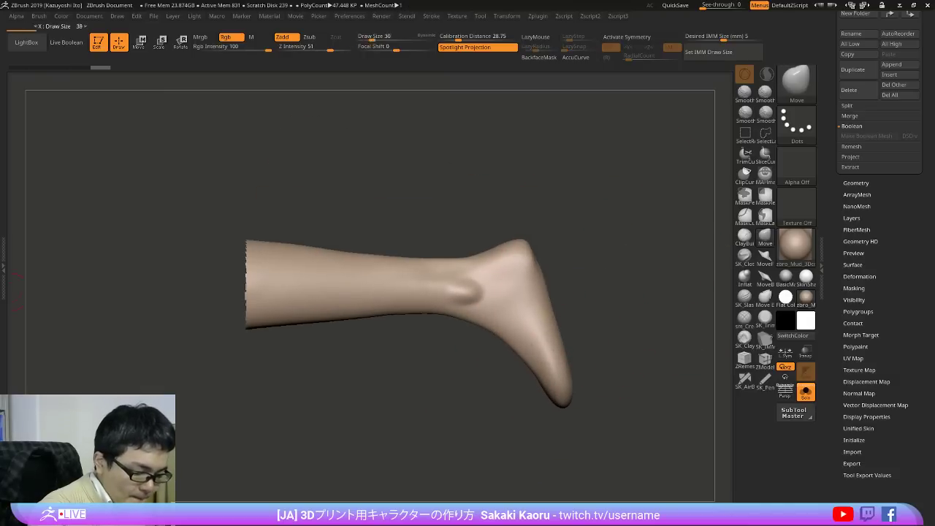
pyautogui.moveTo(585, 291); pyautogui.dragTo(502, 311)
pyautogui.press('x')
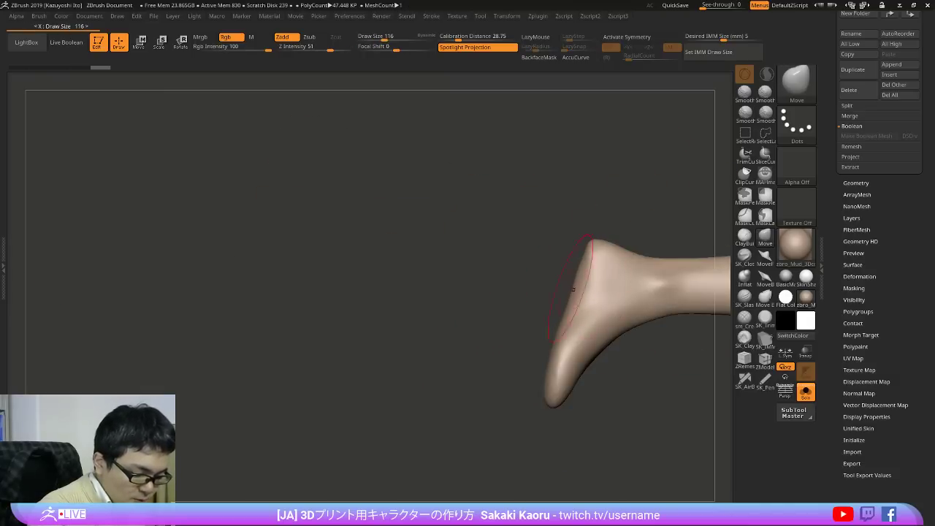
pyautogui.moveTo(586, 244); pyautogui.dragTo(585, 241)
pyautogui.moveTo(612, 389); pyautogui.dragTo(661, 351)
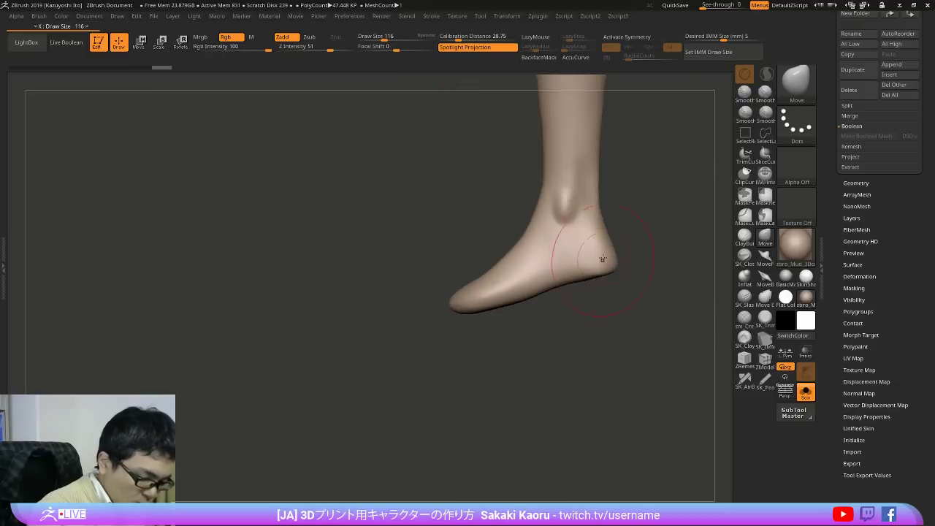
pyautogui.press('x')
pyautogui.keyDown('shift'); pyautogui.moveTo(593, 269); pyautogui.dragTo(588, 261); pyautogui.keyUp('shift')
# Step: Compare the foot with the reference using See-through, and refine the heel's contour with the Move brush
pyautogui.moveTo(707, 5); pyautogui.dragTo(743, 12)
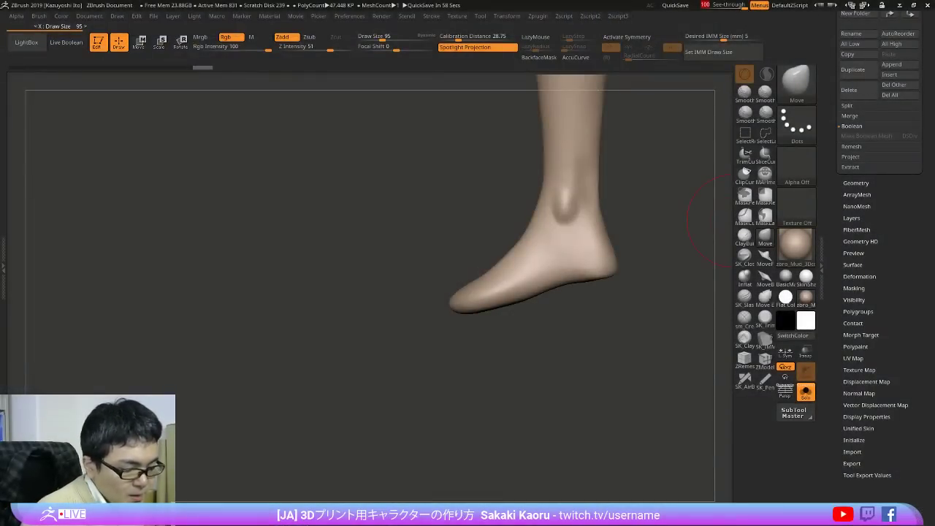
pyautogui.moveTo(723, 10); pyautogui.dragTo(688, 13)
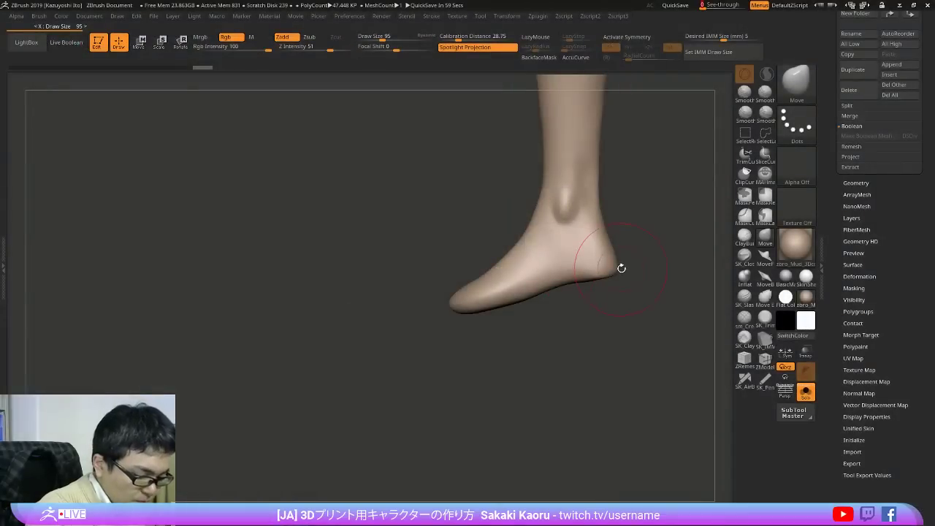
pyautogui.moveTo(621, 268)
pyautogui.mouseDown()
pyautogui.moveTo(638, 276)
pyautogui.moveTo(561, 278)
pyautogui.mouseUp()
pyautogui.moveTo(625, 255); pyautogui.dragTo(625, 275)
pyautogui.moveTo(614, 315)
pyautogui.mouseDown()
pyautogui.moveTo(672, 288)
pyautogui.moveTo(639, 266)
pyautogui.mouseUp()
pyautogui.keyDown('shift'); pyautogui.moveTo(628, 338); pyautogui.dragTo(628, 342); pyautogui.keyUp('shift')
pyautogui.moveTo(665, 321)
pyautogui.keyDown('shift'); pyautogui.mouseDown()
pyautogui.moveTo(650, 294)
pyautogui.moveTo(655, 309)
pyautogui.mouseUp(); pyautogui.keyUp('shift')
pyautogui.moveTo(638, 264)
pyautogui.mouseDown()
pyautogui.moveTo(661, 285)
pyautogui.moveTo(662, 418)
pyautogui.mouseUp()
pyautogui.moveTo(589, 239); pyautogui.dragTo(591, 233)
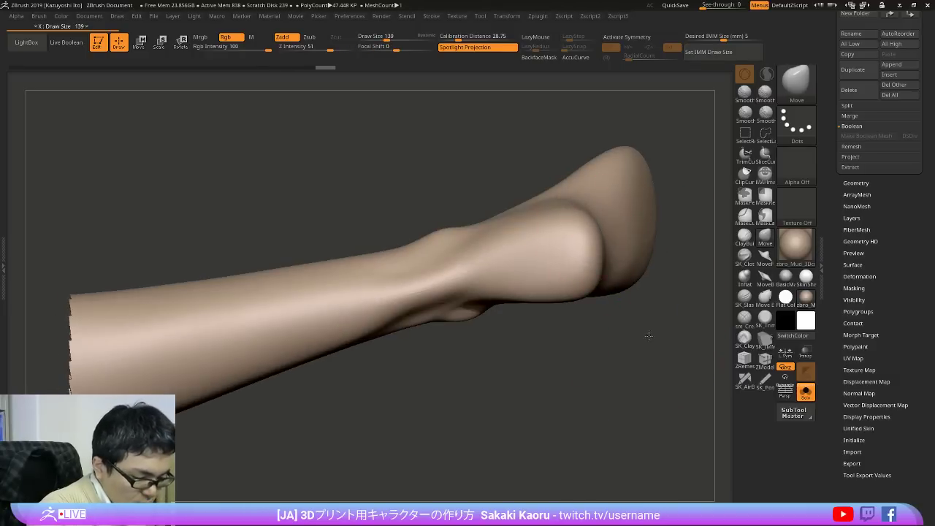
# Step: Mask the front part of the foot with MaskLasso, replacing the MaskPen attempt
pyautogui.keyDown('alt'); pyautogui.moveTo(648, 336); pyautogui.dragTo(646, 292); pyautogui.keyUp('alt')
pyautogui.moveTo(645, 293); pyautogui.dragTo(645, 409)
pyautogui.moveTo(651, 344); pyautogui.dragTo(664, 322)
pyautogui.moveTo(662, 393); pyautogui.dragTo(609, 374)
pyautogui.keyDown('alt'); pyautogui.moveTo(610, 374); pyautogui.dragTo(680, 371); pyautogui.keyUp('alt')
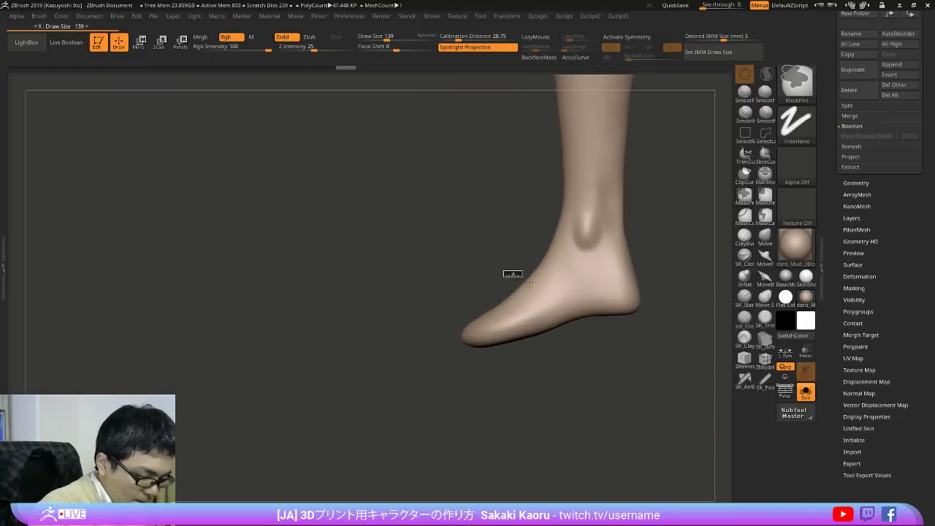
pyautogui.keyDown('ctrl'); pyautogui.moveTo(528, 284); pyautogui.dragTo(462, 424); pyautogui.keyUp('ctrl')
pyautogui.keyDown('ctrl'); pyautogui.click(765, 216); pyautogui.keyUp('ctrl')
pyautogui.hotkey('ctrl', 'z')
pyautogui.moveTo(500, 275)
pyautogui.keyDown('ctrl'); pyautogui.mouseDown()
pyautogui.moveTo(500, 414)
pyautogui.moveTo(364, 419)
pyautogui.mouseUp(); pyautogui.keyUp('ctrl')
# Step: Blur the mask on the front of the foot several times and invert it
pyautogui.press('2')
pyautogui.click(580, 328)
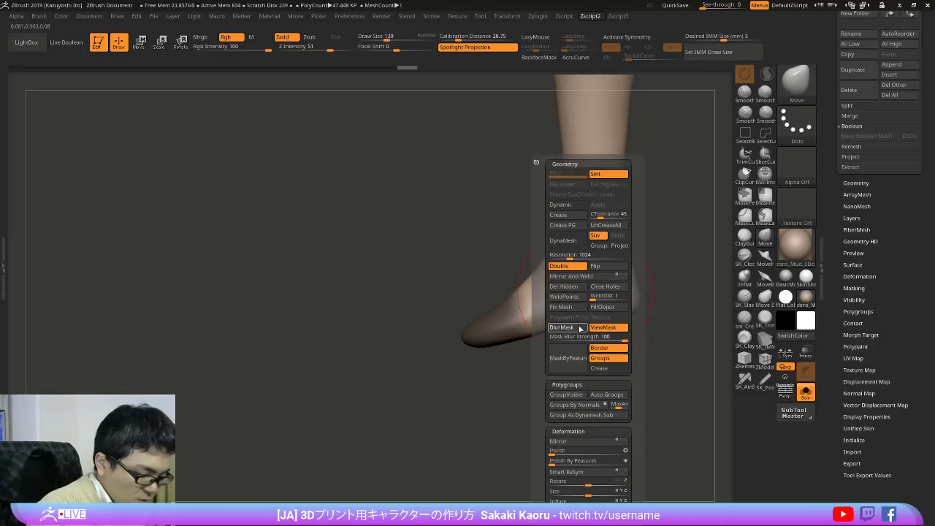
pyautogui.click(580, 328)
pyautogui.click(580, 328)
pyautogui.keyDown('ctrl'); pyautogui.click(492, 397); pyautogui.keyUp('ctrl')
# Step: Rotate the unmasked toes slightly upward with a transpose line placed across the foot
pyautogui.press('r')
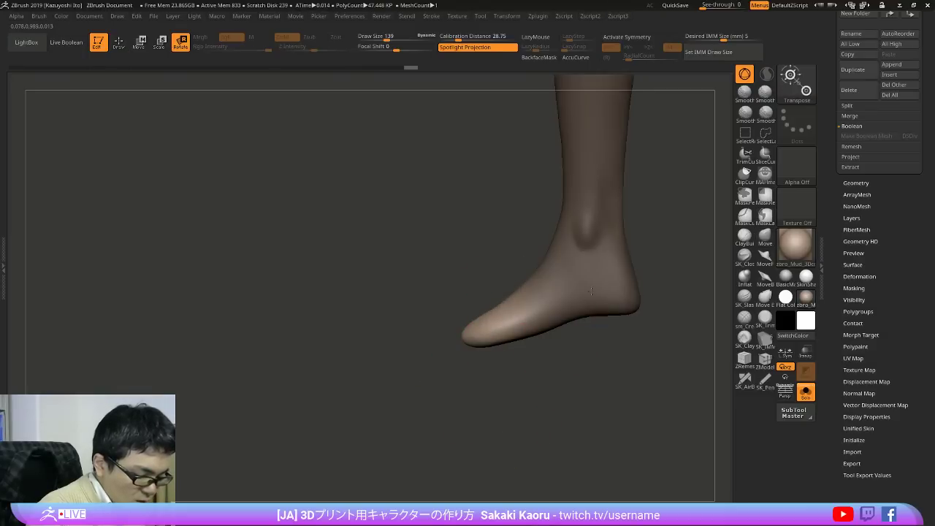
pyautogui.press('y')
pyautogui.moveTo(524, 315)
pyautogui.mouseDown()
pyautogui.moveTo(673, 265)
pyautogui.moveTo(680, 282)
pyautogui.mouseUp()
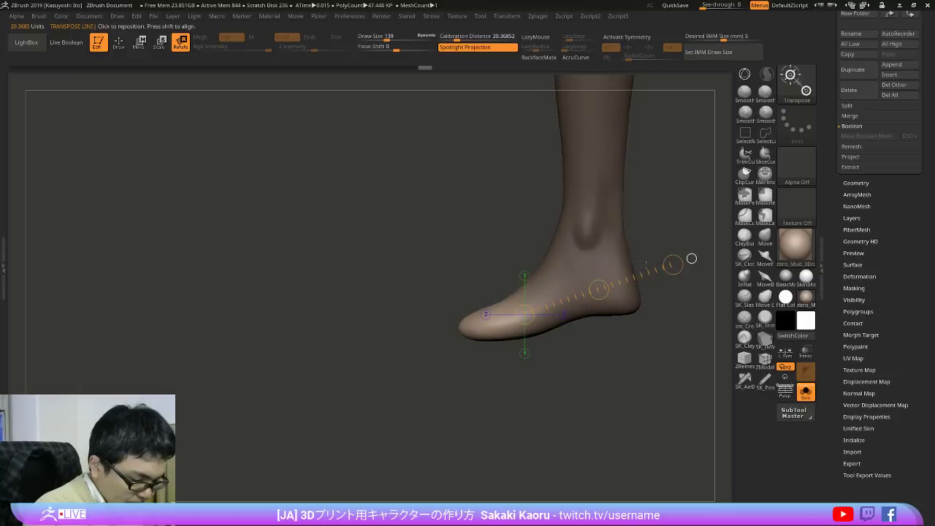
pyautogui.moveTo(691, 258); pyautogui.dragTo(690, 280)
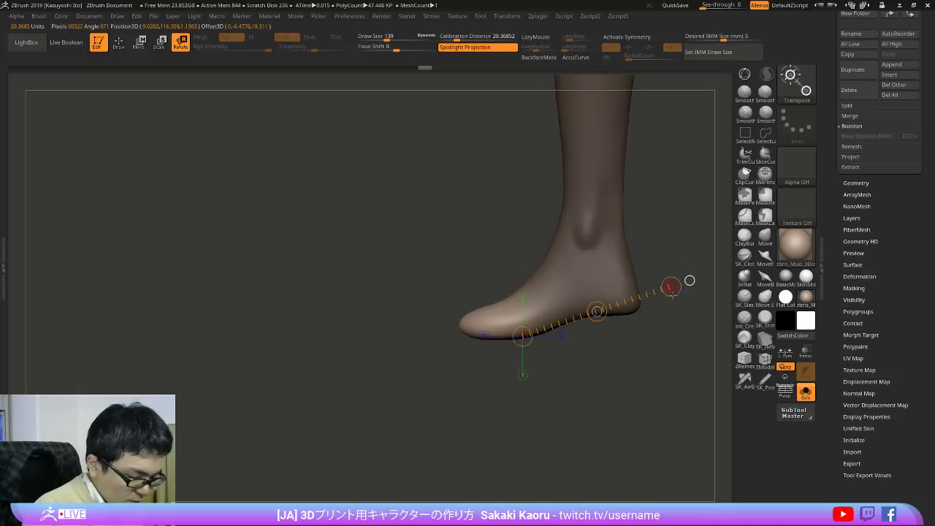
# Step: Mask the toe area again, run Fix Mesh on the foot and blur the mask
pyautogui.moveTo(502, 415)
pyautogui.keyDown('ctrl'); pyautogui.mouseDown()
pyautogui.moveTo(363, 347)
pyautogui.moveTo(355, 414)
pyautogui.mouseUp(); pyautogui.keyUp('ctrl')
pyautogui.press('space')
pyautogui.click(561, 307)
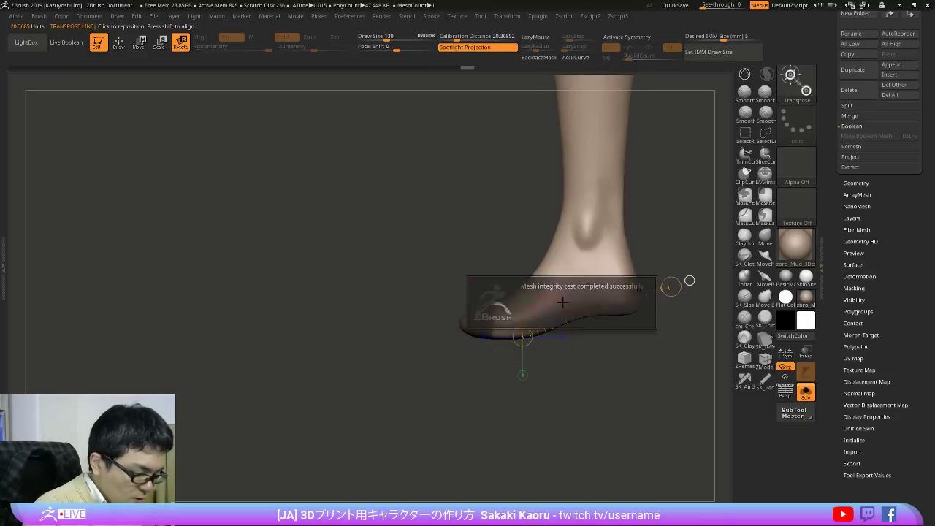
pyautogui.press('space')
pyautogui.click(593, 329)
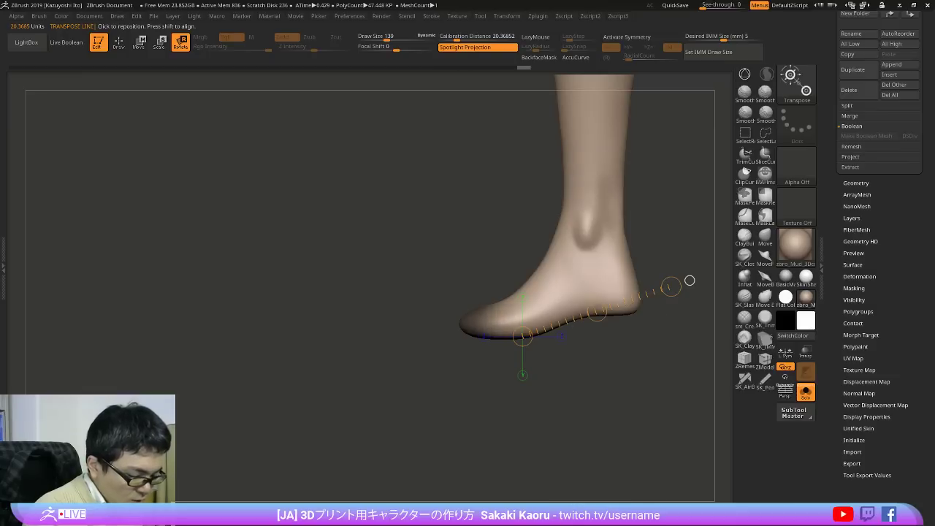
# Step: Invert the mask, adjust the toe tip's angle with the gizmo and clear the mask
pyautogui.keyDown('ctrl'); pyautogui.click(526, 363); pyautogui.keyUp('ctrl')
pyautogui.press('y')
pyautogui.moveTo(561, 279)
pyautogui.keyDown('alt'); pyautogui.mouseDown()
pyautogui.moveTo(532, 295)
pyautogui.moveTo(535, 313)
pyautogui.mouseUp(); pyautogui.keyUp('alt')
pyautogui.keyDown('ctrl'); pyautogui.moveTo(542, 358); pyautogui.dragTo(549, 365); pyautogui.keyUp('ctrl')
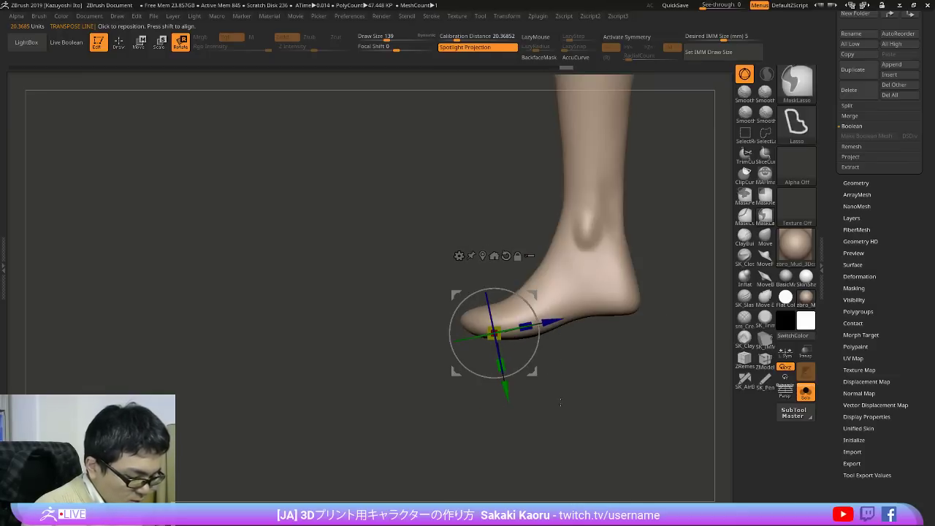
# Step: Shape the toes and the sides of the forefoot with the Move brush, starting at draw size 85
pyautogui.press('q')
pyautogui.moveTo(489, 305); pyautogui.dragTo(486, 299)
pyautogui.moveTo(468, 358)
pyautogui.mouseDown()
pyautogui.moveTo(635, 343)
pyautogui.moveTo(609, 315)
pyautogui.mouseUp()
pyautogui.moveTo(504, 351)
pyautogui.mouseDown()
pyautogui.moveTo(609, 323)
pyautogui.moveTo(583, 340)
pyautogui.mouseUp()
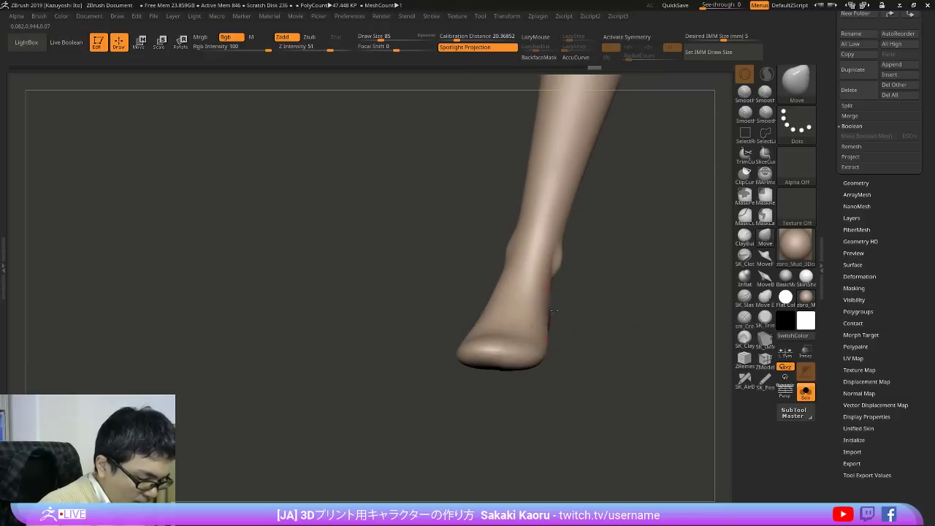
pyautogui.press('x')
pyautogui.moveTo(634, 294); pyautogui.dragTo(475, 314)
pyautogui.moveTo(633, 316); pyautogui.dragTo(622, 318)
# Step: Enclose the whole lower leg and foot in a gizmo deformer cage
pyautogui.moveTo(509, 340)
pyautogui.keyDown('ctrl'); pyautogui.mouseDown()
pyautogui.moveTo(699, 339)
pyautogui.moveTo(376, 278)
pyautogui.moveTo(379, 286)
pyautogui.mouseUp(); pyautogui.keyUp('ctrl')
pyautogui.moveTo(658, 322)
pyautogui.keyDown('alt'); pyautogui.mouseDown()
pyautogui.moveTo(650, 380)
pyautogui.moveTo(623, 320)
pyautogui.mouseUp(); pyautogui.keyUp('alt')
pyautogui.keyDown('ctrl'); pyautogui.moveTo(621, 321); pyautogui.dragTo(621, 403); pyautogui.keyUp('ctrl')
pyautogui.press('w')
pyautogui.keyDown('alt'); pyautogui.moveTo(566, 424); pyautogui.dragTo(480, 151); pyautogui.keyUp('alt')
pyautogui.press('y')
pyautogui.press('y')
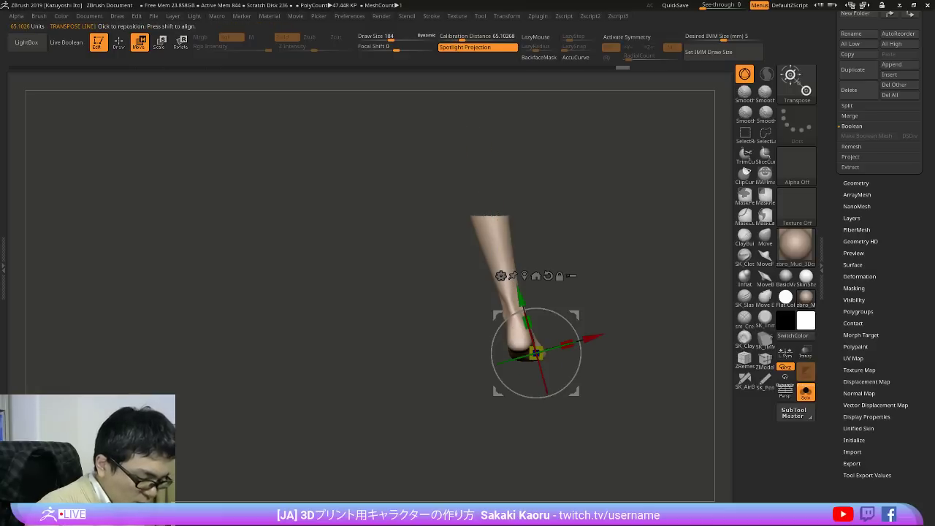
pyautogui.keyDown('alt'); pyautogui.moveTo(666, 336); pyautogui.dragTo(670, 406); pyautogui.keyUp('alt')
pyautogui.click(501, 276)
pyautogui.click(549, 309)
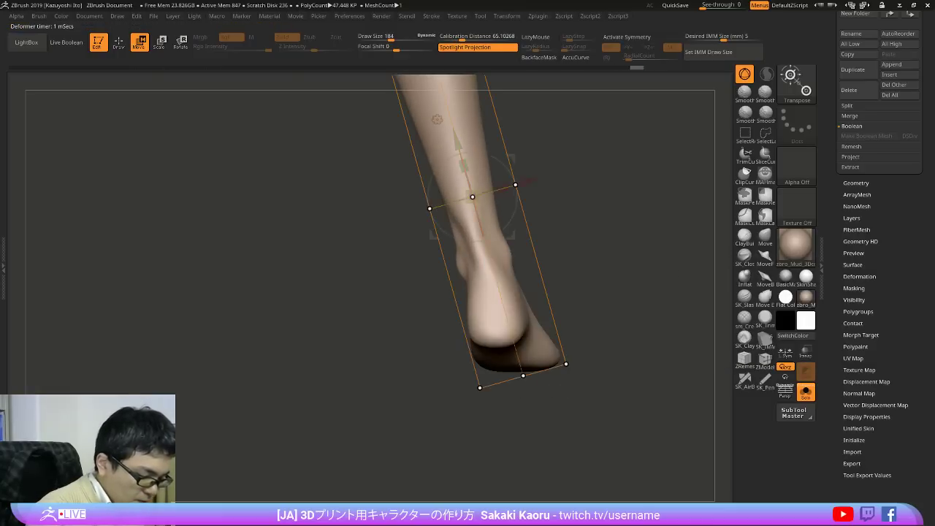
pyautogui.keyDown('alt'); pyautogui.moveTo(674, 256); pyautogui.dragTo(637, 319); pyautogui.keyUp('alt')
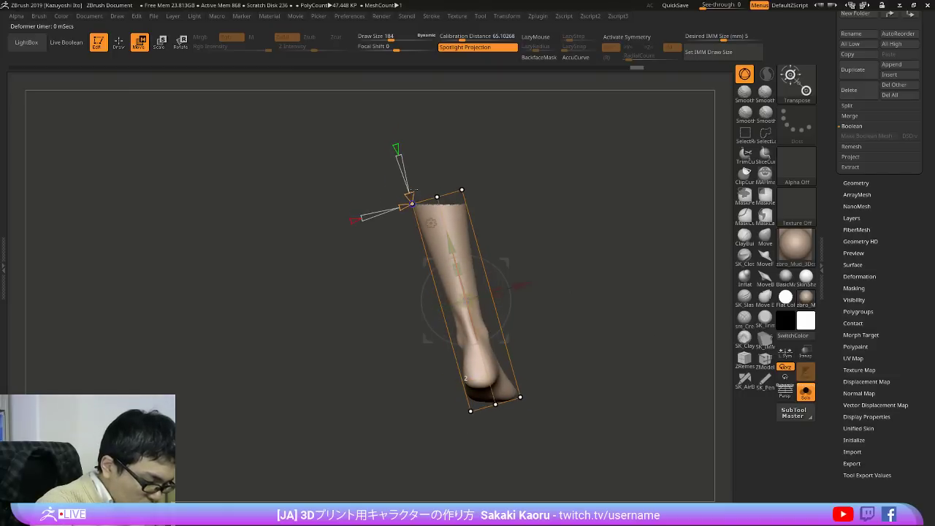
# Step: Select the top points of the deformer cage and shift them sideways until the lower leg stands upright from the front
pyautogui.moveTo(372, 175)
pyautogui.keyDown('ctrl'); pyautogui.mouseDown()
pyautogui.moveTo(559, 175)
pyautogui.moveTo(520, 145)
pyautogui.moveTo(498, 155)
pyautogui.moveTo(528, 157)
pyautogui.mouseUp(); pyautogui.keyUp('ctrl')
pyautogui.moveTo(366, 212)
pyautogui.mouseDown()
pyautogui.moveTo(540, 205)
pyautogui.moveTo(653, 176)
pyautogui.moveTo(654, 195)
pyautogui.mouseUp()
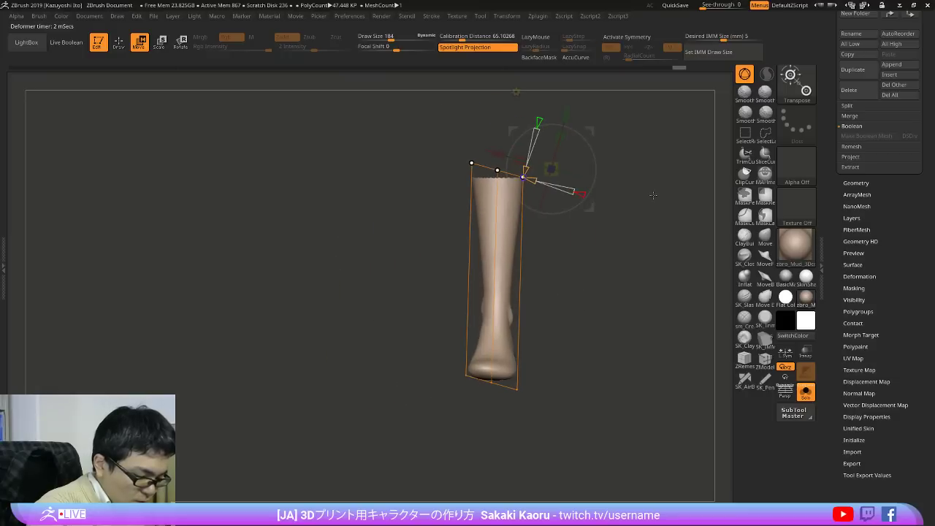
pyautogui.moveTo(663, 238); pyautogui.dragTo(709, 241)
pyautogui.hotkey('ctrl', 'z')
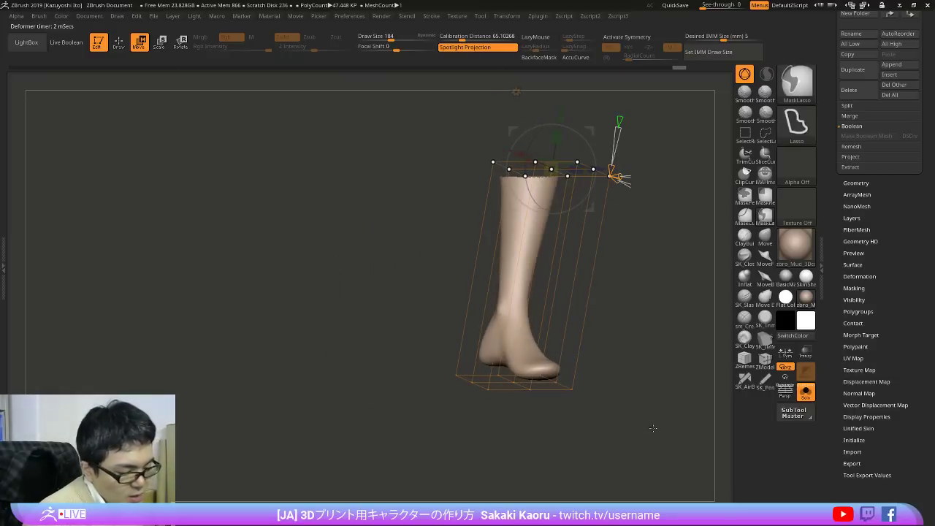
pyautogui.keyDown('shift'); pyautogui.moveTo(657, 425); pyautogui.dragTo(639, 418); pyautogui.keyUp('shift')
pyautogui.hotkey('ctrl', 'z')
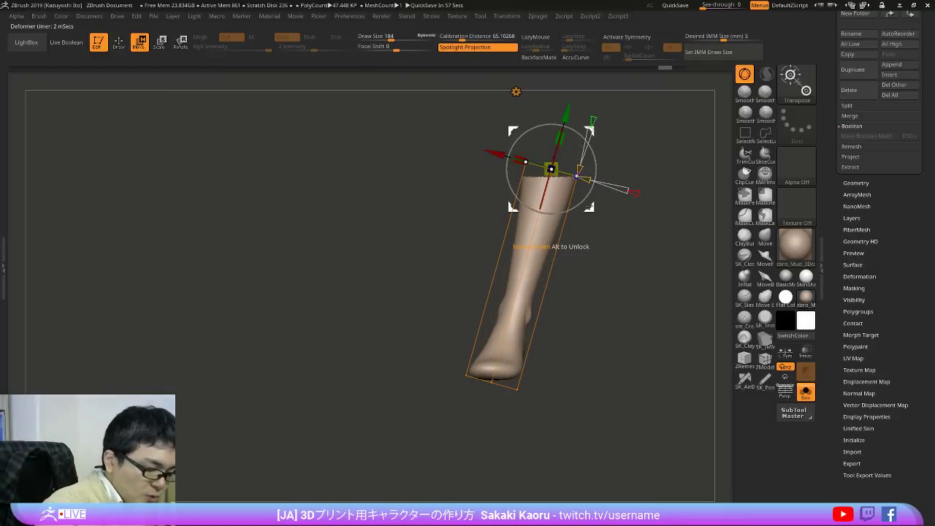
pyautogui.moveTo(589, 204); pyautogui.dragTo(542, 203)
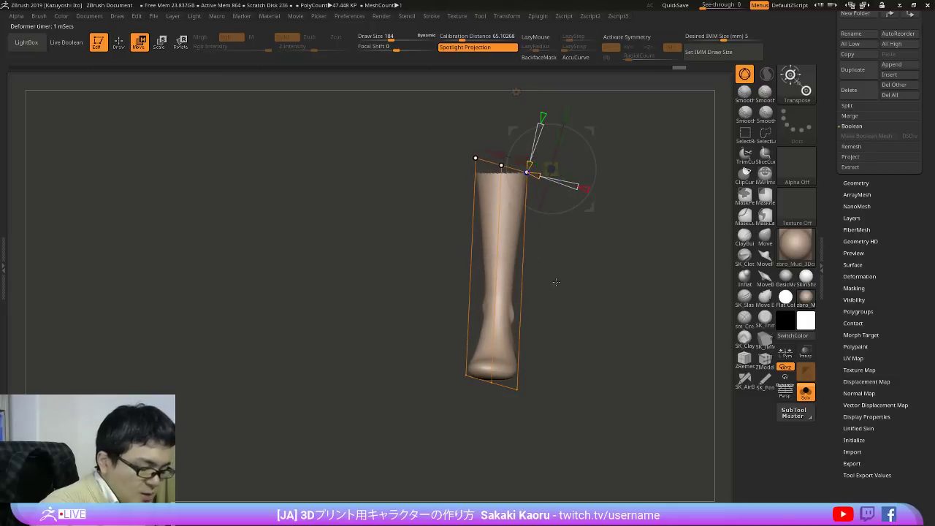
pyautogui.hotkey('ctrl', 'z')
pyautogui.hotkey('ctrl', 'shift', 'z')
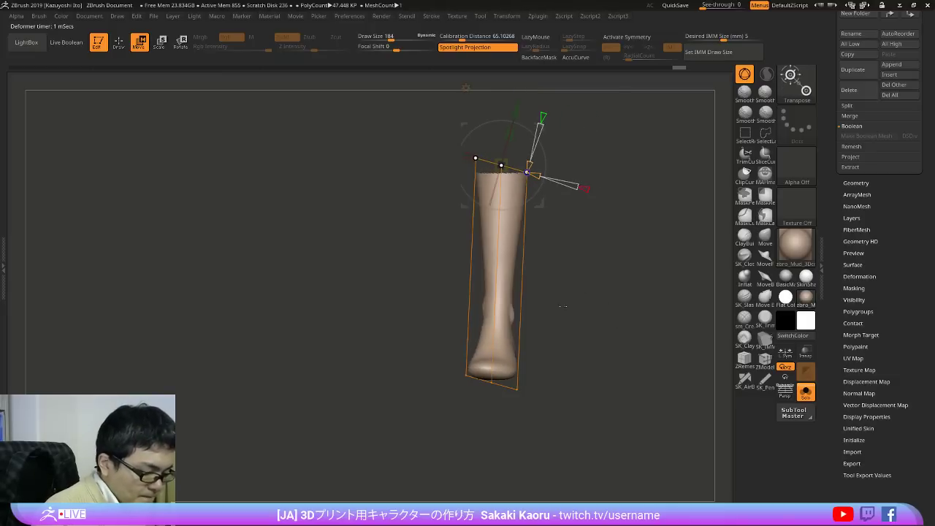
# Step: Reshape the front of the ankle and the heel in side view with the Move brush, at draw sizes 90 to 118
pyautogui.press('q')
pyautogui.moveTo(558, 318)
pyautogui.keyDown('shift'); pyautogui.mouseDown()
pyautogui.moveTo(539, 319)
pyautogui.moveTo(553, 377)
pyautogui.mouseUp(); pyautogui.keyUp('shift')
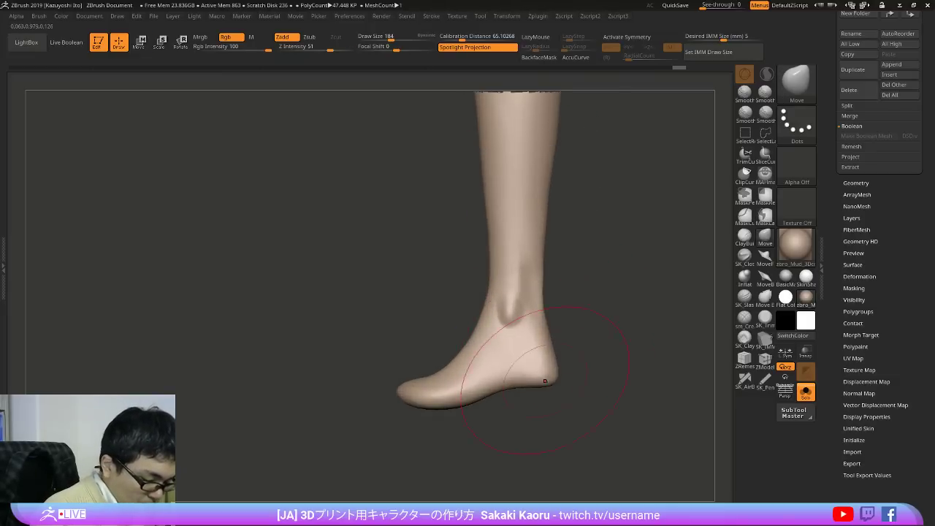
pyautogui.press('x')
pyautogui.moveTo(485, 313); pyautogui.dragTo(484, 319)
pyautogui.press('x')
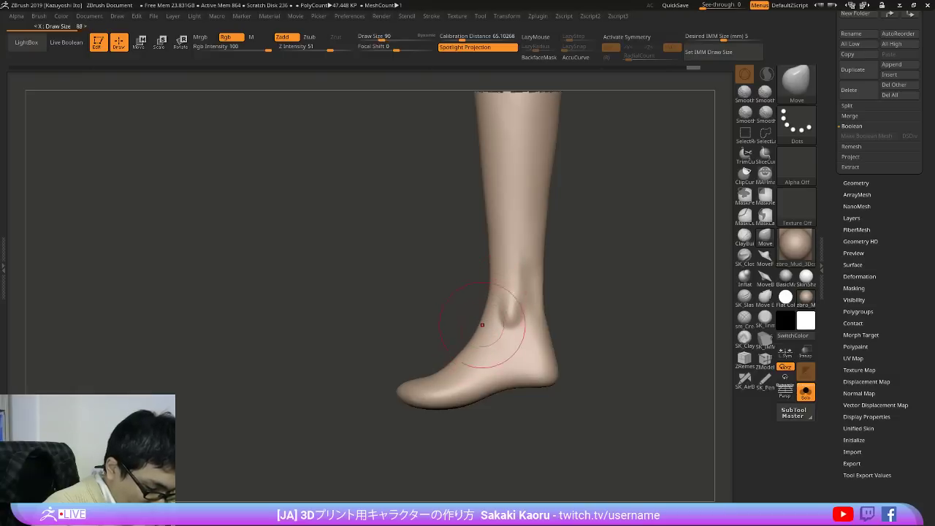
pyautogui.press(']')
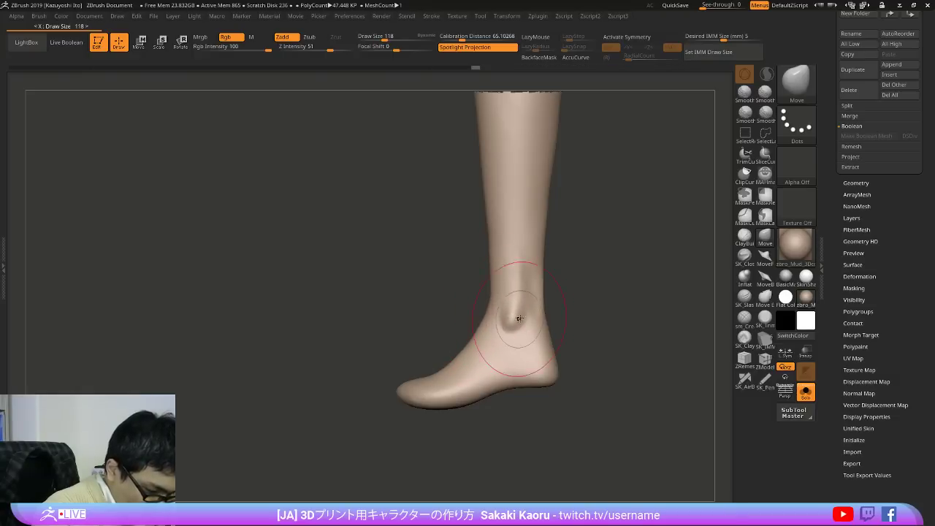
pyautogui.press('x')
pyautogui.moveTo(558, 381)
pyautogui.keyDown('shift'); pyautogui.mouseDown()
pyautogui.moveTo(574, 355)
pyautogui.moveTo(558, 373)
pyautogui.moveTo(558, 330)
pyautogui.mouseUp(); pyautogui.keyUp('shift')
pyautogui.press('x')
pyautogui.press('x')
# Step: Try to adjust the ankle's contour around the ankle bone with the Move brush, reducing the draw size from 106 to about 84
pyautogui.moveTo(555, 409)
pyautogui.mouseDown()
pyautogui.moveTo(646, 411)
pyautogui.moveTo(670, 370)
pyautogui.moveTo(627, 351)
pyautogui.mouseUp()
pyautogui.press('x')
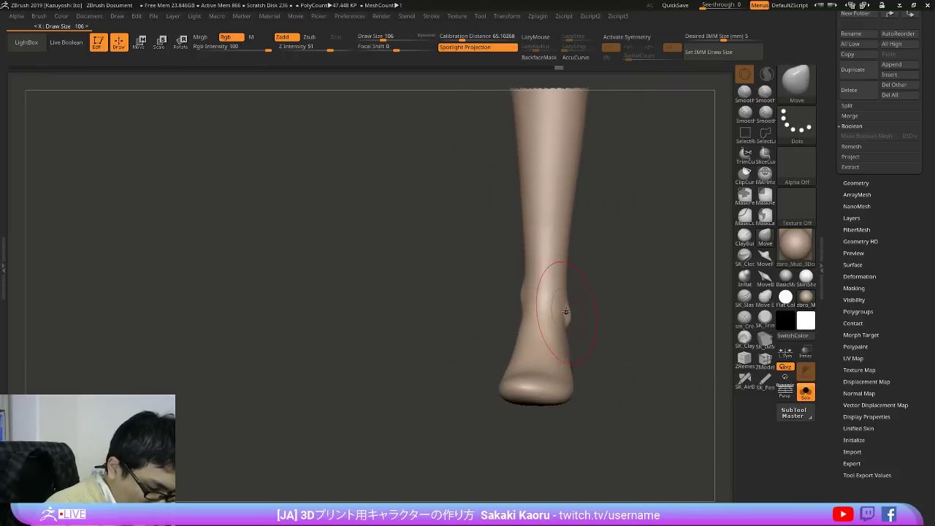
pyautogui.moveTo(625, 332)
pyautogui.mouseDown()
pyautogui.moveTo(584, 343)
pyautogui.moveTo(578, 328)
pyautogui.moveTo(593, 329)
pyautogui.mouseUp()
pyautogui.press('x')
pyautogui.moveTo(608, 389); pyautogui.dragTo(620, 385)
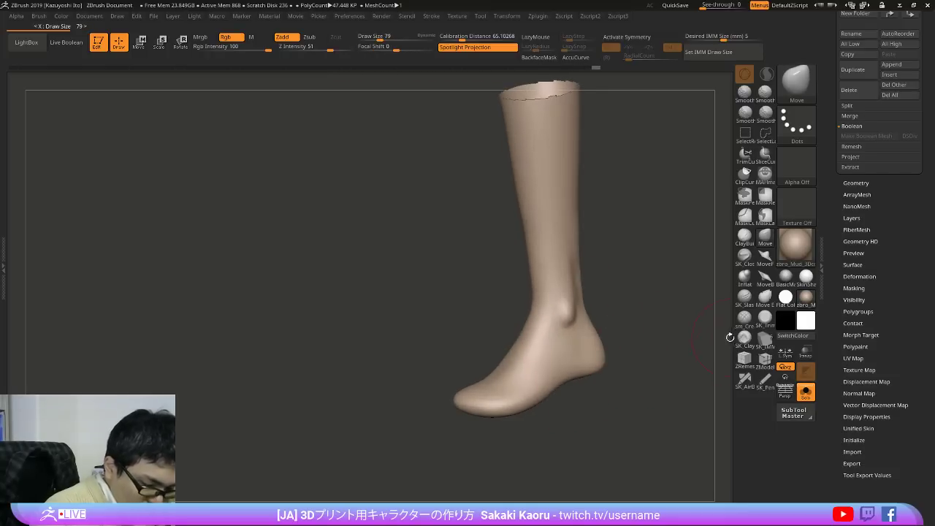
pyautogui.moveTo(729, 338); pyautogui.dragTo(709, 338)
pyautogui.moveTo(535, 334); pyautogui.dragTo(554, 333)
pyautogui.press('x')
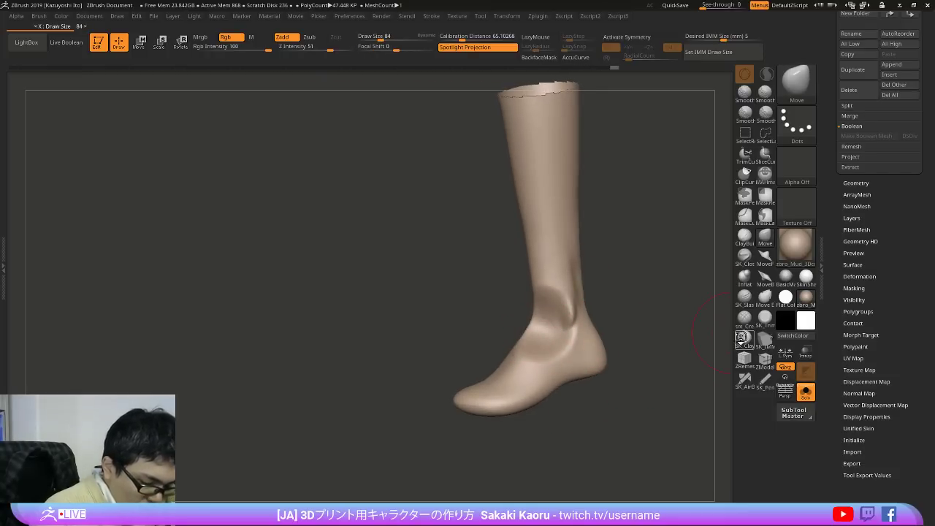
# Step: Fill out the instep below the ankle with the SK_ClayFill brush and smooth the surface at draw sizes 77 to 97
pyautogui.click(740, 338)
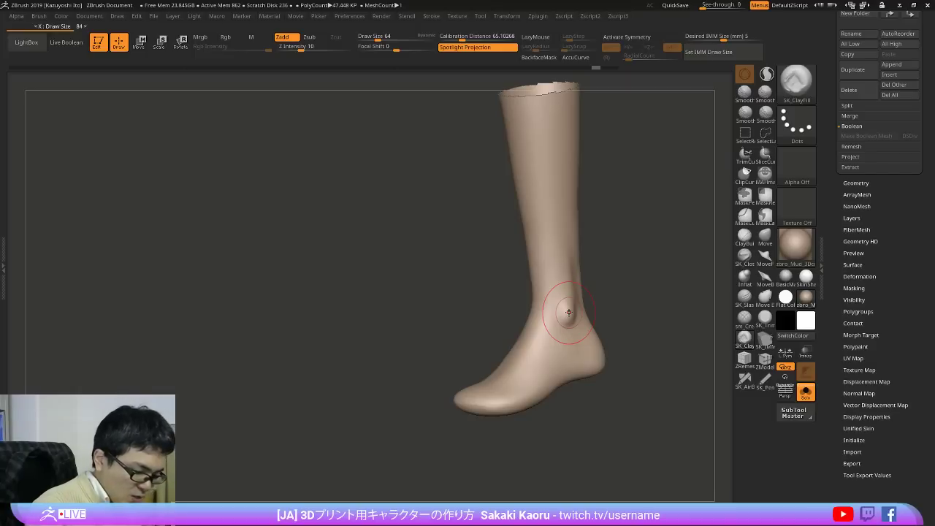
pyautogui.moveTo(569, 313); pyautogui.dragTo(549, 353, button='right')
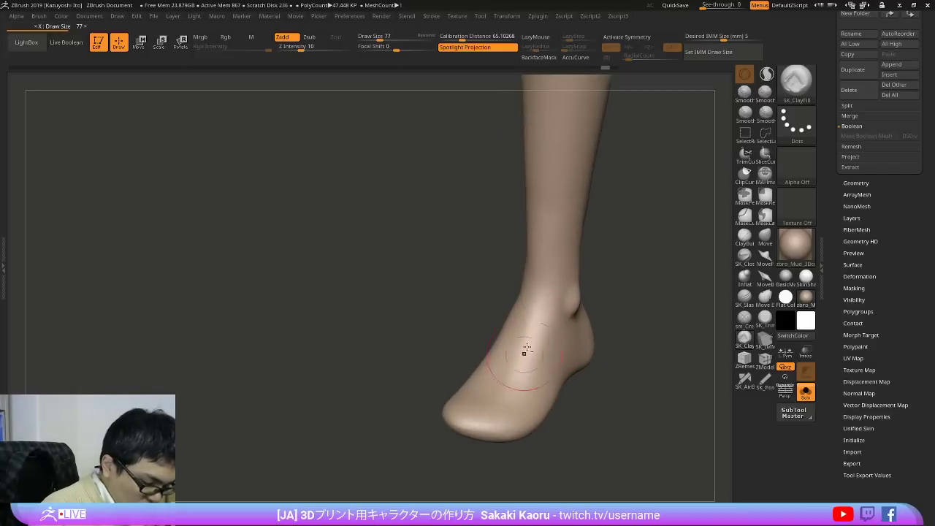
pyautogui.moveTo(533, 329); pyautogui.dragTo(516, 354)
pyautogui.moveTo(518, 415)
pyautogui.mouseDown(button='right')
pyautogui.moveTo(628, 387)
pyautogui.moveTo(617, 383)
pyautogui.mouseUp(button='right')
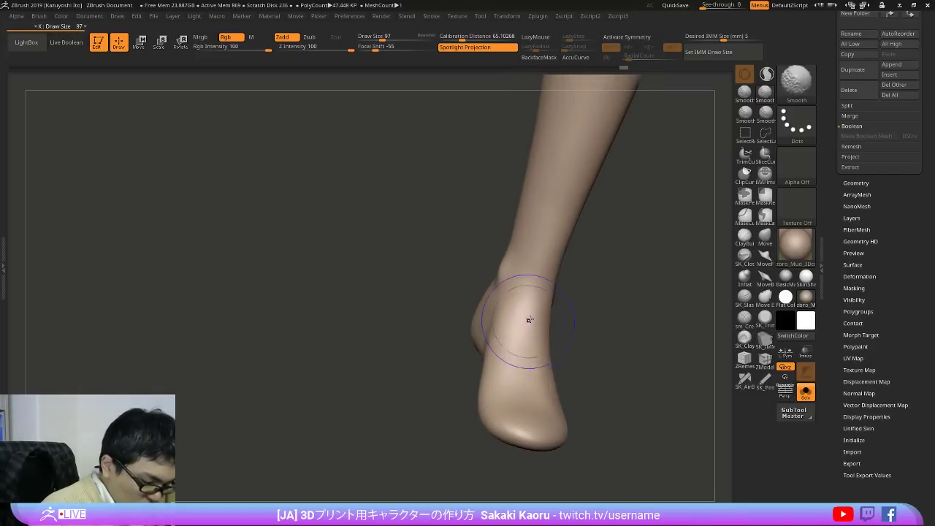
pyautogui.keyDown('shift'); pyautogui.moveTo(528, 320); pyautogui.dragTo(535, 339); pyautogui.keyUp('shift')
pyautogui.moveTo(544, 350); pyautogui.dragTo(635, 386, button='right')
pyautogui.moveTo(634, 386); pyautogui.dragTo(639, 388)
pyautogui.moveTo(488, 326)
pyautogui.keyDown('shift'); pyautogui.mouseDown()
pyautogui.moveTo(594, 302)
pyautogui.moveTo(546, 272)
pyautogui.mouseUp(); pyautogui.keyUp('shift')
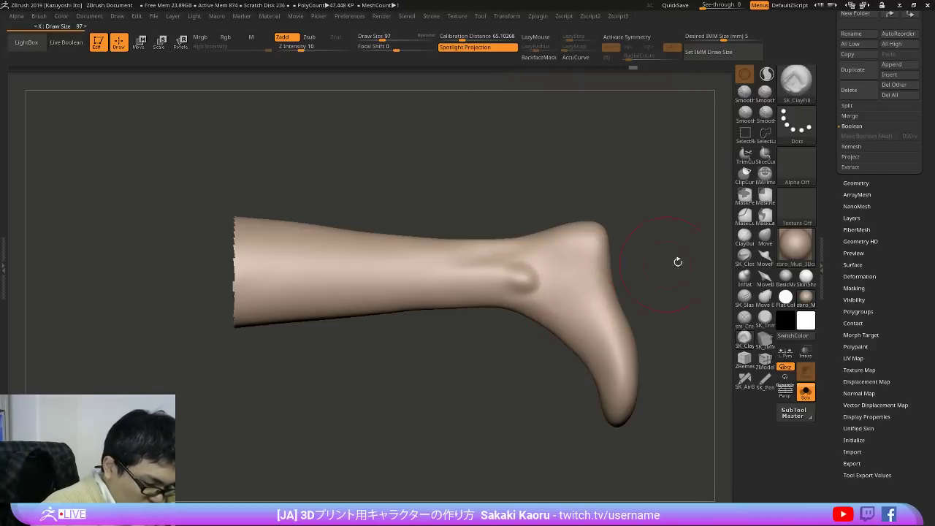
# Step: Refine the sole's outline at the heel and forefoot from below with the Move brush, at draw sizes 103 to 148
pyautogui.moveTo(677, 260); pyautogui.dragTo(511, 264)
pyautogui.moveTo(511, 264); pyautogui.dragTo(630, 267, button='right')
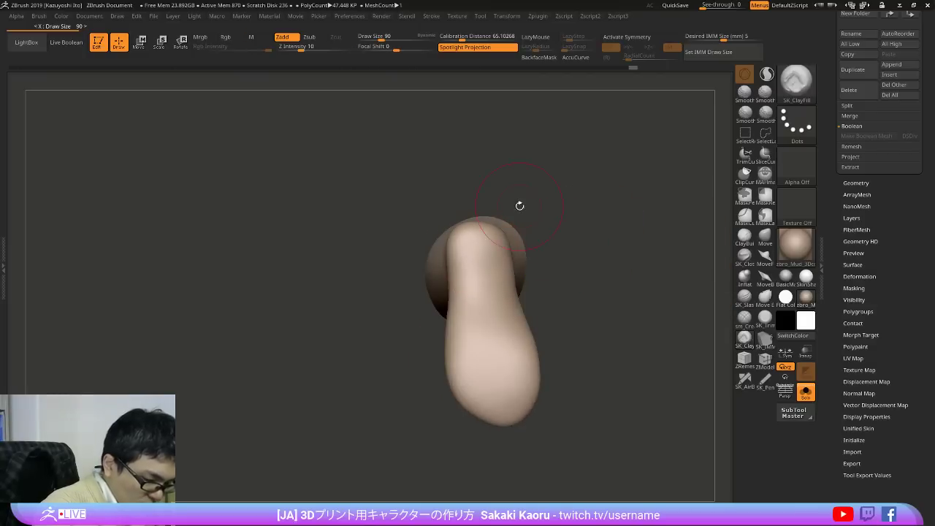
pyautogui.click(765, 237)
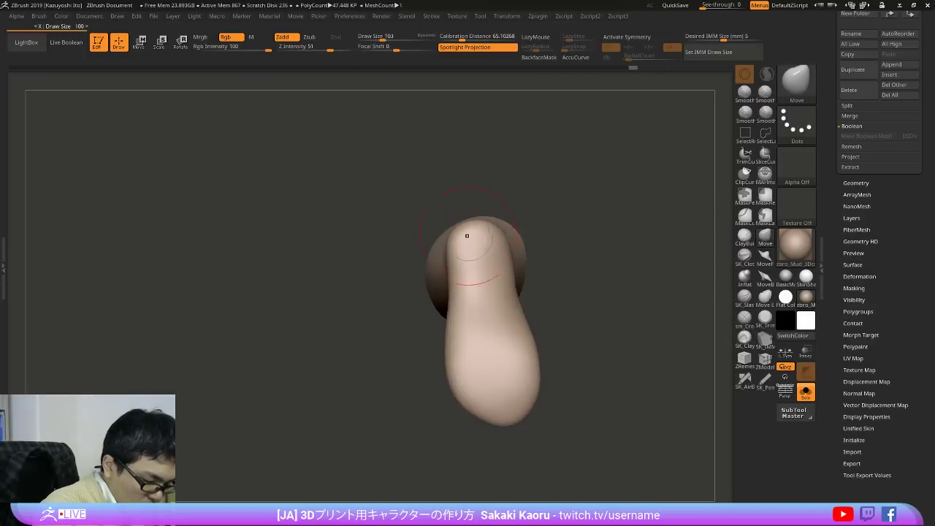
pyautogui.moveTo(467, 236); pyautogui.dragTo(462, 231)
pyautogui.press(']')
pyautogui.moveTo(497, 392); pyautogui.dragTo(503, 381)
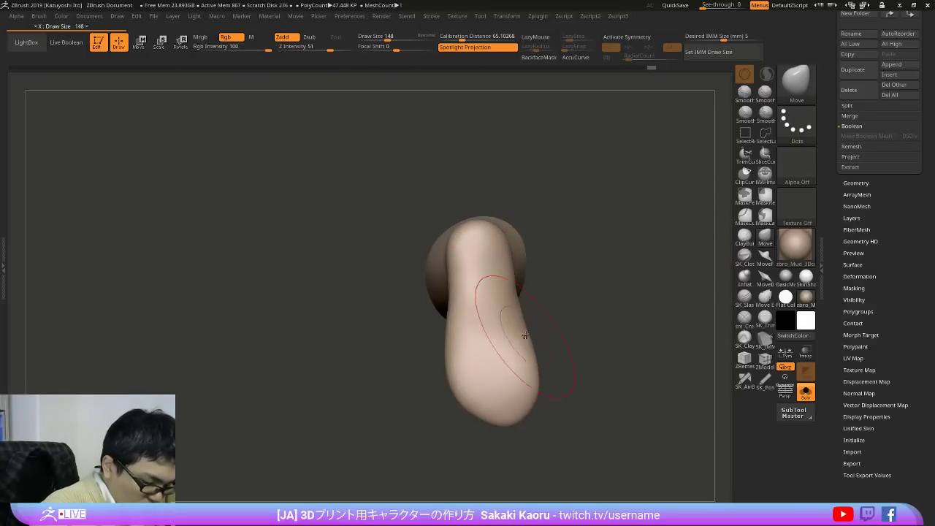
pyautogui.press('[')
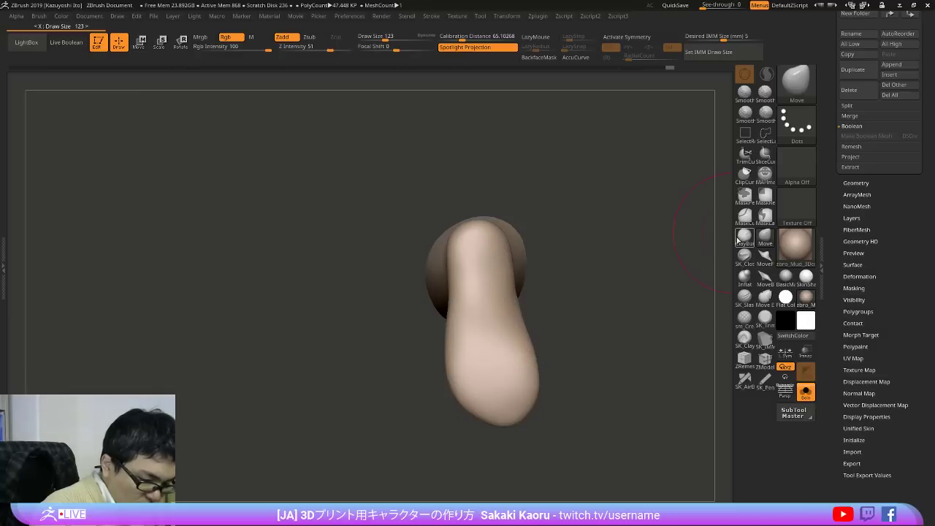
# Step: Build up the arch of the sole with ClayBuildup and smooth the strokes along it
pyautogui.click(745, 244)
pyautogui.moveTo(482, 252); pyautogui.dragTo(485, 328)
pyautogui.keyDown('shift'); pyautogui.moveTo(485, 275); pyautogui.dragTo(467, 303); pyautogui.keyUp('shift')
pyautogui.moveTo(628, 358); pyautogui.dragTo(525, 365)
pyautogui.keyDown('shift'); pyautogui.moveTo(482, 289); pyautogui.dragTo(479, 320); pyautogui.keyUp('shift')
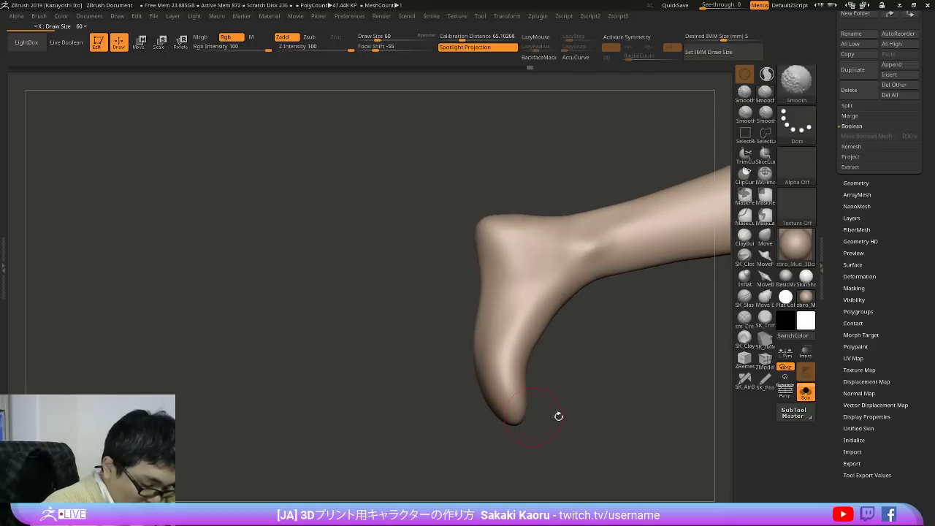
# Step: Smooth the side of the arch, add ClayBuildup strokes along the instep at draw size 70 and blend them in
pyautogui.moveTo(559, 417); pyautogui.dragTo(601, 414)
pyautogui.keyDown('shift'); pyautogui.moveTo(483, 274); pyautogui.dragTo(503, 346); pyautogui.keyUp('shift')
pyautogui.moveTo(570, 365); pyautogui.dragTo(613, 351)
pyautogui.moveTo(514, 285); pyautogui.dragTo(477, 356)
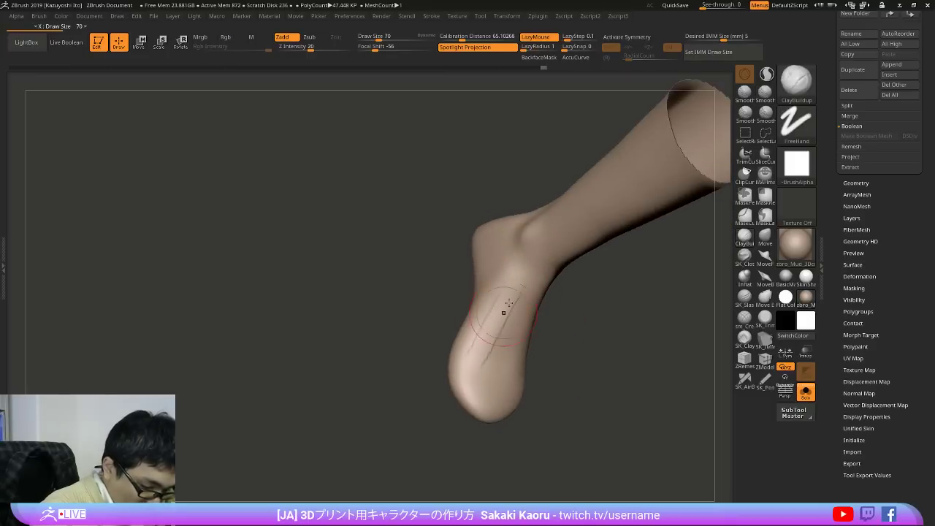
pyautogui.moveTo(560, 347)
pyautogui.mouseDown()
pyautogui.moveTo(531, 314)
pyautogui.moveTo(539, 364)
pyautogui.mouseUp()
pyautogui.keyDown('shift'); pyautogui.moveTo(530, 307); pyautogui.dragTo(522, 367); pyautogui.keyUp('shift')
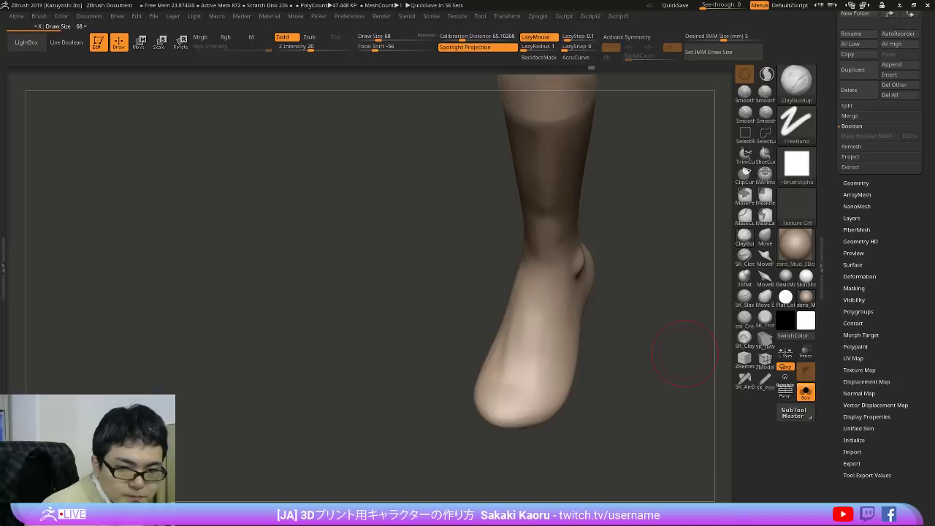
# Step: Smooth the edges of the instep between the ankle and the forefoot at draw size 62
pyautogui.moveTo(641, 387)
pyautogui.mouseDown()
pyautogui.moveTo(638, 357)
pyautogui.moveTo(679, 360)
pyautogui.moveTo(635, 358)
pyautogui.mouseUp()
pyautogui.press('s')
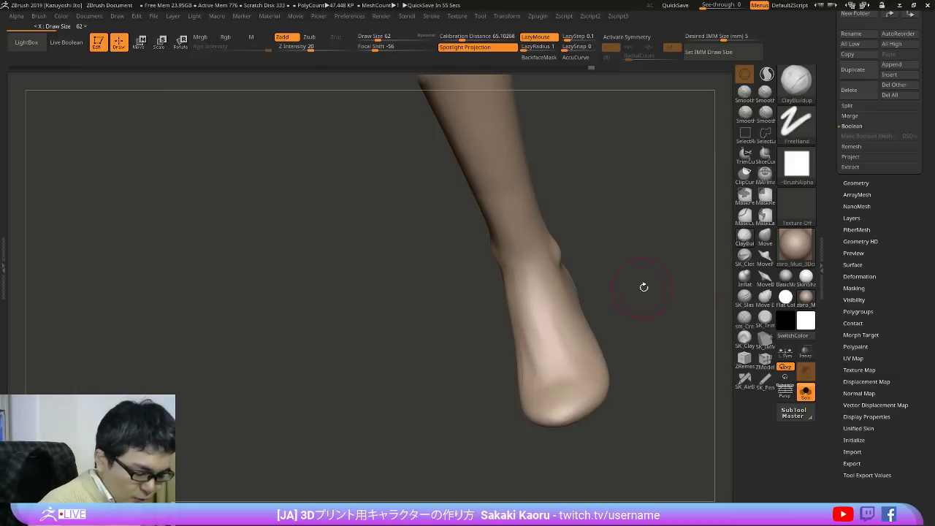
pyautogui.moveTo(643, 287); pyautogui.dragTo(610, 288)
pyautogui.keyDown('shift'); pyautogui.moveTo(518, 303); pyautogui.dragTo(513, 297); pyautogui.keyUp('shift')
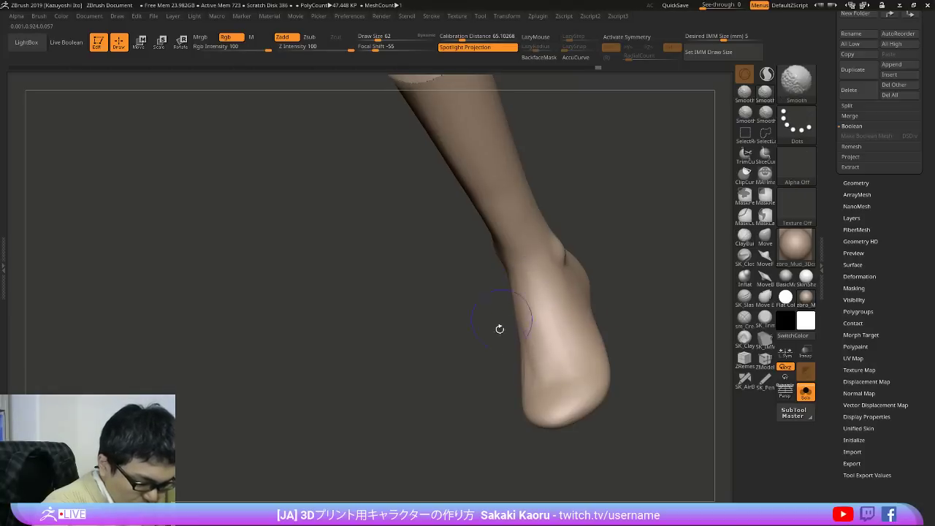
pyautogui.moveTo(499, 328)
pyautogui.mouseDown()
pyautogui.moveTo(534, 320)
pyautogui.moveTo(548, 346)
pyautogui.mouseUp()
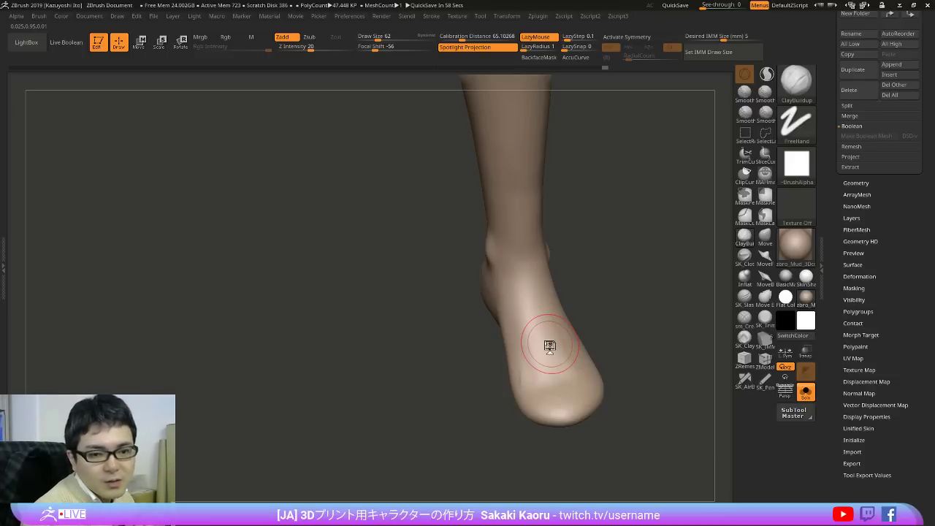
pyautogui.moveTo(550, 345); pyautogui.dragTo(559, 332, button='right')
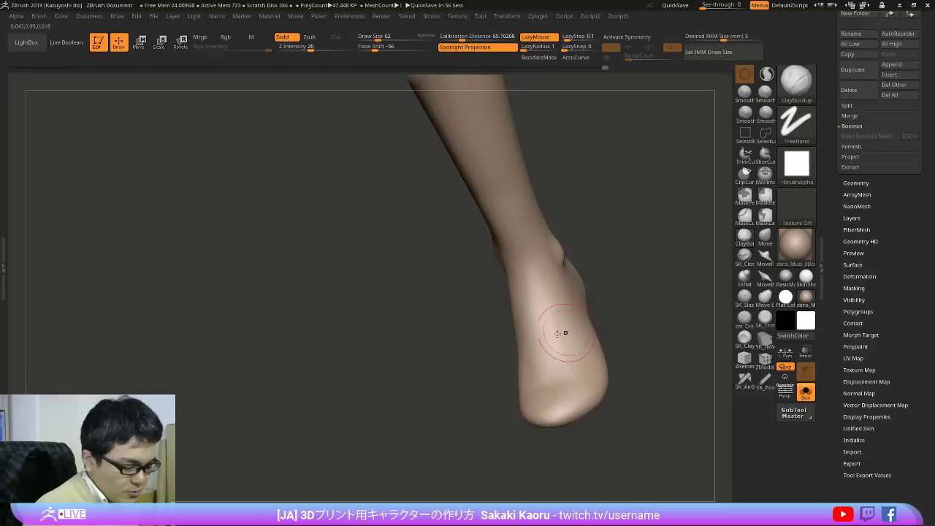
pyautogui.keyDown('shift'); pyautogui.moveTo(531, 362); pyautogui.dragTo(522, 372); pyautogui.keyUp('shift')
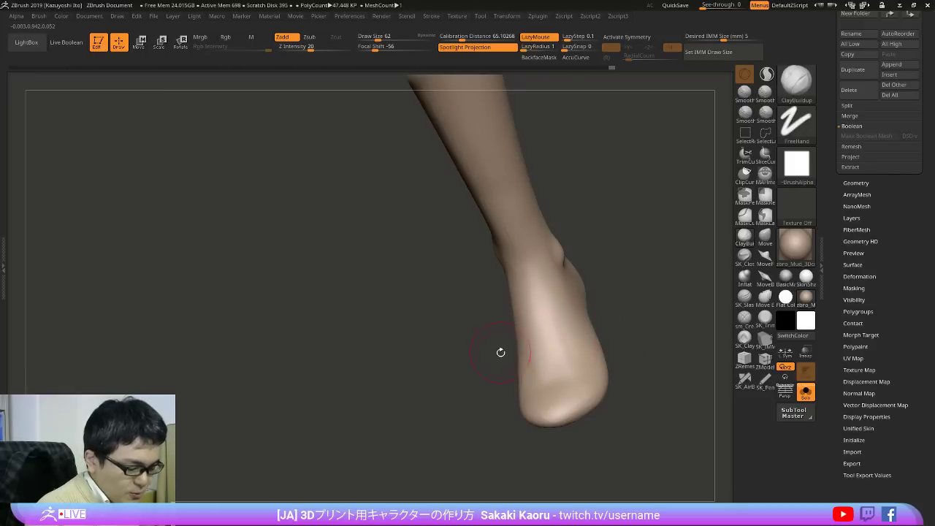
pyautogui.moveTo(501, 353); pyautogui.dragTo(559, 350, button='right')
pyautogui.keyDown('shift'); pyautogui.moveTo(504, 301); pyautogui.dragTo(502, 295); pyautogui.keyUp('shift')
pyautogui.moveTo(576, 335)
pyautogui.mouseDown(button='right')
pyautogui.moveTo(630, 279)
pyautogui.moveTo(570, 255)
pyautogui.mouseUp(button='right')
# Step: Adjust the ankle bone's shape in side view with the Move brush at draw size 67
pyautogui.click(765, 279)
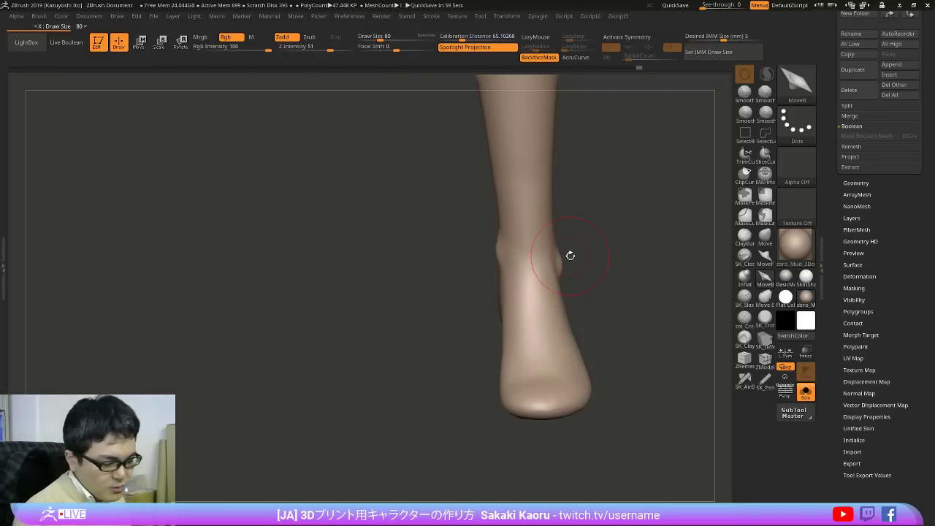
pyautogui.moveTo(571, 256)
pyautogui.mouseDown(button='right')
pyautogui.moveTo(670, 300)
pyautogui.moveTo(670, 247)
pyautogui.mouseUp(button='right')
pyautogui.click(764, 236)
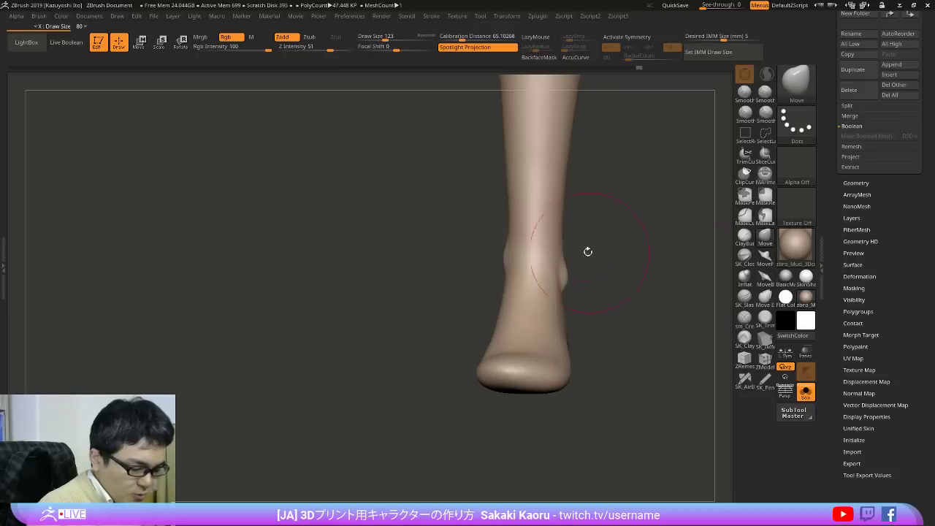
pyautogui.keyDown('shift'); pyautogui.moveTo(588, 252); pyautogui.dragTo(565, 249, button='right'); pyautogui.keyUp('shift')
pyautogui.press('x')
pyautogui.press('x')
pyautogui.press('x')
pyautogui.moveTo(571, 285); pyautogui.dragTo(576, 282)
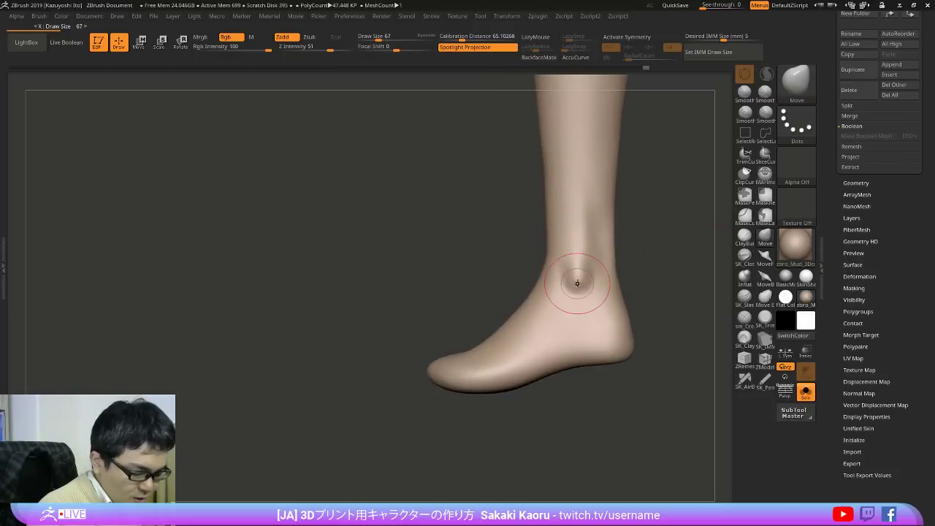
# Step: Fill the hollow behind the ankle bone with ClayBuildup at draw size 56 and smooth the area with a Smooth brush
pyautogui.keyDown('shift'); pyautogui.moveTo(595, 225); pyautogui.dragTo(593, 244); pyautogui.keyUp('shift')
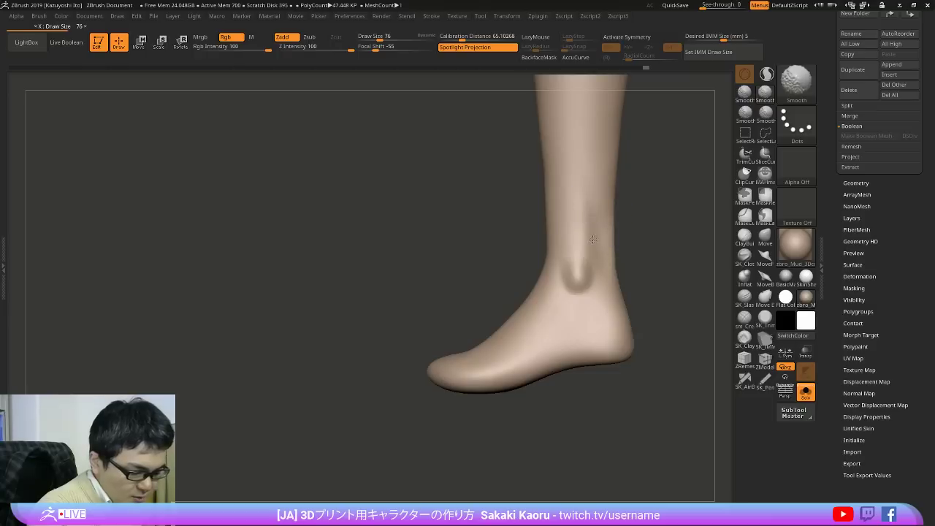
pyautogui.click(745, 239)
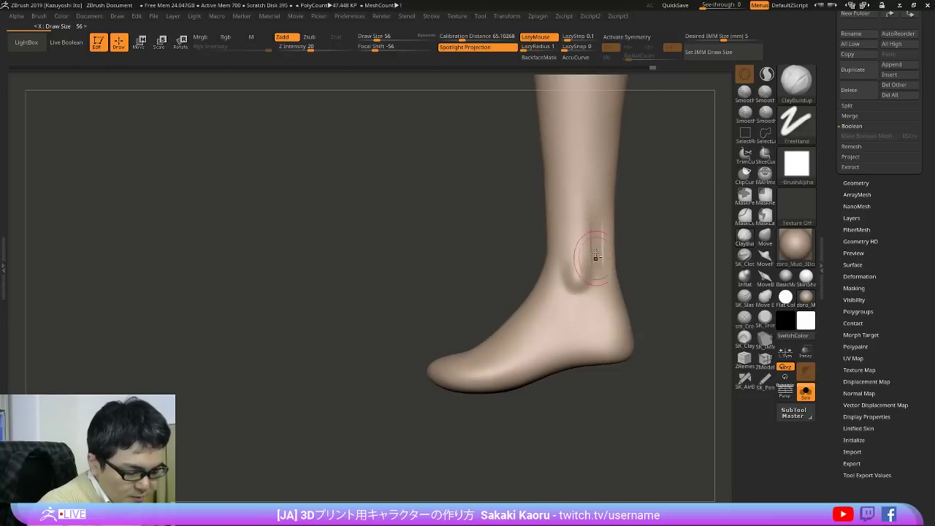
pyautogui.moveTo(596, 256); pyautogui.dragTo(593, 211)
pyautogui.click(746, 114)
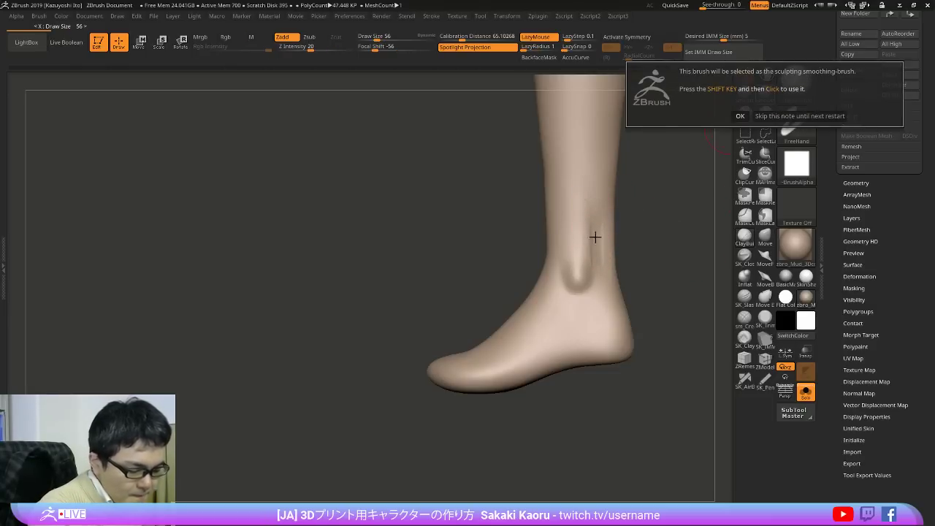
pyautogui.click(757, 115)
pyautogui.keyDown('shift'); pyautogui.moveTo(594, 207); pyautogui.dragTo(592, 219); pyautogui.keyUp('shift')
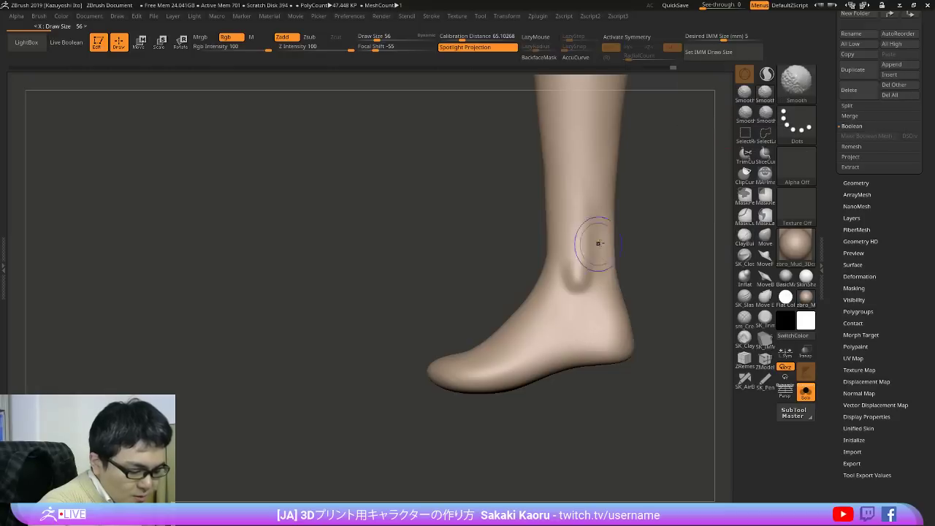
pyautogui.moveTo(657, 232); pyautogui.dragTo(715, 228)
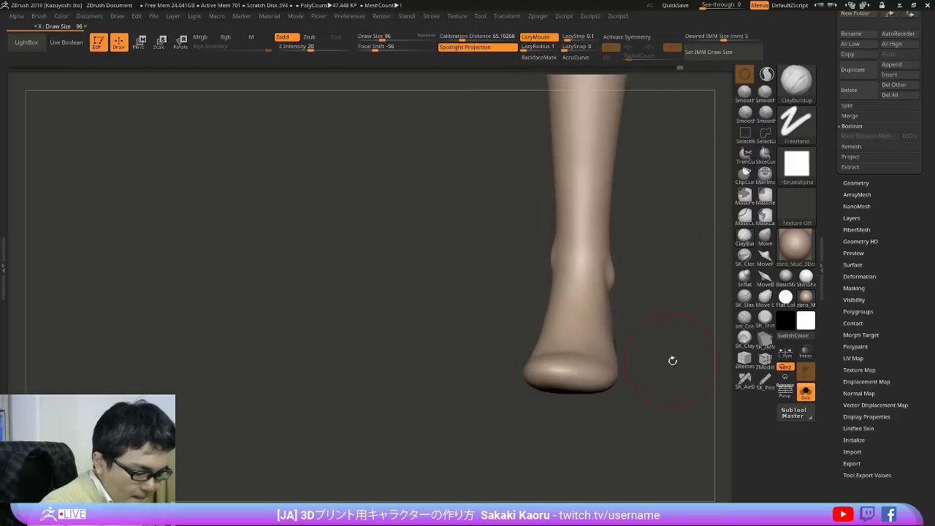
# Step: Smooth the back of the heel and the area around the ankle at draw size 96
pyautogui.keyDown('alt'); pyautogui.moveTo(673, 361); pyautogui.dragTo(562, 409); pyautogui.keyUp('alt')
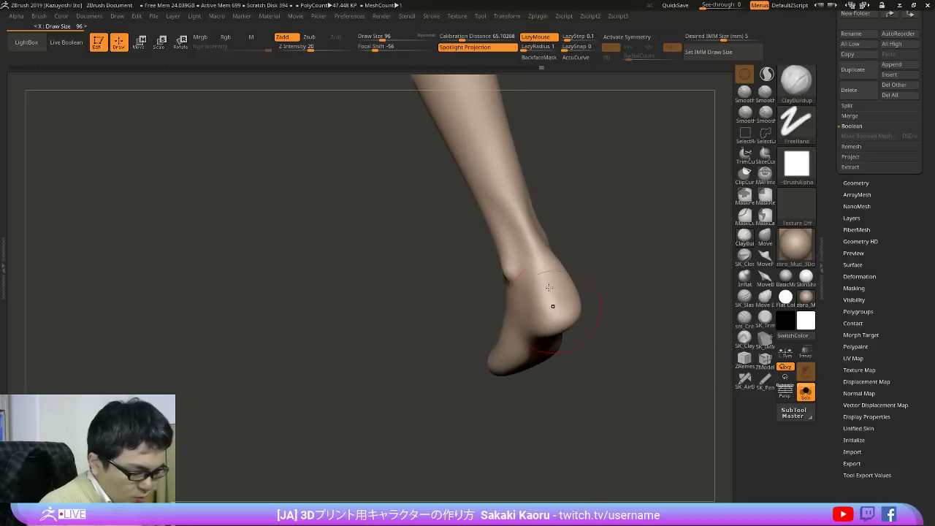
pyautogui.press('shift')
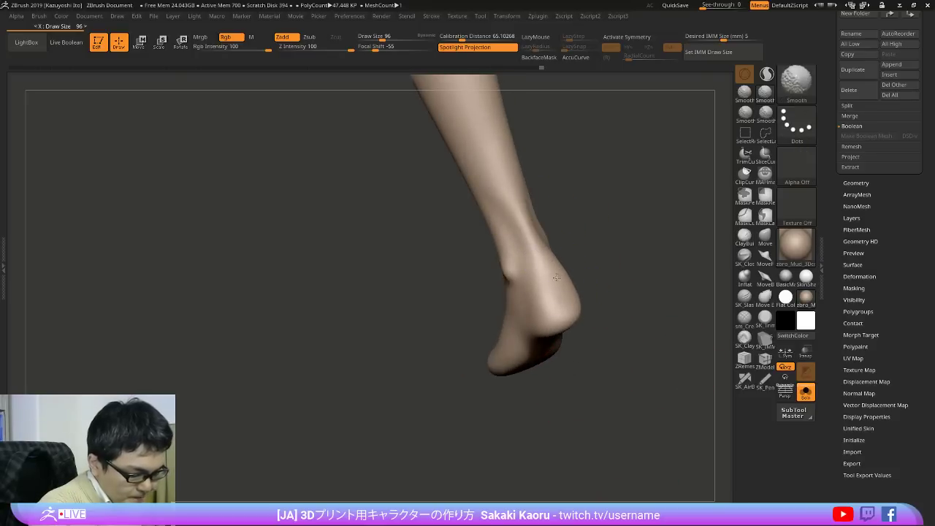
pyautogui.keyDown('shift'); pyautogui.moveTo(557, 277); pyautogui.dragTo(542, 249); pyautogui.keyUp('shift')
pyautogui.moveTo(569, 211); pyautogui.dragTo(622, 198)
pyautogui.moveTo(505, 265)
pyautogui.keyDown('shift'); pyautogui.mouseDown()
pyautogui.moveTo(511, 329)
pyautogui.moveTo(545, 304)
pyautogui.mouseUp(); pyautogui.keyUp('shift')
pyautogui.moveTo(617, 325)
pyautogui.mouseDown()
pyautogui.moveTo(658, 322)
pyautogui.moveTo(693, 271)
pyautogui.moveTo(651, 307)
pyautogui.moveTo(661, 271)
pyautogui.moveTo(687, 365)
pyautogui.moveTo(603, 337)
pyautogui.mouseUp()
# Step: Choose the ClipCurve brush and turn on the polyframe display of the leg in side view
pyautogui.hotkey('shift', 'f')
pyautogui.hotkey('shift', 'f')
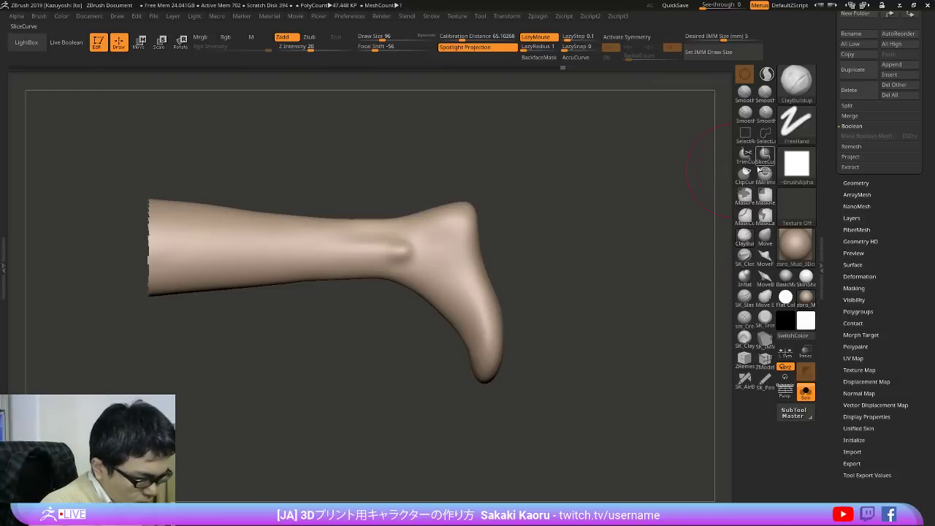
pyautogui.click(747, 173)
pyautogui.click(748, 197)
pyautogui.keyDown('alt'); pyautogui.moveTo(660, 290); pyautogui.dragTo(647, 309); pyautogui.keyUp('alt')
pyautogui.hotkey('shift', 'f')
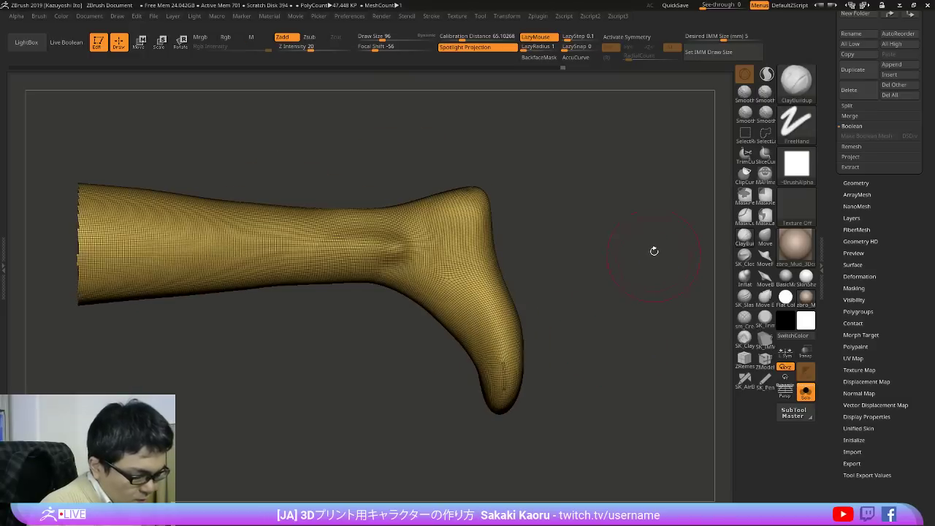
pyautogui.keyDown('alt'); pyautogui.moveTo(540, 300); pyautogui.dragTo(592, 324); pyautogui.keyUp('alt')
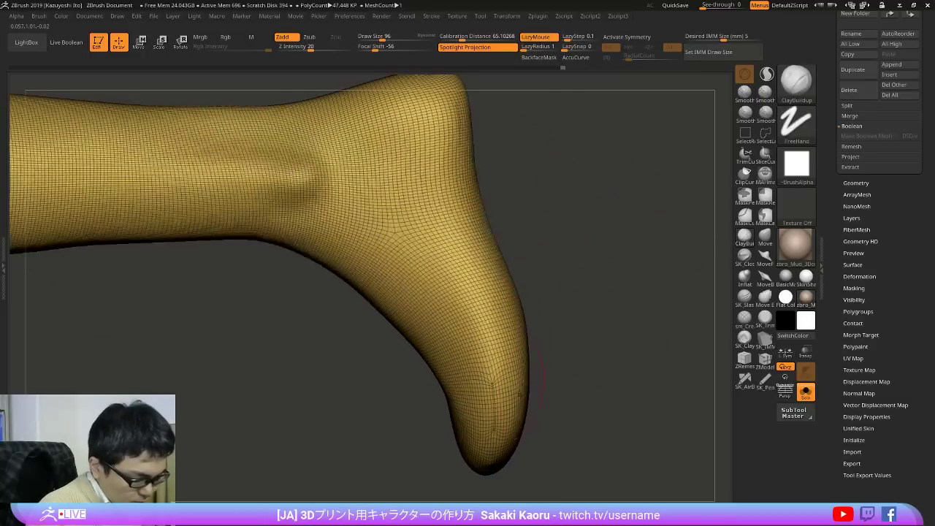
pyautogui.press('space')
pyautogui.keyDown('alt'); pyautogui.moveTo(615, 364); pyautogui.dragTo(629, 254); pyautogui.keyUp('alt')
pyautogui.hotkey('shift', 'f')
pyautogui.hotkey('shift', 'f')
pyautogui.hotkey('shift', 'space')
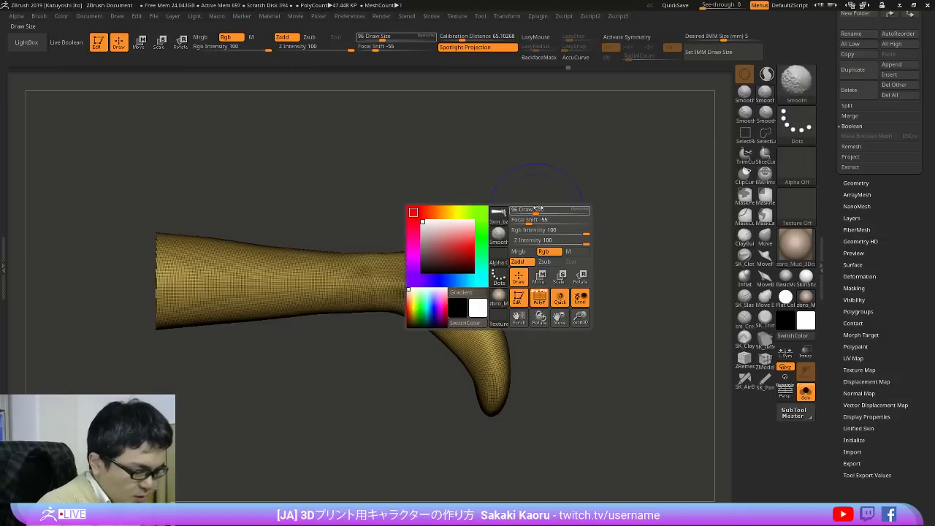
pyautogui.press('space')
pyautogui.press('space')
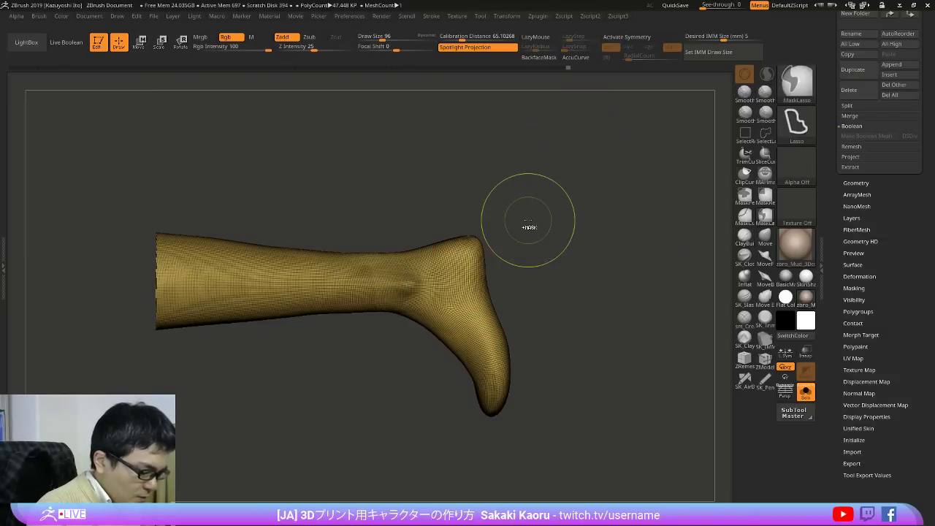
# Step: Try straight ClipCurve cuts in side view, one across the forefoot and one across the heel, undoing each
pyautogui.moveTo(520, 196)
pyautogui.keyDown('ctrl'); pyautogui.keyDown('shift'); pyautogui.mouseDown()
pyautogui.moveTo(539, 384)
pyautogui.moveTo(493, 367)
pyautogui.mouseUp(); pyautogui.keyUp('shift'); pyautogui.keyUp('ctrl')
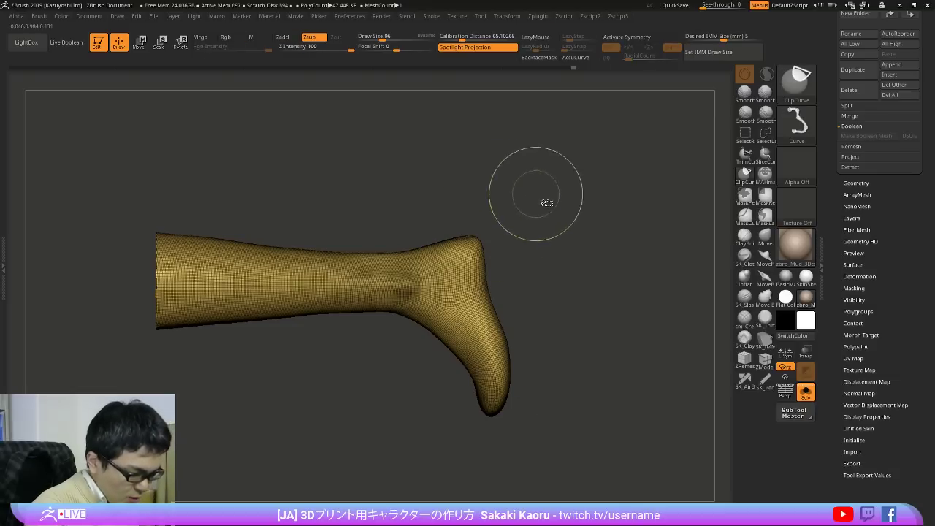
pyautogui.keyDown('ctrl'); pyautogui.keyDown('shift'); pyautogui.moveTo(556, 217); pyautogui.dragTo(376, 480); pyautogui.keyUp('shift'); pyautogui.keyUp('ctrl')
pyautogui.moveTo(618, 358)
pyautogui.mouseDown()
pyautogui.moveTo(595, 306)
pyautogui.moveTo(646, 361)
pyautogui.mouseUp()
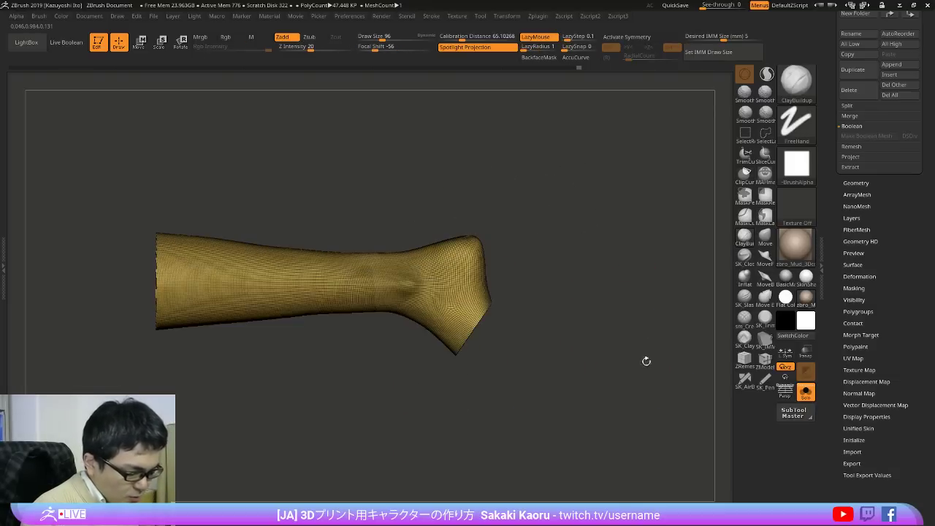
pyautogui.hotkey('ctrl', 'z')
pyautogui.keyDown('ctrl'); pyautogui.keyDown('shift'); pyautogui.moveTo(356, 189); pyautogui.dragTo(633, 419); pyautogui.keyUp('shift'); pyautogui.keyUp('ctrl')
pyautogui.moveTo(646, 343)
pyautogui.mouseDown()
pyautogui.moveTo(621, 424)
pyautogui.moveTo(632, 452)
pyautogui.moveTo(620, 409)
pyautogui.mouseUp()
pyautogui.hotkey('ctrl', 'z')
# Step: Turn on the PolyGroup option of the ClipCurve brush so each clipped surface gets its own polygroup
pyautogui.hotkey('ctrl', 'shift')
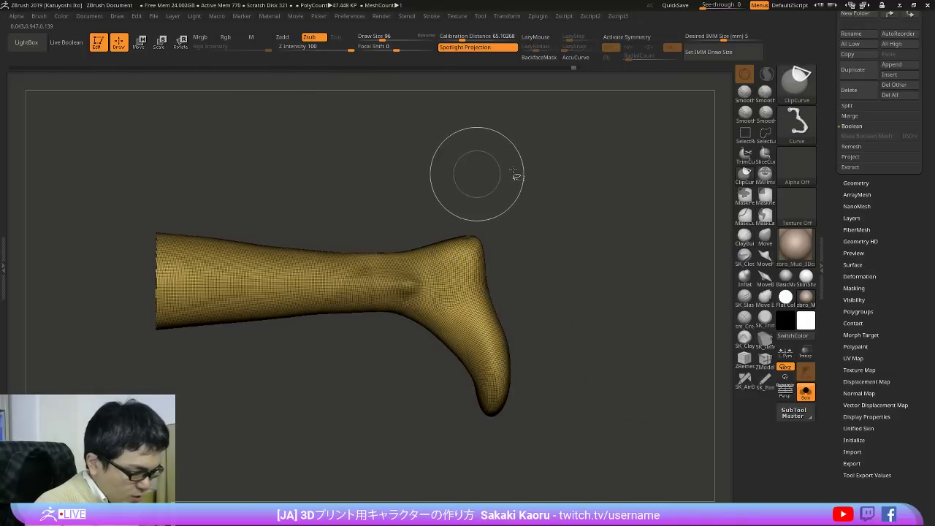
pyautogui.hotkey('ctrl', 'shift', 'space')
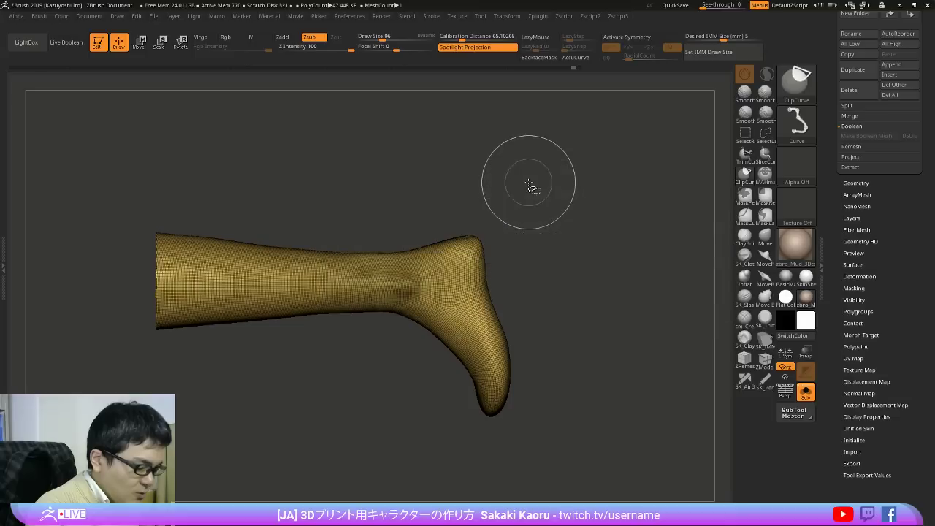
pyautogui.hotkey('ctrl', 'shift', 'space')
pyautogui.hotkey('ctrl', 'shift', 'space')
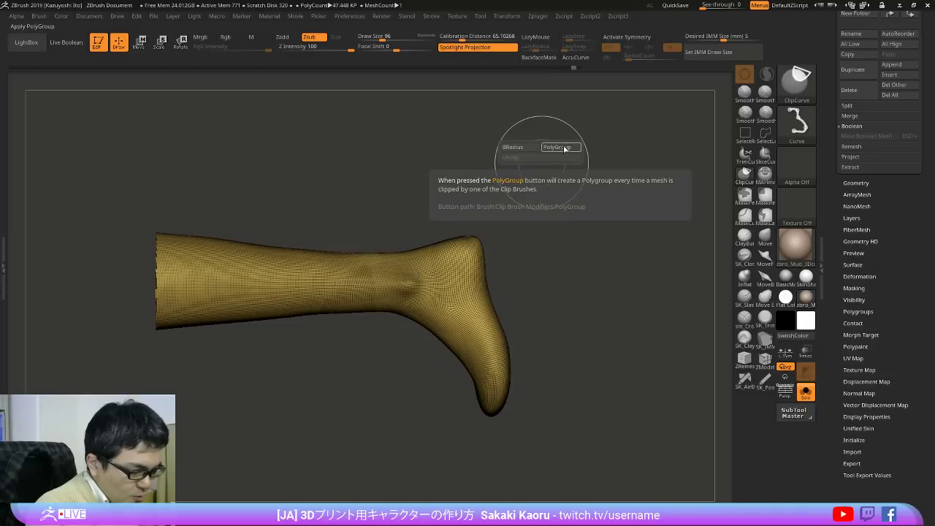
pyautogui.click(565, 148)
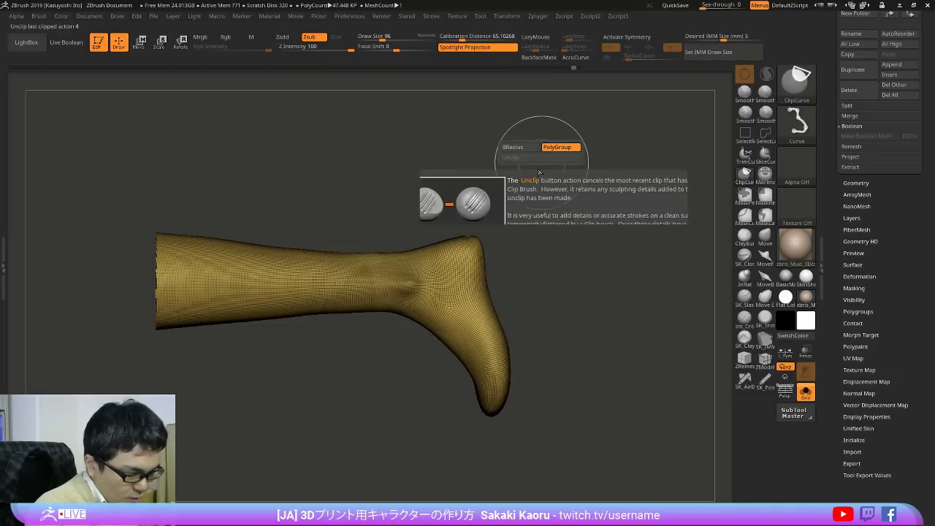
# Step: Try diagonal ClipCurve cuts across the heel with PolyGroup on, inspect the clipped face and undo the cuts
pyautogui.keyDown('ctrl'); pyautogui.keyDown('shift'); pyautogui.moveTo(401, 219); pyautogui.dragTo(586, 403); pyautogui.keyUp('shift'); pyautogui.keyUp('ctrl')
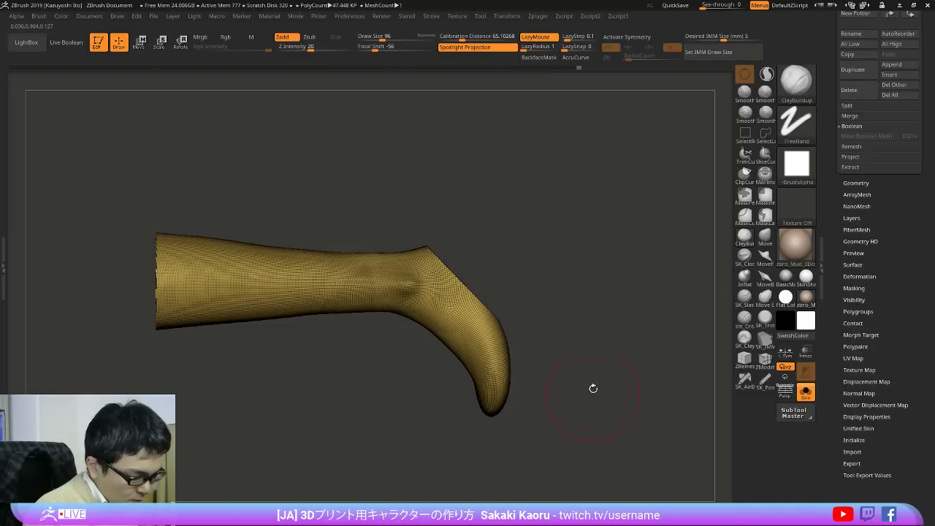
pyautogui.moveTo(610, 313)
pyautogui.mouseDown()
pyautogui.moveTo(564, 454)
pyautogui.moveTo(595, 415)
pyautogui.moveTo(608, 316)
pyautogui.mouseUp()
pyautogui.hotkey('ctrl', 'z')
pyautogui.keyDown('ctrl'); pyautogui.keyDown('shift'); pyautogui.moveTo(388, 206); pyautogui.dragTo(593, 399); pyautogui.keyUp('shift'); pyautogui.keyUp('ctrl')
pyautogui.moveTo(593, 399); pyautogui.dragTo(596, 371)
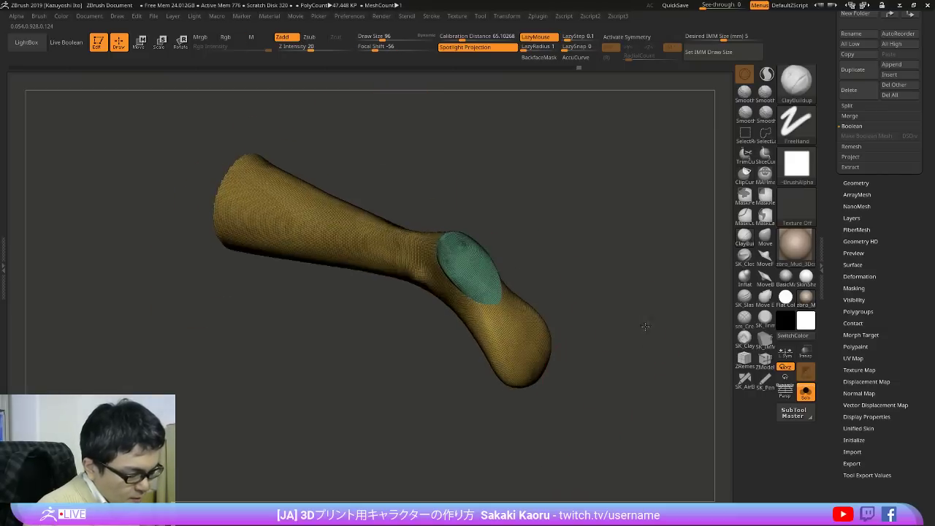
pyautogui.moveTo(647, 326)
pyautogui.mouseDown()
pyautogui.moveTo(652, 373)
pyautogui.moveTo(638, 324)
pyautogui.moveTo(666, 326)
pyautogui.moveTo(658, 353)
pyautogui.moveTo(653, 309)
pyautogui.mouseUp()
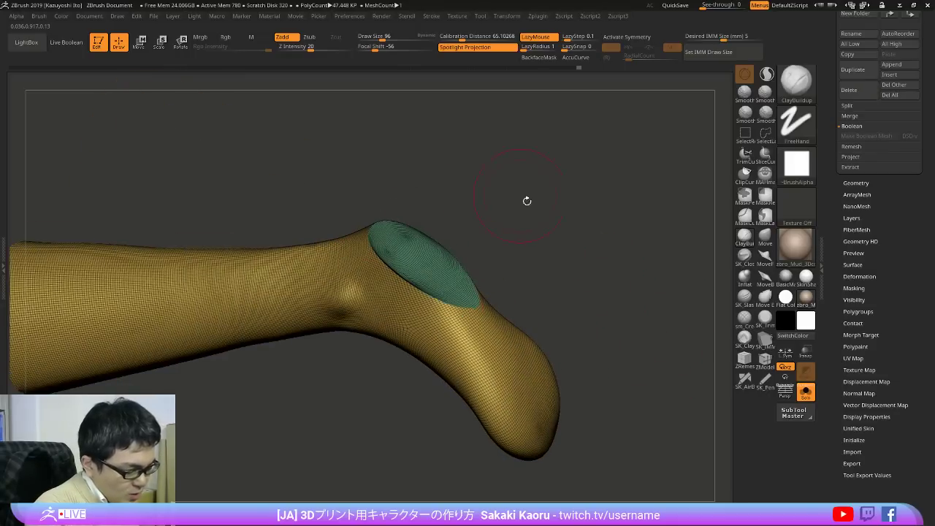
pyautogui.moveTo(527, 200); pyautogui.dragTo(489, 264)
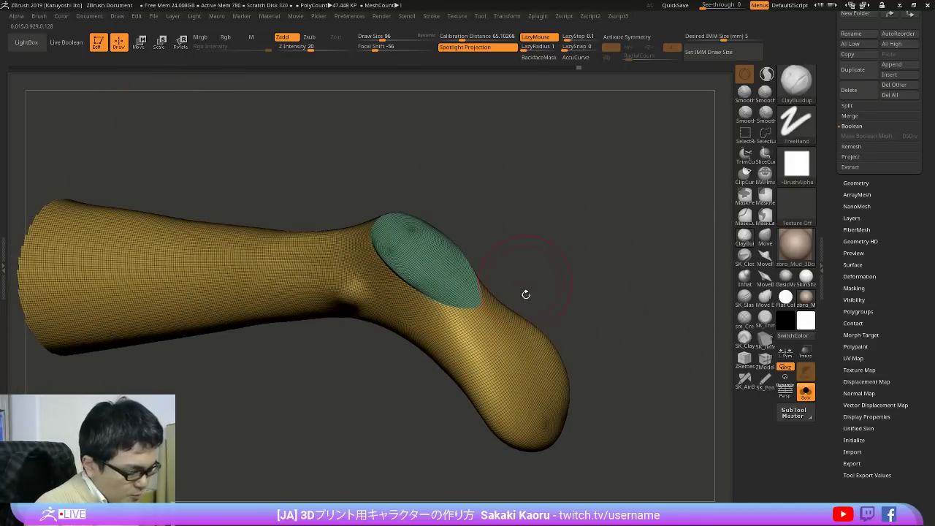
pyautogui.moveTo(526, 294); pyautogui.dragTo(612, 312)
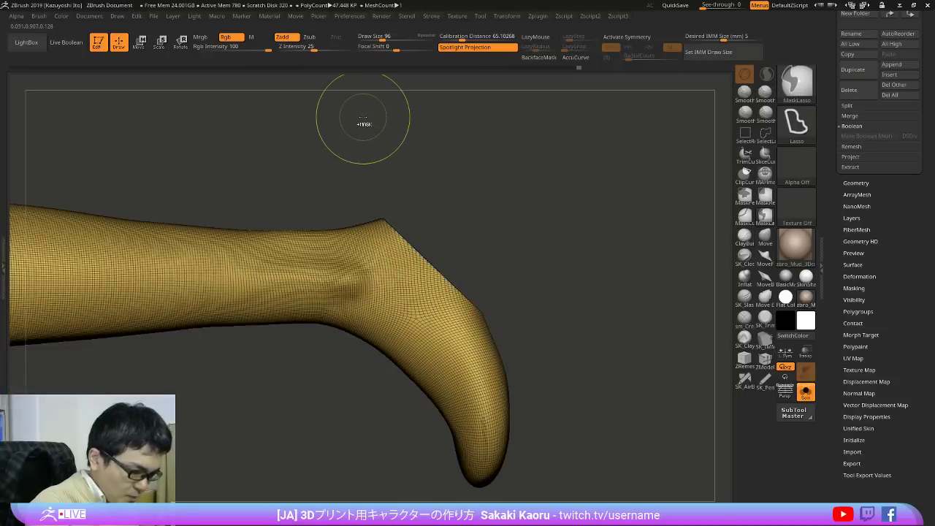
pyautogui.hotkey('ctrl', 'z')
# Step: Try a steeper straight clip running from the heel down to the toes and undo it
pyautogui.keyDown('ctrl'); pyautogui.keyDown('shift'); pyautogui.moveTo(362, 181); pyautogui.dragTo(491, 317); pyautogui.keyUp('shift'); pyautogui.keyUp('ctrl')
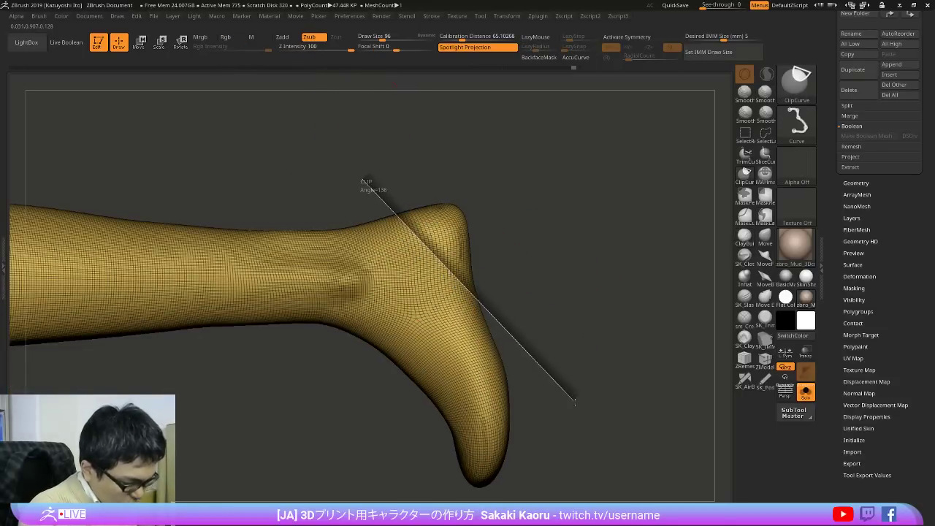
pyautogui.moveTo(575, 402)
pyautogui.keyDown('ctrl'); pyautogui.keyDown('shift'); pyautogui.mouseDown()
pyautogui.moveTo(564, 410)
pyautogui.moveTo(538, 493)
pyautogui.moveTo(513, 407)
pyautogui.moveTo(519, 421)
pyautogui.moveTo(532, 387)
pyautogui.moveTo(523, 389)
pyautogui.moveTo(561, 365)
pyautogui.moveTo(557, 355)
pyautogui.mouseUp(); pyautogui.keyUp('shift'); pyautogui.keyUp('ctrl')
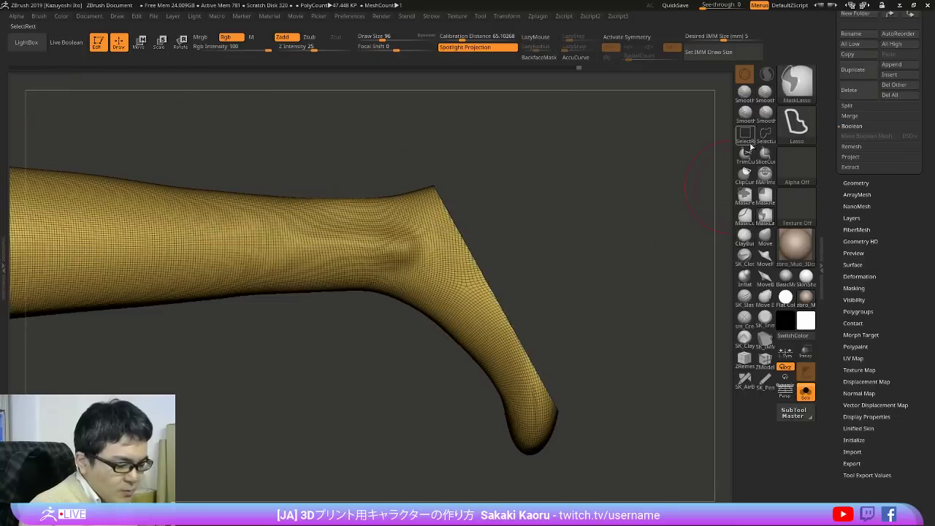
pyautogui.hotkey('ctrl', 'z')
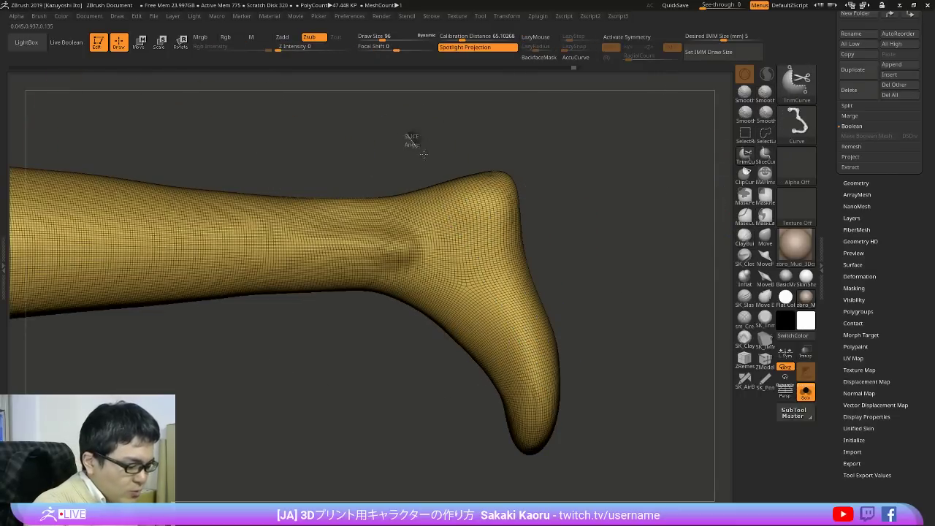
# Step: Try a straight diagonal TrimCurve cut through the heel and foot and undo it
pyautogui.keyDown('ctrl'); pyautogui.keyDown('shift'); pyautogui.moveTo(407, 140); pyautogui.dragTo(635, 399); pyautogui.keyUp('shift'); pyautogui.keyUp('ctrl')
pyautogui.moveTo(660, 366)
pyautogui.mouseDown()
pyautogui.moveTo(644, 424)
pyautogui.moveTo(497, 433)
pyautogui.moveTo(543, 373)
pyautogui.mouseUp()
pyautogui.hotkey('ctrl', 'z')
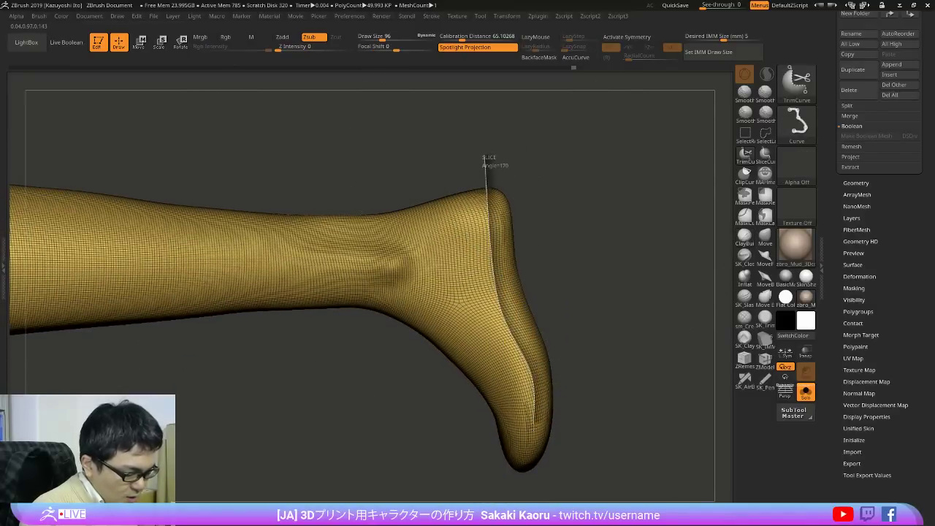
# Step: Try trimming the underside away along a curved TrimCurve line, inspect the cut at the arch and undo it
pyautogui.keyDown('ctrl'); pyautogui.keyDown('shift'); pyautogui.moveTo(526, 496); pyautogui.dragTo(528, 491); pyautogui.keyUp('shift'); pyautogui.keyUp('ctrl')
pyautogui.moveTo(655, 404); pyautogui.dragTo(663, 436)
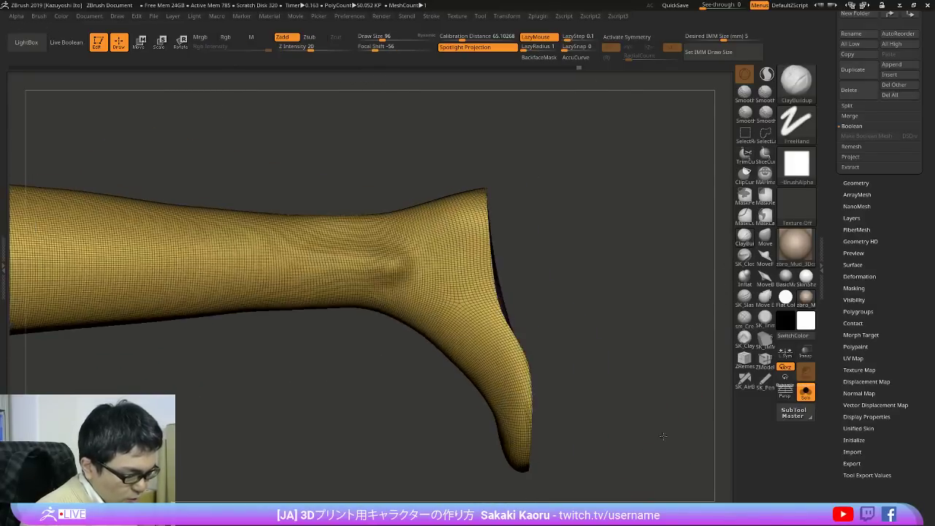
pyautogui.keyDown('alt'); pyautogui.moveTo(487, 175); pyautogui.dragTo(497, 347); pyautogui.keyUp('alt')
pyautogui.keyDown('shift'); pyautogui.moveTo(447, 311); pyautogui.dragTo(435, 312); pyautogui.keyUp('shift')
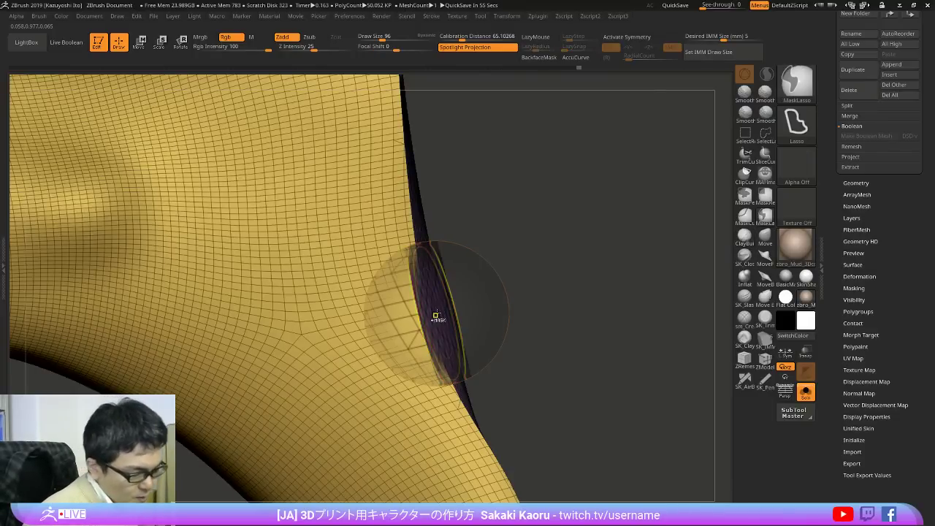
pyautogui.keyDown('ctrl'); pyautogui.keyDown('shift'); pyautogui.click(617, 350); pyautogui.keyUp('shift'); pyautogui.keyUp('ctrl')
pyautogui.keyDown('alt'); pyautogui.moveTo(644, 381); pyautogui.dragTo(604, 245); pyautogui.keyUp('alt')
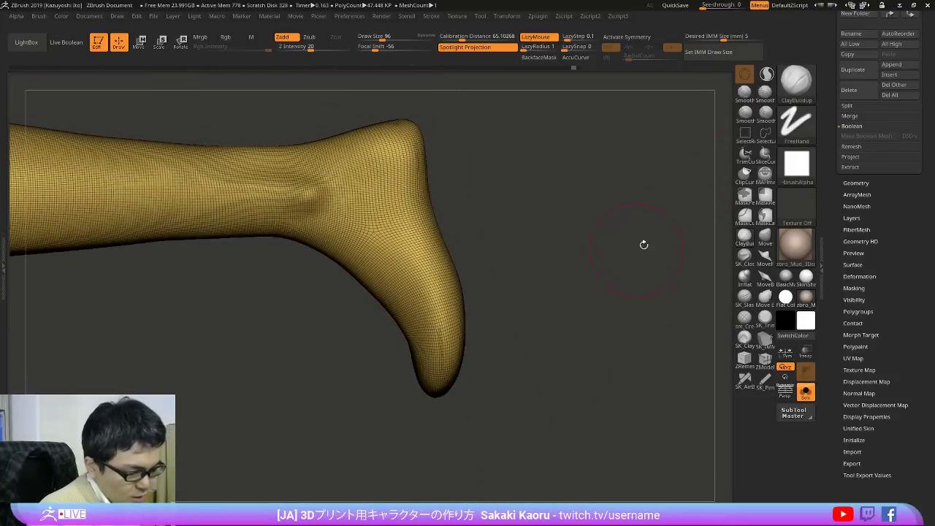
# Step: Clip the underside of the foot with a curved ClipCurve line following the sole from heel to toe
pyautogui.keyDown('alt'); pyautogui.moveTo(587, 290); pyautogui.dragTo(621, 338); pyautogui.keyUp('alt')
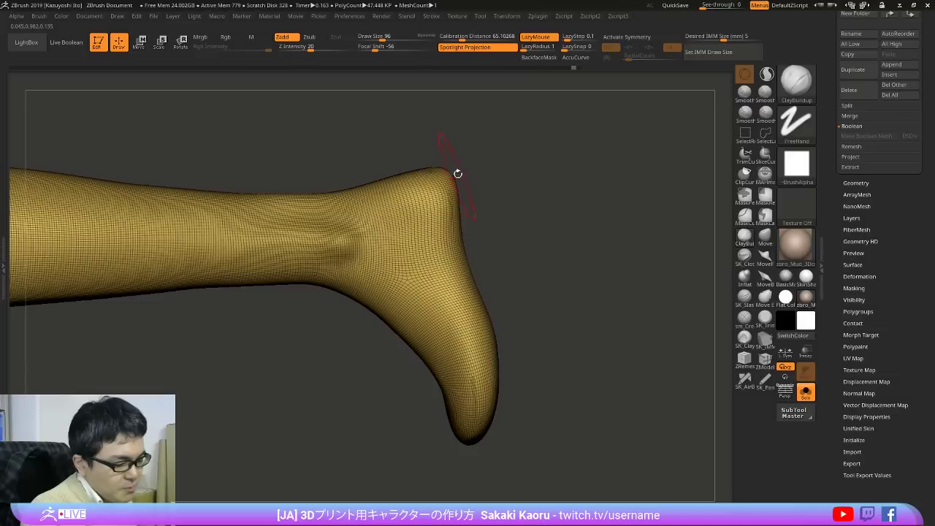
pyautogui.hotkey('ctrl', 'shift')
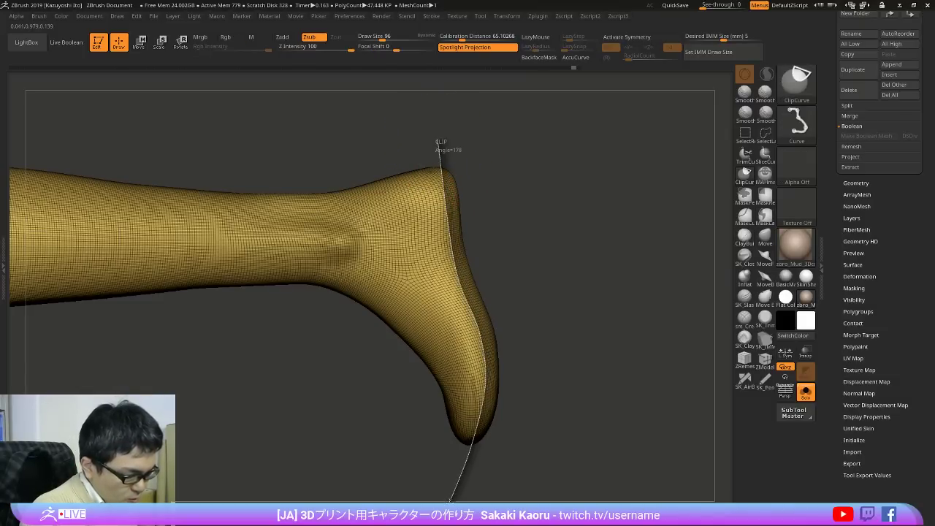
pyautogui.keyDown('ctrl'); pyautogui.keyDown('shift'); pyautogui.moveTo(450, 502); pyautogui.dragTo(450, 503); pyautogui.keyUp('shift'); pyautogui.keyUp('ctrl')
pyautogui.moveTo(650, 426)
pyautogui.mouseDown()
pyautogui.moveTo(603, 435)
pyautogui.moveTo(652, 404)
pyautogui.moveTo(647, 460)
pyautogui.moveTo(612, 432)
pyautogui.moveTo(648, 450)
pyautogui.moveTo(614, 398)
pyautogui.mouseUp()
# Step: Isolate the clipped sole polygroup and delete the hidden leg geometry
pyautogui.keyDown('shift'); pyautogui.click(516, 408); pyautogui.keyUp('shift')
pyautogui.moveTo(553, 374)
pyautogui.keyDown('shift'); pyautogui.mouseDown()
pyautogui.moveTo(562, 371)
pyautogui.moveTo(599, 449)
pyautogui.moveTo(668, 437)
pyautogui.moveTo(675, 378)
pyautogui.mouseUp(); pyautogui.keyUp('shift')
pyautogui.press('2')
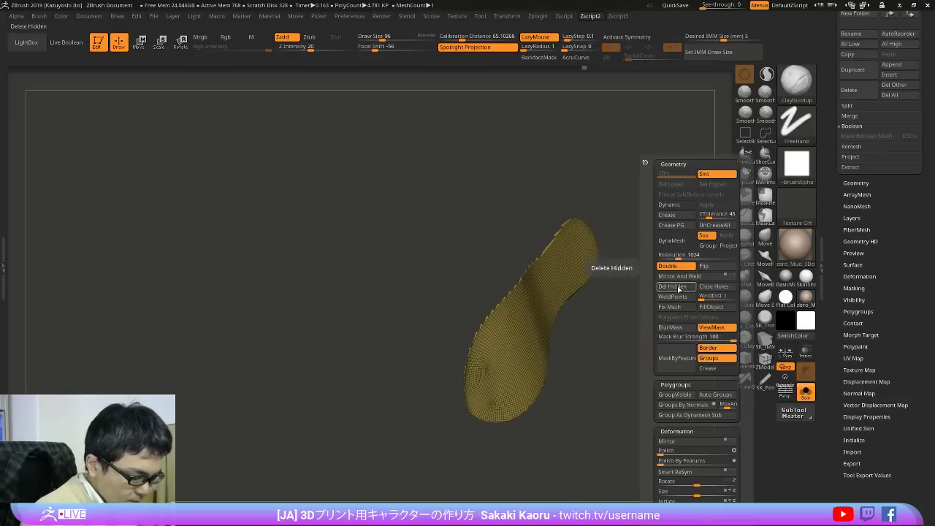
pyautogui.moveTo(611, 432)
pyautogui.mouseDown()
pyautogui.moveTo(595, 453)
pyautogui.moveTo(579, 407)
pyautogui.moveTo(630, 398)
pyautogui.moveTo(626, 424)
pyautogui.moveTo(622, 387)
pyautogui.moveTo(710, 351)
pyautogui.moveTo(705, 386)
pyautogui.moveTo(688, 410)
pyautogui.moveTo(704, 401)
pyautogui.moveTo(694, 403)
pyautogui.mouseUp()
# Step: Switch to the Move gizmo and place it on the sole surface in side view
pyautogui.hotkey('ctrl', 't')
pyautogui.press('w')
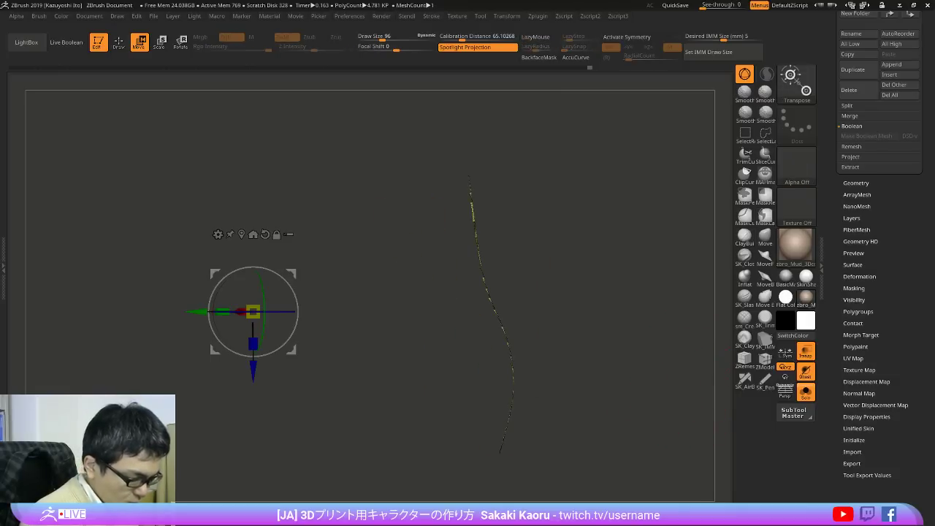
pyautogui.keyDown('alt'); pyautogui.click(508, 348); pyautogui.keyUp('alt')
pyautogui.keyDown('alt'); pyautogui.click(521, 272); pyautogui.keyUp('alt')
pyautogui.hotkey('ctrl', 'shift', 't')
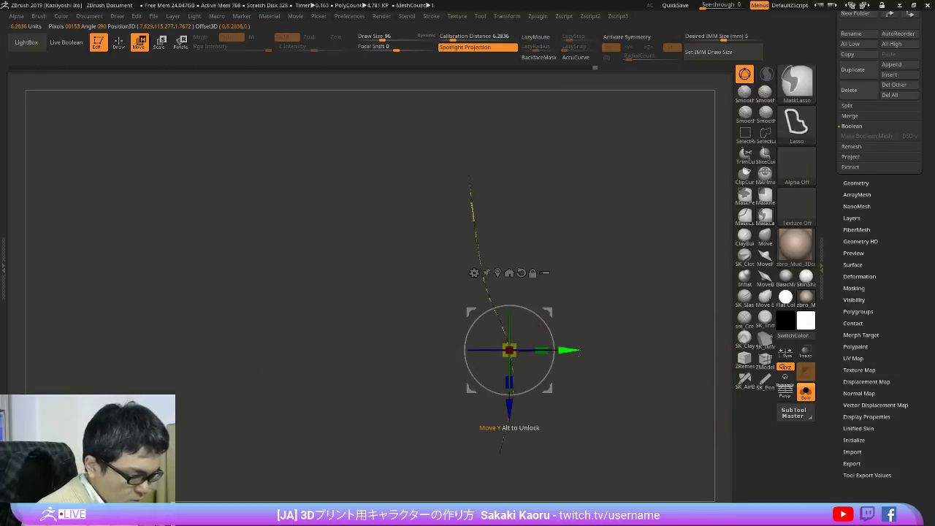
# Step: Turn off Solo mode and hide the body subtools so only the sole surface is displayed
pyautogui.hotkey('ctrl', 'shift', 's')
pyautogui.hotkey('ctrl', 't')
pyautogui.moveTo(900, 259); pyautogui.dragTo(897, 322)
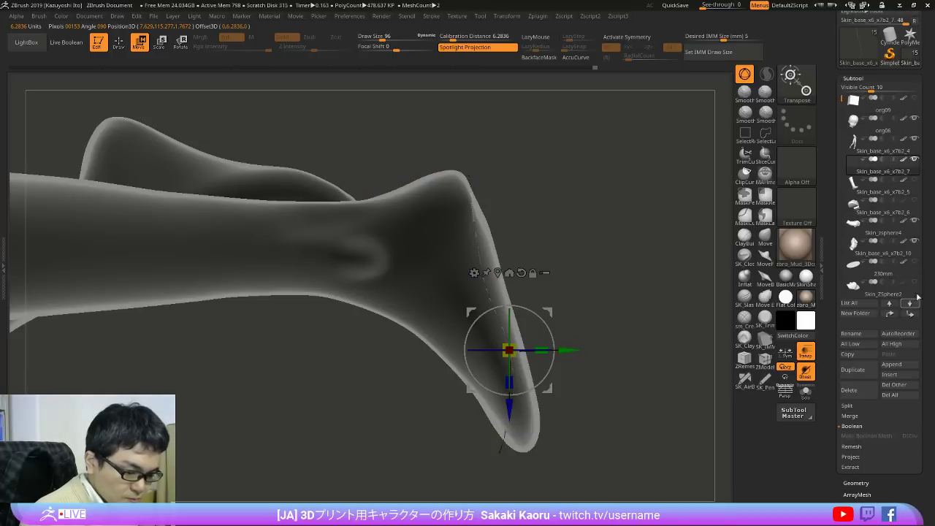
pyautogui.click(914, 160)
pyautogui.click(915, 140)
pyautogui.click(915, 140)
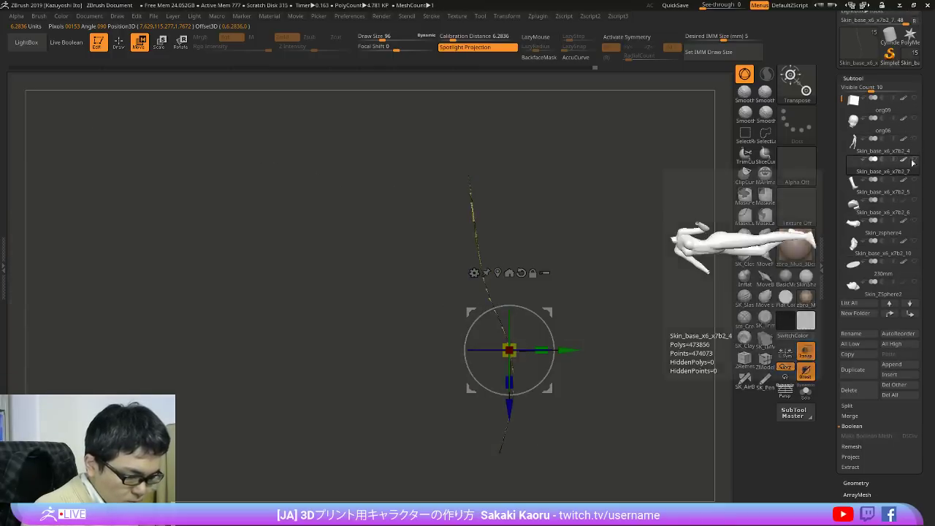
# Step: Duplicate the sole subtool, undo the original back to the full leg and select the duplicated sole
pyautogui.click(859, 371)
pyautogui.press('q')
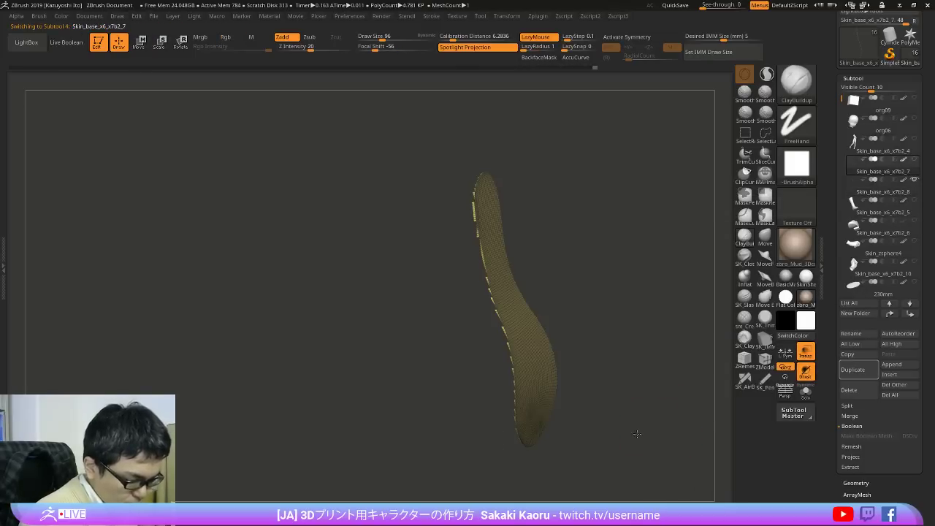
pyautogui.hotkey('ctrl', 'z')
pyautogui.moveTo(650, 429); pyautogui.dragTo(667, 415)
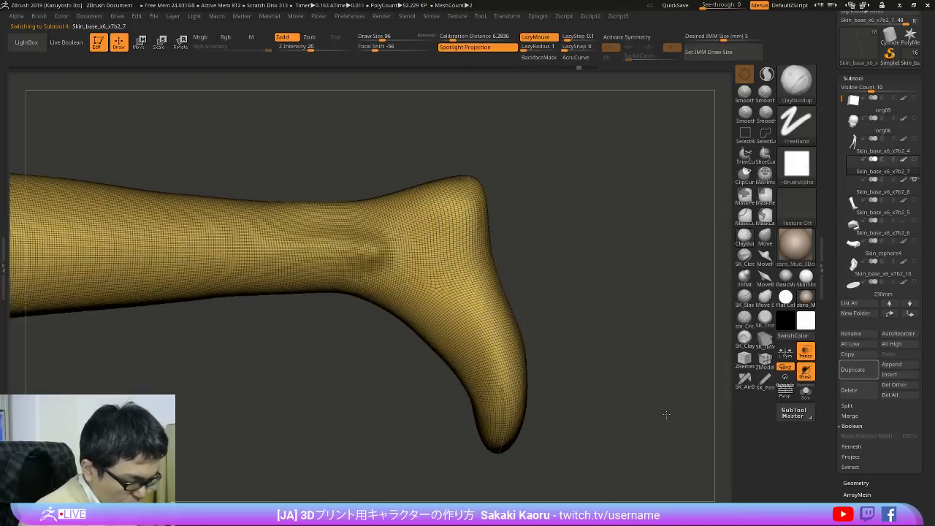
pyautogui.press('Down')
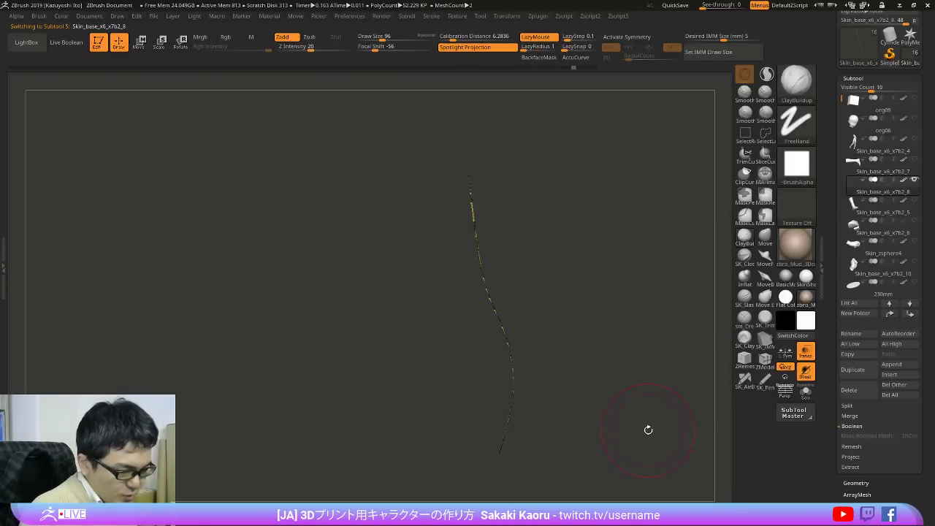
# Step: Show the leg subtool and try moving the separate sole surface slightly outward from the underside of the foot
pyautogui.click(914, 160)
pyautogui.press('w')
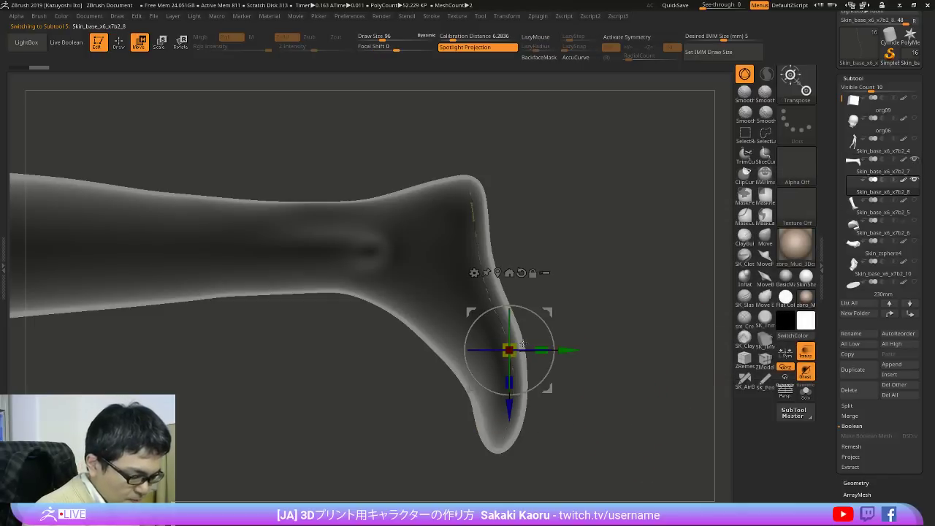
pyautogui.moveTo(567, 350); pyautogui.dragTo(583, 350)
pyautogui.moveTo(629, 436); pyautogui.dragTo(583, 444)
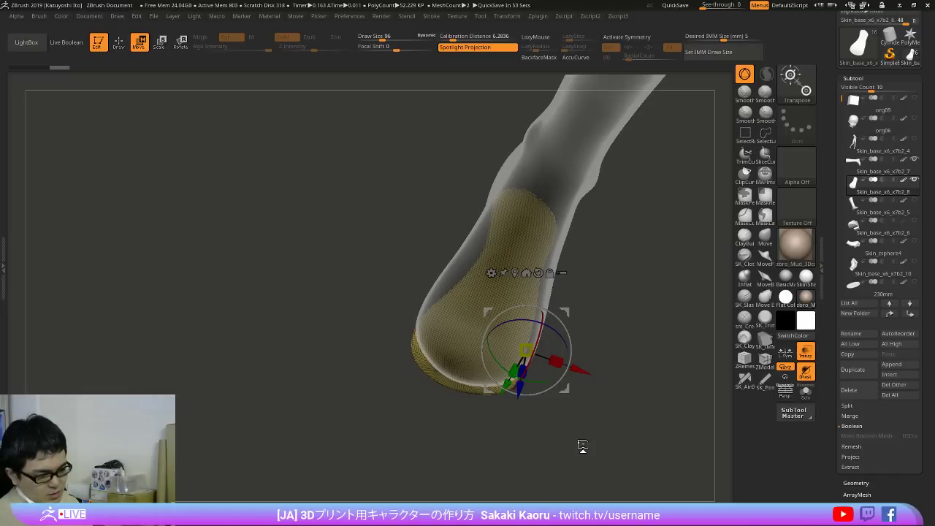
pyautogui.moveTo(583, 445)
pyautogui.mouseDown()
pyautogui.moveTo(643, 424)
pyautogui.moveTo(637, 441)
pyautogui.moveTo(650, 351)
pyautogui.mouseUp()
pyautogui.press('q')
pyautogui.hotkey('ctrl', 'z')
pyautogui.hotkey('ctrl', 'z')
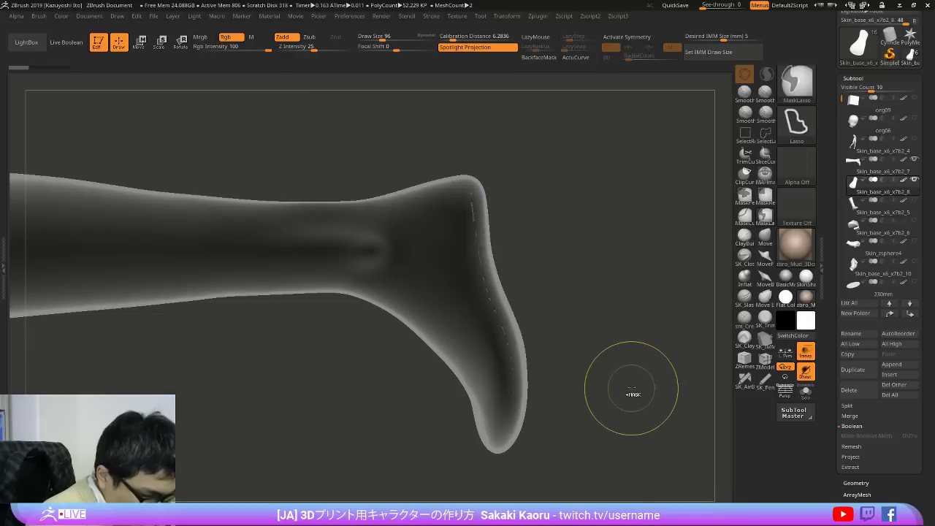
# Step: Delete the duplicated sole subtool and duplicate the full leg subtool instead
pyautogui.click(851, 391)
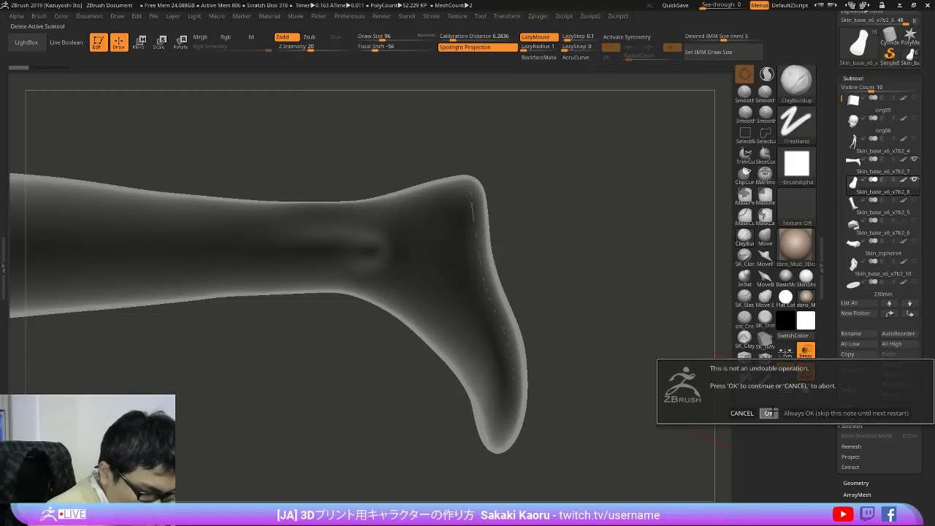
pyautogui.click(769, 413)
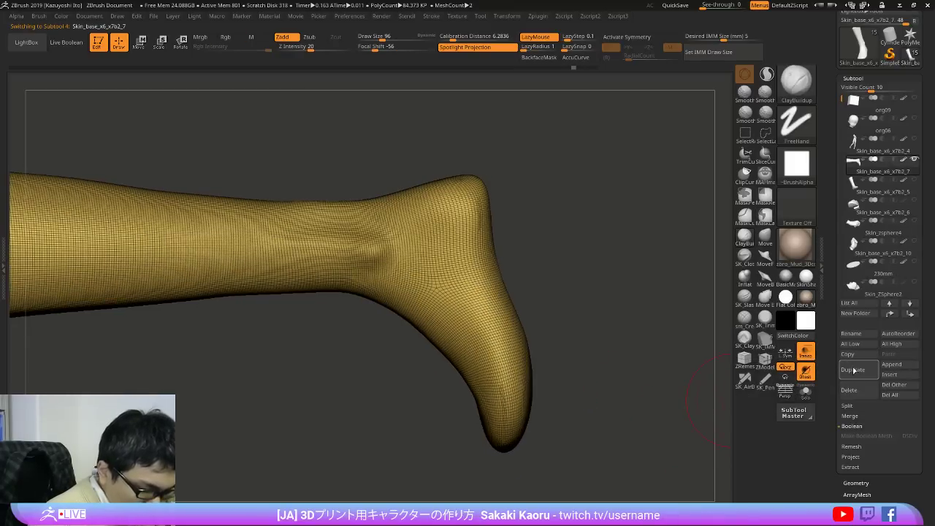
pyautogui.click(853, 370)
# Step: Step the selected leg copy through its undo history to the flat-clipped sole version and show the entire copy in Solo mode
pyautogui.hotkey('ctrl', 'z')
pyautogui.hotkey('ctrl', 'shift', 'z')
pyautogui.hotkey('ctrl', 'shift', 'z')
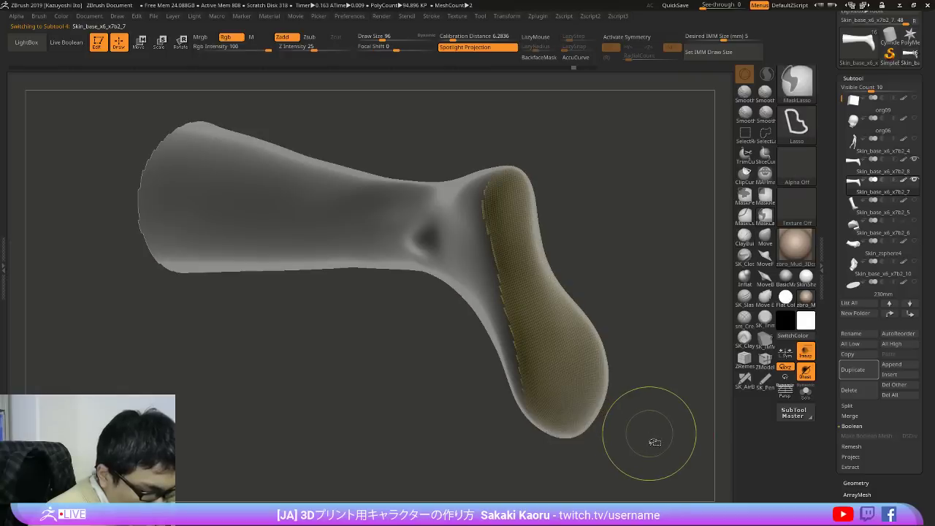
pyautogui.hotkey('ctrl', 'z')
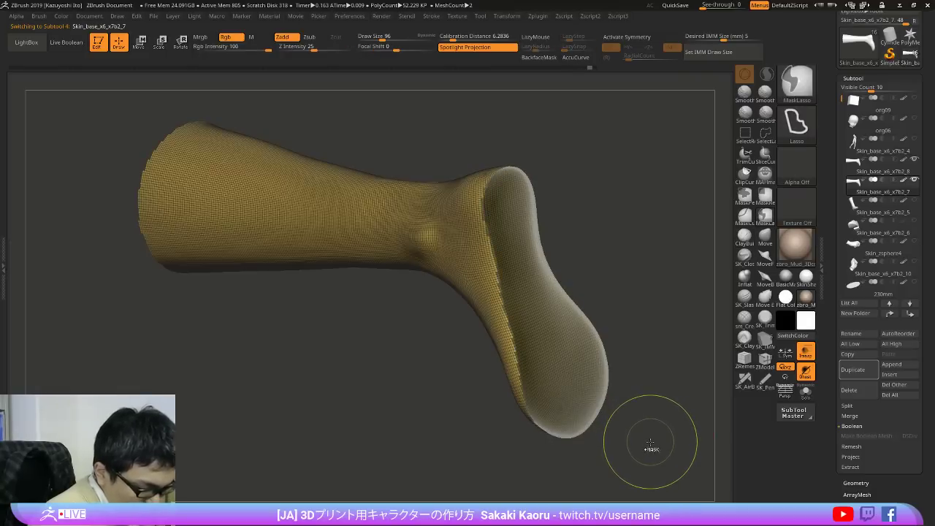
pyautogui.moveTo(651, 445); pyautogui.dragTo(722, 254)
pyautogui.hotkey('shift', 'f')
pyautogui.keyDown('ctrl'); pyautogui.keyDown('shift'); pyautogui.click(646, 444); pyautogui.keyUp('shift'); pyautogui.keyUp('ctrl')
pyautogui.hotkey('shift', 'f')
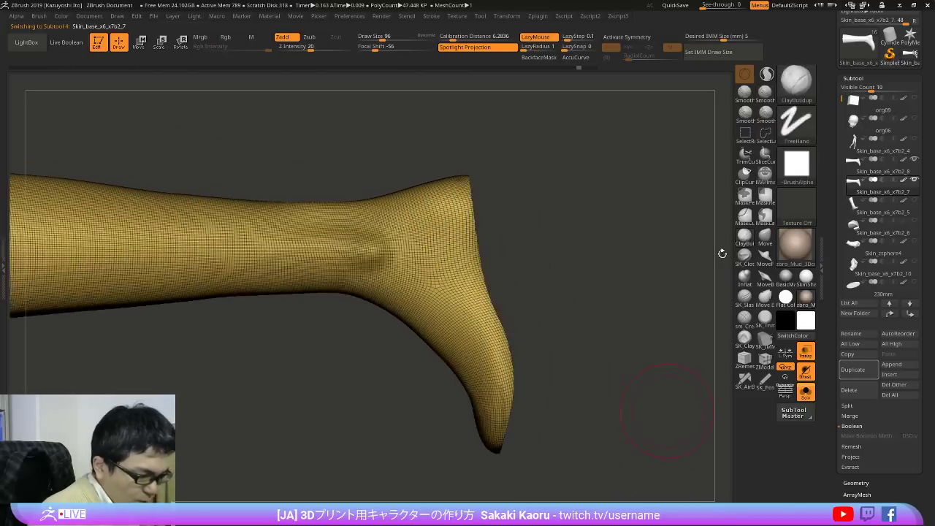
# Step: Try slicing the leg copy across the ankle with SliceCurve to separate the foot from the shaft
pyautogui.moveTo(666, 213)
pyautogui.keyDown('alt'); pyautogui.mouseDown()
pyautogui.moveTo(722, 231)
pyautogui.moveTo(719, 201)
pyautogui.mouseUp(); pyautogui.keyUp('alt')
pyautogui.moveTo(514, 437)
pyautogui.keyDown('ctrl'); pyautogui.keyDown('shift'); pyautogui.mouseDown()
pyautogui.moveTo(490, 252)
pyautogui.moveTo(441, 102)
pyautogui.mouseUp(); pyautogui.keyUp('shift'); pyautogui.keyUp('ctrl')
pyautogui.moveTo(603, 307)
pyautogui.mouseDown()
pyautogui.moveTo(687, 296)
pyautogui.moveTo(713, 211)
pyautogui.moveTo(599, 247)
pyautogui.mouseUp()
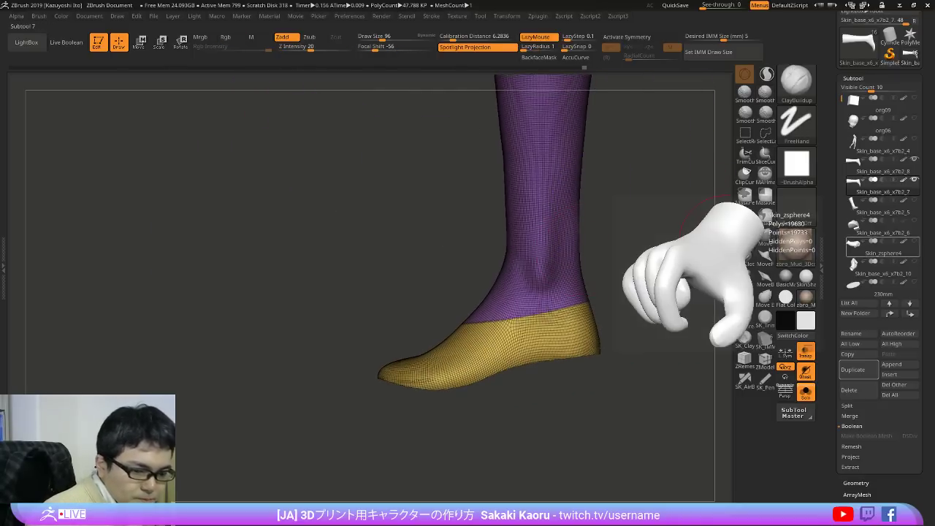
pyautogui.moveTo(703, 6)
pyautogui.mouseDown()
pyautogui.moveTo(733, 6)
pyautogui.moveTo(689, 6)
pyautogui.mouseUp()
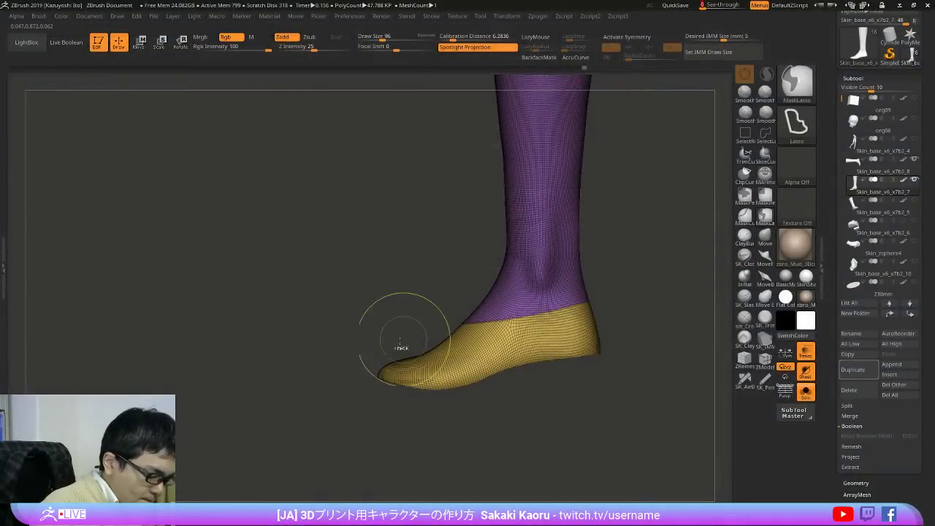
pyautogui.hotkey('ctrl', 'z')
# Step: Slice the leg copy diagonally across the ankle with SliceCurve, isolate the foot portion and delete the hidden leg geometry
pyautogui.moveTo(422, 338)
pyautogui.keyDown('ctrl'); pyautogui.keyDown('shift'); pyautogui.mouseDown()
pyautogui.moveTo(514, 313)
pyautogui.moveTo(396, 320)
pyautogui.moveTo(460, 322)
pyautogui.mouseUp(); pyautogui.keyUp('shift'); pyautogui.keyUp('ctrl')
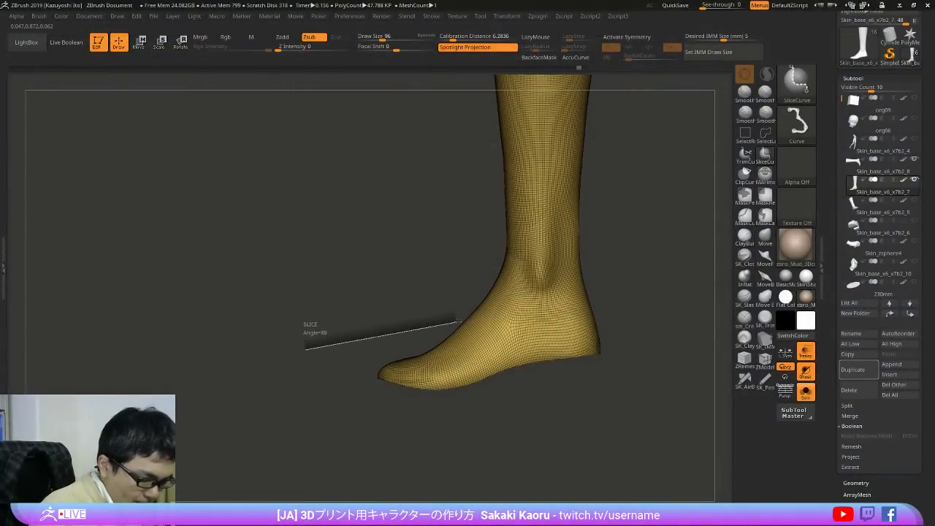
pyautogui.moveTo(577, 290)
pyautogui.keyDown('ctrl'); pyautogui.keyDown('shift'); pyautogui.mouseDown()
pyautogui.moveTo(730, 247)
pyautogui.moveTo(720, 257)
pyautogui.mouseUp(); pyautogui.keyUp('shift'); pyautogui.keyUp('ctrl')
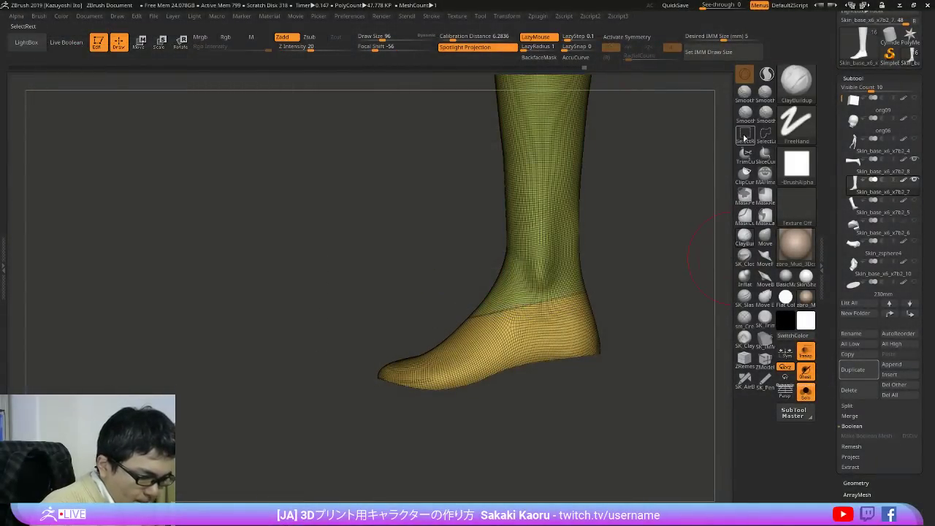
pyautogui.keyDown('ctrl'); pyautogui.keyDown('shift'); pyautogui.click(580, 222); pyautogui.keyUp('shift'); pyautogui.keyUp('ctrl')
pyautogui.keyDown('ctrl'); pyautogui.keyDown('shift'); pyautogui.click(663, 269); pyautogui.keyUp('shift'); pyautogui.keyUp('ctrl')
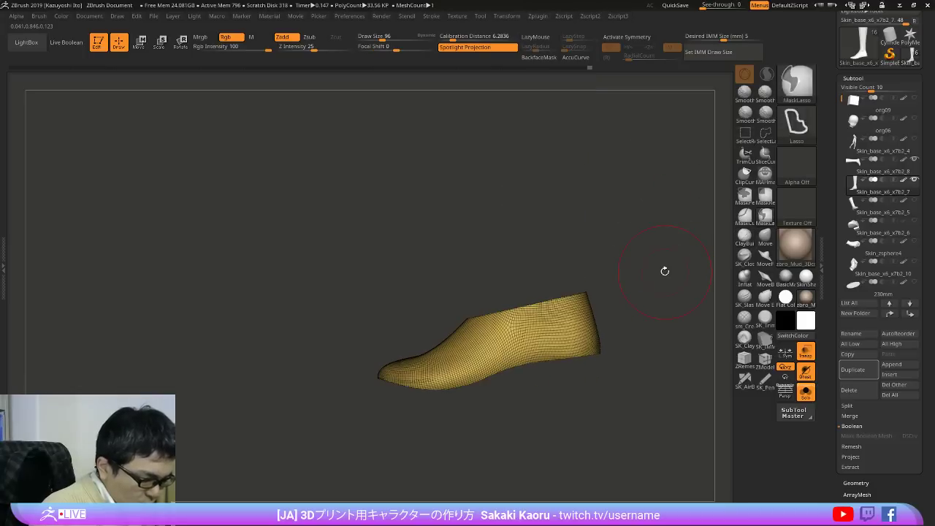
pyautogui.moveTo(665, 271); pyautogui.dragTo(621, 162)
pyautogui.press('2')
pyautogui.click(654, 290)
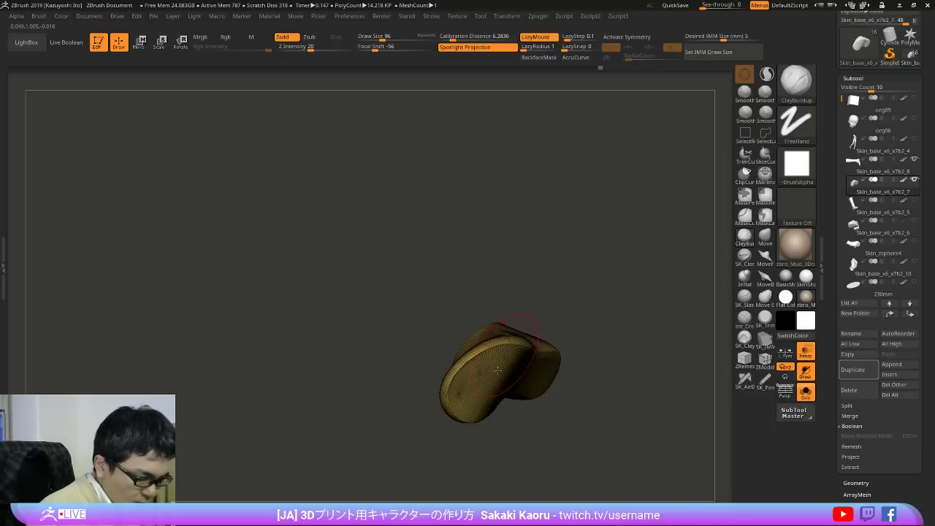
# Step: Isolate the sole polygroup and mask it, show the whole foot piece and invert the mask so only the sole stays editable
pyautogui.hotkey('shift', 'f')
pyautogui.moveTo(595, 366)
pyautogui.mouseDown()
pyautogui.moveTo(563, 336)
pyautogui.moveTo(612, 384)
pyautogui.moveTo(563, 351)
pyautogui.moveTo(591, 441)
pyautogui.moveTo(558, 399)
pyautogui.mouseUp()
pyautogui.keyDown('ctrl'); pyautogui.keyDown('shift'); pyautogui.click(523, 346); pyautogui.keyUp('shift'); pyautogui.keyUp('ctrl')
pyautogui.keyDown('ctrl'); pyautogui.click(582, 334); pyautogui.keyUp('ctrl')
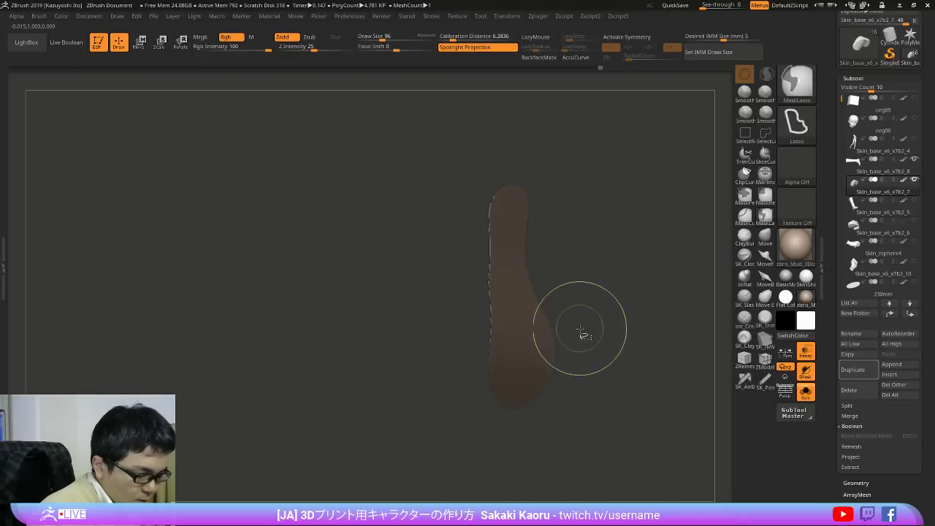
pyautogui.keyDown('ctrl'); pyautogui.keyDown('shift'); pyautogui.click(582, 334); pyautogui.keyUp('shift'); pyautogui.keyUp('ctrl')
pyautogui.keyDown('ctrl'); pyautogui.click(579, 331); pyautogui.keyUp('ctrl')
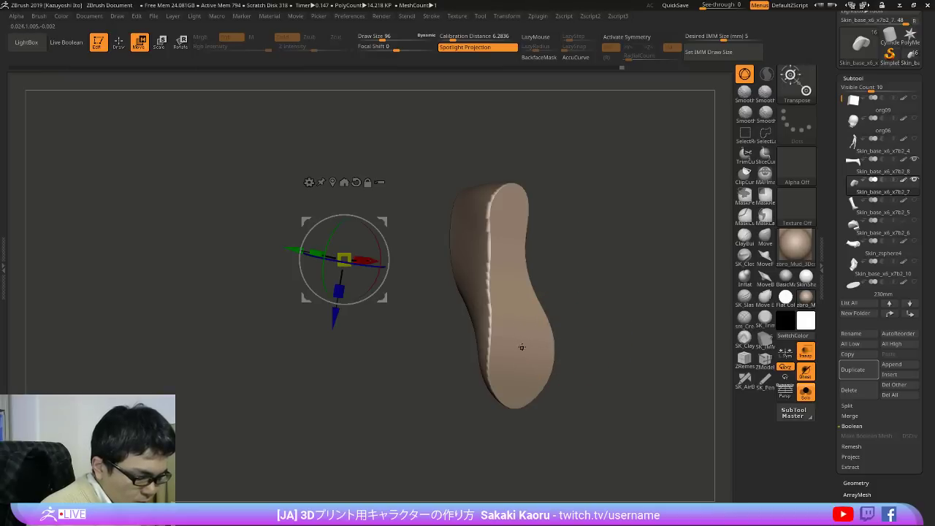
# Step: Switch to the Move gizmo and position it on the foot piece in side view, aligned with the world axes
pyautogui.press('z')
pyautogui.keyDown('alt'); pyautogui.click(500, 326); pyautogui.keyUp('alt')
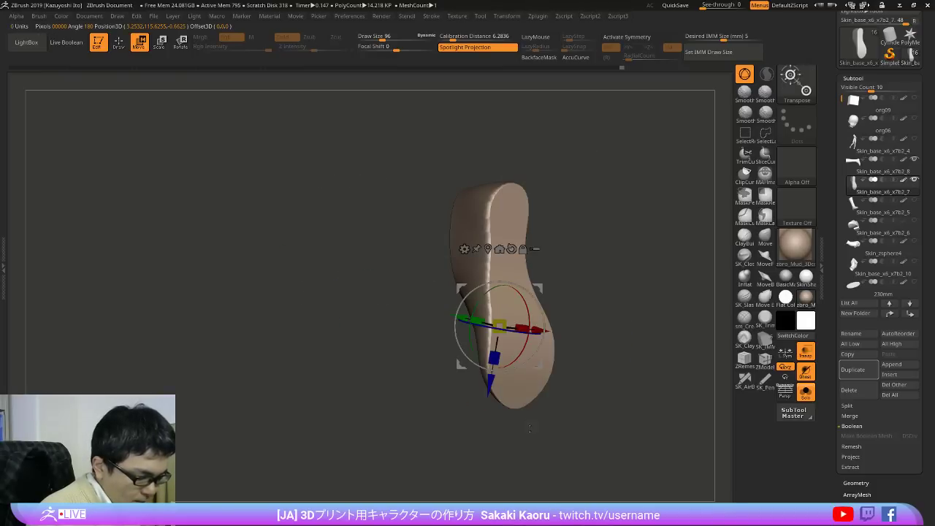
pyautogui.keyDown('shift'); pyautogui.moveTo(514, 410); pyautogui.dragTo(551, 415); pyautogui.keyUp('shift')
pyautogui.keyDown('alt'); pyautogui.click(444, 264); pyautogui.keyUp('alt')
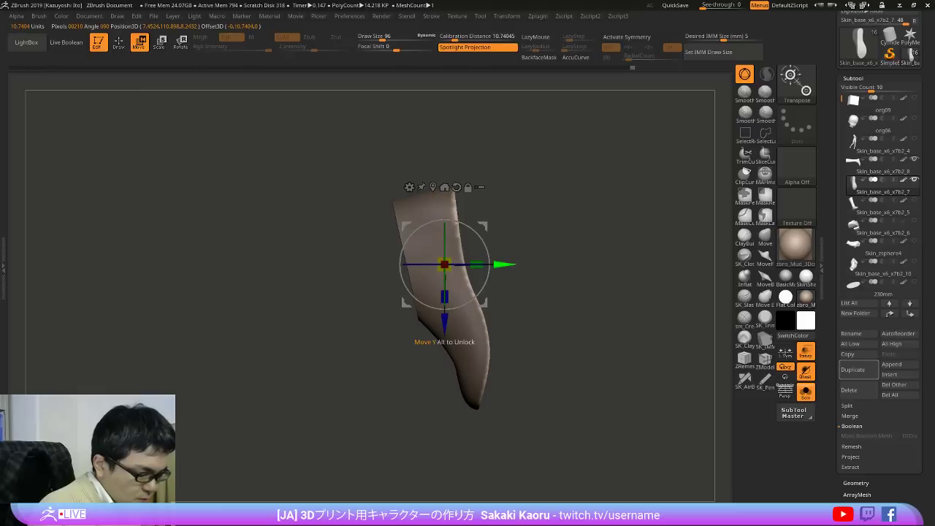
# Step: Try pushing the unmasked sole down from the foot along the gizmo's Y axis with the leg displayed for comparison
pyautogui.hotkey('alt', 'shift', 's')
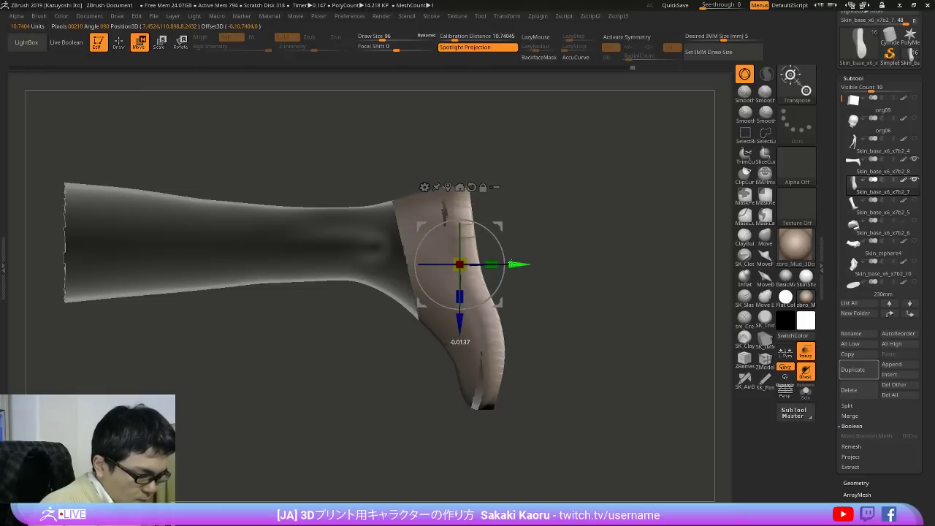
pyautogui.moveTo(557, 287)
pyautogui.mouseDown()
pyautogui.moveTo(575, 288)
pyautogui.moveTo(587, 324)
pyautogui.moveTo(605, 295)
pyautogui.moveTo(623, 365)
pyautogui.moveTo(618, 338)
pyautogui.moveTo(583, 322)
pyautogui.mouseUp()
pyautogui.press('q')
pyautogui.hotkey('shift', 'f')
pyautogui.hotkey('shift', 'f')
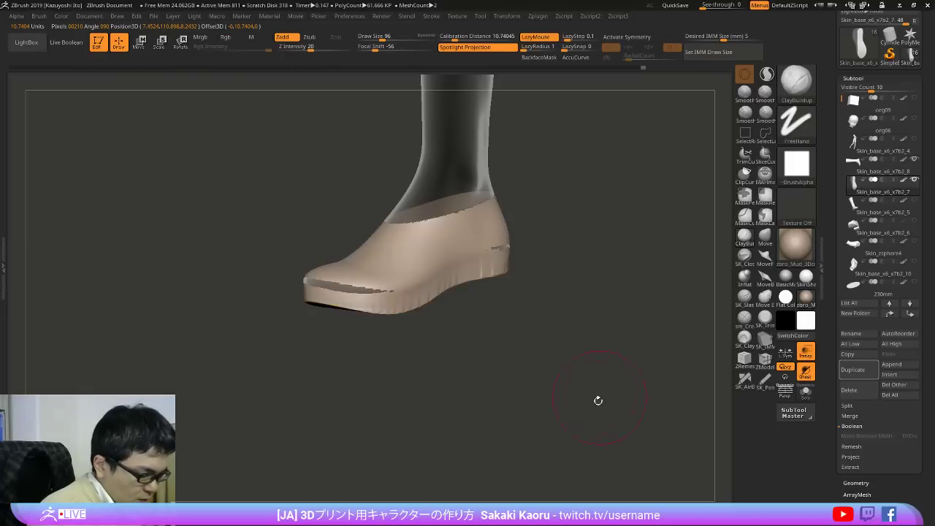
pyautogui.moveTo(599, 400); pyautogui.dragTo(590, 352)
pyautogui.moveTo(621, 325)
pyautogui.mouseDown()
pyautogui.moveTo(620, 417)
pyautogui.moveTo(603, 388)
pyautogui.moveTo(589, 299)
pyautogui.moveTo(604, 365)
pyautogui.moveTo(602, 335)
pyautogui.mouseUp()
pyautogui.hotkey('shift', 's')
pyautogui.moveTo(549, 293); pyautogui.dragTo(560, 314)
# Step: Move the unmasked sole down along the gizmo's Y axis to give the shoe a thicker base, and return to Draw mode
pyautogui.press('w')
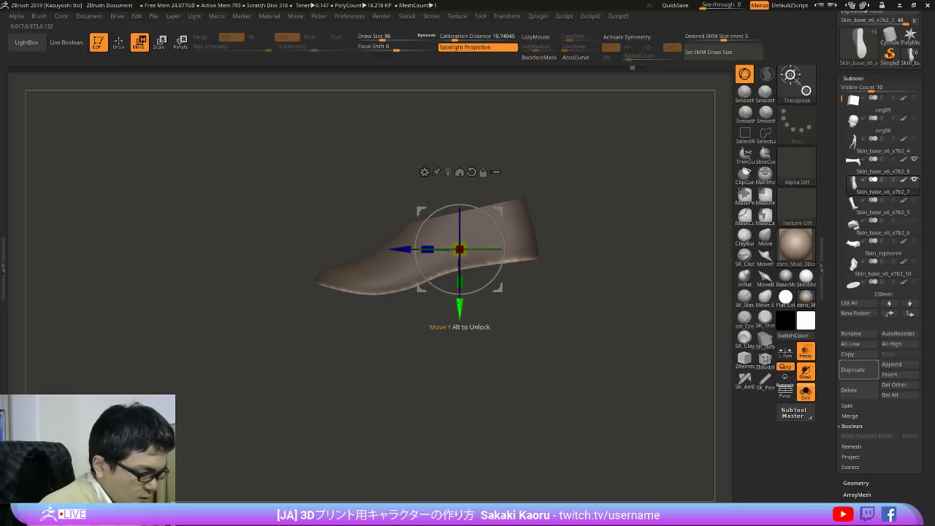
pyautogui.moveTo(459, 317); pyautogui.dragTo(548, 212)
pyautogui.hotkey('shift', 'f')
pyautogui.moveTo(502, 231); pyautogui.dragTo(506, 225)
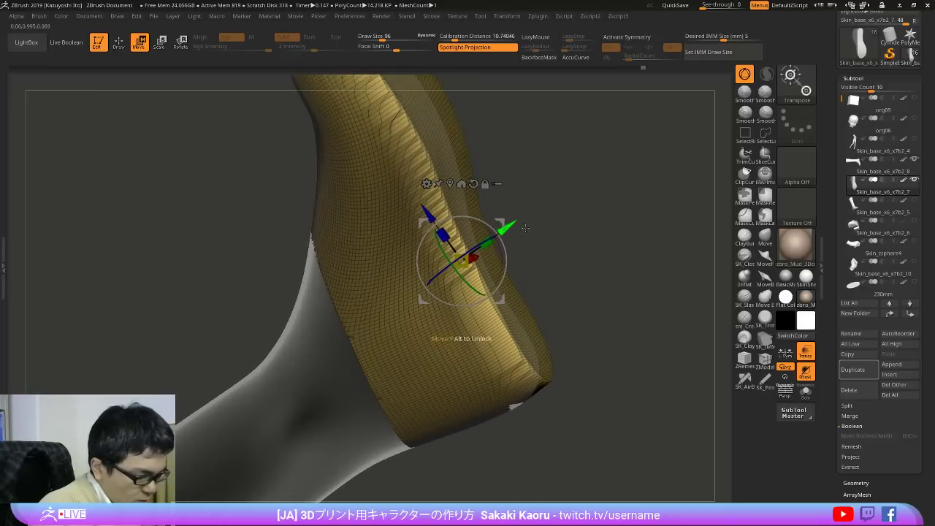
pyautogui.moveTo(599, 285)
pyautogui.keyDown('alt'); pyautogui.mouseDown()
pyautogui.moveTo(603, 190)
pyautogui.moveTo(609, 438)
pyautogui.moveTo(599, 441)
pyautogui.moveTo(612, 413)
pyautogui.moveTo(635, 447)
pyautogui.mouseUp(); pyautogui.keyUp('alt')
pyautogui.press('q')
pyautogui.hotkey('shift', 'f')
pyautogui.hotkey('alt', 's')
pyautogui.hotkey('shift', 'f')
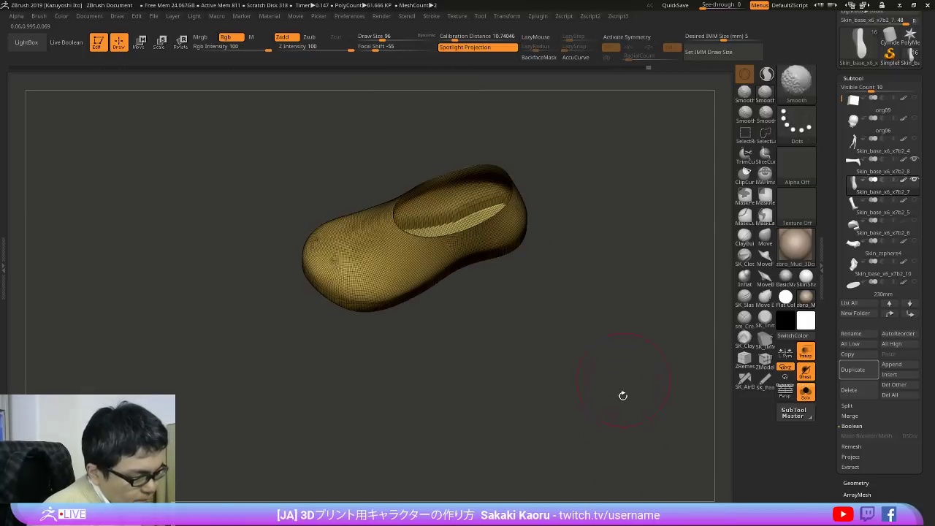
# Step: Adjust ZRemesher's adaptive size and target polygon count, and remesh the shoe with KeepGroups enabled
pyautogui.moveTo(623, 396); pyautogui.dragTo(572, 415)
pyautogui.hotkey('shift', '3')
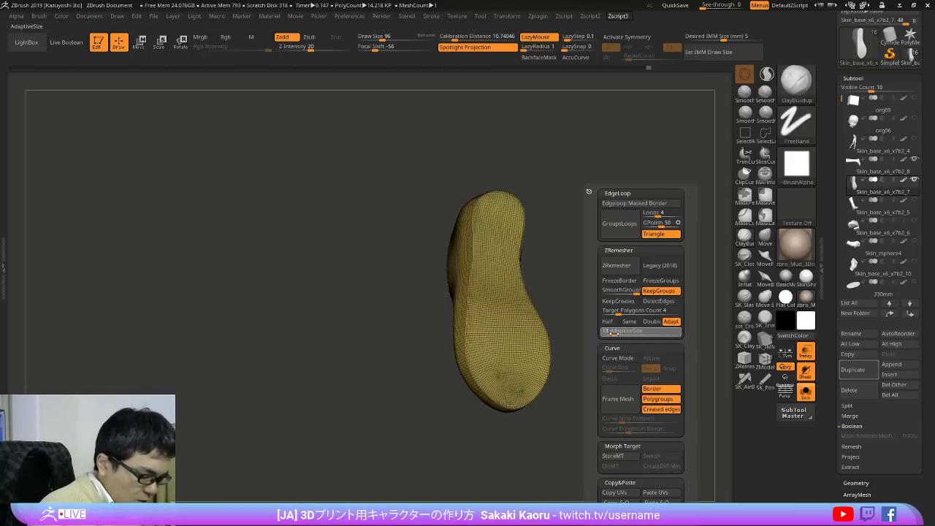
pyautogui.click(613, 334)
pyautogui.click(613, 312)
pyautogui.click(612, 266)
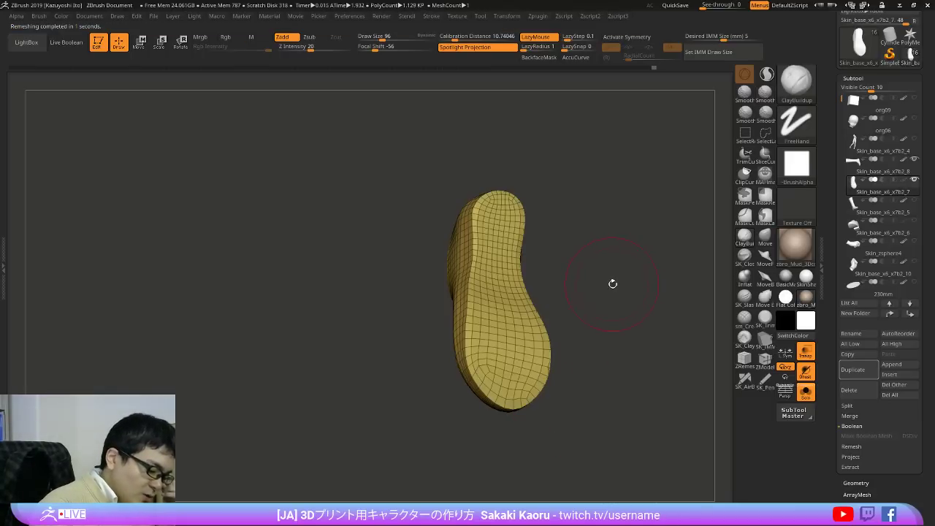
pyautogui.moveTo(613, 285)
pyautogui.mouseDown()
pyautogui.moveTo(610, 323)
pyautogui.moveTo(587, 316)
pyautogui.moveTo(568, 328)
pyautogui.moveTo(593, 390)
pyautogui.moveTo(573, 347)
pyautogui.moveTo(597, 302)
pyautogui.moveTo(593, 293)
pyautogui.moveTo(611, 276)
pyautogui.mouseUp()
pyautogui.hotkey('shift', 'z')
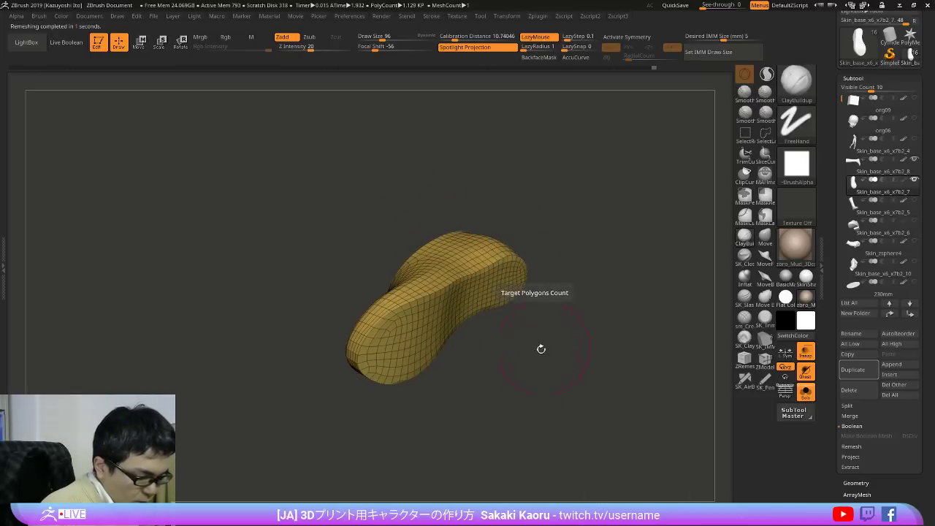
# Step: Try slicing the remeshed shoe lengthwise from heel to toe with a curved SliceCurve cut viewed from above
pyautogui.moveTo(540, 348)
pyautogui.mouseDown()
pyautogui.moveTo(606, 424)
pyautogui.moveTo(651, 416)
pyautogui.moveTo(686, 429)
pyautogui.mouseUp()
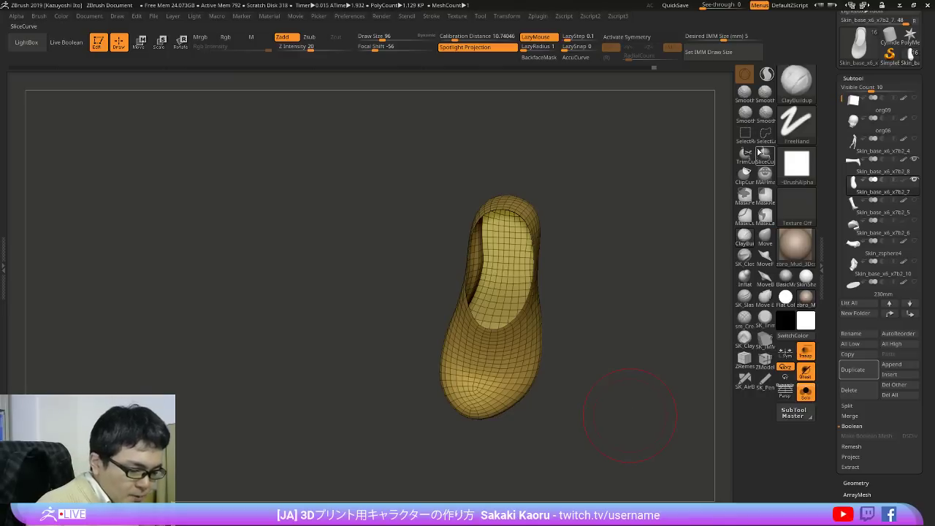
pyautogui.moveTo(504, 250)
pyautogui.mouseDown(button='right')
pyautogui.moveTo(502, 354)
pyautogui.moveTo(508, 327)
pyautogui.moveTo(518, 354)
pyautogui.mouseUp(button='right')
pyautogui.keyDown('alt'); pyautogui.moveTo(518, 354); pyautogui.dragTo(510, 429, button='right'); pyautogui.keyUp('alt')
pyautogui.keyDown('ctrl'); pyautogui.keyDown('shift'); pyautogui.moveTo(503, 150); pyautogui.dragTo(497, 251); pyautogui.keyUp('shift'); pyautogui.keyUp('ctrl')
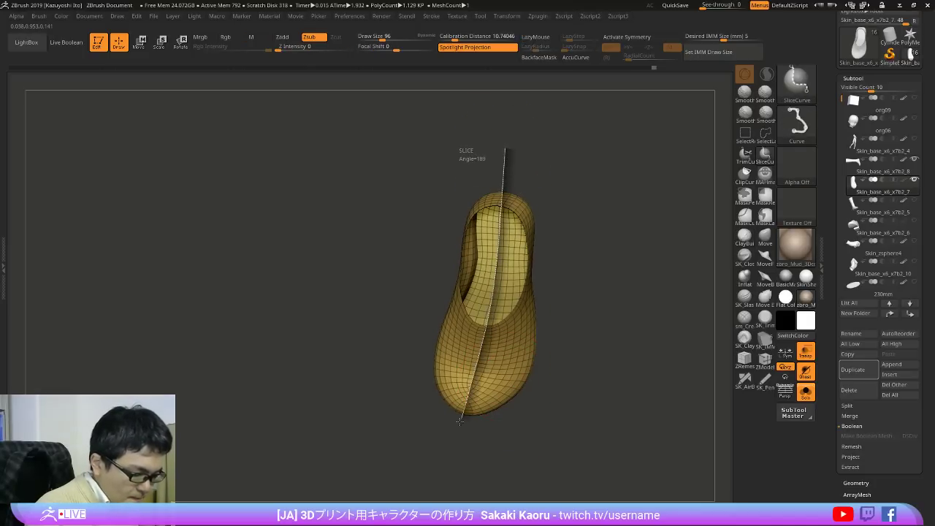
pyautogui.keyDown('ctrl'); pyautogui.keyDown('shift'); pyautogui.moveTo(460, 421); pyautogui.dragTo(434, 484); pyautogui.keyUp('shift'); pyautogui.keyUp('ctrl')
pyautogui.moveTo(556, 429)
pyautogui.mouseDown(button='right')
pyautogui.moveTo(622, 404)
pyautogui.moveTo(620, 425)
pyautogui.moveTo(618, 415)
pyautogui.mouseUp(button='right')
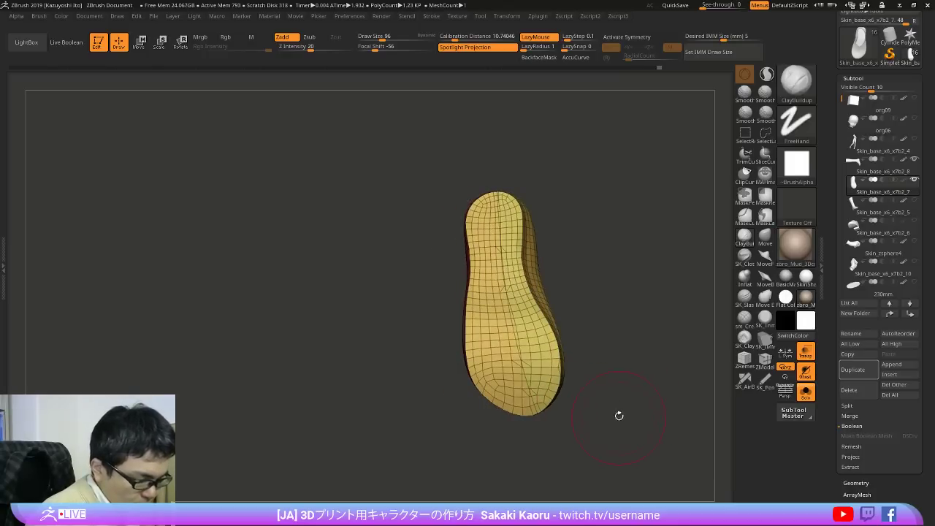
pyautogui.keyDown('ctrl'); pyautogui.keyDown('shift'); pyautogui.click(489, 203); pyautogui.keyUp('shift'); pyautogui.keyUp('ctrl')
pyautogui.moveTo(504, 173)
pyautogui.mouseDown(button='right')
pyautogui.moveTo(557, 182)
pyautogui.moveTo(608, 289)
pyautogui.moveTo(660, 355)
pyautogui.moveTo(655, 429)
pyautogui.moveTo(659, 377)
pyautogui.mouseUp(button='right')
pyautogui.moveTo(619, 284); pyautogui.dragTo(584, 267, button='right')
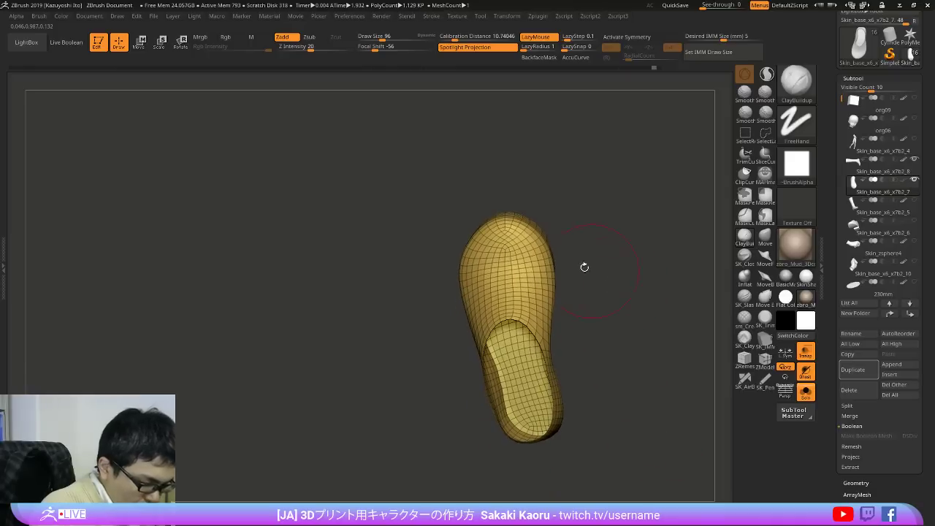
# Step: Slice the shoe lengthwise from toe to heel along its centre with a curved SliceCurve cut viewed from above
pyautogui.keyDown('ctrl'); pyautogui.keyDown('shift'); pyautogui.moveTo(503, 182); pyautogui.dragTo(502, 243); pyautogui.keyUp('shift'); pyautogui.keyUp('ctrl')
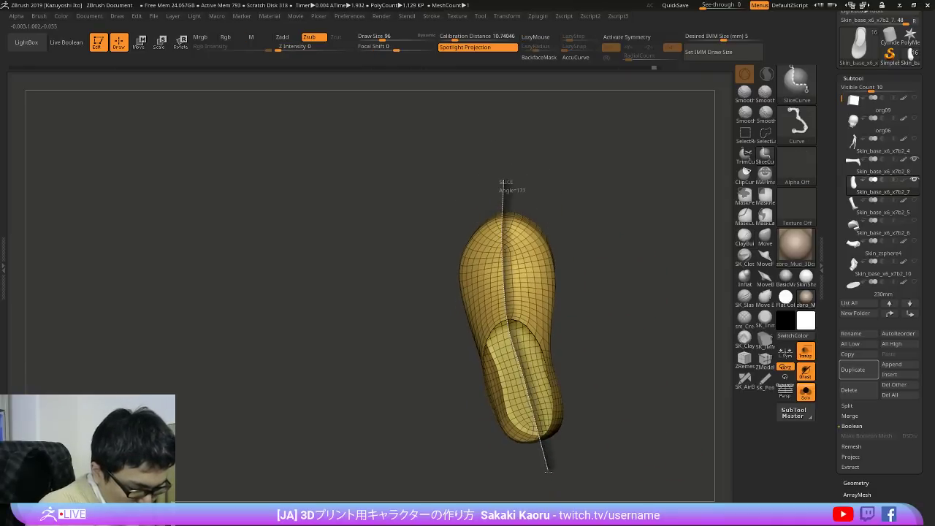
pyautogui.keyDown('ctrl'); pyautogui.keyDown('shift'); pyautogui.moveTo(548, 472); pyautogui.dragTo(549, 473); pyautogui.keyUp('shift'); pyautogui.keyUp('ctrl')
pyautogui.moveTo(661, 429)
pyautogui.mouseDown(button='right')
pyautogui.moveTo(598, 447)
pyautogui.moveTo(611, 445)
pyautogui.mouseUp(button='right')
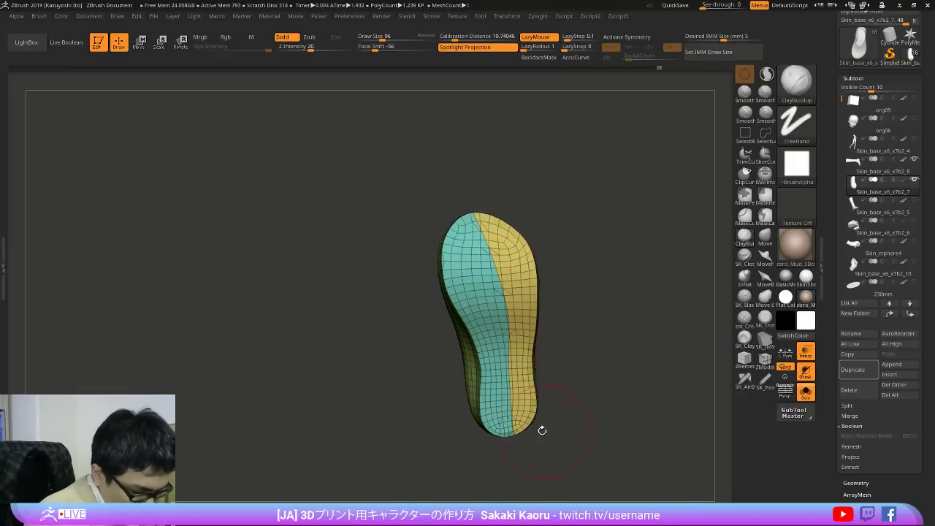
pyautogui.moveTo(542, 430)
pyautogui.keyDown('alt'); pyautogui.mouseDown(button='right')
pyautogui.moveTo(593, 388)
pyautogui.moveTo(595, 413)
pyautogui.mouseUp(button='right'); pyautogui.keyUp('alt')
# Step: Isolate the teal half of the sole, slice a narrow strip off its inner heel edge, and display only that strip with the yellow half
pyautogui.keyDown('ctrl'); pyautogui.keyDown('shift'); pyautogui.click(534, 317); pyautogui.keyUp('shift'); pyautogui.keyUp('ctrl')
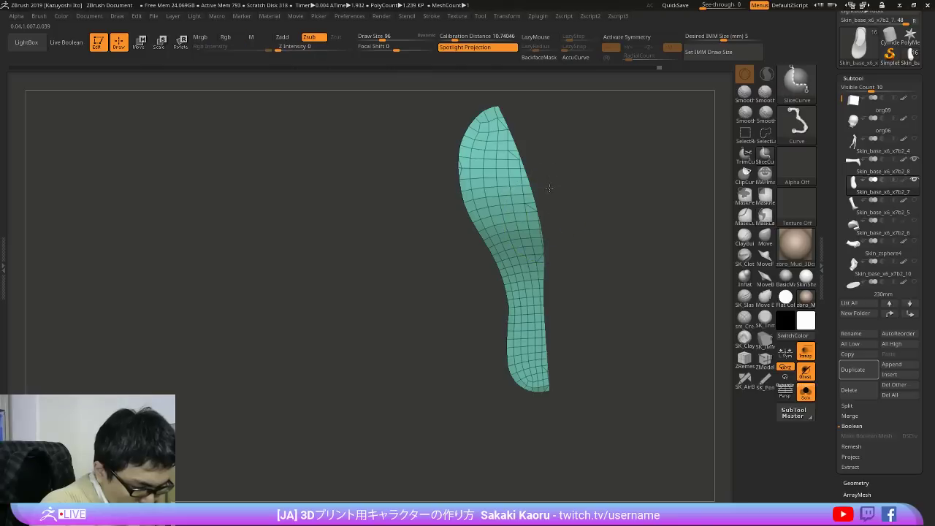
pyautogui.keyDown('ctrl'); pyautogui.keyDown('shift'); pyautogui.moveTo(549, 189); pyautogui.dragTo(544, 303); pyautogui.keyUp('shift'); pyautogui.keyUp('ctrl')
pyautogui.keyDown('ctrl'); pyautogui.keyDown('shift'); pyautogui.moveTo(538, 439); pyautogui.dragTo(539, 443); pyautogui.keyUp('shift'); pyautogui.keyUp('ctrl')
pyautogui.keyDown('ctrl'); pyautogui.keyDown('shift'); pyautogui.click(552, 450); pyautogui.keyUp('shift'); pyautogui.keyUp('ctrl')
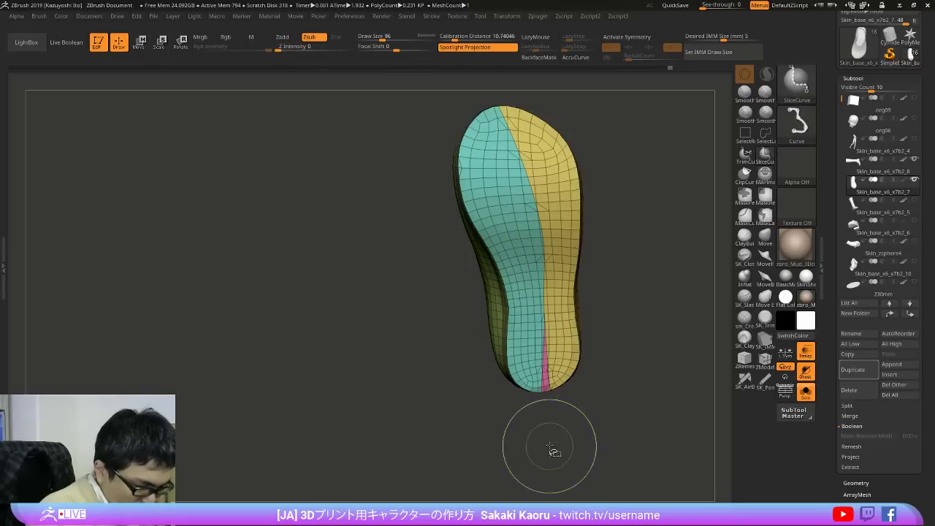
pyautogui.keyDown('ctrl'); pyautogui.keyDown('shift'); pyautogui.click(545, 344); pyautogui.keyUp('shift'); pyautogui.keyUp('ctrl')
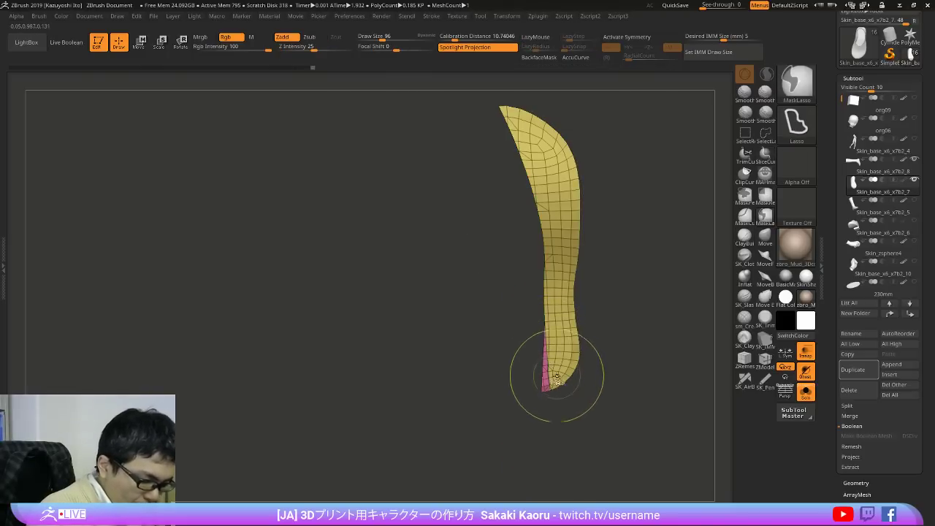
# Step: Group the displayed strip with the yellow sole half, and slice a narrow sliver off the teal half's inner edge from toe to heel
pyautogui.hotkey('ctrl', 'w')
pyautogui.keyDown('ctrl'); pyautogui.keyDown('shift'); pyautogui.click(568, 419); pyautogui.keyUp('shift'); pyautogui.keyUp('ctrl')
pyautogui.keyDown('ctrl'); pyautogui.keyDown('shift'); pyautogui.click(510, 144); pyautogui.keyUp('shift'); pyautogui.keyUp('ctrl')
pyautogui.keyDown('ctrl'); pyautogui.keyDown('shift'); pyautogui.moveTo(511, 99); pyautogui.dragTo(519, 162); pyautogui.keyUp('shift'); pyautogui.keyUp('ctrl')
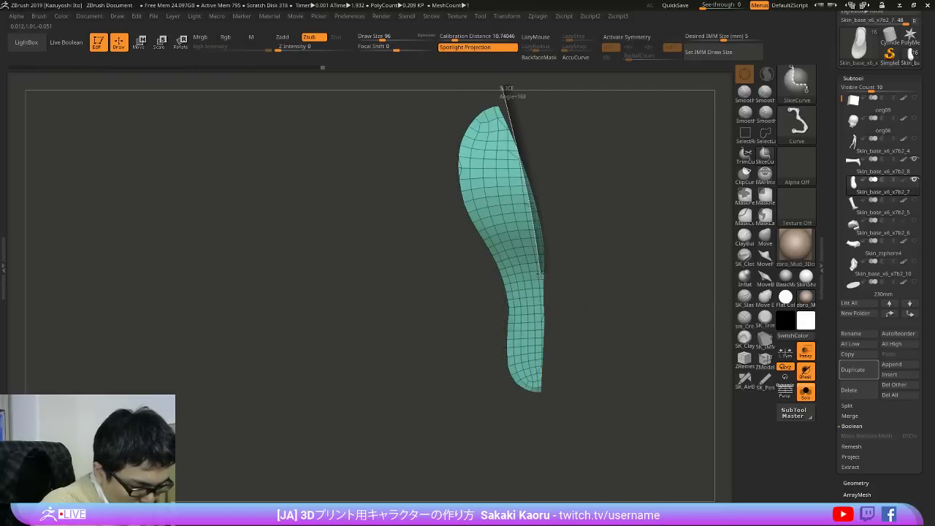
pyautogui.keyDown('ctrl'); pyautogui.keyDown('shift'); pyautogui.moveTo(545, 381); pyautogui.dragTo(543, 420); pyautogui.keyUp('shift'); pyautogui.keyUp('ctrl')
pyautogui.keyDown('ctrl'); pyautogui.keyDown('shift'); pyautogui.click(632, 240); pyautogui.keyUp('shift'); pyautogui.keyUp('ctrl')
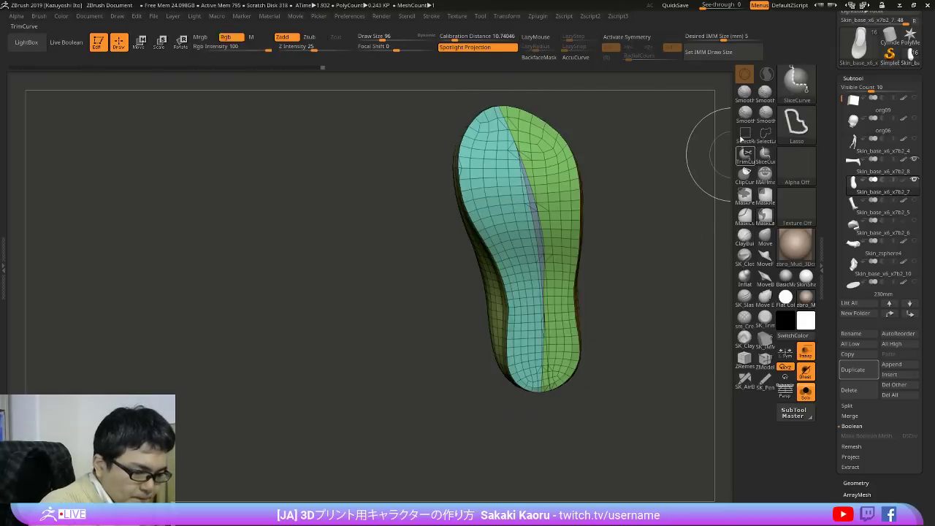
# Step: Merge the thin leftover centre strip with the adjoining wider strip's half of the sole into one polygroup, and display the whole shoe
pyautogui.keyDown('ctrl'); pyautogui.keyDown('shift'); pyautogui.click(744, 134); pyautogui.keyUp('shift'); pyautogui.keyUp('ctrl')
pyautogui.keyDown('ctrl'); pyautogui.keyDown('shift'); pyautogui.click(535, 202); pyautogui.keyUp('shift'); pyautogui.keyUp('ctrl')
pyautogui.hotkey('ctrl', 'w')
pyautogui.keyDown('ctrl'); pyautogui.keyDown('shift'); pyautogui.click(626, 271); pyautogui.keyUp('shift'); pyautogui.keyUp('ctrl')
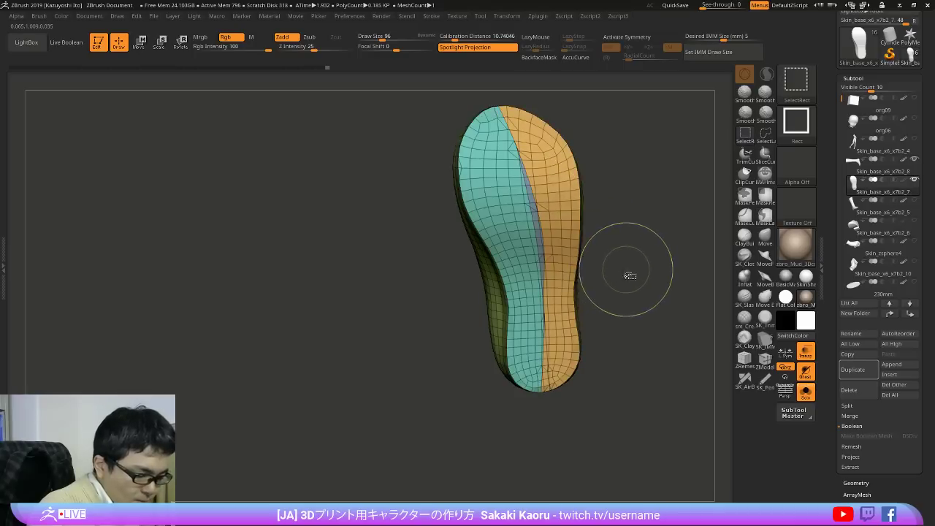
pyautogui.keyDown('ctrl'); pyautogui.keyDown('shift'); pyautogui.click(540, 204); pyautogui.keyUp('shift'); pyautogui.keyUp('ctrl')
pyautogui.keyDown('ctrl'); pyautogui.keyDown('shift'); pyautogui.click(592, 217); pyautogui.keyUp('shift'); pyautogui.keyUp('ctrl')
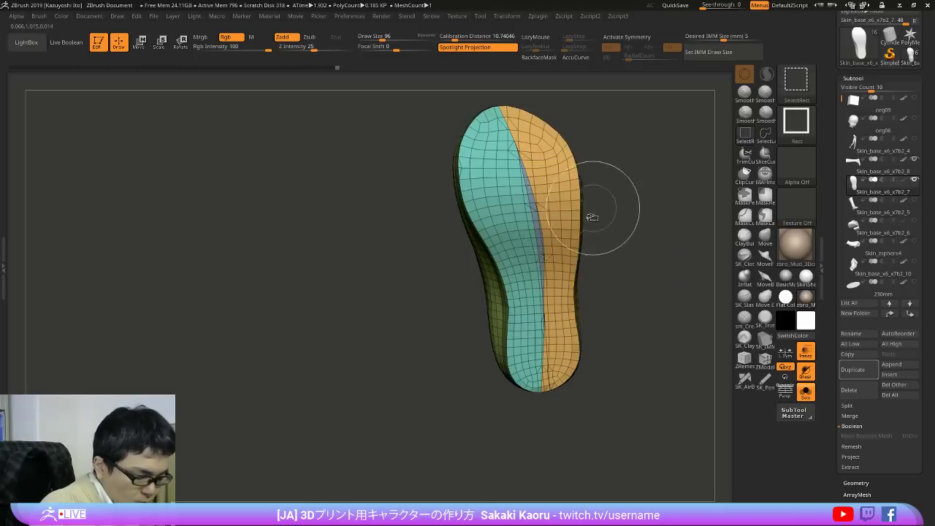
pyautogui.keyDown('ctrl'); pyautogui.keyDown('shift'); pyautogui.click(541, 241); pyautogui.keyUp('shift'); pyautogui.keyUp('ctrl')
pyautogui.hotkey('ctrl', 'w')
pyautogui.keyDown('ctrl'); pyautogui.keyDown('shift'); pyautogui.click(611, 275); pyautogui.keyUp('shift'); pyautogui.keyUp('ctrl')
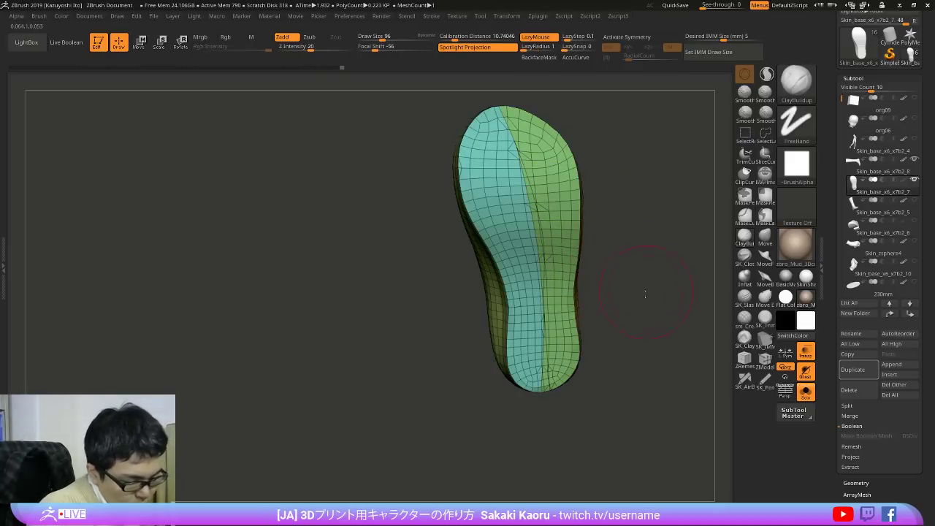
# Step: Isolate the yellow half of the upper and slice a narrow strip off its inner edge at the heel with SliceCurve
pyautogui.moveTo(645, 294); pyautogui.dragTo(576, 396)
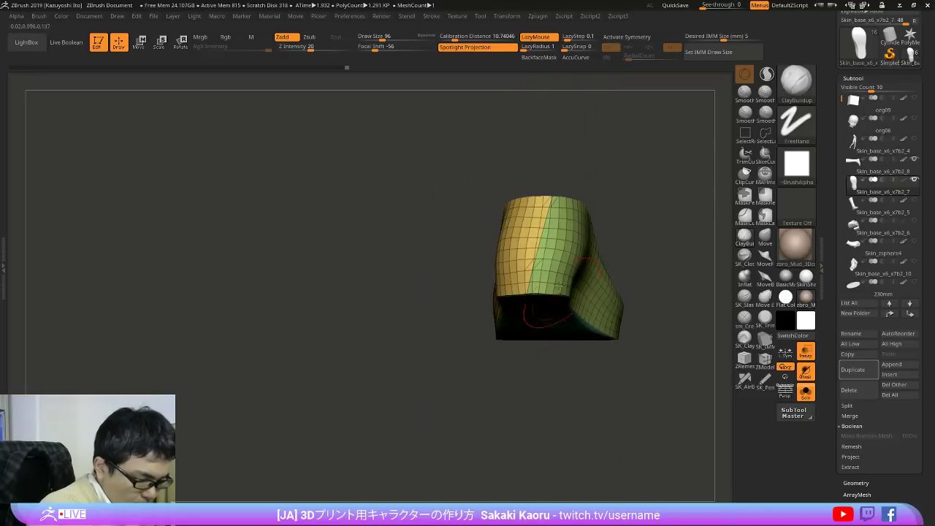
pyautogui.keyDown('ctrl'); pyautogui.keyDown('shift'); pyautogui.click(538, 215); pyautogui.keyUp('shift'); pyautogui.keyUp('ctrl')
pyautogui.moveTo(611, 182); pyautogui.dragTo(696, 167)
pyautogui.click(764, 154)
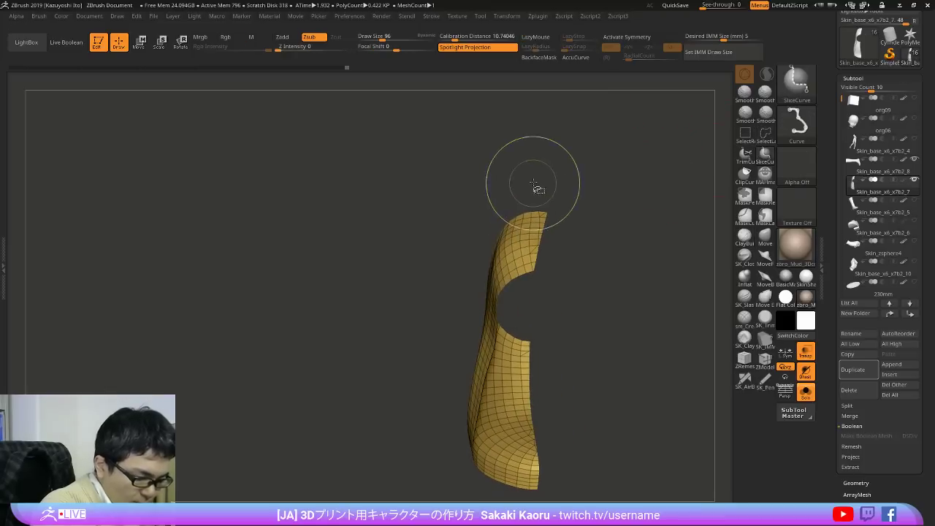
pyautogui.keyDown('ctrl'); pyautogui.keyDown('shift'); pyautogui.moveTo(535, 279); pyautogui.dragTo(549, 479); pyautogui.keyUp('shift'); pyautogui.keyUp('ctrl')
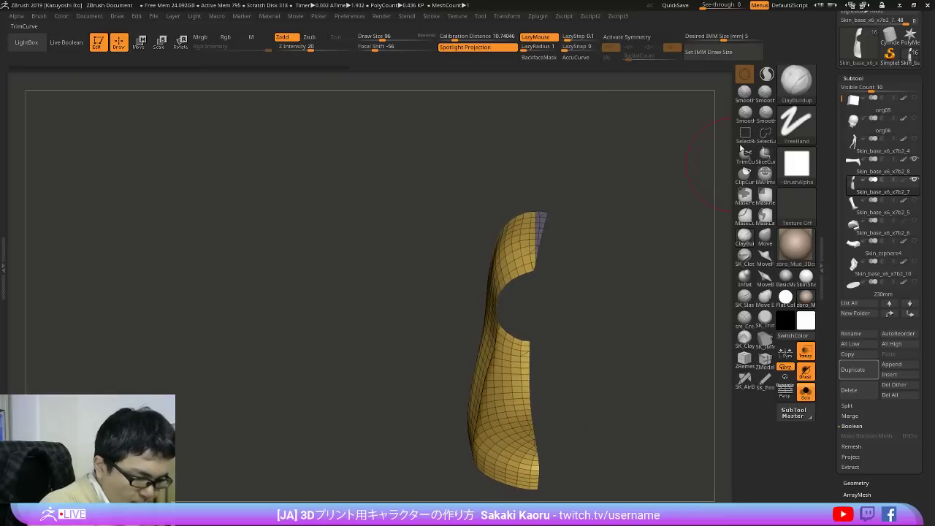
# Step: Merge the sliced heel strip with the green half of the upper into one polygroup, and display the whole shoe
pyautogui.click(745, 134)
pyautogui.keyDown('ctrl'); pyautogui.keyDown('shift'); pyautogui.click(651, 203); pyautogui.keyUp('shift'); pyautogui.keyUp('ctrl')
pyautogui.keyDown('ctrl'); pyautogui.keyDown('shift'); pyautogui.click(544, 231); pyautogui.keyUp('shift'); pyautogui.keyUp('ctrl')
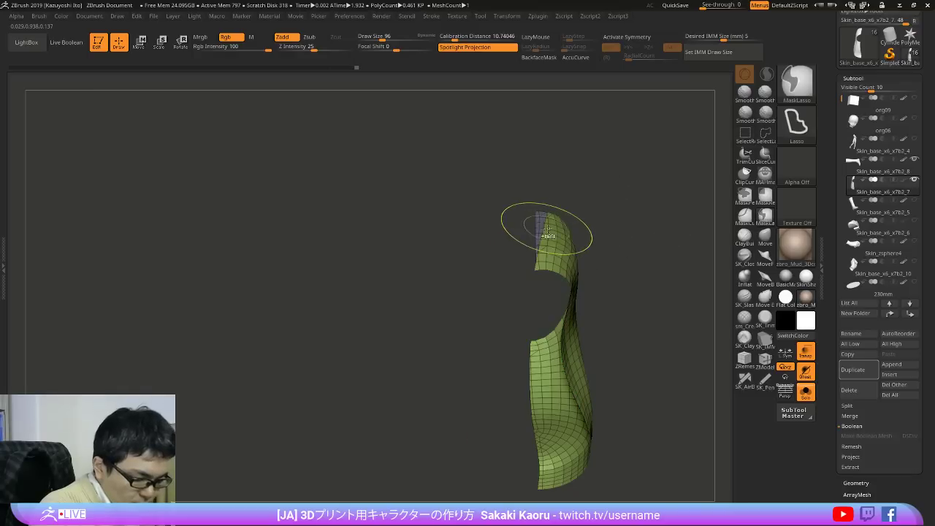
pyautogui.keyDown('ctrl'); pyautogui.keyDown('shift'); pyautogui.click(599, 246); pyautogui.keyUp('shift'); pyautogui.keyUp('ctrl')
pyautogui.moveTo(612, 270); pyautogui.dragTo(577, 275)
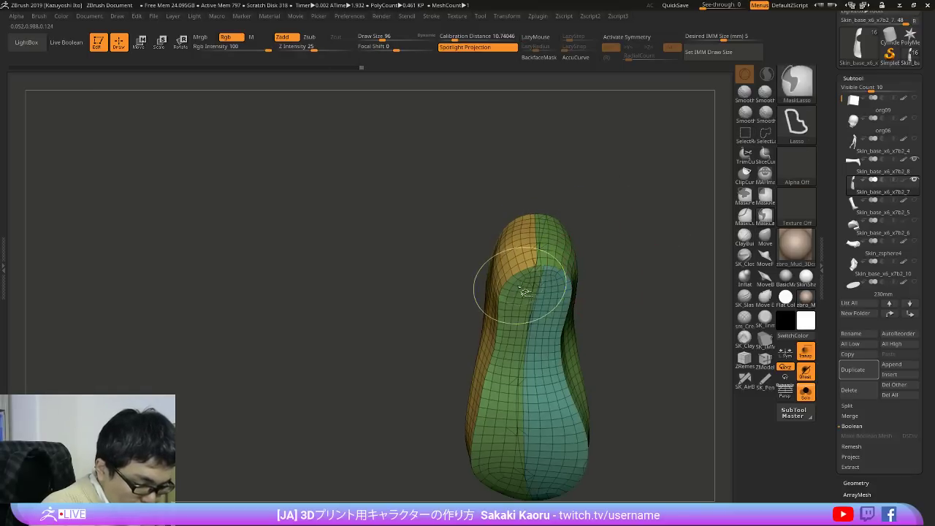
# Step: Isolate the green half of the sole, lasso-hide the stray faces along its inner edge, and regroup the remaining faces
pyautogui.keyDown('ctrl'); pyautogui.keyDown('shift'); pyautogui.click(523, 292); pyautogui.keyUp('shift'); pyautogui.keyUp('ctrl')
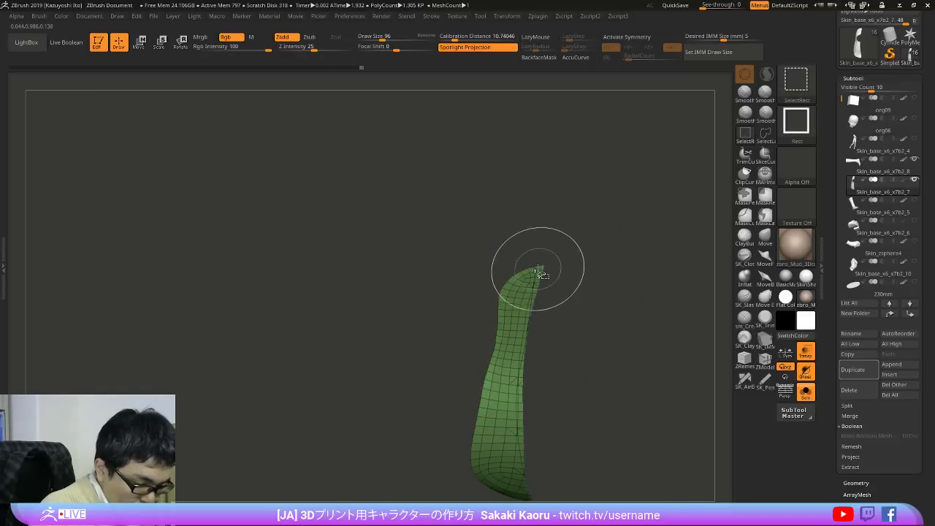
pyautogui.click(765, 135)
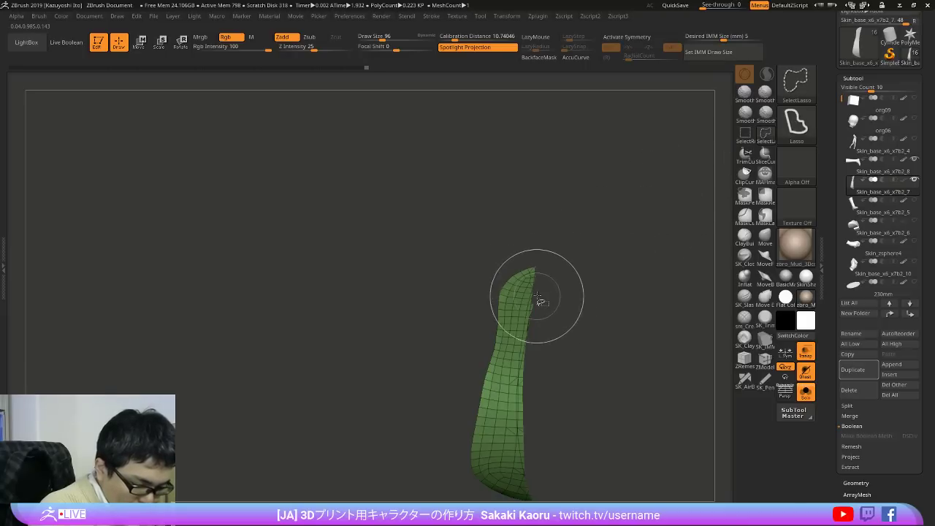
pyautogui.keyDown('ctrl'); pyautogui.keyDown('alt'); pyautogui.keyDown('shift'); pyautogui.moveTo(533, 327); pyautogui.dragTo(529, 319); pyautogui.keyUp('shift'); pyautogui.keyUp('alt'); pyautogui.keyUp('ctrl')
pyautogui.hotkey('ctrl', 'z')
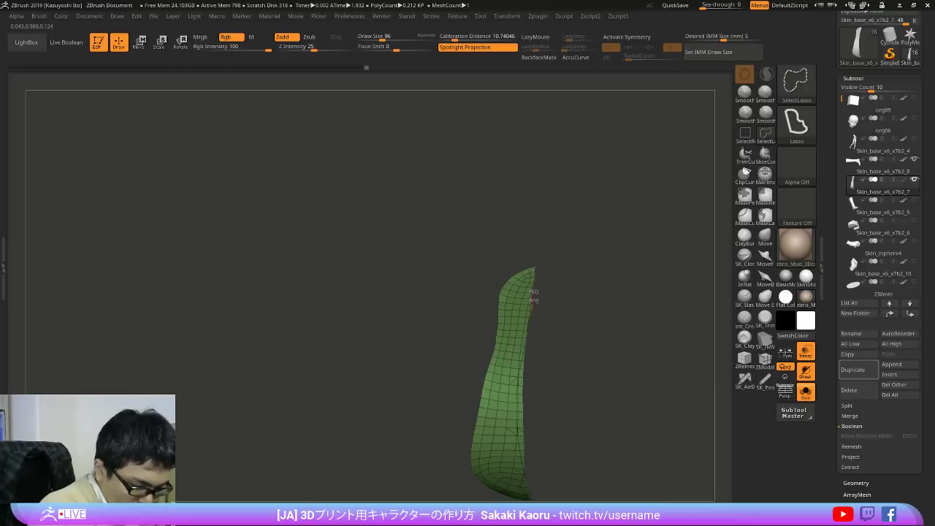
pyautogui.keyDown('ctrl'); pyautogui.keyDown('shift'); pyautogui.click(618, 311); pyautogui.keyUp('shift'); pyautogui.keyUp('ctrl')
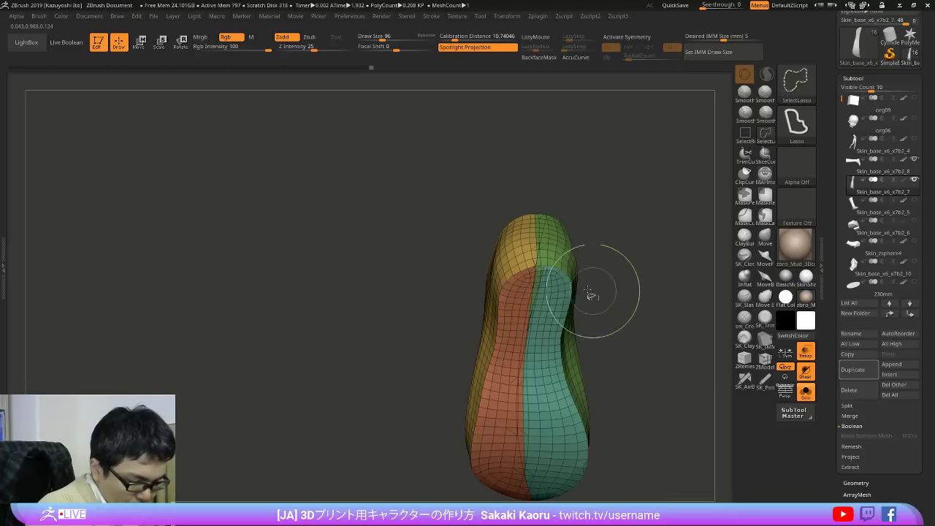
# Step: Combine the teal half of the sole with its stray edge faces in a new polygroup, and display the whole shoe
pyautogui.keyDown('ctrl'); pyautogui.keyDown('shift'); pyautogui.click(545, 278); pyautogui.keyUp('shift'); pyautogui.keyUp('ctrl')
pyautogui.hotkey('ctrl', 'w')
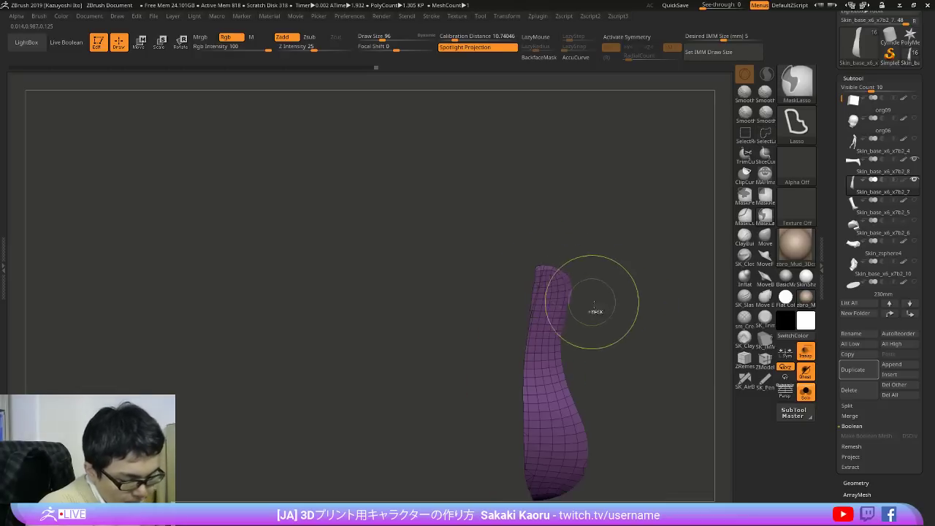
pyautogui.keyDown('ctrl'); pyautogui.keyDown('shift'); pyautogui.click(608, 315); pyautogui.keyUp('shift'); pyautogui.keyUp('ctrl')
# Step: Examine the shoe's polygroup borders and mesh flow around the opening, toe, heel and sides
pyautogui.moveTo(611, 319); pyautogui.dragTo(599, 452)
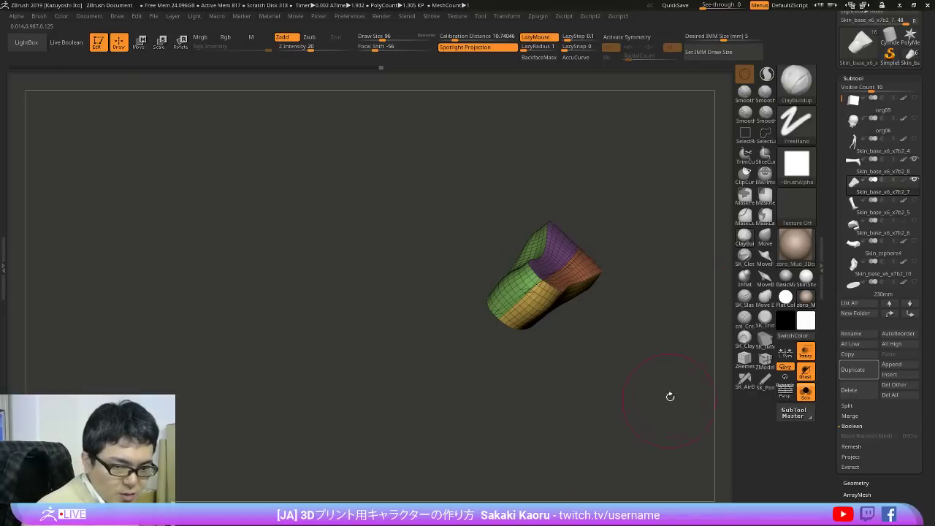
pyautogui.moveTo(670, 396); pyautogui.dragTo(665, 337)
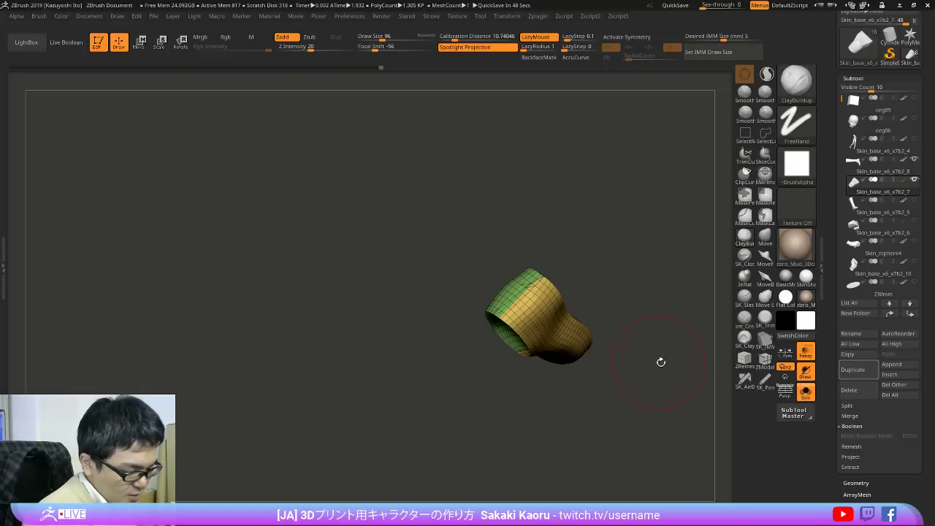
pyautogui.moveTo(661, 363); pyautogui.dragTo(650, 395)
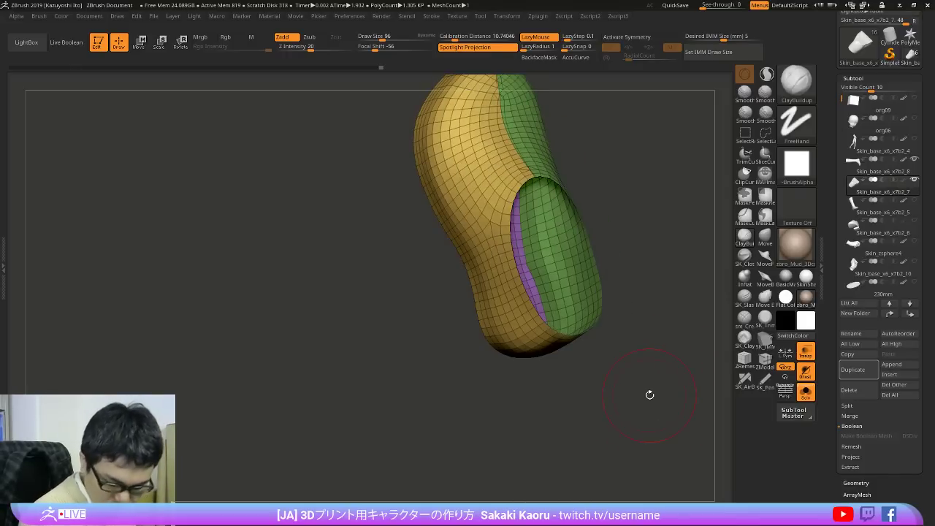
pyautogui.moveTo(662, 420); pyautogui.dragTo(574, 407)
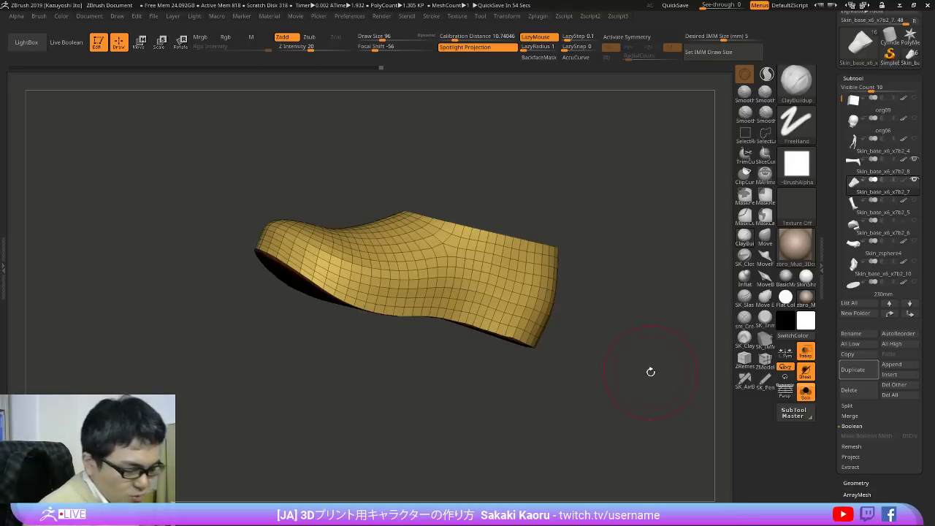
pyautogui.moveTo(658, 414); pyautogui.dragTo(627, 401)
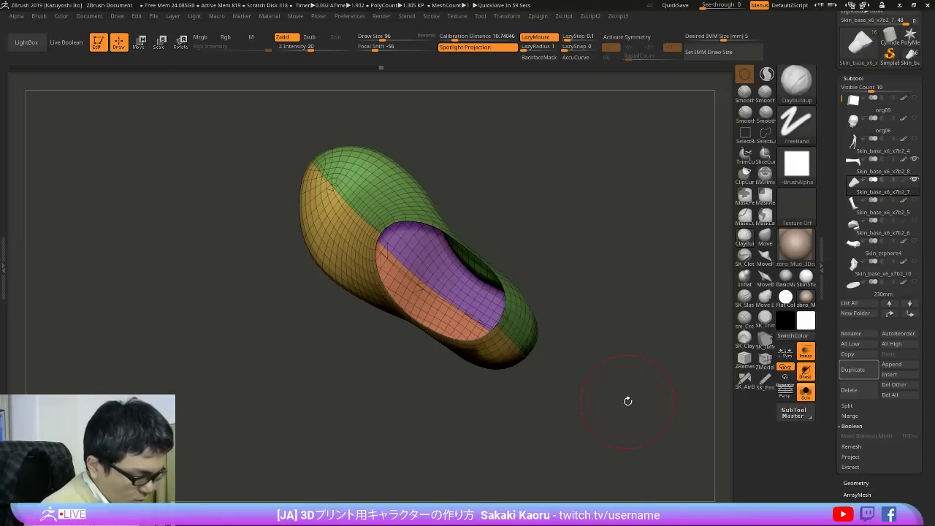
pyautogui.moveTo(640, 439); pyautogui.dragTo(619, 416)
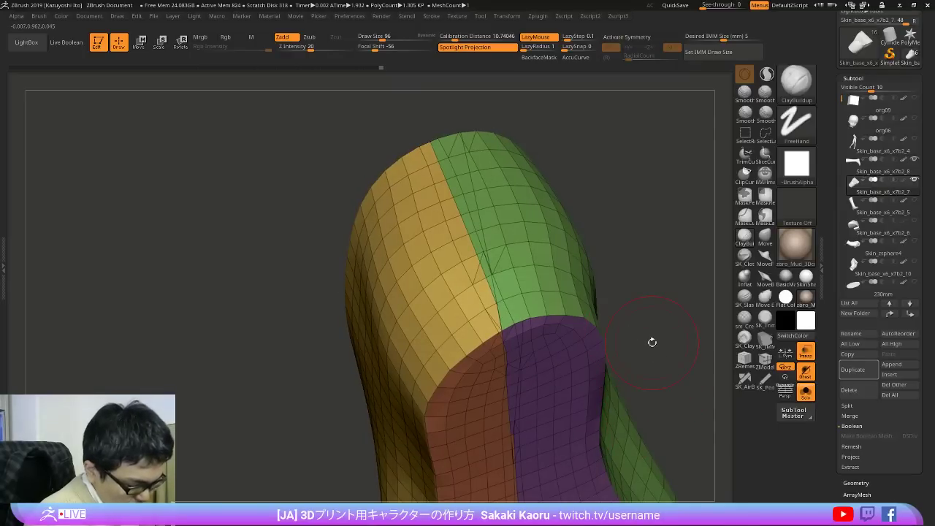
pyautogui.moveTo(680, 356); pyautogui.dragTo(477, 438)
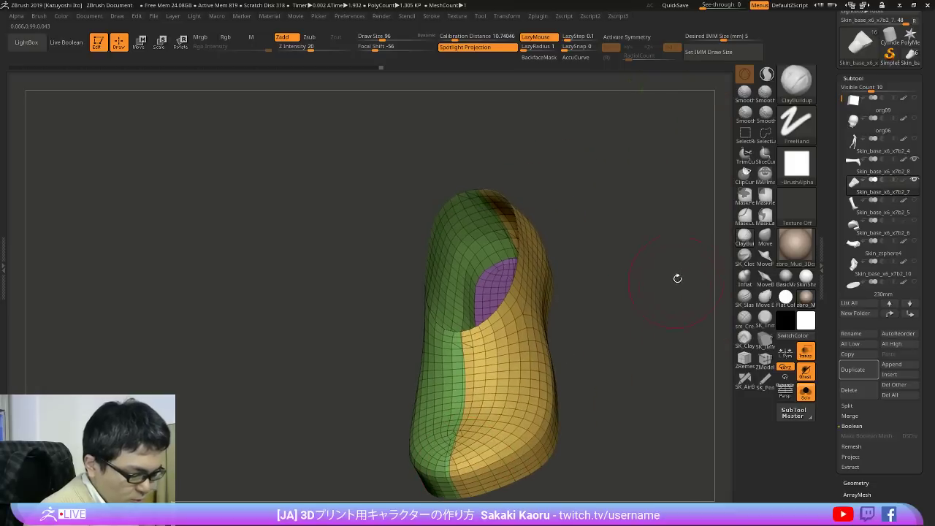
pyautogui.moveTo(835, 345); pyautogui.dragTo(831, 247)
pyautogui.press('3')
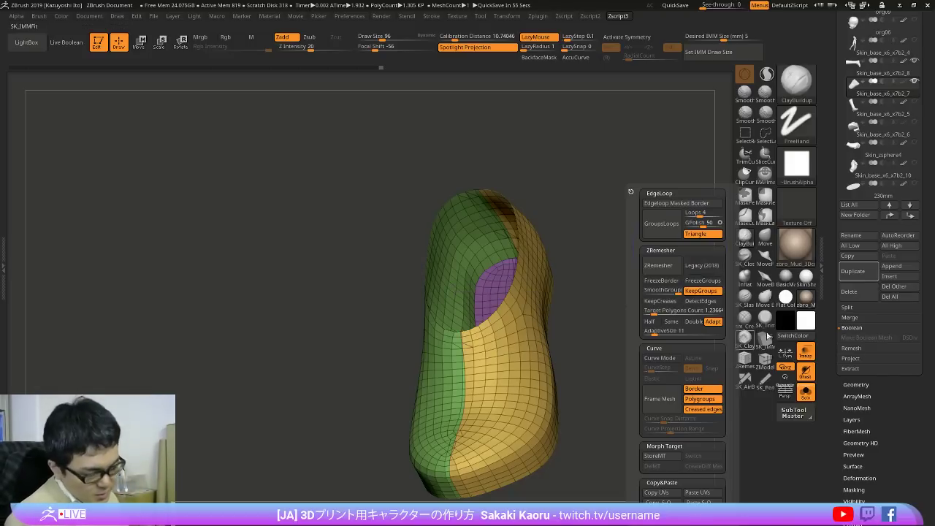
pyautogui.moveTo(892, 449); pyautogui.dragTo(911, 343)
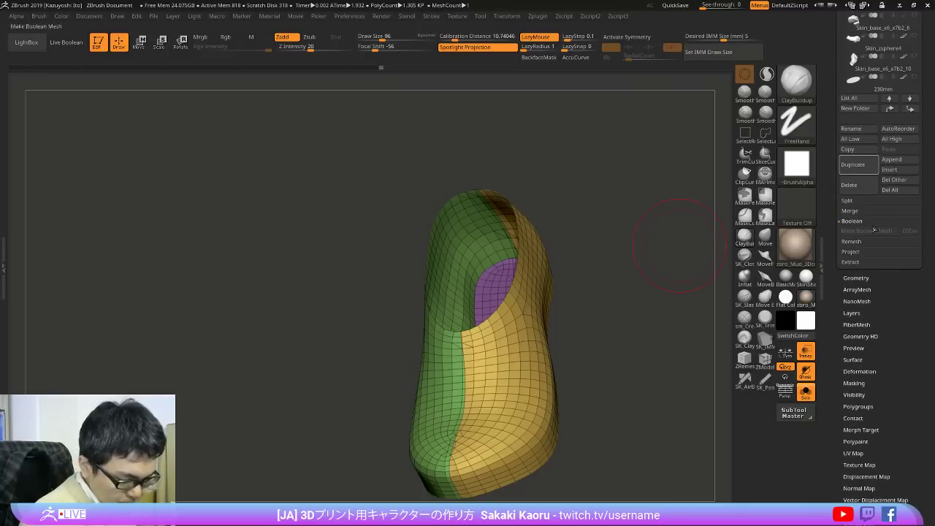
pyautogui.moveTo(665, 438); pyautogui.dragTo(669, 343)
pyautogui.moveTo(629, 395)
pyautogui.mouseDown()
pyautogui.moveTo(595, 387)
pyautogui.moveTo(601, 375)
pyautogui.mouseUp()
pyautogui.keyDown('alt'); pyautogui.moveTo(554, 420); pyautogui.dragTo(583, 425); pyautogui.keyUp('alt')
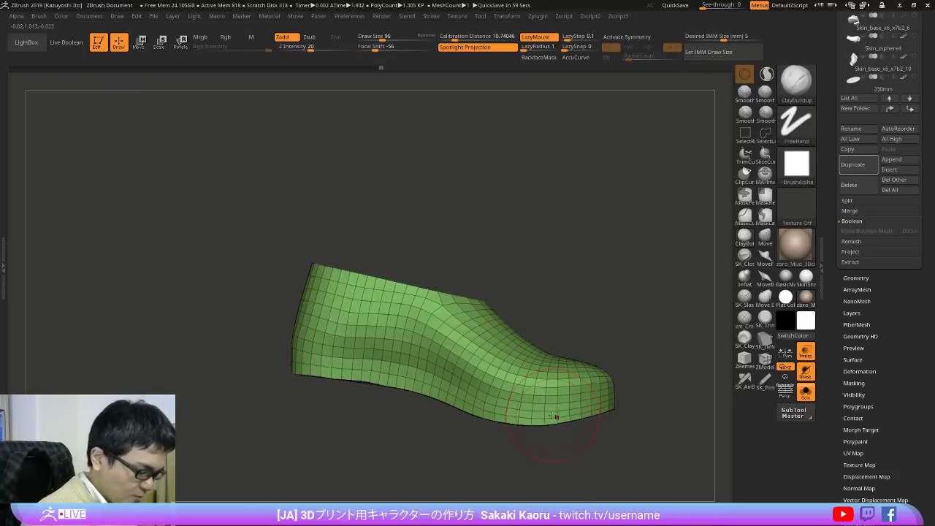
pyautogui.moveTo(549, 436); pyautogui.dragTo(587, 439)
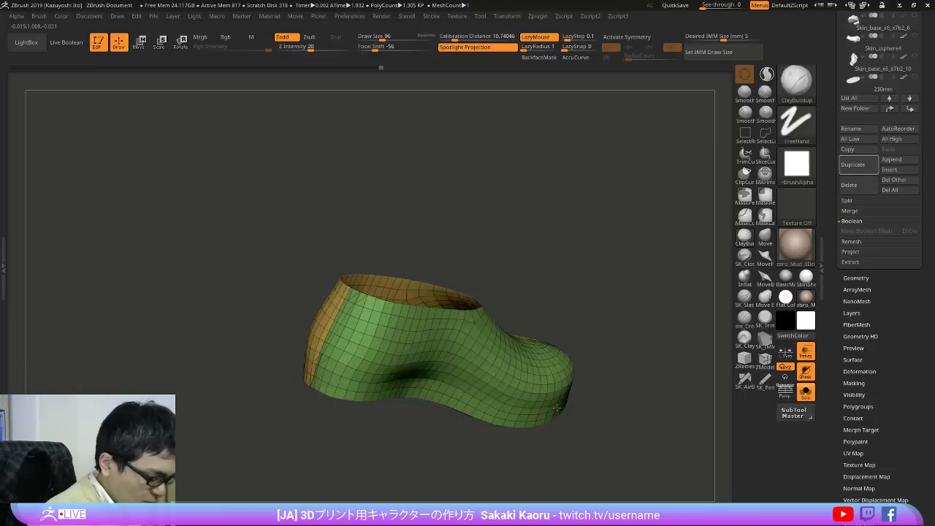
pyautogui.moveTo(557, 408); pyautogui.dragTo(545, 437)
pyautogui.hotkey('shift', 'f')
pyautogui.hotkey('shift', 'f')
# Step: Try remeshing the shoe with ZRemesher, keeping KeepGroups enabled and the adaptive size at 11
pyautogui.press('3')
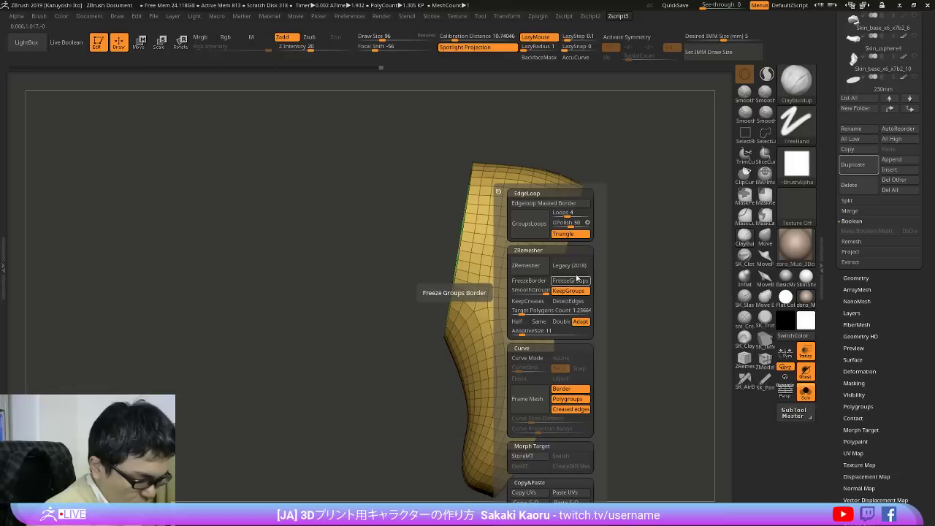
pyautogui.click(569, 291)
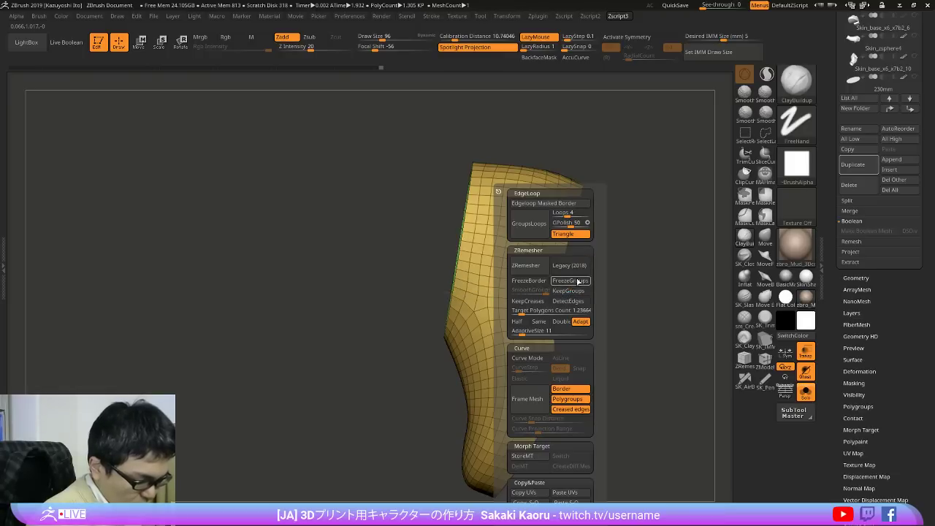
pyautogui.click(568, 291)
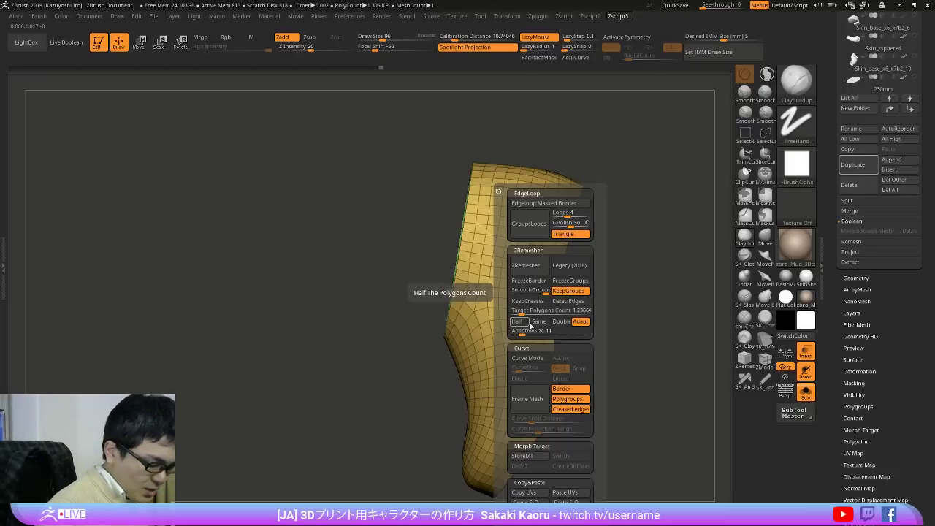
pyautogui.hotkey('shift', 'm')
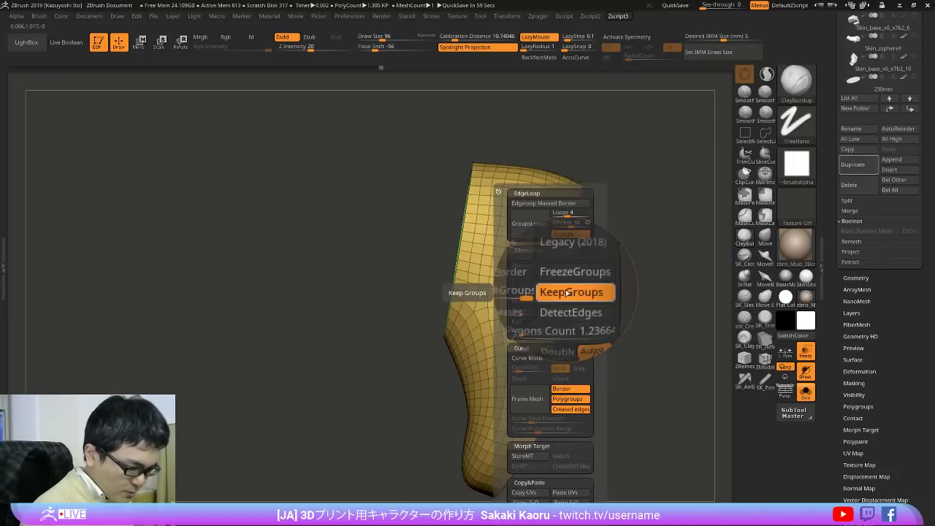
pyautogui.hotkey('shift', 'z')
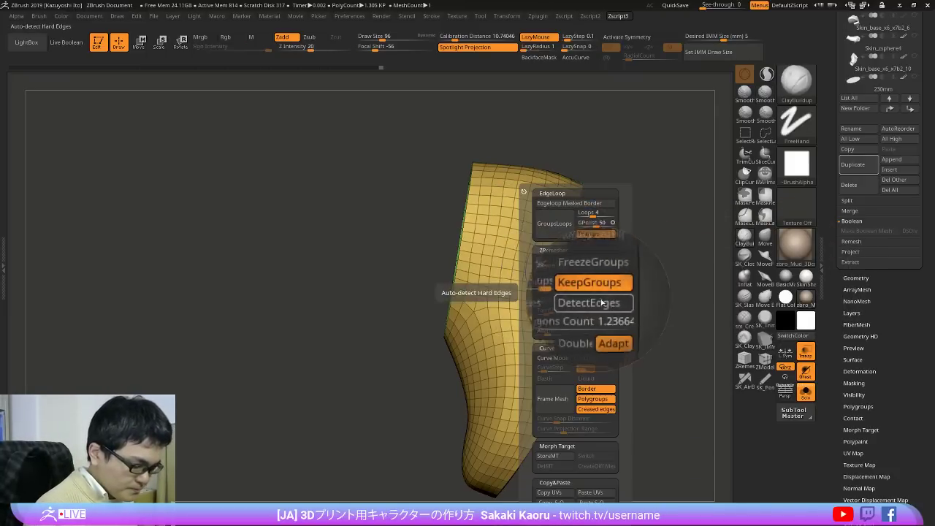
pyautogui.press('shift')
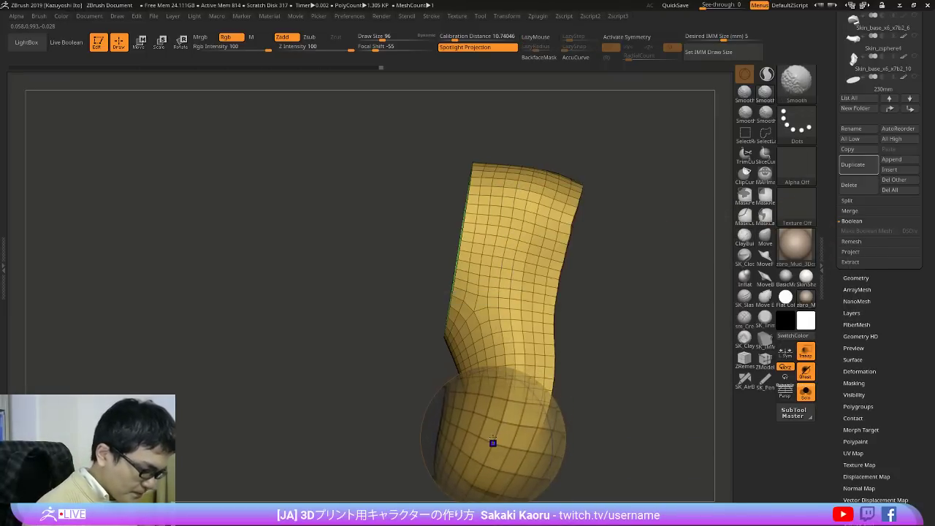
pyautogui.hotkey('shift', 'z')
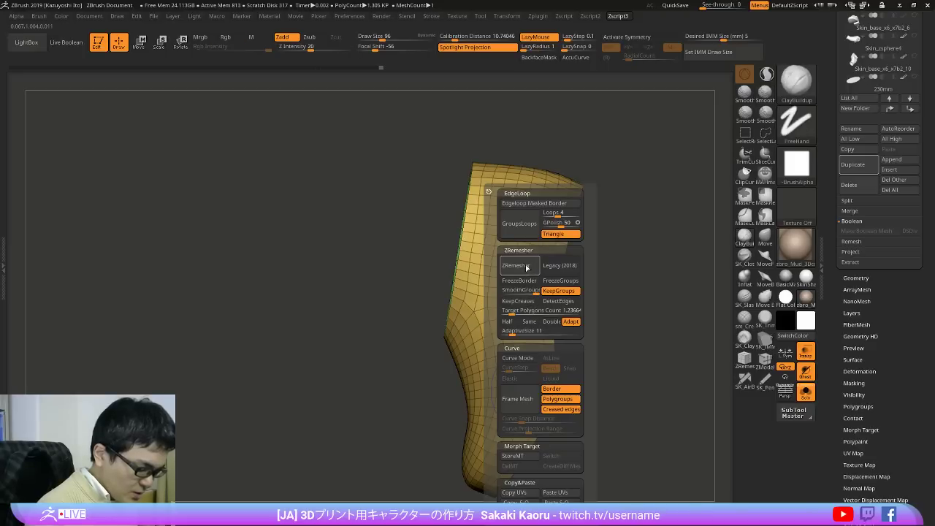
pyautogui.click(526, 268)
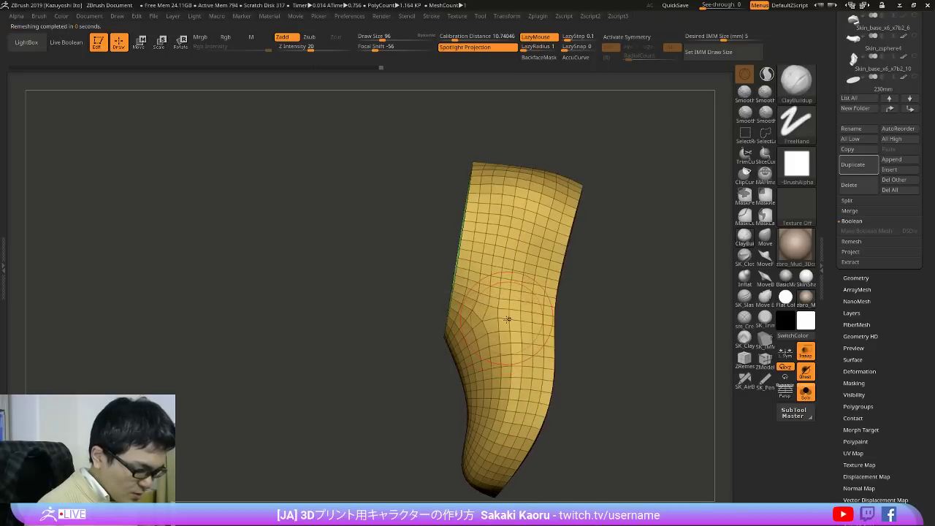
# Step: Check the remeshed sole along its centre line and undo the remesh
pyautogui.moveTo(508, 319); pyautogui.dragTo(472, 446, button='right')
pyautogui.moveTo(551, 282); pyautogui.dragTo(570, 326, button='right')
pyautogui.moveTo(571, 430)
pyautogui.keyDown('alt'); pyautogui.mouseDown(button='right')
pyautogui.moveTo(543, 258)
pyautogui.moveTo(439, 212)
pyautogui.moveTo(439, 189)
pyautogui.moveTo(445, 241)
pyautogui.moveTo(425, 171)
pyautogui.mouseUp(button='right'); pyautogui.keyUp('alt')
pyautogui.hotkey('ctrl', 'z')
pyautogui.hotkey('ctrl', 'z')
pyautogui.hotkey('ctrl', 'z')
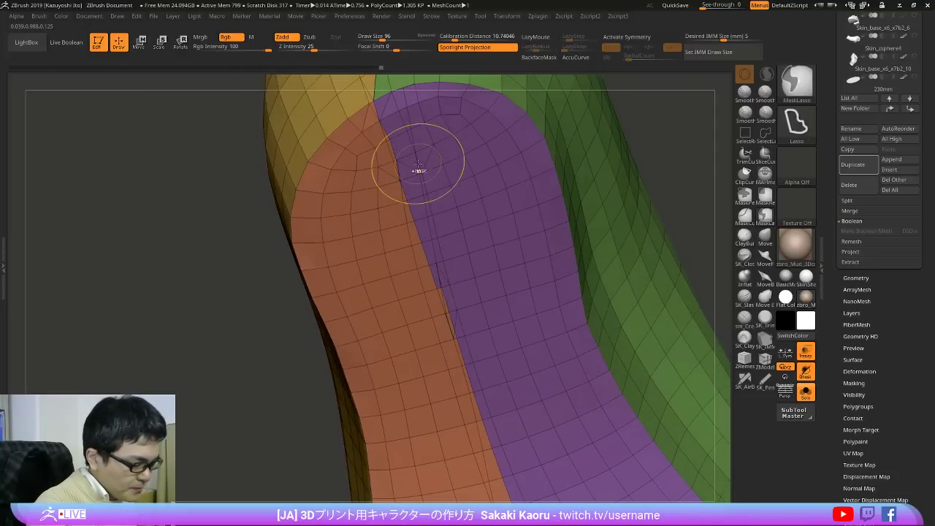
# Step: Compare the mesh along the sole's centre line before and after remeshing by stepping through undo and redo
pyautogui.moveTo(454, 333)
pyautogui.mouseDown(button='right')
pyautogui.moveTo(440, 270)
pyautogui.moveTo(462, 386)
pyautogui.mouseUp(button='right')
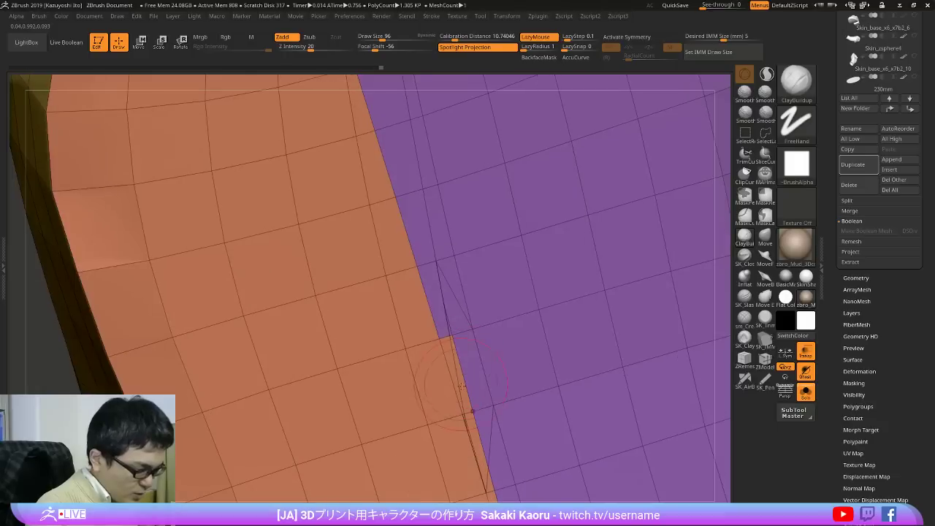
pyautogui.press('shift')
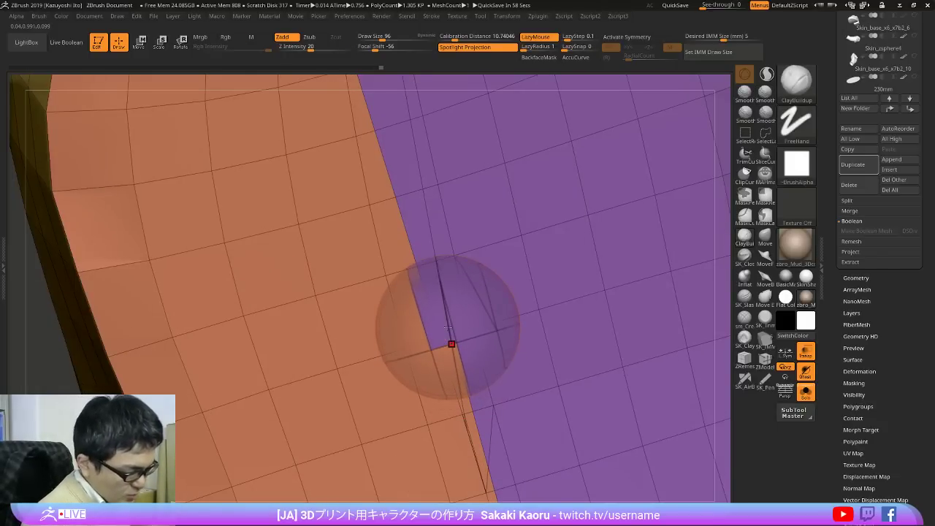
pyautogui.hotkey('ctrl', 'z')
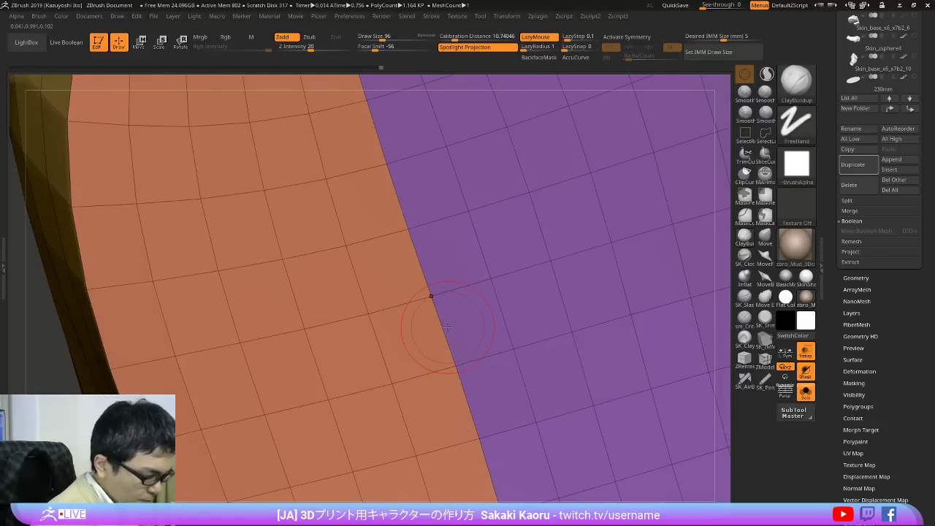
pyautogui.press('f')
pyautogui.hotkey('ctrl', 'shift', 'z')
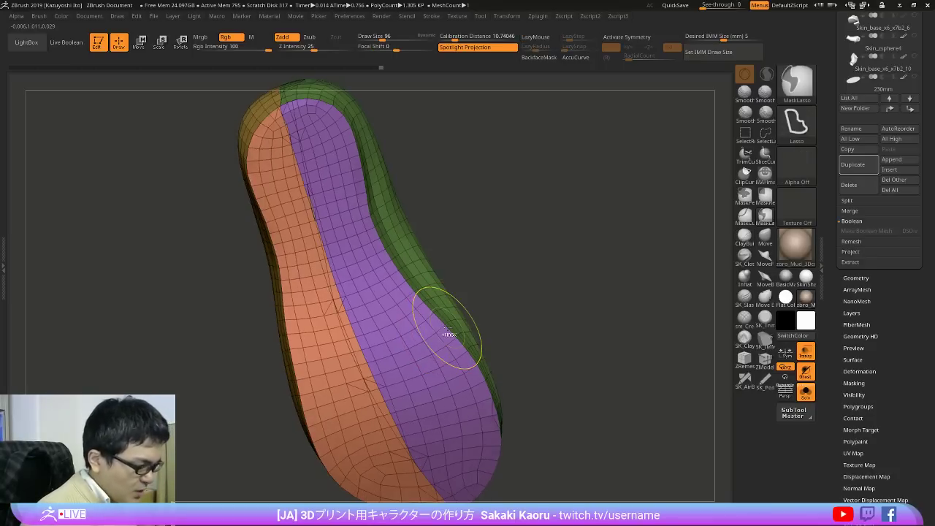
pyautogui.hotkey('ctrl', 'shift', 'z')
pyautogui.moveTo(660, 407)
pyautogui.mouseDown()
pyautogui.moveTo(665, 415)
pyautogui.moveTo(647, 447)
pyautogui.moveTo(638, 416)
pyautogui.moveTo(739, 444)
pyautogui.mouseUp()
pyautogui.hotkey('ctrl', 'z')
pyautogui.moveTo(700, 412); pyautogui.dragTo(646, 345)
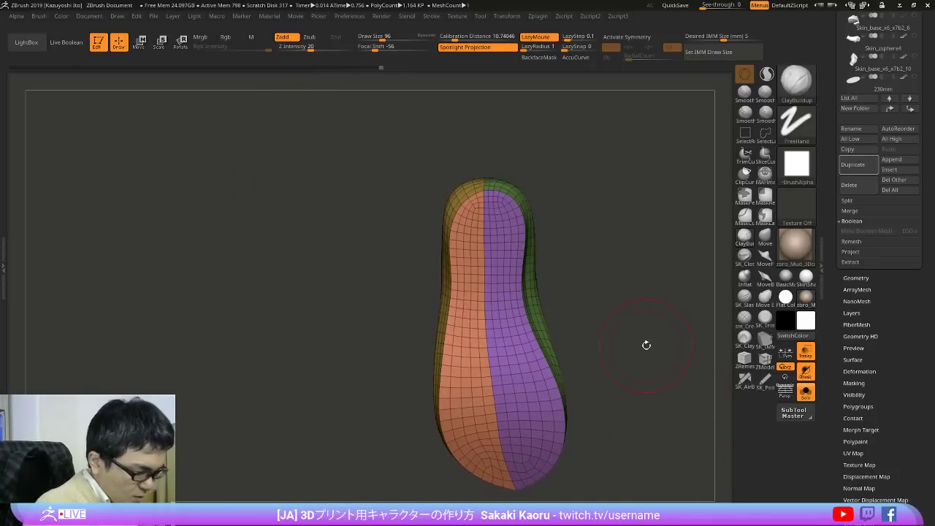
pyautogui.keyDown('alt'); pyautogui.moveTo(494, 163); pyautogui.dragTo(491, 181); pyautogui.keyUp('alt')
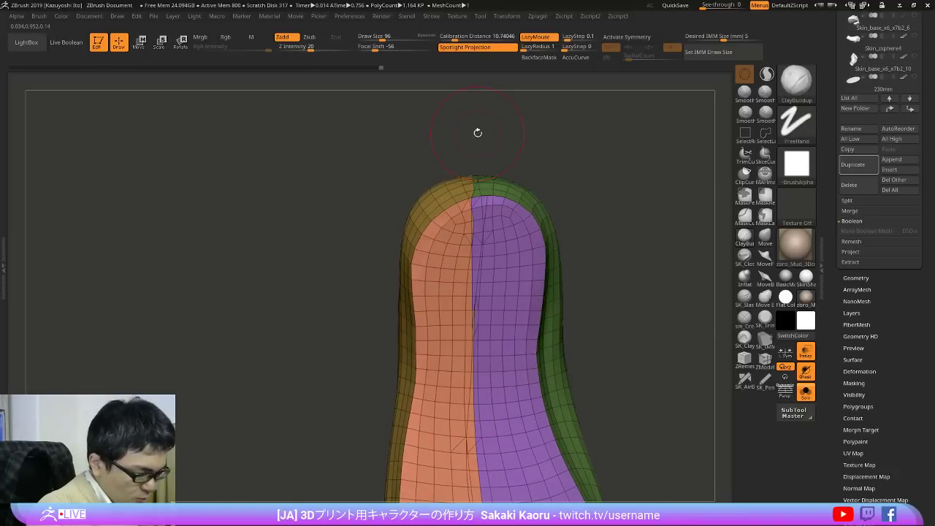
# Step: Slice the shoe lengthwise from the sole up past the heel with SliceCurve, following the centre line
pyautogui.hotkey('shift', 'f')
pyautogui.hotkey('shift', 'f')
pyautogui.click(764, 156)
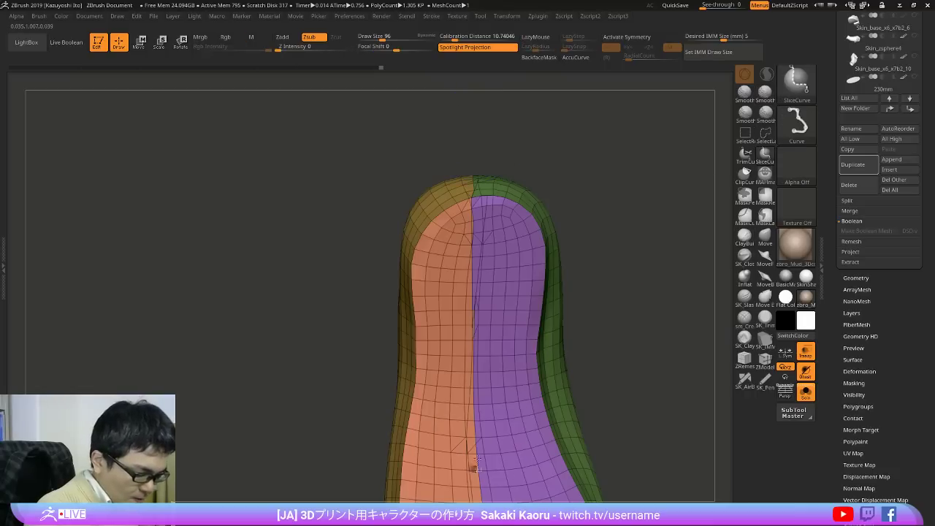
pyautogui.keyDown('ctrl'); pyautogui.keyDown('shift'); pyautogui.moveTo(476, 473); pyautogui.dragTo(482, 119); pyautogui.keyUp('shift'); pyautogui.keyUp('ctrl')
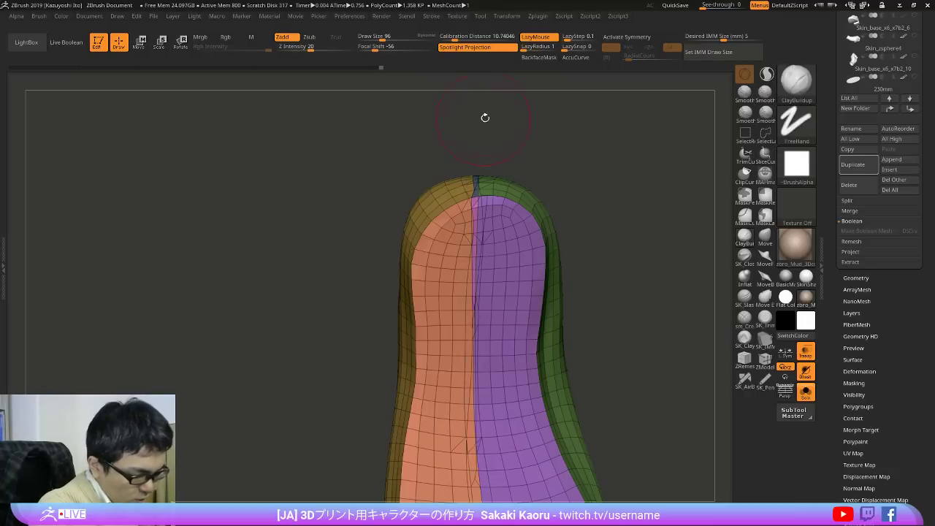
# Step: Isolate the orange sole half with its pink sliver, combine them in a new polygroup and show the whole shoe
pyautogui.click(747, 137)
pyautogui.keyDown('ctrl'); pyautogui.keyDown('shift'); pyautogui.click(472, 206); pyautogui.keyUp('shift'); pyautogui.keyUp('ctrl')
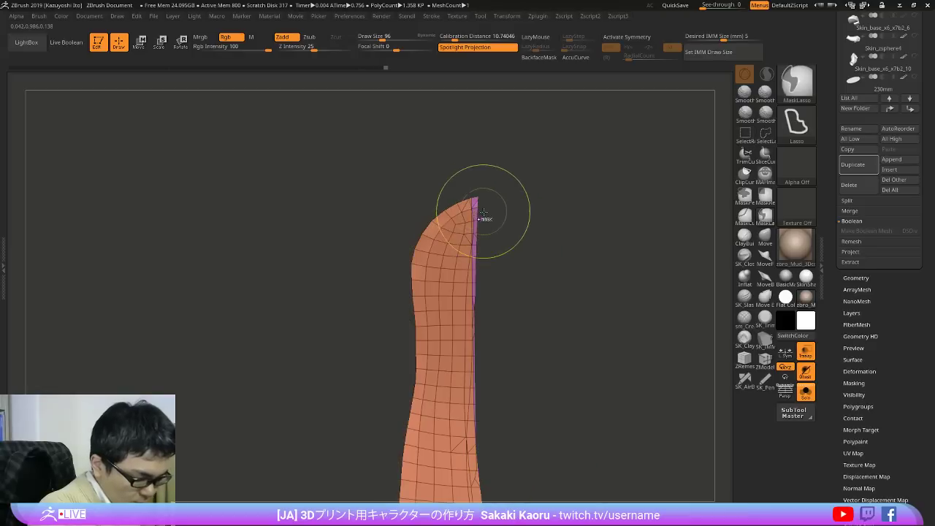
pyautogui.hotkey('ctrl', 'w')
pyautogui.keyDown('ctrl'); pyautogui.keyDown('shift'); pyautogui.click(573, 175); pyautogui.keyUp('shift'); pyautogui.keyUp('ctrl')
# Step: Isolate the yellow upper half with its blue heel sliver, combine them in one polygroup and show everything
pyautogui.moveTo(574, 174); pyautogui.dragTo(563, 204)
pyautogui.keyDown('ctrl'); pyautogui.keyDown('shift'); pyautogui.click(472, 189); pyautogui.keyUp('shift'); pyautogui.keyUp('ctrl')
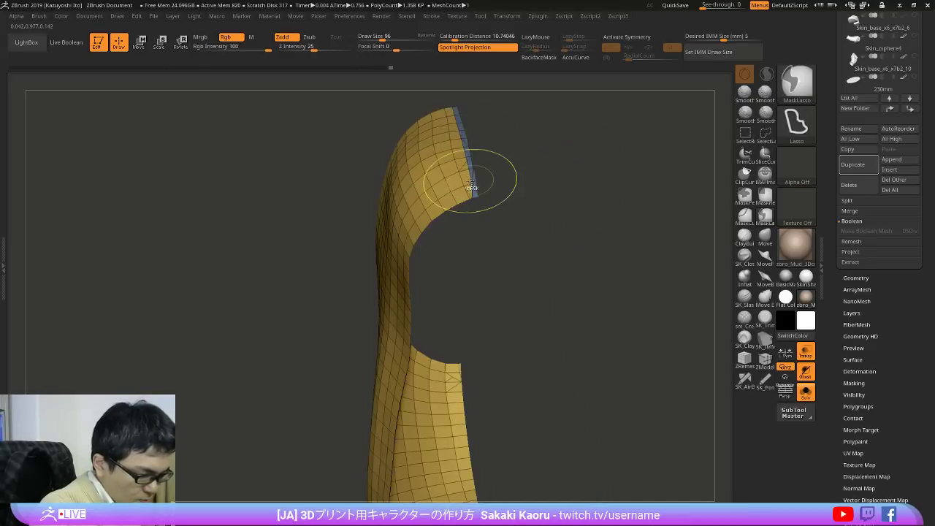
pyautogui.hotkey('ctrl', 'w')
pyautogui.keyDown('ctrl'); pyautogui.keyDown('shift'); pyautogui.click(575, 172); pyautogui.keyUp('shift'); pyautogui.keyUp('ctrl')
# Step: Try remeshing the regrouped shoe with ZRemesher using KeepGroups, inspect the sole, and undo the remesh
pyautogui.moveTo(624, 202)
pyautogui.keyDown('alt'); pyautogui.mouseDown()
pyautogui.moveTo(607, 163)
pyautogui.moveTo(607, 177)
pyautogui.moveTo(678, 144)
pyautogui.moveTo(642, 148)
pyautogui.moveTo(633, 176)
pyautogui.mouseUp(); pyautogui.keyUp('alt')
pyautogui.hotkey('shift', 'space')
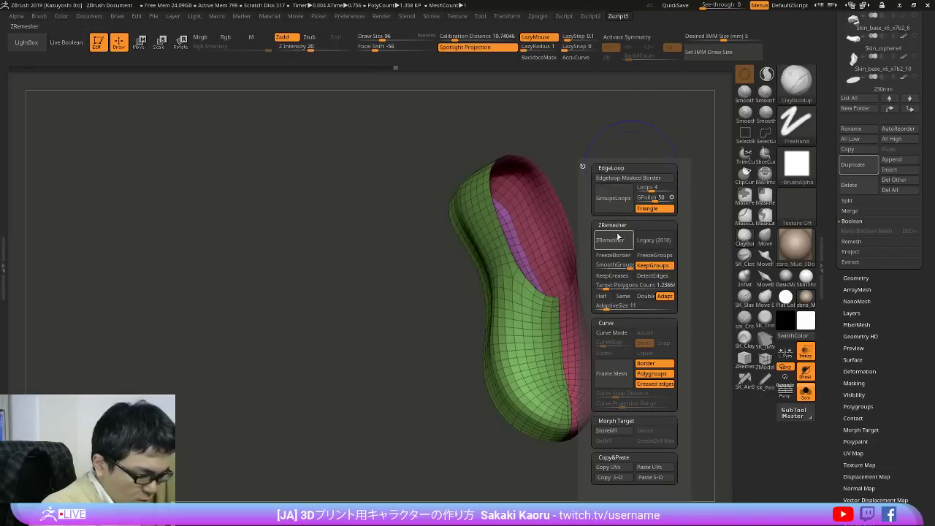
pyautogui.click(610, 239)
pyautogui.moveTo(583, 230)
pyautogui.mouseDown()
pyautogui.moveTo(623, 285)
pyautogui.moveTo(609, 238)
pyautogui.moveTo(585, 226)
pyautogui.mouseUp()
pyautogui.moveTo(559, 316); pyautogui.dragTo(573, 265)
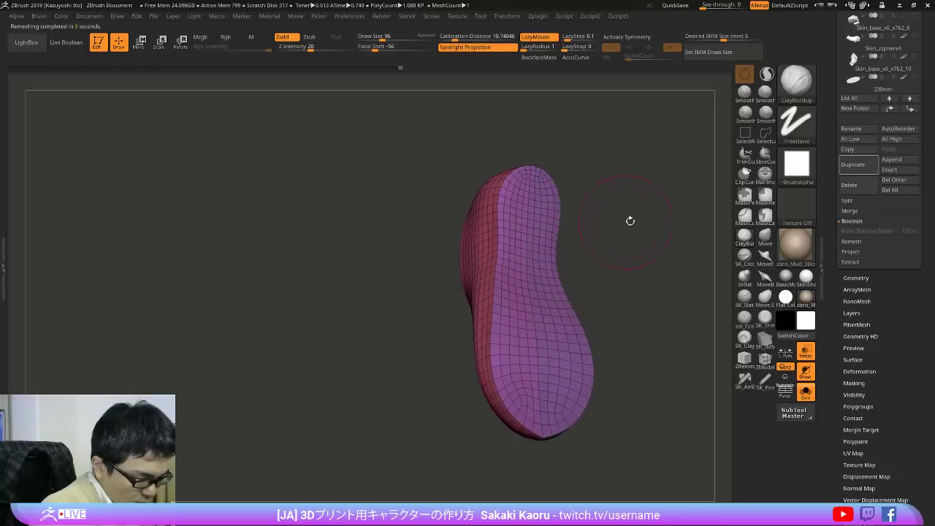
pyautogui.hotkey('shift', 'space')
pyautogui.click(645, 220)
# Step: Set the target polygons count to 0.5 and remesh the shoe with ZRemesher, keeping KeepGroups enabled
pyautogui.hotkey('shift', 'space')
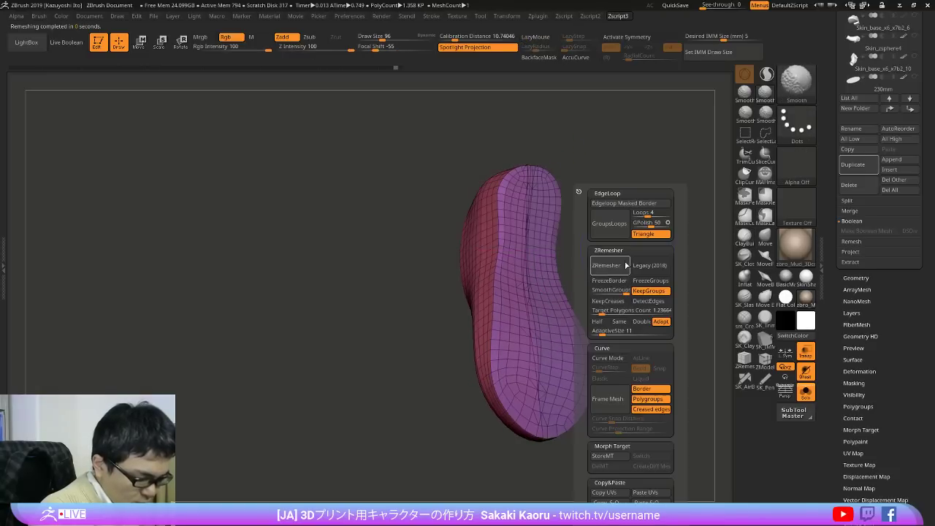
pyautogui.click(597, 313)
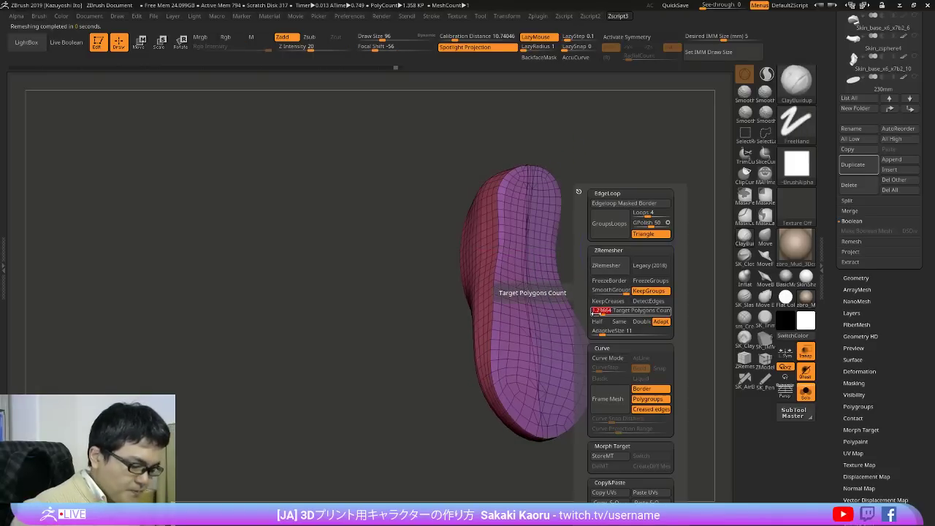
pyautogui.write('0.')
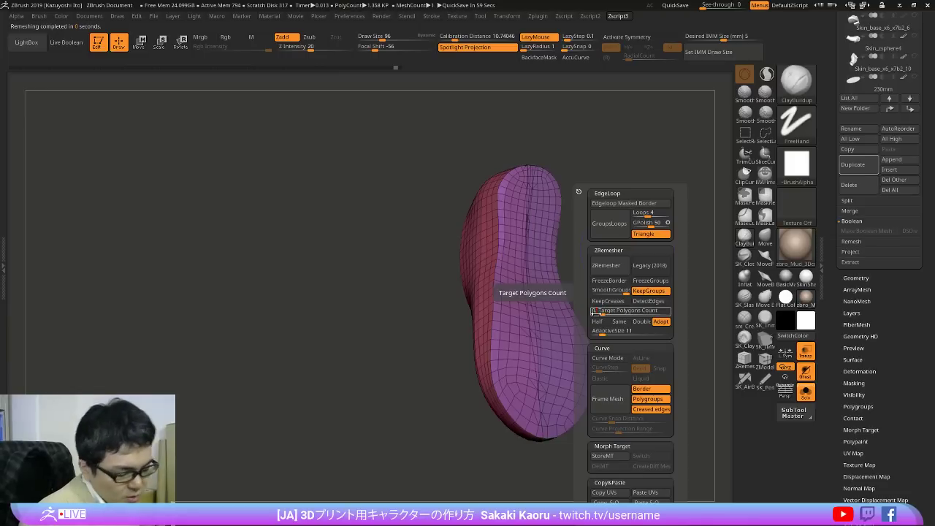
pyautogui.write('5')
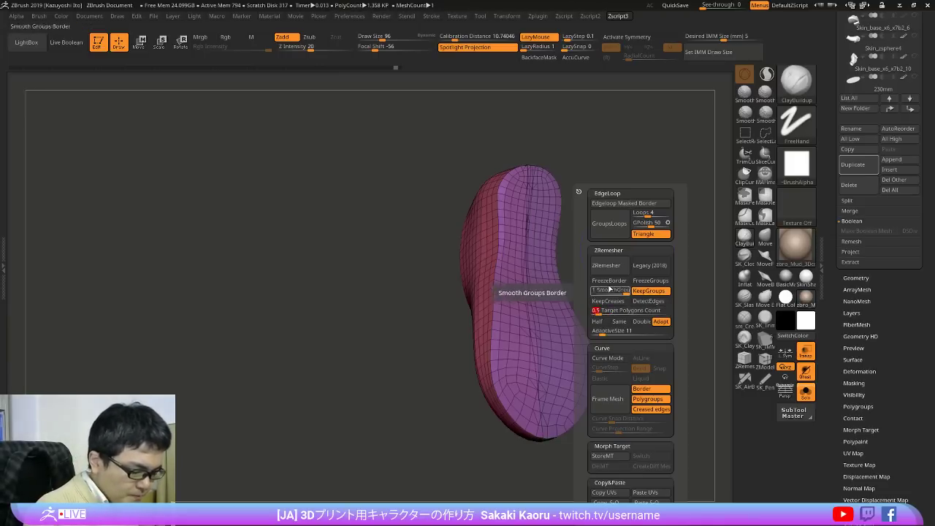
pyautogui.click(607, 266)
pyautogui.moveTo(690, 414); pyautogui.dragTo(628, 385)
# Step: Examine the edge flow and border vertices on both sides of the shoe opening's front curve
pyautogui.keyDown('ctrl'); pyautogui.moveTo(551, 234); pyautogui.dragTo(553, 335, button='right'); pyautogui.keyUp('ctrl')
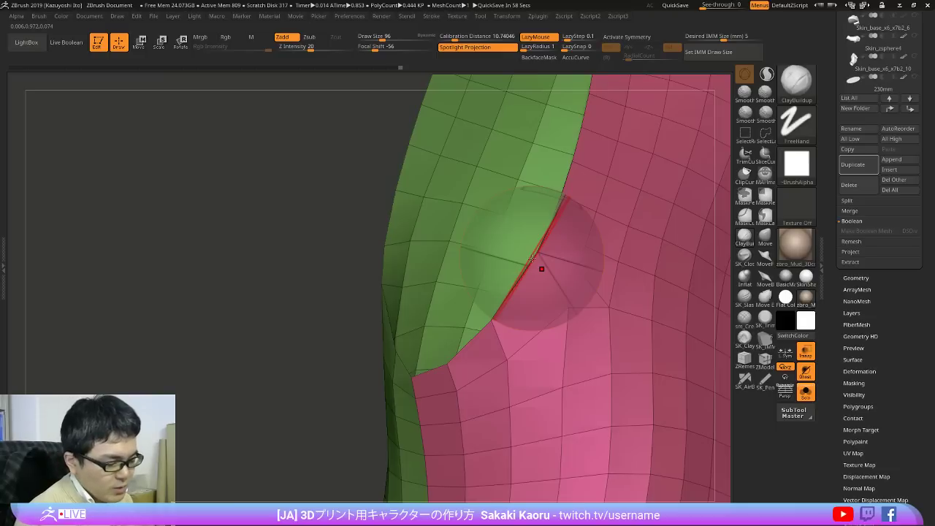
pyautogui.press('shift')
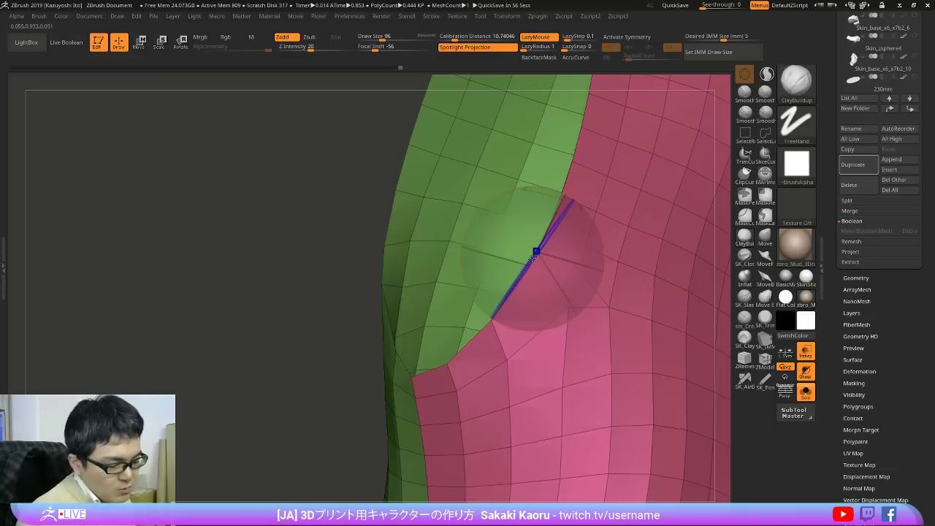
pyautogui.moveTo(664, 436)
pyautogui.mouseDown(button='right')
pyautogui.moveTo(672, 385)
pyautogui.moveTo(640, 395)
pyautogui.mouseUp(button='right')
pyautogui.press('shift')
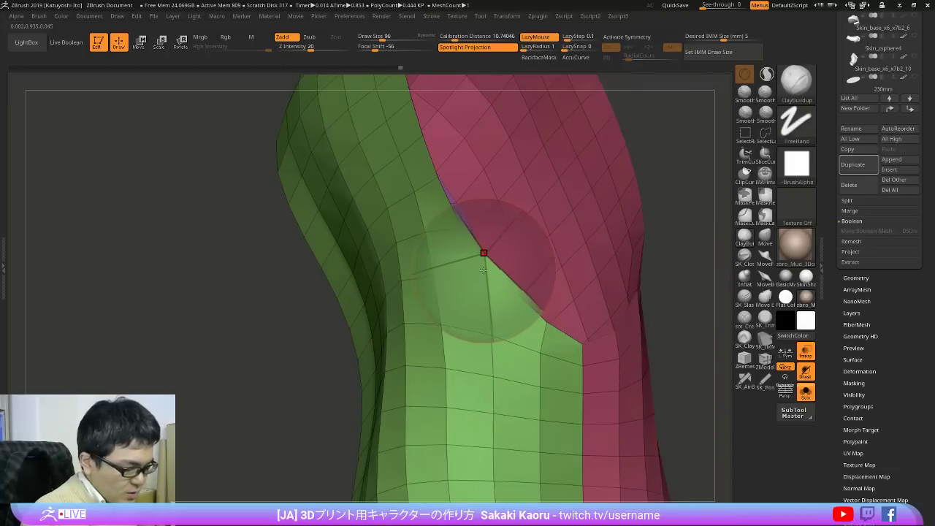
pyautogui.keyDown('shift'); pyautogui.click(483, 269); pyautogui.keyUp('shift')
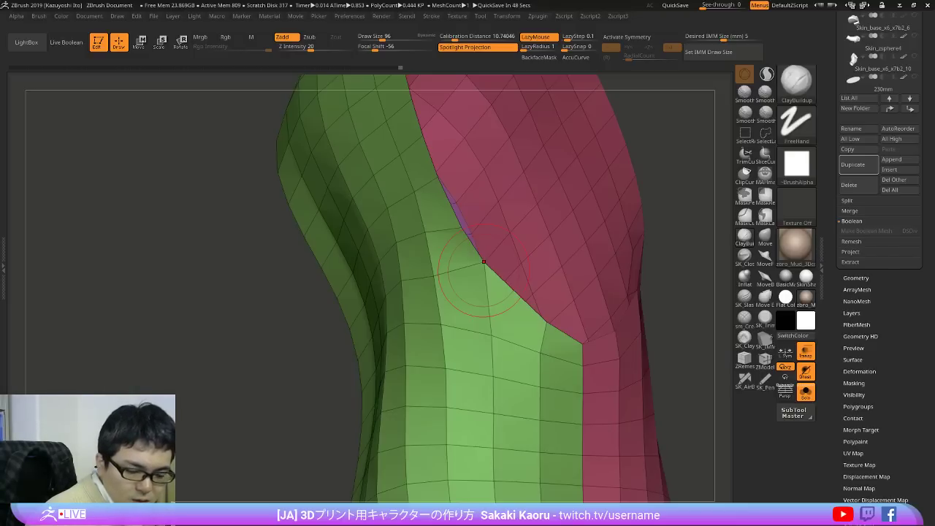
# Step: Sketch magenta guide lines with the screen annotation pen showing a row of quads along the opening's edge, and hide them
pyautogui.moveTo(870, 212); pyautogui.dragTo(901, 280)
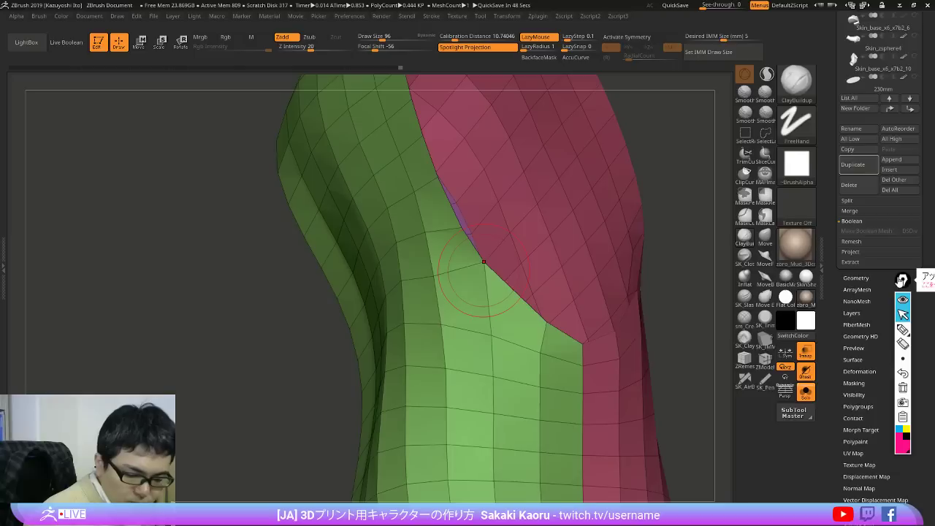
pyautogui.click(902, 329)
pyautogui.moveTo(425, 142)
pyautogui.mouseDown()
pyautogui.moveTo(454, 219)
pyautogui.moveTo(529, 345)
pyautogui.mouseUp()
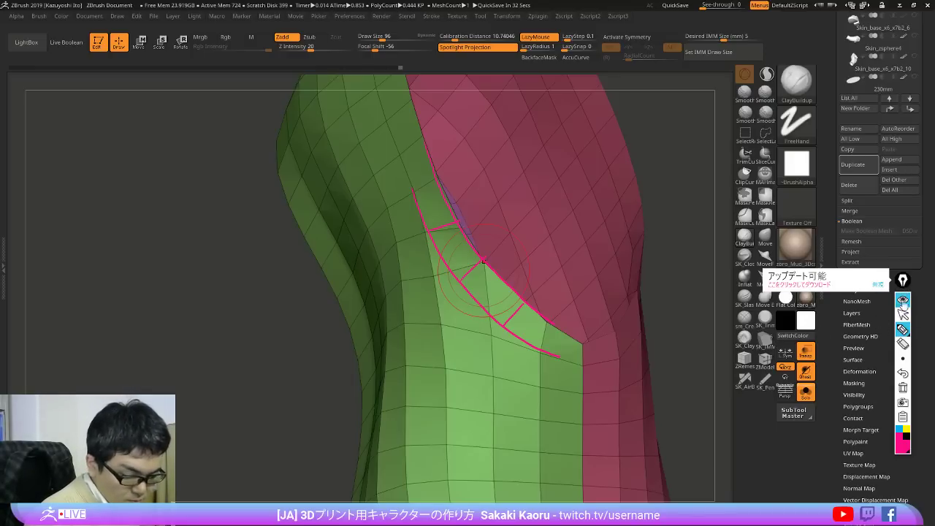
pyautogui.click(903, 300)
pyautogui.moveTo(690, 371); pyautogui.dragTo(537, 356)
pyautogui.keyDown('alt'); pyautogui.moveTo(700, 321); pyautogui.dragTo(517, 355); pyautogui.keyUp('alt')
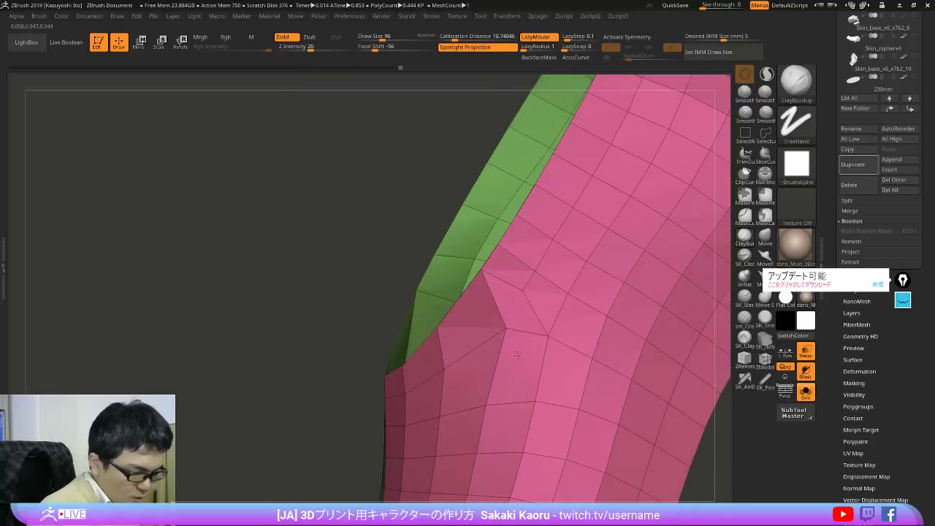
# Step: Clear the magenta guides and sketch the desired quad flow along the pink side of the opening in blue
pyautogui.click(903, 300)
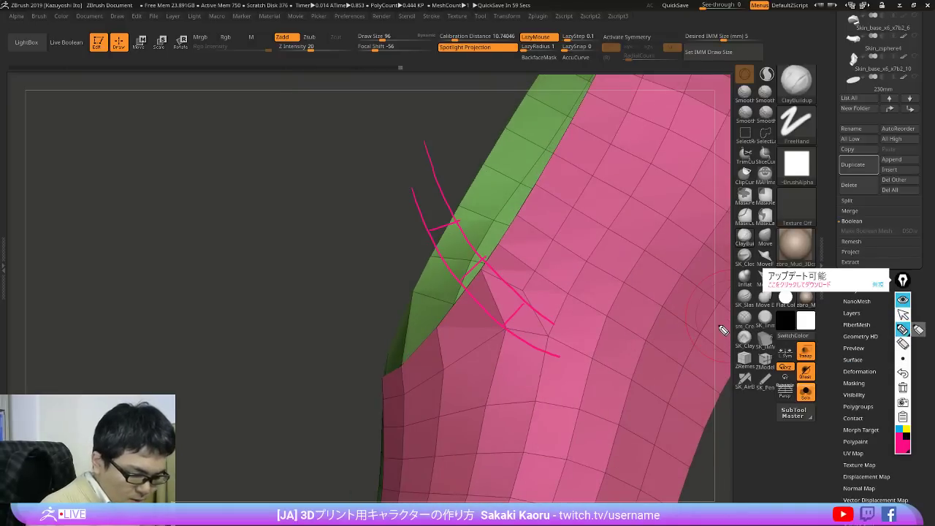
pyautogui.click(903, 388)
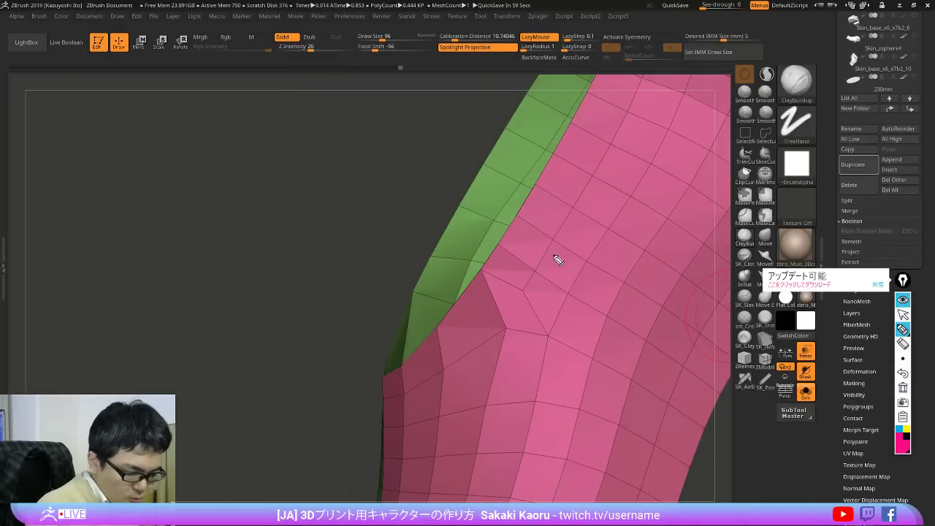
pyautogui.click(899, 429)
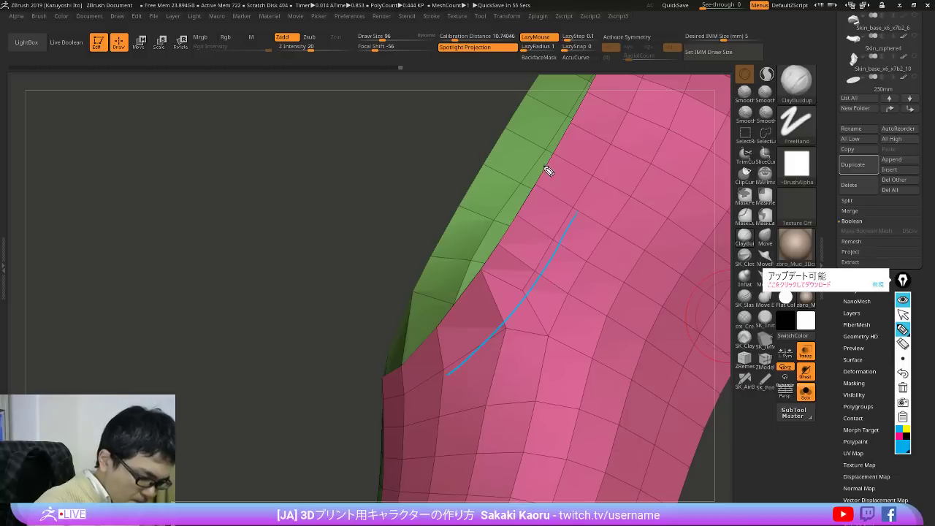
pyautogui.moveTo(476, 281); pyautogui.dragTo(408, 347)
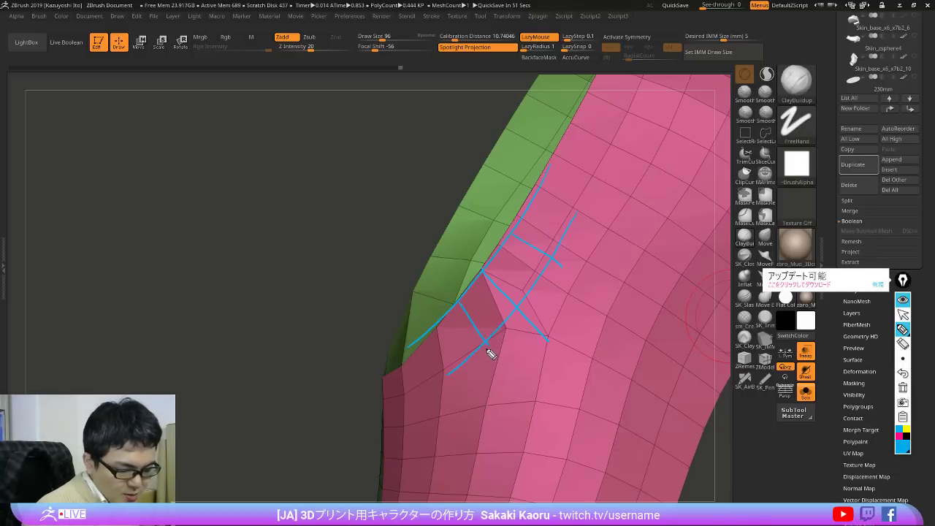
# Step: Mark the problem vertex on the opening's edge and its two diverging edges in yellow
pyautogui.click(899, 436)
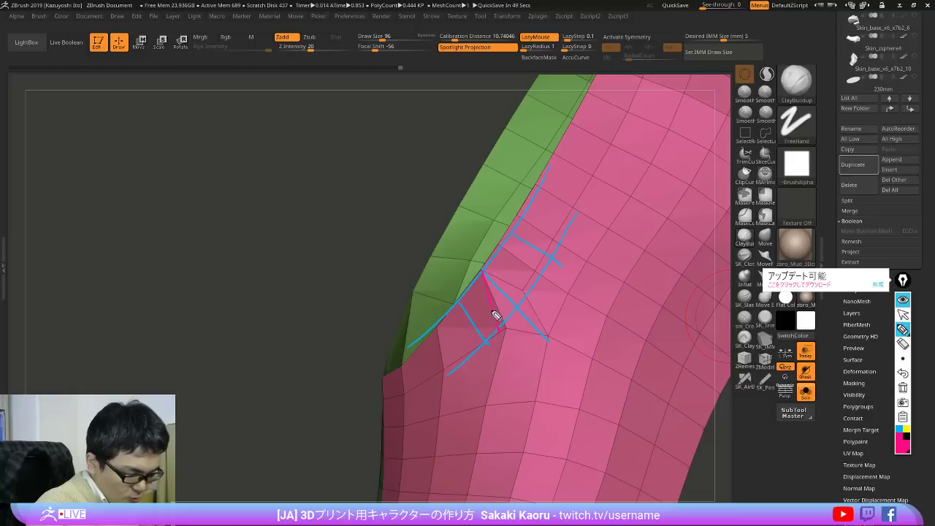
pyautogui.click(906, 429)
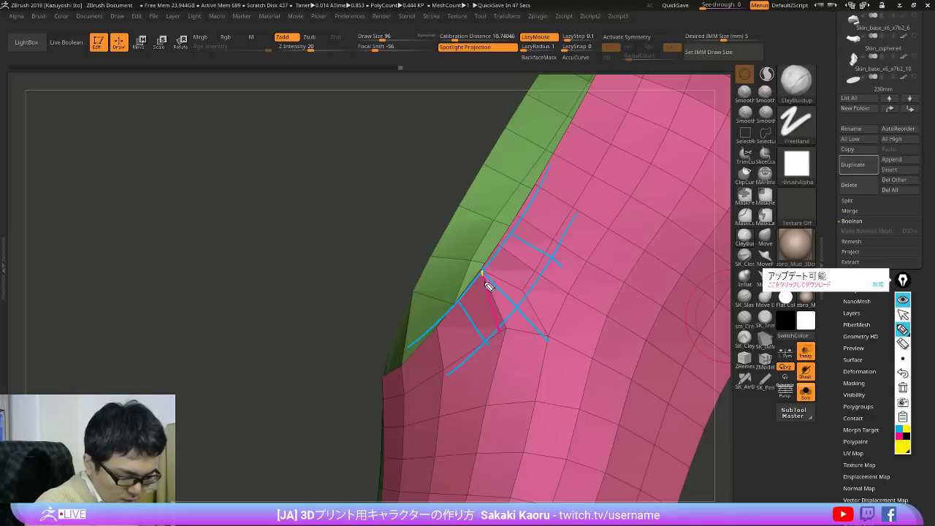
pyautogui.moveTo(486, 283); pyautogui.dragTo(498, 332)
pyautogui.moveTo(503, 278); pyautogui.dragTo(529, 292)
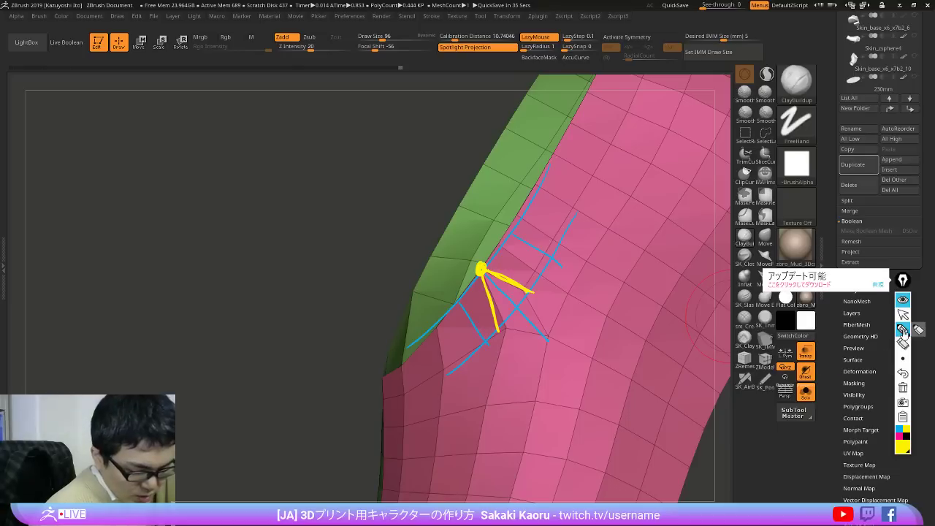
# Step: Clear the topology annotations, mark two short yellow strokes below the opening, and hide the annotation overlay
pyautogui.click(903, 388)
pyautogui.moveTo(522, 343)
pyautogui.mouseDown()
pyautogui.moveTo(545, 353)
pyautogui.moveTo(514, 351)
pyautogui.moveTo(523, 356)
pyautogui.mouseUp()
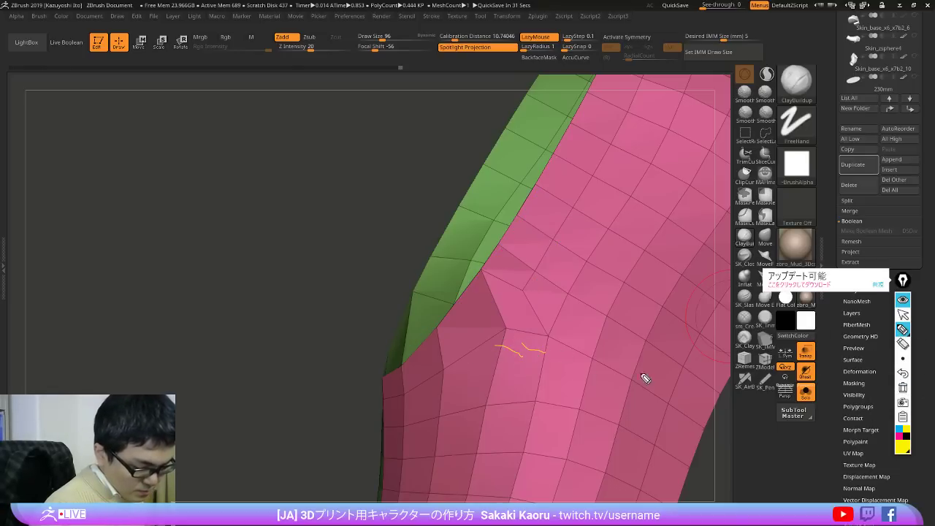
pyautogui.click(903, 298)
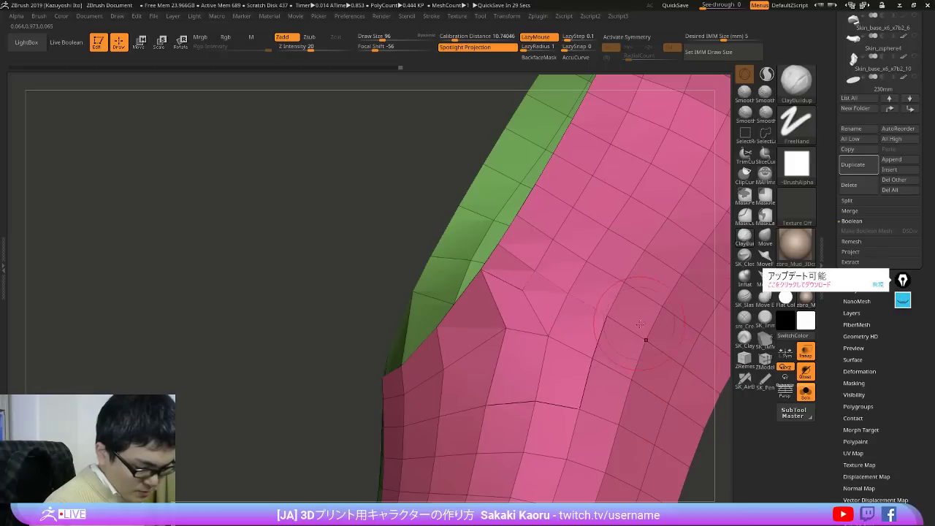
# Step: Close the shoe opening with ZModeler's Close edge action, targeting Convex Hole with Polygroup Flat enabled
pyautogui.moveTo(835, 395); pyautogui.dragTo(835, 393)
pyautogui.click(876, 285)
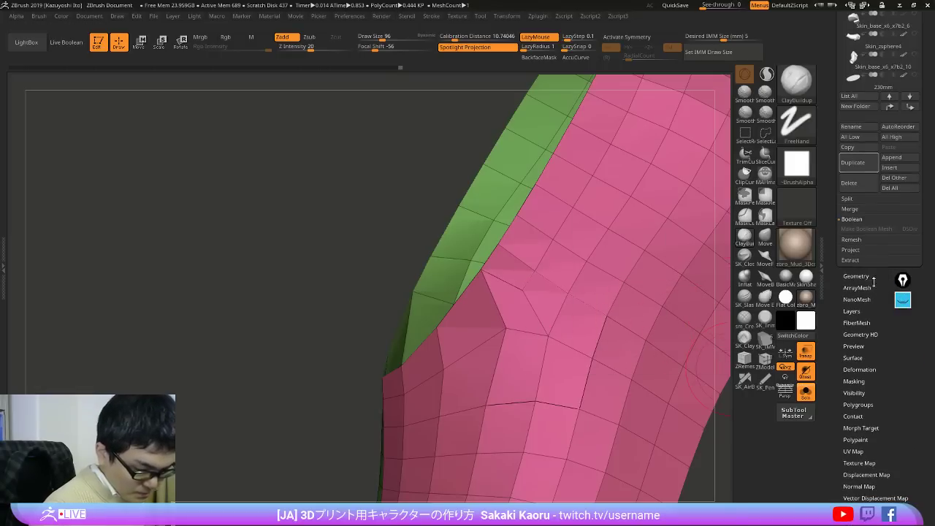
pyautogui.moveTo(705, 469); pyautogui.dragTo(796, 448)
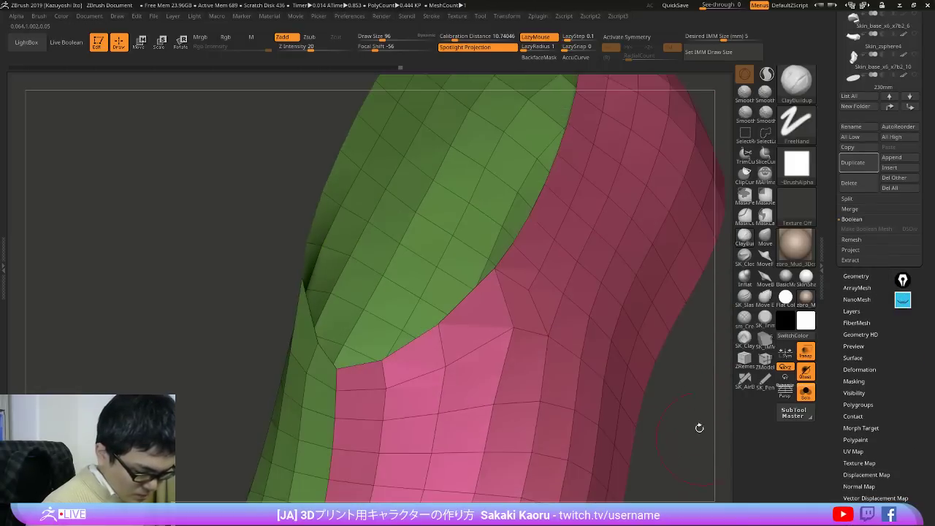
pyautogui.keyDown('alt'); pyautogui.moveTo(699, 428); pyautogui.dragTo(609, 368); pyautogui.keyUp('alt')
pyautogui.click(765, 337)
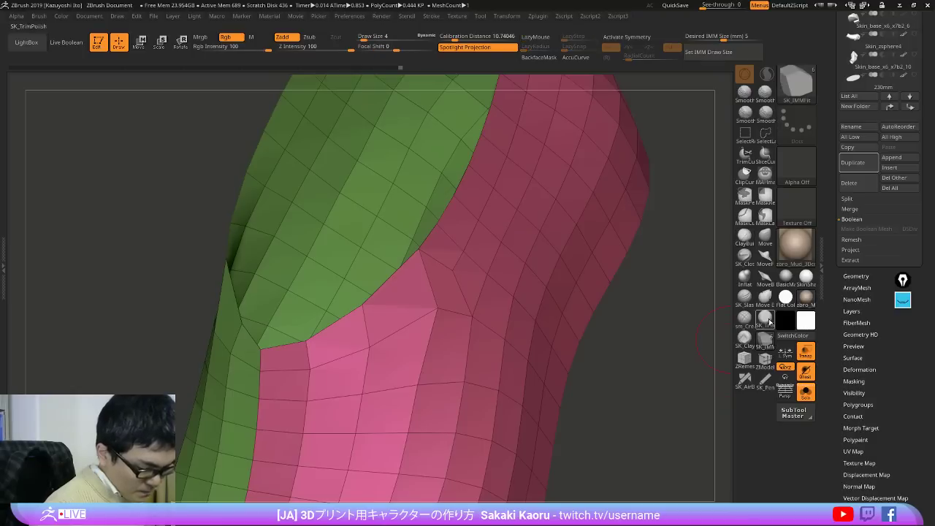
pyautogui.click(765, 360)
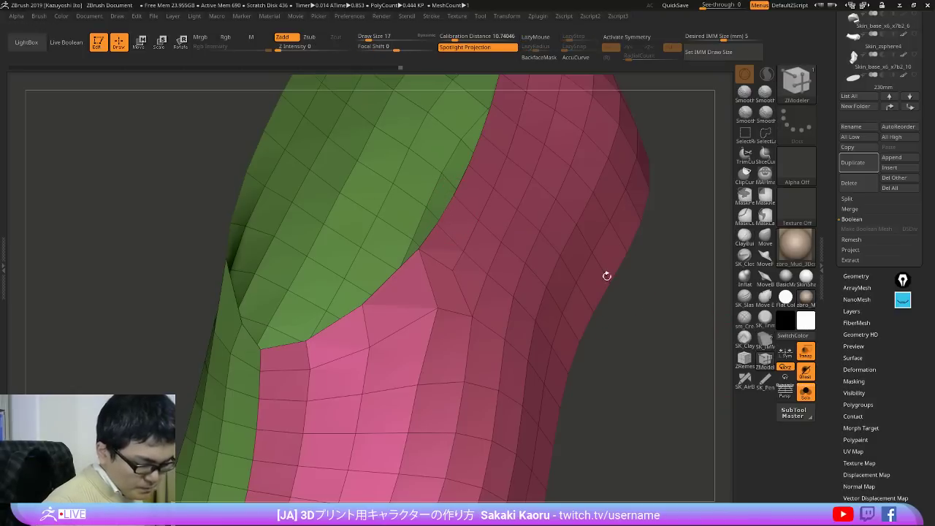
pyautogui.press('space')
pyautogui.click(369, 250)
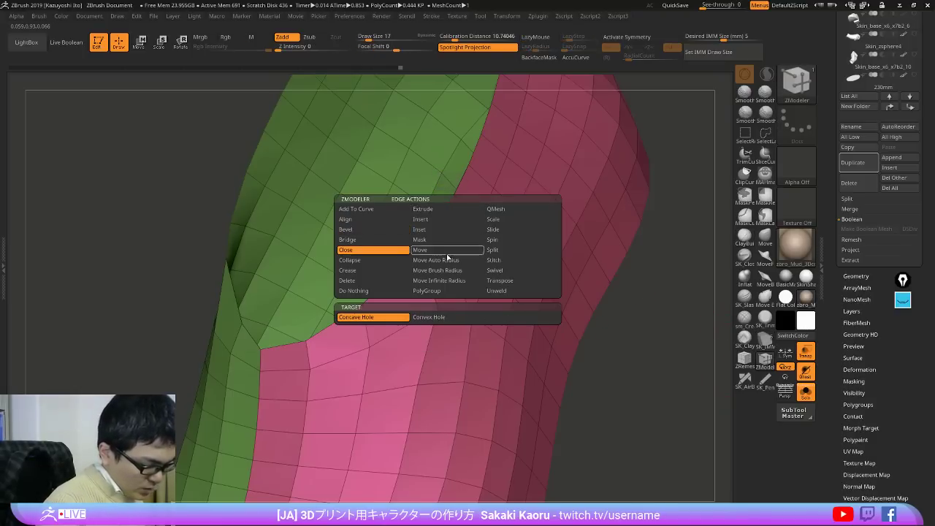
pyautogui.click(442, 317)
pyautogui.click(491, 403)
pyautogui.click(493, 424)
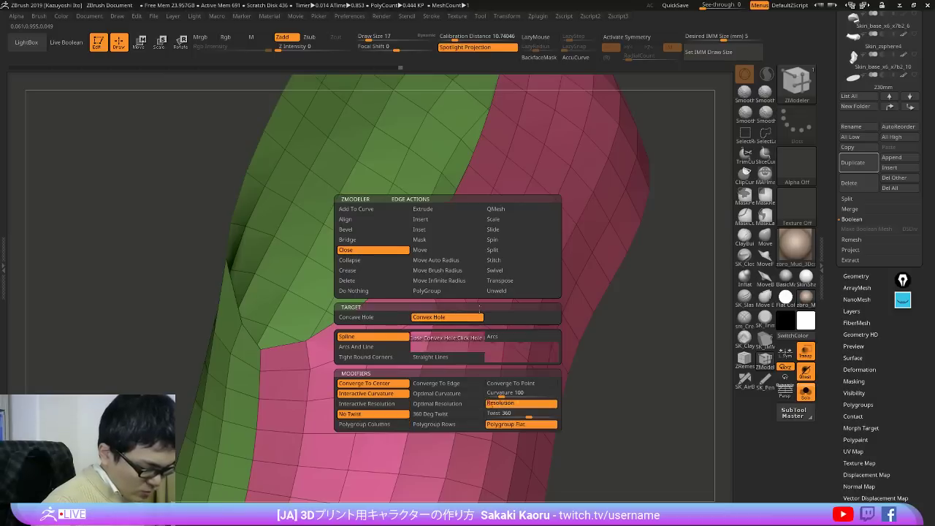
pyautogui.click(448, 210)
# Step: Inset the cap's polygons to form a narrow rim ring with a second ring inside the shoe opening
pyautogui.moveTo(500, 277); pyautogui.dragTo(559, 311, button='right')
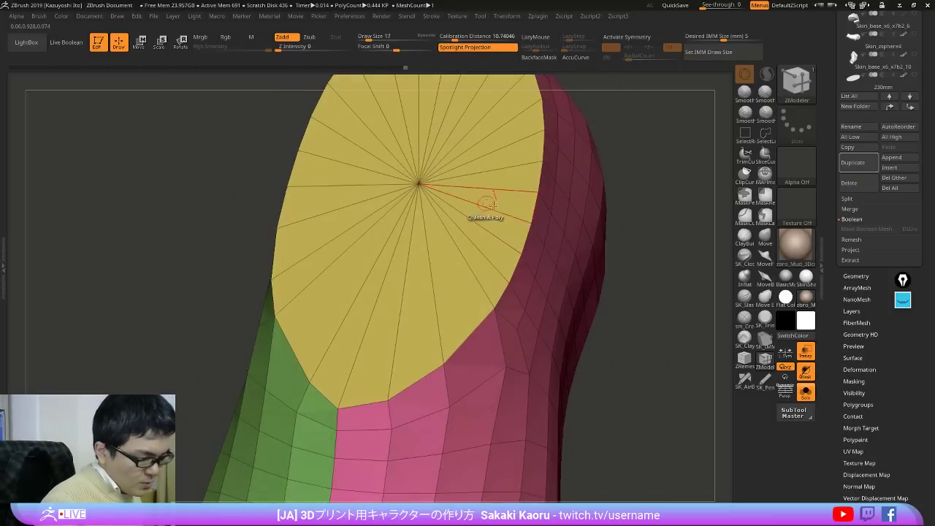
pyautogui.press('space')
pyautogui.click(506, 225)
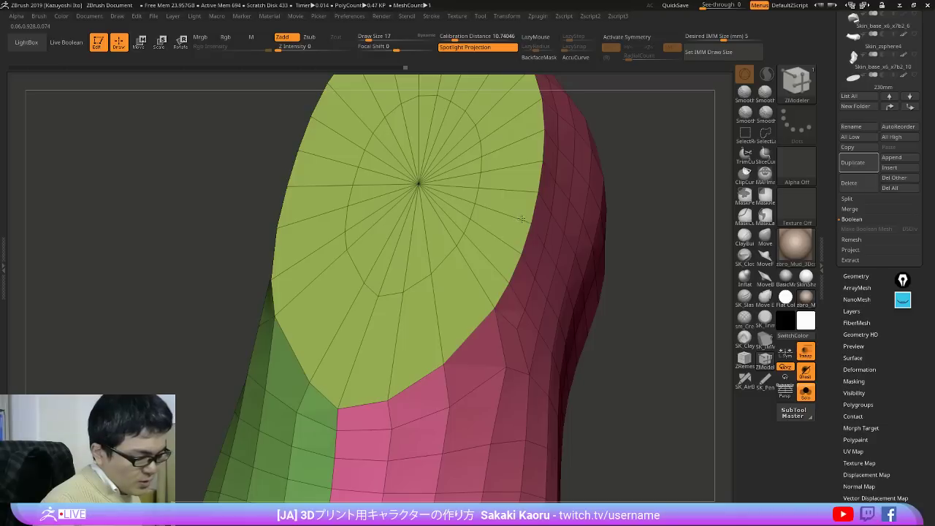
pyautogui.press('space')
pyautogui.click(504, 234)
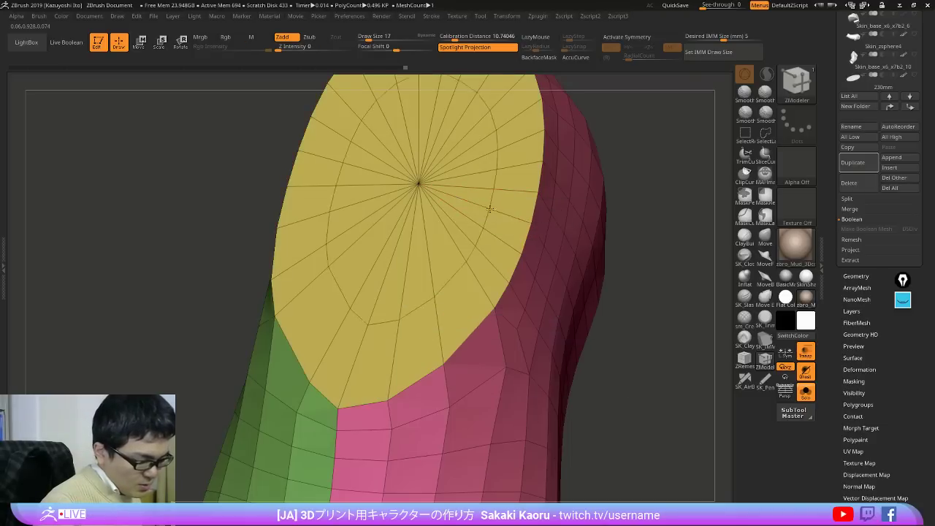
pyautogui.click(503, 213)
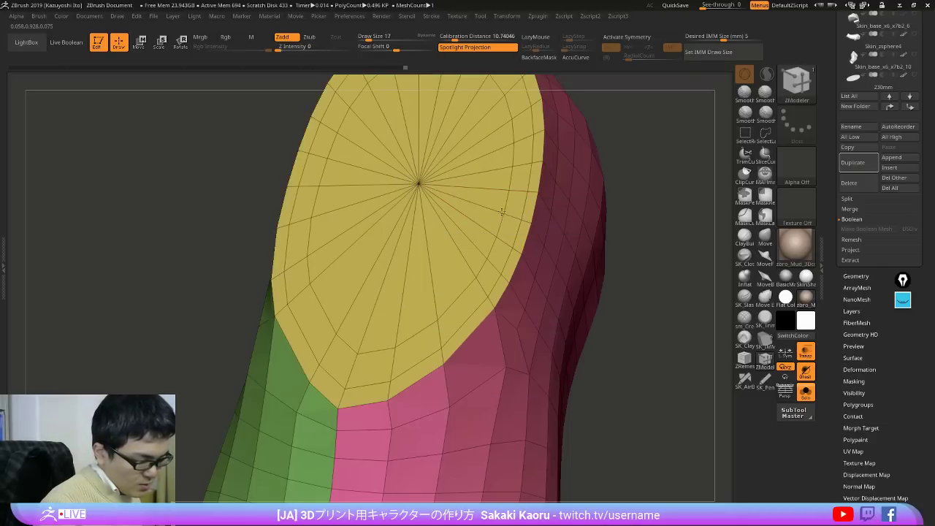
# Step: Mask everything except the inner cap and move the cap down into the shoe to form inner walls
pyautogui.keyDown('ctrl'); pyautogui.keyDown('shift'); pyautogui.click(444, 177); pyautogui.keyUp('shift'); pyautogui.keyUp('ctrl')
pyautogui.keyDown('ctrl'); pyautogui.click(653, 216); pyautogui.keyUp('ctrl')
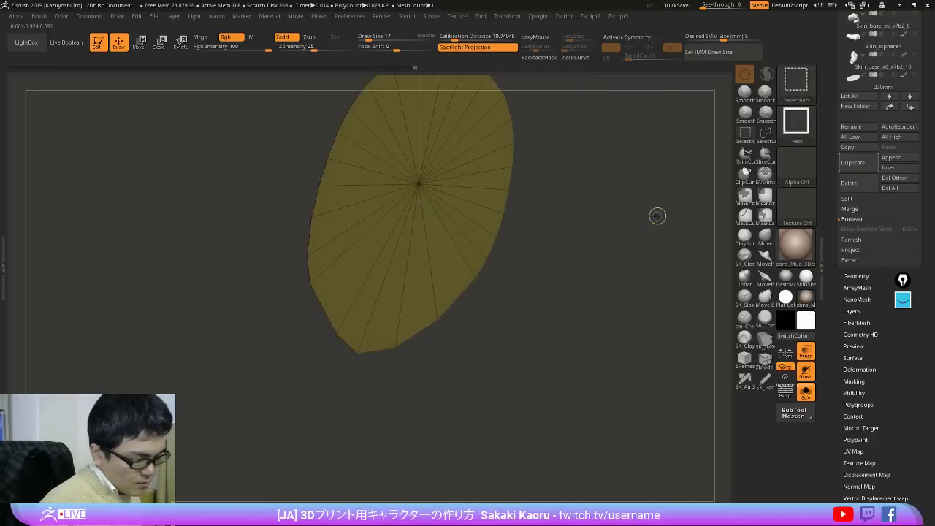
pyautogui.keyDown('ctrl'); pyautogui.keyDown('shift'); pyautogui.click(658, 217); pyautogui.keyUp('shift'); pyautogui.keyUp('ctrl')
pyautogui.keyDown('ctrl'); pyautogui.click(657, 217); pyautogui.keyUp('ctrl')
pyautogui.press('w')
pyautogui.click(418, 183)
pyautogui.moveTo(411, 152); pyautogui.dragTo(427, 206)
pyautogui.moveTo(662, 279)
pyautogui.keyDown('ctrl'); pyautogui.mouseDown()
pyautogui.moveTo(678, 317)
pyautogui.moveTo(672, 369)
pyautogui.moveTo(686, 339)
pyautogui.moveTo(688, 365)
pyautogui.moveTo(667, 284)
pyautogui.mouseUp(); pyautogui.keyUp('ctrl')
pyautogui.hotkey('shift', 'f')
pyautogui.press('q')
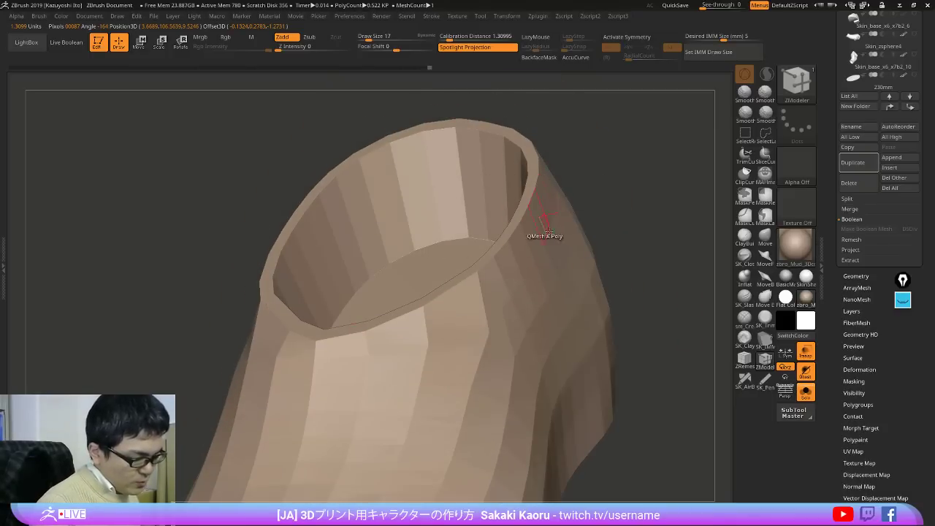
# Step: Insert an edge loop inside the opening and preview the shoe with dynamic subdivision
pyautogui.press('d')
pyautogui.moveTo(641, 235)
pyautogui.mouseDown()
pyautogui.moveTo(666, 266)
pyautogui.moveTo(650, 274)
pyautogui.moveTo(687, 316)
pyautogui.moveTo(584, 321)
pyautogui.mouseUp()
pyautogui.click(539, 173)
pyautogui.hotkey('shift', 'f')
pyautogui.hotkey('shift', 'd')
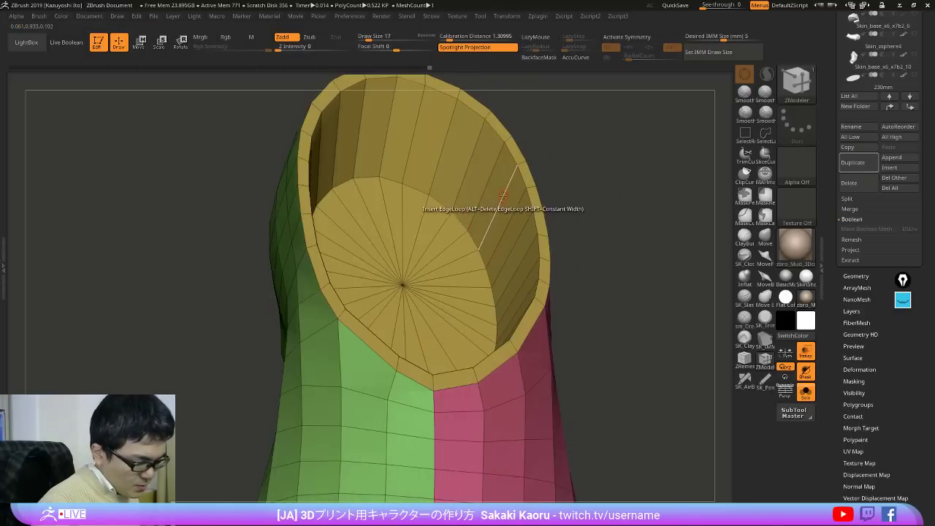
pyautogui.press('space')
pyautogui.press('d')
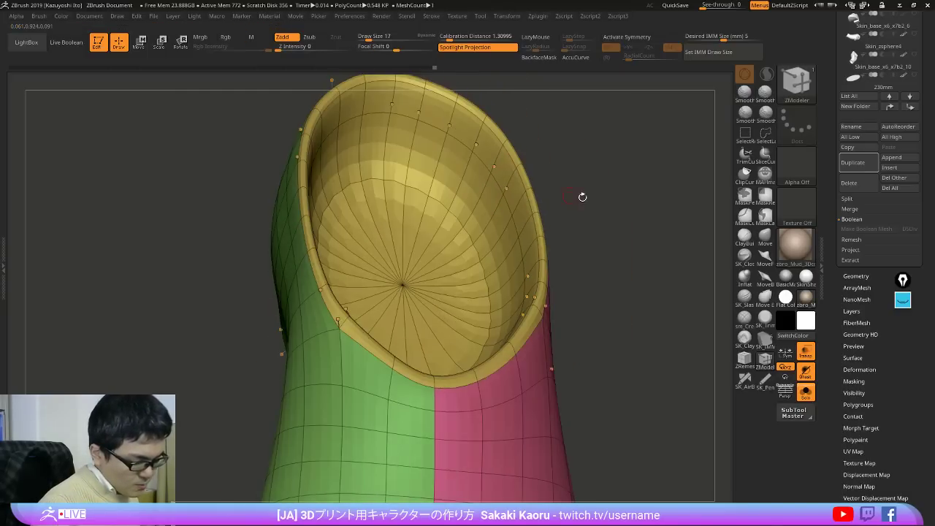
# Step: Examine the quad flow around the opening's rim in the smoothed preview, with the polyframe on and off
pyautogui.moveTo(690, 241); pyautogui.dragTo(628, 256)
pyautogui.hotkey('shift', 'f')
pyautogui.moveTo(461, 305)
pyautogui.mouseDown(button='right')
pyautogui.moveTo(440, 350)
pyautogui.moveTo(446, 309)
pyautogui.moveTo(501, 303)
pyautogui.moveTo(404, 328)
pyautogui.moveTo(431, 346)
pyautogui.moveTo(425, 326)
pyautogui.mouseUp(button='right')
pyautogui.hotkey('shift', 'f')
pyautogui.hotkey('shift', 'f')
pyautogui.moveTo(442, 362)
pyautogui.mouseDown(button='right')
pyautogui.moveTo(426, 344)
pyautogui.moveTo(454, 392)
pyautogui.moveTo(413, 374)
pyautogui.moveTo(427, 337)
pyautogui.moveTo(467, 351)
pyautogui.mouseUp(button='right')
pyautogui.hotkey('shift', 'f')
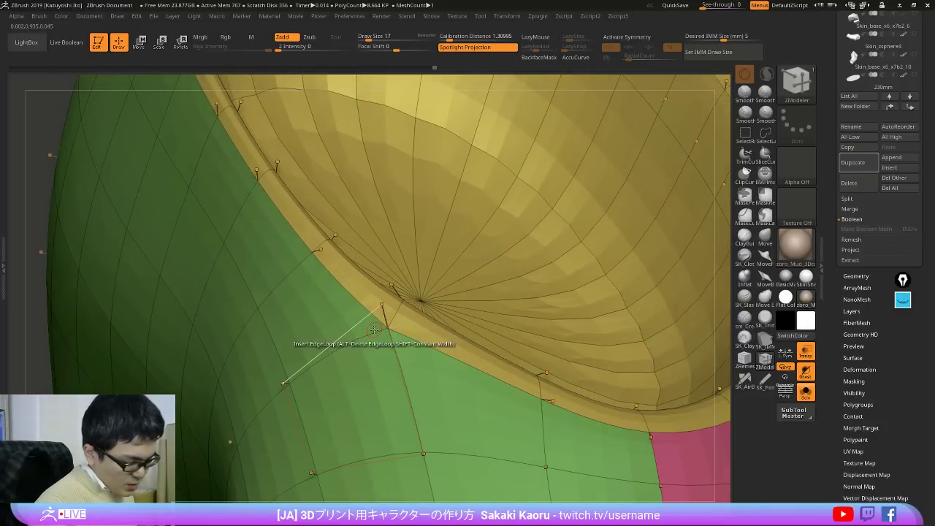
pyautogui.moveTo(446, 408); pyautogui.dragTo(439, 417, button='right')
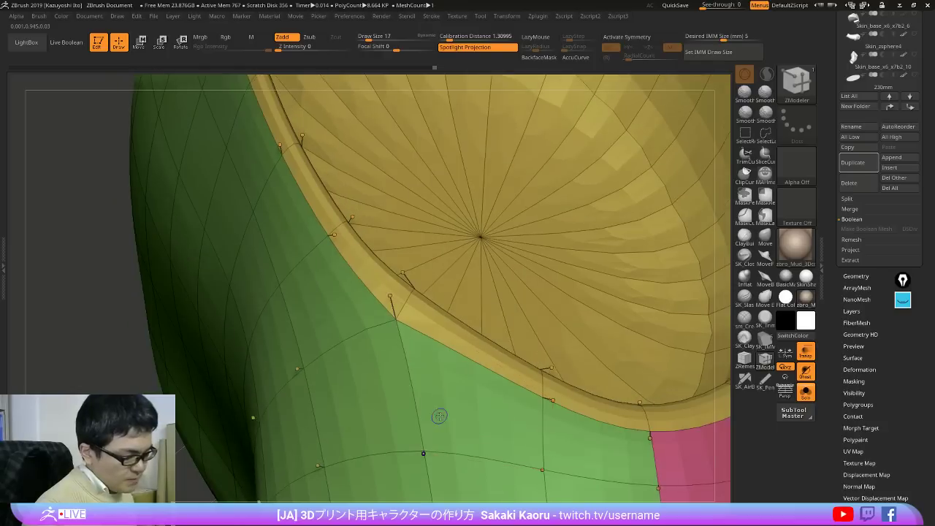
pyautogui.hotkey('shift', 'f')
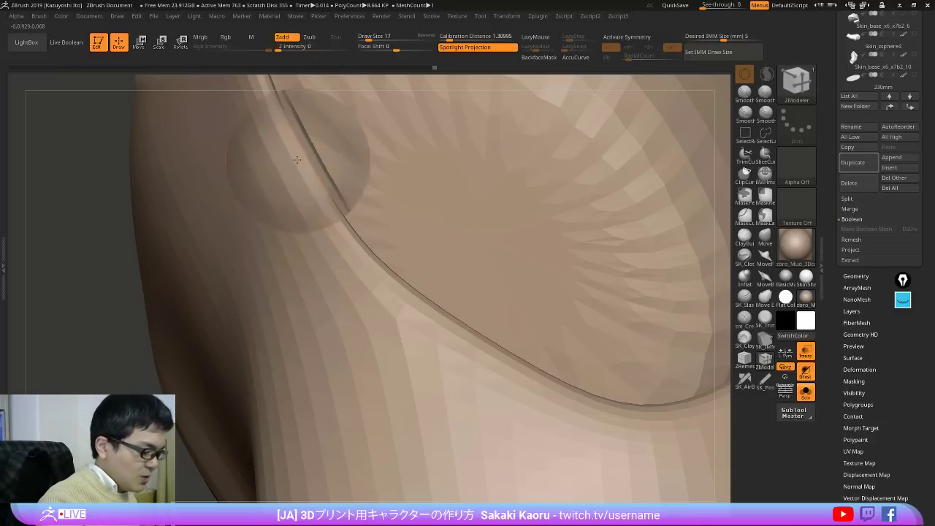
pyautogui.keyDown('ctrl'); pyautogui.moveTo(453, 344); pyautogui.dragTo(589, 350, button='right'); pyautogui.keyUp('ctrl')
pyautogui.hotkey('shift', 'f')
pyautogui.moveTo(548, 388); pyautogui.dragTo(566, 402, button='right')
pyautogui.hotkey('shift', 'd')
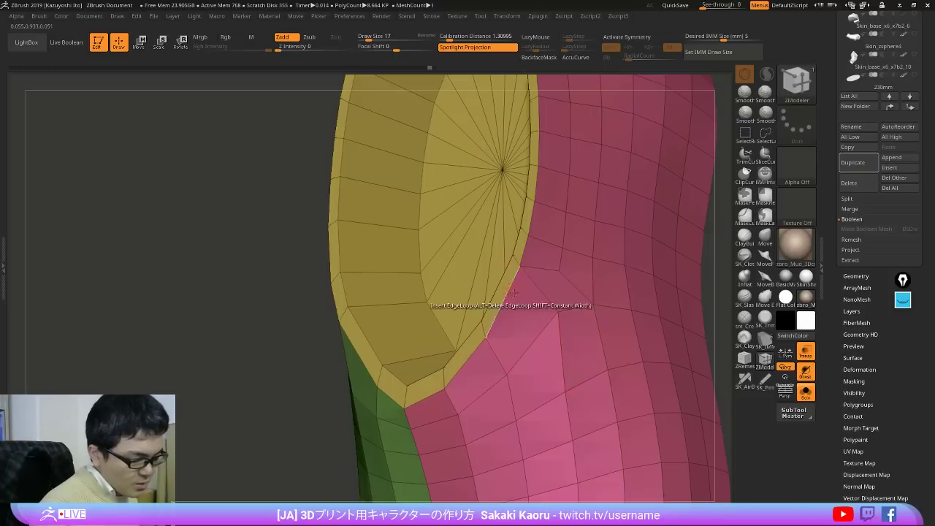
# Step: Hide the opening's yellow cap polygroup and delete the hidden geometry
pyautogui.moveTo(510, 289); pyautogui.dragTo(434, 219, button='right')
pyautogui.keyDown('ctrl'); pyautogui.keyDown('shift'); pyautogui.click(402, 171); pyautogui.keyUp('shift'); pyautogui.keyUp('ctrl')
pyautogui.keyDown('ctrl'); pyautogui.keyDown('shift'); pyautogui.moveTo(672, 203); pyautogui.dragTo(697, 321); pyautogui.keyUp('shift'); pyautogui.keyUp('ctrl')
pyautogui.press('2')
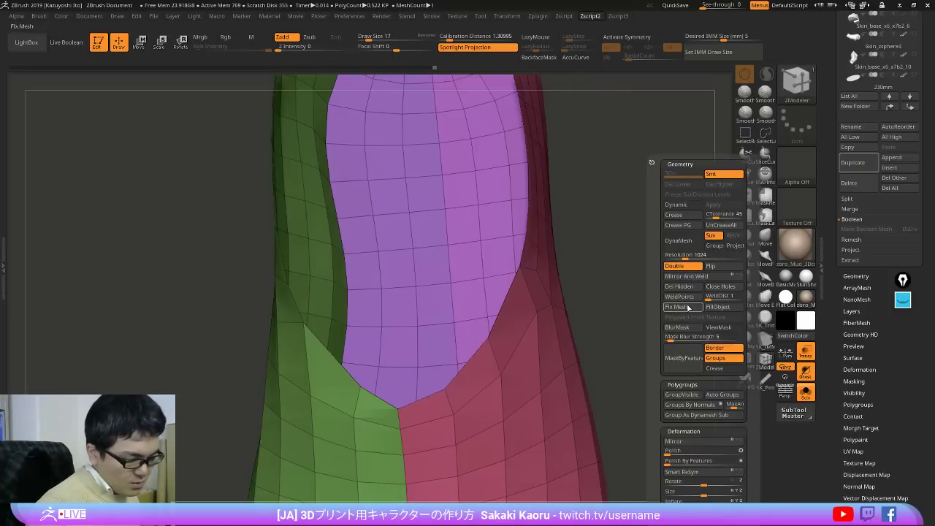
pyautogui.click(679, 288)
pyautogui.moveTo(615, 331); pyautogui.dragTo(621, 295, button='right')
pyautogui.moveTo(460, 343); pyautogui.dragTo(495, 333, button='right')
pyautogui.moveTo(694, 325)
pyautogui.mouseDown(button='right')
pyautogui.moveTo(646, 321)
pyautogui.moveTo(631, 305)
pyautogui.mouseUp(button='right')
# Step: Undo the hidden-geometry deletion, the recessed walls, the insets and the cap, back to the open shoe
pyautogui.hotkey('ctrl', 'z')
pyautogui.hotkey('ctrl', 'z')
pyautogui.hotkey('ctrl', 'z')
pyautogui.hotkey('ctrl', 'z')
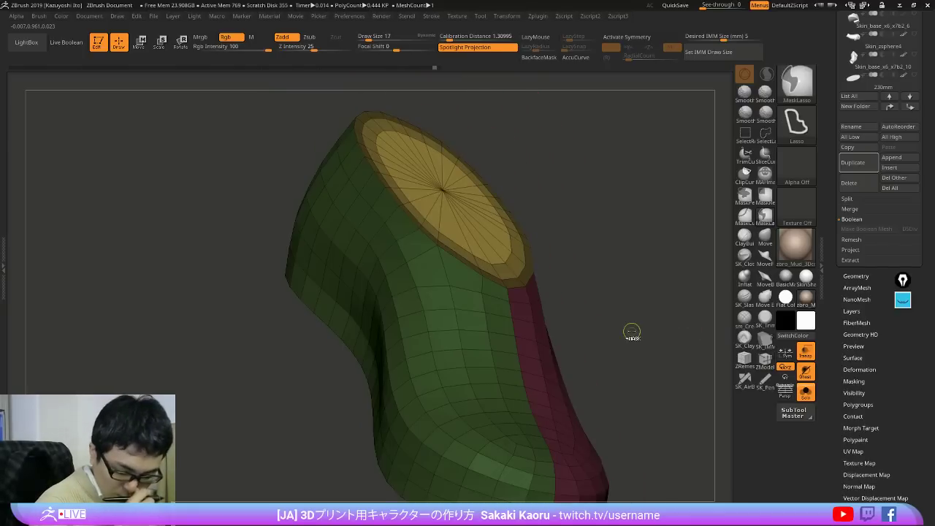
pyautogui.hotkey('ctrl', 'z')
pyautogui.hotkey('ctrl', 'z')
pyautogui.hotkey('ctrl', 'z')
pyautogui.hotkey('ctrl', 'z')
pyautogui.hotkey('ctrl', 'z')
pyautogui.hotkey('ctrl', 'z')
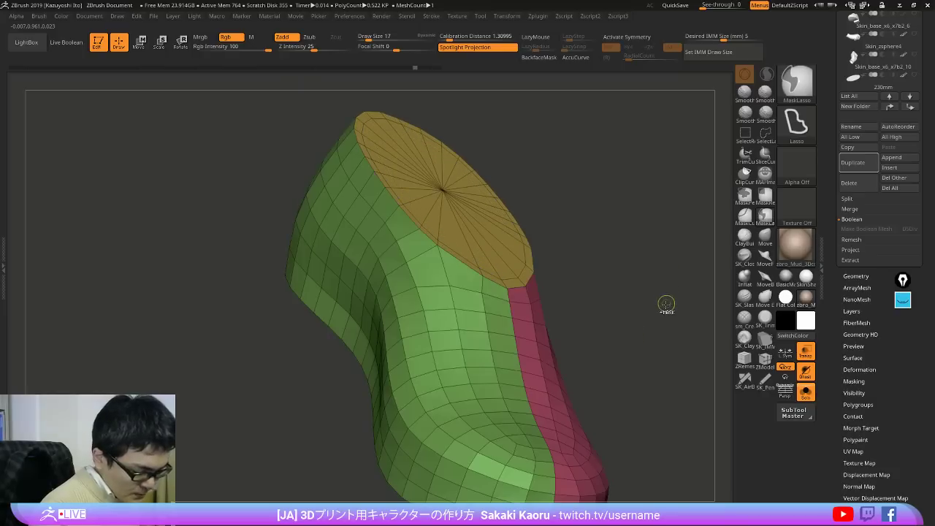
# Step: Subdivide the open shoe mesh once and choose the ZRemesherGuides brush
pyautogui.hotkey('ctrl', 'd')
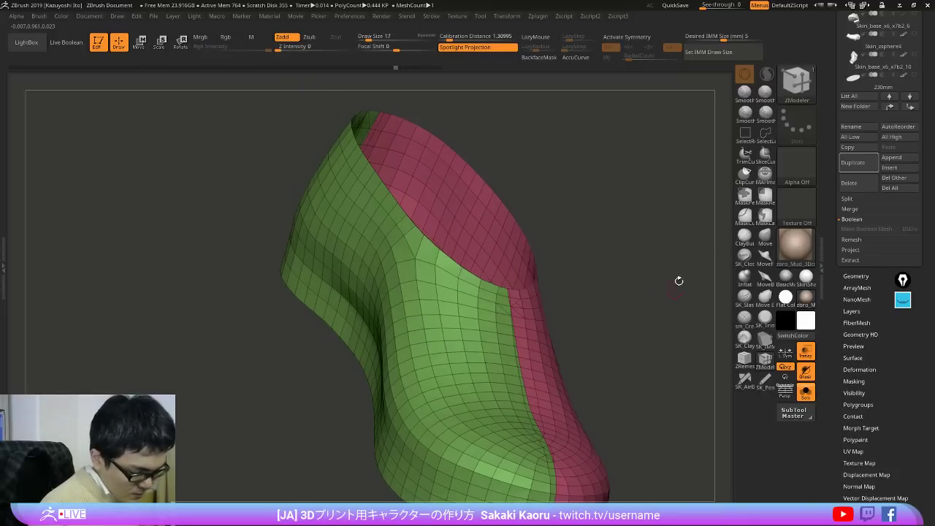
pyautogui.click(745, 358)
pyautogui.press('space')
pyautogui.moveTo(673, 238); pyautogui.dragTo(666, 238)
pyautogui.press('shift')
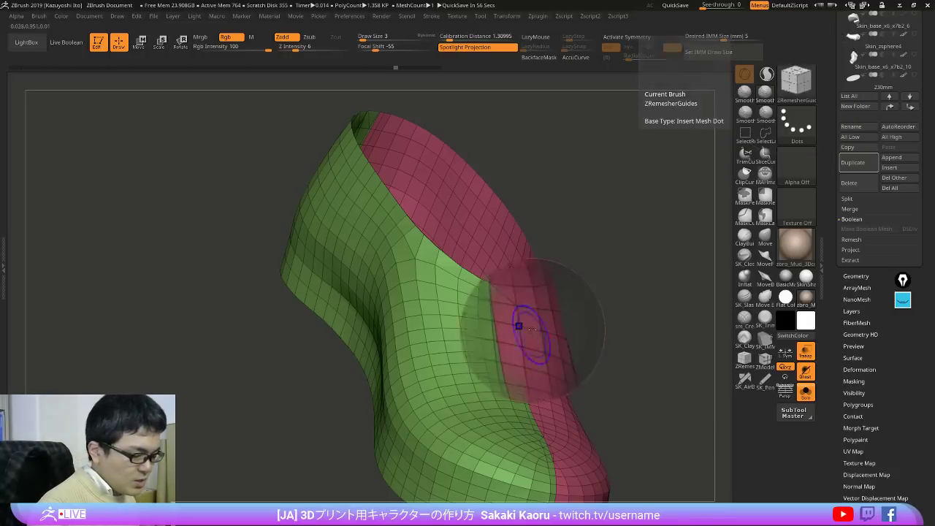
pyautogui.moveTo(516, 287); pyautogui.dragTo(504, 307, button='right')
# Step: Set the guide brush's draw size to 1 and draw a short guide below the opening's edge on the green and pink sides
pyautogui.press('space')
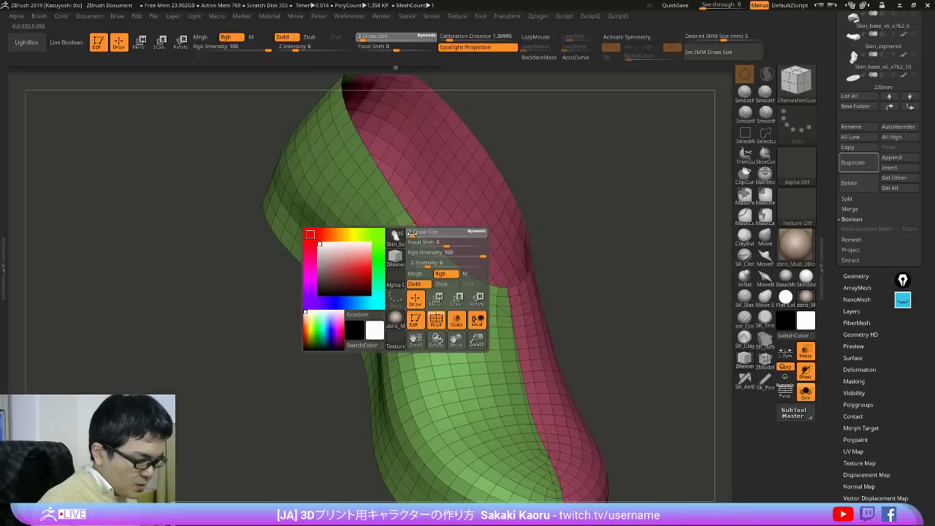
pyautogui.moveTo(414, 234); pyautogui.dragTo(407, 233)
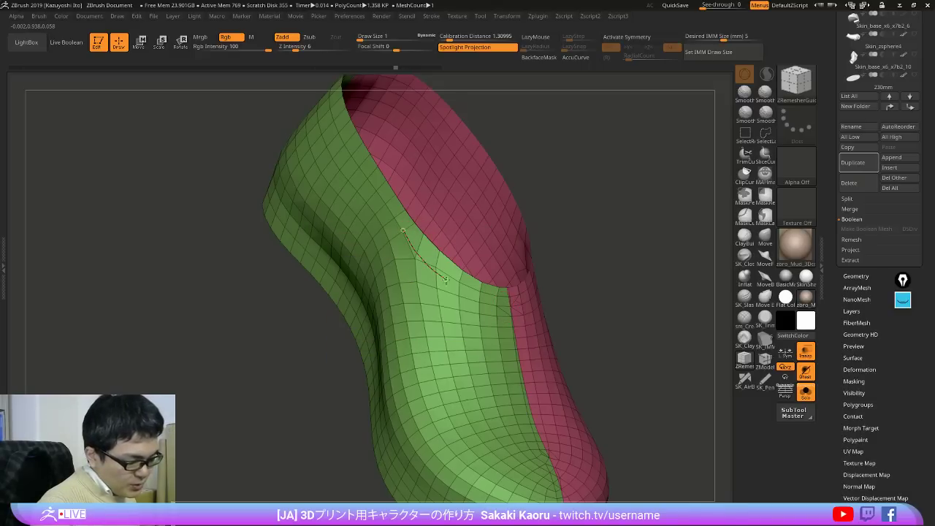
pyautogui.moveTo(696, 309); pyautogui.dragTo(628, 278)
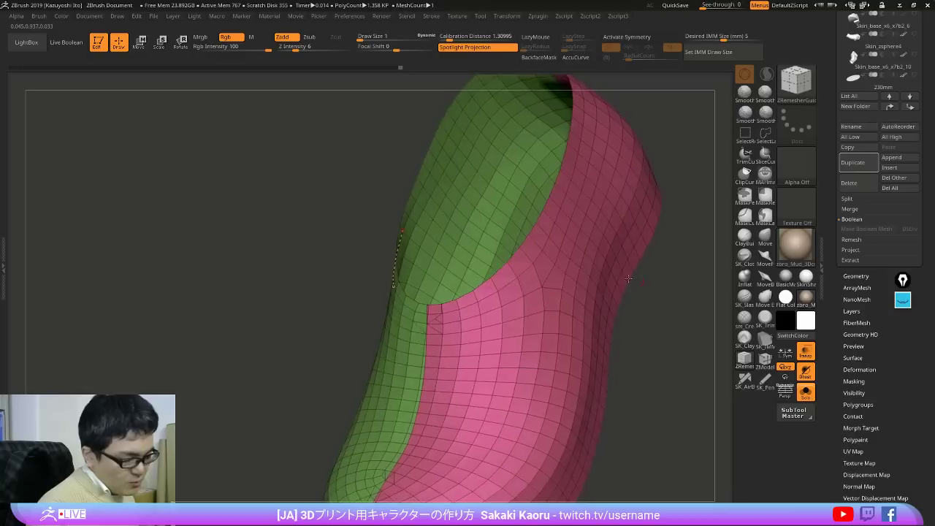
pyautogui.moveTo(532, 269); pyautogui.dragTo(518, 279)
# Step: Try ZRemesher with the drawn guides, KeepGroups on and a target polygon count of 0.5, and undo it
pyautogui.press('3')
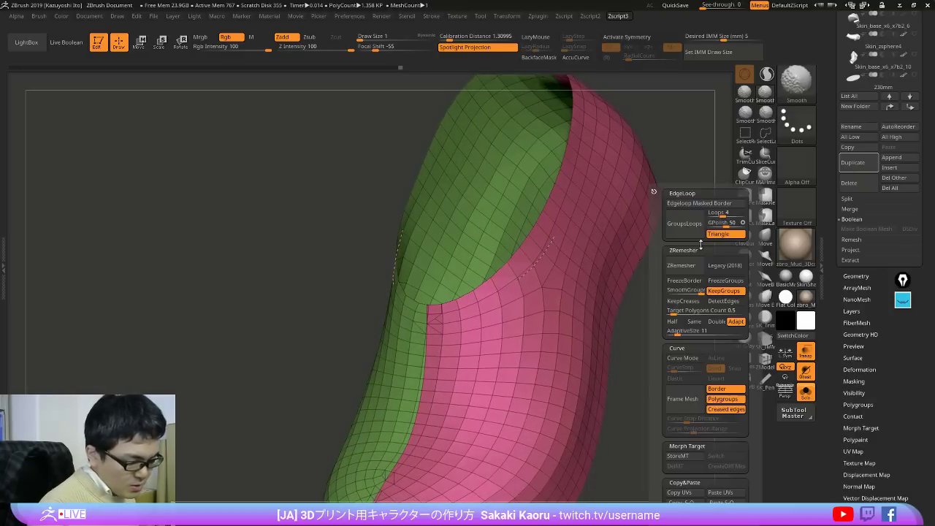
pyautogui.click(696, 266)
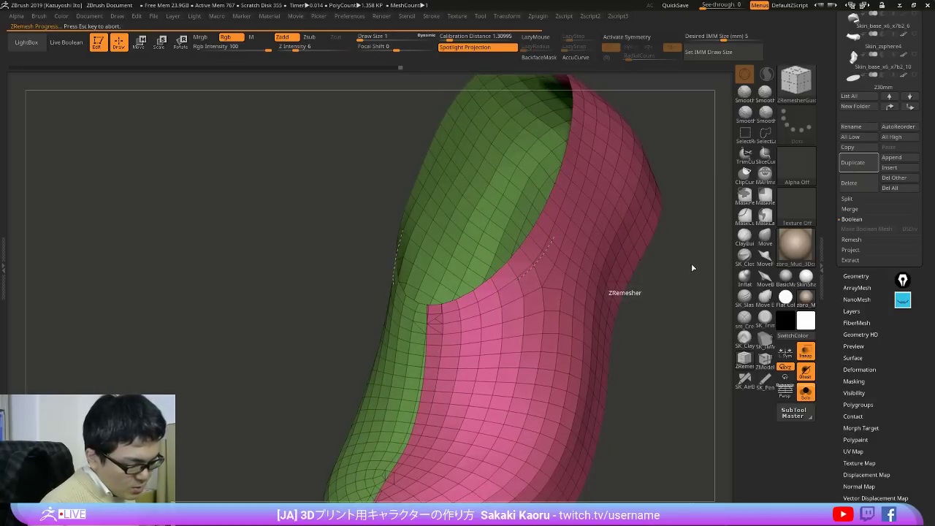
pyautogui.moveTo(691, 273)
pyautogui.mouseDown(button='right')
pyautogui.moveTo(716, 258)
pyautogui.moveTo(681, 287)
pyautogui.mouseUp(button='right')
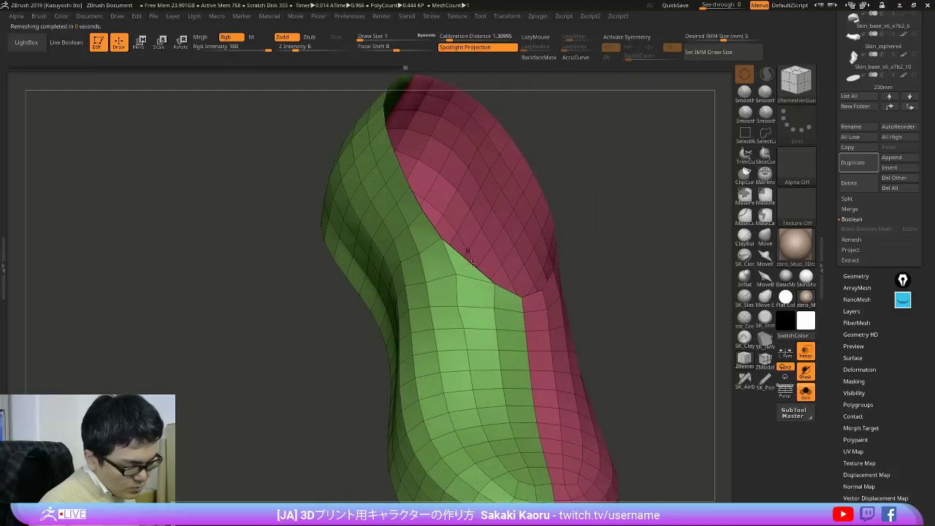
pyautogui.hotkey('ctrl', 'z')
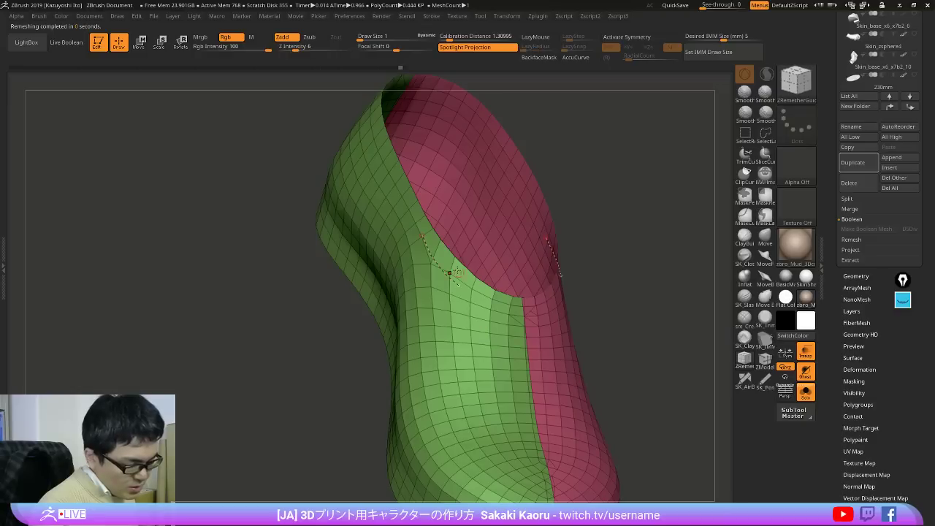
# Step: Run ZRemesher on the guided shoe mesh again and check the flow on the pink side
pyautogui.hotkey('shift', 'g')
pyautogui.click(680, 268)
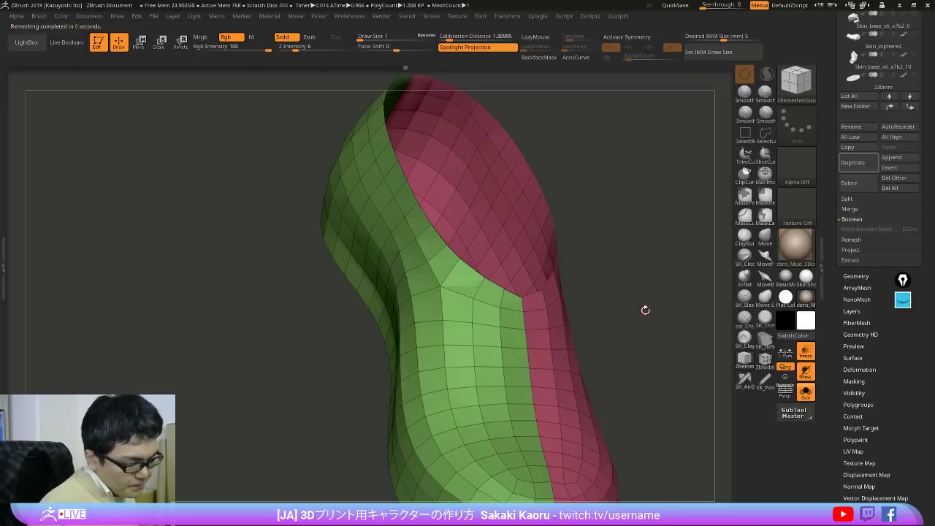
pyautogui.moveTo(657, 303)
pyautogui.mouseDown()
pyautogui.moveTo(682, 288)
pyautogui.moveTo(672, 307)
pyautogui.moveTo(648, 277)
pyautogui.mouseUp()
# Step: Isolate the row of quads along the opening's edge to inspect the loop, and show the whole shoe again
pyautogui.keyDown('ctrl'); pyautogui.keyDown('shift'); pyautogui.click(549, 245); pyautogui.keyUp('shift'); pyautogui.keyUp('ctrl')
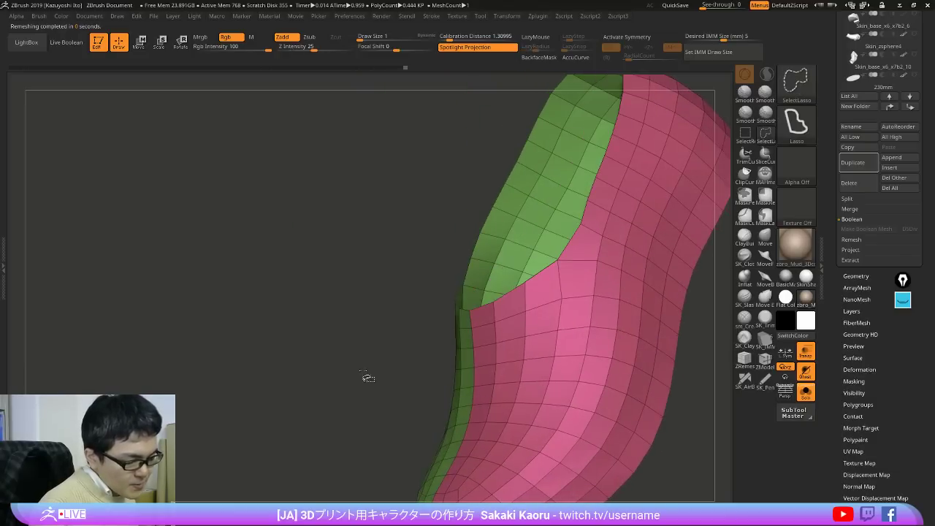
pyautogui.keyDown('ctrl'); pyautogui.keyDown('shift'); pyautogui.moveTo(368, 377); pyautogui.dragTo(380, 403); pyautogui.keyUp('shift'); pyautogui.keyUp('ctrl')
pyautogui.moveTo(380, 404); pyautogui.dragTo(518, 368)
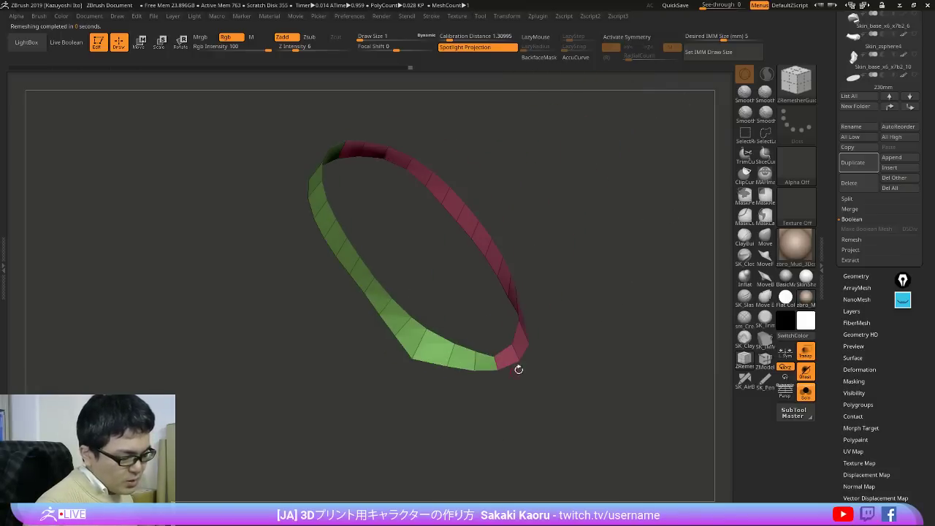
pyautogui.keyDown('ctrl'); pyautogui.keyDown('shift'); pyautogui.click(637, 294); pyautogui.keyUp('shift'); pyautogui.keyUp('ctrl')
# Step: Duplicate the remeshed shoe subtool
pyautogui.moveTo(687, 312); pyautogui.dragTo(652, 320)
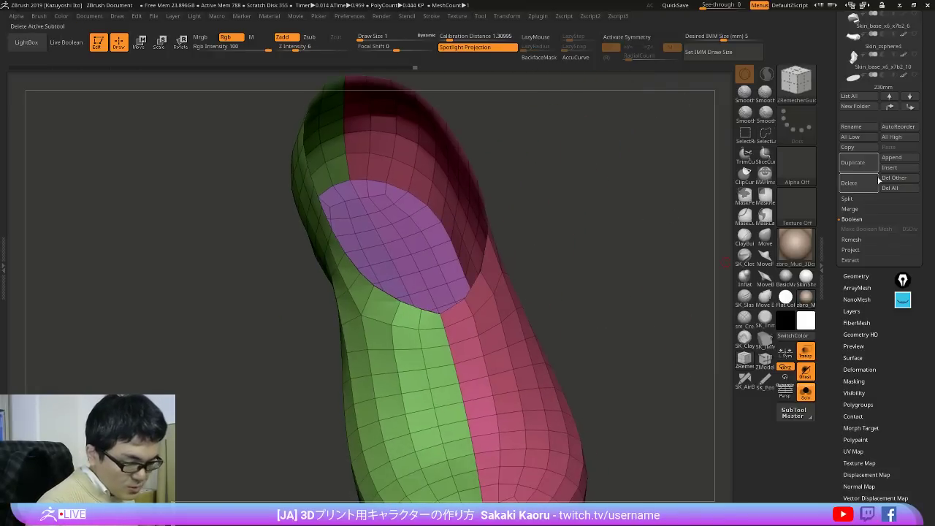
pyautogui.click(862, 163)
pyautogui.moveTo(662, 396); pyautogui.dragTo(682, 374)
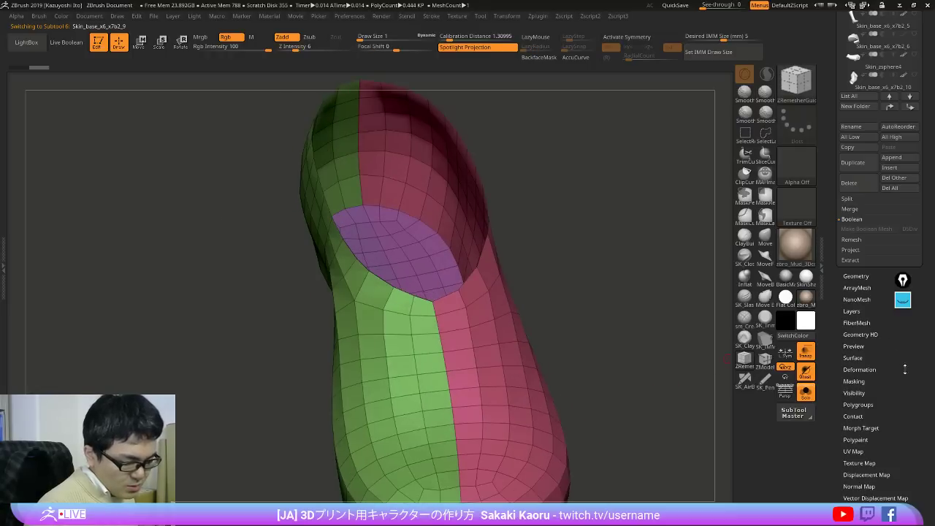
# Step: Undo the original shoe subtool back to its dense mesh and rerun ZRemesher with KeepGroups on and a target polygon count of 0.5
pyautogui.moveTo(905, 370); pyautogui.dragTo(900, 482)
pyautogui.hotkey('ctrl', 'z')
pyautogui.hotkey('ctrl', 'z')
pyautogui.hotkey('ctrl', 'z')
pyautogui.hotkey('ctrl', 'z')
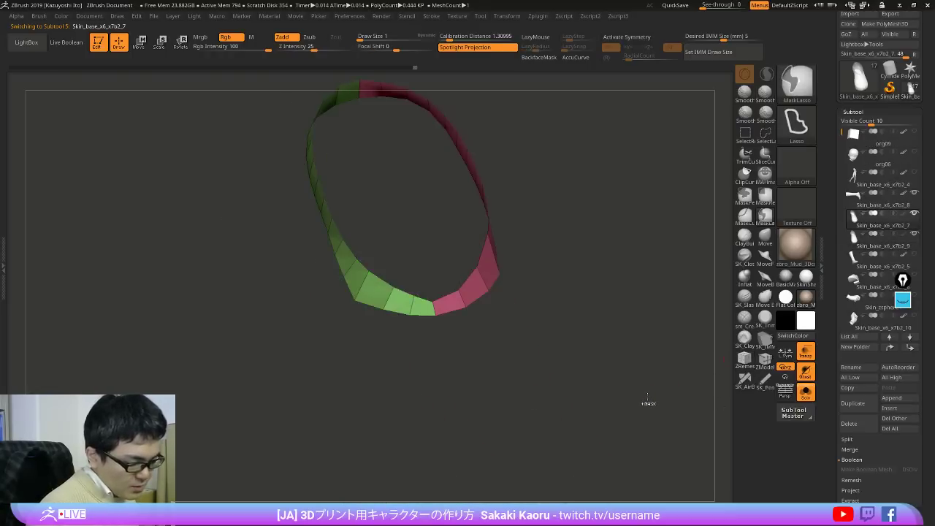
pyautogui.press('space')
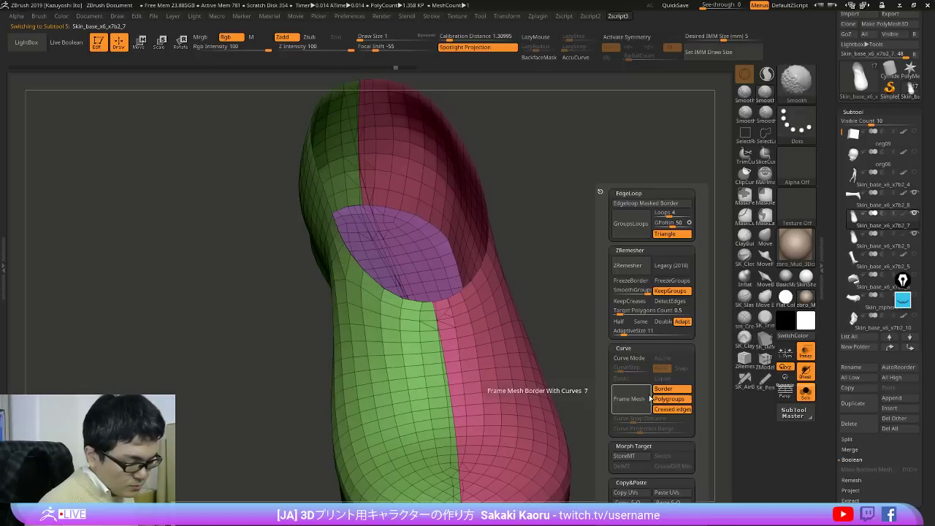
pyautogui.click(640, 270)
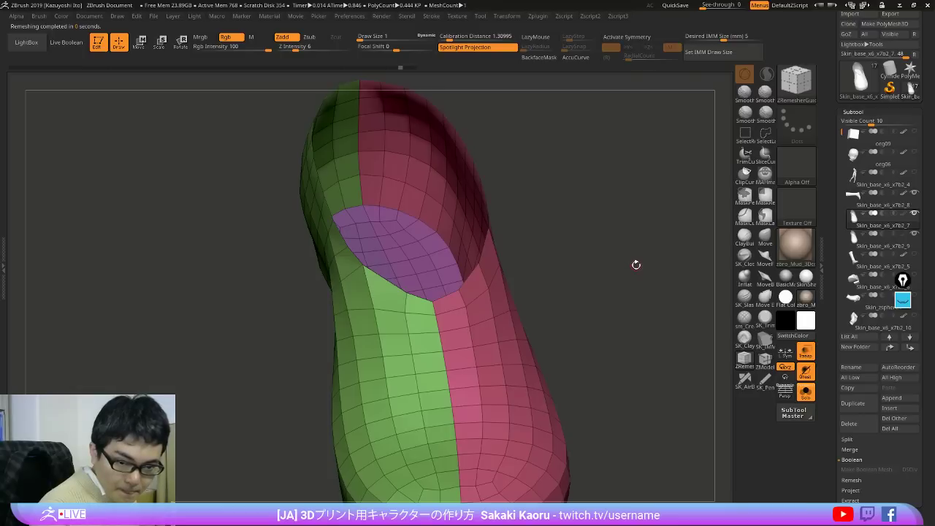
# Step: Switch to the ZModeler brush over the pink side's irregular faces and set the point action to Stitch, Two Points, To Mid Point
pyautogui.moveTo(877, 218)
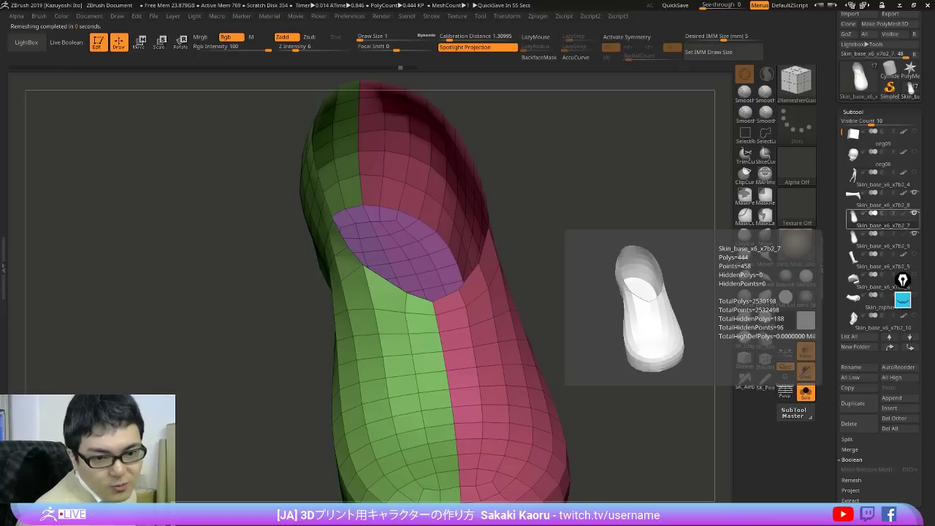
pyautogui.moveTo(379, 293); pyautogui.dragTo(573, 420, button='right')
pyautogui.moveTo(504, 314); pyautogui.dragTo(490, 264, button='right')
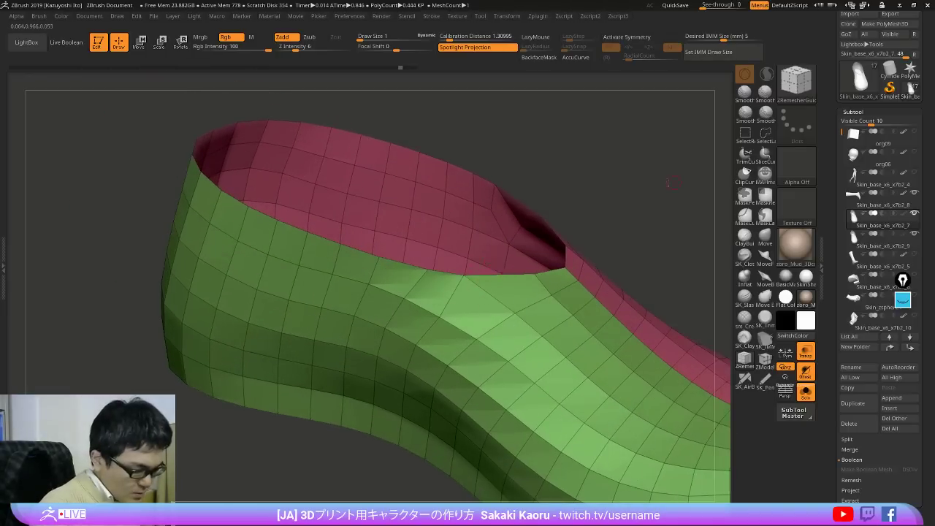
pyautogui.moveTo(672, 183); pyautogui.dragTo(539, 267, button='right')
pyautogui.moveTo(540, 267); pyautogui.dragTo(566, 214)
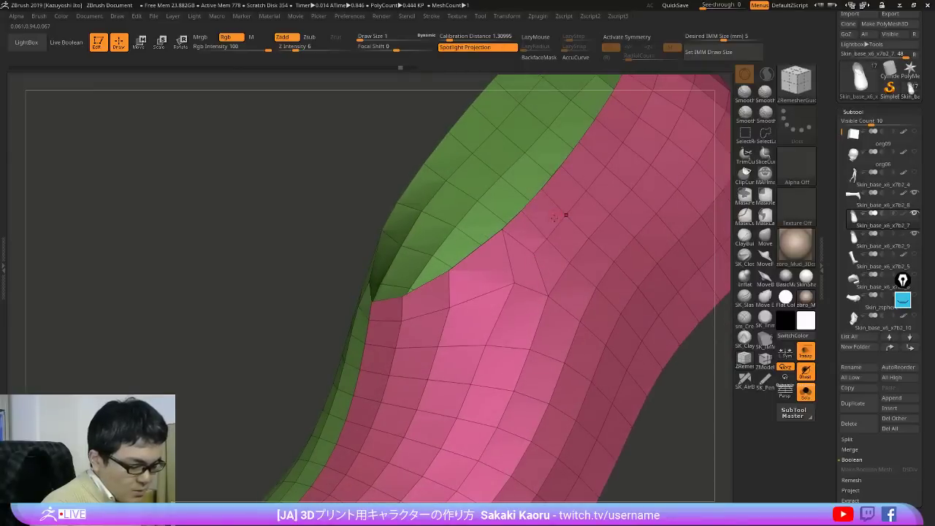
pyautogui.click(764, 358)
pyautogui.press('space')
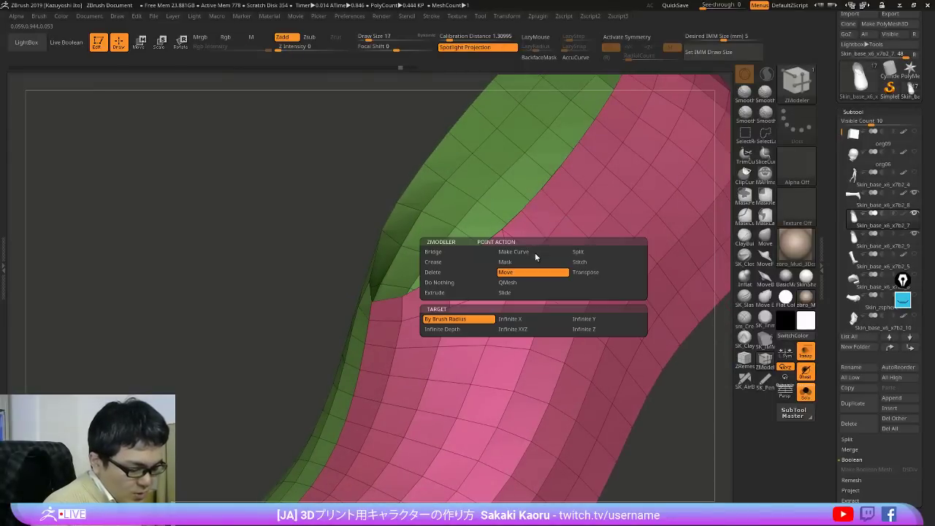
pyautogui.press('space')
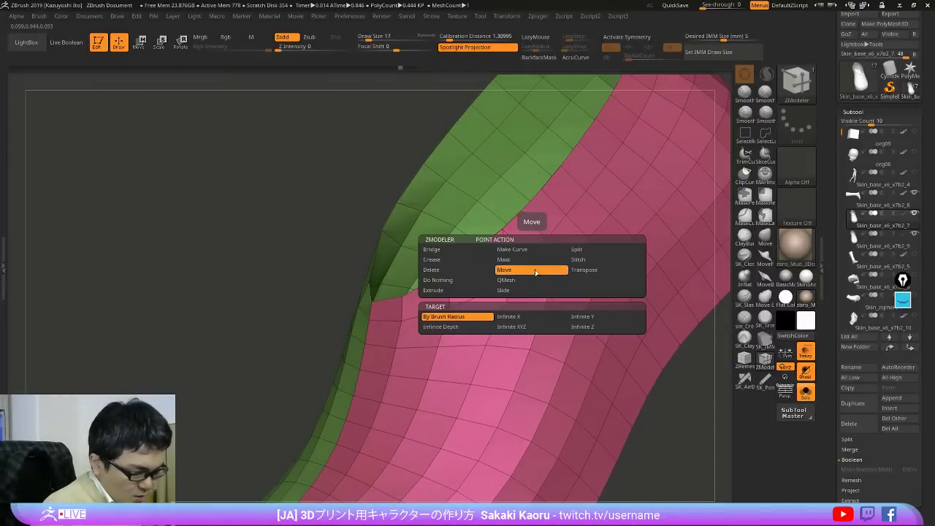
pyautogui.click(581, 260)
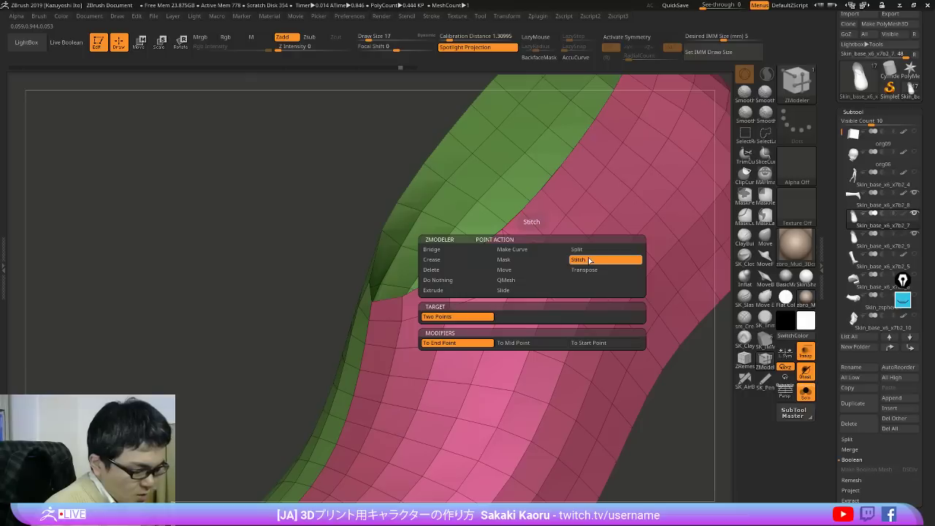
pyautogui.press('space')
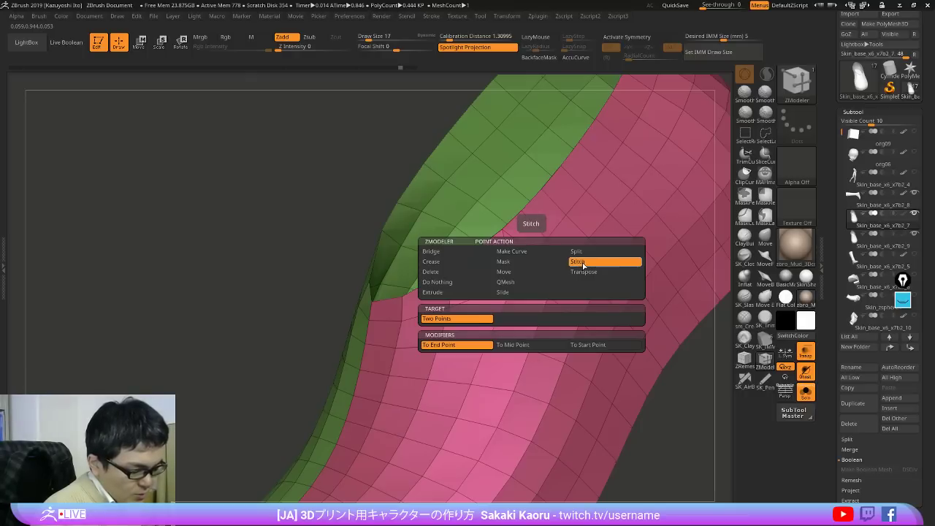
pyautogui.click(532, 346)
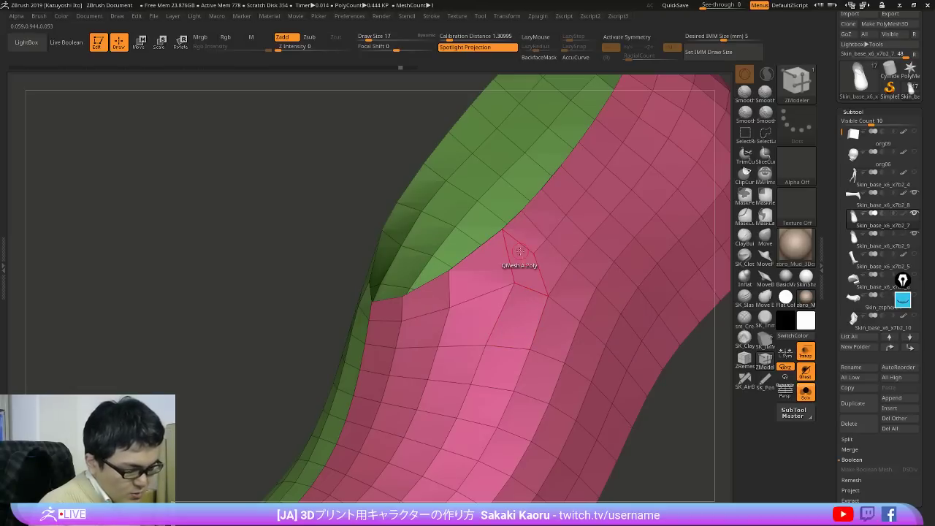
# Step: Try stitching the two points of the irregular quad at the pink side's opening with To End Point, and undo it
pyautogui.press('space')
pyautogui.click(451, 374)
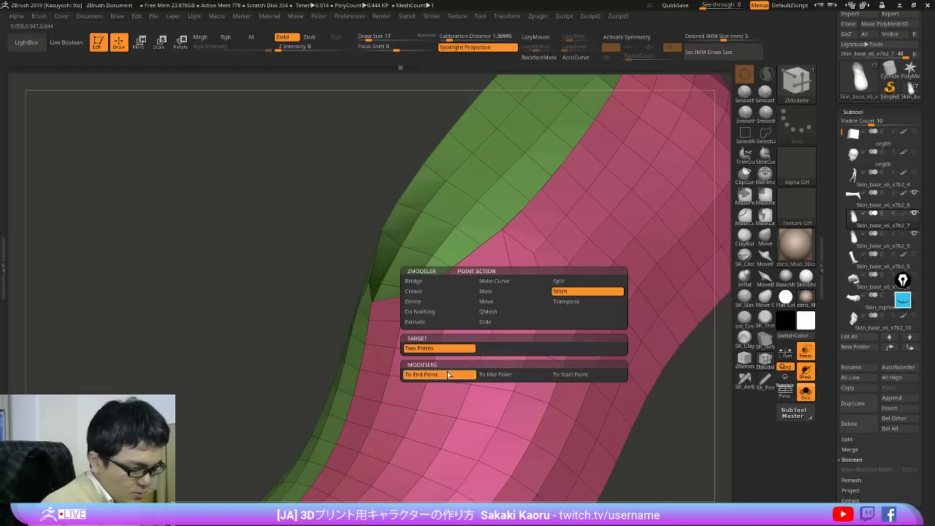
pyautogui.click(533, 252)
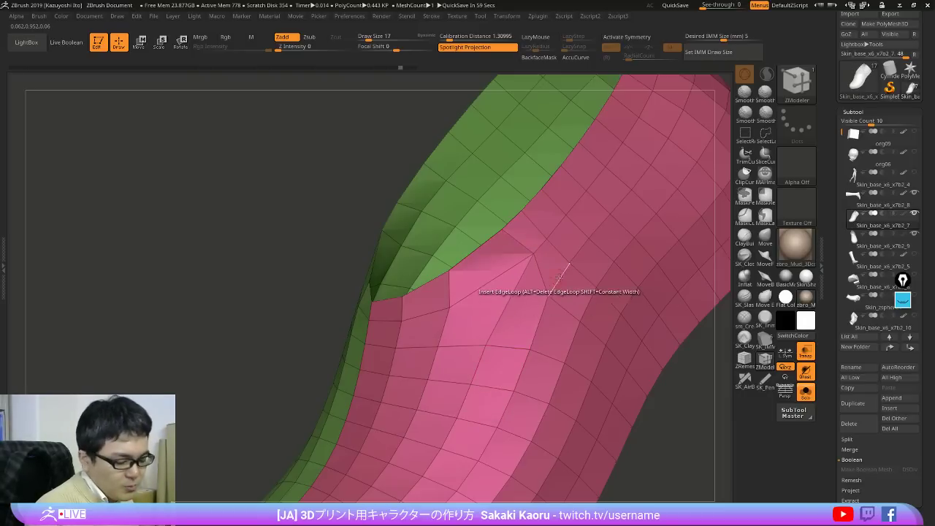
pyautogui.moveTo(560, 276); pyautogui.dragTo(558, 264, button='right')
pyautogui.hotkey('ctrl', 'z')
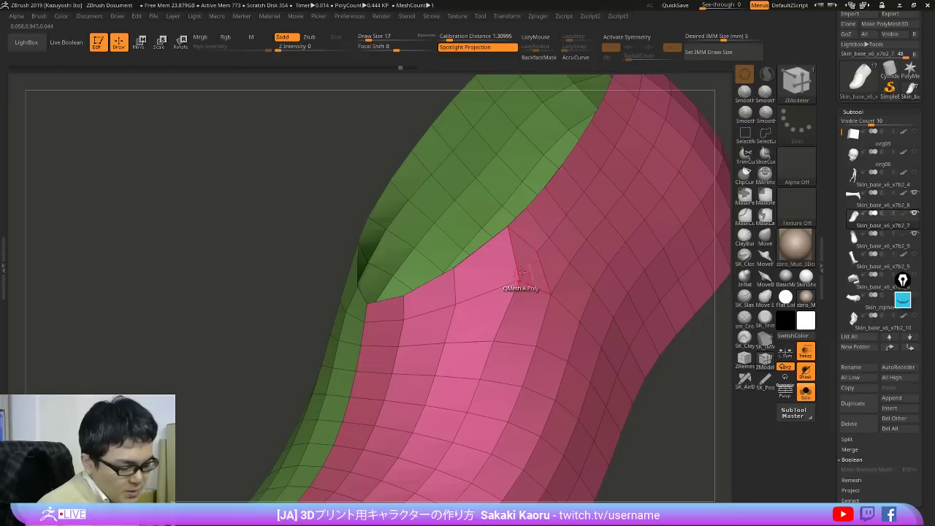
pyautogui.click(520, 278)
pyautogui.click(537, 252)
pyautogui.hotkey('ctrl', 'z')
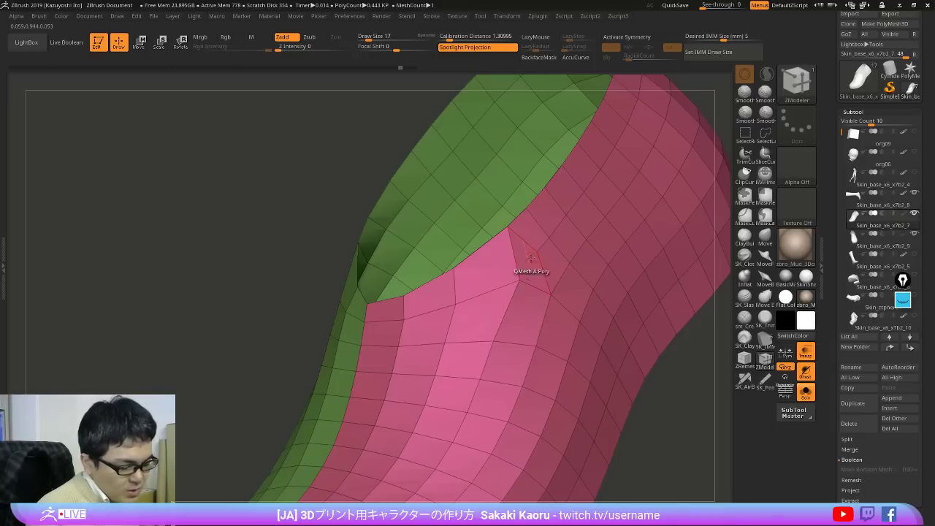
# Step: Stitch the irregular quad's two opposite points beside the pink side's opening using the To Mid Point modifier
pyautogui.moveTo(519, 305)
pyautogui.mouseDown(button='right')
pyautogui.moveTo(539, 280)
pyautogui.moveTo(521, 303)
pyautogui.mouseUp(button='right')
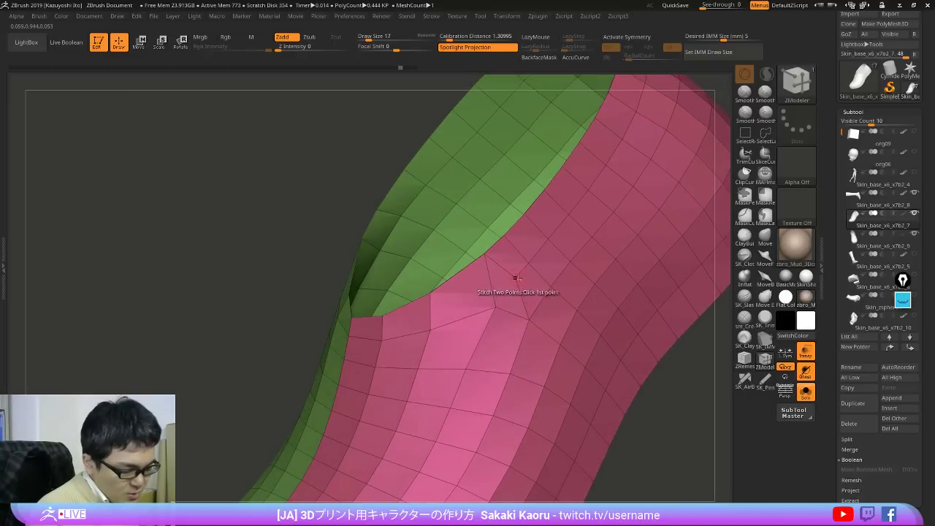
pyautogui.press('space')
pyautogui.click(519, 371)
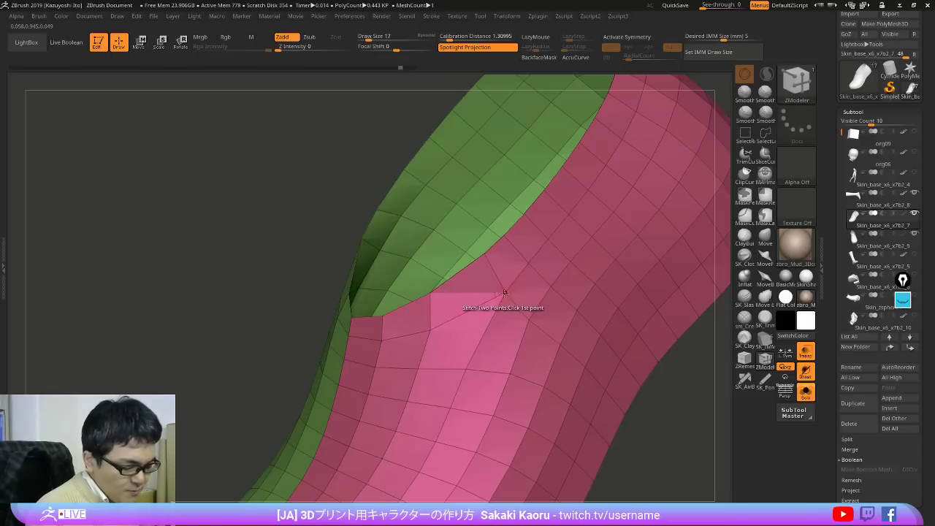
# Step: Split the border edge of the wide quad at the green side's opening with ZModeler, and set the edge action to Delete
pyautogui.moveTo(487, 307)
pyautogui.mouseDown(button='right')
pyautogui.moveTo(512, 297)
pyautogui.moveTo(499, 334)
pyautogui.moveTo(469, 328)
pyautogui.moveTo(491, 314)
pyautogui.mouseUp(button='right')
pyautogui.moveTo(454, 268); pyautogui.dragTo(504, 320, button='right')
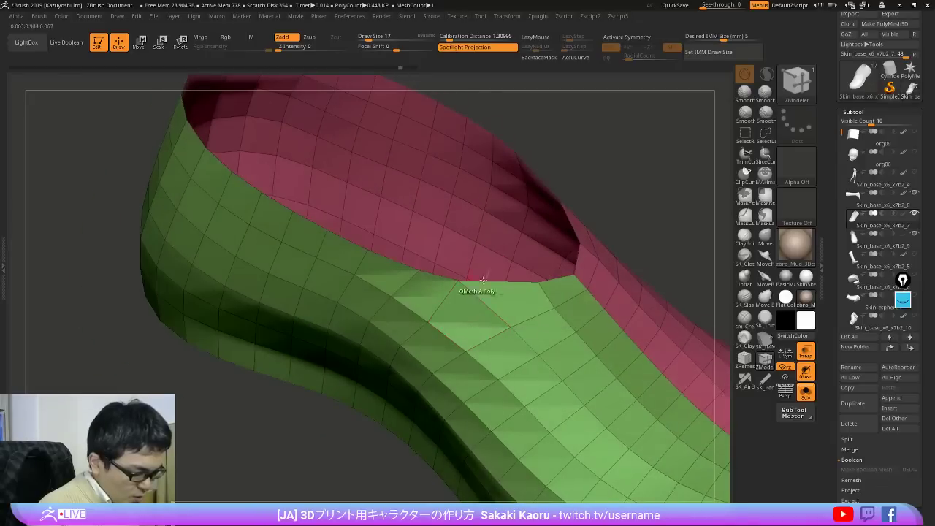
pyautogui.keyDown('alt'); pyautogui.moveTo(519, 288); pyautogui.dragTo(491, 330, button='right'); pyautogui.keyUp('alt')
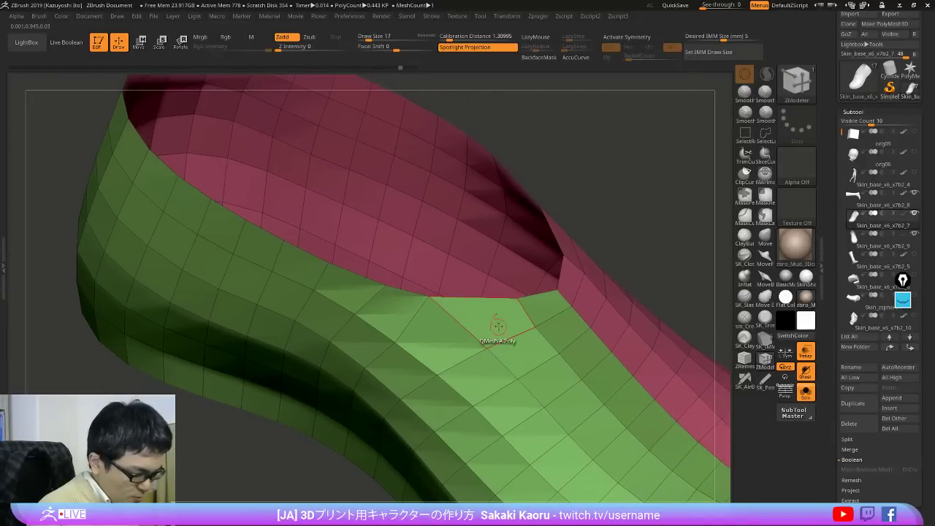
pyautogui.press('space')
pyautogui.press('space')
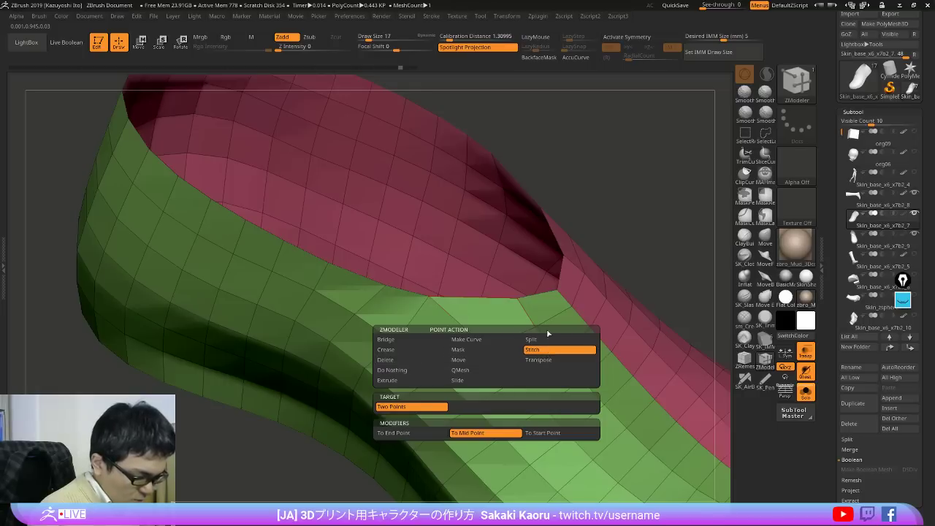
pyautogui.click(481, 380)
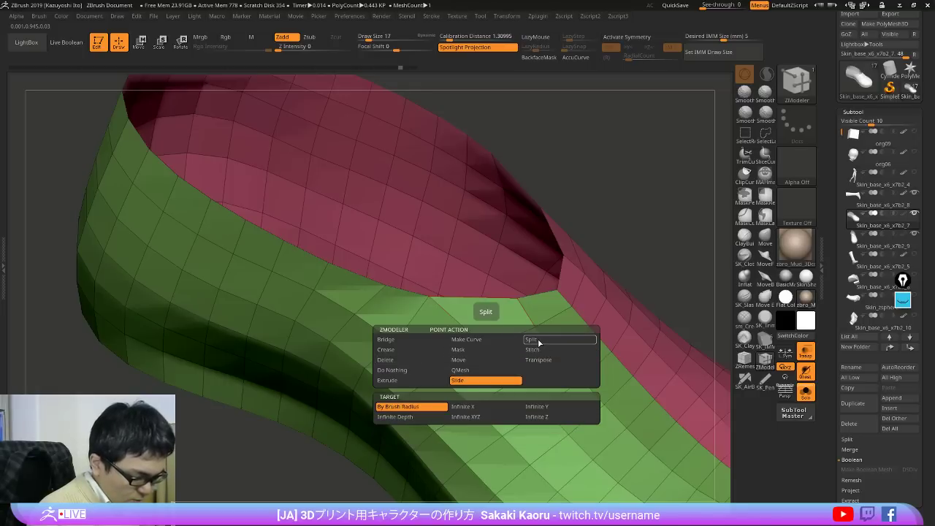
pyautogui.click(542, 341)
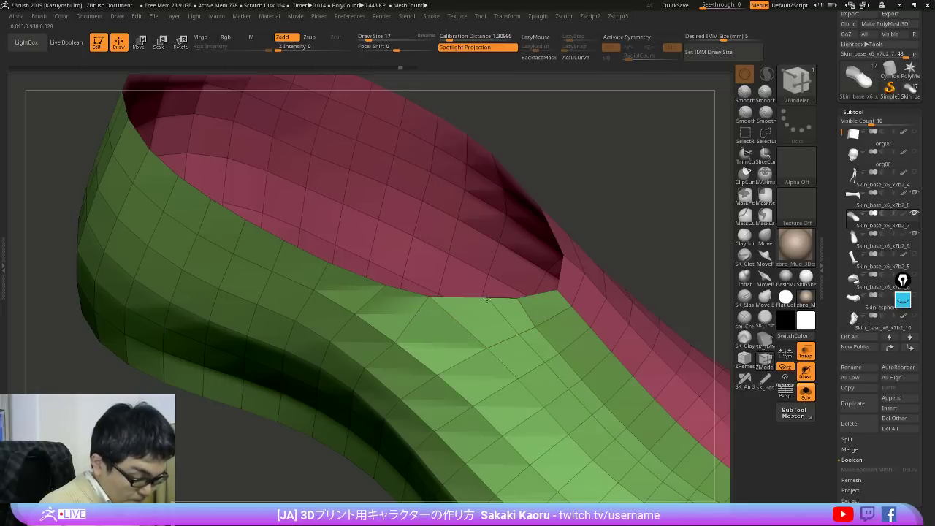
pyautogui.press('space')
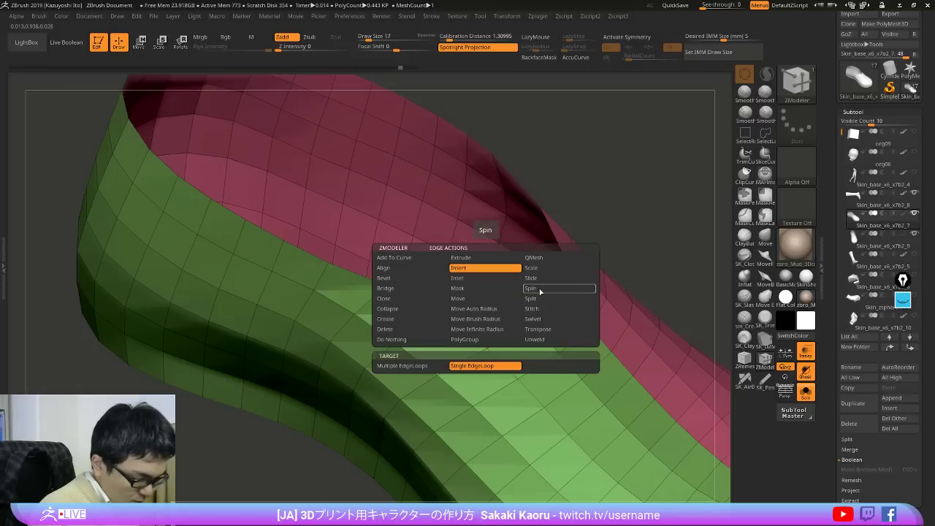
pyautogui.click(533, 298)
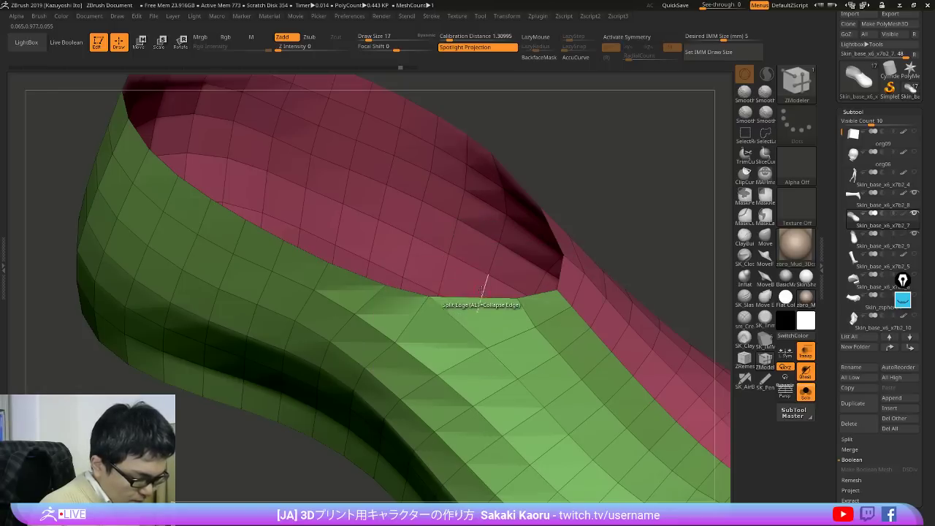
pyautogui.moveTo(454, 345); pyautogui.dragTo(518, 329, button='right')
pyautogui.press('space')
pyautogui.click(437, 320)
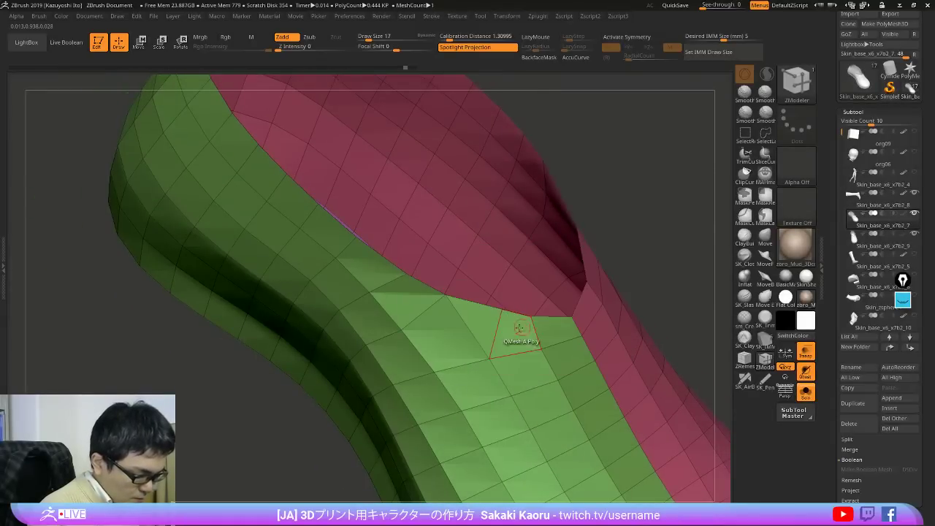
# Step: Set the point action to Bridge, Two Points, and bridge two points across the green face below the opening
pyautogui.moveTo(475, 325)
pyautogui.mouseDown(button='right')
pyautogui.moveTo(460, 327)
pyautogui.moveTo(485, 310)
pyautogui.mouseUp(button='right')
pyautogui.press('space')
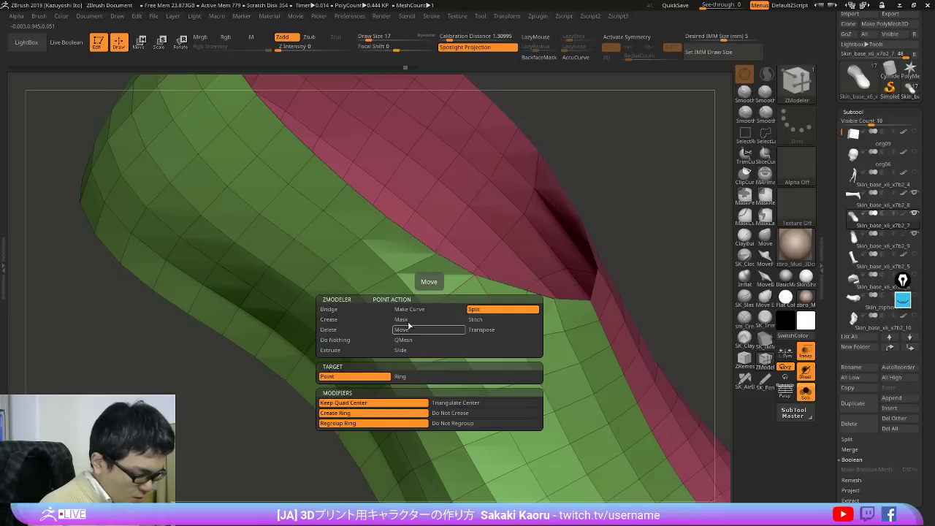
pyautogui.click(376, 311)
pyautogui.click(436, 377)
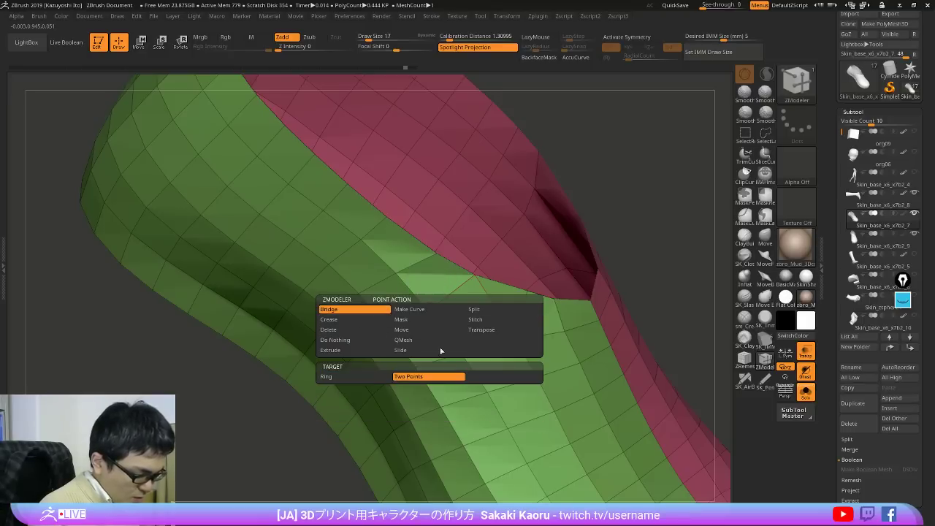
pyautogui.moveTo(462, 315); pyautogui.dragTo(513, 337)
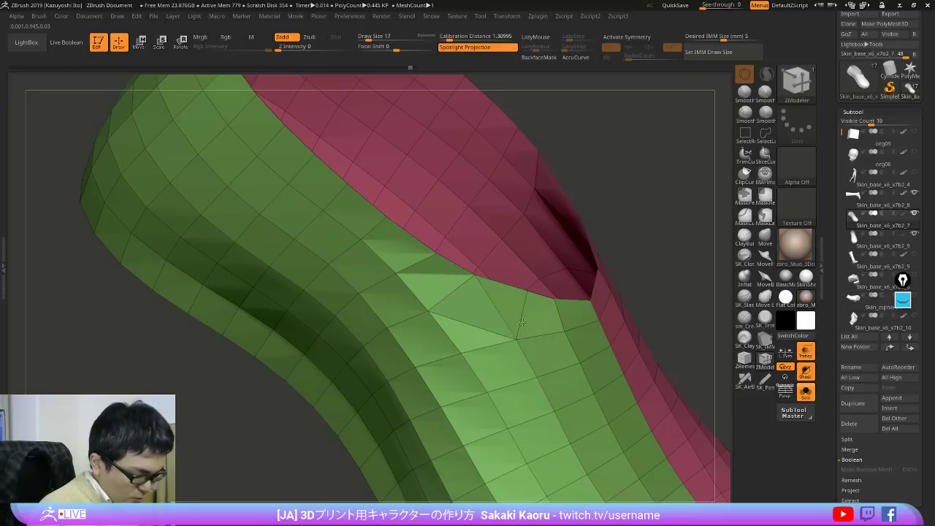
# Step: Delete the edge running from the opening's border to the end of the bridged edge on the green side
pyautogui.moveTo(522, 323); pyautogui.dragTo(495, 338, button='right')
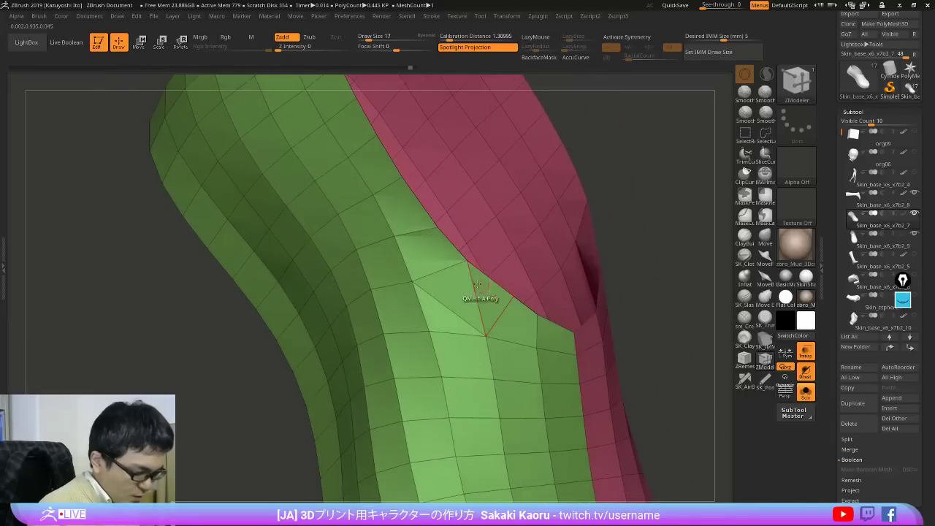
pyautogui.press('space')
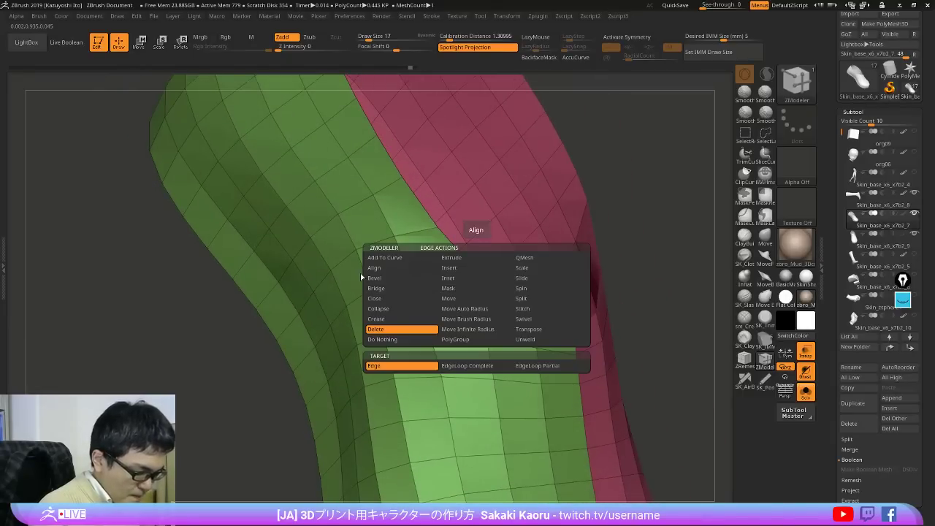
pyautogui.click(410, 288)
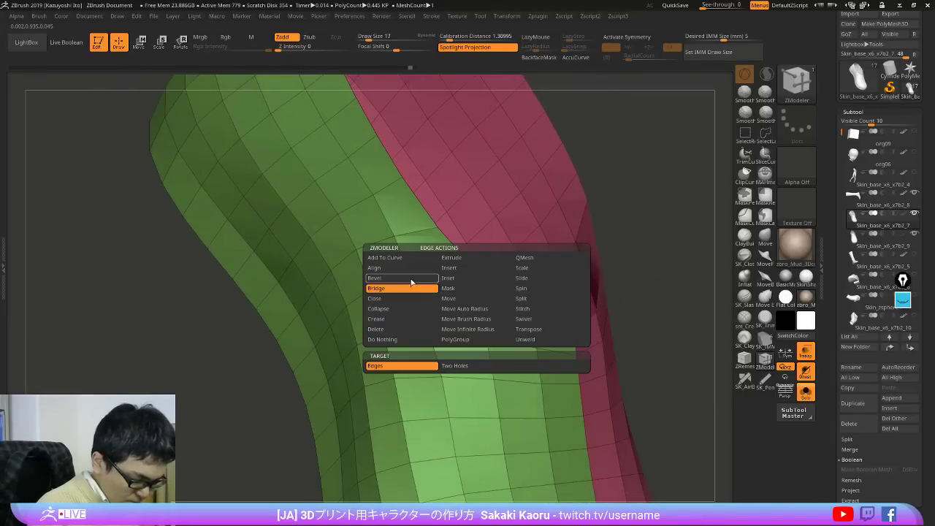
pyautogui.click(399, 333)
pyautogui.click(476, 294)
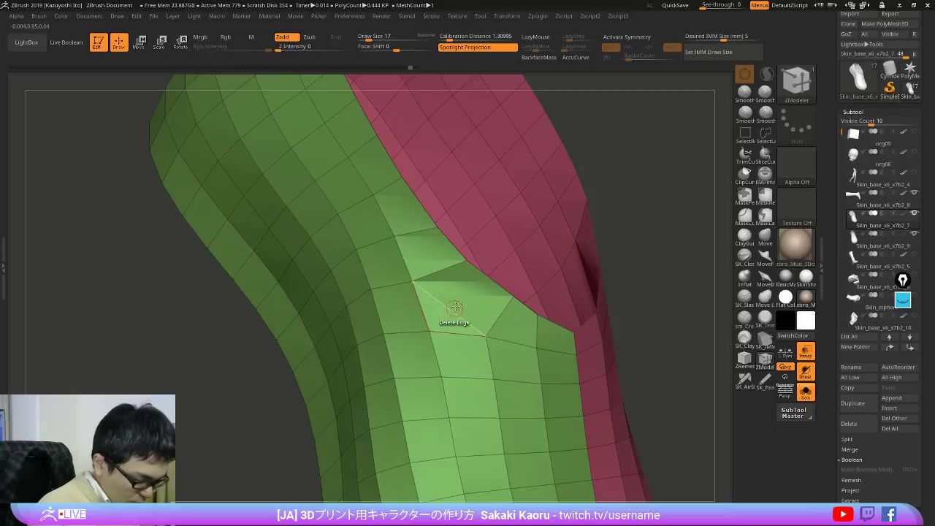
# Step: Set the edge action to Split and split the bridged diagonal edge on the green side near its middle
pyautogui.press('space')
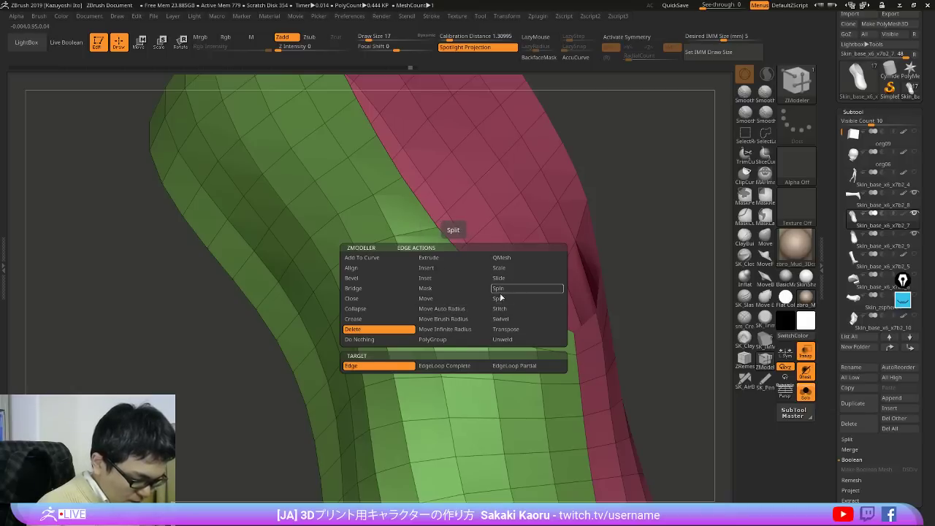
pyautogui.click(499, 298)
pyautogui.click(452, 307)
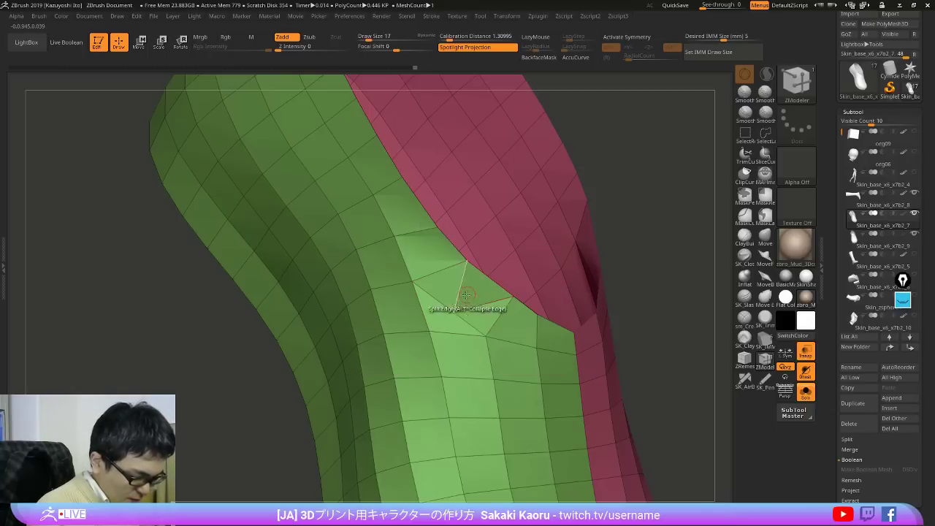
# Step: Set the ZModeler polygon action to Bridge and keep the edge action on Split
pyautogui.press('space')
pyautogui.press('space')
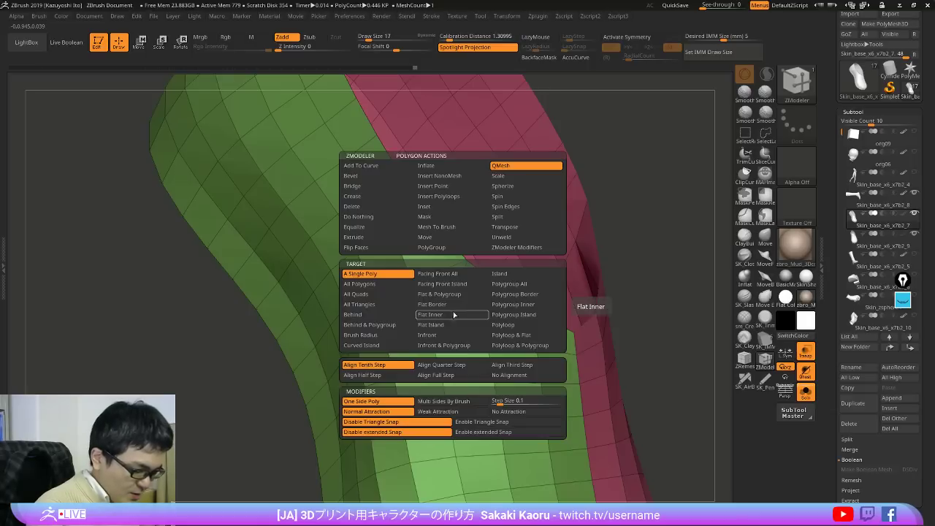
pyautogui.click(384, 189)
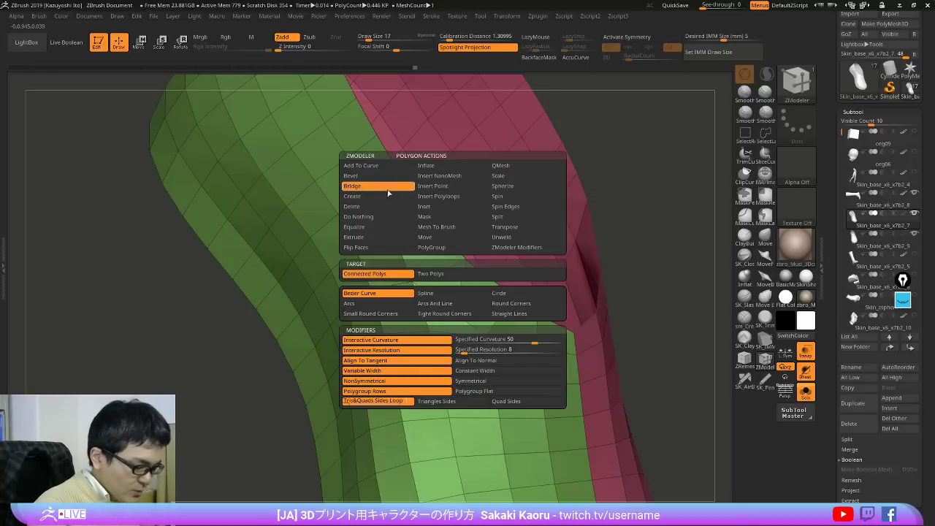
pyautogui.press('space')
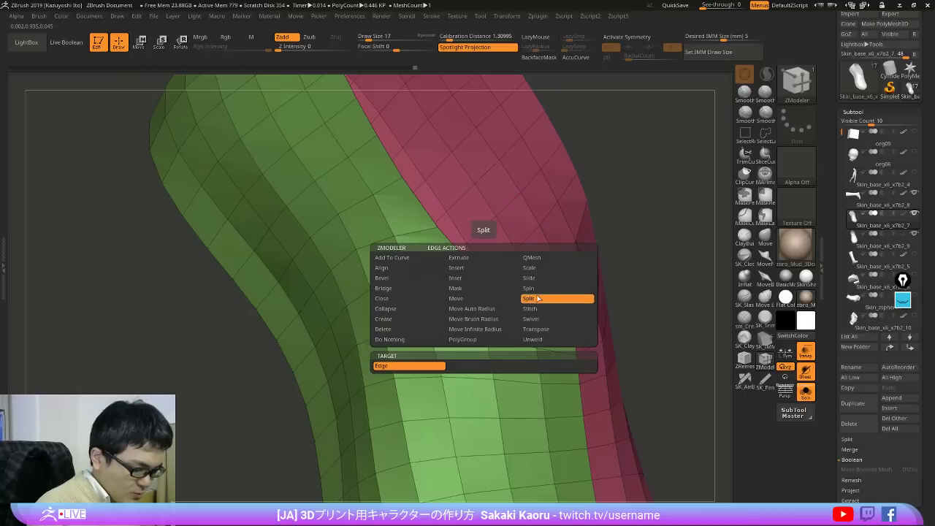
pyautogui.click(538, 298)
pyautogui.press('space')
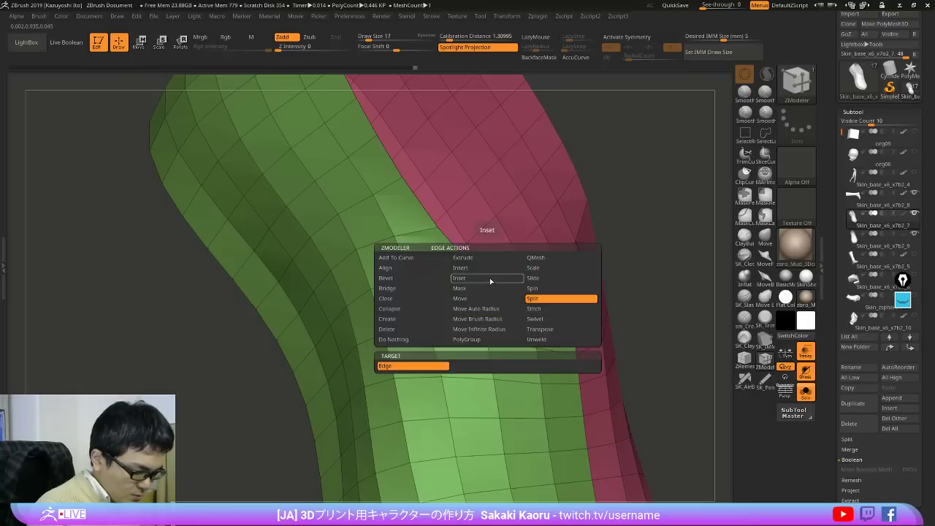
pyautogui.moveTo(493, 275); pyautogui.dragTo(484, 282, button='right')
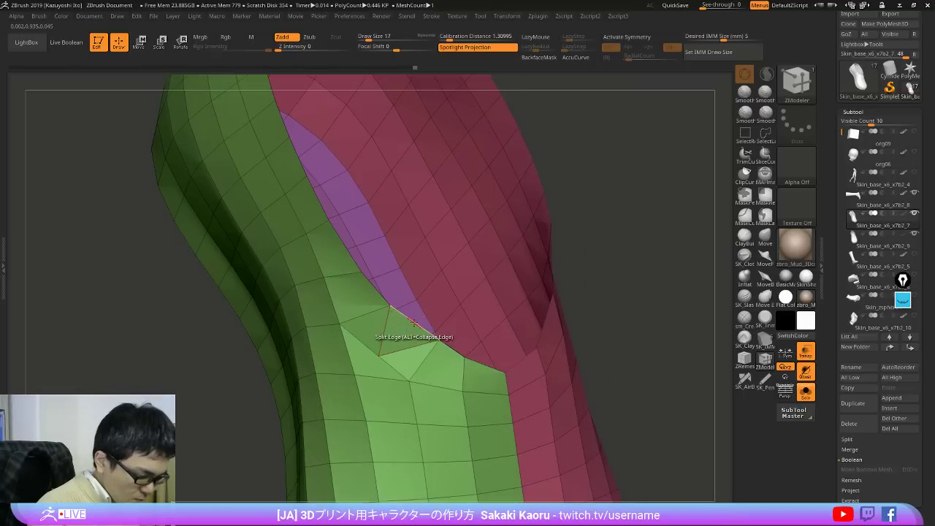
# Step: Split the opening's border edge on the green side and bridge the new point to the point on the face below
pyautogui.press('space')
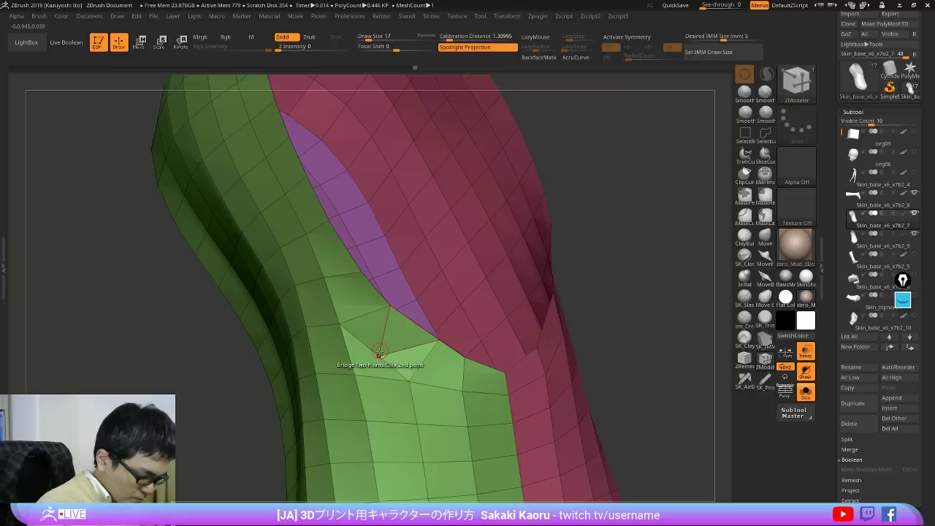
pyautogui.press('space')
pyautogui.click(319, 331)
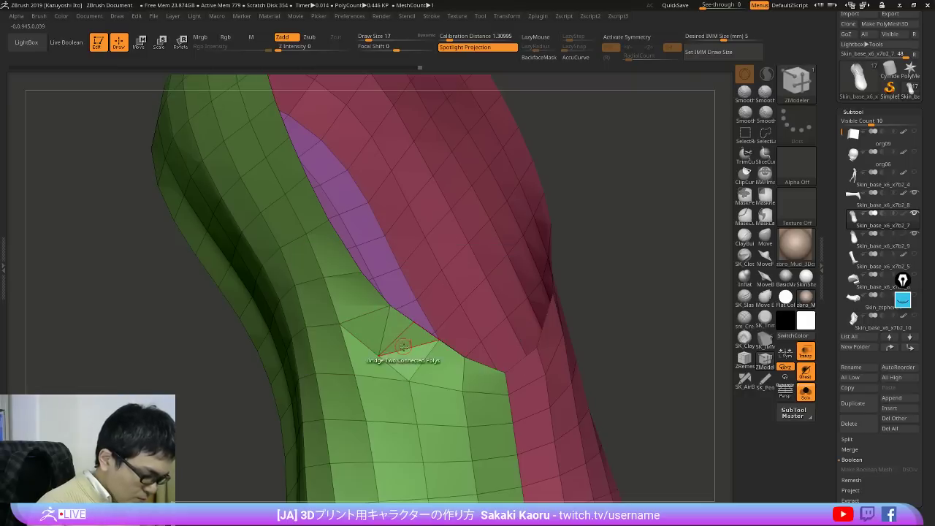
pyautogui.click(383, 332)
pyautogui.click(375, 351)
# Step: Set the point action to Slide, change it to Stitch, and stitch two points just below the opening on the green side
pyautogui.press('space')
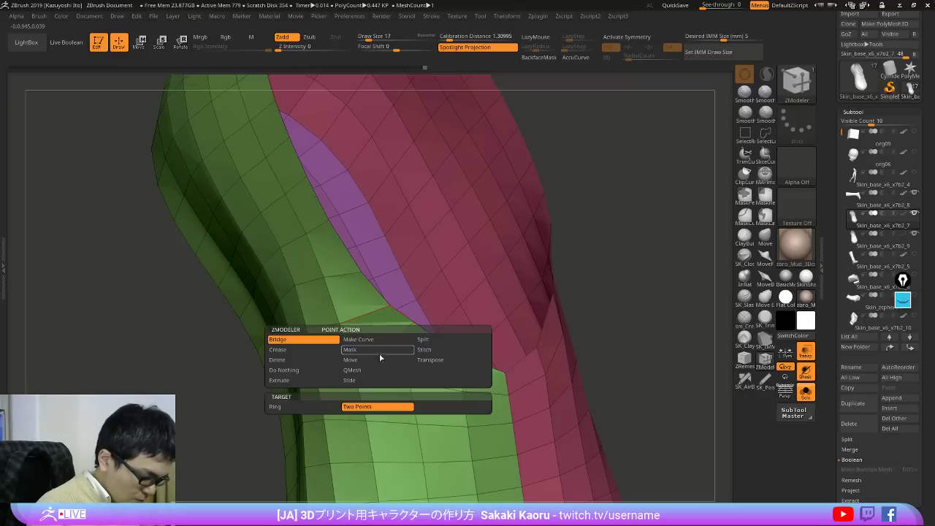
pyautogui.click(382, 381)
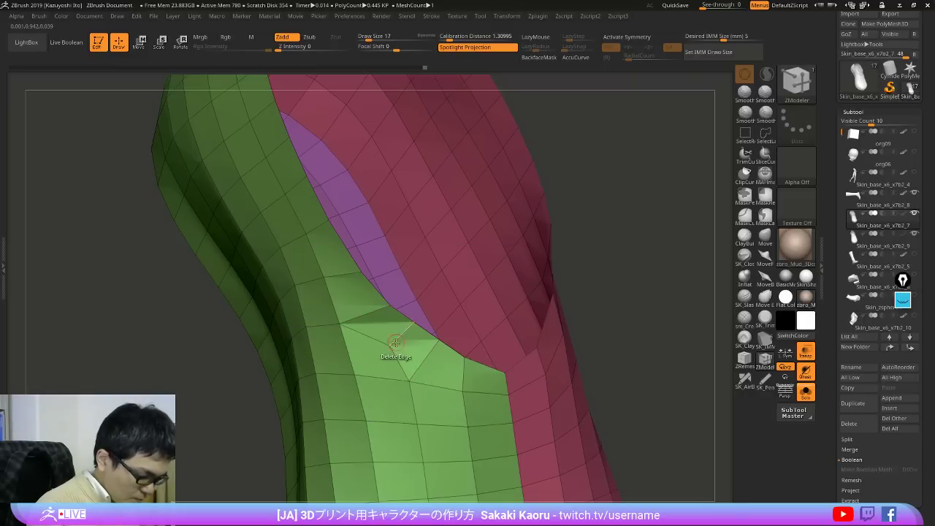
pyautogui.keyDown('ctrl'); pyautogui.moveTo(441, 376); pyautogui.dragTo(497, 398, button='right'); pyautogui.keyUp('ctrl')
pyautogui.press('space')
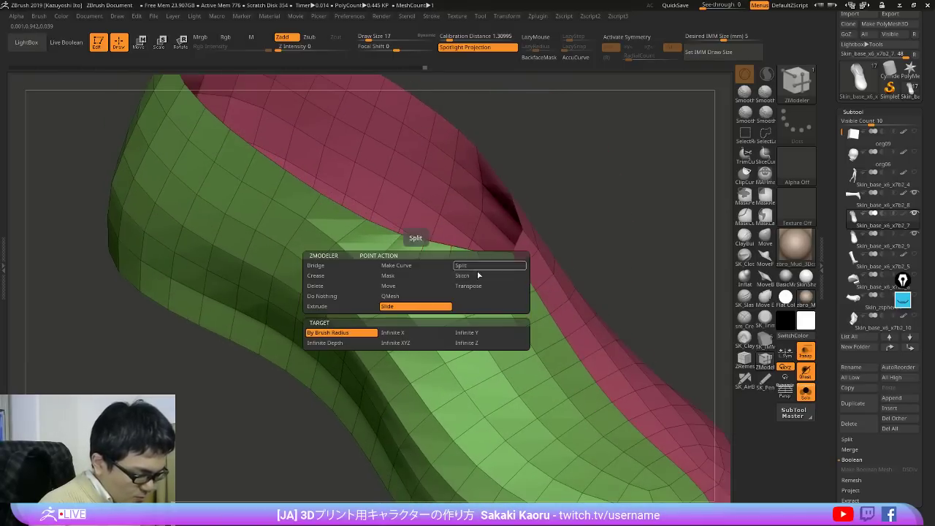
pyautogui.click(475, 276)
pyautogui.click(415, 270)
pyautogui.click(397, 301)
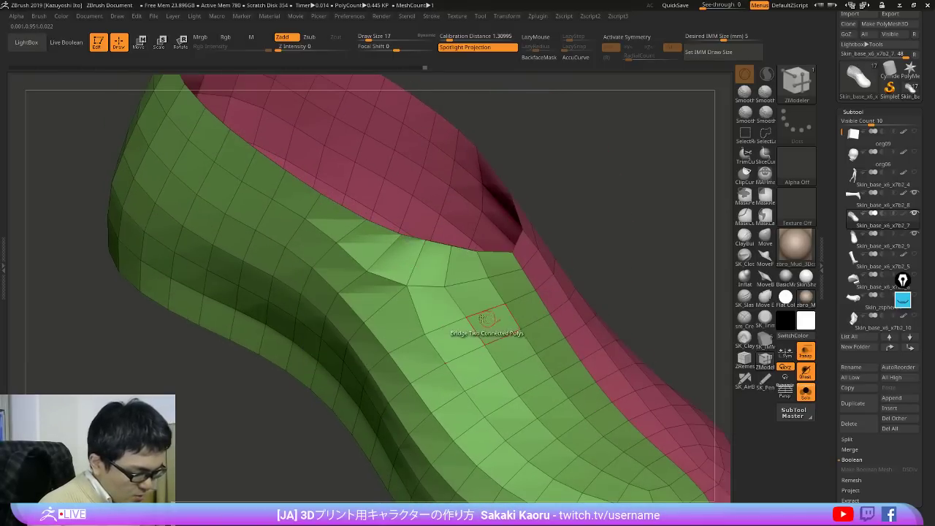
pyautogui.keyDown('ctrl'); pyautogui.moveTo(491, 319); pyautogui.dragTo(478, 349, button='right'); pyautogui.keyUp('ctrl')
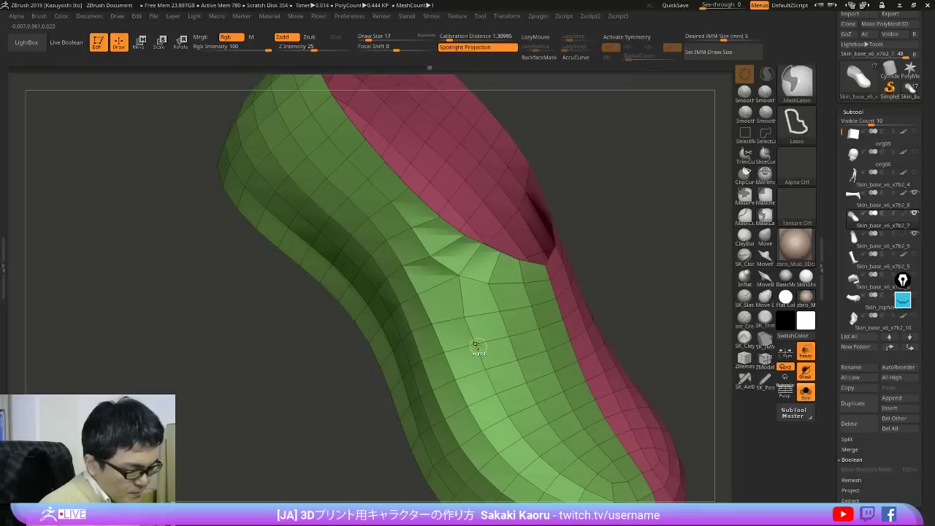
# Step: Undo the recent splits, bridges and stitches at the green side's opening, back to the original wide quad
pyautogui.hotkey('ctrl', 'z')
pyautogui.hotkey('ctrl', 'z')
pyautogui.hotkey('ctrl', 'z')
pyautogui.hotkey('ctrl', 'z')
pyautogui.hotkey('ctrl', 'z')
pyautogui.hotkey('ctrl', 'z')
pyautogui.hotkey('ctrl', 'z')
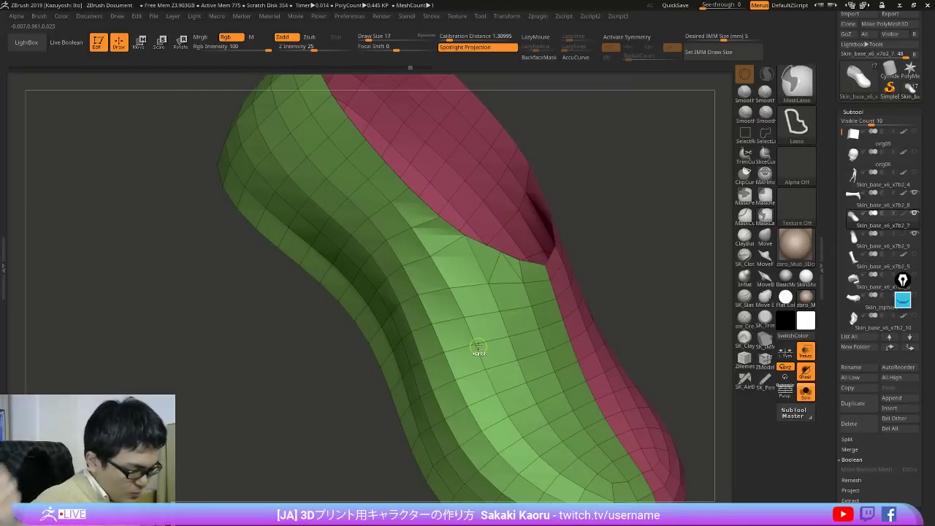
pyautogui.hotkey('ctrl', 'z')
# Step: Sketch the planned edge flow below the opening in magenta with the screen annotation pen, and hide the drawing
pyautogui.moveTo(678, 301); pyautogui.dragTo(637, 302, button='right')
pyautogui.keyDown('alt'); pyautogui.moveTo(495, 271); pyautogui.dragTo(500, 334, button='right'); pyautogui.keyUp('alt')
pyautogui.click(902, 301)
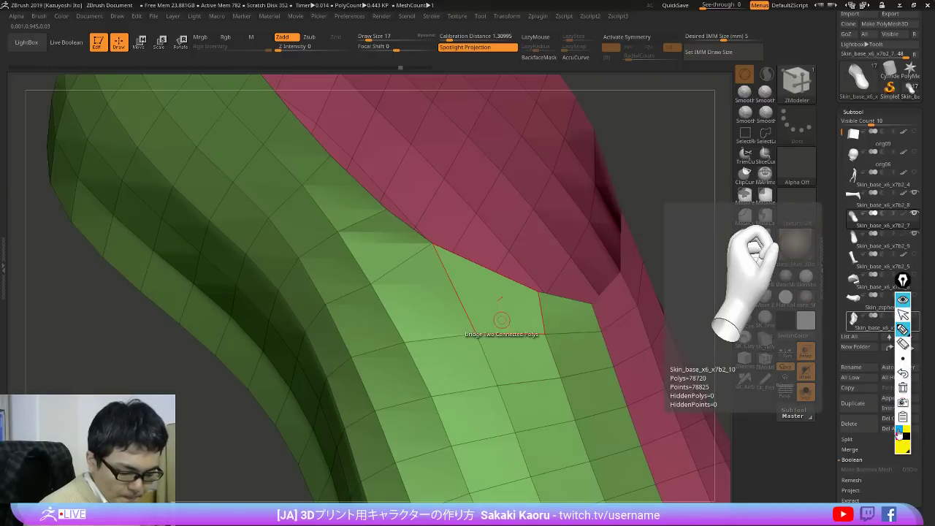
pyautogui.click(899, 436)
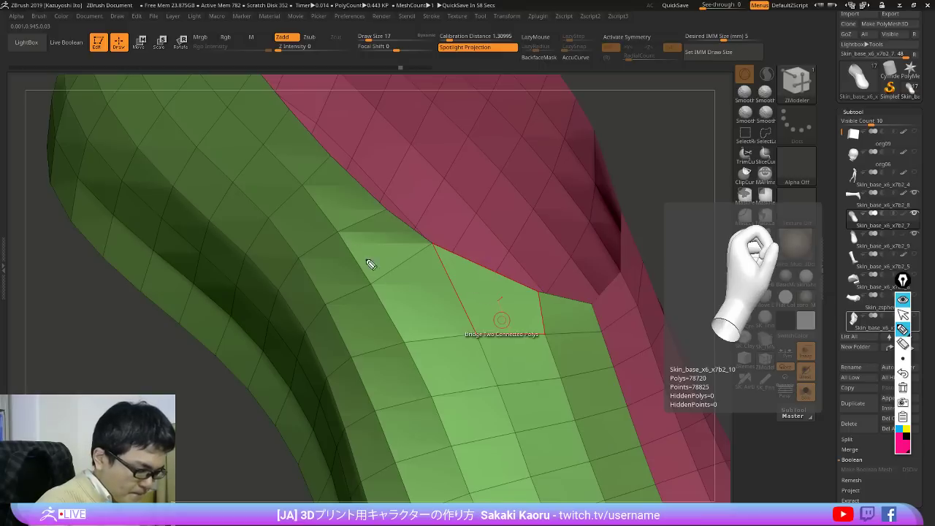
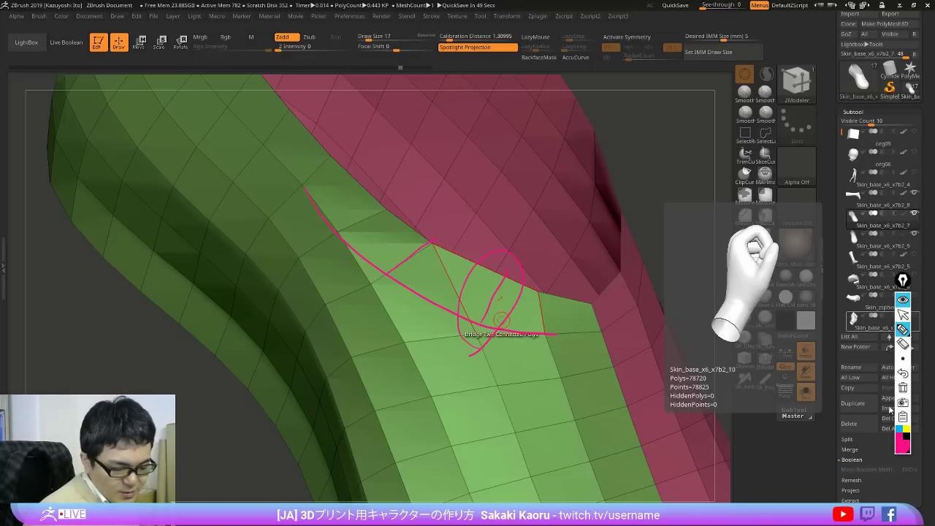
pyautogui.click(903, 301)
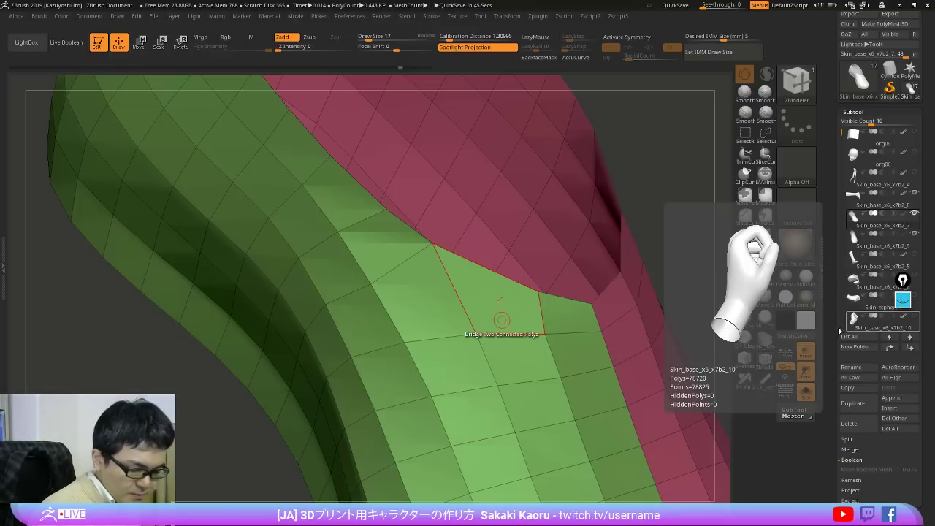
pyautogui.moveTo(838, 331); pyautogui.dragTo(823, 324)
# Step: Set the ZModeler edge action to Split
pyautogui.press('b')
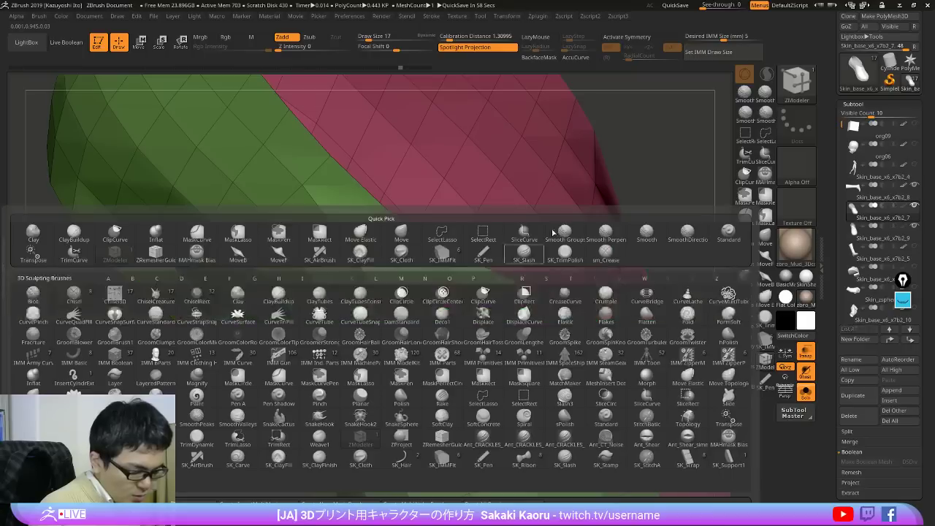
pyautogui.click(522, 254)
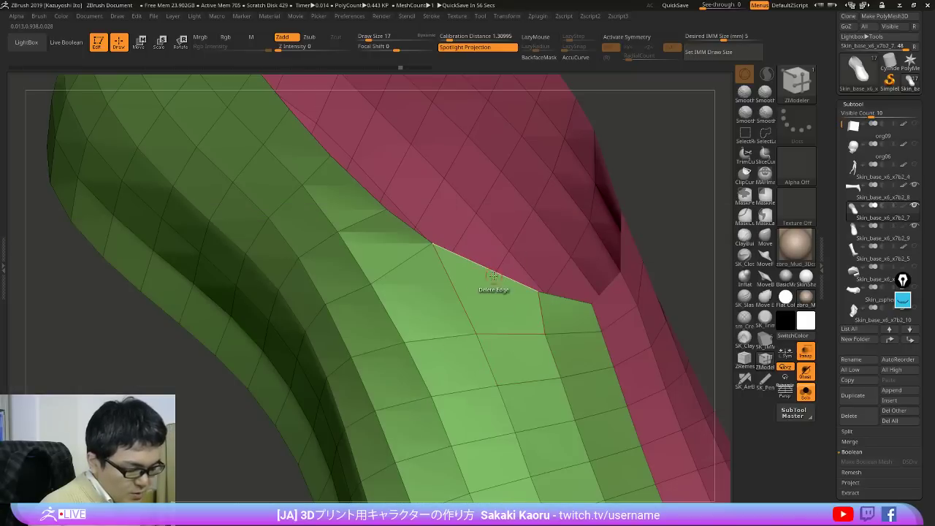
pyautogui.press('space')
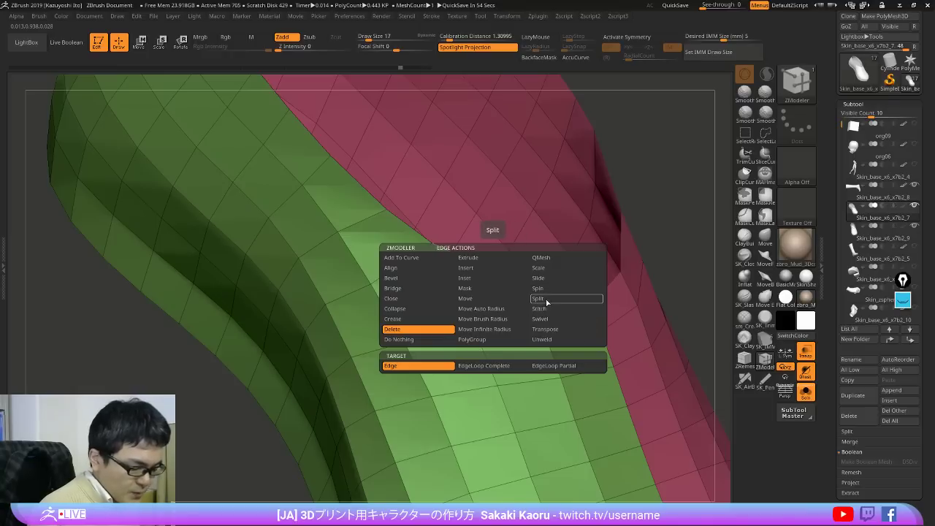
pyautogui.click(555, 298)
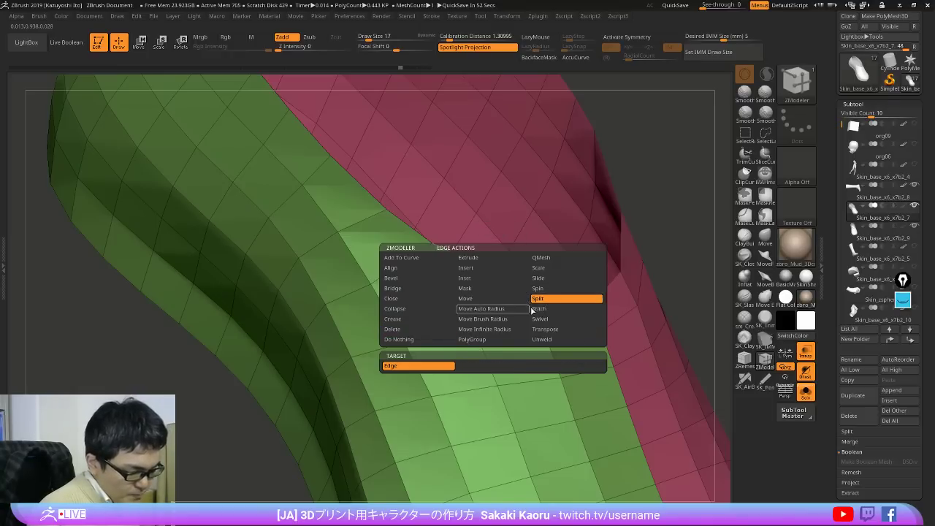
# Step: Try splitting the two neighbouring edges along the row below the opening, and undo both splits
pyautogui.click(439, 336)
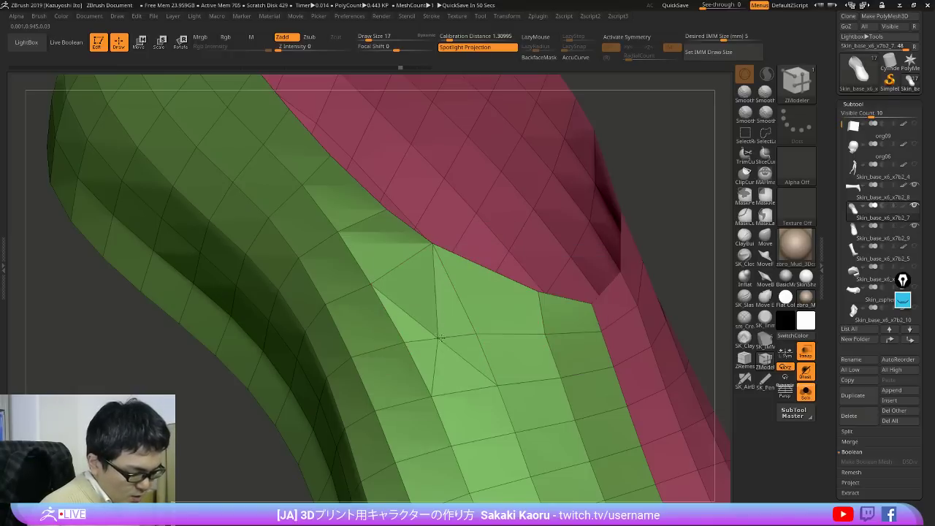
pyautogui.click(515, 334)
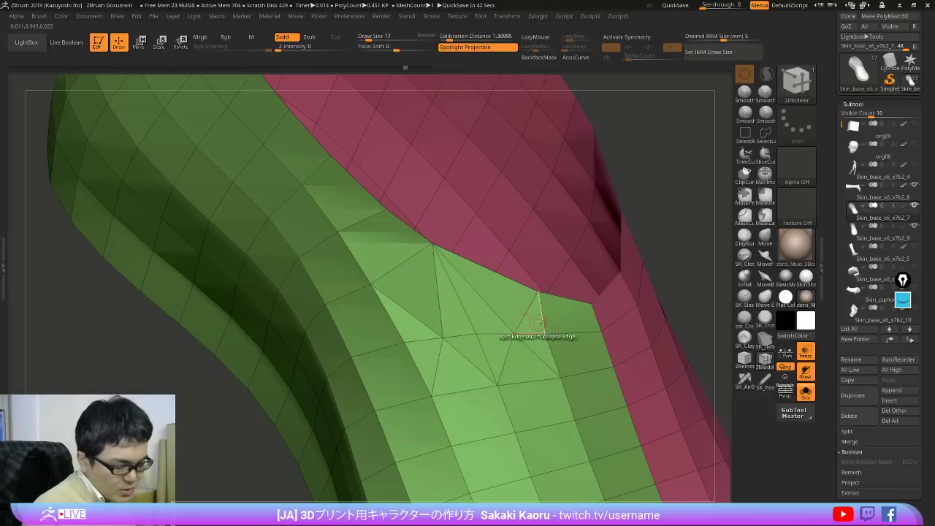
pyautogui.hotkey('ctrl', 'z')
pyautogui.hotkey('ctrl', 'z')
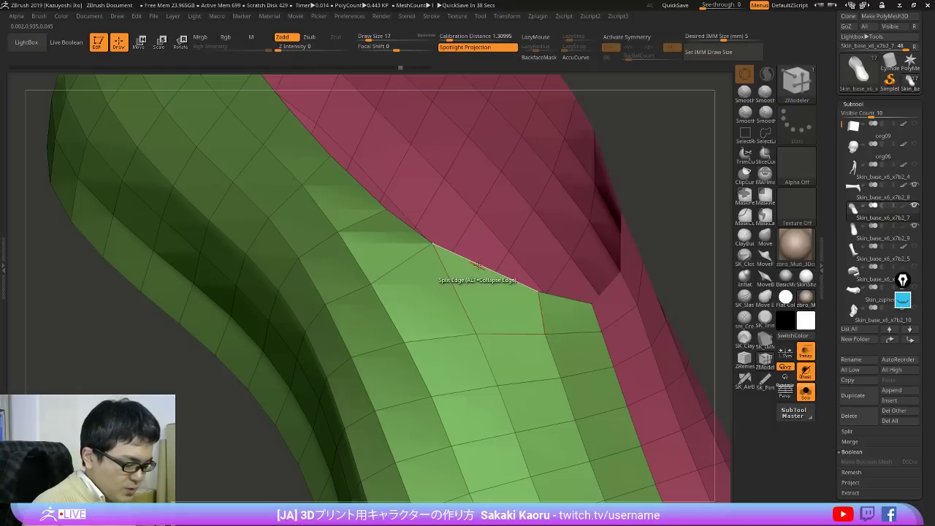
# Step: Split the wide quad's border edge at the green side's opening near its middle
pyautogui.click(476, 266)
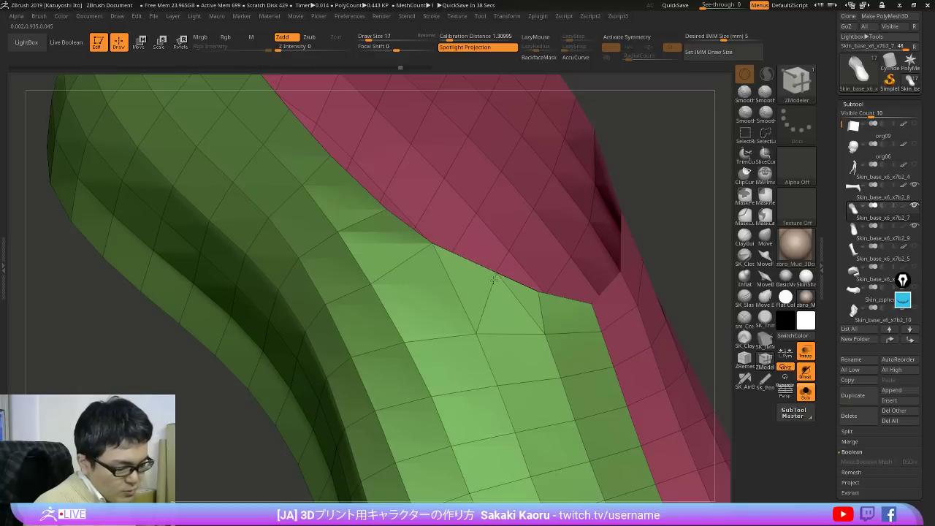
pyautogui.moveTo(492, 279); pyautogui.dragTo(492, 281)
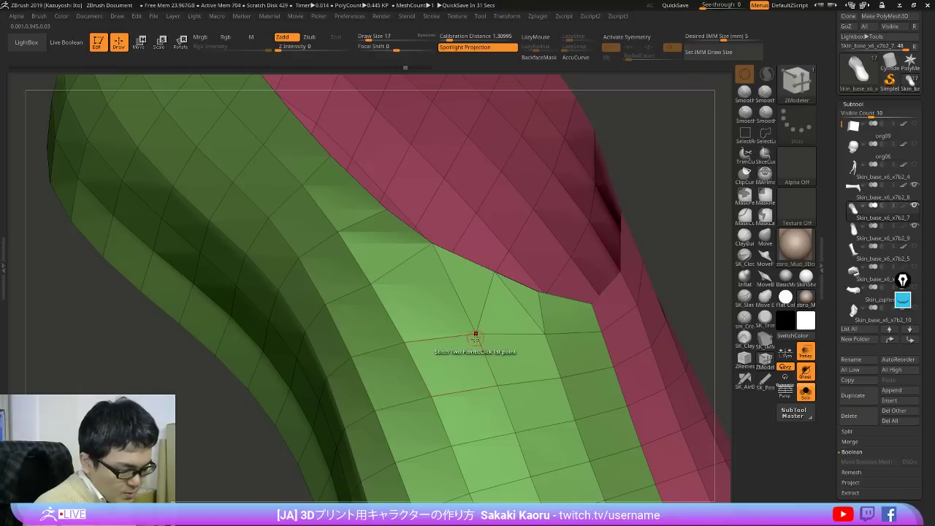
# Step: Lasso-mask the points around the newly split quad below the opening, and clear the mask after each selection
pyautogui.moveTo(465, 348)
pyautogui.keyDown('ctrl'); pyautogui.mouseDown()
pyautogui.moveTo(481, 272)
pyautogui.moveTo(488, 330)
pyautogui.mouseUp(); pyautogui.keyUp('ctrl')
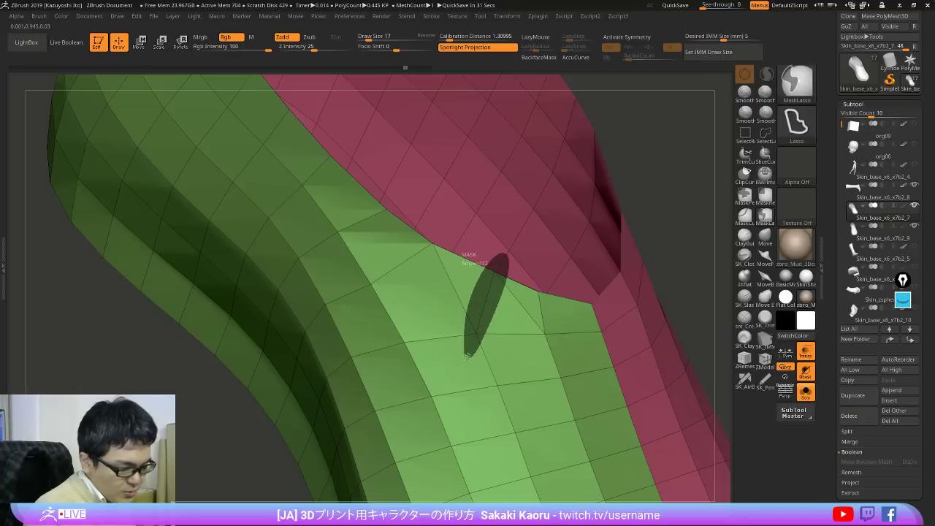
pyautogui.keyDown('ctrl'); pyautogui.moveTo(468, 353); pyautogui.dragTo(470, 351); pyautogui.keyUp('ctrl')
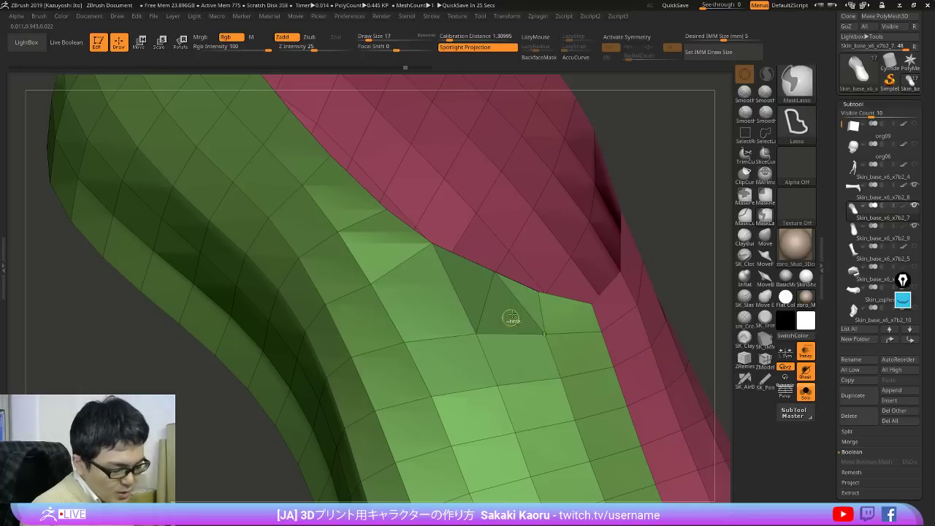
pyautogui.keyDown('ctrl'); pyautogui.moveTo(694, 228); pyautogui.dragTo(659, 266); pyautogui.keyUp('ctrl')
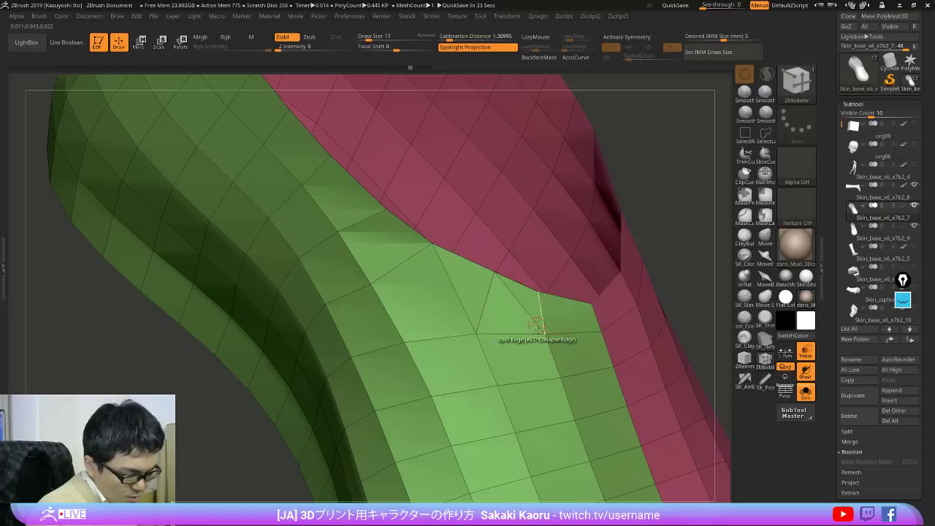
pyautogui.moveTo(553, 340)
pyautogui.keyDown('ctrl'); pyautogui.mouseDown()
pyautogui.moveTo(530, 272)
pyautogui.moveTo(486, 289)
pyautogui.moveTo(567, 360)
pyautogui.mouseUp(); pyautogui.keyUp('ctrl')
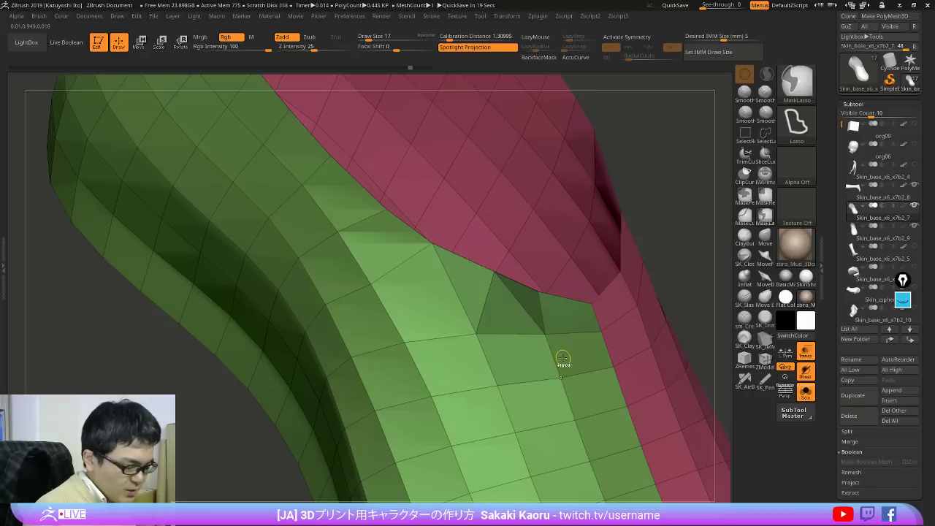
pyautogui.keyDown('ctrl'); pyautogui.moveTo(707, 266); pyautogui.dragTo(668, 307); pyautogui.keyUp('ctrl')
# Step: Delete the diagonal edge running from the new border point across the split quad, and check the result against the drawn guide lines
pyautogui.press('space')
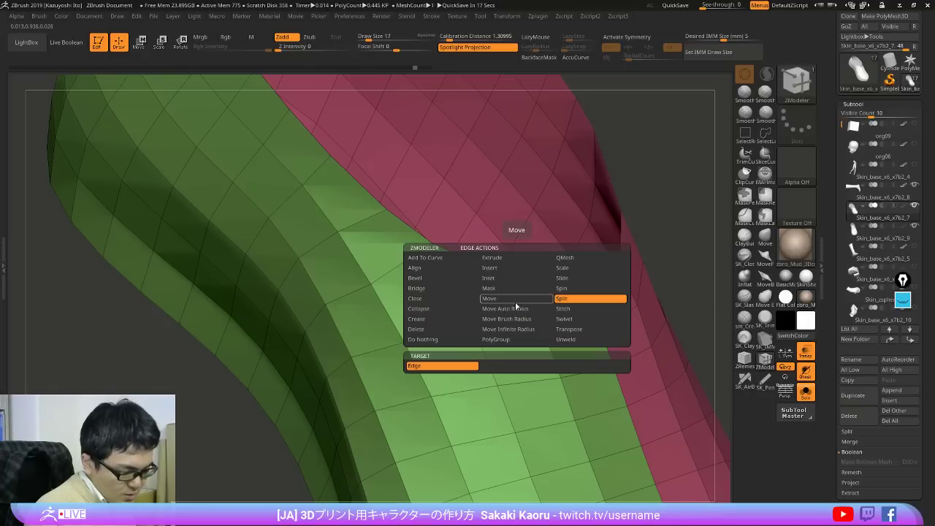
pyautogui.click(460, 333)
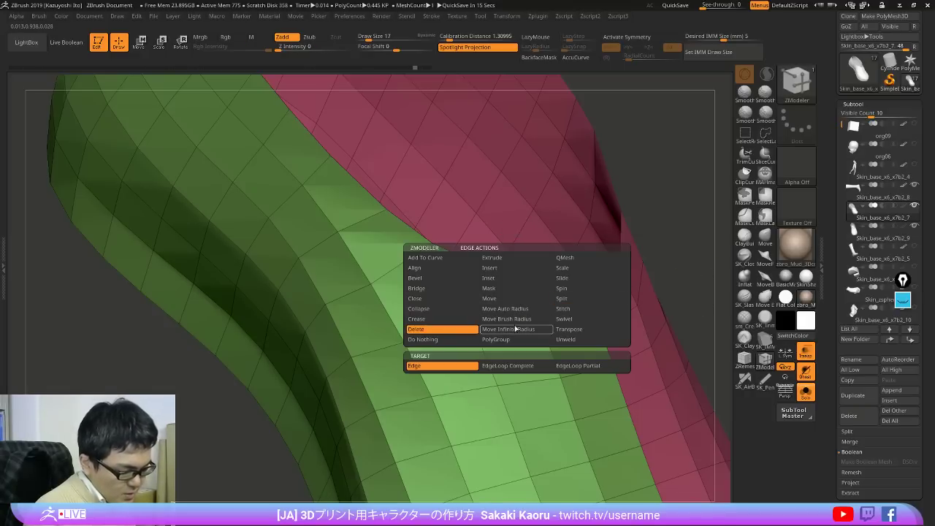
pyautogui.click(520, 304)
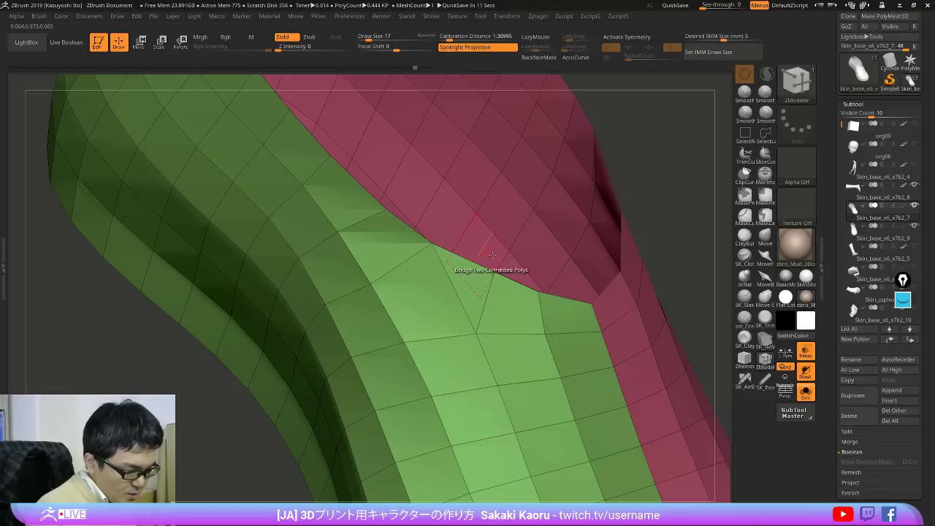
pyautogui.click(903, 304)
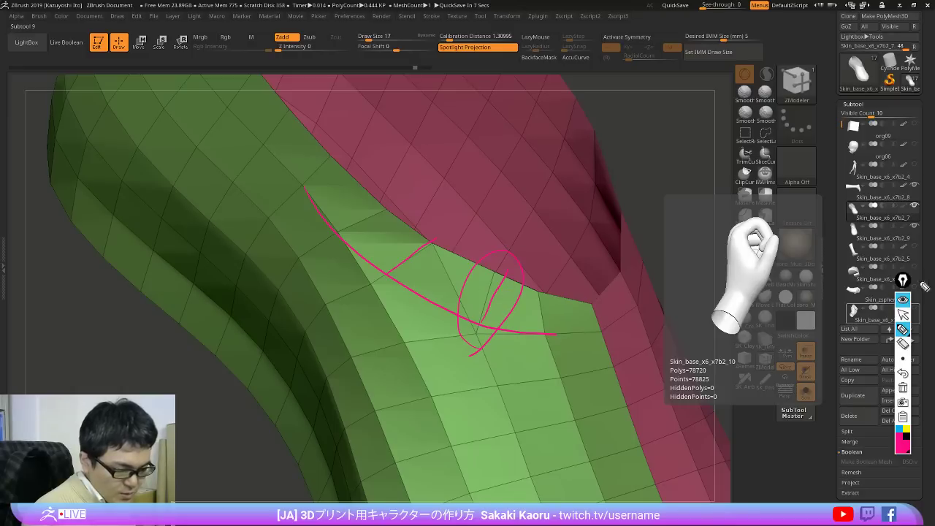
pyautogui.click(901, 300)
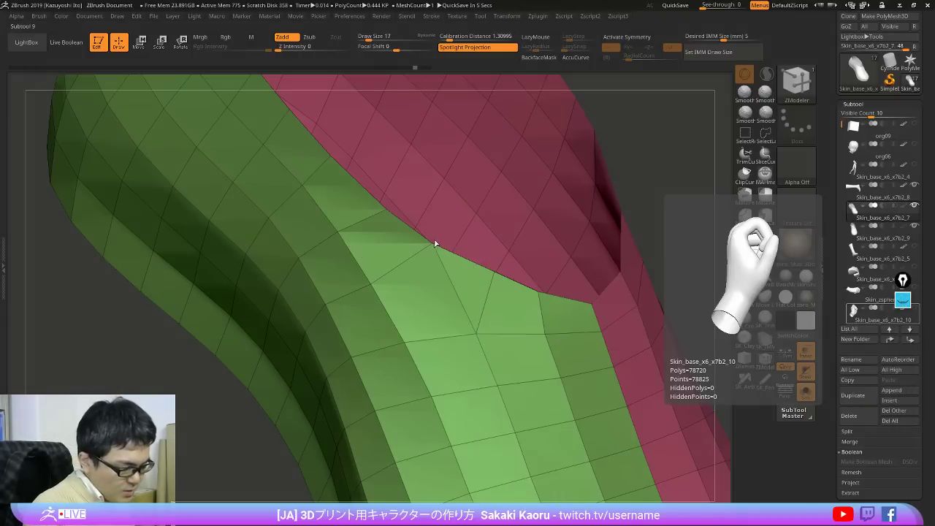
# Step: Lasso-mask the triangle under the opening's new border point, clear the mask, and compare the edges with the drawn guide lines
pyautogui.moveTo(431, 235)
pyautogui.keyDown('ctrl'); pyautogui.mouseDown()
pyautogui.moveTo(475, 347)
pyautogui.moveTo(509, 261)
pyautogui.mouseUp(); pyautogui.keyUp('ctrl')
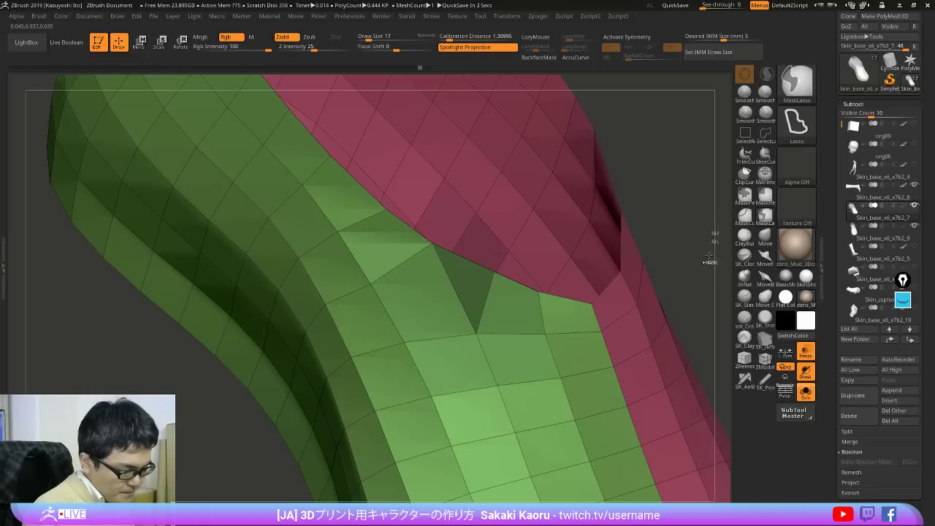
pyautogui.keyDown('ctrl'); pyautogui.moveTo(709, 257); pyautogui.dragTo(724, 279); pyautogui.keyUp('ctrl')
pyautogui.click(903, 300)
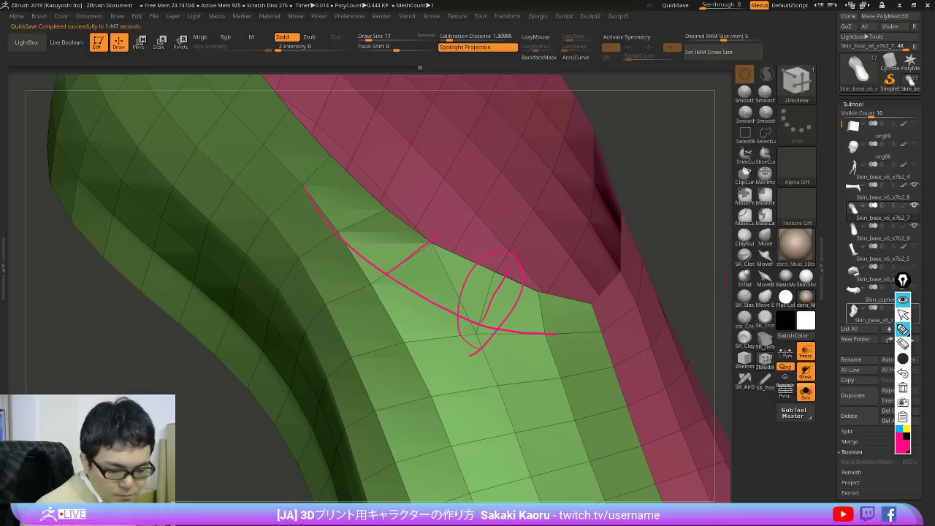
pyautogui.click(903, 300)
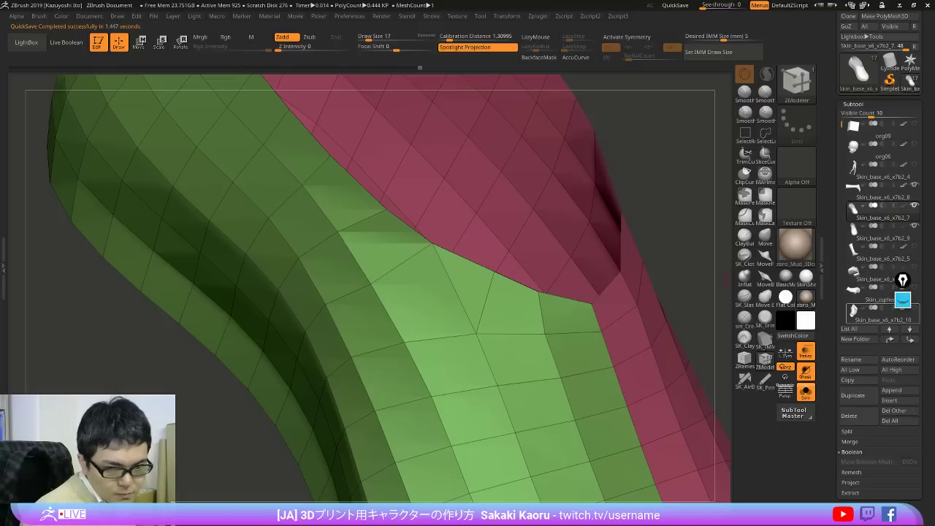
pyautogui.click(903, 301)
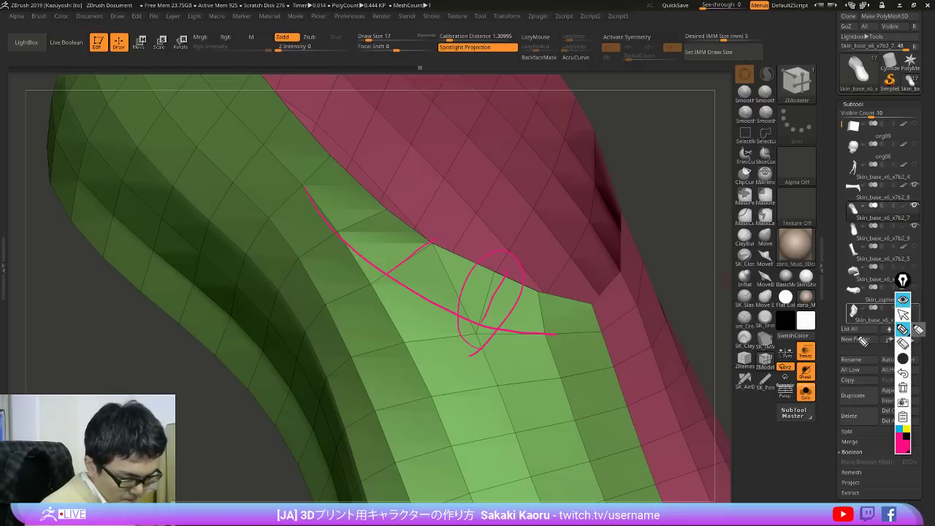
pyautogui.click(903, 300)
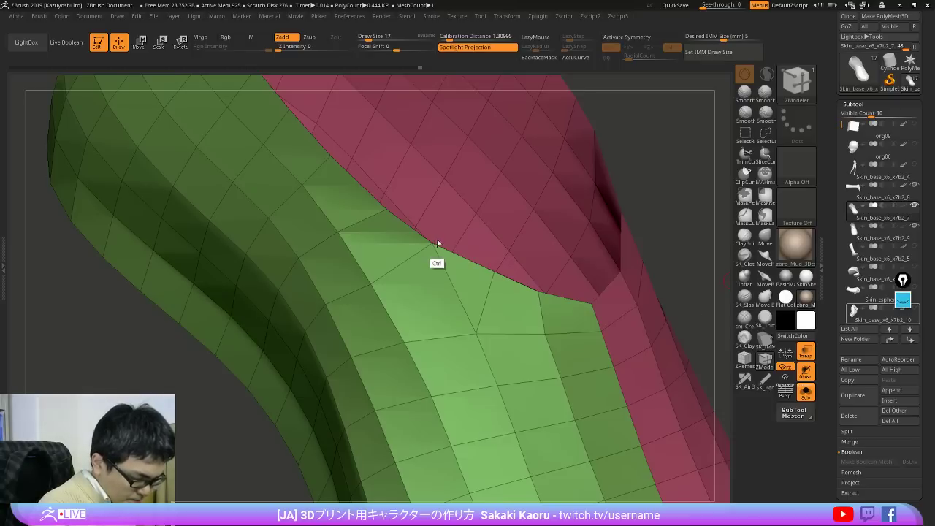
# Step: Lasso-mask strokes over the two edges meeting at the opening's border point, and clear the mask again
pyautogui.moveTo(437, 233)
pyautogui.keyDown('ctrl'); pyautogui.mouseDown()
pyautogui.moveTo(377, 275)
pyautogui.moveTo(406, 274)
pyautogui.moveTo(455, 320)
pyautogui.moveTo(479, 300)
pyautogui.mouseUp(); pyautogui.keyUp('ctrl')
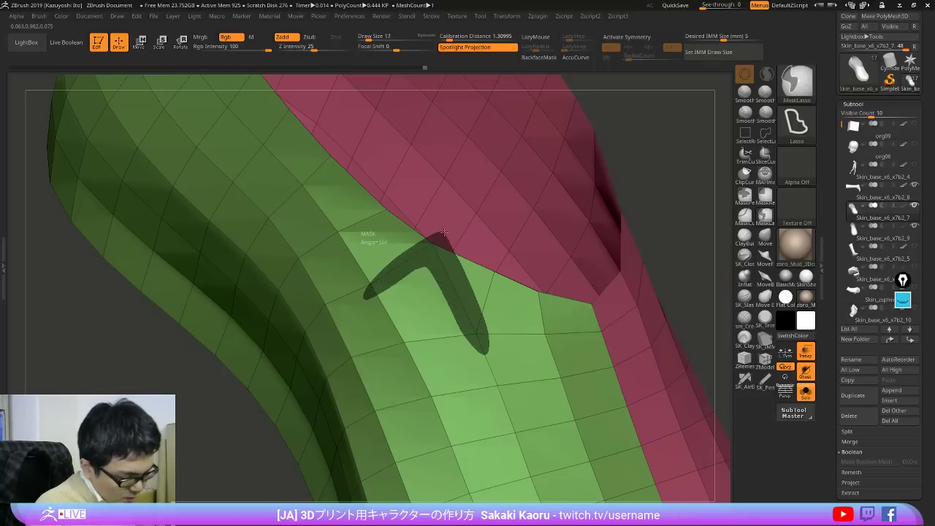
pyautogui.keyDown('ctrl'); pyautogui.moveTo(443, 233); pyautogui.dragTo(442, 230); pyautogui.keyUp('ctrl')
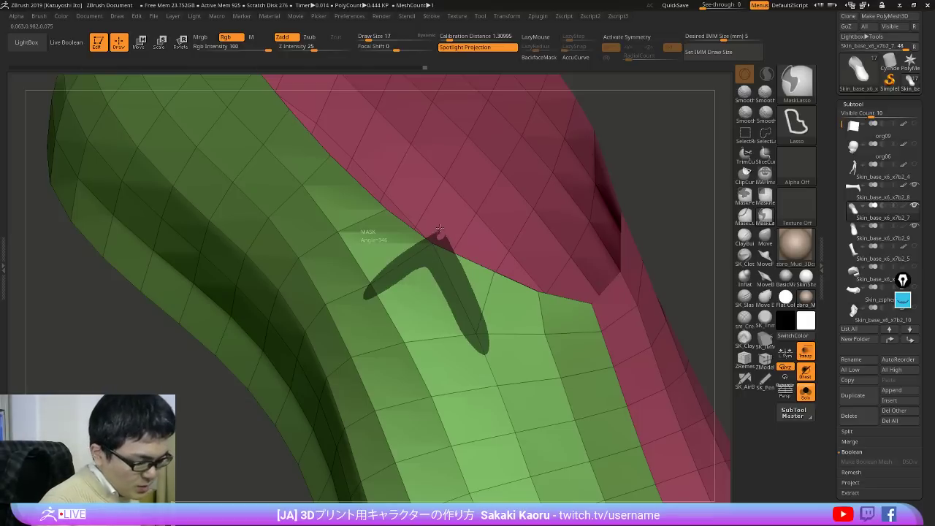
pyautogui.keyDown('ctrl'); pyautogui.moveTo(439, 229); pyautogui.dragTo(436, 225); pyautogui.keyUp('ctrl')
pyautogui.keyDown('ctrl'); pyautogui.moveTo(712, 222); pyautogui.dragTo(679, 304); pyautogui.keyUp('ctrl')
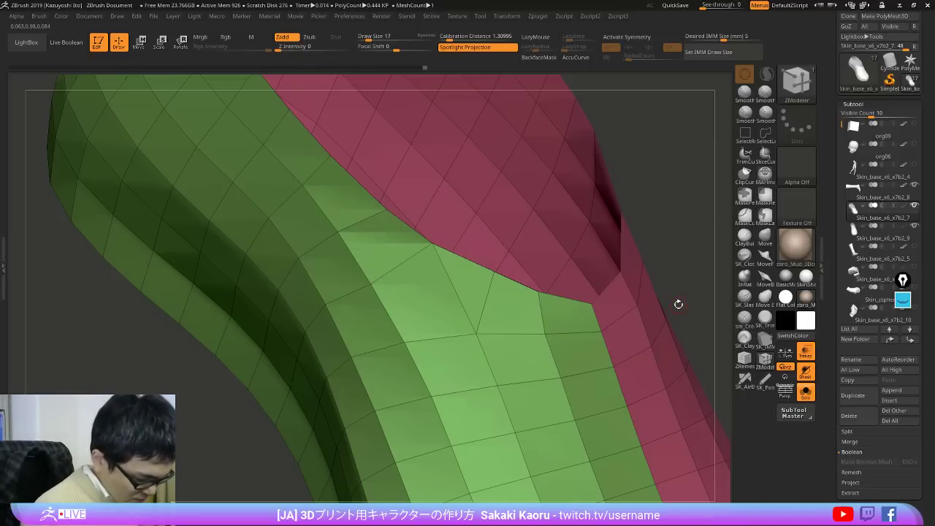
pyautogui.click(764, 361)
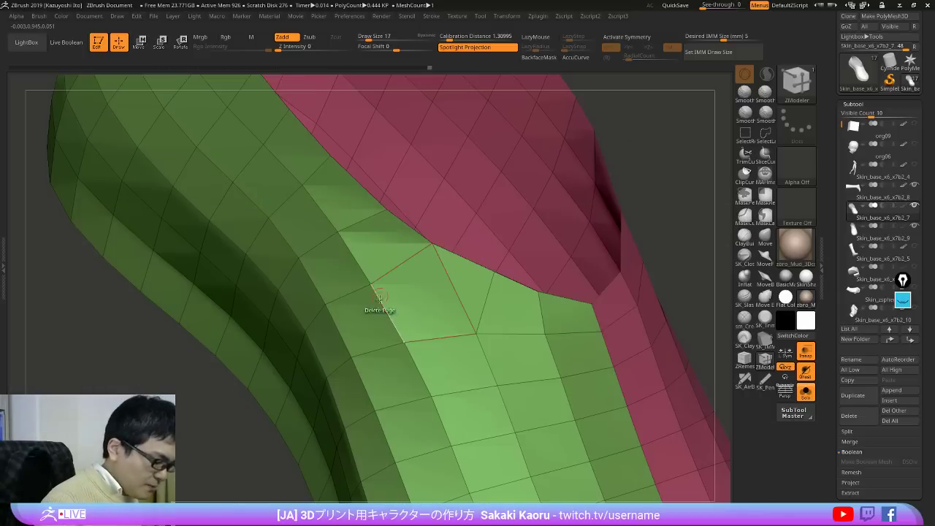
pyautogui.press('space')
pyautogui.moveTo(429, 243)
pyautogui.keyDown('ctrl'); pyautogui.mouseDown()
pyautogui.moveTo(480, 355)
pyautogui.moveTo(430, 224)
pyautogui.mouseUp(); pyautogui.keyUp('ctrl')
pyautogui.keyDown('ctrl'); pyautogui.moveTo(682, 246); pyautogui.dragTo(692, 257); pyautogui.keyUp('ctrl')
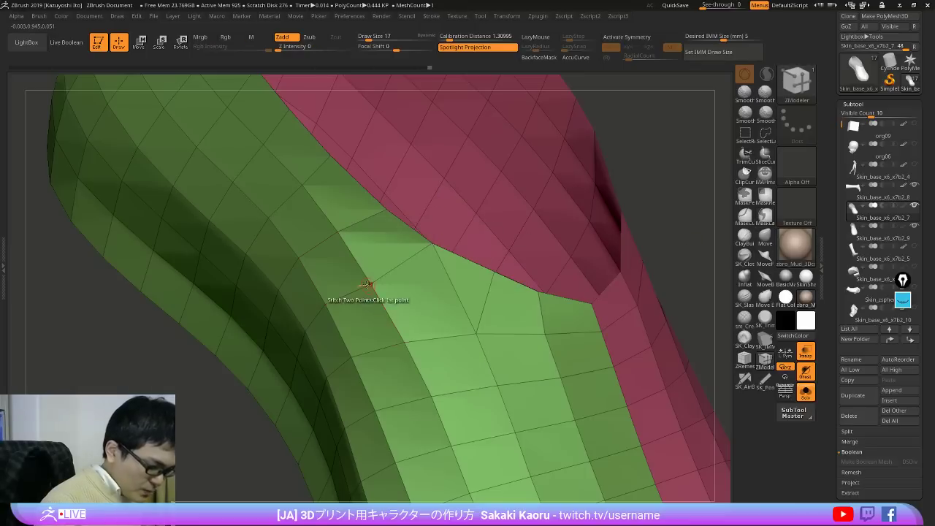
# Step: Set the ZModeler point action to Bridge Two Points, and bridge diagonally across the quad below the border point
pyautogui.press('space')
pyautogui.click(297, 285)
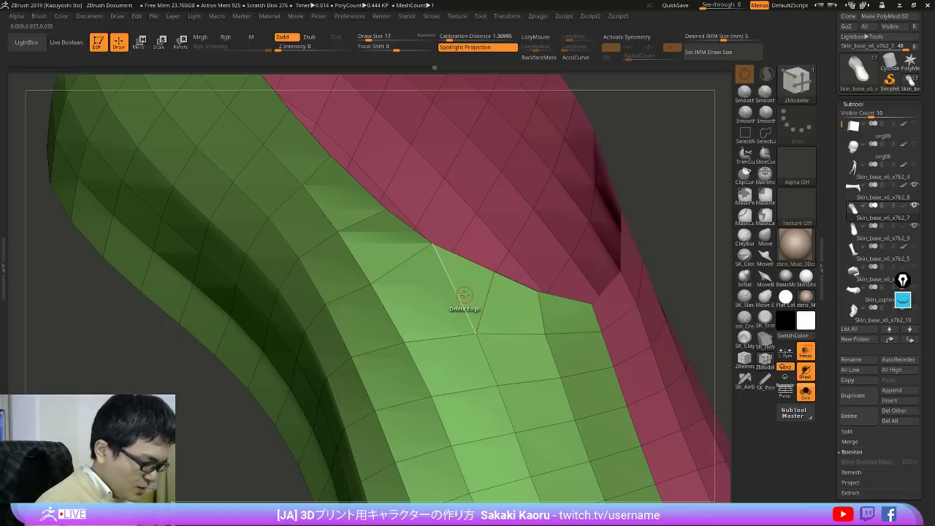
pyautogui.press('space')
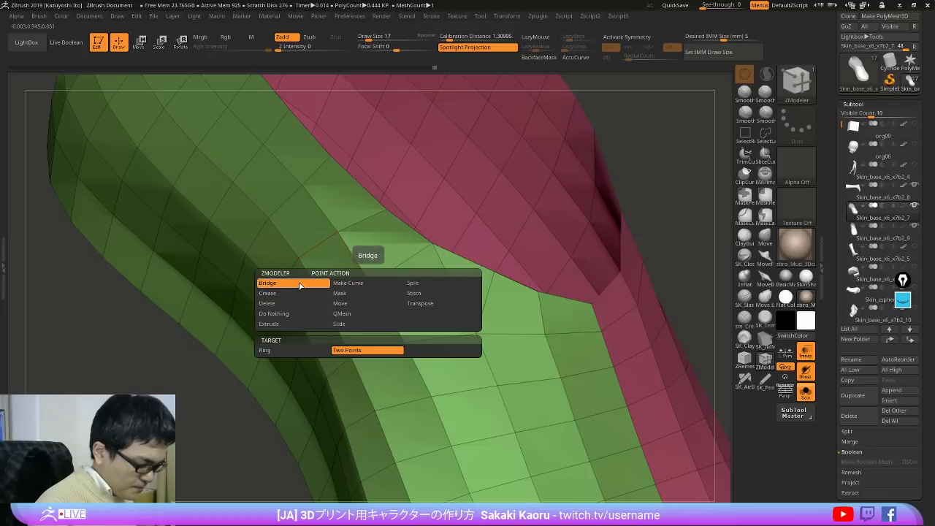
pyautogui.click(298, 284)
pyautogui.click(373, 283)
pyautogui.click(477, 333)
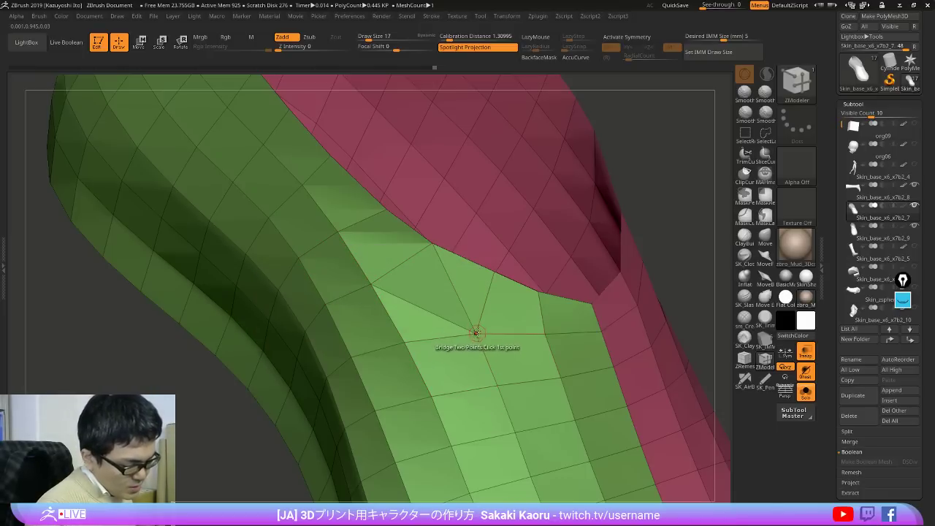
# Step: Delete the edge running from the border point to the bridge's end, and check the merged face with a lasso mask
pyautogui.press('space')
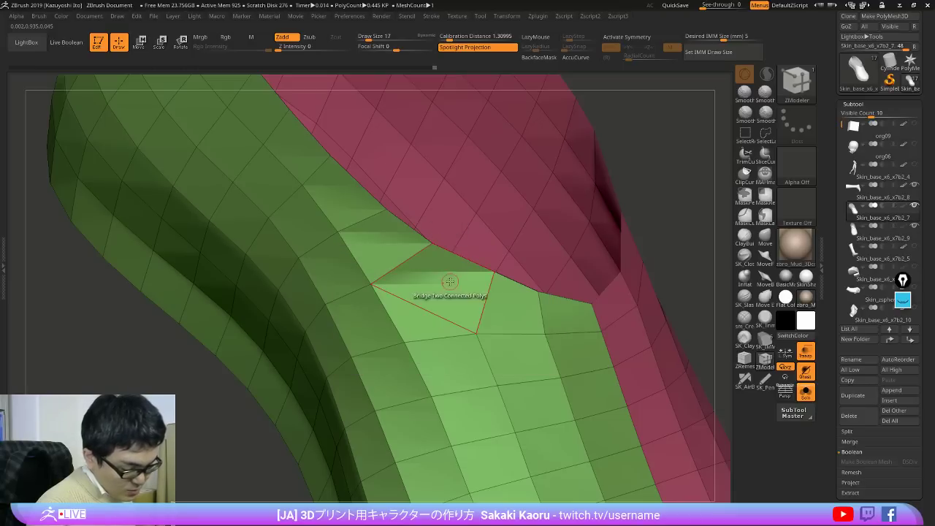
pyautogui.moveTo(438, 235)
pyautogui.keyDown('ctrl'); pyautogui.mouseDown()
pyautogui.moveTo(358, 287)
pyautogui.moveTo(513, 283)
pyautogui.moveTo(507, 264)
pyautogui.mouseUp(); pyautogui.keyUp('ctrl')
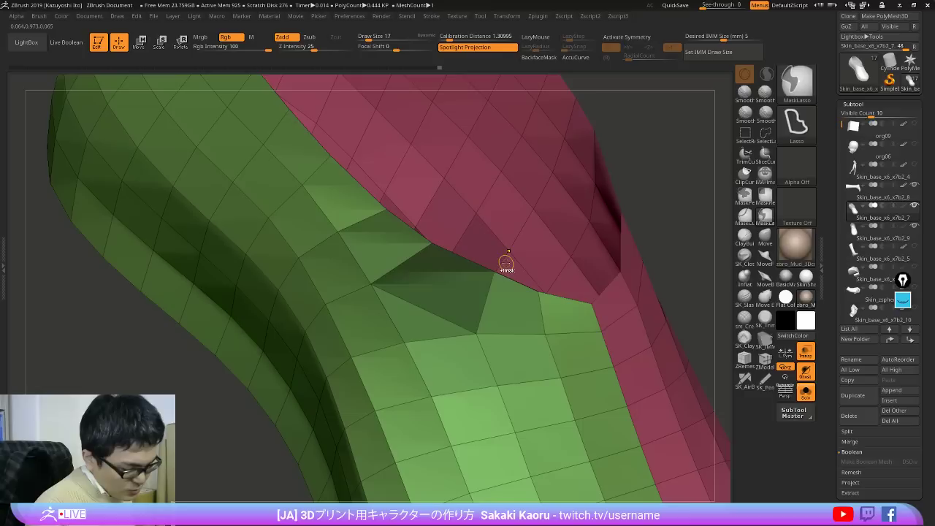
pyautogui.keyDown('ctrl'); pyautogui.moveTo(689, 266); pyautogui.dragTo(700, 267); pyautogui.keyUp('ctrl')
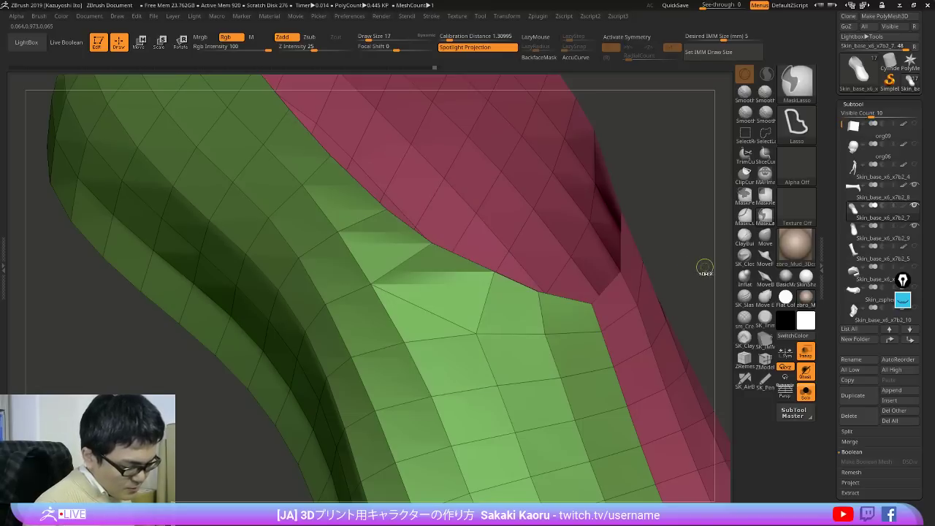
# Step: Undo the edge deletion and the diagonal bridge below the opening
pyautogui.hotkey('ctrl', 'z')
pyautogui.hotkey('ctrl', 'z')
pyautogui.hotkey('ctrl', 'z')
pyautogui.hotkey('ctrl', 'z')
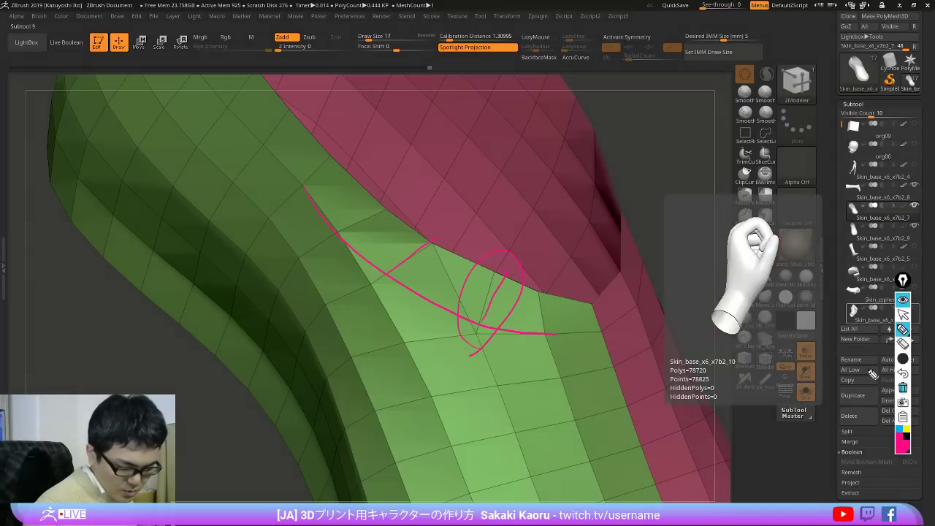
# Step: Outline the intended quad under the opening's border with thick pink annotation strokes, choose a thinner pen, and clear all annotations
pyautogui.moveTo(436, 243)
pyautogui.mouseDown()
pyautogui.moveTo(407, 305)
pyautogui.moveTo(478, 330)
pyautogui.moveTo(471, 265)
pyautogui.moveTo(431, 252)
pyautogui.mouseUp()
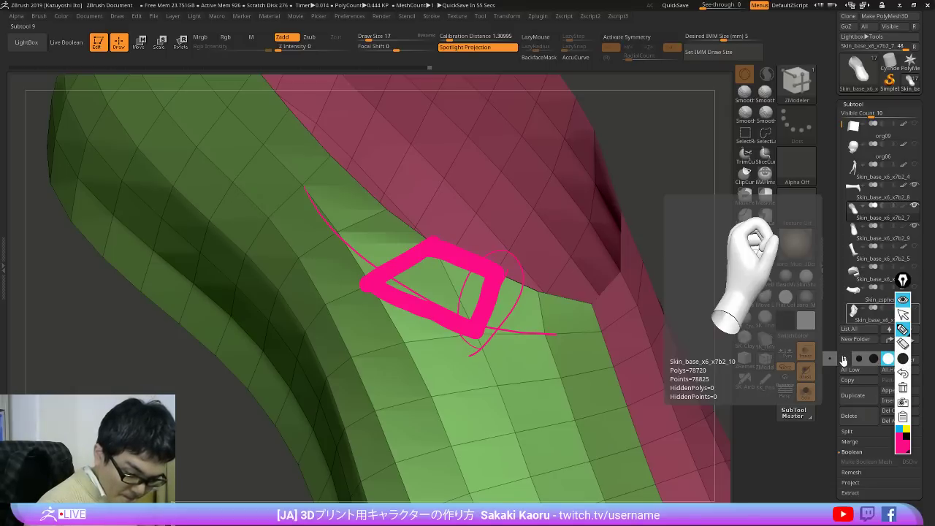
pyautogui.click(845, 359)
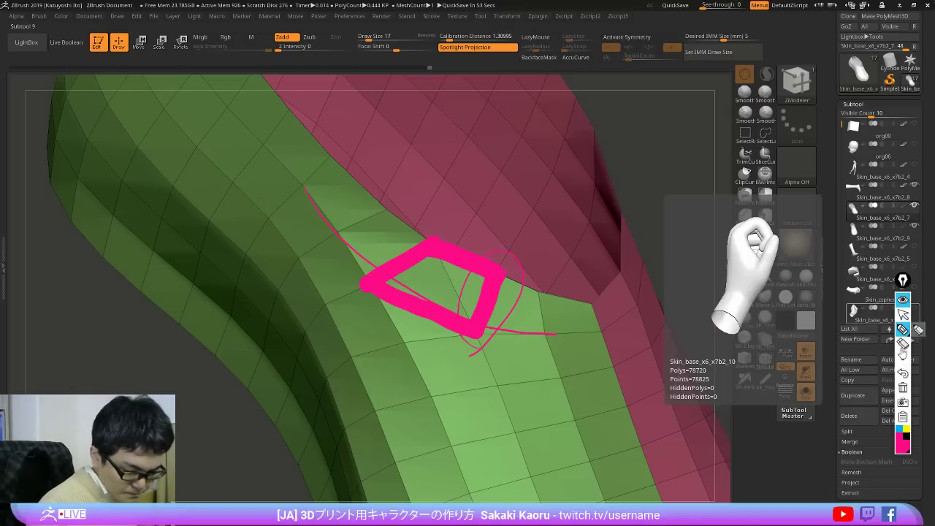
pyautogui.click(903, 388)
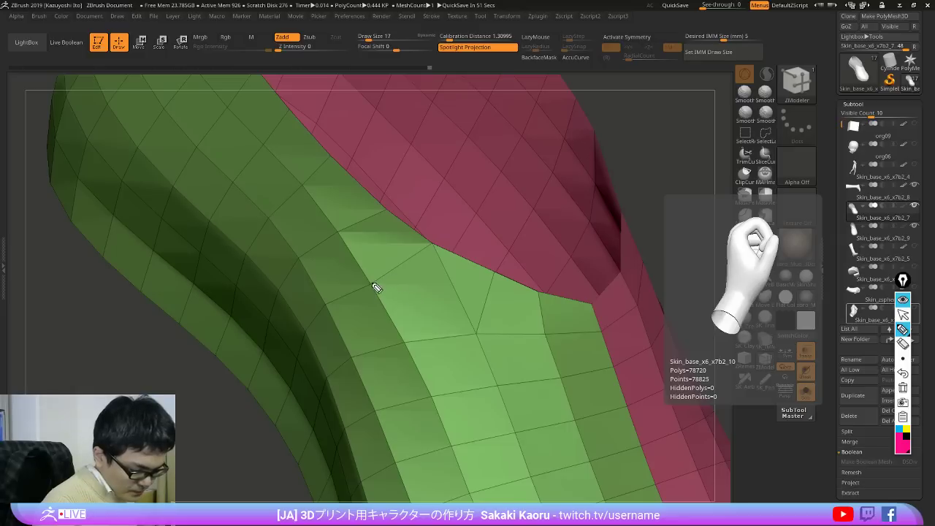
# Step: Draw a thin pink guide line diagonally across the quad below the border point, choose a thicker pen, and hide the annotations
pyautogui.moveTo(373, 285); pyautogui.dragTo(449, 326)
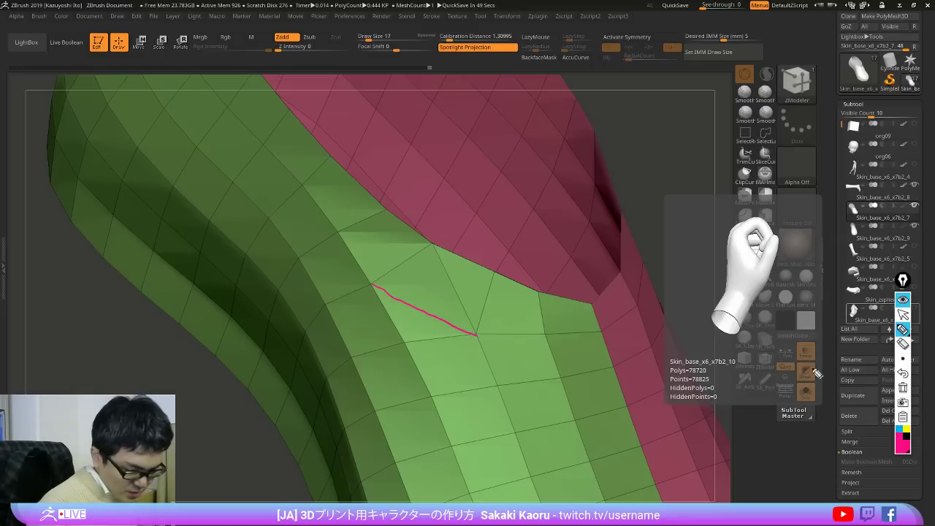
pyautogui.click(902, 359)
pyautogui.click(859, 358)
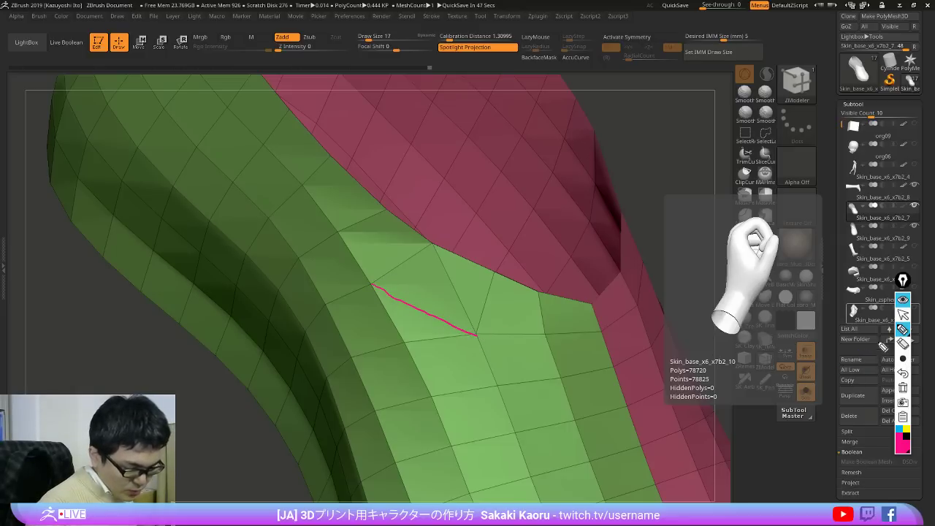
pyautogui.click(902, 299)
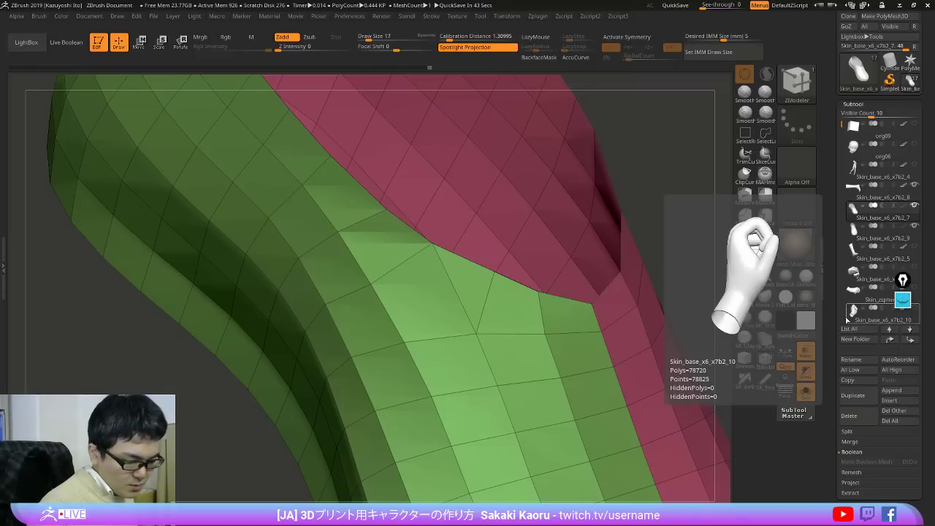
# Step: Set the ZModeler point action to Bridge with the Two Points target
pyautogui.click(765, 359)
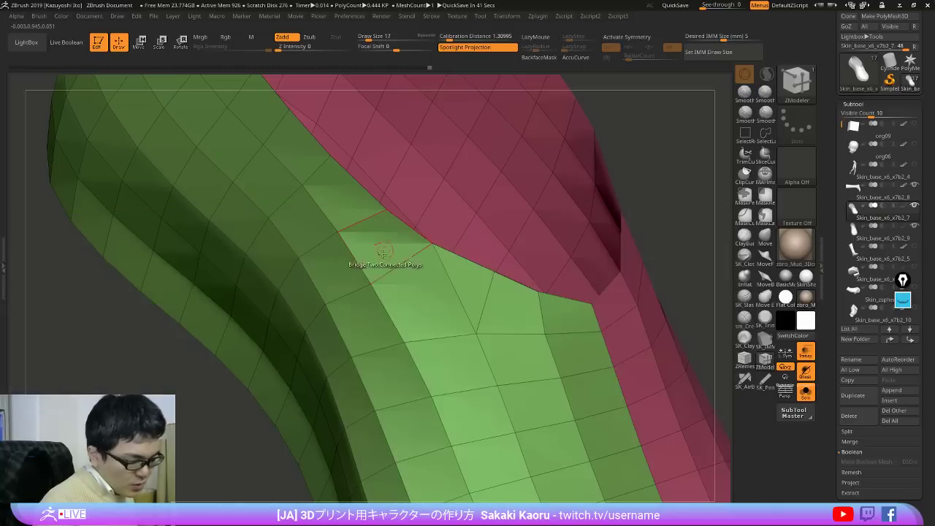
pyautogui.press('space')
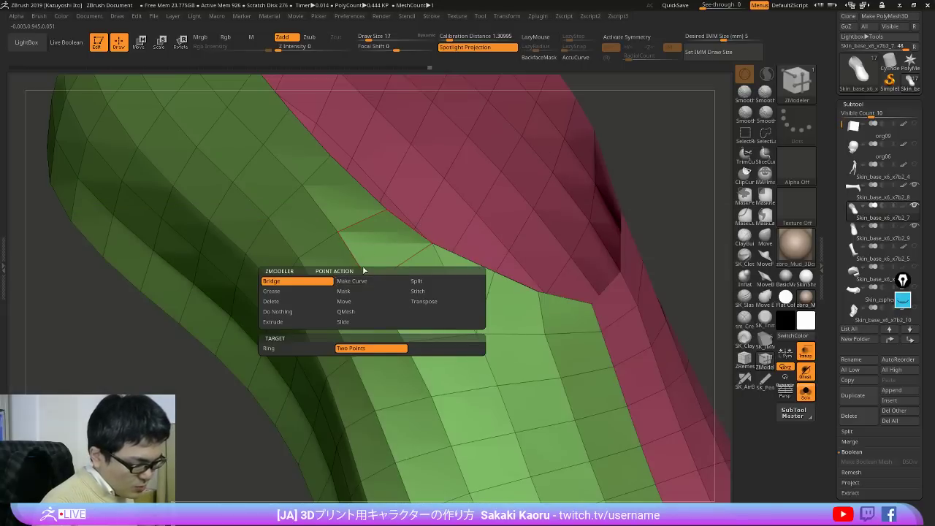
pyautogui.press('space')
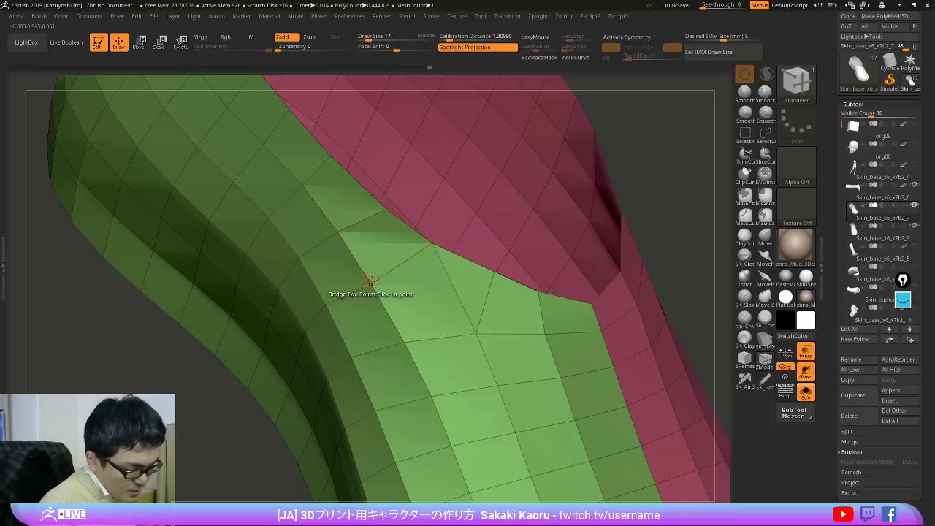
pyautogui.press('space')
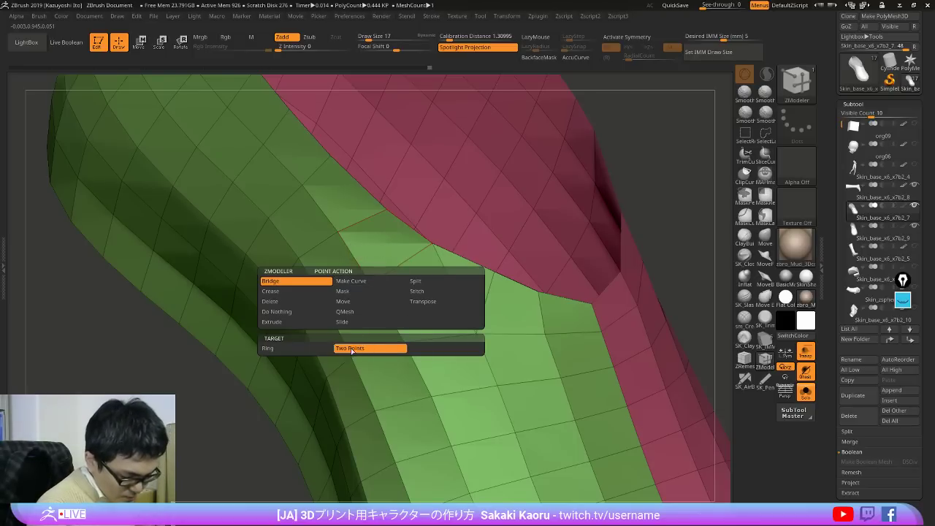
pyautogui.click(359, 347)
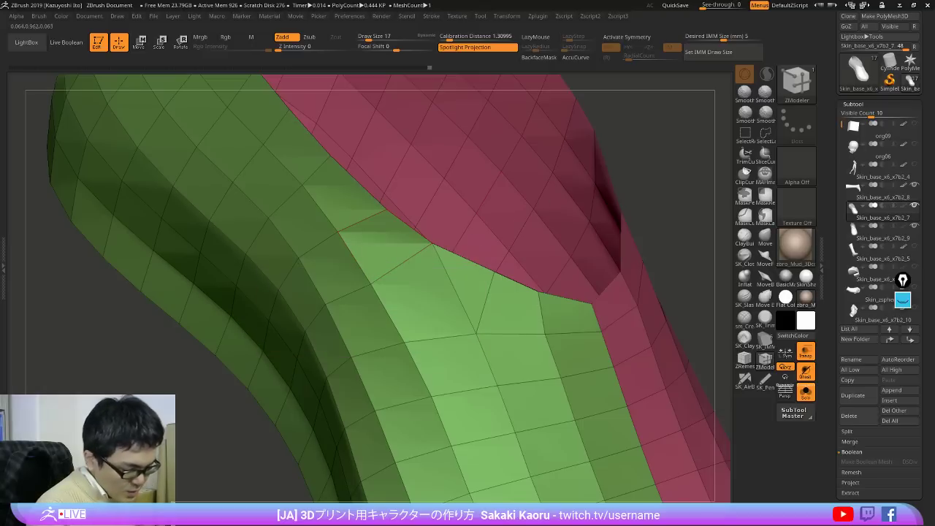
# Step: Try Bridge Two Points diagonally across two neighbouring quads below the opening, and undo both bridges
pyautogui.click(371, 283)
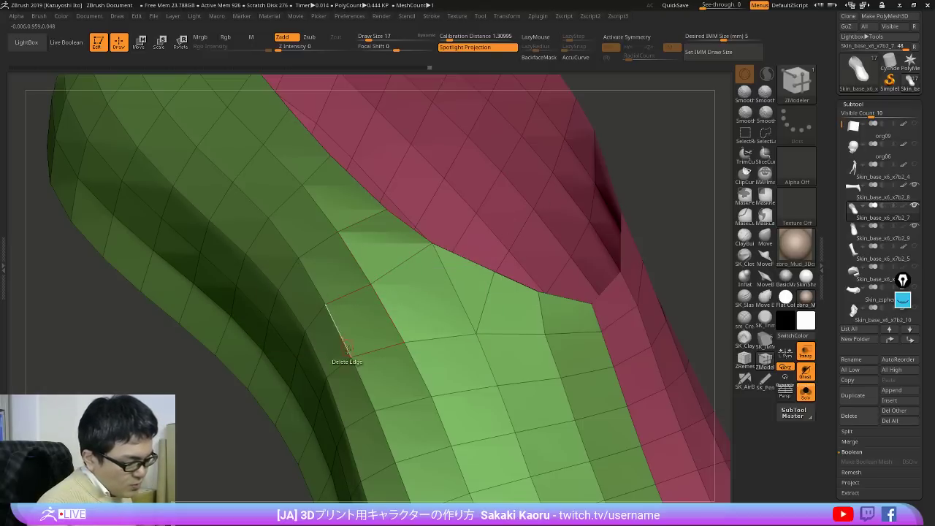
pyautogui.click(351, 357)
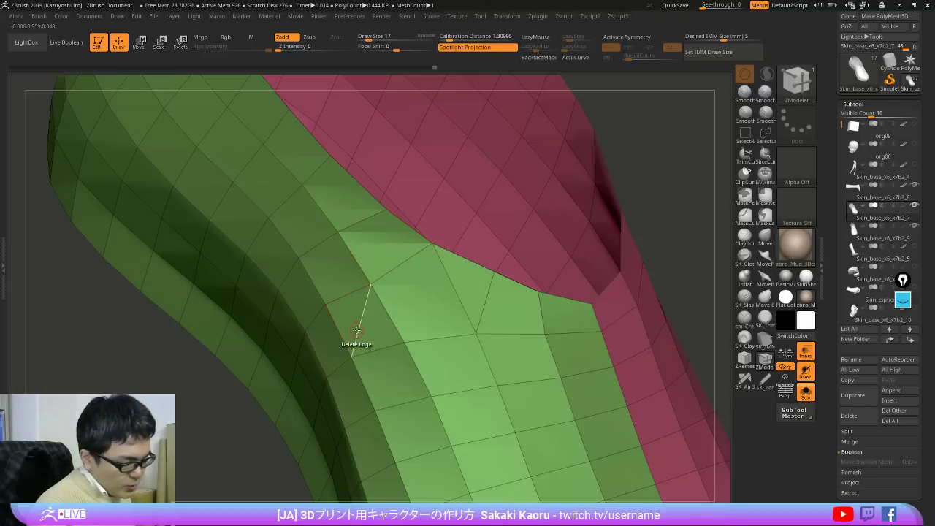
pyautogui.click(404, 341)
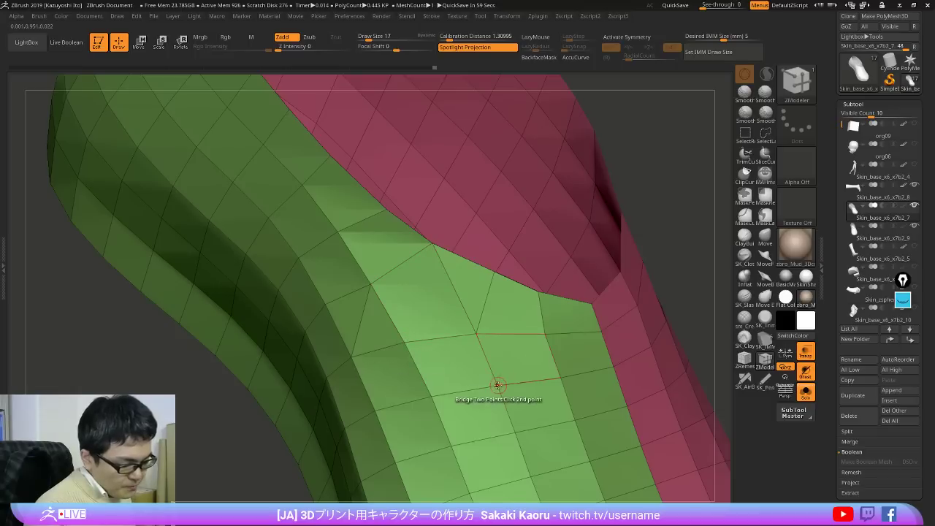
pyautogui.click(496, 385)
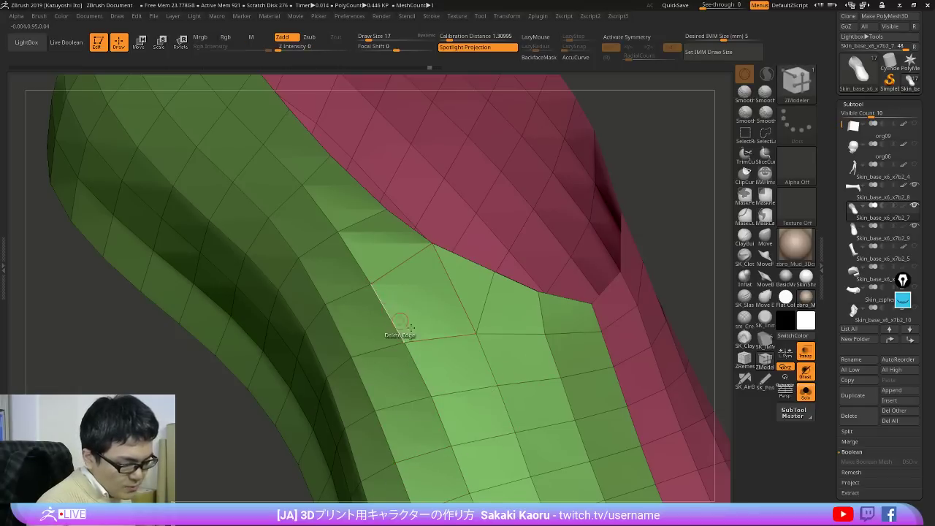
# Step: Check the guide line, and bridge the two points at its ends across the quad below the opening's border point
pyautogui.click(905, 302)
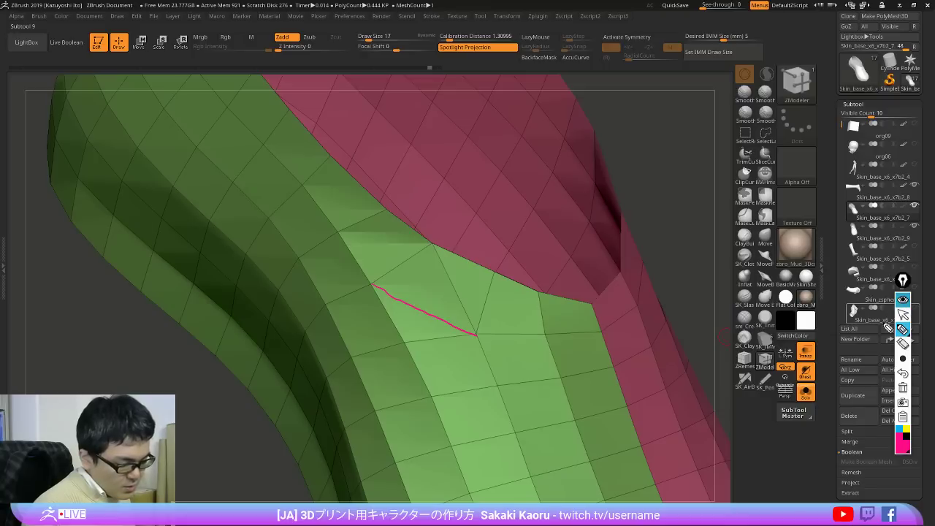
pyautogui.click(903, 300)
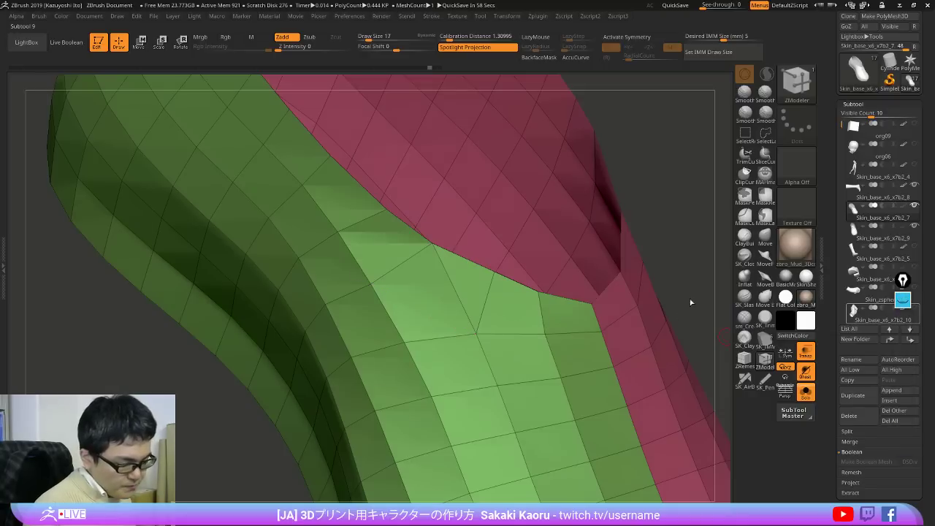
pyautogui.click(373, 285)
pyautogui.click(477, 334)
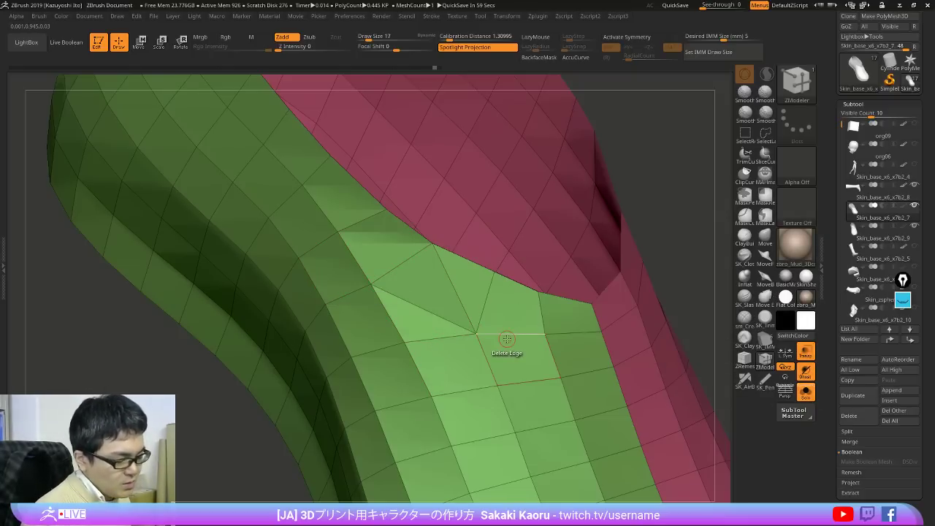
# Step: Delete the diagonal edge between the opening's border point and the vertex below it, using the ZModeler Delete edge action
pyautogui.press('space')
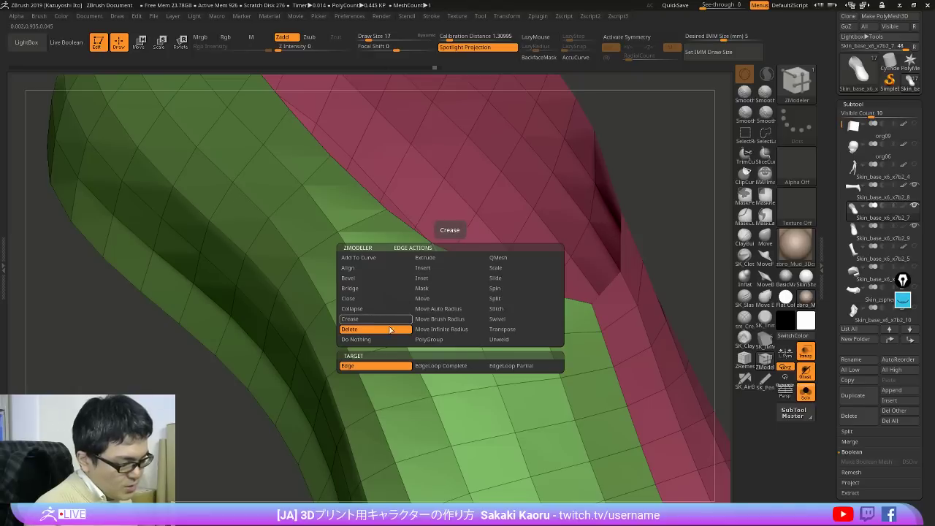
pyautogui.click(442, 297)
pyautogui.moveTo(429, 233)
pyautogui.keyDown('ctrl'); pyautogui.mouseDown()
pyautogui.moveTo(435, 295)
pyautogui.moveTo(497, 332)
pyautogui.moveTo(441, 224)
pyautogui.mouseUp(); pyautogui.keyUp('ctrl')
pyautogui.hotkey('ctrl', 'z')
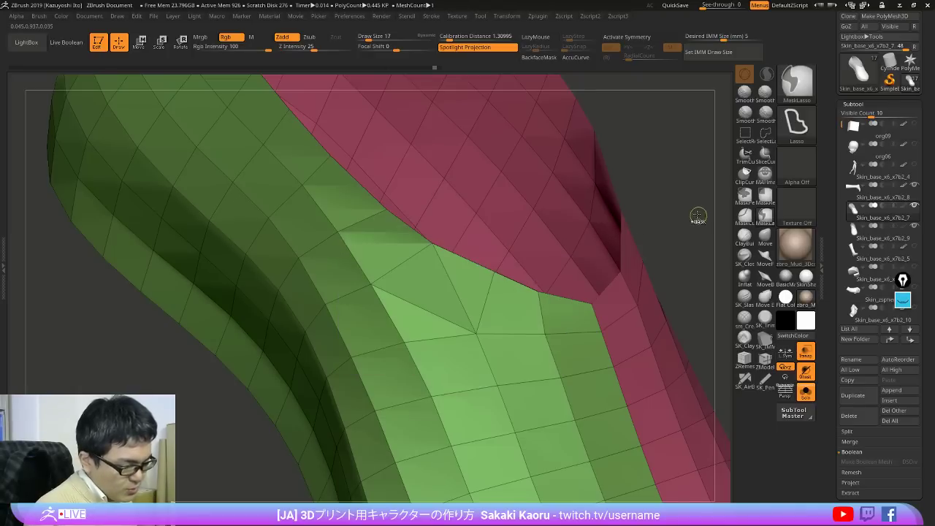
pyautogui.press('space')
pyautogui.click(452, 267)
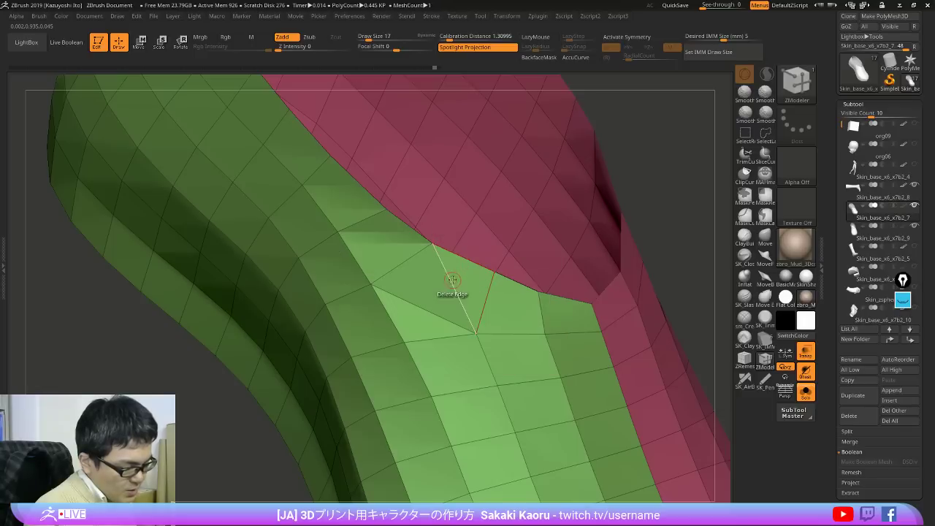
pyautogui.click(452, 279)
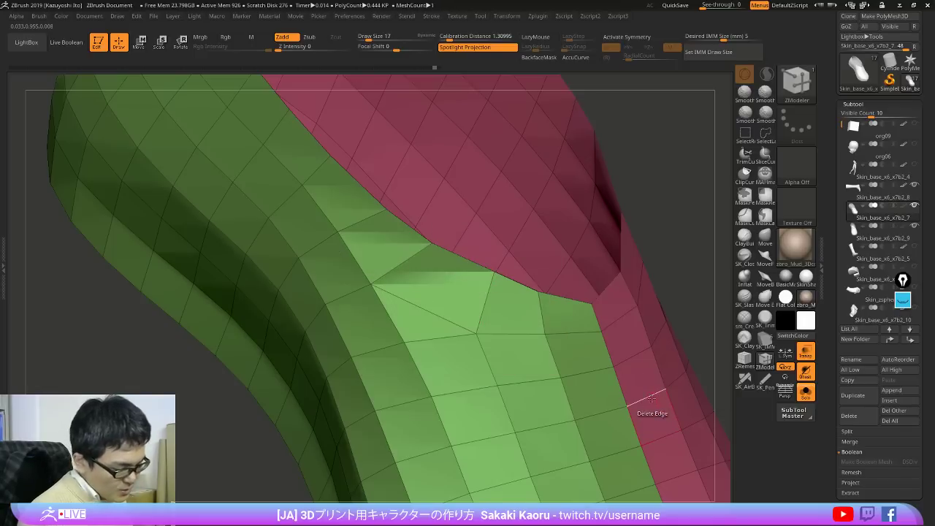
# Step: Sketch pink guide lines for a four-sided polygon below the opening and a line from its upper corner to the border, and hide the annotations
pyautogui.moveTo(354, 268)
pyautogui.keyDown('ctrl'); pyautogui.mouseDown()
pyautogui.moveTo(447, 354)
pyautogui.moveTo(487, 320)
pyautogui.moveTo(367, 268)
pyautogui.mouseUp(); pyautogui.keyUp('ctrl')
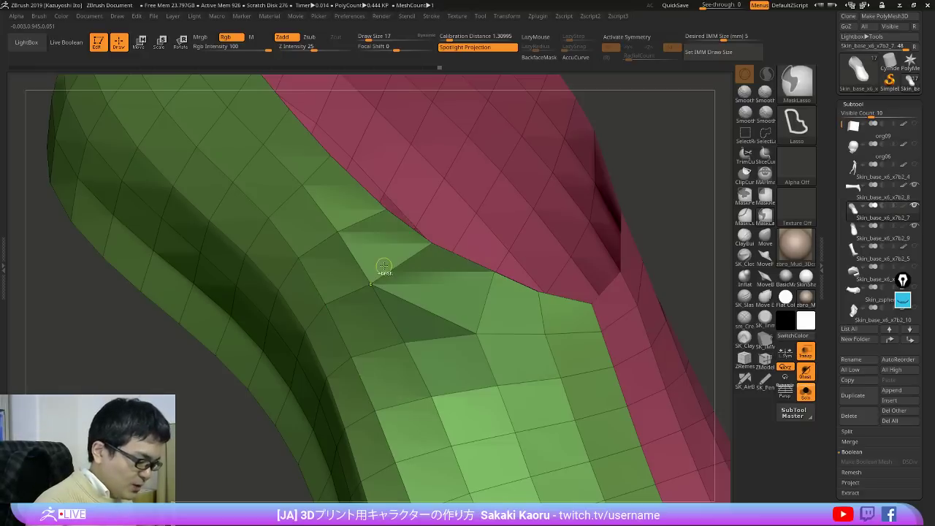
pyautogui.keyDown('ctrl'); pyautogui.click(704, 245); pyautogui.keyUp('ctrl')
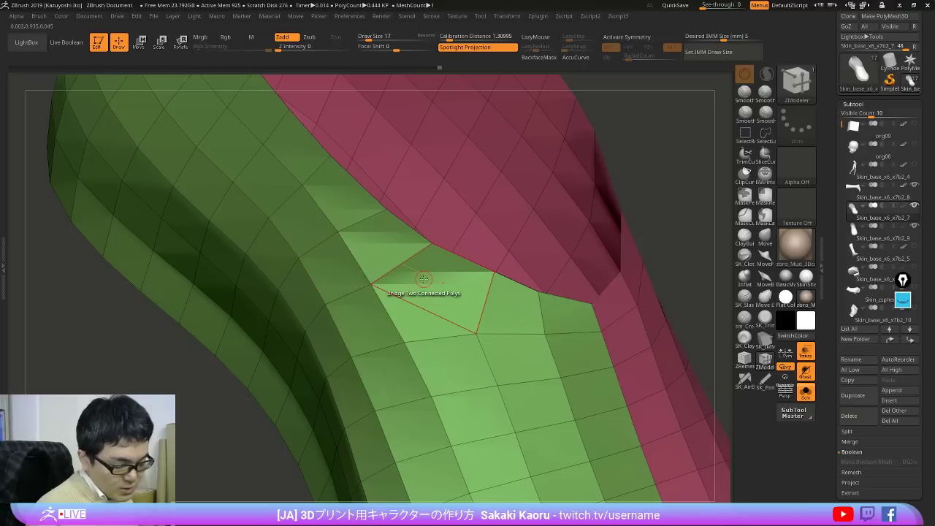
pyautogui.click(902, 301)
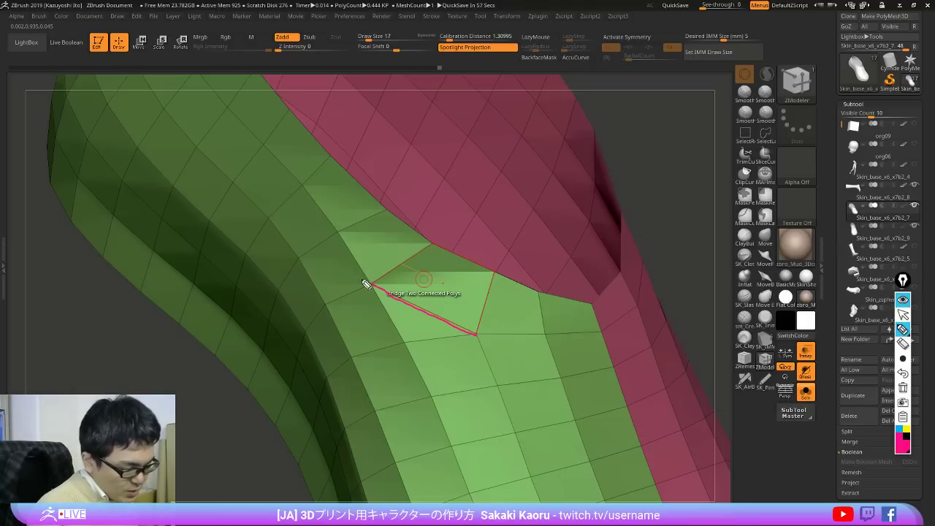
pyautogui.click(904, 373)
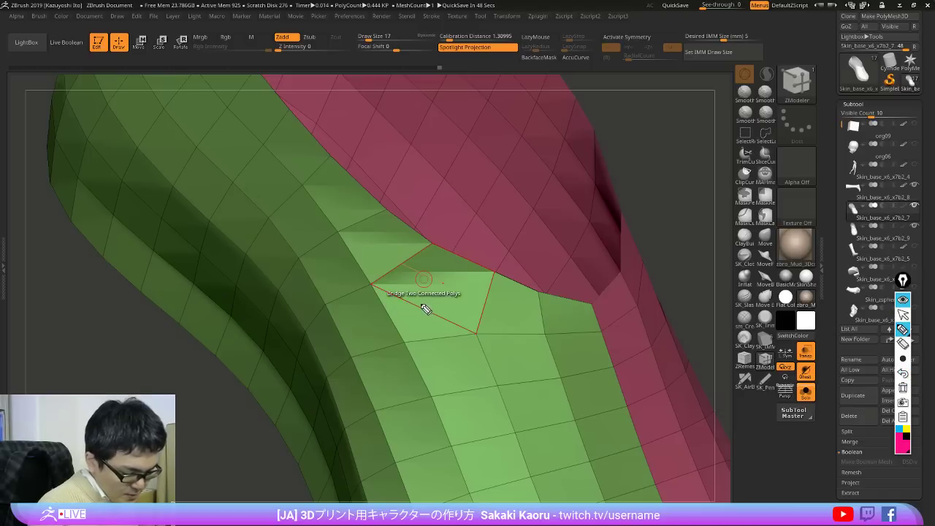
pyautogui.moveTo(373, 286)
pyautogui.mouseDown()
pyautogui.moveTo(455, 308)
pyautogui.moveTo(477, 336)
pyautogui.mouseUp()
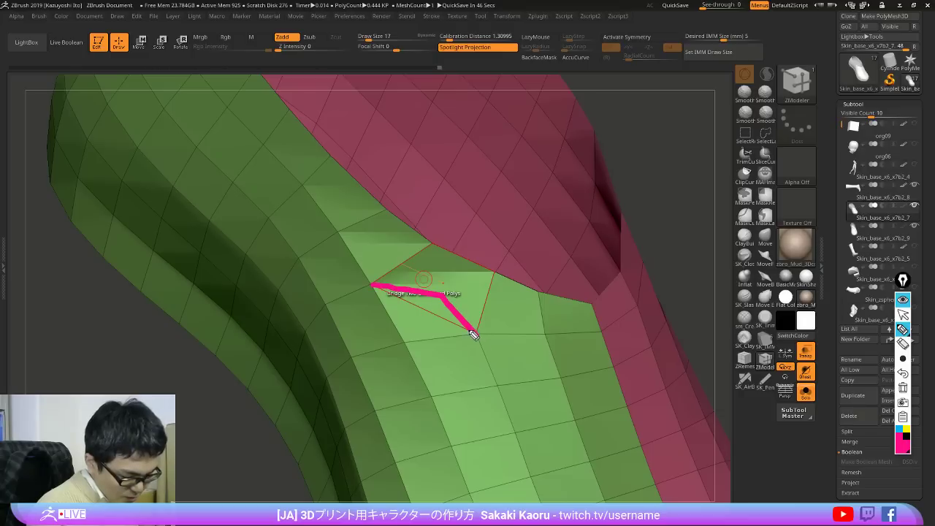
pyautogui.moveTo(386, 305)
pyautogui.mouseDown()
pyautogui.moveTo(453, 341)
pyautogui.moveTo(480, 338)
pyautogui.mouseUp()
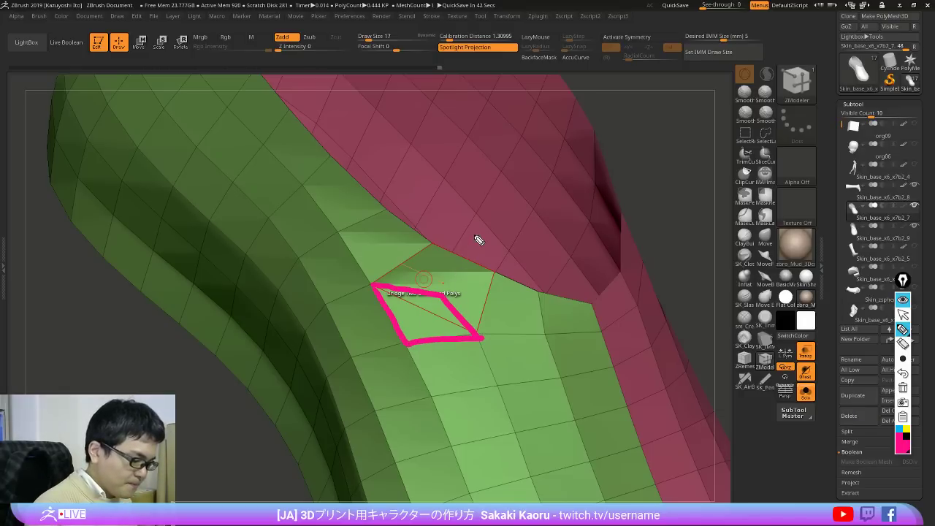
pyautogui.moveTo(444, 295); pyautogui.dragTo(462, 270)
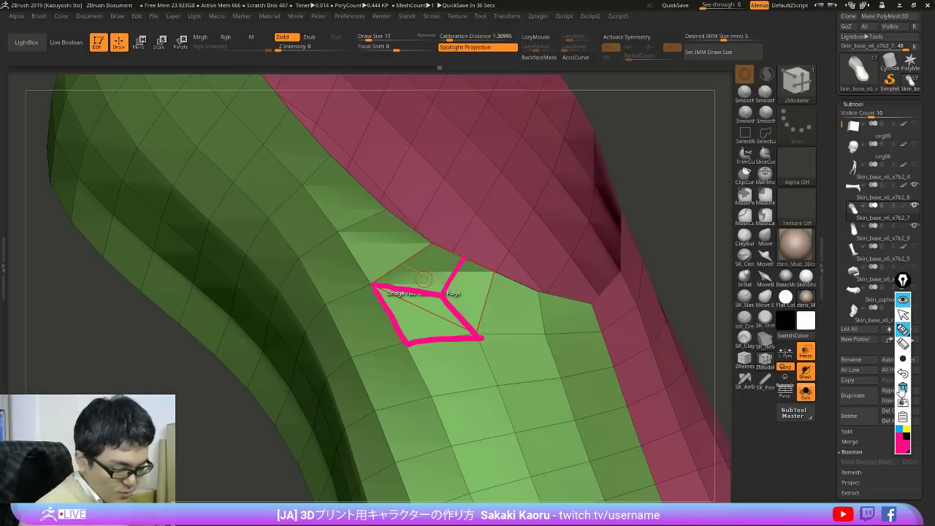
pyautogui.click(904, 300)
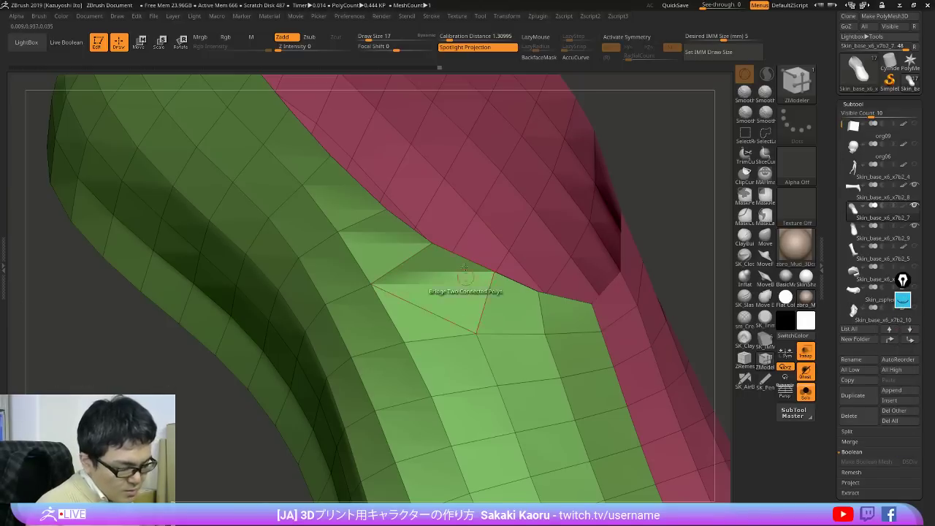
# Step: Set the ZModeler edge action to Split, and split the slanted edge below the opening at its middle
pyautogui.press('space')
pyautogui.click(512, 298)
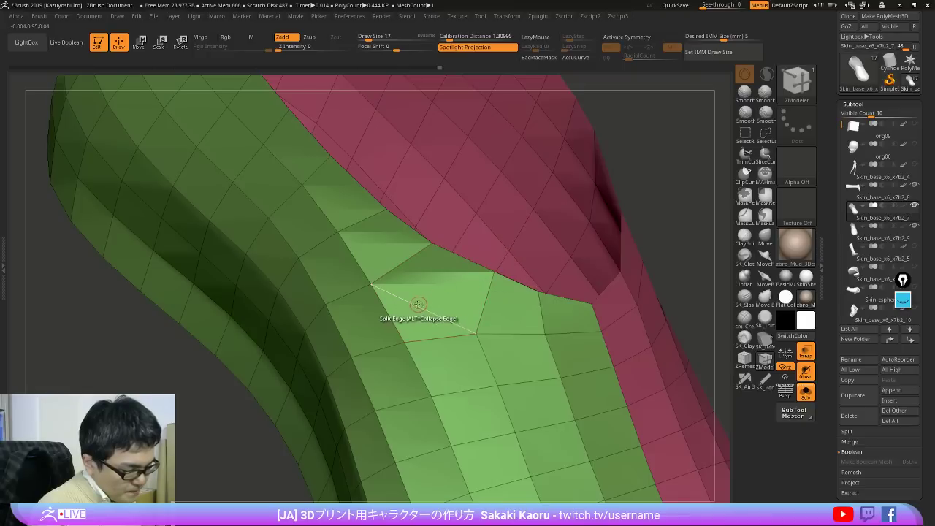
pyautogui.moveTo(416, 305); pyautogui.dragTo(424, 311)
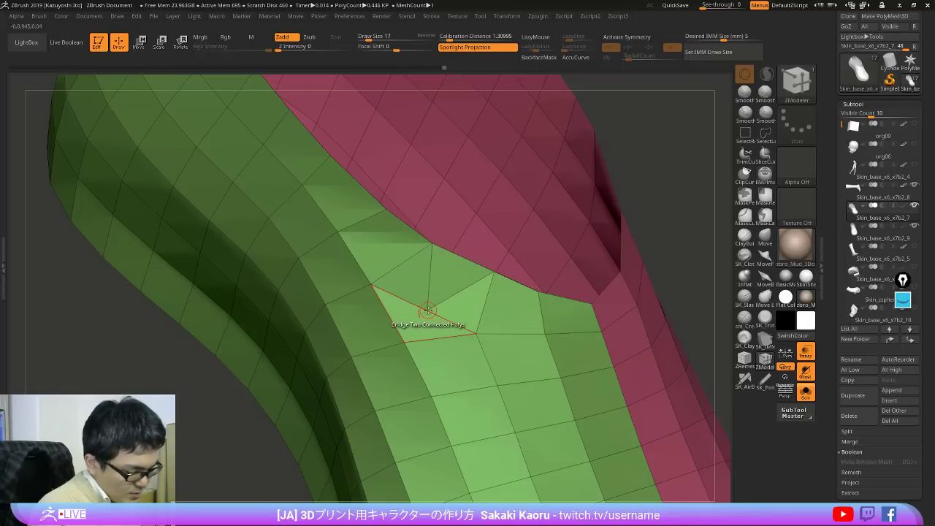
# Step: Isolate the faces between the new split point and the opening's border to examine them, and show the full mesh again
pyautogui.press('space')
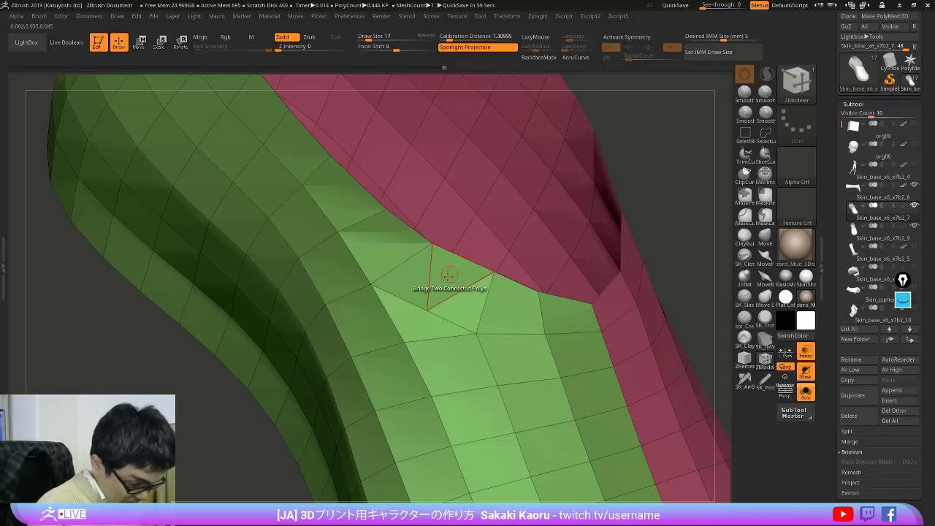
pyautogui.keyDown('ctrl'); pyautogui.moveTo(429, 242); pyautogui.dragTo(422, 329); pyautogui.keyUp('ctrl')
pyautogui.keyDown('ctrl'); pyautogui.keyDown('shift'); pyautogui.moveTo(430, 229); pyautogui.dragTo(432, 331); pyautogui.keyUp('shift'); pyautogui.keyUp('ctrl')
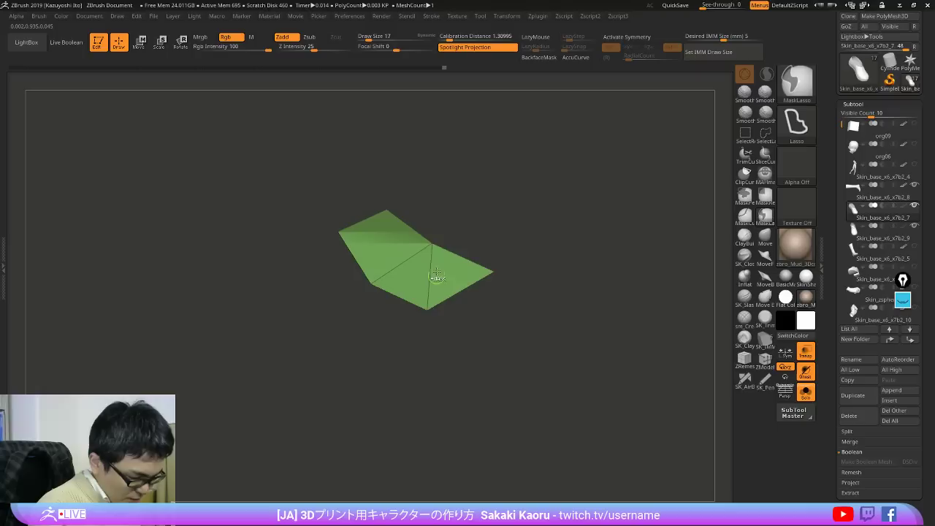
pyautogui.keyDown('ctrl'); pyautogui.keyDown('shift'); pyautogui.click(562, 235); pyautogui.keyUp('shift'); pyautogui.keyUp('ctrl')
# Step: Try masking the ends of the border edge above the split point to mark them, and clear the masks
pyautogui.keyDown('ctrl'); pyautogui.moveTo(420, 234); pyautogui.dragTo(439, 235); pyautogui.keyUp('ctrl')
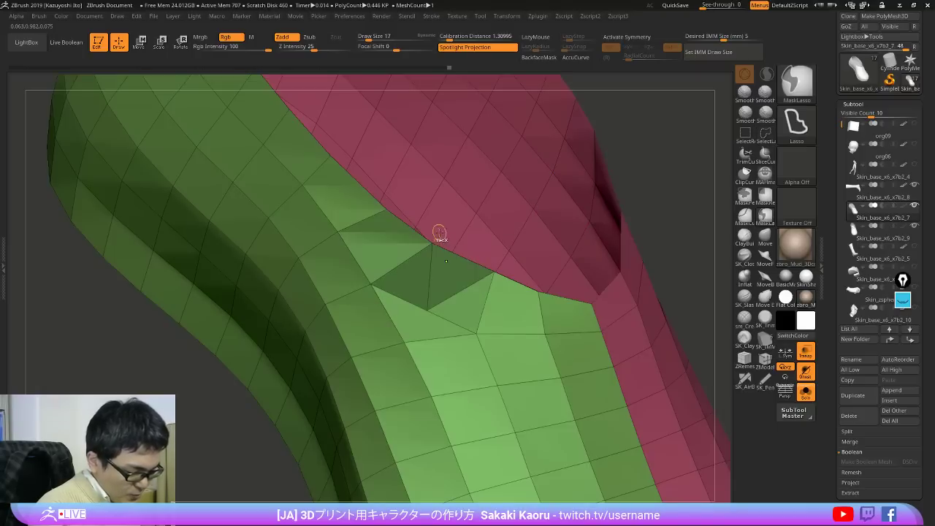
pyautogui.moveTo(504, 259)
pyautogui.keyDown('ctrl'); pyautogui.mouseDown()
pyautogui.moveTo(422, 328)
pyautogui.moveTo(524, 266)
pyautogui.mouseUp(); pyautogui.keyUp('ctrl')
pyautogui.keyDown('ctrl'); pyautogui.moveTo(694, 218); pyautogui.dragTo(677, 266); pyautogui.keyUp('ctrl')
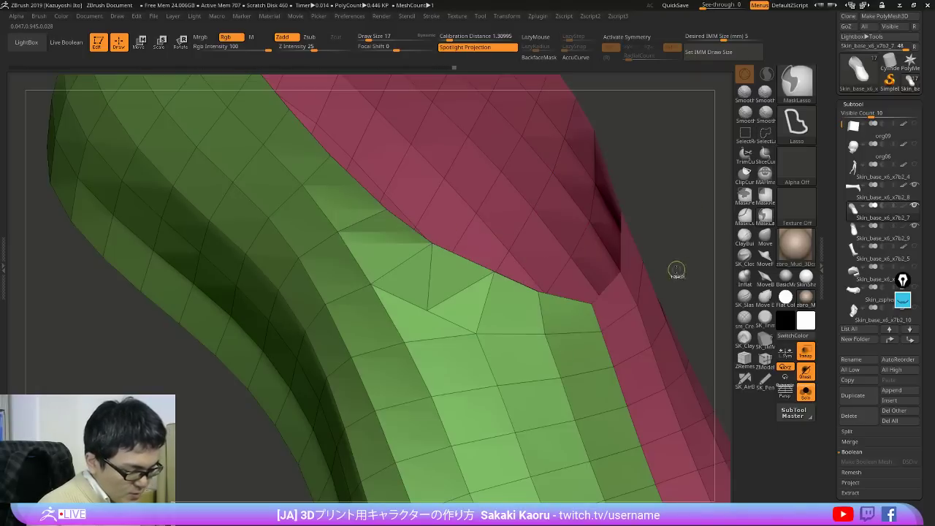
pyautogui.press('space')
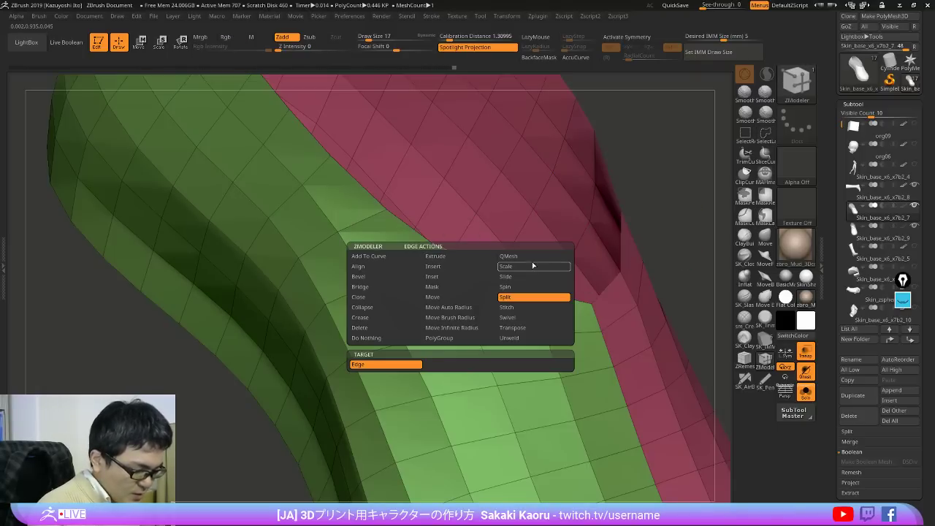
pyautogui.click(380, 286)
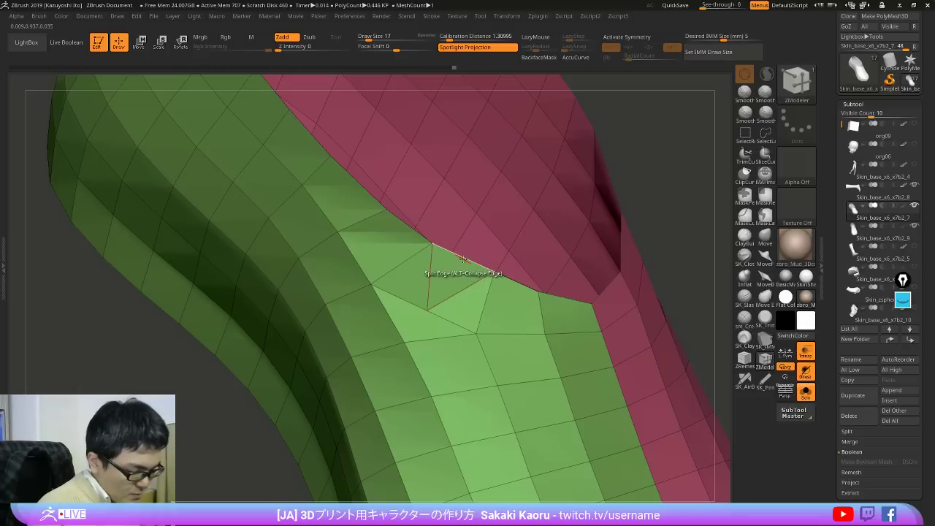
pyautogui.press('ctrl')
pyautogui.keyDown('ctrl'); pyautogui.moveTo(425, 232); pyautogui.dragTo(503, 269); pyautogui.keyUp('ctrl')
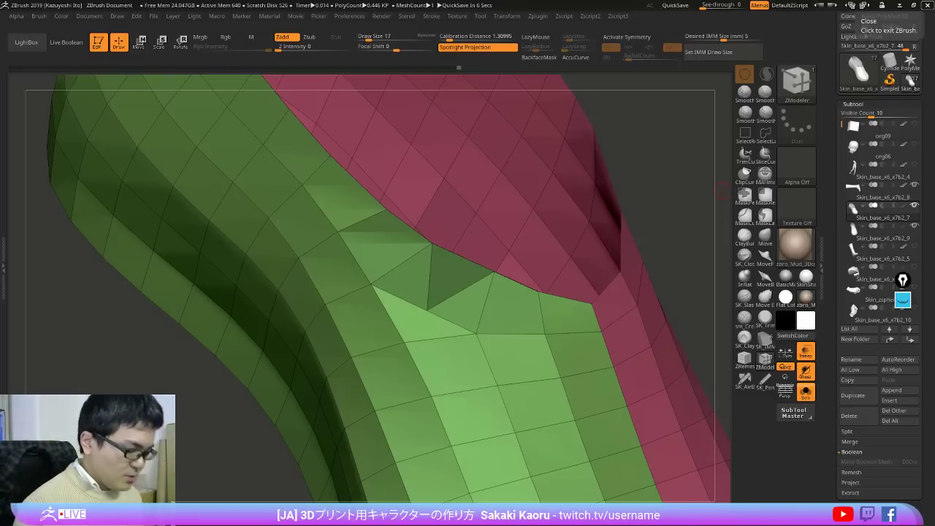
pyautogui.keyDown('ctrl'); pyautogui.moveTo(837, 219); pyautogui.dragTo(837, 234); pyautogui.keyUp('ctrl')
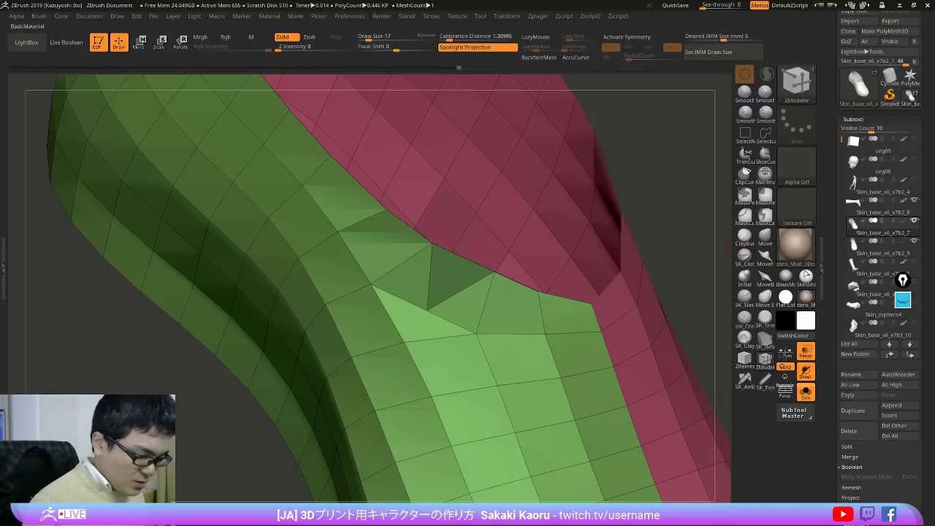
pyautogui.keyDown('ctrl'); pyautogui.moveTo(695, 219); pyautogui.dragTo(690, 274); pyautogui.keyUp('ctrl')
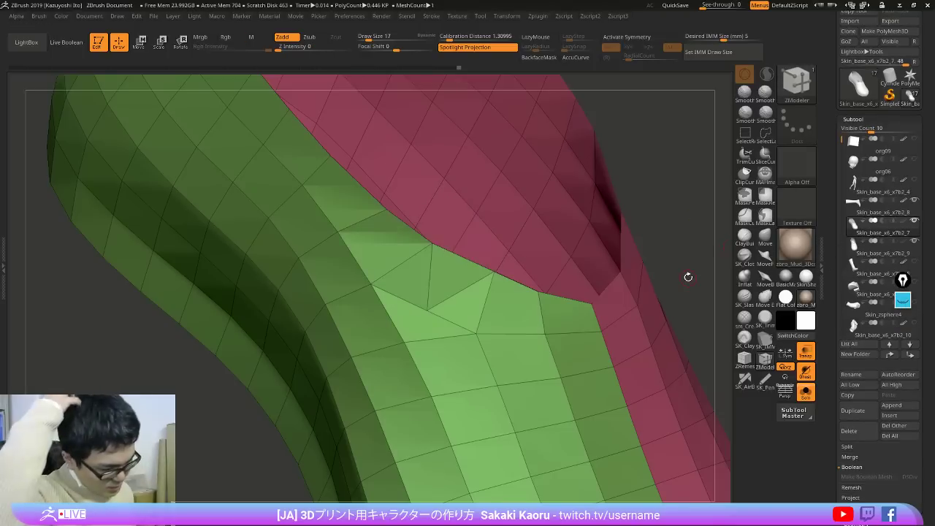
# Step: Circle the guide line leading to the border in pink, mark its border end with a blue dot, and hide the annotations
pyautogui.moveTo(841, 380); pyautogui.dragTo(851, 298)
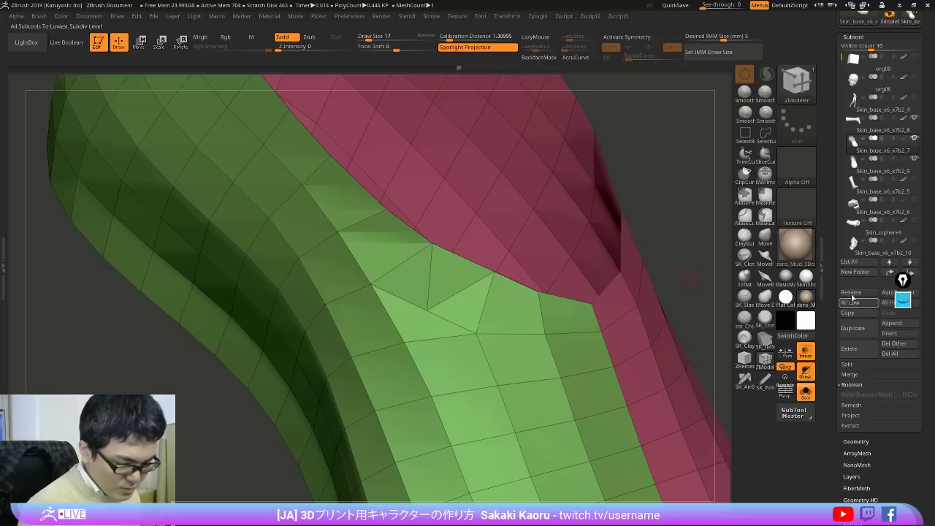
pyautogui.click(902, 300)
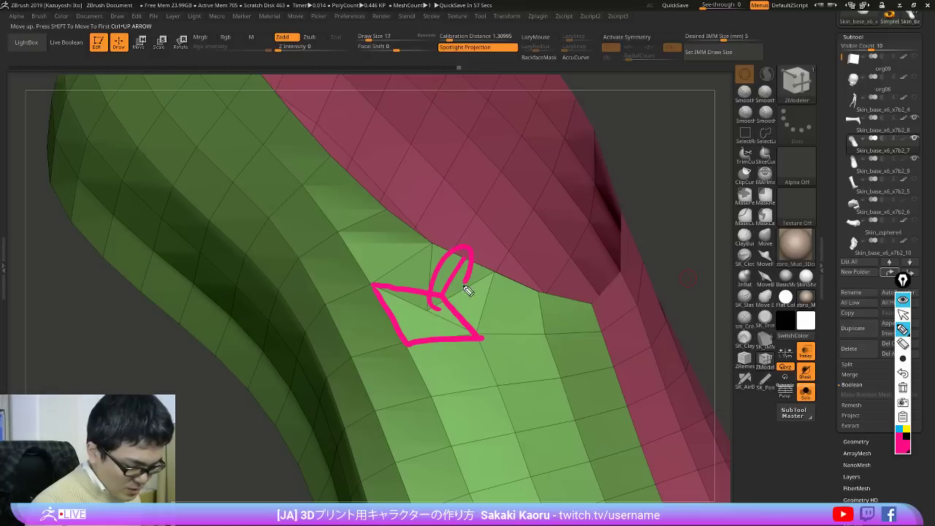
pyautogui.click(900, 428)
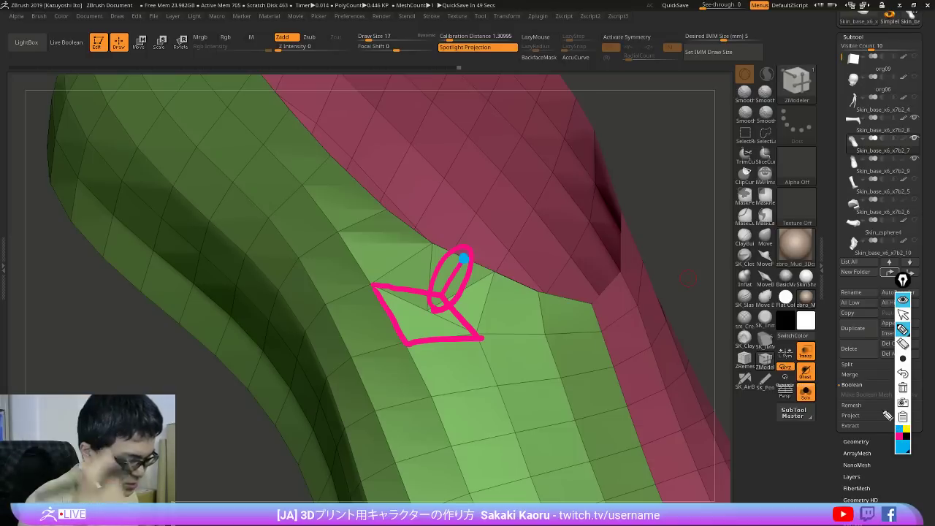
pyautogui.click(903, 301)
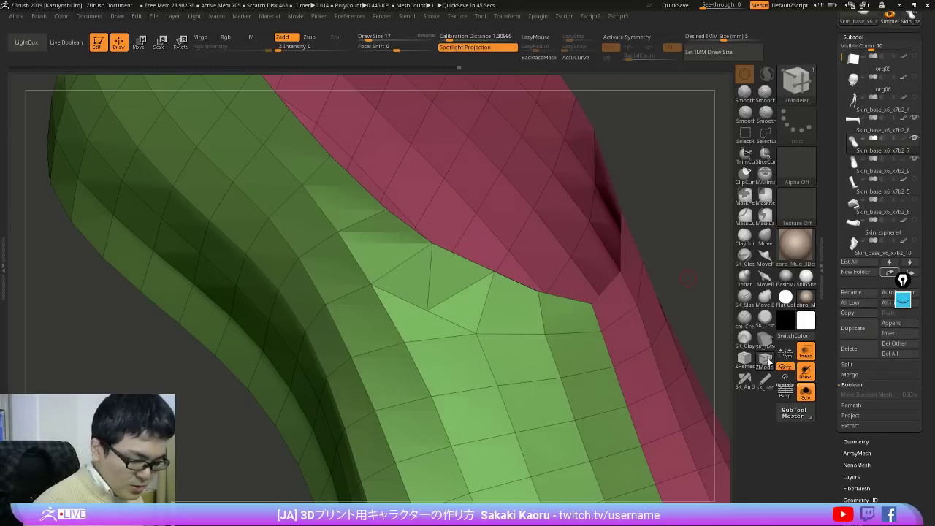
# Step: Try splitting the horizontal edge of the quad beside the new split point with ZModeler, and undo the split
pyautogui.click(769, 360)
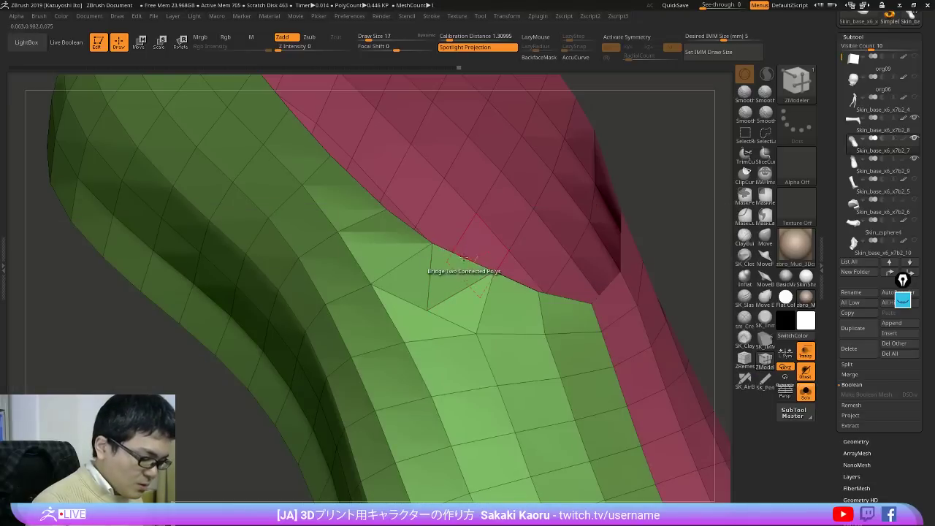
pyautogui.press('space')
pyautogui.press('space')
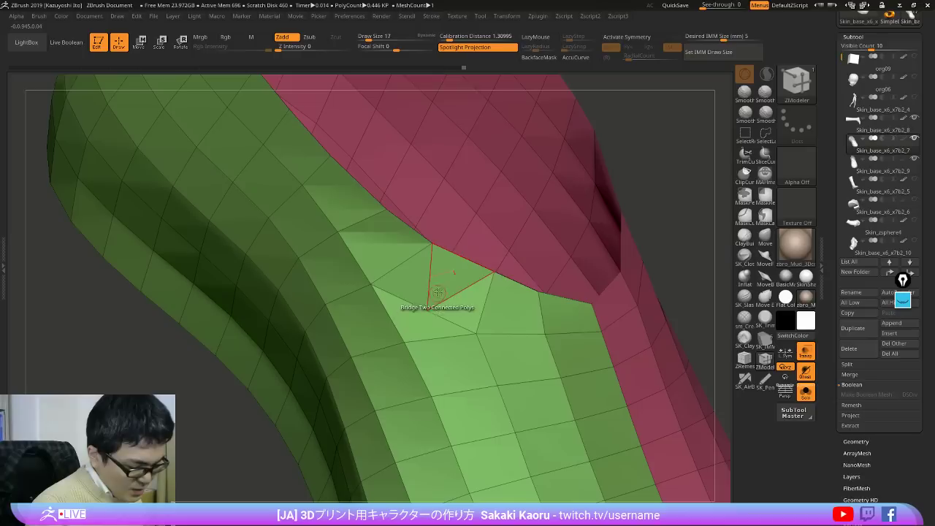
pyautogui.click(515, 334)
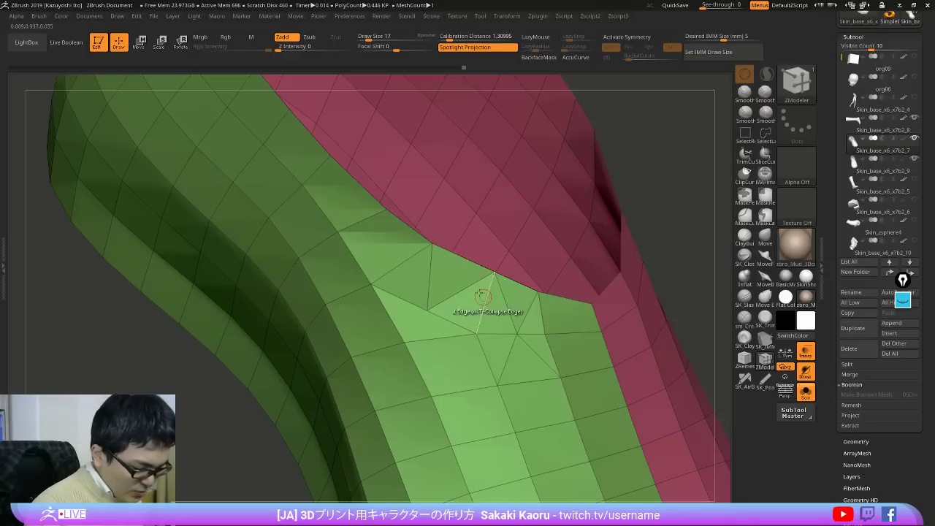
pyautogui.hotkey('ctrl', 'z')
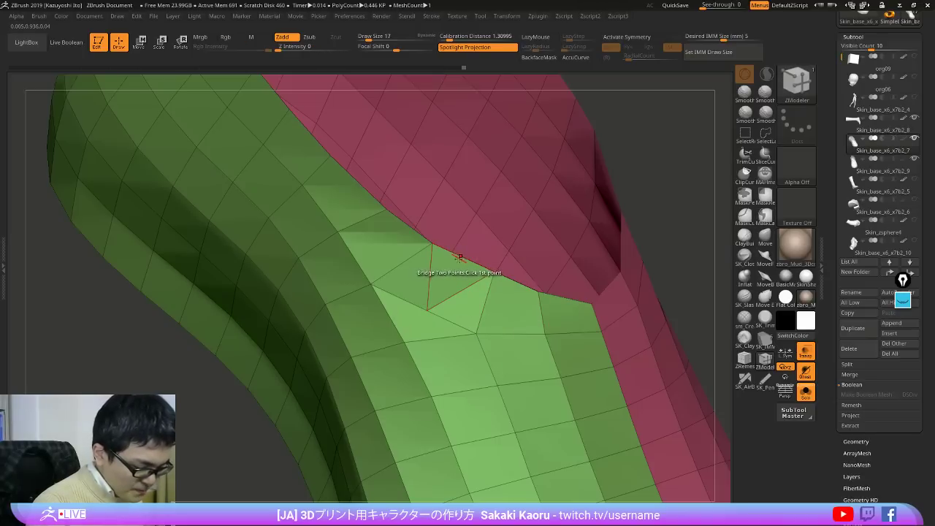
# Step: Try masking the border edge's end points and the quad corner below the split point to mark them, clearing each mask
pyautogui.keyDown('ctrl'); pyautogui.moveTo(430, 237); pyautogui.dragTo(439, 243); pyautogui.keyUp('ctrl')
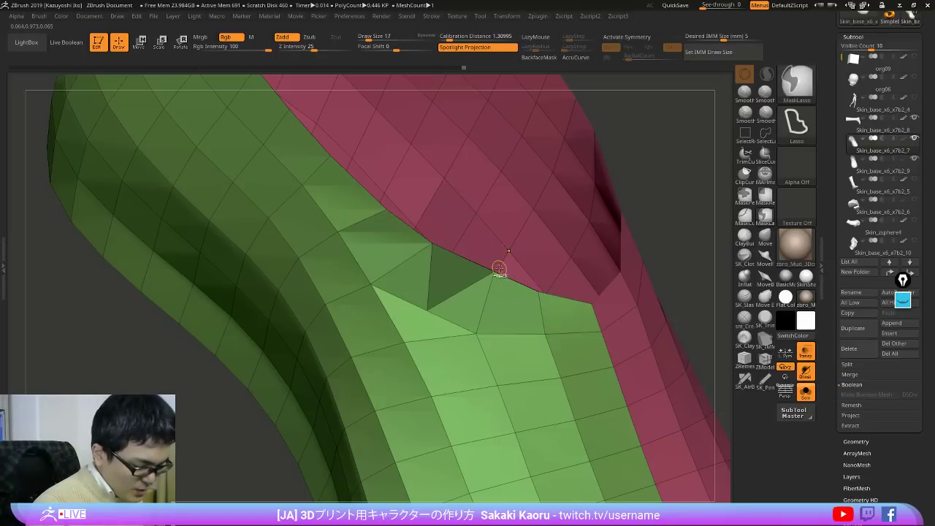
pyautogui.keyDown('ctrl'); pyautogui.moveTo(694, 207); pyautogui.dragTo(685, 217); pyautogui.keyUp('ctrl')
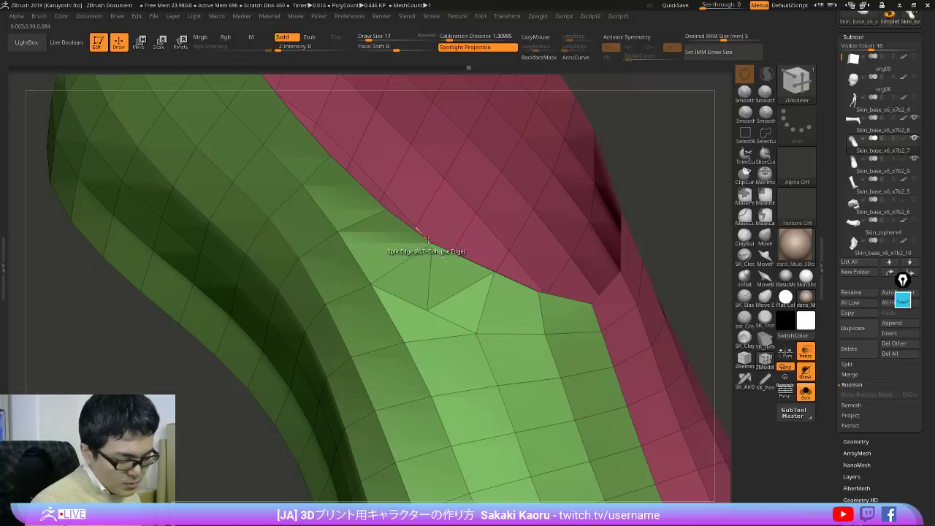
pyautogui.press('ctrl')
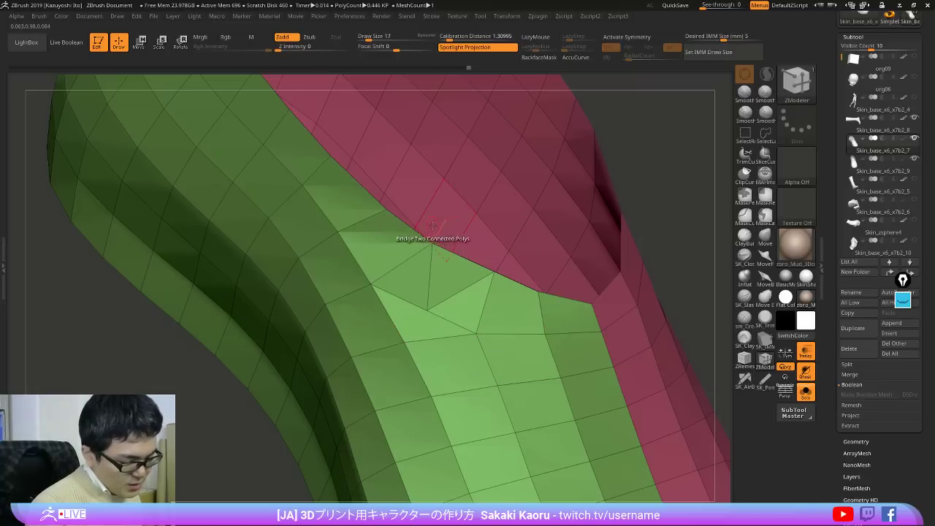
pyautogui.press('ctrl')
pyautogui.keyDown('ctrl'); pyautogui.moveTo(423, 315); pyautogui.dragTo(506, 250); pyautogui.keyUp('ctrl')
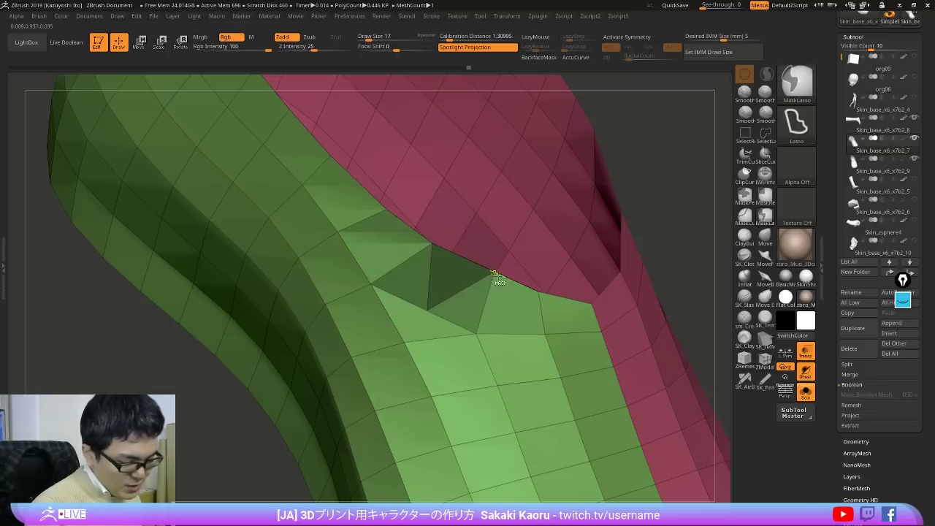
pyautogui.keyDown('ctrl'); pyautogui.moveTo(700, 235); pyautogui.dragTo(688, 275); pyautogui.keyUp('ctrl')
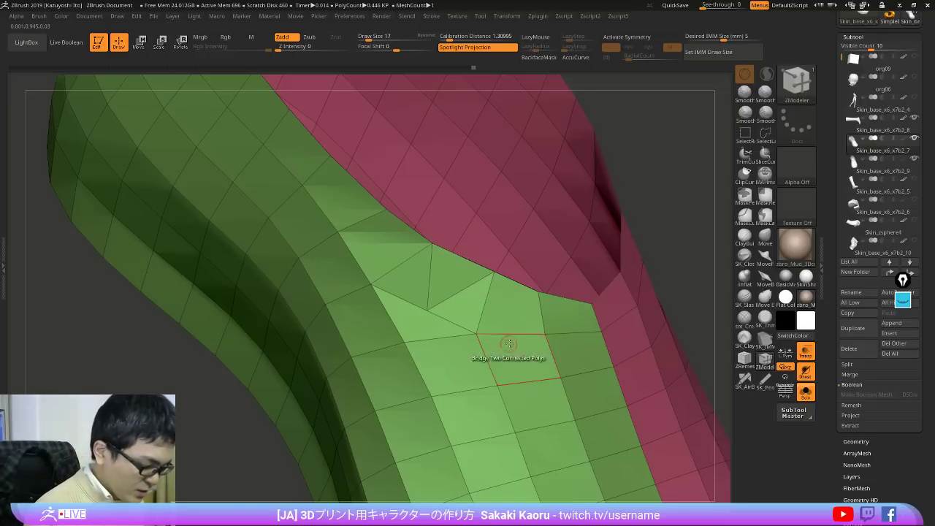
pyautogui.moveTo(476, 326)
pyautogui.keyDown('ctrl'); pyautogui.mouseDown()
pyautogui.moveTo(519, 392)
pyautogui.moveTo(479, 326)
pyautogui.mouseUp(); pyautogui.keyUp('ctrl')
pyautogui.keyDown('ctrl'); pyautogui.moveTo(702, 239); pyautogui.dragTo(692, 252); pyautogui.keyUp('ctrl')
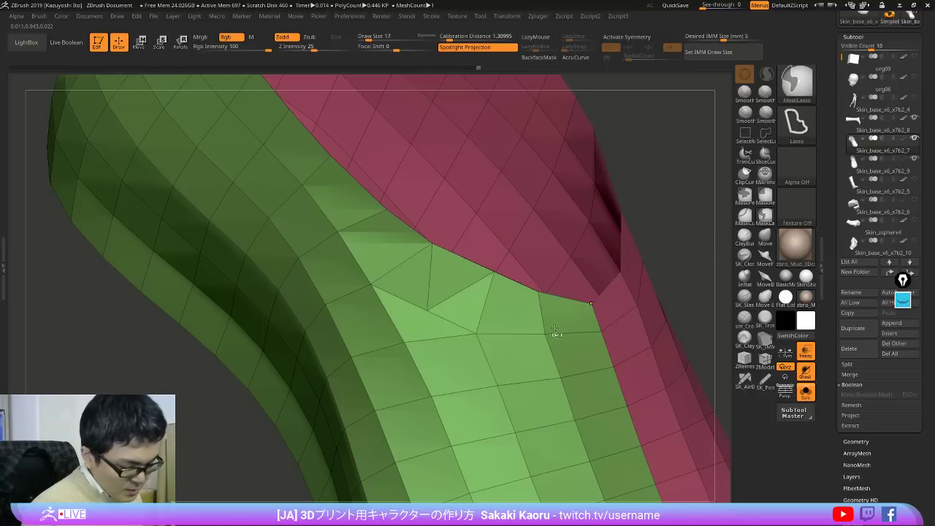
# Step: Try splitting the shared edge of the two quads below the triangles, mask the faces around the new point, and undo everything
pyautogui.click(485, 357)
pyautogui.moveTo(554, 328)
pyautogui.keyDown('ctrl'); pyautogui.mouseDown()
pyautogui.moveTo(477, 364)
pyautogui.moveTo(549, 350)
pyautogui.moveTo(500, 374)
pyautogui.moveTo(537, 365)
pyautogui.moveTo(504, 357)
pyautogui.moveTo(454, 398)
pyautogui.moveTo(491, 367)
pyautogui.mouseUp(); pyautogui.keyUp('ctrl')
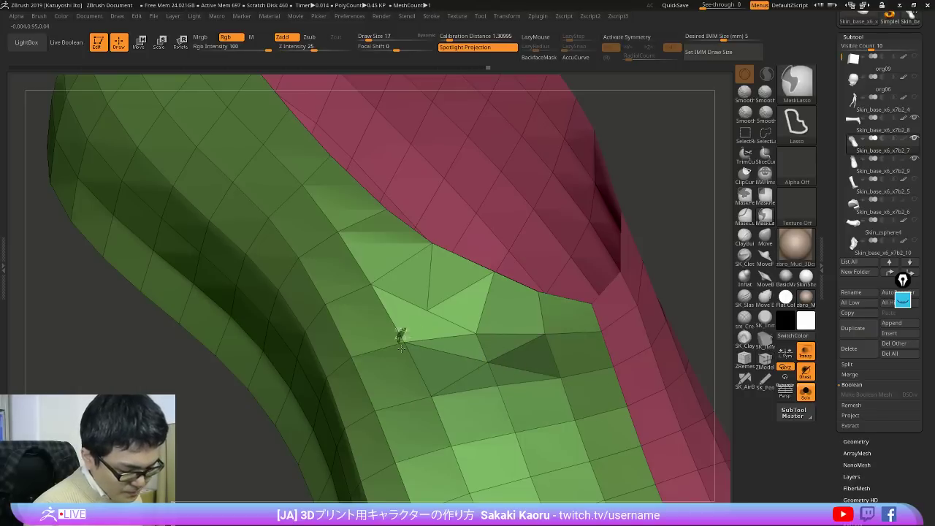
pyautogui.moveTo(401, 348)
pyautogui.keyDown('ctrl'); pyautogui.mouseDown()
pyautogui.moveTo(517, 359)
pyautogui.moveTo(507, 361)
pyautogui.mouseUp(); pyautogui.keyUp('ctrl')
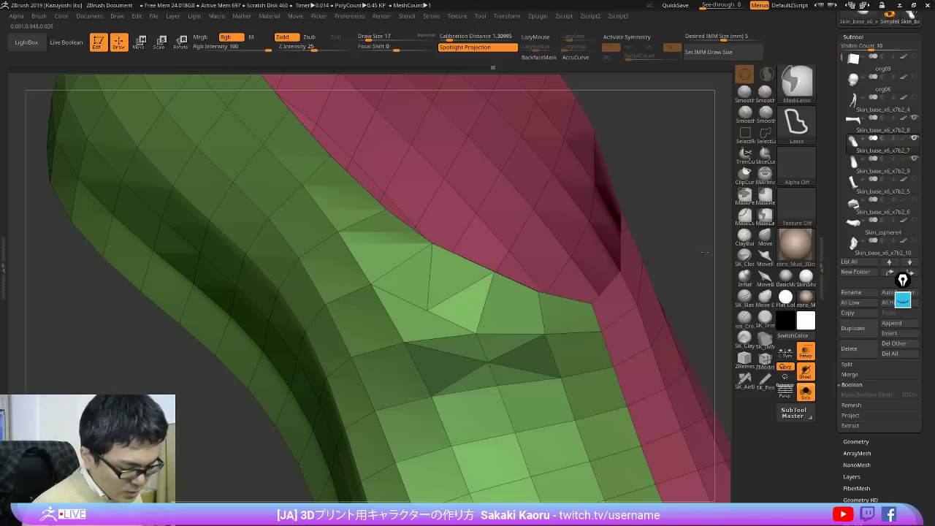
pyautogui.keyDown('ctrl'); pyautogui.moveTo(705, 252); pyautogui.dragTo(694, 327); pyautogui.keyUp('ctrl')
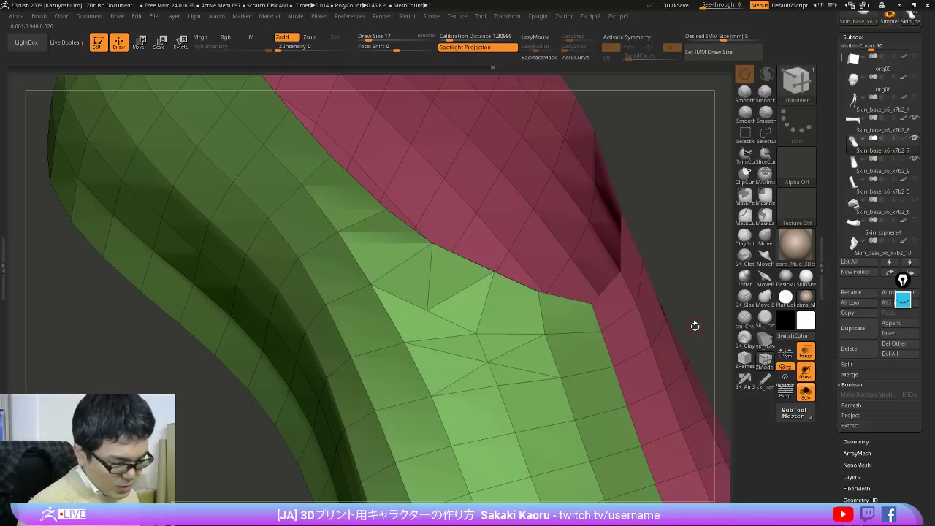
pyautogui.hotkey('ctrl', 'z')
pyautogui.hotkey('ctrl', 'z')
pyautogui.hotkey('ctrl', 'z')
pyautogui.hotkey('ctrl', 'z')
pyautogui.hotkey('ctrl', 'z')
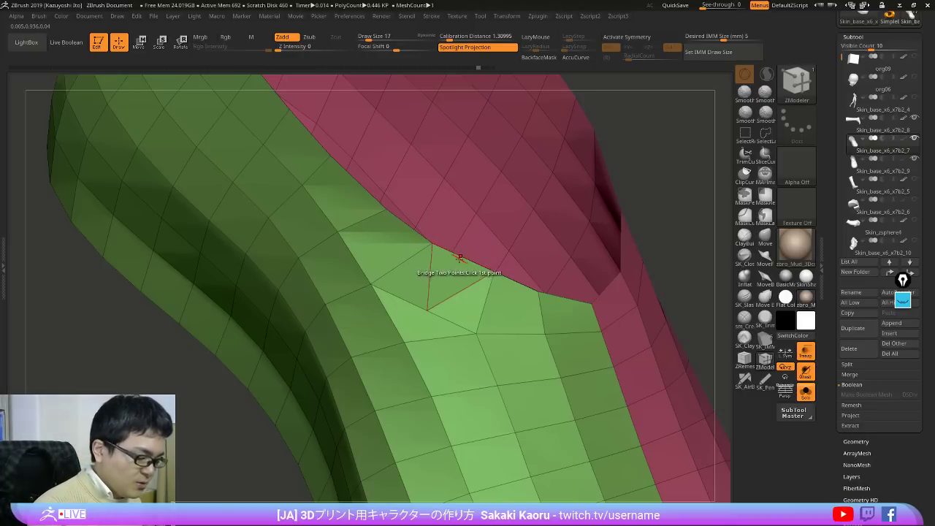
# Step: Try masking the triangle under the border edge again, and undo that mask
pyautogui.press('ctrl')
pyautogui.keyDown('ctrl'); pyautogui.moveTo(461, 264); pyautogui.dragTo(469, 254); pyautogui.keyUp('ctrl')
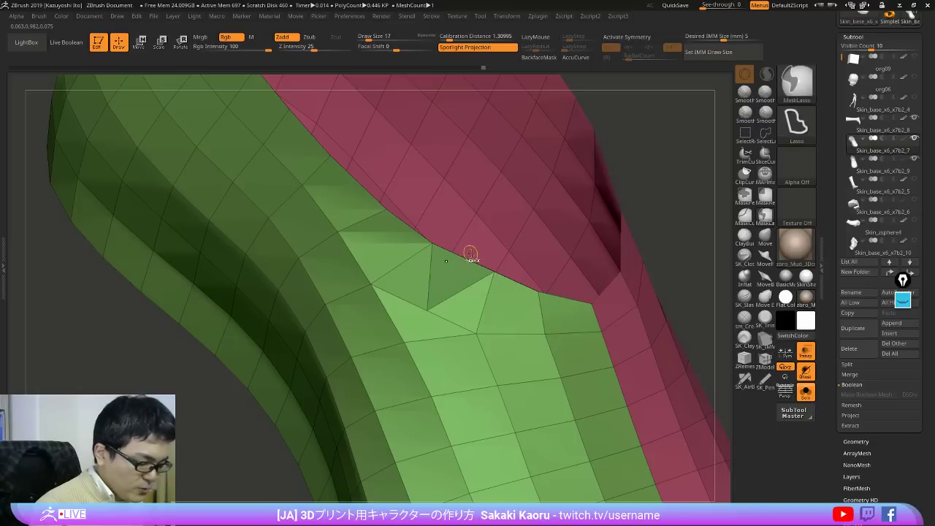
pyautogui.hotkey('ctrl', 'z')
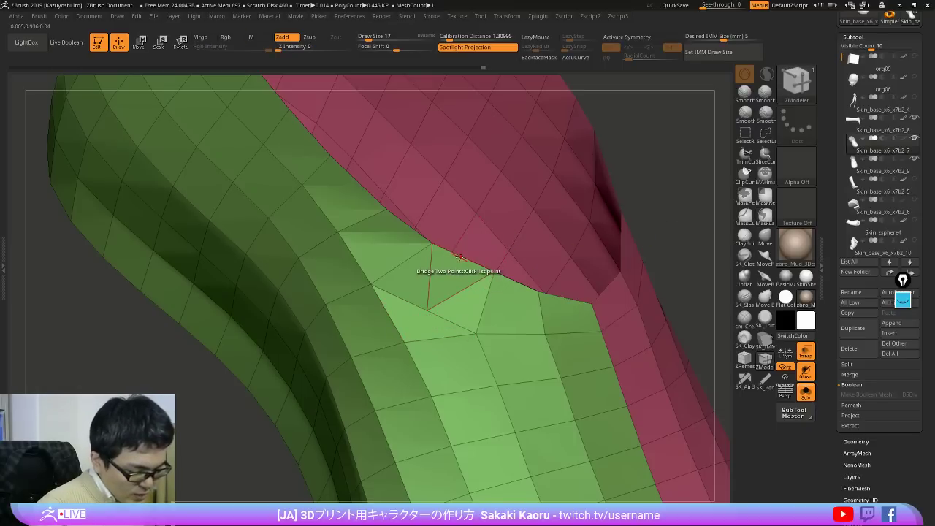
pyautogui.hotkey('shift', 'm')
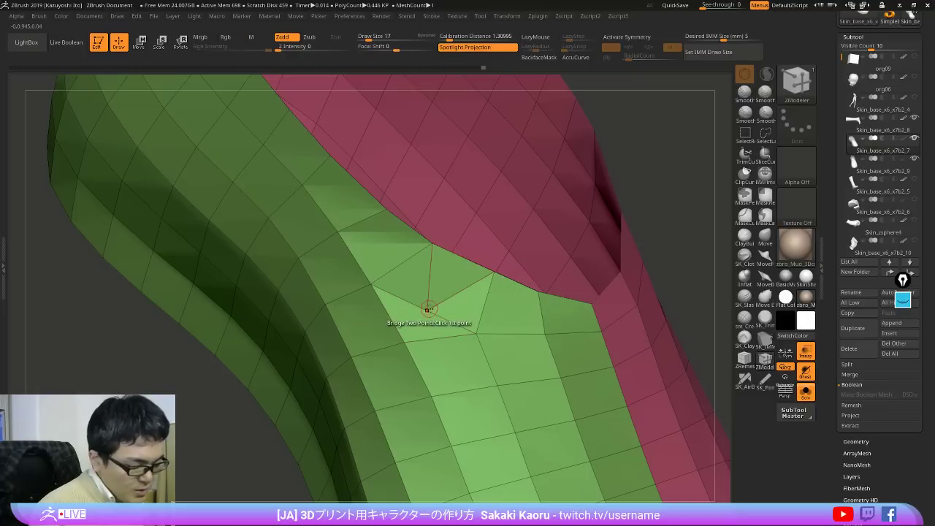
# Step: Bridge the rim vertex to the vertex below it and set ZModeler's edge action to Delete for the leftover edges beside it
pyautogui.press('space')
pyautogui.press('space')
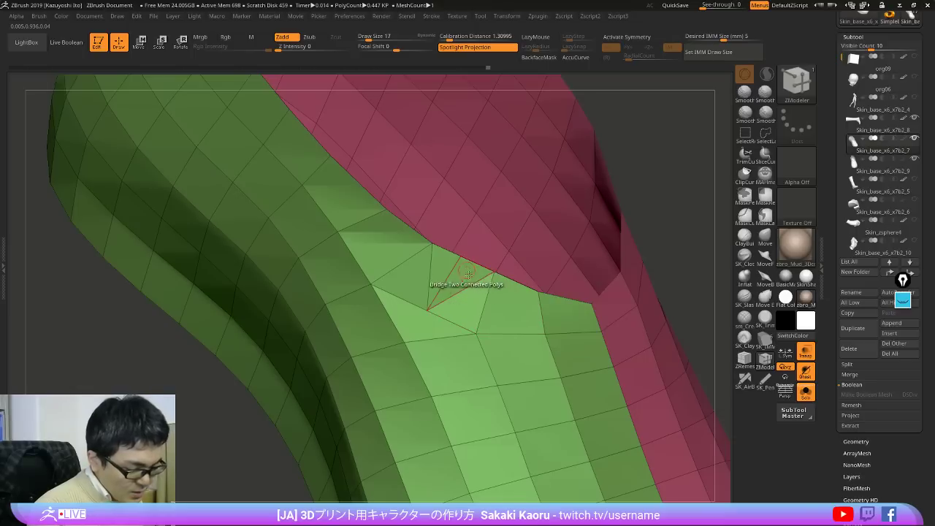
pyautogui.press('space')
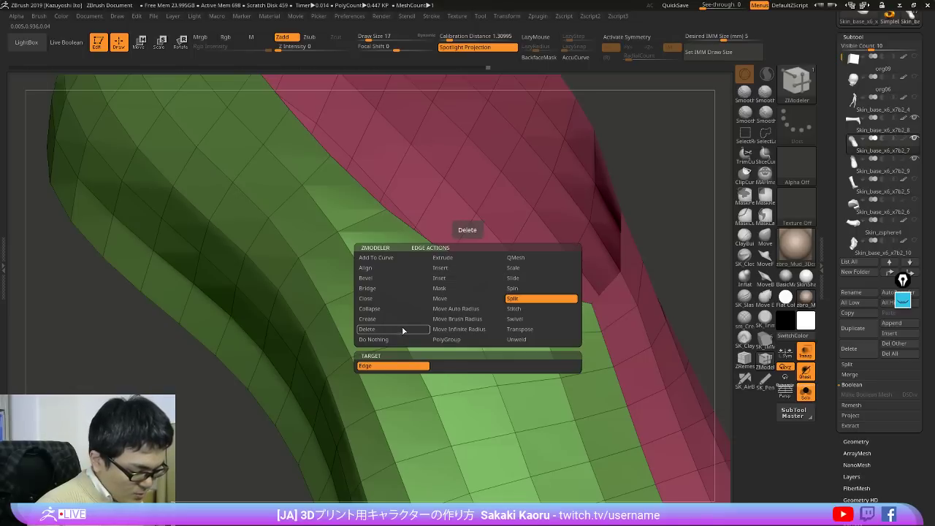
pyautogui.click(400, 328)
# Step: Mask the merged faces below the shoe opening's rim to check their shape, and clear the mask
pyautogui.moveTo(463, 250)
pyautogui.keyDown('ctrl'); pyautogui.mouseDown()
pyautogui.moveTo(431, 294)
pyautogui.moveTo(502, 287)
pyautogui.moveTo(509, 260)
pyautogui.mouseUp(); pyautogui.keyUp('ctrl')
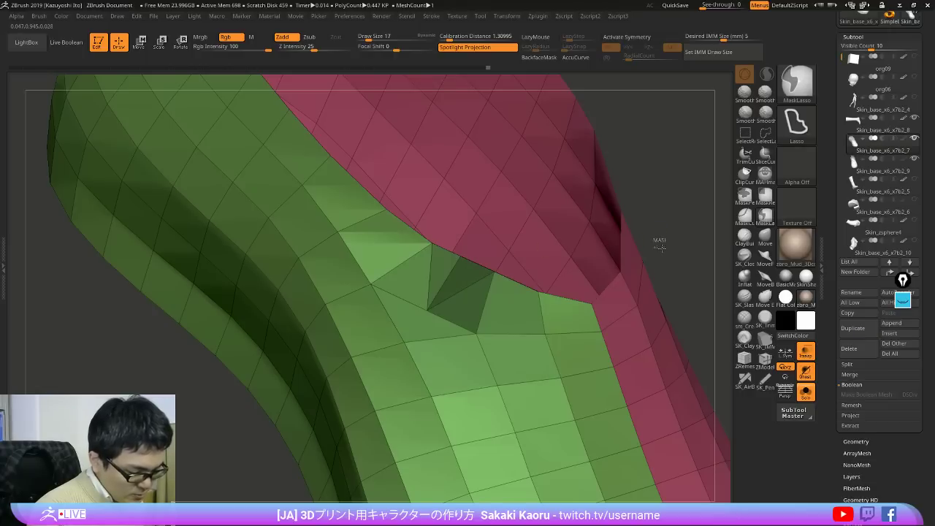
pyautogui.keyDown('ctrl'); pyautogui.moveTo(662, 249); pyautogui.dragTo(664, 252); pyautogui.keyUp('ctrl')
pyautogui.moveTo(471, 245)
pyautogui.keyDown('ctrl'); pyautogui.mouseDown()
pyautogui.moveTo(351, 293)
pyautogui.moveTo(432, 334)
pyautogui.mouseUp(); pyautogui.keyUp('ctrl')
pyautogui.keyDown('ctrl'); pyautogui.moveTo(700, 221); pyautogui.dragTo(702, 225); pyautogui.keyUp('ctrl')
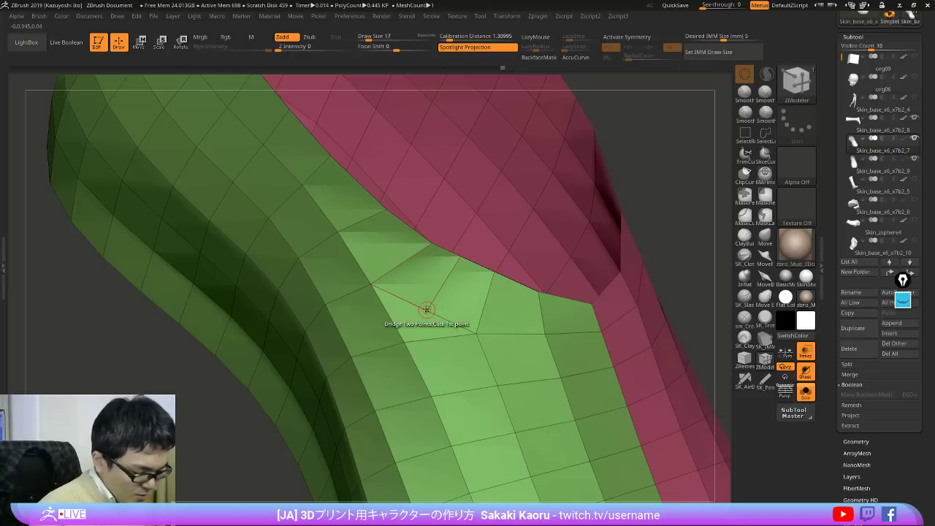
# Step: Set ZModeler's point action to Slide and try shifting the vertex below the rim toward the opening
pyautogui.press('space')
pyautogui.click(475, 318)
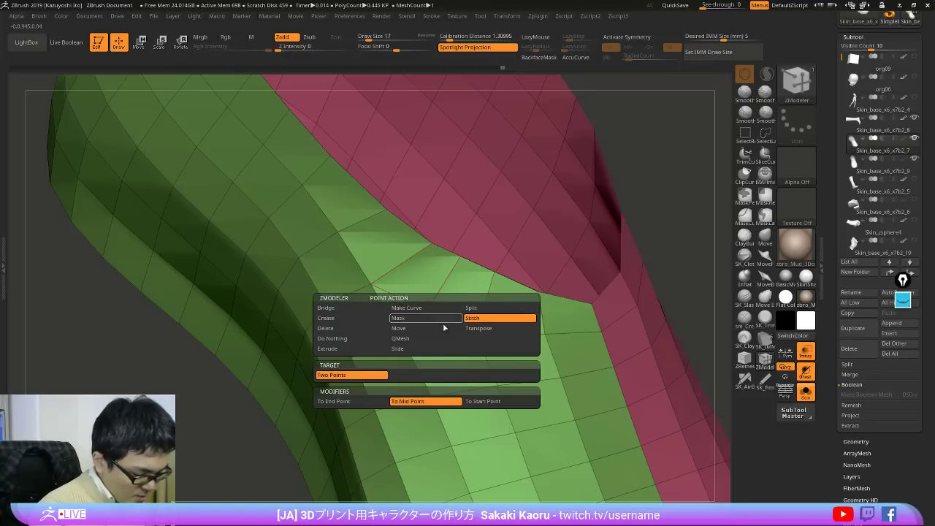
pyautogui.click(373, 349)
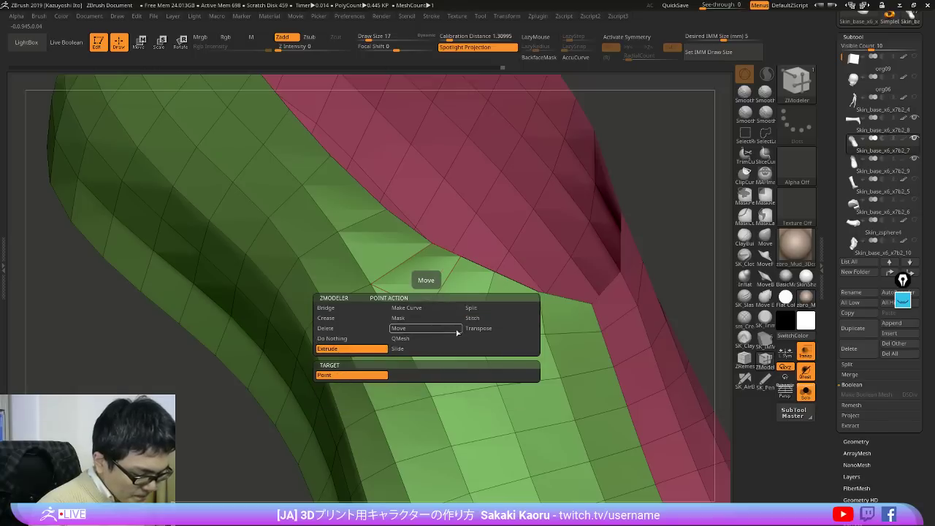
pyautogui.click(429, 348)
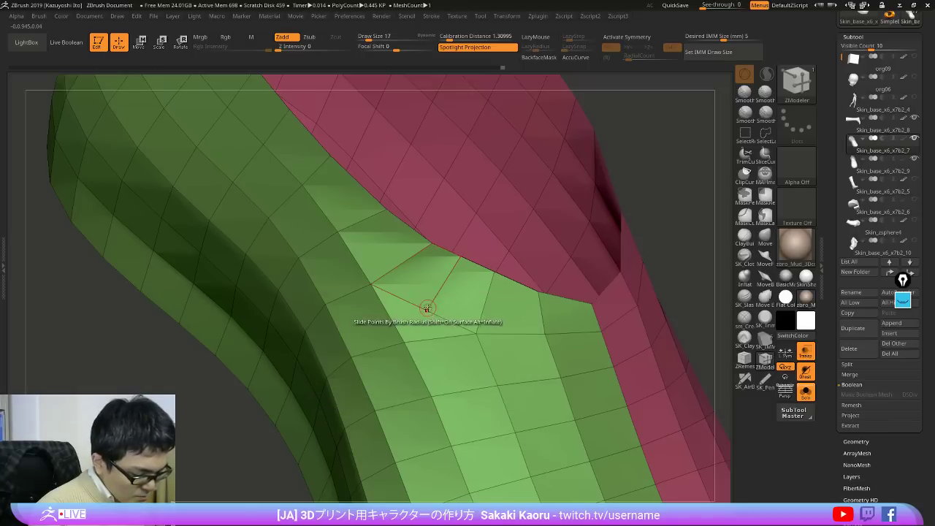
pyautogui.moveTo(427, 310); pyautogui.dragTo(431, 305)
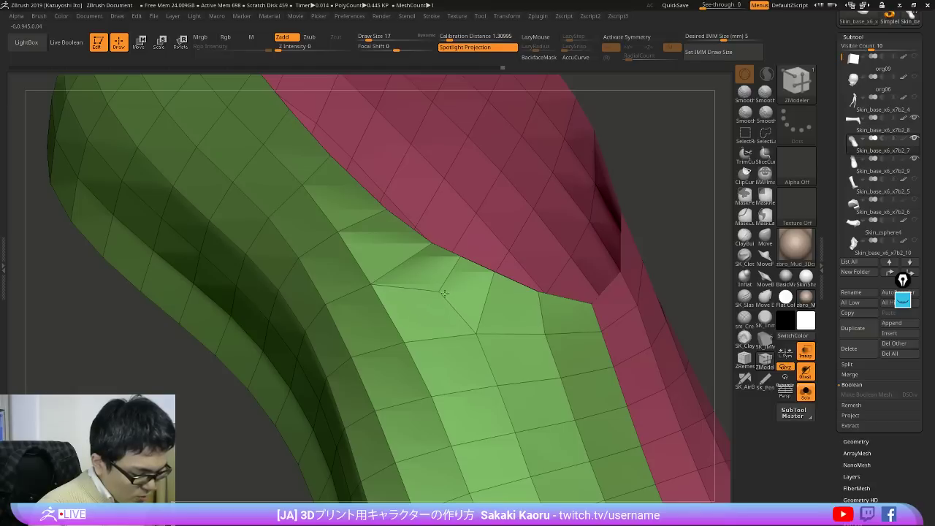
pyautogui.hotkey('ctrl', 'z')
# Step: Mask and unmask the faces under the vertex below the rim, and slide that vertex up toward the opening
pyautogui.keyDown('ctrl'); pyautogui.moveTo(357, 274); pyautogui.dragTo(525, 332); pyautogui.keyUp('ctrl')
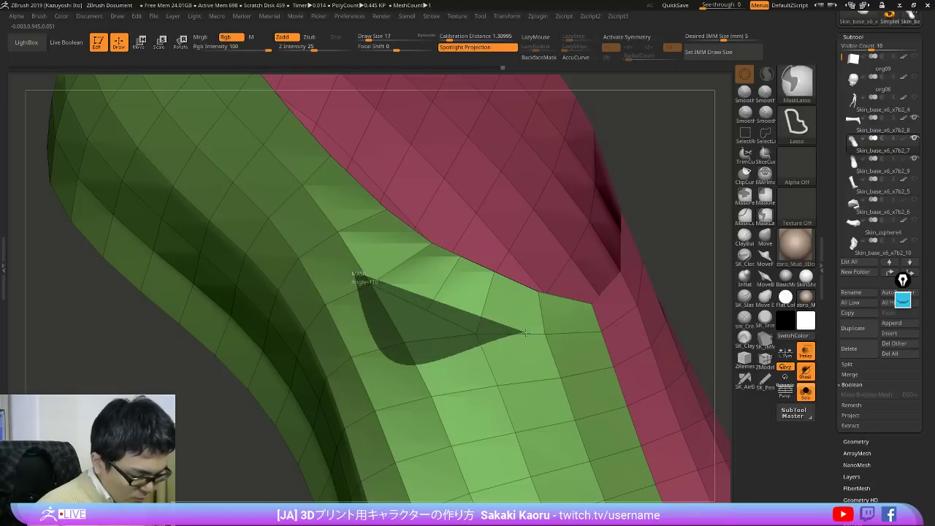
pyautogui.keyDown('ctrl'); pyautogui.moveTo(713, 238); pyautogui.dragTo(719, 244); pyautogui.keyUp('ctrl')
pyautogui.moveTo(428, 310); pyautogui.dragTo(441, 296)
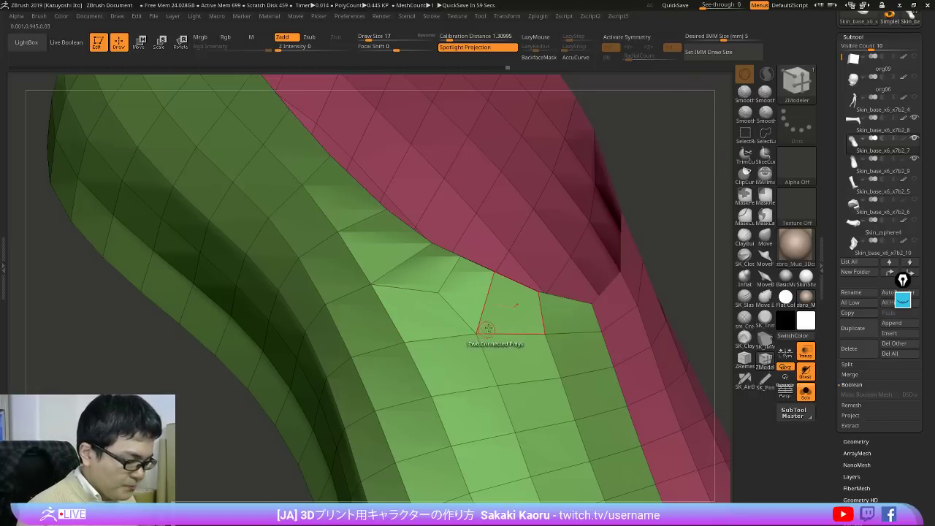
# Step: Mark the quad under the moved vertex and the edge above it with pink screen annotations, and clear them
pyautogui.click(907, 303)
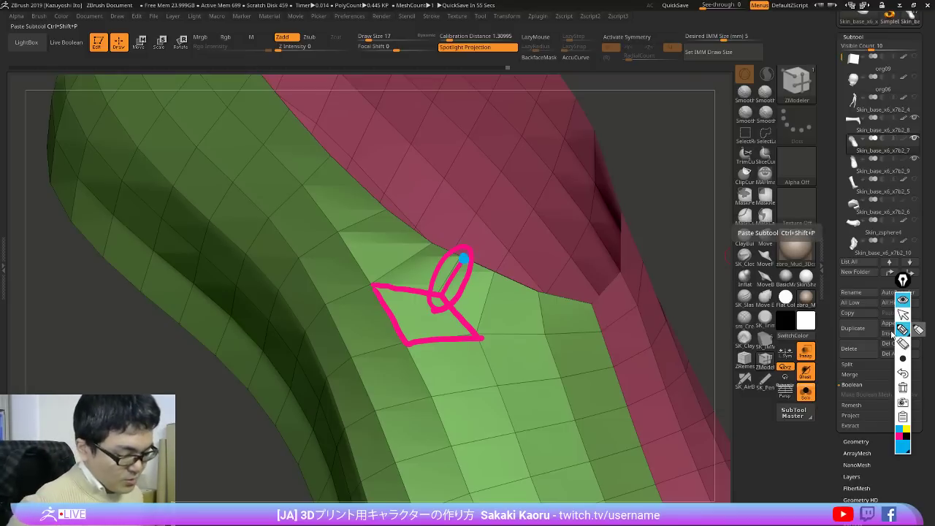
pyautogui.click(902, 300)
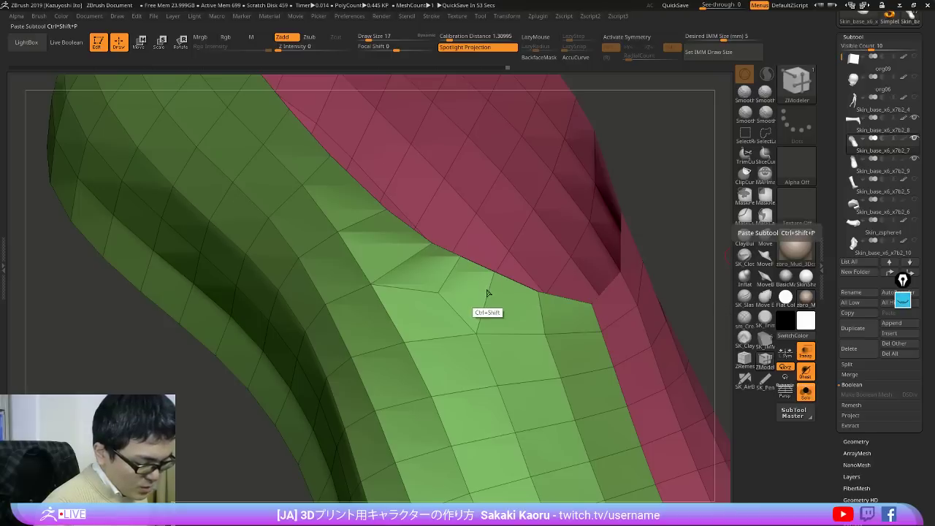
# Step: Isolate the polygon loop along the shoe opening with SelectLasso to check its flow, and show the whole mesh again
pyautogui.click(761, 136)
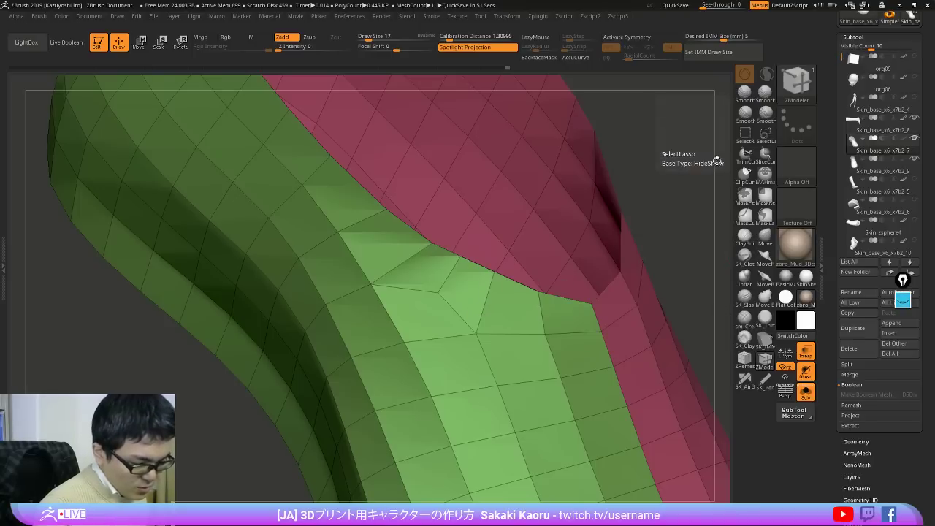
pyautogui.keyDown('ctrl'); pyautogui.keyDown('shift'); pyautogui.click(488, 290); pyautogui.keyUp('shift'); pyautogui.keyUp('ctrl')
pyautogui.keyDown('ctrl'); pyautogui.keyDown('shift'); pyautogui.click(359, 222); pyautogui.keyUp('shift'); pyautogui.keyUp('ctrl')
pyautogui.keyDown('ctrl'); pyautogui.keyDown('shift'); pyautogui.moveTo(694, 176); pyautogui.dragTo(675, 271); pyautogui.keyUp('shift'); pyautogui.keyUp('ctrl')
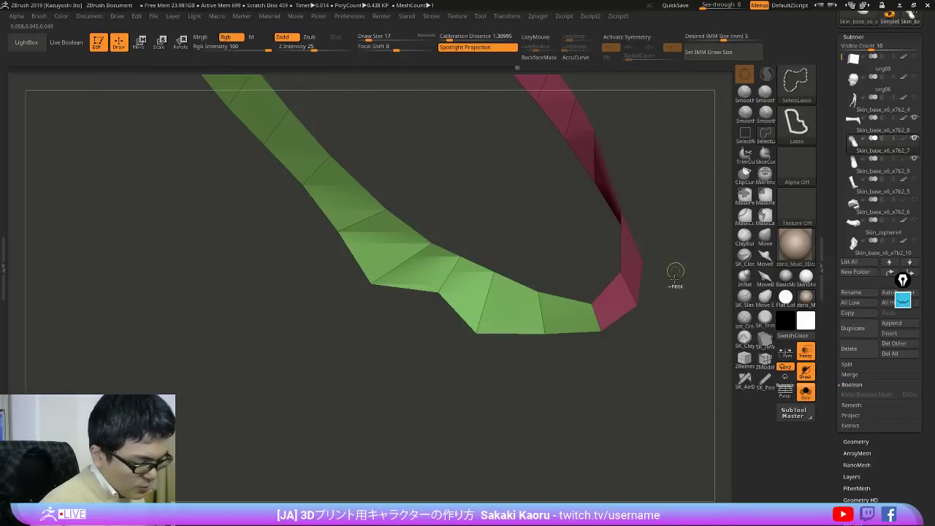
pyautogui.keyDown('ctrl'); pyautogui.keyDown('shift'); pyautogui.click(658, 417); pyautogui.keyUp('shift'); pyautogui.keyUp('ctrl')
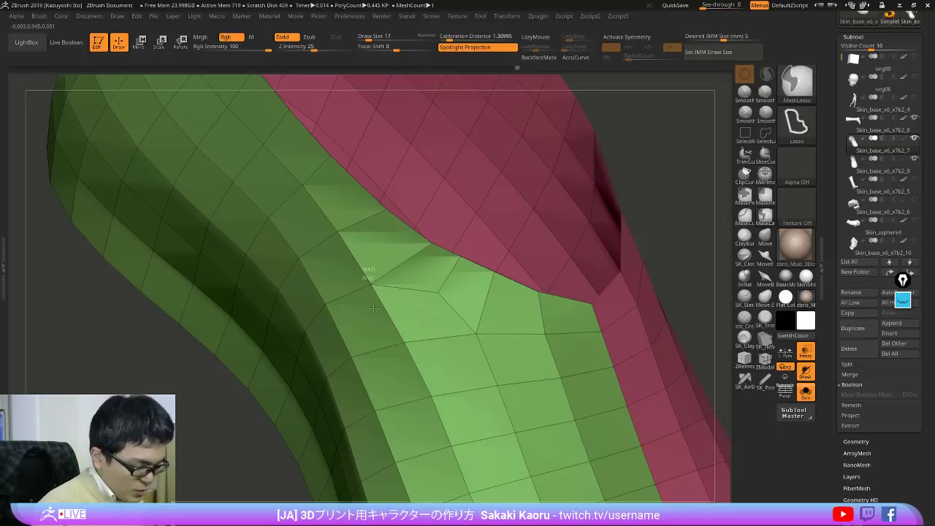
# Step: Mask the quad below the moved vertex, set ZModeler's point action to Stitch and try merging the vertex with the quad's opposite corner
pyautogui.moveTo(367, 273)
pyautogui.keyDown('ctrl'); pyautogui.mouseDown()
pyautogui.moveTo(501, 334)
pyautogui.moveTo(373, 271)
pyautogui.mouseUp(); pyautogui.keyUp('ctrl')
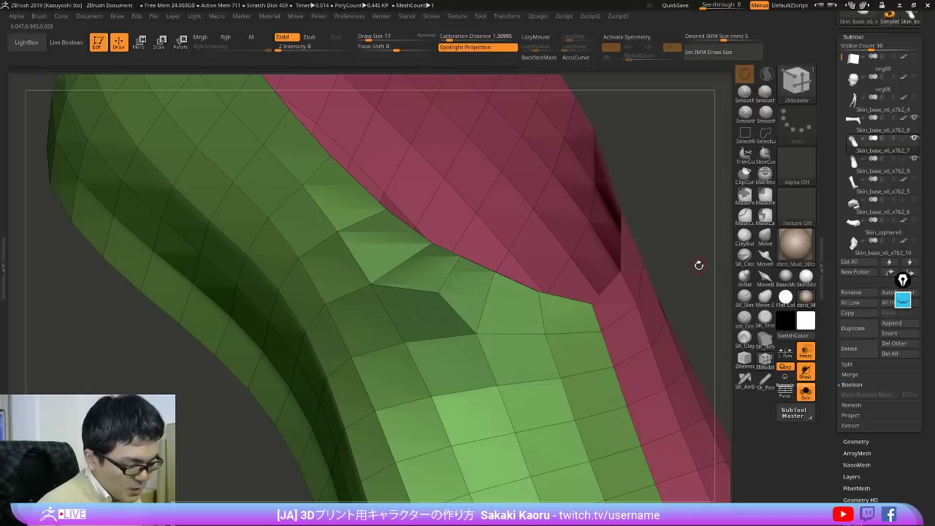
pyautogui.moveTo(698, 266); pyautogui.dragTo(562, 357)
pyautogui.moveTo(654, 331)
pyautogui.keyDown('alt'); pyautogui.mouseDown()
pyautogui.moveTo(637, 300)
pyautogui.moveTo(678, 305)
pyautogui.moveTo(661, 307)
pyautogui.moveTo(668, 338)
pyautogui.mouseUp(); pyautogui.keyUp('alt')
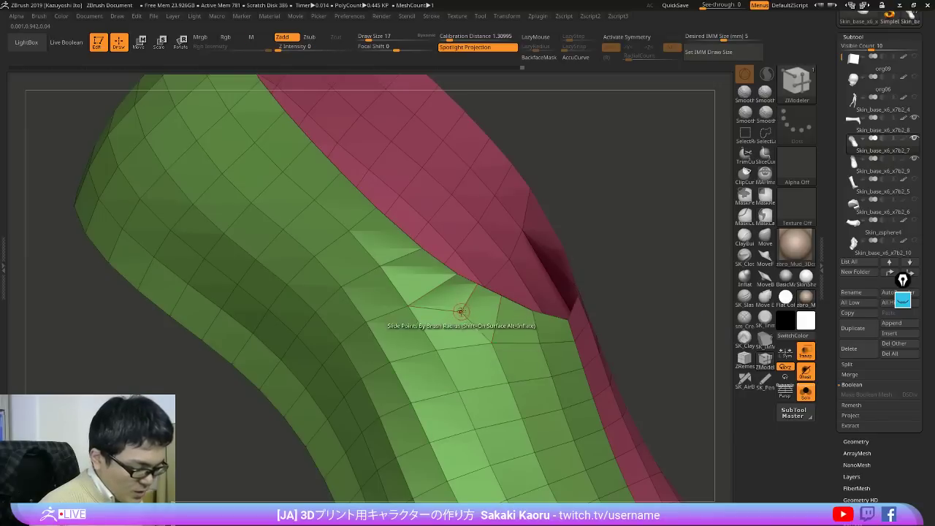
pyautogui.press('space')
pyautogui.click(536, 320)
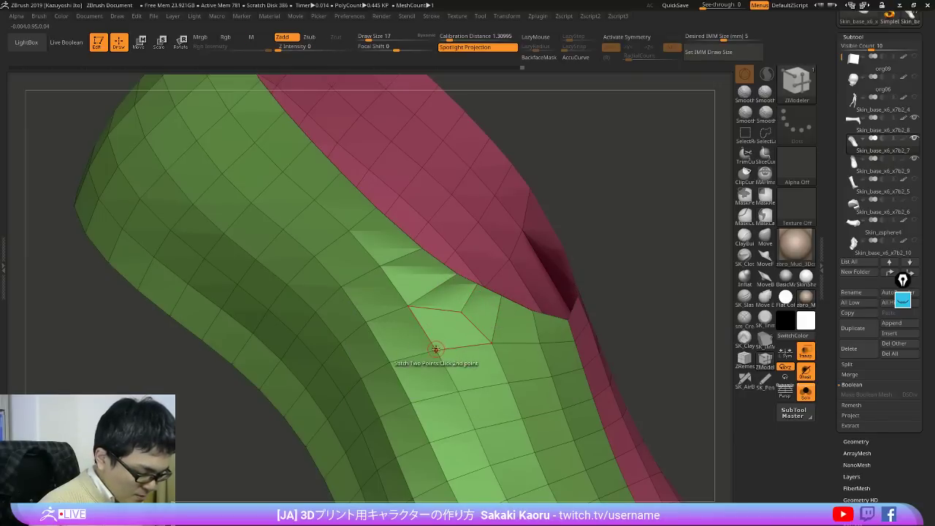
pyautogui.click(436, 348)
pyautogui.hotkey('ctrl', 'z')
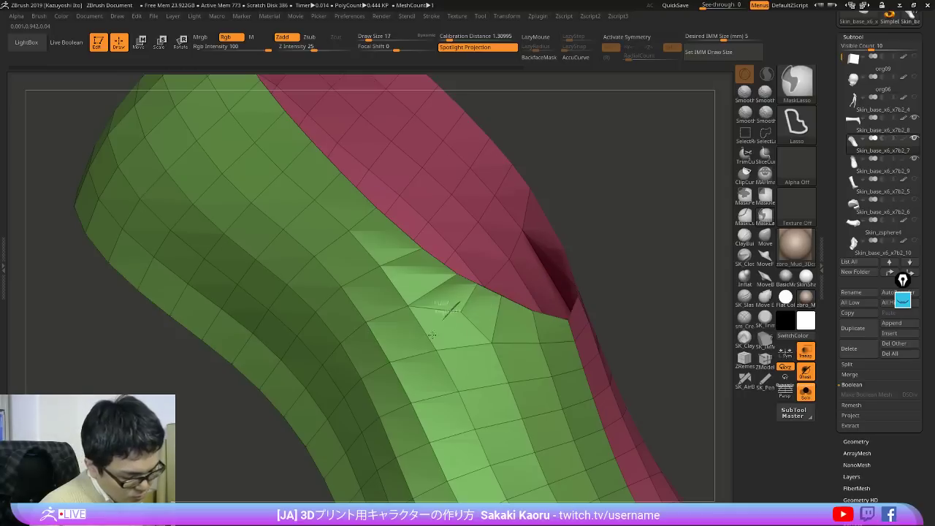
# Step: Mask and unmask across the quad's two opposite corners, and stitch the moved vertex to the far corner to collapse the quad
pyautogui.keyDown('ctrl'); pyautogui.moveTo(472, 301); pyautogui.dragTo(475, 300); pyautogui.keyUp('ctrl')
pyautogui.keyDown('ctrl'); pyautogui.moveTo(674, 267); pyautogui.dragTo(686, 281); pyautogui.keyUp('ctrl')
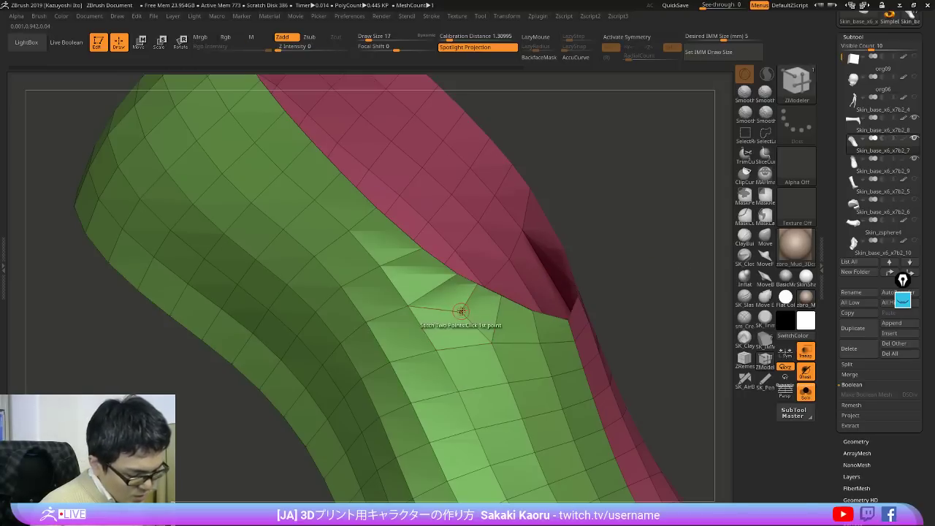
pyautogui.click(436, 347)
pyautogui.moveTo(682, 326); pyautogui.dragTo(674, 320)
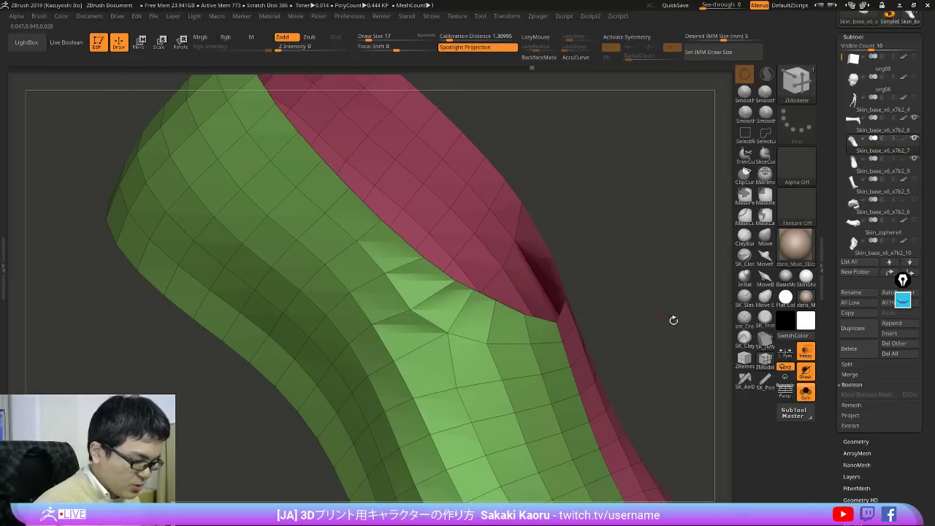
# Step: Examine the cleaned-up area around the shoe opening from several angles and compare it with the Skin_base_x6_x7b2_8 foot subtool
pyautogui.moveTo(702, 371); pyautogui.dragTo(631, 374)
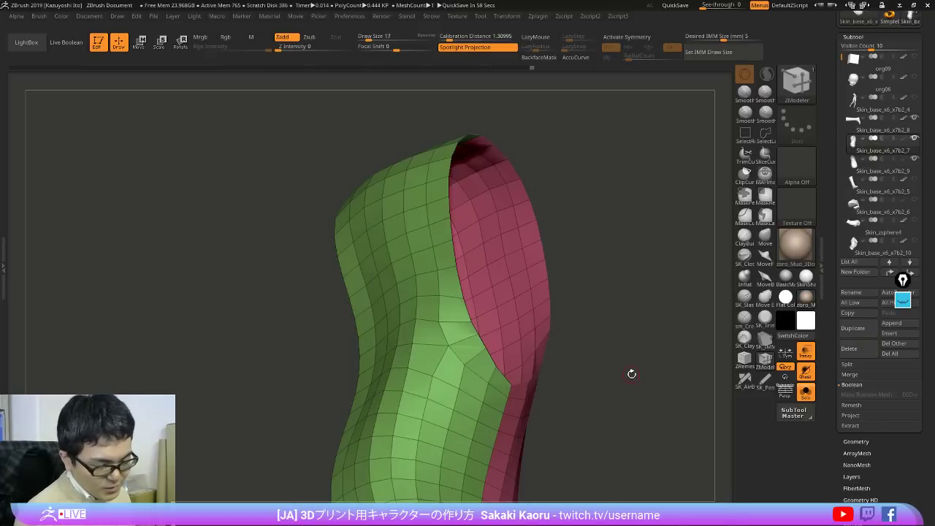
pyautogui.moveTo(632, 374); pyautogui.dragTo(663, 300)
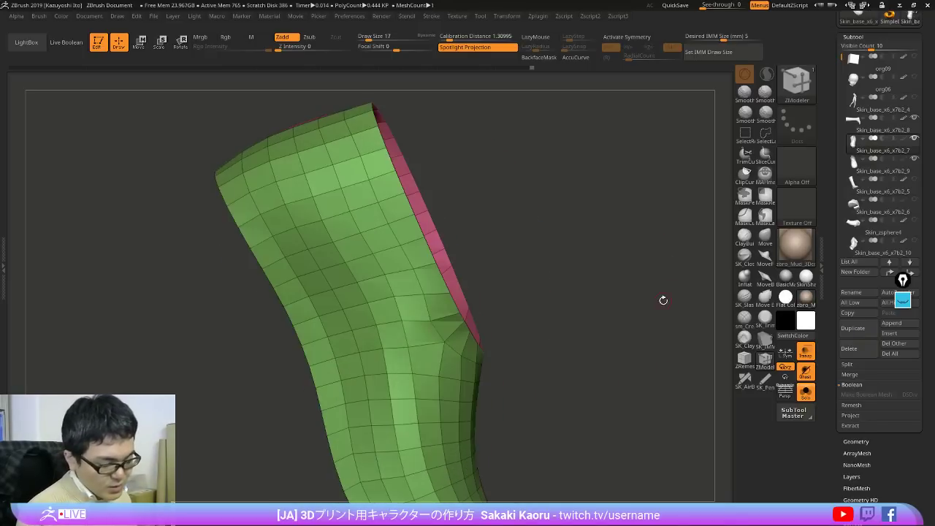
pyautogui.moveTo(669, 432); pyautogui.dragTo(573, 384)
pyautogui.press('Up')
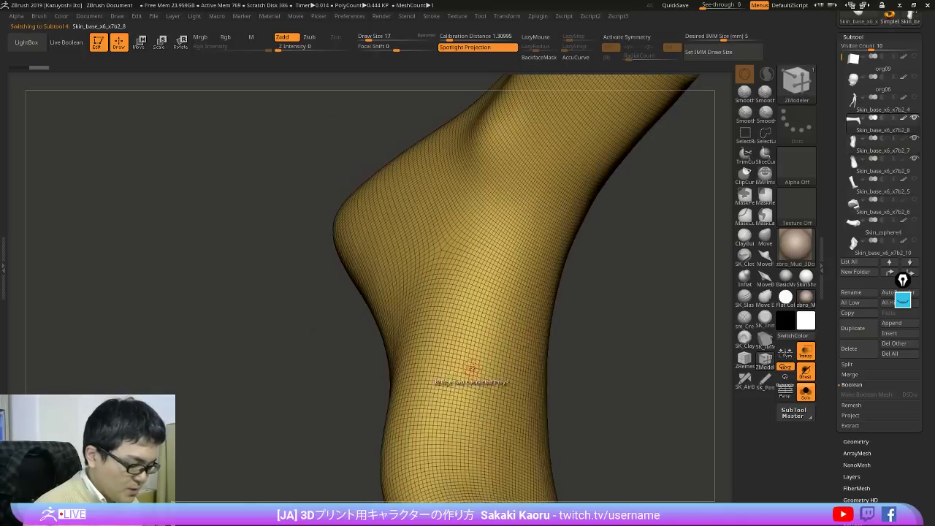
pyautogui.press('Down')
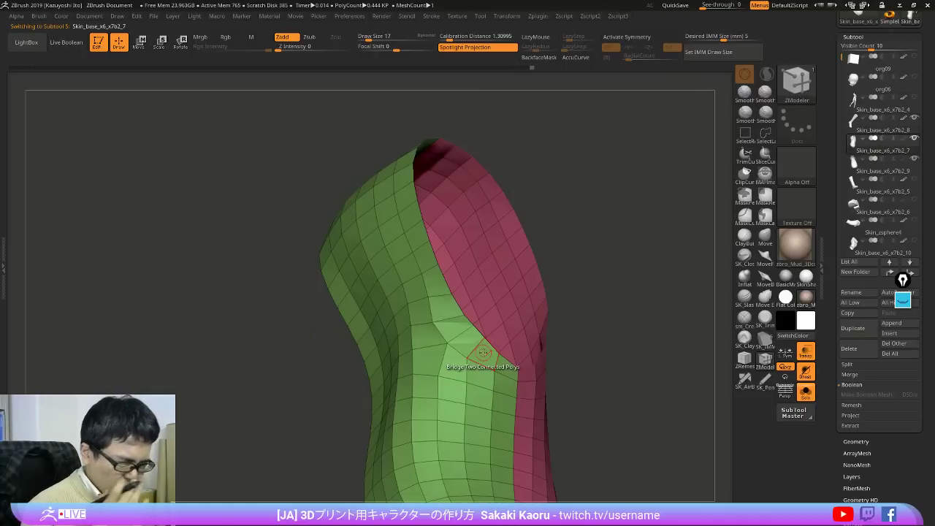
pyautogui.keyDown('alt'); pyautogui.moveTo(454, 348); pyautogui.dragTo(477, 370, button='right'); pyautogui.keyUp('alt')
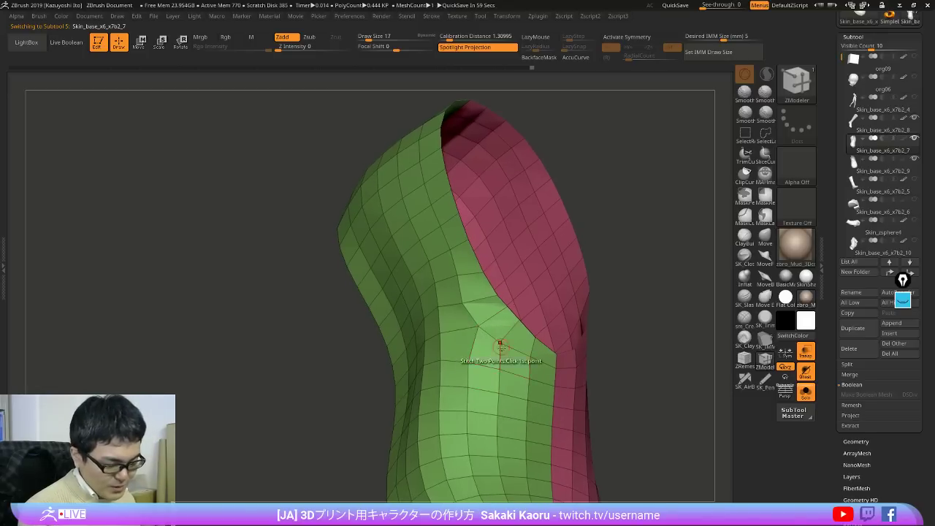
pyautogui.moveTo(501, 347); pyautogui.dragTo(502, 321, button='right')
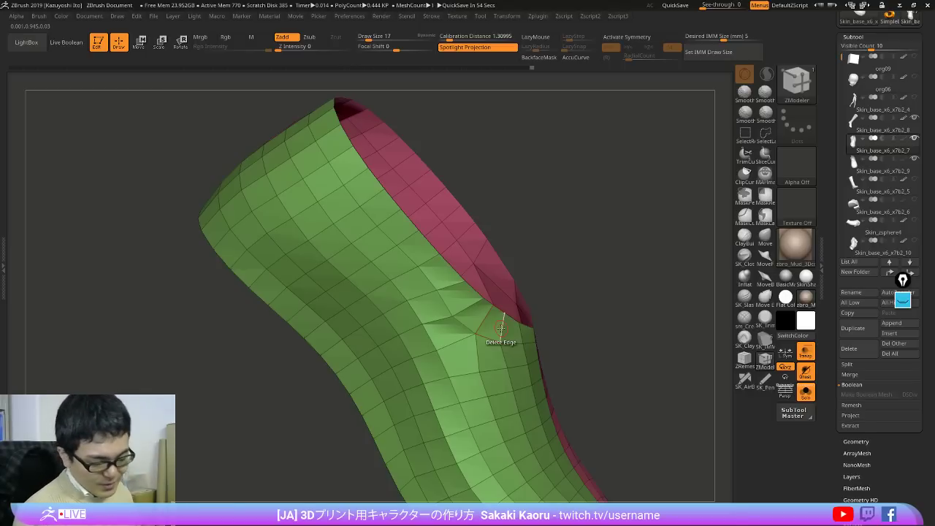
pyautogui.moveTo(643, 319); pyautogui.dragTo(633, 310)
# Step: Activate the Move brush, switch to the Skin_base_x6_x7b2_9 subtool and examine the shoe from its sole, side and opening
pyautogui.click(765, 234)
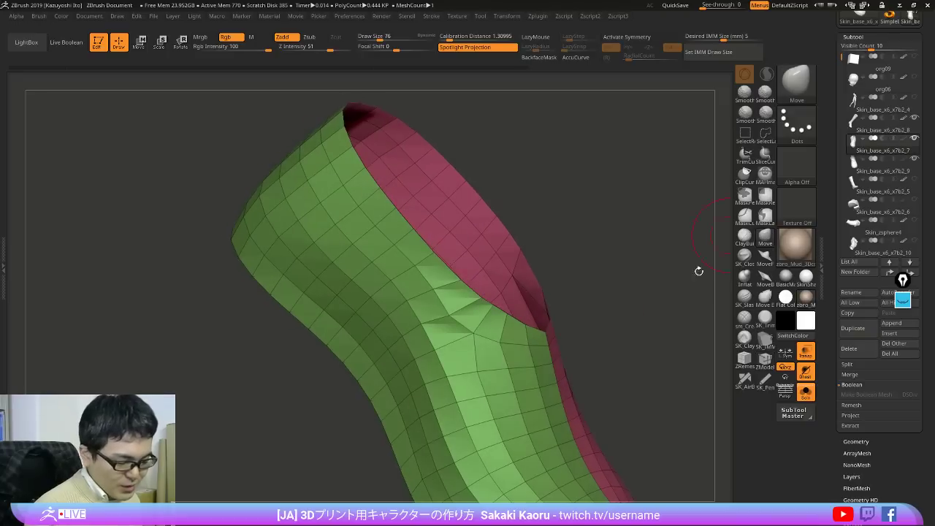
pyautogui.moveTo(694, 273); pyautogui.dragTo(647, 296)
pyautogui.moveTo(501, 336); pyautogui.dragTo(511, 334)
pyautogui.press('Down')
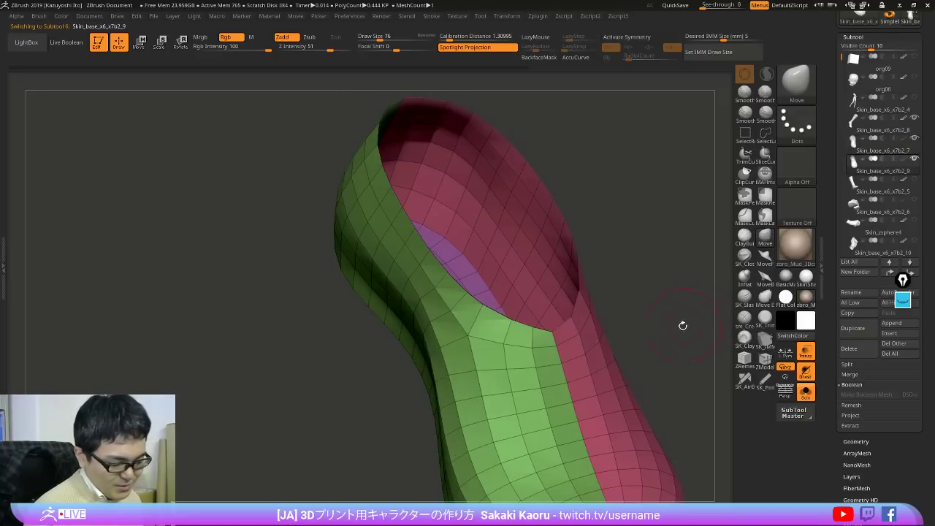
pyautogui.moveTo(682, 326); pyautogui.dragTo(584, 392)
pyautogui.moveTo(453, 321); pyautogui.dragTo(468, 298)
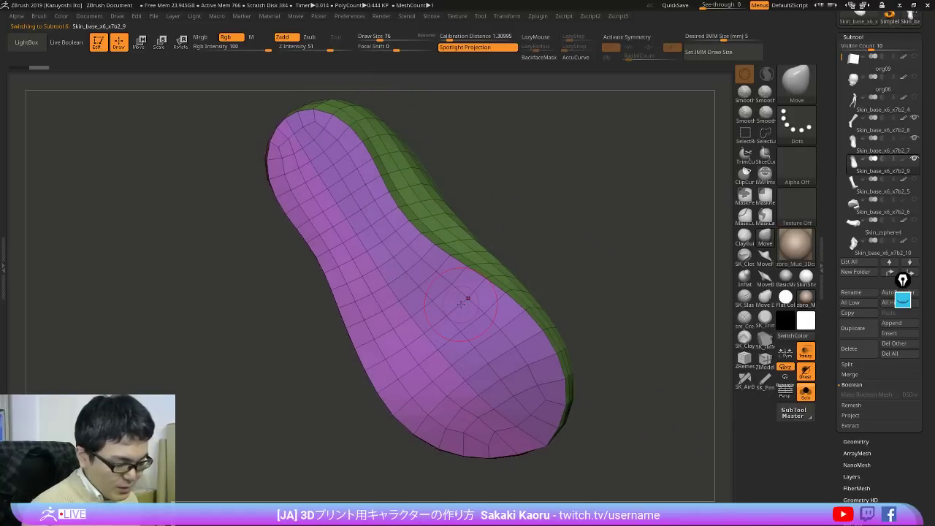
pyautogui.moveTo(588, 325)
pyautogui.mouseDown()
pyautogui.moveTo(564, 398)
pyautogui.moveTo(536, 399)
pyautogui.moveTo(533, 390)
pyautogui.moveTo(548, 381)
pyautogui.moveTo(513, 419)
pyautogui.mouseUp()
pyautogui.moveTo(523, 373)
pyautogui.mouseDown()
pyautogui.moveTo(559, 383)
pyautogui.moveTo(576, 333)
pyautogui.moveTo(543, 355)
pyautogui.mouseUp()
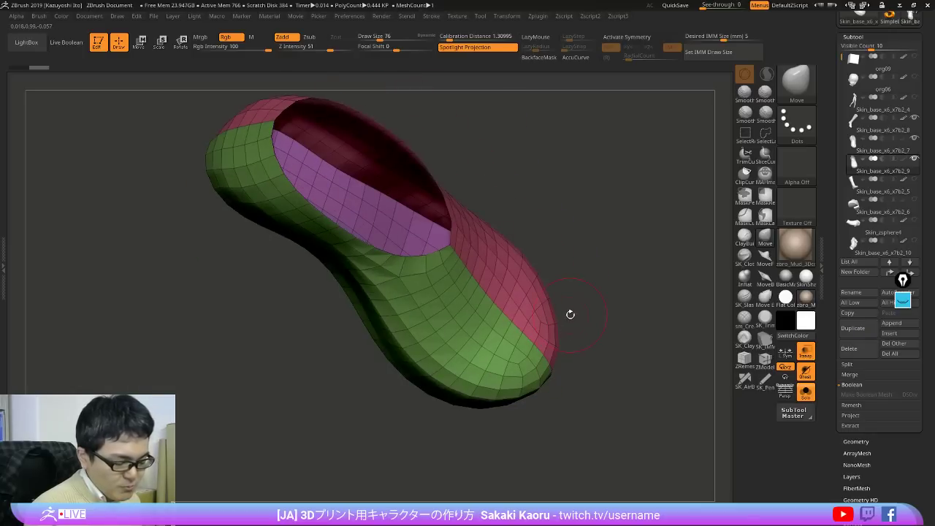
pyautogui.moveTo(570, 314); pyautogui.dragTo(611, 379)
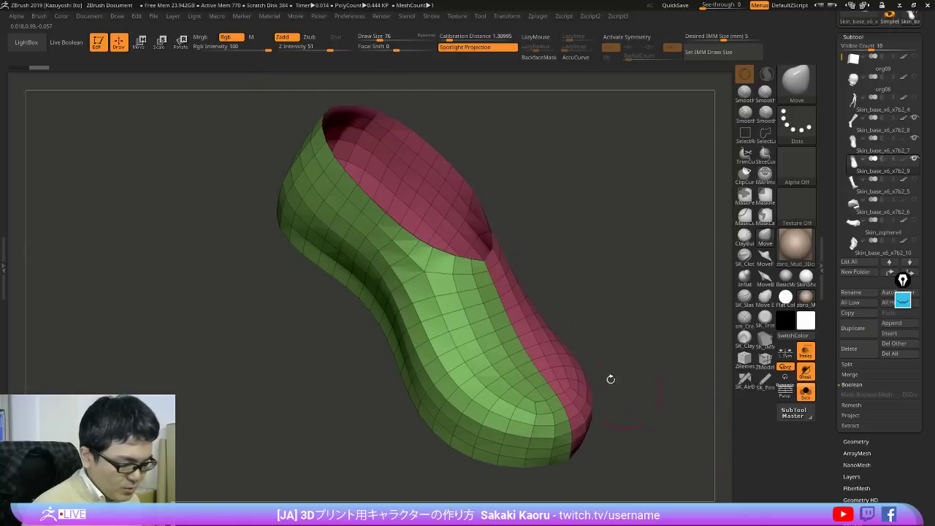
# Step: Activate the ZModeler brush, choose its point action at the vertex below the shoe opening, and show the shoe's pink side
pyautogui.click(765, 358)
pyautogui.moveTo(445, 275)
pyautogui.keyDown('alt'); pyautogui.mouseDown(button='right')
pyautogui.moveTo(458, 285)
pyautogui.moveTo(438, 306)
pyautogui.mouseUp(button='right'); pyautogui.keyUp('alt')
pyautogui.press('space')
pyautogui.click(514, 296)
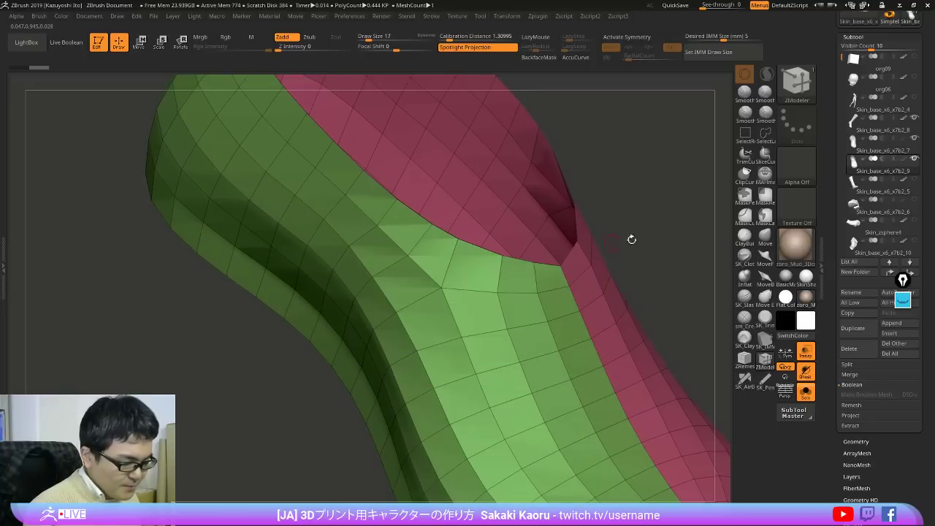
pyautogui.moveTo(694, 226); pyautogui.dragTo(566, 312)
# Step: Return to the Skin_base_x6_x7b2_7 shoe subtool and duplicate it
pyautogui.press('Up')
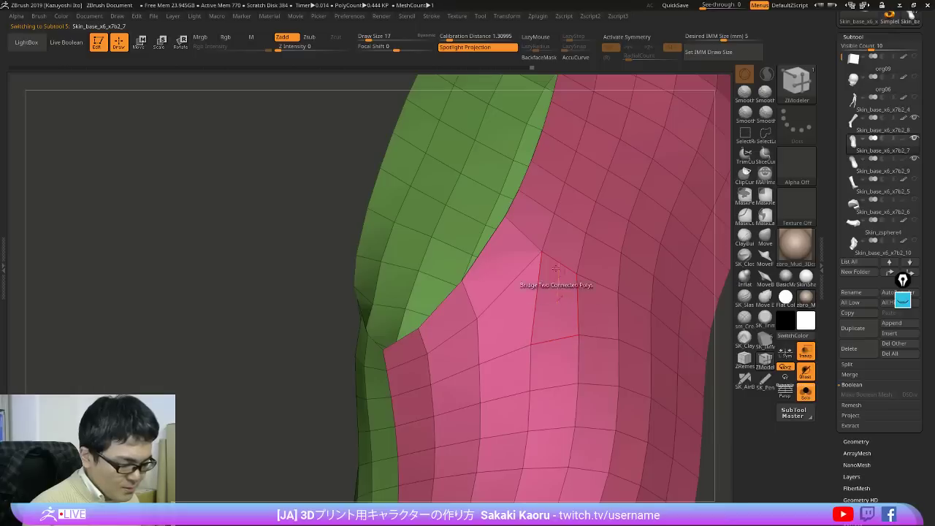
pyautogui.press('ctrl')
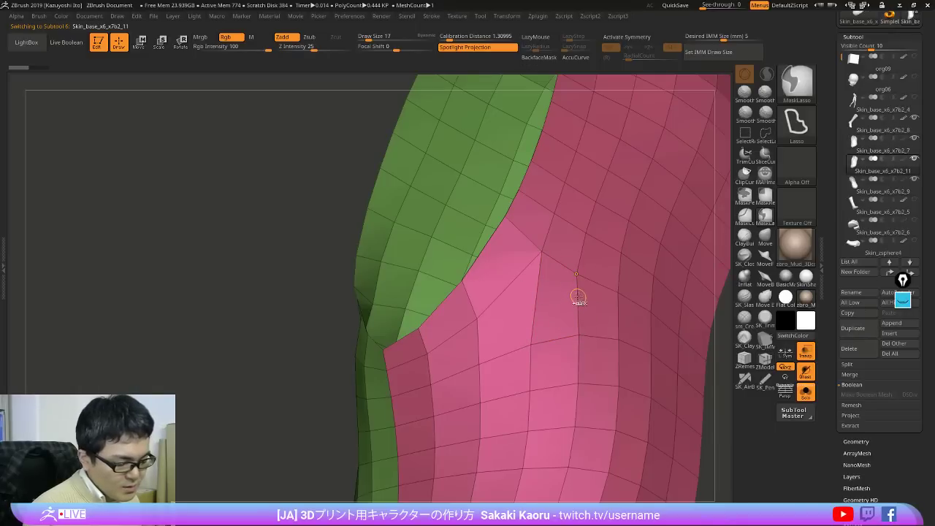
# Step: Return to the Skin_base_x6_x7b2_7 shoe subtool and step back and forth through its edit history to compare the polygon flow beside the opening
pyautogui.press('Up')
pyautogui.hotkey('ctrl', 'z')
pyautogui.hotkey('ctrl', 'z')
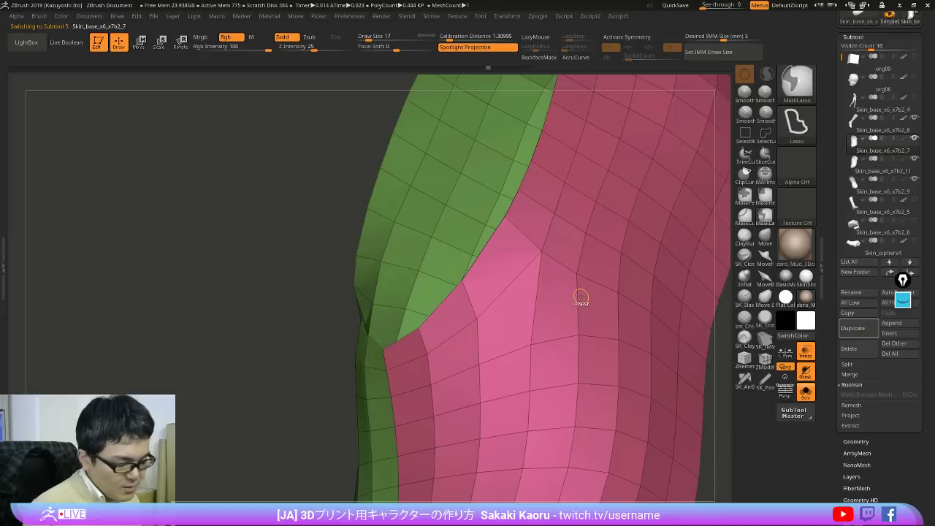
pyautogui.hotkey('ctrl', 'z')
pyautogui.hotkey('ctrl', 'z')
pyautogui.hotkey('ctrl', 'z')
pyautogui.hotkey('ctrl', 'z')
pyautogui.hotkey('ctrl', 'z')
pyautogui.hotkey('ctrl', 'z')
pyautogui.hotkey('ctrl', 'z')
pyautogui.hotkey('ctrl', 'z')
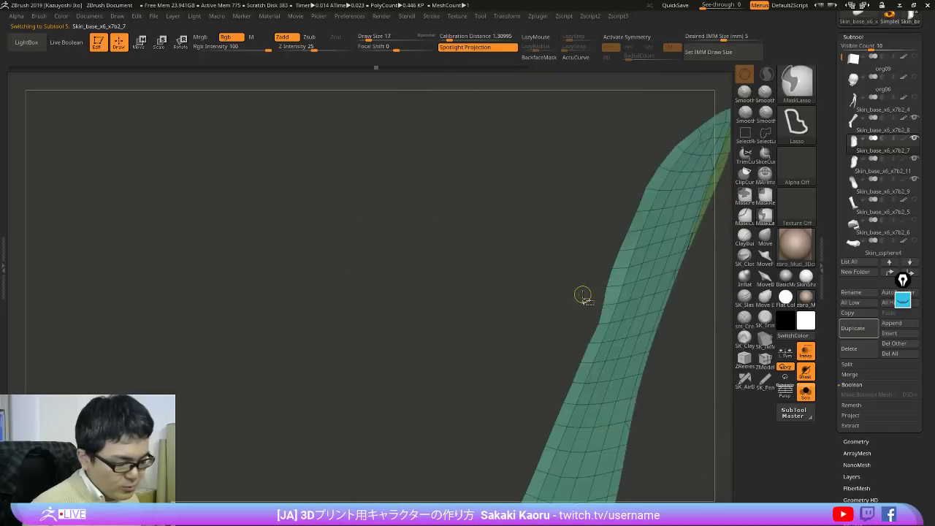
pyautogui.hotkey('ctrl', 'z')
pyautogui.hotkey('ctrl', 'shift', 'z')
pyautogui.hotkey('ctrl', 'shift', 'z')
pyautogui.hotkey('ctrl', 'shift', 'z')
pyautogui.hotkey('ctrl', 'shift', 'z')
pyautogui.hotkey('ctrl', 'shift', 'z')
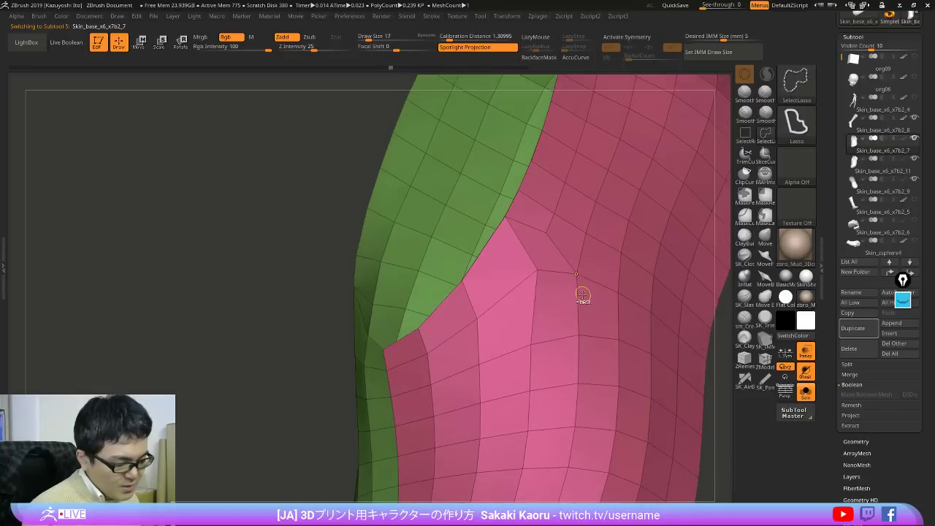
pyautogui.moveTo(502, 201)
pyautogui.keyDown('ctrl'); pyautogui.mouseDown()
pyautogui.moveTo(521, 287)
pyautogui.moveTo(618, 277)
pyautogui.mouseUp(); pyautogui.keyUp('ctrl')
pyautogui.click(622, 304)
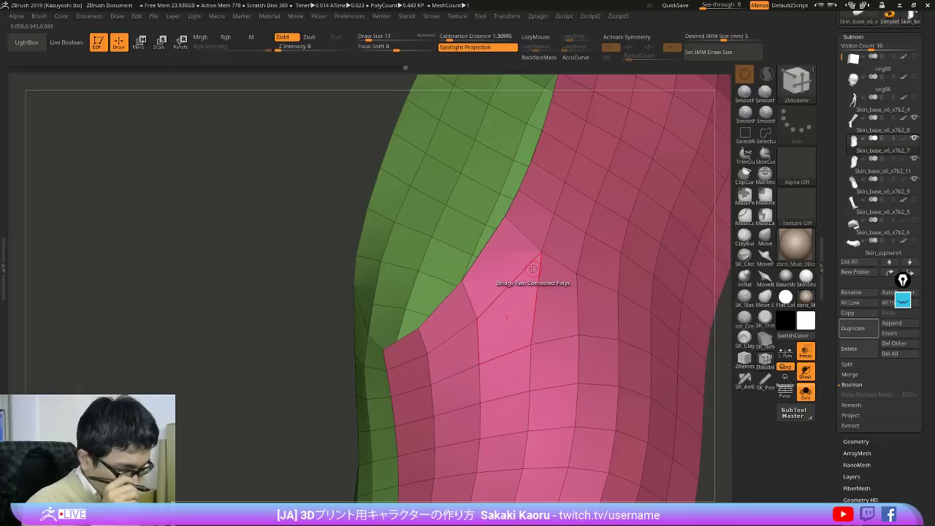
# Step: Hide the Skin_base_x6_x7b2_7 and Skin_base_x6_x7b2_11 shoe subtools and select Skin_base_x6_x7b2_9
pyautogui.moveTo(533, 269); pyautogui.dragTo(442, 212, button='right')
pyautogui.moveTo(488, 385)
pyautogui.mouseDown(button='right')
pyautogui.moveTo(501, 364)
pyautogui.moveTo(479, 388)
pyautogui.mouseUp(button='right')
pyautogui.keyDown('alt'); pyautogui.click(502, 349); pyautogui.keyUp('alt')
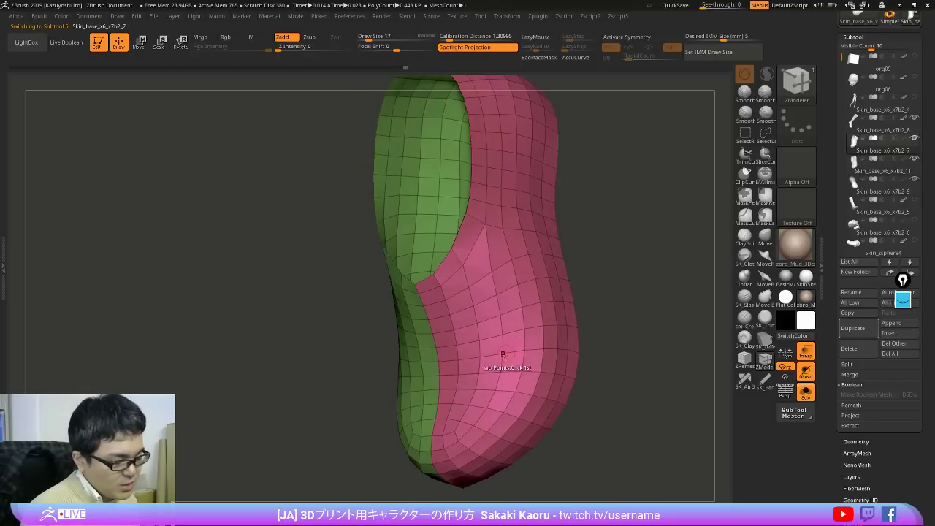
pyautogui.click(913, 160)
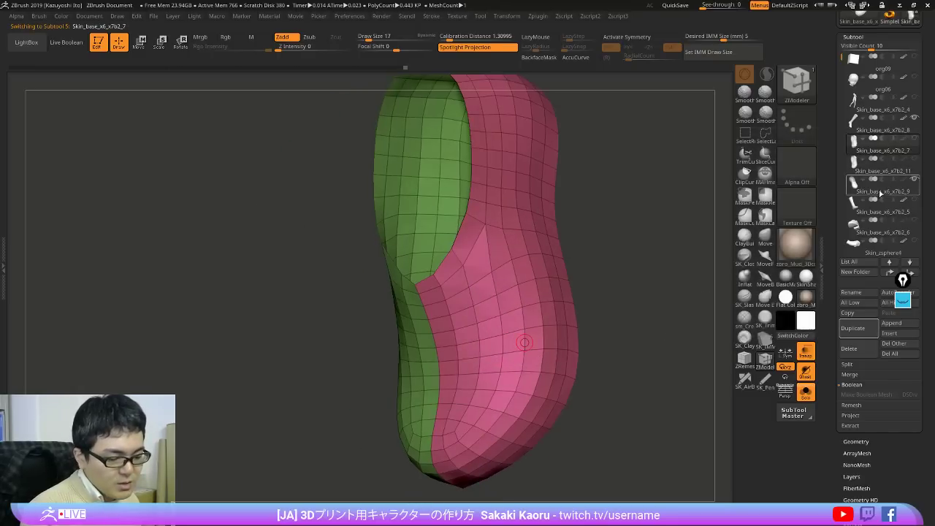
pyautogui.click(853, 188)
# Step: Turn off solo mode to show the foot around the Skin_base_x6_x7b2_9 shoe, keeping its polygroup wireframe displayed
pyautogui.moveTo(643, 367); pyautogui.dragTo(670, 325, button='right')
pyautogui.moveTo(643, 436); pyautogui.dragTo(675, 370, button='right')
pyautogui.moveTo(610, 325)
pyautogui.mouseDown()
pyautogui.moveTo(651, 334)
pyautogui.moveTo(625, 391)
pyautogui.moveTo(700, 426)
pyautogui.moveTo(682, 410)
pyautogui.moveTo(665, 412)
pyautogui.moveTo(662, 346)
pyautogui.moveTo(683, 350)
pyautogui.moveTo(632, 350)
pyautogui.moveTo(574, 398)
pyautogui.mouseUp()
pyautogui.hotkey('shift', 'f')
pyautogui.hotkey('alt', 's')
pyautogui.hotkey('alt', 's')
pyautogui.hotkey('shift', 'f')
pyautogui.press('w')
pyautogui.hotkey('alt', 's')
# Step: Try to adjust the shoe's fit with a transpose line drawn from its side out past the sole
pyautogui.press('y')
pyautogui.moveTo(546, 270); pyautogui.dragTo(644, 358)
pyautogui.moveTo(644, 359)
pyautogui.mouseDown()
pyautogui.moveTo(658, 372)
pyautogui.moveTo(704, 358)
pyautogui.moveTo(677, 393)
pyautogui.moveTo(666, 375)
pyautogui.moveTo(682, 367)
pyautogui.moveTo(696, 374)
pyautogui.mouseUp()
pyautogui.press('q')
pyautogui.moveTo(696, 373); pyautogui.dragTo(651, 359, button='right')
pyautogui.keyDown('shift'); pyautogui.moveTo(646, 380); pyautogui.dragTo(629, 334); pyautogui.keyUp('shift')
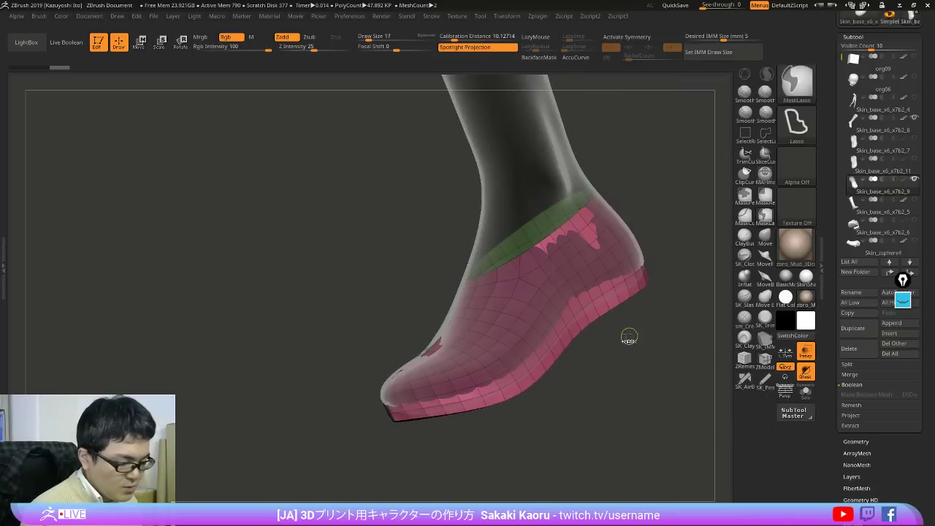
pyautogui.press('w')
pyautogui.moveTo(528, 304)
pyautogui.mouseDown()
pyautogui.moveTo(611, 340)
pyautogui.moveTo(647, 370)
pyautogui.mouseUp()
pyautogui.hotkey('ctrl', 'z')
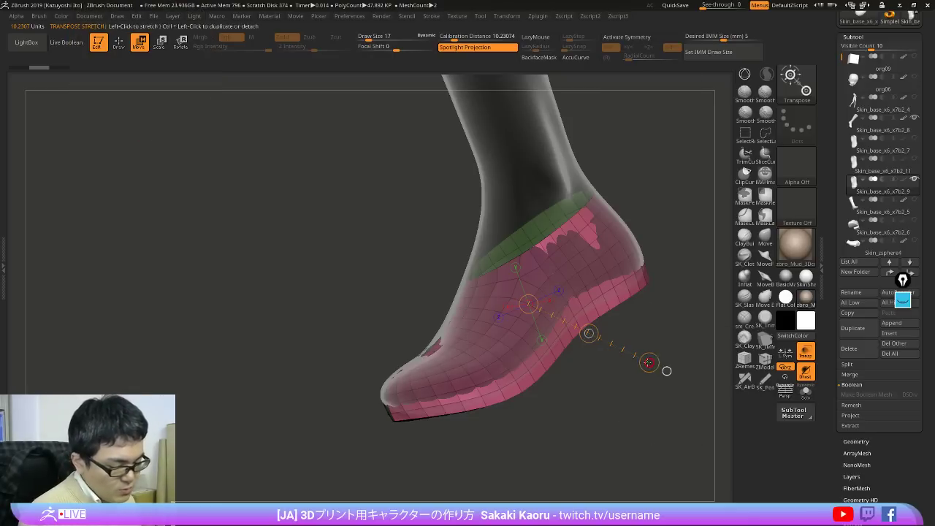
pyautogui.moveTo(567, 282); pyautogui.dragTo(646, 363)
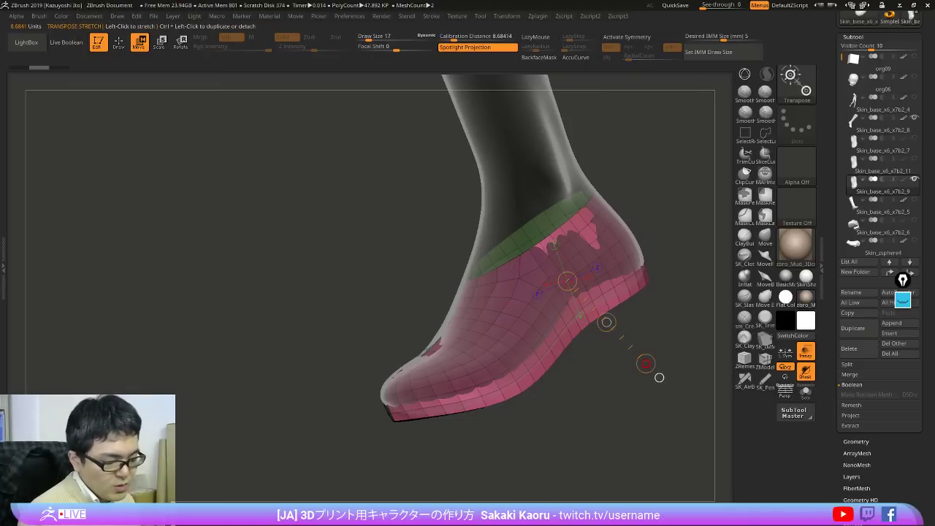
pyautogui.moveTo(645, 363); pyautogui.dragTo(701, 356, button='right')
pyautogui.moveTo(645, 363); pyautogui.dragTo(655, 369)
pyautogui.moveTo(593, 457)
pyautogui.mouseDown()
pyautogui.moveTo(640, 462)
pyautogui.moveTo(626, 456)
pyautogui.mouseUp()
pyautogui.hotkey('ctrl', 'z')
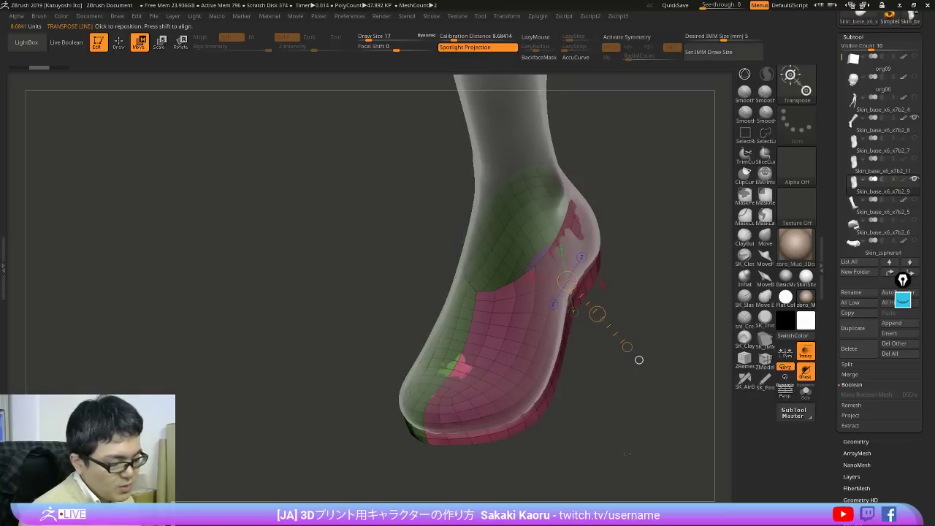
# Step: Scale the shoe up slightly with the gizmo so that its surface covers the foot
pyautogui.press('y')
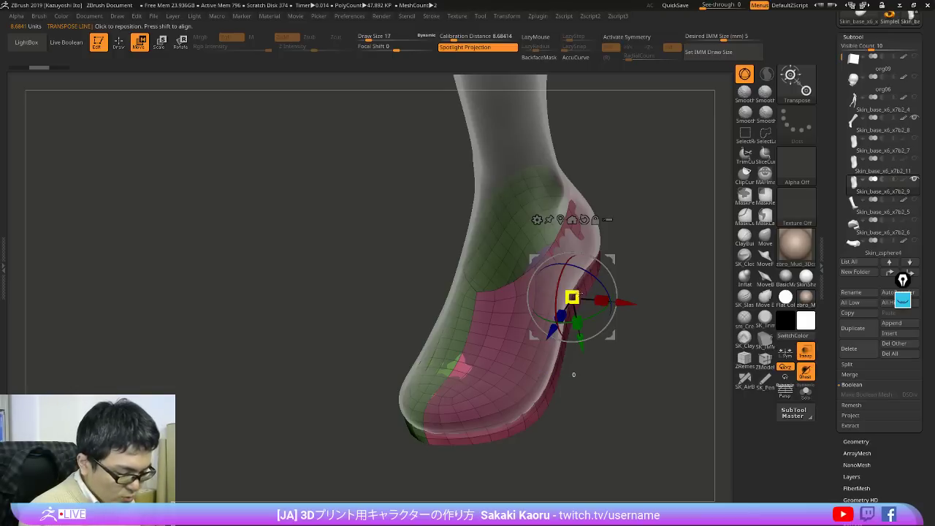
pyautogui.moveTo(573, 298); pyautogui.dragTo(580, 295)
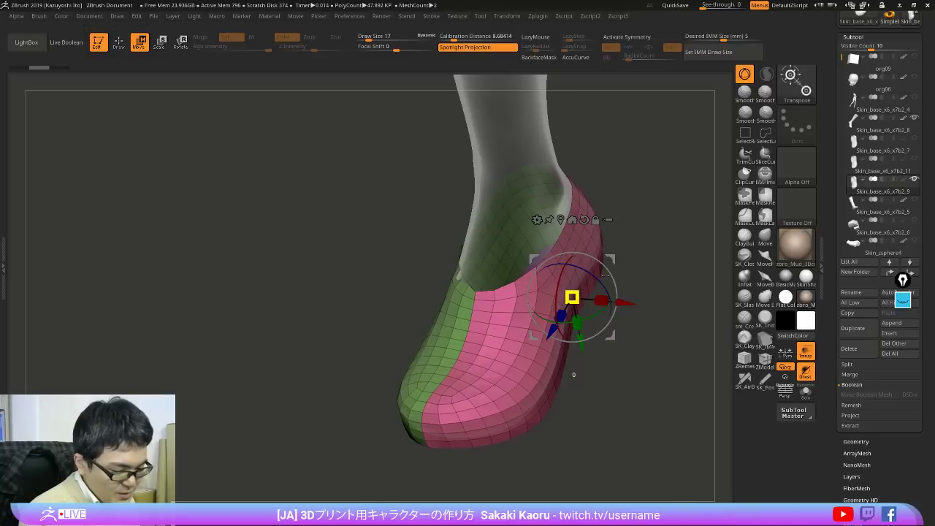
pyautogui.moveTo(677, 267); pyautogui.dragTo(650, 216)
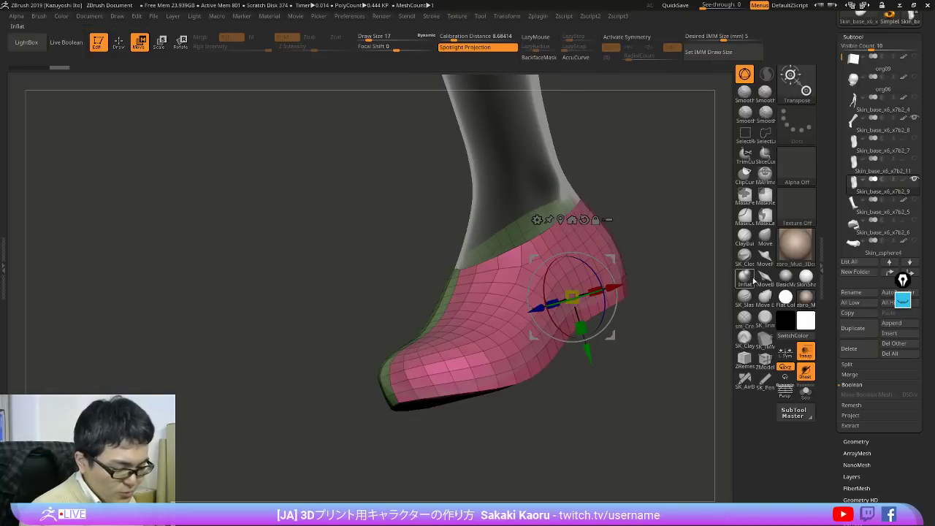
# Step: Return to draw mode and toggle dynamic subdivision on the shoe
pyautogui.press('q')
pyautogui.press('g')
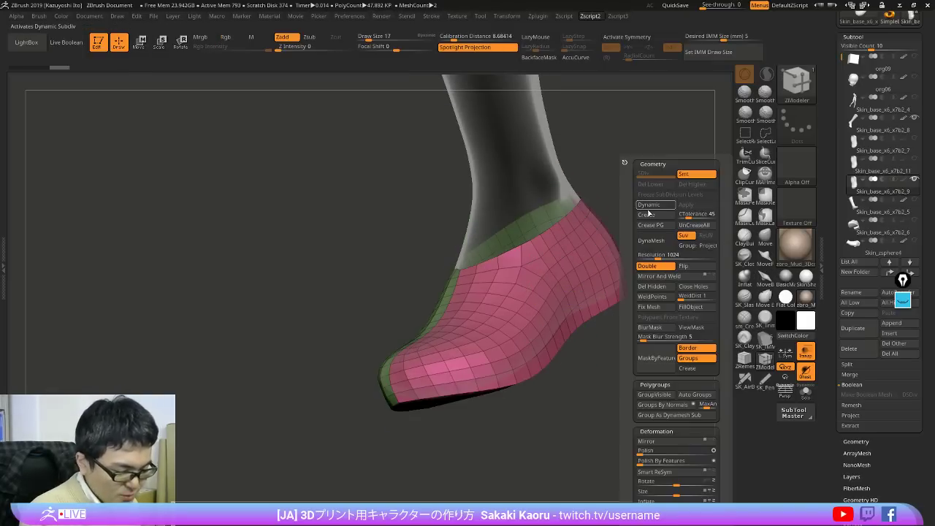
pyautogui.click(649, 212)
pyautogui.moveTo(632, 418); pyautogui.dragTo(626, 446)
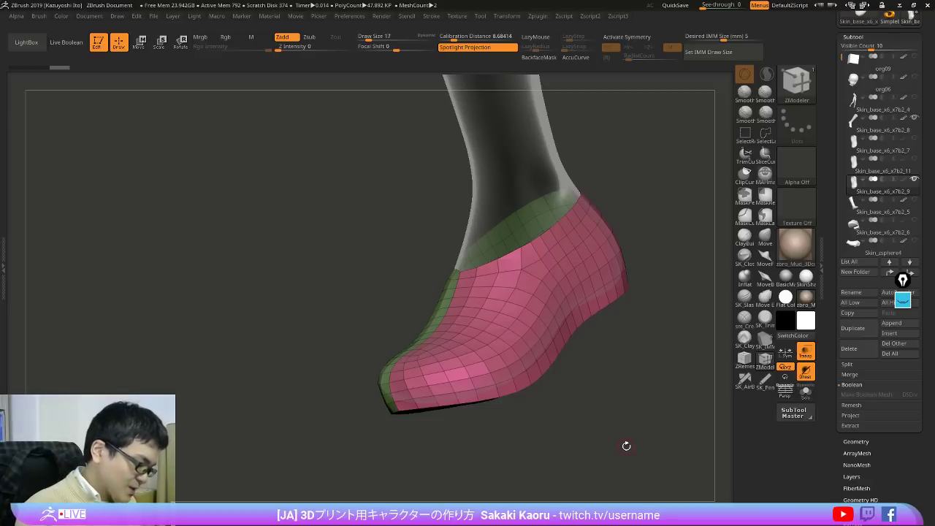
pyautogui.moveTo(670, 361); pyautogui.dragTo(685, 382)
# Step: Activate the Move brush, turn off transparency and show the polygroup wireframe on the shoe's sole
pyautogui.click(765, 236)
pyautogui.moveTo(680, 219); pyautogui.dragTo(676, 285)
pyautogui.hotkey('ctrl', 't')
pyautogui.hotkey('ctrl', 'z')
pyautogui.moveTo(699, 350)
pyautogui.mouseDown()
pyautogui.moveTo(716, 295)
pyautogui.moveTo(643, 290)
pyautogui.moveTo(635, 407)
pyautogui.moveTo(683, 393)
pyautogui.moveTo(672, 355)
pyautogui.moveTo(675, 369)
pyautogui.moveTo(723, 357)
pyautogui.moveTo(682, 250)
pyautogui.moveTo(742, 279)
pyautogui.moveTo(704, 381)
pyautogui.moveTo(649, 331)
pyautogui.moveTo(641, 411)
pyautogui.moveTo(653, 440)
pyautogui.moveTo(600, 441)
pyautogui.moveTo(626, 440)
pyautogui.moveTo(581, 386)
pyautogui.moveTo(502, 399)
pyautogui.moveTo(547, 311)
pyautogui.moveTo(631, 304)
pyautogui.moveTo(630, 342)
pyautogui.mouseUp()
pyautogui.hotkey('shift', 'f')
pyautogui.hotkey('shift', 'f')
pyautogui.hotkey('shift', 'f')
pyautogui.hotkey('shift', 'f')
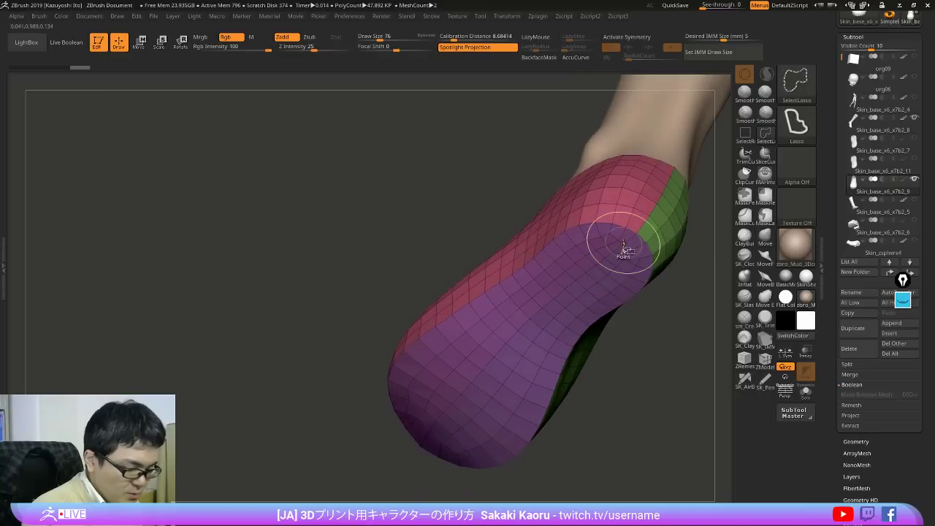
# Step: Hide the sole, combine the pink and green upper into one polygroup, and show the whole shoe again
pyautogui.keyDown('ctrl'); pyautogui.keyDown('shift'); pyautogui.click(623, 250); pyautogui.keyUp('shift'); pyautogui.keyUp('ctrl')
pyautogui.keyDown('ctrl'); pyautogui.keyDown('shift'); pyautogui.click(672, 367); pyautogui.keyUp('shift'); pyautogui.keyUp('ctrl')
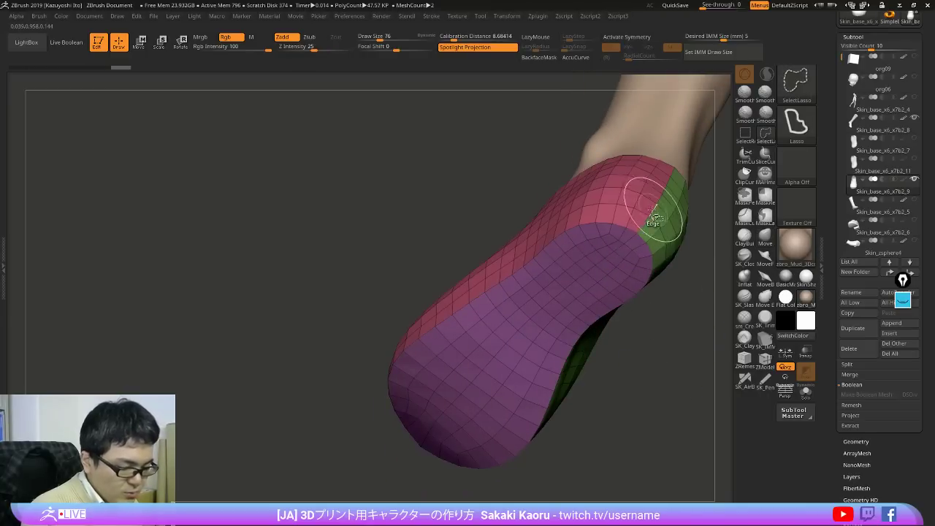
pyautogui.keyDown('ctrl'); pyautogui.keyDown('shift'); pyautogui.click(656, 216); pyautogui.keyUp('shift'); pyautogui.keyUp('ctrl')
pyautogui.moveTo(662, 302); pyautogui.dragTo(693, 350)
pyautogui.hotkey('ctrl', 'w')
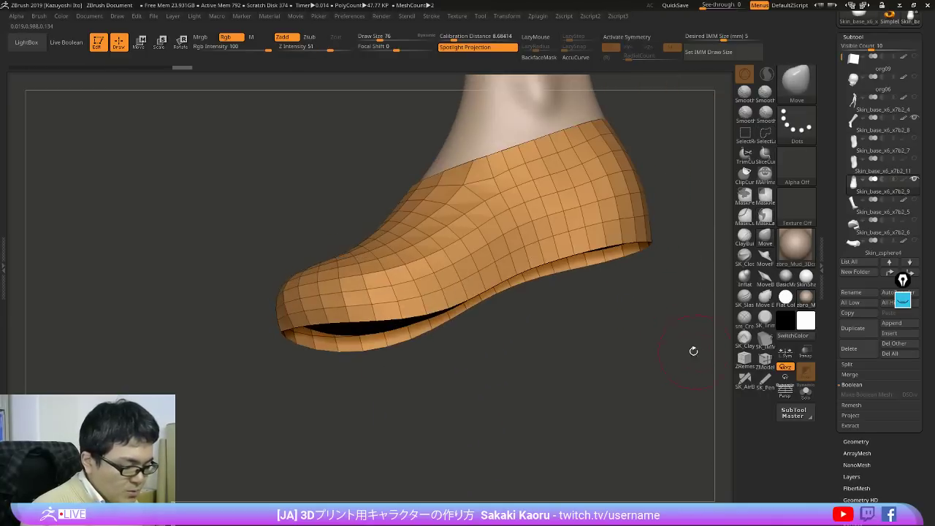
pyautogui.keyDown('ctrl'); pyautogui.keyDown('shift'); pyautogui.click(692, 341); pyautogui.keyUp('shift'); pyautogui.keyUp('ctrl')
pyautogui.moveTo(673, 385); pyautogui.dragTo(680, 308)
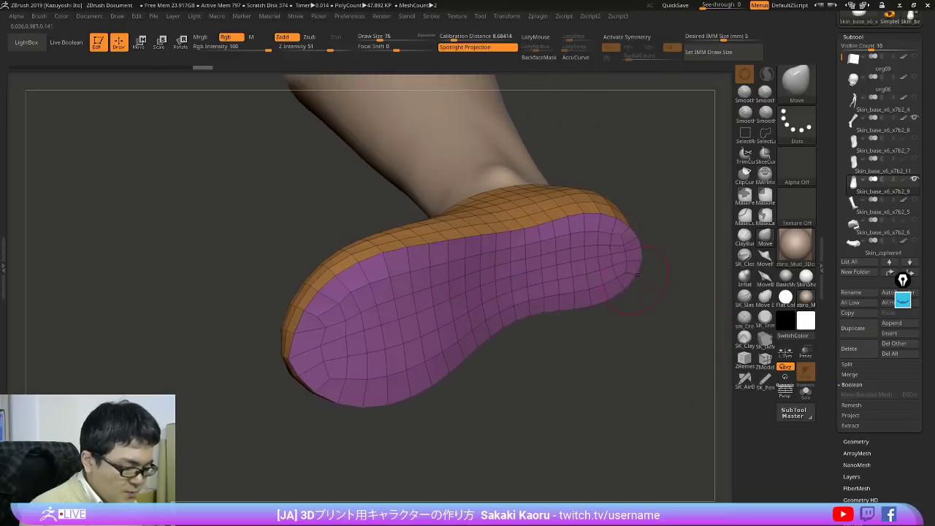
# Step: Isolate and mask the sole, restore the full shoe, and invert the mask onto the upper
pyautogui.keyDown('ctrl'); pyautogui.keyDown('shift'); pyautogui.click(624, 236); pyautogui.keyUp('shift'); pyautogui.keyUp('ctrl')
pyautogui.keyDown('ctrl'); pyautogui.click(688, 234); pyautogui.keyUp('ctrl')
pyautogui.keyDown('ctrl'); pyautogui.keyDown('shift'); pyautogui.click(688, 234); pyautogui.keyUp('shift'); pyautogui.keyUp('ctrl')
pyautogui.keyDown('ctrl'); pyautogui.click(688, 234); pyautogui.keyUp('ctrl')
pyautogui.keyDown('shift'); pyautogui.moveTo(693, 240); pyautogui.dragTo(637, 352); pyautogui.keyUp('shift')
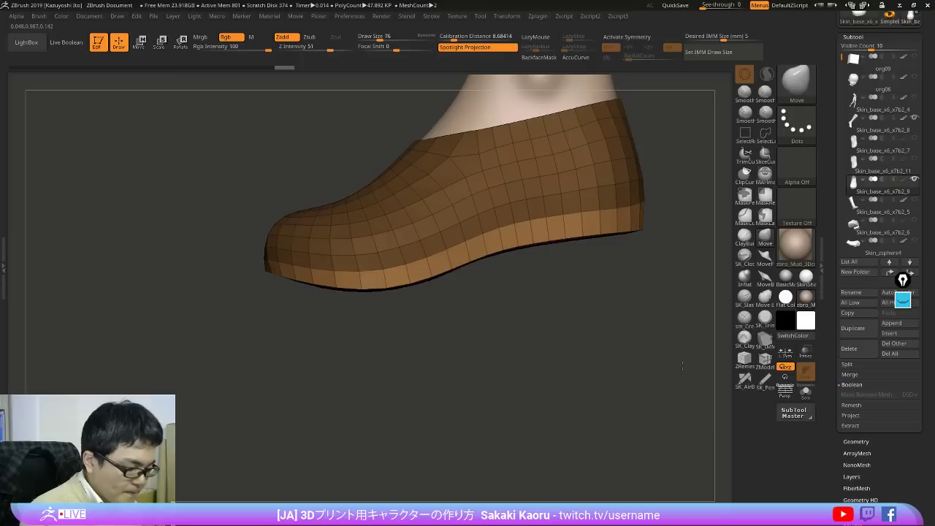
# Step: Try masking the entire upper with the sole hidden, and clear that mask
pyautogui.press('w')
pyautogui.moveTo(622, 399)
pyautogui.mouseDown()
pyautogui.moveTo(620, 325)
pyautogui.moveTo(634, 345)
pyautogui.moveTo(619, 311)
pyautogui.moveTo(644, 285)
pyautogui.mouseUp()
pyautogui.press('q')
pyautogui.keyDown('ctrl'); pyautogui.keyDown('shift'); pyautogui.click(598, 244); pyautogui.keyUp('shift'); pyautogui.keyUp('ctrl')
pyautogui.keyDown('ctrl'); pyautogui.keyDown('shift'); pyautogui.moveTo(664, 217); pyautogui.dragTo(689, 294); pyautogui.keyUp('shift'); pyautogui.keyUp('ctrl')
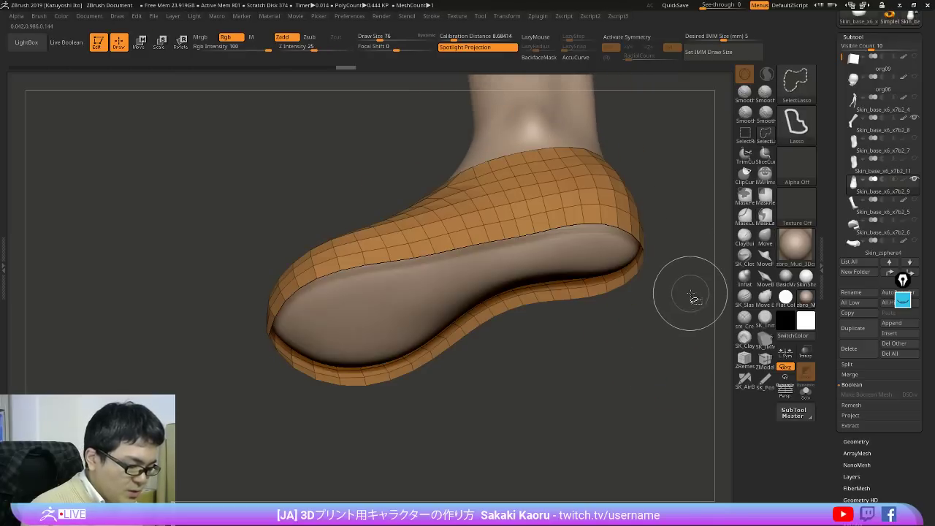
pyautogui.keyDown('ctrl'); pyautogui.click(687, 290); pyautogui.keyUp('ctrl')
pyautogui.hotkey('ctrl', 'w')
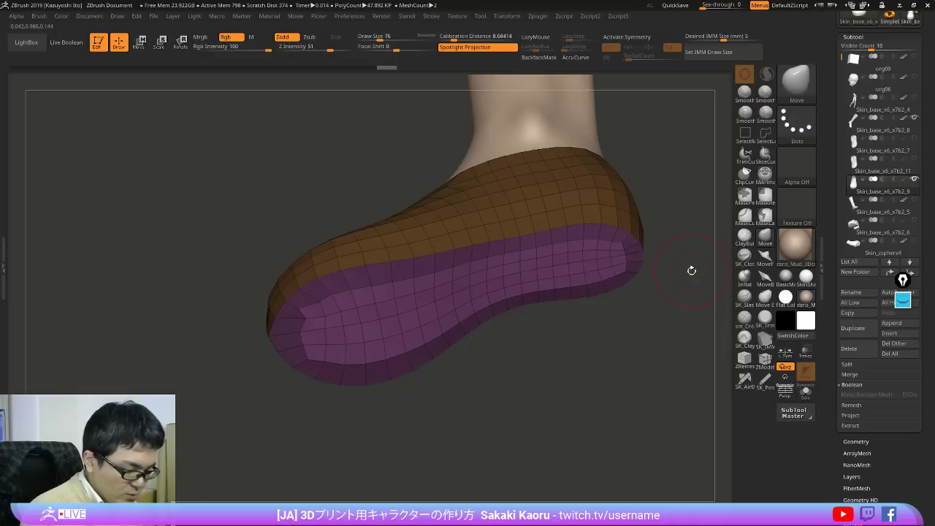
pyautogui.keyDown('ctrl'); pyautogui.moveTo(691, 271); pyautogui.dragTo(677, 307); pyautogui.keyUp('ctrl')
pyautogui.keyDown('ctrl'); pyautogui.keyDown('shift'); pyautogui.click(623, 245); pyautogui.keyUp('shift'); pyautogui.keyUp('ctrl')
pyautogui.hotkey('ctrl', 'z')
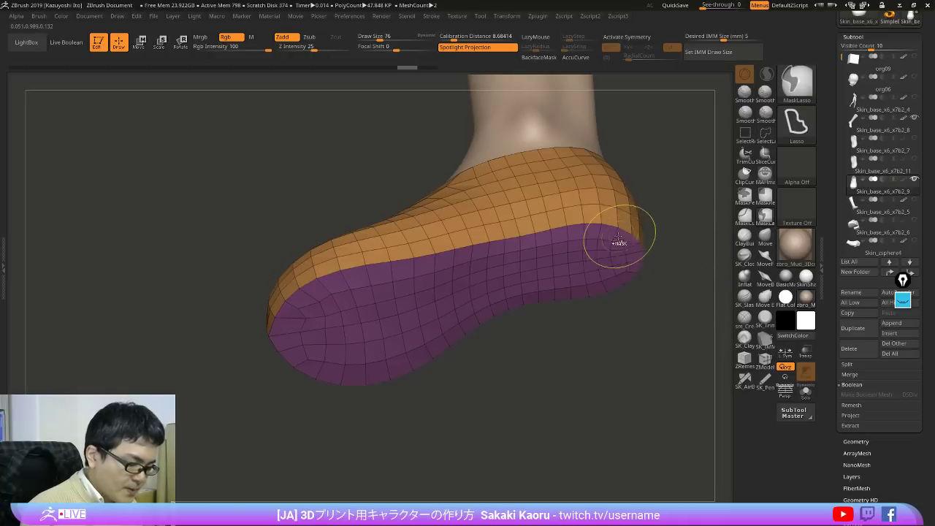
# Step: Mask the isolated sole, show the whole shoe and invert the mask so the sole and its bordering strip stay editable
pyautogui.keyDown('ctrl'); pyautogui.keyDown('shift'); pyautogui.click(616, 241); pyautogui.keyUp('shift'); pyautogui.keyUp('ctrl')
pyautogui.keyDown('ctrl'); pyautogui.keyDown('shift'); pyautogui.click(671, 233); pyautogui.keyUp('shift'); pyautogui.keyUp('ctrl')
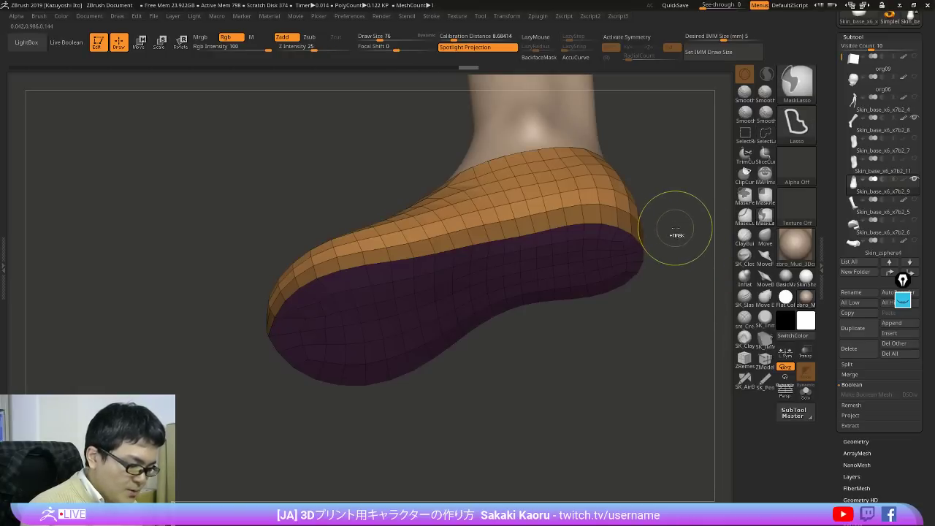
pyautogui.keyDown('ctrl'); pyautogui.click(674, 232); pyautogui.keyUp('ctrl')
pyautogui.keyDown('alt'); pyautogui.moveTo(691, 225); pyautogui.dragTo(670, 236); pyautogui.keyUp('alt')
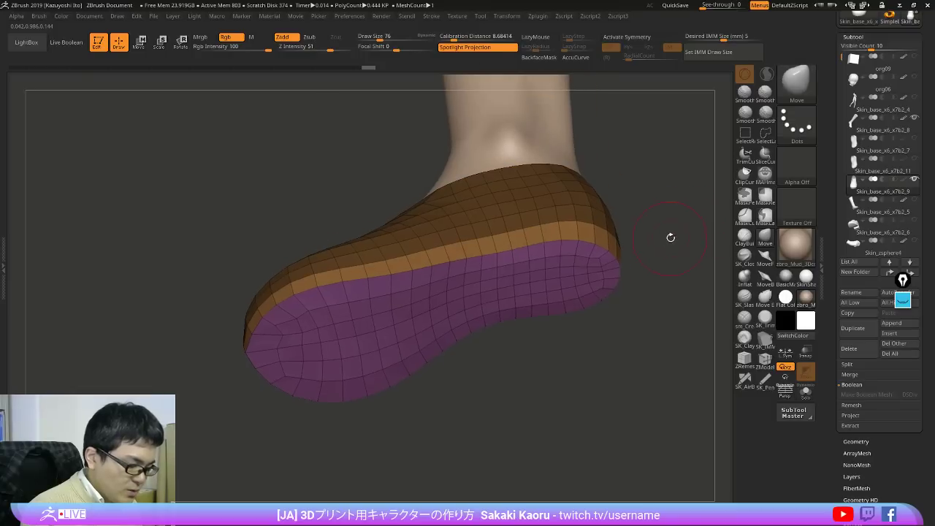
# Step: Reorient the gizmo so its Z axis points down through the sole, and extrude the unmasked sole slightly along that axis
pyautogui.press('w')
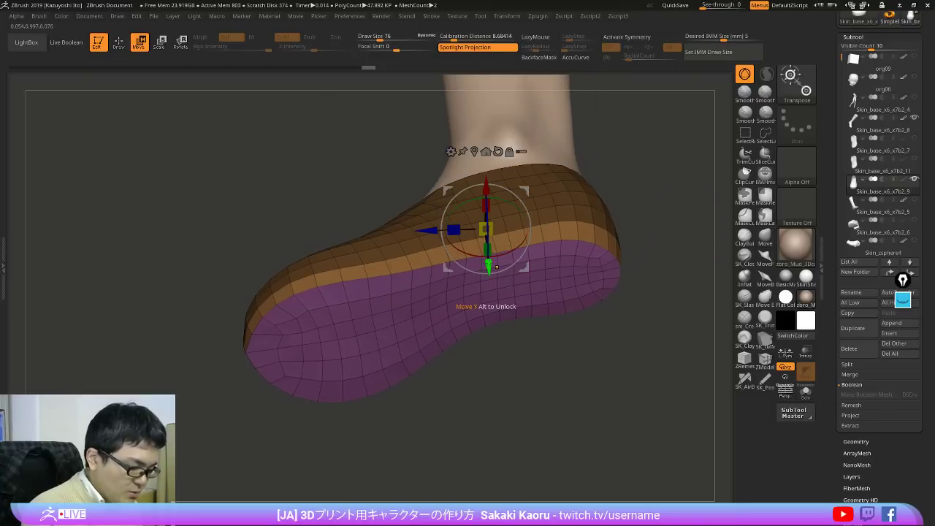
pyautogui.moveTo(491, 264); pyautogui.dragTo(489, 269)
pyautogui.moveTo(534, 361)
pyautogui.mouseDown()
pyautogui.moveTo(527, 376)
pyautogui.moveTo(529, 360)
pyautogui.mouseUp()
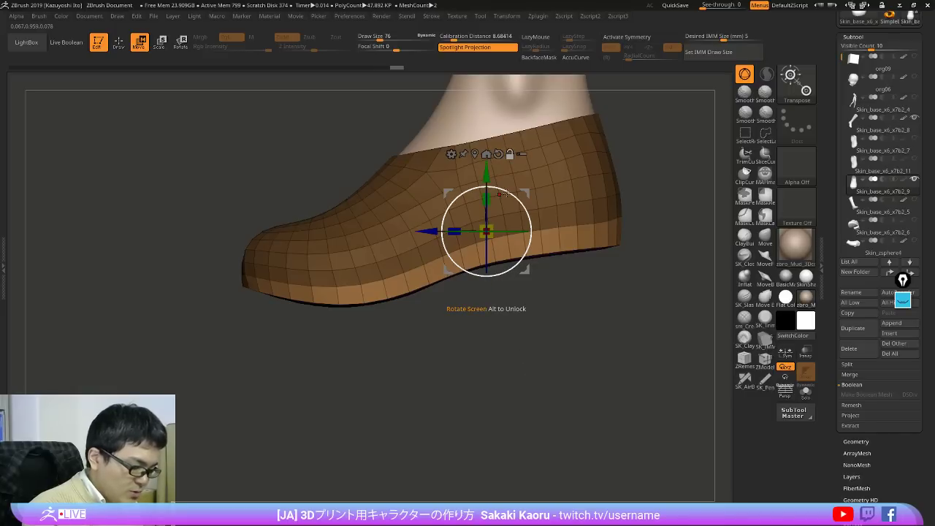
pyautogui.keyDown('alt'); pyautogui.moveTo(510, 191); pyautogui.dragTo(450, 193); pyautogui.keyUp('alt')
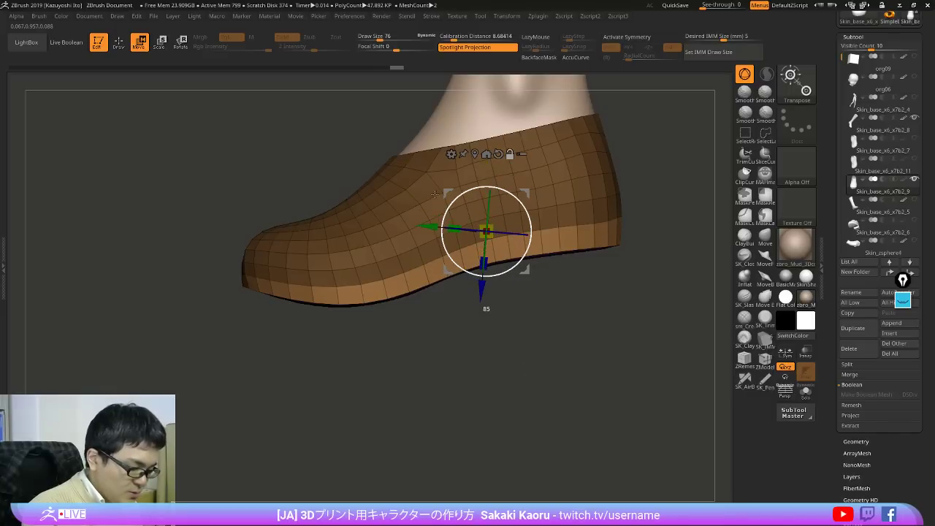
pyautogui.moveTo(465, 377); pyautogui.dragTo(490, 307)
pyautogui.moveTo(501, 271); pyautogui.dragTo(512, 283)
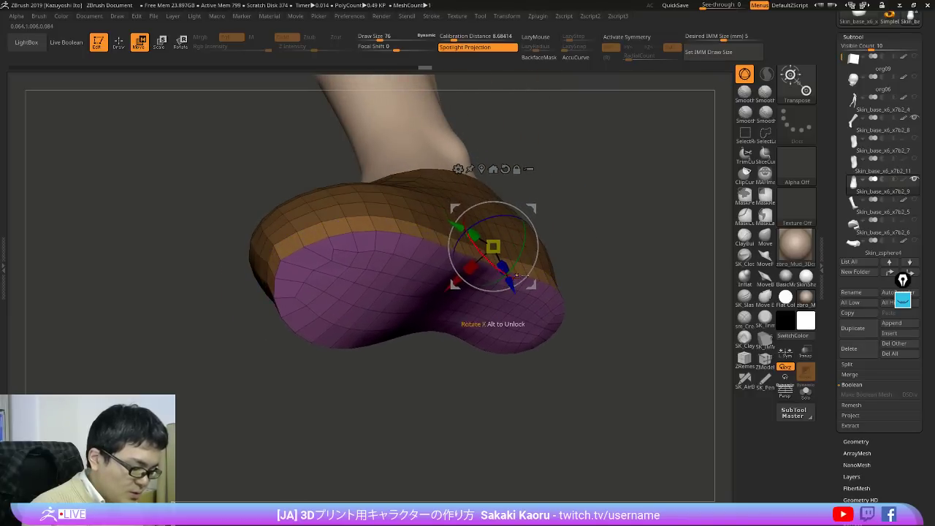
pyautogui.moveTo(694, 294)
pyautogui.mouseDown()
pyautogui.moveTo(644, 295)
pyautogui.moveTo(634, 329)
pyautogui.moveTo(606, 361)
pyautogui.moveTo(585, 249)
pyautogui.mouseUp()
# Step: Try ZModeler's polygon Extrude action on a single polygon of the strip at the heel
pyautogui.press('q')
pyautogui.click(764, 358)
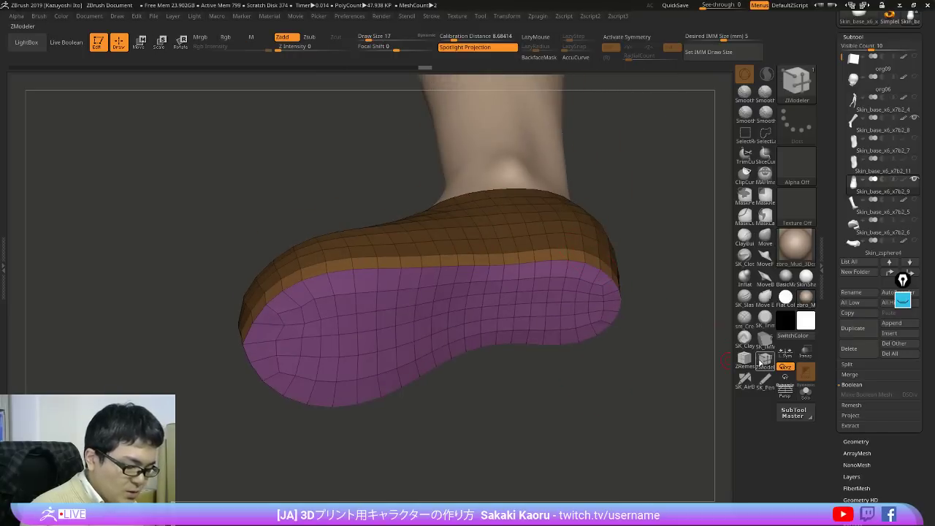
pyautogui.moveTo(602, 274); pyautogui.dragTo(580, 261, button='right')
pyautogui.press('space')
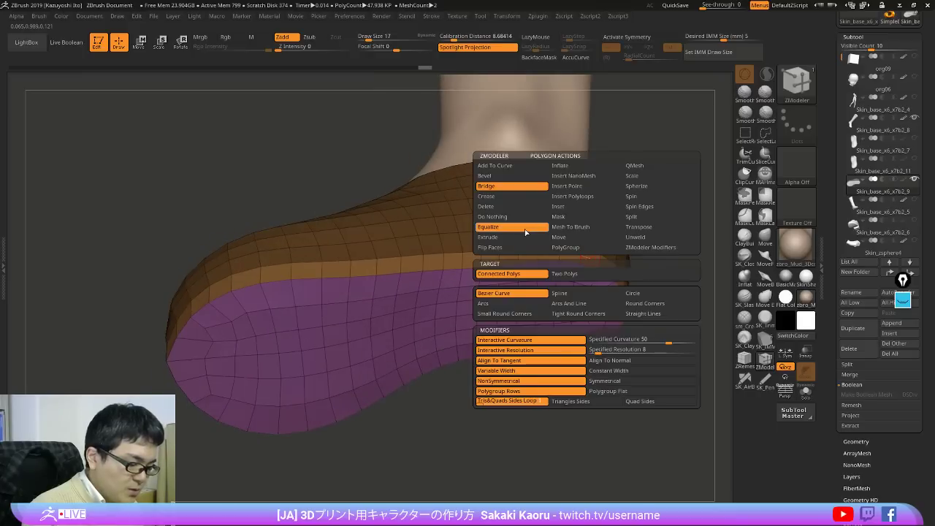
pyautogui.click(527, 237)
pyautogui.moveTo(588, 259); pyautogui.dragTo(652, 188)
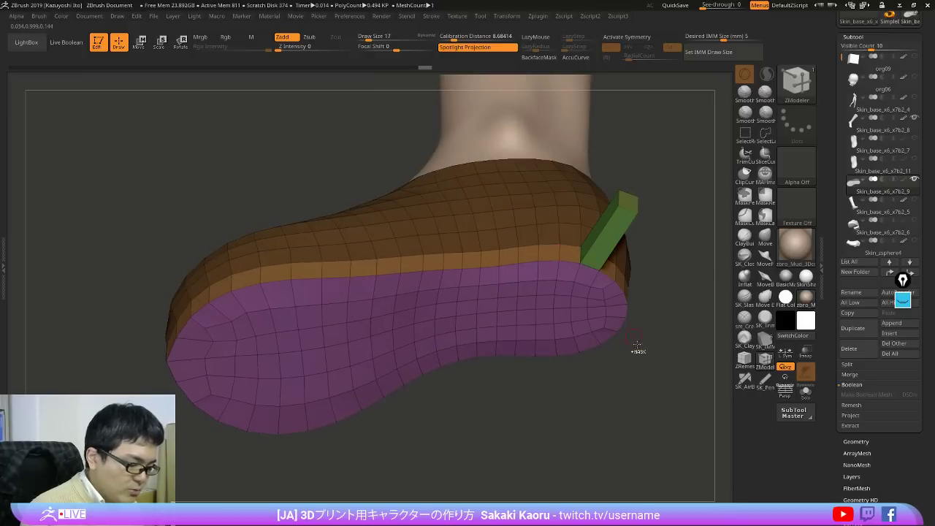
pyautogui.hotkey('ctrl', 'z')
pyautogui.moveTo(640, 407); pyautogui.dragTo(633, 447)
pyautogui.hotkey('ctrl', 'z')
pyautogui.hotkey('ctrl', 'shift', 'z')
# Step: Move the unmasked sole slightly upward along the gizmo's Z axis to reduce the height of the bottom strip
pyautogui.press('w')
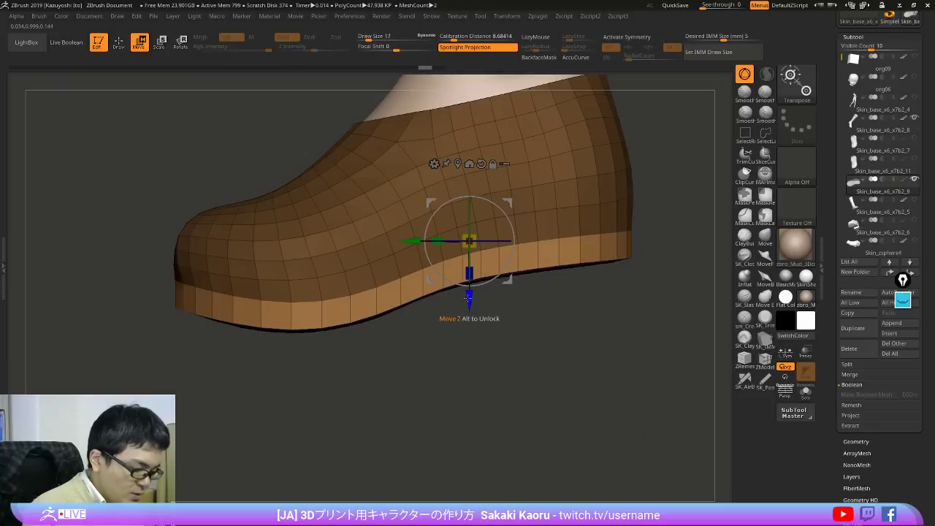
pyautogui.moveTo(468, 297); pyautogui.dragTo(470, 285)
pyautogui.moveTo(470, 285); pyautogui.dragTo(471, 287)
pyautogui.hotkey('shift', 'f')
pyautogui.hotkey('shift', 'f')
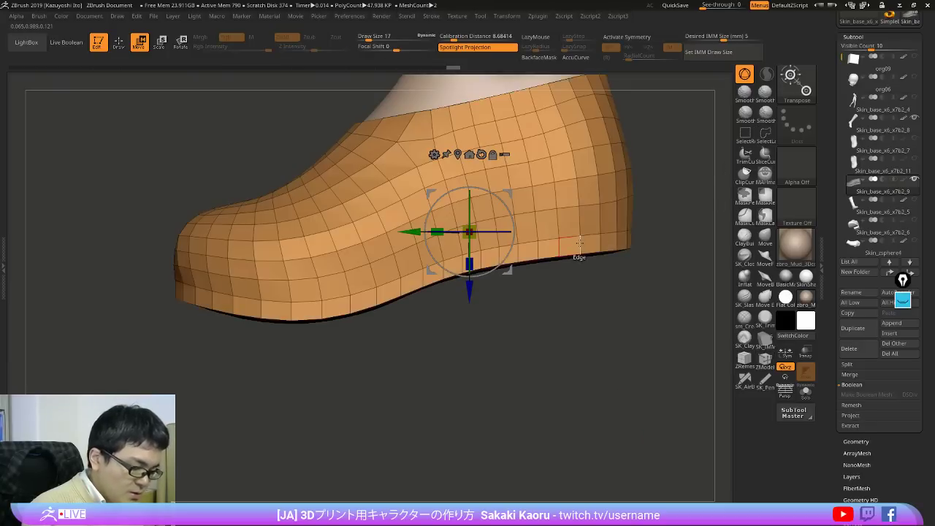
# Step: Mask the sole while leaving the orange upper unmasked, and return to draw mode with the shoe's underside in view
pyautogui.click(579, 242)
pyautogui.press('q')
pyautogui.moveTo(520, 384); pyautogui.dragTo(507, 342)
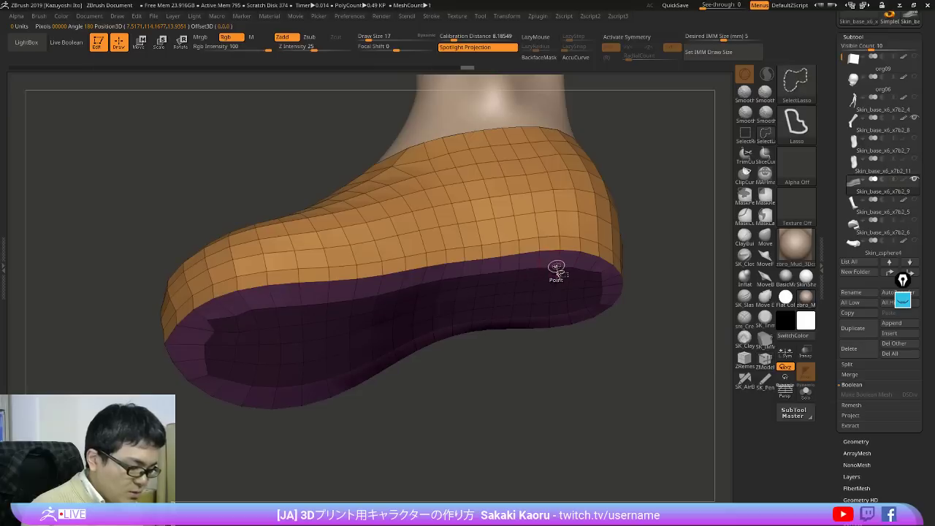
# Step: Isolate the narrow side band around the sole's edge, assign it its own polygroup, and show the whole shoe again
pyautogui.keyDown('ctrl'); pyautogui.keyDown('shift'); pyautogui.click(556, 267); pyautogui.keyUp('shift'); pyautogui.keyUp('ctrl')
pyautogui.hotkey('ctrl', 'shift', 'x')
pyautogui.keyDown('ctrl'); pyautogui.keyDown('shift'); pyautogui.click(556, 265); pyautogui.keyUp('shift'); pyautogui.keyUp('ctrl')
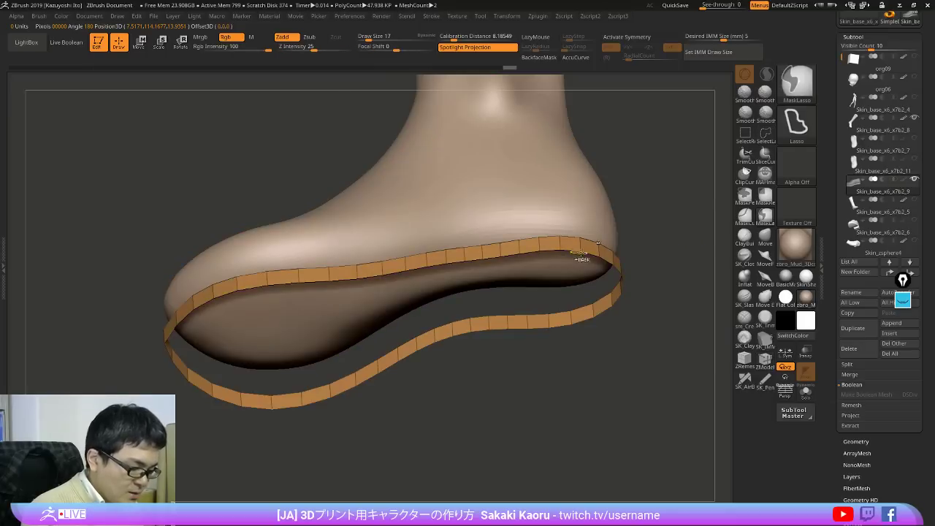
pyautogui.hotkey('ctrl', 'w')
pyautogui.keyDown('ctrl'); pyautogui.keyDown('shift'); pyautogui.click(665, 241); pyautogui.keyUp('shift'); pyautogui.keyUp('ctrl')
pyautogui.hotkey('ctrl', 'z')
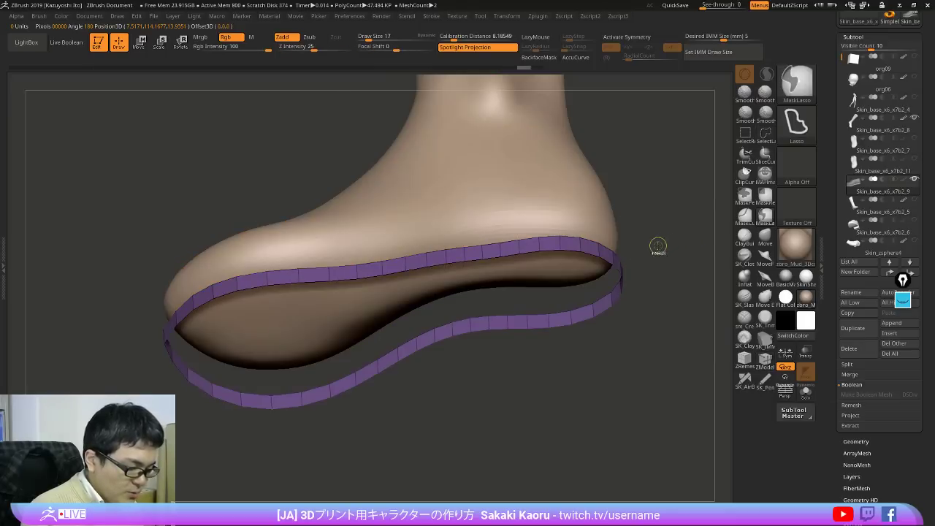
pyautogui.hotkey('ctrl', 'w')
pyautogui.keyDown('ctrl'); pyautogui.keyDown('shift'); pyautogui.click(659, 249); pyautogui.keyUp('shift'); pyautogui.keyUp('ctrl')
pyautogui.moveTo(655, 297); pyautogui.dragTo(641, 357)
pyautogui.moveTo(641, 390)
pyautogui.mouseDown()
pyautogui.moveTo(642, 317)
pyautogui.moveTo(669, 287)
pyautogui.moveTo(686, 312)
pyautogui.mouseUp()
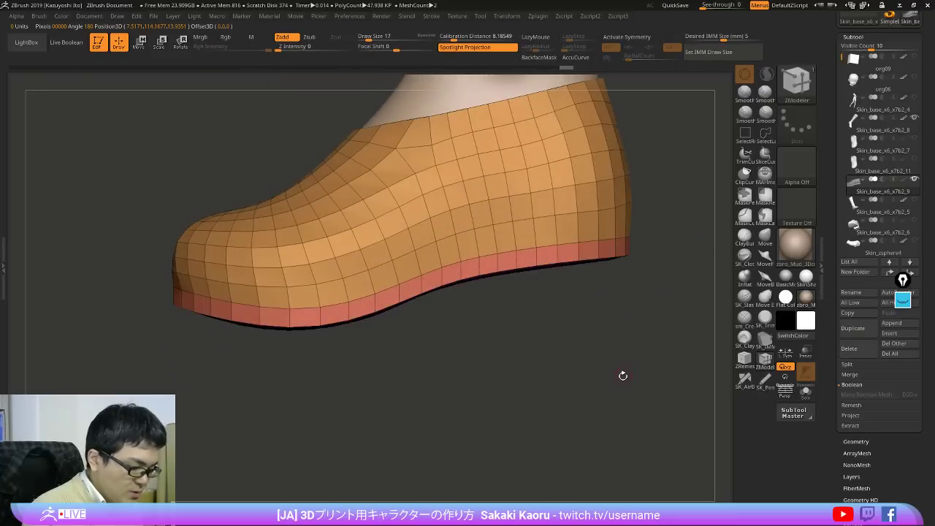
# Step: Isolate the underside of the sole, mask its heel area with a lasso, and turn that area into a separate polygroup
pyautogui.moveTo(622, 375); pyautogui.dragTo(618, 310)
pyautogui.keyDown('ctrl'); pyautogui.keyDown('shift'); pyautogui.click(578, 271); pyautogui.keyUp('shift'); pyautogui.keyUp('ctrl')
pyautogui.moveTo(576, 420); pyautogui.dragTo(572, 378)
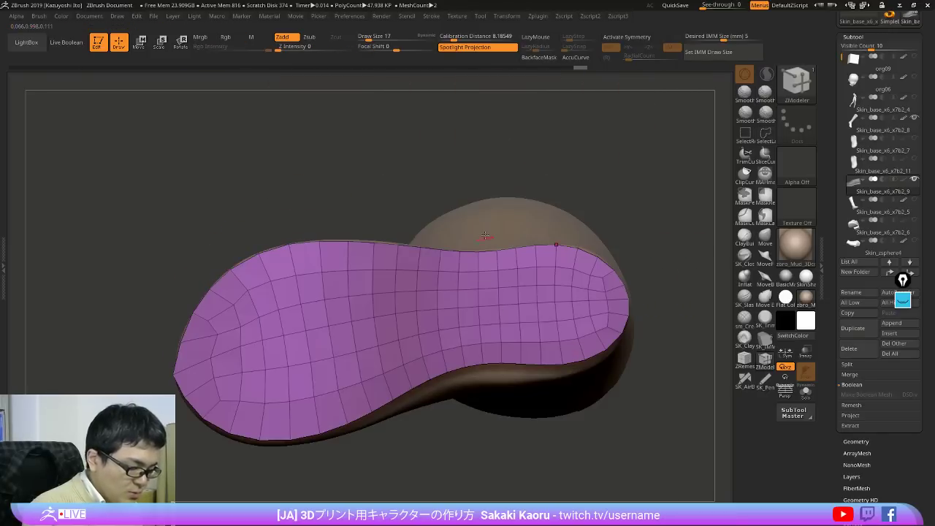
pyautogui.moveTo(492, 229)
pyautogui.keyDown('ctrl'); pyautogui.mouseDown()
pyautogui.moveTo(495, 301)
pyautogui.moveTo(708, 270)
pyautogui.moveTo(705, 191)
pyautogui.mouseUp(); pyautogui.keyUp('ctrl')
pyautogui.press('ctrl')
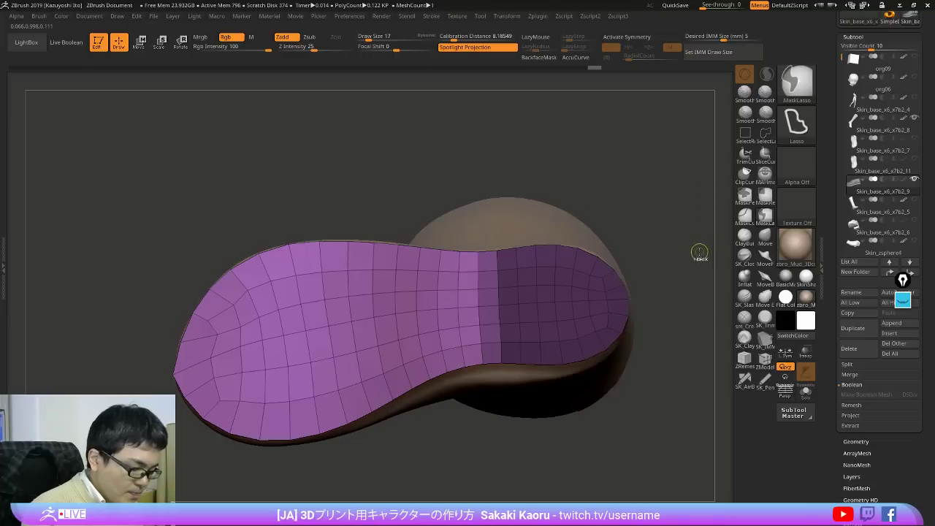
pyautogui.hotkey('ctrl', 'w')
pyautogui.hotkey('ctrl', 'shift')
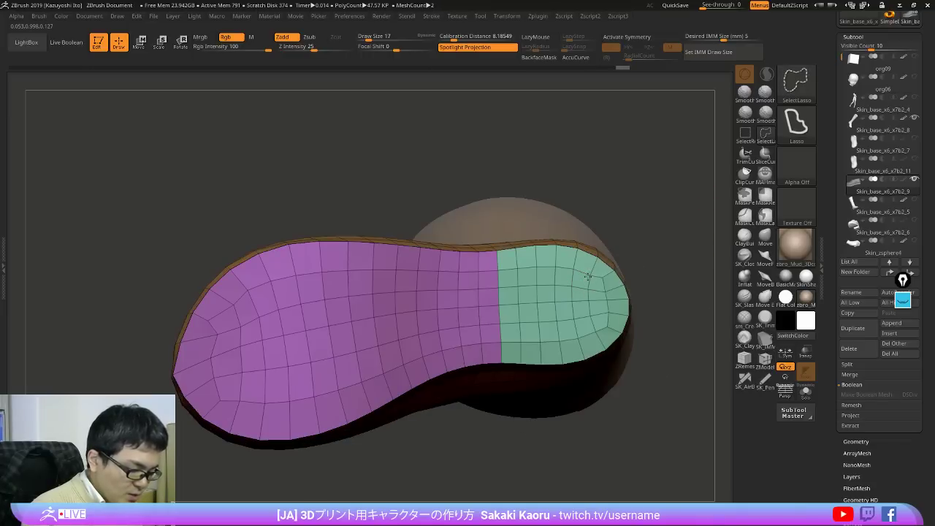
# Step: Mask everything except the heel polygroup on the underside and extrude it downward to form a heel block
pyautogui.keyDown('ctrl'); pyautogui.keyDown('shift'); pyautogui.click(588, 276); pyautogui.keyUp('shift'); pyautogui.keyUp('ctrl')
pyautogui.keyDown('ctrl'); pyautogui.click(675, 247); pyautogui.keyUp('ctrl')
pyautogui.keyDown('ctrl'); pyautogui.keyDown('shift'); pyautogui.click(678, 247); pyautogui.keyUp('shift'); pyautogui.keyUp('ctrl')
pyautogui.keyDown('ctrl'); pyautogui.click(680, 247); pyautogui.keyUp('ctrl')
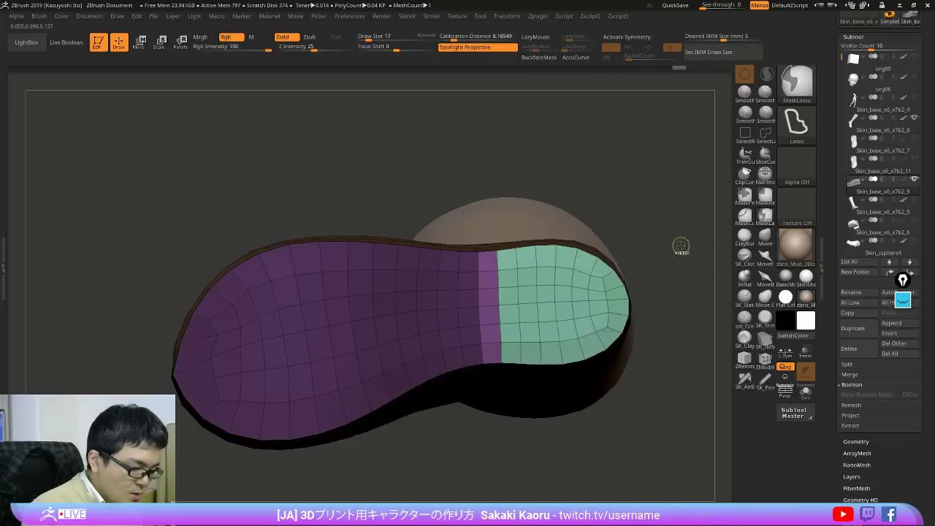
pyautogui.moveTo(681, 248); pyautogui.dragTo(688, 344)
pyautogui.press('w')
pyautogui.keyDown('ctrl'); pyautogui.moveTo(572, 317); pyautogui.dragTo(572, 354); pyautogui.keyUp('ctrl')
pyautogui.keyDown('alt'); pyautogui.moveTo(600, 443); pyautogui.dragTo(681, 417); pyautogui.keyUp('alt')
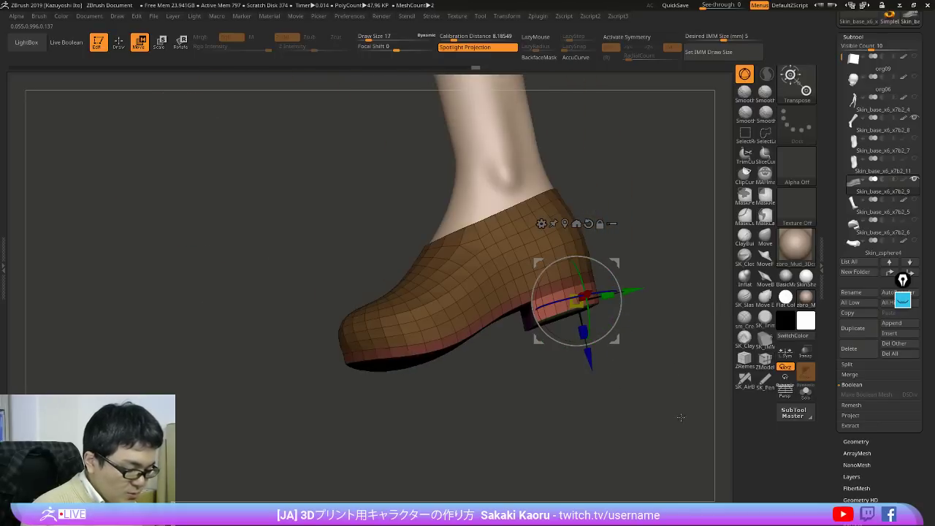
# Step: Set See-through to 100 to compare the shoe with the loafer reference photo behind, clear the mask, and restore the opaque view
pyautogui.moveTo(703, 5); pyautogui.dragTo(742, 6)
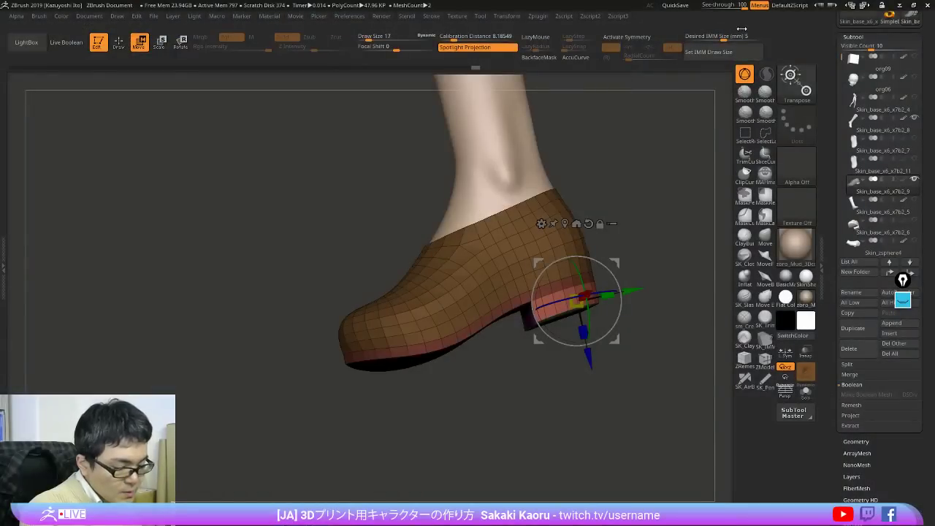
pyautogui.press('q')
pyautogui.keyDown('ctrl'); pyautogui.moveTo(657, 220); pyautogui.dragTo(670, 246); pyautogui.keyUp('ctrl')
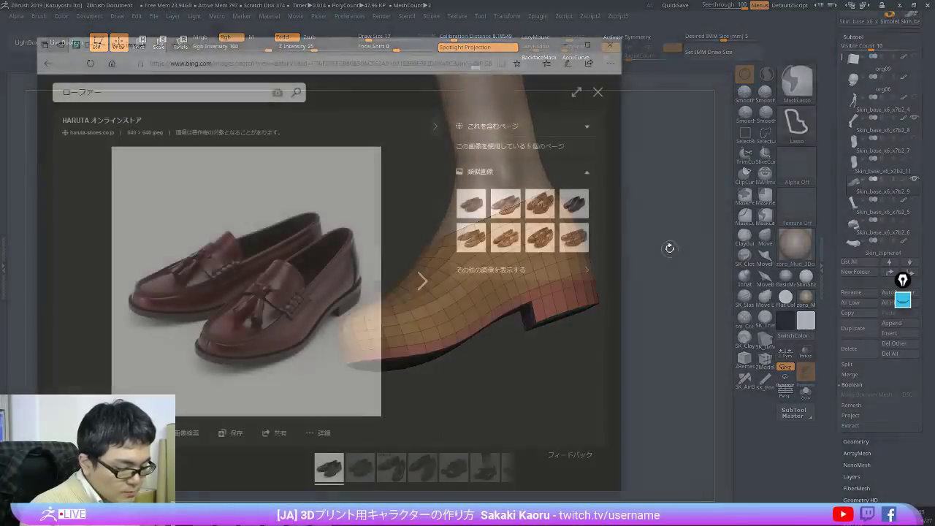
pyautogui.moveTo(666, 177); pyautogui.dragTo(675, 174)
pyautogui.moveTo(708, 1); pyautogui.dragTo(680, 6)
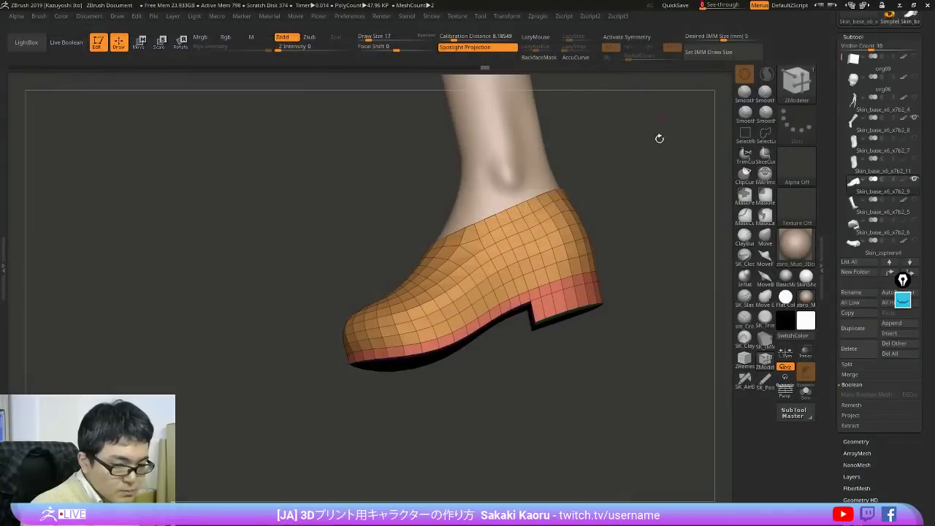
# Step: Mask all but the lower heel block, try leveling its bottom with a vertical transpose line, and clear the mask
pyautogui.keyDown('alt'); pyautogui.moveTo(661, 284); pyautogui.dragTo(630, 326); pyautogui.keyUp('alt')
pyautogui.press('w')
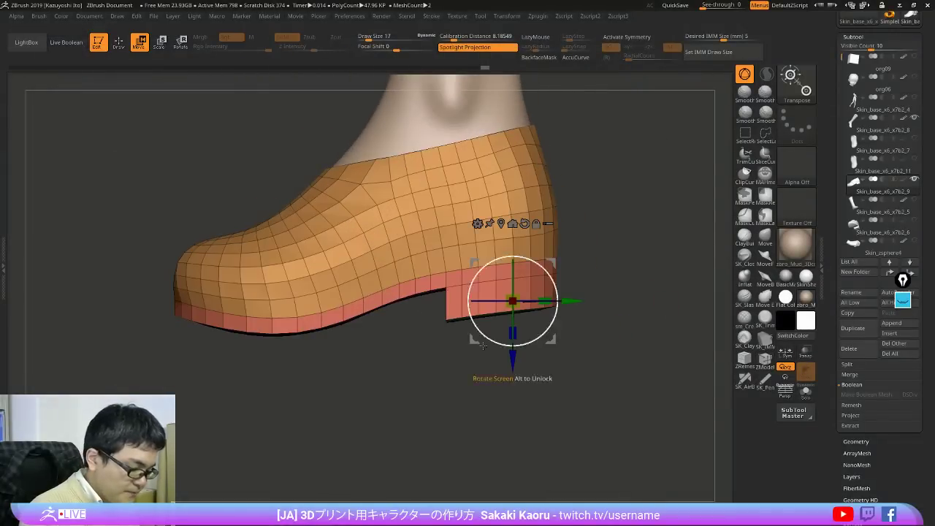
pyautogui.press('y')
pyautogui.moveTo(300, 336)
pyautogui.mouseDown()
pyautogui.moveTo(312, 347)
pyautogui.moveTo(298, 390)
pyautogui.mouseUp()
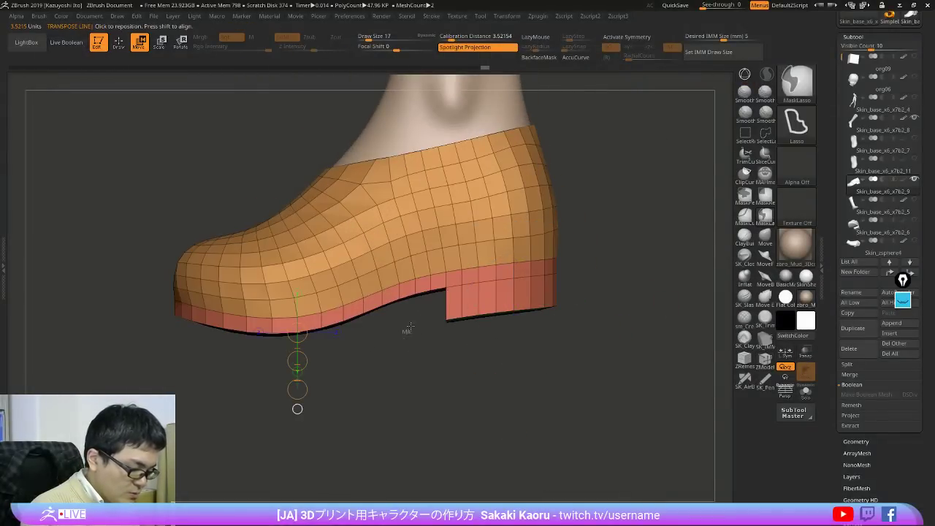
pyautogui.moveTo(407, 328)
pyautogui.keyDown('ctrl'); pyautogui.mouseDown()
pyautogui.moveTo(655, 330)
pyautogui.moveTo(498, 388)
pyautogui.mouseUp(); pyautogui.keyUp('ctrl')
pyautogui.keyDown('ctrl'); pyautogui.click(372, 400); pyautogui.keyUp('ctrl')
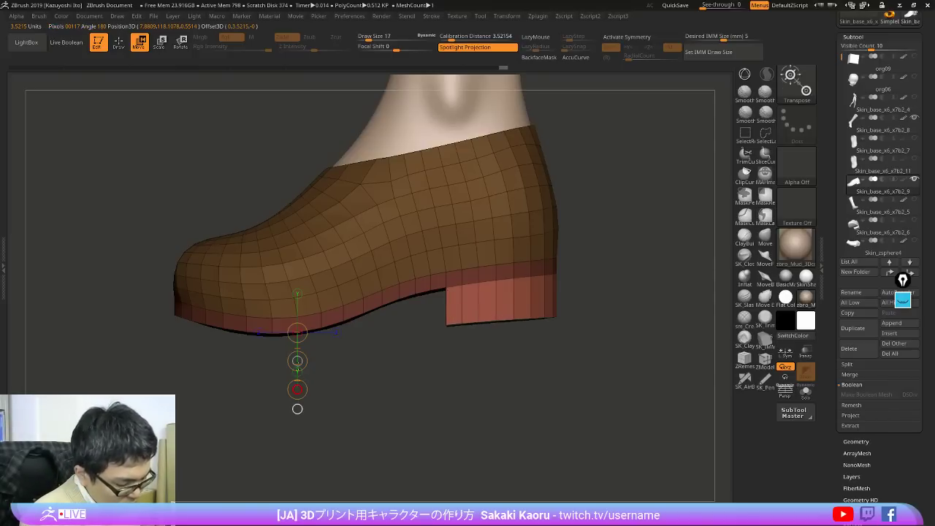
pyautogui.moveTo(542, 292); pyautogui.dragTo(586, 279)
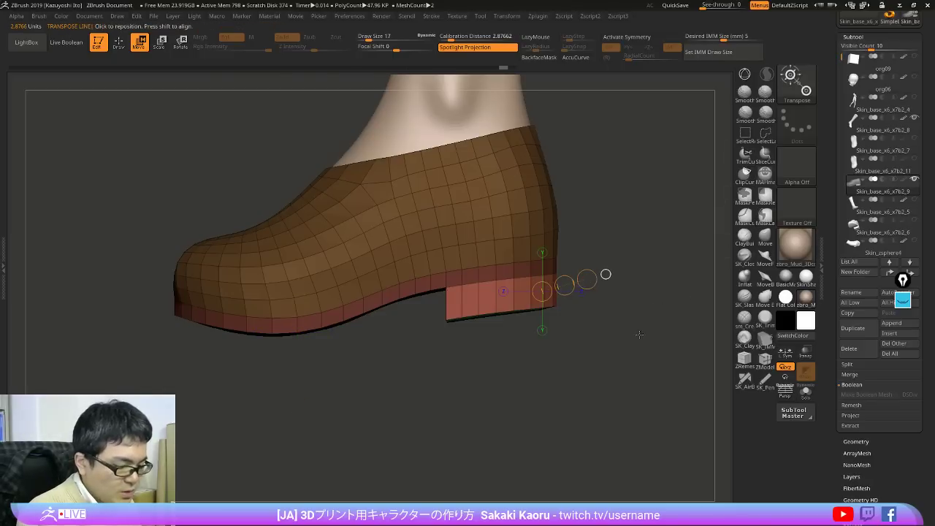
pyautogui.press('q')
pyautogui.keyDown('ctrl'); pyautogui.moveTo(672, 295); pyautogui.dragTo(591, 316); pyautogui.keyUp('ctrl')
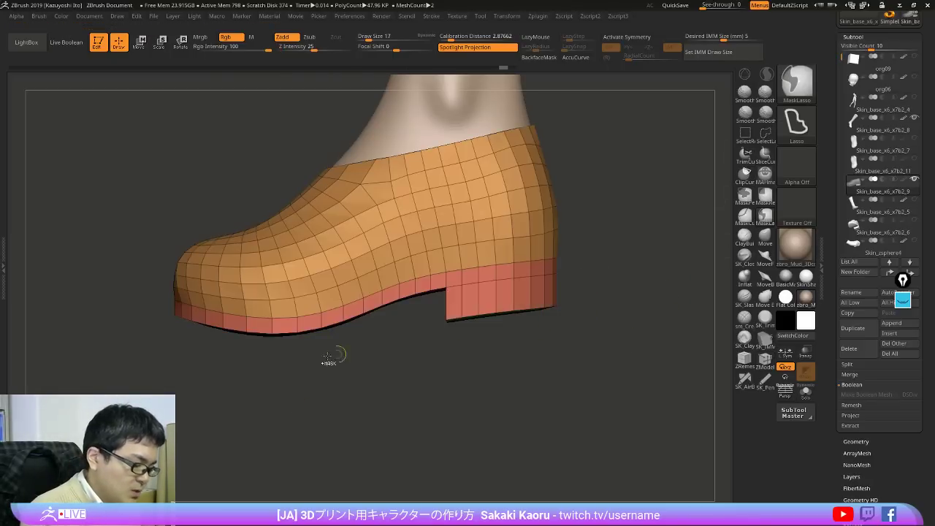
# Step: Mask everything except the lower heel block and try cutting its bottom flat at the front sole's level with ClipCurve
pyautogui.moveTo(121, 335)
pyautogui.keyDown('ctrl'); pyautogui.keyDown('shift'); pyautogui.mouseDown()
pyautogui.moveTo(676, 282)
pyautogui.moveTo(644, 305)
pyautogui.moveTo(589, 322)
pyautogui.moveTo(403, 328)
pyautogui.moveTo(100, 423)
pyautogui.moveTo(637, 452)
pyautogui.moveTo(587, 449)
pyautogui.mouseUp(); pyautogui.keyUp('shift'); pyautogui.keyUp('ctrl')
pyautogui.moveTo(413, 313)
pyautogui.keyDown('ctrl'); pyautogui.mouseDown()
pyautogui.moveTo(643, 274)
pyautogui.moveTo(415, 283)
pyautogui.mouseUp(); pyautogui.keyUp('ctrl')
pyautogui.keyDown('ctrl'); pyautogui.click(632, 281); pyautogui.keyUp('ctrl')
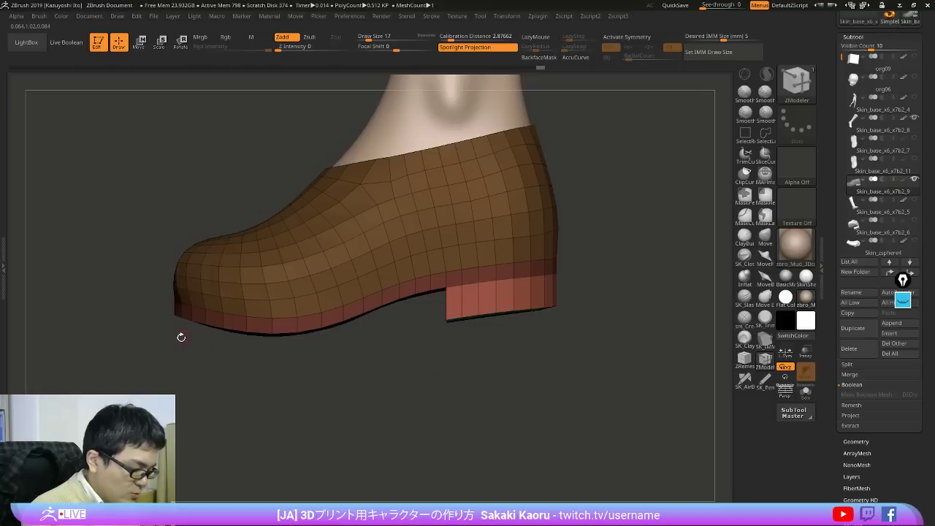
pyautogui.moveTo(132, 345)
pyautogui.keyDown('ctrl'); pyautogui.keyDown('shift'); pyautogui.mouseDown()
pyautogui.moveTo(579, 305)
pyautogui.moveTo(156, 375)
pyautogui.mouseUp(); pyautogui.keyUp('shift'); pyautogui.keyUp('ctrl')
pyautogui.keyDown('ctrl'); pyautogui.moveTo(217, 428); pyautogui.dragTo(271, 477); pyautogui.keyUp('ctrl')
pyautogui.moveTo(410, 323)
pyautogui.keyDown('ctrl'); pyautogui.mouseDown()
pyautogui.moveTo(638, 320)
pyautogui.moveTo(400, 392)
pyautogui.moveTo(327, 399)
pyautogui.mouseUp(); pyautogui.keyUp('ctrl')
pyautogui.keyDown('ctrl'); pyautogui.click(351, 407); pyautogui.keyUp('ctrl')
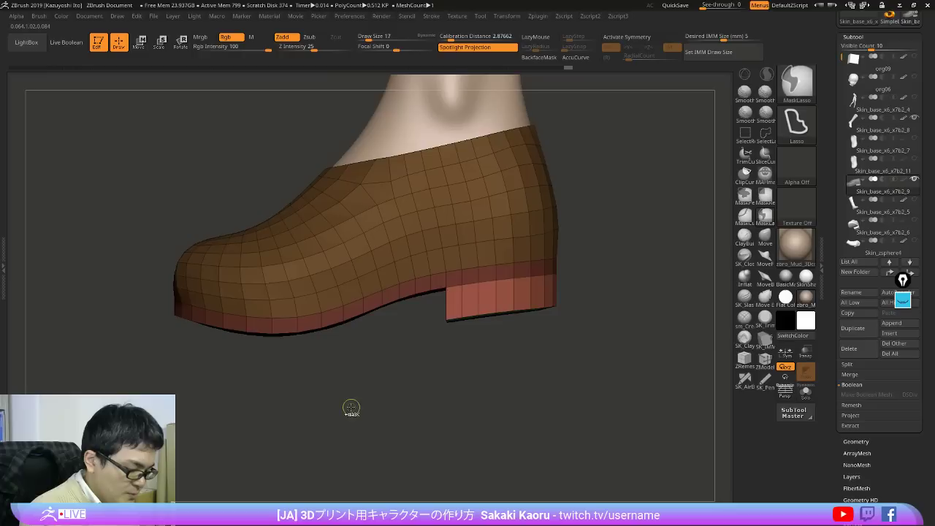
pyautogui.moveTo(162, 334)
pyautogui.keyDown('ctrl'); pyautogui.keyDown('shift'); pyautogui.mouseDown()
pyautogui.moveTo(691, 287)
pyautogui.moveTo(690, 321)
pyautogui.moveTo(699, 320)
pyautogui.moveTo(684, 318)
pyautogui.mouseUp(); pyautogui.keyUp('shift'); pyautogui.keyUp('ctrl')
pyautogui.moveTo(653, 405)
pyautogui.mouseDown()
pyautogui.moveTo(664, 360)
pyautogui.moveTo(706, 314)
pyautogui.moveTo(673, 388)
pyautogui.moveTo(674, 375)
pyautogui.mouseUp()
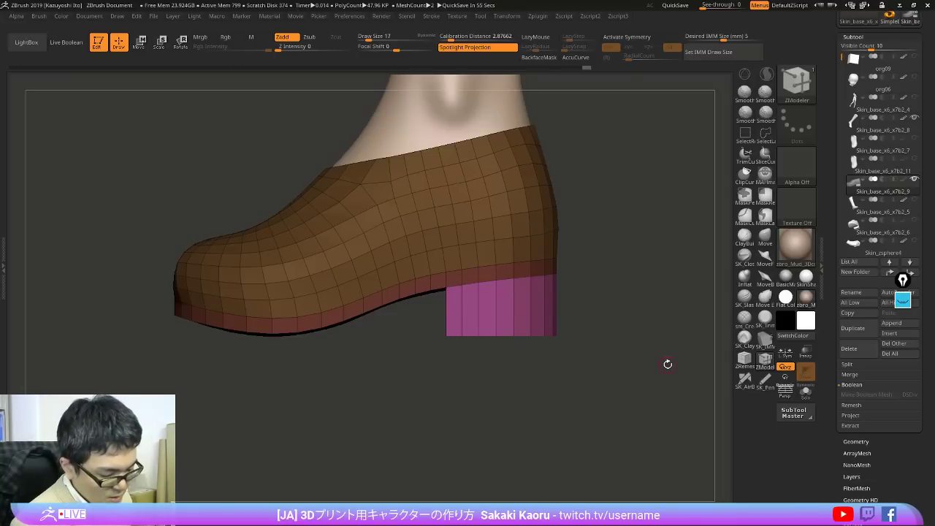
pyautogui.hotkey('ctrl', 'shift')
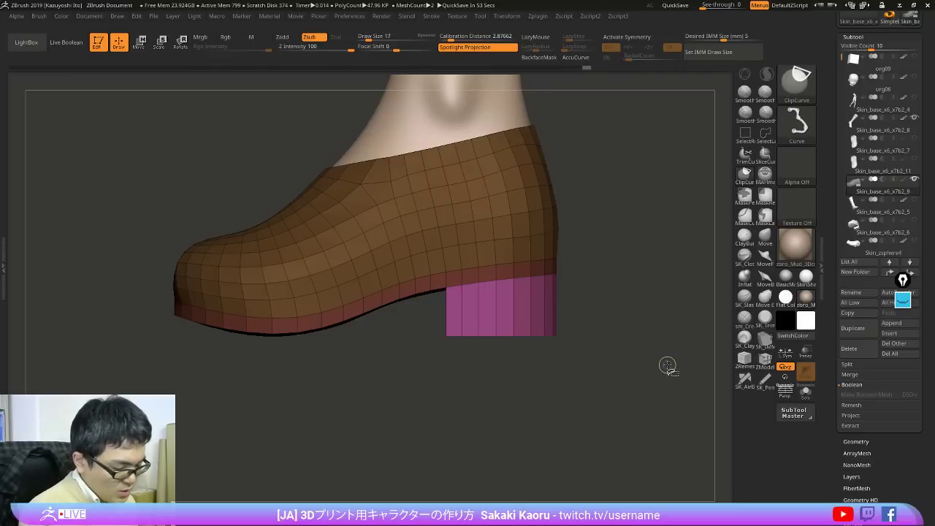
pyautogui.moveTo(168, 340)
pyautogui.keyDown('ctrl'); pyautogui.keyDown('shift'); pyautogui.mouseDown()
pyautogui.moveTo(643, 332)
pyautogui.moveTo(621, 195)
pyautogui.moveTo(616, 324)
pyautogui.moveTo(636, 217)
pyautogui.moveTo(641, 249)
pyautogui.moveTo(633, 280)
pyautogui.moveTo(631, 219)
pyautogui.moveTo(635, 305)
pyautogui.moveTo(632, 253)
pyautogui.moveTo(622, 320)
pyautogui.mouseUp(); pyautogui.keyUp('shift'); pyautogui.keyUp('ctrl')
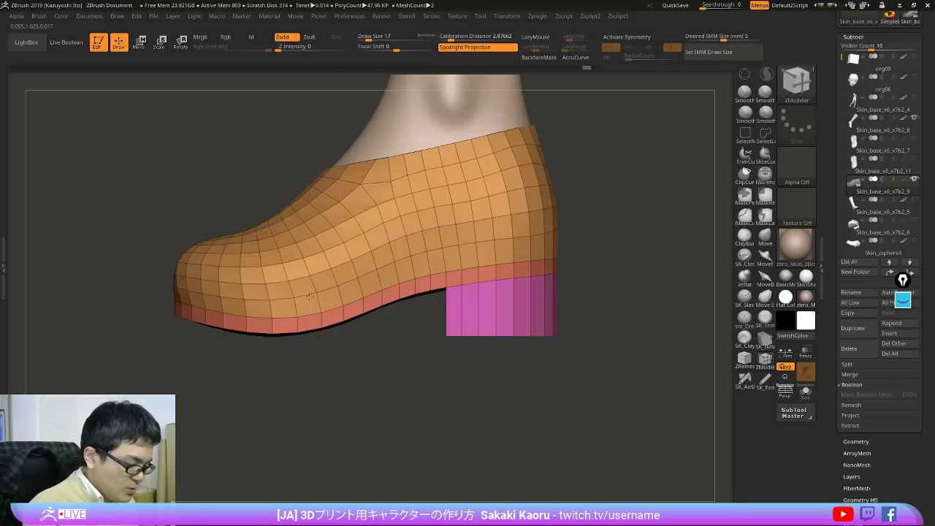
# Step: Leave only the heel block and the lowest front-sole polygons unmasked, and try ClipCurve along the bottom of the shoe
pyautogui.moveTo(309, 297); pyautogui.dragTo(214, 339, button='right')
pyautogui.moveTo(203, 329)
pyautogui.keyDown('ctrl'); pyautogui.mouseDown()
pyautogui.moveTo(208, 320)
pyautogui.moveTo(331, 354)
pyautogui.mouseUp(); pyautogui.keyUp('ctrl')
pyautogui.keyDown('ctrl'); pyautogui.moveTo(424, 311); pyautogui.dragTo(605, 315); pyautogui.keyUp('ctrl')
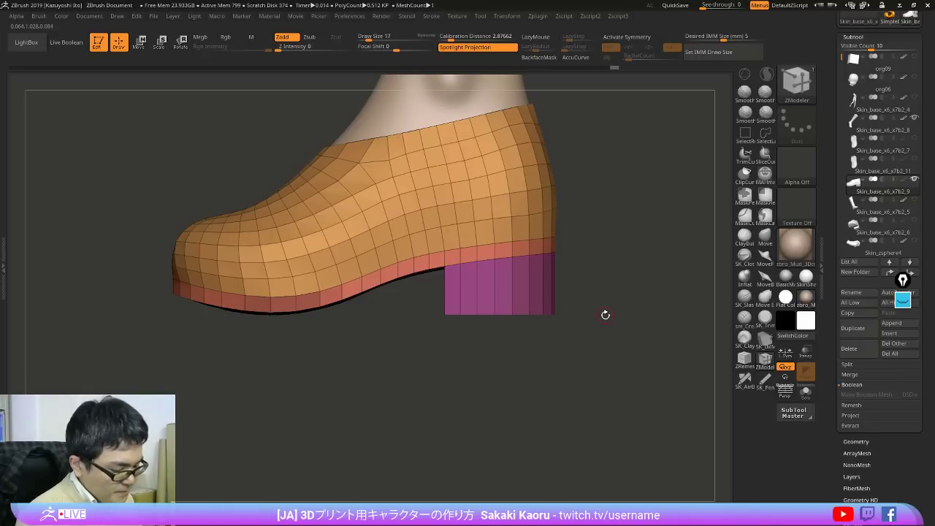
pyautogui.keyDown('ctrl'); pyautogui.click(167, 343); pyautogui.keyUp('ctrl')
pyautogui.keyDown('ctrl'); pyautogui.moveTo(167, 344); pyautogui.dragTo(169, 352); pyautogui.keyUp('ctrl')
pyautogui.keyDown('ctrl'); pyautogui.keyDown('shift'); pyautogui.moveTo(152, 326); pyautogui.dragTo(664, 314); pyautogui.keyUp('shift'); pyautogui.keyUp('ctrl')
pyautogui.moveTo(176, 334)
pyautogui.keyDown('ctrl'); pyautogui.mouseDown()
pyautogui.moveTo(415, 297)
pyautogui.moveTo(603, 376)
pyautogui.moveTo(599, 366)
pyautogui.mouseUp(); pyautogui.keyUp('ctrl')
pyautogui.keyDown('ctrl'); pyautogui.click(599, 360); pyautogui.keyUp('ctrl')
pyautogui.moveTo(174, 312)
pyautogui.keyDown('ctrl'); pyautogui.keyDown('shift'); pyautogui.mouseDown()
pyautogui.moveTo(724, 302)
pyautogui.moveTo(691, 305)
pyautogui.mouseUp(); pyautogui.keyUp('shift'); pyautogui.keyUp('ctrl')
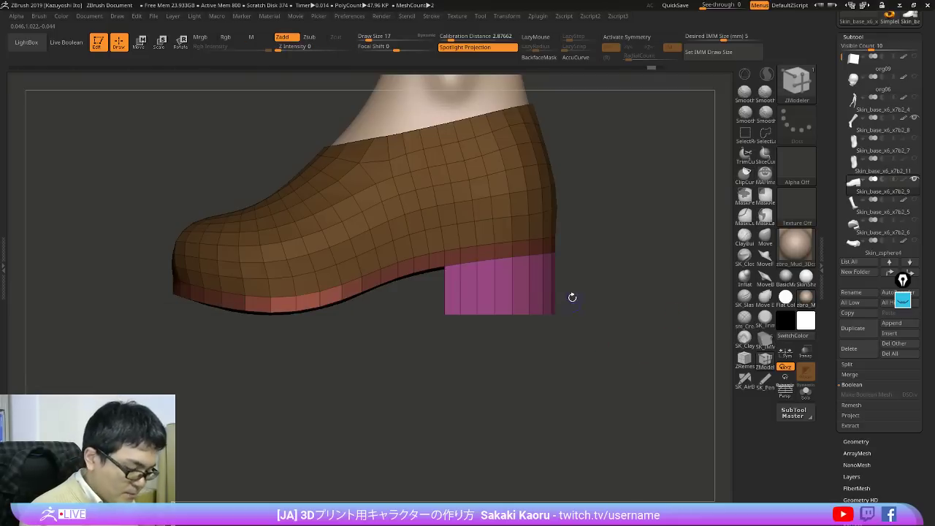
pyautogui.keyDown('ctrl'); pyautogui.click(602, 299); pyautogui.keyUp('ctrl')
pyautogui.keyDown('ctrl'); pyautogui.click(594, 307); pyautogui.keyUp('ctrl')
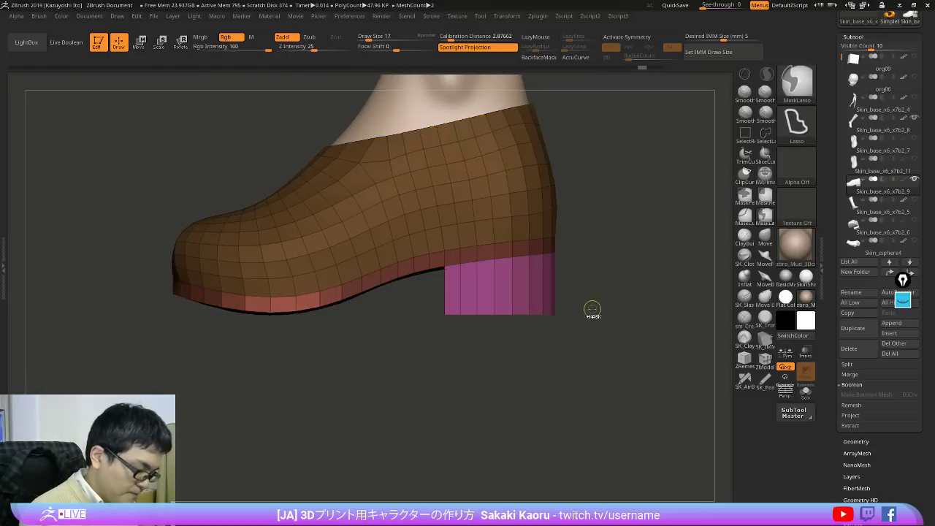
# Step: Undo the ClipCurve cuts on the heel block and sole
pyautogui.hotkey('ctrl', 'z')
pyautogui.hotkey('ctrl', 'z')
pyautogui.hotkey('ctrl', 'z')
pyautogui.hotkey('ctrl', 'z')
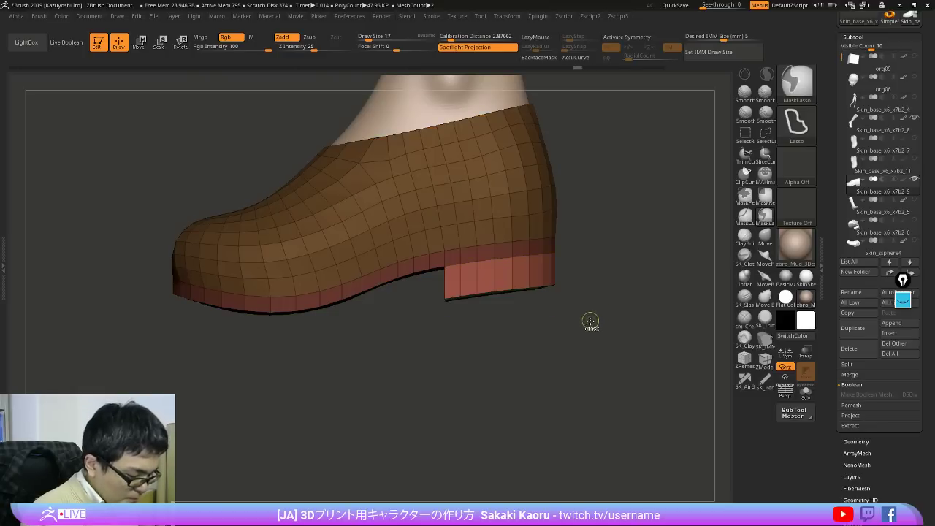
# Step: Clear the mask and, with MaskRect, mask everything except the lower heel block and the lowest polygons of the front sole
pyautogui.moveTo(526, 296); pyautogui.dragTo(512, 264)
pyautogui.keyDown('alt'); pyautogui.moveTo(556, 290); pyautogui.dragTo(608, 324); pyautogui.keyUp('alt')
pyautogui.keyDown('ctrl'); pyautogui.moveTo(602, 358); pyautogui.dragTo(611, 388); pyautogui.keyUp('ctrl')
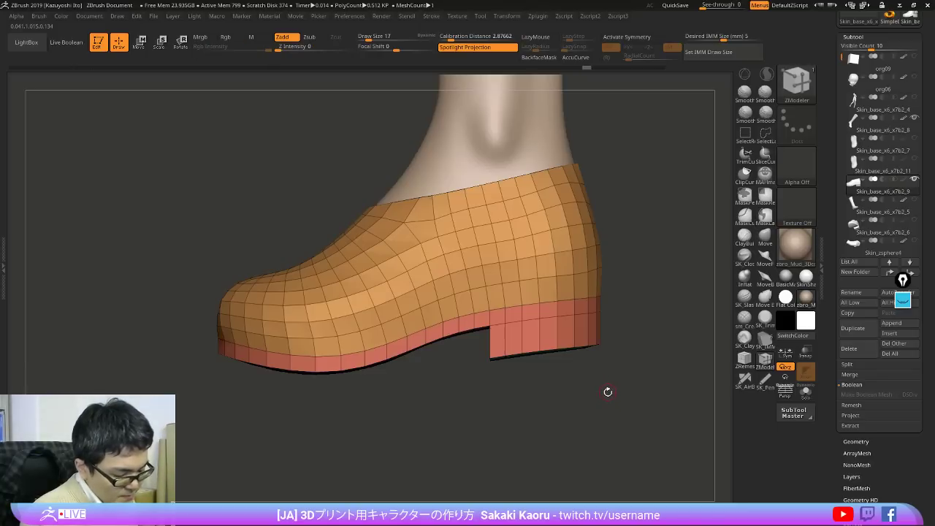
pyautogui.press('w')
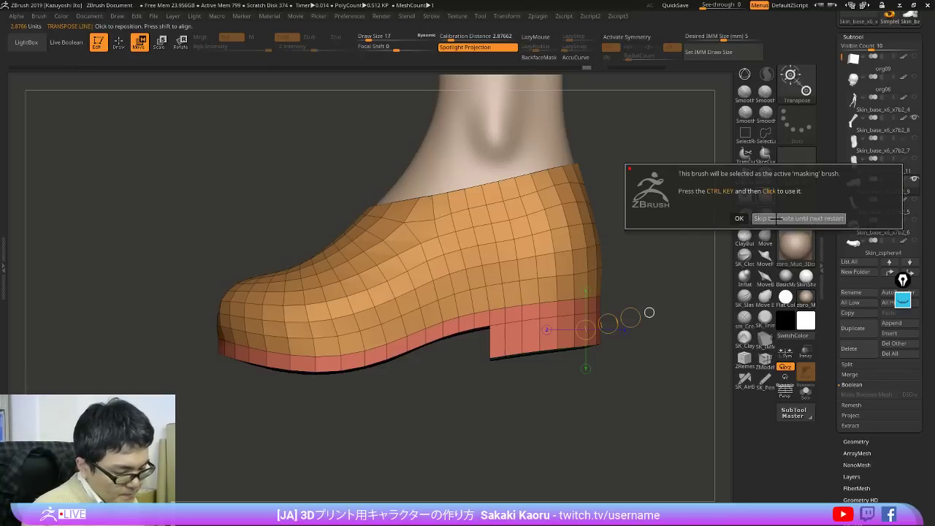
pyautogui.click(765, 198)
pyautogui.keyDown('ctrl'); pyautogui.moveTo(542, 355); pyautogui.dragTo(697, 339); pyautogui.keyUp('ctrl')
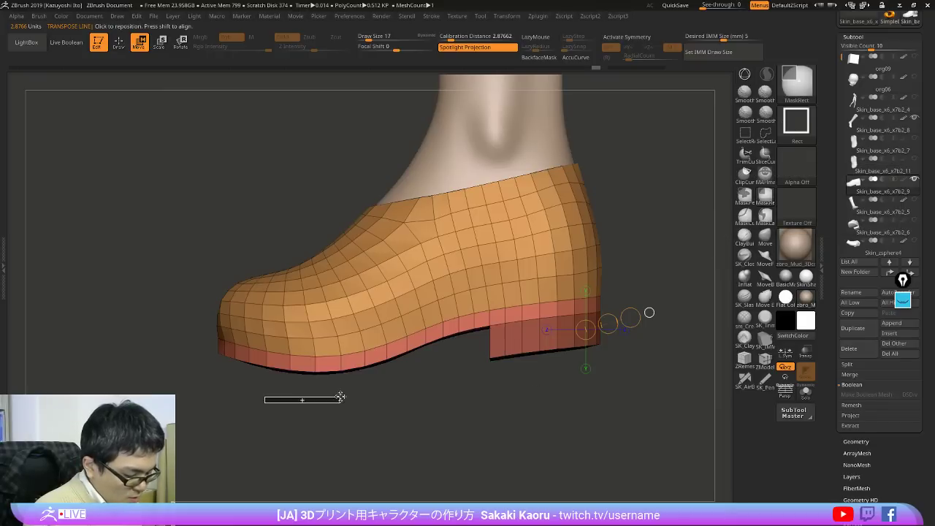
pyautogui.moveTo(341, 397)
pyautogui.keyDown('ctrl'); pyautogui.mouseDown()
pyautogui.moveTo(375, 387)
pyautogui.moveTo(333, 367)
pyautogui.moveTo(320, 382)
pyautogui.moveTo(319, 443)
pyautogui.mouseUp(); pyautogui.keyUp('ctrl')
pyautogui.keyDown('ctrl'); pyautogui.click(320, 379); pyautogui.keyUp('ctrl')
# Step: Draw a vertical transpose line about 5.19 units long down from the front sole's lowest point and flatten the heel's bottom to that level
pyautogui.moveTo(372, 342); pyautogui.dragTo(402, 326)
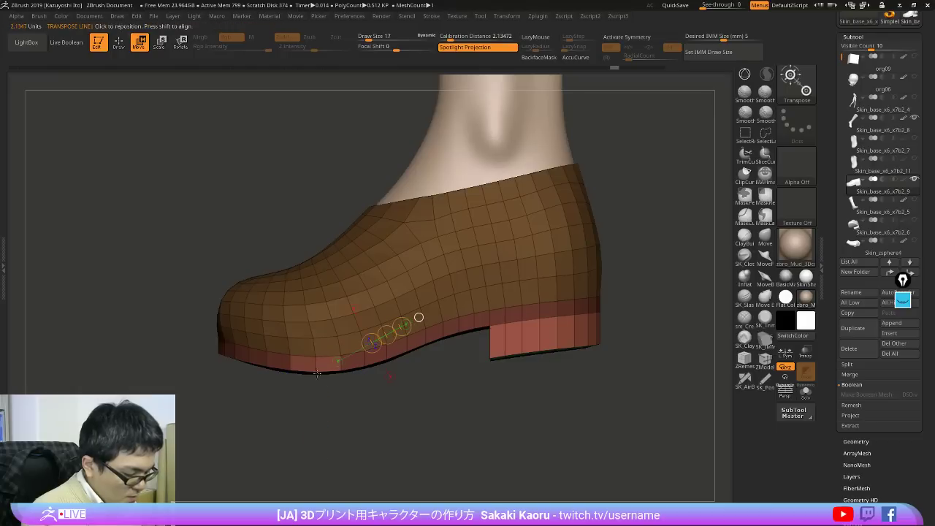
pyautogui.keyDown('shift'); pyautogui.moveTo(315, 373); pyautogui.dragTo(315, 455); pyautogui.keyUp('shift')
pyautogui.keyDown('alt'); pyautogui.moveTo(555, 436); pyautogui.dragTo(580, 383); pyautogui.keyUp('alt')
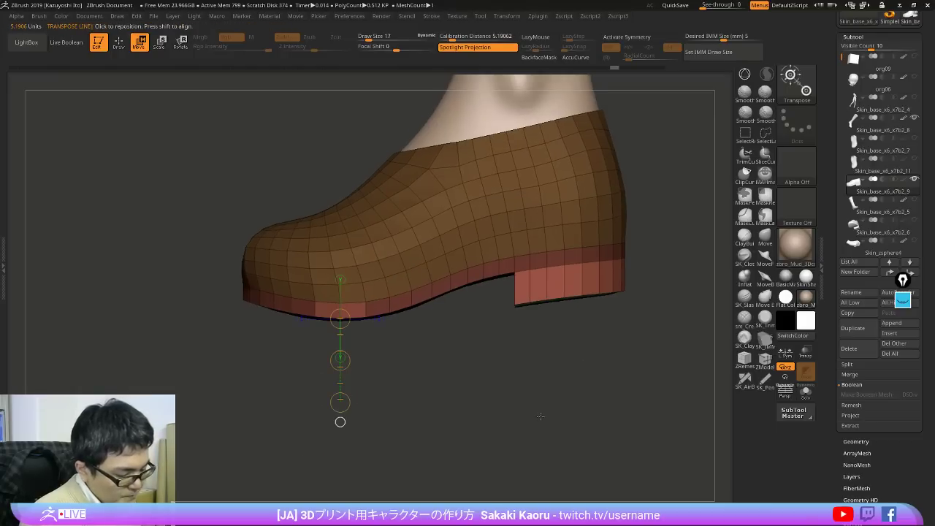
pyautogui.moveTo(541, 417)
pyautogui.mouseDown()
pyautogui.moveTo(509, 414)
pyautogui.moveTo(516, 431)
pyautogui.moveTo(550, 447)
pyautogui.moveTo(553, 424)
pyautogui.moveTo(537, 432)
pyautogui.mouseUp()
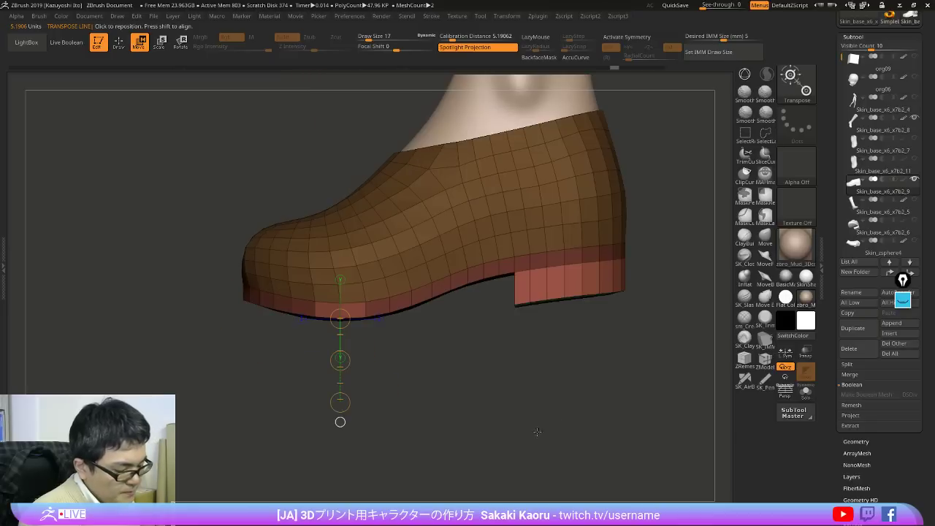
pyautogui.moveTo(494, 472)
pyautogui.mouseDown()
pyautogui.moveTo(470, 470)
pyautogui.moveTo(501, 467)
pyautogui.mouseUp()
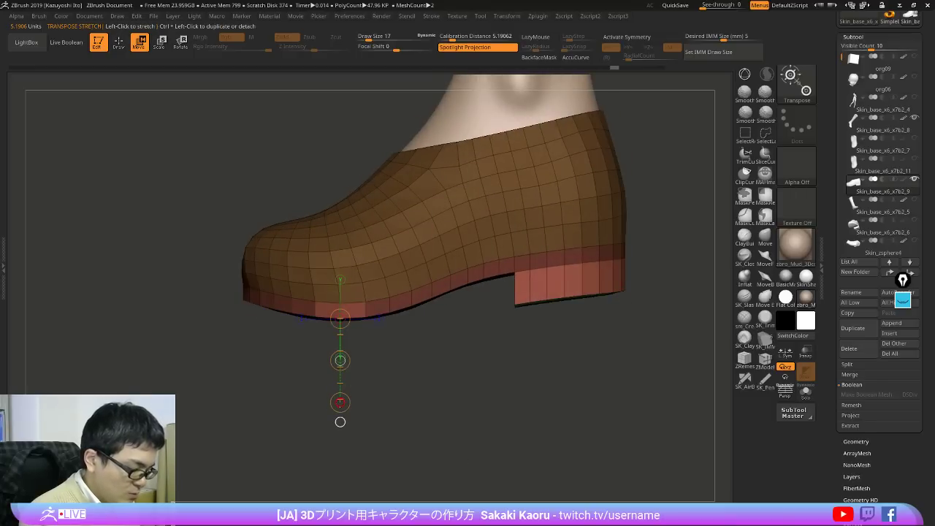
pyautogui.moveTo(342, 388); pyautogui.dragTo(340, 326)
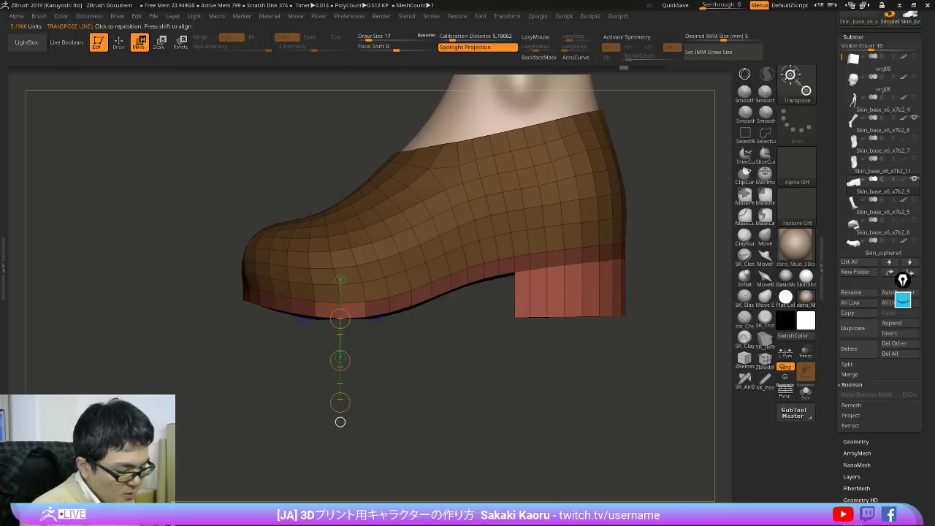
pyautogui.moveTo(341, 402); pyautogui.dragTo(342, 353)
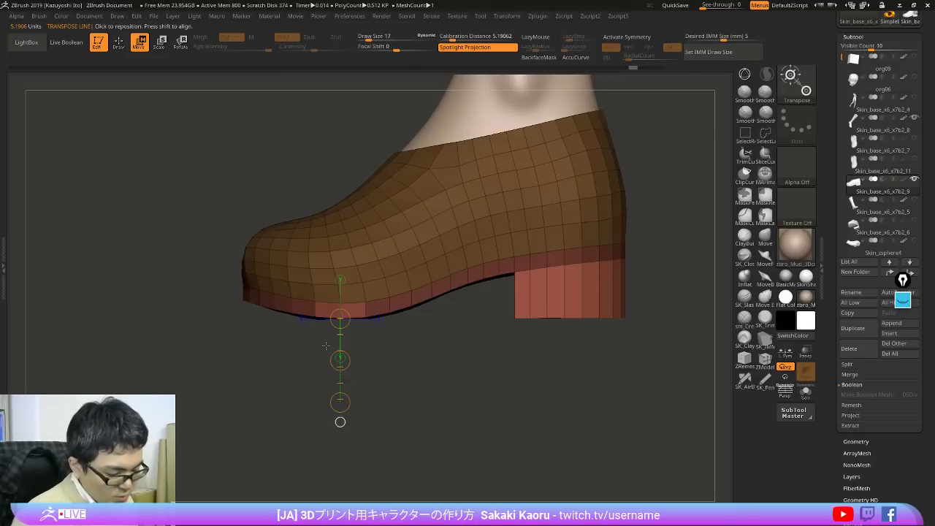
pyautogui.moveTo(552, 501); pyautogui.dragTo(573, 502)
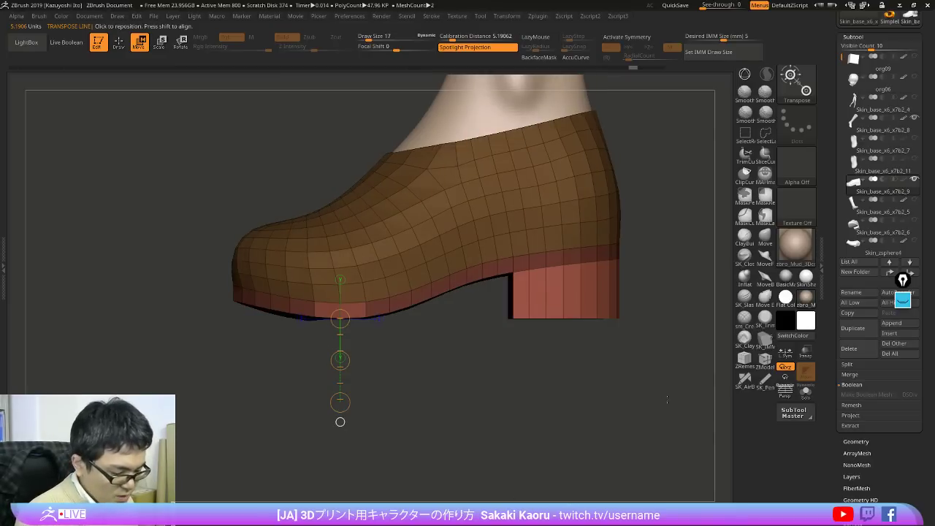
# Step: Undo the heel flattening and flatten the heel's bottom again to the level of the front sole's lowest point
pyautogui.keyDown('shift'); pyautogui.moveTo(667, 400); pyautogui.dragTo(663, 398); pyautogui.keyUp('shift')
pyautogui.hotkey('ctrl', 'z')
pyautogui.hotkey('ctrl', 'z')
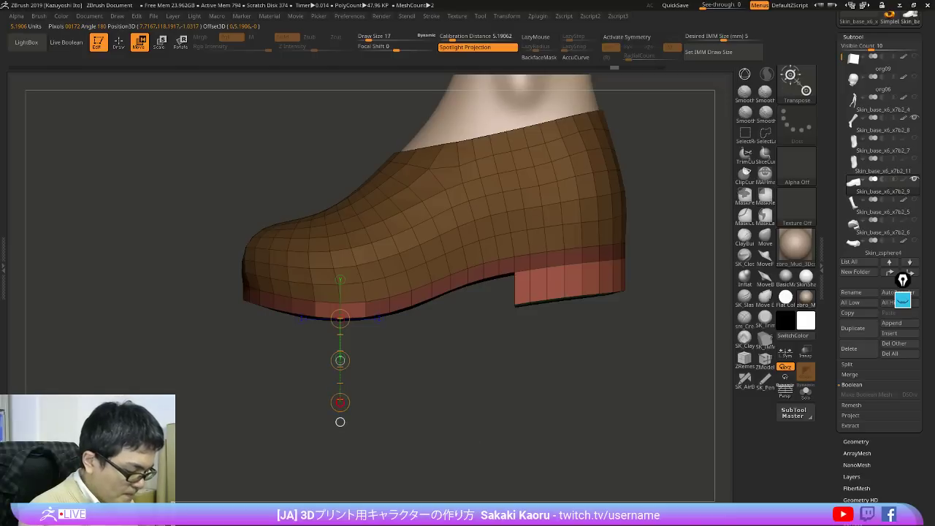
pyautogui.moveTo(339, 402); pyautogui.dragTo(339, 364)
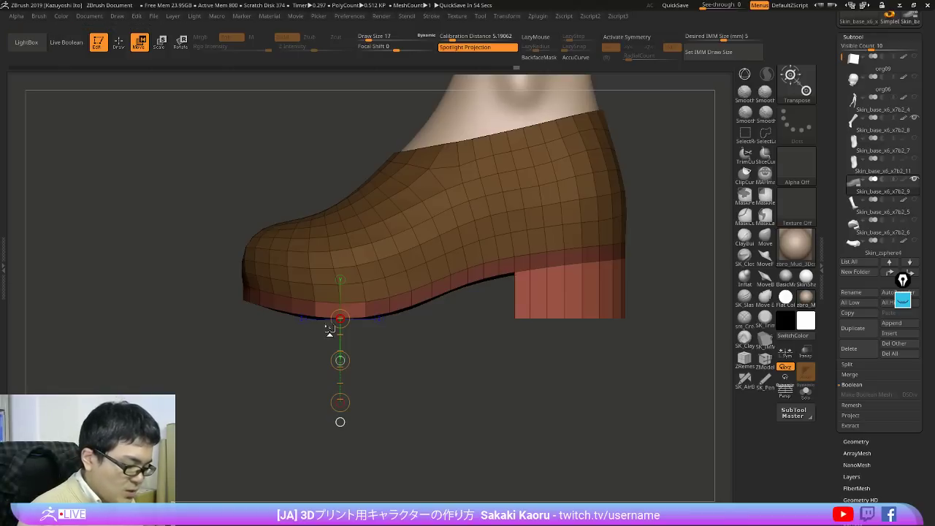
# Step: Clear the mask from the shoe, check the sole from below, and switch the masking brush to MaskLasso
pyautogui.press('q')
pyautogui.moveTo(474, 399)
pyautogui.keyDown('ctrl'); pyautogui.mouseDown()
pyautogui.moveTo(438, 394)
pyautogui.moveTo(409, 282)
pyautogui.mouseUp(); pyautogui.keyUp('ctrl')
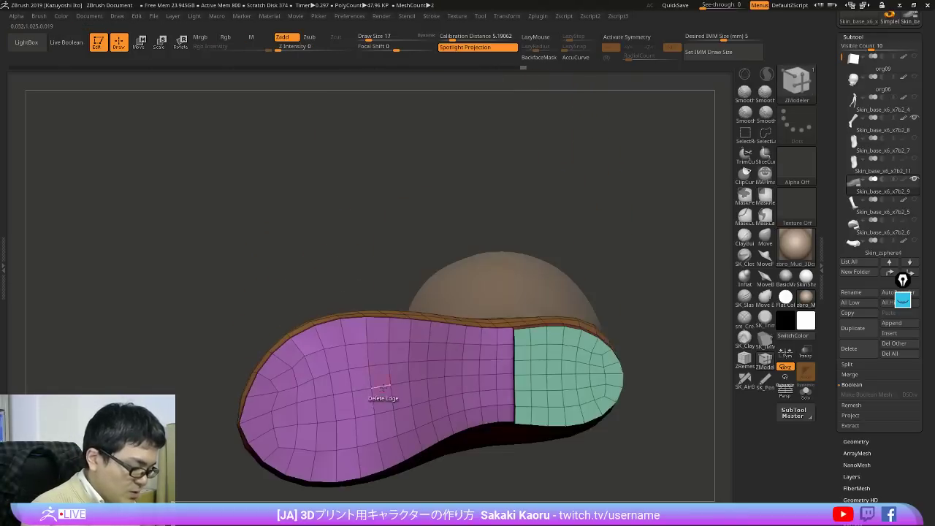
pyautogui.moveTo(384, 449)
pyautogui.mouseDown()
pyautogui.moveTo(392, 405)
pyautogui.moveTo(456, 277)
pyautogui.mouseUp()
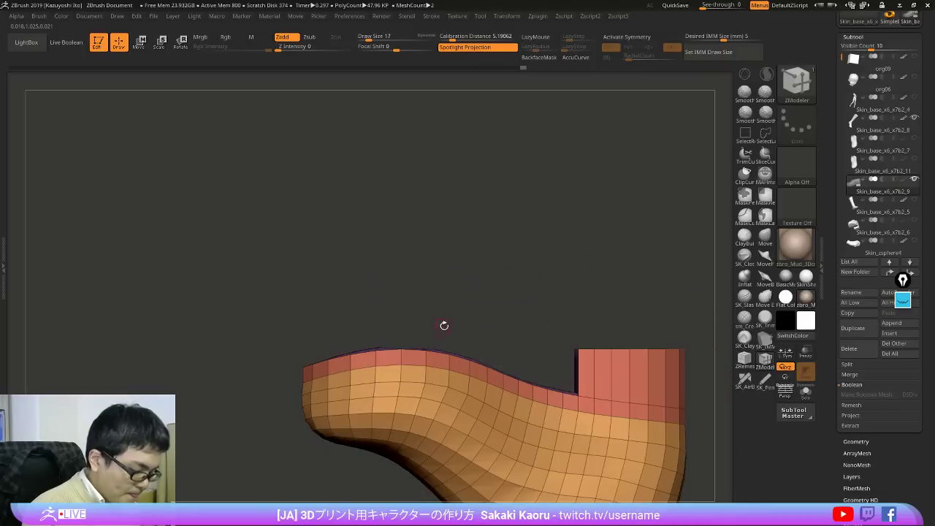
pyautogui.keyDown('ctrl'); pyautogui.moveTo(288, 349); pyautogui.dragTo(401, 365); pyautogui.keyUp('ctrl')
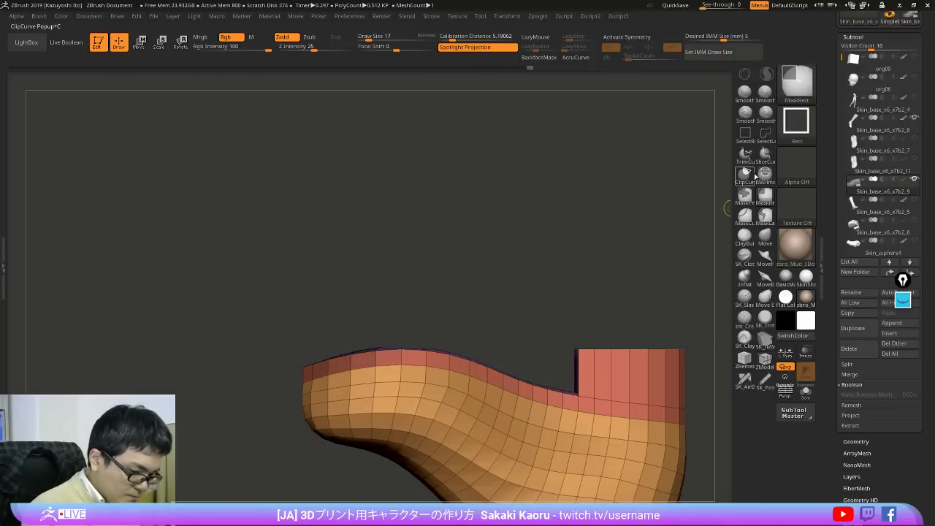
pyautogui.keyDown('ctrl'); pyautogui.click(762, 176); pyautogui.keyUp('ctrl')
pyautogui.keyDown('ctrl'); pyautogui.click(765, 215); pyautogui.keyUp('ctrl')
pyautogui.moveTo(508, 276)
pyautogui.keyDown('ctrl'); pyautogui.mouseDown()
pyautogui.moveTo(420, 325)
pyautogui.moveTo(416, 347)
pyautogui.moveTo(402, 322)
pyautogui.moveTo(420, 331)
pyautogui.mouseUp(); pyautogui.keyUp('ctrl')
pyautogui.moveTo(428, 459); pyautogui.dragTo(426, 438)
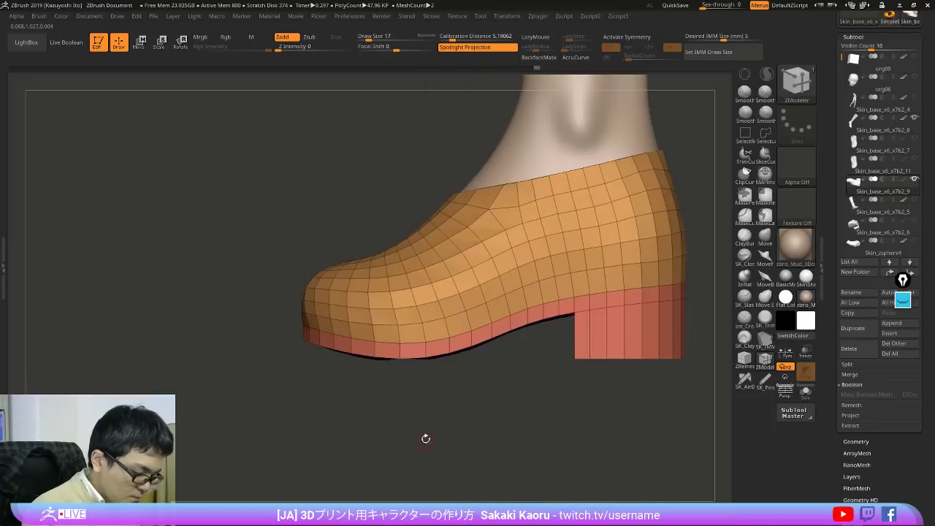
# Step: Isolate the front sole polygroup, leave only its toe section unmasked, and protect its edges with MaskByFeature using Border and Groups
pyautogui.moveTo(409, 364)
pyautogui.keyDown('ctrl'); pyautogui.mouseDown()
pyautogui.moveTo(382, 346)
pyautogui.moveTo(284, 333)
pyautogui.moveTo(407, 369)
pyautogui.mouseUp(); pyautogui.keyUp('ctrl')
pyautogui.moveTo(421, 400)
pyautogui.mouseDown()
pyautogui.moveTo(549, 273)
pyautogui.moveTo(461, 265)
pyautogui.moveTo(546, 283)
pyautogui.mouseUp()
pyautogui.moveTo(463, 304)
pyautogui.keyDown('ctrl'); pyautogui.mouseDown()
pyautogui.moveTo(518, 346)
pyautogui.moveTo(597, 273)
pyautogui.mouseUp(); pyautogui.keyUp('ctrl')
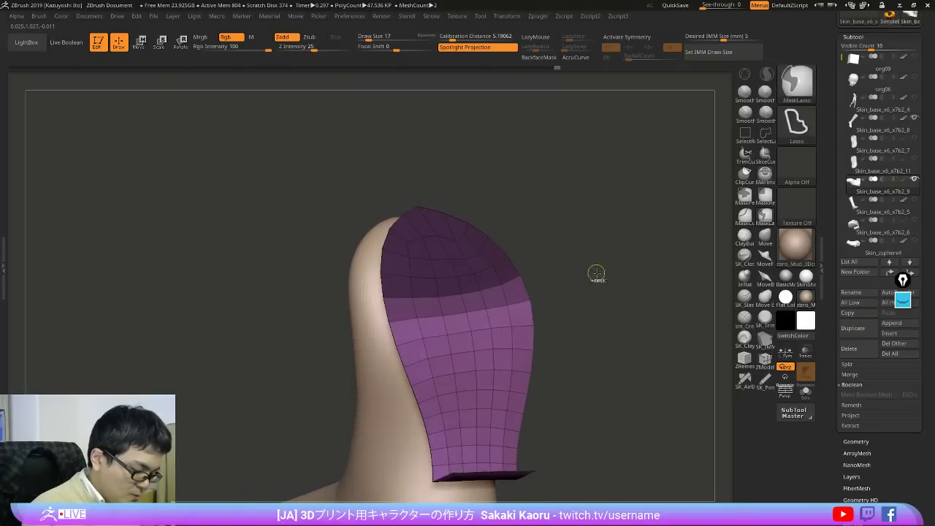
pyautogui.keyDown('ctrl'); pyautogui.click(597, 273); pyautogui.keyUp('ctrl')
pyautogui.press('2')
pyautogui.click(621, 358)
# Step: Lasso-mask the strip of polygons across the bend of the isolated sole in side view
pyautogui.moveTo(544, 365)
pyautogui.mouseDown()
pyautogui.moveTo(605, 328)
pyautogui.moveTo(594, 328)
pyautogui.moveTo(578, 472)
pyautogui.mouseUp()
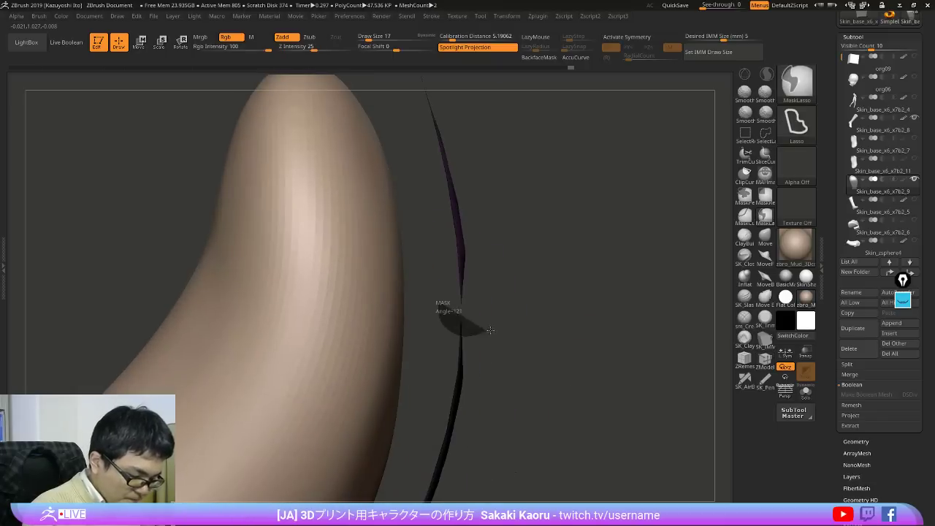
pyautogui.keyDown('ctrl'); pyautogui.moveTo(491, 330); pyautogui.dragTo(509, 297); pyautogui.keyUp('ctrl')
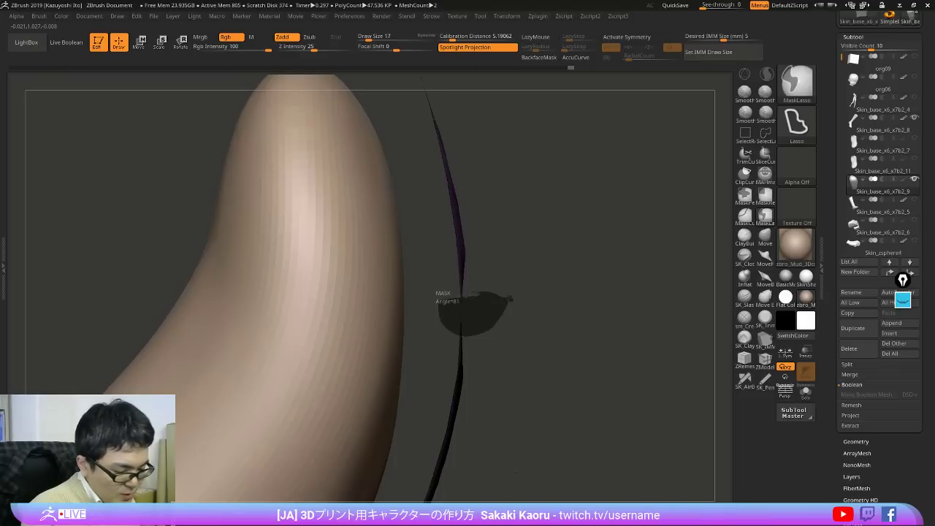
pyautogui.keyDown('ctrl'); pyautogui.moveTo(509, 297); pyautogui.dragTo(504, 298); pyautogui.keyUp('ctrl')
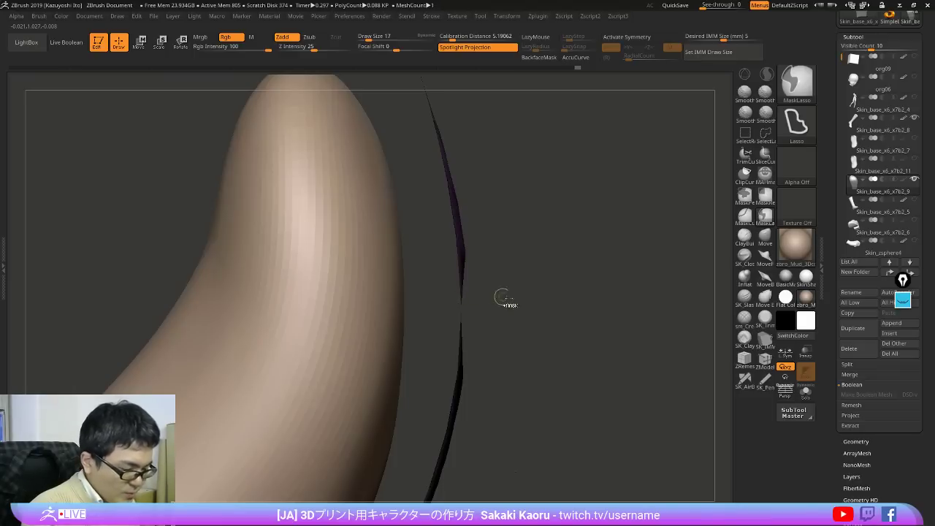
pyautogui.moveTo(626, 305)
pyautogui.mouseDown()
pyautogui.moveTo(599, 306)
pyautogui.moveTo(633, 297)
pyautogui.mouseUp()
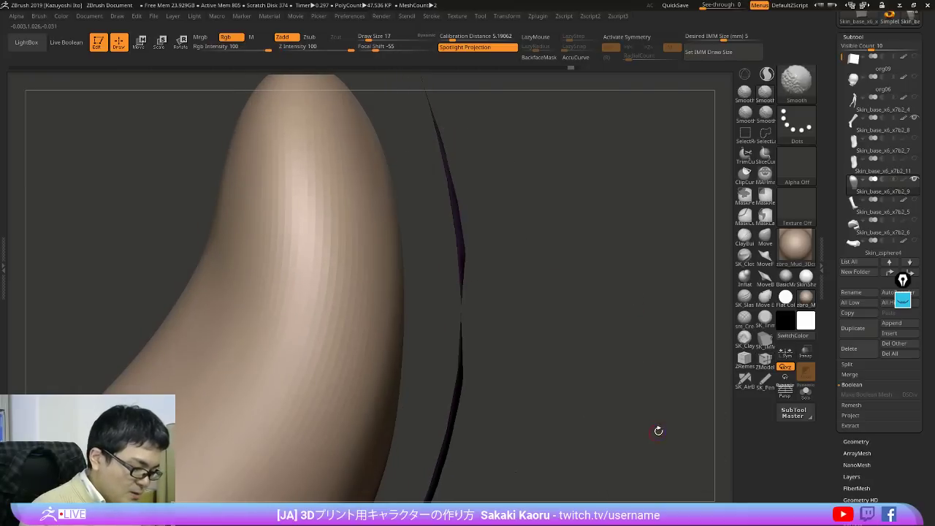
# Step: Smooth the unmasked toe section of the sole with repeated Polish By Features passes
pyautogui.moveTo(669, 425)
pyautogui.keyDown('alt'); pyautogui.mouseDown()
pyautogui.moveTo(666, 444)
pyautogui.moveTo(673, 432)
pyautogui.mouseUp(); pyautogui.keyUp('alt')
pyautogui.press('2')
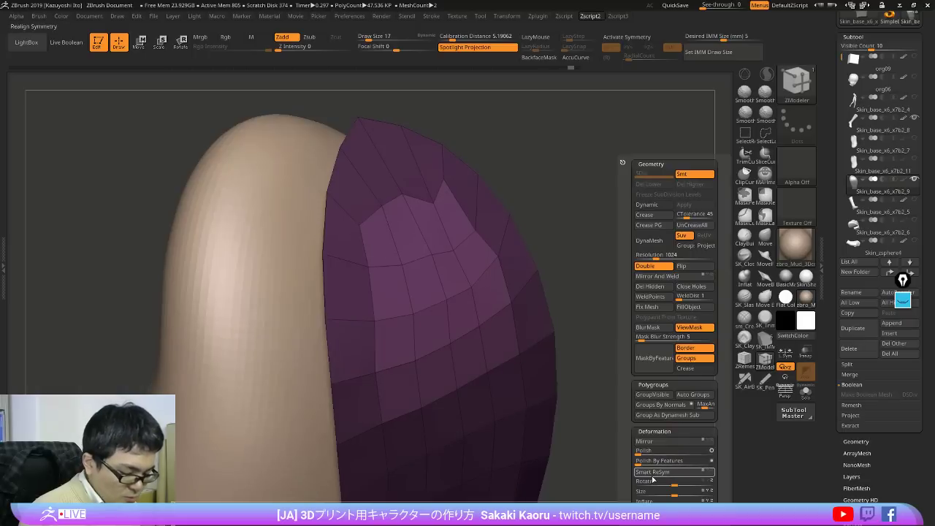
pyautogui.click(668, 462)
pyautogui.press('2')
pyautogui.click(633, 464)
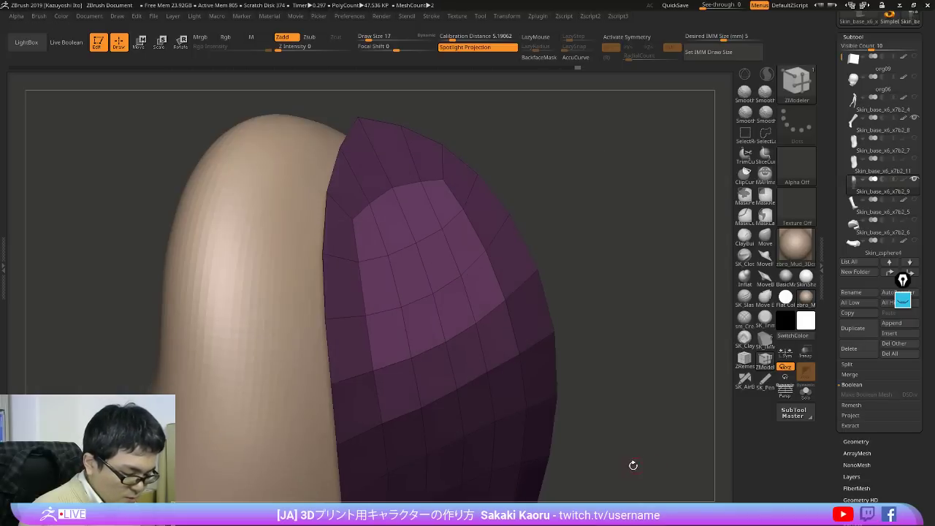
pyautogui.moveTo(633, 465); pyautogui.dragTo(651, 453)
pyautogui.press('2')
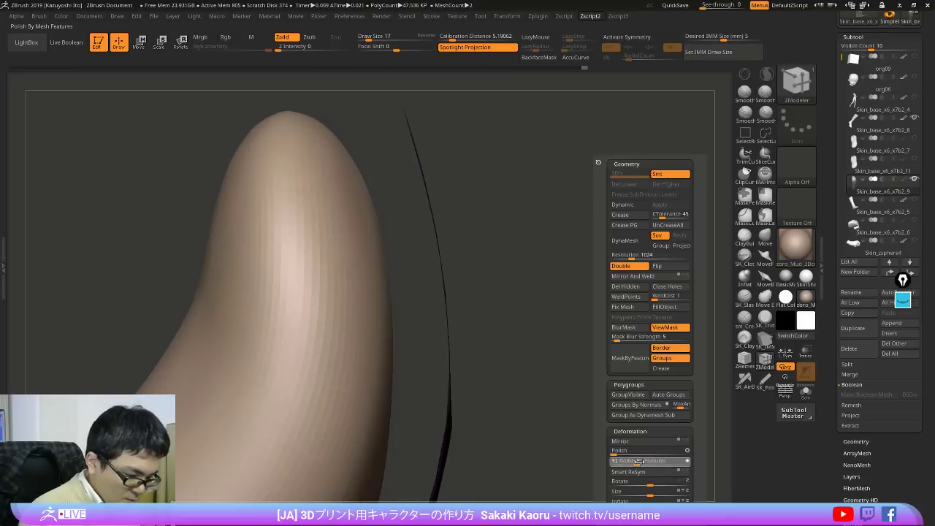
pyautogui.click(639, 461)
pyautogui.moveTo(634, 464)
pyautogui.mouseDown()
pyautogui.moveTo(626, 484)
pyautogui.moveTo(630, 424)
pyautogui.moveTo(609, 336)
pyautogui.moveTo(626, 322)
pyautogui.moveTo(618, 319)
pyautogui.mouseUp()
# Step: Mask the sole's toe section instead, leaving the arch section unmasked, and protect its borders with MaskByFeature
pyautogui.moveTo(513, 199)
pyautogui.keyDown('ctrl'); pyautogui.mouseDown()
pyautogui.moveTo(436, 443)
pyautogui.moveTo(518, 207)
pyautogui.mouseUp(); pyautogui.keyUp('ctrl')
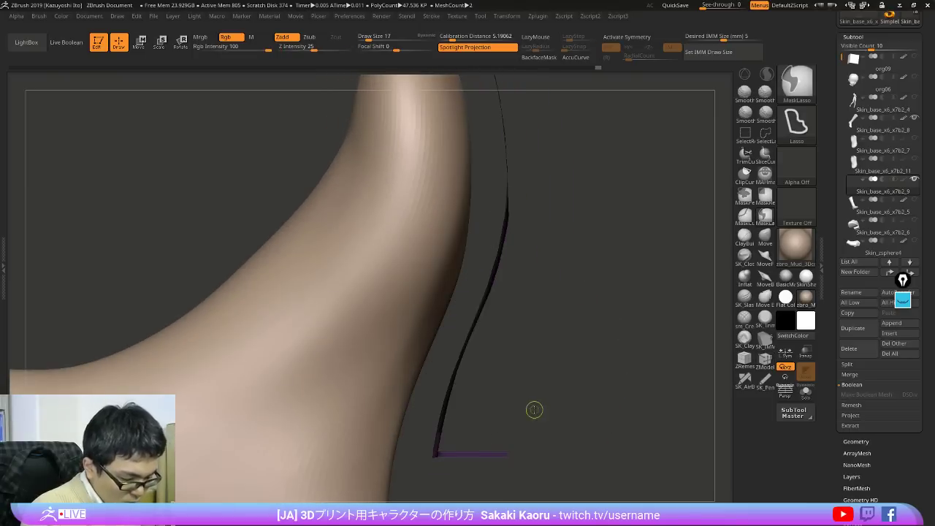
pyautogui.keyDown('ctrl'); pyautogui.click(534, 411); pyautogui.keyUp('ctrl')
pyautogui.press('space')
pyautogui.click(657, 353)
pyautogui.moveTo(520, 366); pyautogui.dragTo(552, 329)
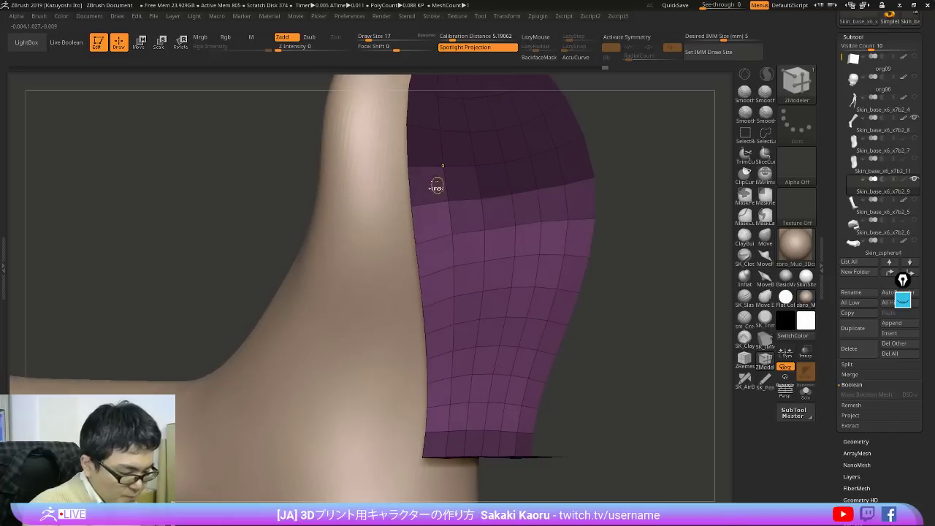
# Step: Extend the lasso mask across the row behind the toe section and mask the sole's edges by Border only, with Groups off
pyautogui.moveTo(440, 173)
pyautogui.keyDown('ctrl'); pyautogui.mouseDown()
pyautogui.moveTo(500, 204)
pyautogui.moveTo(494, 192)
pyautogui.mouseUp(); pyautogui.keyUp('ctrl')
pyautogui.moveTo(666, 236); pyautogui.dragTo(676, 237)
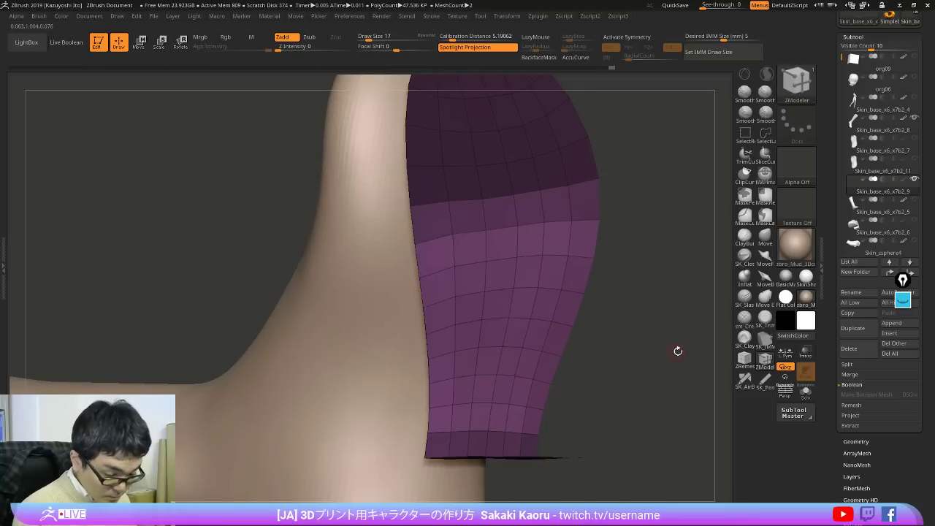
pyautogui.press('space')
pyautogui.click(700, 363)
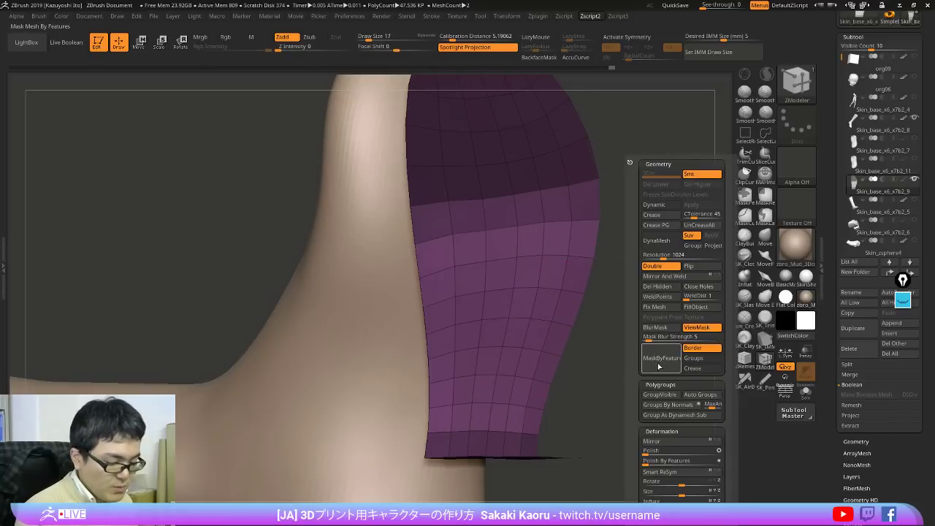
pyautogui.click(660, 367)
pyautogui.moveTo(592, 405); pyautogui.dragTo(654, 392)
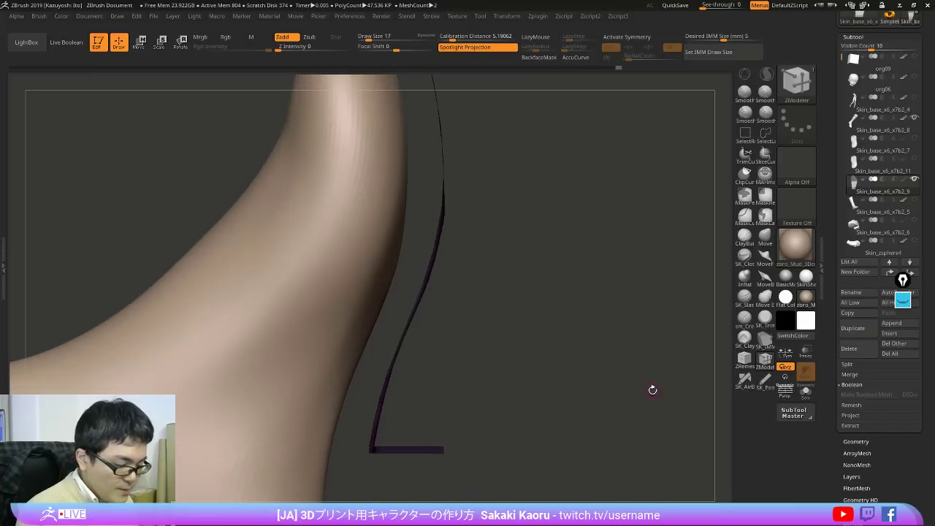
# Step: Smooth the unmasked arch section of the sole with Polish By Features and unhide the rest of the shoe
pyautogui.press('space')
pyautogui.click(640, 460)
pyautogui.press('space')
pyautogui.moveTo(637, 438)
pyautogui.mouseDown()
pyautogui.moveTo(646, 443)
pyautogui.moveTo(636, 461)
pyautogui.moveTo(660, 438)
pyautogui.moveTo(668, 448)
pyautogui.mouseUp()
pyautogui.moveTo(663, 447); pyautogui.dragTo(645, 467)
pyautogui.hotkey('shift', 'f')
pyautogui.keyDown('alt'); pyautogui.moveTo(685, 281); pyautogui.dragTo(633, 362); pyautogui.keyUp('alt')
pyautogui.keyDown('ctrl'); pyautogui.keyDown('shift'); pyautogui.click(682, 226); pyautogui.keyUp('shift'); pyautogui.keyUp('ctrl')
# Step: Examine the whole shoe from several angles and compare its profile with the loafer reference photo using See-through
pyautogui.keyDown('alt'); pyautogui.moveTo(650, 256); pyautogui.dragTo(633, 392); pyautogui.keyUp('alt')
pyautogui.hotkey('shift', 'f')
pyautogui.moveTo(619, 265); pyautogui.dragTo(594, 308)
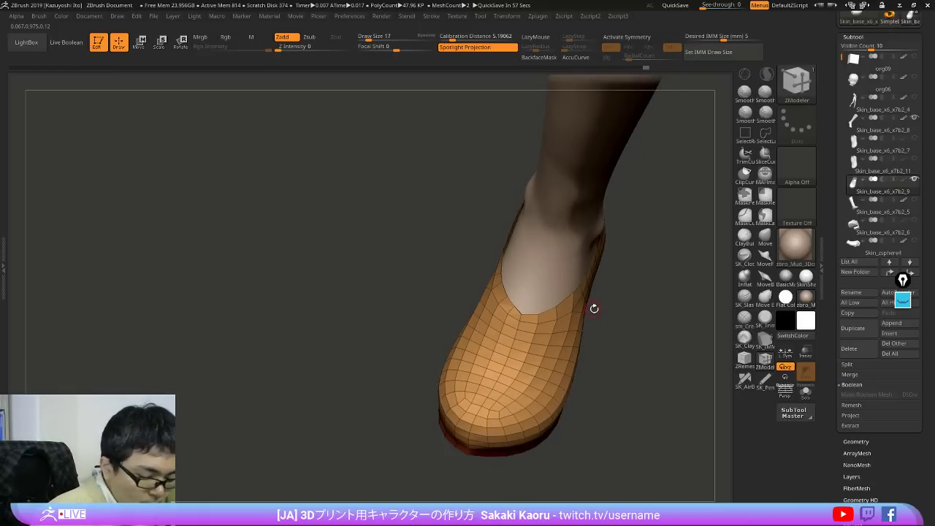
pyautogui.moveTo(594, 311); pyautogui.dragTo(648, 439)
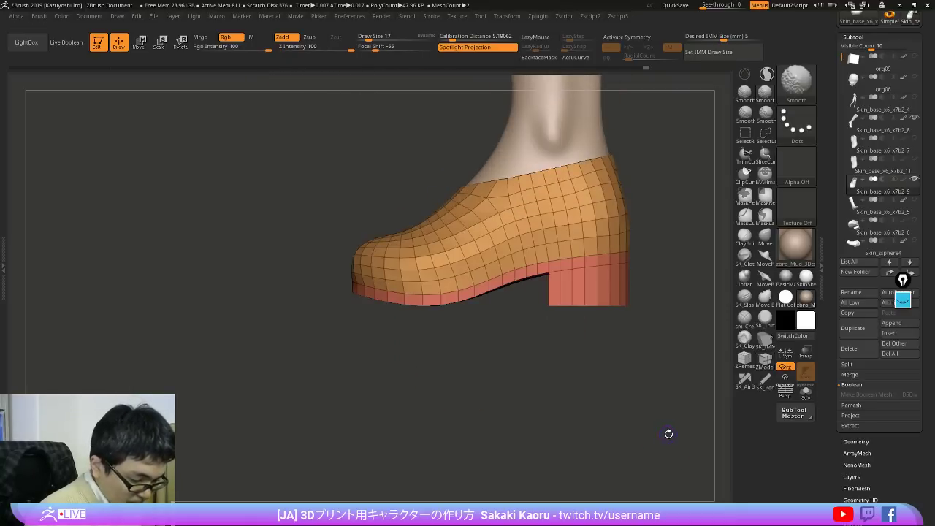
pyautogui.hotkey('shift', 'f')
pyautogui.hotkey('shift', 'f')
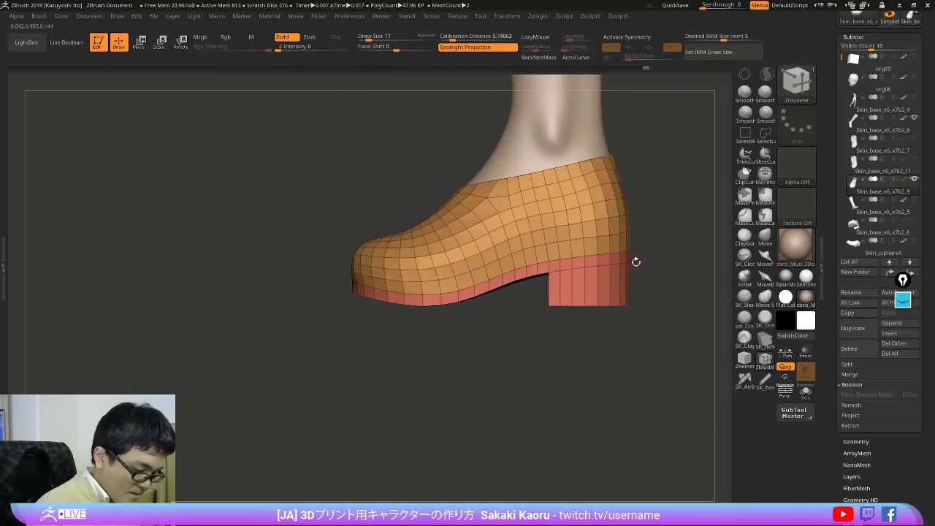
pyautogui.keyDown('alt'); pyautogui.moveTo(636, 260); pyautogui.dragTo(589, 322); pyautogui.keyUp('alt')
pyautogui.moveTo(706, 6); pyautogui.dragTo(731, 8)
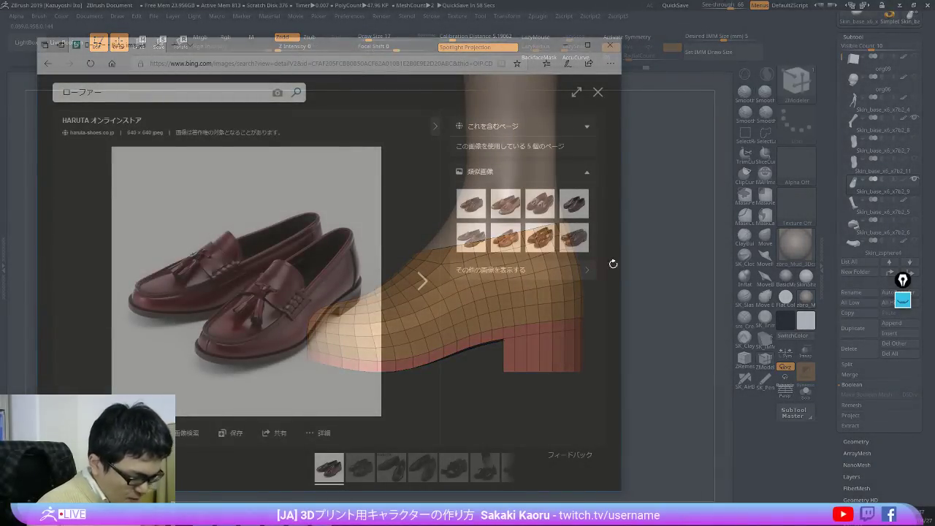
pyautogui.moveTo(725, 5); pyautogui.dragTo(699, 7)
# Step: Turn on ghost transparency, check the foot inside the shoe, and make the shoe the active subtool with polyframes shown
pyautogui.hotkey('shift', 'f')
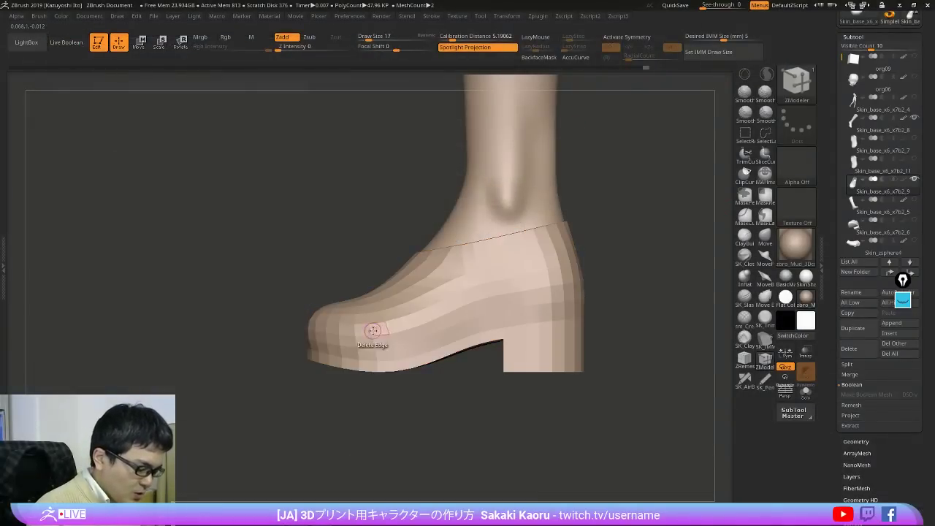
pyautogui.hotkey('ctrl', 't')
pyautogui.keyDown('alt'); pyautogui.moveTo(387, 322); pyautogui.dragTo(393, 347, button='right'); pyautogui.keyUp('alt')
pyautogui.keyDown('alt'); pyautogui.click(513, 227); pyautogui.keyUp('alt')
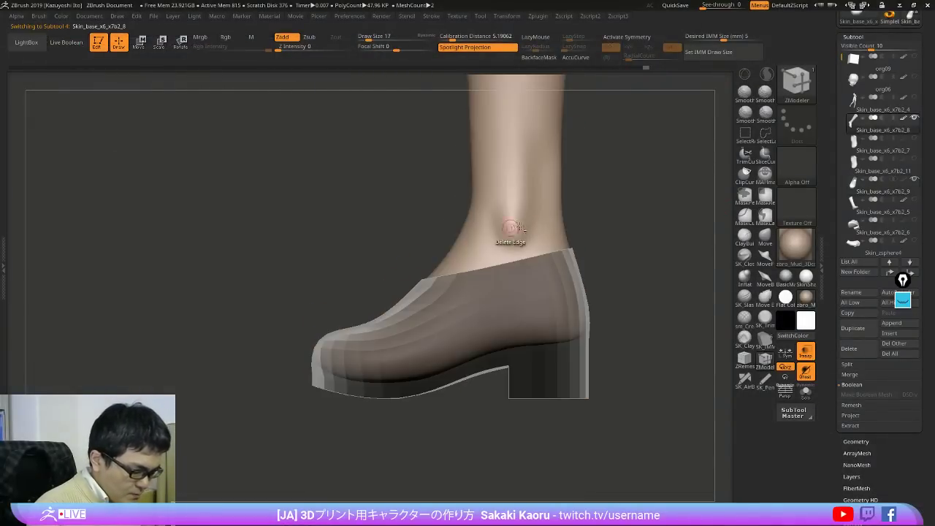
pyautogui.moveTo(721, 235); pyautogui.dragTo(718, 240)
pyautogui.keyDown('alt'); pyautogui.click(478, 315); pyautogui.keyUp('alt')
pyautogui.hotkey('shift', 'f')
# Step: Isolate the shoe's toe with a blurred, inverted mask and use transpose lines to lengthen and slim the toe tip
pyautogui.moveTo(306, 315)
pyautogui.keyDown('ctrl'); pyautogui.mouseDown()
pyautogui.moveTo(369, 394)
pyautogui.moveTo(363, 292)
pyautogui.moveTo(344, 291)
pyautogui.mouseUp(); pyautogui.keyUp('ctrl')
pyautogui.press('2')
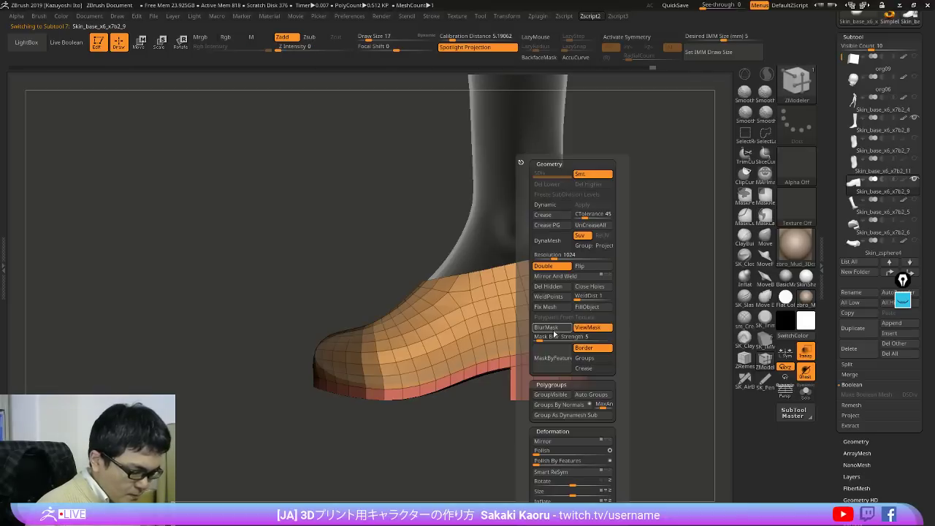
pyautogui.click(548, 329)
pyautogui.keyDown('ctrl'); pyautogui.click(393, 444); pyautogui.keyUp('ctrl')
pyautogui.press('w')
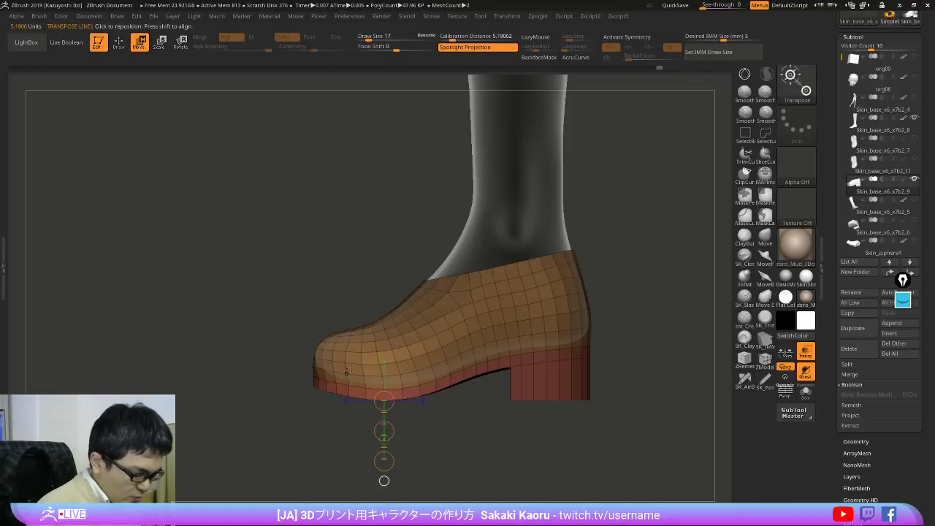
pyautogui.keyDown('shift'); pyautogui.moveTo(380, 364); pyautogui.dragTo(256, 364); pyautogui.keyUp('shift')
pyautogui.moveTo(317, 364)
pyautogui.mouseDown()
pyautogui.moveTo(303, 361)
pyautogui.moveTo(310, 428)
pyautogui.mouseUp()
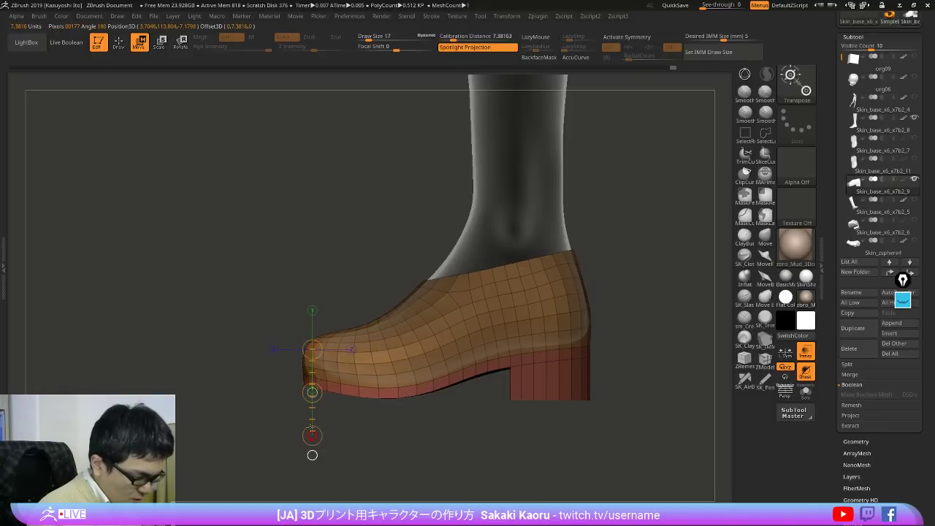
pyautogui.keyDown('shift'); pyautogui.moveTo(365, 418); pyautogui.dragTo(438, 431); pyautogui.keyUp('shift')
# Step: Leave only the heel block unmasked and flatten its bottom to the front sole's lowest point with a vertical transpose line about 5.11 units long
pyautogui.keyDown('ctrl'); pyautogui.moveTo(477, 401); pyautogui.dragTo(485, 383); pyautogui.keyUp('ctrl')
pyautogui.keyDown('ctrl'); pyautogui.click(467, 397); pyautogui.keyUp('ctrl')
pyautogui.keyDown('shift'); pyautogui.moveTo(398, 394); pyautogui.dragTo(398, 424); pyautogui.keyUp('shift')
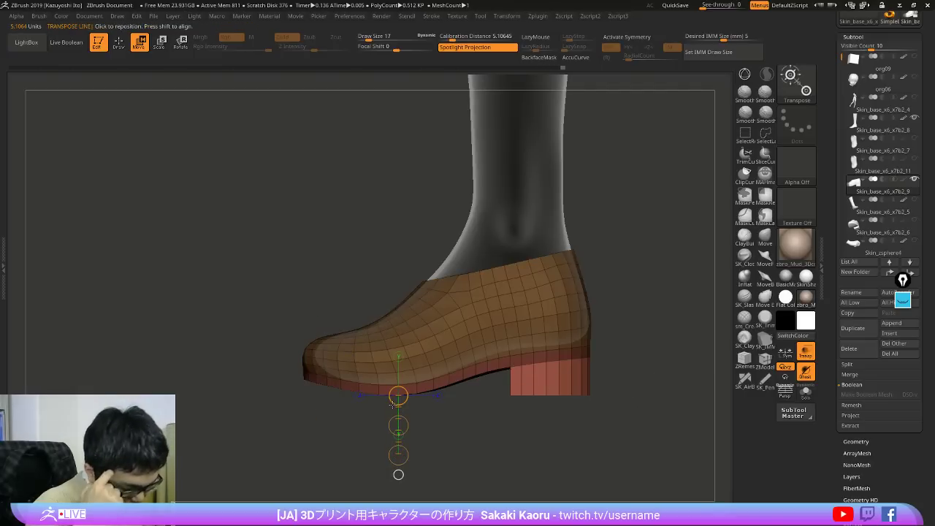
# Step: Draw a horizontal transpose line about 9.77 units long from the heel's lower front corner and taper the heel's lower back edge inward
pyautogui.keyDown('shift'); pyautogui.moveTo(632, 344); pyautogui.dragTo(730, 343); pyautogui.keyUp('shift')
pyautogui.keyDown('alt'); pyautogui.moveTo(665, 323); pyautogui.dragTo(686, 373); pyautogui.keyUp('alt')
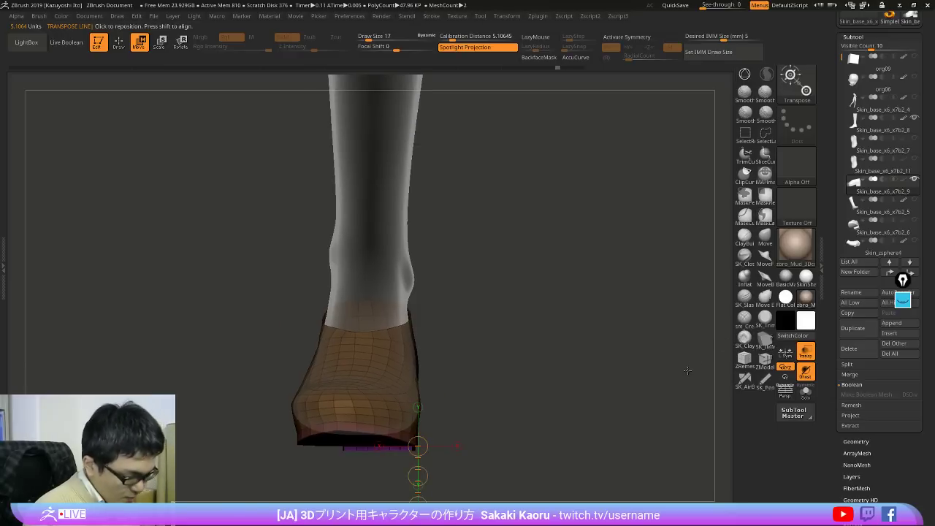
pyautogui.moveTo(680, 382); pyautogui.dragTo(643, 389)
pyautogui.keyDown('alt'); pyautogui.moveTo(670, 422); pyautogui.dragTo(609, 385); pyautogui.keyUp('alt')
pyautogui.keyDown('shift'); pyautogui.moveTo(465, 407); pyautogui.dragTo(580, 406); pyautogui.keyUp('shift')
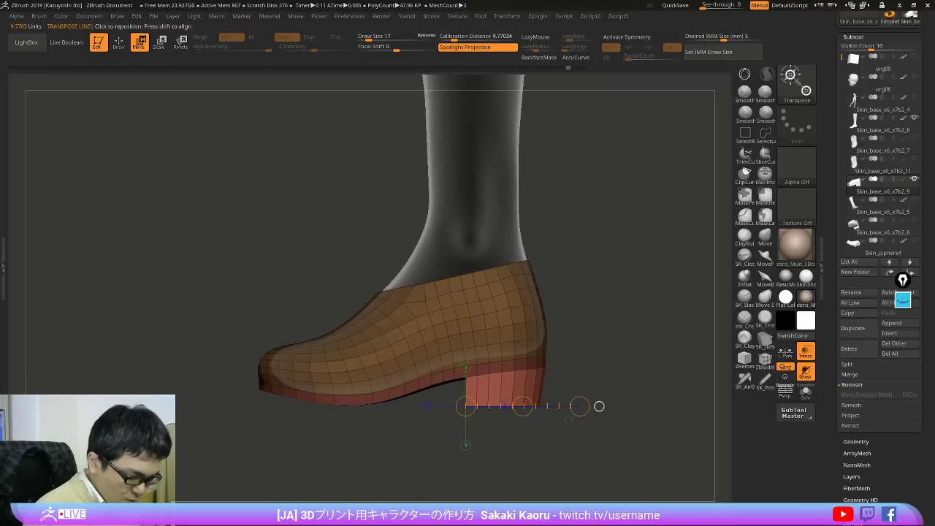
# Step: Lasso the edge row near the top of the heel block and invert the mask so that only this row can be edited
pyautogui.keyDown('alt'); pyautogui.moveTo(573, 448); pyautogui.dragTo(609, 329); pyautogui.keyUp('alt')
pyautogui.moveTo(609, 328)
pyautogui.mouseDown()
pyautogui.moveTo(622, 384)
pyautogui.moveTo(631, 363)
pyautogui.moveTo(584, 330)
pyautogui.mouseUp()
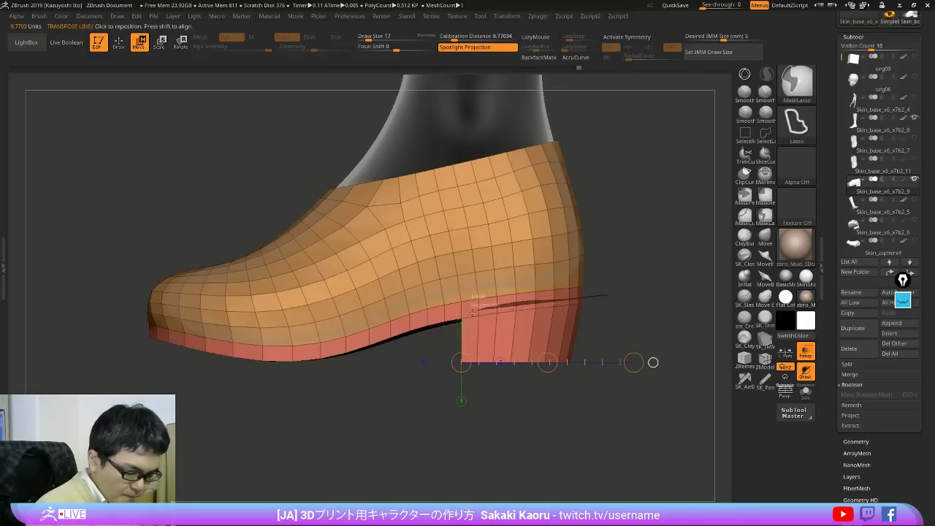
pyautogui.moveTo(474, 313)
pyautogui.keyDown('ctrl'); pyautogui.mouseDown()
pyautogui.moveTo(558, 327)
pyautogui.moveTo(617, 299)
pyautogui.moveTo(634, 358)
pyautogui.mouseUp(); pyautogui.keyUp('ctrl')
pyautogui.keyDown('ctrl'); pyautogui.click(634, 313); pyautogui.keyUp('ctrl')
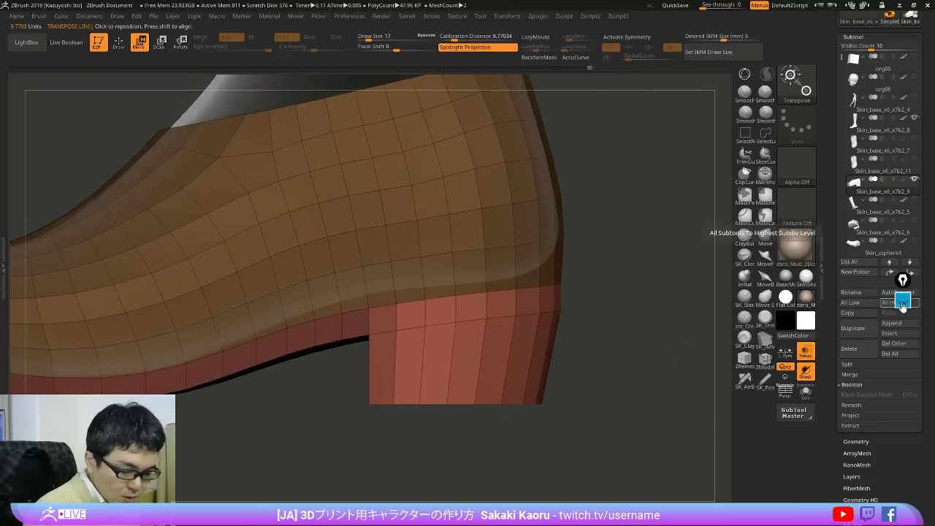
pyautogui.moveTo(913, 365)
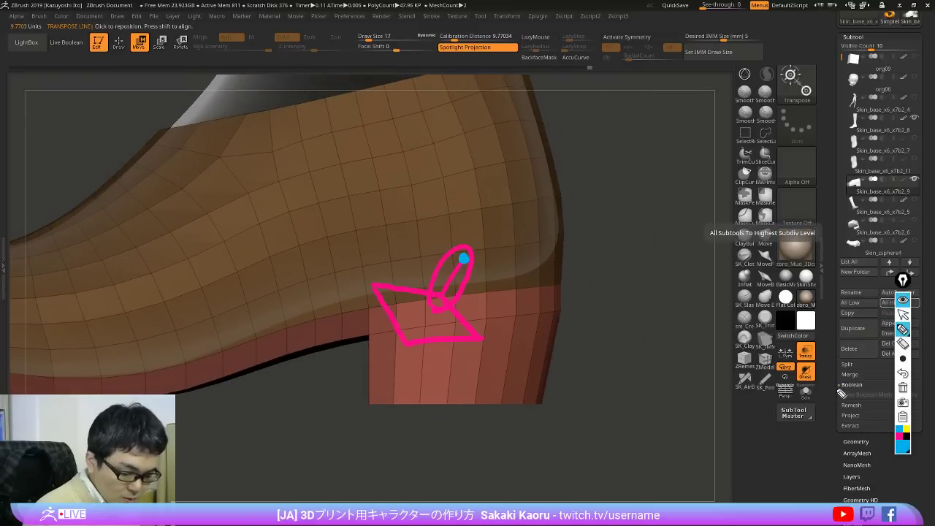
pyautogui.click(904, 388)
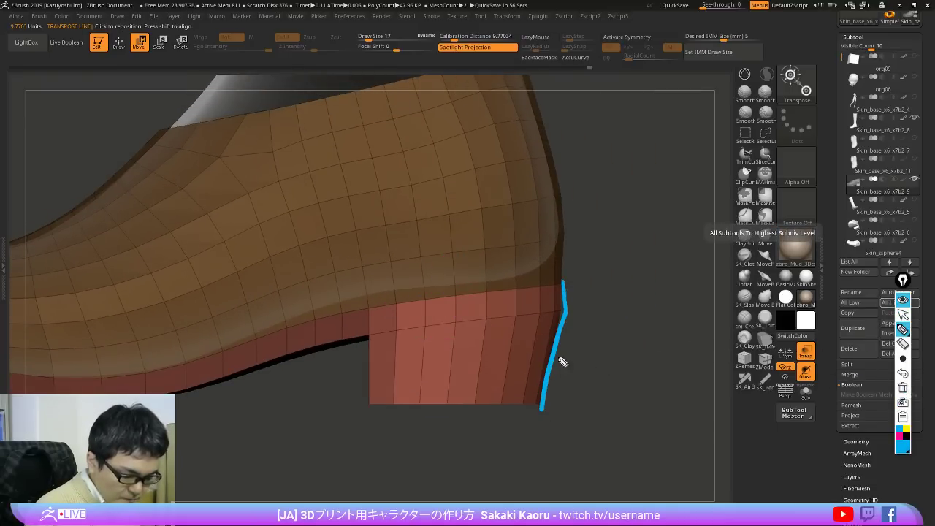
# Step: Point out the heel's upper back corner with an annotation arrow, and erase all pen marks
pyautogui.moveTo(586, 300); pyautogui.dragTo(576, 324)
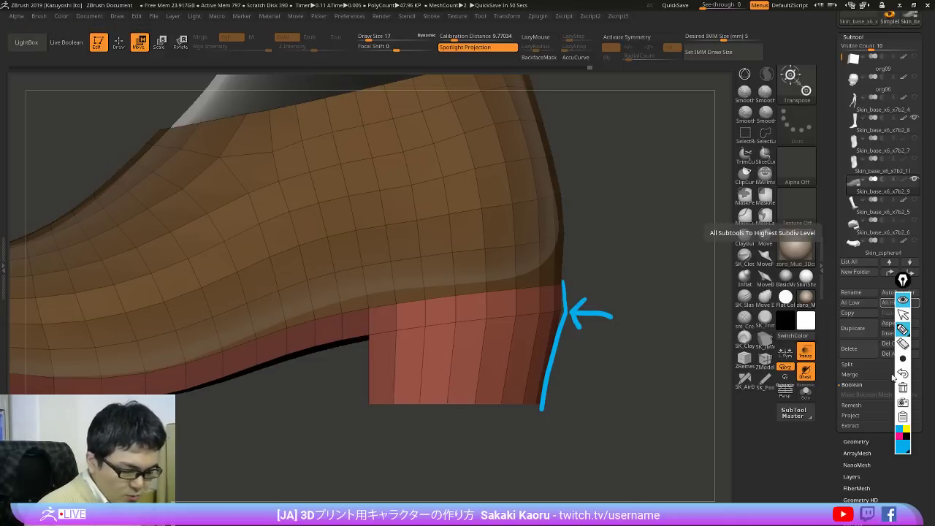
pyautogui.click(904, 389)
pyautogui.click(903, 301)
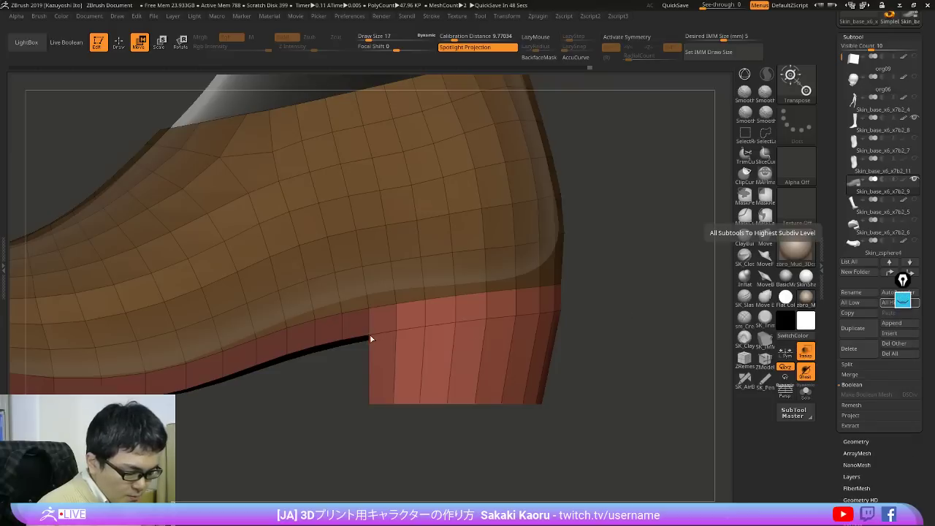
# Step: Draw a transpose line about 8.93 units long from the heel's upper front corner and pull the unmasked edge row inward at the back
pyautogui.click(369, 335)
pyautogui.click(401, 324)
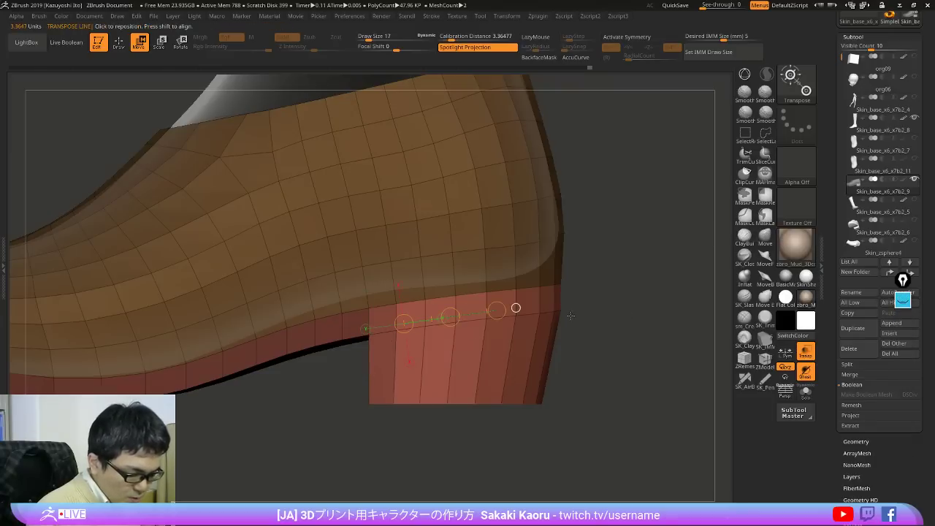
pyautogui.click(368, 335)
pyautogui.click(369, 335)
pyautogui.moveTo(369, 335); pyautogui.dragTo(618, 309)
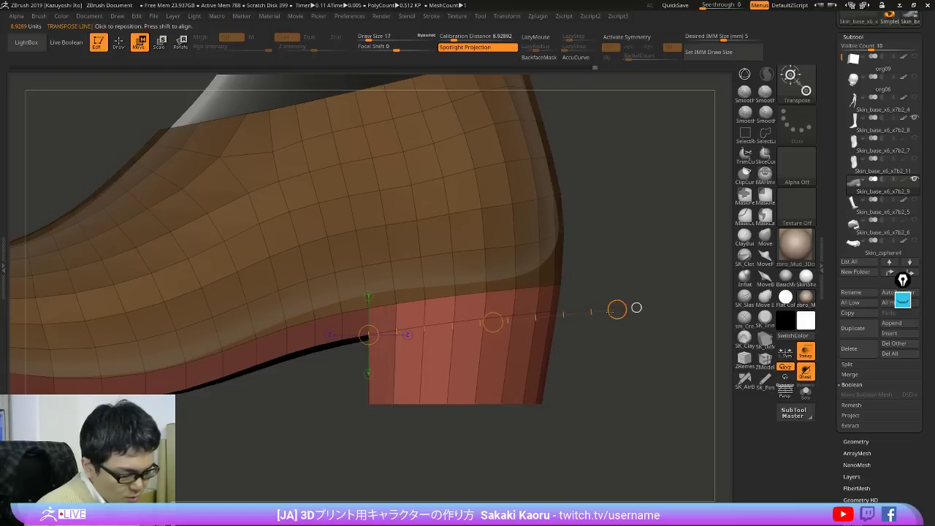
# Step: Mask the shoe above the heel's lower part and narrow the heel from behind with a horizontal transpose line about 10.03 units long
pyautogui.press('ctrl')
pyautogui.moveTo(600, 337)
pyautogui.keyDown('ctrl'); pyautogui.mouseDown()
pyautogui.moveTo(606, 344)
pyautogui.moveTo(551, 462)
pyautogui.moveTo(565, 414)
pyautogui.moveTo(545, 219)
pyautogui.moveTo(511, 208)
pyautogui.mouseUp(); pyautogui.keyUp('ctrl')
pyautogui.press('q')
pyautogui.moveTo(357, 223)
pyautogui.keyDown('ctrl'); pyautogui.mouseDown()
pyautogui.moveTo(328, 275)
pyautogui.moveTo(666, 190)
pyautogui.mouseUp(); pyautogui.keyUp('ctrl')
pyautogui.moveTo(652, 227)
pyautogui.mouseDown()
pyautogui.moveTo(641, 324)
pyautogui.moveTo(647, 426)
pyautogui.mouseUp()
pyautogui.press('w')
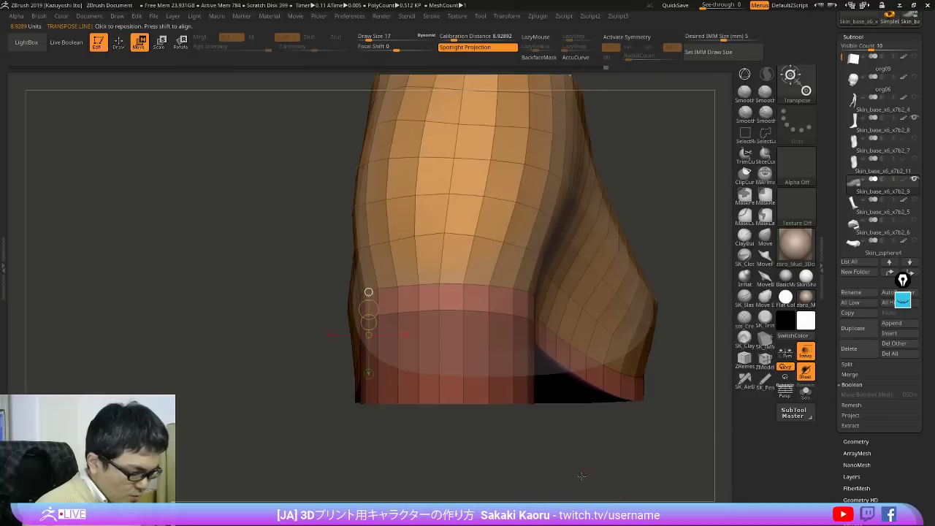
pyautogui.keyDown('shift'); pyautogui.moveTo(439, 310); pyautogui.dragTo(720, 310); pyautogui.keyUp('shift')
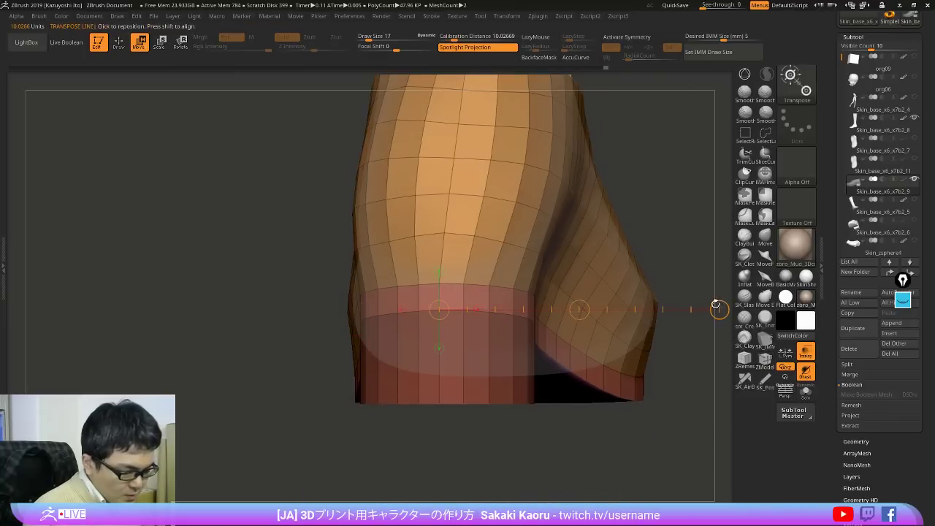
pyautogui.hotkey('ctrl', 'i')
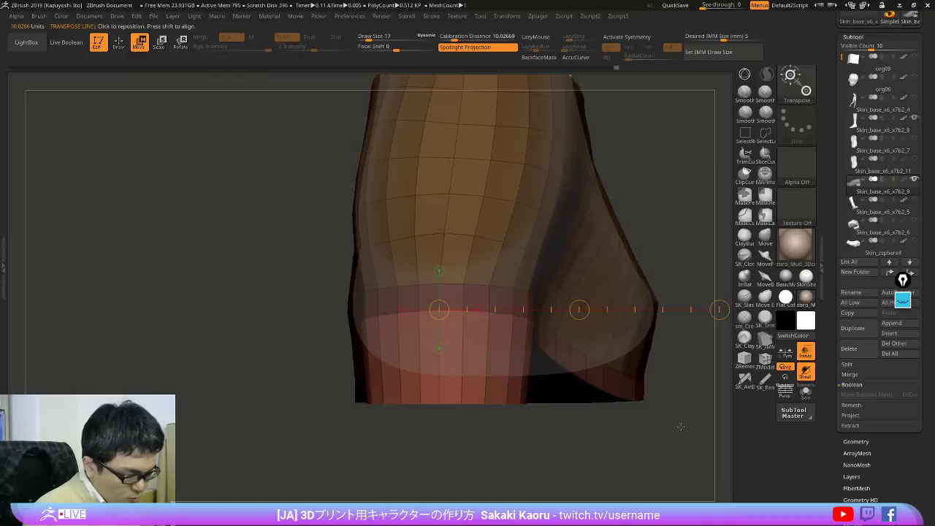
# Step: Rework the mask to free the heel block, stretch it slightly narrower with the transpose line, and hide the polyframe
pyautogui.moveTo(681, 426); pyautogui.dragTo(638, 352)
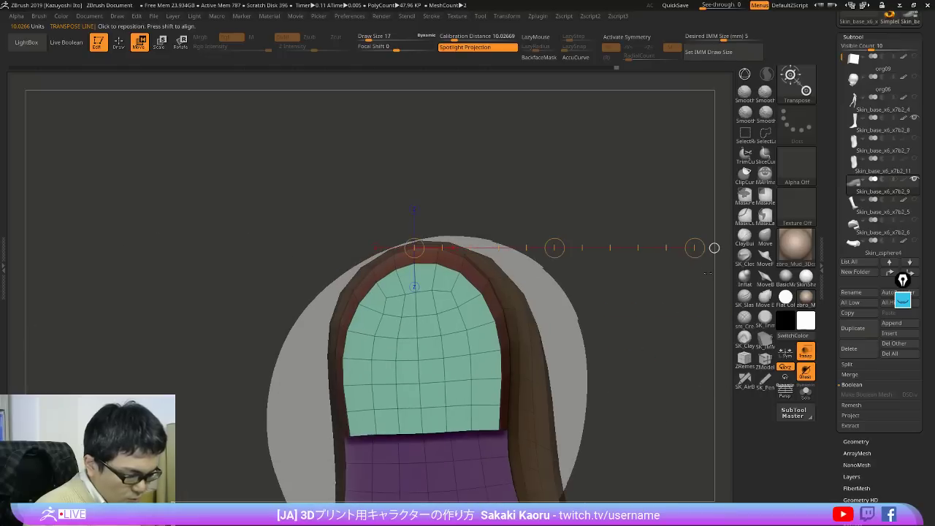
pyautogui.keyDown('shift'); pyautogui.moveTo(683, 329); pyautogui.dragTo(680, 414); pyautogui.keyUp('shift')
pyautogui.moveTo(590, 401); pyautogui.dragTo(672, 383)
pyautogui.keyDown('alt'); pyautogui.moveTo(565, 361); pyautogui.dragTo(682, 424); pyautogui.keyUp('alt')
pyautogui.press('q')
pyautogui.moveTo(552, 296)
pyautogui.keyDown('ctrl'); pyautogui.keyDown('alt'); pyautogui.mouseDown()
pyautogui.moveTo(359, 341)
pyautogui.moveTo(598, 331)
pyautogui.moveTo(523, 347)
pyautogui.mouseUp(); pyautogui.keyUp('alt'); pyautogui.keyUp('ctrl')
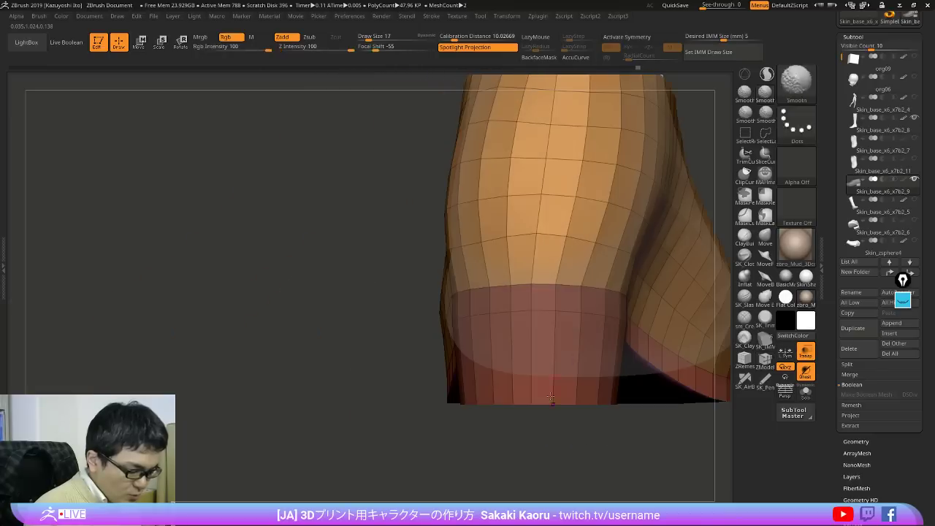
pyautogui.keyDown('ctrl'); pyautogui.click(564, 472); pyautogui.keyUp('ctrl')
pyautogui.keyDown('alt'); pyautogui.moveTo(563, 472); pyautogui.dragTo(496, 412); pyautogui.keyUp('alt')
pyautogui.press('w')
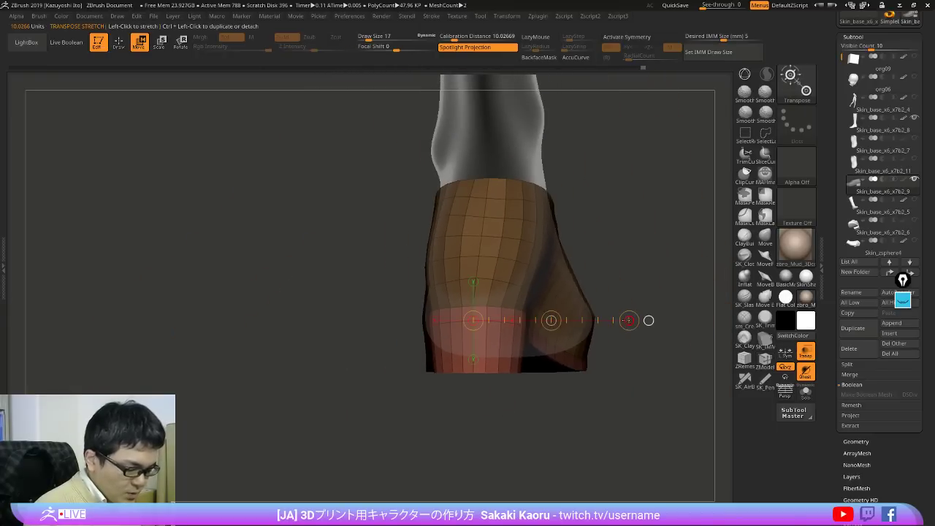
pyautogui.moveTo(629, 321); pyautogui.dragTo(626, 322)
pyautogui.moveTo(668, 435)
pyautogui.mouseDown()
pyautogui.moveTo(584, 445)
pyautogui.moveTo(620, 428)
pyautogui.moveTo(598, 448)
pyautogui.moveTo(640, 464)
pyautogui.moveTo(672, 457)
pyautogui.mouseUp()
pyautogui.press('q')
pyautogui.hotkey('shift', 'f')
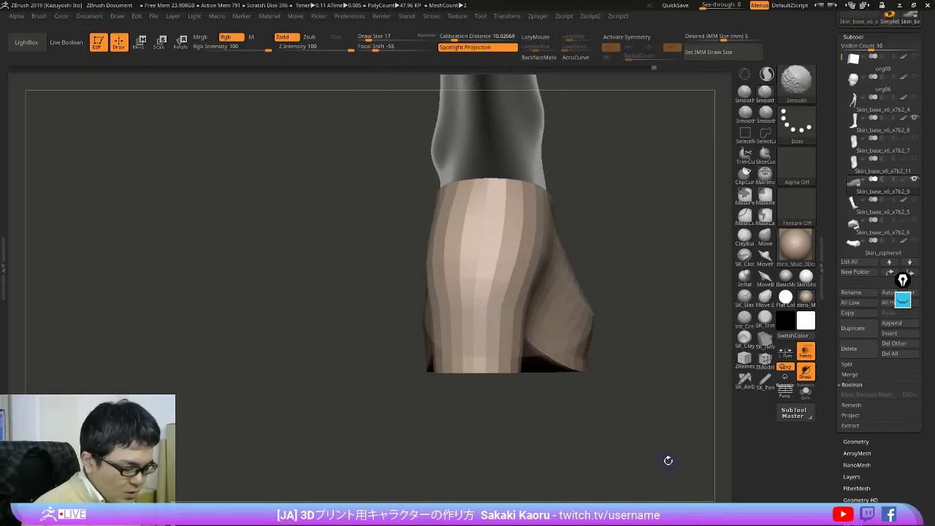
# Step: Compare the heel with the loafer reference photo by raising the window see-through to 66, and restore it to 0
pyautogui.moveTo(708, 6); pyautogui.dragTo(732, 6)
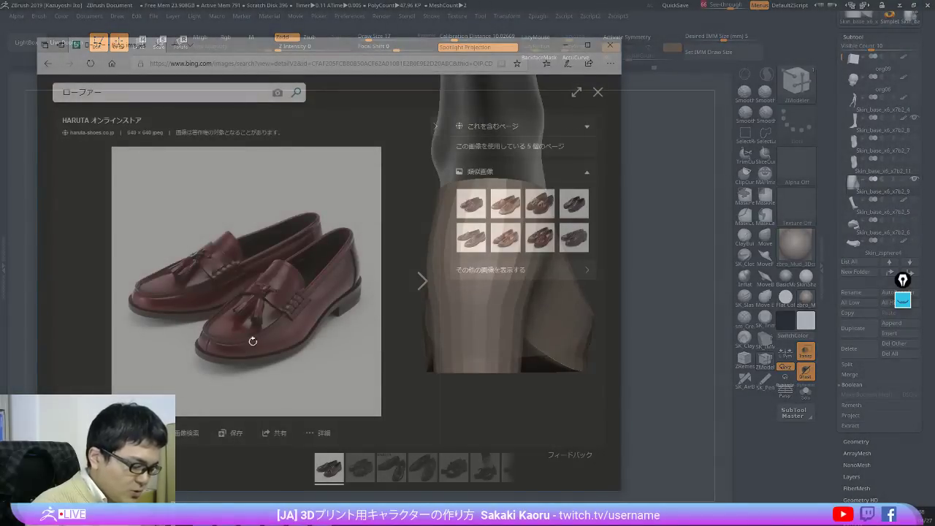
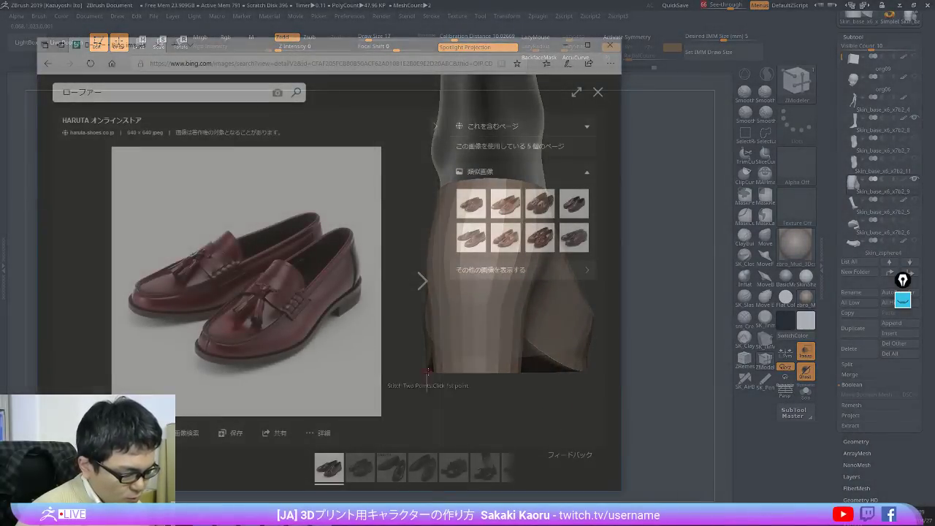
pyautogui.moveTo(502, 343); pyautogui.dragTo(511, 345, button='right')
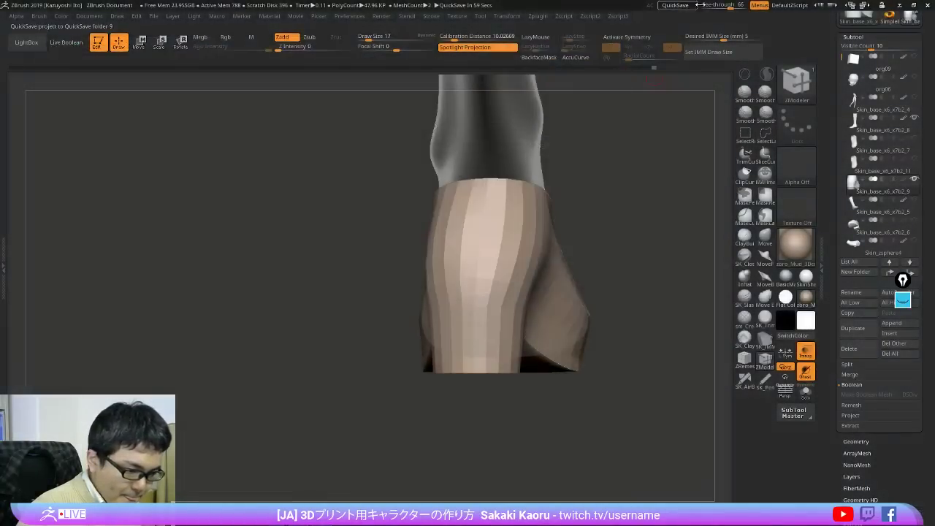
pyautogui.moveTo(726, 6); pyautogui.dragTo(685, 6)
# Step: Solo the foot mesh, lasso a mask around its heel and blur the mask at strength 100
pyautogui.moveTo(630, 358)
pyautogui.mouseDown()
pyautogui.moveTo(574, 351)
pyautogui.moveTo(633, 376)
pyautogui.moveTo(622, 419)
pyautogui.mouseUp()
pyautogui.keyDown('alt'); pyautogui.click(488, 192); pyautogui.keyUp('alt')
pyautogui.hotkey('shift', 'alt', 's')
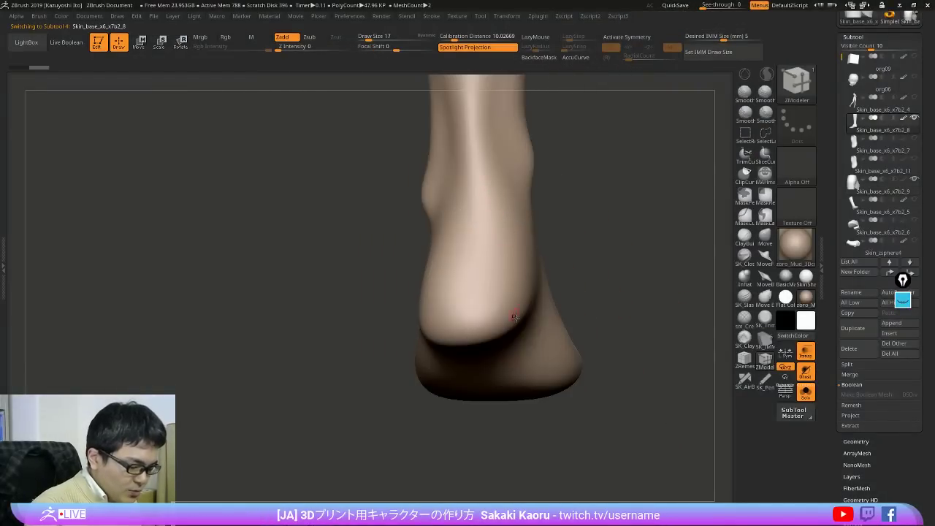
pyautogui.click(764, 237)
pyautogui.keyDown('shift'); pyautogui.moveTo(595, 255); pyautogui.dragTo(551, 263); pyautogui.keyUp('shift')
pyautogui.moveTo(517, 210)
pyautogui.keyDown('ctrl'); pyautogui.mouseDown()
pyautogui.moveTo(393, 349)
pyautogui.moveTo(617, 314)
pyautogui.mouseUp(); pyautogui.keyUp('ctrl')
pyautogui.press('space')
pyautogui.click(675, 330)
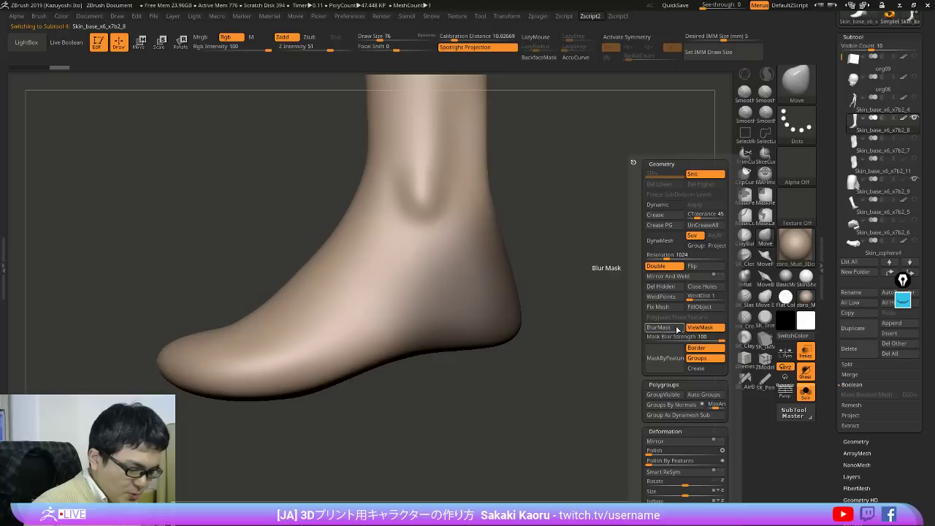
# Step: Adjust the foot's heel width from behind with horizontal transpose lines about 11.56 and 9.41 units long, and clear the mask
pyautogui.keyDown('shift'); pyautogui.moveTo(561, 423); pyautogui.dragTo(529, 459); pyautogui.keyUp('shift')
pyautogui.moveTo(484, 186); pyautogui.dragTo(547, 278)
pyautogui.moveTo(469, 327)
pyautogui.mouseDown()
pyautogui.moveTo(635, 322)
pyautogui.moveTo(641, 346)
pyautogui.mouseUp()
pyautogui.moveTo(478, 207); pyautogui.dragTo(516, 335)
pyautogui.moveTo(441, 307); pyautogui.dragTo(641, 317)
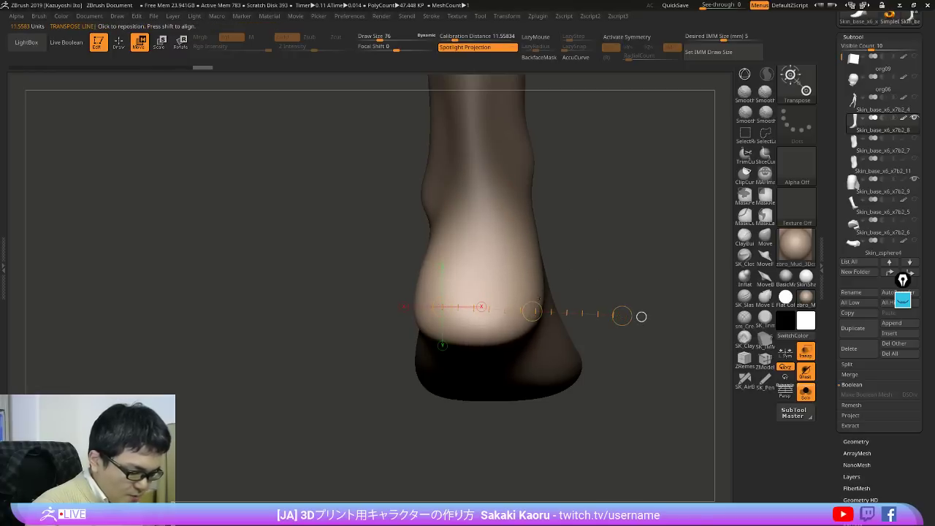
pyautogui.moveTo(542, 291)
pyautogui.mouseDown()
pyautogui.moveTo(395, 291)
pyautogui.moveTo(406, 291)
pyautogui.mouseUp()
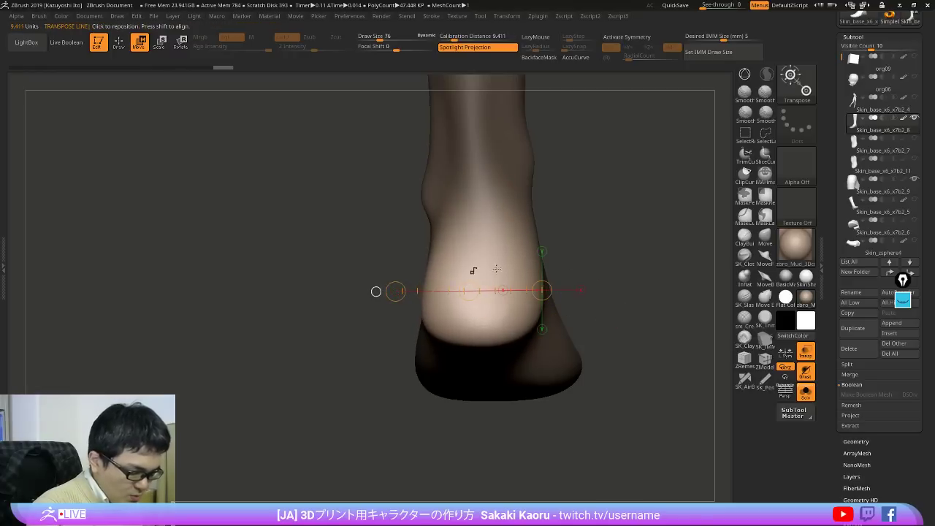
pyautogui.moveTo(644, 337)
pyautogui.keyDown('ctrl'); pyautogui.mouseDown()
pyautogui.moveTo(664, 351)
pyautogui.moveTo(650, 355)
pyautogui.moveTo(670, 351)
pyautogui.mouseUp(); pyautogui.keyUp('ctrl')
pyautogui.press('q')
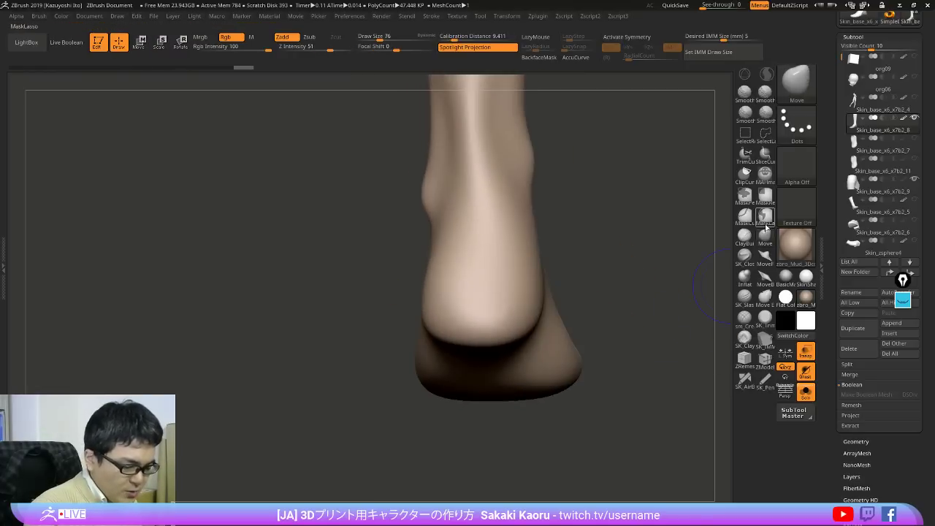
# Step: Reshape the back of the foot's ankle and heel with the Move brush at draw sizes 174 and 133
pyautogui.press('b')
pyautogui.press('x')
pyautogui.press('x')
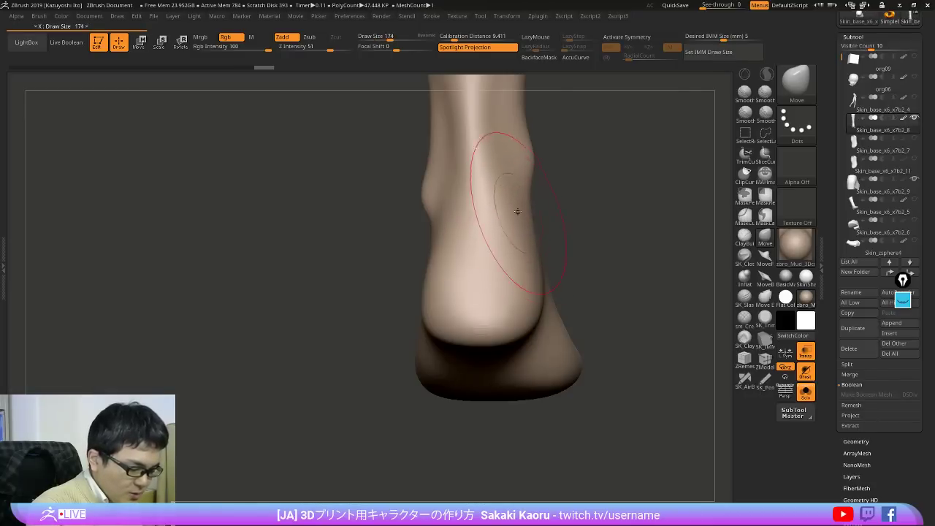
pyautogui.hotkey('shift', 'f')
pyautogui.moveTo(628, 256); pyautogui.dragTo(519, 248)
pyautogui.press('[')
pyautogui.moveTo(431, 245); pyautogui.dragTo(417, 252)
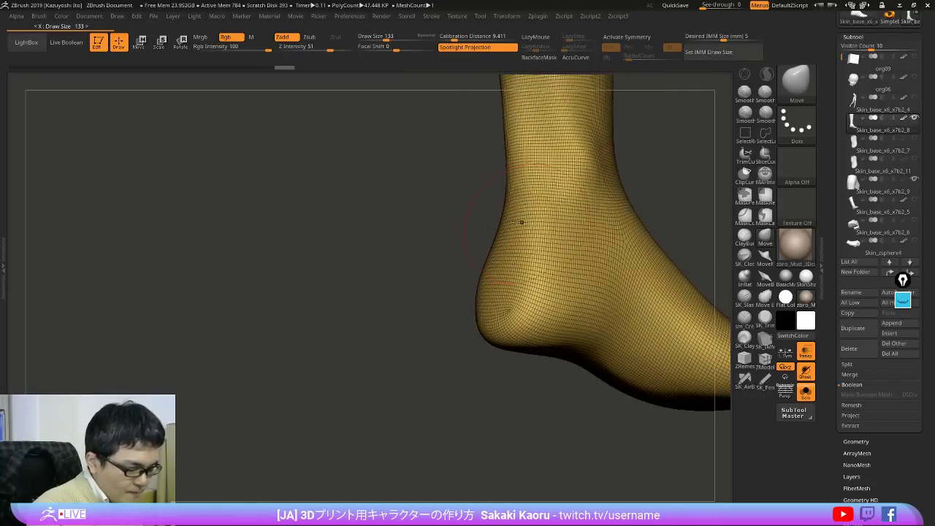
pyautogui.moveTo(513, 234); pyautogui.dragTo(502, 229)
pyautogui.moveTo(498, 262); pyautogui.dragTo(500, 264)
pyautogui.hotkey('shift', 'f')
# Step: Smooth the foot's heel and lower ankle from the back and both sides at draw size 133
pyautogui.moveTo(438, 267); pyautogui.dragTo(467, 265)
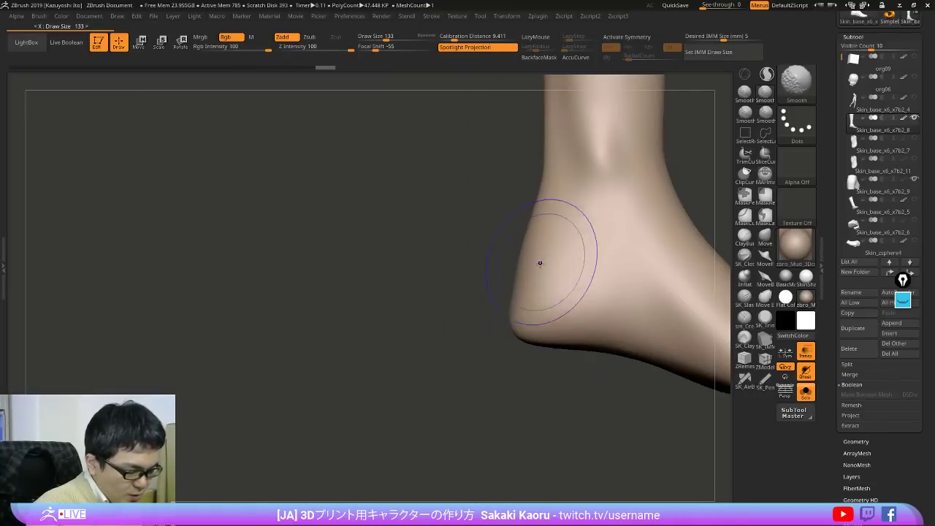
pyautogui.keyDown('shift'); pyautogui.moveTo(540, 263); pyautogui.dragTo(516, 296); pyautogui.keyUp('shift')
pyautogui.moveTo(468, 252); pyautogui.dragTo(540, 255)
pyautogui.keyDown('shift'); pyautogui.moveTo(515, 292); pyautogui.dragTo(530, 311); pyautogui.keyUp('shift')
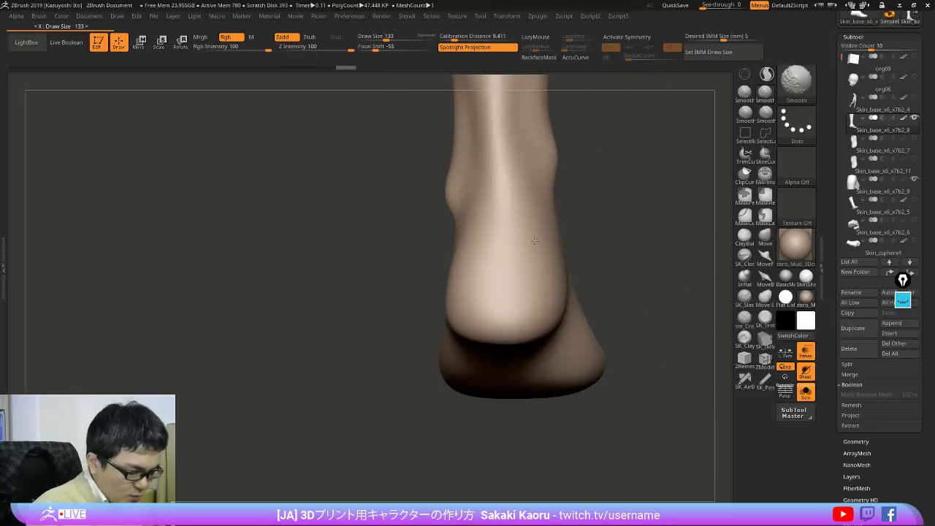
pyautogui.moveTo(431, 267); pyautogui.dragTo(568, 270)
pyautogui.press('shift')
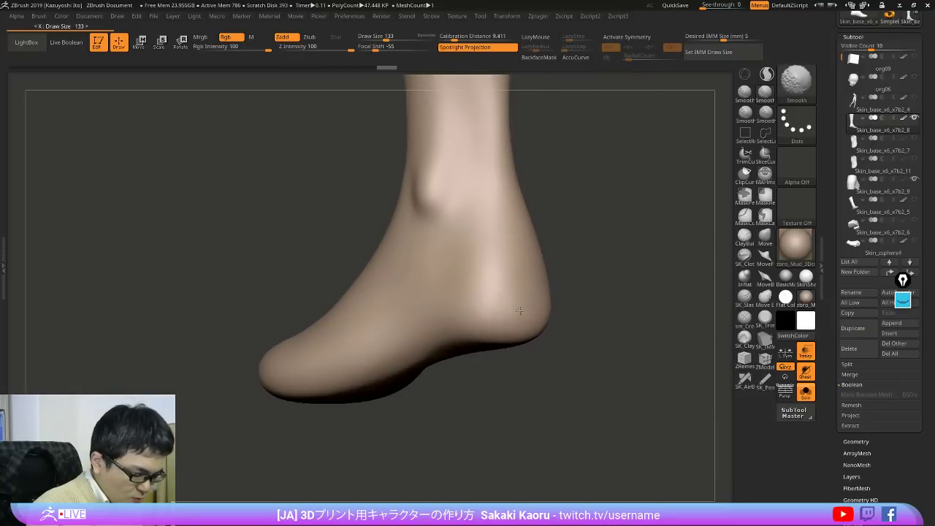
pyautogui.keyDown('shift'); pyautogui.moveTo(520, 310); pyautogui.dragTo(602, 295); pyautogui.keyUp('shift')
pyautogui.keyDown('shift'); pyautogui.moveTo(527, 236); pyautogui.dragTo(539, 257); pyautogui.keyUp('shift')
pyautogui.moveTo(590, 269)
pyautogui.keyDown('shift'); pyautogui.mouseDown()
pyautogui.moveTo(611, 274)
pyautogui.moveTo(562, 263)
pyautogui.moveTo(520, 298)
pyautogui.mouseUp(); pyautogui.keyUp('shift')
# Step: Leave solo mode, select the shoe mesh and show its polyframe with the underside of the sole in view
pyautogui.hotkey('alt', 's')
pyautogui.keyDown('alt'); pyautogui.click(539, 282); pyautogui.keyUp('alt')
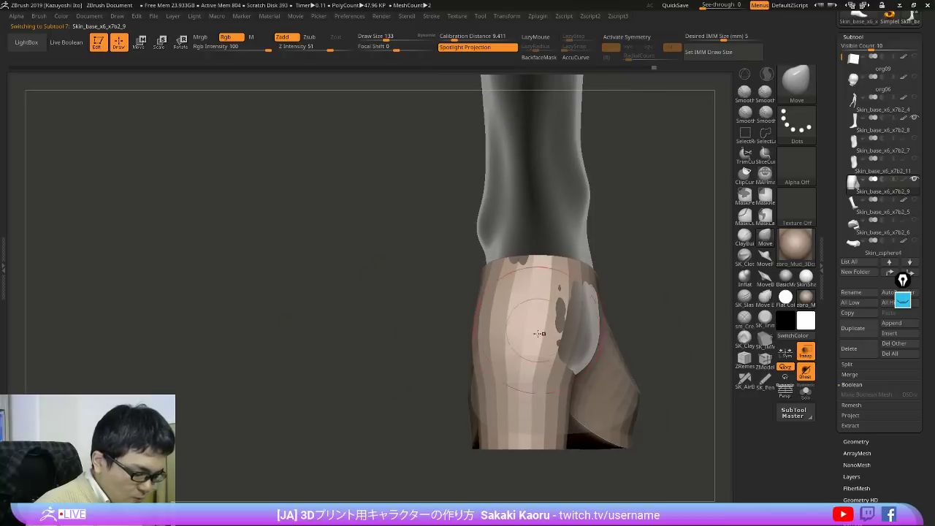
pyautogui.hotkey('shift', 'f')
pyautogui.moveTo(589, 454); pyautogui.dragTo(591, 375)
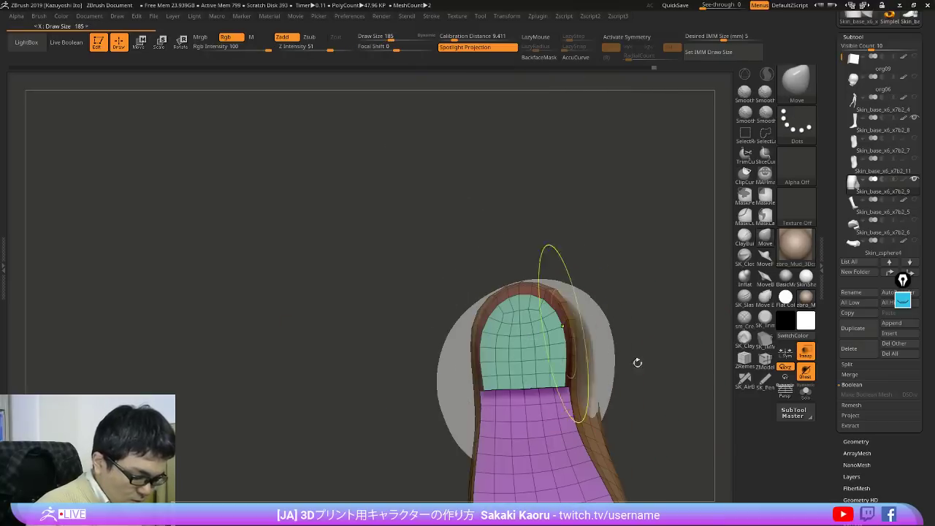
pyautogui.keyDown('ctrl'); pyautogui.moveTo(637, 363); pyautogui.dragTo(647, 299, button='right'); pyautogui.keyUp('ctrl')
pyautogui.moveTo(648, 299)
pyautogui.mouseDown()
pyautogui.moveTo(703, 377)
pyautogui.moveTo(638, 327)
pyautogui.moveTo(591, 388)
pyautogui.mouseUp()
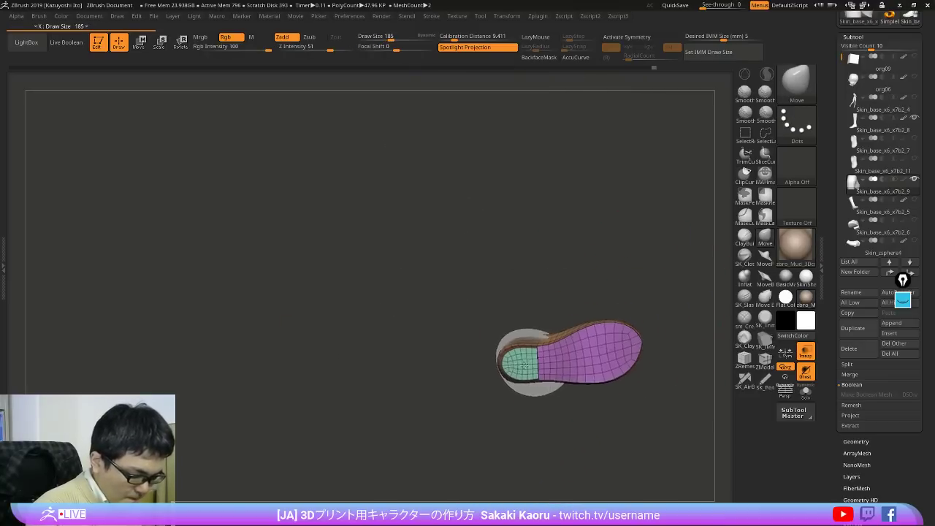
pyautogui.keyDown('ctrl'); pyautogui.moveTo(591, 387); pyautogui.dragTo(589, 446, button='right'); pyautogui.keyUp('ctrl')
# Step: Mask everything except the heel with a softened border and shift the heel sideways using a transpose line about 7.25 units long
pyautogui.keyDown('ctrl'); pyautogui.keyDown('shift'); pyautogui.click(511, 324); pyautogui.keyUp('shift'); pyautogui.keyUp('ctrl')
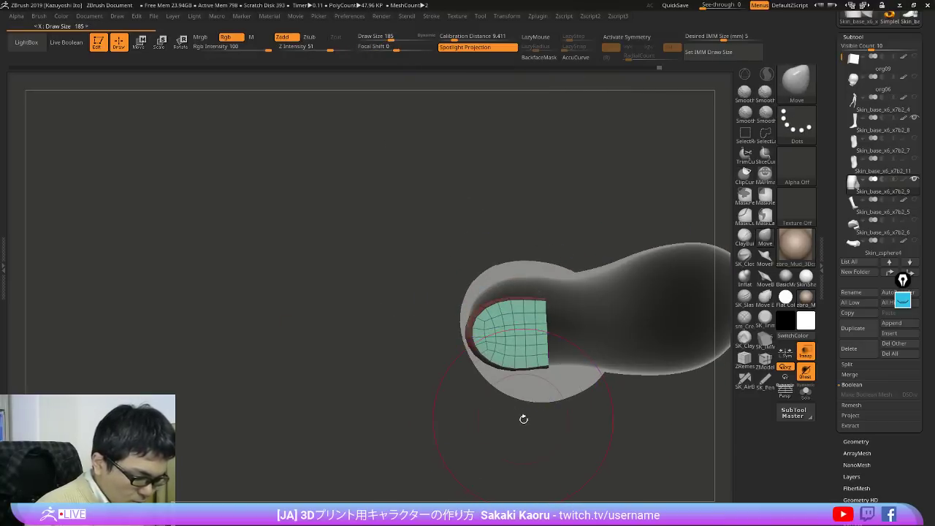
pyautogui.keyDown('ctrl'); pyautogui.click(522, 418); pyautogui.keyUp('ctrl')
pyautogui.keyDown('ctrl'); pyautogui.keyDown('shift'); pyautogui.click(524, 426); pyautogui.keyUp('shift'); pyautogui.keyUp('ctrl')
pyautogui.keyDown('ctrl'); pyautogui.click(524, 429); pyautogui.keyUp('ctrl')
pyautogui.keyDown('ctrl'); pyautogui.click(595, 342); pyautogui.keyUp('ctrl')
pyautogui.moveTo(546, 429); pyautogui.dragTo(614, 431)
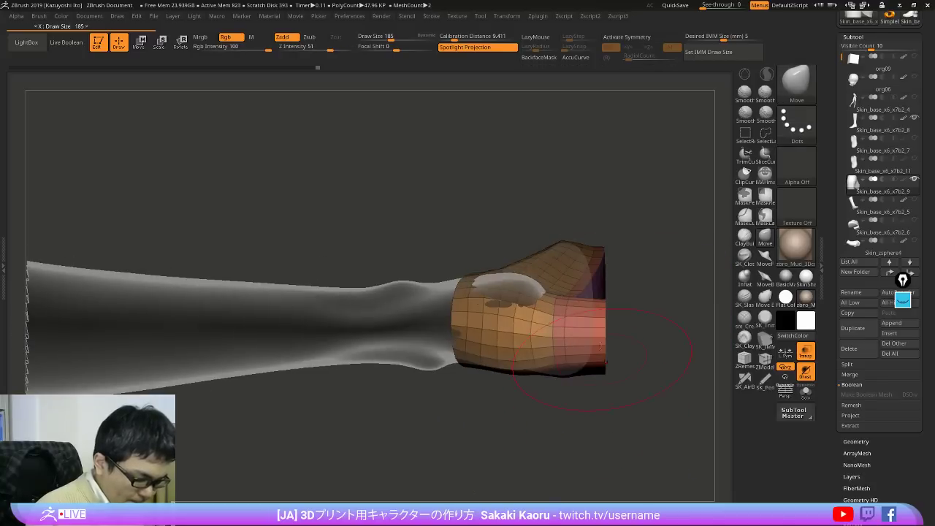
pyautogui.press('w')
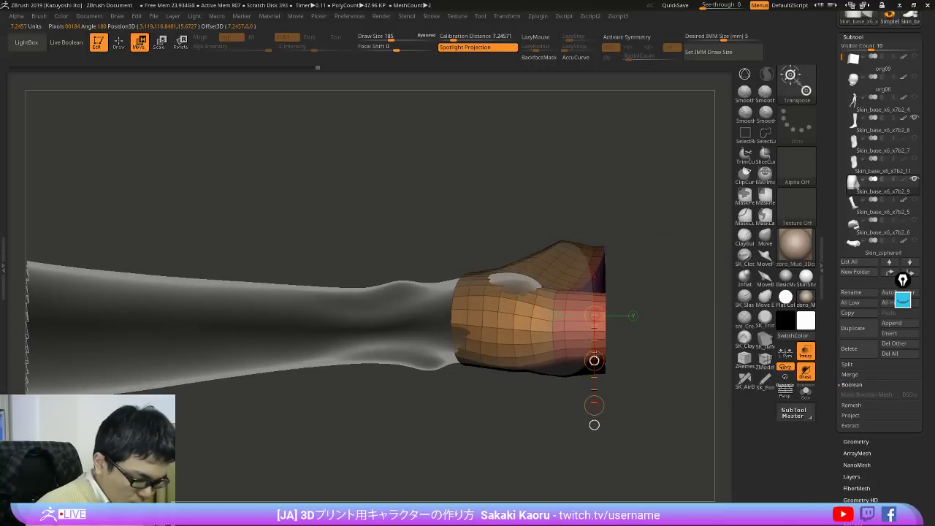
pyautogui.moveTo(694, 409); pyautogui.dragTo(643, 230)
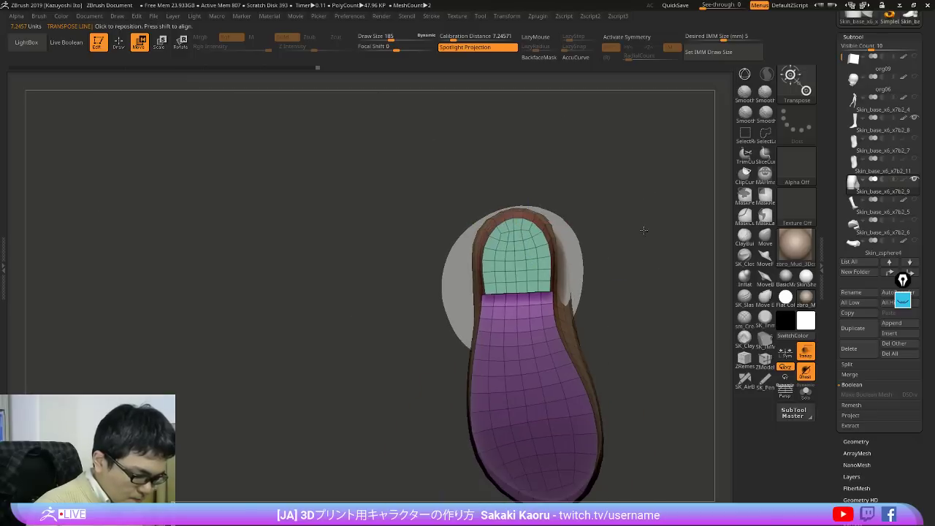
pyautogui.press('q')
# Step: Mask the shoe's heel and sole, and pull the upper outward over the protruding foot with the Move brush
pyautogui.moveTo(683, 277); pyautogui.dragTo(690, 380)
pyautogui.keyDown('alt'); pyautogui.moveTo(690, 380); pyautogui.dragTo(675, 510); pyautogui.keyUp('alt')
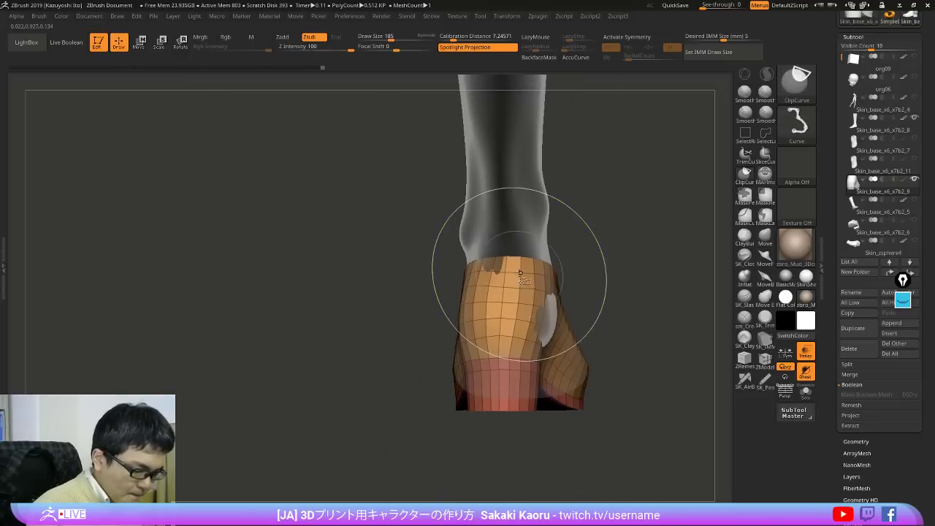
pyautogui.keyDown('ctrl'); pyautogui.keyDown('shift'); pyautogui.click(521, 266); pyautogui.keyUp('shift'); pyautogui.keyUp('ctrl')
pyautogui.click(745, 135)
pyautogui.keyDown('ctrl'); pyautogui.keyDown('shift'); pyautogui.moveTo(652, 193); pyautogui.dragTo(656, 228); pyautogui.keyUp('shift'); pyautogui.keyUp('ctrl')
pyautogui.keyDown('ctrl'); pyautogui.click(641, 270); pyautogui.keyUp('ctrl')
pyautogui.keyDown('ctrl'); pyautogui.keyDown('shift'); pyautogui.click(650, 280); pyautogui.keyUp('shift'); pyautogui.keyUp('ctrl')
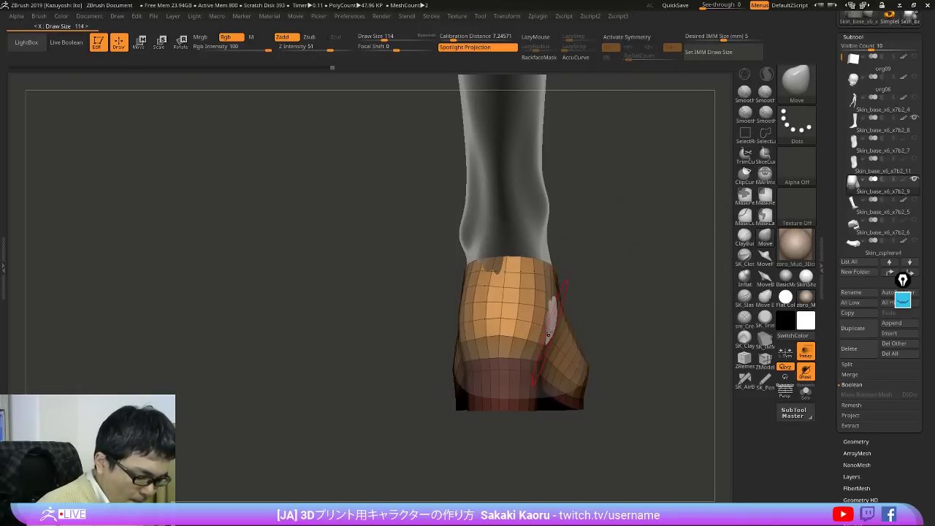
pyautogui.moveTo(592, 311); pyautogui.dragTo(613, 333)
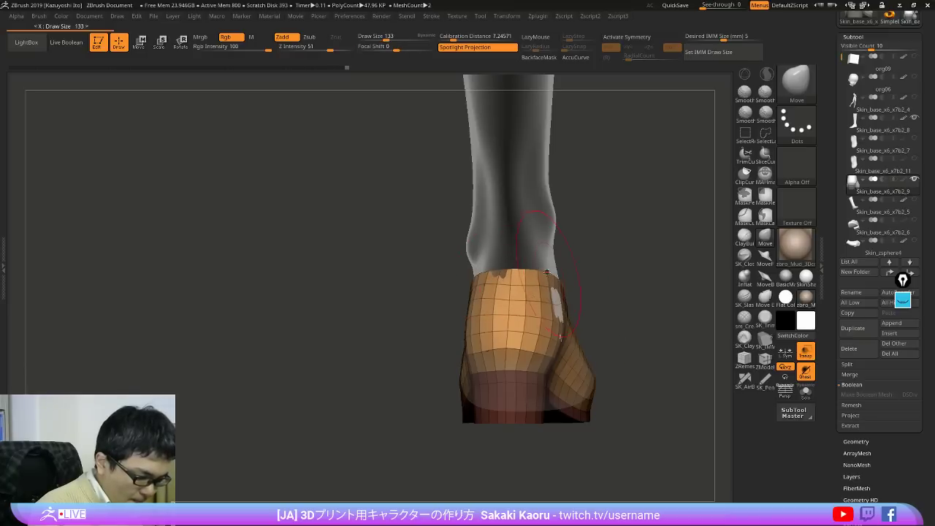
# Step: Check the foot against the shoe, reselect the shoe, and nudge one side of the sole beside the heel with the Move brush
pyautogui.keyDown('alt'); pyautogui.click(533, 253); pyautogui.keyUp('alt')
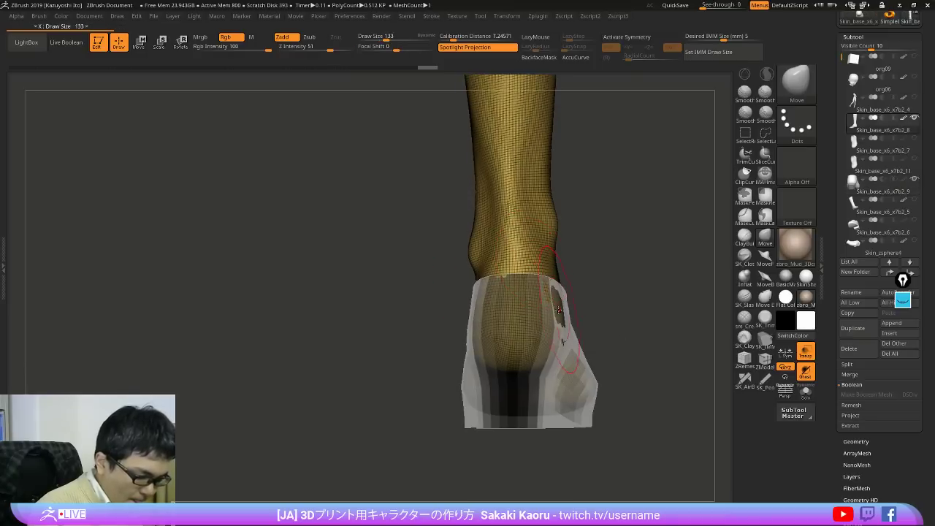
pyautogui.keyDown('alt'); pyautogui.click(537, 359); pyautogui.keyUp('alt')
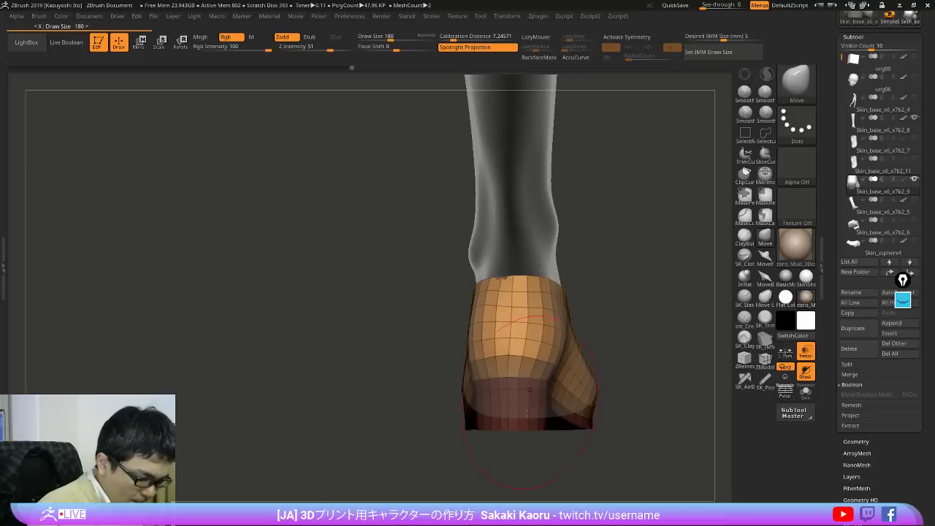
pyautogui.moveTo(508, 462)
pyautogui.mouseDown()
pyautogui.moveTo(496, 393)
pyautogui.moveTo(485, 398)
pyautogui.mouseUp()
pyautogui.moveTo(547, 390); pyautogui.dragTo(542, 389)
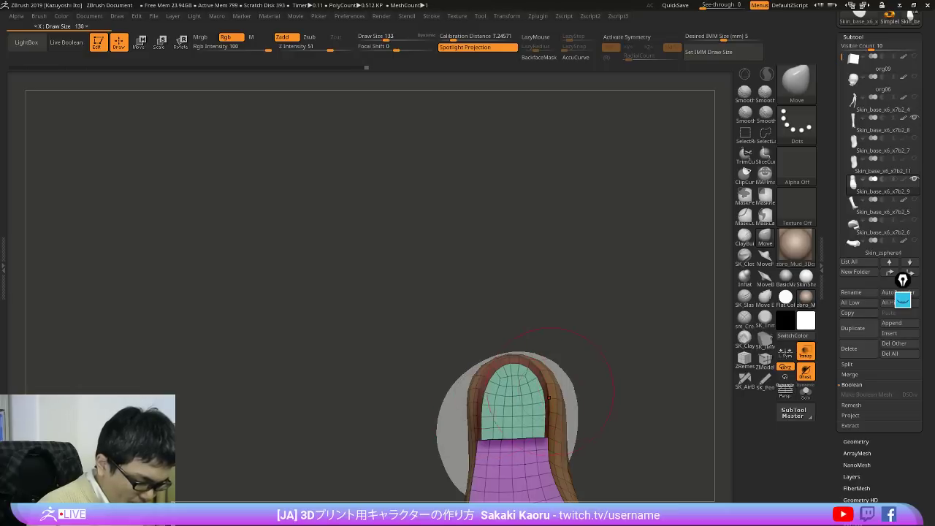
# Step: Push the opposite edge of the sole inward just in front of the heel with the Move brush at draw size 155
pyautogui.moveTo(544, 416)
pyautogui.keyDown('alt'); pyautogui.mouseDown(button='right')
pyautogui.moveTo(580, 357)
pyautogui.moveTo(581, 312)
pyautogui.mouseUp(button='right'); pyautogui.keyUp('alt')
pyautogui.press('x')
pyautogui.press('x')
pyautogui.press('x')
pyautogui.press('x')
pyautogui.press('x')
pyautogui.press('x')
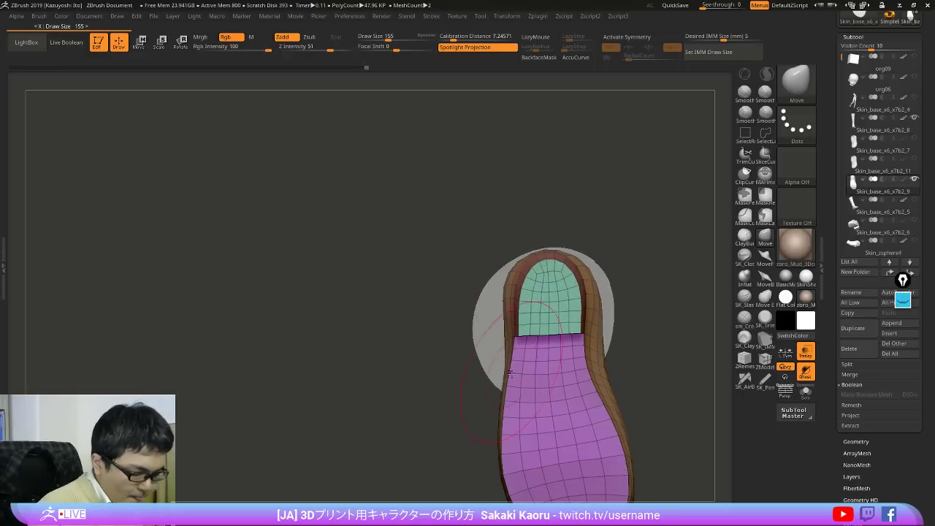
pyautogui.moveTo(517, 416); pyautogui.dragTo(521, 415)
pyautogui.moveTo(520, 413); pyautogui.dragTo(539, 458, button='right')
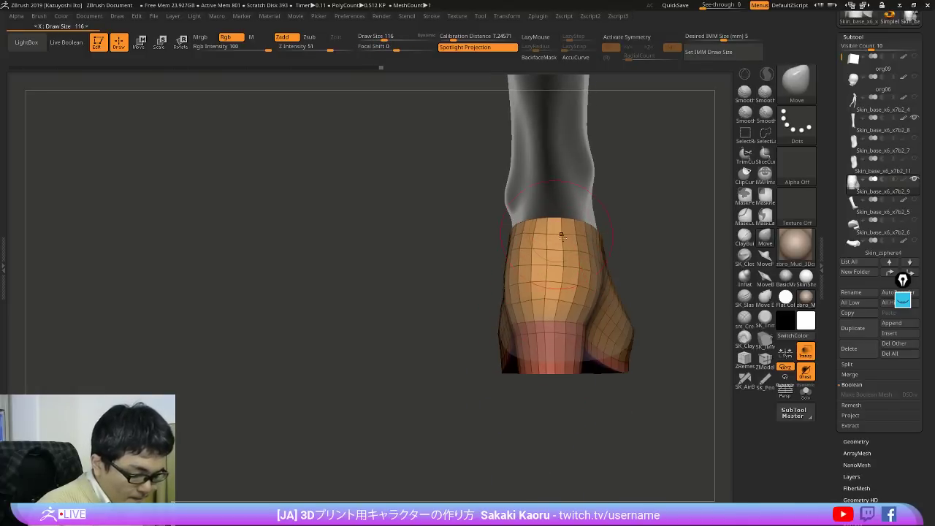
# Step: Compare the shoe's front and side shape with the loafer reference photo at see-through 67
pyautogui.hotkey('shift', 'f')
pyautogui.hotkey('shift', 'f')
pyautogui.moveTo(701, 303); pyautogui.dragTo(616, 292)
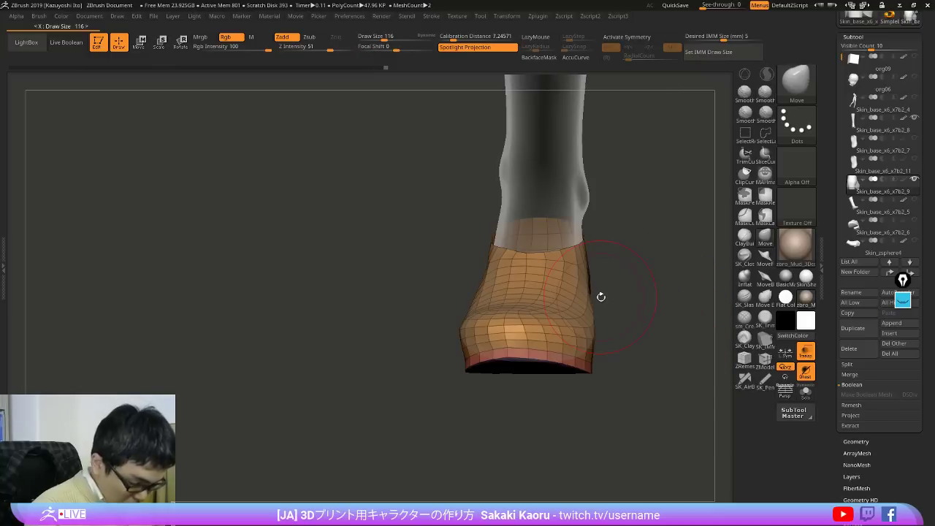
pyautogui.moveTo(703, 380); pyautogui.dragTo(651, 407)
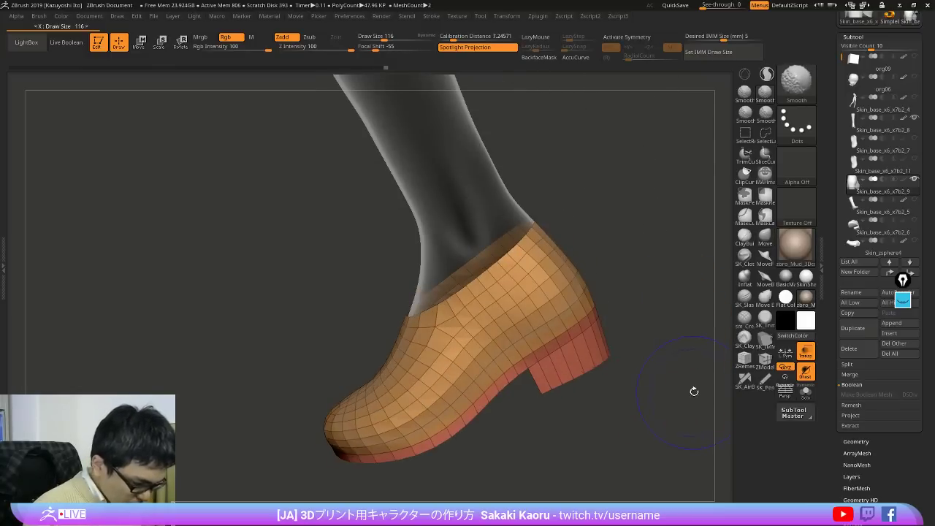
pyautogui.moveTo(701, 5); pyautogui.dragTo(728, 6)
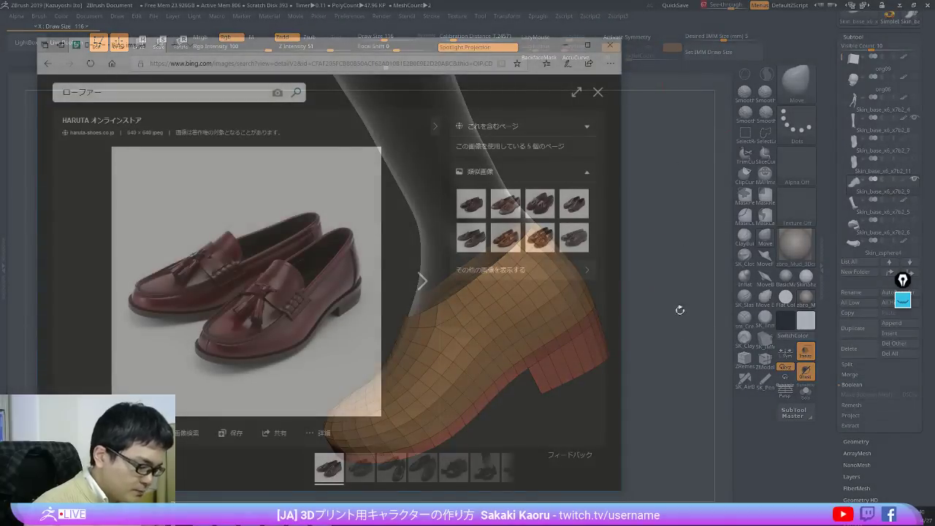
pyautogui.moveTo(689, 384); pyautogui.dragTo(606, 349)
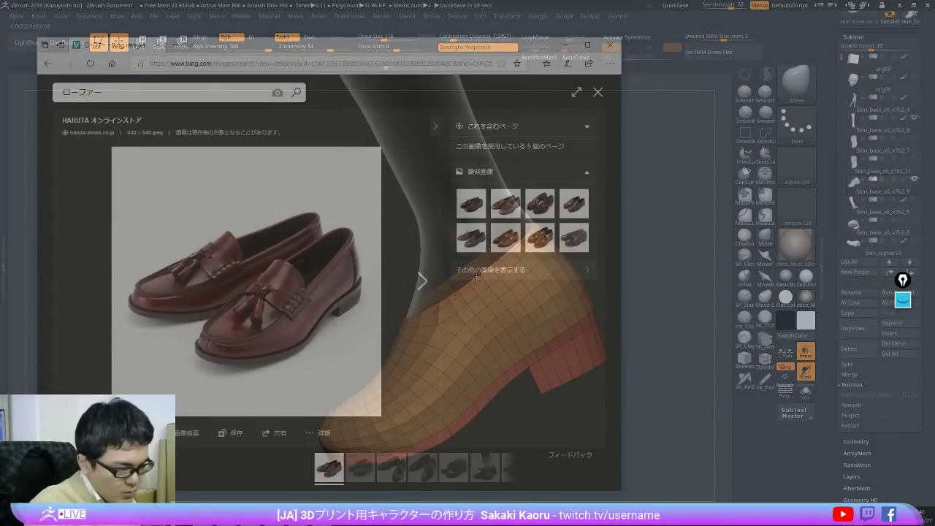
pyautogui.moveTo(728, 6); pyautogui.dragTo(695, 6)
# Step: From a side view, mask the whole shoe except the upper's collar and adjust the mask border
pyautogui.keyDown('shift'); pyautogui.moveTo(645, 115); pyautogui.dragTo(653, 189); pyautogui.keyUp('shift')
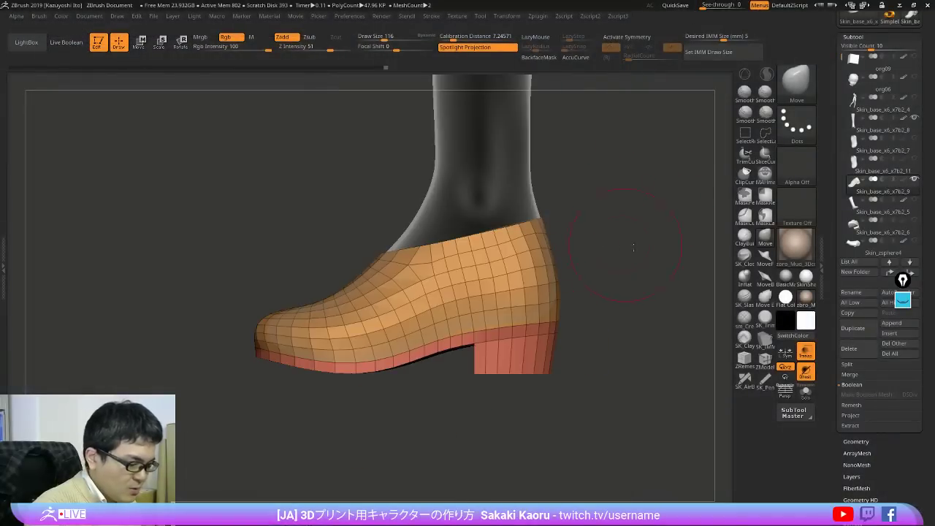
pyautogui.keyDown('alt'); pyautogui.moveTo(633, 247); pyautogui.dragTo(705, 295); pyautogui.keyUp('alt')
pyautogui.moveTo(457, 266)
pyautogui.keyDown('ctrl'); pyautogui.mouseDown()
pyautogui.moveTo(407, 307)
pyautogui.moveTo(664, 255)
pyautogui.moveTo(665, 246)
pyautogui.mouseUp(); pyautogui.keyUp('ctrl')
pyautogui.keyDown('ctrl'); pyautogui.click(637, 271); pyautogui.keyUp('ctrl')
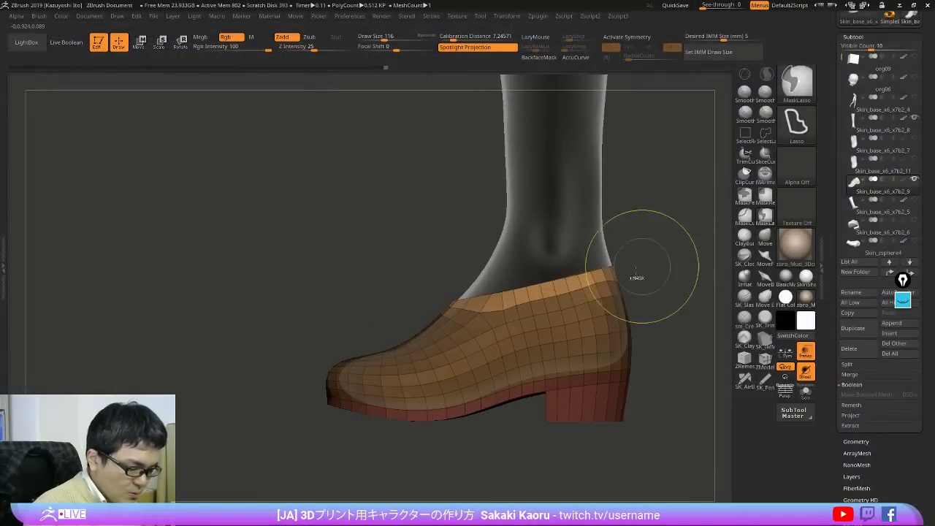
pyautogui.keyDown('ctrl'); pyautogui.click(637, 273); pyautogui.keyUp('ctrl')
pyautogui.press('w')
pyautogui.keyDown('ctrl'); pyautogui.click(650, 301); pyautogui.keyUp('ctrl')
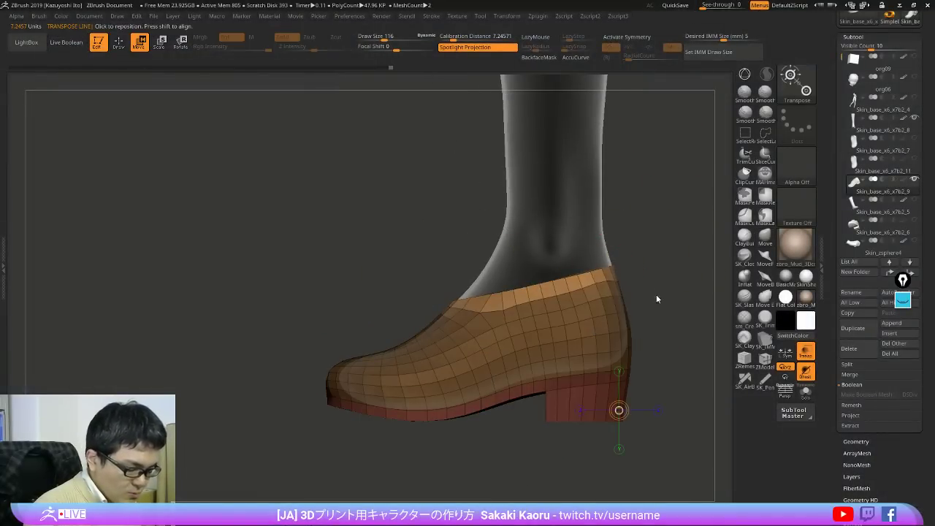
# Step: Lower the front of the unmasked collar using a transpose line about 18.15 units long from the heel toward the toe
pyautogui.press('2')
pyautogui.click(637, 337)
pyautogui.moveTo(614, 266)
pyautogui.mouseDown()
pyautogui.moveTo(378, 324)
pyautogui.moveTo(396, 320)
pyautogui.mouseUp()
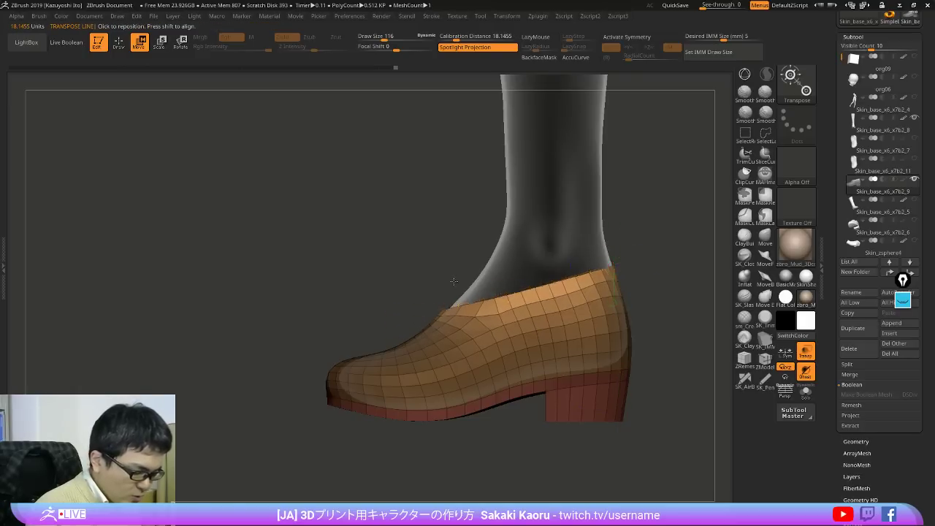
pyautogui.moveTo(687, 282)
pyautogui.mouseDown()
pyautogui.moveTo(726, 290)
pyautogui.moveTo(701, 319)
pyautogui.moveTo(691, 282)
pyautogui.mouseUp()
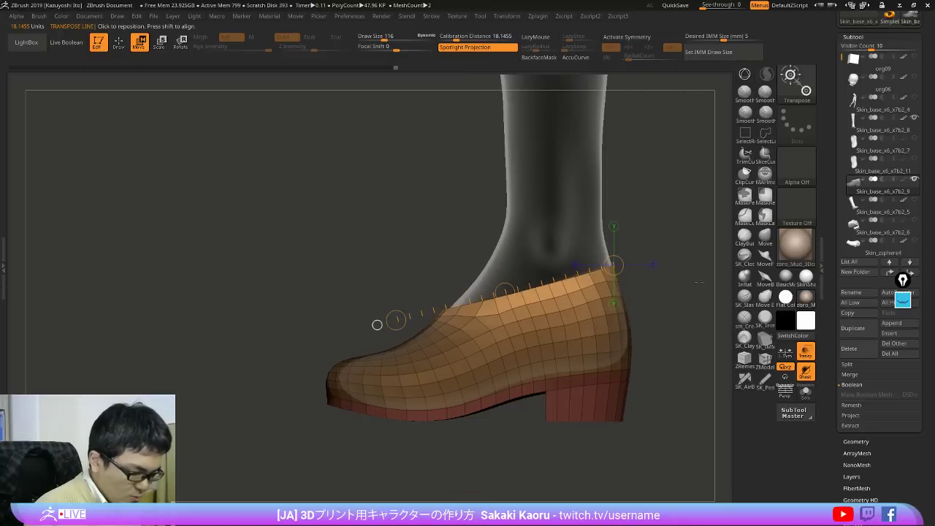
pyautogui.moveTo(395, 320); pyautogui.dragTo(396, 321)
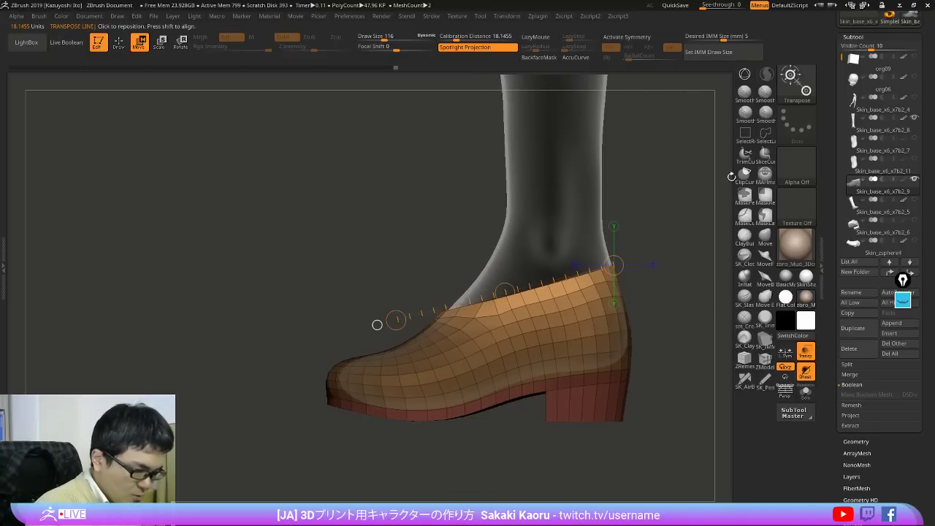
# Step: Overlay the loafer reference at see-through 58 and delete an edge loop from the shoe's upper with ZModeler
pyautogui.moveTo(715, 5); pyautogui.dragTo(727, 6)
pyautogui.moveTo(703, 279); pyautogui.dragTo(692, 375)
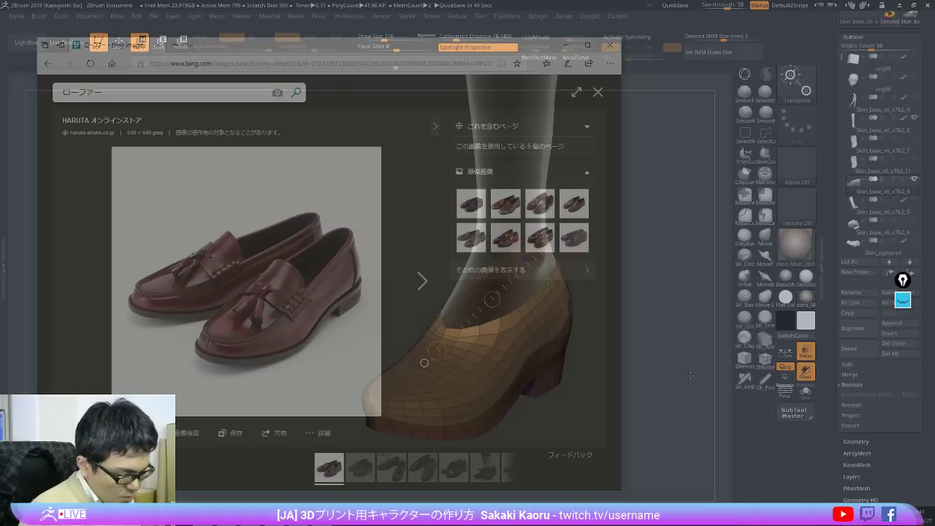
pyautogui.moveTo(688, 375)
pyautogui.keyDown('shift'); pyautogui.mouseDown()
pyautogui.moveTo(620, 304)
pyautogui.moveTo(685, 335)
pyautogui.moveTo(694, 420)
pyautogui.mouseUp(); pyautogui.keyUp('shift')
pyautogui.press('q')
pyautogui.click(765, 359)
pyautogui.press('space')
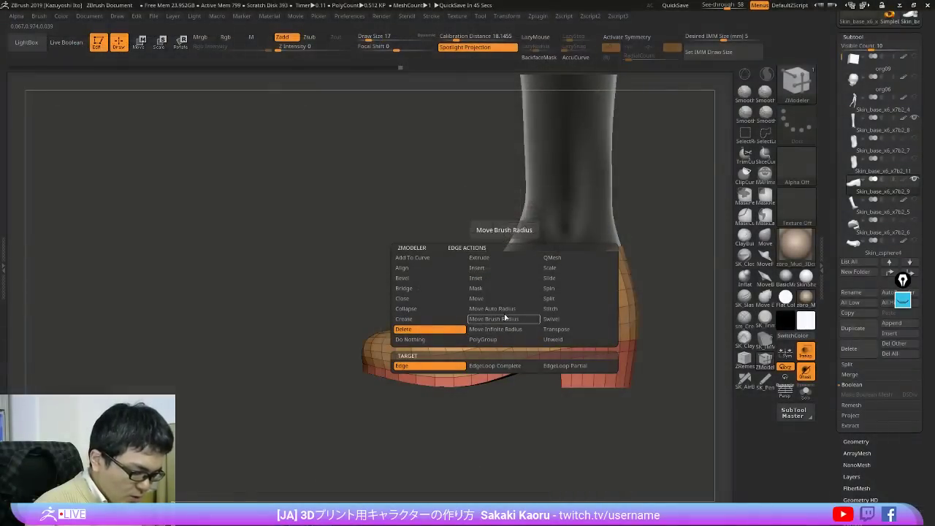
pyautogui.click(504, 318)
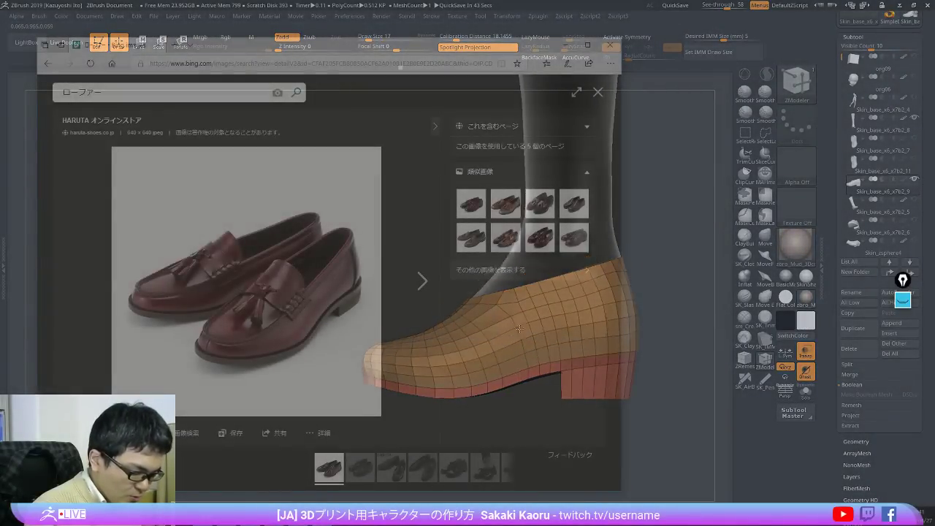
pyautogui.keyDown('ctrl'); pyautogui.moveTo(520, 328); pyautogui.dragTo(519, 318, button='right'); pyautogui.keyUp('ctrl')
# Step: Mask the shoe below the collar again and reshape the collar using a transpose line about 18.91 units long
pyautogui.moveTo(443, 272)
pyautogui.keyDown('ctrl'); pyautogui.mouseDown()
pyautogui.moveTo(630, 271)
pyautogui.moveTo(707, 192)
pyautogui.mouseUp(); pyautogui.keyUp('ctrl')
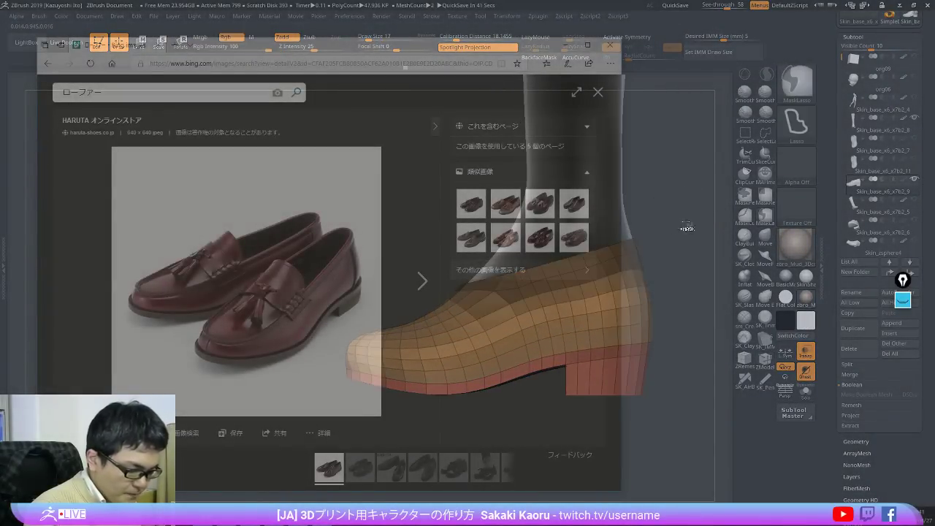
pyautogui.keyDown('ctrl'); pyautogui.click(686, 226); pyautogui.keyUp('ctrl')
pyautogui.keyDown('ctrl'); pyautogui.click(643, 293); pyautogui.keyUp('ctrl')
pyautogui.press('w')
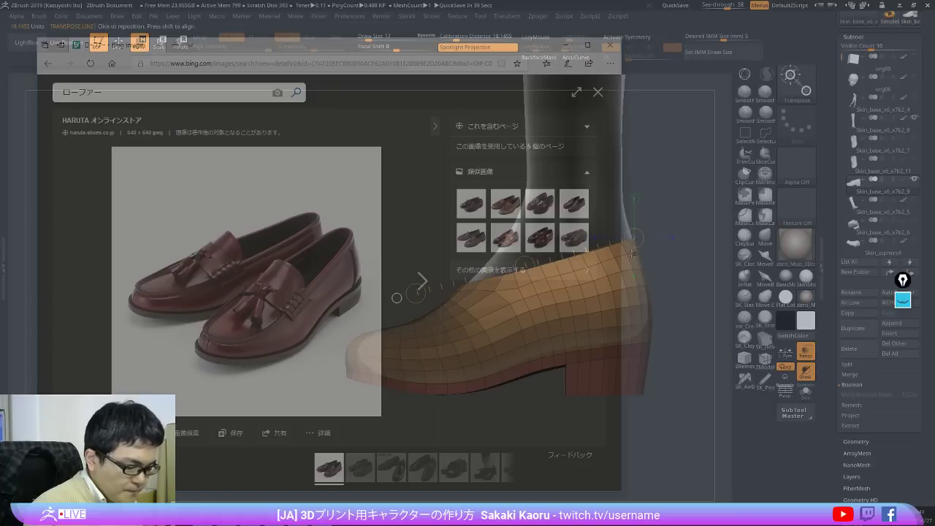
pyautogui.click(626, 285)
pyautogui.moveTo(629, 239)
pyautogui.mouseDown()
pyautogui.moveTo(397, 290)
pyautogui.moveTo(391, 303)
pyautogui.mouseUp()
pyautogui.press('q')
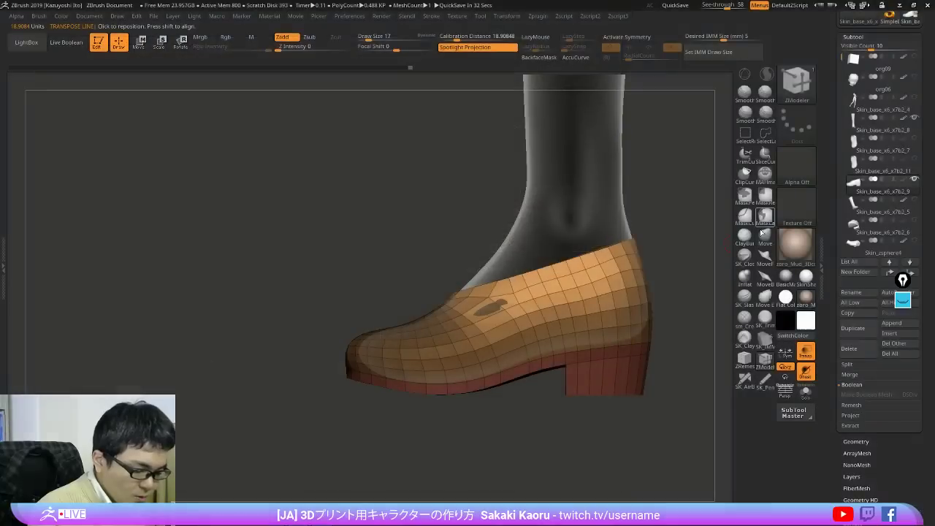
# Step: Cover the spots where the foot pokes through the upper's sides with the Move brush at draw size 92
pyautogui.press('s')
pyautogui.moveTo(498, 302); pyautogui.dragTo(659, 316, button='right')
pyautogui.moveTo(511, 300); pyautogui.dragTo(518, 303)
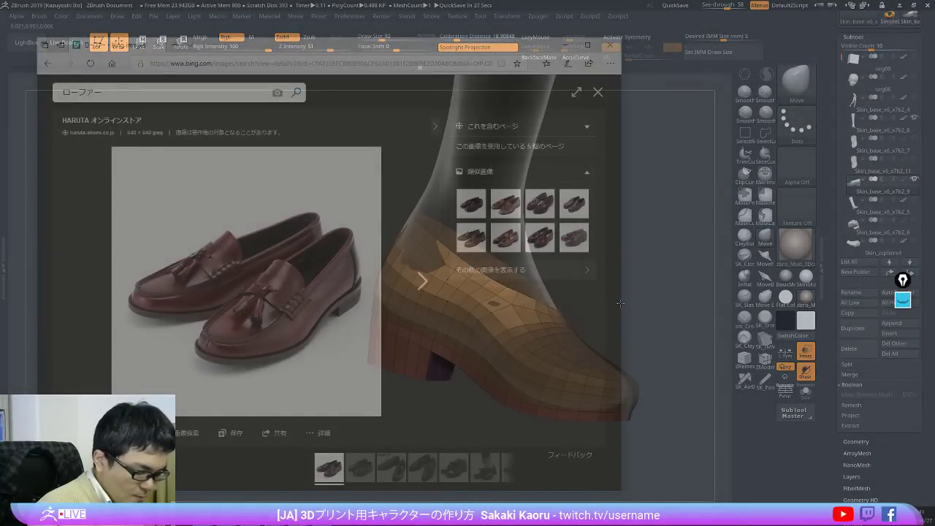
pyautogui.moveTo(620, 303); pyautogui.dragTo(621, 234, button='right')
pyautogui.moveTo(431, 222); pyautogui.dragTo(429, 217)
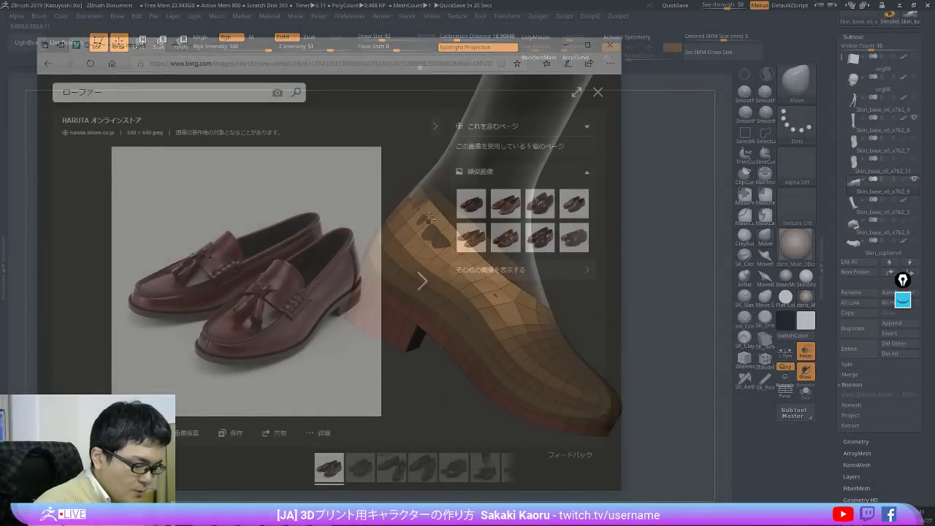
pyautogui.keyDown('alt'); pyautogui.moveTo(614, 235); pyautogui.dragTo(647, 289, button='right'); pyautogui.keyUp('alt')
pyautogui.keyDown('alt'); pyautogui.click(480, 255); pyautogui.keyUp('alt')
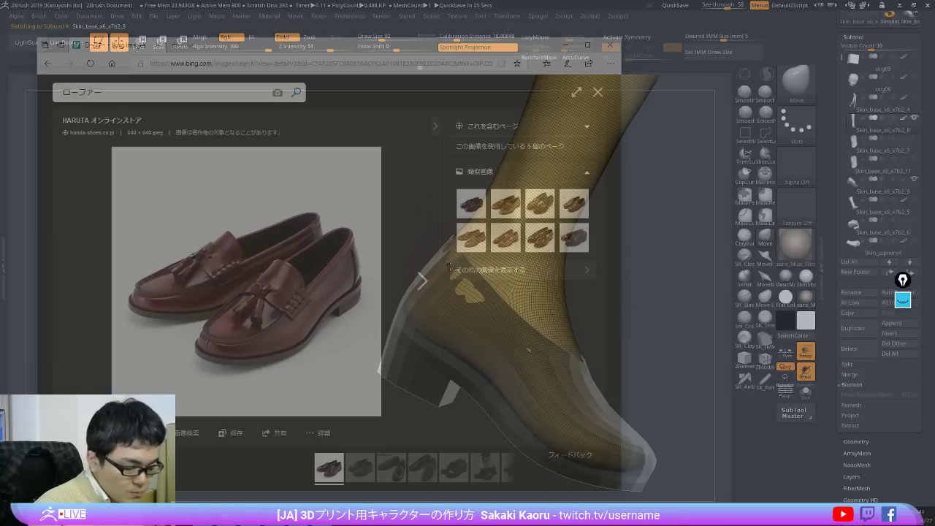
pyautogui.keyDown('alt'); pyautogui.click(539, 352); pyautogui.keyUp('alt')
pyautogui.moveTo(669, 358); pyautogui.dragTo(694, 368, button='right')
# Step: Set ZModeler's edge action to Slide with EdgeLoop Complete, reset see-through to 0, and slide an edge loop on the upper's side
pyautogui.press('b')
pyautogui.press('z')
pyautogui.press('m')
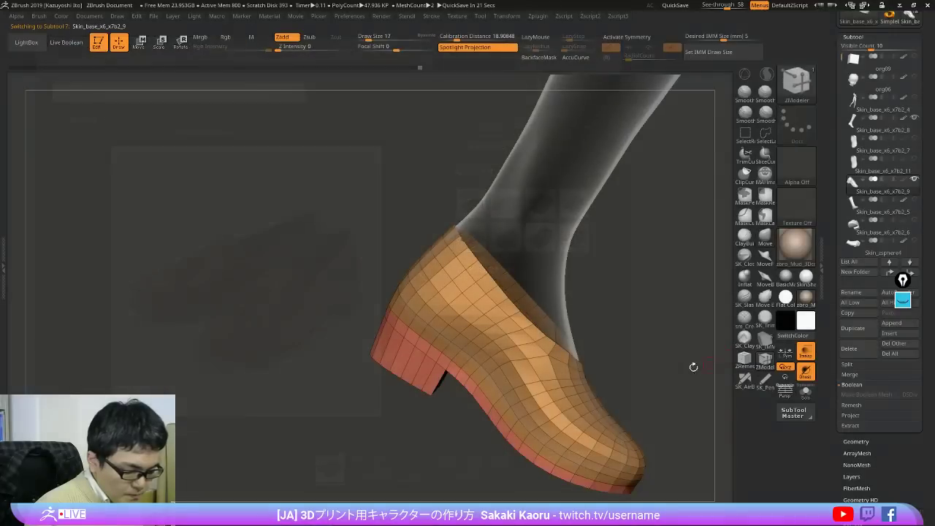
pyautogui.moveTo(564, 346)
pyautogui.keyDown('alt'); pyautogui.mouseDown(button='right')
pyautogui.moveTo(583, 315)
pyautogui.moveTo(560, 336)
pyautogui.mouseUp(button='right'); pyautogui.keyUp('alt')
pyautogui.press('space')
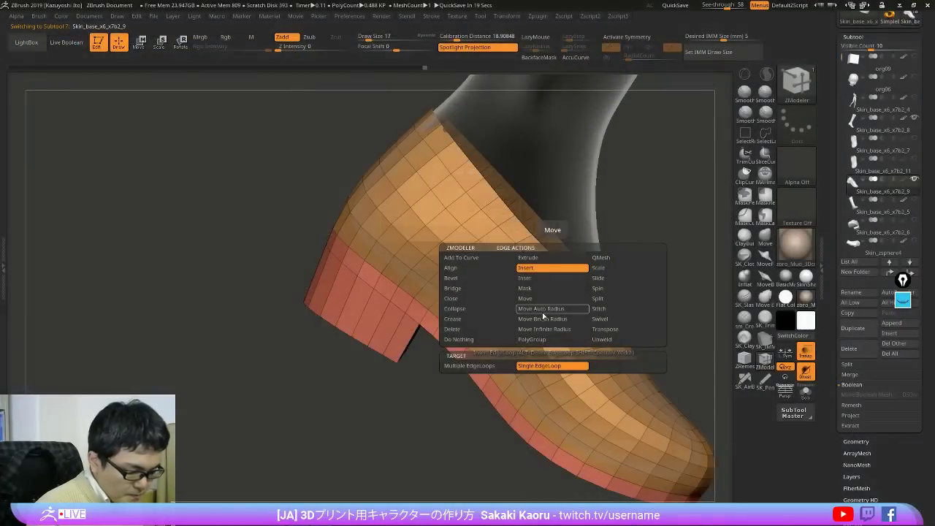
pyautogui.click(599, 280)
pyautogui.click(543, 366)
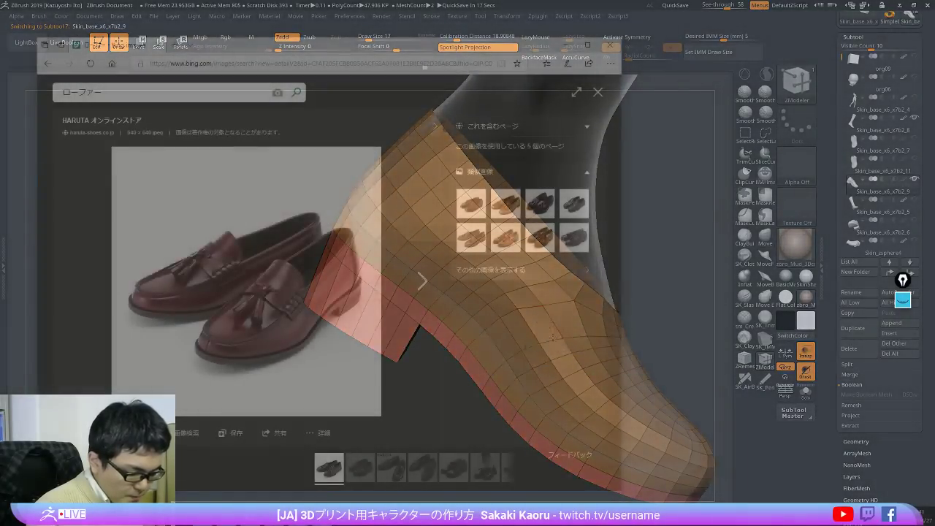
pyautogui.moveTo(550, 342); pyautogui.dragTo(539, 313, button='right')
pyautogui.moveTo(706, 6); pyautogui.dragTo(713, 6)
pyautogui.click(711, 5)
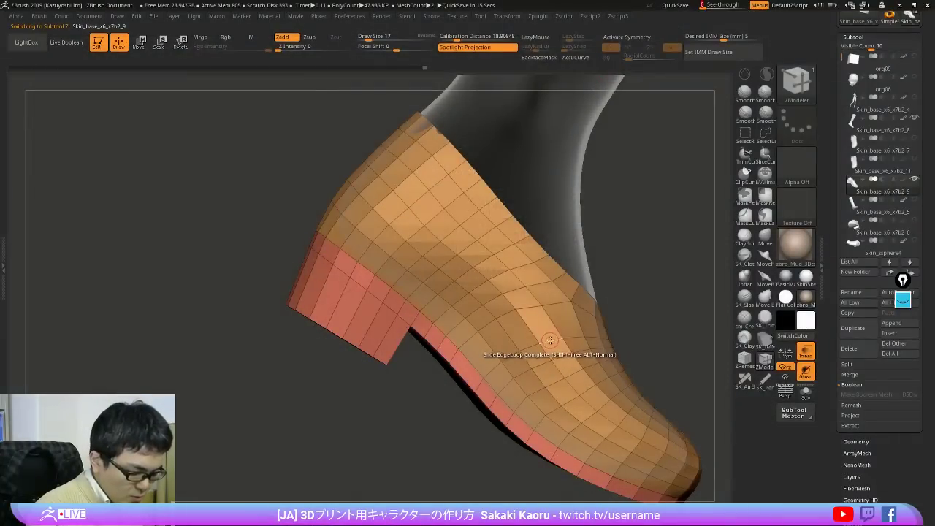
pyautogui.moveTo(531, 312)
pyautogui.mouseDown(button='right')
pyautogui.moveTo(668, 326)
pyautogui.moveTo(526, 319)
pyautogui.mouseUp(button='right')
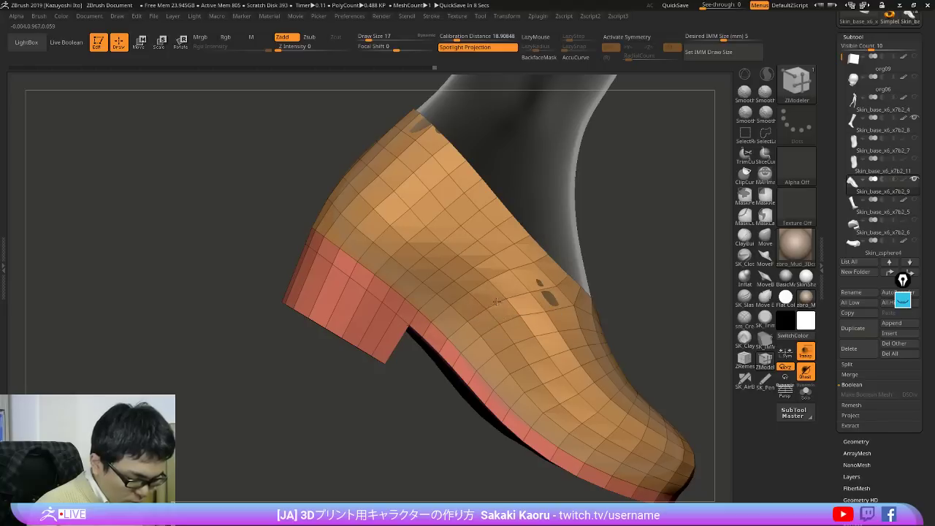
# Step: Slide an edge loop on the other side of the upper with ZModeler's Slide action on EdgeLoop Complete
pyautogui.moveTo(535, 282); pyautogui.dragTo(329, 292, button='right')
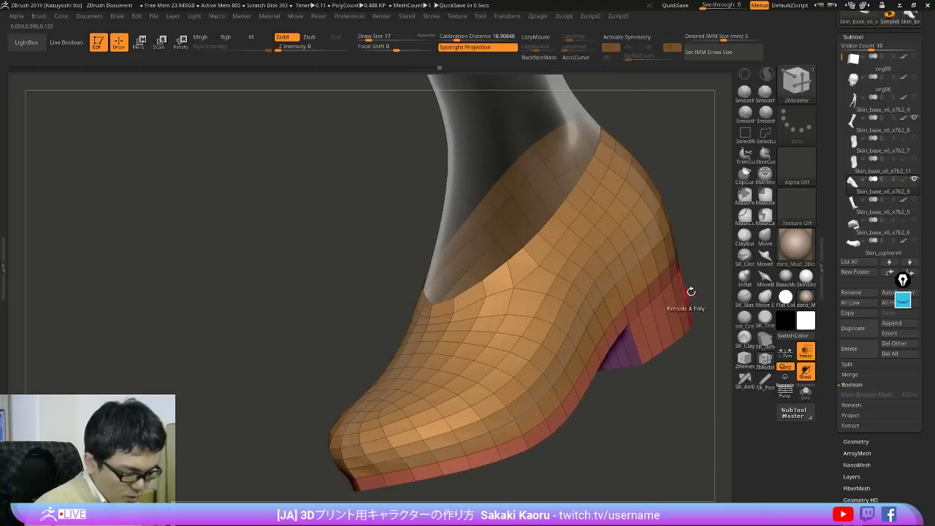
pyautogui.moveTo(691, 292); pyautogui.dragTo(562, 350, button='right')
pyautogui.press('space')
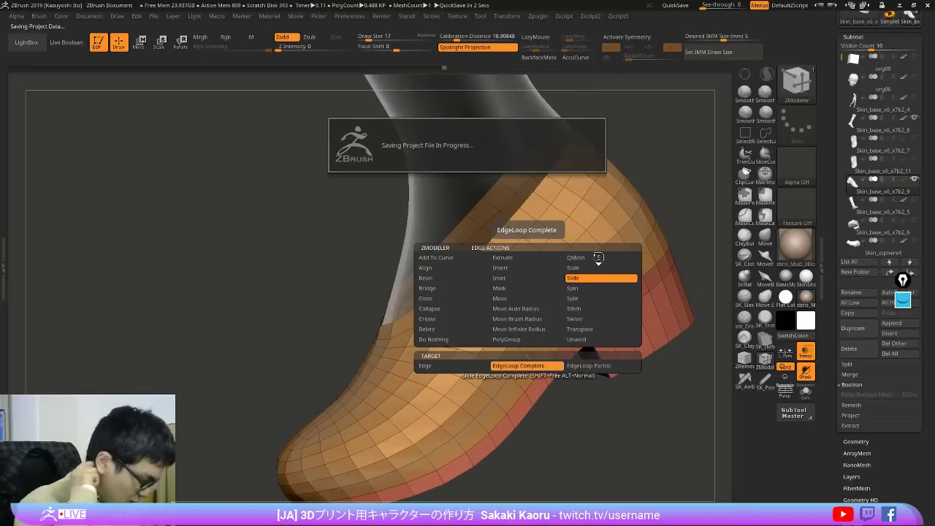
pyautogui.press('space')
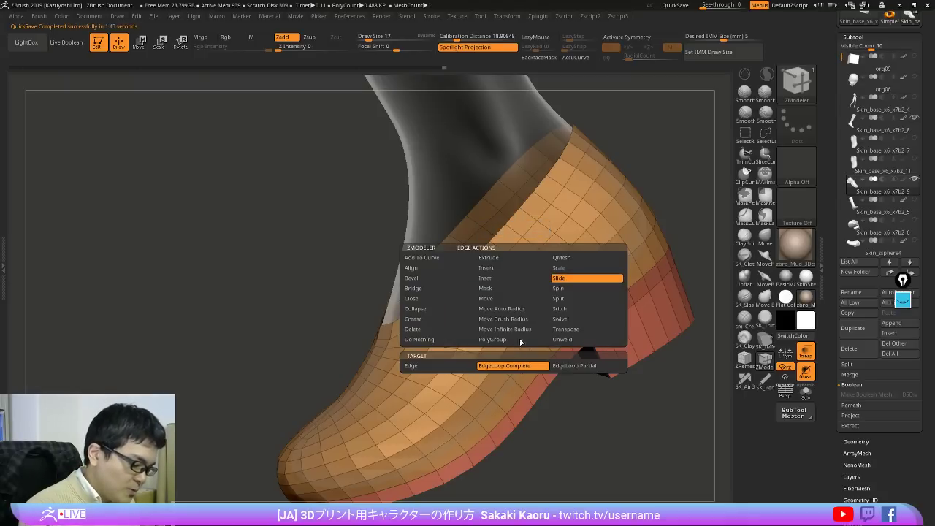
pyautogui.press('space')
pyautogui.moveTo(539, 282); pyautogui.dragTo(517, 291, button='right')
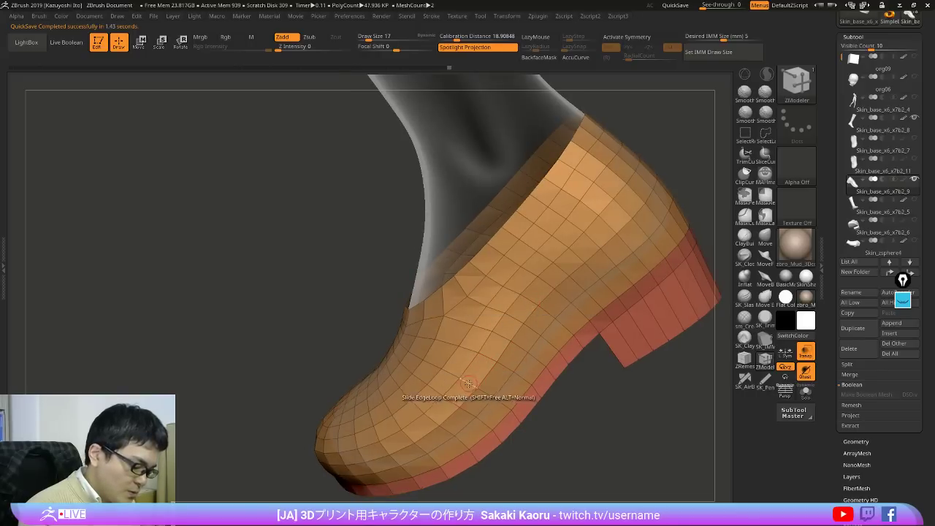
# Step: Adjust the sole's outline as seen from below with the Move brush, reducing the draw size to 61
pyautogui.moveTo(579, 455)
pyautogui.keyDown('ctrl'); pyautogui.mouseDown(button='right')
pyautogui.moveTo(569, 439)
pyautogui.moveTo(661, 409)
pyautogui.moveTo(629, 455)
pyautogui.moveTo(670, 394)
pyautogui.mouseUp(button='right'); pyautogui.keyUp('ctrl')
pyautogui.click(765, 236)
pyautogui.moveTo(495, 284); pyautogui.dragTo(475, 303, button='right')
pyautogui.keyDown('ctrl'); pyautogui.moveTo(475, 303); pyautogui.dragTo(468, 321, button='right'); pyautogui.keyUp('ctrl')
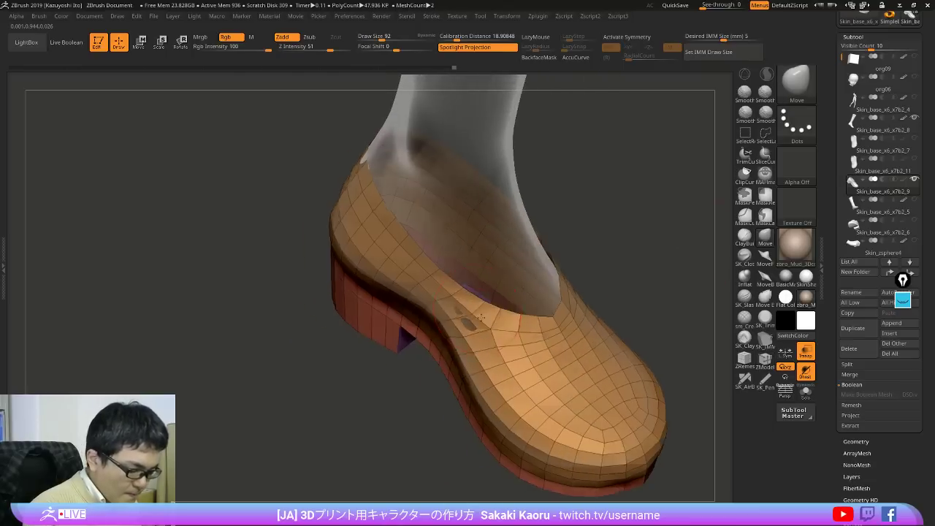
pyautogui.moveTo(642, 291)
pyautogui.mouseDown(button='right')
pyautogui.moveTo(688, 347)
pyautogui.moveTo(621, 325)
pyautogui.moveTo(563, 322)
pyautogui.moveTo(577, 387)
pyautogui.moveTo(586, 391)
pyautogui.mouseUp(button='right')
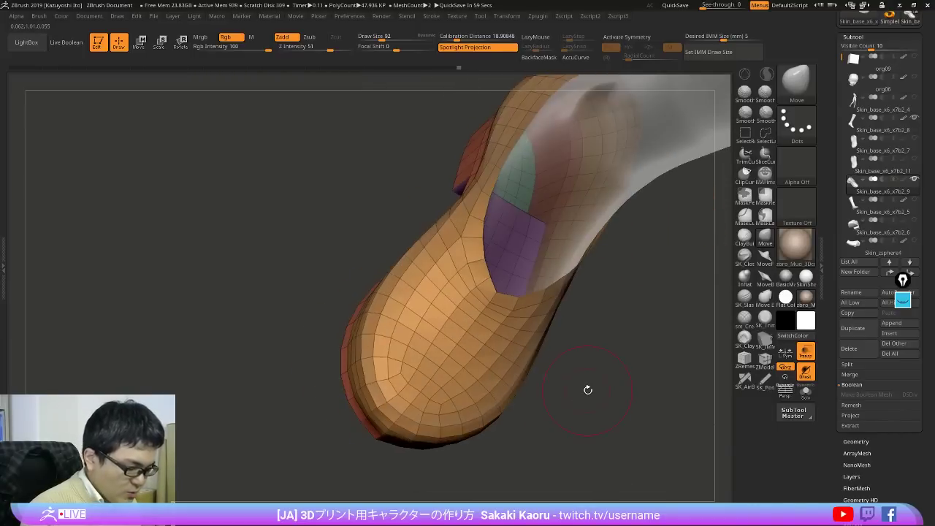
pyautogui.hotkey('shift', 'f')
pyautogui.hotkey('shift', 'f')
pyautogui.moveTo(675, 468)
pyautogui.mouseDown()
pyautogui.moveTo(664, 476)
pyautogui.moveTo(662, 455)
pyautogui.moveTo(680, 451)
pyautogui.moveTo(680, 481)
pyautogui.moveTo(681, 437)
pyautogui.moveTo(534, 338)
pyautogui.mouseUp()
pyautogui.press('x')
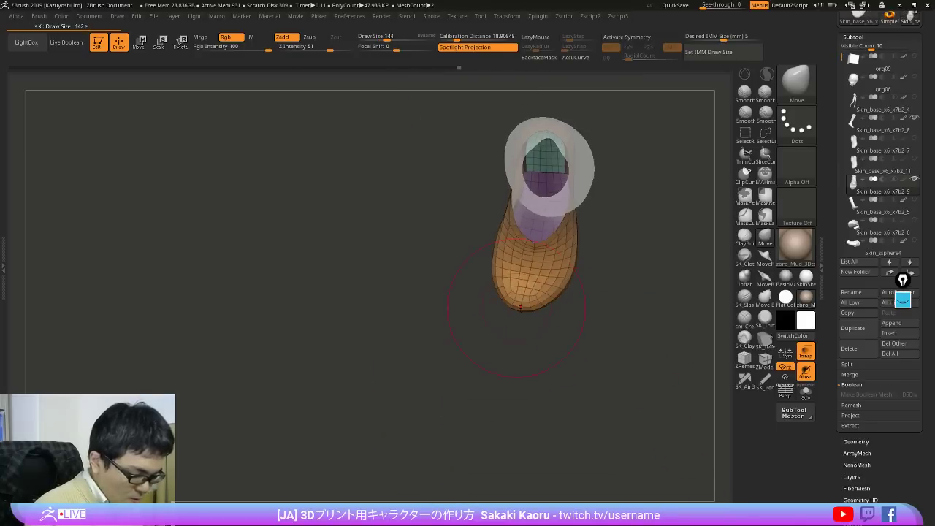
pyautogui.keyDown('shift'); pyautogui.moveTo(532, 310); pyautogui.dragTo(550, 310, button='right'); pyautogui.keyUp('shift')
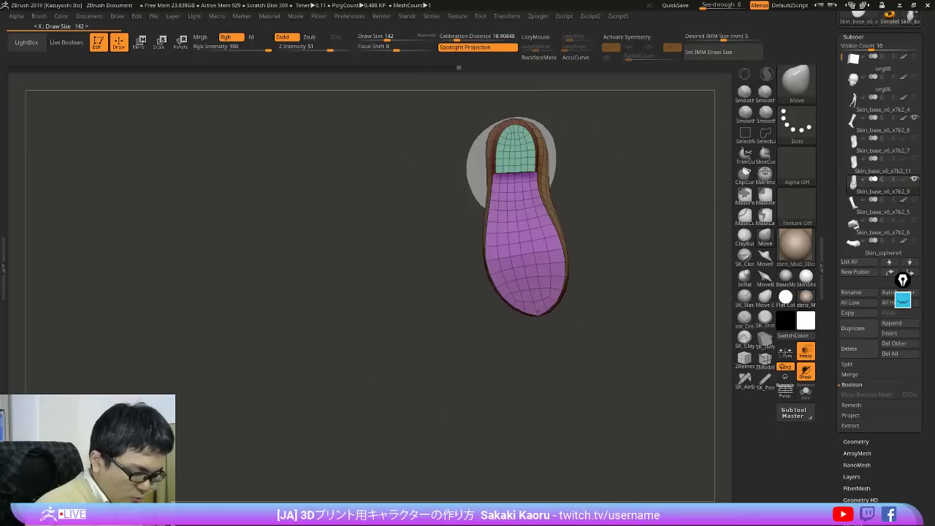
pyautogui.press('x')
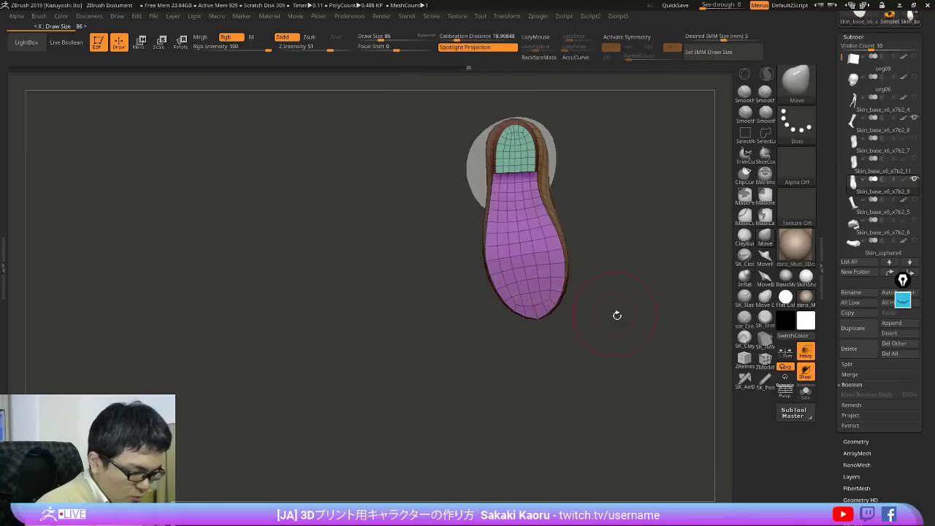
pyautogui.keyDown('alt'); pyautogui.moveTo(617, 315); pyautogui.dragTo(612, 429); pyautogui.keyUp('alt')
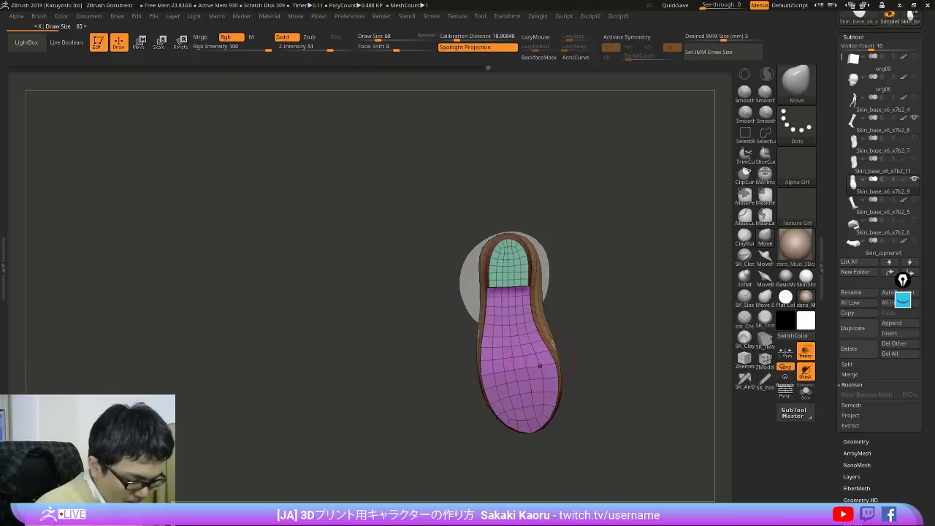
pyautogui.moveTo(584, 447); pyautogui.dragTo(557, 424)
# Step: Isolate the sole and heel, mask them, and bring the whole shoe back into view
pyautogui.keyDown('ctrl'); pyautogui.moveTo(605, 336); pyautogui.dragTo(626, 373, button='right'); pyautogui.keyUp('ctrl')
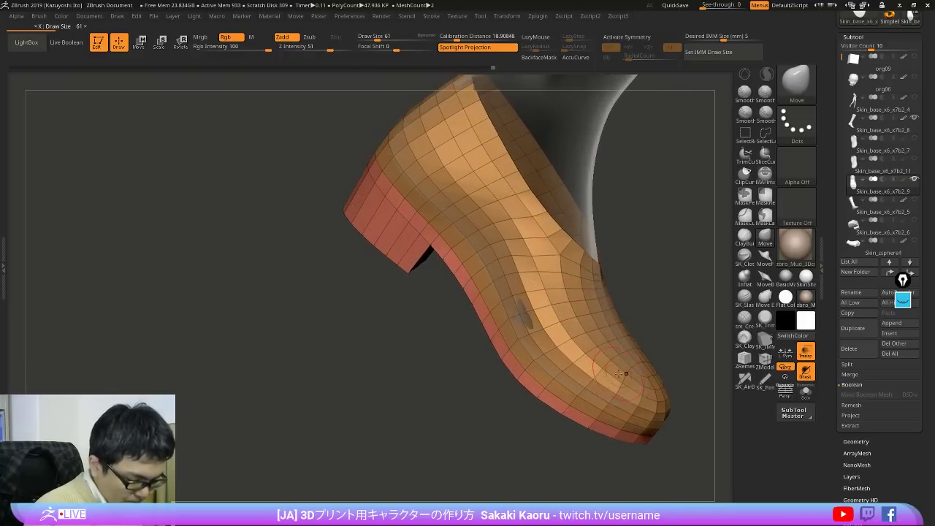
pyautogui.hotkey('shift', 'f')
pyautogui.keyDown('ctrl'); pyautogui.keyDown('shift'); pyautogui.click(537, 272); pyautogui.keyUp('shift'); pyautogui.keyUp('ctrl')
pyautogui.keyDown('ctrl'); pyautogui.keyDown('shift'); pyautogui.moveTo(683, 272); pyautogui.dragTo(695, 296); pyautogui.keyUp('shift'); pyautogui.keyUp('ctrl')
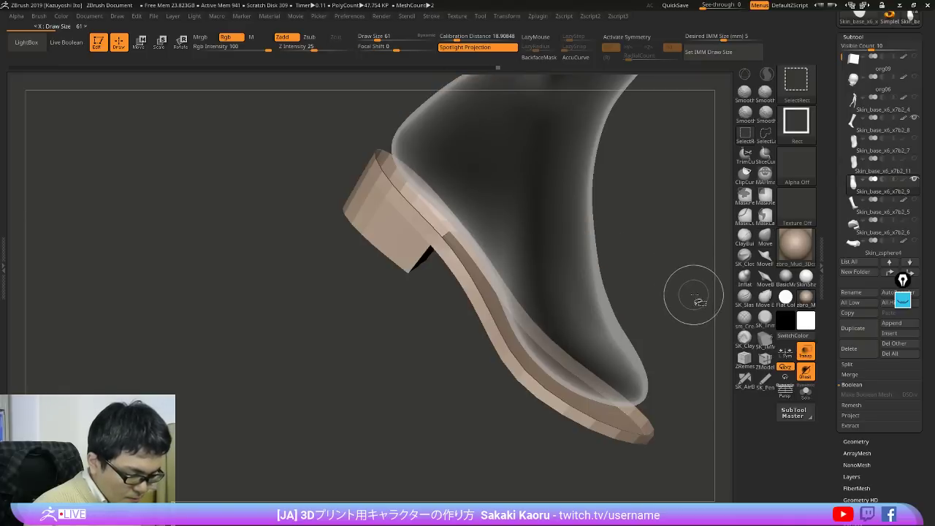
pyautogui.keyDown('ctrl'); pyautogui.click(699, 298); pyautogui.keyUp('ctrl')
pyautogui.keyDown('ctrl'); pyautogui.keyDown('shift'); pyautogui.click(699, 306); pyautogui.keyUp('shift'); pyautogui.keyUp('ctrl')
# Step: Smooth the unmasked upper with the Polish deformation and display the polygroup wireframe again
pyautogui.moveTo(699, 369); pyautogui.dragTo(704, 344)
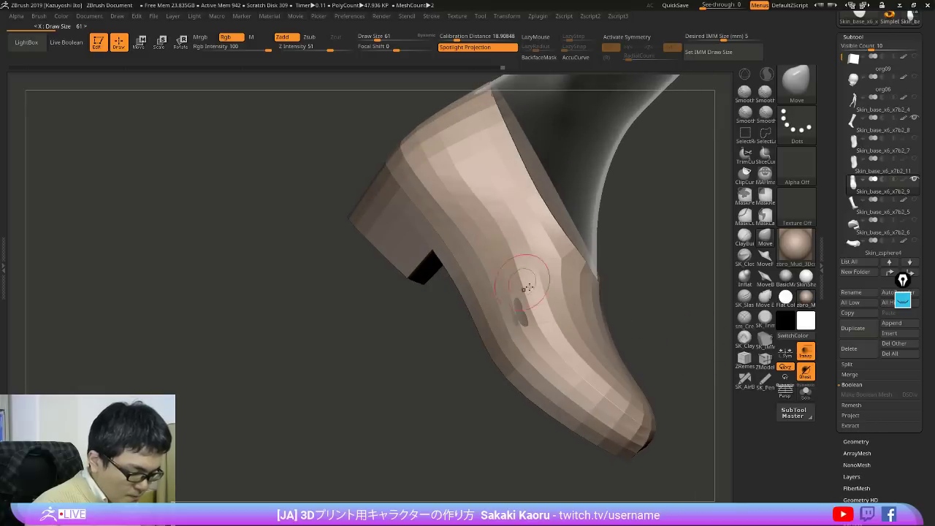
pyautogui.press('2')
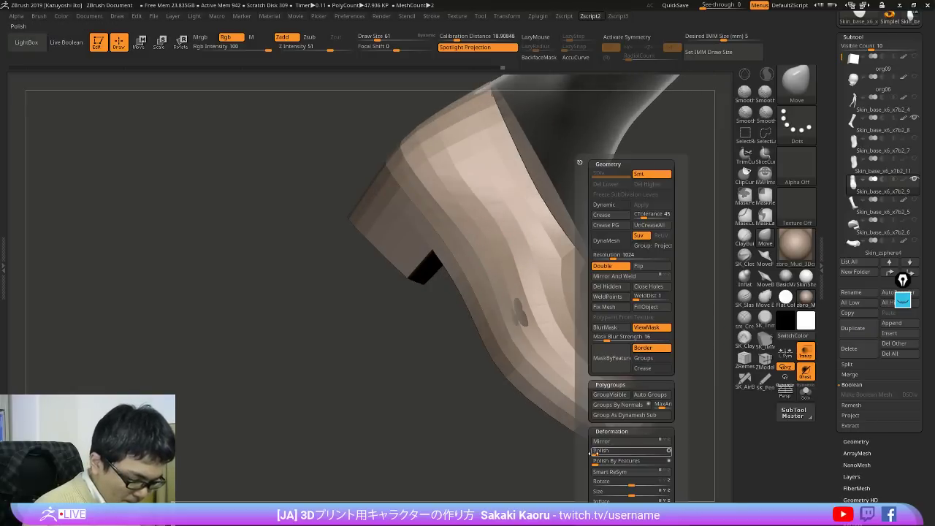
pyautogui.moveTo(541, 483)
pyautogui.mouseDown()
pyautogui.moveTo(523, 483)
pyautogui.moveTo(635, 432)
pyautogui.mouseUp()
pyautogui.hotkey('shift', 'f')
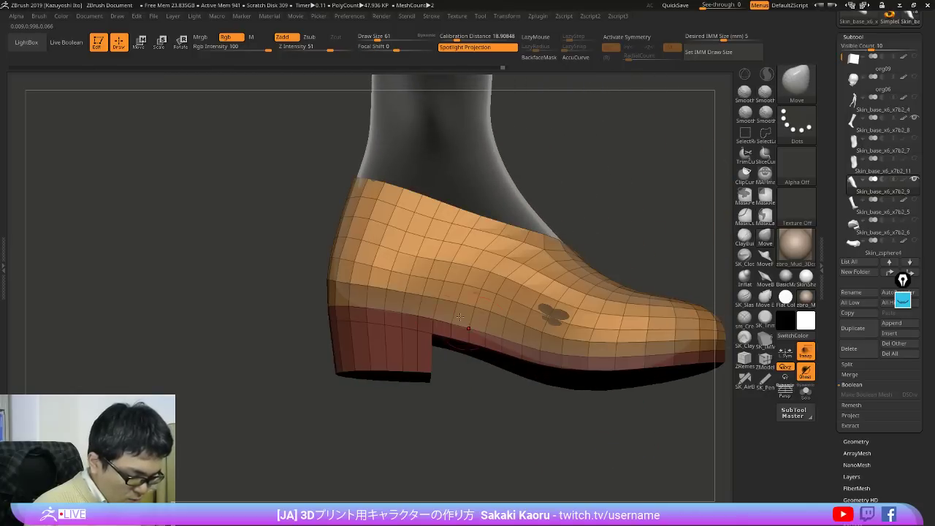
# Step: Cover the foot poking through the forefoot's side with the Move brush at draw size 128
pyautogui.moveTo(679, 318); pyautogui.dragTo(506, 355, button='right')
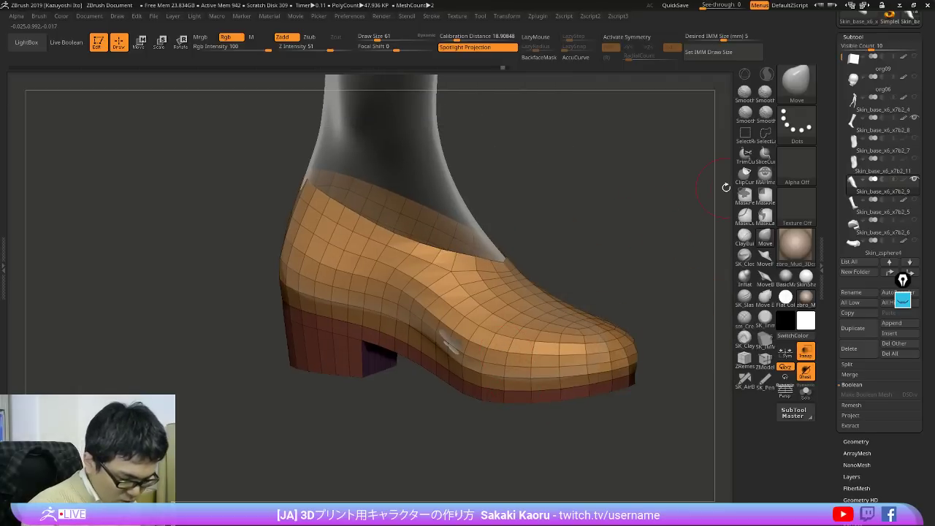
pyautogui.keyDown('shift'); pyautogui.moveTo(633, 242); pyautogui.dragTo(645, 229); pyautogui.keyUp('shift')
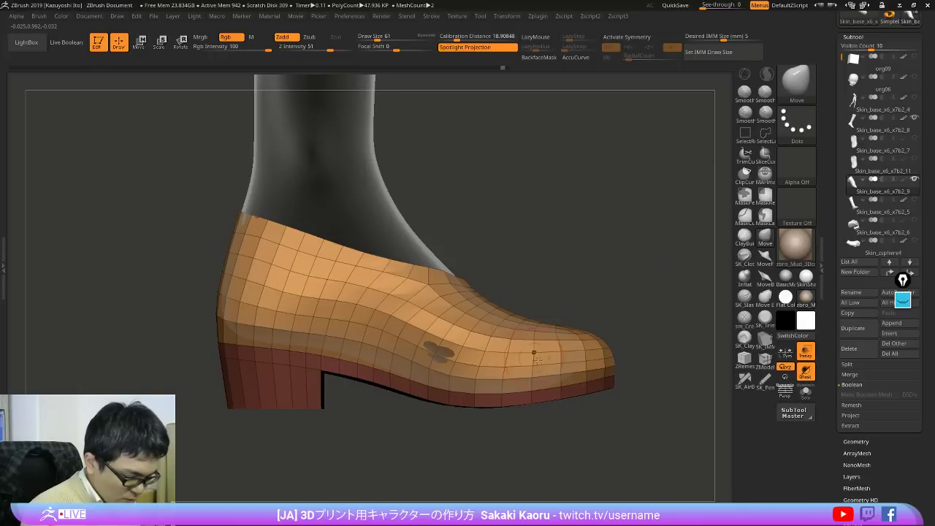
pyautogui.keyDown('ctrl'); pyautogui.moveTo(537, 360); pyautogui.dragTo(499, 361, button='right'); pyautogui.keyUp('ctrl')
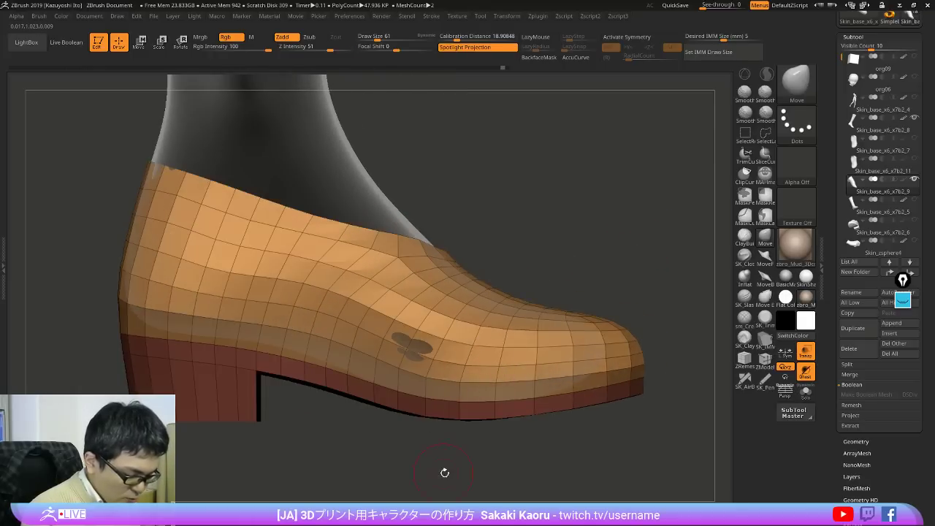
pyautogui.moveTo(445, 473); pyautogui.dragTo(411, 463)
pyautogui.moveTo(489, 468); pyautogui.dragTo(534, 474)
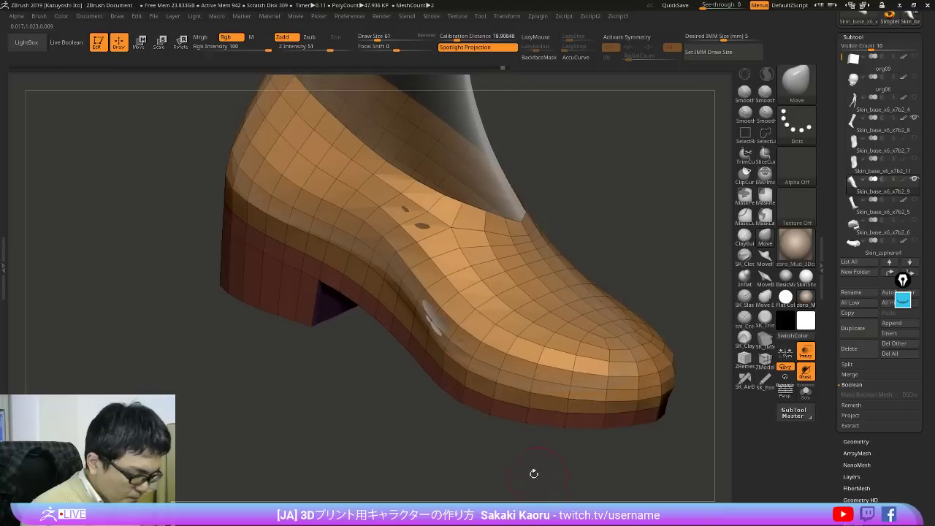
pyautogui.moveTo(369, 286); pyautogui.dragTo(346, 274, button='right')
pyautogui.press('x')
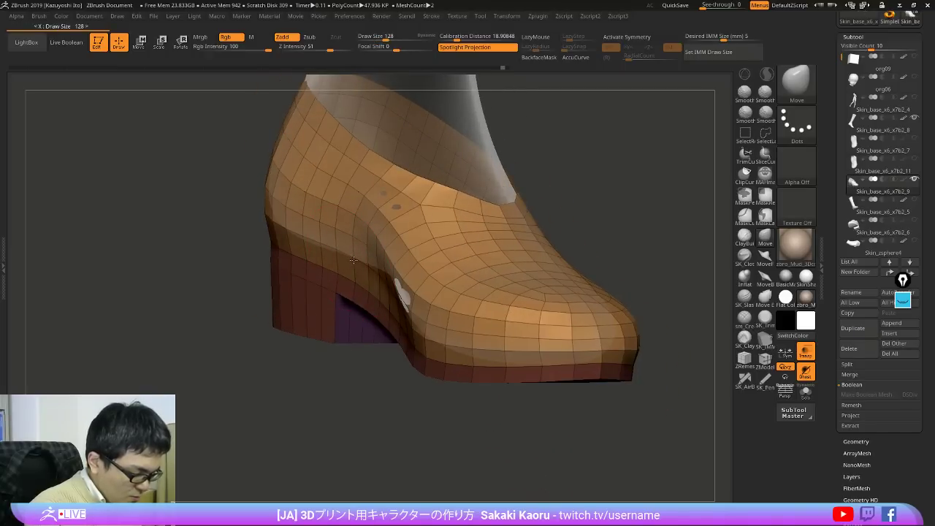
pyautogui.moveTo(405, 292); pyautogui.dragTo(396, 299)
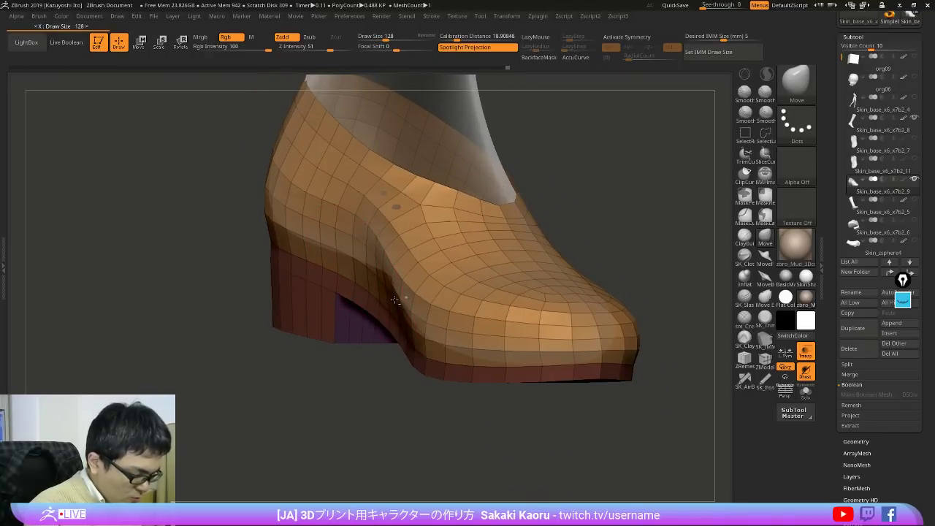
pyautogui.moveTo(393, 282); pyautogui.dragTo(372, 265, button='right')
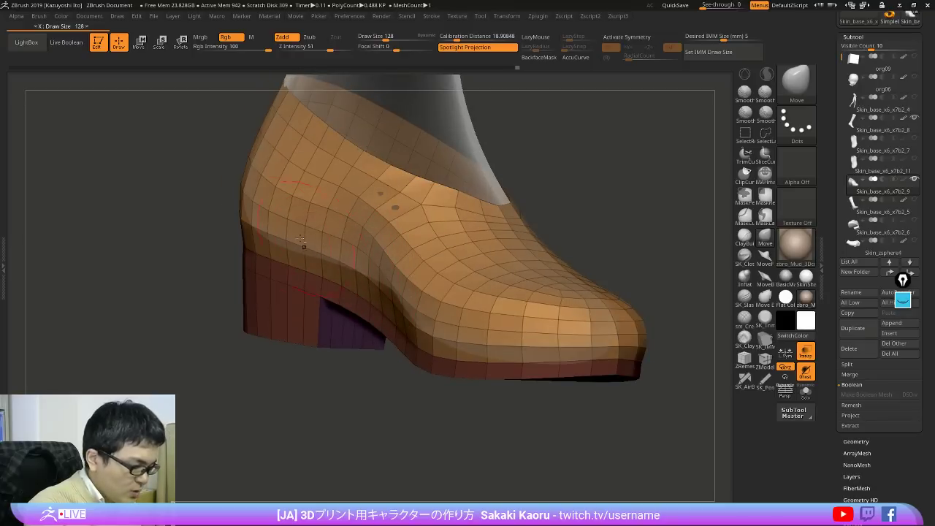
# Step: Undo a stray stroke and cover the small spots where the foot shows through below the collar
pyautogui.moveTo(266, 230); pyautogui.dragTo(271, 212, button='right')
pyautogui.moveTo(311, 254)
pyautogui.mouseDown()
pyautogui.moveTo(164, 339)
pyautogui.moveTo(344, 257)
pyautogui.moveTo(361, 265)
pyautogui.moveTo(713, 224)
pyautogui.moveTo(265, 358)
pyautogui.moveTo(664, 218)
pyautogui.moveTo(731, 226)
pyautogui.mouseUp()
pyautogui.hotkey('ctrl', 'z')
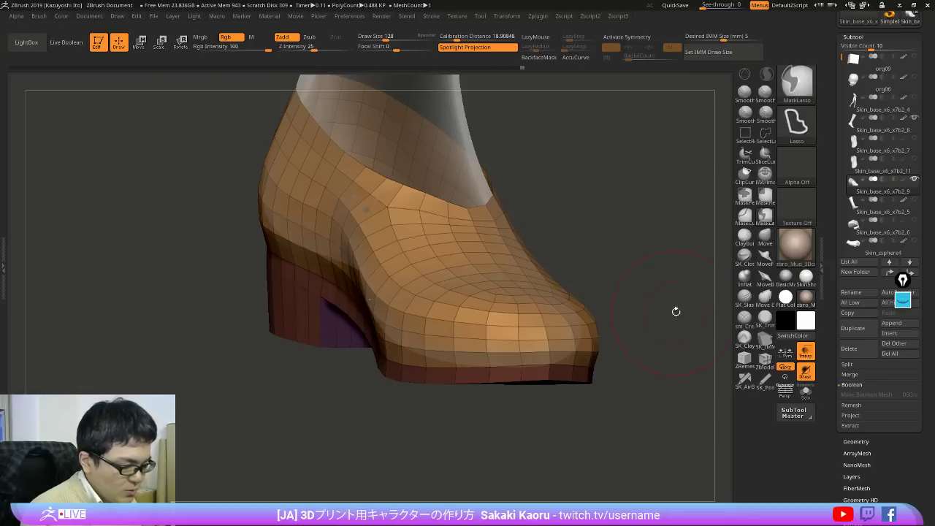
pyautogui.moveTo(676, 311); pyautogui.dragTo(710, 296)
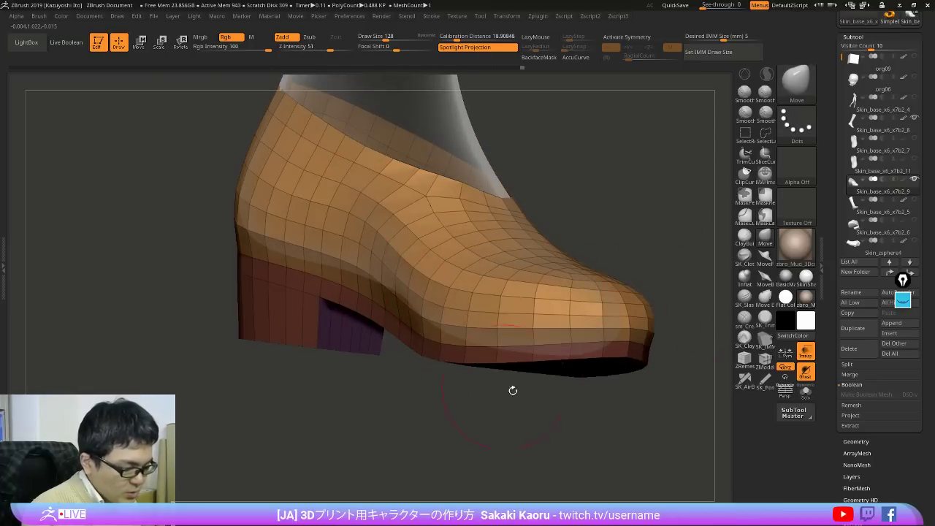
pyautogui.moveTo(513, 390); pyautogui.dragTo(482, 399)
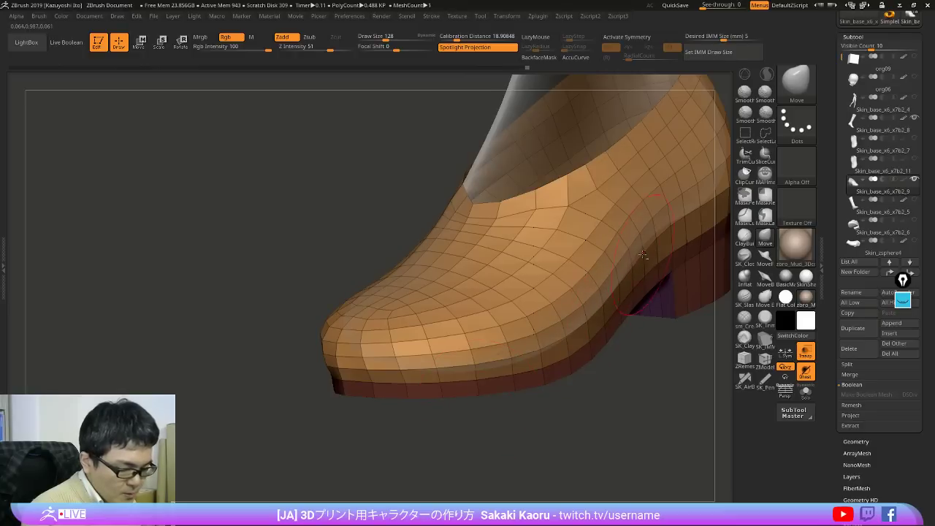
pyautogui.keyDown('alt'); pyautogui.moveTo(643, 255); pyautogui.dragTo(609, 316, button='right'); pyautogui.keyUp('alt')
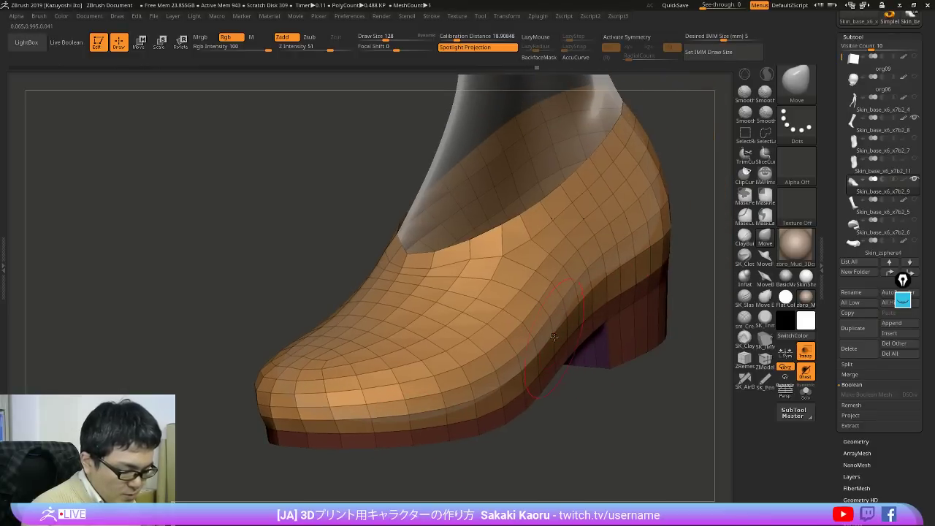
# Step: Adjust the top of the forefoot from the front with the Move brush at draw size 187
pyautogui.moveTo(489, 443); pyautogui.dragTo(529, 378)
pyautogui.keyDown('shift'); pyautogui.moveTo(524, 426); pyautogui.dragTo(543, 441); pyautogui.keyUp('shift')
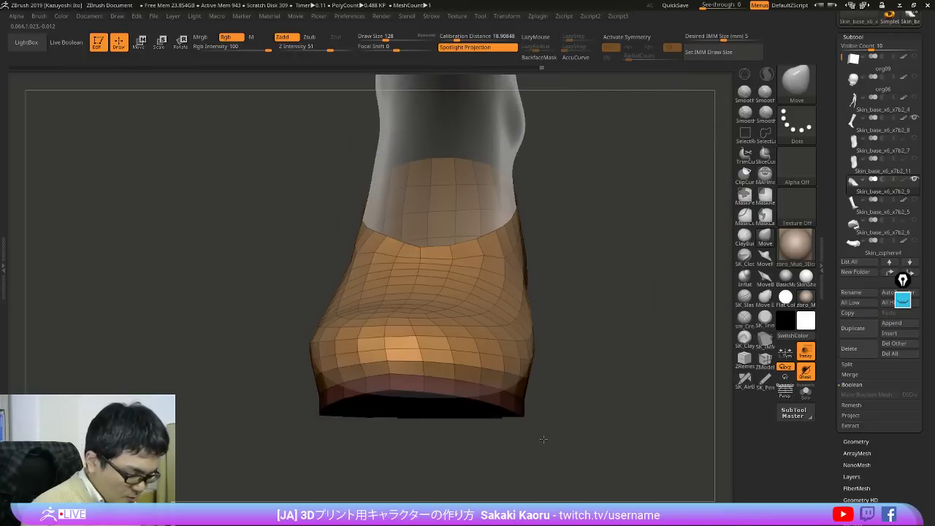
pyautogui.press('x')
pyautogui.press('x')
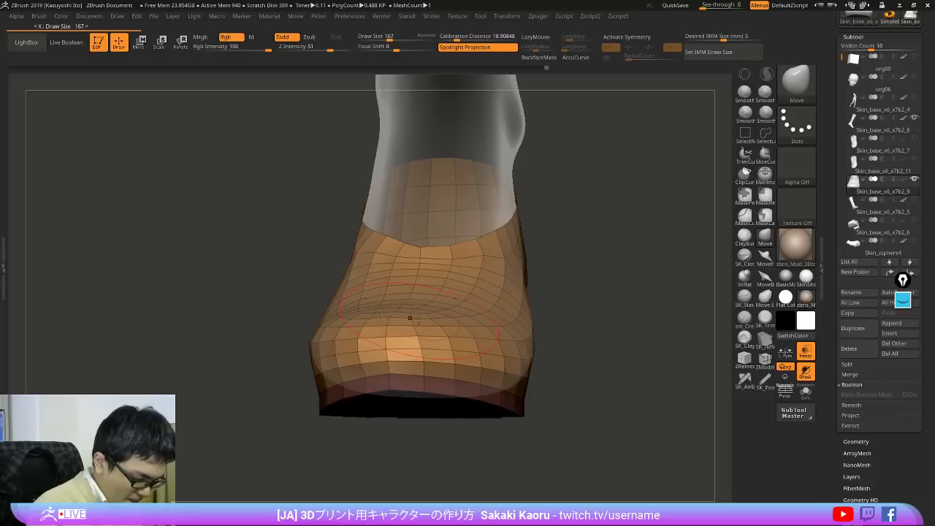
pyautogui.keyDown('shift'); pyautogui.moveTo(576, 394); pyautogui.dragTo(584, 444); pyautogui.keyUp('shift')
pyautogui.moveTo(412, 295); pyautogui.dragTo(416, 298)
# Step: Hide the polygroup wireframe and set see-through to 69 to reveal the loafer reference photo
pyautogui.moveTo(541, 350)
pyautogui.keyDown('alt'); pyautogui.mouseDown()
pyautogui.moveTo(585, 465)
pyautogui.moveTo(593, 387)
pyautogui.moveTo(684, 378)
pyautogui.moveTo(605, 426)
pyautogui.moveTo(641, 407)
pyautogui.moveTo(630, 318)
pyautogui.mouseUp(); pyautogui.keyUp('alt')
pyautogui.hotkey('shift', 'f')
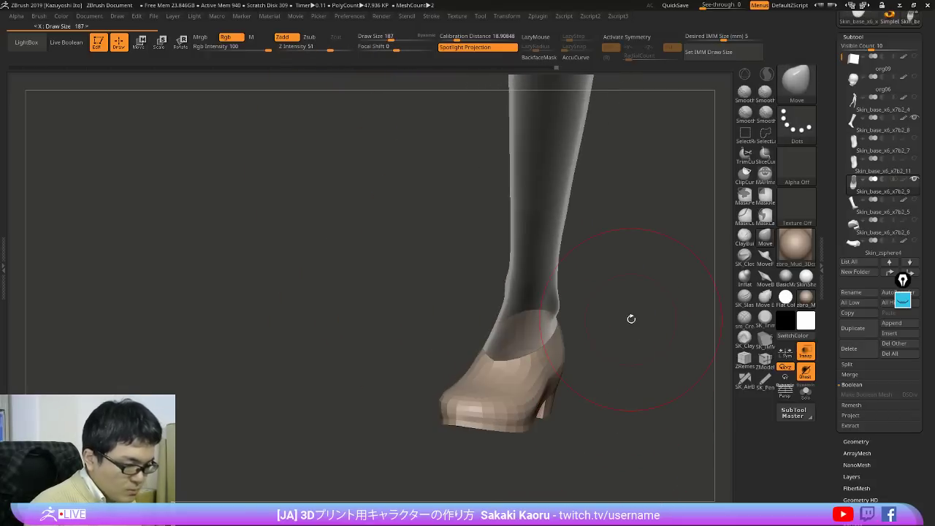
pyautogui.moveTo(707, 6); pyautogui.dragTo(731, 6)
# Step: Isolate the sole and heel again, mask them, and restore the upper's visibility for comparison with the photo
pyautogui.moveTo(669, 278)
pyautogui.mouseDown()
pyautogui.moveTo(649, 322)
pyautogui.moveTo(653, 399)
pyautogui.moveTo(641, 391)
pyautogui.moveTo(650, 406)
pyautogui.moveTo(626, 367)
pyautogui.moveTo(700, 396)
pyautogui.moveTo(606, 354)
pyautogui.moveTo(675, 352)
pyautogui.moveTo(664, 414)
pyautogui.moveTo(649, 358)
pyautogui.moveTo(669, 411)
pyautogui.moveTo(702, 407)
pyautogui.moveTo(679, 388)
pyautogui.moveTo(650, 391)
pyautogui.mouseUp()
pyautogui.keyDown('ctrl'); pyautogui.keyDown('shift'); pyautogui.click(502, 331); pyautogui.keyUp('shift'); pyautogui.keyUp('ctrl')
pyautogui.keyDown('ctrl'); pyautogui.keyDown('shift'); pyautogui.moveTo(411, 407); pyautogui.dragTo(424, 424); pyautogui.keyUp('shift'); pyautogui.keyUp('ctrl')
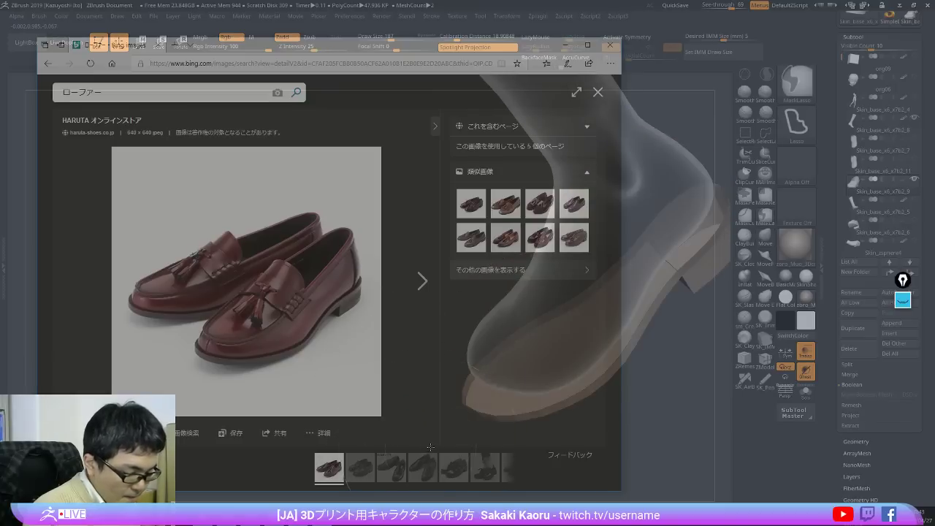
pyautogui.keyDown('ctrl'); pyautogui.click(416, 413); pyautogui.keyUp('ctrl')
pyautogui.keyDown('ctrl'); pyautogui.keyDown('shift'); pyautogui.click(416, 413); pyautogui.keyUp('shift'); pyautogui.keyUp('ctrl')
# Step: Reshape the upper around the toe against the reference photo with the Move brush at draw size 128
pyautogui.moveTo(525, 342); pyautogui.dragTo(493, 341)
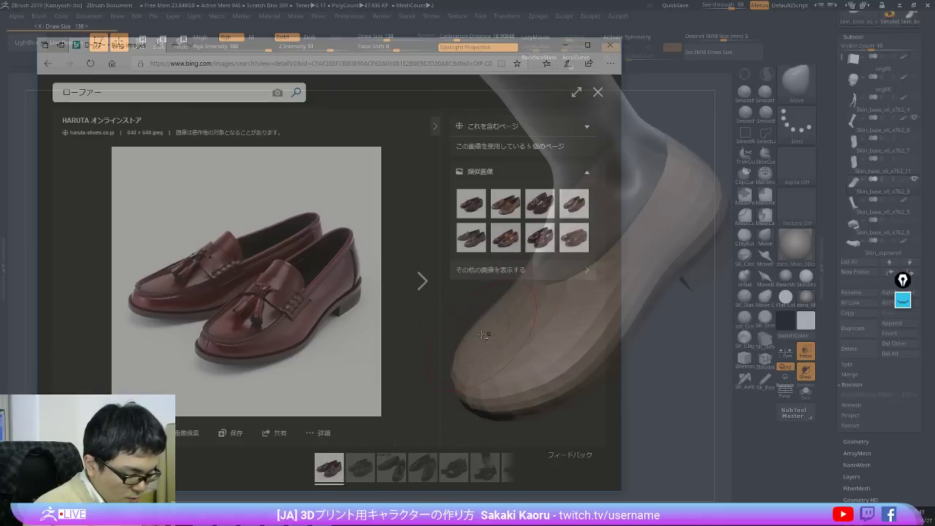
pyautogui.moveTo(440, 407); pyautogui.dragTo(440, 378)
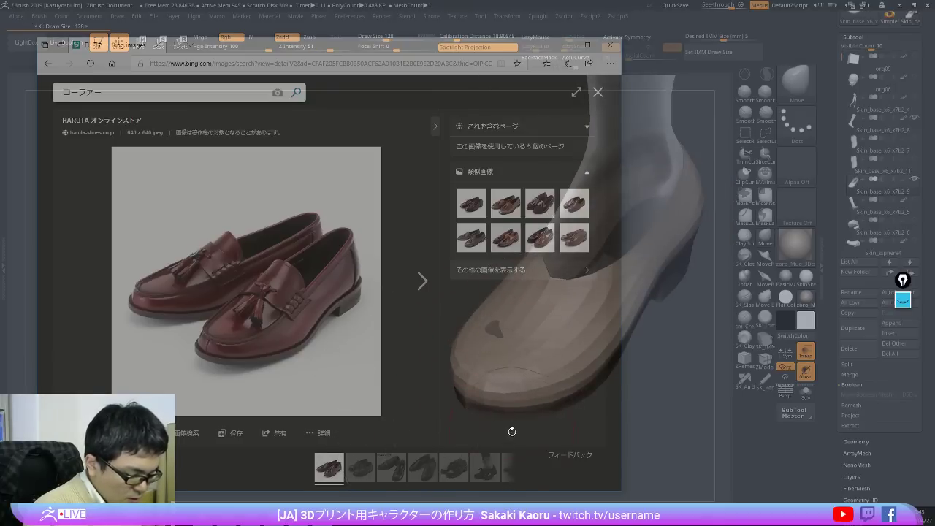
pyautogui.moveTo(512, 431); pyautogui.dragTo(516, 451)
pyautogui.moveTo(610, 429); pyautogui.dragTo(568, 425)
pyautogui.moveTo(650, 436); pyautogui.dragTo(567, 431)
pyautogui.moveTo(683, 421); pyautogui.dragTo(630, 425)
pyautogui.moveTo(712, 449); pyautogui.dragTo(670, 457)
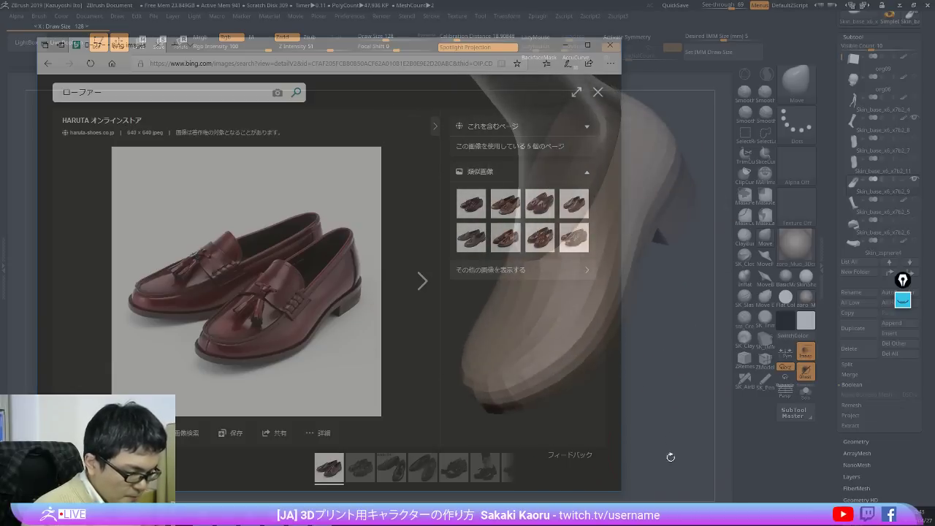
# Step: Show only the shoe with Solo, turn its polygroup wireframe back on, and invert its mask
pyautogui.moveTo(697, 383); pyautogui.dragTo(623, 292)
pyautogui.hotkey('alt', 's')
pyautogui.moveTo(663, 322); pyautogui.dragTo(662, 246)
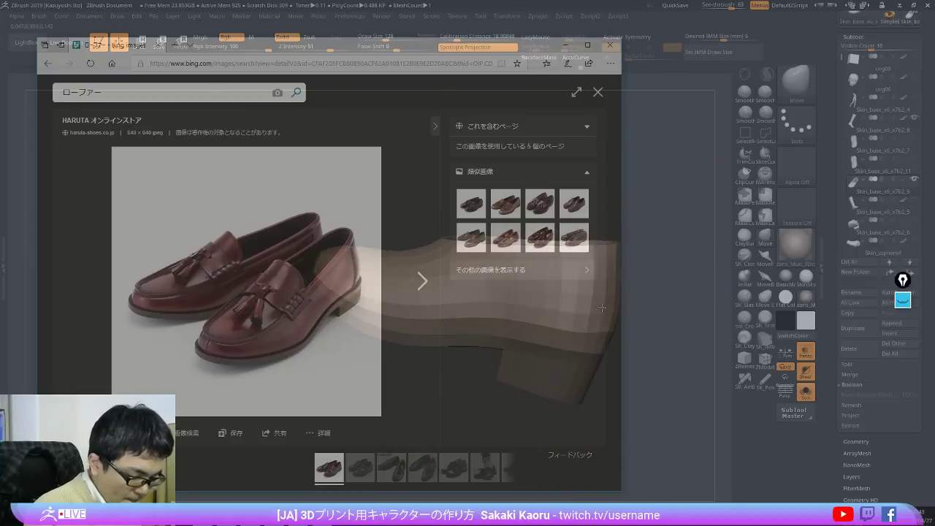
pyautogui.moveTo(644, 342)
pyautogui.keyDown('shift'); pyautogui.mouseDown()
pyautogui.moveTo(629, 323)
pyautogui.moveTo(656, 336)
pyautogui.mouseUp(); pyautogui.keyUp('shift')
pyautogui.hotkey('shift', 'f')
pyautogui.keyDown('ctrl'); pyautogui.click(658, 337); pyautogui.keyUp('ctrl')
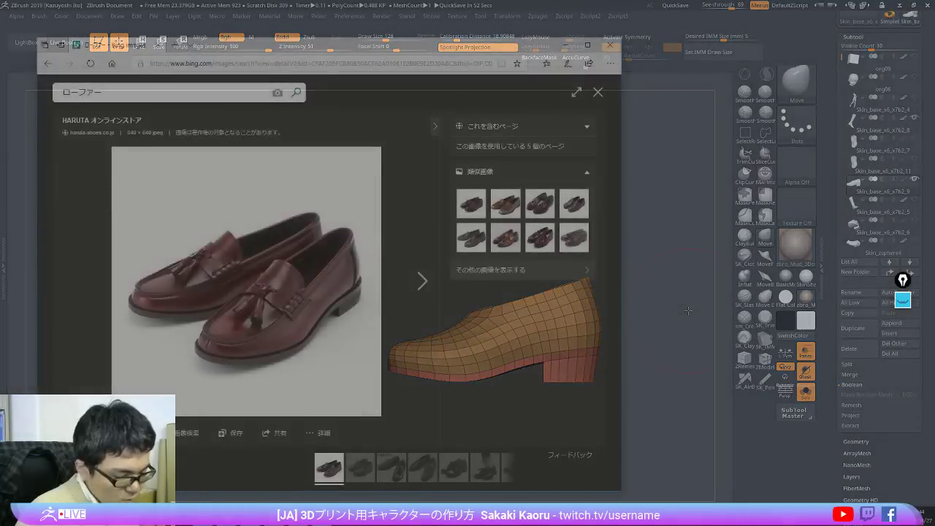
pyautogui.moveTo(688, 311); pyautogui.dragTo(663, 398)
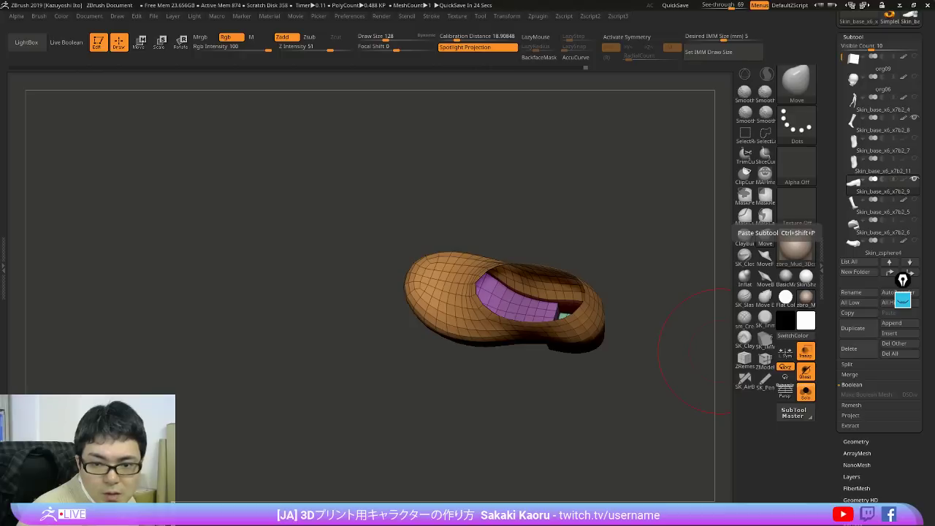
# Step: Bring the loafer's side, top and sole reference photos in Honeyview over the canvas
pyautogui.moveTo(934, 91); pyautogui.dragTo(336, 48)
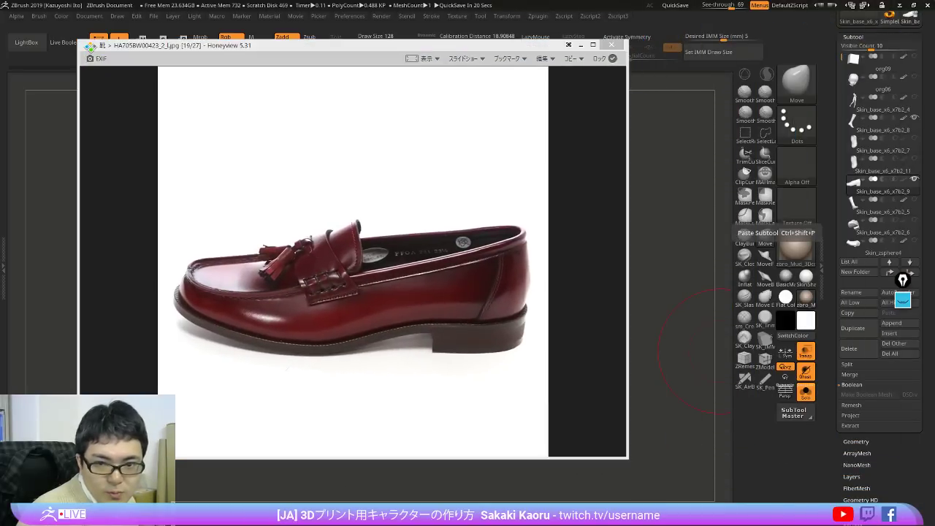
pyautogui.moveTo(934, 65); pyautogui.dragTo(618, 57)
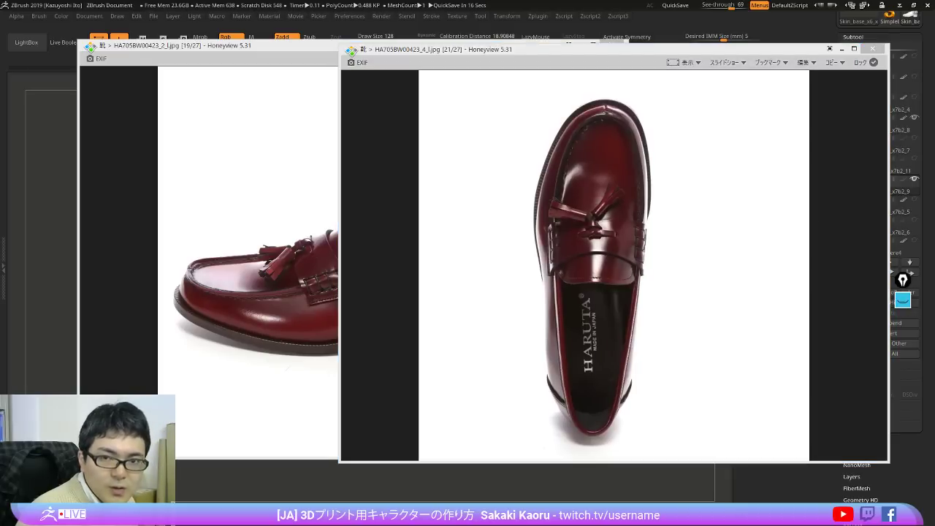
pyautogui.moveTo(934, 102); pyautogui.dragTo(277, 107)
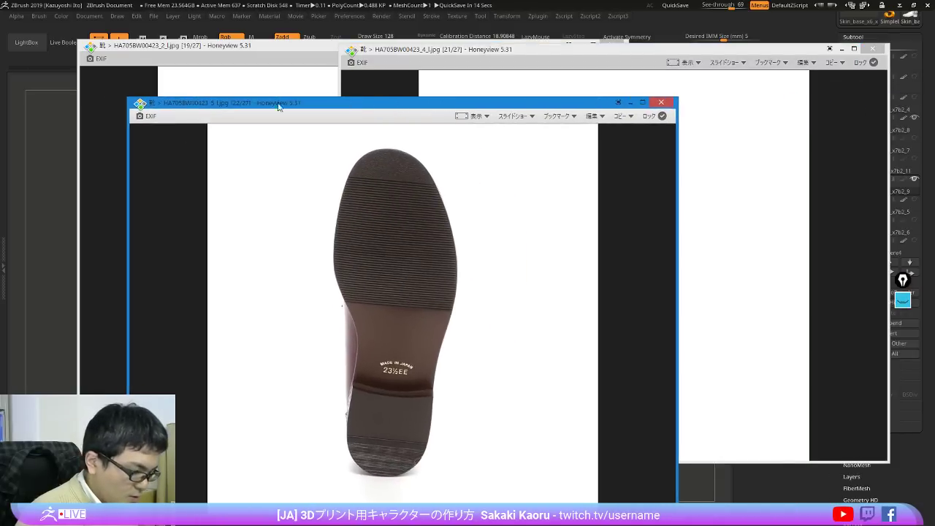
# Step: Rearrange the sole and top reference photos in Honeyview so they overlap less, and bring the loafer's side photo to the front
pyautogui.moveTo(128, 98); pyautogui.dragTo(234, 79)
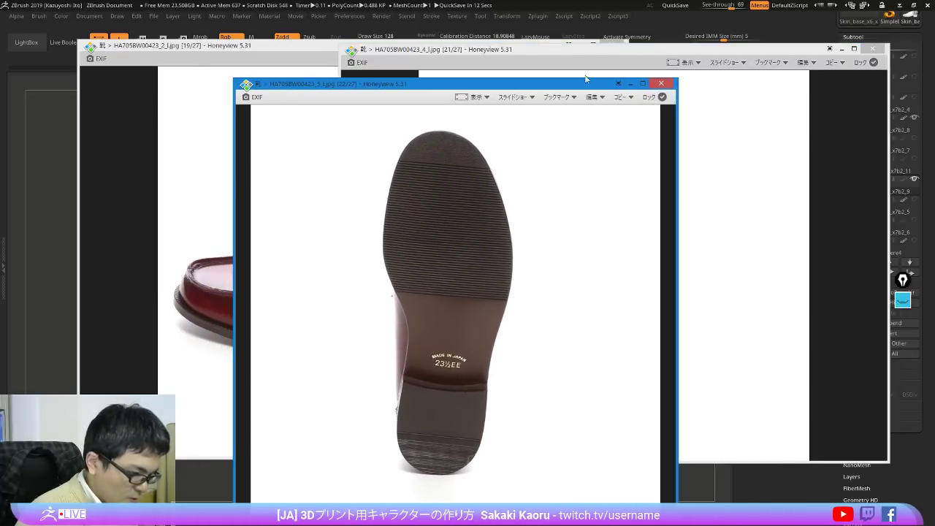
pyautogui.moveTo(643, 46); pyautogui.dragTo(675, 55)
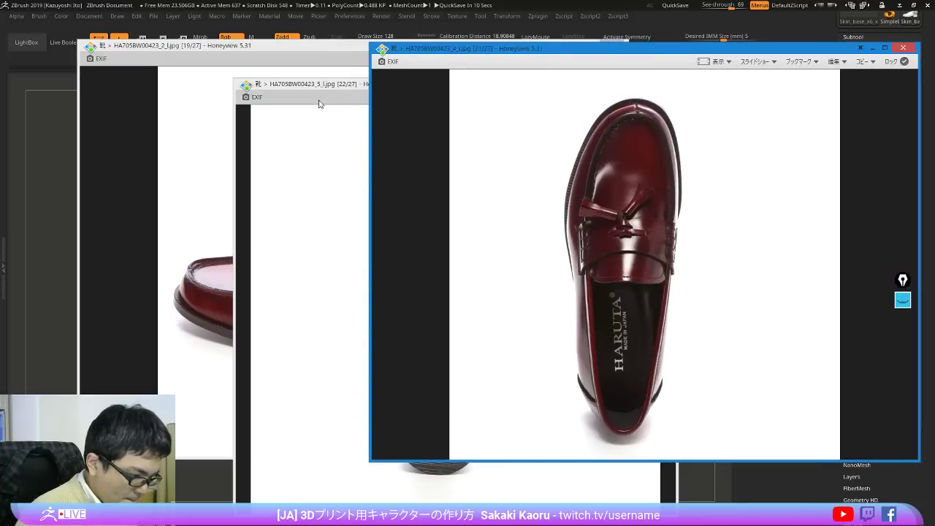
pyautogui.moveTo(317, 91); pyautogui.dragTo(287, 84)
pyautogui.click(131, 253)
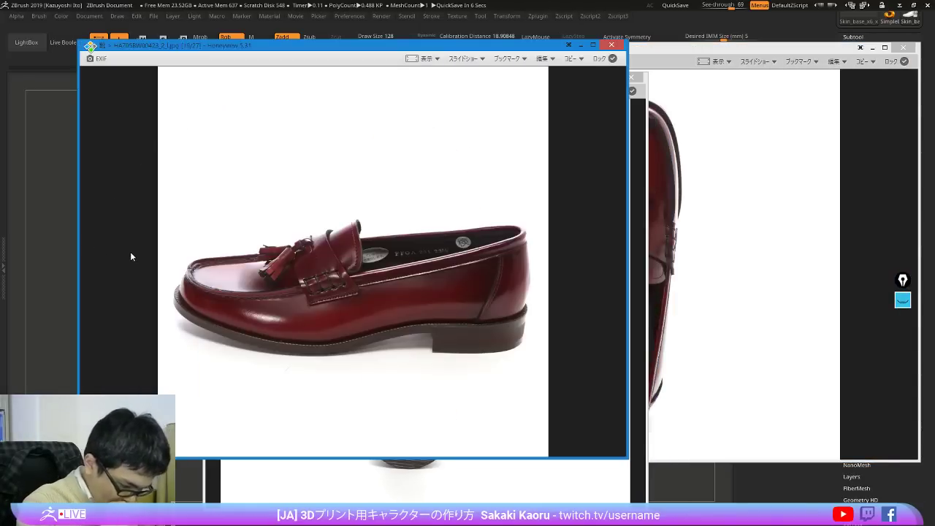
# Step: Switch to ZBrush, turn off Solo to show the leg, mask part of the upper, and place a Transpose Move line along its opening
pyautogui.hotkey('alt', 'Tab')
pyautogui.moveTo(582, 361); pyautogui.dragTo(609, 260)
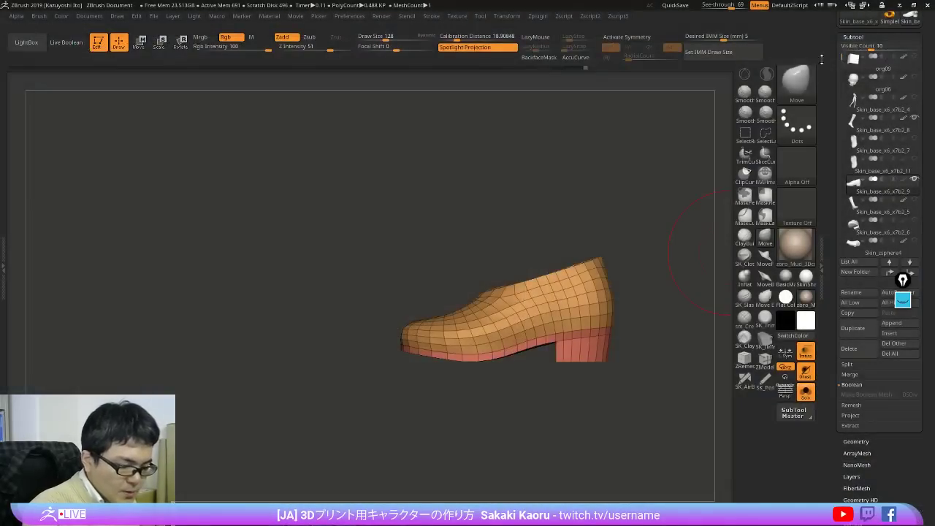
pyautogui.click(806, 393)
pyautogui.keyDown('alt'); pyautogui.moveTo(476, 241); pyautogui.dragTo(476, 302); pyautogui.keyUp('alt')
pyautogui.press('x')
pyautogui.press('x')
pyautogui.press('x')
pyautogui.press('x')
pyautogui.keyDown('ctrl'); pyautogui.moveTo(397, 283); pyautogui.dragTo(399, 225); pyautogui.keyUp('ctrl')
pyautogui.keyDown('ctrl'); pyautogui.click(398, 225); pyautogui.keyUp('ctrl')
pyautogui.press('w')
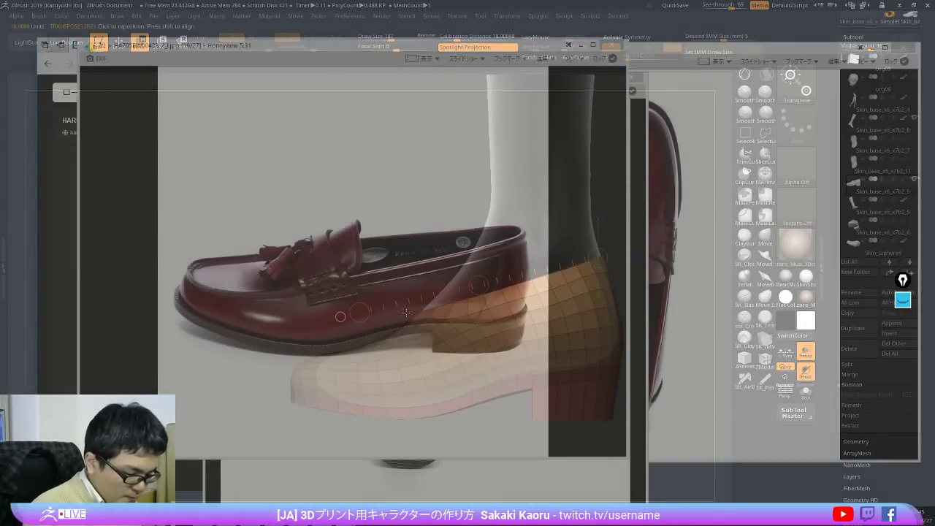
pyautogui.moveTo(646, 276)
pyautogui.mouseDown()
pyautogui.moveTo(647, 290)
pyautogui.moveTo(580, 297)
pyautogui.moveTo(593, 250)
pyautogui.moveTo(658, 249)
pyautogui.moveTo(704, 309)
pyautogui.mouseUp()
pyautogui.press('q')
# Step: Set See-through to 0 and turn off transparency so the heel area shows solid around the ankle
pyautogui.moveTo(706, 308)
pyautogui.mouseDown()
pyautogui.moveTo(703, 298)
pyautogui.moveTo(593, 287)
pyautogui.mouseUp()
pyautogui.press('x')
pyautogui.press('x')
pyautogui.press('x')
pyautogui.press('x')
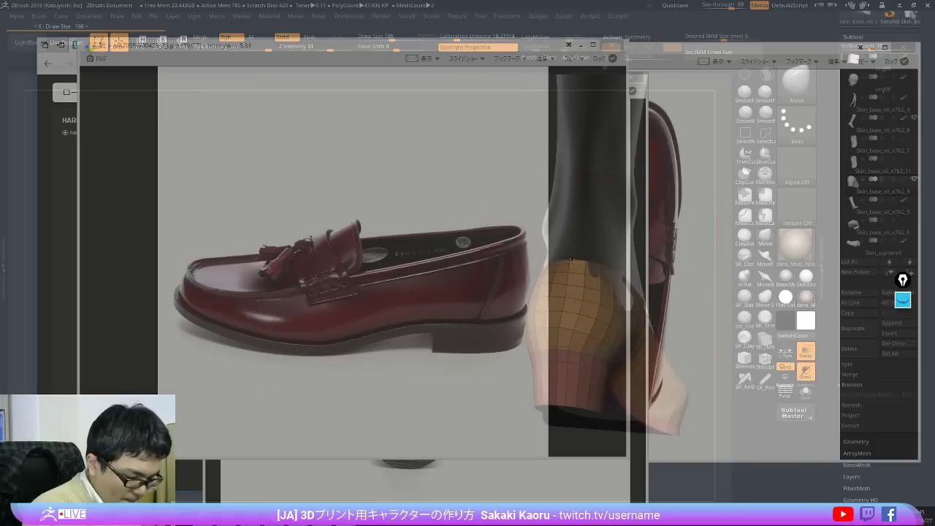
pyautogui.press('x')
pyautogui.moveTo(723, 5); pyautogui.dragTo(694, 8)
pyautogui.press('x')
pyautogui.moveTo(671, 256); pyautogui.dragTo(608, 267)
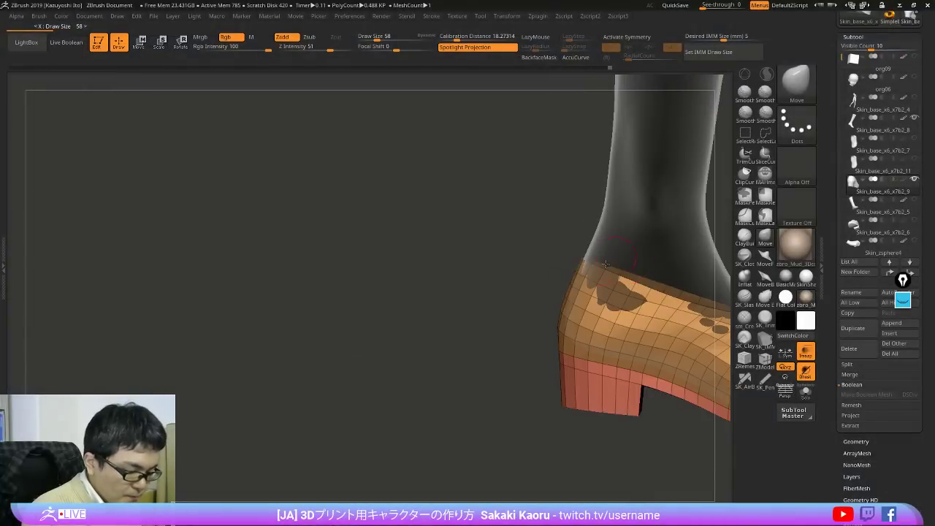
pyautogui.press('x')
pyautogui.hotkey('ctrl', 't')
# Step: Reshape the upper's back collar around the ankle with the Move brush at draw size 140 to 148, and nudge the seam above the heel at 45
pyautogui.moveTo(634, 251); pyautogui.dragTo(612, 264, button='right')
pyautogui.moveTo(615, 266); pyautogui.dragTo(611, 261)
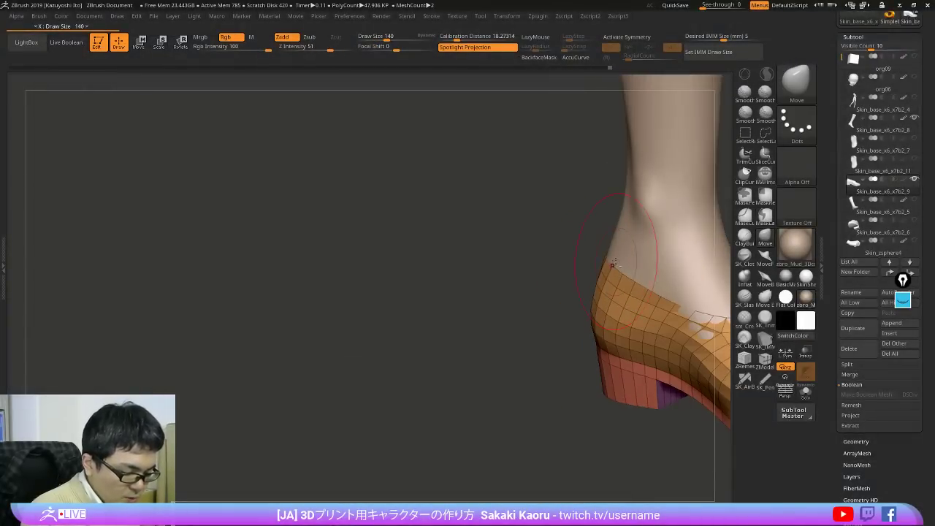
pyautogui.moveTo(611, 261); pyautogui.dragTo(564, 284, button='right')
pyautogui.moveTo(577, 291); pyautogui.dragTo(571, 293)
pyautogui.moveTo(574, 289)
pyautogui.mouseDown(button='right')
pyautogui.moveTo(702, 253)
pyautogui.moveTo(724, 262)
pyautogui.moveTo(724, 285)
pyautogui.mouseUp(button='right')
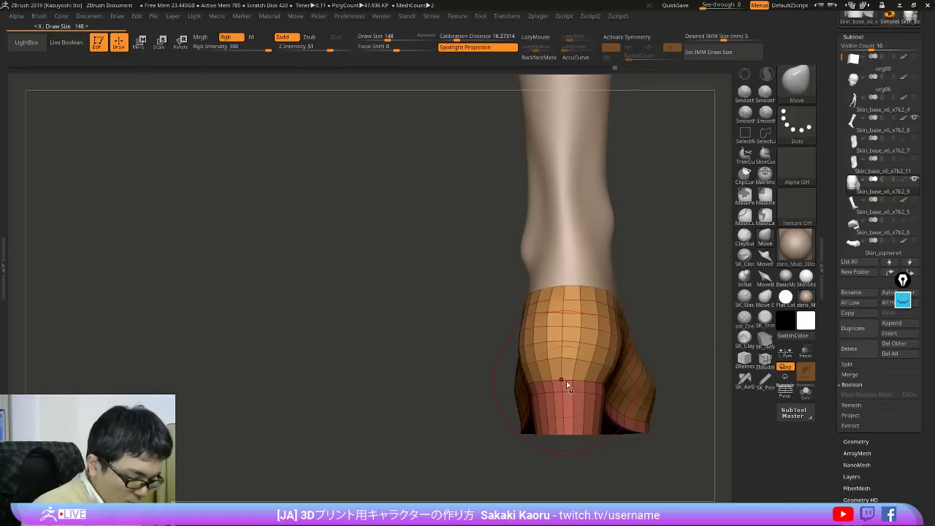
pyautogui.press('x')
pyautogui.moveTo(585, 376); pyautogui.dragTo(589, 376)
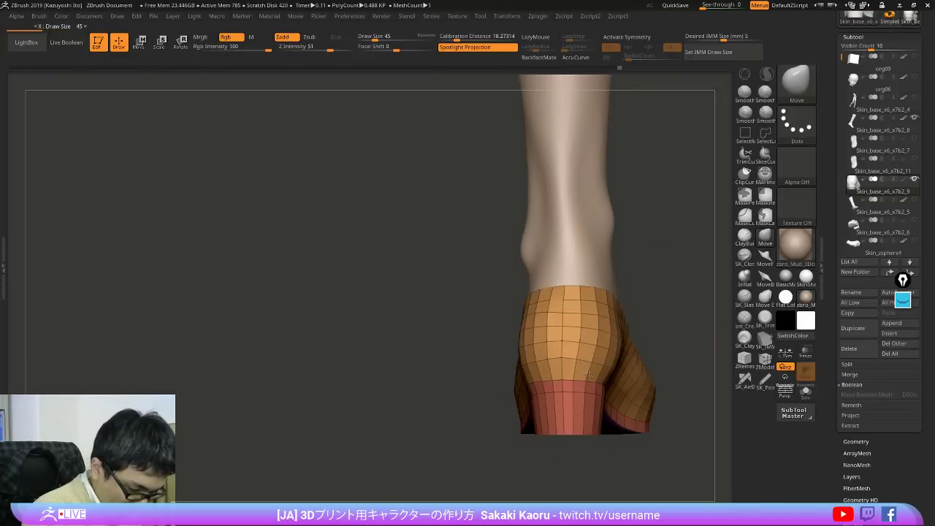
# Step: Examine the heel and collar from the back and sides, with and without the polygroup wireframe
pyautogui.moveTo(602, 418); pyautogui.dragTo(557, 406, button='right')
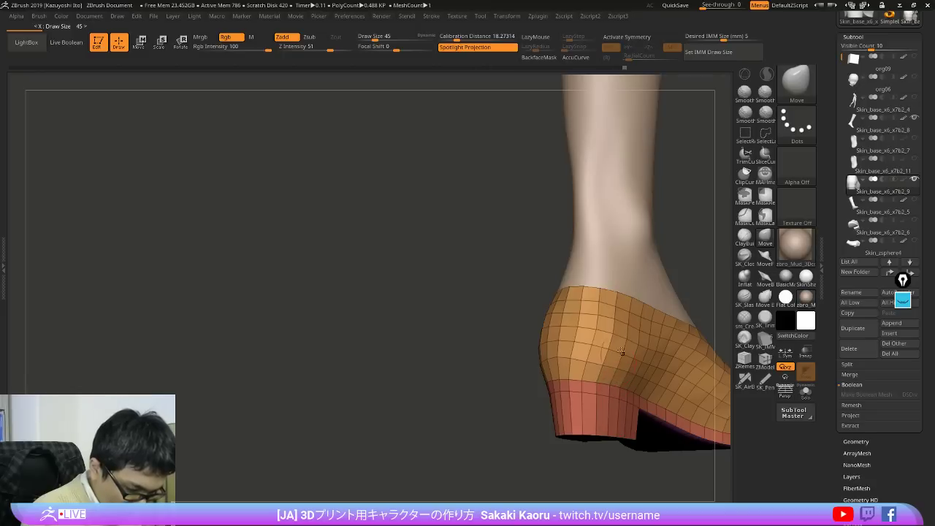
pyautogui.moveTo(622, 351)
pyautogui.mouseDown(button='right')
pyautogui.moveTo(649, 314)
pyautogui.moveTo(593, 325)
pyautogui.moveTo(610, 353)
pyautogui.mouseUp(button='right')
pyautogui.press('x')
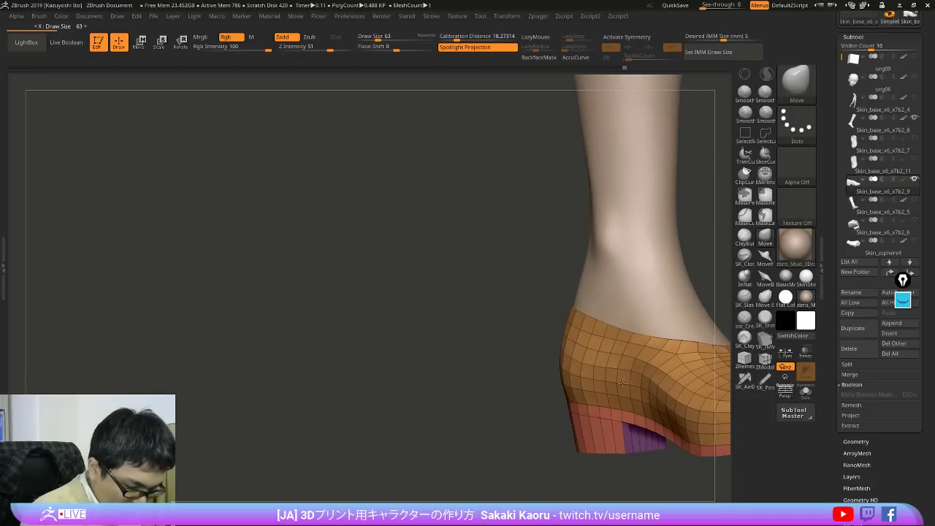
pyautogui.moveTo(658, 329); pyautogui.dragTo(636, 366, button='right')
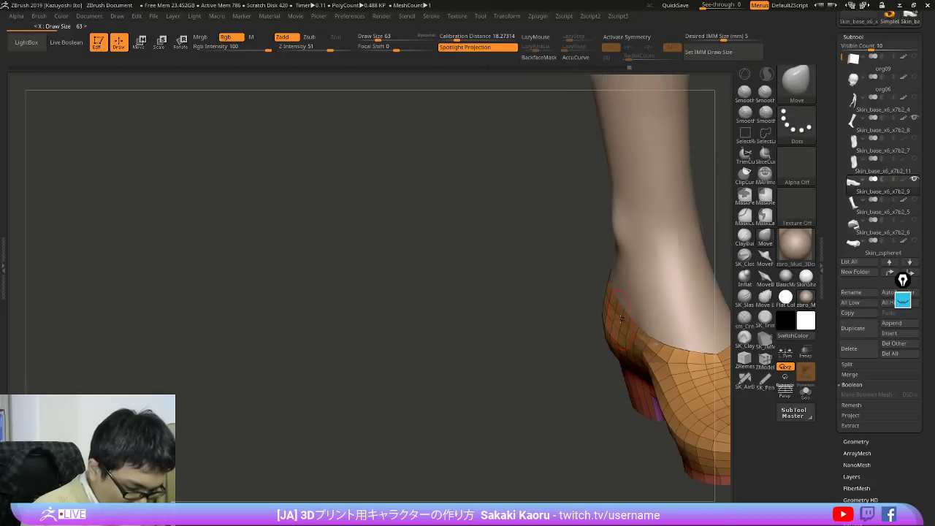
pyautogui.press('x')
pyautogui.moveTo(614, 321)
pyautogui.mouseDown(button='right')
pyautogui.moveTo(713, 314)
pyautogui.moveTo(697, 326)
pyautogui.mouseUp(button='right')
pyautogui.hotkey('shift', 'f')
pyautogui.press('x')
pyautogui.moveTo(537, 389)
pyautogui.mouseDown(button='right')
pyautogui.moveTo(653, 459)
pyautogui.moveTo(570, 417)
pyautogui.mouseUp(button='right')
pyautogui.hotkey('shift', 'f')
# Step: Mask the upper above the heel, draw a vertical Transpose Move line up the back of the shoe, and clear the mask
pyautogui.moveTo(537, 350)
pyautogui.keyDown('ctrl'); pyautogui.mouseDown()
pyautogui.moveTo(600, 338)
pyautogui.moveTo(525, 444)
pyautogui.mouseUp(); pyautogui.keyUp('ctrl')
pyautogui.keyDown('ctrl'); pyautogui.click(565, 452); pyautogui.keyUp('ctrl')
pyautogui.keyDown('ctrl'); pyautogui.click(606, 382); pyautogui.keyUp('ctrl')
pyautogui.keyDown('shift'); pyautogui.moveTo(689, 393); pyautogui.dragTo(624, 398, button='right'); pyautogui.keyUp('shift')
pyautogui.press('w')
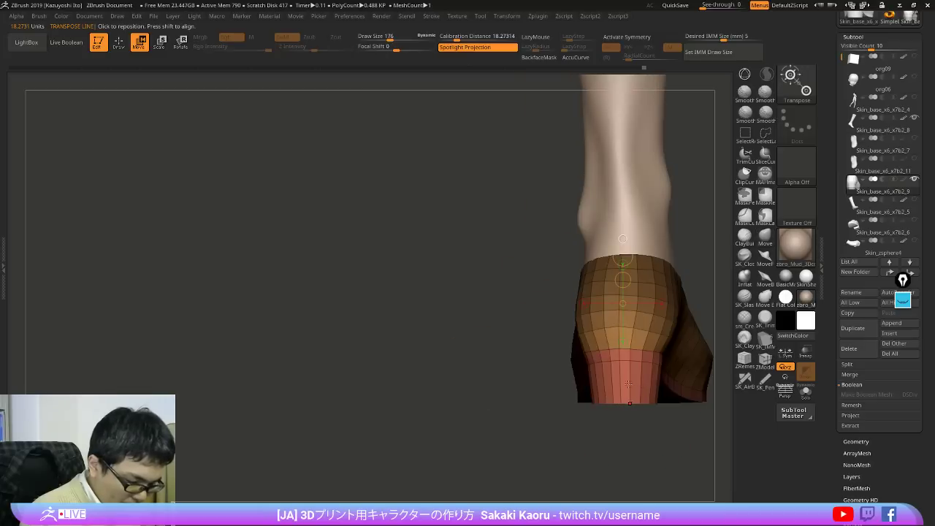
pyautogui.keyDown('shift'); pyautogui.moveTo(629, 403); pyautogui.dragTo(630, 210); pyautogui.keyUp('shift')
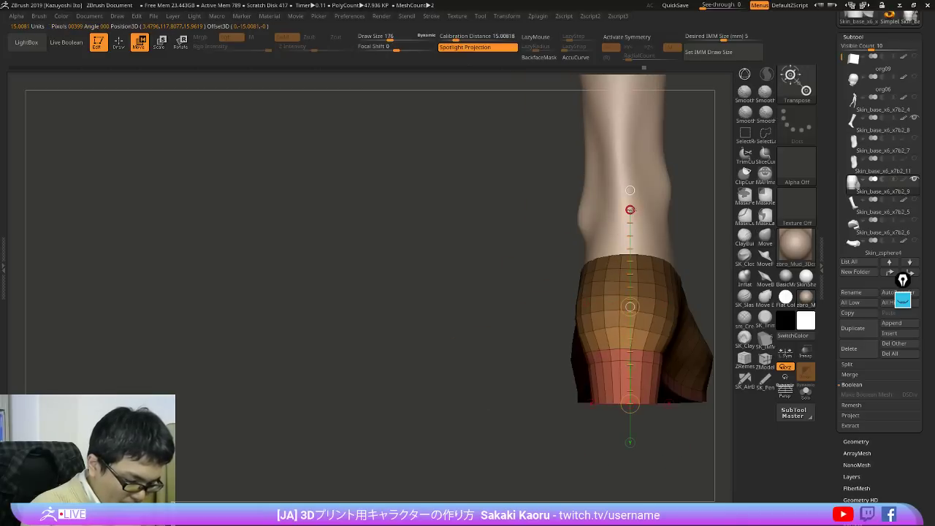
pyautogui.keyDown('ctrl'); pyautogui.moveTo(705, 219); pyautogui.dragTo(710, 237); pyautogui.keyUp('ctrl')
pyautogui.press('q')
# Step: Adjust the upper's edge where the foot pokes through at the instep with the Move brush, and hide the polygroup wireframe
pyautogui.moveTo(661, 255)
pyautogui.mouseDown(button='right')
pyautogui.moveTo(685, 275)
pyautogui.moveTo(668, 304)
pyautogui.mouseUp(button='right')
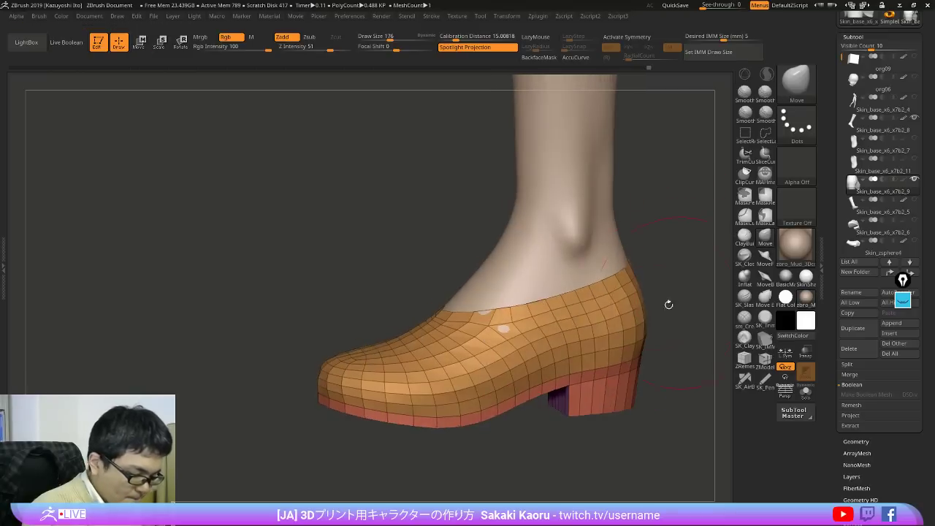
pyautogui.moveTo(489, 318); pyautogui.dragTo(485, 315)
pyautogui.moveTo(668, 292)
pyautogui.keyDown('ctrl'); pyautogui.mouseDown(button='right')
pyautogui.moveTo(668, 236)
pyautogui.moveTo(649, 244)
pyautogui.moveTo(656, 295)
pyautogui.moveTo(635, 321)
pyautogui.mouseUp(button='right'); pyautogui.keyUp('ctrl')
pyautogui.hotkey('shift', 'f')
pyautogui.moveTo(566, 301); pyautogui.dragTo(577, 342, button='right')
pyautogui.keyDown('ctrl'); pyautogui.moveTo(667, 331); pyautogui.dragTo(639, 473, button='right'); pyautogui.keyUp('ctrl')
pyautogui.moveTo(609, 408); pyautogui.dragTo(618, 370)
# Step: Set See-through to 64, show the sole photo behind the shoe's underside, and reshape the heel's front edge with the Move brush
pyautogui.moveTo(708, 6); pyautogui.dragTo(729, 6)
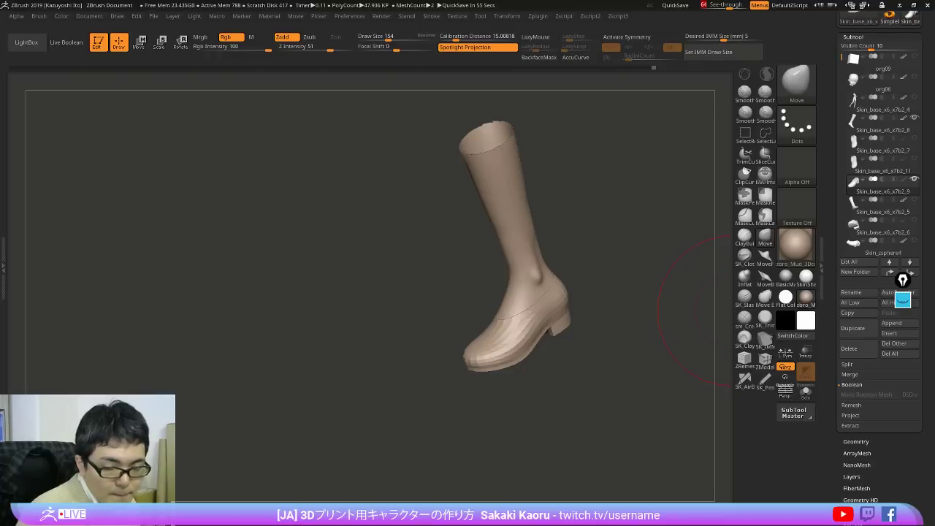
pyautogui.hotkey('alt', 'Tab')
pyautogui.click(687, 328)
pyautogui.moveTo(686, 328)
pyautogui.mouseDown()
pyautogui.moveTo(667, 261)
pyautogui.moveTo(646, 328)
pyautogui.moveTo(683, 406)
pyautogui.mouseUp()
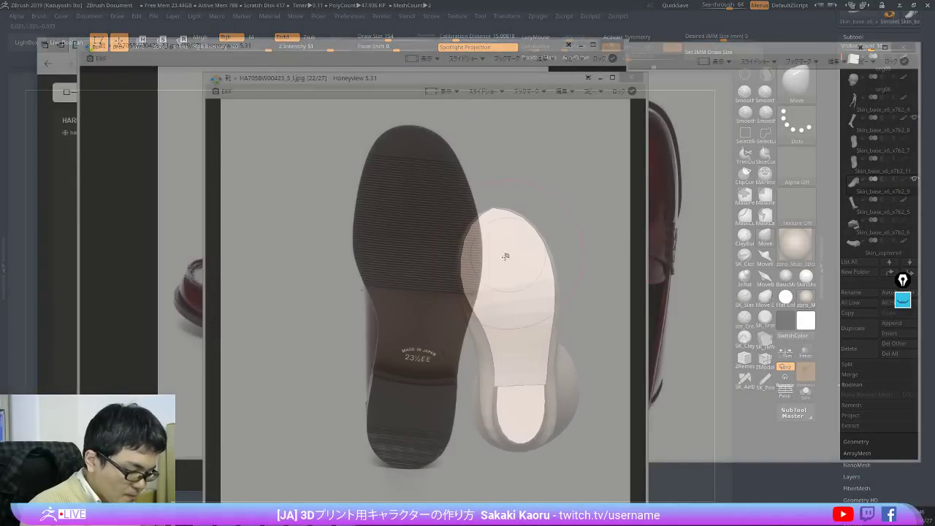
pyautogui.keyDown('shift'); pyautogui.moveTo(676, 320); pyautogui.dragTo(670, 365); pyautogui.keyUp('shift')
pyautogui.moveTo(508, 378); pyautogui.dragTo(492, 376)
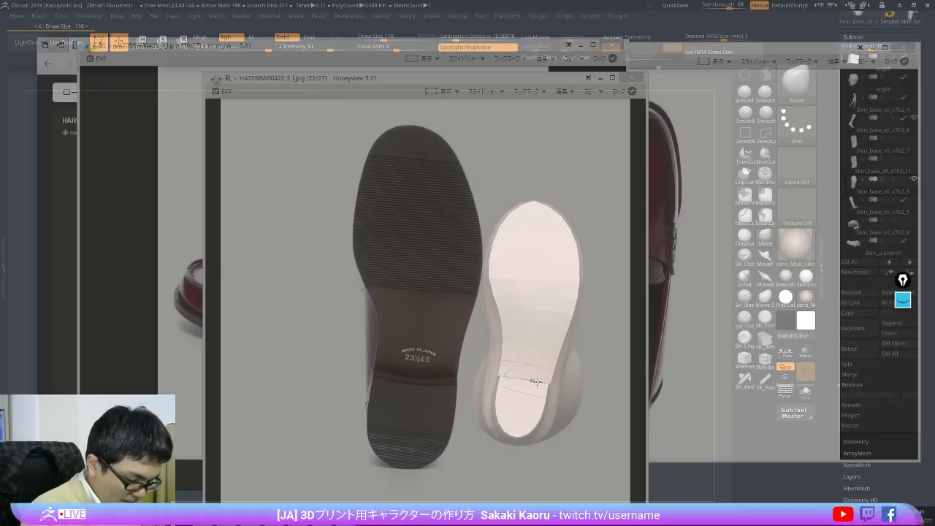
# Step: Turn the polygroup wireframe back on and isolate the heel's front face by hiding the surrounding sole and heel polygroups
pyautogui.hotkey('shift', 'f')
pyautogui.keyDown('ctrl'); pyautogui.moveTo(543, 385); pyautogui.dragTo(556, 418, button='right'); pyautogui.keyUp('ctrl')
pyautogui.keyDown('ctrl'); pyautogui.keyDown('shift'); pyautogui.click(612, 366); pyautogui.keyUp('shift'); pyautogui.keyUp('ctrl')
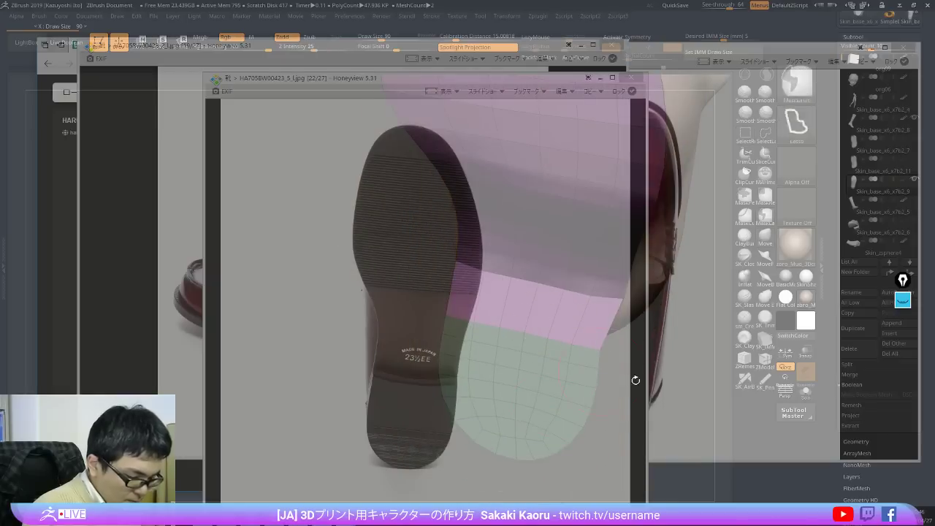
pyautogui.moveTo(635, 380); pyautogui.dragTo(614, 300, button='right')
pyautogui.keyDown('ctrl'); pyautogui.keyDown('shift'); pyautogui.click(563, 364); pyautogui.keyUp('shift'); pyautogui.keyUp('ctrl')
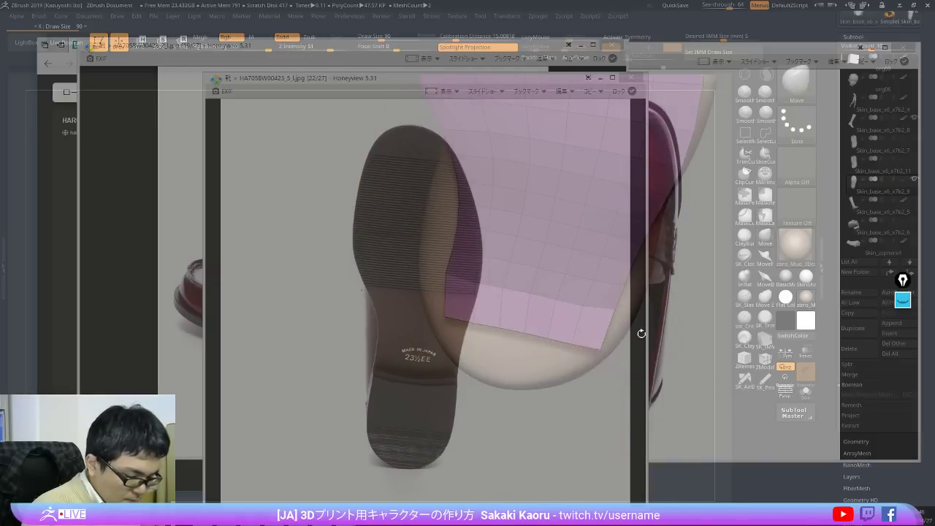
pyautogui.press('space')
pyautogui.click(631, 406)
pyautogui.keyDown('ctrl'); pyautogui.keyDown('shift'); pyautogui.click(572, 325); pyautogui.keyUp('shift'); pyautogui.keyUp('ctrl')
pyautogui.moveTo(630, 468); pyautogui.dragTo(666, 401, button='right')
pyautogui.hotkey('ctrl', 'z')
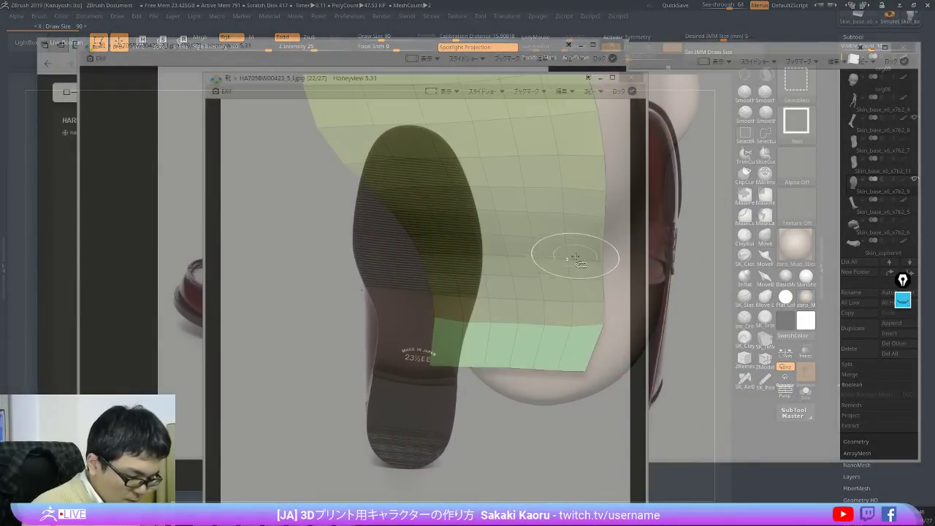
pyautogui.keyDown('ctrl'); pyautogui.keyDown('shift'); pyautogui.click(575, 259); pyautogui.keyUp('shift'); pyautogui.keyUp('ctrl')
pyautogui.moveTo(632, 431)
pyautogui.mouseDown(button='right')
pyautogui.moveTo(610, 445)
pyautogui.moveTo(625, 342)
pyautogui.mouseUp(button='right')
# Step: Mask the shoe except the middle of the heel's front face, unhide the whole mesh, and lay a Transpose line across the heel's front edge
pyautogui.moveTo(435, 345)
pyautogui.keyDown('ctrl'); pyautogui.mouseDown()
pyautogui.moveTo(563, 390)
pyautogui.moveTo(576, 326)
pyautogui.mouseUp(); pyautogui.keyUp('ctrl')
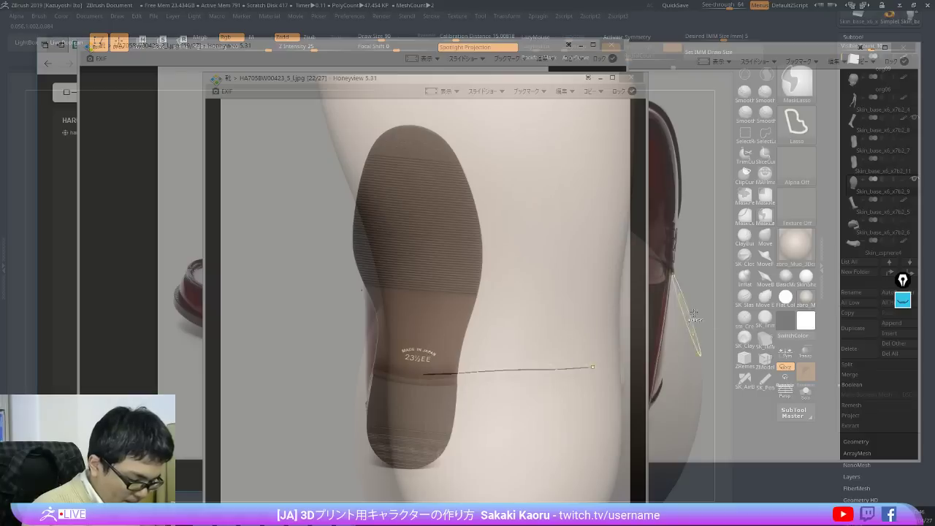
pyautogui.keyDown('ctrl'); pyautogui.keyDown('shift'); pyautogui.click(704, 315); pyautogui.keyUp('shift'); pyautogui.keyUp('ctrl')
pyautogui.keyDown('ctrl'); pyautogui.click(703, 315); pyautogui.keyUp('ctrl')
pyautogui.press('w')
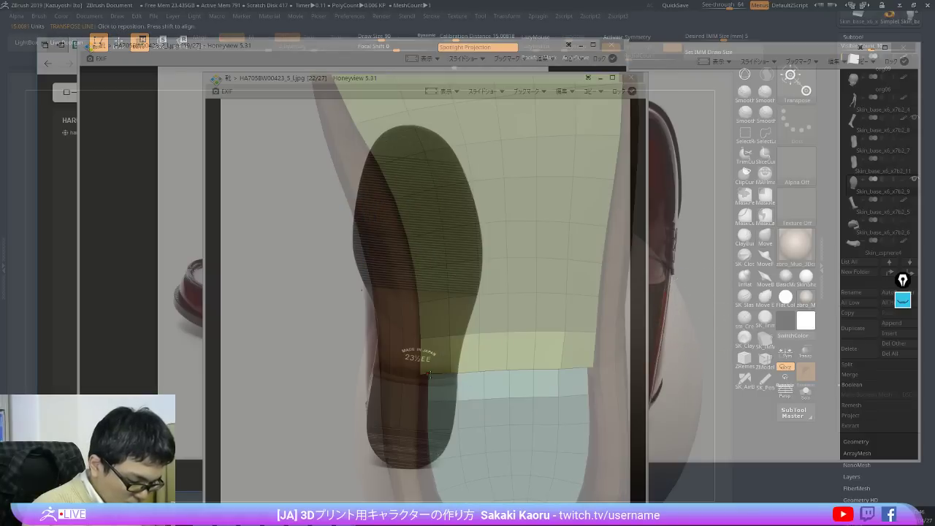
pyautogui.moveTo(428, 374); pyautogui.dragTo(526, 369)
pyautogui.press('y')
pyautogui.press('y')
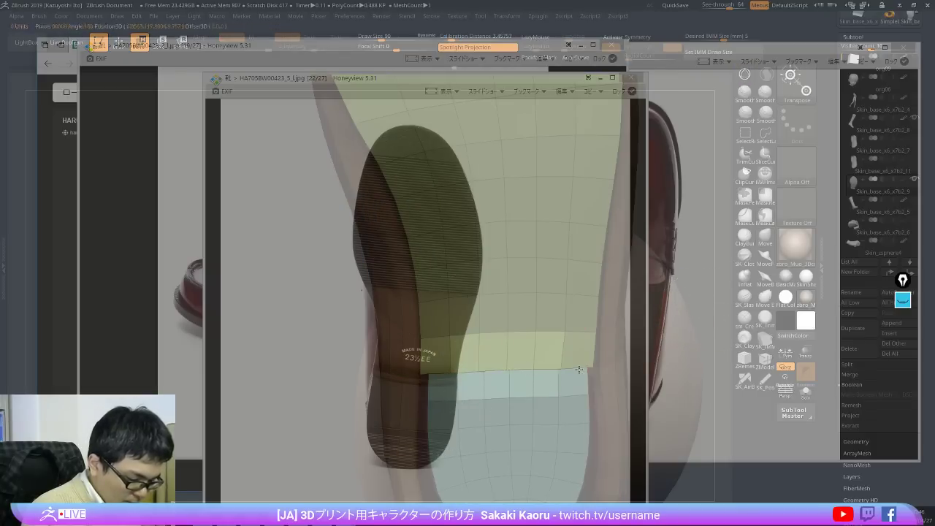
pyautogui.moveTo(587, 367); pyautogui.dragTo(428, 374)
# Step: Try to bow the middle of the heel's front edge toward the back with the Transpose line and extra masking
pyautogui.moveTo(509, 371); pyautogui.dragTo(545, 319)
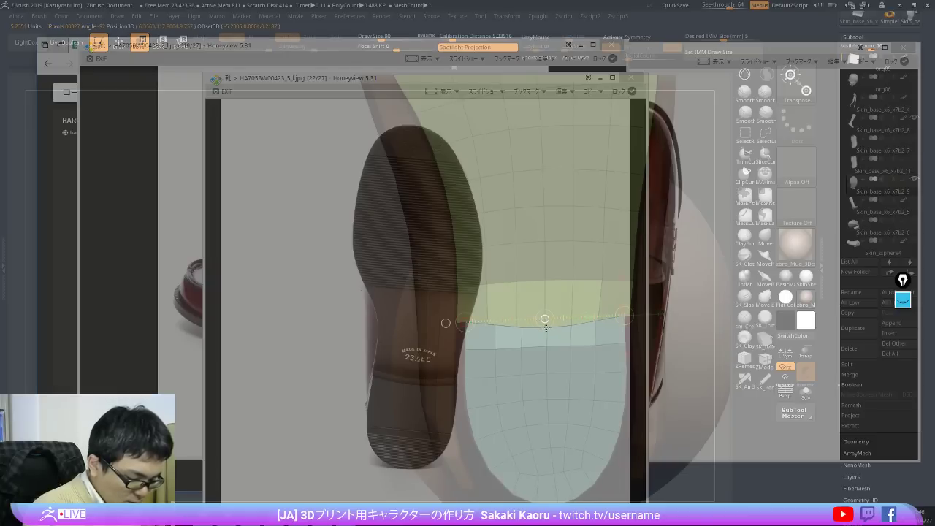
pyautogui.moveTo(545, 334); pyautogui.dragTo(535, 255)
pyautogui.hotkey('ctrl', 'z')
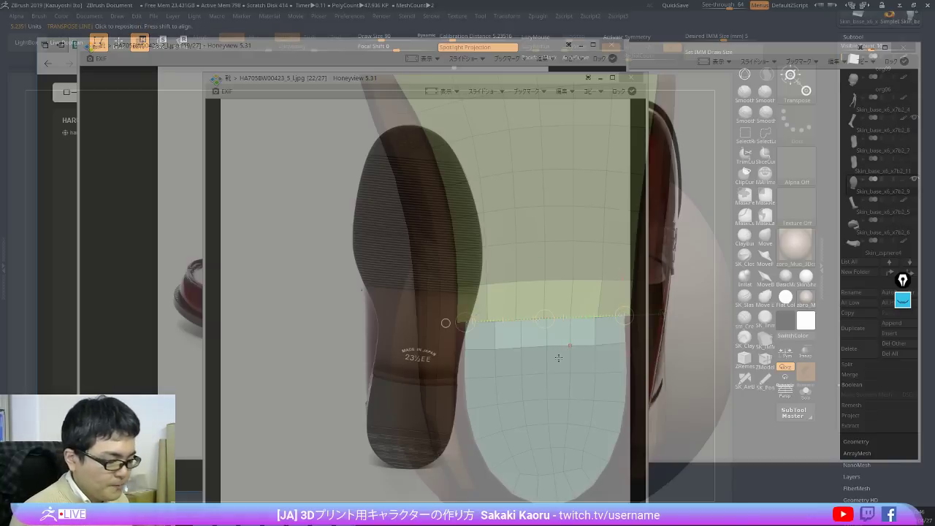
pyautogui.moveTo(547, 317)
pyautogui.mouseDown()
pyautogui.moveTo(537, 232)
pyautogui.moveTo(551, 282)
pyautogui.moveTo(542, 386)
pyautogui.moveTo(540, 314)
pyautogui.moveTo(543, 334)
pyautogui.mouseUp()
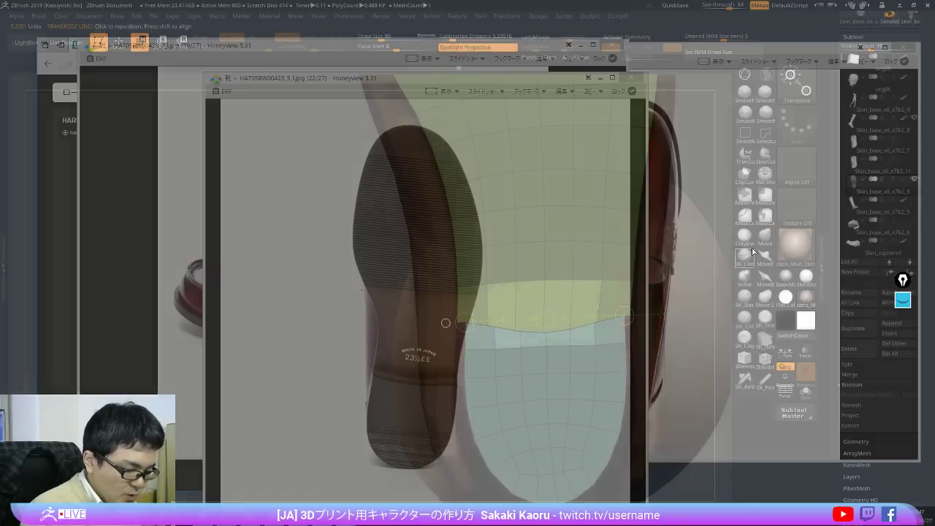
pyautogui.click(119, 42)
pyautogui.moveTo(596, 305)
pyautogui.keyDown('ctrl'); pyautogui.mouseDown()
pyautogui.moveTo(606, 352)
pyautogui.moveTo(605, 339)
pyautogui.mouseUp(); pyautogui.keyUp('ctrl')
pyautogui.moveTo(495, 340)
pyautogui.keyDown('ctrl'); pyautogui.mouseDown()
pyautogui.moveTo(498, 300)
pyautogui.moveTo(610, 280)
pyautogui.moveTo(603, 337)
pyautogui.moveTo(518, 321)
pyautogui.moveTo(485, 345)
pyautogui.mouseUp(); pyautogui.keyUp('ctrl')
pyautogui.hotkey('ctrl', 'z')
pyautogui.hotkey('ctrl', 'z')
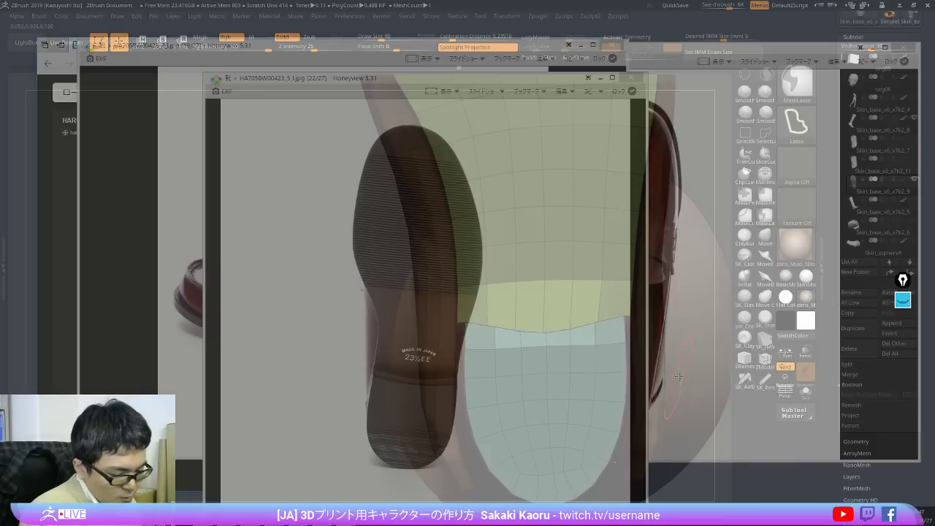
pyautogui.hotkey('ctrl', 'z')
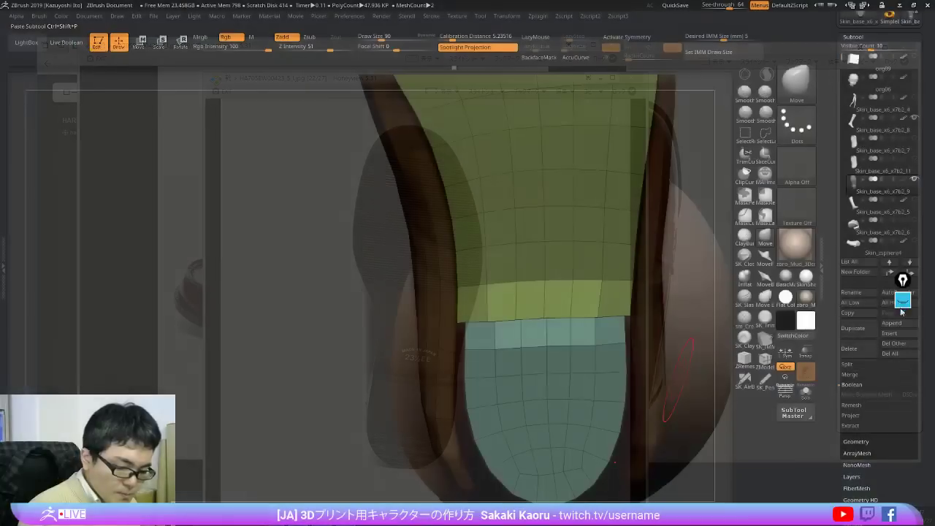
# Step: Sketch a yellow wavy curve and a magenta arc over the heel's front edge with the screen pen, and hide the annotations
pyautogui.click(903, 300)
pyautogui.click(904, 330)
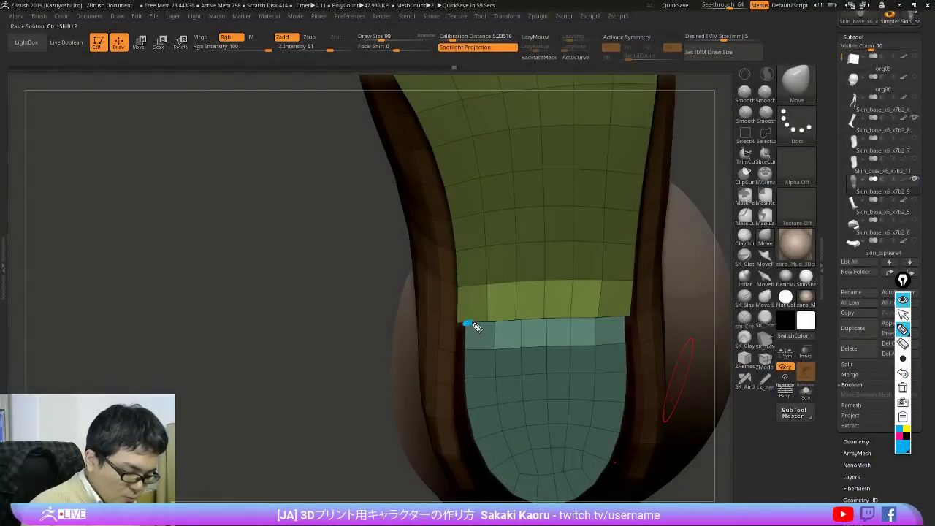
pyautogui.moveTo(472, 324); pyautogui.dragTo(483, 321)
pyautogui.click(905, 431)
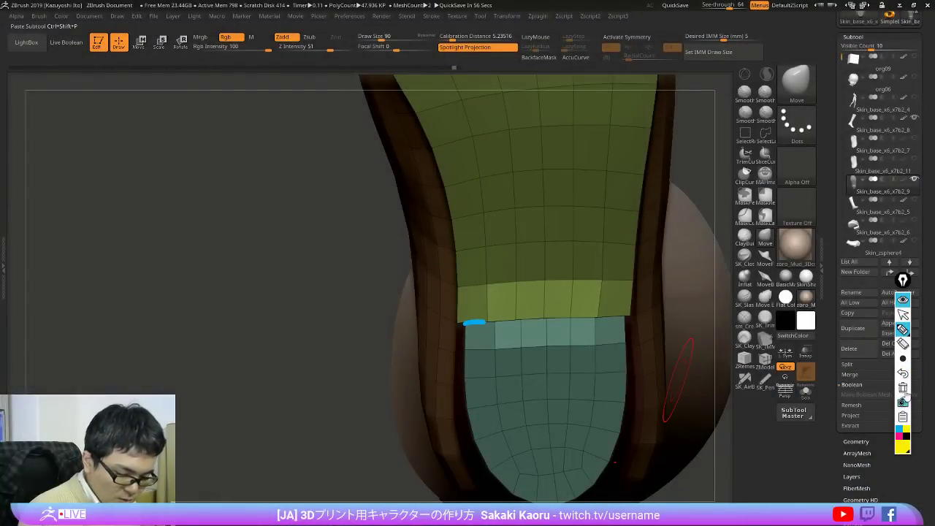
pyautogui.click(904, 389)
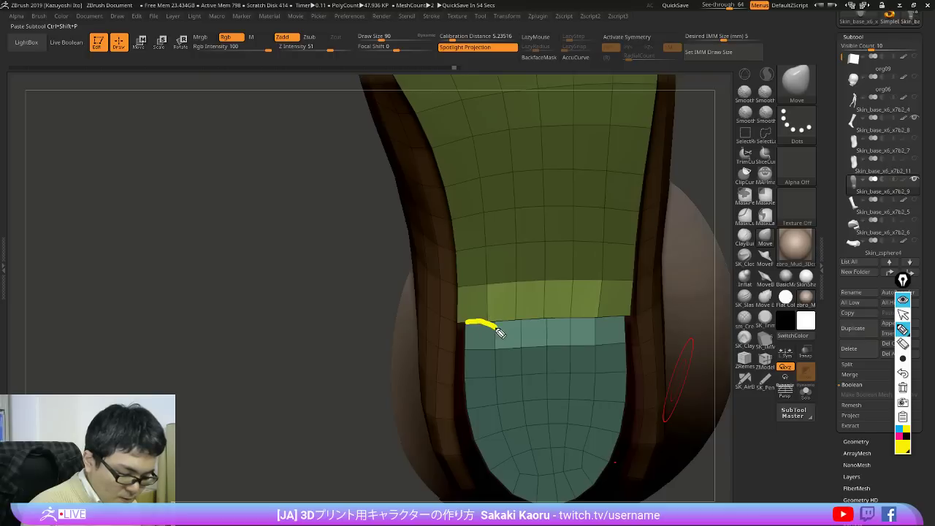
pyautogui.moveTo(558, 348); pyautogui.dragTo(597, 327)
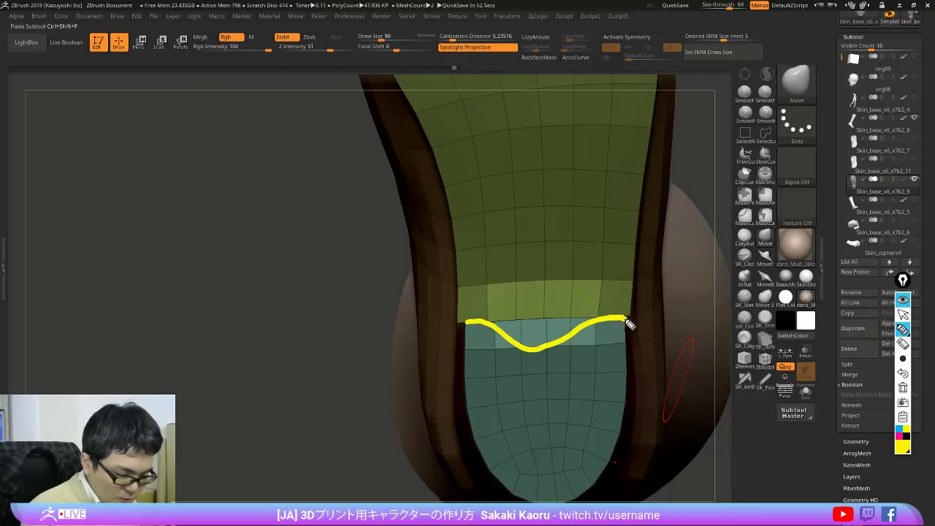
pyautogui.click(898, 436)
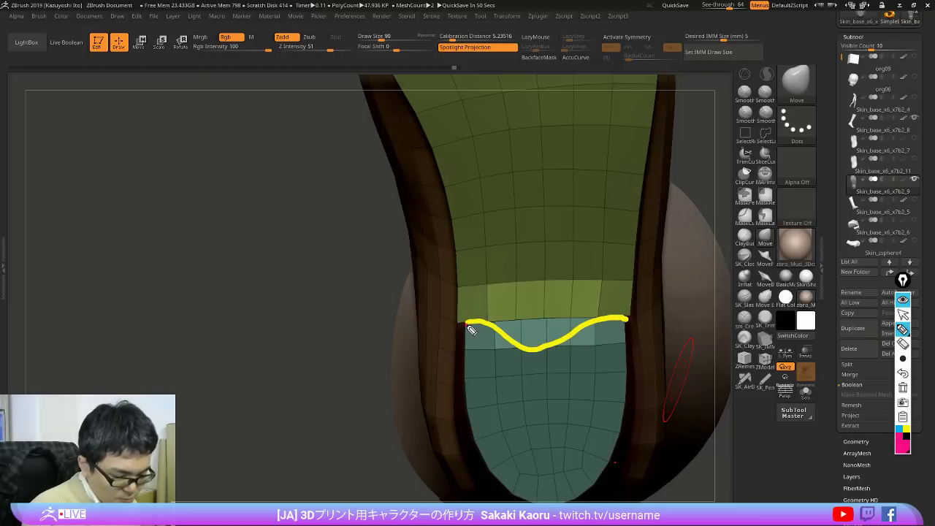
pyautogui.moveTo(471, 331)
pyautogui.mouseDown()
pyautogui.moveTo(528, 358)
pyautogui.moveTo(618, 342)
pyautogui.mouseUp()
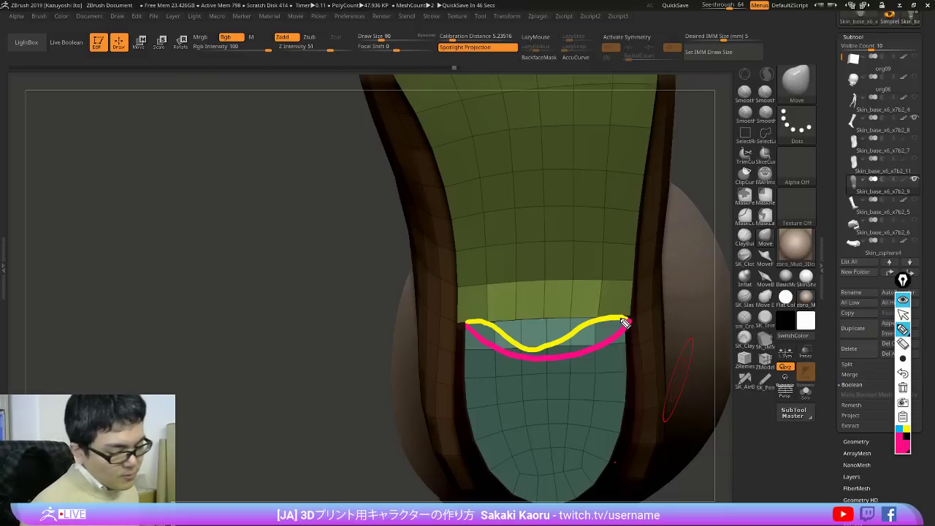
pyautogui.click(904, 298)
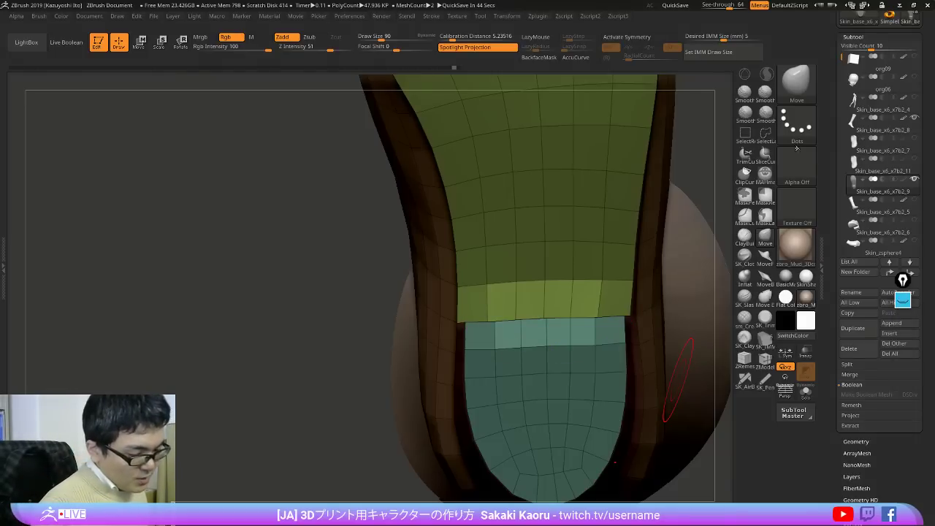
# Step: Straighten the Transpose brush's fade-off curve and bow the middle of the heel's front edge toward the back with the Transpose line
pyautogui.moveTo(832, 118); pyautogui.dragTo(831, 132)
pyautogui.press('w')
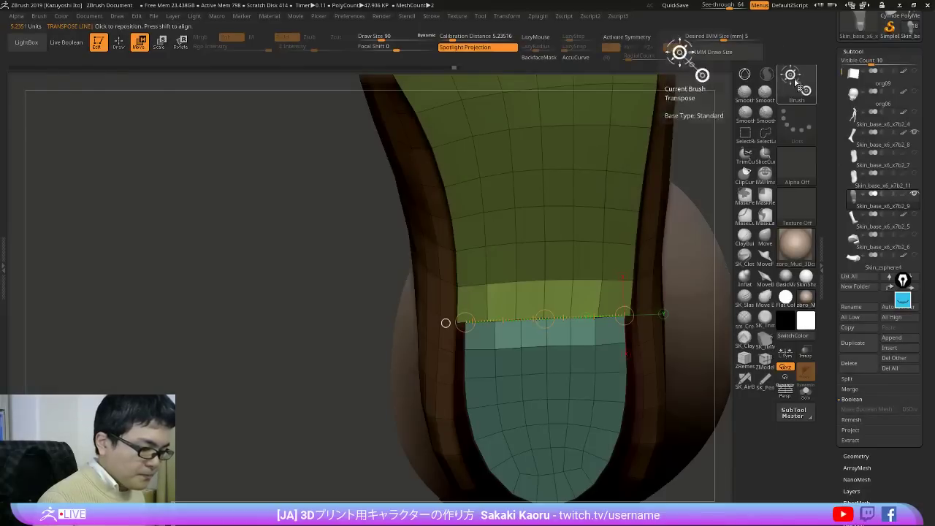
pyautogui.click(794, 78)
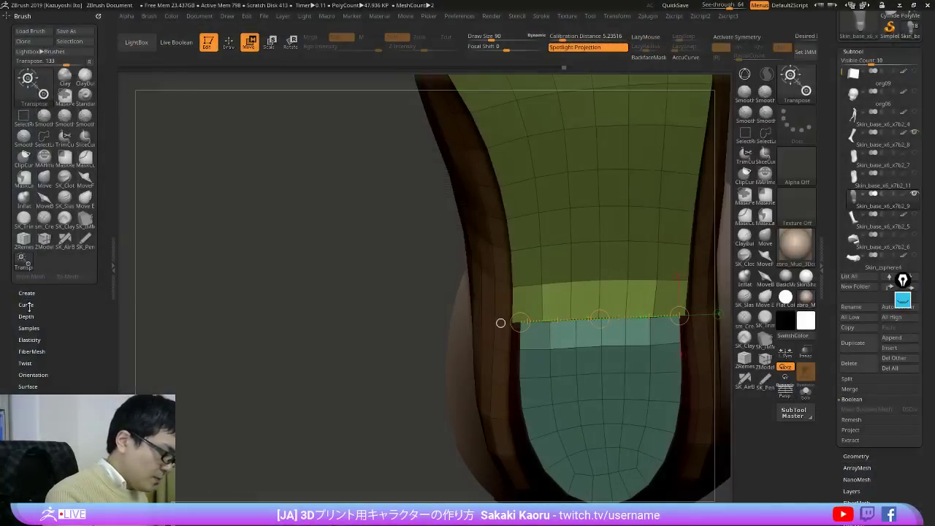
pyautogui.click(28, 305)
pyautogui.click(77, 314)
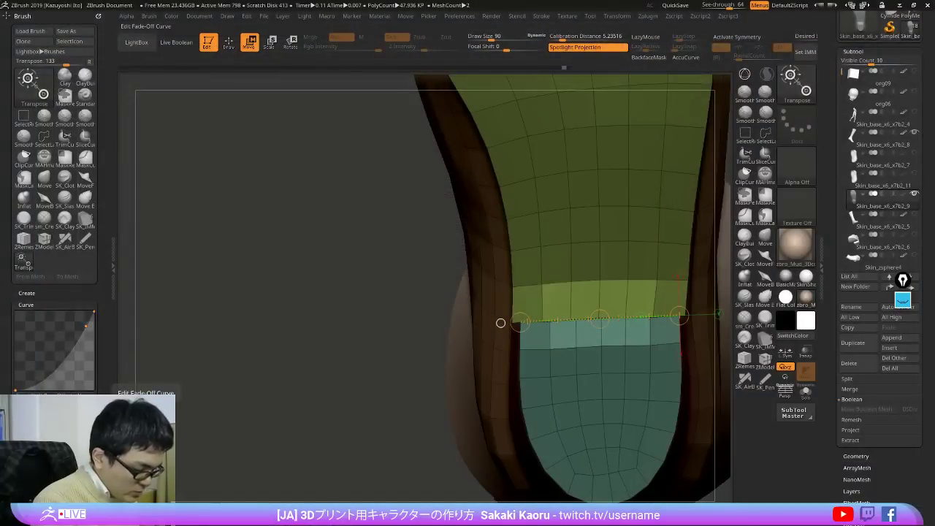
pyautogui.moveTo(85, 326); pyautogui.dragTo(105, 361)
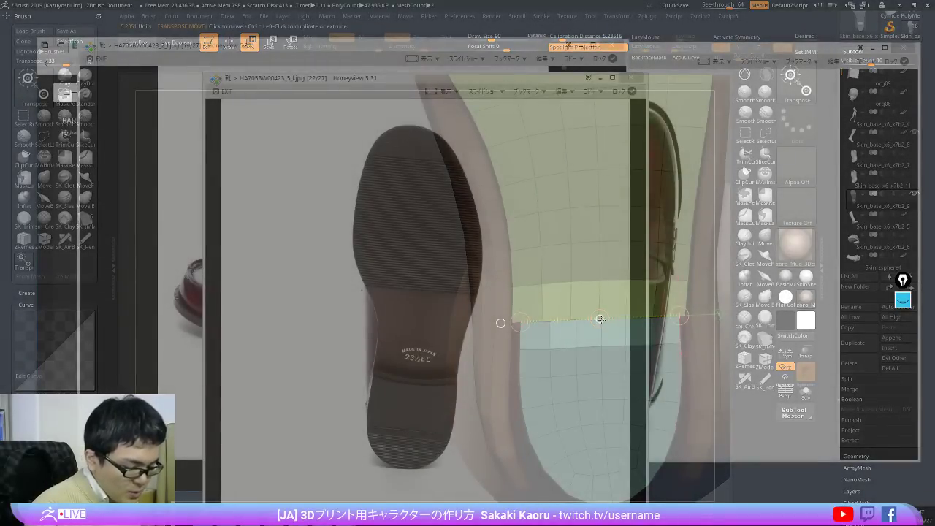
pyautogui.moveTo(600, 320)
pyautogui.mouseDown()
pyautogui.moveTo(602, 327)
pyautogui.moveTo(597, 203)
pyautogui.moveTo(600, 349)
pyautogui.moveTo(599, 329)
pyautogui.mouseUp()
# Step: Bring back the pen sketch to compare it with the bowed heel edge, and hide it again
pyautogui.click(900, 304)
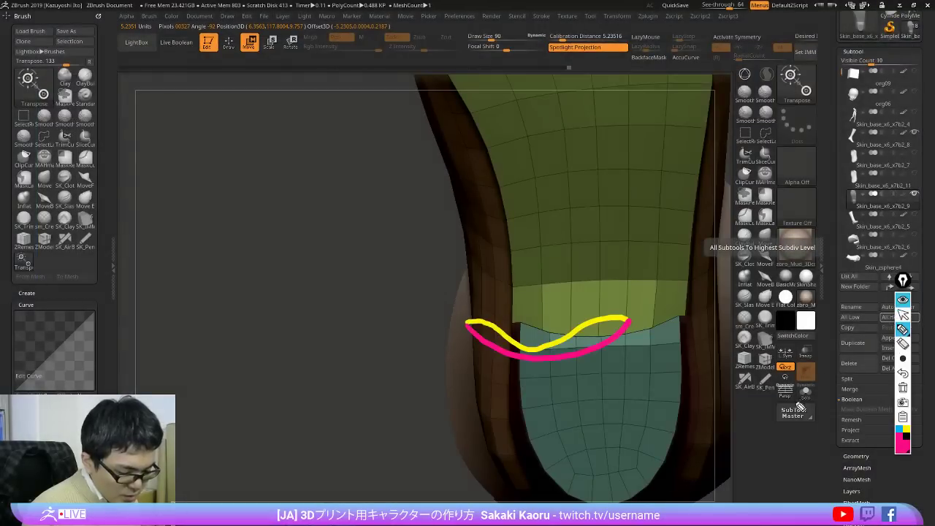
pyautogui.moveTo(643, 420); pyautogui.dragTo(560, 421)
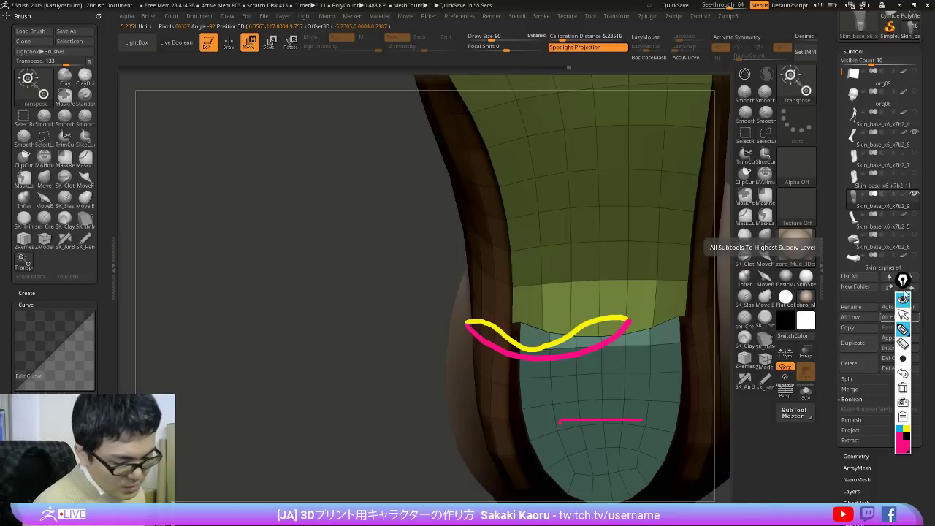
pyautogui.click(903, 300)
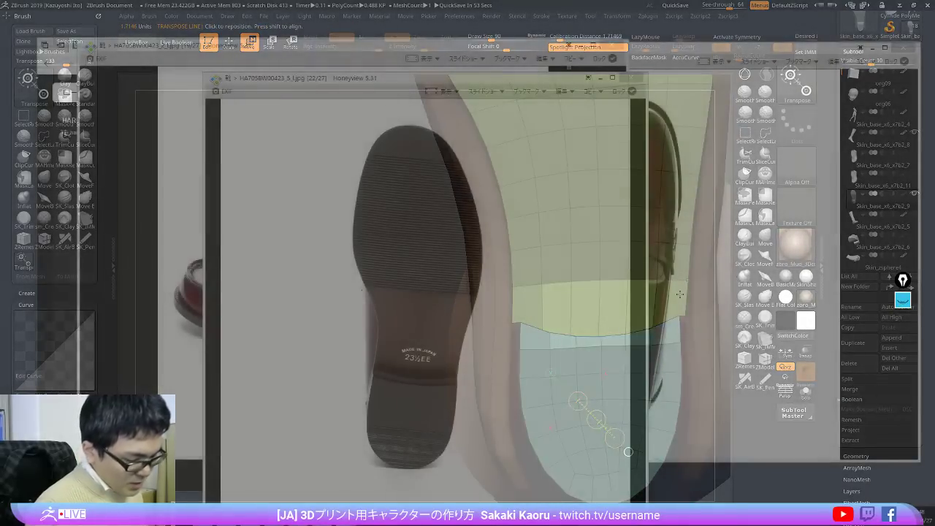
# Step: Set See-through to 0, lay a Transpose line across the heel's front edge, and ease its middle slightly toward the toe
pyautogui.press('q')
pyautogui.moveTo(446, 263); pyautogui.dragTo(522, 299)
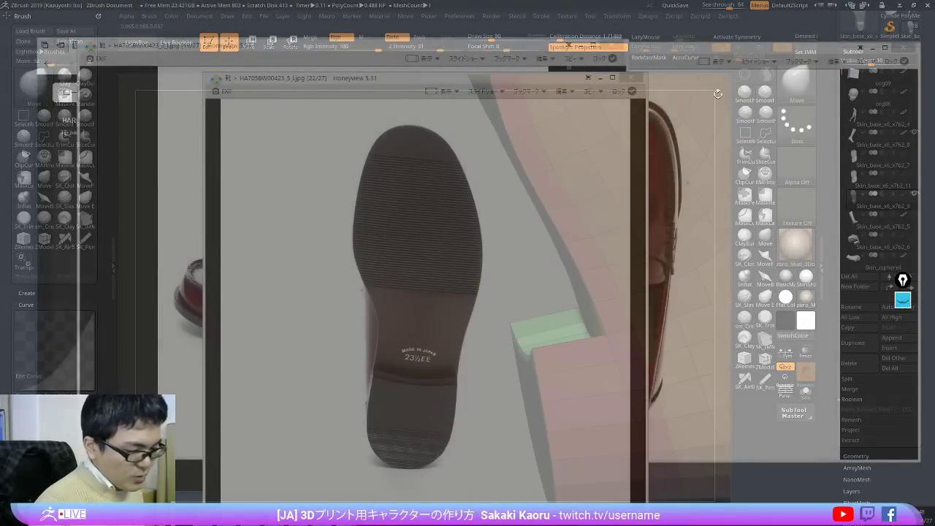
pyautogui.moveTo(727, 6); pyautogui.dragTo(699, 6)
pyautogui.moveTo(564, 333)
pyautogui.keyDown('alt'); pyautogui.mouseDown(button='right')
pyautogui.moveTo(476, 290)
pyautogui.moveTo(468, 252)
pyautogui.mouseUp(button='right'); pyautogui.keyUp('alt')
pyautogui.moveTo(467, 252); pyautogui.dragTo(541, 168, button='right')
pyautogui.moveTo(460, 311)
pyautogui.keyDown('alt'); pyautogui.mouseDown(button='right')
pyautogui.moveTo(553, 292)
pyautogui.moveTo(553, 339)
pyautogui.mouseUp(button='right'); pyautogui.keyUp('alt')
pyautogui.press('w')
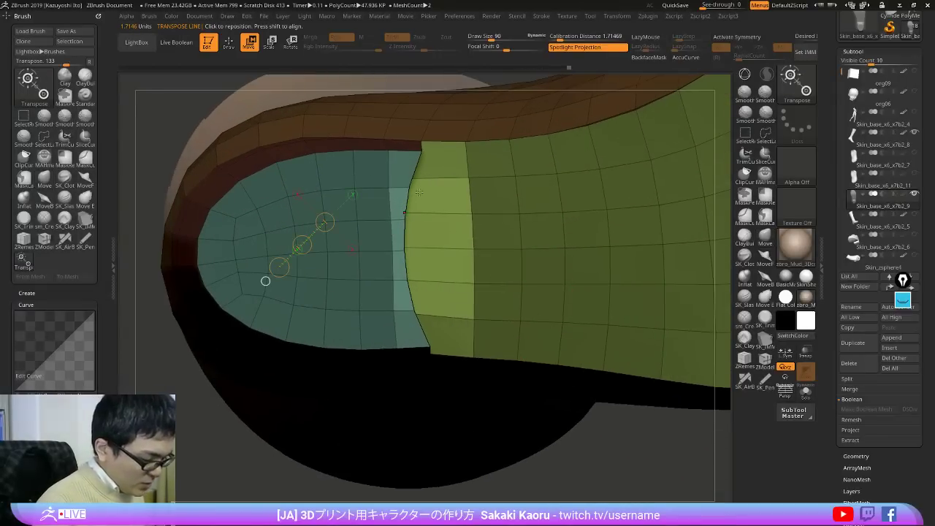
pyautogui.moveTo(420, 150); pyautogui.dragTo(429, 347)
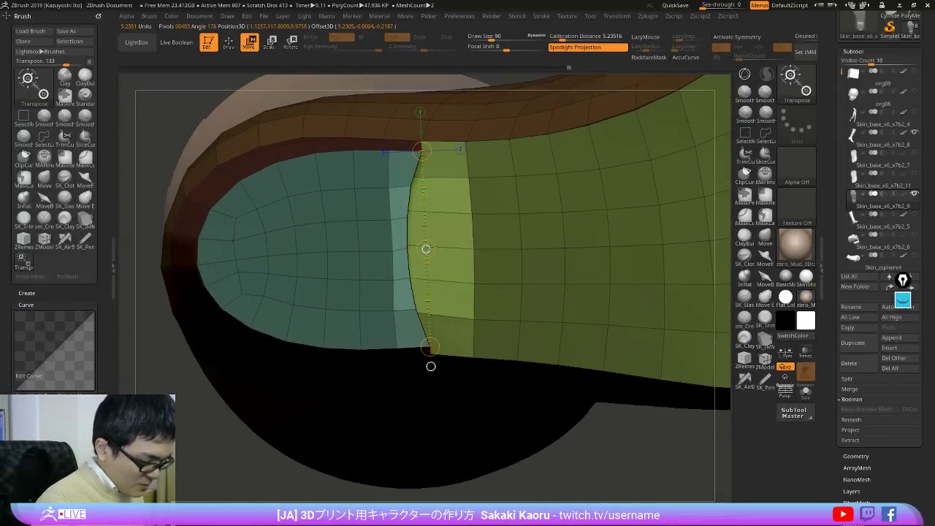
pyautogui.moveTo(428, 247); pyautogui.dragTo(432, 248)
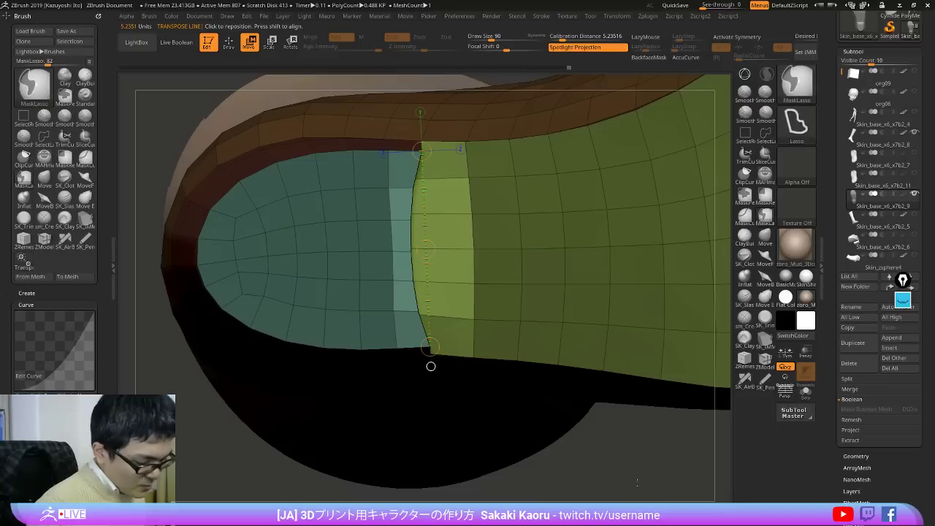
# Step: Clear the mask and smooth the side of the shoe just ahead of the heel
pyautogui.keyDown('ctrl'); pyautogui.moveTo(637, 482); pyautogui.dragTo(635, 457); pyautogui.keyUp('ctrl')
pyautogui.press('q')
pyautogui.moveTo(635, 457)
pyautogui.keyDown('ctrl'); pyautogui.mouseDown(button='right')
pyautogui.moveTo(653, 312)
pyautogui.moveTo(621, 405)
pyautogui.moveTo(567, 361)
pyautogui.moveTo(608, 291)
pyautogui.moveTo(677, 411)
pyautogui.mouseUp(button='right'); pyautogui.keyUp('ctrl')
pyautogui.moveTo(677, 412); pyautogui.dragTo(661, 438, button='right')
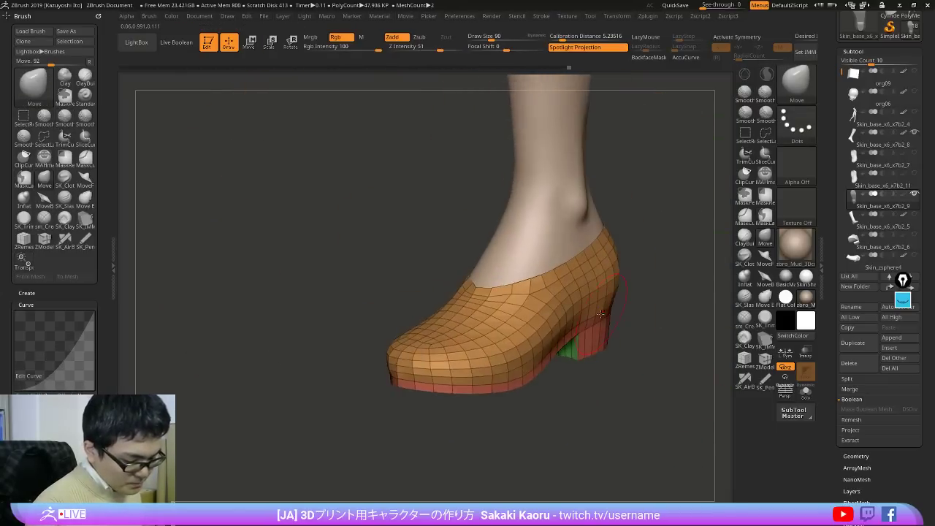
pyautogui.moveTo(600, 315); pyautogui.dragTo(618, 299, button='right')
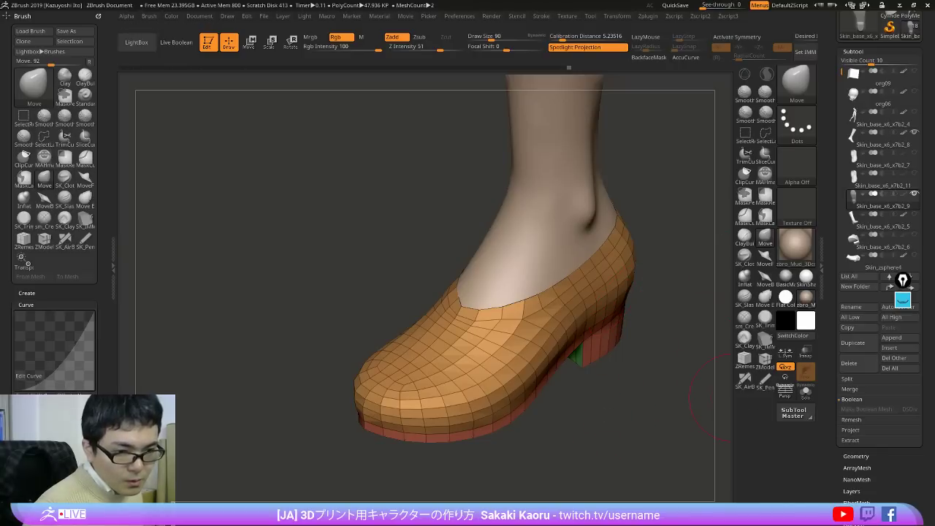
pyautogui.moveTo(620, 436); pyautogui.dragTo(611, 434, button='right')
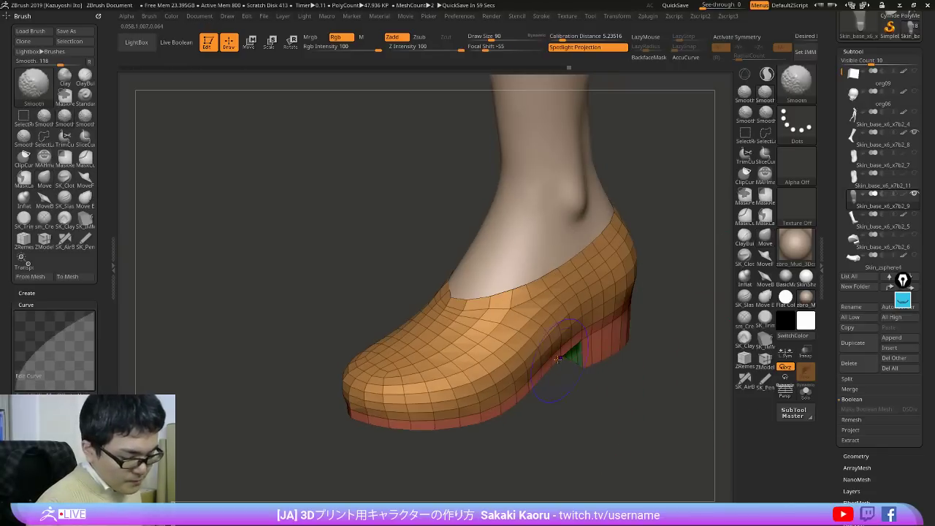
pyautogui.keyDown('shift'); pyautogui.moveTo(559, 326); pyautogui.dragTo(537, 333); pyautogui.keyUp('shift')
pyautogui.moveTo(538, 333); pyautogui.dragTo(508, 337, button='right')
# Step: Put away the docked Brush settings and collapse the side tray, keeping See-through at 0
pyautogui.moveTo(704, 5); pyautogui.dragTo(715, 6)
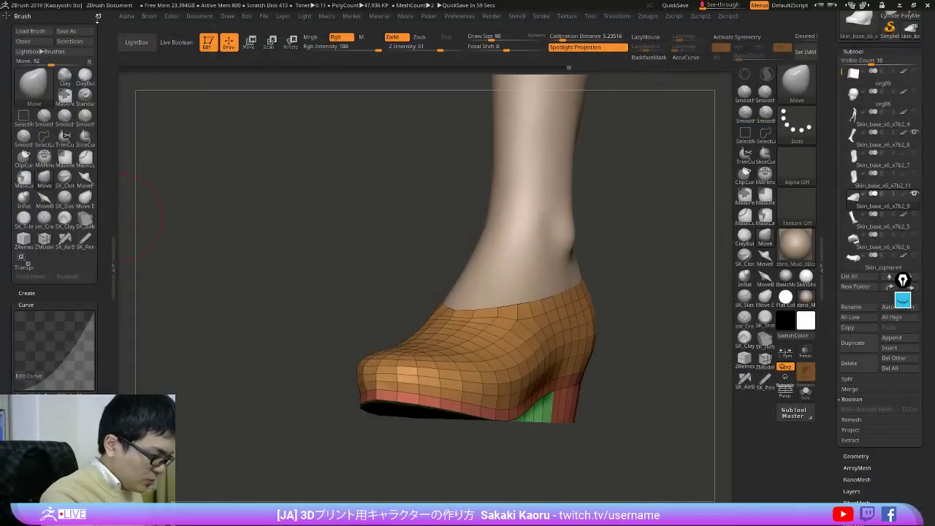
pyautogui.click(98, 17)
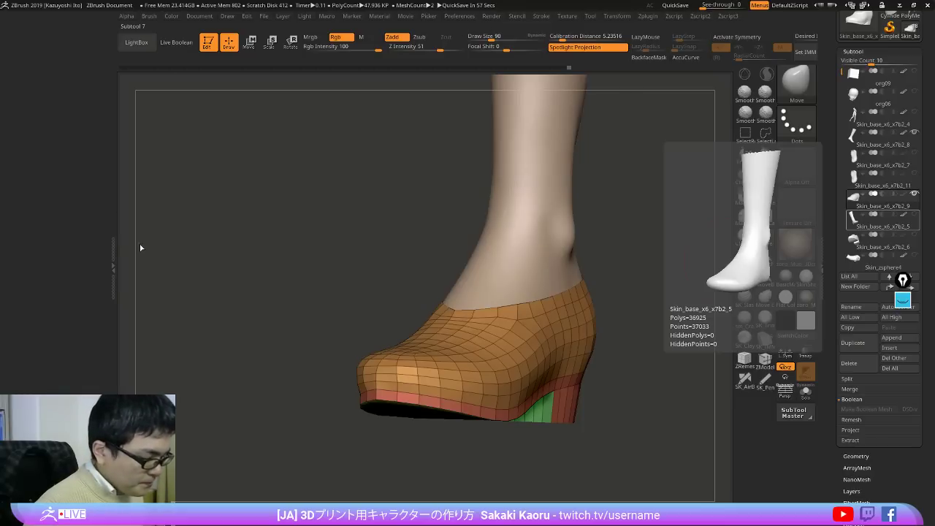
pyautogui.click(116, 241)
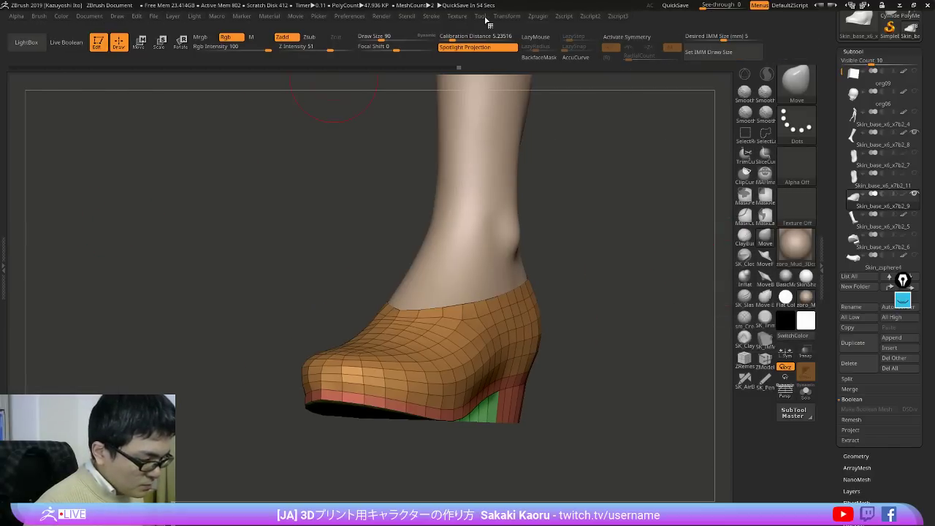
# Step: Import the loafer photo HA705BW00423_1_l.jpg from the 制作資料\靴 folder as a texture and add it to Spotlight
pyautogui.click(458, 16)
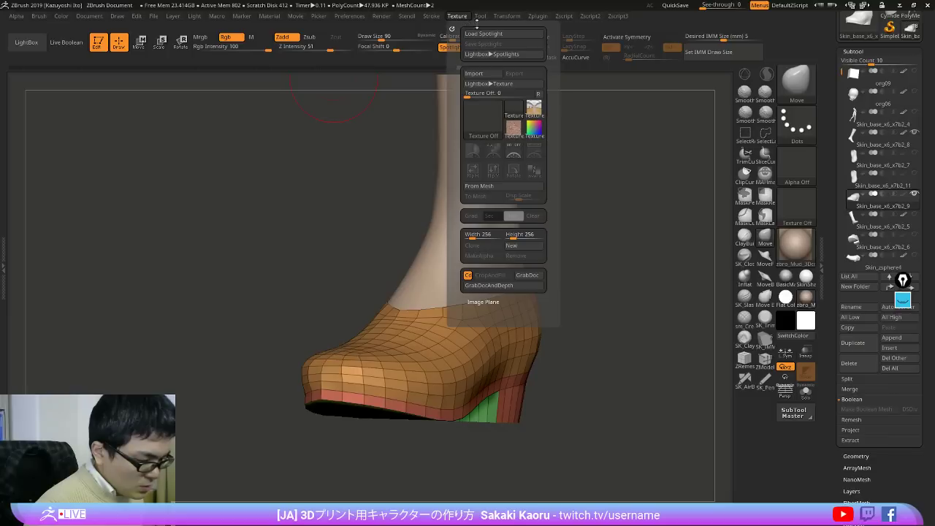
pyautogui.click(480, 74)
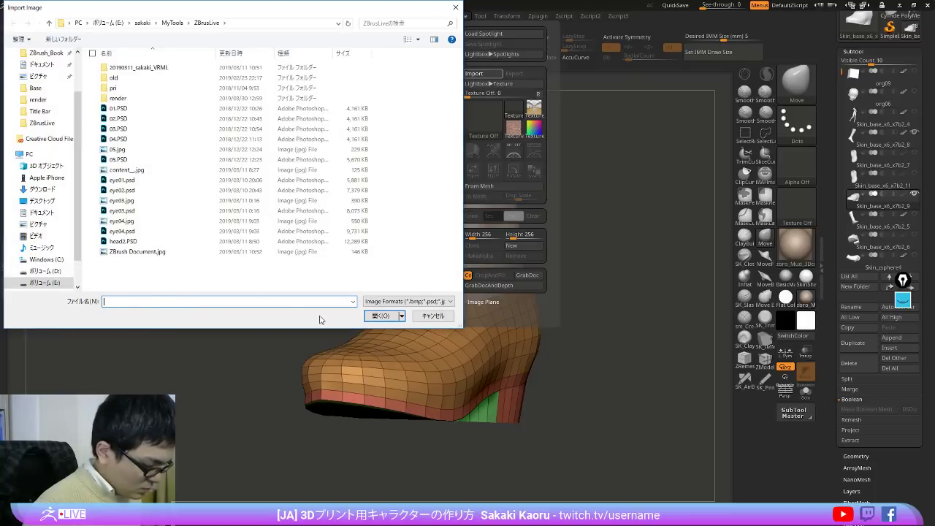
pyautogui.write('C:\\Users\\Wonderful Works 01\\Amazon Drive\\制作資料\\靴')
pyautogui.press('Return')
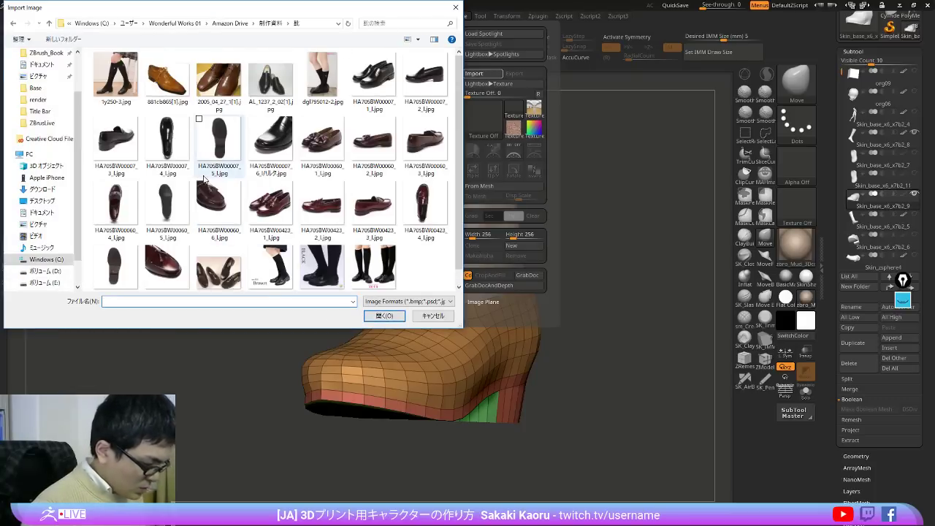
pyautogui.doubleClick(270, 193)
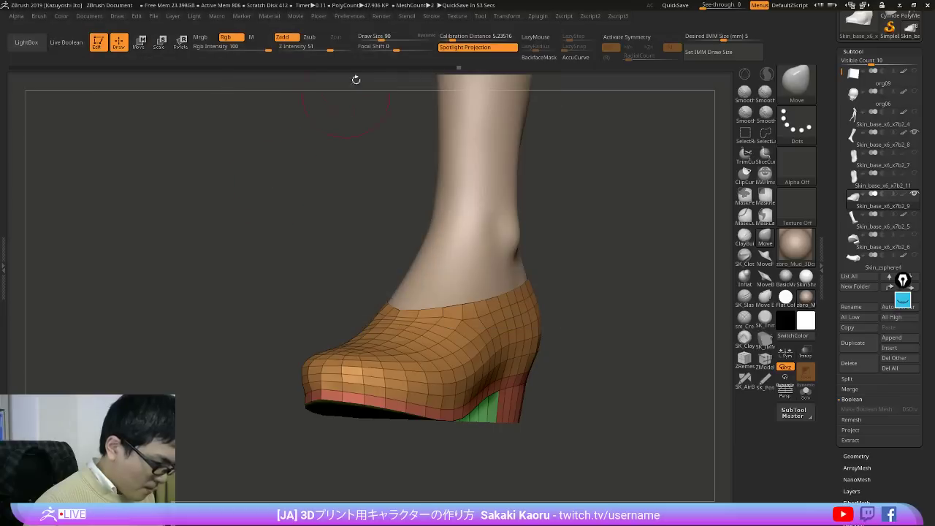
pyautogui.click(459, 19)
pyautogui.click(473, 150)
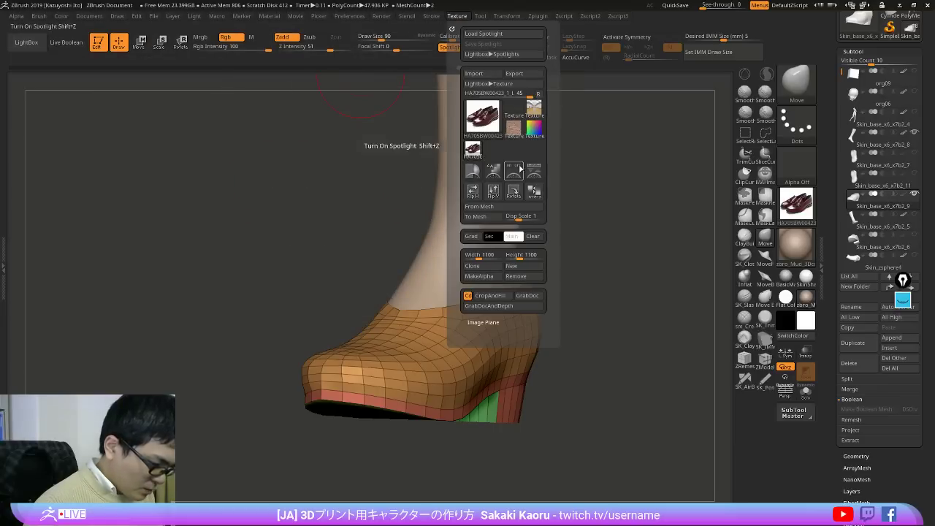
pyautogui.click(534, 171)
# Step: Import the side-view loafer photos HA705BW00423_2_l.jpg and HA705BW00423_3_l.jpg into Spotlight
pyautogui.click(473, 78)
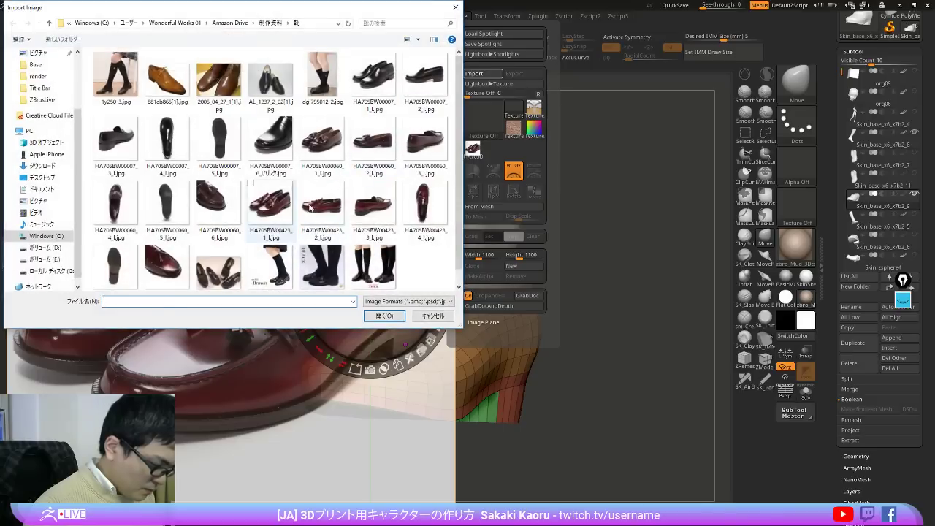
pyautogui.doubleClick(313, 205)
pyautogui.click(455, 16)
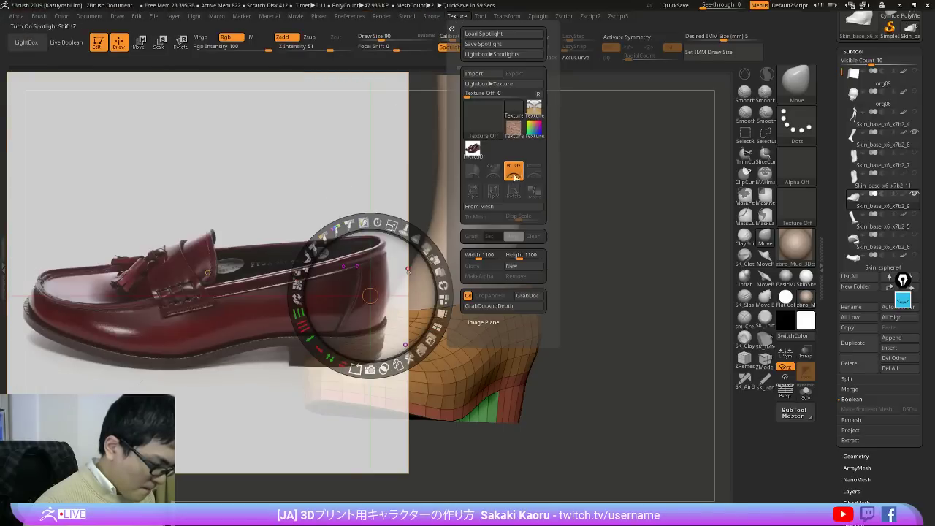
pyautogui.click(483, 76)
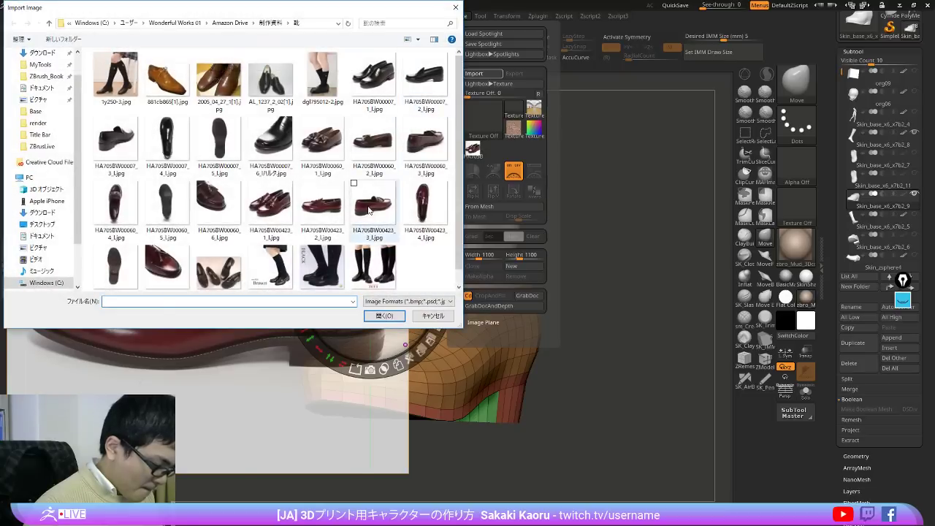
pyautogui.doubleClick(368, 208)
# Step: Import the top-view photo HA705BW00423_4_l.jpg and the loafer's sole photo into Spotlight
pyautogui.click(458, 16)
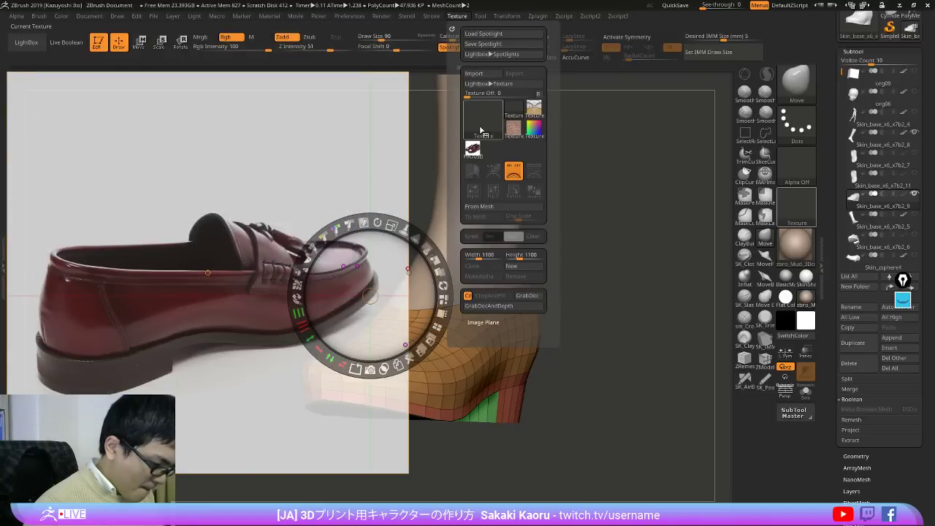
pyautogui.click(474, 74)
pyautogui.doubleClick(426, 198)
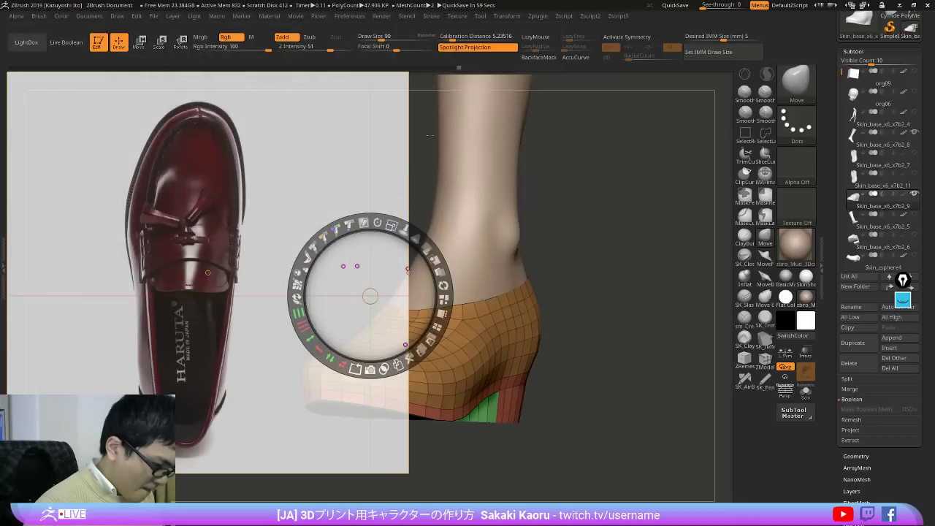
pyautogui.click(460, 19)
pyautogui.click(474, 74)
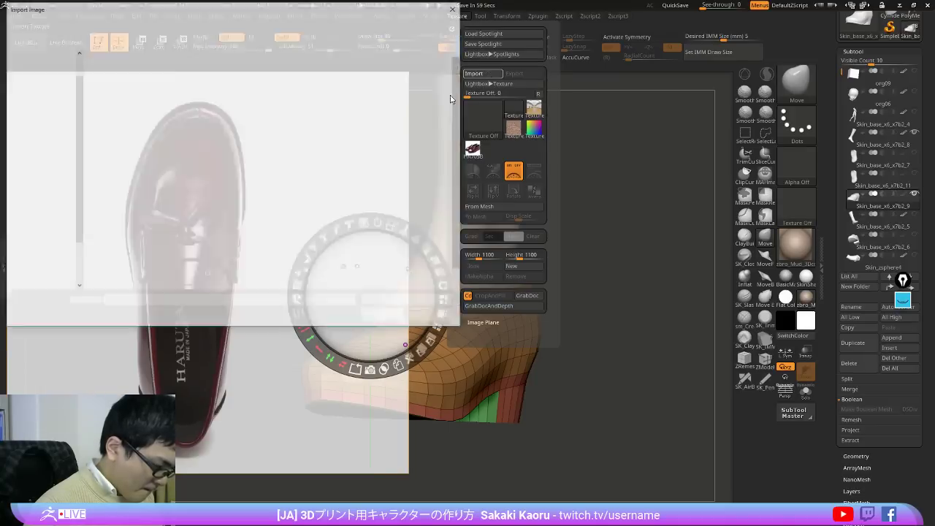
pyautogui.doubleClick(117, 269)
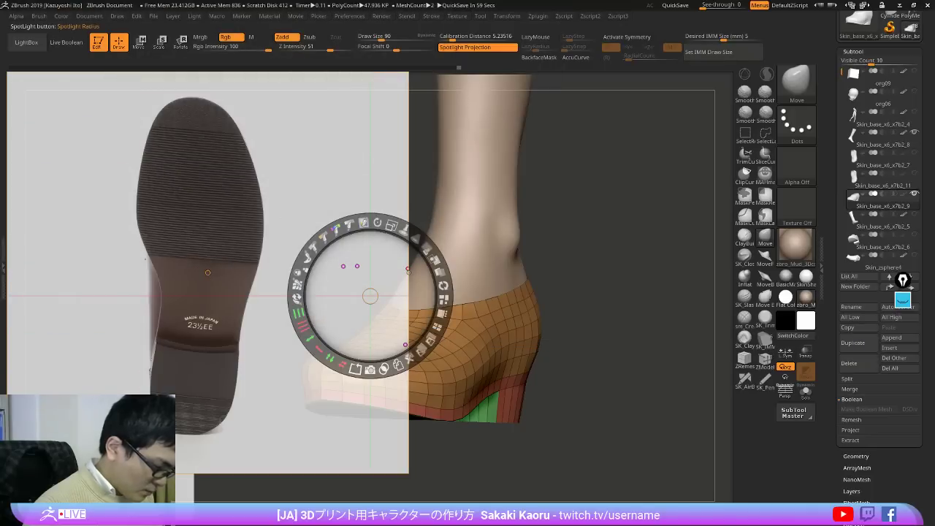
# Step: Save the loaded reference photos as the Spotlight file Spotlight_kutu.ZSL in the MyTools\ZBrusLive folder
pyautogui.hotkey('shift', 'z')
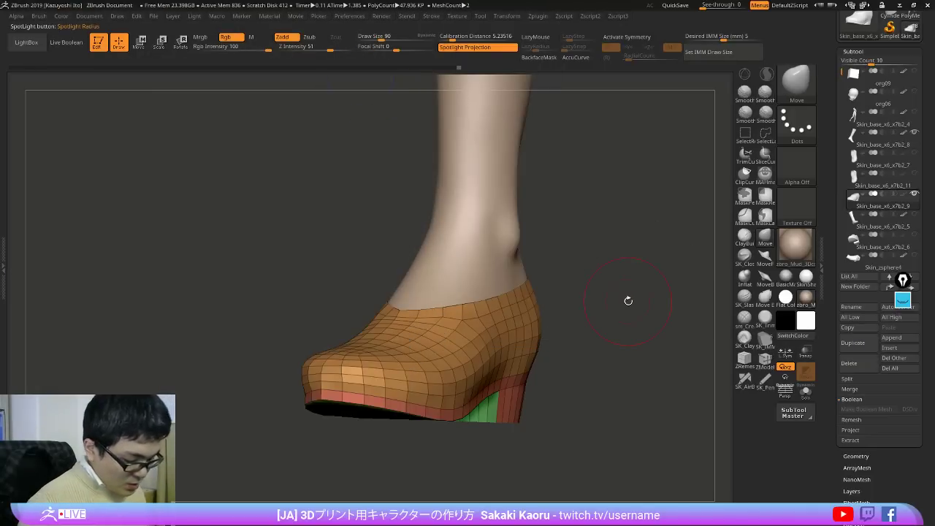
pyautogui.hotkey('shift', 'z')
pyautogui.click(457, 15)
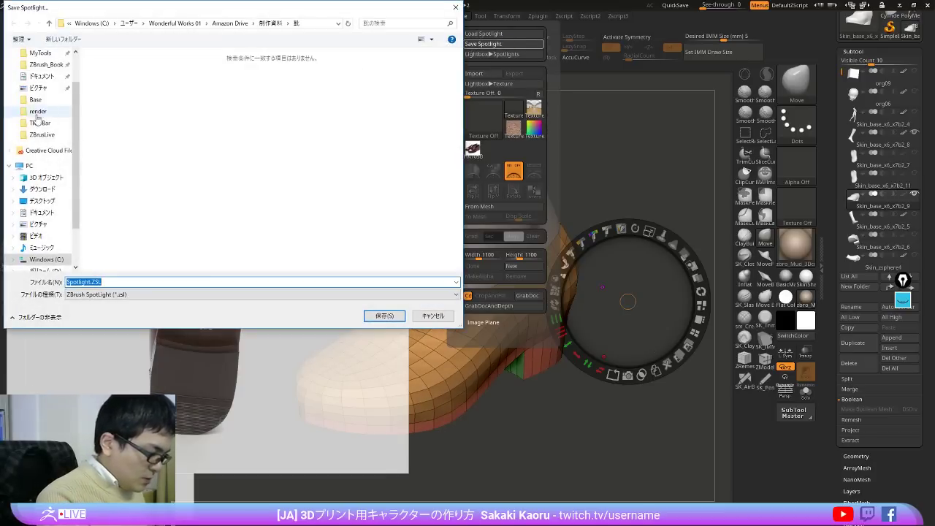
pyautogui.click(57, 64)
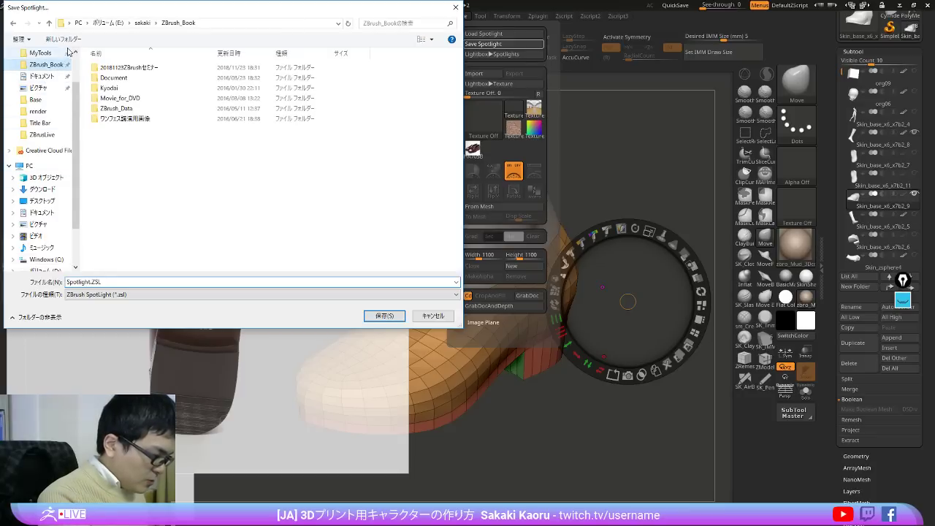
pyautogui.click(51, 133)
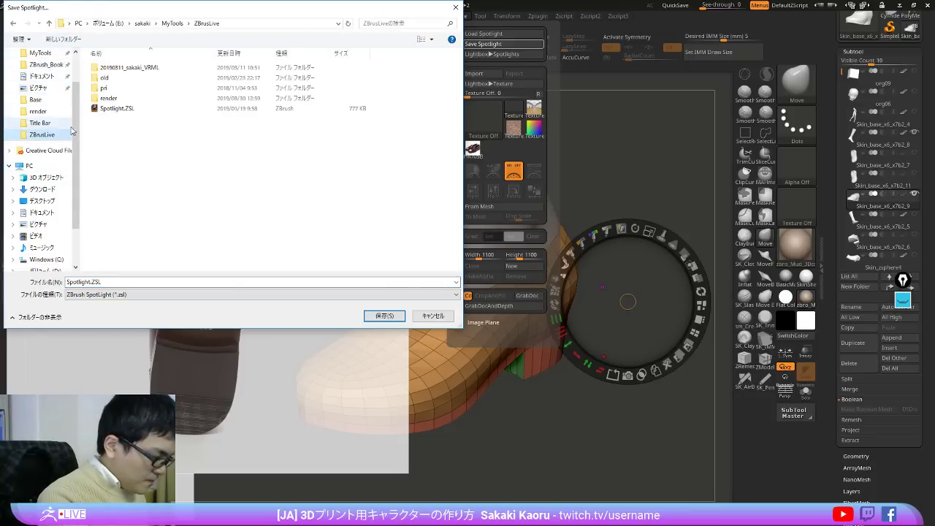
pyautogui.click(90, 282)
pyautogui.click(90, 281)
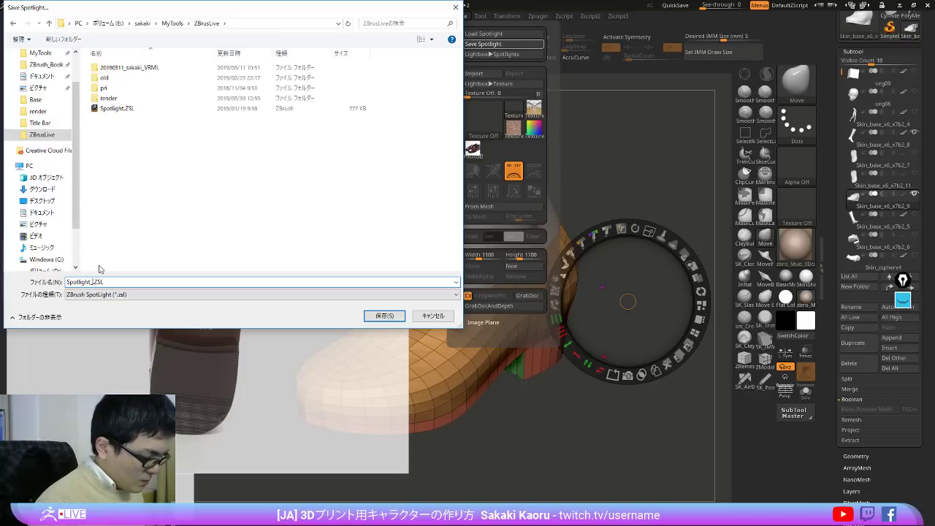
pyautogui.press('Return')
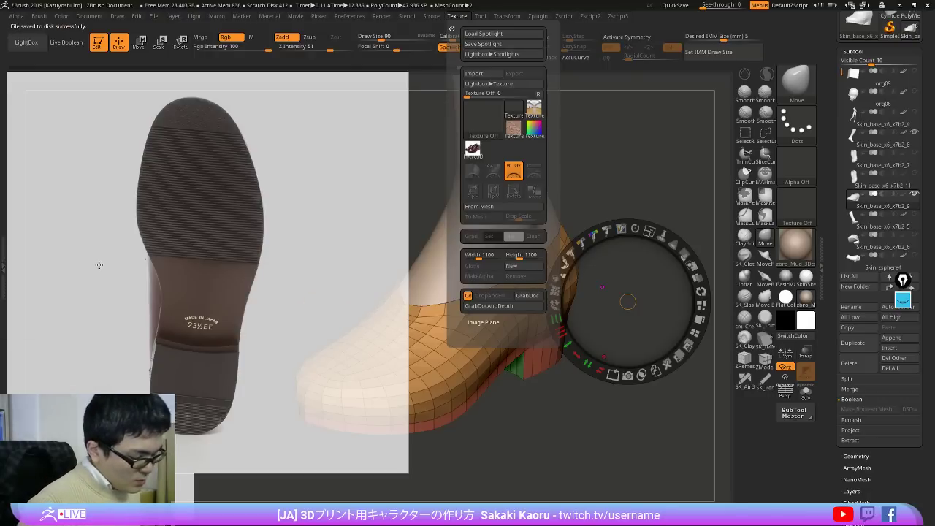
# Step: Reframe the shoe, move the sole photo clear of it, and bring the small top-view photo beside the heel, slightly enlarged
pyautogui.press('z')
pyautogui.click(610, 443)
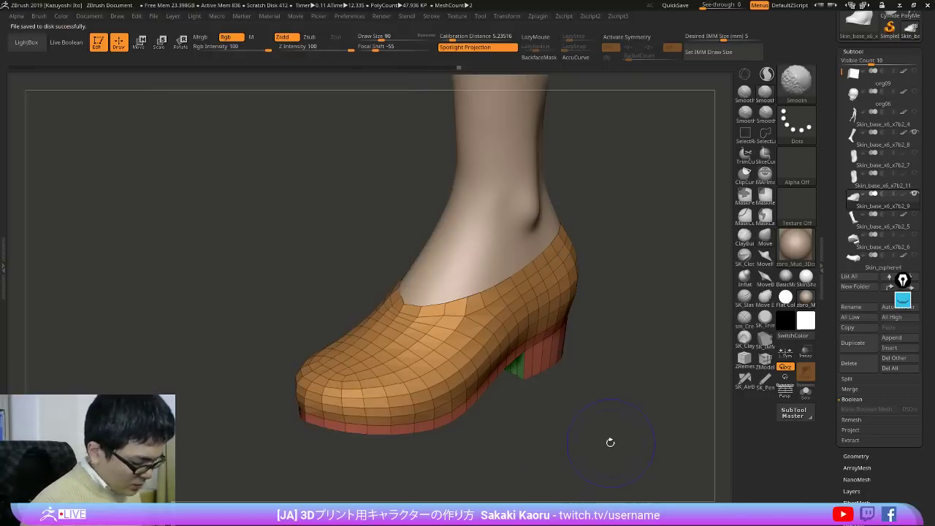
pyautogui.keyDown('alt'); pyautogui.moveTo(655, 407); pyautogui.dragTo(627, 401); pyautogui.keyUp('alt')
pyautogui.press('z')
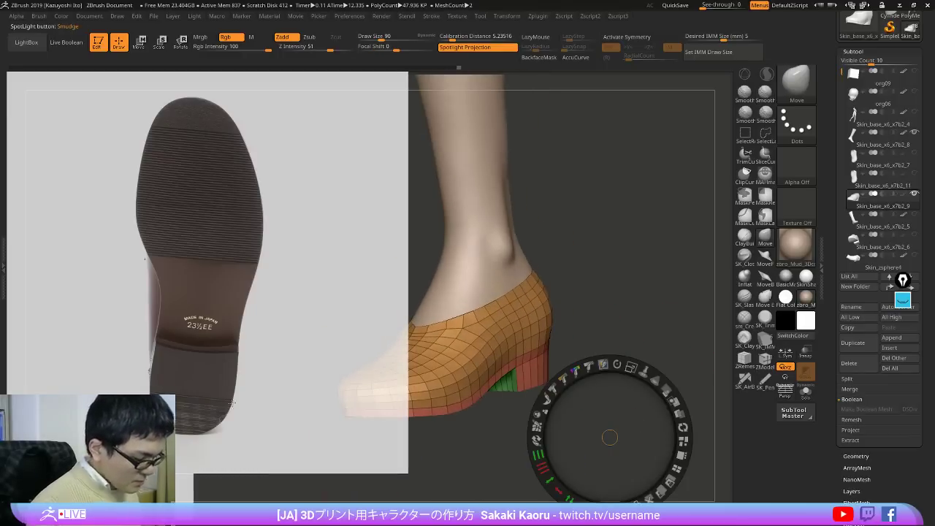
pyautogui.moveTo(210, 397); pyautogui.dragTo(159, 256)
pyautogui.moveTo(170, 483); pyautogui.dragTo(639, 315)
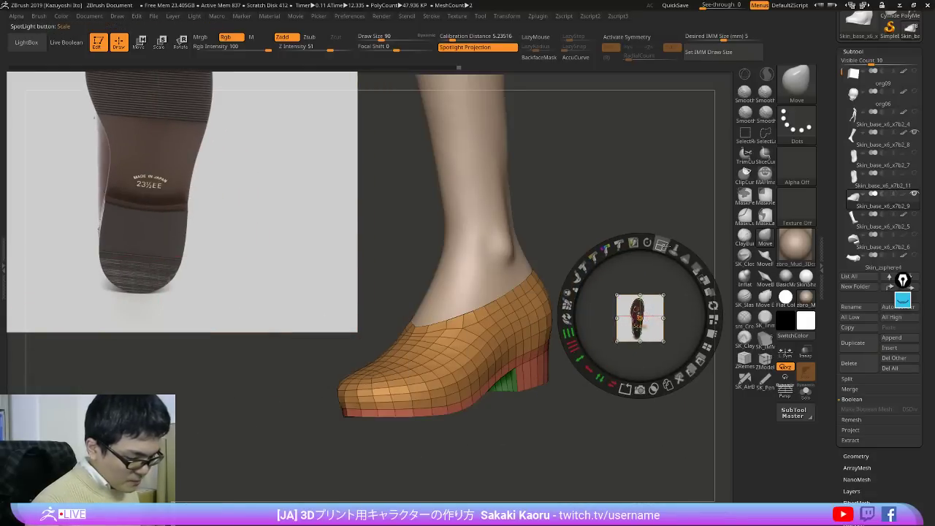
pyautogui.moveTo(662, 246); pyautogui.dragTo(677, 269)
# Step: Enlarge the top-view loafer photo further and shift it up beside the ankle
pyautogui.moveTo(876, 221)
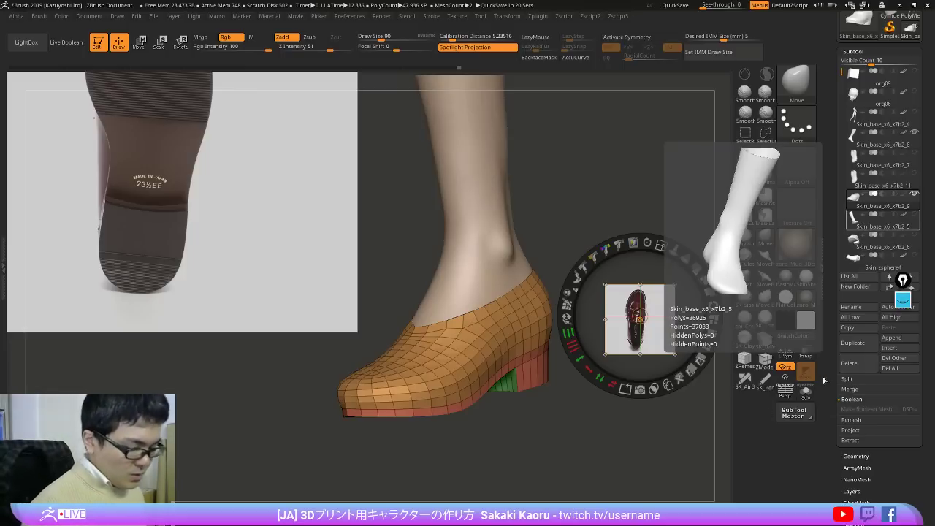
pyautogui.press('w')
pyautogui.press('q')
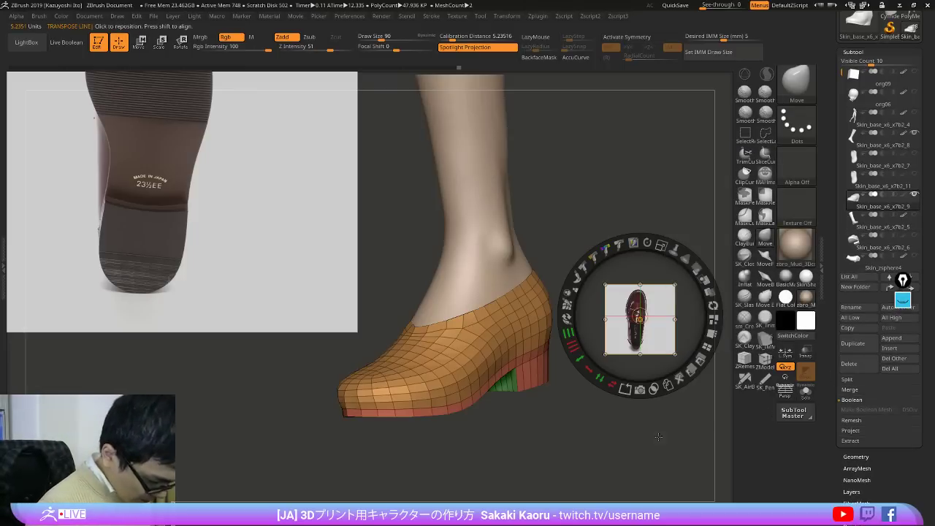
pyautogui.press('w')
pyautogui.moveTo(661, 244); pyautogui.dragTo(674, 214)
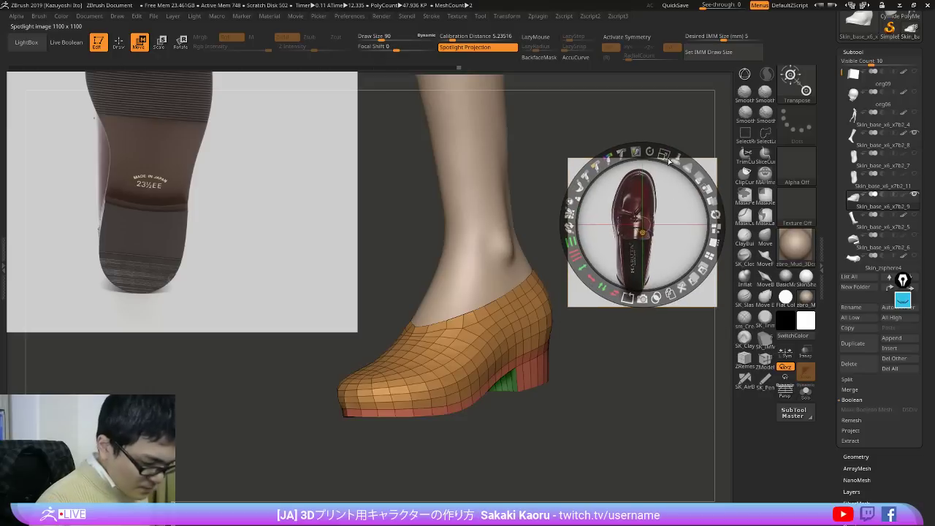
pyautogui.moveTo(663, 155); pyautogui.dragTo(690, 167)
pyautogui.moveTo(678, 208); pyautogui.dragTo(686, 155)
# Step: Enlarge the photo of the loafer pair and place it below the top-view photo on the heel side
pyautogui.press('z')
pyautogui.press('z')
pyautogui.moveTo(95, 451); pyautogui.dragTo(582, 412)
pyautogui.moveTo(612, 344)
pyautogui.mouseDown()
pyautogui.moveTo(653, 374)
pyautogui.moveTo(624, 348)
pyautogui.mouseUp()
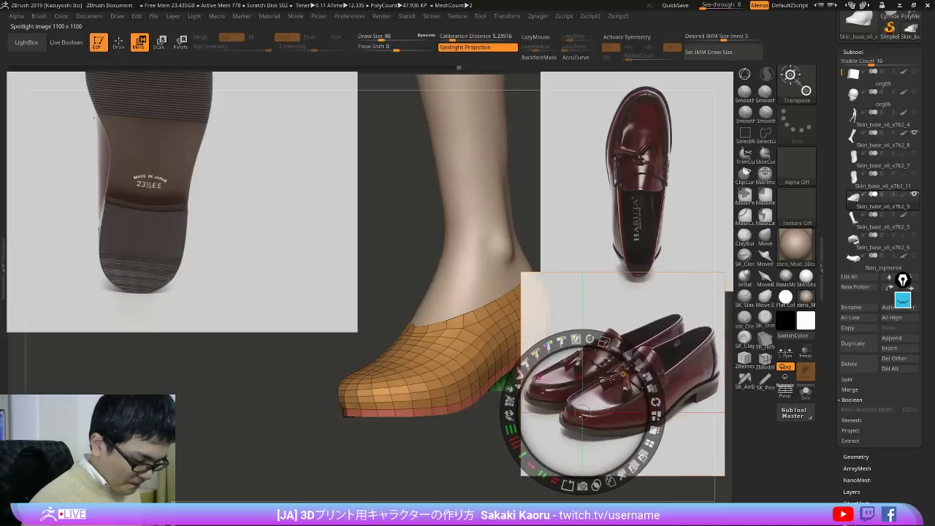
pyautogui.moveTo(612, 391); pyautogui.dragTo(615, 459)
# Step: Enlarge the two side-view loafer photos and place them below the sole photo, on the toe side of the model
pyautogui.click(93, 436)
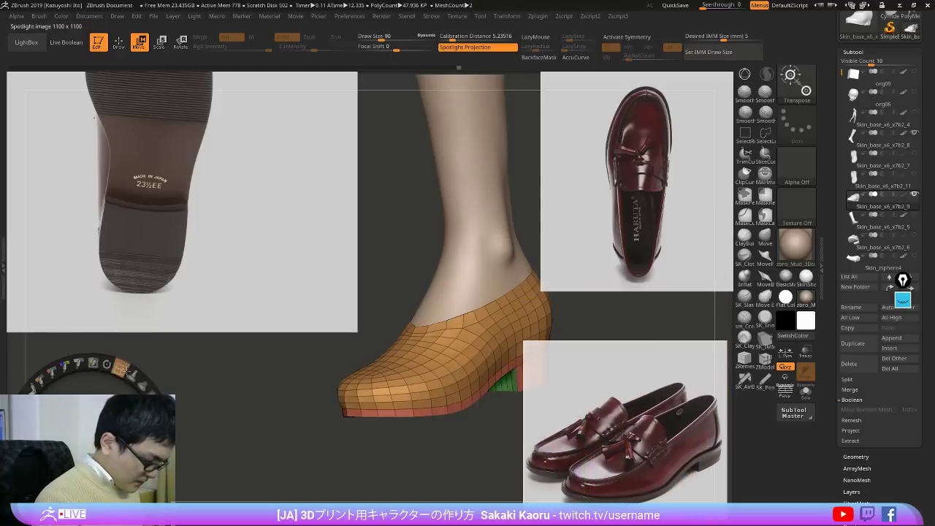
pyautogui.moveTo(114, 365); pyautogui.dragTo(144, 374)
pyautogui.moveTo(67, 400); pyautogui.dragTo(110, 383)
pyautogui.moveTo(158, 346); pyautogui.dragTo(167, 351)
pyautogui.press('z')
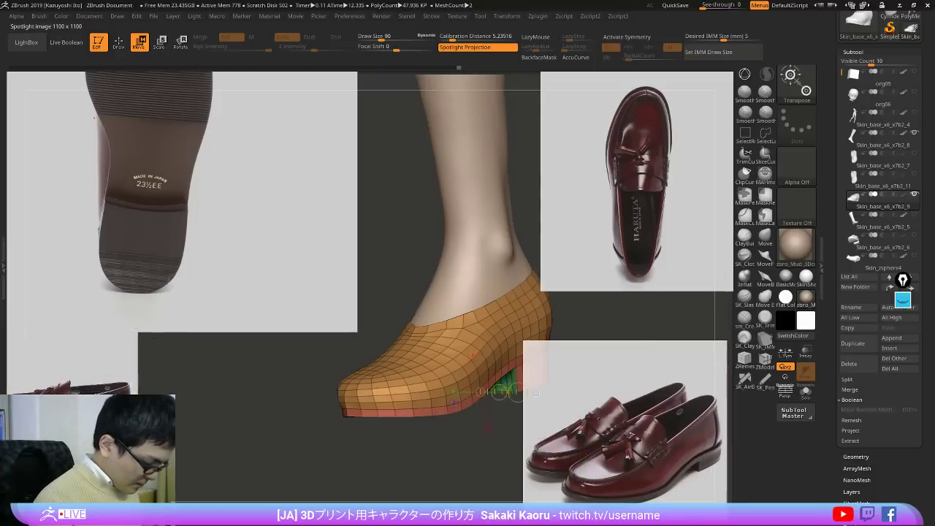
pyautogui.press('z')
pyautogui.moveTo(94, 439); pyautogui.dragTo(263, 431)
pyautogui.moveTo(283, 364); pyautogui.dragTo(216, 457)
pyautogui.press('z')
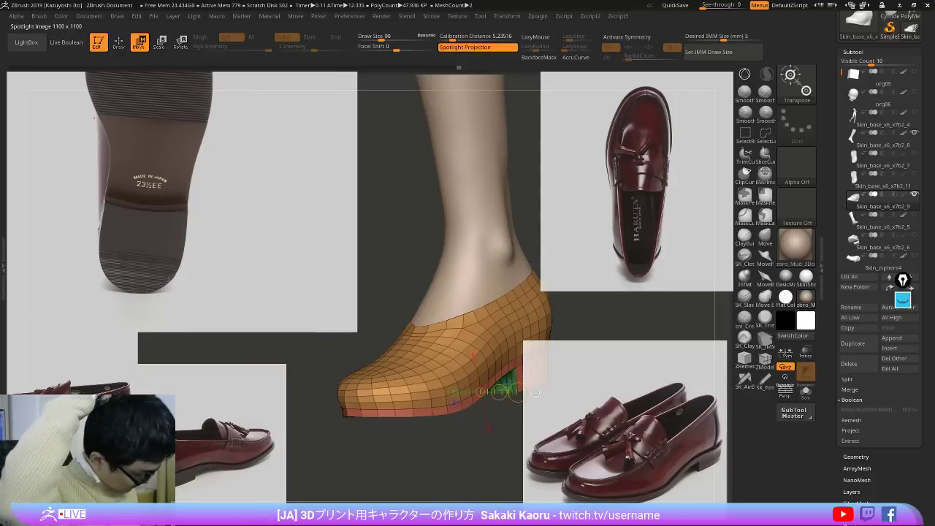
# Step: Shrink the sole photo and move it away from the leg so that the whole sole shows
pyautogui.press('z')
pyautogui.moveTo(220, 189); pyautogui.dragTo(213, 212)
pyautogui.moveTo(234, 142); pyautogui.dragTo(199, 141)
pyautogui.moveTo(263, 146); pyautogui.dragTo(148, 136)
pyautogui.press('z')
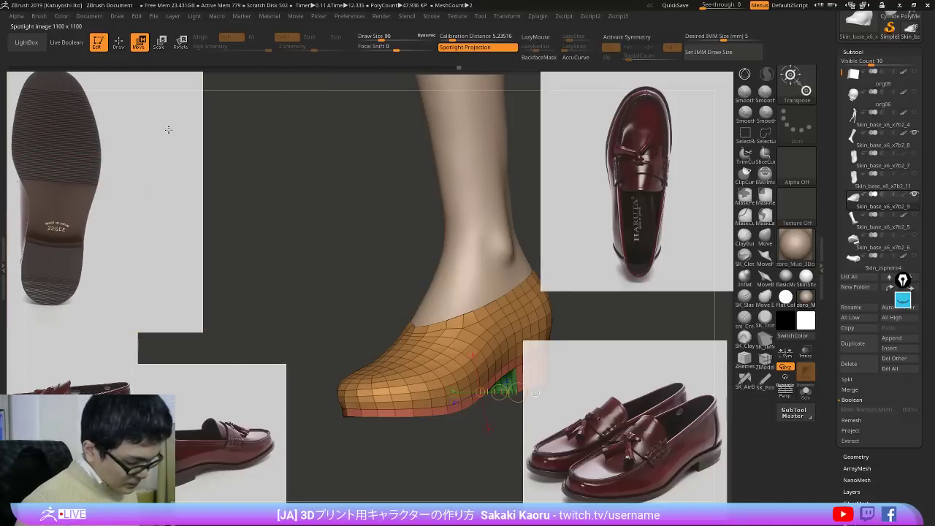
# Step: Save the rearranged Spotlight layout over Spotlight_kutu.ZSL and return to Draw mode with the shoe framed between the photos
pyautogui.click(467, 20)
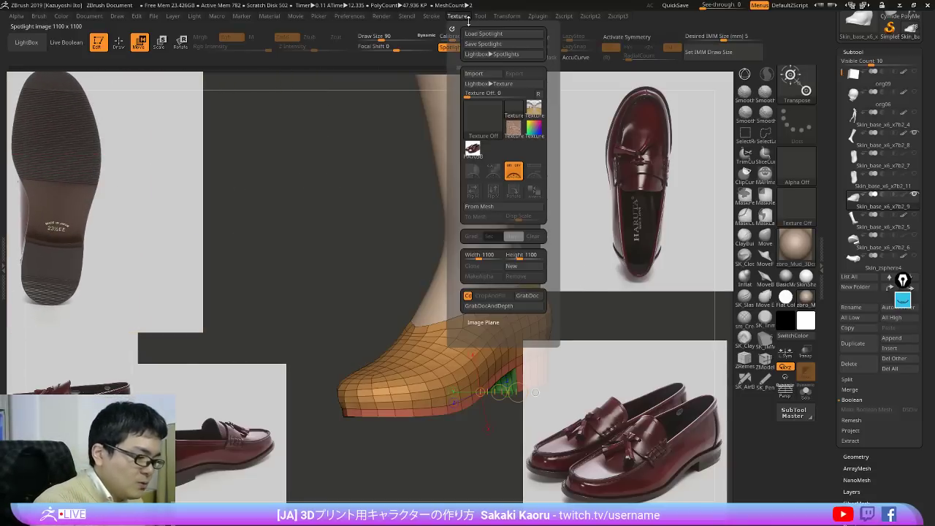
pyautogui.click(484, 44)
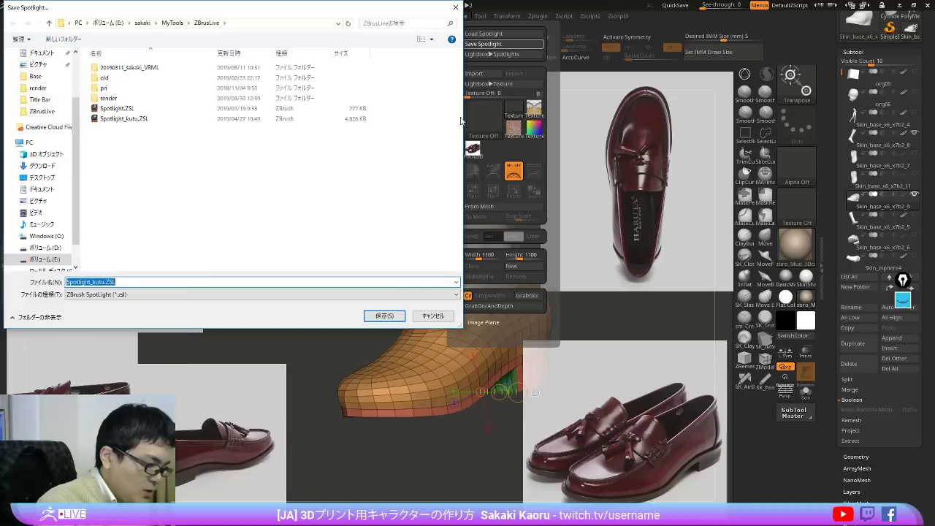
pyautogui.click(384, 316)
pyautogui.click(484, 263)
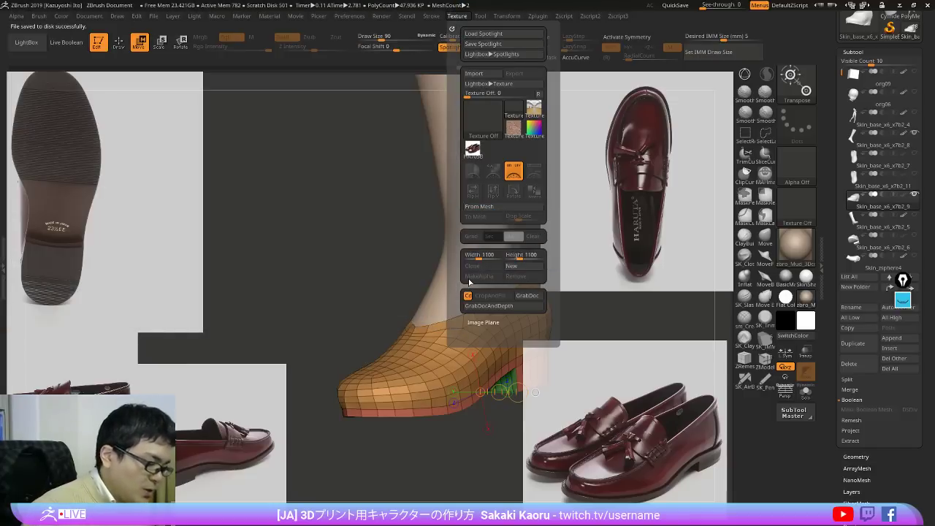
pyautogui.press('q')
pyautogui.moveTo(651, 283); pyautogui.dragTo(686, 354)
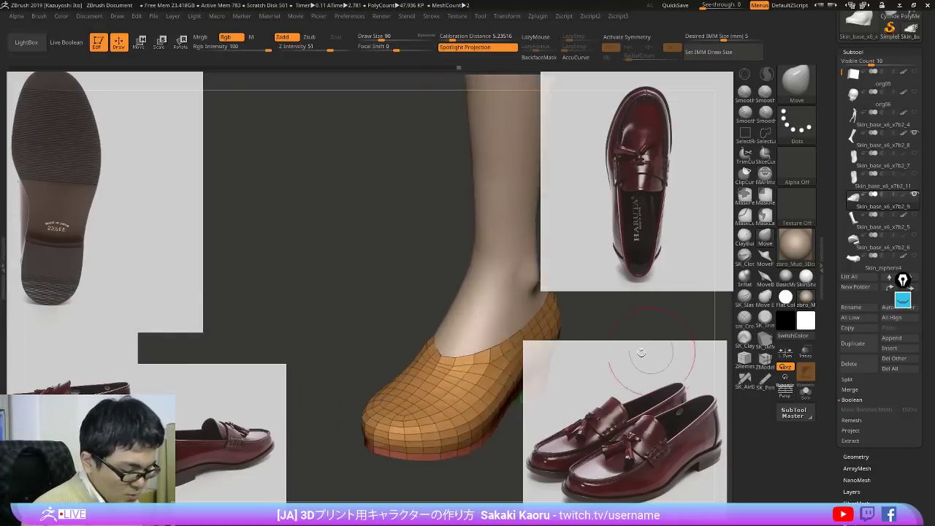
pyautogui.moveTo(512, 380); pyautogui.dragTo(451, 323)
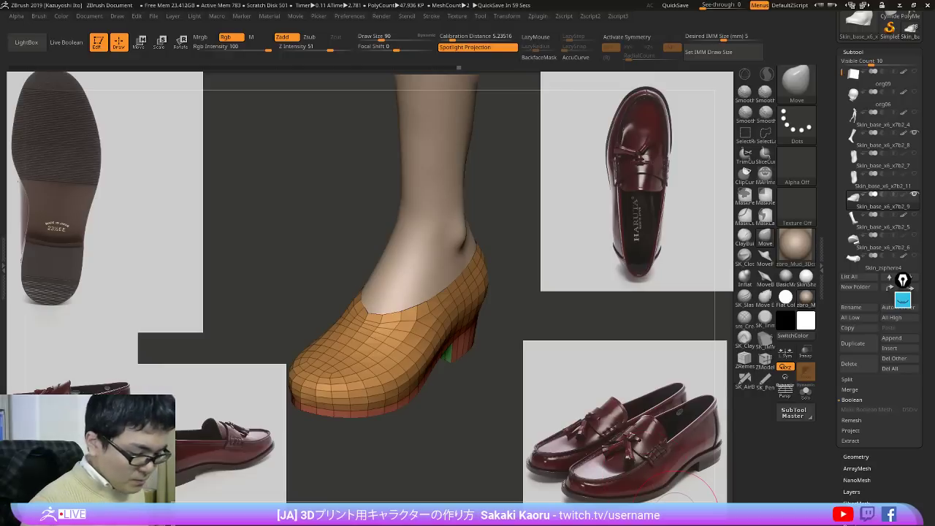
# Step: Delete the top-view photo and the loafer-pair photo from Spotlight
pyautogui.press('z')
pyautogui.moveTo(690, 158); pyautogui.dragTo(659, 214)
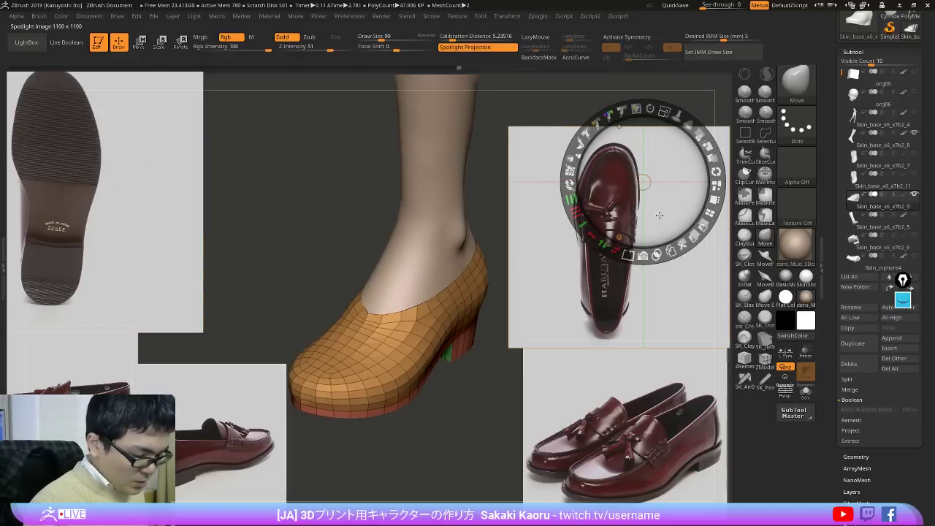
pyautogui.click(682, 247)
pyautogui.moveTo(606, 426); pyautogui.dragTo(584, 339)
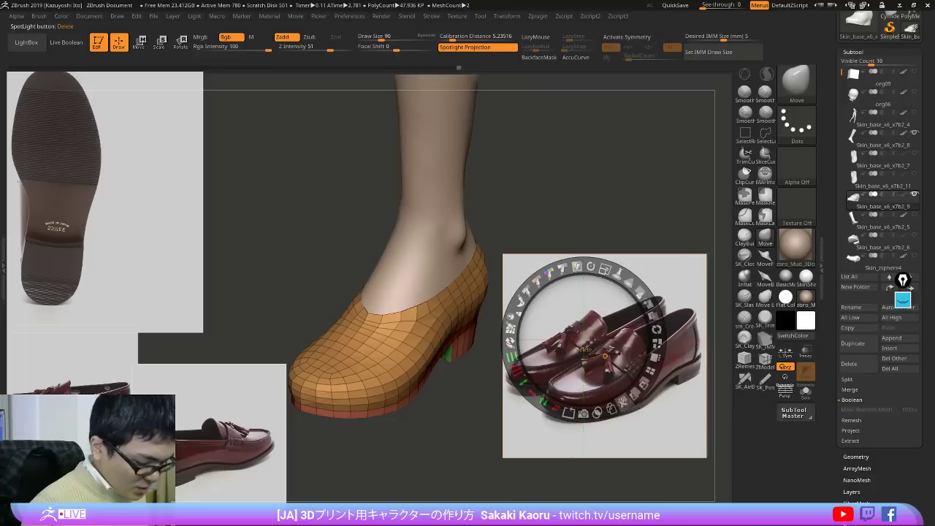
pyautogui.click(624, 403)
pyautogui.press('z')
# Step: Load the saved Spotlight_kutu.ZSL to bring back the full photo layout
pyautogui.click(457, 16)
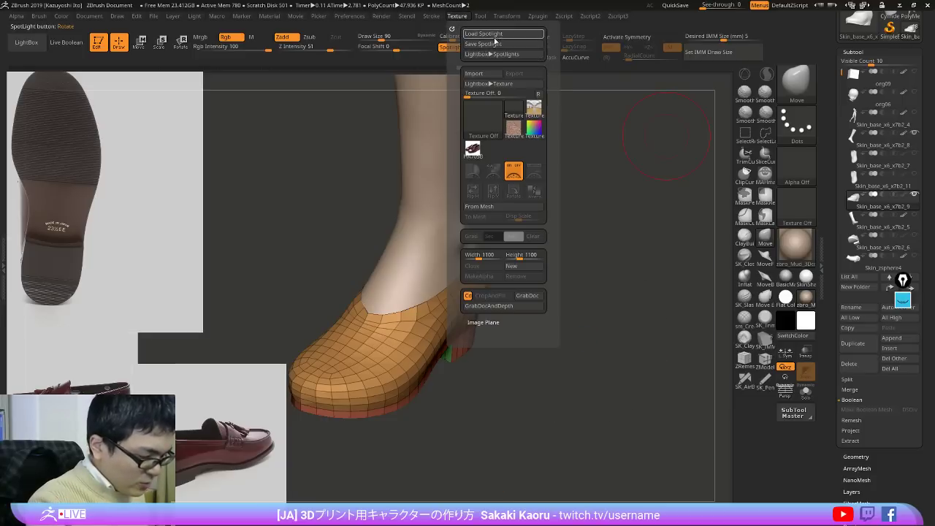
pyautogui.click(504, 33)
pyautogui.doubleClick(122, 110)
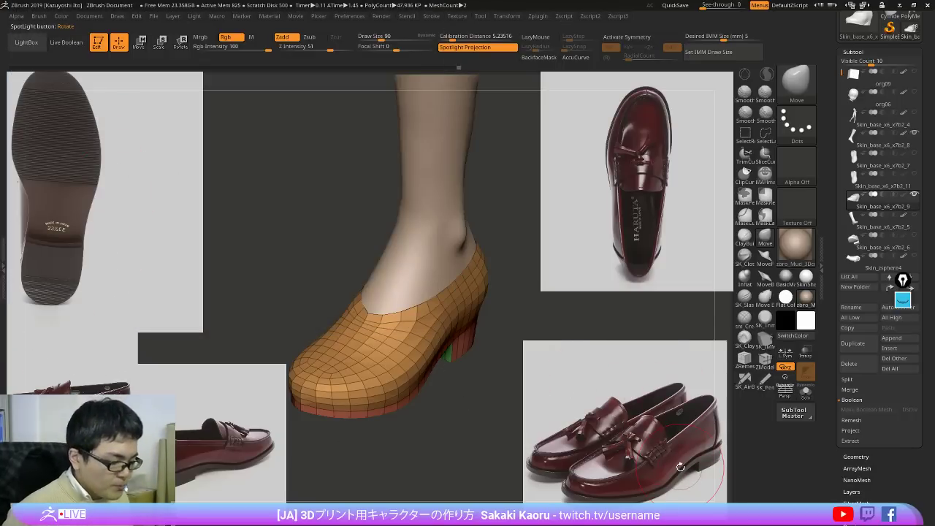
# Step: Make the leg subtool Skin_base_x6_x7b2_8 active and isolate it with Solo
pyautogui.moveTo(607, 322); pyautogui.dragTo(551, 267)
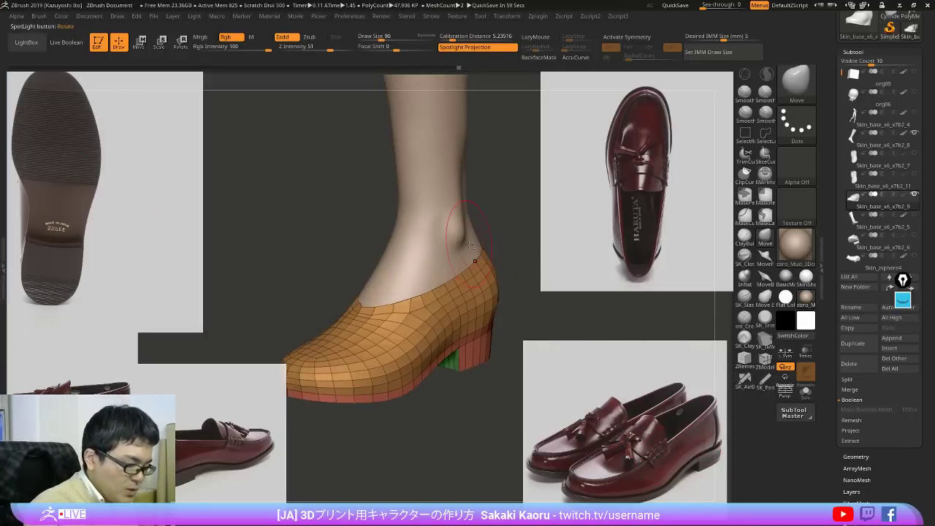
pyautogui.keyDown('alt'); pyautogui.click(474, 234); pyautogui.keyUp('alt')
pyautogui.moveTo(496, 241); pyautogui.dragTo(545, 241)
pyautogui.hotkey('alt', 's')
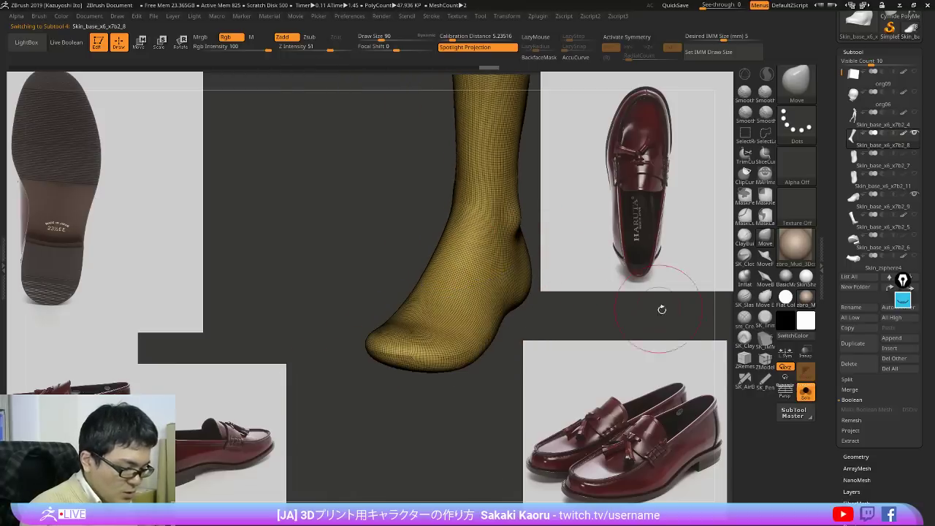
# Step: Bring the shoe back into view with the leg and make the shoe subtool Skin_base_x6_x7b2_9 active with its wireframe shown
pyautogui.hotkey('shift', 'f')
pyautogui.click(764, 236)
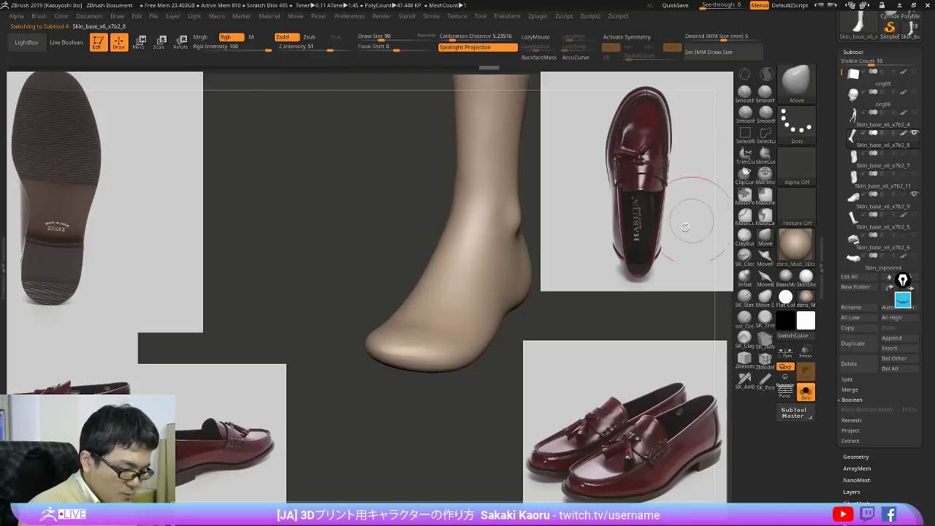
pyautogui.moveTo(691, 226)
pyautogui.mouseDown()
pyautogui.moveTo(656, 241)
pyautogui.moveTo(679, 255)
pyautogui.mouseUp()
pyautogui.hotkey('alt', 's')
pyautogui.moveTo(580, 277); pyautogui.dragTo(549, 286)
pyautogui.keyDown('alt'); pyautogui.click(504, 299); pyautogui.keyUp('alt')
pyautogui.hotkey('shift', 'f')
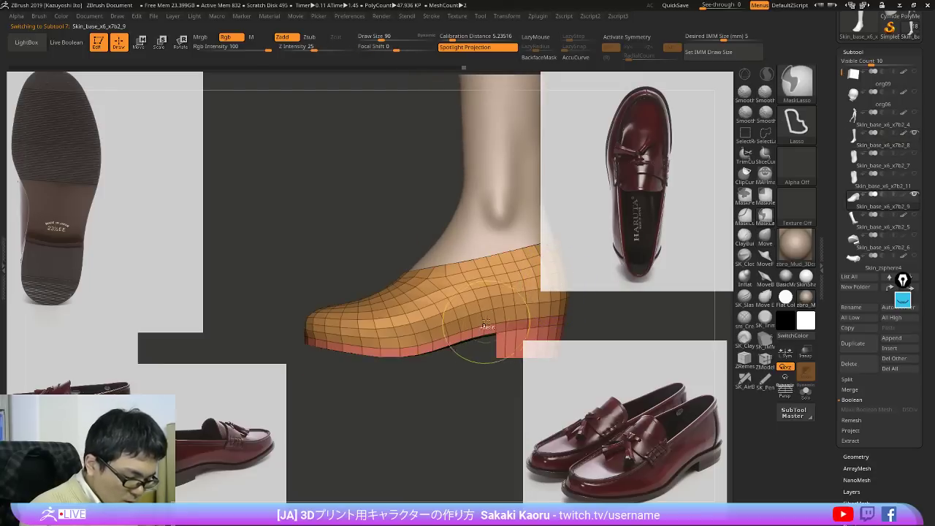
# Step: Lasso-mask the shoe's heel block and invert the mask so that only the heel area stays editable
pyautogui.moveTo(485, 330)
pyautogui.keyDown('ctrl'); pyautogui.mouseDown()
pyautogui.moveTo(597, 326)
pyautogui.moveTo(478, 410)
pyautogui.mouseUp(); pyautogui.keyUp('ctrl')
pyautogui.keyDown('ctrl'); pyautogui.click(525, 379); pyautogui.keyUp('ctrl')
pyautogui.keyDown('ctrl'); pyautogui.click(546, 341); pyautogui.keyUp('ctrl')
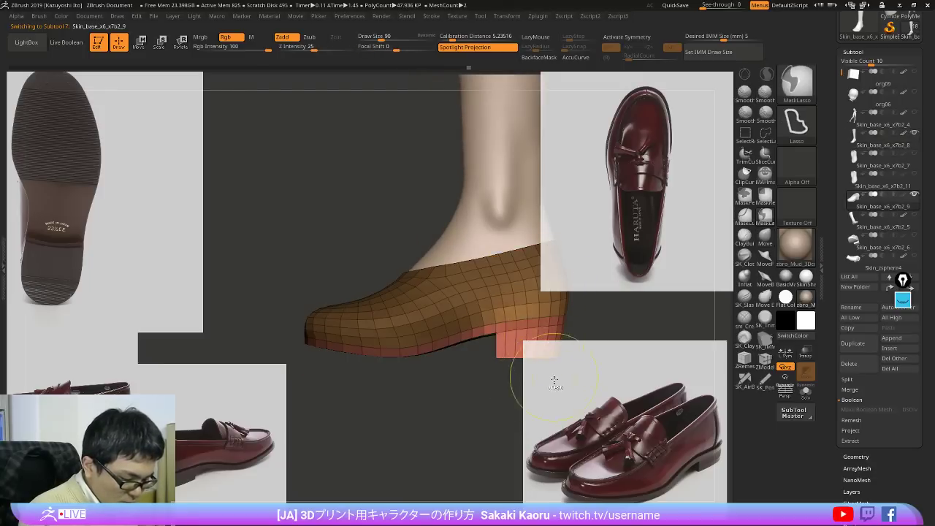
pyautogui.keyDown('ctrl'); pyautogui.click(557, 382); pyautogui.keyUp('ctrl')
pyautogui.moveTo(552, 404); pyautogui.dragTo(587, 318)
pyautogui.keyDown('ctrl'); pyautogui.click(585, 319); pyautogui.keyUp('ctrl')
# Step: Try working on the unmasked heel with the Gizmo and step back through the history to the heel mask
pyautogui.press('w')
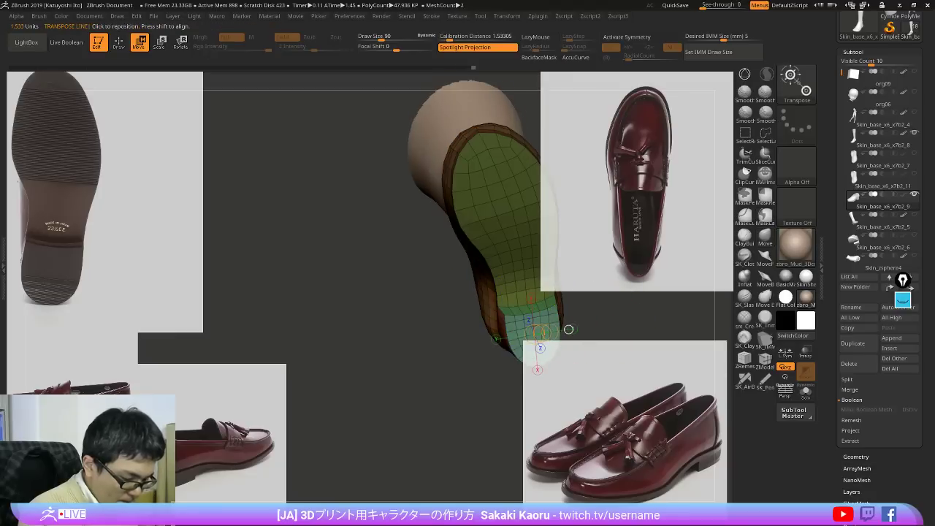
pyautogui.press('y')
pyautogui.moveTo(599, 321); pyautogui.dragTo(584, 388)
pyautogui.moveTo(567, 334); pyautogui.dragTo(568, 334)
pyautogui.moveTo(672, 318); pyautogui.dragTo(679, 367)
pyautogui.hotkey('ctrl', 'z')
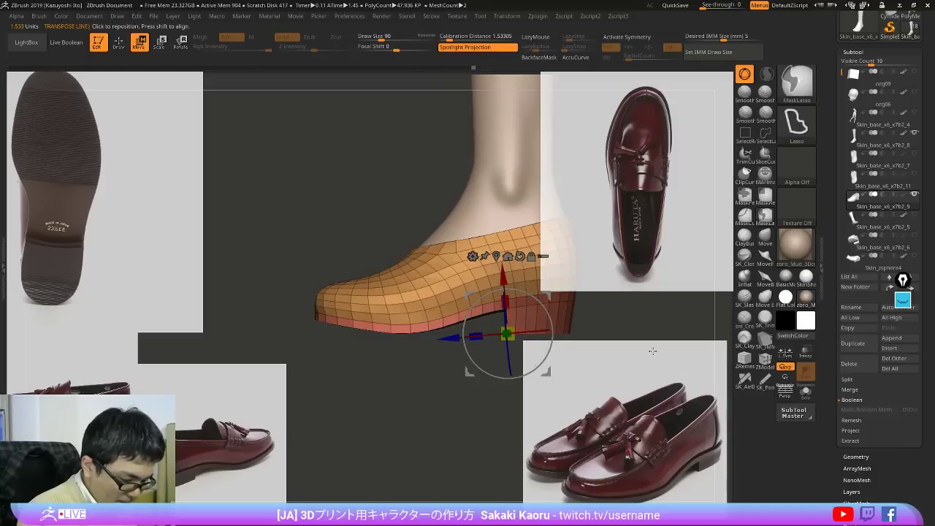
pyautogui.hotkey('ctrl', 'z')
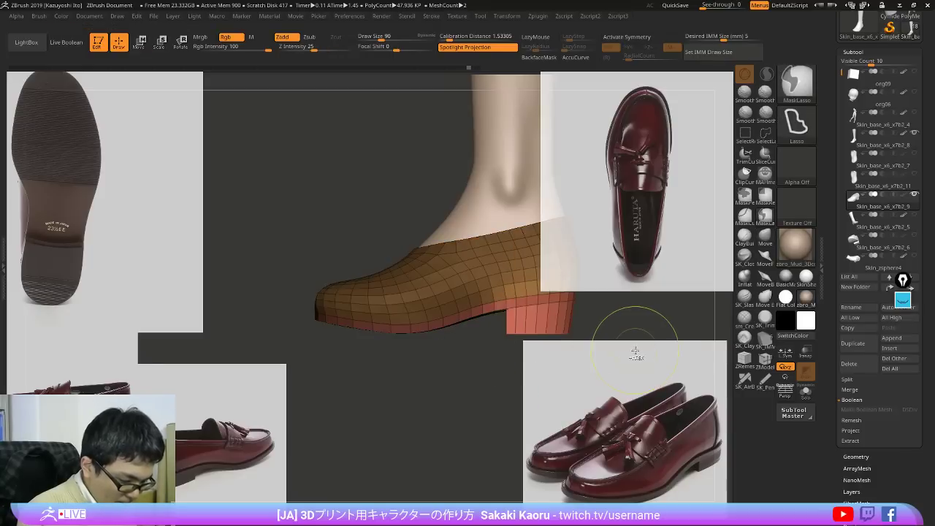
pyautogui.hotkey('ctrl', 'shift', 'z')
# Step: Set the mask blur strength to 4 and soften the mask edge around the heel
pyautogui.keyDown('ctrl'); pyautogui.click(638, 352); pyautogui.keyUp('ctrl')
pyautogui.press('space')
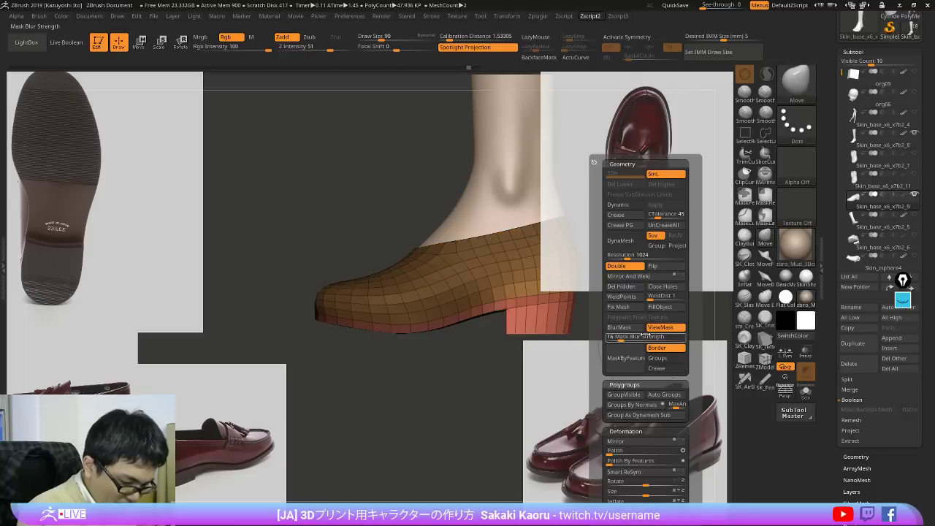
pyautogui.click(622, 329)
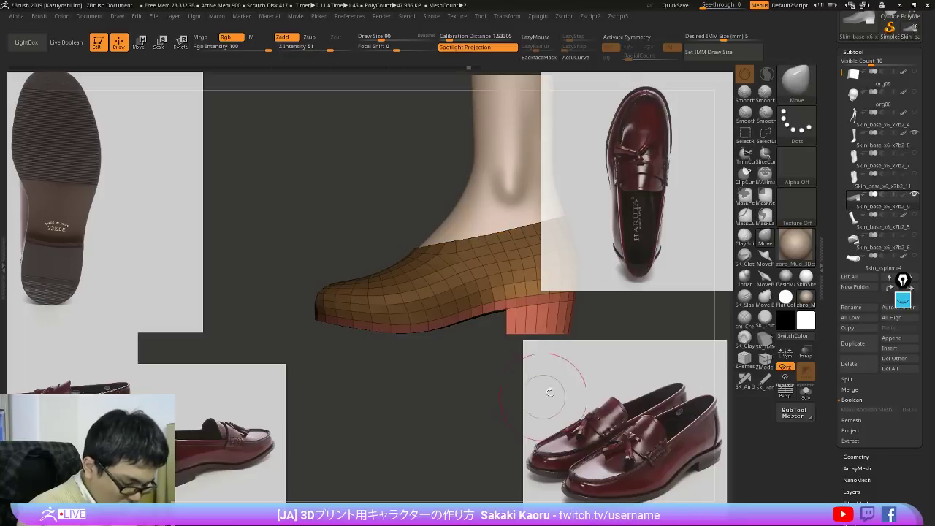
pyautogui.keyDown('alt'); pyautogui.moveTo(553, 383); pyautogui.dragTo(517, 418); pyautogui.keyUp('alt')
pyautogui.moveTo(516, 418); pyautogui.dragTo(572, 393)
pyautogui.press('space')
pyautogui.click(582, 309)
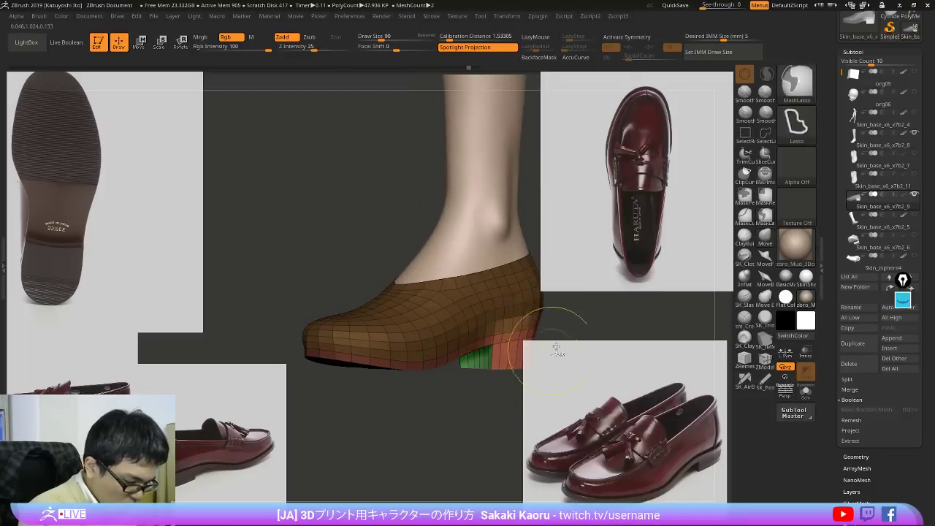
pyautogui.press('g')
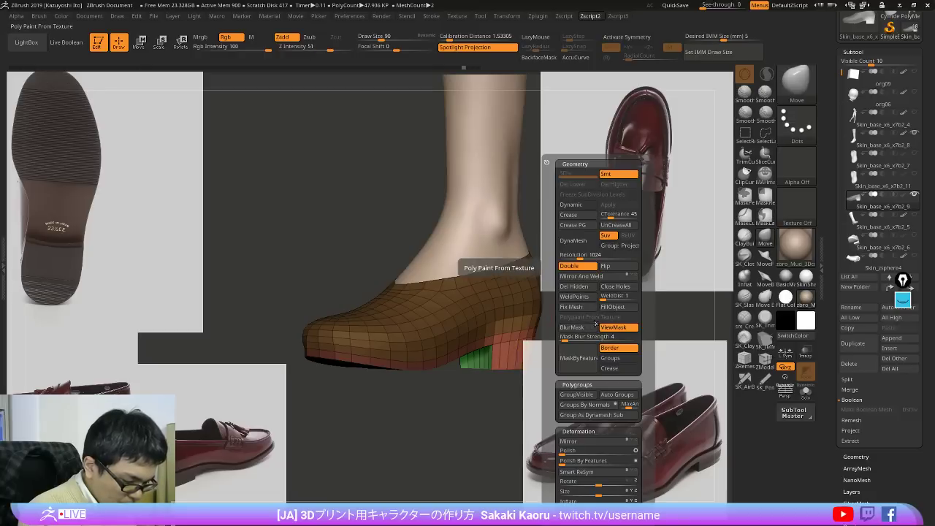
# Step: Check the Mask Blur Strength in the Transpose preferences and open the shoe's masking options
pyautogui.click(350, 16)
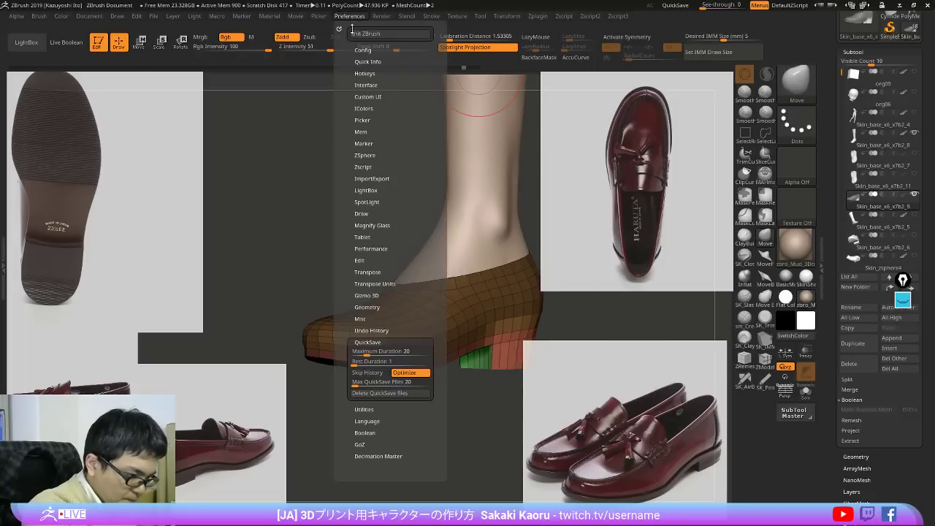
pyautogui.click(383, 341)
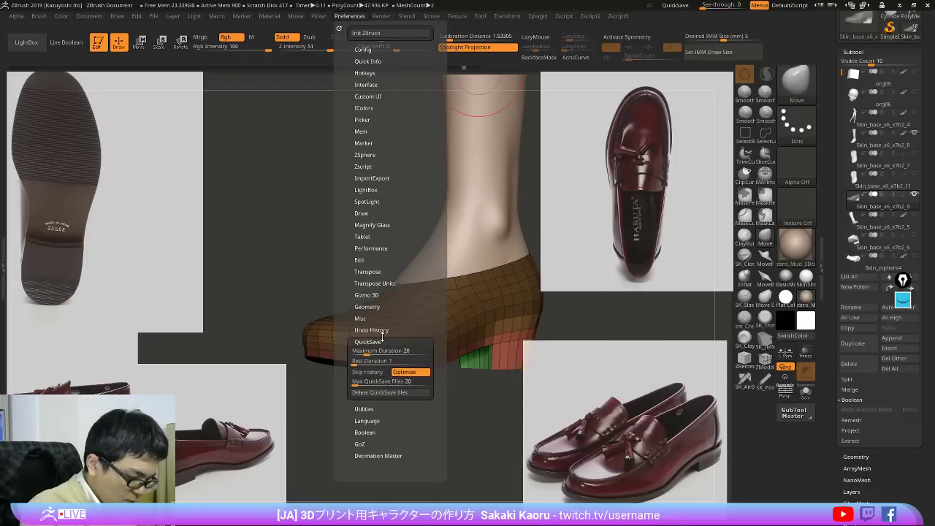
pyautogui.click(399, 283)
pyautogui.click(402, 271)
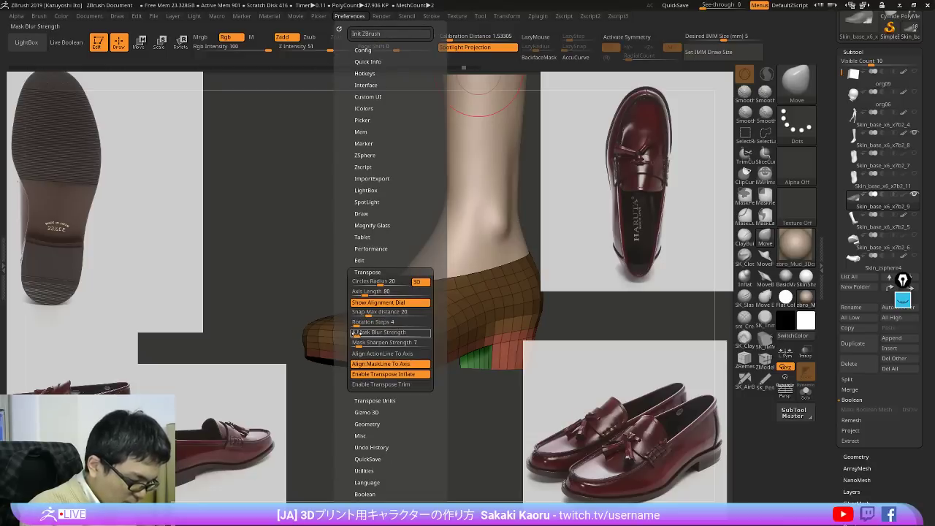
pyautogui.press('shift')
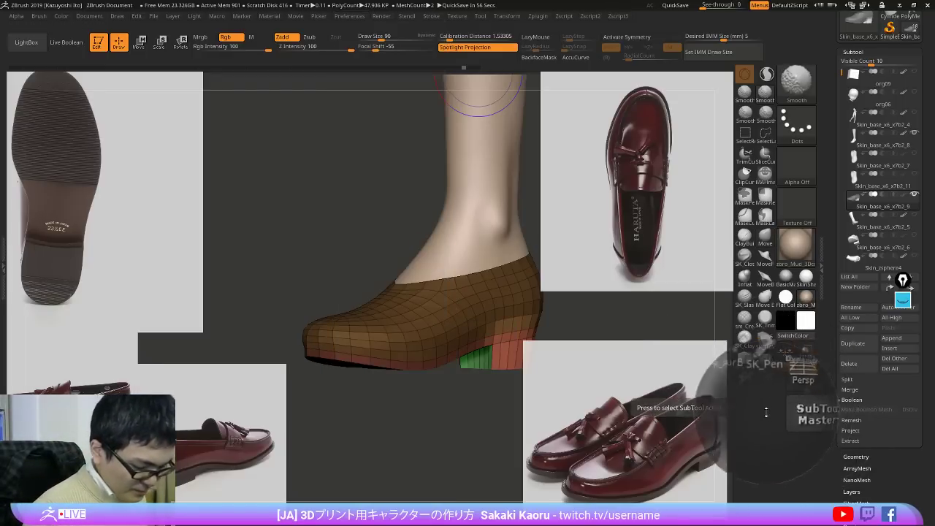
pyautogui.moveTo(886, 476); pyautogui.dragTo(867, 371)
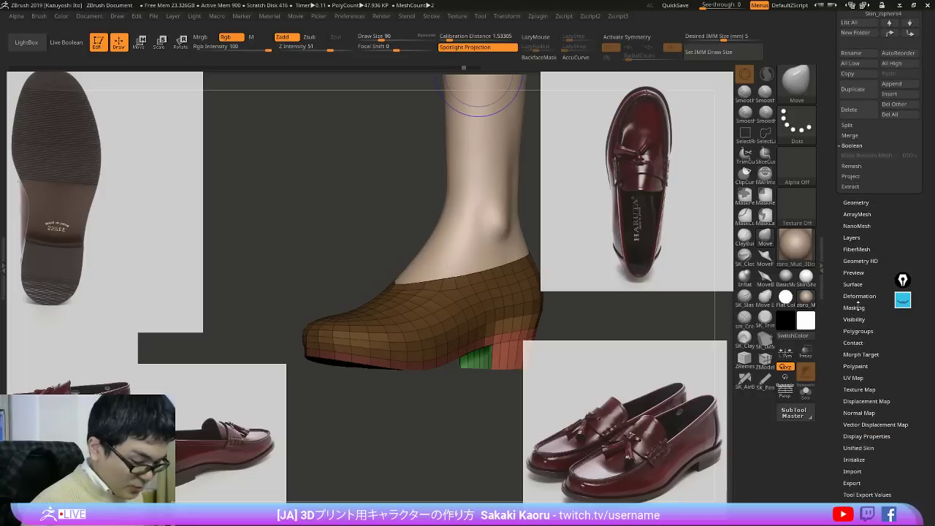
pyautogui.click(854, 308)
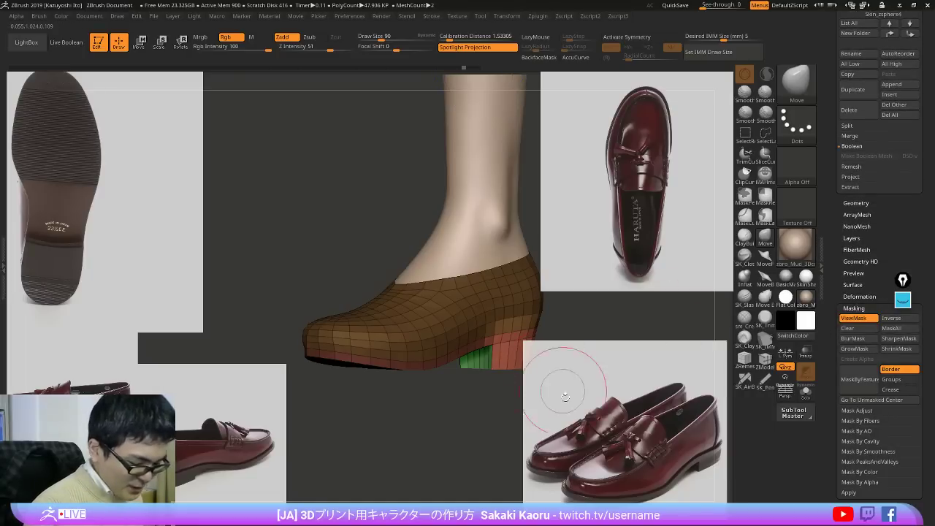
# Step: Blur the heel mask and scale the unmasked heel slightly along the Y axis with the Gizmo
pyautogui.moveTo(563, 390); pyautogui.dragTo(611, 352)
pyautogui.press('2')
pyautogui.click(620, 327)
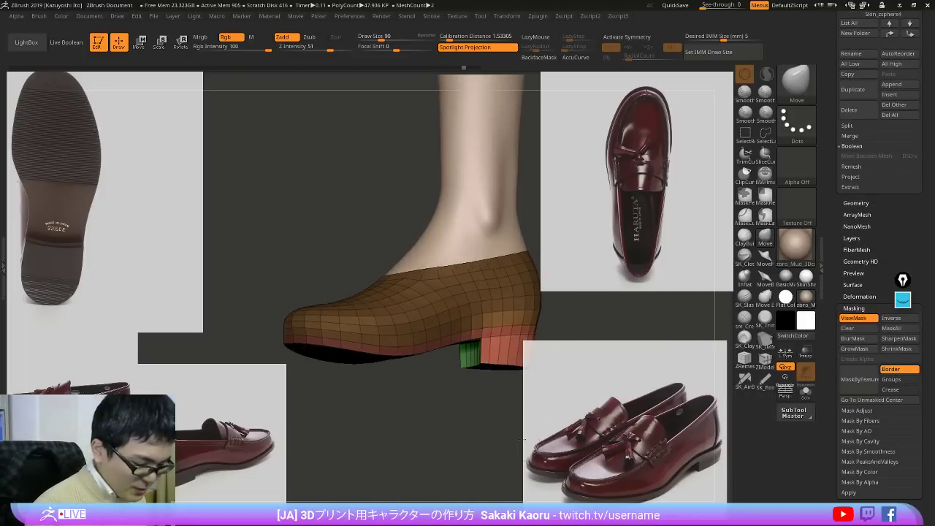
pyautogui.moveTo(527, 424); pyautogui.dragTo(600, 395)
pyautogui.press('w')
pyautogui.click(448, 290)
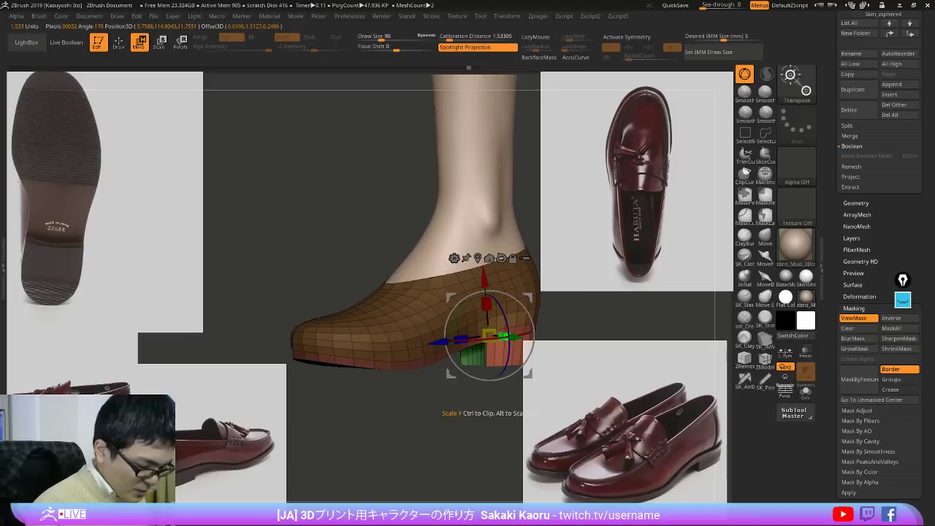
pyautogui.moveTo(509, 414); pyautogui.dragTo(526, 387)
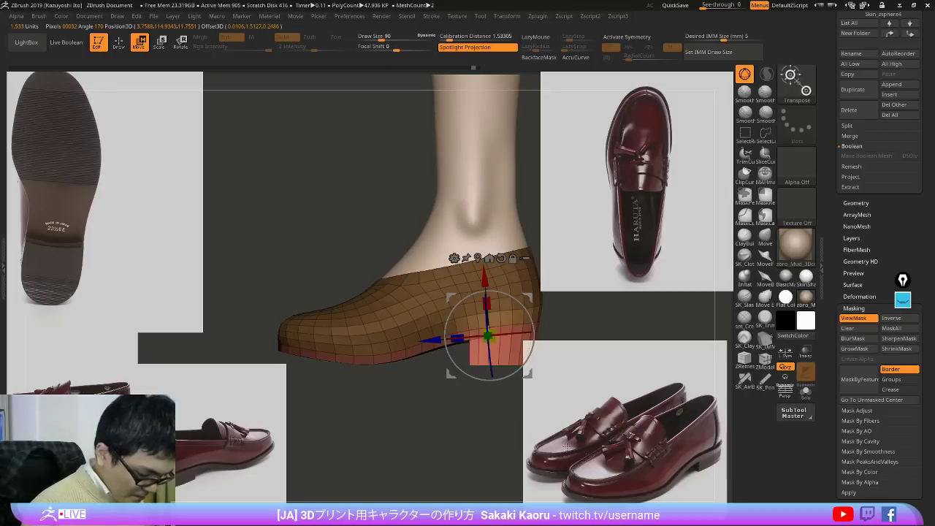
pyautogui.moveTo(673, 429); pyautogui.dragTo(719, 429)
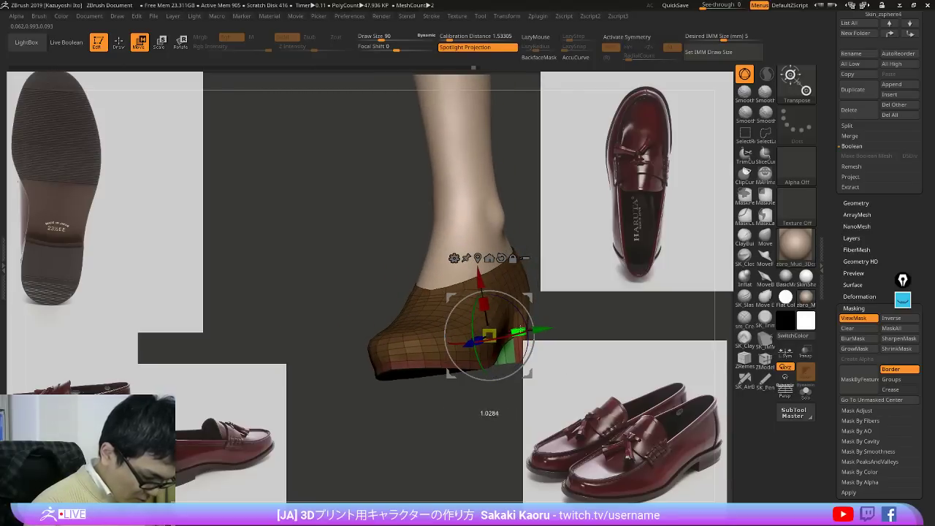
pyautogui.moveTo(628, 358)
pyautogui.mouseDown()
pyautogui.moveTo(593, 382)
pyautogui.moveTo(621, 416)
pyautogui.mouseUp()
pyautogui.moveTo(679, 423); pyautogui.dragTo(614, 450)
# Step: Clear the mask and nudge the shoe's rear opening edge upward with the Move brush, reducing the draw size to 37
pyautogui.press('q')
pyautogui.keyDown('ctrl'); pyautogui.moveTo(472, 293); pyautogui.dragTo(492, 303, button='right'); pyautogui.keyUp('ctrl')
pyautogui.moveTo(492, 303); pyautogui.dragTo(484, 310)
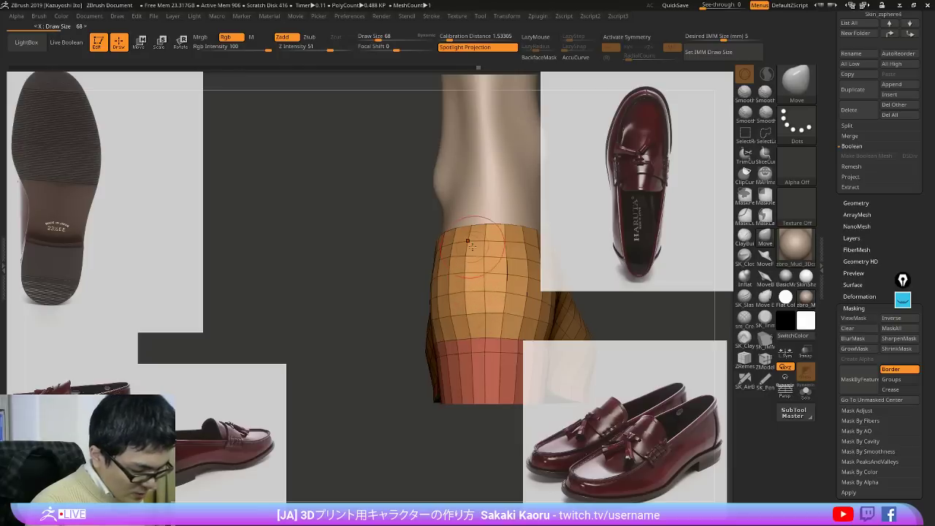
pyautogui.moveTo(465, 236); pyautogui.dragTo(484, 237)
pyautogui.moveTo(484, 238); pyautogui.dragTo(485, 234)
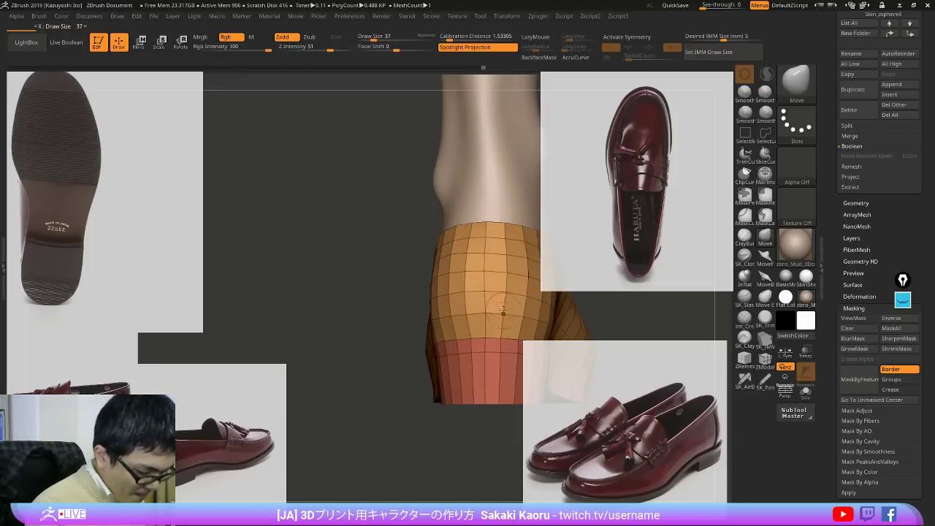
# Step: Examine the shoe's side profile and overall shape with the wireframe and smooth preview switched on and off
pyautogui.moveTo(496, 302)
pyautogui.mouseDown(button='right')
pyautogui.moveTo(582, 328)
pyautogui.moveTo(629, 403)
pyautogui.mouseUp(button='right')
pyautogui.hotkey('shift', 'f')
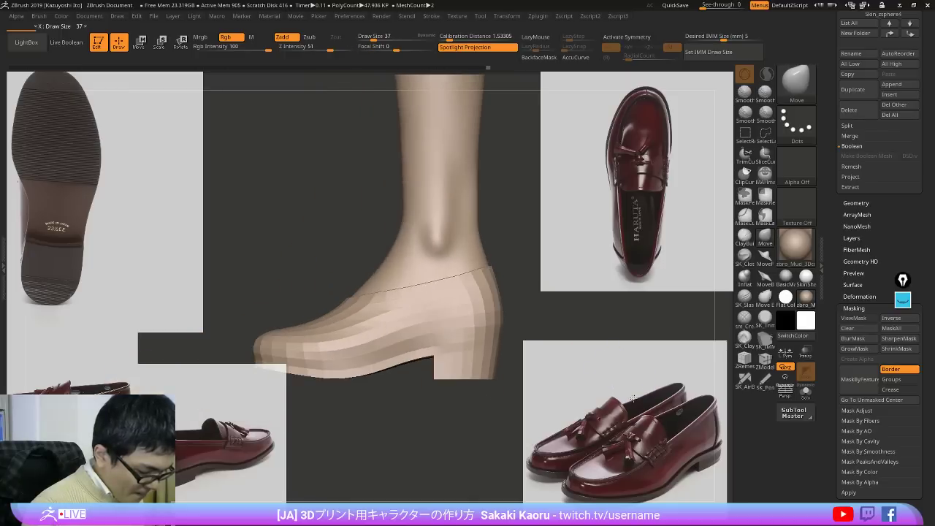
pyautogui.hotkey('shift', 'f')
pyautogui.moveTo(628, 402); pyautogui.dragTo(653, 413)
pyautogui.moveTo(634, 415); pyautogui.dragTo(640, 406)
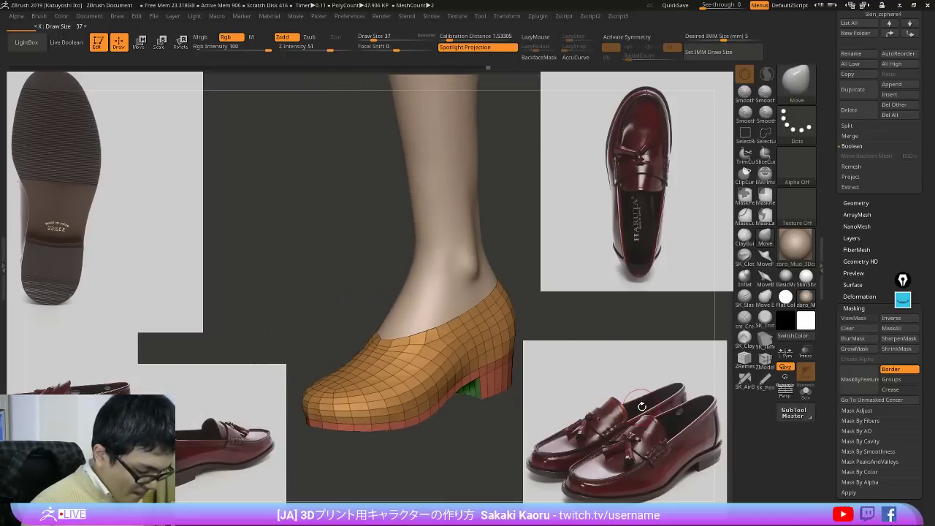
pyautogui.press('d')
pyautogui.hotkey('shift', 'd')
pyautogui.hotkey('shift', 'f')
pyautogui.hotkey('shift', 'f')
pyautogui.hotkey('shift', 'f')
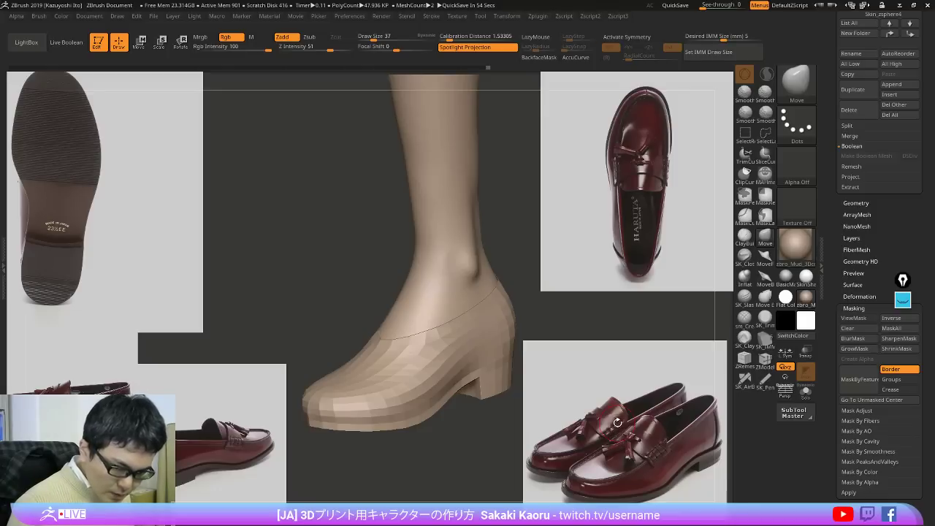
# Step: Inspect the shoe's heel and its opening edge around the ankle from several angles and close up
pyautogui.moveTo(597, 470); pyautogui.dragTo(582, 471)
pyautogui.moveTo(486, 385); pyautogui.dragTo(500, 353, button='right')
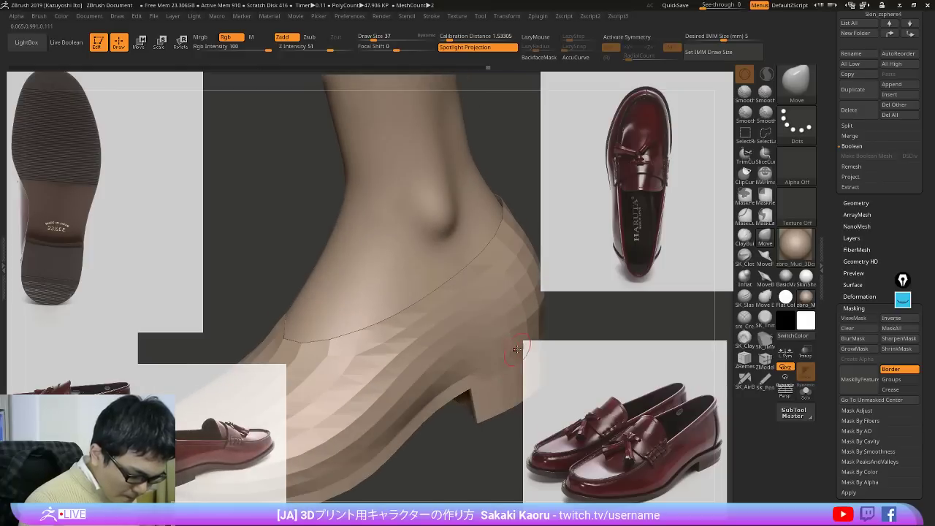
pyautogui.keyDown('ctrl'); pyautogui.moveTo(615, 380); pyautogui.dragTo(538, 466, button='right'); pyautogui.keyUp('ctrl')
pyautogui.moveTo(621, 409); pyautogui.dragTo(590, 483, button='right')
pyautogui.moveTo(618, 428); pyautogui.dragTo(595, 469, button='right')
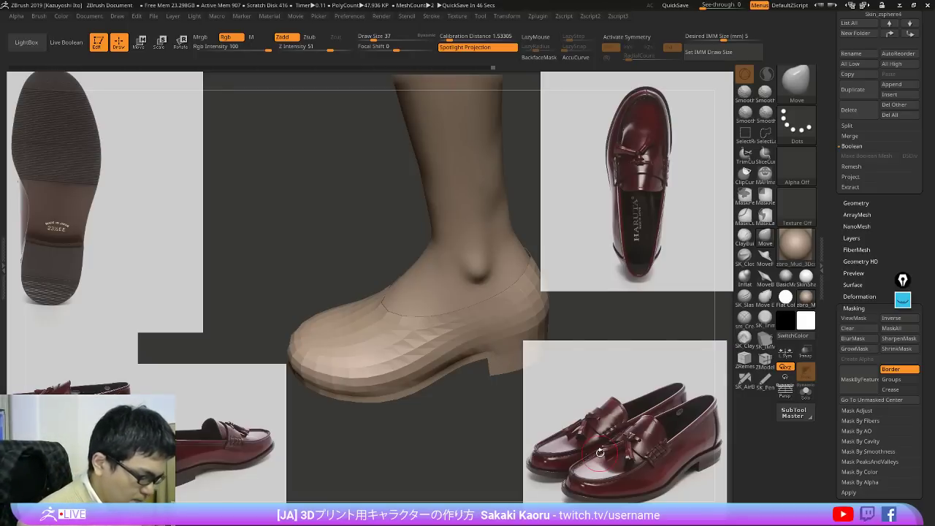
pyautogui.keyDown('shift'); pyautogui.moveTo(494, 299); pyautogui.dragTo(496, 321); pyautogui.keyUp('shift')
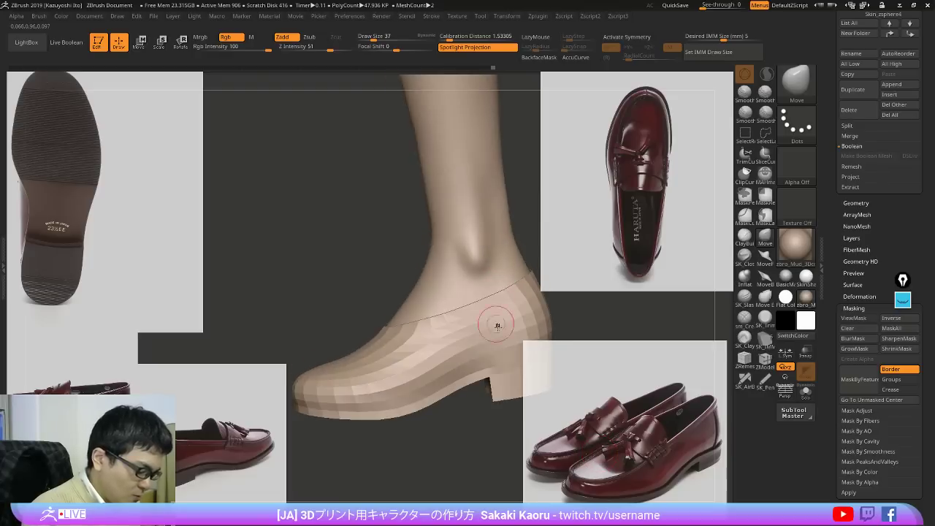
pyautogui.moveTo(532, 375); pyautogui.dragTo(571, 383)
pyautogui.moveTo(521, 336); pyautogui.dragTo(510, 412)
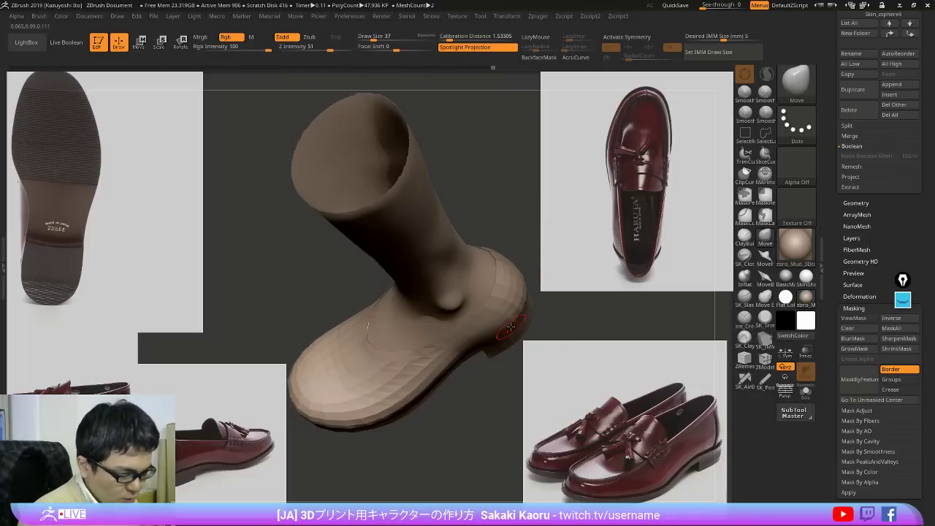
pyautogui.moveTo(466, 340); pyautogui.dragTo(486, 314, button='right')
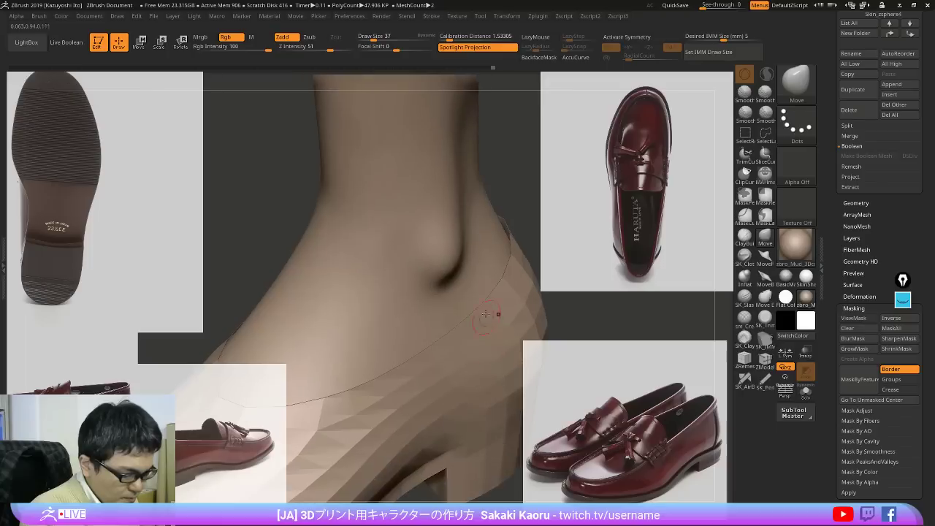
# Step: Subdivide the shoe mesh to SDiv level 4 for a smooth surface
pyautogui.click(862, 204)
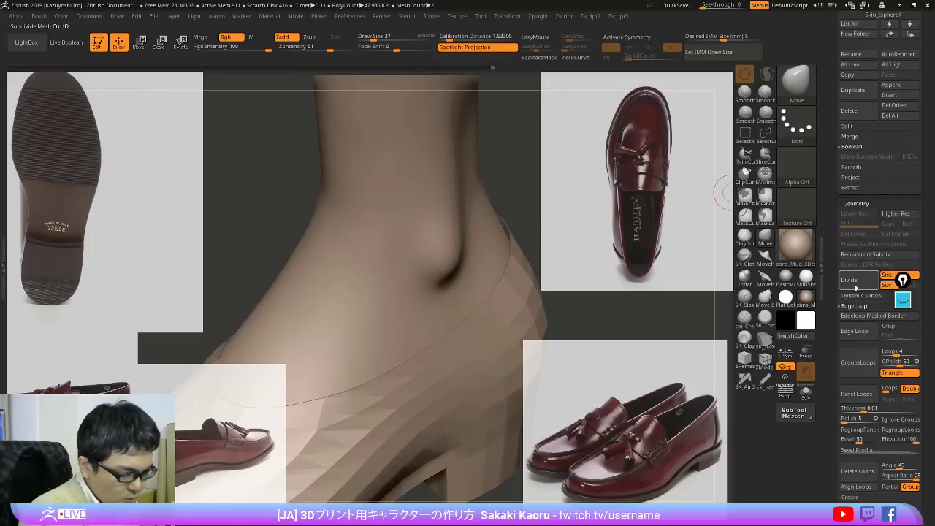
pyautogui.moveTo(631, 382); pyautogui.dragTo(641, 363, button='right')
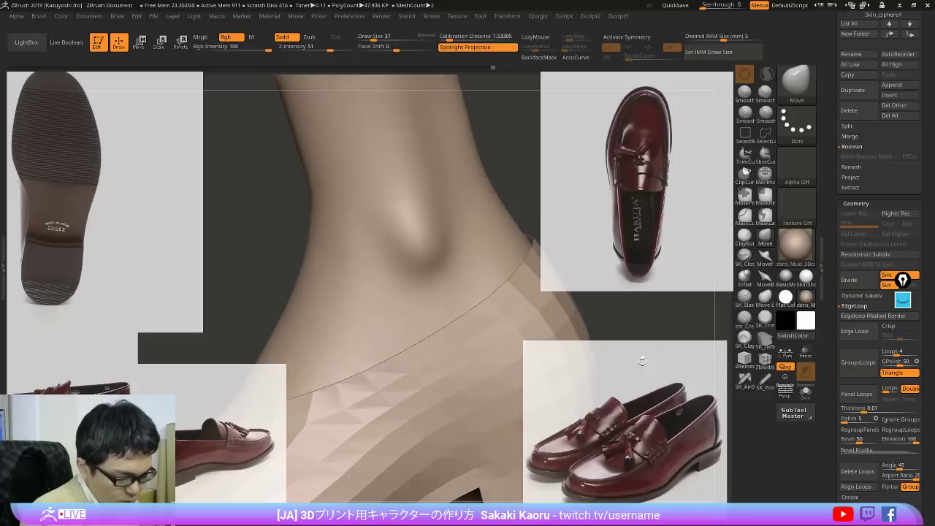
pyautogui.keyDown('ctrl'); pyautogui.moveTo(669, 410); pyautogui.dragTo(658, 354, button='right'); pyautogui.keyUp('ctrl')
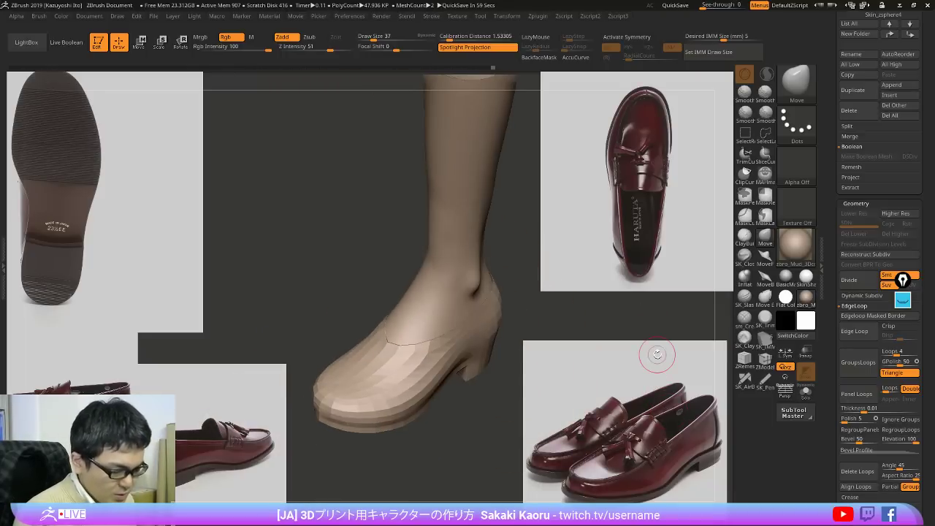
pyautogui.moveTo(681, 399); pyautogui.dragTo(646, 346, button='right')
pyautogui.keyDown('ctrl'); pyautogui.moveTo(555, 365); pyautogui.dragTo(576, 378, button='right'); pyautogui.keyUp('ctrl')
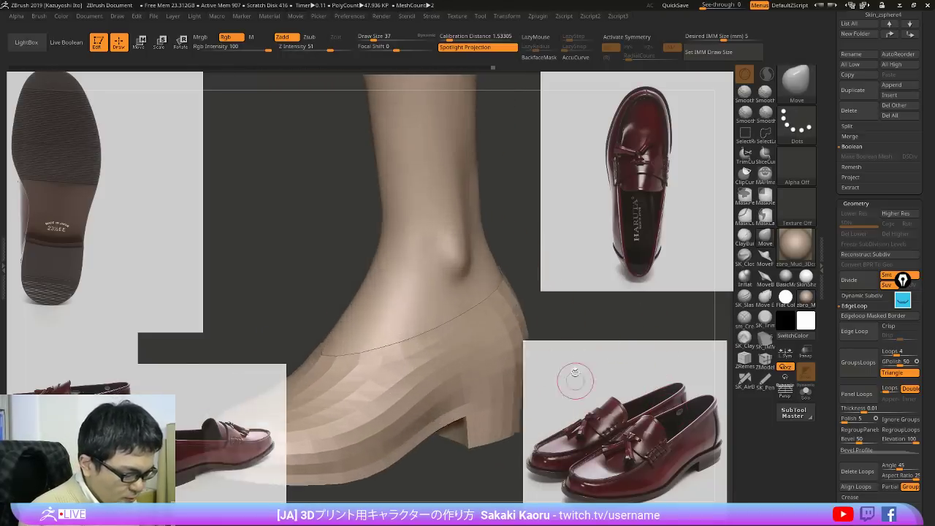
pyautogui.moveTo(850, 224); pyautogui.dragTo(868, 223)
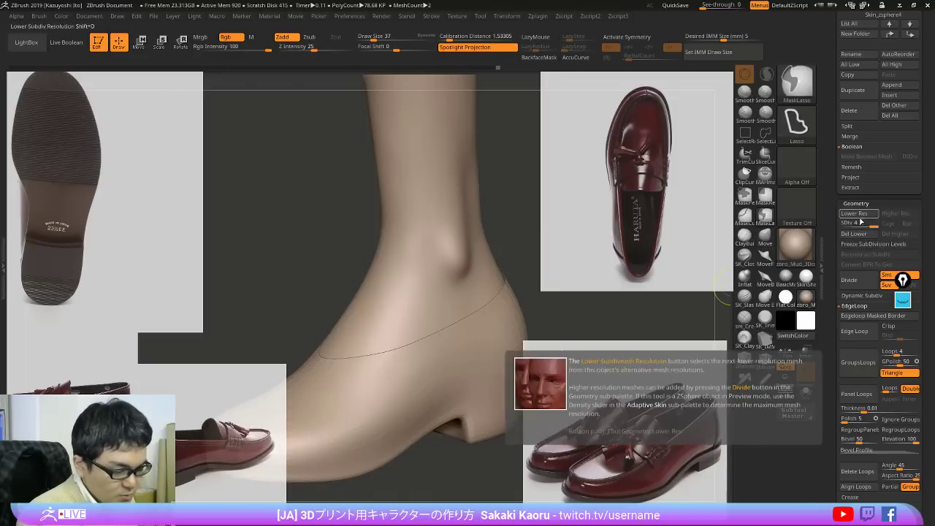
# Step: Return the shoe to its lowest subdivision level, discard the higher levels, and briefly preview it with Dynamic Subdiv
pyautogui.moveTo(868, 224); pyautogui.dragTo(844, 224)
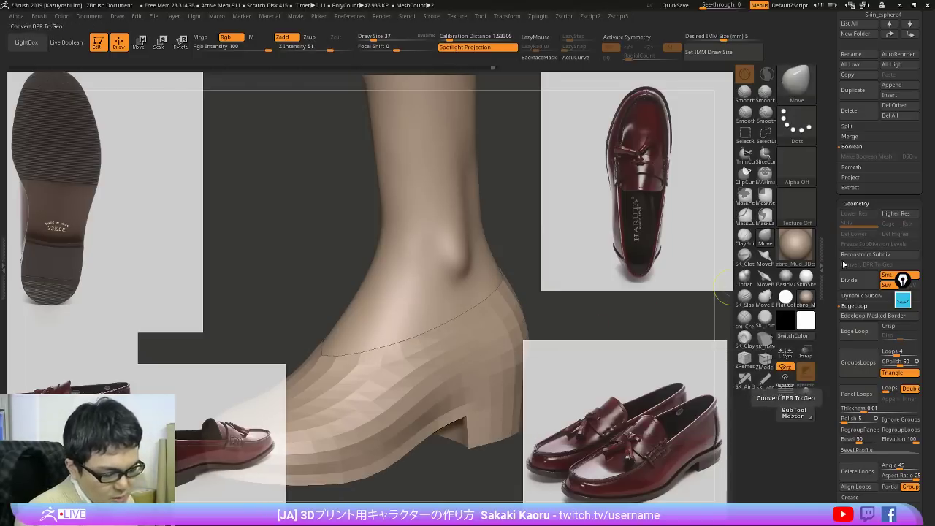
pyautogui.moveTo(834, 285); pyautogui.dragTo(835, 267)
pyautogui.click(873, 283)
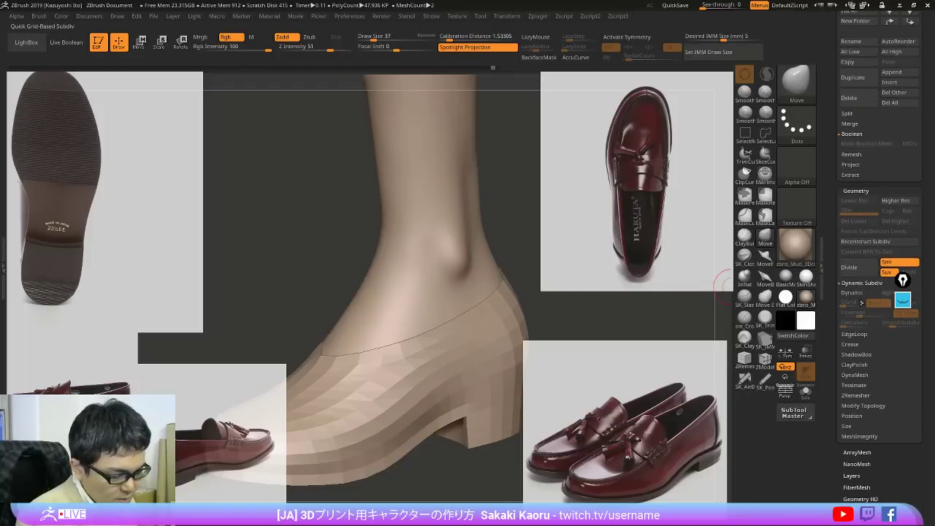
pyautogui.click(860, 295)
pyautogui.moveTo(673, 420); pyautogui.dragTo(705, 352)
pyautogui.hotkey('shift', 'd')
# Step: Examine the shoe's polygon flow and polygroups in wireframe display around the toe, side and opening
pyautogui.moveTo(657, 381); pyautogui.dragTo(682, 360)
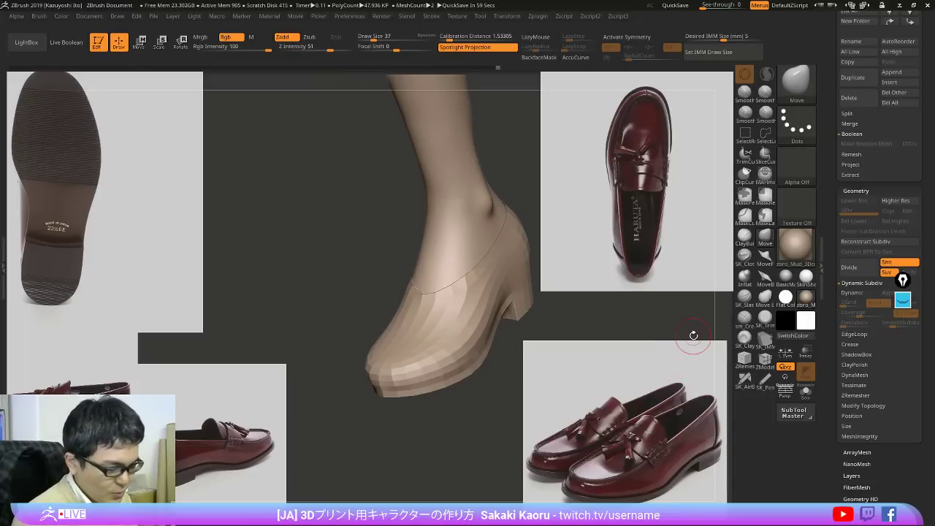
pyautogui.moveTo(659, 374); pyautogui.dragTo(642, 386)
pyautogui.hotkey('shift', 'f')
pyautogui.moveTo(365, 219); pyautogui.dragTo(504, 321)
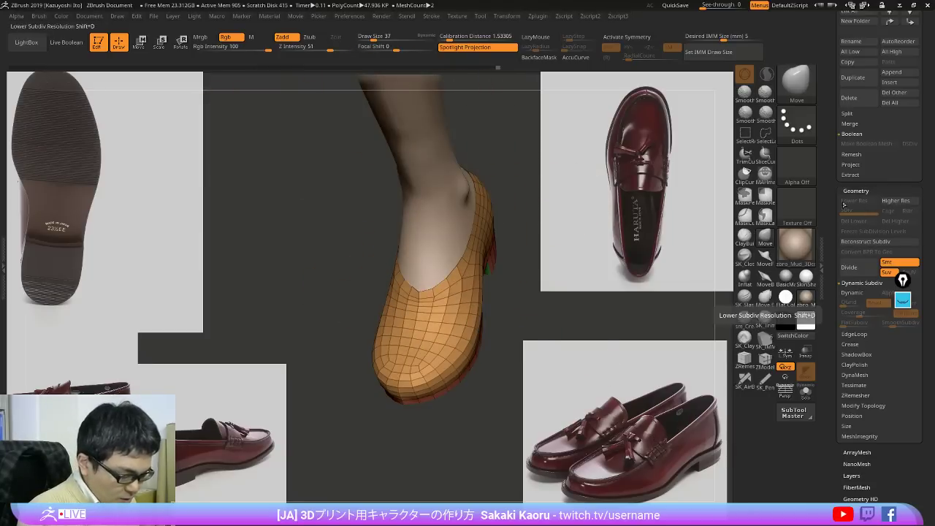
pyautogui.moveTo(698, 310); pyautogui.dragTo(613, 337)
pyautogui.moveTo(613, 337); pyautogui.dragTo(638, 320, button='right')
pyautogui.moveTo(637, 321); pyautogui.dragTo(671, 319)
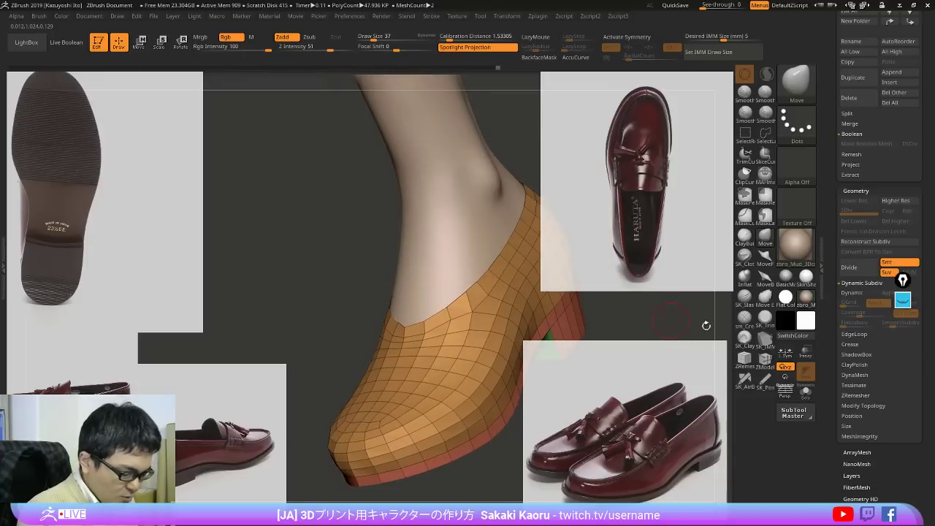
pyautogui.moveTo(611, 296); pyautogui.dragTo(603, 313, button='right')
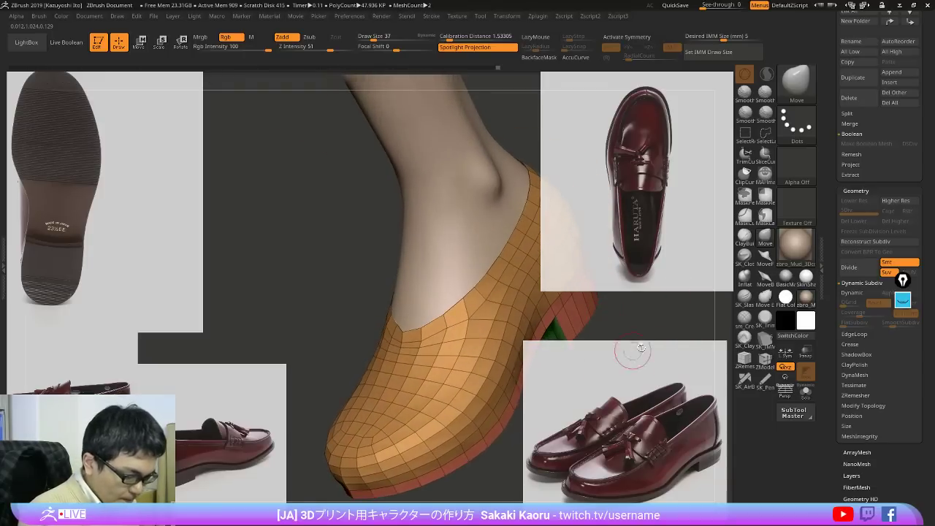
# Step: Extrude the polygon loop along the sole's upper edge outward with ZModeler, using the Extrude action with the Polyloop target
pyautogui.click(763, 344)
pyautogui.moveTo(603, 391)
pyautogui.keyDown('alt'); pyautogui.mouseDown()
pyautogui.moveTo(512, 354)
pyautogui.moveTo(476, 303)
pyautogui.mouseUp(); pyautogui.keyUp('alt')
pyautogui.hotkey('shift', 'f')
pyautogui.moveTo(477, 303)
pyautogui.mouseDown(button='right')
pyautogui.moveTo(503, 226)
pyautogui.moveTo(511, 273)
pyautogui.moveTo(514, 243)
pyautogui.moveTo(499, 309)
pyautogui.moveTo(484, 293)
pyautogui.moveTo(495, 333)
pyautogui.mouseUp(button='right')
pyautogui.hotkey('shift', 'f')
pyautogui.click(765, 359)
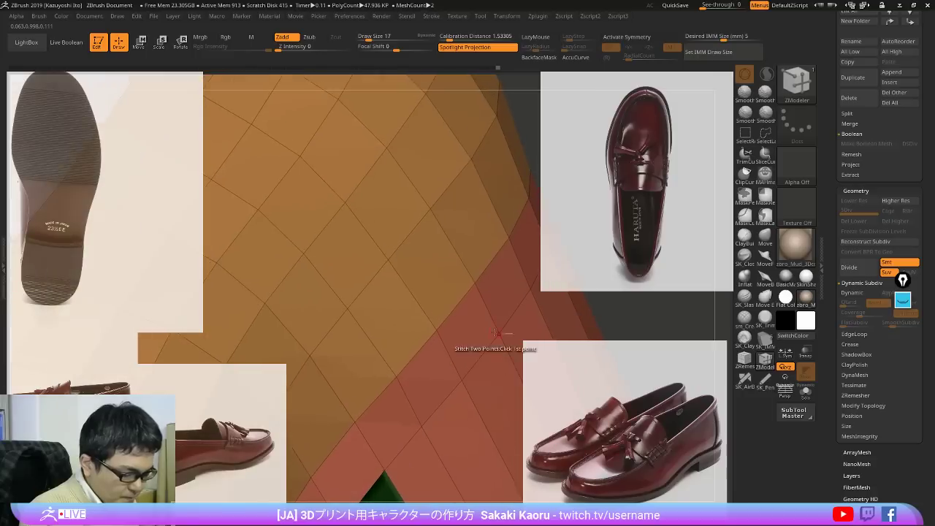
pyautogui.press('space')
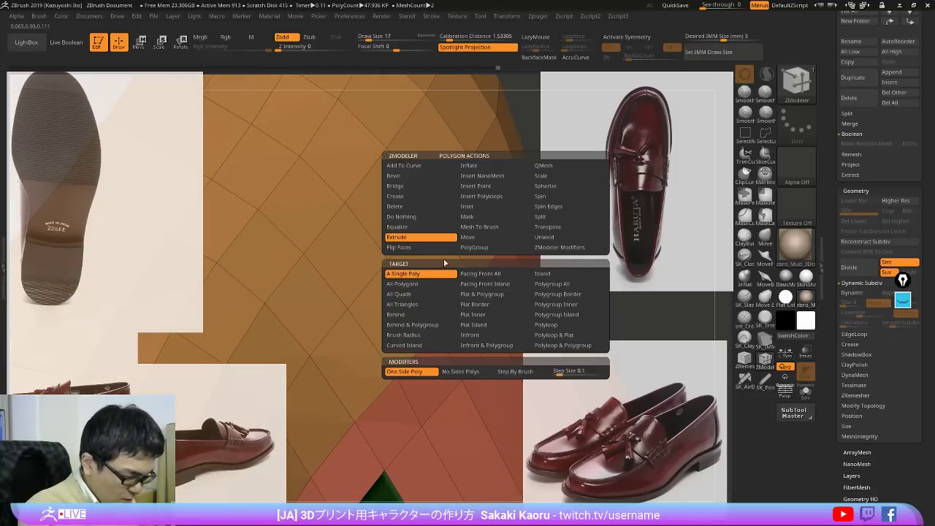
pyautogui.press('space')
pyautogui.press('space')
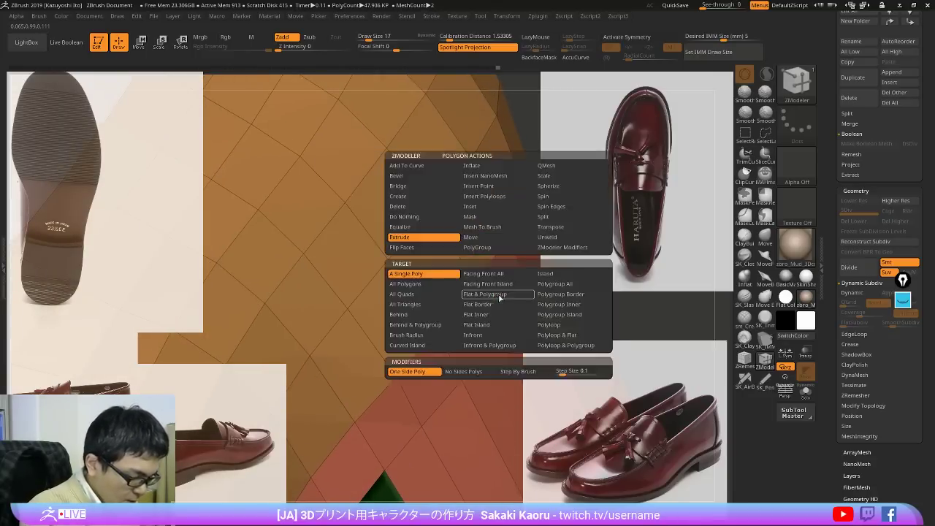
pyautogui.click(550, 325)
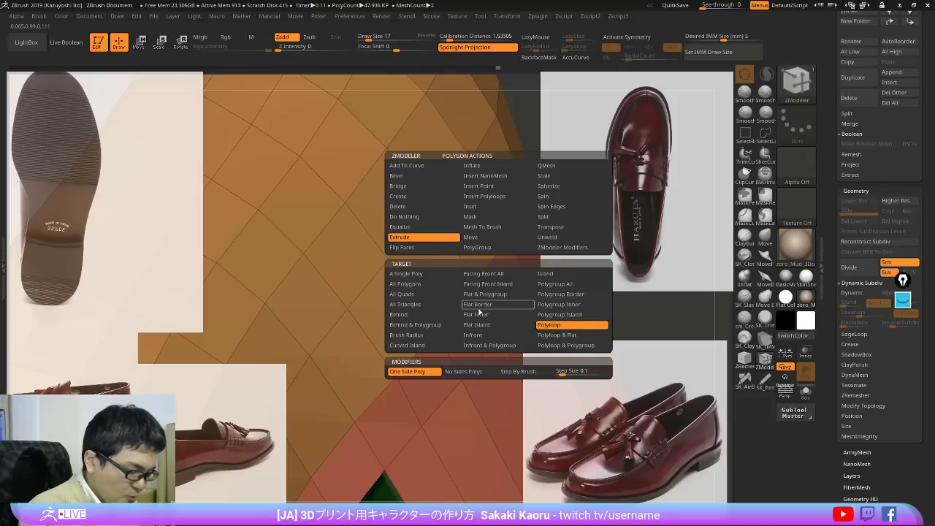
pyautogui.moveTo(479, 312); pyautogui.dragTo(498, 294, button='right')
pyautogui.moveTo(496, 294); pyautogui.dragTo(515, 291)
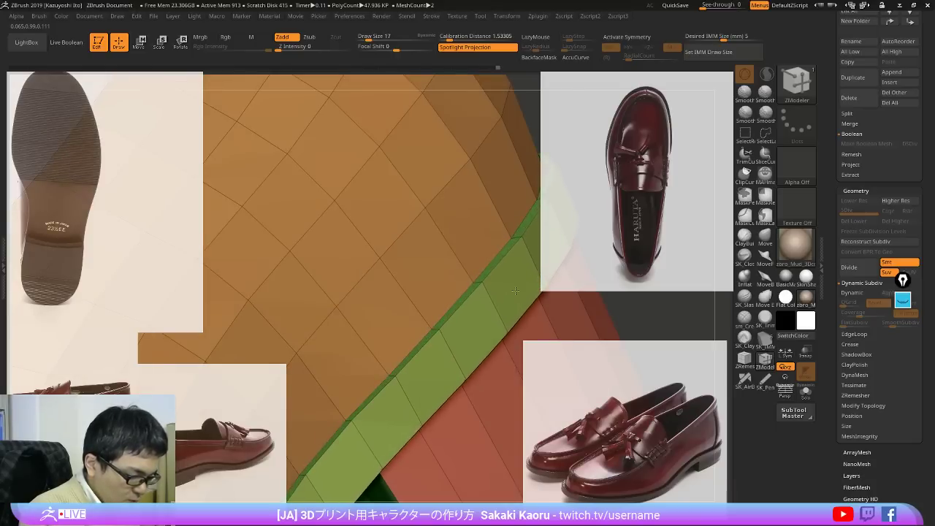
# Step: Inspect the extruded band around the sole from below and the side, toggling polygroup visibility
pyautogui.keyDown('alt'); pyautogui.moveTo(674, 317); pyautogui.dragTo(605, 268); pyautogui.keyUp('alt')
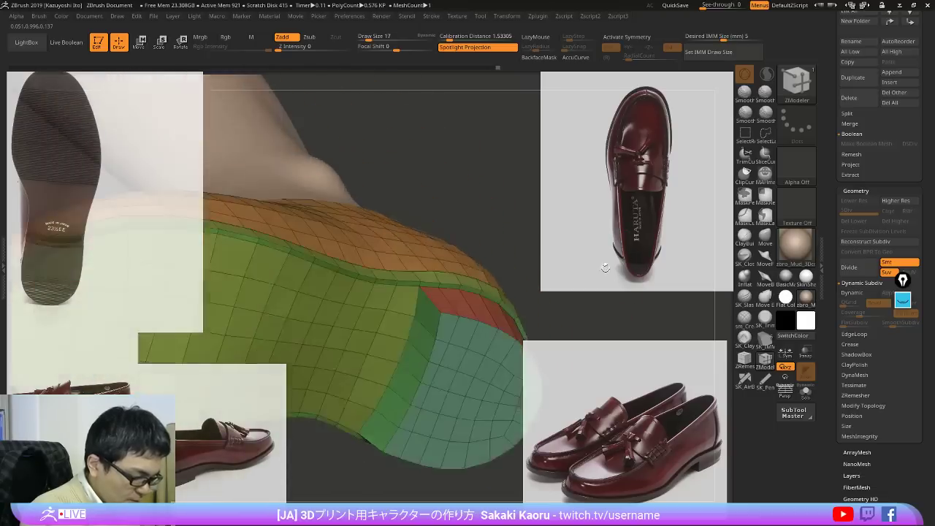
pyautogui.moveTo(423, 284)
pyautogui.keyDown('alt'); pyautogui.mouseDown(button='right')
pyautogui.moveTo(499, 306)
pyautogui.moveTo(501, 345)
pyautogui.moveTo(500, 324)
pyautogui.mouseUp(button='right'); pyautogui.keyUp('alt')
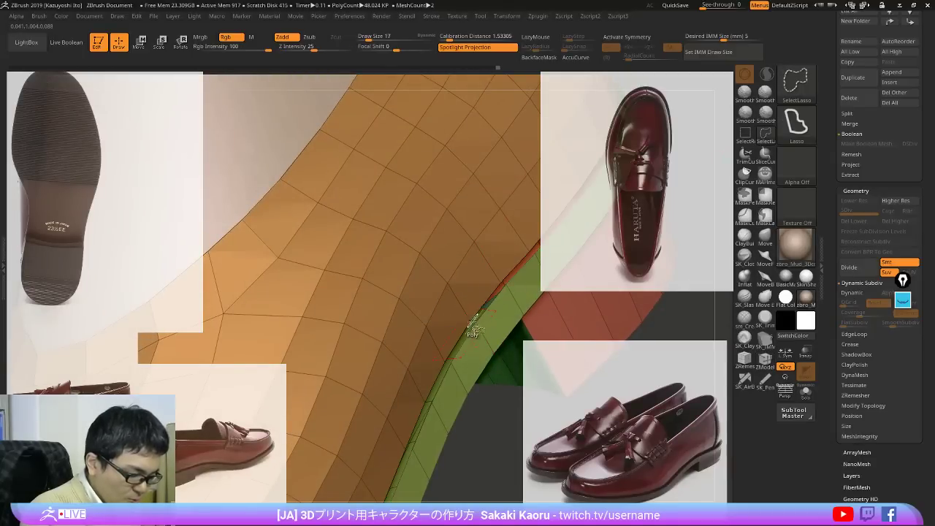
pyautogui.hotkey('ctrl', 'shift', 'z')
pyautogui.hotkey('ctrl', 'z')
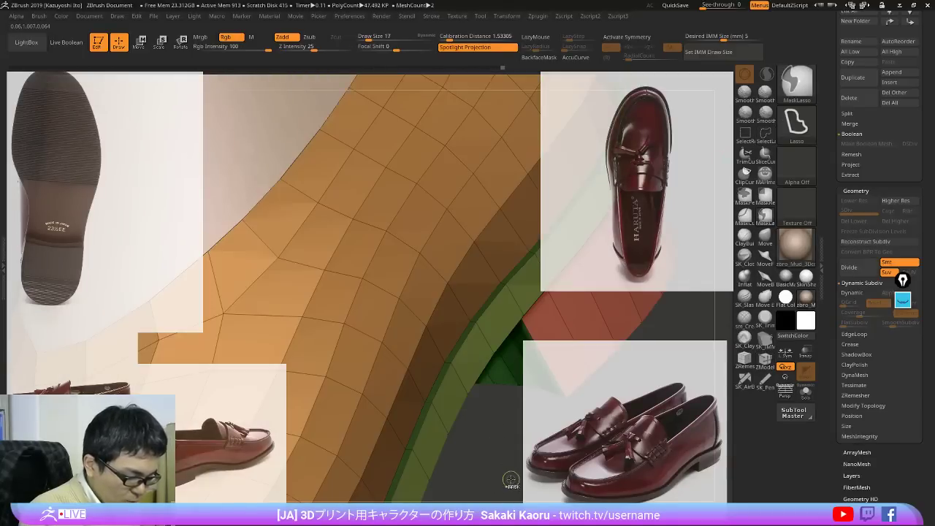
pyautogui.moveTo(513, 482); pyautogui.dragTo(493, 350)
pyautogui.keyDown('alt'); pyautogui.click(482, 337); pyautogui.keyUp('alt')
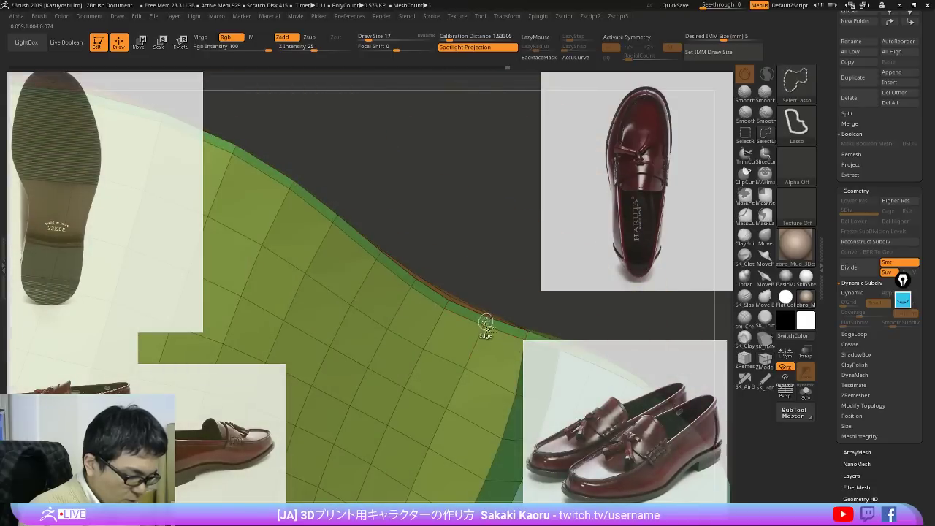
pyautogui.keyDown('ctrl'); pyautogui.keyDown('shift'); pyautogui.click(486, 324); pyautogui.keyUp('shift'); pyautogui.keyUp('ctrl')
pyautogui.keyDown('ctrl'); pyautogui.keyDown('shift'); pyautogui.moveTo(546, 292); pyautogui.dragTo(681, 301); pyautogui.keyUp('shift'); pyautogui.keyUp('ctrl')
pyautogui.keyDown('ctrl'); pyautogui.click(565, 296); pyautogui.keyUp('ctrl')
pyautogui.keyDown('ctrl'); pyautogui.keyDown('shift'); pyautogui.click(564, 297); pyautogui.keyUp('shift'); pyautogui.keyUp('ctrl')
pyautogui.keyDown('ctrl'); pyautogui.click(567, 295); pyautogui.keyUp('ctrl')
# Step: Open the ZModeler edge actions for the edge loop along the extruded band's lower border
pyautogui.moveTo(679, 303); pyautogui.dragTo(628, 325)
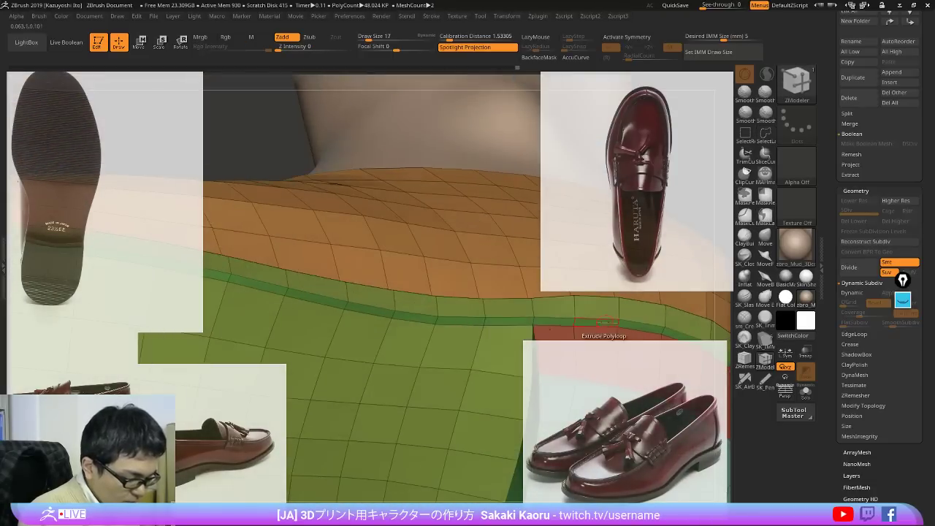
pyautogui.keyDown('ctrl'); pyautogui.moveTo(466, 339); pyautogui.dragTo(528, 362, button='right'); pyautogui.keyUp('ctrl')
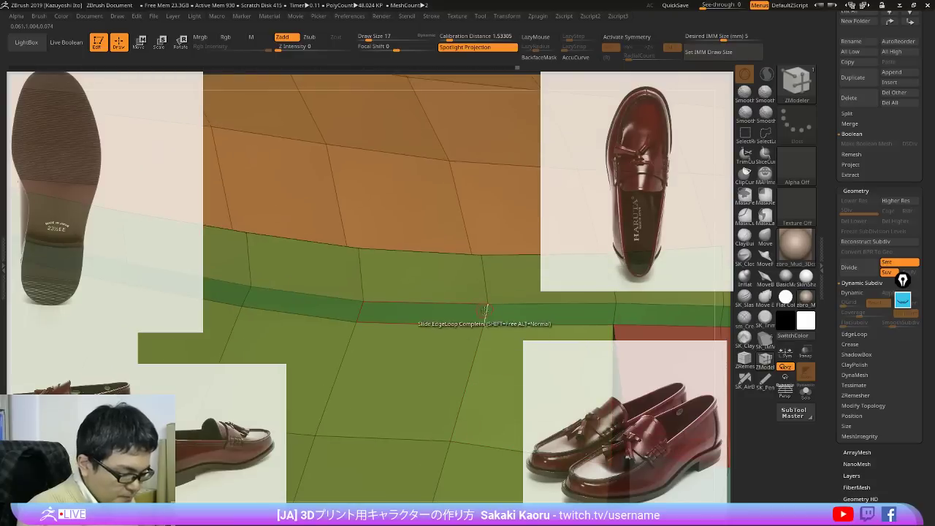
pyautogui.press('space')
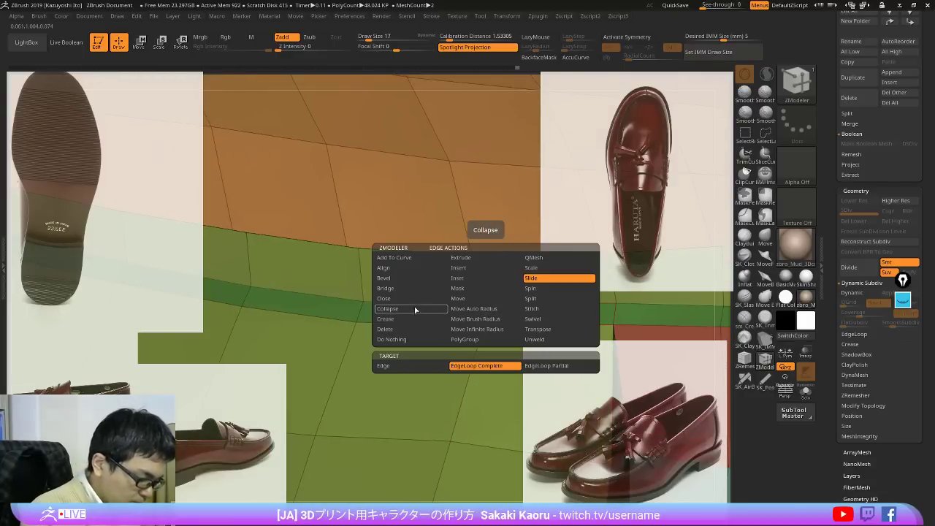
# Step: Collapse the narrow green polyloop between the shoe's upper and sole using the Collapse edge action with the Polyloop target
pyautogui.click(429, 311)
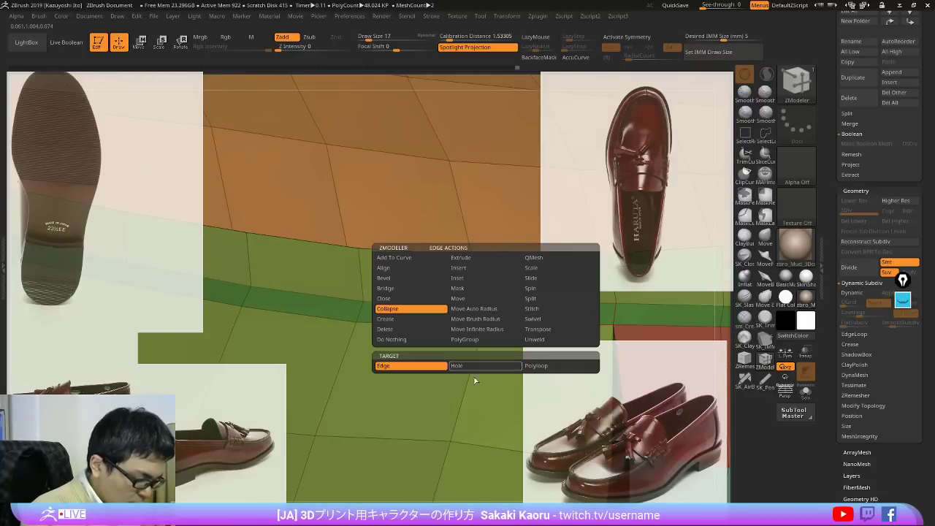
pyautogui.click(546, 367)
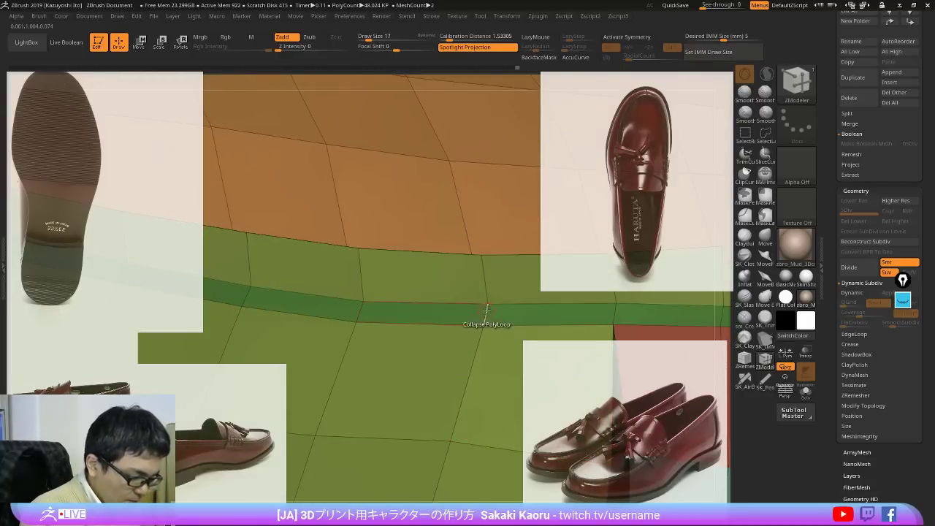
pyautogui.click(487, 310)
# Step: Try collapsing individual edges on the side of the heel with the Edge target and undo the collapses
pyautogui.keyDown('ctrl'); pyautogui.moveTo(567, 351); pyautogui.dragTo(472, 332, button='right'); pyautogui.keyUp('ctrl')
pyautogui.press('space')
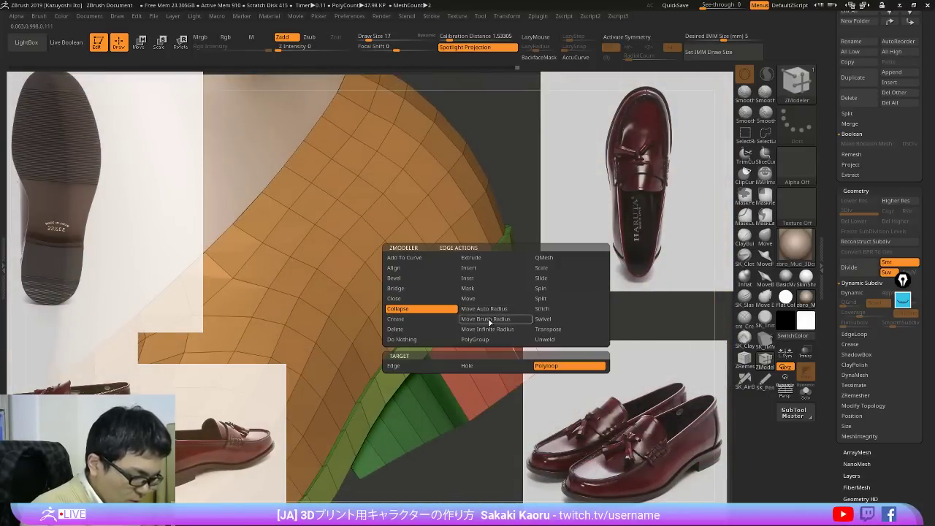
pyautogui.click(443, 367)
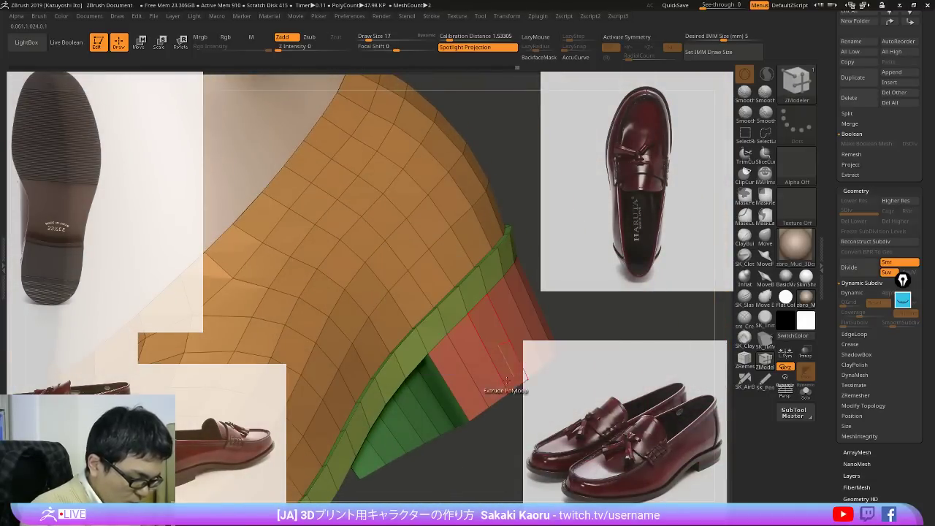
pyautogui.moveTo(535, 459); pyautogui.dragTo(480, 393, button='right')
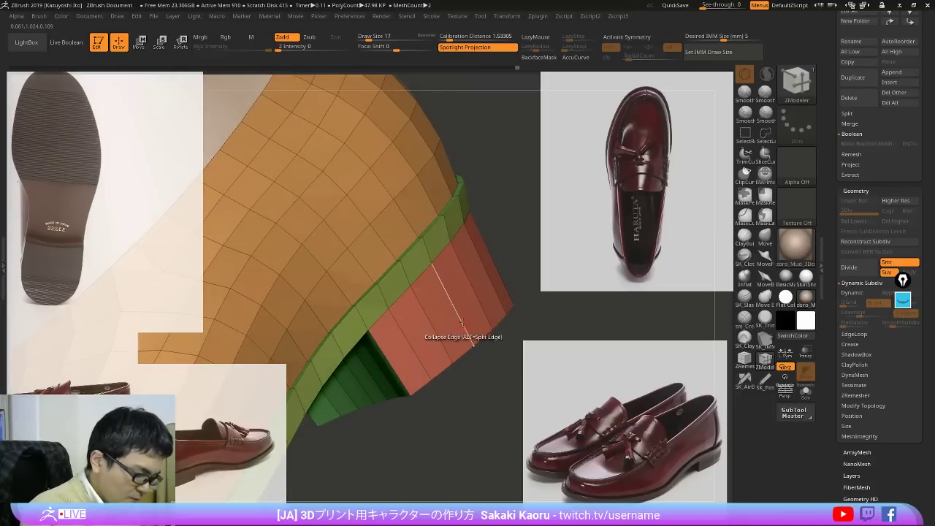
pyautogui.click(462, 328)
pyautogui.moveTo(482, 384); pyautogui.dragTo(488, 382)
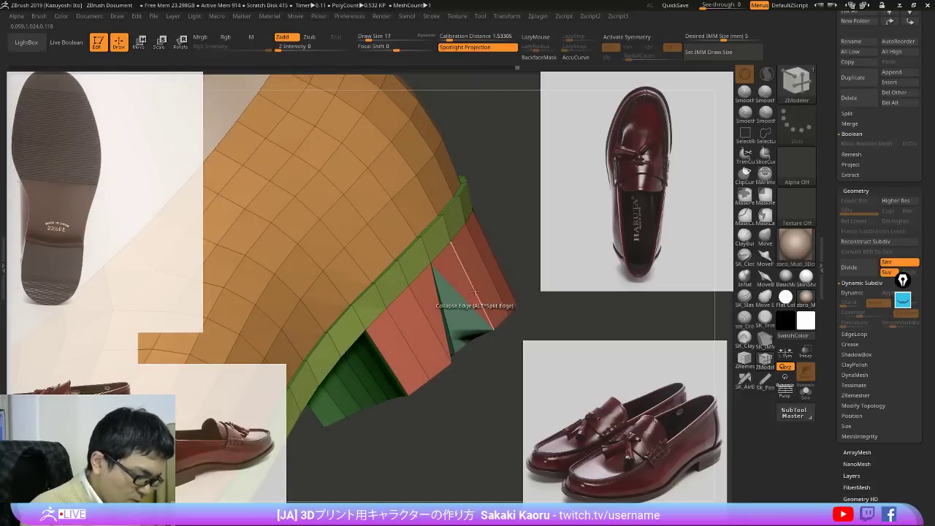
pyautogui.click(478, 296)
pyautogui.click(492, 285)
pyautogui.moveTo(520, 349); pyautogui.dragTo(500, 358)
pyautogui.moveTo(496, 398); pyautogui.dragTo(495, 385)
pyautogui.hotkey('ctrl', 'z')
pyautogui.hotkey('ctrl', 'z')
pyautogui.hotkey('ctrl', 'z')
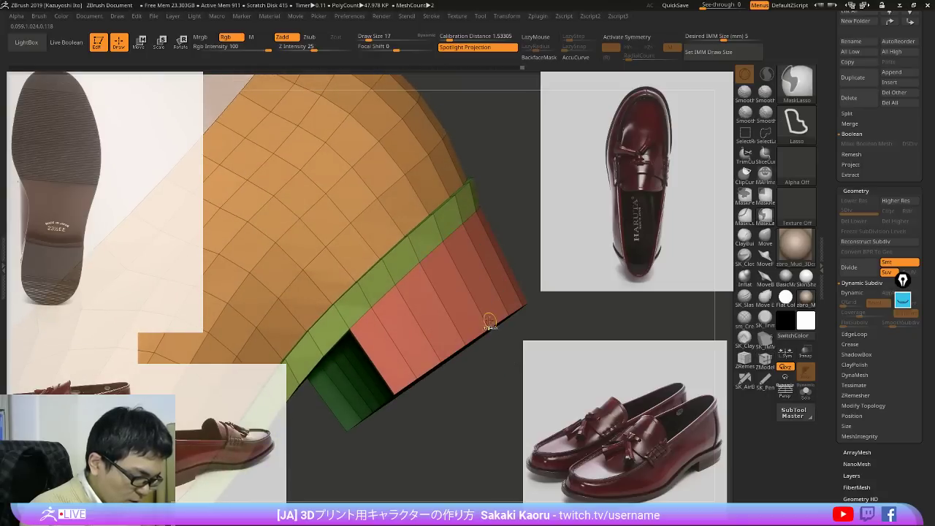
# Step: Set the Stitch point action to To End Point and mask the rear side faces of the heel
pyautogui.press('space')
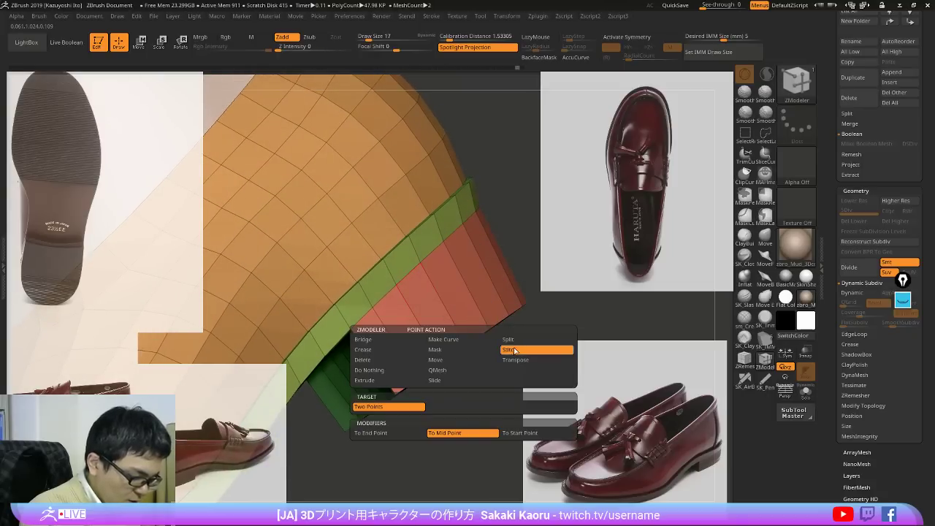
pyautogui.click(413, 433)
pyautogui.press('ctrl')
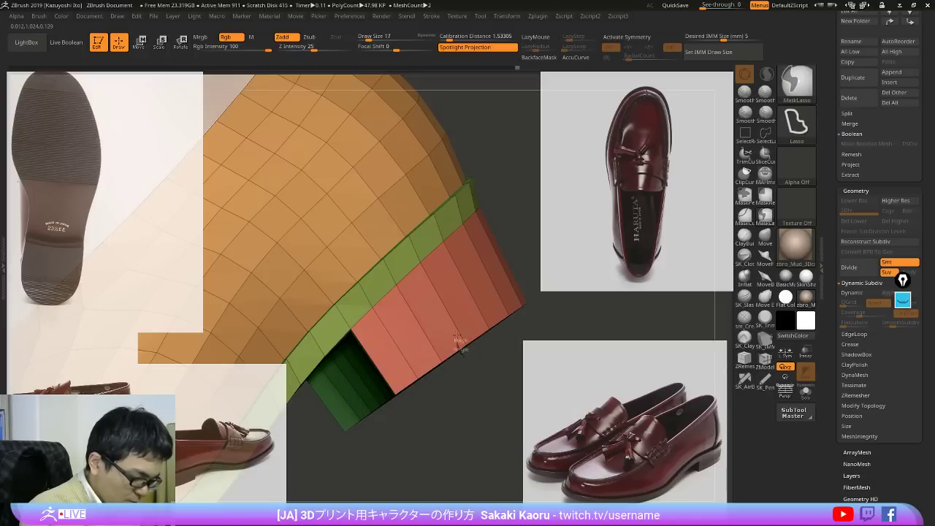
pyautogui.keyDown('ctrl'); pyautogui.moveTo(471, 362); pyautogui.dragTo(465, 357); pyautogui.keyUp('ctrl')
pyautogui.keyDown('ctrl'); pyautogui.moveTo(425, 253); pyautogui.dragTo(430, 275); pyautogui.keyUp('ctrl')
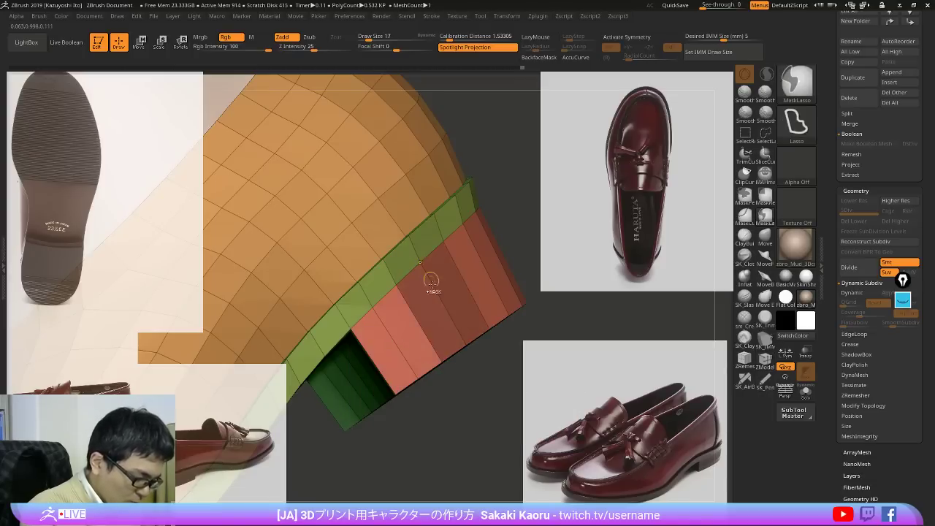
# Step: Try collapsing the heel's rear side edges one by one with Collapse Edge
pyautogui.press('space')
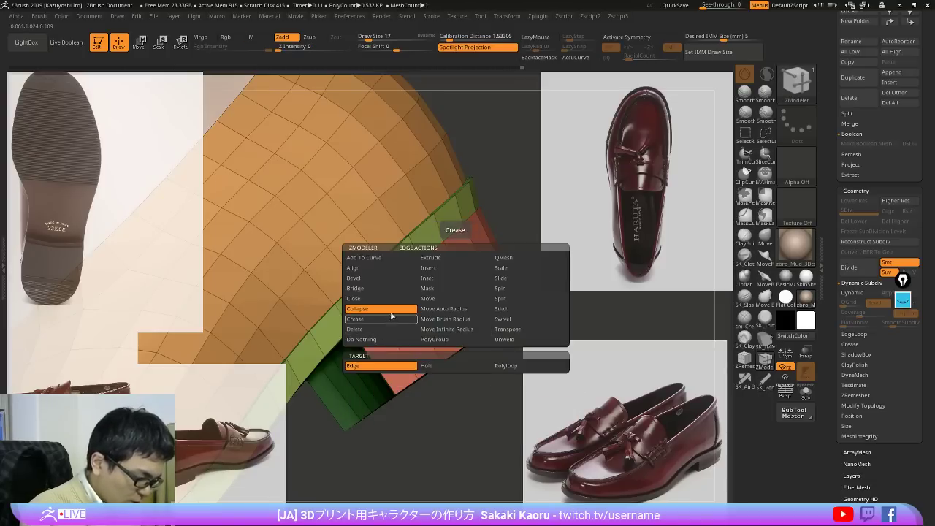
pyautogui.click(453, 323)
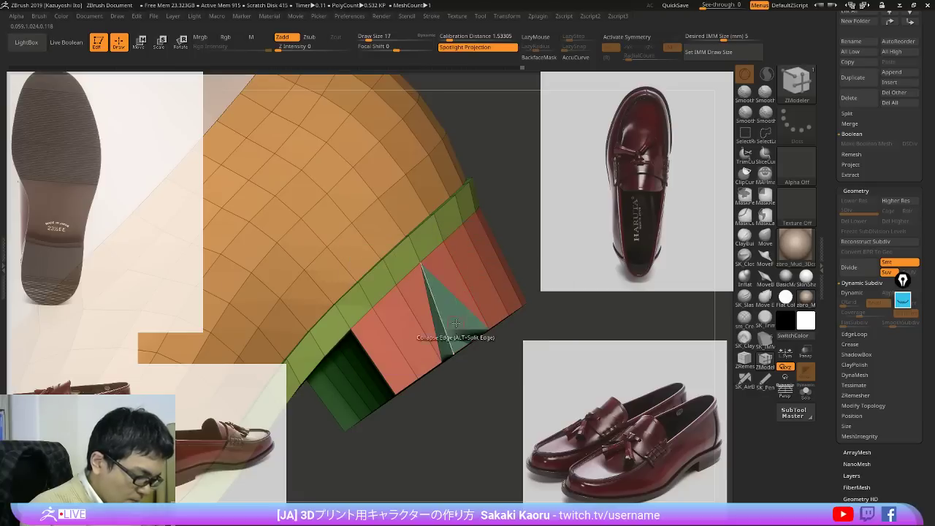
pyautogui.click(474, 306)
pyautogui.click(491, 294)
pyautogui.click(507, 279)
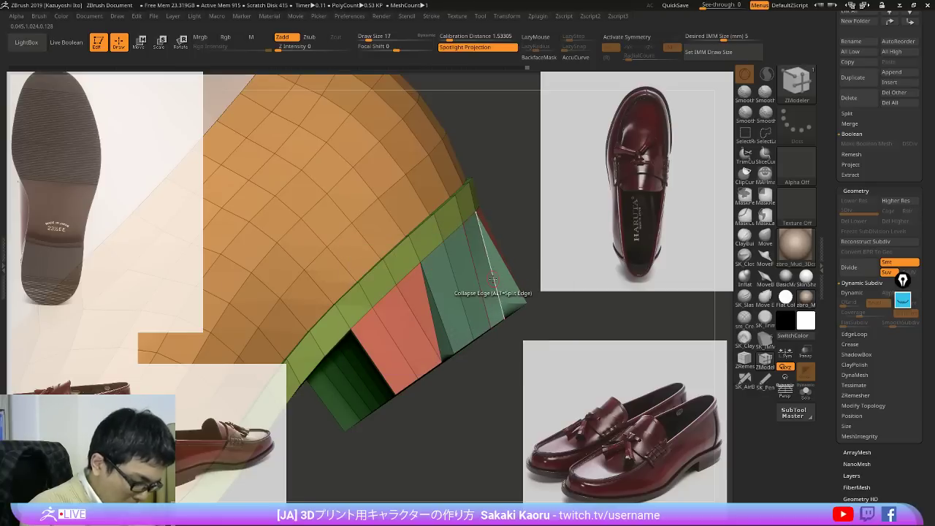
# Step: Try Collapse with the Polyloop target on the heel's side, compare it through undo and redo, and revert it
pyautogui.press('space')
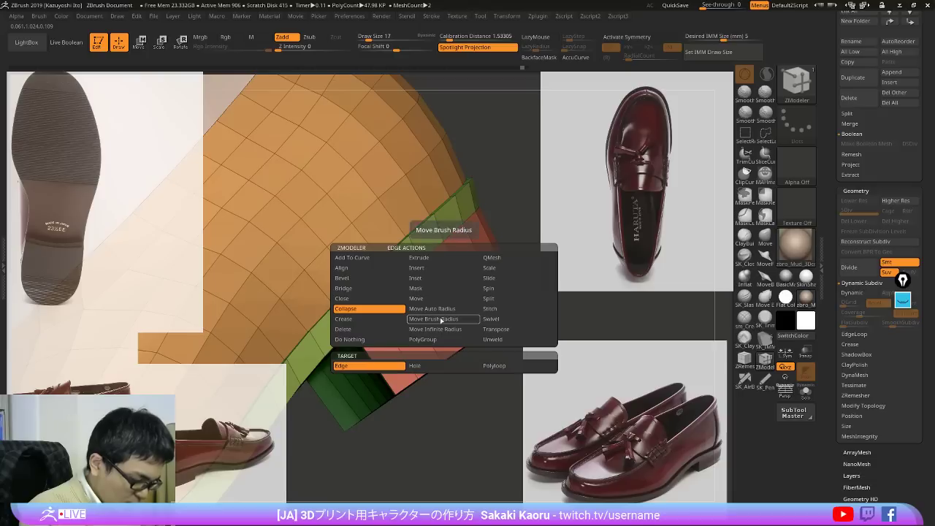
pyautogui.click(522, 367)
pyautogui.click(451, 320)
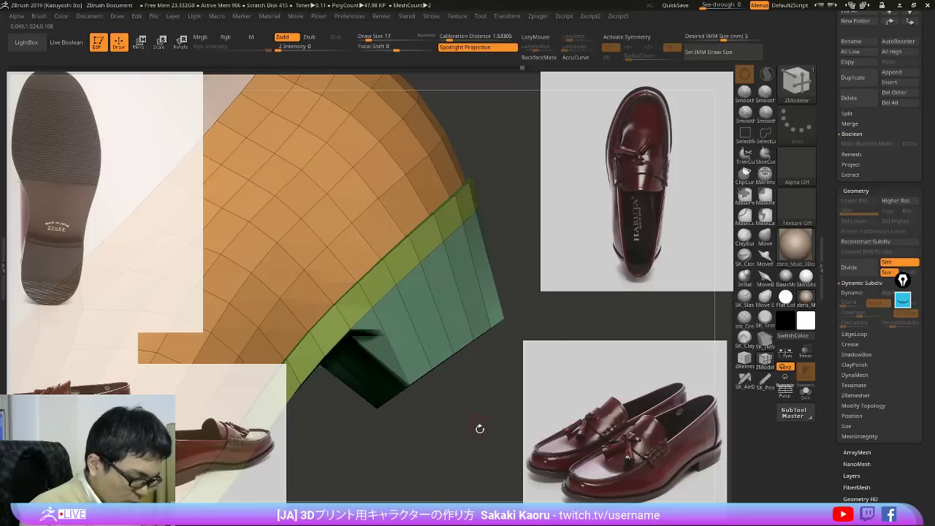
pyautogui.hotkey('ctrl', 'z')
pyautogui.hotkey('ctrl', 'z')
pyautogui.hotkey('ctrl', 'shift', 'z')
pyautogui.hotkey('ctrl', 'shift', 'z')
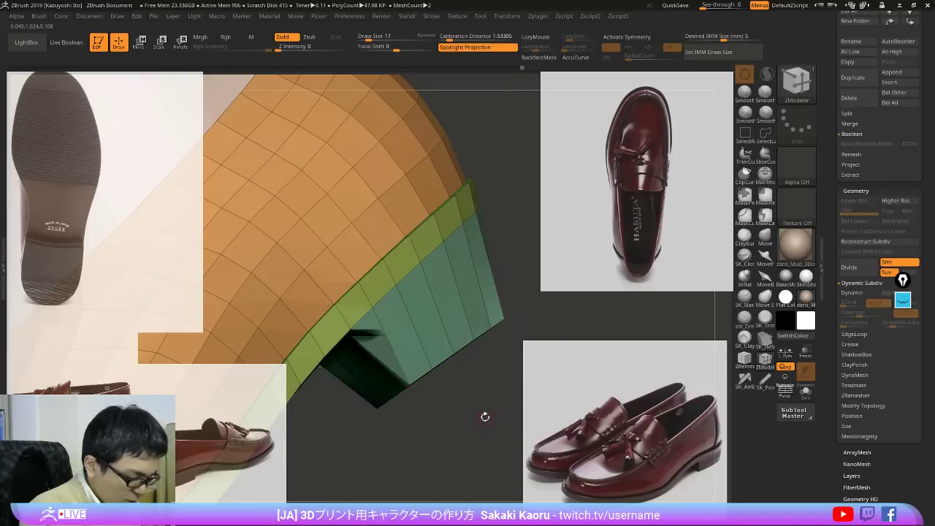
pyautogui.moveTo(485, 417)
pyautogui.mouseDown()
pyautogui.moveTo(484, 406)
pyautogui.moveTo(502, 451)
pyautogui.moveTo(521, 336)
pyautogui.moveTo(528, 393)
pyautogui.moveTo(534, 387)
pyautogui.mouseUp()
pyautogui.hotkey('ctrl', 'z')
pyautogui.hotkey('ctrl', 'shift', 'z')
pyautogui.hotkey('ctrl', 'z')
pyautogui.hotkey('ctrl', 'z')
# Step: Step back through the undo history to the shoe version before the green strip was added along the sole
pyautogui.moveTo(548, 353); pyautogui.dragTo(565, 375)
pyautogui.press('ctrl')
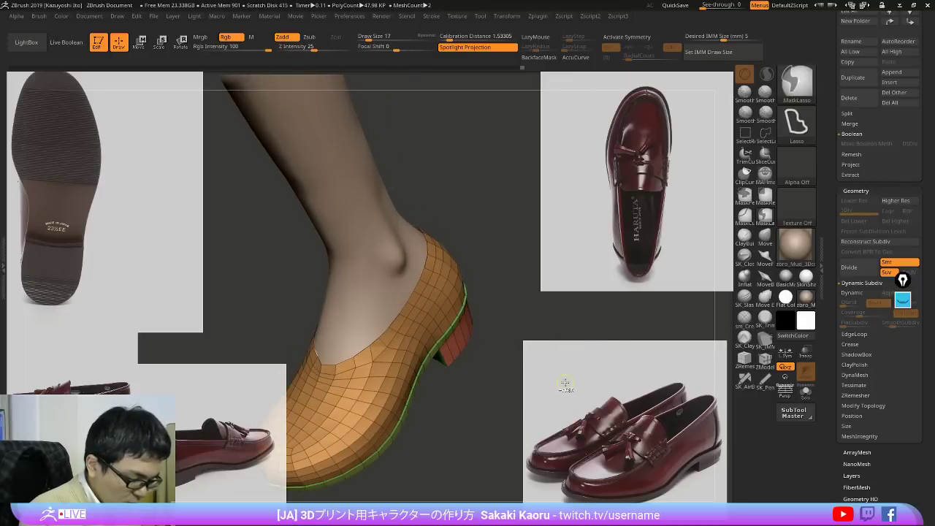
pyautogui.hotkey('ctrl', 'z')
pyautogui.hotkey('ctrl', 'z')
pyautogui.hotkey('ctrl', 'z')
pyautogui.hotkey('ctrl', 'z')
pyautogui.hotkey('ctrl', 'shift', 'z')
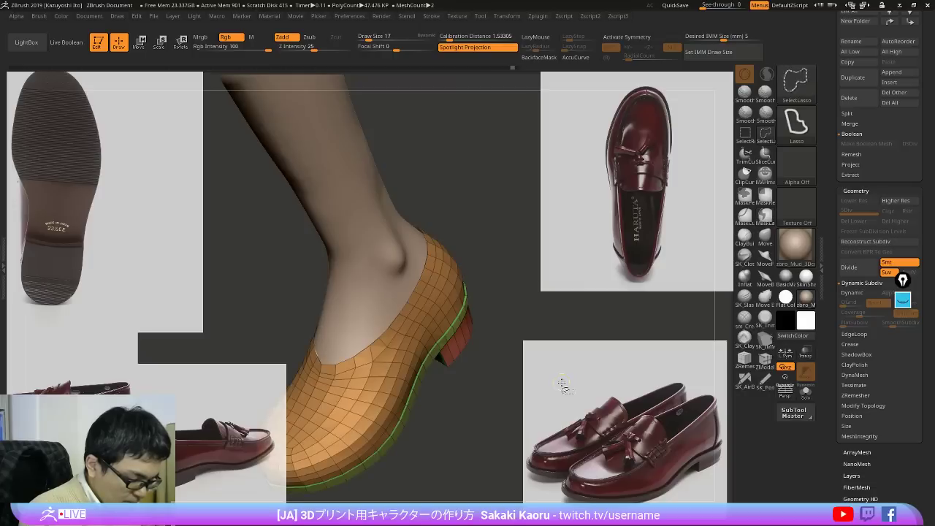
pyautogui.hotkey('ctrl', 'z')
pyautogui.hotkey('ctrl', 'z')
pyautogui.hotkey('ctrl', 'z')
pyautogui.hotkey('ctrl', 'z')
pyautogui.hotkey('ctrl', 'z')
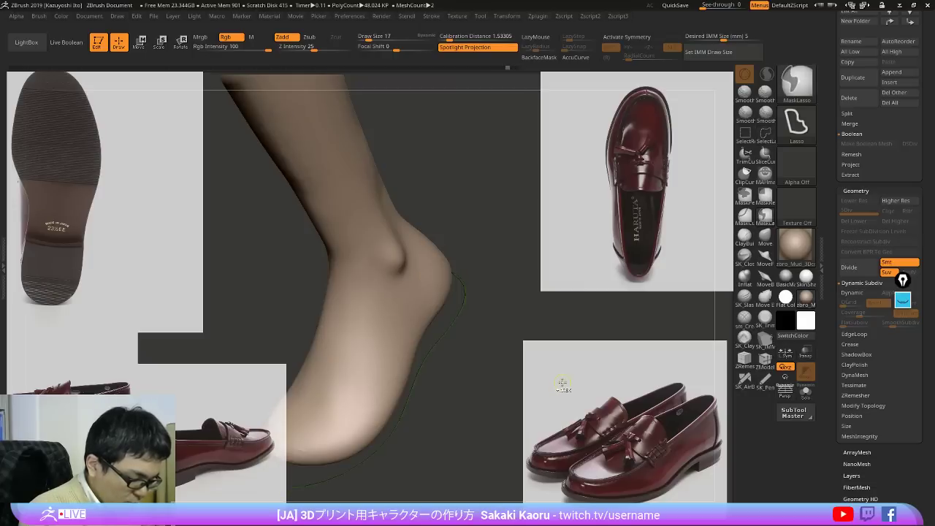
pyautogui.hotkey('ctrl', 'z')
pyautogui.hotkey('ctrl', 'z')
pyautogui.hotkey('ctrl', 'z')
pyautogui.hotkey('ctrl', 'z')
pyautogui.hotkey('ctrl', 'shift', 'z')
# Step: Mask the complete edge loop where the upper meets the sole and invert the mask
pyautogui.moveTo(562, 383); pyautogui.dragTo(540, 343)
pyautogui.keyDown('alt'); pyautogui.moveTo(548, 278); pyautogui.dragTo(503, 279); pyautogui.keyUp('alt')
pyautogui.press('space')
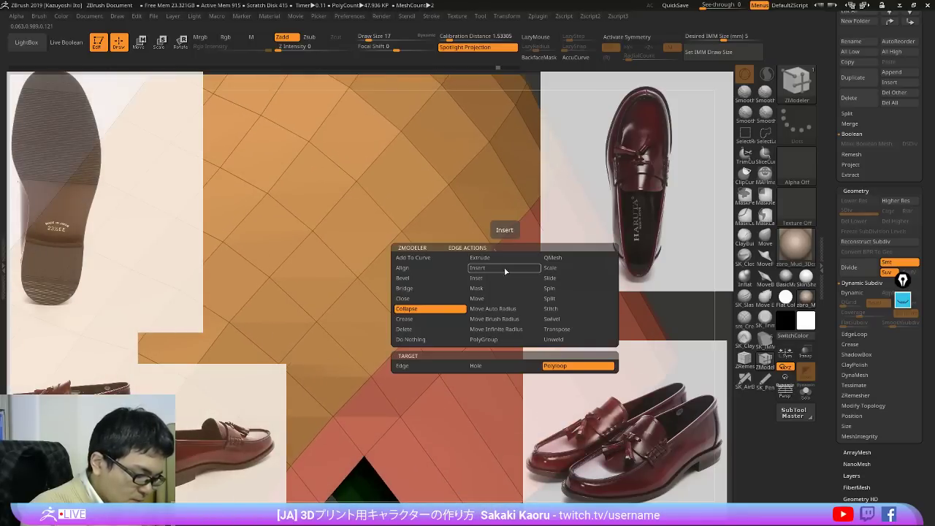
pyautogui.click(504, 268)
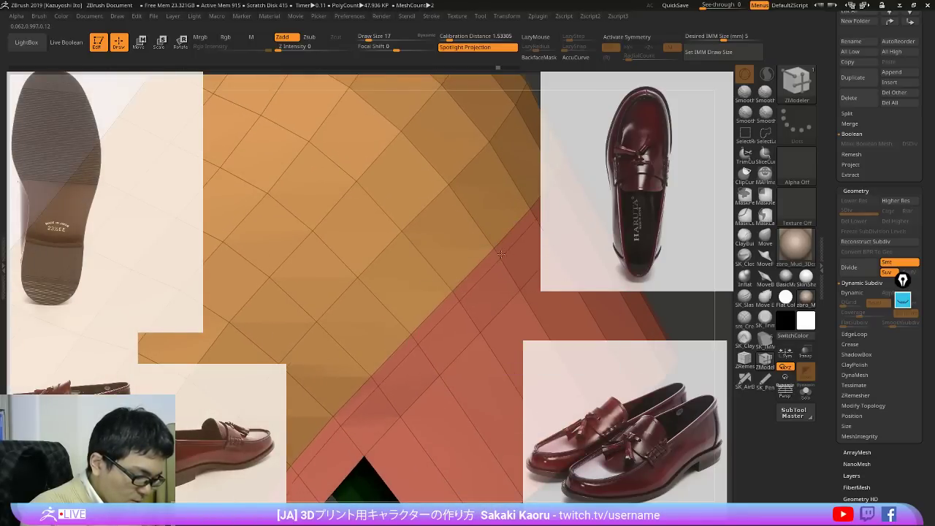
pyautogui.press('space')
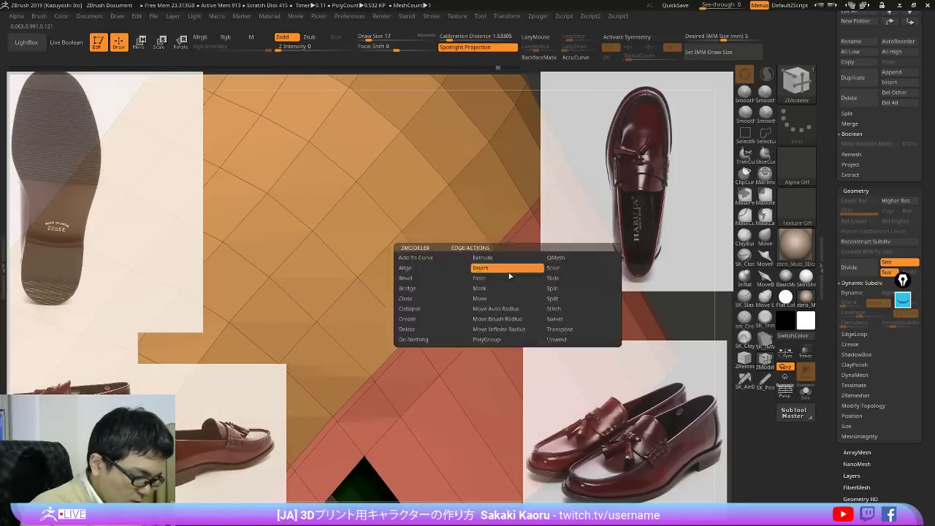
pyautogui.press('space')
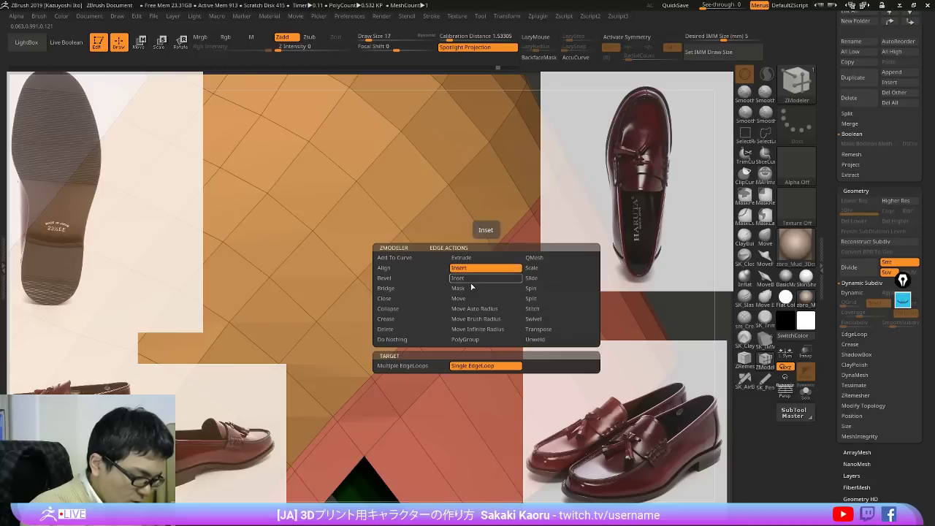
pyautogui.click(471, 288)
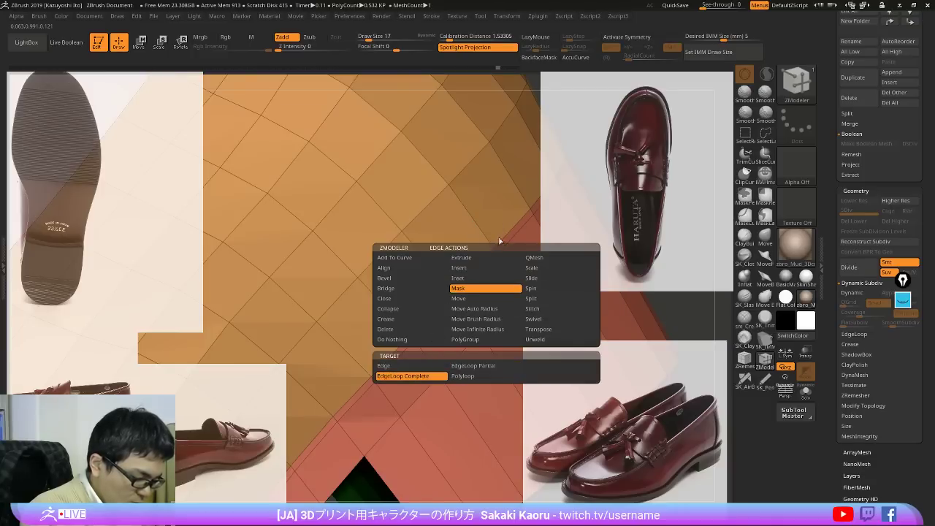
pyautogui.click(472, 278)
pyautogui.moveTo(472, 276); pyautogui.dragTo(504, 236, button='right')
pyautogui.keyDown('ctrl'); pyautogui.click(545, 238); pyautogui.keyUp('ctrl')
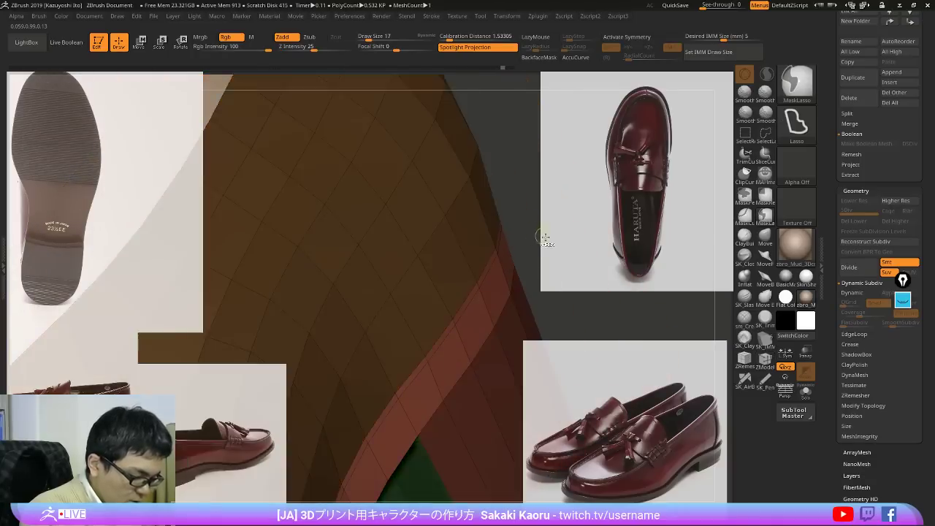
# Step: Try moving the unmasked edge loop slightly along X with the gizmo, and undo the move and mask
pyautogui.keyDown('ctrl'); pyautogui.moveTo(579, 261); pyautogui.dragTo(523, 240, button='right'); pyautogui.keyUp('ctrl')
pyautogui.press('w')
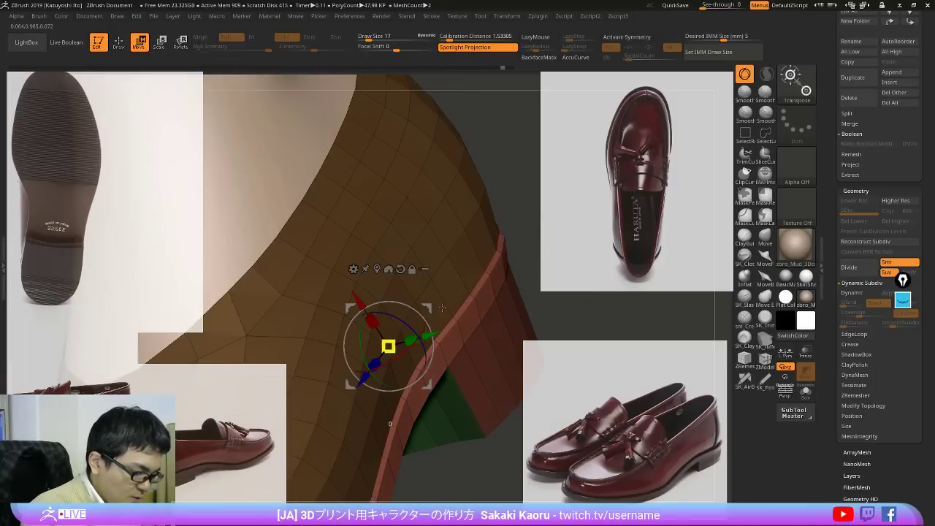
pyautogui.keyDown('ctrl'); pyautogui.moveTo(515, 318); pyautogui.dragTo(563, 369, button='right'); pyautogui.keyUp('ctrl')
pyautogui.hotkey('shift', 'f')
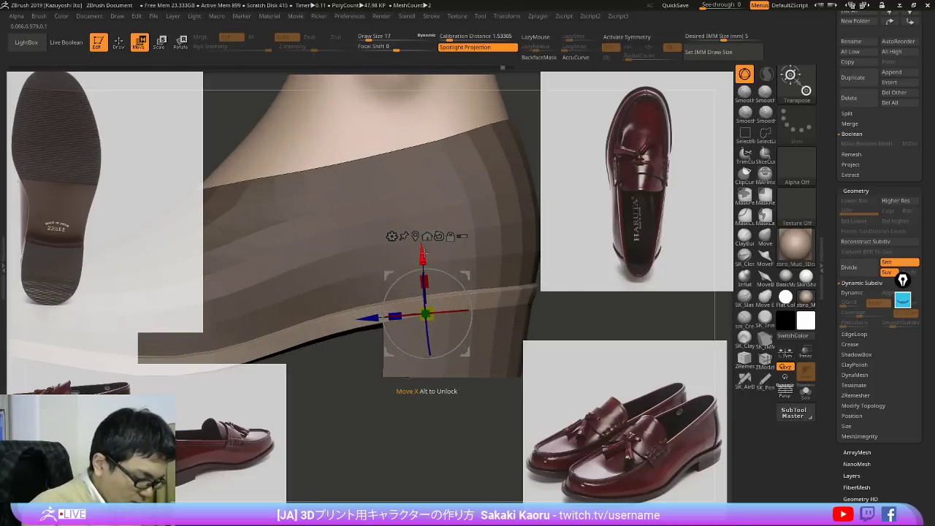
pyautogui.moveTo(423, 253); pyautogui.dragTo(423, 250)
pyautogui.moveTo(607, 250); pyautogui.dragTo(641, 279, button='right')
pyautogui.hotkey('shift', 'f')
pyautogui.moveTo(640, 278); pyautogui.dragTo(615, 373)
pyautogui.moveTo(618, 382)
pyautogui.keyDown('ctrl'); pyautogui.mouseDown(button='right')
pyautogui.moveTo(615, 294)
pyautogui.moveTo(603, 273)
pyautogui.moveTo(615, 277)
pyautogui.moveTo(620, 387)
pyautogui.moveTo(583, 373)
pyautogui.moveTo(616, 310)
pyautogui.moveTo(616, 365)
pyautogui.mouseUp(button='right'); pyautogui.keyUp('ctrl')
pyautogui.moveTo(614, 360)
pyautogui.mouseDown()
pyautogui.moveTo(618, 368)
pyautogui.moveTo(586, 328)
pyautogui.mouseUp()
pyautogui.hotkey('ctrl', 'z')
pyautogui.press('q')
pyautogui.hotkey('ctrl', 'z')
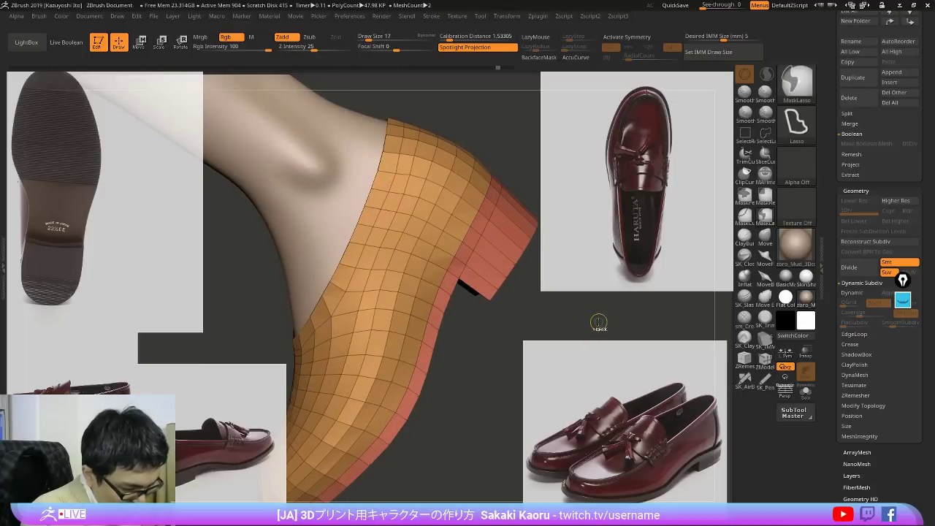
pyautogui.keyDown('alt'); pyautogui.moveTo(481, 180); pyautogui.dragTo(504, 252, button='right'); pyautogui.keyUp('alt')
pyautogui.press('space')
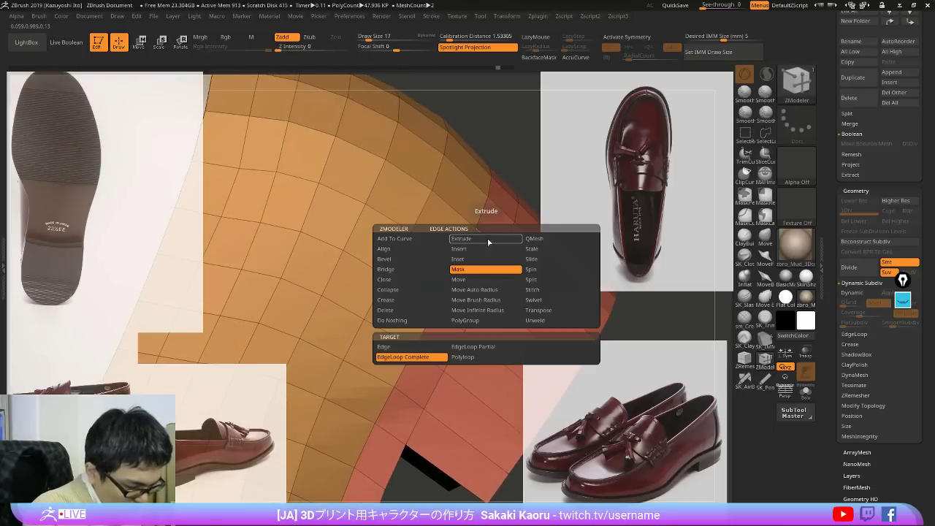
pyautogui.click(482, 239)
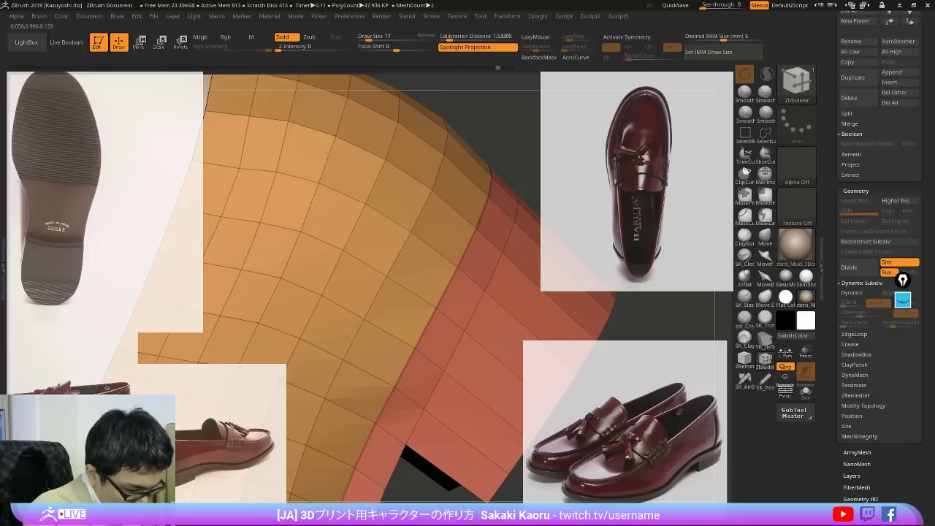
# Step: Isolate the shoe's orange upper polygroup, mask it completely and unhide the sole and heel
pyautogui.keyDown('alt'); pyautogui.moveTo(504, 298); pyautogui.dragTo(546, 406, button='right'); pyautogui.keyUp('alt')
pyautogui.moveTo(502, 257)
pyautogui.mouseDown(button='right')
pyautogui.moveTo(492, 268)
pyautogui.moveTo(512, 231)
pyautogui.mouseUp(button='right')
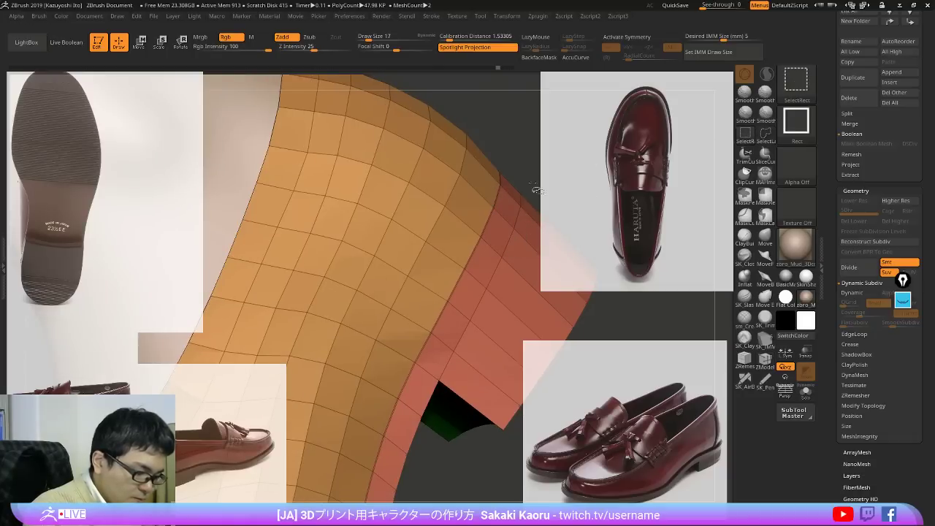
pyautogui.keyDown('ctrl'); pyautogui.keyDown('shift'); pyautogui.click(457, 173); pyautogui.keyUp('shift'); pyautogui.keyUp('ctrl')
pyautogui.keyDown('ctrl'); pyautogui.click(629, 150); pyautogui.keyUp('ctrl')
pyautogui.keyDown('ctrl'); pyautogui.keyDown('shift'); pyautogui.click(629, 153); pyautogui.keyUp('shift'); pyautogui.keyUp('ctrl')
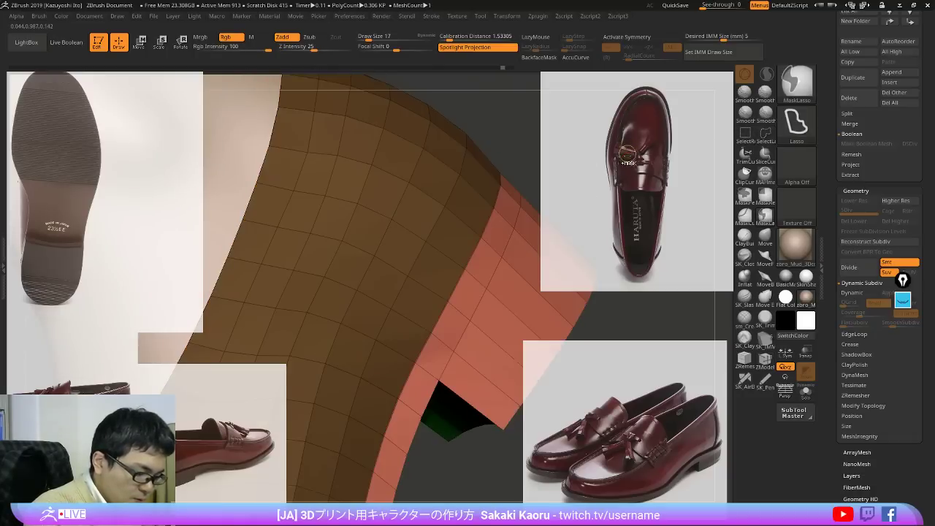
# Step: Place the transform gizmo at the middle of the sole and scale the unmasked sole along X to about 1.02
pyautogui.moveTo(678, 285); pyautogui.dragTo(612, 173, button='right')
pyautogui.press('w')
pyautogui.keyDown('alt'); pyautogui.click(341, 213); pyautogui.keyUp('alt')
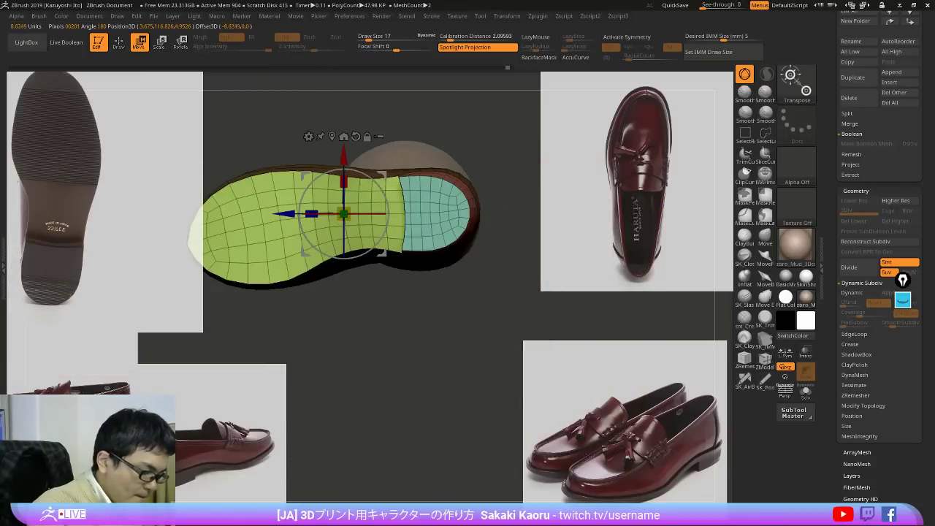
pyautogui.moveTo(365, 285); pyautogui.dragTo(457, 363, button='right')
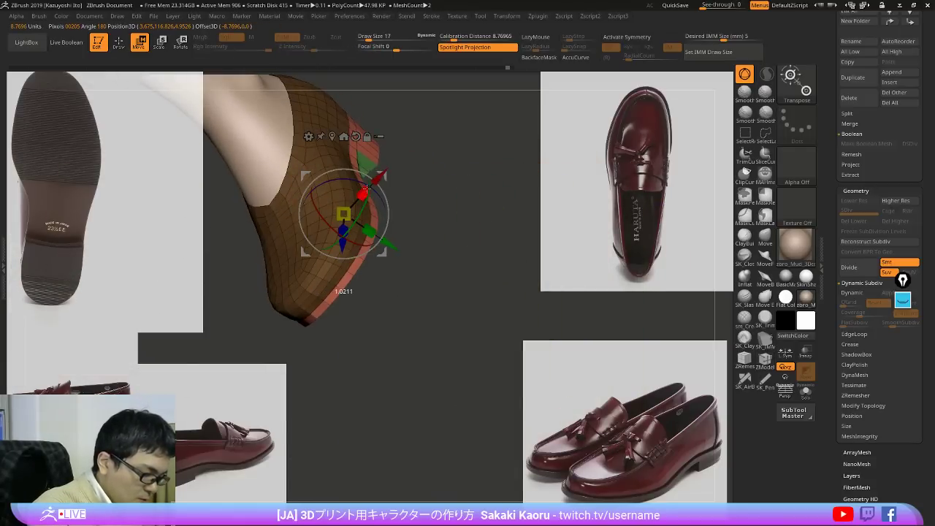
# Step: Hide the wireframe overlay and scale the unmasked sole and heel lengthwise along Z to about 1.03
pyautogui.hotkey('shift', 'f')
pyautogui.moveTo(453, 178); pyautogui.dragTo(382, 176, button='right')
pyautogui.keyDown('alt'); pyautogui.moveTo(382, 176); pyautogui.dragTo(450, 322, button='right'); pyautogui.keyUp('alt')
pyautogui.moveTo(417, 326); pyautogui.dragTo(418, 328)
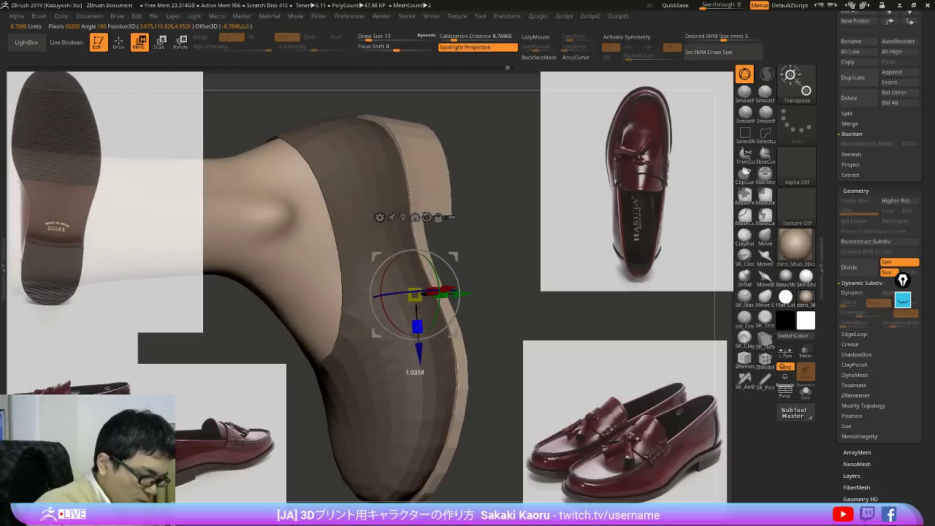
# Step: Pull the unmasked sole edge slightly outward beside the forefoot, using the Move brush at draw size 221
pyautogui.moveTo(424, 323); pyautogui.dragTo(491, 294, button='right')
pyautogui.moveTo(440, 280); pyautogui.dragTo(442, 279)
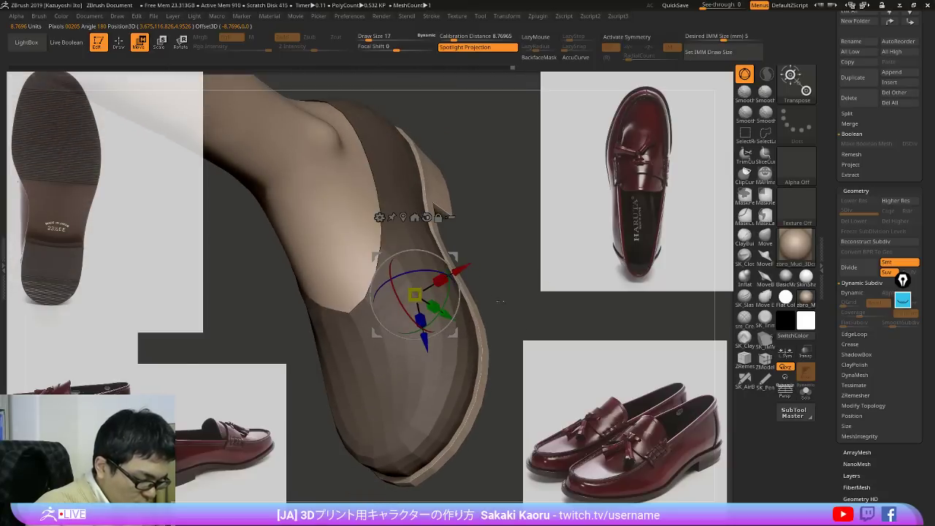
pyautogui.moveTo(499, 299); pyautogui.dragTo(512, 235, button='right')
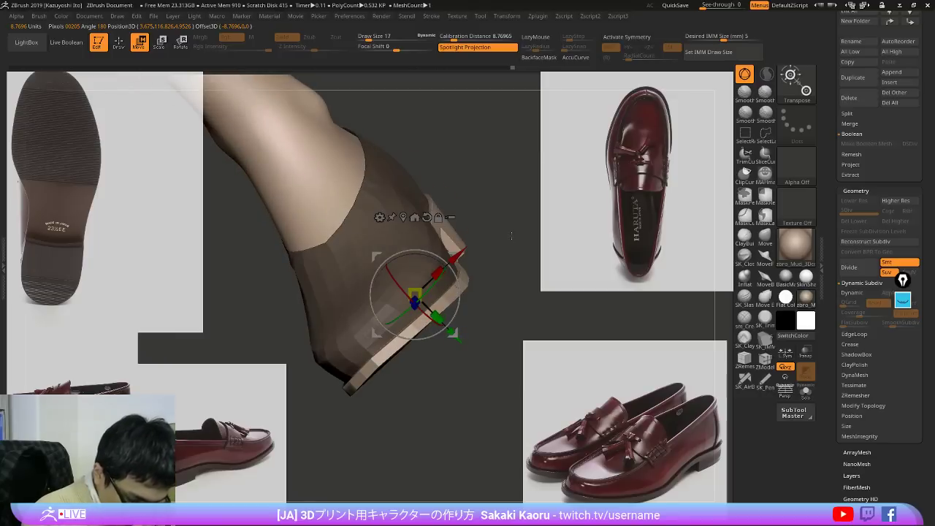
pyautogui.moveTo(680, 367)
pyautogui.mouseDown(button='right')
pyautogui.moveTo(595, 431)
pyautogui.moveTo(640, 377)
pyautogui.mouseUp(button='right')
pyautogui.press('q')
pyautogui.click(765, 235)
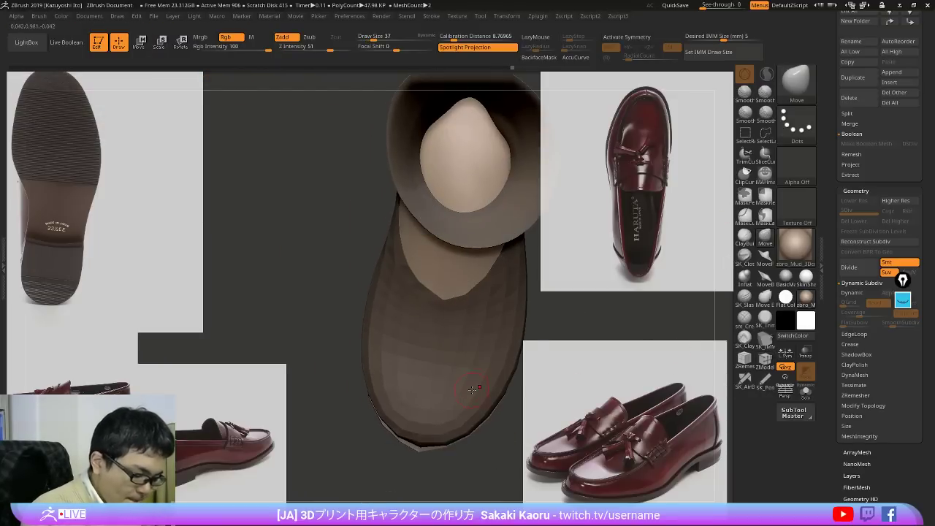
pyautogui.moveTo(512, 402)
pyautogui.mouseDown(button='right')
pyautogui.moveTo(468, 386)
pyautogui.moveTo(535, 403)
pyautogui.mouseUp(button='right')
pyautogui.press('x')
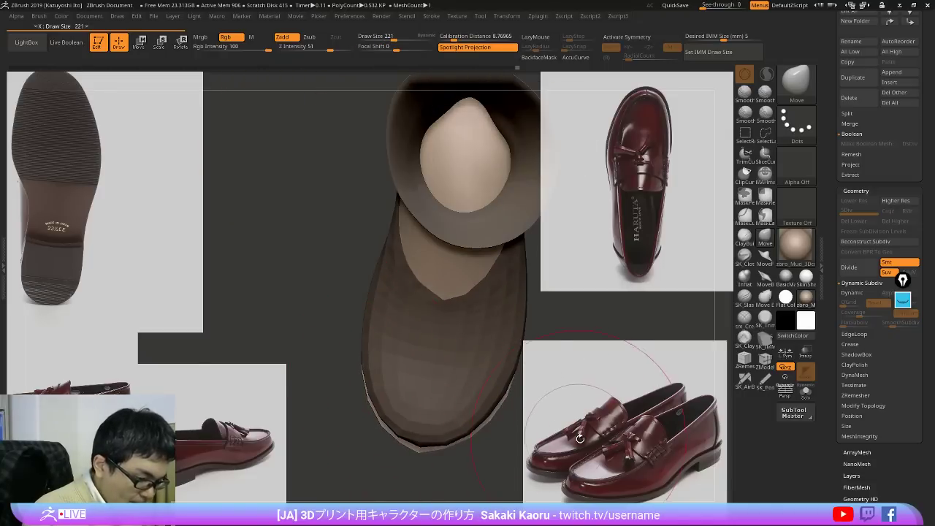
pyautogui.moveTo(580, 439); pyautogui.dragTo(621, 279, button='right')
pyautogui.keyDown('alt'); pyautogui.moveTo(670, 373); pyautogui.dragTo(618, 303, button='right'); pyautogui.keyUp('alt')
pyautogui.keyDown('ctrl'); pyautogui.moveTo(618, 304); pyautogui.dragTo(610, 255, button='right'); pyautogui.keyUp('ctrl')
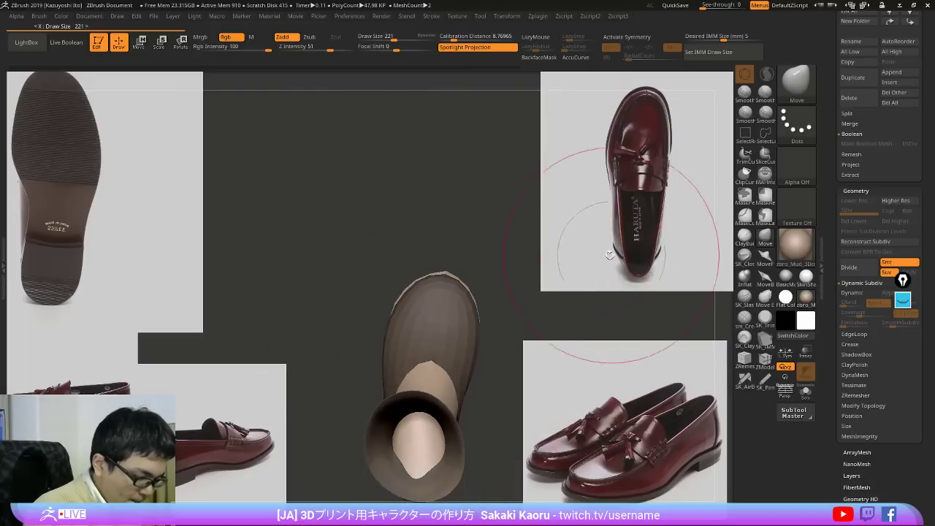
pyautogui.moveTo(478, 345); pyautogui.dragTo(484, 346)
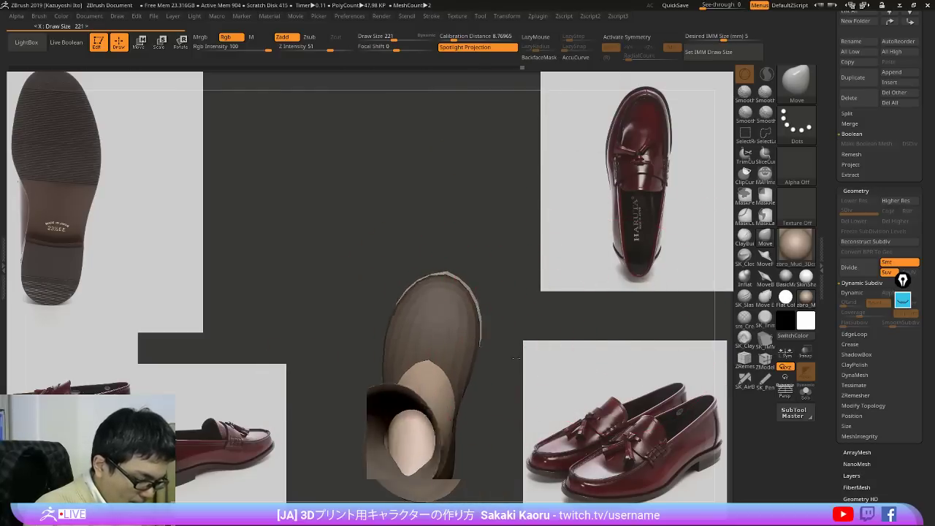
# Step: Solo the shoe, clear its mask and pull the toe tip slightly forward with the Move brush at draw size 151
pyautogui.moveTo(497, 348)
pyautogui.mouseDown(button='right')
pyautogui.moveTo(548, 358)
pyautogui.moveTo(587, 403)
pyautogui.moveTo(574, 335)
pyautogui.mouseUp(button='right')
pyautogui.hotkey('shift', 'alt', 's')
pyautogui.keyDown('ctrl'); pyautogui.moveTo(553, 321); pyautogui.dragTo(542, 337); pyautogui.keyUp('ctrl')
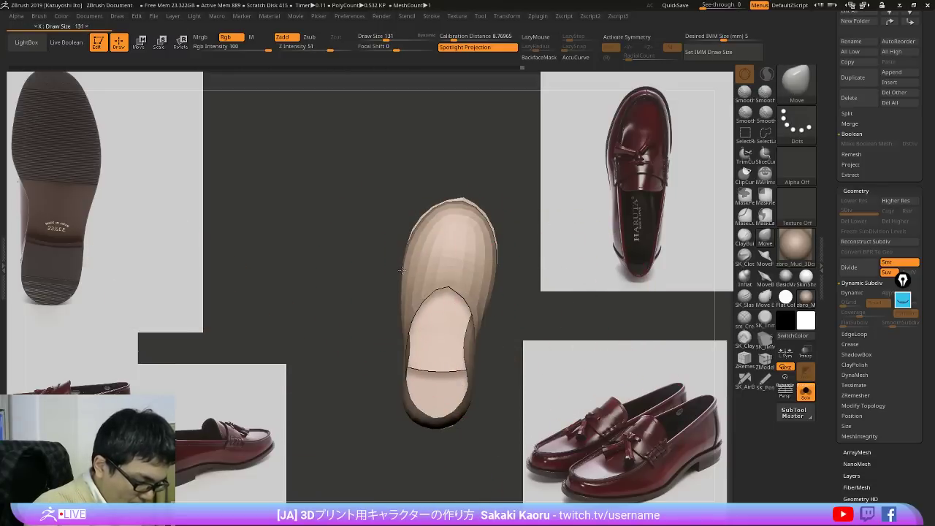
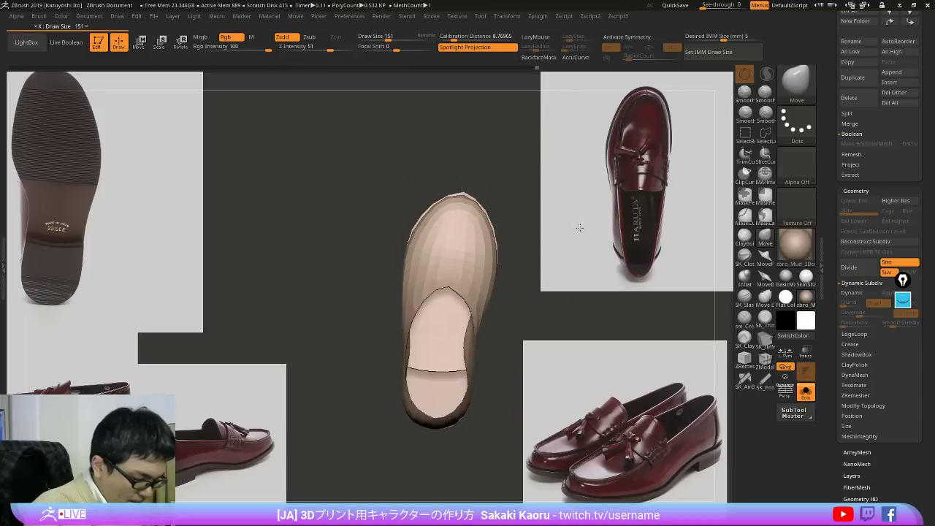
pyautogui.moveTo(580, 228); pyautogui.dragTo(618, 323)
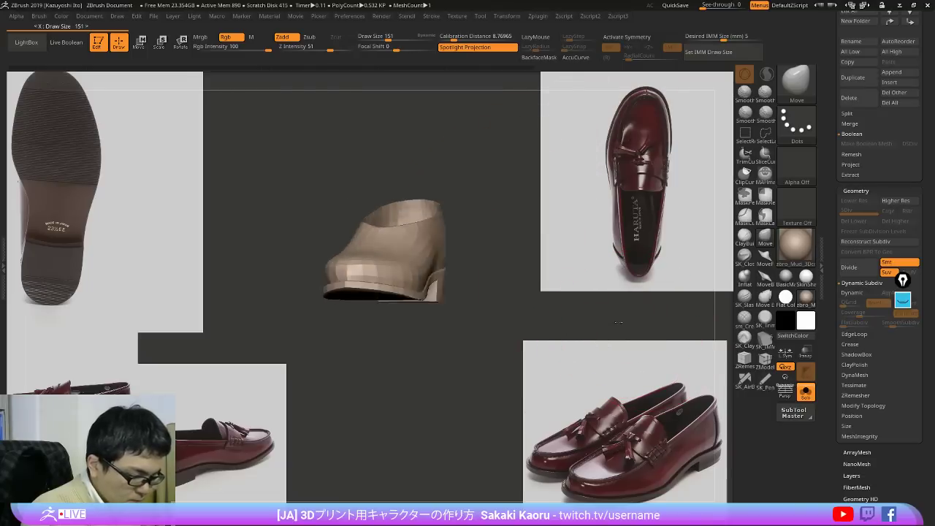
# Step: Show the wireframe and examine the heel and sole edge with dynamic subdivision temporarily previewed
pyautogui.moveTo(618, 322); pyautogui.dragTo(573, 355, button='right')
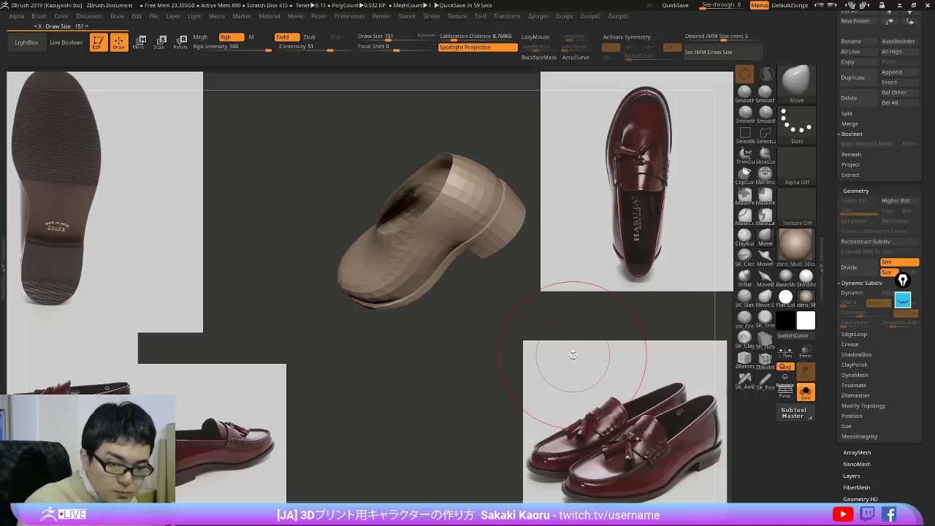
pyautogui.moveTo(480, 232); pyautogui.dragTo(462, 244, button='right')
pyautogui.press('f')
pyautogui.hotkey('shift', 'f')
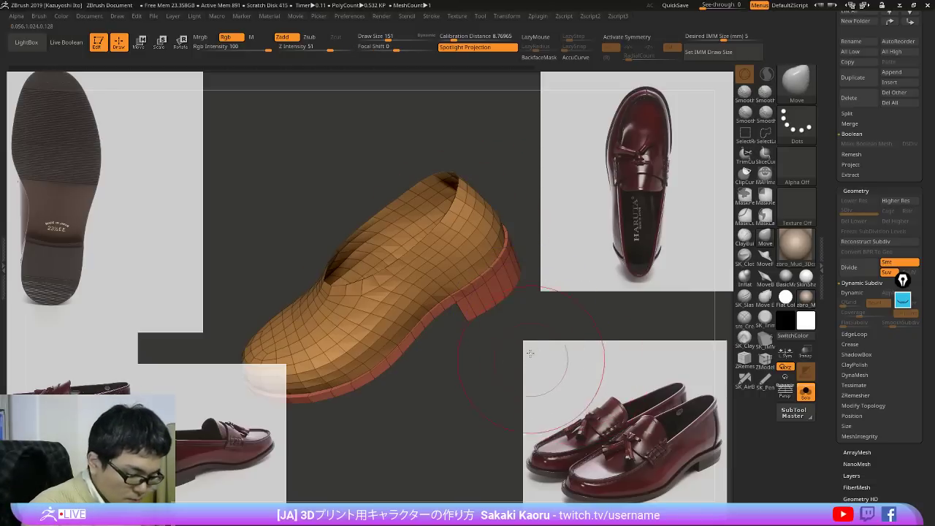
pyautogui.moveTo(534, 362); pyautogui.dragTo(497, 359, button='right')
pyautogui.keyDown('ctrl'); pyautogui.moveTo(484, 296); pyautogui.dragTo(516, 263, button='right'); pyautogui.keyUp('ctrl')
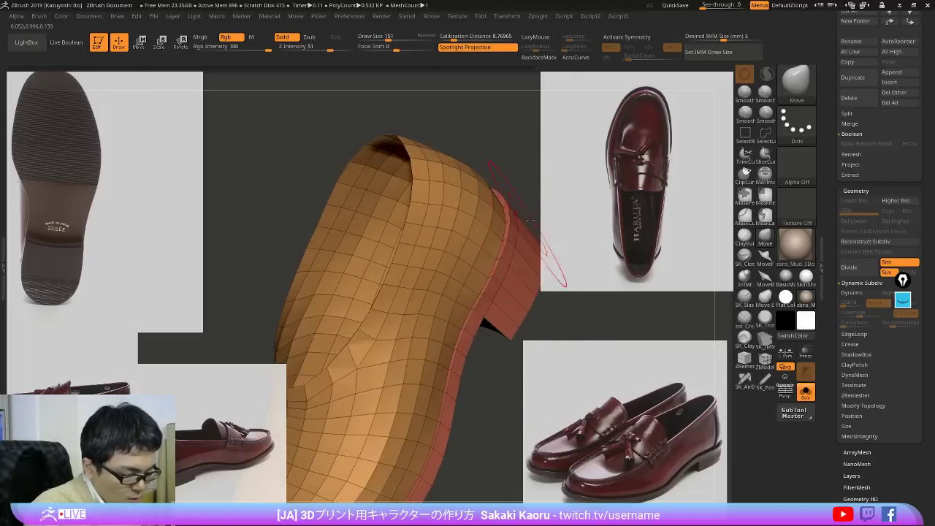
pyautogui.press('d')
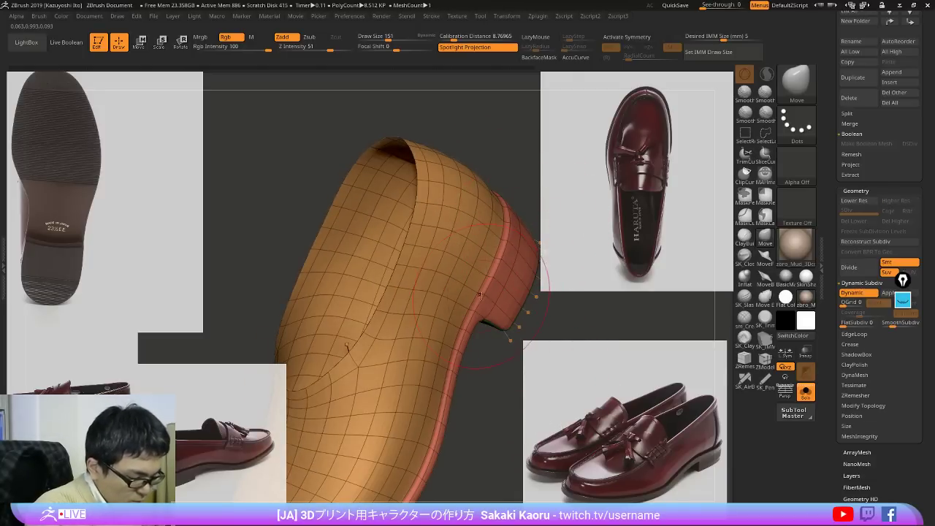
pyautogui.moveTo(494, 323); pyautogui.dragTo(524, 395, button='right')
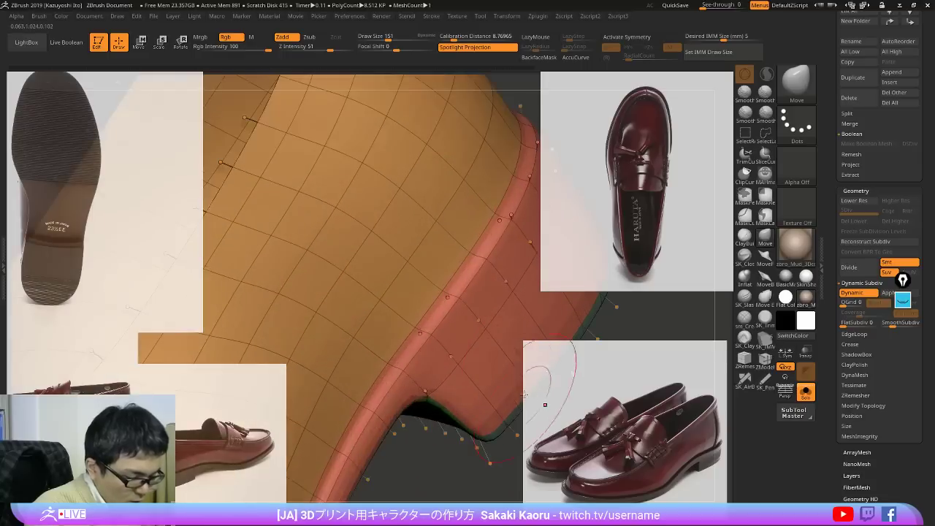
pyautogui.hotkey('shift', 'd')
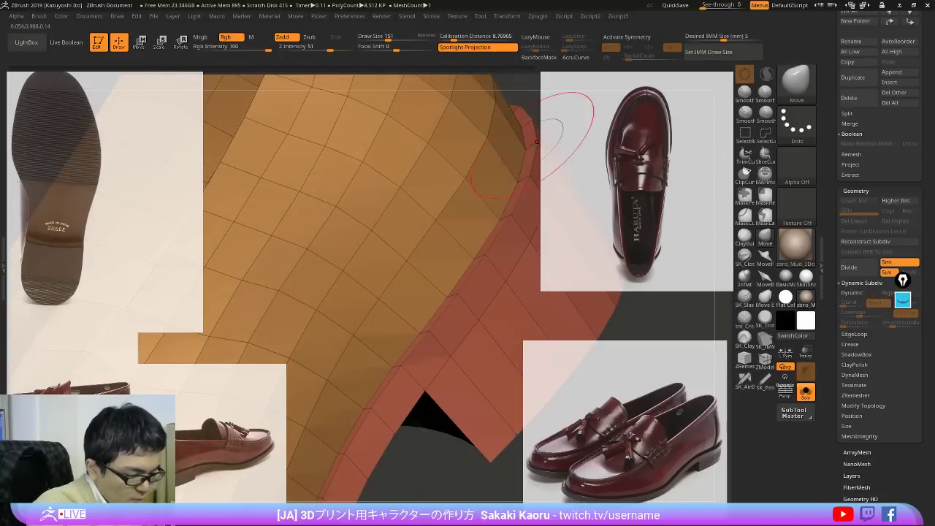
# Step: Isolate the thin ledge of polygons around the sole's upper rim, give it its own polygroup and unhide the shoe
pyautogui.keyDown('ctrl'); pyautogui.keyDown('shift'); pyautogui.click(531, 151); pyautogui.keyUp('shift'); pyautogui.keyUp('ctrl')
pyautogui.keyDown('ctrl'); pyautogui.keyDown('shift'); pyautogui.moveTo(668, 296); pyautogui.dragTo(684, 307); pyautogui.keyUp('shift'); pyautogui.keyUp('ctrl')
pyautogui.keyDown('ctrl'); pyautogui.moveTo(684, 307); pyautogui.dragTo(679, 271, button='right'); pyautogui.keyUp('ctrl')
pyautogui.moveTo(680, 272); pyautogui.dragTo(651, 303, button='right')
pyautogui.hotkey('ctrl', 'w')
pyautogui.keyDown('ctrl'); pyautogui.keyDown('shift'); pyautogui.click(653, 349); pyautogui.keyUp('shift'); pyautogui.keyUp('ctrl')
# Step: Crease the shoe's edges along all polygroup borders with Crease PG
pyautogui.press('2')
pyautogui.moveTo(581, 350); pyautogui.dragTo(549, 235, button='right')
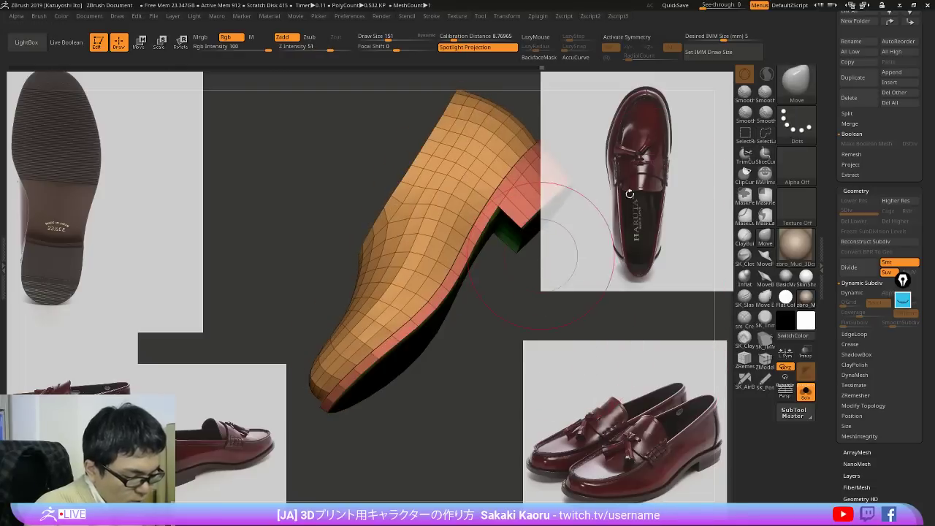
pyautogui.press('2')
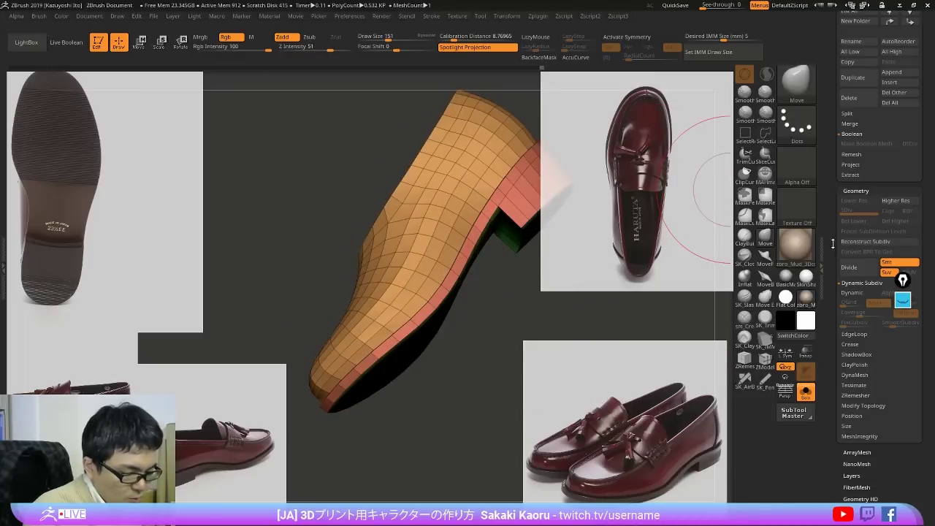
pyautogui.click(859, 192)
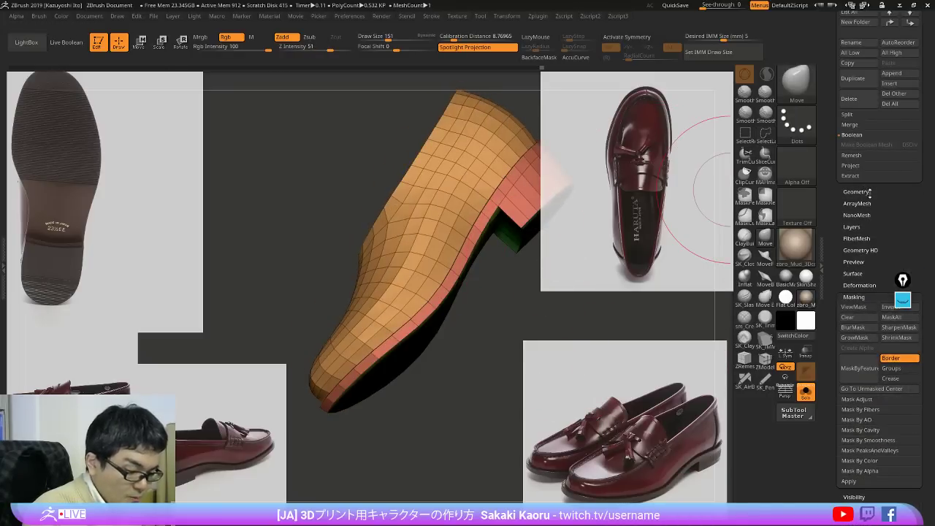
pyautogui.click(868, 192)
pyautogui.click(853, 336)
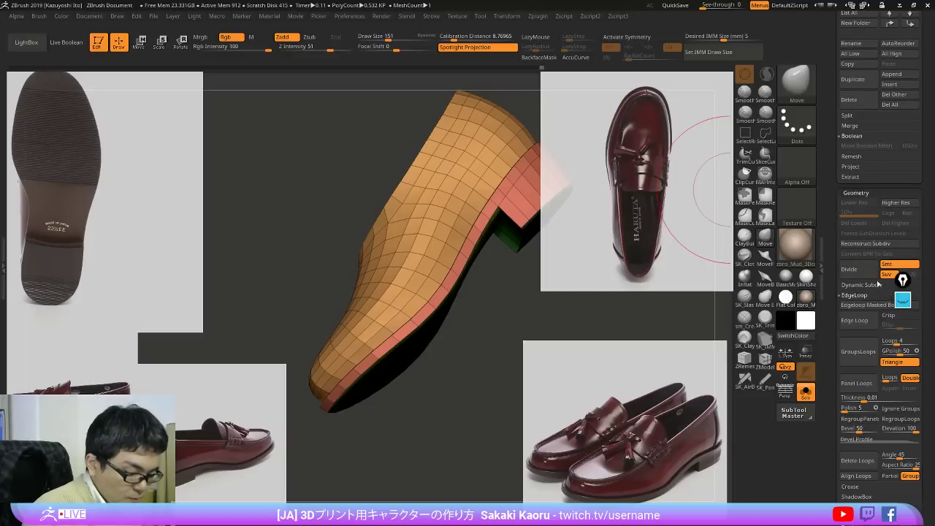
pyautogui.click(860, 295)
pyautogui.click(853, 305)
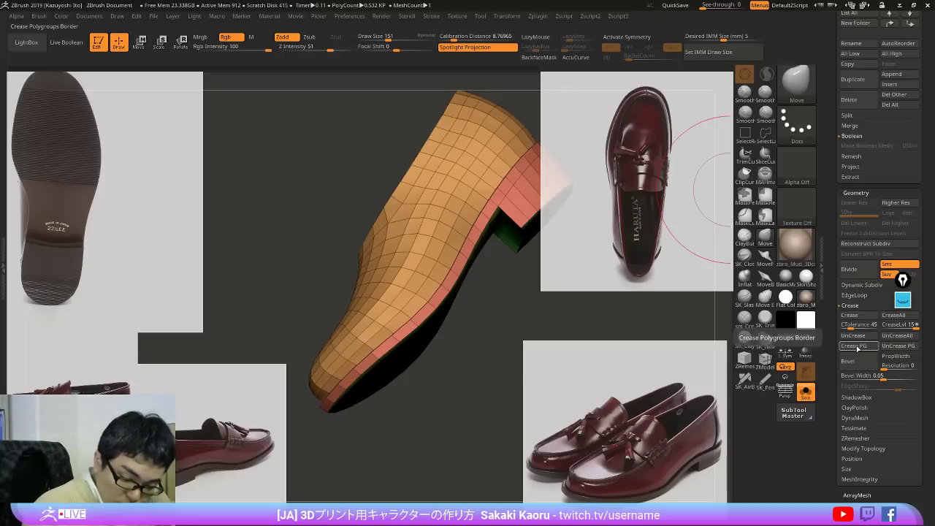
pyautogui.press('2')
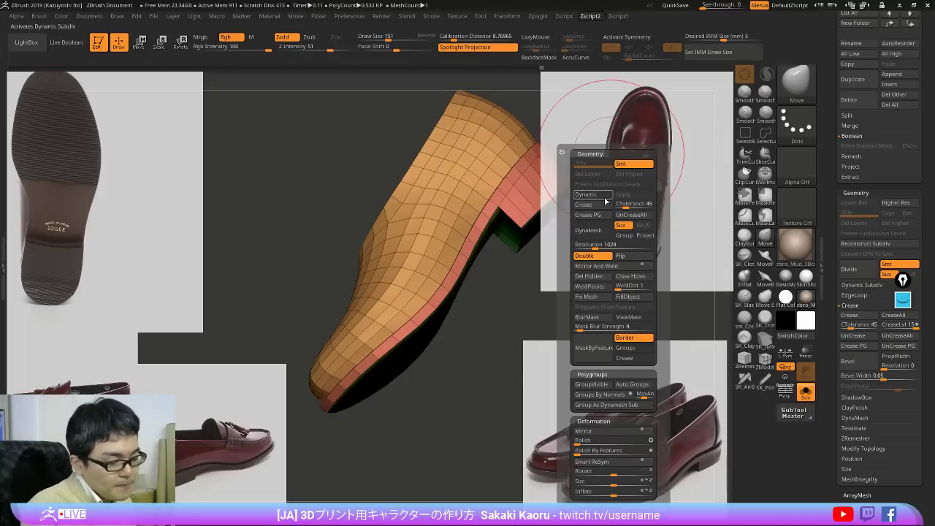
pyautogui.click(603, 218)
# Step: Hide the wireframe and turn on dynamic subdivision for the creased shoe
pyautogui.moveTo(507, 317); pyautogui.dragTo(628, 268)
pyautogui.hotkey('shift', 'f')
pyautogui.hotkey('ctrl', 'd')
pyautogui.hotkey('ctrl', 'd')
pyautogui.moveTo(827, 172); pyautogui.dragTo(830, 495)
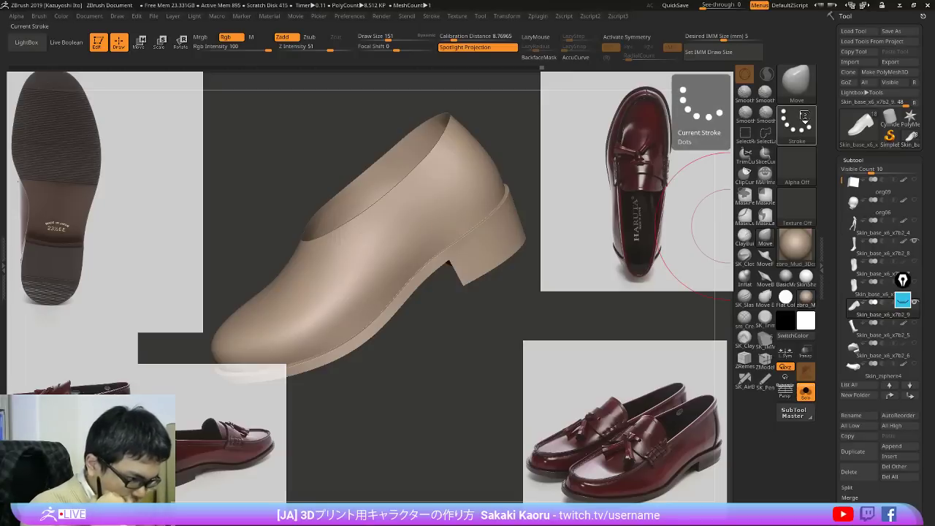
pyautogui.moveTo(574, 289)
pyautogui.mouseDown()
pyautogui.moveTo(524, 253)
pyautogui.moveTo(555, 259)
pyautogui.moveTo(547, 265)
pyautogui.mouseUp()
pyautogui.click(890, 62)
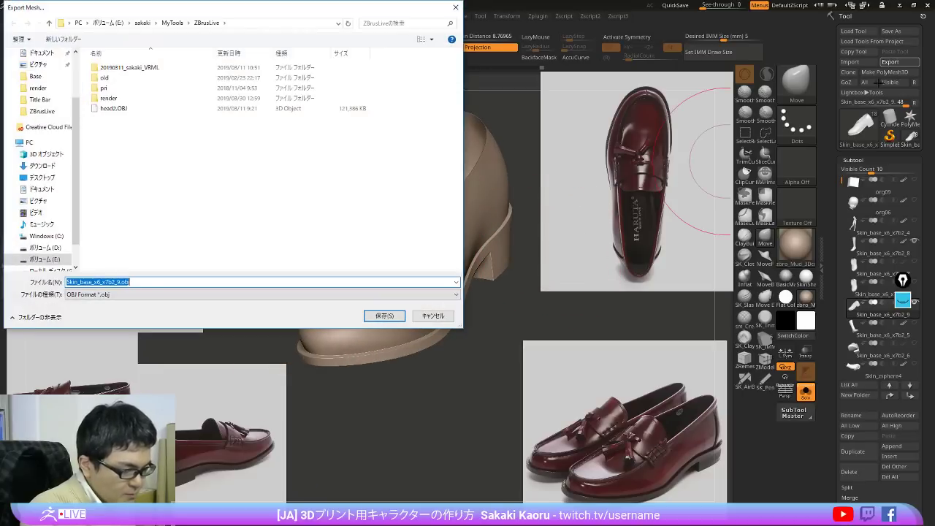
pyautogui.click(432, 317)
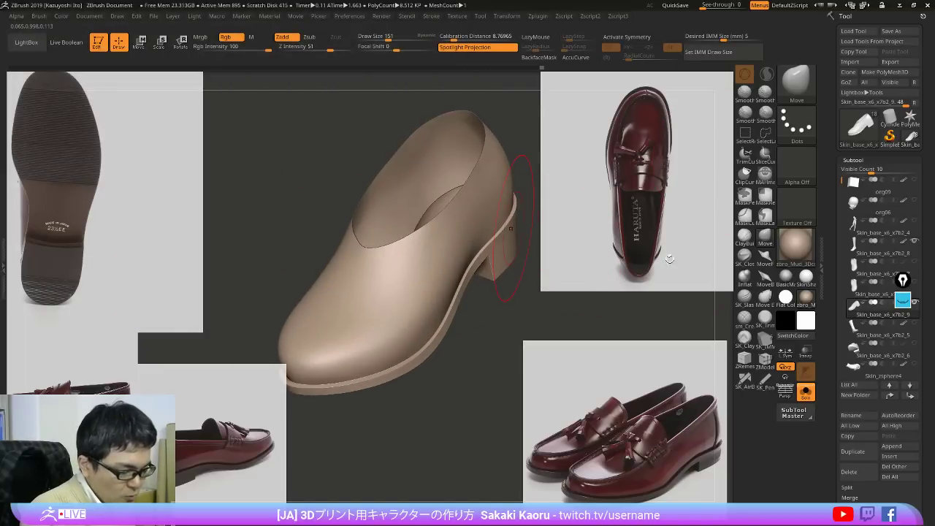
# Step: Inspect the smoothed heel and sole ledge with the wireframe toggled, with the Move brush set to draw size 89
pyautogui.hotkey('shift', 'f')
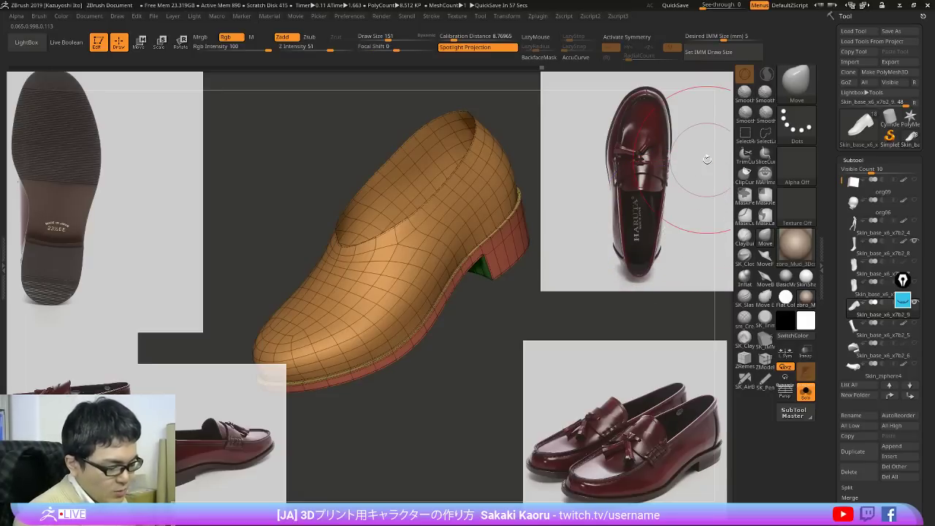
pyautogui.moveTo(666, 418)
pyautogui.mouseDown()
pyautogui.moveTo(681, 420)
pyautogui.moveTo(666, 434)
pyautogui.mouseUp()
pyautogui.moveTo(501, 239)
pyautogui.mouseDown(button='right')
pyautogui.moveTo(495, 215)
pyautogui.moveTo(543, 236)
pyautogui.moveTo(570, 224)
pyautogui.moveTo(505, 298)
pyautogui.moveTo(500, 278)
pyautogui.mouseUp(button='right')
pyautogui.hotkey('shift', 'f')
pyautogui.press('b')
pyautogui.press('m')
pyautogui.press('v')
pyautogui.press('x')
pyautogui.hotkey('shift', 'f')
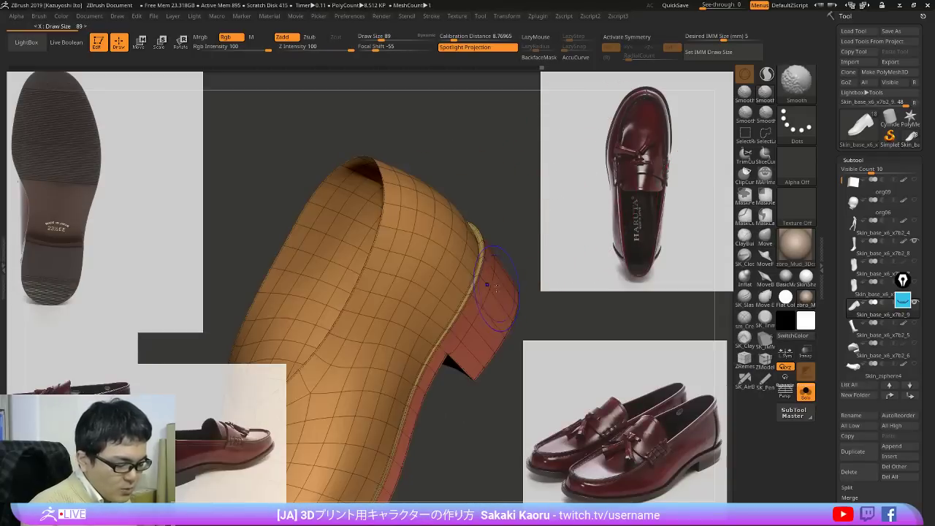
pyautogui.hotkey('shift', 'f')
pyautogui.moveTo(564, 292); pyautogui.dragTo(582, 270, button='right')
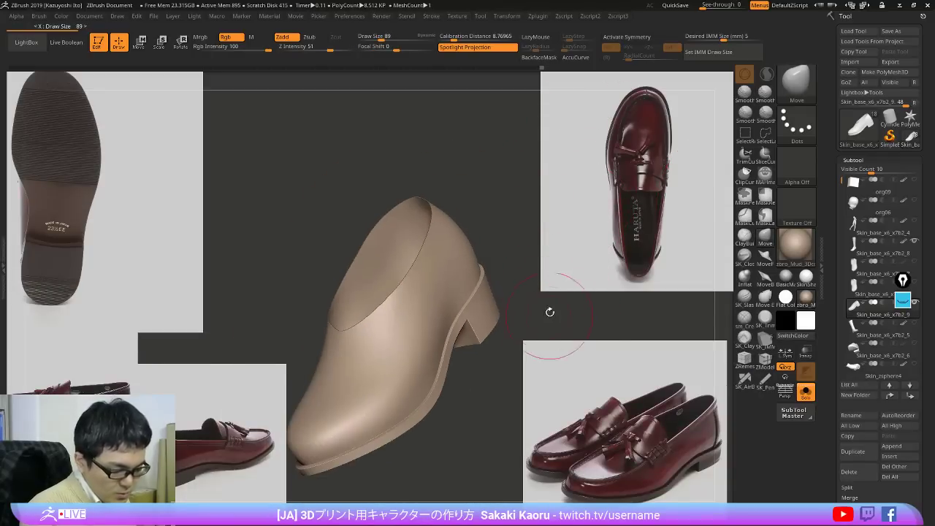
# Step: Lasso-mask the toe end of the sole from the side, invert the mask and blur it
pyautogui.moveTo(550, 312); pyautogui.dragTo(621, 249)
pyautogui.moveTo(621, 250)
pyautogui.mouseDown()
pyautogui.moveTo(653, 260)
pyautogui.moveTo(613, 278)
pyautogui.moveTo(514, 278)
pyautogui.moveTo(495, 363)
pyautogui.moveTo(461, 338)
pyautogui.mouseUp()
pyautogui.hotkey('shift', 's')
pyautogui.keyDown('alt'); pyautogui.moveTo(557, 416); pyautogui.dragTo(632, 382); pyautogui.keyUp('alt')
pyautogui.moveTo(555, 323)
pyautogui.mouseDown()
pyautogui.moveTo(570, 317)
pyautogui.moveTo(533, 324)
pyautogui.moveTo(605, 348)
pyautogui.moveTo(647, 344)
pyautogui.moveTo(634, 477)
pyautogui.moveTo(642, 470)
pyautogui.mouseUp()
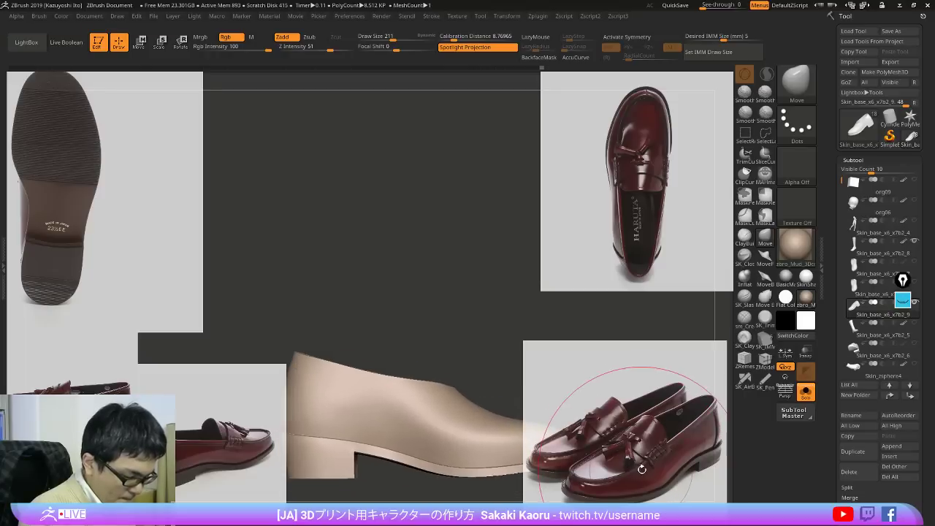
pyautogui.keyDown('alt'); pyautogui.moveTo(657, 417); pyautogui.dragTo(660, 338); pyautogui.keyUp('alt')
pyautogui.keyDown('alt'); pyautogui.moveTo(605, 387); pyautogui.dragTo(589, 365); pyautogui.keyUp('alt')
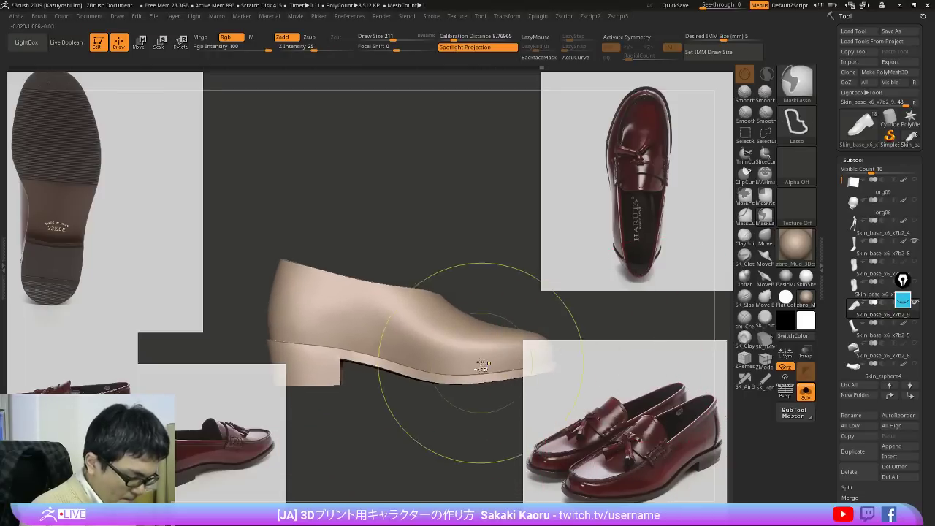
pyautogui.keyDown('ctrl'); pyautogui.moveTo(475, 366); pyautogui.dragTo(546, 360); pyautogui.keyUp('ctrl')
pyautogui.keyDown('ctrl'); pyautogui.click(552, 352); pyautogui.keyUp('ctrl')
pyautogui.press('2')
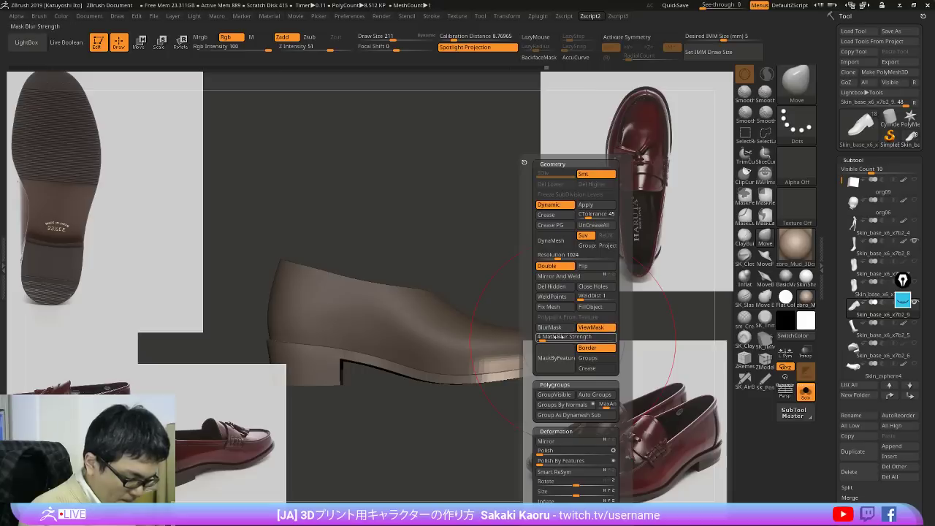
pyautogui.click(550, 328)
# Step: Lay a transpose line along the sole's forefoot to adjust the unmasked toe end, and clear the mask
pyautogui.press('w')
pyautogui.moveTo(453, 384)
pyautogui.keyDown('alt'); pyautogui.mouseDown()
pyautogui.moveTo(397, 392)
pyautogui.moveTo(501, 376)
pyautogui.mouseUp(); pyautogui.keyUp('alt')
pyautogui.press('y')
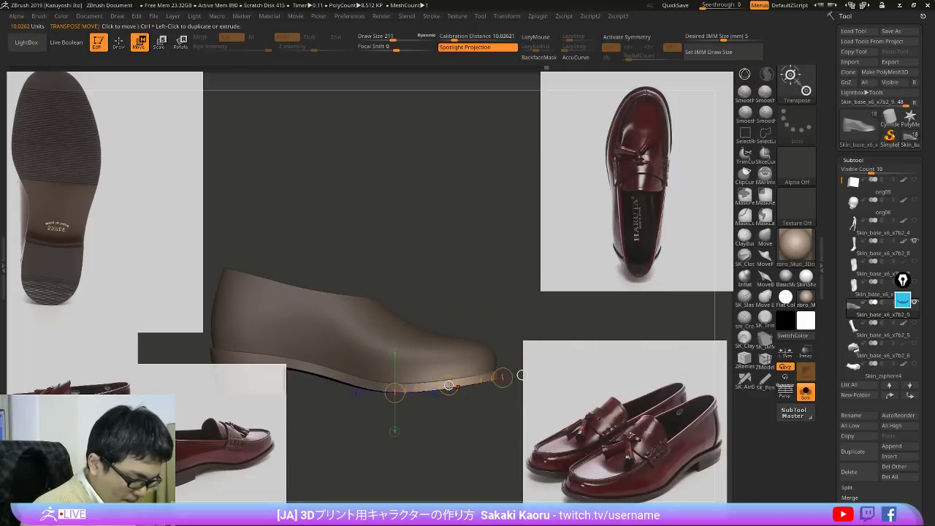
pyautogui.keyDown('ctrl'); pyautogui.moveTo(459, 399); pyautogui.dragTo(468, 408); pyautogui.keyUp('ctrl')
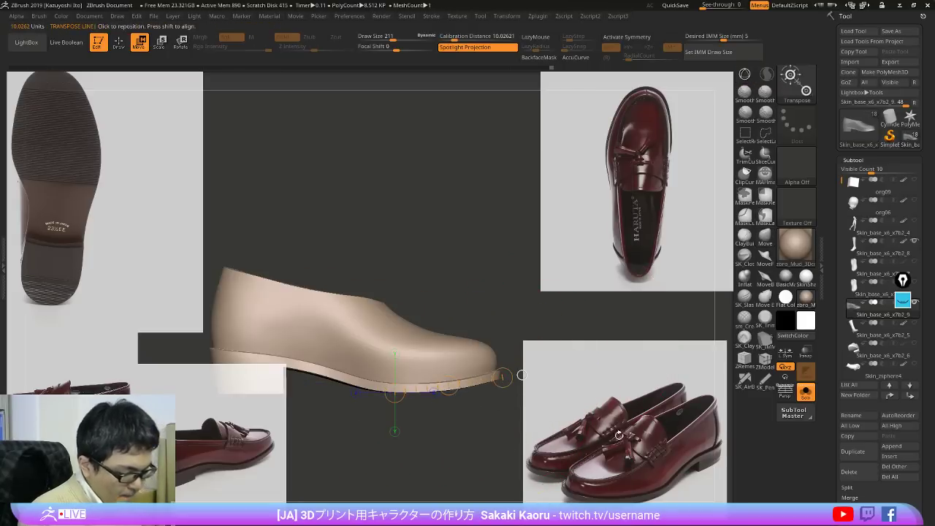
pyautogui.press('q')
# Step: Mark the side of the forefoot above the sole with a pink curve and hatching, using the screen annotation pen
pyautogui.moveTo(511, 431)
pyautogui.mouseDown()
pyautogui.moveTo(464, 453)
pyautogui.moveTo(449, 493)
pyautogui.mouseUp()
pyautogui.moveTo(617, 488)
pyautogui.mouseDown()
pyautogui.moveTo(624, 478)
pyautogui.moveTo(615, 465)
pyautogui.moveTo(662, 400)
pyautogui.moveTo(678, 349)
pyautogui.moveTo(617, 474)
pyautogui.moveTo(640, 476)
pyautogui.moveTo(639, 434)
pyautogui.moveTo(624, 439)
pyautogui.moveTo(654, 415)
pyautogui.mouseUp()
pyautogui.hotkey('shift', 'f')
pyautogui.hotkey('shift', 'f')
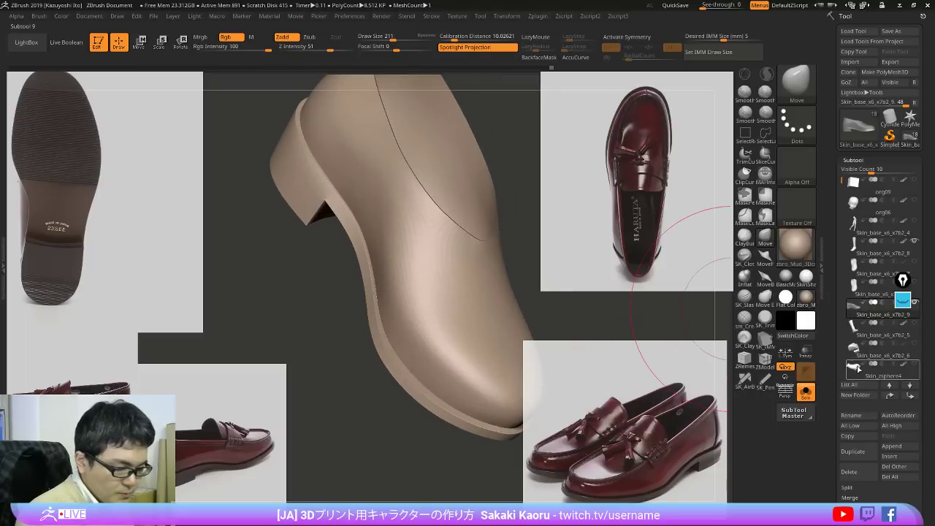
pyautogui.click(903, 301)
pyautogui.click(903, 401)
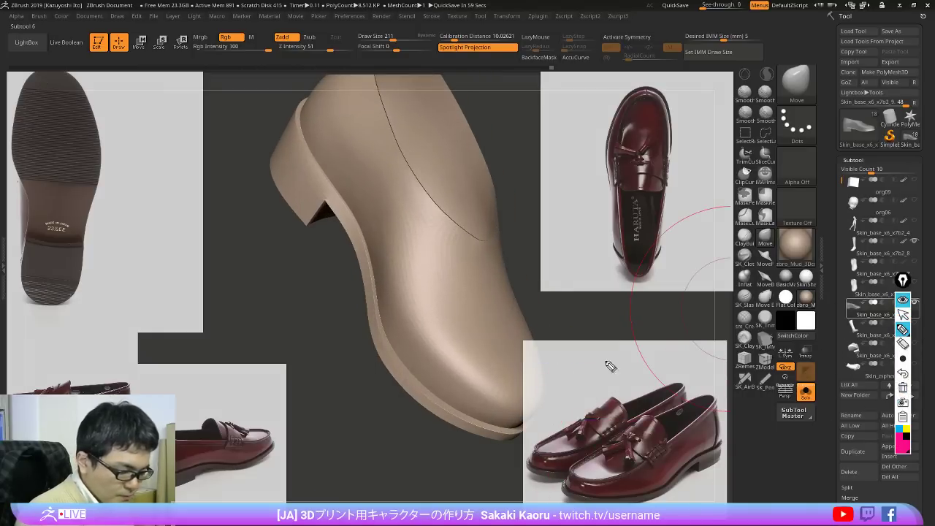
pyautogui.moveTo(401, 239)
pyautogui.mouseDown()
pyautogui.moveTo(409, 309)
pyautogui.moveTo(481, 389)
pyautogui.mouseUp()
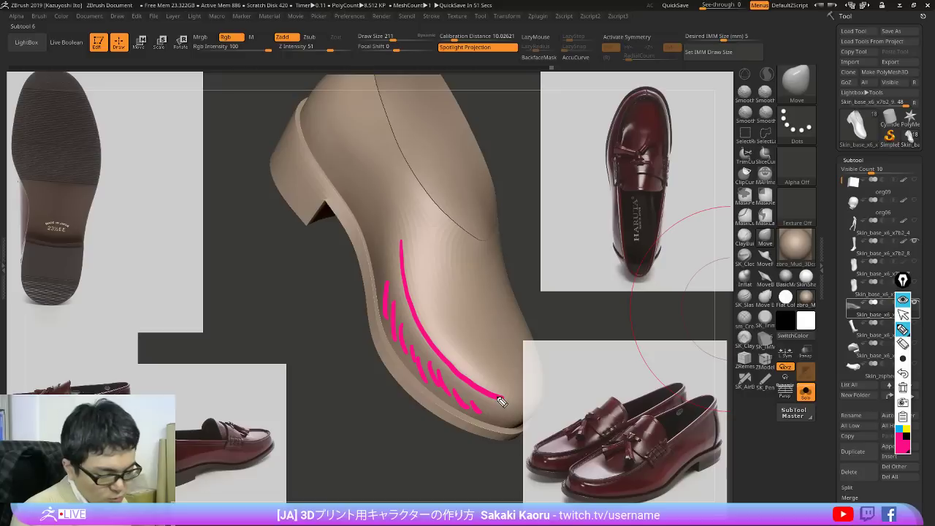
# Step: Clear the pink annotation, turn on the shoe's wireframe and switch to SelectRect with the full mesh visible
pyautogui.click(903, 395)
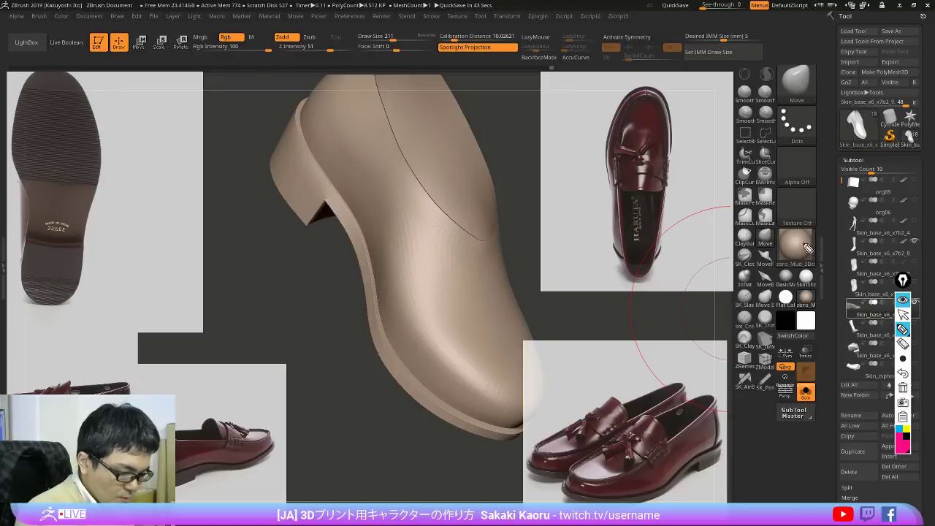
pyautogui.click(904, 302)
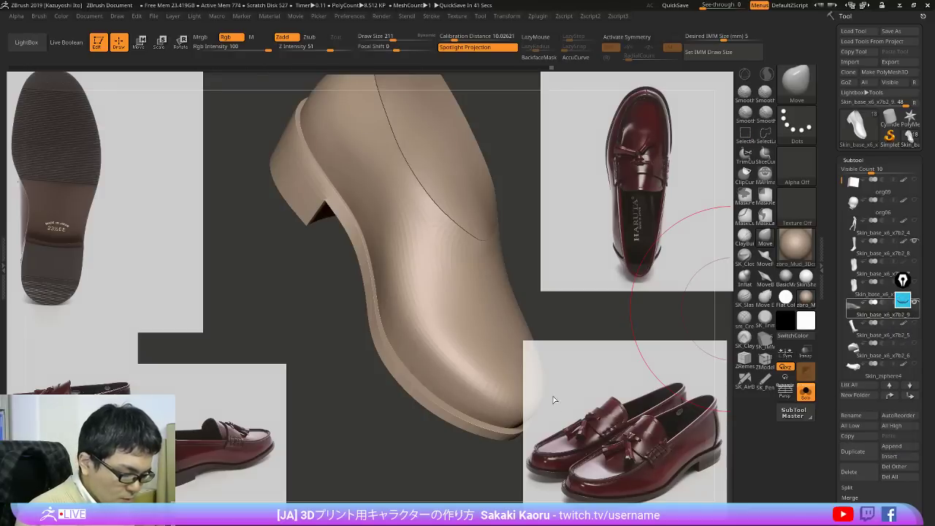
pyautogui.hotkey('shift', 'f')
pyautogui.keyDown('ctrl'); pyautogui.keyDown('shift'); pyautogui.click(449, 340); pyautogui.keyUp('shift'); pyautogui.keyUp('ctrl')
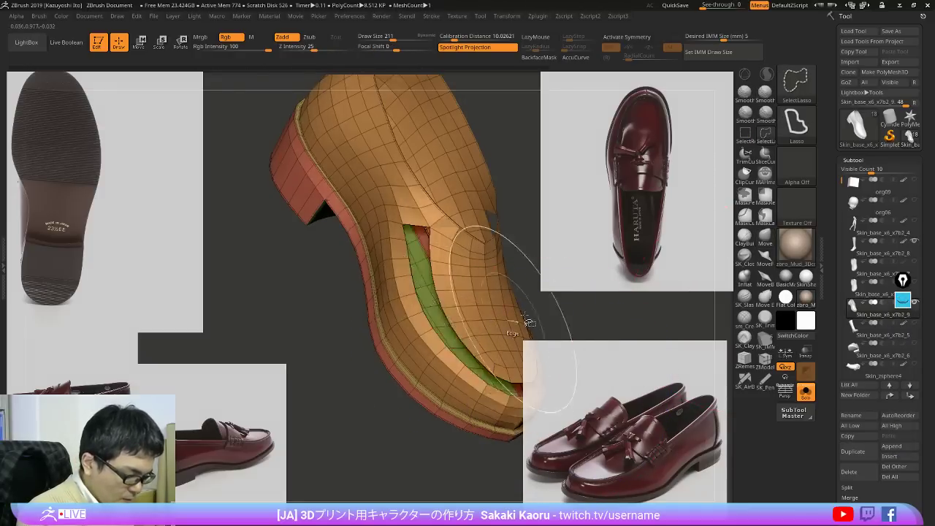
pyautogui.keyDown('ctrl'); pyautogui.keyDown('shift'); pyautogui.click(745, 134); pyautogui.keyUp('shift'); pyautogui.keyUp('ctrl')
pyautogui.keyDown('ctrl'); pyautogui.keyDown('shift'); pyautogui.click(618, 314); pyautogui.keyUp('shift'); pyautogui.keyUp('ctrl')
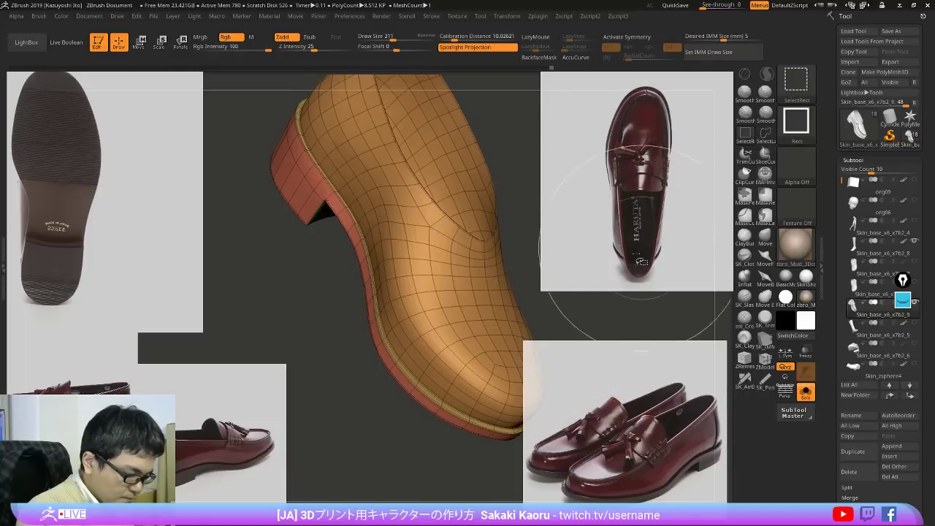
# Step: Isolate the polygroup of the shoe's upper, restore the full shoe and switch to its unsmoothed low-poly mesh
pyautogui.keyDown('ctrl'); pyautogui.keyDown('shift'); pyautogui.click(487, 336); pyautogui.keyUp('shift'); pyautogui.keyUp('ctrl')
pyautogui.moveTo(560, 313)
pyautogui.keyDown('ctrl'); pyautogui.keyDown('shift'); pyautogui.mouseDown()
pyautogui.moveTo(641, 368)
pyautogui.moveTo(556, 373)
pyautogui.moveTo(452, 358)
pyautogui.moveTo(375, 319)
pyautogui.mouseUp(); pyautogui.keyUp('shift'); pyautogui.keyUp('ctrl')
pyautogui.keyDown('ctrl'); pyautogui.click(641, 367); pyautogui.keyUp('ctrl')
pyautogui.keyDown('ctrl'); pyautogui.keyDown('shift'); pyautogui.click(641, 367); pyautogui.keyUp('shift'); pyautogui.keyUp('ctrl')
pyautogui.hotkey('shift', 'd')
pyautogui.hotkey('shift', 'd')
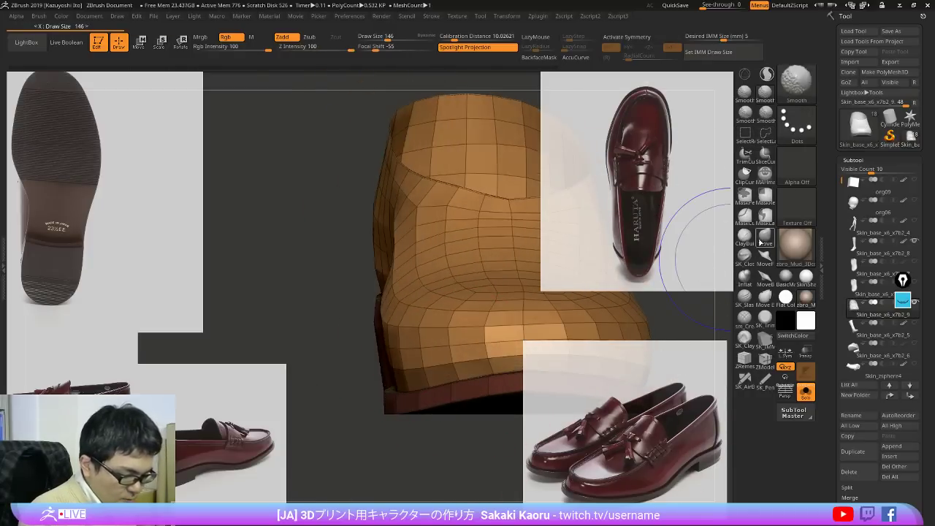
# Step: Reshape the side of the forefoot above the sole with the Move brush at draw size 102
pyautogui.press('b')
pyautogui.press('m')
pyautogui.press('v')
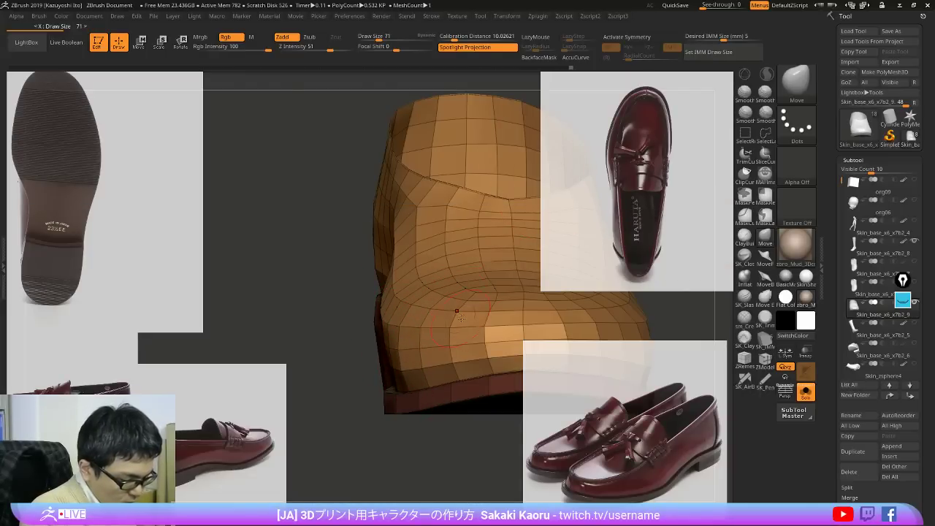
pyautogui.moveTo(482, 322); pyautogui.dragTo(448, 323, button='right')
pyautogui.press('x')
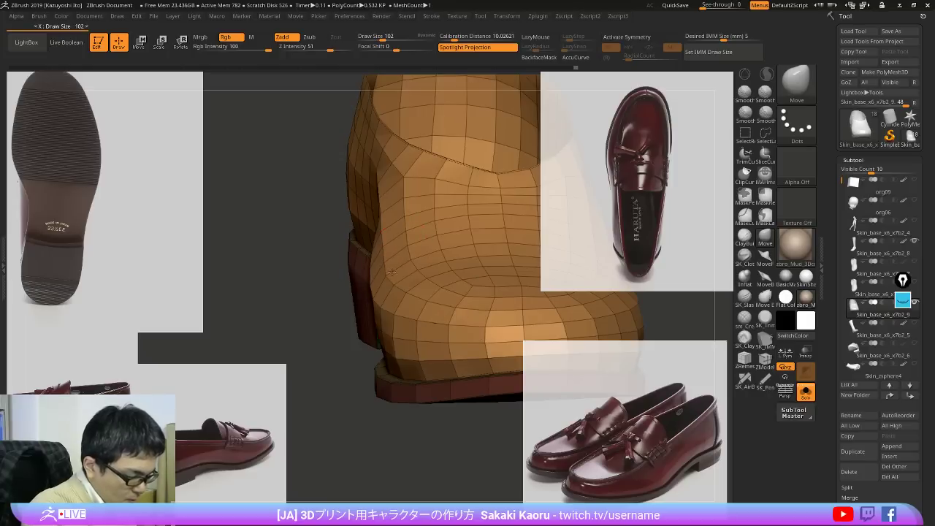
pyautogui.moveTo(397, 285); pyautogui.dragTo(307, 293, button='right')
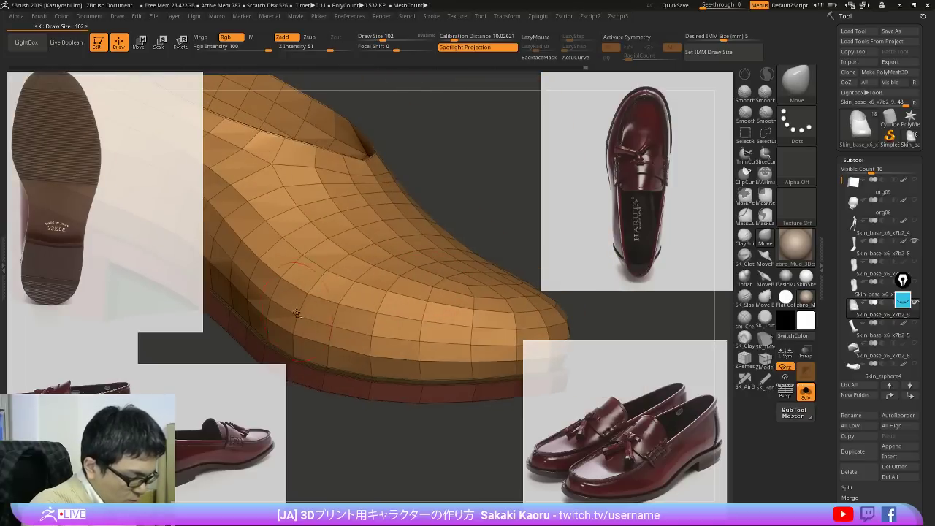
pyautogui.moveTo(347, 339); pyautogui.dragTo(381, 330, button='right')
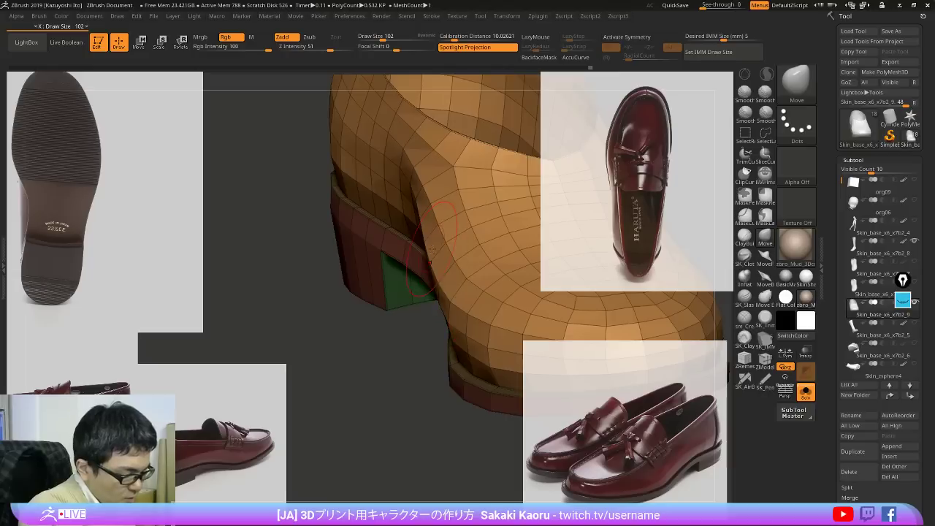
pyautogui.moveTo(588, 329); pyautogui.dragTo(579, 308, button='right')
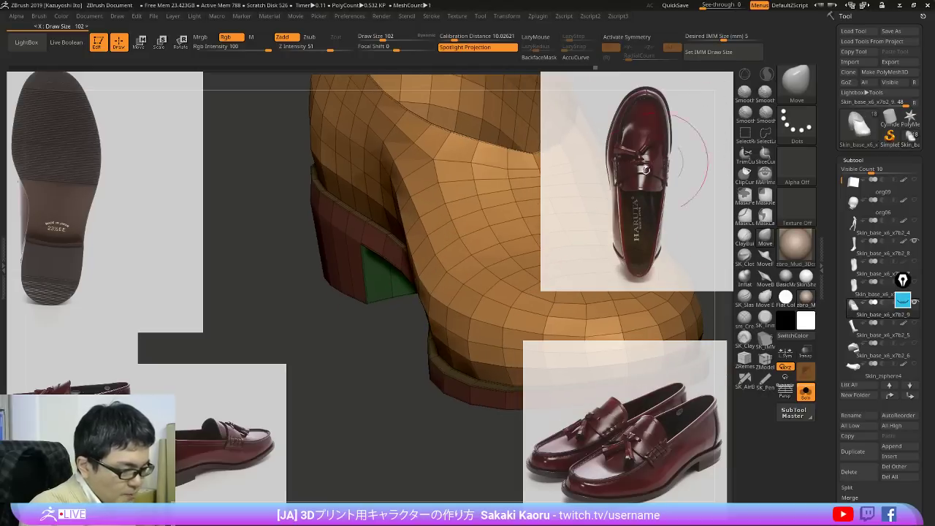
# Step: Try to smooth the side of the forefoot with the Smooth brush
pyautogui.hotkey('shift', 'space')
pyautogui.click(561, 247)
pyautogui.moveTo(560, 247); pyautogui.dragTo(559, 246)
pyautogui.moveTo(560, 244); pyautogui.dragTo(446, 318, button='right')
pyautogui.keyDown('shift'); pyautogui.moveTo(422, 346); pyautogui.dragTo(424, 284); pyautogui.keyUp('shift')
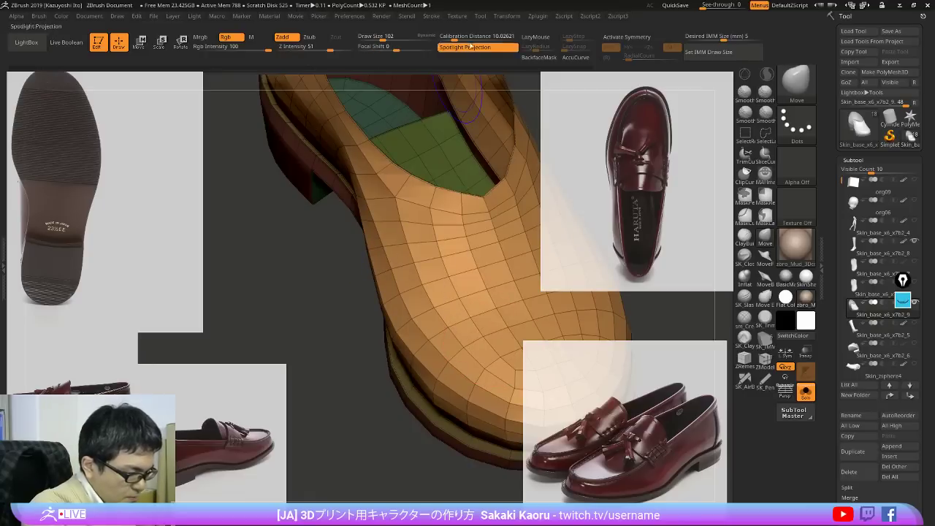
pyautogui.moveTo(576, 277)
pyautogui.keyDown('alt'); pyautogui.mouseDown(button='right')
pyautogui.moveTo(500, 256)
pyautogui.moveTo(493, 243)
pyautogui.mouseUp(button='right'); pyautogui.keyUp('alt')
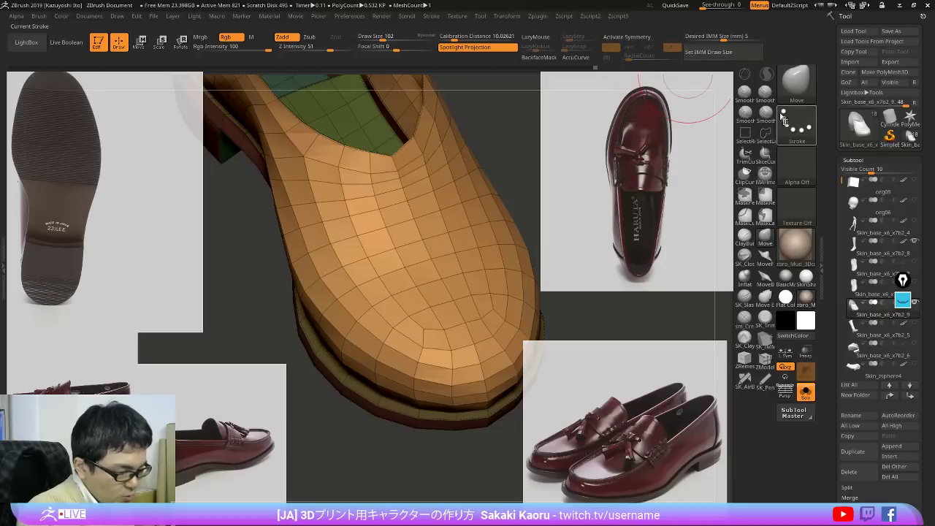
pyautogui.keyDown('shift'); pyautogui.moveTo(312, 247); pyautogui.dragTo(312, 247); pyautogui.keyUp('shift')
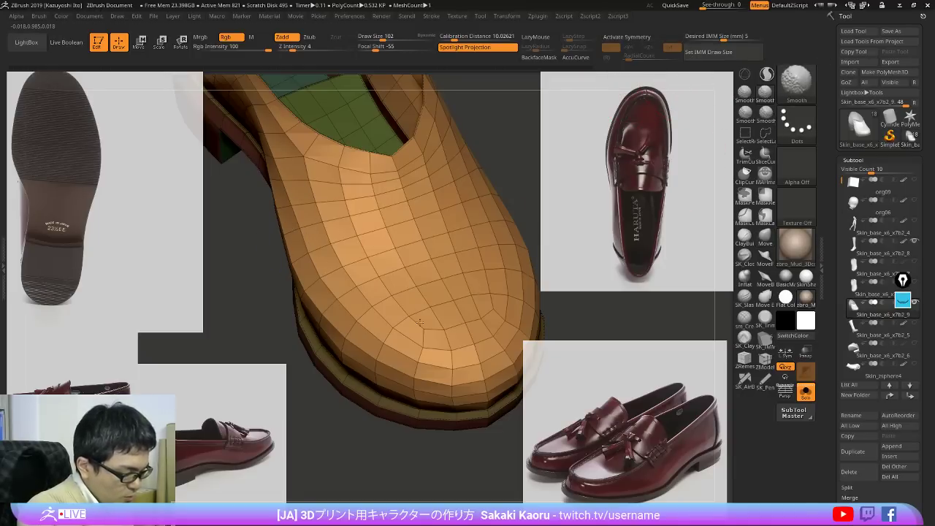
# Step: Turn off Spotlight Projection in the Move brush's Samples settings
pyautogui.click(806, 86)
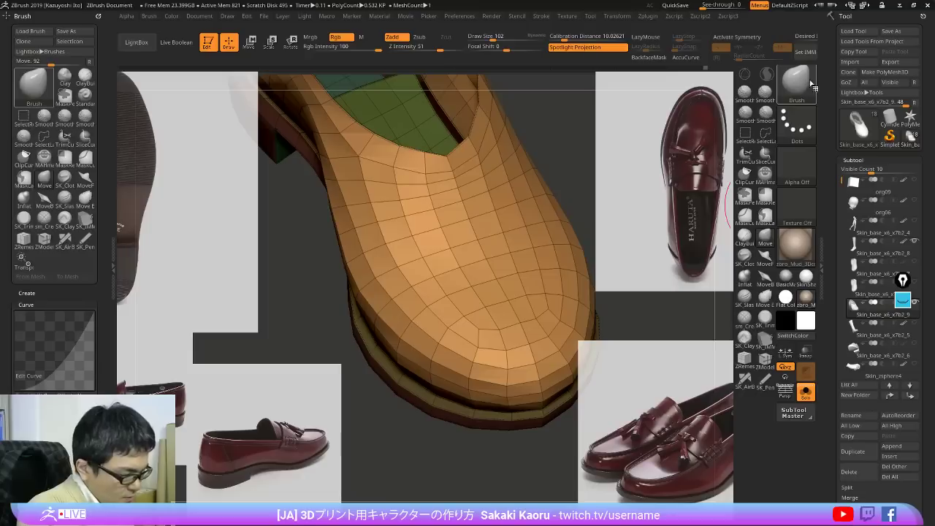
pyautogui.click(73, 305)
pyautogui.click(45, 327)
pyautogui.moveTo(85, 321); pyautogui.dragTo(74, 285)
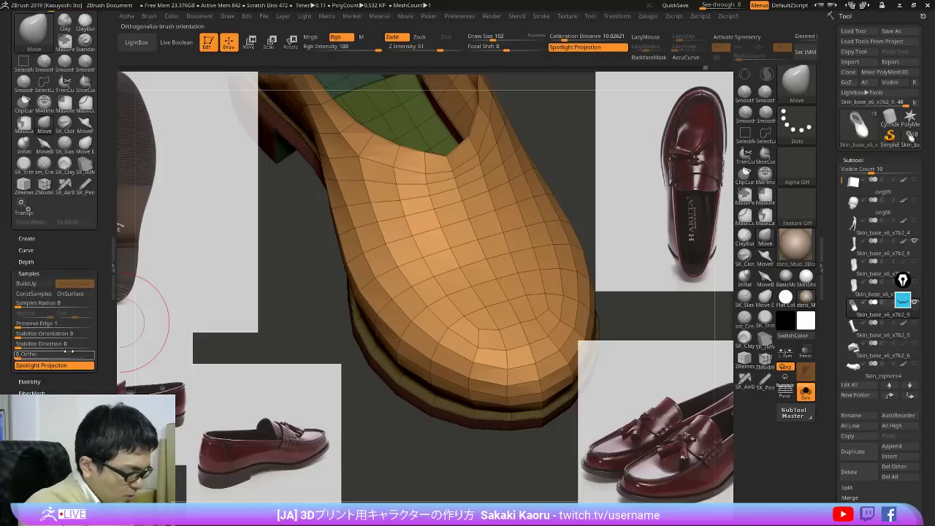
pyautogui.click(51, 365)
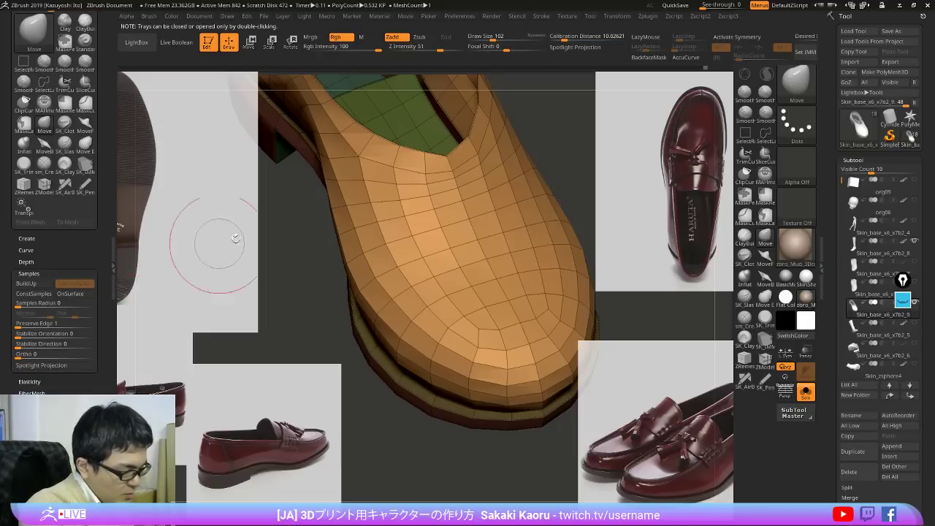
pyautogui.click(110, 252)
# Step: Smooth the low-poly faces along the side of the forefoot and around the toe
pyautogui.moveTo(409, 207); pyautogui.dragTo(453, 236, button='right')
pyautogui.moveTo(387, 247)
pyautogui.keyDown('shift'); pyautogui.mouseDown()
pyautogui.moveTo(399, 284)
pyautogui.moveTo(385, 292)
pyautogui.mouseUp(); pyautogui.keyUp('shift')
pyautogui.moveTo(358, 343); pyautogui.dragTo(423, 321, button='right')
pyautogui.moveTo(424, 292)
pyautogui.keyDown('shift'); pyautogui.mouseDown()
pyautogui.moveTo(482, 329)
pyautogui.moveTo(540, 340)
pyautogui.mouseUp(); pyautogui.keyUp('shift')
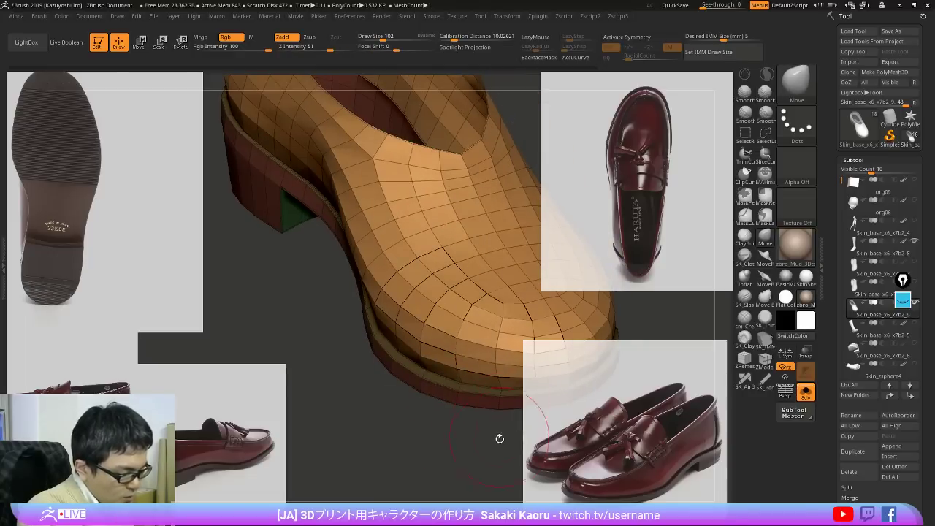
pyautogui.moveTo(499, 439); pyautogui.dragTo(558, 391)
pyautogui.keyDown('shift'); pyautogui.moveTo(538, 354); pyautogui.dragTo(510, 338); pyautogui.keyUp('shift')
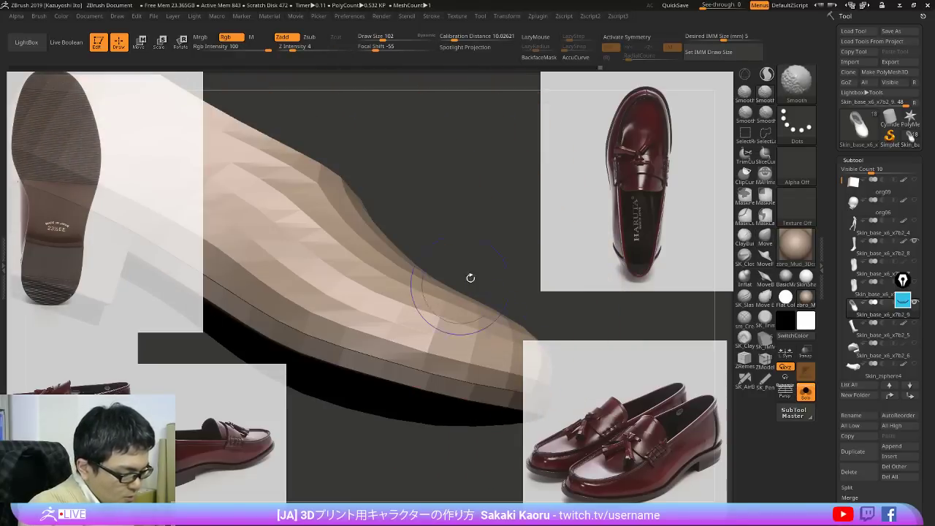
pyautogui.moveTo(471, 277); pyautogui.dragTo(426, 292)
pyautogui.moveTo(540, 431); pyautogui.dragTo(504, 451)
# Step: Show the shoe smoothly subdivided with its wireframe, and turn off Solo to bring back the leg
pyautogui.press('d')
pyautogui.hotkey('shift', 'f')
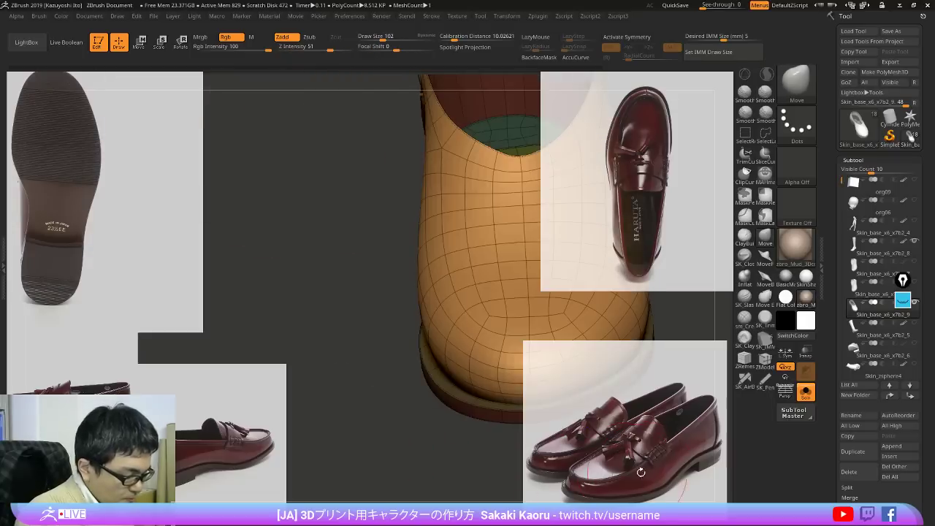
pyautogui.keyDown('alt'); pyautogui.moveTo(641, 472); pyautogui.dragTo(637, 365); pyautogui.keyUp('alt')
pyautogui.moveTo(637, 365); pyautogui.dragTo(650, 432)
pyautogui.click(646, 346)
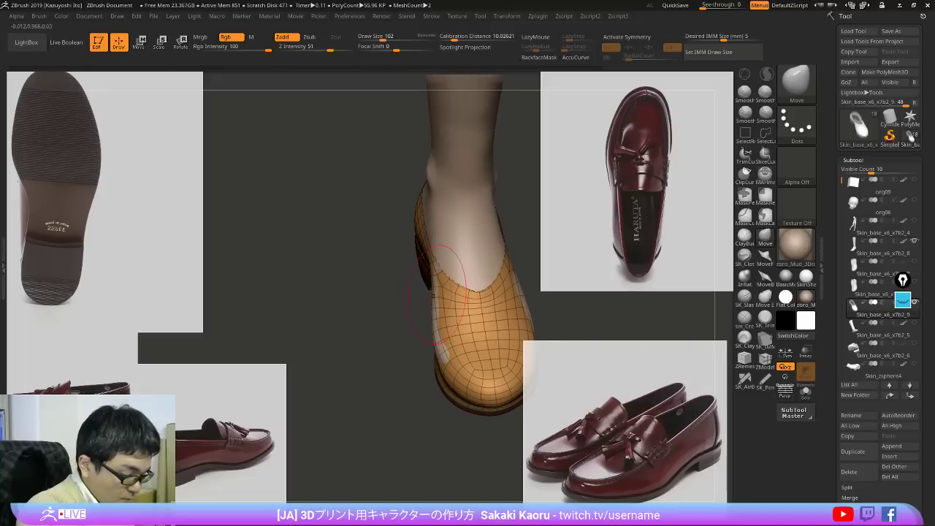
# Step: Push in the sides of the foot where they poke through the shoe with the Move brush, and reselect the shoe
pyautogui.press('x')
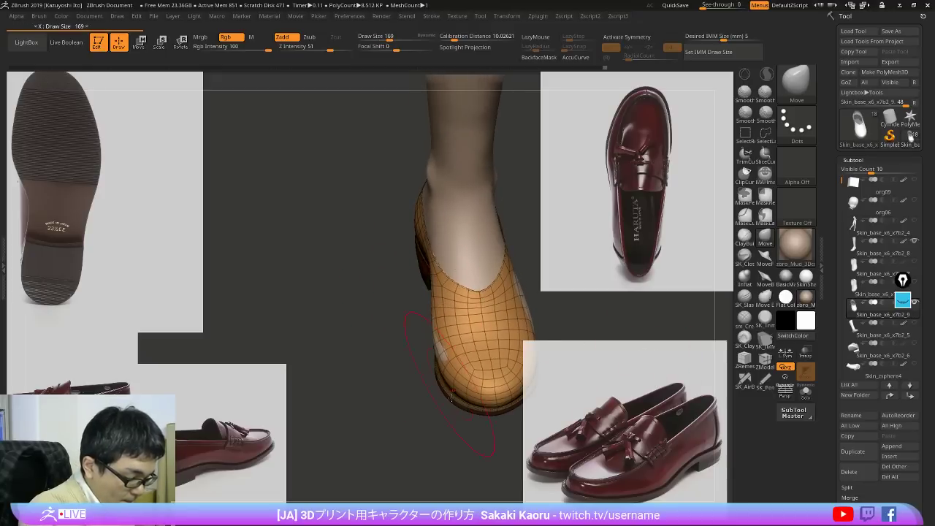
pyautogui.moveTo(411, 327); pyautogui.dragTo(431, 338)
pyautogui.keyDown('alt'); pyautogui.click(528, 299); pyautogui.keyUp('alt')
pyautogui.moveTo(533, 305); pyautogui.dragTo(513, 311)
pyautogui.keyDown('alt'); pyautogui.click(448, 331); pyautogui.keyUp('alt')
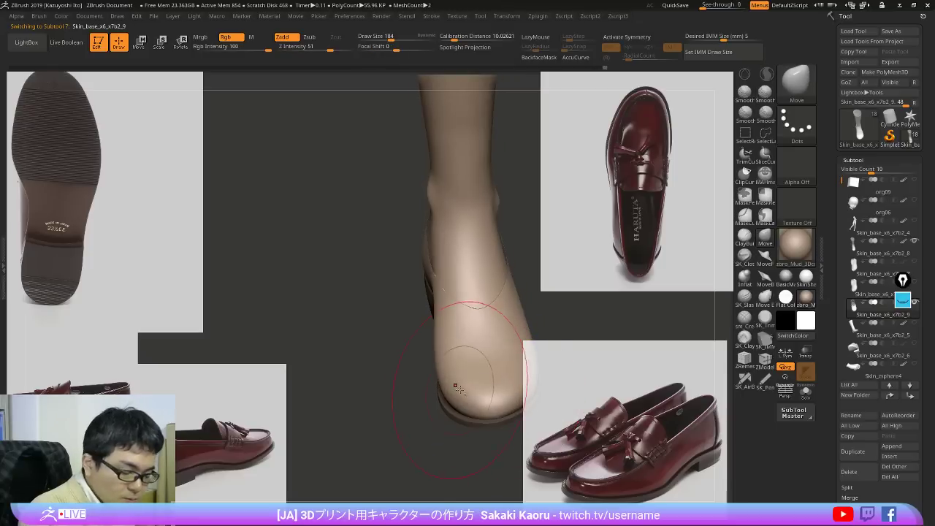
# Step: Nudge the side of the shoe beside its opening outward with the Move brush at draw size 133
pyautogui.moveTo(505, 299); pyautogui.dragTo(445, 298, button='right')
pyautogui.moveTo(445, 299); pyautogui.dragTo(437, 301)
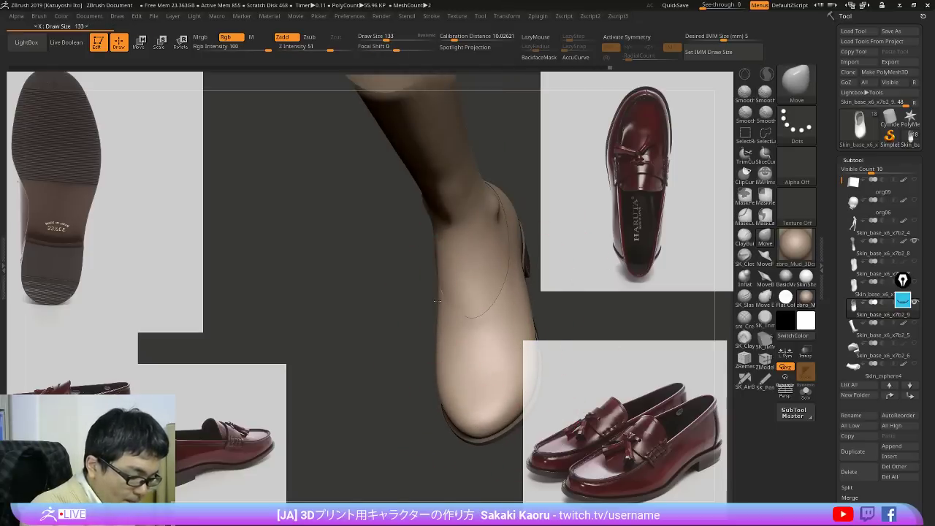
pyautogui.moveTo(441, 293)
pyautogui.mouseDown(button='right')
pyautogui.moveTo(526, 282)
pyautogui.moveTo(574, 263)
pyautogui.moveTo(564, 287)
pyautogui.moveTo(541, 285)
pyautogui.mouseUp(button='right')
pyautogui.keyDown('ctrl'); pyautogui.moveTo(464, 260); pyautogui.dragTo(402, 268, button='right'); pyautogui.keyUp('ctrl')
pyautogui.moveTo(403, 267)
pyautogui.mouseDown()
pyautogui.moveTo(394, 267)
pyautogui.moveTo(425, 314)
pyautogui.moveTo(429, 354)
pyautogui.mouseUp()
pyautogui.moveTo(447, 311); pyautogui.dragTo(471, 241, button='right')
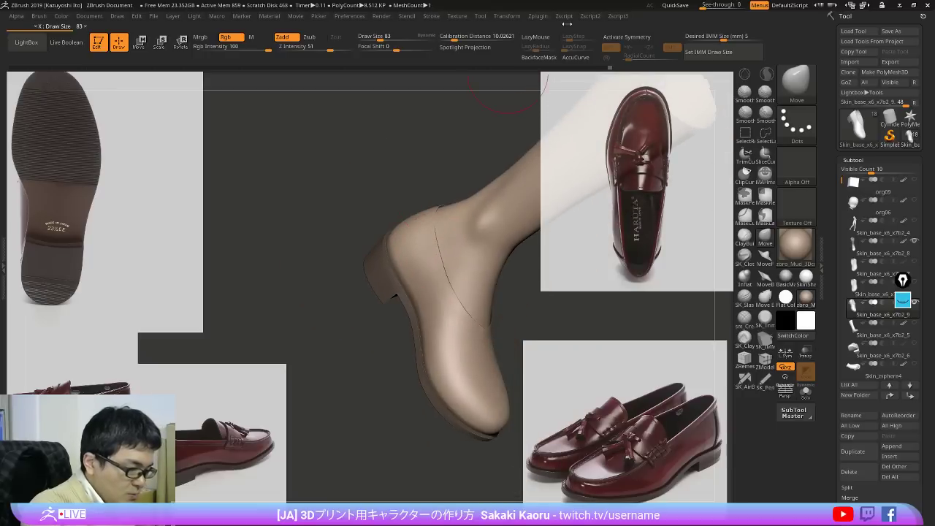
# Step: Turn on Spotlight Projection, magnify its setting on screen and turn it off again
pyautogui.click(480, 48)
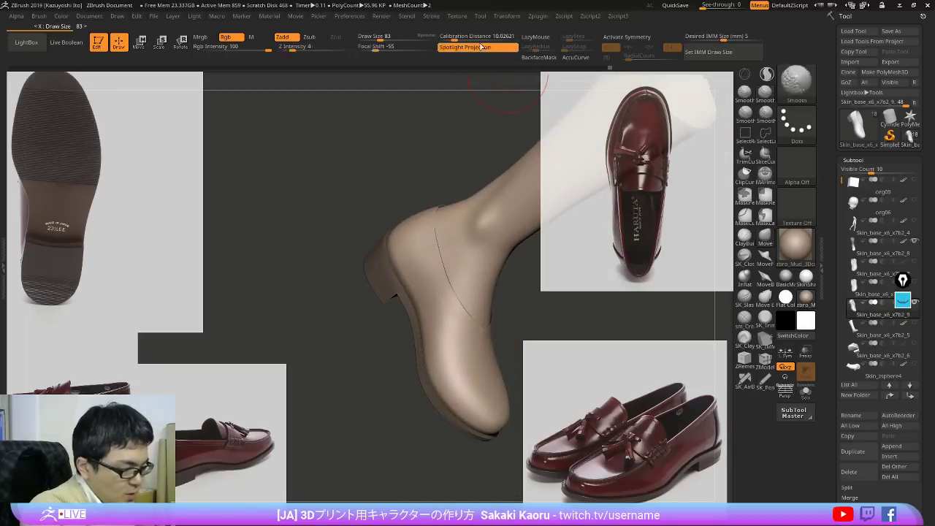
pyautogui.press('super+plus')
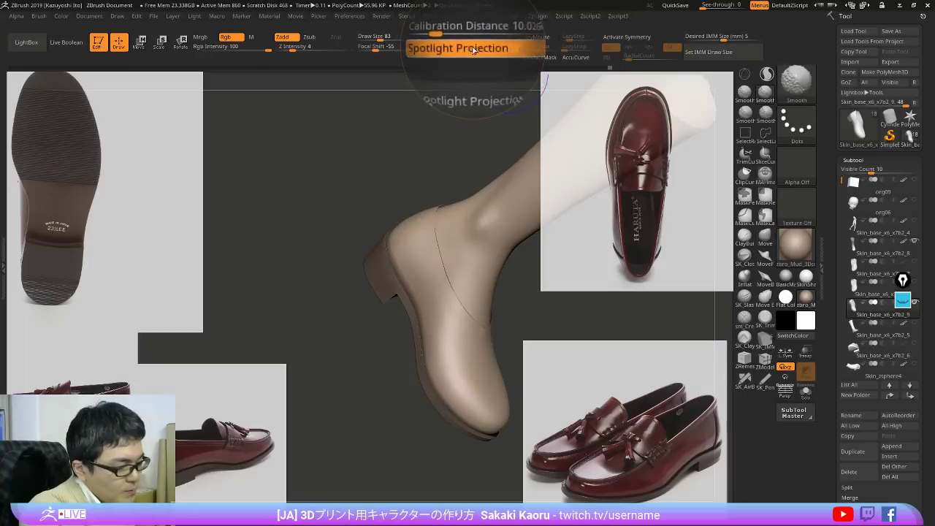
pyautogui.click(476, 50)
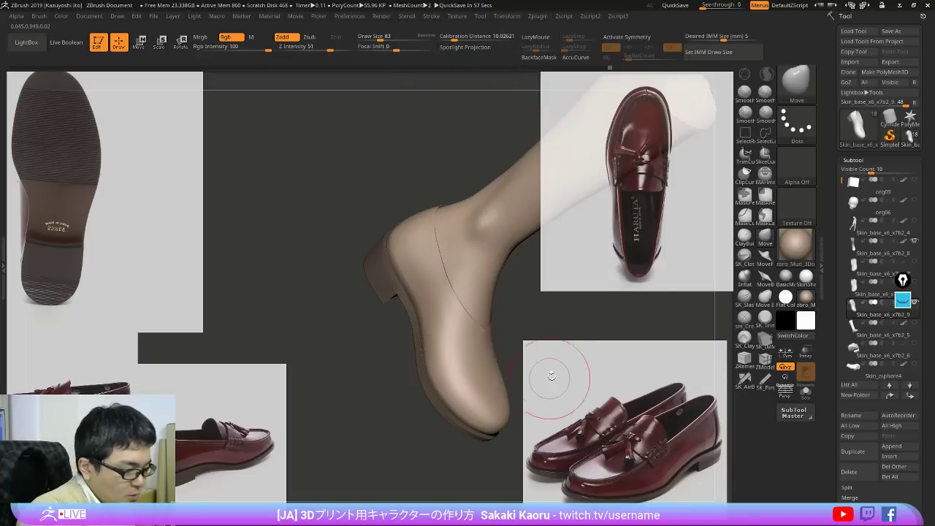
# Step: Adjust and smooth the side of the upper at draw size 68, switching between the leg and shoe subtools
pyautogui.moveTo(553, 378)
pyautogui.mouseDown()
pyautogui.moveTo(438, 343)
pyautogui.moveTo(408, 315)
pyautogui.mouseUp()
pyautogui.moveTo(408, 314)
pyautogui.mouseDown()
pyautogui.moveTo(397, 311)
pyautogui.moveTo(420, 307)
pyautogui.mouseUp()
pyautogui.moveTo(561, 298)
pyautogui.mouseDown()
pyautogui.moveTo(519, 262)
pyautogui.moveTo(525, 303)
pyautogui.moveTo(543, 297)
pyautogui.mouseUp()
pyautogui.keyDown('alt'); pyautogui.click(481, 310); pyautogui.keyUp('alt')
pyautogui.keyDown('alt'); pyautogui.click(475, 302); pyautogui.keyUp('alt')
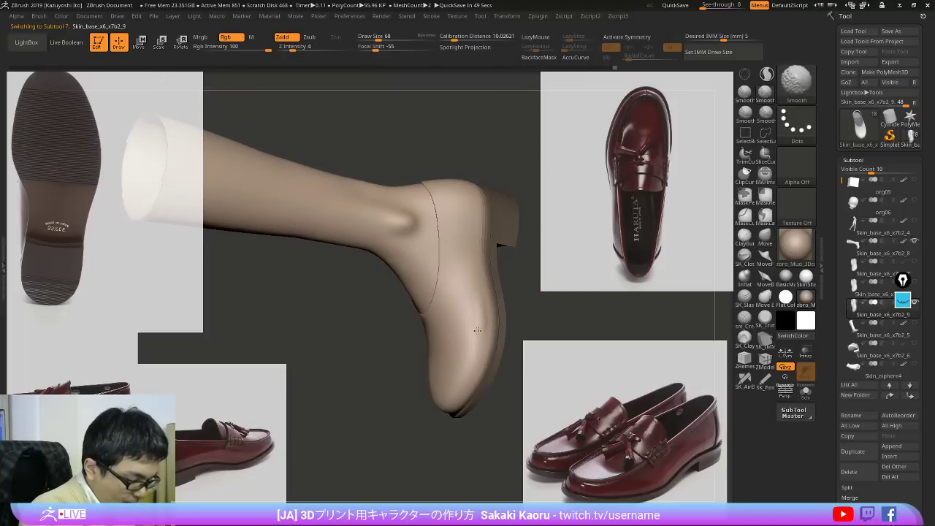
pyautogui.moveTo(477, 331); pyautogui.dragTo(488, 322)
# Step: Examine the shoe's fit on the foot from several angles, with its wireframe displayed
pyautogui.moveTo(533, 357)
pyautogui.mouseDown()
pyautogui.moveTo(566, 316)
pyautogui.moveTo(568, 407)
pyautogui.moveTo(577, 343)
pyautogui.mouseUp()
pyautogui.moveTo(577, 343); pyautogui.dragTo(604, 298)
pyautogui.moveTo(583, 381)
pyautogui.mouseDown()
pyautogui.moveTo(562, 361)
pyautogui.moveTo(582, 394)
pyautogui.mouseUp()
pyautogui.moveTo(627, 349); pyautogui.dragTo(581, 371)
pyautogui.moveTo(685, 350)
pyautogui.mouseDown()
pyautogui.moveTo(689, 397)
pyautogui.moveTo(698, 395)
pyautogui.moveTo(705, 414)
pyautogui.moveTo(664, 395)
pyautogui.moveTo(688, 476)
pyautogui.moveTo(643, 431)
pyautogui.moveTo(643, 393)
pyautogui.moveTo(641, 445)
pyautogui.moveTo(647, 396)
pyautogui.mouseUp()
pyautogui.hotkey('shift', 'f')
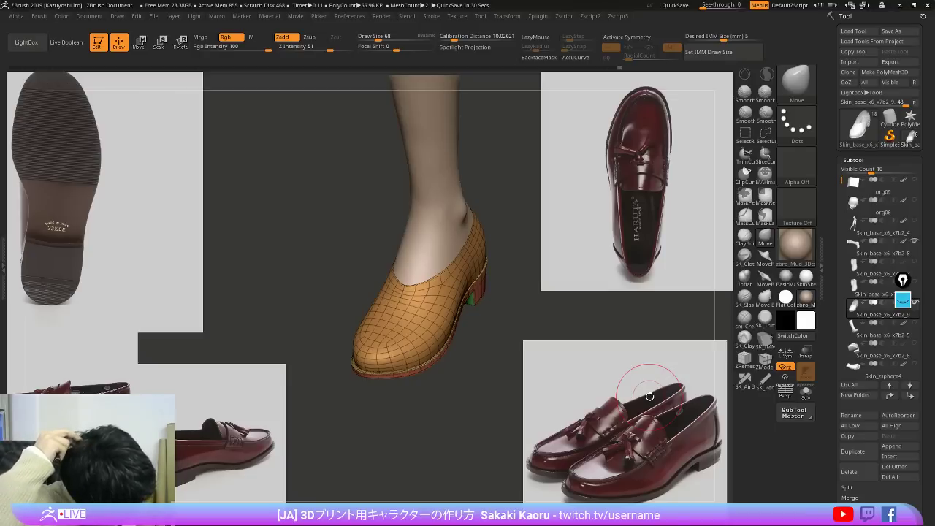
pyautogui.moveTo(649, 395)
pyautogui.mouseDown()
pyautogui.moveTo(648, 305)
pyautogui.moveTo(577, 314)
pyautogui.moveTo(578, 380)
pyautogui.mouseUp()
# Step: Switch off the smooth subdivision and reshape the front corner of the shoe opening with the Move brush at draw size 59
pyautogui.moveTo(577, 321); pyautogui.dragTo(504, 307)
pyautogui.hotkey('shift', 'd')
pyautogui.press('x')
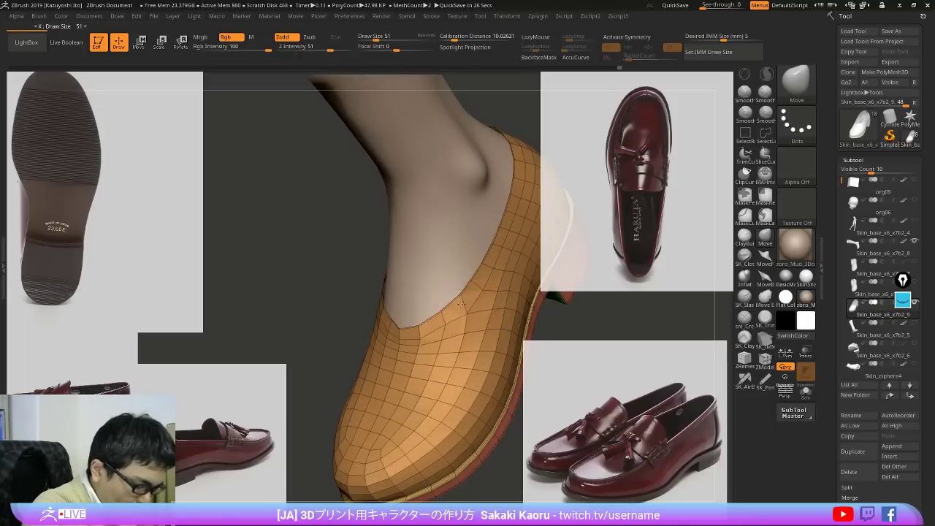
pyautogui.press('x')
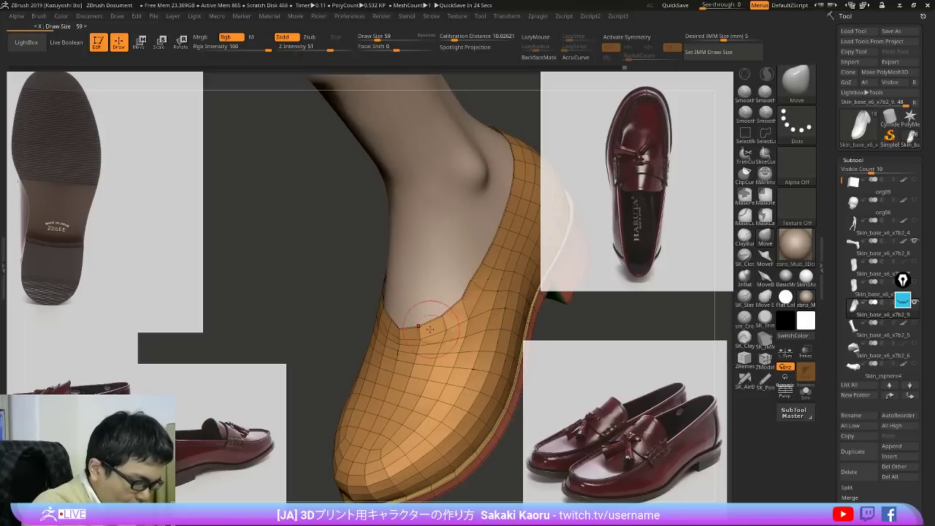
pyautogui.moveTo(434, 325); pyautogui.dragTo(461, 326)
pyautogui.moveTo(468, 324); pyautogui.dragTo(455, 276, button='right')
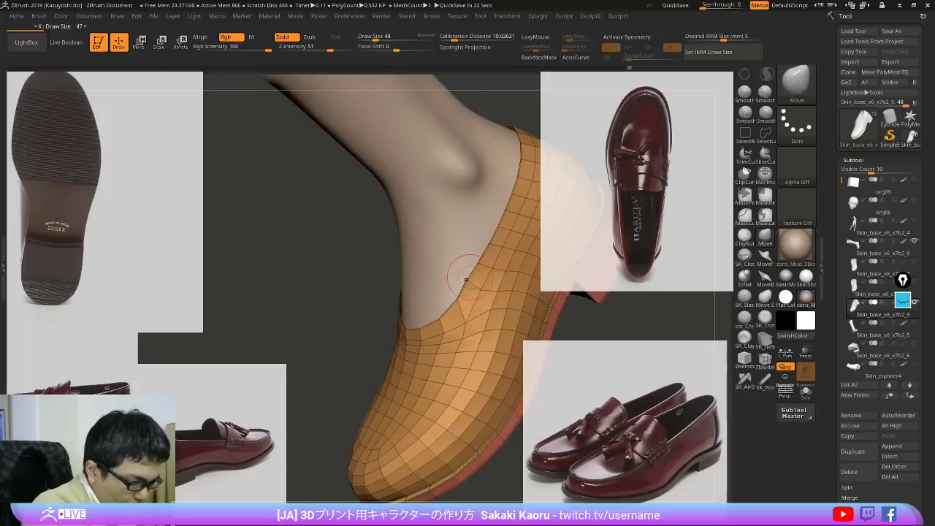
pyautogui.press('x')
pyautogui.press('[')
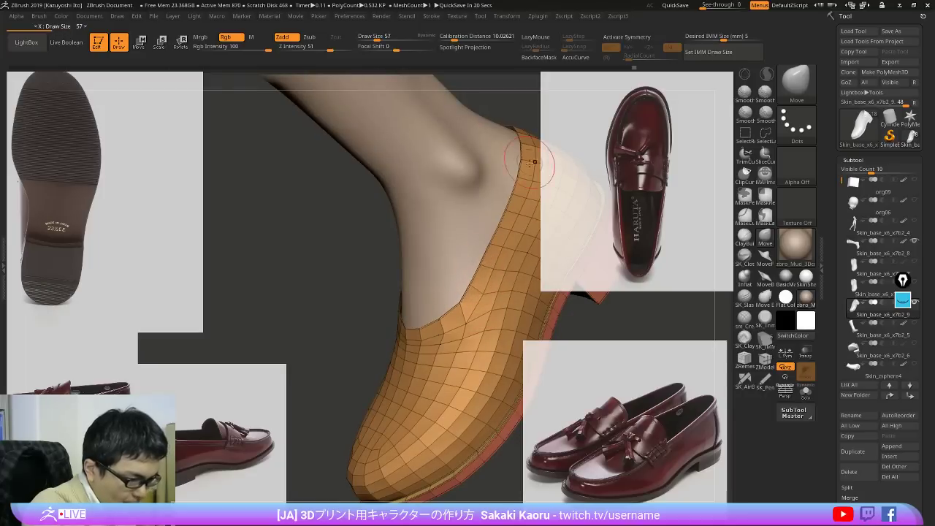
# Step: Reshape the side edges of the shoe opening with the Move brush at a draw size of up to 136
pyautogui.press(']')
pyautogui.moveTo(365, 298)
pyautogui.mouseDown(button='right')
pyautogui.moveTo(420, 294)
pyautogui.moveTo(393, 298)
pyautogui.mouseUp(button='right')
pyautogui.moveTo(395, 293); pyautogui.dragTo(388, 300)
pyautogui.moveTo(389, 296); pyautogui.dragTo(421, 295, button='right')
pyautogui.press(']')
pyautogui.moveTo(371, 288); pyautogui.dragTo(367, 285)
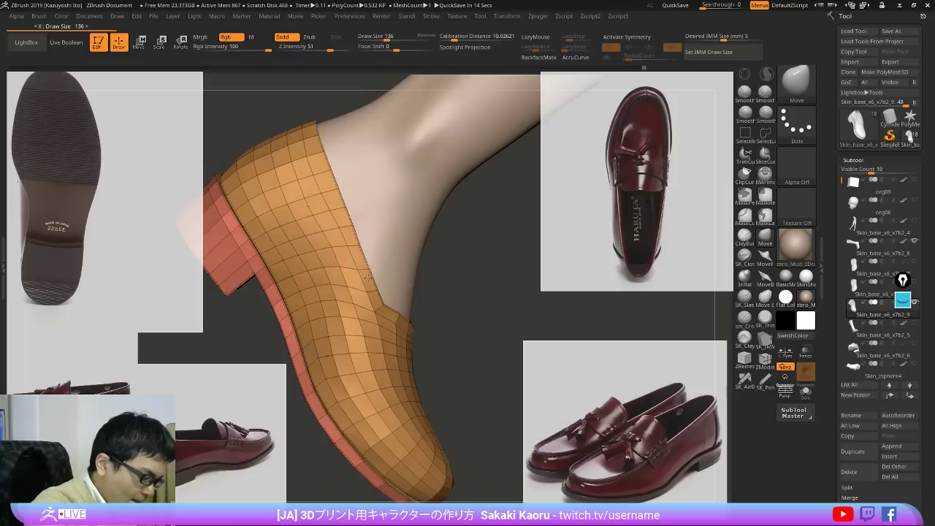
pyautogui.moveTo(355, 225); pyautogui.dragTo(353, 222)
# Step: Even out the front edge of the shoe opening with the Move brush, reducing the draw size to 107 and 44
pyautogui.moveTo(482, 277); pyautogui.dragTo(439, 290, button='right')
pyautogui.press('[')
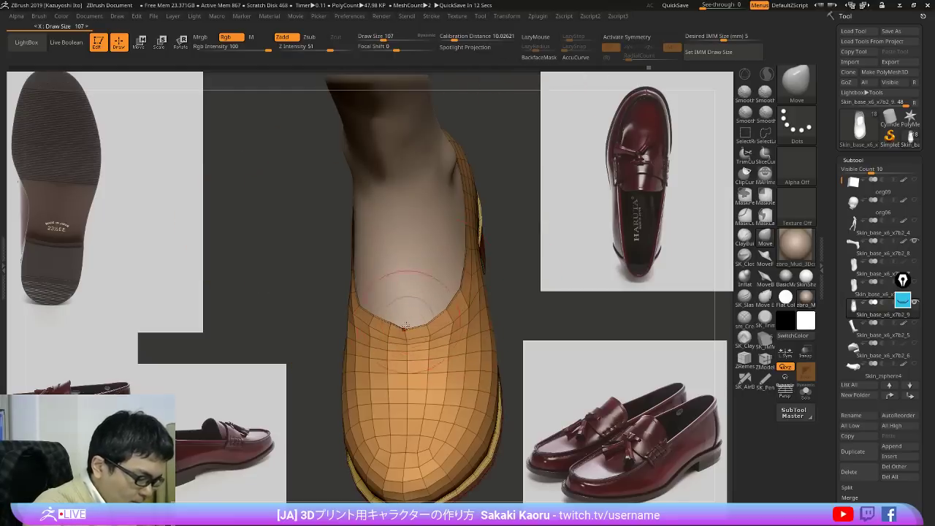
pyautogui.moveTo(404, 327); pyautogui.dragTo(426, 320)
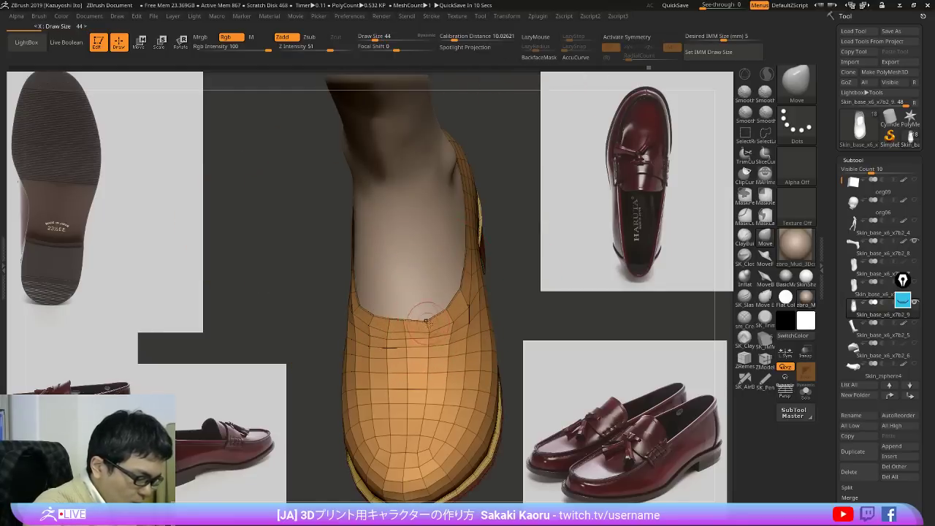
pyautogui.moveTo(495, 289); pyautogui.dragTo(575, 294)
# Step: Enlarge and reposition the reference photo of the loafer pair in Spotlight, and leave Spotlight editing
pyautogui.press('z')
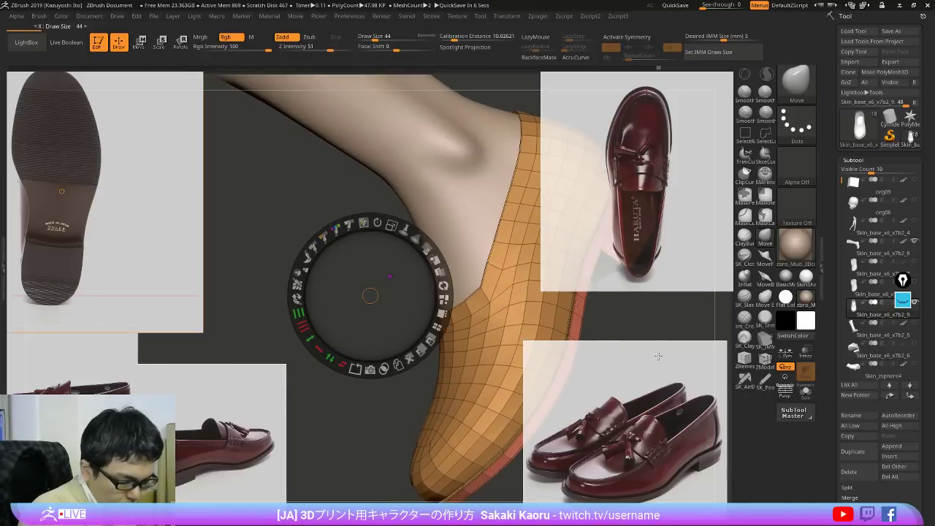
pyautogui.moveTo(657, 356); pyautogui.dragTo(651, 344)
pyautogui.moveTo(672, 272); pyautogui.dragTo(694, 286)
pyautogui.moveTo(683, 333); pyautogui.dragTo(666, 307)
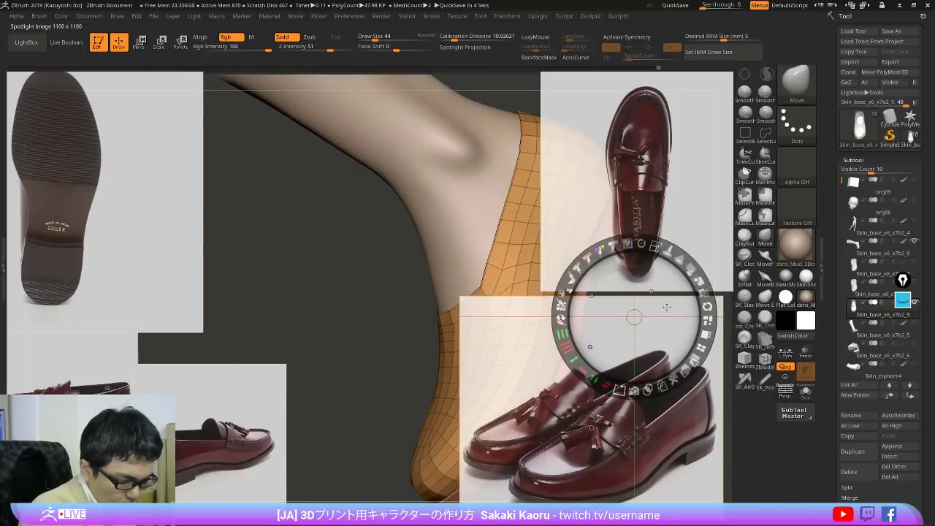
pyautogui.press('z')
# Step: Trace the front corners and side edges of the loafer opening on the reference photo with the annotation pen, and hide the strokes
pyautogui.click(903, 301)
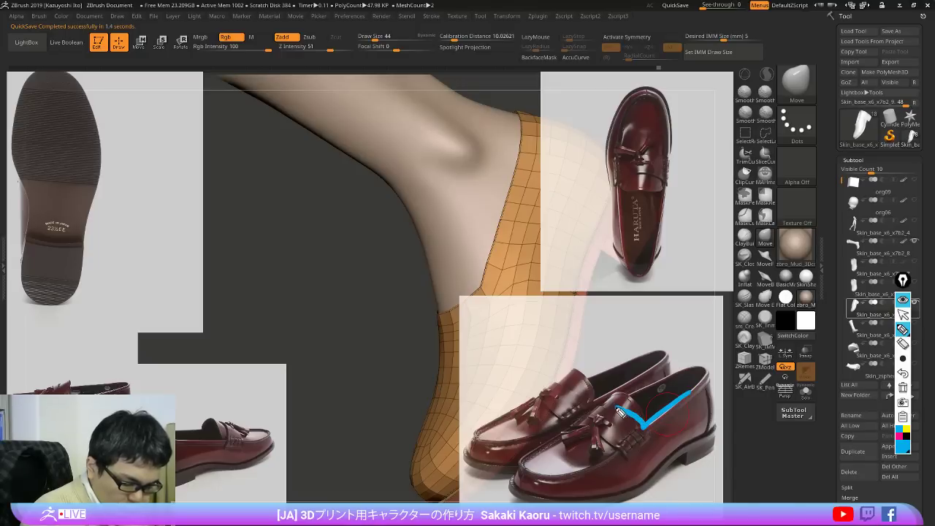
pyautogui.moveTo(617, 402); pyautogui.dragTo(676, 384)
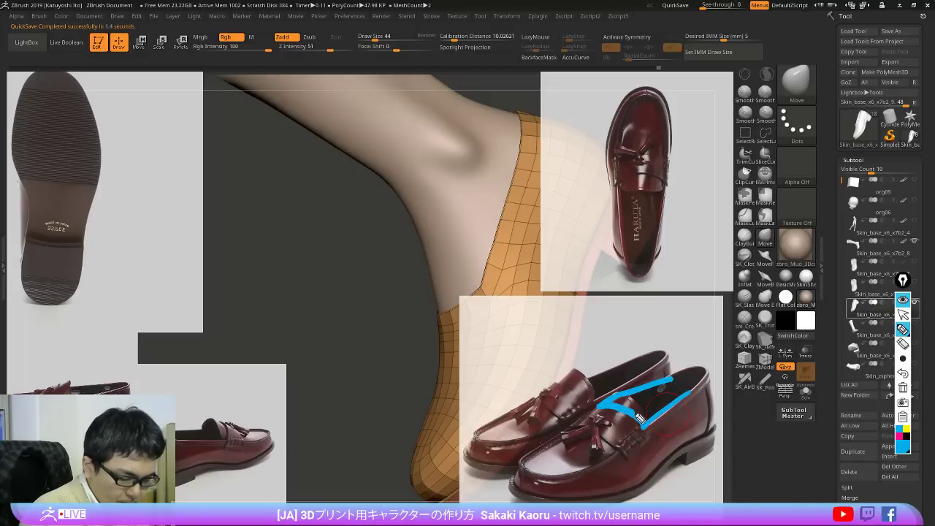
pyautogui.moveTo(650, 422); pyautogui.dragTo(677, 404)
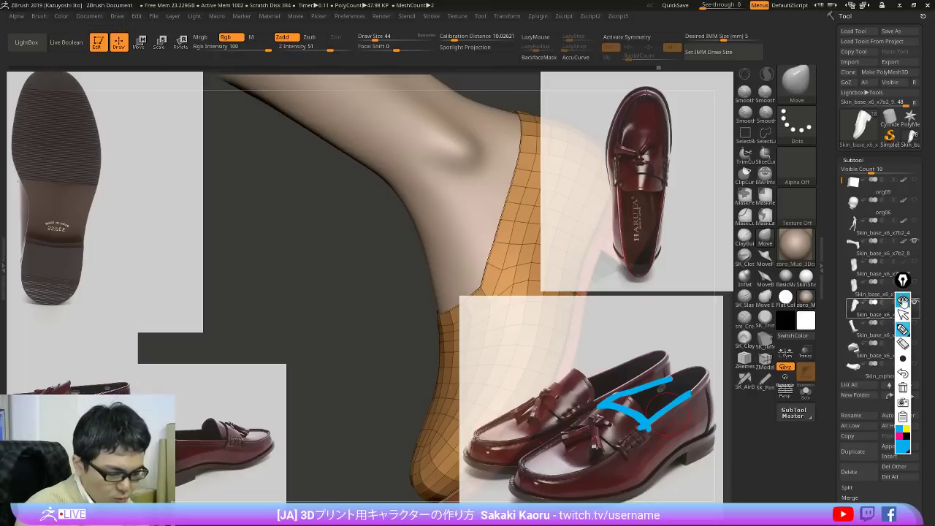
pyautogui.click(903, 302)
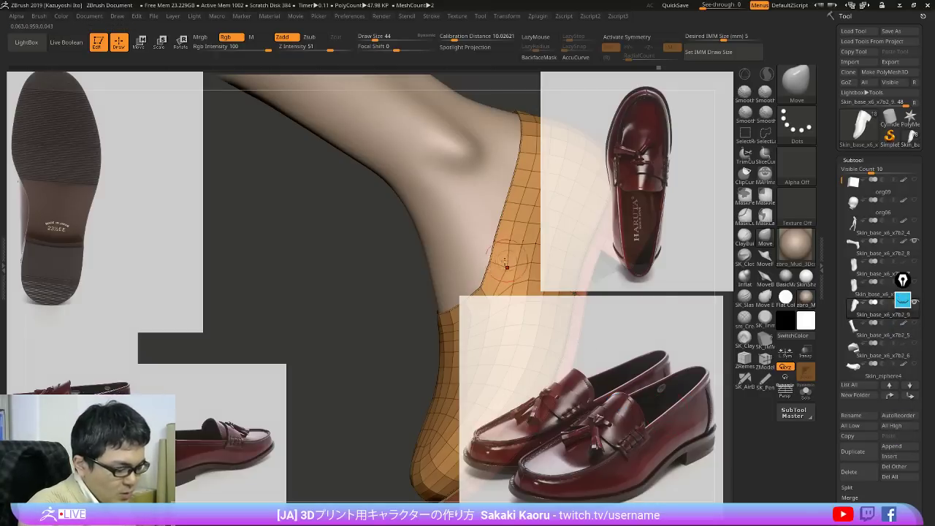
# Step: Move the front corner of the opening at draw size 74 and smooth the upper's side beside it at draw size 89
pyautogui.moveTo(488, 271)
pyautogui.mouseDown(button='right')
pyautogui.moveTo(479, 264)
pyautogui.moveTo(497, 285)
pyautogui.moveTo(479, 286)
pyautogui.mouseUp(button='right')
pyautogui.press(']')
pyautogui.moveTo(479, 287); pyautogui.dragTo(482, 297)
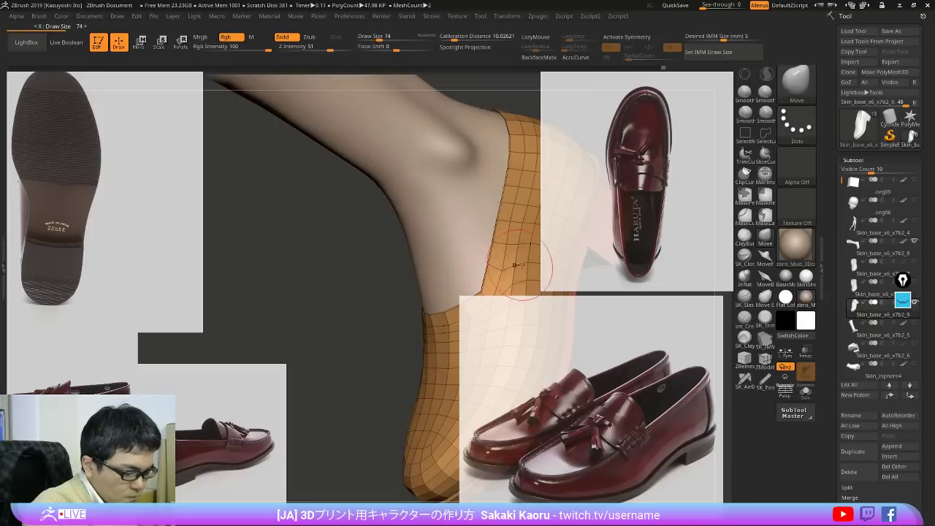
pyautogui.moveTo(520, 236)
pyautogui.keyDown('shift'); pyautogui.mouseDown()
pyautogui.moveTo(514, 275)
pyautogui.moveTo(534, 244)
pyautogui.mouseUp(); pyautogui.keyUp('shift')
pyautogui.keyDown('alt'); pyautogui.moveTo(548, 240); pyautogui.dragTo(496, 187, button='right'); pyautogui.keyUp('alt')
pyautogui.press(']')
pyautogui.moveTo(466, 221)
pyautogui.keyDown('shift'); pyautogui.mouseDown()
pyautogui.moveTo(471, 248)
pyautogui.moveTo(453, 260)
pyautogui.mouseUp(); pyautogui.keyUp('shift')
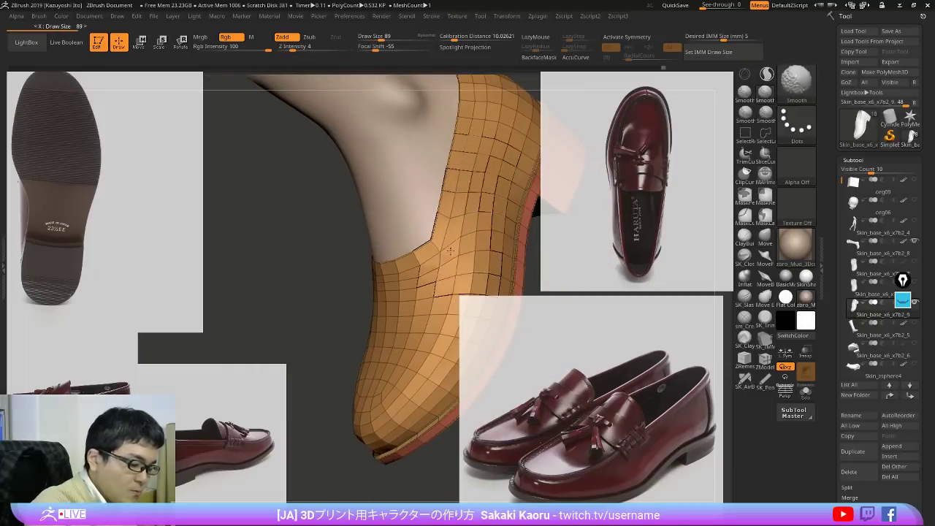
# Step: Hide the wireframe and refine the opening's edges on both sides of the shoe with the Move brush at draw sizes 192 and 110
pyautogui.hotkey('shift', 'f')
pyautogui.press('x')
pyautogui.moveTo(440, 196); pyautogui.dragTo(437, 201, button='right')
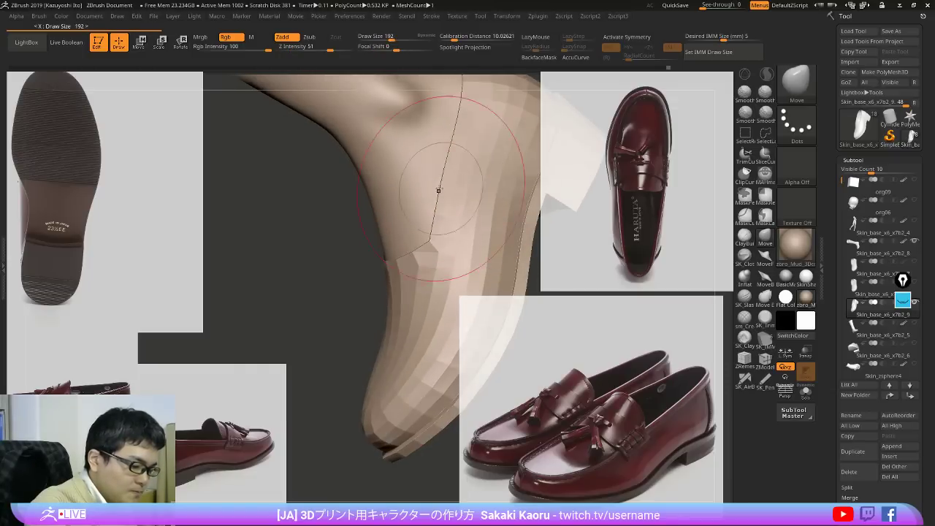
pyautogui.moveTo(451, 162); pyautogui.dragTo(447, 192)
pyautogui.moveTo(454, 197)
pyautogui.mouseDown(button='right')
pyautogui.moveTo(504, 255)
pyautogui.moveTo(440, 288)
pyautogui.moveTo(411, 268)
pyautogui.mouseUp(button='right')
pyautogui.press('x')
pyautogui.moveTo(410, 266); pyautogui.dragTo(406, 255)
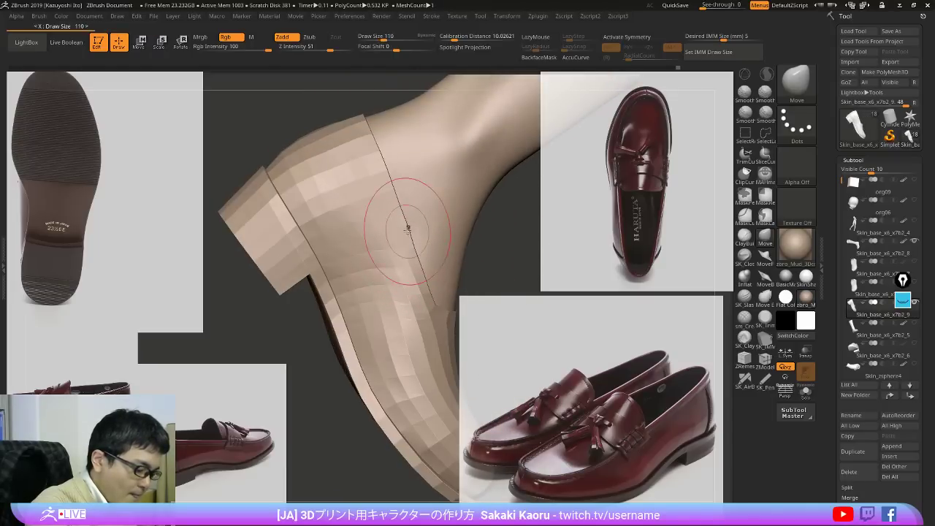
# Step: Adjust and smooth the upper's side below the opening at draw sizes 88 and 68
pyautogui.press('x')
pyautogui.moveTo(428, 219)
pyautogui.mouseDown(button='right')
pyautogui.moveTo(460, 273)
pyautogui.moveTo(382, 257)
pyautogui.mouseUp(button='right')
pyautogui.press('x')
pyautogui.keyDown('shift'); pyautogui.moveTo(371, 246); pyautogui.dragTo(368, 259); pyautogui.keyUp('shift')
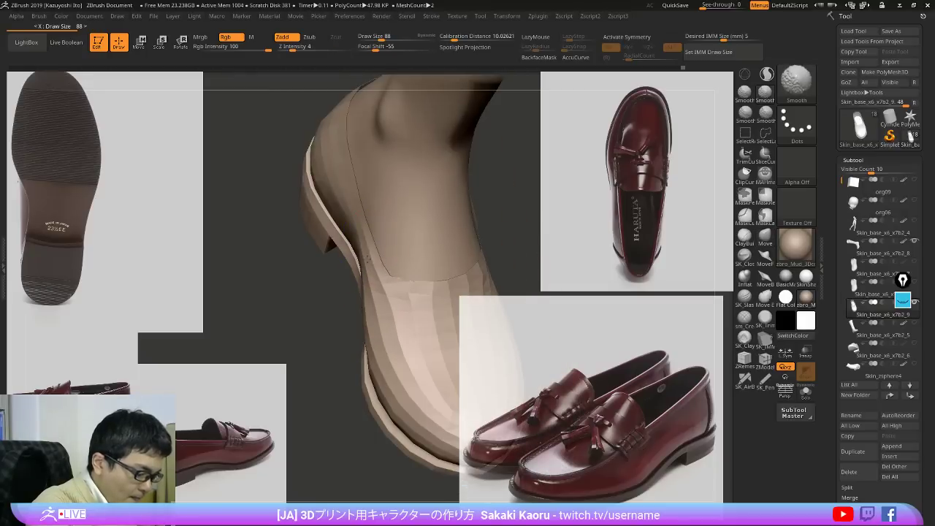
pyautogui.moveTo(368, 267); pyautogui.dragTo(382, 281, button='right')
pyautogui.press('x')
pyautogui.moveTo(382, 289)
pyautogui.mouseDown()
pyautogui.moveTo(376, 305)
pyautogui.moveTo(360, 285)
pyautogui.mouseUp()
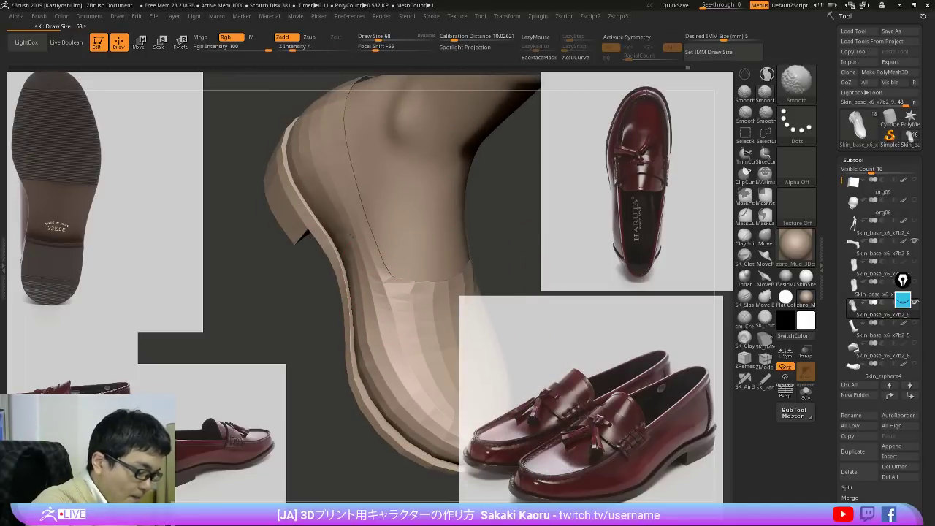
pyautogui.keyDown('shift'); pyautogui.moveTo(351, 236); pyautogui.dragTo(372, 288); pyautogui.keyUp('shift')
# Step: Adjust the front of the opening around the instep with the Move brush, switching to the leg subtool and back to the shoe
pyautogui.moveTo(371, 288)
pyautogui.mouseDown(button='right')
pyautogui.moveTo(443, 239)
pyautogui.moveTo(494, 244)
pyautogui.mouseUp(button='right')
pyautogui.press('x')
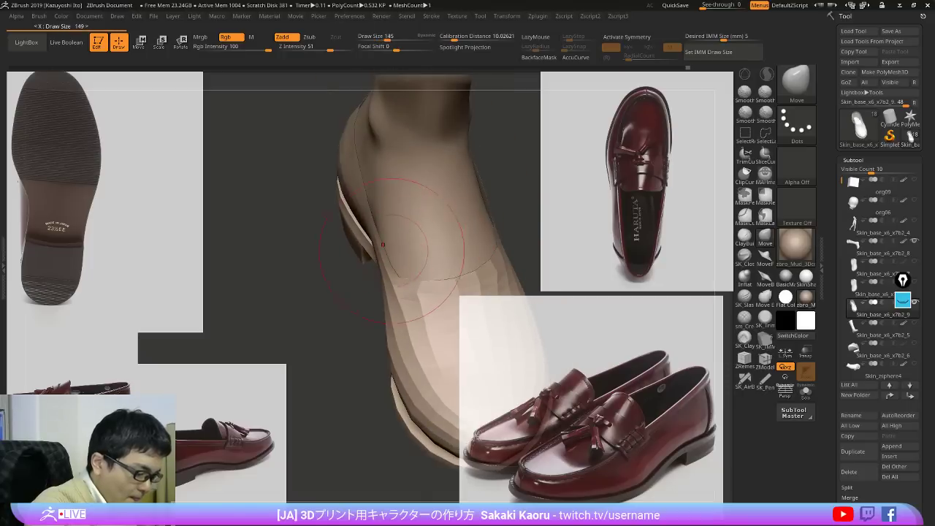
pyautogui.moveTo(387, 248); pyautogui.dragTo(483, 254, button='right')
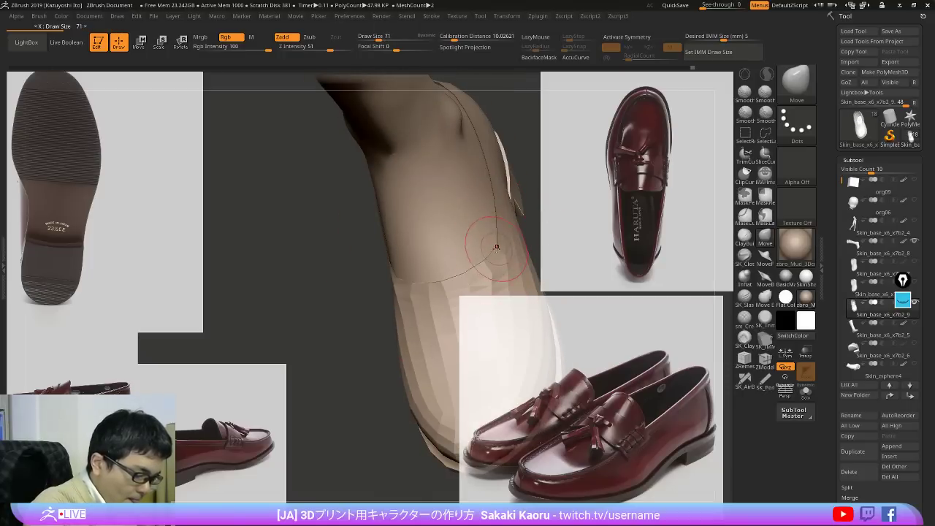
pyautogui.moveTo(503, 236)
pyautogui.mouseDown(button='right')
pyautogui.moveTo(491, 226)
pyautogui.moveTo(499, 174)
pyautogui.moveTo(505, 217)
pyautogui.moveTo(493, 193)
pyautogui.moveTo(559, 219)
pyautogui.moveTo(542, 191)
pyautogui.mouseUp(button='right')
pyautogui.keyDown('alt'); pyautogui.click(438, 249); pyautogui.keyUp('alt')
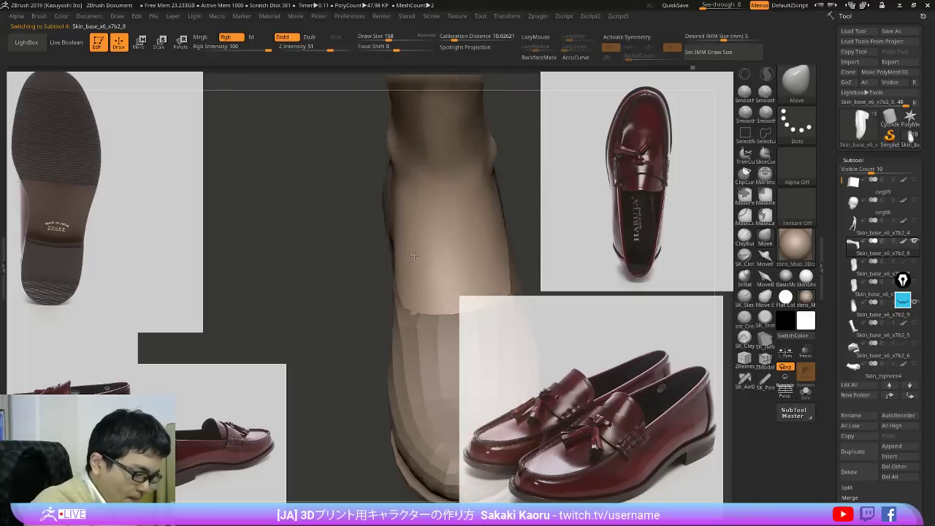
pyautogui.moveTo(509, 226)
pyautogui.mouseDown(button='right')
pyautogui.moveTo(499, 244)
pyautogui.moveTo(505, 234)
pyautogui.mouseUp(button='right')
pyautogui.keyDown('alt'); pyautogui.click(499, 236); pyautogui.keyUp('alt')
# Step: Refine and smooth the opening's edge from the heel to the front corners, using draw sizes 121 and 36
pyautogui.keyDown('shift'); pyautogui.moveTo(484, 159); pyautogui.dragTo(486, 175); pyautogui.keyUp('shift')
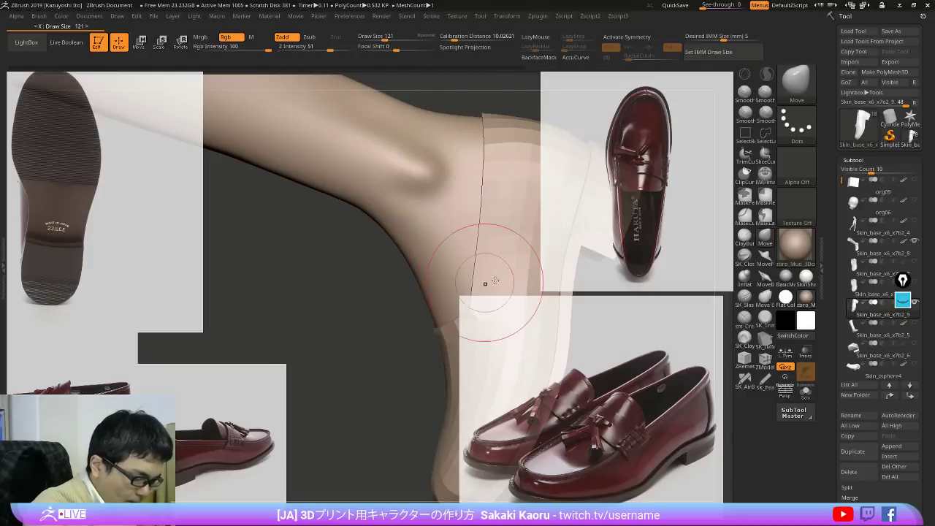
pyautogui.moveTo(487, 282); pyautogui.dragTo(468, 318, button='right')
pyautogui.keyDown('shift'); pyautogui.moveTo(466, 319); pyautogui.dragTo(459, 317); pyautogui.keyUp('shift')
pyautogui.moveTo(459, 317); pyautogui.dragTo(363, 326, button='right')
pyautogui.press('x')
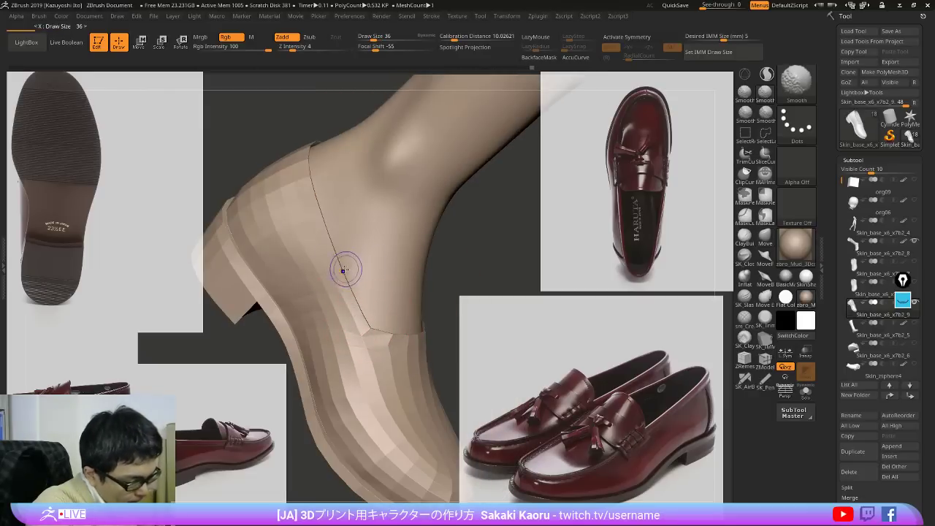
pyautogui.keyDown('shift'); pyautogui.moveTo(369, 347); pyautogui.dragTo(365, 361); pyautogui.keyUp('shift')
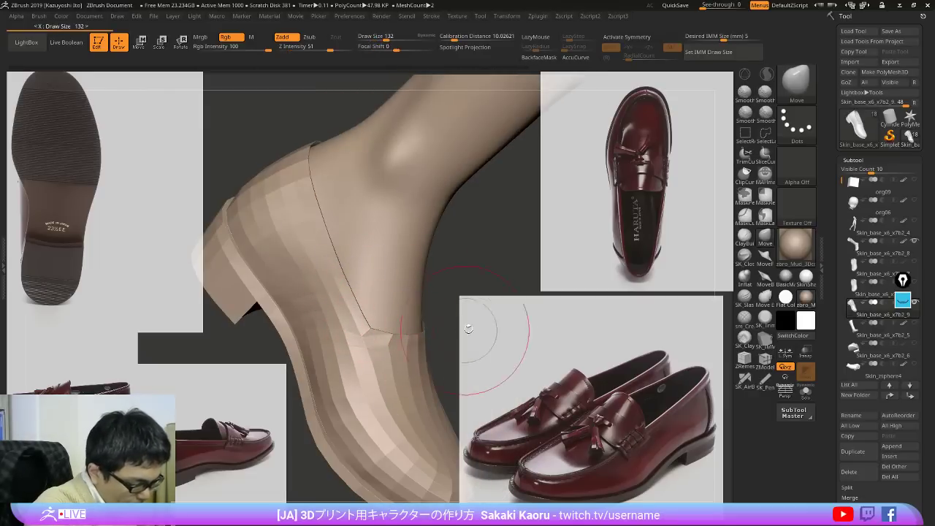
# Step: Display the wireframe and smooth the polygons along the opening's side near its front corner at draw size 76
pyautogui.moveTo(466, 332); pyautogui.dragTo(433, 312)
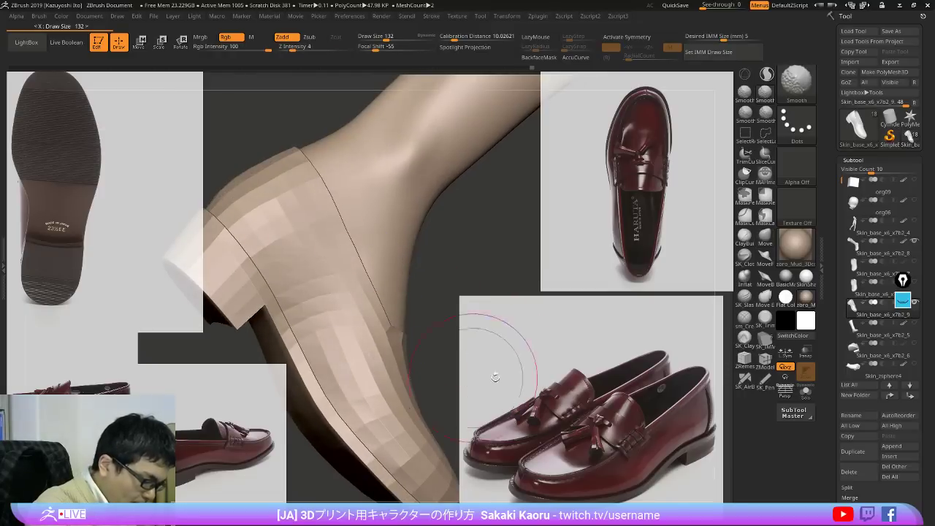
pyautogui.keyDown('alt'); pyautogui.moveTo(495, 377); pyautogui.dragTo(492, 309); pyautogui.keyUp('alt')
pyautogui.hotkey('shift', 'f')
pyautogui.moveTo(527, 266)
pyautogui.mouseDown()
pyautogui.moveTo(542, 225)
pyautogui.moveTo(540, 288)
pyautogui.moveTo(499, 342)
pyautogui.mouseUp()
pyautogui.press('[')
pyautogui.press('[')
pyautogui.press('[')
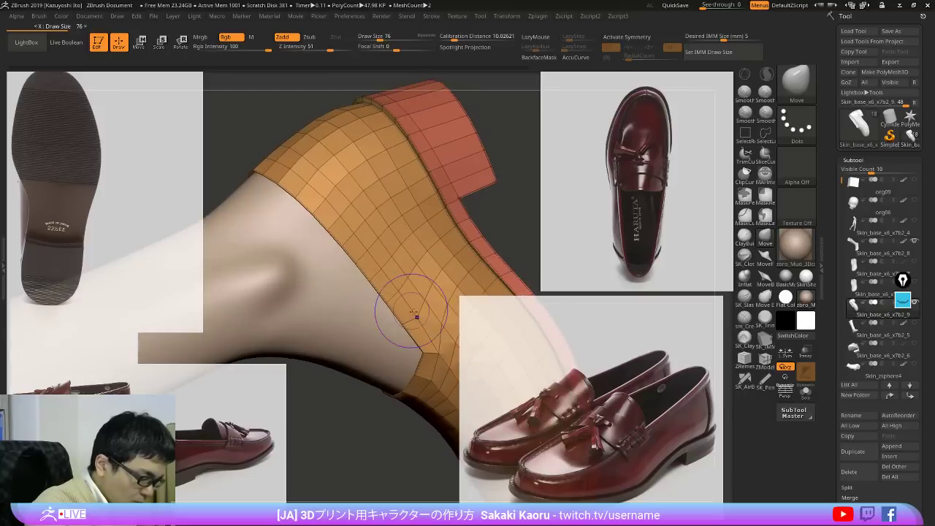
pyautogui.keyDown('shift'); pyautogui.moveTo(412, 312); pyautogui.dragTo(419, 317); pyautogui.keyUp('shift')
pyautogui.moveTo(419, 317); pyautogui.dragTo(424, 302, button='right')
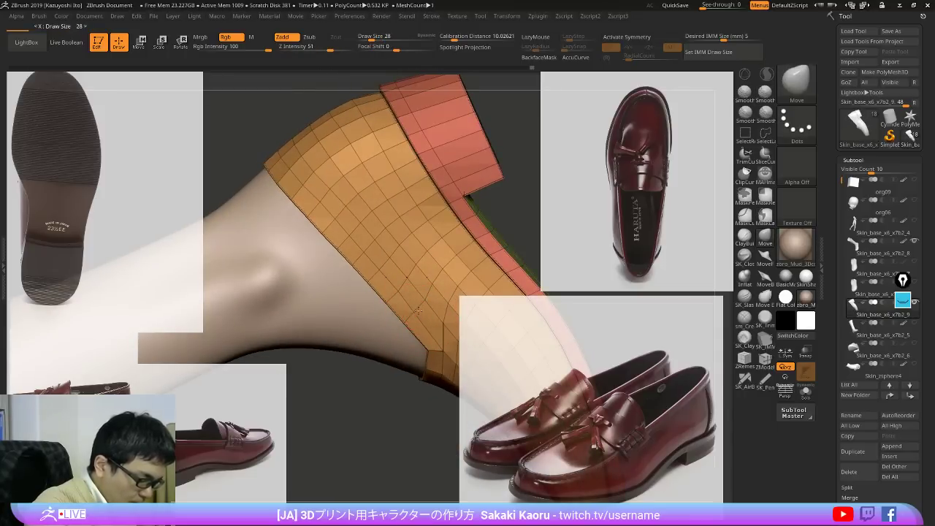
# Step: Check the whole shoe without its wireframe, display it again and reshape the front edge and corners of the opening at small draw sizes
pyautogui.keyDown('alt'); pyautogui.moveTo(411, 282); pyautogui.dragTo(438, 212, button='right'); pyautogui.keyUp('alt')
pyautogui.hotkey('shift', 'f')
pyautogui.moveTo(553, 261); pyautogui.dragTo(637, 324)
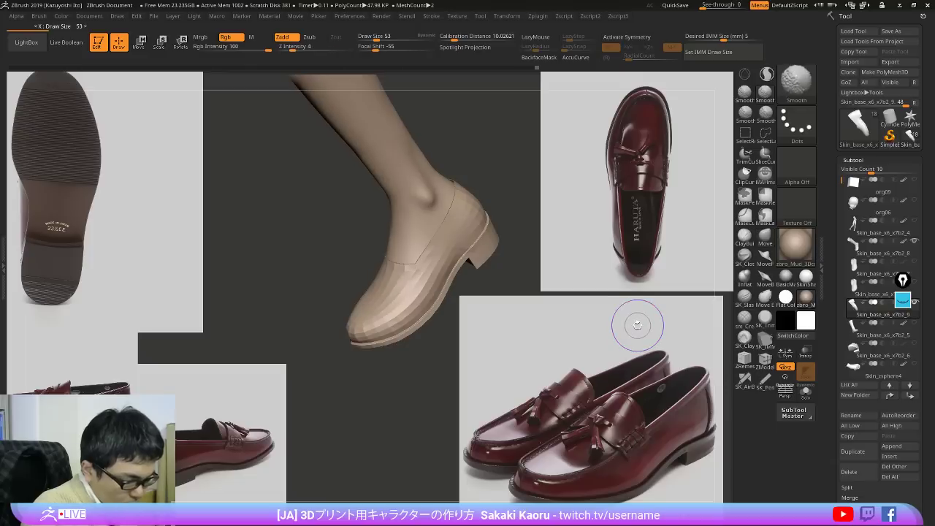
pyautogui.hotkey('shift', 'f')
pyautogui.keyDown('alt'); pyautogui.moveTo(432, 251); pyautogui.dragTo(440, 271, button='right'); pyautogui.keyUp('alt')
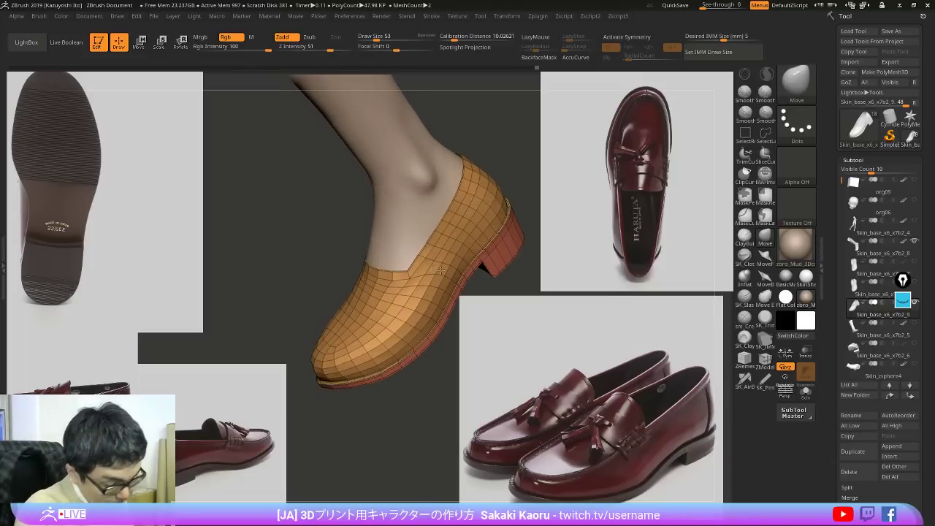
pyautogui.moveTo(441, 271); pyautogui.dragTo(443, 259, button='right')
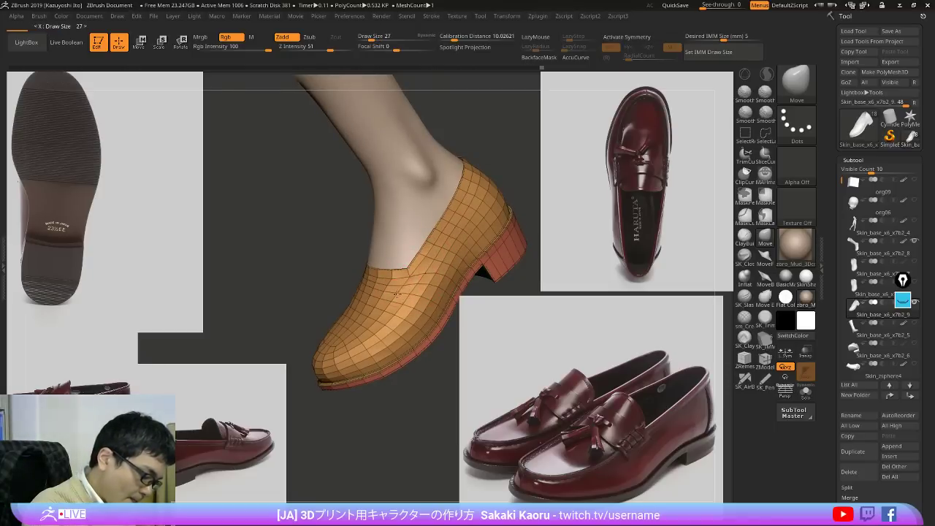
pyautogui.keyDown('alt'); pyautogui.moveTo(417, 283); pyautogui.dragTo(420, 314, button='right'); pyautogui.keyUp('alt')
pyautogui.moveTo(356, 303); pyautogui.dragTo(398, 301, button='right')
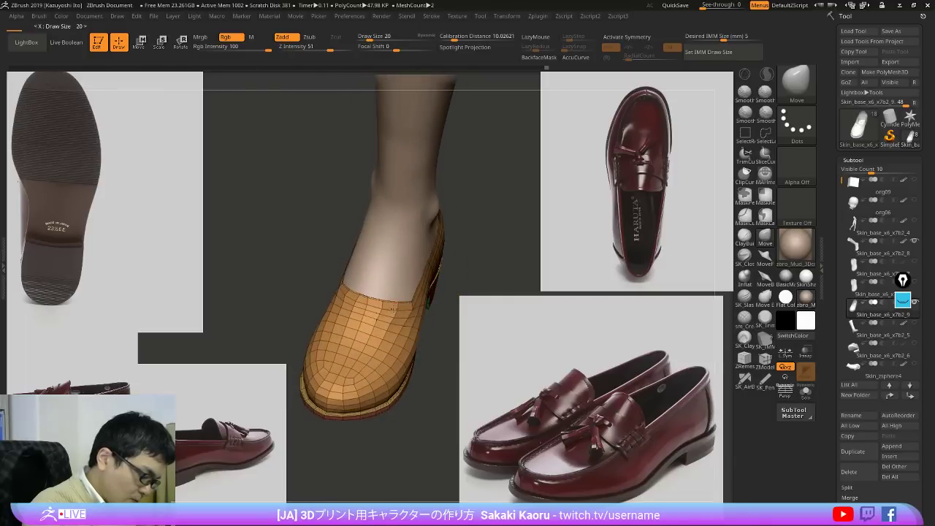
pyautogui.moveTo(387, 313)
pyautogui.mouseDown(button='right')
pyautogui.moveTo(340, 294)
pyautogui.moveTo(417, 304)
pyautogui.mouseUp(button='right')
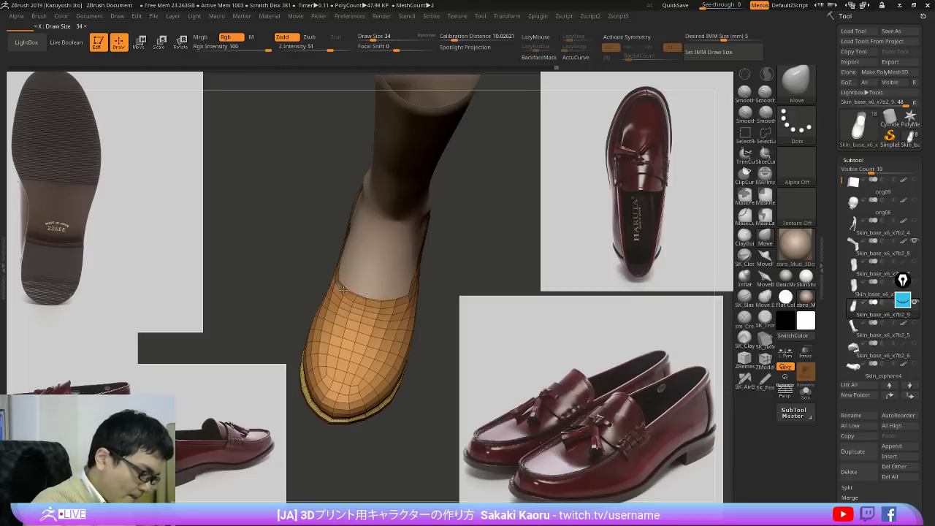
pyautogui.moveTo(343, 290)
pyautogui.mouseDown(button='right')
pyautogui.moveTo(319, 281)
pyautogui.moveTo(334, 317)
pyautogui.mouseUp(button='right')
# Step: Select the leg and the shoe subtool in turn, and compare the smoothed shoe from the side with and without its wireframe
pyautogui.keyDown('alt'); pyautogui.click(346, 272); pyautogui.keyUp('alt')
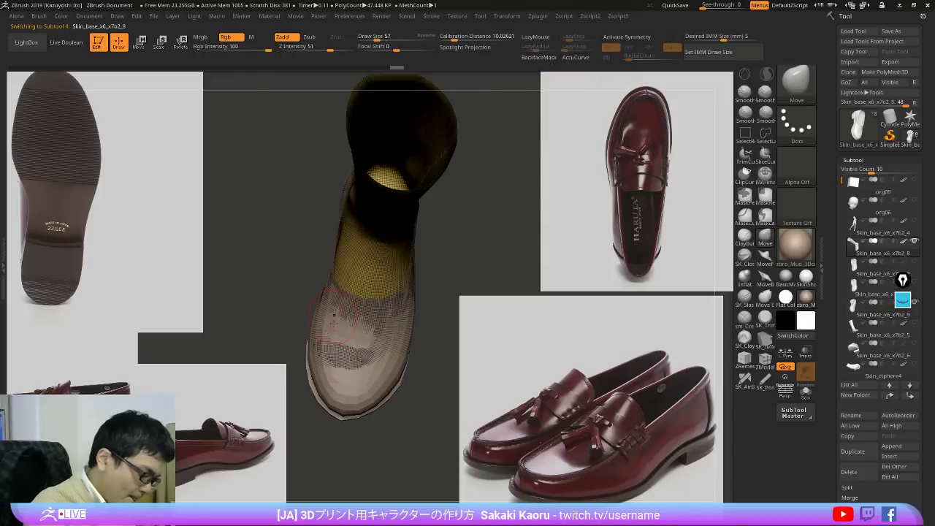
pyautogui.keyDown('alt'); pyautogui.click(347, 388); pyautogui.keyUp('alt')
pyautogui.moveTo(493, 390); pyautogui.dragTo(524, 392, button='right')
pyautogui.hotkey('shift', 'f')
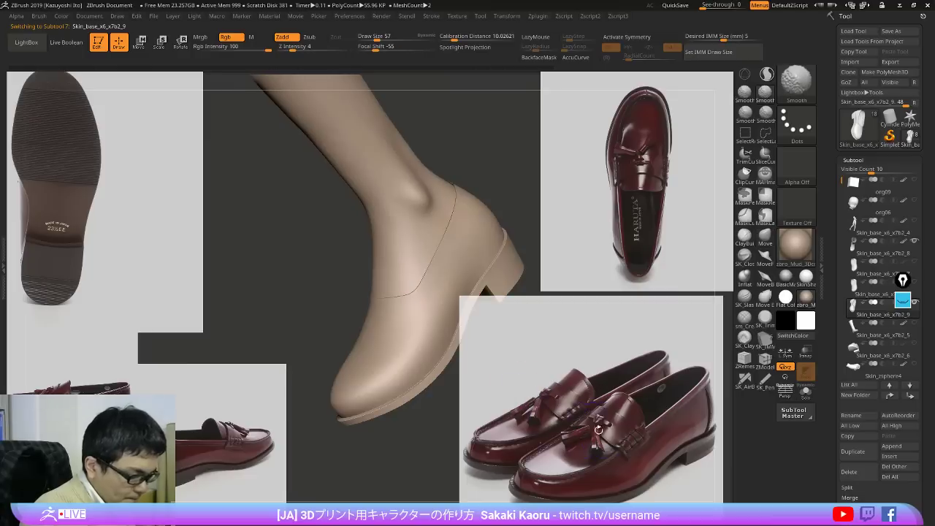
pyautogui.hotkey('shift', 'f')
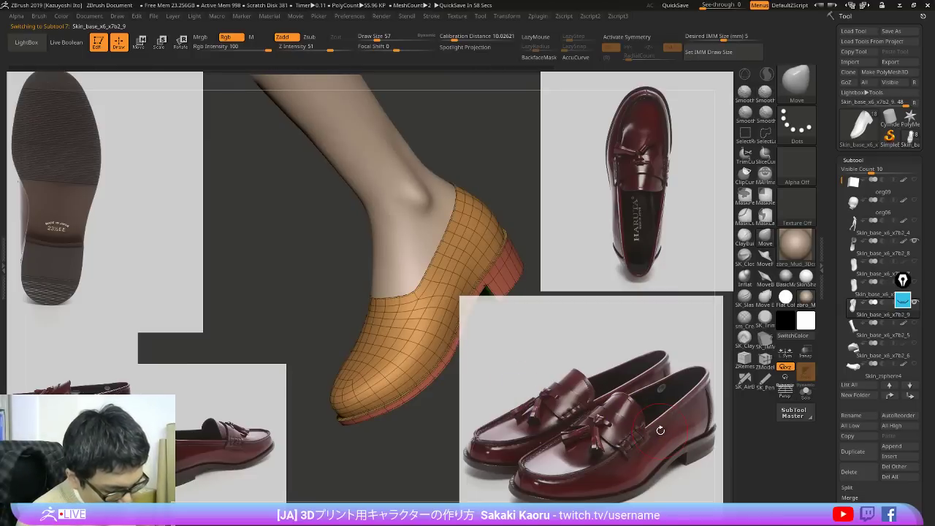
# Step: Show the pen annotations over the loafer reference photo and clear them
pyautogui.press('shift')
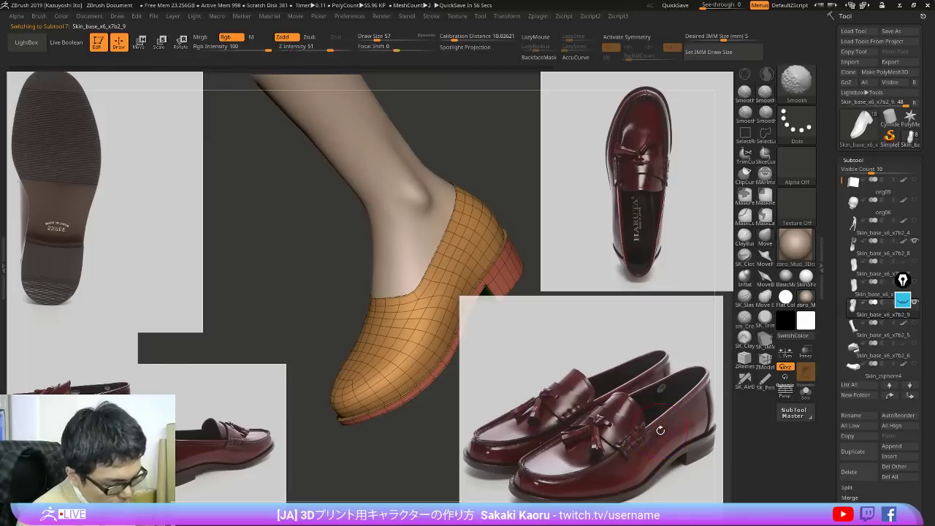
pyautogui.click(904, 300)
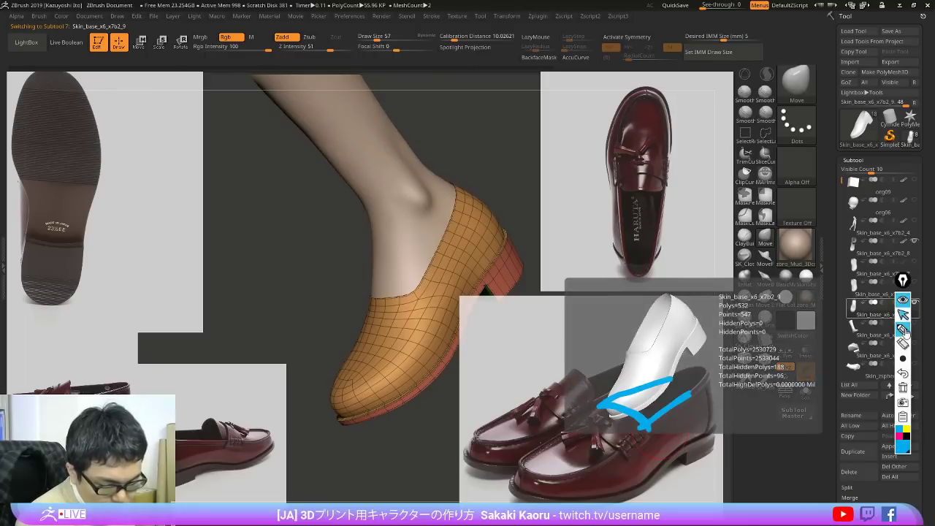
pyautogui.click(903, 389)
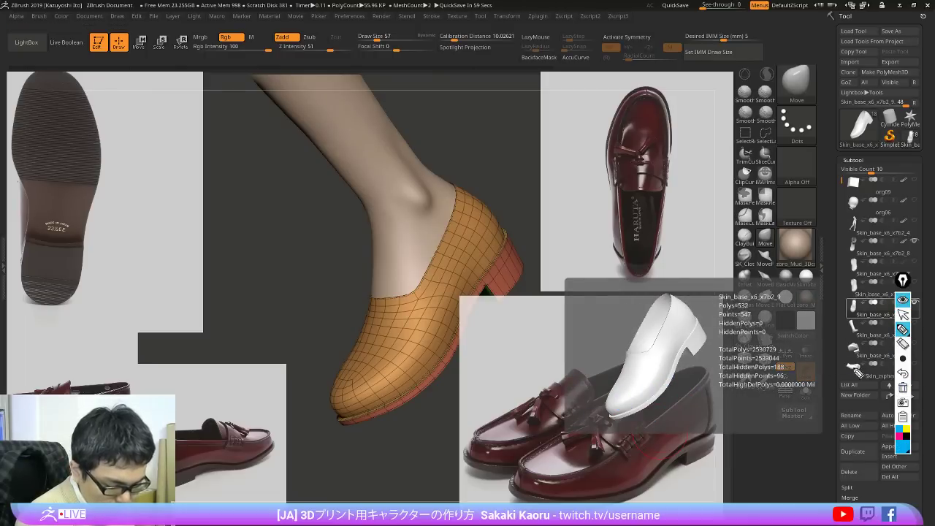
# Step: Outline the saddle strap on the tassel loafer reference photo with the blue annotation pen, and clear the annotation
pyautogui.click(900, 303)
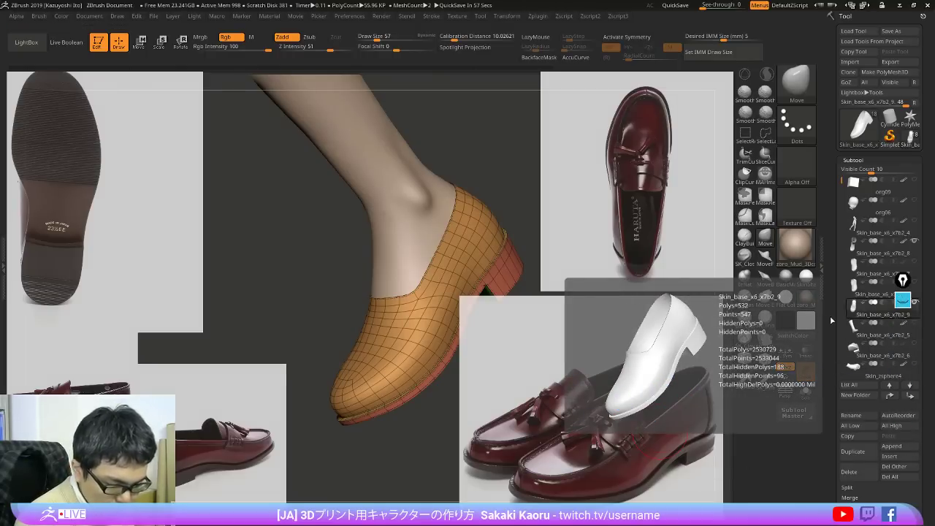
pyautogui.moveTo(832, 318); pyautogui.dragTo(833, 307)
pyautogui.click(900, 299)
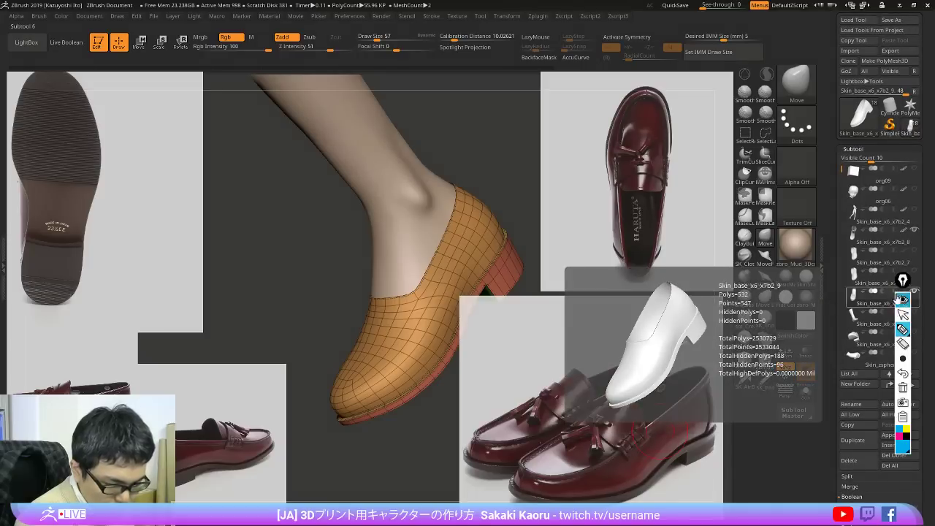
pyautogui.click(900, 300)
pyautogui.moveTo(835, 303); pyautogui.dragTo(838, 197)
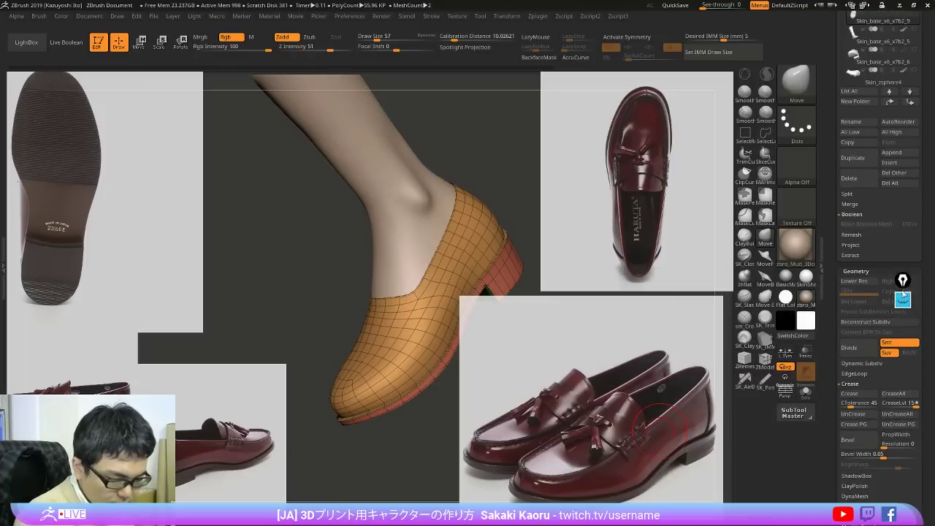
pyautogui.click(903, 299)
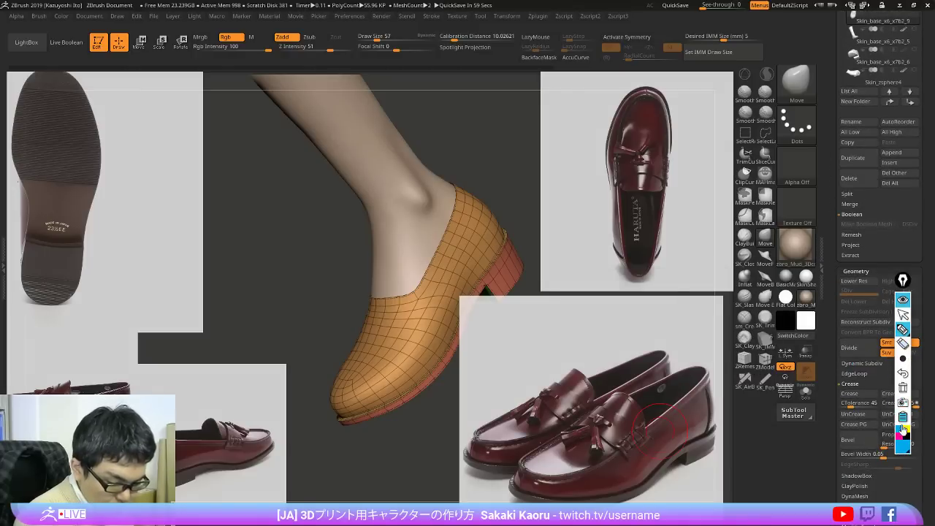
pyautogui.moveTo(597, 409); pyautogui.dragTo(568, 427)
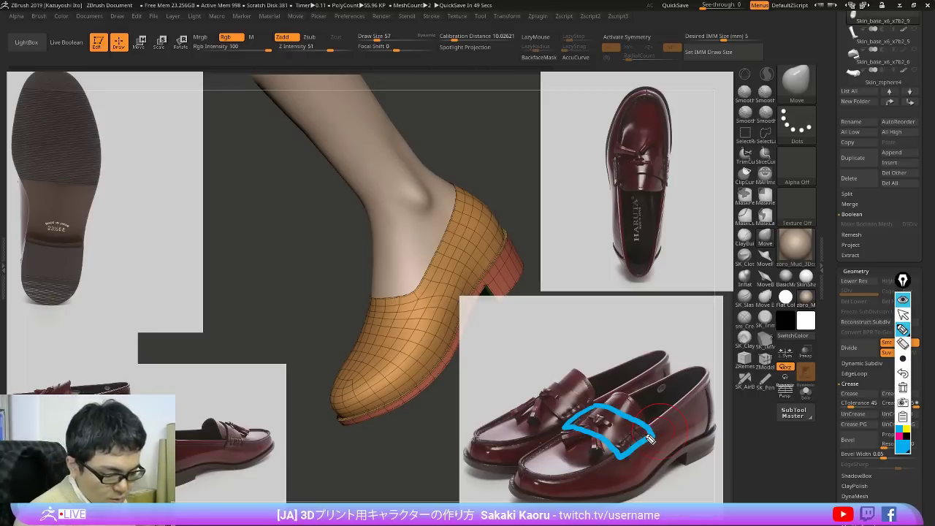
pyautogui.click(903, 387)
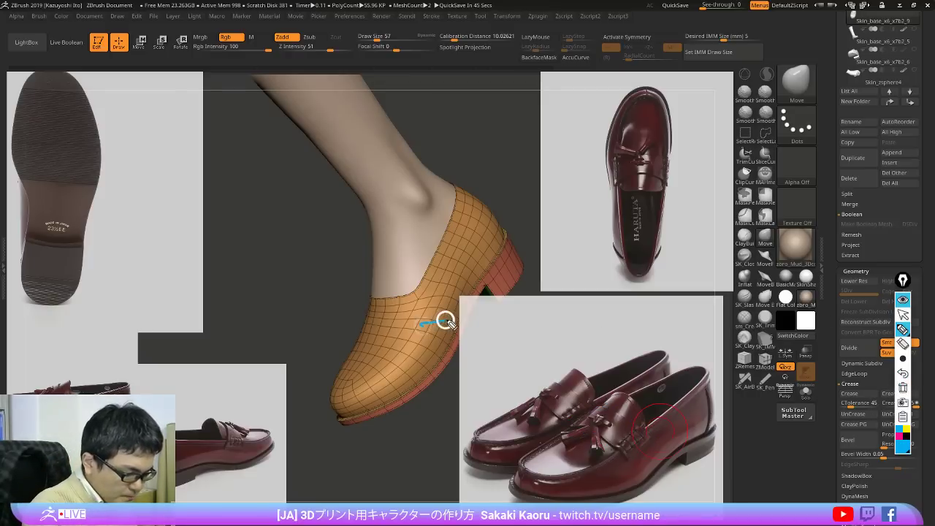
pyautogui.click(902, 300)
# Step: Lower the shoe's subdivision level, duplicate its subtool and isolate the upper's polygroup in the copy
pyautogui.moveTo(384, 339)
pyautogui.mouseDown()
pyautogui.moveTo(417, 330)
pyautogui.moveTo(472, 358)
pyautogui.moveTo(511, 347)
pyautogui.moveTo(446, 369)
pyautogui.moveTo(436, 344)
pyautogui.moveTo(430, 360)
pyautogui.moveTo(413, 361)
pyautogui.moveTo(453, 358)
pyautogui.mouseUp()
pyautogui.hotkey('shift', 'd')
pyautogui.click(853, 159)
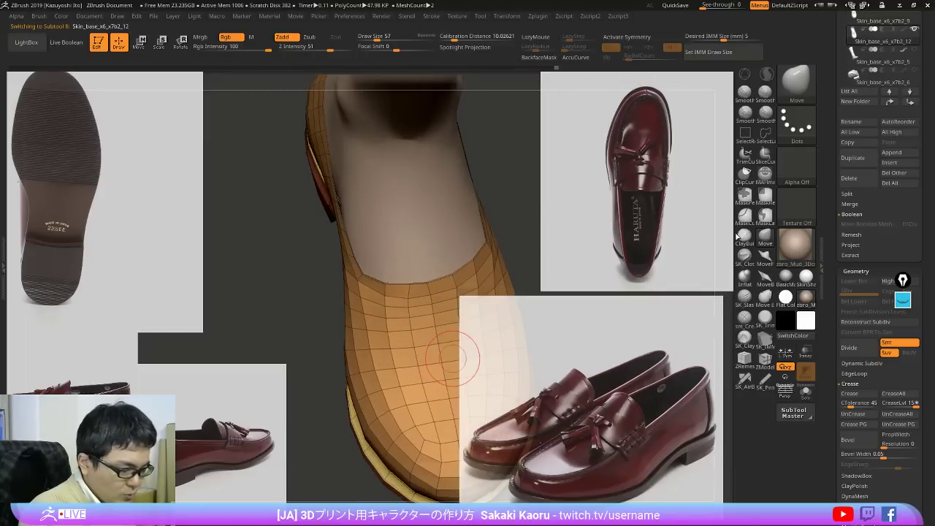
pyautogui.moveTo(374, 315); pyautogui.dragTo(419, 320, button='right')
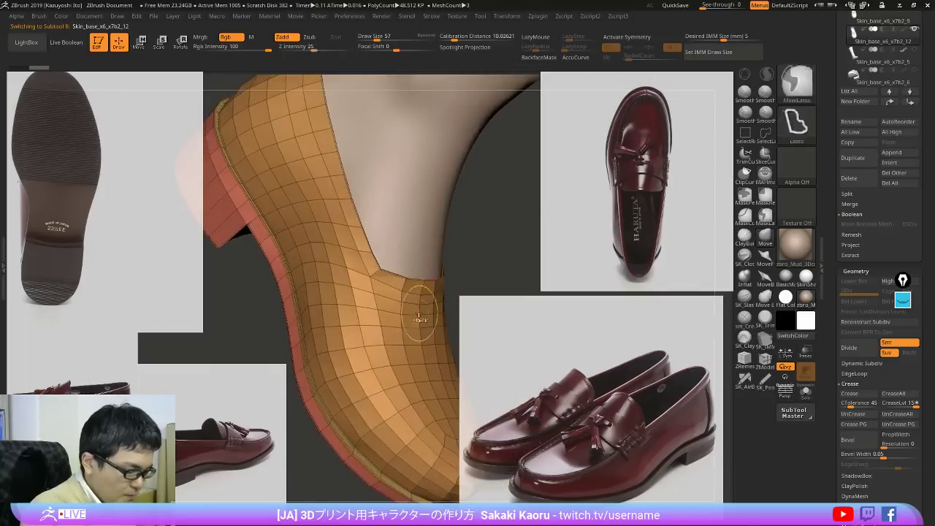
pyautogui.keyDown('ctrl'); pyautogui.keyDown('shift'); pyautogui.click(419, 312); pyautogui.keyUp('shift'); pyautogui.keyUp('ctrl')
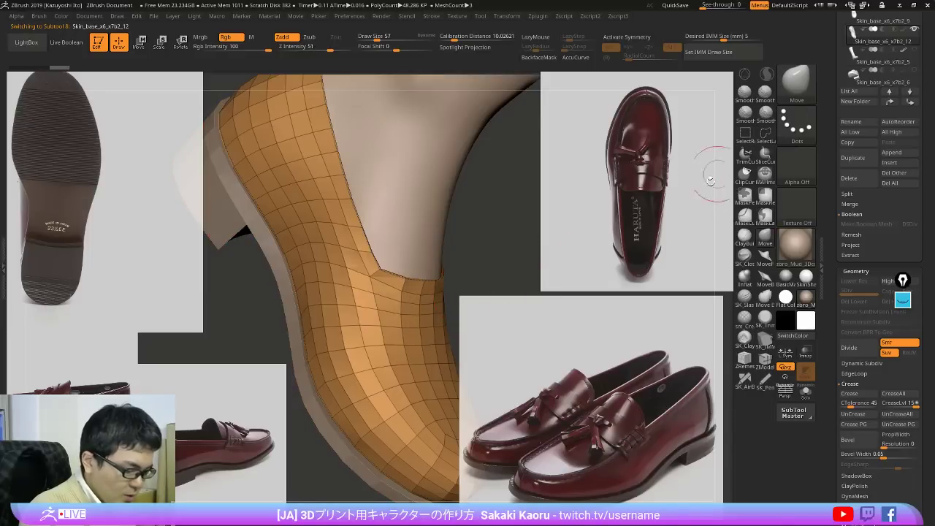
pyautogui.moveTo(710, 181); pyautogui.dragTo(527, 284)
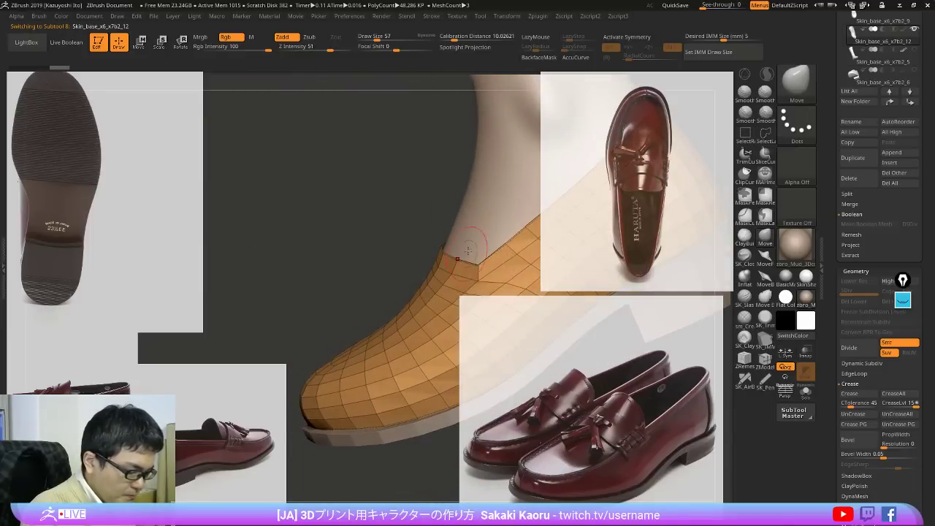
pyautogui.moveTo(527, 245); pyautogui.dragTo(559, 284, button='right')
# Step: Select the original shoe subtool, isolate its upper in solo view and delete the hidden polygons
pyautogui.keyDown('alt'); pyautogui.click(505, 273); pyautogui.keyUp('alt')
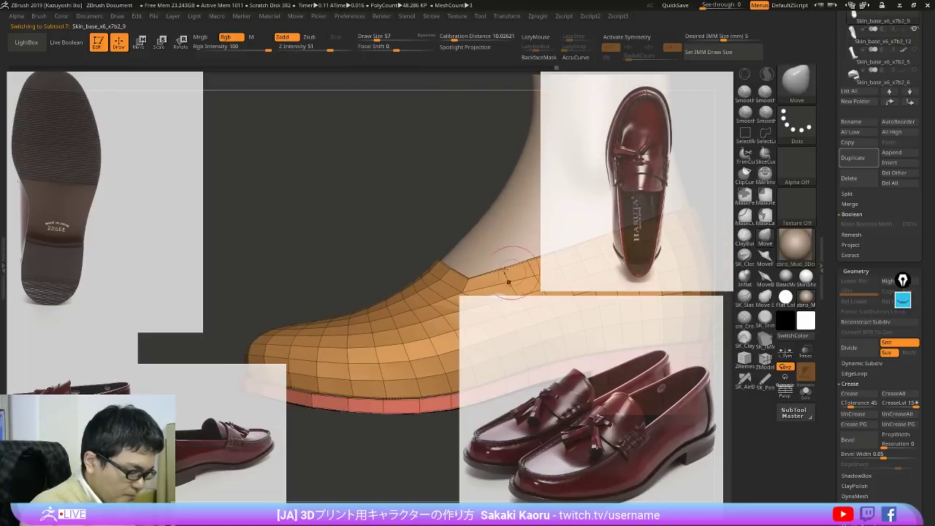
pyautogui.keyDown('ctrl'); pyautogui.keyDown('shift'); pyautogui.click(463, 298); pyautogui.keyUp('shift'); pyautogui.keyUp('ctrl')
pyautogui.moveTo(485, 271); pyautogui.dragTo(486, 344, button='right')
pyautogui.hotkey('alt', 'shift', 's')
pyautogui.press('space')
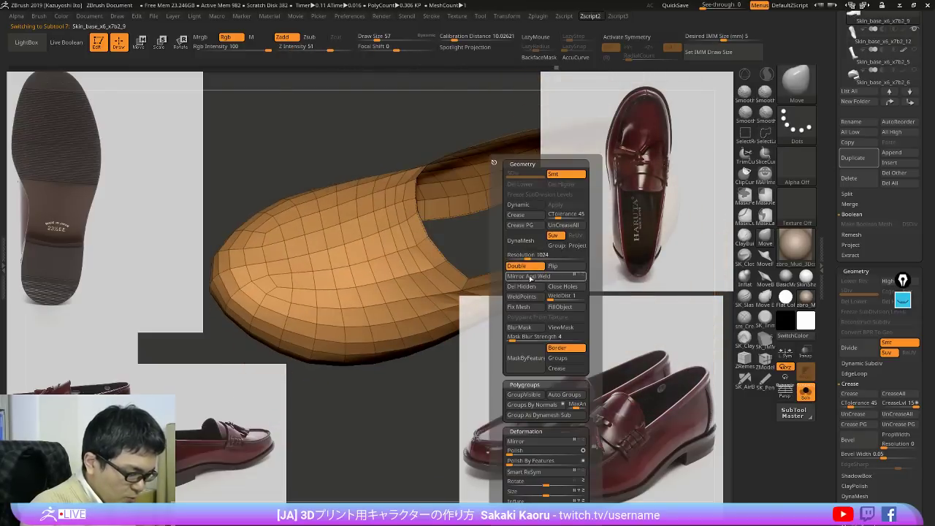
pyautogui.click(526, 287)
pyautogui.moveTo(450, 428); pyautogui.dragTo(441, 356, button='right')
pyautogui.moveTo(501, 260); pyautogui.dragTo(498, 246, button='right')
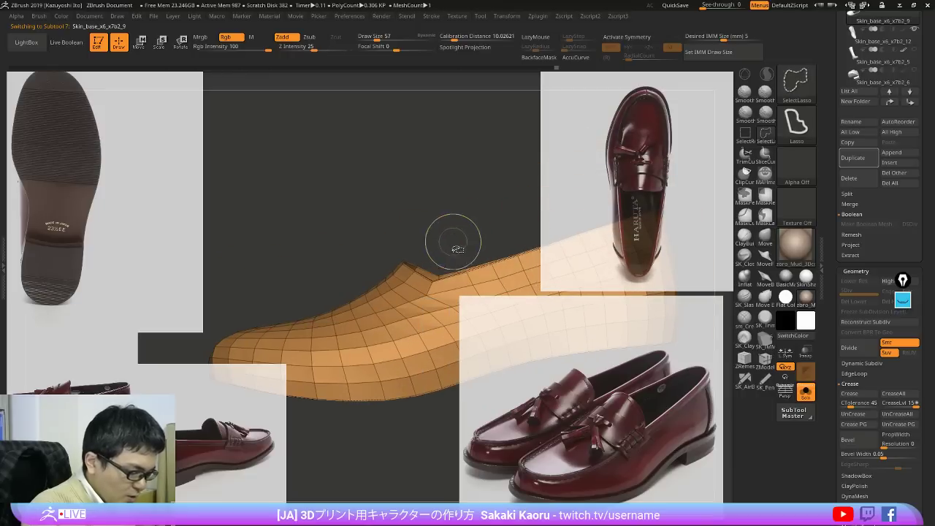
# Step: Hide the heel half of the upper with lasso selections and delete the hidden polygons
pyautogui.moveTo(454, 244)
pyautogui.keyDown('ctrl'); pyautogui.keyDown('alt'); pyautogui.keyDown('shift'); pyautogui.mouseDown()
pyautogui.moveTo(588, 435)
pyautogui.moveTo(526, 227)
pyautogui.mouseUp(); pyautogui.keyUp('shift'); pyautogui.keyUp('alt'); pyautogui.keyUp('ctrl')
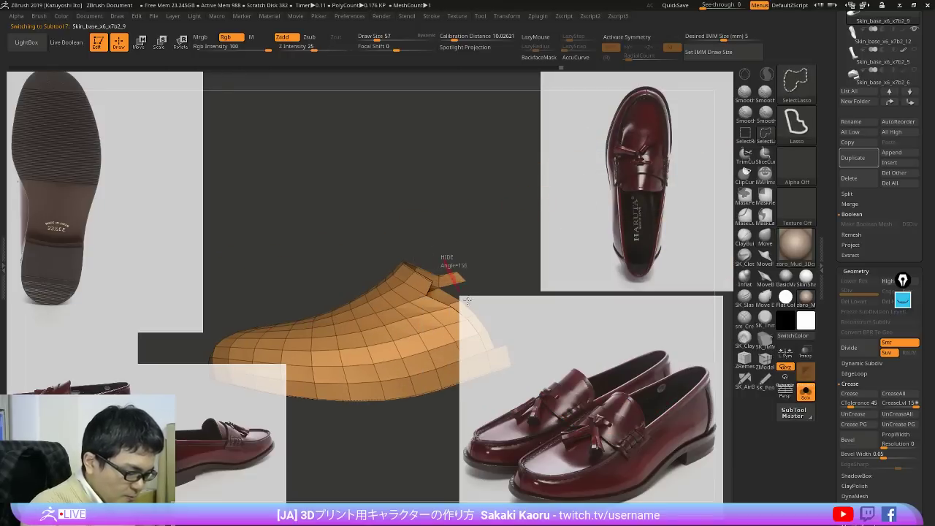
pyautogui.keyDown('ctrl'); pyautogui.keyDown('alt'); pyautogui.keyDown('shift'); pyautogui.moveTo(495, 332); pyautogui.dragTo(555, 380); pyautogui.keyUp('shift'); pyautogui.keyUp('alt'); pyautogui.keyUp('ctrl')
pyautogui.moveTo(570, 314)
pyautogui.mouseDown(button='right')
pyautogui.moveTo(593, 347)
pyautogui.moveTo(624, 334)
pyautogui.mouseUp(button='right')
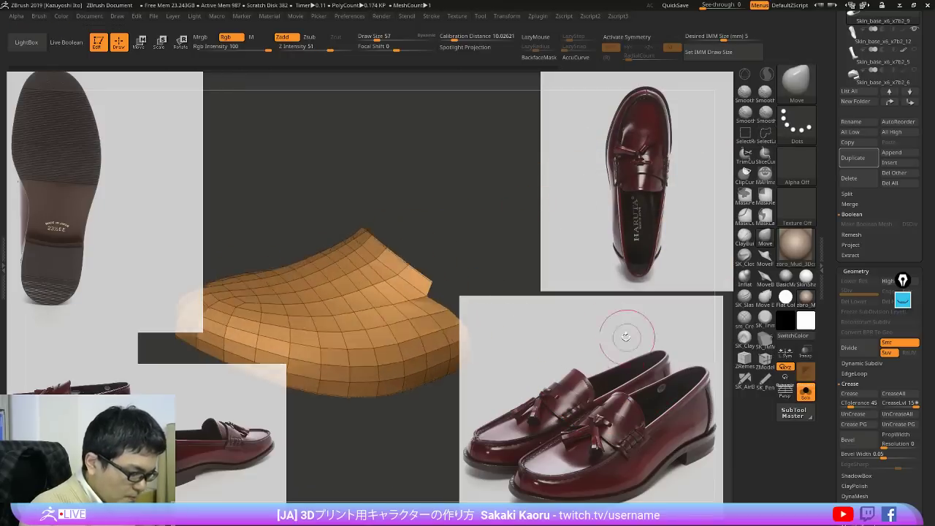
pyautogui.press('space')
pyautogui.click(607, 287)
# Step: Hide the leftover polygons along the opening's front edge with a lasso and delete them
pyautogui.moveTo(551, 334); pyautogui.dragTo(549, 311, button='right')
pyautogui.moveTo(379, 194)
pyautogui.keyDown('ctrl'); pyautogui.keyDown('alt'); pyautogui.keyDown('shift'); pyautogui.mouseDown()
pyautogui.moveTo(520, 309)
pyautogui.moveTo(512, 270)
pyautogui.mouseUp(); pyautogui.keyUp('shift'); pyautogui.keyUp('alt'); pyautogui.keyUp('ctrl')
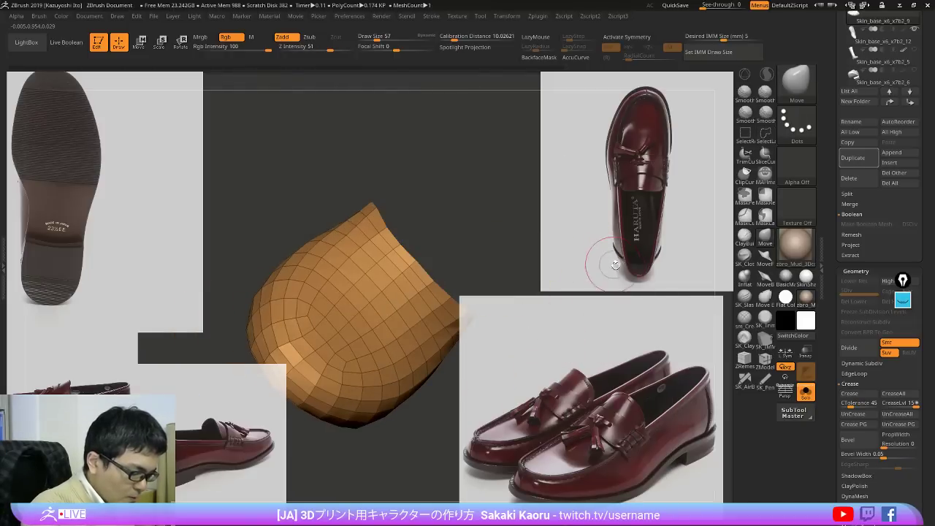
pyautogui.moveTo(612, 264); pyautogui.dragTo(606, 229, button='right')
pyautogui.press('space')
pyautogui.click(591, 287)
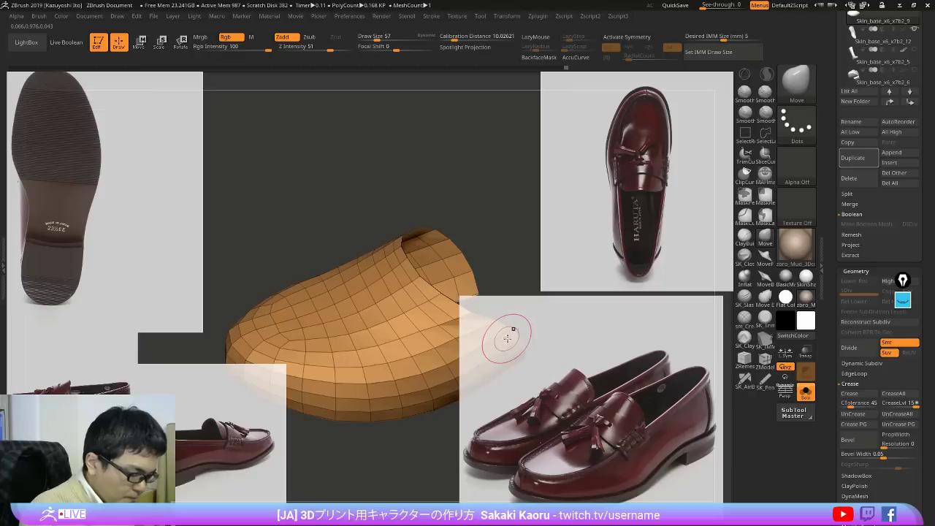
# Step: Show the other subtools transparently and hide the toe polygons, leaving a strap-shaped band across the instep
pyautogui.hotkey('alt', 's')
pyautogui.hotkey('alt', 't')
pyautogui.moveTo(509, 333); pyautogui.dragTo(463, 274, button='right')
pyautogui.keyDown('ctrl'); pyautogui.keyDown('shift'); pyautogui.click(350, 276); pyautogui.keyUp('shift'); pyautogui.keyUp('ctrl')
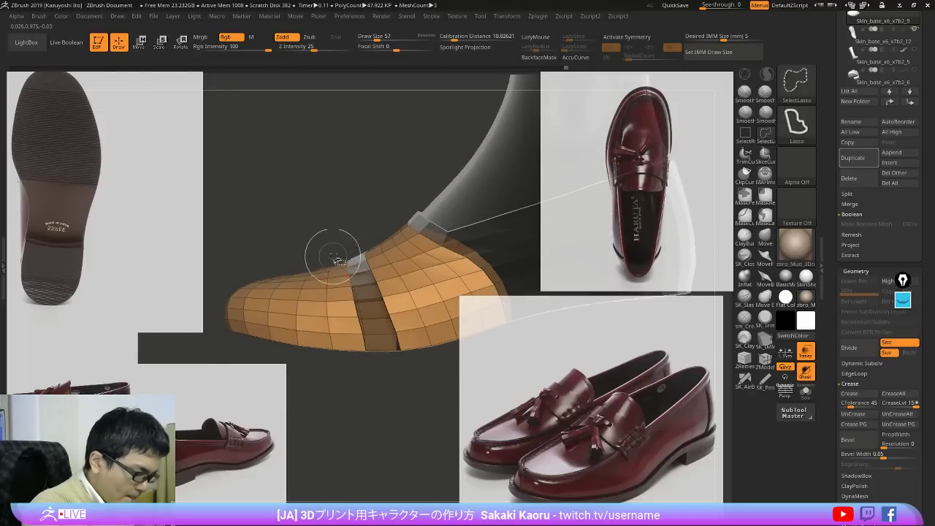
pyautogui.moveTo(346, 241)
pyautogui.keyDown('ctrl'); pyautogui.keyDown('alt'); pyautogui.keyDown('shift'); pyautogui.mouseDown()
pyautogui.moveTo(264, 175)
pyautogui.moveTo(273, 174)
pyautogui.mouseUp(); pyautogui.keyUp('shift'); pyautogui.keyUp('alt'); pyautogui.keyUp('ctrl')
pyautogui.moveTo(292, 187); pyautogui.dragTo(351, 283, button='right')
pyautogui.keyDown('ctrl'); pyautogui.keyDown('shift'); pyautogui.moveTo(351, 283); pyautogui.dragTo(363, 310); pyautogui.keyUp('shift'); pyautogui.keyUp('ctrl')
pyautogui.keyDown('ctrl'); pyautogui.keyDown('shift'); pyautogui.moveTo(406, 383); pyautogui.dragTo(421, 406); pyautogui.keyUp('shift'); pyautogui.keyUp('ctrl')
pyautogui.keyDown('ctrl'); pyautogui.keyDown('shift'); pyautogui.click(370, 309); pyautogui.keyUp('shift'); pyautogui.keyUp('ctrl')
pyautogui.moveTo(421, 292)
pyautogui.mouseDown(button='right')
pyautogui.moveTo(434, 217)
pyautogui.moveTo(493, 324)
pyautogui.moveTo(488, 307)
pyautogui.moveTo(540, 309)
pyautogui.moveTo(478, 292)
pyautogui.mouseUp(button='right')
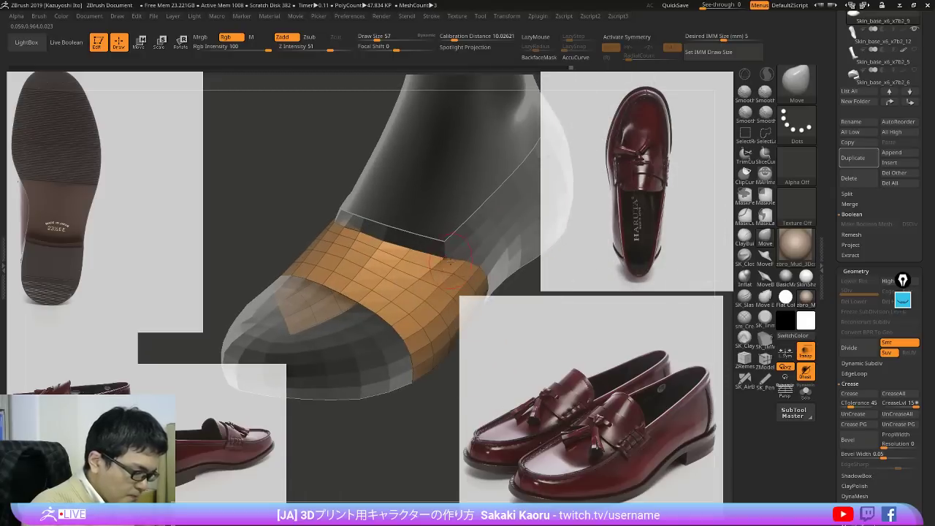
# Step: Try hiding a polygon column at each side of the instep band, and undo the hiding
pyautogui.keyDown('ctrl'); pyautogui.keyDown('shift'); pyautogui.click(448, 277); pyautogui.keyUp('shift'); pyautogui.keyUp('ctrl')
pyautogui.moveTo(548, 245); pyautogui.dragTo(343, 239, button='right')
pyautogui.hotkey('ctrl', 'z')
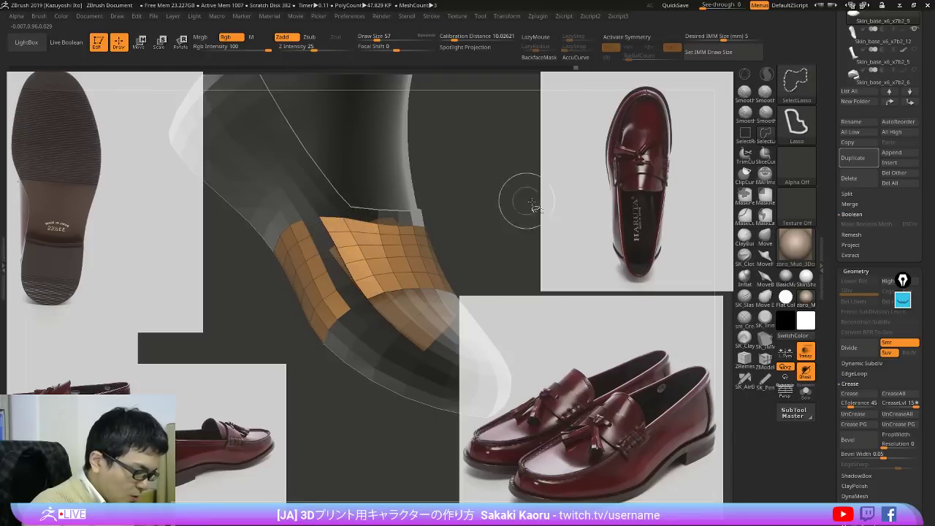
pyautogui.keyDown('ctrl'); pyautogui.keyDown('shift'); pyautogui.moveTo(527, 202); pyautogui.dragTo(603, 267); pyautogui.keyUp('shift'); pyautogui.keyUp('ctrl')
pyautogui.hotkey('ctrl', 'z')
pyautogui.hotkey('ctrl', 'z')
pyautogui.moveTo(603, 266); pyautogui.dragTo(497, 261, button='right')
pyautogui.hotkey('ctrl', 'z')
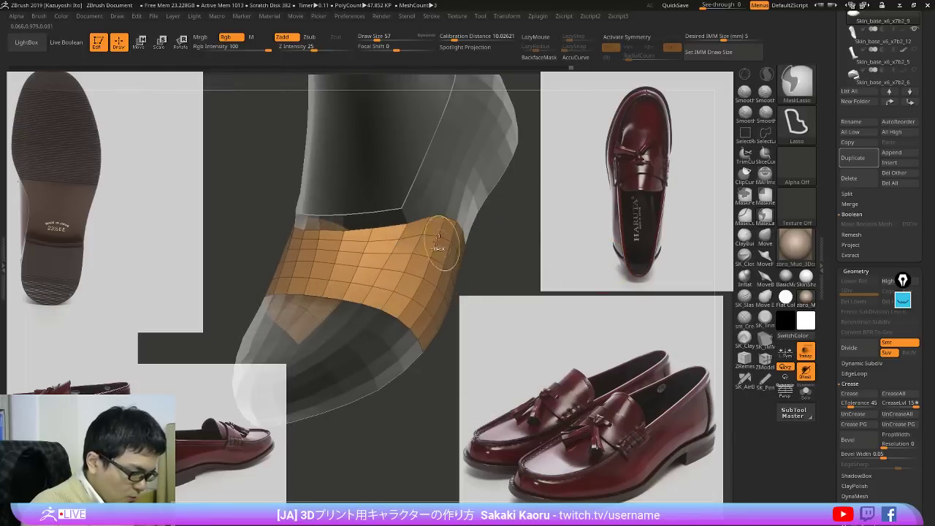
# Step: Separate the instep band's top from its sides with a hidden polygon column and masking, and remove the side pieces
pyautogui.moveTo(527, 241); pyautogui.dragTo(590, 250)
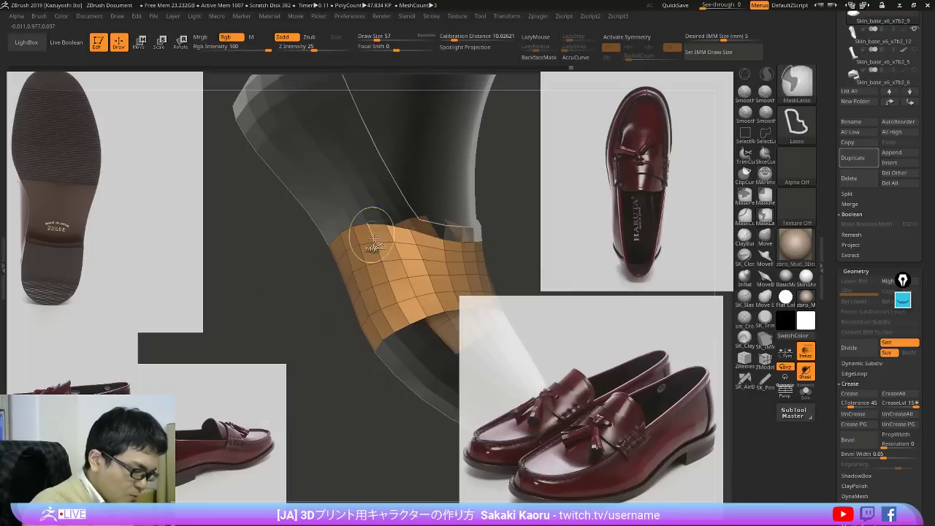
pyautogui.press('w')
pyautogui.keyDown('ctrl'); pyautogui.click(427, 271); pyautogui.keyUp('ctrl')
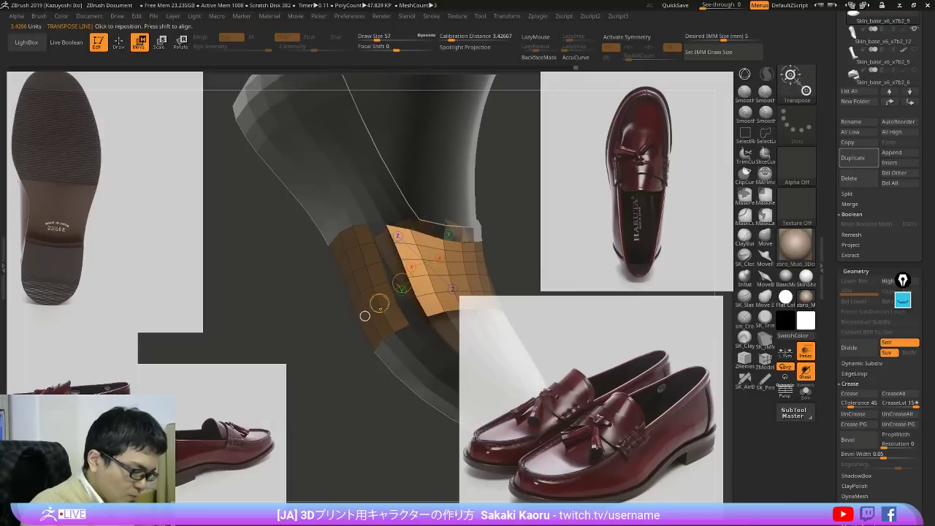
pyautogui.keyDown('ctrl'); pyautogui.click(597, 256); pyautogui.keyUp('ctrl')
pyautogui.press('q')
pyautogui.moveTo(610, 259)
pyautogui.mouseDown()
pyautogui.moveTo(570, 194)
pyautogui.moveTo(668, 267)
pyautogui.moveTo(574, 302)
pyautogui.moveTo(603, 278)
pyautogui.moveTo(660, 338)
pyautogui.moveTo(620, 341)
pyautogui.moveTo(631, 336)
pyautogui.moveTo(648, 350)
pyautogui.moveTo(593, 350)
pyautogui.moveTo(633, 378)
pyautogui.moveTo(588, 259)
pyautogui.moveTo(614, 341)
pyautogui.moveTo(620, 313)
pyautogui.moveTo(610, 285)
pyautogui.moveTo(591, 270)
pyautogui.mouseUp()
pyautogui.press('2')
pyautogui.click(621, 286)
pyautogui.keyDown('ctrl'); pyautogui.keyDown('shift'); pyautogui.click(432, 319); pyautogui.keyUp('shift'); pyautogui.keyUp('ctrl')
pyautogui.press('2')
# Step: Select the duplicated shoe, the foot and the strap in turn to check how the strap sits on the shoe
pyautogui.keyDown('alt'); pyautogui.click(411, 348); pyautogui.keyUp('alt')
pyautogui.moveTo(625, 299)
pyautogui.mouseDown()
pyautogui.moveTo(664, 282)
pyautogui.moveTo(642, 331)
pyautogui.mouseUp()
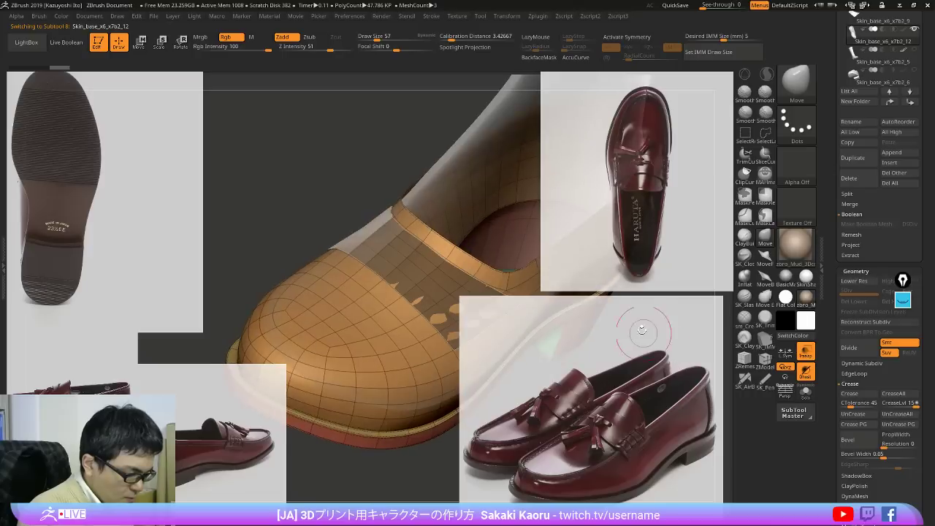
pyautogui.moveTo(644, 387); pyautogui.dragTo(615, 354)
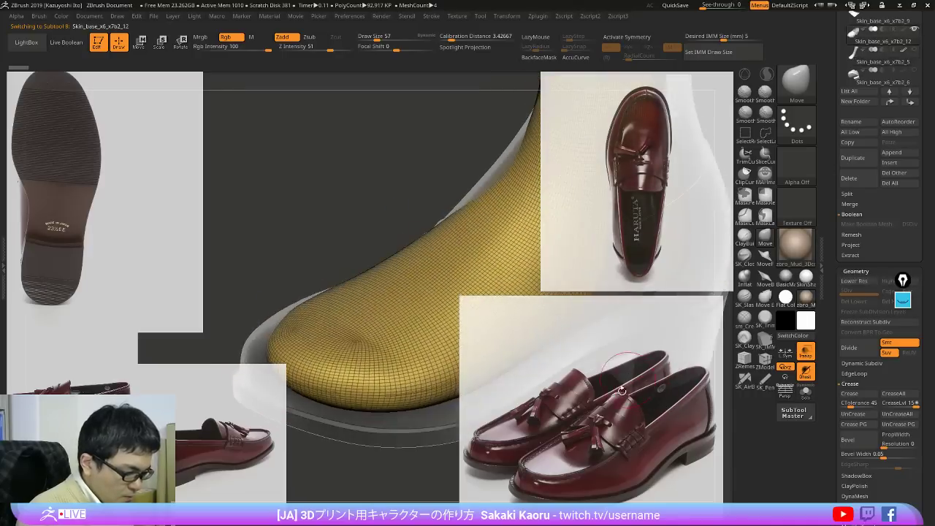
pyautogui.keyDown('alt'); pyautogui.click(615, 352); pyautogui.keyUp('alt')
pyautogui.keyDown('alt'); pyautogui.click(436, 277); pyautogui.keyUp('alt')
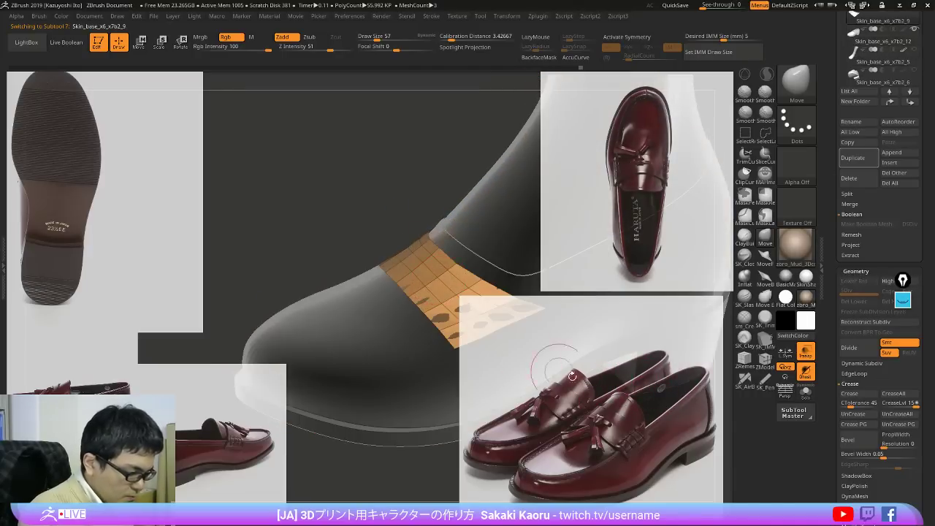
pyautogui.keyDown('alt'); pyautogui.moveTo(572, 376); pyautogui.dragTo(601, 367); pyautogui.keyUp('alt')
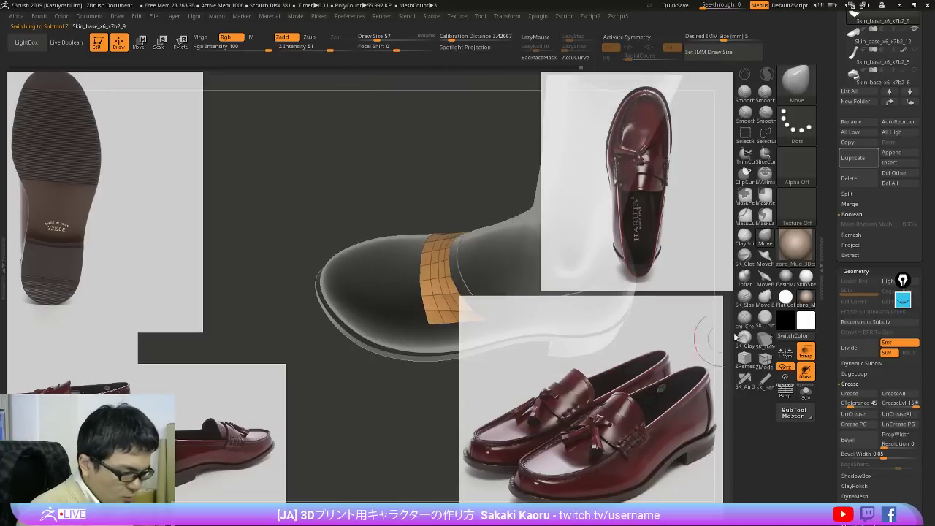
pyautogui.click(764, 358)
pyautogui.keyDown('alt'); pyautogui.moveTo(461, 250); pyautogui.dragTo(454, 291); pyautogui.keyUp('alt')
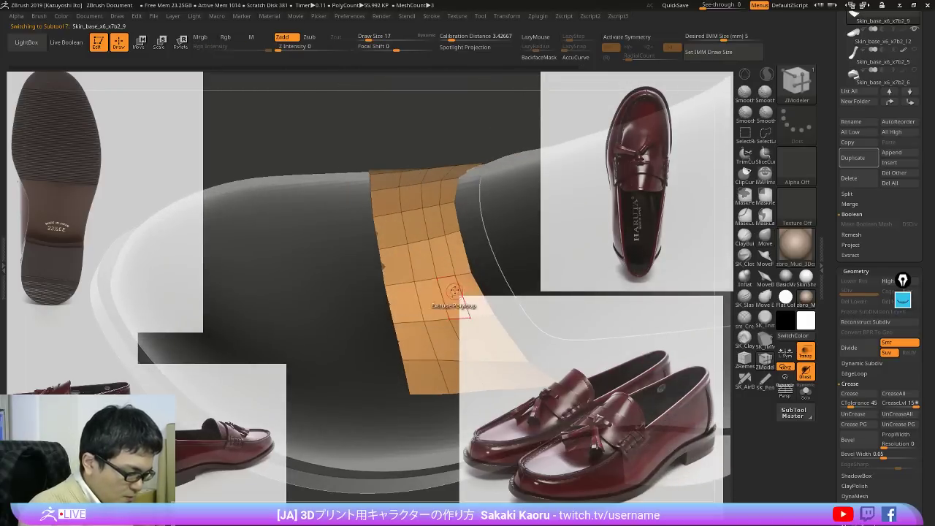
pyautogui.press('space')
pyautogui.click(765, 237)
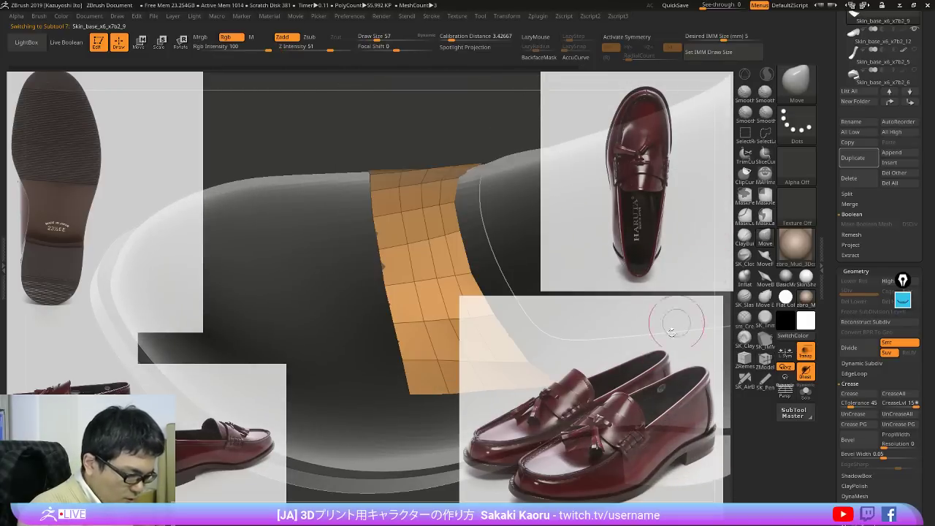
# Step: Mask the strap except its toe-side row of polygons with a Transpose topological mask, and clear the mask
pyautogui.moveTo(678, 324)
pyautogui.keyDown('alt'); pyautogui.mouseDown()
pyautogui.moveTo(648, 366)
pyautogui.moveTo(625, 345)
pyautogui.mouseUp(); pyautogui.keyUp('alt')
pyautogui.press('w')
pyautogui.keyDown('ctrl'); pyautogui.moveTo(444, 296); pyautogui.dragTo(412, 298); pyautogui.keyUp('ctrl')
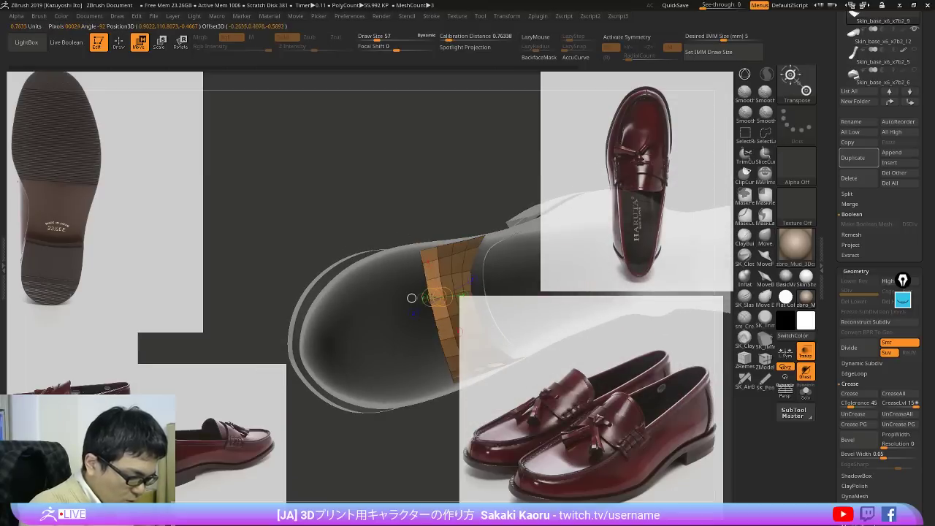
pyautogui.keyDown('ctrl'); pyautogui.moveTo(485, 409); pyautogui.dragTo(492, 416); pyautogui.keyUp('ctrl')
pyautogui.moveTo(492, 417); pyautogui.dragTo(497, 411)
pyautogui.press('q')
# Step: Reshape the strap with the Move brush at draw sizes 161 and 120, and smooth its edge beside the opening
pyautogui.moveTo(513, 272)
pyautogui.mouseDown()
pyautogui.moveTo(458, 281)
pyautogui.moveTo(426, 257)
pyautogui.mouseUp()
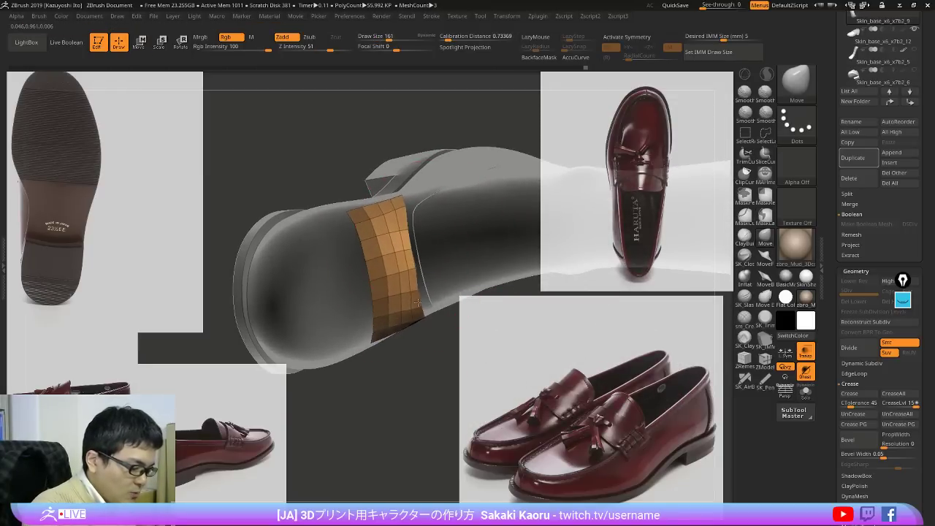
pyautogui.moveTo(418, 302); pyautogui.dragTo(436, 267)
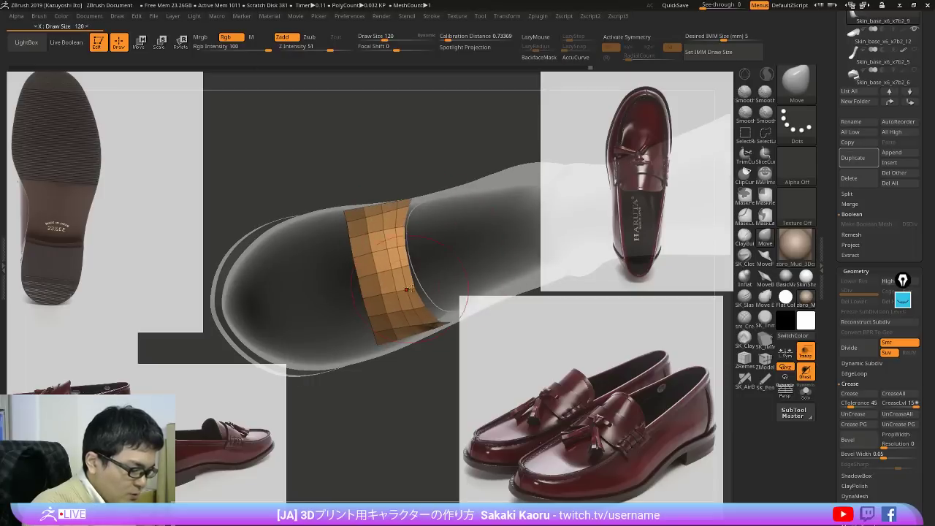
pyautogui.click(765, 358)
pyautogui.keyDown('shift'); pyautogui.moveTo(407, 233); pyautogui.dragTo(425, 311); pyautogui.keyUp('shift')
# Step: Try inserting an edge loop along the side of the strap with ZModeler, and undo it
pyautogui.moveTo(638, 355); pyautogui.dragTo(495, 294, button='right')
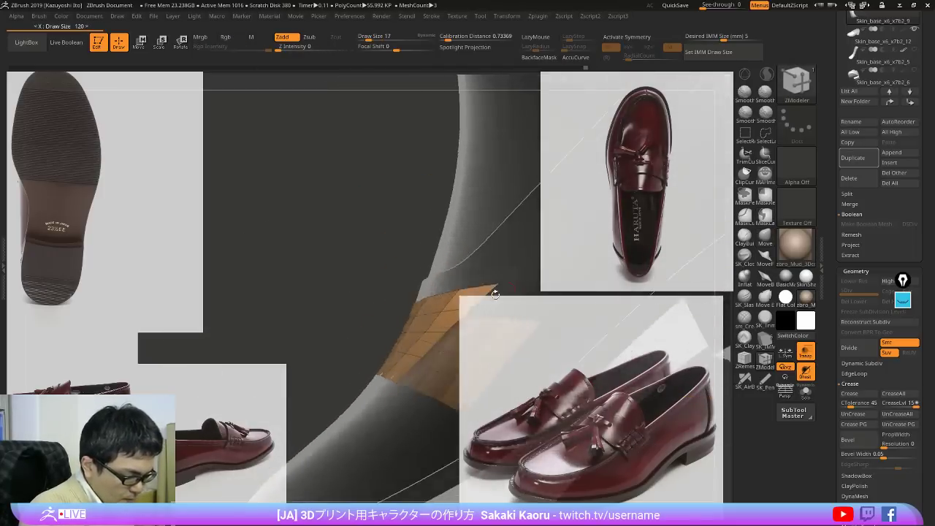
pyautogui.press('space')
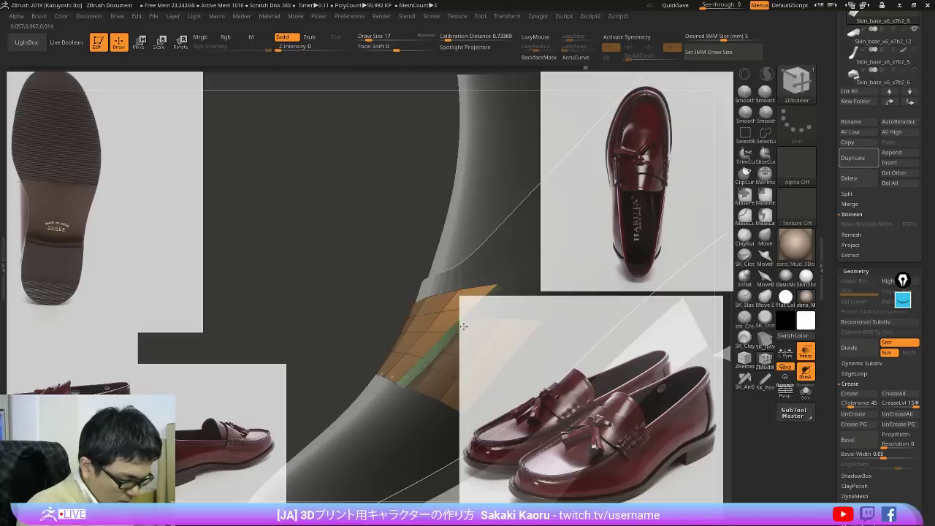
pyautogui.hotkey('ctrl', 'z')
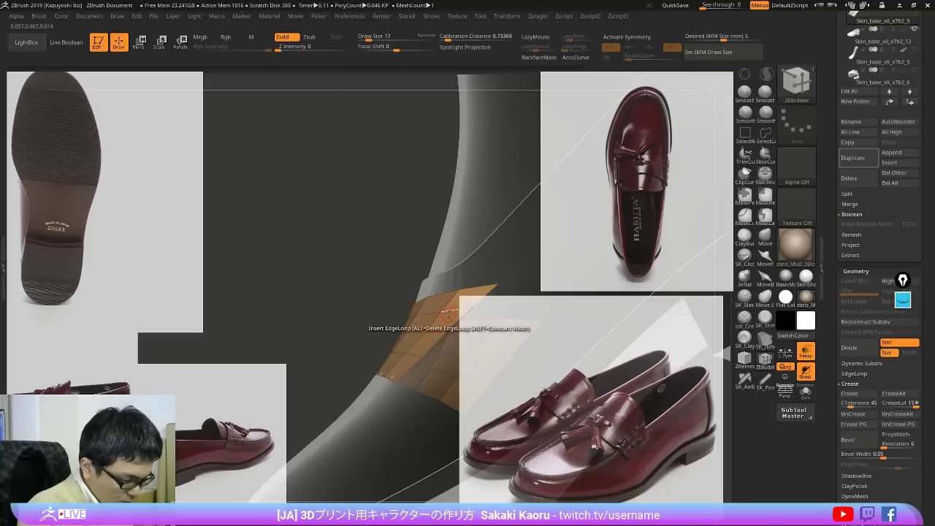
# Step: Extrude the whole strap polygroup with ZModeler to give the strap thickness
pyautogui.press('space')
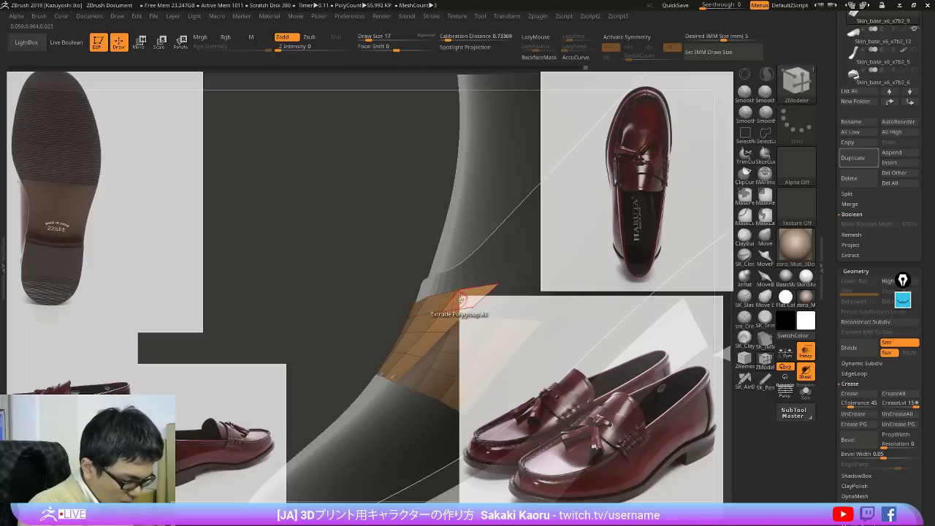
pyautogui.moveTo(460, 299); pyautogui.dragTo(480, 286)
pyautogui.moveTo(590, 241)
pyautogui.mouseDown()
pyautogui.moveTo(689, 443)
pyautogui.moveTo(694, 376)
pyautogui.mouseUp()
pyautogui.click(765, 236)
# Step: Reshape the thickened strap's edge beside the opening with the Move brush at draw size 144
pyautogui.press('[')
pyautogui.press('[')
pyautogui.press('[')
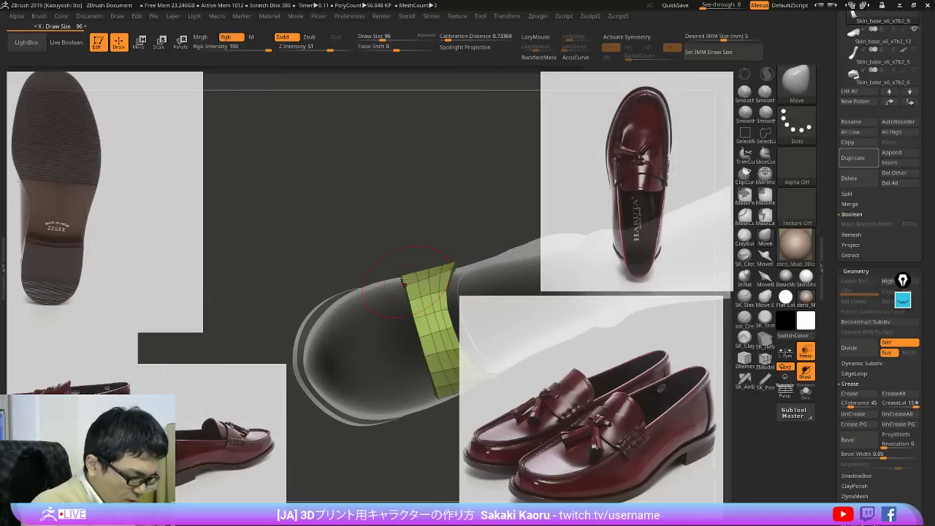
pyautogui.keyDown('ctrl'); pyautogui.keyDown('shift'); pyautogui.moveTo(401, 250); pyautogui.dragTo(453, 472); pyautogui.keyUp('shift'); pyautogui.keyUp('ctrl')
pyautogui.press(']')
pyautogui.press(']')
pyautogui.moveTo(436, 311); pyautogui.dragTo(450, 307)
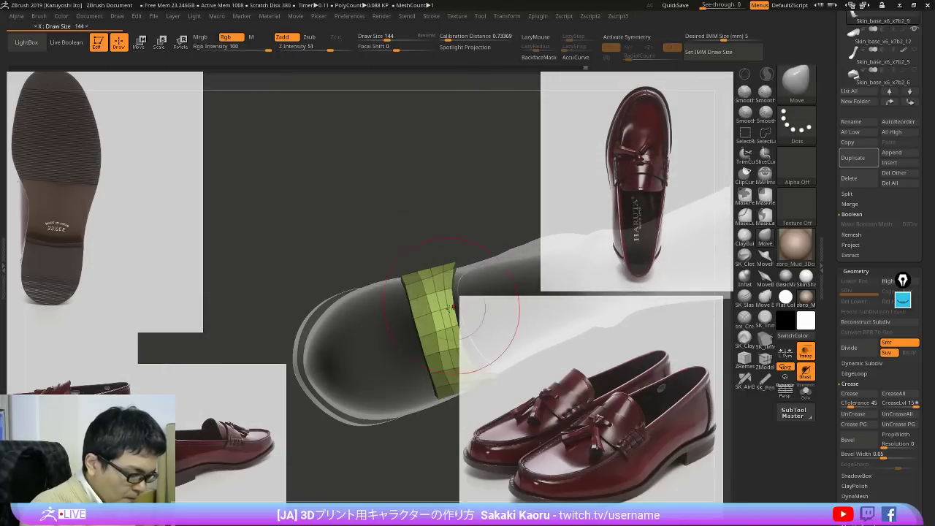
pyautogui.moveTo(516, 342)
pyautogui.mouseDown()
pyautogui.moveTo(483, 313)
pyautogui.moveTo(507, 297)
pyautogui.moveTo(539, 297)
pyautogui.moveTo(606, 365)
pyautogui.moveTo(575, 338)
pyautogui.moveTo(496, 302)
pyautogui.mouseUp()
# Step: Solo the strap and isolate the polygroup of its extruded side faces
pyautogui.press('[')
pyautogui.press('[')
pyautogui.press('[')
pyautogui.hotkey('alt', 's')
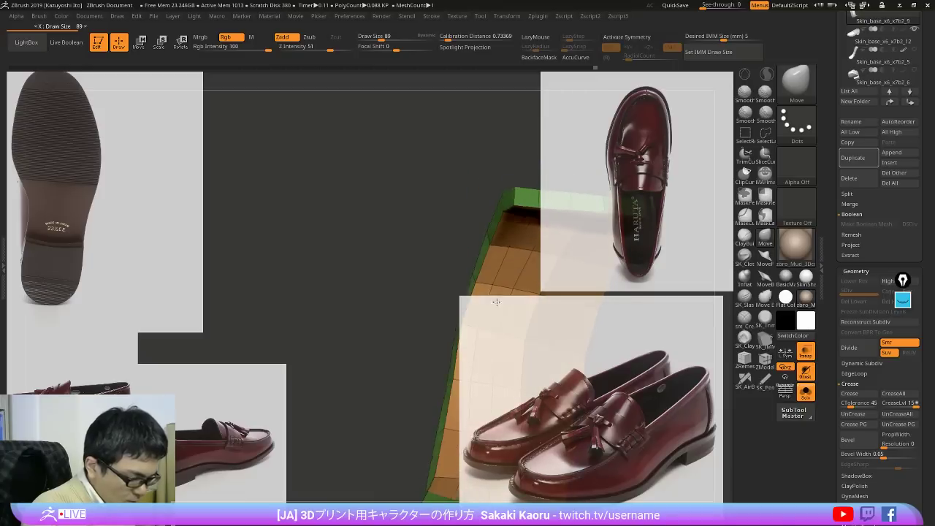
pyautogui.moveTo(496, 302)
pyautogui.mouseDown(button='right')
pyautogui.moveTo(492, 378)
pyautogui.moveTo(485, 328)
pyautogui.moveTo(477, 353)
pyautogui.moveTo(463, 350)
pyautogui.mouseUp(button='right')
pyautogui.moveTo(412, 275)
pyautogui.mouseDown(button='right')
pyautogui.moveTo(428, 334)
pyautogui.moveTo(413, 314)
pyautogui.mouseUp(button='right')
pyautogui.moveTo(414, 314)
pyautogui.keyDown('ctrl'); pyautogui.mouseDown(button='right')
pyautogui.moveTo(409, 302)
pyautogui.moveTo(368, 293)
pyautogui.moveTo(418, 291)
pyautogui.mouseUp(button='right'); pyautogui.keyUp('ctrl')
pyautogui.moveTo(415, 237)
pyautogui.mouseDown(button='right')
pyautogui.moveTo(381, 235)
pyautogui.moveTo(400, 233)
pyautogui.mouseUp(button='right')
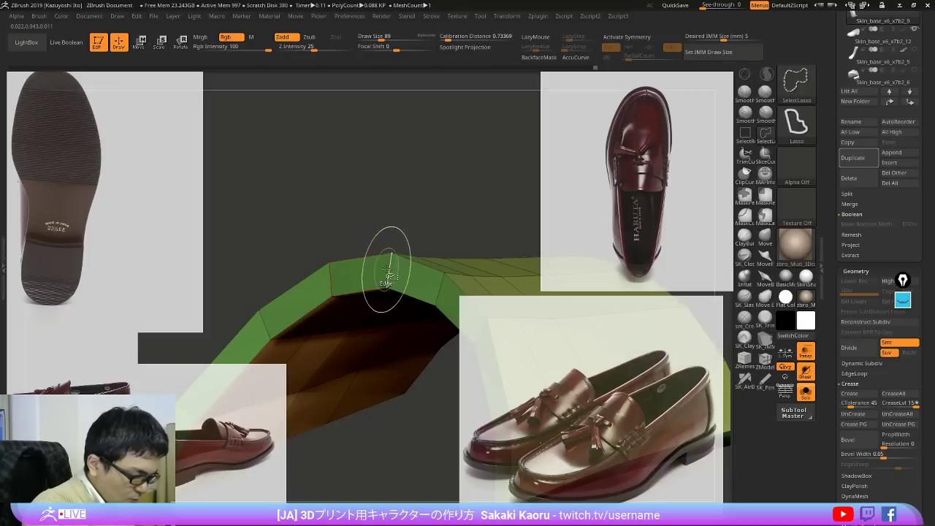
pyautogui.keyDown('ctrl'); pyautogui.keyDown('shift'); pyautogui.click(389, 269); pyautogui.keyUp('shift'); pyautogui.keyUp('ctrl')
pyautogui.keyDown('ctrl'); pyautogui.keyDown('shift'); pyautogui.moveTo(459, 215); pyautogui.dragTo(475, 225); pyautogui.keyUp('shift'); pyautogui.keyUp('ctrl')
# Step: Adjust the isolated side faces with Transpose and shift their inner edge using the Move brush at draw size 46
pyautogui.moveTo(475, 219); pyautogui.dragTo(472, 215, button='right')
pyautogui.moveTo(471, 214)
pyautogui.mouseDown()
pyautogui.moveTo(372, 223)
pyautogui.moveTo(388, 226)
pyautogui.moveTo(402, 209)
pyautogui.moveTo(387, 215)
pyautogui.mouseUp()
pyautogui.keyDown('ctrl'); pyautogui.click(408, 209); pyautogui.keyUp('ctrl')
pyautogui.press('w')
pyautogui.moveTo(393, 278)
pyautogui.mouseDown()
pyautogui.moveTo(397, 218)
pyautogui.moveTo(344, 231)
pyautogui.mouseUp()
pyautogui.moveTo(458, 202)
pyautogui.mouseDown()
pyautogui.moveTo(476, 198)
pyautogui.moveTo(464, 187)
pyautogui.moveTo(478, 201)
pyautogui.mouseUp()
pyautogui.keyDown('ctrl'); pyautogui.click(472, 195); pyautogui.keyUp('ctrl')
pyautogui.keyDown('ctrl'); pyautogui.click(466, 192); pyautogui.keyUp('ctrl')
pyautogui.press('q')
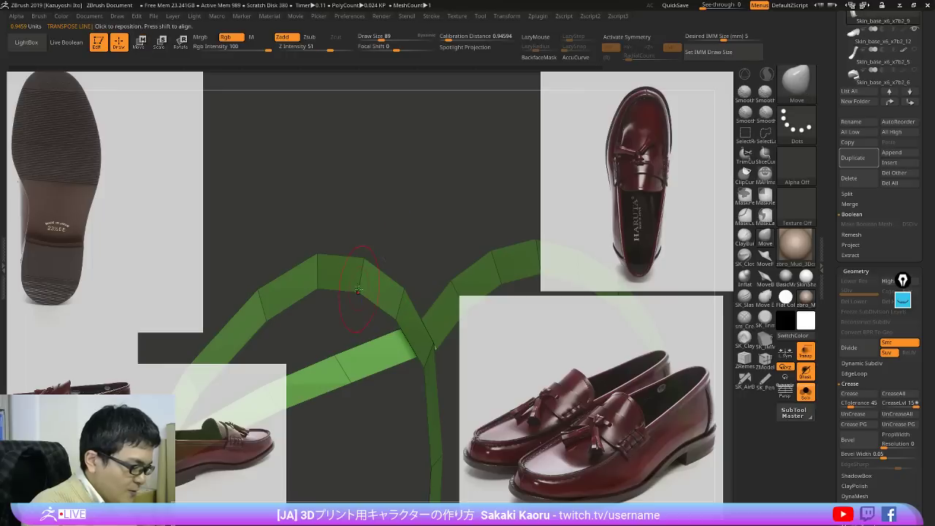
pyautogui.moveTo(319, 286); pyautogui.dragTo(317, 273)
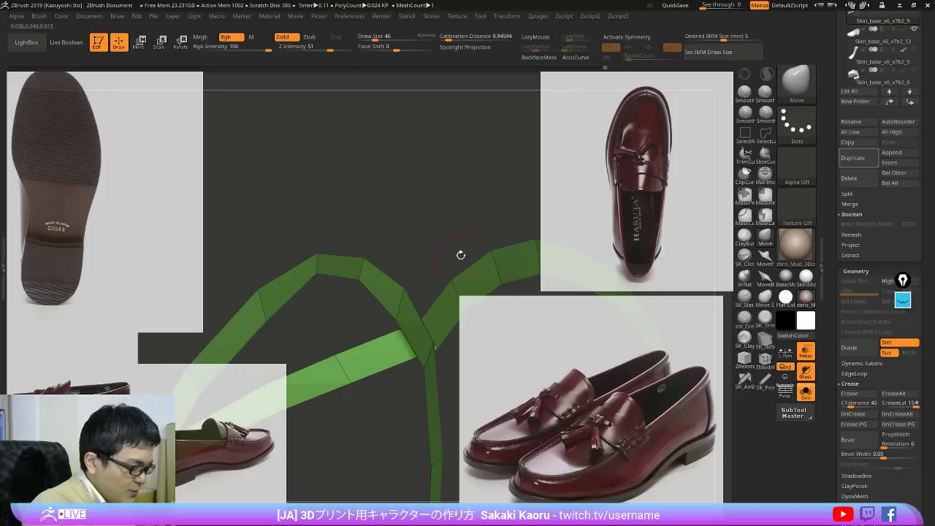
pyautogui.keyDown('alt'); pyautogui.moveTo(461, 255); pyautogui.dragTo(440, 164); pyautogui.keyUp('alt')
# Step: Undo the edits to the side faces and the strap's extrusion, back to the single-layer strap
pyautogui.keyDown('ctrl'); pyautogui.keyDown('shift'); pyautogui.click(469, 181); pyautogui.keyUp('shift'); pyautogui.keyUp('ctrl')
pyautogui.hotkey('ctrl', 'z')
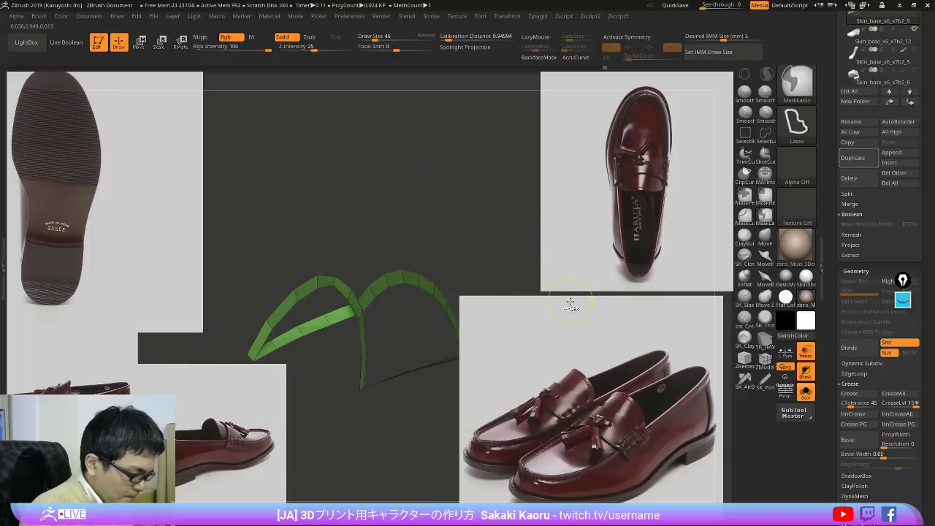
pyautogui.keyDown('ctrl'); pyautogui.click(567, 309); pyautogui.keyUp('ctrl')
pyautogui.keyDown('ctrl'); pyautogui.keyDown('shift'); pyautogui.click(581, 314); pyautogui.keyUp('shift'); pyautogui.keyUp('ctrl')
pyautogui.moveTo(587, 311); pyautogui.dragTo(557, 217)
pyautogui.keyDown('ctrl'); pyautogui.click(600, 411); pyautogui.keyUp('ctrl')
pyautogui.hotkey('ctrl', 'z')
pyautogui.hotkey('ctrl', 'z')
pyautogui.hotkey('ctrl', 'z')
pyautogui.hotkey('ctrl', 'z')
pyautogui.hotkey('ctrl', 'z')
pyautogui.hotkey('ctrl', 'z')
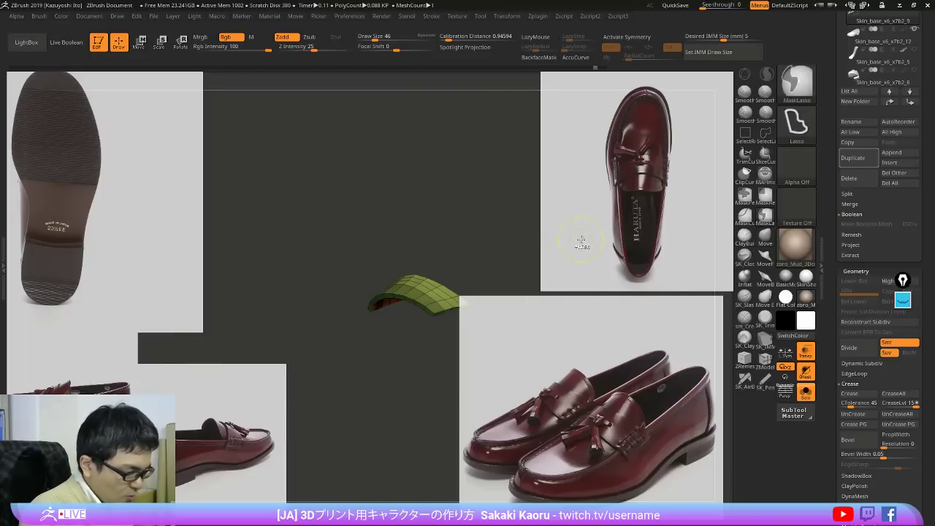
pyautogui.hotkey('ctrl', 'z')
pyautogui.moveTo(581, 241)
pyautogui.mouseDown()
pyautogui.moveTo(576, 318)
pyautogui.moveTo(592, 325)
pyautogui.mouseUp()
pyautogui.hotkey('ctrl', 'z')
pyautogui.hotkey('ctrl', 'z')
pyautogui.hotkey('ctrl', 'z')
pyautogui.hotkey('ctrl', 'shift', 'z')
pyautogui.keyDown('ctrl'); pyautogui.click(503, 323); pyautogui.keyUp('ctrl')
pyautogui.keyDown('ctrl'); pyautogui.click(450, 307); pyautogui.keyUp('ctrl')
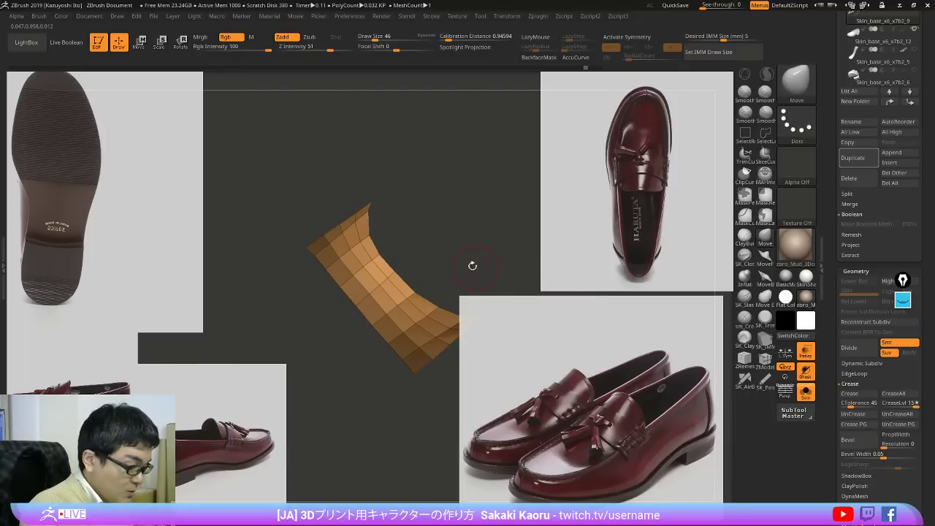
# Step: Bring back the shoe and foot and fit the strap over the instep with the Move brush at draw size 200
pyautogui.hotkey('alt', 's')
pyautogui.press('x')
pyautogui.moveTo(449, 240); pyautogui.dragTo(422, 230)
pyautogui.moveTo(380, 188); pyautogui.dragTo(390, 262)
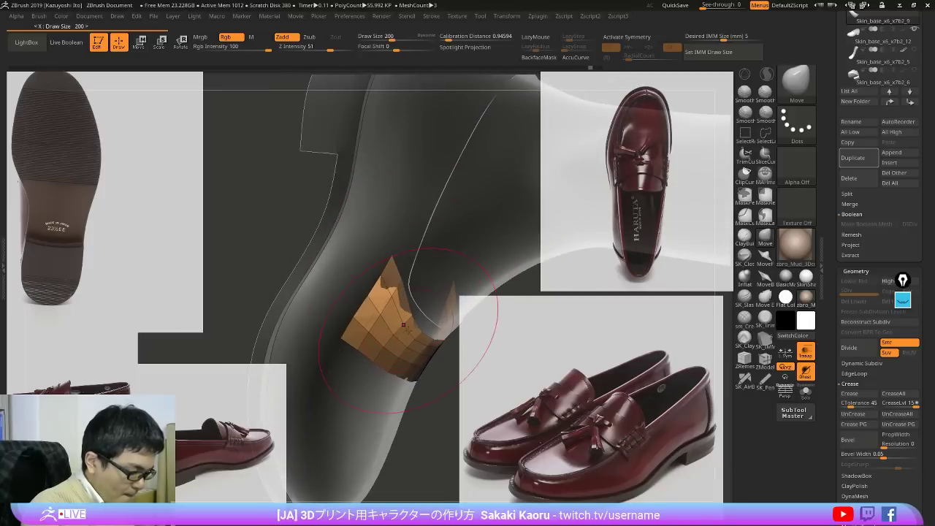
pyautogui.moveTo(498, 301); pyautogui.dragTo(459, 313)
pyautogui.keyDown('ctrl'); pyautogui.click(459, 313); pyautogui.keyUp('ctrl')
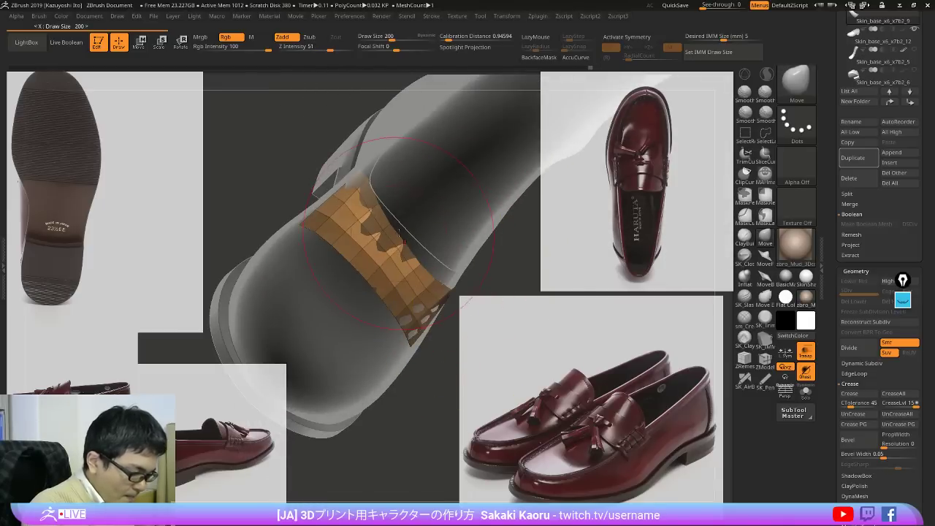
pyautogui.moveTo(383, 230)
pyautogui.mouseDown()
pyautogui.moveTo(416, 231)
pyautogui.moveTo(390, 214)
pyautogui.mouseUp()
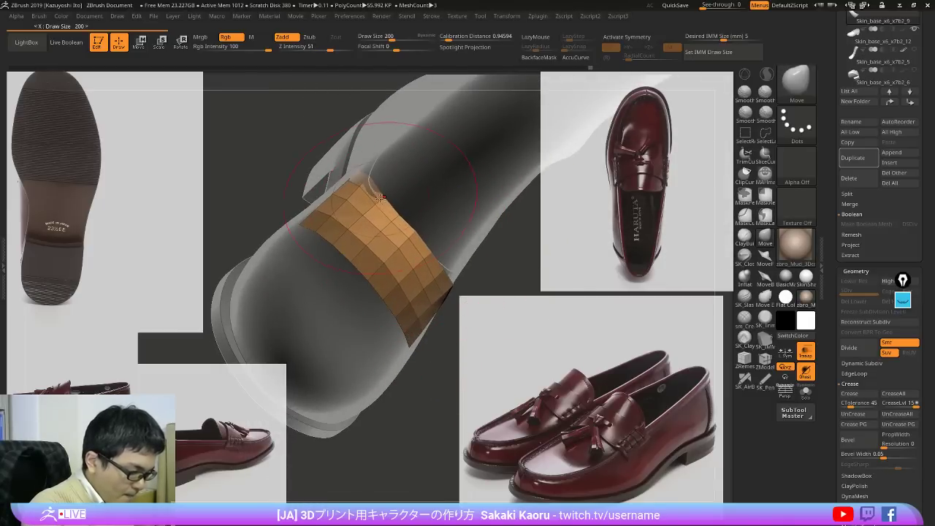
pyautogui.moveTo(476, 228); pyautogui.dragTo(445, 196)
pyautogui.moveTo(428, 265); pyautogui.dragTo(434, 262)
pyautogui.moveTo(516, 249); pyautogui.dragTo(512, 233)
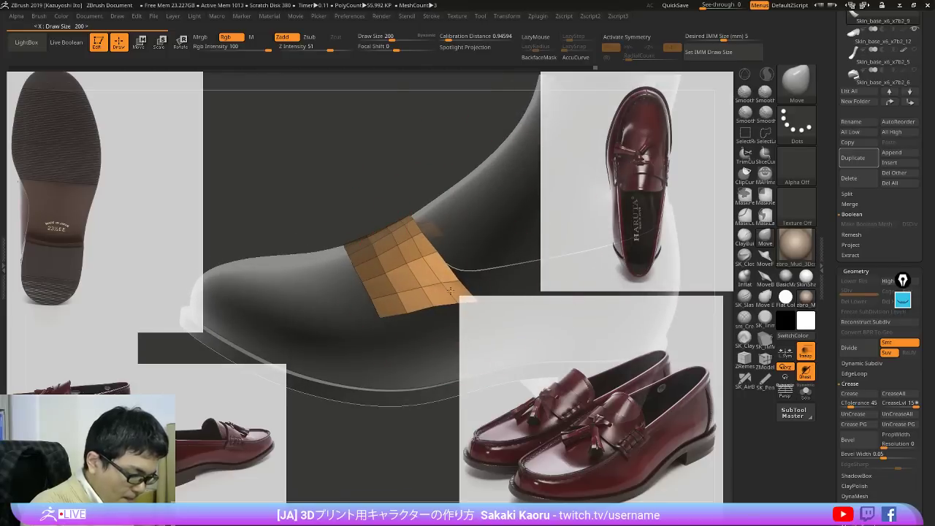
pyautogui.moveTo(480, 302); pyautogui.dragTo(485, 300)
pyautogui.moveTo(566, 261); pyautogui.dragTo(559, 315)
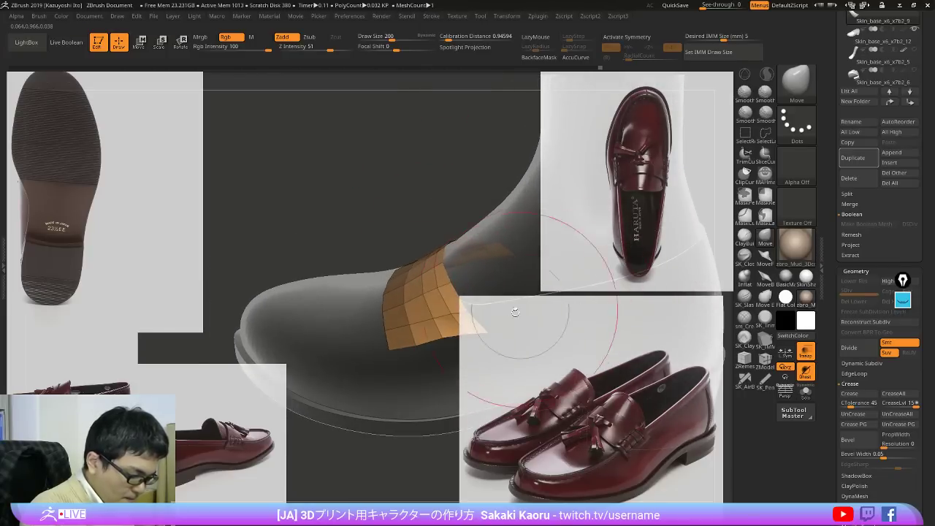
# Step: Refine the strap's side corner and its edge beside the opening with the Move brush at draw sizes 40 and 61
pyautogui.press('[')
pyautogui.press('[')
pyautogui.press('[')
pyautogui.press('[')
pyautogui.press('[')
pyautogui.press('[')
pyautogui.press('[')
pyautogui.press('[')
pyautogui.press('[')
pyautogui.press('[')
pyautogui.press('[')
pyautogui.press('[')
pyautogui.press('[')
pyautogui.press('[')
pyautogui.press('[')
pyautogui.press('[')
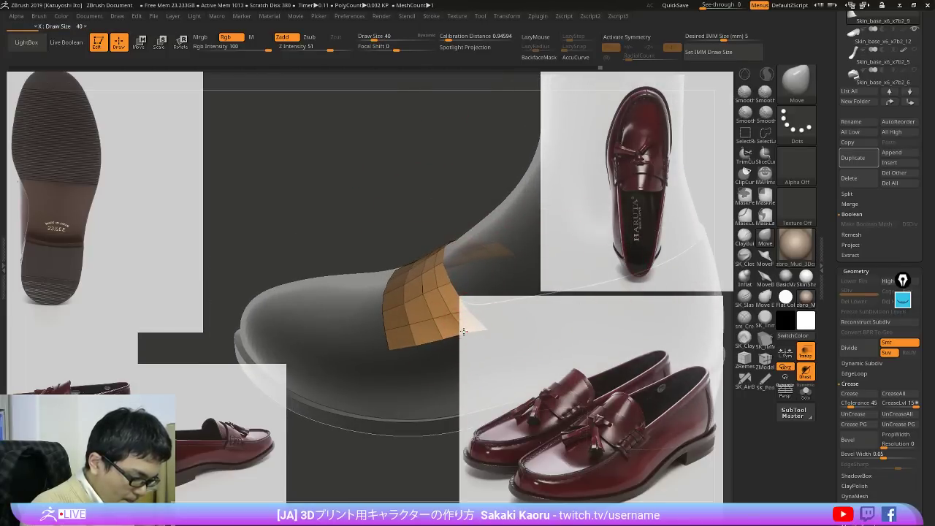
pyautogui.moveTo(463, 331); pyautogui.dragTo(504, 306, button='right')
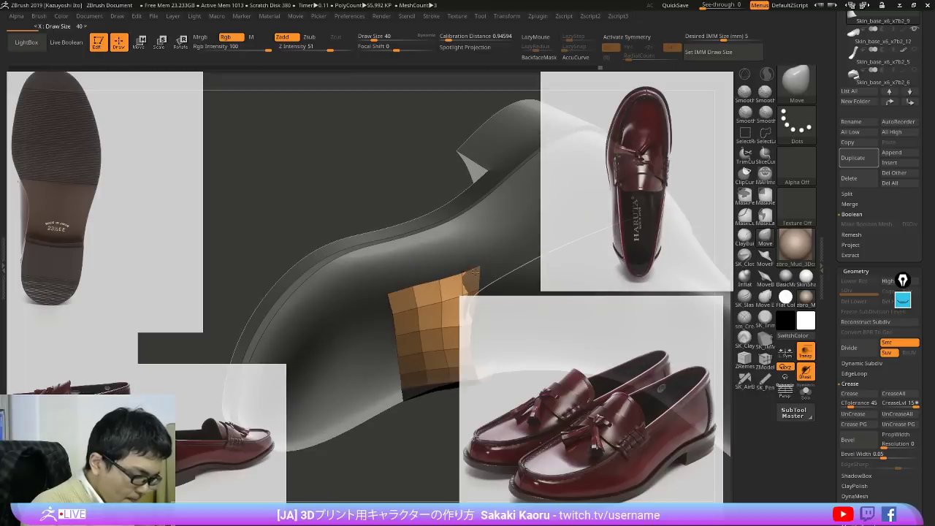
pyautogui.moveTo(474, 270)
pyautogui.mouseDown(button='right')
pyautogui.moveTo(452, 222)
pyautogui.moveTo(454, 199)
pyautogui.mouseUp(button='right')
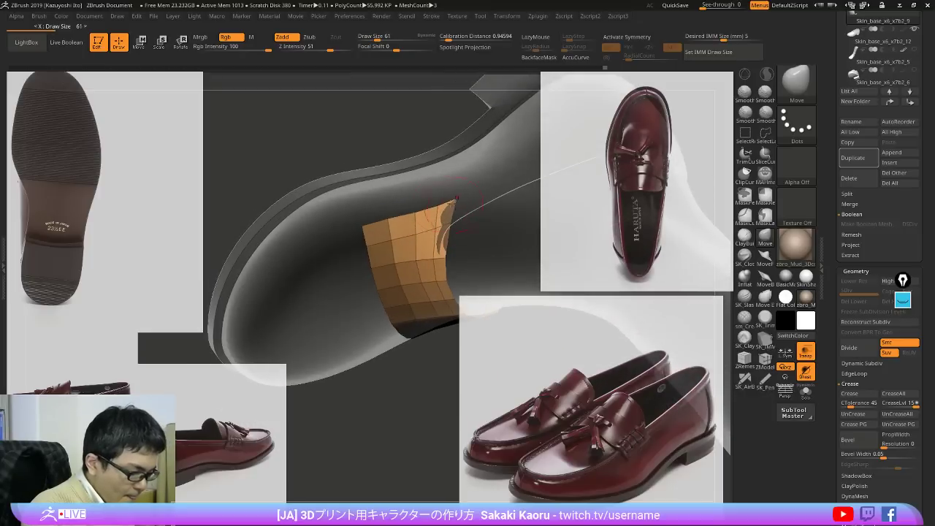
pyautogui.moveTo(439, 233); pyautogui.dragTo(434, 234)
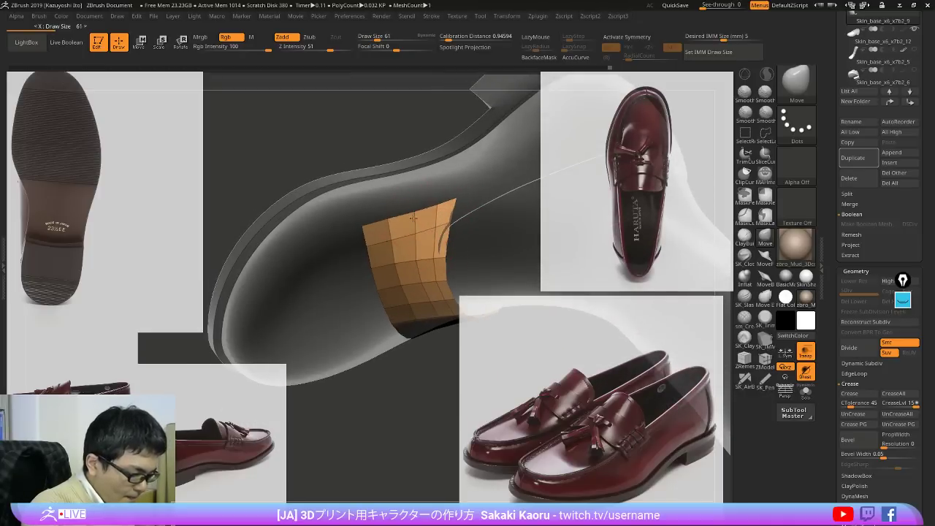
# Step: Nudge the strap's opening-side edge with the Move brush and apply Polish By Features to the strap
pyautogui.moveTo(489, 237); pyautogui.dragTo(604, 246, button='right')
pyautogui.moveTo(552, 270)
pyautogui.mouseDown(button='right')
pyautogui.moveTo(549, 236)
pyautogui.moveTo(507, 218)
pyautogui.moveTo(582, 195)
pyautogui.moveTo(584, 236)
pyautogui.moveTo(539, 262)
pyautogui.mouseUp(button='right')
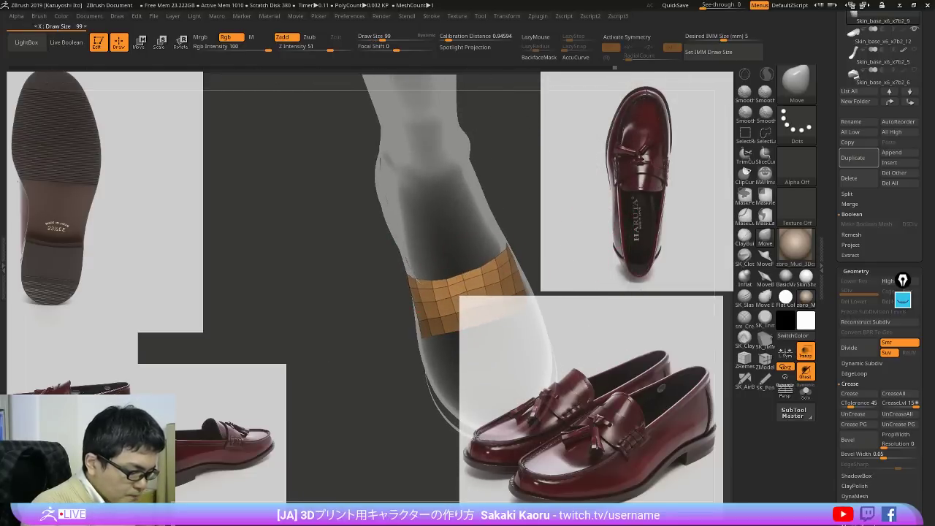
pyautogui.moveTo(476, 282); pyautogui.dragTo(434, 282)
pyautogui.press('space')
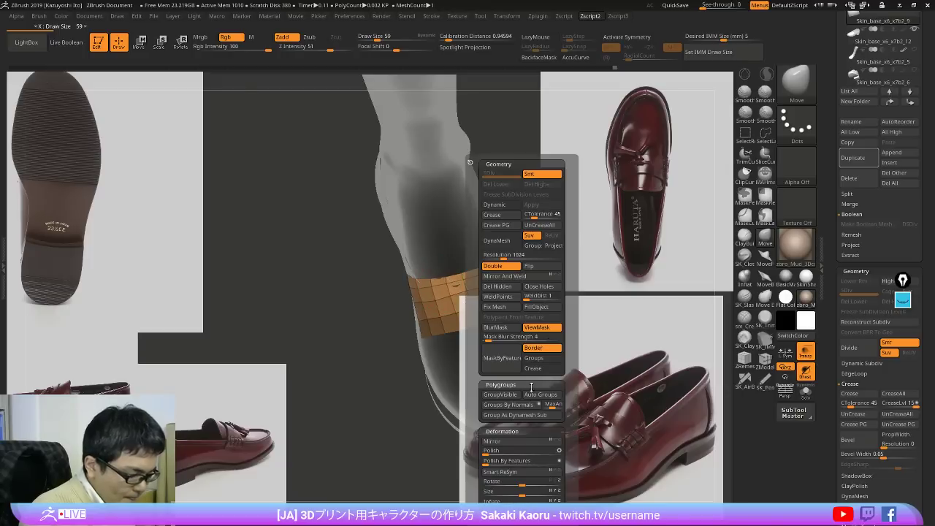
pyautogui.click(507, 458)
# Step: Mask the strap's side ends with lasso masks and apply Polish By Features again
pyautogui.moveTo(463, 416)
pyautogui.mouseDown(button='right')
pyautogui.moveTo(566, 402)
pyautogui.moveTo(504, 384)
pyautogui.mouseUp(button='right')
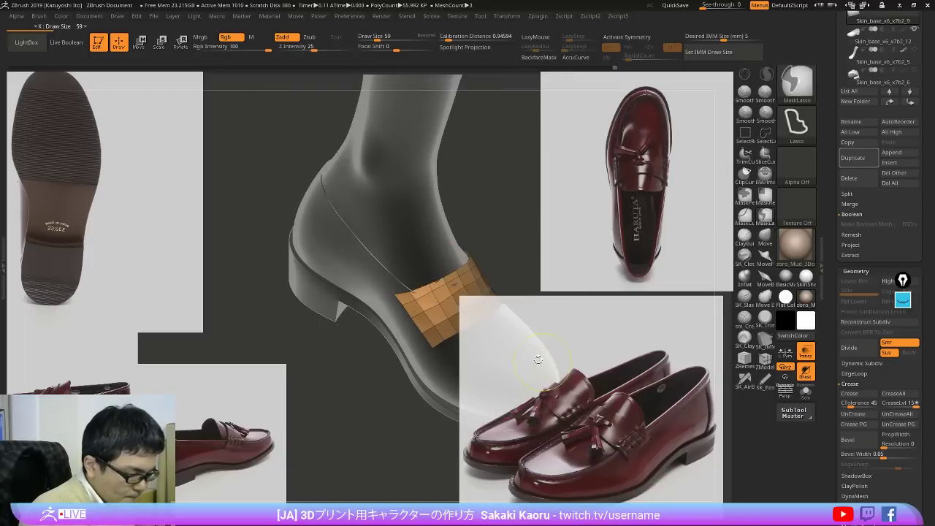
pyautogui.moveTo(393, 284)
pyautogui.keyDown('ctrl'); pyautogui.mouseDown()
pyautogui.moveTo(436, 387)
pyautogui.moveTo(430, 395)
pyautogui.mouseUp(); pyautogui.keyUp('ctrl')
pyautogui.moveTo(430, 394); pyautogui.dragTo(394, 398, button='right')
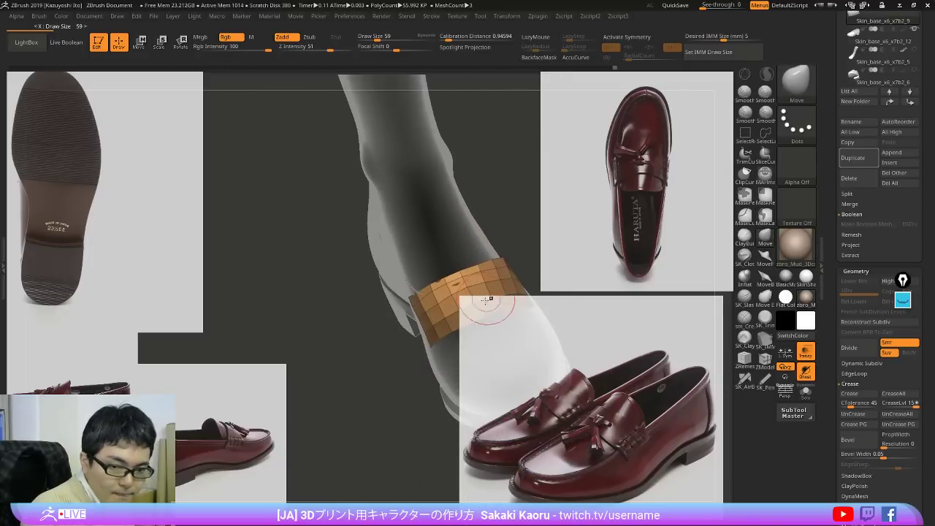
pyautogui.moveTo(488, 299); pyautogui.dragTo(409, 314, button='right')
pyautogui.hotkey('shift', 'z')
pyautogui.hotkey('shift', 'z')
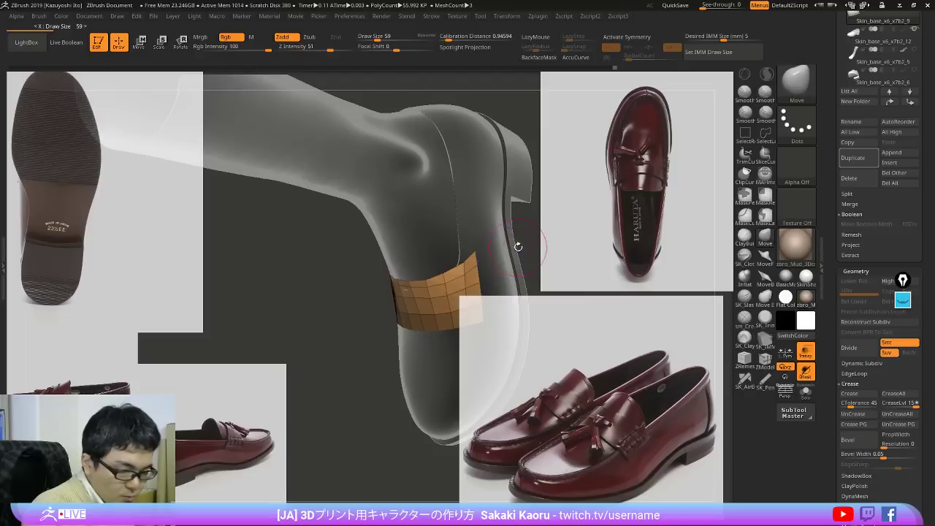
pyautogui.moveTo(520, 246); pyautogui.dragTo(478, 238, button='right')
pyautogui.keyDown('ctrl'); pyautogui.moveTo(467, 229); pyautogui.dragTo(498, 346); pyautogui.keyUp('ctrl')
pyautogui.keyDown('ctrl'); pyautogui.moveTo(480, 382); pyautogui.dragTo(480, 384); pyautogui.keyUp('ctrl')
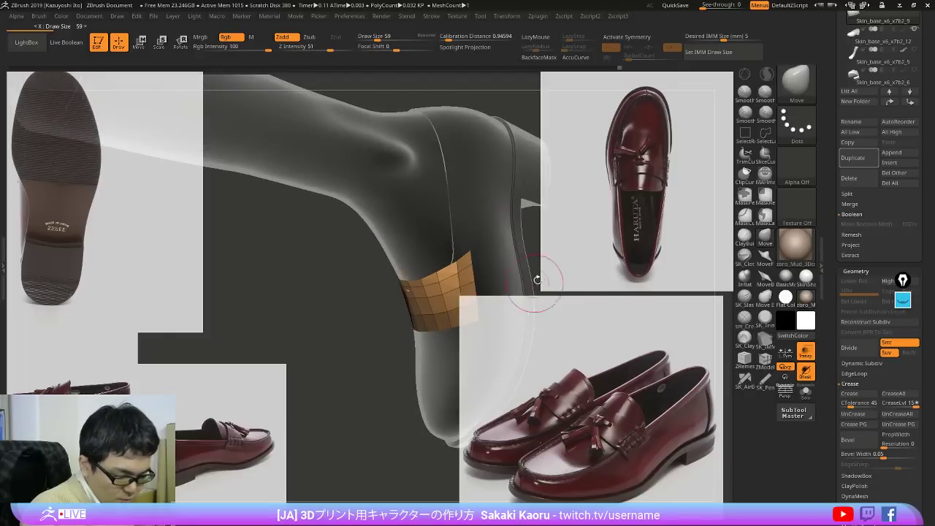
pyautogui.press('space')
pyautogui.click(517, 459)
pyautogui.moveTo(472, 449); pyautogui.dragTo(483, 355, button='right')
# Step: Pull the strap's opening-side edge clear of the foot with the Move brush at draw sizes 201, 145 and 173
pyautogui.press('s')
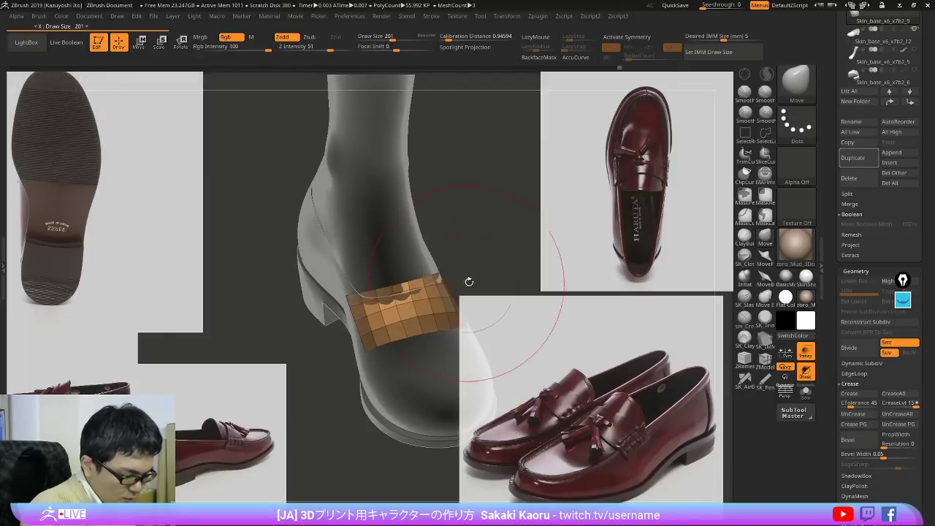
pyautogui.moveTo(469, 284); pyautogui.dragTo(480, 301, button='right')
pyautogui.moveTo(439, 275); pyautogui.dragTo(467, 272, button='right')
pyautogui.moveTo(466, 272); pyautogui.dragTo(458, 274)
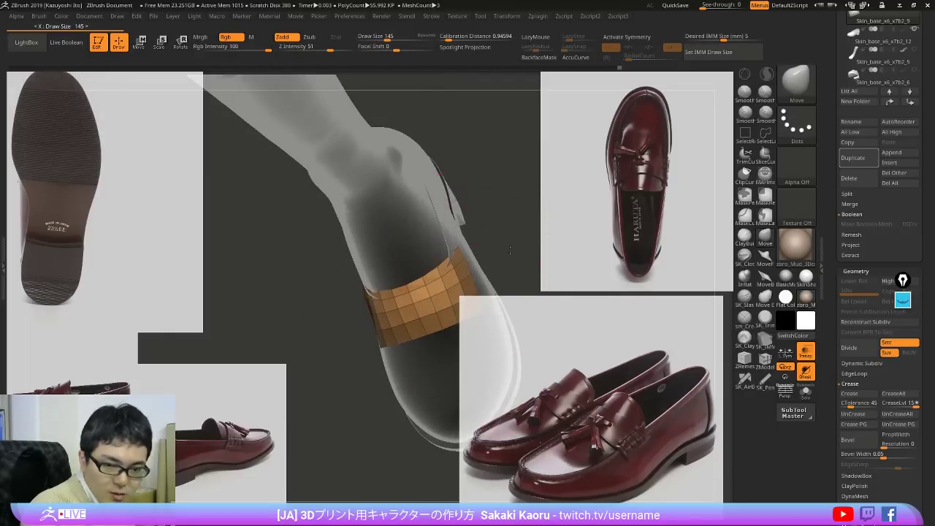
pyautogui.press('x')
pyautogui.moveTo(459, 274); pyautogui.dragTo(471, 236, button='right')
pyautogui.press('x')
pyautogui.moveTo(447, 281); pyautogui.dragTo(445, 275)
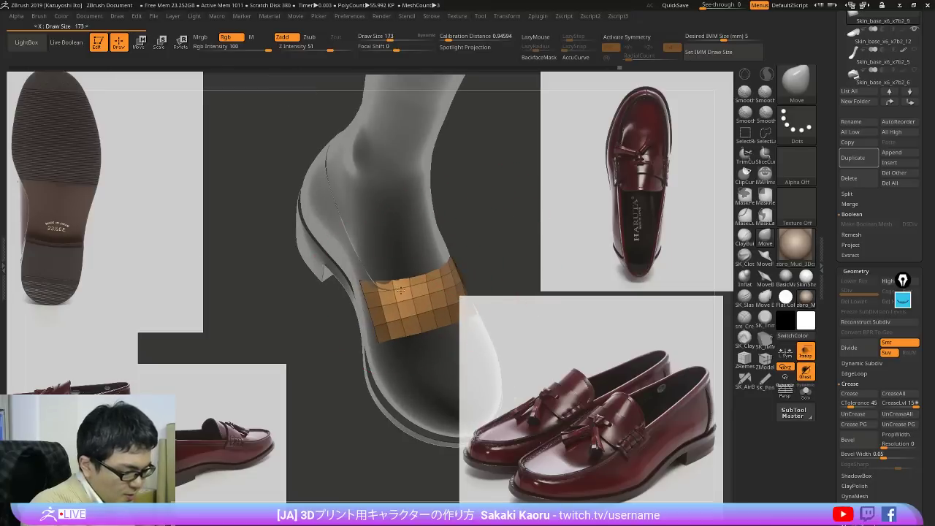
# Step: Smooth the middle of the strap with the Smooth Perpendicular brush at draw size 87
pyautogui.moveTo(445, 275)
pyautogui.mouseDown(button='right')
pyautogui.moveTo(462, 259)
pyautogui.moveTo(415, 298)
pyautogui.mouseUp(button='right')
pyautogui.moveTo(462, 273); pyautogui.dragTo(440, 283, button='right')
pyautogui.moveTo(546, 335)
pyautogui.mouseDown(button='right')
pyautogui.moveTo(580, 334)
pyautogui.moveTo(588, 369)
pyautogui.moveTo(610, 377)
pyautogui.moveTo(600, 357)
pyautogui.mouseUp(button='right')
pyautogui.moveTo(493, 384); pyautogui.dragTo(574, 243, button='right')
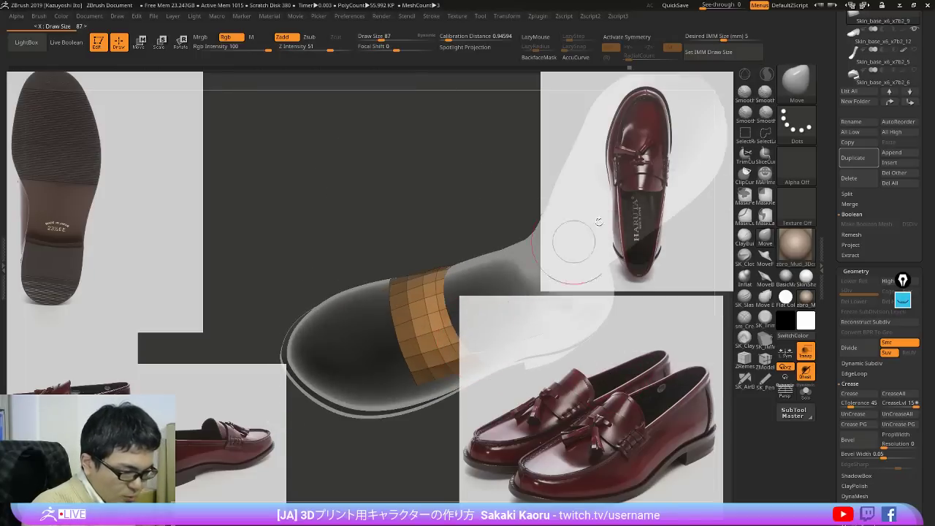
pyautogui.click(745, 114)
pyautogui.moveTo(429, 332)
pyautogui.keyDown('shift'); pyautogui.mouseDown()
pyautogui.moveTo(423, 298)
pyautogui.moveTo(430, 316)
pyautogui.mouseUp(); pyautogui.keyUp('shift')
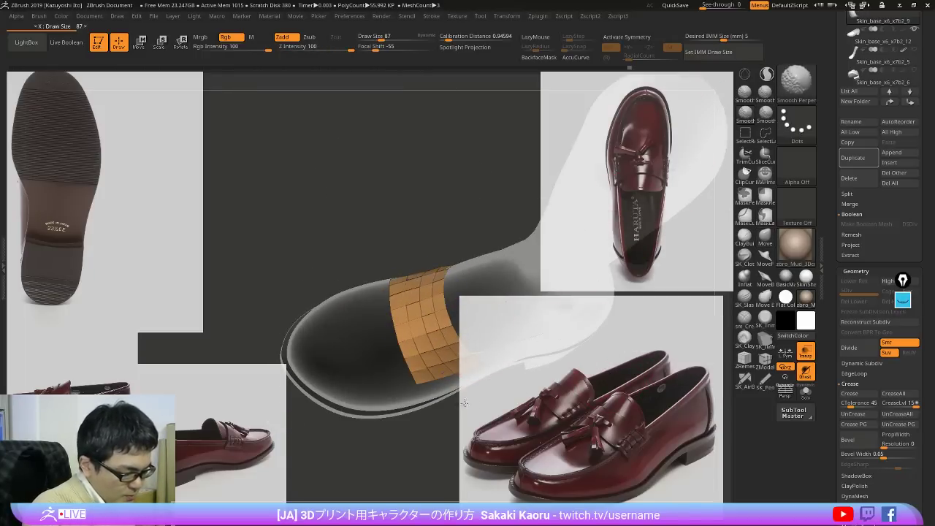
pyautogui.moveTo(467, 401); pyautogui.dragTo(477, 317, button='right')
pyautogui.moveTo(480, 413); pyautogui.dragTo(480, 284, button='right')
# Step: Turn off transparency and polyframe and examine the strap's fit on the shoe from several angles
pyautogui.hotkey('ctrl', 't')
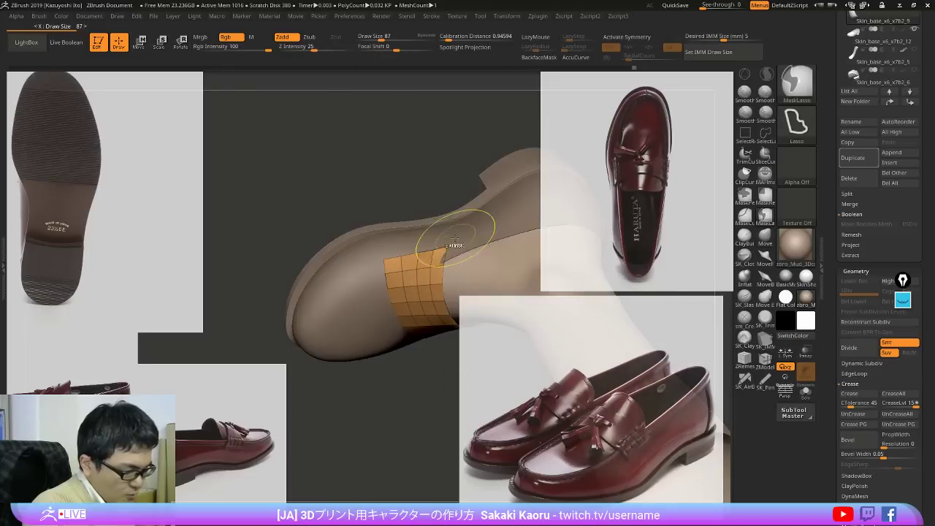
pyautogui.moveTo(467, 410)
pyautogui.mouseDown(button='right')
pyautogui.moveTo(491, 289)
pyautogui.moveTo(521, 252)
pyautogui.mouseUp(button='right')
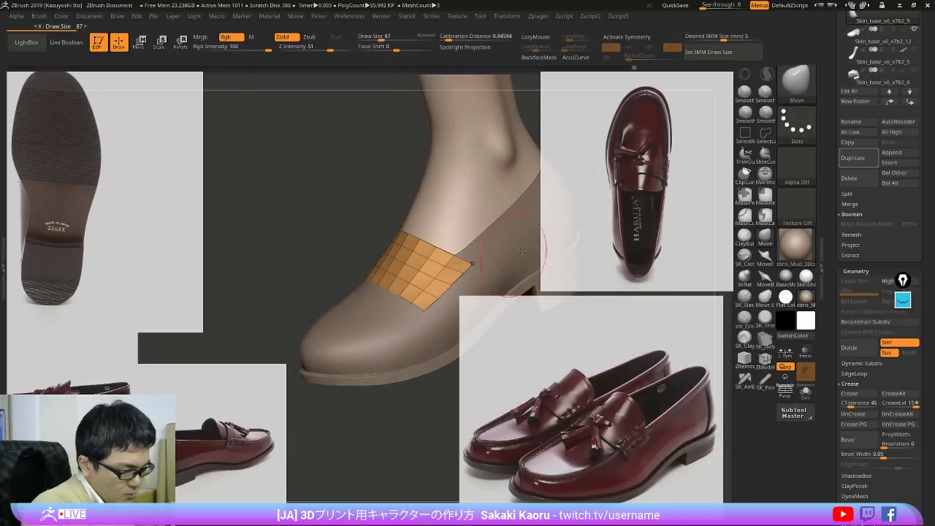
pyautogui.hotkey('shift', 'f')
pyautogui.moveTo(632, 322); pyautogui.dragTo(614, 365, button='right')
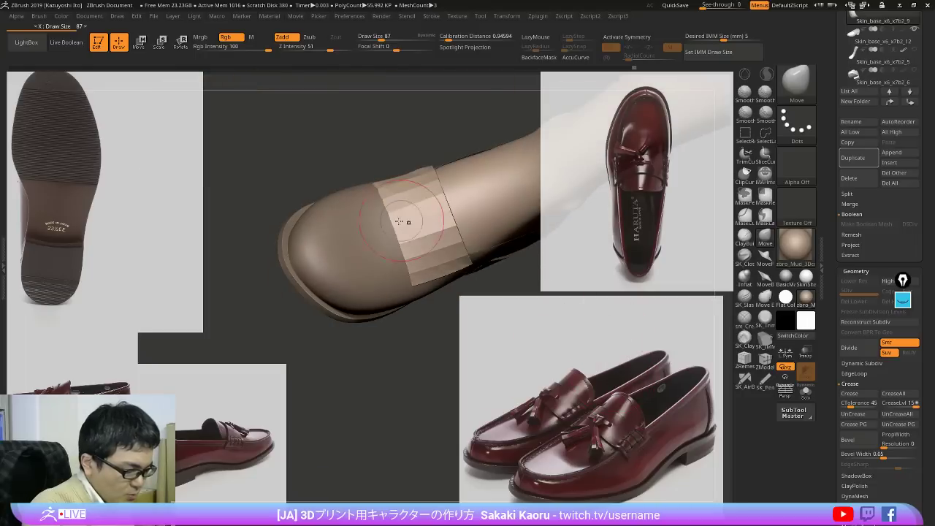
pyautogui.moveTo(414, 279); pyautogui.dragTo(434, 331, button='right')
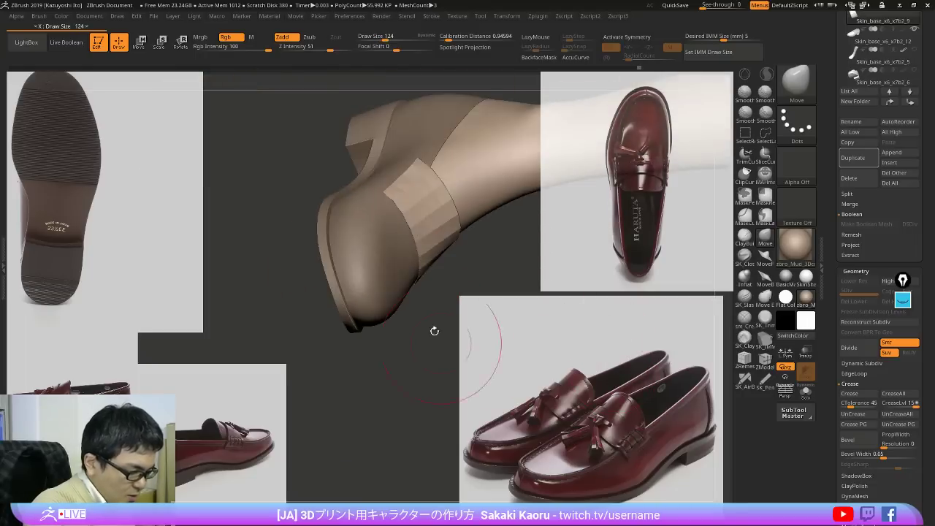
pyautogui.moveTo(388, 192)
pyautogui.mouseDown(button='right')
pyautogui.moveTo(438, 194)
pyautogui.moveTo(479, 211)
pyautogui.moveTo(436, 175)
pyautogui.moveTo(465, 231)
pyautogui.moveTo(476, 220)
pyautogui.moveTo(465, 219)
pyautogui.moveTo(523, 265)
pyautogui.moveTo(528, 245)
pyautogui.moveTo(551, 271)
pyautogui.moveTo(541, 252)
pyautogui.moveTo(449, 244)
pyautogui.mouseUp(button='right')
pyautogui.press('x')
pyautogui.hotkey('shift', 'f')
pyautogui.hotkey('shift', 'f')
pyautogui.press('x')
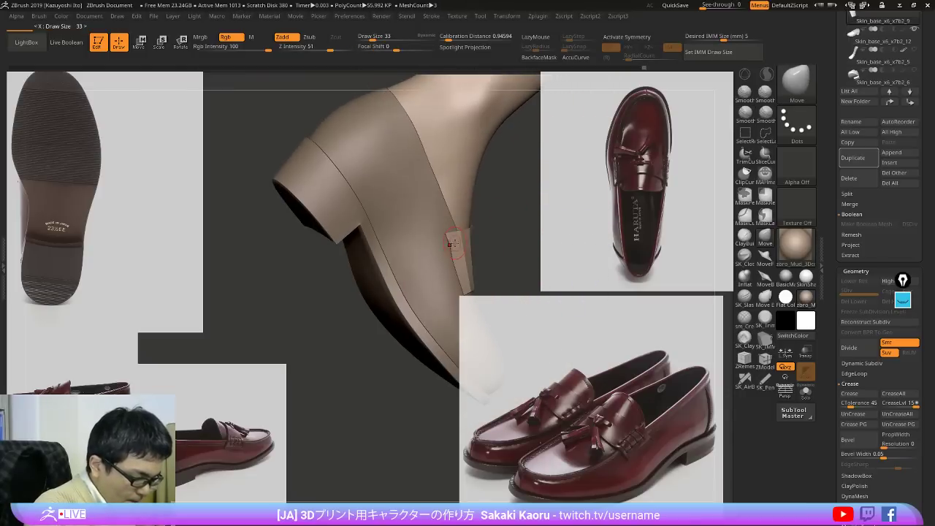
# Step: Select the upper with polyframe on and annotate the strap's toe-side edge with blue and pink arcs and a thick pink line
pyautogui.moveTo(517, 233)
pyautogui.mouseDown(button='right')
pyautogui.moveTo(506, 225)
pyautogui.moveTo(533, 241)
pyautogui.moveTo(521, 242)
pyautogui.moveTo(526, 223)
pyautogui.mouseUp(button='right')
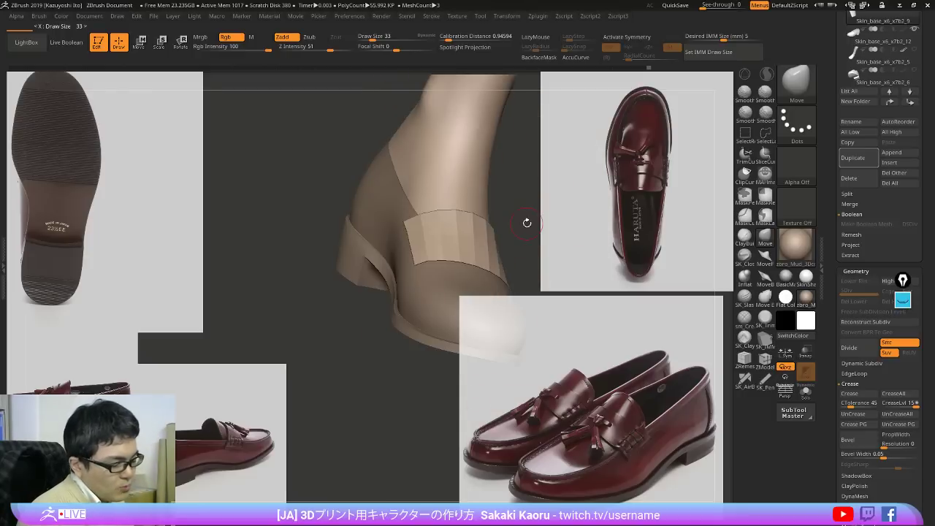
pyautogui.moveTo(637, 424); pyautogui.dragTo(624, 429, button='right')
pyautogui.moveTo(492, 287); pyautogui.dragTo(437, 314, button='right')
pyautogui.hotkey('shift', 'f')
pyautogui.keyDown('alt'); pyautogui.click(468, 275); pyautogui.keyUp('alt')
pyautogui.moveTo(409, 230)
pyautogui.keyDown('alt'); pyautogui.mouseDown(button='right')
pyautogui.moveTo(394, 249)
pyautogui.moveTo(407, 267)
pyautogui.mouseUp(button='right'); pyautogui.keyUp('alt')
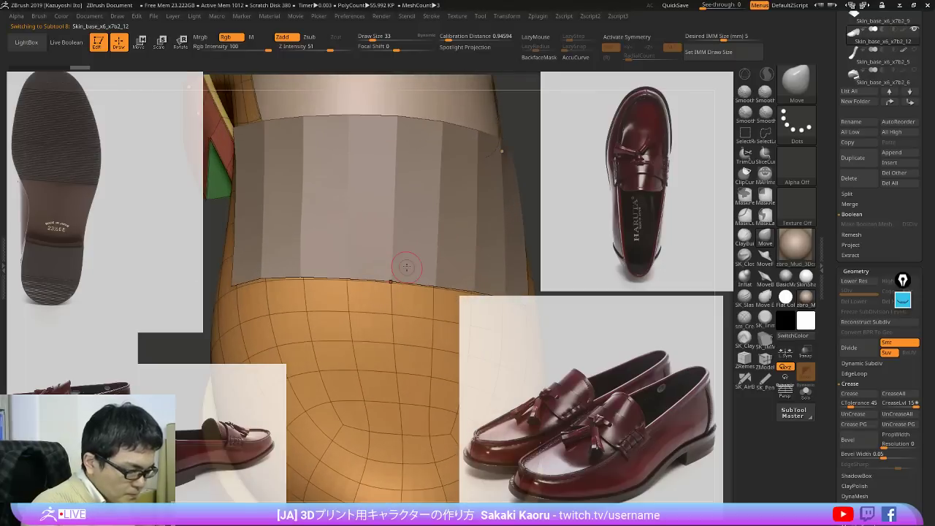
pyautogui.click(902, 303)
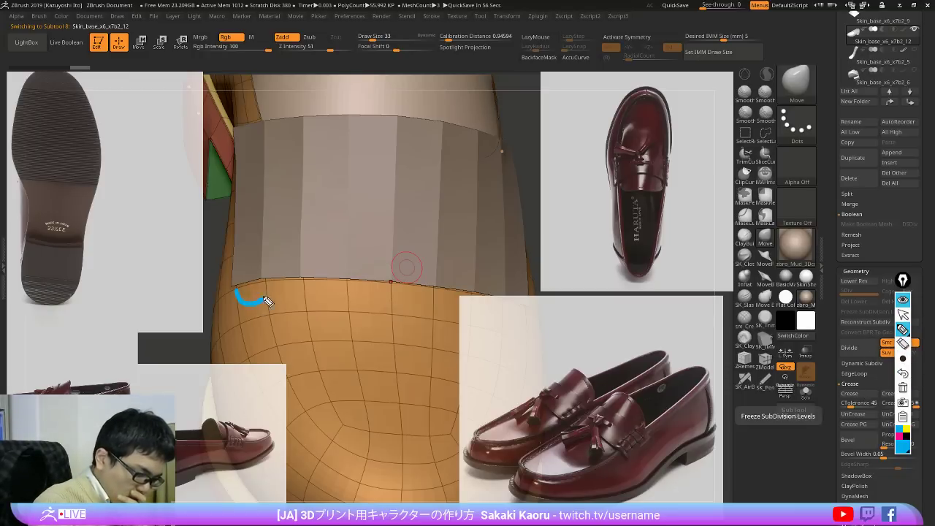
pyautogui.moveTo(267, 301)
pyautogui.mouseDown()
pyautogui.moveTo(312, 285)
pyautogui.moveTo(393, 285)
pyautogui.moveTo(427, 298)
pyautogui.moveTo(533, 304)
pyautogui.mouseUp()
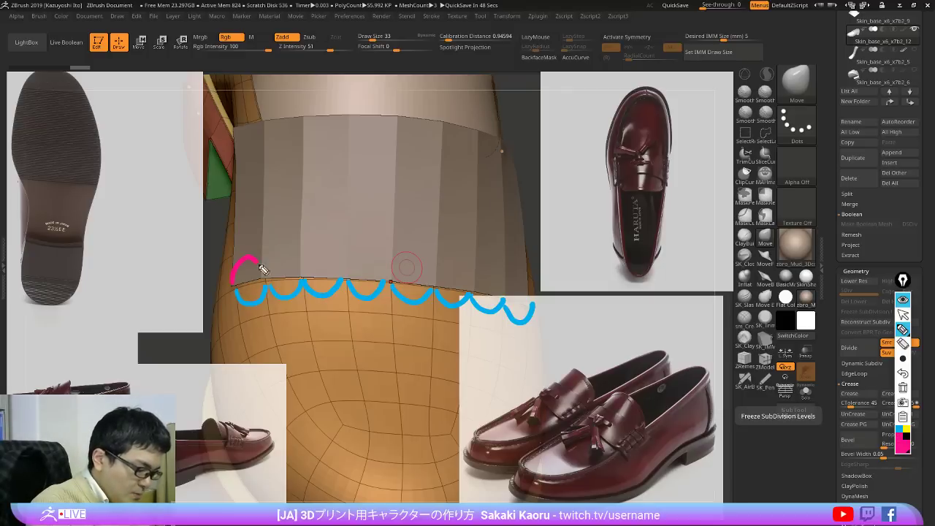
pyautogui.moveTo(283, 257); pyautogui.dragTo(451, 268)
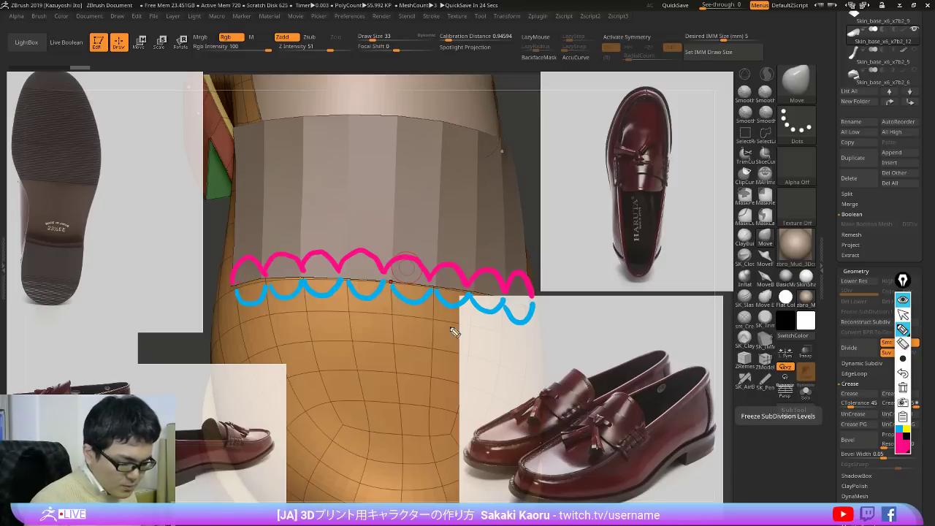
pyautogui.moveTo(245, 292)
pyautogui.mouseDown()
pyautogui.moveTo(394, 290)
pyautogui.moveTo(535, 316)
pyautogui.moveTo(401, 281)
pyautogui.moveTo(264, 284)
pyautogui.moveTo(323, 286)
pyautogui.mouseUp()
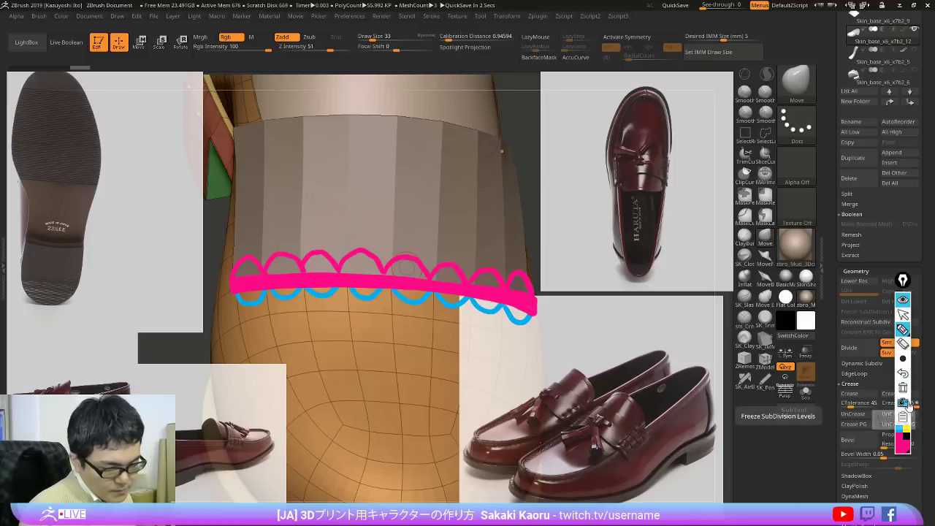
pyautogui.click(901, 301)
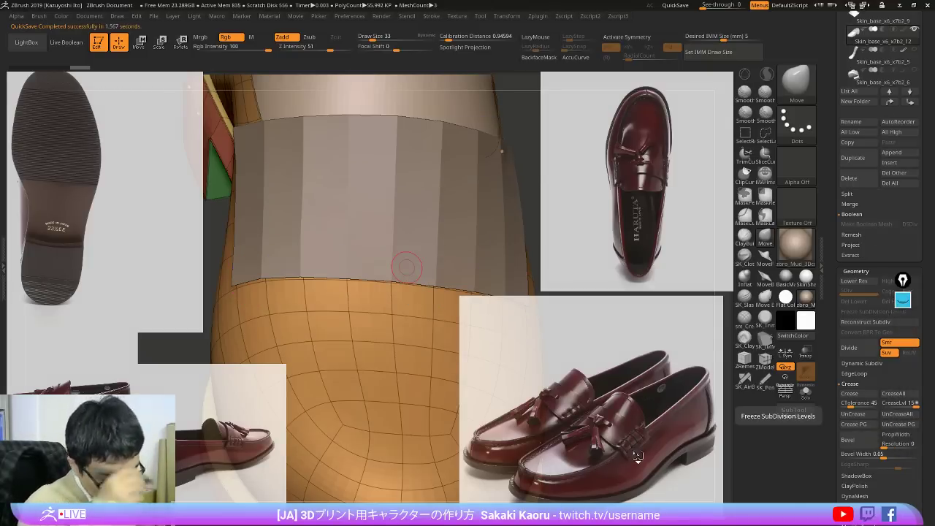
# Step: Select the strap for ZModeler editing, turn on its dynamic subdivision and hide the polyframe
pyautogui.keyDown('alt'); pyautogui.click(494, 209); pyautogui.keyUp('alt')
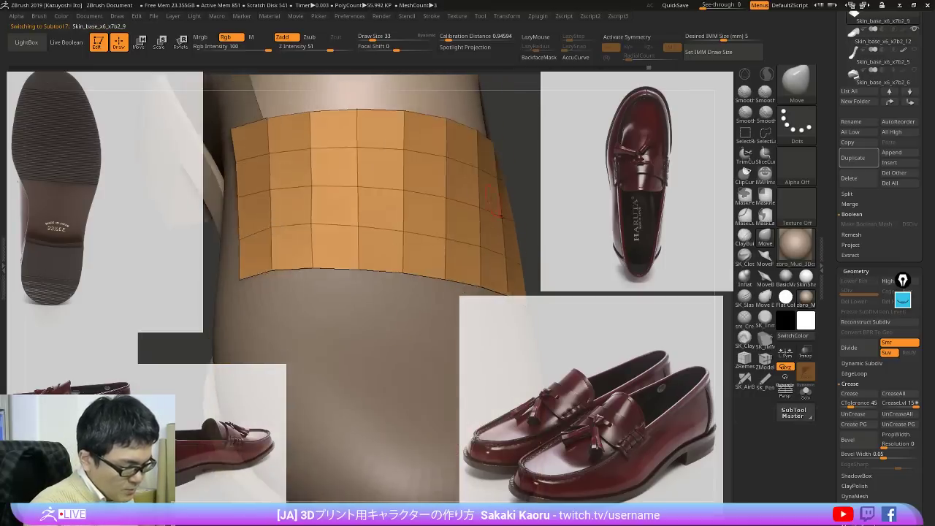
pyautogui.click(765, 358)
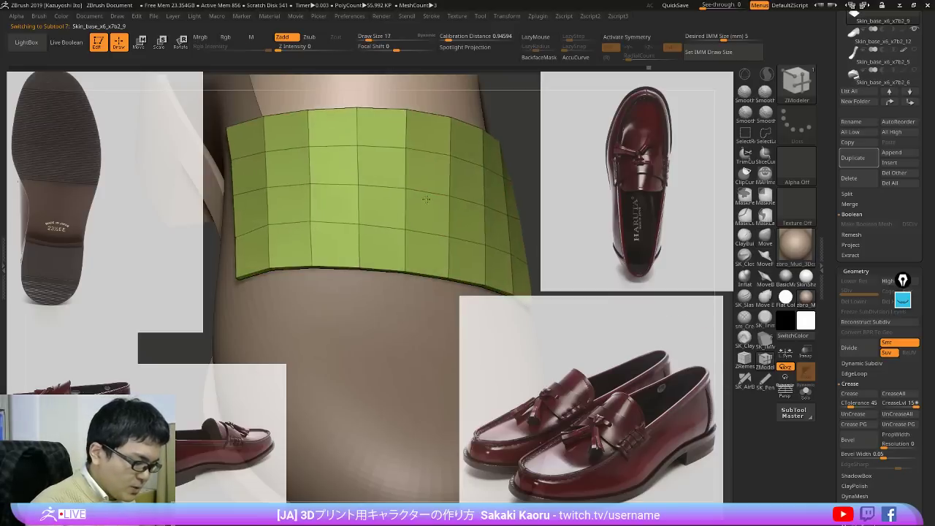
pyautogui.press('d')
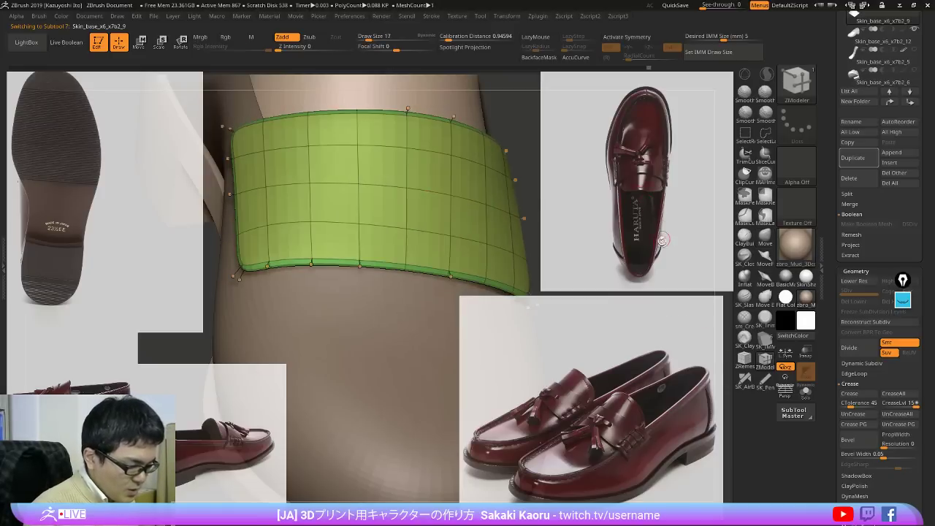
pyautogui.moveTo(666, 283); pyautogui.dragTo(650, 247)
pyautogui.hotkey('shift', 'f')
# Step: Crease the strap's polygroup borders with Crease PG and inspect its edges around the shoe
pyautogui.press('2')
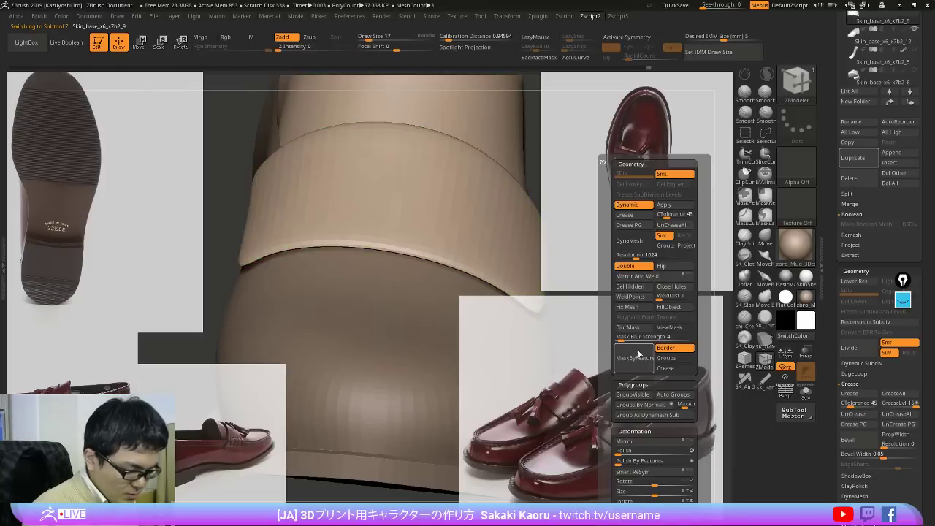
pyautogui.click(629, 225)
pyautogui.moveTo(629, 280); pyautogui.dragTo(603, 355)
pyautogui.hotkey('shift', 'f')
pyautogui.hotkey('ctrl', 'shift', 't')
pyautogui.hotkey('ctrl', 'shift', 't')
pyautogui.hotkey('shift', 'f')
pyautogui.moveTo(443, 250)
pyautogui.mouseDown(button='right')
pyautogui.moveTo(456, 253)
pyautogui.moveTo(468, 239)
pyautogui.moveTo(439, 239)
pyautogui.mouseUp(button='right')
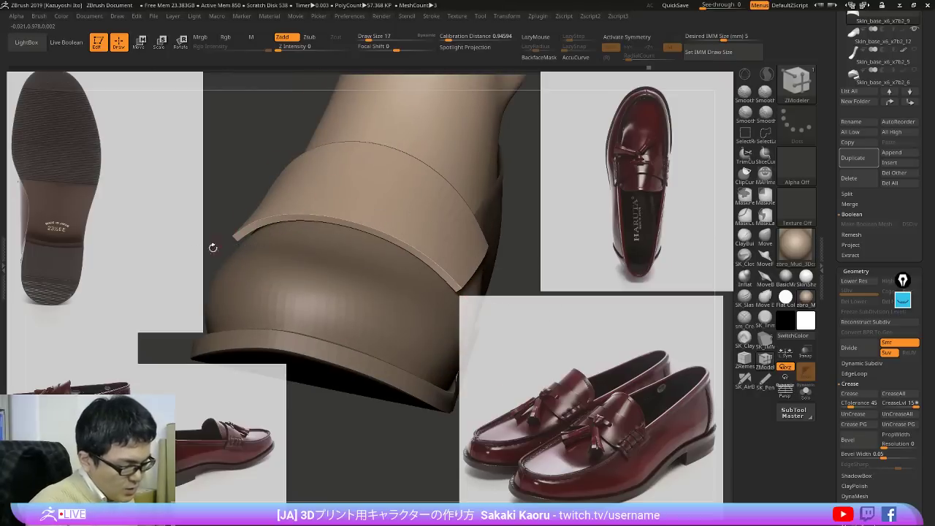
pyautogui.moveTo(605, 395); pyautogui.dragTo(729, 354)
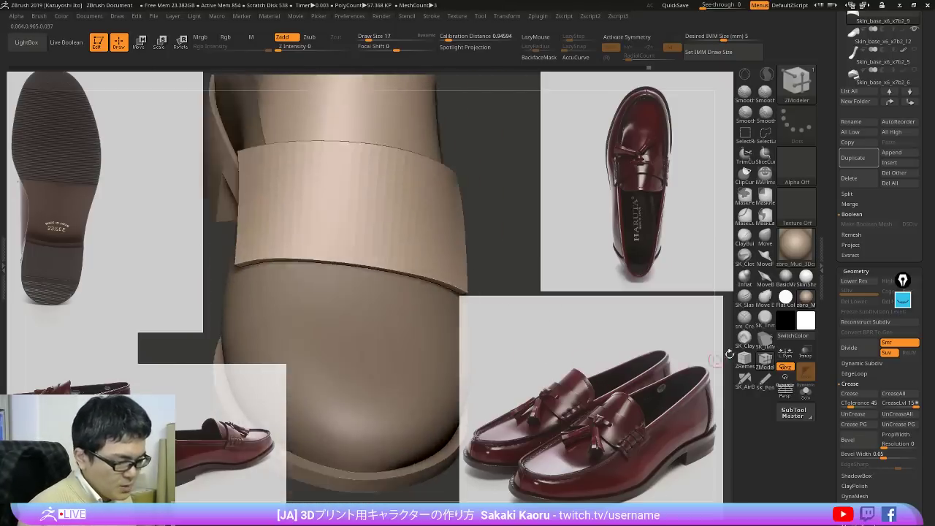
# Step: Duplicate the strap subtool and replace the copy with a PolyCube primitive through the transform gizmo
pyautogui.moveTo(828, 220); pyautogui.dragTo(814, 298)
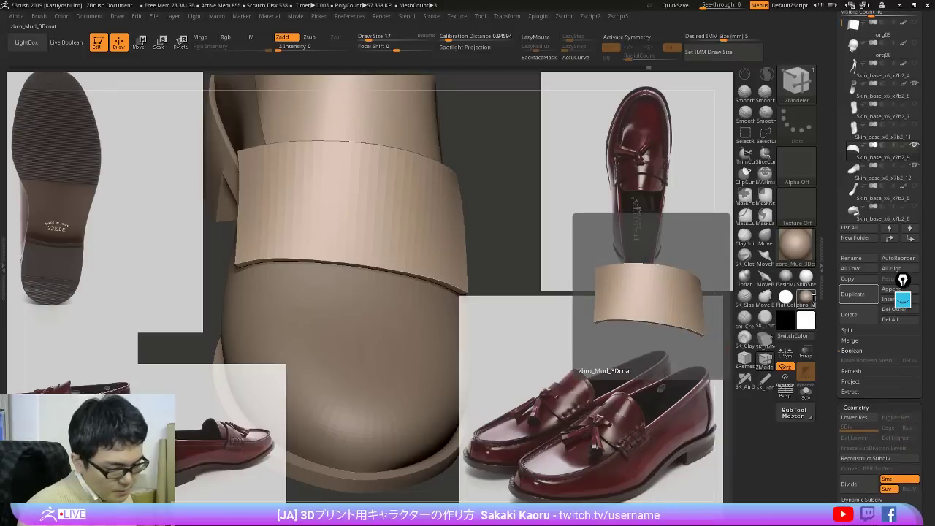
pyautogui.click(868, 292)
pyautogui.moveTo(699, 325); pyautogui.dragTo(575, 324)
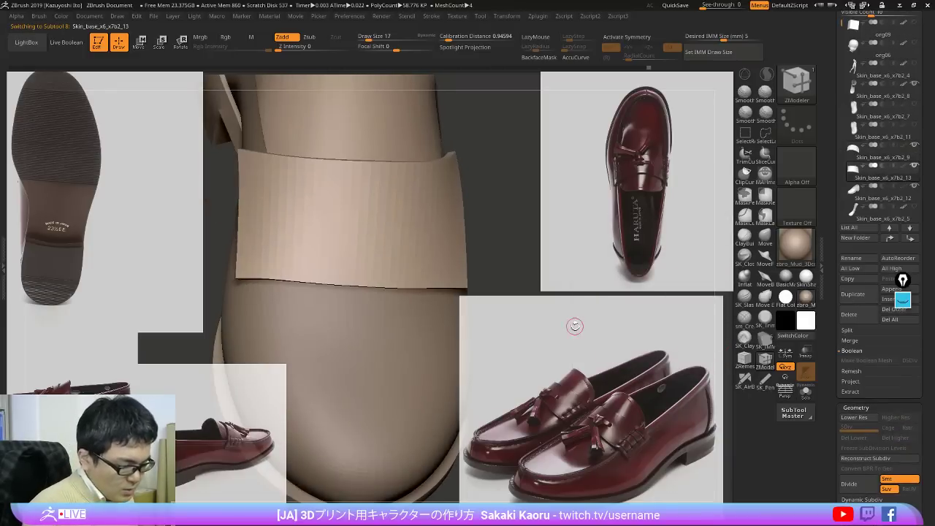
pyautogui.press('w')
pyautogui.moveTo(373, 212); pyautogui.dragTo(371, 293)
pyautogui.press('y')
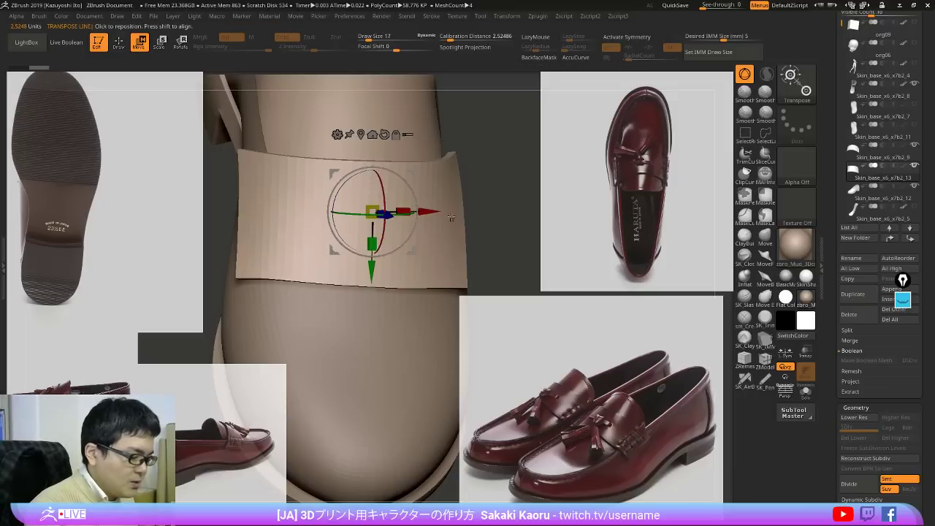
pyautogui.click(337, 134)
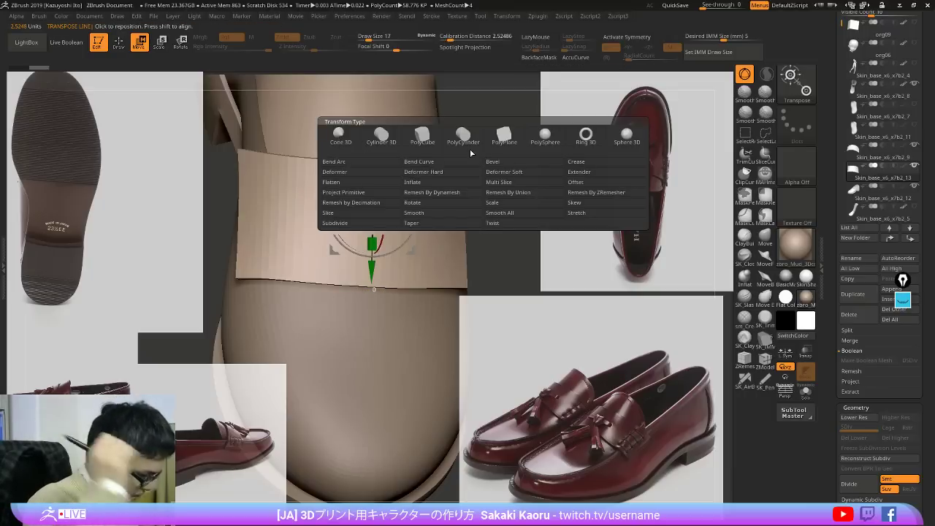
pyautogui.click(421, 135)
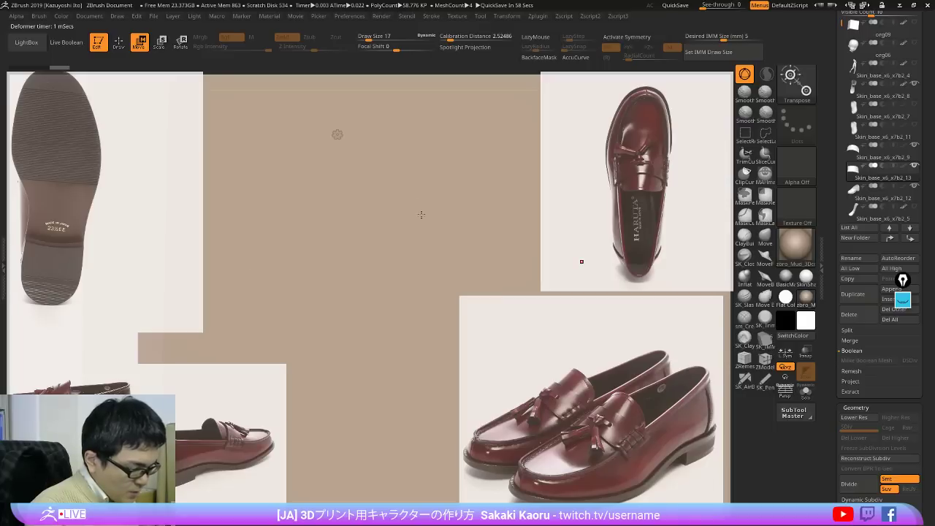
# Step: Turn off the cube's dynamic subdivision and scale it down with the gizmo to sit on top of the strap
pyautogui.press('f')
pyautogui.hotkey('shift', 'd')
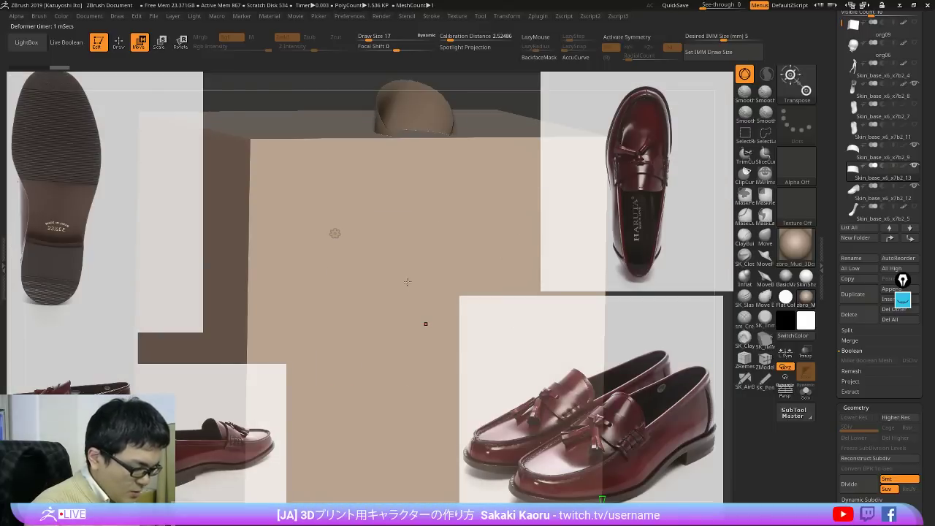
pyautogui.moveTo(374, 306); pyautogui.dragTo(348, 345)
pyautogui.hotkey('ctrl', 'z')
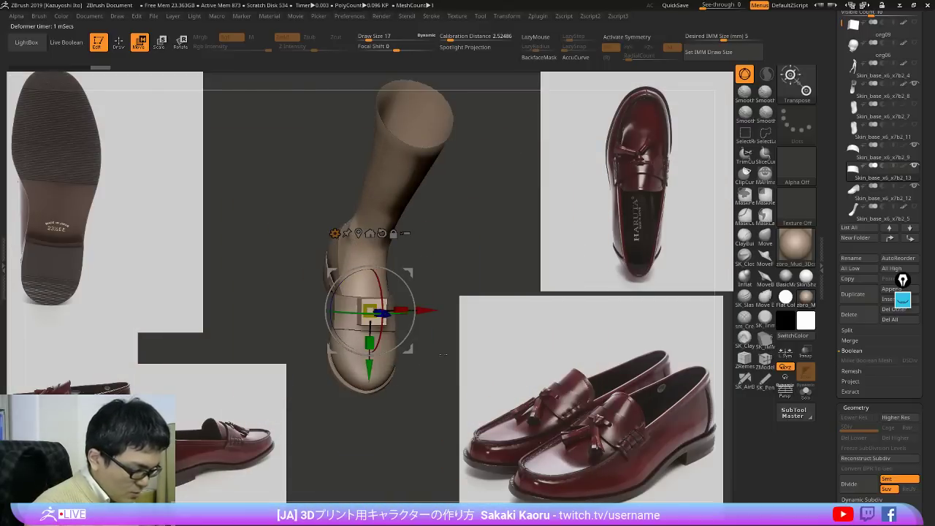
pyautogui.moveTo(444, 354); pyautogui.dragTo(499, 341)
pyautogui.hotkey('shift', 't')
pyautogui.moveTo(372, 281); pyautogui.dragTo(371, 299)
pyautogui.moveTo(480, 302); pyautogui.dragTo(468, 365)
# Step: Rotate and shift the flat box across the instep with transparency on, and turn on the polyframe to check its alignment
pyautogui.moveTo(397, 329); pyautogui.dragTo(442, 363)
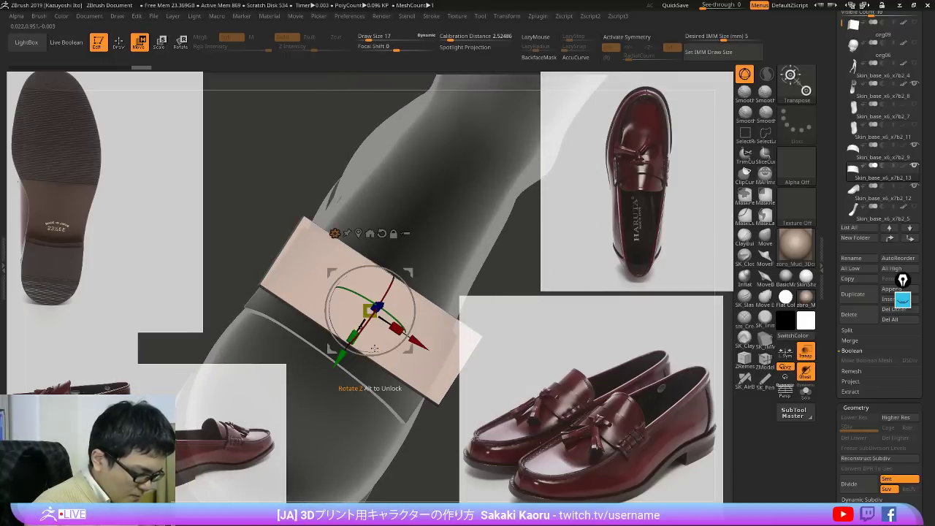
pyautogui.moveTo(375, 348); pyautogui.dragTo(373, 349)
pyautogui.keyDown('shift'); pyautogui.moveTo(486, 303); pyautogui.dragTo(482, 322); pyautogui.keyUp('shift')
pyautogui.moveTo(371, 347); pyautogui.dragTo(329, 366)
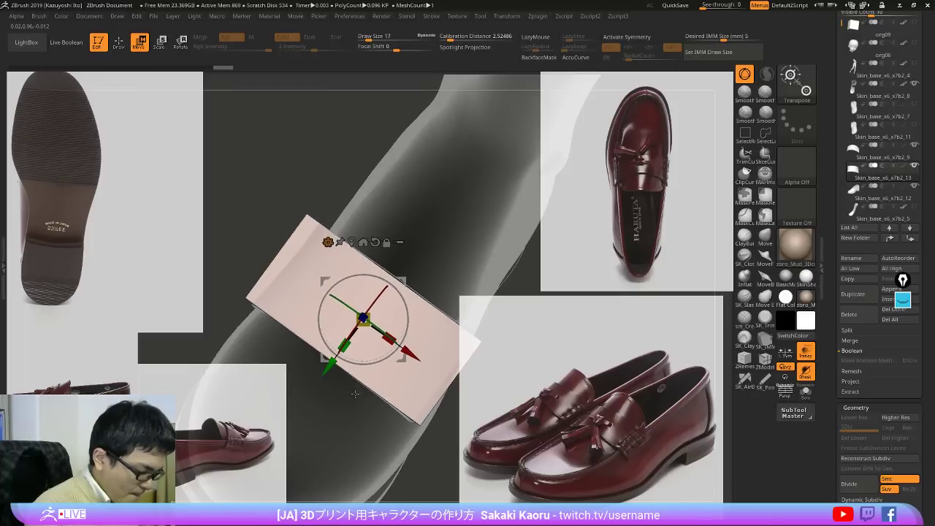
pyautogui.hotkey('shift', 'f')
pyautogui.moveTo(365, 418)
pyautogui.mouseDown()
pyautogui.moveTo(490, 411)
pyautogui.moveTo(476, 378)
pyautogui.mouseUp()
pyautogui.press('q')
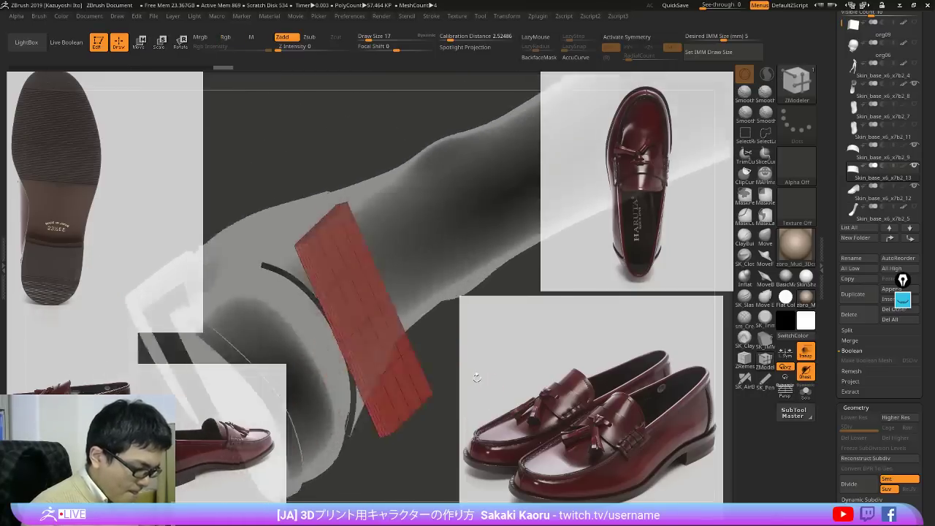
# Step: Try applying the gizmo's Deformer modifier to the box twice, reverting to the plain Gizmo 3D each time
pyautogui.press('w')
pyautogui.click(331, 242)
pyautogui.click(332, 291)
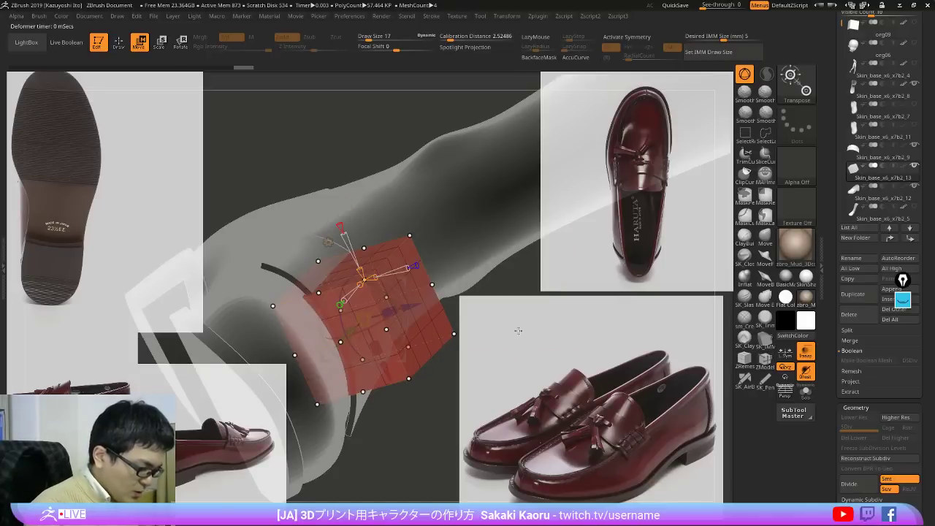
pyautogui.moveTo(518, 327)
pyautogui.keyDown('alt'); pyautogui.mouseDown()
pyautogui.moveTo(517, 312)
pyautogui.moveTo(528, 317)
pyautogui.mouseUp(); pyautogui.keyUp('alt')
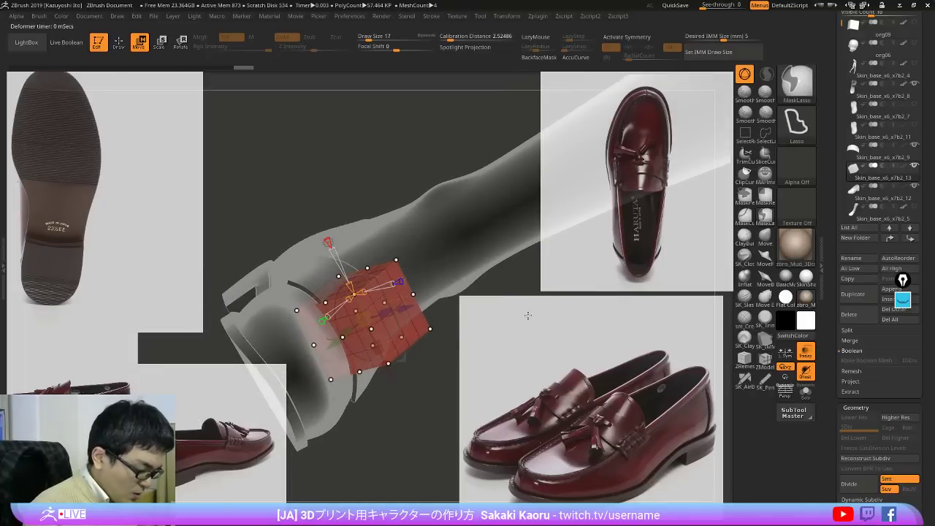
pyautogui.click(328, 242)
pyautogui.click(495, 258)
pyautogui.click(328, 242)
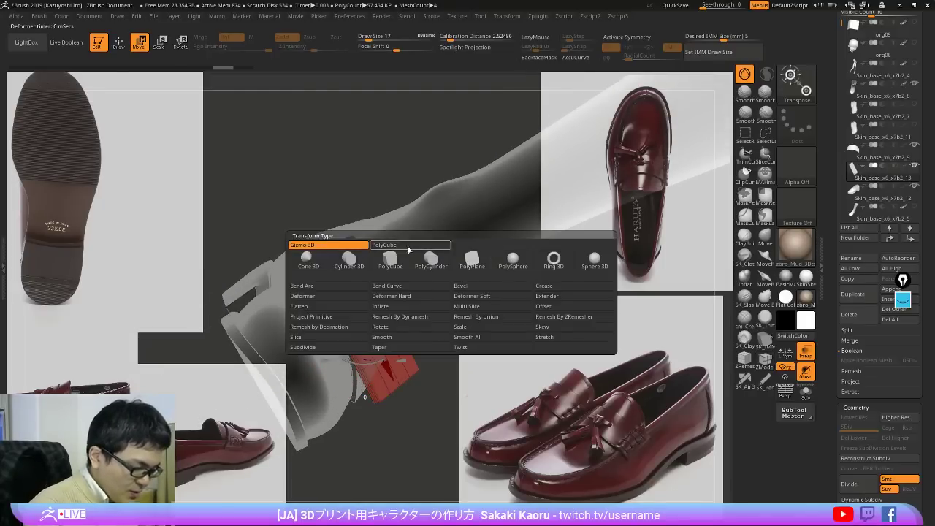
pyautogui.click(328, 242)
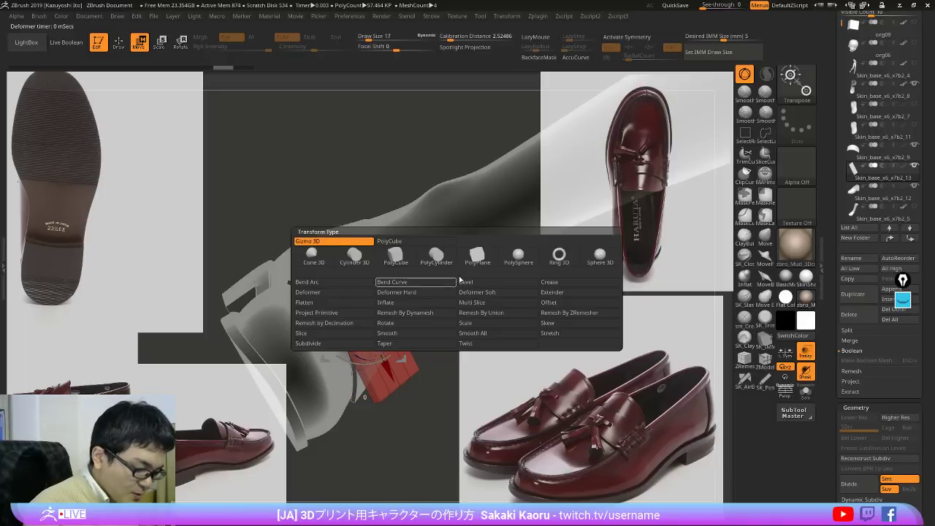
pyautogui.click(351, 293)
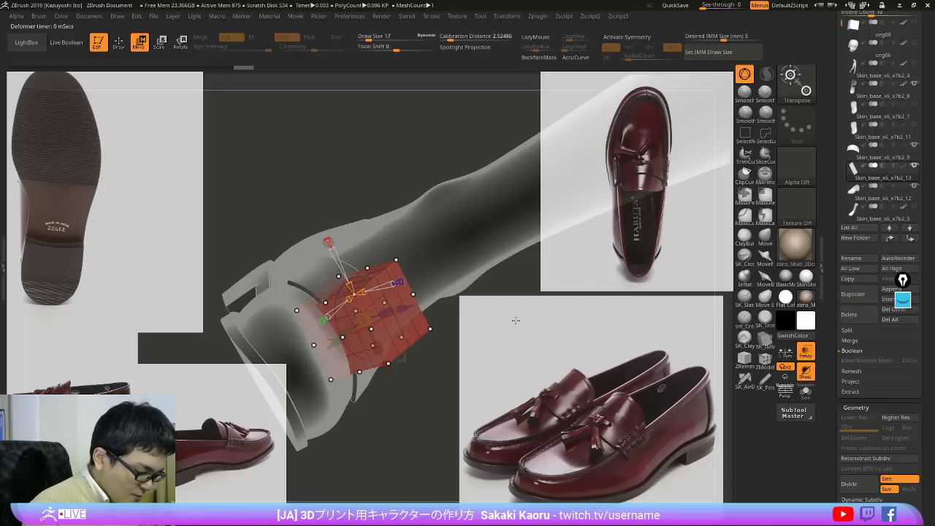
pyautogui.hotkey('ctrl', 'z')
pyautogui.click(328, 242)
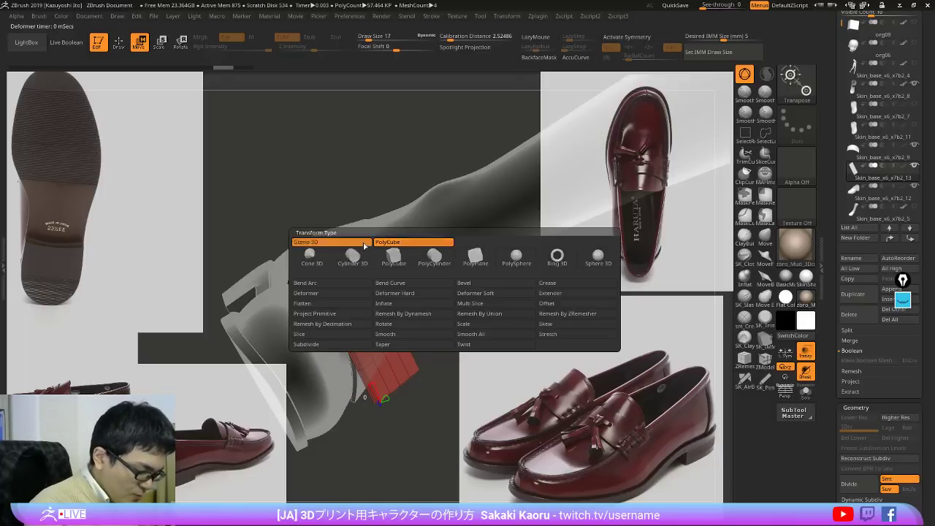
pyautogui.click(353, 244)
pyautogui.click(329, 241)
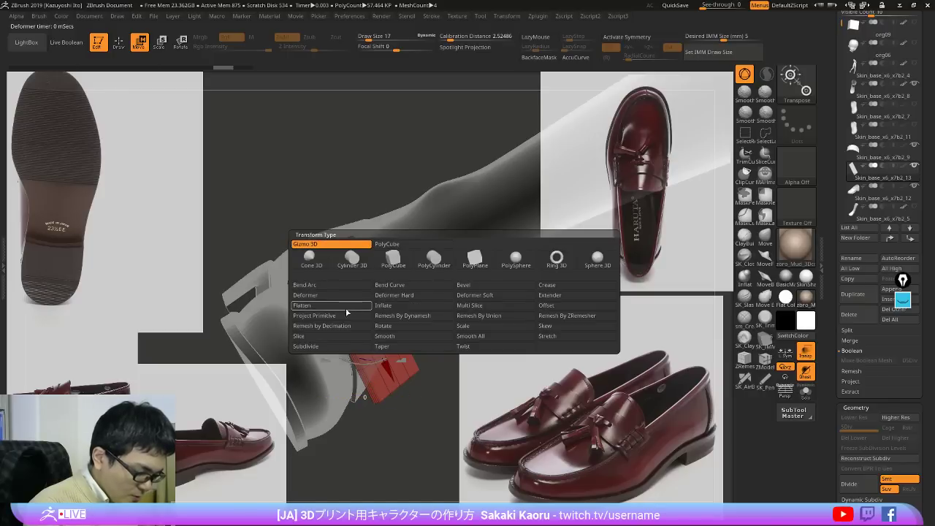
# Step: Choose the Move brush, retry the gizmo's Deformer on the box and undo it
pyautogui.press('q')
pyautogui.keyDown('alt'); pyautogui.moveTo(511, 290); pyautogui.dragTo(548, 296); pyautogui.keyUp('alt')
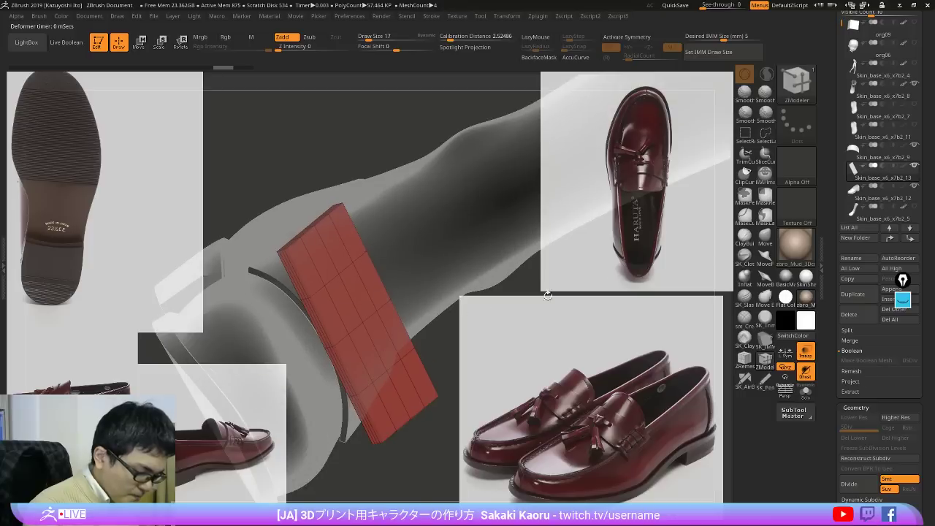
pyautogui.click(768, 239)
pyautogui.press('w')
pyautogui.click(323, 248)
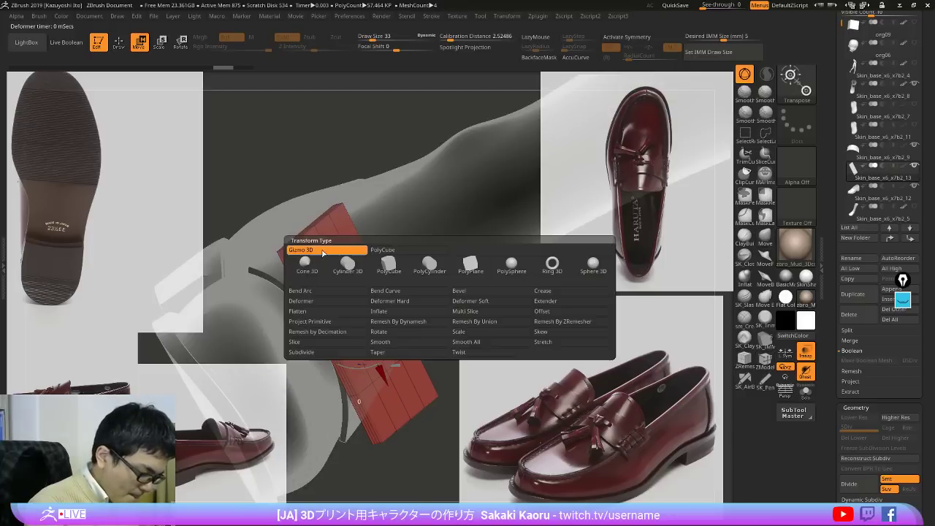
pyautogui.click(326, 302)
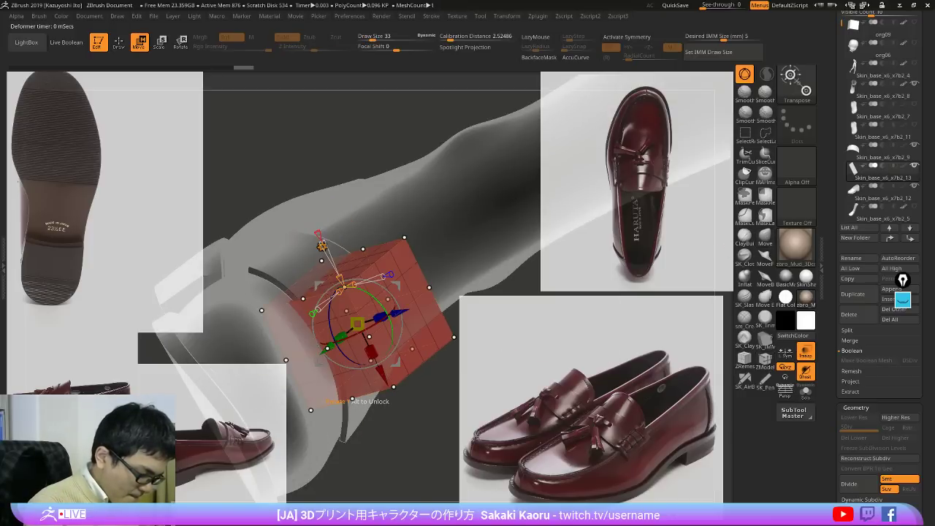
pyautogui.hotkey('ctrl', 'z')
# Step: Divide the flat box to subdivision level 2 with the plain gizmo active
pyautogui.click(323, 249)
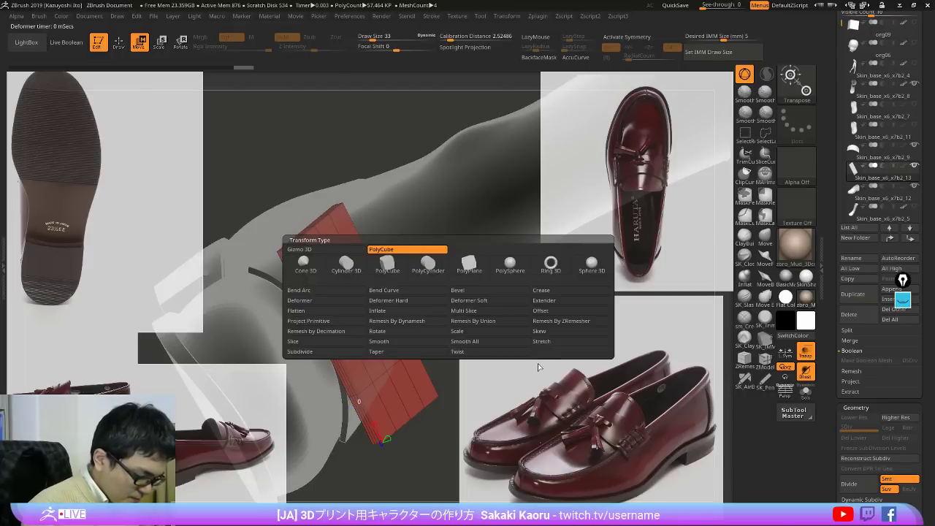
pyautogui.moveTo(533, 385); pyautogui.dragTo(532, 387)
pyautogui.hotkey('ctrl', 'd')
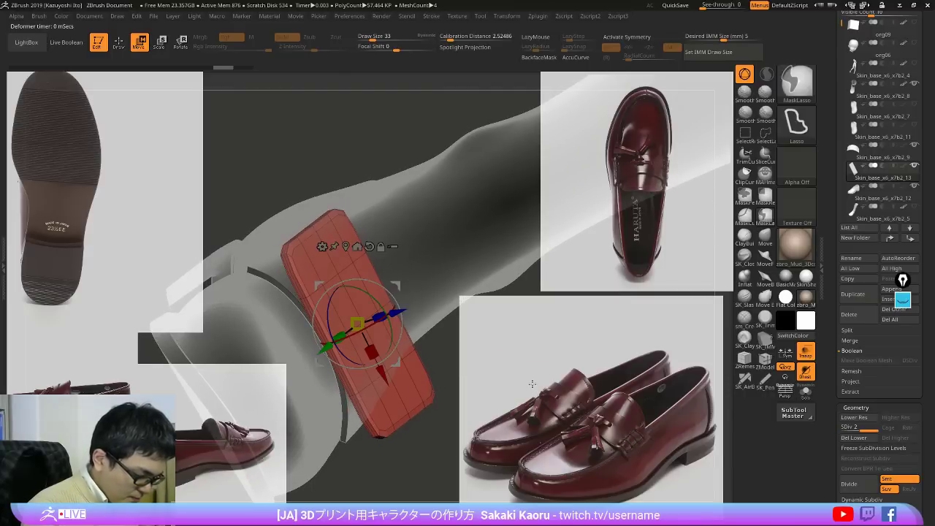
# Step: Undo the smoothed division and divide the flat box again with Smt off so its corners stay square
pyautogui.hotkey('ctrl', 'z')
pyautogui.press('space')
pyautogui.click(569, 179)
pyautogui.hotkey('ctrl', 'd')
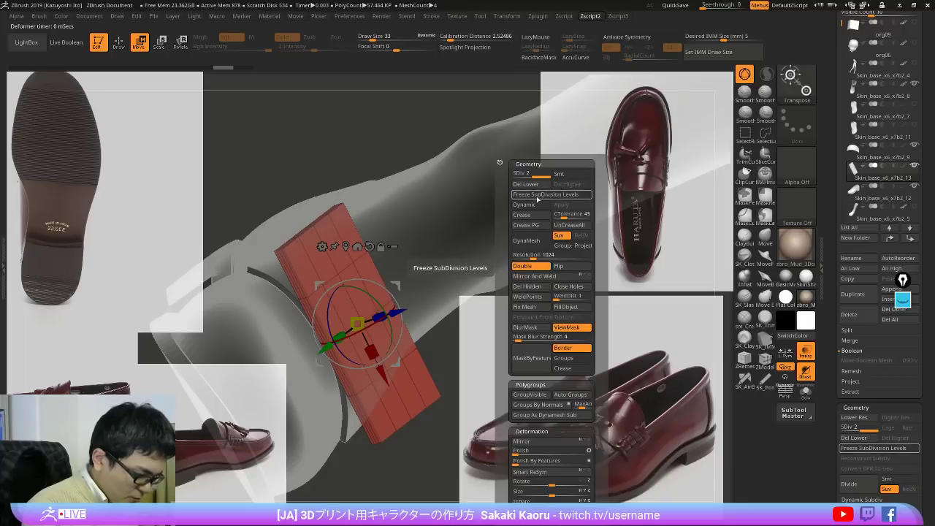
# Step: Try the gizmo's Deformer on the divided box, and freeze its subdivision levels
pyautogui.click(322, 247)
pyautogui.click(359, 286)
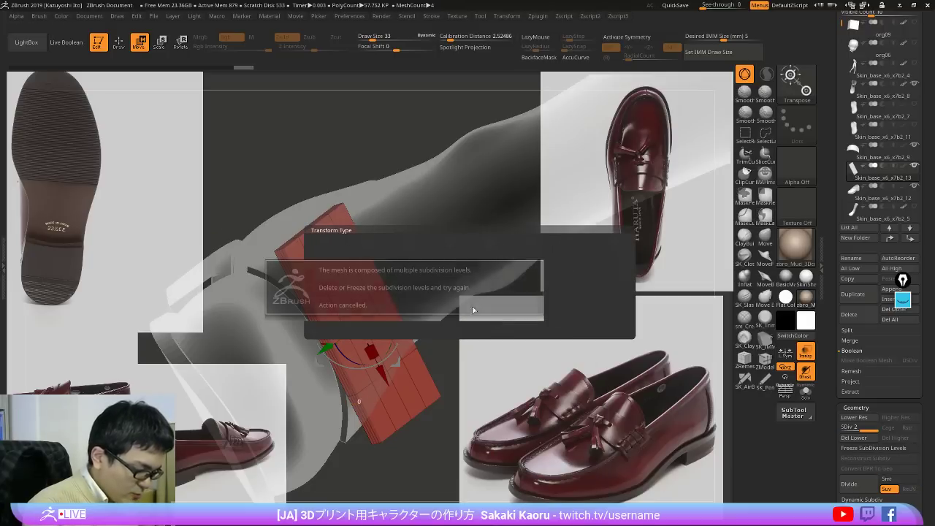
pyautogui.press('space')
pyautogui.click(531, 194)
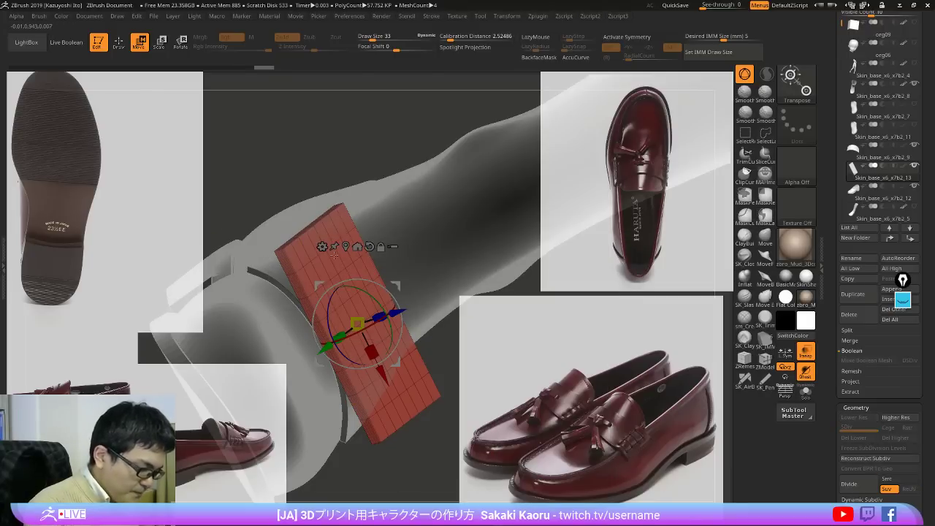
# Step: Reconstruct the box's subdivision levels and delete the surplus ones so a single-level mesh remains
pyautogui.hotkey('ctrl', 'shift', 'd')
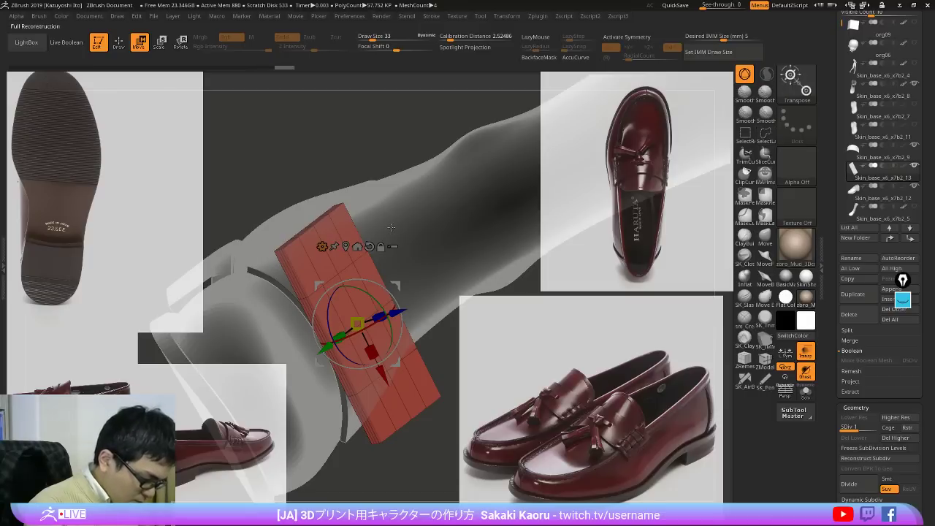
pyautogui.press('d')
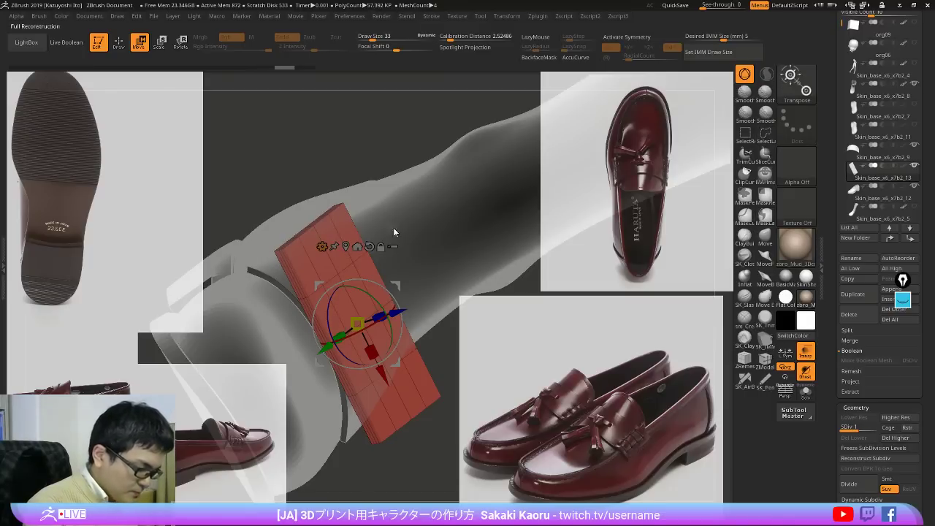
pyautogui.press('2')
pyautogui.click(376, 184)
pyautogui.click(413, 184)
# Step: Try the gizmo's Deformer on the single-level box and undo it
pyautogui.click(322, 247)
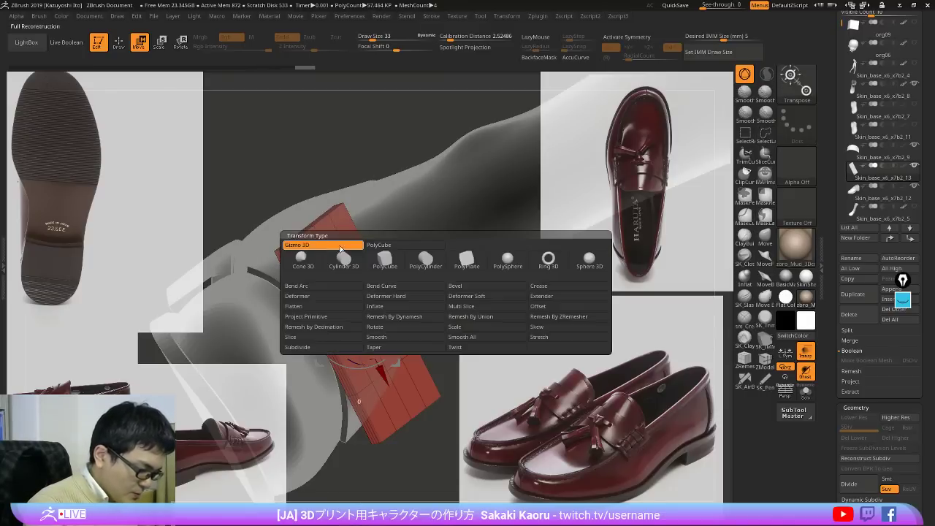
pyautogui.click(336, 296)
pyautogui.moveTo(533, 319); pyautogui.dragTo(495, 311)
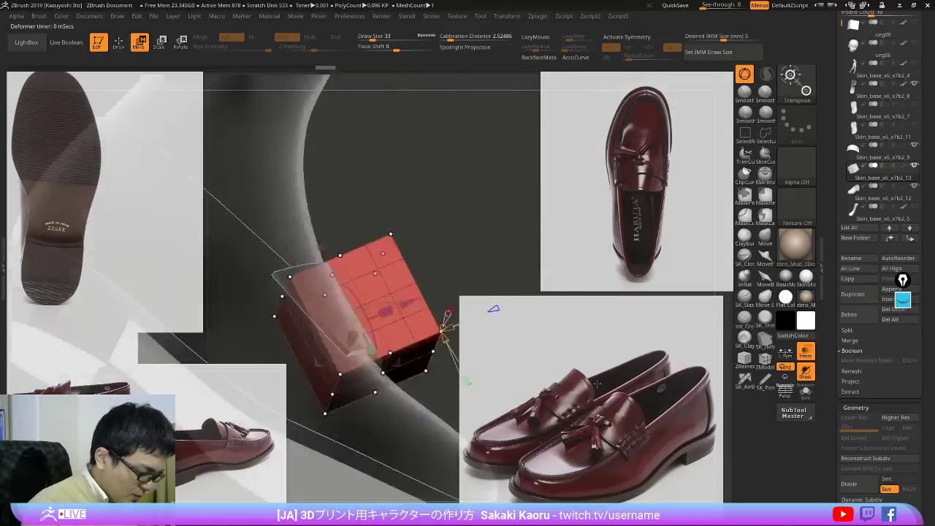
pyautogui.hotkey('ctrl', 'z')
pyautogui.press('q')
pyautogui.moveTo(511, 351)
pyautogui.mouseDown()
pyautogui.moveTo(577, 431)
pyautogui.moveTo(604, 398)
pyautogui.moveTo(599, 359)
pyautogui.moveTo(519, 346)
pyautogui.moveTo(548, 356)
pyautogui.mouseUp()
pyautogui.hotkey('shift', 'f')
pyautogui.press('w')
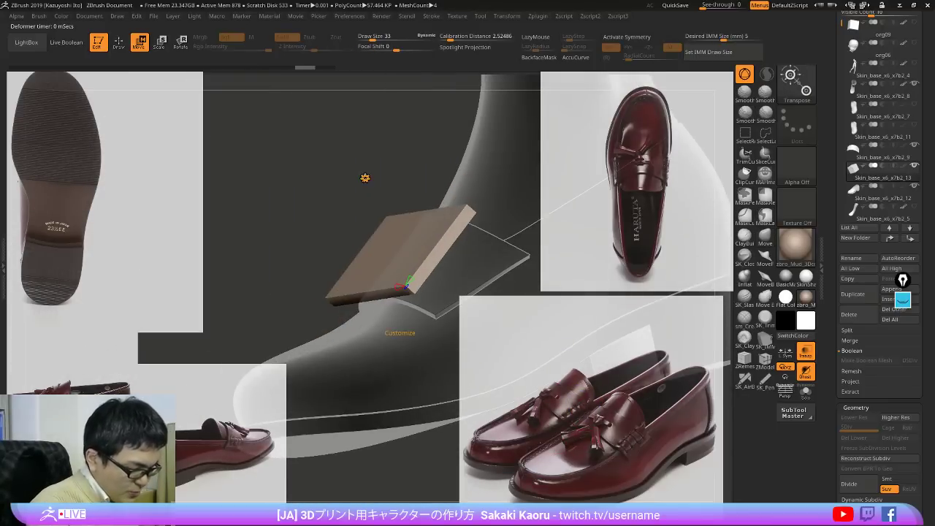
# Step: Switch the box back to the plain Gizmo 3D, reapply the Deformer and undo the result
pyautogui.click(365, 178)
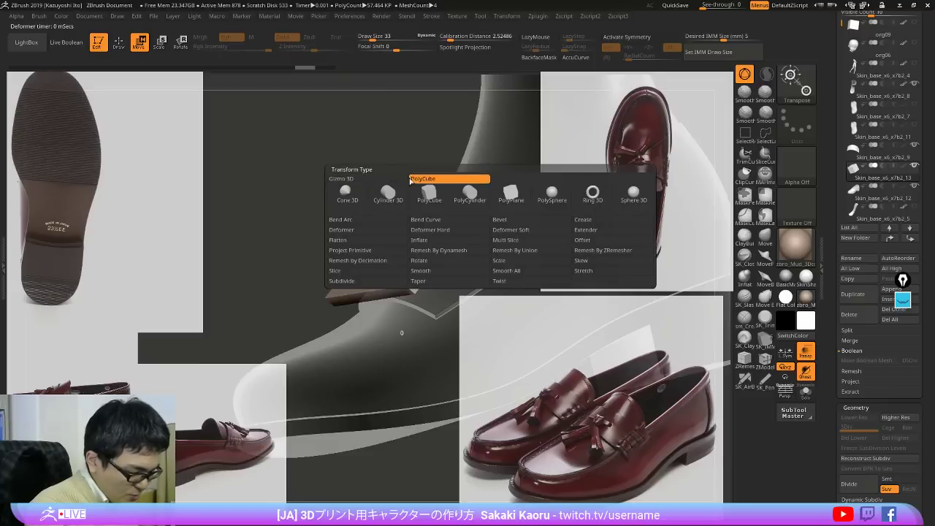
pyautogui.click(406, 178)
pyautogui.click(366, 178)
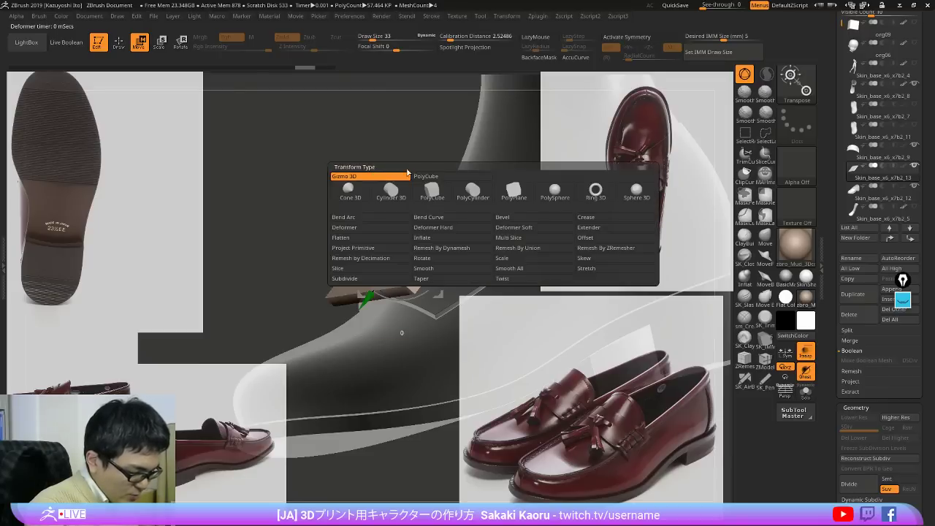
pyautogui.click(393, 231)
pyautogui.moveTo(514, 185)
pyautogui.mouseDown()
pyautogui.moveTo(507, 138)
pyautogui.moveTo(501, 191)
pyautogui.mouseUp()
pyautogui.hotkey('ctrl', 'z')
pyautogui.moveTo(428, 311); pyautogui.dragTo(432, 313)
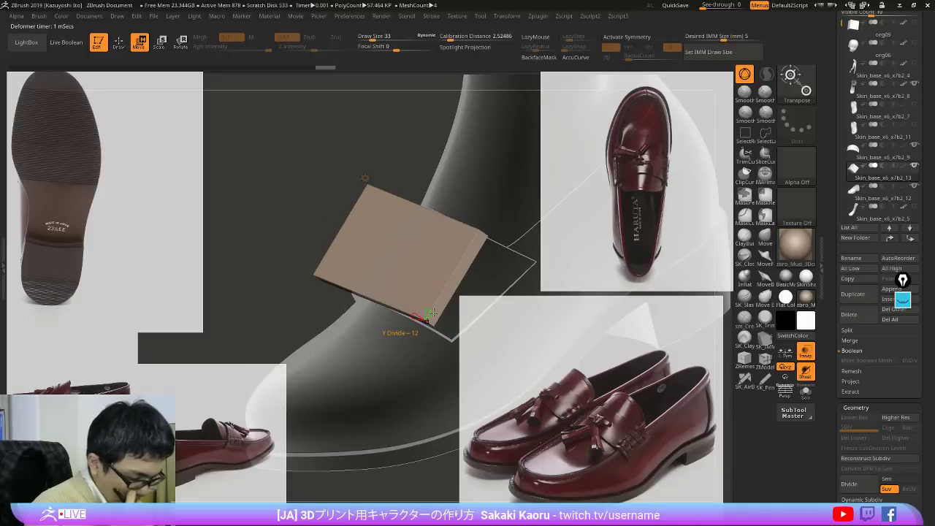
# Step: Duplicate the flat box subtool and delete the copy
pyautogui.click(854, 294)
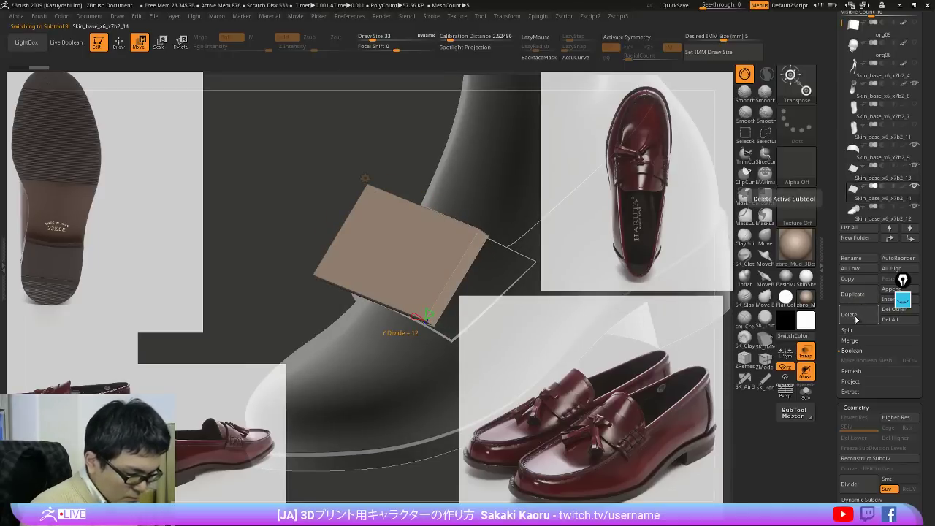
pyautogui.click(869, 315)
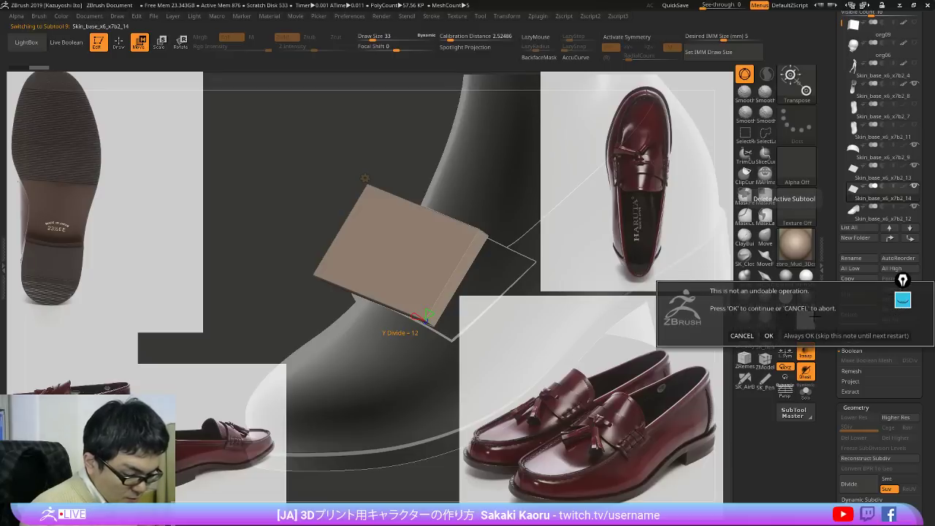
pyautogui.click(769, 335)
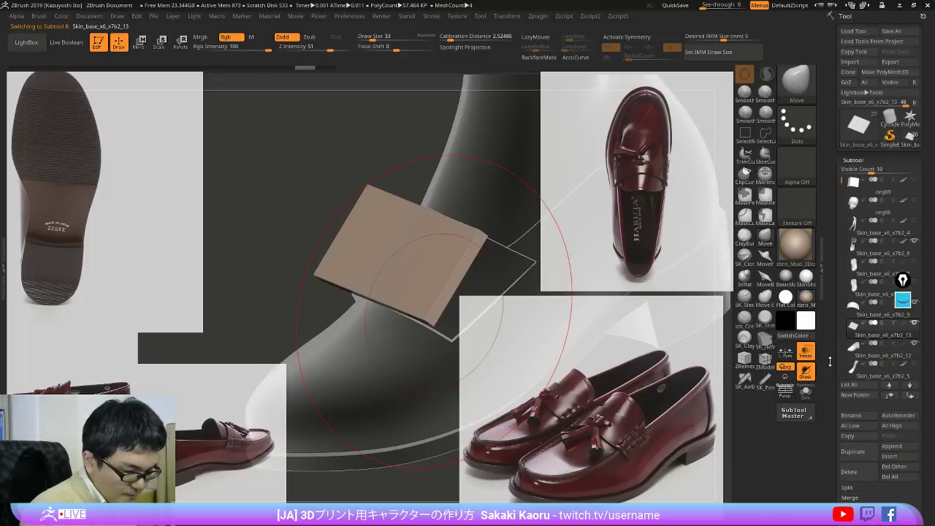
# Step: Make a separate PolyMesh3D from the flat box and insert it into the shoe tool as a new subtool
pyautogui.click(890, 72)
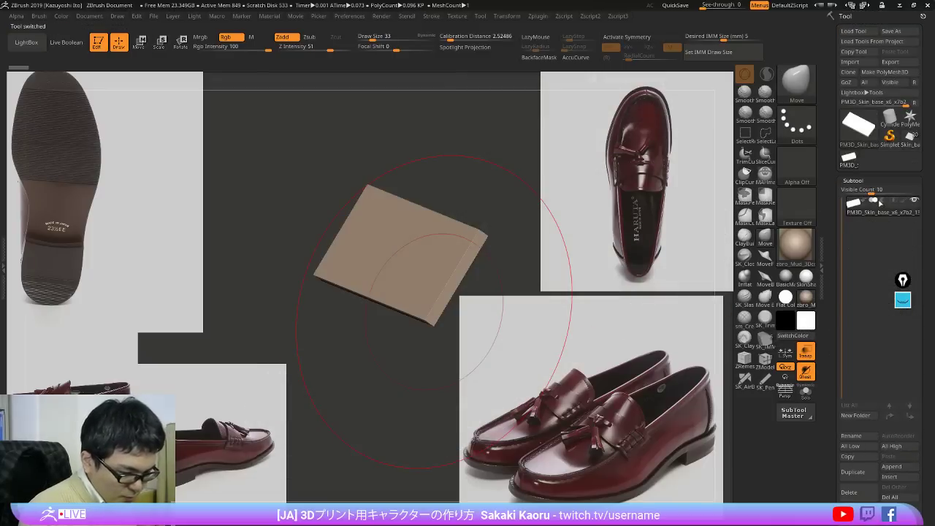
pyautogui.click(909, 138)
pyautogui.click(887, 477)
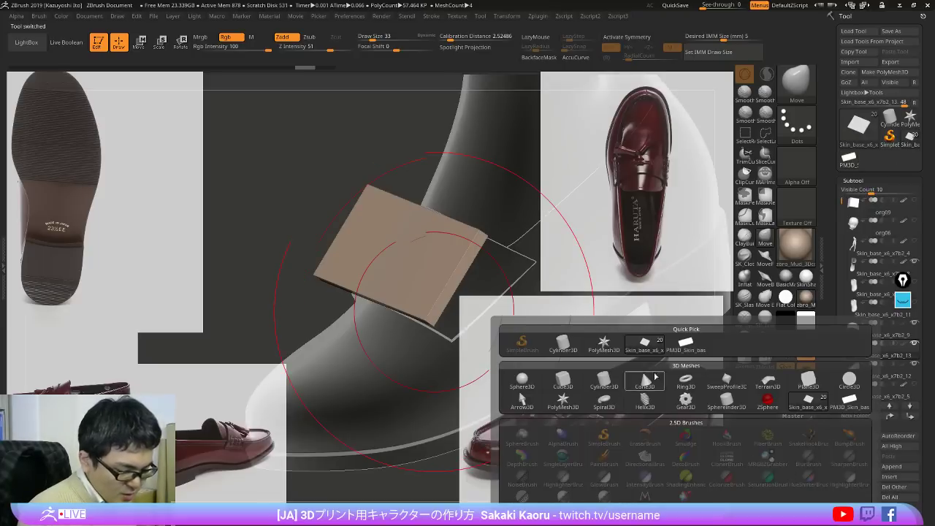
pyautogui.click(684, 347)
pyautogui.hotkey('shift', 'f')
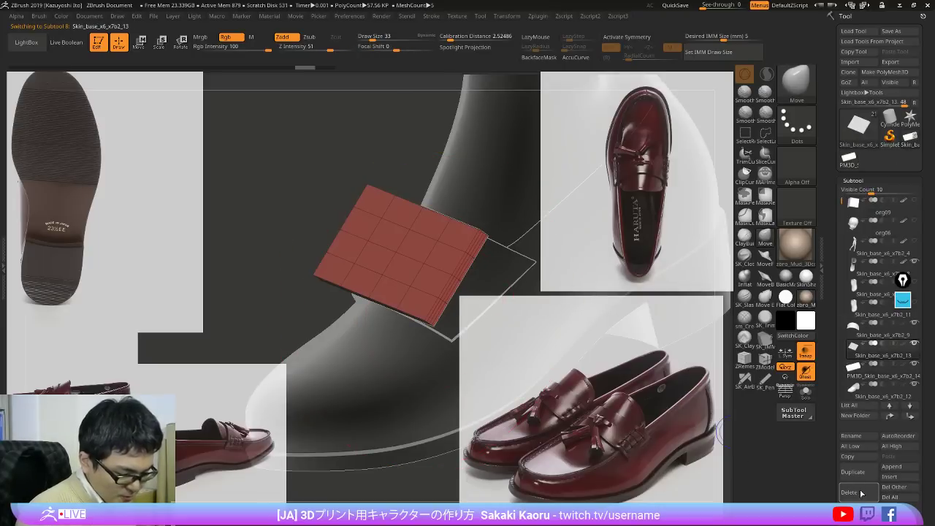
# Step: Delete the original flat box subtool and activate the gizmo on the inserted PolyMesh3D box
pyautogui.click(859, 493)
pyautogui.click(852, 498)
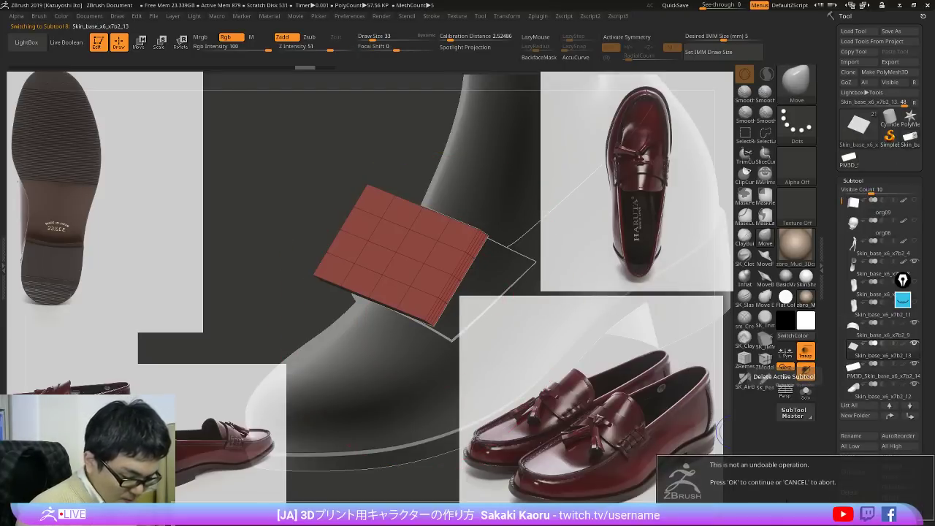
pyautogui.press('Return')
pyautogui.press('w')
pyautogui.click(395, 251)
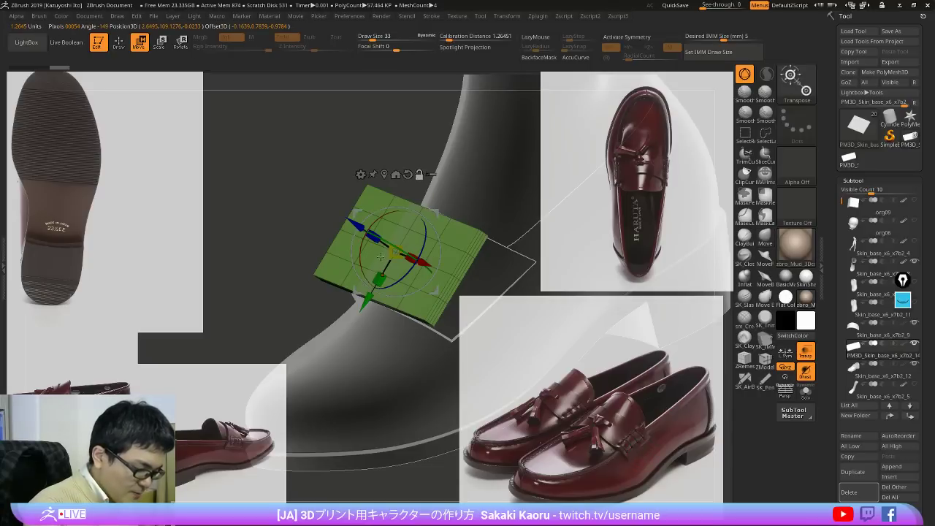
# Step: Apply the gizmo's Deformer to the new box and pull its end control points down to bend it over the instep
pyautogui.click(361, 176)
pyautogui.click(367, 209)
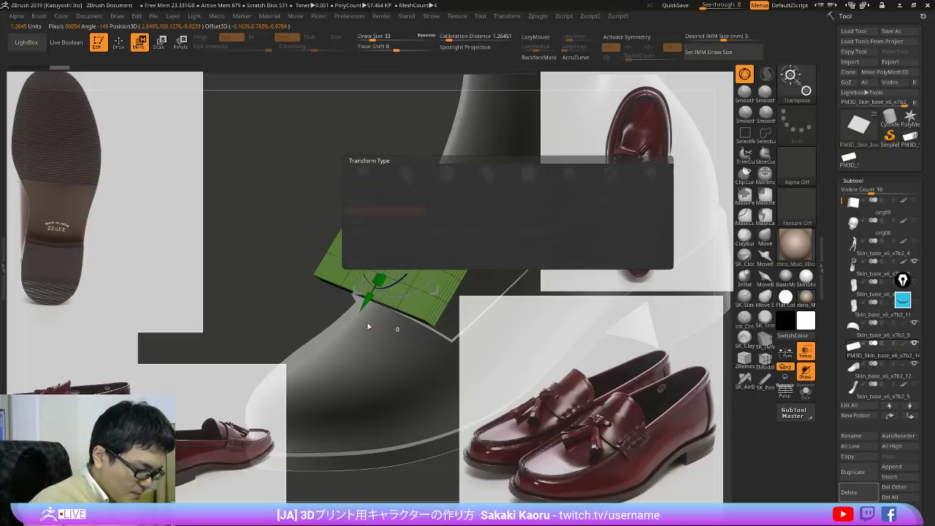
pyautogui.moveTo(371, 325)
pyautogui.mouseDown()
pyautogui.moveTo(475, 422)
pyautogui.moveTo(489, 373)
pyautogui.mouseUp()
pyautogui.keyDown('ctrl'); pyautogui.moveTo(491, 180); pyautogui.dragTo(650, 183); pyautogui.keyUp('ctrl')
pyautogui.moveTo(319, 187)
pyautogui.keyDown('ctrl'); pyautogui.mouseDown()
pyautogui.moveTo(224, 256)
pyautogui.moveTo(234, 233)
pyautogui.mouseUp(); pyautogui.keyUp('ctrl')
pyautogui.moveTo(351, 329); pyautogui.dragTo(456, 345)
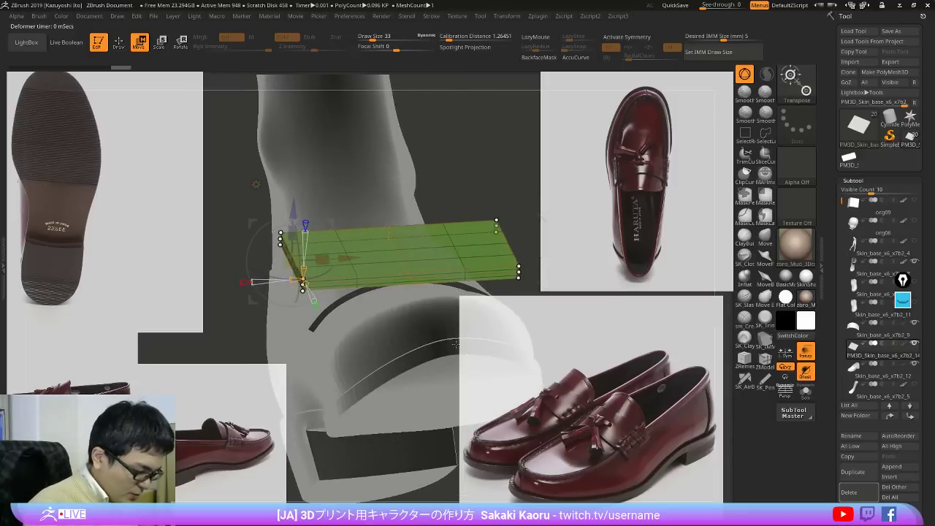
pyautogui.moveTo(294, 203); pyautogui.dragTo(294, 251)
# Step: Adjust the Deformer's centre and end control points, drawing the strap's ends inward to match the width of the foot
pyautogui.moveTo(561, 208); pyautogui.dragTo(508, 222)
pyautogui.keyDown('ctrl'); pyautogui.click(504, 212); pyautogui.keyUp('ctrl')
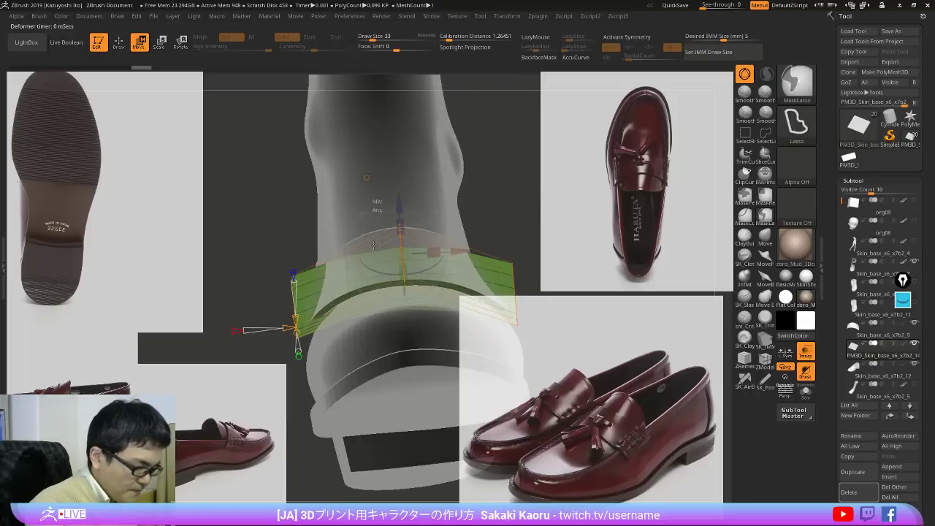
pyautogui.moveTo(378, 202)
pyautogui.keyDown('ctrl'); pyautogui.mouseDown()
pyautogui.moveTo(434, 323)
pyautogui.moveTo(398, 165)
pyautogui.mouseUp(); pyautogui.keyUp('ctrl')
pyautogui.moveTo(512, 176)
pyautogui.mouseDown()
pyautogui.moveTo(521, 210)
pyautogui.moveTo(594, 254)
pyautogui.moveTo(570, 235)
pyautogui.mouseUp()
pyautogui.moveTo(309, 205)
pyautogui.keyDown('ctrl'); pyautogui.mouseDown()
pyautogui.moveTo(317, 356)
pyautogui.moveTo(248, 234)
pyautogui.mouseUp(); pyautogui.keyUp('ctrl')
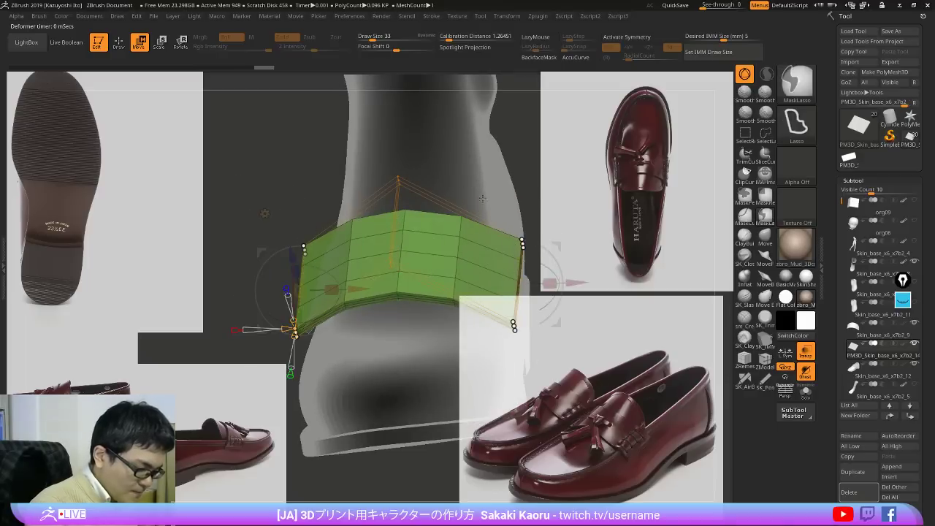
pyautogui.moveTo(643, 252)
pyautogui.mouseDown()
pyautogui.moveTo(647, 281)
pyautogui.moveTo(634, 289)
pyautogui.mouseUp()
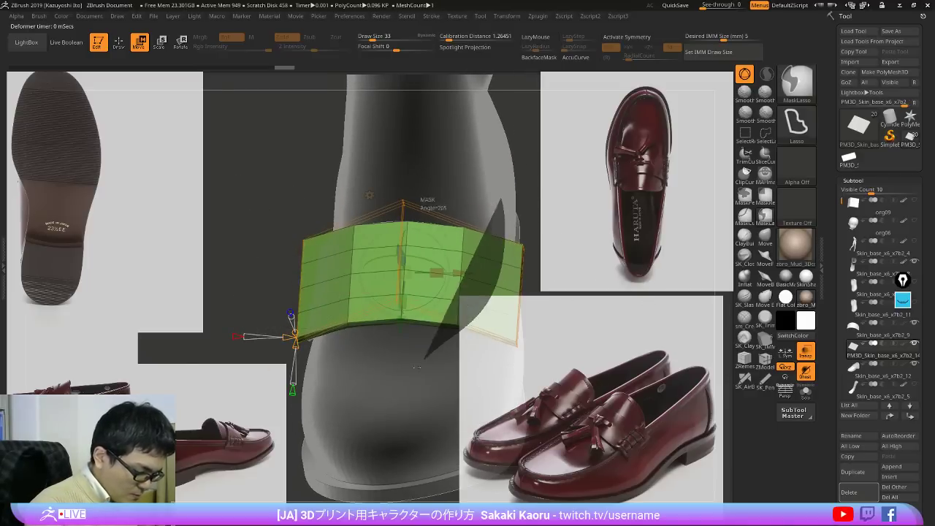
pyautogui.moveTo(417, 367)
pyautogui.keyDown('ctrl'); pyautogui.mouseDown()
pyautogui.moveTo(303, 207)
pyautogui.moveTo(457, 443)
pyautogui.moveTo(595, 232)
pyautogui.moveTo(588, 236)
pyautogui.mouseUp(); pyautogui.keyUp('ctrl')
pyautogui.moveTo(295, 338); pyautogui.dragTo(303, 336)
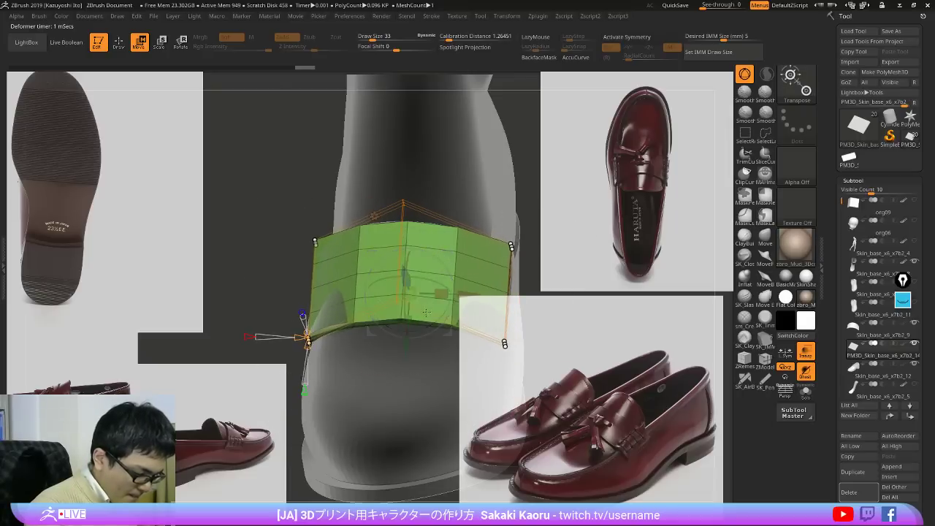
pyautogui.moveTo(426, 313); pyautogui.dragTo(512, 332, button='right')
# Step: Crease the bent strap by polygroups and subdivide it, returning to draw mode with the polyframe off
pyautogui.press('space')
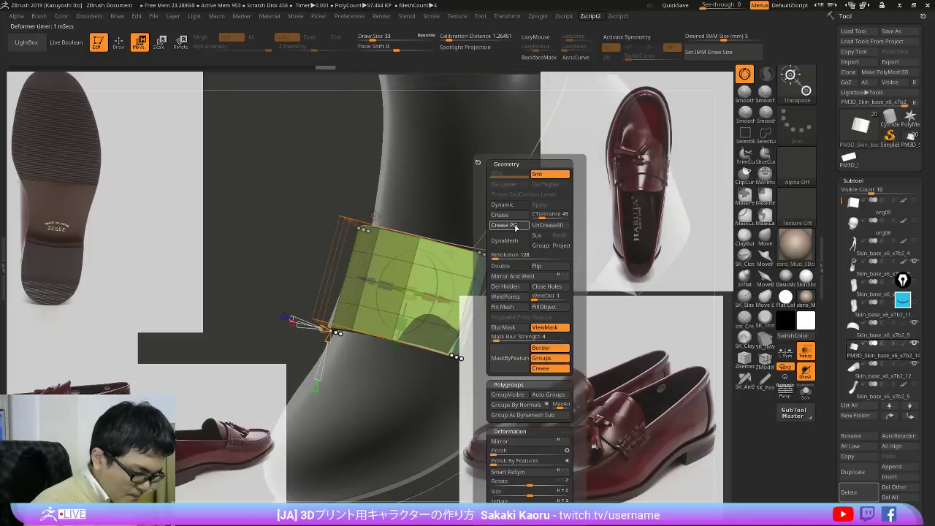
pyautogui.click(515, 227)
pyautogui.press('d')
pyautogui.moveTo(555, 307)
pyautogui.mouseDown(button='right')
pyautogui.moveTo(624, 360)
pyautogui.moveTo(577, 336)
pyautogui.moveTo(653, 371)
pyautogui.moveTo(585, 343)
pyautogui.moveTo(627, 311)
pyautogui.moveTo(613, 328)
pyautogui.moveTo(626, 348)
pyautogui.mouseUp(button='right')
pyautogui.hotkey('shift', 'f')
pyautogui.press('q')
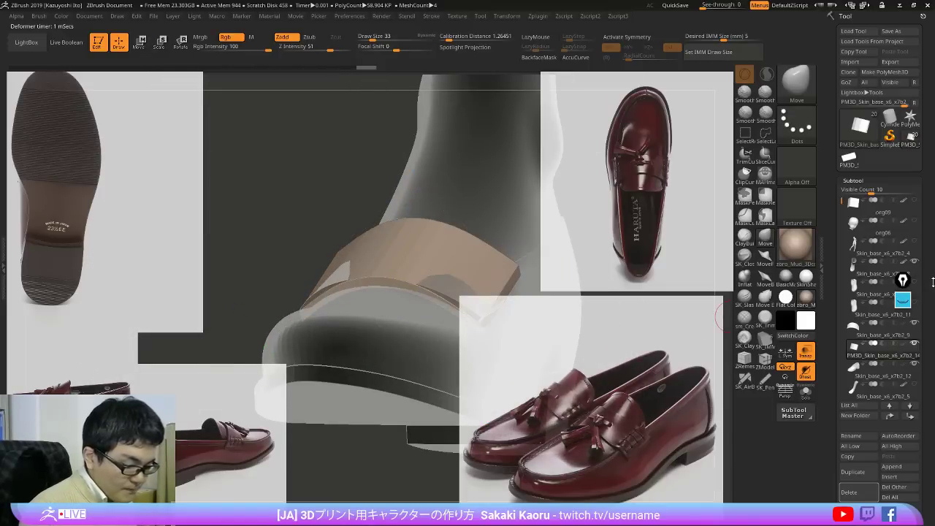
# Step: Turn off transparency and check how the strap piece sits across the instep from the toe side
pyautogui.hotkey('shift', 'f')
pyautogui.moveTo(713, 338); pyautogui.dragTo(662, 449, button='right')
pyautogui.hotkey('shift', 'f')
pyautogui.hotkey('ctrl', 'shift', 't')
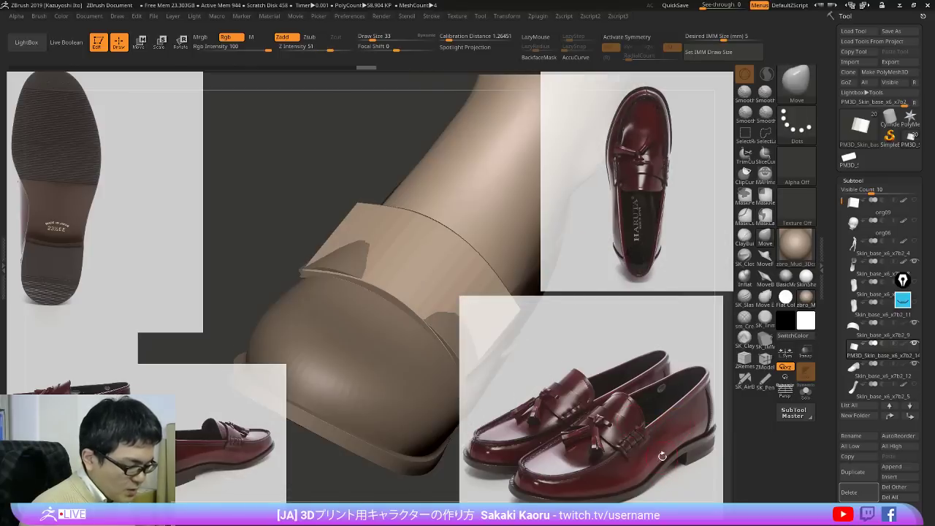
pyautogui.moveTo(662, 456); pyautogui.dragTo(441, 297)
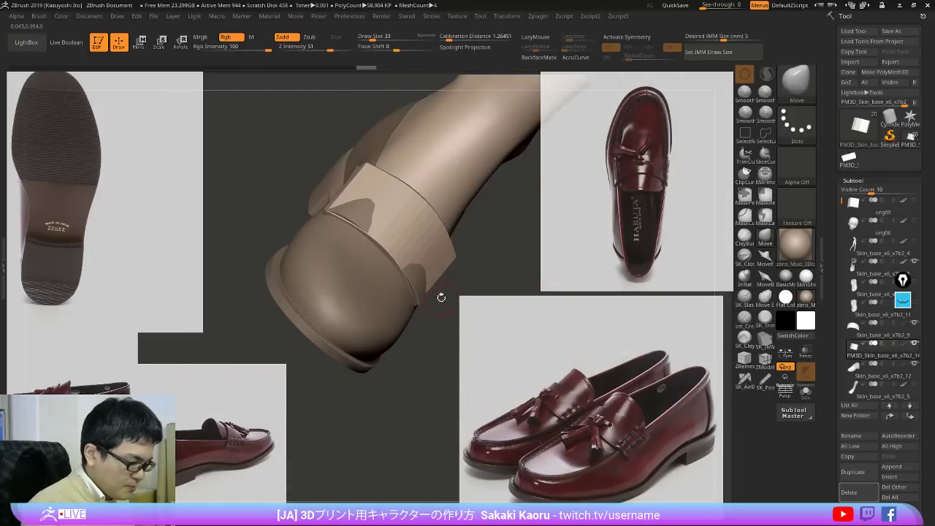
pyautogui.keyDown('ctrl'); pyautogui.moveTo(441, 297); pyautogui.dragTo(431, 285, button='right'); pyautogui.keyUp('ctrl')
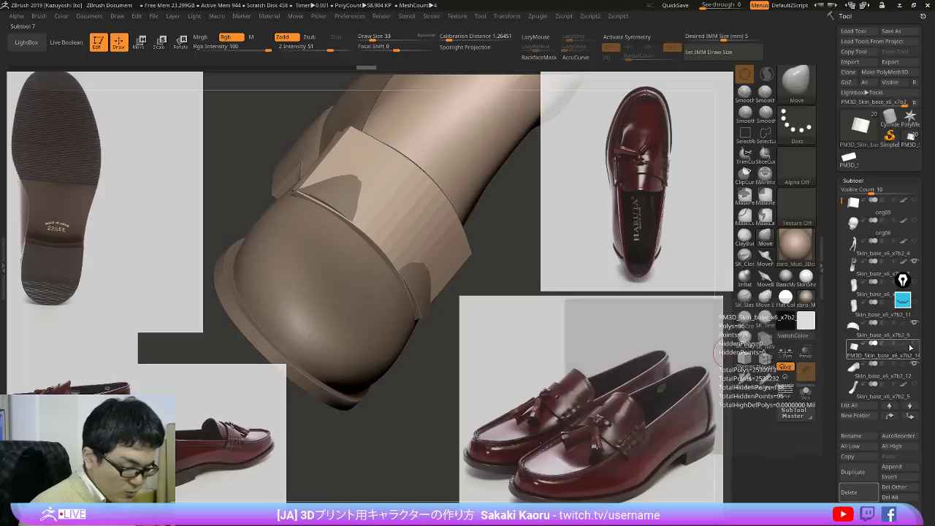
# Step: Show the polyframe and switch between the saddle strap and the new strap subtools to compare their shapes
pyautogui.hotkey('shift', 'f')
pyautogui.press('Up')
pyautogui.press('Down')
pyautogui.press('Up')
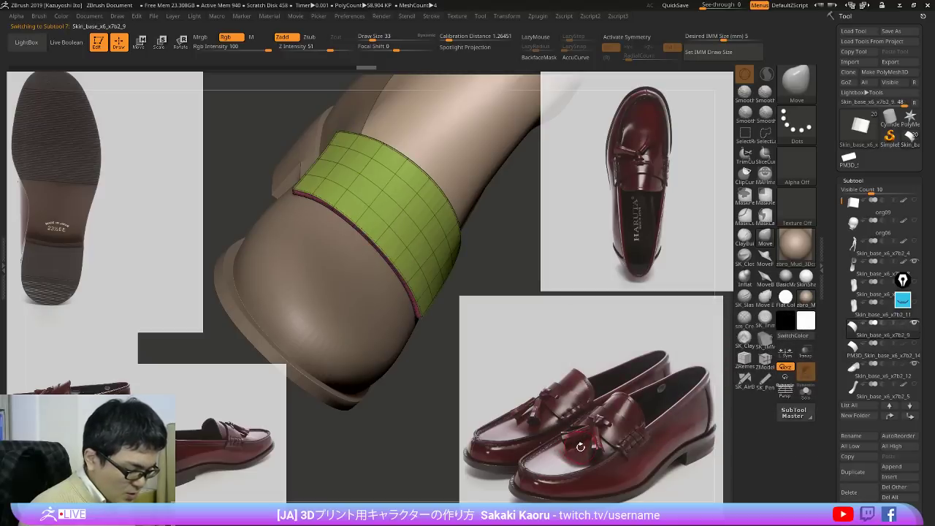
pyautogui.moveTo(580, 445)
pyautogui.mouseDown()
pyautogui.moveTo(564, 442)
pyautogui.moveTo(592, 444)
pyautogui.mouseUp()
pyautogui.press('Down')
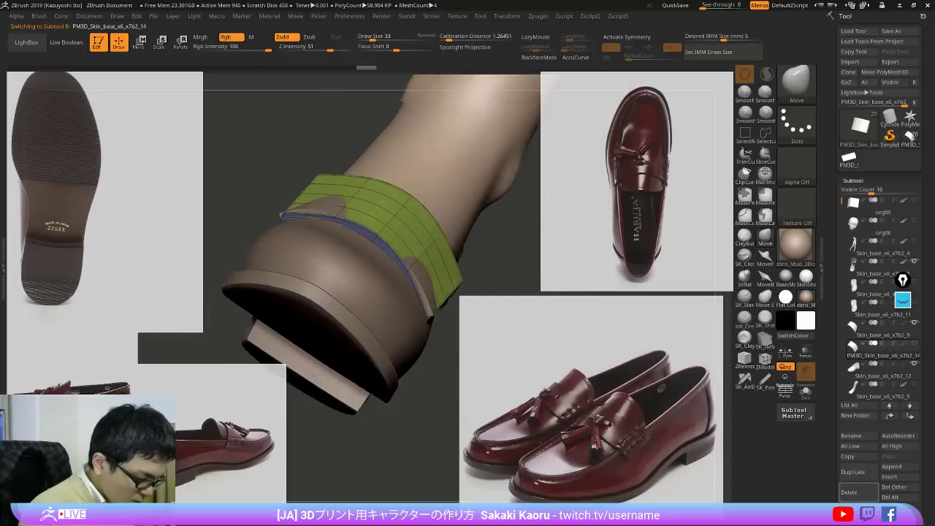
# Step: Set the draw size to 150 and check where the new strap overlaps the saddle strap across the instep
pyautogui.hotkey('alt', 's')
pyautogui.click(765, 237)
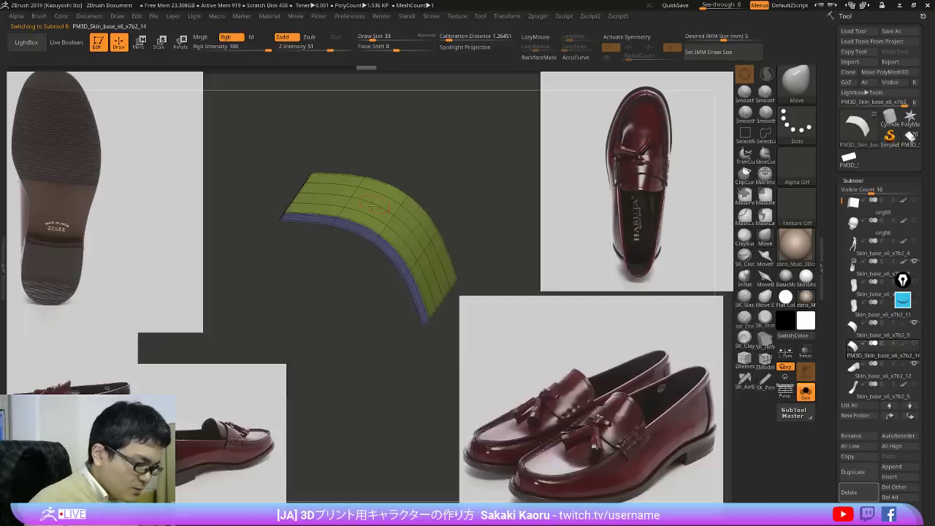
pyautogui.hotkey('ctrl', 'shift', 's')
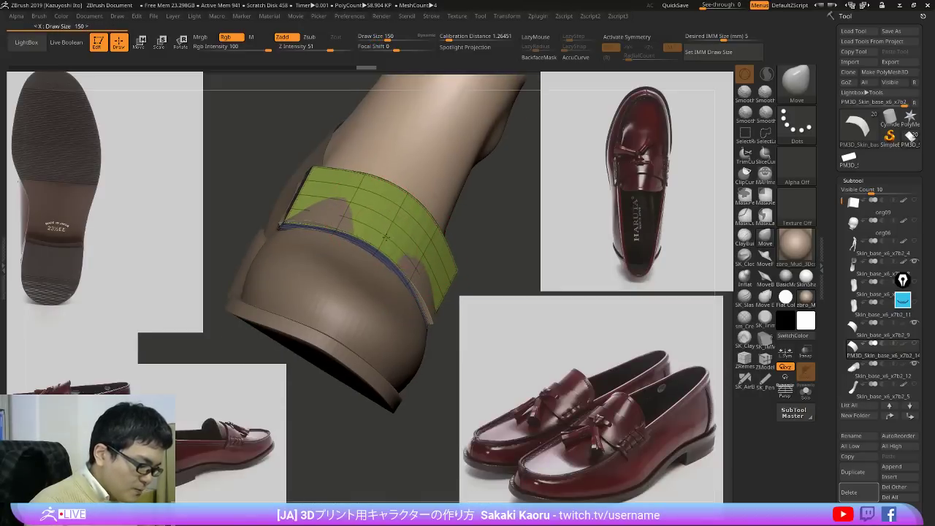
pyautogui.moveTo(381, 238); pyautogui.dragTo(418, 260, button='right')
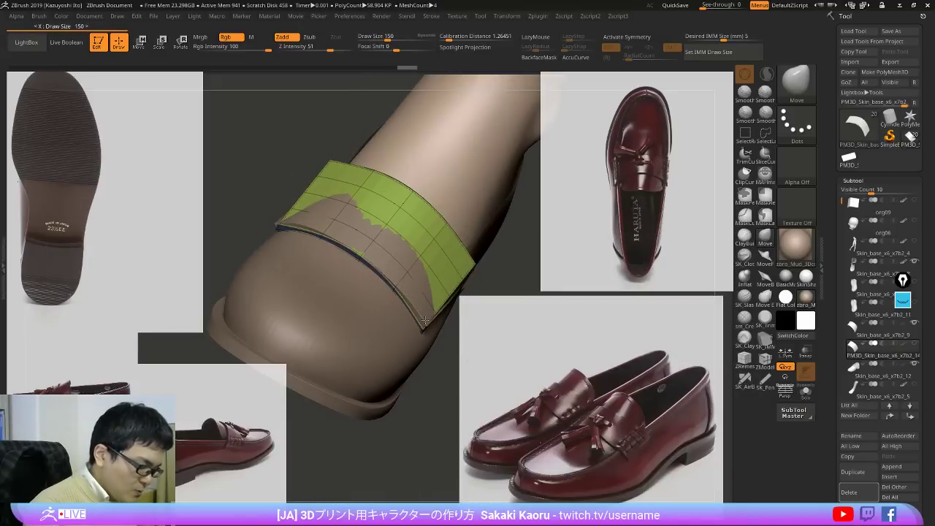
pyautogui.moveTo(425, 320)
pyautogui.mouseDown(button='right')
pyautogui.moveTo(444, 347)
pyautogui.moveTo(346, 313)
pyautogui.mouseUp(button='right')
pyautogui.moveTo(326, 270); pyautogui.dragTo(320, 251, button='right')
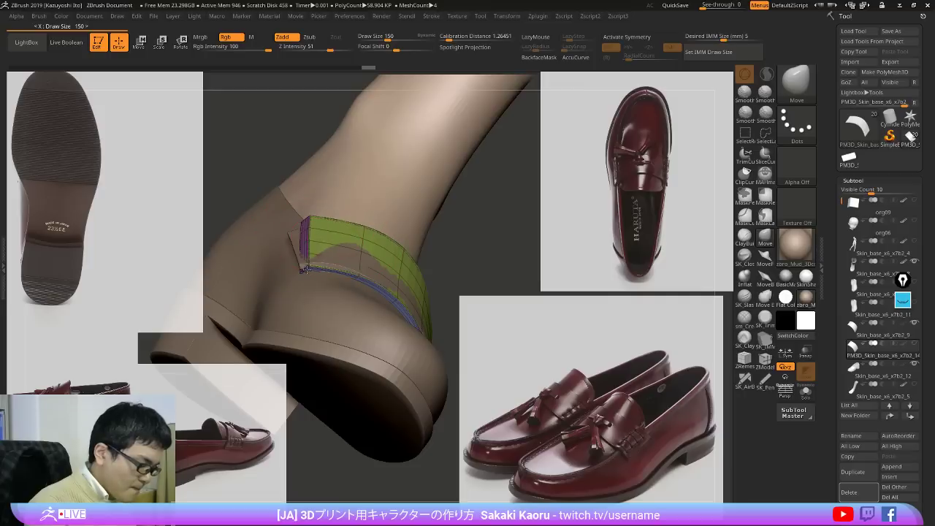
pyautogui.keyDown('ctrl'); pyautogui.moveTo(404, 261); pyautogui.dragTo(386, 292, button='right'); pyautogui.keyUp('ctrl')
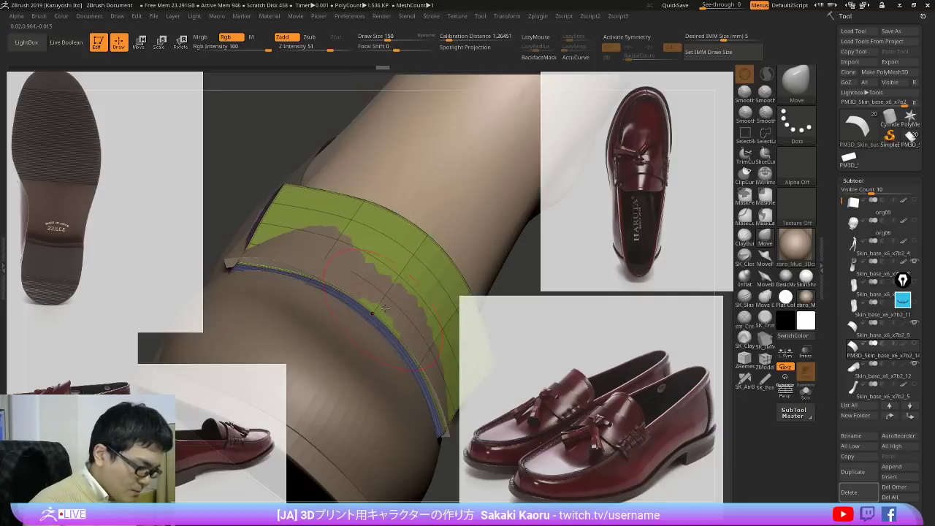
# Step: Hide the saddle strap and the reference images, bringing the new strap's front edge into close view with its subdivision settings
pyautogui.click(912, 323)
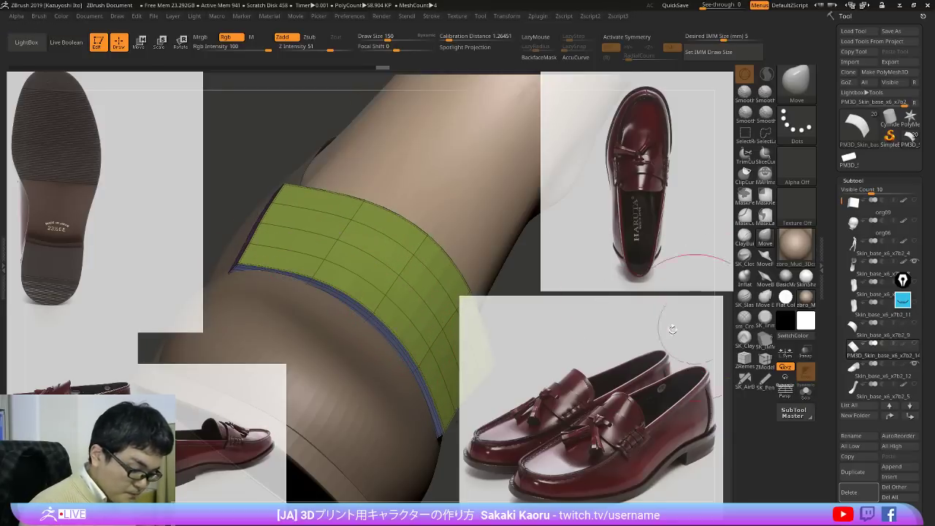
pyautogui.moveTo(283, 261)
pyautogui.mouseDown(button='right')
pyautogui.moveTo(292, 217)
pyautogui.moveTo(346, 235)
pyautogui.moveTo(352, 258)
pyautogui.mouseUp(button='right')
pyautogui.moveTo(352, 257)
pyautogui.keyDown('alt'); pyautogui.mouseDown(button='right')
pyautogui.moveTo(275, 256)
pyautogui.moveTo(325, 253)
pyautogui.mouseUp(button='right'); pyautogui.keyUp('alt')
pyautogui.hotkey('shift', 'z')
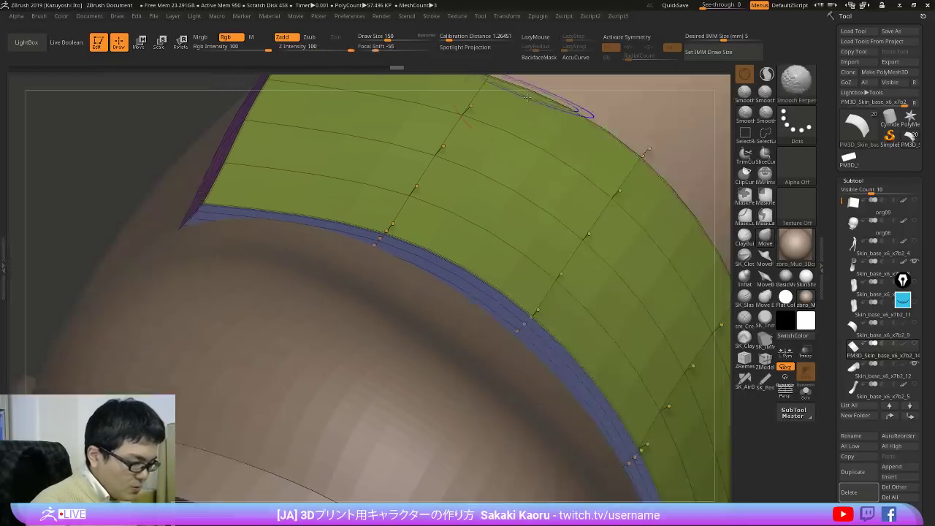
pyautogui.moveTo(827, 385); pyautogui.dragTo(827, 297)
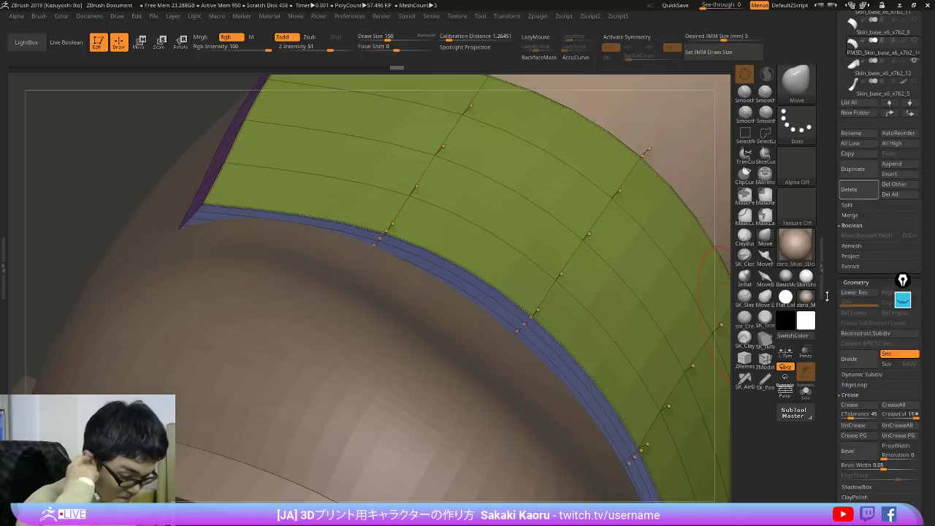
pyautogui.moveTo(829, 358); pyautogui.dragTo(829, 344)
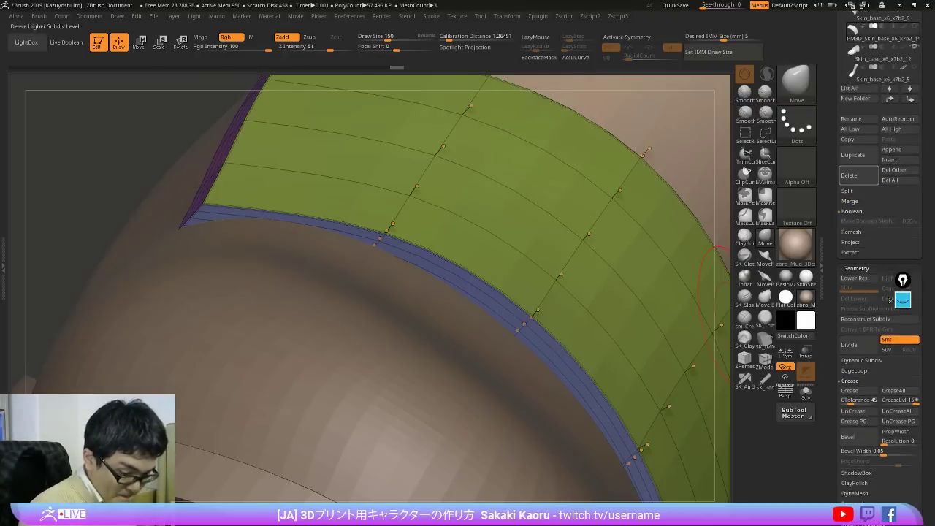
# Step: Clear the old pen annotation and outline one segment of the strap's front edge in pink
pyautogui.click(903, 300)
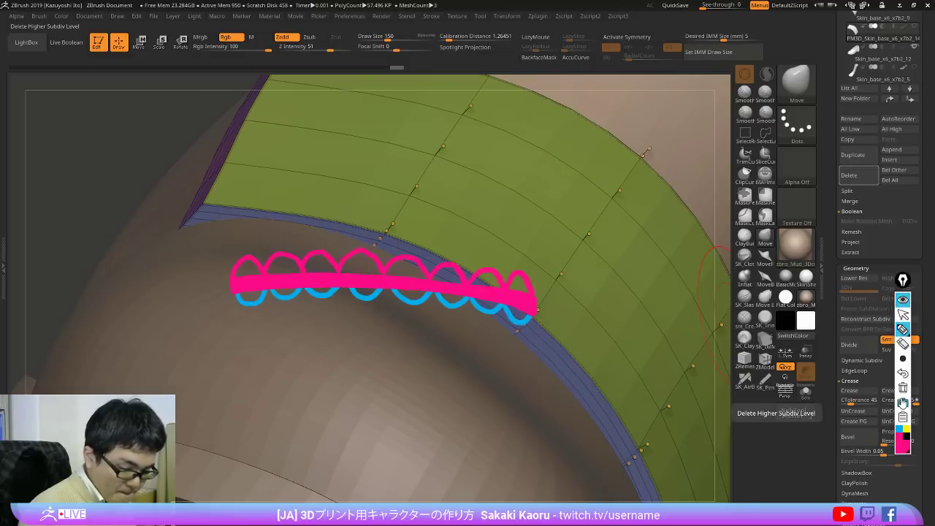
pyautogui.click(903, 388)
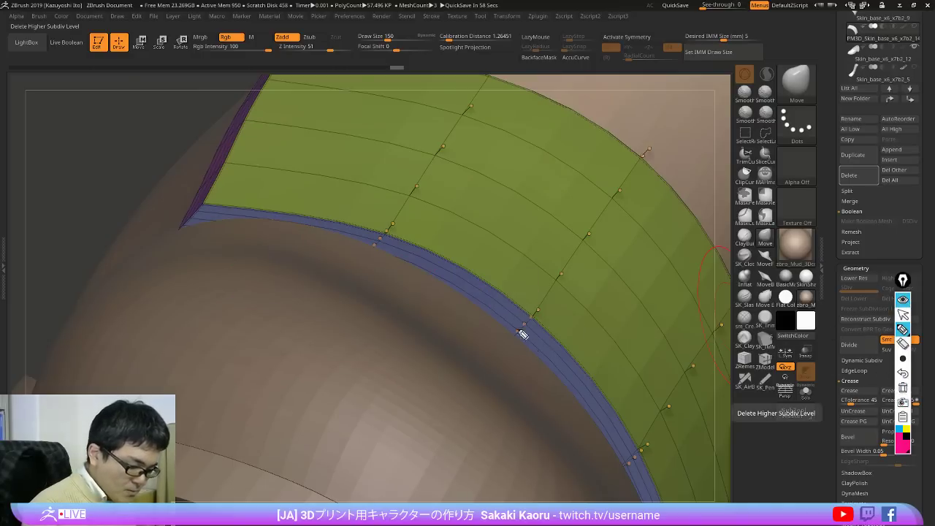
pyautogui.moveTo(510, 319); pyautogui.dragTo(578, 402)
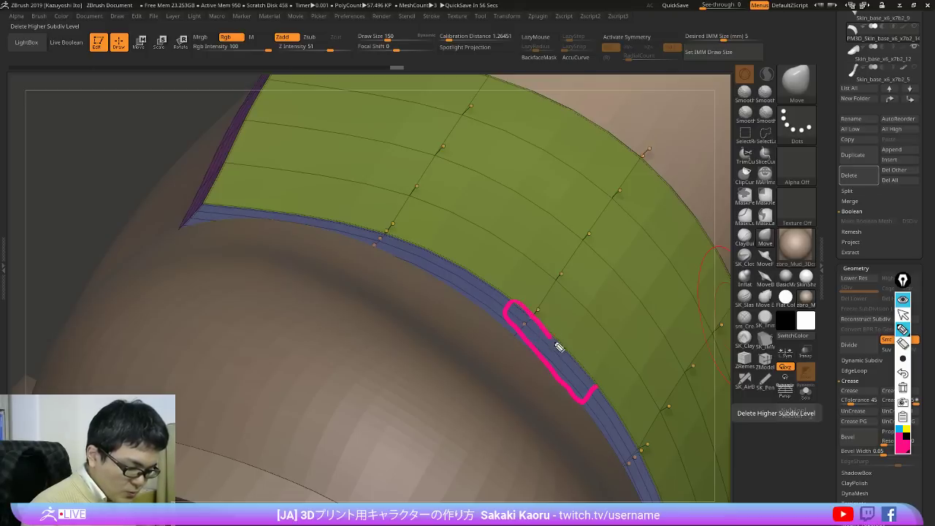
pyautogui.moveTo(559, 348); pyautogui.dragTo(603, 403)
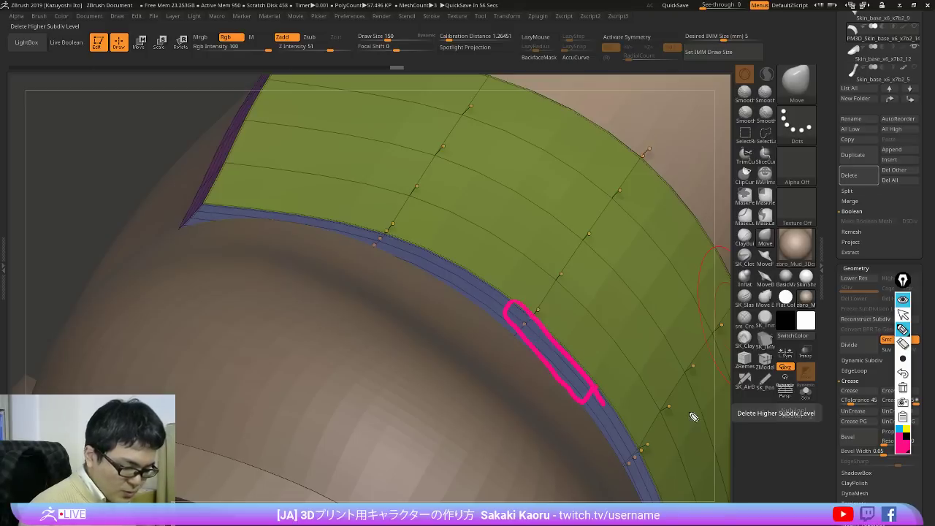
pyautogui.click(899, 429)
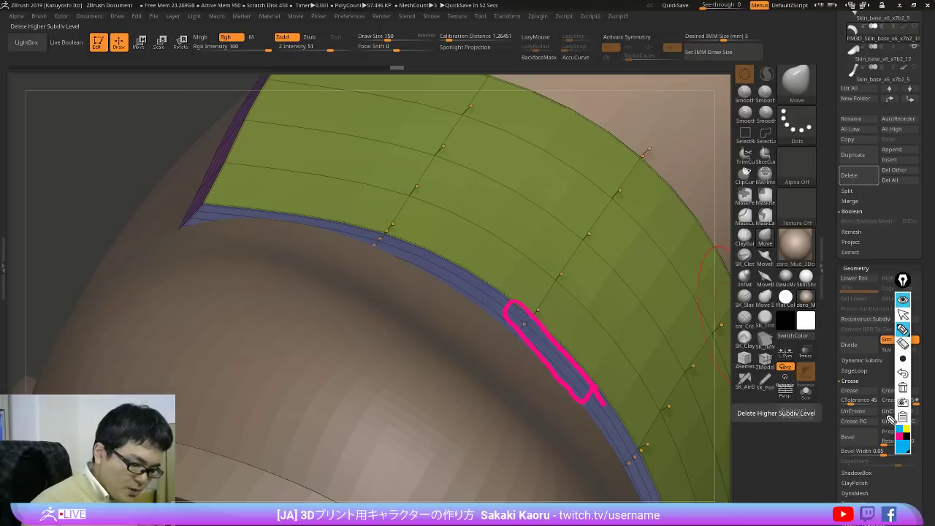
# Step: Outline a second edge segment in yellow, mark both outlines with cross strokes, and hide the pen annotations
pyautogui.click(905, 430)
pyautogui.moveTo(248, 215)
pyautogui.mouseDown()
pyautogui.moveTo(366, 241)
pyautogui.moveTo(303, 216)
pyautogui.moveTo(255, 217)
pyautogui.mouseUp()
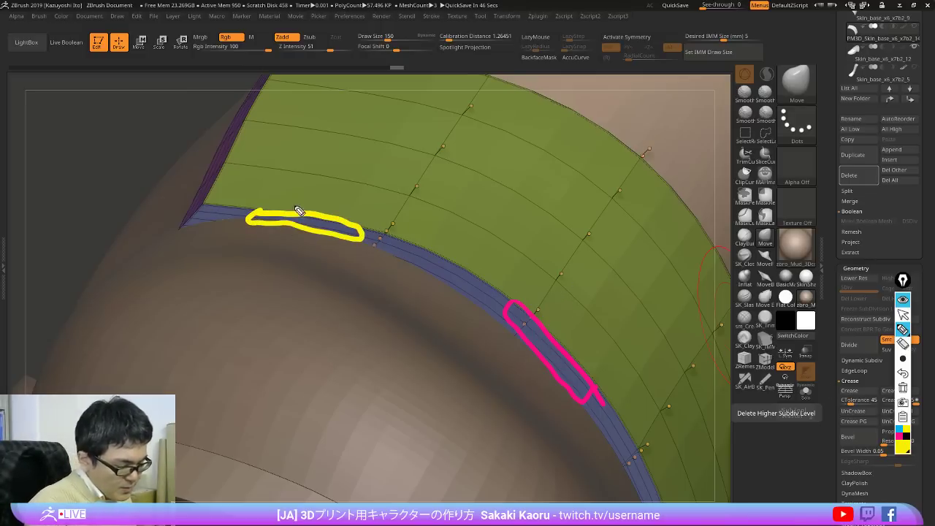
pyautogui.moveTo(294, 212); pyautogui.dragTo(283, 249)
pyautogui.moveTo(285, 203); pyautogui.dragTo(295, 212)
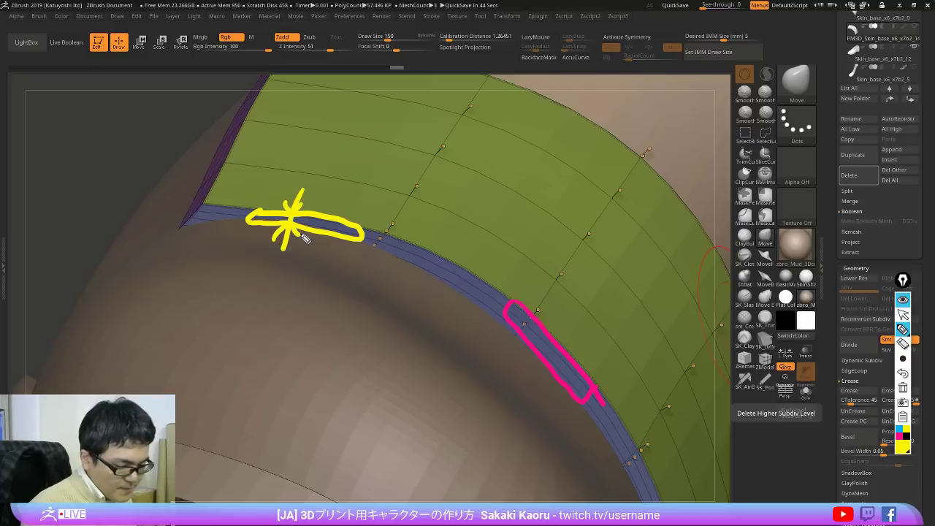
pyautogui.click(901, 438)
pyautogui.moveTo(524, 382); pyautogui.dragTo(596, 321)
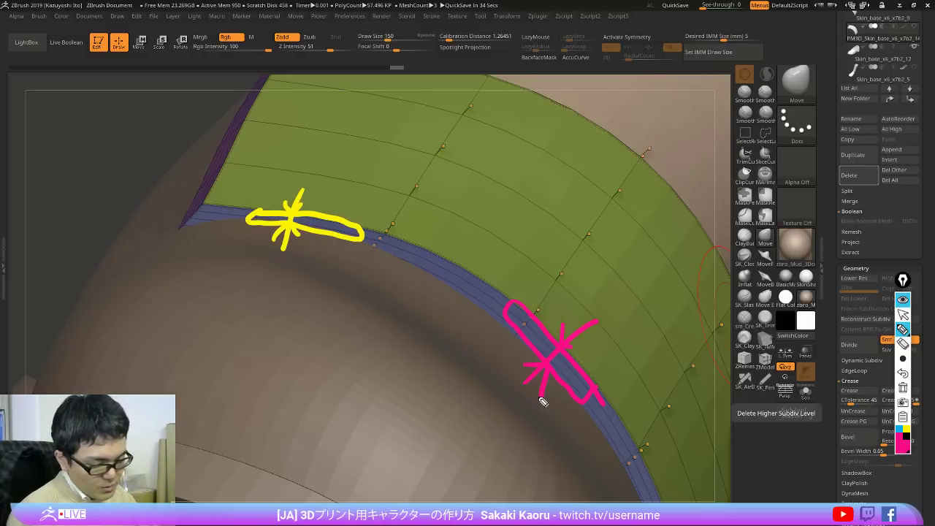
pyautogui.click(900, 300)
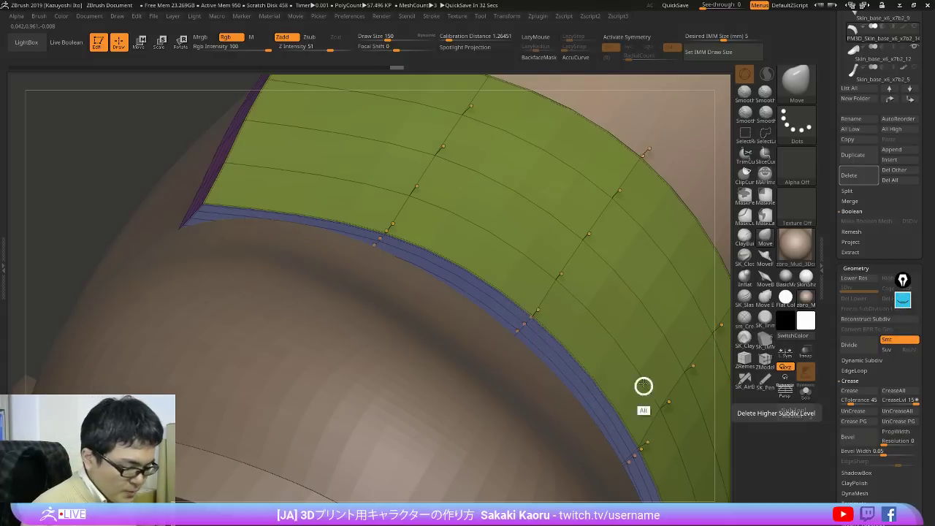
# Step: Examine the new strap's fit on the shoe from the side and front, comparing it with the saddle strap
pyautogui.moveTo(645, 384); pyautogui.dragTo(603, 224)
pyautogui.hotkey('ctrl', 'z')
pyautogui.keyDown('ctrl'); pyautogui.moveTo(740, 409); pyautogui.dragTo(724, 438, button='right'); pyautogui.keyUp('ctrl')
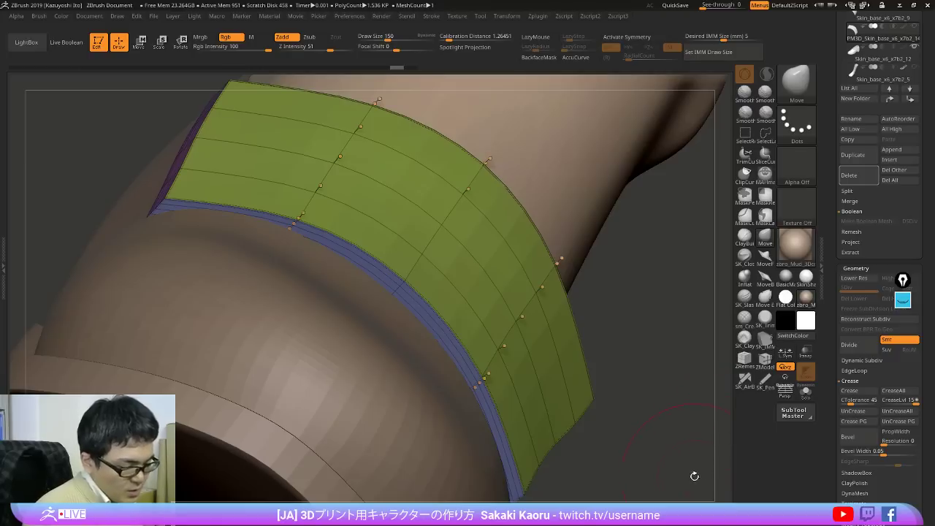
pyautogui.moveTo(695, 476); pyautogui.dragTo(767, 409, button='right')
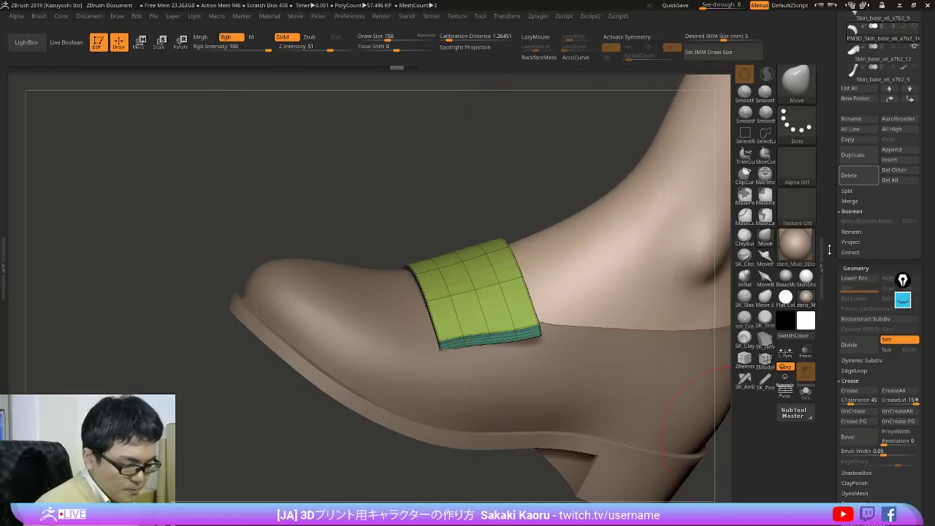
pyautogui.moveTo(829, 250); pyautogui.dragTo(827, 453)
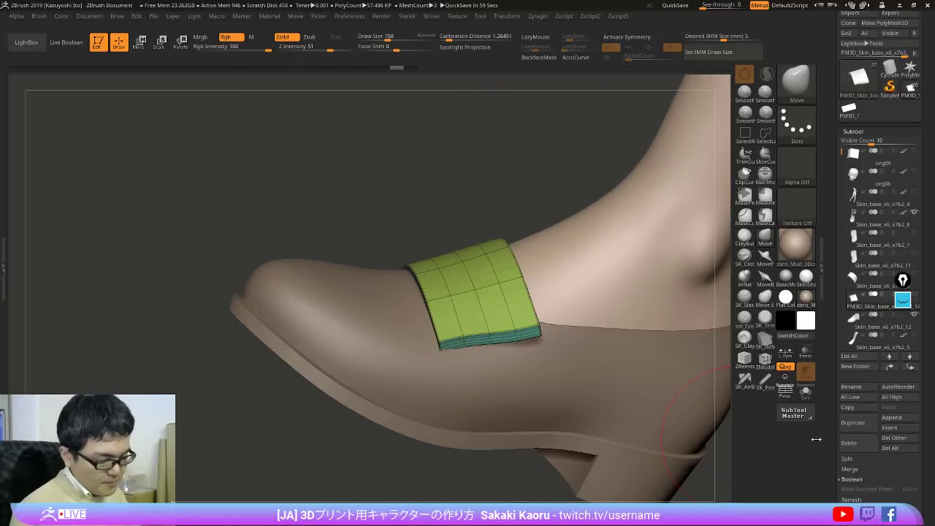
pyautogui.keyDown('ctrl'); pyautogui.moveTo(629, 393); pyautogui.dragTo(632, 329, button='right'); pyautogui.keyUp('ctrl')
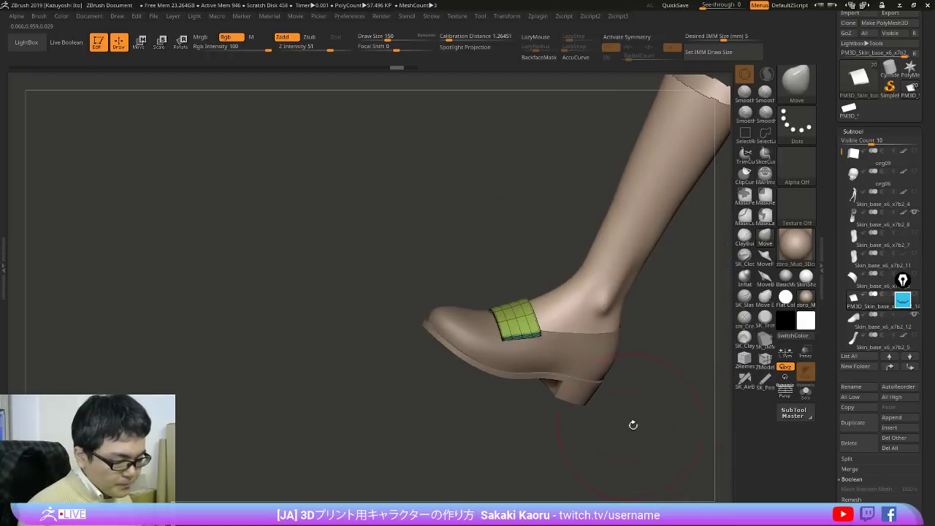
pyautogui.moveTo(634, 425); pyautogui.dragTo(624, 455, button='right')
pyautogui.moveTo(622, 431); pyautogui.dragTo(621, 445, button='right')
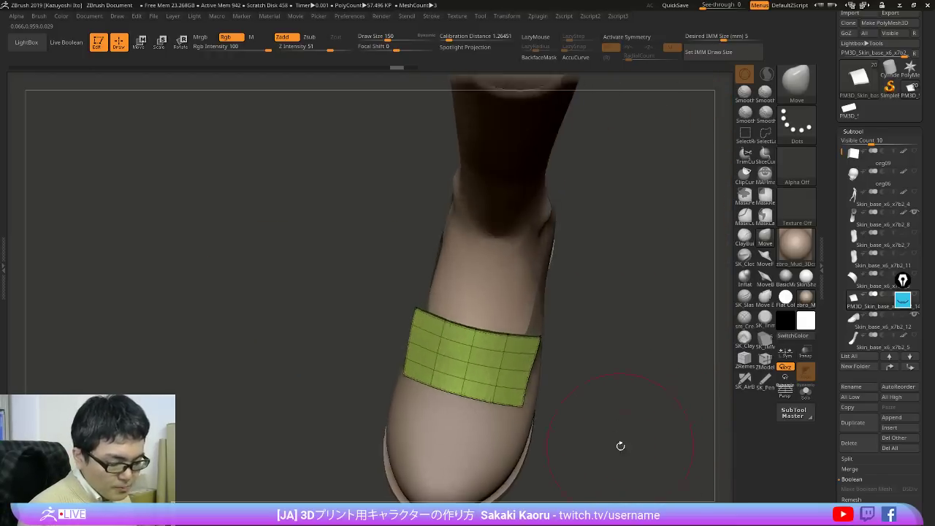
pyautogui.press('Up')
pyautogui.press('Down')
pyautogui.moveTo(658, 471); pyautogui.dragTo(725, 451)
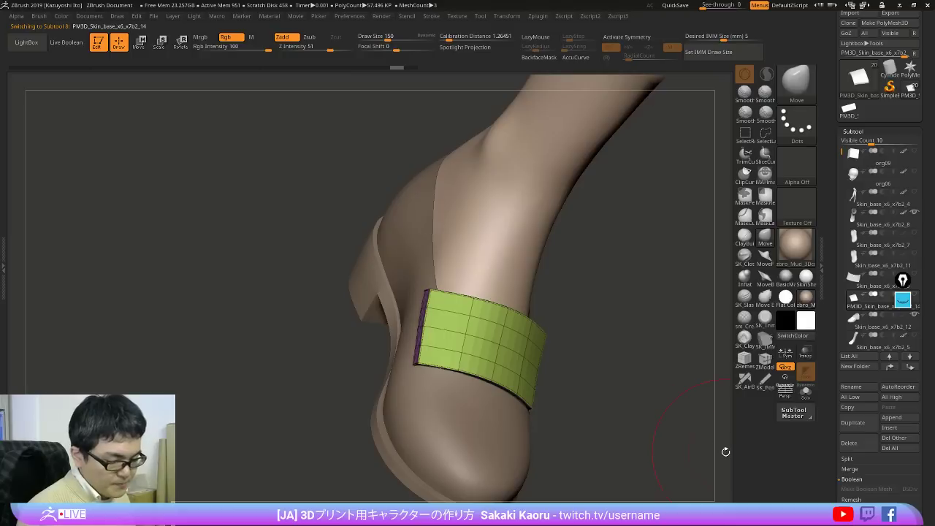
# Step: Make the saddle strap visible on the shoe in place of the new strap, with solo mode and the polyframe off
pyautogui.moveTo(833, 308); pyautogui.dragTo(842, 268)
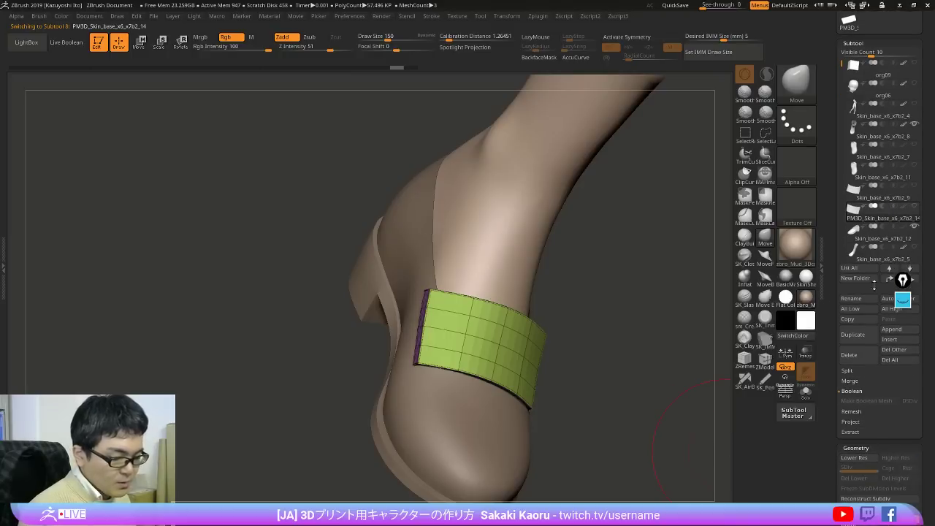
pyautogui.click(913, 229)
pyautogui.press('Up')
pyautogui.click(660, 442)
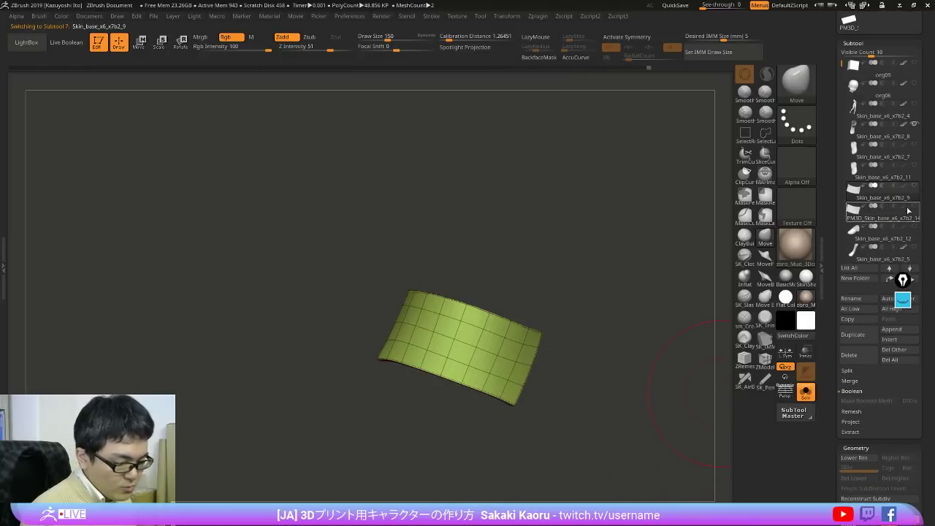
pyautogui.click(913, 186)
pyautogui.click(655, 393)
pyautogui.moveTo(655, 393); pyautogui.dragTo(693, 399)
pyautogui.hotkey('shift', 'f')
pyautogui.moveTo(637, 372); pyautogui.dragTo(599, 319)
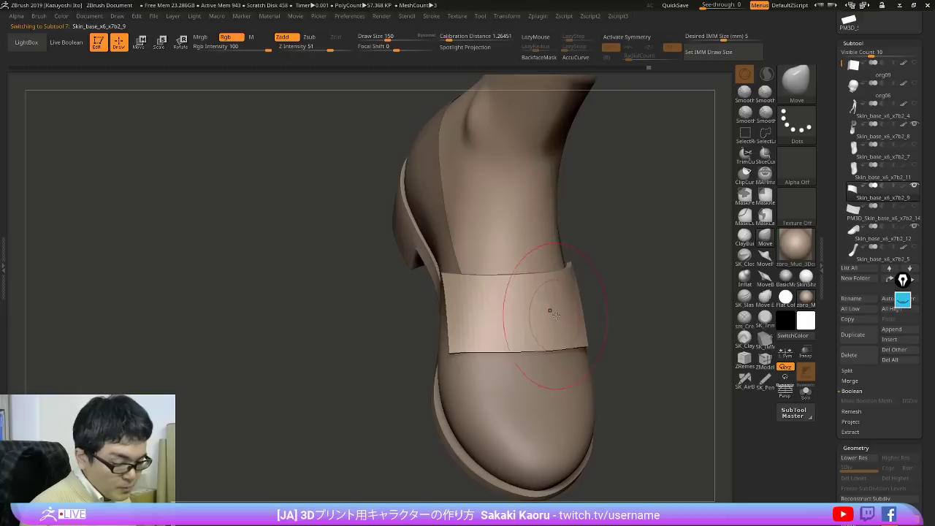
# Step: Show the polyframe and move the shoe subtool up the list to sit directly below the saddle strap
pyautogui.press('Down')
pyautogui.hotkey('shift', 'f')
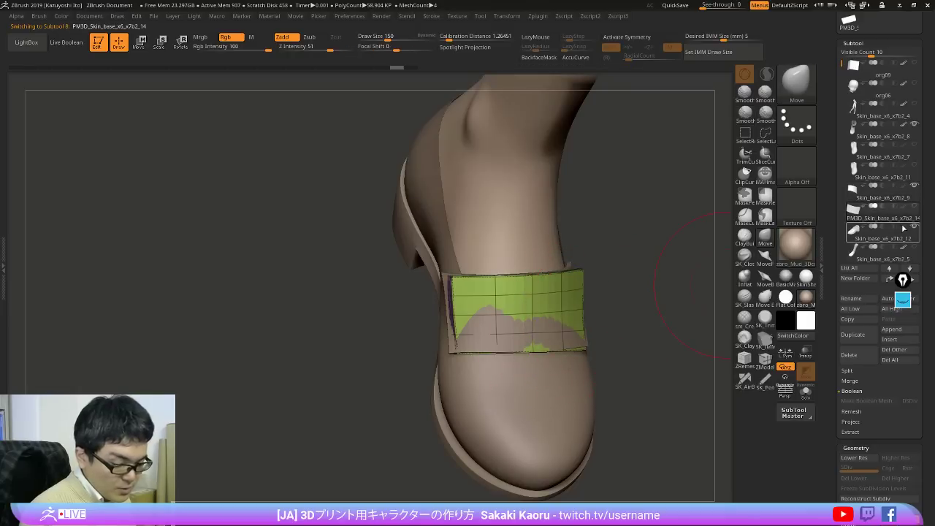
pyautogui.press('Down')
pyautogui.hotkey('ctrl', 'Up')
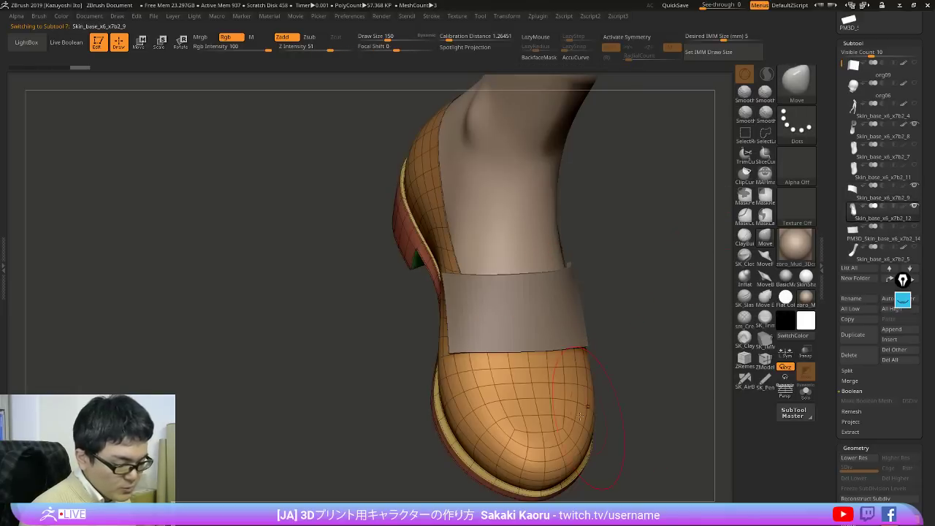
pyautogui.press('Up')
pyautogui.press('Down')
pyautogui.press('Up')
# Step: Inspect the saddle strap's ends and edges against the shoe, switching between the two subtools
pyautogui.moveTo(491, 359); pyautogui.dragTo(488, 342, button='right')
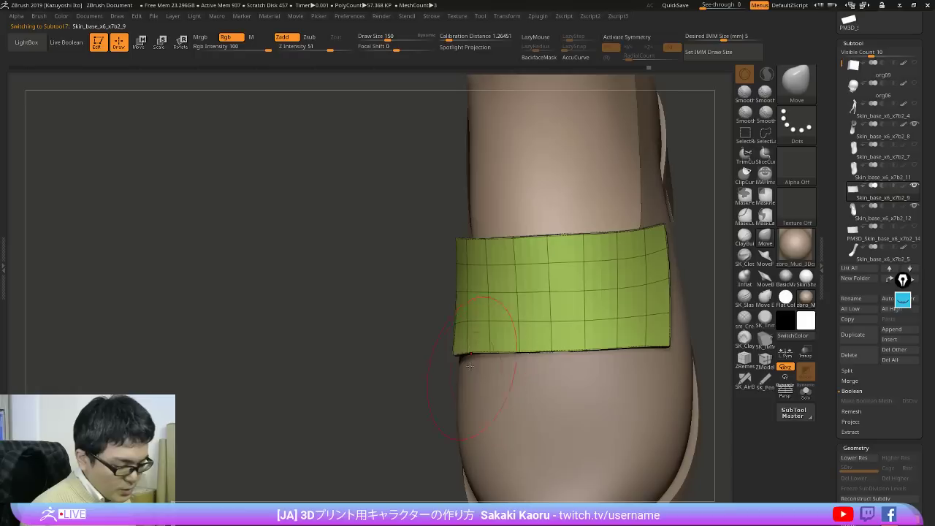
pyautogui.moveTo(596, 337); pyautogui.dragTo(657, 351, button='right')
pyautogui.hotkey('shift', 'f')
pyautogui.hotkey('shift', 'f')
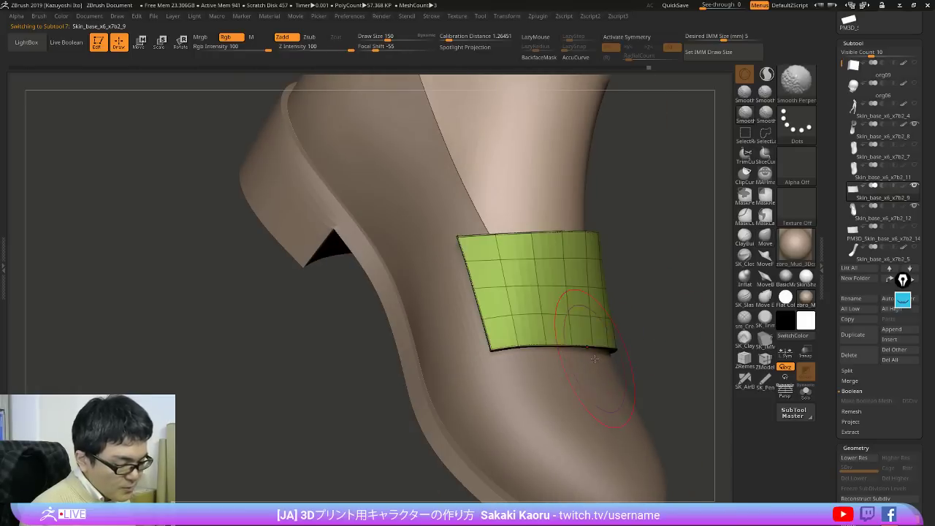
pyautogui.press('Up')
pyautogui.press('Down')
pyautogui.press('Down')
pyautogui.moveTo(596, 369); pyautogui.dragTo(570, 300, button='right')
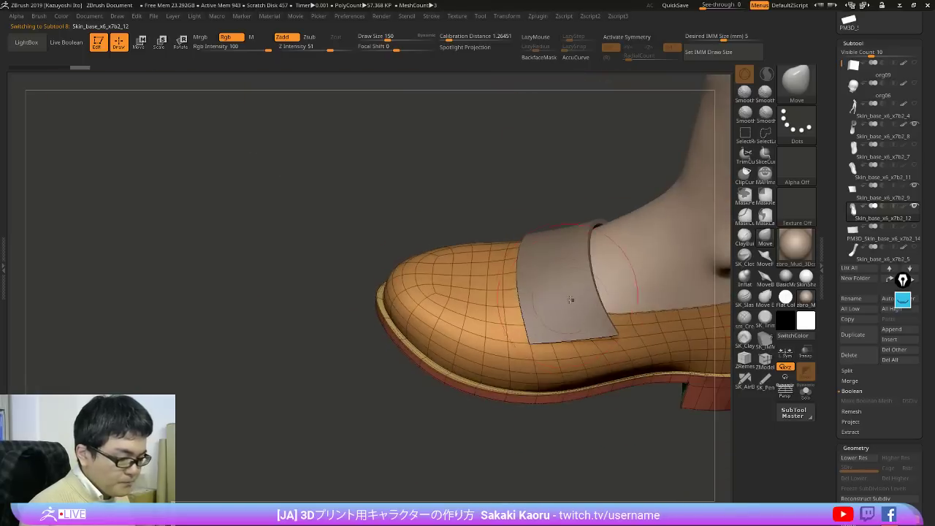
# Step: Merge the saddle strap subtool down with the shoe subtool and accept the merge
pyautogui.hotkey('alt', 'Up')
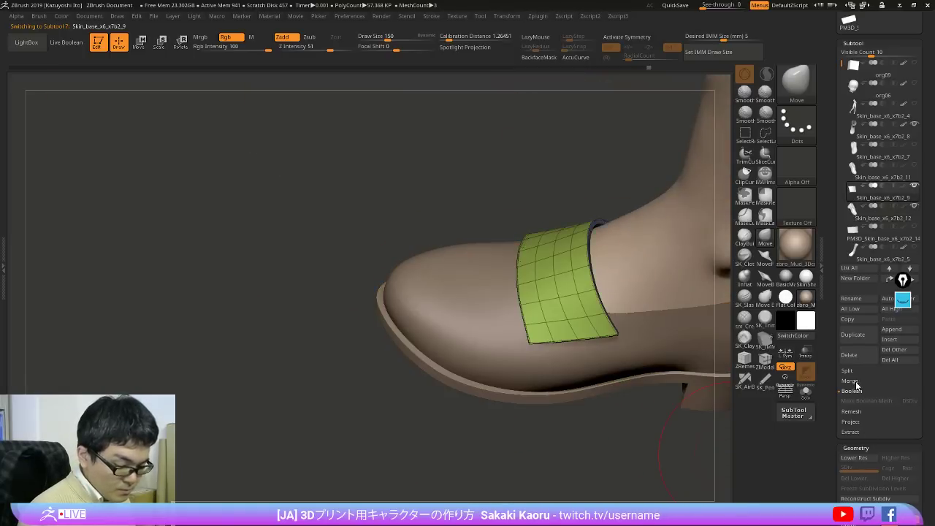
pyautogui.click(855, 382)
pyautogui.click(857, 393)
pyautogui.click(769, 413)
# Step: Lasso-mask the toe section of the merged shoe in side view and blur the mask border
pyautogui.moveTo(658, 464)
pyautogui.mouseDown(button='right')
pyautogui.moveTo(644, 427)
pyautogui.moveTo(610, 424)
pyautogui.mouseUp(button='right')
pyautogui.moveTo(526, 267)
pyautogui.keyDown('ctrl'); pyautogui.mouseDown()
pyautogui.moveTo(417, 492)
pyautogui.moveTo(299, 322)
pyautogui.mouseUp(); pyautogui.keyUp('ctrl')
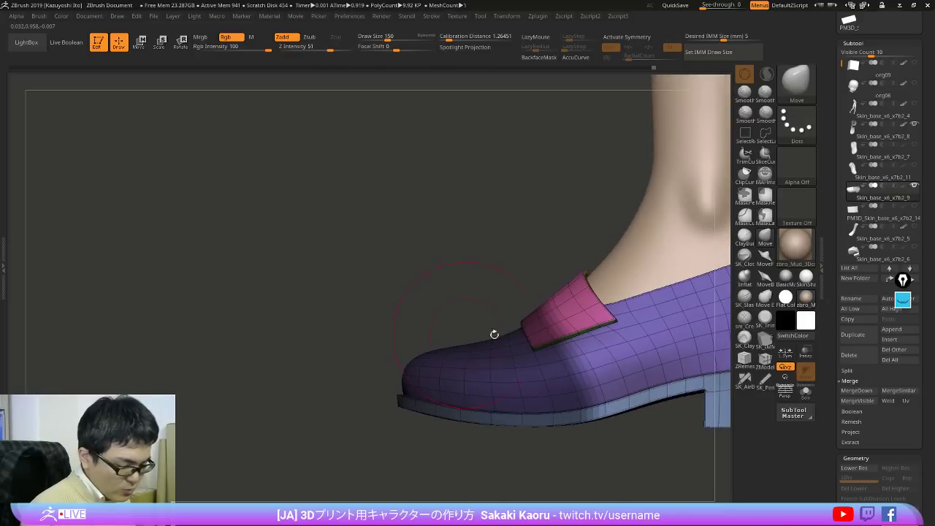
pyautogui.press('2')
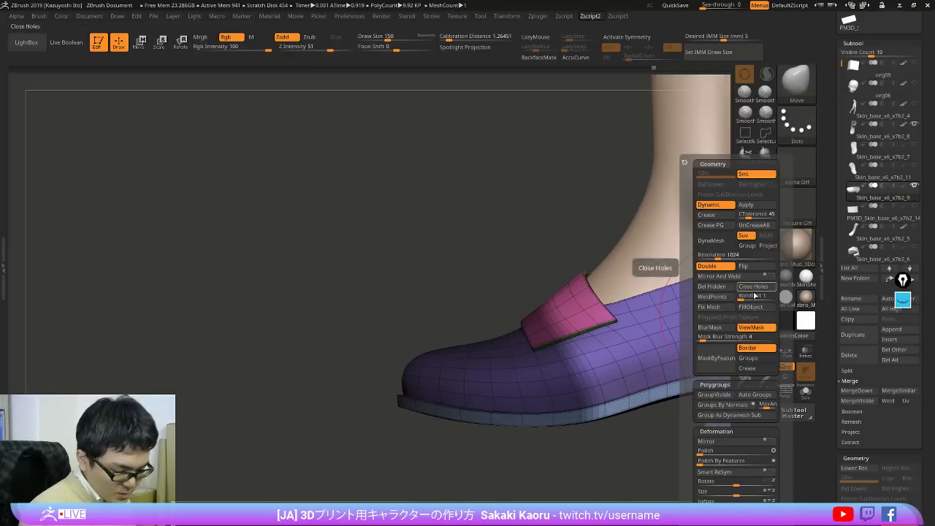
pyautogui.click(727, 330)
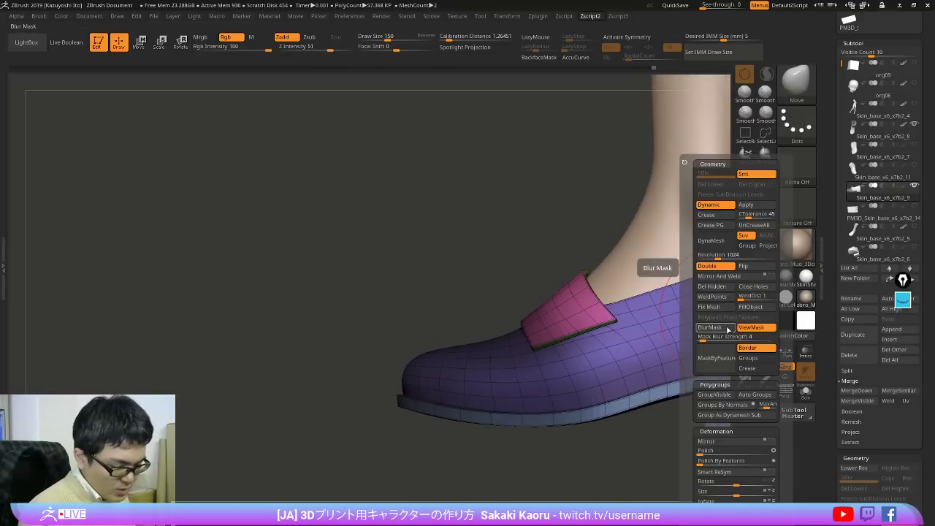
# Step: Switch the move gizmo to a transpose line and place it across the saddle strap
pyautogui.press('w')
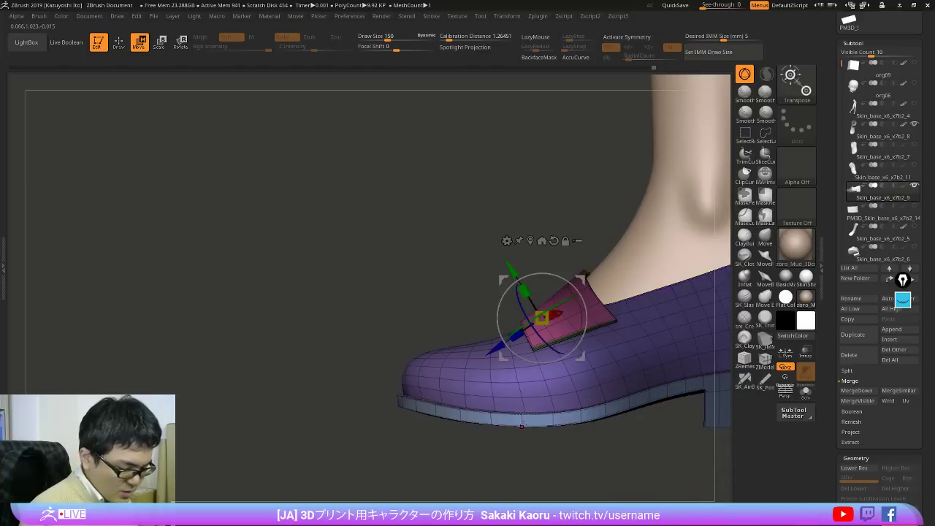
pyautogui.press('y')
pyautogui.moveTo(545, 421)
pyautogui.keyDown('shift'); pyautogui.mouseDown()
pyautogui.moveTo(544, 228)
pyautogui.moveTo(529, 239)
pyautogui.moveTo(553, 238)
pyautogui.mouseUp(); pyautogui.keyUp('shift')
pyautogui.keyDown('shift'); pyautogui.moveTo(461, 306); pyautogui.dragTo(603, 307); pyautogui.keyUp('shift')
pyautogui.moveTo(666, 322); pyautogui.dragTo(653, 403)
# Step: Undo the recent mask and transpose changes until the shoe and strap are unmasked
pyautogui.hotkey('ctrl', 'z')
pyautogui.hotkey('ctrl', 'z')
pyautogui.hotkey('ctrl', 'z')
pyautogui.hotkey('ctrl', 'z')
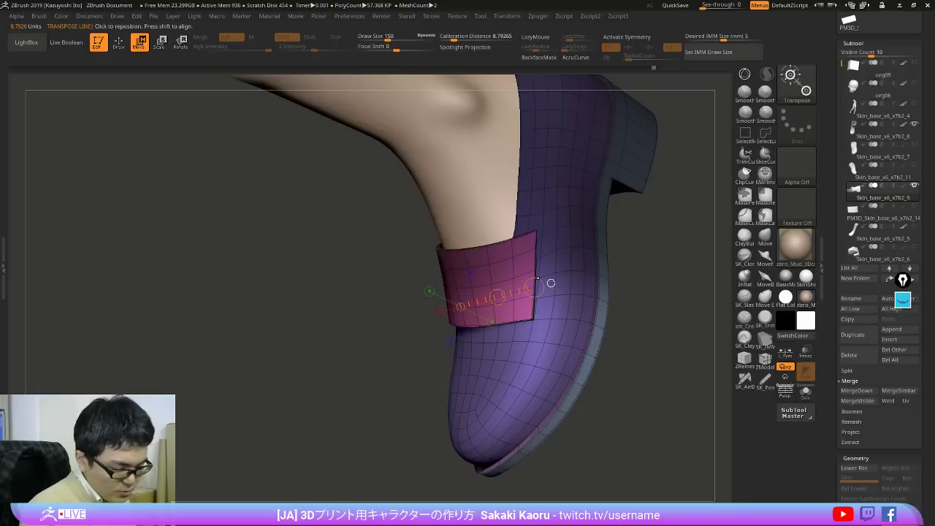
pyautogui.moveTo(674, 443)
pyautogui.mouseDown()
pyautogui.moveTo(703, 441)
pyautogui.moveTo(633, 454)
pyautogui.moveTo(641, 453)
pyautogui.mouseUp()
pyautogui.hotkey('ctrl', 'z')
pyautogui.hotkey('ctrl', 'z')
pyautogui.hotkey('ctrl', 'z')
pyautogui.hotkey('ctrl', 'z')
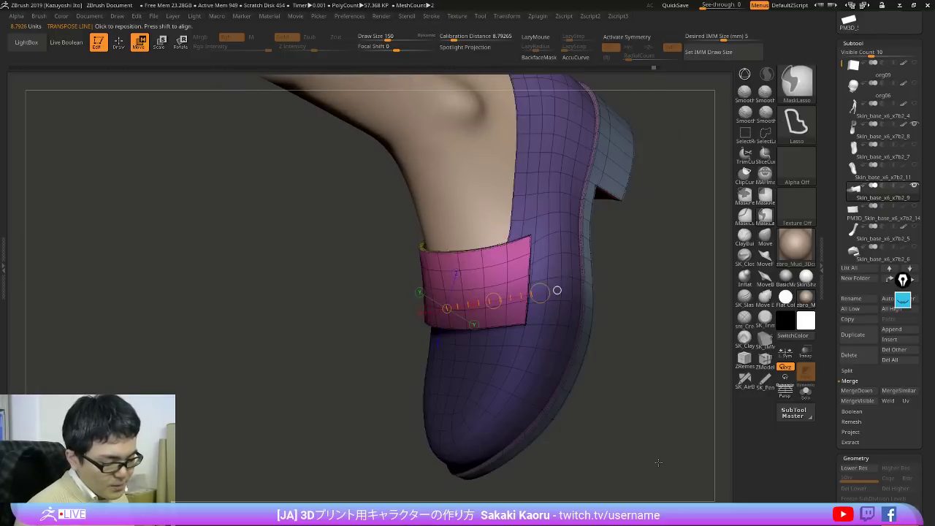
pyautogui.hotkey('ctrl', 'shift', 'z')
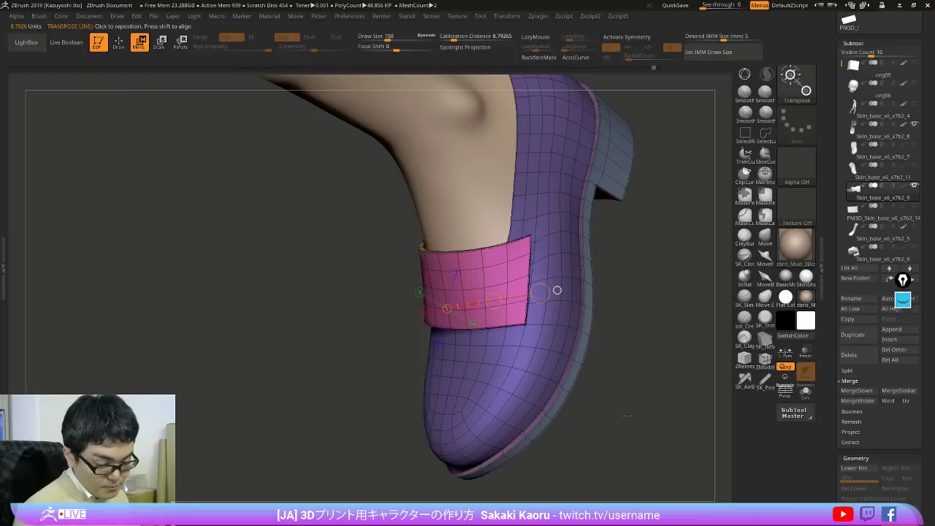
# Step: Mask everything except the saddle strap and split the unmasked strap into its own subtool
pyautogui.keyDown('ctrl'); pyautogui.click(506, 259); pyautogui.keyUp('ctrl')
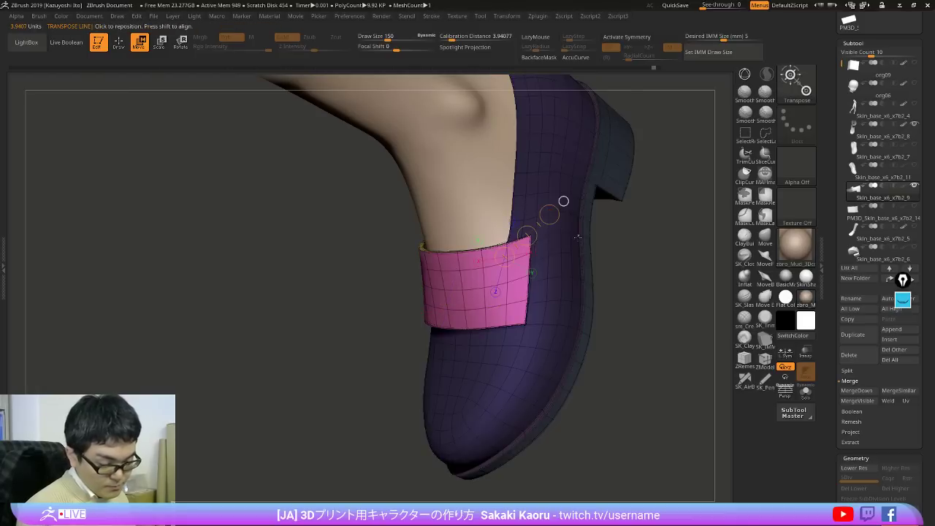
pyautogui.click(868, 371)
pyautogui.click(877, 412)
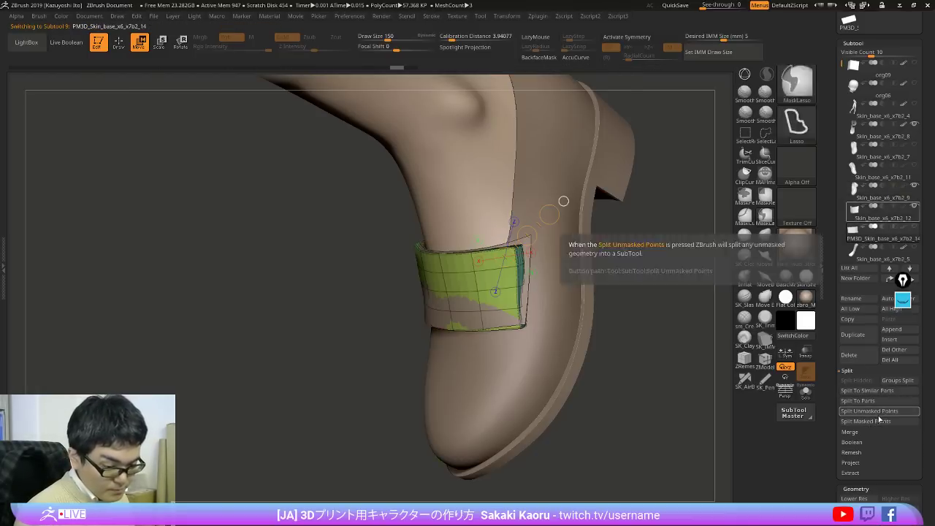
# Step: Isolate the shoe subtool, merge it down with the new strap below it and accept the merge
pyautogui.click(806, 392)
pyautogui.press('q')
pyautogui.press('Up')
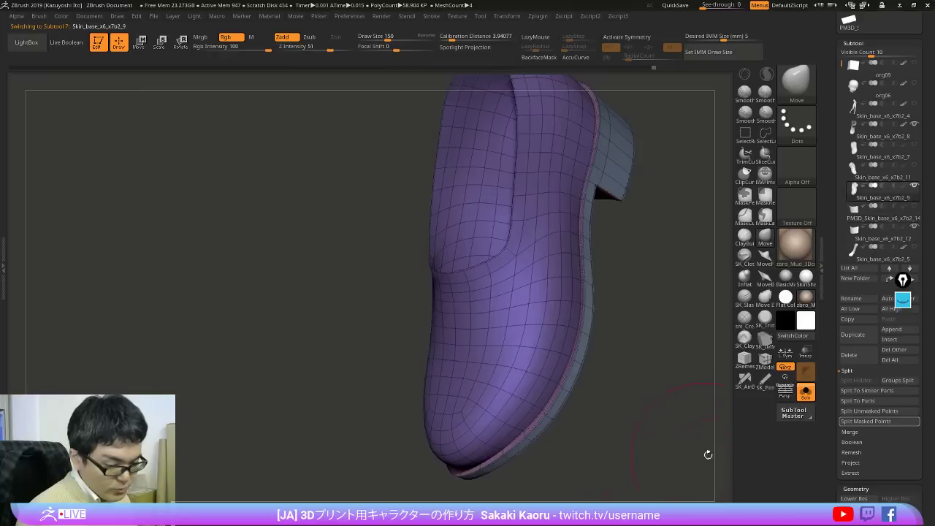
pyautogui.click(859, 434)
pyautogui.click(859, 392)
pyautogui.click(774, 411)
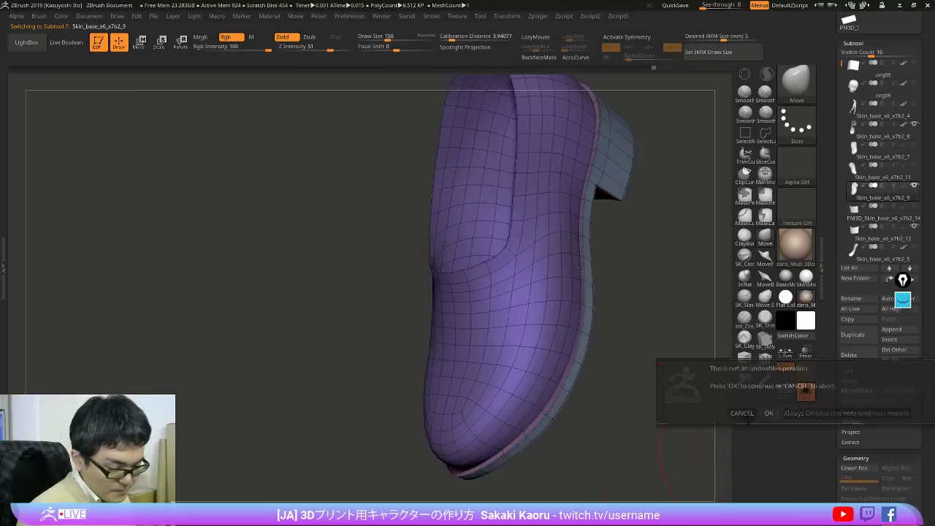
# Step: Mask the front of the merged shoe from the side, then invert and blur the mask so the toe stays editable
pyautogui.moveTo(654, 458)
pyautogui.mouseDown()
pyautogui.moveTo(675, 460)
pyautogui.moveTo(672, 372)
pyautogui.moveTo(621, 263)
pyautogui.mouseUp()
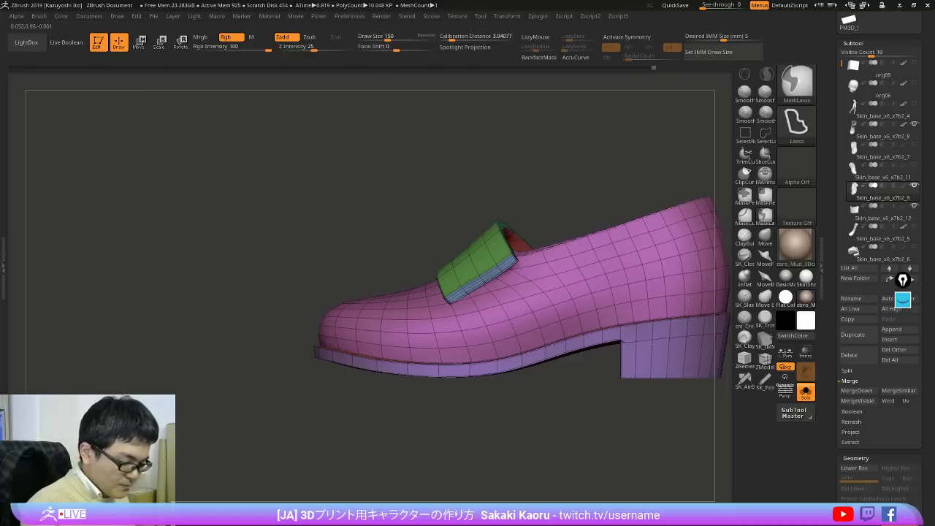
pyautogui.moveTo(441, 241)
pyautogui.keyDown('ctrl'); pyautogui.mouseDown()
pyautogui.moveTo(367, 458)
pyautogui.moveTo(255, 314)
pyautogui.mouseUp(); pyautogui.keyUp('ctrl')
pyautogui.keyDown('ctrl'); pyautogui.click(510, 436); pyautogui.keyUp('ctrl')
pyautogui.keyDown('ctrl'); pyautogui.click(531, 365); pyautogui.keyUp('ctrl')
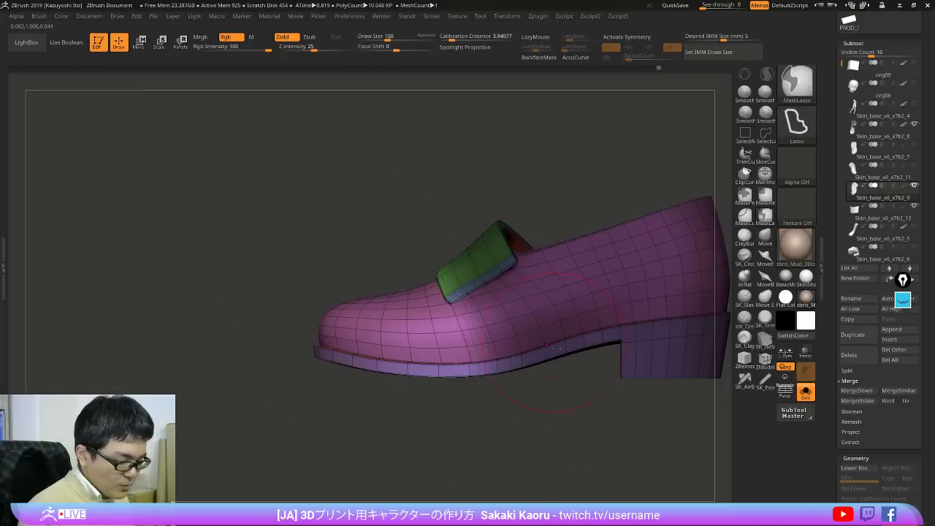
pyautogui.moveTo(543, 425); pyautogui.dragTo(575, 440)
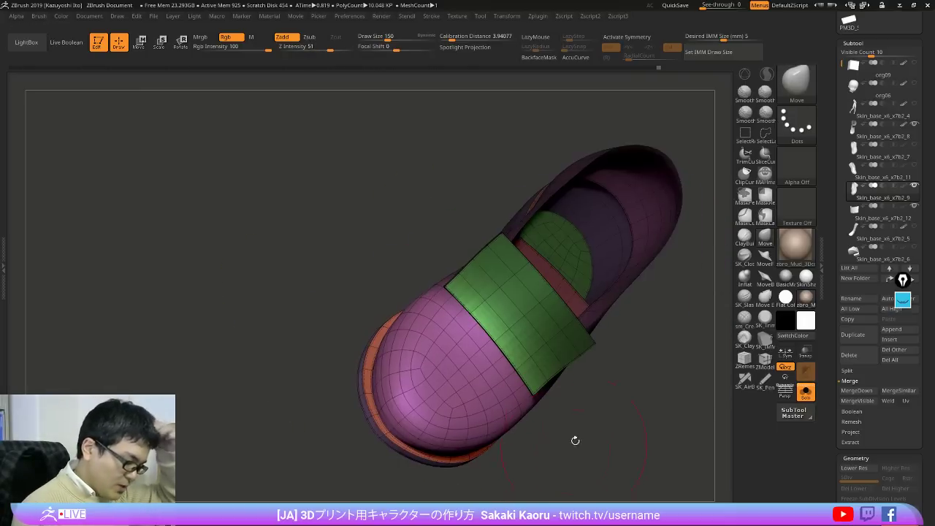
# Step: Try transpose lines across the strap and toe with the polyframe hidden, undo the last change and show the polyframe again
pyautogui.moveTo(599, 386)
pyautogui.keyDown('shift'); pyautogui.mouseDown()
pyautogui.moveTo(612, 420)
pyautogui.moveTo(645, 304)
pyautogui.mouseUp(); pyautogui.keyUp('shift')
pyautogui.press('w')
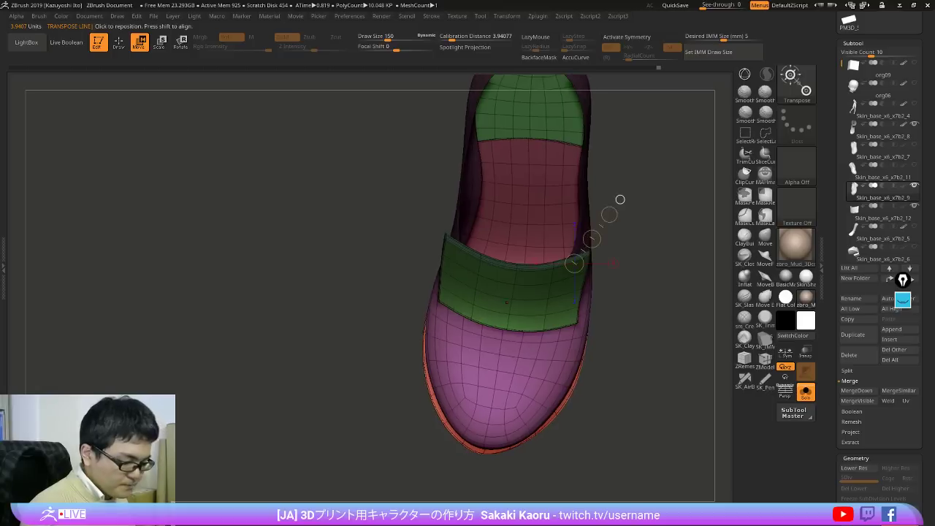
pyautogui.keyDown('shift'); pyautogui.moveTo(509, 316); pyautogui.dragTo(651, 315); pyautogui.keyUp('shift')
pyautogui.hotkey('shift', 'f')
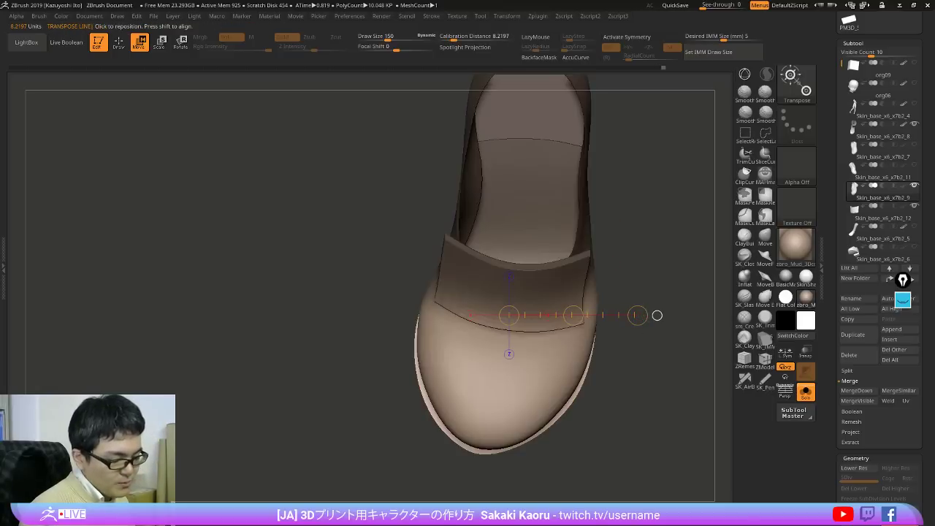
pyautogui.moveTo(692, 468)
pyautogui.mouseDown()
pyautogui.moveTo(681, 432)
pyautogui.moveTo(638, 443)
pyautogui.moveTo(666, 444)
pyautogui.mouseUp()
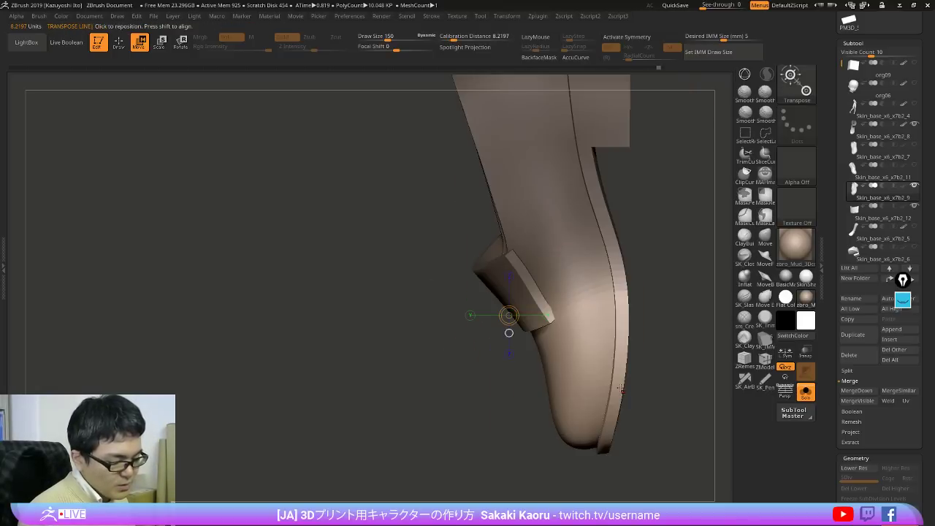
pyautogui.keyDown('shift'); pyautogui.moveTo(623, 392); pyautogui.dragTo(495, 392); pyautogui.keyUp('shift')
pyautogui.moveTo(650, 434)
pyautogui.mouseDown()
pyautogui.moveTo(686, 456)
pyautogui.moveTo(650, 397)
pyautogui.moveTo(685, 499)
pyautogui.moveTo(702, 488)
pyautogui.moveTo(627, 444)
pyautogui.mouseUp()
pyautogui.hotkey('ctrl', 'z')
pyautogui.hotkey('shift', 'f')
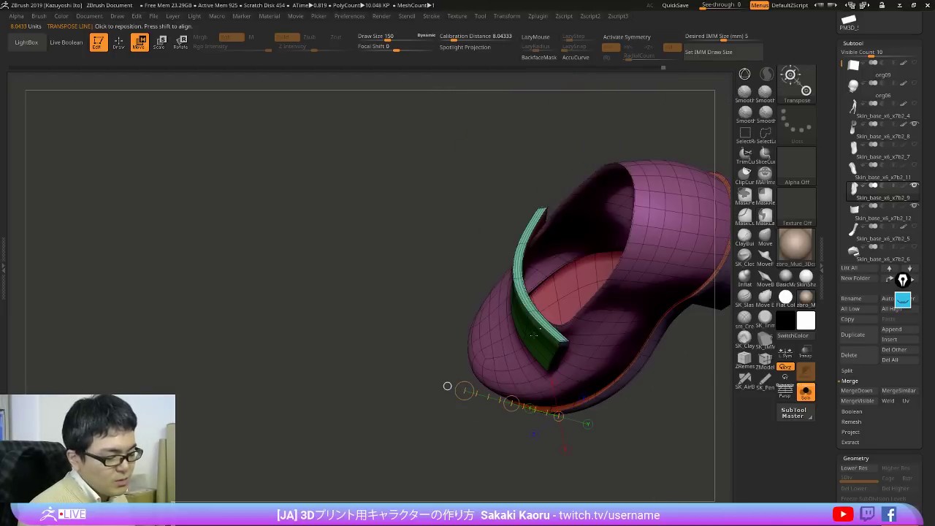
# Step: Separate the attached strap from the shoe with a topology mask and remove it from the mesh with Del Hidden
pyautogui.keyDown('ctrl'); pyautogui.moveTo(547, 331); pyautogui.dragTo(662, 287); pyautogui.keyUp('ctrl')
pyautogui.moveTo(640, 483); pyautogui.dragTo(669, 480)
pyautogui.keyDown('ctrl'); pyautogui.moveTo(668, 480); pyautogui.dragTo(683, 491); pyautogui.keyUp('ctrl')
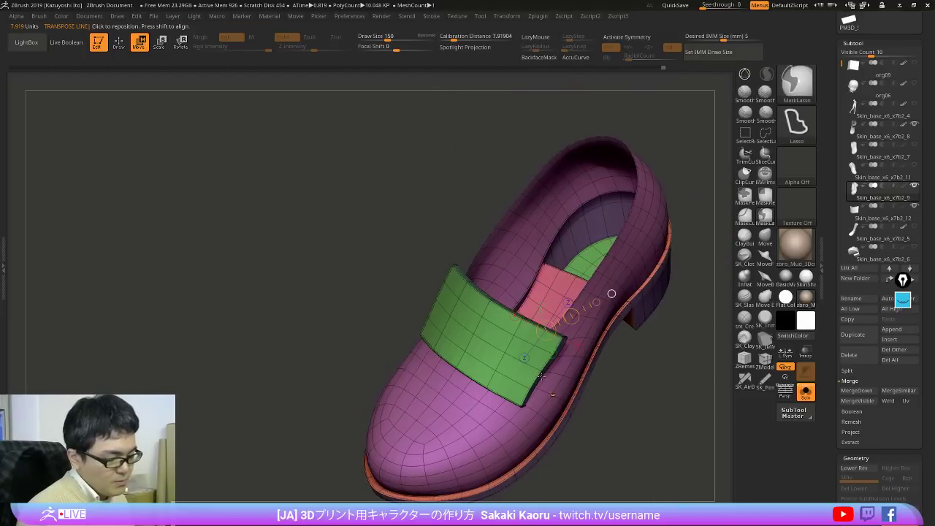
pyautogui.keyDown('ctrl'); pyautogui.moveTo(478, 314); pyautogui.dragTo(624, 278); pyautogui.keyUp('ctrl')
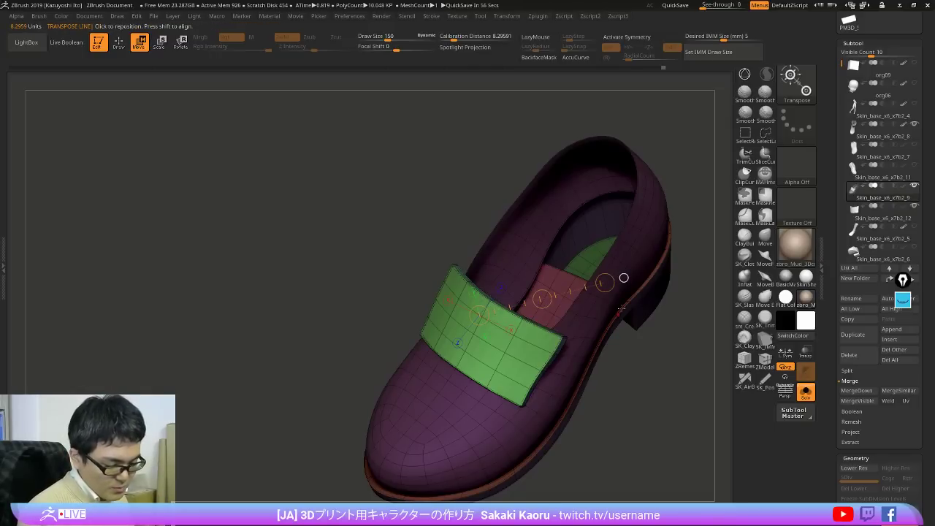
pyautogui.moveTo(699, 439); pyautogui.dragTo(681, 421)
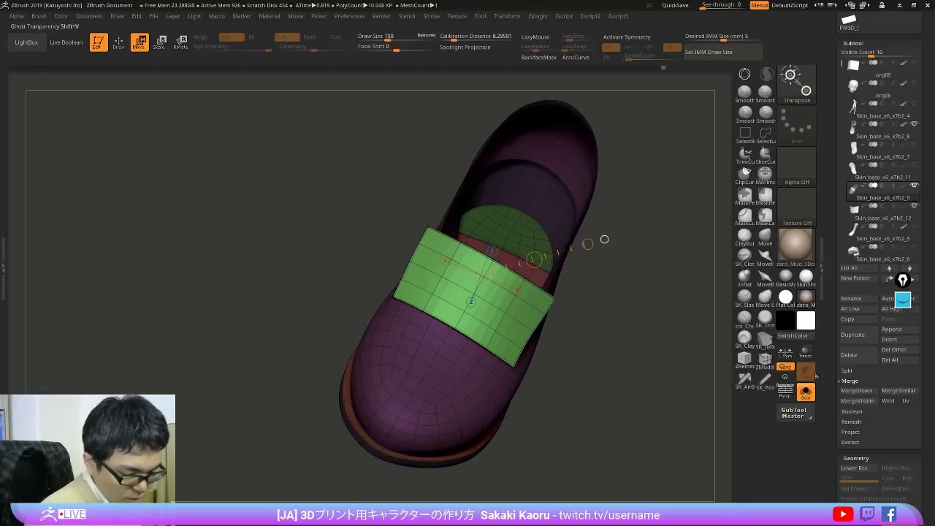
pyautogui.hotkey('ctrl', 'z')
pyautogui.press('q')
pyautogui.press('g')
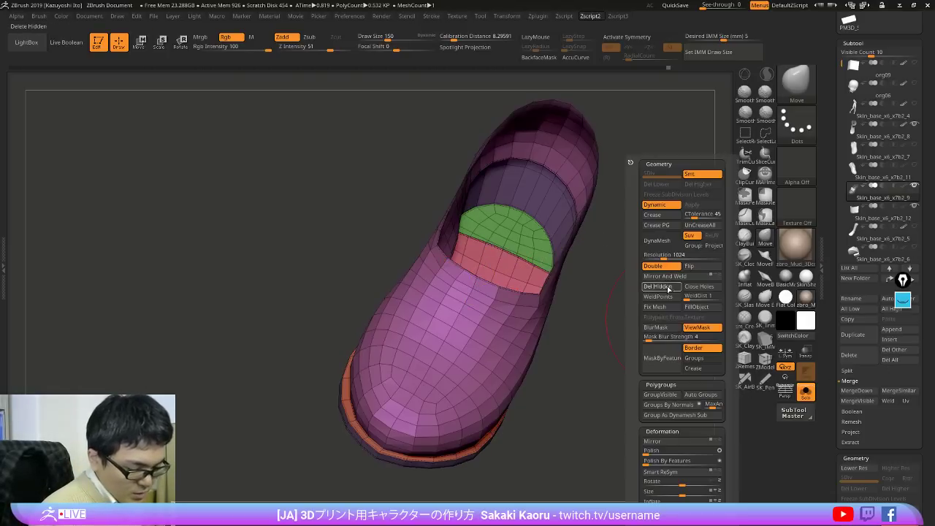
pyautogui.click(669, 288)
# Step: Switch to the ZModeler brush and open the edge actions at the shoe's opening
pyautogui.click(764, 340)
pyautogui.press('b')
pyautogui.press('z')
pyautogui.press('m')
pyautogui.moveTo(635, 292)
pyautogui.keyDown('alt'); pyautogui.mouseDown()
pyautogui.moveTo(578, 308)
pyautogui.moveTo(512, 303)
pyautogui.moveTo(671, 326)
pyautogui.mouseUp(); pyautogui.keyUp('alt')
pyautogui.hotkey('shift', 'd')
pyautogui.hotkey('shift', 'd')
pyautogui.press('space')
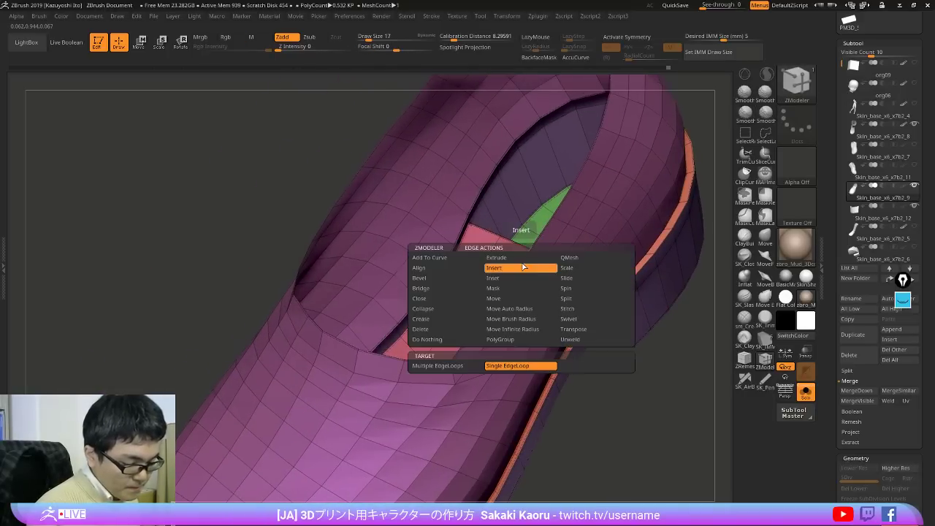
# Step: Inspect the shoe from the side, isolating its polygroups and restoring the full mesh
pyautogui.moveTo(622, 427)
pyautogui.keyDown('alt'); pyautogui.mouseDown()
pyautogui.moveTo(617, 417)
pyautogui.moveTo(625, 420)
pyautogui.mouseUp(); pyautogui.keyUp('alt')
pyautogui.moveTo(626, 421); pyautogui.dragTo(417, 409)
pyautogui.keyDown('alt'); pyautogui.moveTo(643, 326); pyautogui.dragTo(504, 335); pyautogui.keyUp('alt')
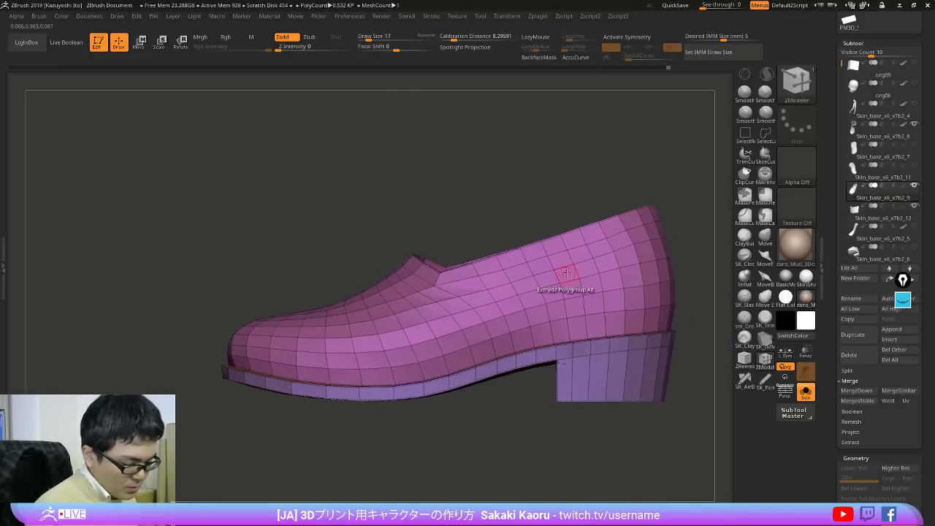
pyautogui.keyDown('ctrl'); pyautogui.keyDown('shift'); pyautogui.click(564, 300); pyautogui.keyUp('shift'); pyautogui.keyUp('ctrl')
pyautogui.keyDown('ctrl'); pyautogui.keyDown('shift'); pyautogui.moveTo(509, 430); pyautogui.dragTo(565, 487); pyautogui.keyUp('shift'); pyautogui.keyUp('ctrl')
pyautogui.keyDown('ctrl'); pyautogui.keyDown('shift'); pyautogui.click(562, 454); pyautogui.keyUp('shift'); pyautogui.keyUp('ctrl')
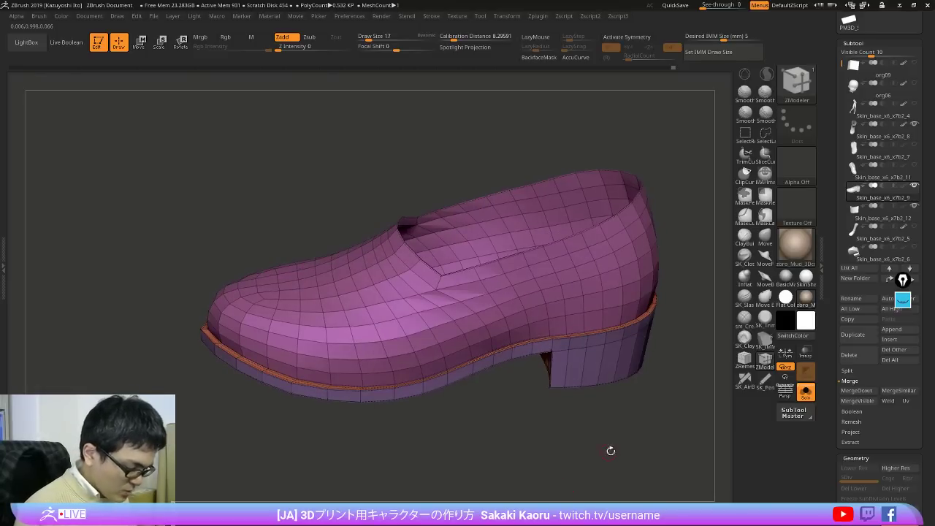
# Step: Lasso-mask the toe of the low-poly shoe in side view, blur the mask and invert it
pyautogui.keyDown('shift'); pyautogui.moveTo(611, 451); pyautogui.dragTo(600, 425); pyautogui.keyUp('shift')
pyautogui.moveTo(322, 281)
pyautogui.keyDown('ctrl'); pyautogui.mouseDown()
pyautogui.moveTo(229, 287)
pyautogui.moveTo(172, 279)
pyautogui.mouseUp(); pyautogui.keyUp('ctrl')
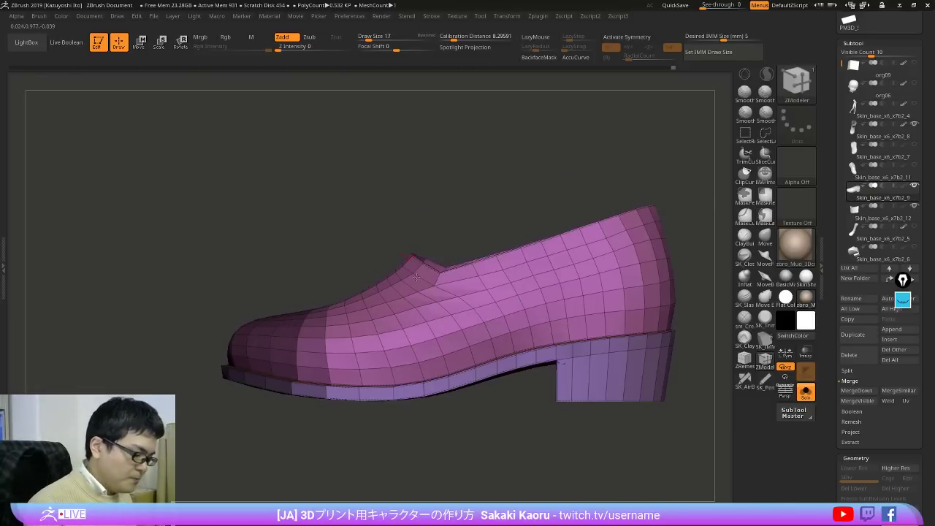
pyautogui.press('2')
pyautogui.click(518, 330)
pyautogui.keyDown('ctrl'); pyautogui.click(413, 459); pyautogui.keyUp('ctrl')
# Step: Try to bend the unmasked toe upward by rotating it about a transpose line at the ball of the shoe
pyautogui.press('r')
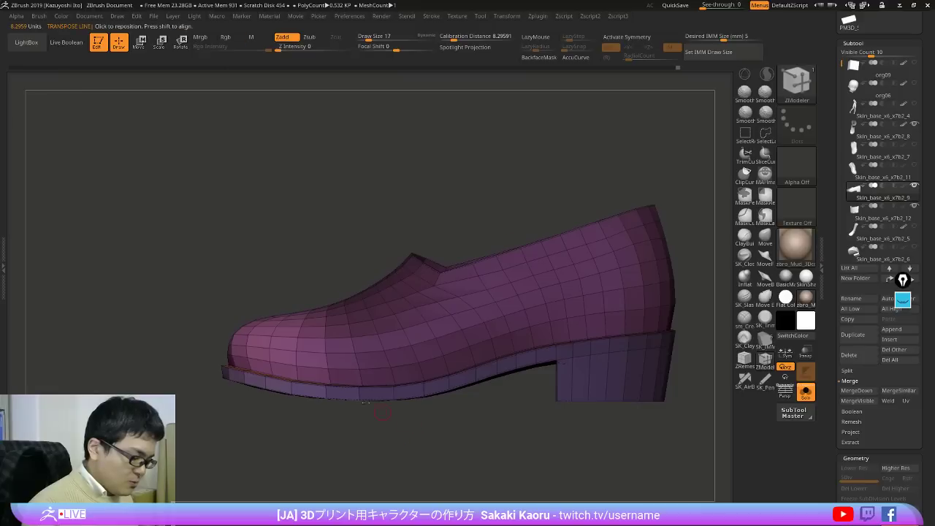
pyautogui.moveTo(337, 341); pyautogui.dragTo(369, 421)
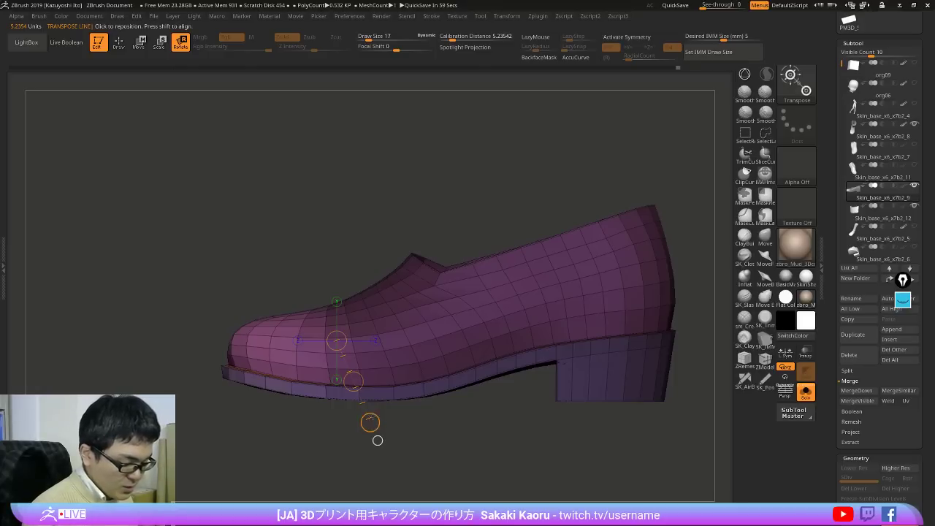
pyautogui.moveTo(371, 422)
pyautogui.mouseDown()
pyautogui.moveTo(340, 448)
pyautogui.moveTo(393, 450)
pyautogui.moveTo(367, 457)
pyautogui.moveTo(421, 444)
pyautogui.mouseUp()
pyautogui.hotkey('ctrl', 'z')
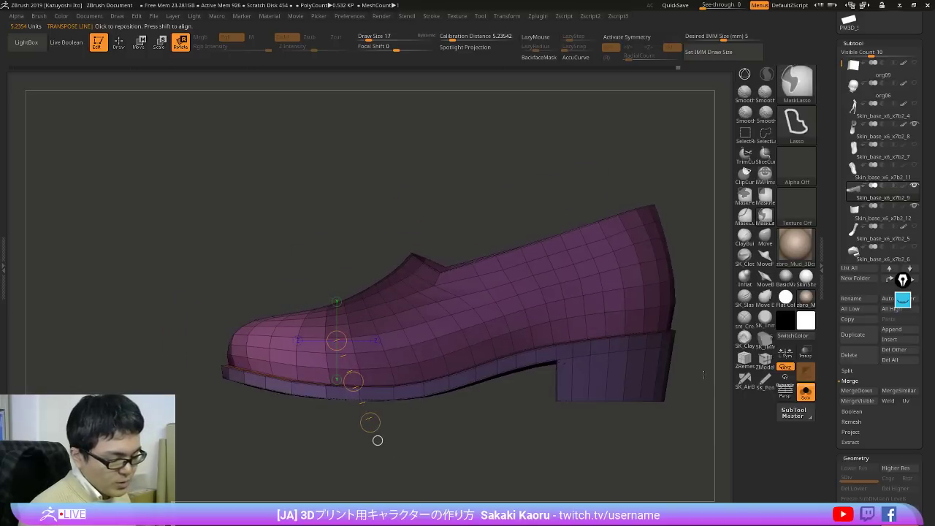
pyautogui.moveTo(379, 421); pyautogui.dragTo(323, 447)
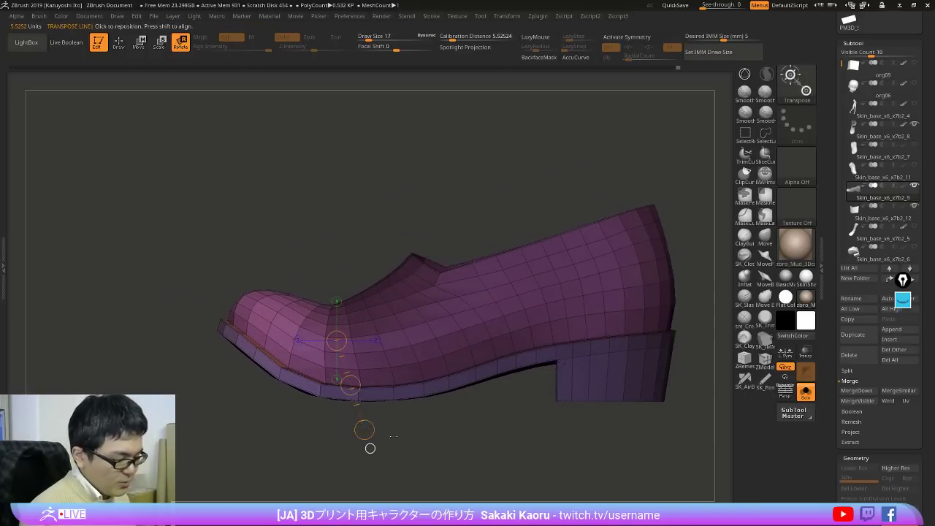
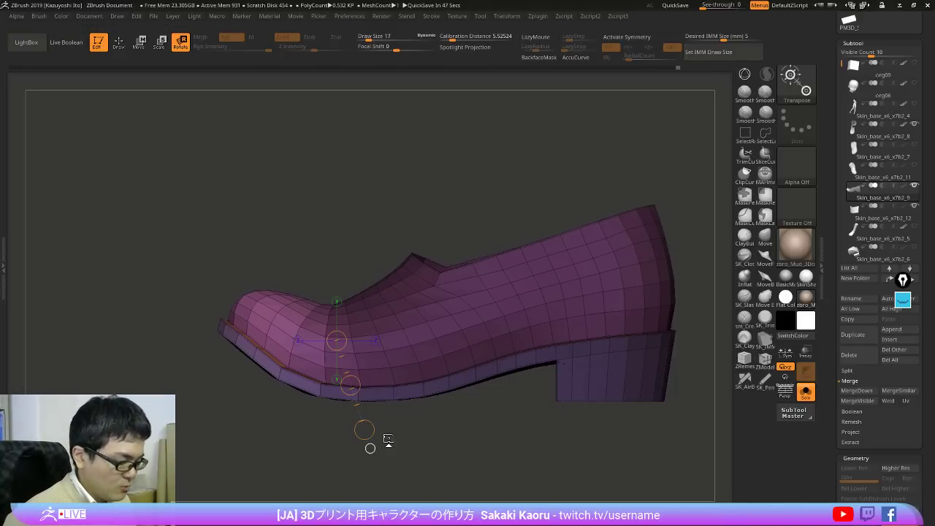
pyautogui.hotkey('ctrl', 'z')
pyautogui.hotkey('ctrl', 'shift', 'z')
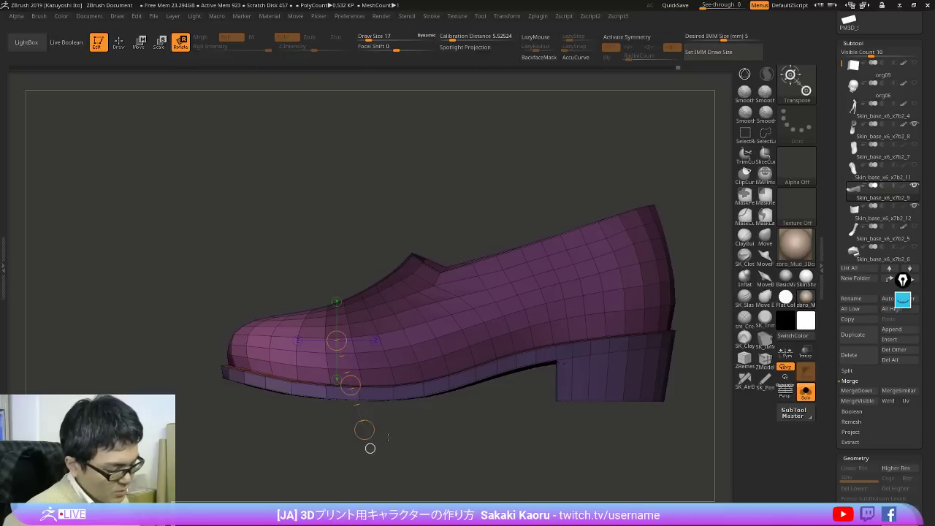
# Step: Return to draw mode, clear the shoe's mask and switch between the shoe and saddle strap subtools
pyautogui.press('q')
pyautogui.keyDown('ctrl'); pyautogui.moveTo(388, 438); pyautogui.dragTo(533, 449); pyautogui.keyUp('ctrl')
pyautogui.press('Down')
pyautogui.press('Up')
pyautogui.press('Down')
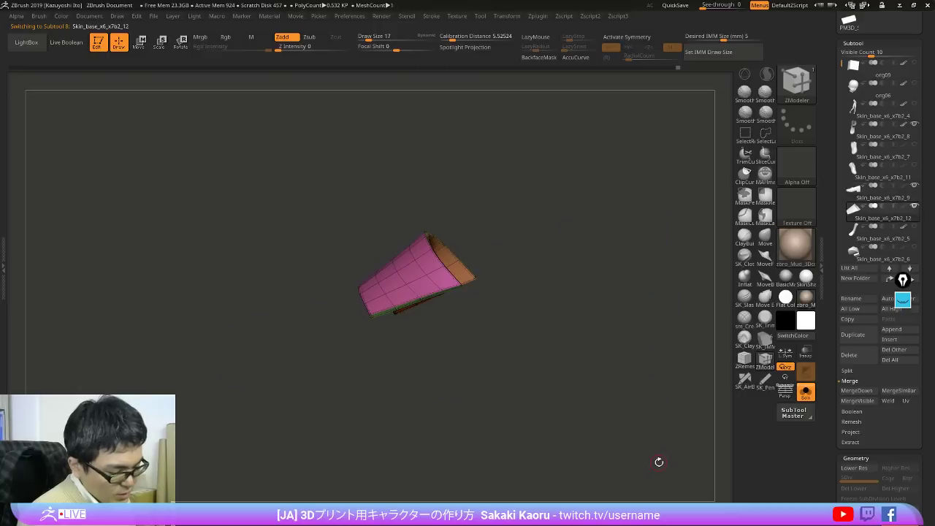
# Step: Leave solo mode, select the shoe alongside the saddle strap and set up the Move brush with draw size 97
pyautogui.hotkey('shift', 'alt', 's')
pyautogui.moveTo(663, 454); pyautogui.dragTo(716, 443)
pyautogui.moveTo(460, 285)
pyautogui.mouseDown(button='right')
pyautogui.moveTo(548, 264)
pyautogui.moveTo(532, 264)
pyautogui.mouseUp(button='right')
pyautogui.keyDown('alt'); pyautogui.click(532, 234); pyautogui.keyUp('alt')
pyautogui.press('s')
pyautogui.click(764, 236)
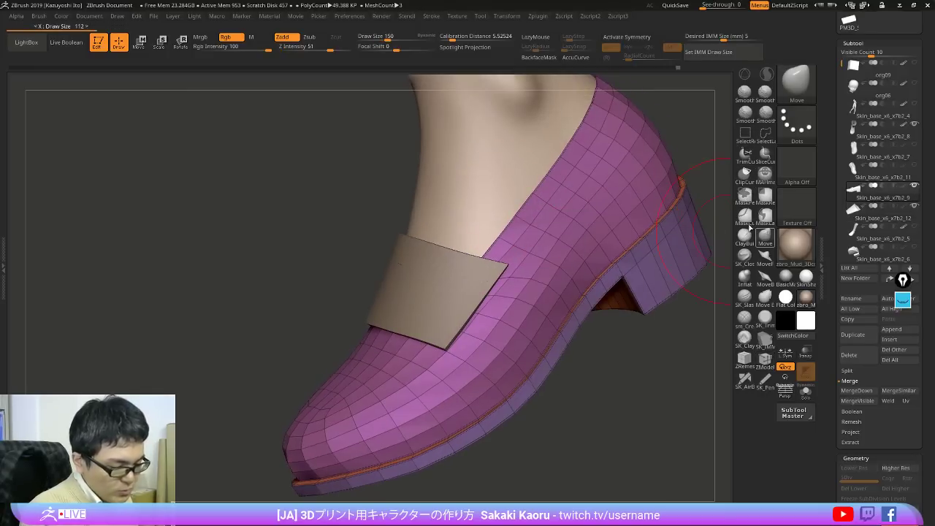
pyautogui.moveTo(531, 192)
pyautogui.mouseDown(button='right')
pyautogui.moveTo(570, 209)
pyautogui.moveTo(635, 274)
pyautogui.moveTo(632, 248)
pyautogui.moveTo(576, 247)
pyautogui.mouseUp(button='right')
pyautogui.press('[')
pyautogui.press('[')
pyautogui.press('[')
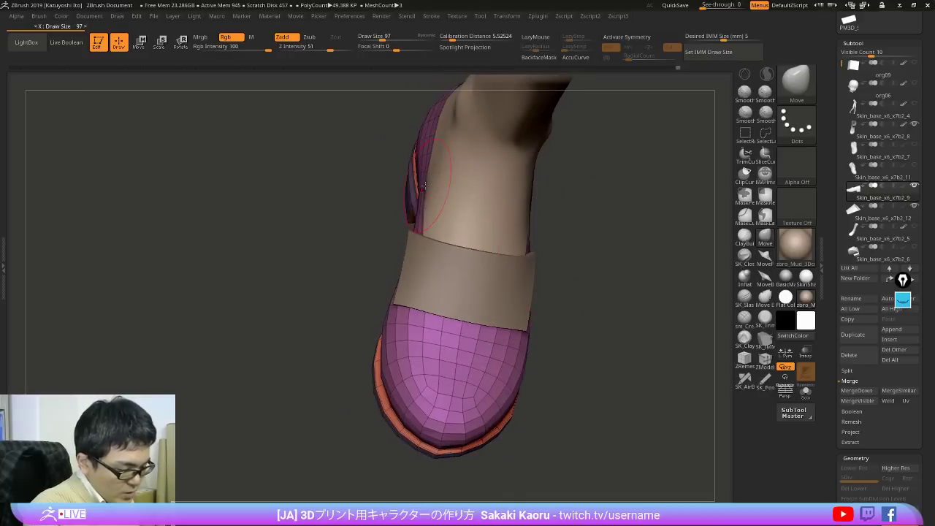
# Step: Set the draw size to 72, then select the saddle strap subtool and isolate it in solo mode
pyautogui.moveTo(426, 186); pyautogui.dragTo(461, 211, button='right')
pyautogui.press('[')
pyautogui.press('[')
pyautogui.keyDown('alt'); pyautogui.click(485, 294); pyautogui.keyUp('alt')
pyautogui.moveTo(485, 294); pyautogui.dragTo(559, 292, button='right')
pyautogui.keyDown('alt'); pyautogui.click(540, 337); pyautogui.keyUp('alt')
pyautogui.hotkey('shift', 'f')
pyautogui.keyDown('alt'); pyautogui.click(516, 269); pyautogui.keyUp('alt')
pyautogui.hotkey('alt', 's')
pyautogui.press('f')
pyautogui.hotkey('shift', 'f')
pyautogui.moveTo(709, 421); pyautogui.dragTo(731, 376, button='right')
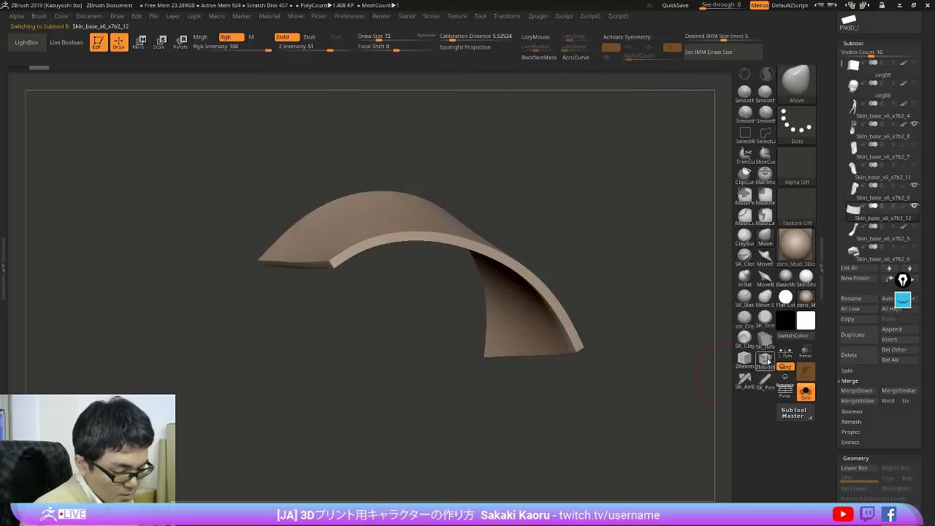
# Step: Switch to the ZModeler brush and show the isolated strap's polygroups at its lowest subdivision level, with the polygon actions open
pyautogui.click(767, 360)
pyautogui.hotkey('shift', 'f')
pyautogui.press('f')
pyautogui.moveTo(573, 358); pyautogui.dragTo(556, 333, button='right')
pyautogui.hotkey('shift', 'd')
pyautogui.hotkey('shift', 'd')
pyautogui.press('space')
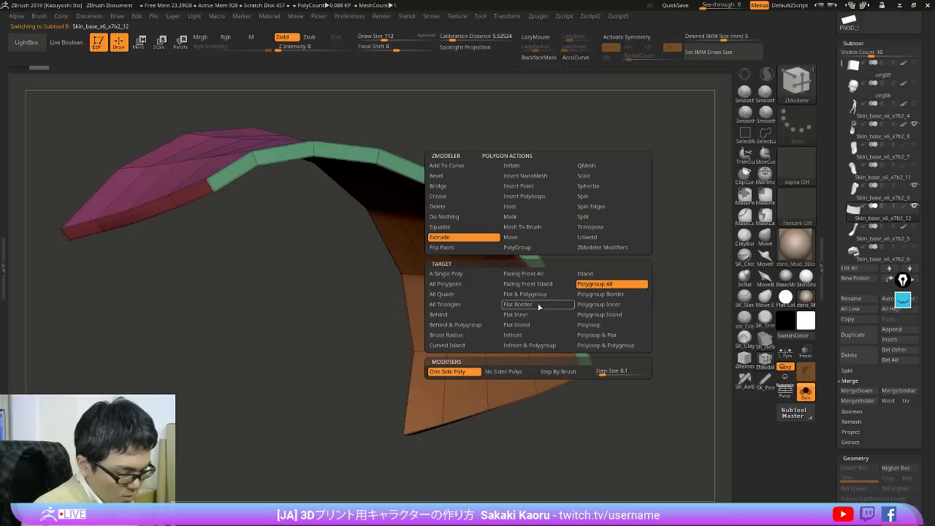
# Step: Inflate the strap's inner faces with Inflate on Polygroup All, then show the whole leg and restore the strap's smooth subdivision
pyautogui.click(536, 165)
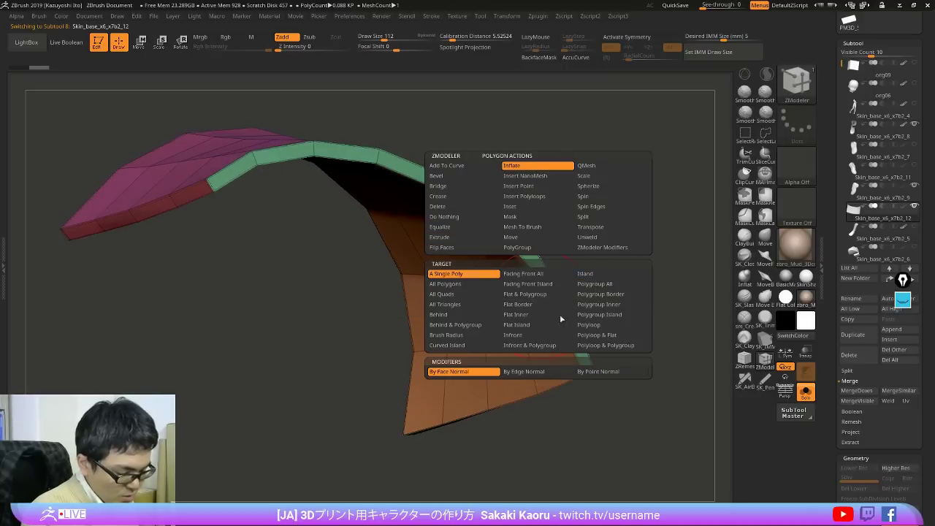
pyautogui.click(625, 285)
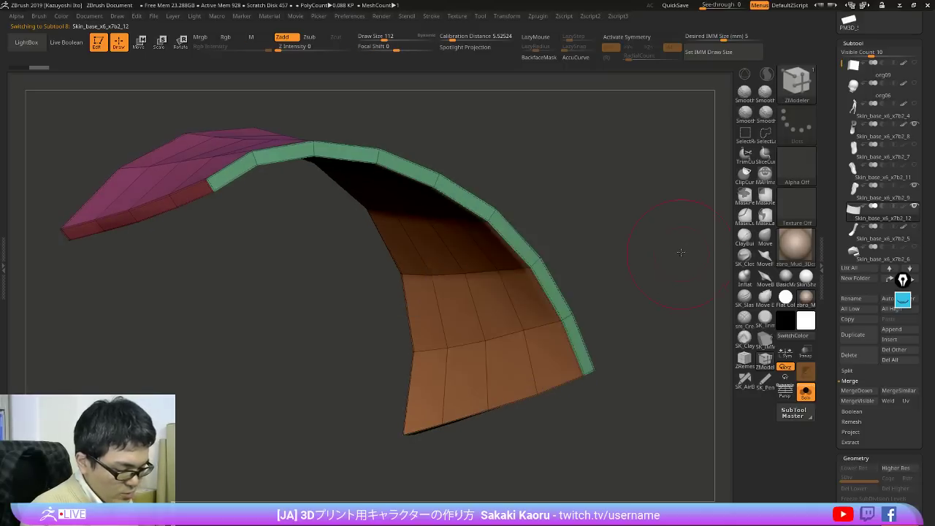
pyautogui.moveTo(681, 252); pyautogui.dragTo(628, 237)
pyautogui.moveTo(535, 314); pyautogui.dragTo(558, 315)
pyautogui.click(673, 431)
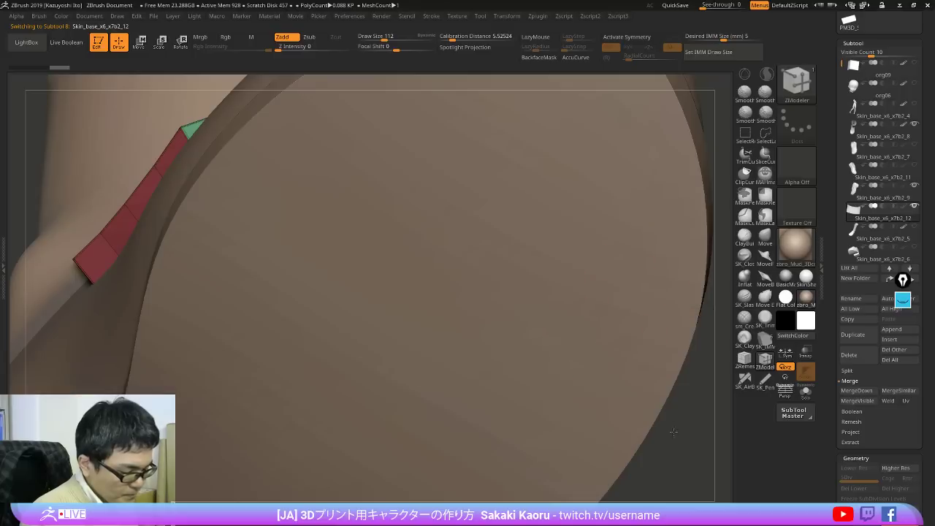
pyautogui.moveTo(654, 444)
pyautogui.mouseDown()
pyautogui.moveTo(591, 416)
pyautogui.moveTo(564, 372)
pyautogui.moveTo(587, 406)
pyautogui.moveTo(578, 417)
pyautogui.moveTo(589, 360)
pyautogui.moveTo(681, 391)
pyautogui.moveTo(626, 344)
pyautogui.moveTo(547, 378)
pyautogui.moveTo(504, 300)
pyautogui.moveTo(565, 364)
pyautogui.moveTo(592, 438)
pyautogui.moveTo(592, 408)
pyautogui.moveTo(607, 486)
pyautogui.mouseUp()
pyautogui.hotkey('shift', 'f')
pyautogui.press('d')
pyautogui.moveTo(612, 452)
pyautogui.mouseDown()
pyautogui.moveTo(583, 422)
pyautogui.moveTo(585, 388)
pyautogui.moveTo(642, 431)
pyautogui.moveTo(620, 382)
pyautogui.moveTo(607, 423)
pyautogui.moveTo(586, 430)
pyautogui.moveTo(572, 408)
pyautogui.mouseUp()
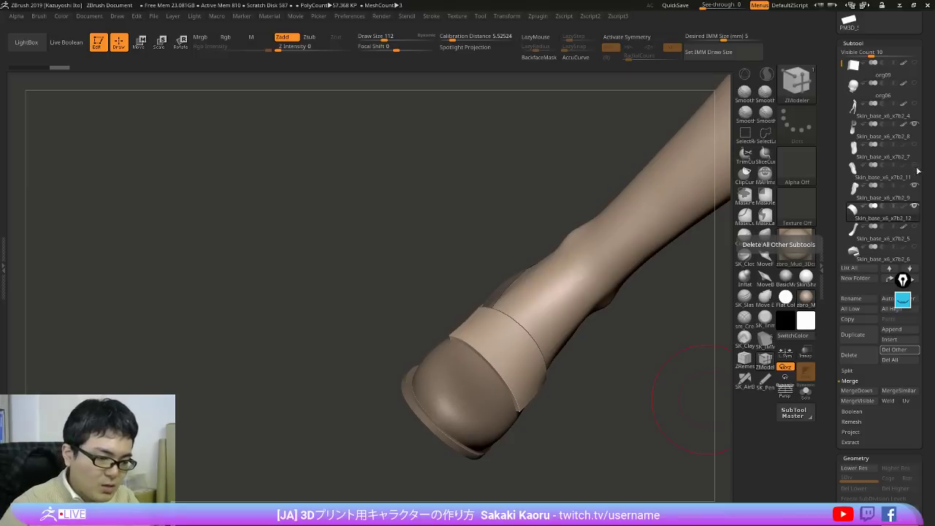
pyautogui.moveTo(830, 69); pyautogui.dragTo(819, 207)
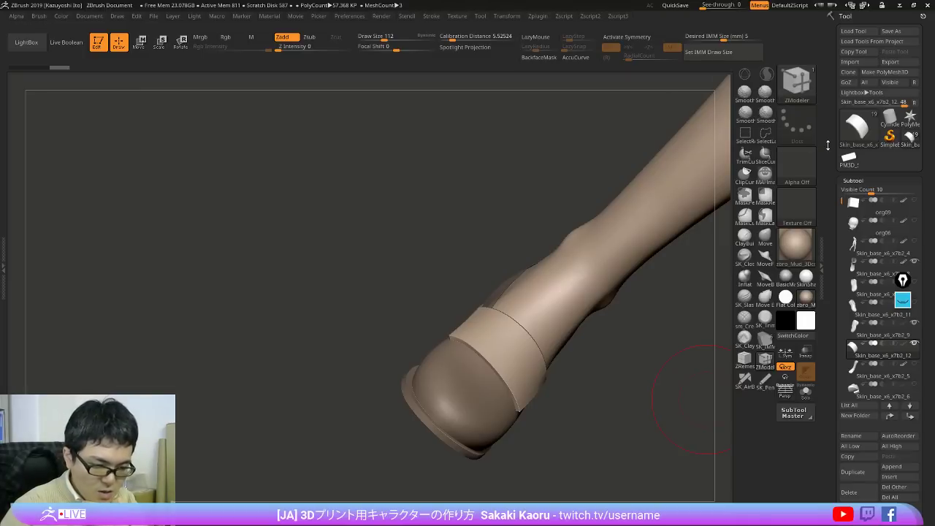
pyautogui.moveTo(828, 142); pyautogui.dragTo(821, 45)
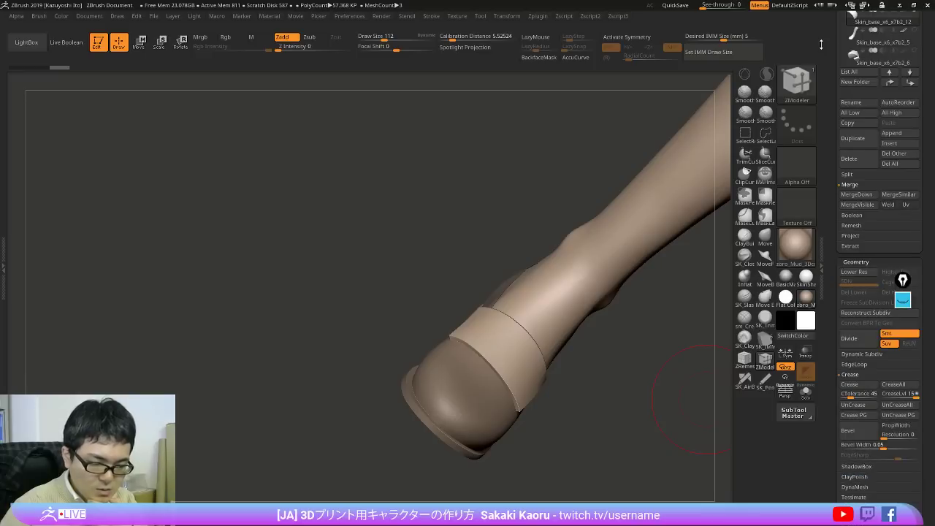
pyautogui.moveTo(686, 348)
pyautogui.mouseDown()
pyautogui.moveTo(655, 315)
pyautogui.moveTo(701, 292)
pyautogui.mouseUp()
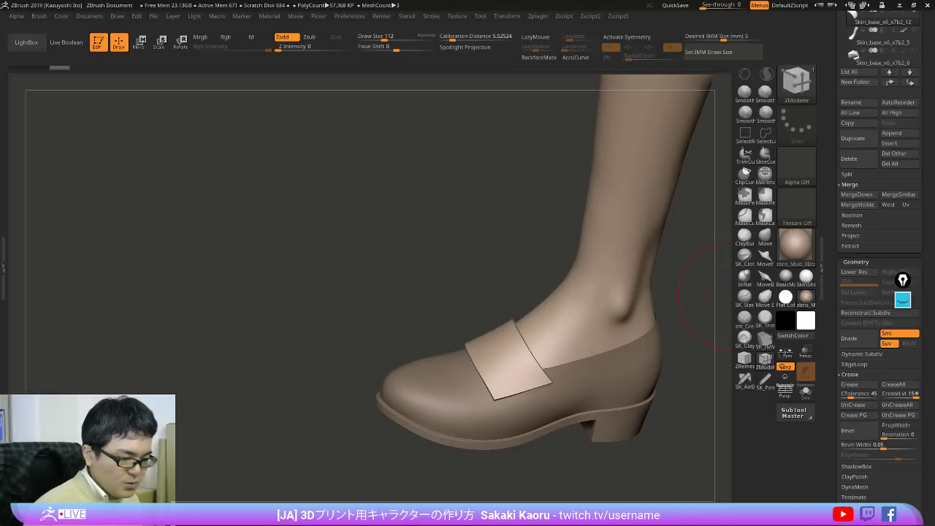
# Step: Nudge the saddle strap's front side corner with the Move brush at draw size 72
pyautogui.moveTo(605, 374); pyautogui.dragTo(568, 369, button='right')
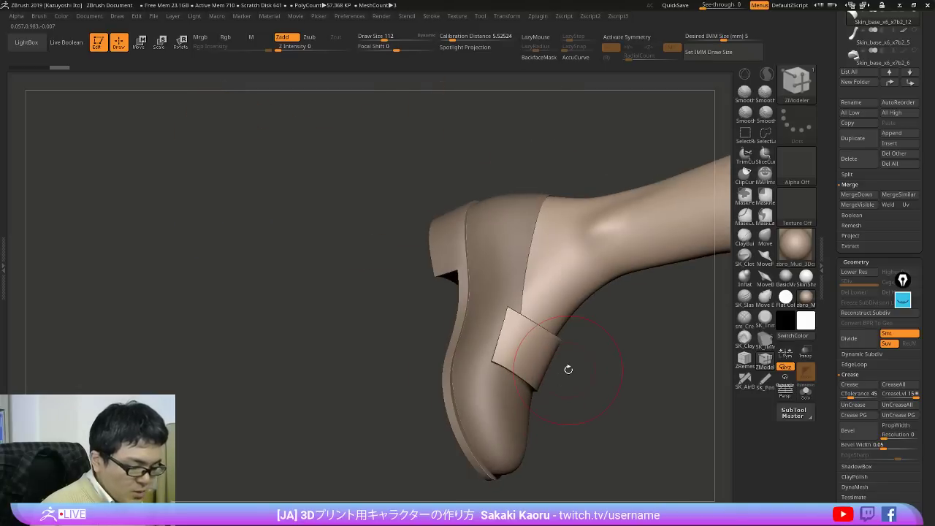
pyautogui.click(767, 235)
pyautogui.moveTo(537, 289)
pyautogui.mouseDown(button='right')
pyautogui.moveTo(519, 339)
pyautogui.moveTo(518, 318)
pyautogui.mouseUp(button='right')
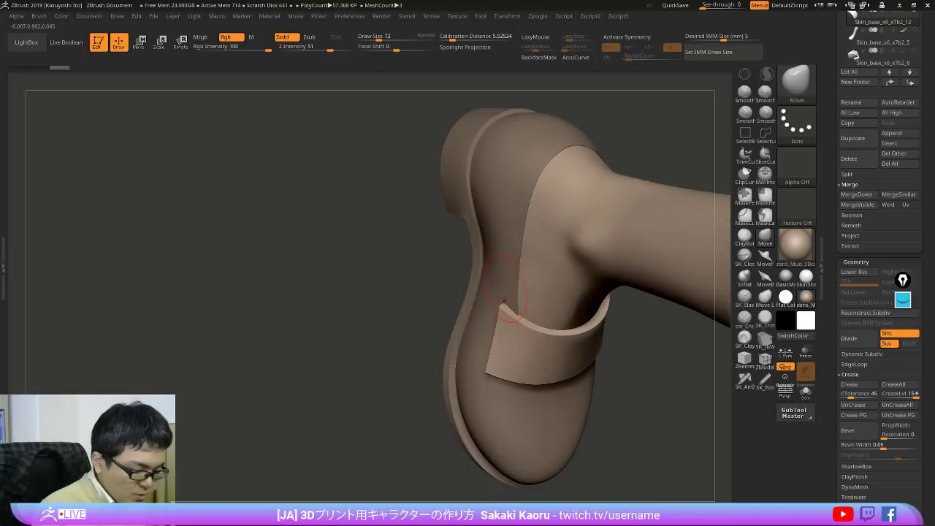
pyautogui.moveTo(485, 371); pyautogui.dragTo(481, 380)
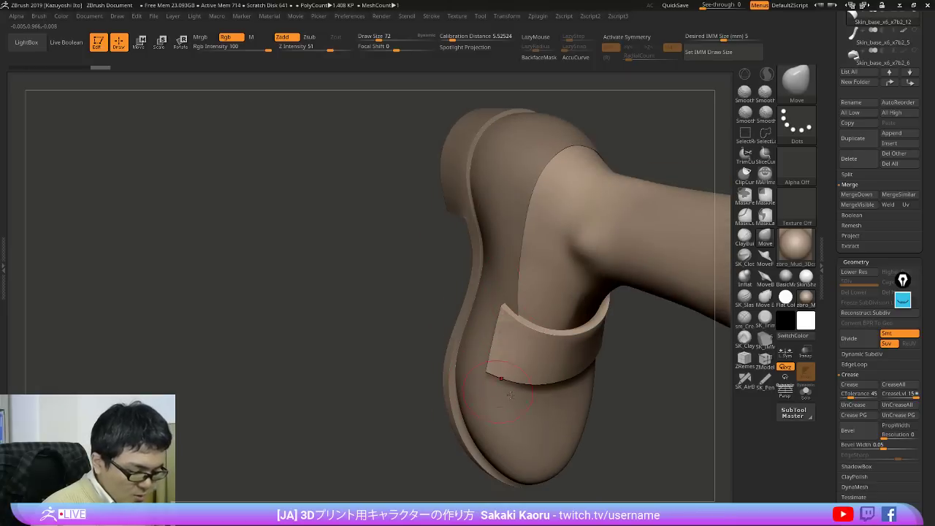
pyautogui.moveTo(510, 395); pyautogui.dragTo(578, 344, button='right')
pyautogui.press('x')
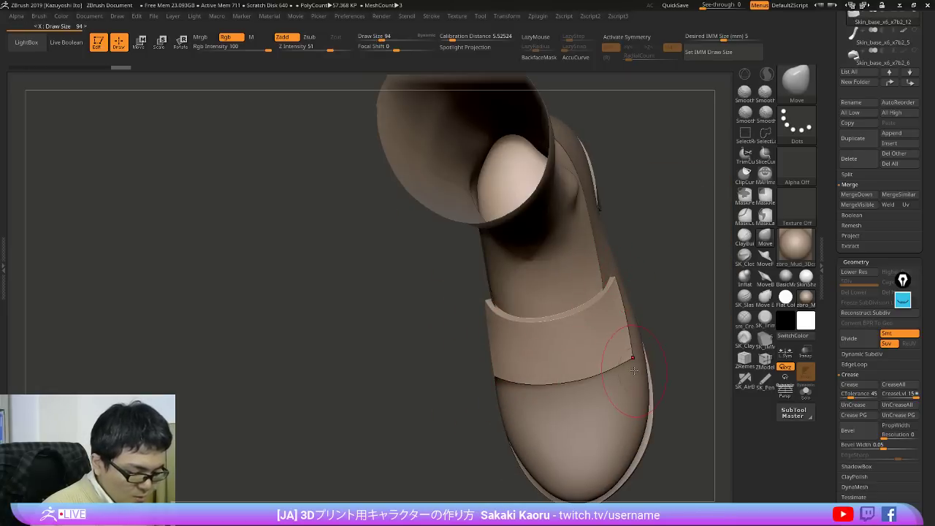
# Step: Select the shoe beneath the strap, show its wireframe with polygroups and switch to the ZModeler brush
pyautogui.keyDown('alt'); pyautogui.click(634, 370); pyautogui.keyUp('alt')
pyautogui.moveTo(634, 370); pyautogui.dragTo(643, 390, button='right')
pyautogui.press('s')
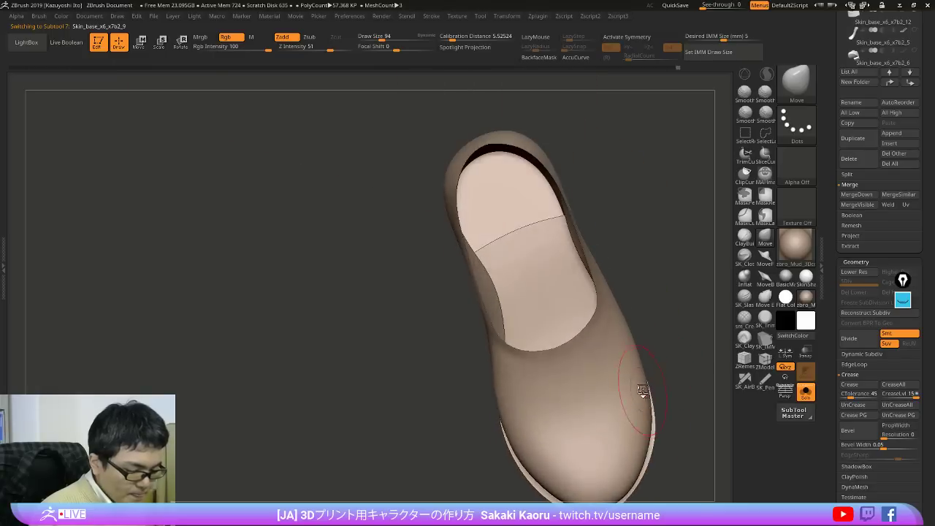
pyautogui.hotkey('shift', 'f')
pyautogui.click(764, 363)
pyautogui.moveTo(566, 326)
pyautogui.keyDown('ctrl'); pyautogui.mouseDown(button='right')
pyautogui.moveTo(623, 393)
pyautogui.moveTo(609, 318)
pyautogui.moveTo(594, 323)
pyautogui.moveTo(571, 307)
pyautogui.mouseUp(button='right'); pyautogui.keyUp('ctrl')
pyautogui.press('s')
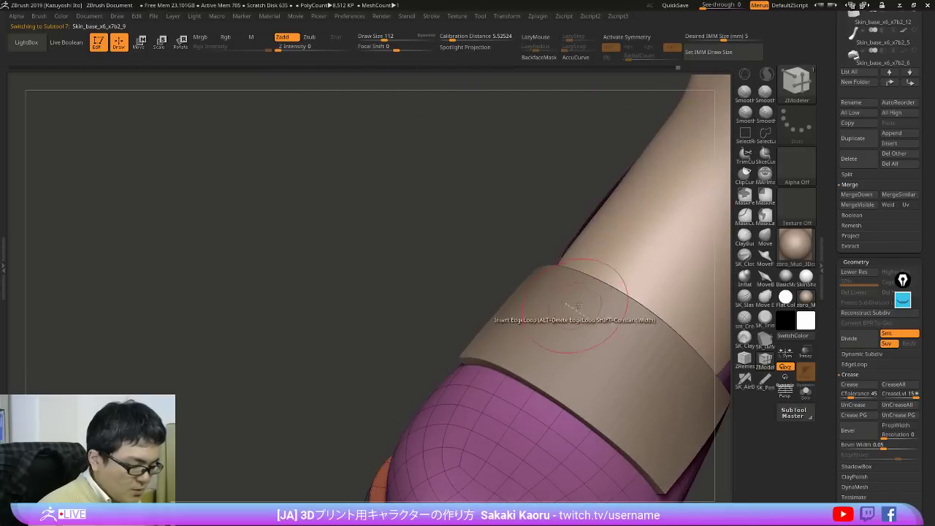
# Step: Bring up the Spotlight loafer references and enlarge the photo of the pair of tassel loafers
pyautogui.hotkey('shift', 'z')
pyautogui.press('z')
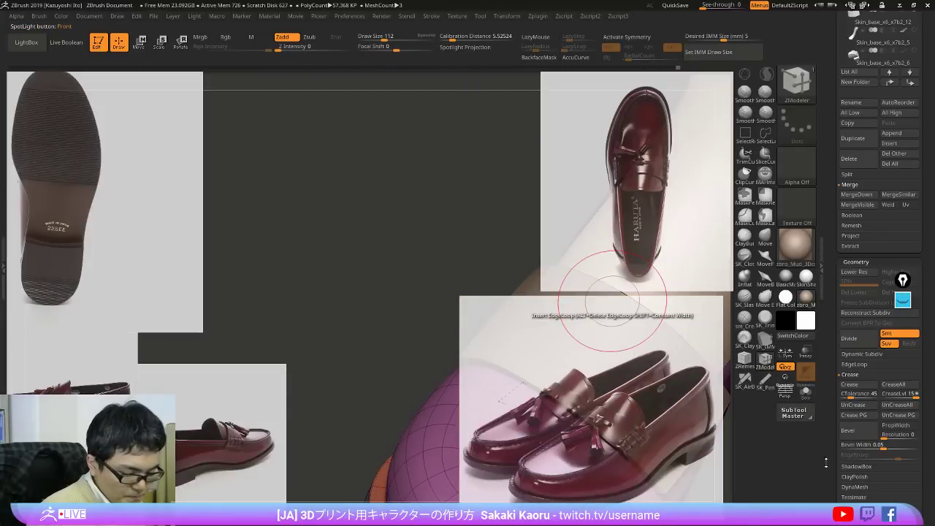
pyautogui.moveTo(833, 410); pyautogui.dragTo(833, 110)
pyautogui.press('z')
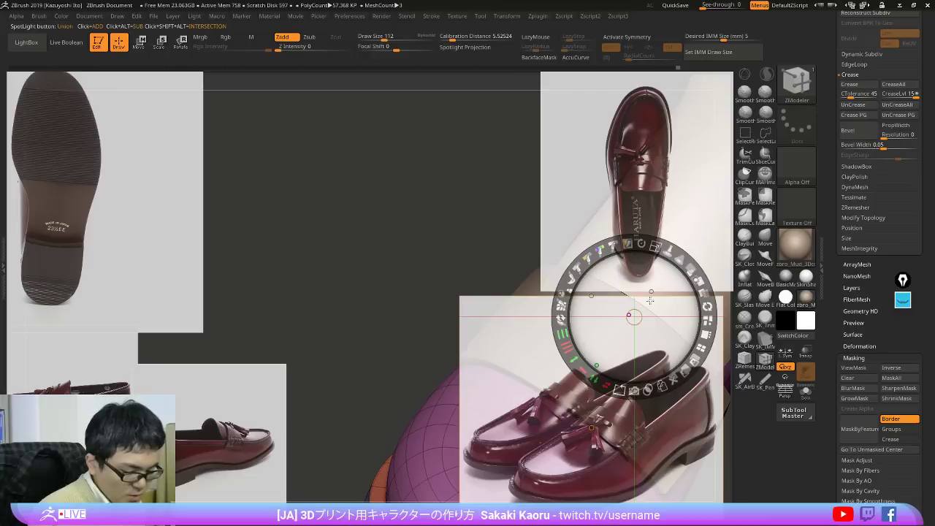
pyautogui.moveTo(656, 246); pyautogui.dragTo(643, 400)
pyautogui.press('z')
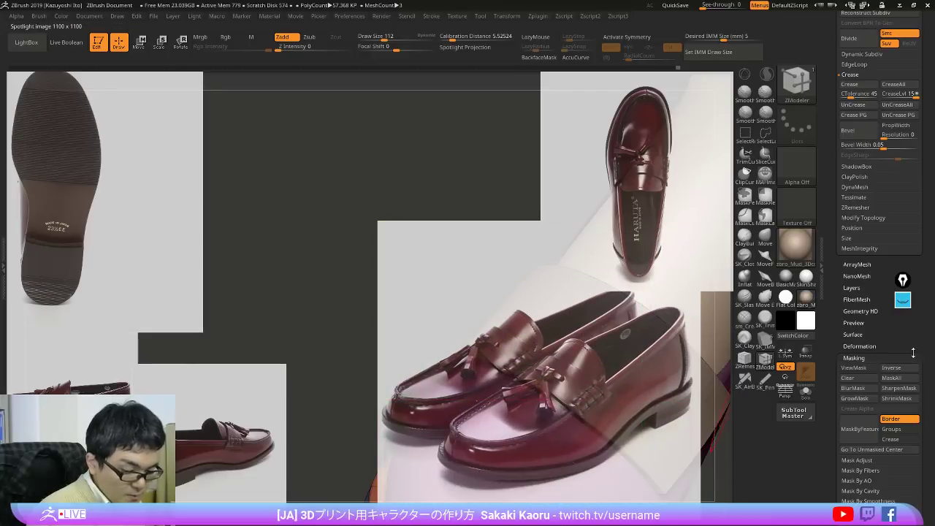
# Step: Outline the area above the strap on the front loafer photo with the pink pen, then dismiss the annotation
pyautogui.click(903, 300)
pyautogui.click(903, 390)
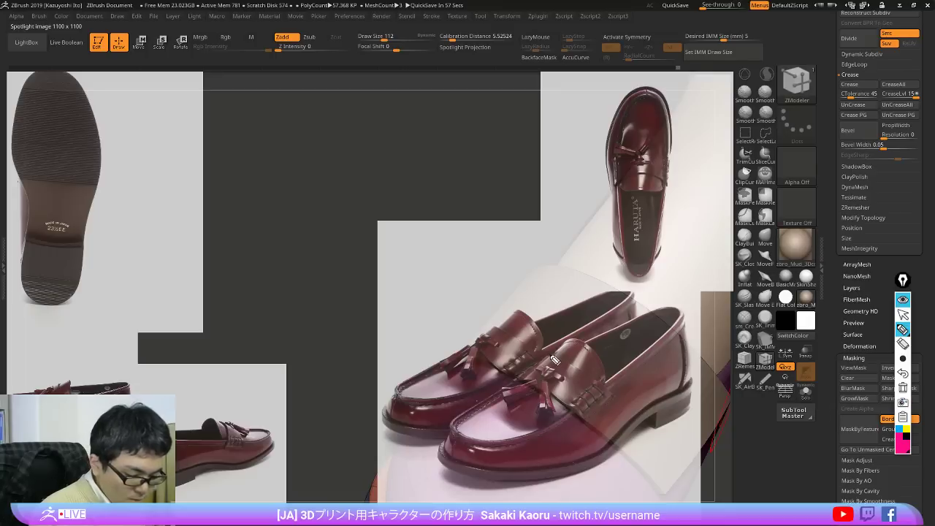
pyautogui.moveTo(596, 356); pyautogui.dragTo(605, 382)
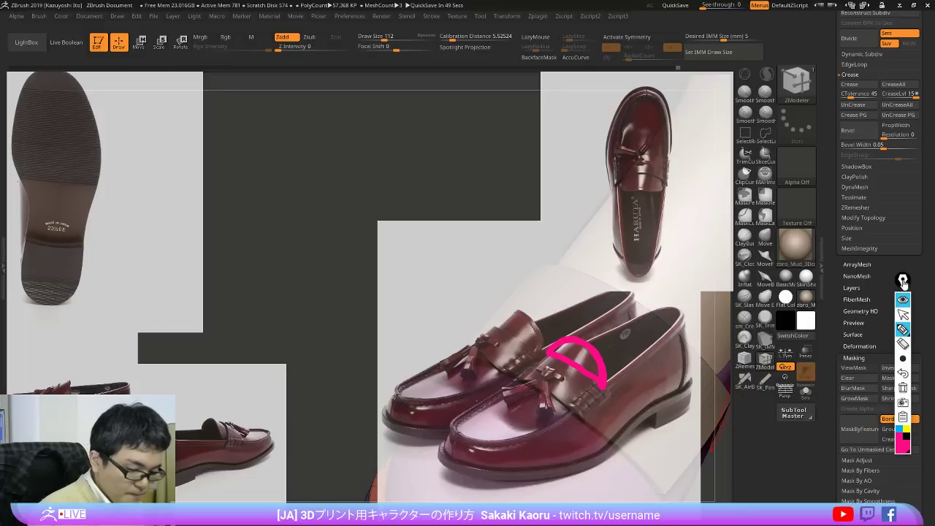
pyautogui.click(904, 300)
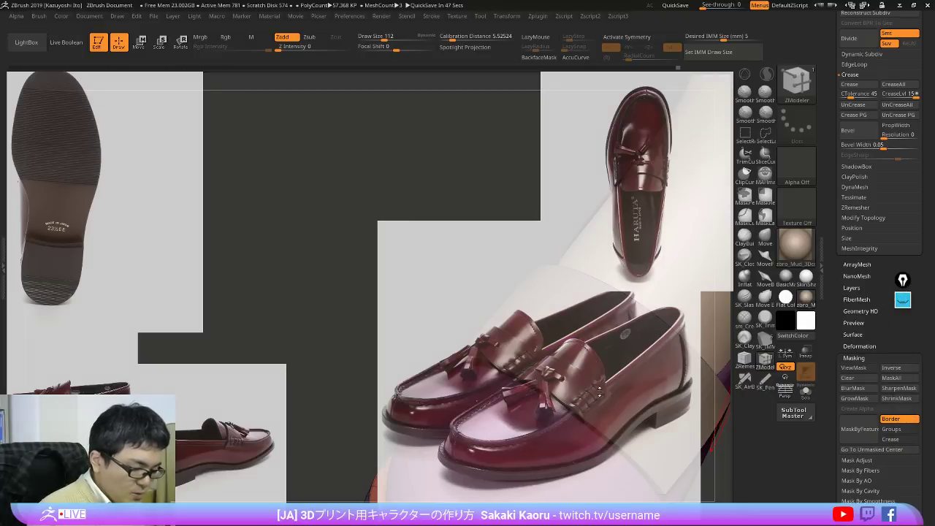
# Step: Hide the reference images and isolate the shoe at a low subdivision level with its polygroups shown
pyautogui.hotkey('shift', 'z')
pyautogui.moveTo(623, 440); pyautogui.dragTo(621, 374, button='right')
pyautogui.hotkey('alt', 's')
pyautogui.hotkey('shift', 'f')
pyautogui.moveTo(606, 300); pyautogui.dragTo(615, 263, button='right')
pyautogui.hotkey('shift', 'f')
pyautogui.hotkey('shift', 'd')
pyautogui.press('space')
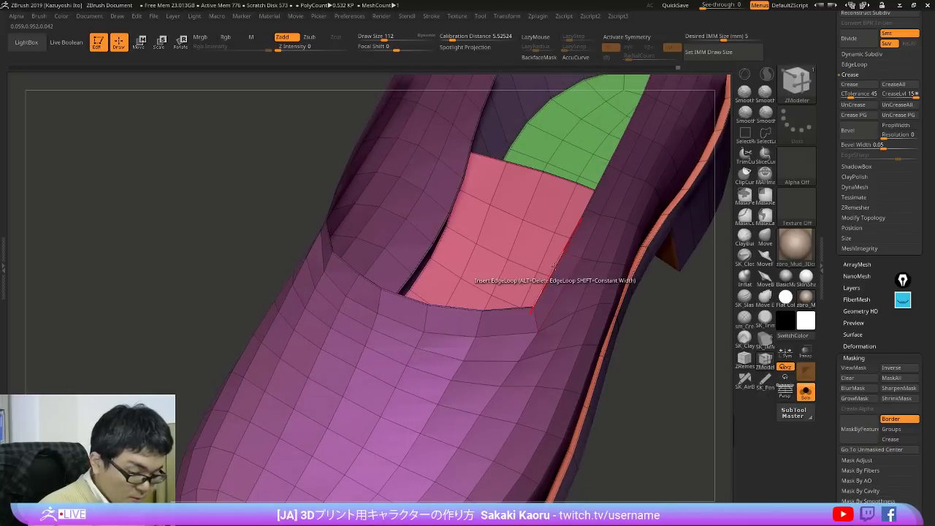
pyautogui.press('space')
pyautogui.moveTo(480, 301); pyautogui.dragTo(336, 325, button='right')
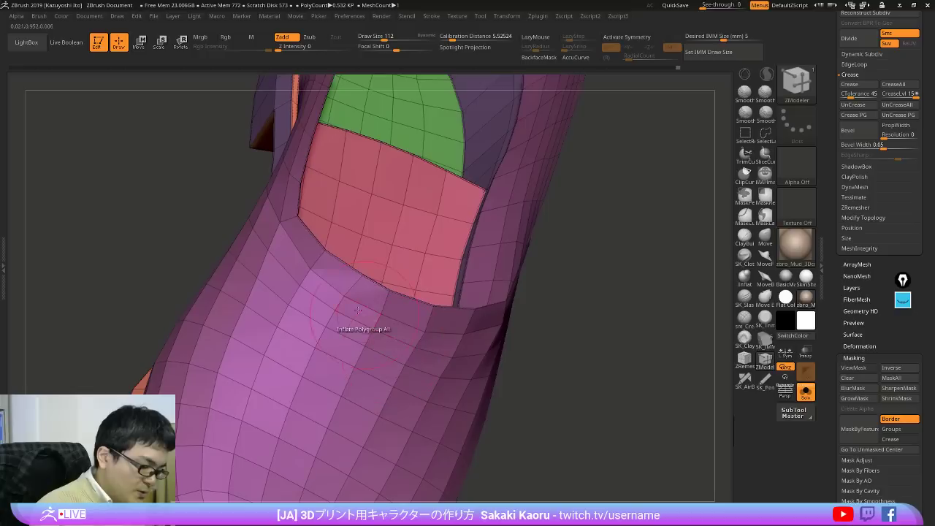
# Step: Mask the strip of polygons along the front rim of the shoe opening and turn off the mask display
pyautogui.moveTo(295, 210)
pyautogui.keyDown('ctrl'); pyautogui.mouseDown()
pyautogui.moveTo(381, 301)
pyautogui.moveTo(482, 323)
pyautogui.moveTo(504, 293)
pyautogui.moveTo(325, 223)
pyautogui.mouseUp(); pyautogui.keyUp('ctrl')
pyautogui.moveTo(458, 334); pyautogui.dragTo(446, 284, button='right')
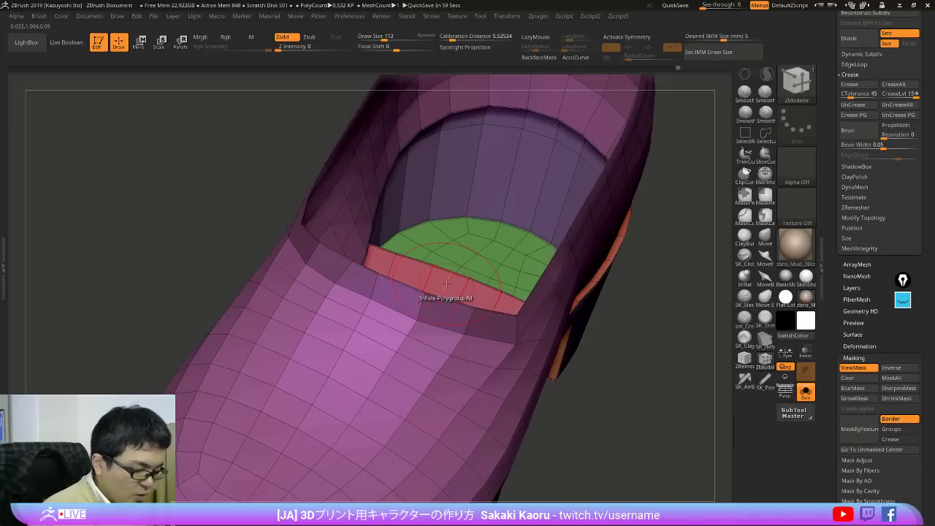
pyautogui.hotkey('ctrl', 'h')
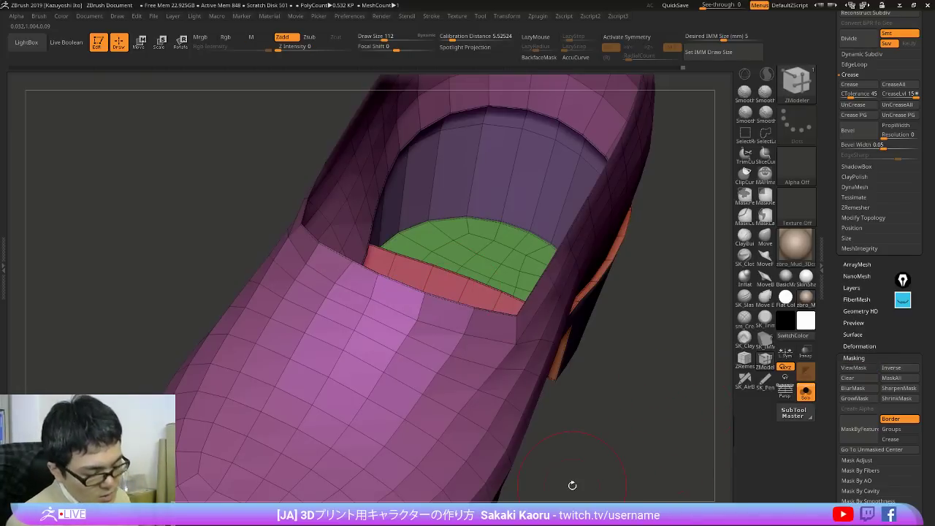
# Step: Set the ZModeler edge action to QMesh with Edge as its target on the shoe's front rim
pyautogui.click(761, 356)
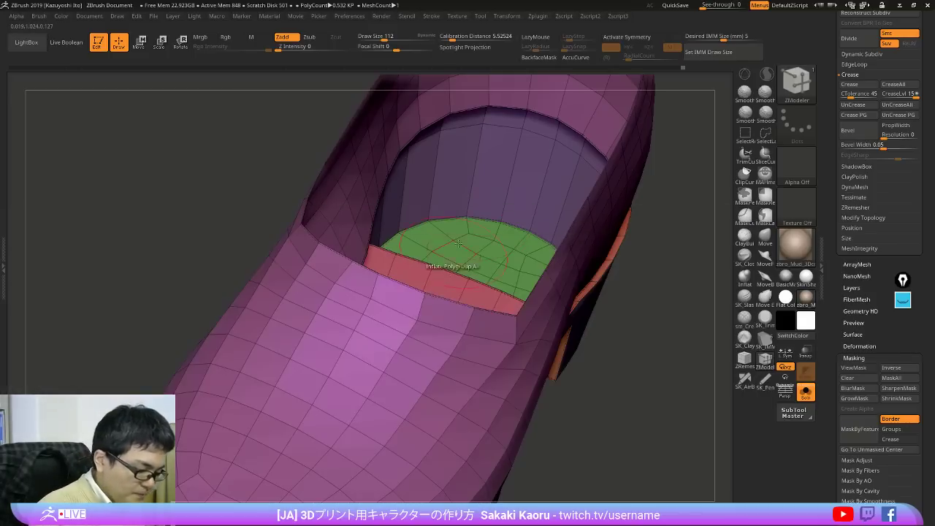
pyautogui.moveTo(446, 303); pyautogui.dragTo(429, 320, button='right')
pyautogui.moveTo(325, 402)
pyautogui.mouseDown(button='right')
pyautogui.moveTo(434, 367)
pyautogui.moveTo(447, 344)
pyautogui.moveTo(441, 326)
pyautogui.mouseUp(button='right')
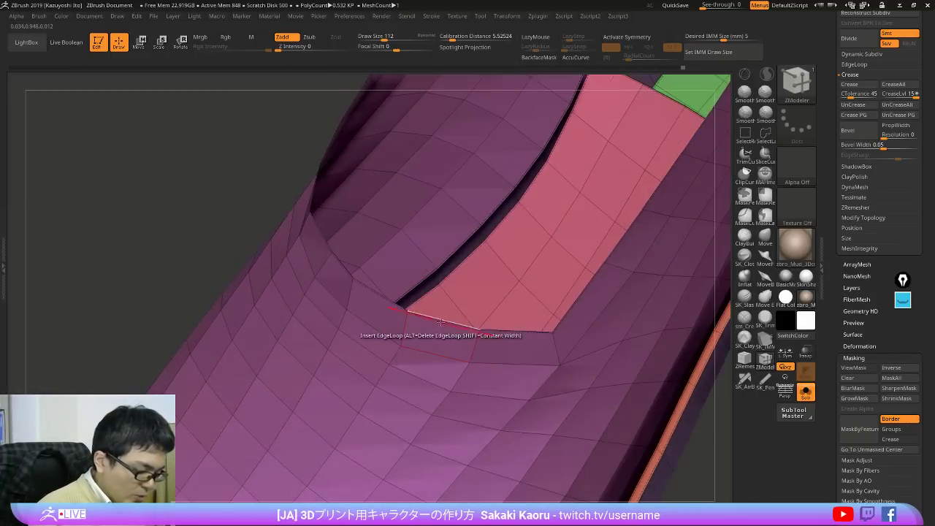
pyautogui.press('space')
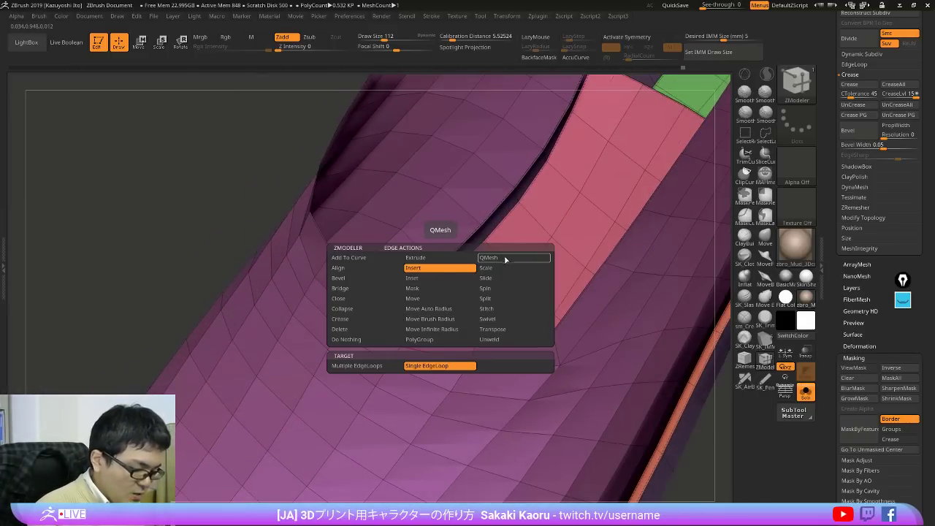
pyautogui.click(504, 259)
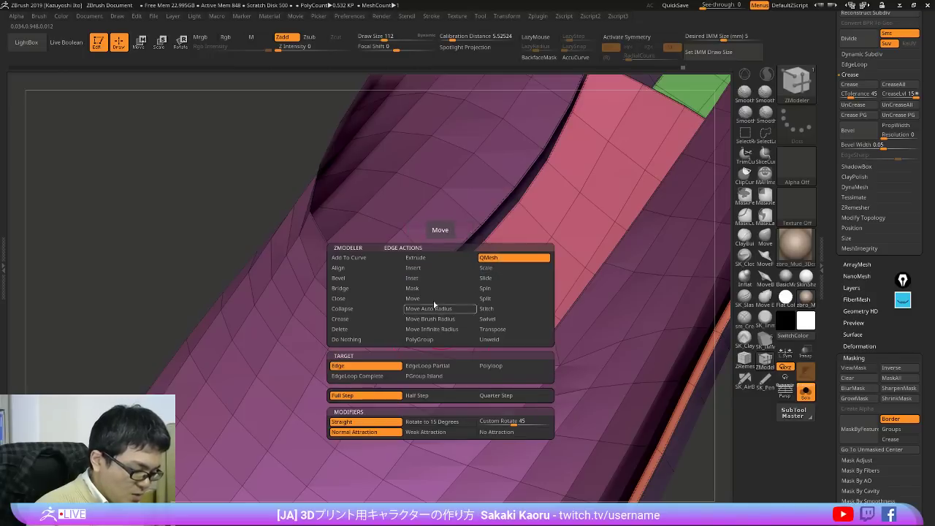
pyautogui.click(488, 259)
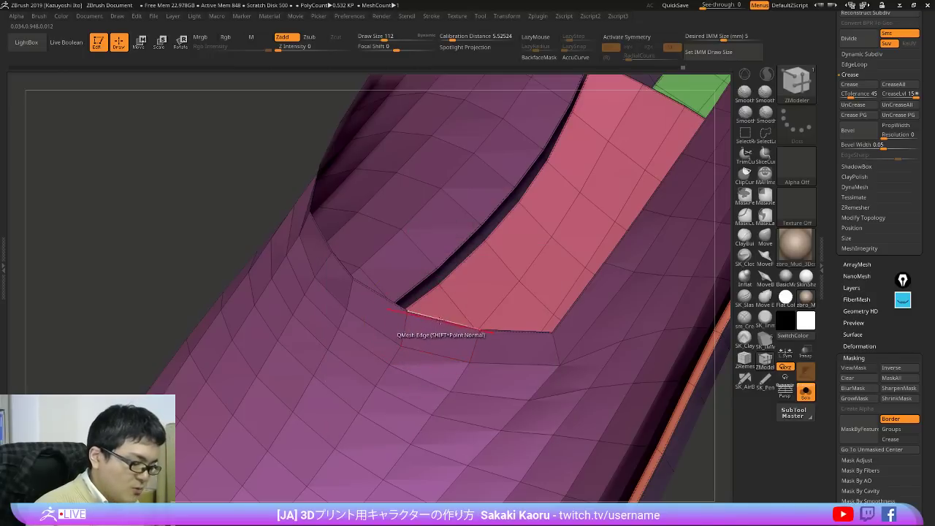
# Step: Try to form a tongue tab by extruding a front rim edge and shifting it with a masked transpose move
pyautogui.moveTo(442, 320); pyautogui.dragTo(436, 336)
pyautogui.moveTo(436, 336)
pyautogui.mouseDown(button='right')
pyautogui.moveTo(428, 323)
pyautogui.moveTo(447, 340)
pyautogui.moveTo(440, 368)
pyautogui.moveTo(418, 339)
pyautogui.mouseUp(button='right')
pyautogui.moveTo(396, 305)
pyautogui.keyDown('ctrl'); pyautogui.mouseDown()
pyautogui.moveTo(447, 361)
pyautogui.moveTo(441, 298)
pyautogui.mouseUp(); pyautogui.keyUp('ctrl')
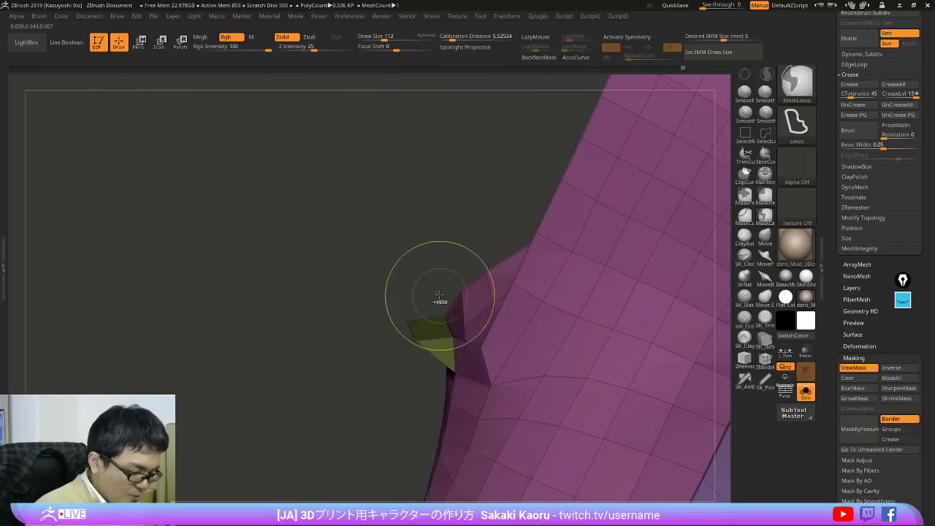
pyautogui.keyDown('ctrl'); pyautogui.click(439, 295); pyautogui.keyUp('ctrl')
pyautogui.press('w')
pyautogui.moveTo(433, 322); pyautogui.dragTo(434, 325, button='right')
pyautogui.moveTo(432, 329); pyautogui.dragTo(427, 255)
pyautogui.moveTo(429, 292)
pyautogui.keyDown('ctrl'); pyautogui.mouseDown()
pyautogui.moveTo(427, 253)
pyautogui.moveTo(416, 399)
pyautogui.mouseUp(); pyautogui.keyUp('ctrl')
pyautogui.hotkey('ctrl', 'h')
pyautogui.moveTo(413, 409); pyautogui.dragTo(455, 407, button='right')
pyautogui.press('q')
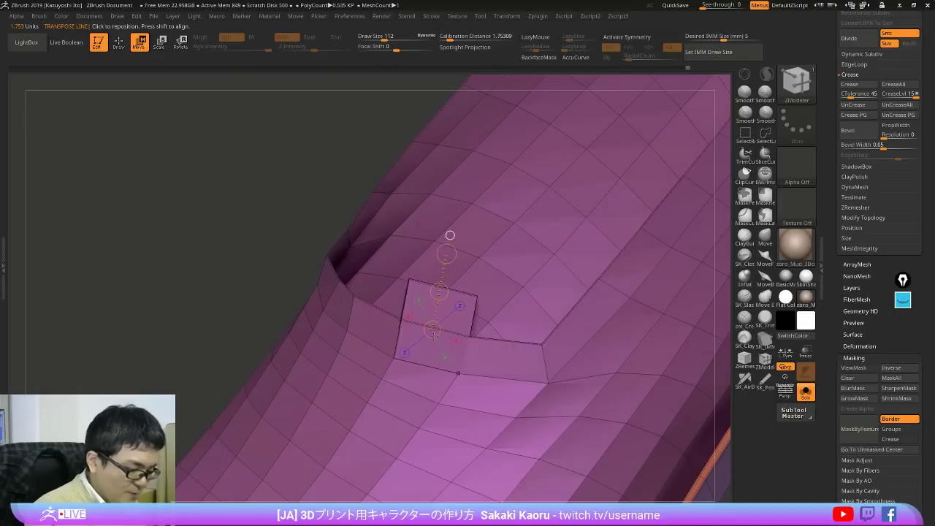
# Step: Lasso-mask around the new rim tab, then undo the masking, move and extrusion of the tab
pyautogui.moveTo(409, 260)
pyautogui.keyDown('ctrl'); pyautogui.mouseDown()
pyautogui.moveTo(485, 347)
pyautogui.moveTo(488, 274)
pyautogui.mouseUp(); pyautogui.keyUp('ctrl')
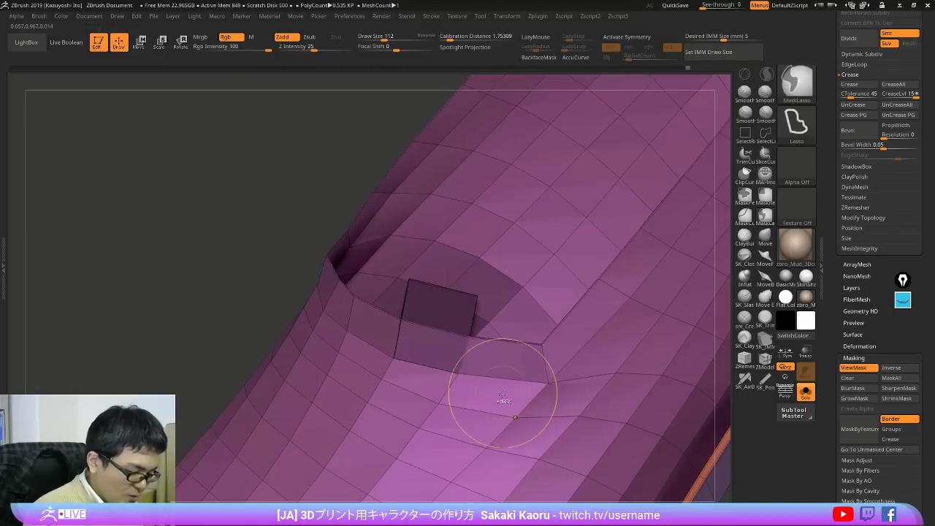
pyautogui.hotkey('ctrl', 'h')
pyautogui.keyDown('ctrl'); pyautogui.moveTo(385, 354); pyautogui.dragTo(371, 261, button='right'); pyautogui.keyUp('ctrl')
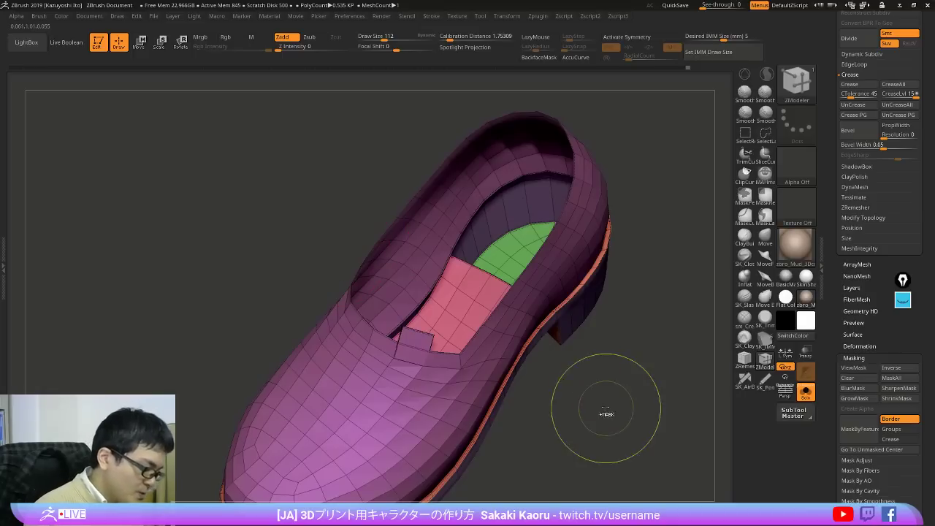
pyautogui.hotkey('ctrl', 'z')
pyautogui.hotkey('ctrl', 'z')
pyautogui.hotkey('ctrl', 'z')
pyautogui.hotkey('ctrl', 'z')
pyautogui.hotkey('ctrl', 'z')
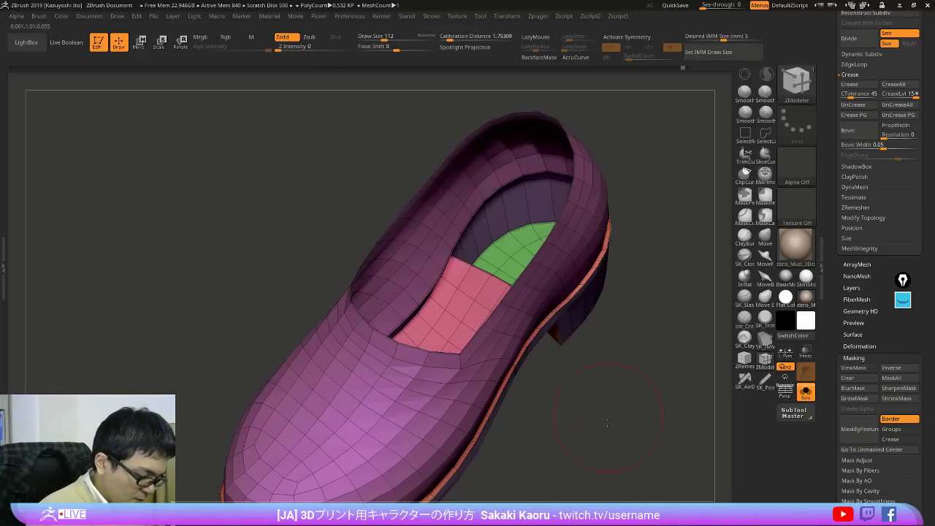
# Step: Cap the shoe opening with the ZModeler edge action Close, using Convex Hole as its target on the rim
pyautogui.moveTo(594, 477); pyautogui.dragTo(576, 396)
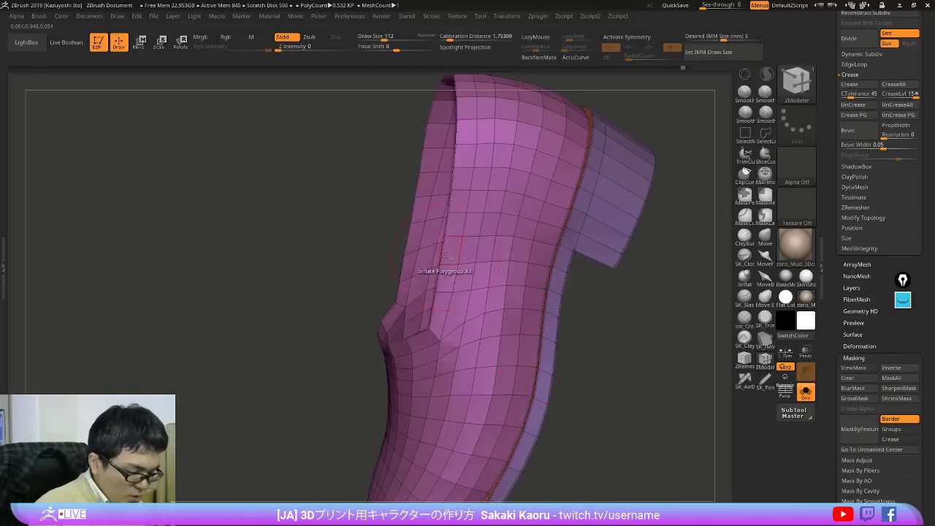
pyautogui.moveTo(442, 259); pyautogui.dragTo(507, 285, button='right')
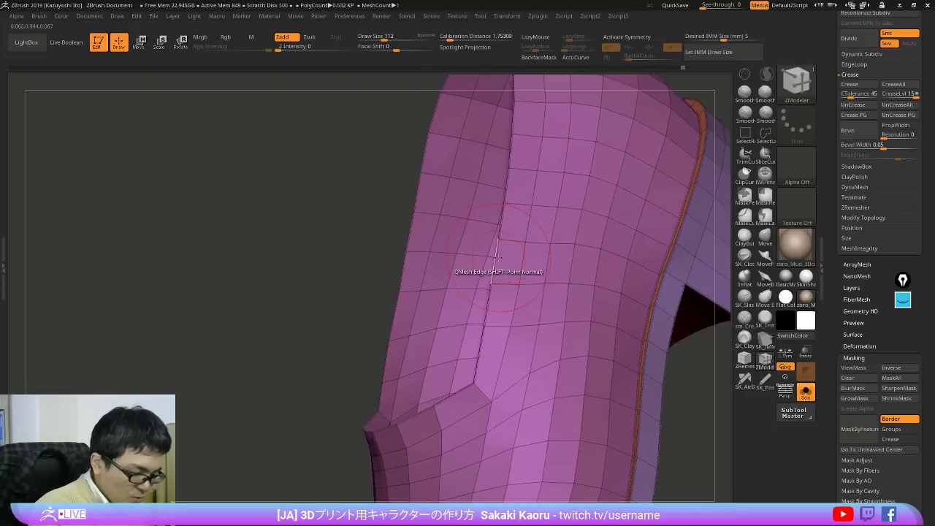
pyautogui.press('space')
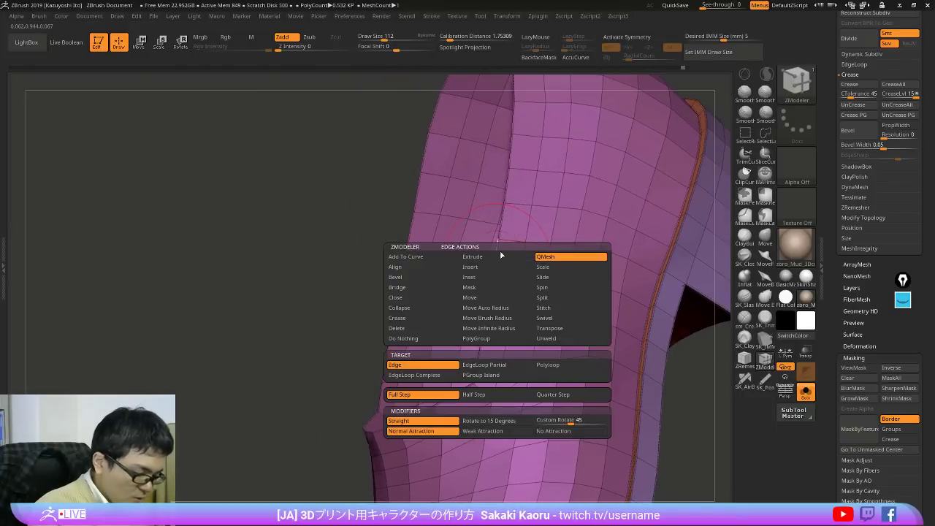
pyautogui.click(439, 287)
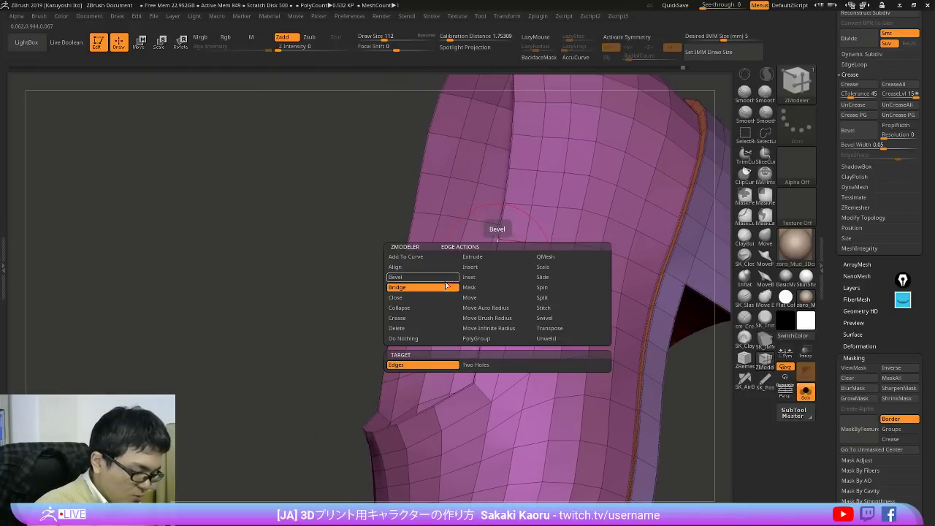
pyautogui.click(515, 278)
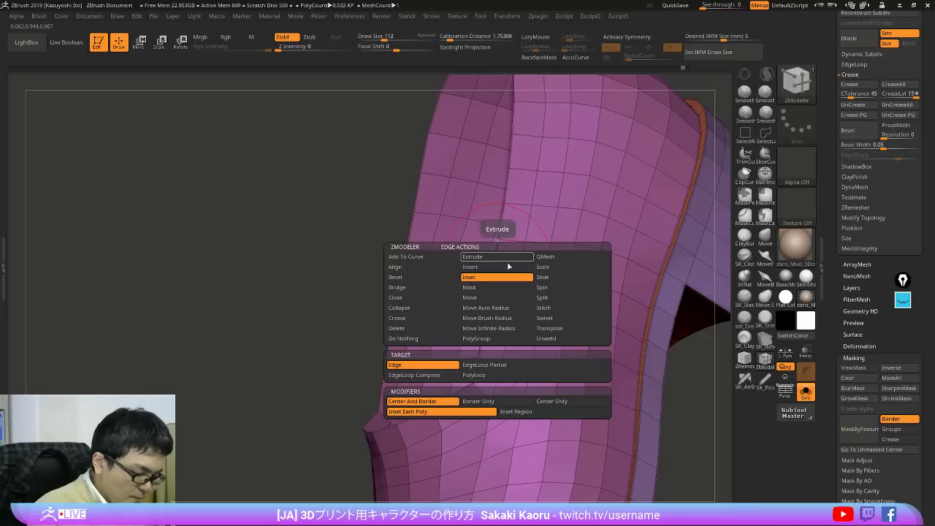
pyautogui.click(428, 299)
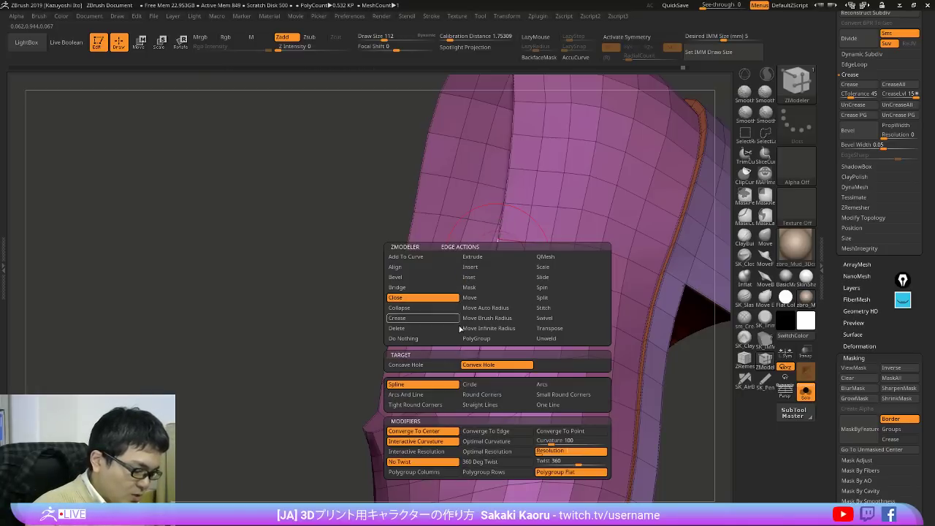
pyautogui.click(497, 262)
# Step: Insert an edge loop ring into the cap's radial edges, undo the first placement, and insert it about midway between rim and centre
pyautogui.moveTo(496, 263); pyautogui.dragTo(353, 257, button='right')
pyautogui.moveTo(590, 417); pyautogui.dragTo(567, 419, button='right')
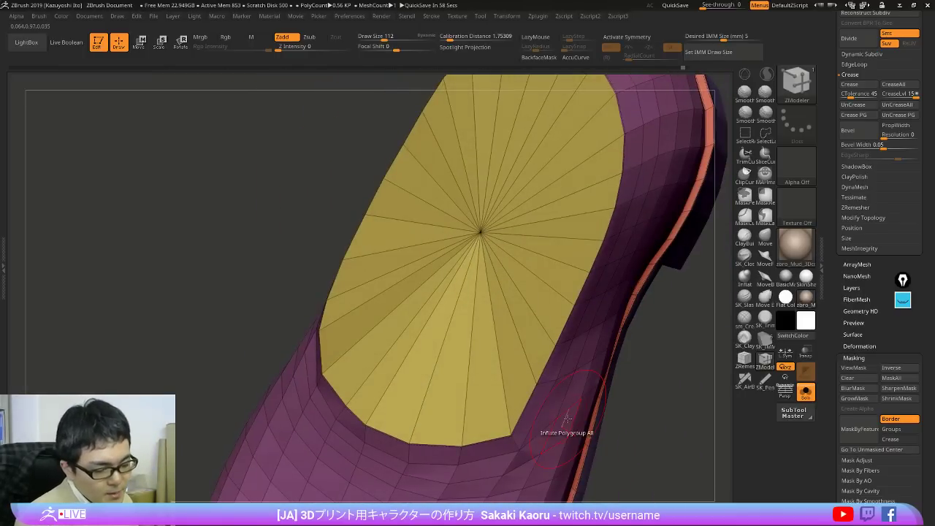
pyautogui.press('space')
pyautogui.click(584, 213)
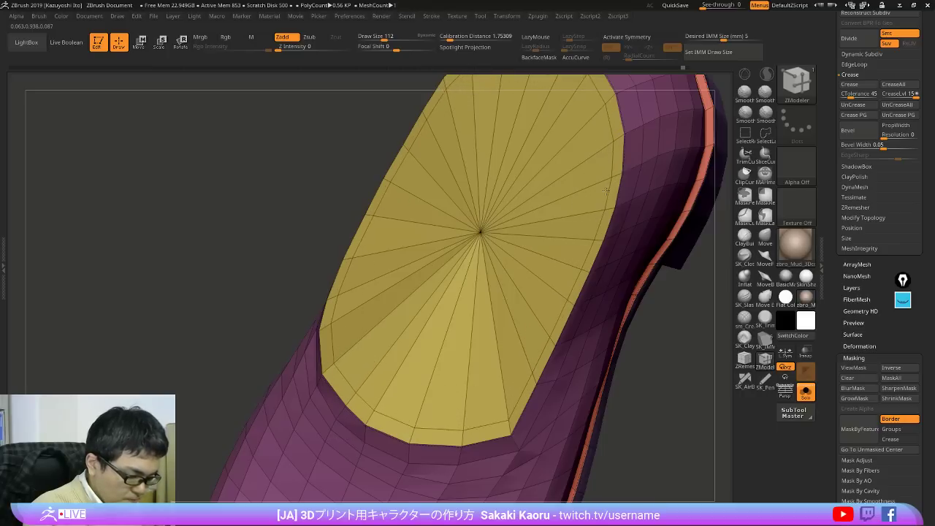
pyautogui.moveTo(604, 190); pyautogui.dragTo(564, 207)
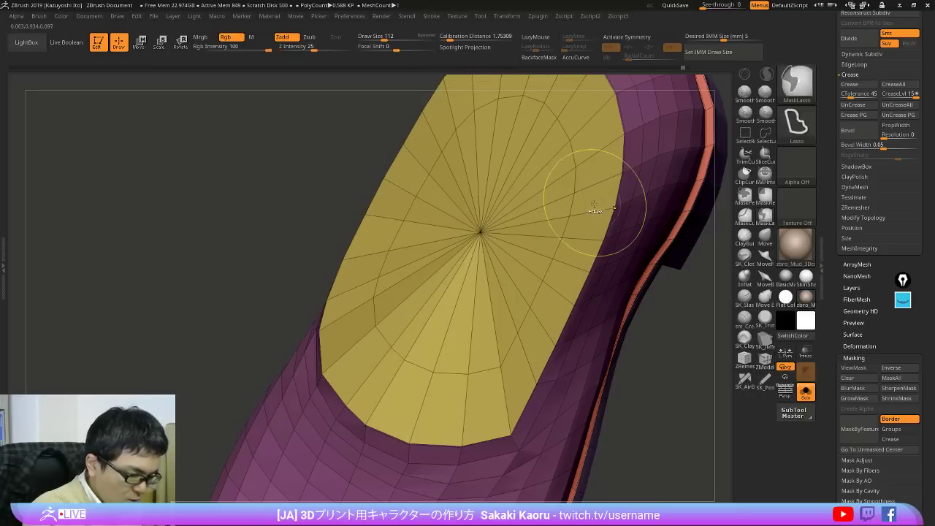
pyautogui.hotkey('ctrl', 'z')
pyautogui.click(597, 210)
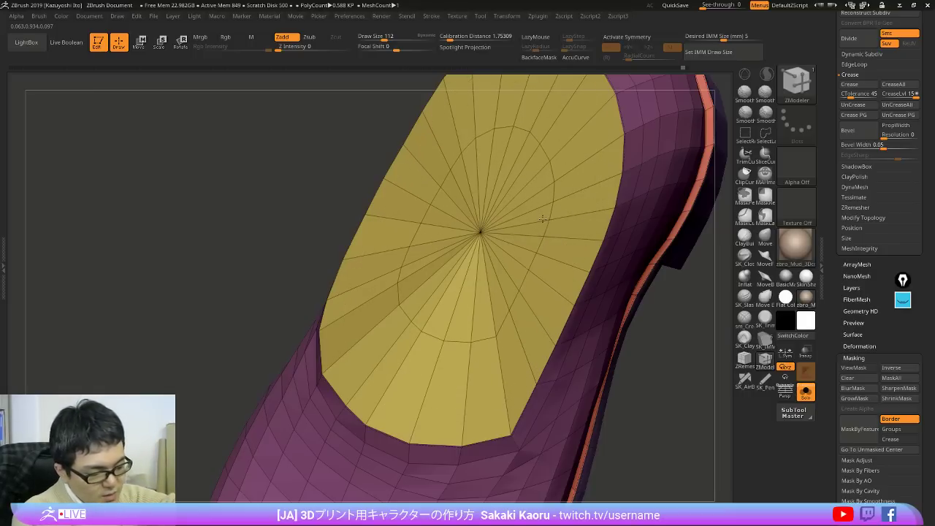
# Step: Clear the old annotation and sketch two pink loops from the yellow fan's centre to its rim
pyautogui.click(903, 301)
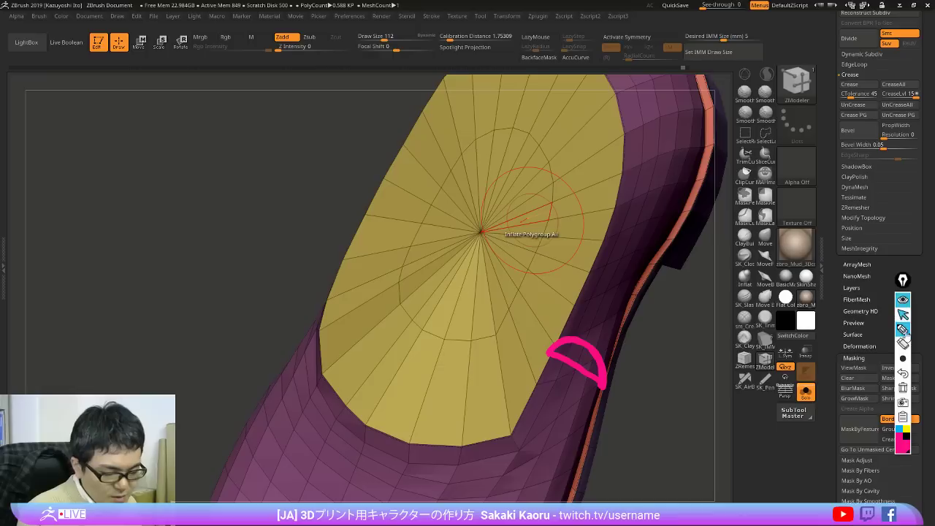
pyautogui.click(903, 387)
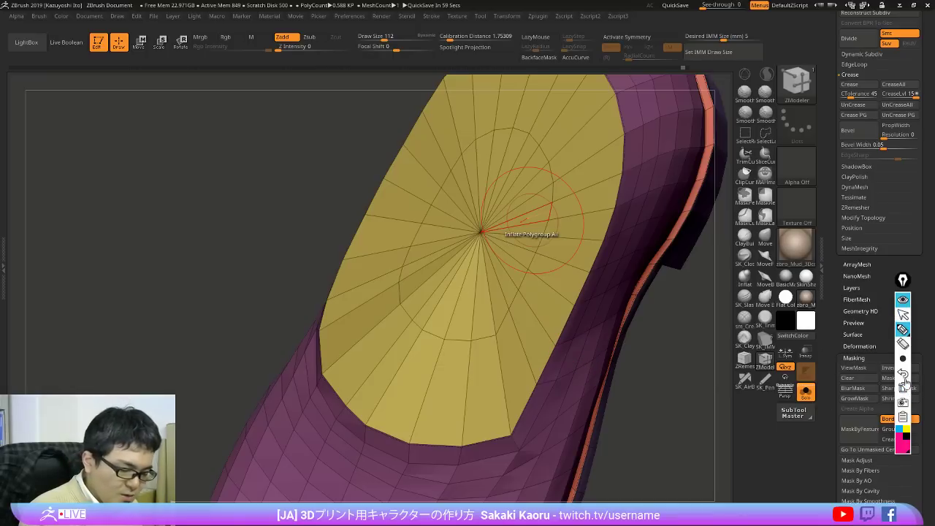
pyautogui.moveTo(482, 233)
pyautogui.mouseDown()
pyautogui.moveTo(626, 135)
pyautogui.moveTo(615, 183)
pyautogui.mouseUp()
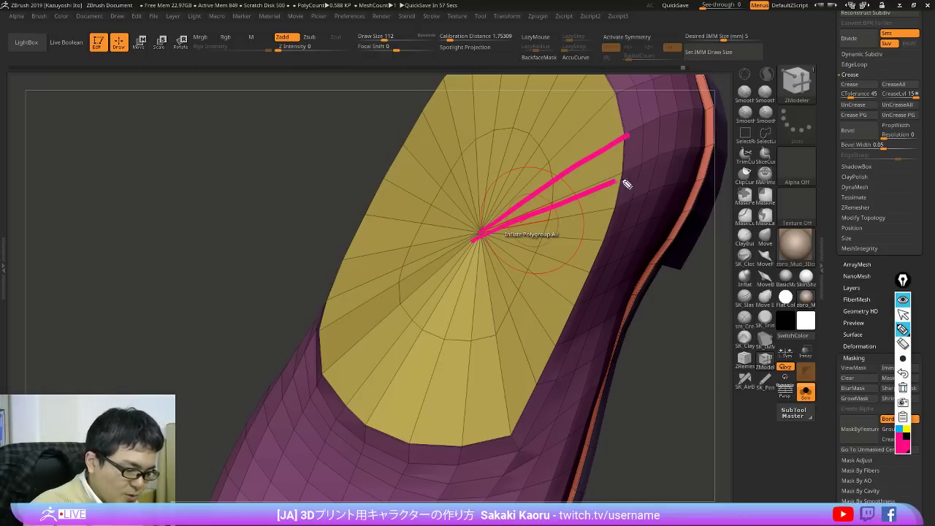
pyautogui.moveTo(626, 133)
pyautogui.mouseDown()
pyautogui.moveTo(478, 209)
pyautogui.moveTo(463, 255)
pyautogui.mouseUp()
pyautogui.moveTo(635, 177); pyautogui.dragTo(477, 254)
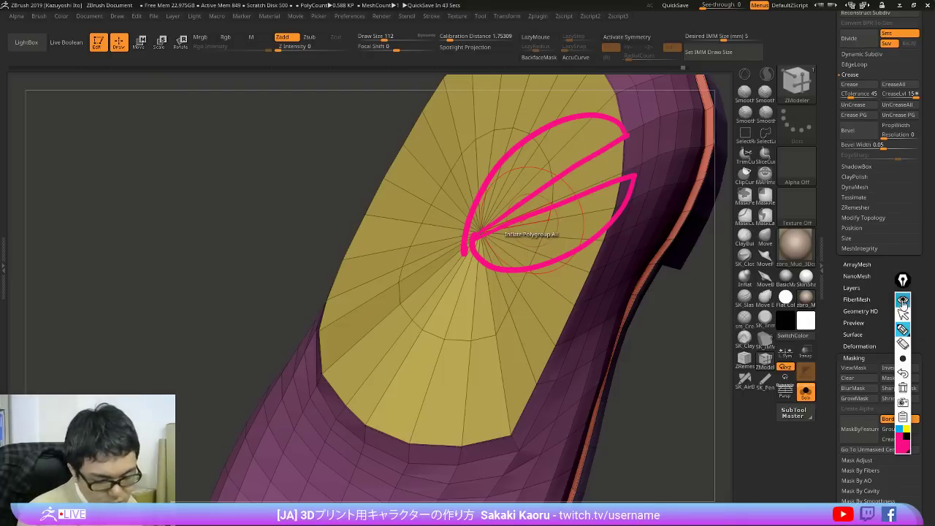
pyautogui.click(903, 301)
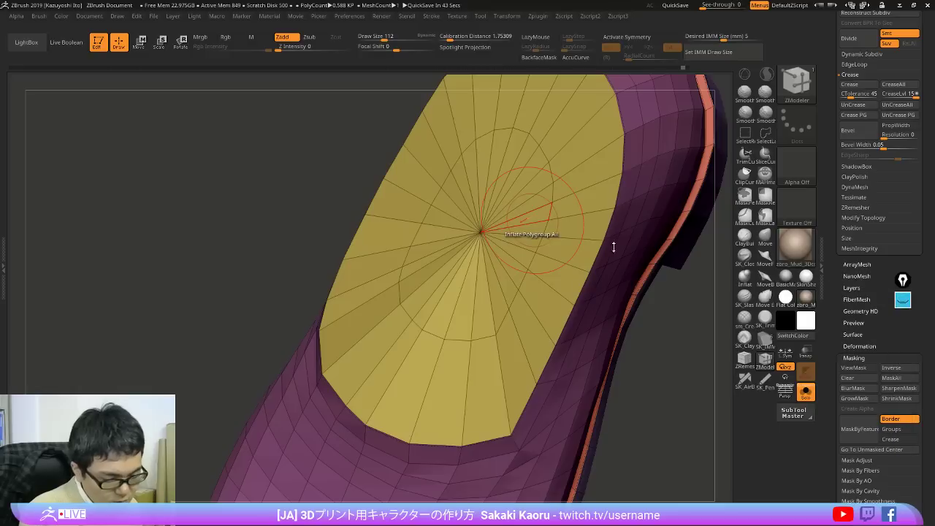
# Step: Annotate the fan with inward arrows along its rim, an inset line and two radial lines, and erase the marks
pyautogui.click(903, 299)
pyautogui.click(903, 389)
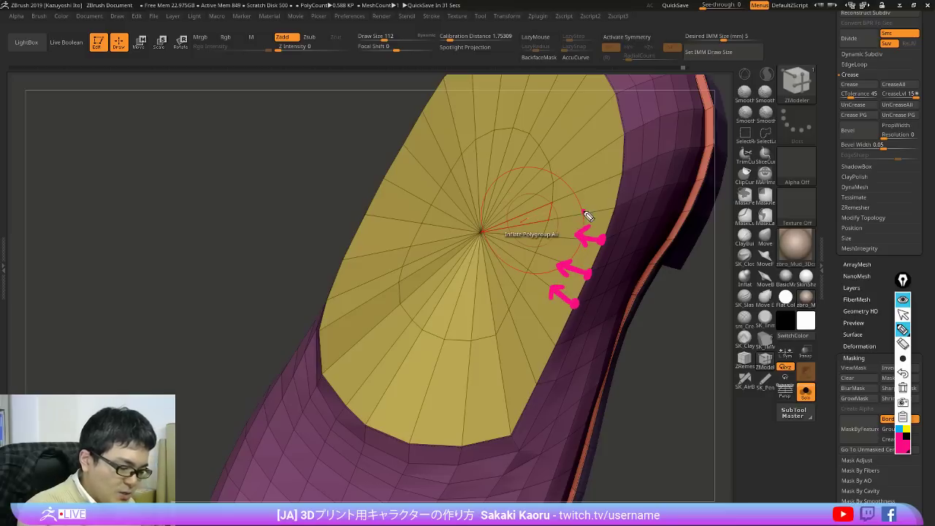
pyautogui.moveTo(585, 212); pyautogui.dragTo(502, 363)
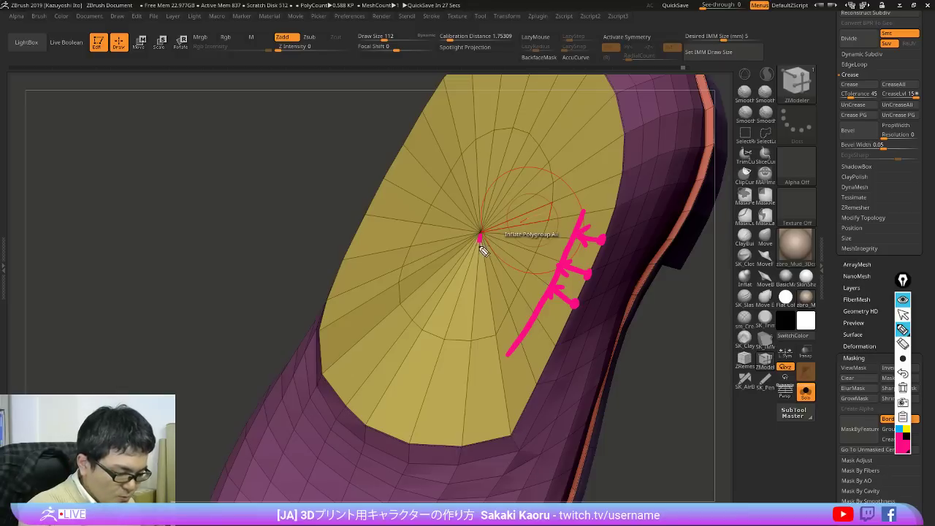
pyautogui.moveTo(480, 247); pyautogui.dragTo(514, 433)
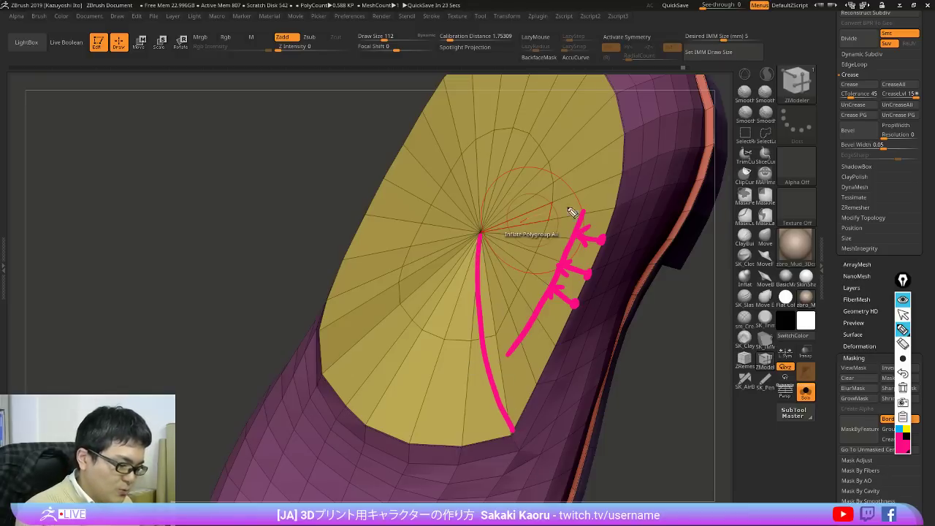
pyautogui.moveTo(483, 231); pyautogui.dragTo(610, 150)
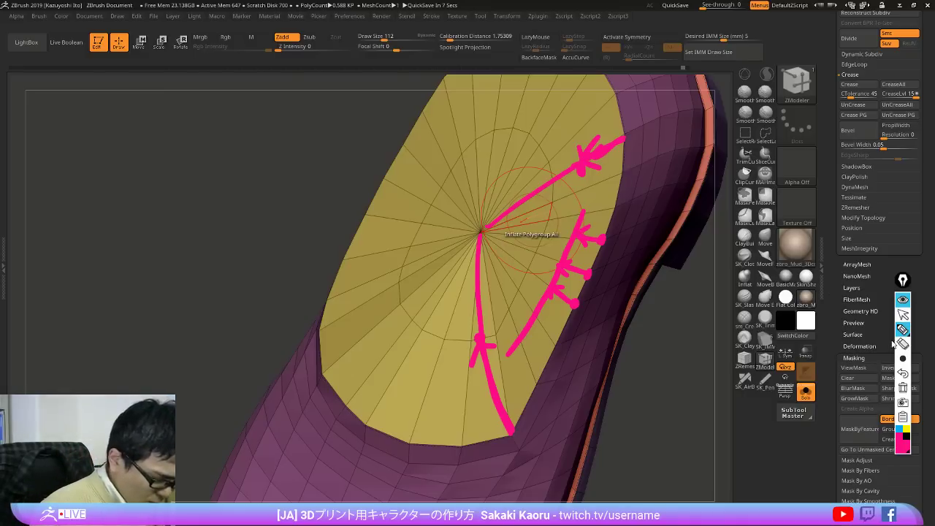
pyautogui.click(903, 390)
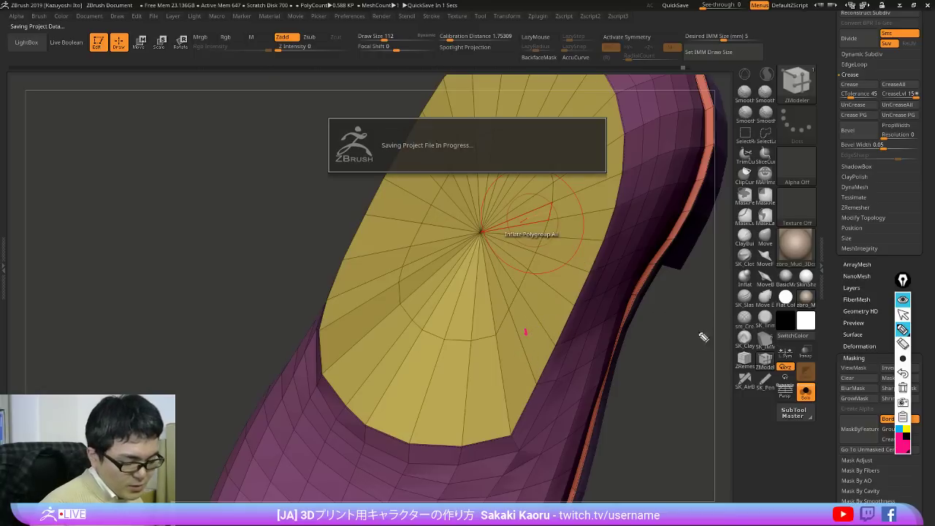
pyautogui.click(903, 300)
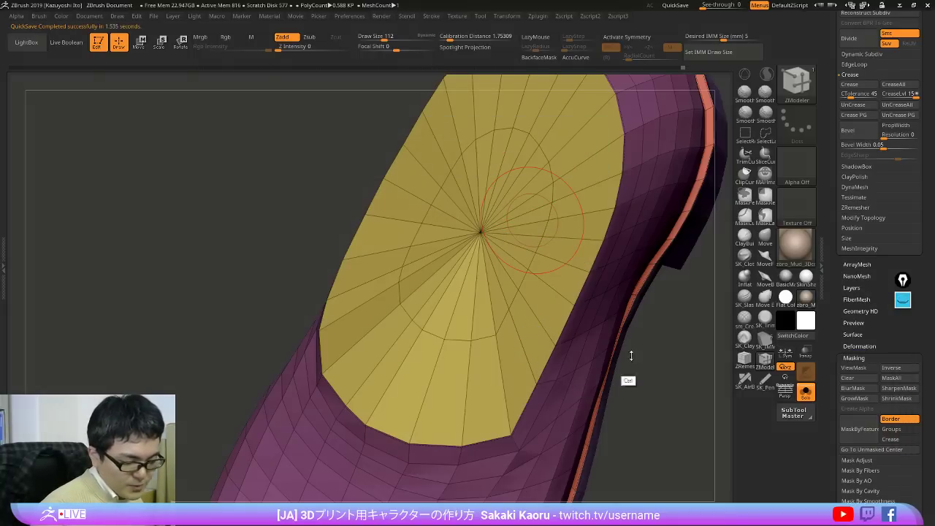
# Step: Delete the inner edge loop from the yellow fan covering the shoe opening with ZModeler
pyautogui.click(769, 363)
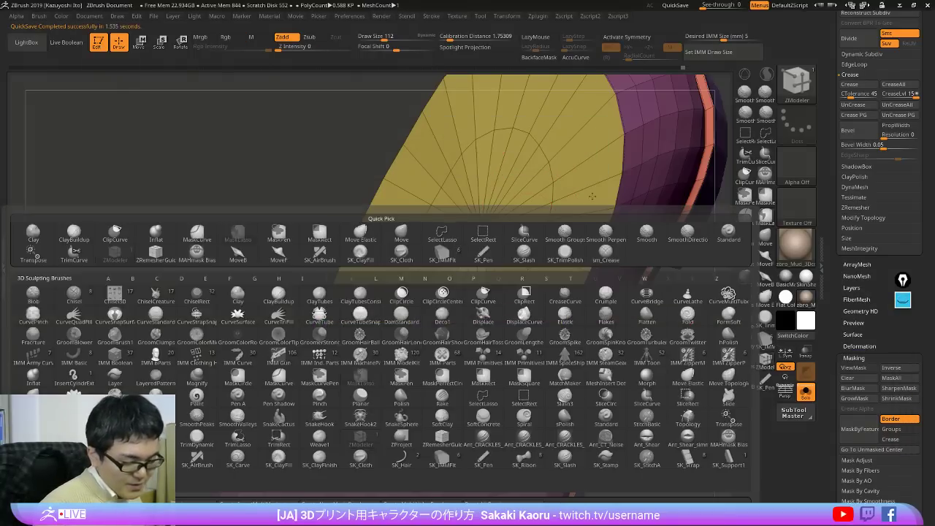
pyautogui.moveTo(687, 351); pyautogui.dragTo(650, 328)
pyautogui.keyDown('alt'); pyautogui.click(545, 256); pyautogui.keyUp('alt')
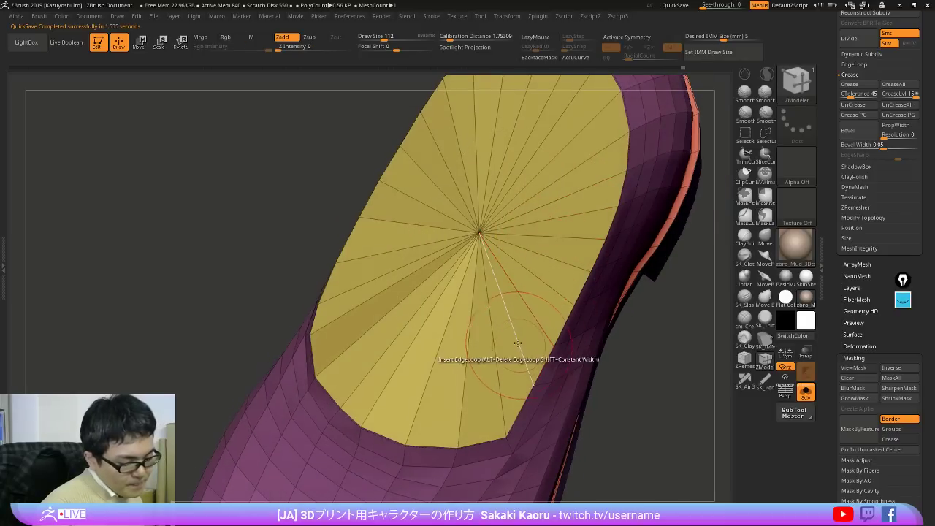
# Step: Try inserting an edge loop across the fan's spokes at different distances from the centre, and undo it
pyautogui.moveTo(514, 330); pyautogui.dragTo(532, 368)
pyautogui.hotkey('ctrl', 'z')
pyautogui.hotkey('shift', 'z')
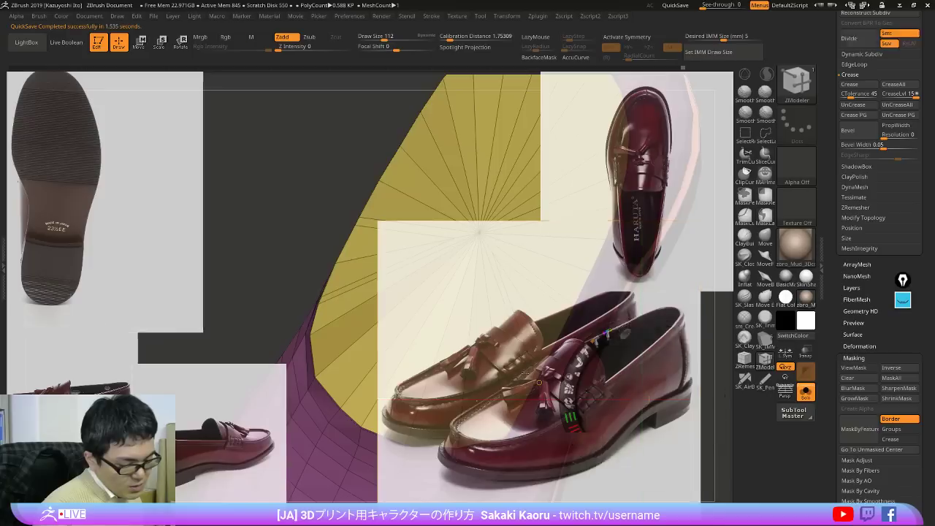
pyautogui.hotkey('shift', 'z')
pyautogui.hotkey('ctrl', 'z')
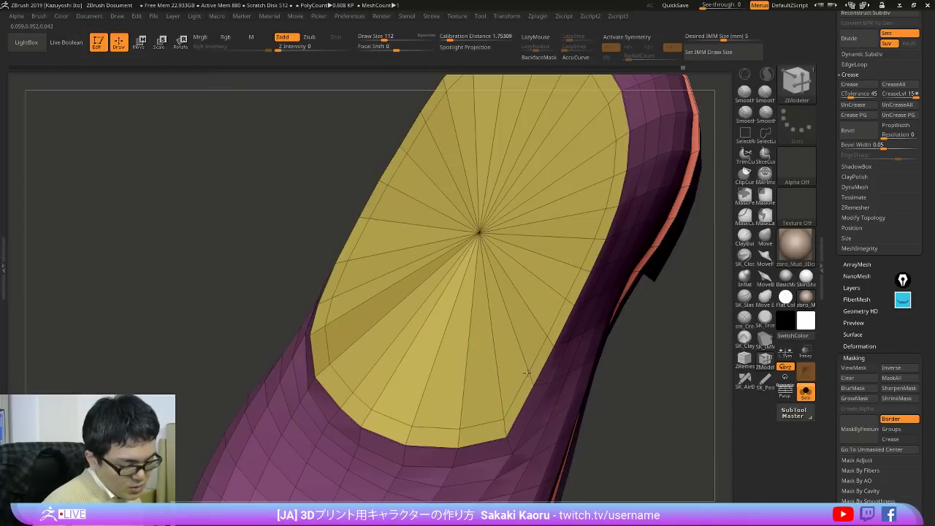
pyautogui.moveTo(527, 372); pyautogui.dragTo(514, 322)
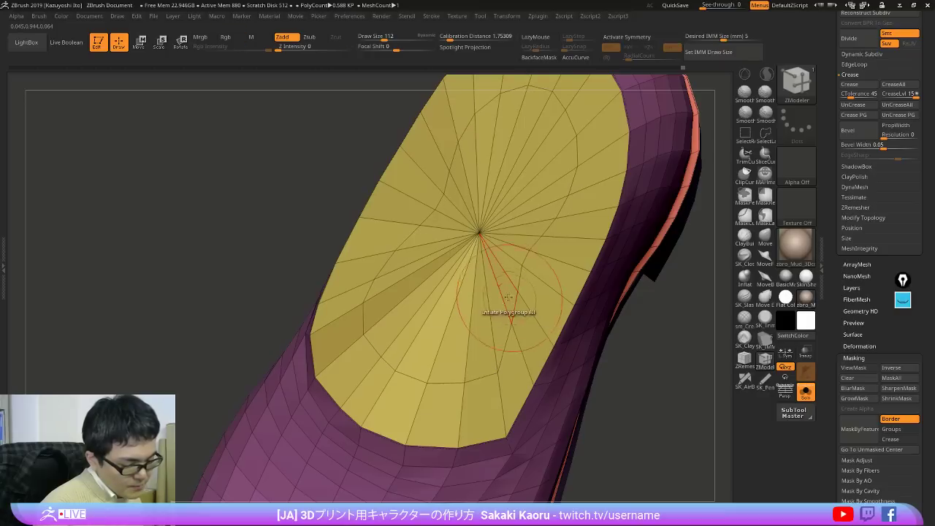
pyautogui.hotkey('ctrl', 'z')
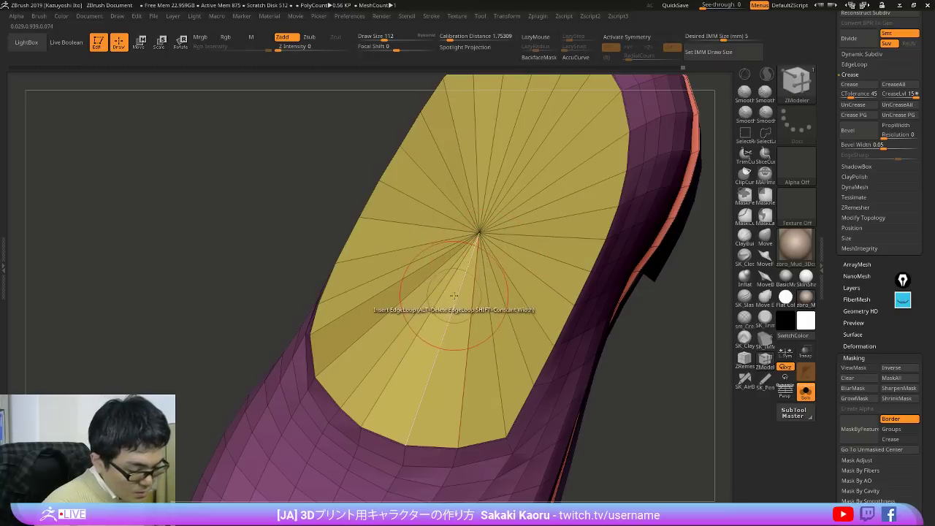
pyautogui.moveTo(457, 293); pyautogui.dragTo(459, 290)
pyautogui.hotkey('ctrl', 'z')
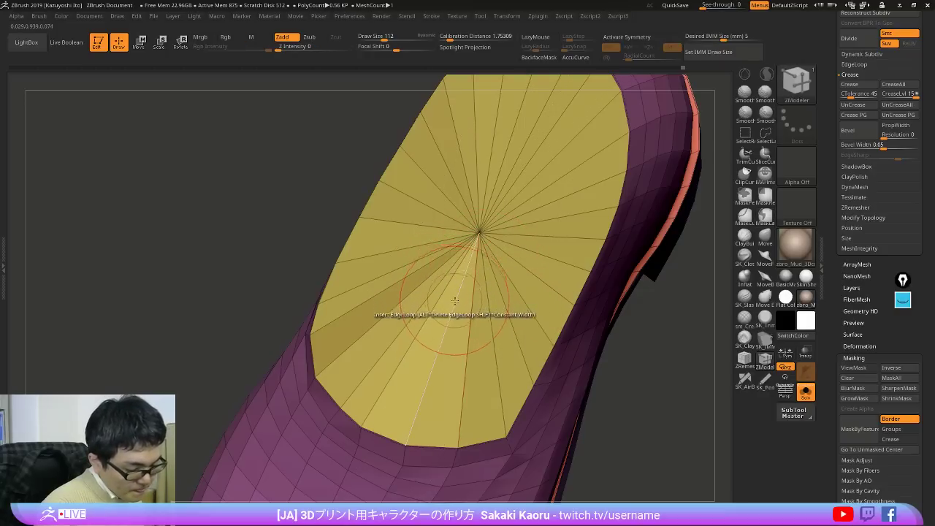
pyautogui.hotkey('shift', 'z')
pyautogui.hotkey('shift', 'z')
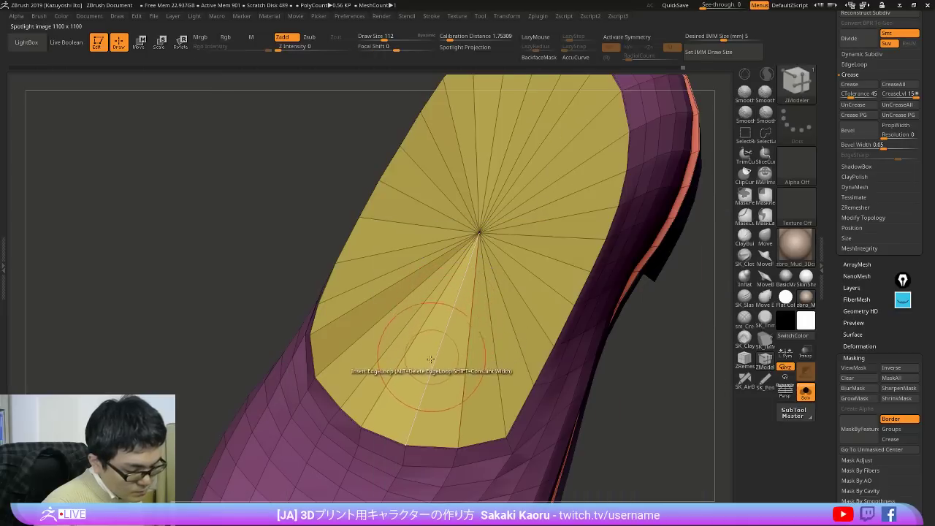
# Step: Try other edge loop placements on the toe-side spokes of the yellow fan, and undo them
pyautogui.click(410, 432)
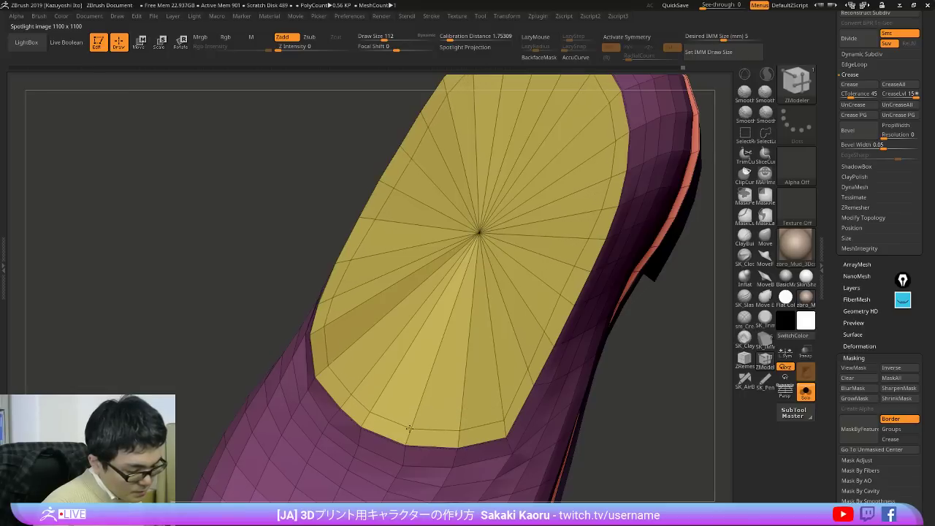
pyautogui.click(442, 366)
pyautogui.hotkey('ctrl', 'z')
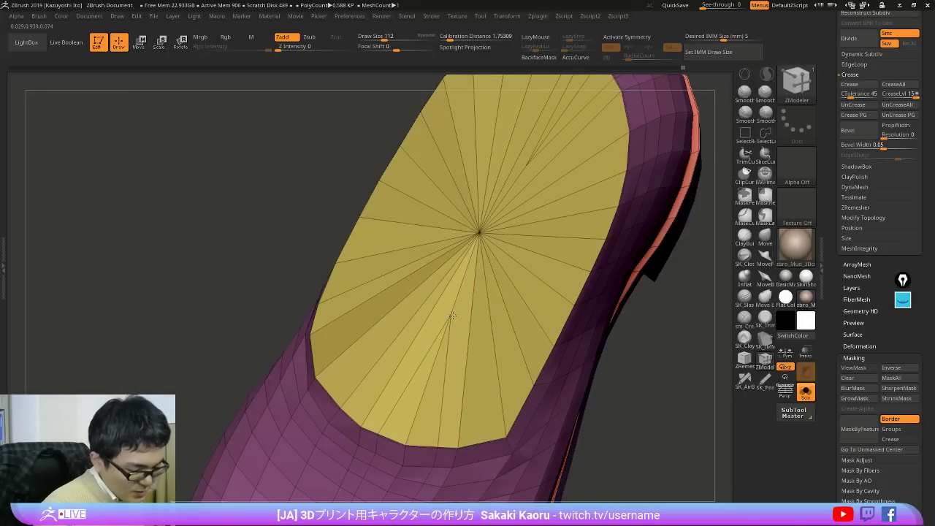
pyautogui.hotkey('shift', 'z')
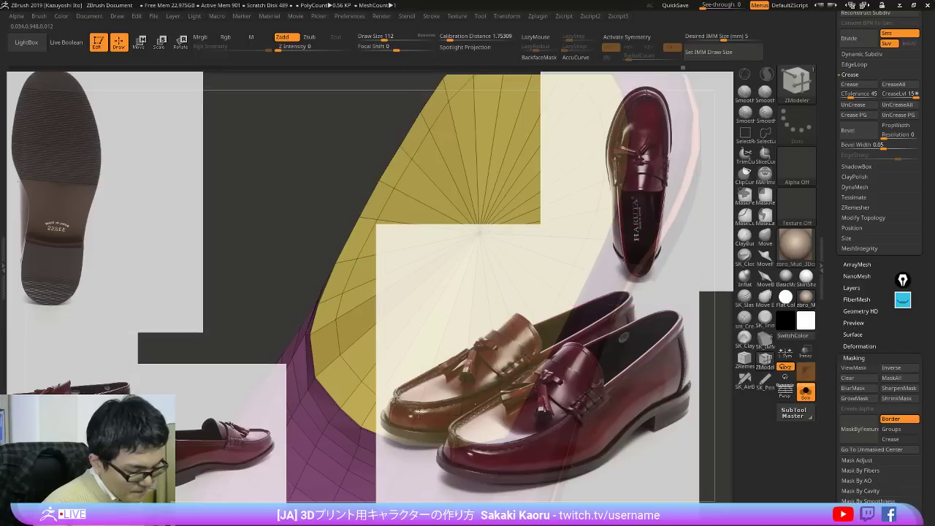
pyautogui.hotkey('shift', 'z')
pyautogui.hotkey('ctrl', 'z')
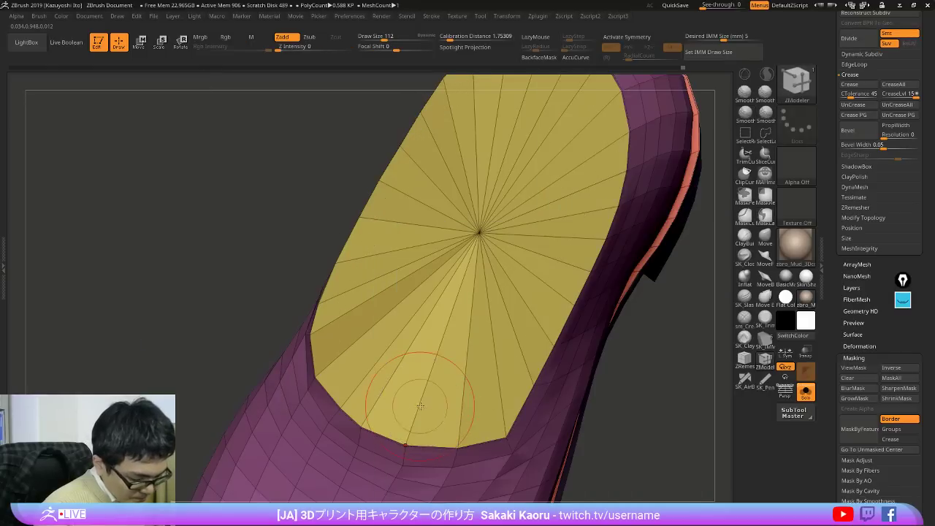
pyautogui.hotkey('shift', 'z')
pyautogui.press('z')
pyautogui.hotkey('shift', 'z')
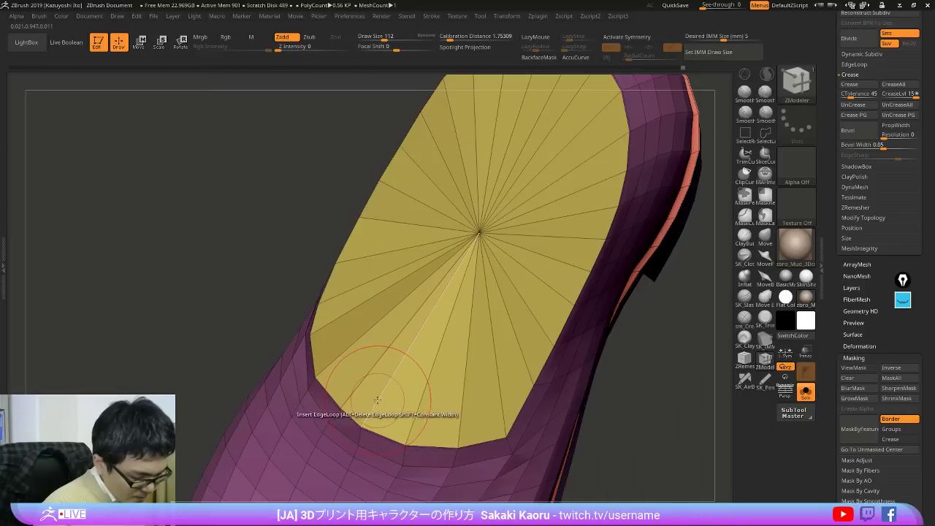
# Step: Insert an edge loop all around the yellow fan, just inside the rim of the shoe opening
pyautogui.click(381, 397)
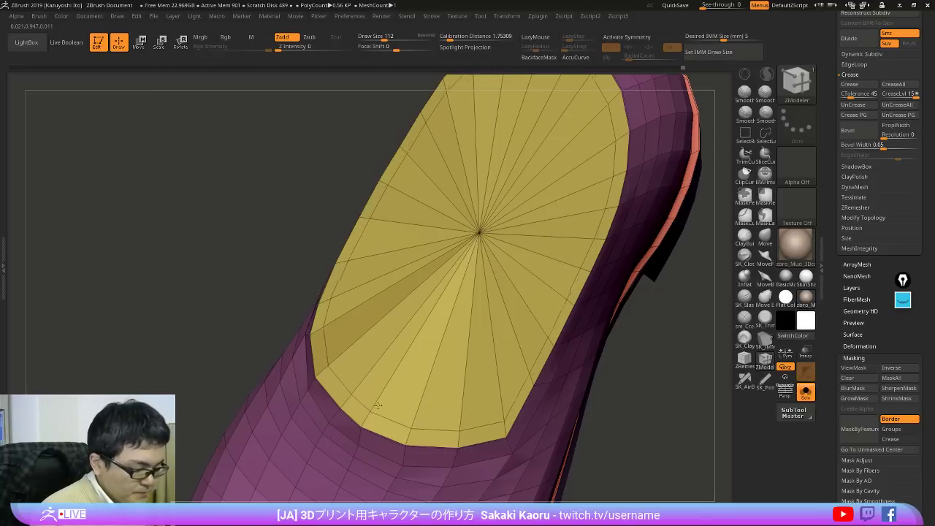
pyautogui.moveTo(560, 356)
pyautogui.mouseDown(button='right')
pyautogui.moveTo(628, 369)
pyautogui.moveTo(478, 386)
pyautogui.moveTo(502, 324)
pyautogui.mouseUp(button='right')
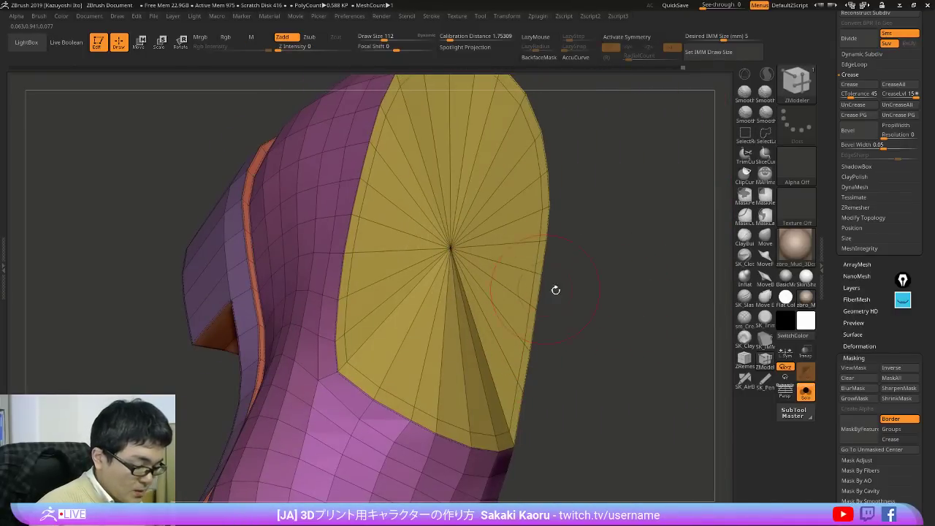
pyautogui.moveTo(614, 294)
pyautogui.mouseDown(button='right')
pyautogui.moveTo(513, 269)
pyautogui.moveTo(440, 320)
pyautogui.moveTo(537, 308)
pyautogui.moveTo(543, 320)
pyautogui.moveTo(529, 349)
pyautogui.moveTo(569, 293)
pyautogui.moveTo(492, 348)
pyautogui.mouseUp(button='right')
pyautogui.hotkey('shift', 's')
pyautogui.hotkey('shift', 's')
# Step: Mark the narrow strip of polygons at the toe side of the opening and extrude it upward with Extrude on Polygroup All
pyautogui.moveTo(339, 223)
pyautogui.keyDown('alt'); pyautogui.mouseDown()
pyautogui.moveTo(334, 265)
pyautogui.moveTo(355, 330)
pyautogui.moveTo(398, 387)
pyautogui.mouseUp(); pyautogui.keyUp('alt')
pyautogui.moveTo(383, 367)
pyautogui.mouseDown(button='right')
pyautogui.moveTo(390, 345)
pyautogui.moveTo(381, 350)
pyautogui.mouseUp(button='right')
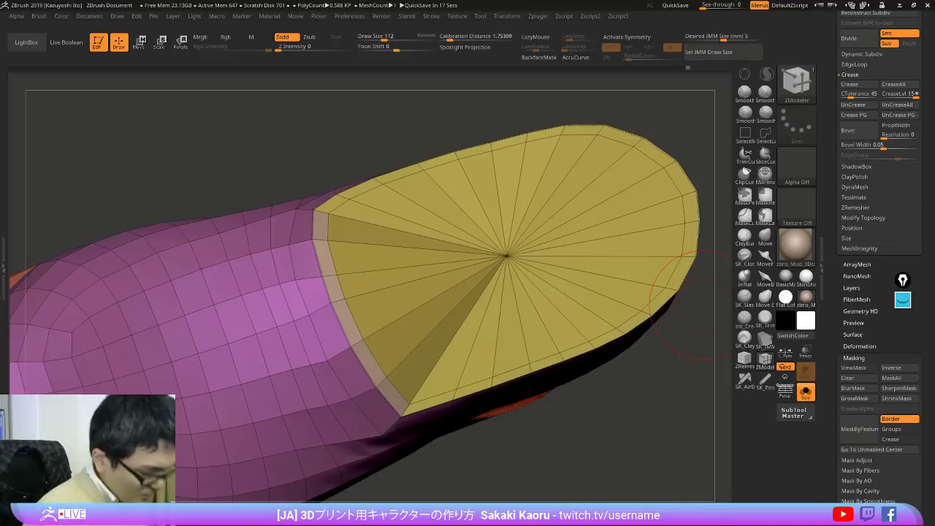
pyautogui.moveTo(609, 495); pyautogui.dragTo(601, 450, button='right')
pyautogui.keyDown('alt'); pyautogui.moveTo(355, 352); pyautogui.dragTo(481, 307, button='right'); pyautogui.keyUp('alt')
pyautogui.press('space')
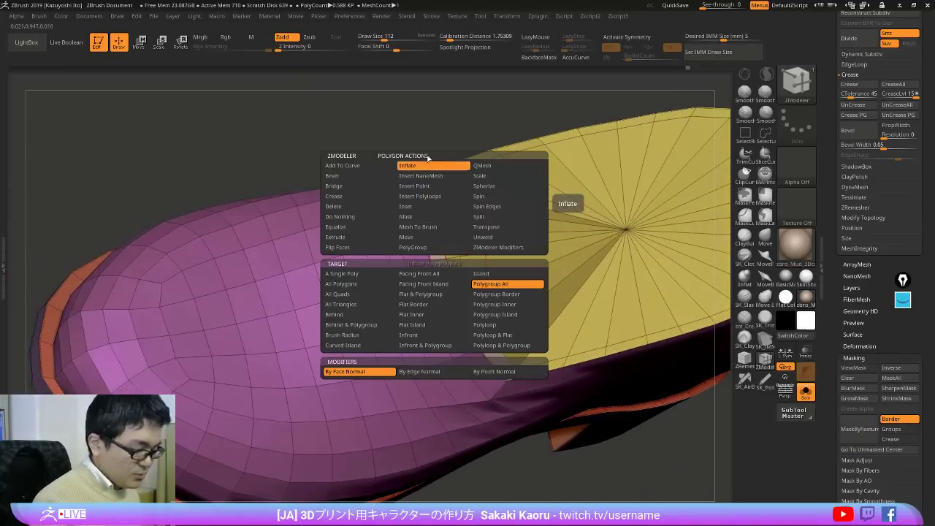
pyautogui.click(347, 238)
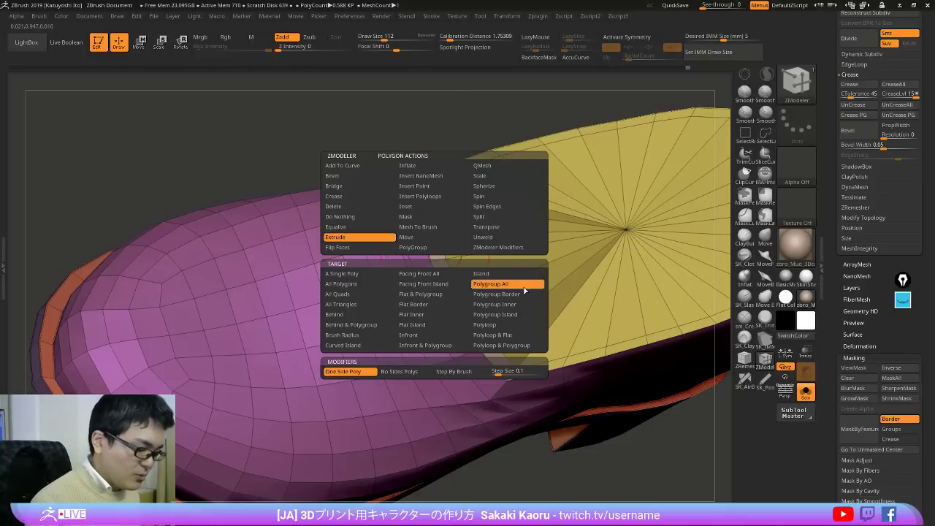
pyautogui.moveTo(442, 279); pyautogui.dragTo(548, 246)
pyautogui.moveTo(565, 441); pyautogui.dragTo(515, 355, button='right')
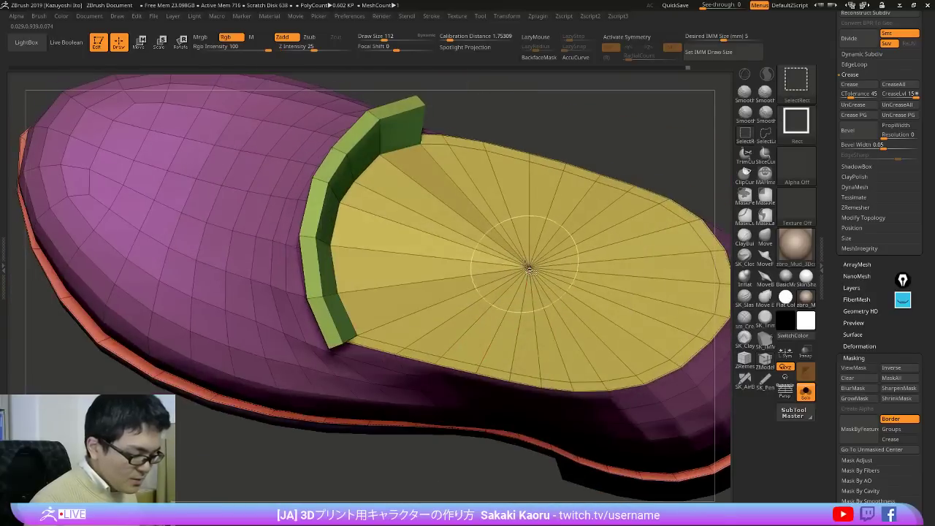
# Step: Hide the yellow fan polygroup so the inside of the shoe and the extruded green strip can be worked on
pyautogui.keyDown('ctrl'); pyautogui.keyDown('shift'); pyautogui.click(528, 268); pyautogui.keyUp('shift'); pyautogui.keyUp('ctrl')
pyautogui.keyDown('ctrl'); pyautogui.keyDown('shift'); pyautogui.moveTo(670, 153); pyautogui.dragTo(690, 174); pyautogui.keyUp('shift'); pyautogui.keyUp('ctrl')
pyautogui.moveTo(452, 233); pyautogui.dragTo(431, 98, button='right')
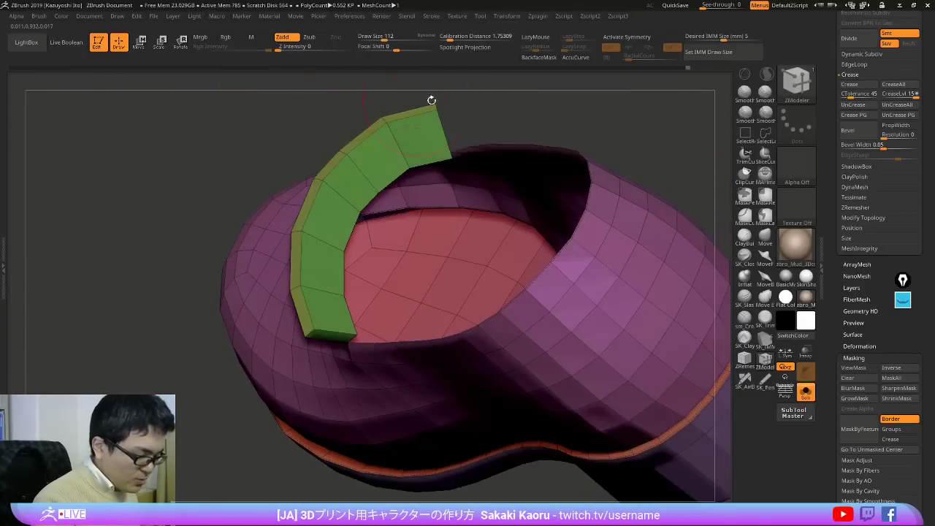
# Step: Try to extrude the green strip into a thicker block with ZModeler, and undo it
pyautogui.press('space')
pyautogui.click(532, 222)
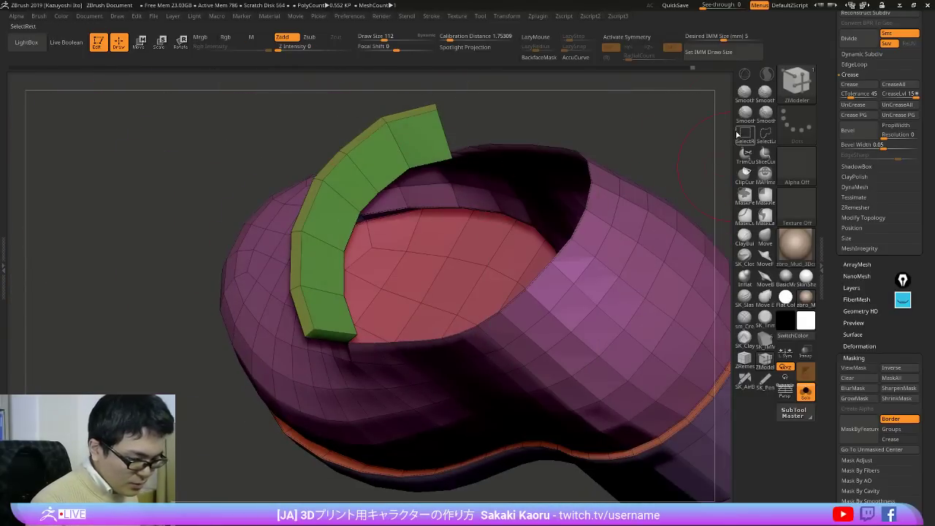
pyautogui.click(765, 359)
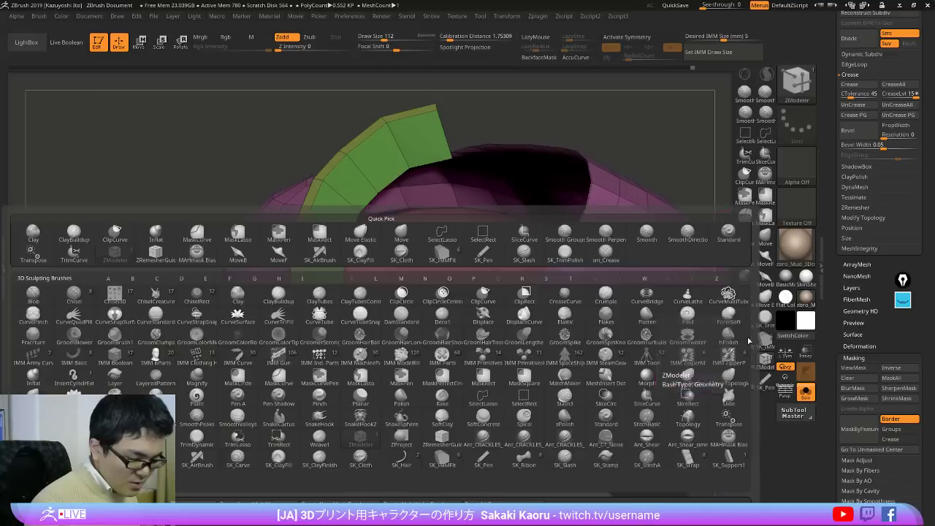
pyautogui.moveTo(409, 143)
pyautogui.keyDown('alt'); pyautogui.mouseDown()
pyautogui.moveTo(346, 185)
pyautogui.moveTo(322, 307)
pyautogui.moveTo(296, 258)
pyautogui.moveTo(358, 146)
pyautogui.mouseUp(); pyautogui.keyUp('alt')
pyautogui.click(386, 130)
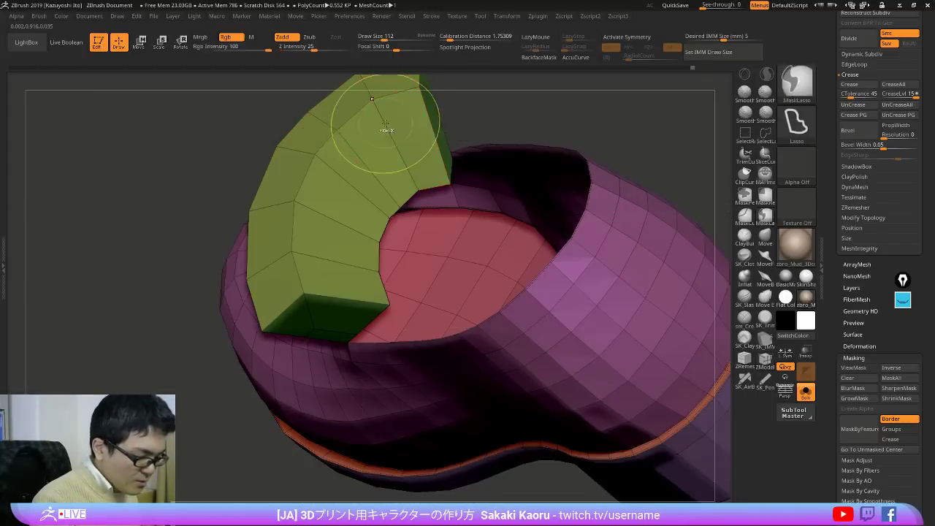
pyautogui.hotkey('ctrl', 'z')
pyautogui.keyDown('alt'); pyautogui.click(389, 120); pyautogui.keyUp('alt')
pyautogui.hotkey('ctrl', 'z')
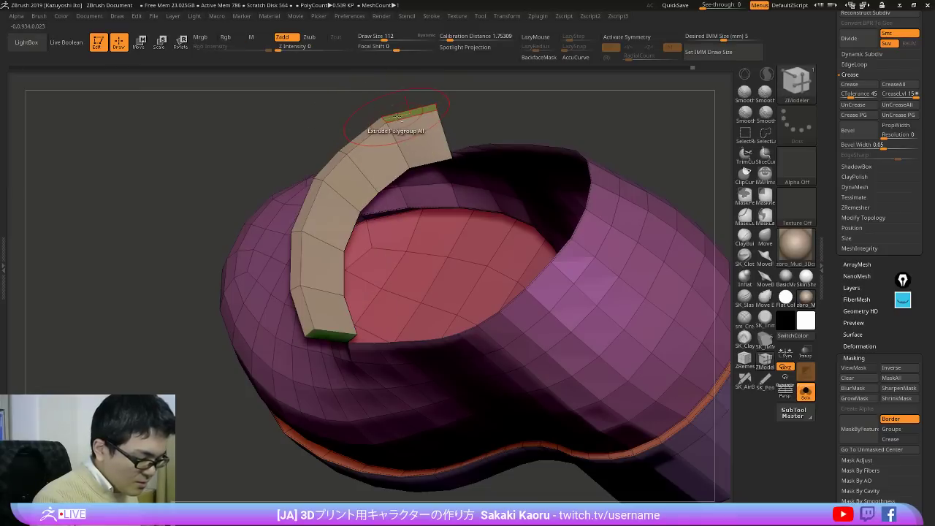
# Step: Strip away the marked faces of the extruded green strip so only a single-layer wall stands at the opening
pyautogui.keyDown('alt'); pyautogui.click(395, 118); pyautogui.keyUp('alt')
pyautogui.keyDown('ctrl'); pyautogui.keyDown('shift'); pyautogui.click(388, 122); pyautogui.keyUp('shift'); pyautogui.keyUp('ctrl')
pyautogui.keyDown('ctrl'); pyautogui.keyDown('shift'); pyautogui.click(560, 144); pyautogui.keyUp('shift'); pyautogui.keyUp('ctrl')
pyautogui.moveTo(561, 144); pyautogui.dragTo(667, 151)
pyautogui.press('space')
pyautogui.click(657, 285)
pyautogui.moveTo(672, 281); pyautogui.dragTo(526, 285)
pyautogui.moveTo(689, 146); pyautogui.dragTo(716, 139)
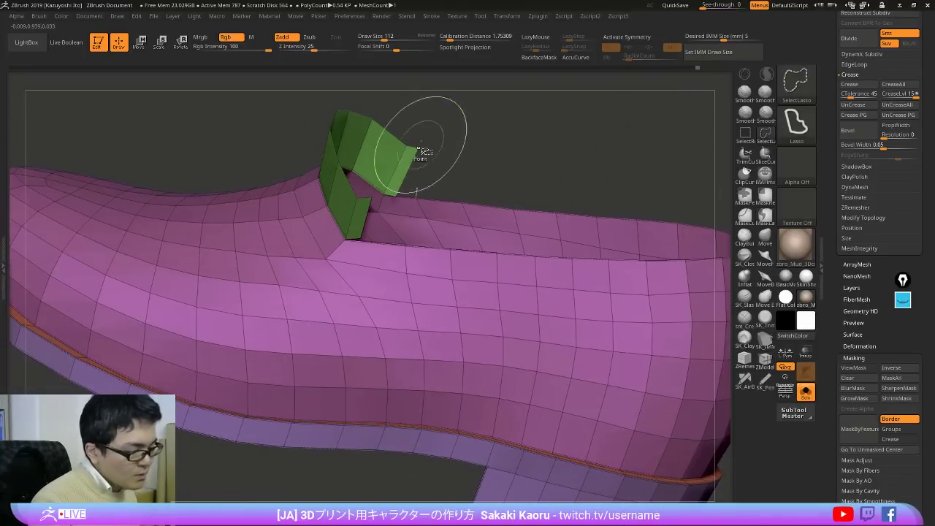
# Step: Trim off the leftover polygons at both ends of the green tongue wall with the SelectLasso
pyautogui.keyDown('ctrl'); pyautogui.keyDown('alt'); pyautogui.keyDown('shift'); pyautogui.moveTo(423, 151); pyautogui.dragTo(453, 165); pyautogui.keyUp('shift'); pyautogui.keyUp('alt'); pyautogui.keyUp('ctrl')
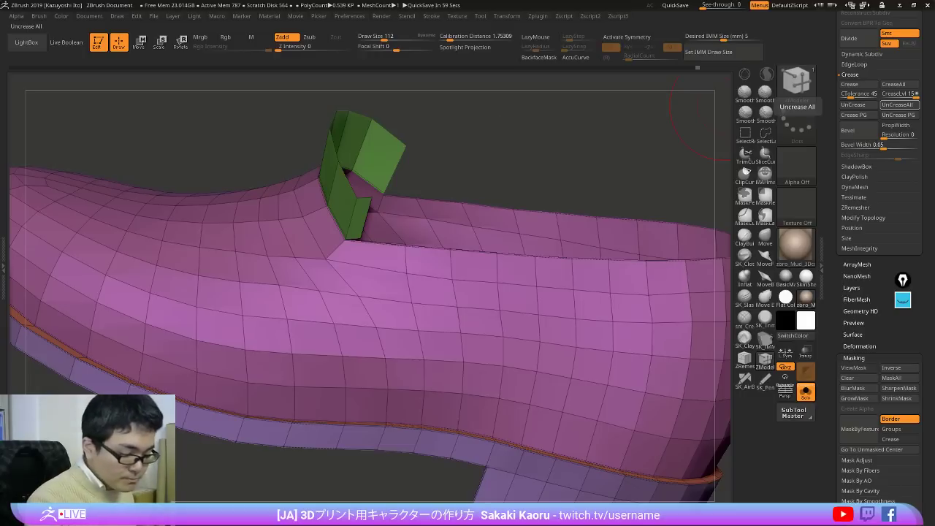
pyautogui.moveTo(512, 157)
pyautogui.mouseDown()
pyautogui.moveTo(501, 115)
pyautogui.moveTo(478, 127)
pyautogui.mouseUp()
pyautogui.moveTo(431, 146)
pyautogui.keyDown('ctrl'); pyautogui.keyDown('alt'); pyautogui.keyDown('shift'); pyautogui.mouseDown()
pyautogui.moveTo(440, 315)
pyautogui.moveTo(339, 284)
pyautogui.mouseUp(); pyautogui.keyUp('shift'); pyautogui.keyUp('alt'); pyautogui.keyUp('ctrl')
pyautogui.press('g')
pyautogui.click(609, 286)
# Step: Mask the shoe except the upper edge of the green tongue and reposition that edge with a Transpose line
pyautogui.moveTo(356, 203)
pyautogui.keyDown('ctrl'); pyautogui.mouseDown()
pyautogui.moveTo(538, 261)
pyautogui.moveTo(560, 235)
pyautogui.moveTo(656, 241)
pyautogui.moveTo(645, 263)
pyautogui.moveTo(533, 273)
pyautogui.mouseUp(); pyautogui.keyUp('ctrl')
pyautogui.keyDown('ctrl'); pyautogui.click(583, 229); pyautogui.keyUp('ctrl')
pyautogui.press('w')
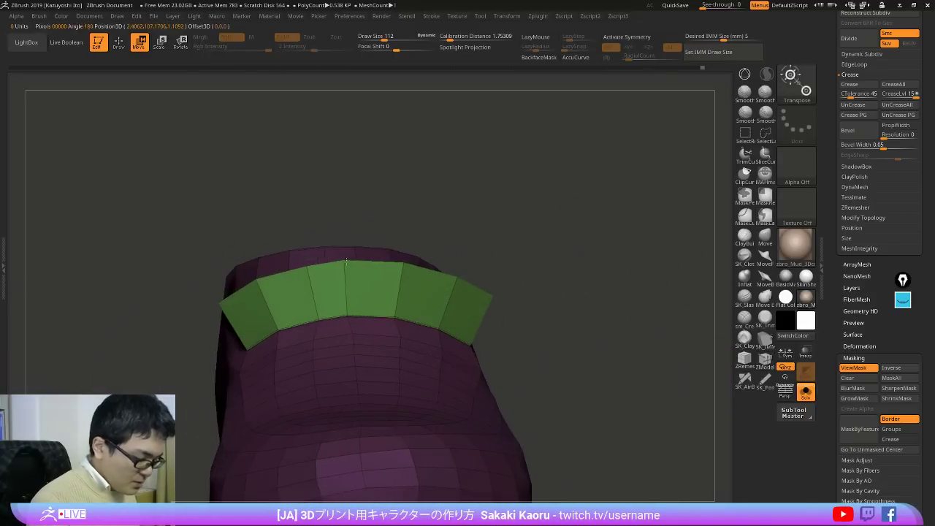
pyautogui.moveTo(346, 262)
pyautogui.mouseDown()
pyautogui.moveTo(572, 271)
pyautogui.moveTo(535, 265)
pyautogui.moveTo(582, 274)
pyautogui.moveTo(460, 272)
pyautogui.mouseUp()
pyautogui.moveTo(447, 331); pyautogui.dragTo(492, 247)
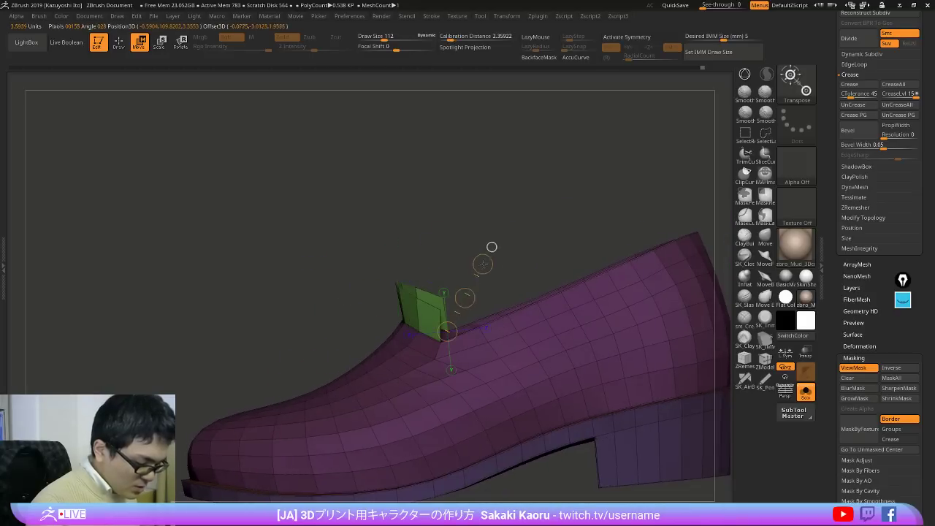
pyautogui.moveTo(464, 298); pyautogui.dragTo(772, 394)
# Step: Bring back the leg and the loafer reference photos, and round the tongue's upper corners with the Move brush
pyautogui.hotkey('alt', 's')
pyautogui.hotkey('shift', 'z')
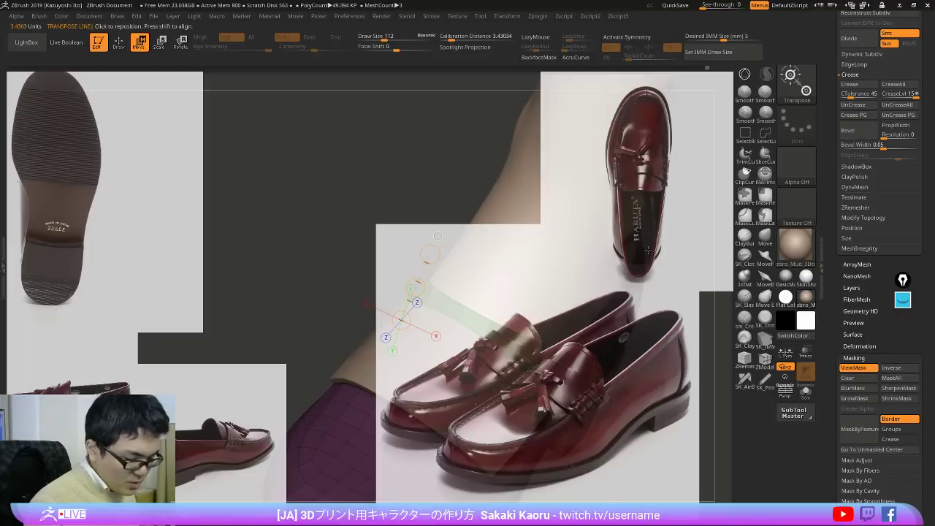
pyautogui.press('q')
pyautogui.moveTo(657, 441)
pyautogui.keyDown('alt'); pyautogui.mouseDown()
pyautogui.moveTo(455, 270)
pyautogui.moveTo(448, 291)
pyautogui.moveTo(481, 300)
pyautogui.mouseUp(); pyautogui.keyUp('alt')
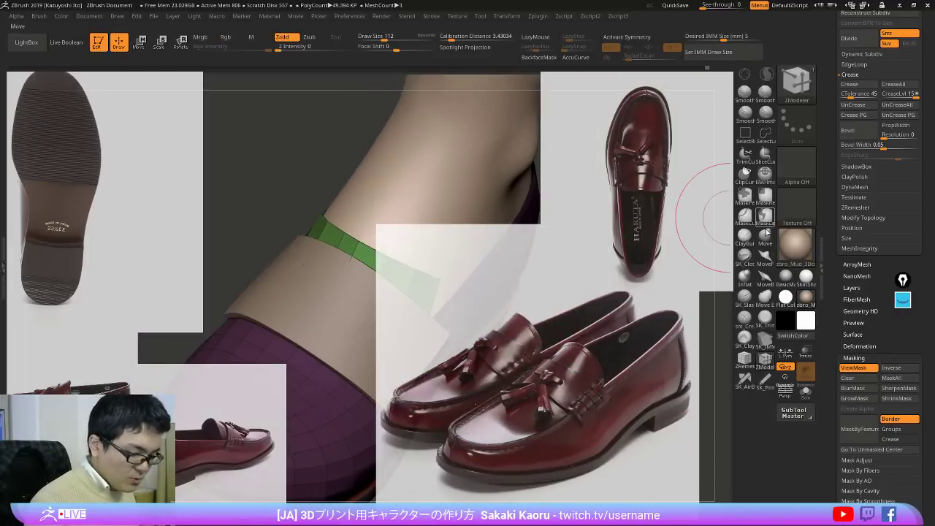
pyautogui.click(765, 235)
pyautogui.press('x')
pyautogui.moveTo(380, 219); pyautogui.dragTo(411, 244)
pyautogui.moveTo(411, 244); pyautogui.dragTo(382, 237, button='right')
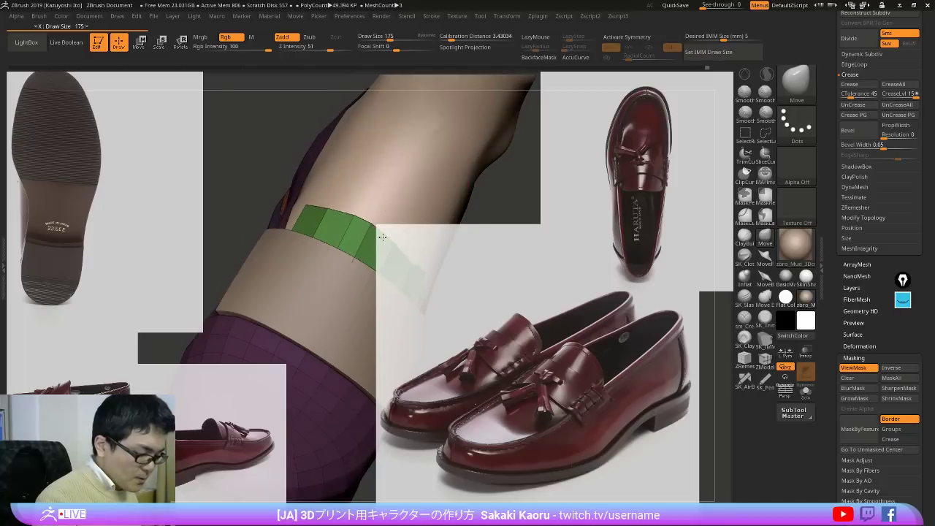
pyautogui.moveTo(421, 243); pyautogui.dragTo(442, 238, button='right')
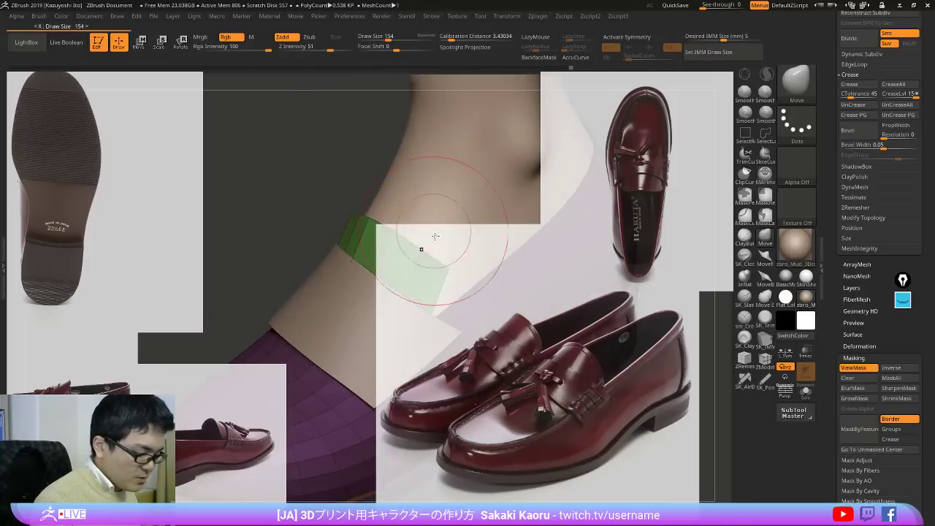
pyautogui.press('x')
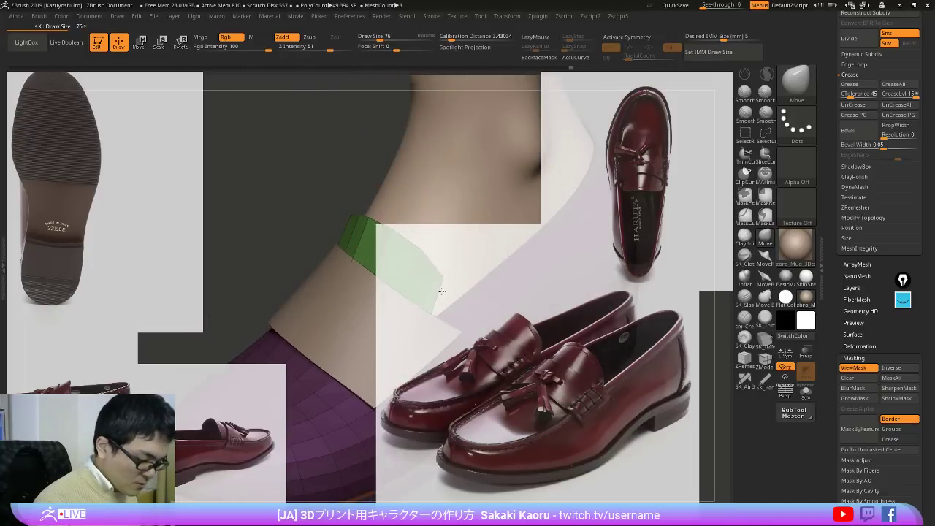
pyautogui.moveTo(420, 251); pyautogui.dragTo(396, 225, button='right')
# Step: Isolate the shoe, clear its mask and hide the reference photos
pyautogui.click(806, 393)
pyautogui.moveTo(621, 314)
pyautogui.mouseDown(button='right')
pyautogui.moveTo(577, 365)
pyautogui.moveTo(599, 373)
pyautogui.mouseUp(button='right')
pyautogui.keyDown('ctrl'); pyautogui.moveTo(603, 369); pyautogui.dragTo(619, 383); pyautogui.keyUp('ctrl')
pyautogui.hotkey('shift', 'z')
# Step: Set ZModeler's edge action to Slide and its point action to Slide by Brush Radius, with a draw size of 17
pyautogui.click(764, 364)
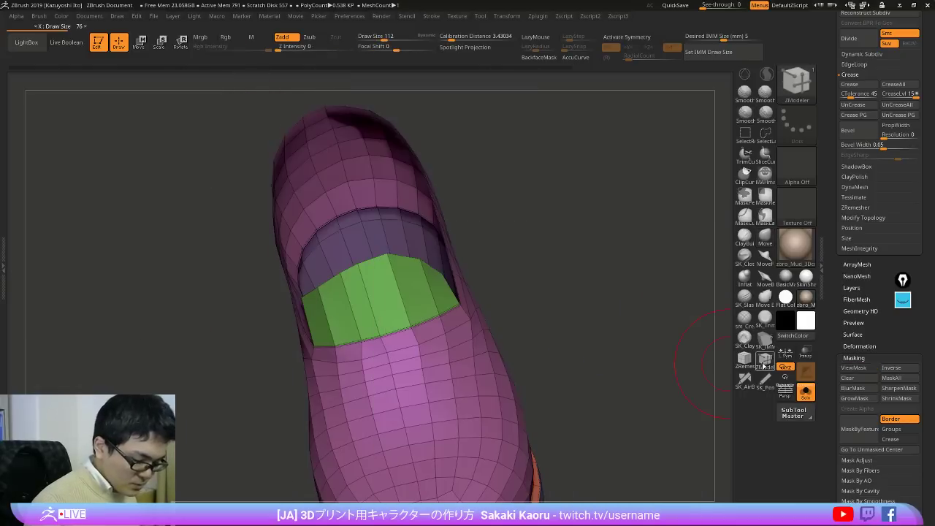
pyautogui.press('space')
pyautogui.click(426, 278)
pyautogui.click(297, 366)
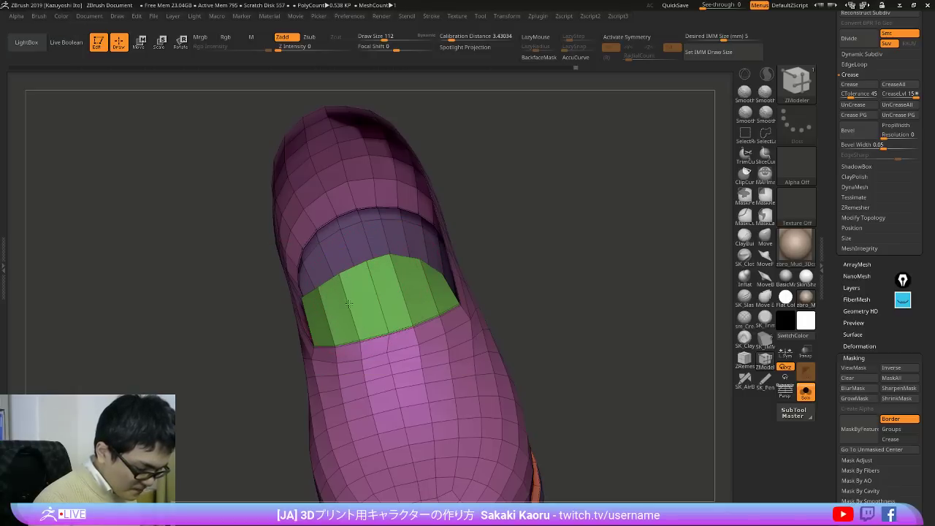
pyautogui.keyDown('alt'); pyautogui.moveTo(491, 334); pyautogui.dragTo(471, 283, button='right'); pyautogui.keyUp('alt')
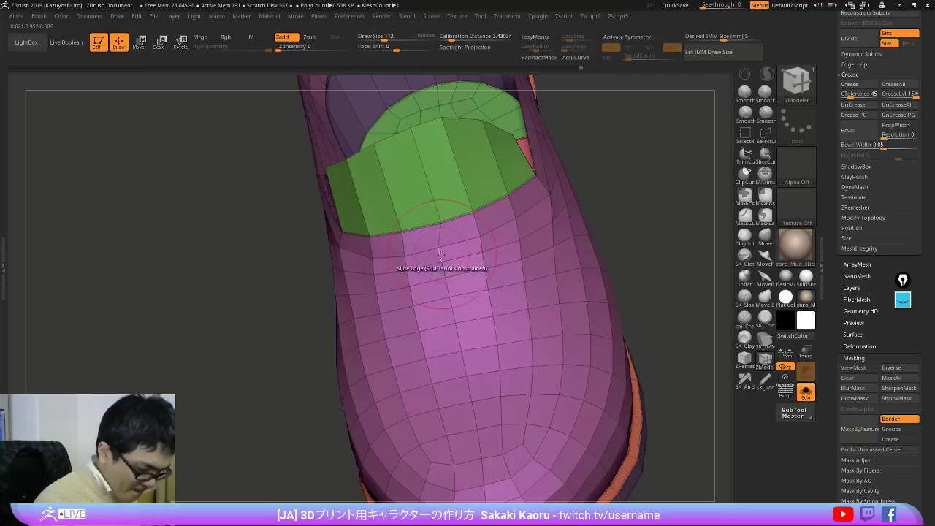
pyautogui.press('space')
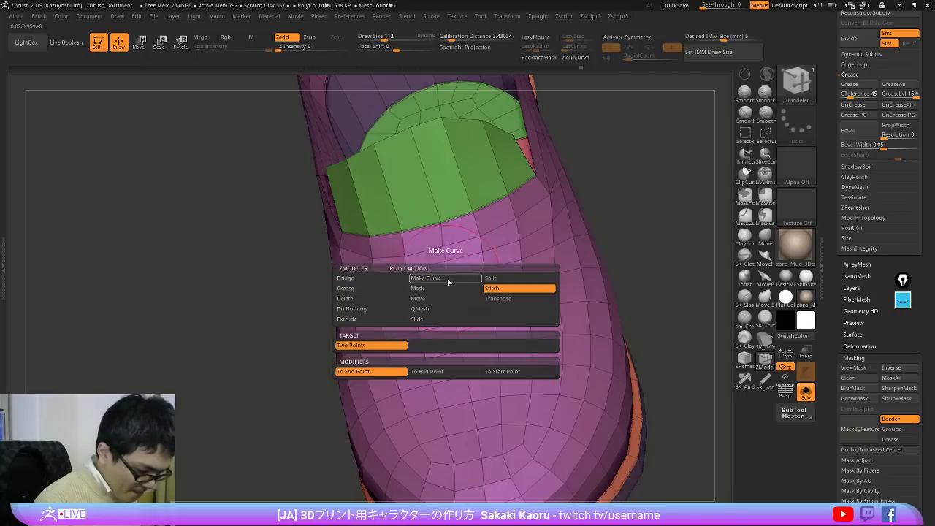
pyautogui.click(441, 319)
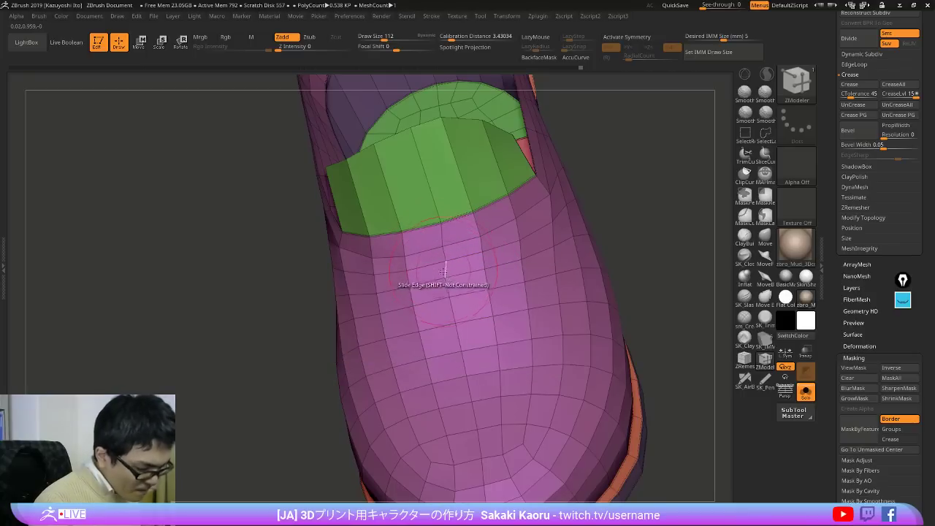
pyautogui.press('space')
pyautogui.moveTo(644, 204); pyautogui.dragTo(626, 205)
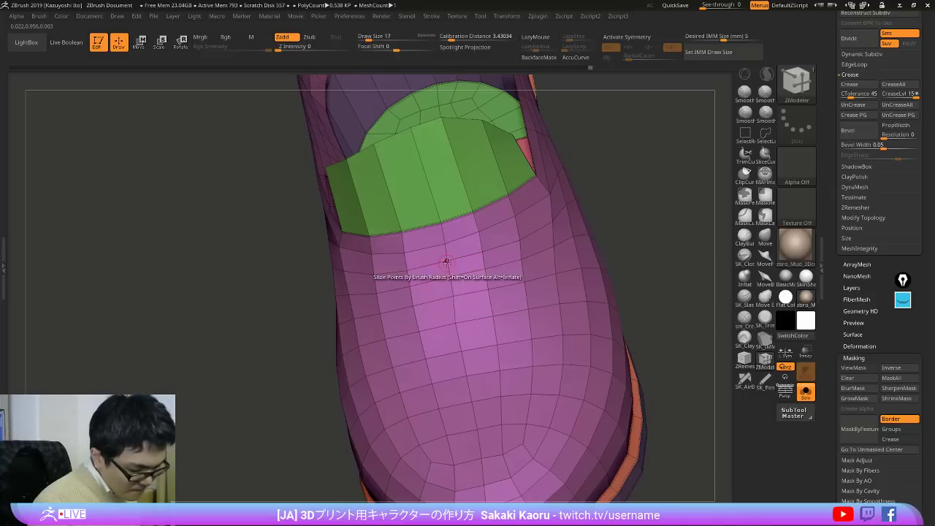
# Step: Mask the whole shoe except the green tongue polygroup and show the leg and strap again
pyautogui.moveTo(693, 307)
pyautogui.keyDown('alt'); pyautogui.mouseDown()
pyautogui.moveTo(680, 238)
pyautogui.moveTo(726, 242)
pyautogui.mouseUp(); pyautogui.keyUp('alt')
pyautogui.click(745, 135)
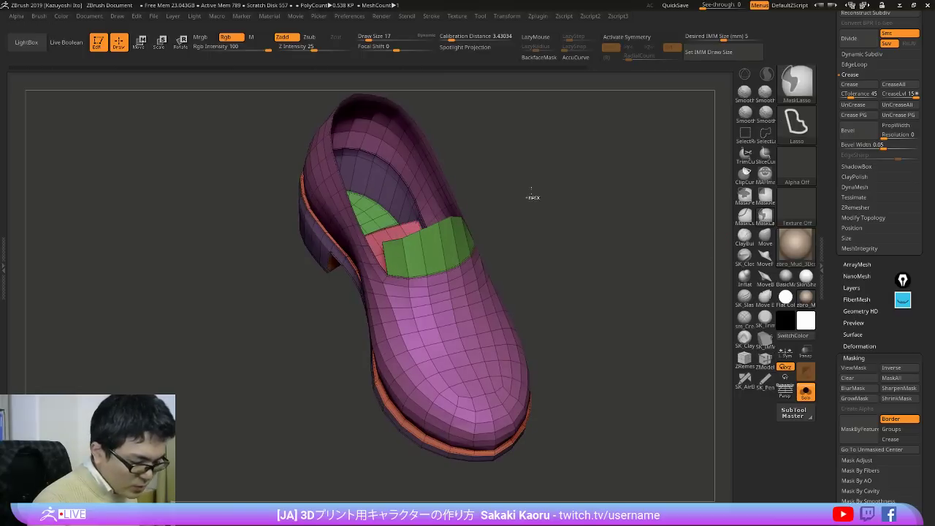
pyautogui.keyDown('ctrl'); pyautogui.keyDown('shift'); pyautogui.click(441, 228); pyautogui.keyUp('shift'); pyautogui.keyUp('ctrl')
pyautogui.keyDown('ctrl'); pyautogui.keyDown('shift'); pyautogui.moveTo(555, 216); pyautogui.dragTo(614, 237); pyautogui.keyUp('shift'); pyautogui.keyUp('ctrl')
pyautogui.keyDown('ctrl'); pyautogui.click(611, 258); pyautogui.keyUp('ctrl')
pyautogui.keyDown('ctrl'); pyautogui.keyDown('shift'); pyautogui.click(610, 268); pyautogui.keyUp('shift'); pyautogui.keyUp('ctrl')
pyautogui.hotkey('alt', 's')
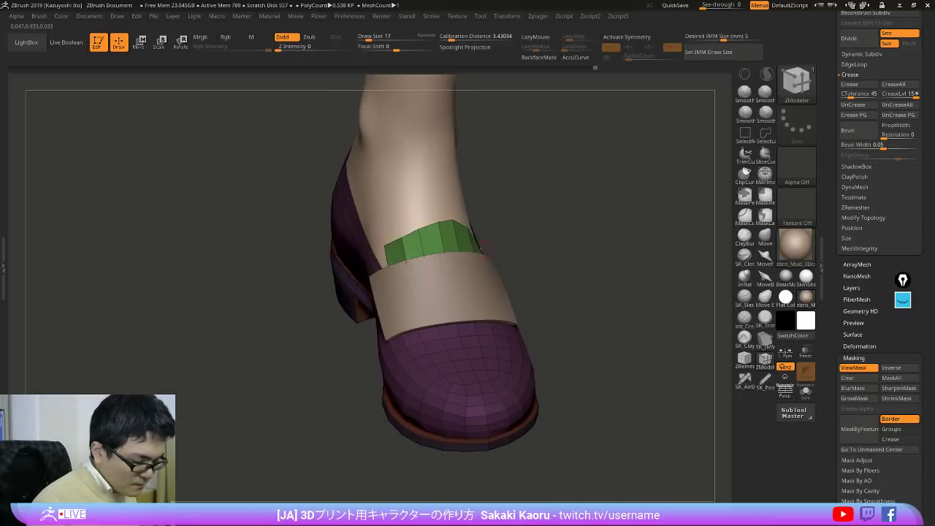
# Step: Shape the unmasked tongue around the instep with the Move brush, enlarging the draw size to 177
pyautogui.moveTo(555, 241); pyautogui.dragTo(606, 238)
pyautogui.click(765, 238)
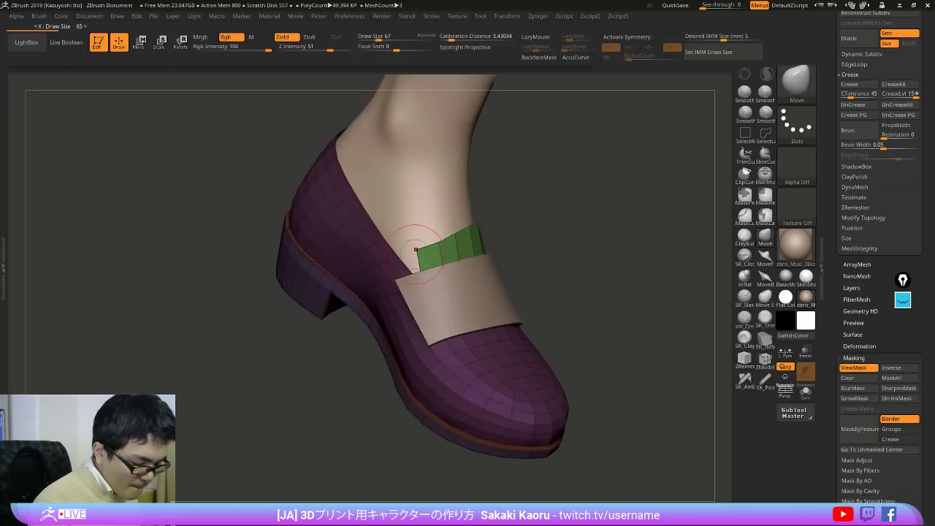
pyautogui.moveTo(532, 239)
pyautogui.mouseDown()
pyautogui.moveTo(497, 243)
pyautogui.moveTo(535, 232)
pyautogui.moveTo(523, 229)
pyautogui.moveTo(425, 268)
pyautogui.mouseUp()
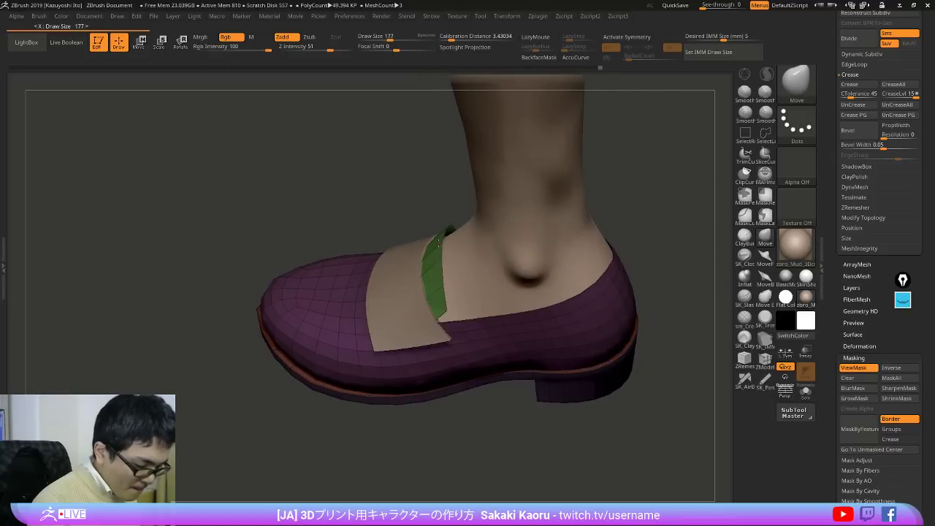
pyautogui.moveTo(657, 416)
pyautogui.mouseDown()
pyautogui.moveTo(594, 400)
pyautogui.moveTo(623, 424)
pyautogui.moveTo(544, 394)
pyautogui.mouseUp()
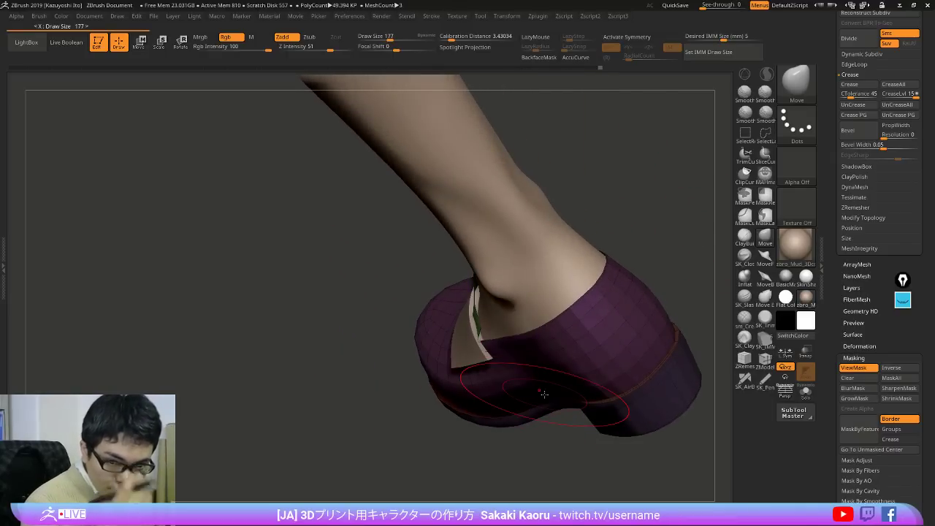
pyautogui.moveTo(467, 450); pyautogui.dragTo(552, 425)
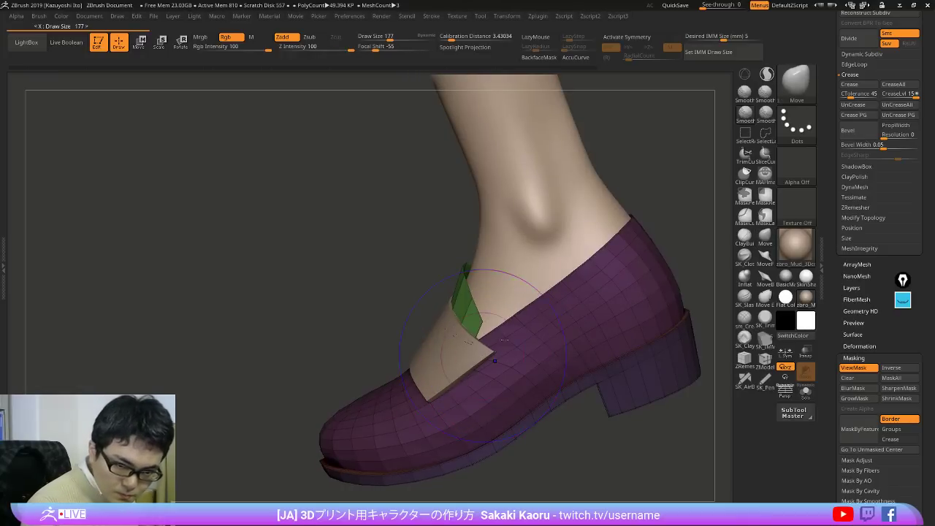
# Step: Turn off the polyframe display and compare the tongue and strap from several angles with the loafer reference photos
pyautogui.hotkey('shift', 'f')
pyautogui.moveTo(438, 314); pyautogui.dragTo(550, 361)
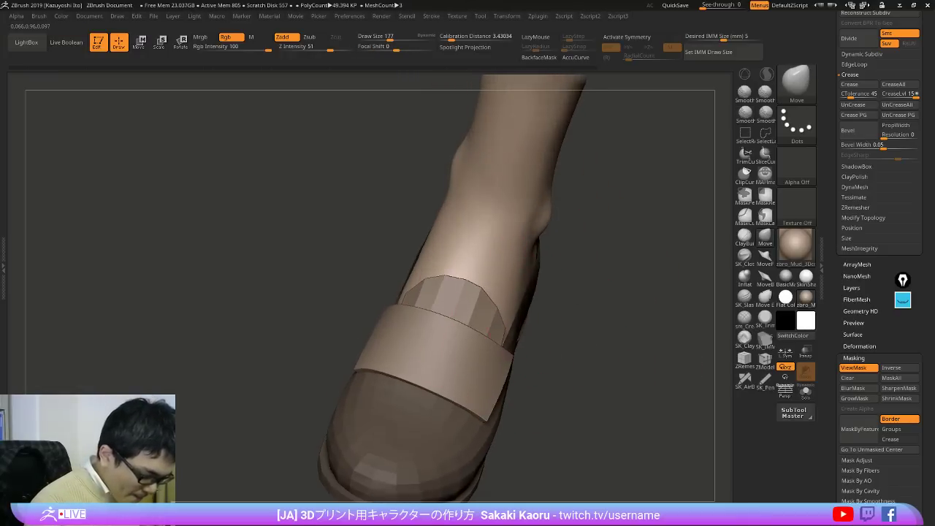
pyautogui.moveTo(634, 329); pyautogui.dragTo(561, 265)
pyautogui.hotkey('shift', 'z')
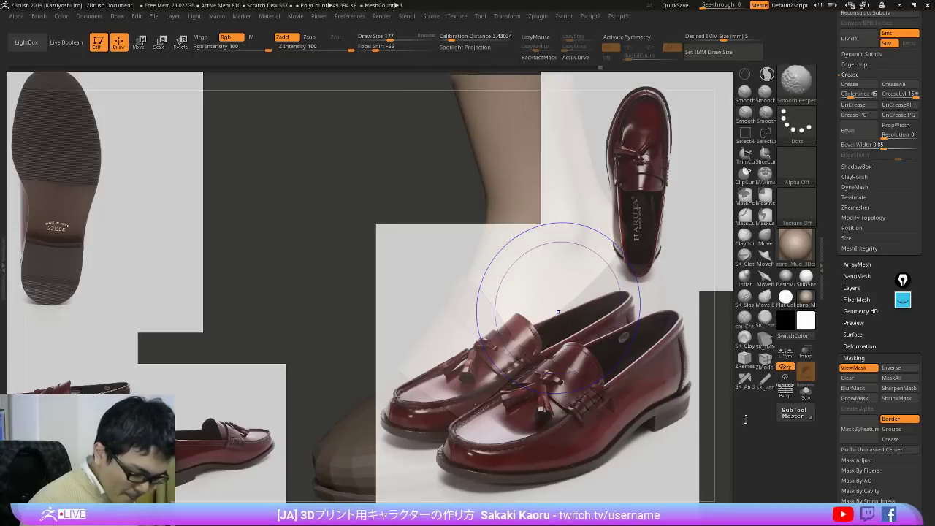
pyautogui.hotkey('shift', 'z')
pyautogui.moveTo(442, 311); pyautogui.dragTo(511, 333)
pyautogui.hotkey('shift', 'z')
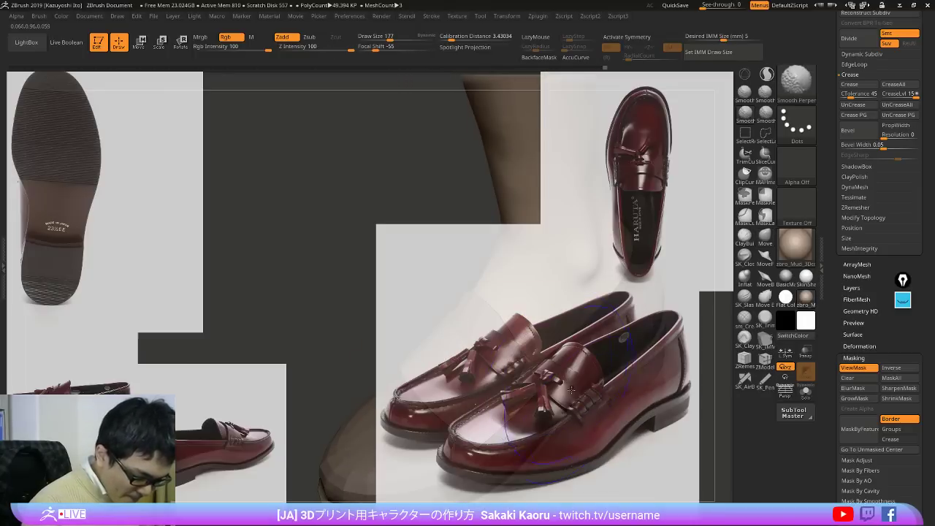
pyautogui.hotkey('shift', 'z')
pyautogui.moveTo(504, 389); pyautogui.dragTo(553, 373, button='right')
# Step: Select and isolate the instep strap, mask all but one end, and lay a Transpose line along that end
pyautogui.keyDown('alt'); pyautogui.click(514, 390); pyautogui.keyUp('alt')
pyautogui.hotkey('shift', 'f')
pyautogui.hotkey('alt', 's')
pyautogui.moveTo(589, 311)
pyautogui.keyDown('ctrl'); pyautogui.mouseDown()
pyautogui.moveTo(441, 463)
pyautogui.moveTo(596, 376)
pyautogui.mouseUp(); pyautogui.keyUp('ctrl')
pyautogui.keyDown('ctrl'); pyautogui.click(597, 379); pyautogui.keyUp('ctrl')
pyautogui.press('w')
pyautogui.moveTo(477, 415); pyautogui.dragTo(562, 334)
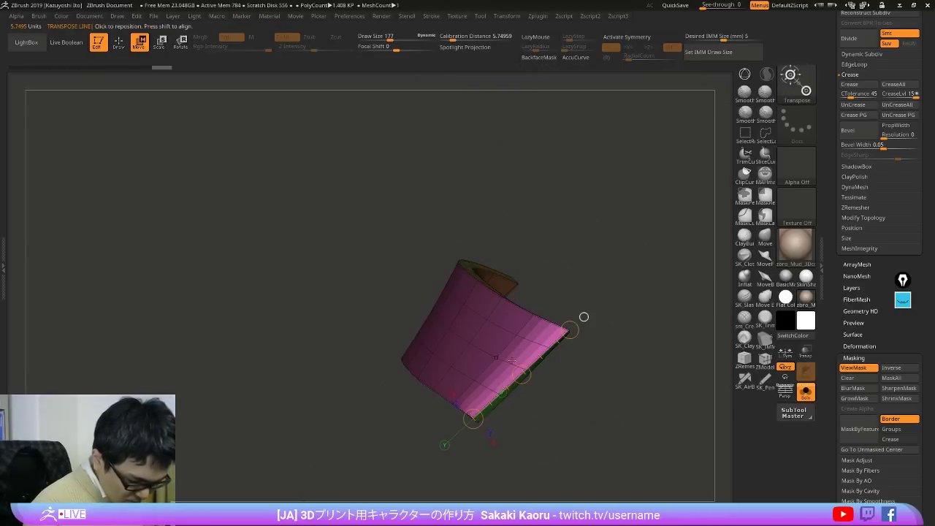
# Step: Soften the strap's mask, show the shoe again and move the unmasked strap end to fit its side
pyautogui.press('q')
pyautogui.press('2')
pyautogui.keyDown('ctrl'); pyautogui.click(500, 363); pyautogui.keyUp('ctrl')
pyautogui.press('w')
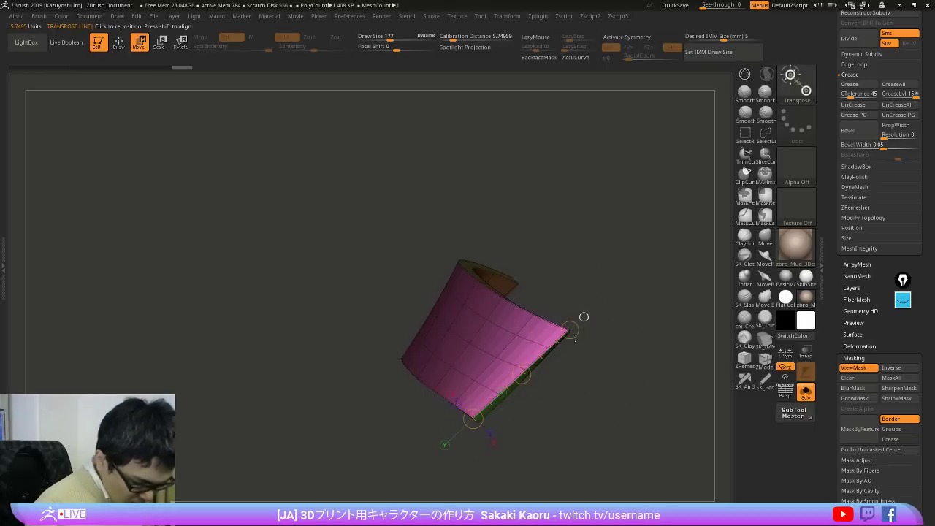
pyautogui.hotkey('alt', 's')
pyautogui.moveTo(570, 330); pyautogui.dragTo(559, 349)
pyautogui.moveTo(398, 322)
pyautogui.mouseDown()
pyautogui.moveTo(620, 356)
pyautogui.moveTo(576, 349)
pyautogui.moveTo(505, 387)
pyautogui.mouseUp()
# Step: Mask all but the strap's opposite end, adjust that end with a Transpose line, and clear the mask
pyautogui.press('q')
pyautogui.hotkey('alt', 's')
pyautogui.moveTo(314, 288)
pyautogui.keyDown('ctrl'); pyautogui.keyDown('alt'); pyautogui.mouseDown()
pyautogui.moveTo(289, 373)
pyautogui.moveTo(301, 329)
pyautogui.mouseUp(); pyautogui.keyUp('alt'); pyautogui.keyUp('ctrl')
pyautogui.keyDown('ctrl'); pyautogui.click(396, 384); pyautogui.keyUp('ctrl')
pyautogui.press('w')
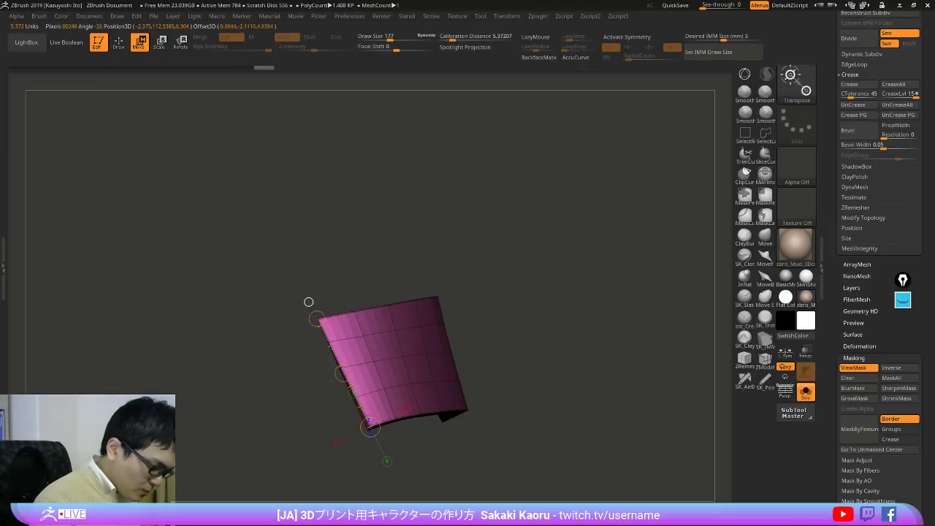
pyautogui.hotkey('shift', 'alt', 's')
pyautogui.moveTo(316, 318); pyautogui.dragTo(314, 314)
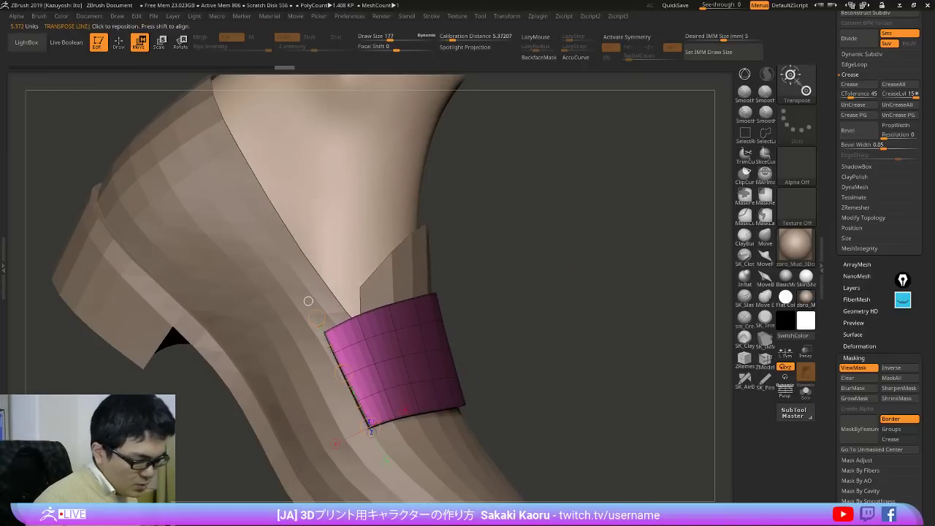
pyautogui.moveTo(544, 307)
pyautogui.keyDown('ctrl'); pyautogui.mouseDown()
pyautogui.moveTo(577, 336)
pyautogui.moveTo(628, 344)
pyautogui.mouseUp(); pyautogui.keyUp('ctrl')
# Step: Select the shoe subtool, isolate it and turn its polyframe display back on to check the opening
pyautogui.moveTo(630, 345); pyautogui.dragTo(613, 347)
pyautogui.hotkey('shift', 'f')
pyautogui.press('q')
pyautogui.moveTo(613, 347)
pyautogui.mouseDown(button='right')
pyautogui.moveTo(597, 424)
pyautogui.moveTo(542, 318)
pyautogui.moveTo(586, 359)
pyautogui.moveTo(563, 358)
pyautogui.mouseUp(button='right')
pyautogui.keyDown('alt'); pyautogui.click(563, 358); pyautogui.keyUp('alt')
pyautogui.click(806, 392)
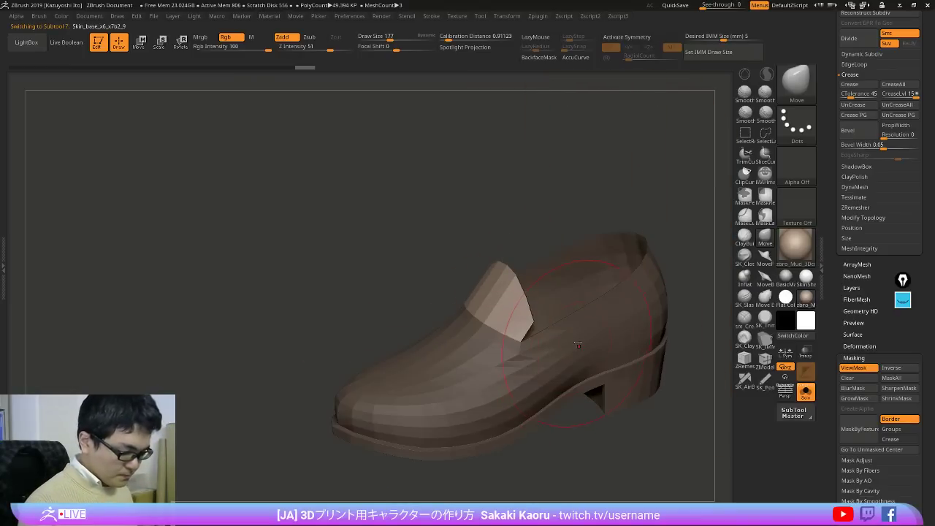
pyautogui.moveTo(709, 334); pyautogui.dragTo(688, 376)
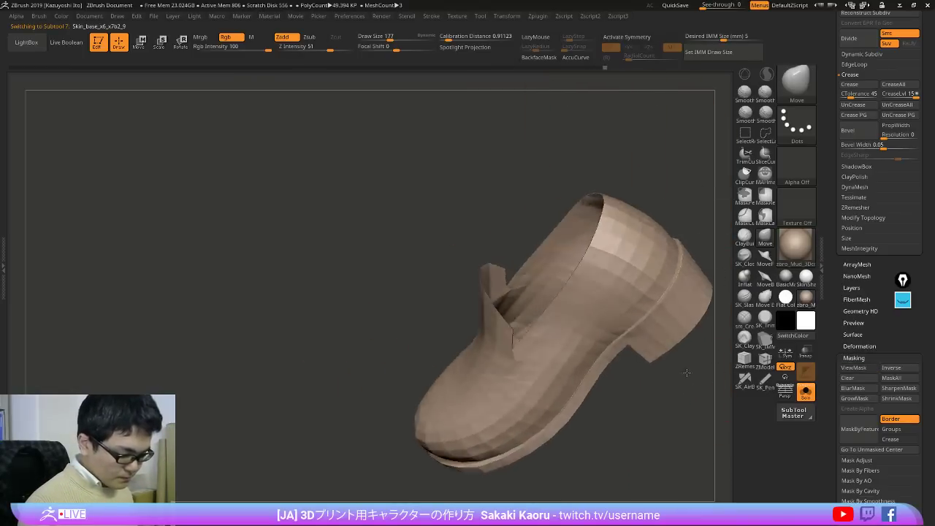
pyautogui.moveTo(685, 440)
pyautogui.mouseDown()
pyautogui.moveTo(675, 463)
pyautogui.moveTo(689, 480)
pyautogui.moveTo(670, 471)
pyautogui.moveTo(673, 430)
pyautogui.moveTo(704, 311)
pyautogui.moveTo(674, 429)
pyautogui.mouseUp()
pyautogui.hotkey('shift', 'f')
pyautogui.keyDown('alt'); pyautogui.moveTo(672, 396); pyautogui.dragTo(639, 417, button='right'); pyautogui.keyUp('alt')
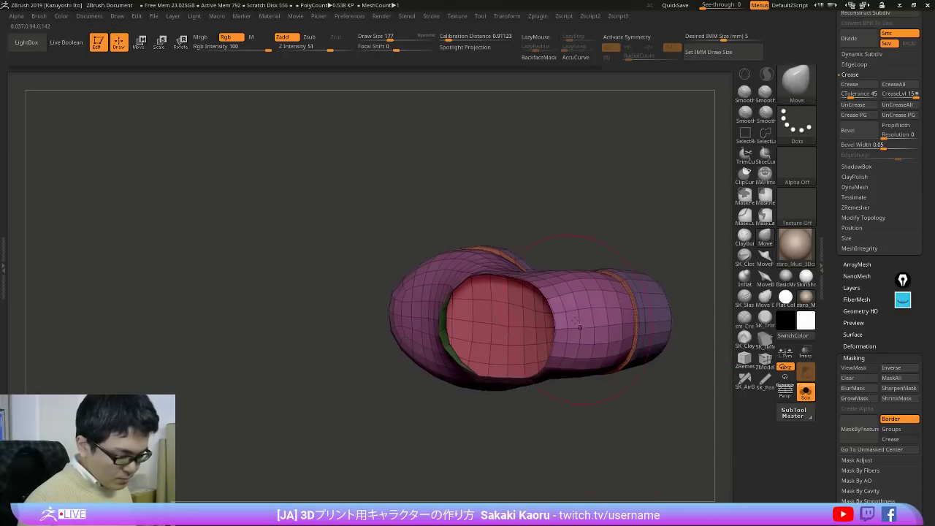
# Step: Switch to the ZModeler brush and set its edge action to Close with the Convex Hole target for the shoe's opening
pyautogui.moveTo(578, 323)
pyautogui.keyDown('ctrl'); pyautogui.mouseDown(button='right')
pyautogui.moveTo(563, 356)
pyautogui.moveTo(611, 352)
pyautogui.mouseUp(button='right'); pyautogui.keyUp('ctrl')
pyautogui.moveTo(611, 351); pyautogui.dragTo(678, 355)
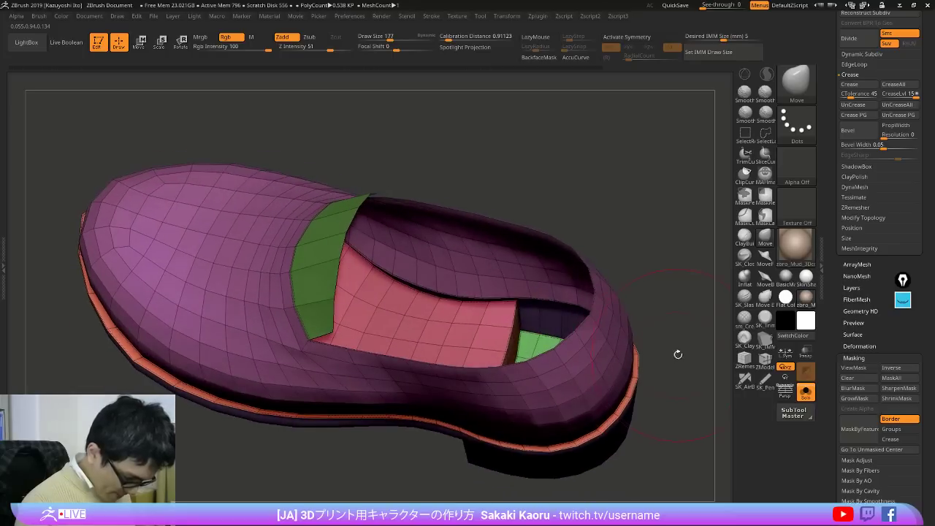
pyautogui.moveTo(669, 405); pyautogui.dragTo(674, 256)
pyautogui.moveTo(549, 276)
pyautogui.mouseDown(button='right')
pyautogui.moveTo(522, 303)
pyautogui.moveTo(552, 254)
pyautogui.moveTo(534, 279)
pyautogui.mouseUp(button='right')
pyautogui.click(765, 358)
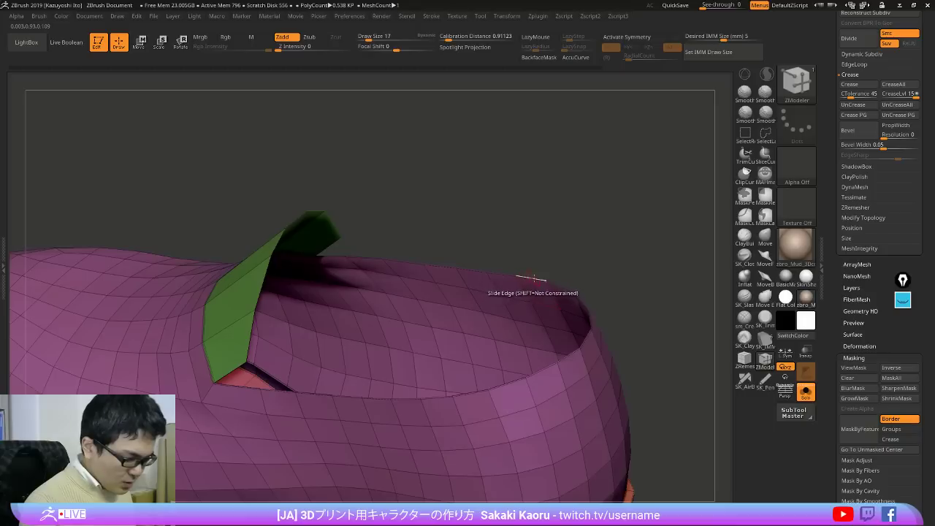
pyautogui.press('space')
pyautogui.click(541, 259)
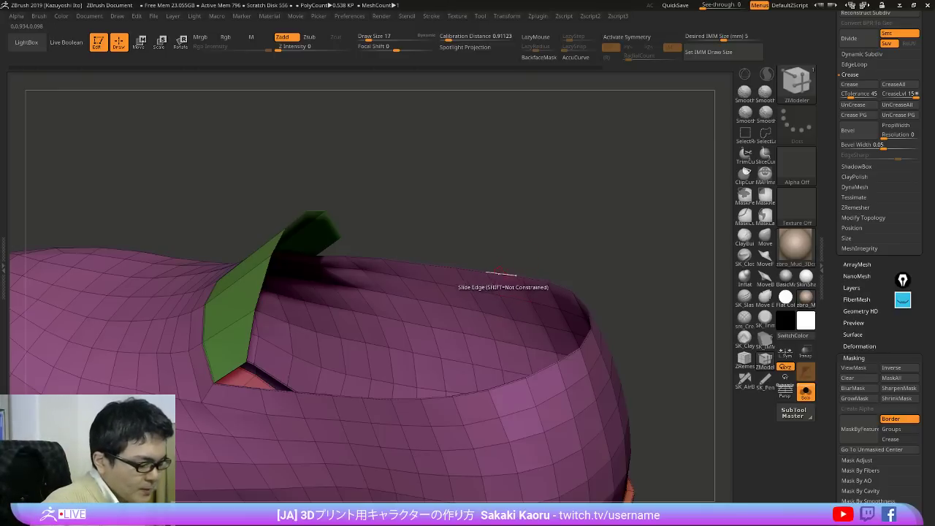
pyautogui.press('space')
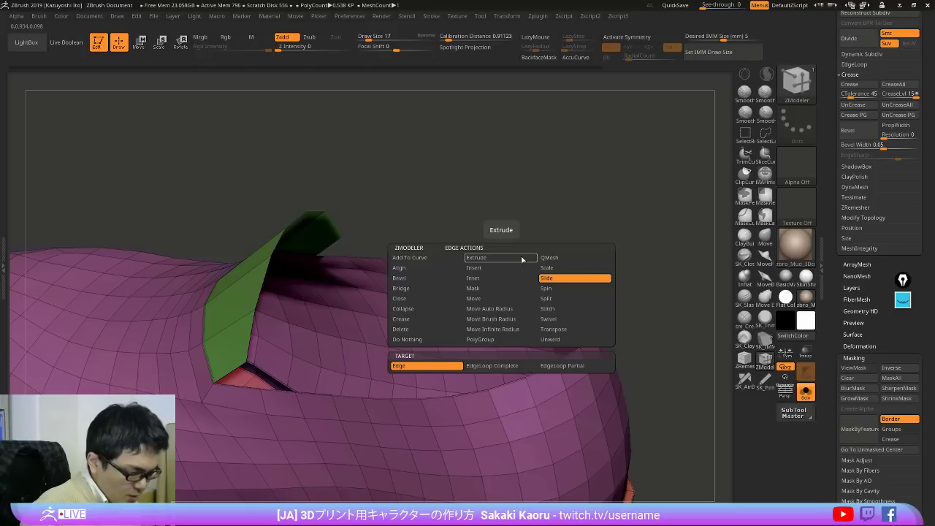
pyautogui.click(423, 298)
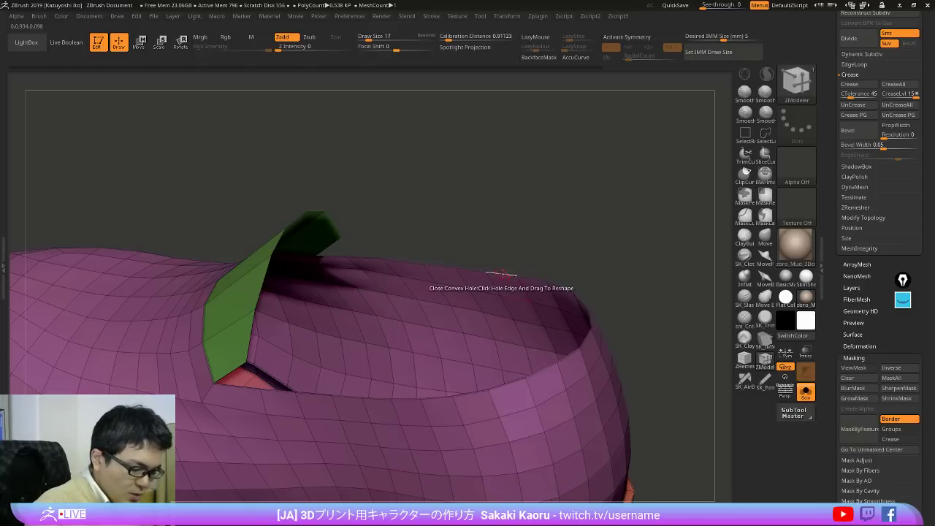
# Step: Try capping the shoe's opening as a convex hole, inspect the cap, and undo it
pyautogui.click(546, 264)
pyautogui.moveTo(667, 290); pyautogui.dragTo(664, 248)
pyautogui.moveTo(606, 295); pyautogui.dragTo(605, 384, button='right')
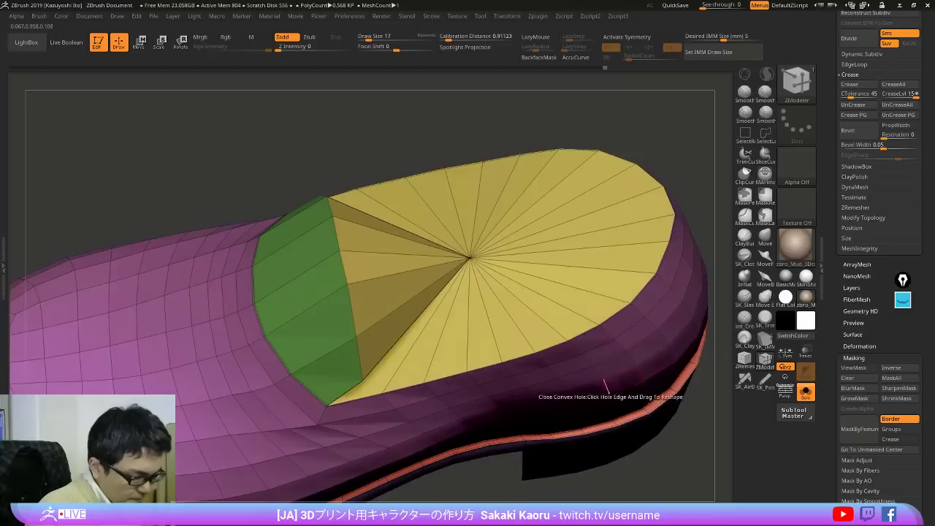
pyautogui.moveTo(615, 345); pyautogui.dragTo(607, 414, button='right')
pyautogui.hotkey('shift', 's')
pyautogui.hotkey('shift', 's')
pyautogui.moveTo(608, 415); pyautogui.dragTo(597, 375)
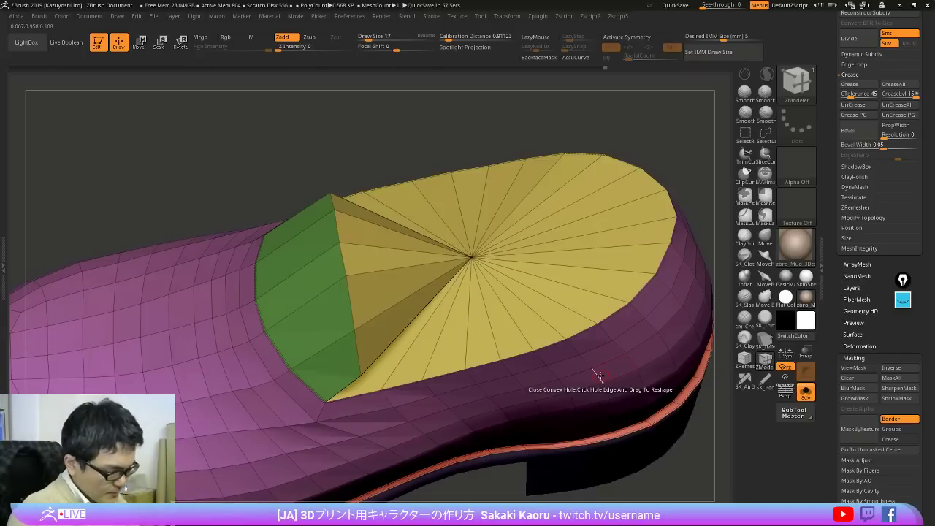
pyautogui.hotkey('ctrl', 'z')
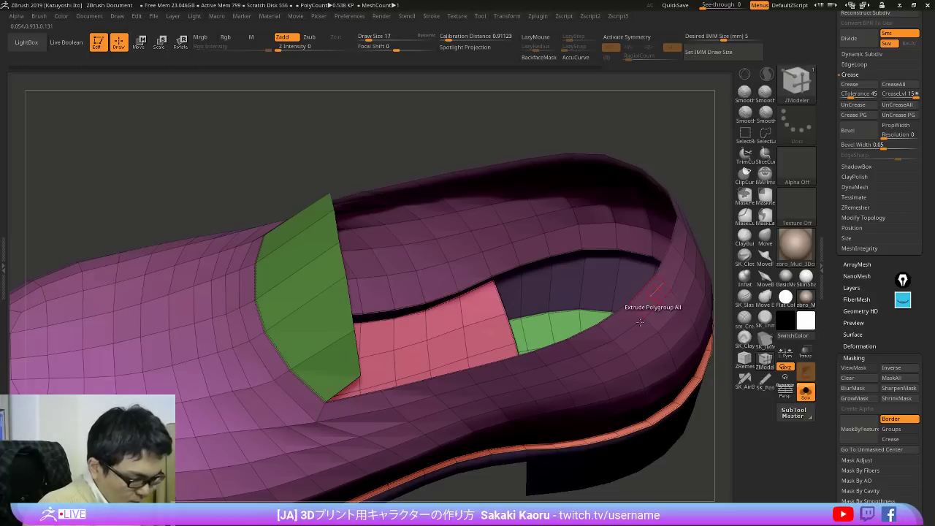
# Step: Close the shoe's opening with a convex hole cap from its heel-side rim edge
pyautogui.hotkey('shift', 'd')
pyautogui.click(587, 456)
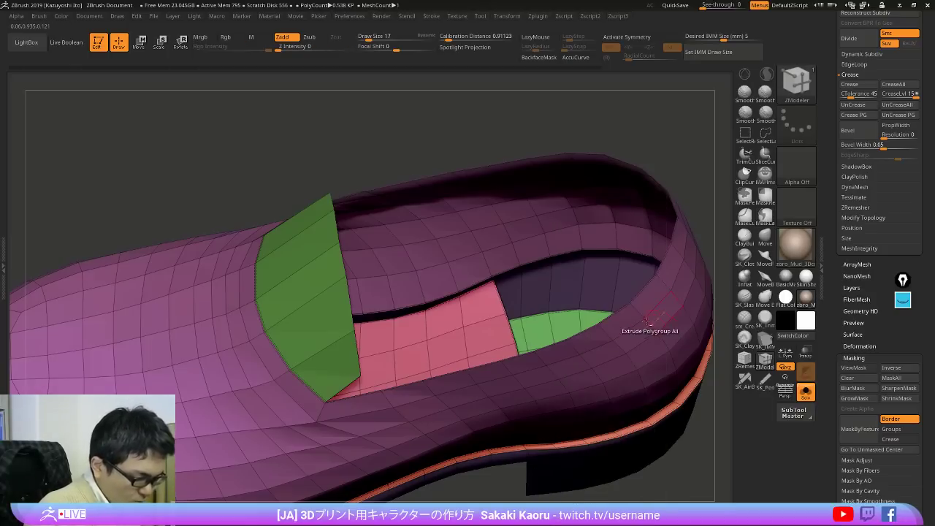
pyautogui.moveTo(646, 321)
pyautogui.mouseDown(button='right')
pyautogui.moveTo(559, 311)
pyautogui.moveTo(532, 323)
pyautogui.mouseUp(button='right')
pyautogui.press('w')
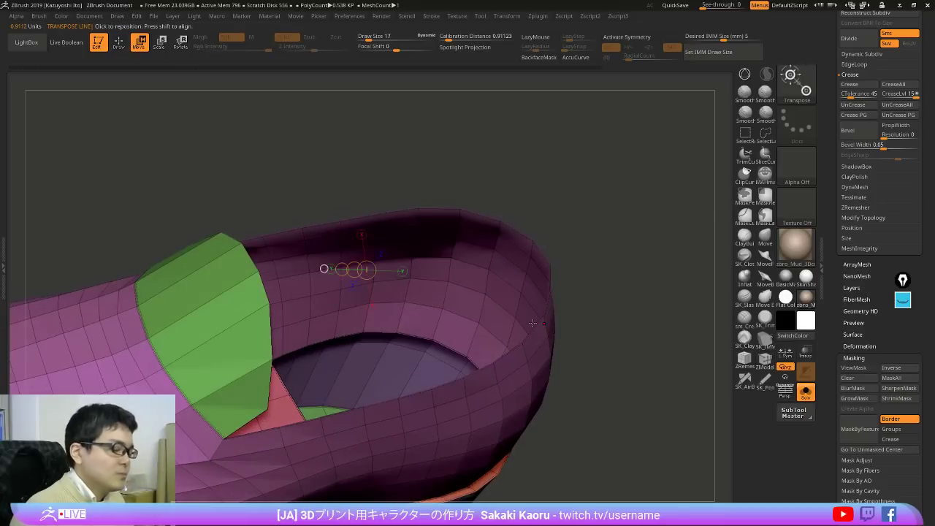
pyautogui.press('q')
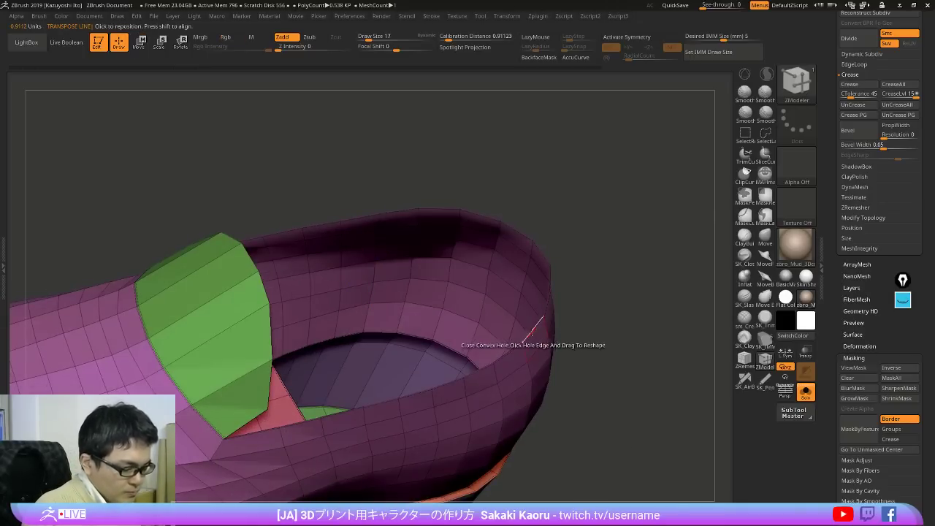
pyautogui.click(529, 330)
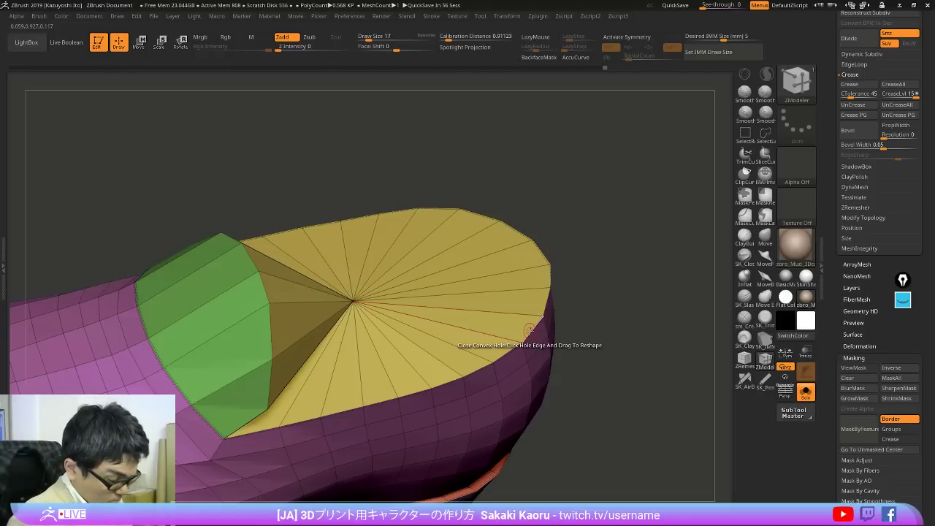
# Step: Set the ZModeler edge action to Insert and add an edge loop just inside the cap's rim
pyautogui.press('space')
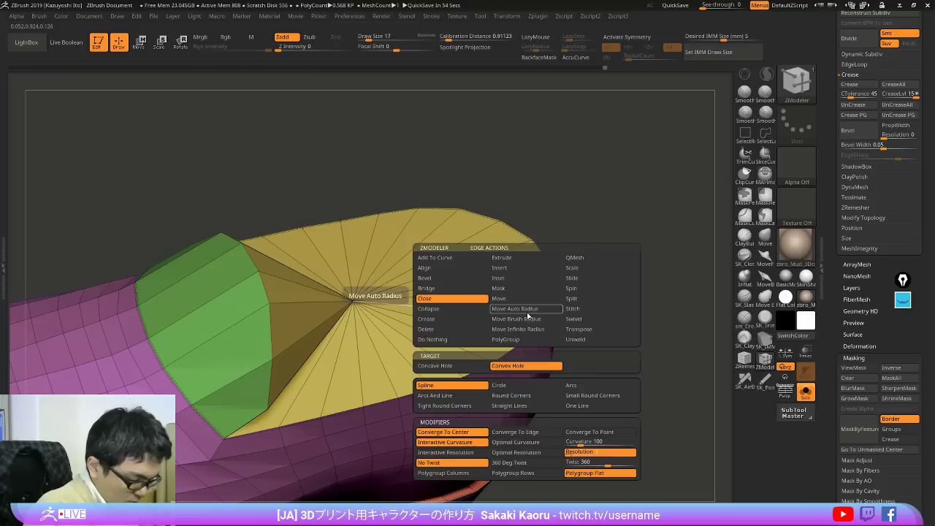
pyautogui.click(520, 269)
pyautogui.moveTo(513, 269); pyautogui.dragTo(544, 264)
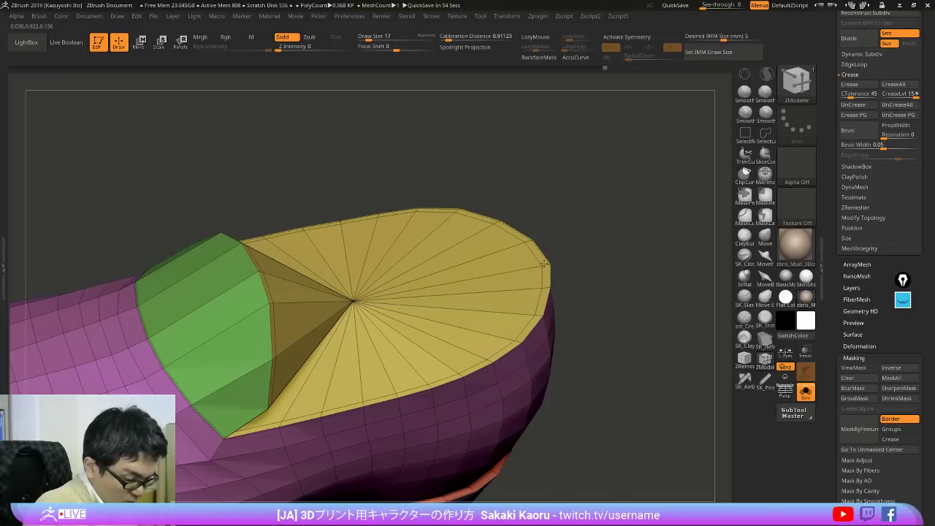
pyautogui.moveTo(652, 293); pyautogui.dragTo(648, 286)
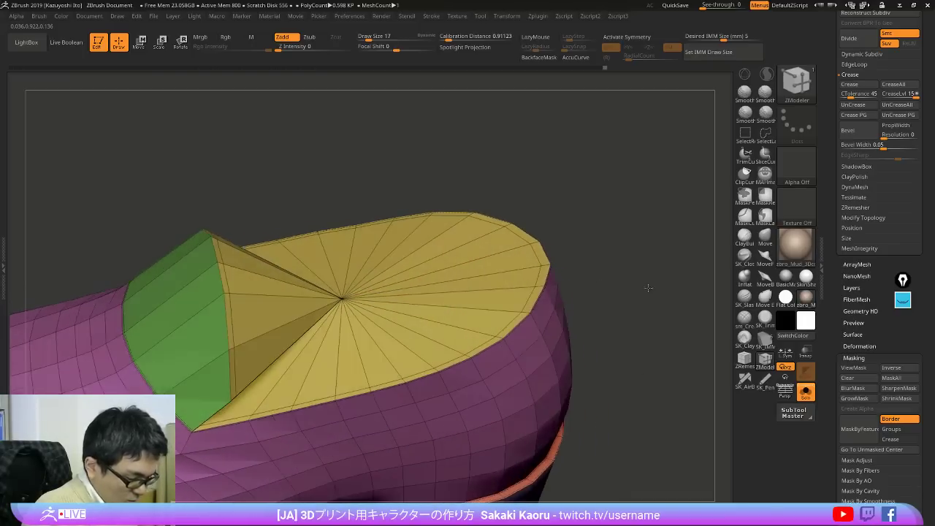
# Step: Isolate the cap without its thin rim, assign it a new polygroup, and show the whole shoe again
pyautogui.keyDown('ctrl'); pyautogui.keyDown('shift'); pyautogui.click(363, 295); pyautogui.keyUp('shift'); pyautogui.keyUp('ctrl')
pyautogui.hotkey('ctrl', 'shift', 's')
pyautogui.hotkey('ctrl', 'w')
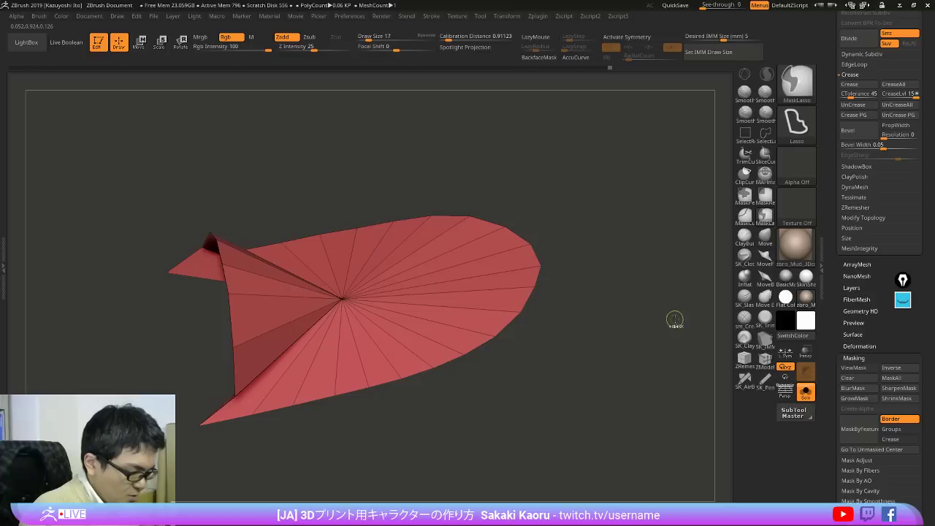
pyautogui.keyDown('ctrl'); pyautogui.keyDown('shift'); pyautogui.click(674, 319); pyautogui.keyUp('shift'); pyautogui.keyUp('ctrl')
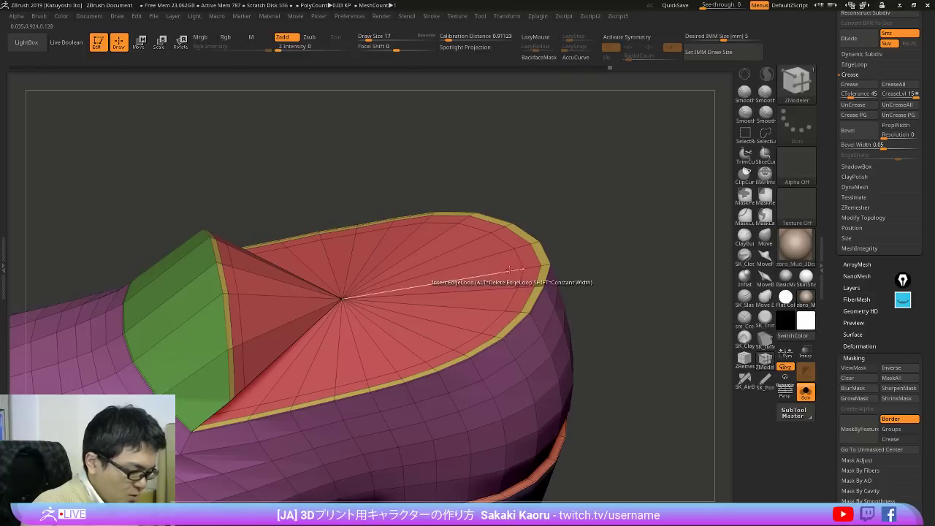
# Step: Add another edge loop inside the cap, give the center its own polygroup, and mask everything except that center
pyautogui.keyDown('ctrl'); pyautogui.keyDown('shift'); pyautogui.click(357, 299); pyautogui.keyUp('shift'); pyautogui.keyUp('ctrl')
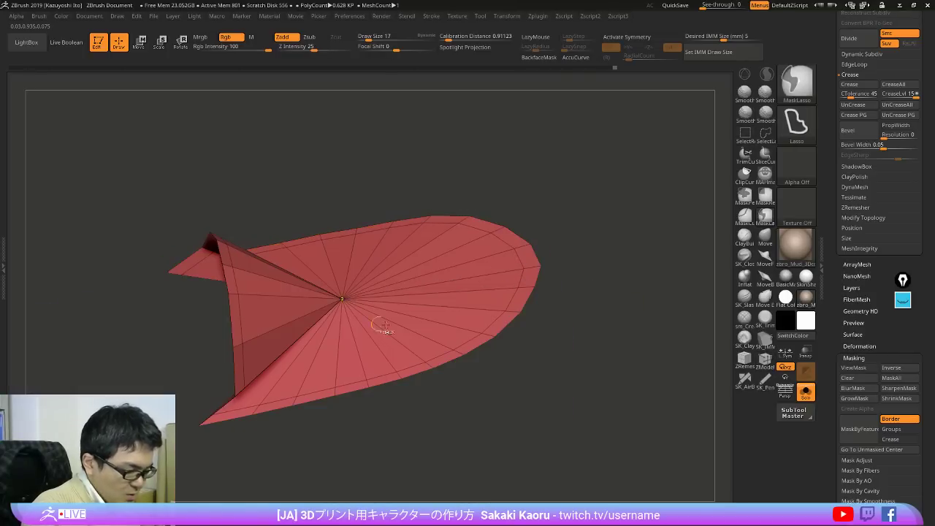
pyautogui.keyDown('ctrl'); pyautogui.click(659, 311); pyautogui.keyUp('ctrl')
pyautogui.keyDown('ctrl'); pyautogui.keyDown('shift'); pyautogui.click(657, 309); pyautogui.keyUp('shift'); pyautogui.keyUp('ctrl')
pyautogui.keyDown('ctrl'); pyautogui.click(643, 306); pyautogui.keyUp('ctrl')
# Step: Sink the unmasked cap center into the shoe with a Transpose line and check the recess with polyframe off and on
pyautogui.press('w')
pyautogui.moveTo(446, 277); pyautogui.dragTo(434, 208)
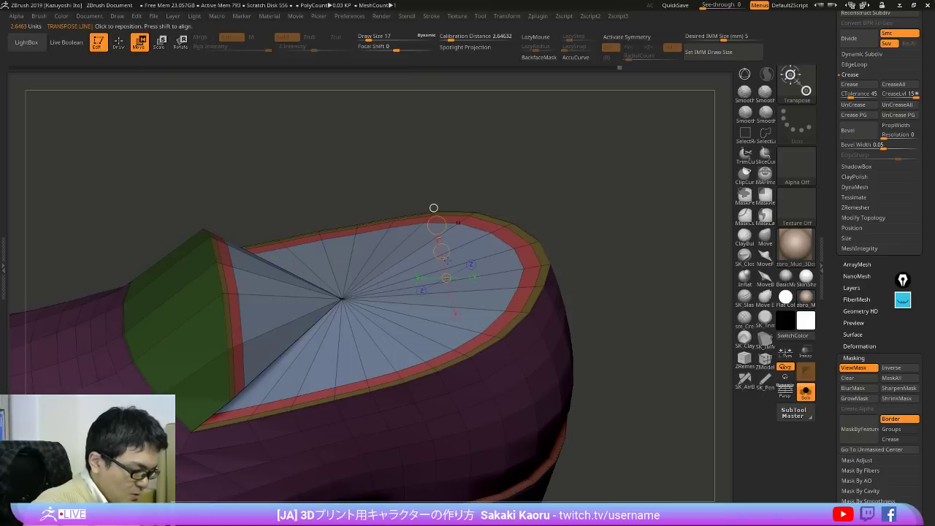
pyautogui.moveTo(441, 253); pyautogui.dragTo(446, 279)
pyautogui.moveTo(679, 292)
pyautogui.mouseDown()
pyautogui.moveTo(654, 346)
pyautogui.moveTo(658, 365)
pyautogui.moveTo(628, 409)
pyautogui.moveTo(656, 440)
pyautogui.mouseUp()
pyautogui.press('q')
pyautogui.hotkey('shift', 'f')
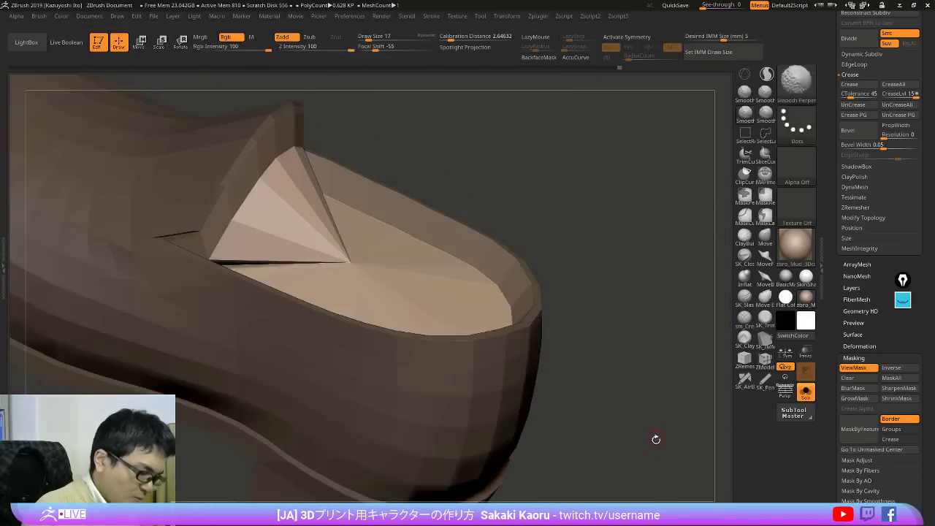
pyautogui.press('f')
pyautogui.moveTo(624, 359)
pyautogui.mouseDown()
pyautogui.moveTo(680, 409)
pyautogui.moveTo(641, 438)
pyautogui.moveTo(635, 425)
pyautogui.moveTo(648, 475)
pyautogui.moveTo(582, 418)
pyautogui.moveTo(628, 438)
pyautogui.moveTo(694, 383)
pyautogui.mouseUp()
pyautogui.hotkey('shift', 'f')
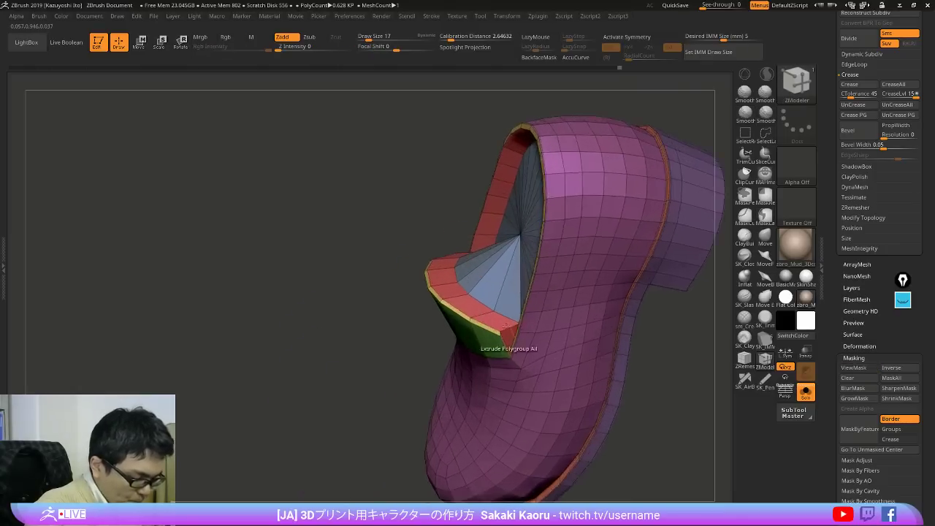
# Step: Change the ZModeler point action and merge the closely spaced points at both inner corners beside the tongue
pyautogui.moveTo(507, 326); pyautogui.dragTo(504, 351, button='right')
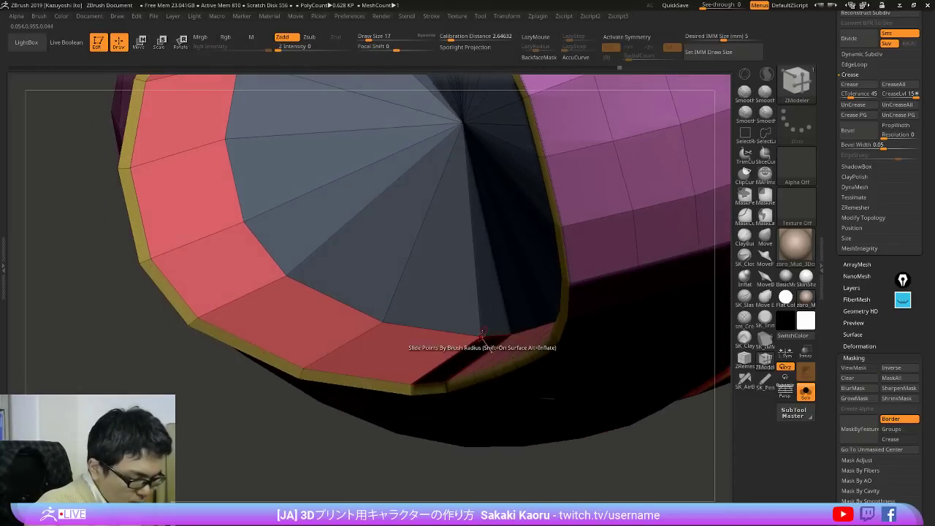
pyautogui.click(764, 360)
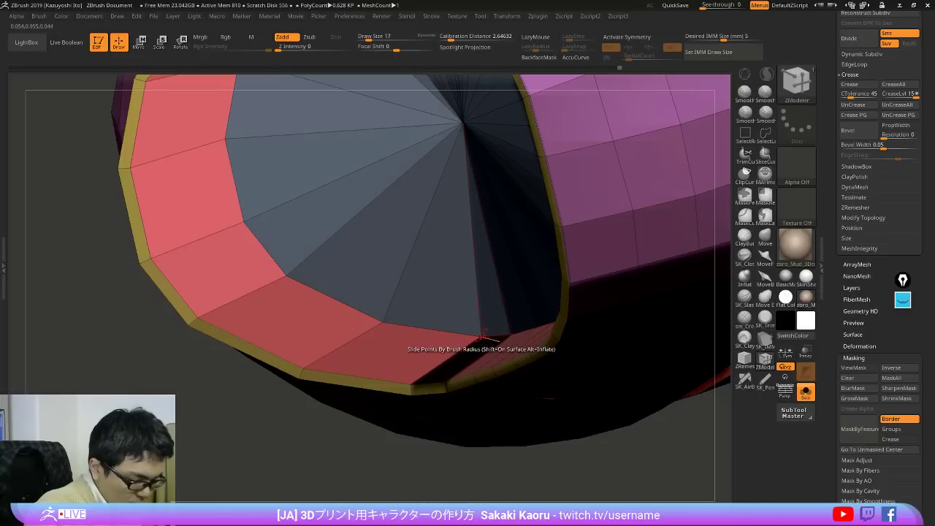
pyautogui.press('space')
pyautogui.click(548, 347)
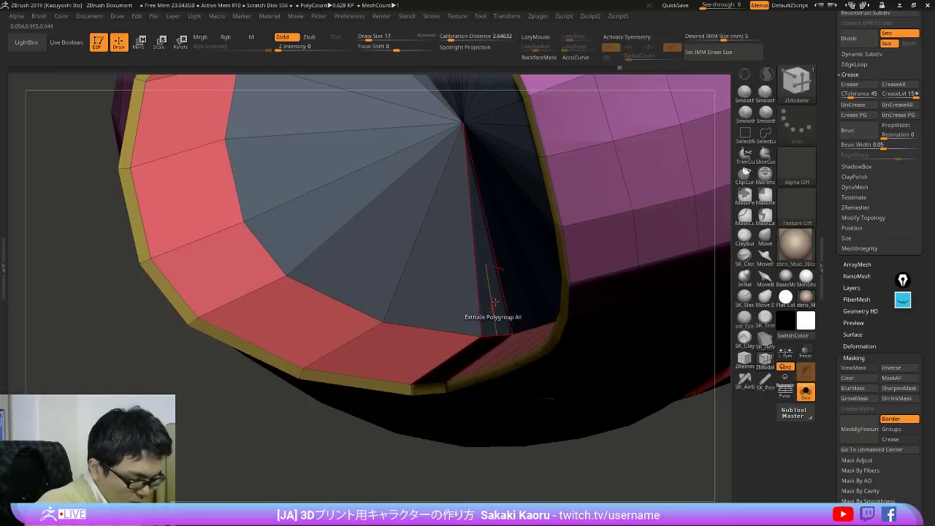
pyautogui.moveTo(488, 307); pyautogui.dragTo(441, 287, button='right')
pyautogui.click(501, 334)
pyautogui.click(483, 336)
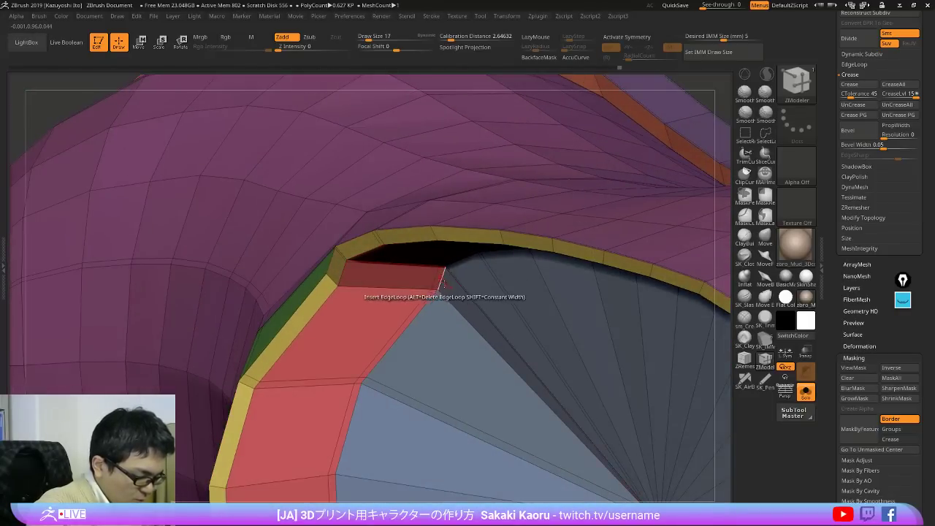
pyautogui.click(439, 289)
pyautogui.keyDown('ctrl'); pyautogui.moveTo(419, 322); pyautogui.dragTo(464, 267, button='right'); pyautogui.keyUp('ctrl')
pyautogui.moveTo(495, 306)
pyautogui.mouseDown(button='right')
pyautogui.moveTo(488, 358)
pyautogui.moveTo(497, 406)
pyautogui.moveTo(497, 303)
pyautogui.moveTo(525, 346)
pyautogui.moveTo(468, 380)
pyautogui.moveTo(466, 307)
pyautogui.mouseUp(button='right')
pyautogui.moveTo(728, 179); pyautogui.dragTo(566, 228, button='right')
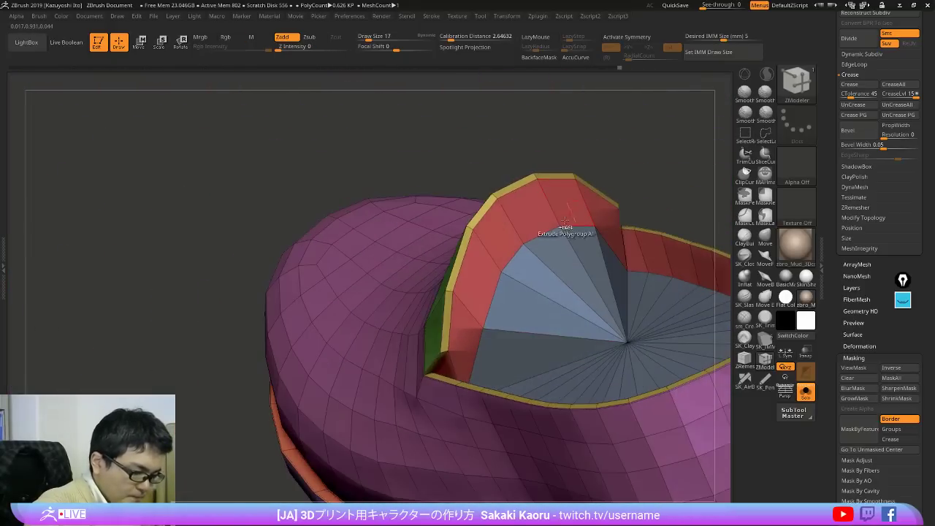
# Step: Isolate the recessed cap and its surrounding inner wall from the rest of the shoe
pyautogui.keyDown('ctrl'); pyautogui.keyDown('shift'); pyautogui.click(567, 227); pyautogui.keyUp('shift'); pyautogui.keyUp('ctrl')
pyautogui.moveTo(613, 202)
pyautogui.mouseDown(button='right')
pyautogui.moveTo(685, 176)
pyautogui.moveTo(629, 198)
pyautogui.moveTo(630, 216)
pyautogui.moveTo(651, 209)
pyautogui.mouseUp(button='right')
pyautogui.moveTo(685, 173); pyautogui.dragTo(576, 229, button='right')
# Step: Try hiding the tongue-side faces of the isolated cap with lasso selections, and undo the hiding
pyautogui.keyDown('ctrl'); pyautogui.keyDown('alt'); pyautogui.keyDown('shift'); pyautogui.moveTo(502, 329); pyautogui.dragTo(474, 187); pyautogui.keyUp('shift'); pyautogui.keyUp('alt'); pyautogui.keyUp('ctrl')
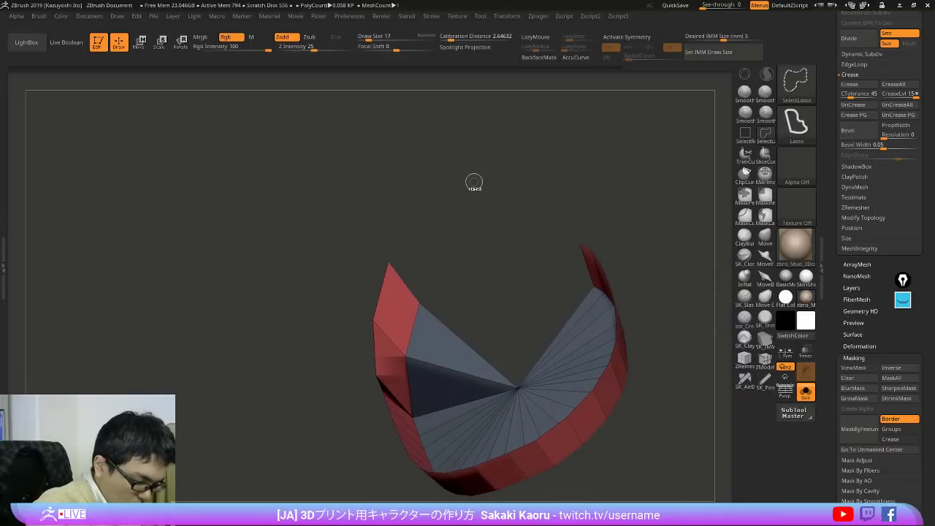
pyautogui.moveTo(474, 182); pyautogui.dragTo(411, 265, button='right')
pyautogui.moveTo(354, 328)
pyautogui.keyDown('ctrl'); pyautogui.keyDown('shift'); pyautogui.mouseDown()
pyautogui.moveTo(401, 380)
pyautogui.moveTo(408, 353)
pyautogui.mouseUp(); pyautogui.keyUp('shift'); pyautogui.keyUp('ctrl')
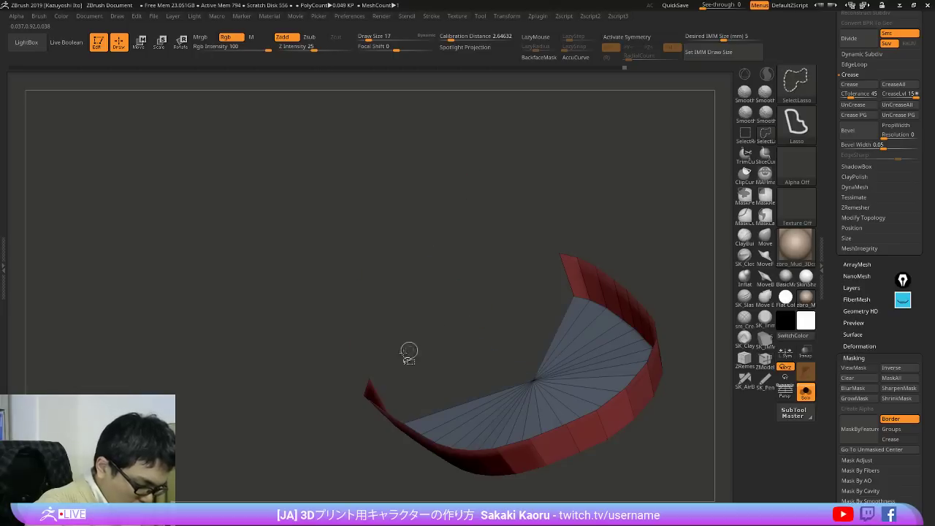
pyautogui.keyDown('ctrl'); pyautogui.keyDown('alt'); pyautogui.keyDown('shift'); pyautogui.moveTo(377, 393); pyautogui.dragTo(374, 400); pyautogui.keyUp('shift'); pyautogui.keyUp('alt'); pyautogui.keyUp('ctrl')
pyautogui.moveTo(580, 375); pyautogui.dragTo(666, 235, button='right')
pyautogui.hotkey('ctrl', 'z')
pyautogui.hotkey('ctrl', 'z')
pyautogui.hotkey('ctrl', 'z')
pyautogui.hotkey('ctrl', 'z')
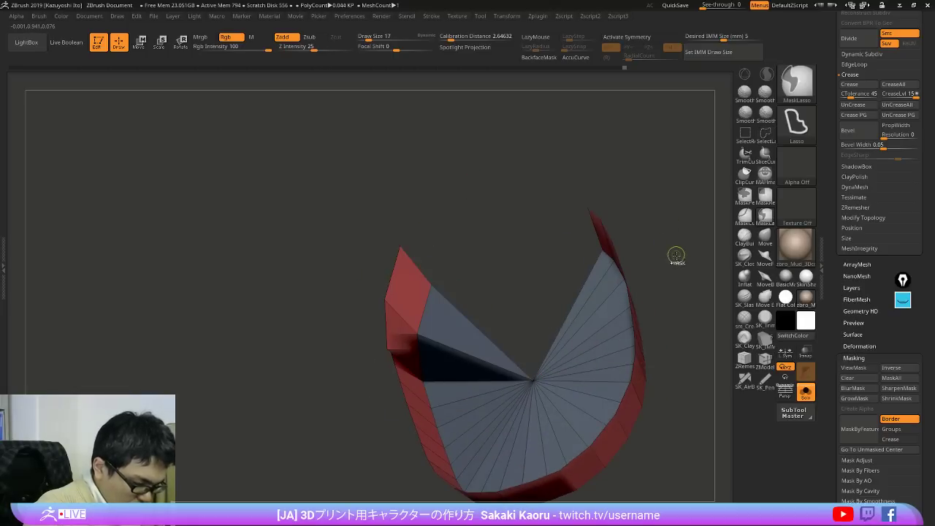
pyautogui.hotkey('ctrl', 'shift', 'z')
# Step: Hide the heel-side cap and wall faces with lasso selections, keeping only the faces behind the tongue
pyautogui.moveTo(599, 280); pyautogui.dragTo(604, 217, button='right')
pyautogui.moveTo(599, 210)
pyautogui.keyDown('ctrl'); pyautogui.keyDown('alt'); pyautogui.keyDown('shift'); pyautogui.mouseDown()
pyautogui.moveTo(686, 281)
pyautogui.moveTo(682, 265)
pyautogui.mouseUp(); pyautogui.keyUp('shift'); pyautogui.keyUp('alt'); pyautogui.keyUp('ctrl')
pyautogui.moveTo(685, 271)
pyautogui.mouseDown(button='right')
pyautogui.moveTo(656, 242)
pyautogui.moveTo(621, 246)
pyautogui.mouseUp(button='right')
pyautogui.moveTo(586, 279)
pyautogui.keyDown('ctrl'); pyautogui.keyDown('alt'); pyautogui.keyDown('shift'); pyautogui.mouseDown()
pyautogui.moveTo(669, 492)
pyautogui.moveTo(666, 483)
pyautogui.mouseUp(); pyautogui.keyUp('shift'); pyautogui.keyUp('alt'); pyautogui.keyUp('ctrl')
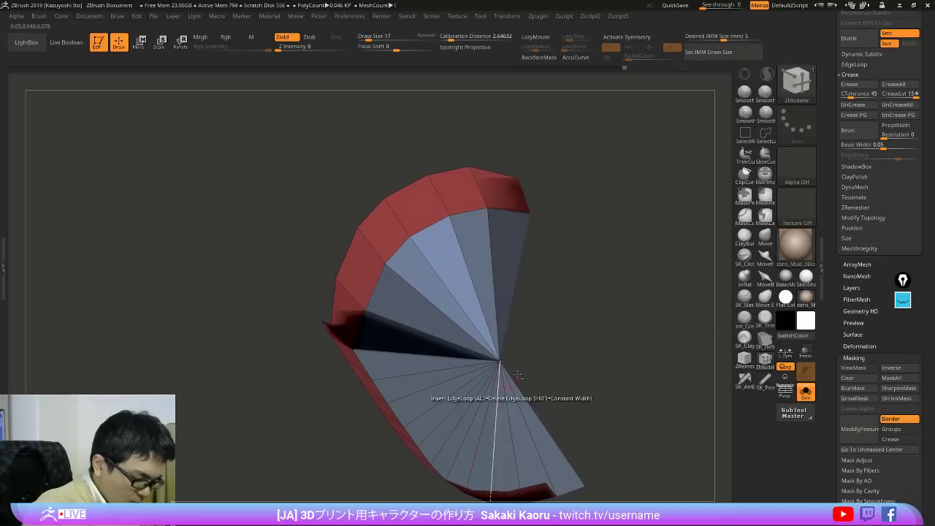
pyautogui.moveTo(512, 384)
pyautogui.keyDown('alt'); pyautogui.mouseDown(button='right')
pyautogui.moveTo(536, 322)
pyautogui.moveTo(487, 292)
pyautogui.mouseUp(button='right'); pyautogui.keyUp('alt')
pyautogui.keyDown('ctrl'); pyautogui.keyDown('alt'); pyautogui.keyDown('shift'); pyautogui.moveTo(403, 303); pyautogui.dragTo(377, 441); pyautogui.keyUp('shift'); pyautogui.keyUp('alt'); pyautogui.keyUp('ctrl')
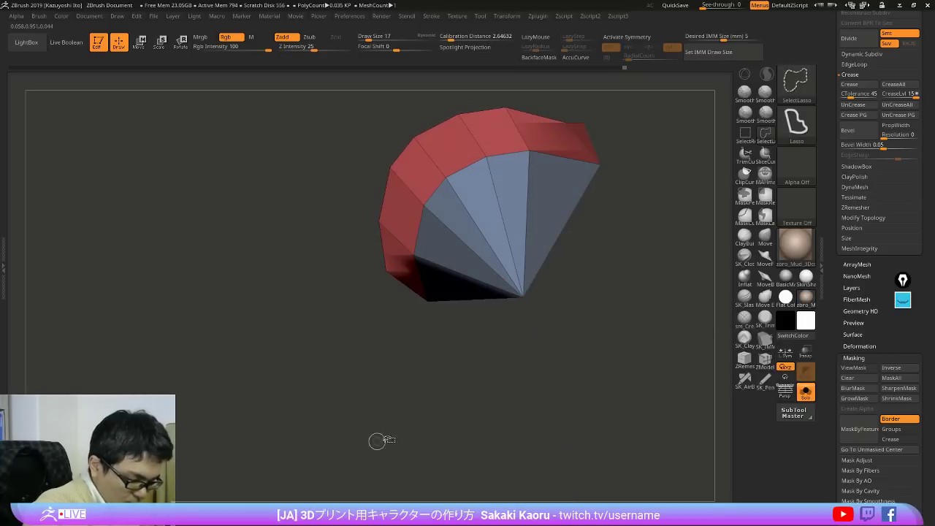
# Step: Assign the isolated faces behind the tongue a new polygroup and show the whole shoe again
pyautogui.moveTo(592, 312); pyautogui.dragTo(653, 274, button='right')
pyautogui.moveTo(608, 321)
pyautogui.mouseDown(button='right')
pyautogui.moveTo(628, 313)
pyautogui.moveTo(595, 325)
pyautogui.mouseUp(button='right')
pyautogui.hotkey('ctrl', 'w')
pyautogui.keyDown('ctrl'); pyautogui.keyDown('shift'); pyautogui.click(607, 324); pyautogui.keyUp('shift'); pyautogui.keyUp('ctrl')
pyautogui.hotkey('ctrl', 'shift', 'z')
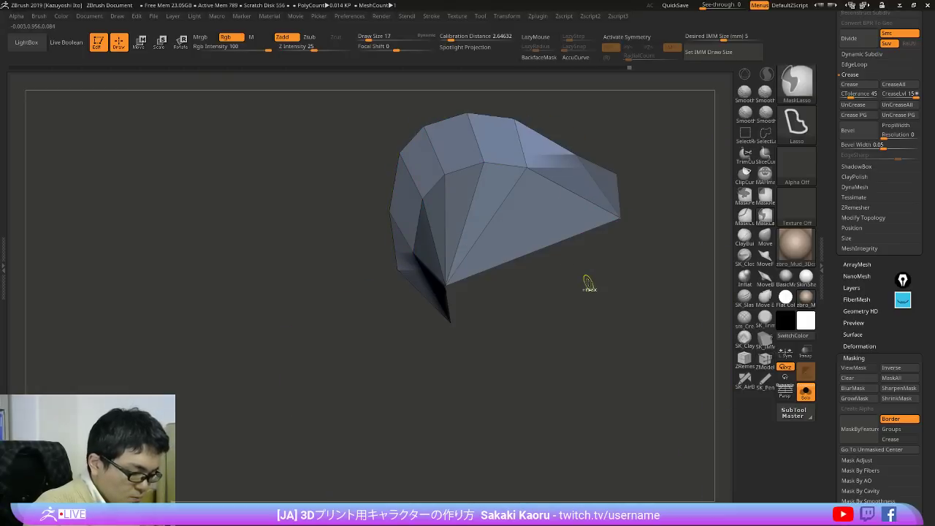
pyautogui.press('w')
pyautogui.hotkey('ctrl', 'w')
pyautogui.hotkey('ctrl', 'w')
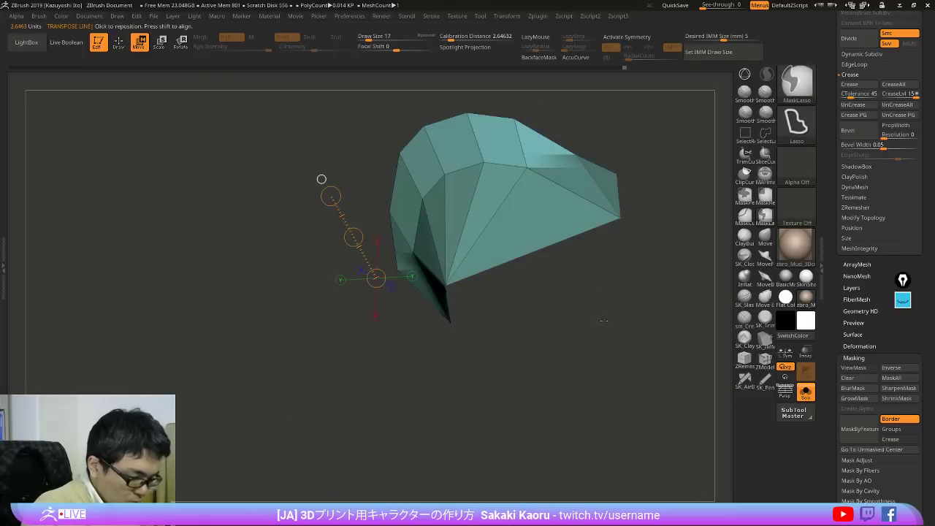
pyautogui.keyDown('ctrl'); pyautogui.keyDown('shift'); pyautogui.click(604, 319); pyautogui.keyUp('shift'); pyautogui.keyUp('ctrl')
# Step: Return to Draw mode and isolate the new polygroup behind the tongue
pyautogui.moveTo(605, 312); pyautogui.dragTo(551, 173, button='right')
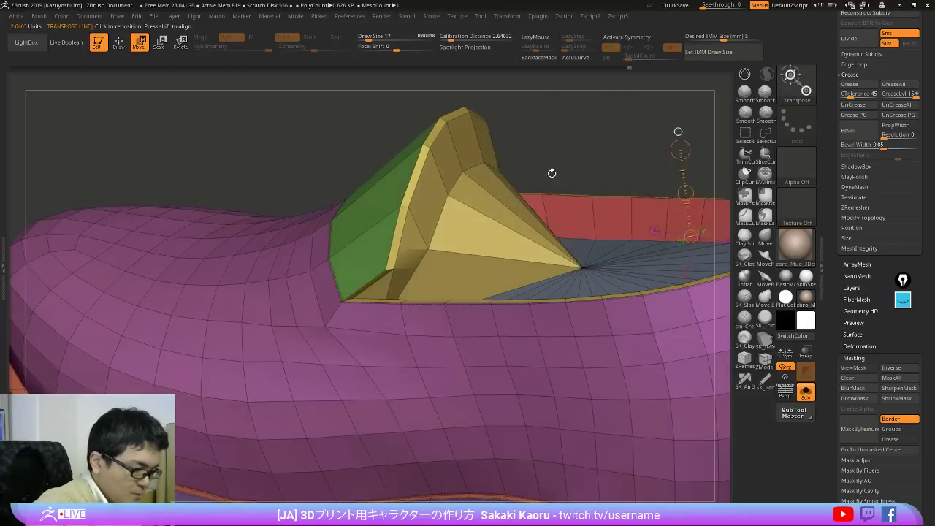
pyautogui.press('q')
pyautogui.moveTo(585, 266); pyautogui.dragTo(475, 183, button='right')
pyautogui.keyDown('ctrl'); pyautogui.keyDown('shift'); pyautogui.click(497, 169); pyautogui.keyUp('shift'); pyautogui.keyUp('ctrl')
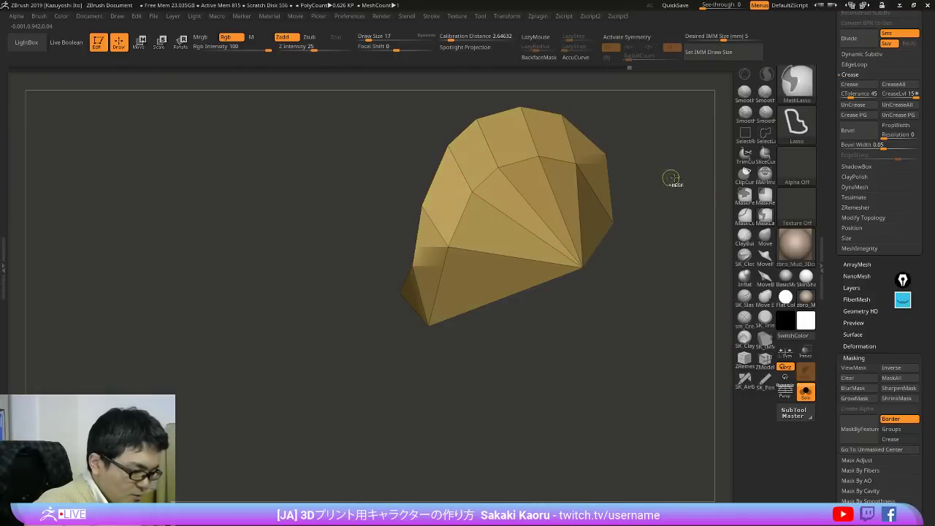
# Step: Give the visible faces behind the tongue a new polygroup, show the whole shoe, and isolate the green group
pyautogui.hotkey('ctrl', 'w')
pyautogui.keyDown('ctrl'); pyautogui.keyDown('shift'); pyautogui.click(693, 179); pyautogui.keyUp('shift'); pyautogui.keyUp('ctrl')
pyautogui.moveTo(605, 219); pyautogui.dragTo(566, 274, button='right')
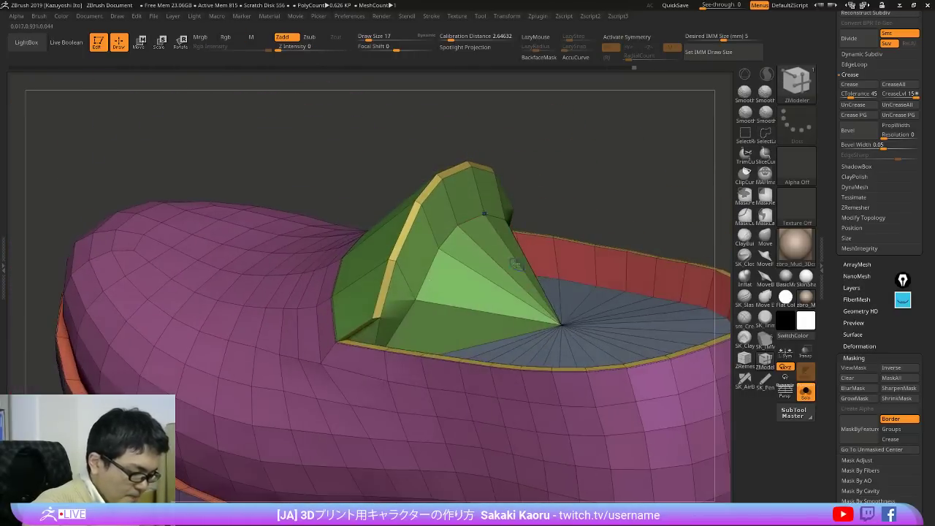
pyautogui.hotkey('shift', 'f')
pyautogui.moveTo(686, 181); pyautogui.dragTo(654, 232, button='right')
pyautogui.hotkey('shift', 'f')
pyautogui.keyDown('ctrl'); pyautogui.keyDown('shift'); pyautogui.click(498, 208); pyautogui.keyUp('shift'); pyautogui.keyUp('ctrl')
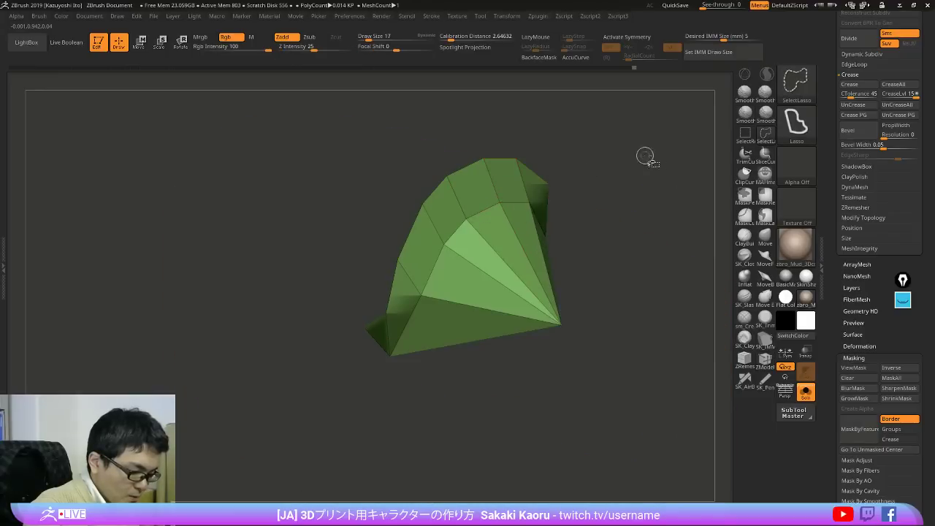
# Step: Mask everything except the faces behind the tongue, show the whole shoe, and activate the Move brush
pyautogui.keyDown('ctrl'); pyautogui.keyDown('shift'); pyautogui.moveTo(646, 156); pyautogui.dragTo(681, 180); pyautogui.keyUp('shift'); pyautogui.keyUp('ctrl')
pyautogui.keyDown('ctrl'); pyautogui.click(682, 180); pyautogui.keyUp('ctrl')
pyautogui.keyDown('ctrl'); pyautogui.keyDown('shift'); pyautogui.click(687, 174); pyautogui.keyUp('shift'); pyautogui.keyUp('ctrl')
pyautogui.moveTo(689, 173); pyautogui.dragTo(705, 139, button='right')
pyautogui.click(765, 236)
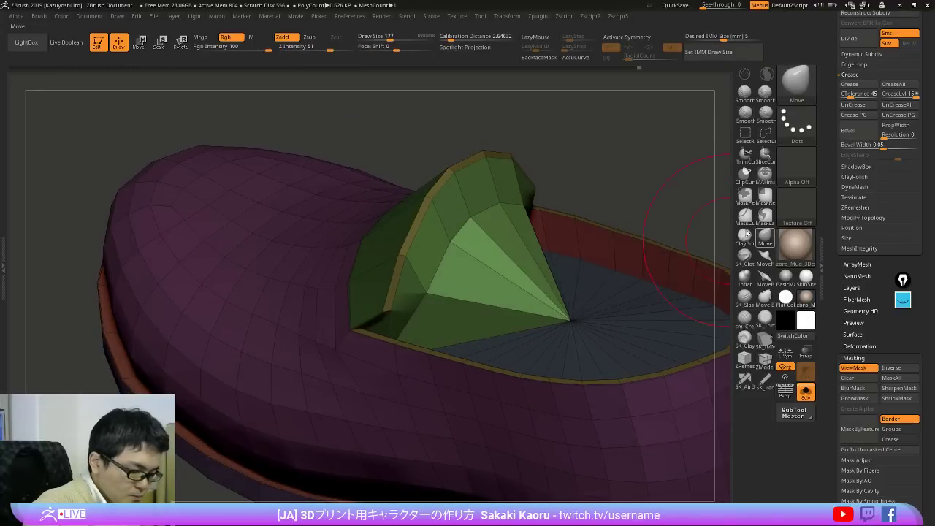
# Step: Reshape the unmasked inner faces beneath the tongue with the Move brush, reducing the draw size from 213 to 104
pyautogui.moveTo(502, 225); pyautogui.dragTo(472, 218, button='right')
pyautogui.press('x')
pyautogui.moveTo(480, 228); pyautogui.dragTo(478, 244)
pyautogui.moveTo(478, 244); pyautogui.dragTo(388, 238, button='right')
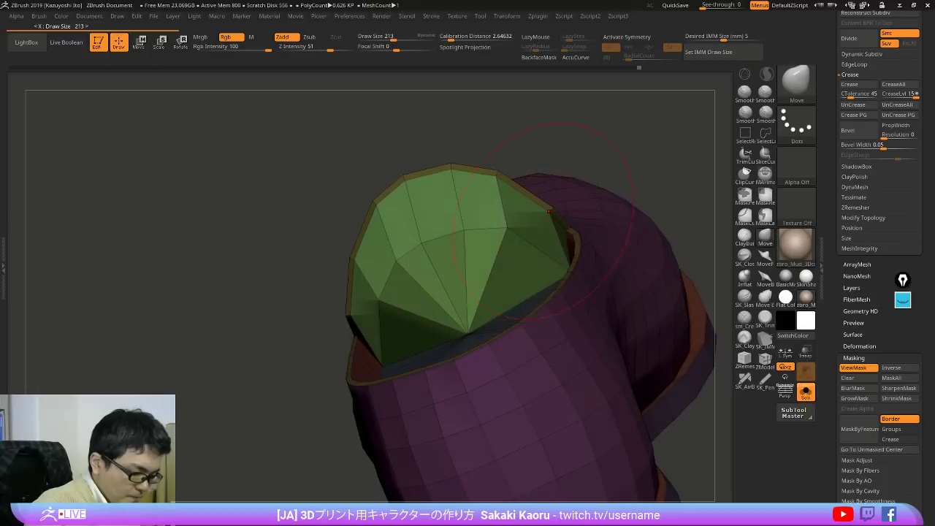
pyautogui.moveTo(421, 264); pyautogui.dragTo(431, 270)
pyautogui.moveTo(432, 270)
pyautogui.mouseDown(button='right')
pyautogui.moveTo(411, 298)
pyautogui.moveTo(468, 282)
pyautogui.moveTo(439, 280)
pyautogui.moveTo(458, 273)
pyautogui.mouseUp(button='right')
pyautogui.moveTo(506, 271); pyautogui.dragTo(514, 247)
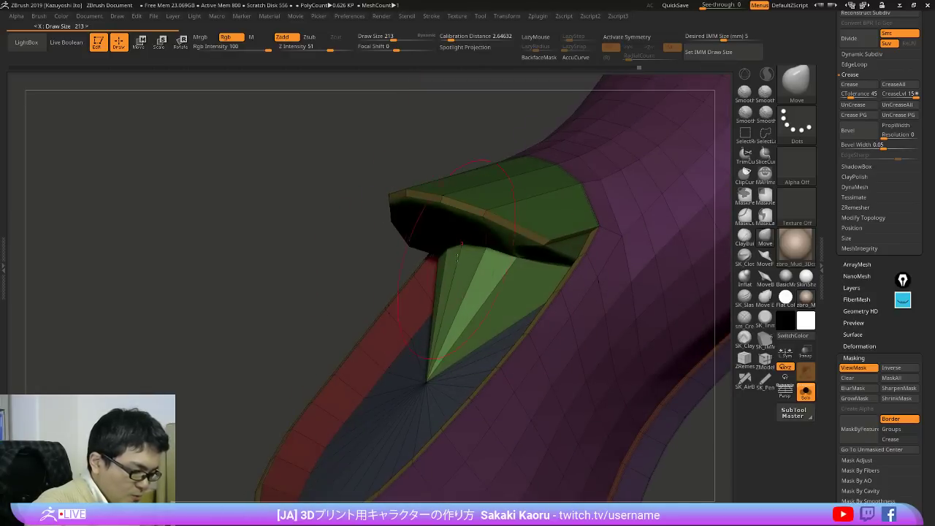
pyautogui.moveTo(457, 256); pyautogui.dragTo(520, 253, button='right')
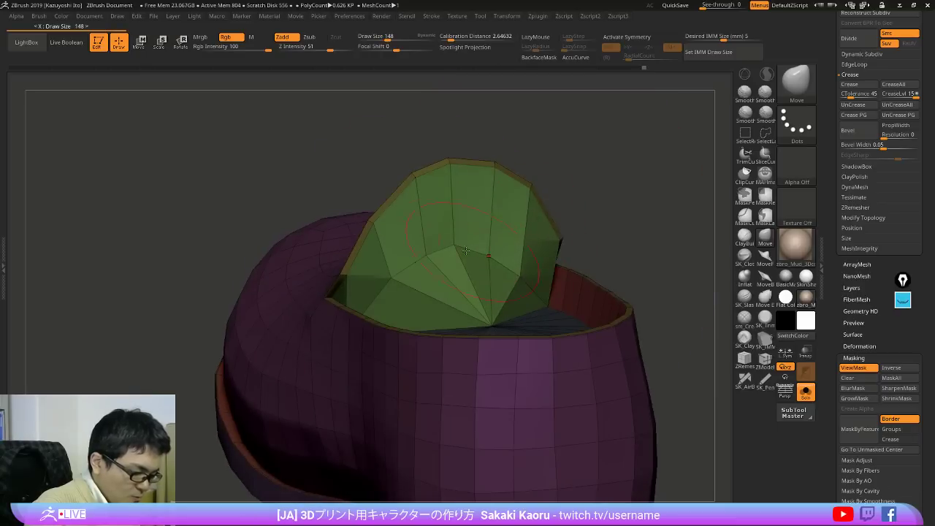
pyautogui.moveTo(455, 262); pyautogui.dragTo(515, 310, button='right')
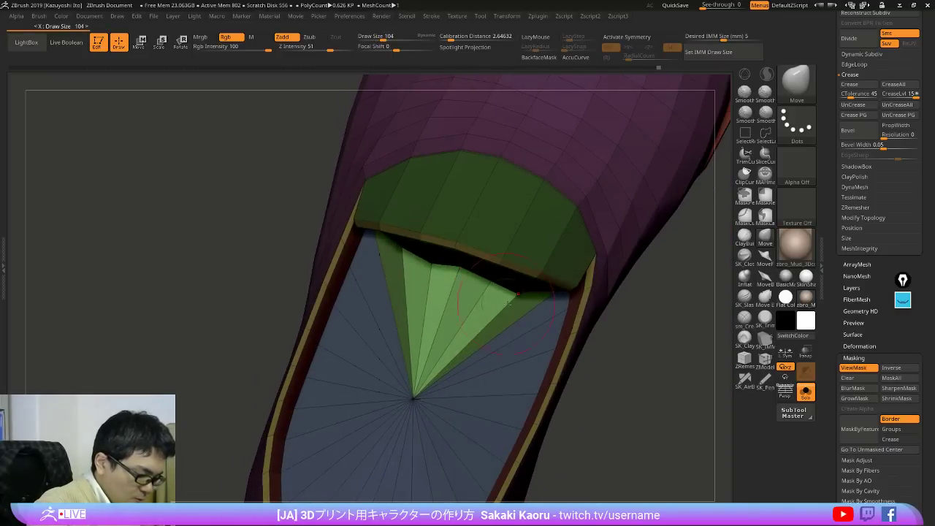
# Step: Isolate the cap with the faces behind the tongue and even out their shared front edge with the Move brush
pyautogui.keyDown('ctrl'); pyautogui.keyDown('shift'); pyautogui.click(414, 401); pyautogui.keyUp('shift'); pyautogui.keyUp('ctrl')
pyautogui.moveTo(677, 351); pyautogui.dragTo(529, 299, button='right')
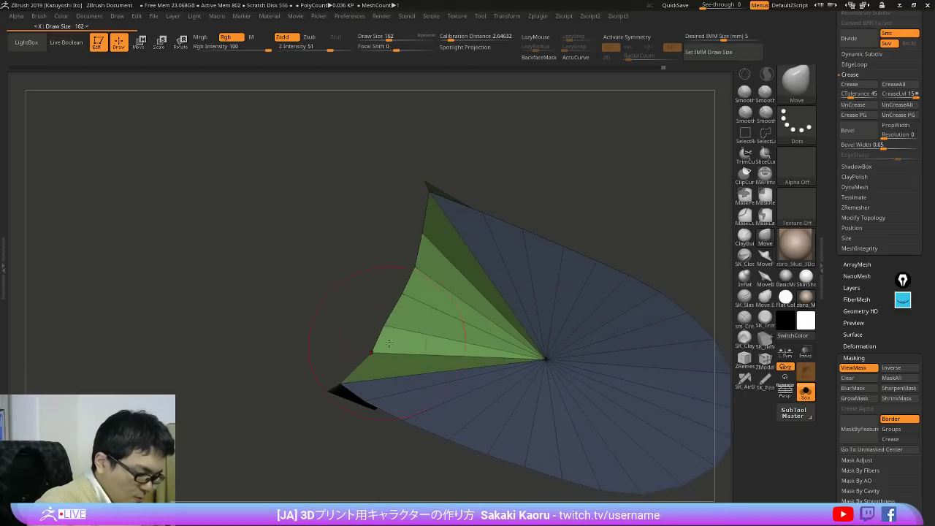
pyautogui.moveTo(579, 159)
pyautogui.mouseDown(button='right')
pyautogui.moveTo(551, 146)
pyautogui.moveTo(539, 160)
pyautogui.moveTo(564, 186)
pyautogui.moveTo(412, 243)
pyautogui.mouseUp(button='right')
pyautogui.hotkey('shift', 'f')
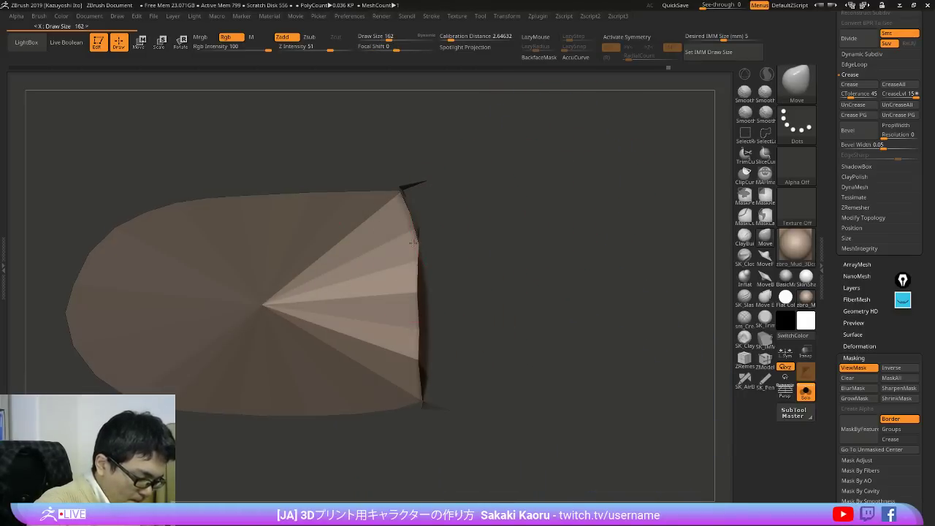
pyautogui.moveTo(428, 361)
pyautogui.mouseDown(button='right')
pyautogui.moveTo(469, 298)
pyautogui.moveTo(423, 251)
pyautogui.mouseUp(button='right')
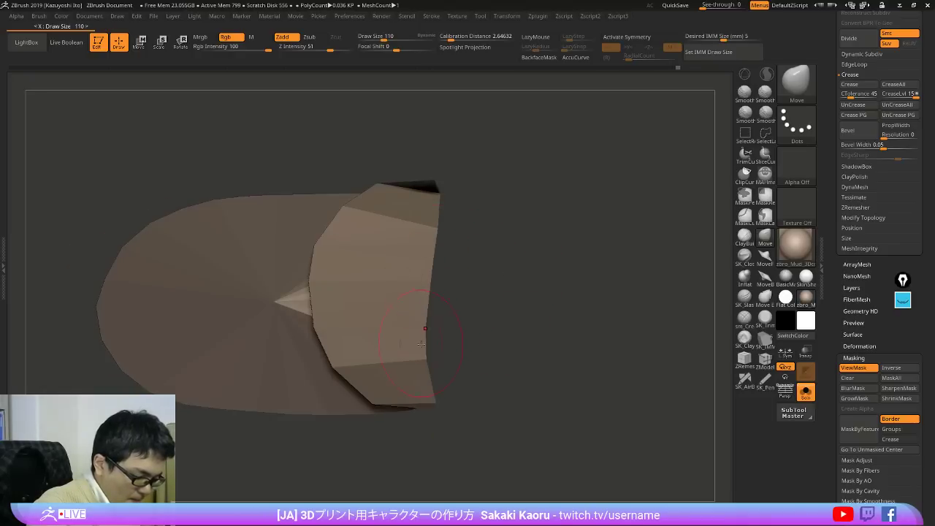
# Step: Merge the cap and the triangles in front of it into one polygroup, and show the whole shoe again
pyautogui.moveTo(587, 259); pyautogui.dragTo(626, 236, button='right')
pyautogui.hotkey('shift', 'f')
pyautogui.keyDown('ctrl'); pyautogui.moveTo(466, 209); pyautogui.dragTo(438, 417); pyautogui.keyUp('ctrl')
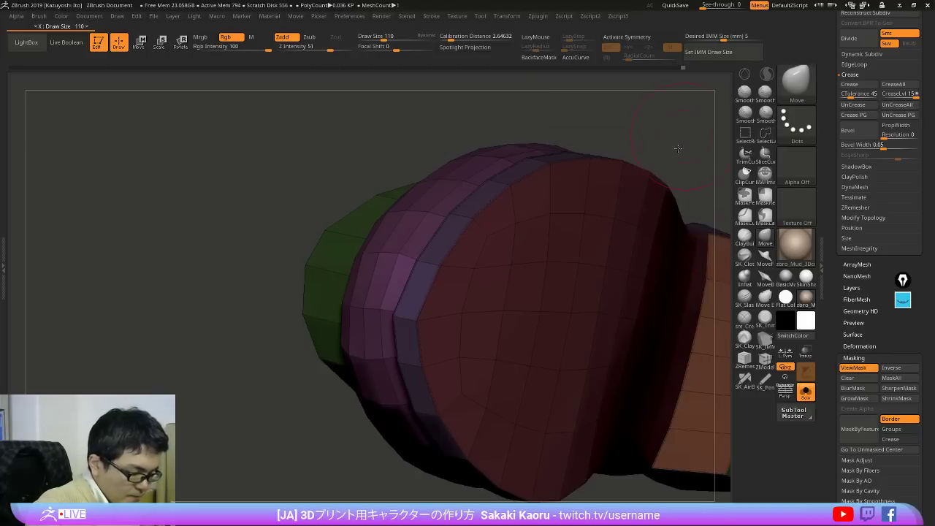
pyautogui.moveTo(678, 149); pyautogui.dragTo(777, 269, button='right')
pyautogui.press('d')
pyautogui.hotkey('shift', 'f')
pyautogui.hotkey('shift', 'f')
pyautogui.hotkey('shift', 'd')
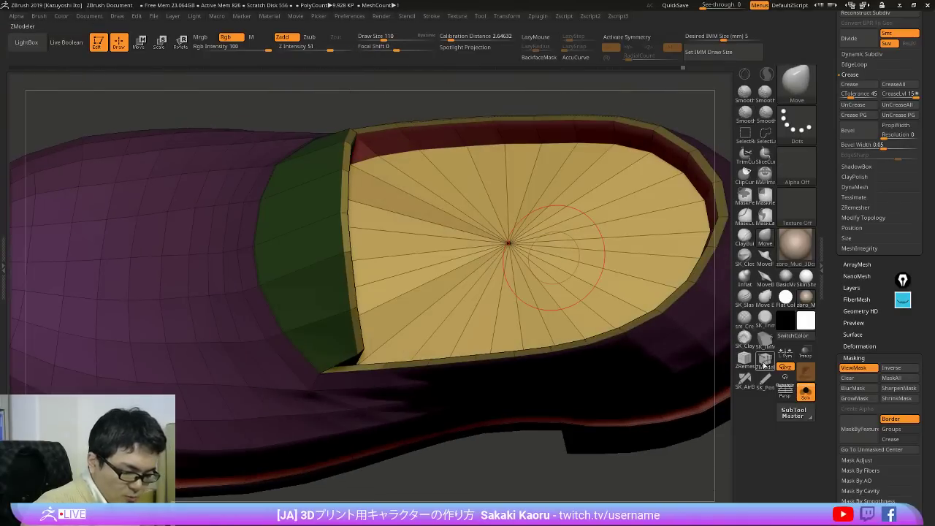
# Step: Switch to the ZModeler brush, clear the mask, and show the shoe with smoothing and without polyframe lines
pyautogui.click(764, 364)
pyautogui.press('space')
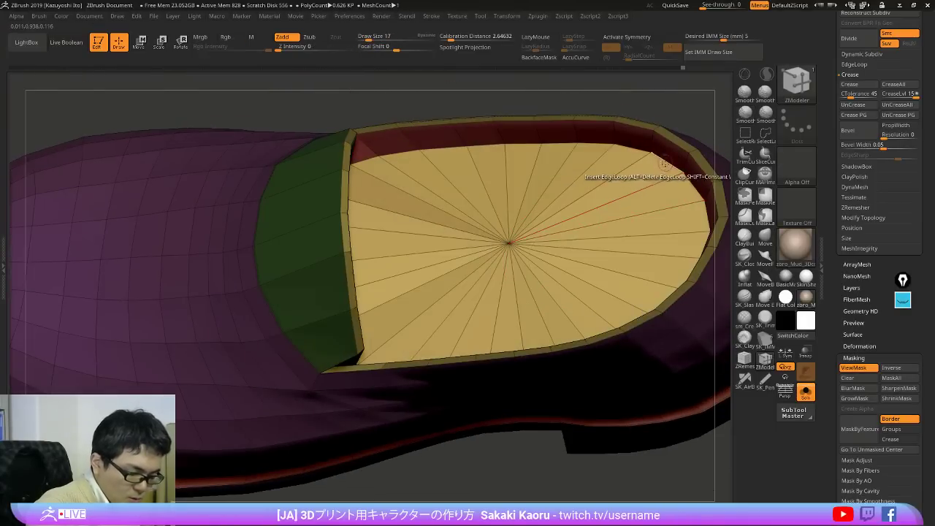
pyautogui.press('2')
pyautogui.hotkey('shift', 'f')
pyautogui.keyDown('ctrl'); pyautogui.moveTo(538, 480); pyautogui.dragTo(540, 299, button='right'); pyautogui.keyUp('ctrl')
pyautogui.press('d')
# Step: Show the leg and strap together with the shoe and examine how the foot sits in the opening
pyautogui.hotkey('alt', 's')
pyautogui.moveTo(687, 348); pyautogui.dragTo(702, 441)
pyautogui.hotkey('alt', 's')
pyautogui.moveTo(624, 279); pyautogui.dragTo(541, 285)
pyautogui.press('f')
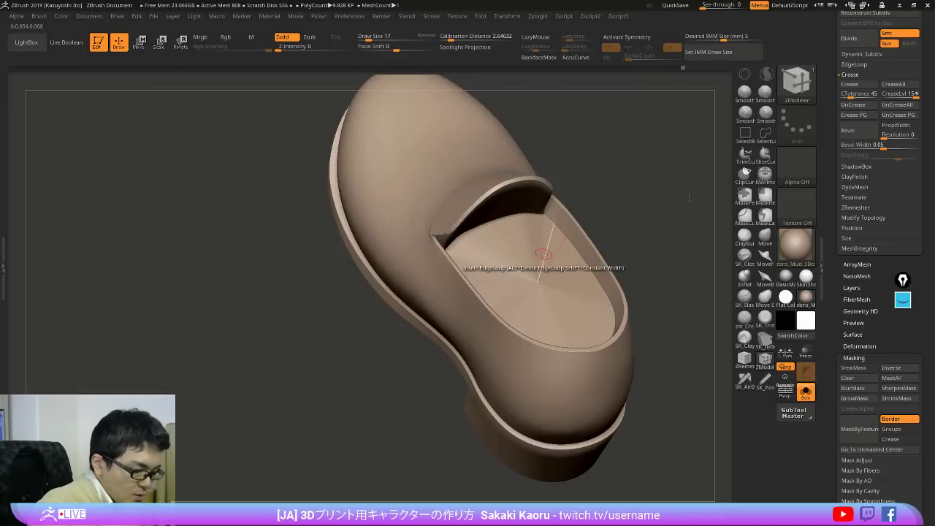
pyautogui.moveTo(691, 197); pyautogui.dragTo(646, 183)
pyautogui.hotkey('alt', 's')
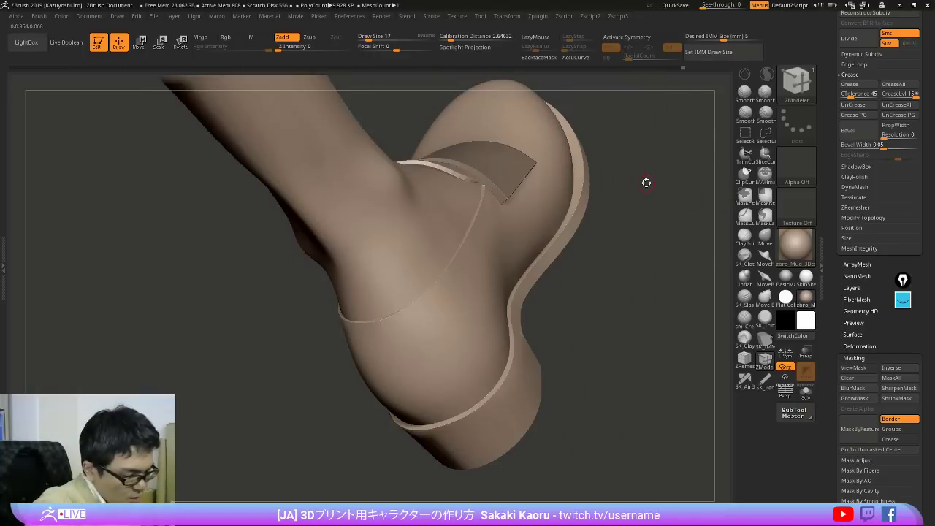
pyautogui.moveTo(692, 285); pyautogui.dragTo(645, 348)
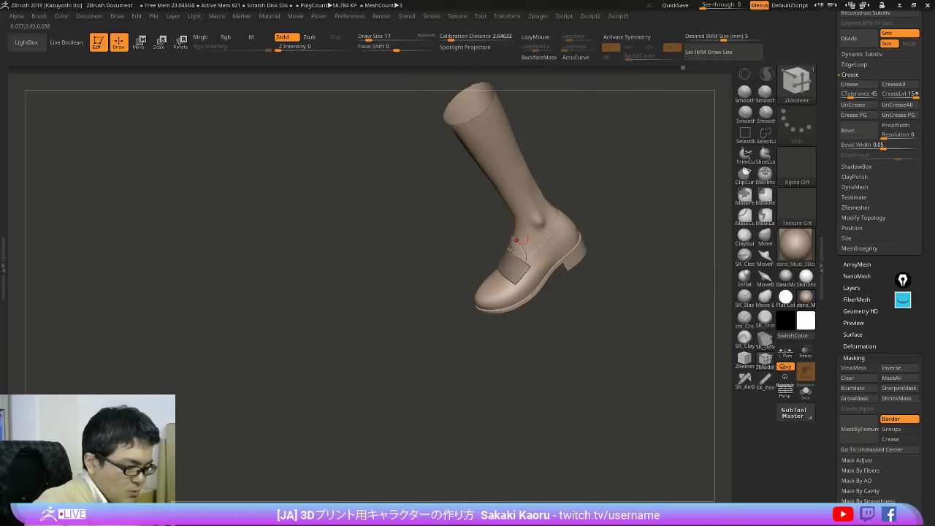
pyautogui.keyDown('alt'); pyautogui.moveTo(519, 238); pyautogui.dragTo(493, 326, button='right'); pyautogui.keyUp('alt')
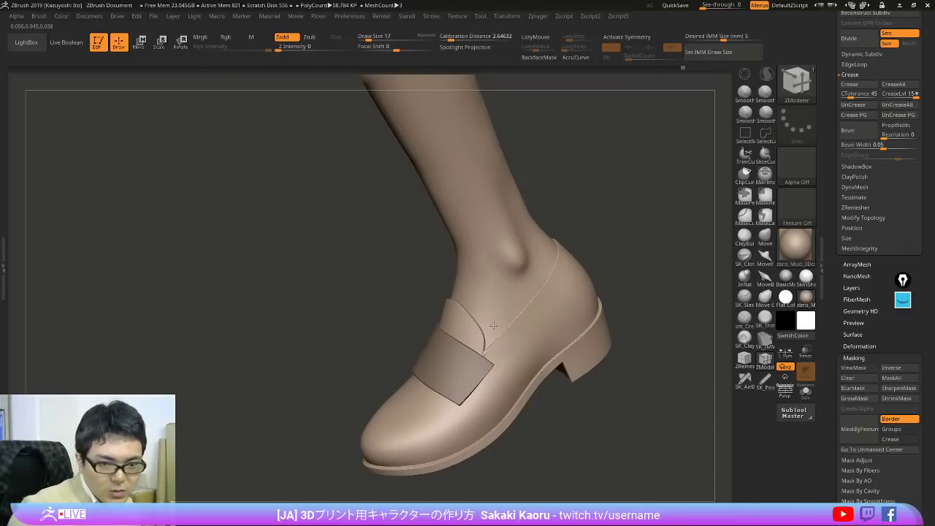
pyautogui.moveTo(700, 421); pyautogui.dragTo(693, 436)
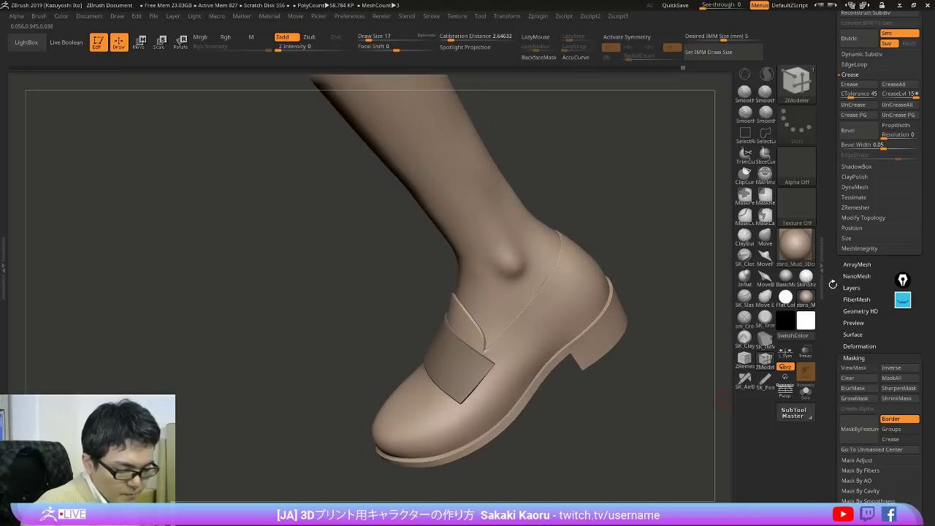
# Step: Enable Live Boolean to preview the shoe being subtracted from the leg
pyautogui.moveTo(832, 284); pyautogui.dragTo(843, 371)
pyautogui.scroll(5, 879, 338)
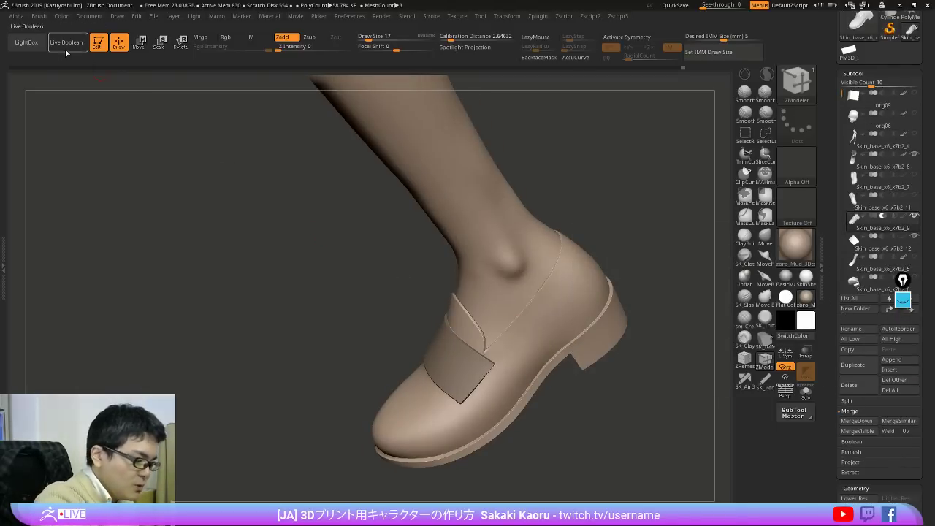
pyautogui.click(66, 42)
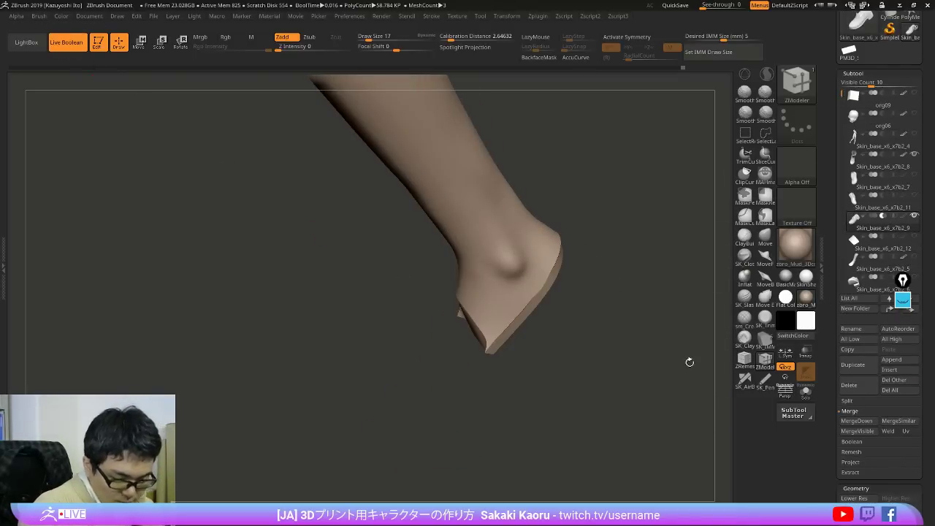
pyautogui.moveTo(689, 360); pyautogui.dragTo(584, 406)
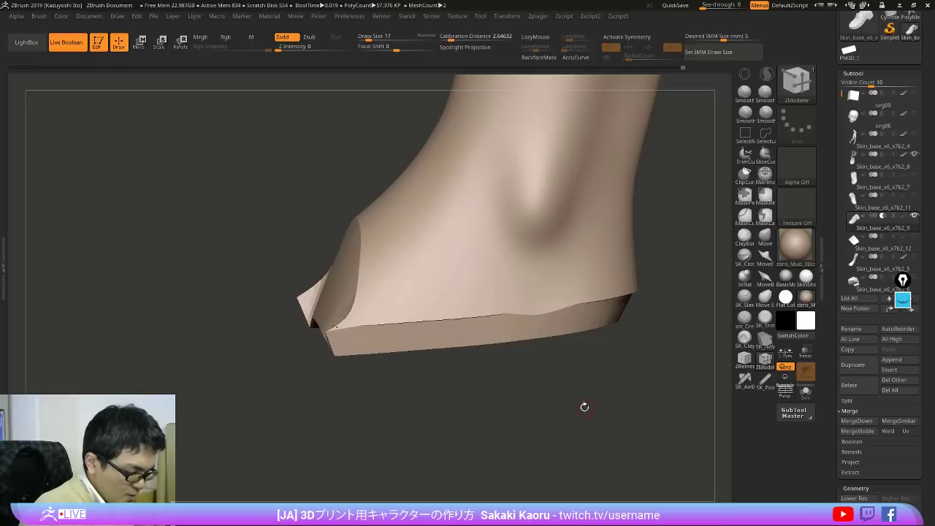
# Step: Examine the Live Boolean cut on the foot's front tip and underside from several angles
pyautogui.moveTo(322, 256)
pyautogui.keyDown('ctrl'); pyautogui.mouseDown()
pyautogui.moveTo(251, 335)
pyautogui.moveTo(285, 274)
pyautogui.mouseUp(); pyautogui.keyUp('ctrl')
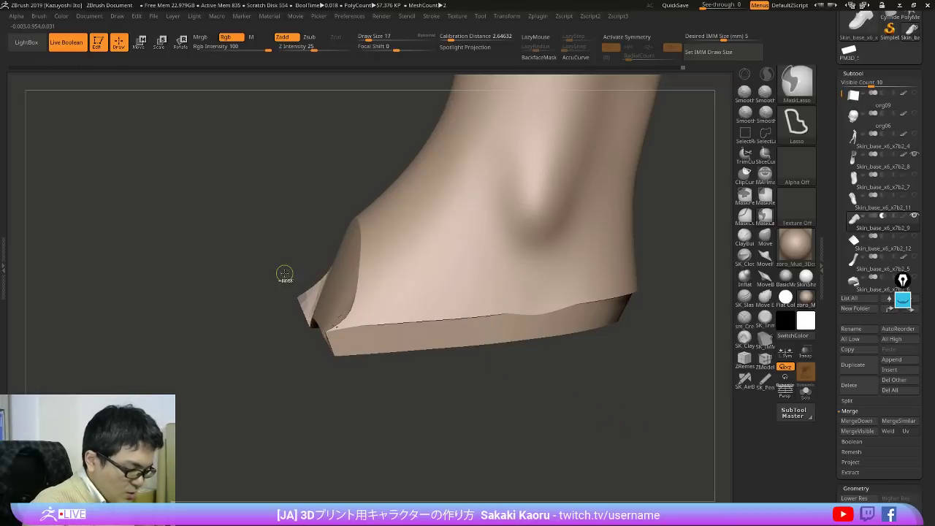
pyautogui.moveTo(352, 413); pyautogui.dragTo(328, 363)
pyautogui.moveTo(351, 298)
pyautogui.keyDown('ctrl'); pyautogui.mouseDown()
pyautogui.moveTo(325, 389)
pyautogui.moveTo(300, 312)
pyautogui.mouseUp(); pyautogui.keyUp('ctrl')
pyautogui.keyDown('ctrl'); pyautogui.moveTo(343, 252); pyautogui.dragTo(345, 245); pyautogui.keyUp('ctrl')
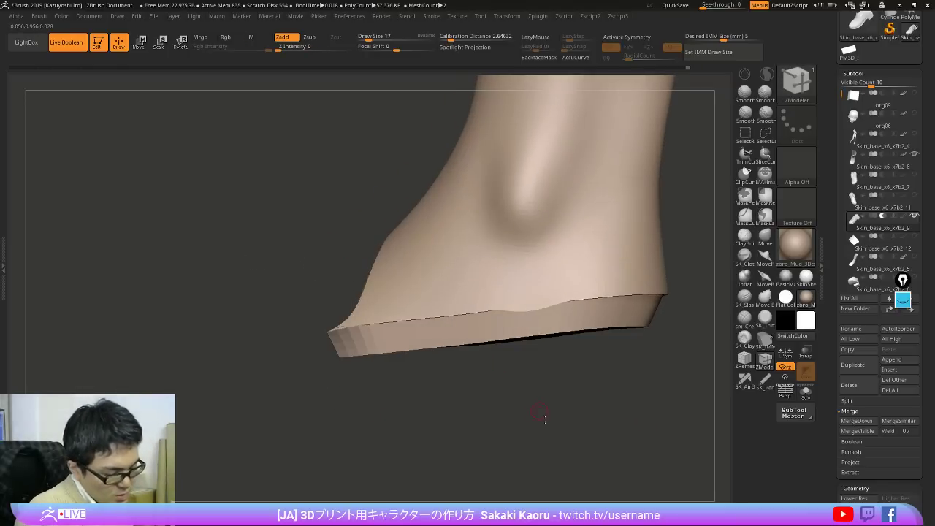
pyautogui.moveTo(541, 414); pyautogui.dragTo(622, 411)
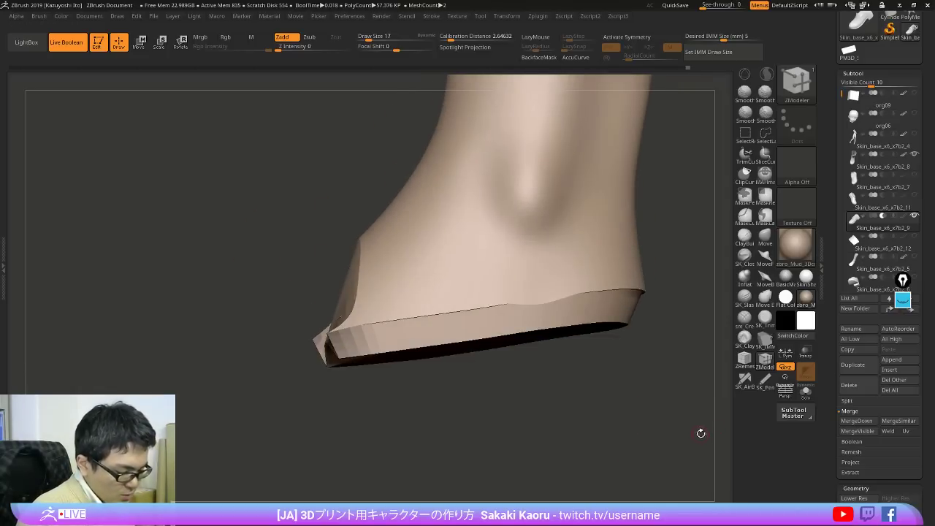
pyautogui.keyDown('ctrl'); pyautogui.moveTo(701, 433); pyautogui.dragTo(708, 494); pyautogui.keyUp('ctrl')
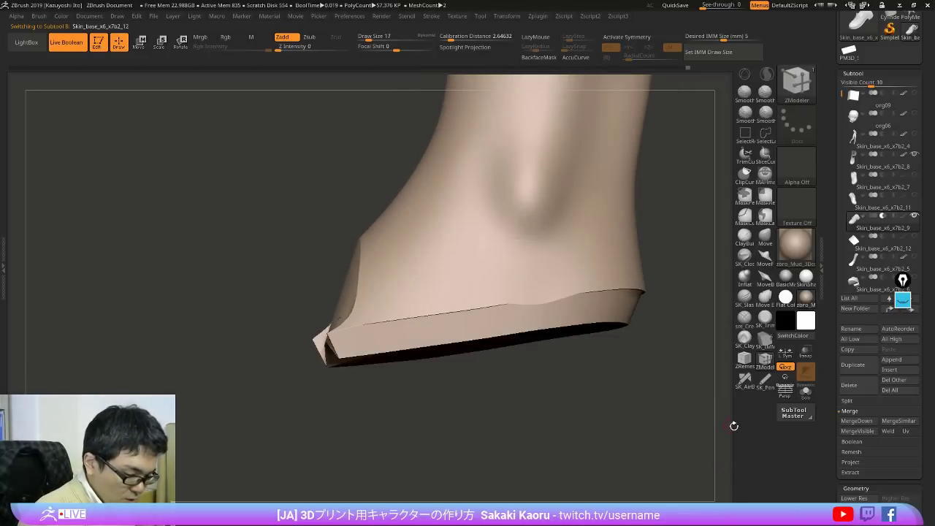
# Step: Select the shoe subtool again, show it alone, and display its polyframe
pyautogui.hotkey('alt', 's')
pyautogui.moveTo(720, 420); pyautogui.dragTo(650, 501)
pyautogui.press('Up')
pyautogui.hotkey('alt', 's')
pyautogui.hotkey('alt', 's')
pyautogui.hotkey('shift', 'f')
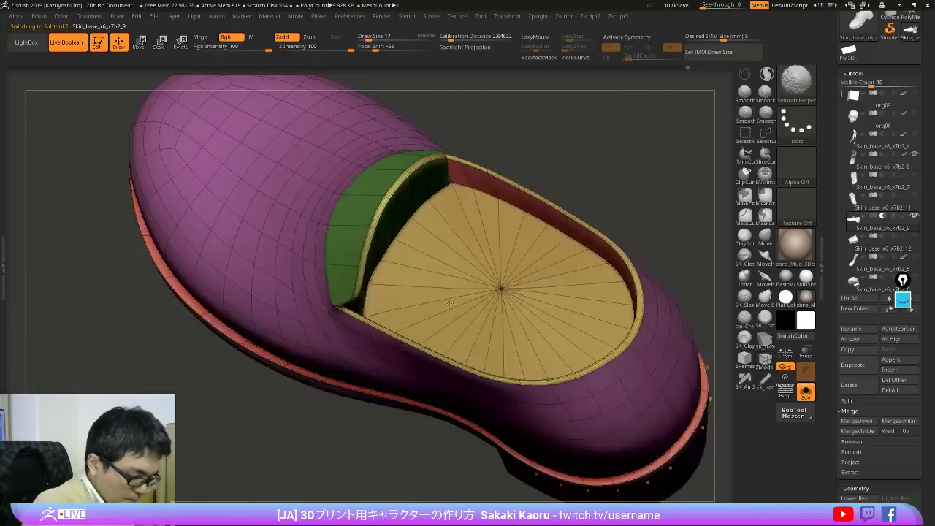
# Step: Mask everything except the recessed inner cap, show the whole shoe smoothed, and keep the Move brush active
pyautogui.moveTo(451, 303)
pyautogui.mouseDown(button='right')
pyautogui.moveTo(358, 280)
pyautogui.moveTo(398, 159)
pyautogui.moveTo(526, 219)
pyautogui.mouseUp(button='right')
pyautogui.moveTo(526, 219)
pyautogui.mouseDown(button='right')
pyautogui.moveTo(486, 210)
pyautogui.moveTo(488, 192)
pyautogui.moveTo(499, 196)
pyautogui.mouseUp(button='right')
pyautogui.click(765, 241)
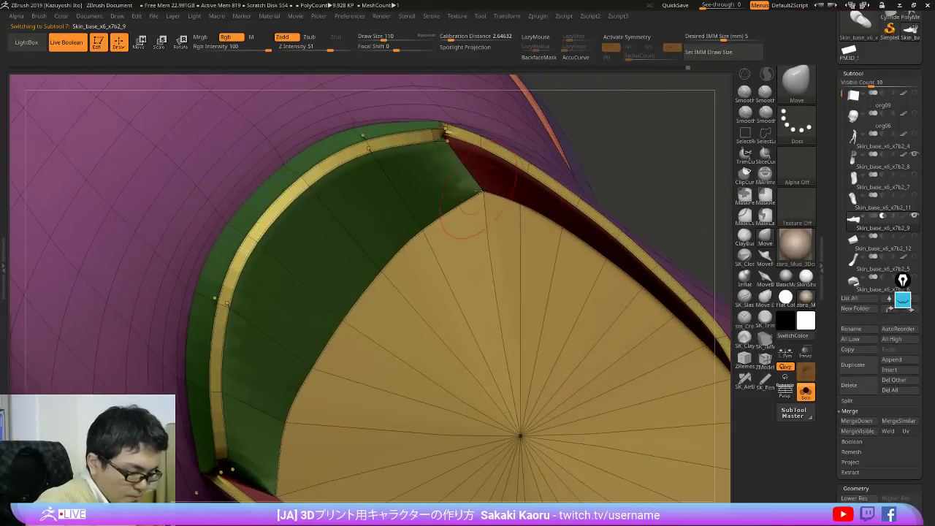
pyautogui.hotkey('shift', 'd')
pyautogui.keyDown('ctrl'); pyautogui.keyDown('shift'); pyautogui.click(482, 193); pyautogui.keyUp('shift'); pyautogui.keyUp('ctrl')
pyautogui.keyDown('ctrl'); pyautogui.keyDown('shift'); pyautogui.moveTo(561, 153); pyautogui.dragTo(665, 146); pyautogui.keyUp('shift'); pyautogui.keyUp('ctrl')
pyautogui.press('d')
pyautogui.keyDown('ctrl'); pyautogui.keyDown('shift'); pyautogui.click(671, 140); pyautogui.keyUp('shift'); pyautogui.keyUp('ctrl')
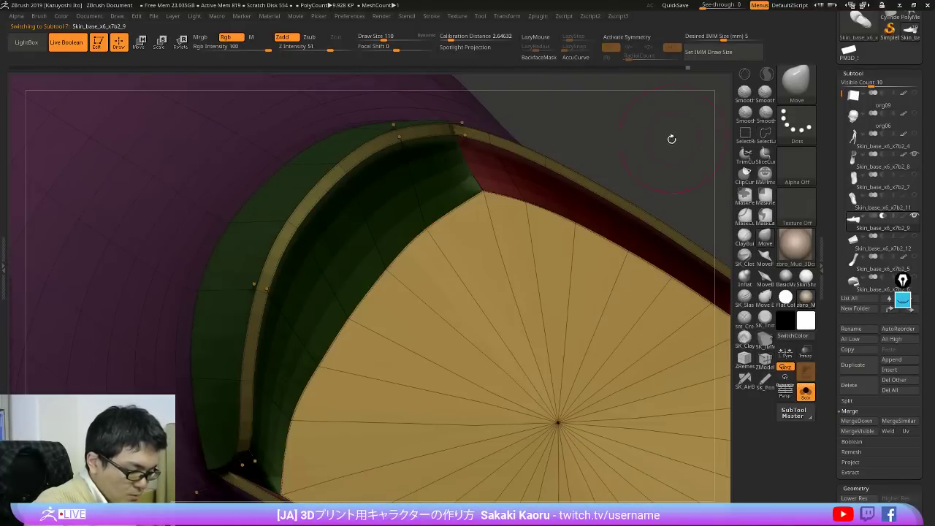
# Step: Adjust the cap's corner beside the tongue with the Move brush and clear the mask
pyautogui.hotkey('shift', 'f')
pyautogui.moveTo(497, 215); pyautogui.dragTo(499, 183, button='right')
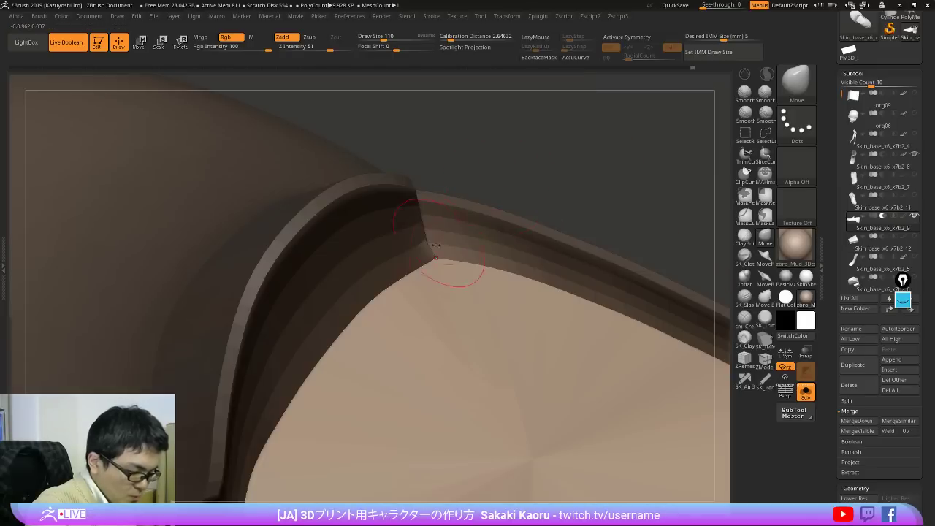
pyautogui.moveTo(555, 156); pyautogui.dragTo(468, 201)
pyautogui.hotkey('shift', 'f')
pyautogui.moveTo(428, 220); pyautogui.dragTo(456, 208, button='right')
pyautogui.keyDown('ctrl'); pyautogui.moveTo(697, 119); pyautogui.dragTo(685, 169); pyautogui.keyUp('ctrl')
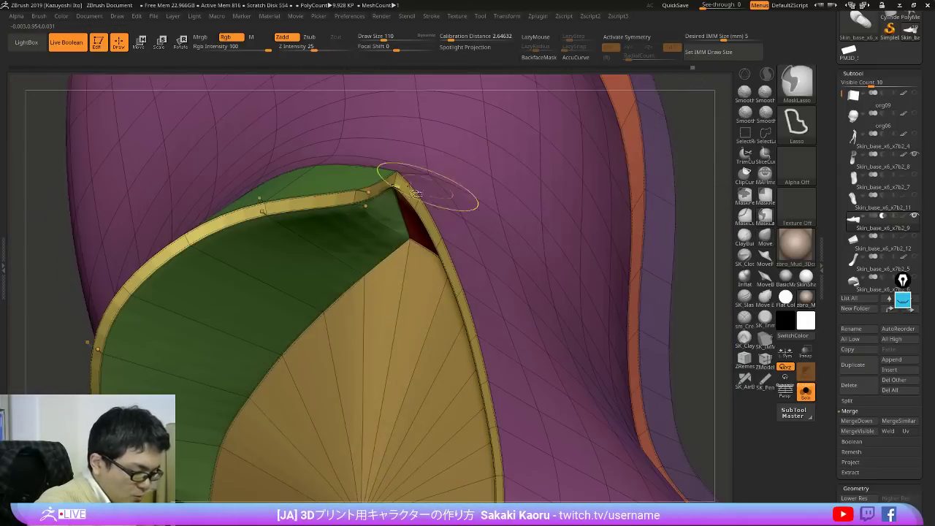
# Step: Isolate the loop of faces along the opening's side edge, assign it a new polygroup, and show the whole shoe
pyautogui.hotkey('shift', 'd')
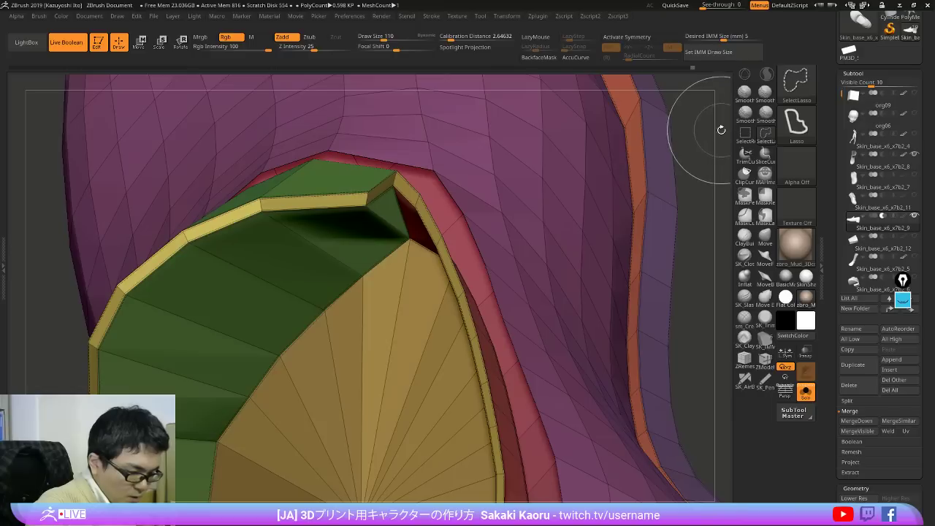
pyautogui.press('d')
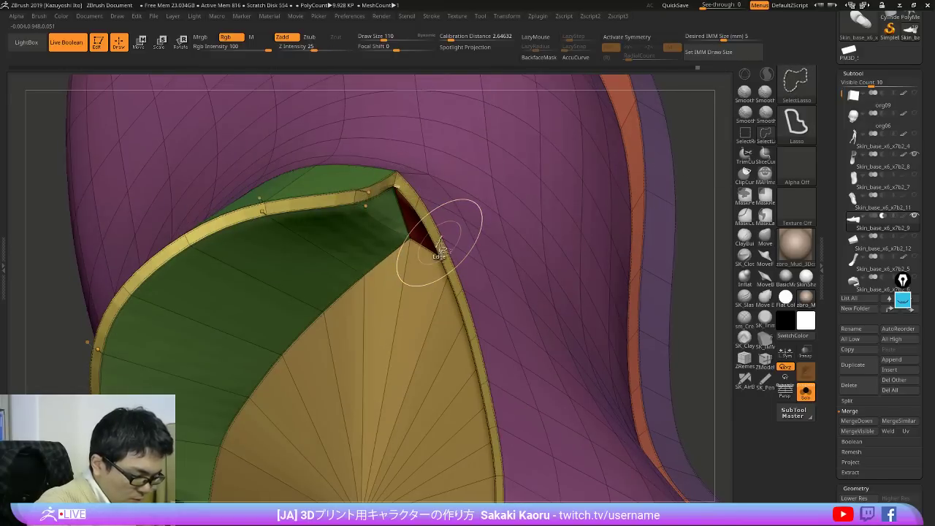
pyautogui.keyDown('ctrl'); pyautogui.keyDown('shift'); pyautogui.click(441, 247); pyautogui.keyUp('shift'); pyautogui.keyUp('ctrl')
pyautogui.keyDown('ctrl'); pyautogui.keyDown('shift'); pyautogui.moveTo(712, 168); pyautogui.dragTo(712, 210); pyautogui.keyUp('shift'); pyautogui.keyUp('ctrl')
pyautogui.hotkey('ctrl', 'w')
pyautogui.keyDown('ctrl'); pyautogui.keyDown('shift'); pyautogui.click(693, 242); pyautogui.keyUp('shift'); pyautogui.keyUp('ctrl')
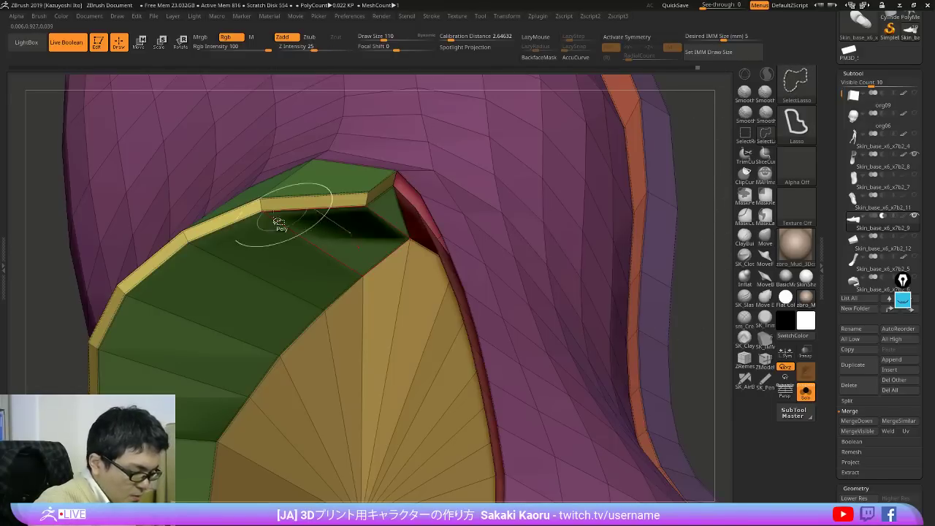
# Step: Isolate the faces around the tongue's inner edge, then bring back the rest of the shoe
pyautogui.keyDown('ctrl'); pyautogui.keyDown('shift'); pyautogui.click(261, 208); pyautogui.keyUp('shift'); pyautogui.keyUp('ctrl')
pyautogui.keyDown('ctrl'); pyautogui.keyDown('shift'); pyautogui.moveTo(718, 253); pyautogui.dragTo(715, 286); pyautogui.keyUp('shift'); pyautogui.keyUp('ctrl')
pyautogui.keyDown('alt'); pyautogui.moveTo(643, 306); pyautogui.dragTo(637, 282); pyautogui.keyUp('alt')
pyautogui.moveTo(272, 355)
pyautogui.keyDown('ctrl'); pyautogui.mouseDown()
pyautogui.moveTo(397, 219)
pyautogui.moveTo(288, 214)
pyautogui.mouseUp(); pyautogui.keyUp('ctrl')
pyautogui.keyDown('ctrl'); pyautogui.keyDown('shift'); pyautogui.click(659, 184); pyautogui.keyUp('shift'); pyautogui.keyUp('ctrl')
# Step: Inspect the opening and the area behind the tongue without polyframe, both with the other parts and alone
pyautogui.moveTo(663, 186)
pyautogui.mouseDown()
pyautogui.moveTo(660, 209)
pyautogui.moveTo(701, 71)
pyautogui.mouseUp()
pyautogui.hotkey('shift', 'f')
pyautogui.hotkey('alt', 's')
pyautogui.moveTo(679, 187); pyautogui.dragTo(646, 187)
pyautogui.hotkey('alt', 's')
pyautogui.keyDown('alt'); pyautogui.moveTo(583, 238); pyautogui.dragTo(678, 236); pyautogui.keyUp('alt')
pyautogui.moveTo(556, 267); pyautogui.dragTo(440, 283)
# Step: Isolate the inner surfaces at the cap's corner, mask the rest of the shoe, and show everything again
pyautogui.keyDown('ctrl'); pyautogui.keyDown('shift'); pyautogui.click(463, 265); pyautogui.keyUp('shift'); pyautogui.keyUp('ctrl')
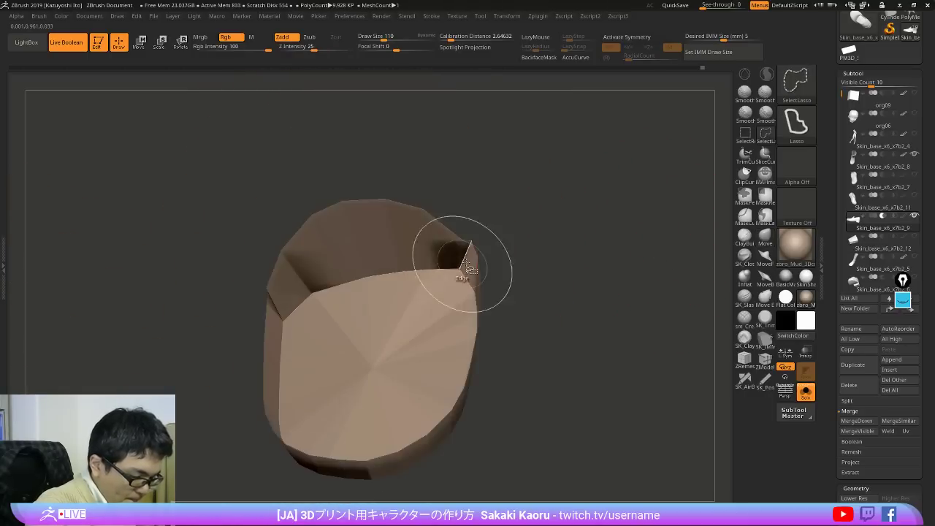
pyautogui.moveTo(653, 223)
pyautogui.keyDown('ctrl'); pyautogui.keyDown('shift'); pyautogui.mouseDown()
pyautogui.moveTo(677, 255)
pyautogui.moveTo(714, 250)
pyautogui.mouseUp(); pyautogui.keyUp('shift'); pyautogui.keyUp('ctrl')
pyautogui.keyDown('ctrl'); pyautogui.click(678, 255); pyautogui.keyUp('ctrl')
pyautogui.keyDown('ctrl'); pyautogui.keyDown('shift'); pyautogui.click(682, 253); pyautogui.keyUp('shift'); pyautogui.keyUp('ctrl')
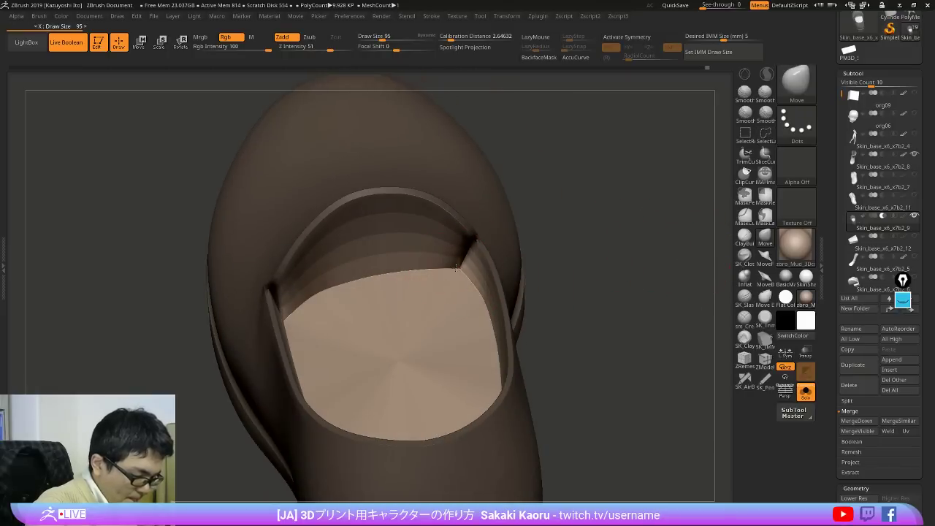
# Step: Turn off the mask display so the shoe shows without dark shading while its mask stays applied
pyautogui.press('space')
pyautogui.click(599, 306)
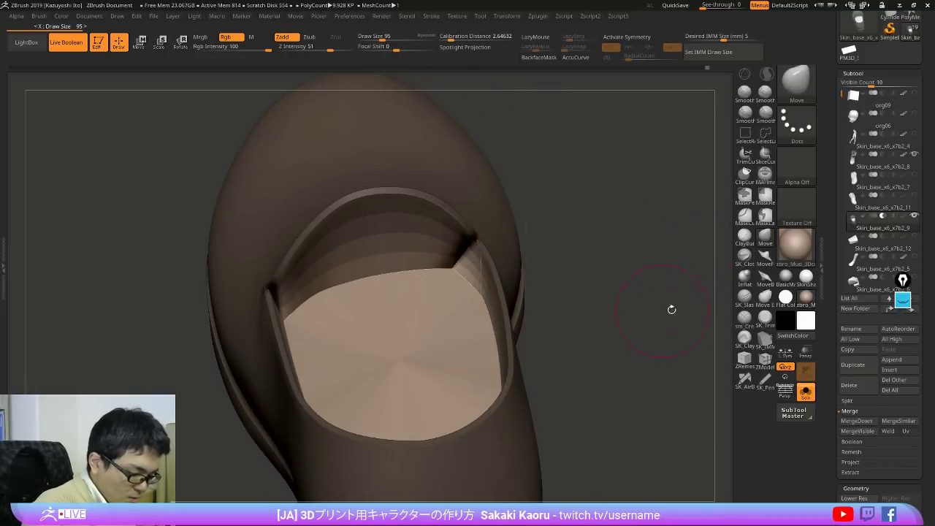
pyautogui.moveTo(670, 310); pyautogui.dragTo(705, 277)
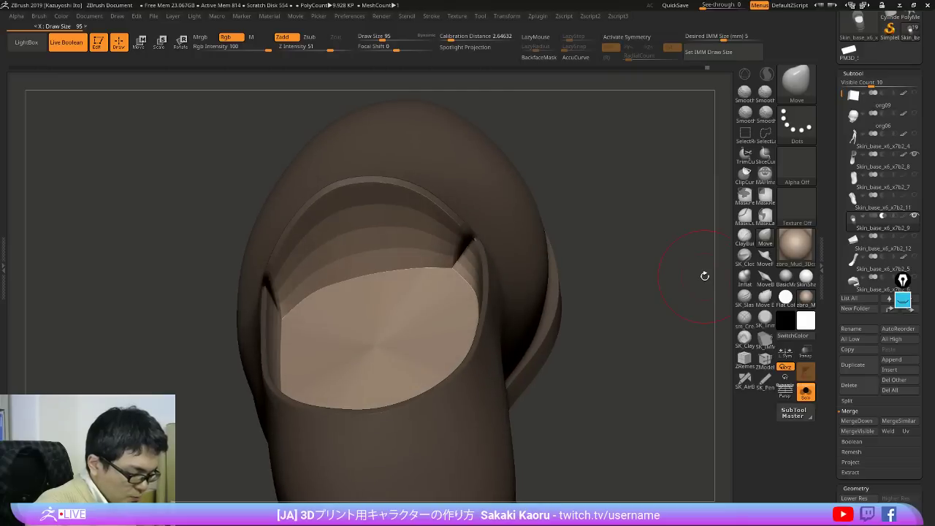
pyautogui.press('space')
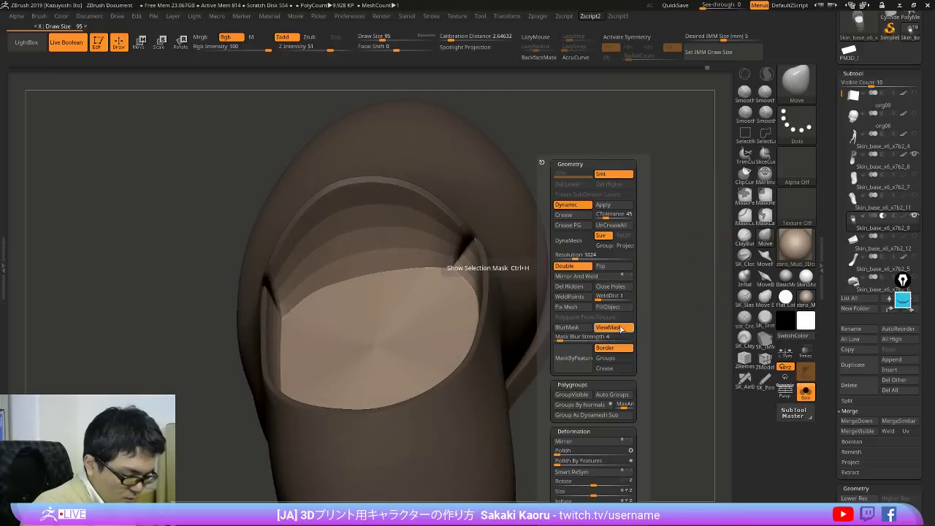
pyautogui.moveTo(827, 378); pyautogui.dragTo(831, 258)
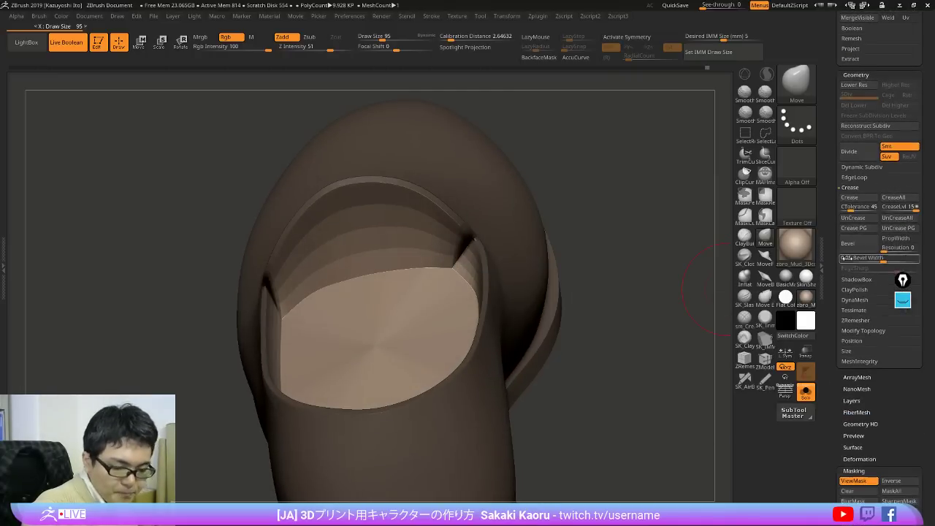
pyautogui.moveTo(897, 439); pyautogui.dragTo(850, 385)
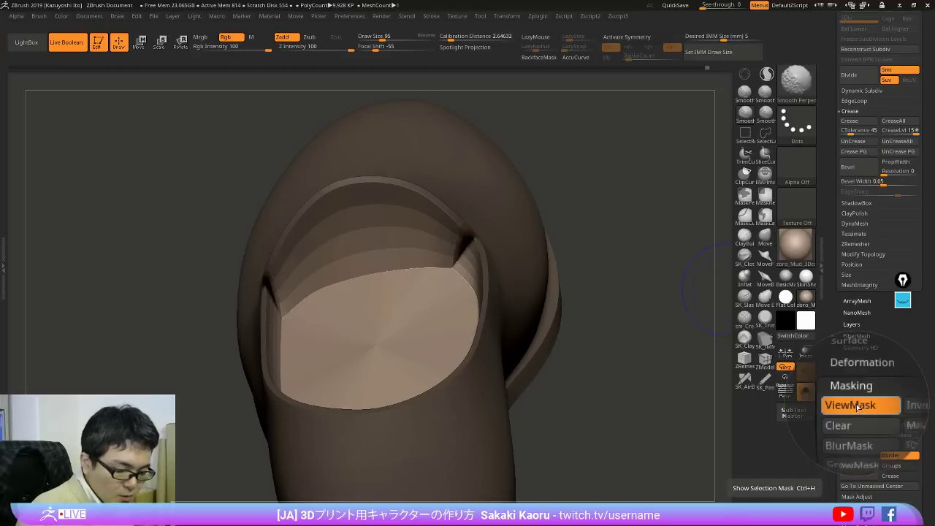
pyautogui.click(856, 405)
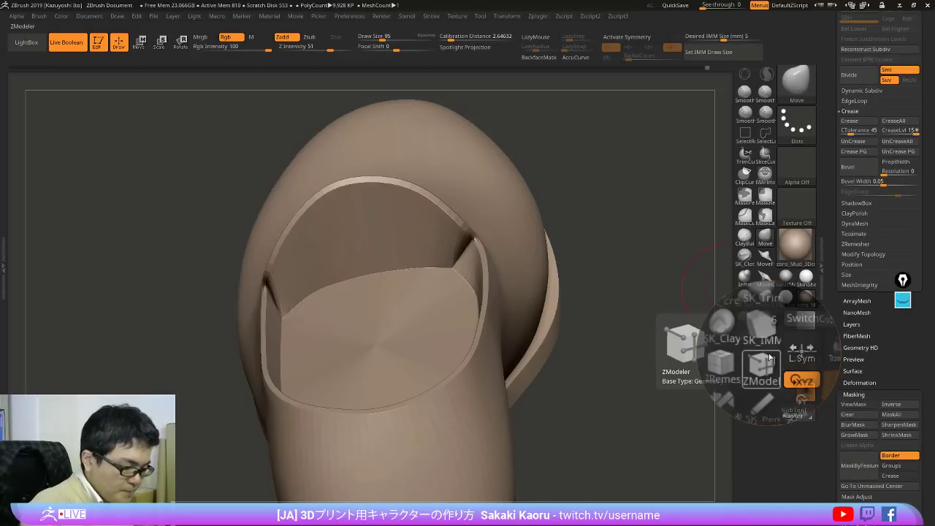
# Step: Reshape the corner of the inner cap surface beside the tongue with the Move brush
pyautogui.press('shift')
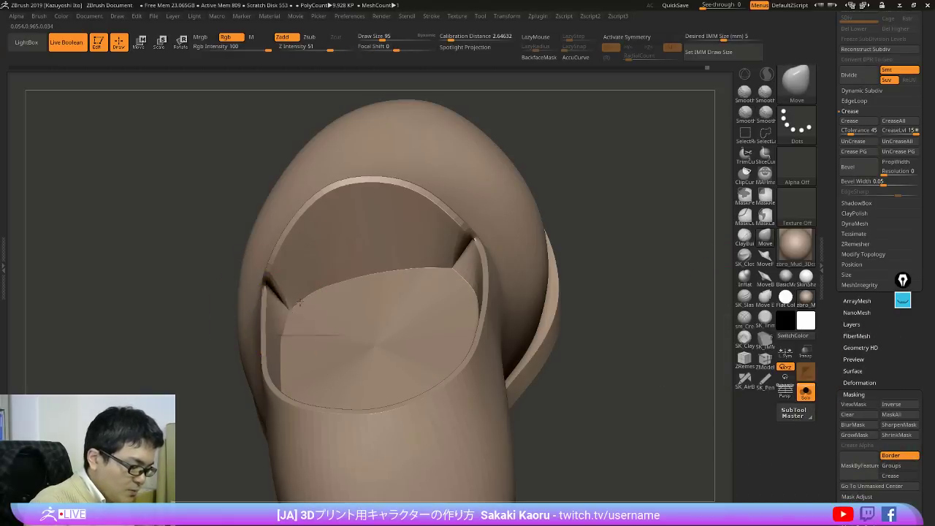
pyautogui.moveTo(310, 282); pyautogui.dragTo(304, 321, button='right')
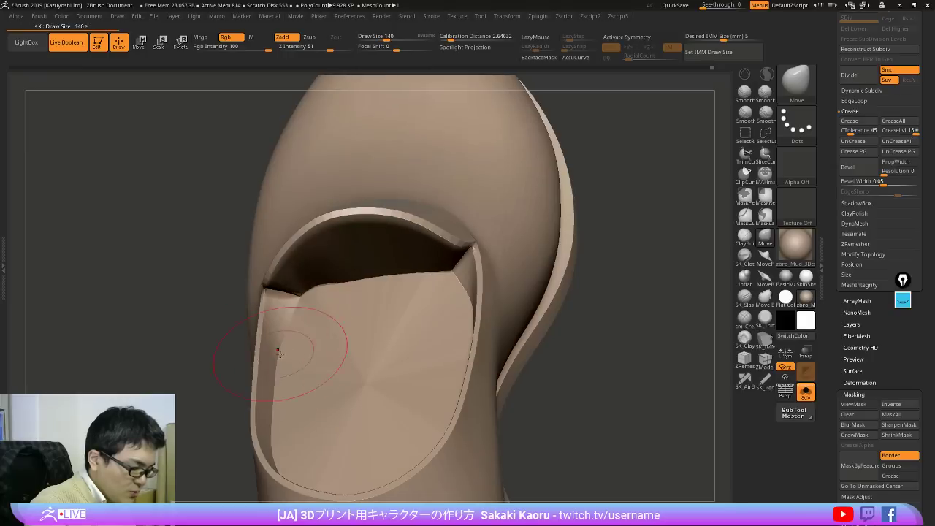
pyautogui.moveTo(364, 293); pyautogui.dragTo(338, 285, button='right')
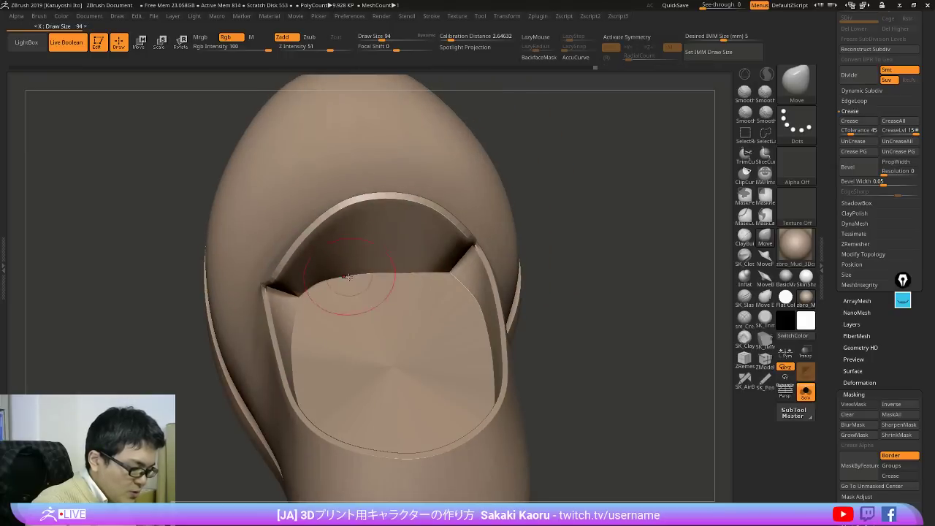
pyautogui.moveTo(429, 262); pyautogui.dragTo(417, 332, button='right')
# Step: Bring the leg back into view and inspect how the shoe's inner surface cuts the front of the foot
pyautogui.hotkey('alt', 's')
pyautogui.hotkey('alt', 's')
pyautogui.hotkey('shift', 'f')
pyautogui.press('space')
pyautogui.click(446, 230)
pyautogui.hotkey('shift', 'f')
pyautogui.hotkey('alt', 's')
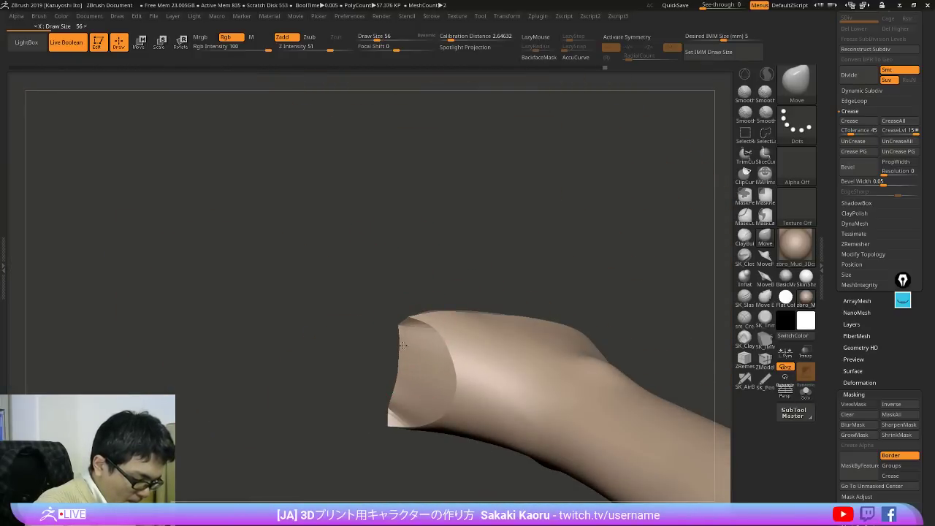
pyautogui.moveTo(398, 385)
pyautogui.mouseDown(button='right')
pyautogui.moveTo(385, 359)
pyautogui.moveTo(387, 348)
pyautogui.moveTo(396, 367)
pyautogui.moveTo(407, 273)
pyautogui.moveTo(439, 334)
pyautogui.mouseUp(button='right')
pyautogui.press('x')
pyautogui.moveTo(512, 323); pyautogui.dragTo(548, 267)
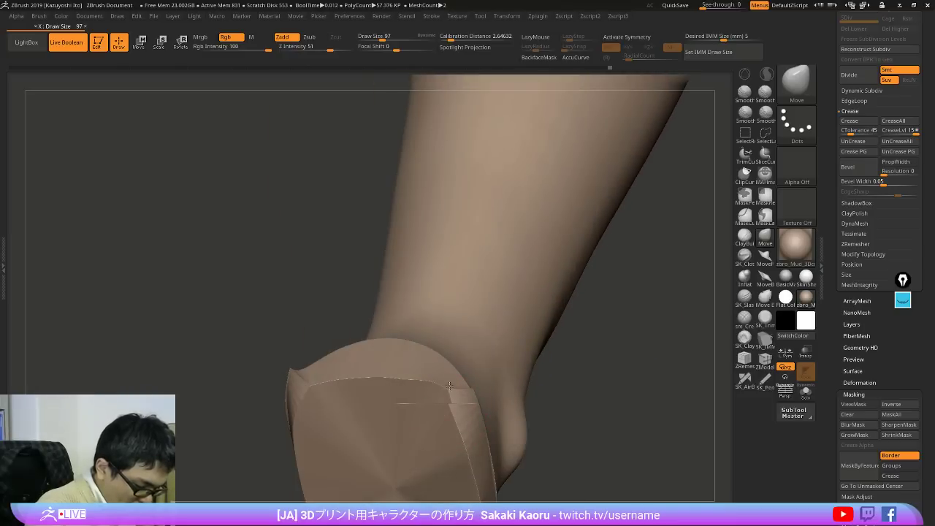
# Step: Adjust the corner facets at the front of the foot's cut with the Move brush
pyautogui.moveTo(551, 376)
pyautogui.mouseDown()
pyautogui.moveTo(501, 354)
pyautogui.moveTo(423, 343)
pyautogui.mouseUp()
pyautogui.press(']')
pyautogui.moveTo(354, 346); pyautogui.dragTo(323, 331)
pyautogui.press(']')
pyautogui.moveTo(389, 342)
pyautogui.mouseDown()
pyautogui.moveTo(388, 334)
pyautogui.moveTo(427, 343)
pyautogui.mouseUp()
pyautogui.press('space')
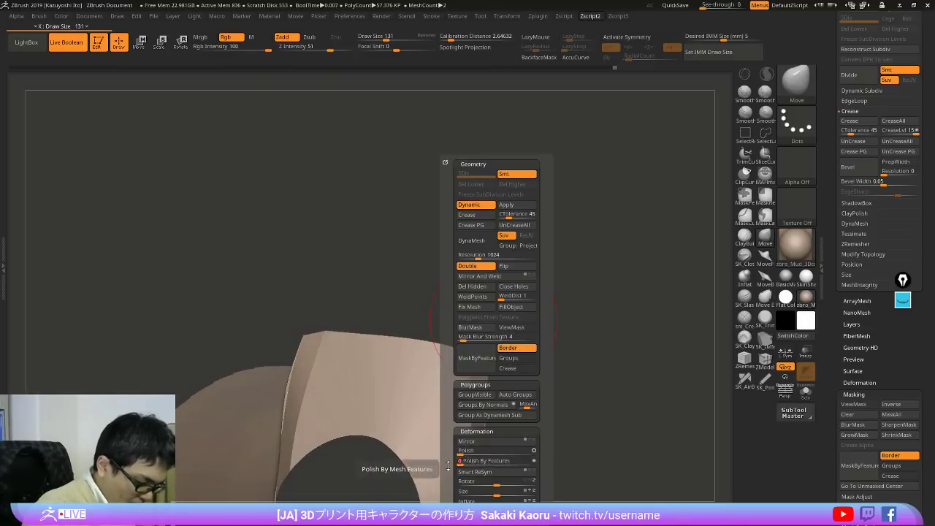
pyautogui.moveTo(556, 336); pyautogui.dragTo(567, 440)
pyautogui.moveTo(418, 371); pyautogui.dragTo(432, 482)
pyautogui.press('x')
pyautogui.moveTo(398, 304)
pyautogui.mouseDown()
pyautogui.moveTo(422, 303)
pyautogui.moveTo(397, 272)
pyautogui.moveTo(392, 241)
pyautogui.mouseUp()
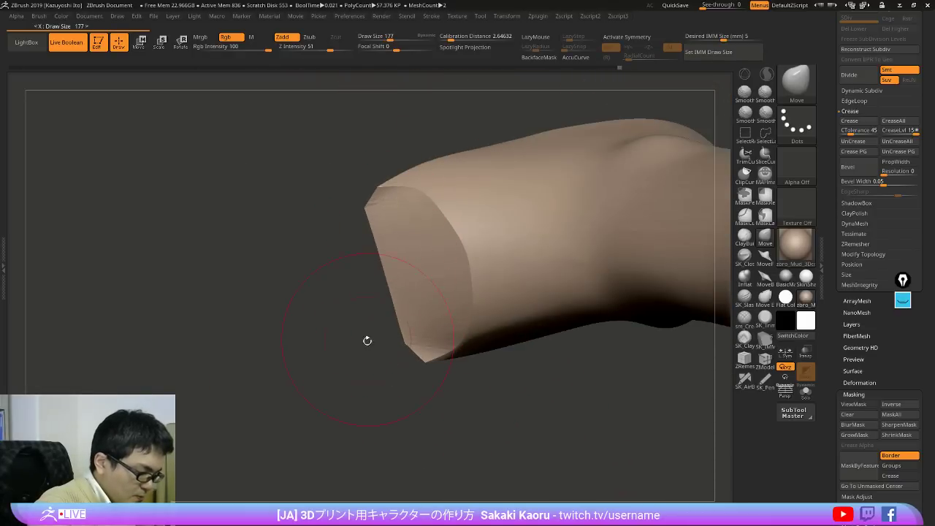
# Step: Refine the edge between the foot's front cut and its underside with the Move brush
pyautogui.moveTo(367, 341); pyautogui.dragTo(401, 227)
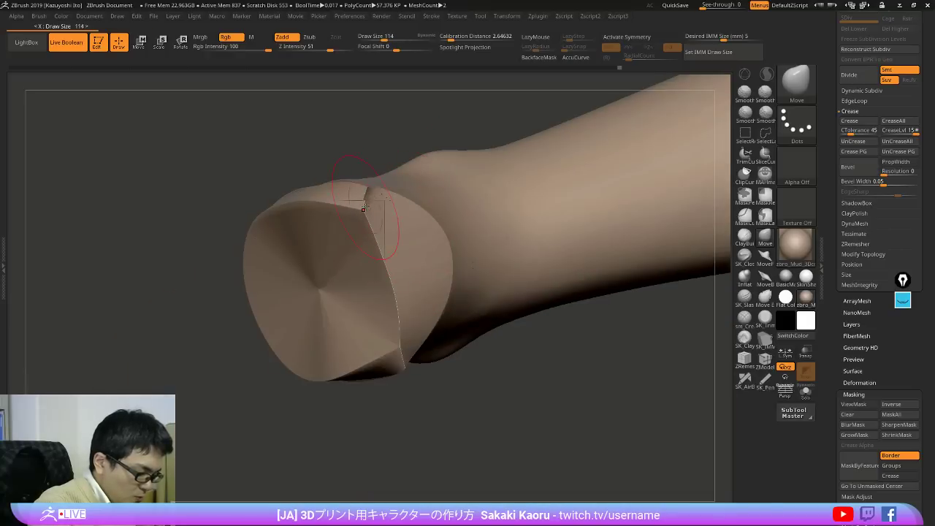
pyautogui.moveTo(429, 357); pyautogui.dragTo(382, 241)
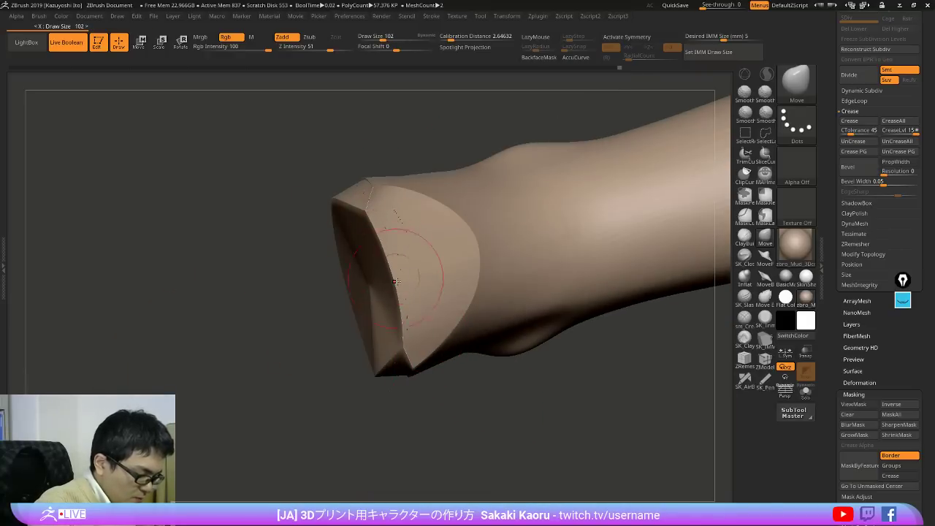
pyautogui.moveTo(448, 417); pyautogui.dragTo(570, 391)
pyautogui.moveTo(473, 415); pyautogui.dragTo(495, 404)
pyautogui.moveTo(560, 419)
pyautogui.mouseDown()
pyautogui.moveTo(577, 291)
pyautogui.moveTo(670, 395)
pyautogui.moveTo(678, 362)
pyautogui.moveTo(665, 358)
pyautogui.moveTo(657, 400)
pyautogui.moveTo(594, 417)
pyautogui.moveTo(550, 358)
pyautogui.moveTo(647, 358)
pyautogui.moveTo(689, 378)
pyautogui.moveTo(621, 351)
pyautogui.mouseUp()
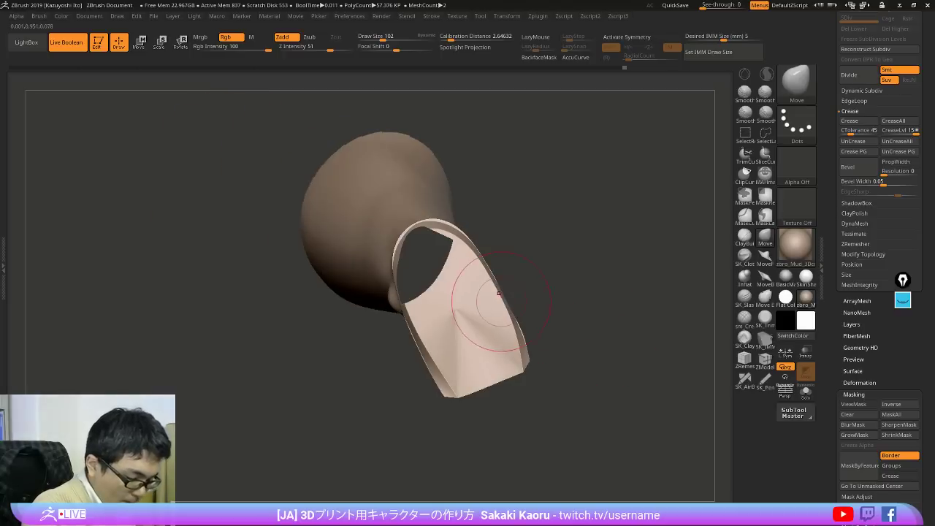
# Step: Even out the cut surface along the underside and heel of the foot with the Move brush
pyautogui.press('x')
pyautogui.press('x')
pyautogui.press('x')
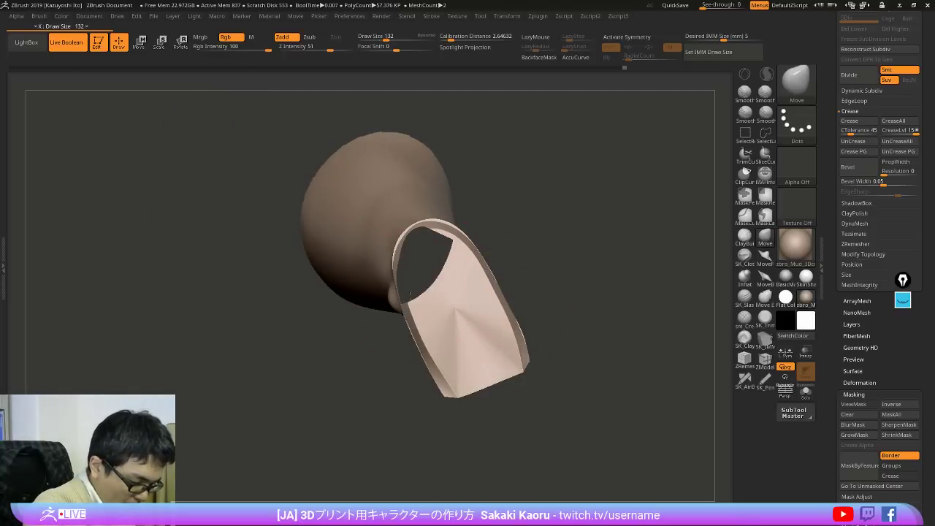
pyautogui.moveTo(516, 254); pyautogui.dragTo(591, 276)
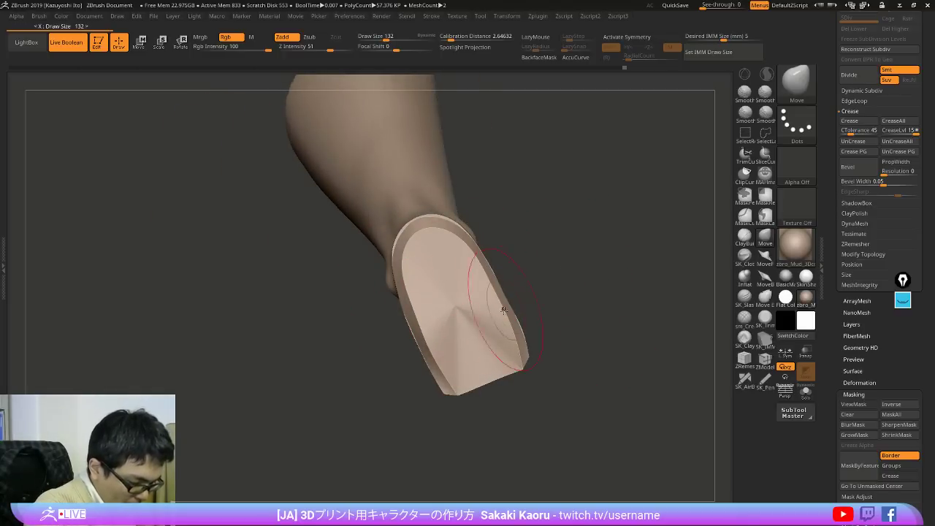
pyautogui.moveTo(597, 339); pyautogui.dragTo(598, 396)
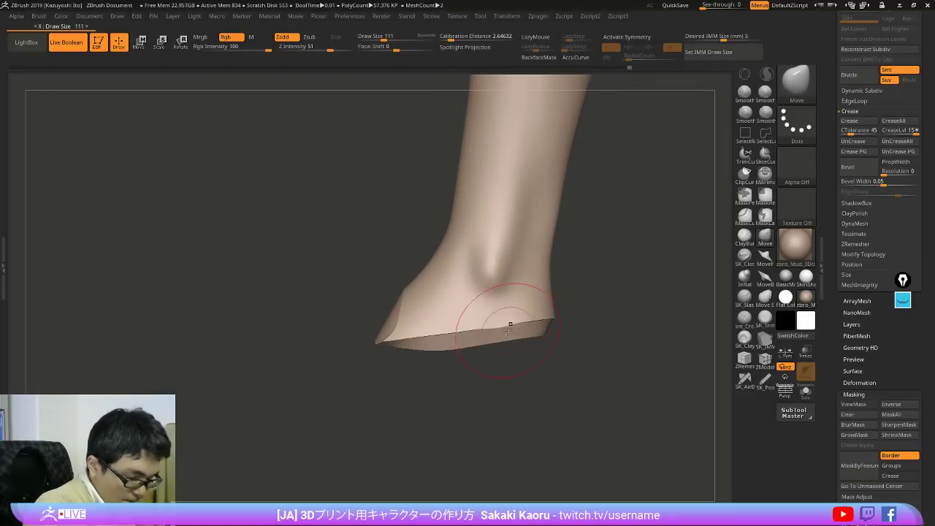
# Step: Examine the shoe alone and with the leg ghosted and polyframe on, then restore the plain Live Boolean view
pyautogui.moveTo(653, 404); pyautogui.dragTo(642, 443)
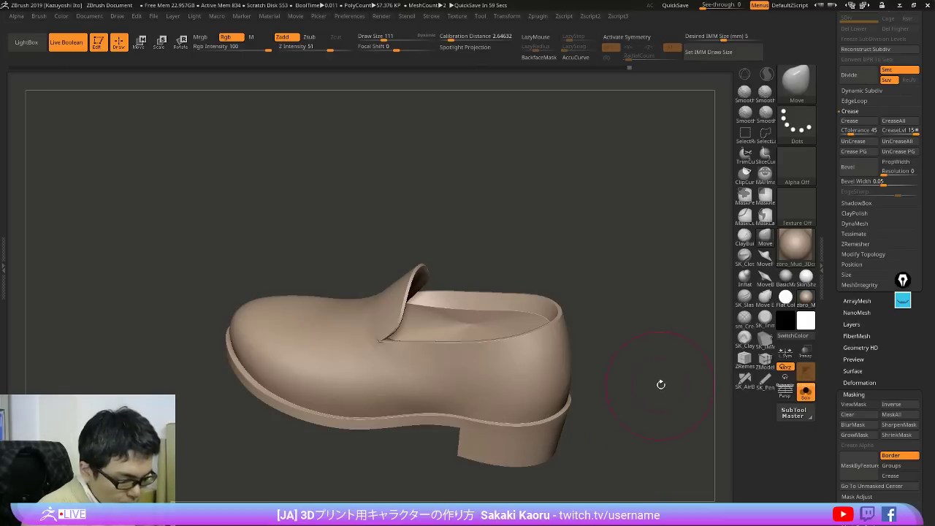
pyautogui.moveTo(660, 382); pyautogui.dragTo(635, 385)
pyautogui.hotkey('shift', 'f')
pyautogui.hotkey('ctrl', 't')
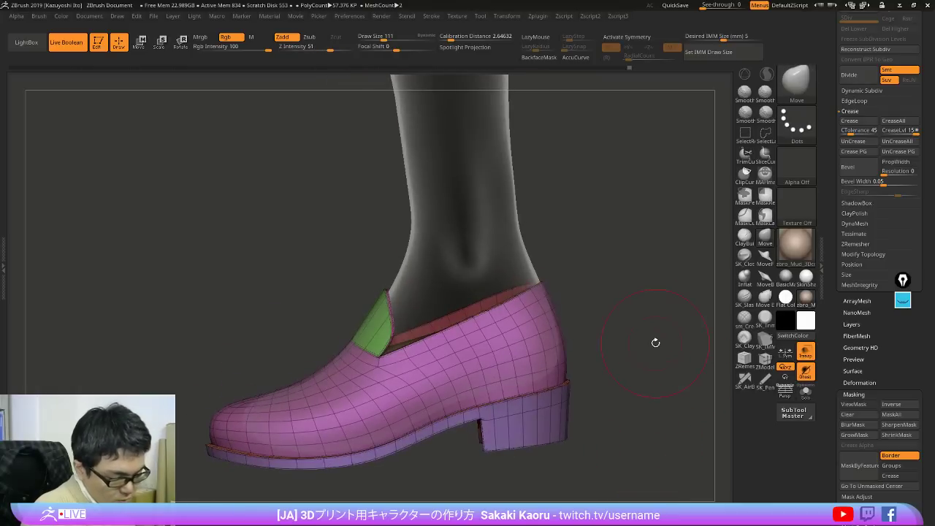
pyautogui.moveTo(531, 258); pyautogui.dragTo(498, 260)
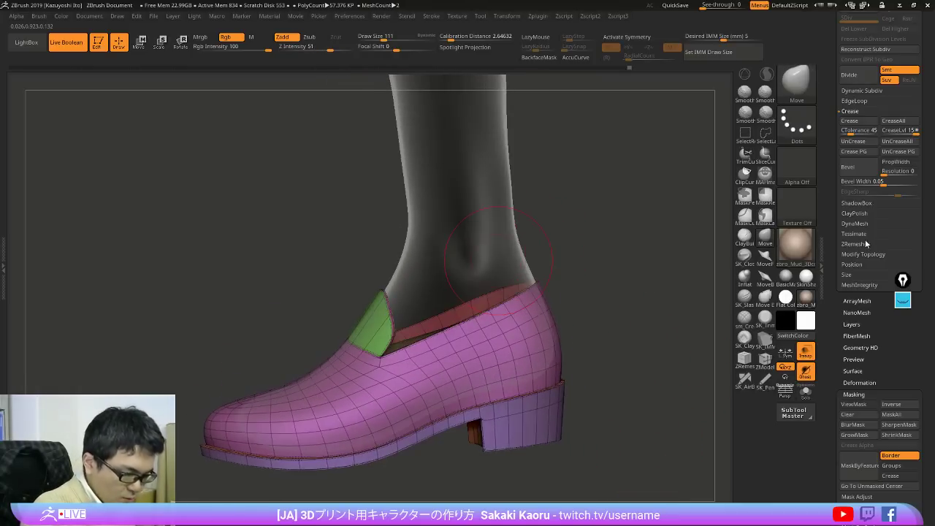
pyautogui.moveTo(834, 290); pyautogui.dragTo(808, 457)
pyautogui.moveTo(584, 226); pyautogui.dragTo(621, 292)
pyautogui.hotkey('ctrl', 't')
pyautogui.moveTo(524, 286); pyautogui.dragTo(501, 215, button='right')
pyautogui.hotkey('shift', 'f')
pyautogui.keyDown('ctrl'); pyautogui.moveTo(523, 267); pyautogui.dragTo(526, 313, button='right'); pyautogui.keyUp('ctrl')
# Step: Examine the heel edge of the subtracted foot from below and from the side
pyautogui.moveTo(828, 371); pyautogui.dragTo(826, 247)
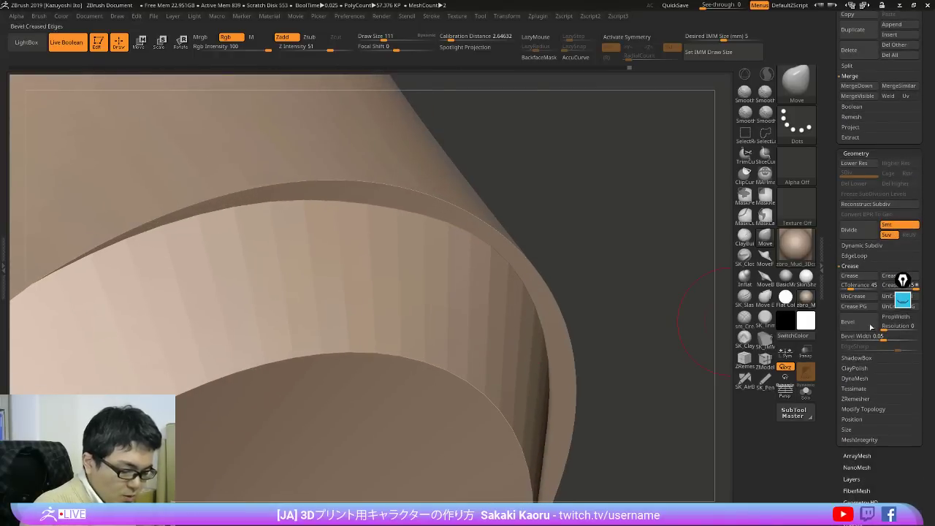
pyautogui.moveTo(677, 438)
pyautogui.mouseDown(button='right')
pyautogui.moveTo(684, 467)
pyautogui.moveTo(687, 440)
pyautogui.moveTo(684, 454)
pyautogui.moveTo(537, 231)
pyautogui.moveTo(508, 165)
pyautogui.moveTo(482, 203)
pyautogui.mouseUp(button='right')
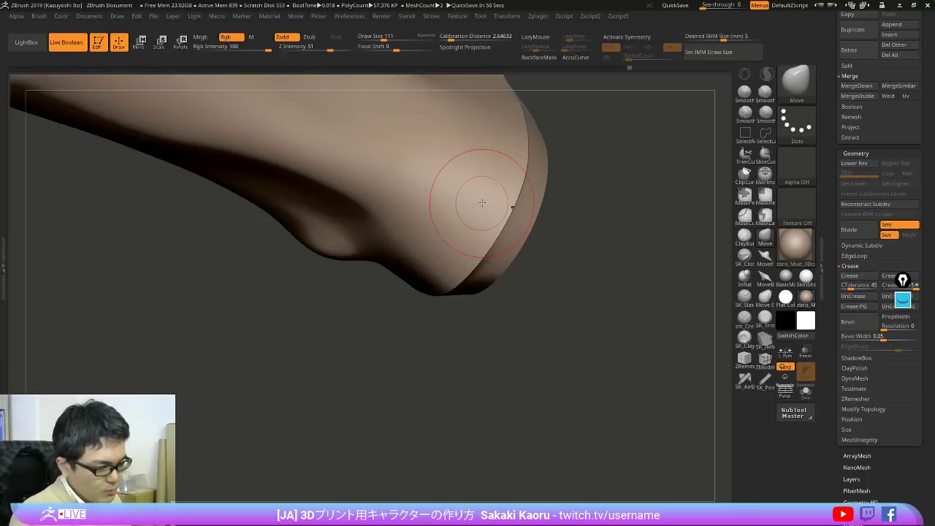
pyautogui.moveTo(661, 380); pyautogui.dragTo(608, 357, button='right')
pyautogui.moveTo(565, 117); pyautogui.dragTo(551, 258, button='right')
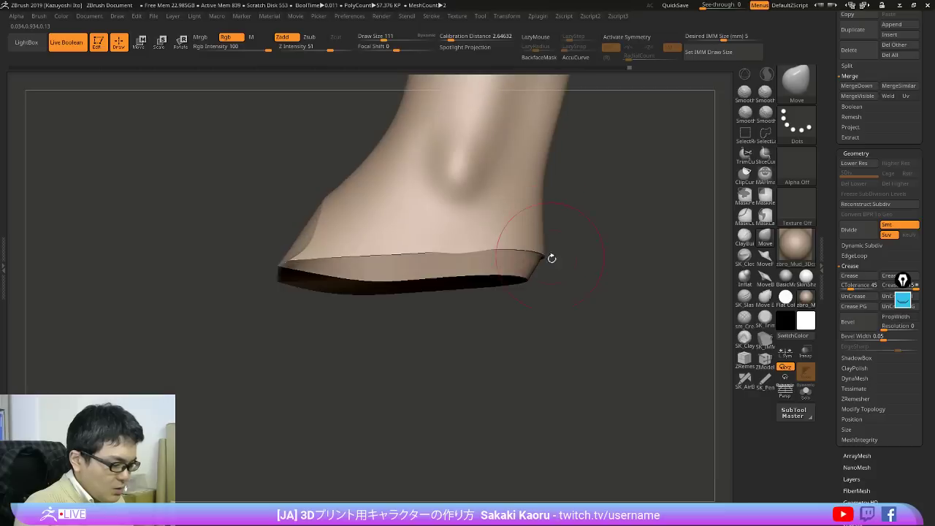
pyautogui.moveTo(551, 258); pyautogui.dragTo(539, 331)
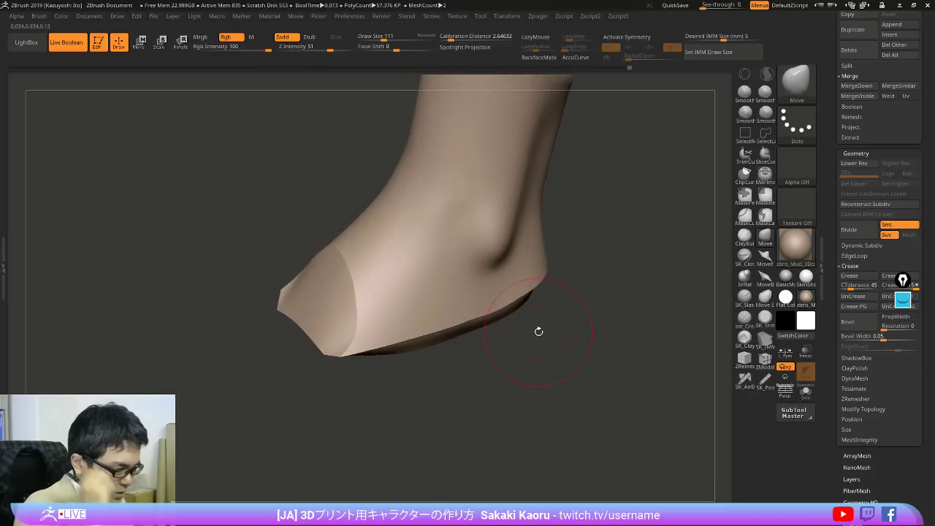
pyautogui.moveTo(833, 139); pyautogui.dragTo(821, 234)
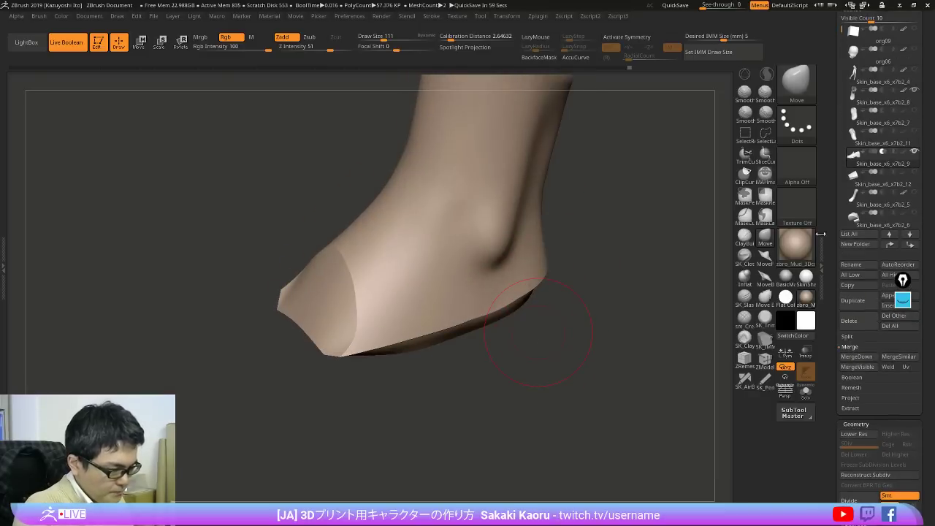
pyautogui.moveTo(688, 260); pyautogui.dragTo(609, 258)
pyautogui.keyDown('alt'); pyautogui.moveTo(542, 287); pyautogui.dragTo(542, 321); pyautogui.keyUp('alt')
pyautogui.moveTo(535, 298); pyautogui.dragTo(520, 285, button='right')
pyautogui.press(']')
pyautogui.press(']')
pyautogui.press(']')
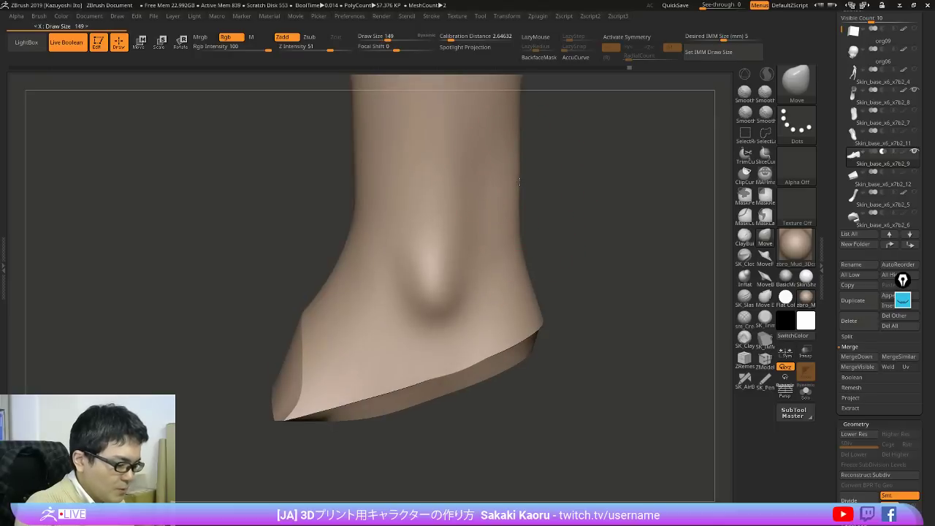
# Step: Select the leg part Skin_base_x6_x7b2_8, then switch back to the shoe part Skin_base_x6_x7b2_9
pyautogui.keyDown('alt'); pyautogui.click(517, 181); pyautogui.keyUp('alt')
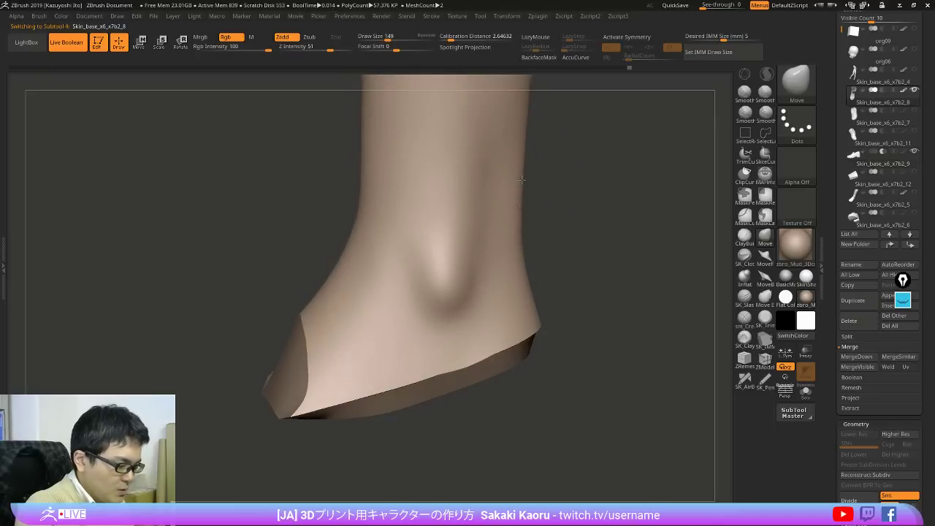
pyautogui.moveTo(560, 205); pyautogui.dragTo(552, 199)
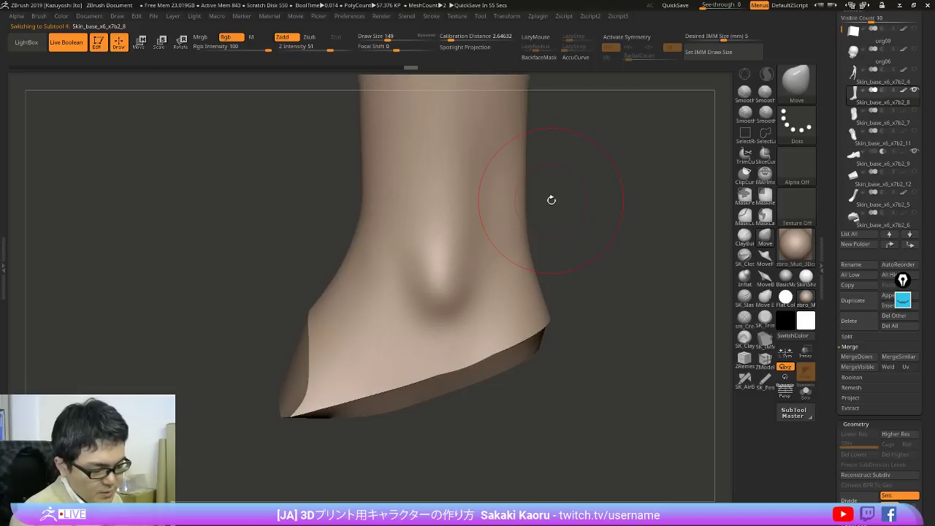
pyautogui.press('Down')
pyautogui.press('Down')
pyautogui.press('Down')
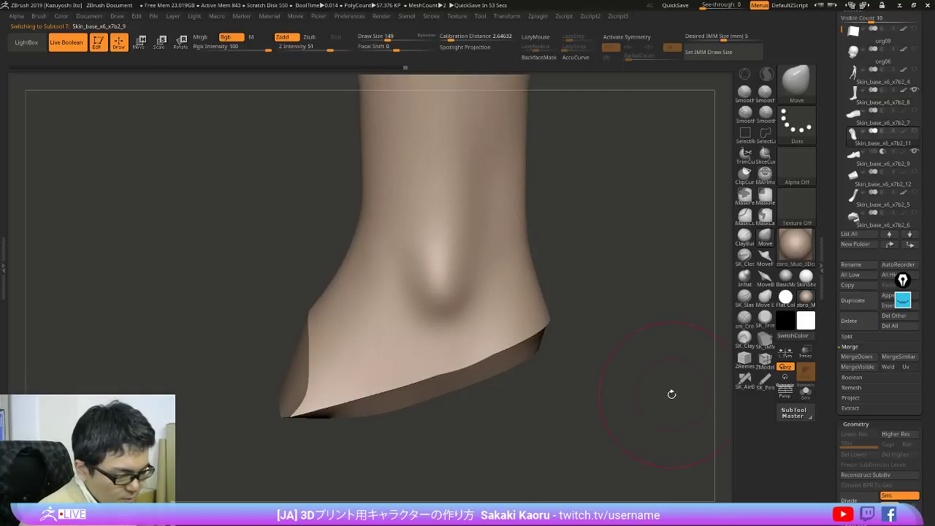
# Step: Examine the heel rim and the opening of the shoe alone, comparing it with the cut leg
pyautogui.hotkey('ctrl', 'shift', 's')
pyautogui.moveTo(676, 395); pyautogui.dragTo(663, 464, button='right')
pyautogui.hotkey('ctrl', 'shift', 's')
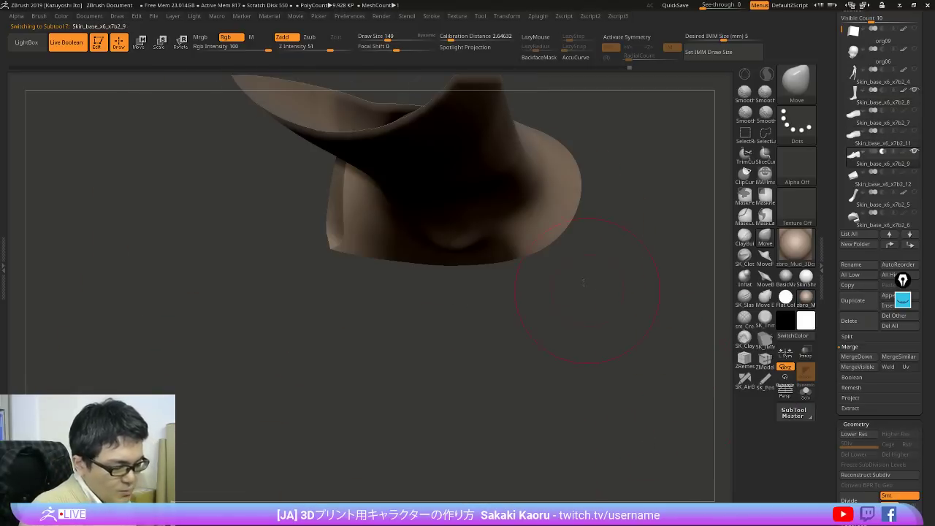
pyautogui.hotkey('ctrl', 'shift', 't')
pyautogui.moveTo(583, 279); pyautogui.dragTo(618, 239, button='right')
pyautogui.hotkey('ctrl', 'shift', 't')
pyautogui.hotkey('ctrl', 'shift', 's')
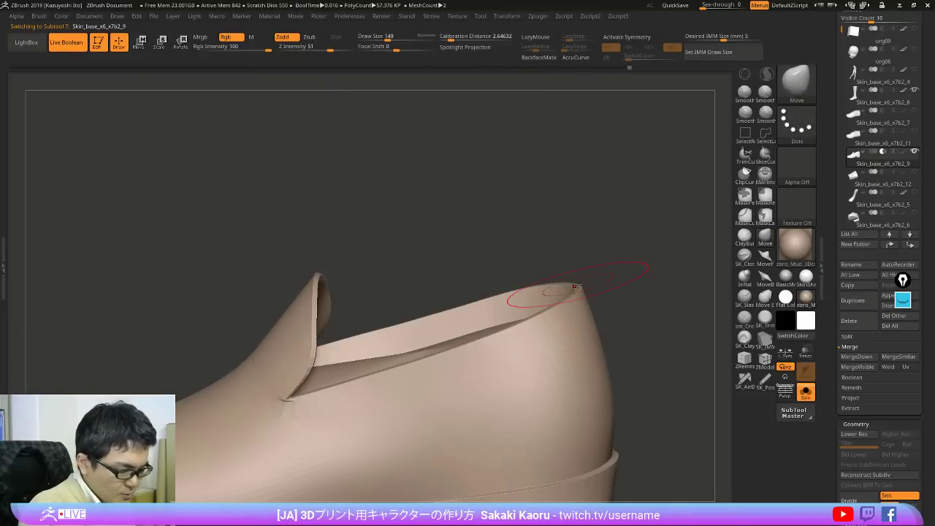
pyautogui.moveTo(587, 286); pyautogui.dragTo(583, 345, button='right')
pyautogui.moveTo(583, 345)
pyautogui.mouseDown()
pyautogui.moveTo(571, 375)
pyautogui.moveTo(594, 334)
pyautogui.mouseUp()
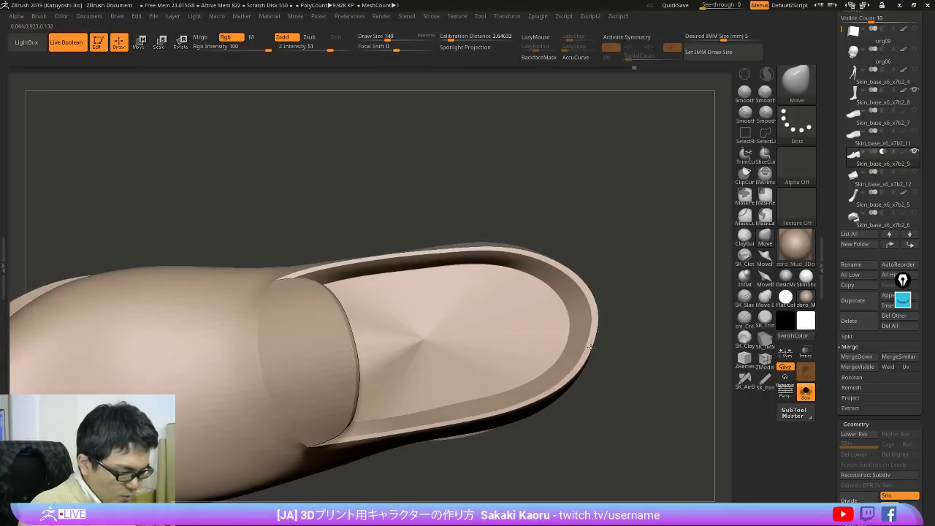
# Step: Bring back the leg ghosted over the shoe and nudge the heel end of the shoe's rim with the Move brush
pyautogui.moveTo(606, 310)
pyautogui.mouseDown(button='right')
pyautogui.moveTo(595, 306)
pyautogui.moveTo(641, 265)
pyautogui.moveTo(625, 241)
pyautogui.moveTo(577, 262)
pyautogui.moveTo(561, 301)
pyautogui.moveTo(558, 289)
pyautogui.moveTo(540, 299)
pyautogui.mouseUp(button='right')
pyautogui.hotkey('ctrl', 'shift', 's')
pyautogui.hotkey('ctrl', 'shift', 't')
pyautogui.moveTo(526, 259); pyautogui.dragTo(529, 295)
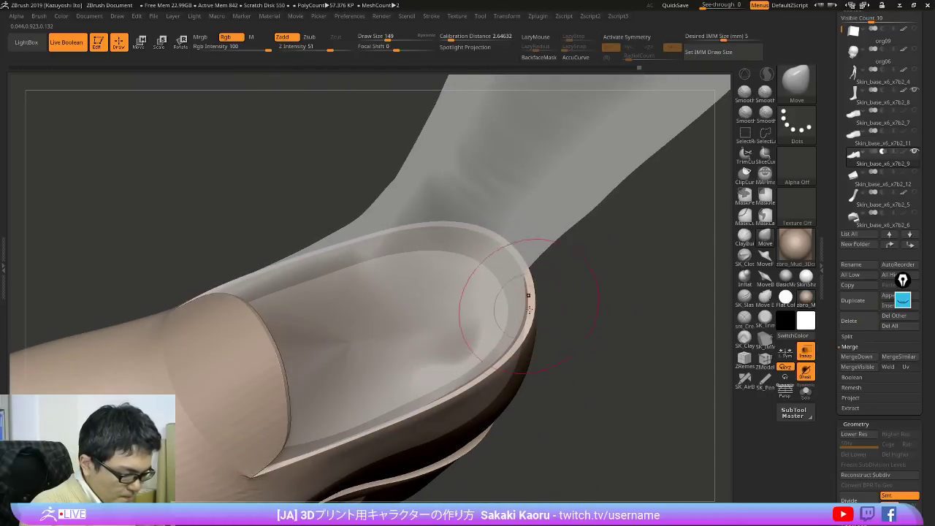
# Step: Compare the heel rim over the ghosted leg with the Live Boolean cut from the side, the back and above
pyautogui.moveTo(564, 354)
pyautogui.mouseDown()
pyautogui.moveTo(594, 245)
pyautogui.moveTo(605, 285)
pyautogui.moveTo(611, 277)
pyautogui.mouseUp()
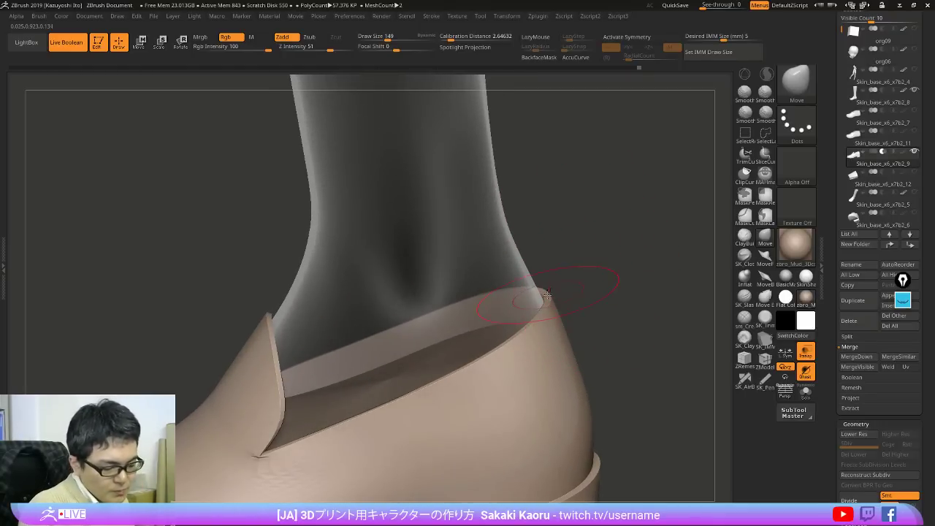
pyautogui.moveTo(568, 284)
pyautogui.mouseDown()
pyautogui.moveTo(571, 241)
pyautogui.moveTo(561, 268)
pyautogui.moveTo(577, 271)
pyautogui.moveTo(596, 306)
pyautogui.moveTo(558, 322)
pyautogui.moveTo(627, 285)
pyautogui.mouseUp()
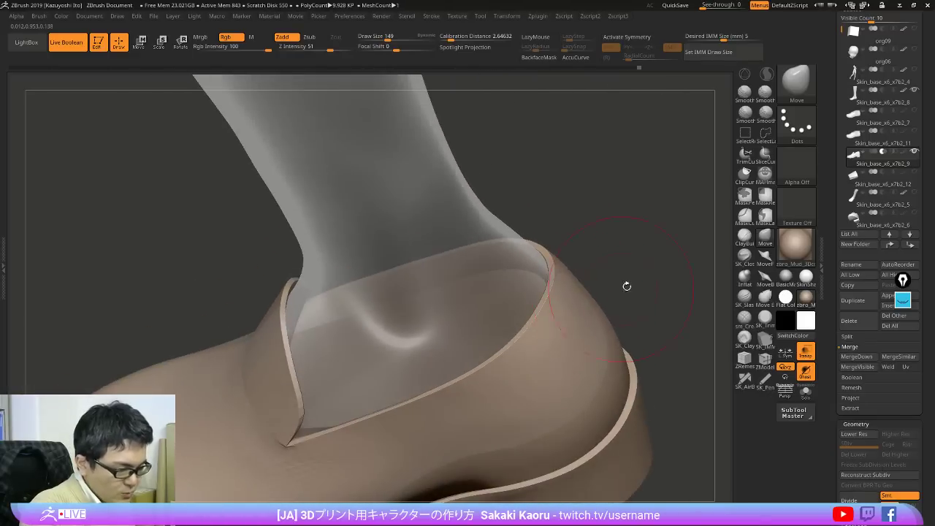
pyautogui.hotkey('ctrl', 't')
pyautogui.moveTo(704, 345)
pyautogui.mouseDown()
pyautogui.moveTo(688, 309)
pyautogui.moveTo(696, 320)
pyautogui.moveTo(688, 376)
pyautogui.mouseUp()
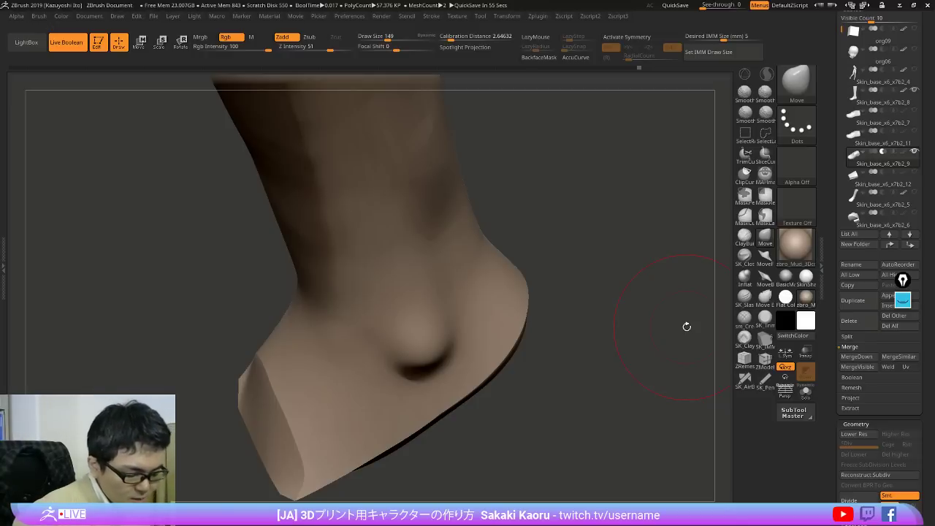
pyautogui.moveTo(687, 326); pyautogui.dragTo(674, 370)
pyautogui.hotkey('ctrl', 't')
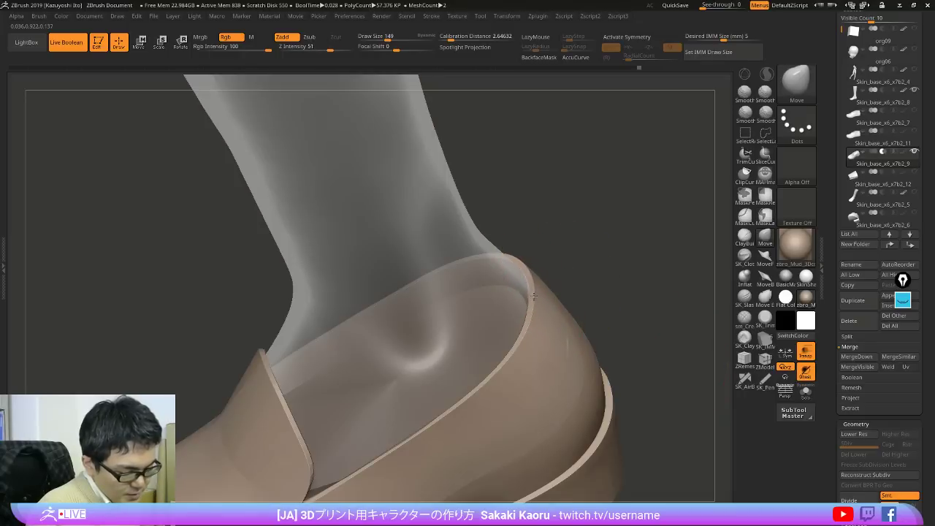
pyautogui.hotkey('ctrl', 't')
pyautogui.moveTo(597, 282); pyautogui.dragTo(511, 358)
pyautogui.moveTo(485, 413)
pyautogui.mouseDown(button='right')
pyautogui.moveTo(512, 341)
pyautogui.moveTo(522, 358)
pyautogui.moveTo(570, 329)
pyautogui.moveTo(577, 309)
pyautogui.mouseUp(button='right')
pyautogui.hotkey('ctrl', 't')
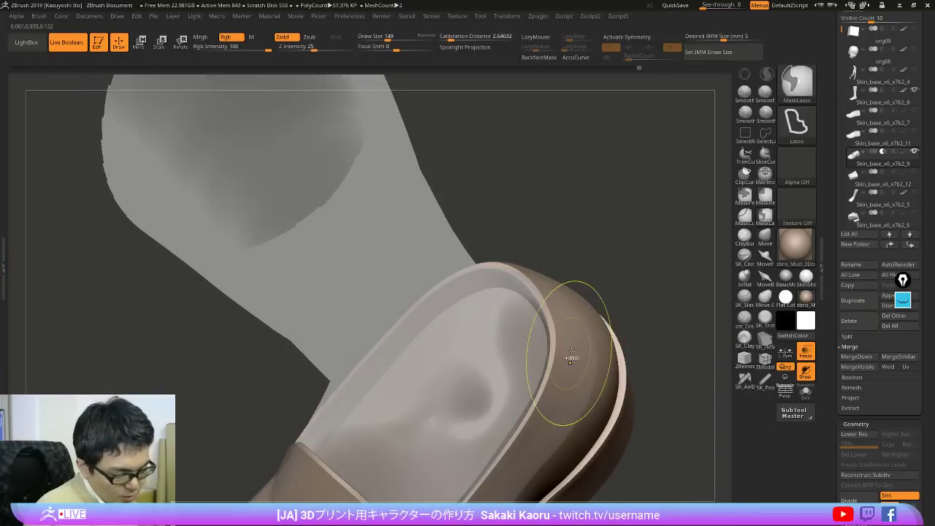
pyautogui.moveTo(622, 317); pyautogui.dragTo(653, 285)
pyautogui.hotkey('ctrl', 't')
pyautogui.hotkey('ctrl', 't')
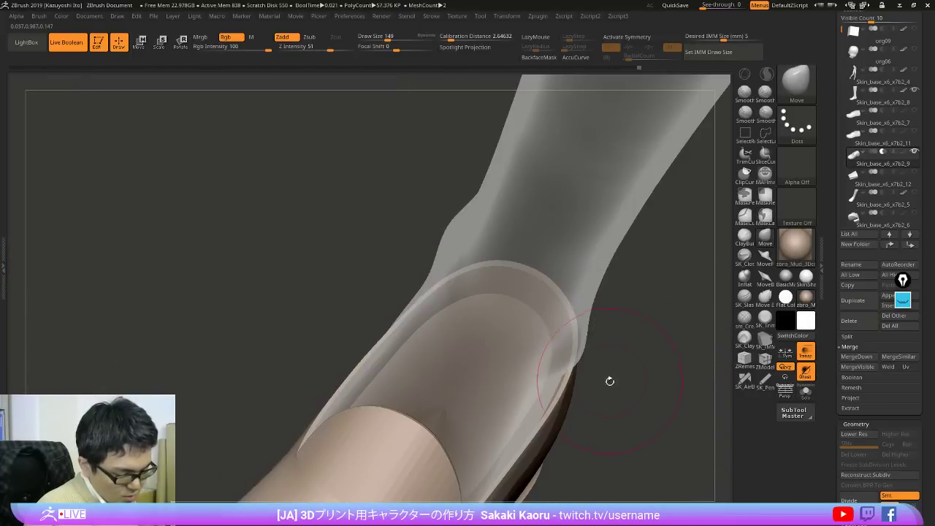
pyautogui.moveTo(609, 382); pyautogui.dragTo(600, 354)
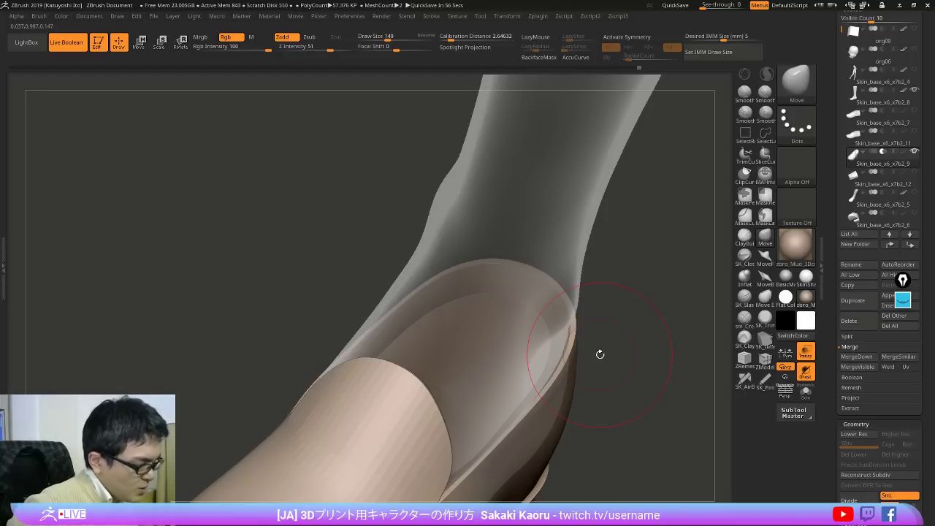
pyautogui.moveTo(684, 380); pyautogui.dragTo(643, 358)
pyautogui.hotkey('ctrl', 't')
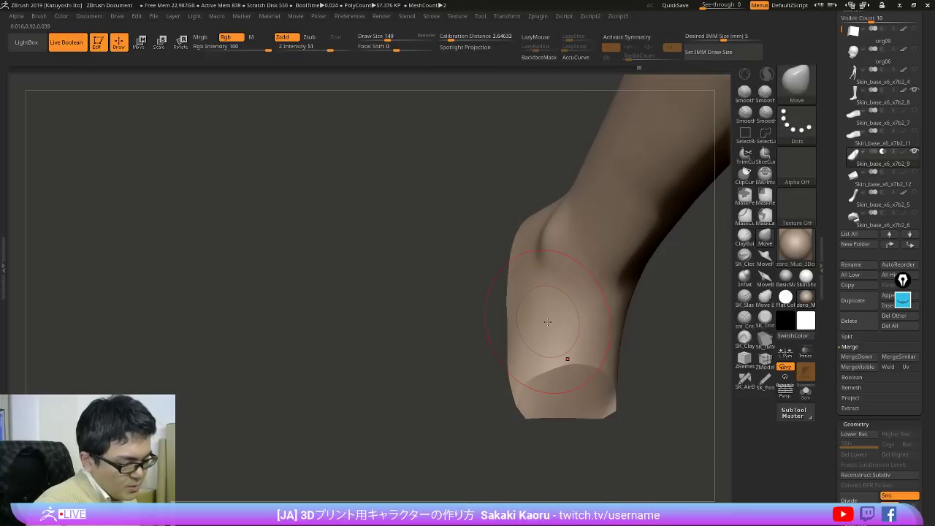
# Step: Nudge the shoe's side rim near the heel with the Move brush and check the resulting cut of the leg
pyautogui.moveTo(549, 313)
pyautogui.mouseDown(button='right')
pyautogui.moveTo(528, 265)
pyautogui.moveTo(520, 285)
pyautogui.moveTo(507, 275)
pyautogui.mouseUp(button='right')
pyautogui.hotkey('ctrl', 't')
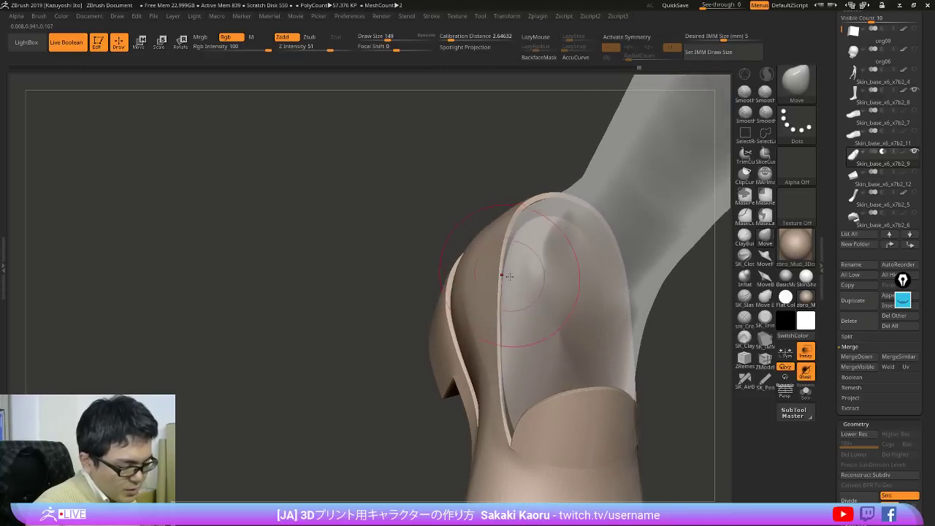
pyautogui.moveTo(507, 275)
pyautogui.mouseDown()
pyautogui.moveTo(496, 281)
pyautogui.moveTo(501, 252)
pyautogui.mouseUp()
pyautogui.moveTo(500, 257)
pyautogui.mouseDown(button='right')
pyautogui.moveTo(498, 315)
pyautogui.moveTo(524, 293)
pyautogui.moveTo(507, 333)
pyautogui.moveTo(498, 327)
pyautogui.moveTo(521, 365)
pyautogui.mouseUp(button='right')
pyautogui.hotkey('ctrl', 't')
# Step: Reduce the Move brush to size 82 and nudge the side rim of the shoe part Skin_base_x6_x7b2_9 beside the tongue
pyautogui.press('x')
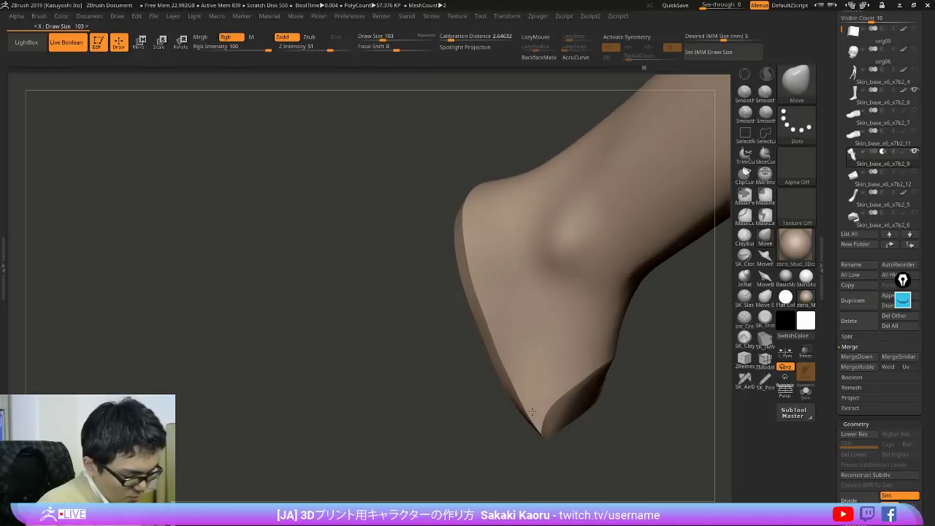
pyautogui.moveTo(532, 413)
pyautogui.mouseDown(button='right')
pyautogui.moveTo(519, 463)
pyautogui.moveTo(528, 436)
pyautogui.mouseUp(button='right')
pyautogui.press(']')
pyautogui.press(']')
pyautogui.hotkey('ctrl', 't')
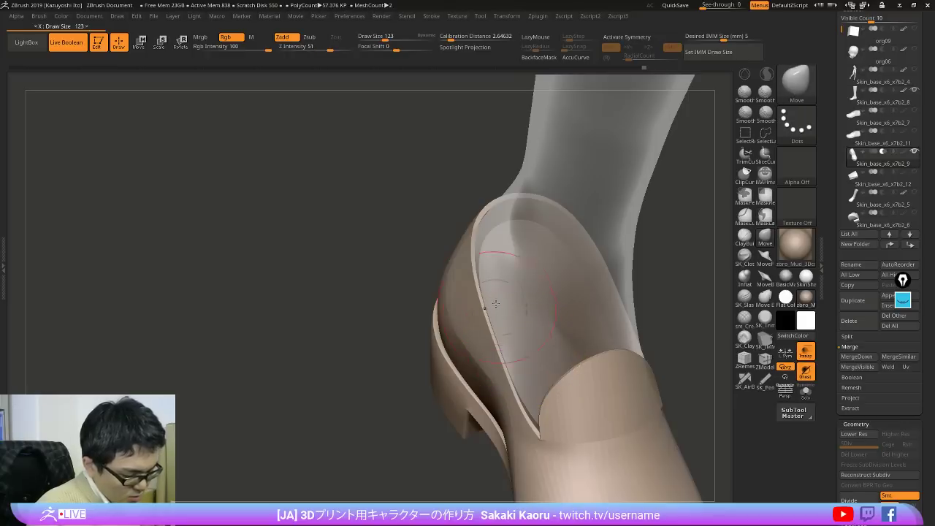
pyautogui.moveTo(496, 304); pyautogui.dragTo(482, 298, button='right')
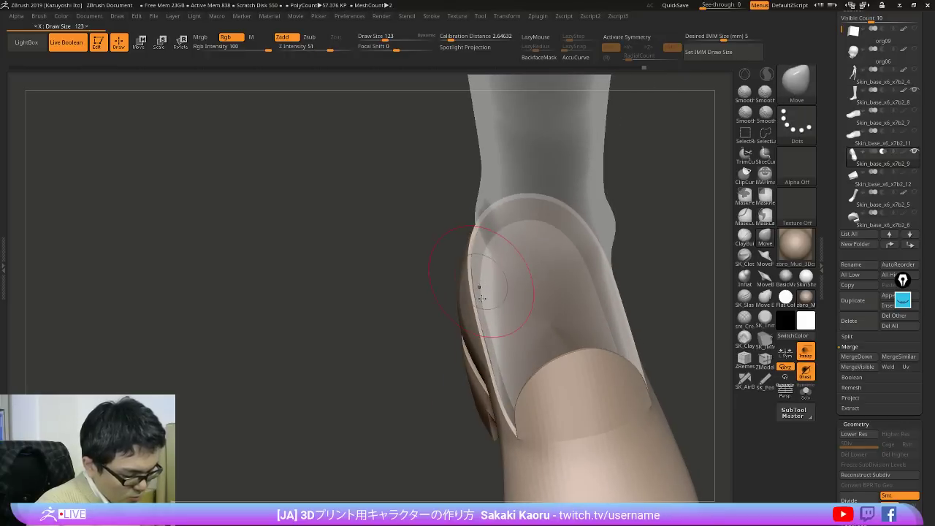
pyautogui.keyDown('alt'); pyautogui.click(496, 388); pyautogui.keyUp('alt')
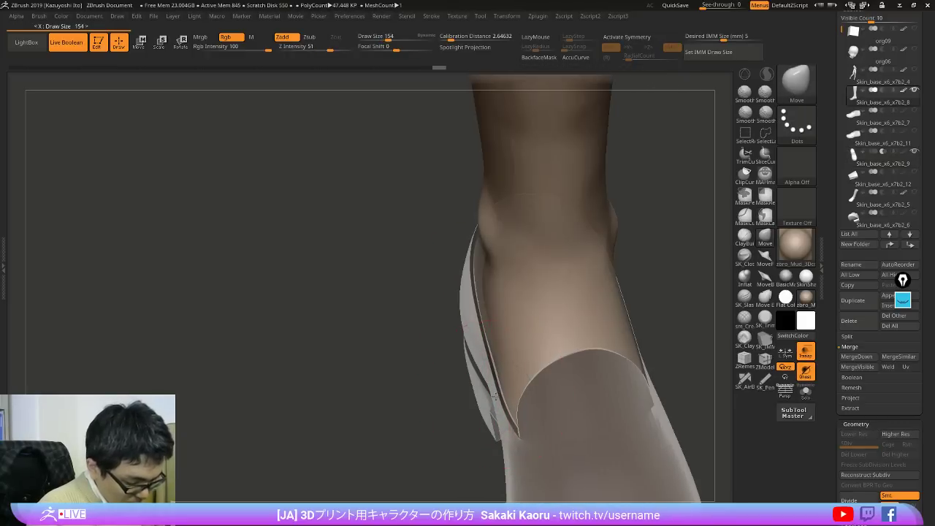
pyautogui.keyDown('alt'); pyautogui.click(494, 396); pyautogui.keyUp('alt')
pyautogui.moveTo(496, 387); pyautogui.dragTo(498, 392)
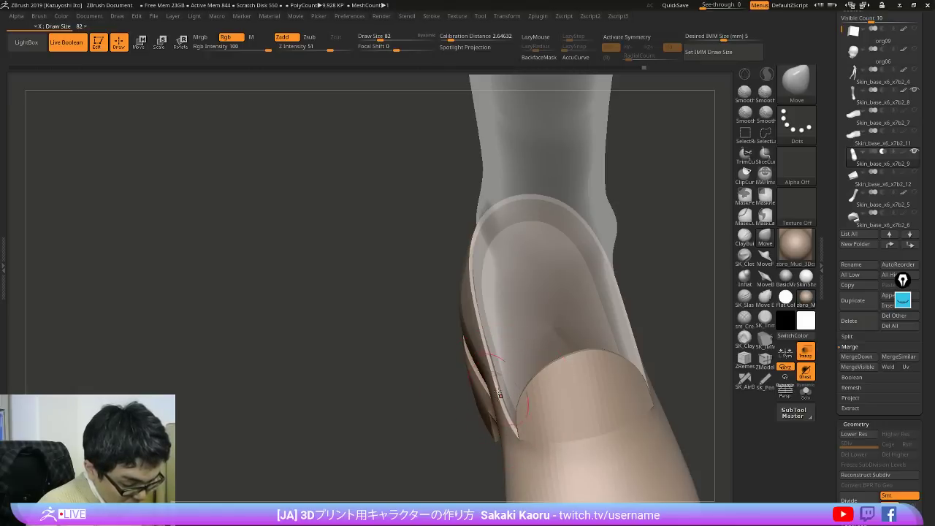
# Step: Examine the shoe opening and tongue alone, with the ghosted leg, and as the Live Boolean cut
pyautogui.moveTo(501, 400); pyautogui.dragTo(517, 351, button='right')
pyautogui.hotkey('ctrl', 'shift', 't')
pyautogui.keyDown('alt'); pyautogui.moveTo(639, 391); pyautogui.dragTo(575, 421, button='right'); pyautogui.keyUp('alt')
pyautogui.hotkey('ctrl', 'shift', 't')
pyautogui.hotkey('ctrl', 'shift', 't')
pyautogui.moveTo(609, 327); pyautogui.dragTo(645, 319, button='right')
pyautogui.hotkey('ctrl', 'shift', 't')
pyautogui.hotkey('ctrl', 'shift', 't')
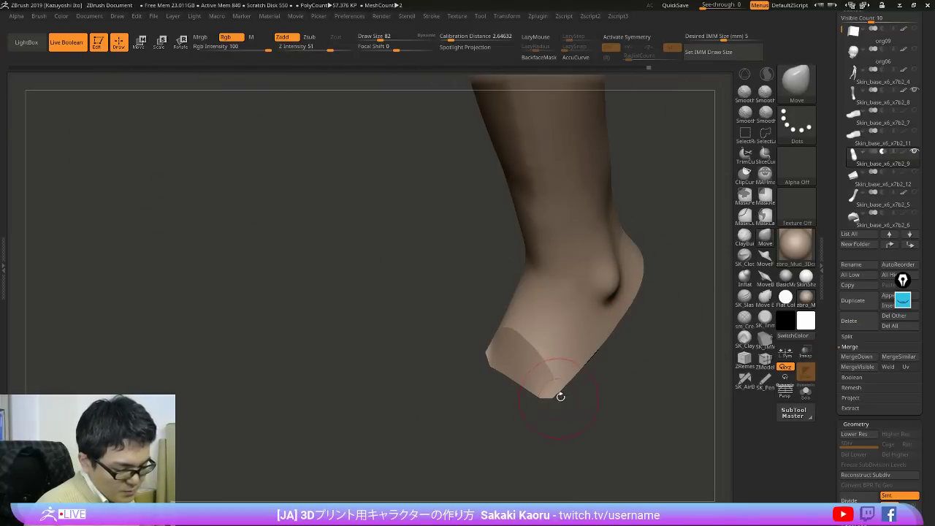
pyautogui.moveTo(559, 394); pyautogui.dragTo(633, 313, button='right')
pyautogui.moveTo(597, 372)
pyautogui.keyDown('alt'); pyautogui.mouseDown(button='right')
pyautogui.moveTo(548, 447)
pyautogui.moveTo(507, 428)
pyautogui.moveTo(591, 379)
pyautogui.moveTo(576, 399)
pyautogui.mouseUp(button='right'); pyautogui.keyUp('alt')
pyautogui.hotkey('ctrl', 'shift', 's')
pyautogui.moveTo(611, 371); pyautogui.dragTo(594, 346, button='right')
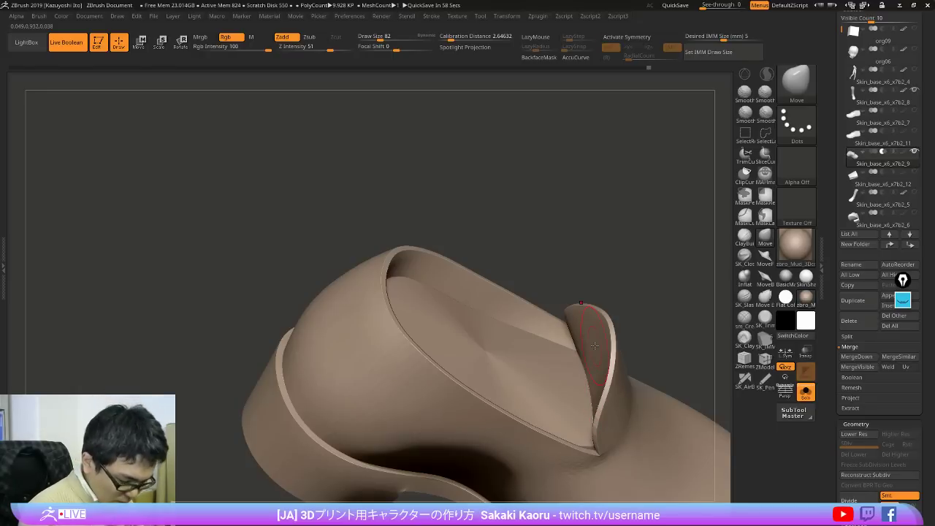
pyautogui.moveTo(595, 346)
pyautogui.mouseDown(button='right')
pyautogui.moveTo(606, 314)
pyautogui.moveTo(560, 355)
pyautogui.moveTo(539, 336)
pyautogui.moveTo(553, 396)
pyautogui.moveTo(579, 359)
pyautogui.moveTo(549, 396)
pyautogui.moveTo(537, 383)
pyautogui.moveTo(553, 445)
pyautogui.moveTo(588, 365)
pyautogui.moveTo(583, 325)
pyautogui.moveTo(605, 363)
pyautogui.moveTo(589, 376)
pyautogui.moveTo(595, 350)
pyautogui.mouseUp(button='right')
pyautogui.hotkey('ctrl', 'shift', 's')
pyautogui.hotkey('ctrl', 'shift', 's')
pyautogui.hotkey('ctrl', 'shift', 's')
pyautogui.hotkey('ctrl', 'shift', 't')
# Step: Select the leg part Skin_base_x6_x7b2_8, reshape the side of its instep with the Move brush at size 208, and reselect the shoe
pyautogui.press('x')
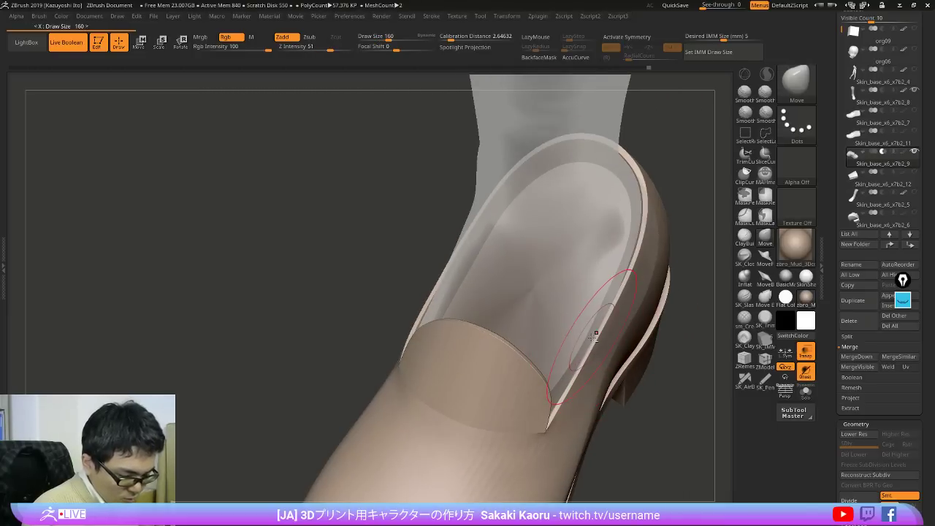
pyautogui.keyDown('alt'); pyautogui.click(593, 336); pyautogui.keyUp('alt')
pyautogui.press('x')
pyautogui.moveTo(595, 335); pyautogui.dragTo(571, 382, button='right')
pyautogui.moveTo(579, 363); pyautogui.dragTo(613, 299)
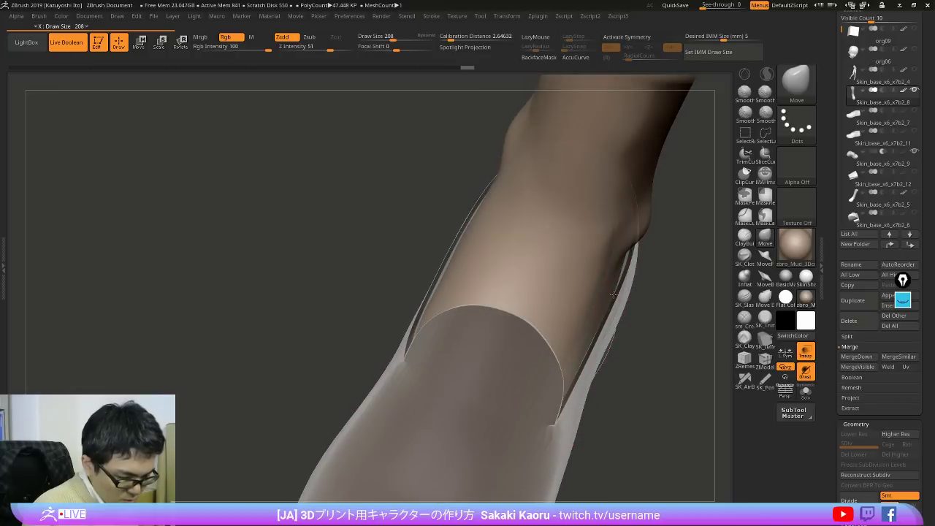
pyautogui.keyDown('alt'); pyautogui.click(599, 335); pyautogui.keyUp('alt')
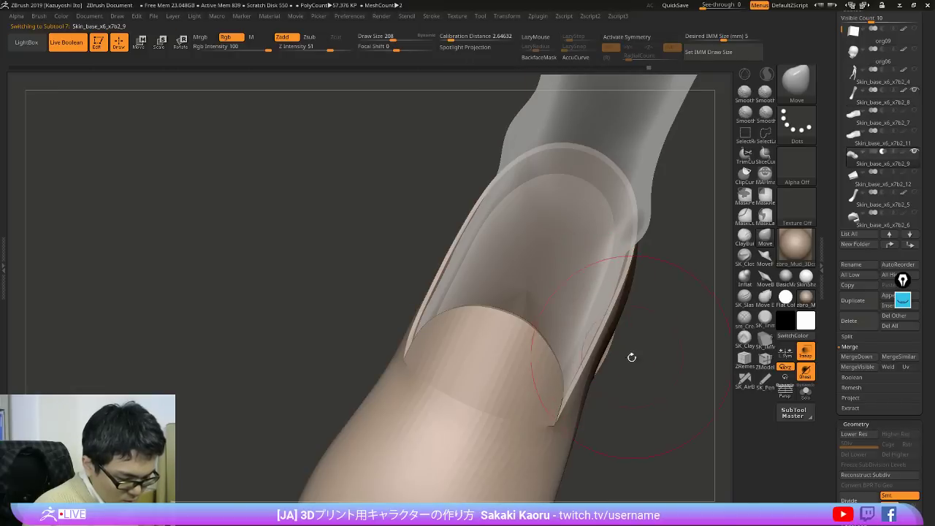
# Step: Turn off ghosting and Live Boolean, and set the shoe part Skin_base_x6_x7b2_9 to additive
pyautogui.moveTo(631, 357); pyautogui.dragTo(573, 417, button='right')
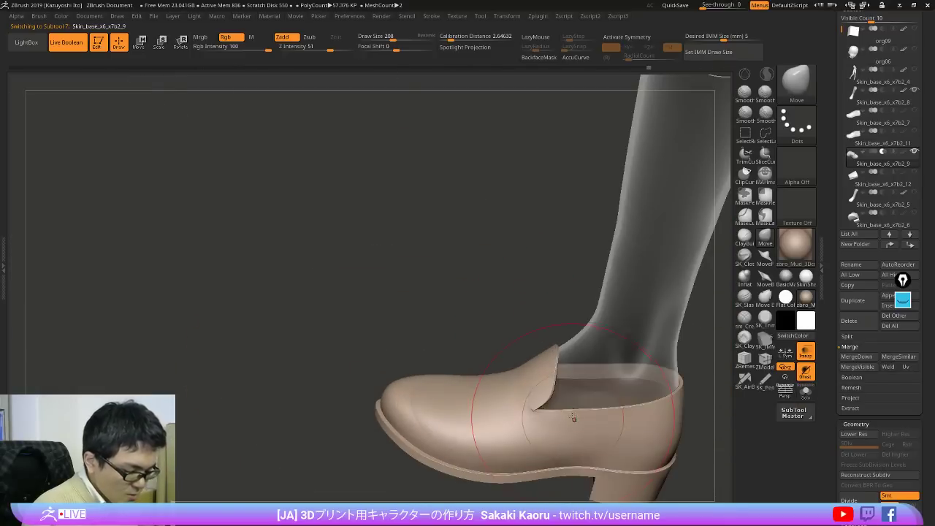
pyautogui.click(806, 350)
pyautogui.moveTo(705, 421); pyautogui.dragTo(591, 372, button='right')
pyautogui.moveTo(591, 373); pyautogui.dragTo(556, 379)
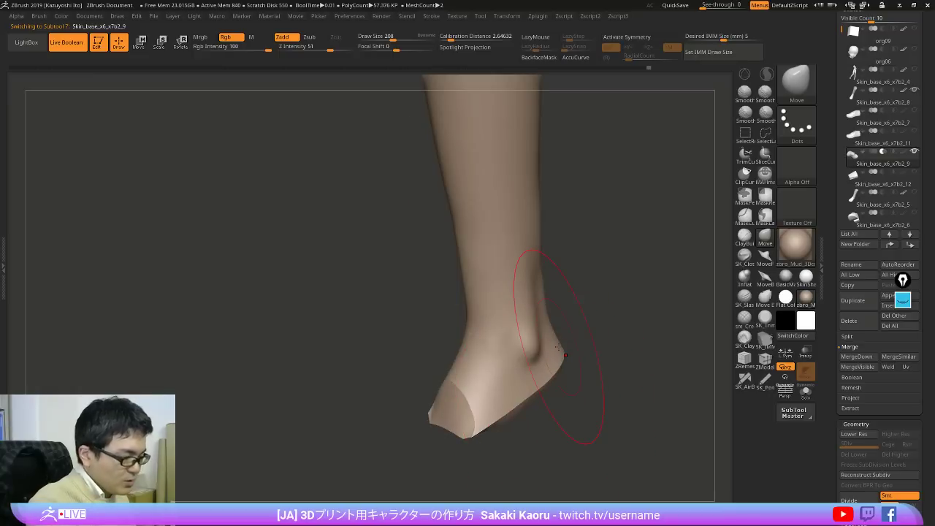
pyautogui.click(66, 42)
pyautogui.moveTo(833, 307); pyautogui.dragTo(834, 399)
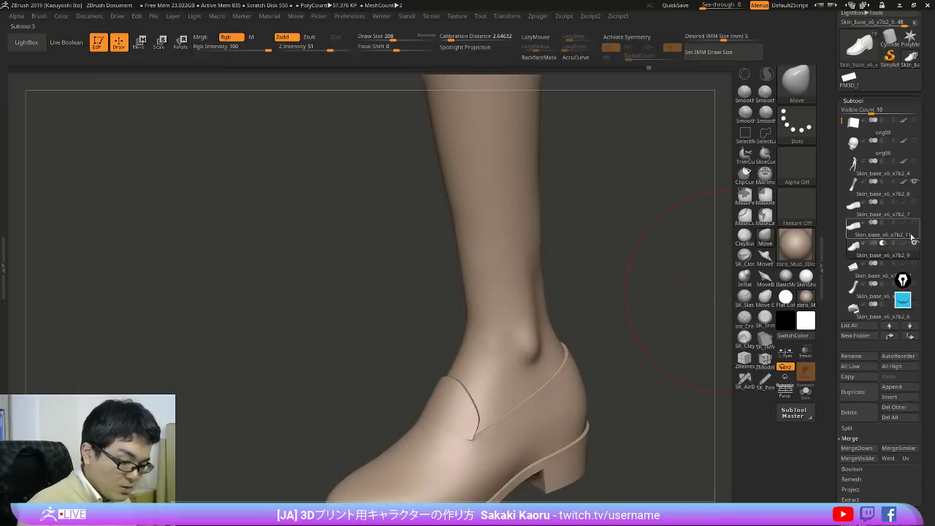
pyautogui.click(873, 243)
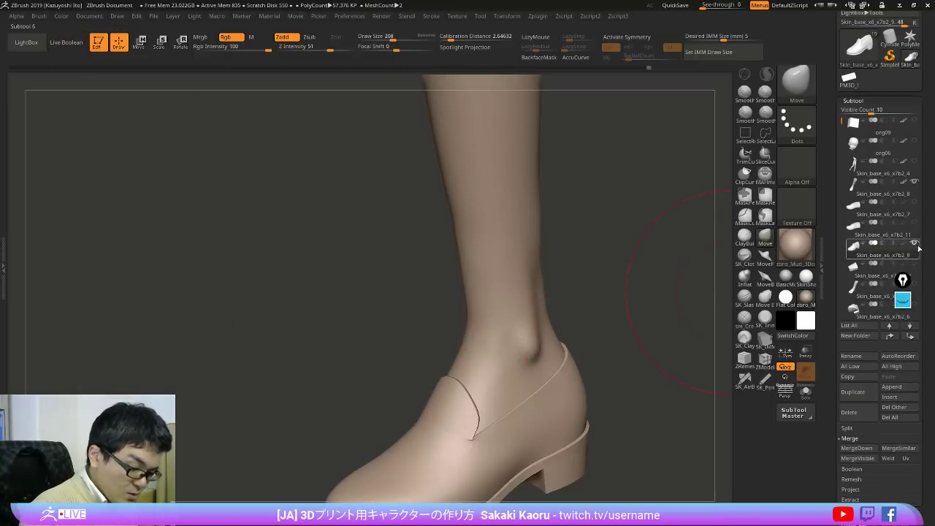
# Step: Show the part Skin_base_x6_x7b2_12, hide the leg, and examine how that part meets the shoe's opening and tongue
pyautogui.click(915, 264)
pyautogui.click(806, 351)
pyautogui.keyDown('alt'); pyautogui.moveTo(722, 312); pyautogui.dragTo(585, 304); pyautogui.keyUp('alt')
pyautogui.hotkey('shift', 'f')
pyautogui.hotkey('shift', 't')
pyautogui.click(914, 182)
pyautogui.hotkey('shift', 'f')
pyautogui.keyDown('ctrl'); pyautogui.moveTo(605, 288); pyautogui.dragTo(611, 309, button='right'); pyautogui.keyUp('ctrl')
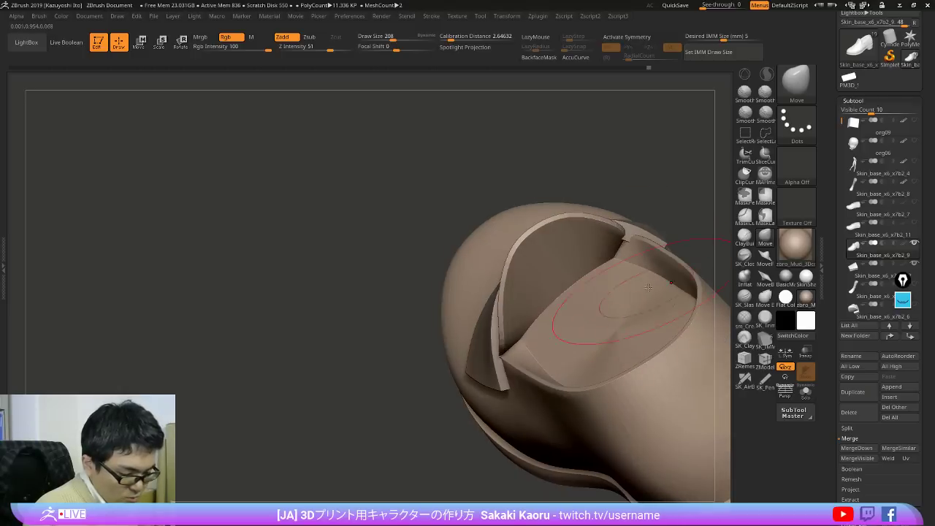
pyautogui.keyDown('alt'); pyautogui.moveTo(621, 267); pyautogui.dragTo(615, 330, button='right'); pyautogui.keyUp('alt')
pyautogui.keyDown('ctrl'); pyautogui.moveTo(615, 330); pyautogui.dragTo(615, 273, button='right'); pyautogui.keyUp('ctrl')
# Step: Set the parts Skin_base_x6_x7b2_12 and Skin_base_x6_x7b2_9 to subtract, with the leg shown and Live Boolean on
pyautogui.keyDown('alt'); pyautogui.click(610, 249); pyautogui.keyUp('alt')
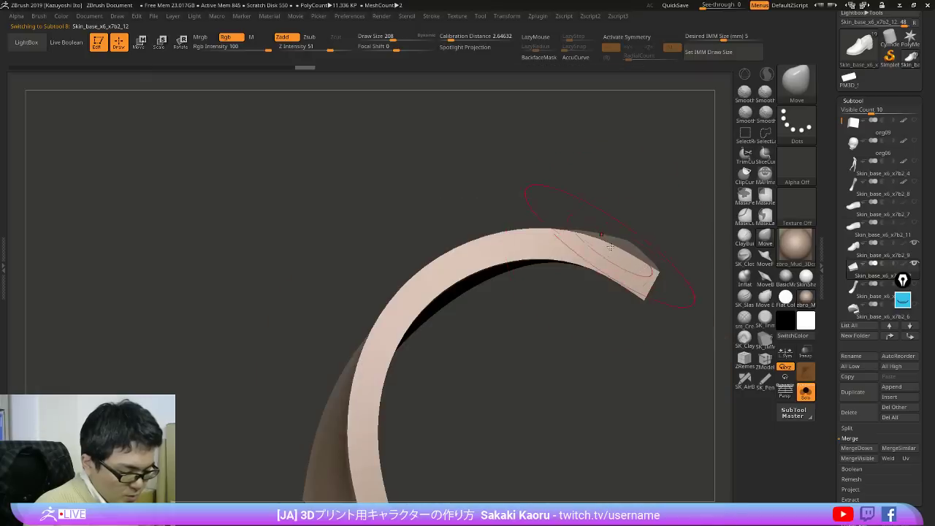
pyautogui.hotkey('alt', 's')
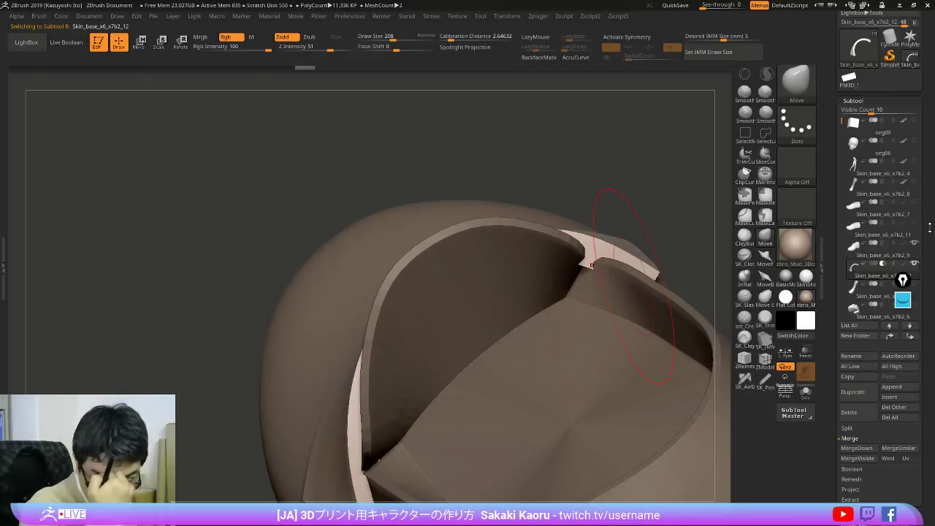
pyautogui.click(913, 183)
pyautogui.hotkey('alt', 't')
pyautogui.moveTo(536, 255); pyautogui.dragTo(585, 354, button='right')
pyautogui.click(69, 44)
pyautogui.hotkey('ctrl', 't')
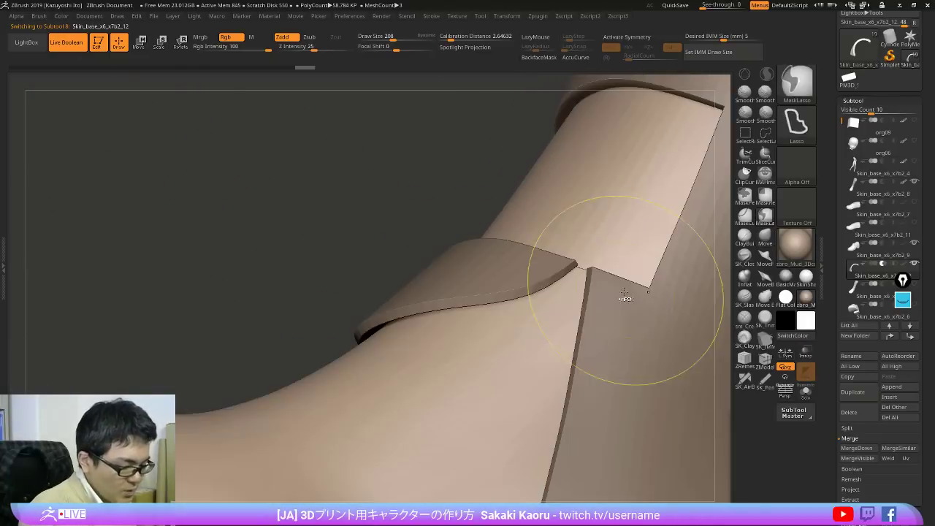
pyautogui.moveTo(625, 305); pyautogui.dragTo(600, 368, button='right')
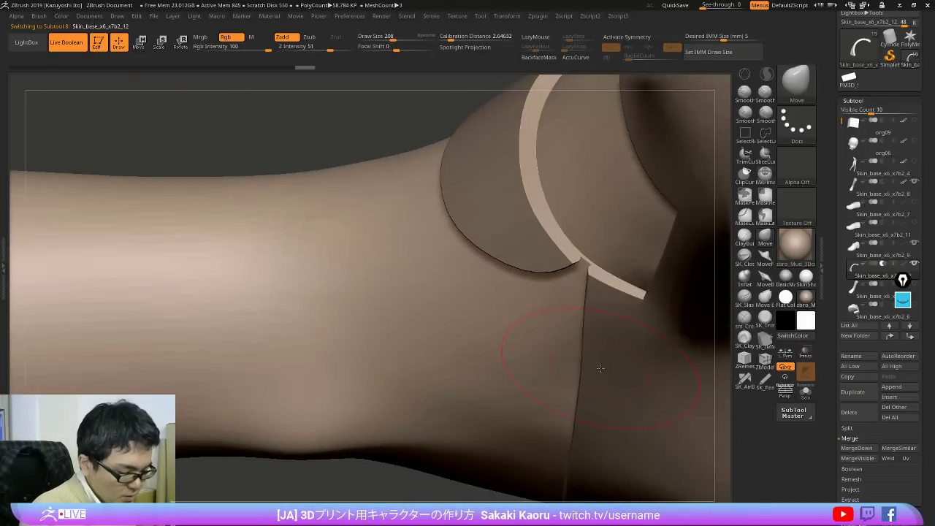
pyautogui.click(882, 244)
# Step: Adjust the end of the subtracting part Skin_base_x6_x7b2_12 at the side of the instep
pyautogui.moveTo(642, 273); pyautogui.dragTo(594, 269, button='right')
pyautogui.keyDown('ctrl'); pyautogui.moveTo(582, 213); pyautogui.dragTo(635, 281); pyautogui.keyUp('ctrl')
pyautogui.moveTo(634, 280)
pyautogui.keyDown('alt'); pyautogui.mouseDown(button='right')
pyautogui.moveTo(387, 276)
pyautogui.moveTo(505, 243)
pyautogui.moveTo(590, 268)
pyautogui.mouseUp(button='right'); pyautogui.keyUp('alt')
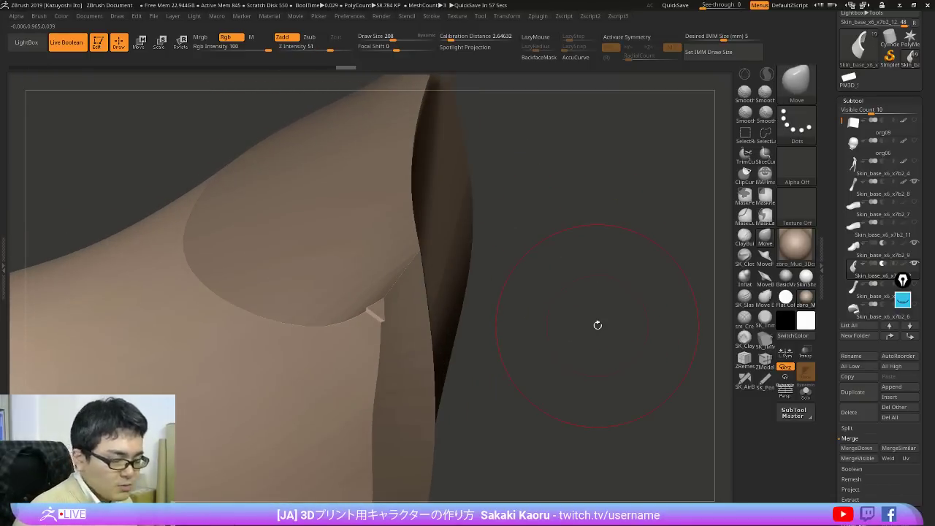
pyautogui.moveTo(369, 212)
pyautogui.keyDown('ctrl'); pyautogui.mouseDown()
pyautogui.moveTo(289, 322)
pyautogui.moveTo(537, 369)
pyautogui.moveTo(567, 240)
pyautogui.mouseUp(); pyautogui.keyUp('ctrl')
# Step: Examine the cut end of the leg and its corners from the front and both sides
pyautogui.moveTo(675, 437)
pyautogui.mouseDown()
pyautogui.moveTo(700, 419)
pyautogui.moveTo(659, 430)
pyautogui.mouseUp()
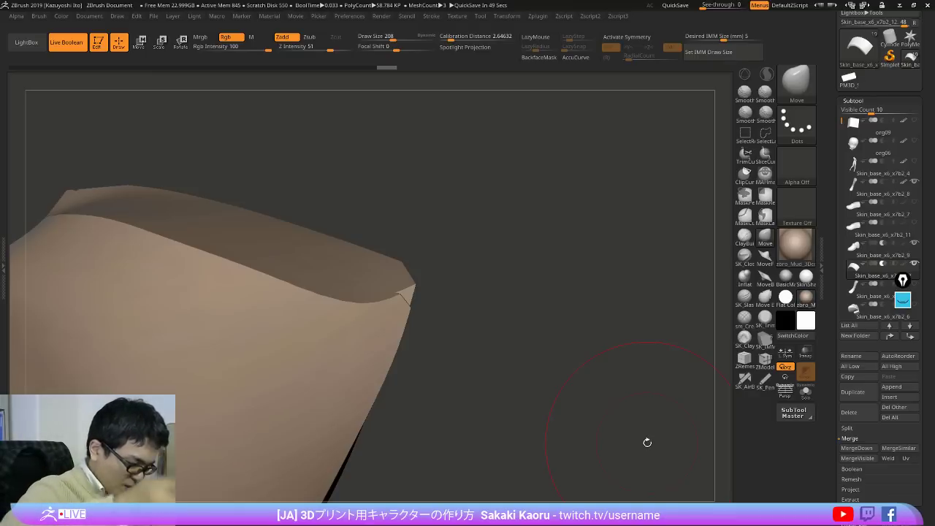
pyautogui.moveTo(647, 443)
pyautogui.mouseDown()
pyautogui.moveTo(599, 288)
pyautogui.moveTo(570, 261)
pyautogui.moveTo(609, 312)
pyautogui.moveTo(599, 326)
pyautogui.moveTo(526, 300)
pyautogui.moveTo(607, 449)
pyautogui.moveTo(582, 326)
pyautogui.moveTo(620, 428)
pyautogui.moveTo(611, 423)
pyautogui.moveTo(647, 421)
pyautogui.moveTo(609, 459)
pyautogui.moveTo(640, 466)
pyautogui.moveTo(619, 401)
pyautogui.mouseUp()
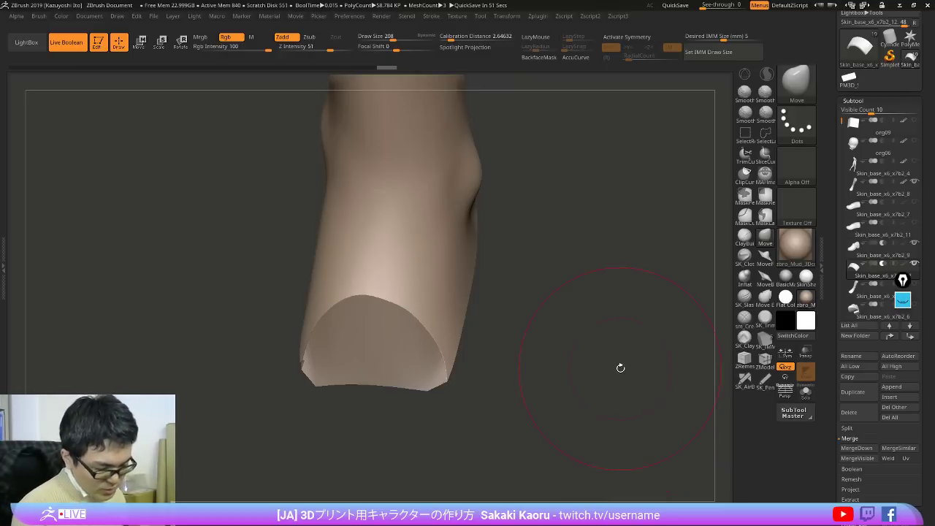
pyautogui.moveTo(652, 363)
pyautogui.mouseDown()
pyautogui.moveTo(660, 358)
pyautogui.moveTo(647, 350)
pyautogui.mouseUp()
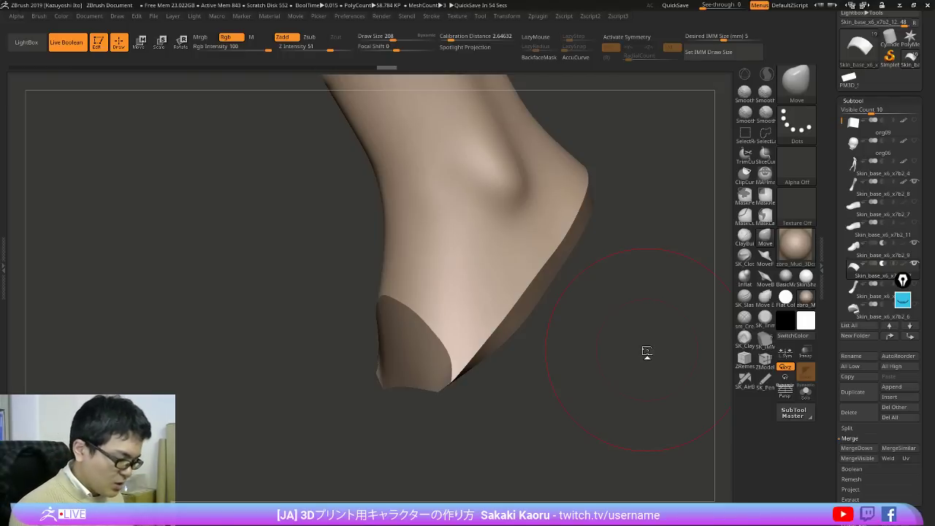
pyautogui.moveTo(624, 352)
pyautogui.mouseDown()
pyautogui.moveTo(679, 328)
pyautogui.moveTo(624, 349)
pyautogui.moveTo(618, 372)
pyautogui.moveTo(602, 376)
pyautogui.moveTo(621, 359)
pyautogui.moveTo(616, 396)
pyautogui.moveTo(646, 330)
pyautogui.mouseUp()
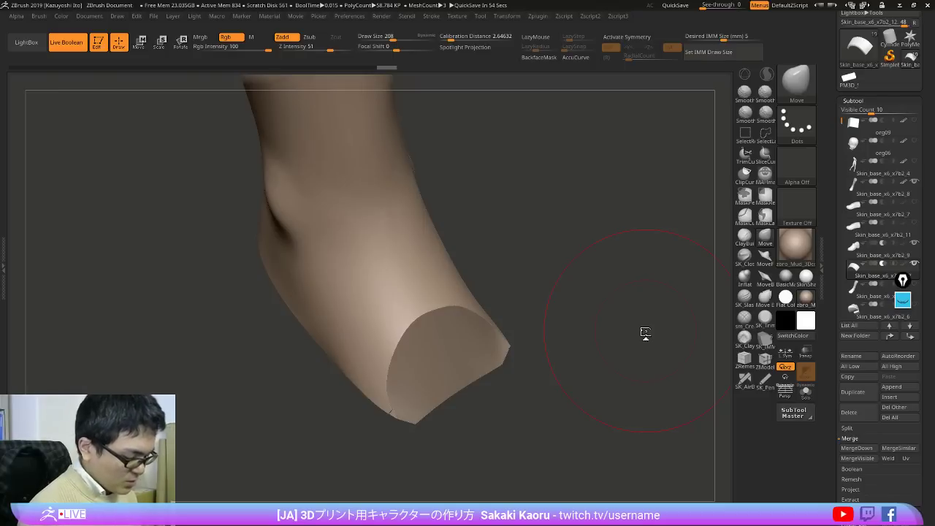
pyautogui.moveTo(437, 407); pyautogui.dragTo(528, 377)
pyautogui.press('Down')
pyautogui.press('Up')
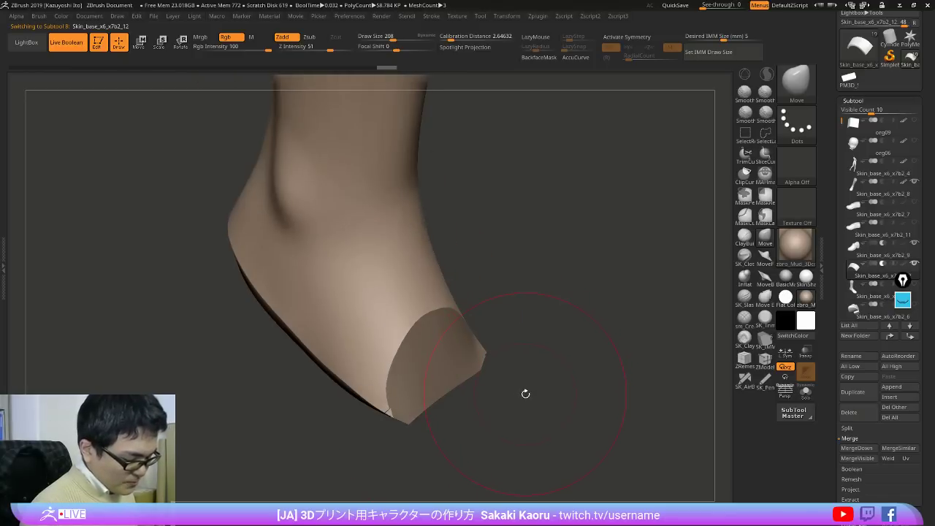
# Step: Show the subtracting instep strap Skin_base_x6_x7b2_12 through the transparent leg and shoe, and isolate it with its polygroups and wireframe displayed
pyautogui.press('Down')
pyautogui.hotkey('ctrl', 'shift', 't')
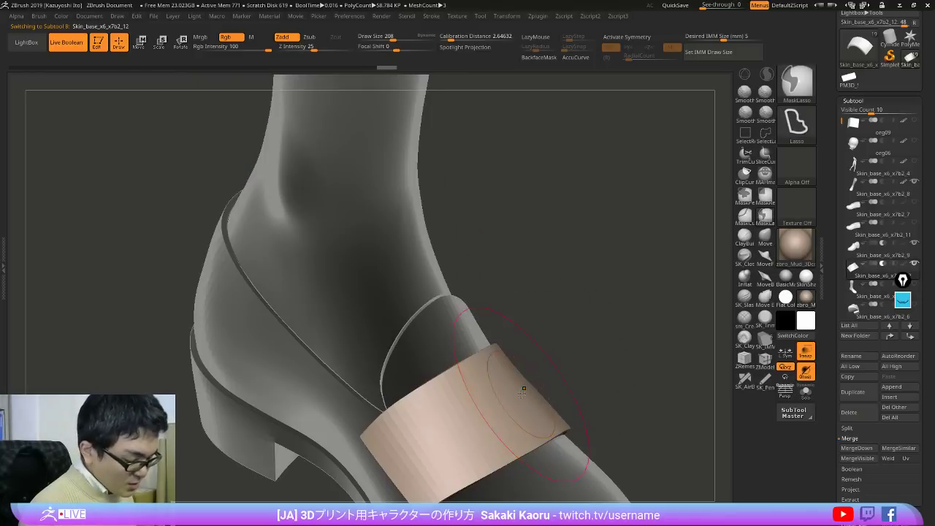
pyautogui.moveTo(521, 387); pyautogui.dragTo(554, 445, button='right')
pyautogui.moveTo(554, 446); pyautogui.dragTo(534, 416, button='right')
pyautogui.hotkey('shift', 'f')
pyautogui.hotkey('ctrl', 'shift', 's')
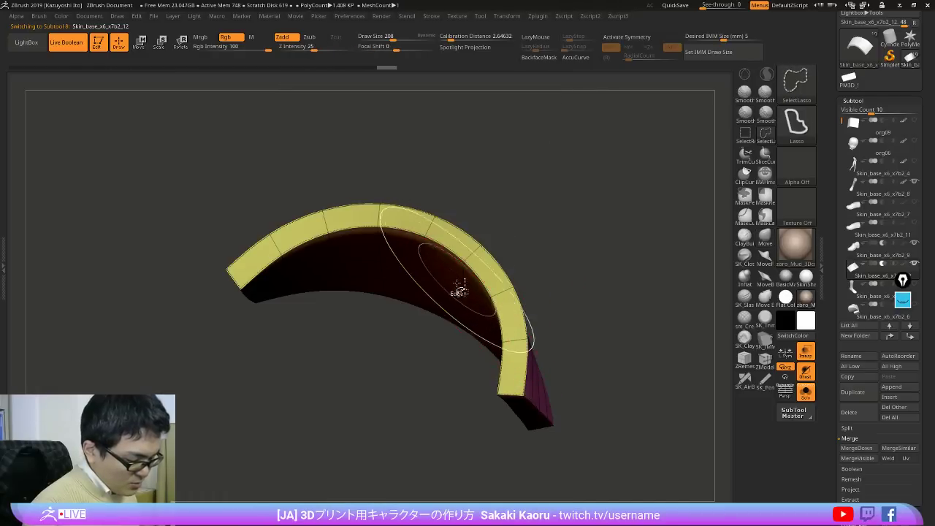
# Step: Round the yellow rim faces of the isolated strap by reworking their edge loop
pyautogui.keyDown('ctrl'); pyautogui.keyDown('shift'); pyautogui.click(458, 288); pyautogui.keyUp('shift'); pyautogui.keyUp('ctrl')
pyautogui.keyDown('ctrl'); pyautogui.click(587, 277); pyautogui.keyUp('ctrl')
pyautogui.keyDown('ctrl'); pyautogui.moveTo(587, 277); pyautogui.dragTo(724, 146); pyautogui.keyUp('ctrl')
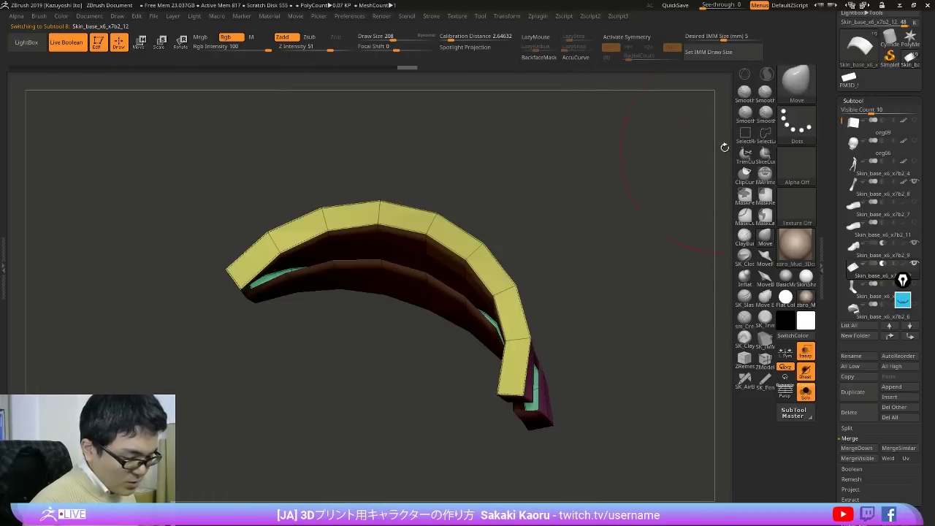
pyautogui.keyDown('ctrl'); pyautogui.keyDown('shift'); pyautogui.click(620, 252); pyautogui.keyUp('shift'); pyautogui.keyUp('ctrl')
pyautogui.keyDown('ctrl'); pyautogui.keyDown('shift'); pyautogui.click(462, 283); pyautogui.keyUp('shift'); pyautogui.keyUp('ctrl')
pyautogui.keyDown('ctrl'); pyautogui.click(576, 271); pyautogui.keyUp('ctrl')
pyautogui.keyDown('ctrl'); pyautogui.keyDown('shift'); pyautogui.click(580, 276); pyautogui.keyUp('shift'); pyautogui.keyUp('ctrl')
pyautogui.keyDown('ctrl'); pyautogui.click(578, 280); pyautogui.keyUp('ctrl')
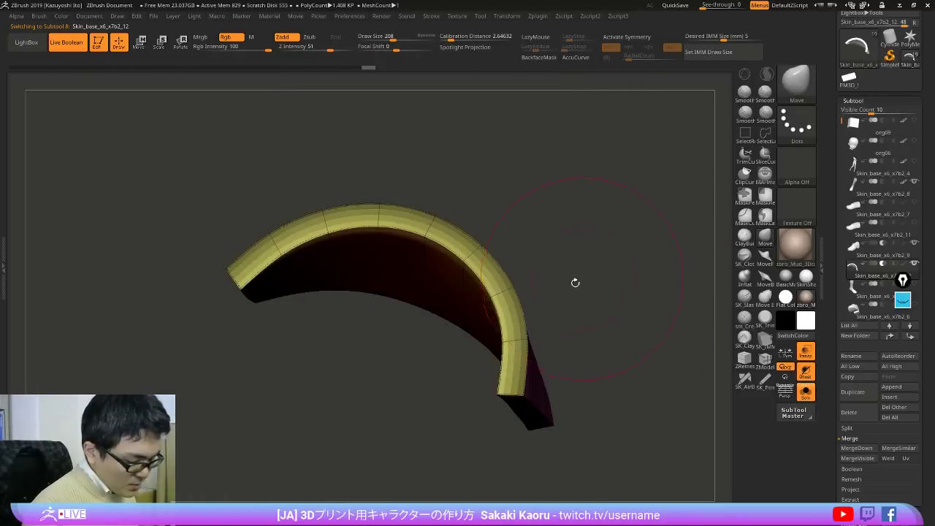
# Step: Show the leg with the strap subtracted and examine the cut end and its corners up close
pyautogui.hotkey('ctrl', 'shift', 's')
pyautogui.hotkey('ctrl', 'shift', 't')
pyautogui.moveTo(566, 314); pyautogui.dragTo(488, 329)
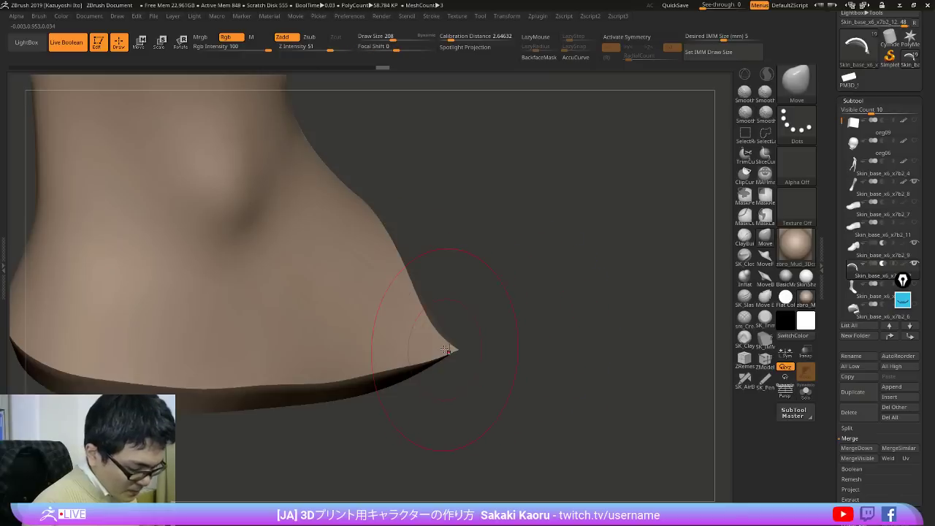
pyautogui.moveTo(512, 366); pyautogui.dragTo(589, 440)
pyautogui.keyDown('alt'); pyautogui.moveTo(570, 300); pyautogui.dragTo(647, 435); pyautogui.keyUp('alt')
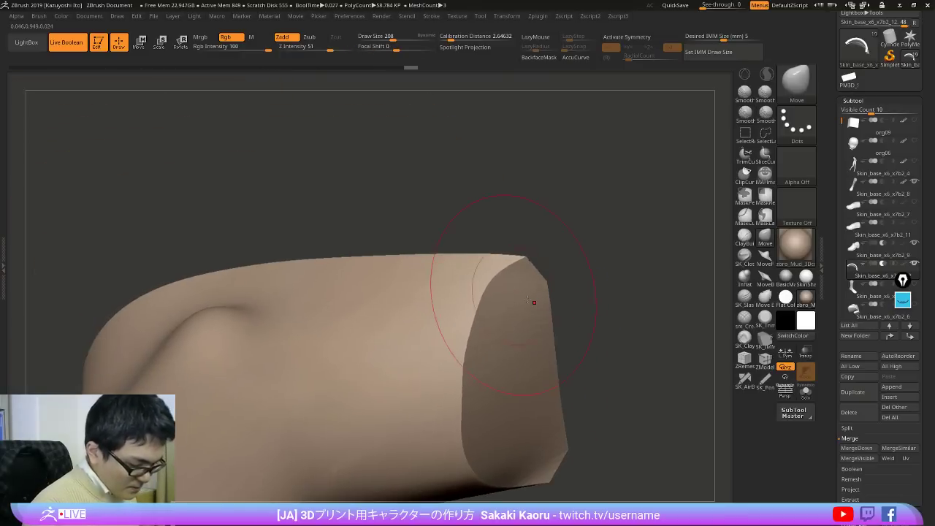
pyautogui.moveTo(585, 314); pyautogui.dragTo(658, 314)
pyautogui.moveTo(566, 291); pyautogui.dragTo(592, 273)
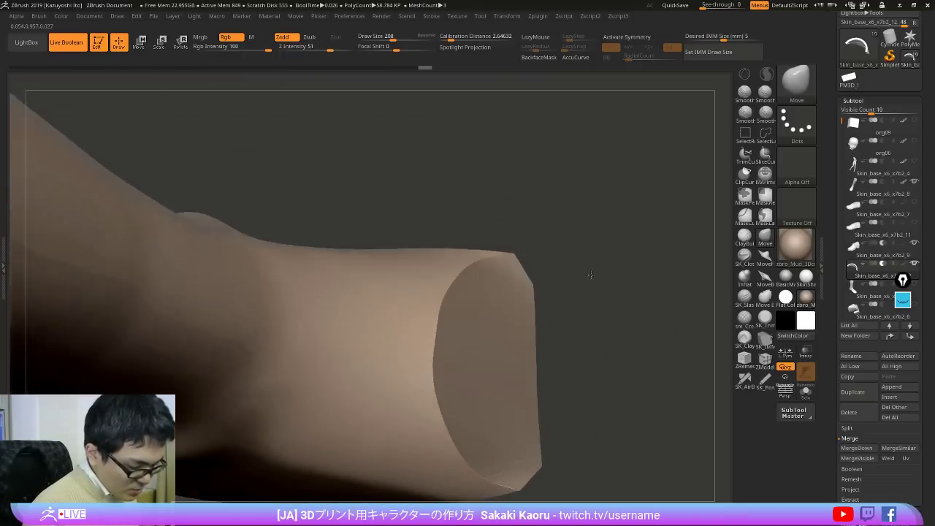
# Step: Adjust the strap's end at the side of the instep with the Move brush, using a Draw Size of 80
pyautogui.hotkey('shift', 't')
pyautogui.keyDown('alt'); pyautogui.moveTo(643, 416); pyautogui.dragTo(539, 272); pyautogui.keyUp('alt')
pyautogui.hotkey('ctrl', 't')
pyautogui.moveTo(634, 292)
pyautogui.mouseDown()
pyautogui.moveTo(595, 311)
pyautogui.moveTo(662, 368)
pyautogui.moveTo(639, 417)
pyautogui.moveTo(578, 425)
pyautogui.moveTo(607, 445)
pyautogui.moveTo(618, 426)
pyautogui.moveTo(634, 428)
pyautogui.moveTo(584, 414)
pyautogui.moveTo(596, 419)
pyautogui.moveTo(610, 390)
pyautogui.moveTo(642, 410)
pyautogui.moveTo(618, 415)
pyautogui.moveTo(582, 348)
pyautogui.mouseUp()
pyautogui.hotkey('shift', 's')
pyautogui.hotkey('shift', 's')
pyautogui.hotkey('shift', 's')
pyautogui.hotkey('ctrl', 't')
pyautogui.hotkey('shift', 's')
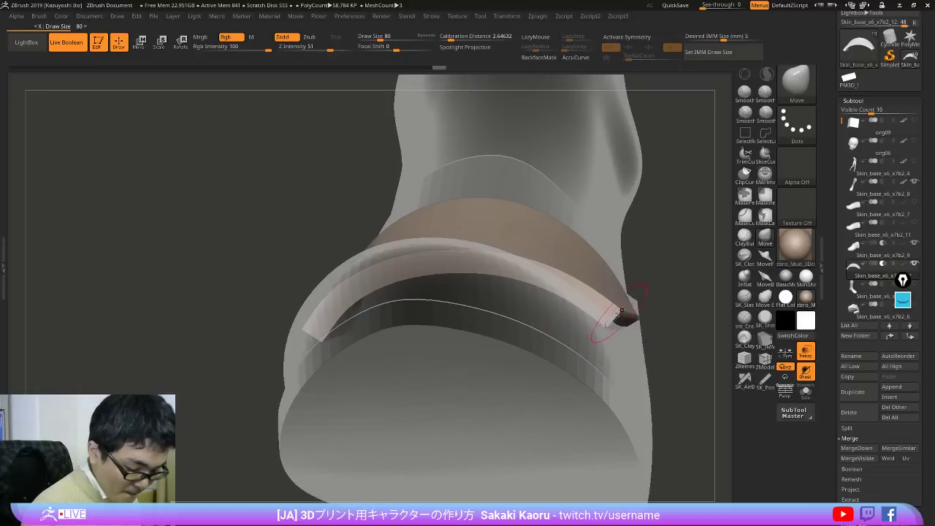
pyautogui.moveTo(616, 317)
pyautogui.mouseDown()
pyautogui.moveTo(597, 323)
pyautogui.moveTo(638, 326)
pyautogui.moveTo(584, 352)
pyautogui.moveTo(561, 306)
pyautogui.moveTo(496, 322)
pyautogui.mouseUp()
# Step: Turn off Live Boolean so the strap, shoe and leg are displayed as solid parts
pyautogui.hotkey('shift', 'f')
pyautogui.hotkey('ctrl', 't')
pyautogui.hotkey('ctrl', 't')
pyautogui.hotkey('shift', 'f')
pyautogui.hotkey('ctrl', 't')
pyautogui.hotkey('ctrl', 't')
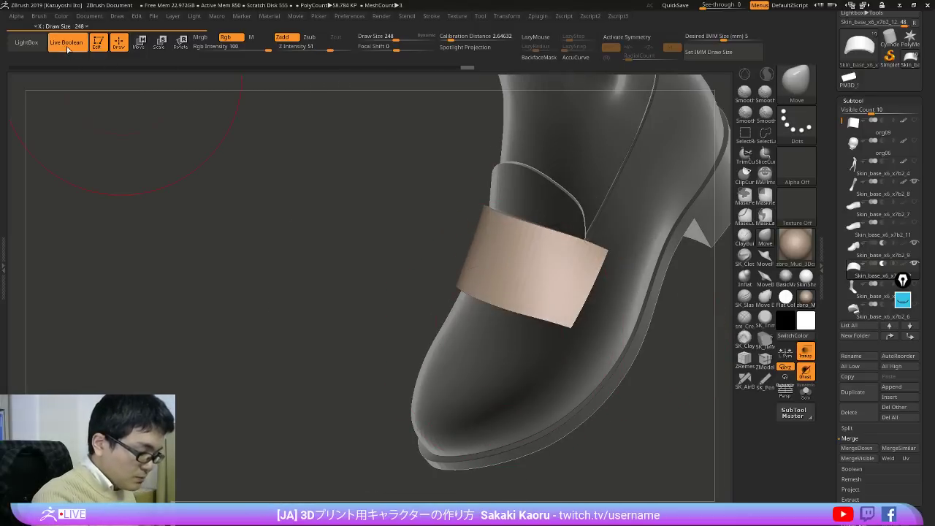
pyautogui.click(68, 49)
# Step: Move the strap's front edge closer to the shoe's upper, using Draw Sizes of 161 and 197
pyautogui.hotkey('ctrl', 't')
pyautogui.moveTo(584, 322); pyautogui.dragTo(562, 332, button='right')
pyautogui.press('[')
pyautogui.press('[')
pyautogui.press('[')
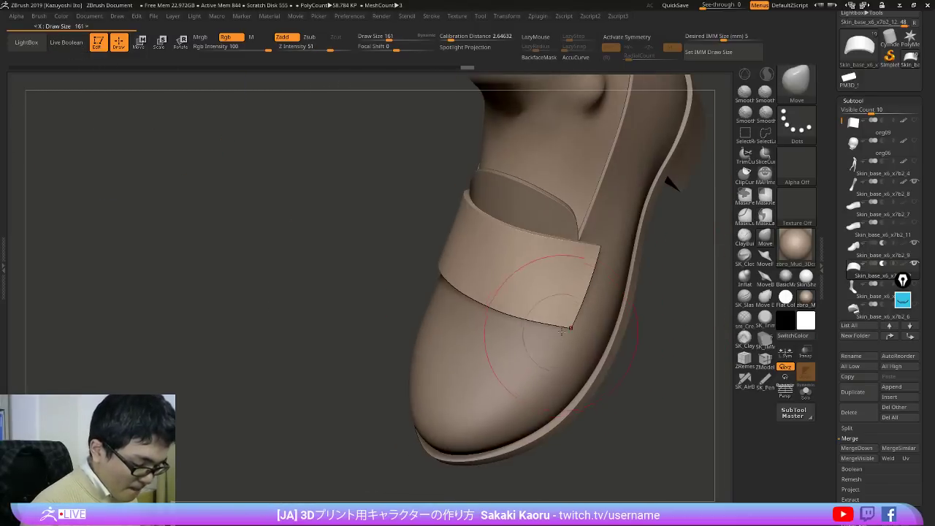
pyautogui.moveTo(550, 328); pyautogui.dragTo(551, 326)
pyautogui.moveTo(530, 332); pyautogui.dragTo(570, 339, button='right')
pyautogui.press(']')
pyautogui.press(']')
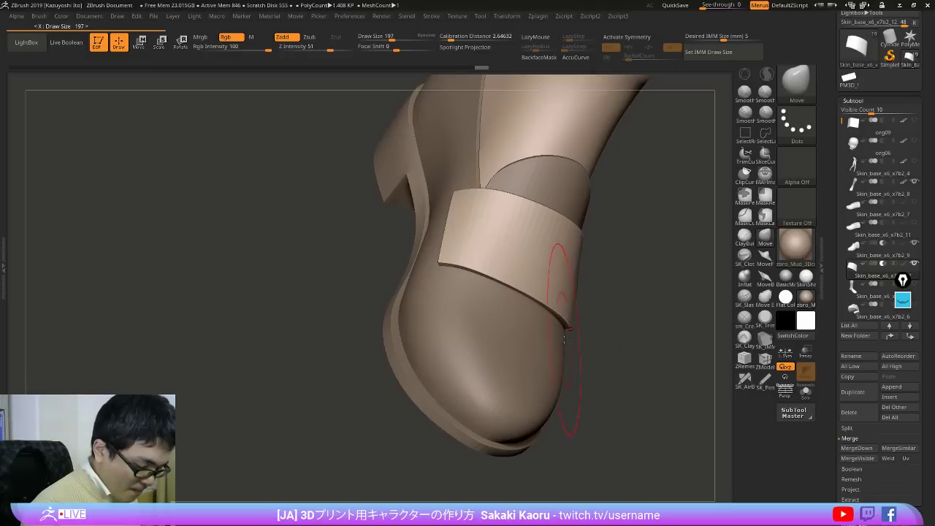
pyautogui.moveTo(561, 340); pyautogui.dragTo(585, 320)
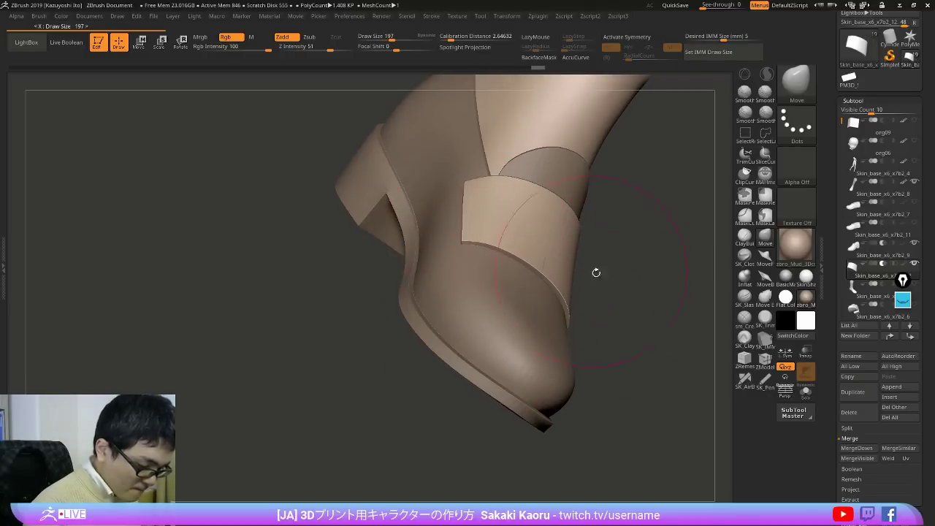
# Step: Adjust the strap's opposite end against the shoe and check its upper corner beside the tongue
pyautogui.moveTo(596, 272); pyautogui.dragTo(590, 286)
pyautogui.moveTo(466, 254); pyautogui.dragTo(470, 251)
pyautogui.moveTo(497, 292)
pyautogui.mouseDown(button='right')
pyautogui.moveTo(545, 304)
pyautogui.moveTo(529, 317)
pyautogui.moveTo(548, 320)
pyautogui.moveTo(482, 327)
pyautogui.moveTo(554, 318)
pyautogui.moveTo(554, 344)
pyautogui.moveTo(539, 355)
pyautogui.moveTo(548, 338)
pyautogui.mouseUp(button='right')
pyautogui.hotkey('alt', 's')
pyautogui.hotkey('alt', 's')
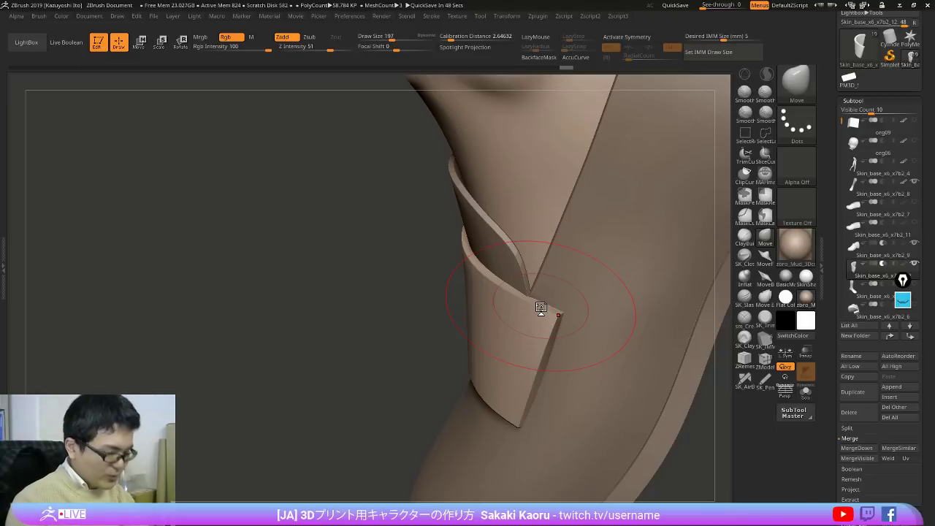
pyautogui.moveTo(541, 307); pyautogui.dragTo(533, 340, button='right')
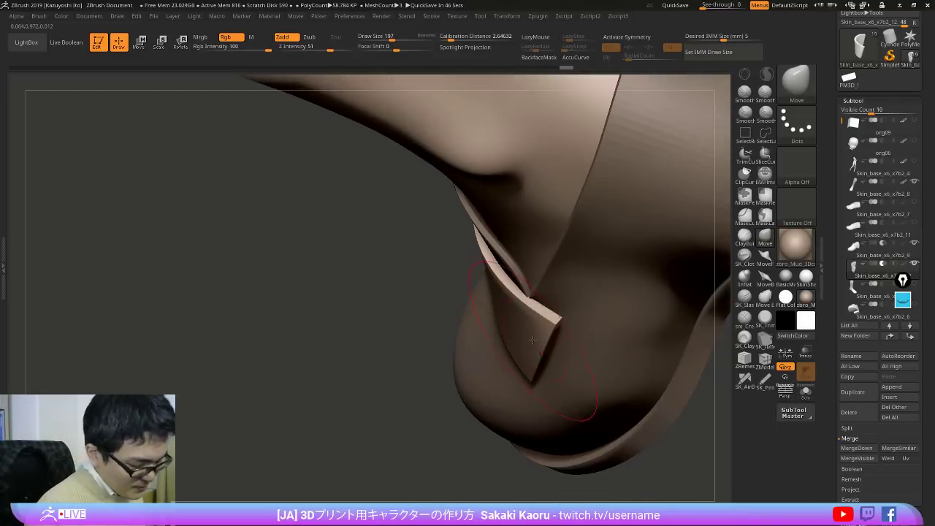
pyautogui.moveTo(514, 288); pyautogui.dragTo(521, 328, button='right')
# Step: Turn off the strap's double-sided display and flip its normals
pyautogui.press('2')
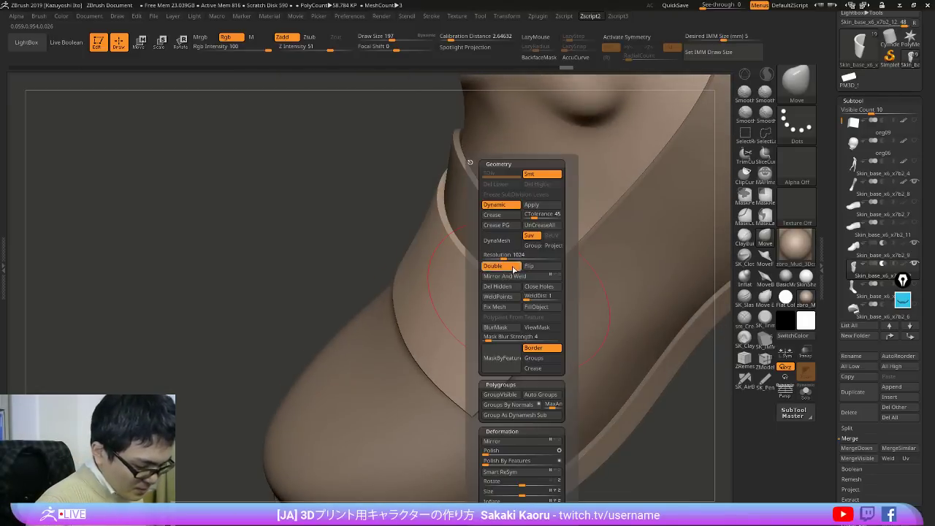
pyautogui.click(512, 267)
pyautogui.hotkey('ctrl', 't')
pyautogui.moveTo(485, 358); pyautogui.dragTo(570, 321, button='right')
pyautogui.press('2')
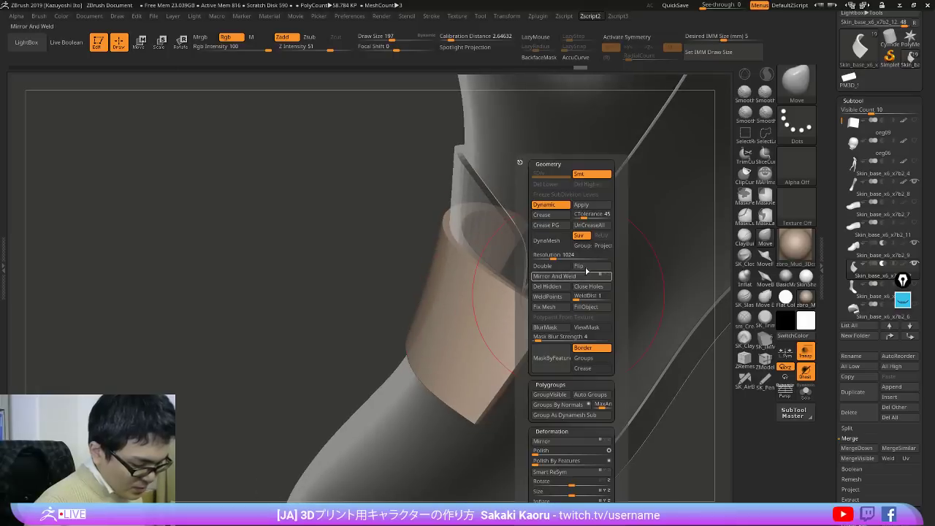
pyautogui.click(585, 266)
# Step: Reposition the strap over the instep in the transparent view with the Transpose Move line
pyautogui.moveTo(493, 343)
pyautogui.keyDown('ctrl'); pyautogui.mouseDown(button='right')
pyautogui.moveTo(470, 328)
pyautogui.moveTo(482, 324)
pyautogui.mouseUp(button='right'); pyautogui.keyUp('ctrl')
pyautogui.press('w')
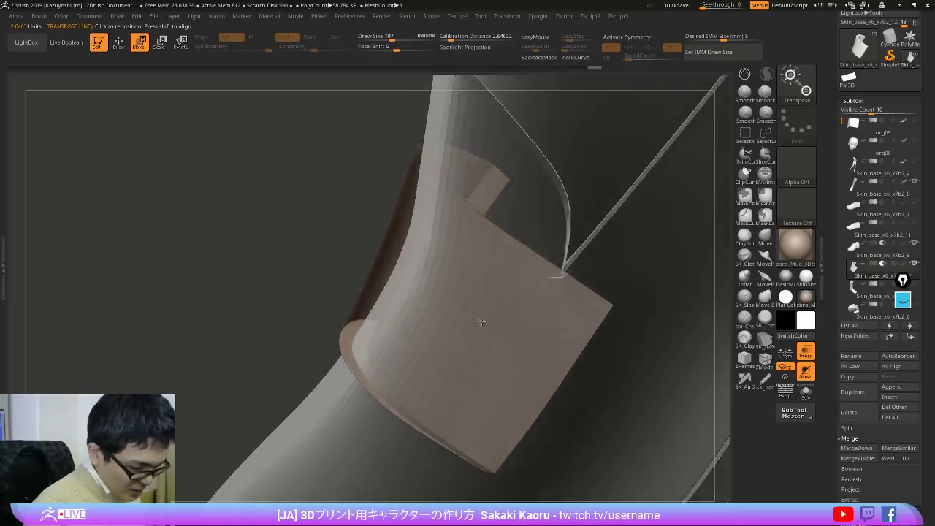
pyautogui.moveTo(392, 315)
pyautogui.mouseDown()
pyautogui.moveTo(441, 323)
pyautogui.moveTo(415, 299)
pyautogui.mouseUp()
pyautogui.press('q')
pyautogui.moveTo(650, 429); pyautogui.dragTo(633, 276, button='right')
pyautogui.press('2')
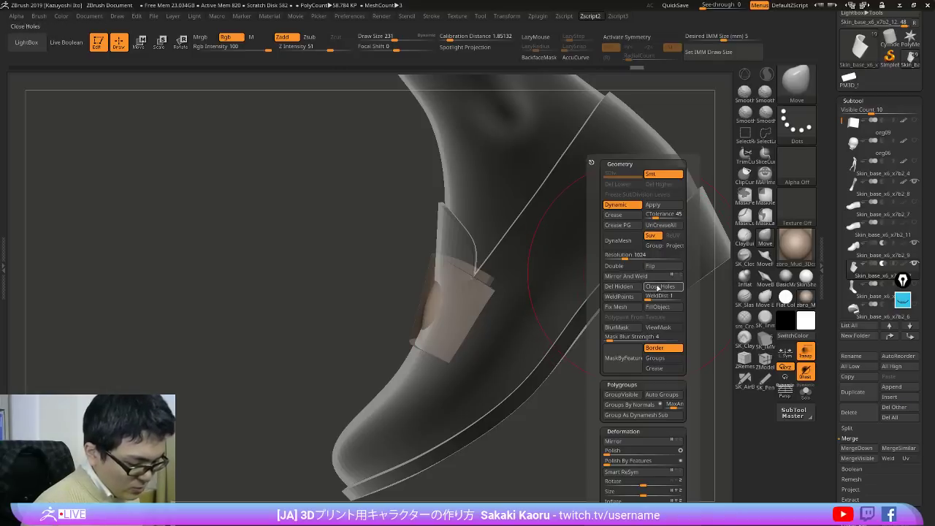
pyautogui.click(648, 311)
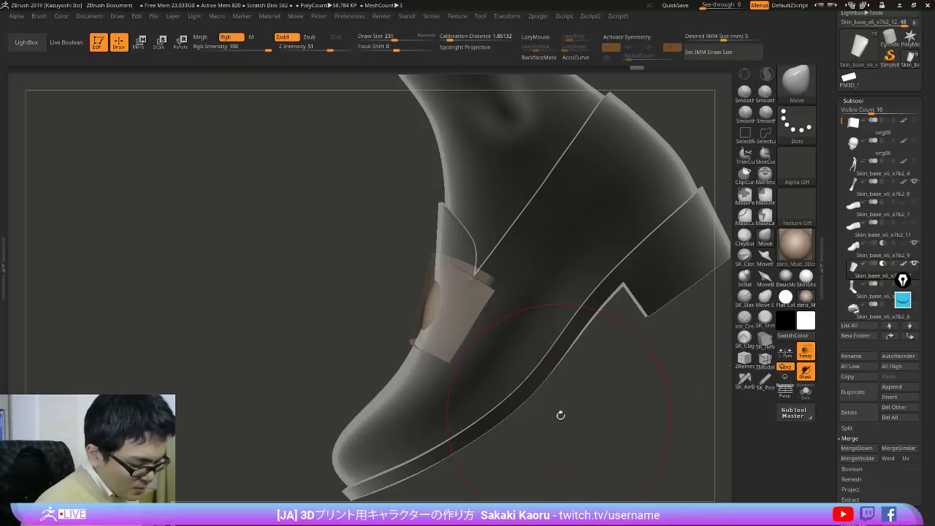
# Step: Flip the strap's normals again and view it solid on the shoe from the side
pyautogui.moveTo(559, 414); pyautogui.dragTo(580, 398, button='right')
pyautogui.press('2')
pyautogui.click(604, 266)
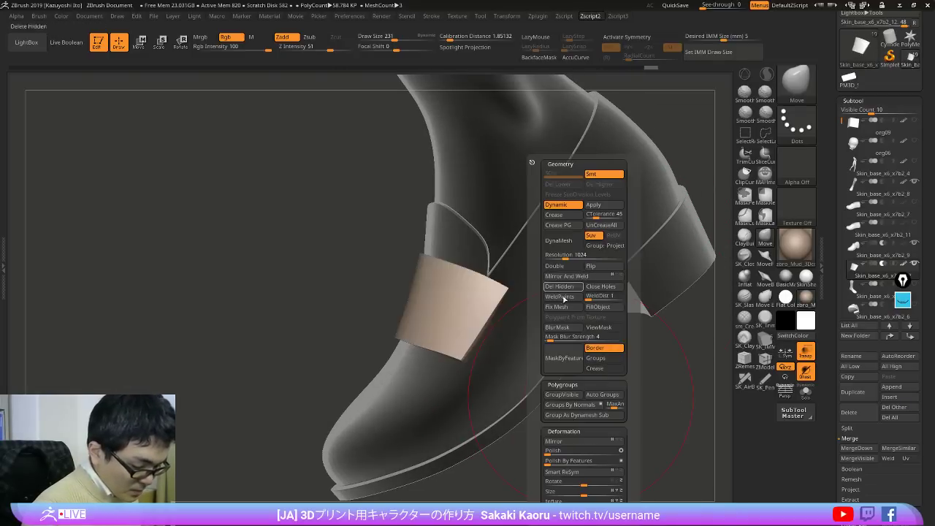
pyautogui.hotkey('ctrl', 't')
pyautogui.moveTo(593, 409)
pyautogui.mouseDown()
pyautogui.moveTo(652, 439)
pyautogui.moveTo(678, 426)
pyautogui.mouseUp()
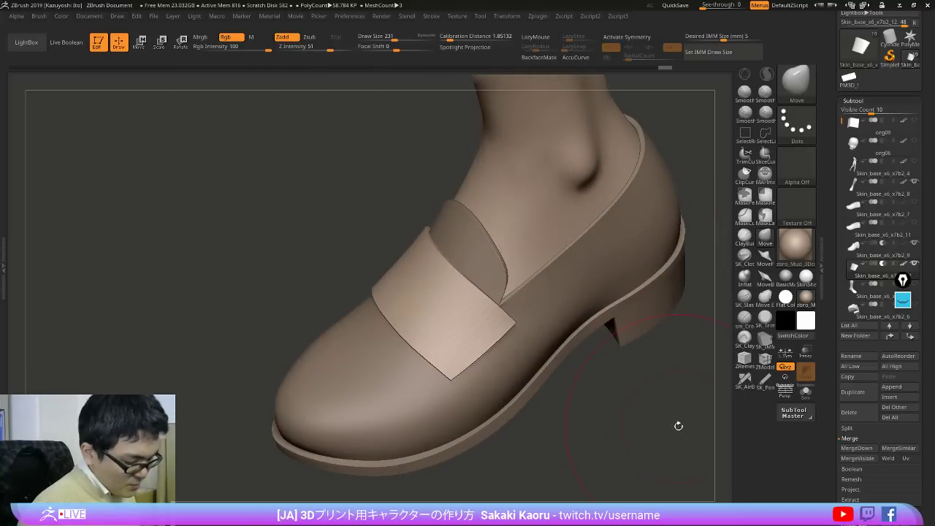
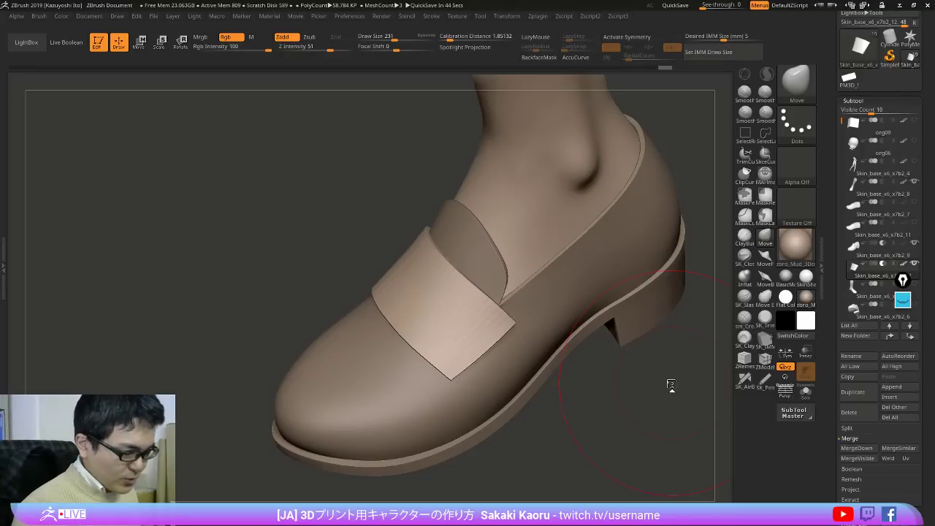
# Step: Check the strap in isolation and on the shoe, and undo its most recent changes
pyautogui.moveTo(672, 420); pyautogui.dragTo(605, 372)
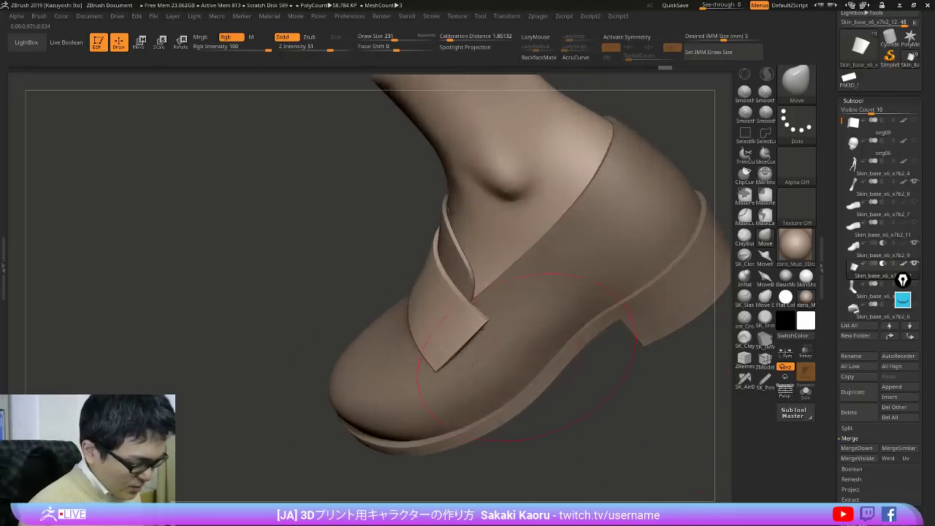
pyautogui.hotkey('alt', 'shift', 's')
pyautogui.moveTo(526, 355); pyautogui.dragTo(547, 355)
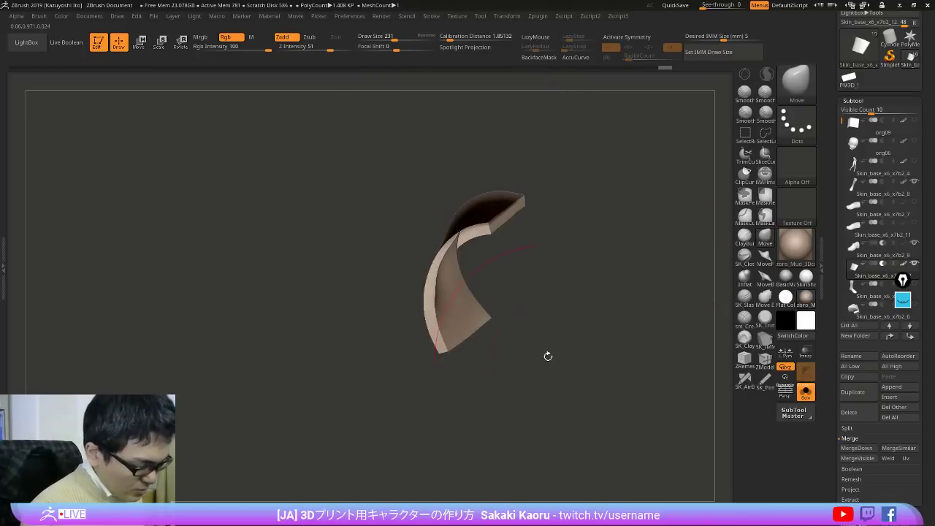
pyautogui.hotkey('alt', 'shift', 's')
pyautogui.moveTo(627, 342); pyautogui.dragTo(556, 341)
pyautogui.hotkey('ctrl', 'z')
pyautogui.hotkey('ctrl', 'z')
pyautogui.hotkey('ctrl', 'z')
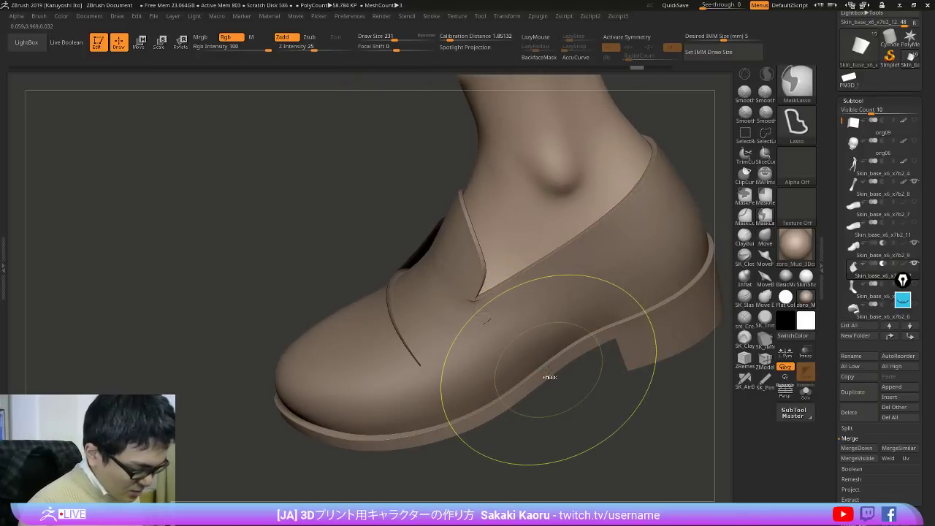
# Step: Flip the strap's normals so its outer faces point outward, and return to the solid view
pyautogui.hotkey('alt', 'shift', 't')
pyautogui.hotkey('ctrl', 'shift', 'z')
pyautogui.press('space')
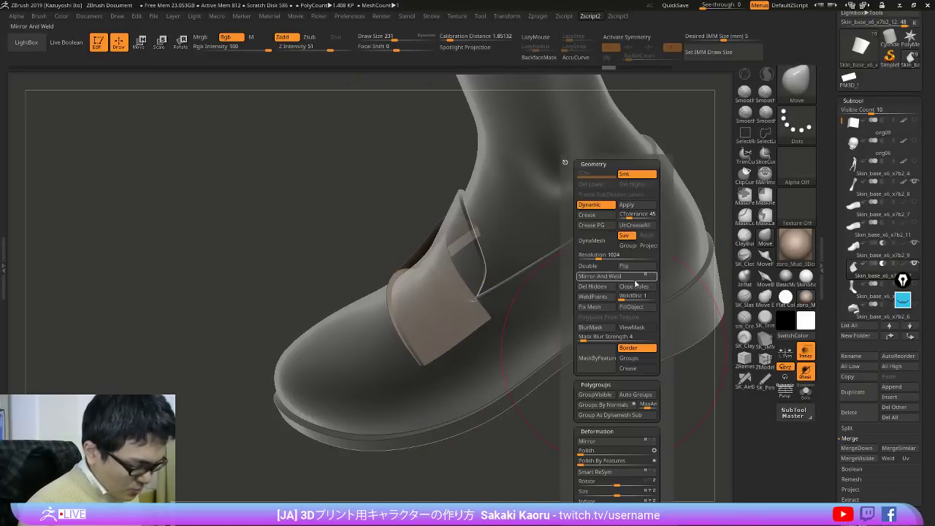
pyautogui.click(626, 266)
pyautogui.hotkey('alt', 'shift', 't')
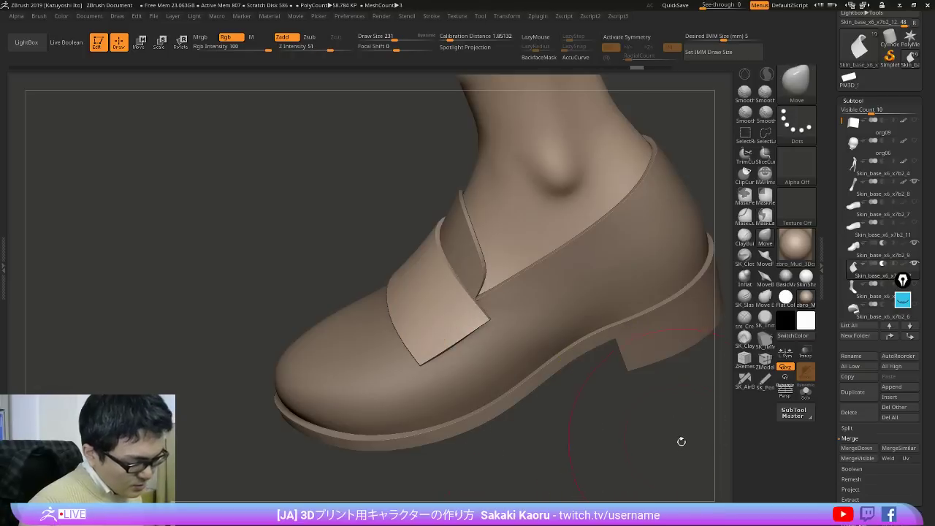
# Step: Examine the whole shoe with its strap on the leg from both sides
pyautogui.keyDown('alt'); pyautogui.moveTo(663, 428); pyautogui.dragTo(683, 332); pyautogui.keyUp('alt')
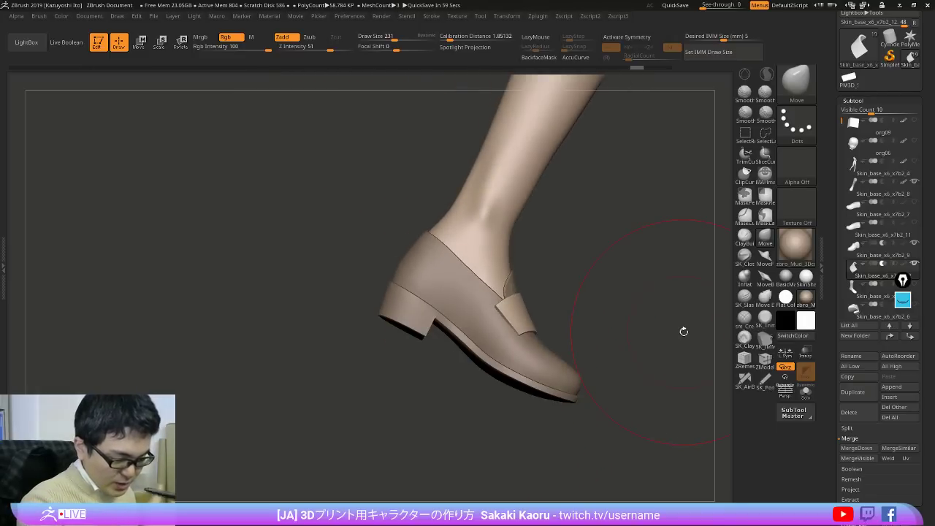
pyautogui.keyDown('alt'); pyautogui.moveTo(658, 219); pyautogui.dragTo(660, 207); pyautogui.keyUp('alt')
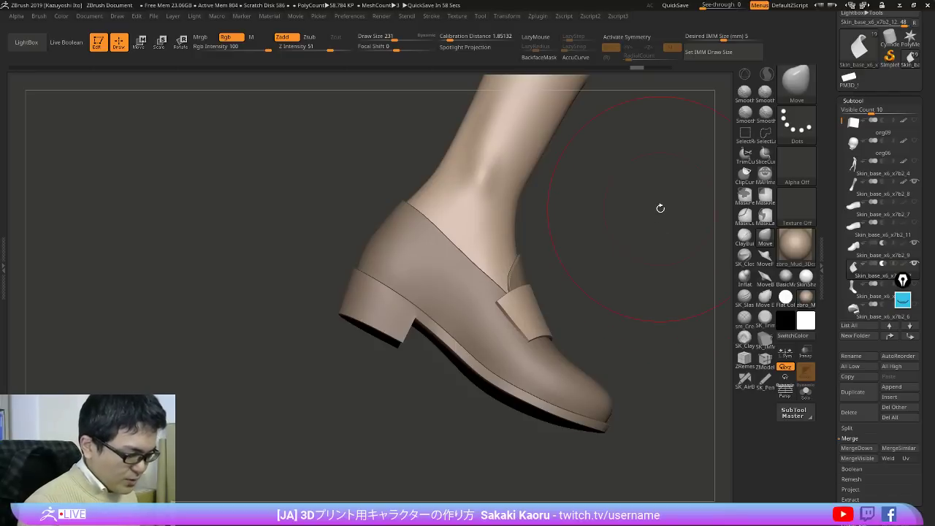
pyautogui.moveTo(660, 208); pyautogui.dragTo(659, 266)
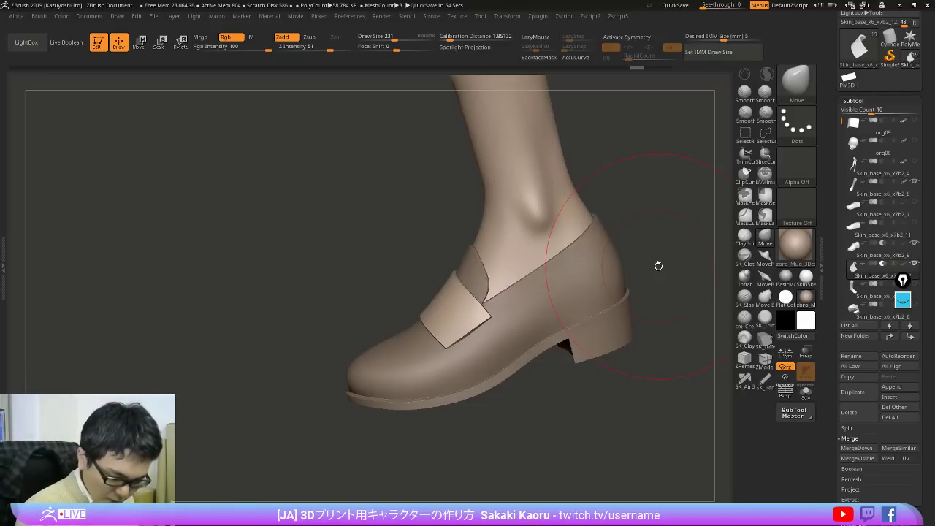
pyautogui.moveTo(705, 411); pyautogui.dragTo(694, 399)
# Step: Select the shoe Skin_base_x6_x7b2_9 and examine its opening and tongue with polygroups displayed, both isolated and together with the strap
pyautogui.keyDown('alt'); pyautogui.click(465, 274); pyautogui.keyUp('alt')
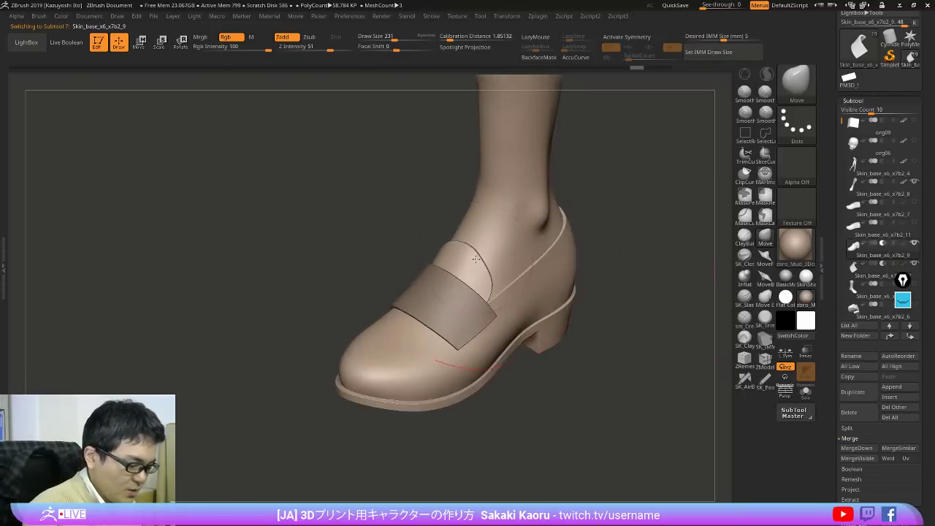
pyautogui.moveTo(643, 219); pyautogui.dragTo(592, 245)
pyautogui.press('s')
pyautogui.moveTo(520, 241); pyautogui.dragTo(495, 333)
pyautogui.hotkey('shift', 'f')
pyautogui.press('w')
pyautogui.keyDown('ctrl'); pyautogui.click(497, 258); pyautogui.keyUp('ctrl')
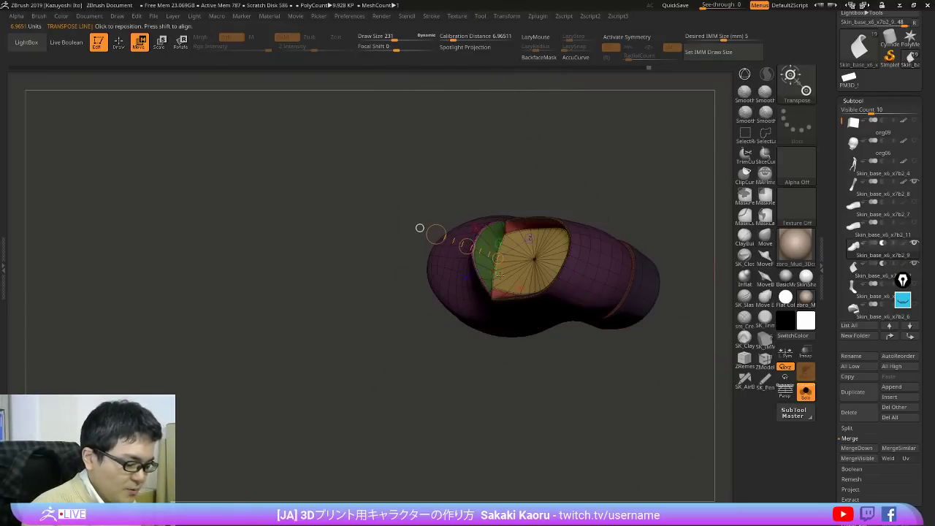
pyautogui.moveTo(522, 418)
pyautogui.mouseDown()
pyautogui.moveTo(559, 409)
pyautogui.moveTo(564, 459)
pyautogui.mouseUp()
pyautogui.press('q')
pyautogui.press('s')
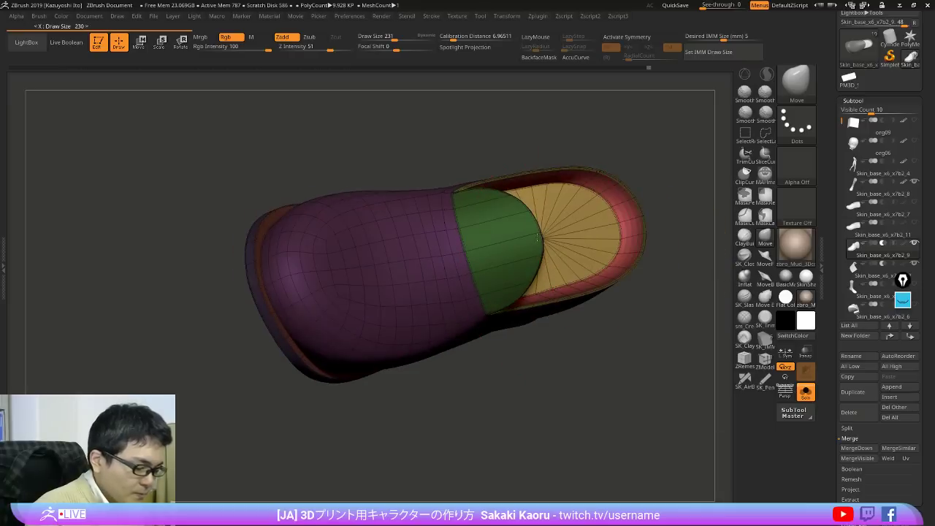
pyautogui.moveTo(544, 409); pyautogui.dragTo(586, 417)
pyautogui.press('s')
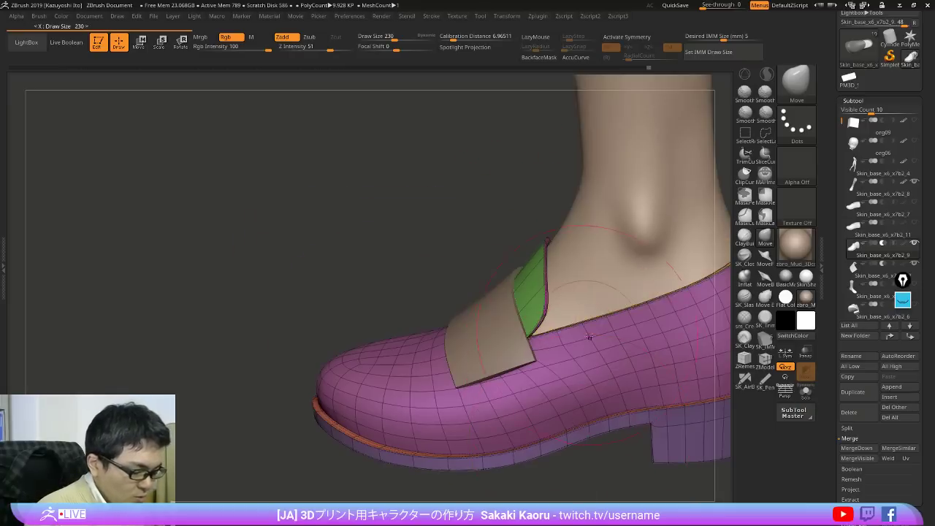
# Step: Nudge the shoe's upper just below the opening, and bring up the loafer reference photos over the plain-shaded model
pyautogui.moveTo(590, 338); pyautogui.dragTo(608, 321)
pyautogui.hotkey('shift', 'f')
pyautogui.moveTo(608, 321); pyautogui.dragTo(636, 303, button='right')
pyautogui.hotkey('ctrl', 't')
pyautogui.hotkey('ctrl', 't')
pyautogui.moveTo(610, 386); pyautogui.dragTo(563, 271, button='right')
pyautogui.moveTo(551, 308); pyautogui.dragTo(555, 343, button='right')
pyautogui.hotkey('shift', 'z')
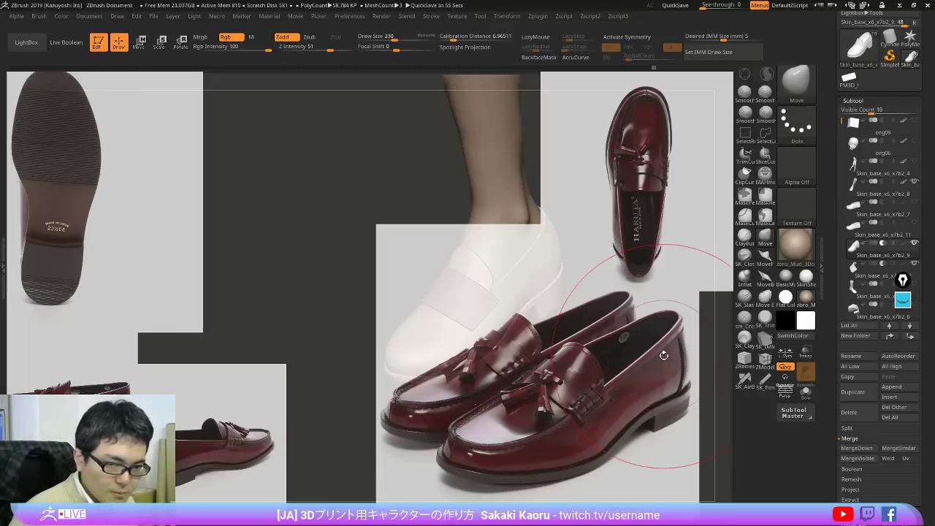
# Step: Examine the loafer's opening and heel with the reference photos hidden, the shoe isolated and its polygroups displayed
pyautogui.hotkey('shift', 'z')
pyautogui.moveTo(663, 354); pyautogui.dragTo(552, 354, button='right')
pyautogui.hotkey('shift', 'f')
pyautogui.hotkey('alt', 's')
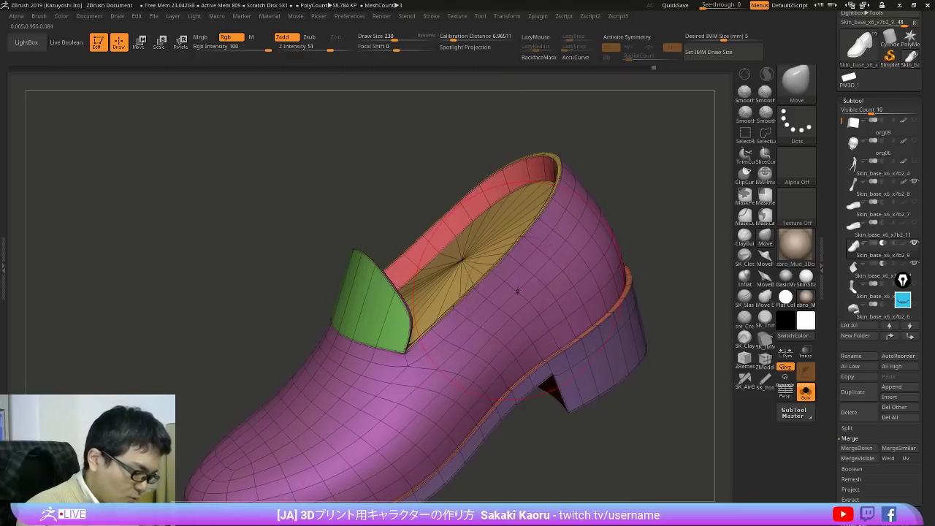
pyautogui.moveTo(322, 307); pyautogui.dragTo(566, 315, button='right')
# Step: Bring back the surrounding parts and the reference photos, and enlarge the photo of the loafer pair around the opening and heel
pyautogui.hotkey('alt', 's')
pyautogui.hotkey('shift', 'z')
pyautogui.press('z')
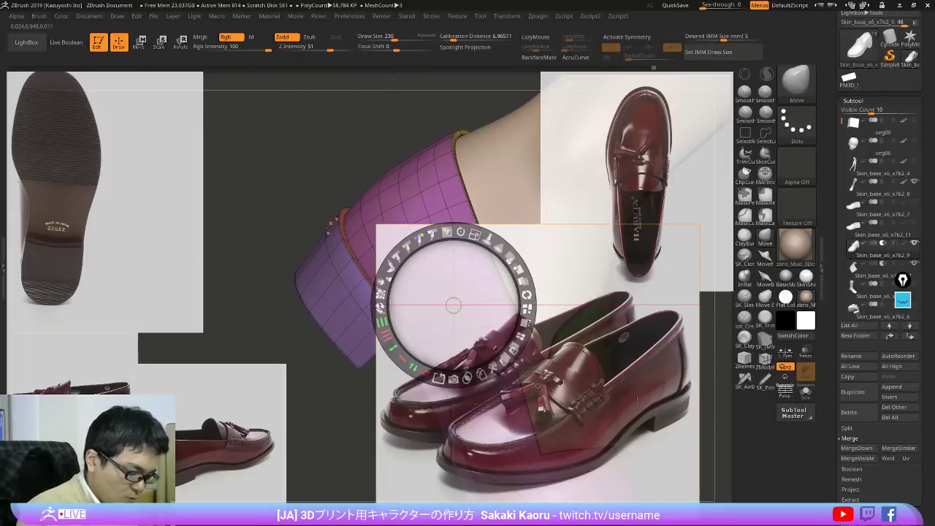
pyautogui.moveTo(652, 377); pyautogui.dragTo(542, 341)
pyautogui.moveTo(563, 270); pyautogui.dragTo(590, 334)
pyautogui.moveTo(590, 334); pyautogui.dragTo(496, 355)
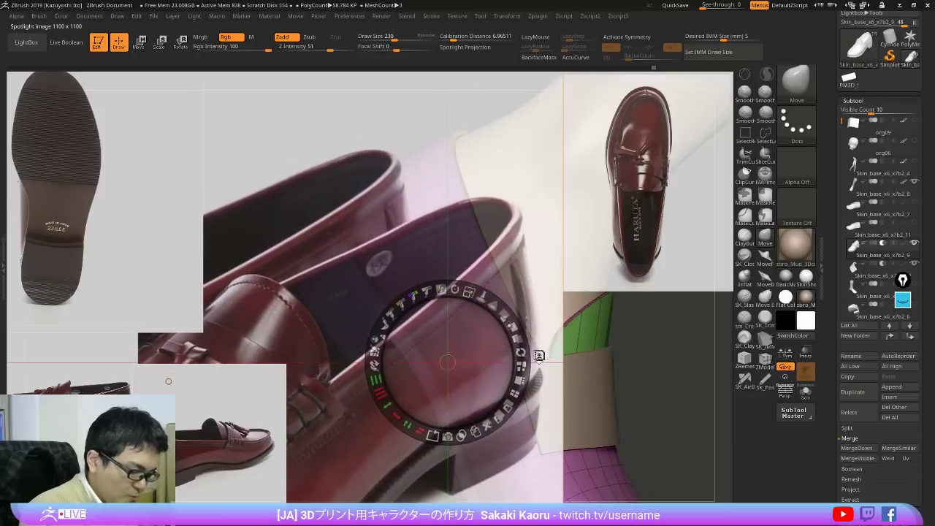
pyautogui.press('z')
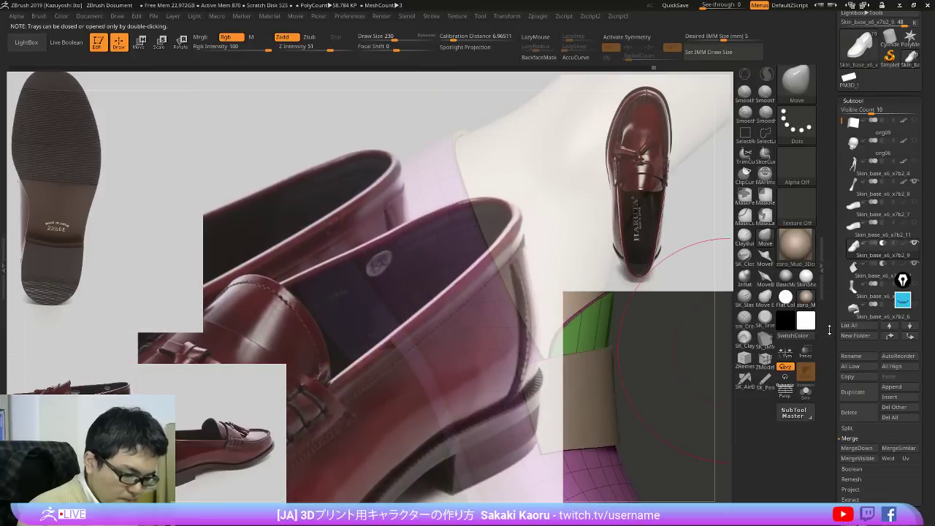
# Step: Trace the seam below the shoe opening on the photo with a yellow annotation line, and hide the annotation and the photos
pyautogui.scroll(-8, 847, 314)
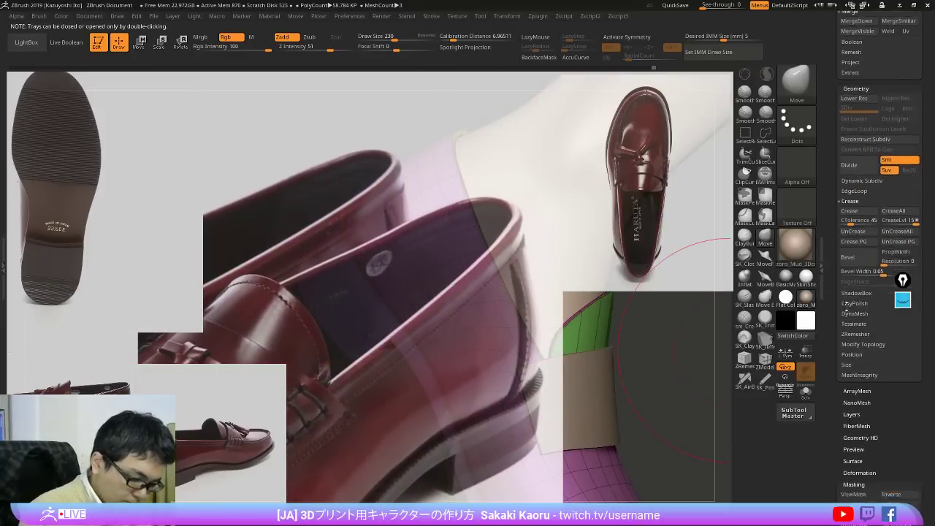
pyautogui.scroll(-5, 846, 306)
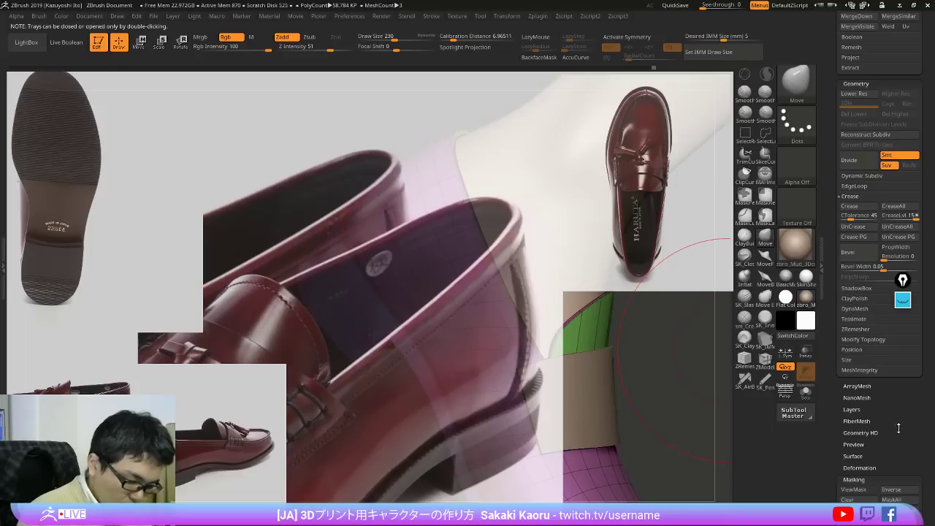
pyautogui.click(902, 301)
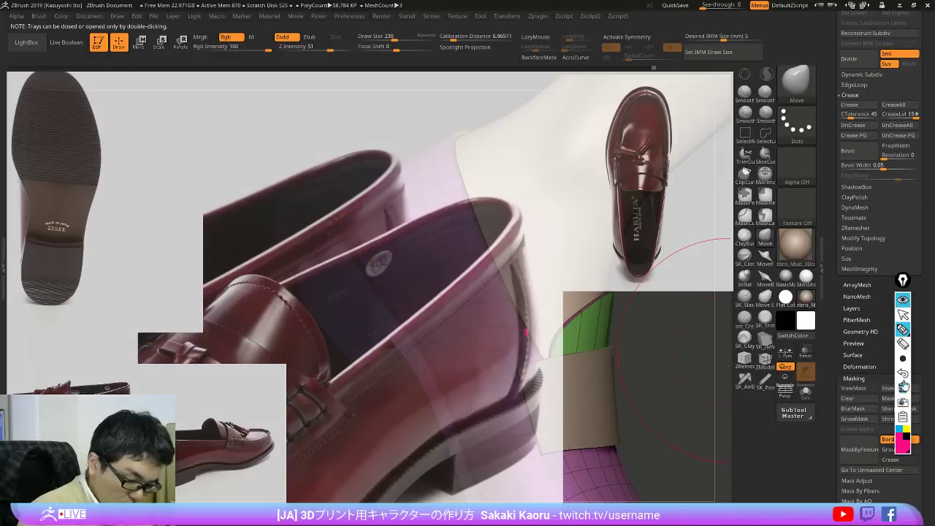
pyautogui.click(906, 429)
pyautogui.moveTo(343, 401)
pyautogui.mouseDown()
pyautogui.moveTo(369, 393)
pyautogui.moveTo(510, 278)
pyautogui.moveTo(523, 244)
pyautogui.mouseUp()
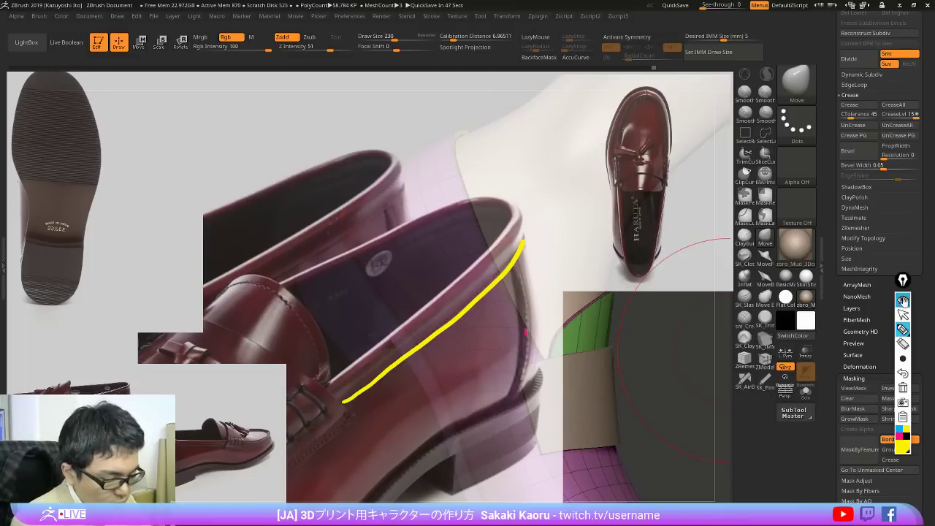
pyautogui.click(902, 300)
pyautogui.hotkey('shift', 'z')
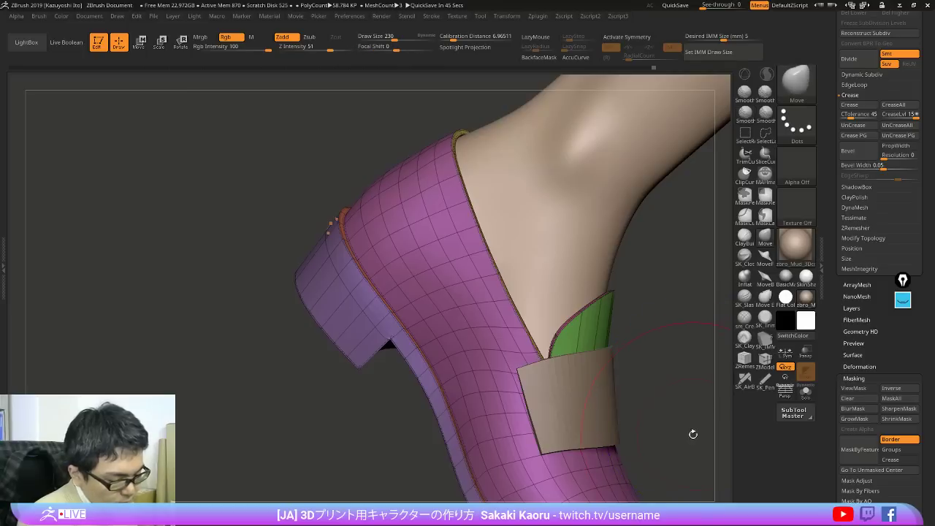
# Step: Examine the shoe's opening, strap and heel on the leg from several sides
pyautogui.moveTo(692, 434)
pyautogui.mouseDown()
pyautogui.moveTo(654, 434)
pyautogui.moveTo(689, 399)
pyautogui.moveTo(588, 313)
pyautogui.mouseUp()
pyautogui.moveTo(453, 248)
pyautogui.mouseDown()
pyautogui.moveTo(649, 289)
pyautogui.moveTo(581, 344)
pyautogui.moveTo(607, 288)
pyautogui.mouseUp()
pyautogui.click(794, 86)
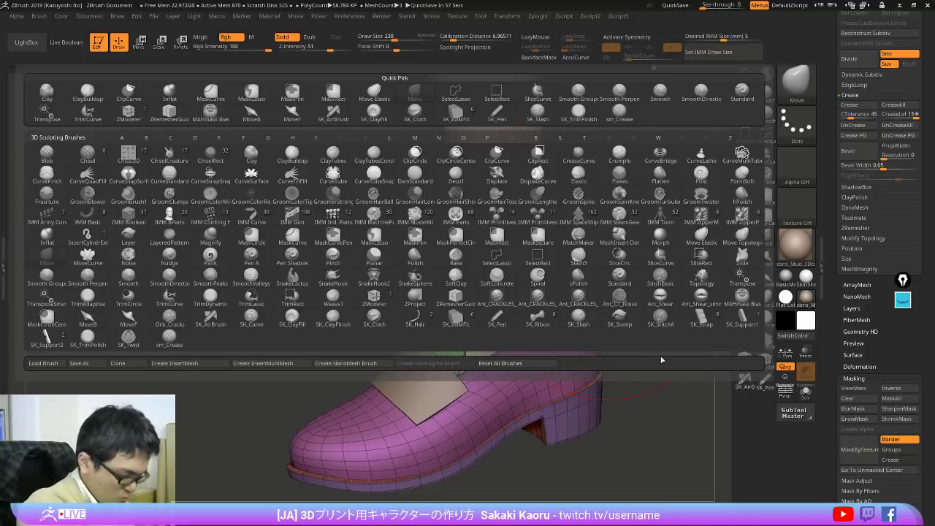
pyautogui.moveTo(710, 443); pyautogui.dragTo(724, 466)
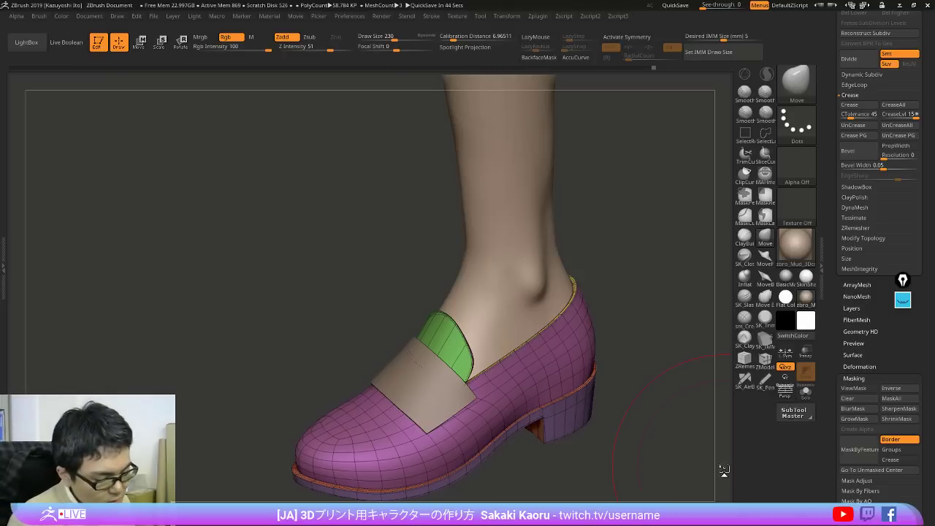
pyautogui.moveTo(680, 451); pyautogui.dragTo(697, 419)
pyautogui.moveTo(496, 276)
pyautogui.keyDown('alt'); pyautogui.mouseDown(button='right')
pyautogui.moveTo(522, 324)
pyautogui.moveTo(515, 333)
pyautogui.mouseUp(button='right'); pyautogui.keyUp('alt')
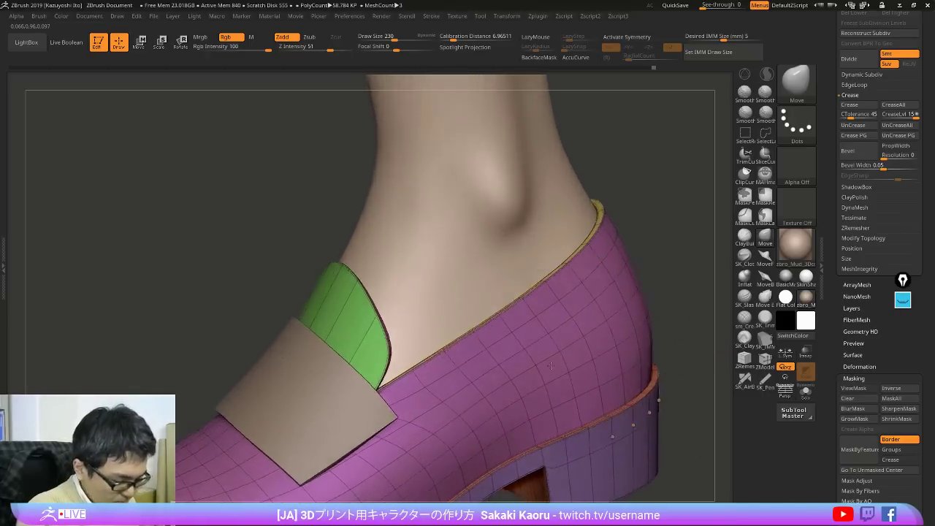
# Step: Mask everything on the shoe except its upper, and reduce the Move brush's draw size to 125
pyautogui.keyDown('ctrl'); pyautogui.keyDown('shift'); pyautogui.click(510, 332); pyautogui.keyUp('shift'); pyautogui.keyUp('ctrl')
pyautogui.keyDown('ctrl'); pyautogui.keyDown('shift'); pyautogui.click(680, 245); pyautogui.keyUp('shift'); pyautogui.keyUp('ctrl')
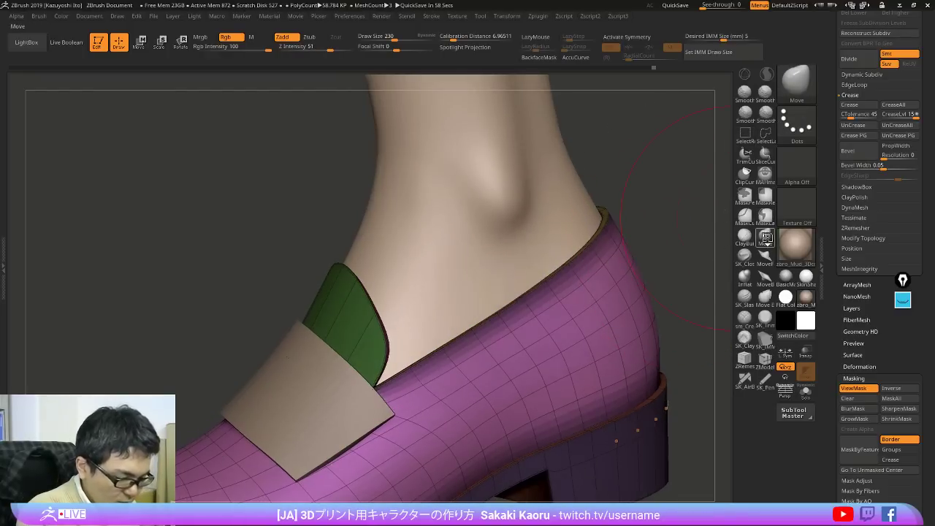
pyautogui.press('d')
pyautogui.hotkey('shift', 'f')
pyautogui.moveTo(487, 349); pyautogui.dragTo(452, 351)
pyautogui.press('[')
pyautogui.hotkey('shift', 'f')
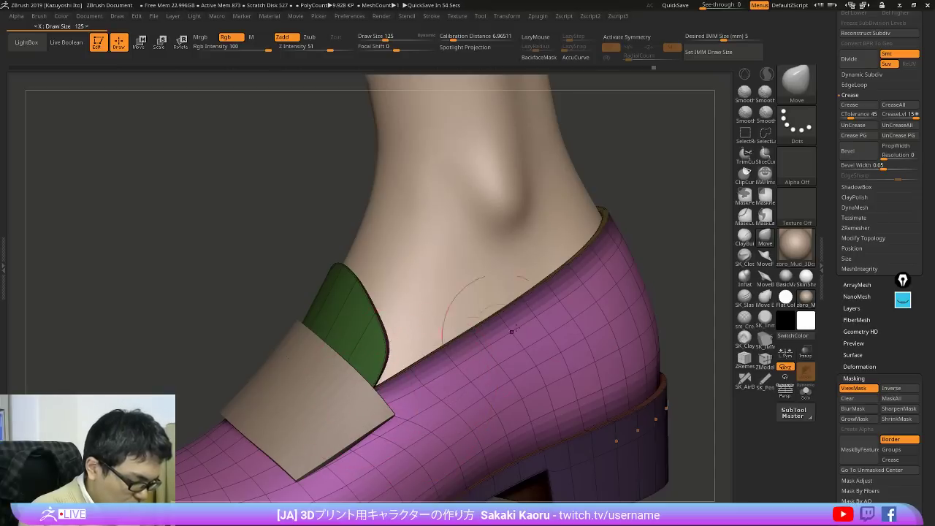
# Step: Clear the shoe's mask, isolate the shoe, and check the face rows along its opening with the ZModeler brush active
pyautogui.moveTo(703, 259); pyautogui.dragTo(681, 261)
pyautogui.hotkey('ctrl', 'h')
pyautogui.click(710, 271)
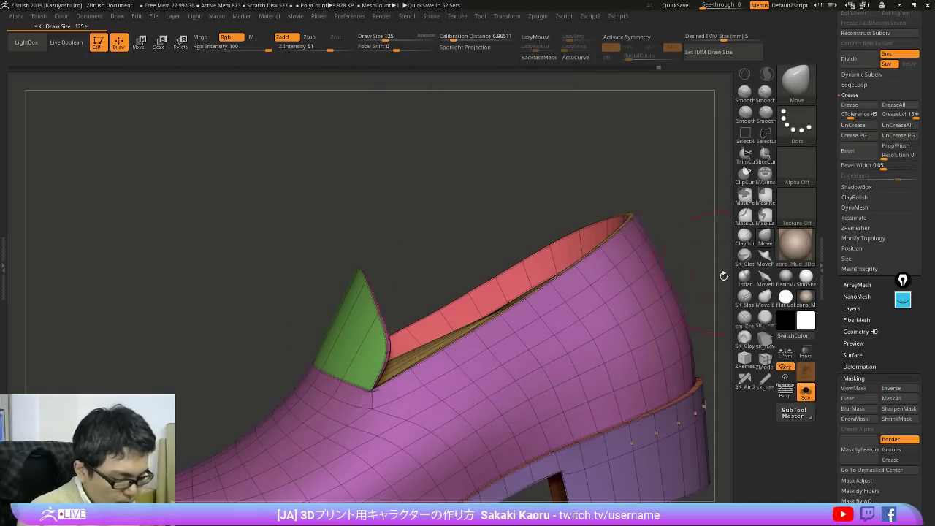
pyautogui.click(765, 358)
pyautogui.keyDown('ctrl'); pyautogui.moveTo(608, 288); pyautogui.dragTo(616, 311, button='right'); pyautogui.keyUp('ctrl')
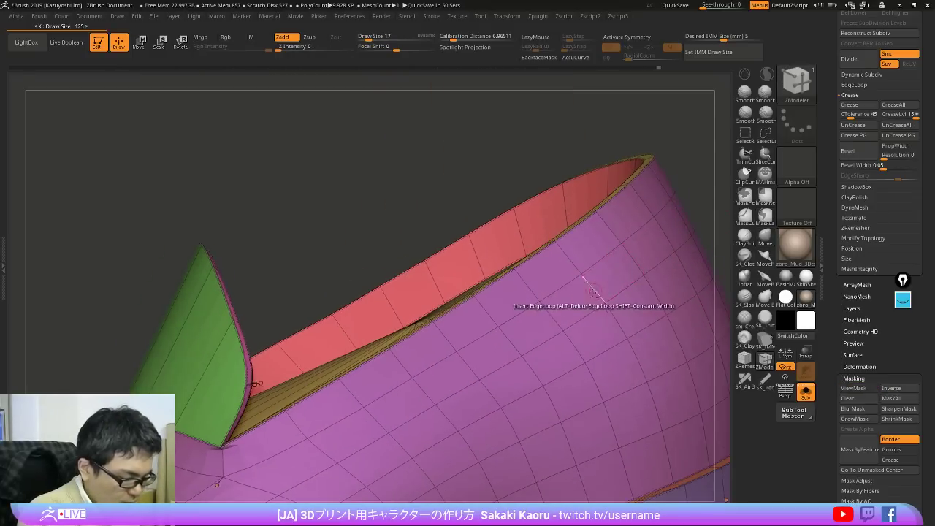
pyautogui.moveTo(537, 293); pyautogui.dragTo(577, 362, button='right')
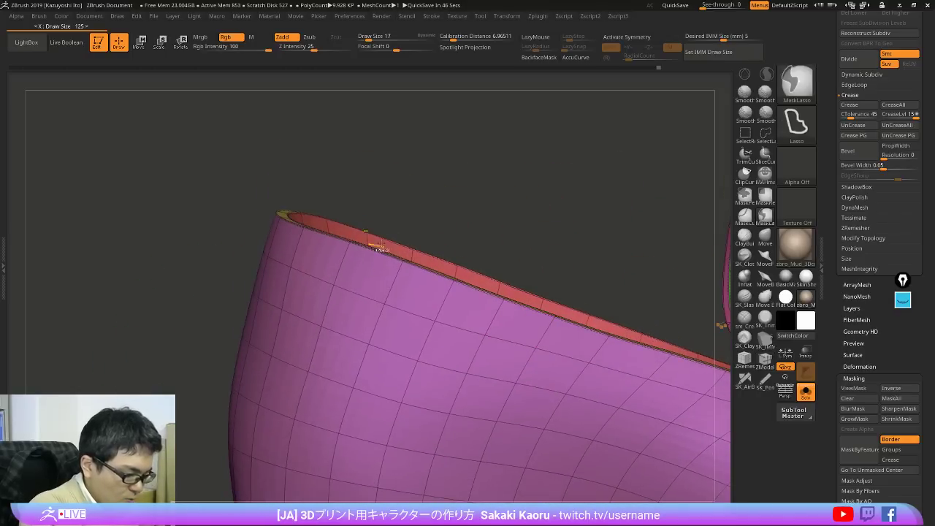
# Step: Mark two spots on the upper just below the opening with painted masks, and clear the masks
pyautogui.moveTo(395, 247)
pyautogui.keyDown('ctrl'); pyautogui.mouseDown()
pyautogui.moveTo(398, 315)
pyautogui.moveTo(430, 241)
pyautogui.mouseUp(); pyautogui.keyUp('ctrl')
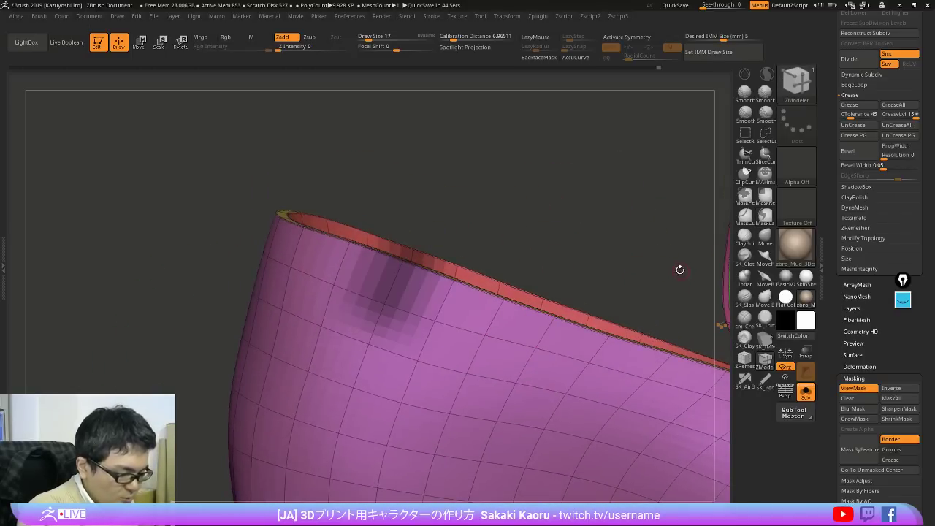
pyautogui.keyDown('alt'); pyautogui.moveTo(680, 269); pyautogui.dragTo(602, 212, button='right'); pyautogui.keyUp('alt')
pyautogui.moveTo(532, 264)
pyautogui.keyDown('ctrl'); pyautogui.mouseDown()
pyautogui.moveTo(514, 281)
pyautogui.moveTo(544, 292)
pyautogui.moveTo(548, 266)
pyautogui.mouseUp(); pyautogui.keyUp('ctrl')
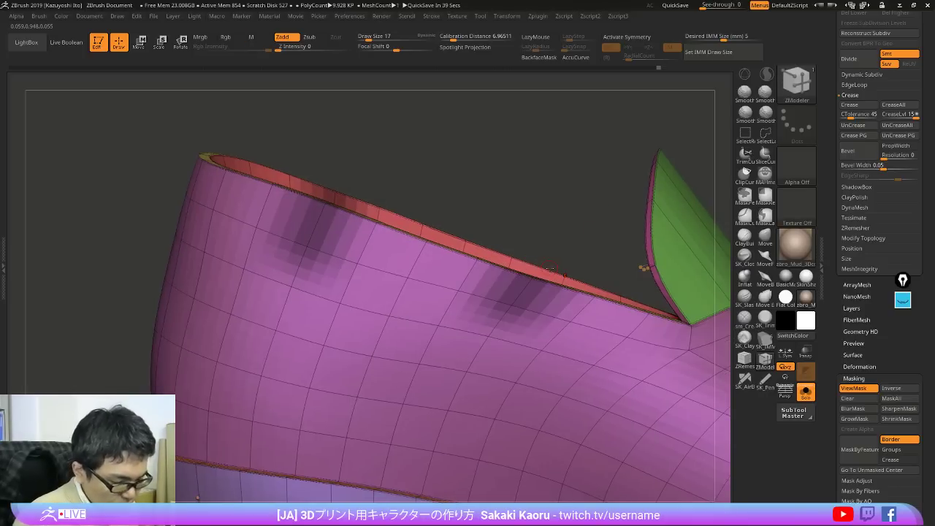
pyautogui.press('ctrl')
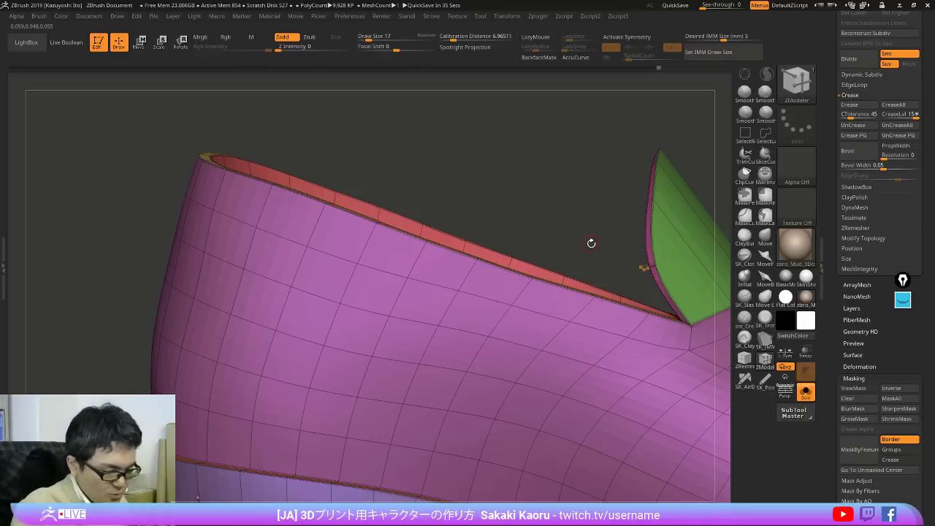
# Step: Isolate the row of faces along the upper's opening edge, assign it its own polygroup, and show the whole shoe again
pyautogui.click(765, 237)
pyautogui.press('s')
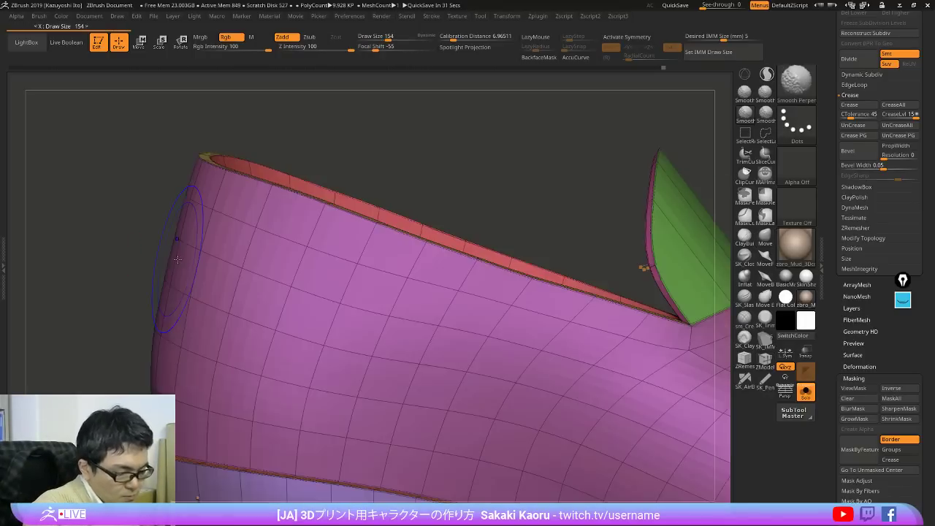
pyautogui.hotkey('shift', 'f')
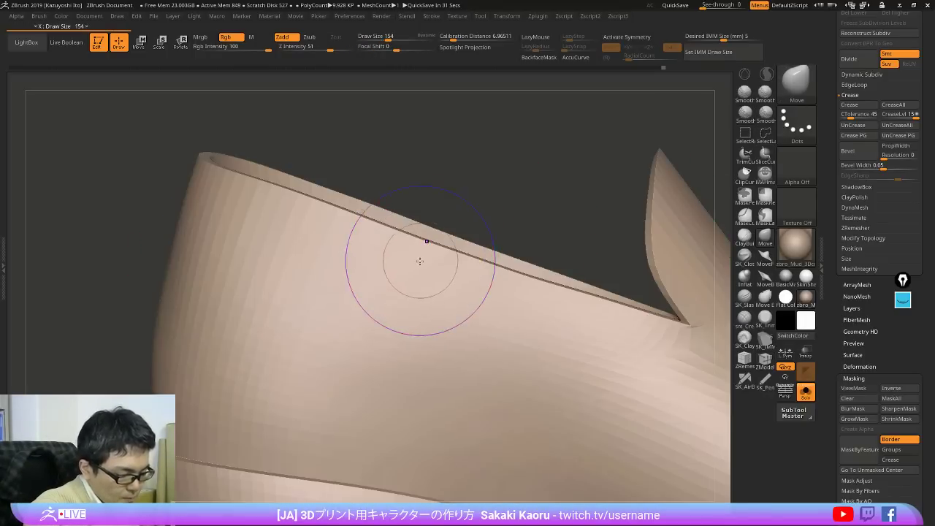
pyautogui.hotkey('shift', 'f')
pyautogui.keyDown('ctrl'); pyautogui.keyDown('shift'); pyautogui.click(419, 259); pyautogui.keyUp('shift'); pyautogui.keyUp('ctrl')
pyautogui.keyDown('ctrl'); pyautogui.keyDown('shift'); pyautogui.moveTo(482, 199); pyautogui.dragTo(564, 198); pyautogui.keyUp('shift'); pyautogui.keyUp('ctrl')
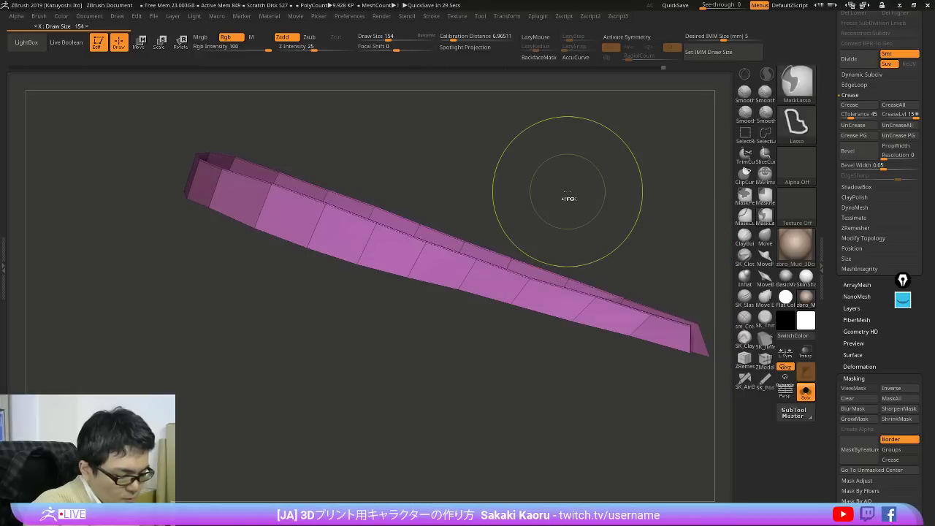
pyautogui.hotkey('ctrl', 'w')
pyautogui.keyDown('ctrl'); pyautogui.keyDown('shift'); pyautogui.click(672, 232); pyautogui.keyUp('shift'); pyautogui.keyUp('ctrl')
# Step: Lower the shoe's subdivision level and, with ZModeler's point action set to Slide, adjust points along the new strip's lower edge
pyautogui.keyDown('alt'); pyautogui.moveTo(643, 267); pyautogui.dragTo(657, 285); pyautogui.keyUp('alt')
pyautogui.moveTo(657, 285)
pyautogui.mouseDown(button='right')
pyautogui.moveTo(657, 170)
pyautogui.moveTo(558, 240)
pyautogui.moveTo(580, 238)
pyautogui.moveTo(553, 261)
pyautogui.moveTo(594, 261)
pyautogui.moveTo(606, 292)
pyautogui.mouseUp(button='right')
pyautogui.hotkey('shift', 'd')
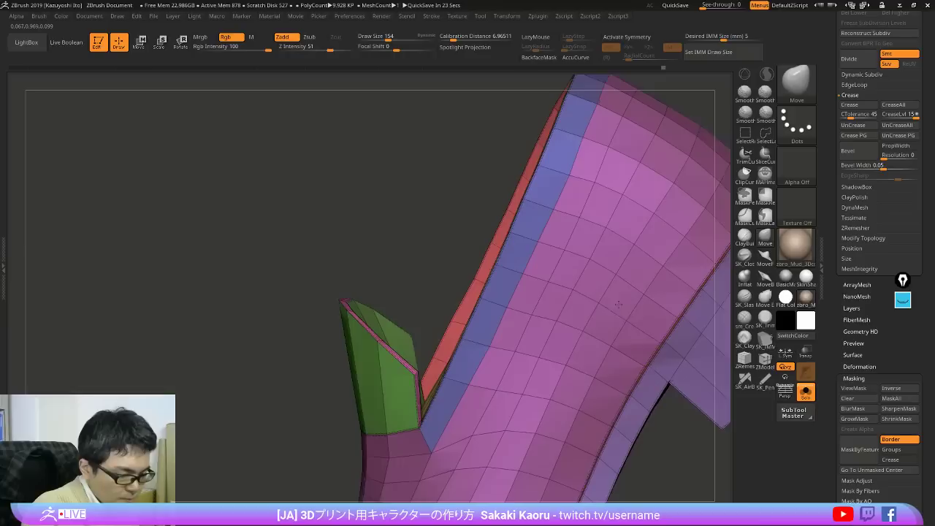
pyautogui.click(765, 359)
pyautogui.press('space')
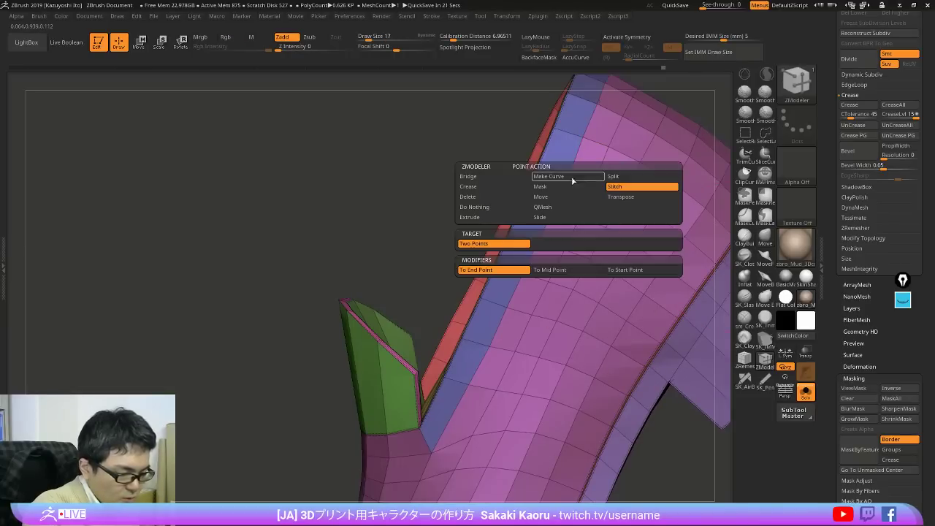
pyautogui.click(563, 216)
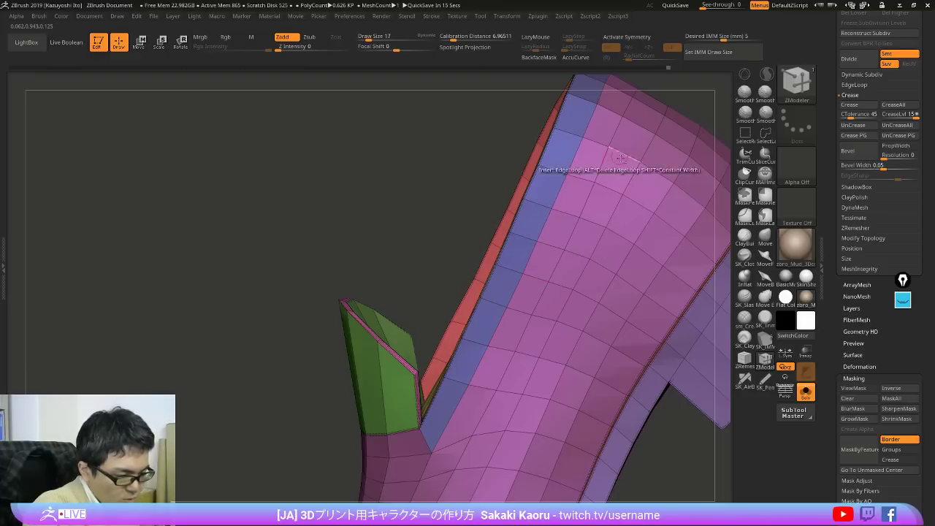
pyautogui.keyDown('alt'); pyautogui.moveTo(621, 160); pyautogui.dragTo(473, 351, button='right'); pyautogui.keyUp('alt')
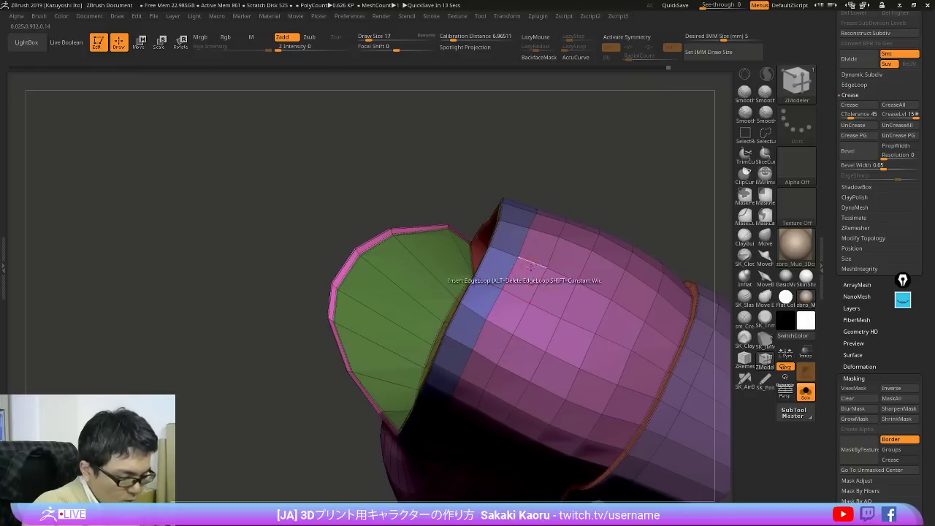
pyautogui.moveTo(526, 264); pyautogui.dragTo(491, 326, button='right')
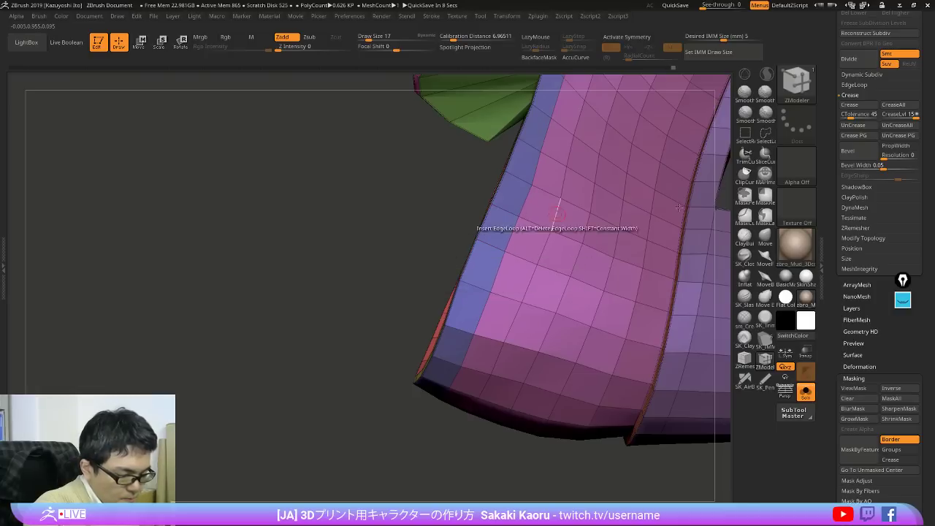
pyautogui.click(767, 235)
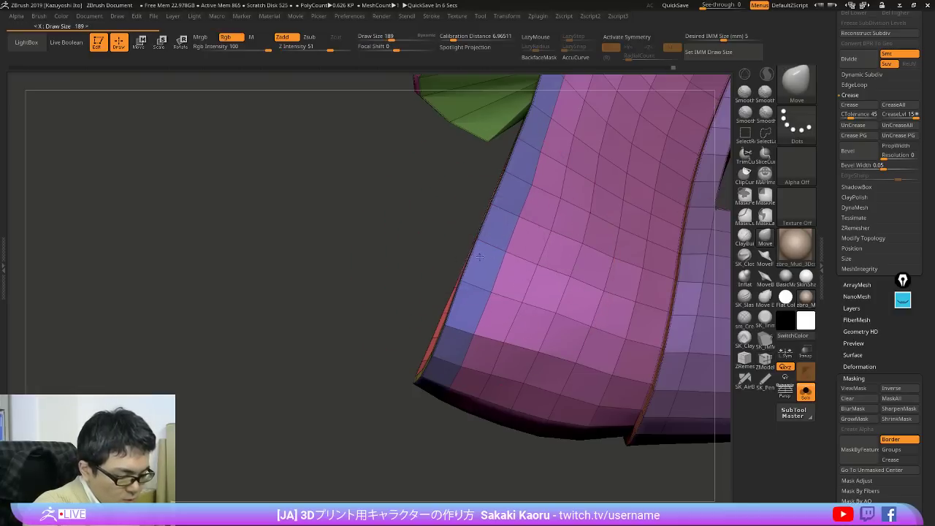
pyautogui.moveTo(504, 268)
pyautogui.mouseDown(button='right')
pyautogui.moveTo(647, 244)
pyautogui.moveTo(534, 221)
pyautogui.mouseUp(button='right')
pyautogui.press('[')
pyautogui.press('[')
pyautogui.press('[')
pyautogui.press('[')
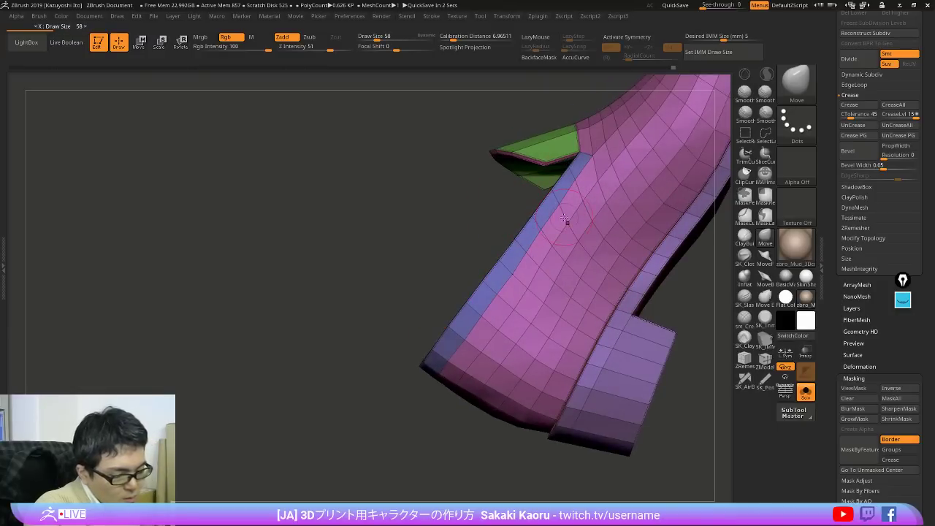
# Step: Slide more points of the strip's lower edge with ZModeler to even out its width, comparing with the previous state
pyautogui.click(765, 360)
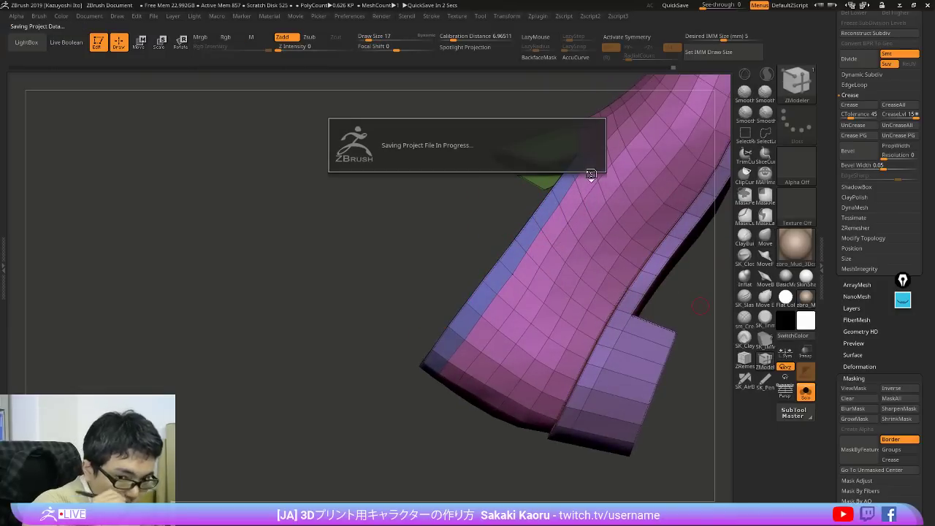
pyautogui.moveTo(547, 211); pyautogui.dragTo(553, 190, button='right')
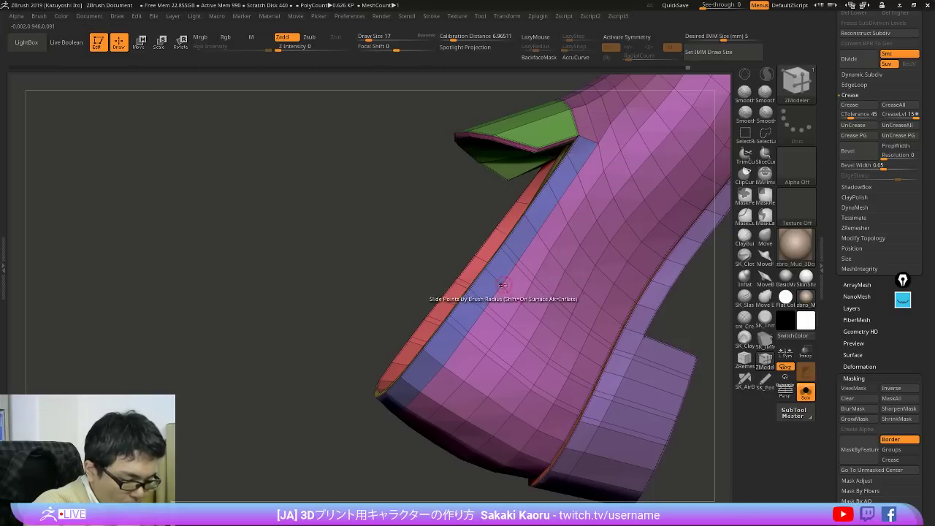
pyautogui.hotkey('shift', 'z')
pyautogui.press('z')
pyautogui.hotkey('shift', 'z')
pyautogui.hotkey('ctrl', 'z')
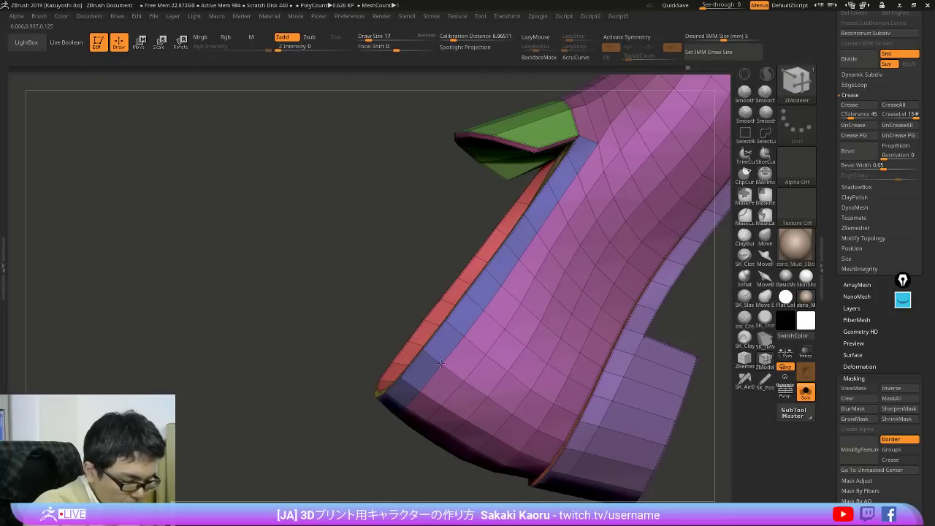
# Step: Examine the edge strip from the other side of the shoe and check the whole shoe on the leg in plain shading
pyautogui.moveTo(504, 298); pyautogui.dragTo(528, 306, button='right')
pyautogui.moveTo(416, 299)
pyautogui.mouseDown(button='right')
pyautogui.moveTo(527, 388)
pyautogui.moveTo(401, 306)
pyautogui.mouseUp(button='right')
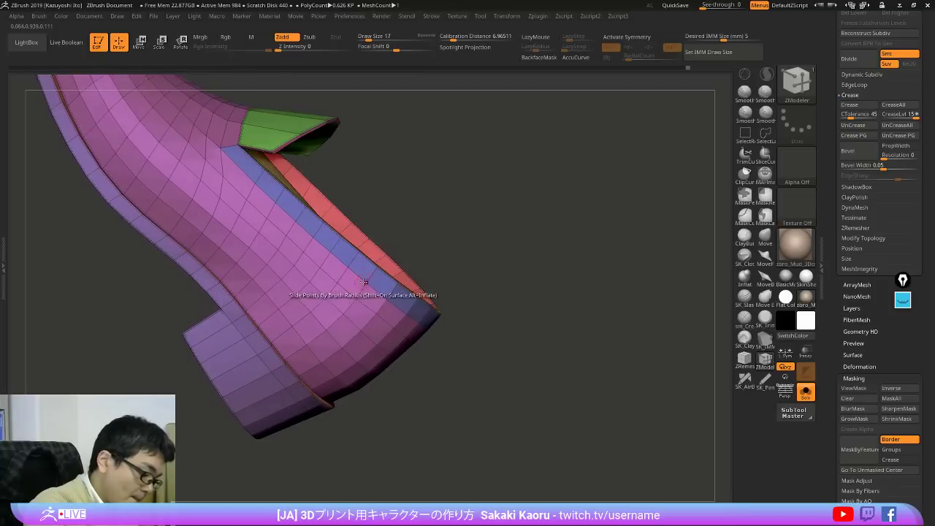
pyautogui.moveTo(468, 305); pyautogui.dragTo(614, 350, button='right')
pyautogui.hotkey('alt', 's')
pyautogui.hotkey('shift', 'f')
pyautogui.moveTo(614, 351); pyautogui.dragTo(607, 307, button='right')
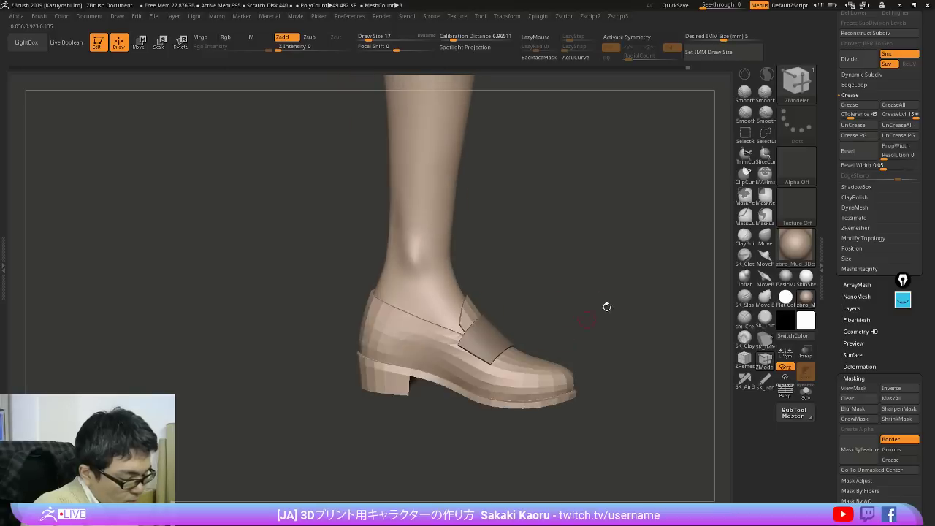
# Step: Examine the smoothed shoe on the leg from the heel and the side, with and without the polygroup wireframe
pyautogui.press('d')
pyautogui.moveTo(677, 298); pyautogui.dragTo(651, 299, button='right')
pyautogui.press('space')
pyautogui.moveTo(592, 261)
pyautogui.mouseDown(button='right')
pyautogui.moveTo(511, 314)
pyautogui.moveTo(684, 245)
pyautogui.moveTo(643, 322)
pyautogui.moveTo(621, 316)
pyautogui.mouseUp(button='right')
pyautogui.click(765, 236)
pyautogui.press('x')
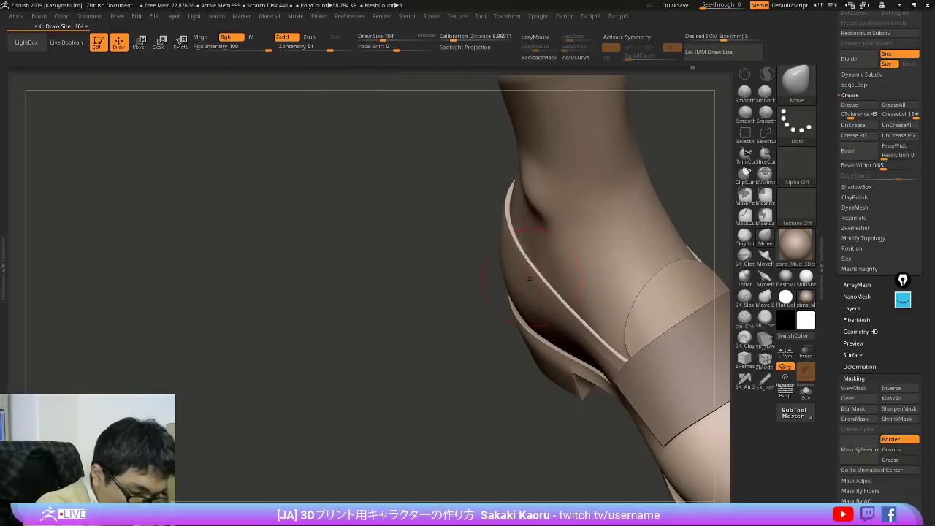
pyautogui.moveTo(540, 272); pyautogui.dragTo(546, 222, button='right')
pyautogui.hotkey('shift', 'f')
pyautogui.hotkey('shift', 'f')
pyautogui.moveTo(691, 253)
pyautogui.mouseDown(button='right')
pyautogui.moveTo(720, 217)
pyautogui.moveTo(713, 272)
pyautogui.mouseUp(button='right')
pyautogui.keyDown('ctrl'); pyautogui.moveTo(663, 309); pyautogui.dragTo(616, 392, button='right'); pyautogui.keyUp('ctrl')
pyautogui.hotkey('shift', 'f')
# Step: Isolate the shoe and insert a single edge loop with ZModeler along the opening strip, close to its lower edge
pyautogui.click(764, 357)
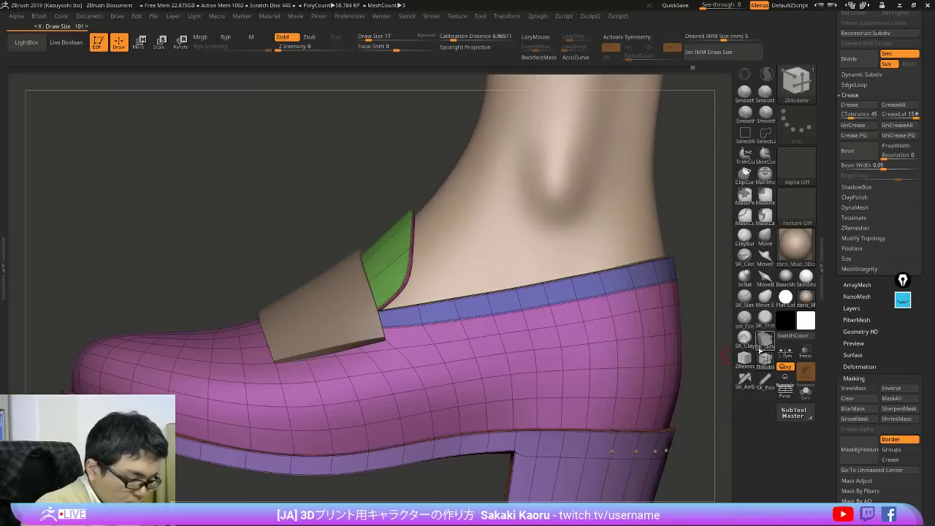
pyautogui.click(806, 392)
pyautogui.keyDown('ctrl'); pyautogui.moveTo(372, 310); pyautogui.dragTo(461, 338, button='right'); pyautogui.keyUp('ctrl')
pyautogui.press('space')
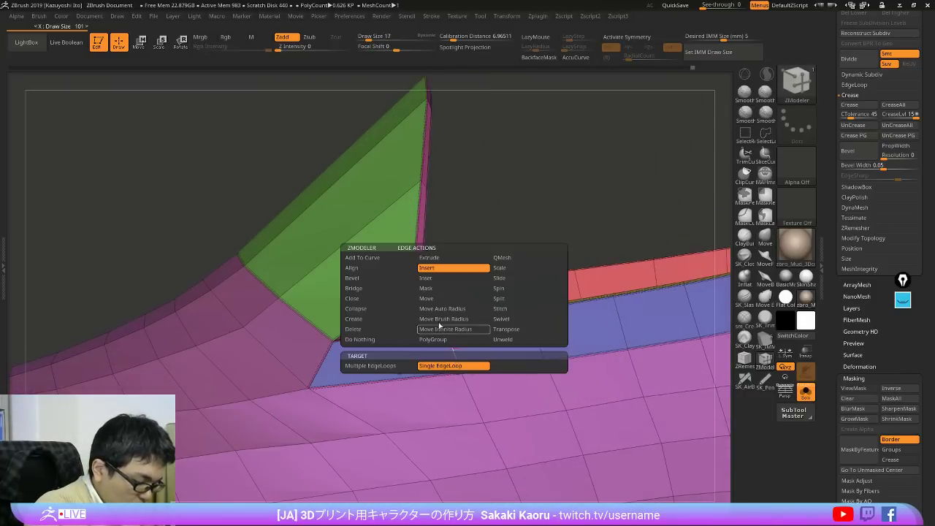
pyautogui.click(441, 271)
pyautogui.moveTo(451, 348); pyautogui.dragTo(456, 369)
pyautogui.keyDown('alt'); pyautogui.moveTo(504, 400); pyautogui.dragTo(468, 338, button='right'); pyautogui.keyUp('alt')
pyautogui.moveTo(437, 308)
pyautogui.keyDown('ctrl'); pyautogui.mouseDown(button='right')
pyautogui.moveTo(499, 287)
pyautogui.moveTo(473, 321)
pyautogui.moveTo(488, 376)
pyautogui.mouseUp(button='right'); pyautogui.keyUp('ctrl')
# Step: Measure the distance from the inserted loop to the strip's lower edge with a transpose line
pyautogui.press('w')
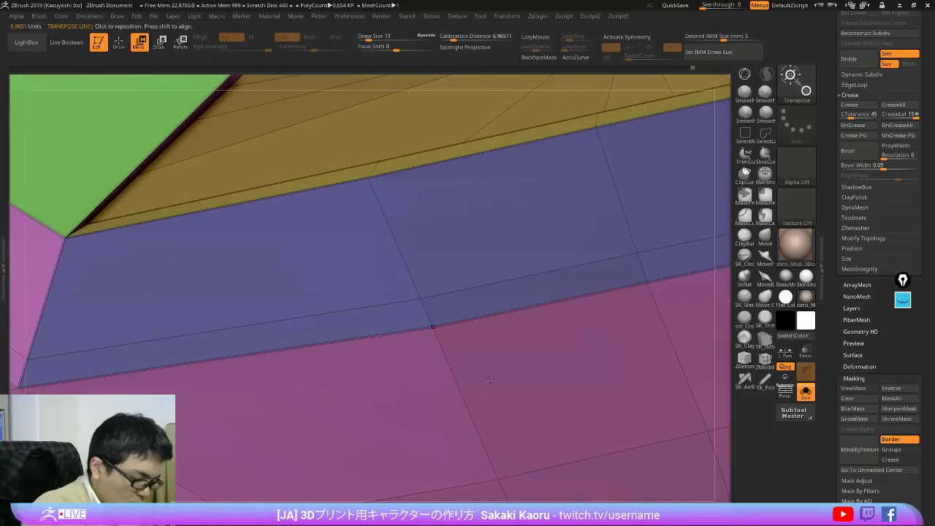
pyautogui.moveTo(420, 296); pyautogui.dragTo(431, 327)
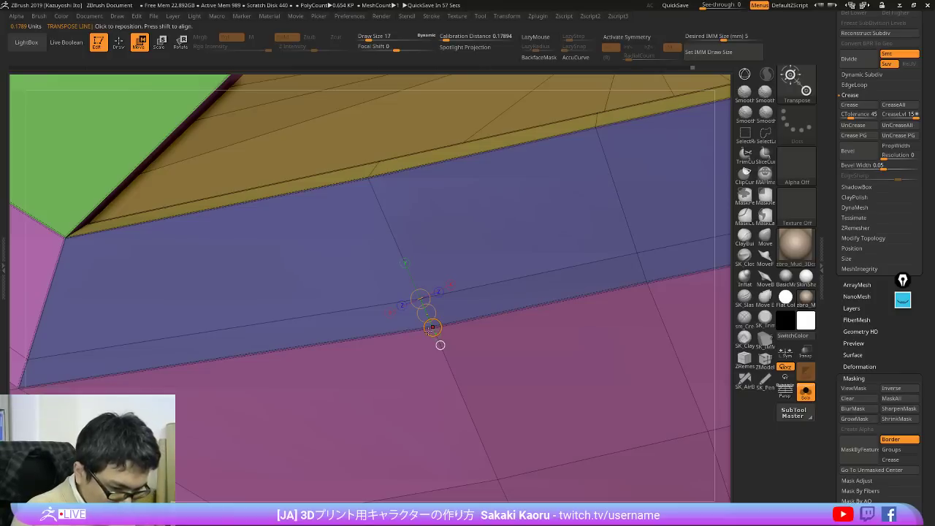
pyautogui.moveTo(886, 335); pyautogui.dragTo(887, 447)
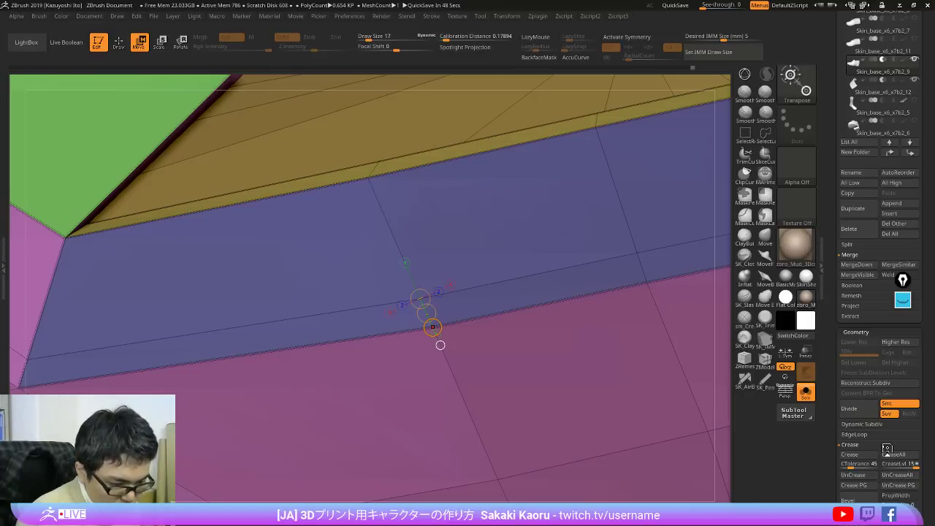
# Step: Examine the whole isolated shoe and its opening strip from several angles, comparing polygroup and plain shading
pyautogui.press('f')
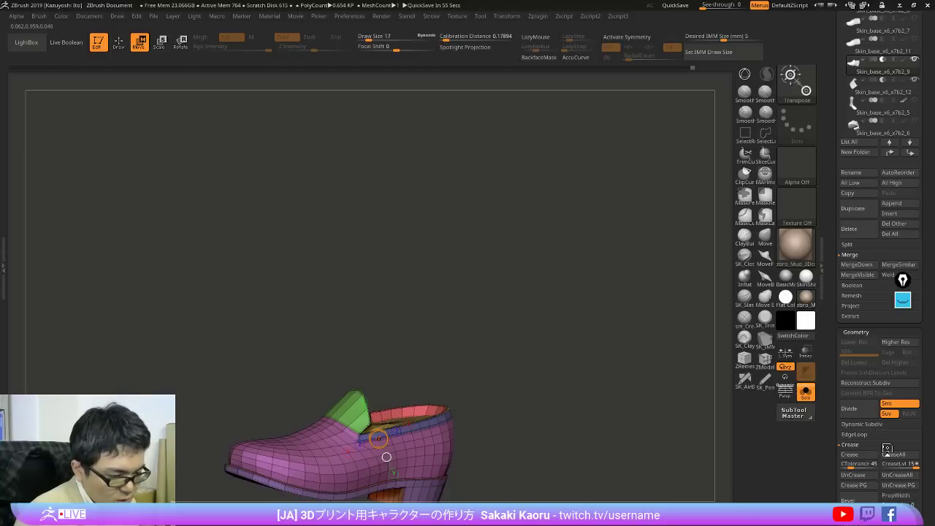
pyautogui.moveTo(615, 436)
pyautogui.mouseDown()
pyautogui.moveTo(594, 461)
pyautogui.moveTo(650, 381)
pyautogui.moveTo(691, 365)
pyautogui.moveTo(682, 383)
pyautogui.mouseUp()
pyautogui.press('q')
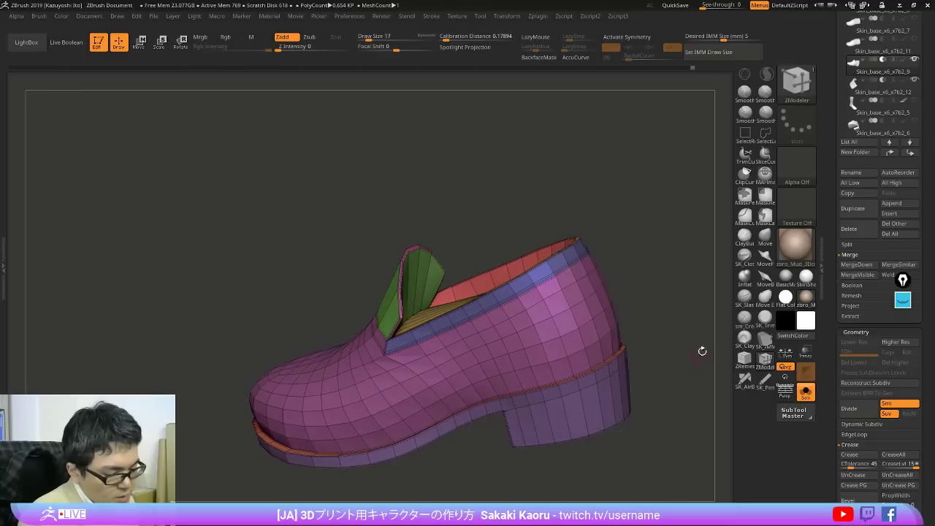
pyautogui.click(764, 238)
pyautogui.moveTo(690, 350)
pyautogui.mouseDown()
pyautogui.moveTo(646, 322)
pyautogui.moveTo(634, 373)
pyautogui.mouseUp()
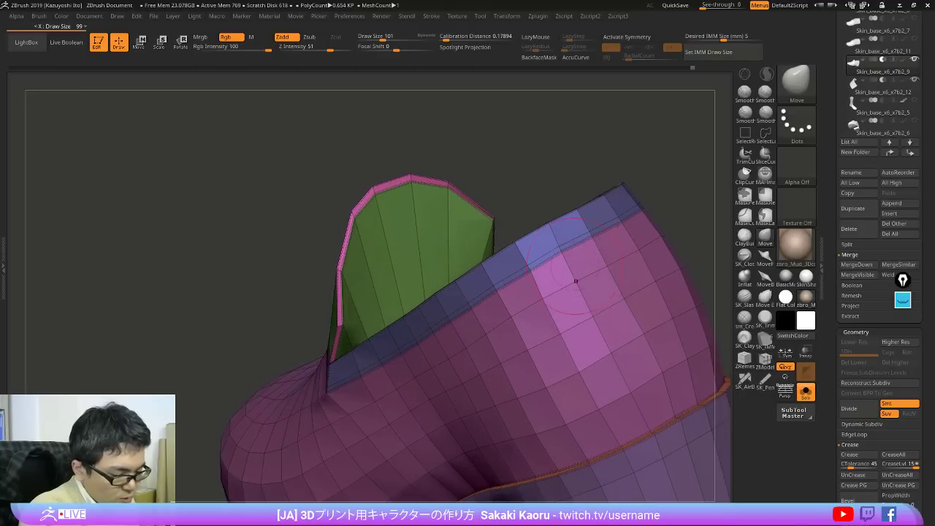
pyautogui.moveTo(570, 287); pyautogui.dragTo(639, 294)
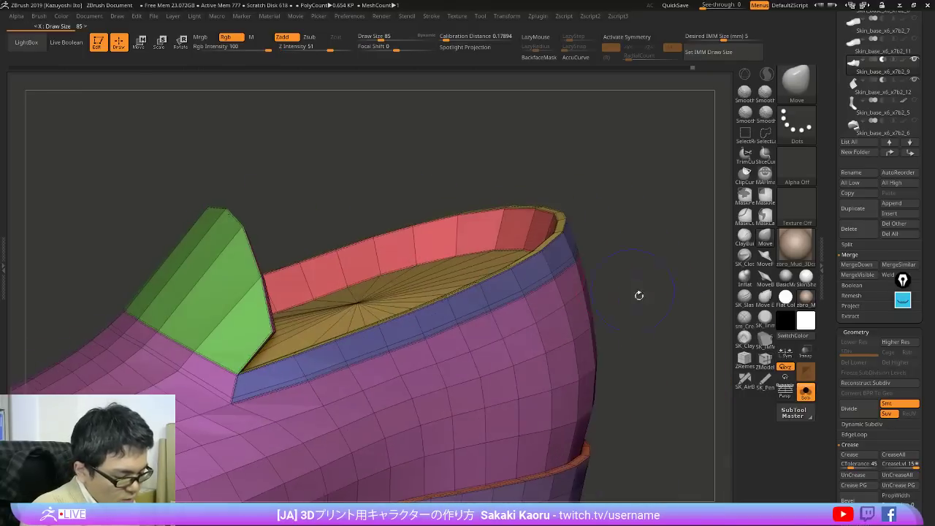
pyautogui.hotkey('shift', 'f')
pyautogui.hotkey('shift', 'f')
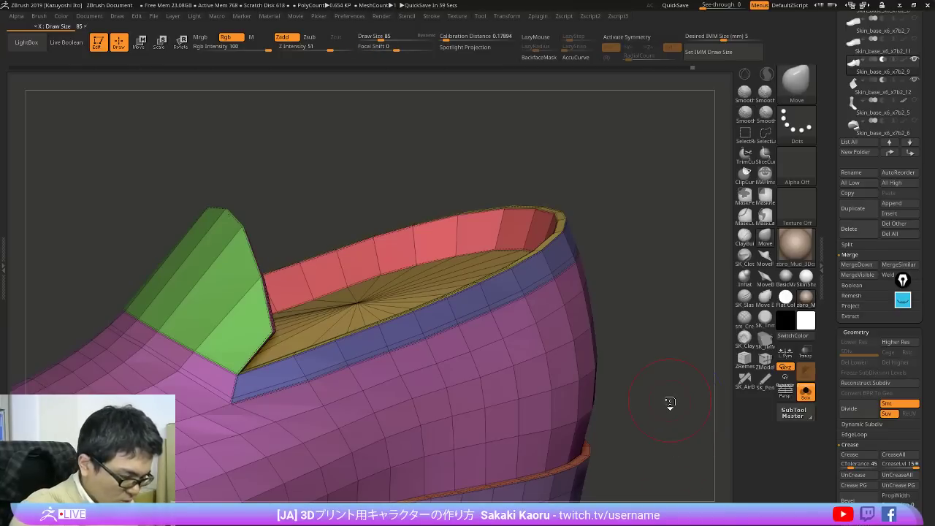
pyautogui.moveTo(679, 402); pyautogui.dragTo(630, 428)
pyautogui.hotkey('shift', 'f')
# Step: Measure the spacing between the loop and the strip's lower edge at another point farther along the strip
pyautogui.keyDown('ctrl'); pyautogui.moveTo(465, 361); pyautogui.dragTo(521, 417, button='right'); pyautogui.keyUp('ctrl')
pyautogui.press('w')
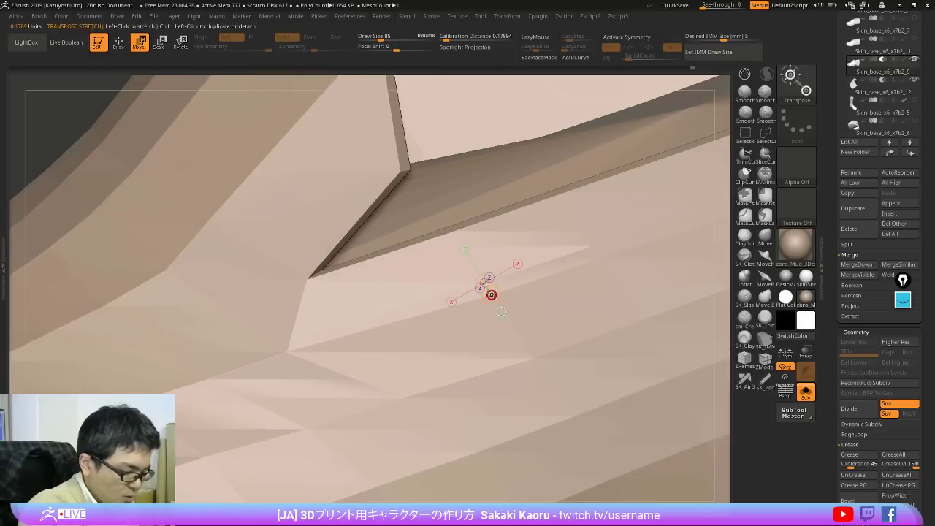
pyautogui.moveTo(593, 245); pyautogui.dragTo(610, 275)
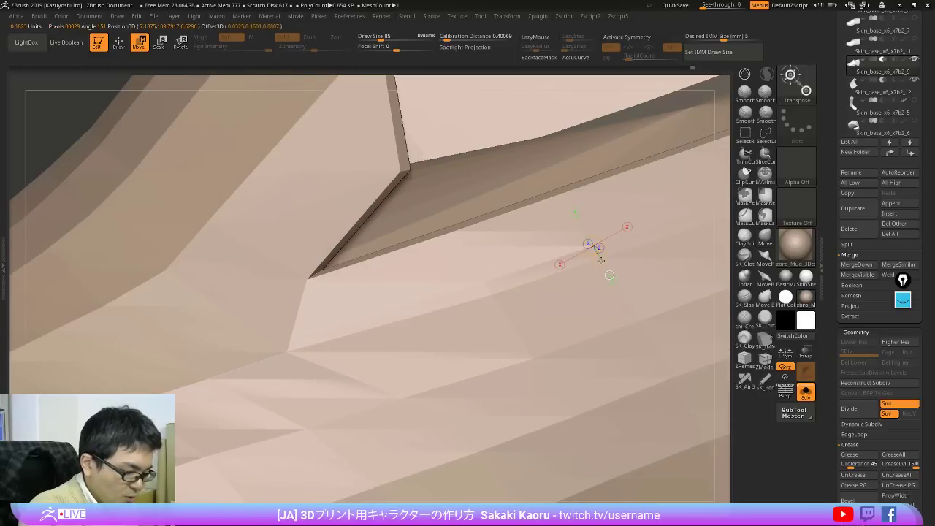
pyautogui.press('n')
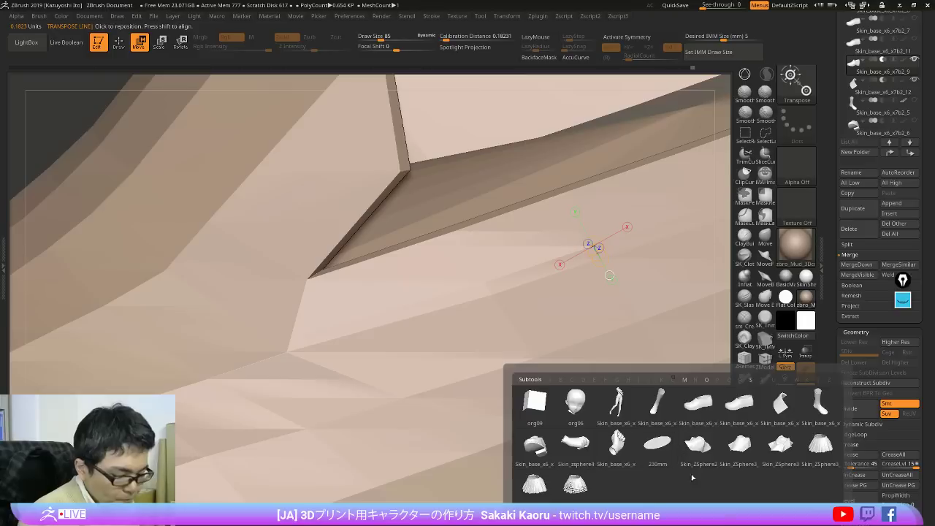
pyautogui.moveTo(693, 465)
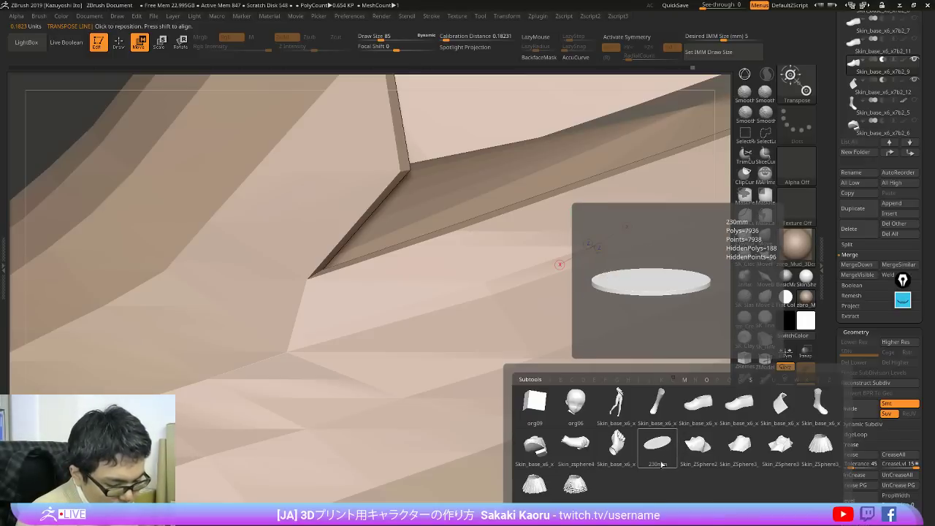
pyautogui.click(532, 403)
pyautogui.moveTo(670, 410); pyautogui.dragTo(654, 419)
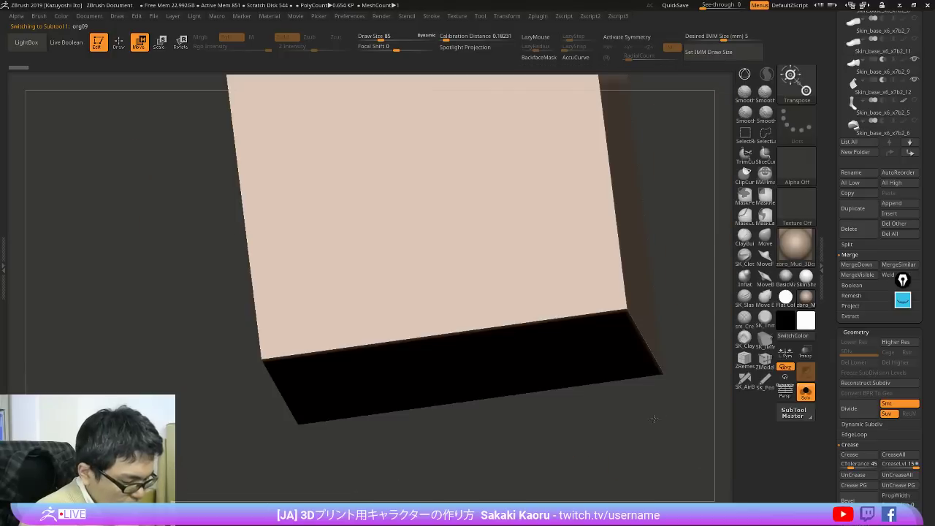
pyautogui.press('f')
# Step: Switch to the 230mm ruler subtool and measure the width of its strip with a transpose line
pyautogui.press('n')
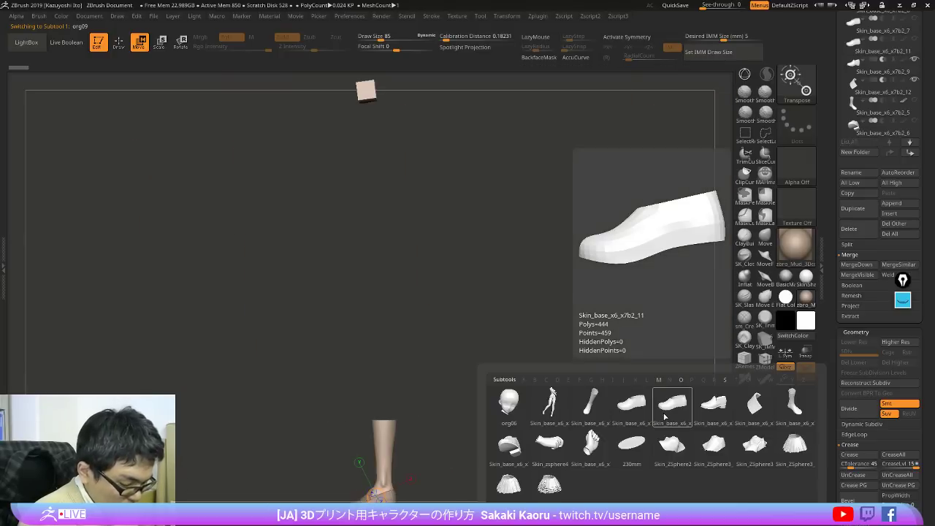
pyautogui.click(625, 454)
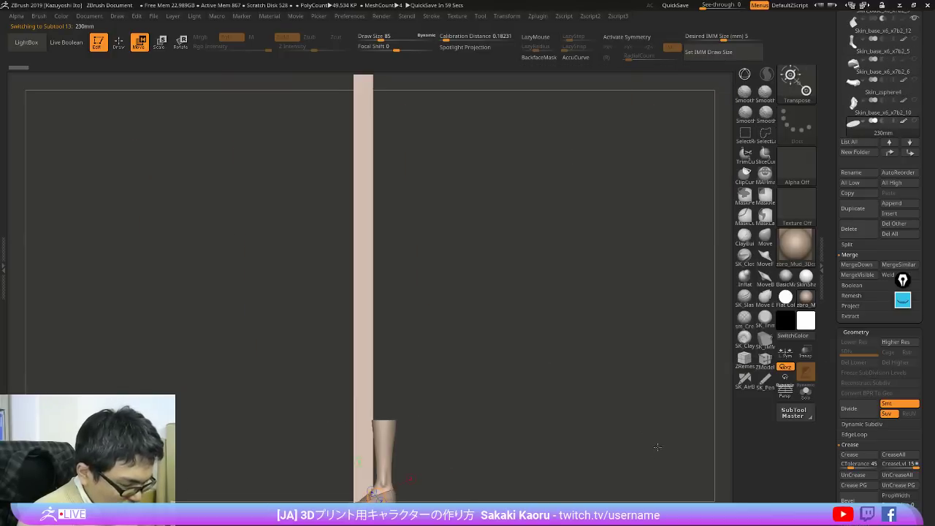
pyautogui.keyDown('alt'); pyautogui.moveTo(358, 127); pyautogui.dragTo(358, 212, button='right'); pyautogui.keyUp('alt')
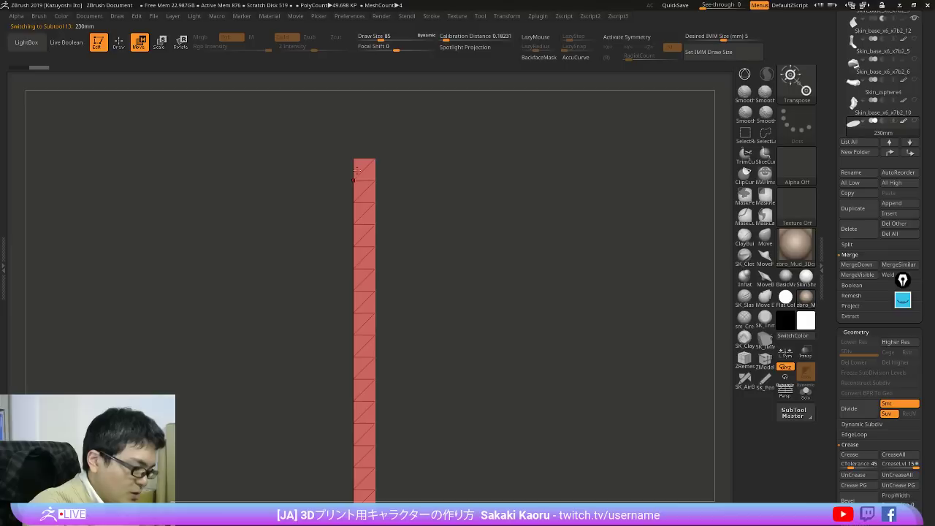
pyautogui.moveTo(354, 180); pyautogui.dragTo(373, 180)
pyautogui.keyDown('ctrl'); pyautogui.moveTo(540, 134); pyautogui.dragTo(712, 490, button='right'); pyautogui.keyUp('ctrl')
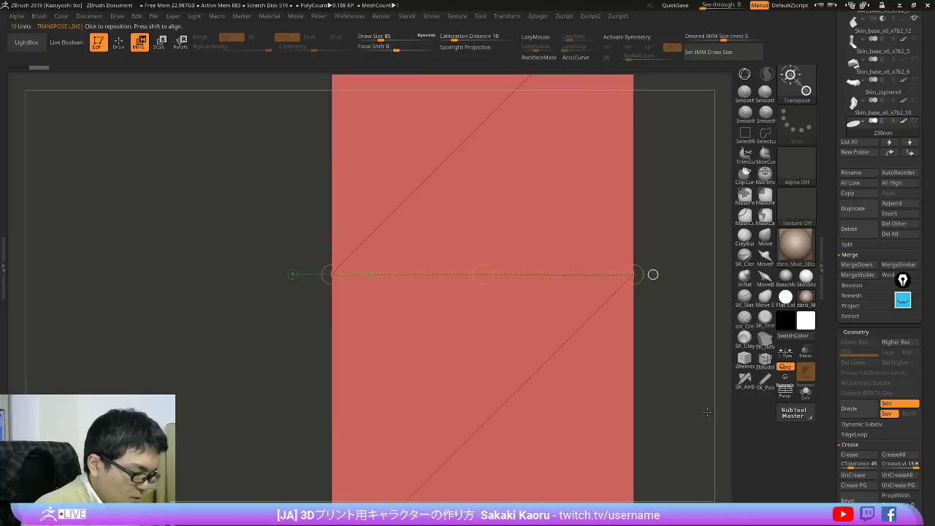
pyautogui.keyDown('alt'); pyautogui.moveTo(698, 369); pyautogui.dragTo(639, 467, button='right'); pyautogui.keyUp('alt')
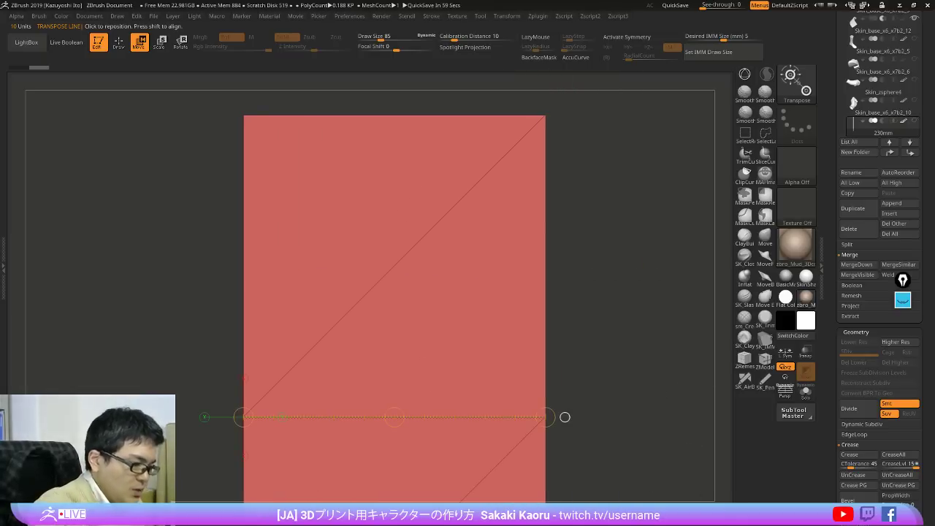
# Step: Check the calibration distance in the Transpose Units preferences
pyautogui.click(348, 17)
pyautogui.click(390, 272)
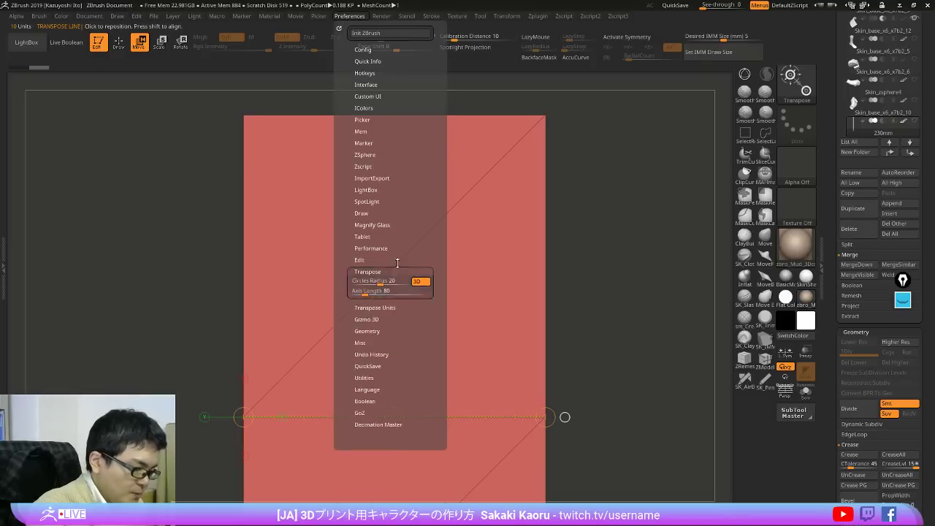
pyautogui.click(392, 283)
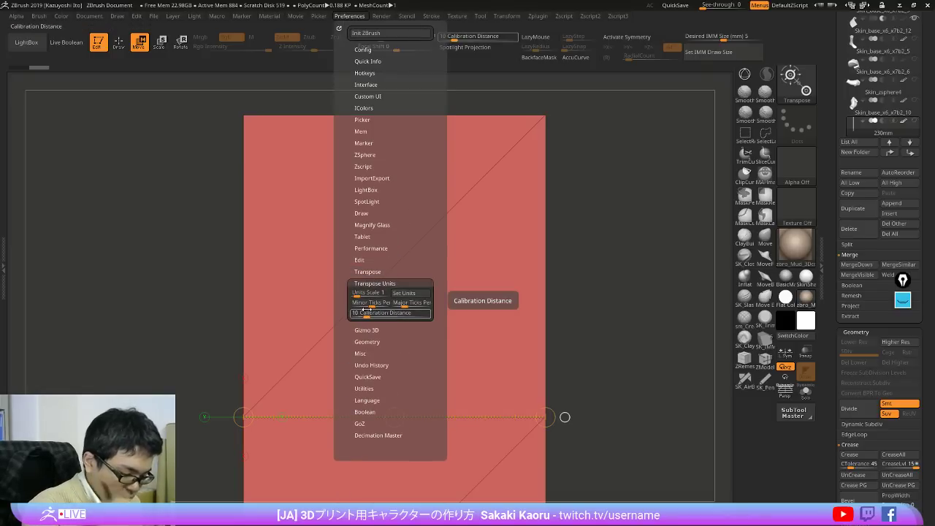
pyautogui.press('Return')
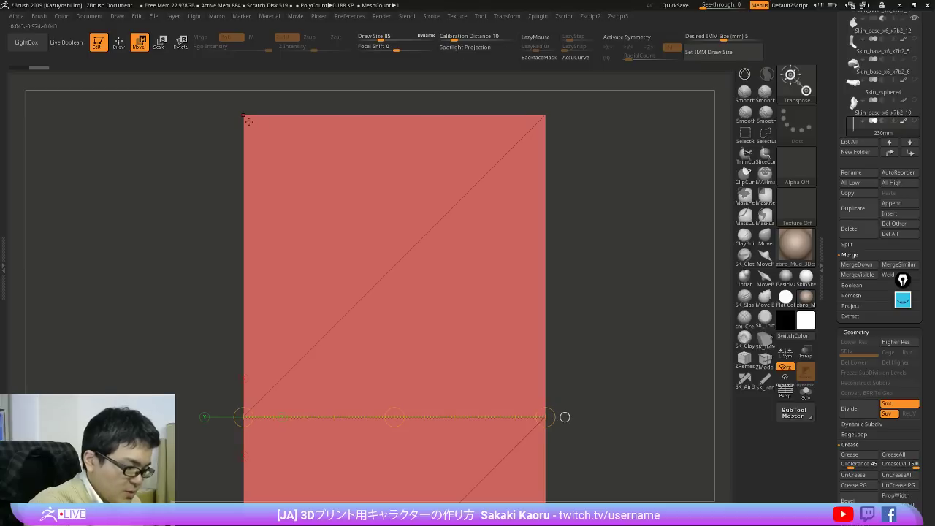
# Step: Measure along the ruler's top edge from corner to corner and examine the transpose line's tick marks up close
pyautogui.moveTo(244, 114); pyautogui.dragTo(545, 115)
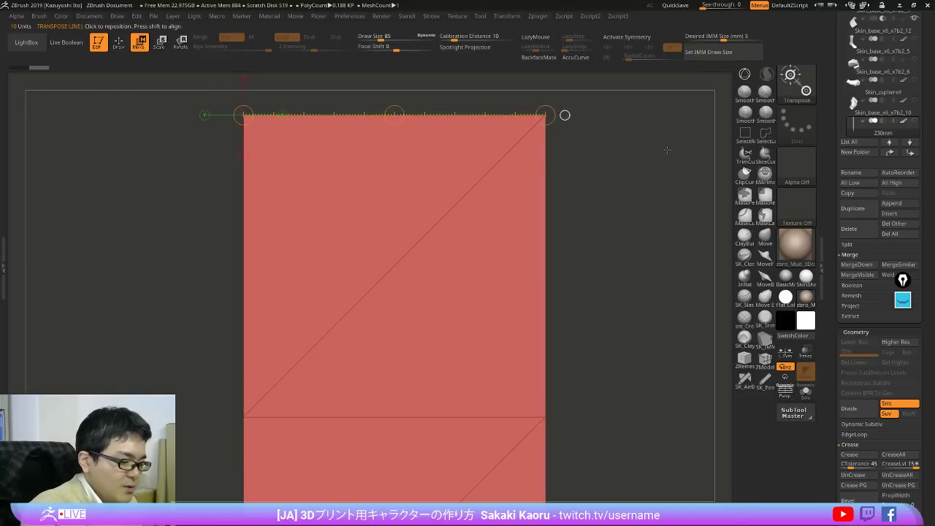
pyautogui.keyDown('alt'); pyautogui.moveTo(667, 149); pyautogui.dragTo(680, 194); pyautogui.keyUp('alt')
pyautogui.keyDown('alt'); pyautogui.moveTo(716, 163); pyautogui.dragTo(631, 231); pyautogui.keyUp('alt')
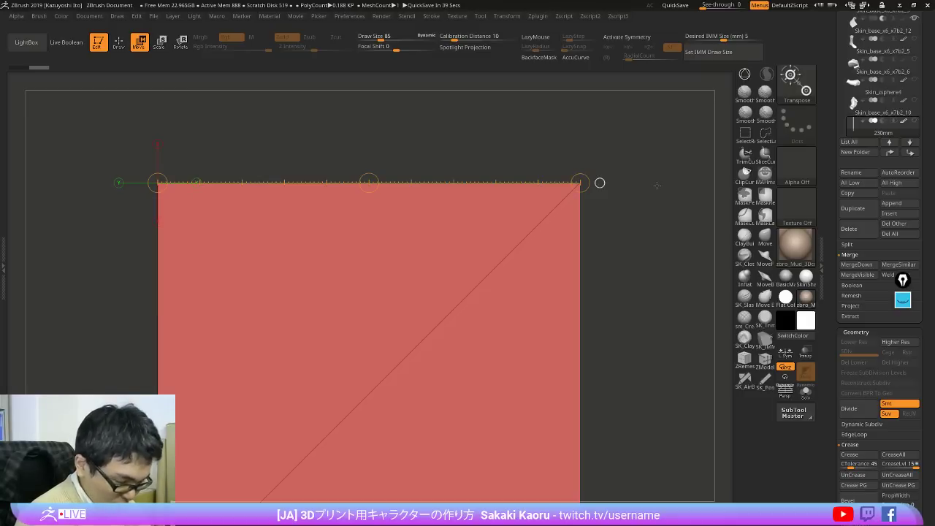
pyautogui.moveTo(826, 415); pyautogui.dragTo(834, 347)
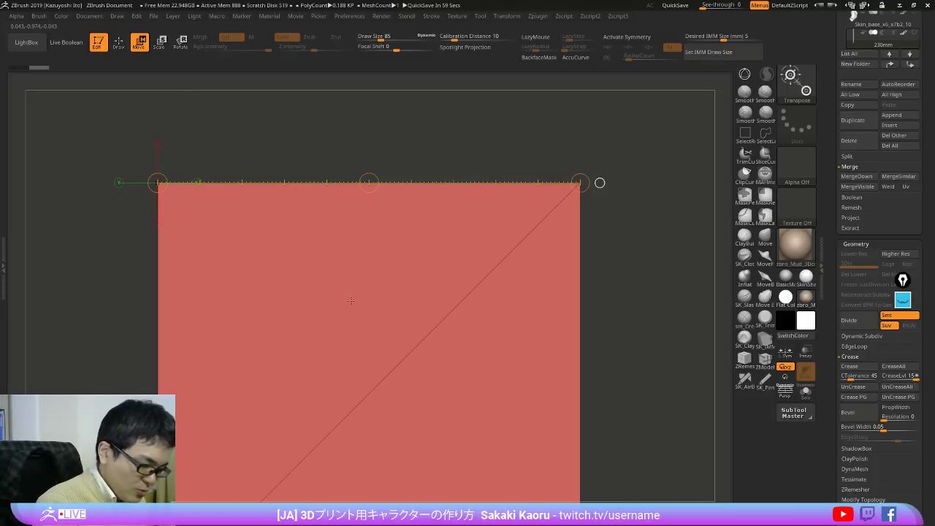
pyautogui.moveTo(828, 192); pyautogui.dragTo(821, 296)
pyautogui.click(855, 190)
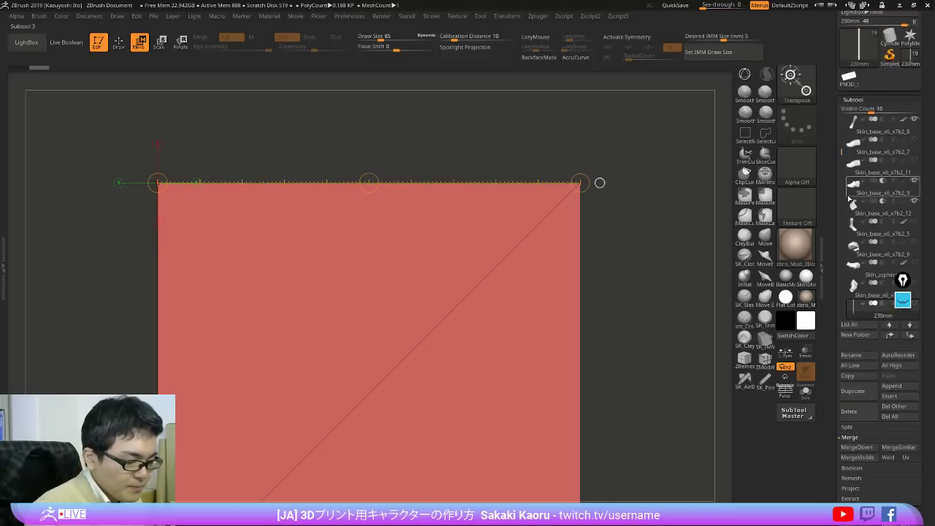
pyautogui.keyDown('alt'); pyautogui.moveTo(141, 179); pyautogui.dragTo(222, 203); pyautogui.keyUp('alt')
pyautogui.keyDown('alt'); pyautogui.moveTo(497, 270); pyautogui.dragTo(530, 340, button='right'); pyautogui.keyUp('alt')
pyautogui.keyDown('alt'); pyautogui.moveTo(625, 418); pyautogui.dragTo(559, 389, button='right'); pyautogui.keyUp('alt')
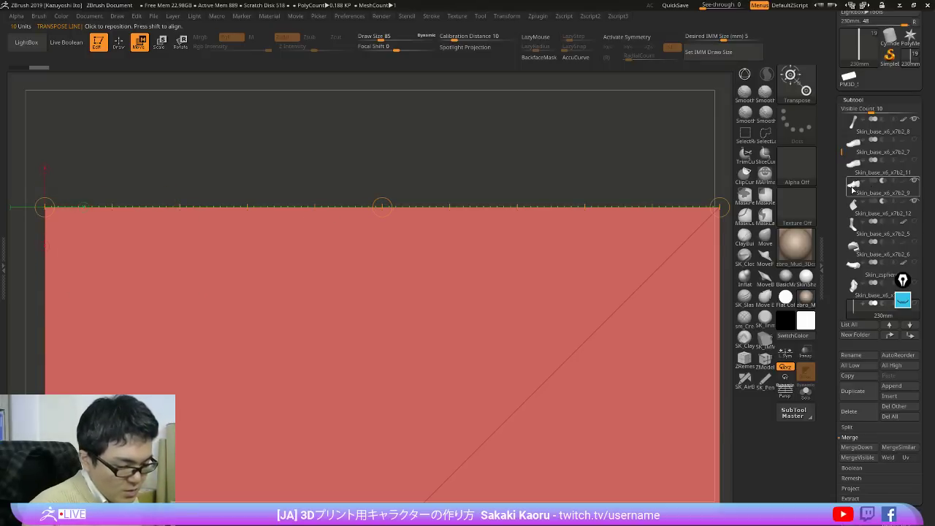
# Step: Switch back to the shoe subtool and measure from the inserted loop to the first edge row below the strip
pyautogui.click(853, 189)
pyautogui.moveTo(469, 273); pyautogui.dragTo(438, 301, button='right')
pyautogui.moveTo(420, 269); pyautogui.dragTo(424, 273)
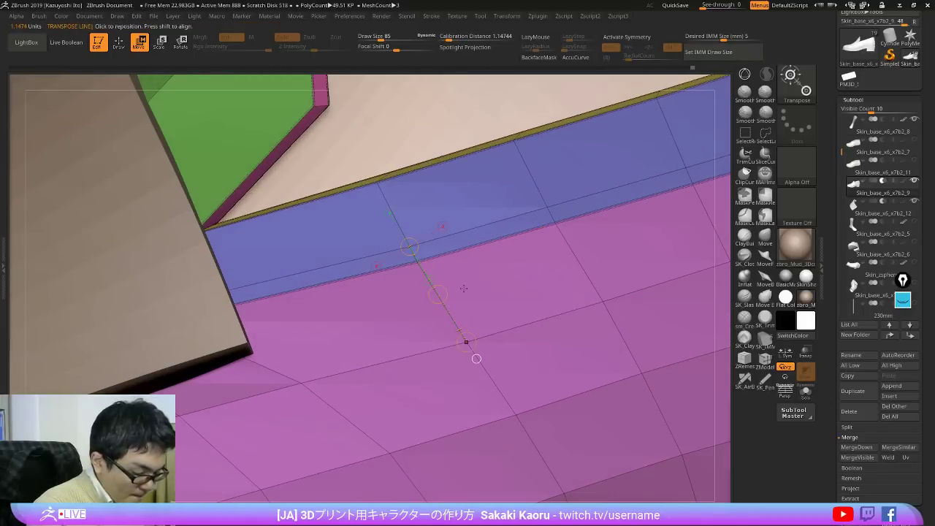
pyautogui.moveTo(463, 288); pyautogui.dragTo(473, 297, button='right')
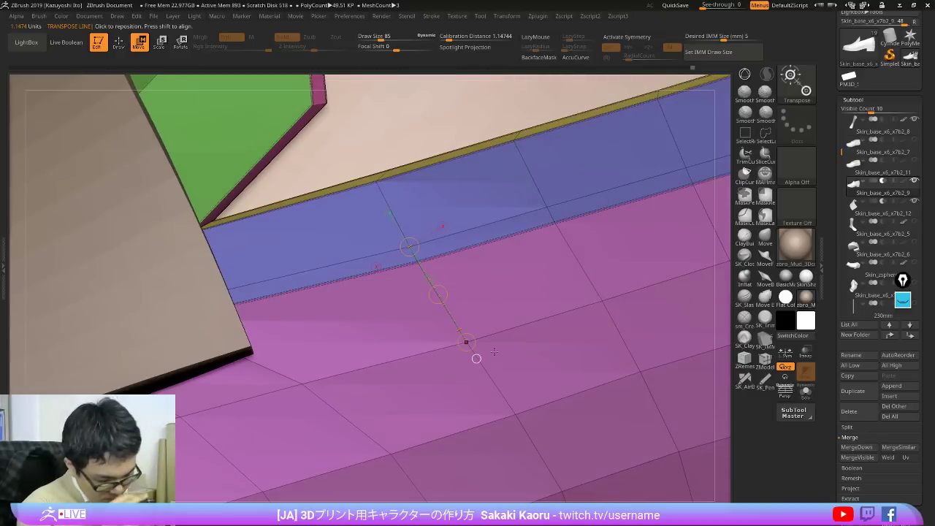
# Step: Insert a second edge loop in the opening strip above the first and measure from it to the strip's lower edge
pyautogui.press('q')
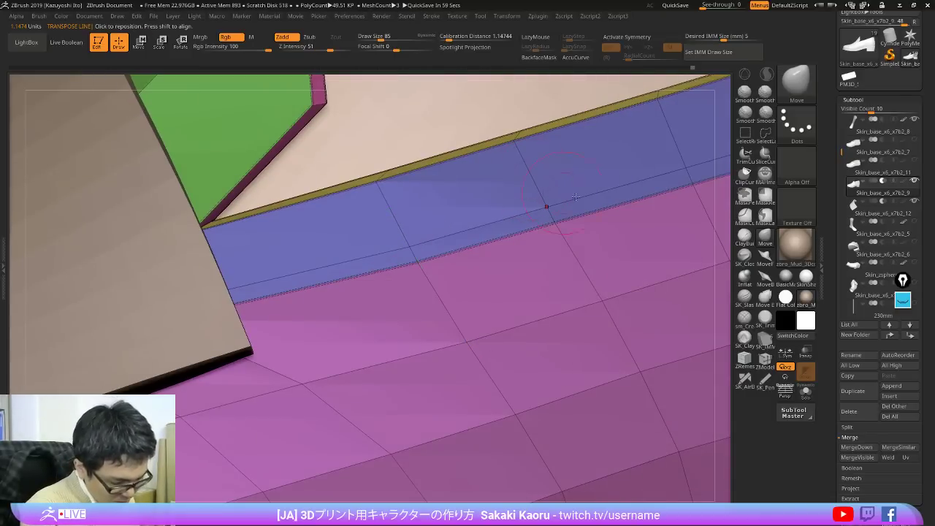
pyautogui.click(770, 365)
pyautogui.press('space')
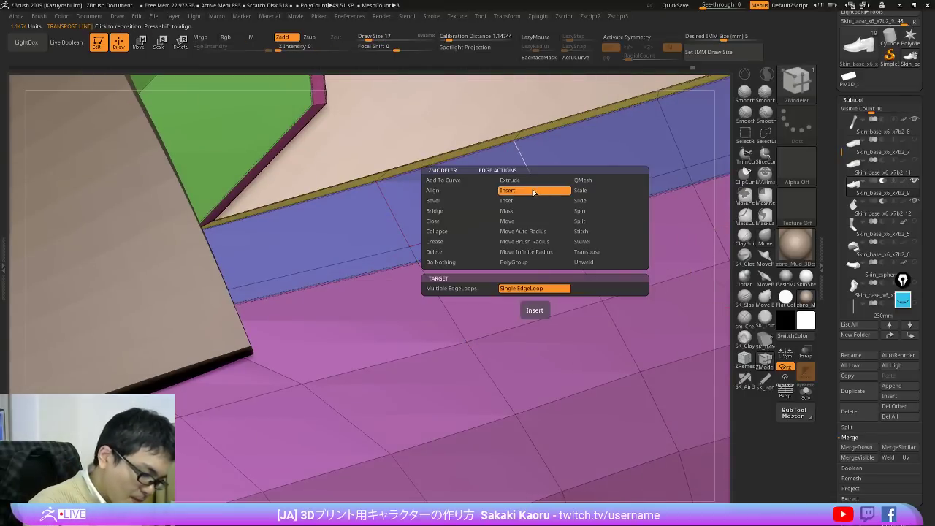
pyautogui.moveTo(531, 179); pyautogui.dragTo(539, 192)
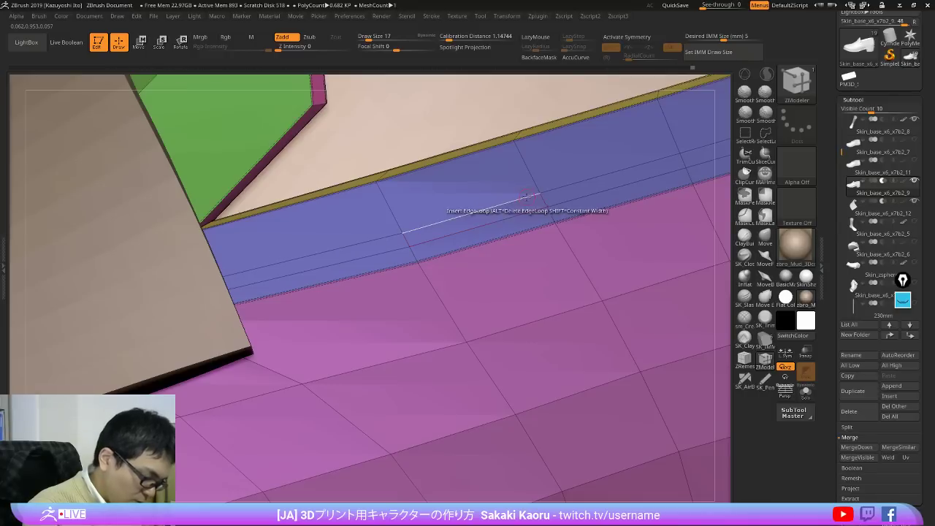
pyautogui.press('w')
pyautogui.moveTo(401, 233); pyautogui.dragTo(476, 358)
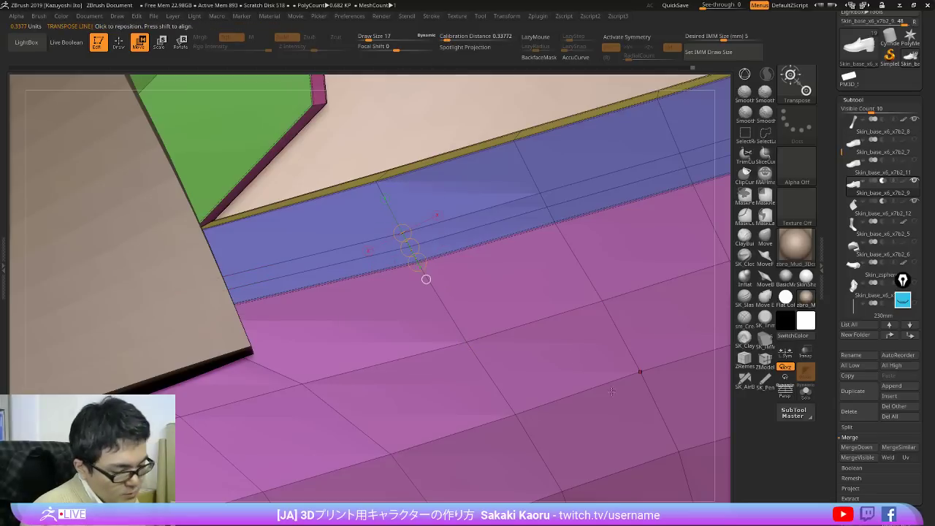
# Step: Set the ZModeler edge action to Mask with EdgeLoop Complete and mask the inserted edge loop in the opening strip
pyautogui.press('q')
pyautogui.moveTo(615, 406)
pyautogui.mouseDown(button='right')
pyautogui.moveTo(634, 402)
pyautogui.moveTo(644, 268)
pyautogui.mouseUp(button='right')
pyautogui.keyDown('alt'); pyautogui.moveTo(694, 333); pyautogui.dragTo(499, 321, button='right'); pyautogui.keyUp('alt')
pyautogui.moveTo(583, 285); pyautogui.dragTo(598, 325, button='right')
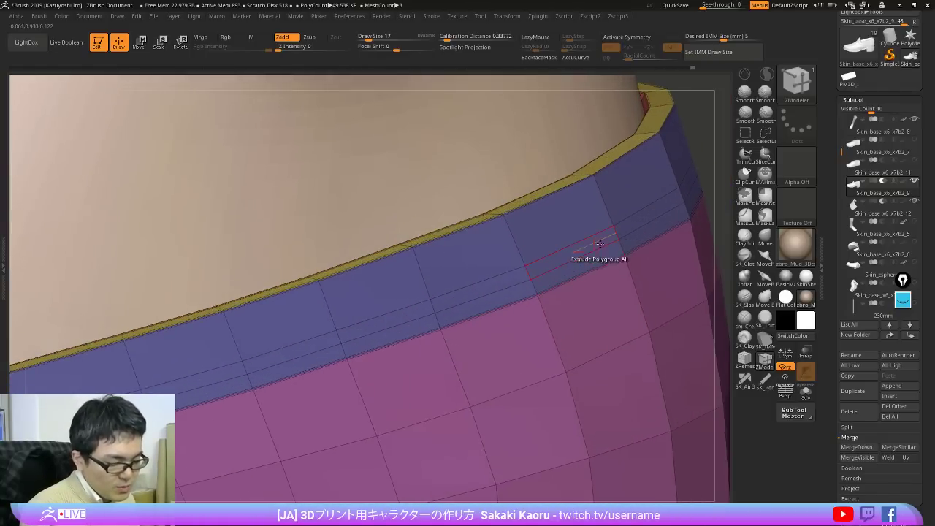
pyautogui.hotkey('shift', 'alt', 's')
pyautogui.press('space')
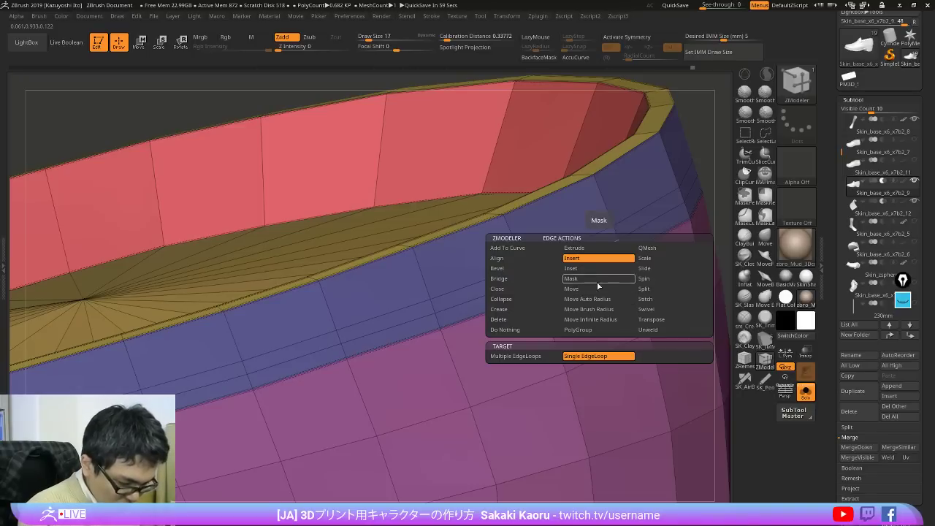
pyautogui.click(585, 289)
pyautogui.press('space')
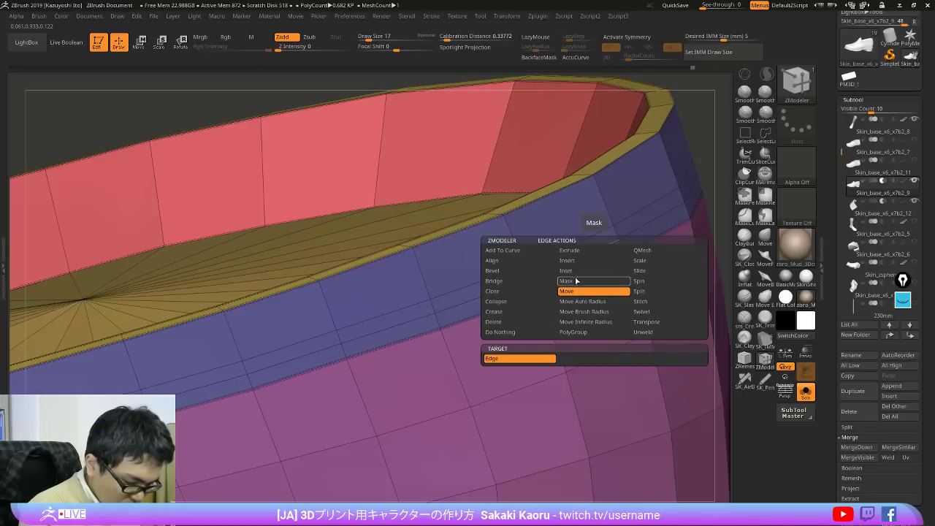
pyautogui.click(575, 283)
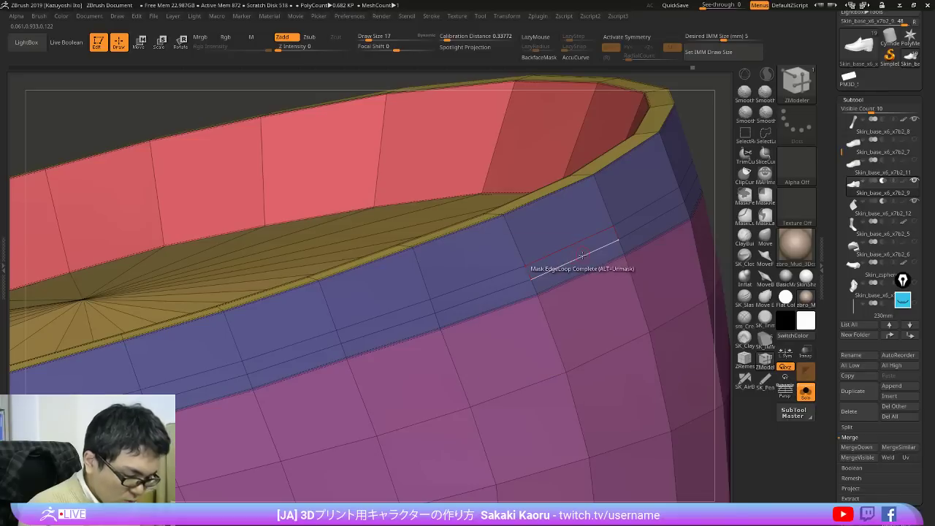
pyautogui.click(581, 255)
pyautogui.press('space')
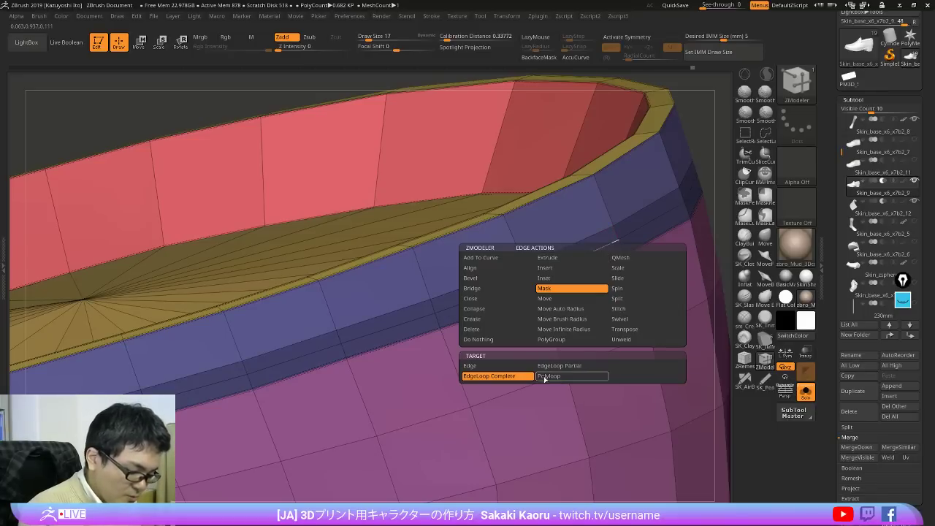
pyautogui.hotkey('alt', 's')
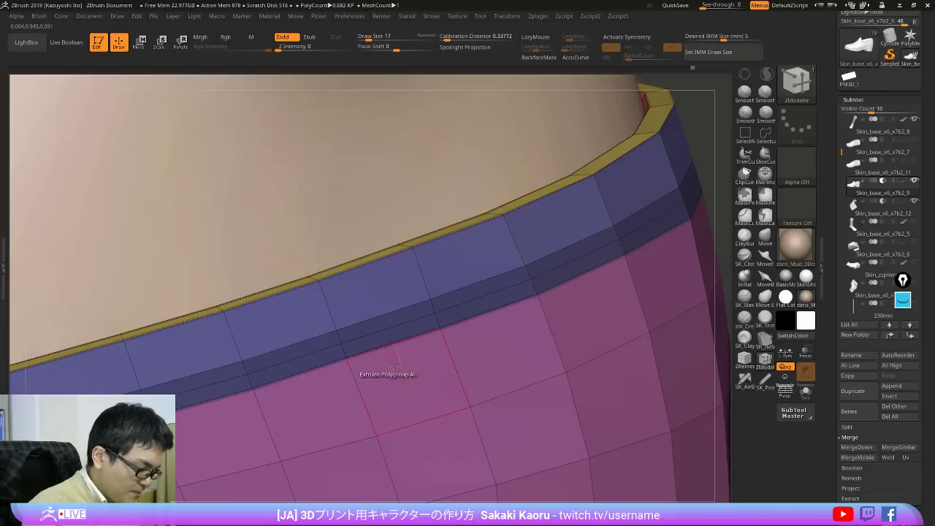
# Step: Isolate the upper's polygroup, clear the mask from the edge loop across the vamp, and show the whole shoe again
pyautogui.keyDown('ctrl'); pyautogui.moveTo(450, 406); pyautogui.dragTo(461, 232, button='right'); pyautogui.keyUp('ctrl')
pyautogui.hotkey('alt', 's')
pyautogui.moveTo(569, 378)
pyautogui.keyDown('alt'); pyautogui.mouseDown(button='right')
pyautogui.moveTo(514, 377)
pyautogui.moveTo(500, 471)
pyautogui.moveTo(504, 393)
pyautogui.moveTo(575, 339)
pyautogui.moveTo(552, 322)
pyautogui.mouseUp(button='right'); pyautogui.keyUp('alt')
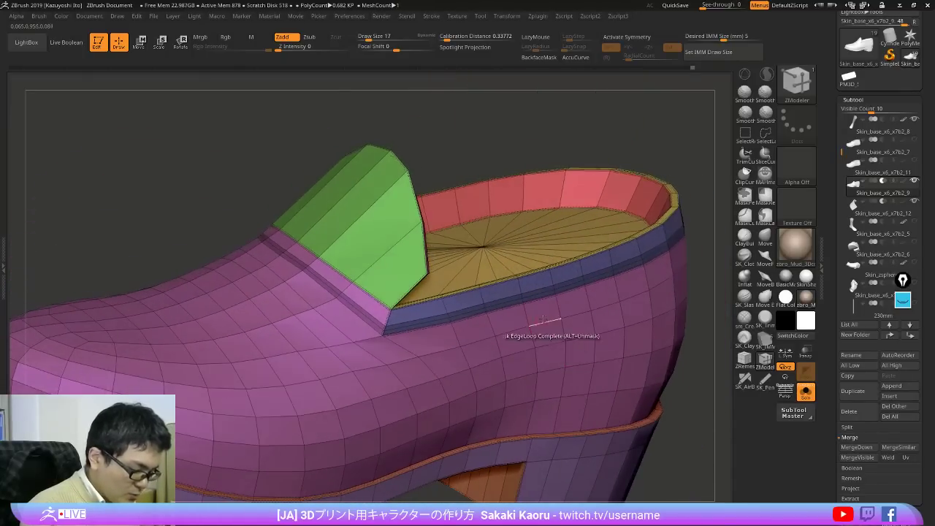
pyautogui.keyDown('ctrl'); pyautogui.keyDown('shift'); pyautogui.click(339, 295); pyautogui.keyUp('shift'); pyautogui.keyUp('ctrl')
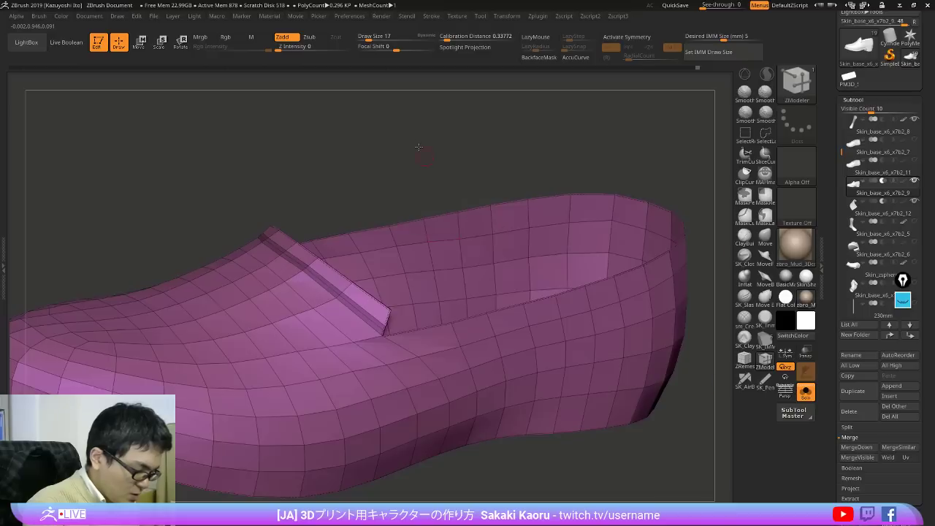
pyautogui.moveTo(419, 146)
pyautogui.mouseDown()
pyautogui.moveTo(405, 137)
pyautogui.moveTo(418, 162)
pyautogui.mouseUp()
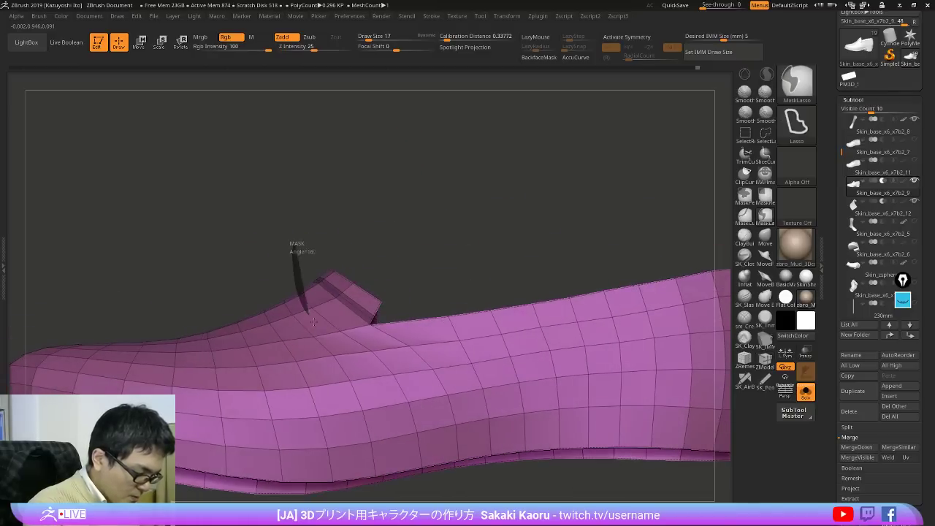
pyautogui.moveTo(313, 322)
pyautogui.keyDown('ctrl'); pyautogui.mouseDown()
pyautogui.moveTo(380, 303)
pyautogui.moveTo(398, 247)
pyautogui.mouseUp(); pyautogui.keyUp('ctrl')
pyautogui.hotkey('ctrl', 'z')
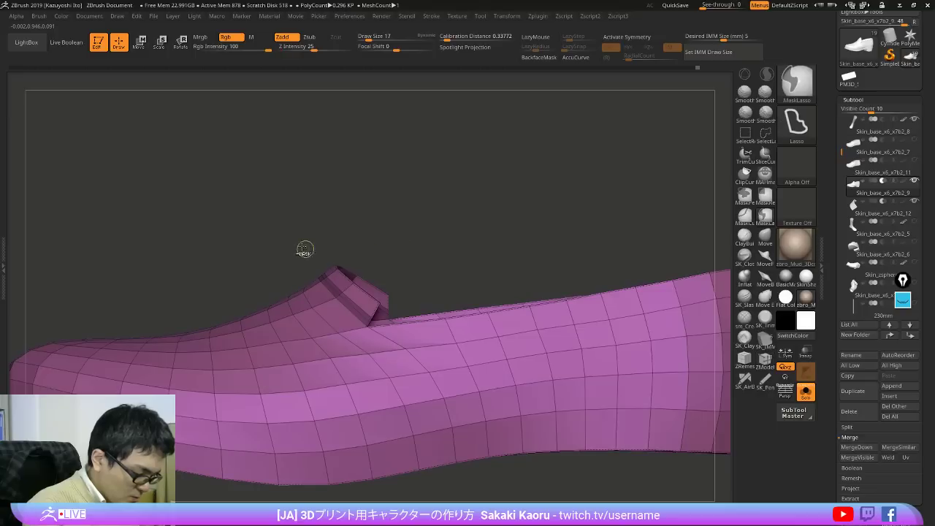
pyautogui.moveTo(290, 247)
pyautogui.keyDown('ctrl'); pyautogui.mouseDown()
pyautogui.moveTo(398, 248)
pyautogui.moveTo(432, 230)
pyautogui.mouseUp(); pyautogui.keyUp('ctrl')
pyautogui.keyDown('ctrl'); pyautogui.keyDown('shift'); pyautogui.click(434, 226); pyautogui.keyUp('shift'); pyautogui.keyUp('ctrl')
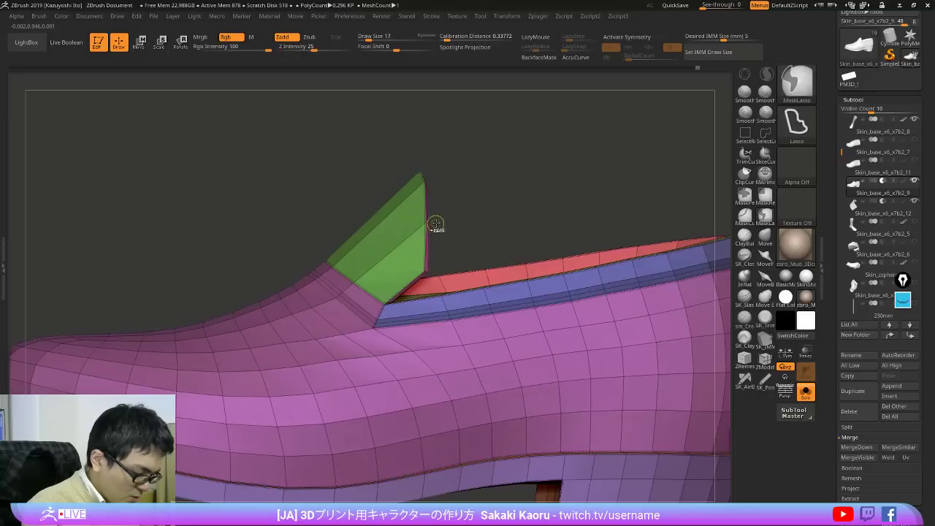
# Step: Invert the mask and push the unmasked edge loop inward with Transpose to form a groove below the opening strip
pyautogui.moveTo(472, 202)
pyautogui.mouseDown()
pyautogui.moveTo(536, 217)
pyautogui.moveTo(480, 195)
pyautogui.moveTo(548, 241)
pyautogui.mouseUp()
pyautogui.keyDown('ctrl'); pyautogui.click(483, 198); pyautogui.keyUp('ctrl')
pyautogui.moveTo(576, 309)
pyautogui.keyDown('alt'); pyautogui.mouseDown()
pyautogui.moveTo(495, 311)
pyautogui.moveTo(443, 296)
pyautogui.moveTo(678, 259)
pyautogui.mouseUp(); pyautogui.keyUp('alt')
pyautogui.press('w')
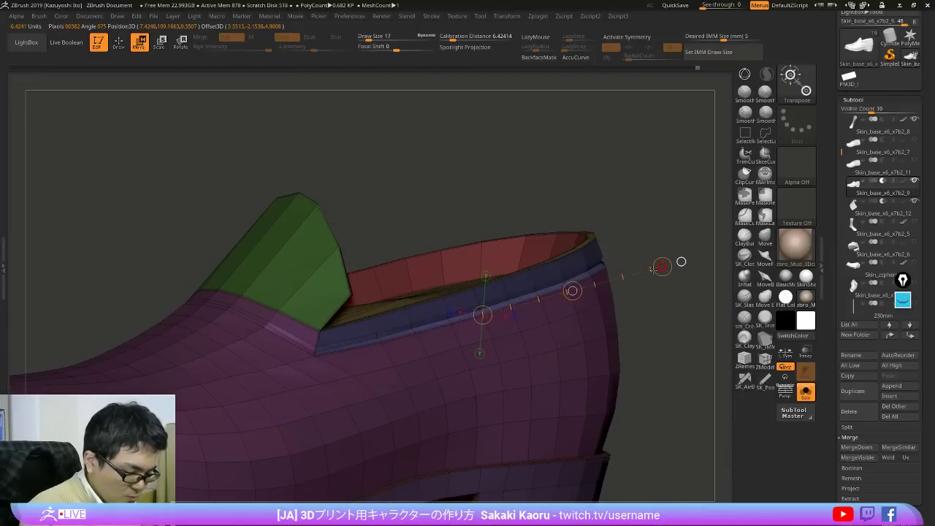
pyautogui.hotkey('ctrl', 'z')
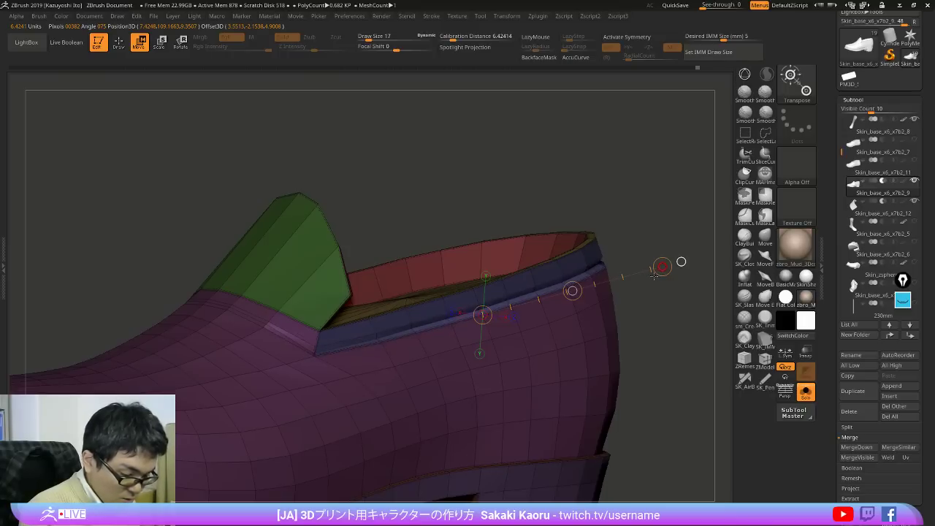
pyautogui.hotkey('ctrl', 'z')
pyautogui.press('d')
pyautogui.hotkey('shift', 'f')
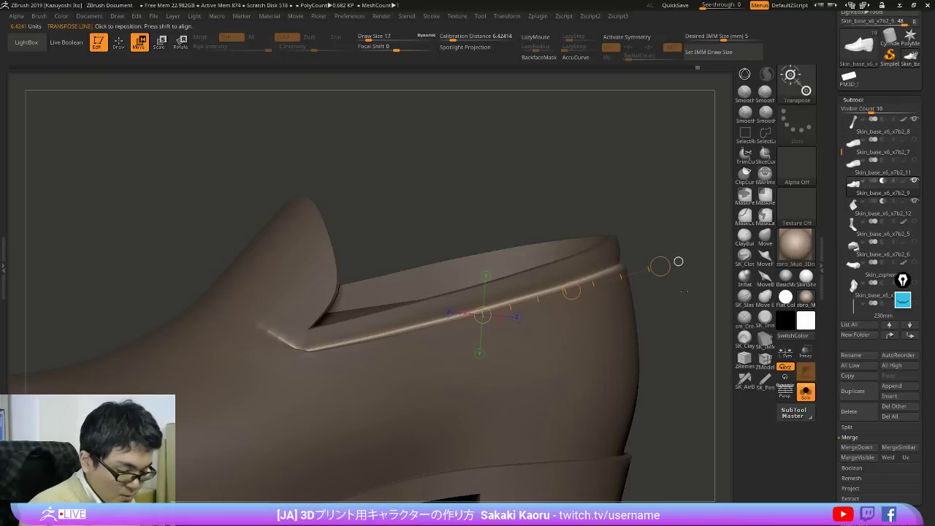
pyautogui.moveTo(678, 261)
pyautogui.keyDown('ctrl'); pyautogui.mouseDown()
pyautogui.moveTo(649, 310)
pyautogui.moveTo(606, 306)
pyautogui.mouseUp(); pyautogui.keyUp('ctrl')
pyautogui.press('q')
pyautogui.hotkey('shift', 'f')
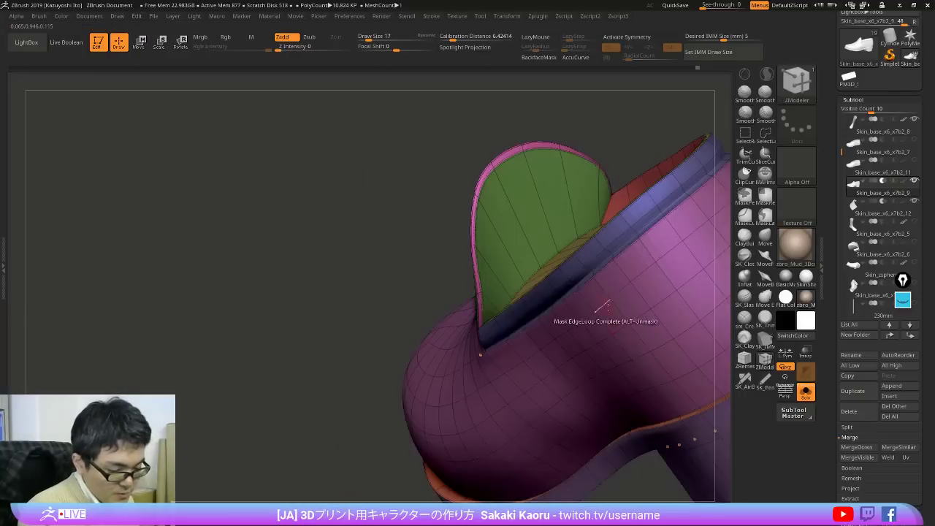
# Step: Isolate the opening strip and give the groove's upper and lower face rows their own separate polygroups
pyautogui.moveTo(602, 306)
pyautogui.mouseDown(button='right')
pyautogui.moveTo(604, 322)
pyautogui.moveTo(477, 286)
pyautogui.moveTo(438, 336)
pyautogui.moveTo(470, 376)
pyautogui.mouseUp(button='right')
pyautogui.hotkey('shift', 'f')
pyautogui.hotkey('shift', 'd')
pyautogui.hotkey('shift', 'f')
pyautogui.keyDown('ctrl'); pyautogui.keyDown('shift'); pyautogui.click(479, 307); pyautogui.keyUp('shift'); pyautogui.keyUp('ctrl')
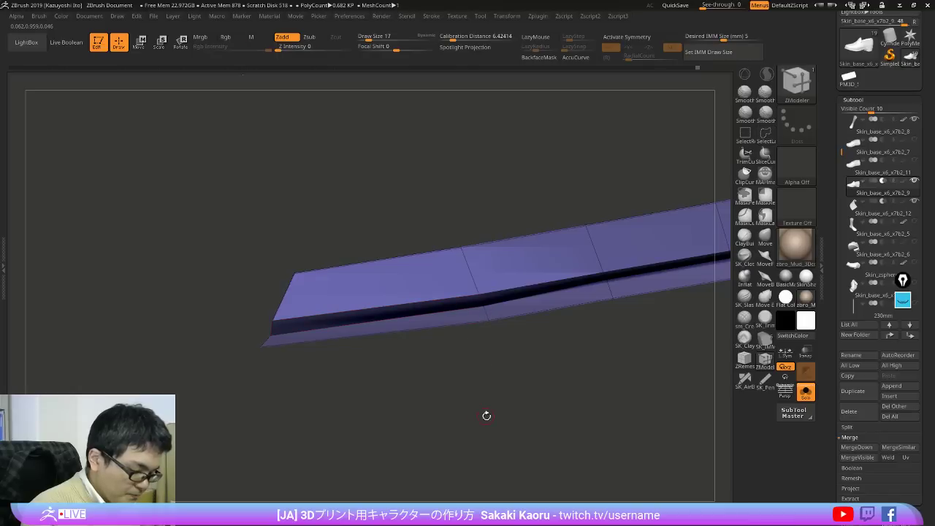
pyautogui.click(762, 141)
pyautogui.keyDown('ctrl'); pyautogui.keyDown('shift'); pyautogui.click(470, 268); pyautogui.keyUp('shift'); pyautogui.keyUp('ctrl')
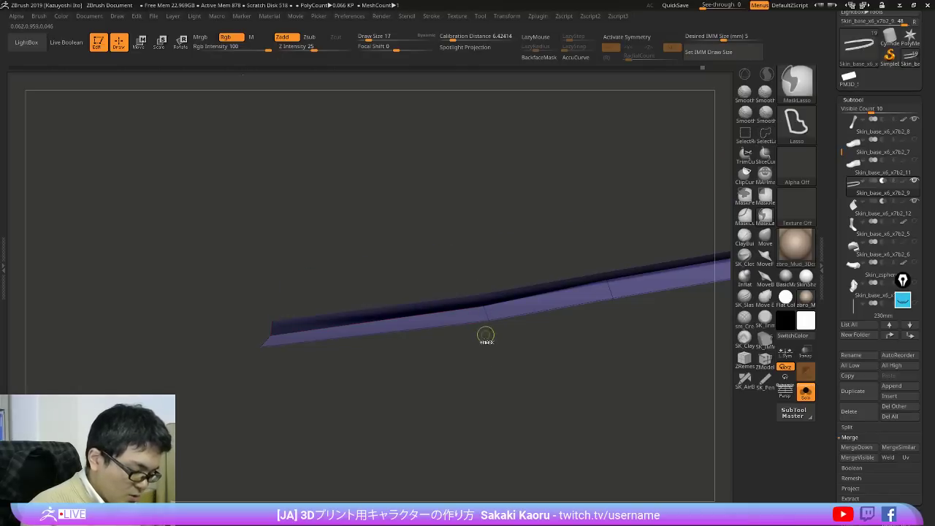
pyautogui.hotkey('ctrl', 'w')
pyautogui.keyDown('ctrl'); pyautogui.keyDown('shift'); pyautogui.click(490, 375); pyautogui.keyUp('shift'); pyautogui.keyUp('ctrl')
pyautogui.keyDown('ctrl'); pyautogui.keyDown('shift'); pyautogui.click(485, 304); pyautogui.keyUp('shift'); pyautogui.keyUp('ctrl')
pyautogui.hotkey('ctrl', 'w')
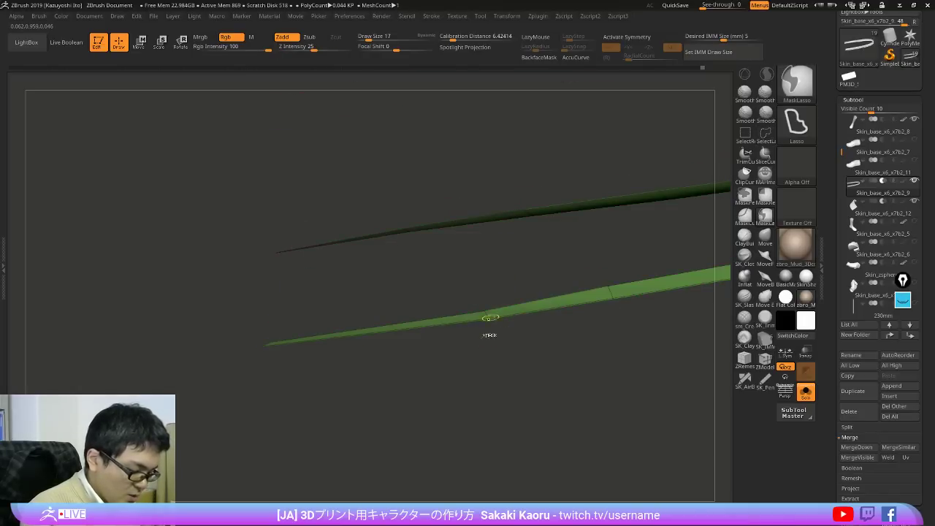
pyautogui.keyDown('ctrl'); pyautogui.keyDown('shift'); pyautogui.click(491, 364); pyautogui.keyUp('shift'); pyautogui.keyUp('ctrl')
# Step: Crease the polygroup borders and preview the groove with dynamic subdivision
pyautogui.press('2')
pyautogui.click(523, 227)
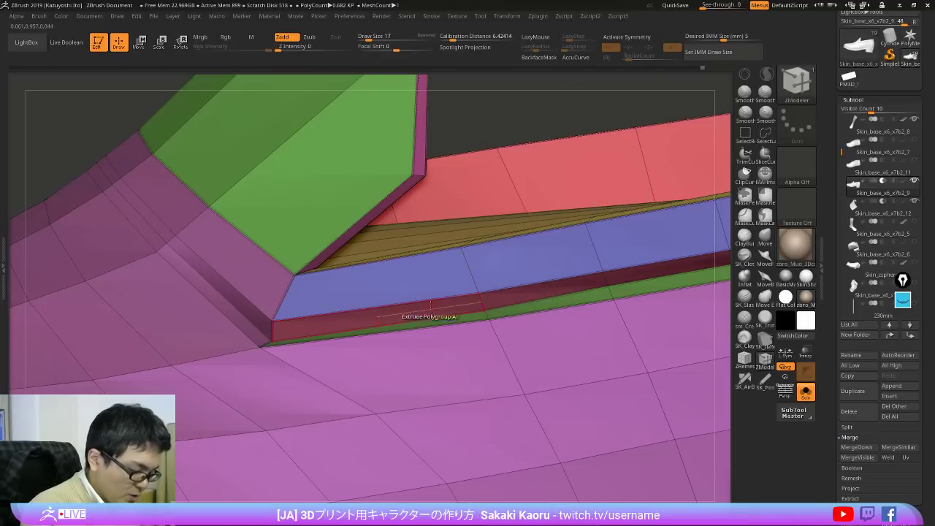
pyautogui.press('d')
pyautogui.hotkey('shift', 'f')
pyautogui.hotkey('alt', 's')
pyautogui.press('f')
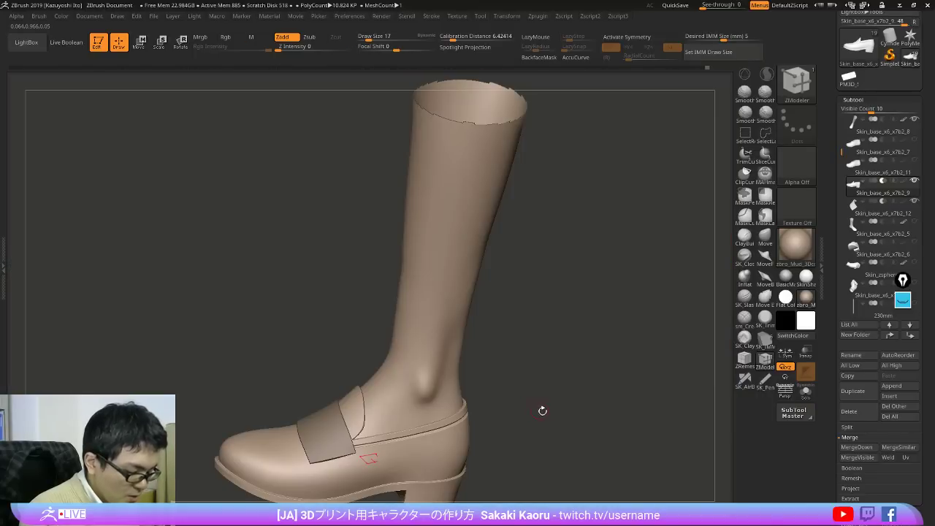
pyautogui.moveTo(542, 411); pyautogui.dragTo(577, 431)
pyautogui.hotkey('alt', 's')
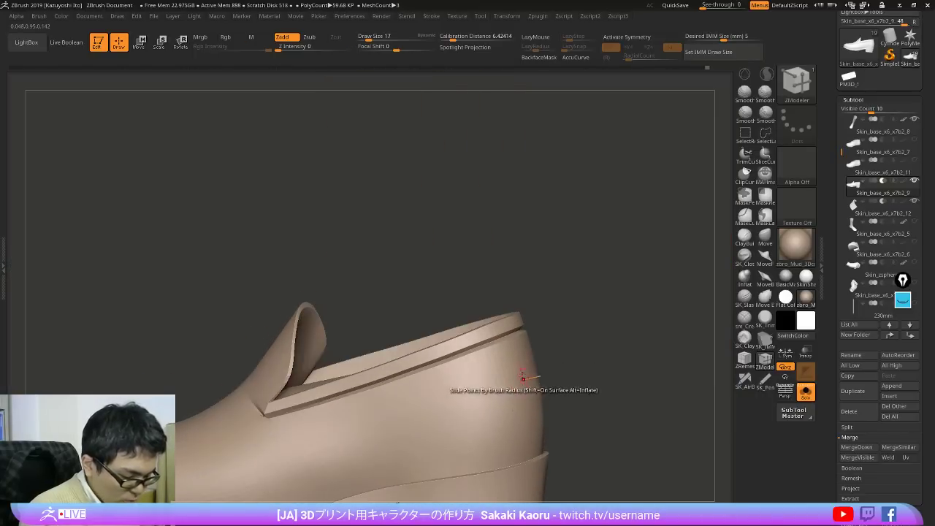
pyautogui.moveTo(523, 377)
pyautogui.keyDown('alt'); pyautogui.mouseDown(button='right')
pyautogui.moveTo(568, 284)
pyautogui.moveTo(577, 394)
pyautogui.mouseUp(button='right'); pyautogui.keyUp('alt')
pyautogui.hotkey('shift', 'd')
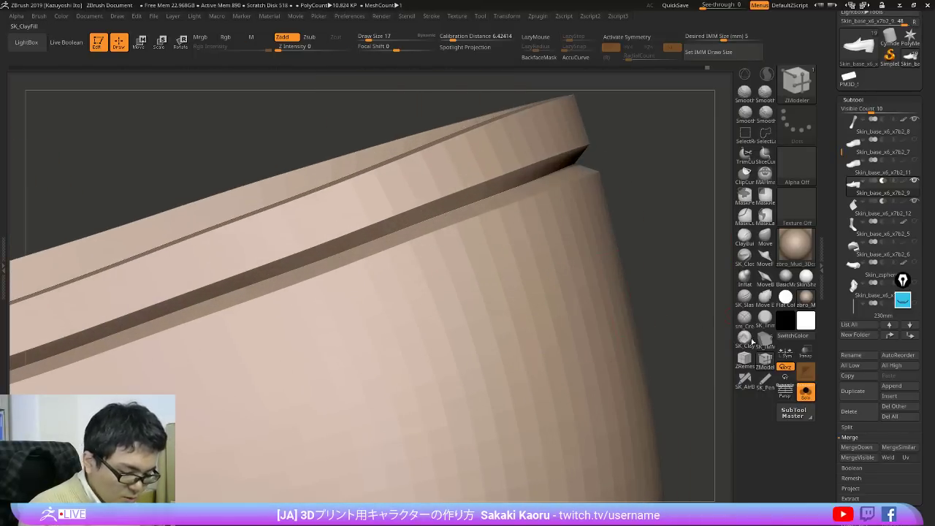
# Step: Mask the edge loop between the groove's two face rows with ZModeler, invert the mask and adjust the loop with Transpose
pyautogui.click(764, 359)
pyautogui.hotkey('shift', 'f')
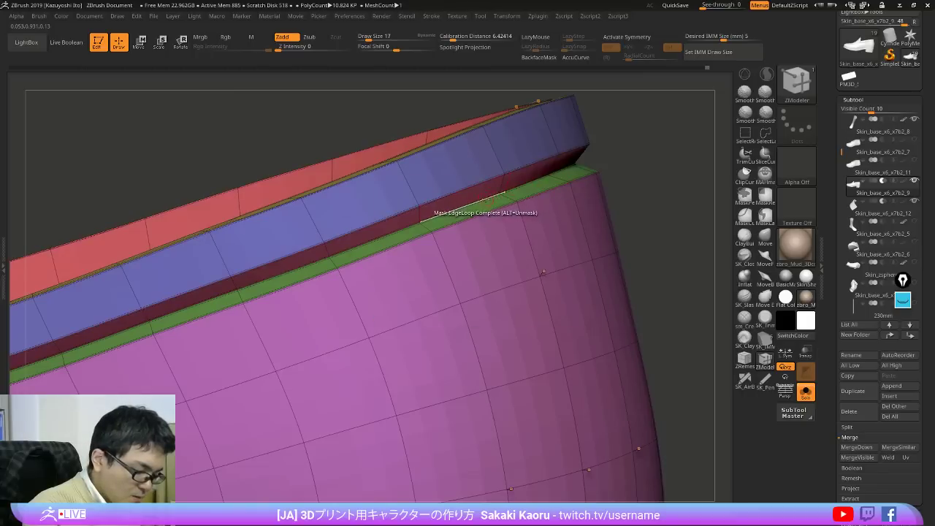
pyautogui.hotkey('ctrl', 'shift')
pyautogui.click(488, 198)
pyautogui.keyDown('ctrl'); pyautogui.click(594, 163); pyautogui.keyUp('ctrl')
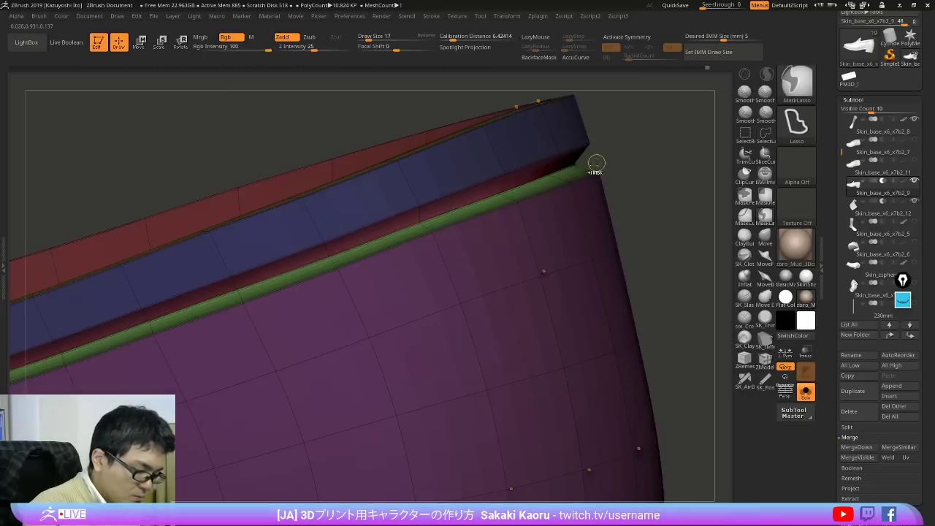
pyautogui.press('w')
pyautogui.moveTo(517, 261)
pyautogui.mouseDown()
pyautogui.moveTo(658, 223)
pyautogui.moveTo(679, 300)
pyautogui.mouseUp()
pyautogui.moveTo(675, 304)
pyautogui.keyDown('alt'); pyautogui.mouseDown()
pyautogui.moveTo(644, 155)
pyautogui.moveTo(679, 275)
pyautogui.moveTo(679, 404)
pyautogui.moveTo(656, 475)
pyautogui.moveTo(670, 473)
pyautogui.moveTo(683, 419)
pyautogui.moveTo(681, 315)
pyautogui.moveTo(688, 395)
pyautogui.mouseUp(); pyautogui.keyUp('alt')
pyautogui.hotkey('shift', 'f')
pyautogui.hotkey('shift', 'alt', 's')
# Step: Select the Move brush and examine the opening and the tongue's rim from above with the polyframe on
pyautogui.click(765, 237)
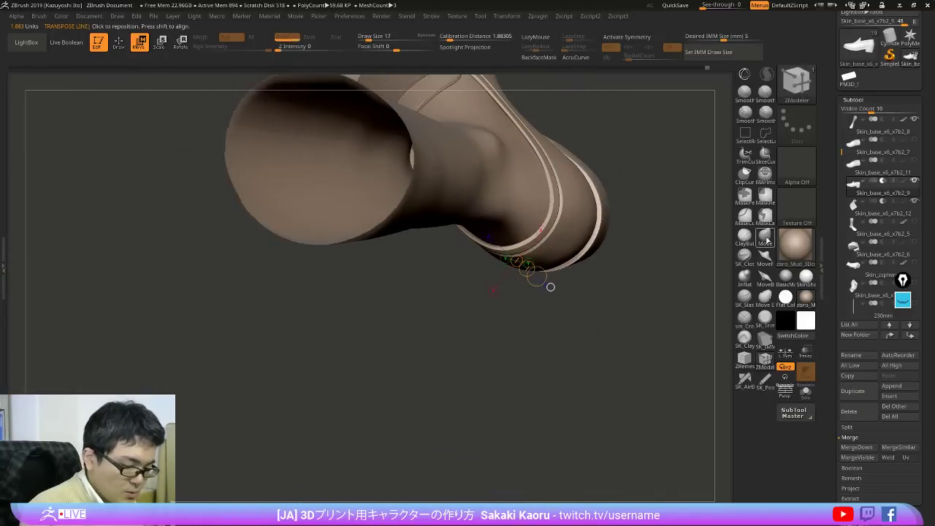
pyautogui.press('q')
pyautogui.moveTo(612, 281); pyautogui.dragTo(604, 261)
pyautogui.hotkey('shift', 'alt', 's')
pyautogui.hotkey('shift', 'f')
pyautogui.keyDown('alt'); pyautogui.moveTo(617, 212); pyautogui.dragTo(657, 322); pyautogui.keyUp('alt')
pyautogui.moveTo(560, 333); pyautogui.dragTo(647, 161)
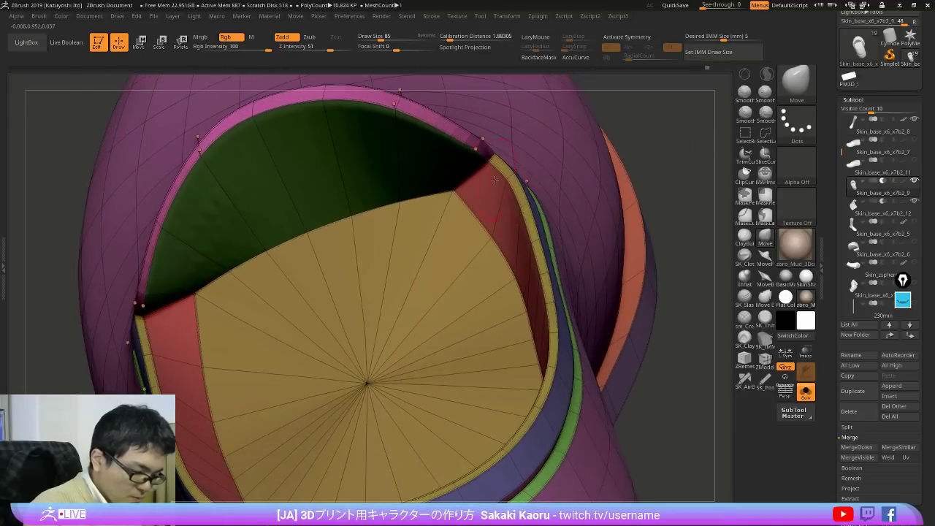
pyautogui.moveTo(668, 212); pyautogui.dragTo(608, 227)
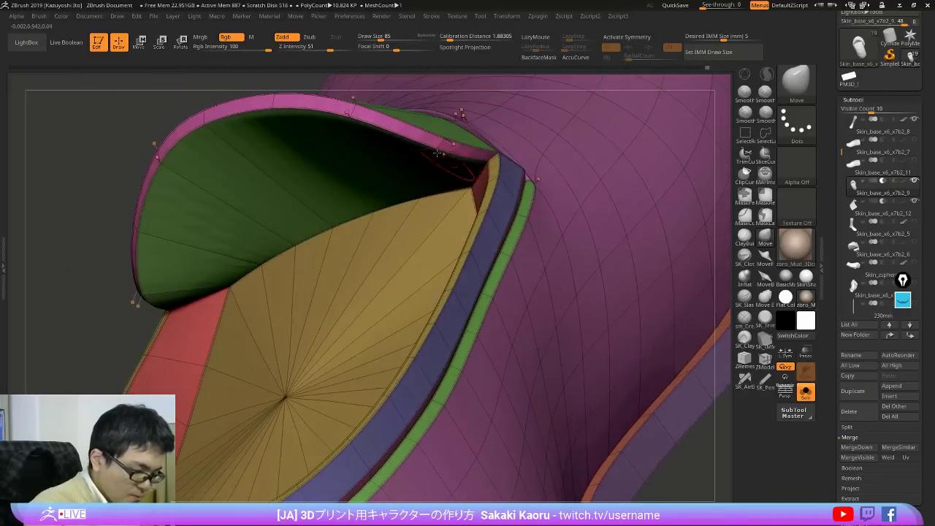
pyautogui.moveTo(720, 133); pyautogui.dragTo(657, 212)
pyautogui.hotkey('shift', 'f')
pyautogui.hotkey('shift', 'f')
pyautogui.keyDown('ctrl'); pyautogui.moveTo(379, 243); pyautogui.dragTo(384, 267, button='right'); pyautogui.keyUp('ctrl')
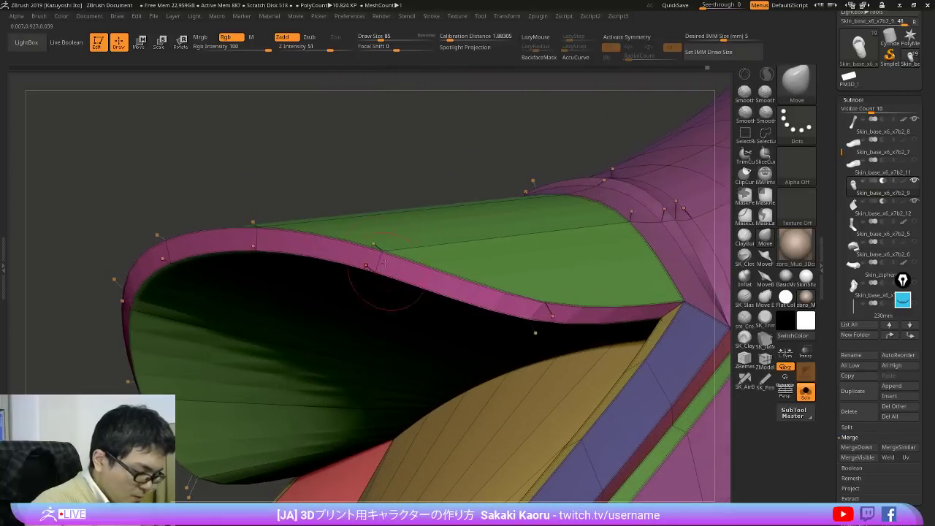
# Step: Isolate the tongue together with its rim and combine them into one polygroup
pyautogui.keyDown('ctrl'); pyautogui.keyDown('shift'); pyautogui.click(380, 250); pyautogui.keyUp('shift'); pyautogui.keyUp('ctrl')
pyautogui.keyDown('ctrl'); pyautogui.keyDown('shift'); pyautogui.moveTo(369, 184); pyautogui.dragTo(371, 188); pyautogui.keyUp('shift'); pyautogui.keyUp('ctrl')
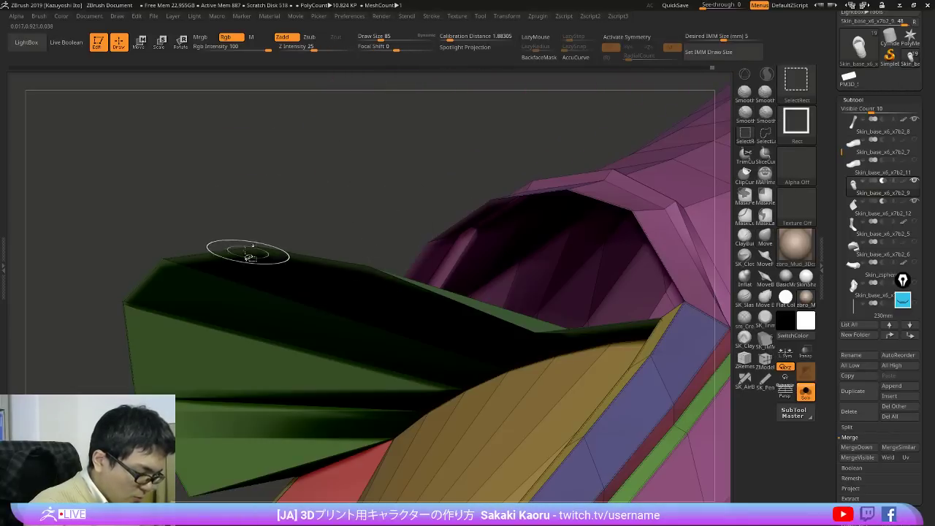
pyautogui.keyDown('ctrl'); pyautogui.keyDown('shift'); pyautogui.click(249, 257); pyautogui.keyUp('shift'); pyautogui.keyUp('ctrl')
pyautogui.keyDown('ctrl'); pyautogui.keyDown('shift'); pyautogui.moveTo(289, 156); pyautogui.dragTo(296, 163); pyautogui.keyUp('shift'); pyautogui.keyUp('ctrl')
pyautogui.moveTo(440, 152); pyautogui.dragTo(499, 110)
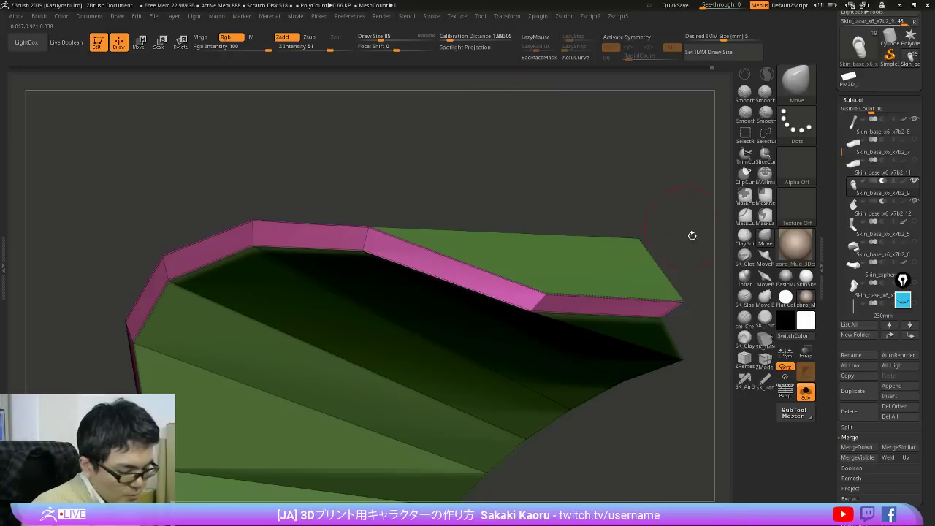
pyautogui.keyDown('ctrl'); pyautogui.moveTo(692, 235); pyautogui.dragTo(690, 184, button='right'); pyautogui.keyUp('ctrl')
pyautogui.moveTo(690, 184); pyautogui.dragTo(709, 377)
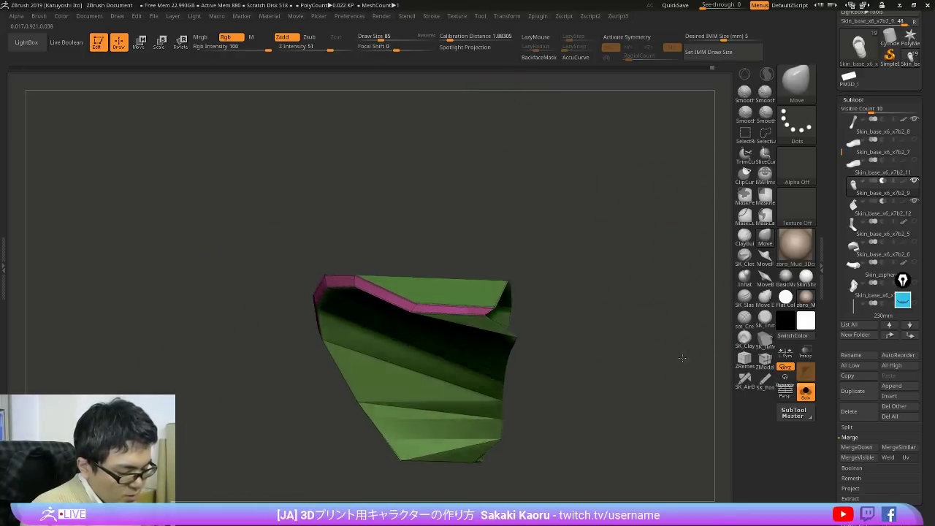
pyautogui.moveTo(692, 314); pyautogui.dragTo(695, 303)
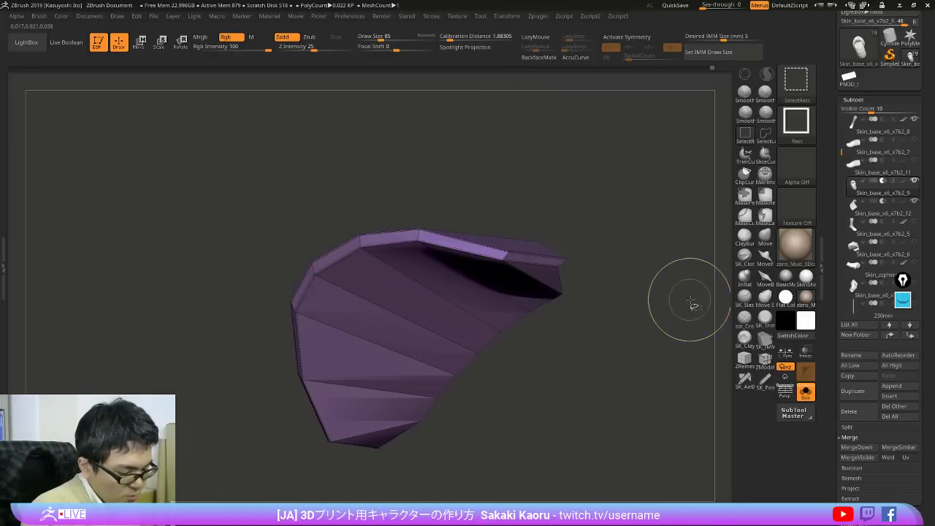
pyautogui.keyDown('ctrl'); pyautogui.keyDown('shift'); pyautogui.click(691, 300); pyautogui.keyUp('shift'); pyautogui.keyUp('ctrl')
# Step: Isolate the opening's outer strip, top rim and inner lining and combine them into one polygroup
pyautogui.moveTo(519, 271); pyautogui.dragTo(591, 293, button='right')
pyautogui.keyDown('ctrl'); pyautogui.keyDown('shift'); pyautogui.click(549, 277); pyautogui.keyUp('shift'); pyautogui.keyUp('ctrl')
pyautogui.keyDown('ctrl'); pyautogui.keyDown('shift'); pyautogui.moveTo(663, 271); pyautogui.dragTo(683, 308); pyautogui.keyUp('shift'); pyautogui.keyUp('ctrl')
pyautogui.keyDown('ctrl'); pyautogui.keyDown('shift'); pyautogui.moveTo(279, 402); pyautogui.dragTo(295, 462); pyautogui.keyUp('shift'); pyautogui.keyUp('ctrl')
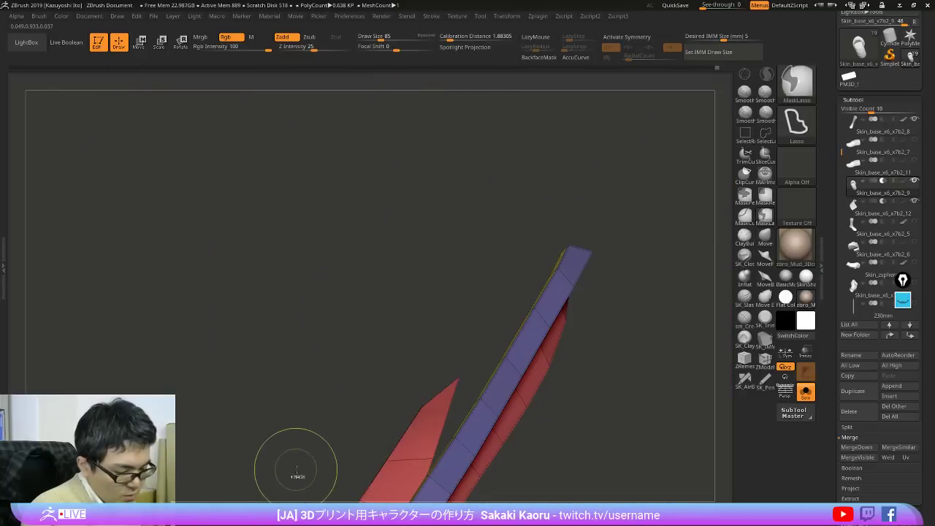
pyautogui.hotkey('ctrl', 'w')
pyautogui.keyDown('ctrl'); pyautogui.keyDown('shift'); pyautogui.click(302, 468); pyautogui.keyUp('shift'); pyautogui.keyUp('ctrl')
# Step: Remove all creases from the shoe and crease only the current polygroup borders
pyautogui.press('d')
pyautogui.press('2')
pyautogui.click(661, 225)
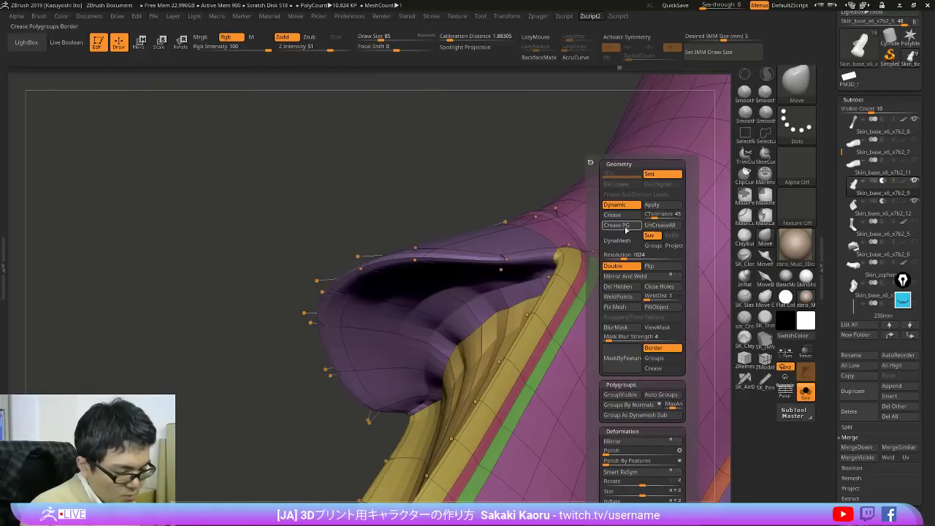
pyautogui.click(625, 226)
pyautogui.moveTo(504, 179); pyautogui.dragTo(587, 280)
pyautogui.hotkey('shift', 'f')
# Step: Turn the shoe and overlay the loafer reference photos to compare the opening's edge
pyautogui.moveTo(683, 328); pyautogui.dragTo(704, 313)
pyautogui.moveTo(601, 336)
pyautogui.mouseDown(button='right')
pyautogui.moveTo(567, 328)
pyautogui.moveTo(536, 279)
pyautogui.moveTo(537, 248)
pyautogui.moveTo(616, 285)
pyautogui.moveTo(589, 377)
pyautogui.moveTo(620, 396)
pyautogui.moveTo(647, 355)
pyautogui.moveTo(610, 327)
pyautogui.mouseUp(button='right')
pyautogui.moveTo(610, 326); pyautogui.dragTo(640, 347)
pyautogui.hotkey('shift', 'z')
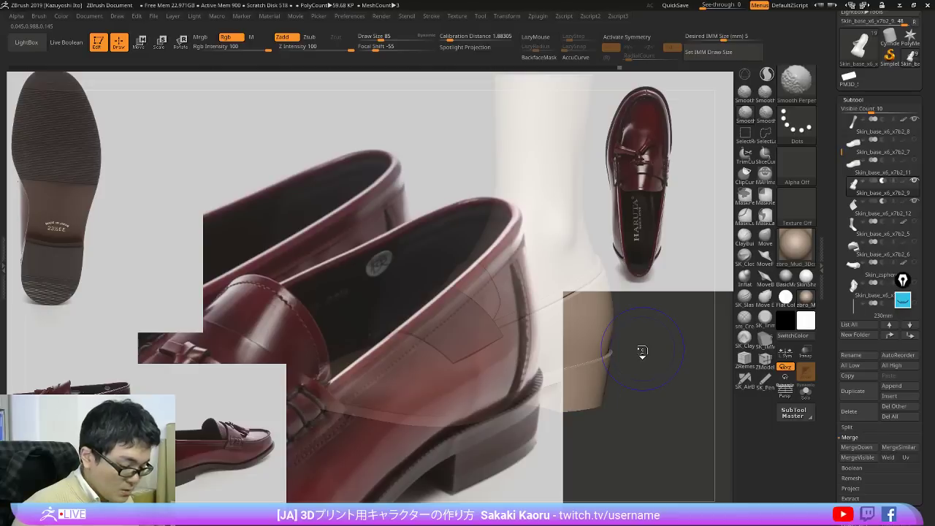
# Step: Isolate the shoe without the reference photos and examine the strip and seam groove along its opening
pyautogui.hotkey('shift', 'z')
pyautogui.moveTo(701, 403); pyautogui.dragTo(668, 397)
pyautogui.hotkey('alt', 's')
pyautogui.keyDown('alt'); pyautogui.moveTo(672, 351); pyautogui.dragTo(681, 413); pyautogui.keyUp('alt')
pyautogui.hotkey('shift', 'f')
pyautogui.moveTo(572, 321); pyautogui.dragTo(589, 343, button='right')
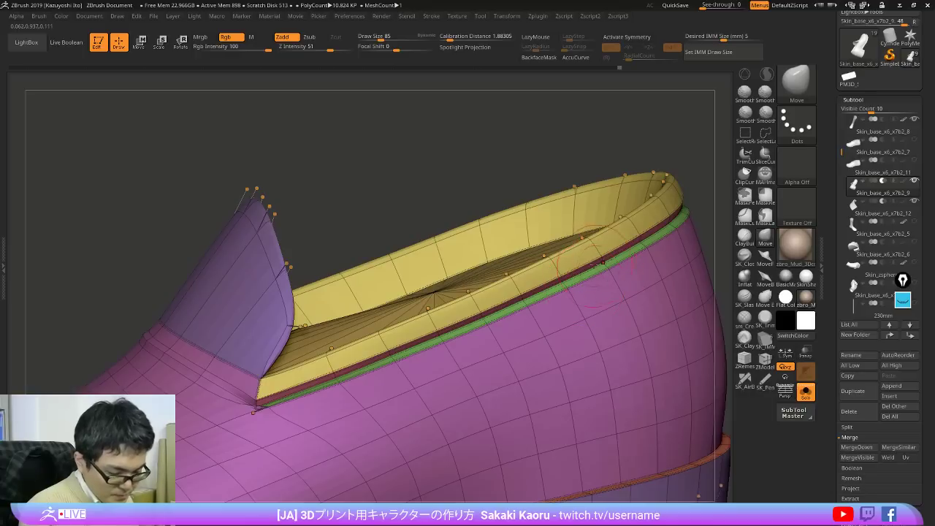
pyautogui.moveTo(603, 252)
pyautogui.mouseDown(button='right')
pyautogui.moveTo(601, 228)
pyautogui.moveTo(600, 266)
pyautogui.mouseUp(button='right')
pyautogui.hotkey('shift', 'f')
pyautogui.hotkey('shift', 'f')
pyautogui.hotkey('shift', 'f')
# Step: Try a lasso mask over the side of the opening's strip and compare that area with the loafer reference photos
pyautogui.press('ctrl')
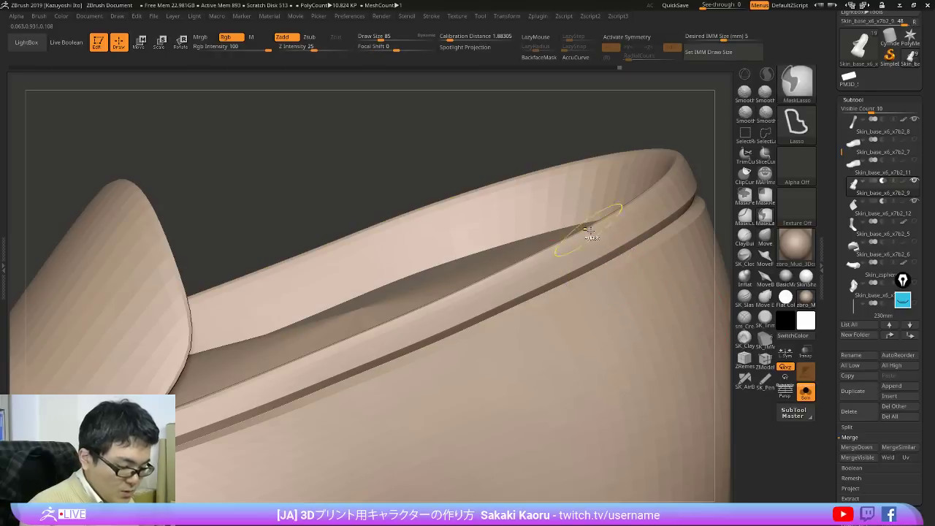
pyautogui.keyDown('ctrl'); pyautogui.moveTo(313, 361); pyautogui.dragTo(476, 321); pyautogui.keyUp('ctrl')
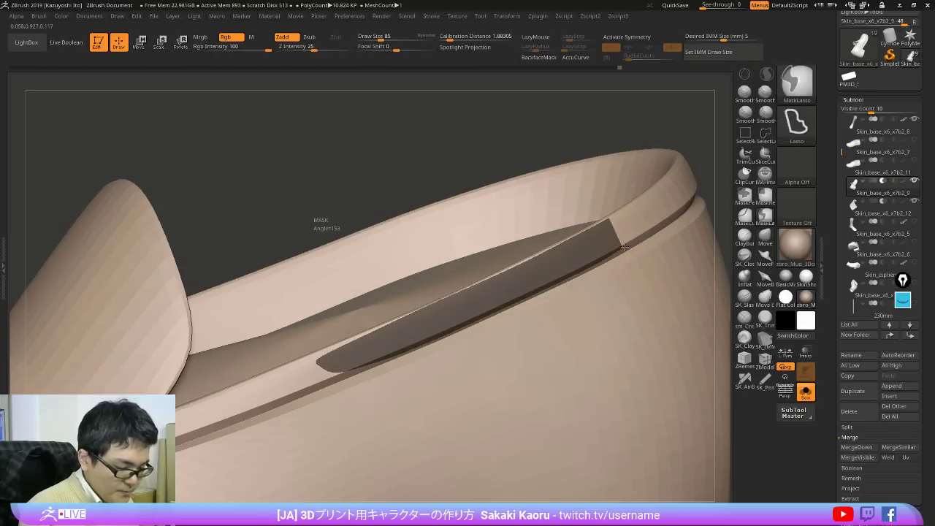
pyautogui.keyDown('ctrl'); pyautogui.moveTo(623, 246); pyautogui.dragTo(624, 247); pyautogui.keyUp('ctrl')
pyautogui.hotkey('shift', 'f')
pyautogui.hotkey('shift', 'z')
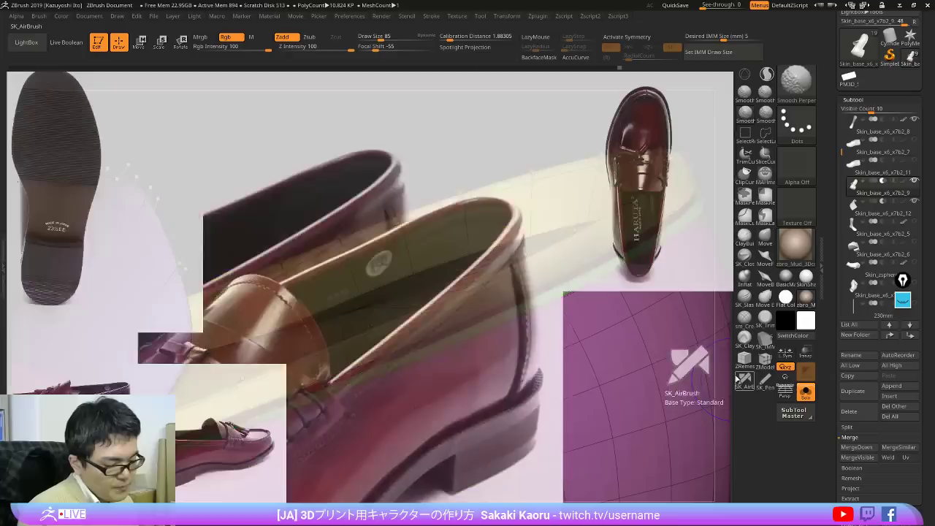
pyautogui.hotkey('shift', 'z')
pyautogui.keyDown('ctrl'); pyautogui.moveTo(668, 434); pyautogui.dragTo(625, 328, button='right'); pyautogui.keyUp('ctrl')
pyautogui.hotkey('shift', 'f')
pyautogui.hotkey('shift', 'f')
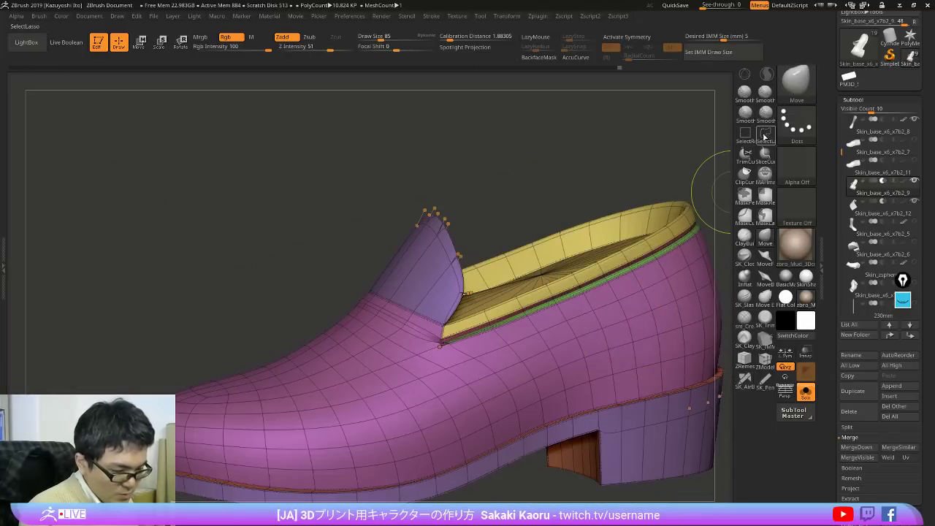
# Step: Mask the whole shoe except the strip and seam groove around the opening, with a softened mask border
pyautogui.keyDown('ctrl'); pyautogui.moveTo(634, 273); pyautogui.dragTo(619, 202, button='right'); pyautogui.keyUp('ctrl')
pyautogui.keyDown('ctrl'); pyautogui.keyDown('shift'); pyautogui.click(574, 287); pyautogui.keyUp('shift'); pyautogui.keyUp('ctrl')
pyautogui.keyDown('ctrl'); pyautogui.click(647, 185); pyautogui.keyUp('ctrl')
pyautogui.keyDown('ctrl'); pyautogui.keyDown('shift'); pyautogui.click(662, 177); pyautogui.keyUp('shift'); pyautogui.keyUp('ctrl')
pyautogui.keyDown('ctrl'); pyautogui.click(675, 183); pyautogui.keyUp('ctrl')
pyautogui.moveTo(709, 206); pyautogui.dragTo(661, 201, button='right')
pyautogui.keyDown('ctrl'); pyautogui.moveTo(662, 201); pyautogui.dragTo(663, 212, button='right'); pyautogui.keyUp('ctrl')
pyautogui.moveTo(662, 212); pyautogui.dragTo(675, 193)
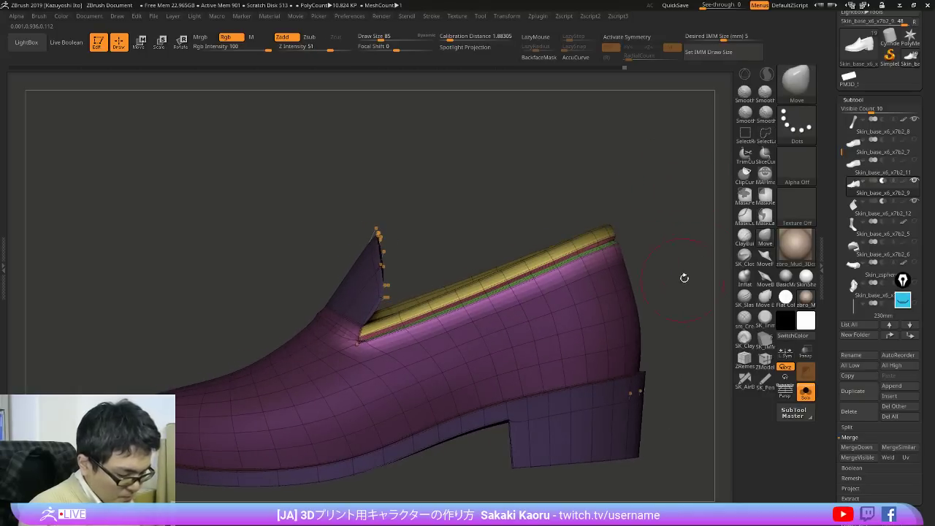
# Step: Lay Transpose lines across the unmasked opening strip and along it from the tongue's base to the heel
pyautogui.moveTo(684, 278); pyautogui.dragTo(657, 245)
pyautogui.hotkey('shift', 'f')
pyautogui.press('w')
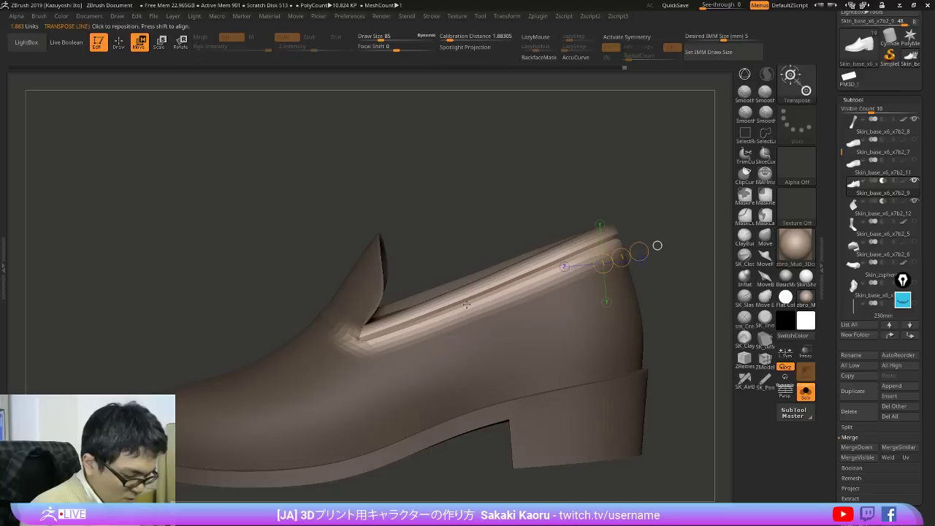
pyautogui.moveTo(533, 278); pyautogui.dragTo(503, 181)
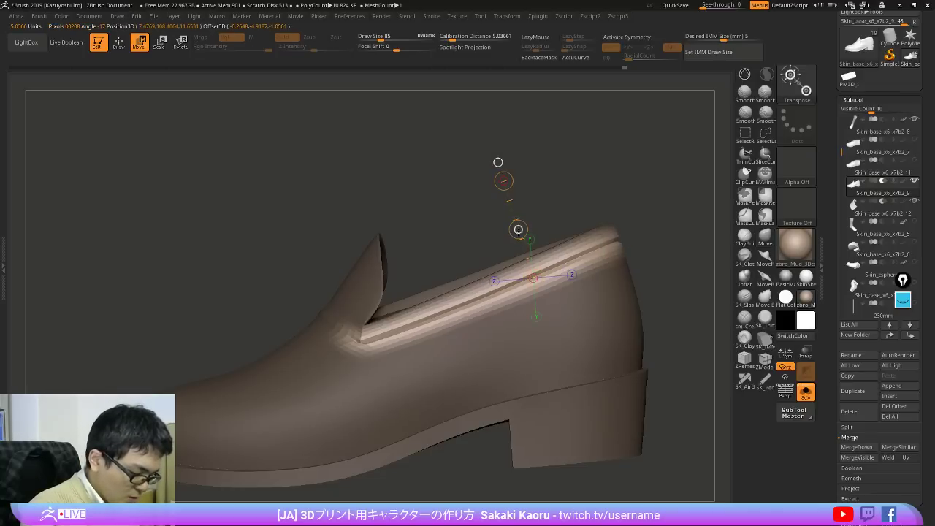
pyautogui.hotkey('shift', 'f')
pyautogui.moveTo(360, 344); pyautogui.dragTo(639, 241)
pyautogui.moveTo(694, 252)
pyautogui.mouseDown()
pyautogui.moveTo(660, 252)
pyautogui.moveTo(621, 285)
pyautogui.moveTo(670, 254)
pyautogui.moveTo(689, 253)
pyautogui.moveTo(685, 264)
pyautogui.mouseUp()
pyautogui.press('q')
# Step: Bring back the foot and strap around the shoe and set the Move brush's draw size to 262
pyautogui.hotkey('shift', 'f')
pyautogui.hotkey('alt', 's')
pyautogui.hotkey('shift', 'f')
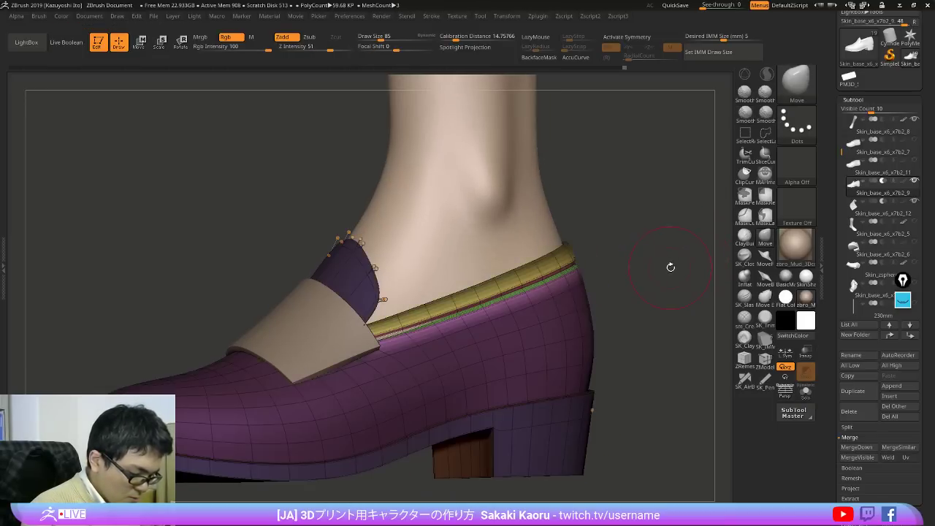
pyautogui.hotkey('shift', 'f')
pyautogui.press('b')
pyautogui.press('m')
pyautogui.press('v')
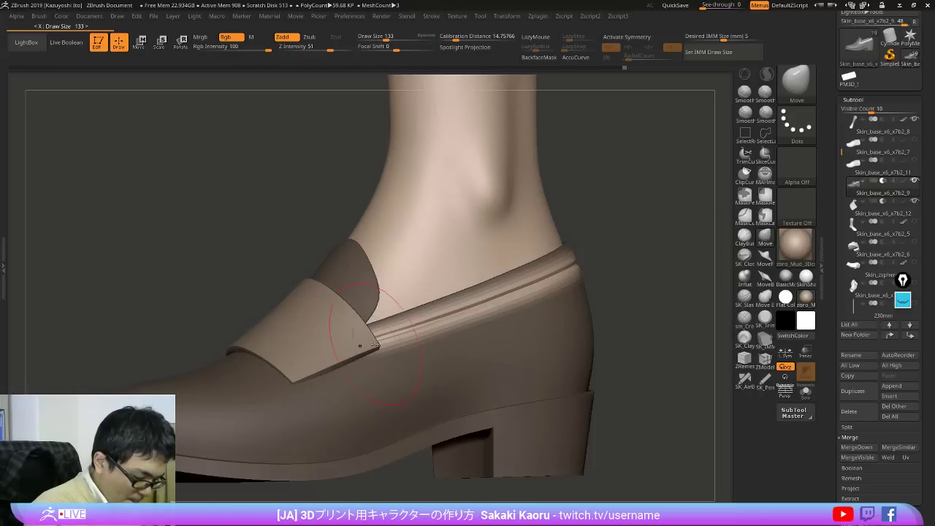
pyautogui.moveTo(624, 307); pyautogui.dragTo(656, 301)
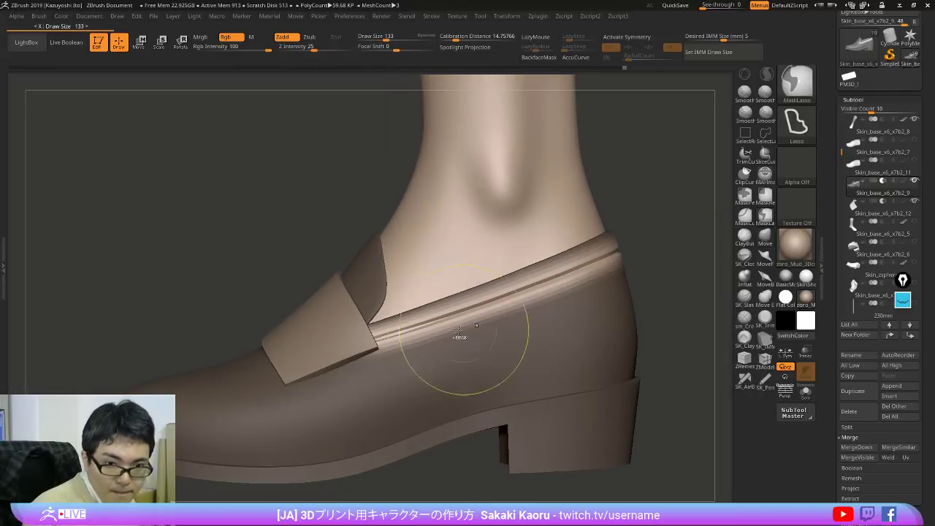
pyautogui.press('x')
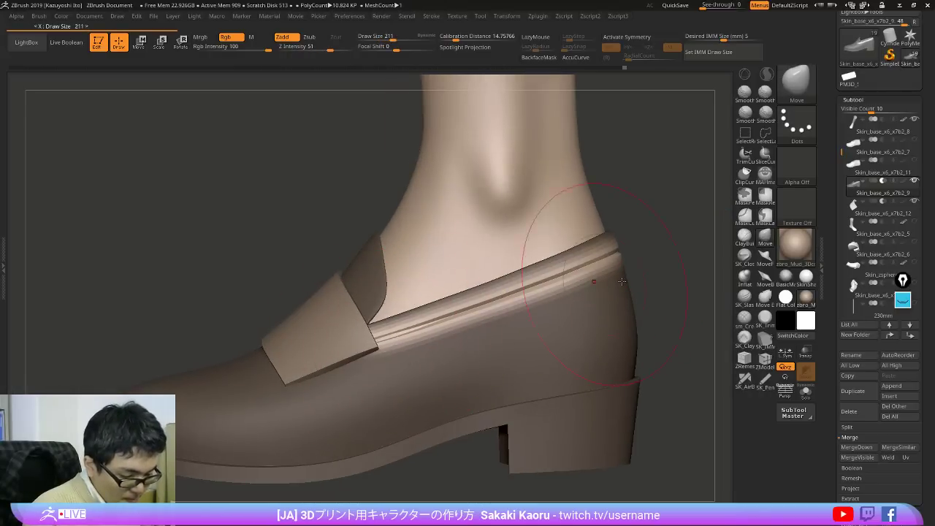
pyautogui.moveTo(662, 267); pyautogui.dragTo(533, 330)
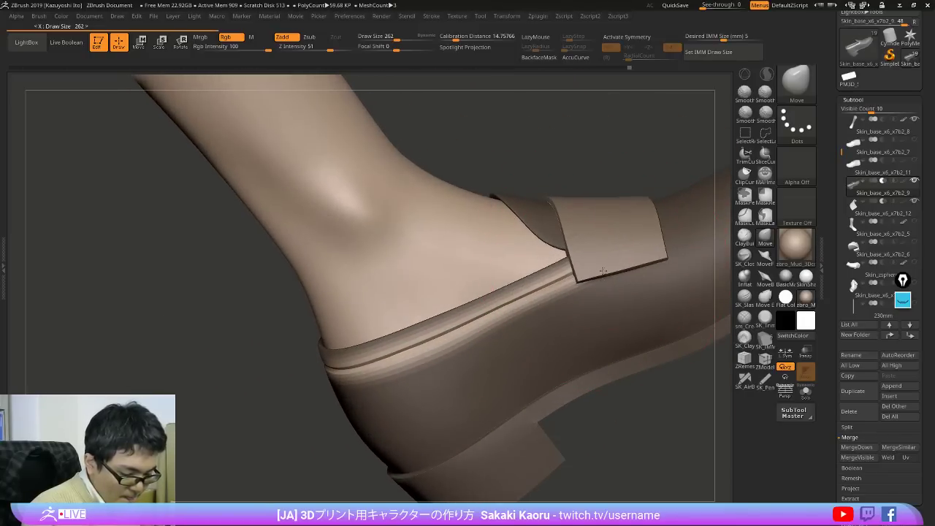
# Step: Turn on transparency for the surrounding parts and clear the mask from the shoe
pyautogui.moveTo(529, 300); pyautogui.dragTo(602, 302, button='right')
pyautogui.hotkey('ctrl', 'shift', 't')
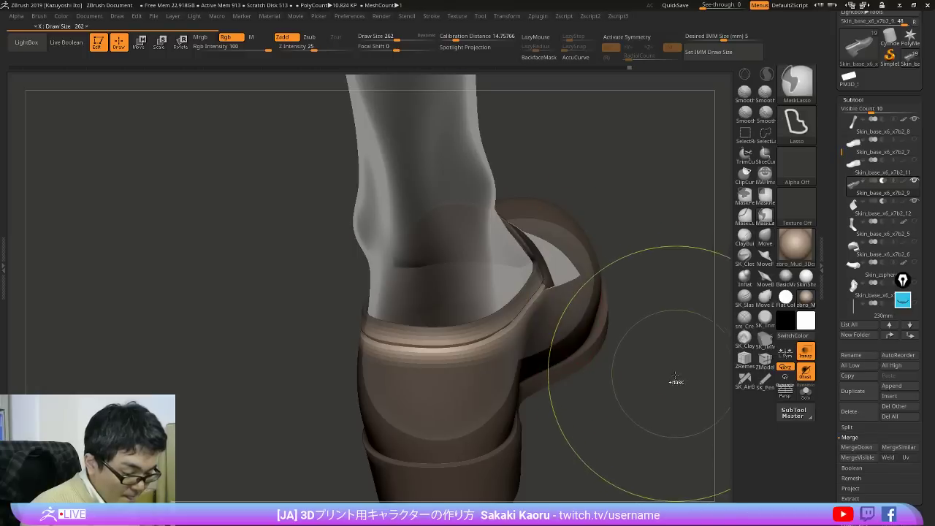
pyautogui.moveTo(676, 380)
pyautogui.mouseDown(button='right')
pyautogui.moveTo(658, 467)
pyautogui.moveTo(680, 429)
pyautogui.moveTo(688, 468)
pyautogui.moveTo(692, 461)
pyautogui.mouseUp(button='right')
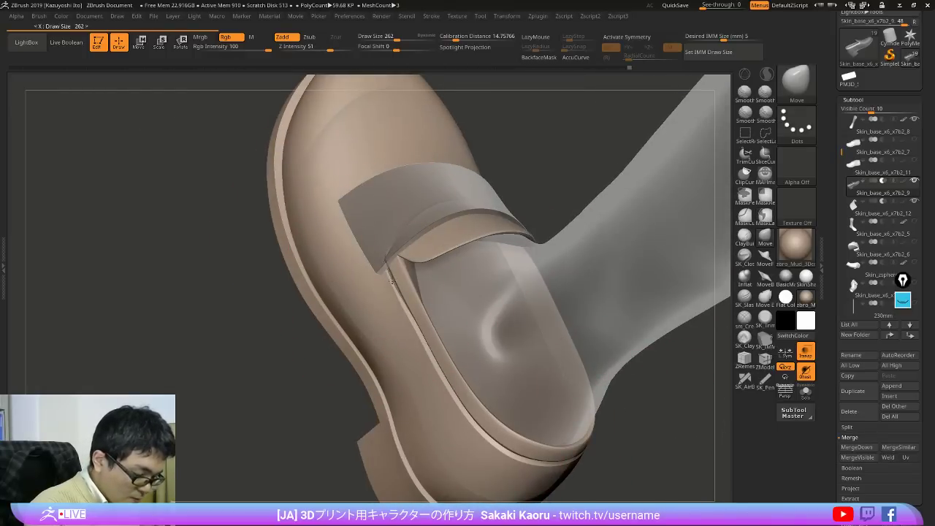
# Step: Select the shoe body, isolate it at its low subdivision level, and set the Move brush's draw size to 140
pyautogui.keyDown('alt'); pyautogui.click(419, 278); pyautogui.keyUp('alt')
pyautogui.moveTo(418, 278); pyautogui.dragTo(404, 302, button='right')
pyautogui.keyDown('alt'); pyautogui.click(402, 286); pyautogui.keyUp('alt')
pyautogui.hotkey('alt', 's')
pyautogui.hotkey('shift', 'f')
pyautogui.hotkey('shift', 'd')
pyautogui.keyDown('ctrl'); pyautogui.moveTo(347, 225); pyautogui.dragTo(361, 242, button='right'); pyautogui.keyUp('ctrl')
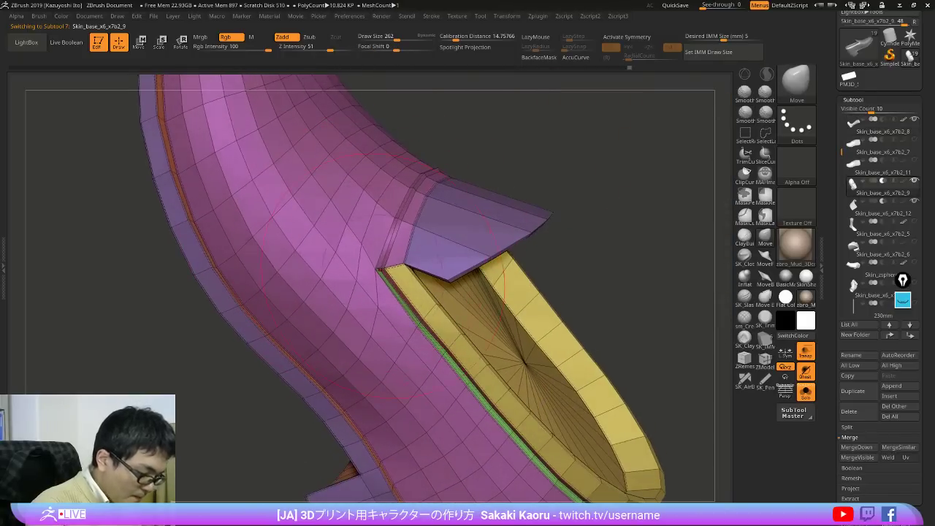
pyautogui.press('x')
pyautogui.moveTo(383, 276); pyautogui.dragTo(421, 427, button='right')
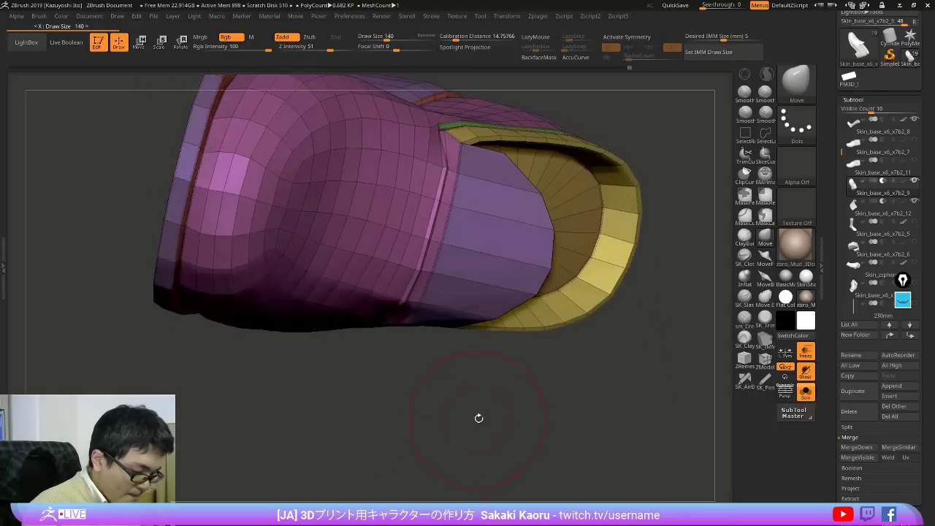
pyautogui.moveTo(479, 419); pyautogui.dragTo(460, 455, button='right')
pyautogui.keyDown('alt'); pyautogui.moveTo(329, 394); pyautogui.dragTo(463, 431, button='right'); pyautogui.keyUp('alt')
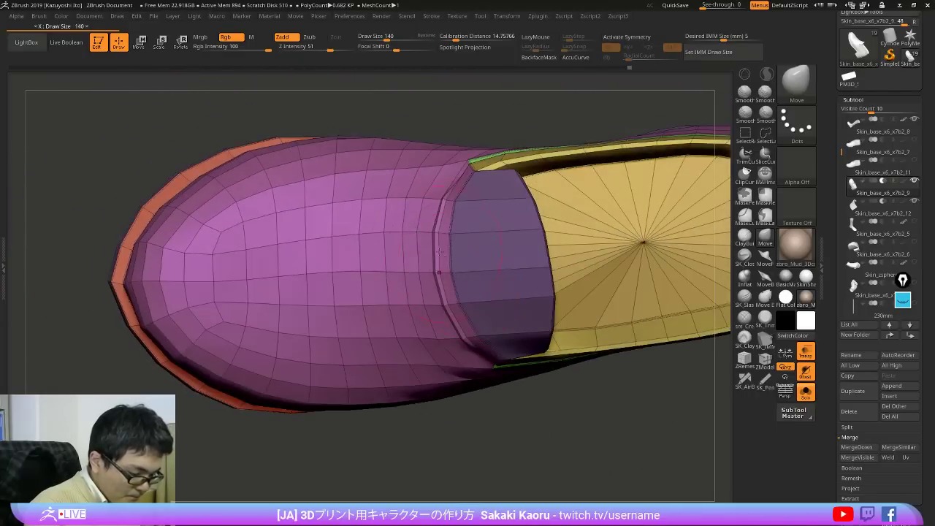
pyautogui.keyDown('ctrl'); pyautogui.moveTo(440, 254); pyautogui.dragTo(586, 331, button='right'); pyautogui.keyUp('ctrl')
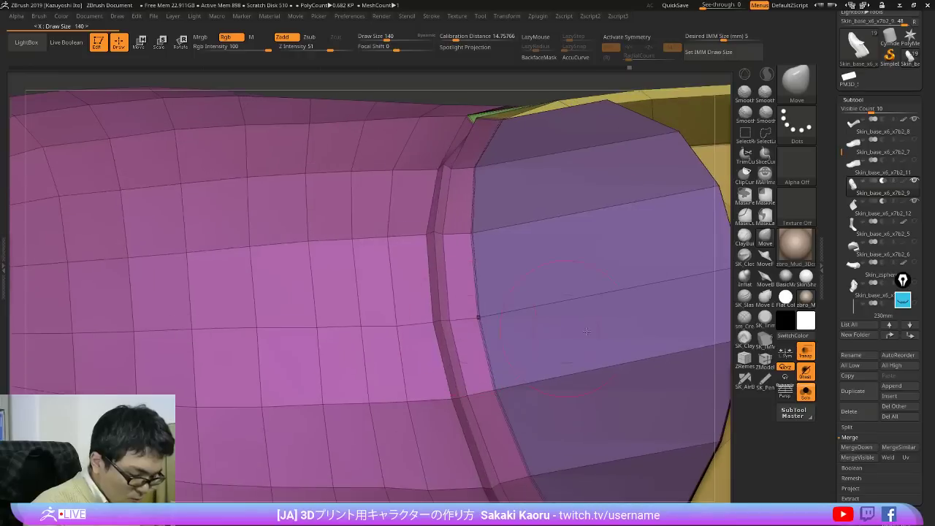
# Step: Flatten sections of the seam groove in front of the tongue with ZModeler's Align action on Edge-Strip, Bezier Curve
pyautogui.click(766, 361)
pyautogui.moveTo(432, 276); pyautogui.dragTo(422, 265, button='right')
pyautogui.press('space')
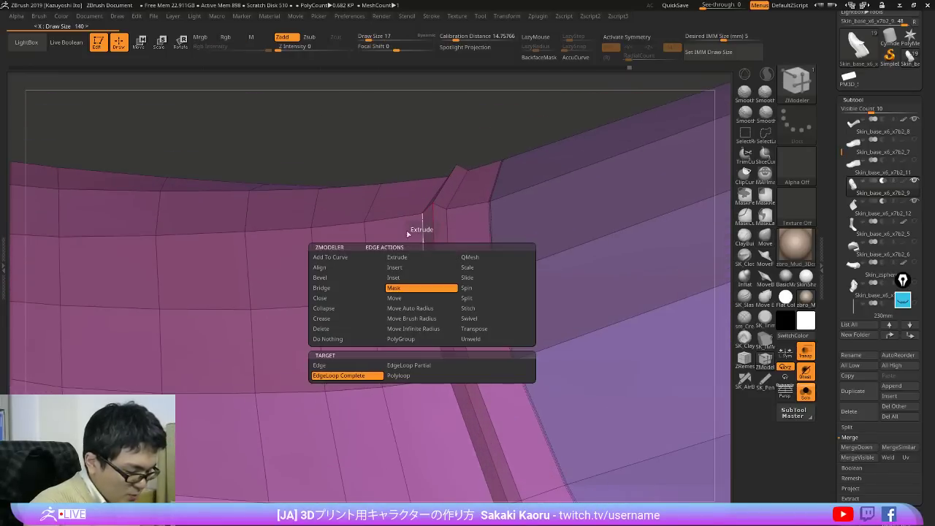
pyautogui.click(331, 289)
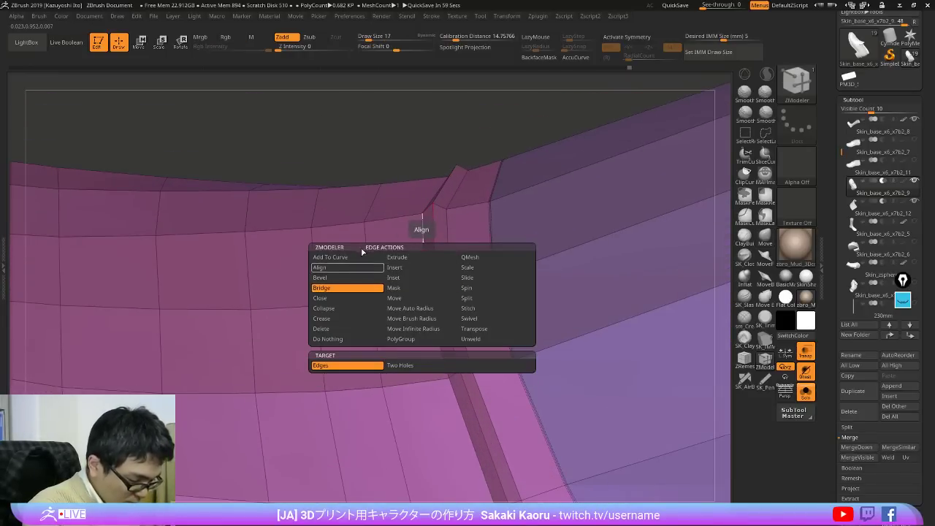
pyautogui.click(366, 268)
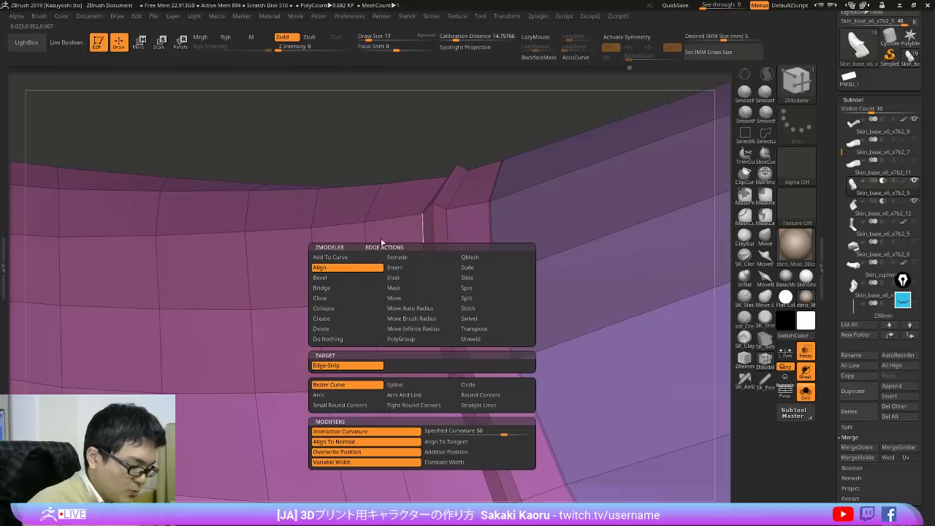
pyautogui.click(447, 233)
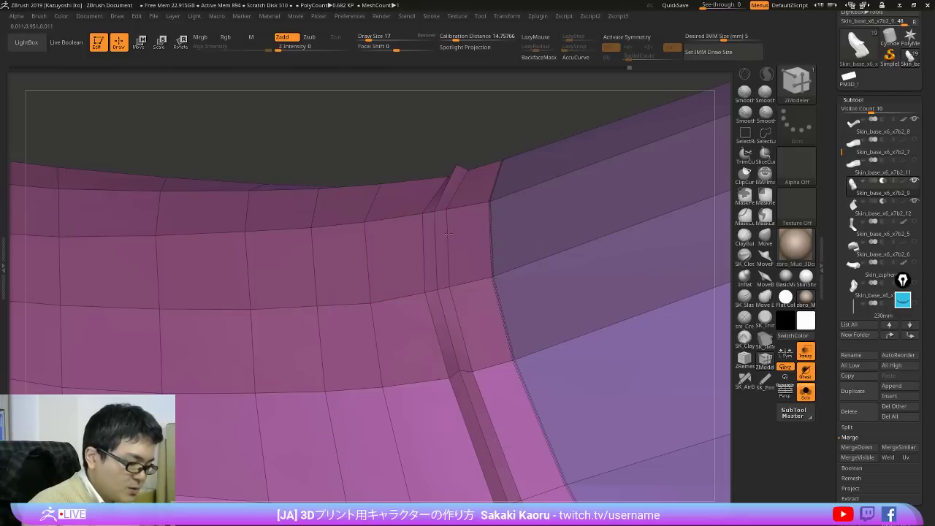
pyautogui.click(460, 326)
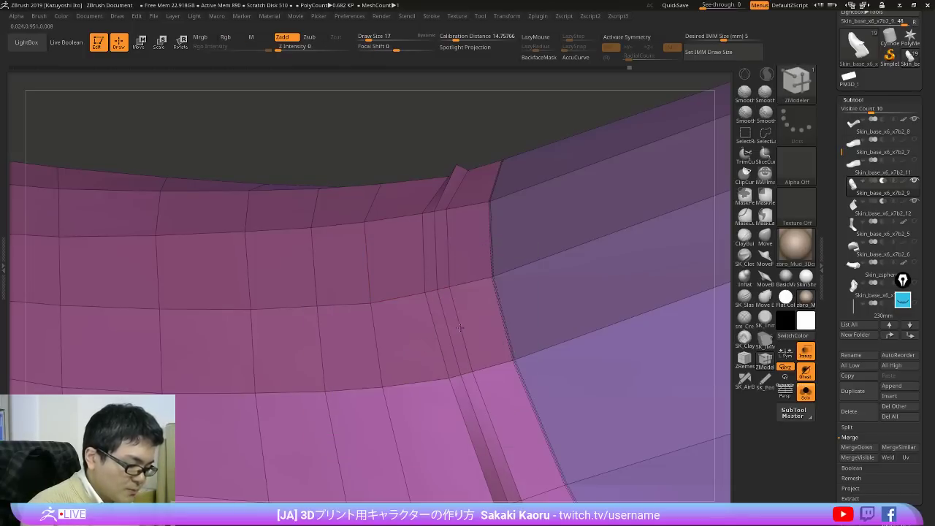
pyautogui.moveTo(461, 327)
pyautogui.mouseDown(button='right')
pyautogui.moveTo(442, 232)
pyautogui.moveTo(447, 280)
pyautogui.mouseUp(button='right')
pyautogui.hotkey('shift', 'f')
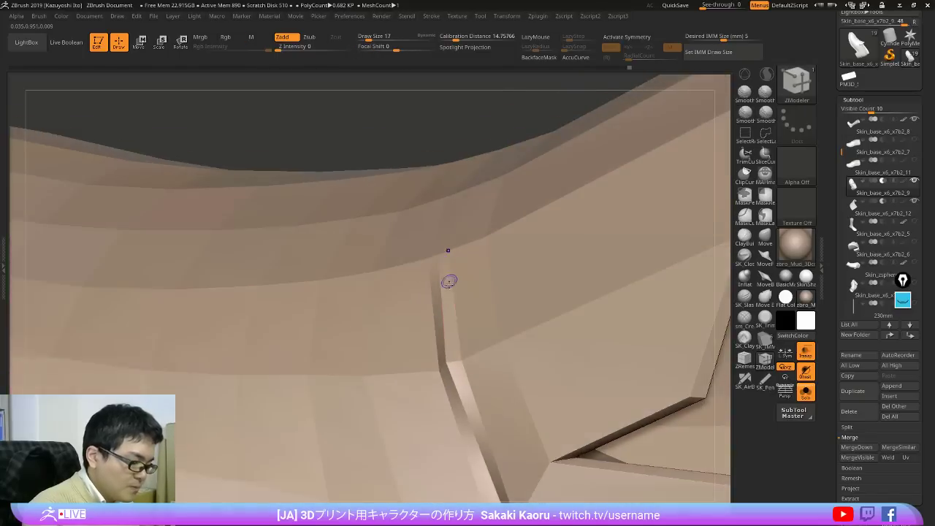
pyautogui.hotkey('shift', 'f')
# Step: Try aligning an edge strip along the vamp up to the seam groove and undo the attempts
pyautogui.click(255, 318)
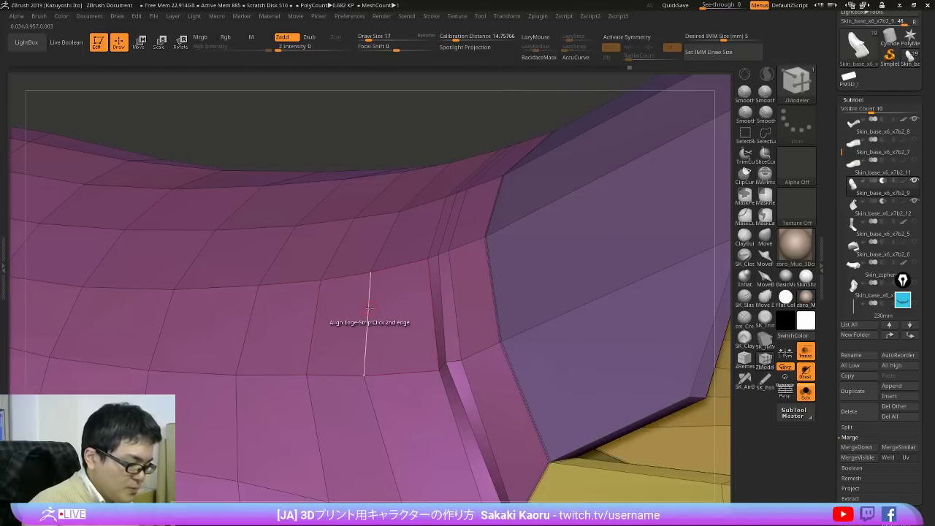
pyautogui.moveTo(368, 309); pyautogui.dragTo(497, 308)
pyautogui.hotkey('ctrl', 'z')
pyautogui.hotkey('ctrl', 'z')
pyautogui.hotkey('ctrl', 'z')
# Step: Try a strongly curved edge-strip alignment along the vamp's side toward the tongue and undo it
pyautogui.keyDown('ctrl'); pyautogui.moveTo(555, 342); pyautogui.dragTo(446, 292, button='right'); pyautogui.keyUp('ctrl')
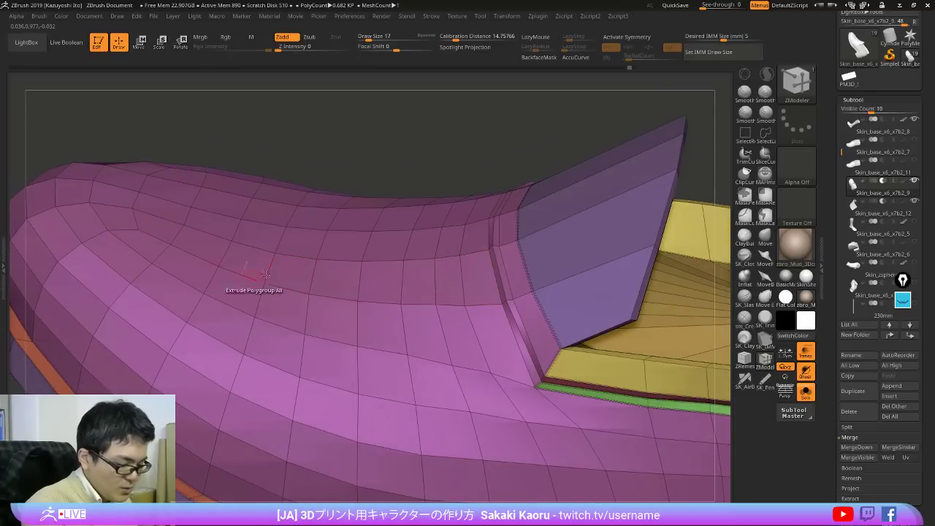
pyautogui.click(465, 275)
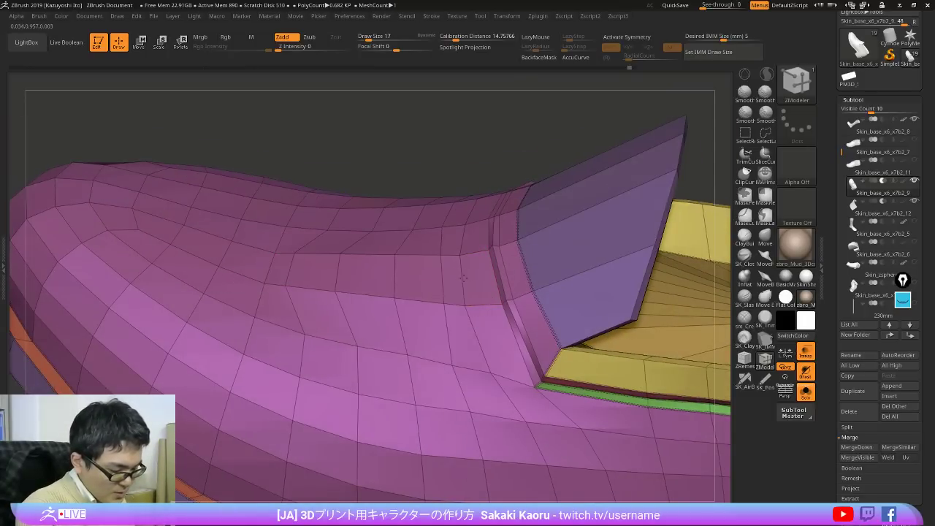
pyautogui.moveTo(483, 271); pyautogui.dragTo(578, 265)
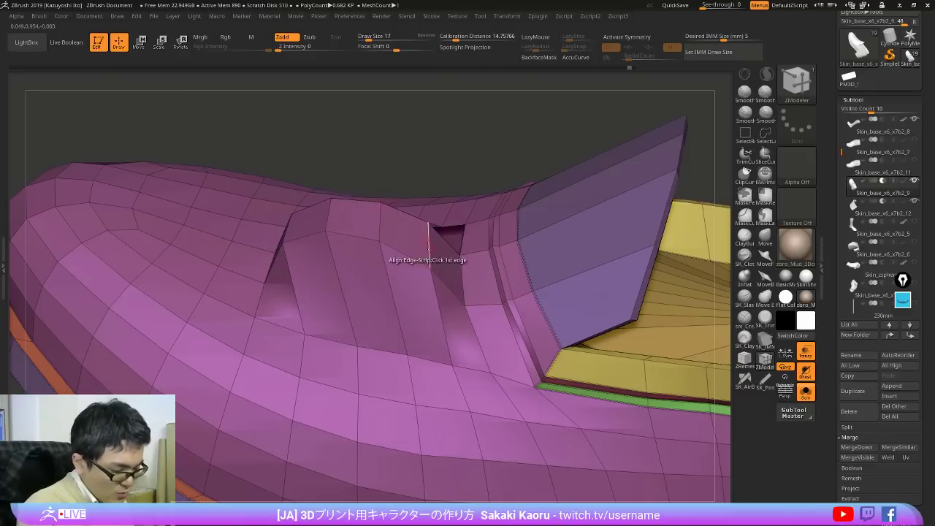
pyautogui.press('space')
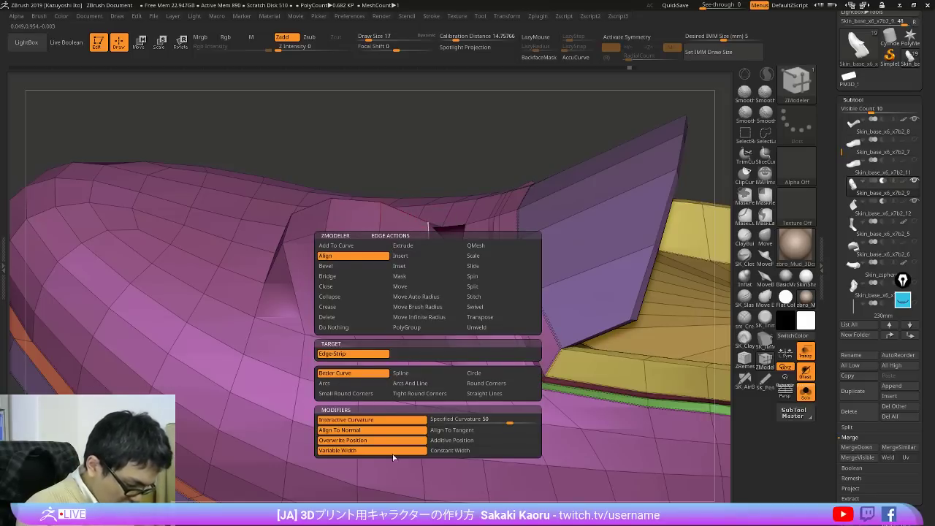
pyautogui.click(489, 257)
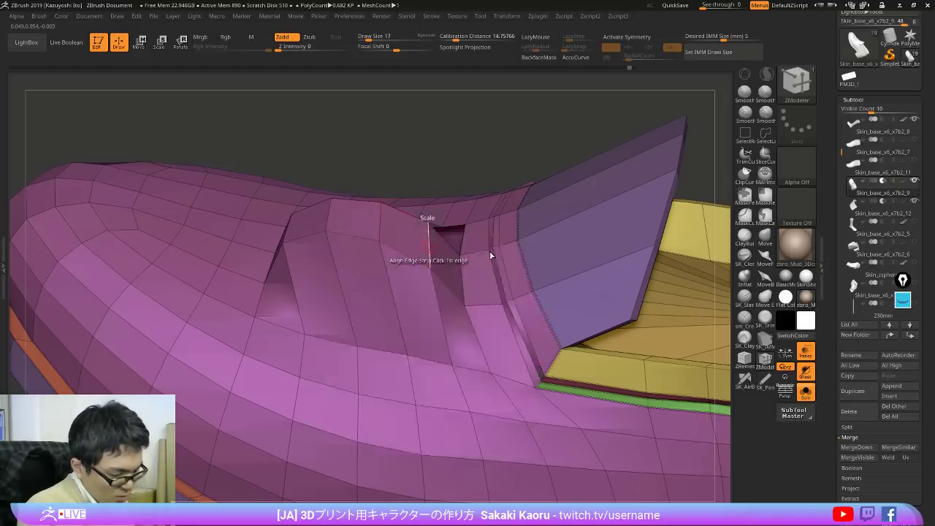
pyautogui.hotkey('ctrl', 'z')
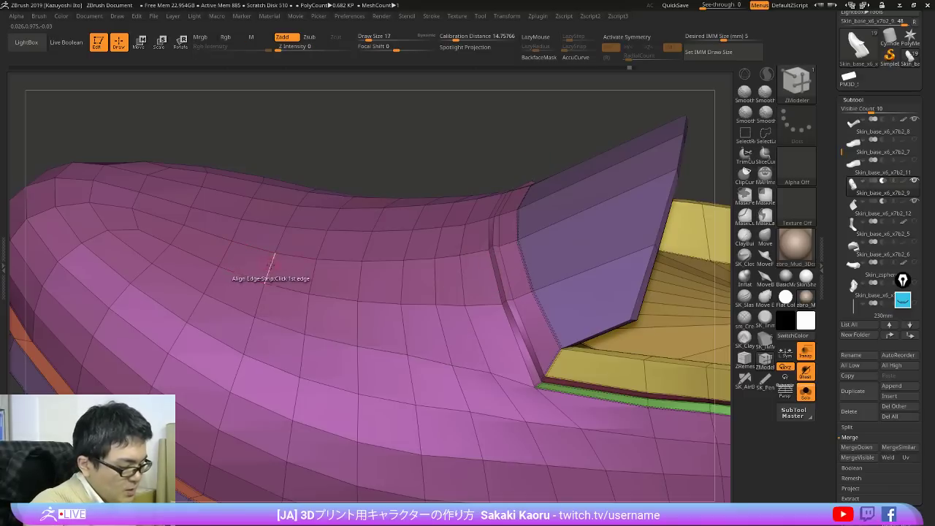
# Step: Align the edge strip along the vamp's side with slight curvature and check the surface beside the seam groove
pyautogui.moveTo(463, 280); pyautogui.dragTo(469, 280)
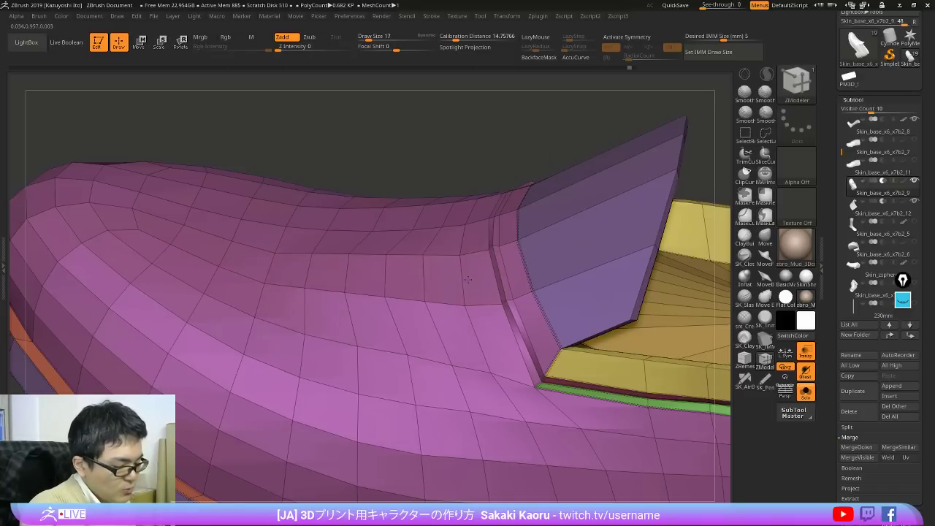
pyautogui.moveTo(466, 263); pyautogui.dragTo(486, 359, button='right')
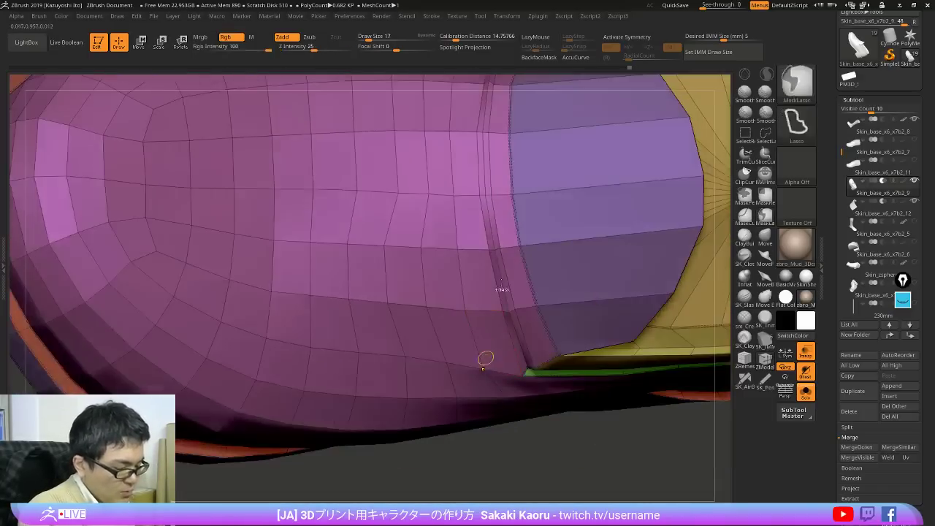
pyautogui.moveTo(513, 251)
pyautogui.mouseDown(button='right')
pyautogui.moveTo(502, 182)
pyautogui.moveTo(507, 294)
pyautogui.mouseUp(button='right')
pyautogui.hotkey('shift', 'f')
pyautogui.hotkey('shift', 'f')
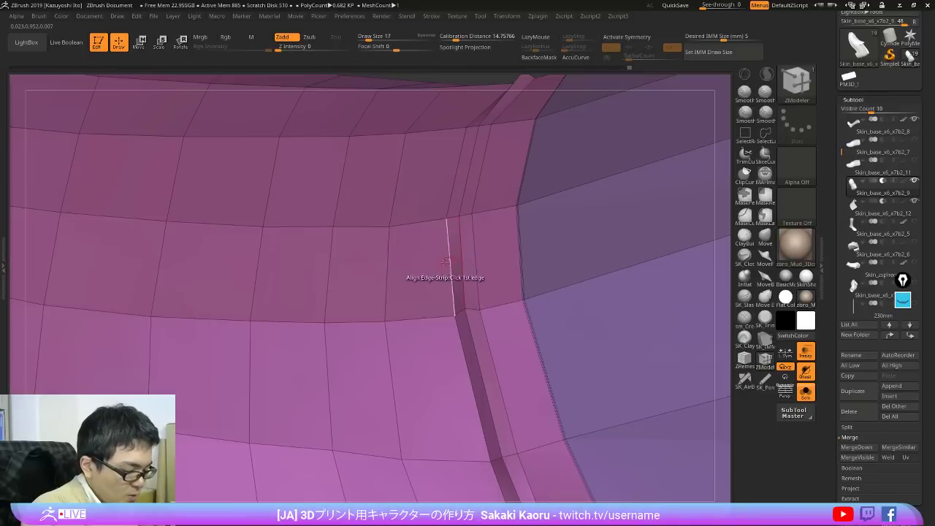
# Step: Flatten further sections of the seam groove on the side beside the tongue with ZModeler's Align action on Edge-Strip
pyautogui.click(476, 256)
pyautogui.moveTo(470, 261); pyautogui.dragTo(451, 264, button='right')
pyautogui.click(484, 354)
pyautogui.click(497, 357)
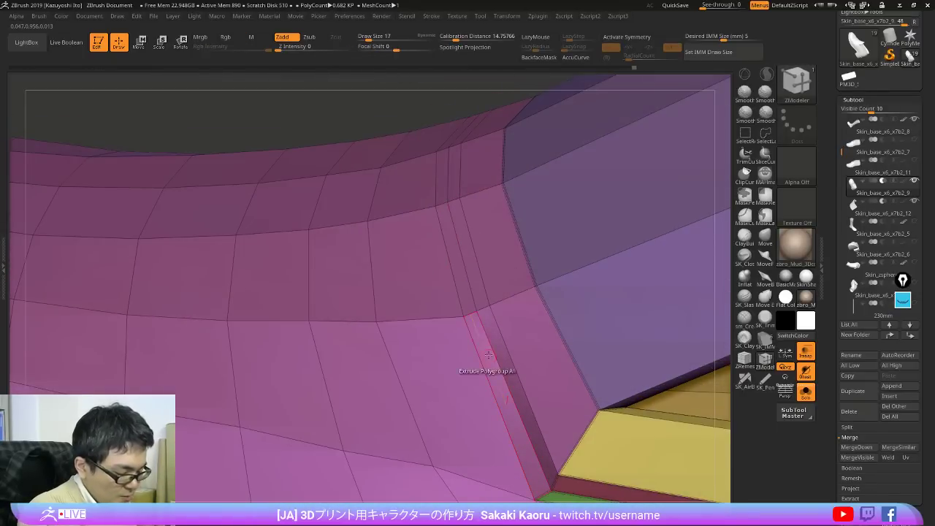
pyautogui.moveTo(491, 357); pyautogui.dragTo(511, 343, button='right')
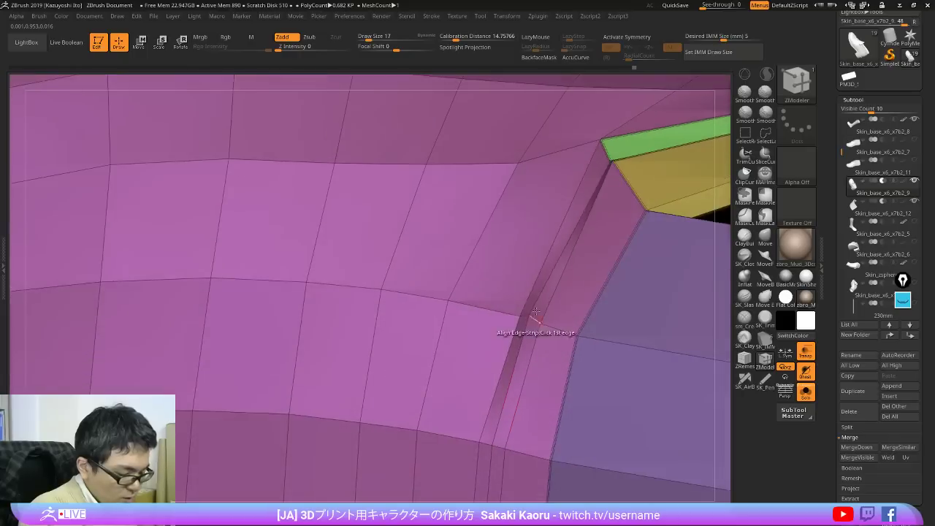
pyautogui.click(558, 294)
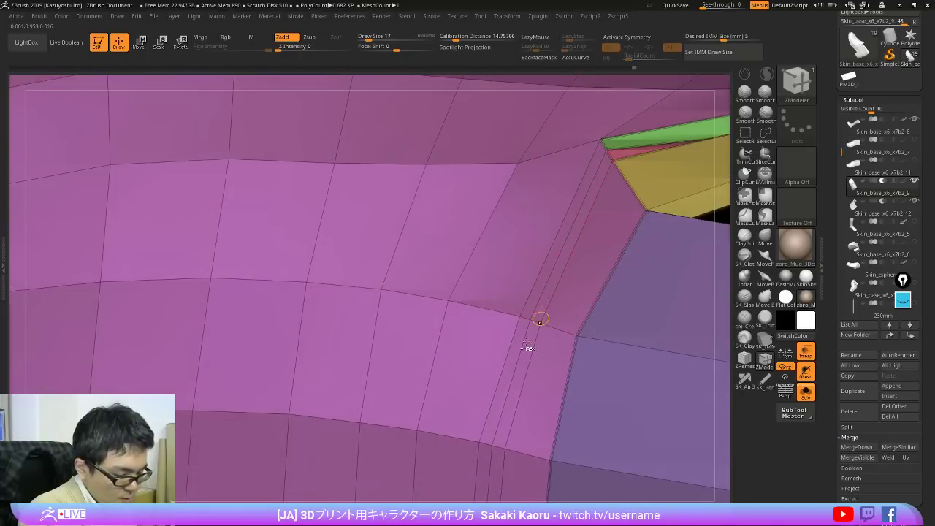
pyautogui.hotkey('ctrl', 'z')
pyautogui.click(553, 295)
pyautogui.hotkey('shift', 'f')
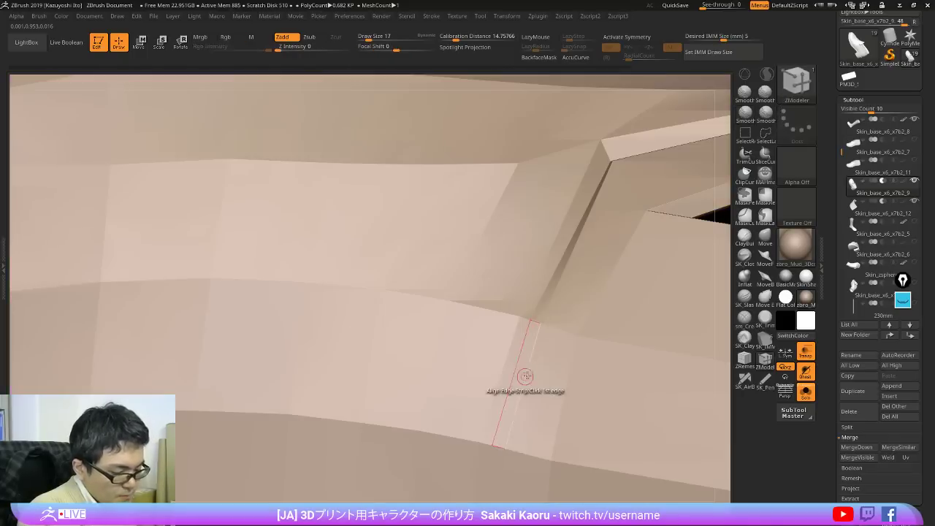
# Step: Exit solo view and examine the seam area and strap from the side with dynamic subdivision smoothing on
pyautogui.moveTo(526, 378); pyautogui.dragTo(509, 193, button='right')
pyautogui.hotkey('shift', 'f')
pyautogui.moveTo(576, 394); pyautogui.dragTo(555, 227, button='right')
pyautogui.hotkey('shift', 'f')
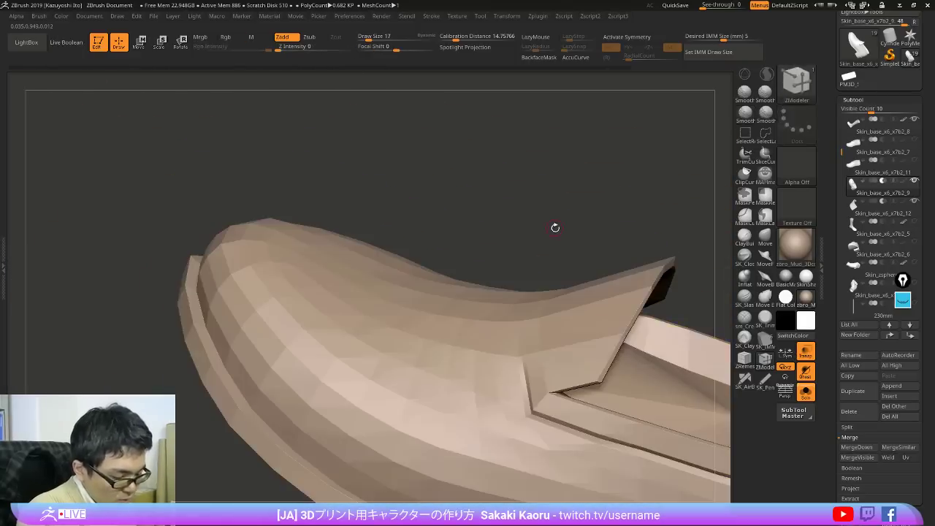
pyautogui.hotkey('alt', 's')
pyautogui.press('d')
pyautogui.hotkey('shift', 'f')
pyautogui.hotkey('shift', 'f')
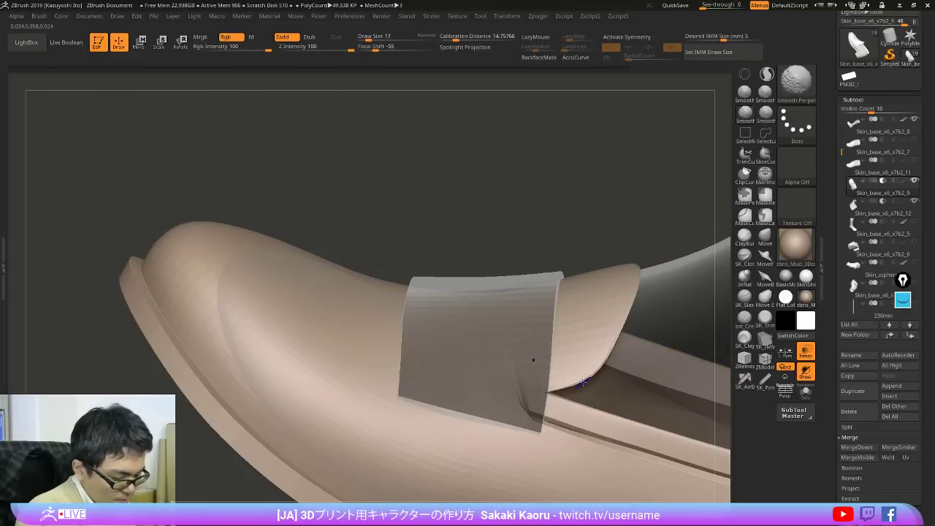
# Step: Set ZModeler's edge action to Crease on the unsmoothed shoe and preview the seam corner smoothed with polyframe shown
pyautogui.hotkey('shift', 'd')
pyautogui.hotkey('shift', 'f')
pyautogui.keyDown('alt'); pyautogui.moveTo(564, 406); pyautogui.dragTo(511, 358, button='right'); pyautogui.keyUp('alt')
pyautogui.press('space')
pyautogui.click(406, 319)
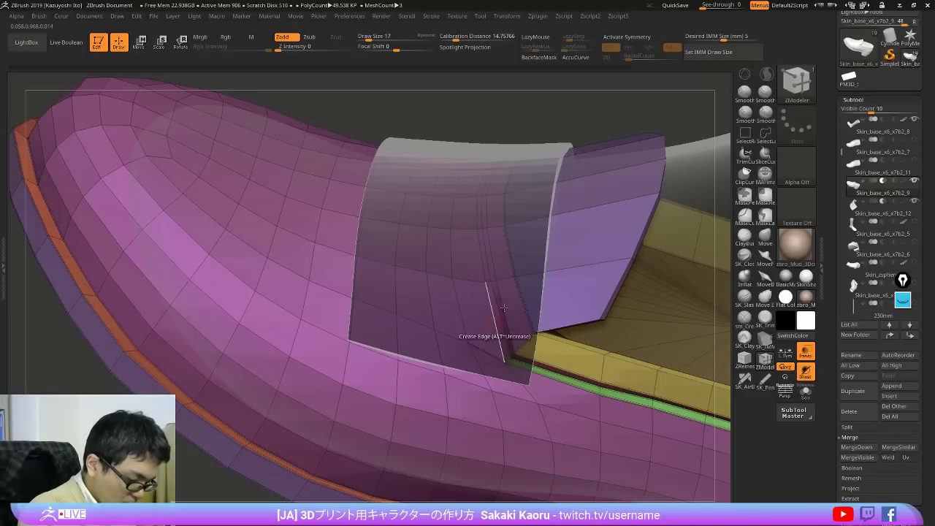
pyautogui.press('d')
pyautogui.hotkey('shift', 'f')
pyautogui.hotkey('shift', 'f')
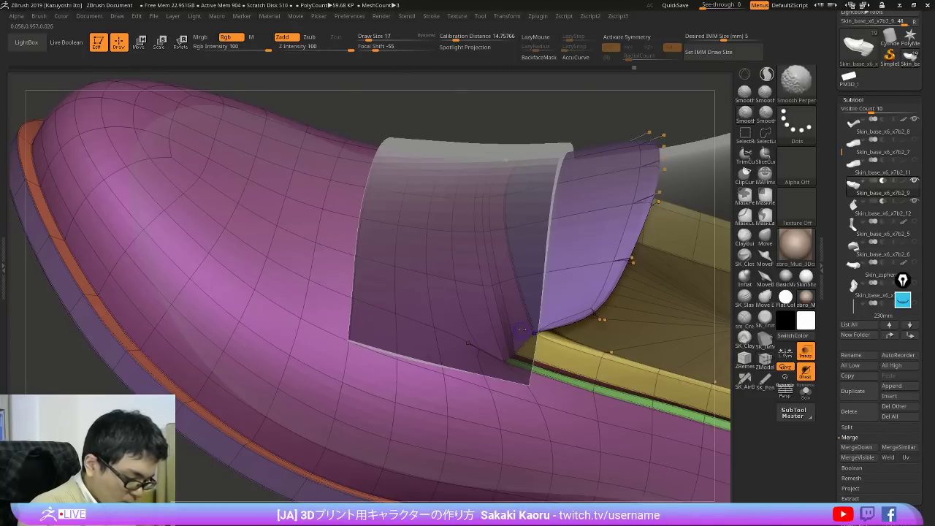
# Step: Examine the front corner of the shoe opening, isolated from the other parts, in smooth and wireframe display
pyautogui.hotkey('shift', 'd')
pyautogui.hotkey('alt', 's')
pyautogui.hotkey('shift', 'f')
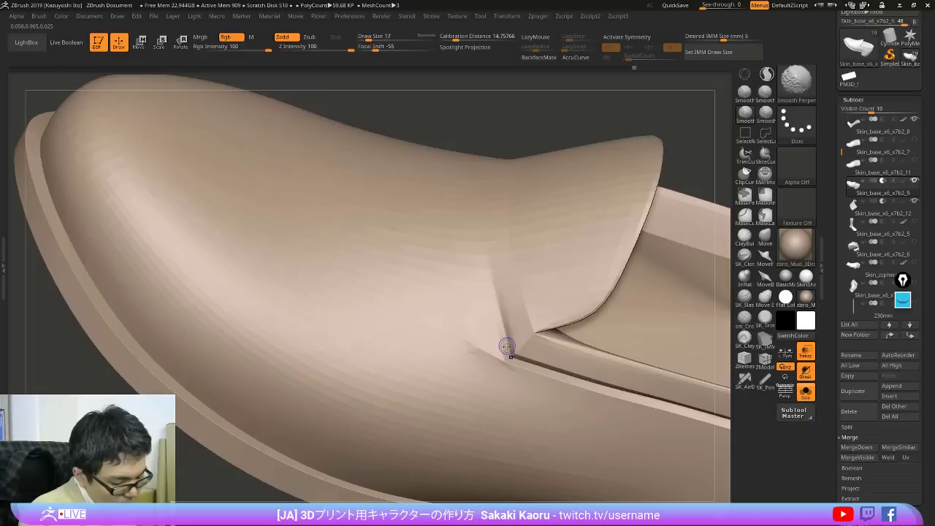
pyautogui.keyDown('ctrl'); pyautogui.moveTo(509, 358); pyautogui.dragTo(513, 417, button='right'); pyautogui.keyUp('ctrl')
pyautogui.moveTo(562, 121)
pyautogui.keyDown('alt'); pyautogui.mouseDown(button='right')
pyautogui.moveTo(509, 365)
pyautogui.moveTo(519, 329)
pyautogui.mouseUp(button='right'); pyautogui.keyUp('alt')
pyautogui.moveTo(519, 204)
pyautogui.keyDown('alt'); pyautogui.mouseDown(button='right')
pyautogui.moveTo(515, 299)
pyautogui.moveTo(501, 280)
pyautogui.moveTo(512, 310)
pyautogui.moveTo(504, 281)
pyautogui.moveTo(467, 292)
pyautogui.moveTo(482, 314)
pyautogui.moveTo(509, 249)
pyautogui.moveTo(507, 268)
pyautogui.moveTo(478, 282)
pyautogui.moveTo(637, 213)
pyautogui.mouseUp(button='right'); pyautogui.keyUp('alt')
pyautogui.hotkey('shift', 'f')
pyautogui.hotkey('shift', 'f')
pyautogui.hotkey('shift', 'f')
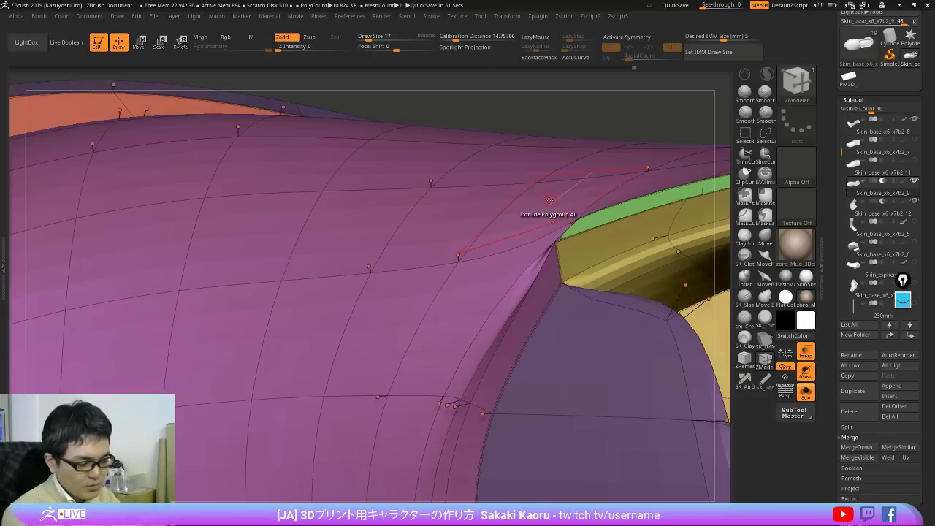
# Step: Crease the single edge running forward from the front corner of the shoe opening on the upper
pyautogui.click(515, 234)
pyautogui.moveTo(522, 292); pyautogui.dragTo(539, 240, button='right')
pyautogui.hotkey('shift', 'f')
pyautogui.hotkey('shift', 'f')
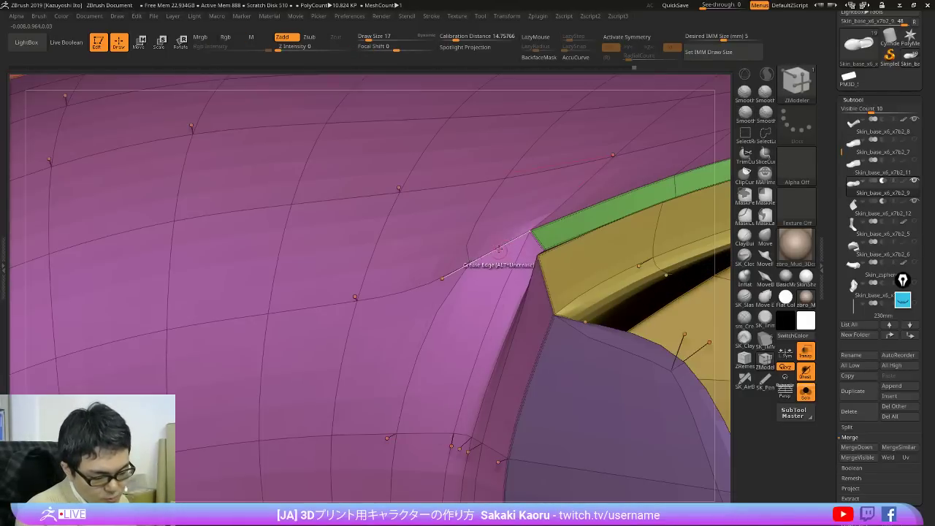
pyautogui.moveTo(508, 255); pyautogui.dragTo(512, 241, button='right')
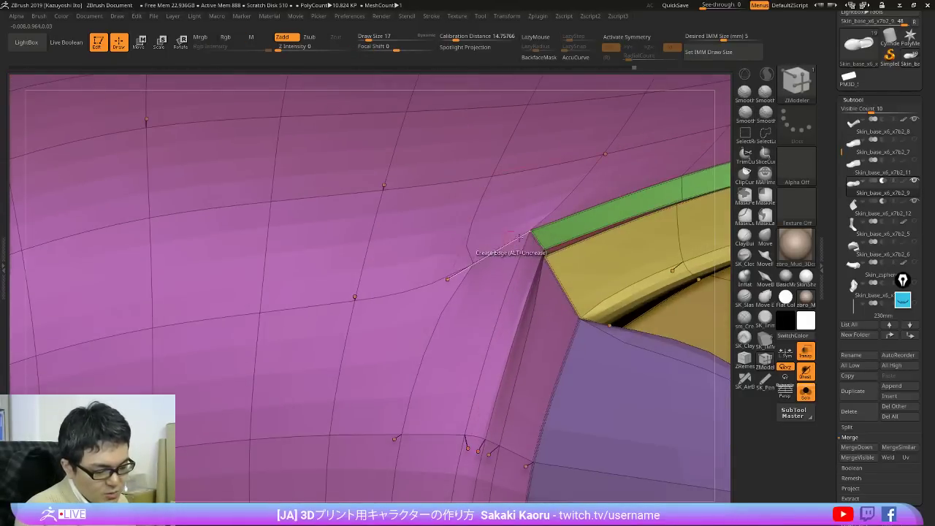
pyautogui.hotkey('shift', 'f')
pyautogui.hotkey('shift', 'f')
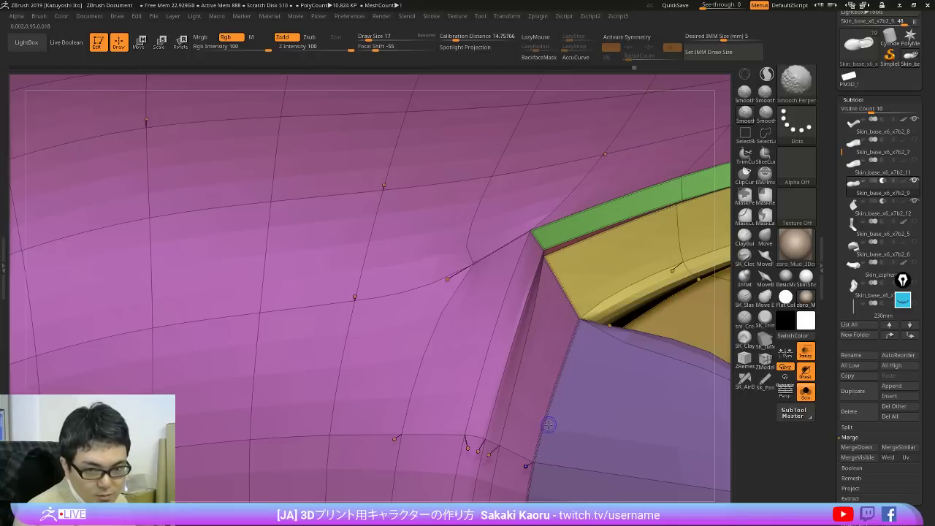
pyautogui.hotkey('shift', 'f')
pyautogui.hotkey('alt', 's')
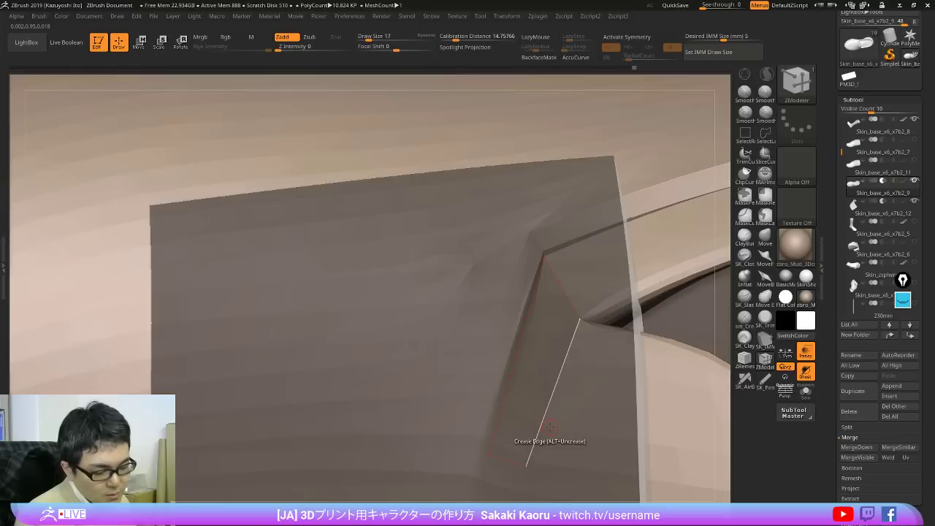
# Step: Compare the shoe's heel and collar with the loafer reference photos from the side and back
pyautogui.press('f')
pyautogui.hotkey('shift', 'f')
pyautogui.moveTo(550, 425); pyautogui.dragTo(574, 268, button='right')
pyautogui.hotkey('alt', 't')
pyautogui.hotkey('shift', 'f')
pyautogui.moveTo(600, 355); pyautogui.dragTo(605, 272, button='right')
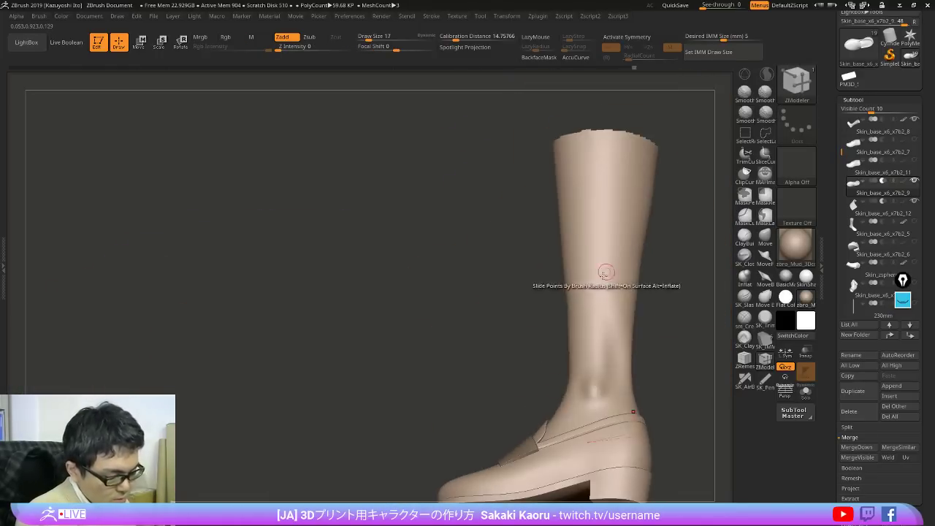
pyautogui.keyDown('alt'); pyautogui.moveTo(610, 445); pyautogui.dragTo(679, 326, button='right'); pyautogui.keyUp('alt')
pyautogui.hotkey('shift', 'z')
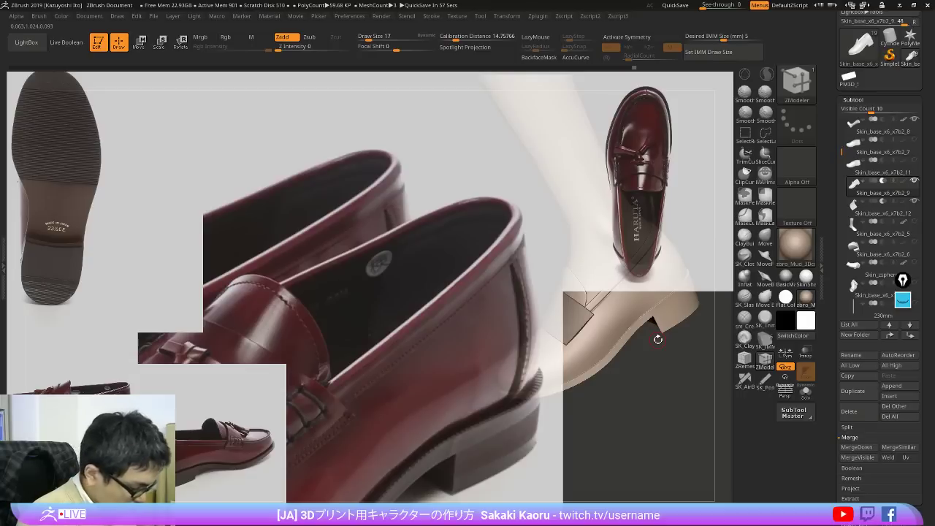
pyautogui.hotkey('shift', 'z')
pyautogui.moveTo(687, 346); pyautogui.dragTo(577, 298, button='right')
pyautogui.keyDown('alt'); pyautogui.moveTo(695, 285); pyautogui.dragTo(569, 329, button='right'); pyautogui.keyUp('alt')
pyautogui.keyDown('ctrl'); pyautogui.moveTo(569, 329); pyautogui.dragTo(588, 362, button='right'); pyautogui.keyUp('ctrl')
pyautogui.hotkey('shift', 'f')
pyautogui.moveTo(580, 309); pyautogui.dragTo(555, 384, button='right')
pyautogui.moveTo(620, 342); pyautogui.dragTo(577, 296, button='right')
pyautogui.hotkey('shift', 'z')
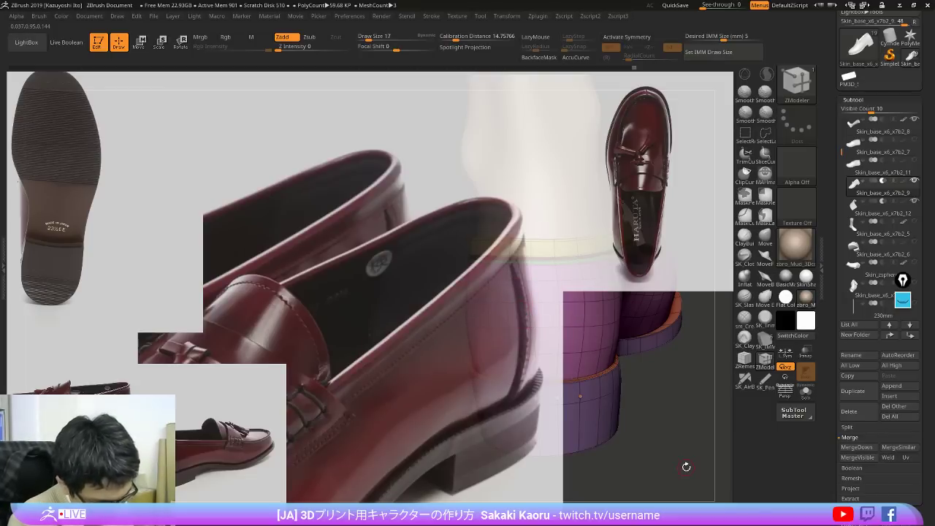
pyautogui.hotkey('shift', 'z')
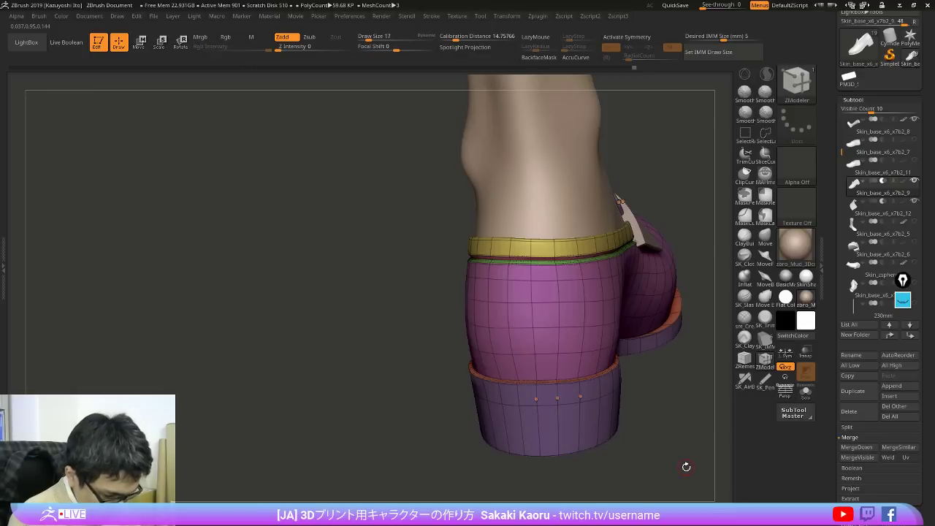
# Step: Adjust the collar rim slightly at the back of the heel with the Move brush at draw size 170
pyautogui.moveTo(686, 466); pyautogui.dragTo(696, 425)
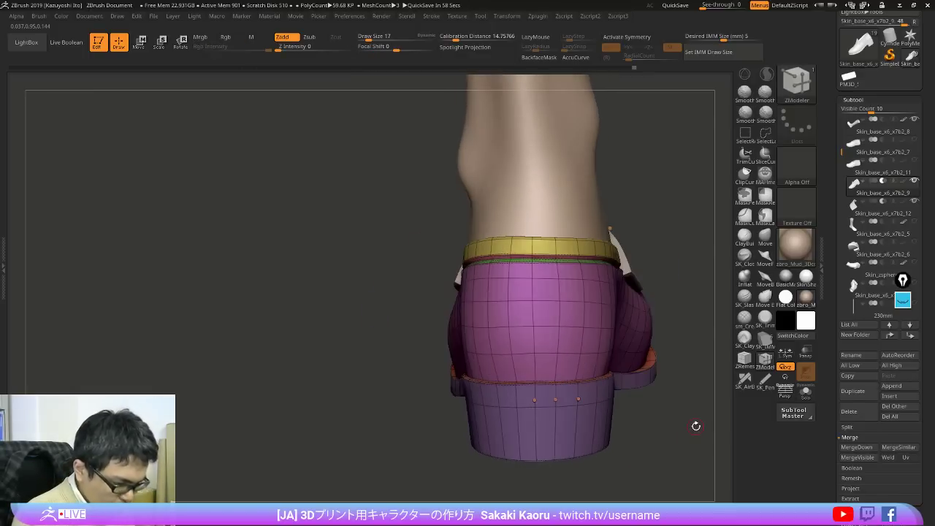
pyautogui.click(764, 242)
pyautogui.moveTo(545, 237); pyautogui.dragTo(544, 245)
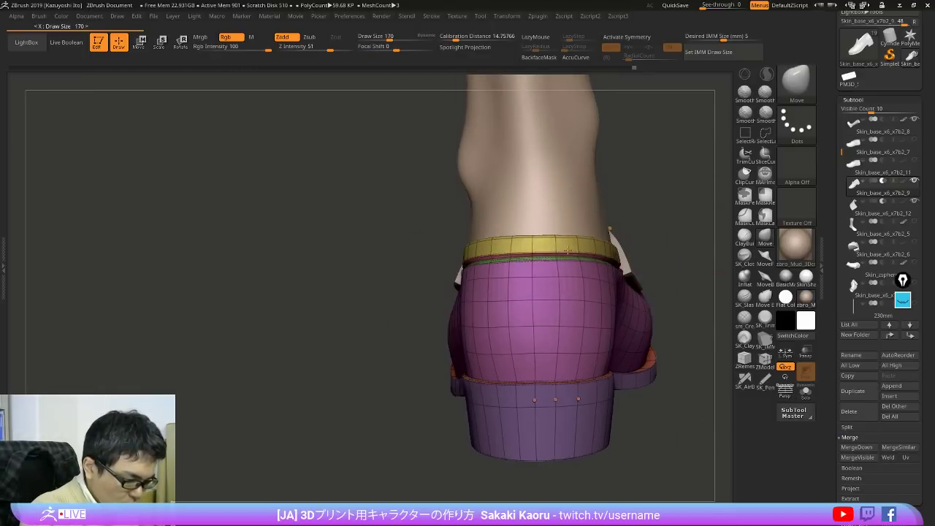
pyautogui.moveTo(544, 244); pyautogui.dragTo(628, 239, button='right')
pyautogui.moveTo(629, 238); pyautogui.dragTo(713, 347)
pyautogui.hotkey('shift', 'f')
pyautogui.hotkey('shift', 'f')
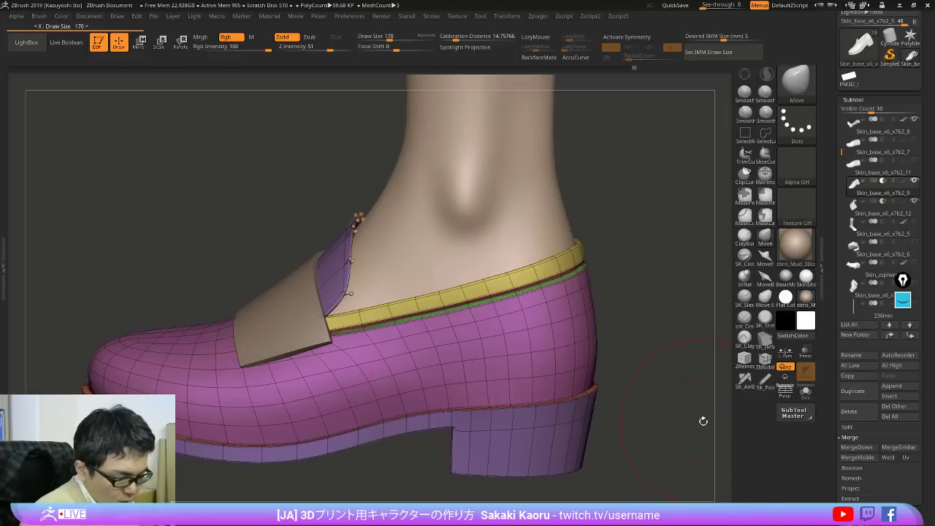
# Step: Mark the upper's polygons around the back of the heel, between collar and welt, as a temporary ZModeler polygroup
pyautogui.moveTo(702, 423)
pyautogui.mouseDown()
pyautogui.moveTo(693, 470)
pyautogui.moveTo(693, 412)
pyautogui.moveTo(712, 401)
pyautogui.moveTo(685, 398)
pyautogui.moveTo(691, 430)
pyautogui.moveTo(681, 447)
pyautogui.moveTo(654, 424)
pyautogui.mouseUp()
pyautogui.click(765, 363)
pyautogui.keyDown('alt'); pyautogui.moveTo(648, 252); pyautogui.dragTo(649, 303); pyautogui.keyUp('alt')
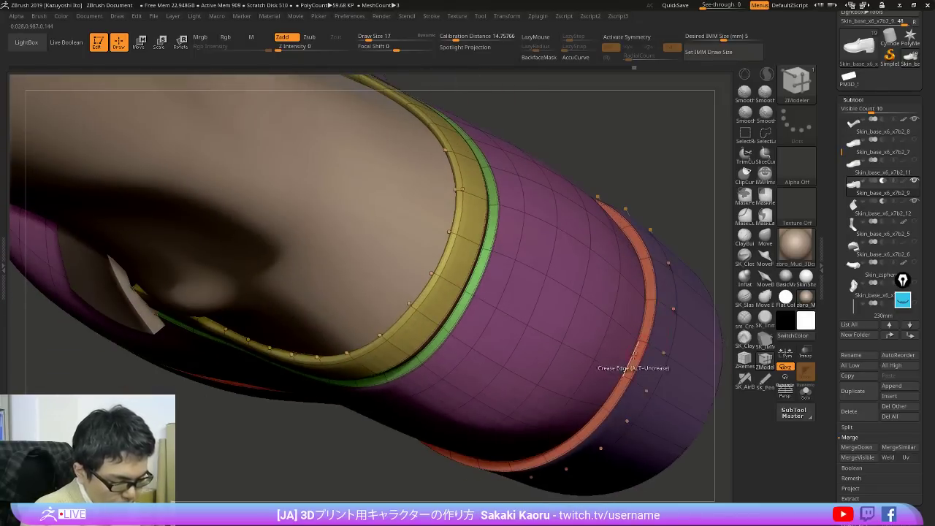
pyautogui.moveTo(685, 431); pyautogui.dragTo(630, 254)
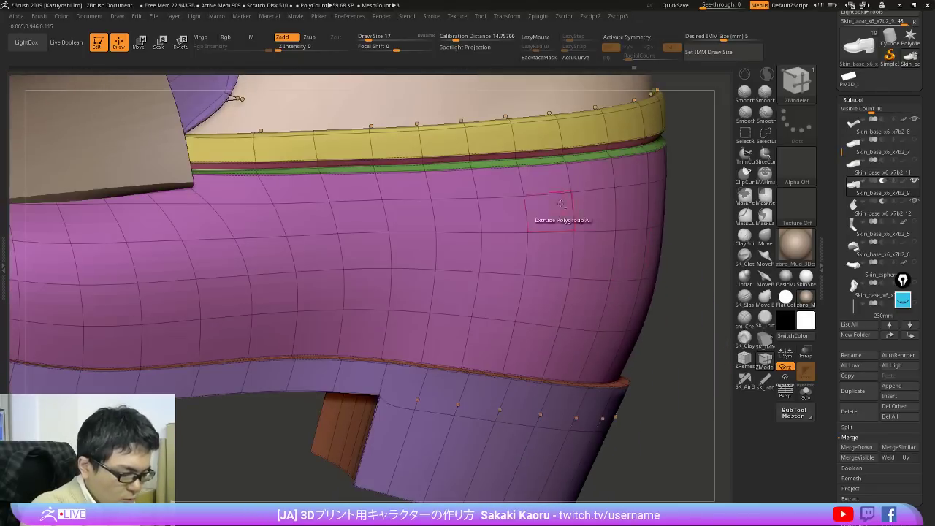
pyautogui.moveTo(551, 179)
pyautogui.keyDown('alt'); pyautogui.mouseDown()
pyautogui.moveTo(547, 301)
pyautogui.moveTo(595, 211)
pyautogui.moveTo(588, 177)
pyautogui.mouseUp(); pyautogui.keyUp('alt')
pyautogui.moveTo(683, 210); pyautogui.dragTo(480, 233)
pyautogui.moveTo(430, 216)
pyautogui.keyDown('alt'); pyautogui.mouseDown()
pyautogui.moveTo(454, 408)
pyautogui.moveTo(504, 216)
pyautogui.moveTo(527, 415)
pyautogui.mouseUp(); pyautogui.keyUp('alt')
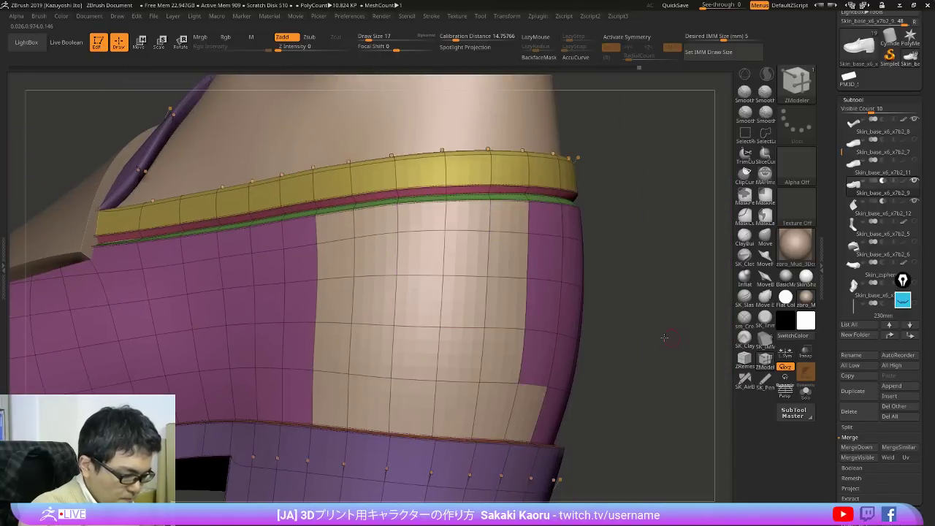
pyautogui.moveTo(664, 337); pyautogui.dragTo(610, 336)
pyautogui.moveTo(520, 218)
pyautogui.keyDown('alt'); pyautogui.mouseDown()
pyautogui.moveTo(560, 420)
pyautogui.moveTo(619, 275)
pyautogui.moveTo(664, 237)
pyautogui.moveTo(659, 257)
pyautogui.mouseUp(); pyautogui.keyUp('alt')
pyautogui.moveTo(722, 252)
pyautogui.keyDown('alt'); pyautogui.mouseDown()
pyautogui.moveTo(679, 293)
pyautogui.moveTo(636, 271)
pyautogui.moveTo(642, 343)
pyautogui.mouseUp(); pyautogui.keyUp('alt')
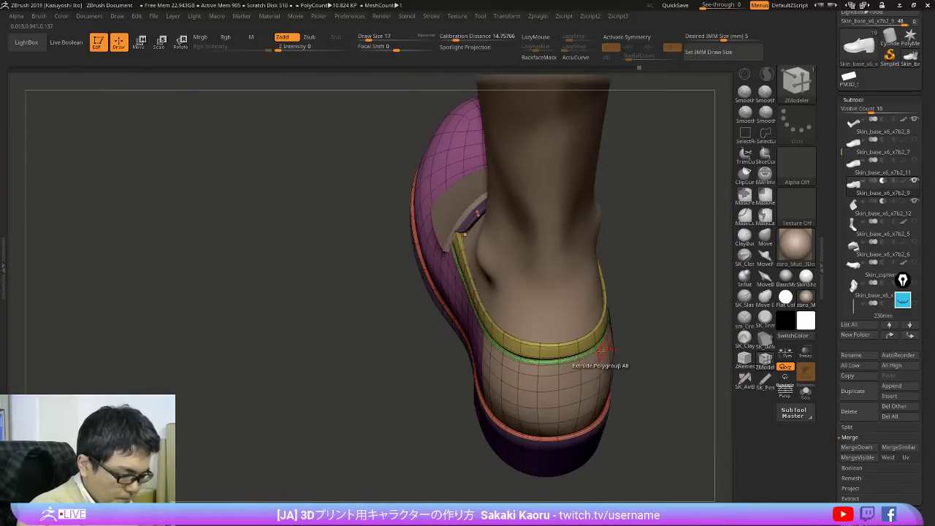
# Step: Isolate the marked heel panel, assign it its own polygroup, and show the whole shoe again
pyautogui.keyDown('ctrl'); pyautogui.keyDown('shift'); pyautogui.click(561, 373); pyautogui.keyUp('shift'); pyautogui.keyUp('ctrl')
pyautogui.moveTo(672, 387); pyautogui.dragTo(675, 417)
pyautogui.click(679, 433)
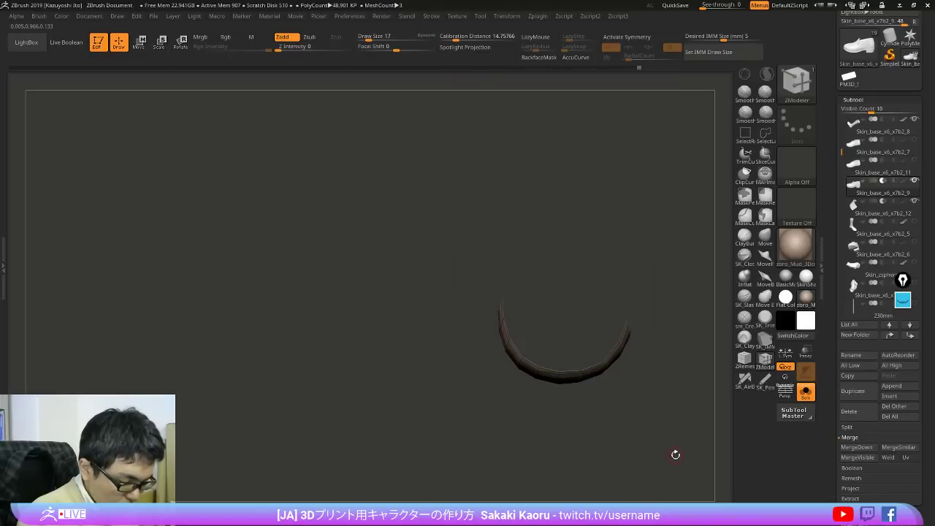
pyautogui.moveTo(676, 455); pyautogui.dragTo(667, 411)
pyautogui.keyDown('ctrl'); pyautogui.keyDown('shift'); pyautogui.click(683, 428); pyautogui.keyUp('shift'); pyautogui.keyUp('ctrl')
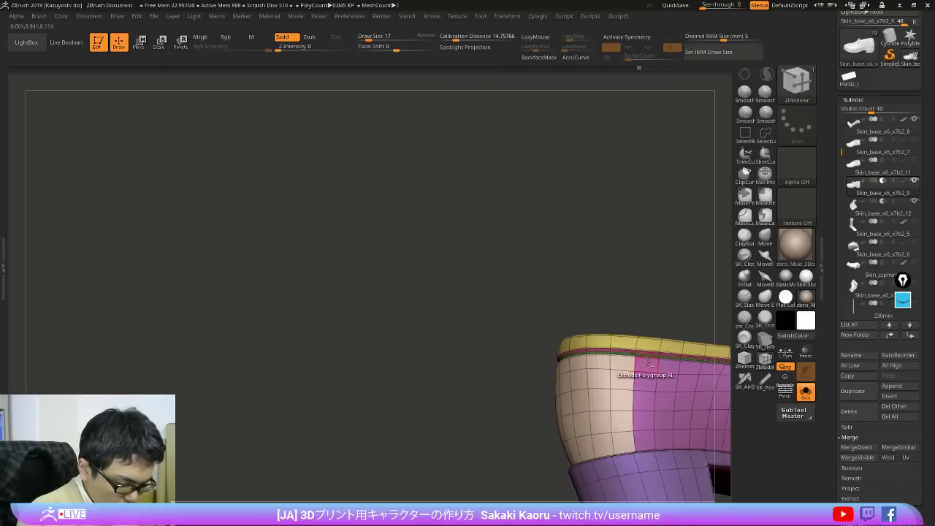
pyautogui.keyDown('ctrl'); pyautogui.keyDown('shift'); pyautogui.click(636, 428); pyautogui.keyUp('shift'); pyautogui.keyUp('ctrl')
pyautogui.hotkey('ctrl', 'w')
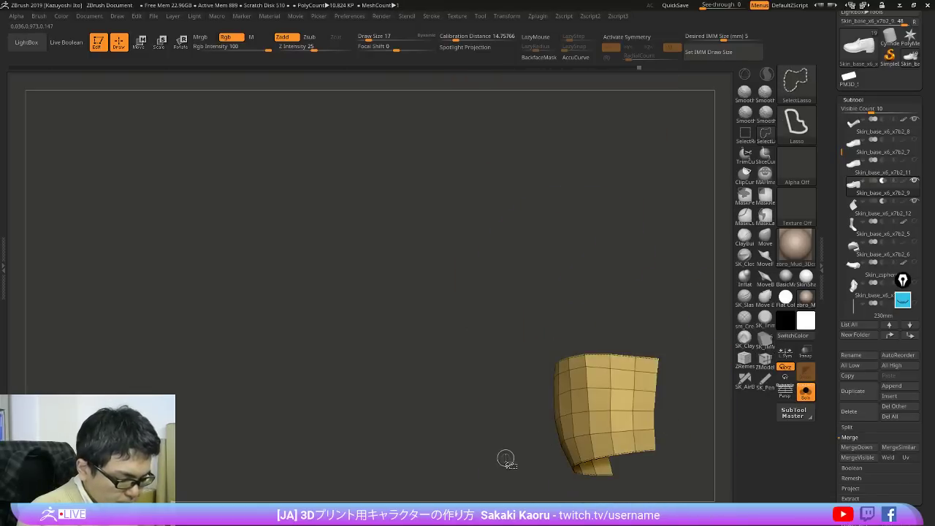
pyautogui.keyDown('ctrl'); pyautogui.keyDown('shift'); pyautogui.click(505, 458); pyautogui.keyUp('shift'); pyautogui.keyUp('ctrl')
# Step: Try to extrude the heel panel outward with ZModeler Extrude on Polygroup All and check its lower edge
pyautogui.keyDown('alt'); pyautogui.moveTo(631, 400); pyautogui.dragTo(583, 374, button='right'); pyautogui.keyUp('alt')
pyautogui.press('space')
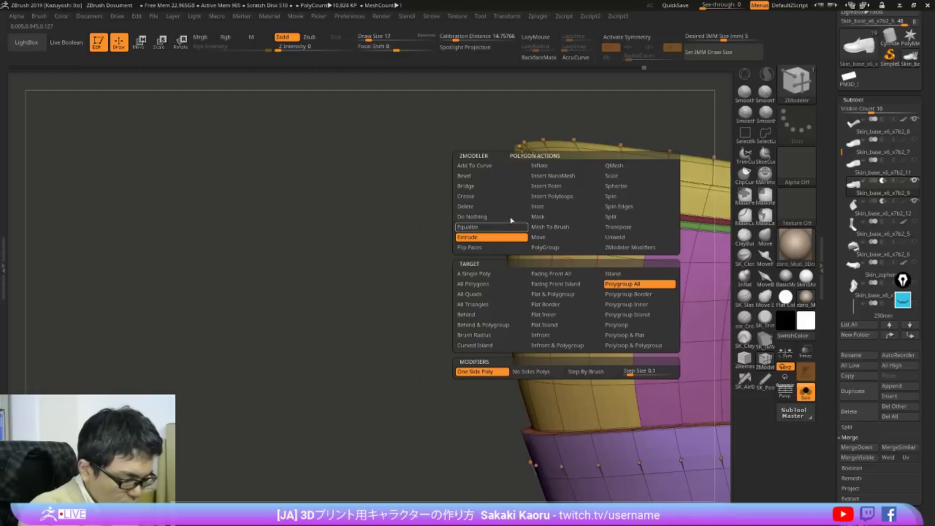
pyautogui.moveTo(552, 271); pyautogui.dragTo(581, 280)
pyautogui.moveTo(581, 280); pyautogui.dragTo(586, 329, button='right')
pyautogui.moveTo(586, 329)
pyautogui.keyDown('ctrl'); pyautogui.mouseDown(button='right')
pyautogui.moveTo(593, 399)
pyautogui.moveTo(642, 454)
pyautogui.moveTo(583, 310)
pyautogui.mouseUp(button='right'); pyautogui.keyUp('ctrl')
pyautogui.moveTo(574, 281)
pyautogui.keyDown('ctrl'); pyautogui.keyDown('shift'); pyautogui.mouseDown()
pyautogui.moveTo(637, 470)
pyautogui.moveTo(727, 314)
pyautogui.moveTo(718, 309)
pyautogui.mouseUp(); pyautogui.keyUp('shift'); pyautogui.keyUp('ctrl')
pyautogui.moveTo(634, 357); pyautogui.dragTo(698, 344, button='right')
pyautogui.moveTo(703, 379); pyautogui.dragTo(647, 241)
pyautogui.keyDown('ctrl'); pyautogui.keyDown('shift'); pyautogui.click(670, 343); pyautogui.keyUp('shift'); pyautogui.keyUp('ctrl')
pyautogui.moveTo(642, 478)
pyautogui.keyDown('alt'); pyautogui.mouseDown()
pyautogui.moveTo(654, 329)
pyautogui.moveTo(584, 431)
pyautogui.mouseUp(); pyautogui.keyUp('alt')
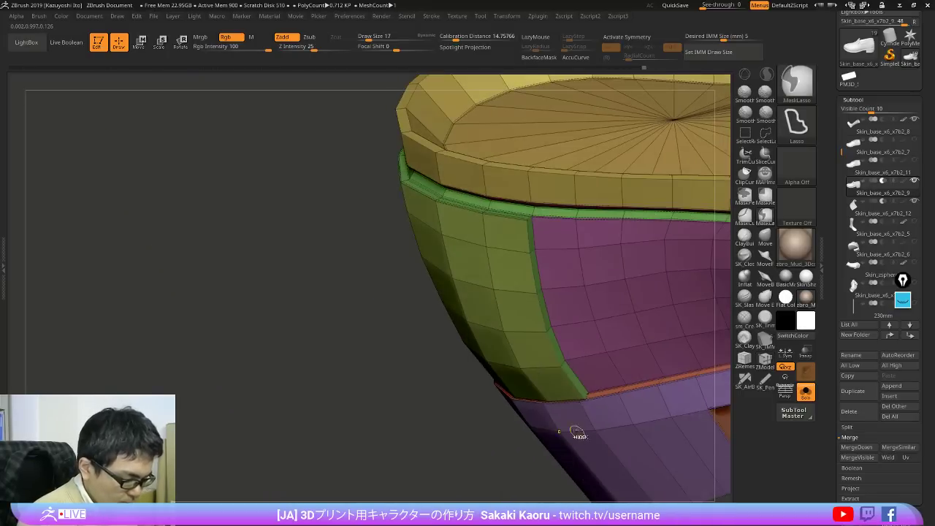
pyautogui.keyDown('ctrl'); pyautogui.keyDown('shift'); pyautogui.click(575, 400); pyautogui.keyUp('shift'); pyautogui.keyUp('ctrl')
# Step: Undo the extrusion of the heel panel
pyautogui.hotkey('ctrl', 'z')
pyautogui.hotkey('ctrl', 'z')
pyautogui.hotkey('ctrl', 'z')
pyautogui.hotkey('ctrl', 'z')
pyautogui.hotkey('ctrl', 'shift', 'z')
pyautogui.hotkey('ctrl', 'shift', 'z')
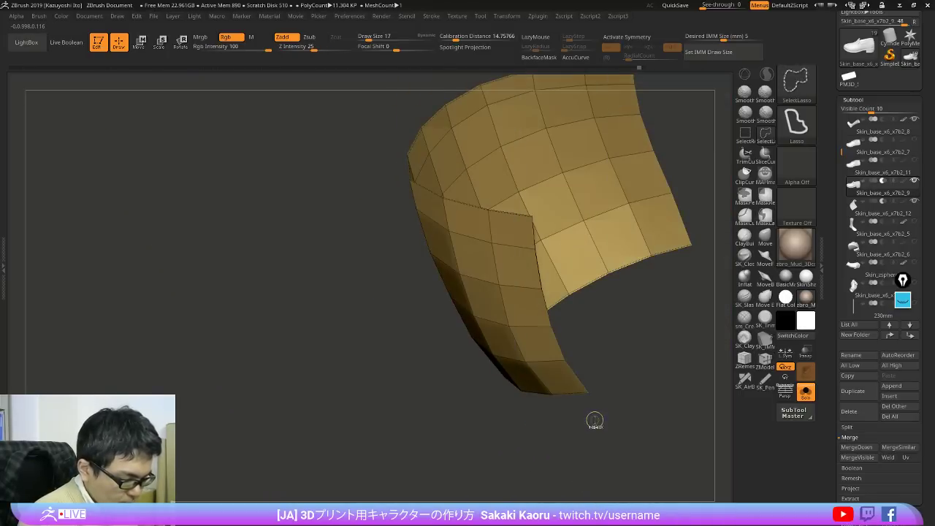
# Step: Insert an edge loop along the middle of the welt's top face at the lowest subdivision level
pyautogui.moveTo(591, 431); pyautogui.dragTo(595, 439, button='right')
pyautogui.hotkey('shift', 'f')
pyautogui.hotkey('shift', 'd')
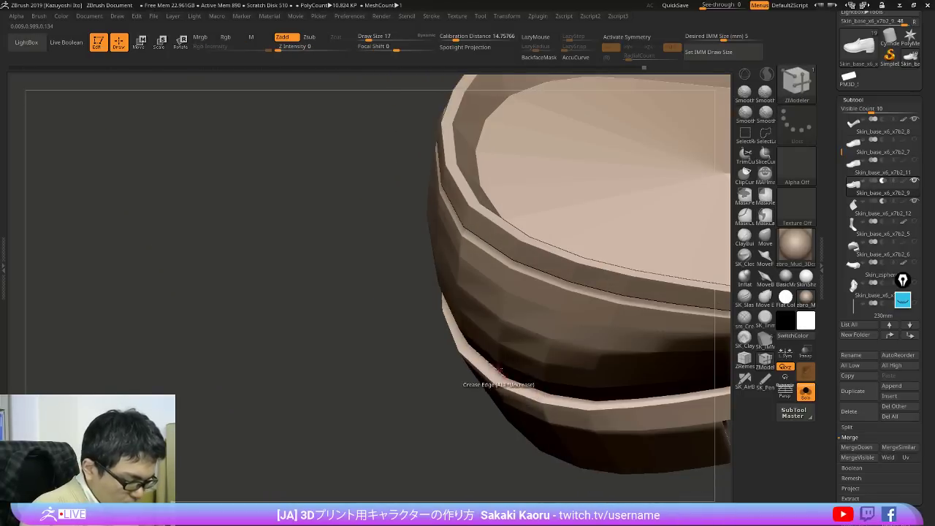
pyautogui.hotkey('shift', 'f')
pyautogui.moveTo(496, 369); pyautogui.dragTo(500, 431, button='right')
pyautogui.press('space')
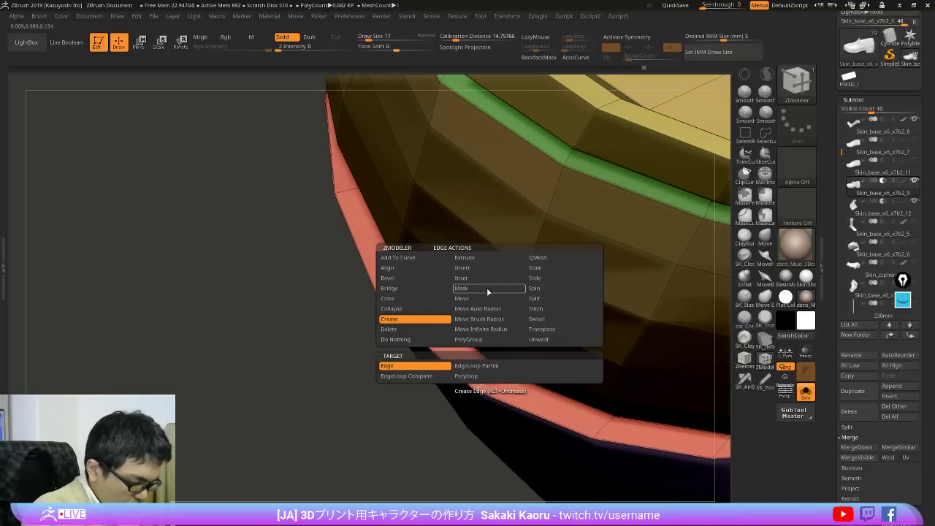
pyautogui.click(462, 267)
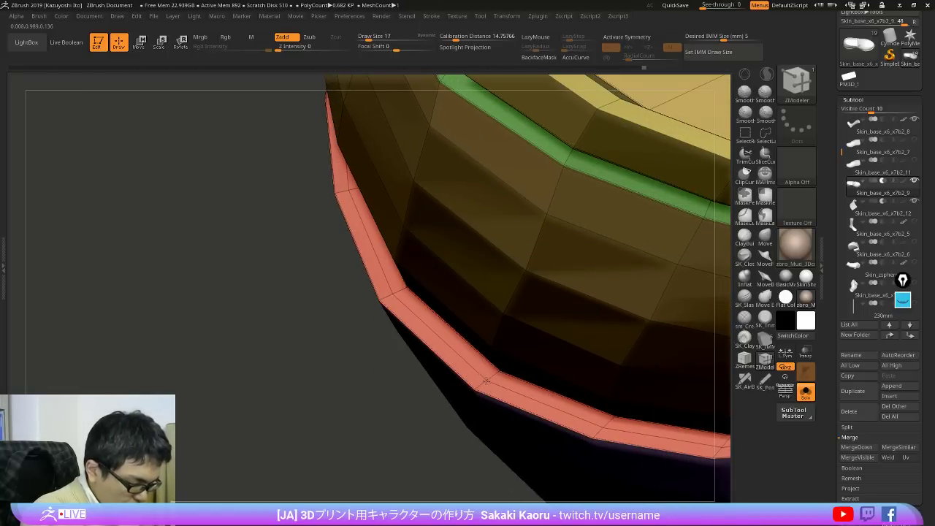
# Step: Extrude the heel panel outward with QMesh on Polygroup All until it meets the welt's middle edge loop
pyautogui.moveTo(445, 485); pyautogui.dragTo(598, 333, button='right')
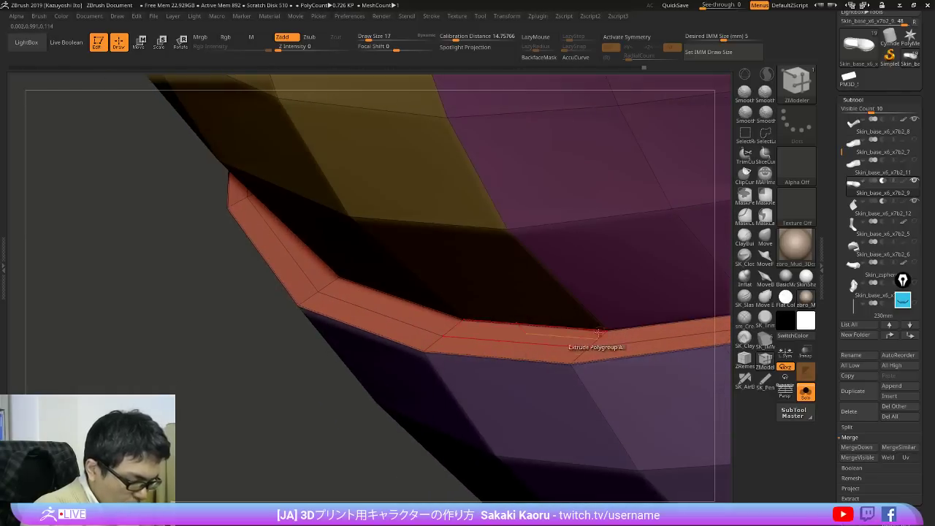
pyautogui.press('space')
pyautogui.click(569, 166)
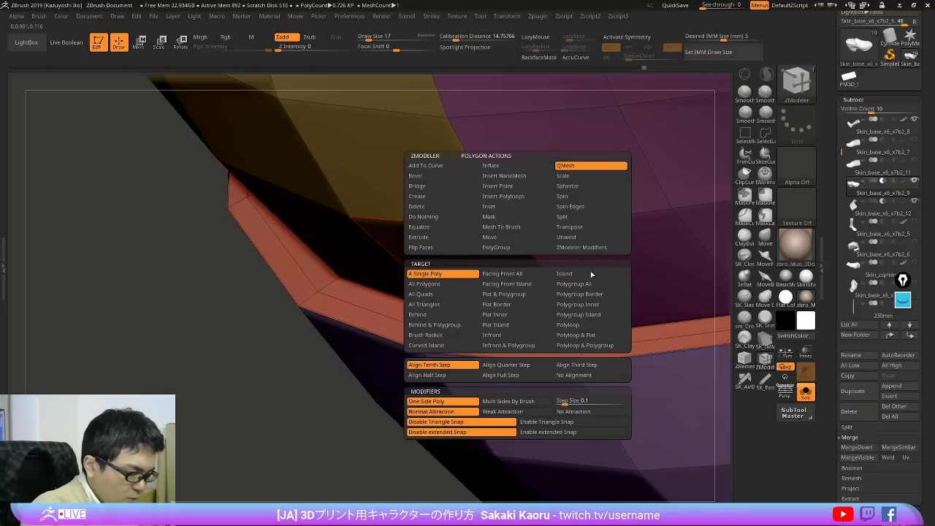
pyautogui.moveTo(524, 300); pyautogui.dragTo(518, 322)
pyautogui.moveTo(567, 323)
pyautogui.keyDown('ctrl'); pyautogui.mouseDown(button='right')
pyautogui.moveTo(477, 173)
pyautogui.moveTo(533, 163)
pyautogui.moveTo(458, 253)
pyautogui.moveTo(521, 229)
pyautogui.moveTo(641, 299)
pyautogui.moveTo(558, 405)
pyautogui.mouseUp(button='right'); pyautogui.keyUp('ctrl')
pyautogui.hotkey('ctrl', 'z')
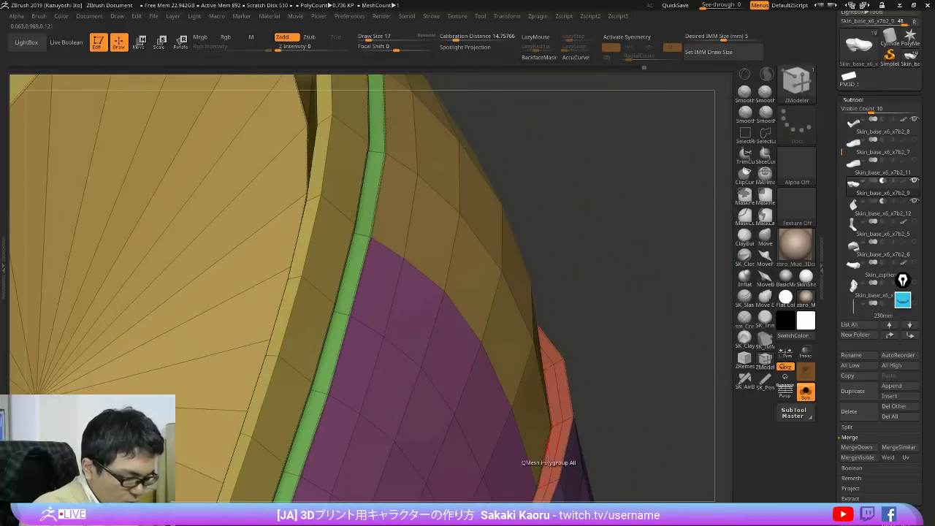
pyautogui.keyDown('alt'); pyautogui.moveTo(548, 447); pyautogui.dragTo(564, 259, button='right'); pyautogui.keyUp('alt')
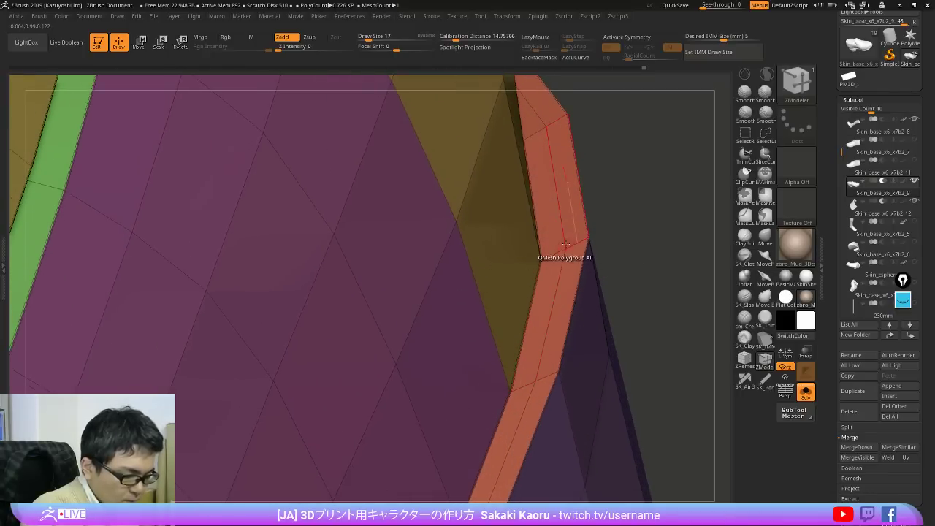
pyautogui.moveTo(516, 280); pyautogui.dragTo(550, 275)
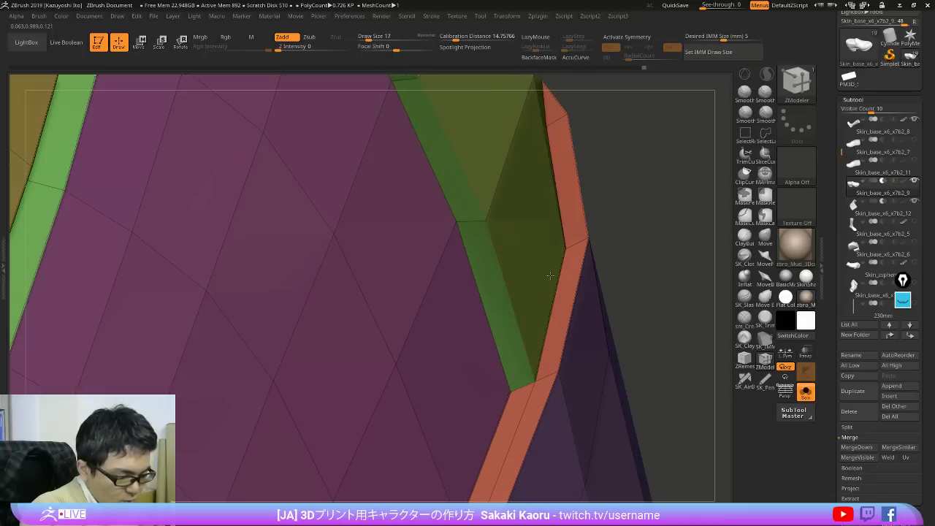
# Step: Inspect the junction of the raised heel panel and the welt in isolation, then check the whole shoe
pyautogui.moveTo(574, 210)
pyautogui.keyDown('ctrl'); pyautogui.keyDown('shift'); pyautogui.mouseDown()
pyautogui.moveTo(473, 321)
pyautogui.moveTo(647, 351)
pyautogui.moveTo(649, 338)
pyautogui.mouseUp(); pyautogui.keyUp('shift'); pyautogui.keyUp('ctrl')
pyautogui.moveTo(678, 322)
pyautogui.mouseDown()
pyautogui.moveTo(699, 314)
pyautogui.moveTo(688, 292)
pyautogui.mouseUp()
pyautogui.keyDown('ctrl'); pyautogui.keyDown('shift'); pyautogui.click(634, 297); pyautogui.keyUp('shift'); pyautogui.keyUp('ctrl')
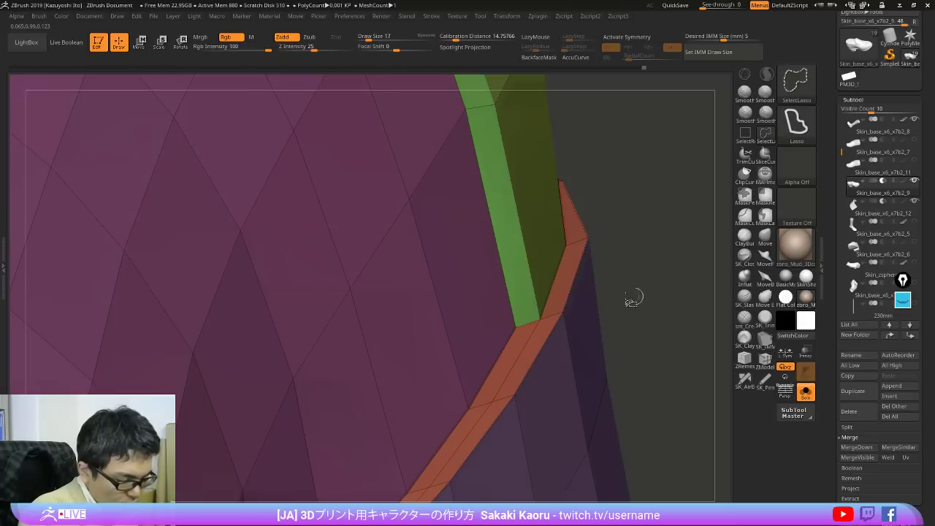
pyautogui.moveTo(567, 282)
pyautogui.keyDown('ctrl'); pyautogui.keyDown('shift'); pyautogui.mouseDown()
pyautogui.moveTo(539, 242)
pyautogui.moveTo(572, 214)
pyautogui.mouseUp(); pyautogui.keyUp('shift'); pyautogui.keyUp('ctrl')
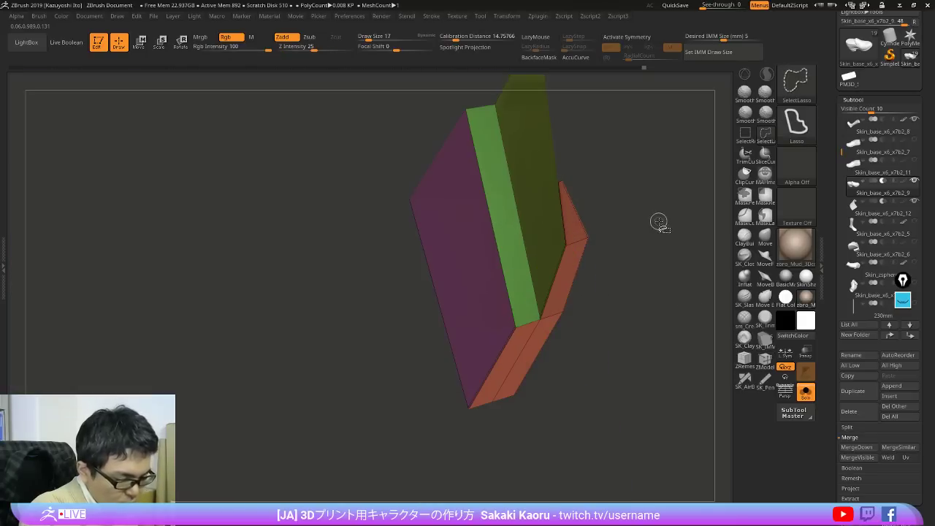
pyautogui.moveTo(659, 221)
pyautogui.mouseDown()
pyautogui.moveTo(649, 196)
pyautogui.moveTo(680, 184)
pyautogui.moveTo(681, 159)
pyautogui.moveTo(658, 285)
pyautogui.moveTo(655, 276)
pyautogui.mouseUp()
pyautogui.keyDown('ctrl'); pyautogui.keyDown('shift'); pyautogui.click(655, 276); pyautogui.keyUp('shift'); pyautogui.keyUp('ctrl')
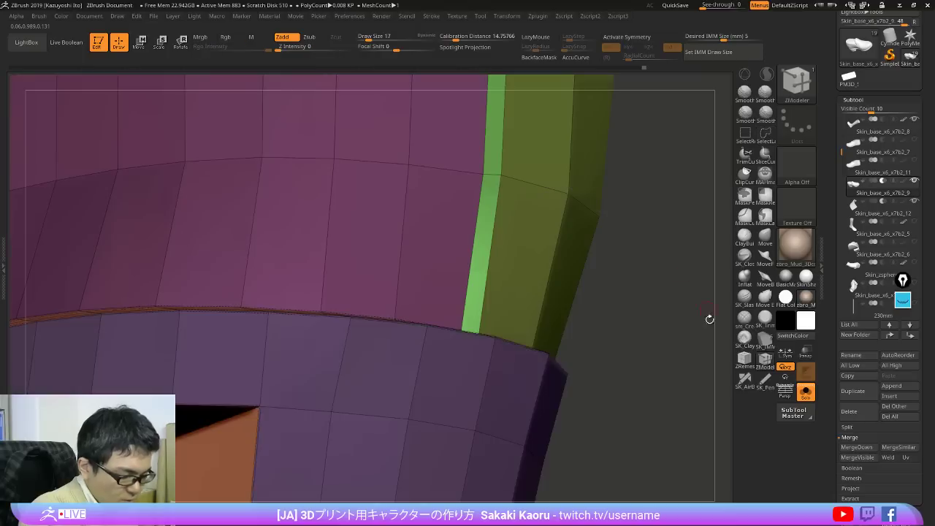
pyautogui.moveTo(708, 345); pyautogui.dragTo(672, 292)
pyautogui.press('d')
pyautogui.hotkey('shift', 'f')
pyautogui.hotkey('shift', 'f')
pyautogui.hotkey('shift', 'd')
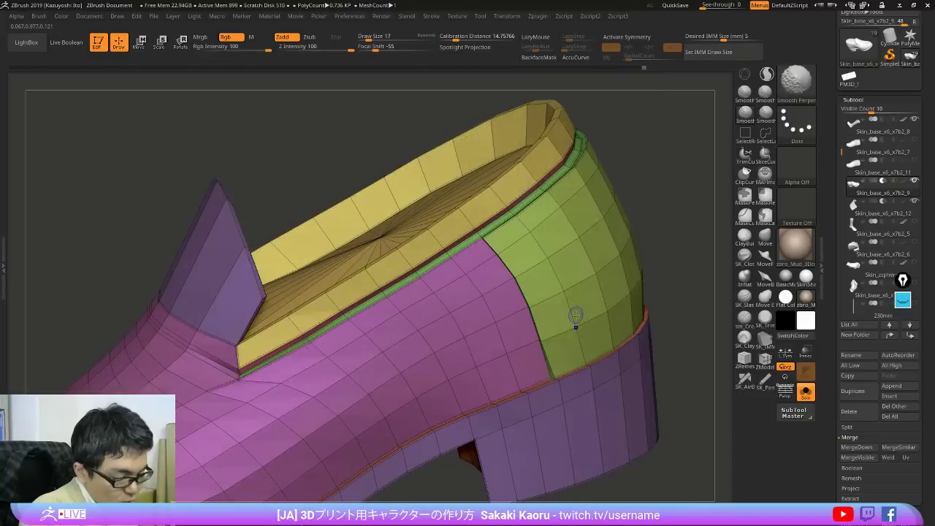
# Step: Even out the front edge of the heel panel with the Move brush on the unsmoothed mesh
pyautogui.hotkey('shift', 'f')
pyautogui.press('d')
pyautogui.click(765, 238)
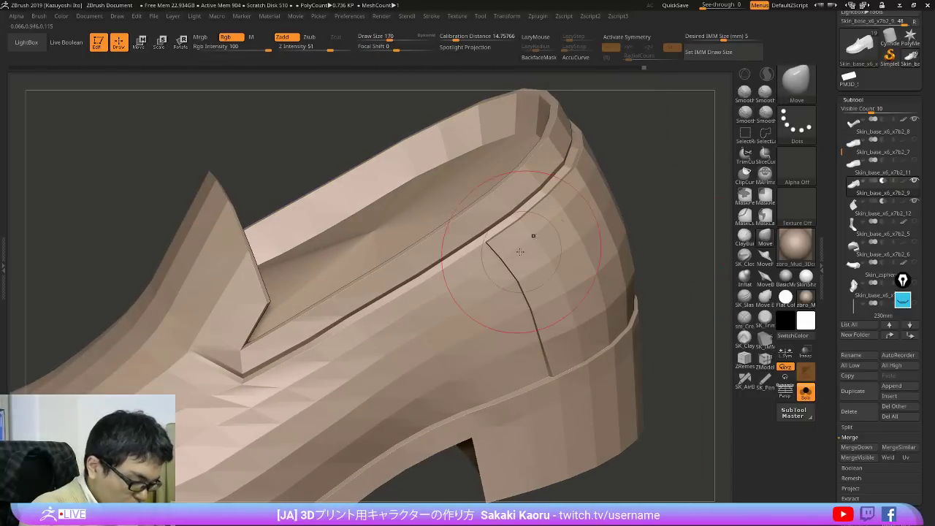
pyautogui.hotkey('shift', 'f')
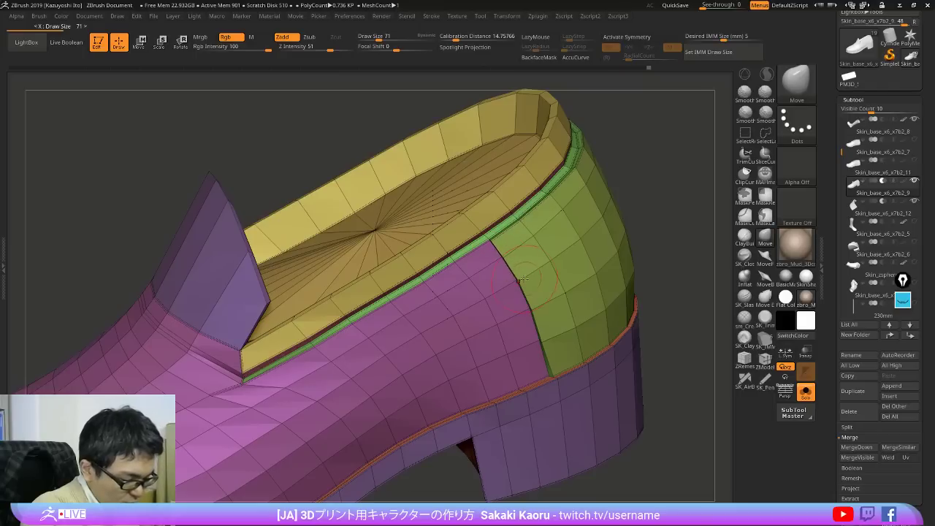
pyautogui.moveTo(672, 274)
pyautogui.keyDown('alt'); pyautogui.mouseDown()
pyautogui.moveTo(678, 254)
pyautogui.moveTo(586, 297)
pyautogui.moveTo(566, 293)
pyautogui.mouseUp(); pyautogui.keyUp('alt')
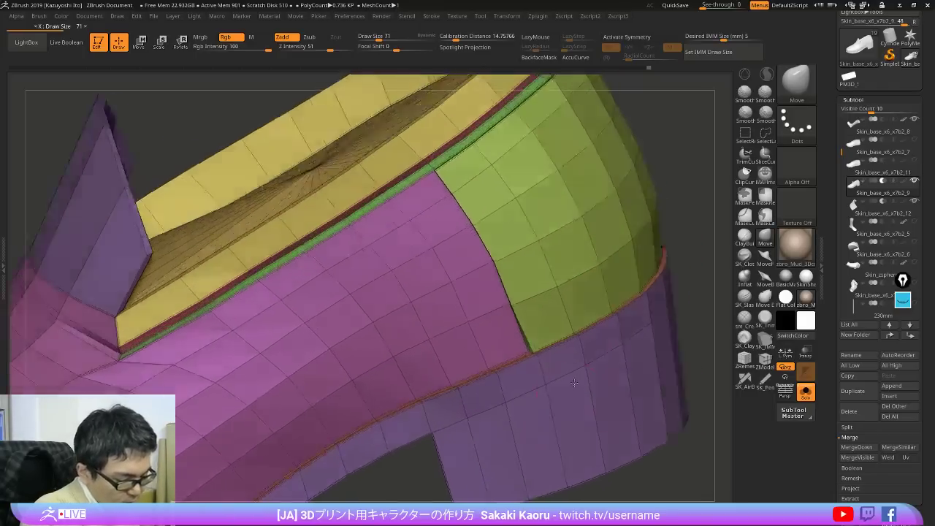
# Step: Mask the whole shoe except the heel panel's polygroup
pyautogui.keyDown('ctrl'); pyautogui.keyDown('shift'); pyautogui.click(563, 288); pyautogui.keyUp('shift'); pyautogui.keyUp('ctrl')
pyautogui.keyDown('ctrl'); pyautogui.click(695, 271); pyautogui.keyUp('ctrl')
pyautogui.keyDown('ctrl'); pyautogui.keyDown('shift'); pyautogui.click(696, 271); pyautogui.keyUp('shift'); pyautogui.keyUp('ctrl')
pyautogui.keyDown('ctrl'); pyautogui.click(698, 271); pyautogui.keyUp('ctrl')
pyautogui.moveTo(699, 269); pyautogui.dragTo(680, 272)
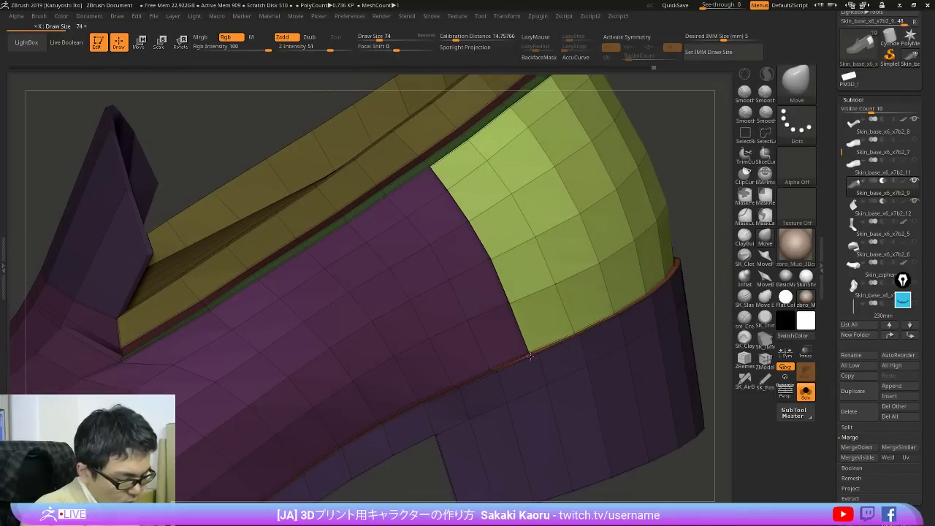
# Step: Refine the heel panel's lower front corner with the Move brush and clear the mask
pyautogui.moveTo(535, 357); pyautogui.dragTo(575, 355, button='right')
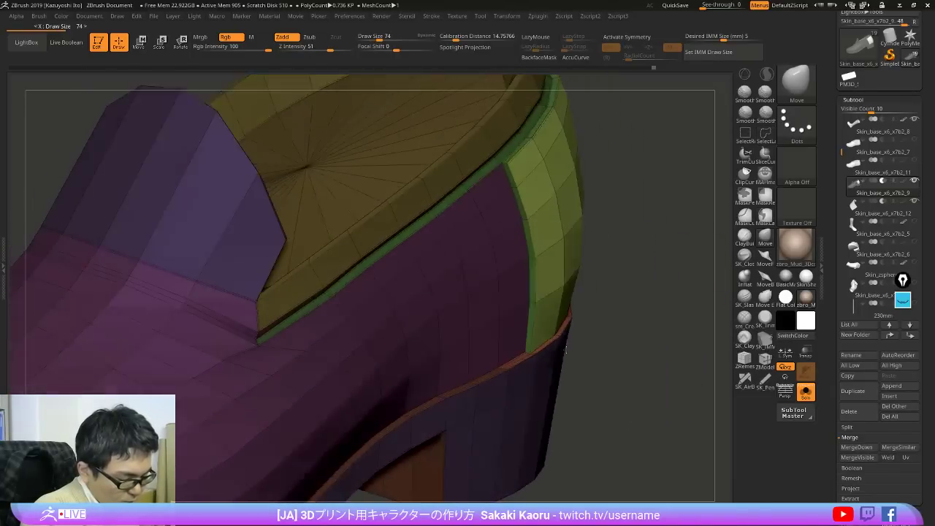
pyautogui.hotkey('shift', 'f')
pyautogui.keyDown('alt'); pyautogui.moveTo(595, 340); pyautogui.dragTo(671, 304); pyautogui.keyUp('alt')
pyautogui.moveTo(670, 304); pyautogui.dragTo(608, 299, button='right')
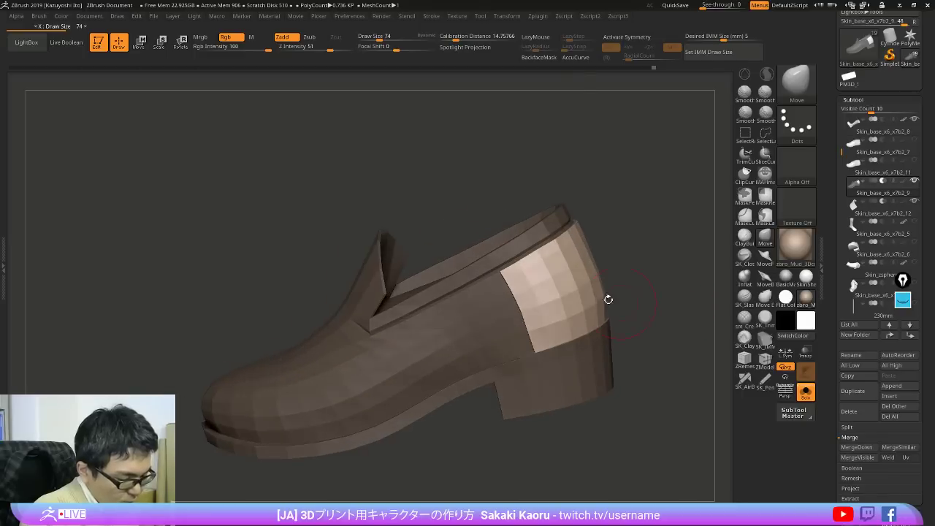
pyautogui.moveTo(506, 271); pyautogui.dragTo(607, 242, button='right')
pyautogui.keyDown('ctrl'); pyautogui.moveTo(660, 276); pyautogui.dragTo(683, 384); pyautogui.keyUp('ctrl')
pyautogui.moveTo(678, 417); pyautogui.dragTo(685, 364)
# Step: Examine the corner where the heel panel meets the opening's rim strip, with and without the smoothed subdivision preview
pyautogui.hotkey('shift', 'f')
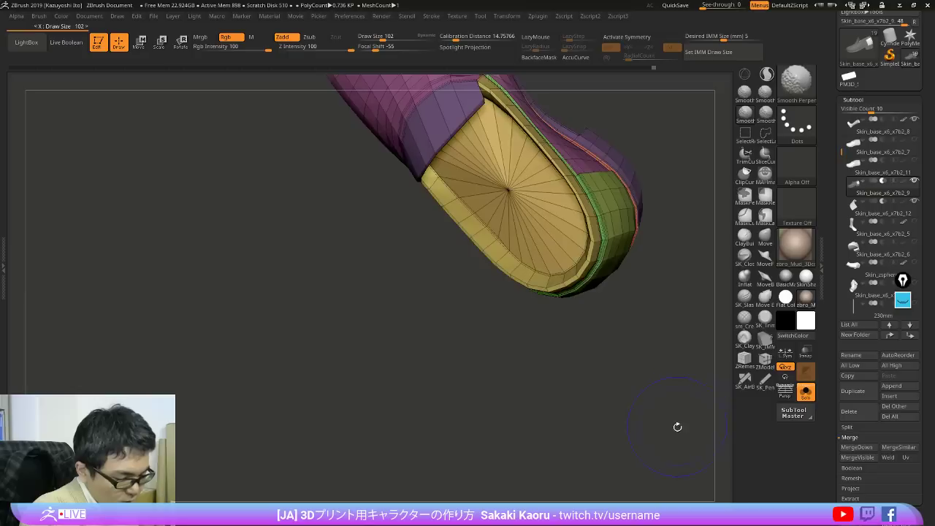
pyautogui.moveTo(676, 425)
pyautogui.mouseDown()
pyautogui.moveTo(697, 299)
pyautogui.moveTo(706, 309)
pyautogui.moveTo(704, 395)
pyautogui.mouseUp()
pyautogui.hotkey('shift', 'z')
pyautogui.hotkey('shift', 'z')
pyautogui.moveTo(679, 328); pyautogui.dragTo(668, 351)
pyautogui.keyDown('ctrl'); pyautogui.moveTo(553, 313); pyautogui.dragTo(555, 347, button='right'); pyautogui.keyUp('ctrl')
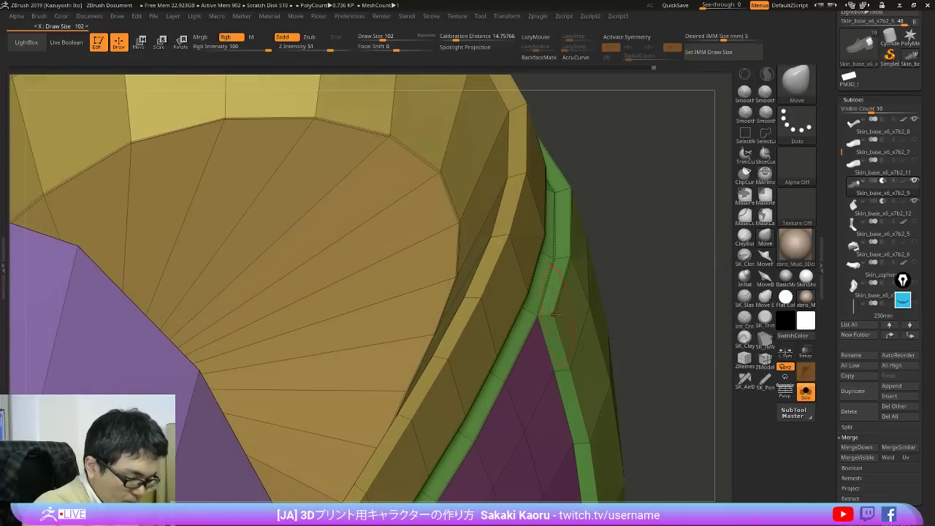
pyautogui.moveTo(629, 276)
pyautogui.mouseDown()
pyautogui.moveTo(639, 244)
pyautogui.moveTo(640, 277)
pyautogui.mouseUp()
pyautogui.press('d')
pyautogui.hotkey('shift', 'f')
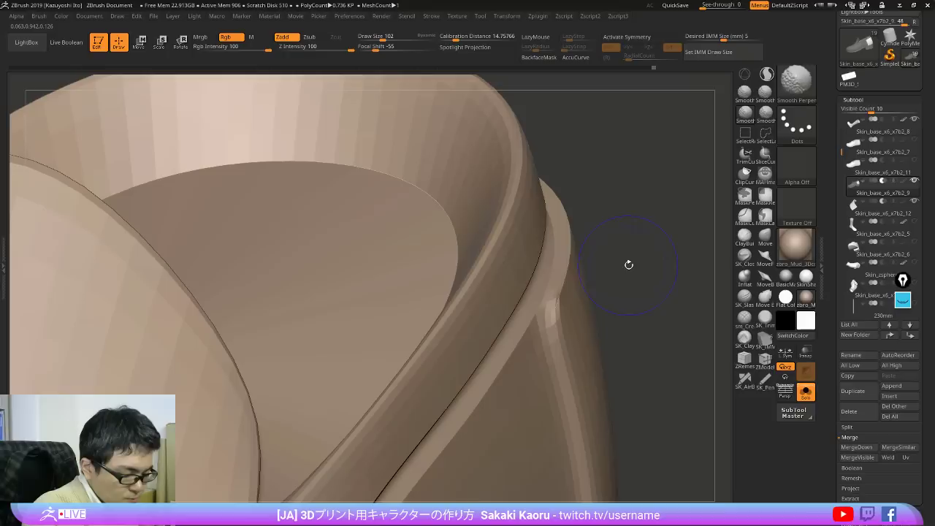
pyautogui.hotkey('shift', 'd')
pyautogui.hotkey('shift', 'f')
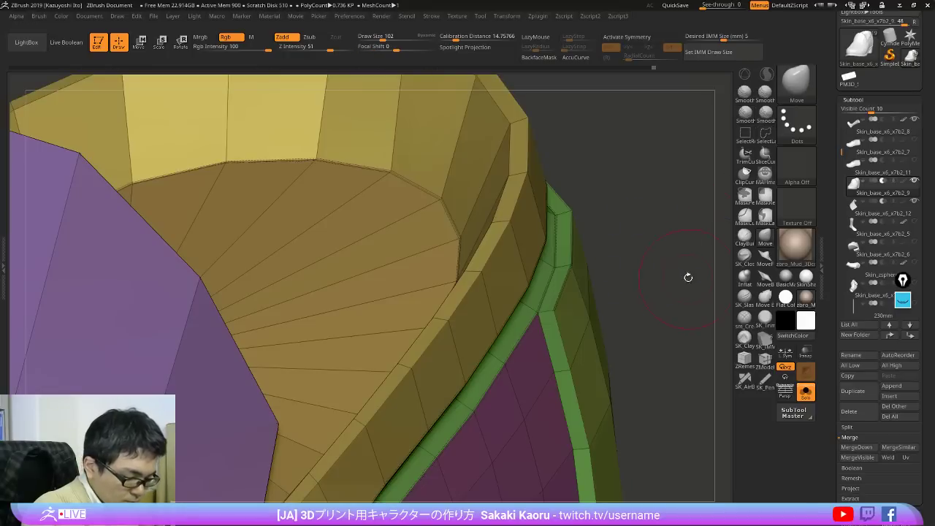
pyautogui.moveTo(688, 278)
pyautogui.keyDown('alt'); pyautogui.mouseDown()
pyautogui.moveTo(691, 207)
pyautogui.moveTo(694, 263)
pyautogui.moveTo(676, 263)
pyautogui.moveTo(680, 228)
pyautogui.mouseUp(); pyautogui.keyUp('alt')
# Step: Isolate the narrow rim strip and give its rear section around the heel a separate polygroup
pyautogui.keyDown('ctrl'); pyautogui.keyDown('shift'); pyautogui.click(569, 305); pyautogui.keyUp('shift'); pyautogui.keyUp('ctrl')
pyautogui.moveTo(680, 228); pyautogui.dragTo(702, 238)
pyautogui.moveTo(320, 270)
pyautogui.keyDown('ctrl'); pyautogui.mouseDown()
pyautogui.moveTo(320, 279)
pyautogui.moveTo(455, 146)
pyautogui.mouseUp(); pyautogui.keyUp('ctrl')
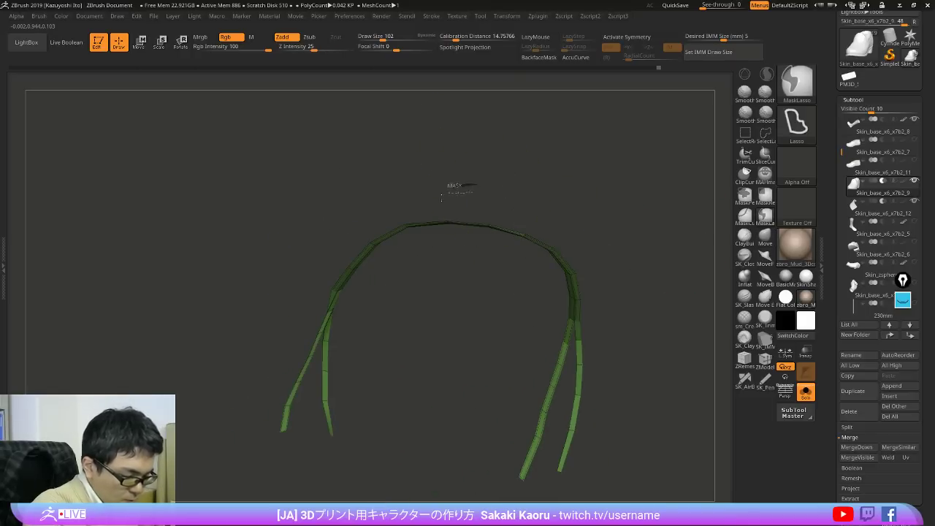
pyautogui.keyDown('ctrl'); pyautogui.moveTo(441, 198); pyautogui.dragTo(467, 264); pyautogui.keyUp('ctrl')
pyautogui.hotkey('ctrl', 'w')
pyautogui.keyDown('ctrl'); pyautogui.keyDown('shift'); pyautogui.click(700, 254); pyautogui.keyUp('shift'); pyautogui.keyUp('ctrl')
# Step: Crease the mesh along its polygroup borders with Crease PG and preview the smoothed result
pyautogui.press('space')
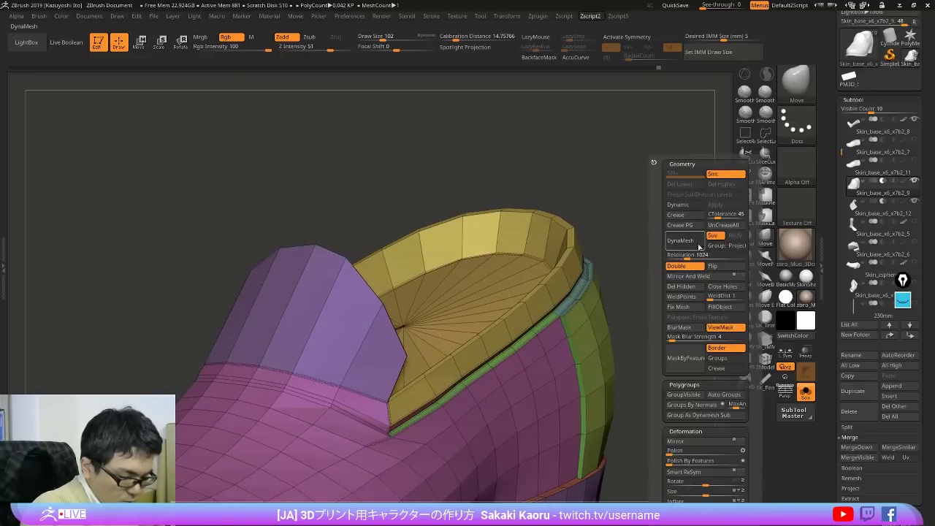
pyautogui.click(691, 231)
pyautogui.press('d')
pyautogui.hotkey('shift', 'f')
pyautogui.hotkey('shift', 'f')
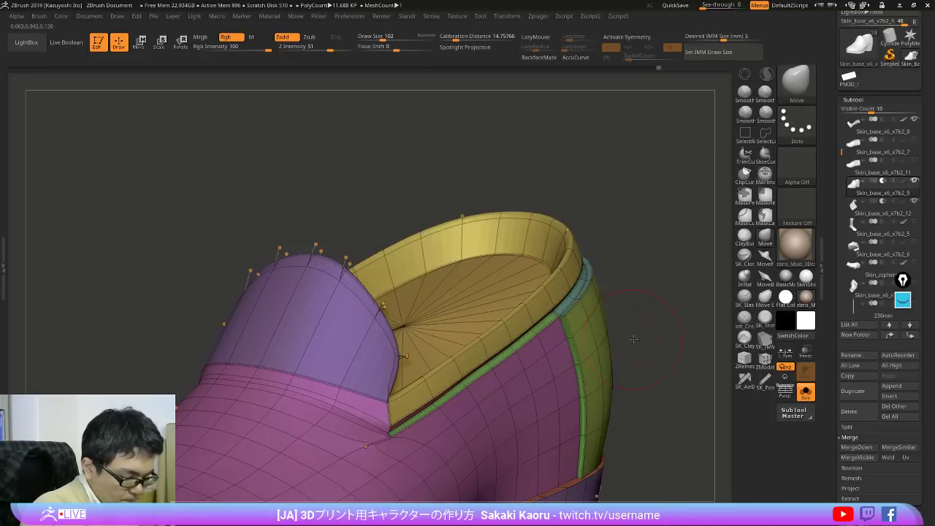
# Step: Isolate the heel panel with the rear rim section and merge them into one polygroup
pyautogui.keyDown('alt'); pyautogui.moveTo(627, 318); pyautogui.dragTo(588, 253); pyautogui.keyUp('alt')
pyautogui.hotkey('shift', 'f')
pyautogui.hotkey('shift', 'f')
pyautogui.moveTo(587, 183); pyautogui.dragTo(572, 303)
pyautogui.keyDown('ctrl'); pyautogui.keyDown('shift'); pyautogui.click(538, 290); pyautogui.keyUp('shift'); pyautogui.keyUp('ctrl')
pyautogui.hotkey('ctrl', 'w')
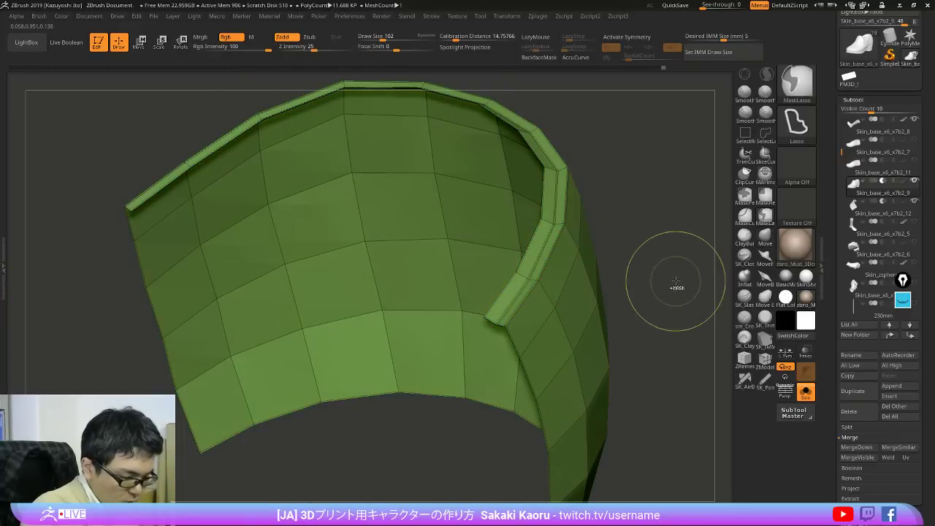
# Step: Remove all creases, crease the polygroup borders again, and check the smoothed heel from several sides
pyautogui.keyDown('ctrl'); pyautogui.keyDown('shift'); pyautogui.click(679, 283); pyautogui.keyUp('shift'); pyautogui.keyUp('ctrl')
pyautogui.press('space')
pyautogui.click(731, 226)
pyautogui.click(689, 230)
pyautogui.hotkey('shift', 'f')
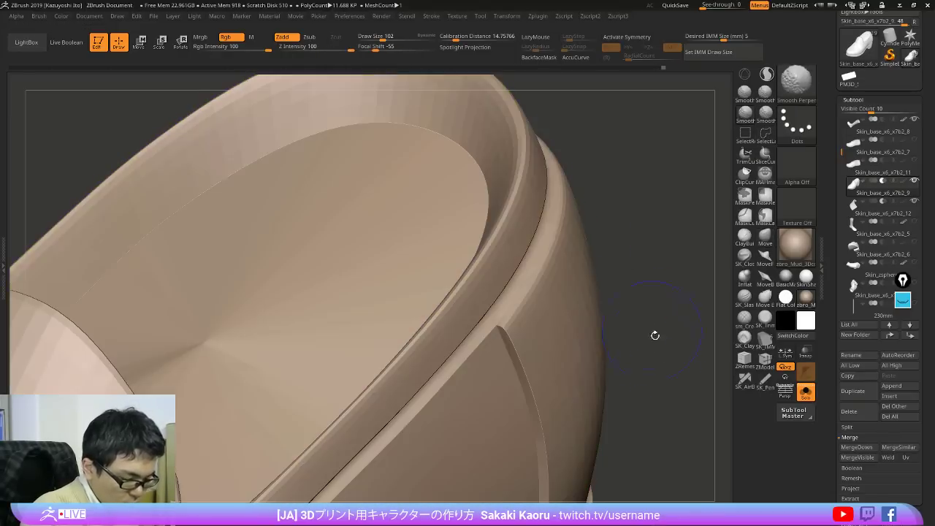
pyautogui.keyDown('alt'); pyautogui.moveTo(655, 335); pyautogui.dragTo(690, 292); pyautogui.keyUp('alt')
pyautogui.moveTo(459, 292); pyautogui.dragTo(599, 285)
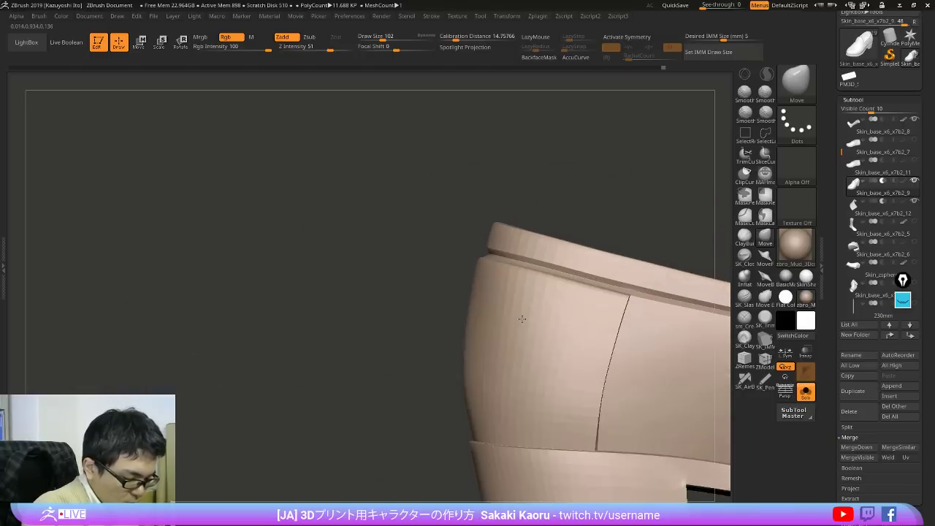
# Step: Adjust the heel panel on the unsmoothed mesh with the Move brush, checking it against the reference photos
pyautogui.hotkey('shift', 'd')
pyautogui.click(764, 242)
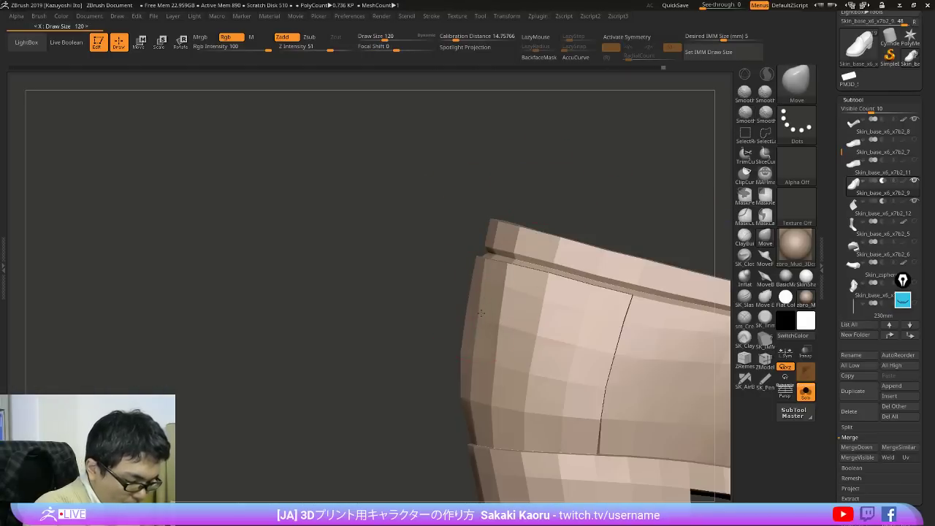
pyautogui.hotkey('shift', 'z')
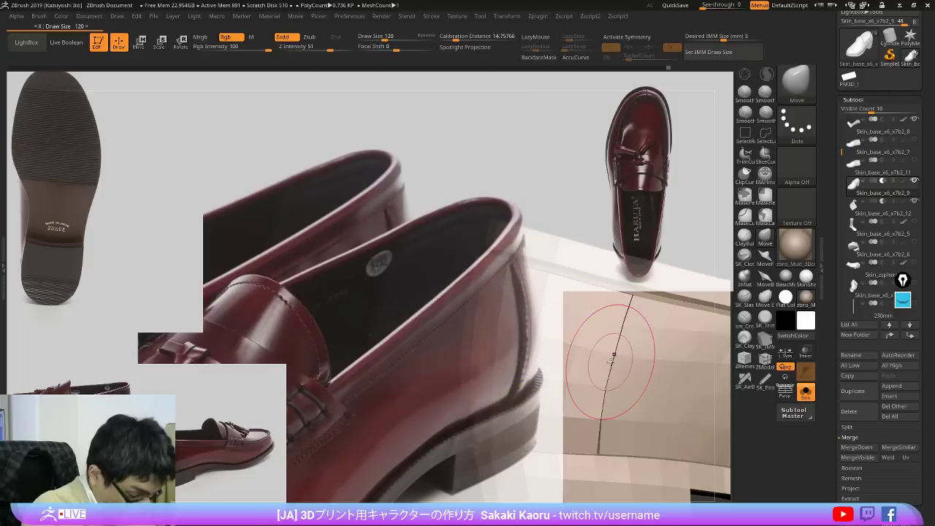
pyautogui.hotkey('shift', 'z')
pyautogui.keyDown('alt'); pyautogui.moveTo(654, 334); pyautogui.dragTo(600, 319, button='right'); pyautogui.keyUp('alt')
pyautogui.hotkey('shift', 'f')
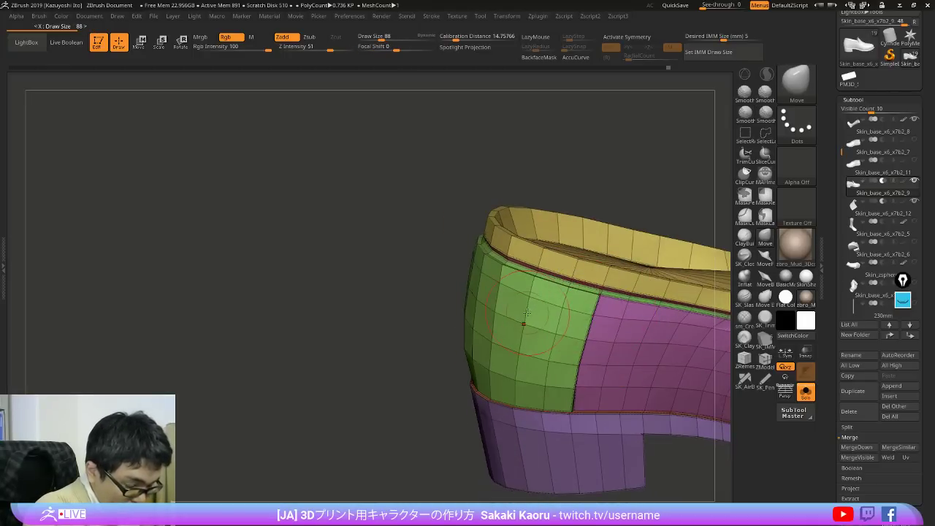
# Step: Move and enlarge the side-view loafer photo in Spotlight to study its heel panel
pyautogui.hotkey('shift', 'z')
pyautogui.press('z')
pyautogui.moveTo(197, 425); pyautogui.dragTo(241, 372)
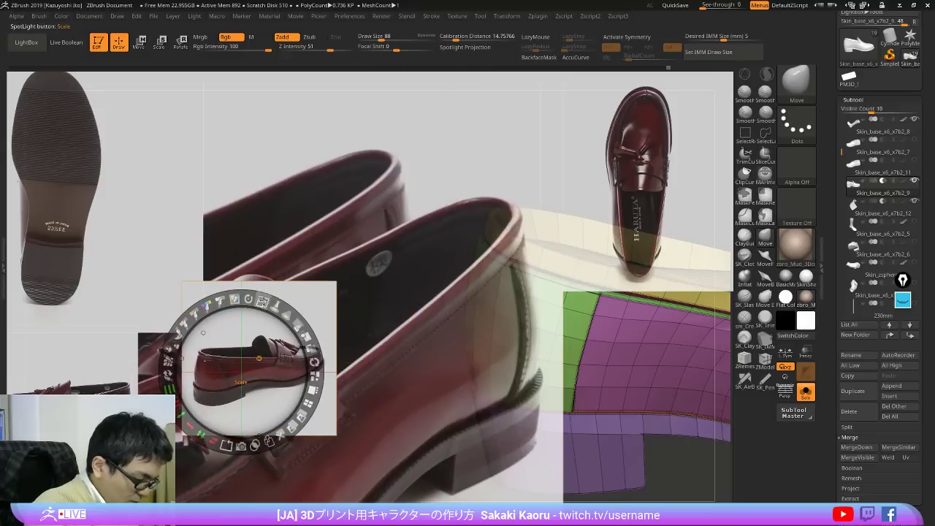
pyautogui.moveTo(315, 362)
pyautogui.mouseDown()
pyautogui.moveTo(167, 382)
pyautogui.moveTo(168, 360)
pyautogui.mouseUp()
pyautogui.press('z')
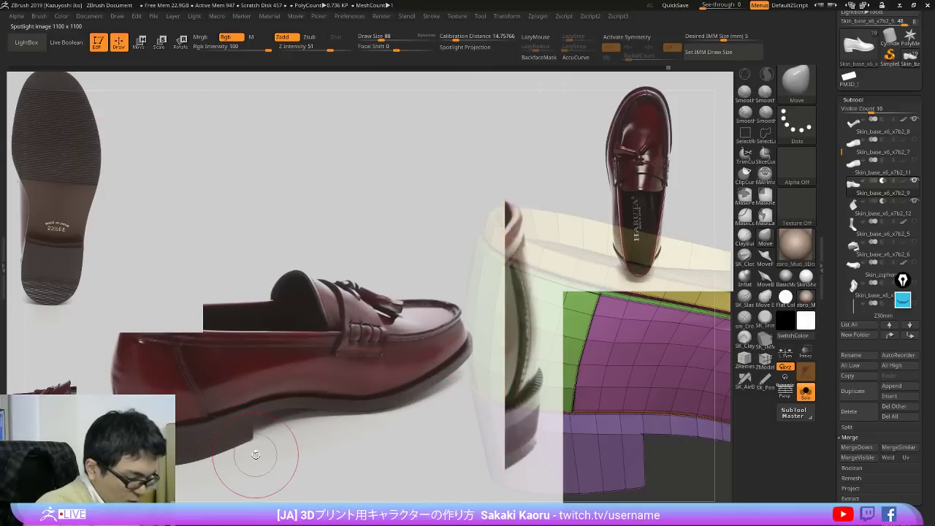
pyautogui.hotkey('shift', 'z')
# Step: Refine the heel panel's front seam with the Move brush at draw size 64, following the side-view photo
pyautogui.moveTo(659, 367)
pyautogui.mouseDown(button='right')
pyautogui.moveTo(650, 408)
pyautogui.moveTo(583, 411)
pyautogui.moveTo(609, 360)
pyautogui.moveTo(601, 378)
pyautogui.moveTo(596, 329)
pyautogui.mouseUp(button='right')
pyautogui.press('s')
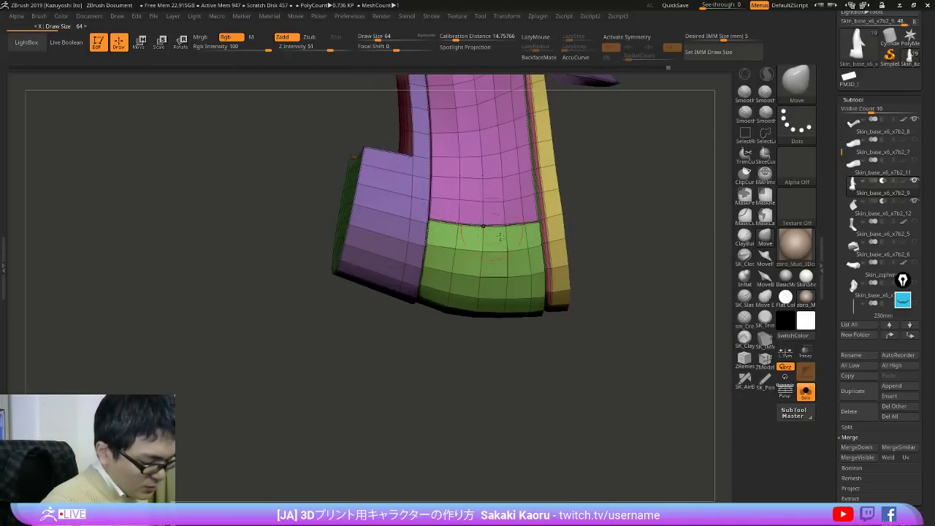
pyautogui.moveTo(500, 237); pyautogui.dragTo(595, 301, button='right')
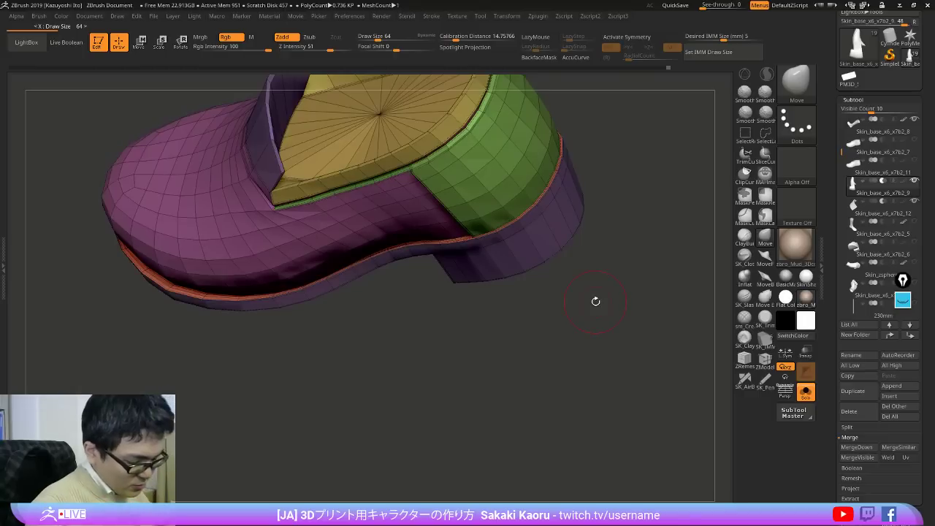
pyautogui.moveTo(617, 419); pyautogui.dragTo(676, 354, button='right')
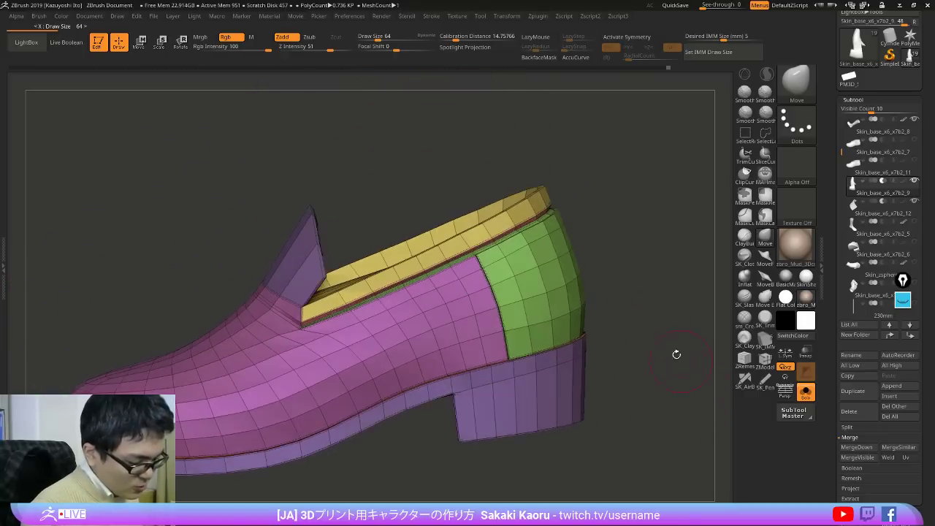
pyautogui.moveTo(664, 307); pyautogui.dragTo(655, 300, button='right')
pyautogui.moveTo(584, 232); pyautogui.dragTo(656, 242, button='right')
# Step: Set the ZModeler edge action to Slide with EdgeLoop Partial as the target
pyautogui.hotkey('shift', 'f')
pyautogui.hotkey('shift', 'f')
pyautogui.keyDown('ctrl'); pyautogui.moveTo(560, 243); pyautogui.dragTo(550, 219, button='right'); pyautogui.keyUp('ctrl')
pyautogui.keyDown('ctrl'); pyautogui.moveTo(551, 219); pyautogui.dragTo(542, 280, button='right'); pyautogui.keyUp('ctrl')
pyautogui.click(765, 339)
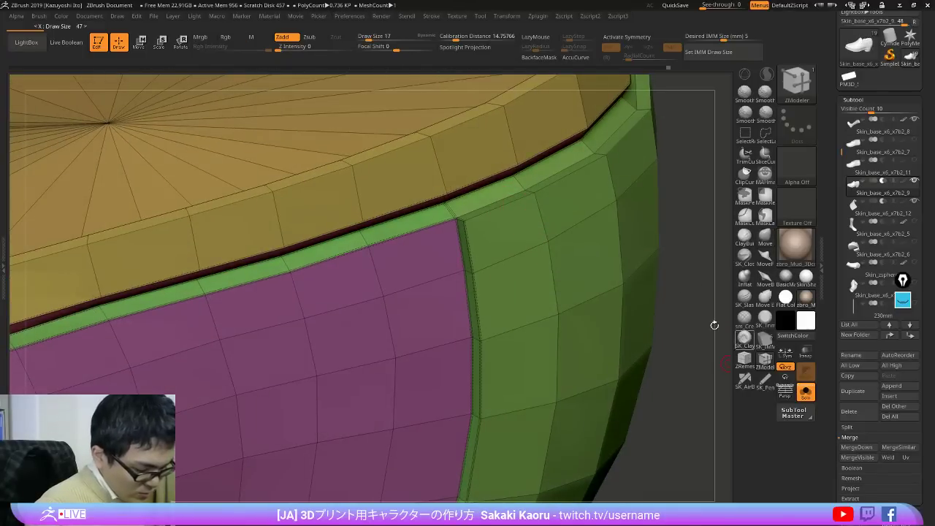
pyautogui.press('space')
pyautogui.click(558, 215)
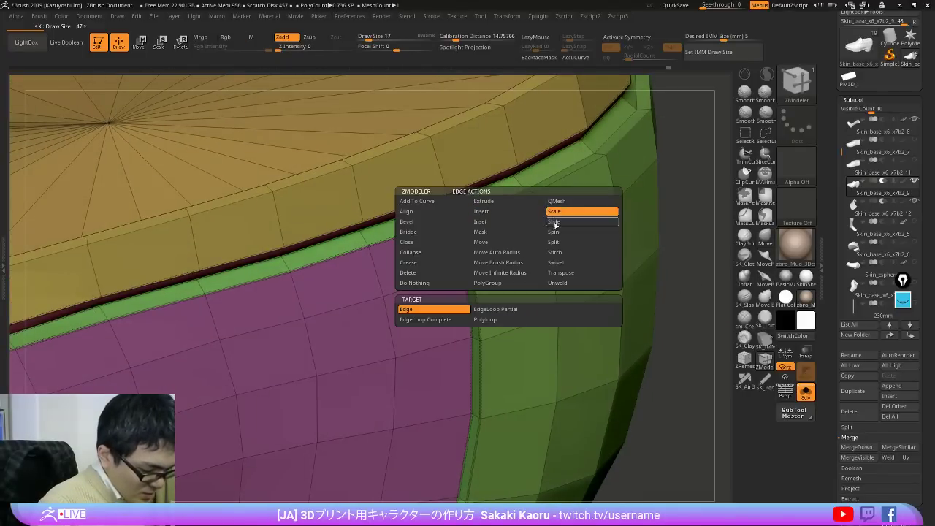
pyautogui.click(555, 222)
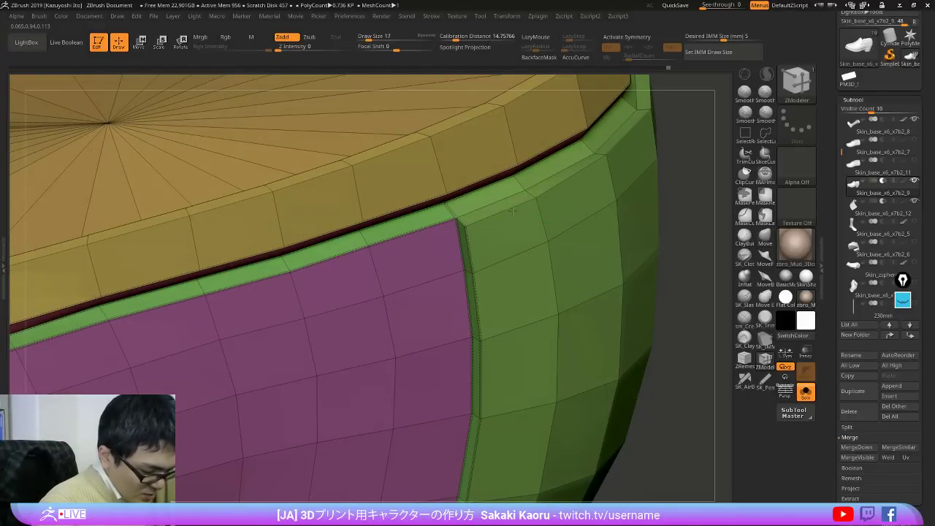
pyautogui.press('space')
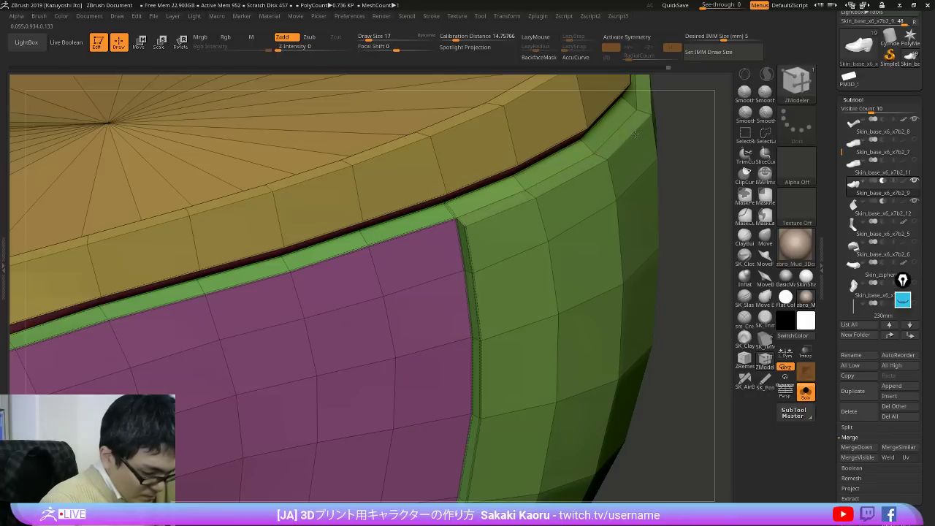
# Step: Slide the partial edge loop along the heel panel's upper rim to refine the ridge beside the opening
pyautogui.moveTo(684, 190)
pyautogui.mouseDown()
pyautogui.moveTo(689, 256)
pyautogui.moveTo(664, 236)
pyautogui.moveTo(559, 461)
pyautogui.moveTo(549, 409)
pyautogui.moveTo(554, 310)
pyautogui.moveTo(557, 318)
pyautogui.moveTo(636, 276)
pyautogui.moveTo(603, 417)
pyautogui.moveTo(625, 438)
pyautogui.moveTo(577, 322)
pyautogui.mouseUp()
pyautogui.hotkey('shift', 'f')
pyautogui.hotkey('shift', 'f')
pyautogui.keyDown('ctrl'); pyautogui.moveTo(563, 302); pyautogui.dragTo(572, 307, button='right'); pyautogui.keyUp('ctrl')
pyautogui.moveTo(573, 307)
pyautogui.keyDown('shift'); pyautogui.mouseDown()
pyautogui.moveTo(582, 326)
pyautogui.moveTo(569, 322)
pyautogui.mouseUp(); pyautogui.keyUp('shift')
pyautogui.moveTo(568, 348); pyautogui.dragTo(584, 304, button='right')
pyautogui.moveTo(701, 305)
pyautogui.keyDown('ctrl'); pyautogui.mouseDown()
pyautogui.moveTo(584, 221)
pyautogui.moveTo(679, 227)
pyautogui.mouseUp(); pyautogui.keyUp('ctrl')
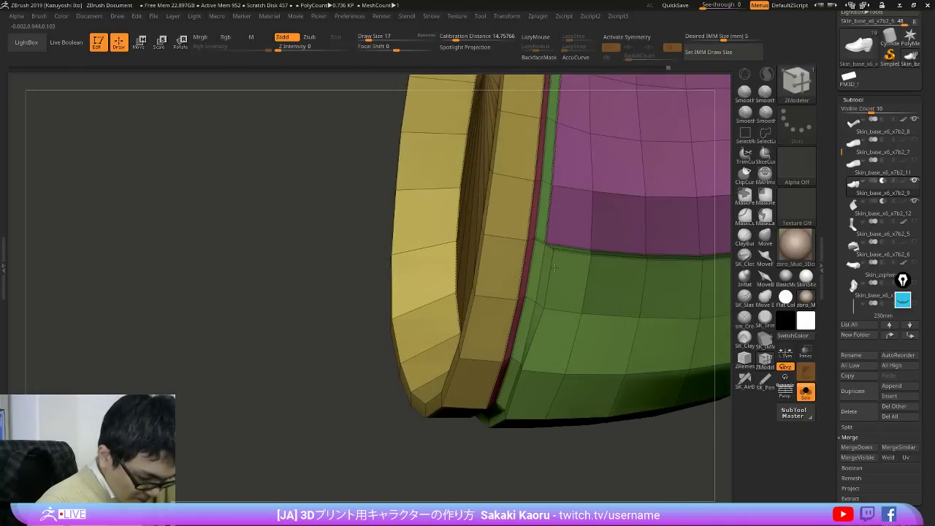
pyautogui.moveTo(516, 388); pyautogui.dragTo(520, 390)
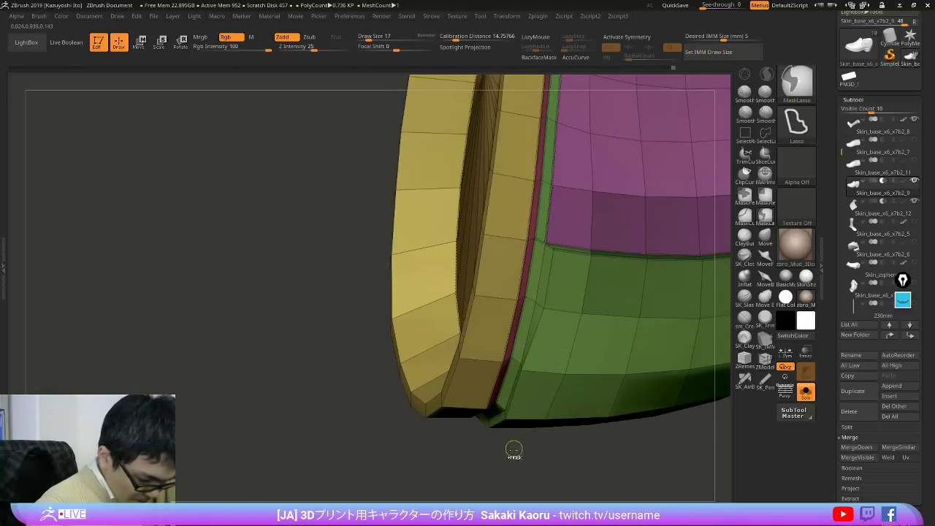
pyautogui.moveTo(515, 449); pyautogui.dragTo(542, 442)
pyautogui.moveTo(548, 295)
pyautogui.keyDown('ctrl'); pyautogui.mouseDown()
pyautogui.moveTo(555, 222)
pyautogui.moveTo(634, 285)
pyautogui.mouseUp(); pyautogui.keyUp('ctrl')
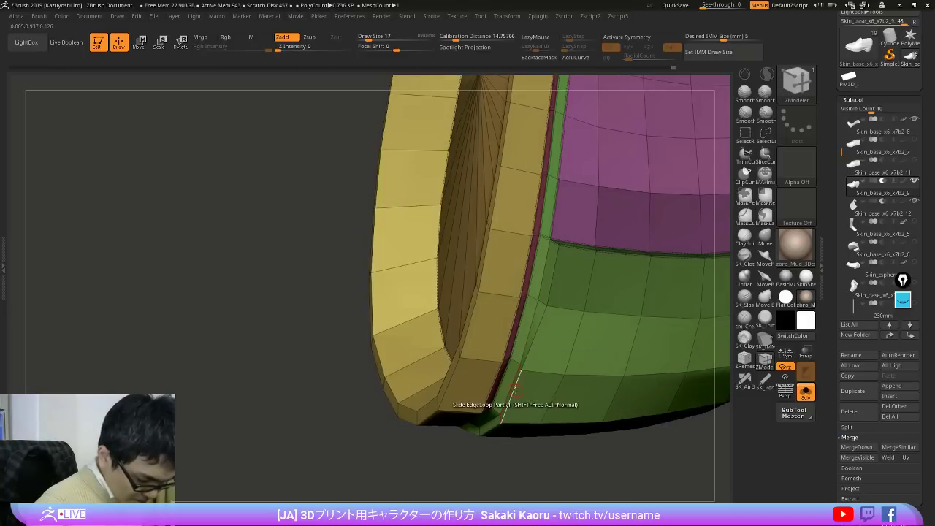
pyautogui.press('ctrl')
pyautogui.keyDown('ctrl'); pyautogui.moveTo(572, 318); pyautogui.dragTo(574, 307); pyautogui.keyUp('ctrl')
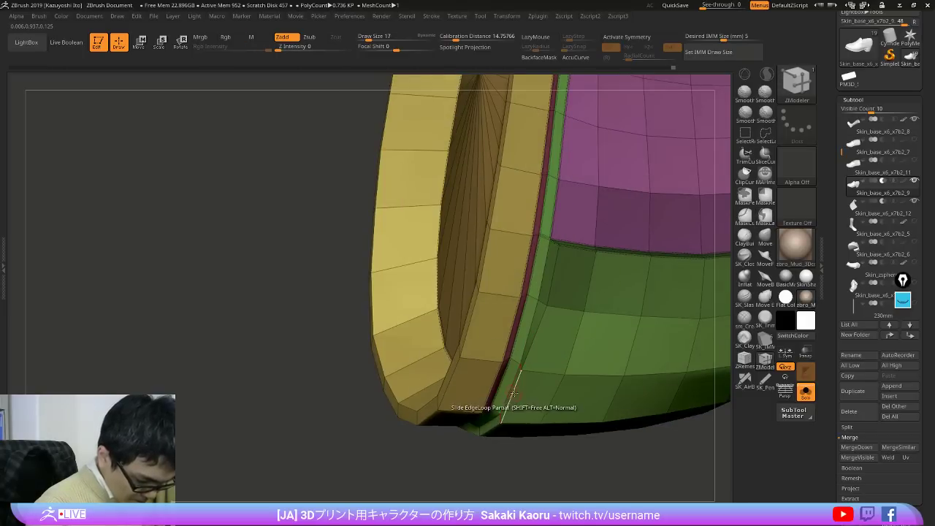
# Step: Compare the whole shoe's side profile with the reference photos and switch back to the Move brush
pyautogui.moveTo(520, 466); pyautogui.dragTo(597, 329)
pyautogui.hotkey('shift', 'f')
pyautogui.hotkey('shift', 'f')
pyautogui.hotkey('shift', 'z')
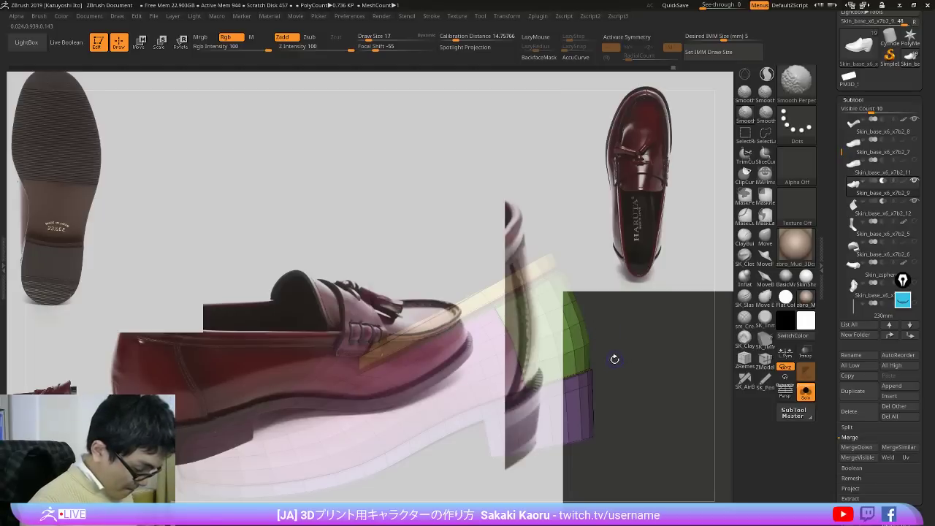
pyautogui.hotkey('shift', 'z')
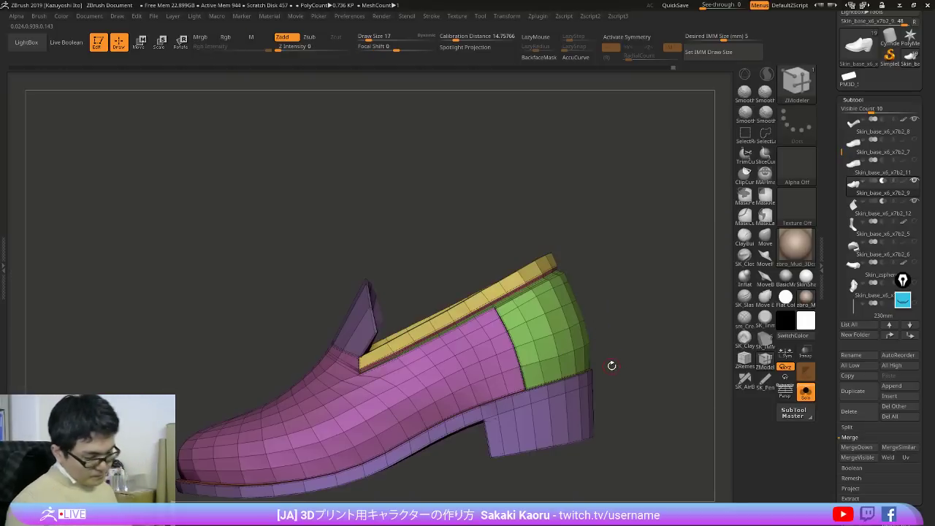
pyautogui.click(765, 238)
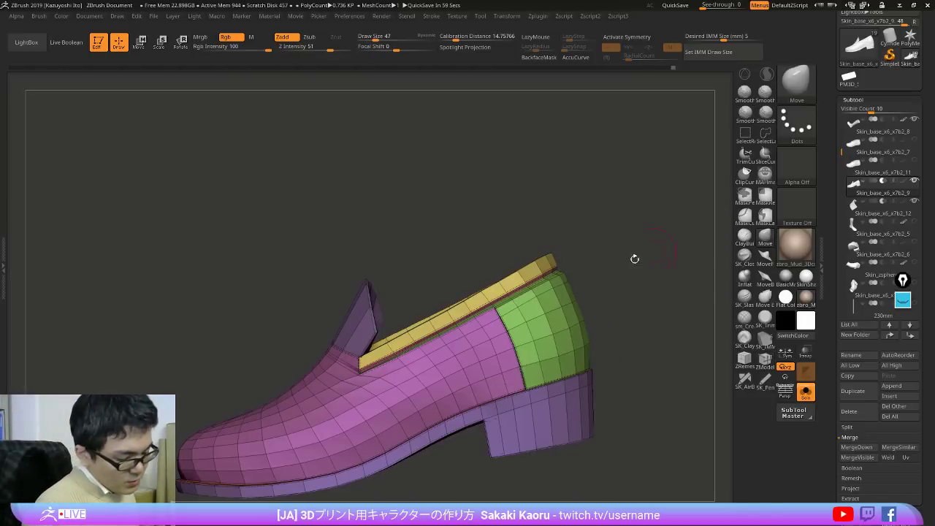
# Step: Try moving the upper part of the heel panel's front seam rearward with a larger Move brush, compare it with the reference photos and undo it
pyautogui.moveTo(635, 259); pyautogui.dragTo(622, 269)
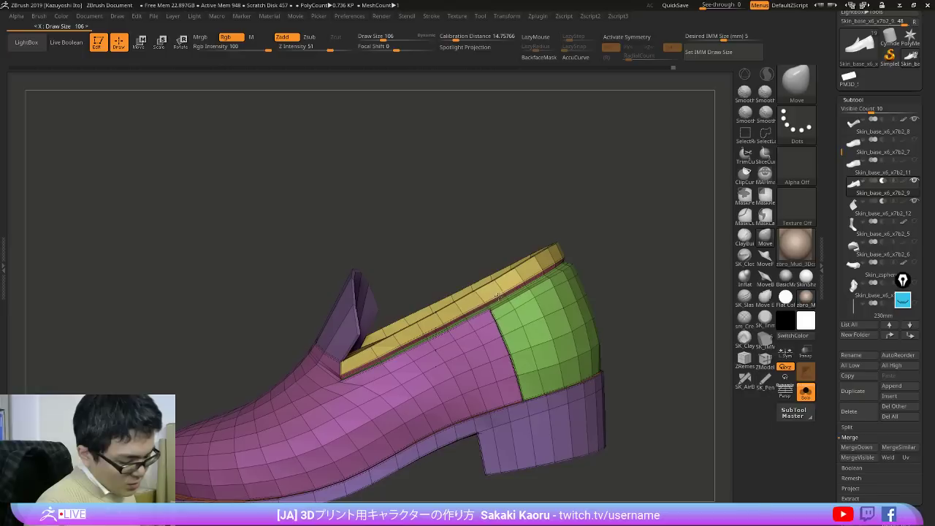
pyautogui.moveTo(505, 304); pyautogui.dragTo(515, 303)
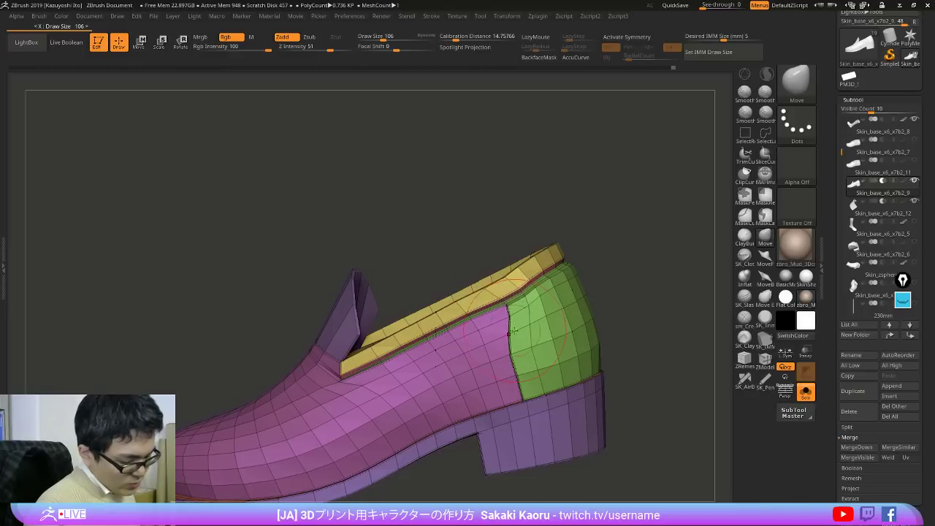
pyautogui.hotkey('shift', 'z')
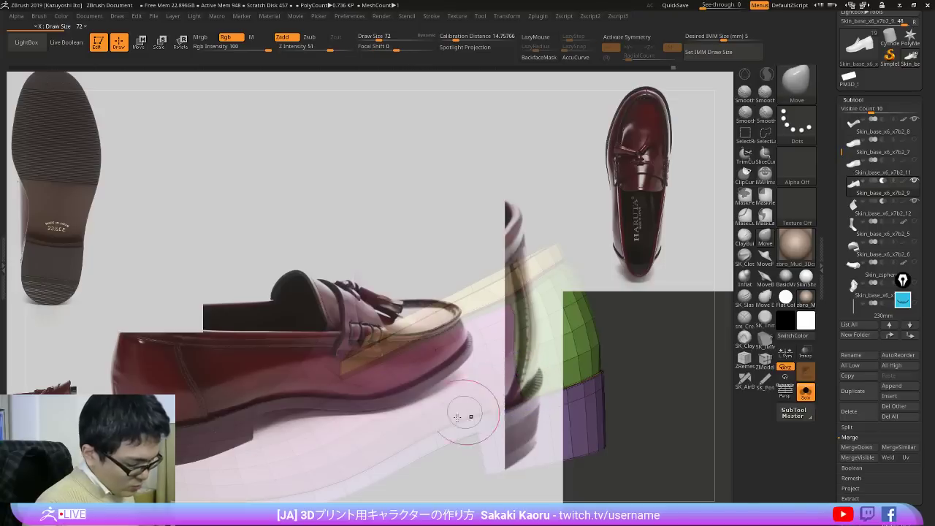
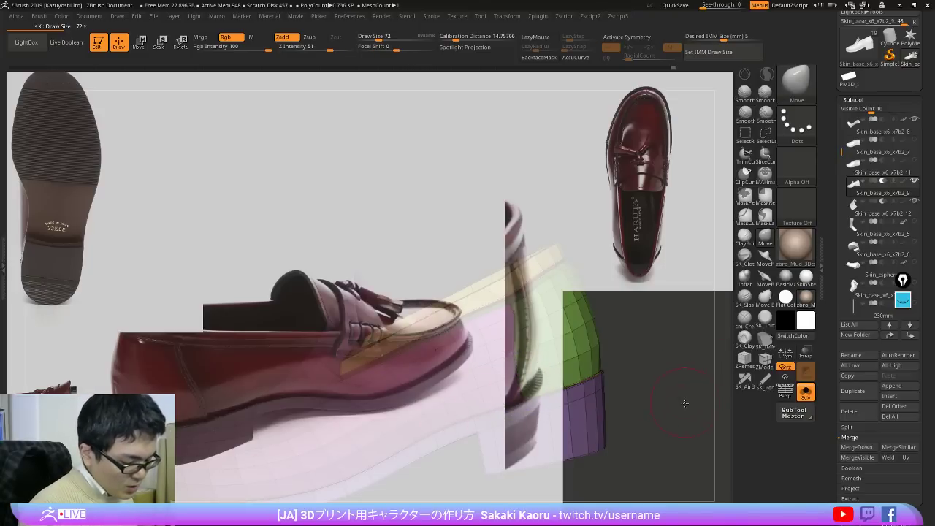
pyautogui.hotkey('shift', 'z')
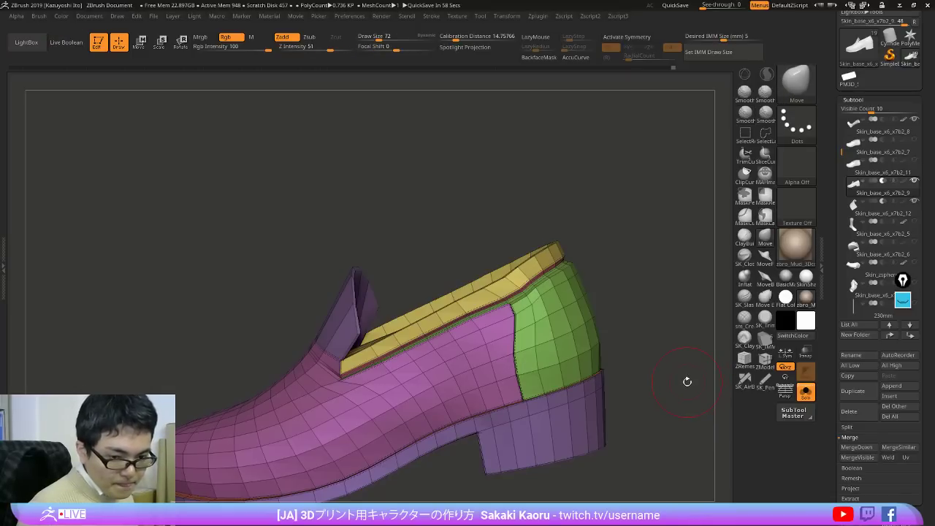
pyautogui.hotkey('ctrl', 'z')
pyautogui.hotkey('ctrl', 'z')
pyautogui.hotkey('ctrl', 'z')
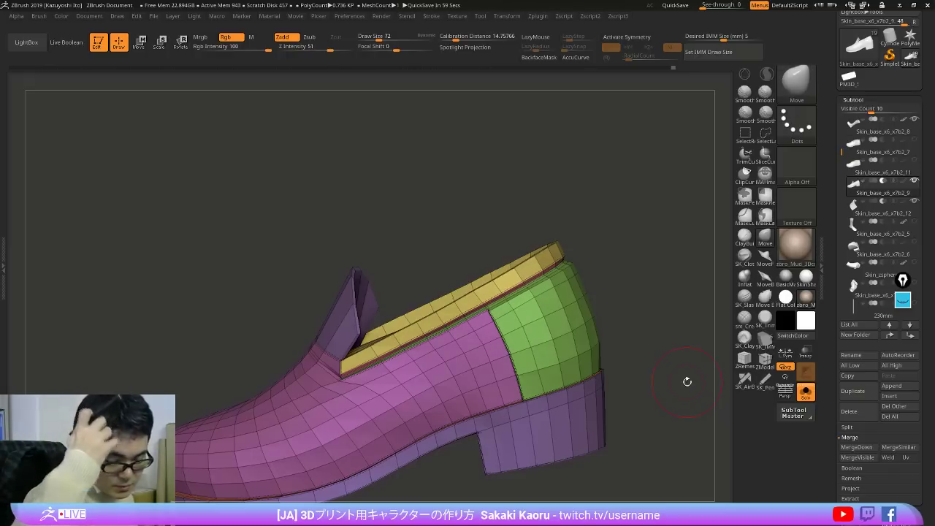
# Step: Mask the whole shoe except the green heel panel and clear the mask again
pyautogui.hotkey('shift', 'f')
pyautogui.hotkey('shift', 'f')
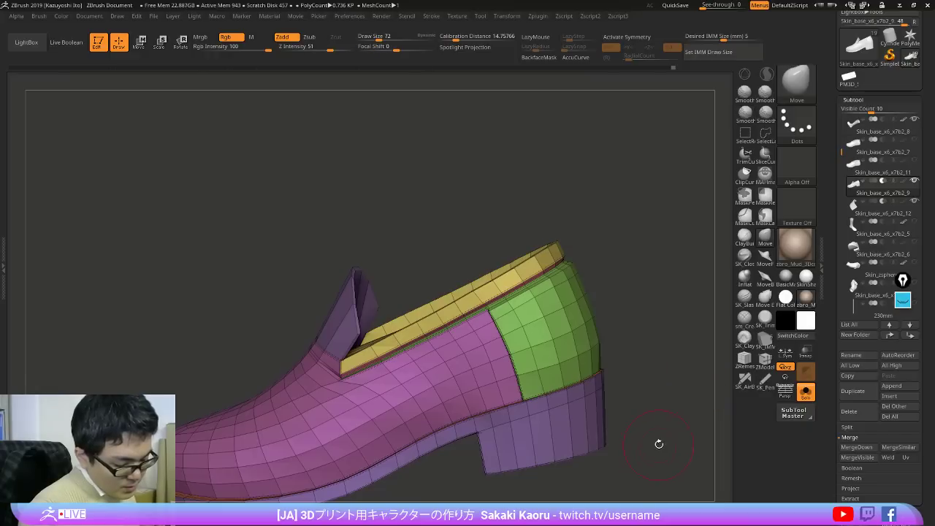
pyautogui.moveTo(657, 449)
pyautogui.mouseDown()
pyautogui.moveTo(664, 463)
pyautogui.moveTo(655, 448)
pyautogui.mouseUp()
pyautogui.moveTo(659, 449); pyautogui.dragTo(653, 444)
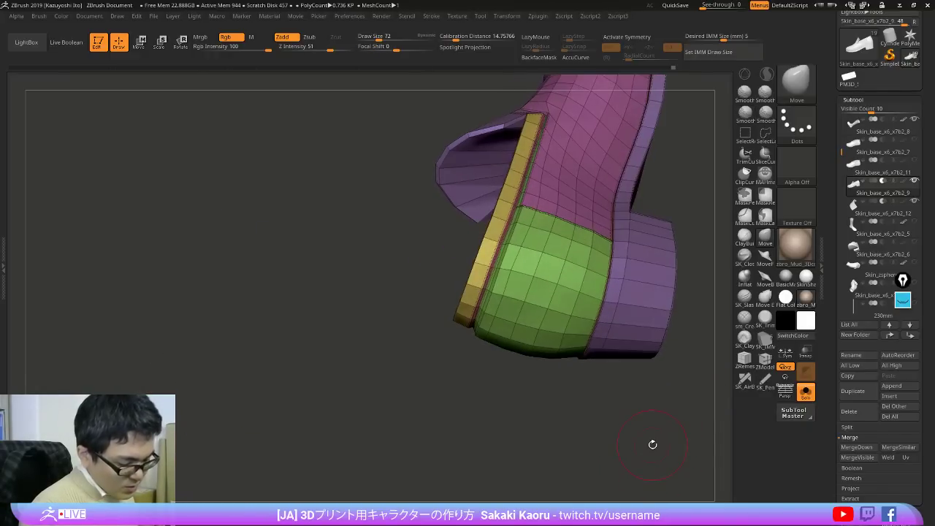
pyautogui.keyDown('ctrl'); pyautogui.keyDown('shift'); pyautogui.click(534, 285); pyautogui.keyUp('shift'); pyautogui.keyUp('ctrl')
pyautogui.keyDown('ctrl'); pyautogui.keyDown('shift'); pyautogui.moveTo(493, 422); pyautogui.dragTo(500, 467); pyautogui.keyUp('shift'); pyautogui.keyUp('ctrl')
pyautogui.keyDown('ctrl'); pyautogui.keyDown('shift'); pyautogui.click(504, 441); pyautogui.keyUp('shift'); pyautogui.keyUp('ctrl')
pyautogui.keyDown('ctrl'); pyautogui.click(506, 440); pyautogui.keyUp('ctrl')
pyautogui.hotkey('ctrl', 'z')
pyautogui.hotkey('ctrl', 'z')
pyautogui.keyDown('ctrl'); pyautogui.click(499, 442); pyautogui.keyUp('ctrl')
pyautogui.keyDown('ctrl'); pyautogui.keyDown('shift'); pyautogui.click(499, 442); pyautogui.keyUp('shift'); pyautogui.keyUp('ctrl')
pyautogui.press('s')
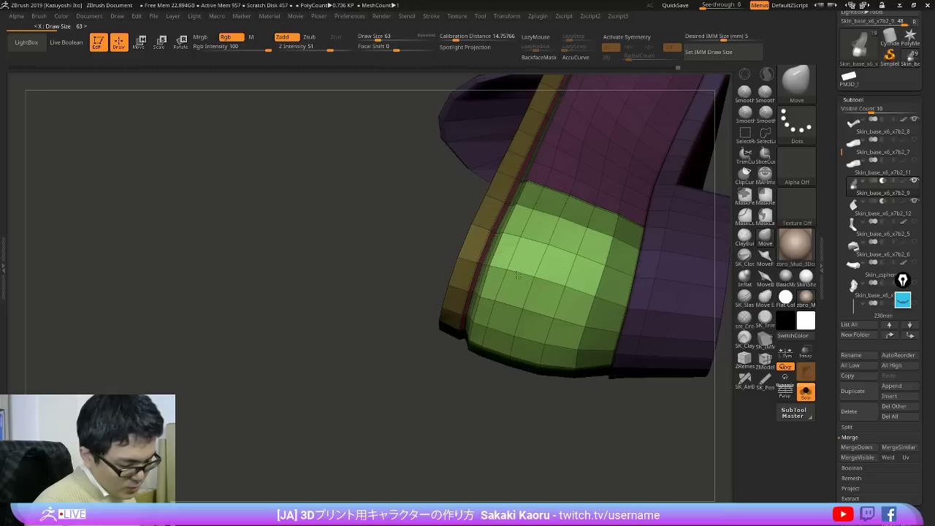
pyautogui.keyDown('ctrl'); pyautogui.moveTo(539, 443); pyautogui.dragTo(694, 450); pyautogui.keyUp('ctrl')
# Step: Isolate the fan-shaped cap closing the shoe's opening and delete it, keeping the rest of the shoe visible
pyautogui.keyDown('alt'); pyautogui.moveTo(607, 346); pyautogui.dragTo(612, 390, button='right'); pyautogui.keyUp('alt')
pyautogui.moveTo(572, 283)
pyautogui.mouseDown(button='right')
pyautogui.moveTo(609, 334)
pyautogui.moveTo(476, 411)
pyautogui.mouseUp(button='right')
pyautogui.keyDown('ctrl'); pyautogui.keyDown('shift'); pyautogui.click(578, 271); pyautogui.keyUp('shift'); pyautogui.keyUp('ctrl')
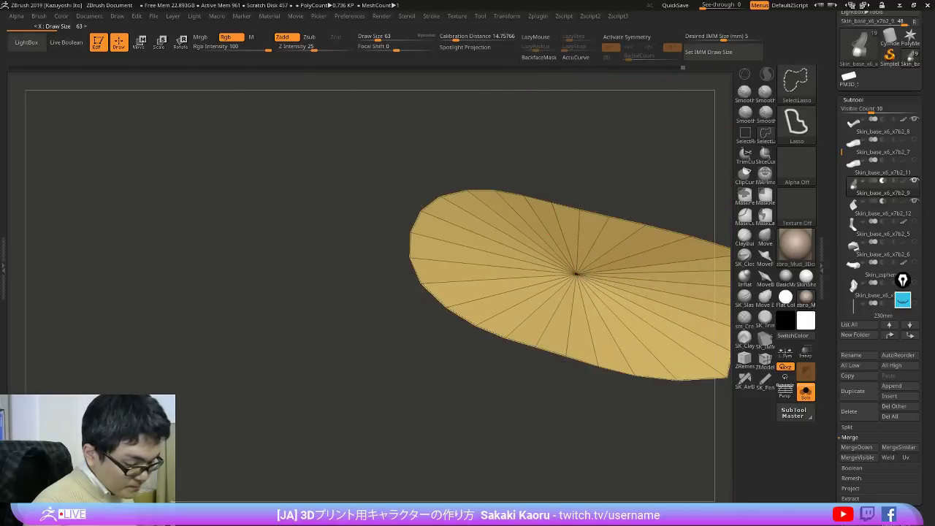
pyautogui.keyDown('ctrl'); pyautogui.keyDown('shift'); pyautogui.click(578, 271); pyautogui.keyUp('shift'); pyautogui.keyUp('ctrl')
pyautogui.press('2')
pyautogui.click(554, 288)
pyautogui.moveTo(547, 380); pyautogui.dragTo(512, 358, button='right')
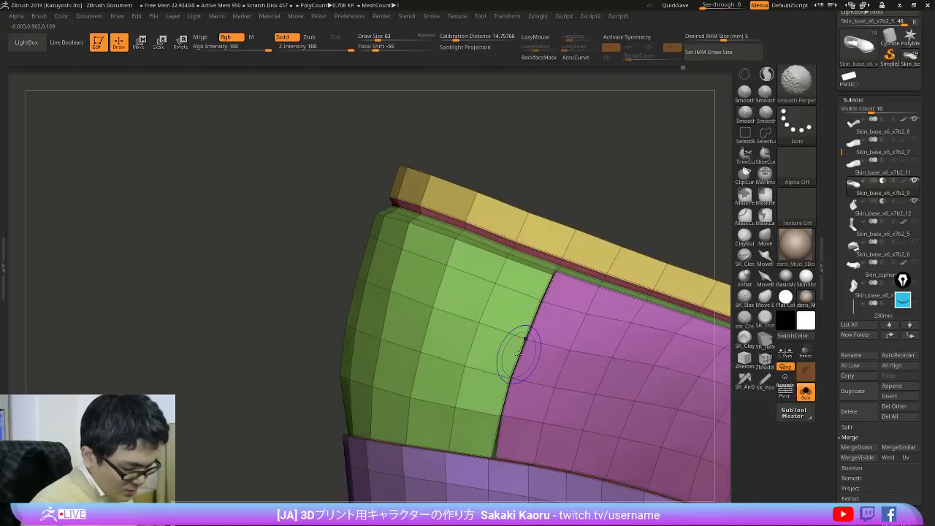
# Step: Switch to the ZModeler brush and set its point action to Bridge
pyautogui.hotkey('shift', 'z')
pyautogui.hotkey('shift', 'z')
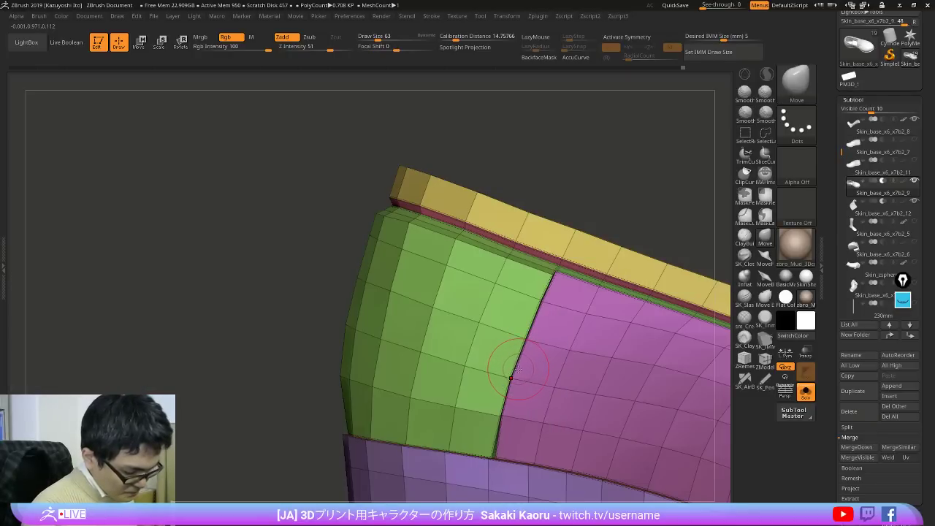
pyautogui.moveTo(517, 368)
pyautogui.mouseDown(button='right')
pyautogui.moveTo(501, 379)
pyautogui.moveTo(509, 346)
pyautogui.moveTo(494, 334)
pyautogui.moveTo(497, 348)
pyautogui.mouseUp(button='right')
pyautogui.click(764, 365)
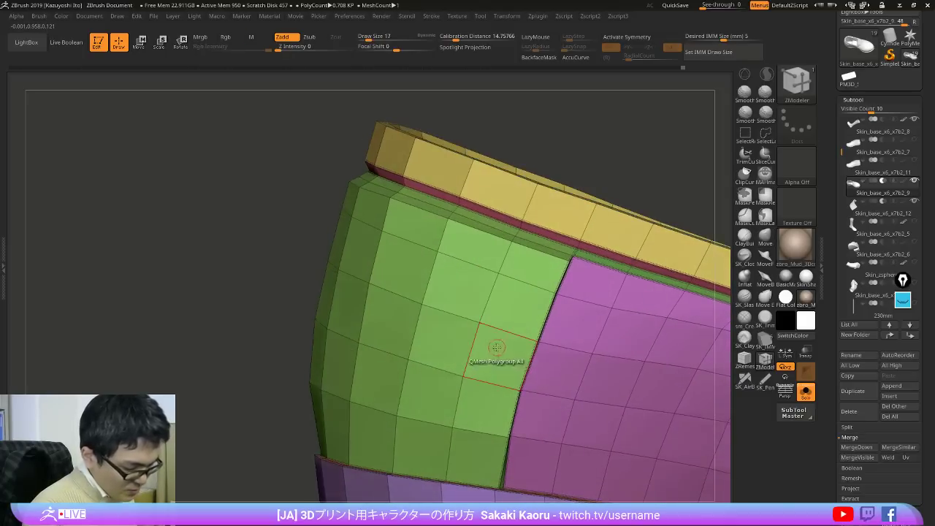
pyautogui.hotkey('shift', 'f')
pyautogui.moveTo(529, 377); pyautogui.dragTo(514, 382, button='right')
pyautogui.press('space')
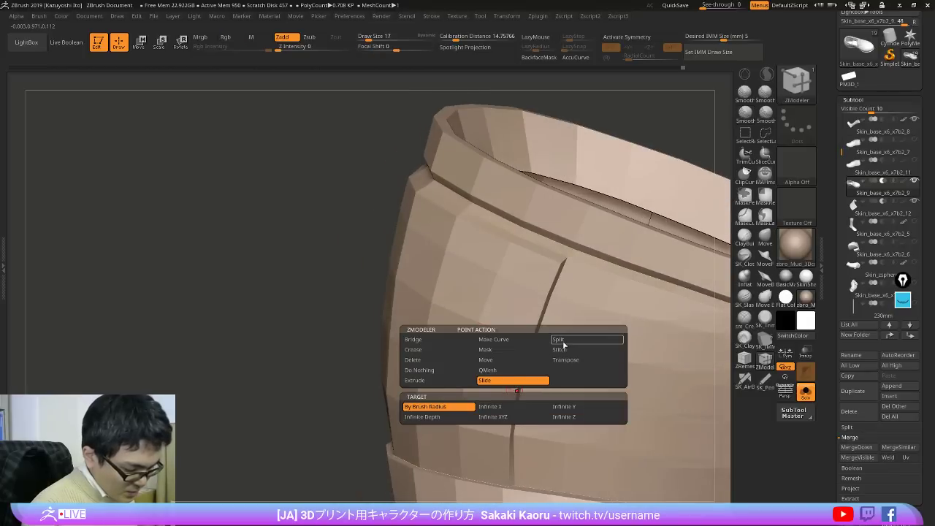
pyautogui.click(443, 341)
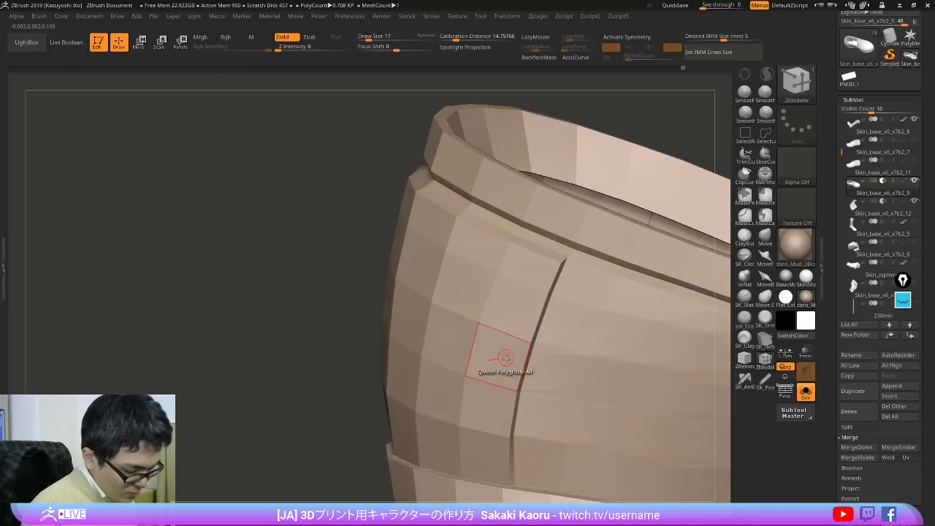
# Step: Bridge two points diagonally across a polygon beside the heel panel's front seam
pyautogui.hotkey('shift', 'f')
pyautogui.moveTo(476, 322)
pyautogui.mouseDown(button='right')
pyautogui.moveTo(480, 313)
pyautogui.moveTo(502, 328)
pyautogui.moveTo(535, 328)
pyautogui.moveTo(503, 371)
pyautogui.mouseUp(button='right')
pyautogui.hotkey('shift', 'z')
pyautogui.hotkey('shift', 'z')
pyautogui.moveTo(475, 319); pyautogui.dragTo(481, 306, button='right')
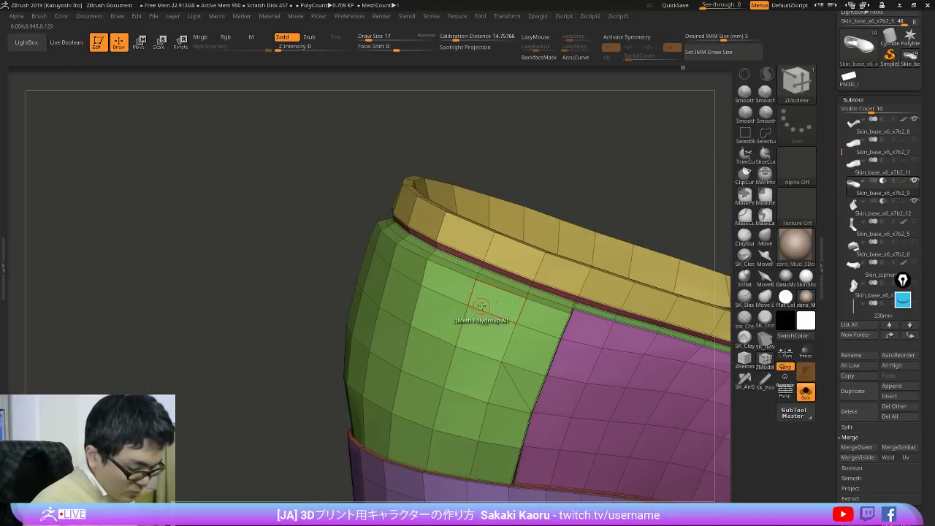
# Step: Try deleting a single polygon near the heel panel's upper edge, and undo both the deletion and the diagonal bridge
pyautogui.press('space')
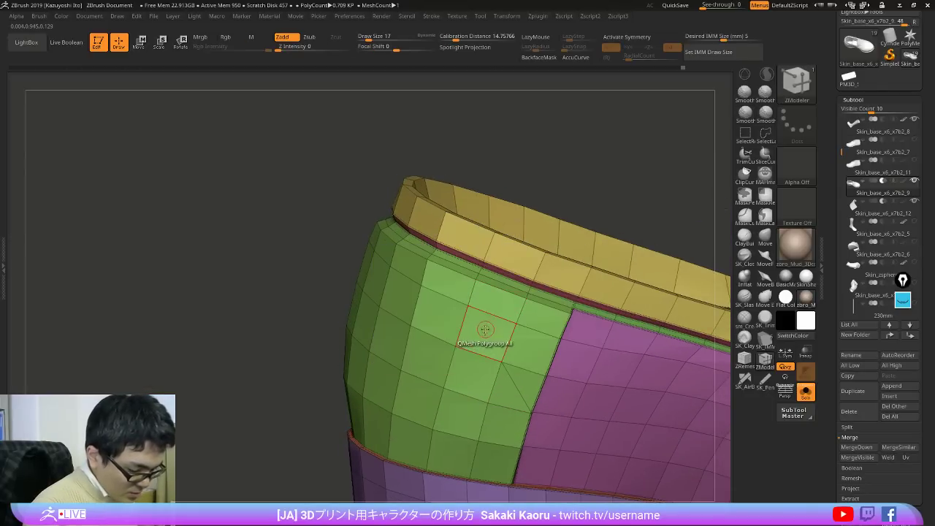
pyautogui.press('space')
pyautogui.click(415, 207)
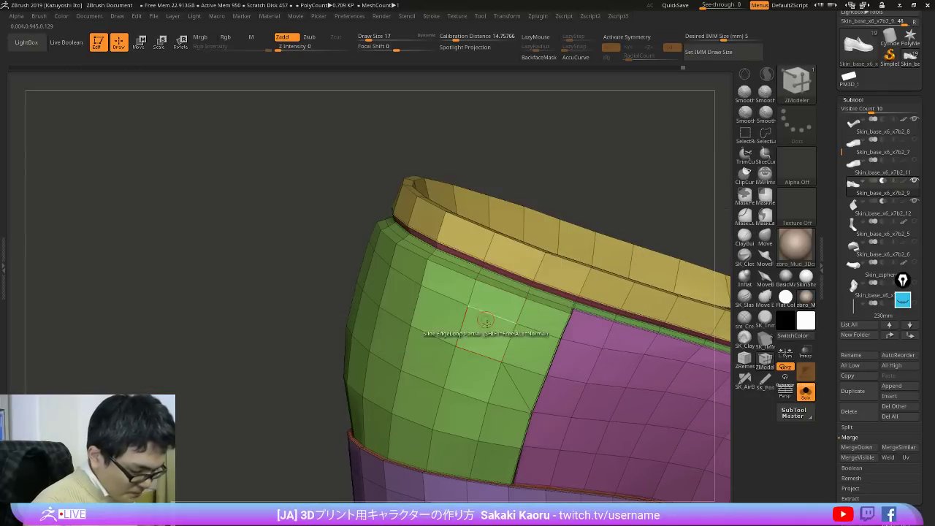
pyautogui.click(488, 331)
pyautogui.moveTo(507, 344); pyautogui.dragTo(501, 320, button='right')
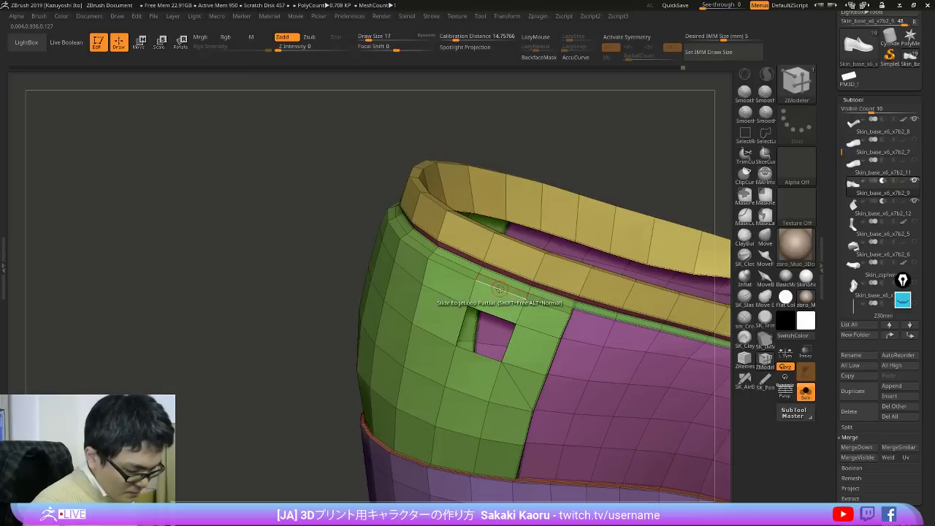
pyautogui.hotkey('ctrl', 'z')
pyautogui.hotkey('ctrl', 'z')
# Step: Examine the heel seam on the side-view loafer photo, clearing the old annotation and marking the seam with a yellow pen stroke
pyautogui.moveTo(535, 400); pyautogui.dragTo(531, 362, button='right')
pyautogui.hotkey('shift', 'z')
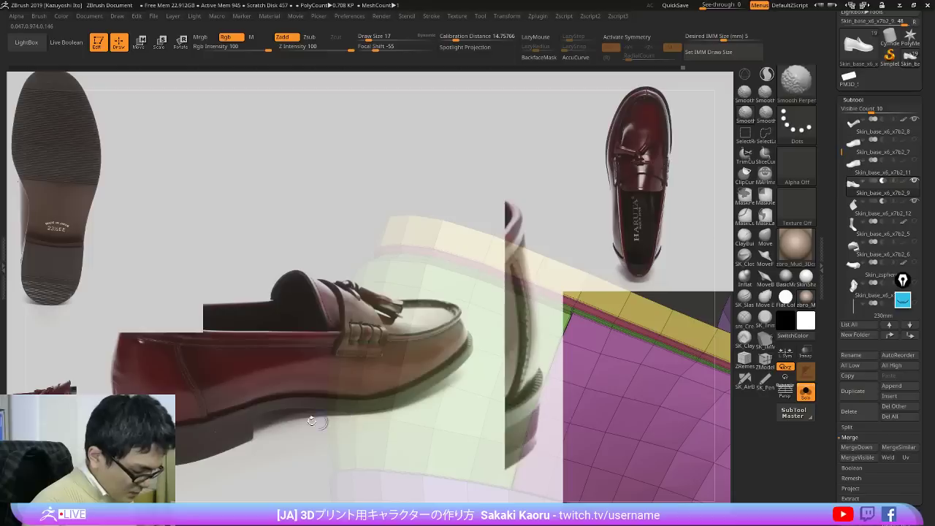
pyautogui.click(907, 303)
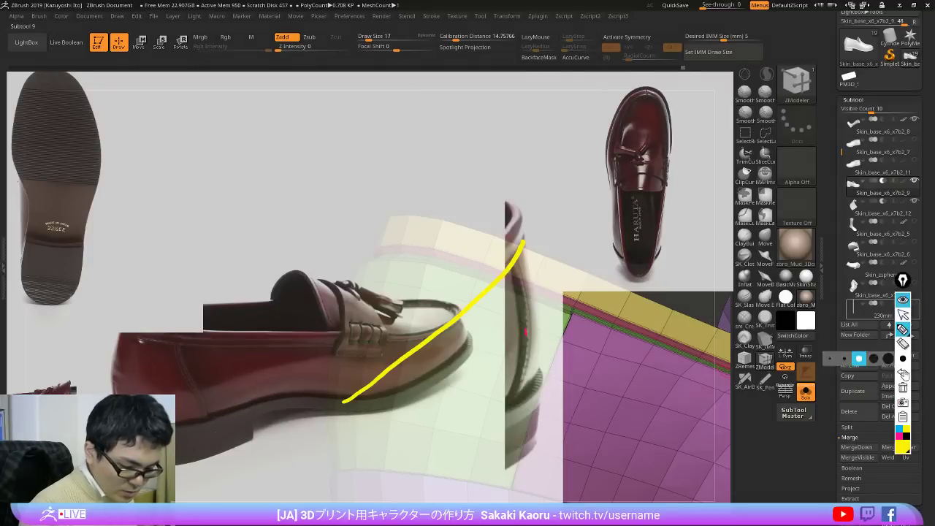
pyautogui.click(906, 417)
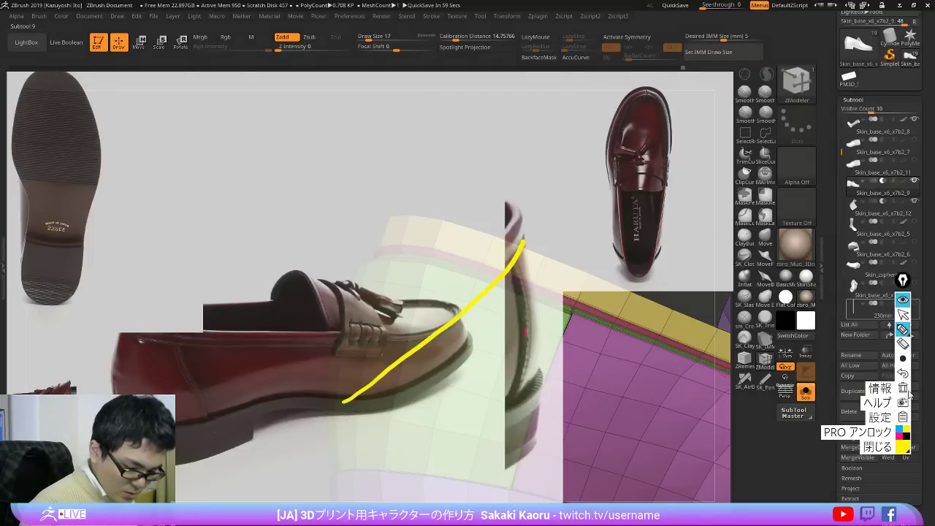
pyautogui.click(906, 389)
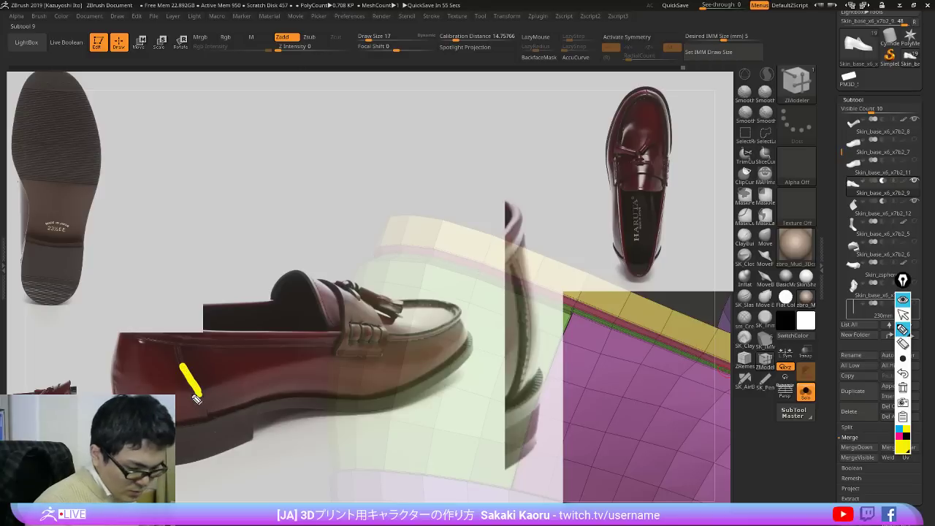
pyautogui.click(903, 300)
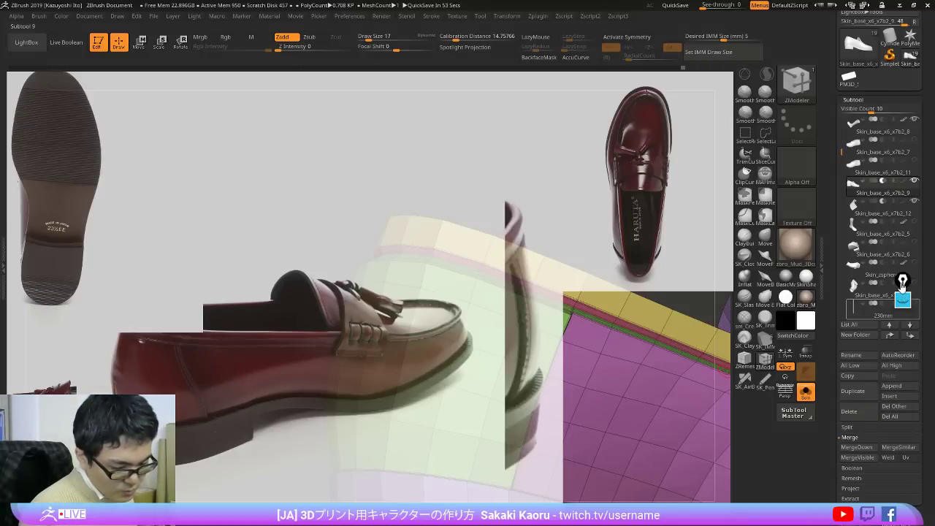
pyautogui.hotkey('shift', 'z')
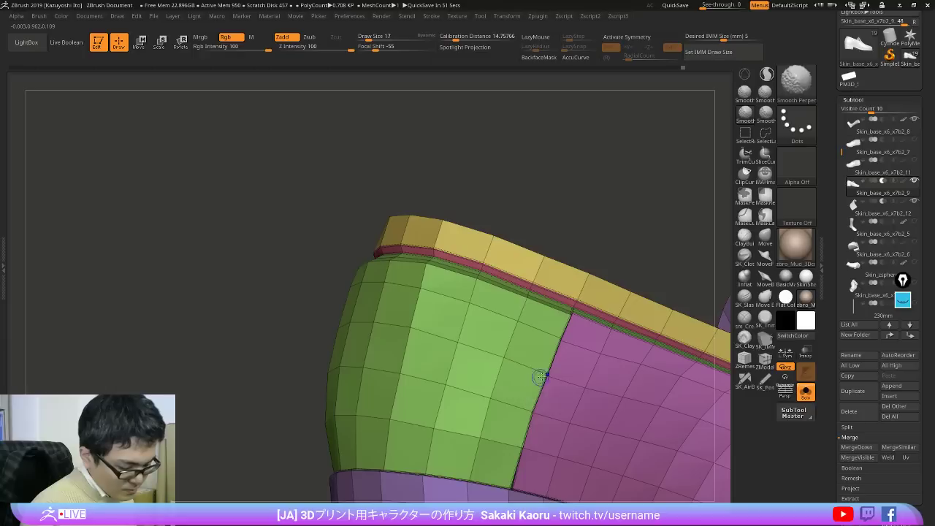
# Step: Bridge point pairs on the other side of the heel panel with two diagonal edges running from the front seam toward the upper rim
pyautogui.moveTo(553, 391); pyautogui.dragTo(615, 361, button='right')
pyautogui.press('space')
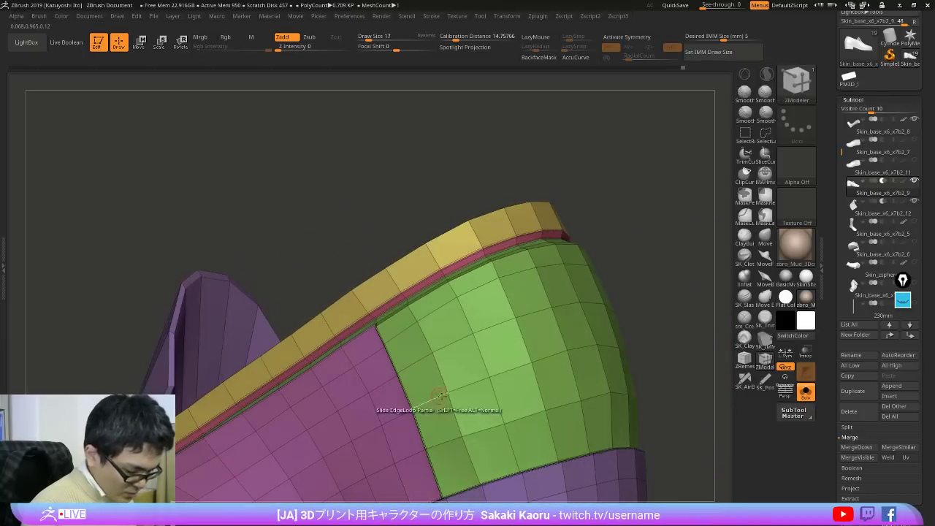
pyautogui.click(440, 395)
pyautogui.moveTo(440, 396); pyautogui.dragTo(410, 407, button='right')
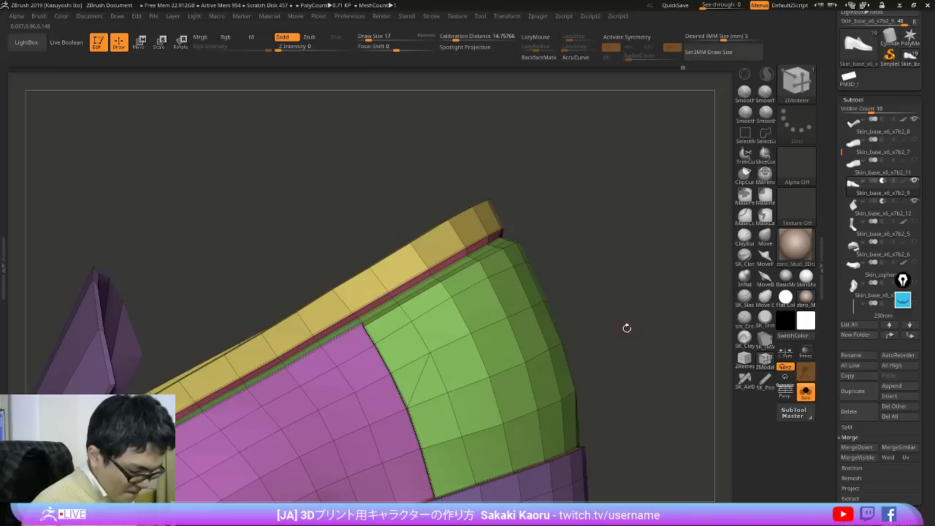
pyautogui.moveTo(626, 327); pyautogui.dragTo(629, 340, button='right')
pyautogui.keyDown('alt'); pyautogui.moveTo(474, 389); pyautogui.dragTo(489, 374, button='right'); pyautogui.keyUp('alt')
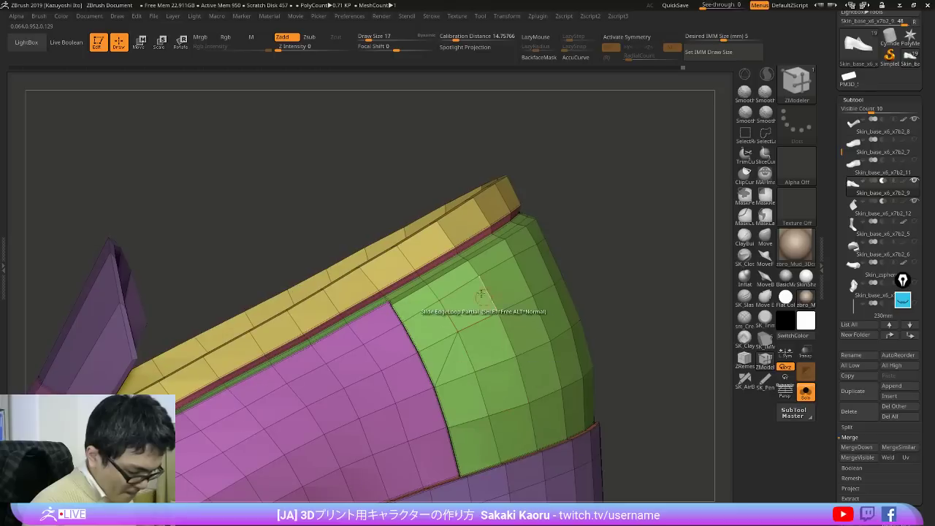
pyautogui.click(479, 276)
pyautogui.click(458, 333)
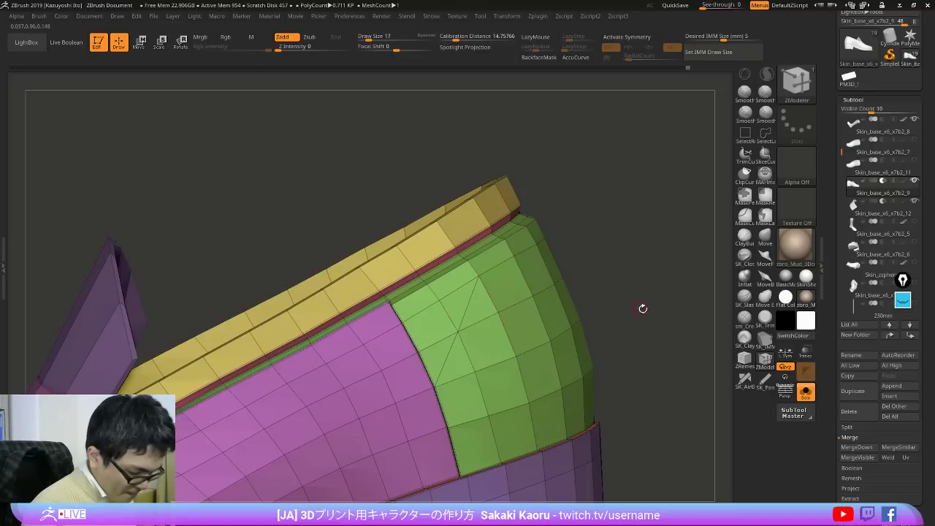
# Step: Inspect the new diagonal edges on the heel panel, undo them and return to the panel's opposite side
pyautogui.moveTo(670, 315)
pyautogui.mouseDown()
pyautogui.moveTo(718, 314)
pyautogui.moveTo(668, 317)
pyautogui.mouseUp()
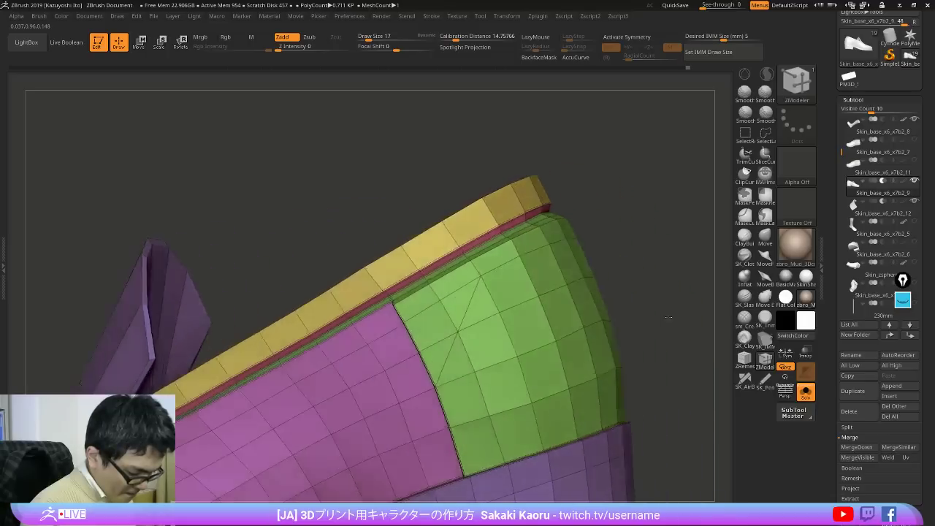
pyautogui.moveTo(667, 317); pyautogui.dragTo(672, 315, button='right')
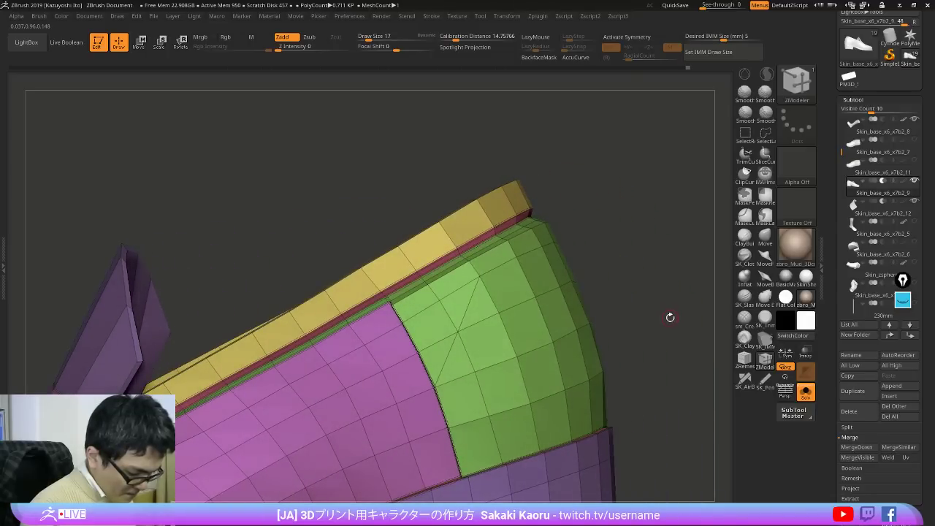
pyautogui.hotkey('shift', 'z')
pyautogui.hotkey('shift', 'z')
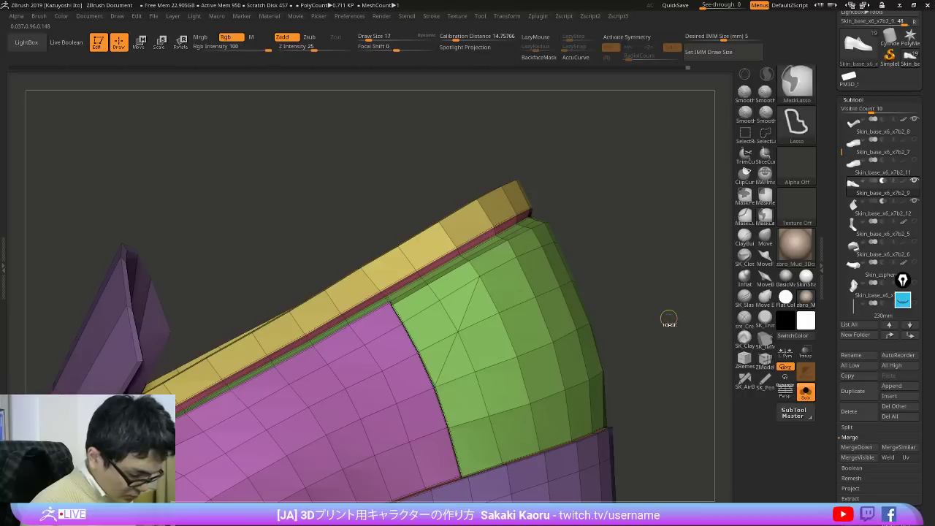
pyautogui.hotkey('ctrl', 'z')
pyautogui.click(450, 416)
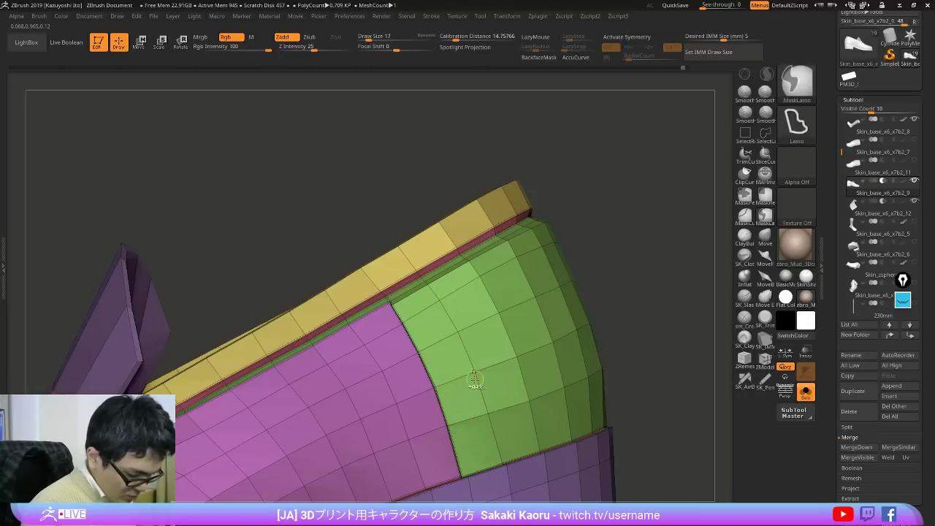
pyautogui.hotkey('ctrl', 'z')
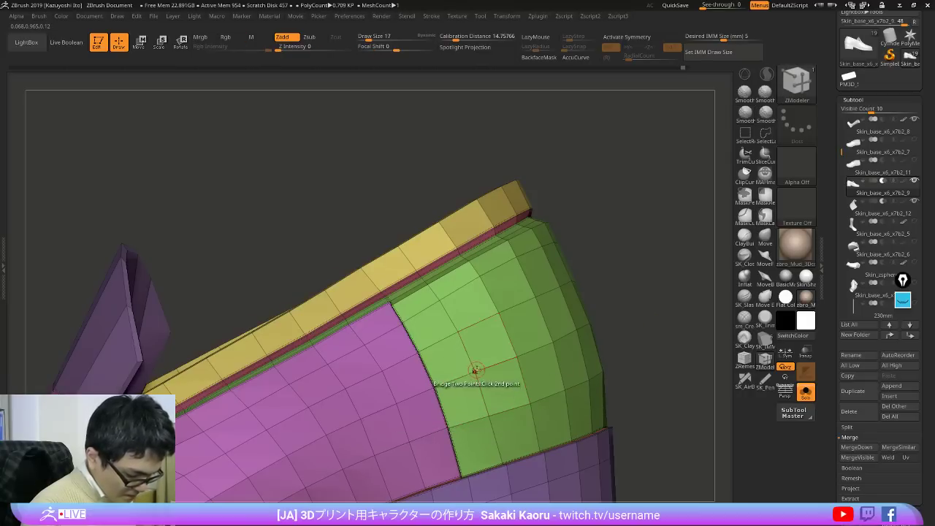
pyautogui.moveTo(689, 334)
pyautogui.mouseDown()
pyautogui.moveTo(552, 374)
pyautogui.moveTo(525, 372)
pyautogui.mouseUp()
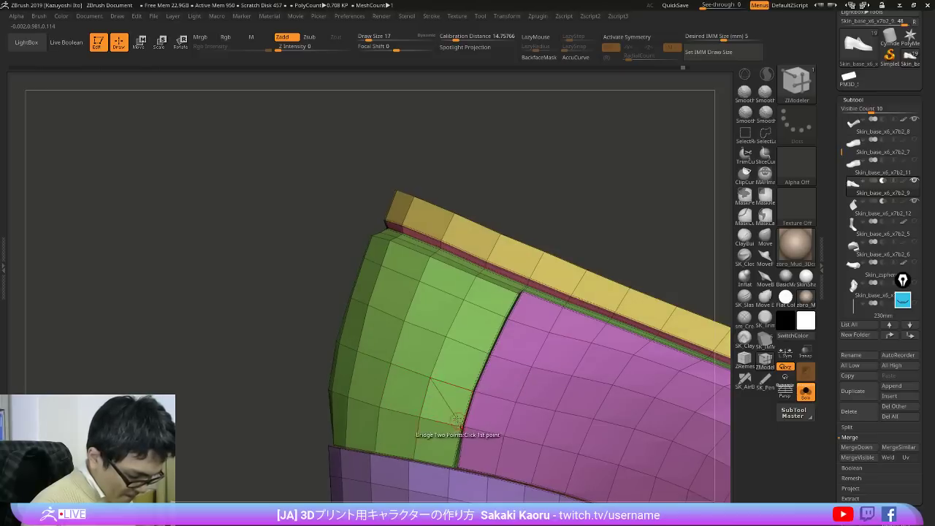
# Step: Bridge points with diagonal edges beside the front seam on both sides of the heel panel
pyautogui.moveTo(453, 381); pyautogui.dragTo(569, 325, button='right')
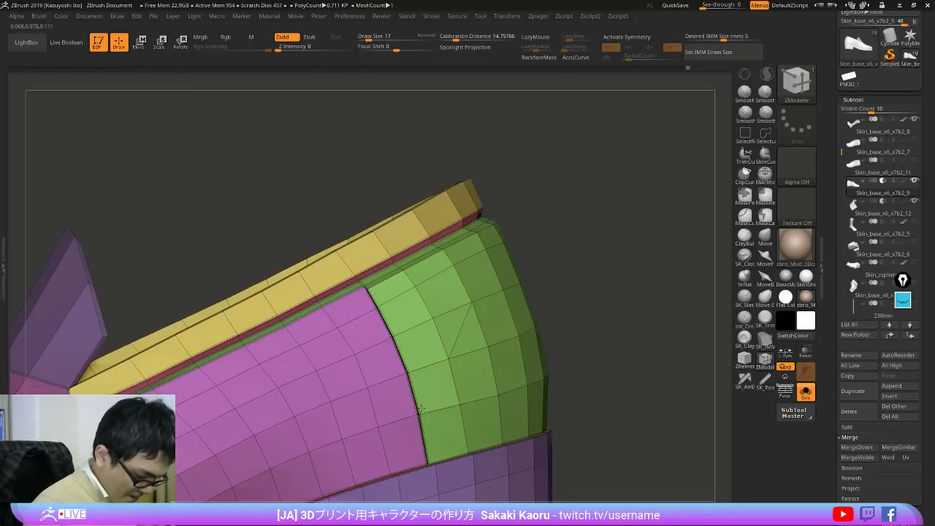
pyautogui.click(449, 359)
pyautogui.moveTo(564, 340); pyautogui.dragTo(662, 364, button='right')
pyautogui.moveTo(661, 363); pyautogui.dragTo(655, 391)
pyautogui.moveTo(656, 391); pyautogui.dragTo(550, 339, button='right')
pyautogui.keyDown('ctrl'); pyautogui.moveTo(491, 371); pyautogui.dragTo(512, 357, button='right'); pyautogui.keyUp('ctrl')
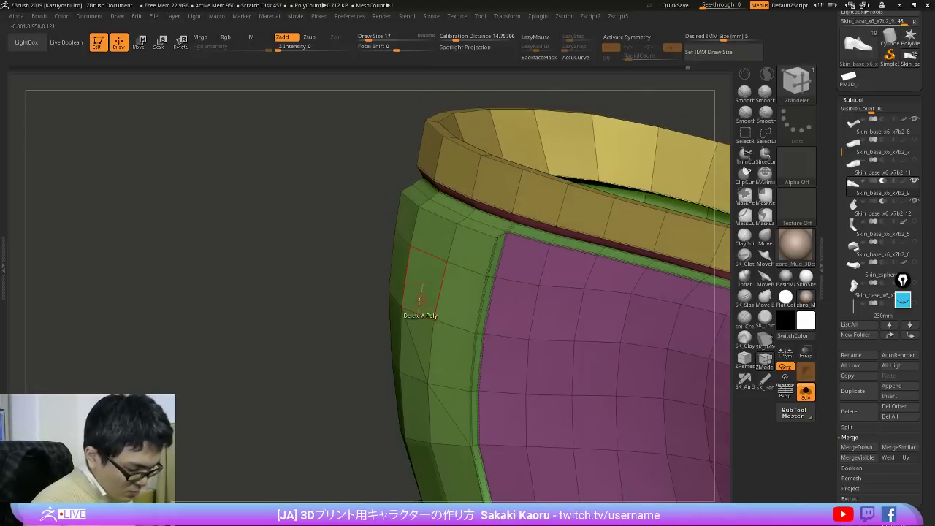
# Step: Set the ZModeler polygon action to QMesh on A Single Poly and regroup the heel panel polygons behind the front seam
pyautogui.press('space')
pyautogui.click(523, 168)
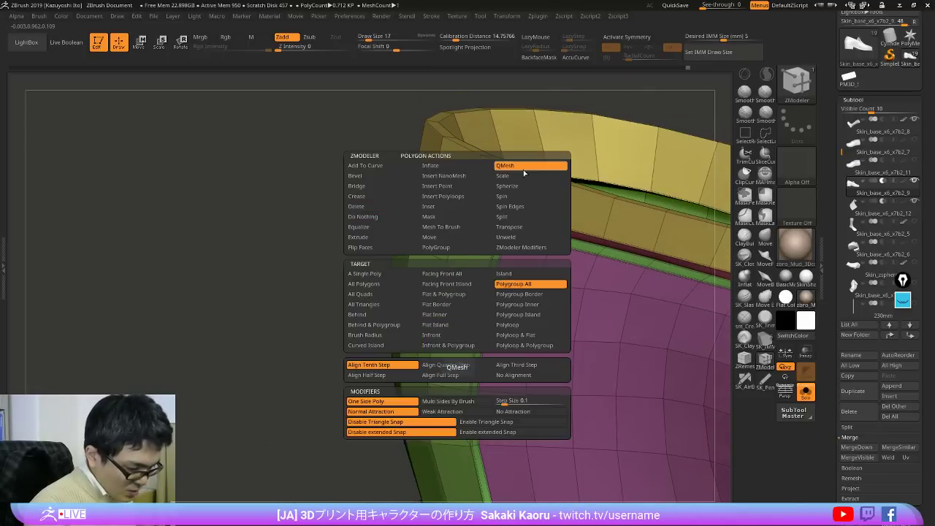
pyautogui.click(398, 273)
pyautogui.moveTo(475, 403); pyautogui.dragTo(454, 401, button='right')
pyautogui.moveTo(455, 401); pyautogui.dragTo(468, 402)
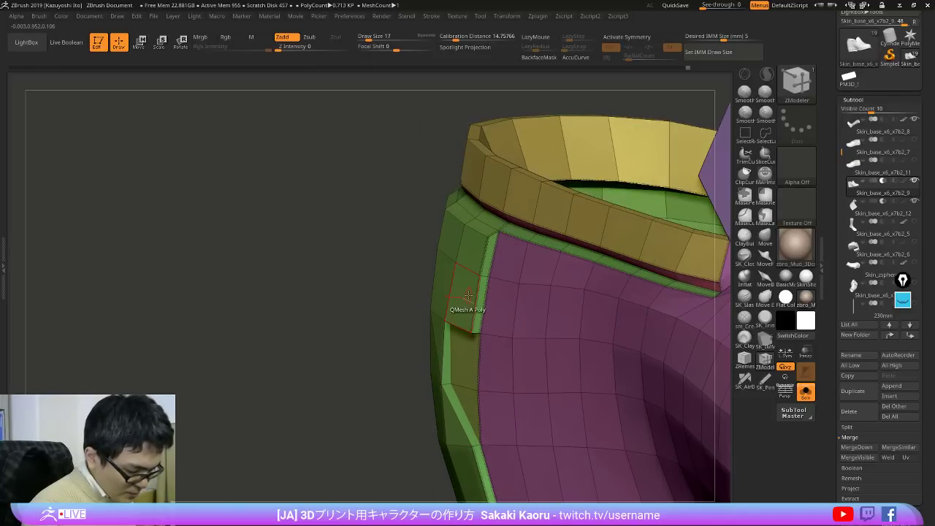
pyautogui.moveTo(469, 301); pyautogui.dragTo(479, 300)
pyautogui.moveTo(476, 243); pyautogui.dragTo(477, 255)
pyautogui.moveTo(487, 267); pyautogui.dragTo(480, 253, button='right')
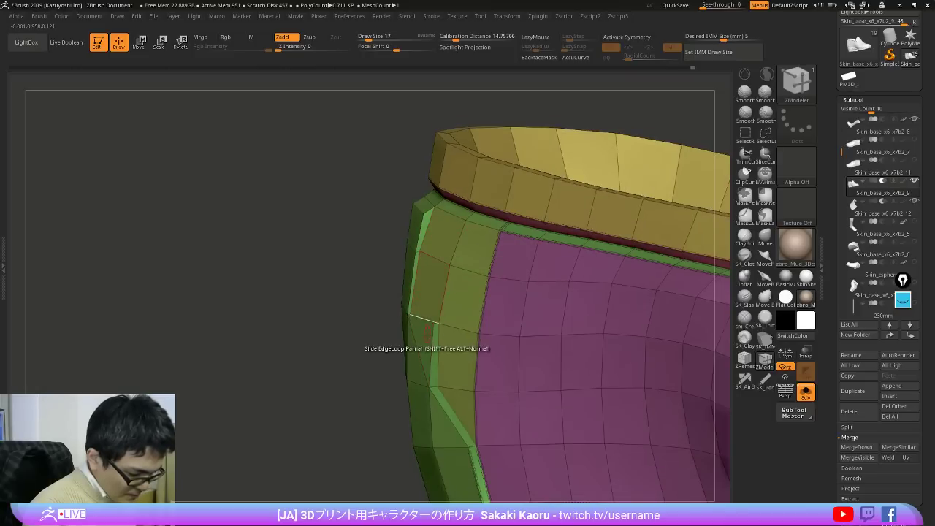
# Step: Clean up the leftover edges around the triangles along the regrouped seam on both sides of the heel panel
pyautogui.keyDown('ctrl'); pyautogui.moveTo(432, 348); pyautogui.dragTo(430, 364, button='right'); pyautogui.keyUp('ctrl')
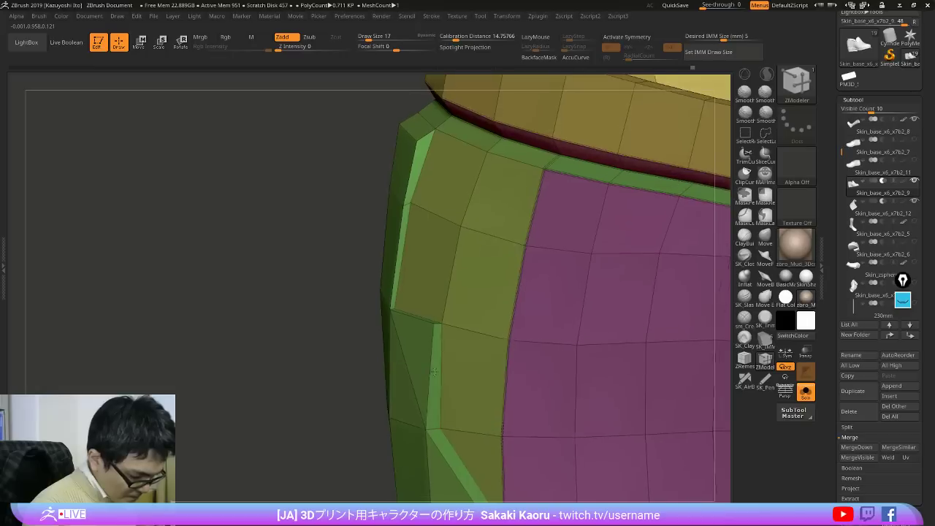
pyautogui.click(415, 337)
pyautogui.moveTo(427, 343); pyautogui.dragTo(555, 348, button='right')
pyautogui.hotkey('shift', 'f')
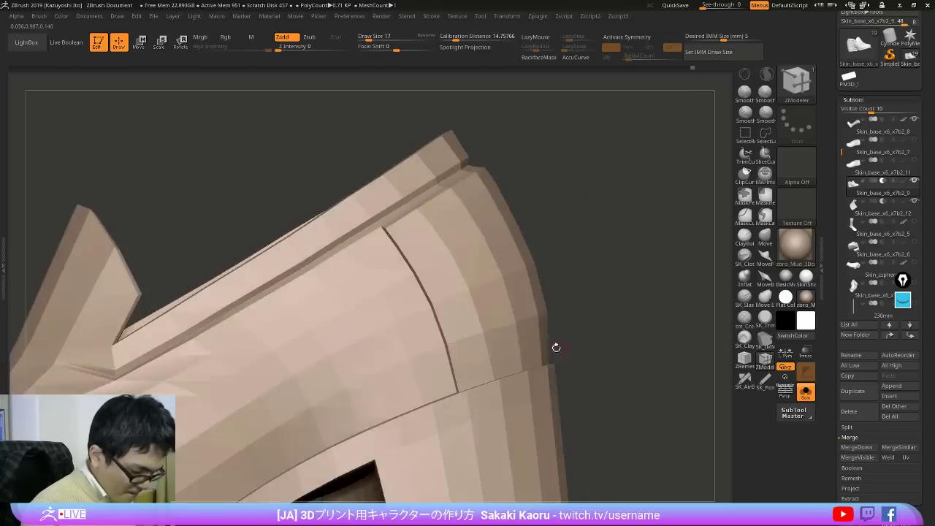
pyautogui.hotkey('shift', 'f')
pyautogui.moveTo(467, 301); pyautogui.dragTo(457, 309, button='right')
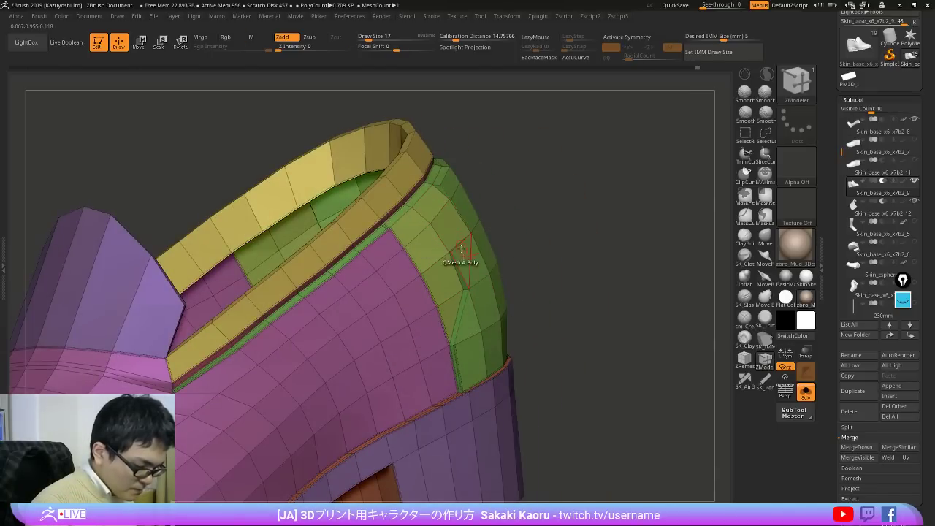
pyautogui.keyDown('ctrl'); pyautogui.moveTo(455, 233); pyautogui.dragTo(602, 286, button='right'); pyautogui.keyUp('ctrl')
pyautogui.hotkey('shift', 'f')
pyautogui.hotkey('shift', 'f')
# Step: Isolate the side panel with the regrouped seam polygons, merge them into one polygroup and show the whole shoe again
pyautogui.keyDown('ctrl'); pyautogui.keyDown('shift'); pyautogui.click(493, 349); pyautogui.keyUp('shift'); pyautogui.keyUp('ctrl')
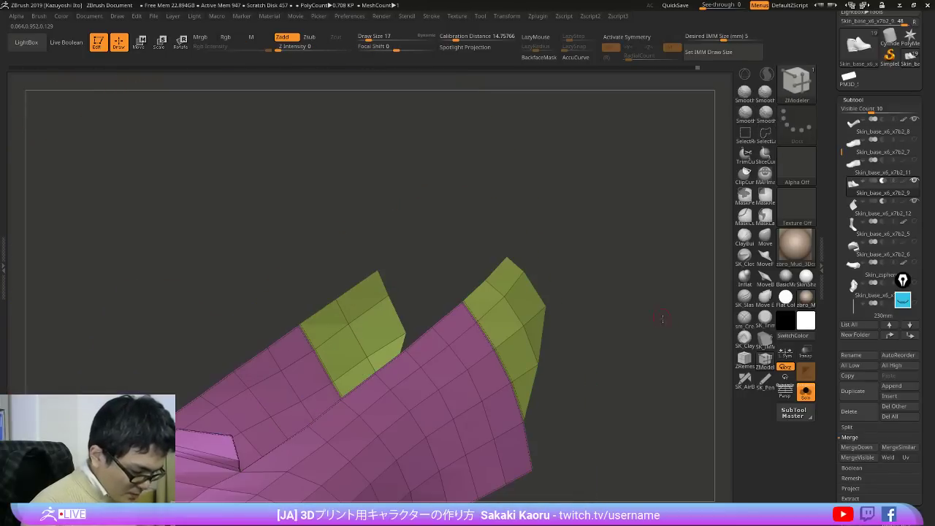
pyautogui.moveTo(663, 318); pyautogui.dragTo(657, 338, button='right')
pyautogui.hotkey('ctrl', 'w')
pyautogui.keyDown('ctrl'); pyautogui.keyDown('shift'); pyautogui.click(665, 349); pyautogui.keyUp('shift'); pyautogui.keyUp('ctrl')
# Step: Isolate the merged side panel and remove all its creases to clear the old seam crease
pyautogui.press('space')
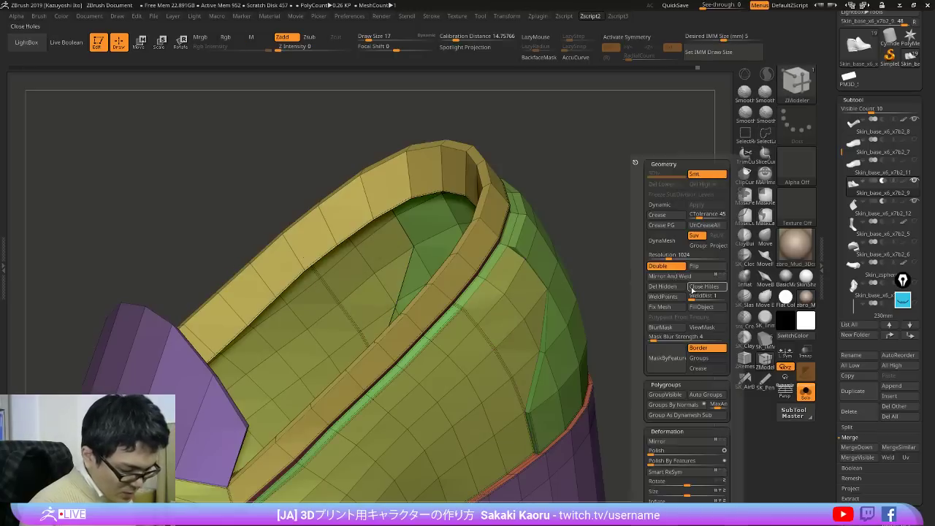
pyautogui.click(692, 288)
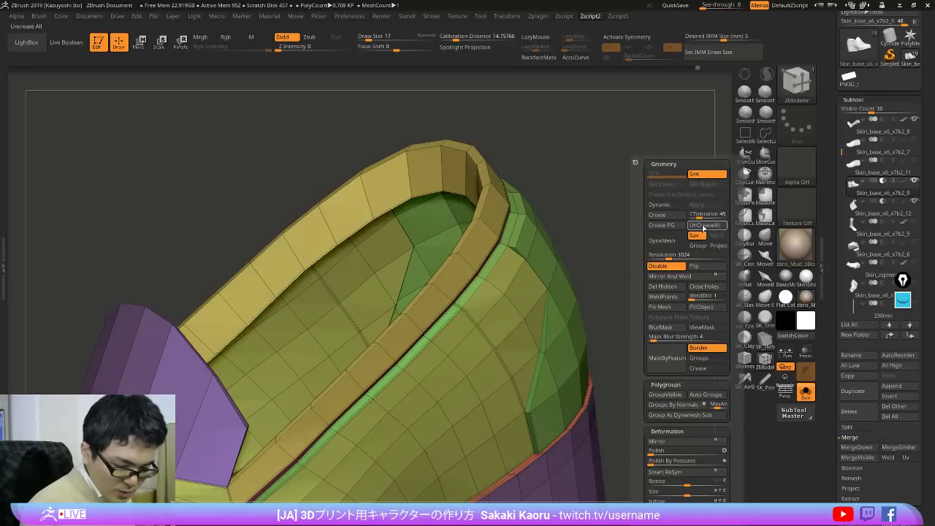
pyautogui.keyDown('ctrl'); pyautogui.keyDown('shift'); pyautogui.click(504, 360); pyautogui.keyUp('shift'); pyautogui.keyUp('ctrl')
pyautogui.press('space')
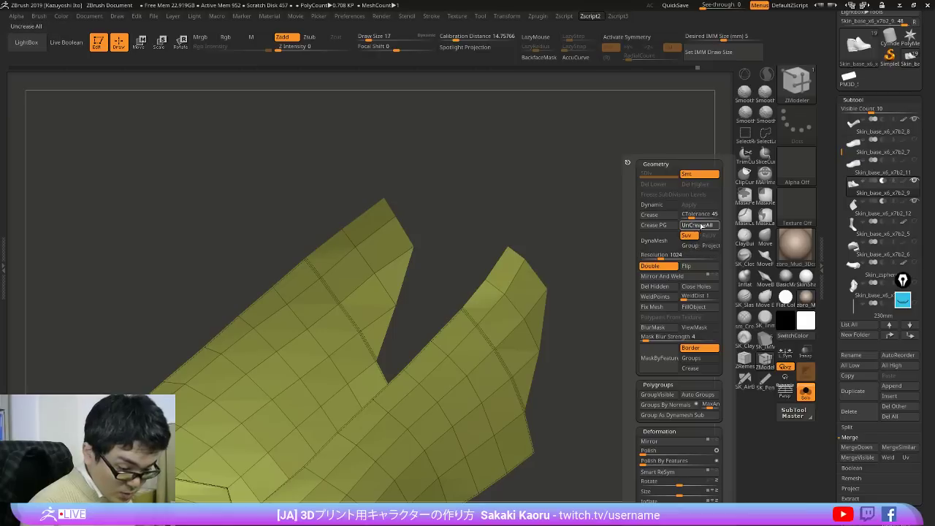
pyautogui.click(701, 226)
pyautogui.keyDown('ctrl'); pyautogui.keyDown('shift'); pyautogui.click(593, 289); pyautogui.keyUp('shift'); pyautogui.keyUp('ctrl')
# Step: Crease the polygroup borders of the side panel and of the whole shoe
pyautogui.keyDown('ctrl'); pyautogui.keyDown('shift'); pyautogui.click(488, 344); pyautogui.keyUp('shift'); pyautogui.keyUp('ctrl')
pyautogui.press('space')
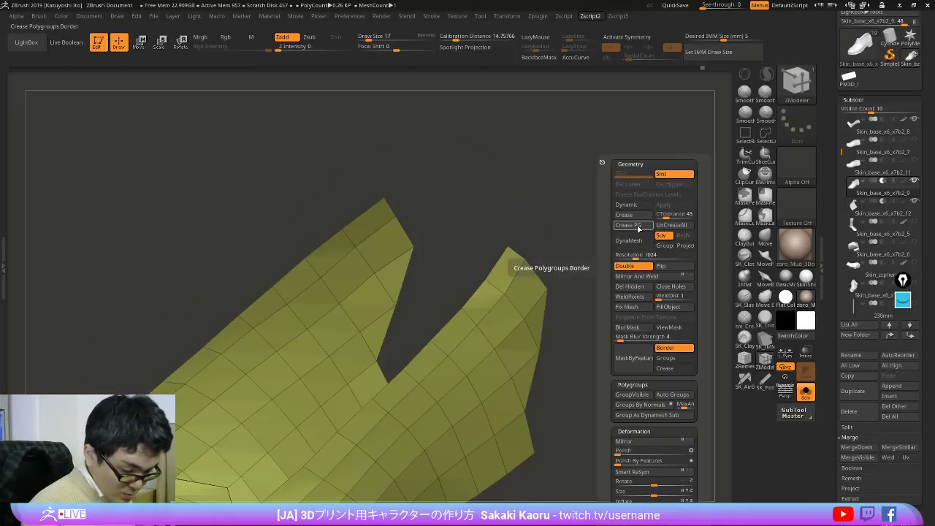
pyautogui.click(638, 229)
pyautogui.keyDown('ctrl'); pyautogui.keyDown('shift'); pyautogui.click(578, 265); pyautogui.keyUp('shift'); pyautogui.keyUp('ctrl')
pyautogui.press('space')
pyautogui.click(649, 227)
pyautogui.click(614, 225)
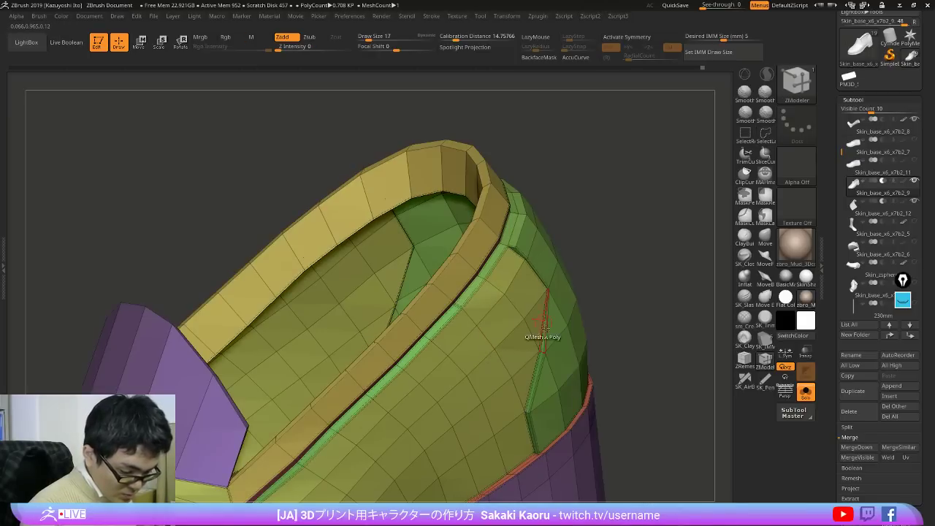
# Step: Preview the shoe with smooth subdivision and compare the heel panel's curved seam with the loafer reference photos
pyautogui.moveTo(642, 333); pyautogui.dragTo(647, 295)
pyautogui.press('d')
pyautogui.hotkey('shift', 'f')
pyautogui.keyDown('shift'); pyautogui.moveTo(677, 321); pyautogui.dragTo(671, 270); pyautogui.keyUp('shift')
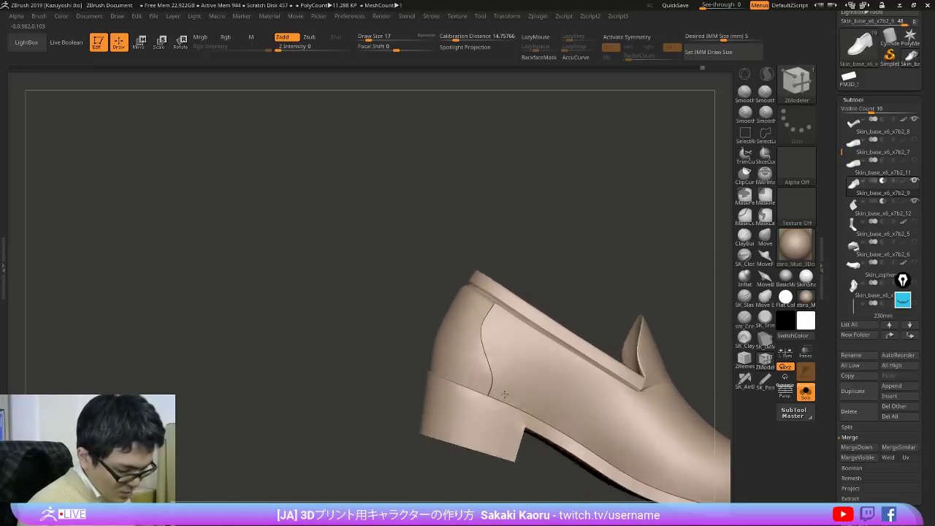
pyautogui.moveTo(505, 395); pyautogui.dragTo(546, 428, button='right')
pyautogui.hotkey('shift', 'z')
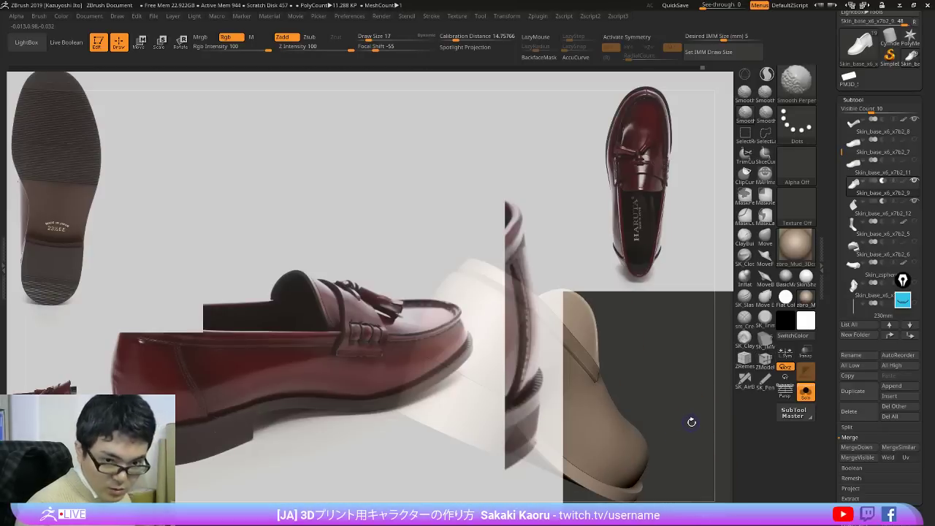
pyautogui.hotkey('shift', 'z')
pyautogui.moveTo(686, 424); pyautogui.dragTo(639, 394)
pyautogui.hotkey('shift', 'f')
pyautogui.keyDown('ctrl'); pyautogui.moveTo(485, 329); pyautogui.dragTo(683, 322, button='right'); pyautogui.keyUp('ctrl')
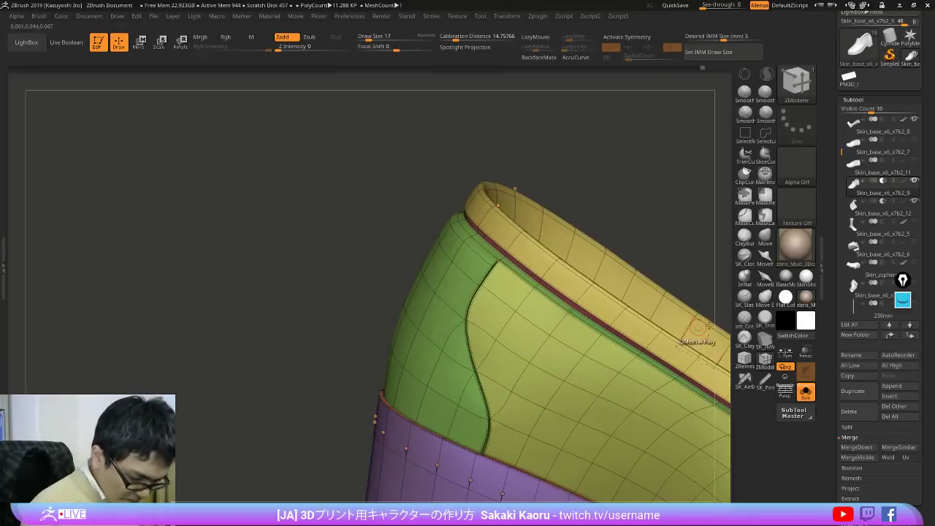
# Step: Return to the low-poly mesh with the Move brush and mask everything except the side panel's polygroup
pyautogui.click(765, 235)
pyautogui.hotkey('shift', 'f')
pyautogui.hotkey('shift', 'f')
pyautogui.moveTo(497, 330)
pyautogui.mouseDown(button='right')
pyautogui.moveTo(478, 319)
pyautogui.moveTo(504, 310)
pyautogui.moveTo(478, 320)
pyautogui.mouseUp(button='right')
pyautogui.hotkey('shift', 'd')
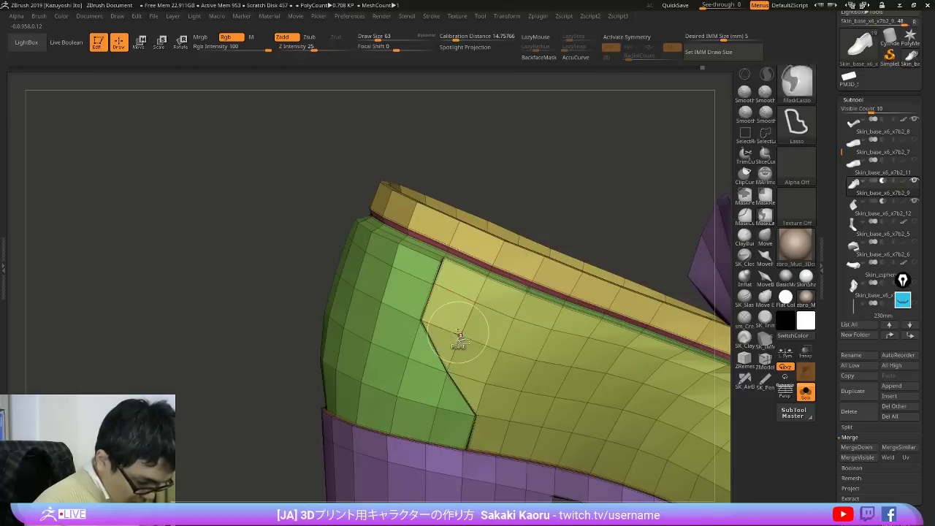
pyautogui.keyDown('ctrl'); pyautogui.keyDown('shift'); pyautogui.click(459, 334); pyautogui.keyUp('shift'); pyautogui.keyUp('ctrl')
pyautogui.keyDown('ctrl'); pyautogui.click(316, 430); pyautogui.keyUp('ctrl')
pyautogui.keyDown('ctrl'); pyautogui.keyDown('shift'); pyautogui.click(305, 439); pyautogui.keyUp('shift'); pyautogui.keyUp('ctrl')
pyautogui.keyDown('ctrl'); pyautogui.click(299, 445); pyautogui.keyUp('ctrl')
pyautogui.moveTo(299, 446)
pyautogui.mouseDown(button='right')
pyautogui.moveTo(277, 461)
pyautogui.moveTo(290, 472)
pyautogui.mouseUp(button='right')
# Step: Shift the side panel's points along the heel seam with the Move brush at a draw size of about 89
pyautogui.moveTo(437, 320); pyautogui.dragTo(450, 320)
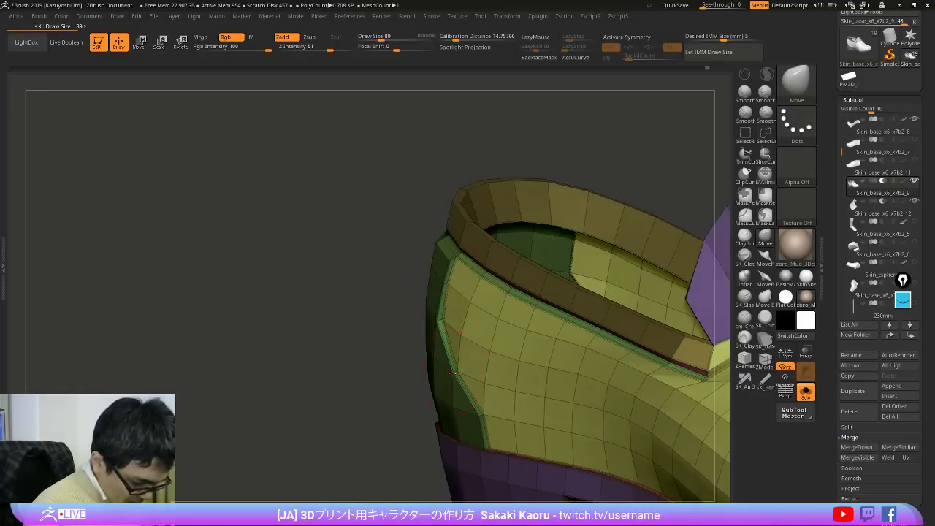
pyautogui.moveTo(476, 334); pyautogui.dragTo(488, 353, button='right')
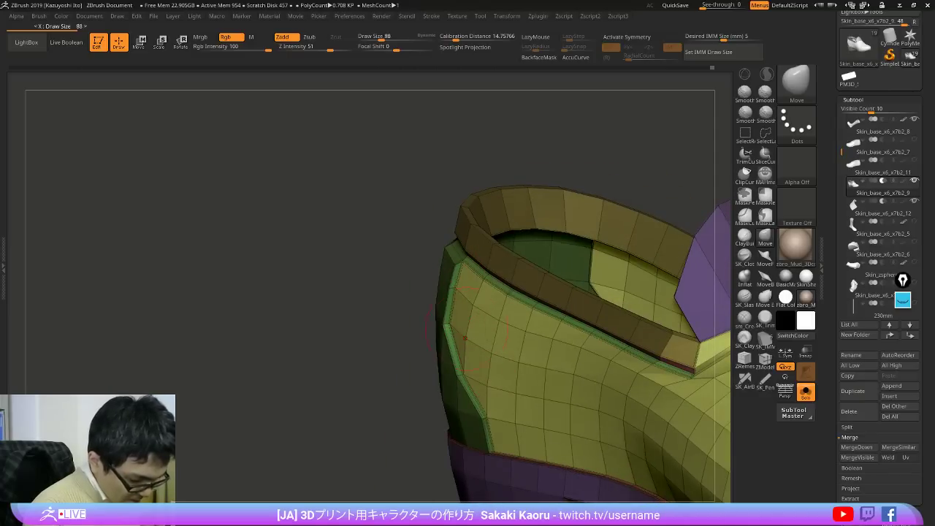
pyautogui.moveTo(482, 406); pyautogui.dragTo(387, 409, button='right')
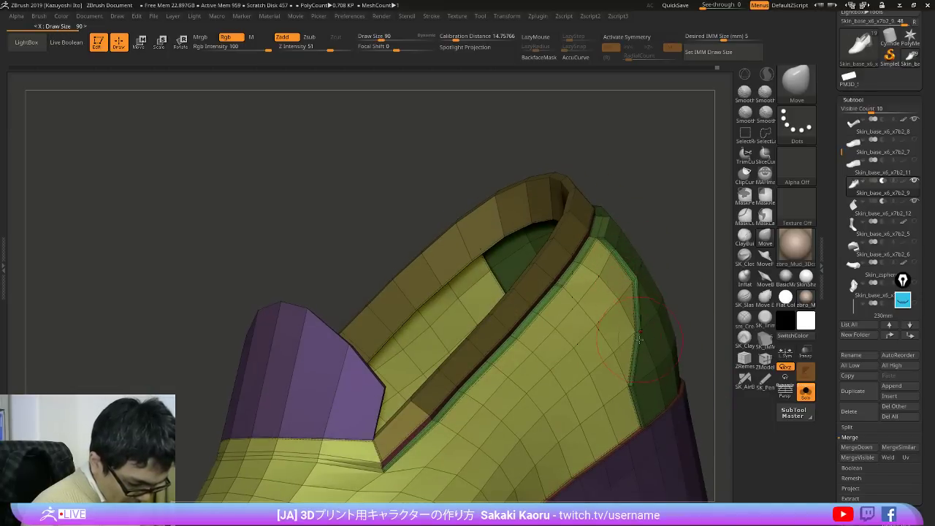
pyautogui.moveTo(647, 378)
pyautogui.mouseDown(button='right')
pyautogui.moveTo(654, 411)
pyautogui.moveTo(677, 390)
pyautogui.moveTo(709, 267)
pyautogui.moveTo(635, 290)
pyautogui.mouseUp(button='right')
# Step: Round the upper corner of the heel seam with the Move brush at a draw size of about 70
pyautogui.hotkey('shift', 'f')
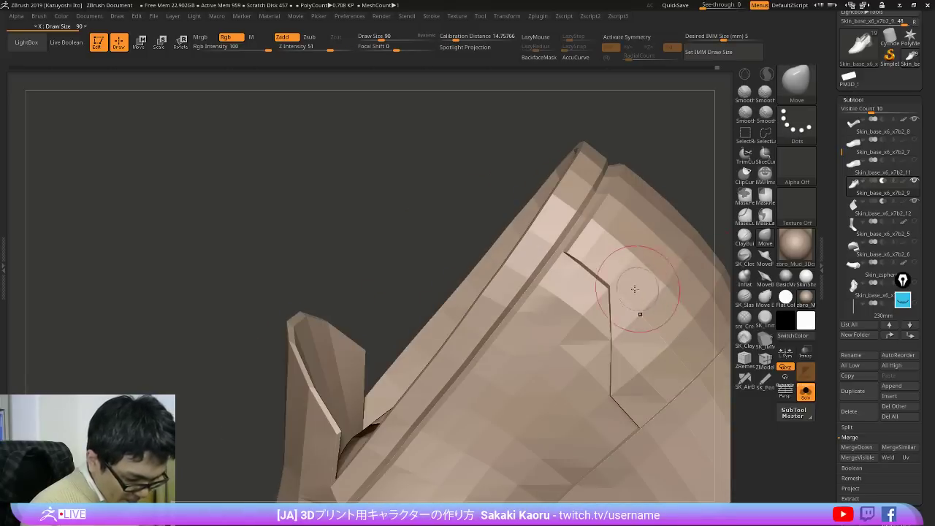
pyautogui.press('x')
pyautogui.hotkey('shift', 'f')
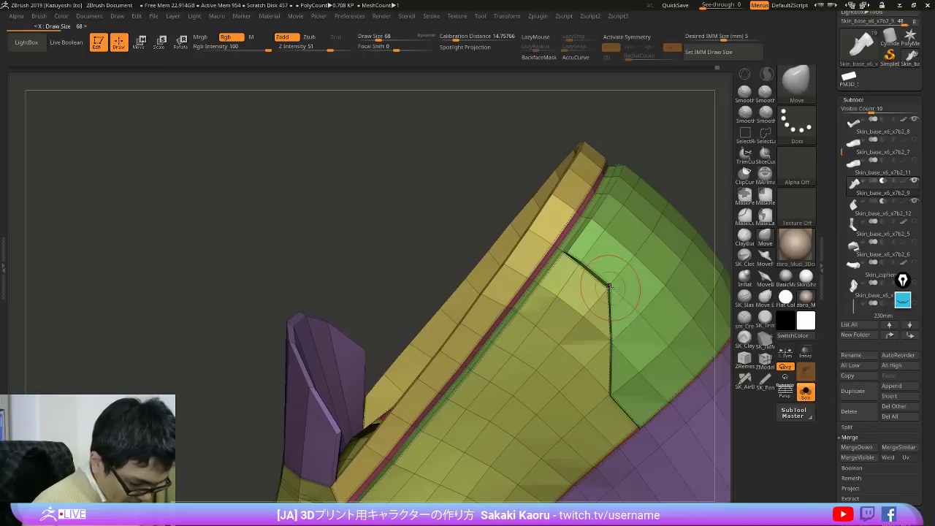
pyautogui.moveTo(610, 287); pyautogui.dragTo(605, 288)
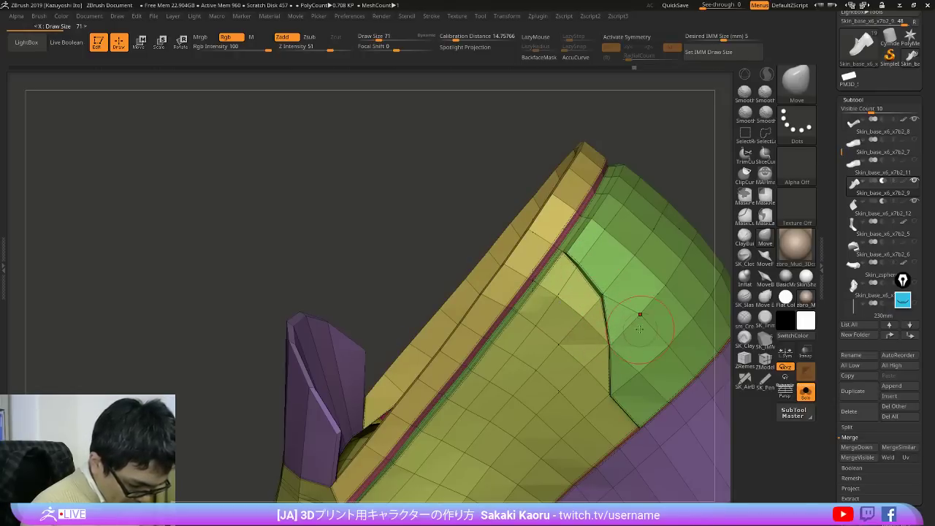
pyautogui.moveTo(577, 320); pyautogui.dragTo(555, 352, button='right')
# Step: Hide the other polygroups so that only the green heel panel and its thin strips below the rim are shown
pyautogui.press('z')
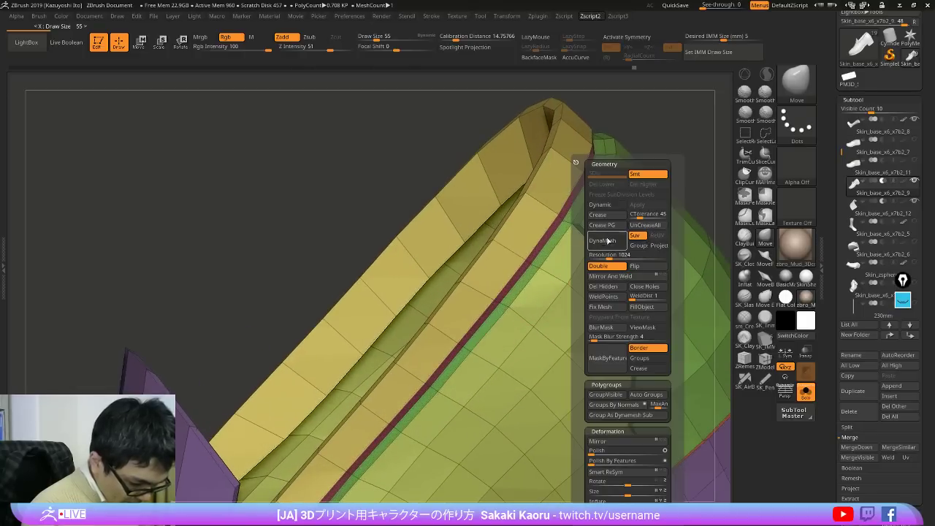
pyautogui.keyDown('ctrl'); pyautogui.keyDown('shift'); pyautogui.click(508, 304); pyautogui.keyUp('shift'); pyautogui.keyUp('ctrl')
pyautogui.keyDown('ctrl'); pyautogui.keyDown('shift'); pyautogui.click(567, 277); pyautogui.keyUp('shift'); pyautogui.keyUp('ctrl')
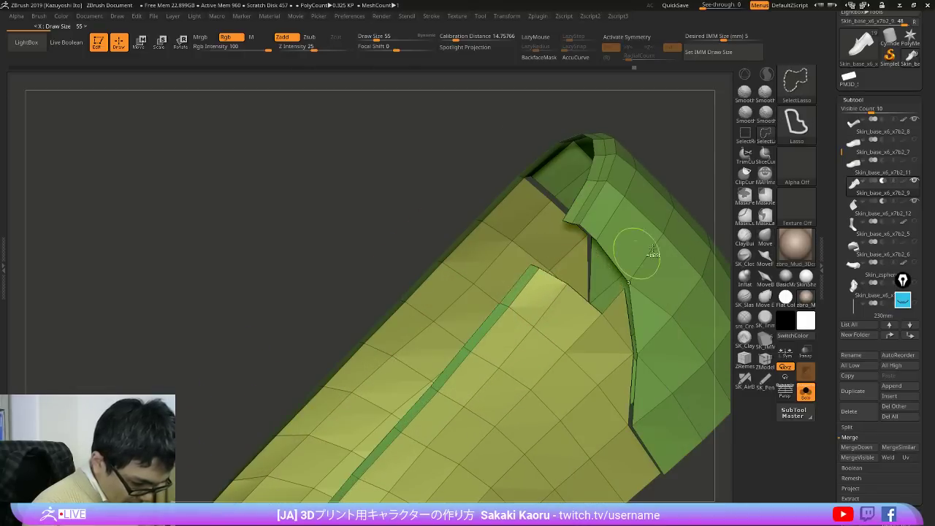
pyautogui.hotkey('ctrl', 'z')
pyautogui.keyDown('ctrl'); pyautogui.keyDown('shift'); pyautogui.click(535, 332); pyautogui.keyUp('shift'); pyautogui.keyUp('ctrl')
pyautogui.moveTo(566, 447); pyautogui.dragTo(542, 403, button='right')
# Step: Mask the thin strips running forward from the heel panel and assign them their own polygroup
pyautogui.moveTo(534, 239)
pyautogui.keyDown('ctrl'); pyautogui.mouseDown()
pyautogui.moveTo(451, 352)
pyautogui.moveTo(514, 287)
pyautogui.moveTo(365, 438)
pyautogui.mouseUp(); pyautogui.keyUp('ctrl')
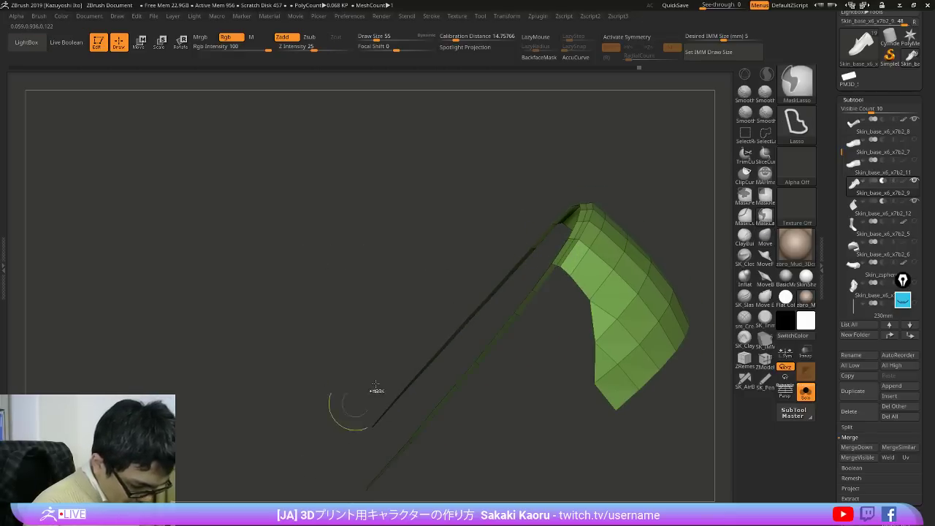
pyautogui.moveTo(351, 411); pyautogui.dragTo(669, 400, button='right')
pyautogui.moveTo(574, 378); pyautogui.dragTo(572, 389)
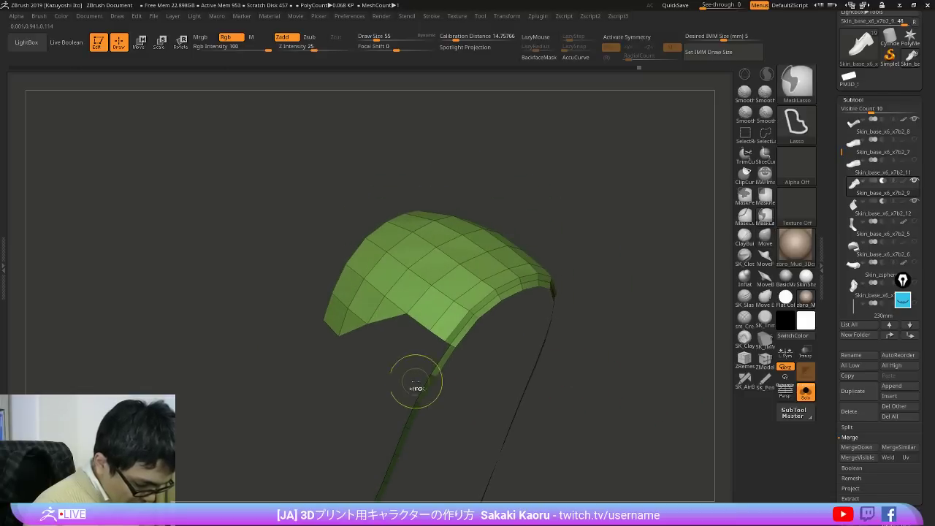
pyautogui.keyDown('ctrl'); pyautogui.moveTo(466, 337); pyautogui.dragTo(453, 348); pyautogui.keyUp('ctrl')
pyautogui.hotkey('ctrl', 'w')
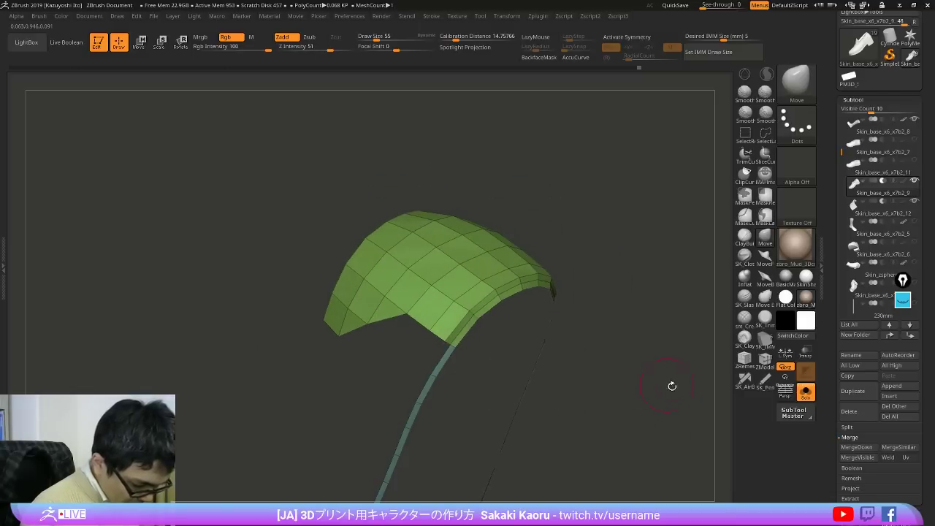
# Step: Show the whole shoe again and crease its polygroup borders
pyautogui.moveTo(672, 384); pyautogui.dragTo(685, 358)
pyautogui.keyDown('ctrl'); pyautogui.keyDown('shift'); pyautogui.click(697, 367); pyautogui.keyUp('shift'); pyautogui.keyUp('ctrl')
pyautogui.press('2')
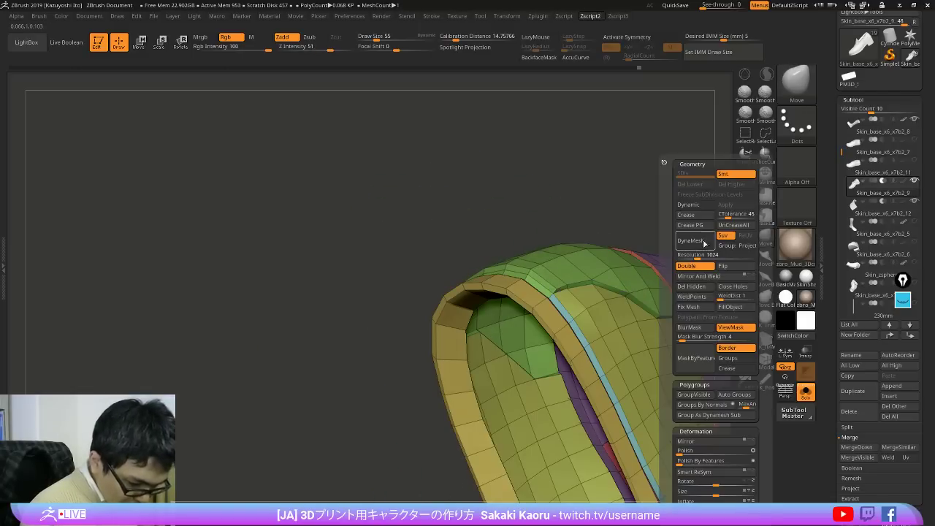
pyautogui.click(693, 225)
# Step: Preview the shoe with smooth subdivision and examine the heel seam from the side without polygroup colours
pyautogui.press('d')
pyautogui.moveTo(621, 277); pyautogui.dragTo(636, 310, button='right')
pyautogui.hotkey('shift', 'f')
pyautogui.hotkey('shift', 'f')
pyautogui.hotkey('shift', 'f')
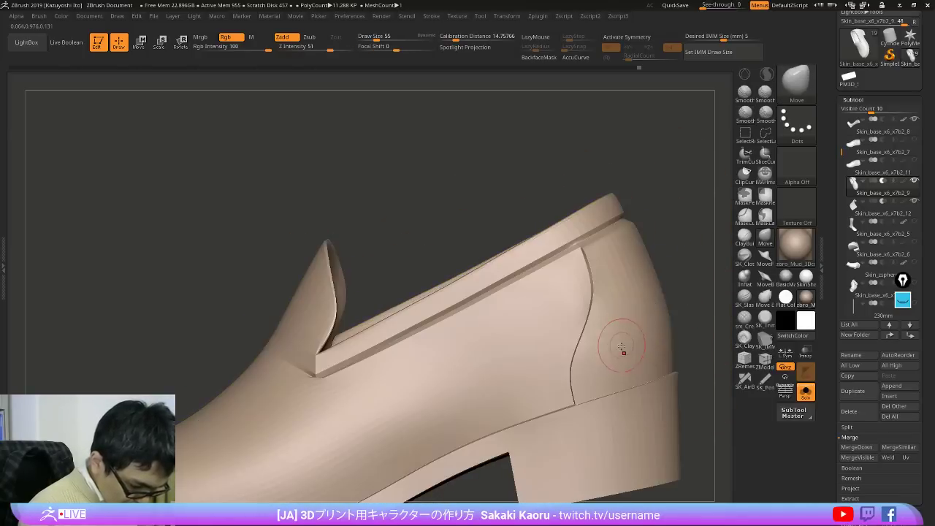
pyautogui.moveTo(621, 347)
pyautogui.mouseDown(button='right')
pyautogui.moveTo(624, 354)
pyautogui.moveTo(660, 317)
pyautogui.moveTo(656, 372)
pyautogui.moveTo(677, 339)
pyautogui.moveTo(681, 348)
pyautogui.mouseUp(button='right')
# Step: Reselect the Move brush after an accidental brush change and display the polygroups on the heel's side view without subdivision smoothing
pyautogui.click(766, 234)
pyautogui.click(648, 295)
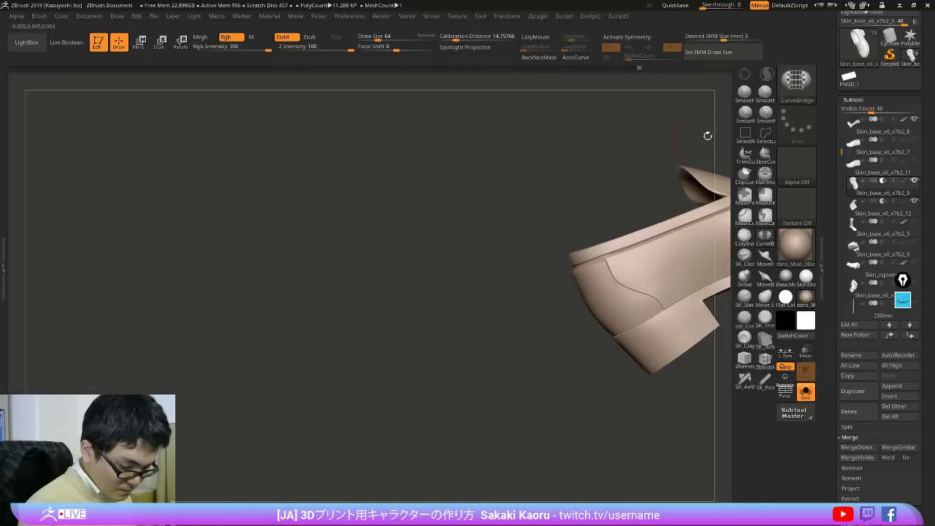
pyautogui.press('b')
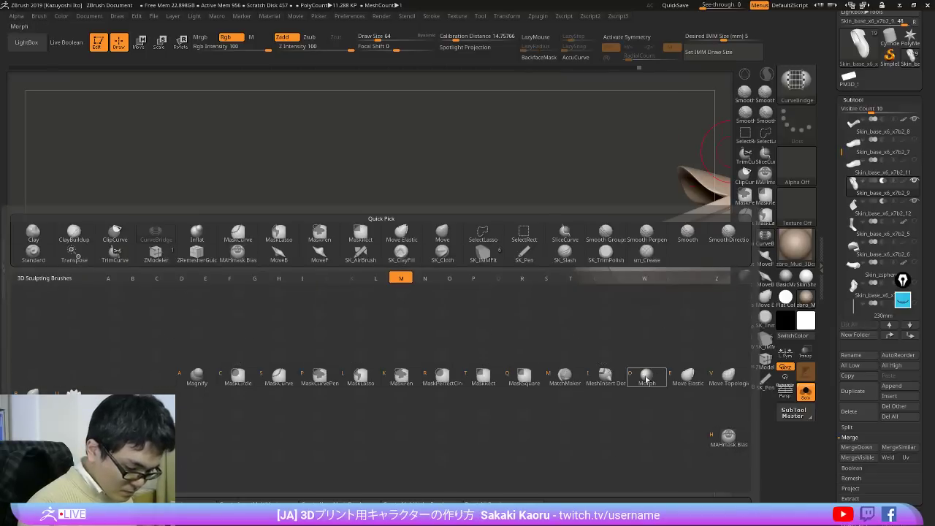
pyautogui.click(39, 391)
pyautogui.moveTo(540, 322); pyautogui.dragTo(601, 236, button='right')
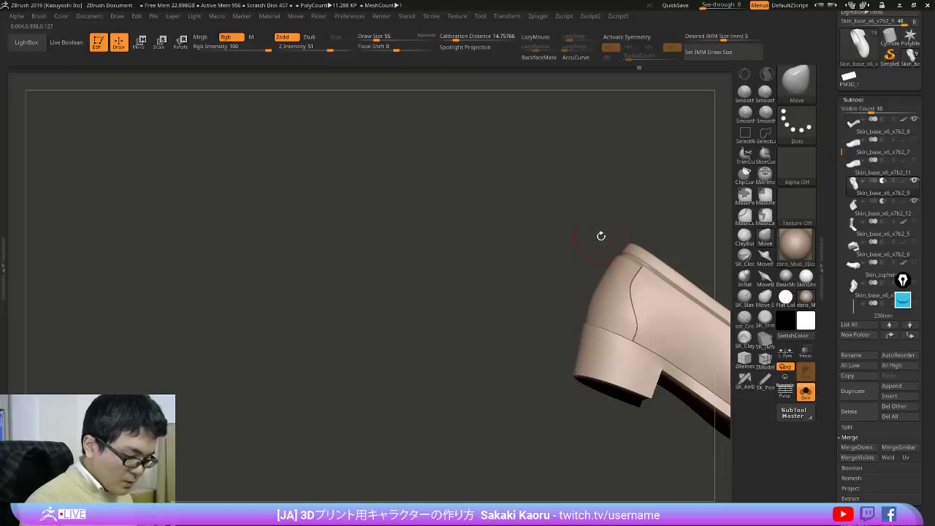
pyautogui.keyDown('alt'); pyautogui.moveTo(643, 301); pyautogui.dragTo(543, 305, button='right'); pyautogui.keyUp('alt')
pyautogui.hotkey('shift', 'f')
pyautogui.hotkey('shift', 'd')
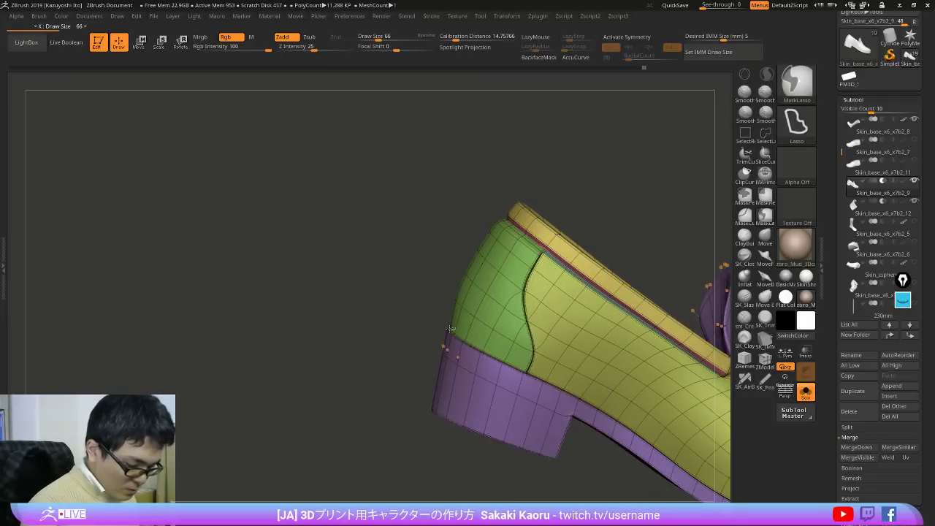
# Step: Examine the heel panel's front seam from the side and front, with and without polygroup colours
pyautogui.keyDown('ctrl'); pyautogui.moveTo(445, 348); pyautogui.dragTo(654, 429); pyautogui.keyUp('ctrl')
pyautogui.hotkey('shift', 'f')
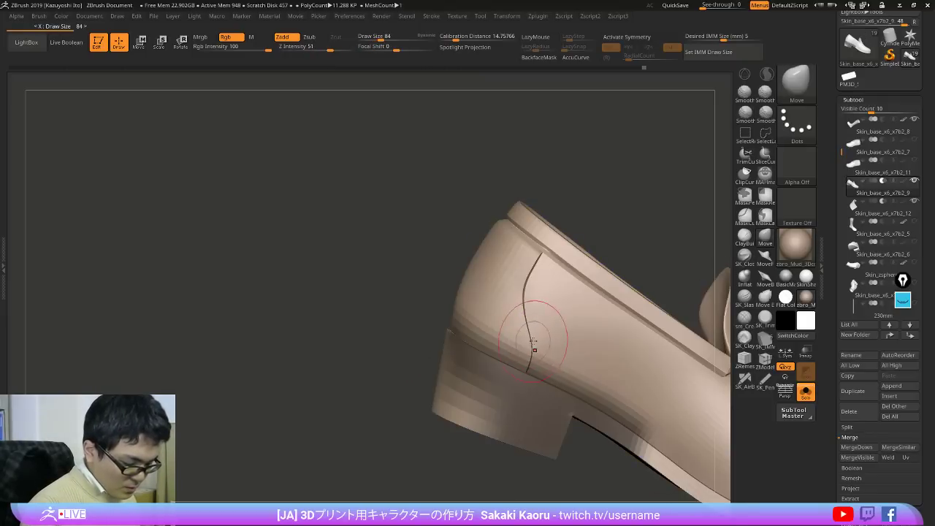
pyautogui.hotkey('shift', 'f')
pyautogui.hotkey('shift', 'f')
pyautogui.moveTo(538, 301); pyautogui.dragTo(594, 306, button='right')
pyautogui.hotkey('shift', 'f')
pyautogui.hotkey('shift', 'f')
pyautogui.hotkey('shift', 'f')
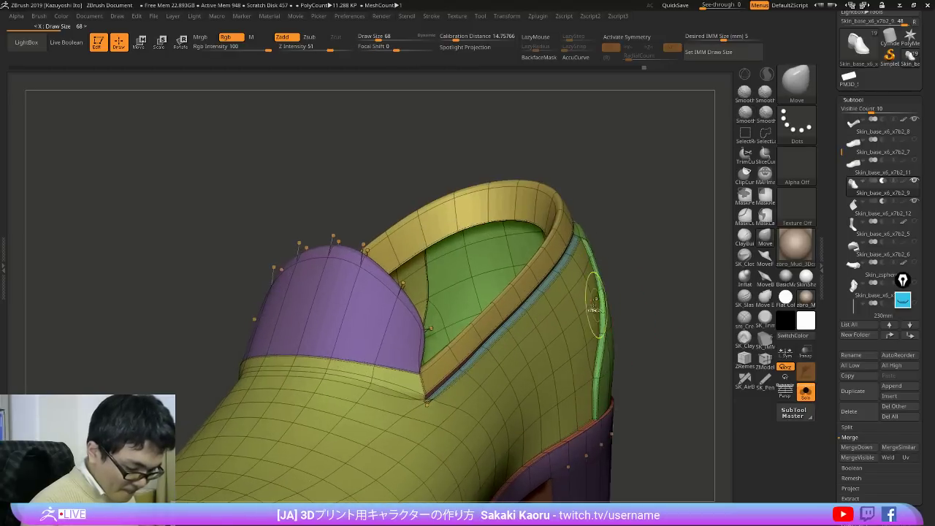
# Step: Isolate the heel panel's polygroup to check its edge strip and show the whole shoe again
pyautogui.keyDown('ctrl'); pyautogui.keyDown('shift'); pyautogui.click(594, 300); pyautogui.keyUp('shift'); pyautogui.keyUp('ctrl')
pyautogui.keyDown('ctrl'); pyautogui.keyDown('shift'); pyautogui.moveTo(650, 284); pyautogui.dragTo(664, 298); pyautogui.keyUp('shift'); pyautogui.keyUp('ctrl')
pyautogui.keyDown('ctrl'); pyautogui.keyDown('shift'); pyautogui.click(665, 298); pyautogui.keyUp('shift'); pyautogui.keyUp('ctrl')
pyautogui.hotkey('shift', 'd')
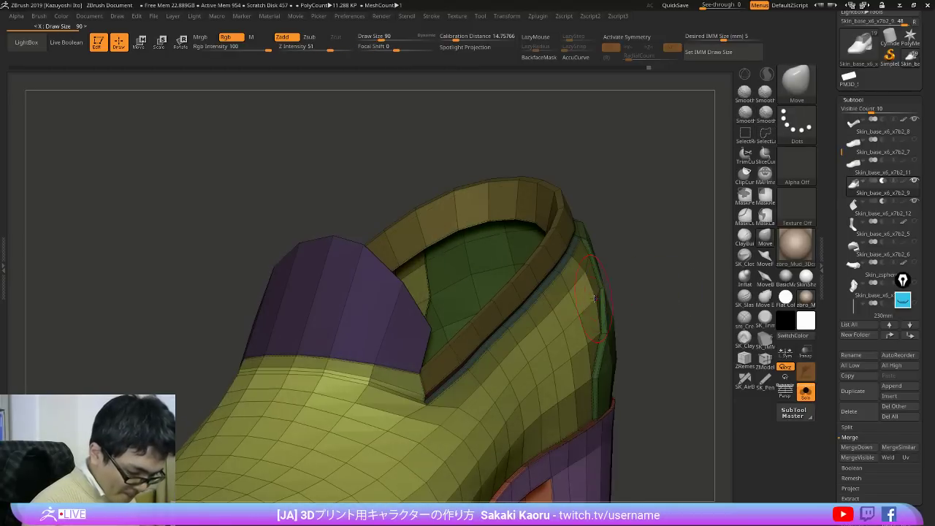
pyautogui.moveTo(584, 290)
pyautogui.mouseDown(button='right')
pyautogui.moveTo(604, 292)
pyautogui.moveTo(591, 307)
pyautogui.mouseUp(button='right')
pyautogui.keyDown('ctrl'); pyautogui.keyDown('shift'); pyautogui.click(593, 308); pyautogui.keyUp('shift'); pyautogui.keyUp('ctrl')
pyautogui.keyDown('ctrl'); pyautogui.keyDown('shift'); pyautogui.click(643, 281); pyautogui.keyUp('shift'); pyautogui.keyUp('ctrl')
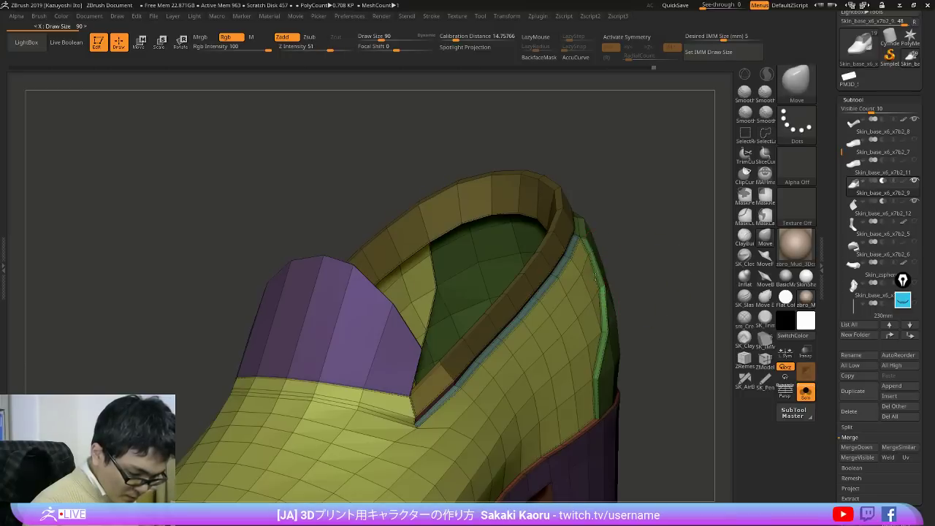
# Step: Preview the shoe with smooth subdivision and compare the heel seam with and without polygroup colours from the side
pyautogui.press('d')
pyautogui.moveTo(658, 292); pyautogui.dragTo(621, 352, button='right')
pyautogui.hotkey('shift', 'f')
pyautogui.hotkey('shift', 'f')
pyautogui.hotkey('shift', 'f')
pyautogui.hotkey('shift', 'f')
pyautogui.hotkey('shift', 'z')
pyautogui.hotkey('shift', 'z')
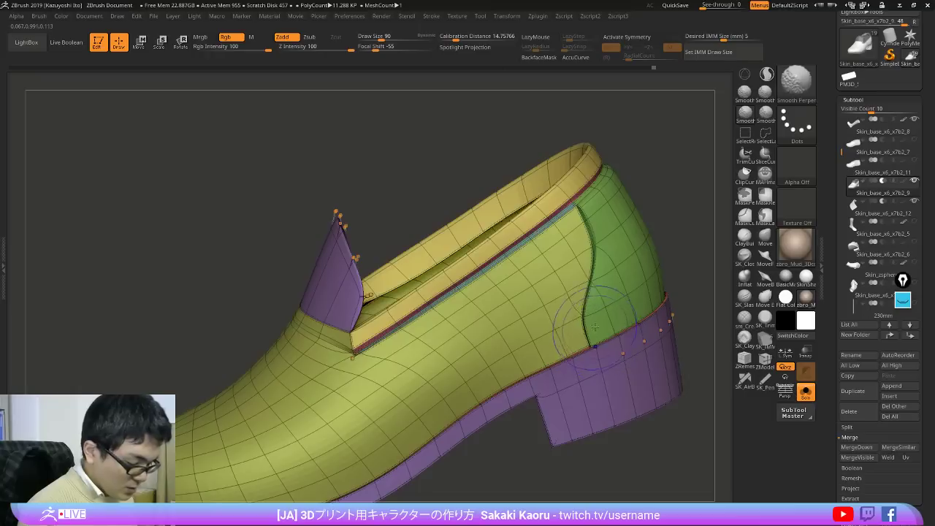
# Step: Mask the shoe by polygroup at the heel panel and clear the mask
pyautogui.moveTo(595, 249)
pyautogui.mouseDown(button='right')
pyautogui.moveTo(593, 232)
pyautogui.moveTo(566, 335)
pyautogui.moveTo(507, 367)
pyautogui.moveTo(536, 433)
pyautogui.mouseUp(button='right')
pyautogui.press('w')
pyautogui.keyDown('ctrl'); pyautogui.click(598, 242); pyautogui.keyUp('ctrl')
pyautogui.press('q')
pyautogui.keyDown('ctrl'); pyautogui.moveTo(536, 434); pyautogui.dragTo(539, 467); pyautogui.keyUp('ctrl')
# Step: Check the heel seam without polygroup colours and switch off smooth subdivision
pyautogui.moveTo(539, 468)
pyautogui.mouseDown(button='right')
pyautogui.moveTo(624, 434)
pyautogui.moveTo(661, 313)
pyautogui.mouseUp(button='right')
pyautogui.hotkey('shift', 'f')
pyautogui.moveTo(660, 313)
pyautogui.mouseDown(button='right')
pyautogui.moveTo(659, 390)
pyautogui.moveTo(689, 414)
pyautogui.moveTo(664, 416)
pyautogui.moveTo(641, 388)
pyautogui.moveTo(642, 405)
pyautogui.moveTo(601, 352)
pyautogui.moveTo(550, 472)
pyautogui.mouseUp(button='right')
pyautogui.hotkey('shift', 'f')
pyautogui.hotkey('shift', 'd')
# Step: Reduce the brush's draw size to 34 and quick-save the project
pyautogui.moveTo(560, 343)
pyautogui.mouseDown(button='right')
pyautogui.moveTo(626, 337)
pyautogui.moveTo(552, 313)
pyautogui.moveTo(496, 361)
pyautogui.mouseUp(button='right')
pyautogui.press('x')
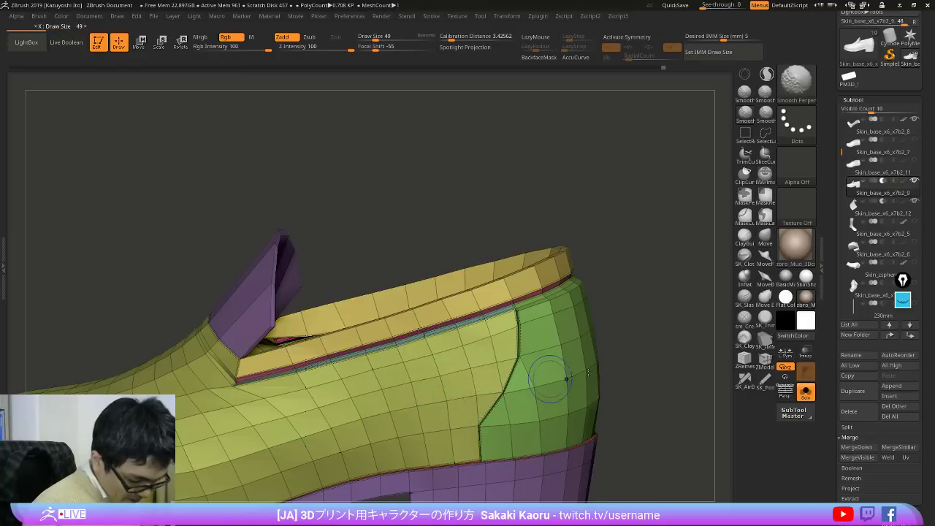
pyautogui.hotkey('shift', 'f')
pyautogui.hotkey('shift', 'f')
pyautogui.moveTo(649, 381)
pyautogui.mouseDown()
pyautogui.moveTo(655, 398)
pyautogui.moveTo(660, 369)
pyautogui.mouseUp()
pyautogui.moveTo(640, 420); pyautogui.dragTo(627, 361)
pyautogui.moveTo(657, 290); pyautogui.dragTo(683, 255)
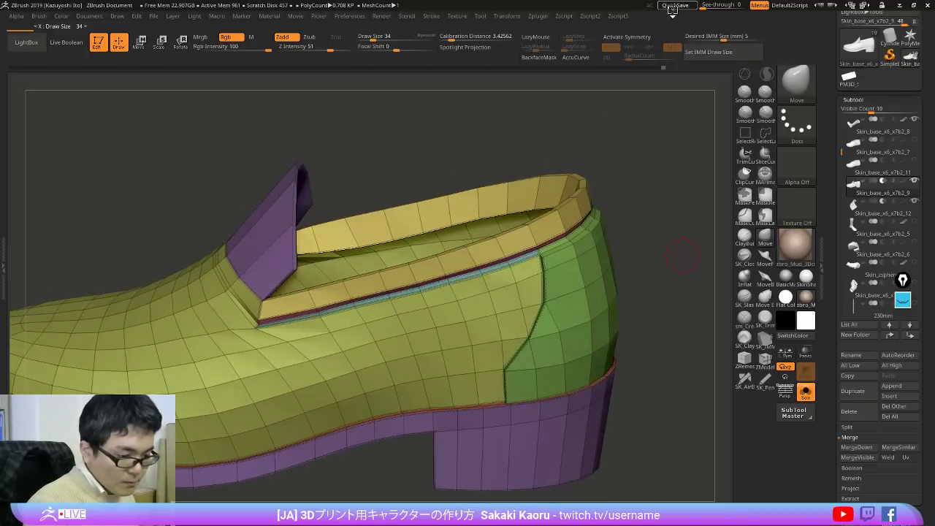
pyautogui.click(671, 7)
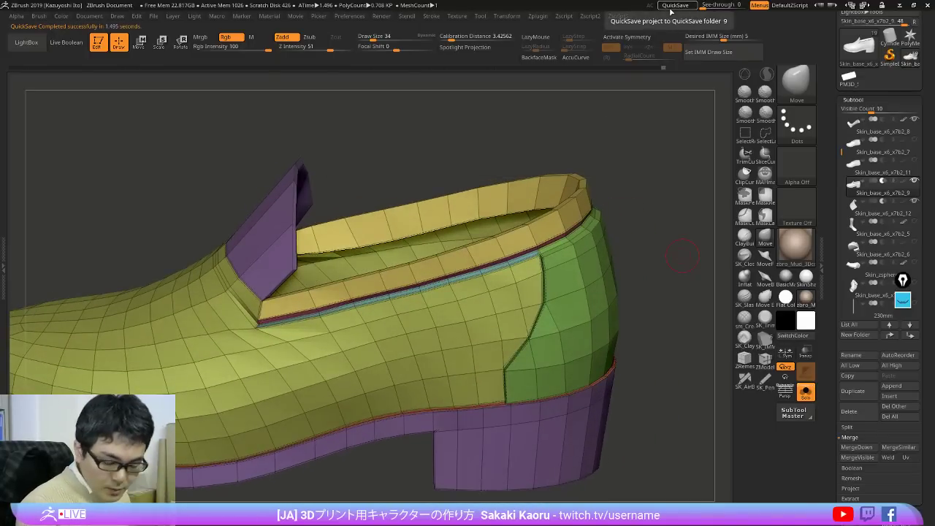
# Step: Preview the shoe with smooth subdivision and examine the heel panel's raised front edge from several angles
pyautogui.moveTo(689, 281); pyautogui.dragTo(641, 285)
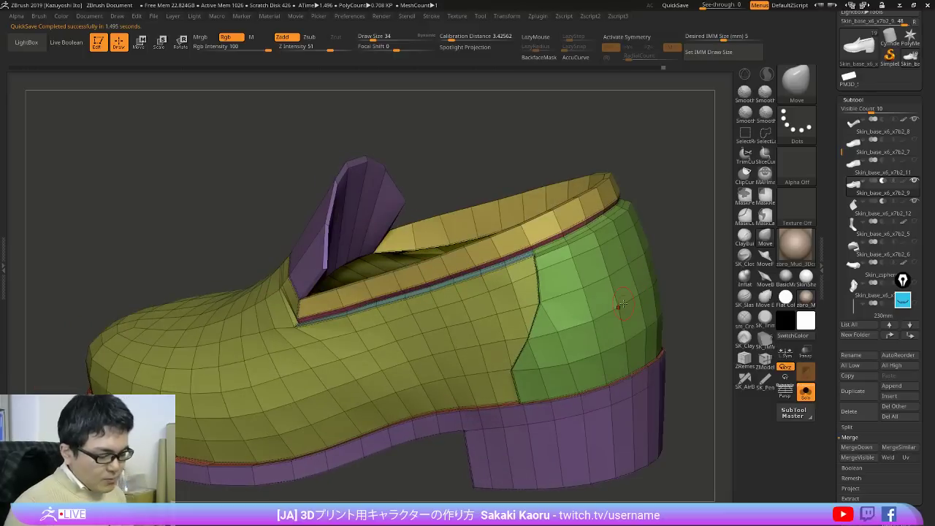
pyautogui.moveTo(622, 304); pyautogui.dragTo(556, 318, button='right')
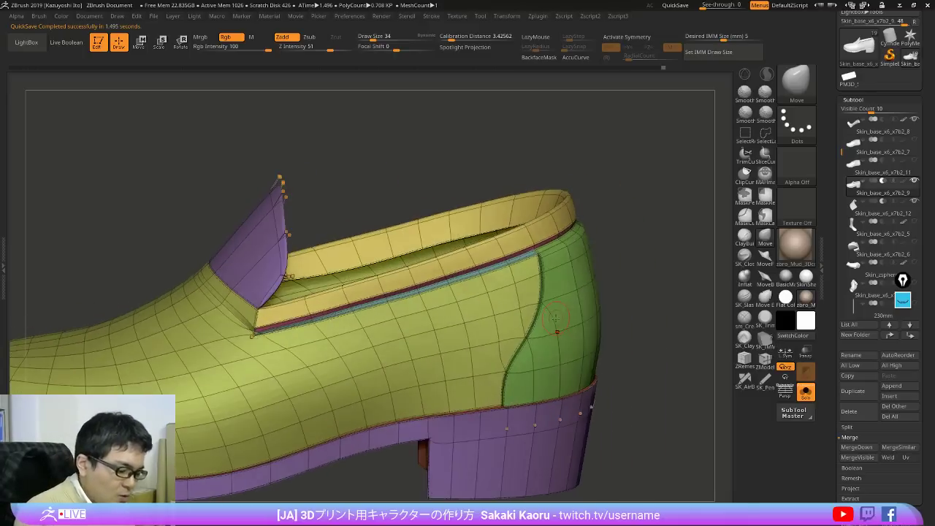
pyautogui.hotkey('shift', 'f')
pyautogui.moveTo(549, 267); pyautogui.dragTo(610, 254, button='right')
pyautogui.press('2')
pyautogui.click(646, 225)
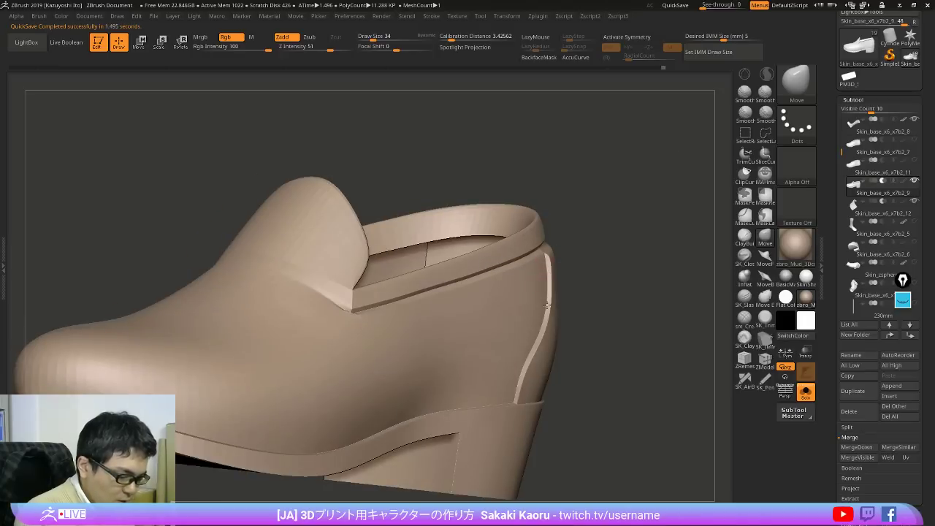
pyautogui.moveTo(591, 311); pyautogui.dragTo(535, 162, button='right')
pyautogui.hotkey('shift', 'f')
pyautogui.press('2')
pyautogui.click(611, 229)
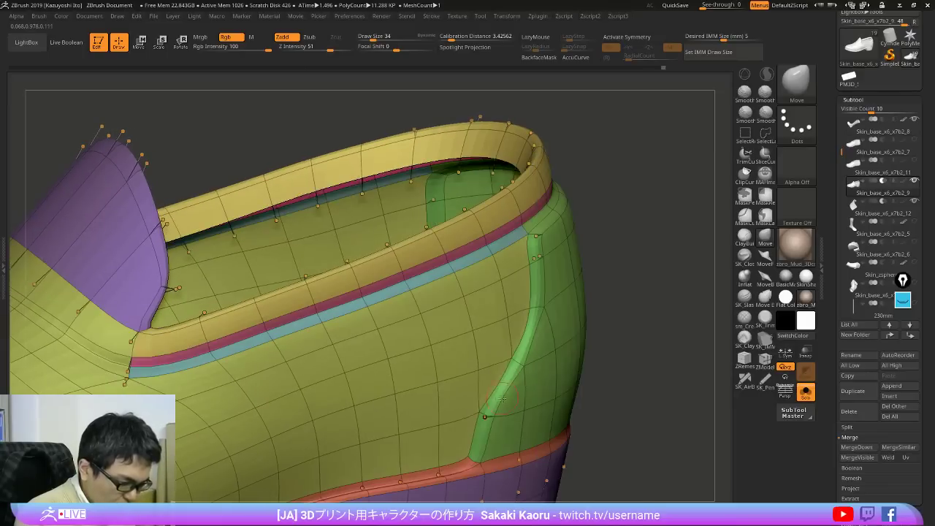
# Step: Examine the heel seam's curve close up, comparing the smoothed and low-poly mesh with and without polygroup colours
pyautogui.moveTo(503, 399)
pyautogui.mouseDown(button='right')
pyautogui.moveTo(536, 311)
pyautogui.moveTo(520, 365)
pyautogui.moveTo(563, 308)
pyautogui.moveTo(561, 295)
pyautogui.moveTo(491, 321)
pyautogui.moveTo(511, 373)
pyautogui.mouseUp(button='right')
pyautogui.hotkey('shift', 'f')
pyautogui.hotkey('shift', 'd')
pyautogui.hotkey('shift', 'f')
pyautogui.hotkey('shift', 'f')
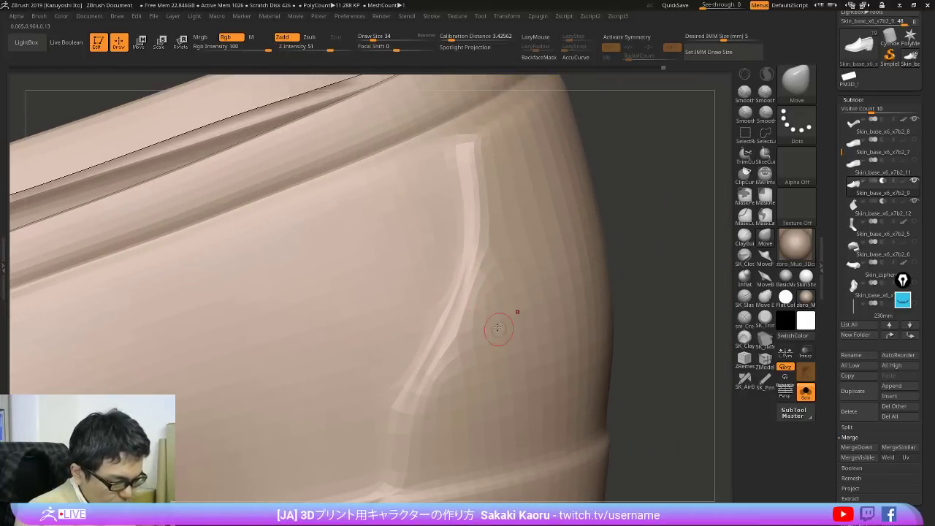
pyautogui.press('d')
pyautogui.moveTo(498, 329); pyautogui.dragTo(521, 323, button='right')
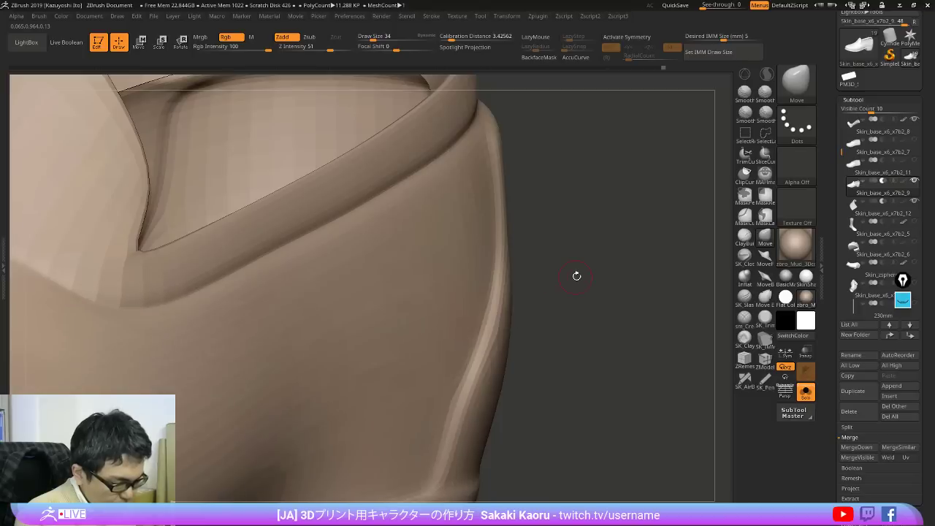
pyautogui.moveTo(577, 275); pyautogui.dragTo(570, 246, button='right')
pyautogui.hotkey('shift', 'f')
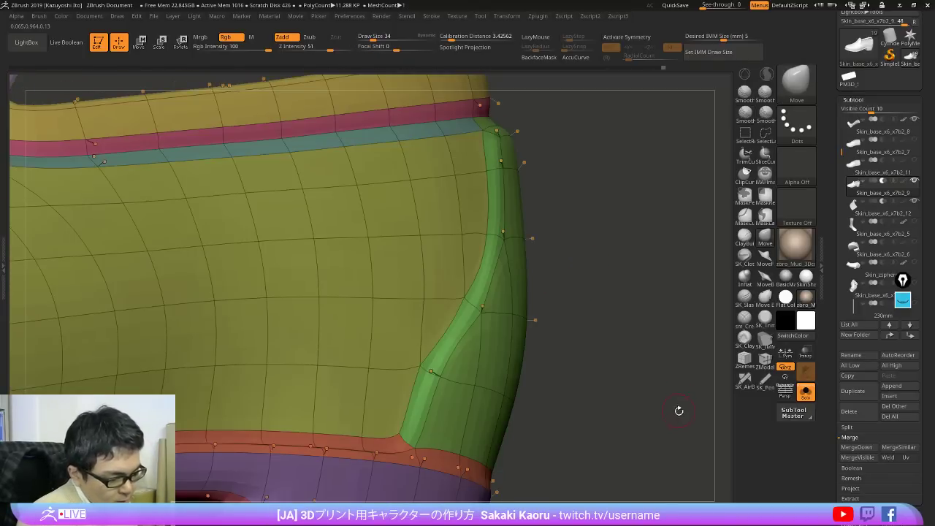
pyautogui.moveTo(678, 411)
pyautogui.mouseDown(button='right')
pyautogui.moveTo(680, 430)
pyautogui.moveTo(690, 392)
pyautogui.mouseUp(button='right')
pyautogui.hotkey('shift', 'f')
pyautogui.hotkey('shift', 'f')
pyautogui.hotkey('shift', 'd')
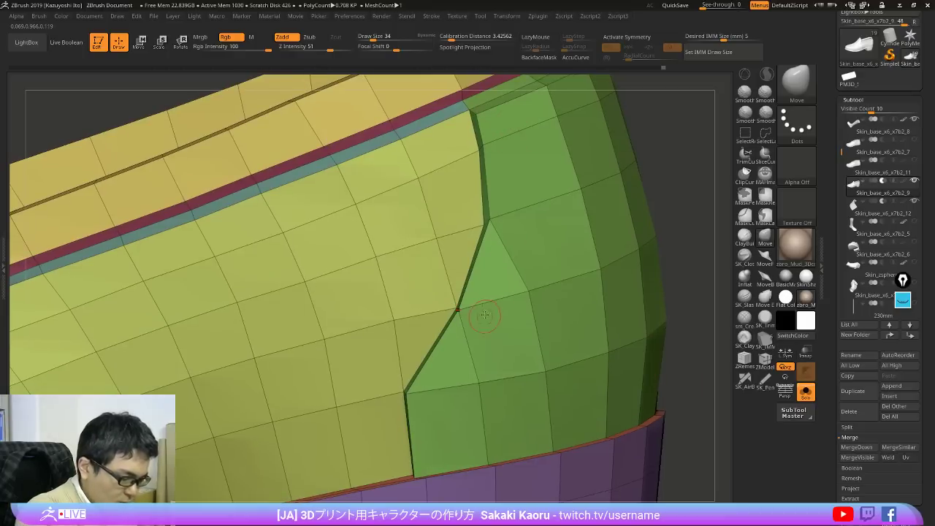
# Step: Annotate a smoother seam curve with four cross ticks in yellow over the heel panel, and hide the annotation
pyautogui.click(903, 302)
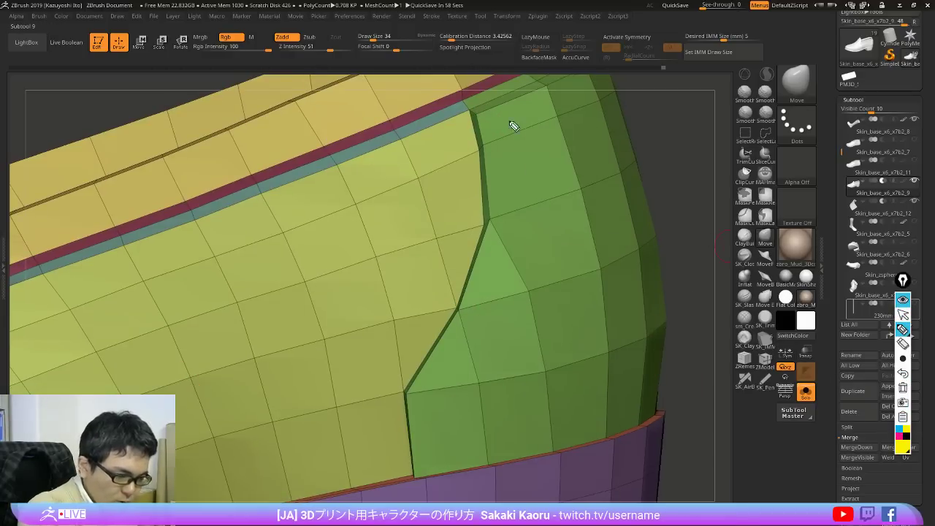
pyautogui.moveTo(526, 162)
pyautogui.mouseDown()
pyautogui.moveTo(457, 379)
pyautogui.moveTo(394, 457)
pyautogui.mouseUp()
pyautogui.moveTo(404, 390); pyautogui.dragTo(457, 410)
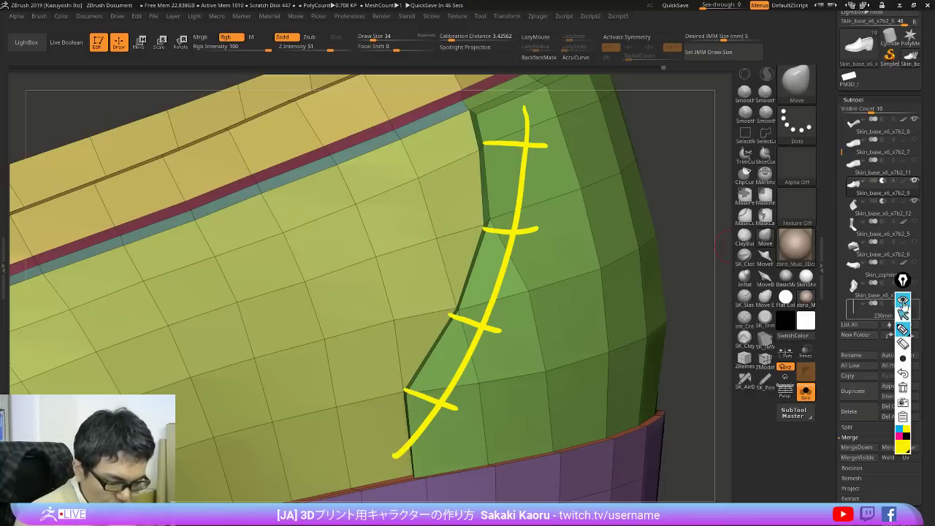
pyautogui.click(902, 302)
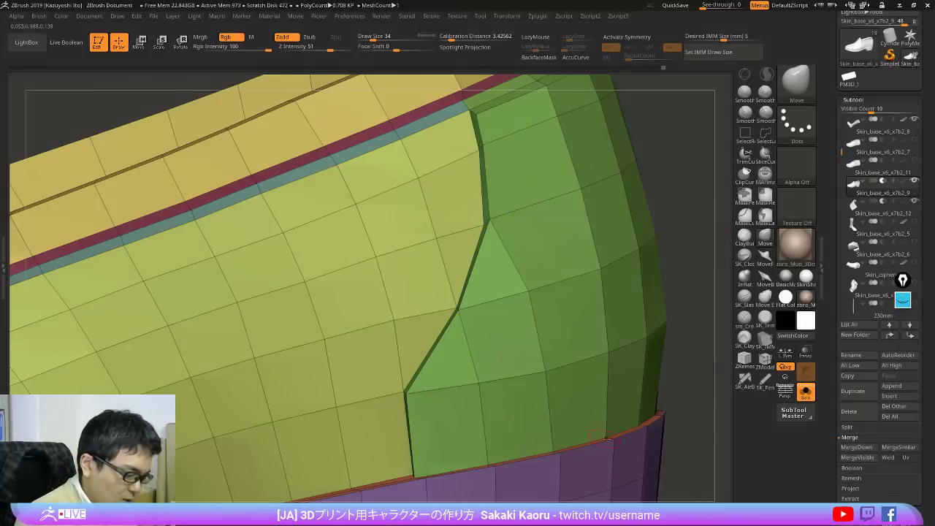
# Step: Switch to the ZModeler brush and bridge two points diagonally across the heel panel quad behind the seam's middle point
pyautogui.moveTo(689, 391); pyautogui.dragTo(648, 389)
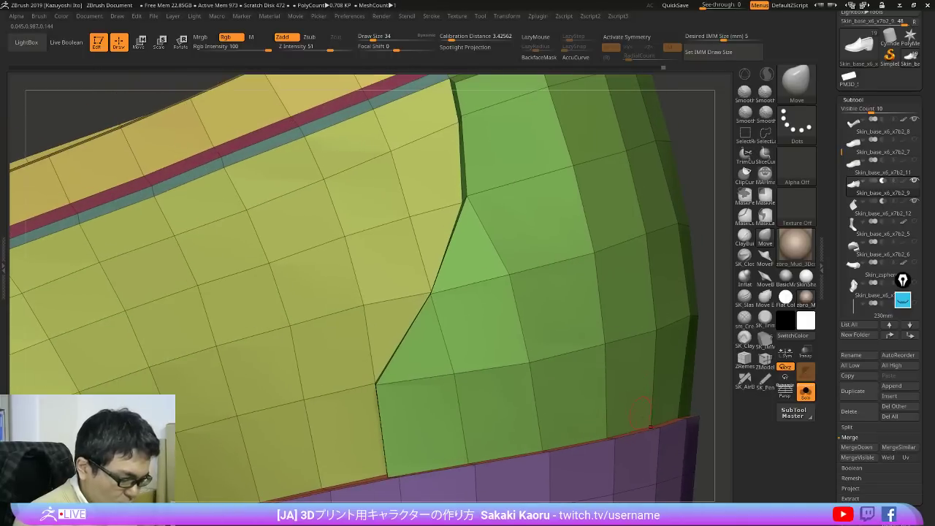
pyautogui.moveTo(619, 442); pyautogui.dragTo(627, 431, button='right')
pyautogui.moveTo(656, 384); pyautogui.dragTo(640, 398)
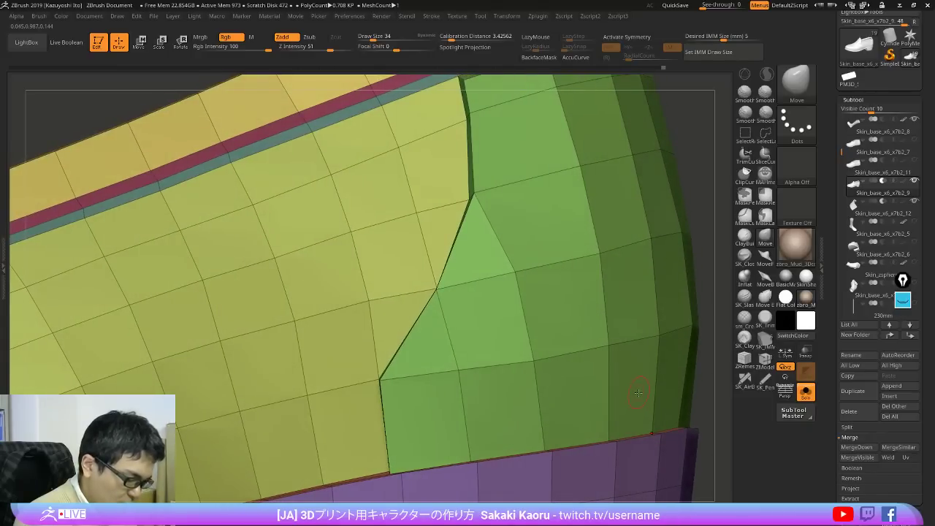
pyautogui.click(766, 363)
pyautogui.press('space')
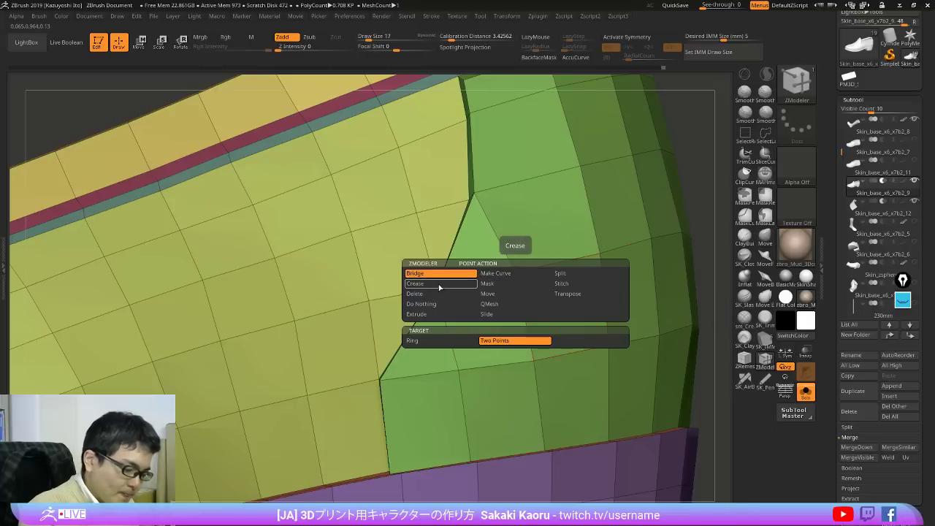
pyautogui.click(441, 341)
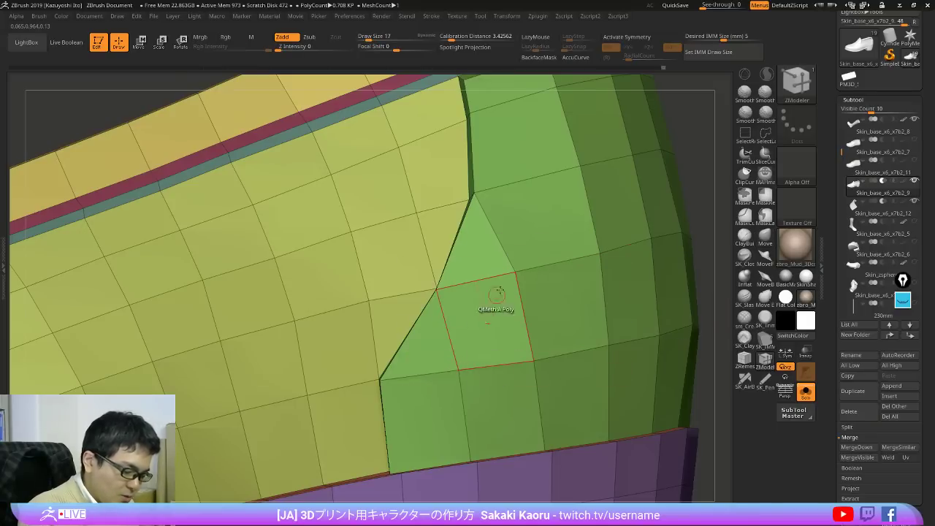
pyautogui.press('space')
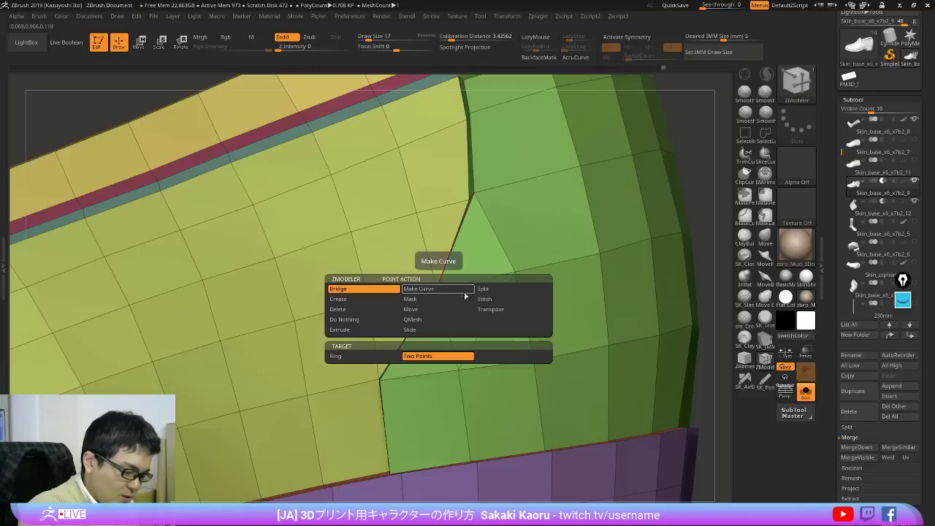
pyautogui.click(499, 299)
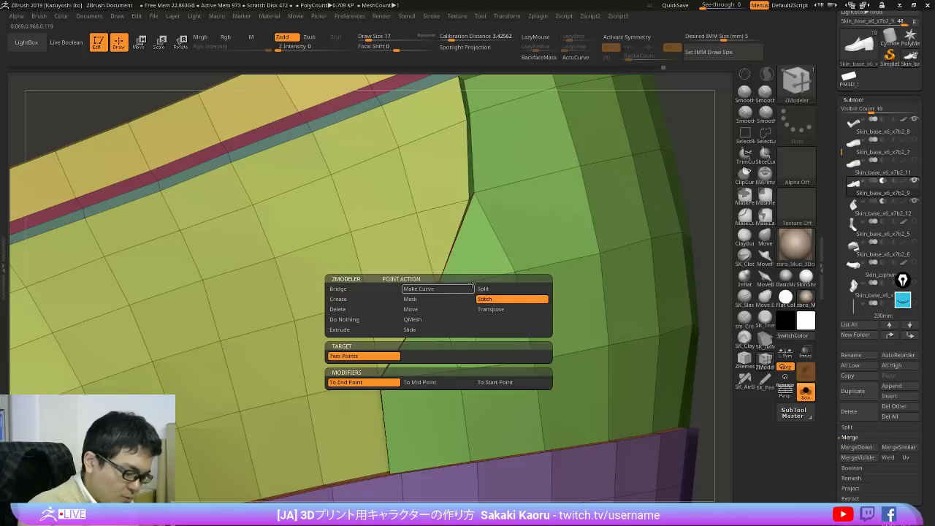
# Step: Split the new diagonal edge near its middle and bridge the seam's middle point to the inserted point
pyautogui.press('space')
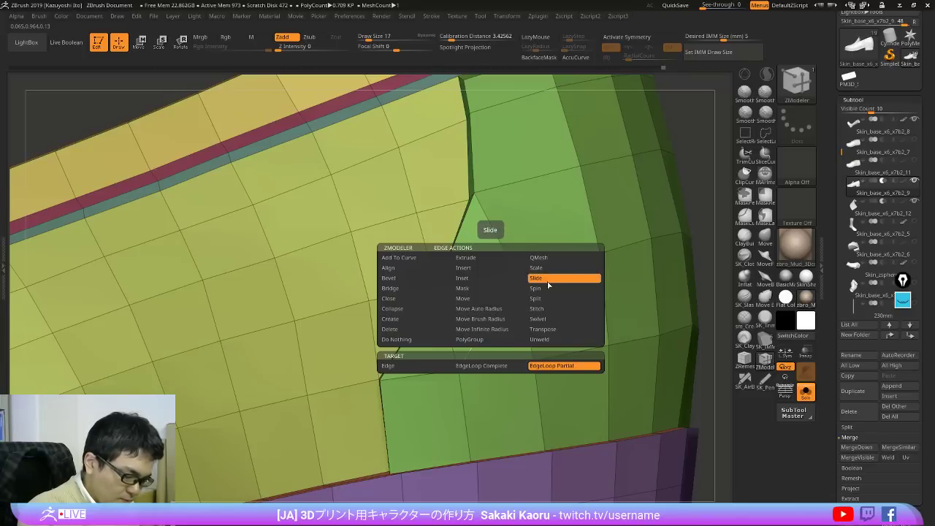
pyautogui.click(542, 299)
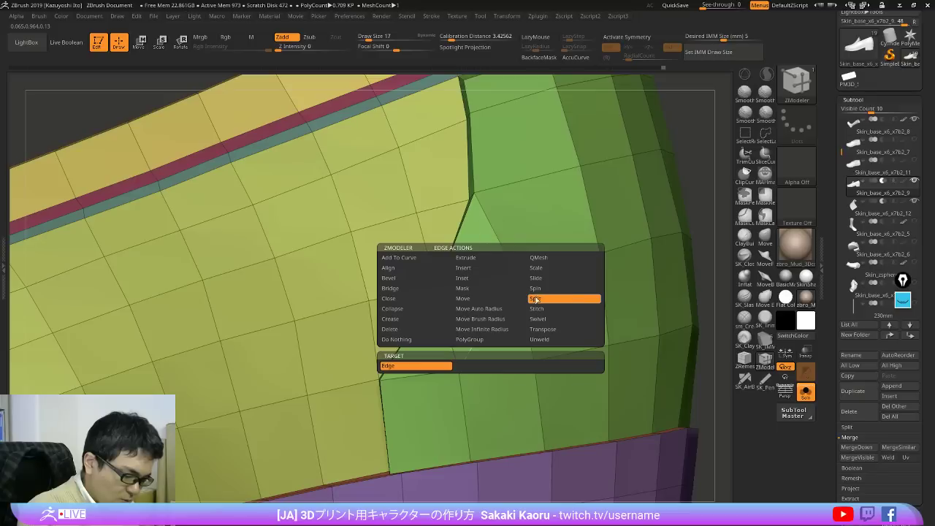
pyautogui.click(490, 315)
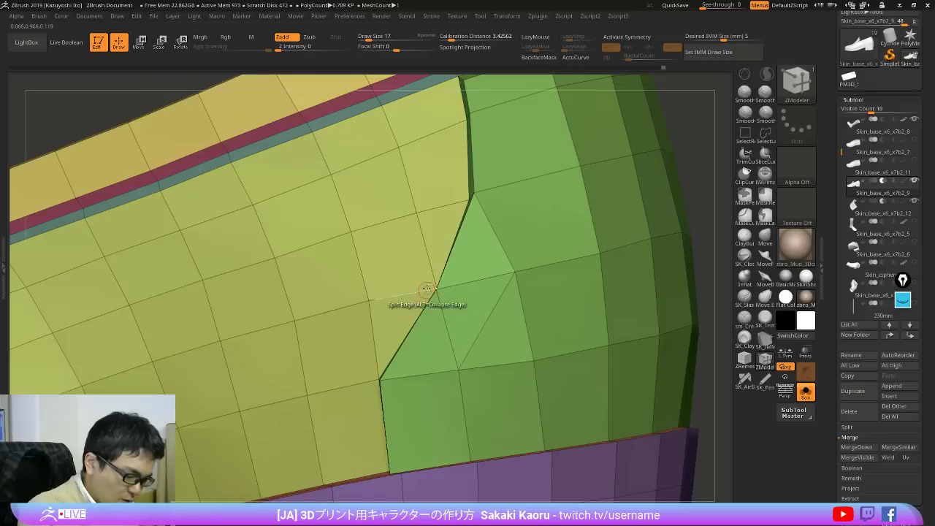
pyautogui.press('space')
pyautogui.click(338, 291)
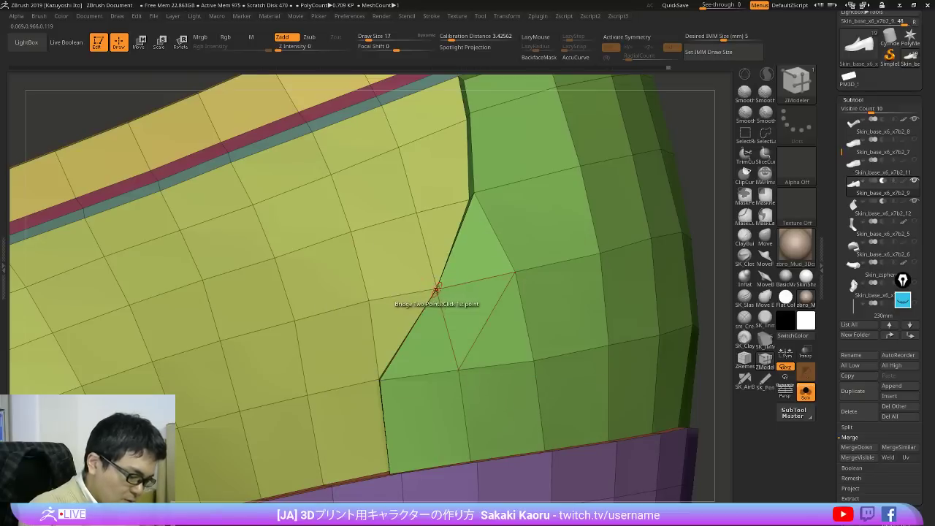
pyautogui.click(482, 318)
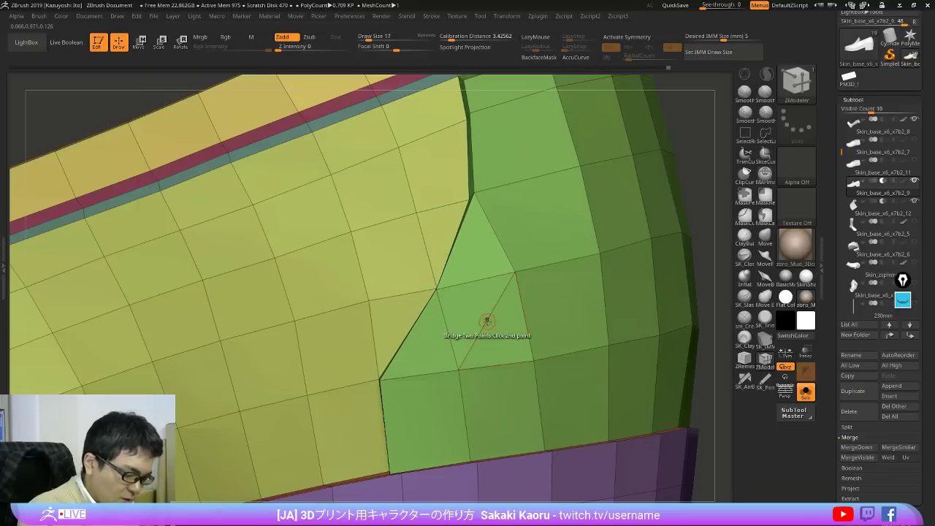
# Step: Set the ZModeler polygon action to Do Nothing
pyautogui.press('space')
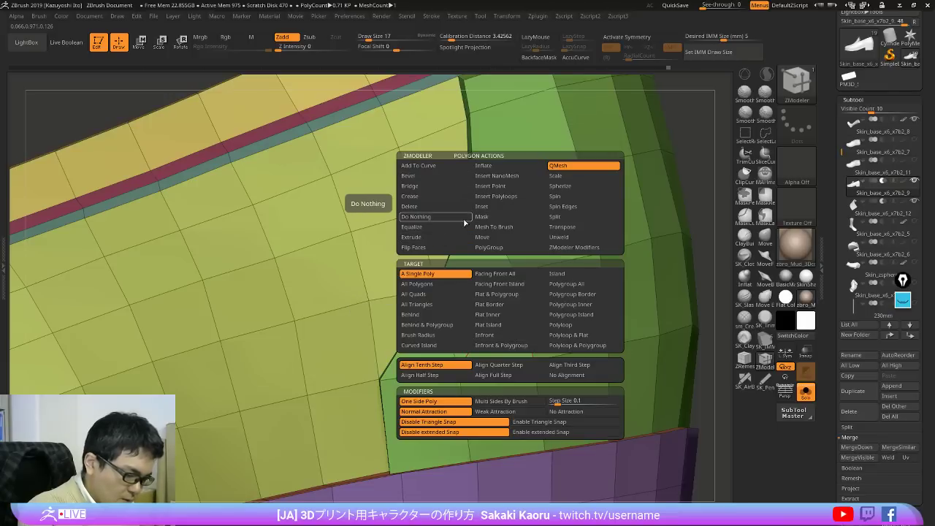
pyautogui.click(464, 219)
pyautogui.moveTo(501, 337)
pyautogui.mouseDown(button='right')
pyautogui.moveTo(467, 346)
pyautogui.moveTo(500, 349)
pyautogui.mouseUp(button='right')
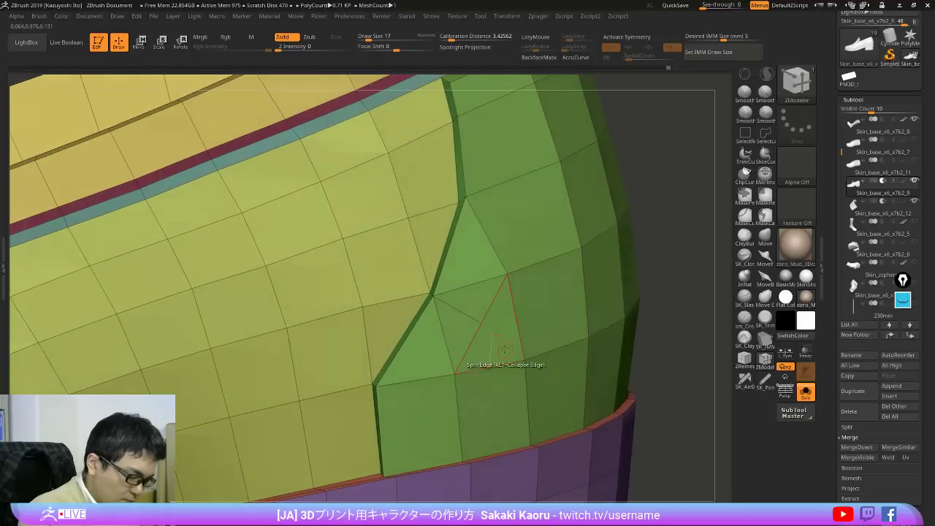
# Step: Set the edge action to Delete and remove the two old edges running from the seam's middle point into the heel panel
pyautogui.press('space')
pyautogui.click(370, 330)
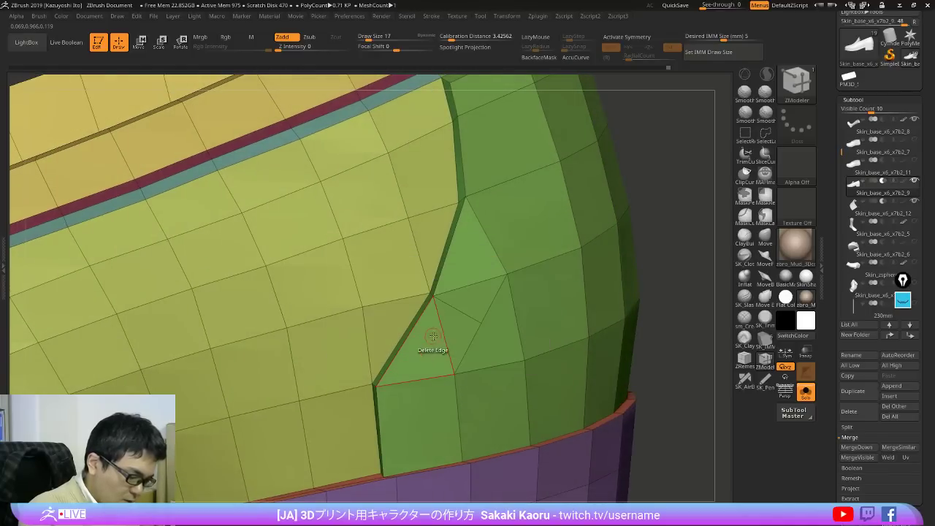
pyautogui.click(442, 337)
pyautogui.moveTo(483, 279); pyautogui.dragTo(476, 279, button='right')
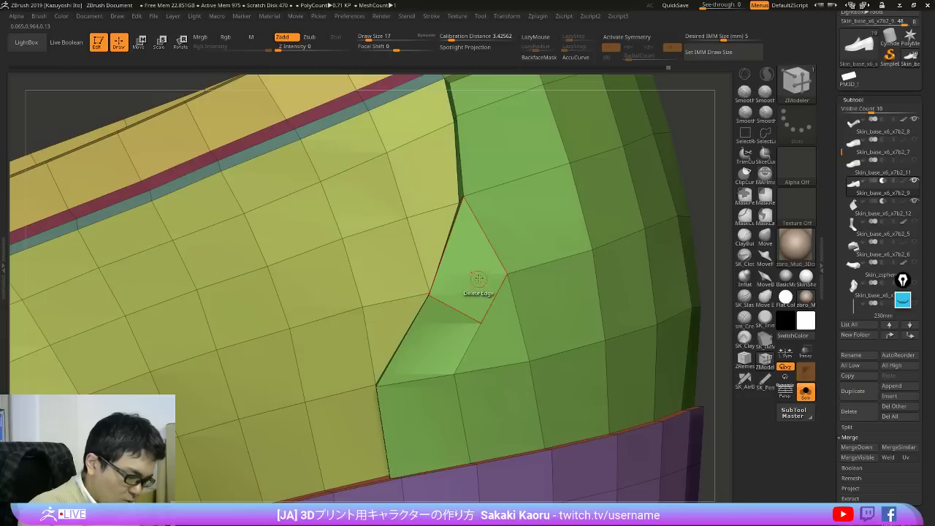
pyautogui.moveTo(509, 305)
pyautogui.mouseDown(button='right')
pyautogui.moveTo(501, 352)
pyautogui.moveTo(516, 314)
pyautogui.mouseUp(button='right')
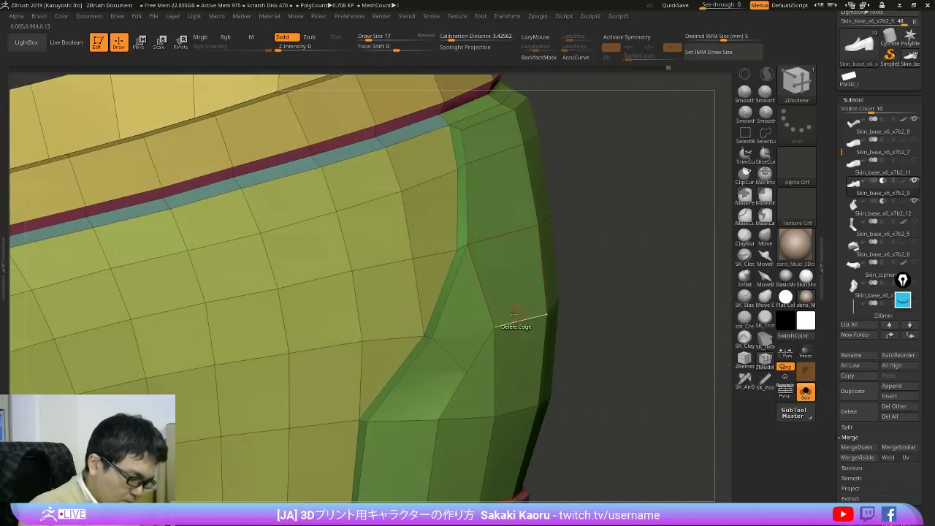
# Step: Bridge two points diagonally across the heel panel quad behind the seam's upper bend point and set the edge action to Split
pyautogui.moveTo(484, 367); pyautogui.dragTo(507, 292, button='right')
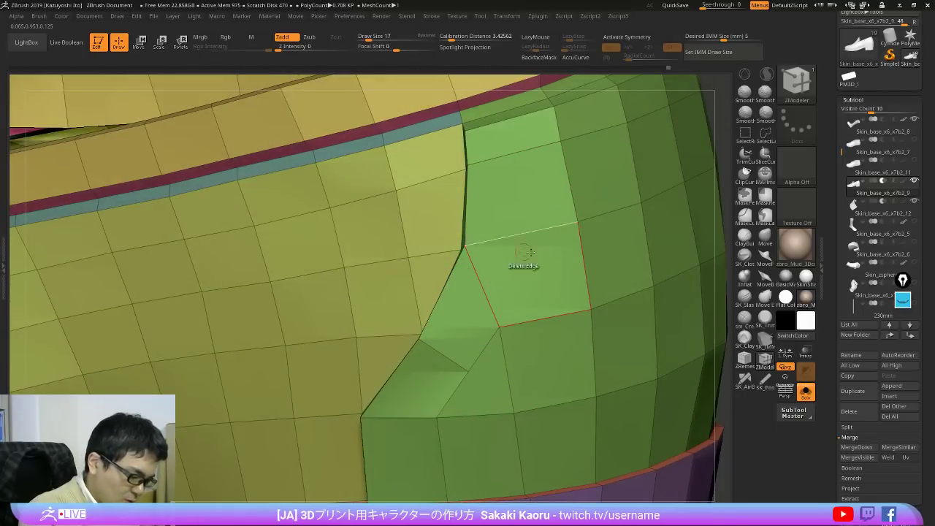
pyautogui.press('space')
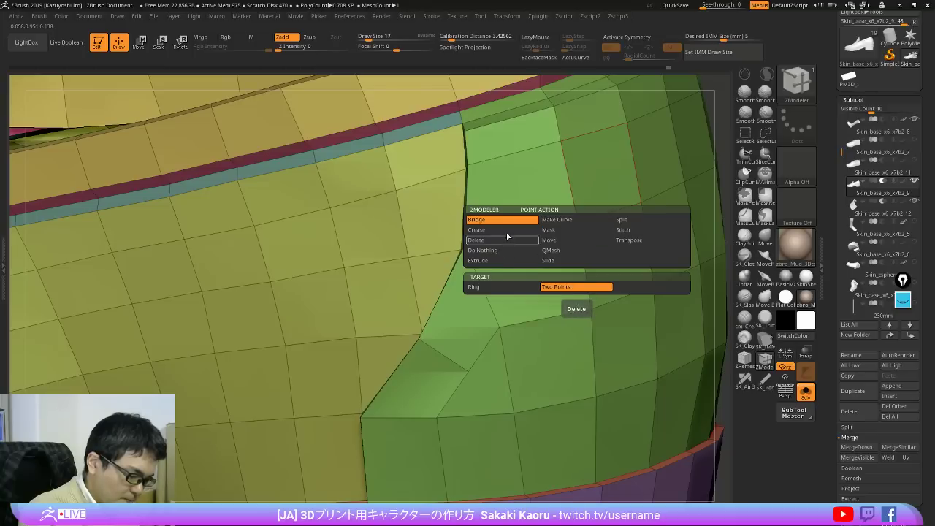
pyautogui.click(499, 324)
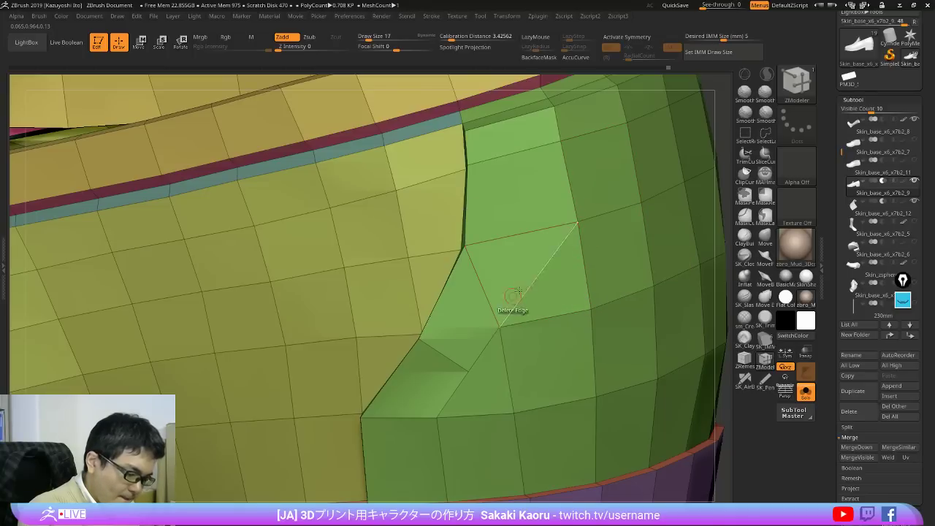
pyautogui.press('space')
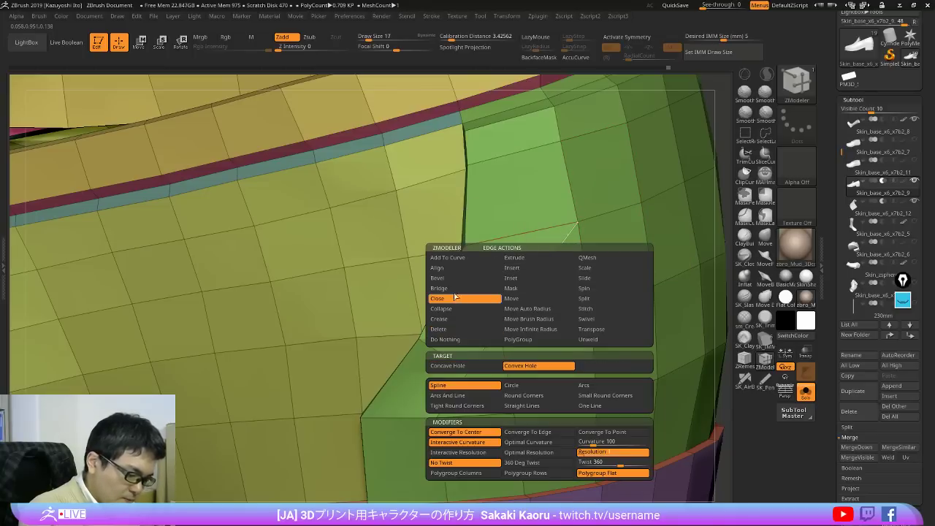
pyautogui.click(589, 298)
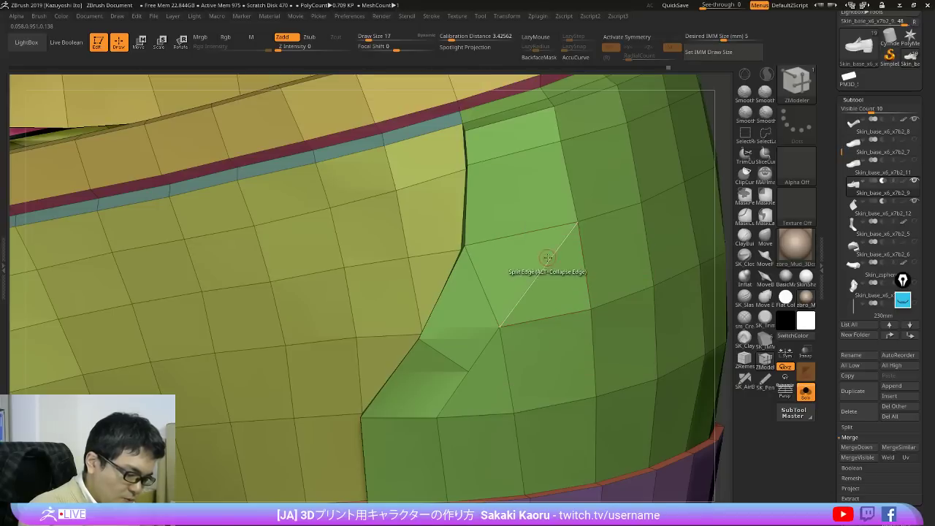
# Step: Undo the diagonal bridge across the heel panel quad
pyautogui.press('space')
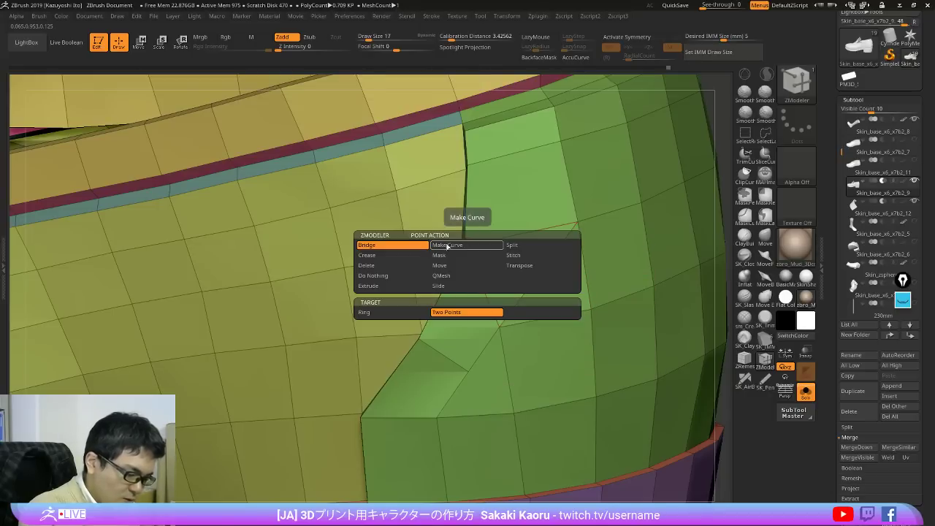
pyautogui.click(414, 247)
pyautogui.click(543, 265)
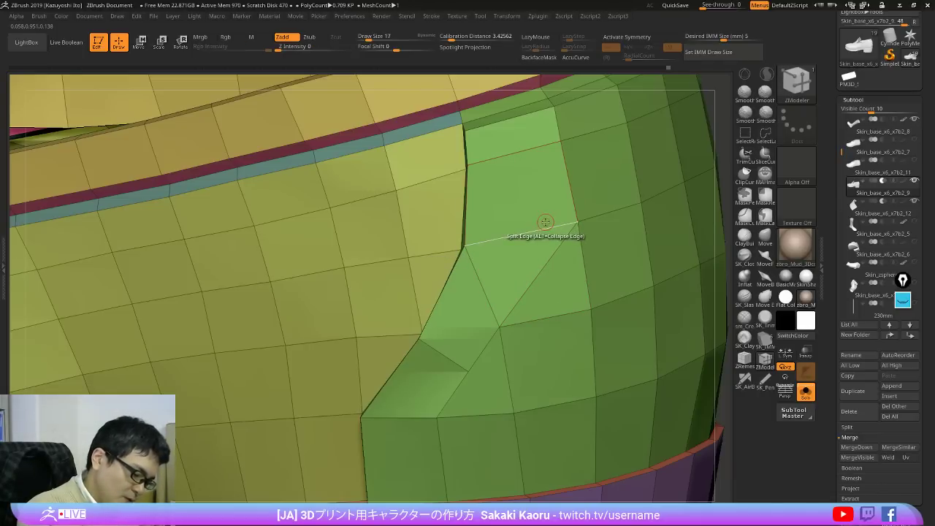
pyautogui.press('ctrl')
pyautogui.hotkey('ctrl', 'z')
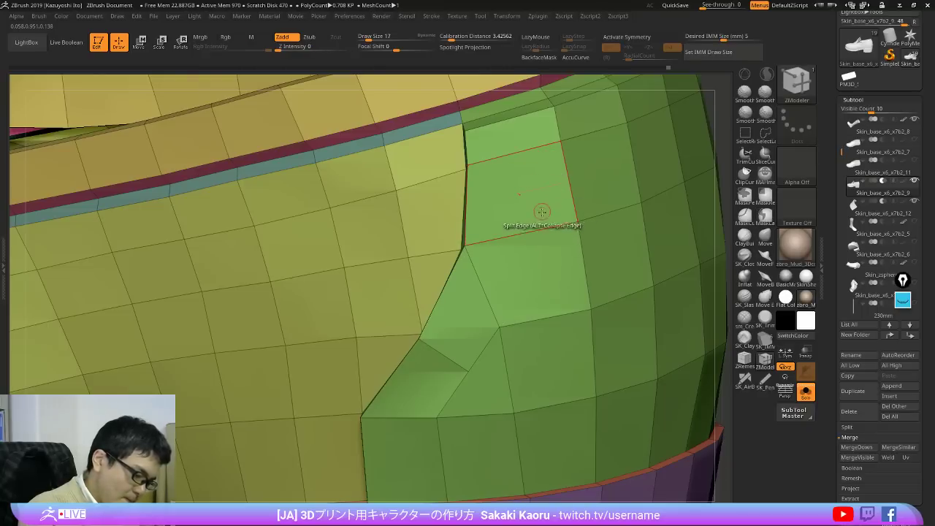
# Step: Set the ZModeler edge action to Split and split the edge running from the seam's upper bend point into the heel panel
pyautogui.press('space')
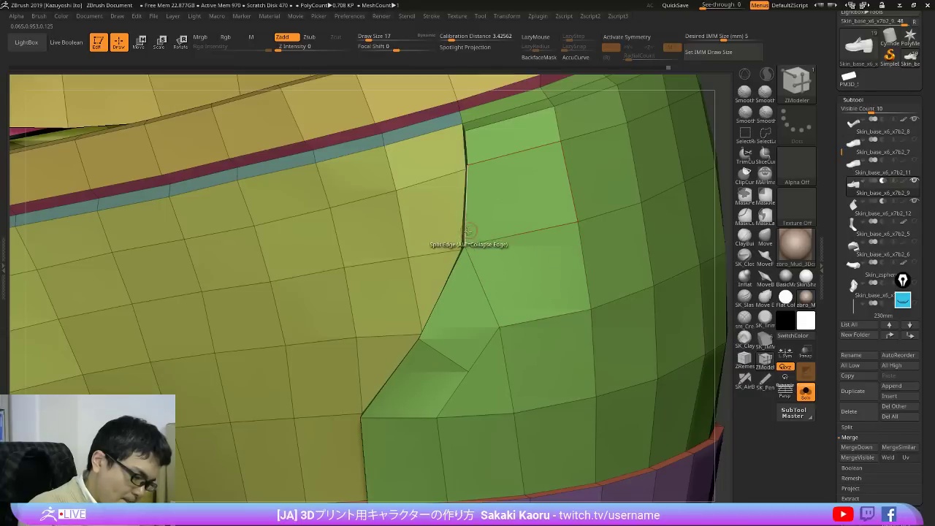
pyautogui.moveTo(476, 249); pyautogui.dragTo(488, 281, button='right')
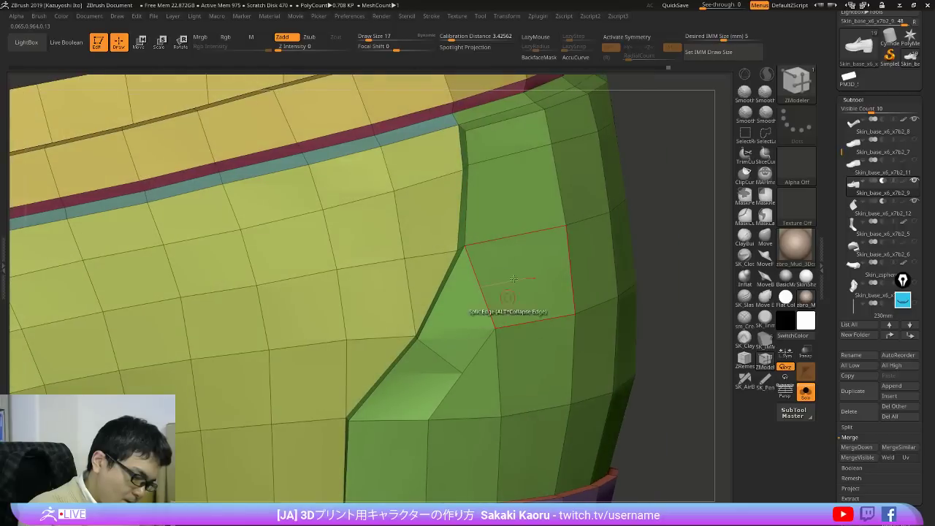
pyautogui.press('space')
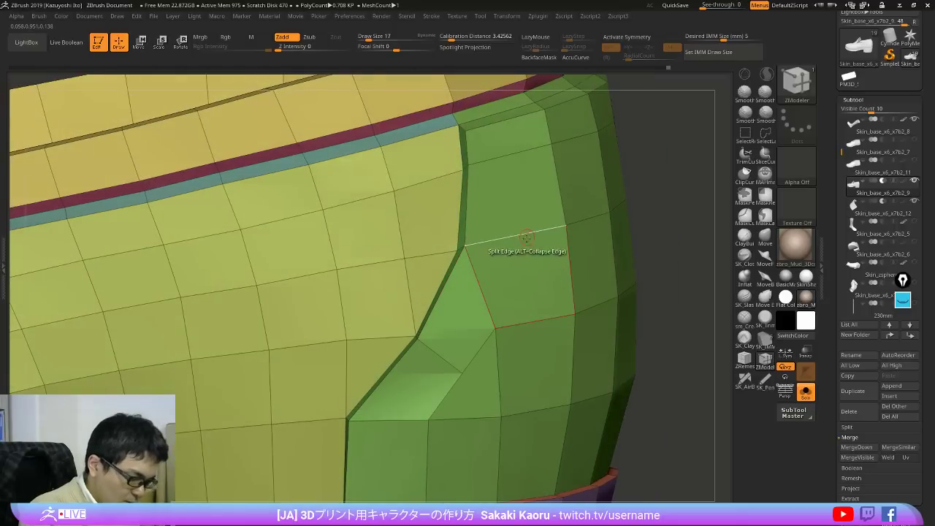
pyautogui.moveTo(526, 239); pyautogui.dragTo(515, 247, button='right')
pyautogui.press('space')
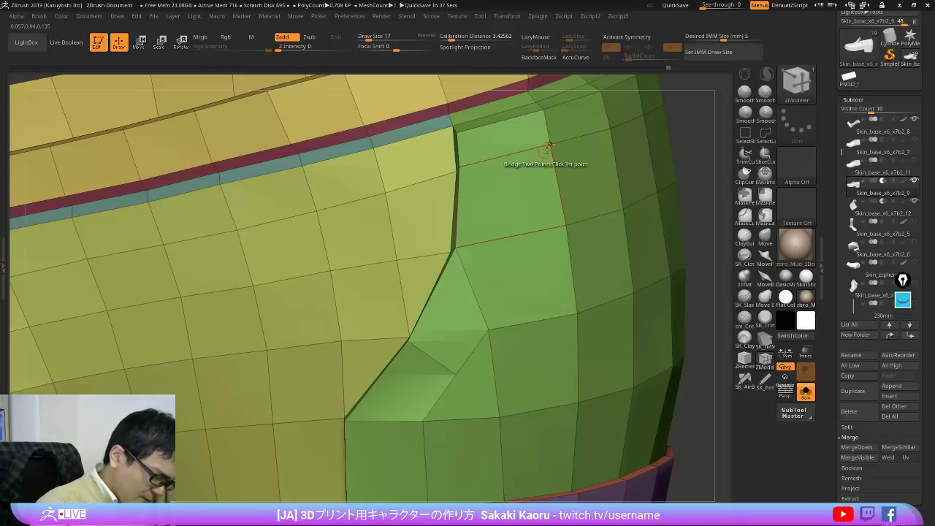
pyautogui.press('space')
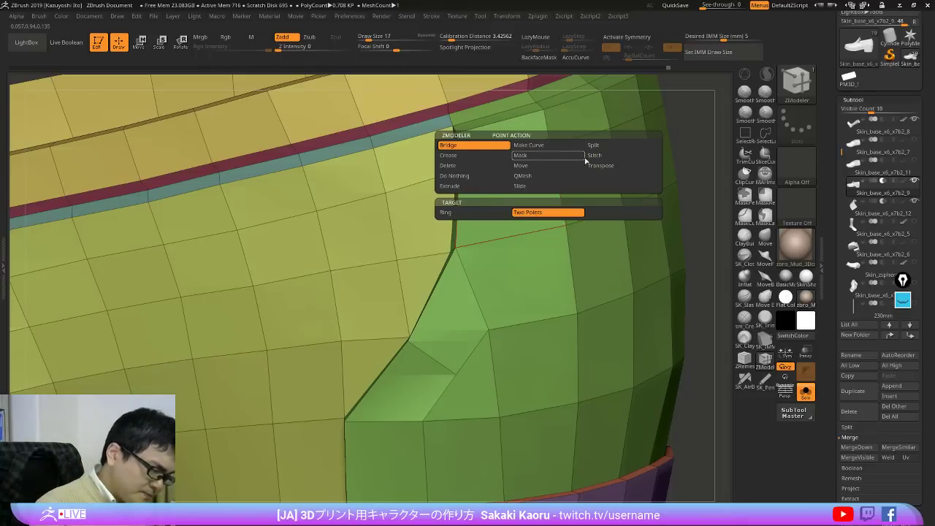
pyautogui.press('space')
pyautogui.click(587, 262)
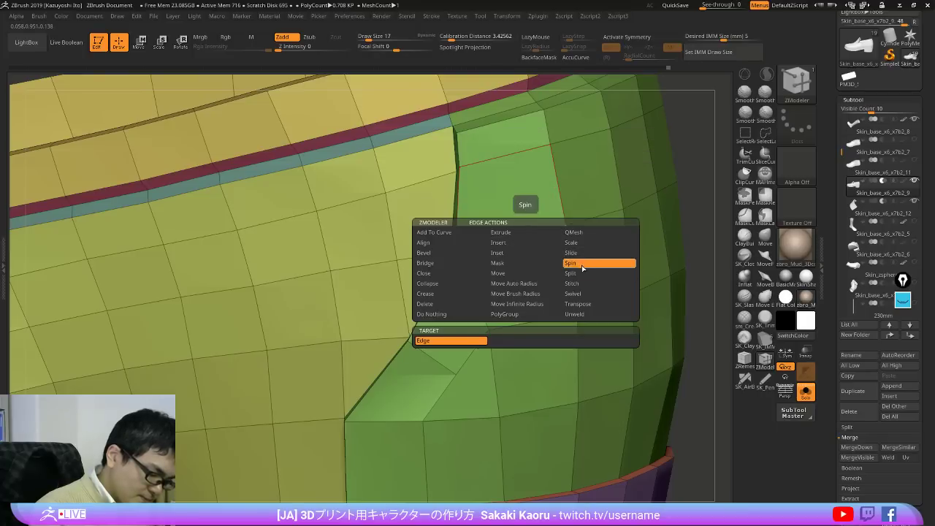
pyautogui.click(581, 274)
pyautogui.click(521, 235)
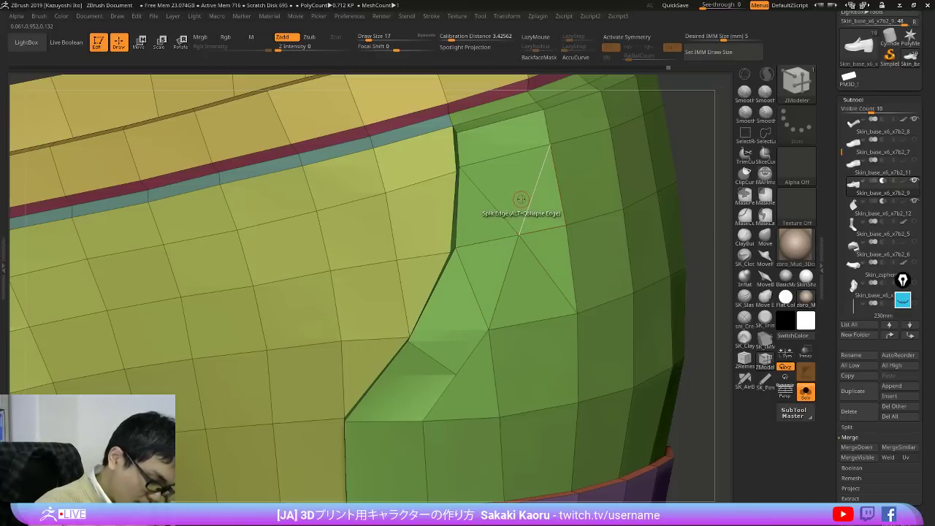
# Step: Undo the edge split, try the same split again near the edge's middle, and undo it as well
pyautogui.click(521, 199)
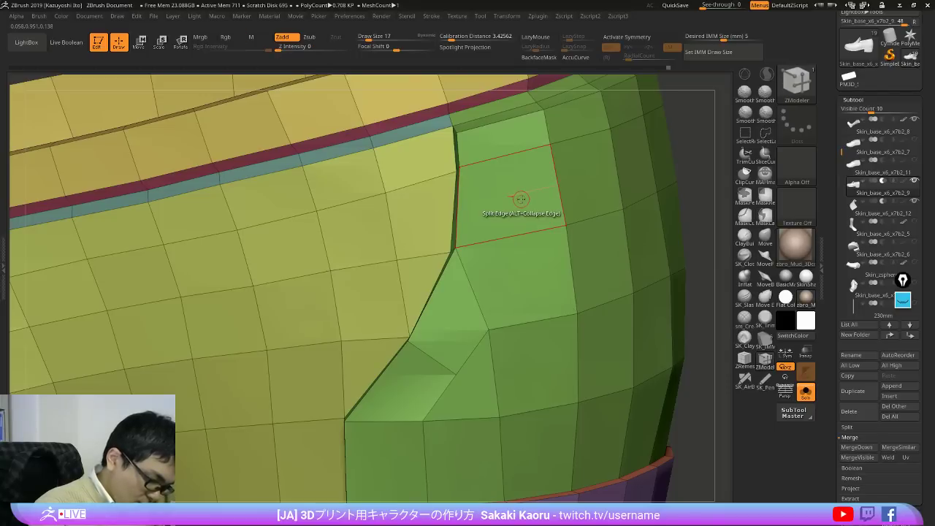
pyautogui.click(515, 233)
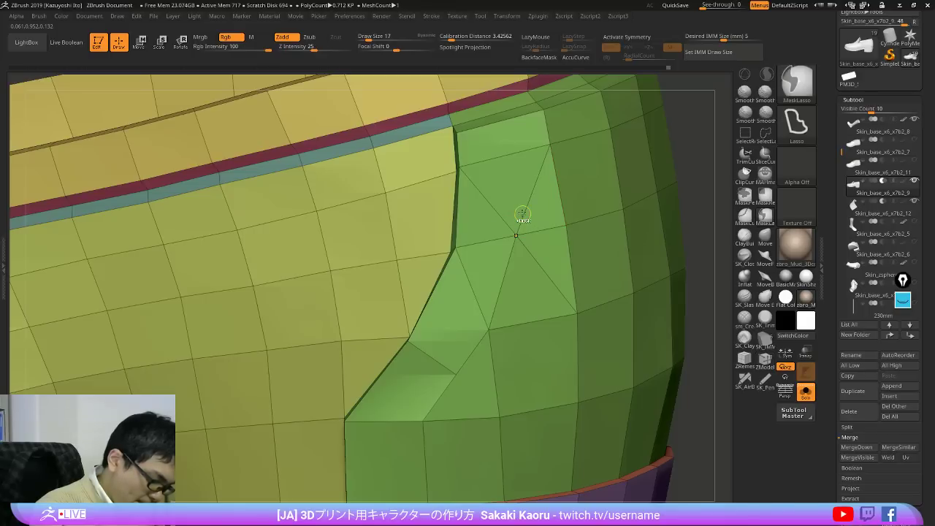
pyautogui.hotkey('ctrl', 'z')
pyautogui.hotkey('ctrl', 'shift', 'z')
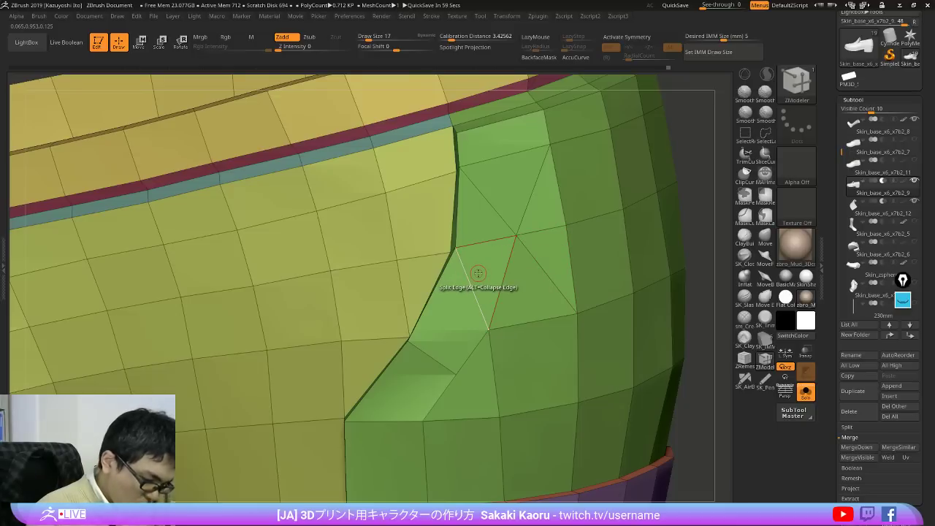
pyautogui.moveTo(497, 351); pyautogui.dragTo(499, 355, button='right')
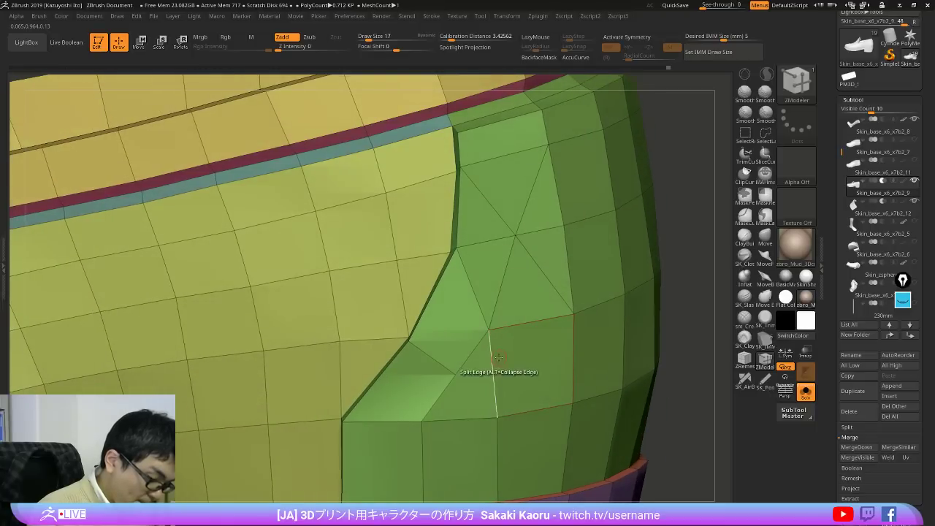
pyautogui.moveTo(466, 242); pyautogui.dragTo(495, 257, button='right')
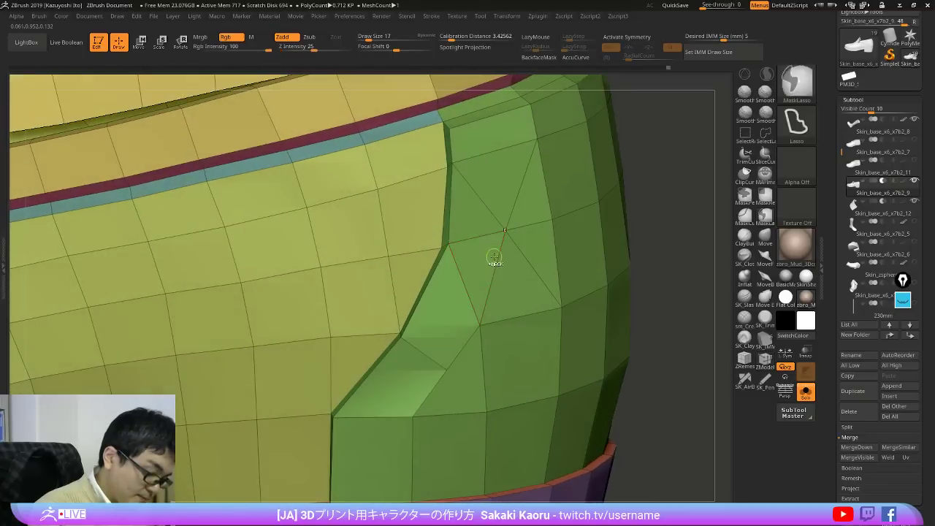
pyautogui.hotkey('ctrl', 'z')
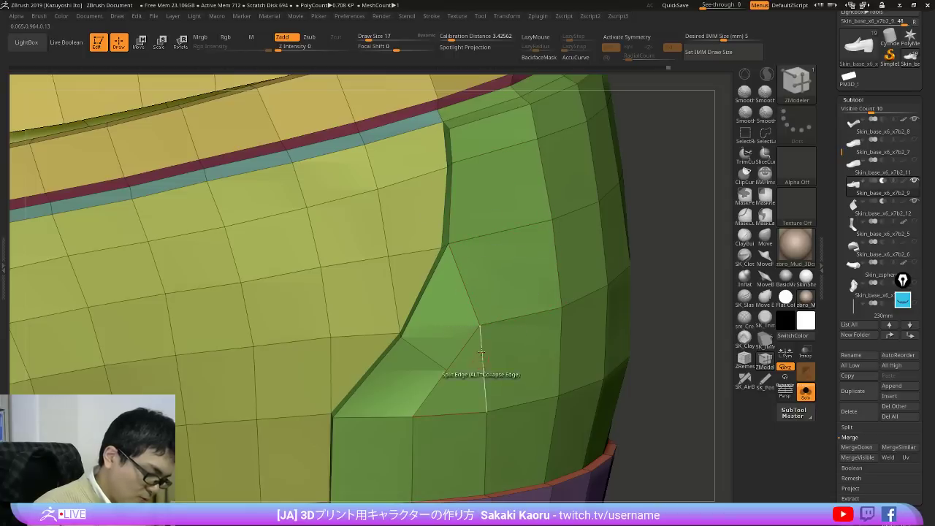
# Step: Split that heel panel edge once more and the seam edge just above the bend point, linking the two inserted points
pyautogui.click(507, 231)
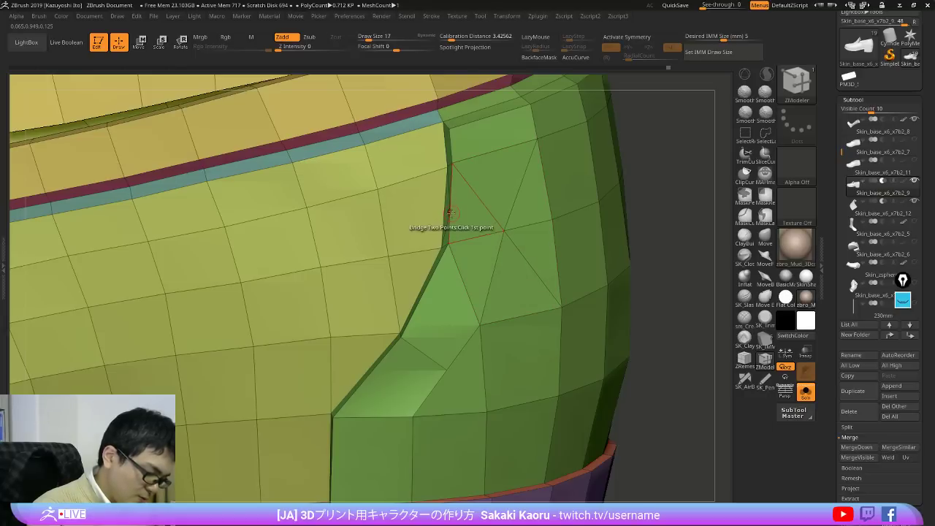
pyautogui.press('space')
pyautogui.click(402, 212)
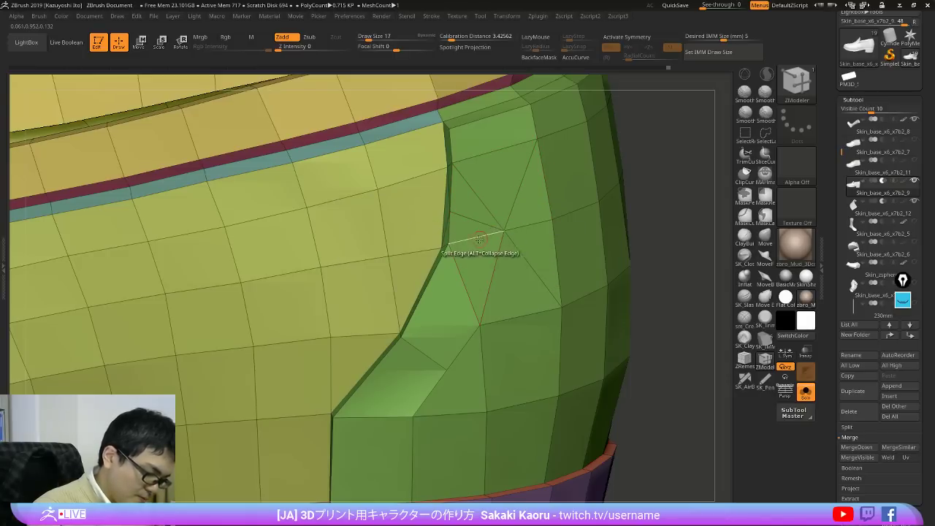
# Step: Set the edge action to Delete and remove the surplus edges radiating from the point inserted in the heel panel
pyautogui.press('space')
pyautogui.click(401, 309)
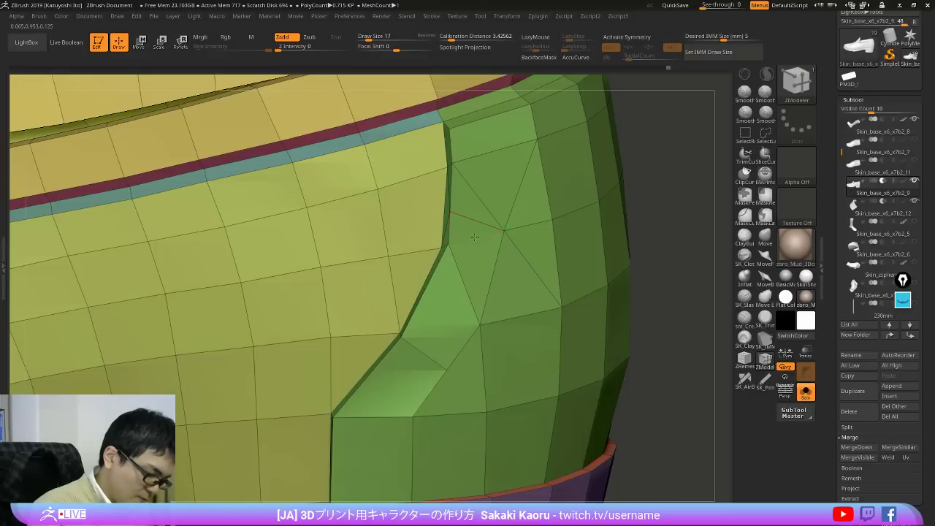
pyautogui.click(474, 237)
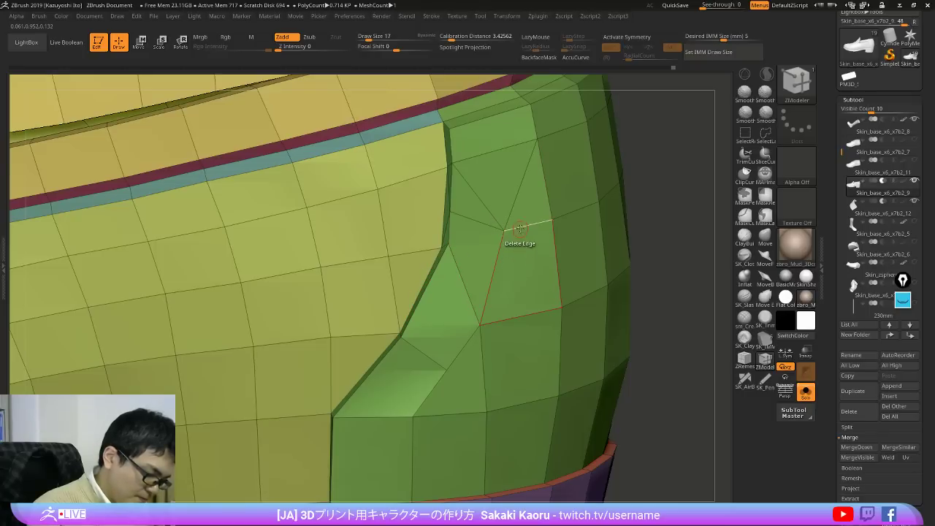
pyautogui.click(520, 228)
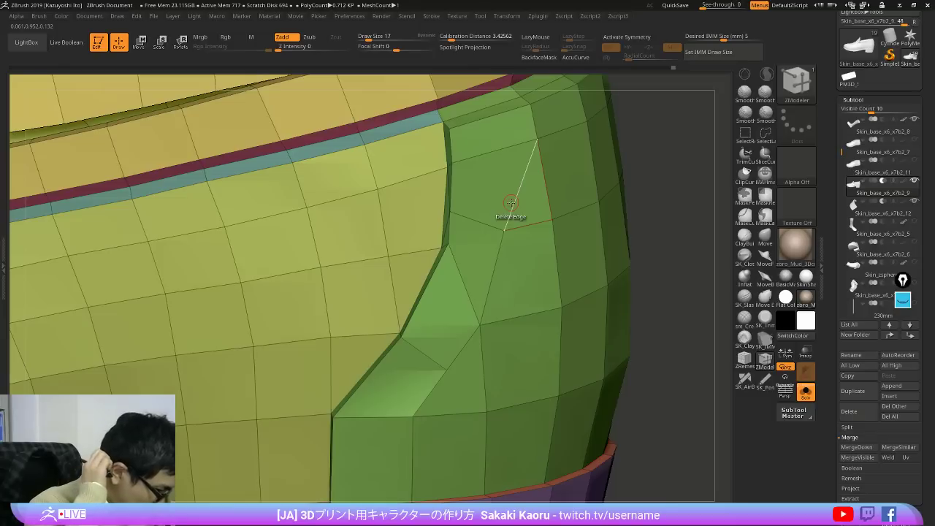
# Step: Undo the edge deletions and splits made around the seam's upper bend point
pyautogui.press('ctrl')
pyautogui.hotkey('ctrl', 'z')
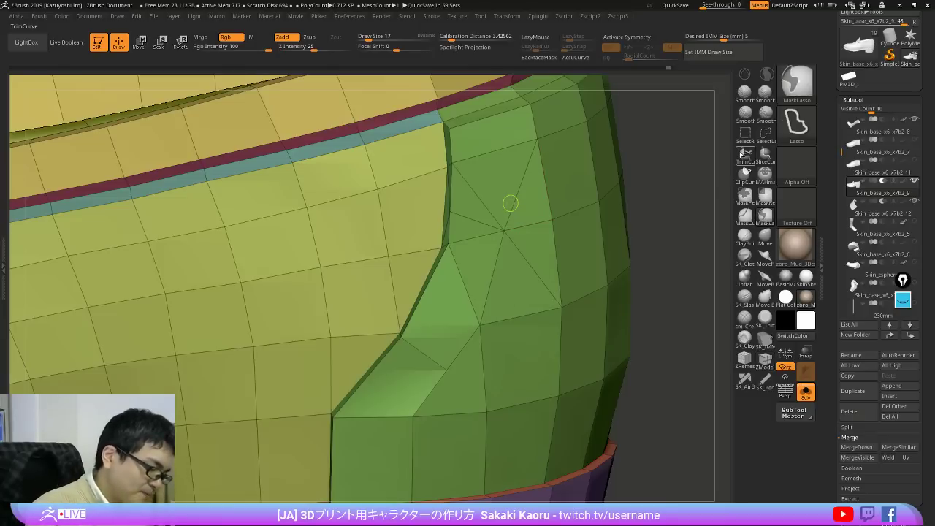
pyautogui.hotkey('ctrl', 'z')
pyautogui.hotkey('ctrl', 'z')
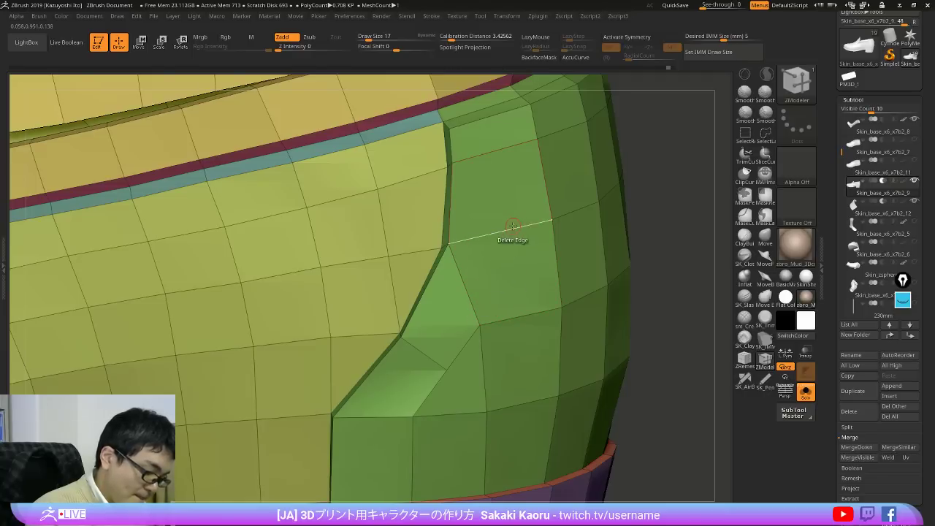
pyautogui.hotkey('ctrl', 'z')
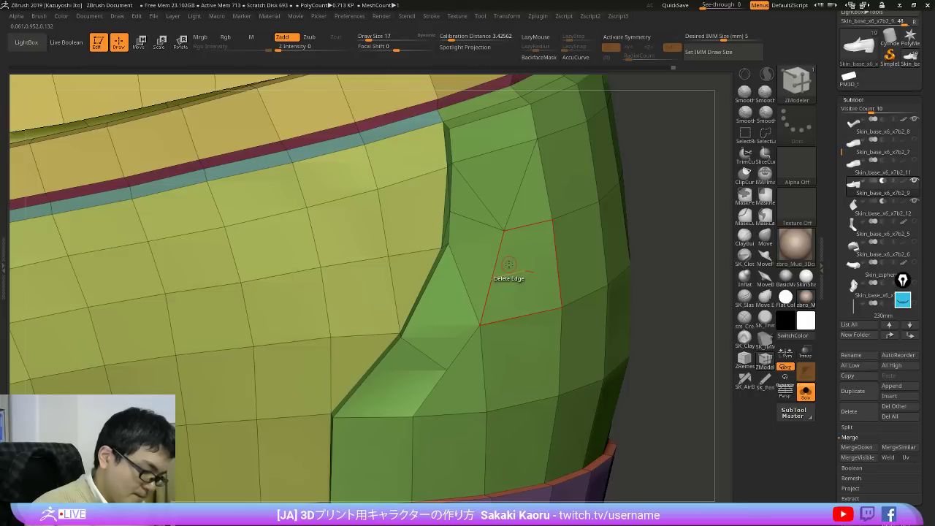
pyautogui.press('ctrl')
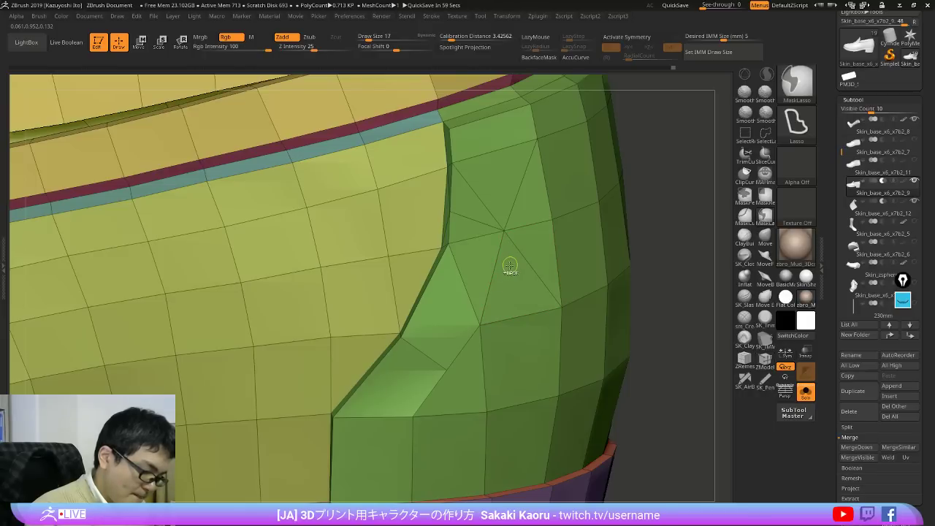
pyautogui.hotkey('ctrl', 'z')
# Step: Preview the heel panel with Dynamic Subdivision, toggling the polyframe to examine the seam's smoothed curve, and return to the low-poly view
pyautogui.moveTo(520, 254)
pyautogui.mouseDown(button='right')
pyautogui.moveTo(537, 258)
pyautogui.moveTo(515, 260)
pyautogui.mouseUp(button='right')
pyautogui.press('d')
pyautogui.hotkey('shift', 'f')
pyautogui.hotkey('shift', 'f')
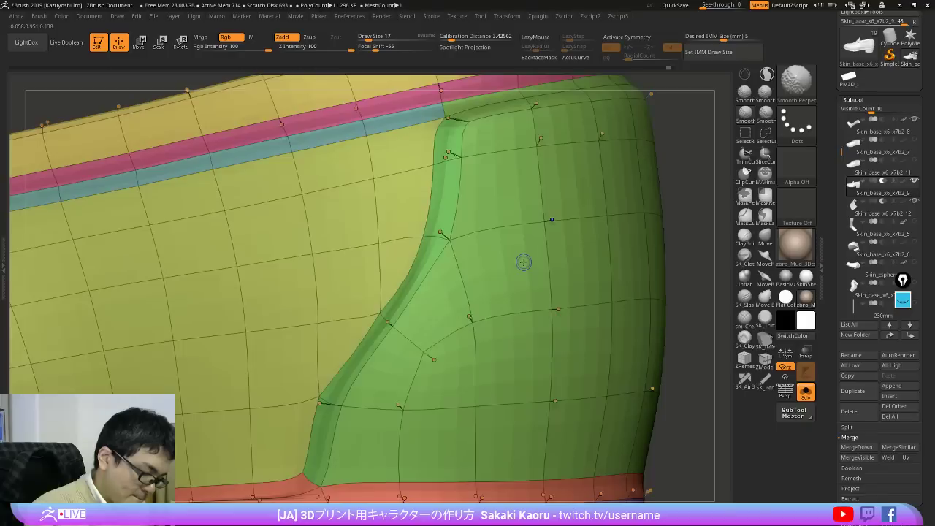
pyautogui.hotkey('shift', 'f')
pyautogui.hotkey('shift', 'f')
pyautogui.hotkey('shift', 'd')
pyautogui.moveTo(523, 262); pyautogui.dragTo(504, 292, button='right')
# Step: Set the ZModeler point action to Slide
pyautogui.press('space')
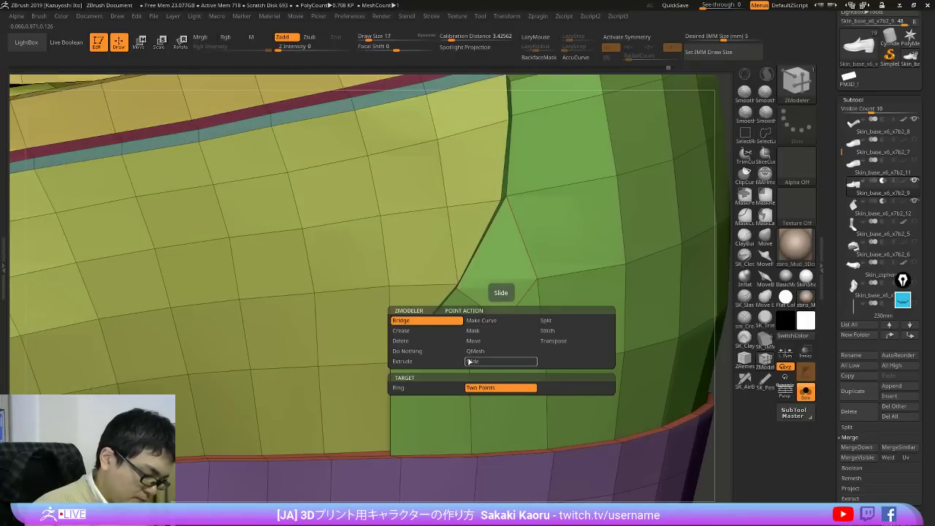
pyautogui.click(447, 362)
pyautogui.press('space')
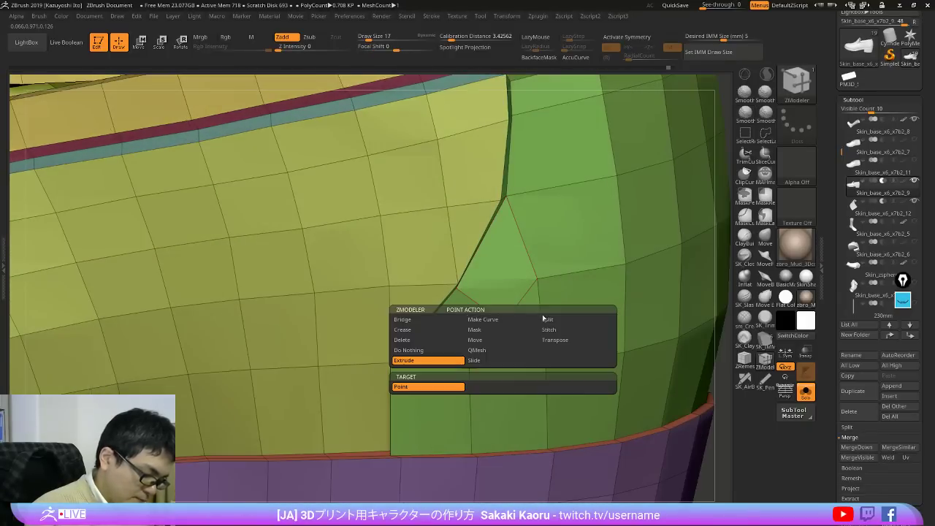
pyautogui.click(507, 360)
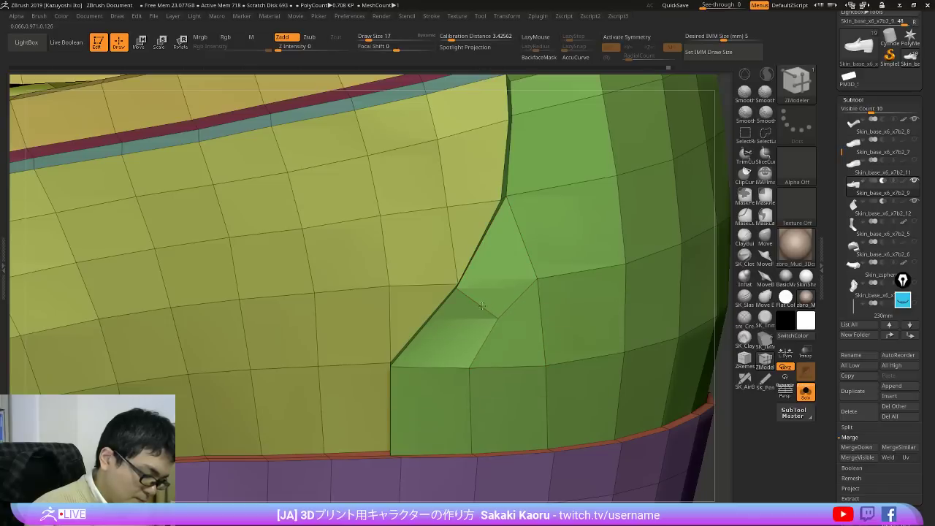
pyautogui.moveTo(483, 295); pyautogui.dragTo(504, 290, button='right')
pyautogui.moveTo(504, 291); pyautogui.dragTo(531, 277, button='right')
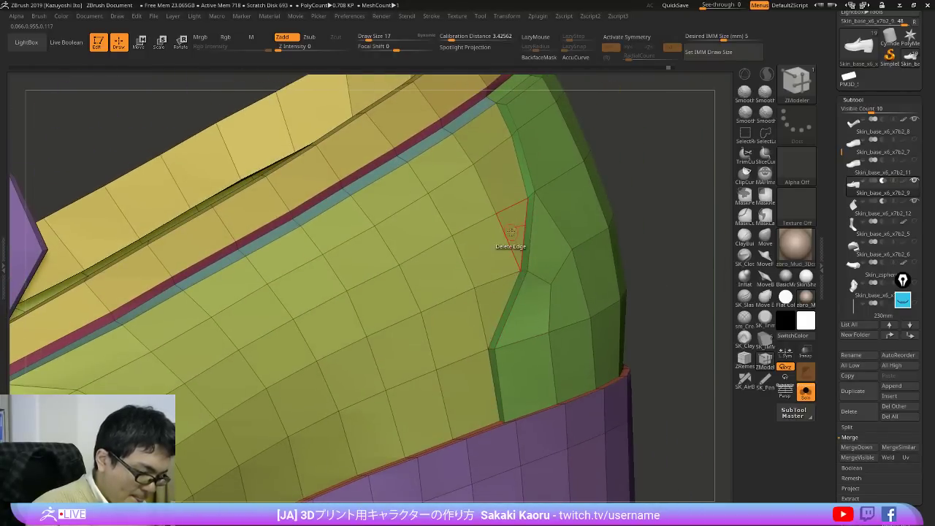
# Step: Set the ZModeler point action to Bridge and connect two points diagonally across the yellow side-panel quad beside the heel seam's bend
pyautogui.moveTo(554, 190); pyautogui.dragTo(520, 210, button='right')
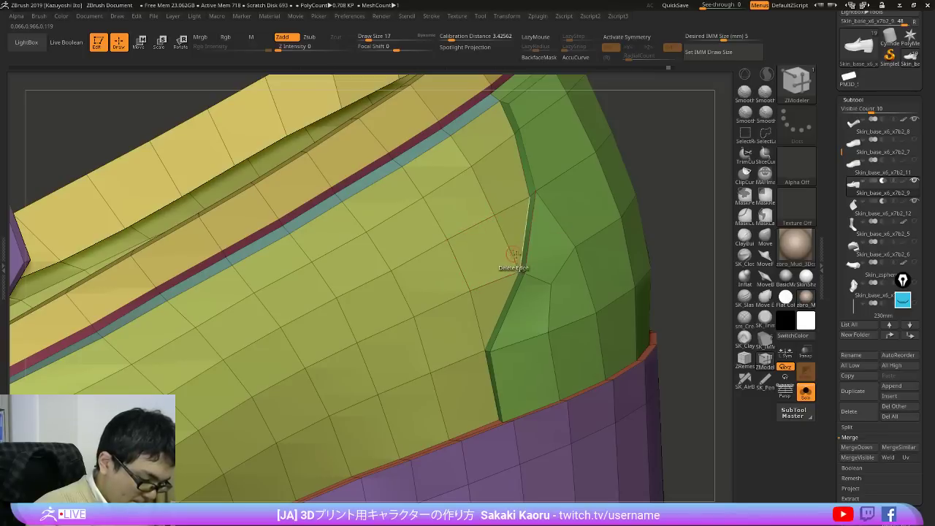
pyautogui.moveTo(523, 254); pyautogui.dragTo(514, 258, button='right')
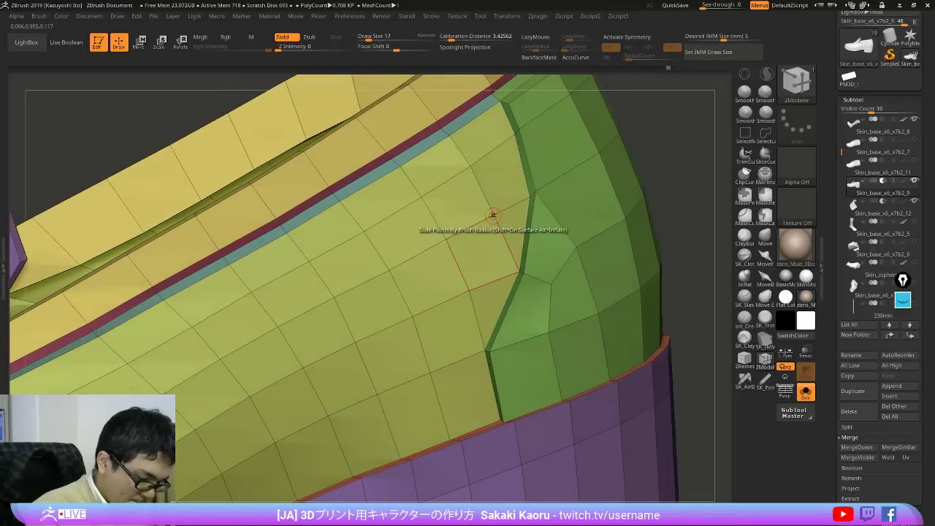
pyautogui.press('space')
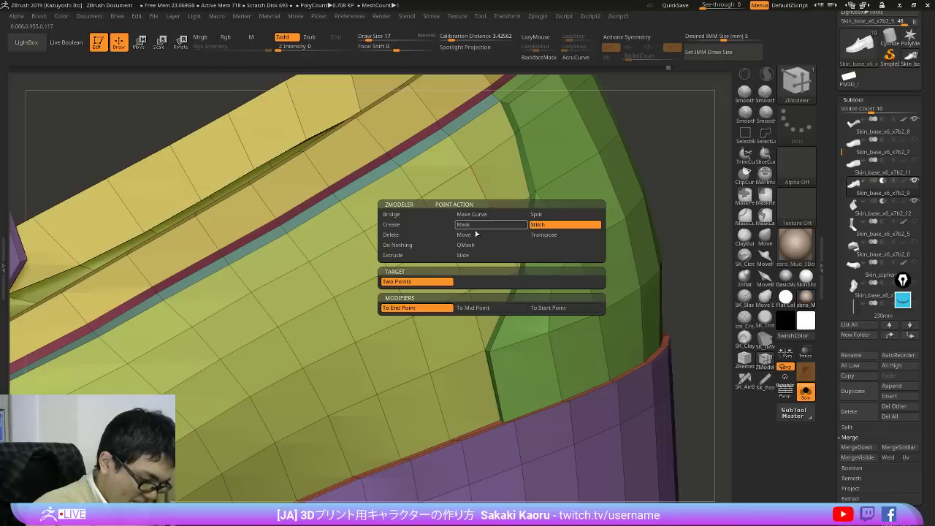
pyautogui.click(438, 215)
pyautogui.click(494, 217)
pyautogui.click(471, 290)
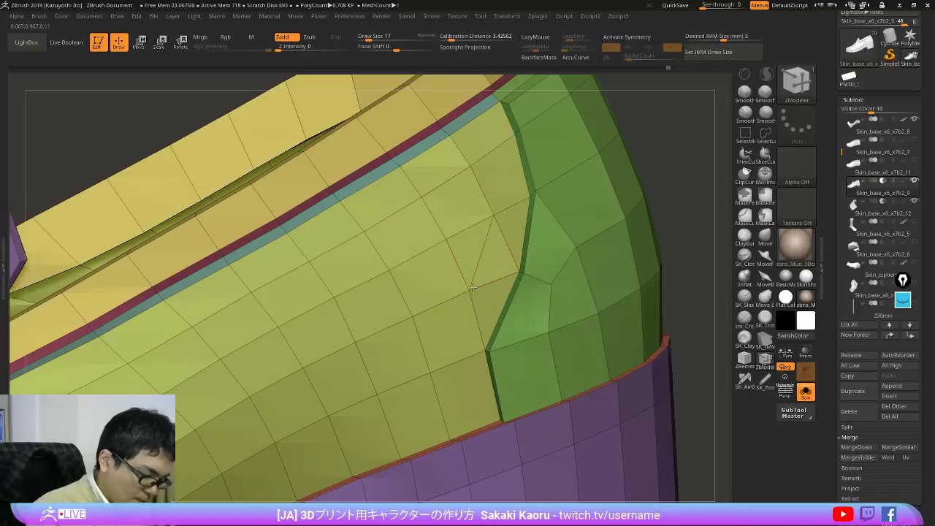
# Step: Split the new diagonal edge in the yellow side panel and bridge its midpoint to the seam's bend point
pyautogui.press('space')
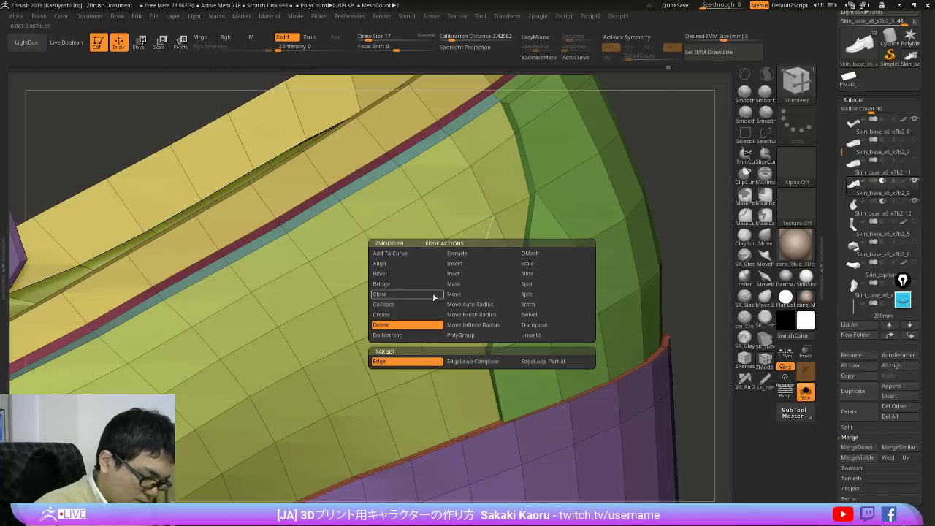
pyautogui.click(425, 285)
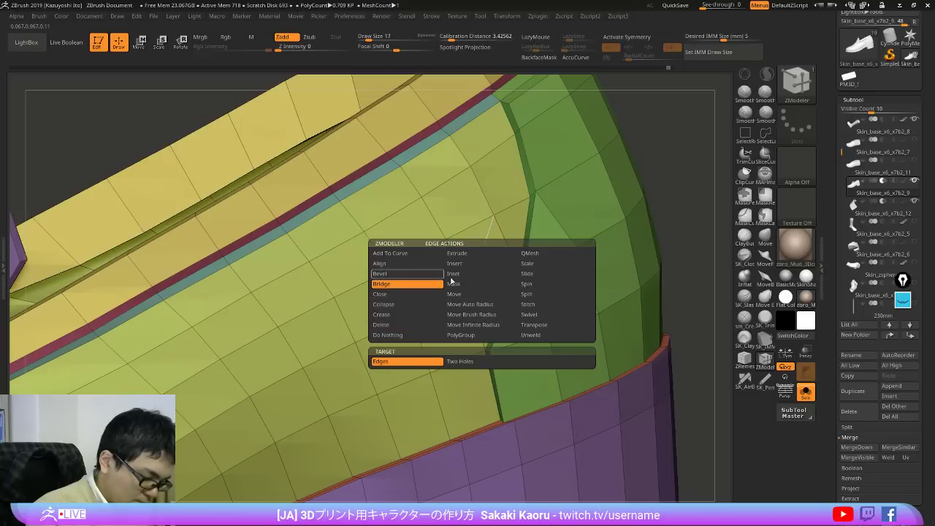
pyautogui.click(539, 273)
pyautogui.click(537, 294)
pyautogui.press('space')
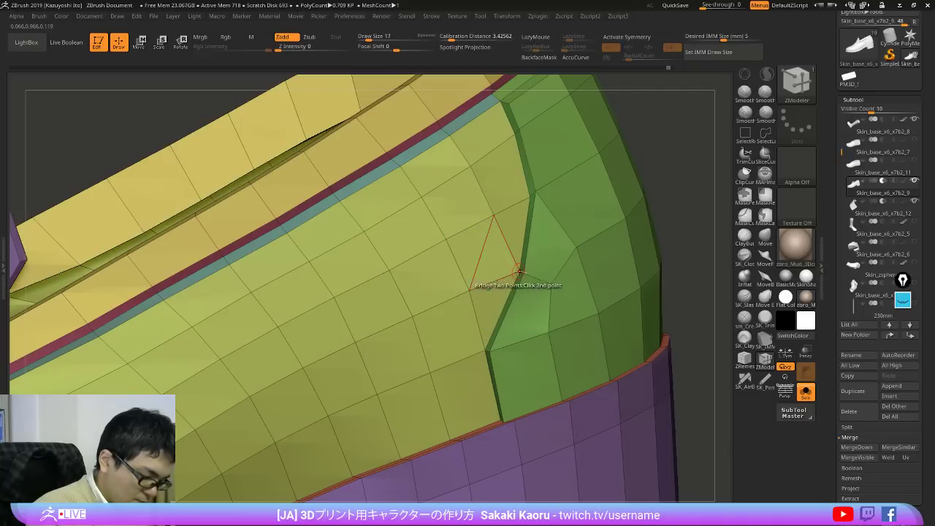
pyautogui.press('space')
pyautogui.click(442, 237)
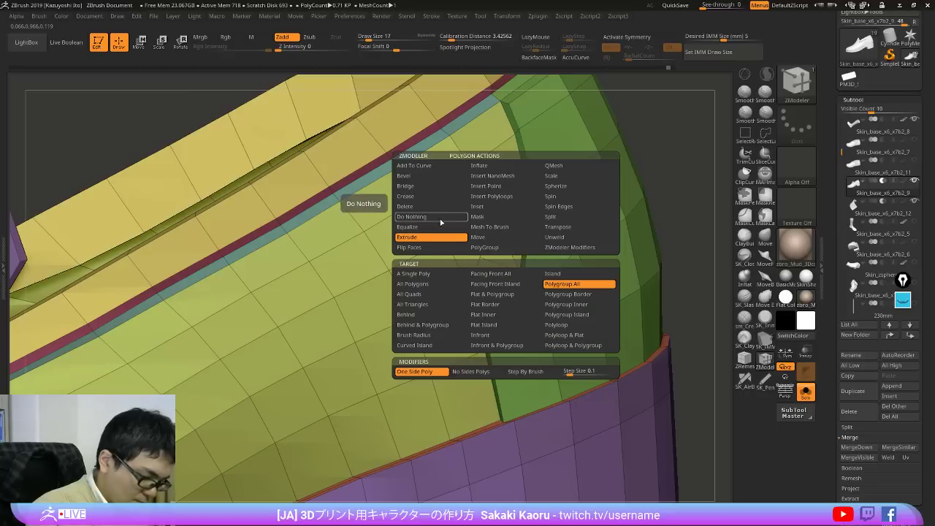
pyautogui.click(442, 218)
pyautogui.click(442, 208)
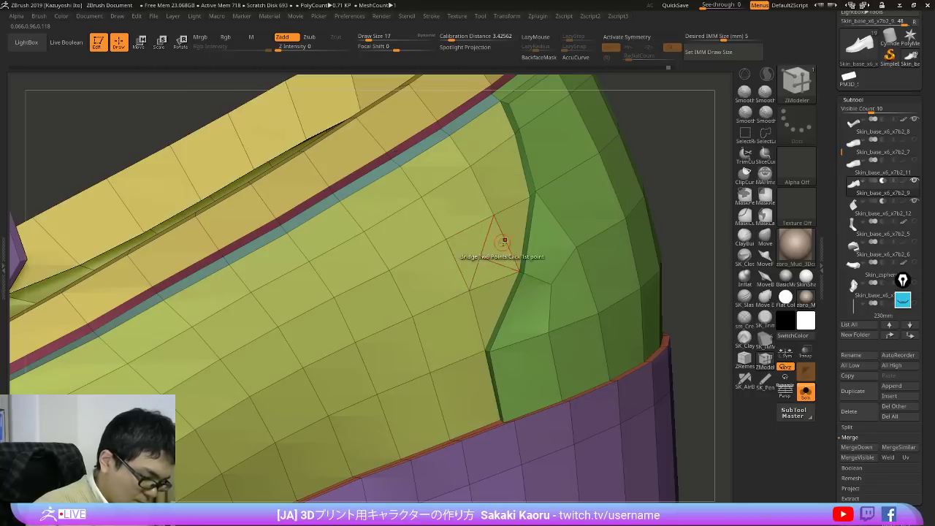
pyautogui.click(503, 242)
pyautogui.hotkey('ctrl', 'z')
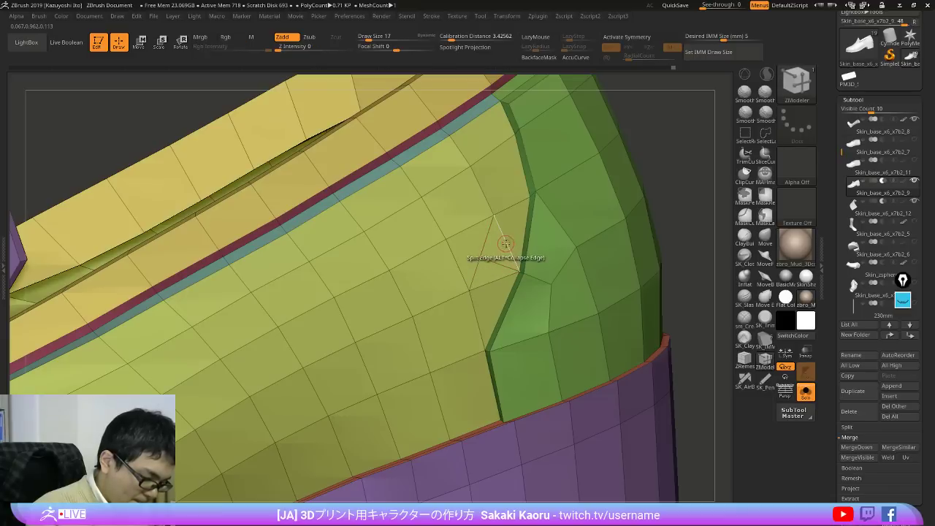
# Step: Delete the surplus edges around the yellow panel's new midpoint and slide that point toward the seam
pyautogui.press('space')
pyautogui.click(446, 314)
pyautogui.click(505, 244)
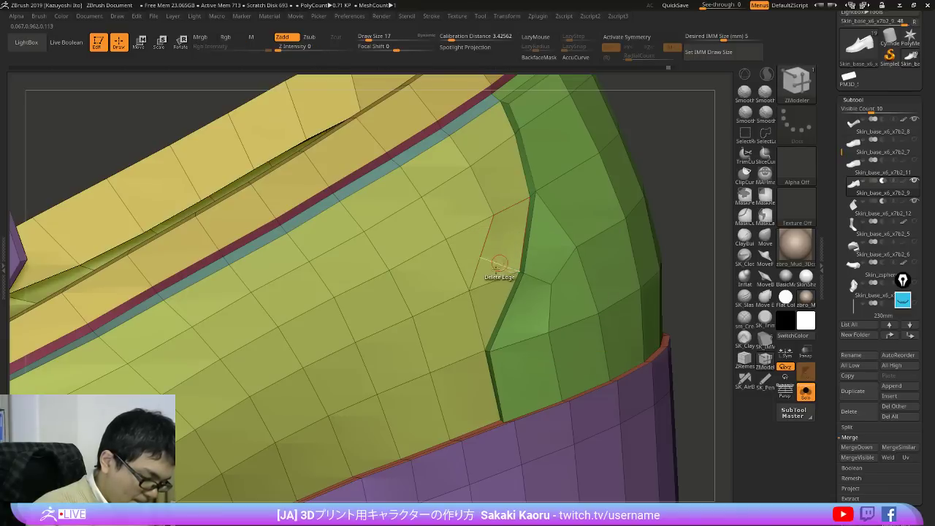
pyautogui.click(492, 284)
pyautogui.moveTo(492, 236); pyautogui.dragTo(463, 208, button='right')
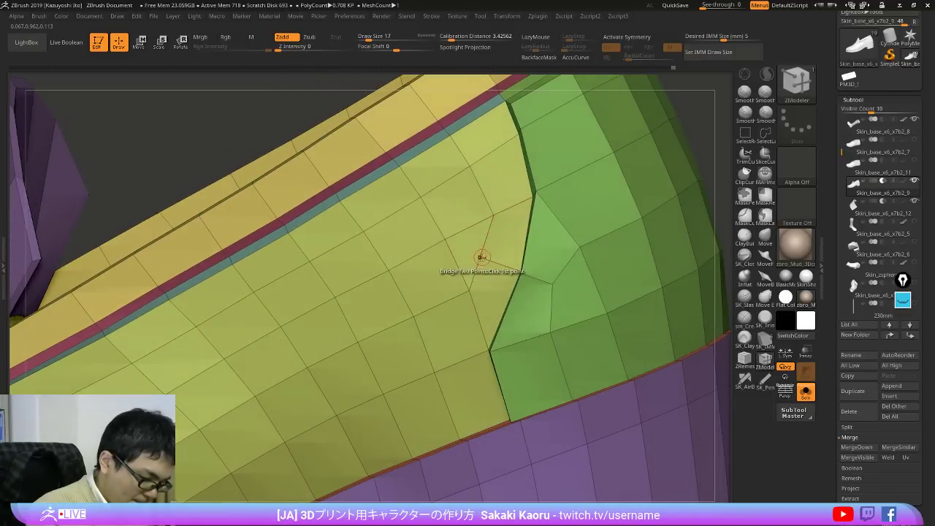
pyautogui.press('space')
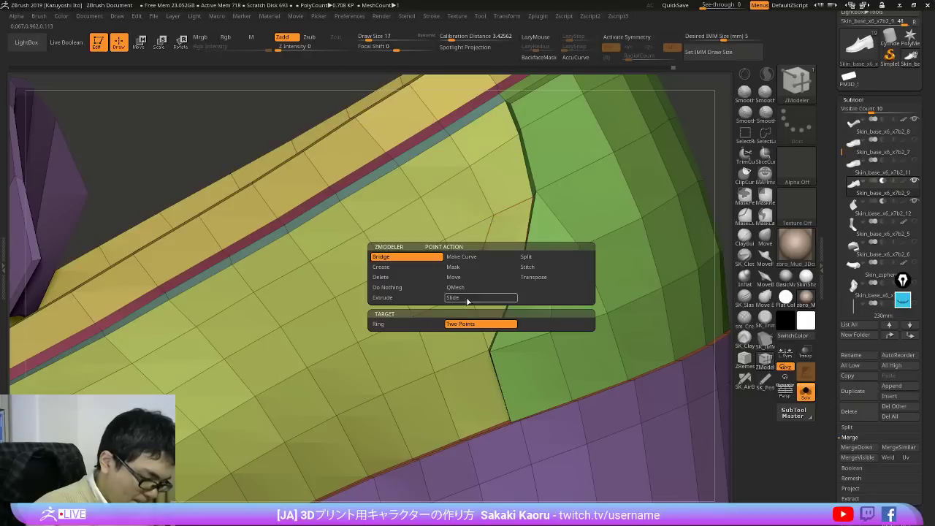
pyautogui.click(468, 298)
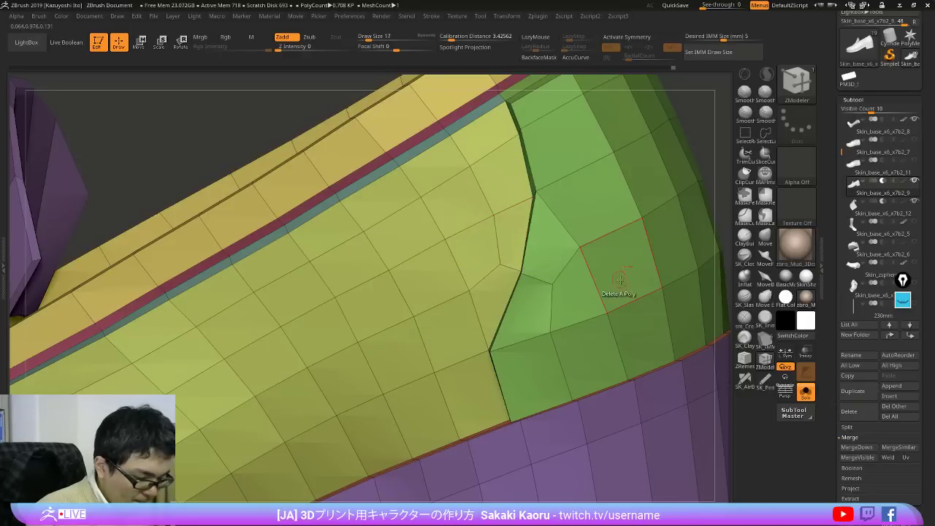
# Step: Preview the adjusted seam with Dynamic Subdivision, toggling the polyframe, and return to the low-poly view
pyautogui.keyDown('ctrl'); pyautogui.moveTo(620, 280); pyautogui.dragTo(669, 263, button='right'); pyautogui.keyUp('ctrl')
pyautogui.press('d')
pyautogui.hotkey('shift', 'f')
pyautogui.moveTo(694, 299); pyautogui.dragTo(642, 266)
pyautogui.hotkey('shift', 'f')
pyautogui.hotkey('shift', 'd')
# Step: On the shoe's opposite side, bridge two points diagonally across the green heel-panel quad beside the seam
pyautogui.keyDown('ctrl'); pyautogui.moveTo(522, 280); pyautogui.dragTo(522, 355, button='right'); pyautogui.keyUp('ctrl')
pyautogui.keyDown('alt'); pyautogui.moveTo(520, 390); pyautogui.dragTo(541, 303, button='right'); pyautogui.keyUp('alt')
pyautogui.keyDown('alt'); pyautogui.moveTo(593, 253); pyautogui.dragTo(564, 265, button='right'); pyautogui.keyUp('alt')
pyautogui.keyDown('ctrl'); pyautogui.moveTo(566, 319); pyautogui.dragTo(365, 289, button='right'); pyautogui.keyUp('ctrl')
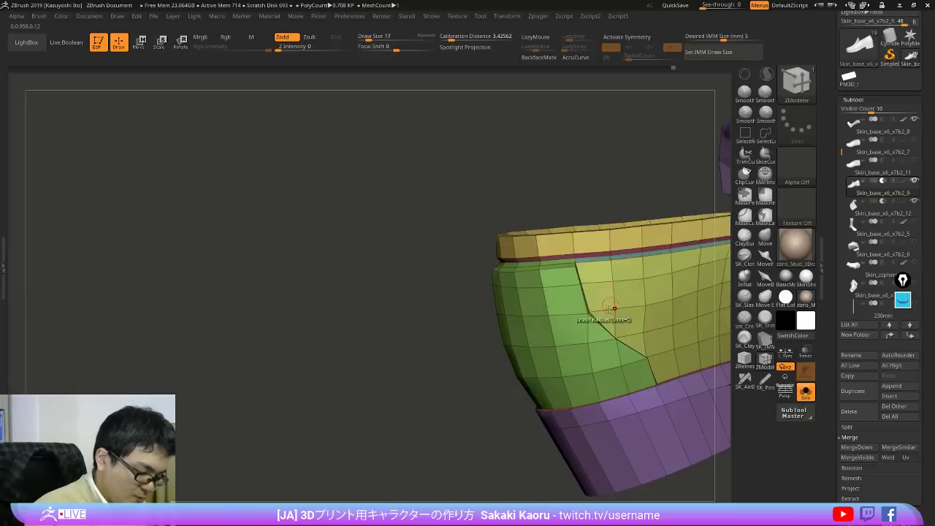
pyautogui.keyDown('alt'); pyautogui.moveTo(608, 312); pyautogui.dragTo(559, 227, button='right'); pyautogui.keyUp('alt')
pyautogui.keyDown('ctrl'); pyautogui.moveTo(559, 227); pyautogui.dragTo(534, 305, button='right'); pyautogui.keyUp('ctrl')
pyautogui.press('space')
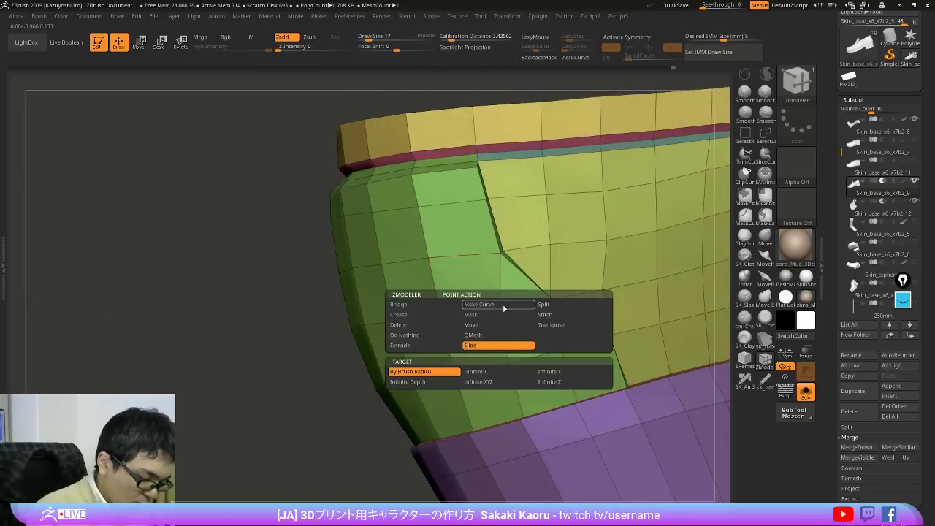
pyautogui.click(451, 305)
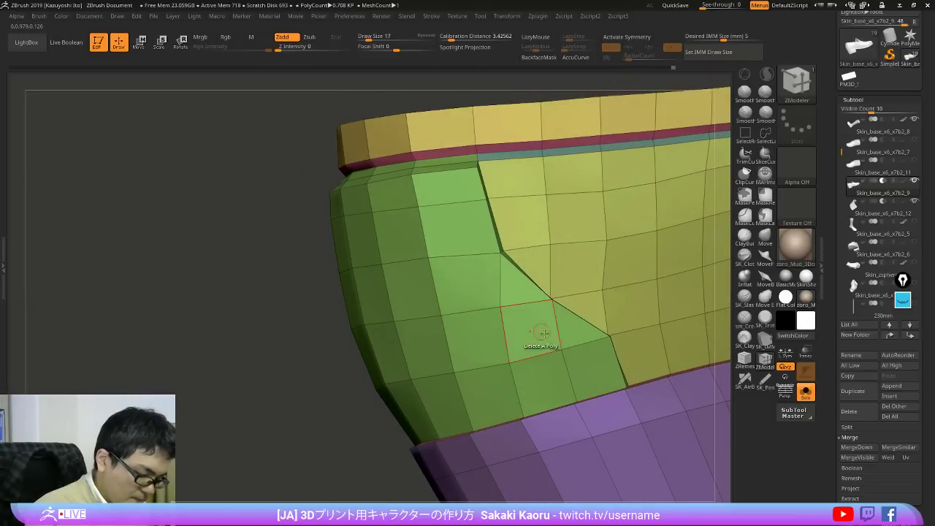
# Step: Split the green heel panel's new diagonal edge and bridge its midpoint to the adjacent seam point
pyautogui.press('space')
pyautogui.click(588, 288)
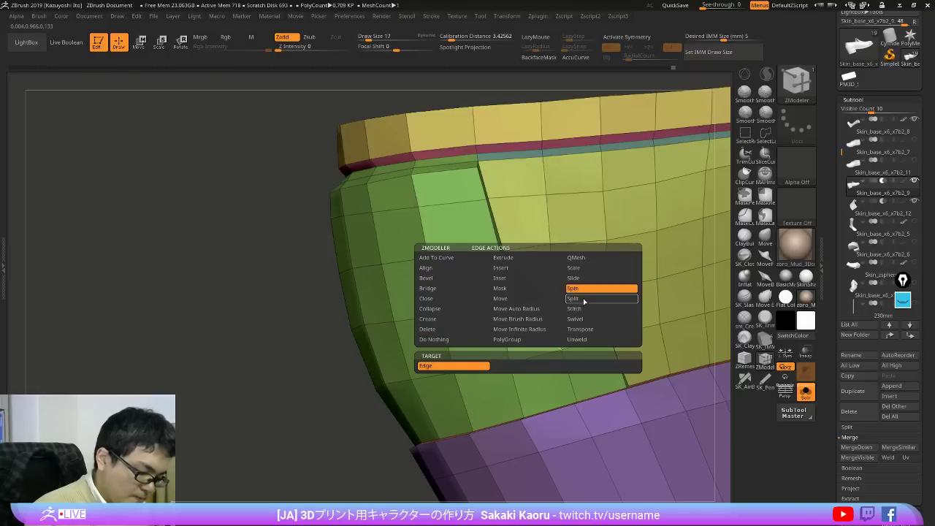
pyautogui.press('space')
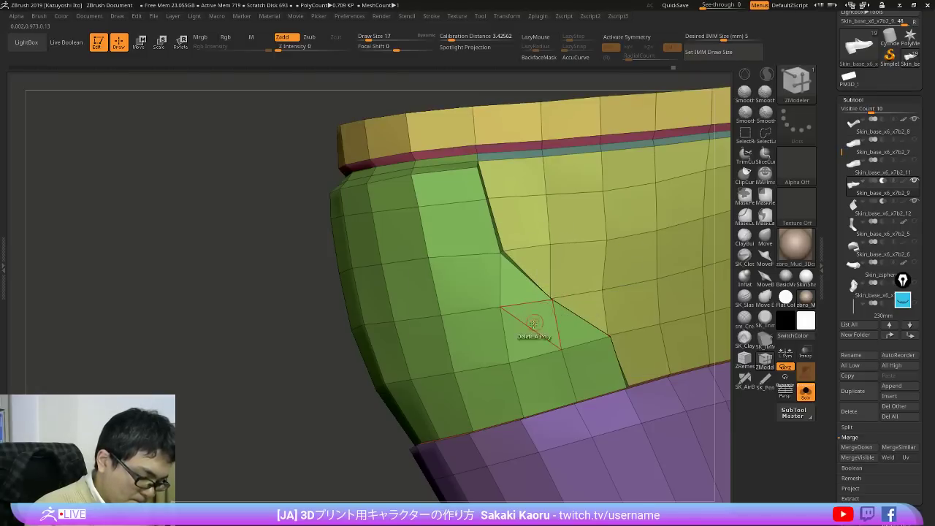
pyautogui.click(536, 318)
pyautogui.keyDown('ctrl'); pyautogui.moveTo(536, 318); pyautogui.dragTo(534, 317, button='right'); pyautogui.keyUp('ctrl')
# Step: Delete the surplus edges around the green heel panel's new midpoint and slide that point toward the seam
pyautogui.press('space')
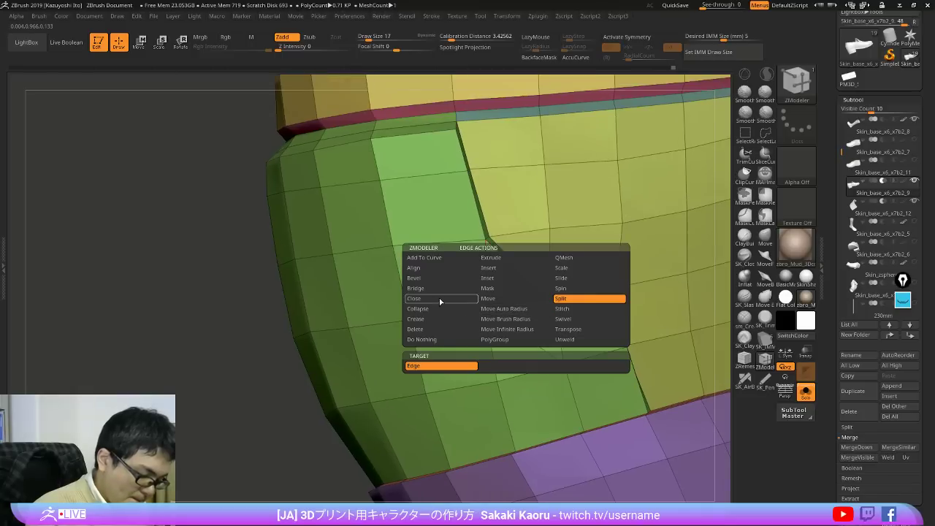
pyautogui.click(441, 331)
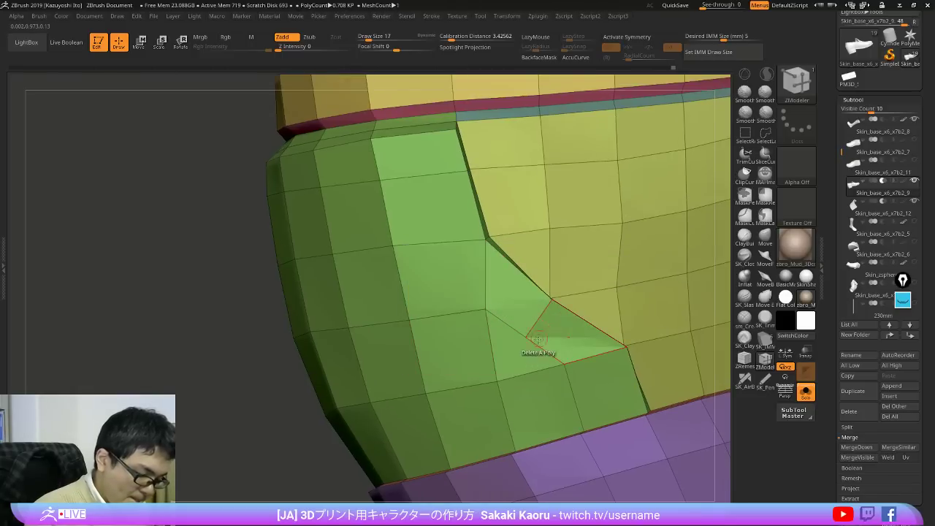
pyautogui.press('space')
pyautogui.click(525, 379)
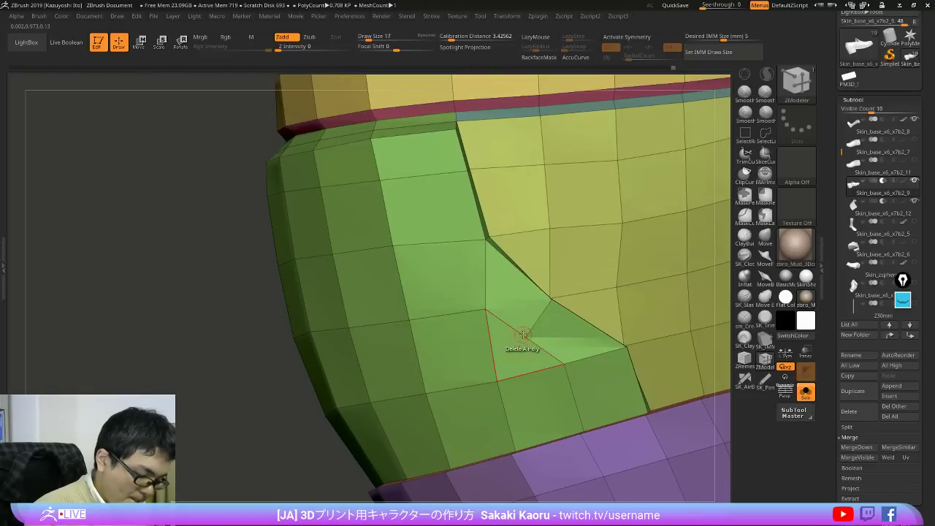
pyautogui.moveTo(526, 337); pyautogui.dragTo(540, 321)
pyautogui.hotkey('ctrl', 'z')
# Step: Bridge a diagonal across the yellow quad beside the same seam, then split it and connect its midpoint to the seam point
pyautogui.moveTo(554, 265); pyautogui.dragTo(516, 262, button='right')
pyautogui.press('space')
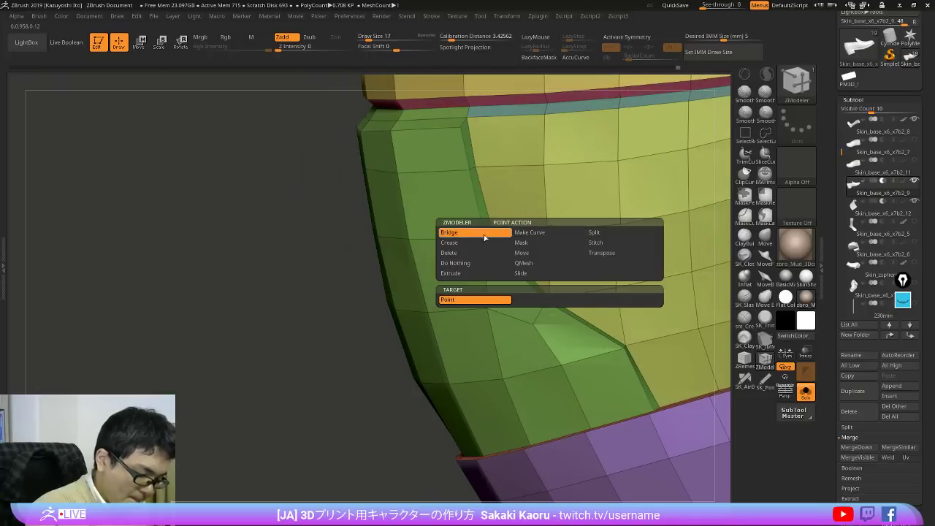
pyautogui.click(476, 233)
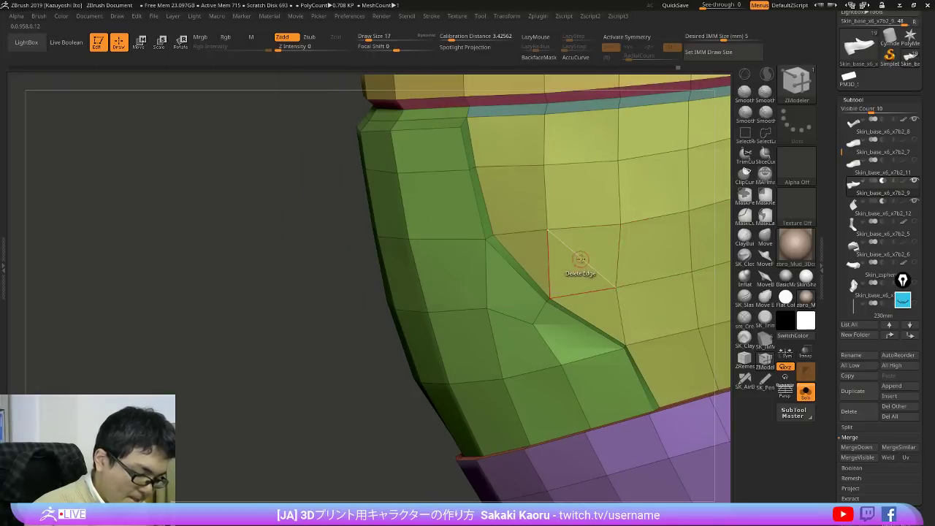
pyautogui.press('space')
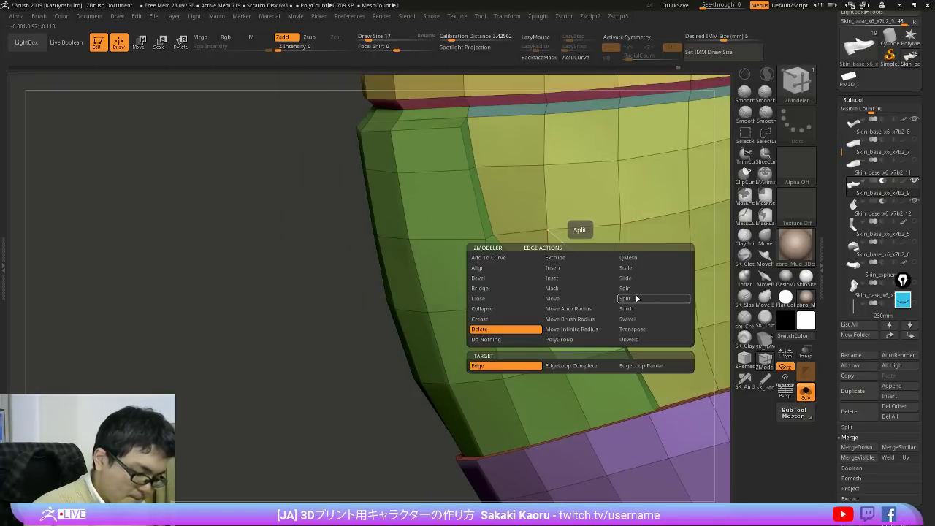
pyautogui.click(626, 298)
pyautogui.press('space')
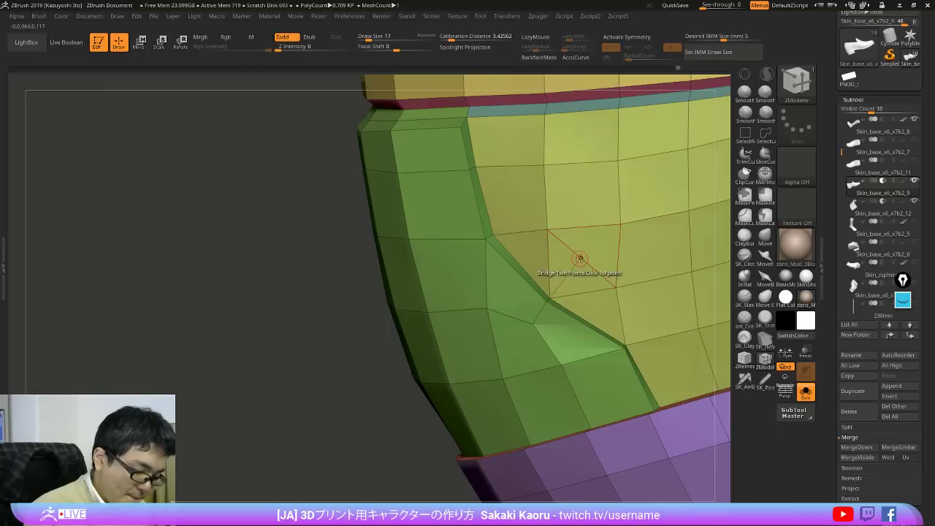
# Step: Delete the surplus edges around the midpoint in the opposite side's yellow panel and slide that point to even out the quads
pyautogui.press('space')
pyautogui.click(503, 330)
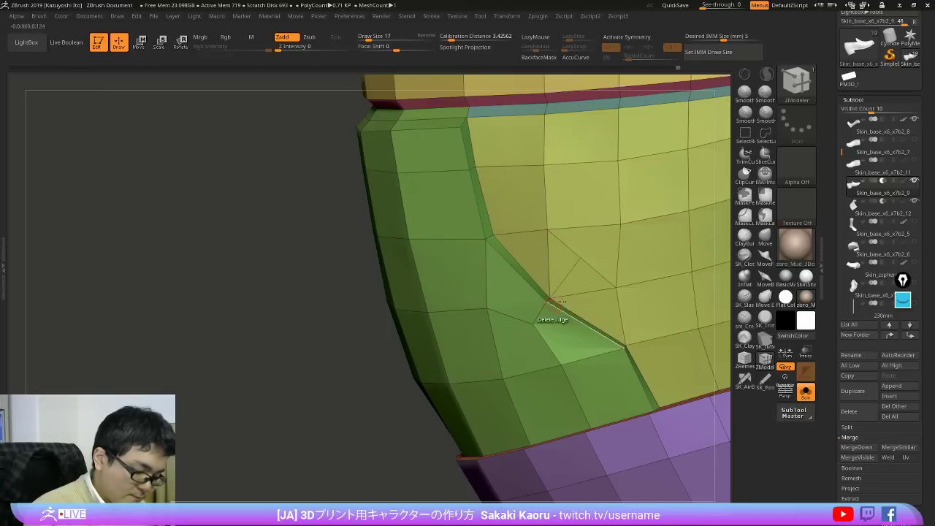
pyautogui.click(547, 260)
pyautogui.moveTo(570, 252); pyautogui.dragTo(577, 265, button='right')
pyautogui.press('space')
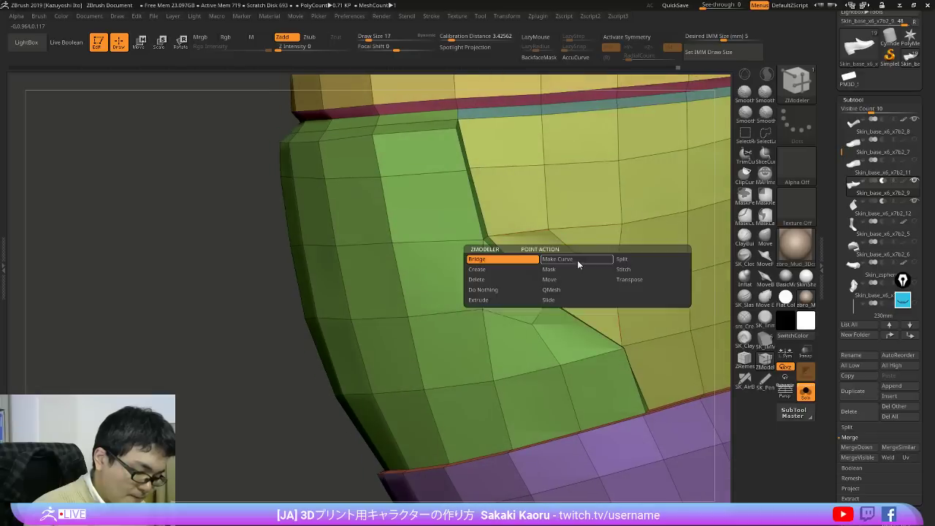
pyautogui.click(579, 268)
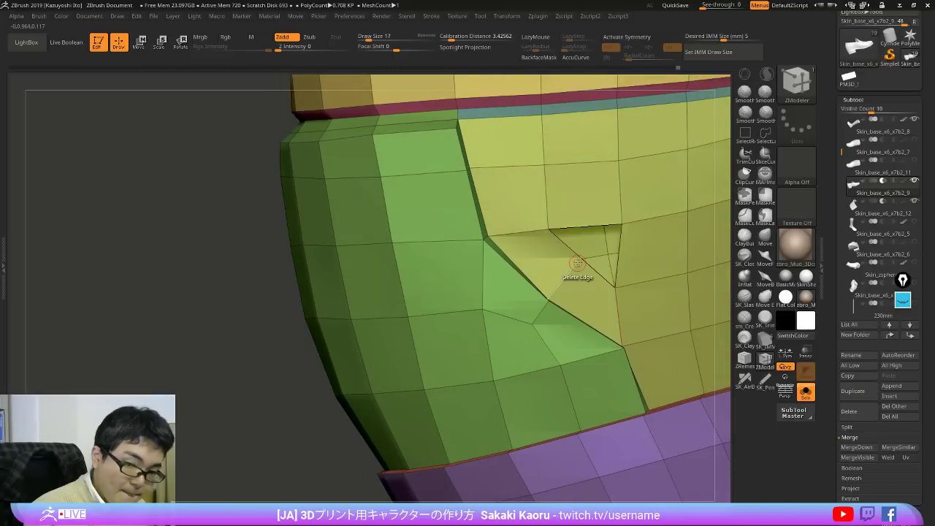
pyautogui.hotkey('ctrl', 'z')
pyautogui.moveTo(583, 260); pyautogui.dragTo(625, 288)
# Step: Preview the opposite side's seam with Dynamic Subdivision, toggling the polyframe to examine the smoothed edge flow
pyautogui.moveTo(598, 315)
pyautogui.mouseDown(button='right')
pyautogui.moveTo(597, 305)
pyautogui.moveTo(599, 317)
pyautogui.moveTo(622, 305)
pyautogui.moveTo(566, 256)
pyautogui.moveTo(582, 208)
pyautogui.mouseUp(button='right')
pyautogui.hotkey('shift', 'f')
pyautogui.press('d')
pyautogui.hotkey('shift', 'f')
pyautogui.hotkey('shift', 'f')
pyautogui.hotkey('shift', 'f')
# Step: Apply Crease PG to the loafer upper's polygroup borders and leave solo mode with the polyframe hidden to show the whole leg
pyautogui.press('2')
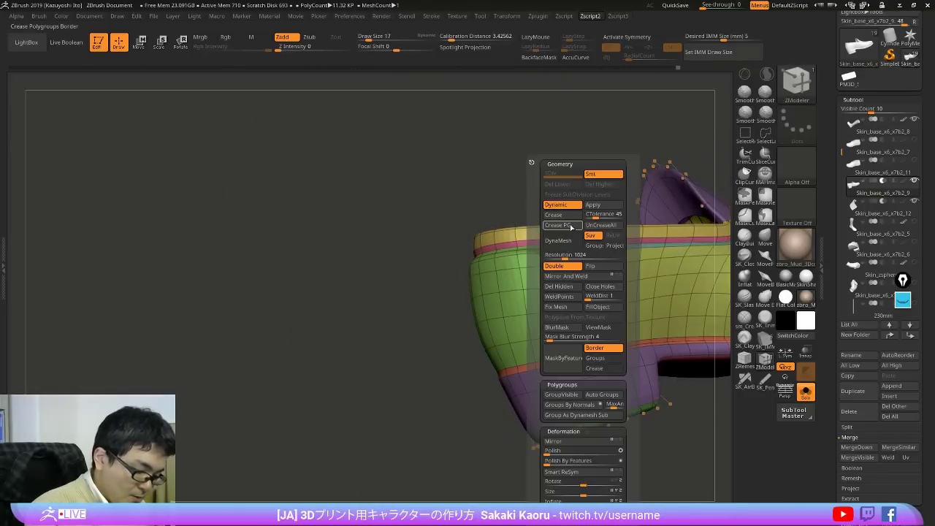
pyautogui.click(570, 227)
pyautogui.hotkey('shift', 'f')
pyautogui.moveTo(583, 285); pyautogui.dragTo(625, 208, button='right')
pyautogui.moveTo(655, 288); pyautogui.dragTo(666, 480, button='right')
pyautogui.hotkey('alt', 's')
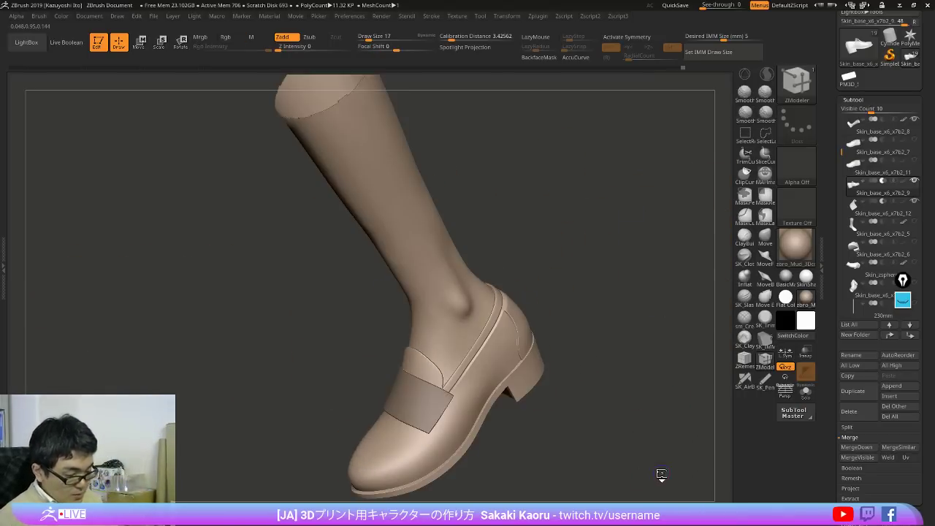
# Step: Show the Spotlight loafer photos, move the side-view image aside to examine the strap close-up, and hide the references again
pyautogui.hotkey('shift', 'z')
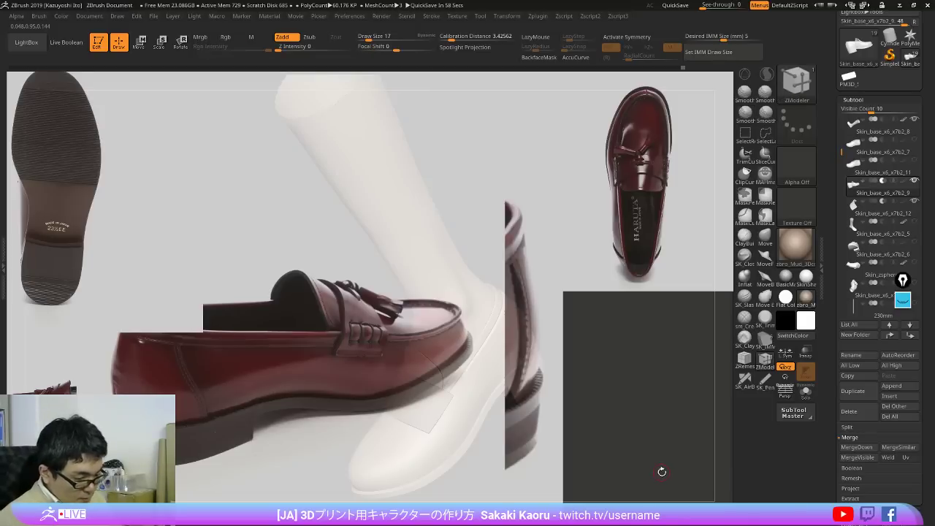
pyautogui.press('z')
pyautogui.moveTo(418, 365); pyautogui.dragTo(385, 438)
pyautogui.moveTo(435, 479); pyautogui.dragTo(701, 384)
pyautogui.click(276, 427)
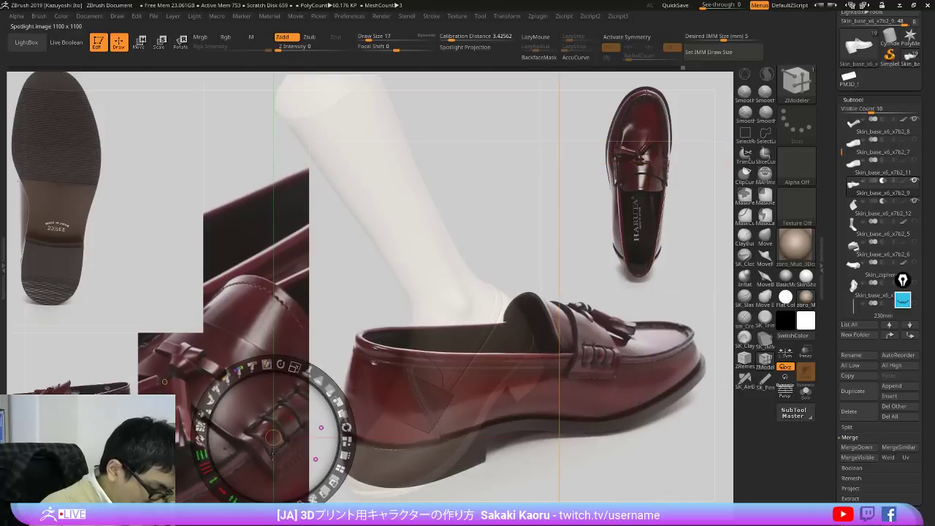
pyautogui.press('z')
pyautogui.hotkey('shift', 'z')
# Step: Select the instep strap, show its polyframe with Dynamic Subdivision off, and insert two single edge loops across it near its end
pyautogui.keyDown('alt'); pyautogui.moveTo(482, 395); pyautogui.dragTo(538, 380, button='right'); pyautogui.keyUp('alt')
pyautogui.keyDown('alt'); pyautogui.click(532, 340); pyautogui.keyUp('alt')
pyautogui.hotkey('shift', 'f')
pyautogui.hotkey('shift', 'f')
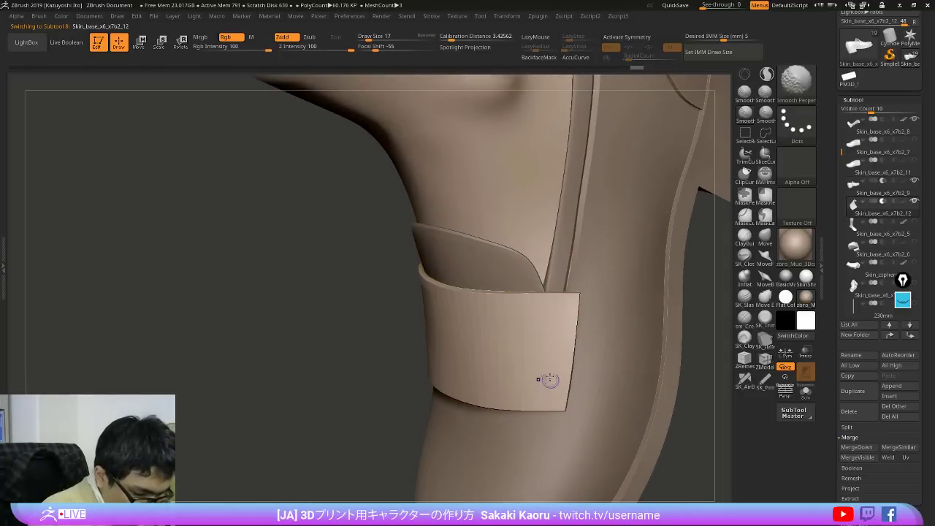
pyautogui.hotkey('shift', 'f')
pyautogui.keyDown('ctrl'); pyautogui.moveTo(518, 324); pyautogui.dragTo(511, 325, button='right'); pyautogui.keyUp('ctrl')
pyautogui.press('space')
pyautogui.click(497, 268)
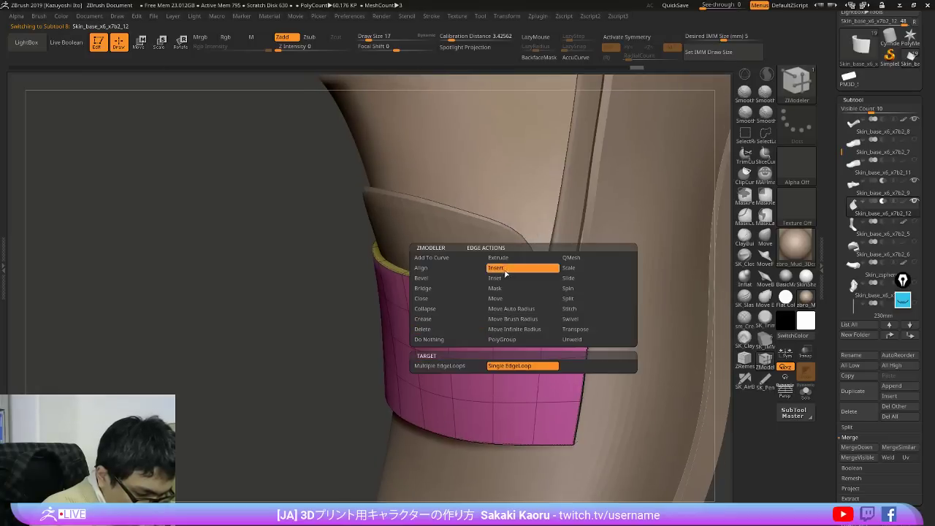
pyautogui.click(525, 319)
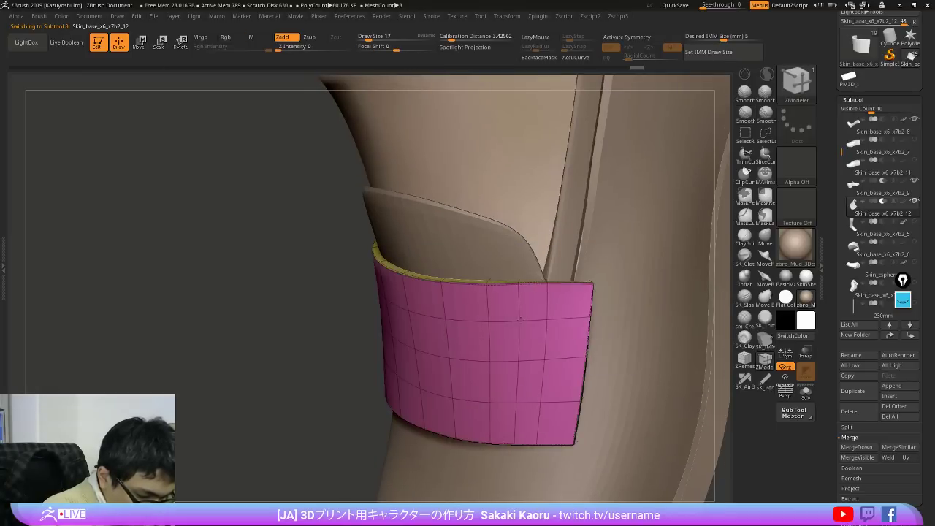
pyautogui.hotkey('shift', 'd')
pyautogui.click(565, 316)
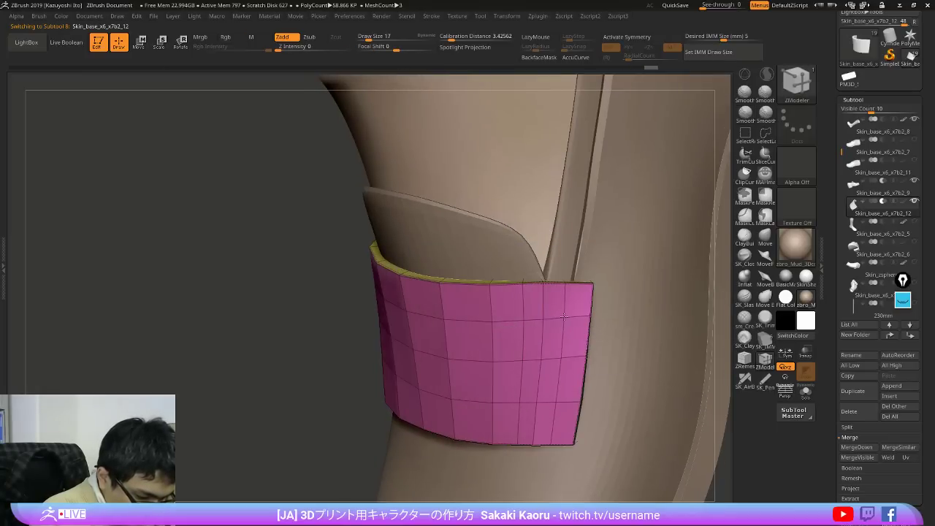
# Step: Show the Spotlight loafer photos and reposition the strap close-up so its stitched side section is in view
pyautogui.hotkey('shift', 'z')
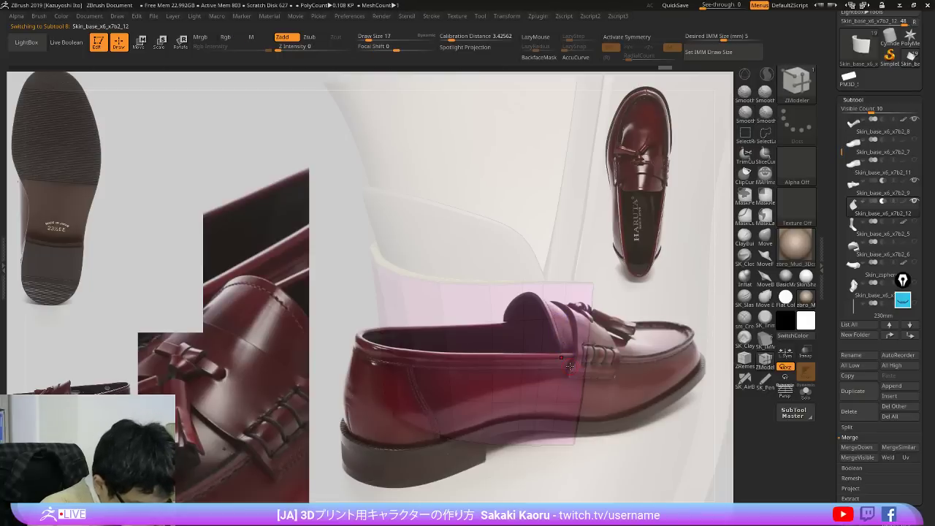
pyautogui.hotkey('shift', 'z')
pyautogui.hotkey('shift', 'z')
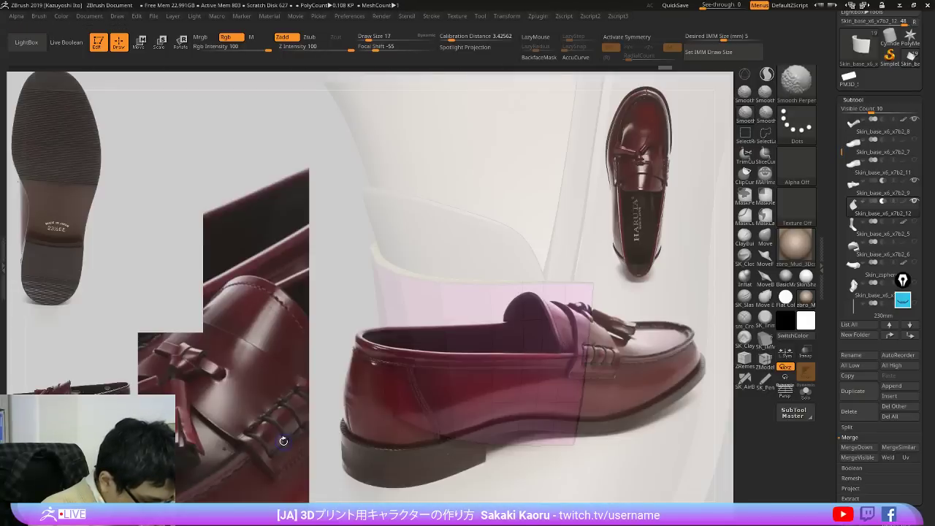
pyautogui.press('z')
pyautogui.moveTo(282, 442); pyautogui.dragTo(264, 427)
pyautogui.moveTo(274, 392); pyautogui.dragTo(250, 371)
pyautogui.hotkey('shift', 'z')
pyautogui.hotkey('shift', 'z')
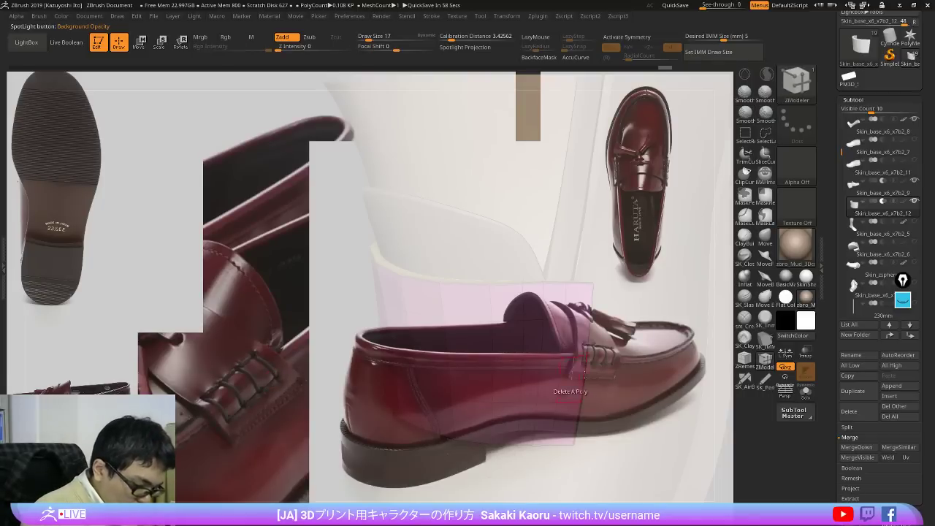
# Step: Outline the strap's stitched section in yellow on the close-up and side-view photos, and clear the annotations
pyautogui.click(902, 301)
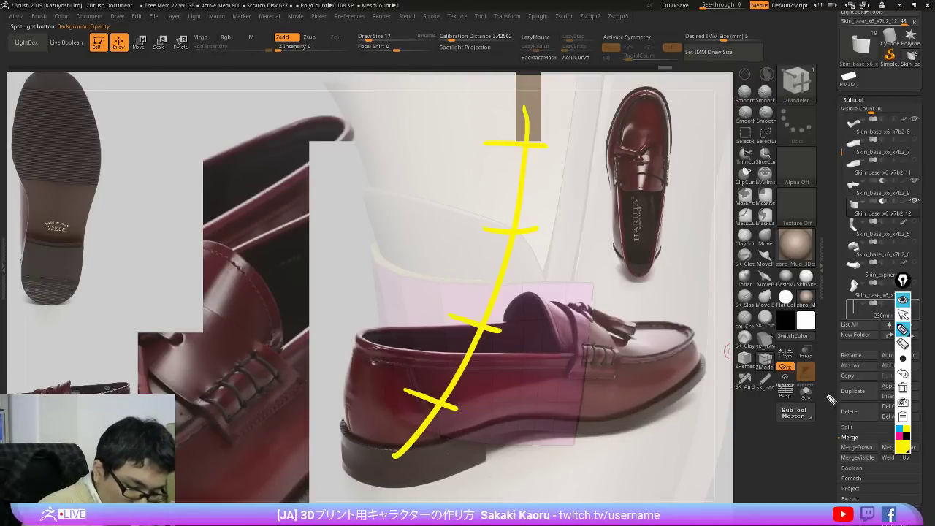
pyautogui.click(903, 389)
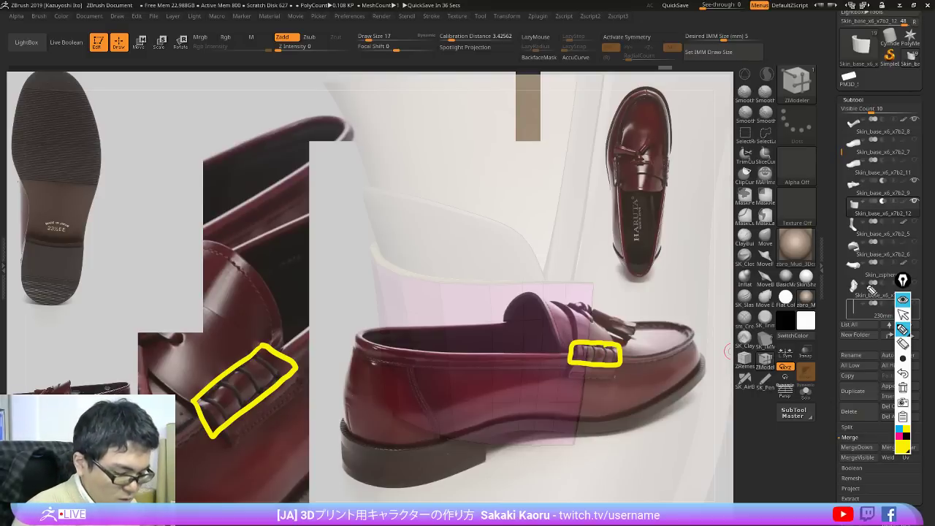
pyautogui.click(903, 300)
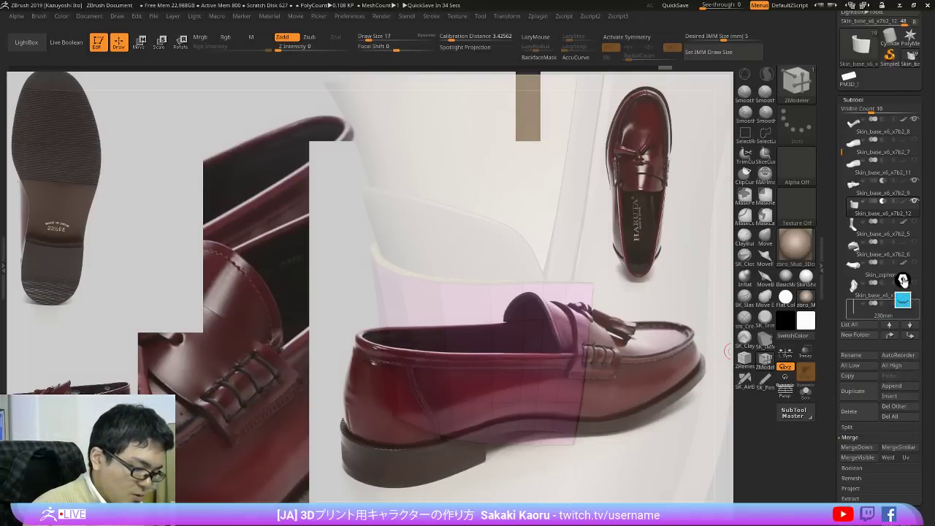
# Step: Hide the references, isolate the strap in solo mode, and insert two more edge loops across the section near its end
pyautogui.moveTo(836, 358); pyautogui.dragTo(836, 351)
pyautogui.hotkey('shift', 'z')
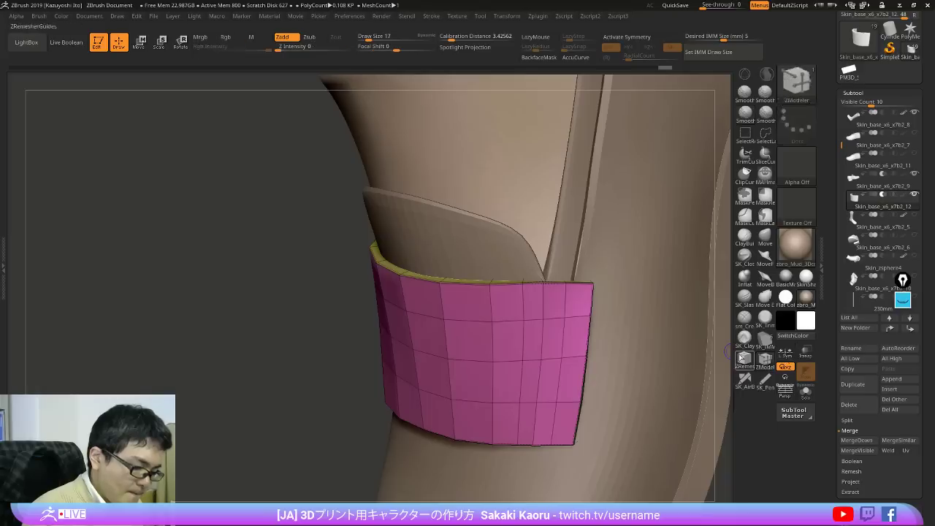
pyautogui.moveTo(577, 347); pyautogui.dragTo(560, 407, button='right')
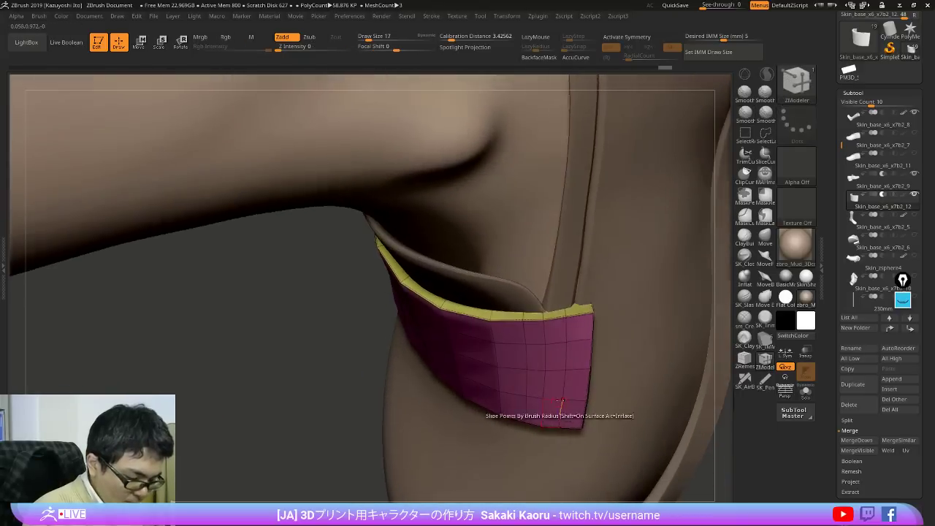
pyautogui.hotkey('alt', 's')
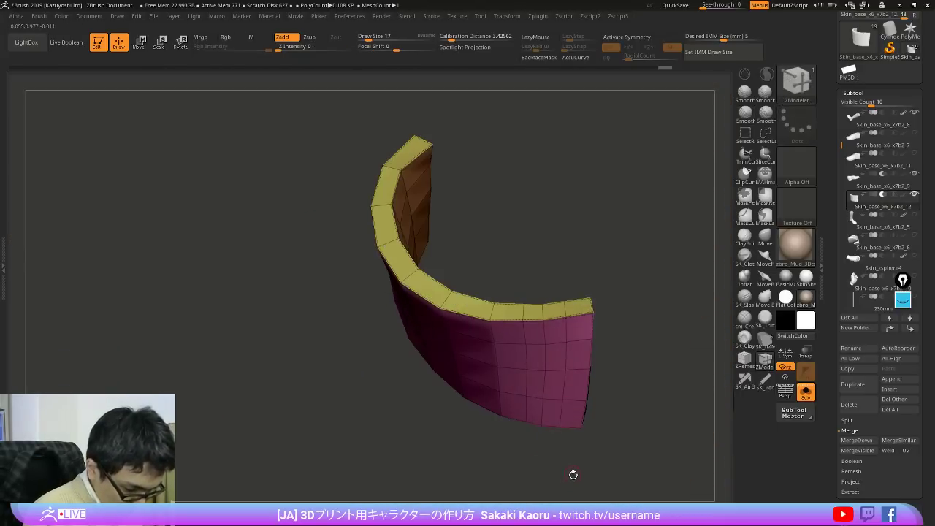
pyautogui.moveTo(572, 479); pyautogui.dragTo(595, 454, button='right')
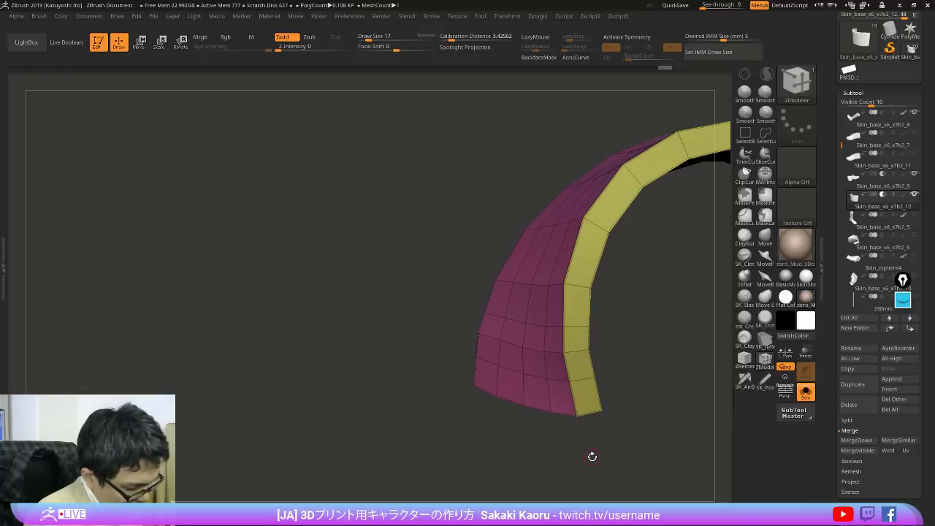
pyautogui.moveTo(591, 457); pyautogui.dragTo(611, 454)
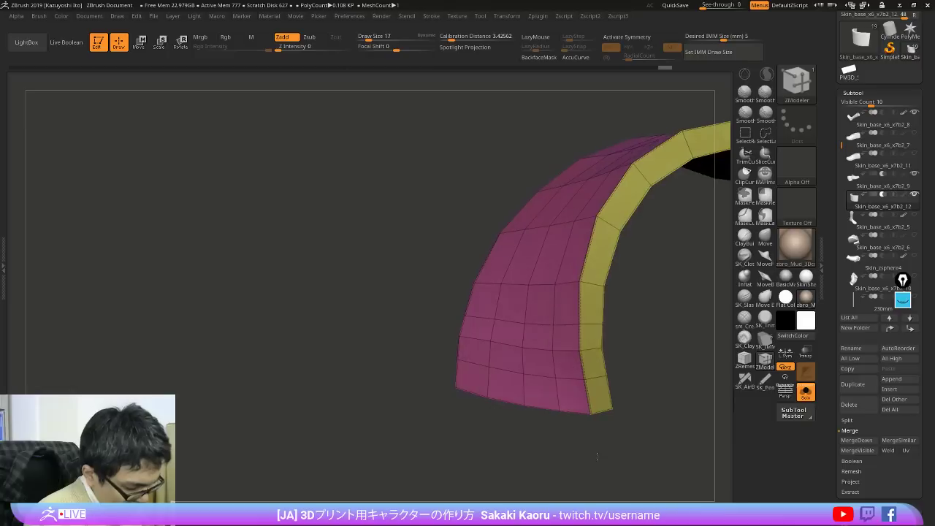
pyautogui.press('space')
pyautogui.click(563, 270)
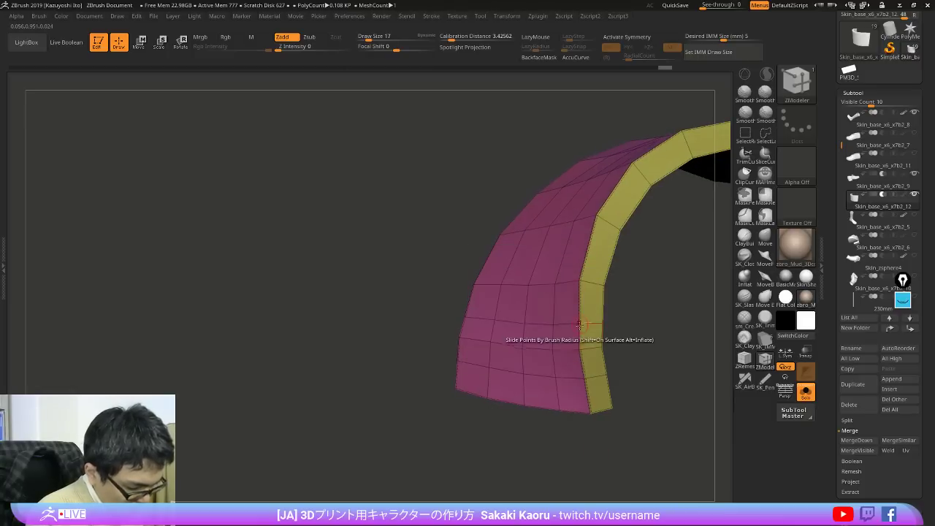
pyautogui.click(582, 335)
pyautogui.click(582, 364)
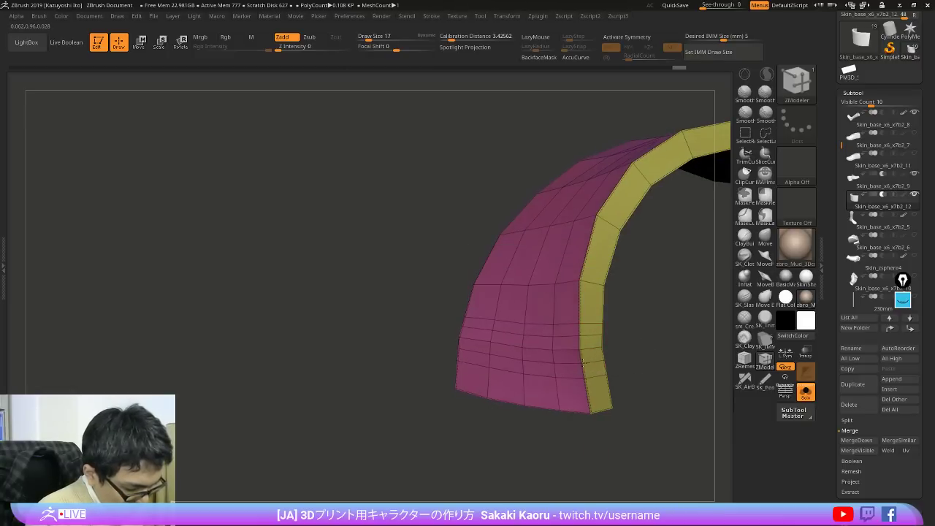
pyautogui.moveTo(641, 357)
pyautogui.mouseDown()
pyautogui.moveTo(631, 364)
pyautogui.moveTo(669, 345)
pyautogui.moveTo(641, 358)
pyautogui.mouseUp()
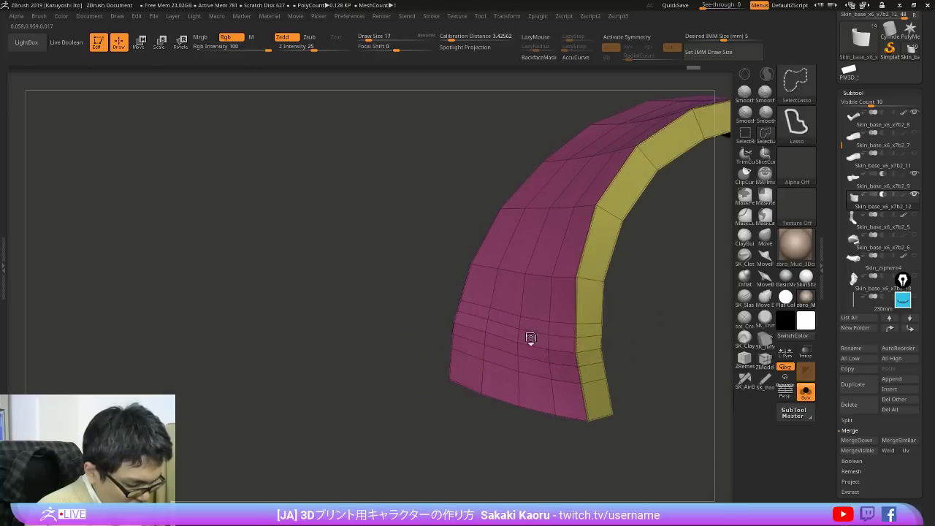
# Step: Isolate the strap's outer polygroup, mask everything except an edge loop near its end, and move that loop outward into a ridge
pyautogui.keyDown('ctrl'); pyautogui.keyDown('shift'); pyautogui.click(529, 339); pyautogui.keyUp('shift'); pyautogui.keyUp('ctrl')
pyautogui.keyDown('ctrl'); pyautogui.moveTo(576, 355); pyautogui.dragTo(599, 355); pyautogui.keyUp('ctrl')
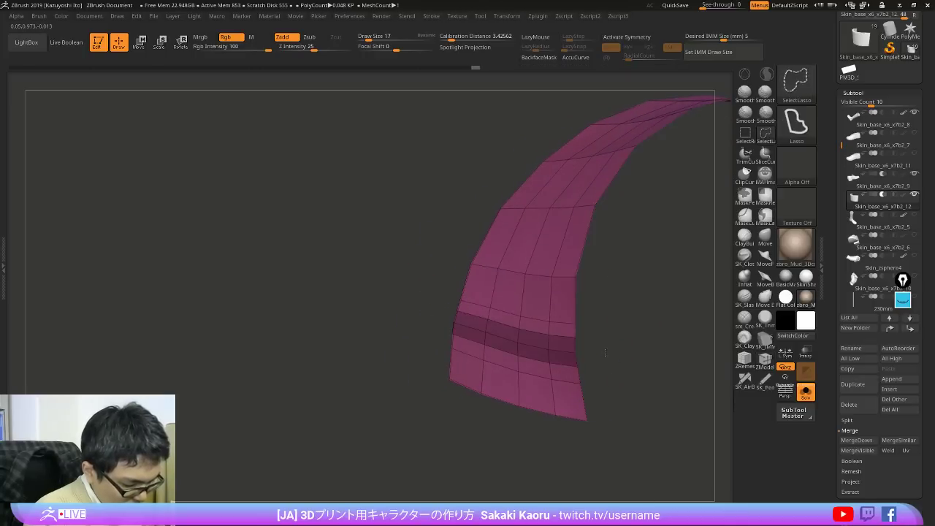
pyautogui.keyDown('ctrl'); pyautogui.keyDown('shift'); pyautogui.click(609, 355); pyautogui.keyUp('shift'); pyautogui.keyUp('ctrl')
pyautogui.press('w')
pyautogui.hotkey('ctrl', 'z')
pyautogui.keyDown('ctrl'); pyautogui.click(608, 376); pyautogui.keyUp('ctrl')
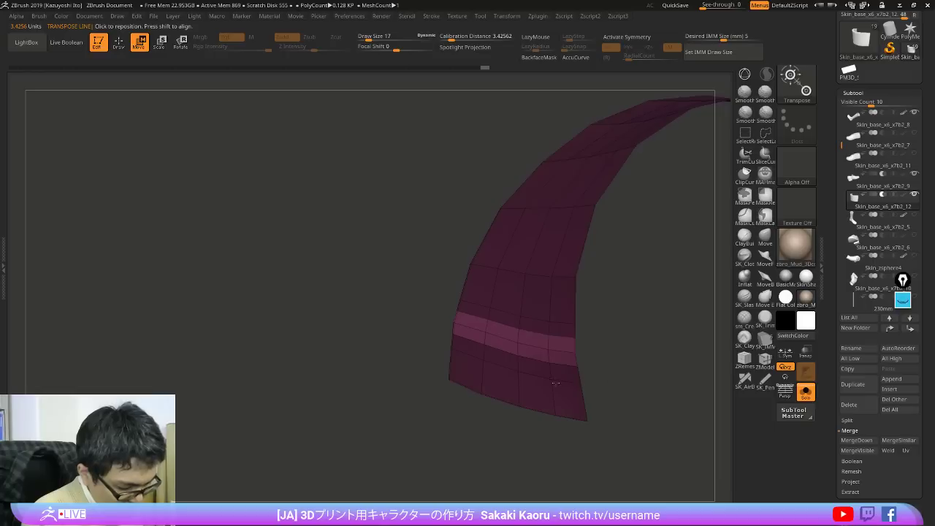
pyautogui.moveTo(551, 379); pyautogui.dragTo(647, 383)
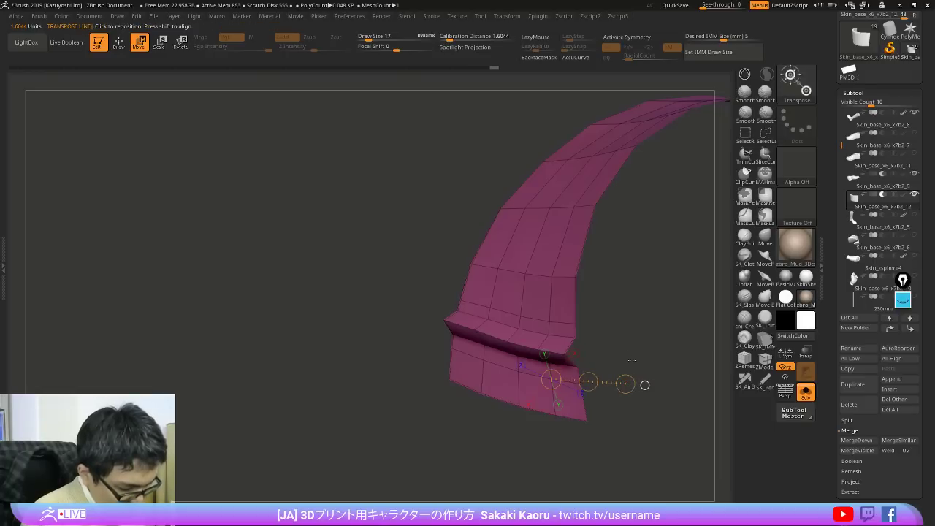
# Step: Mask everything except the edge loop next to the ridge and move that loop outward to widen the raised band
pyautogui.press('q')
pyautogui.keyDown('ctrl'); pyautogui.moveTo(439, 305); pyautogui.dragTo(636, 357); pyautogui.keyUp('ctrl')
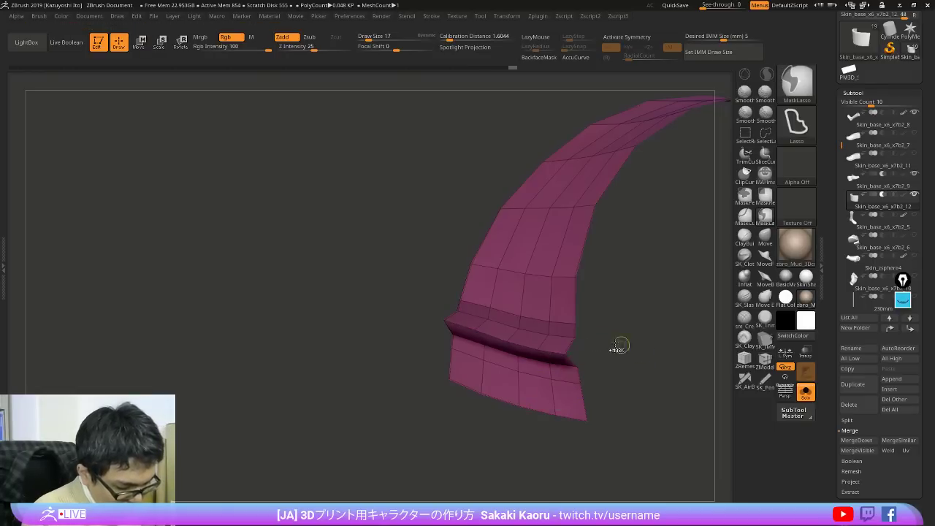
pyautogui.keyDown('ctrl'); pyautogui.moveTo(474, 307); pyautogui.dragTo(611, 344); pyautogui.keyUp('ctrl')
pyautogui.keyDown('ctrl'); pyautogui.click(585, 337); pyautogui.keyUp('ctrl')
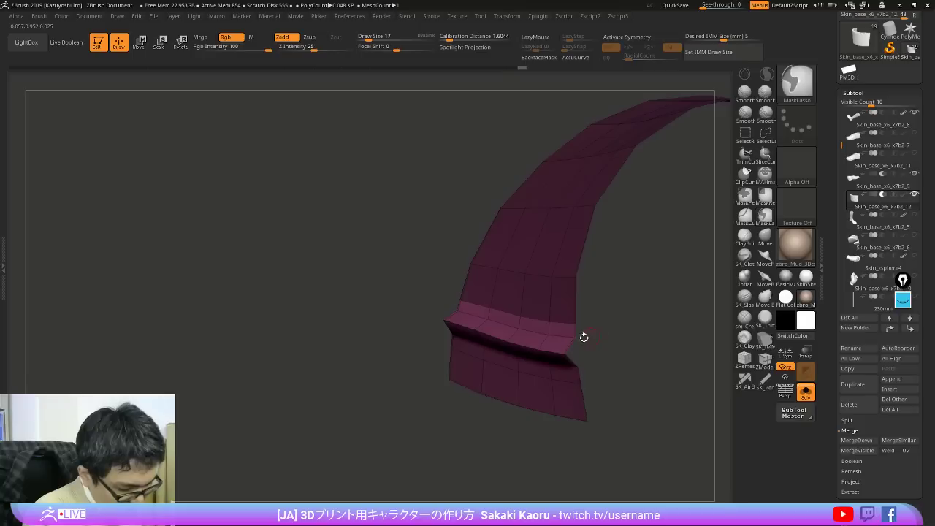
pyautogui.press('w')
pyautogui.moveTo(549, 335); pyautogui.dragTo(641, 339)
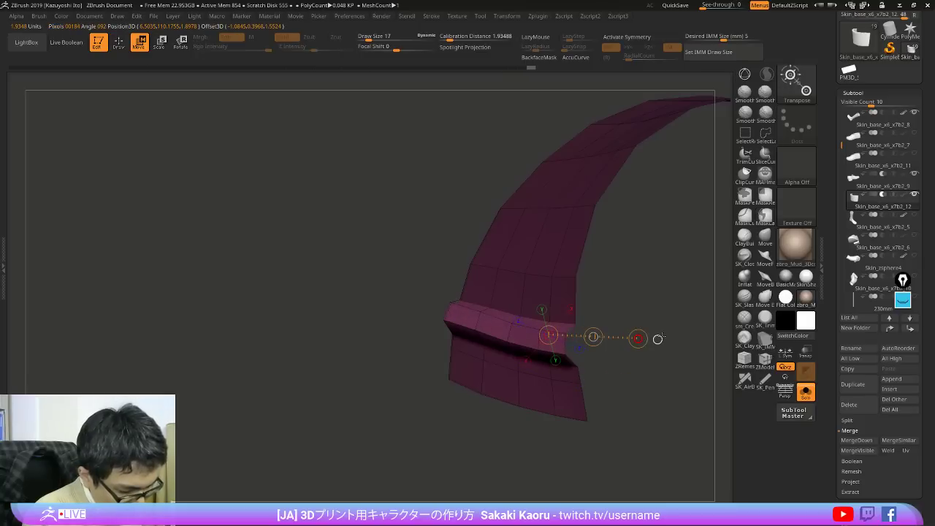
pyautogui.hotkey('ctrl', 'z')
pyautogui.press('q')
pyautogui.keyDown('ctrl'); pyautogui.moveTo(494, 322); pyautogui.dragTo(535, 336); pyautogui.keyUp('ctrl')
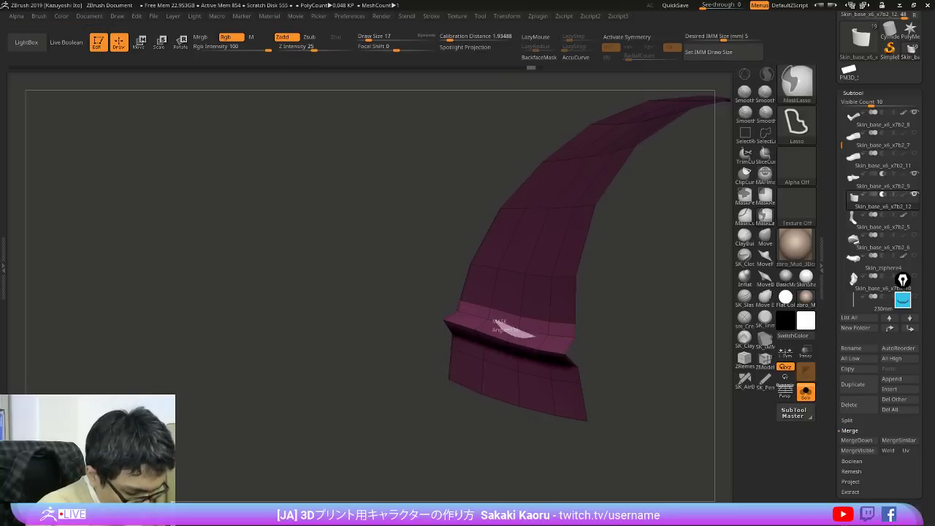
pyautogui.press('w')
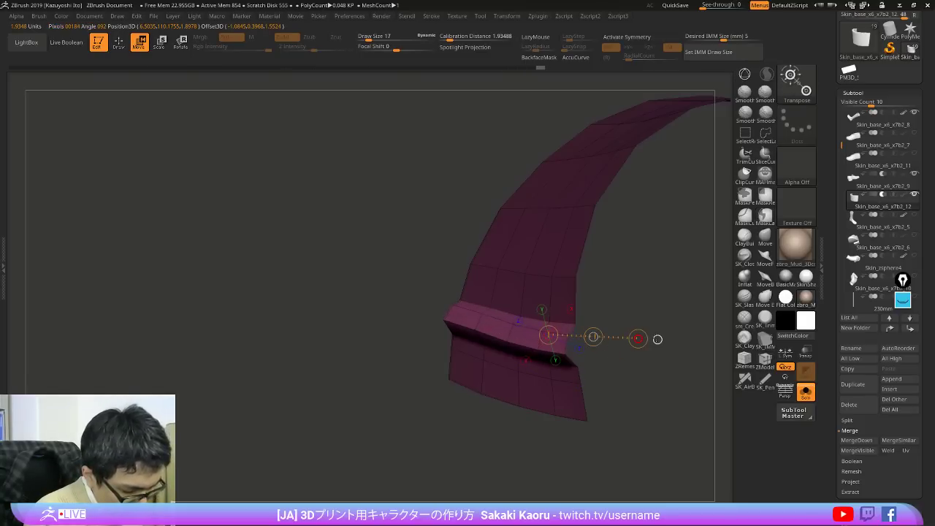
# Step: Pull the raised band's middle edge loop further outward to round its profile, and clear the mask
pyautogui.keyDown('ctrl'); pyautogui.moveTo(350, 343); pyautogui.dragTo(387, 376); pyautogui.keyUp('ctrl')
pyautogui.moveTo(380, 314)
pyautogui.mouseDown()
pyautogui.moveTo(373, 365)
pyautogui.moveTo(484, 377)
pyautogui.moveTo(648, 359)
pyautogui.mouseUp()
pyautogui.keyDown('ctrl'); pyautogui.click(658, 359); pyautogui.keyUp('ctrl')
pyautogui.moveTo(569, 361); pyautogui.dragTo(645, 355)
pyautogui.moveTo(646, 356); pyautogui.dragTo(663, 353, button='right')
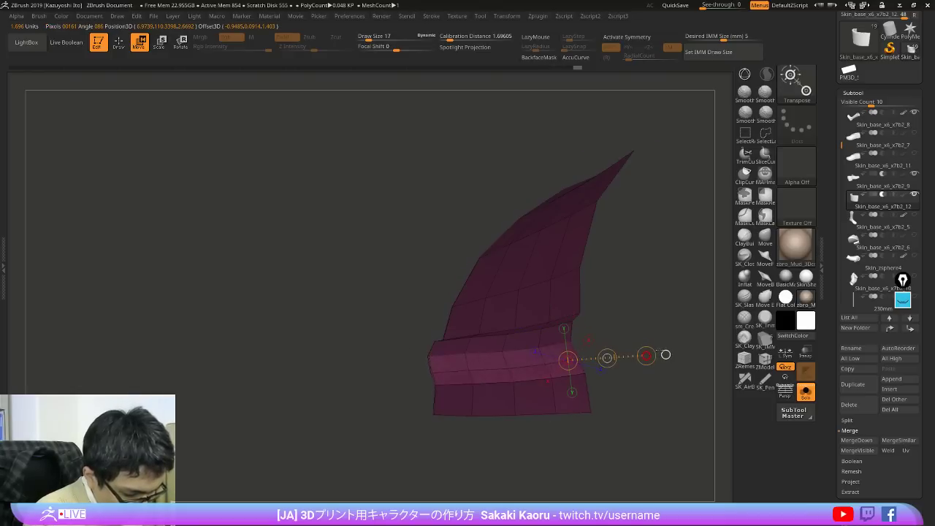
pyautogui.keyDown('ctrl'); pyautogui.moveTo(664, 420); pyautogui.dragTo(680, 449); pyautogui.keyUp('ctrl')
pyautogui.moveTo(679, 475); pyautogui.dragTo(678, 416)
pyautogui.press('q')
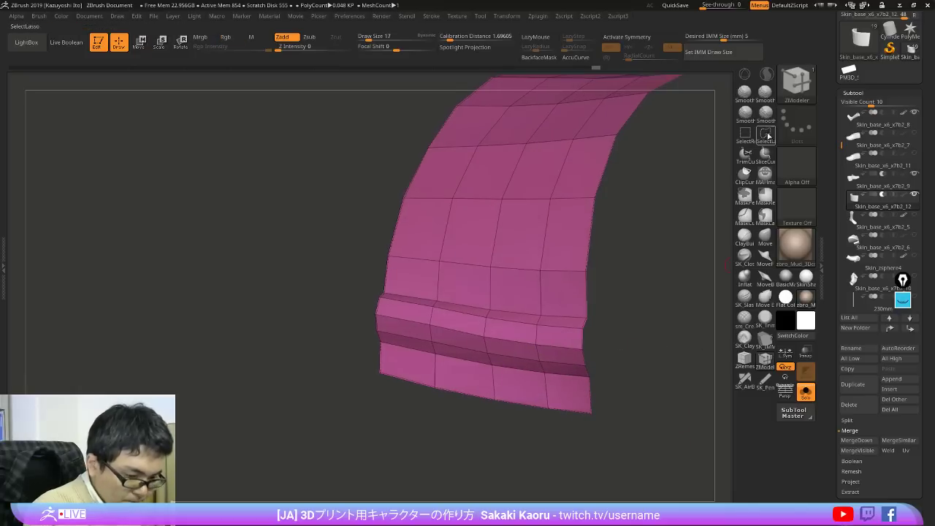
# Step: Assign the raised band its own polygroup, restore the whole strap, and apply Crease PG to the polygroup borders
pyautogui.moveTo(603, 316)
pyautogui.keyDown('ctrl'); pyautogui.mouseDown()
pyautogui.moveTo(338, 315)
pyautogui.moveTo(606, 376)
pyautogui.mouseUp(); pyautogui.keyUp('ctrl')
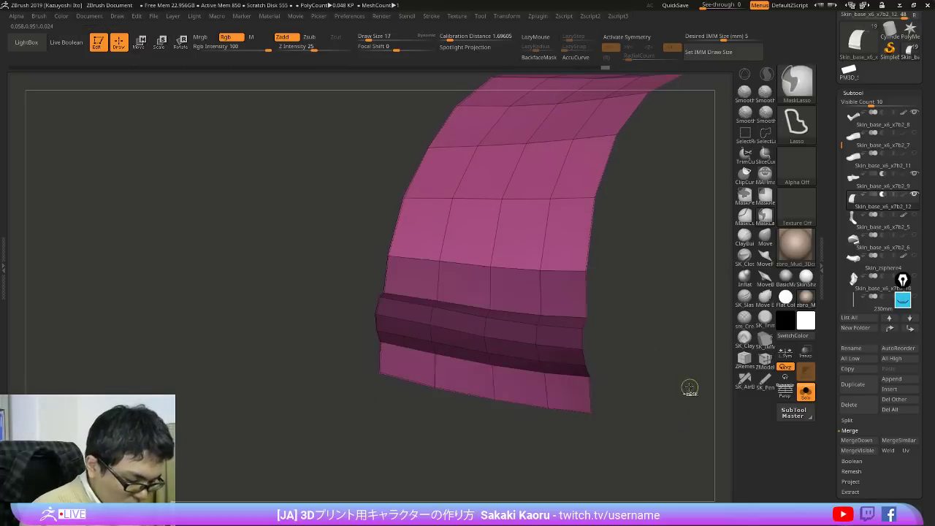
pyautogui.hotkey('ctrl', 'w')
pyautogui.keyDown('ctrl'); pyautogui.keyDown('shift'); pyautogui.click(680, 398); pyautogui.keyUp('shift'); pyautogui.keyUp('ctrl')
pyautogui.press('2')
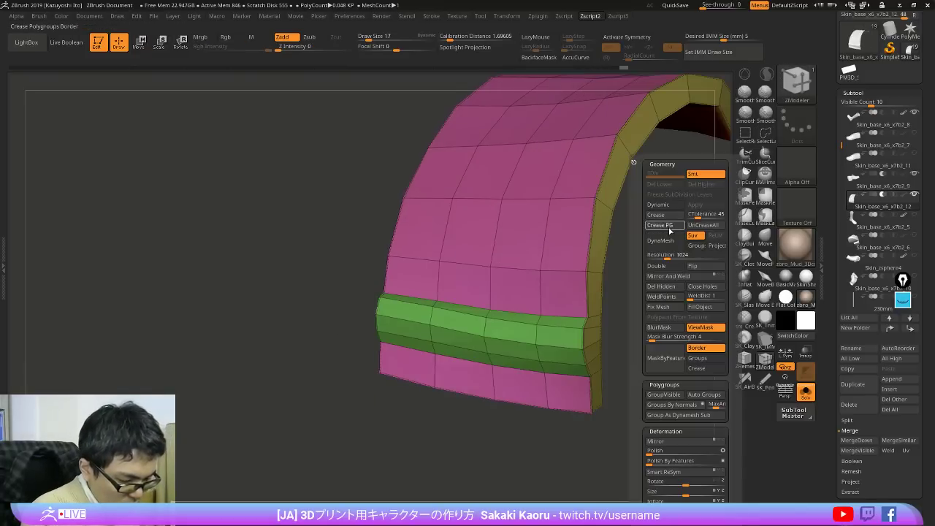
pyautogui.click(669, 230)
# Step: Turn on Dynamic Subdivision for the strap and leave solo mode with the polyframe hidden to show it on the loafer
pyautogui.hotkey('shift', 'f')
pyautogui.keyDown('alt'); pyautogui.moveTo(618, 470); pyautogui.dragTo(646, 443); pyautogui.keyUp('alt')
pyautogui.press('d')
pyautogui.hotkey('shift', 'f')
pyautogui.hotkey('alt', 's')
pyautogui.hotkey('shift', 'f')
pyautogui.moveTo(691, 463); pyautogui.dragTo(659, 384)
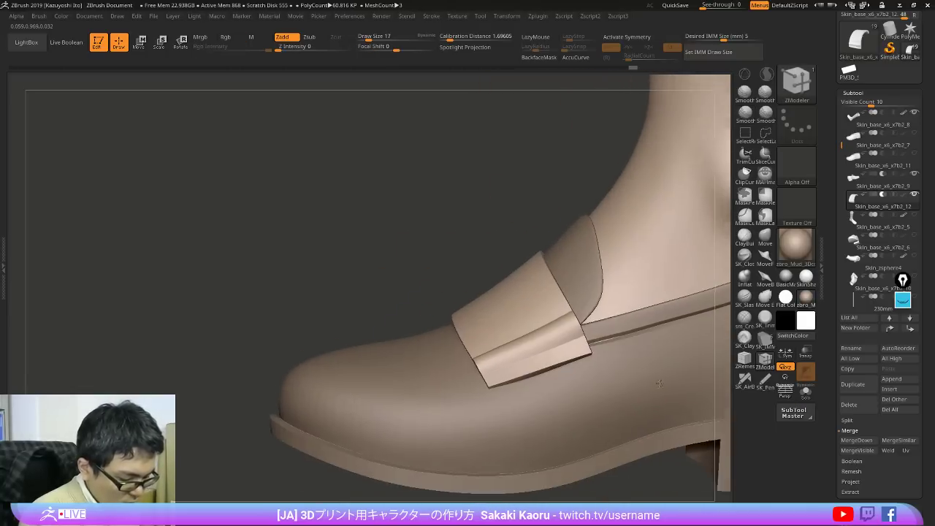
# Step: Examine the raised band at the strap's stitched side, checking its polygroups and comparing it with the loafer reference photos
pyautogui.moveTo(659, 384); pyautogui.dragTo(621, 443, button='right')
pyautogui.moveTo(618, 328)
pyautogui.keyDown('alt'); pyautogui.mouseDown(button='right')
pyautogui.moveTo(564, 374)
pyautogui.moveTo(585, 416)
pyautogui.moveTo(548, 361)
pyautogui.mouseUp(button='right'); pyautogui.keyUp('alt')
pyautogui.click(765, 238)
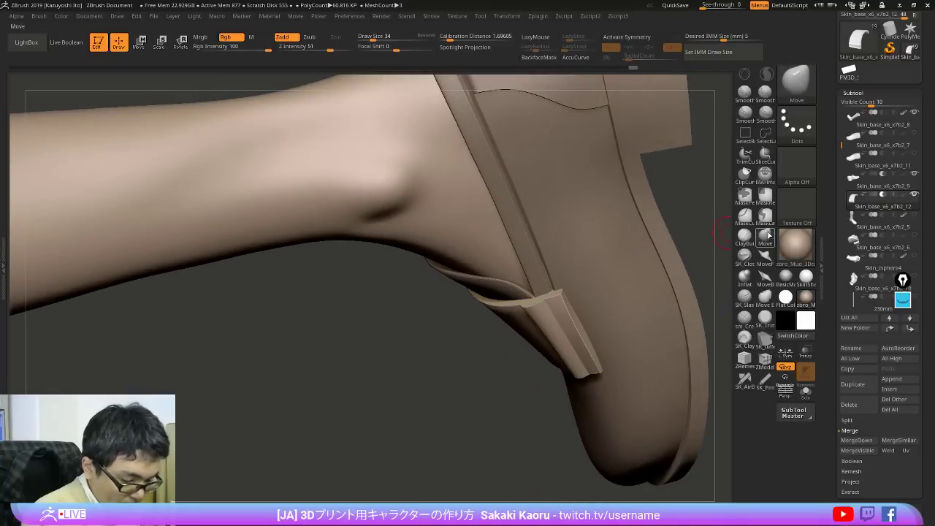
pyautogui.moveTo(607, 350)
pyautogui.mouseDown(button='right')
pyautogui.moveTo(561, 314)
pyautogui.moveTo(577, 302)
pyautogui.moveTo(561, 314)
pyautogui.moveTo(578, 269)
pyautogui.mouseUp(button='right')
pyautogui.hotkey('shift', 'f')
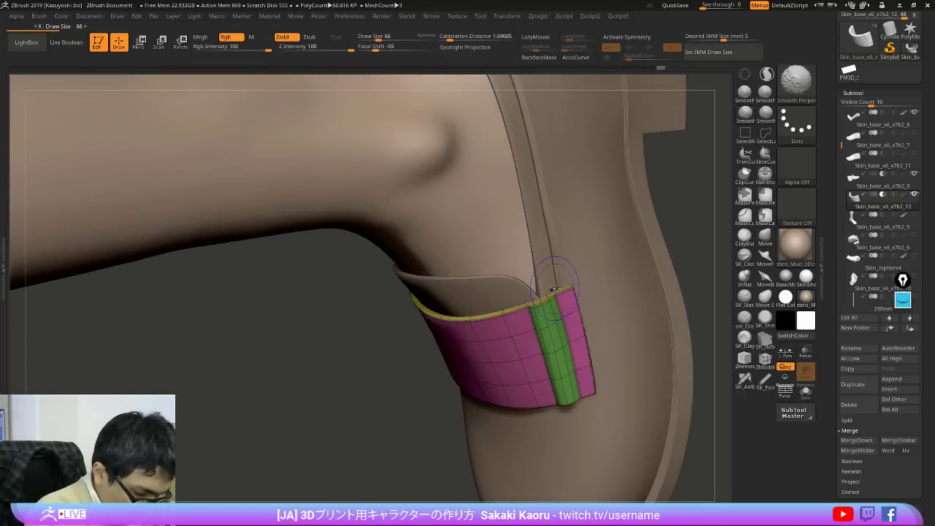
pyautogui.hotkey('shift', 'f')
pyautogui.hotkey('shift', 'z')
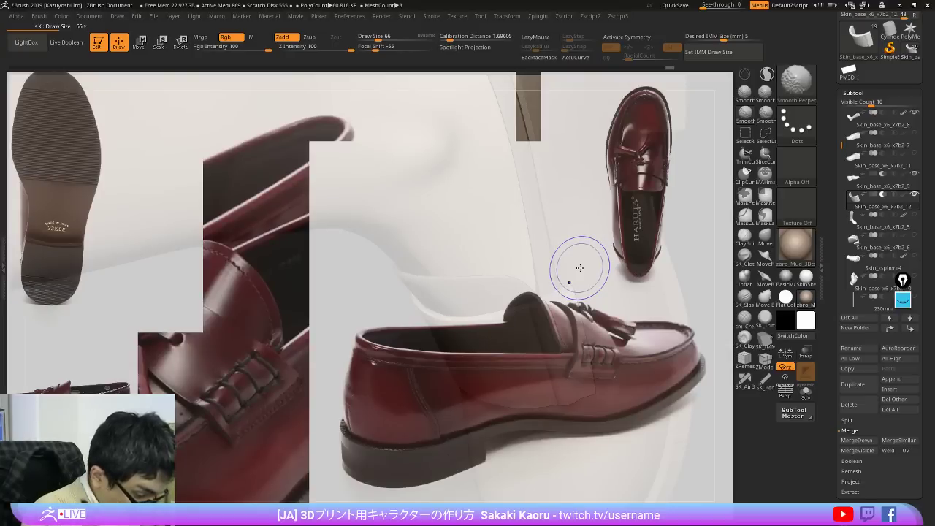
pyautogui.hotkey('shift', 'z')
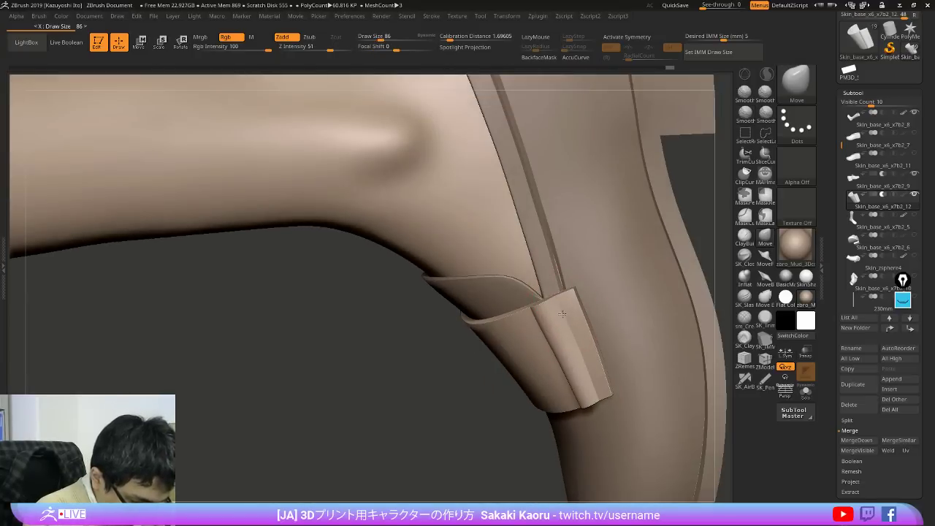
pyautogui.moveTo(491, 380); pyautogui.dragTo(605, 255)
pyautogui.moveTo(668, 297); pyautogui.dragTo(692, 250)
# Step: Isolate the raised band's polygroup and mask everything on the strap except that band, with a larger Move brush
pyautogui.hotkey('shift', 'f')
pyautogui.keyDown('ctrl'); pyautogui.moveTo(581, 314); pyautogui.dragTo(539, 306, button='right'); pyautogui.keyUp('ctrl')
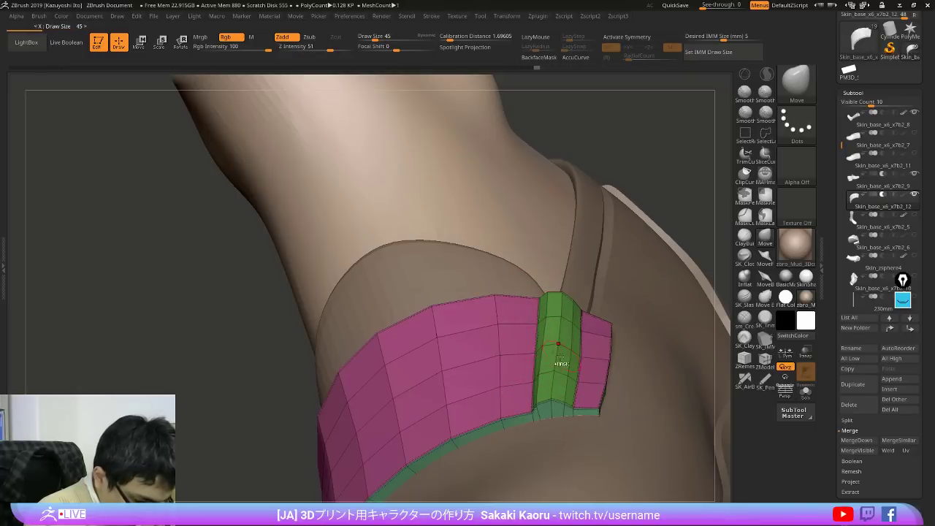
pyautogui.keyDown('ctrl'); pyautogui.keyDown('shift'); pyautogui.click(560, 357); pyautogui.keyUp('shift'); pyautogui.keyUp('ctrl')
pyautogui.keyDown('ctrl'); pyautogui.keyDown('shift'); pyautogui.moveTo(712, 196); pyautogui.dragTo(722, 202); pyautogui.keyUp('shift'); pyautogui.keyUp('ctrl')
pyautogui.keyDown('ctrl'); pyautogui.click(722, 201); pyautogui.keyUp('ctrl')
pyautogui.keyDown('ctrl'); pyautogui.keyDown('shift'); pyautogui.click(720, 203); pyautogui.keyUp('shift'); pyautogui.keyUp('ctrl')
pyautogui.moveTo(618, 298); pyautogui.dragTo(584, 293, button='right')
pyautogui.moveTo(603, 325); pyautogui.dragTo(569, 316, button='right')
pyautogui.press(']')
pyautogui.press(']')
pyautogui.press(']')
pyautogui.press(']')
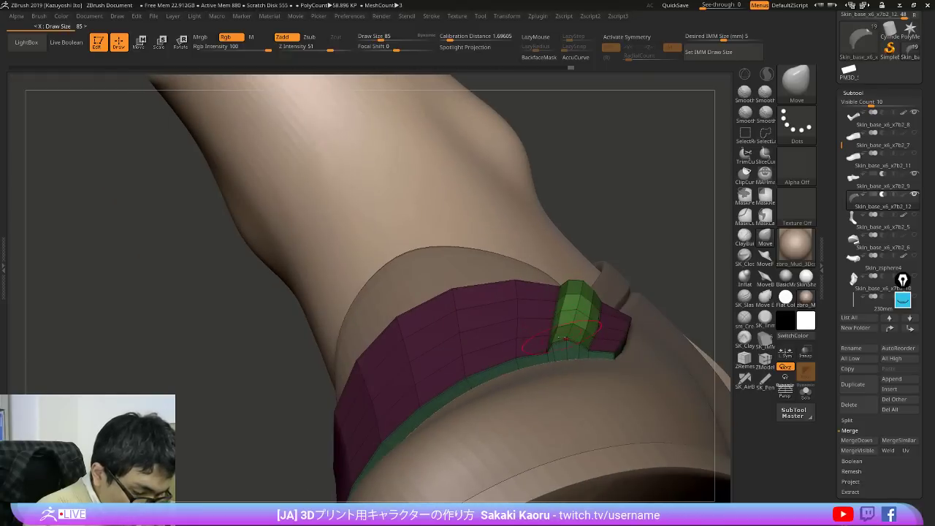
# Step: Rebuild the mask around the raised band and soften its edge onto the neighbouring strap faces
pyautogui.keyDown('ctrl'); pyautogui.keyDown('shift'); pyautogui.click(567, 307); pyautogui.keyUp('shift'); pyautogui.keyUp('ctrl')
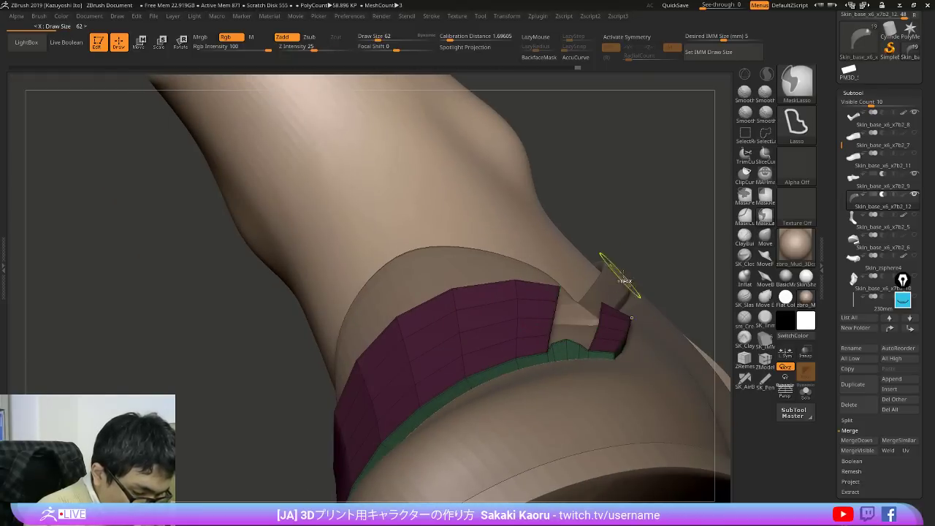
pyautogui.keyDown('ctrl'); pyautogui.click(696, 262); pyautogui.keyUp('ctrl')
pyautogui.keyDown('ctrl'); pyautogui.keyDown('shift'); pyautogui.click(699, 271); pyautogui.keyUp('shift'); pyautogui.keyUp('ctrl')
pyautogui.keyDown('ctrl'); pyautogui.keyDown('shift'); pyautogui.click(578, 308); pyautogui.keyUp('shift'); pyautogui.keyUp('ctrl')
pyautogui.keyDown('ctrl'); pyautogui.click(684, 266); pyautogui.keyUp('ctrl')
pyautogui.keyDown('ctrl'); pyautogui.keyDown('shift'); pyautogui.click(683, 267); pyautogui.keyUp('shift'); pyautogui.keyUp('ctrl')
pyautogui.keyDown('ctrl'); pyautogui.click(681, 267); pyautogui.keyUp('ctrl')
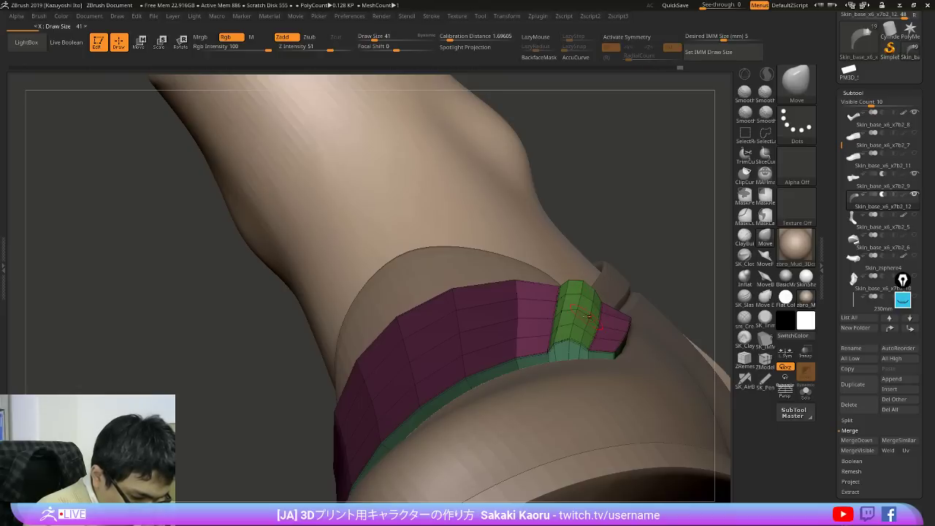
# Step: Clear the mask, hide the polyframe and turn Dynamic Subdivision on to view the strap from the front
pyautogui.moveTo(589, 331)
pyautogui.mouseDown(button='right')
pyautogui.moveTo(577, 362)
pyautogui.moveTo(584, 321)
pyautogui.moveTo(675, 325)
pyautogui.mouseUp(button='right')
pyautogui.hotkey('shift', 'f')
pyautogui.keyDown('ctrl'); pyautogui.moveTo(685, 328); pyautogui.dragTo(703, 387); pyautogui.keyUp('ctrl')
pyautogui.moveTo(703, 387)
pyautogui.mouseDown(button='right')
pyautogui.moveTo(691, 358)
pyautogui.moveTo(695, 377)
pyautogui.mouseUp(button='right')
pyautogui.press('d')
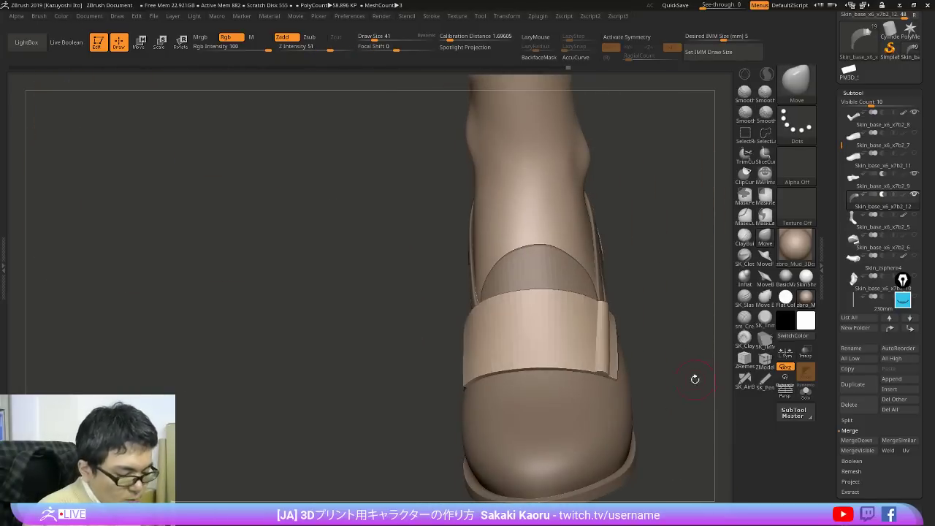
# Step: Turn off Dynamic Subdivision and insert several closely spaced ZModeler edge loops near the strap's opposite, plain end
pyautogui.hotkey('shift', 'f')
pyautogui.moveTo(409, 365)
pyautogui.mouseDown(button='right')
pyautogui.moveTo(496, 380)
pyautogui.moveTo(501, 431)
pyautogui.moveTo(529, 424)
pyautogui.mouseUp(button='right')
pyautogui.hotkey('shift', 'd')
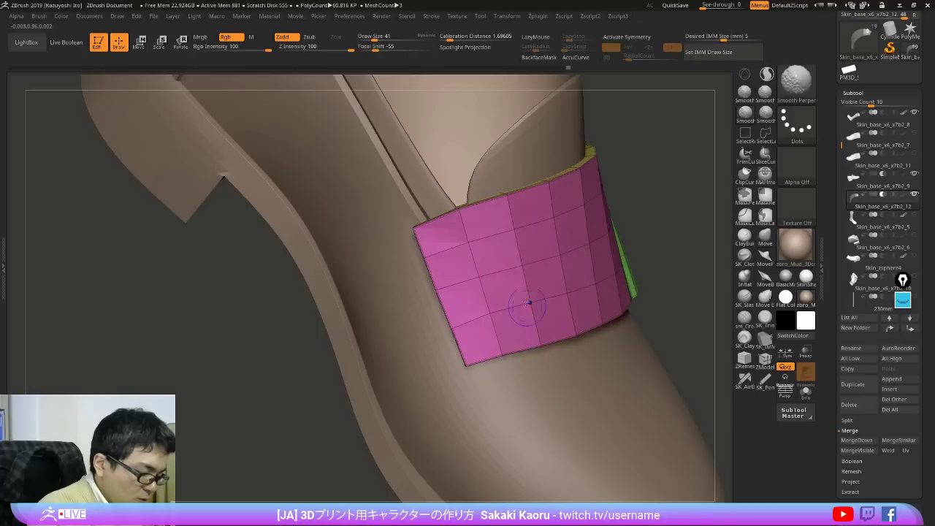
pyautogui.click(764, 358)
pyautogui.press('space')
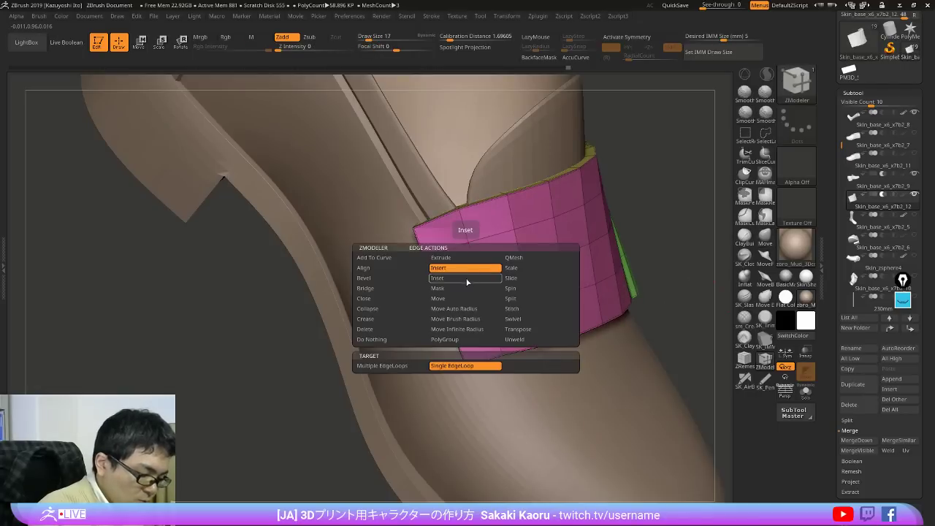
pyautogui.click(460, 268)
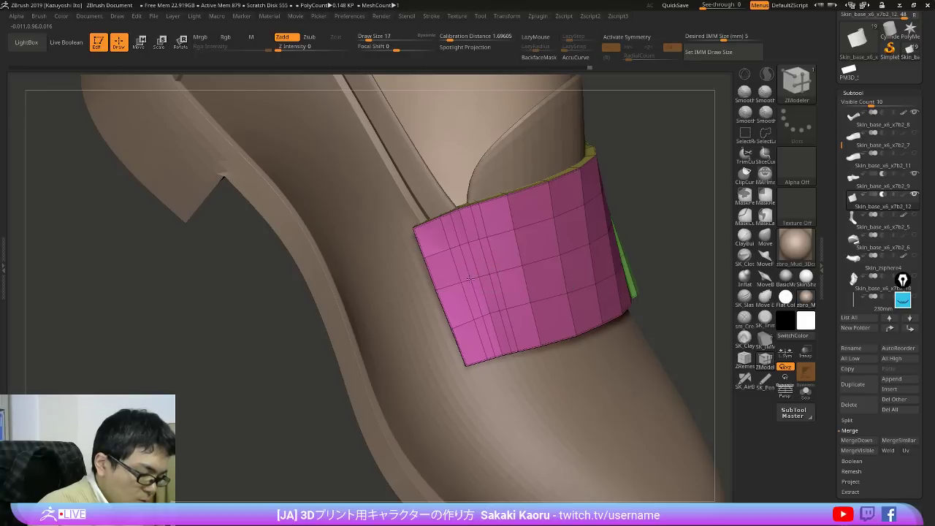
# Step: Isolate the strap's outer face in solo mode and mask everything except a narrow strip between the new edge loops
pyautogui.keyDown('ctrl'); pyautogui.keyDown('shift'); pyautogui.click(482, 285); pyautogui.keyUp('shift'); pyautogui.keyUp('ctrl')
pyautogui.hotkey('alt', 'shift', 's')
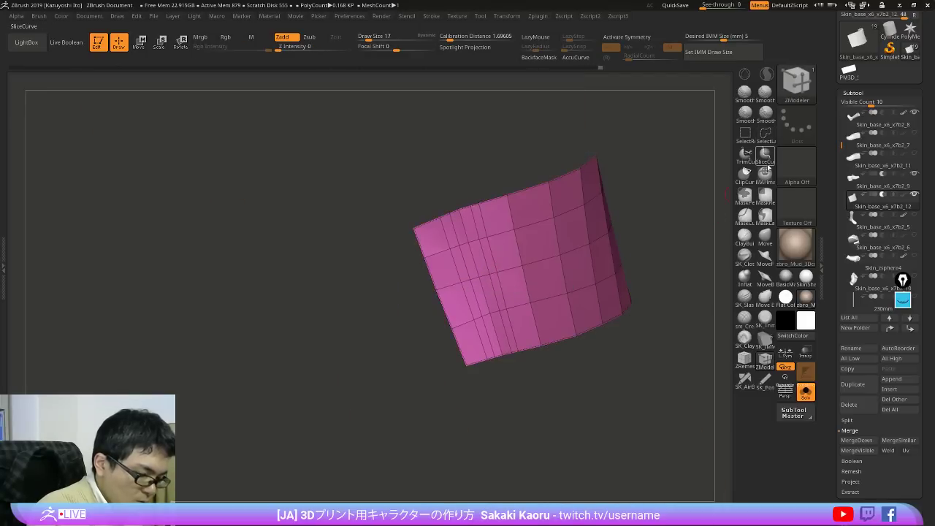
pyautogui.keyDown('ctrl'); pyautogui.moveTo(456, 181); pyautogui.dragTo(539, 452); pyautogui.keyUp('ctrl')
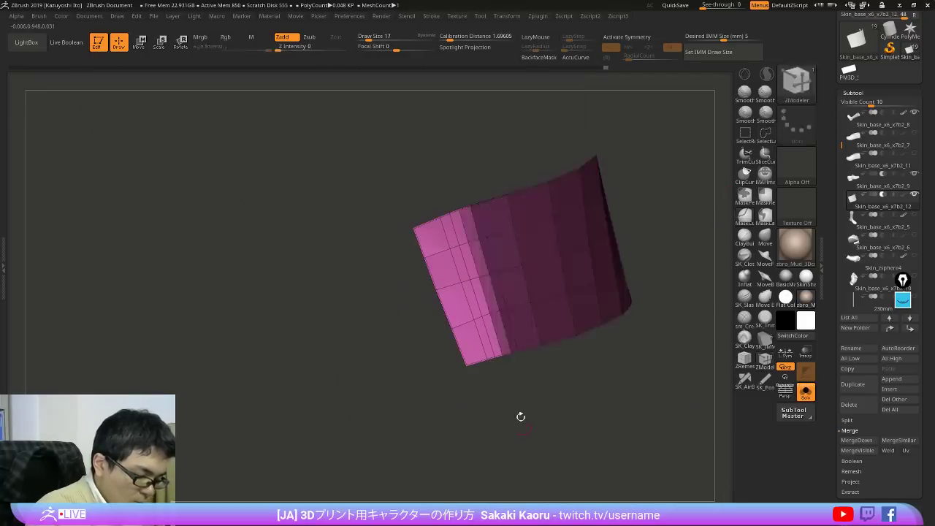
pyautogui.keyDown('ctrl'); pyautogui.moveTo(506, 382); pyautogui.dragTo(440, 167); pyautogui.keyUp('ctrl')
# Step: Move the unmasked strip outward with the transpose line to raise it from the strap
pyautogui.press('w')
pyautogui.moveTo(500, 312); pyautogui.dragTo(525, 342)
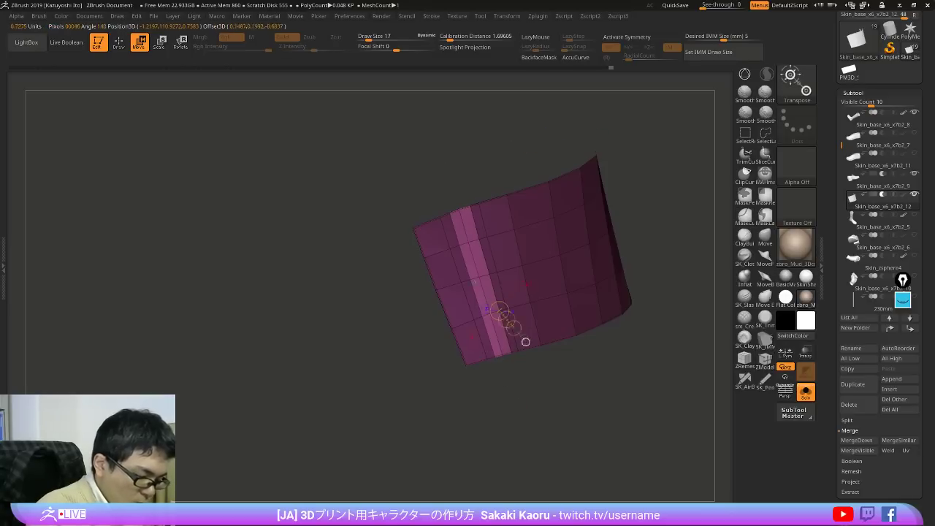
pyautogui.moveTo(591, 392); pyautogui.dragTo(599, 401, button='right')
pyautogui.moveTo(621, 398); pyautogui.dragTo(690, 313)
pyautogui.moveTo(693, 313); pyautogui.dragTo(656, 319)
# Step: Adjust the mask around the raised strip, move the unmasked edge outward, and clear the mask
pyautogui.press('q')
pyautogui.moveTo(503, 193)
pyautogui.keyDown('ctrl'); pyautogui.mouseDown()
pyautogui.moveTo(503, 429)
pyautogui.moveTo(484, 149)
pyautogui.mouseUp(); pyautogui.keyUp('ctrl')
pyautogui.press('w')
pyautogui.moveTo(507, 311)
pyautogui.mouseDown()
pyautogui.moveTo(561, 353)
pyautogui.moveTo(614, 453)
pyautogui.mouseUp()
pyautogui.keyDown('ctrl'); pyautogui.moveTo(614, 453); pyautogui.dragTo(574, 393); pyautogui.keyUp('ctrl')
# Step: Mask all but the edge loop beside the raised strip, move that loop outward, and clear the mask
pyautogui.press('q')
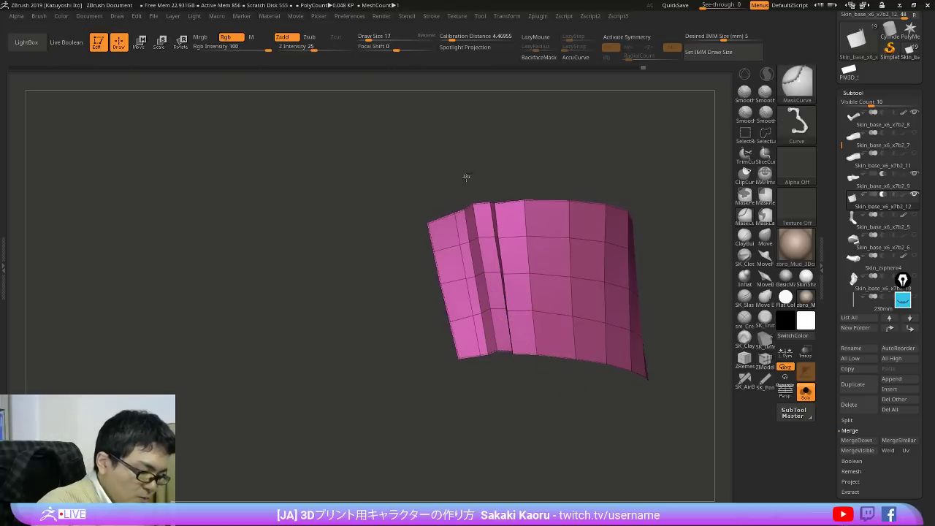
pyautogui.keyDown('ctrl'); pyautogui.moveTo(466, 176); pyautogui.dragTo(510, 444); pyautogui.keyUp('ctrl')
pyautogui.keyDown('ctrl'); pyautogui.moveTo(497, 425); pyautogui.dragTo(457, 183); pyautogui.keyUp('ctrl')
pyautogui.press('w')
pyautogui.moveTo(460, 340)
pyautogui.mouseDown()
pyautogui.moveTo(542, 429)
pyautogui.moveTo(618, 452)
pyautogui.mouseUp()
pyautogui.moveTo(628, 453); pyautogui.dragTo(592, 456)
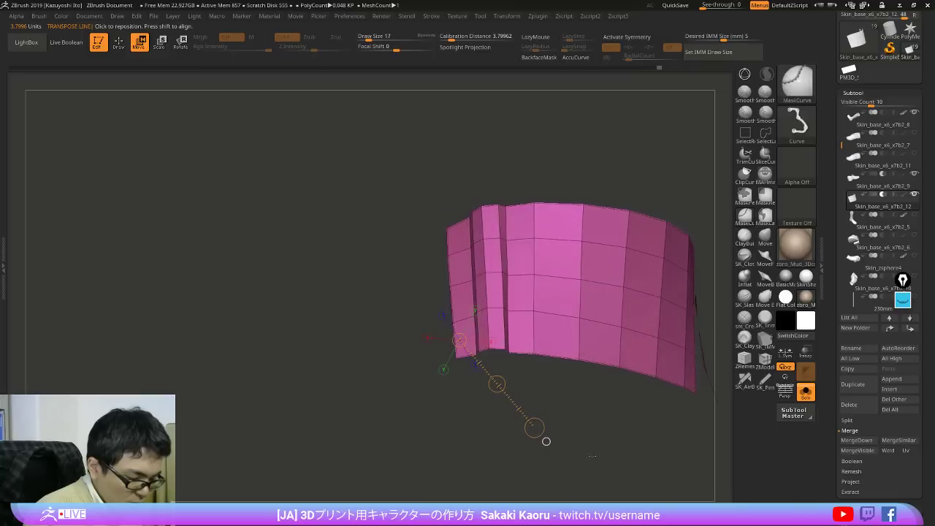
# Step: Give the new raised band its own polygroup, restore the whole strap, and apply Crease PG with Dynamic Subdivision on
pyautogui.keyDown('ctrl'); pyautogui.click(765, 215); pyautogui.keyUp('ctrl')
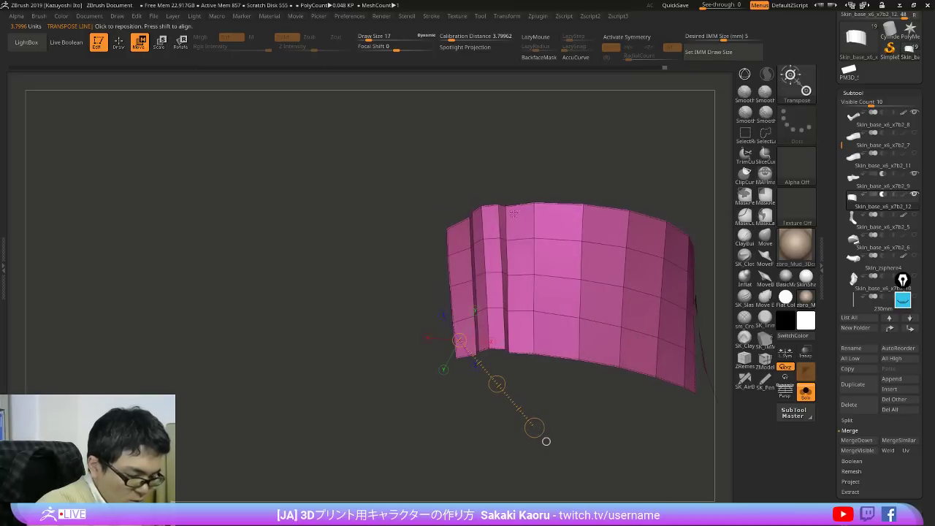
pyautogui.moveTo(513, 182)
pyautogui.keyDown('ctrl'); pyautogui.mouseDown()
pyautogui.moveTo(463, 242)
pyautogui.moveTo(520, 411)
pyautogui.moveTo(523, 306)
pyautogui.mouseUp(); pyautogui.keyUp('ctrl')
pyautogui.keyDown('ctrl'); pyautogui.keyDown('shift'); pyautogui.click(547, 442); pyautogui.keyUp('shift'); pyautogui.keyUp('ctrl')
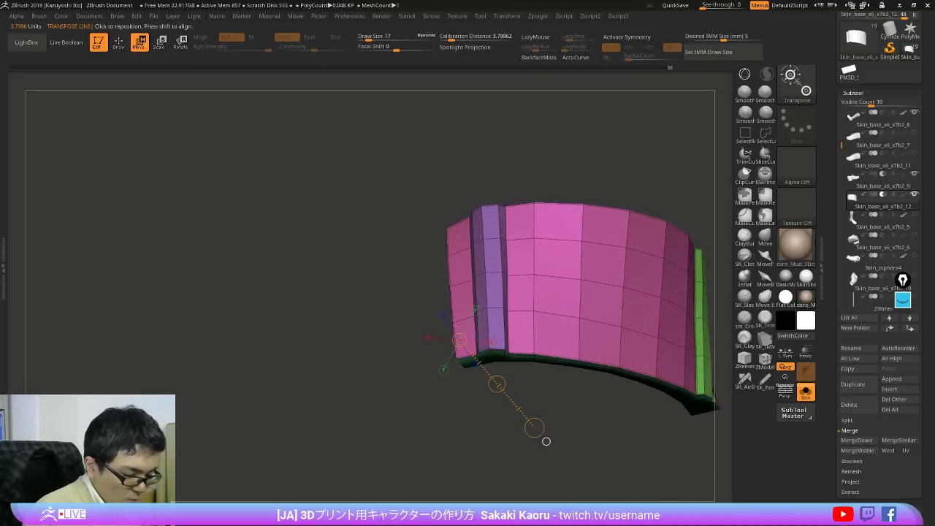
pyautogui.press('q')
pyautogui.press('2')
pyautogui.press('d')
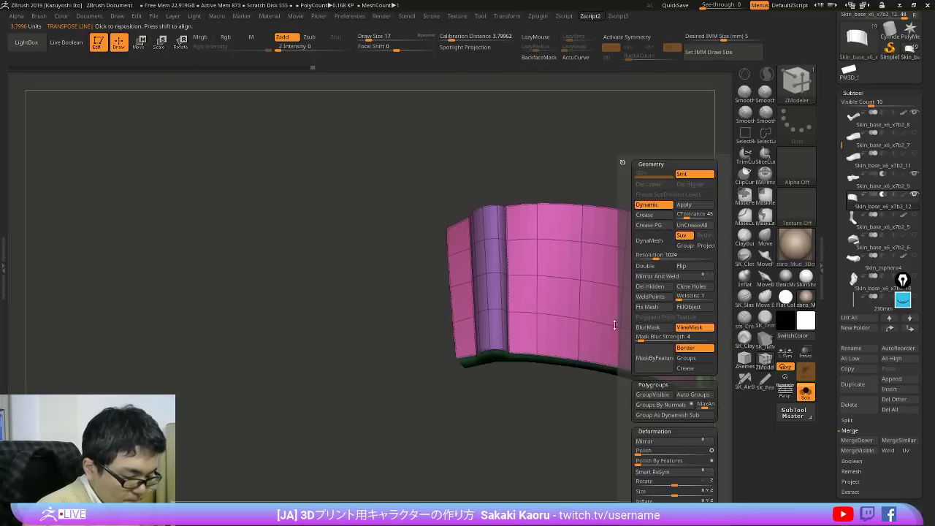
# Step: Leave solo mode and inspect the first raised band and stitched end of the strap on the loafer
pyautogui.hotkey('shift', 'f')
pyautogui.click(805, 393)
pyautogui.moveTo(368, 277)
pyautogui.mouseDown()
pyautogui.moveTo(572, 421)
pyautogui.moveTo(602, 414)
pyautogui.moveTo(551, 186)
pyautogui.moveTo(542, 409)
pyautogui.moveTo(619, 428)
pyautogui.mouseUp()
pyautogui.hotkey('shift', 'f')
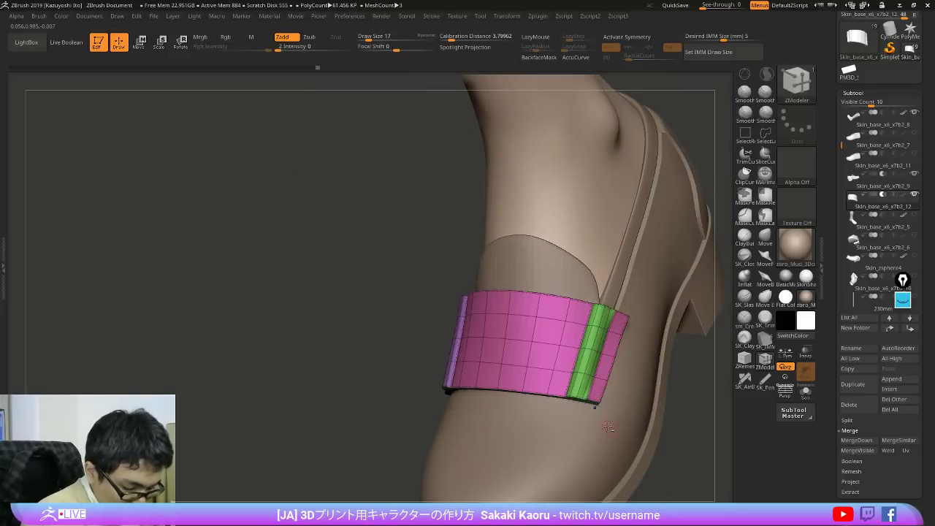
pyautogui.keyDown('alt'); pyautogui.moveTo(603, 353); pyautogui.dragTo(611, 430); pyautogui.keyUp('alt')
# Step: Undo the shaping of the second raised band back to the masked narrow strip
pyautogui.hotkey('ctrl', 'z')
pyautogui.hotkey('ctrl', 'z')
pyautogui.hotkey('ctrl', 'z')
pyautogui.hotkey('ctrl', 'z')
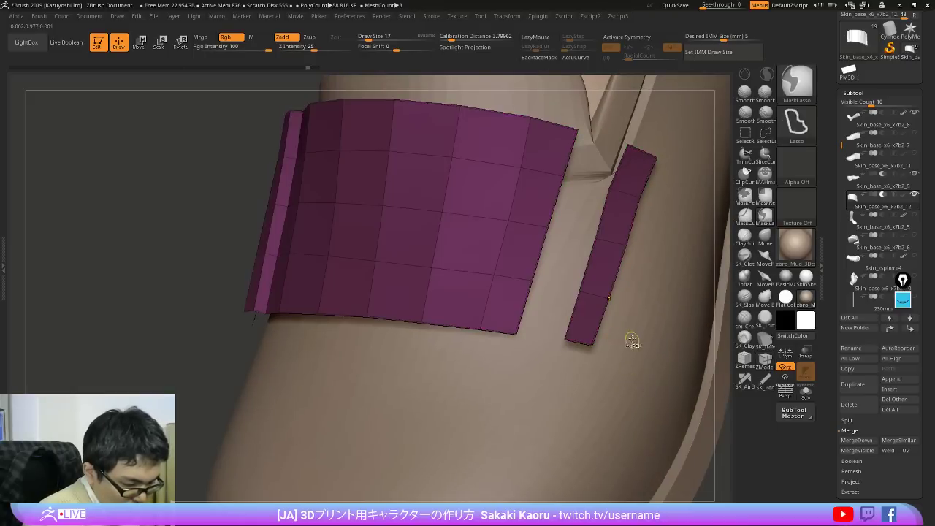
pyautogui.hotkey('ctrl', 'z')
pyautogui.hotkey('ctrl', 'z')
pyautogui.hotkey('ctrl', 'z')
pyautogui.hotkey('ctrl', 'z')
pyautogui.hotkey('ctrl', 'z')
pyautogui.hotkey('ctrl', 'z')
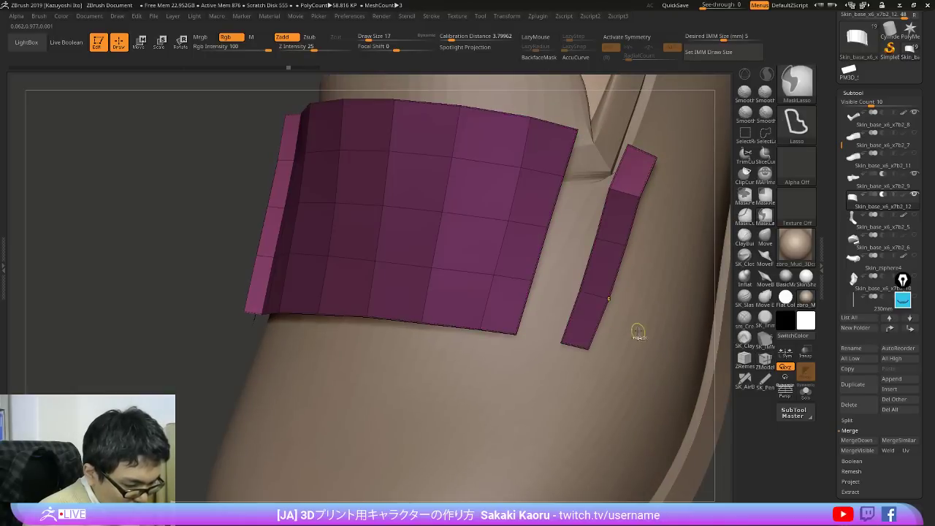
# Step: Add the separate face strip at the strap's stitched end to the mask, leaving only the new narrow strip free
pyautogui.moveTo(628, 341); pyautogui.dragTo(663, 361)
pyautogui.keyDown('ctrl'); pyautogui.moveTo(563, 110); pyautogui.dragTo(553, 98); pyautogui.keyUp('ctrl')
pyautogui.moveTo(651, 352)
pyautogui.mouseDown()
pyautogui.moveTo(691, 356)
pyautogui.moveTo(664, 343)
pyautogui.mouseUp()
pyautogui.keyDown('ctrl'); pyautogui.click(689, 305); pyautogui.keyUp('ctrl')
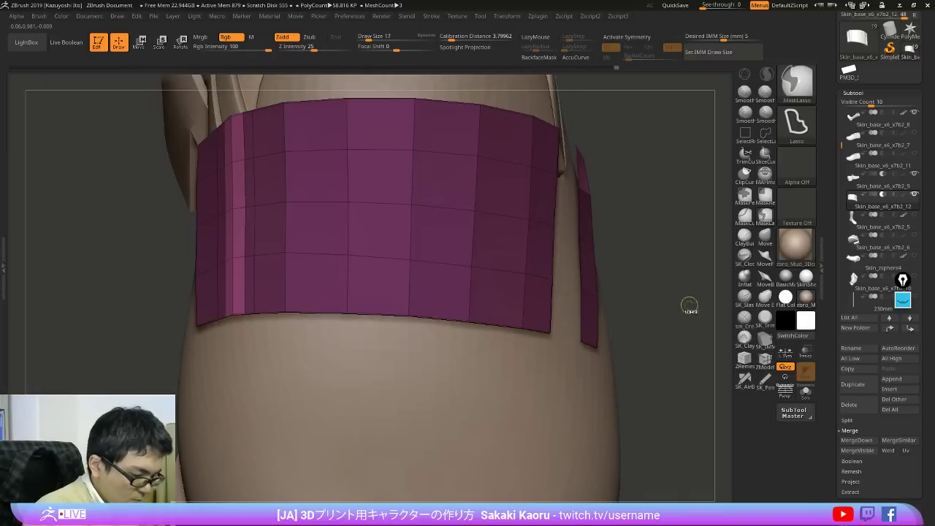
pyautogui.keyDown('ctrl'); pyautogui.moveTo(625, 115); pyautogui.dragTo(706, 393); pyautogui.keyUp('ctrl')
# Step: Isolate the strap in solo mode, move the unmasked strip outward from its surface, and clear the mask
pyautogui.press('w')
pyautogui.moveTo(466, 284)
pyautogui.mouseDown()
pyautogui.moveTo(674, 286)
pyautogui.moveTo(674, 350)
pyautogui.moveTo(662, 314)
pyautogui.moveTo(713, 376)
pyautogui.mouseUp()
pyautogui.press('q')
pyautogui.hotkey('alt', 'shift', 's')
pyautogui.moveTo(688, 346); pyautogui.dragTo(685, 261)
pyautogui.press('w')
pyautogui.moveTo(504, 318); pyautogui.dragTo(625, 323)
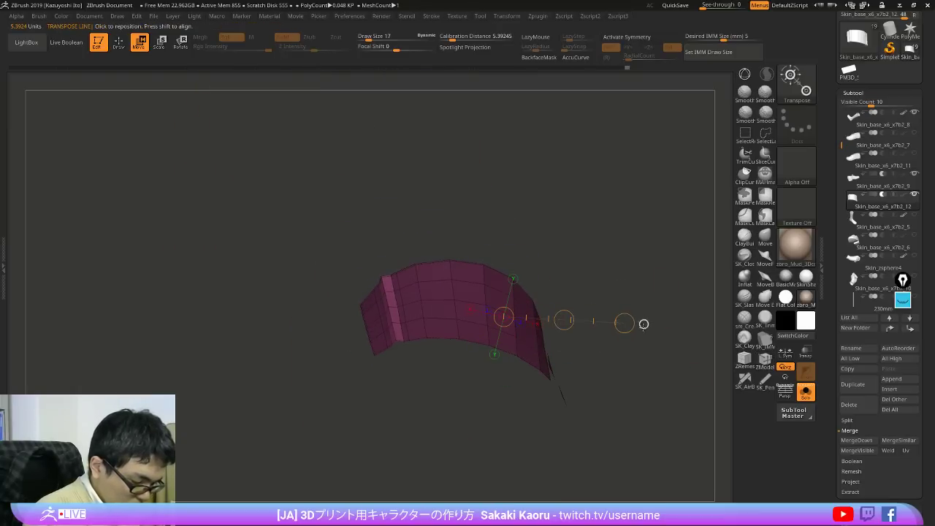
pyautogui.moveTo(686, 322)
pyautogui.mouseDown()
pyautogui.moveTo(693, 397)
pyautogui.moveTo(700, 351)
pyautogui.mouseUp()
pyautogui.press('q')
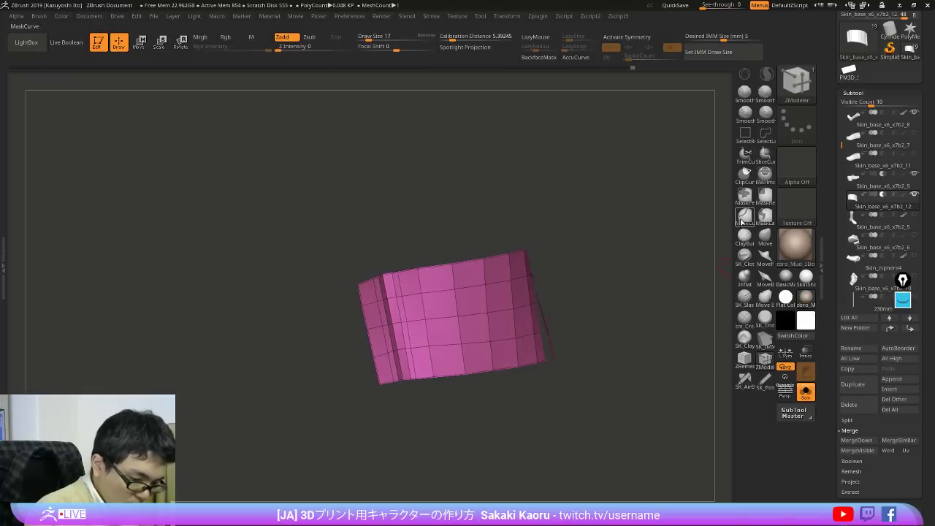
# Step: Mask all but one edge loop of the raised strip at the plain end, move it outward, and clear the mask
pyautogui.moveTo(396, 253)
pyautogui.keyDown('ctrl'); pyautogui.mouseDown()
pyautogui.moveTo(425, 371)
pyautogui.moveTo(417, 426)
pyautogui.mouseUp(); pyautogui.keyUp('ctrl')
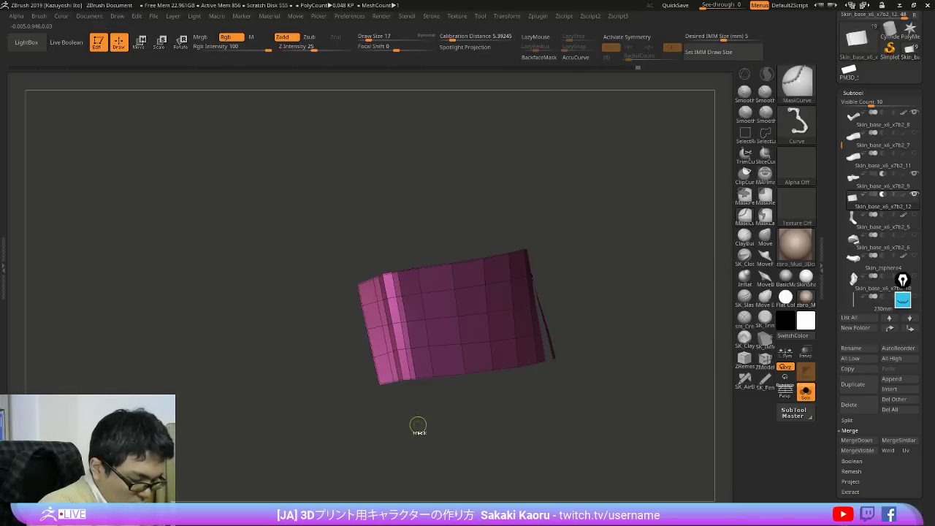
pyautogui.keyDown('ctrl'); pyautogui.moveTo(372, 188); pyautogui.dragTo(370, 184); pyautogui.keyUp('ctrl')
pyautogui.moveTo(533, 201); pyautogui.dragTo(618, 211)
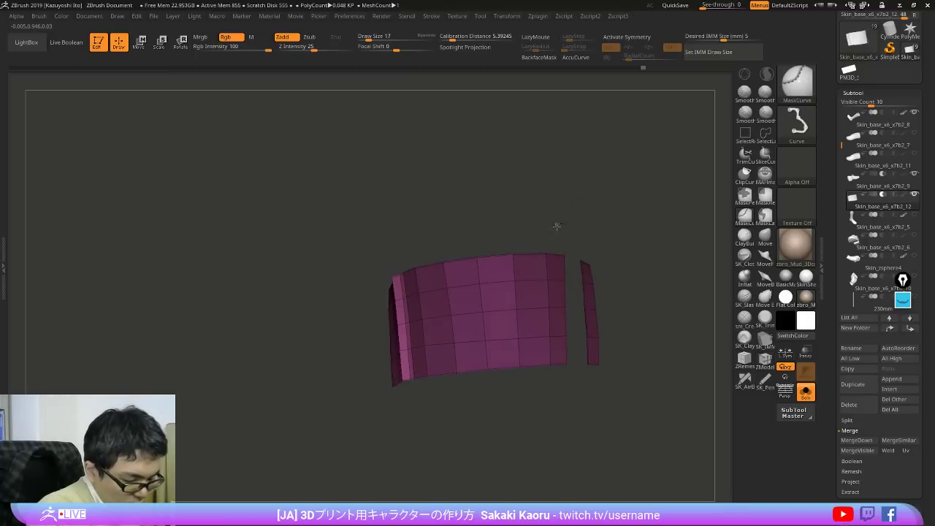
pyautogui.keyDown('ctrl'); pyautogui.moveTo(556, 225); pyautogui.dragTo(565, 472); pyautogui.keyUp('ctrl')
pyautogui.hotkey('ctrl', 'z')
pyautogui.press('w')
pyautogui.moveTo(404, 362)
pyautogui.mouseDown()
pyautogui.moveTo(439, 351)
pyautogui.moveTo(590, 352)
pyautogui.moveTo(594, 384)
pyautogui.mouseUp()
pyautogui.moveTo(595, 384)
pyautogui.mouseDown()
pyautogui.moveTo(588, 347)
pyautogui.moveTo(542, 398)
pyautogui.mouseUp()
pyautogui.press('q')
# Step: Mask everything except the loop on the band's other side, including the stitched end, move it outward, and clear the mask
pyautogui.press('ctrl')
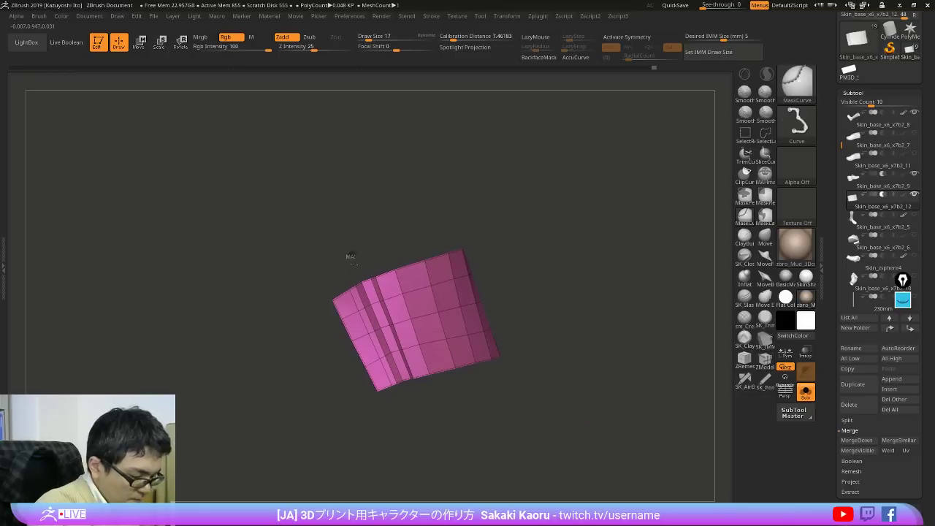
pyautogui.moveTo(397, 375)
pyautogui.keyDown('ctrl'); pyautogui.mouseDown()
pyautogui.moveTo(423, 437)
pyautogui.moveTo(365, 329)
pyautogui.mouseUp(); pyautogui.keyUp('ctrl')
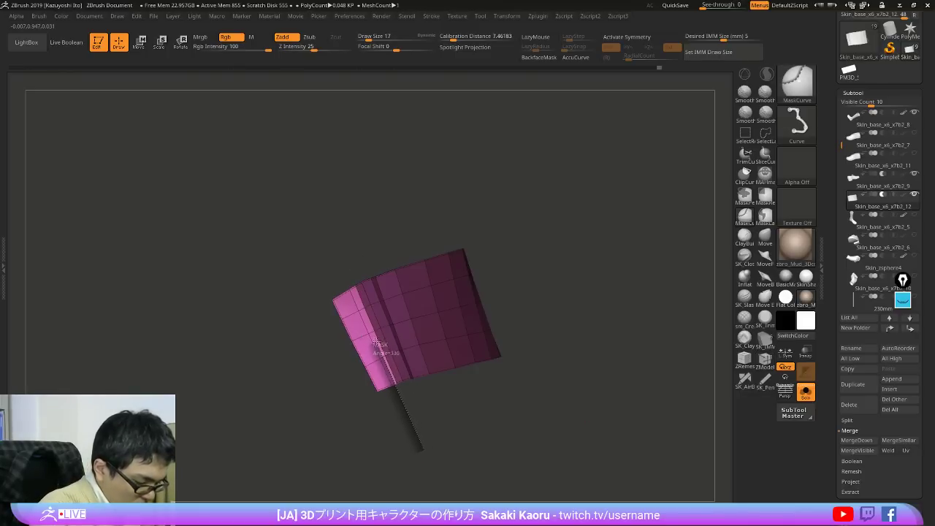
pyautogui.keyDown('ctrl'); pyautogui.moveTo(326, 234); pyautogui.dragTo(324, 232); pyautogui.keyUp('ctrl')
pyautogui.moveTo(583, 254); pyautogui.dragTo(532, 241)
pyautogui.keyDown('ctrl'); pyautogui.moveTo(514, 204); pyautogui.dragTo(552, 455); pyautogui.keyUp('ctrl')
pyautogui.moveTo(512, 331); pyautogui.dragTo(538, 313, button='right')
pyautogui.keyDown('ctrl'); pyautogui.click(538, 314); pyautogui.keyUp('ctrl')
pyautogui.press('w')
pyautogui.moveTo(584, 339); pyautogui.dragTo(614, 329)
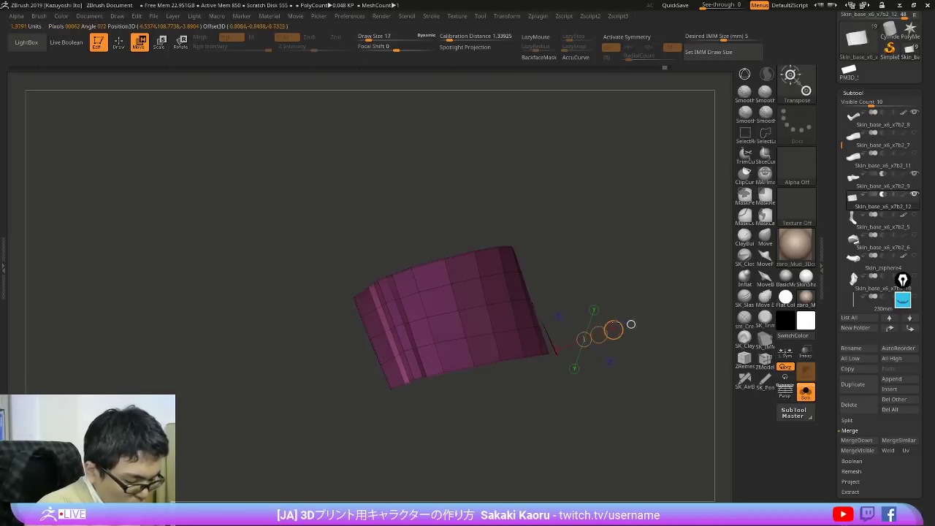
pyautogui.moveTo(490, 349)
pyautogui.mouseDown()
pyautogui.moveTo(644, 333)
pyautogui.moveTo(668, 378)
pyautogui.mouseUp()
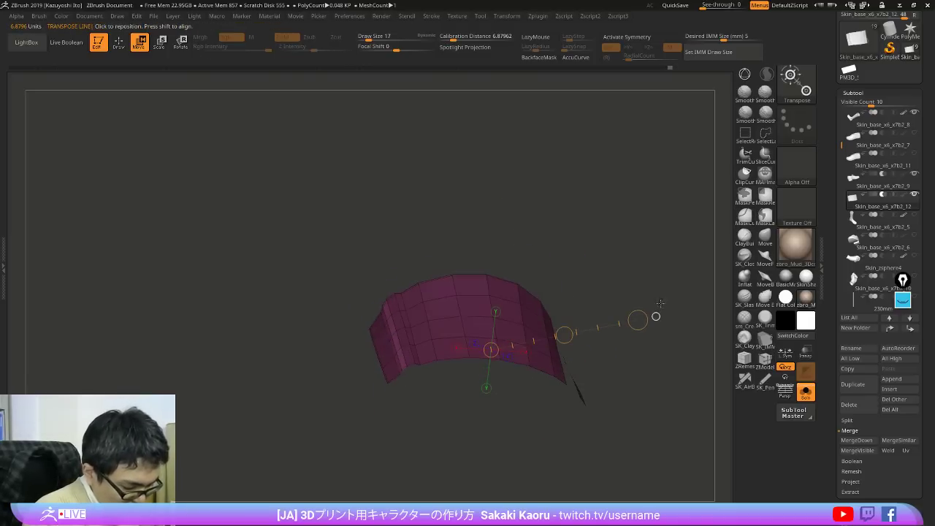
pyautogui.keyDown('ctrl'); pyautogui.click(668, 378); pyautogui.keyUp('ctrl')
pyautogui.press('q')
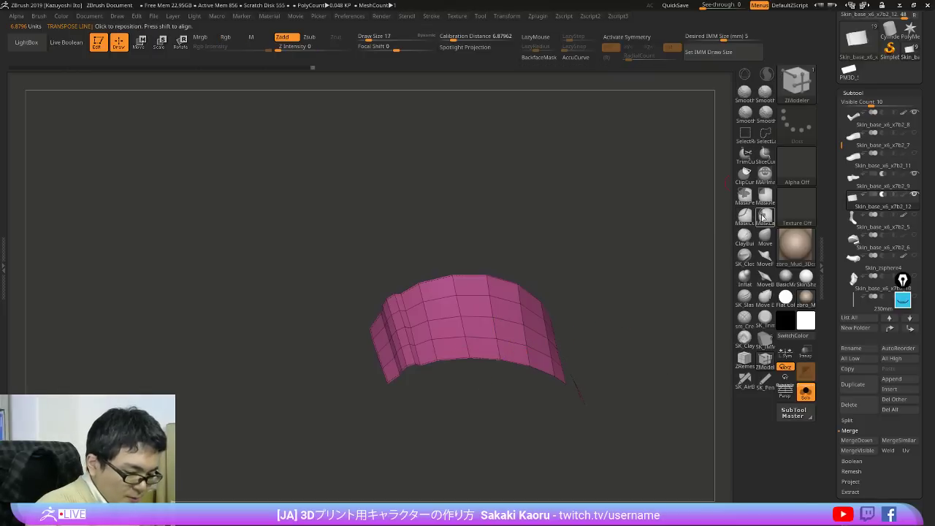
# Step: Assign the second raised band its own polygroup, restore the whole strap, apply Crease PG, and turn on Dynamic Subdivision
pyautogui.moveTo(397, 288)
pyautogui.keyDown('ctrl'); pyautogui.mouseDown()
pyautogui.moveTo(395, 333)
pyautogui.moveTo(435, 285)
pyautogui.moveTo(402, 284)
pyautogui.mouseUp(); pyautogui.keyUp('ctrl')
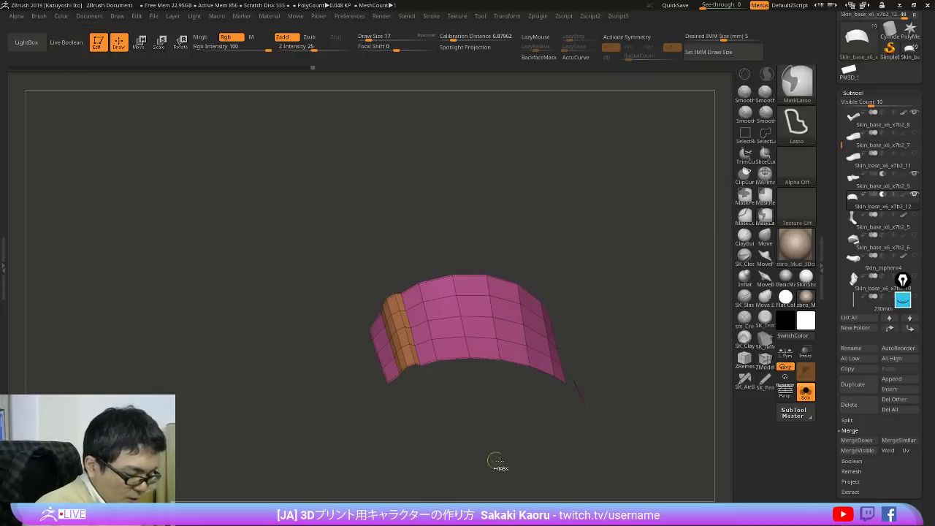
pyautogui.keyDown('ctrl'); pyautogui.keyDown('shift'); pyautogui.click(679, 374); pyautogui.keyUp('shift'); pyautogui.keyUp('ctrl')
pyautogui.press('2')
pyautogui.click(677, 228)
pyautogui.press('d')
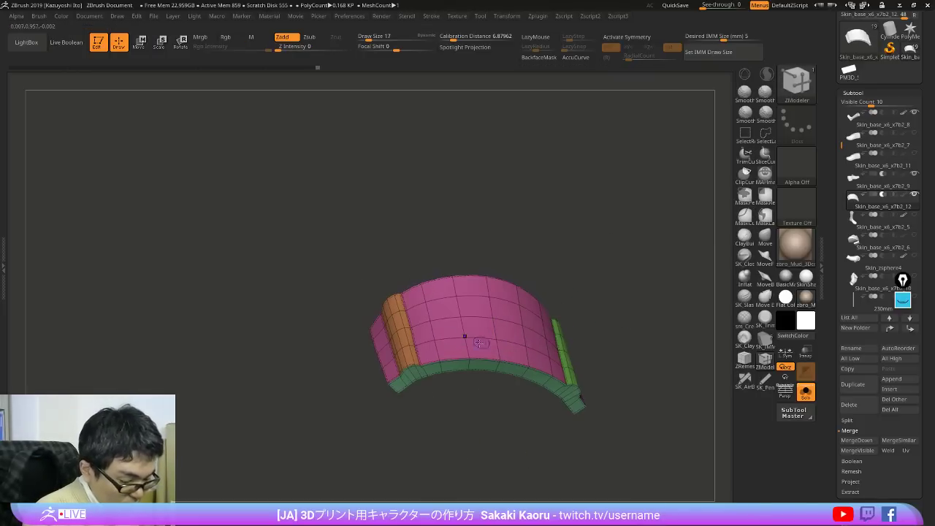
# Step: Return from solo mode to the whole shoe and inspect the strap's raised bands from several angles, with and without subdivision
pyautogui.hotkey('shift', 'f')
pyautogui.moveTo(684, 380)
pyautogui.mouseDown()
pyautogui.moveTo(681, 449)
pyautogui.moveTo(650, 386)
pyautogui.moveTo(580, 398)
pyautogui.moveTo(676, 406)
pyautogui.mouseUp()
pyautogui.hotkey('alt', 'shift', 's')
pyautogui.click(765, 232)
pyautogui.hotkey('shift', 'f')
pyautogui.moveTo(466, 275)
pyautogui.mouseDown(button='right')
pyautogui.moveTo(451, 277)
pyautogui.moveTo(434, 257)
pyautogui.mouseUp(button='right')
pyautogui.hotkey('shift', 'd')
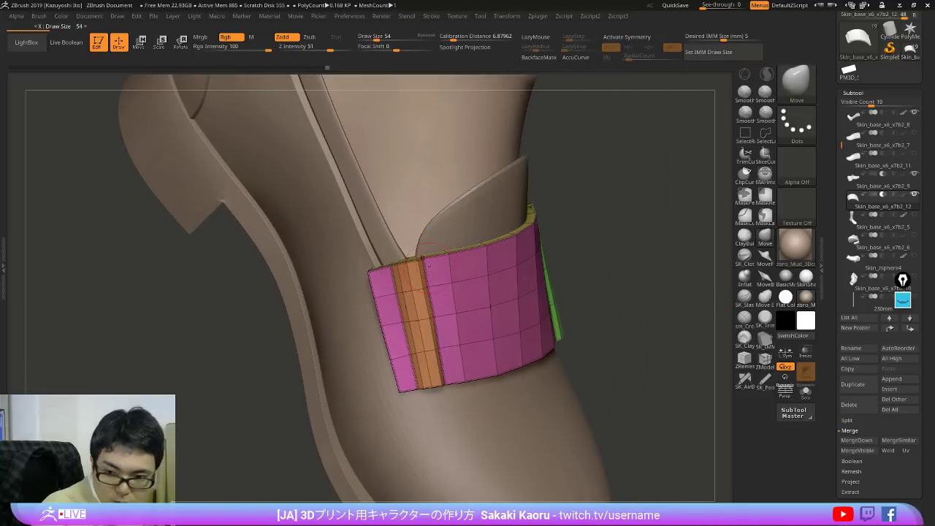
pyautogui.moveTo(428, 267); pyautogui.dragTo(394, 264, button='right')
pyautogui.press('x')
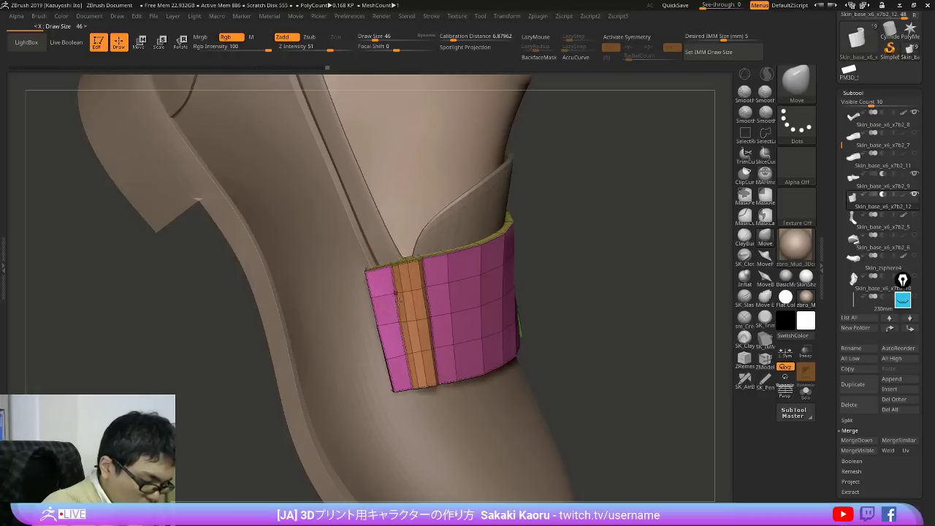
pyautogui.moveTo(400, 317); pyautogui.dragTo(433, 313, button='right')
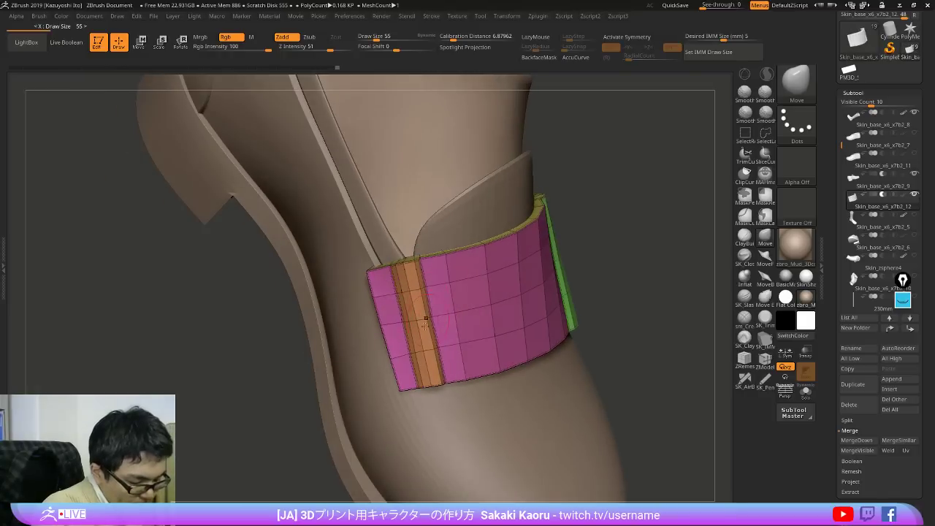
pyautogui.hotkey('shift', 'f')
pyautogui.moveTo(538, 314); pyautogui.dragTo(626, 292, button='right')
pyautogui.hotkey('shift', 'f')
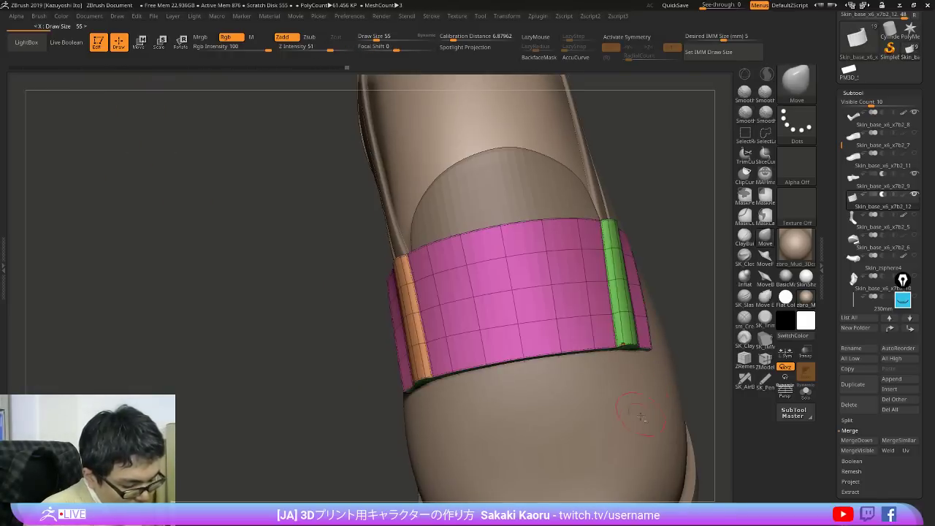
pyautogui.moveTo(637, 411); pyautogui.dragTo(584, 387, button='right')
pyautogui.hotkey('shift', 'f')
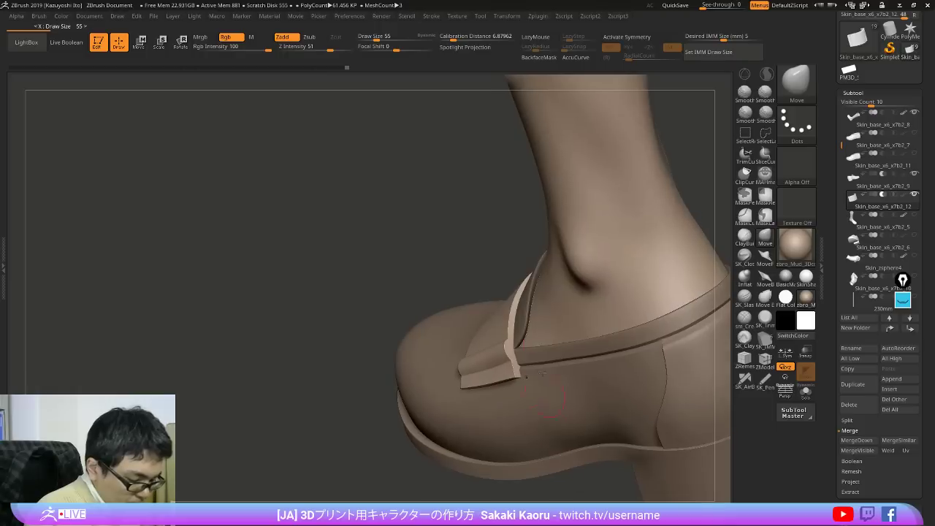
# Step: Isolate the shoe, turn off Dynamic Subdivision, and cap the hole inside its collar with ZModeler's edge Close action set to Convex Hole
pyautogui.keyDown('alt'); pyautogui.click(533, 281); pyautogui.keyUp('alt')
pyautogui.hotkey('shift', 's')
pyautogui.keyDown('alt'); pyautogui.moveTo(539, 275); pyautogui.dragTo(674, 258, button='right'); pyautogui.keyUp('alt')
pyautogui.hotkey('shift', 'f')
pyautogui.hotkey('shift', 'd')
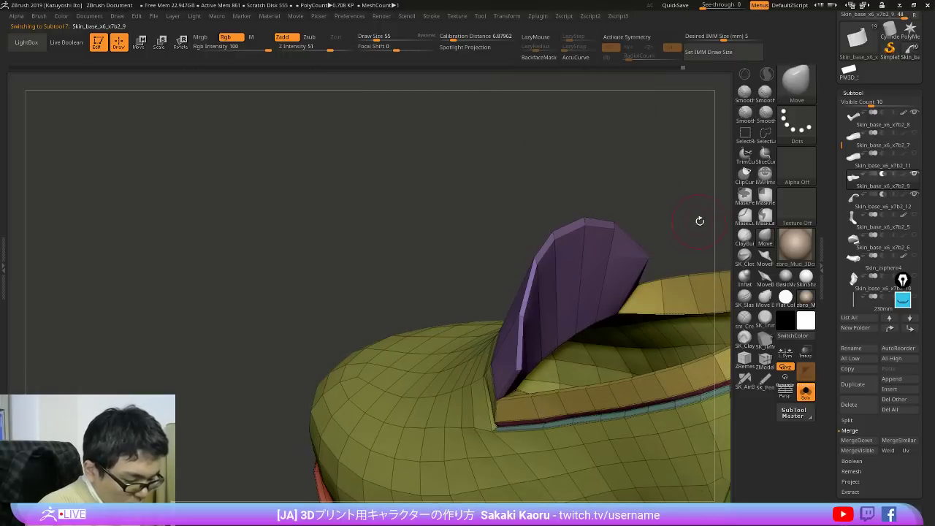
pyautogui.moveTo(699, 219)
pyautogui.mouseDown(button='right')
pyautogui.moveTo(655, 194)
pyautogui.moveTo(610, 207)
pyautogui.moveTo(629, 232)
pyautogui.moveTo(691, 211)
pyautogui.moveTo(691, 173)
pyautogui.moveTo(679, 277)
pyautogui.moveTo(697, 373)
pyautogui.mouseUp(button='right')
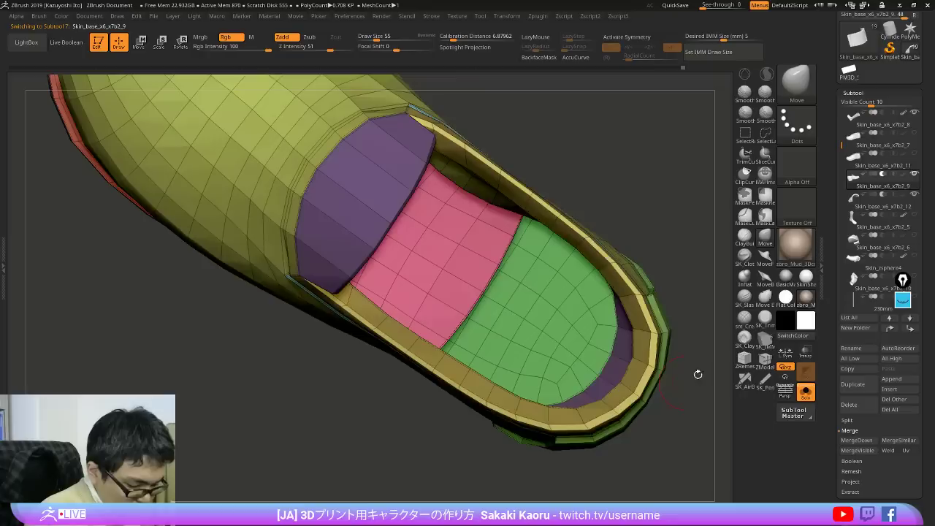
pyautogui.click(765, 358)
pyautogui.keyDown('ctrl'); pyautogui.moveTo(646, 333); pyautogui.dragTo(640, 363, button='right'); pyautogui.keyUp('ctrl')
pyautogui.press('space')
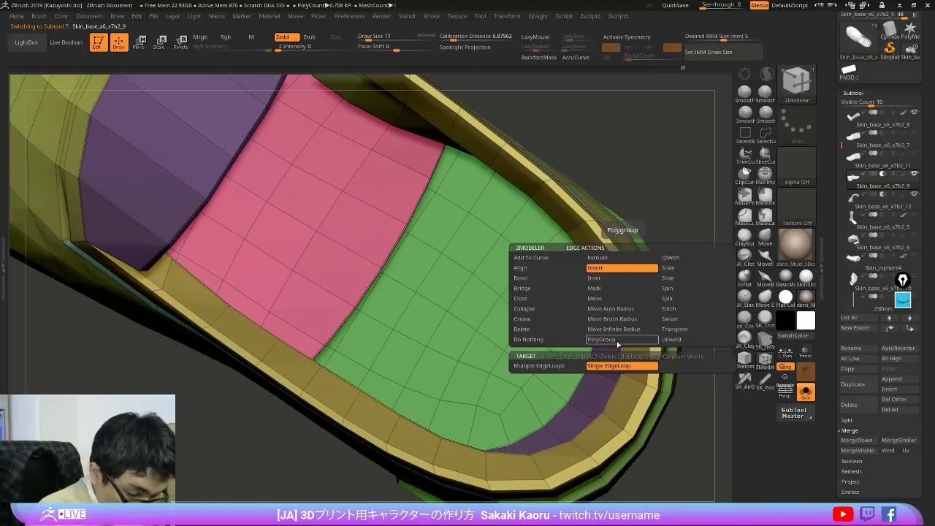
pyautogui.click(556, 298)
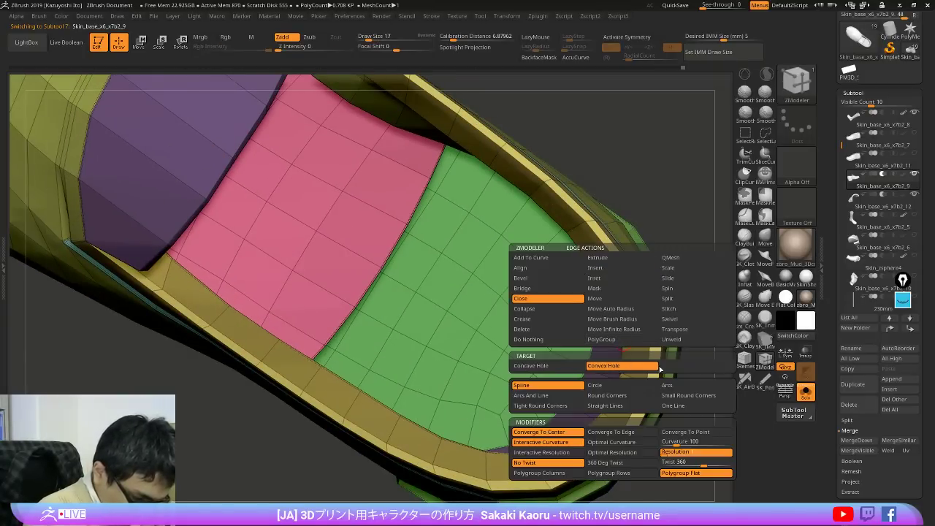
pyautogui.click(643, 365)
pyautogui.click(624, 341)
# Step: Assign the new cap inside the collar its own polygroup, restore the full shoe, apply Crease PG, and turn on Dynamic Subdivision
pyautogui.keyDown('ctrl'); pyautogui.keyDown('shift'); pyautogui.click(507, 304); pyautogui.keyUp('shift'); pyautogui.keyUp('ctrl')
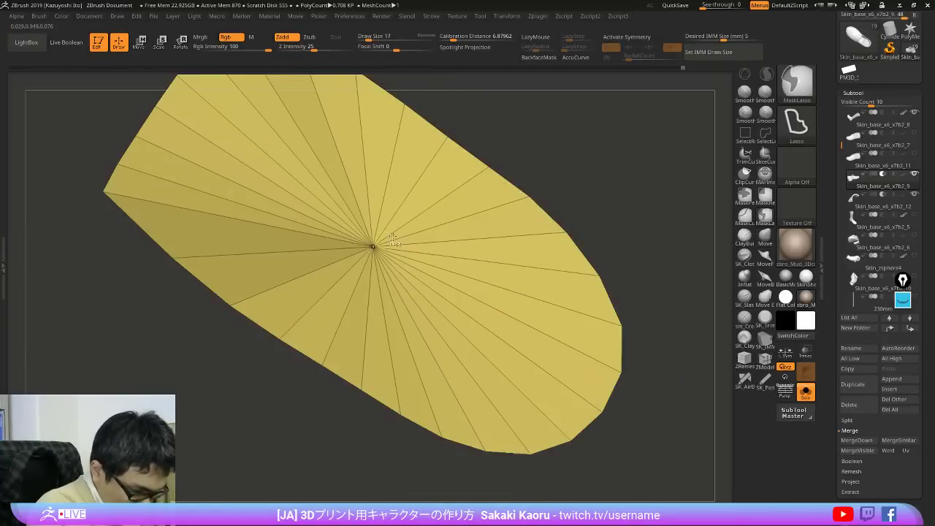
pyautogui.hotkey('ctrl', 'w')
pyautogui.keyDown('ctrl'); pyautogui.keyDown('shift'); pyautogui.click(691, 224); pyautogui.keyUp('shift'); pyautogui.keyUp('ctrl')
pyautogui.keyDown('ctrl'); pyautogui.moveTo(670, 387); pyautogui.dragTo(675, 292, button='right'); pyautogui.keyUp('ctrl')
pyautogui.press('z')
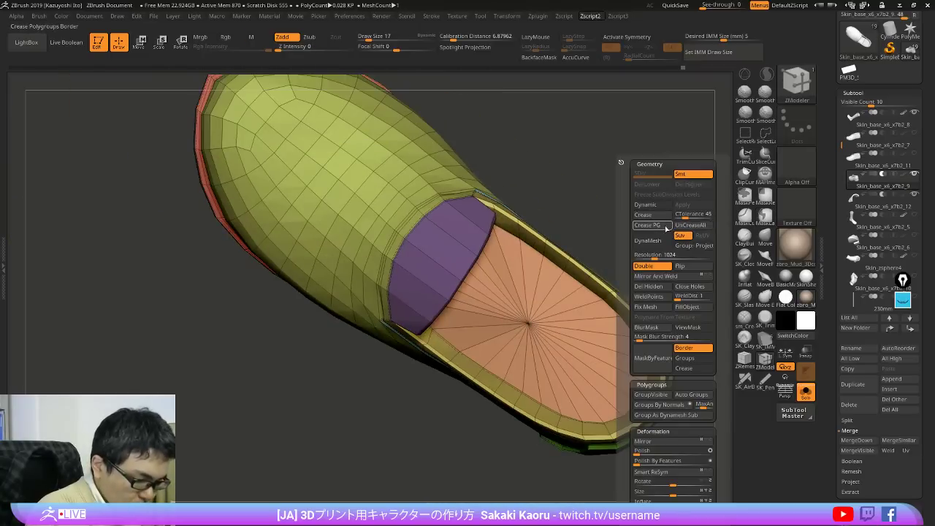
pyautogui.click(665, 228)
pyautogui.press('d')
pyautogui.hotkey('shift', 'f')
pyautogui.moveTo(551, 380); pyautogui.dragTo(563, 314, button='right')
pyautogui.hotkey('ctrl', 'shift', 's')
pyautogui.moveTo(563, 315); pyautogui.dragTo(639, 384, button='right')
pyautogui.hotkey('ctrl', 'shift', 's')
pyautogui.hotkey('shift', 'f')
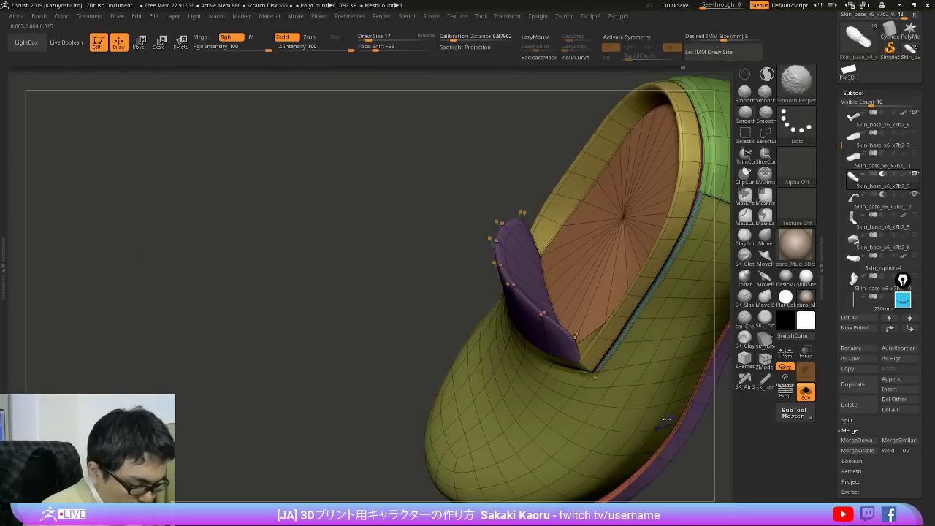
# Step: Adjust the upper edge of the shoe's tongue with the Move brush, with Dynamic Subdivision off, and restore the smooth preview
pyautogui.hotkey('shift', 'd')
pyautogui.keyDown('ctrl'); pyautogui.moveTo(515, 284); pyautogui.dragTo(749, 241, button='right'); pyautogui.keyUp('ctrl')
pyautogui.click(764, 236)
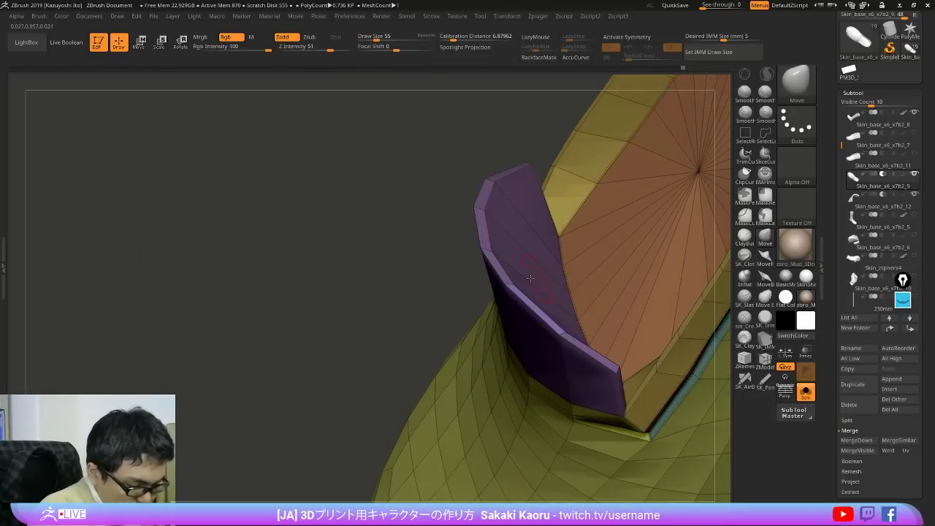
pyautogui.moveTo(532, 278); pyautogui.dragTo(471, 155, button='right')
pyautogui.moveTo(448, 159)
pyautogui.keyDown('ctrl'); pyautogui.mouseDown()
pyautogui.moveTo(529, 186)
pyautogui.moveTo(539, 162)
pyautogui.moveTo(482, 197)
pyautogui.mouseUp(); pyautogui.keyUp('ctrl')
pyautogui.moveTo(485, 195); pyautogui.dragTo(475, 166, button='right')
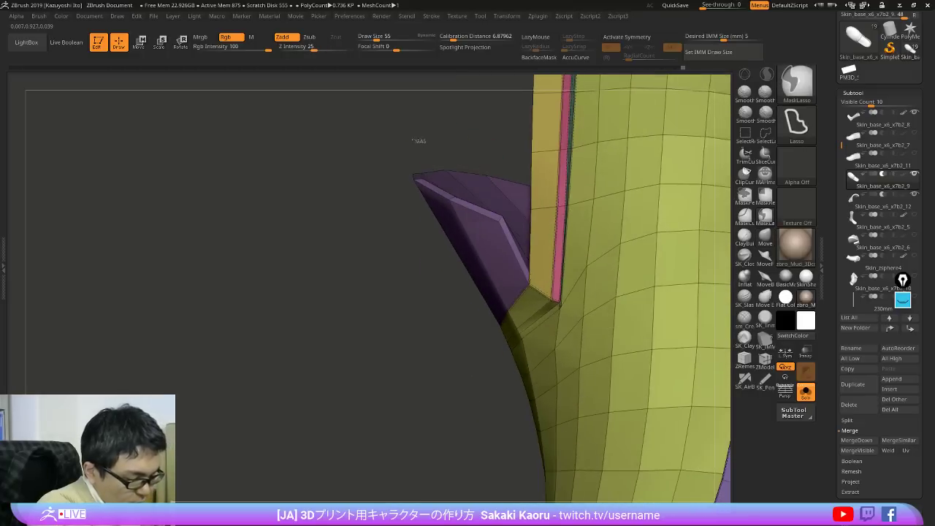
pyautogui.keyDown('ctrl'); pyautogui.moveTo(420, 140); pyautogui.dragTo(450, 195); pyautogui.keyUp('ctrl')
pyautogui.keyDown('ctrl'); pyautogui.moveTo(503, 175); pyautogui.dragTo(484, 125, button='right'); pyautogui.keyUp('ctrl')
pyautogui.press('d')
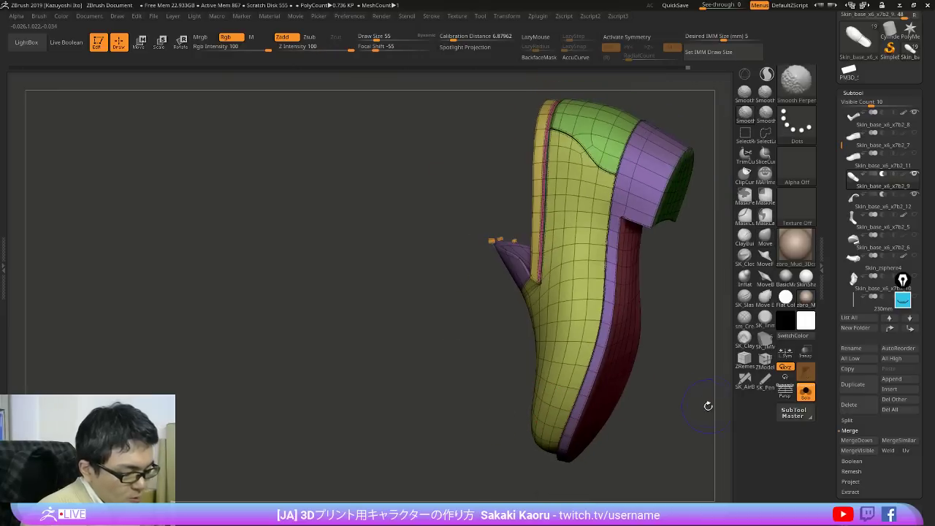
# Step: Show the leg and strap again and check how the tongue fits against the instep
pyautogui.hotkey('shift', 'f')
pyautogui.moveTo(707, 407); pyautogui.dragTo(680, 414, button='right')
pyautogui.hotkey('alt', 's')
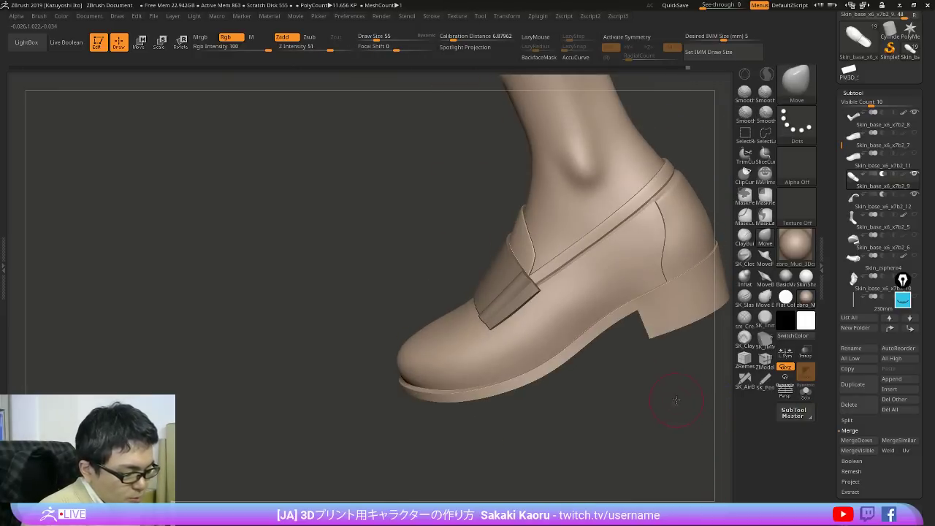
pyautogui.keyDown('alt'); pyautogui.moveTo(548, 220); pyautogui.dragTo(550, 316, button='right'); pyautogui.keyUp('alt')
pyautogui.moveTo(550, 316); pyautogui.dragTo(534, 329, button='right')
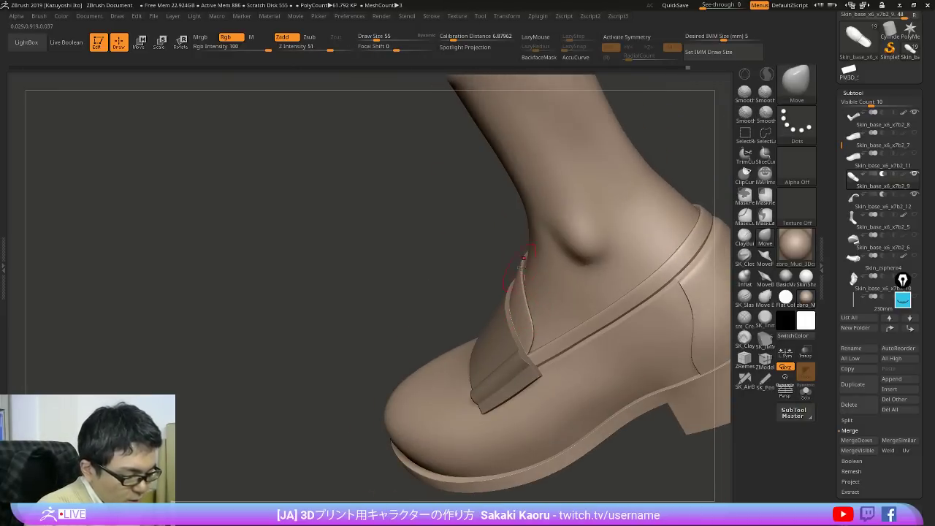
pyautogui.hotkey('alt', 's')
pyautogui.moveTo(521, 267); pyautogui.dragTo(550, 271, button='right')
# Step: Isolate the shoe, paint the tongue's faces into a temporary polygroup with ZModeler, and show only those faces
pyautogui.hotkey('shift', 'f')
pyautogui.hotkey('shift', 'd')
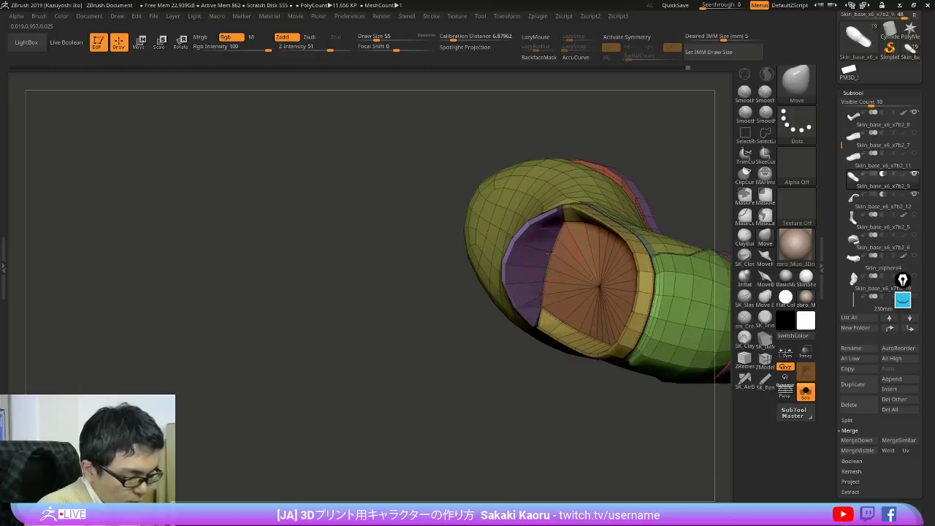
pyautogui.hotkey('ctrl', 'shift')
pyautogui.moveTo(523, 372)
pyautogui.keyDown('ctrl'); pyautogui.mouseDown(button='right')
pyautogui.moveTo(542, 430)
pyautogui.moveTo(530, 358)
pyautogui.moveTo(475, 314)
pyautogui.mouseUp(button='right'); pyautogui.keyUp('ctrl')
pyautogui.click(764, 358)
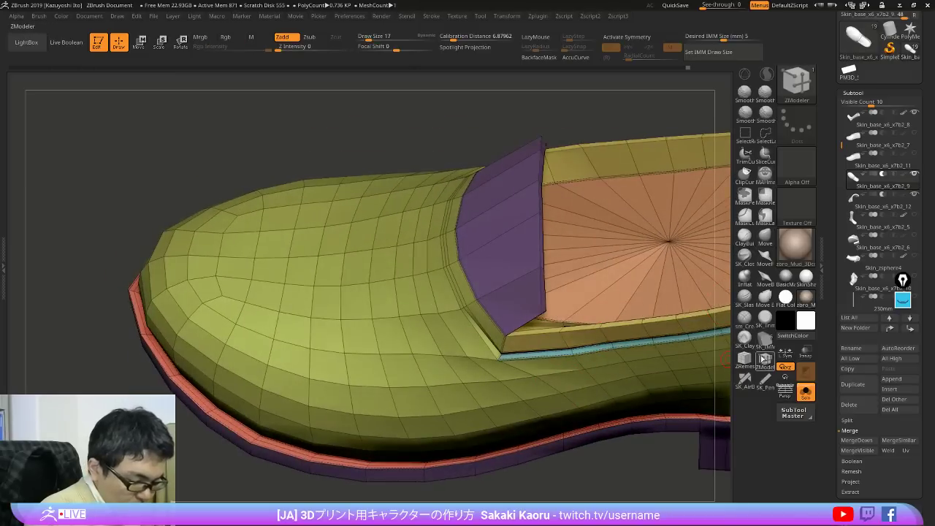
pyautogui.moveTo(521, 295); pyautogui.dragTo(504, 186)
pyautogui.moveTo(507, 150); pyautogui.dragTo(519, 199, button='right')
pyautogui.keyDown('alt'); pyautogui.moveTo(535, 110); pyautogui.dragTo(510, 235, button='right'); pyautogui.keyUp('alt')
pyautogui.moveTo(513, 196); pyautogui.dragTo(484, 247)
pyautogui.moveTo(484, 248); pyautogui.dragTo(524, 227, button='right')
pyautogui.keyDown('ctrl'); pyautogui.keyDown('shift'); pyautogui.click(503, 262); pyautogui.keyUp('shift'); pyautogui.keyUp('ctrl')
pyautogui.keyDown('ctrl'); pyautogui.keyDown('shift'); pyautogui.click(524, 227); pyautogui.keyUp('shift'); pyautogui.keyUp('ctrl')
# Step: Mask the isolated tongue faces, restore the full shoe, and invert the mask so that only the tongue stays editable
pyautogui.moveTo(533, 157)
pyautogui.keyDown('ctrl'); pyautogui.mouseDown()
pyautogui.moveTo(509, 268)
pyautogui.moveTo(509, 351)
pyautogui.mouseUp(); pyautogui.keyUp('ctrl')
pyautogui.moveTo(602, 304); pyautogui.dragTo(610, 271, button='right')
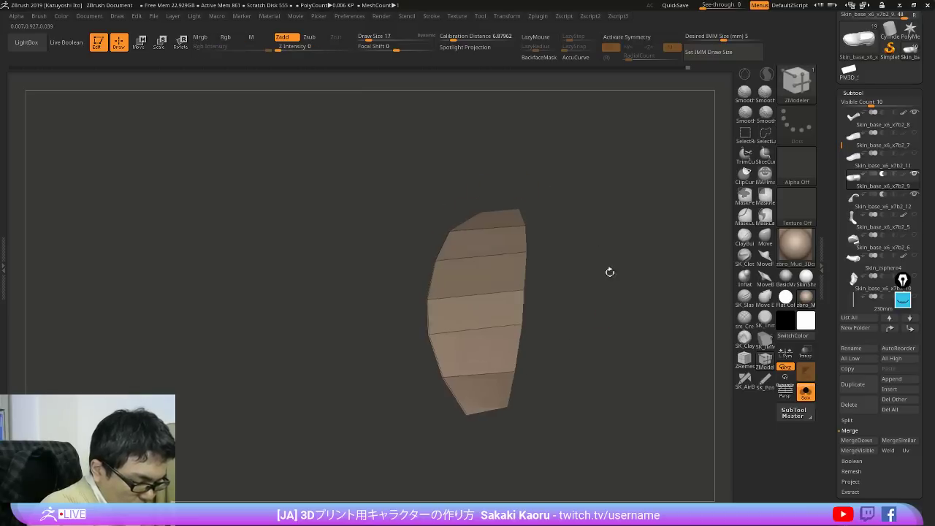
pyautogui.keyDown('ctrl'); pyautogui.moveTo(513, 245); pyautogui.dragTo(495, 439); pyautogui.keyUp('ctrl')
pyautogui.keyDown('ctrl'); pyautogui.keyDown('shift'); pyautogui.click(657, 336); pyautogui.keyUp('shift'); pyautogui.keyUp('ctrl')
pyautogui.keyDown('ctrl'); pyautogui.click(661, 144); pyautogui.keyUp('ctrl')
pyautogui.moveTo(661, 142); pyautogui.dragTo(639, 182, button='right')
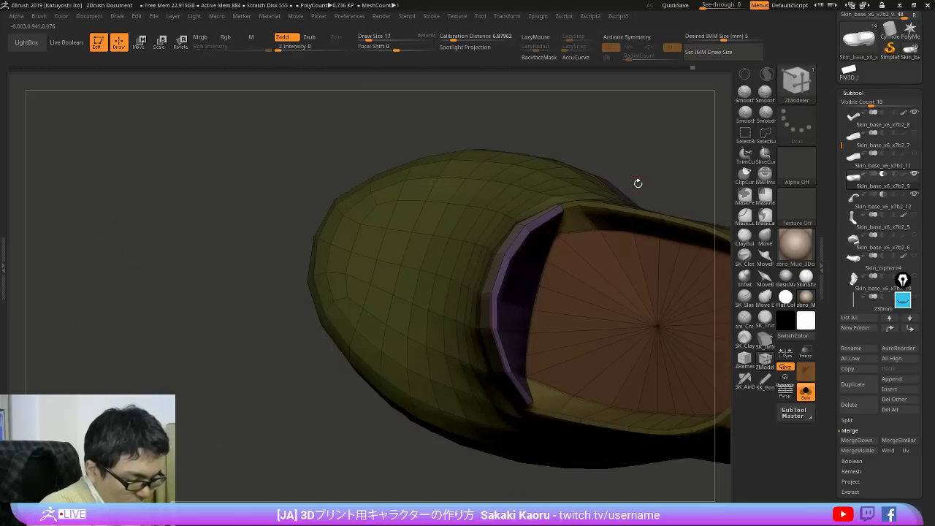
# Step: Reshape the unmasked tongue using the Move brush at draw size 180, checking its shape with the wireframe hidden
pyautogui.press('w')
pyautogui.click(763, 242)
pyautogui.moveTo(584, 216); pyautogui.dragTo(523, 209, button='right')
pyautogui.press('x')
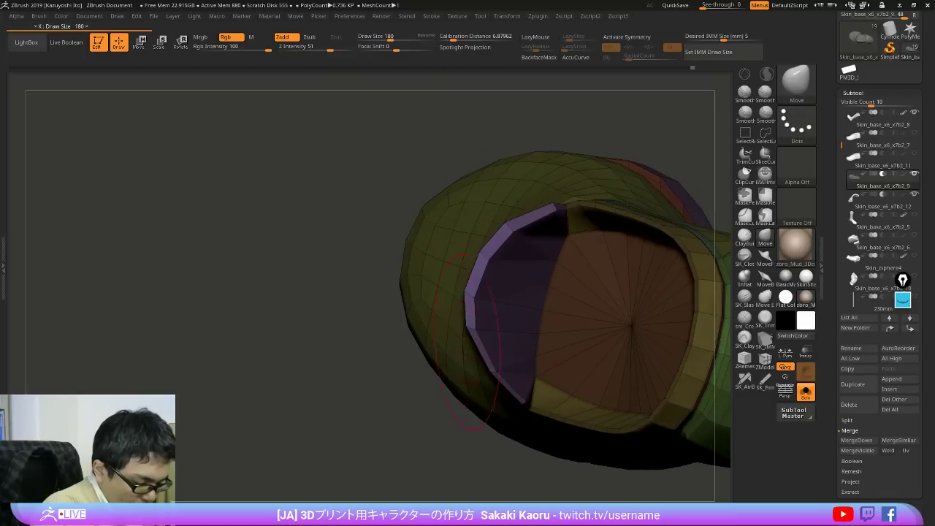
pyautogui.moveTo(463, 336)
pyautogui.mouseDown(button='right')
pyautogui.moveTo(497, 377)
pyautogui.moveTo(574, 359)
pyautogui.moveTo(548, 306)
pyautogui.moveTo(592, 283)
pyautogui.mouseUp(button='right')
pyautogui.hotkey('shift', 'f')
pyautogui.press('s')
pyautogui.press('s')
pyautogui.hotkey('shift', 'f')
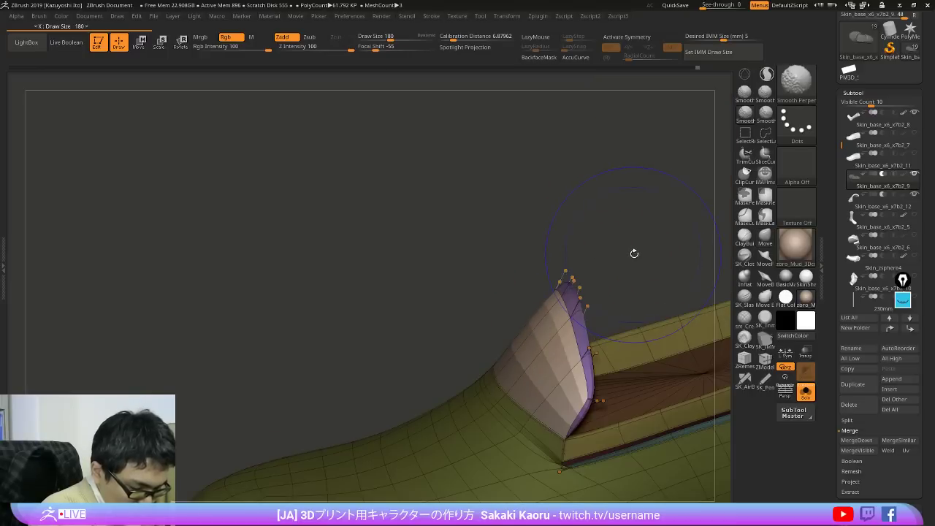
# Step: Clear the mask, give the tongue its own polygroup, restore the full shoe, and turn on Dynamic Subdivision
pyautogui.hotkey('shift', 'd')
pyautogui.keyDown('ctrl'); pyautogui.moveTo(633, 251); pyautogui.dragTo(640, 268); pyautogui.keyUp('ctrl')
pyautogui.moveTo(641, 268); pyautogui.dragTo(633, 197, button='right')
pyautogui.keyDown('ctrl'); pyautogui.keyDown('shift'); pyautogui.click(568, 314); pyautogui.keyUp('shift'); pyautogui.keyUp('ctrl')
pyautogui.hotkey('ctrl', 'w')
pyautogui.keyDown('ctrl'); pyautogui.keyDown('shift'); pyautogui.click(651, 283); pyautogui.keyUp('shift'); pyautogui.keyUp('ctrl')
pyautogui.hotkey('shift', 'f')
pyautogui.press('d')
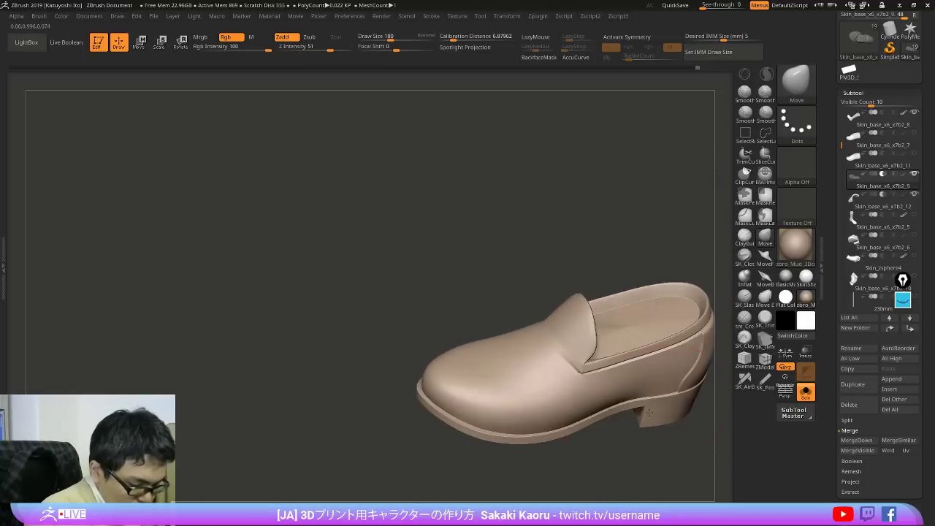
# Step: Leave solo mode and review the tongue together with the strap and leg from different angles
pyautogui.press('s')
pyautogui.moveTo(691, 421); pyautogui.dragTo(605, 406, button='right')
pyautogui.keyDown('ctrl'); pyautogui.moveTo(604, 406); pyautogui.dragTo(592, 356, button='right'); pyautogui.keyUp('ctrl')
pyautogui.moveTo(560, 382); pyautogui.dragTo(571, 341)
pyautogui.hotkey('shift', 'f')
pyautogui.hotkey('shift', 'f')
pyautogui.moveTo(571, 341); pyautogui.dragTo(541, 418, button='right')
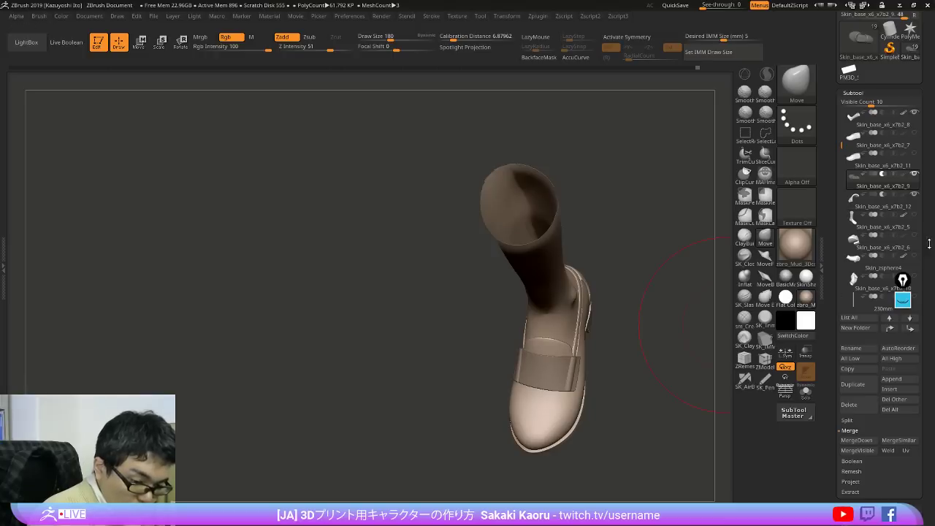
# Step: Alternate between the strap and shoe subtools, ending with the shoe active and its polygroup wireframe shown
pyautogui.click(909, 201)
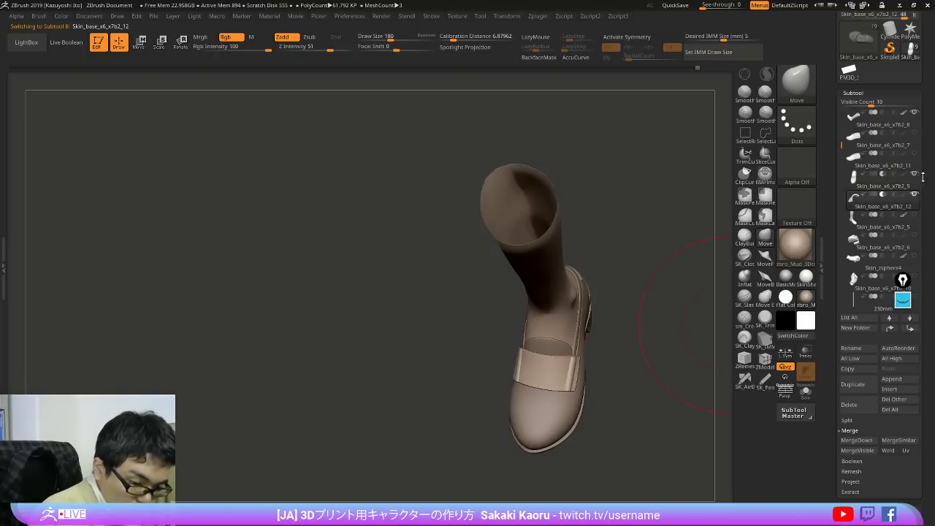
pyautogui.click(917, 180)
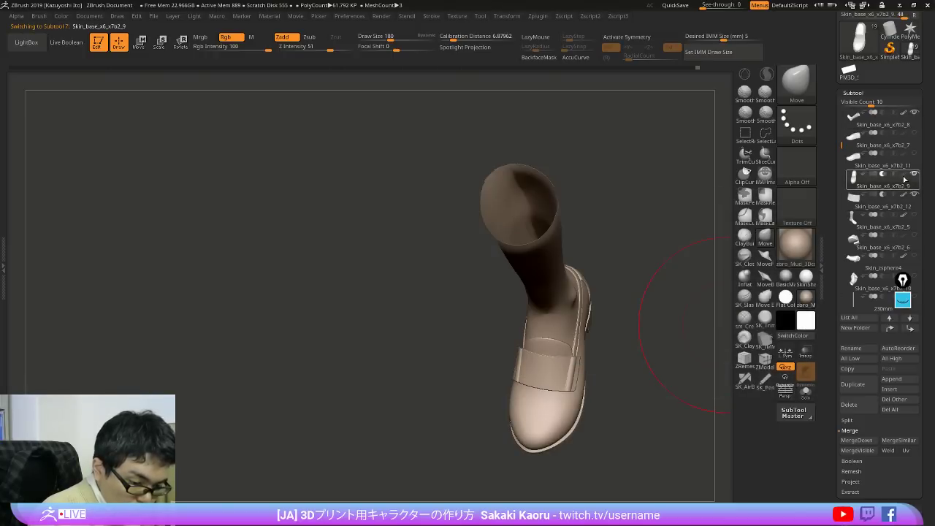
pyautogui.moveTo(685, 369); pyautogui.dragTo(673, 322)
pyautogui.keyDown('alt'); pyautogui.click(596, 273); pyautogui.keyUp('alt')
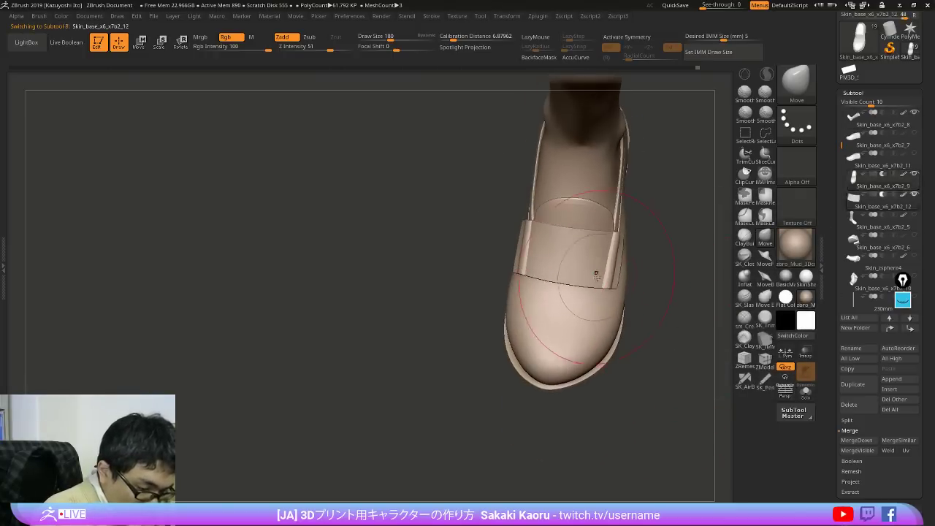
pyautogui.hotkey('shift', 'f')
pyautogui.keyDown('alt'); pyautogui.click(579, 287); pyautogui.keyUp('alt')
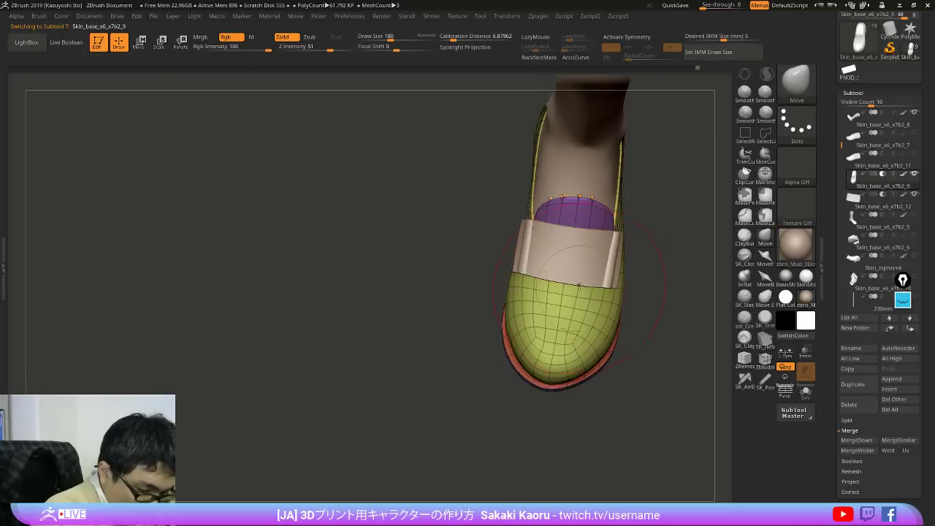
pyautogui.keyDown('ctrl'); pyautogui.moveTo(582, 286); pyautogui.dragTo(576, 300, button='right'); pyautogui.keyUp('ctrl')
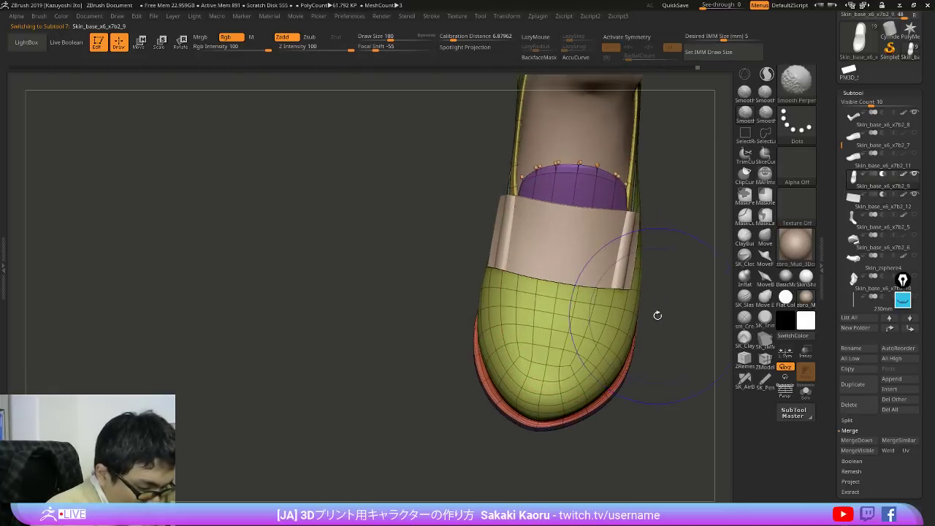
# Step: Bring up the Spotlight reference photos and reposition them so the close-up of the tasselled loafer pair is in view
pyautogui.hotkey('shift', 'z')
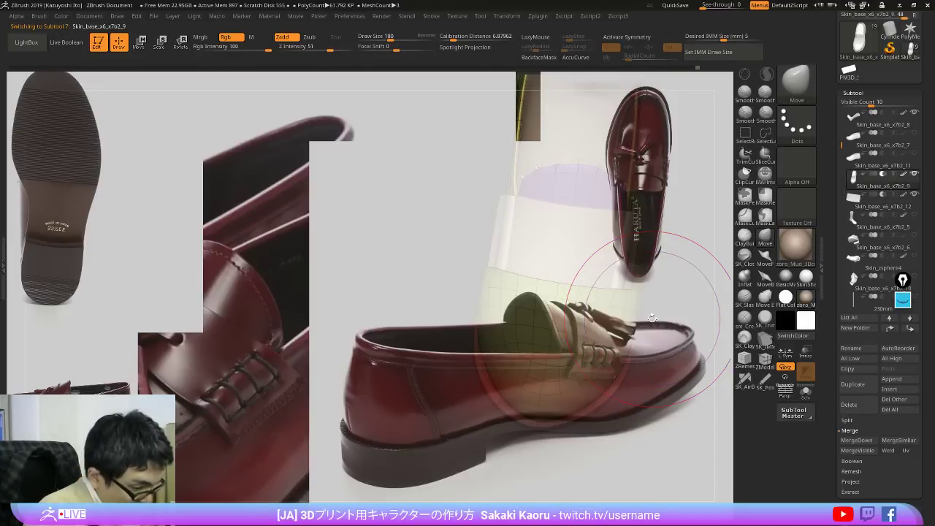
pyautogui.hotkey('shift', 'z')
pyautogui.moveTo(692, 423); pyautogui.dragTo(635, 325)
pyautogui.moveTo(635, 325)
pyautogui.mouseDown(button='right')
pyautogui.moveTo(672, 327)
pyautogui.moveTo(657, 296)
pyautogui.moveTo(622, 340)
pyautogui.mouseUp(button='right')
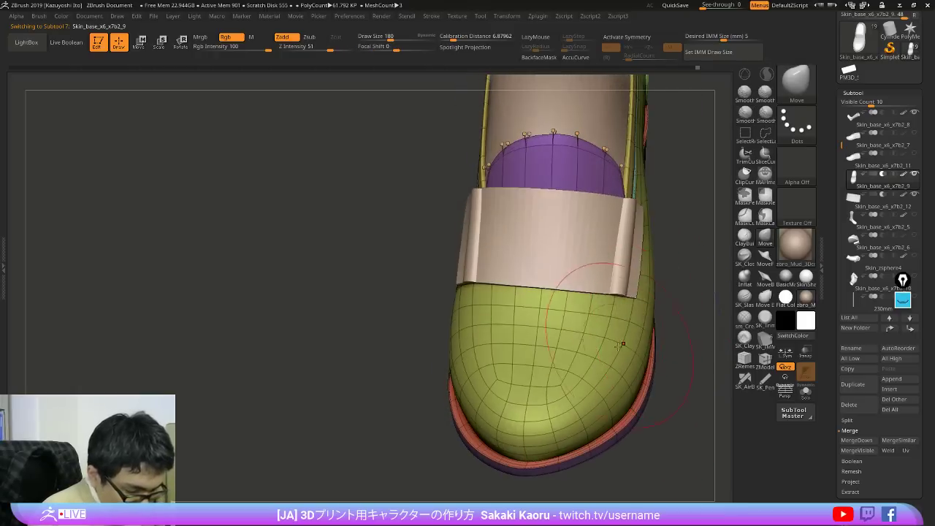
pyautogui.hotkey('shift', 'z')
pyautogui.press('z')
pyautogui.press('z')
pyautogui.moveTo(553, 379); pyautogui.dragTo(756, 397)
pyautogui.click(304, 405)
pyautogui.moveTo(333, 400); pyautogui.dragTo(570, 367)
pyautogui.moveTo(563, 302); pyautogui.dragTo(469, 359)
pyautogui.press('z')
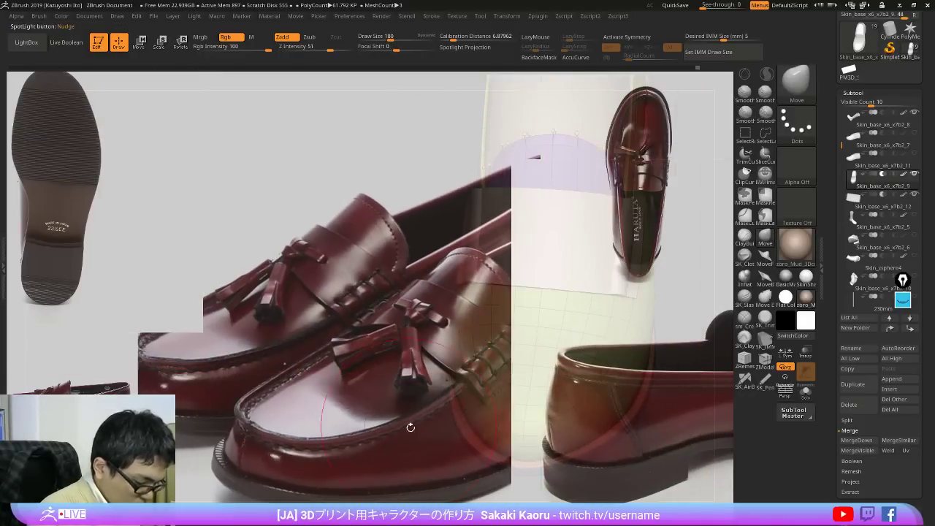
# Step: Clear the old screen annotations, trace the seam around the front loafer's toe on the photo in yellow, and erase the marks
pyautogui.click(906, 306)
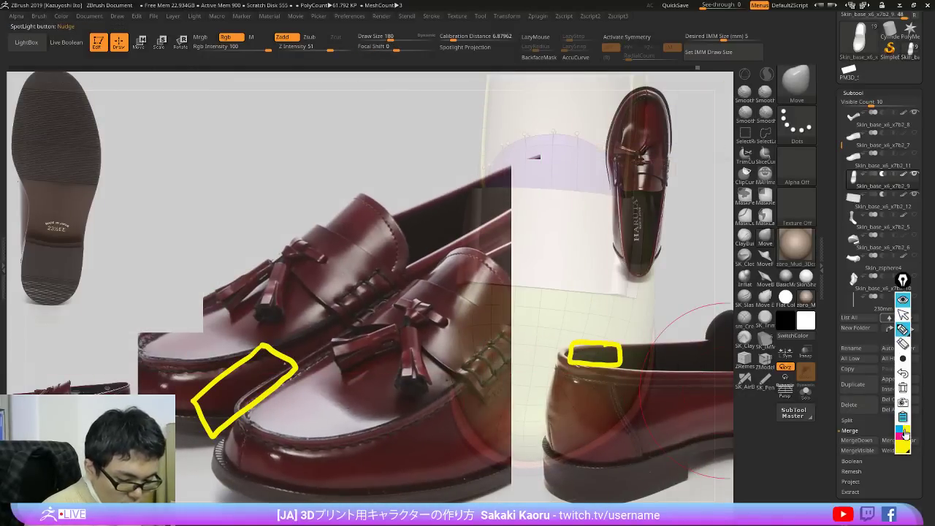
pyautogui.click(906, 416)
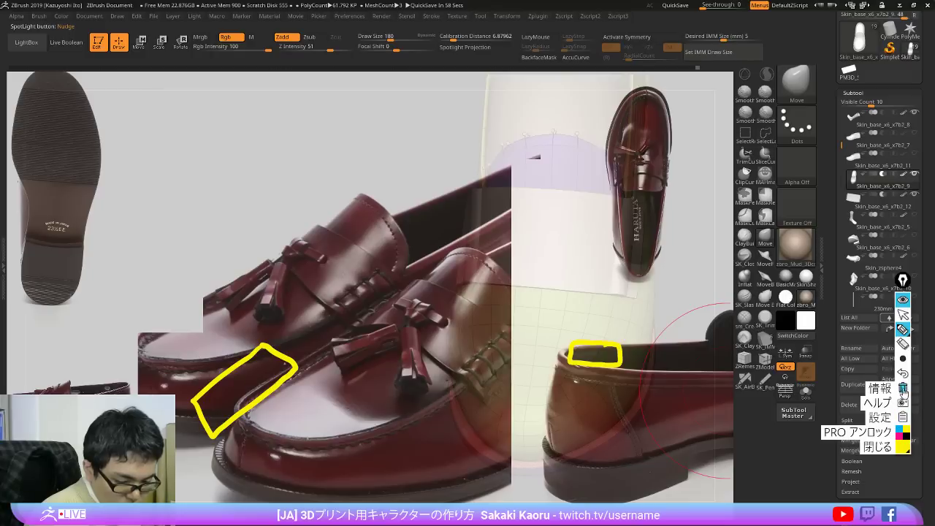
pyautogui.click(903, 389)
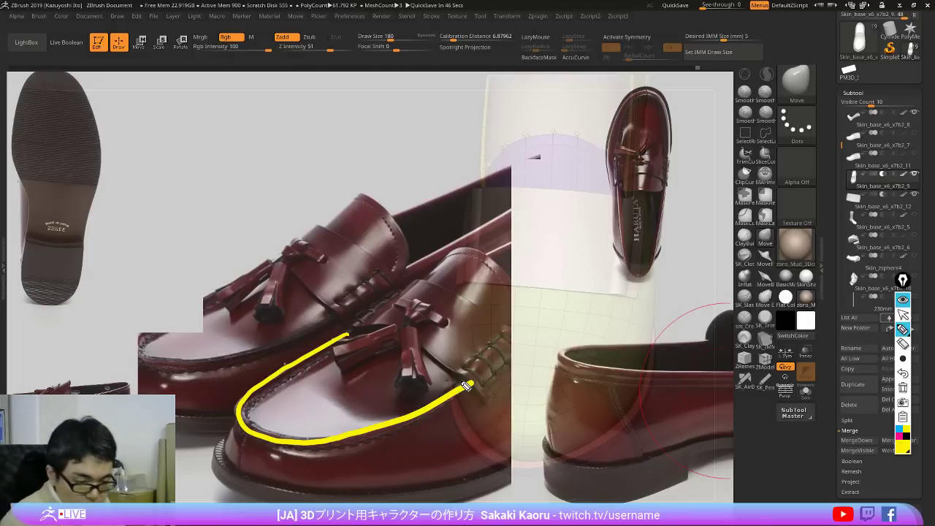
pyautogui.click(831, 330)
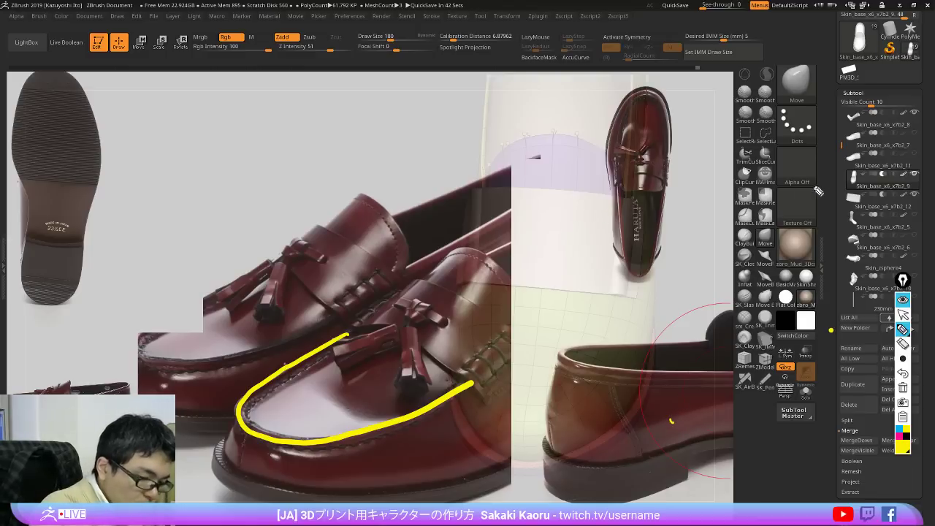
pyautogui.click(903, 389)
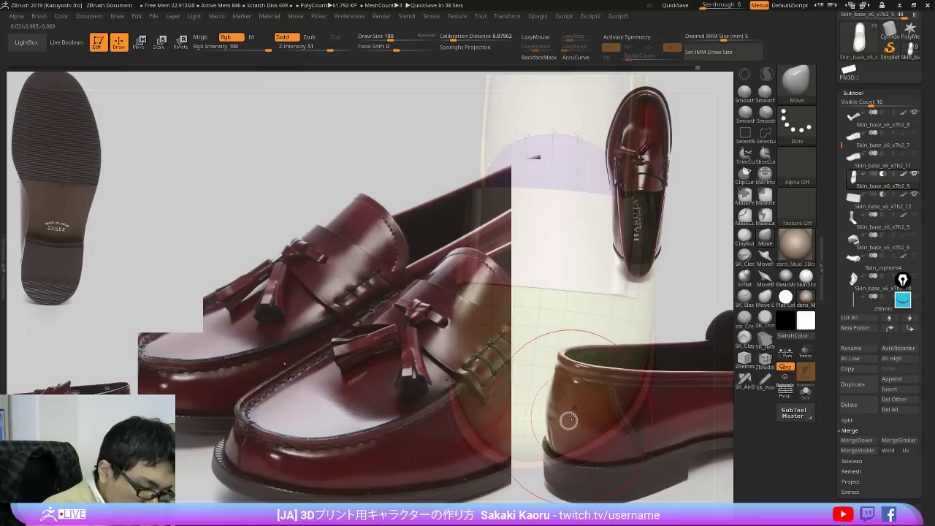
# Step: Hide the reference photos and compare the shoe's toe with and without the strap
pyautogui.hotkey('shift', 'z')
pyautogui.moveTo(621, 429); pyautogui.dragTo(643, 434)
pyautogui.hotkey('alt', 's')
pyautogui.hotkey('alt', 's')
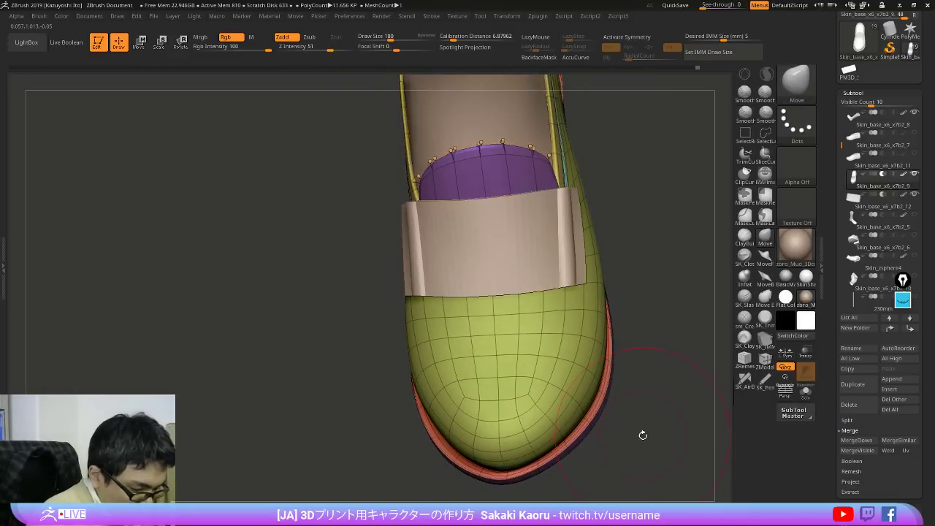
# Step: Reposition the loafer close-up, trace the toe seam and its continuation to the collar in blue, and clear the annotation
pyautogui.hotkey('shift', 'z')
pyautogui.press('z')
pyautogui.moveTo(561, 301); pyautogui.dragTo(529, 299)
pyautogui.moveTo(429, 323)
pyautogui.mouseDown()
pyautogui.moveTo(341, 329)
pyautogui.moveTo(332, 315)
pyautogui.mouseUp()
pyautogui.press('z')
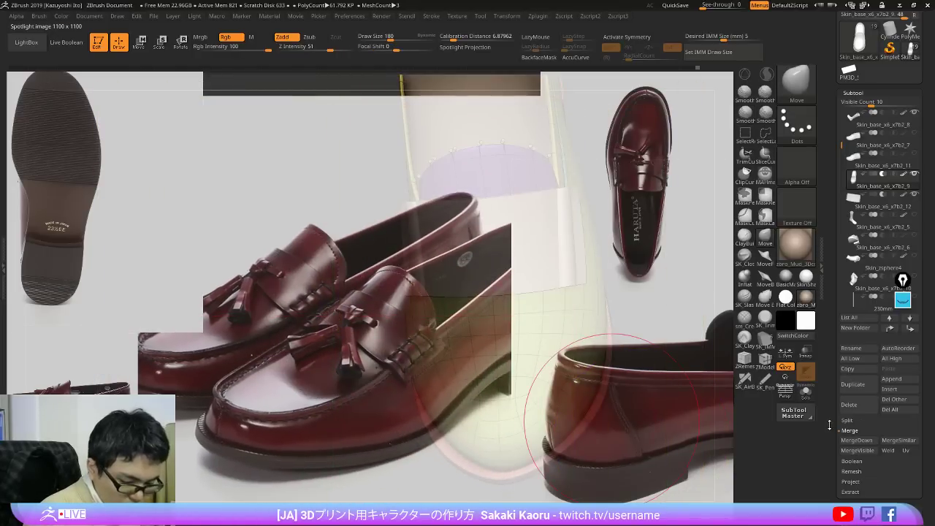
pyautogui.moveTo(829, 424); pyautogui.dragTo(829, 407)
pyautogui.click(903, 300)
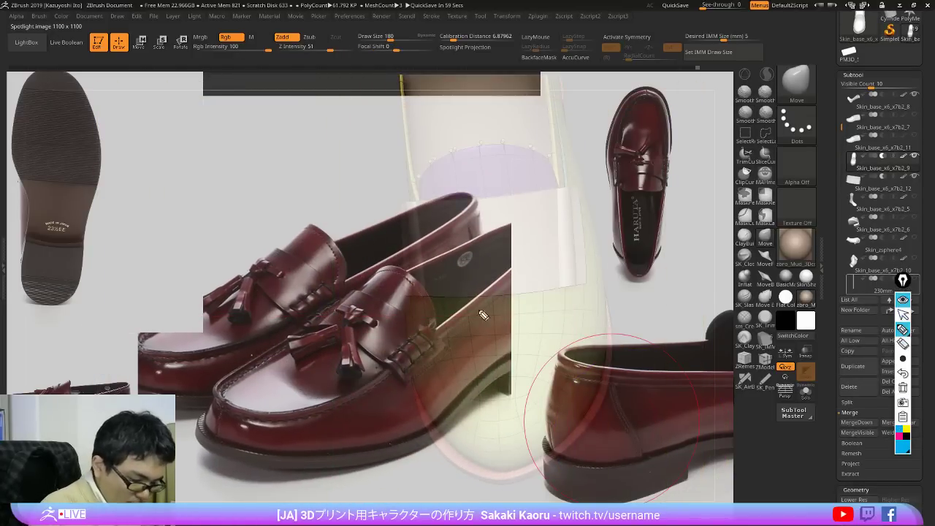
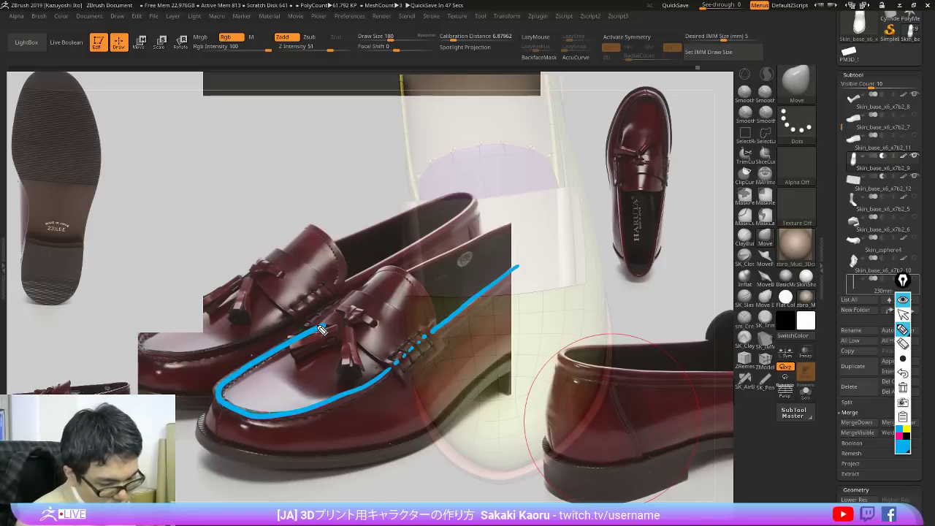
pyautogui.click(903, 301)
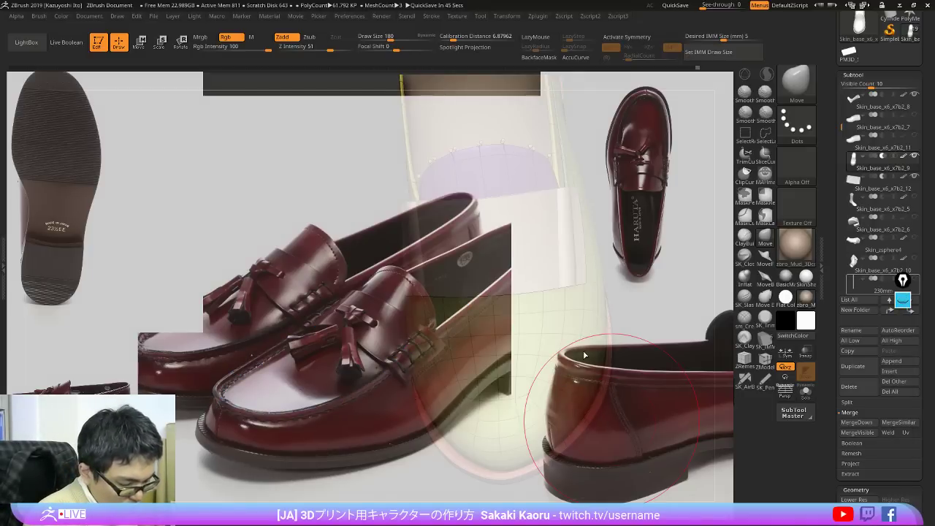
# Step: Isolate the shoe and paint a mask along the U-shaped seam from one throat corner around the toe to the other
pyautogui.hotkey('shift', 'z')
pyautogui.hotkey('alt', 's')
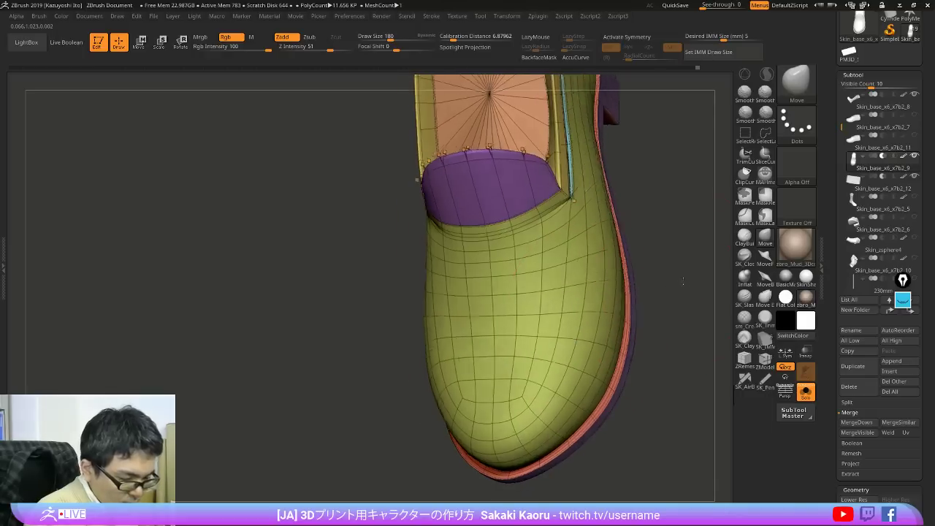
pyautogui.press('ctrl')
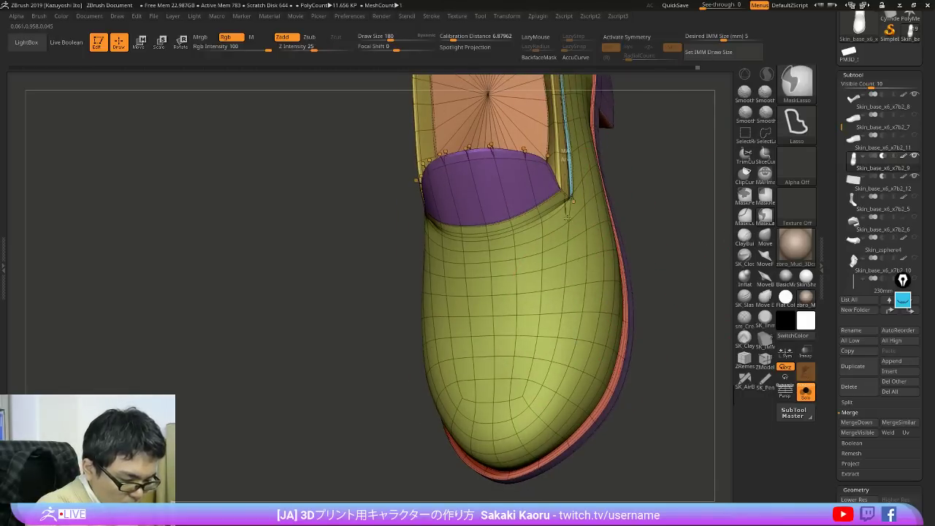
pyautogui.keyDown('ctrl'); pyautogui.moveTo(570, 190); pyautogui.dragTo(571, 197); pyautogui.keyUp('ctrl')
pyautogui.keyDown('ctrl'); pyautogui.moveTo(566, 245); pyautogui.dragTo(567, 259); pyautogui.keyUp('ctrl')
pyautogui.moveTo(554, 321)
pyautogui.keyDown('ctrl'); pyautogui.mouseDown()
pyautogui.moveTo(551, 367)
pyautogui.moveTo(559, 328)
pyautogui.moveTo(542, 374)
pyautogui.moveTo(552, 356)
pyautogui.mouseUp(); pyautogui.keyUp('ctrl')
pyautogui.moveTo(517, 357); pyautogui.dragTo(545, 351, button='right')
pyautogui.moveTo(553, 339)
pyautogui.keyDown('ctrl'); pyautogui.mouseDown()
pyautogui.moveTo(547, 358)
pyautogui.moveTo(553, 342)
pyautogui.mouseUp(); pyautogui.keyUp('ctrl')
pyautogui.moveTo(521, 405)
pyautogui.keyDown('ctrl'); pyautogui.mouseDown()
pyautogui.moveTo(478, 419)
pyautogui.moveTo(528, 416)
pyautogui.moveTo(476, 434)
pyautogui.mouseUp(); pyautogui.keyUp('ctrl')
pyautogui.moveTo(453, 397)
pyautogui.keyDown('ctrl'); pyautogui.mouseDown()
pyautogui.moveTo(428, 373)
pyautogui.moveTo(460, 406)
pyautogui.mouseUp(); pyautogui.keyUp('ctrl')
pyautogui.moveTo(427, 320)
pyautogui.keyDown('ctrl'); pyautogui.mouseDown()
pyautogui.moveTo(409, 217)
pyautogui.moveTo(407, 292)
pyautogui.mouseUp(); pyautogui.keyUp('ctrl')
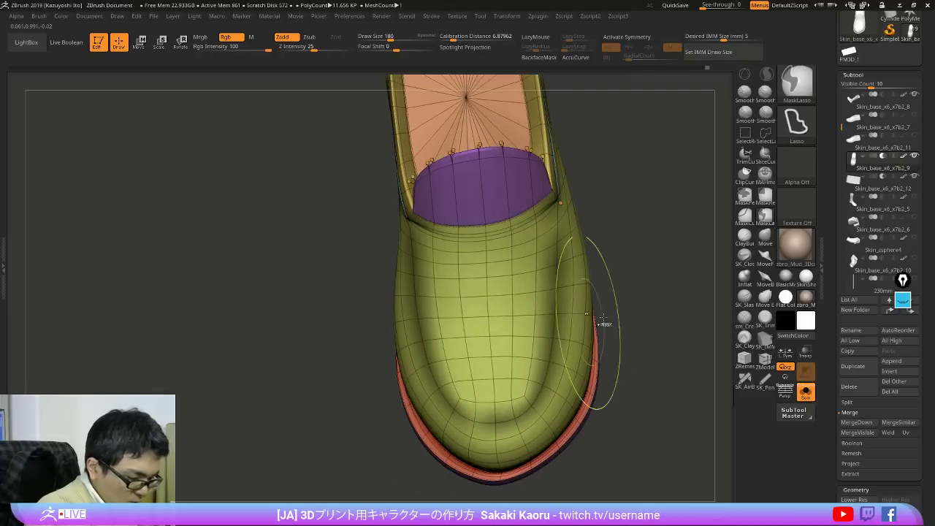
# Step: Check the masked seam path against the strap from the side and front, and clear the mask
pyautogui.moveTo(703, 302); pyautogui.dragTo(655, 290)
pyautogui.hotkey('alt', 's')
pyautogui.moveTo(606, 304)
pyautogui.mouseDown(button='right')
pyautogui.moveTo(583, 309)
pyautogui.moveTo(597, 318)
pyautogui.mouseUp(button='right')
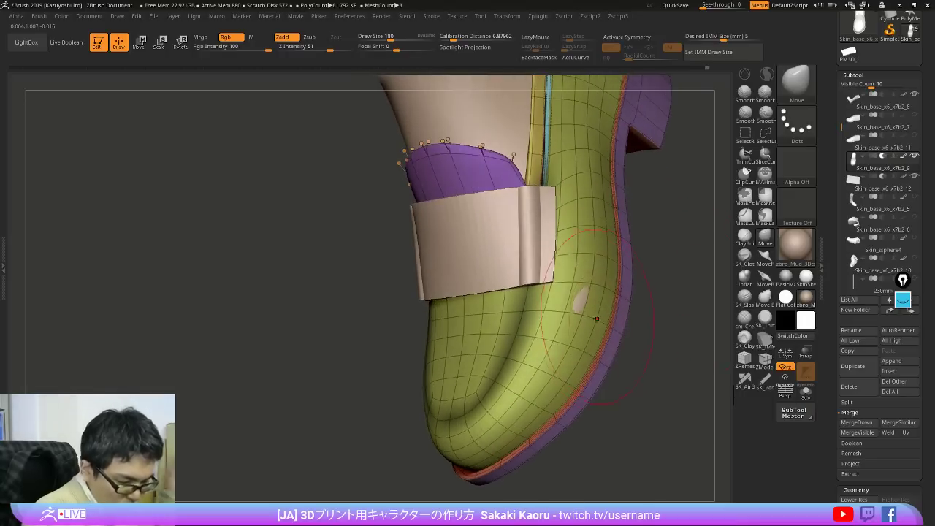
pyautogui.moveTo(690, 323); pyautogui.dragTo(711, 330, button='right')
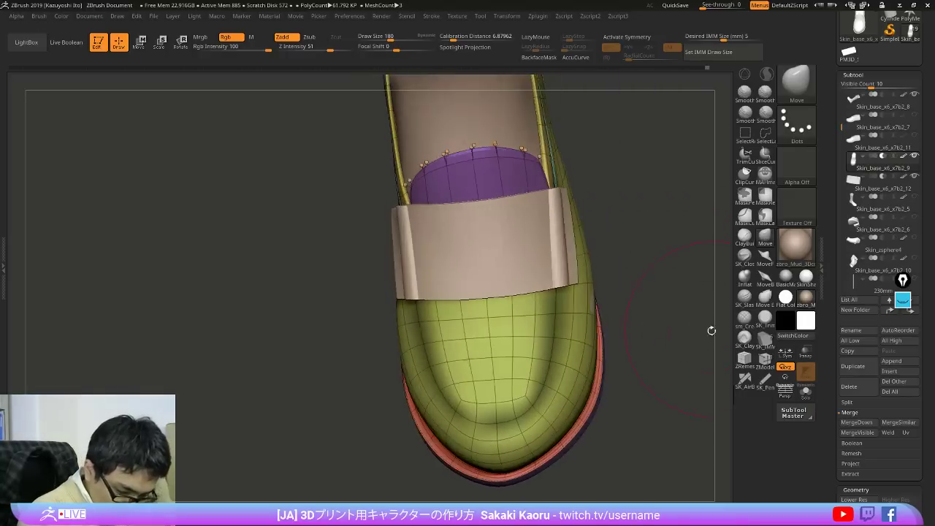
pyautogui.keyDown('ctrl'); pyautogui.moveTo(709, 346); pyautogui.dragTo(718, 379); pyautogui.keyUp('ctrl')
# Step: Isolate the shoe and turn off Dynamic Subdivision, keeping the polygroup wireframe on the base mesh
pyautogui.hotkey('alt', 's')
pyautogui.moveTo(719, 388); pyautogui.dragTo(685, 391, button='right')
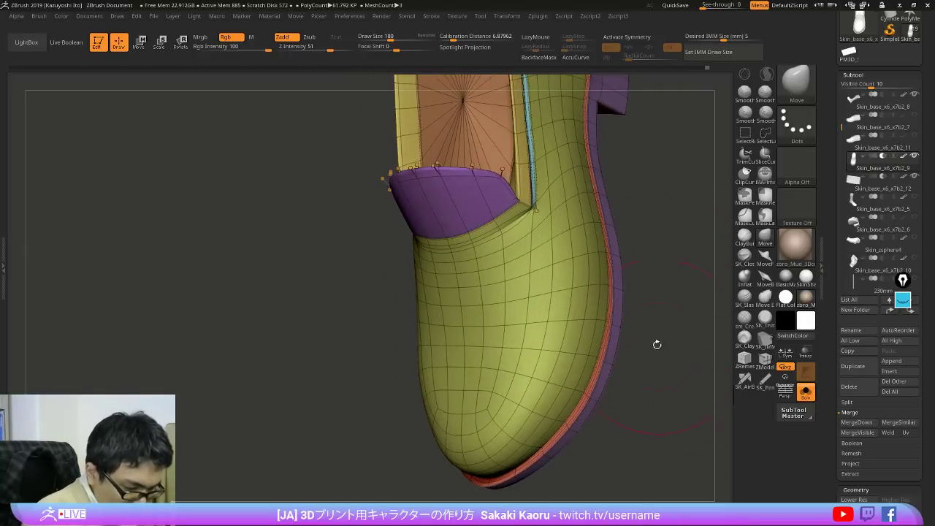
pyautogui.hotkey('alt', 's')
pyautogui.moveTo(676, 310); pyautogui.dragTo(705, 326, button='right')
pyautogui.hotkey('alt', 's')
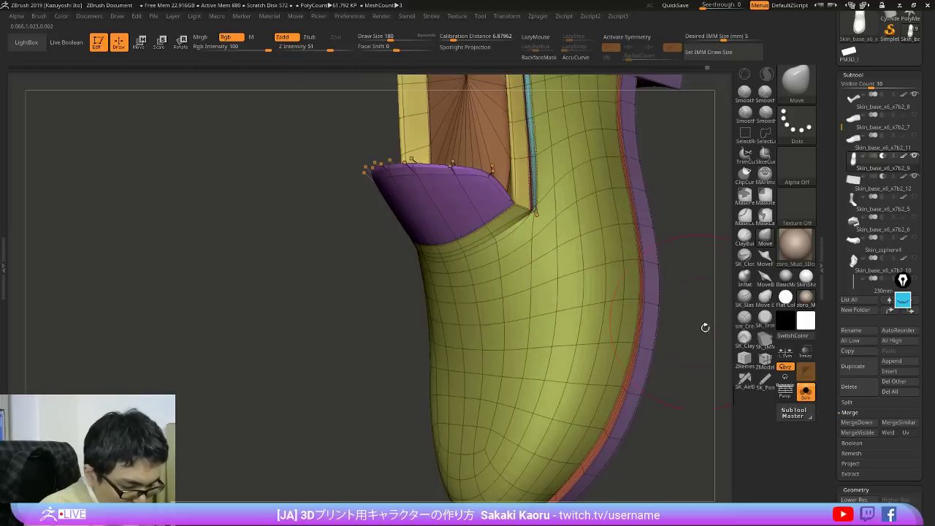
pyautogui.hotkey('shift', 'f')
pyautogui.hotkey('shift', 'd')
pyautogui.hotkey('shift', 'd')
pyautogui.hotkey('shift', 'd')
pyautogui.hotkey('shift', 'f')
# Step: Delete single polygons beside the throat corners on both sides of the upper with ZModeler
pyautogui.keyDown('ctrl'); pyautogui.moveTo(555, 215); pyautogui.dragTo(554, 358, button='right'); pyautogui.keyUp('ctrl')
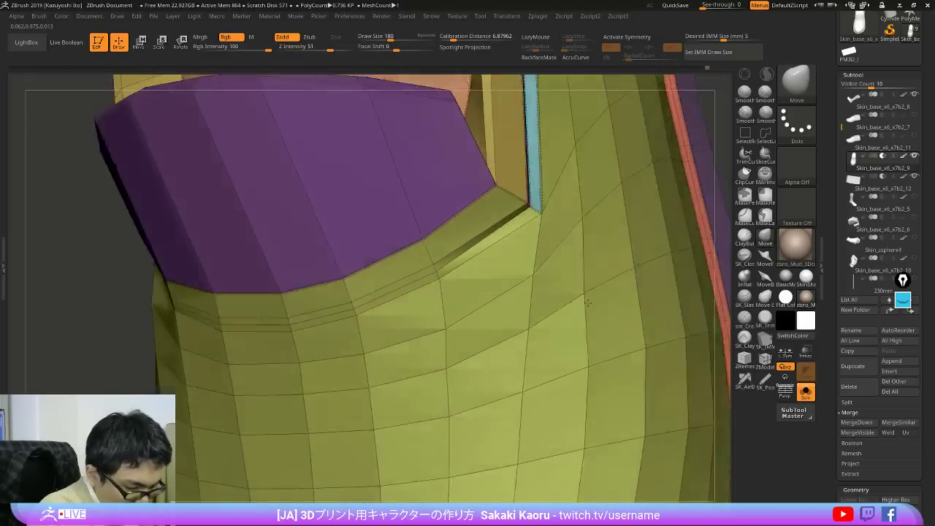
pyautogui.moveTo(504, 300)
pyautogui.mouseDown(button='right')
pyautogui.moveTo(617, 284)
pyautogui.moveTo(583, 248)
pyautogui.moveTo(594, 323)
pyautogui.moveTo(605, 314)
pyautogui.moveTo(604, 256)
pyautogui.mouseUp(button='right')
pyautogui.moveTo(608, 372)
pyautogui.keyDown('alt'); pyautogui.mouseDown(button='right')
pyautogui.moveTo(595, 320)
pyautogui.moveTo(601, 365)
pyautogui.mouseUp(button='right'); pyautogui.keyUp('alt')
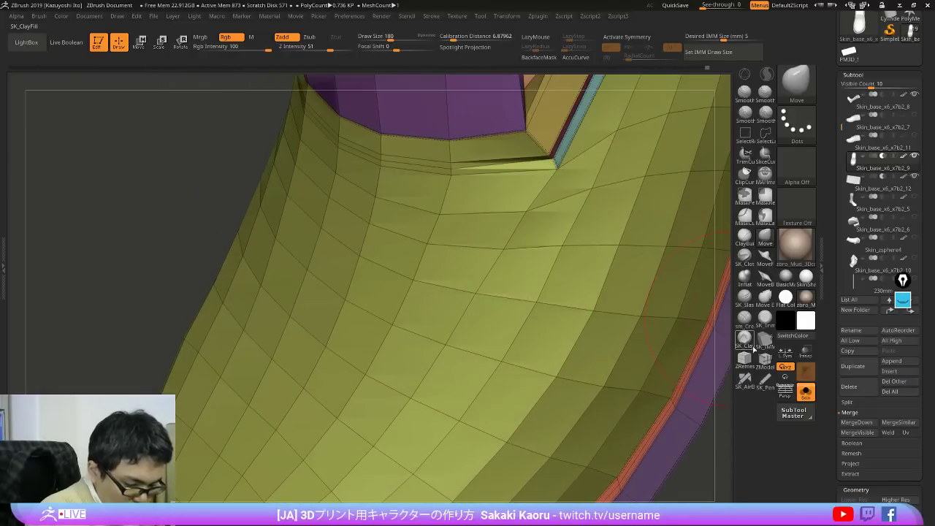
pyautogui.click(765, 360)
pyautogui.press('space')
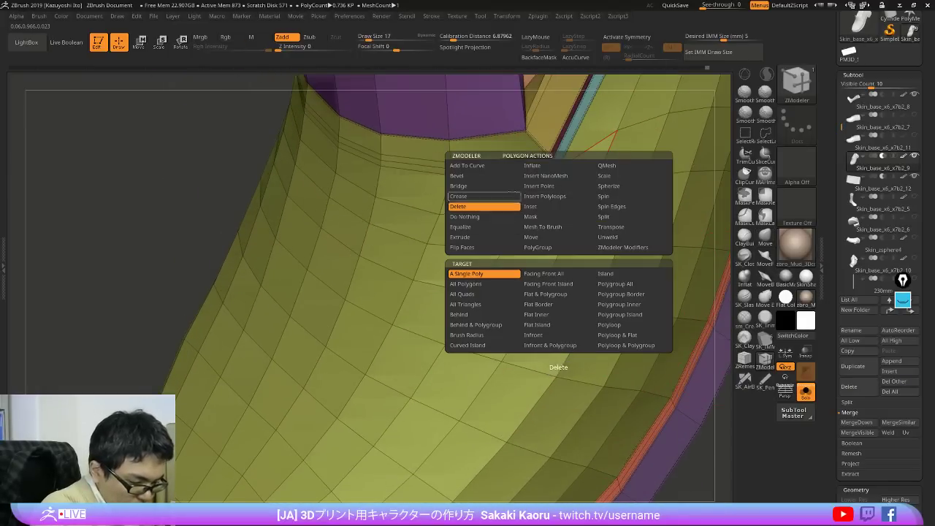
pyautogui.click(559, 185)
pyautogui.keyDown('alt'); pyautogui.moveTo(479, 273); pyautogui.dragTo(557, 411, button='right'); pyautogui.keyUp('alt')
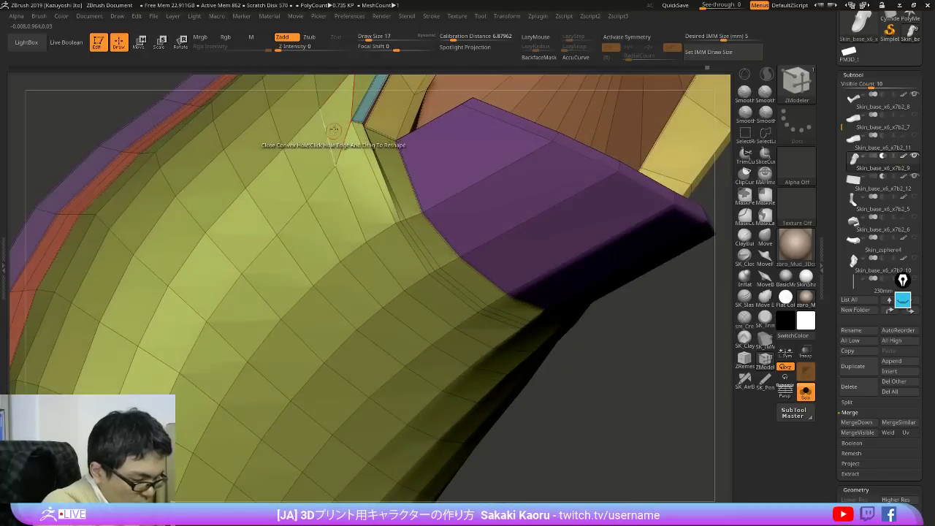
pyautogui.moveTo(649, 439); pyautogui.dragTo(598, 237, button='right')
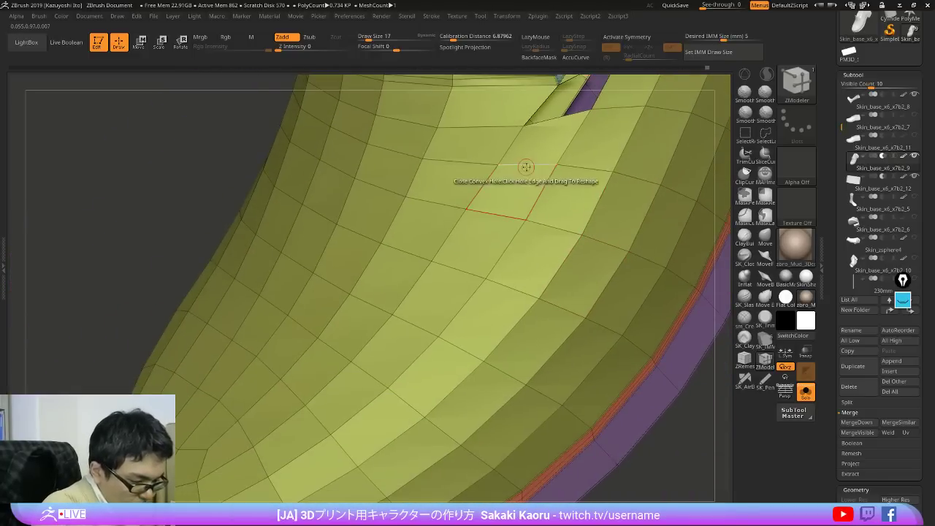
pyautogui.press('space')
pyautogui.click(524, 187)
pyautogui.keyDown('ctrl'); pyautogui.moveTo(525, 187); pyautogui.dragTo(618, 271, button='right'); pyautogui.keyUp('ctrl')
# Step: Compare the openings at the throat corners with the strap position and the loafer reference photos
pyautogui.click(763, 238)
pyautogui.hotkey('alt', 's')
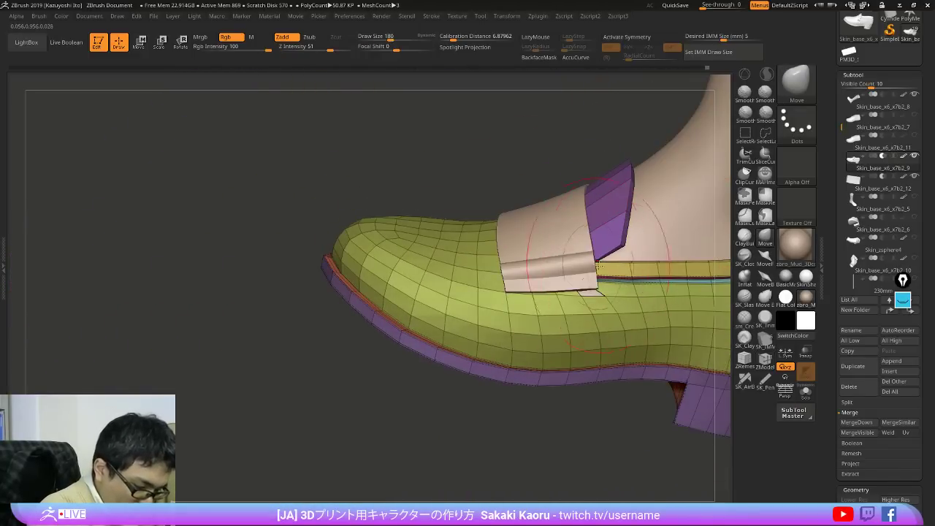
pyautogui.hotkey('shift', 'z')
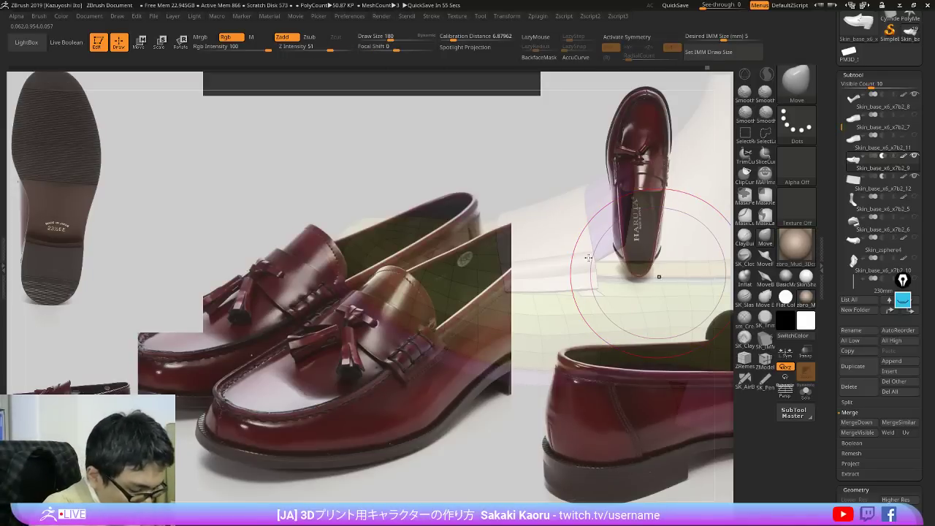
pyautogui.hotkey('shift', 'z')
pyautogui.moveTo(588, 257)
pyautogui.mouseDown(button='right')
pyautogui.moveTo(592, 301)
pyautogui.moveTo(589, 262)
pyautogui.mouseUp(button='right')
pyautogui.hotkey('alt', 's')
# Step: Mask the upper's seam edge loop using the ZModeler edge action Mask with EdgeLoop Partial, and invert the mask
pyautogui.click(764, 356)
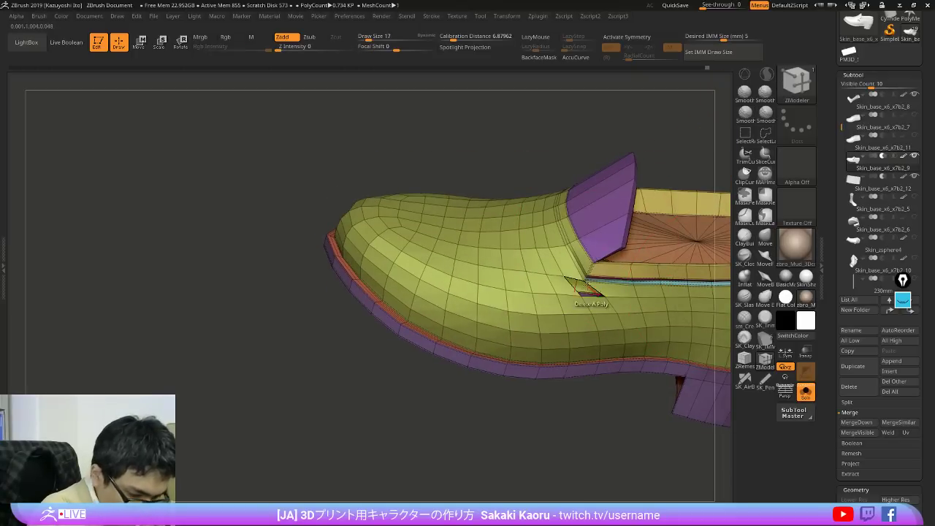
pyautogui.press('space')
pyautogui.click(528, 288)
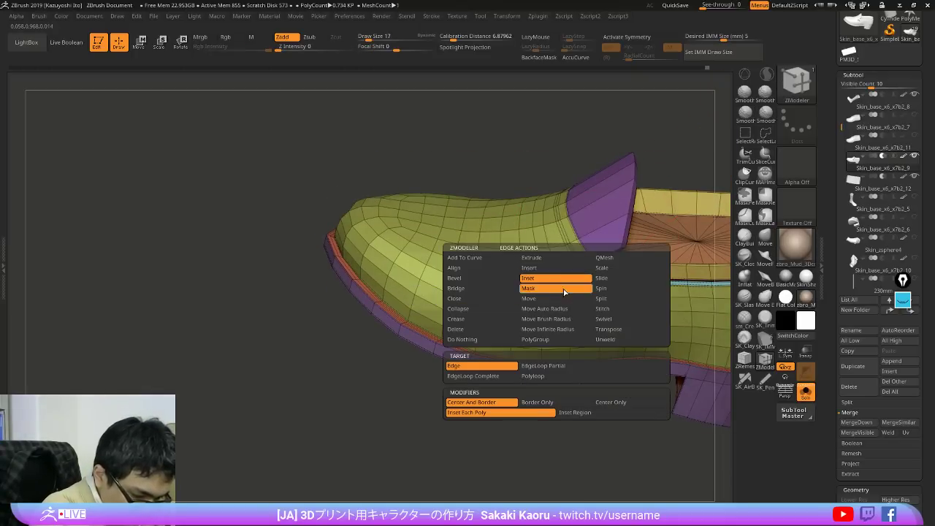
pyautogui.click(565, 365)
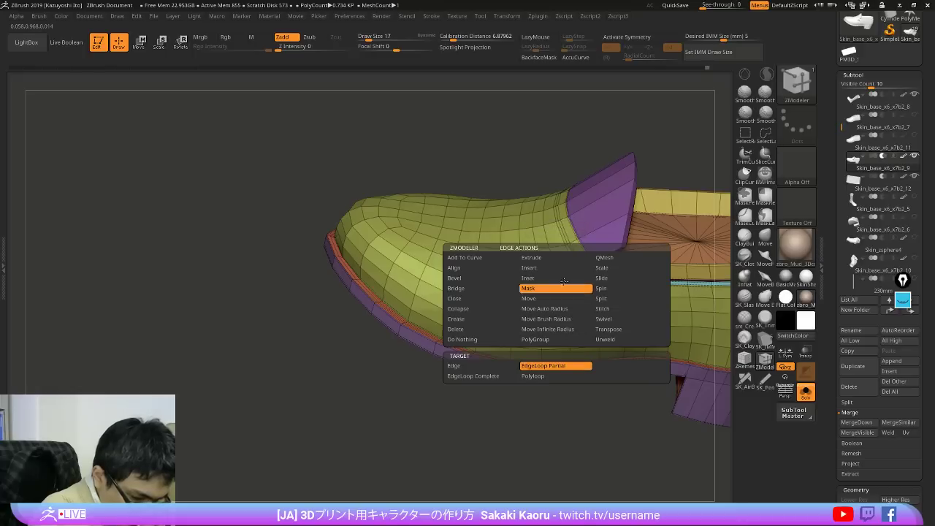
pyautogui.click(565, 280)
pyautogui.keyDown('ctrl'); pyautogui.click(539, 411); pyautogui.keyUp('ctrl')
pyautogui.moveTo(541, 387)
pyautogui.mouseDown()
pyautogui.moveTo(559, 431)
pyautogui.moveTo(638, 470)
pyautogui.mouseUp()
# Step: Switch to the Move brush with a draw size of 248 and soften the mask around the toe seam
pyautogui.click(765, 235)
pyautogui.moveTo(599, 357); pyautogui.dragTo(589, 373)
pyautogui.press('s')
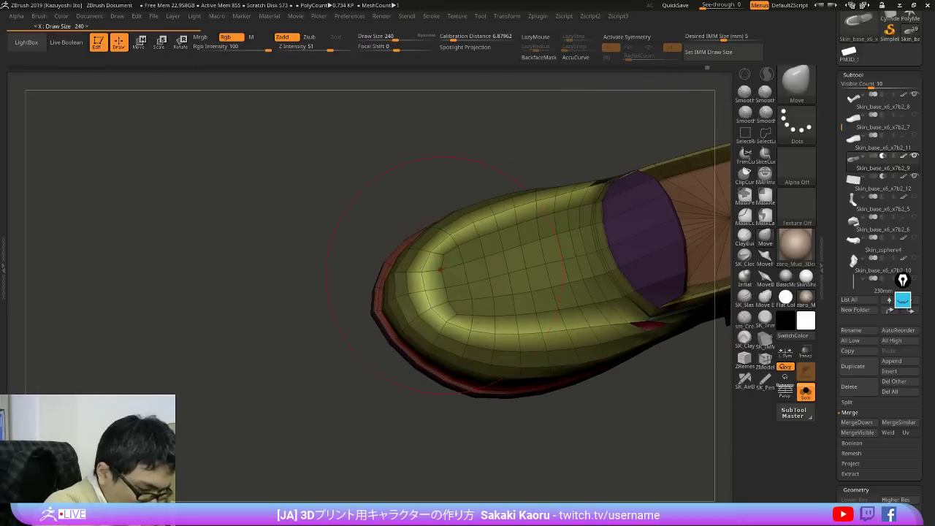
pyautogui.moveTo(441, 270); pyautogui.dragTo(443, 261, button='right')
pyautogui.hotkey('shift', 'z')
pyautogui.hotkey('shift', 'z')
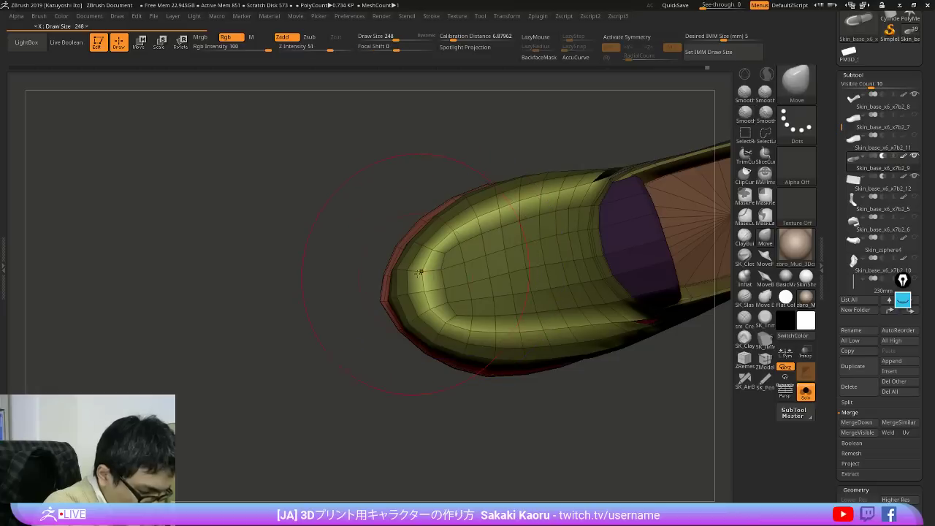
pyautogui.keyDown('ctrl'); pyautogui.click(431, 282); pyautogui.keyUp('ctrl')
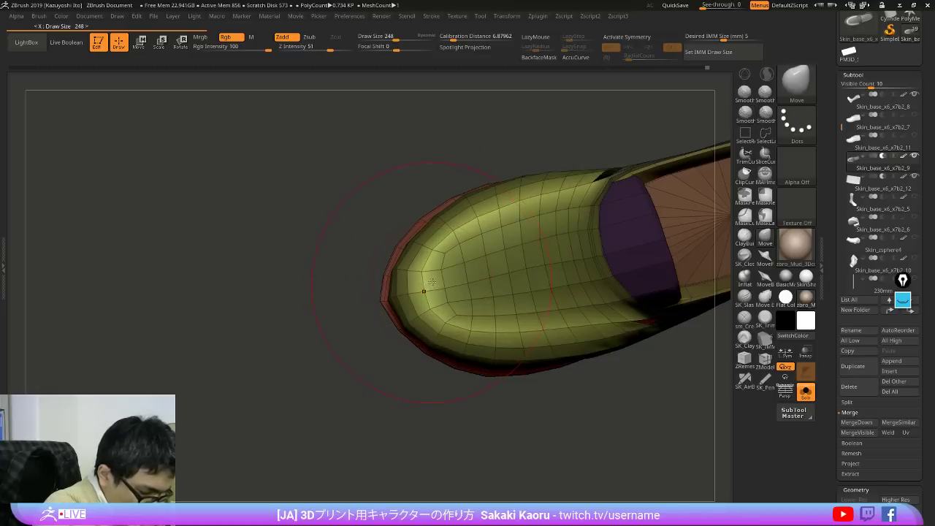
# Step: Shape the unmasked seam around the toe with the Move and Smooth brushes, checking it against the reference photos
pyautogui.moveTo(444, 397); pyautogui.dragTo(432, 292)
pyautogui.hotkey('shift', 'z')
pyautogui.moveTo(436, 265); pyautogui.dragTo(489, 356, button='right')
pyautogui.hotkey('shift', 'z')
pyautogui.moveTo(522, 317); pyautogui.dragTo(577, 380, button='right')
pyautogui.hotkey('shift', 'z')
pyautogui.hotkey('shift', 'z')
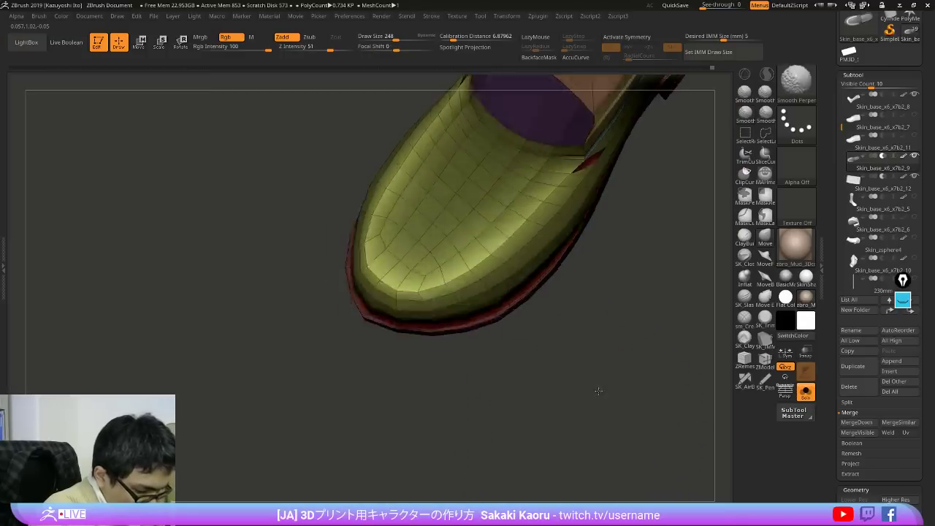
pyautogui.moveTo(597, 390); pyautogui.dragTo(611, 360)
pyautogui.hotkey('shift', 'z')
pyautogui.hotkey('shift', 'z')
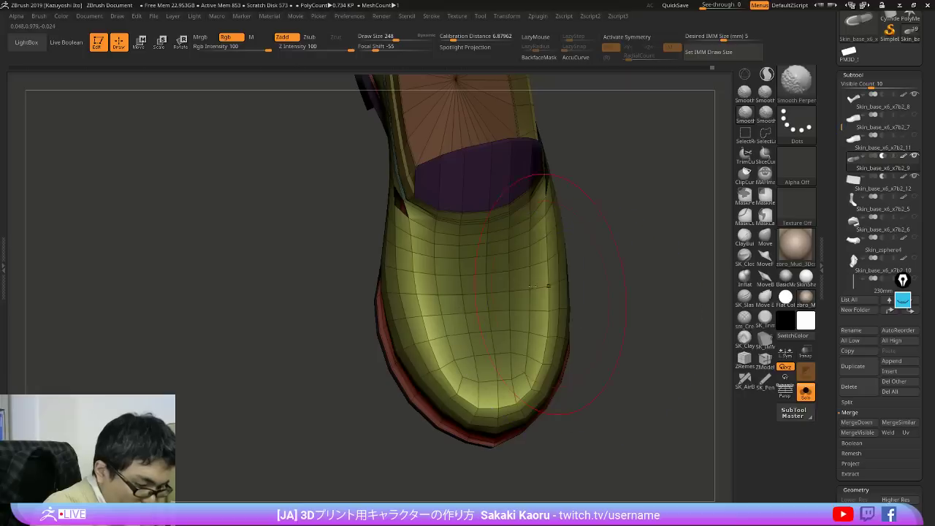
# Step: Refine both sides of the toe seam with the Move brush, raise its draw size to 207, and hide the wireframe
pyautogui.moveTo(576, 272); pyautogui.dragTo(540, 239, button='right')
pyautogui.press('x')
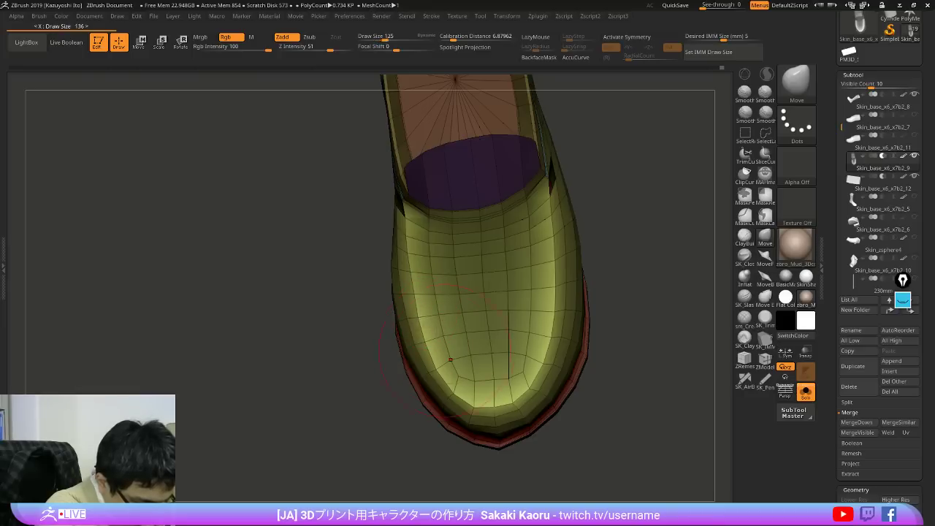
pyautogui.press('x')
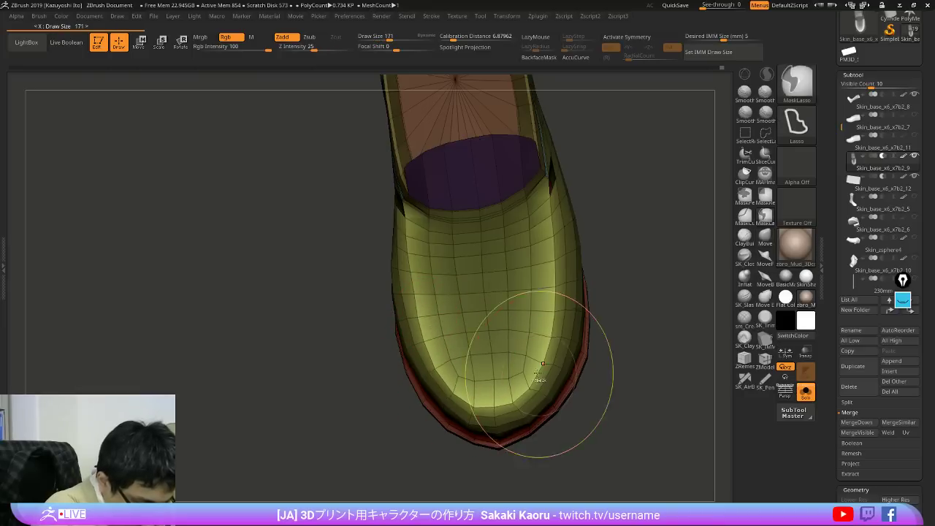
pyautogui.moveTo(616, 378); pyautogui.dragTo(640, 429)
pyautogui.hotkey('shift', 'f')
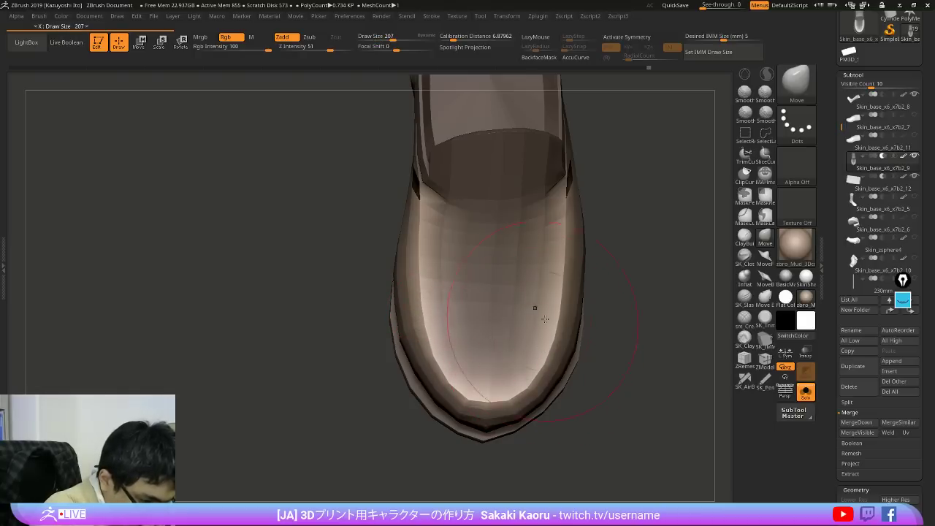
# Step: Show the wireframe and isolate the yellow-green polygroup of the loafer's upper
pyautogui.hotkey('shift', 'f')
pyautogui.moveTo(651, 397); pyautogui.dragTo(633, 417)
pyautogui.hotkey('shift', 'f')
pyautogui.hotkey('shift', 'f')
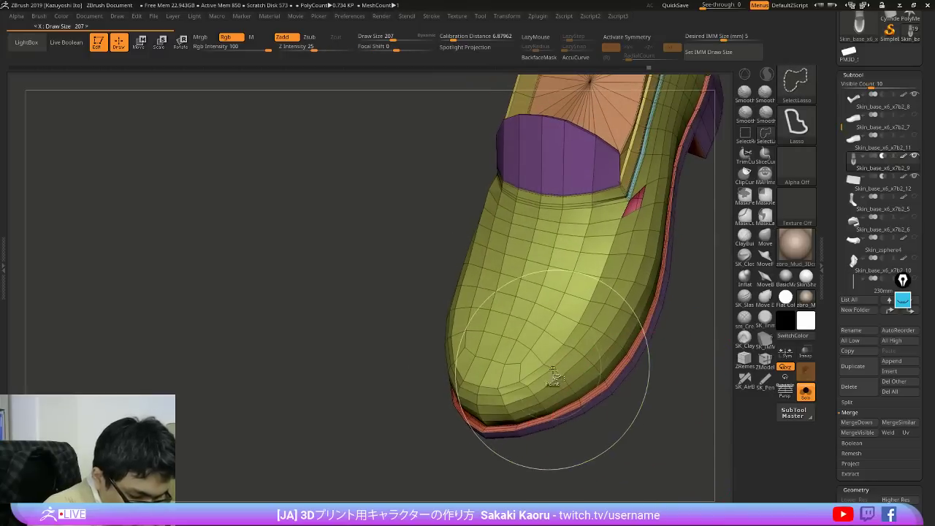
pyautogui.keyDown('ctrl'); pyautogui.keyDown('shift'); pyautogui.click(553, 370); pyautogui.keyUp('shift'); pyautogui.keyUp('ctrl')
pyautogui.keyDown('ctrl'); pyautogui.click(682, 419); pyautogui.keyUp('ctrl')
pyautogui.moveTo(685, 386)
pyautogui.keyDown('ctrl'); pyautogui.keyDown('shift'); pyautogui.mouseDown()
pyautogui.moveTo(683, 416)
pyautogui.moveTo(666, 397)
pyautogui.mouseUp(); pyautogui.keyUp('shift'); pyautogui.keyUp('ctrl')
pyautogui.keyDown('ctrl'); pyautogui.keyDown('shift'); pyautogui.click(679, 416); pyautogui.keyUp('shift'); pyautogui.keyUp('ctrl')
pyautogui.hotkey('ctrl', 'z')
pyautogui.hotkey('ctrl', 'z')
pyautogui.hotkey('ctrl', 'z')
pyautogui.keyDown('ctrl'); pyautogui.keyDown('shift'); pyautogui.click(672, 418); pyautogui.keyUp('shift'); pyautogui.keyUp('ctrl')
pyautogui.keyDown('alt'); pyautogui.moveTo(650, 354); pyautogui.dragTo(595, 275); pyautogui.keyUp('alt')
pyautogui.keyDown('ctrl'); pyautogui.keyDown('shift'); pyautogui.click(558, 279); pyautogui.keyUp('shift'); pyautogui.keyUp('ctrl')
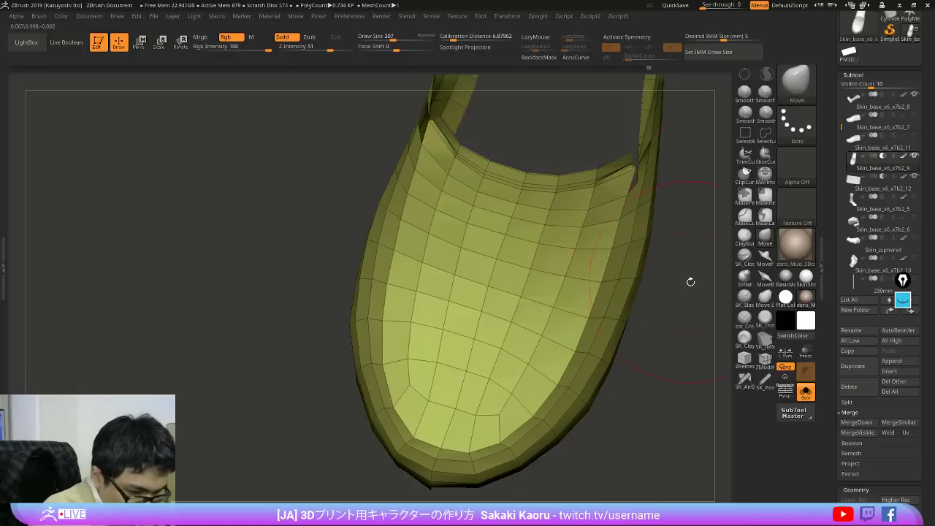
# Step: Lasso-mask the upper's top panel inside the raised toe seam
pyautogui.moveTo(691, 282); pyautogui.dragTo(656, 247)
pyautogui.moveTo(632, 144)
pyautogui.keyDown('ctrl'); pyautogui.mouseDown()
pyautogui.moveTo(598, 245)
pyautogui.moveTo(581, 161)
pyautogui.moveTo(608, 137)
pyautogui.moveTo(595, 212)
pyautogui.moveTo(617, 228)
pyautogui.moveTo(553, 384)
pyautogui.moveTo(463, 454)
pyautogui.moveTo(556, 132)
pyautogui.mouseUp(); pyautogui.keyUp('ctrl')
pyautogui.moveTo(559, 133); pyautogui.dragTo(500, 137)
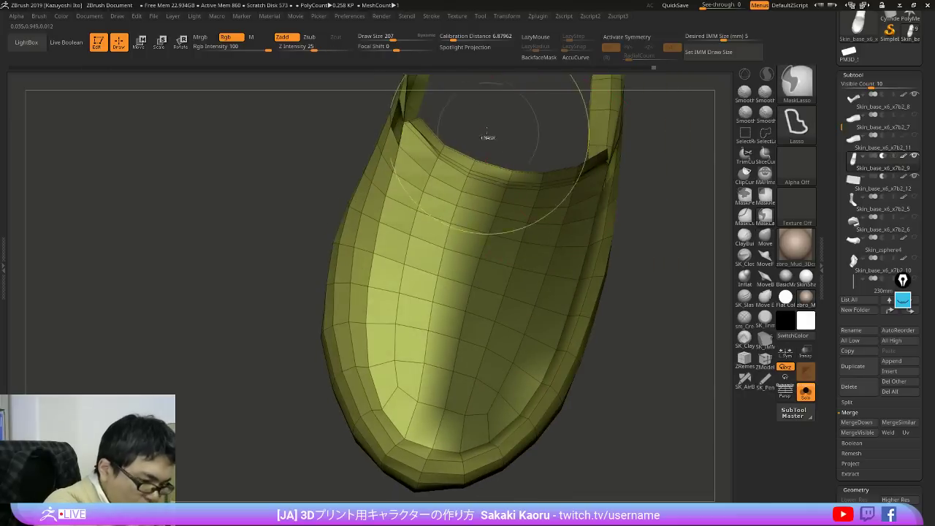
pyautogui.keyDown('ctrl'); pyautogui.moveTo(443, 139); pyautogui.dragTo(557, 133); pyautogui.keyUp('ctrl')
pyautogui.moveTo(433, 221)
pyautogui.keyDown('ctrl'); pyautogui.mouseDown()
pyautogui.moveTo(386, 429)
pyautogui.moveTo(508, 334)
pyautogui.moveTo(506, 314)
pyautogui.mouseUp(); pyautogui.keyUp('ctrl')
pyautogui.keyDown('ctrl'); pyautogui.moveTo(437, 419); pyautogui.dragTo(533, 357); pyautogui.keyUp('ctrl')
# Step: Complete the lasso mask along the edges of the top panel and turn the masked area into its own polygroup
pyautogui.moveTo(533, 357); pyautogui.dragTo(553, 348, button='right')
pyautogui.moveTo(553, 346)
pyautogui.keyDown('ctrl'); pyautogui.mouseDown()
pyautogui.moveTo(512, 428)
pyautogui.moveTo(513, 362)
pyautogui.mouseUp(); pyautogui.keyUp('ctrl')
pyautogui.moveTo(512, 362); pyautogui.dragTo(467, 300, button='right')
pyautogui.moveTo(431, 114)
pyautogui.keyDown('ctrl'); pyautogui.mouseDown()
pyautogui.moveTo(388, 269)
pyautogui.moveTo(509, 142)
pyautogui.mouseUp(); pyautogui.keyUp('ctrl')
pyautogui.moveTo(398, 185)
pyautogui.keyDown('ctrl'); pyautogui.mouseDown()
pyautogui.moveTo(396, 407)
pyautogui.moveTo(428, 307)
pyautogui.mouseUp(); pyautogui.keyUp('ctrl')
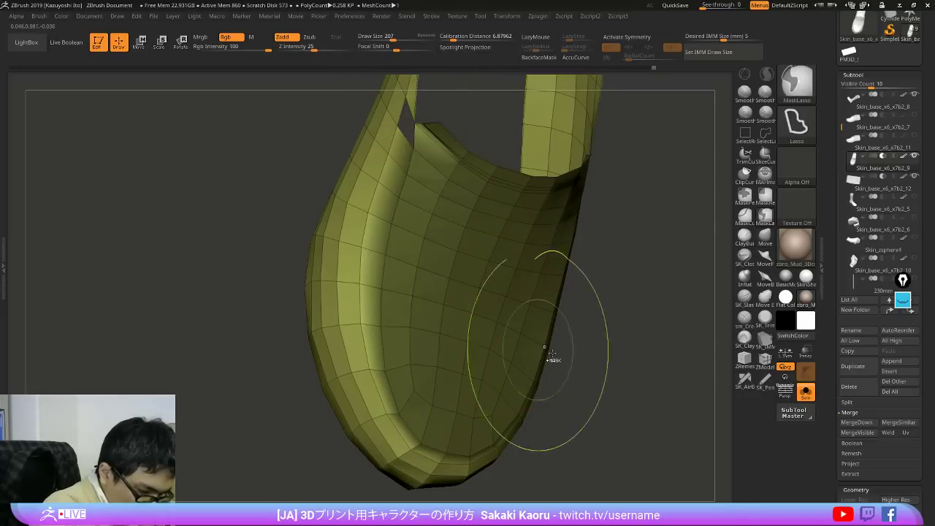
pyautogui.moveTo(553, 358)
pyautogui.mouseDown(button='right')
pyautogui.moveTo(641, 415)
pyautogui.moveTo(566, 357)
pyautogui.mouseUp(button='right')
pyautogui.moveTo(431, 119)
pyautogui.keyDown('ctrl'); pyautogui.mouseDown()
pyautogui.moveTo(415, 122)
pyautogui.moveTo(424, 117)
pyautogui.mouseUp(); pyautogui.keyUp('ctrl')
pyautogui.hotkey('ctrl', 'w')
pyautogui.moveTo(678, 411)
pyautogui.mouseDown()
pyautogui.moveTo(672, 374)
pyautogui.moveTo(673, 381)
pyautogui.mouseUp()
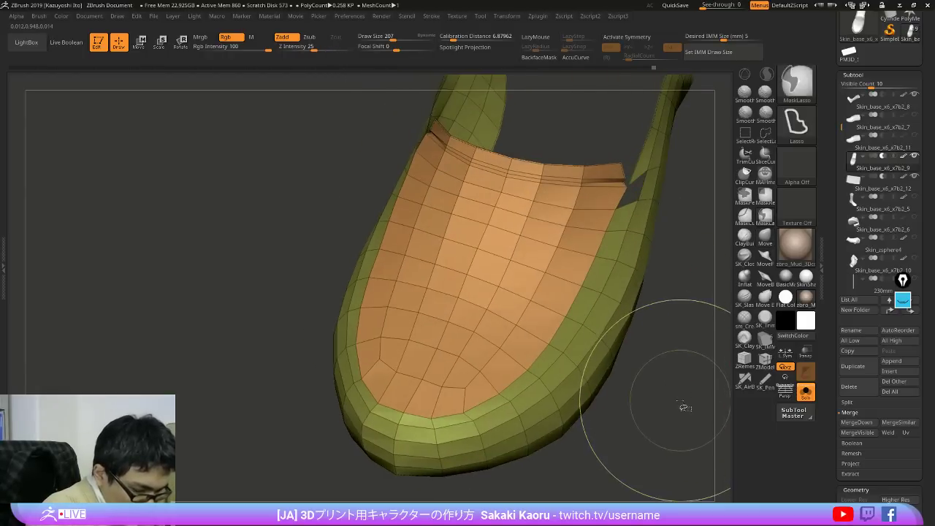
# Step: Unhide the whole shoe and mask everything except the upper's green side band polygroup
pyautogui.keyDown('ctrl'); pyautogui.keyDown('shift'); pyautogui.click(684, 409); pyautogui.keyUp('shift'); pyautogui.keyUp('ctrl')
pyautogui.moveTo(685, 416)
pyautogui.mouseDown()
pyautogui.moveTo(678, 445)
pyautogui.moveTo(677, 365)
pyautogui.moveTo(638, 356)
pyautogui.moveTo(696, 356)
pyautogui.moveTo(694, 406)
pyautogui.mouseUp()
pyautogui.hotkey('shift', 'f')
pyautogui.hotkey('shift', 'f')
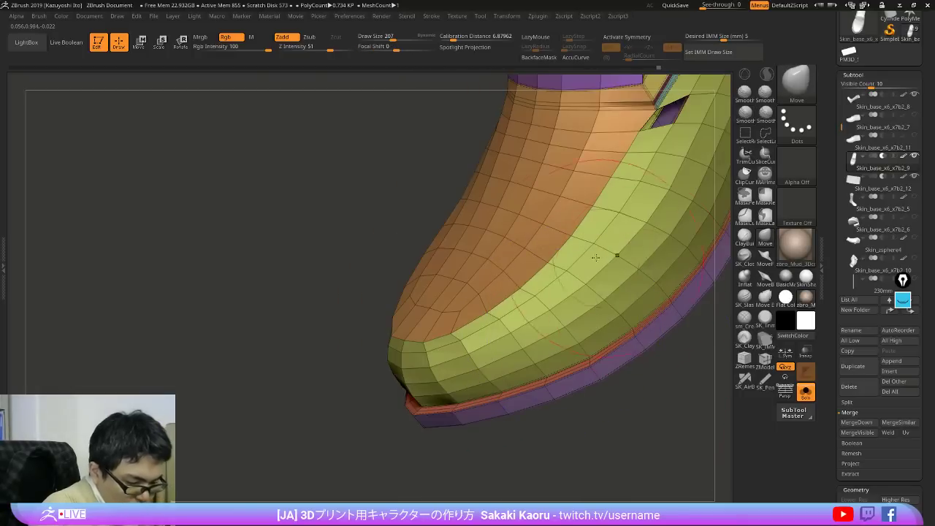
pyautogui.keyDown('ctrl'); pyautogui.keyDown('shift'); pyautogui.click(615, 274); pyautogui.keyUp('shift'); pyautogui.keyUp('ctrl')
pyautogui.keyDown('ctrl'); pyautogui.keyDown('shift'); pyautogui.click(661, 459); pyautogui.keyUp('shift'); pyautogui.keyUp('ctrl')
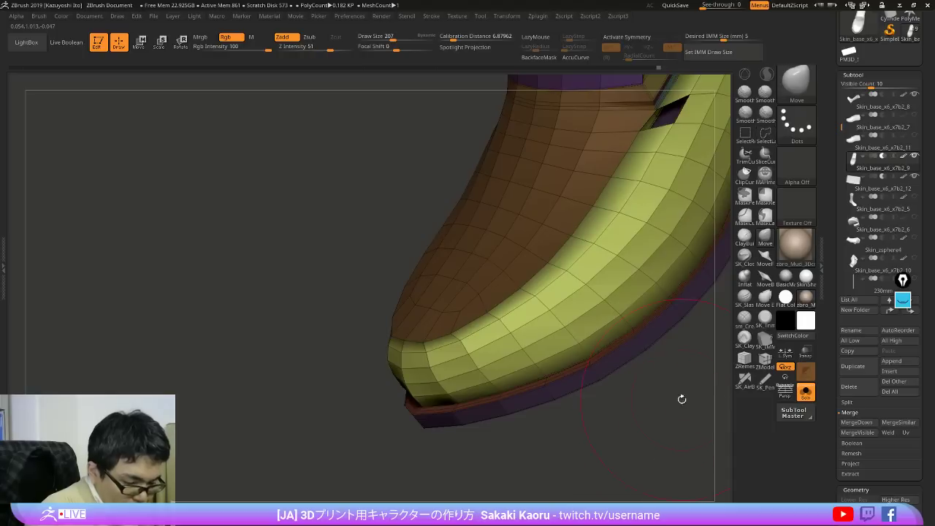
# Step: Shape the unmasked side band along the seam and around the toe with the Move brush at draw sizes between 64 and 104
pyautogui.press('b')
pyautogui.press('m')
pyautogui.press('v')
pyautogui.press('s')
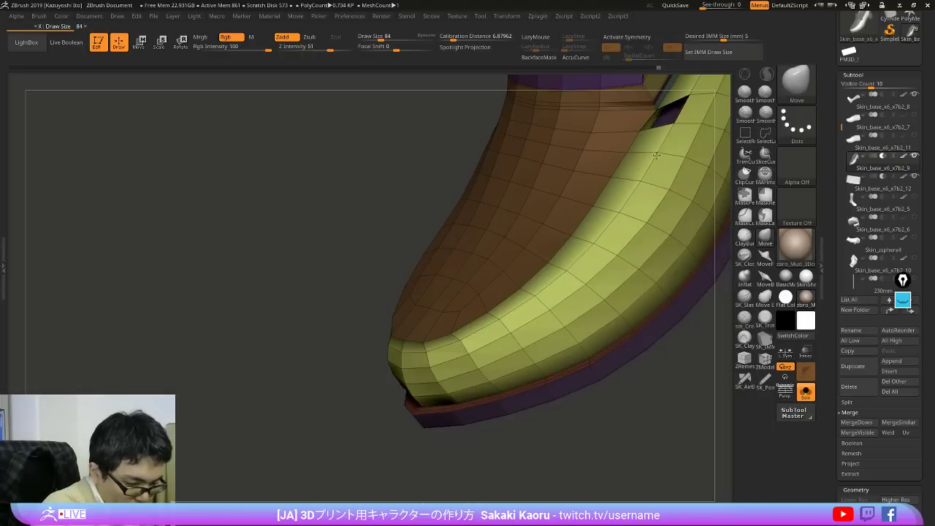
pyautogui.moveTo(652, 176); pyautogui.dragTo(622, 203, button='right')
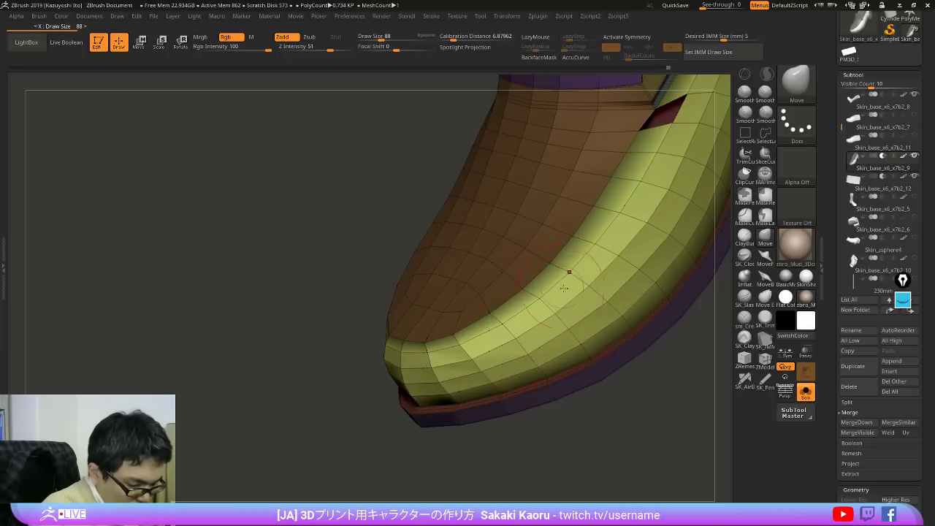
pyautogui.moveTo(564, 287); pyautogui.dragTo(458, 357, button='right')
pyautogui.moveTo(466, 431); pyautogui.dragTo(484, 447)
pyautogui.moveTo(469, 354); pyautogui.dragTo(453, 361)
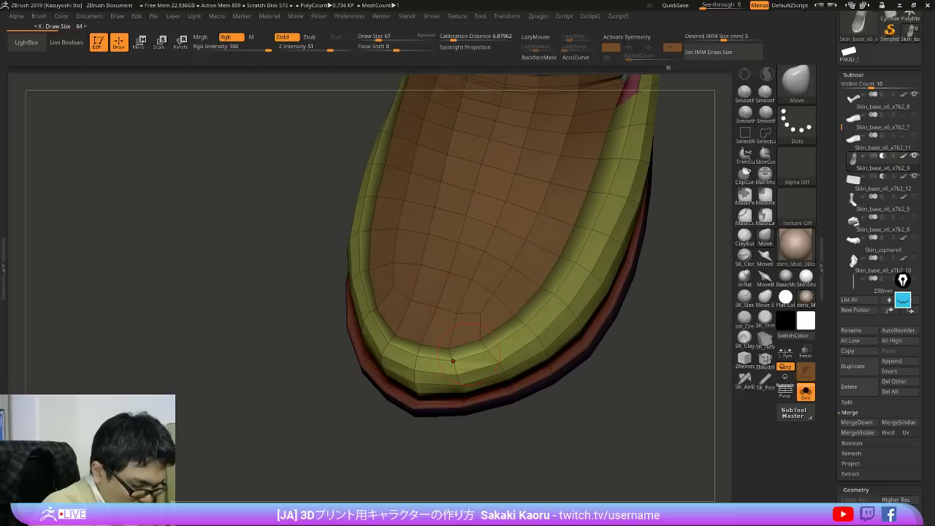
pyautogui.moveTo(556, 345); pyautogui.dragTo(481, 357, button='right')
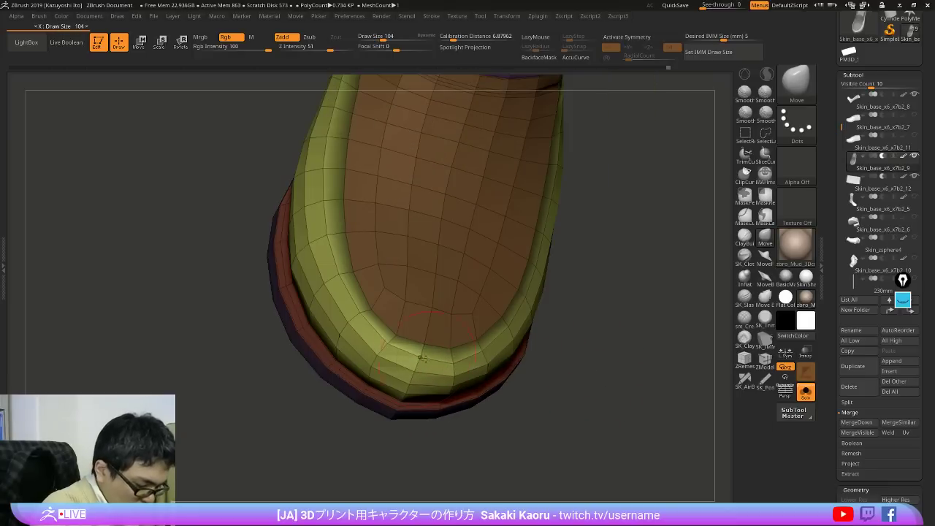
# Step: Check the loafer's toe from several sides and clear the mask from the shoe
pyautogui.moveTo(350, 309); pyautogui.dragTo(357, 300, button='right')
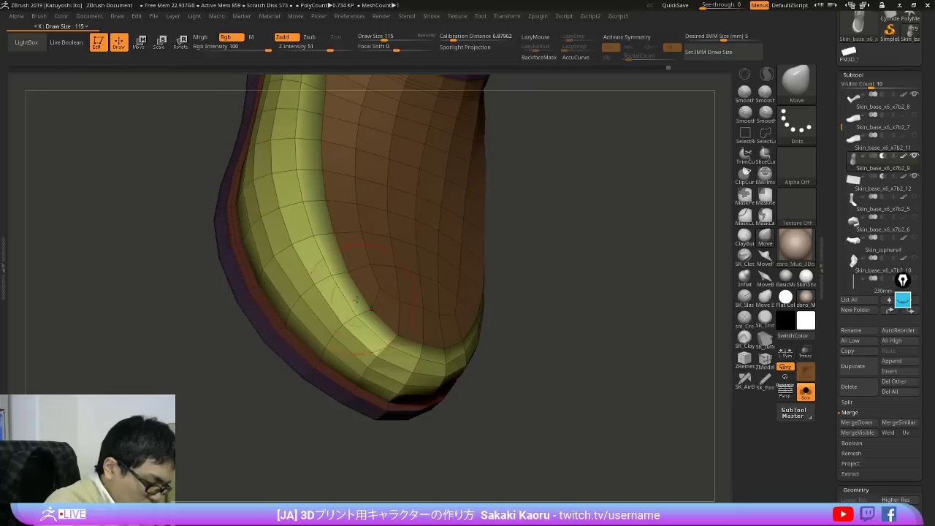
pyautogui.moveTo(305, 283); pyautogui.dragTo(352, 261, button='right')
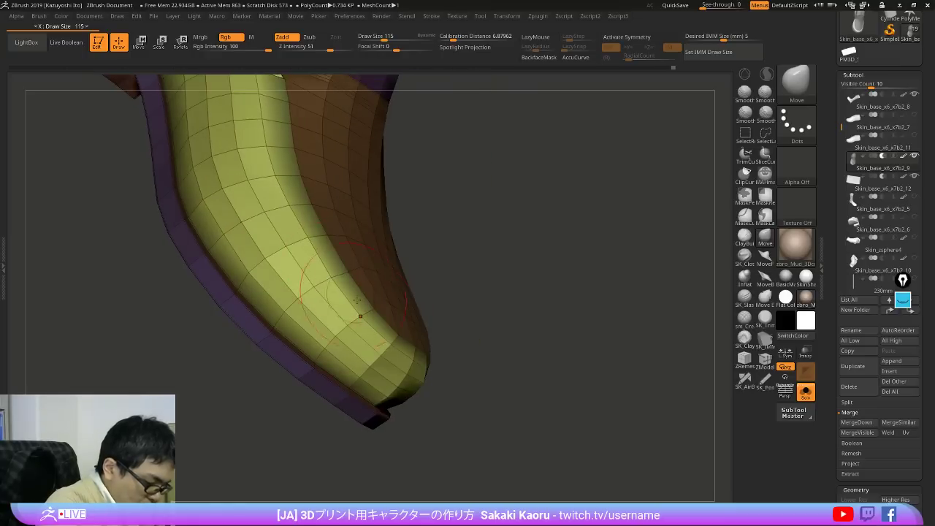
pyautogui.moveTo(381, 356); pyautogui.dragTo(434, 374, button='right')
pyautogui.moveTo(360, 374)
pyautogui.mouseDown(button='right')
pyautogui.moveTo(383, 405)
pyautogui.moveTo(551, 358)
pyautogui.moveTo(585, 456)
pyautogui.moveTo(586, 414)
pyautogui.mouseUp(button='right')
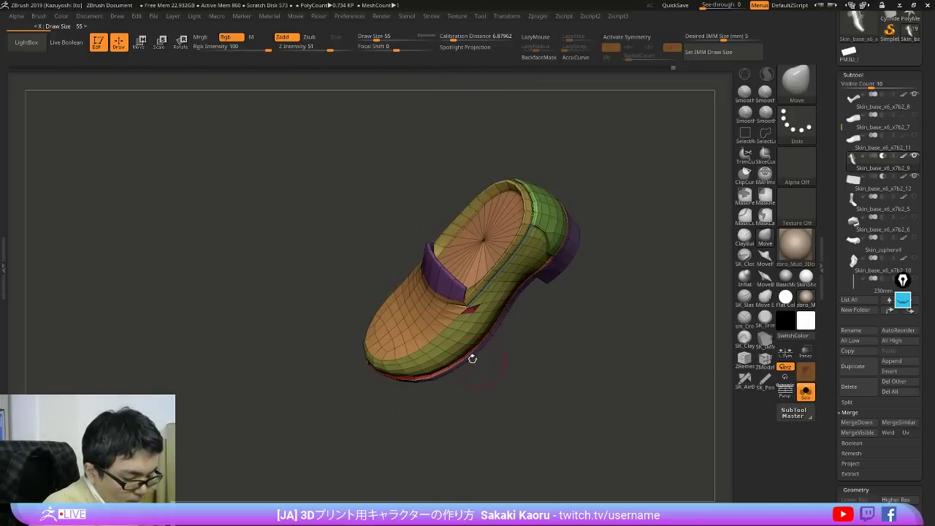
pyautogui.keyDown('alt'); pyautogui.moveTo(474, 358); pyautogui.dragTo(553, 409, button='right'); pyautogui.keyUp('alt')
# Step: Compare the toe and vamp of the shoe with the loafer reference photos, with and without the surrounding parts and the polygon wireframe
pyautogui.click(766, 357)
pyautogui.click(805, 392)
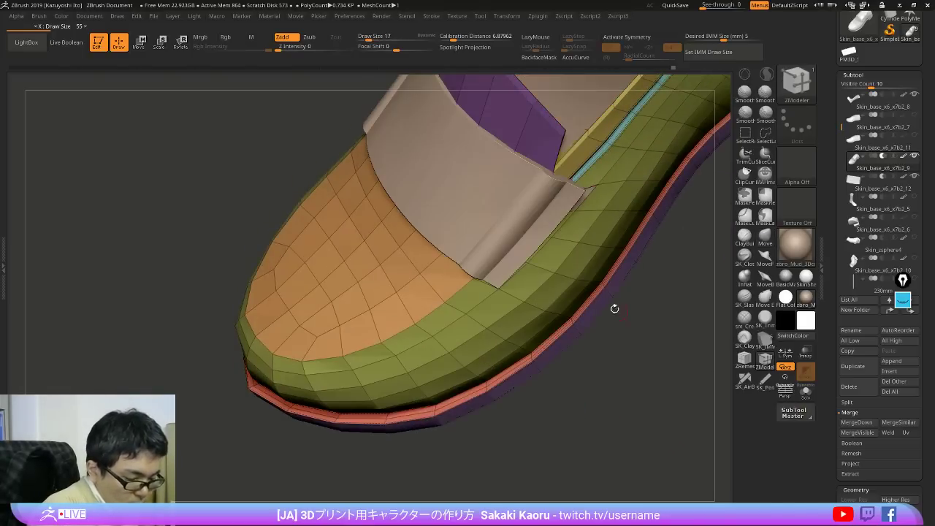
pyautogui.moveTo(584, 286); pyautogui.dragTo(532, 292, button='right')
pyautogui.hotkey('shift', 'f')
pyautogui.hotkey('shift', 'z')
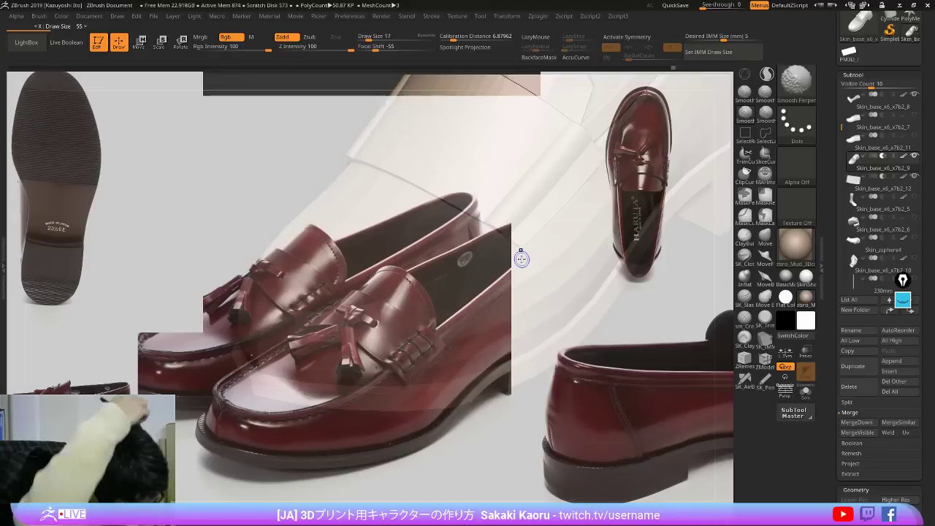
pyautogui.hotkey('shift', 'z')
pyautogui.hotkey('shift', 'f')
pyautogui.moveTo(520, 256); pyautogui.dragTo(535, 268, button='right')
pyautogui.hotkey('shift', 'z')
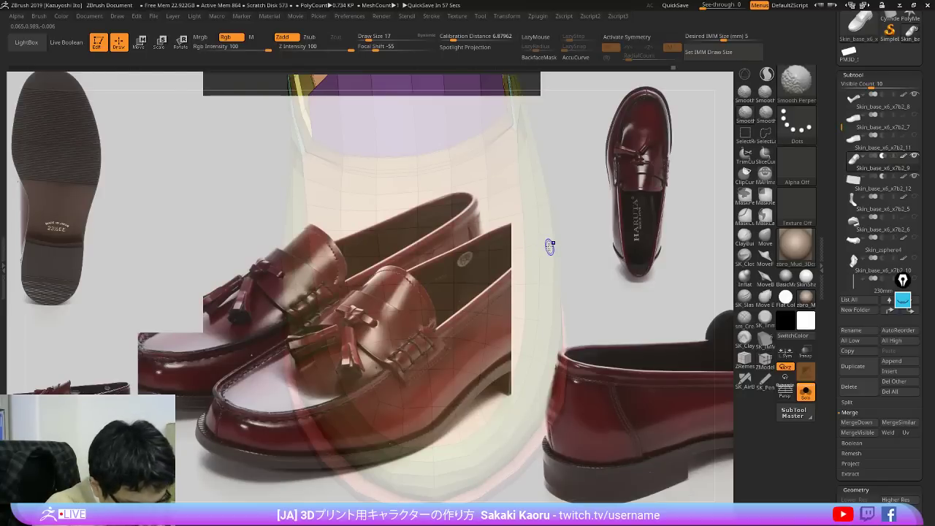
pyautogui.hotkey('shift', 'z')
pyautogui.moveTo(553, 241); pyautogui.dragTo(517, 213, button='right')
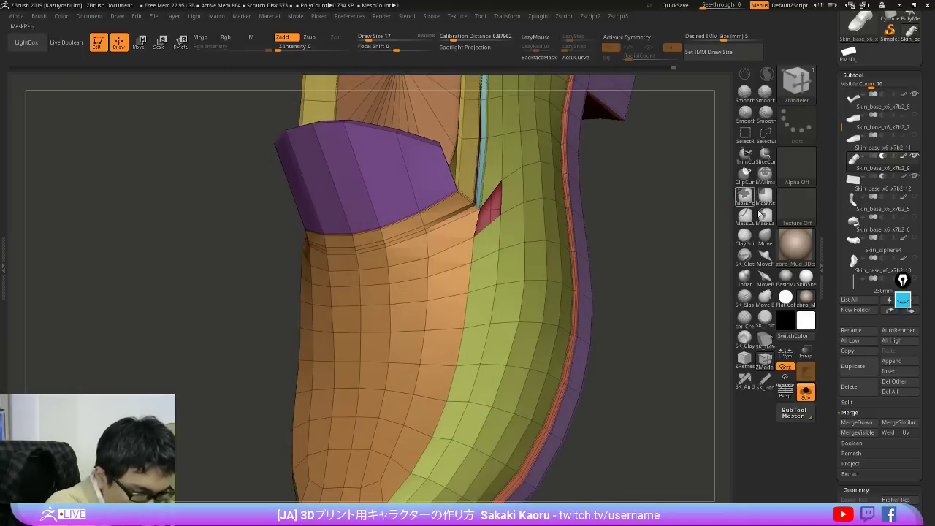
# Step: Shift the corner point where the vamp panel, green side and small red patch meet slightly toward the vamp
pyautogui.click(764, 237)
pyautogui.moveTo(473, 237); pyautogui.dragTo(467, 235)
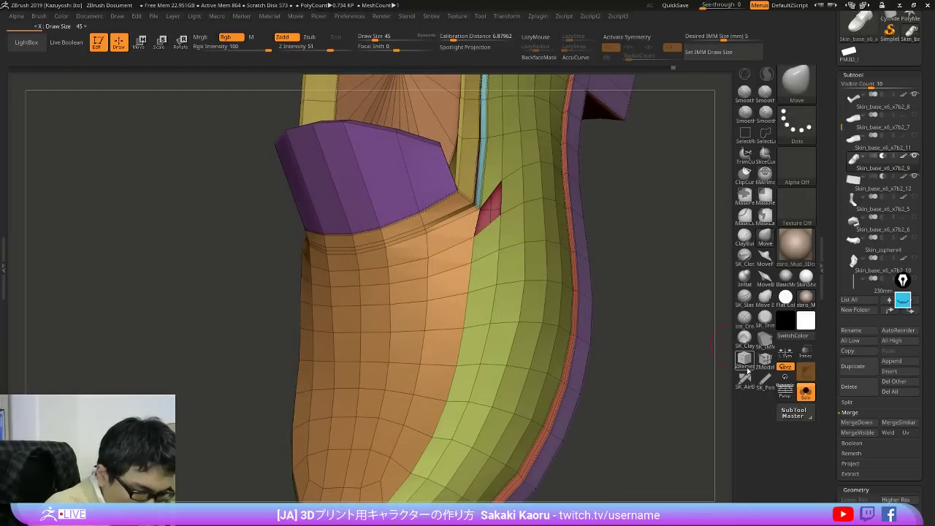
pyautogui.click(769, 344)
pyautogui.press('space')
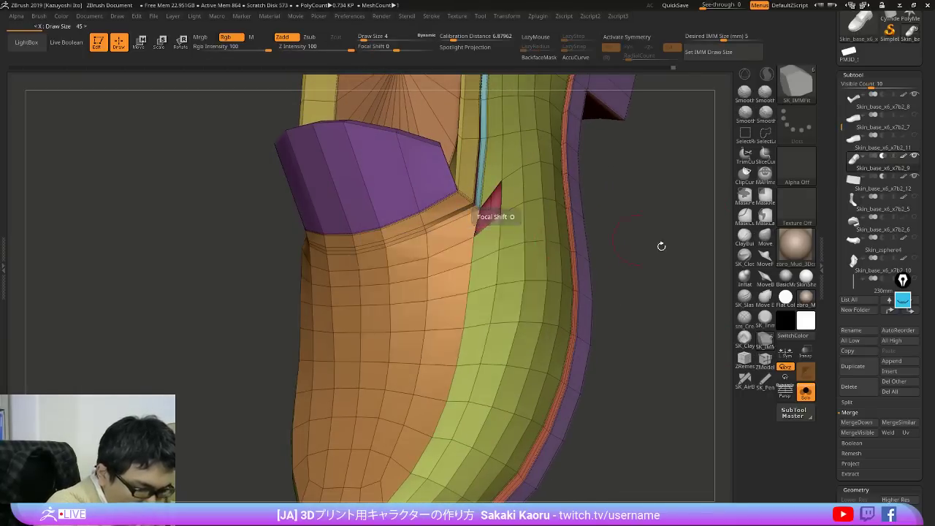
pyautogui.click(764, 359)
pyautogui.press('space')
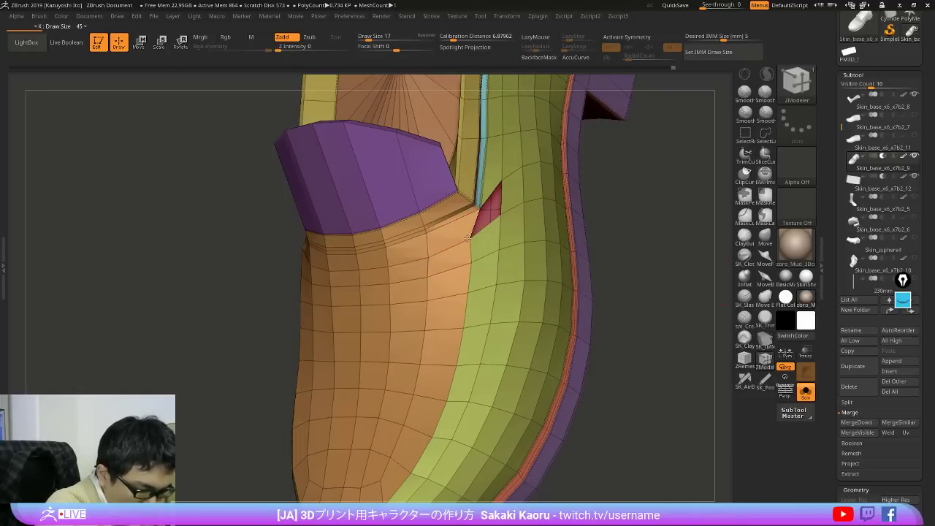
pyautogui.moveTo(470, 237); pyautogui.dragTo(621, 238, button='right')
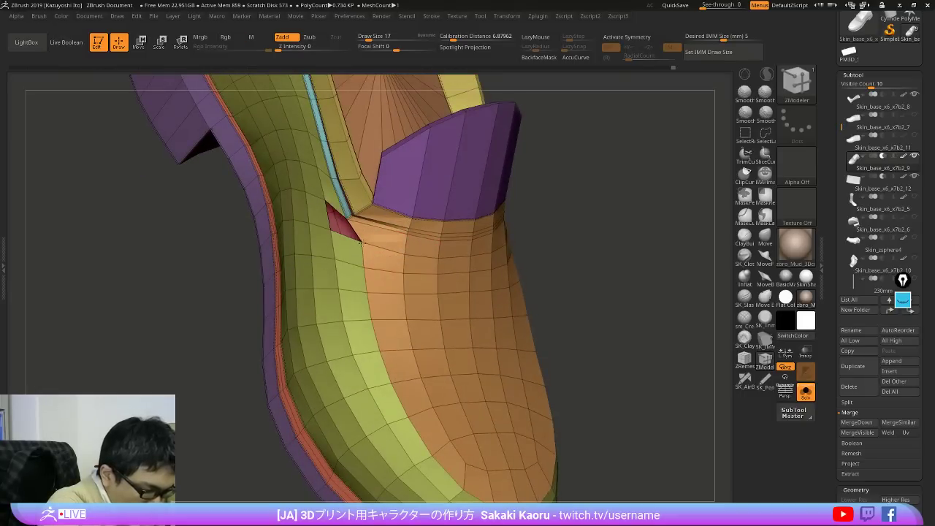
pyautogui.moveTo(607, 260); pyautogui.dragTo(544, 257)
# Step: Insert two single edge loops in the green side band, close to its border with the orange toe panel
pyautogui.press('space')
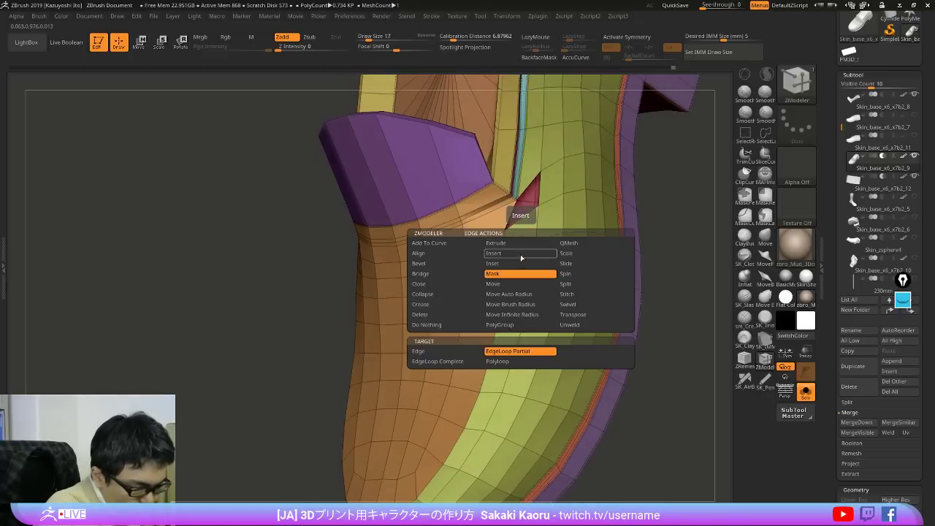
pyautogui.click(520, 254)
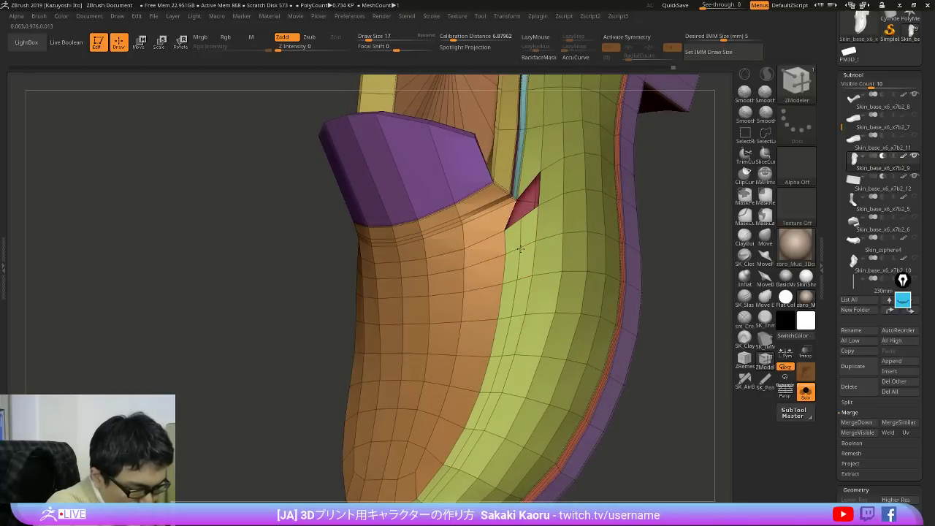
pyautogui.click(520, 249)
pyautogui.moveTo(520, 249); pyautogui.dragTo(531, 275, button='right')
pyautogui.hotkey('shift', 'f')
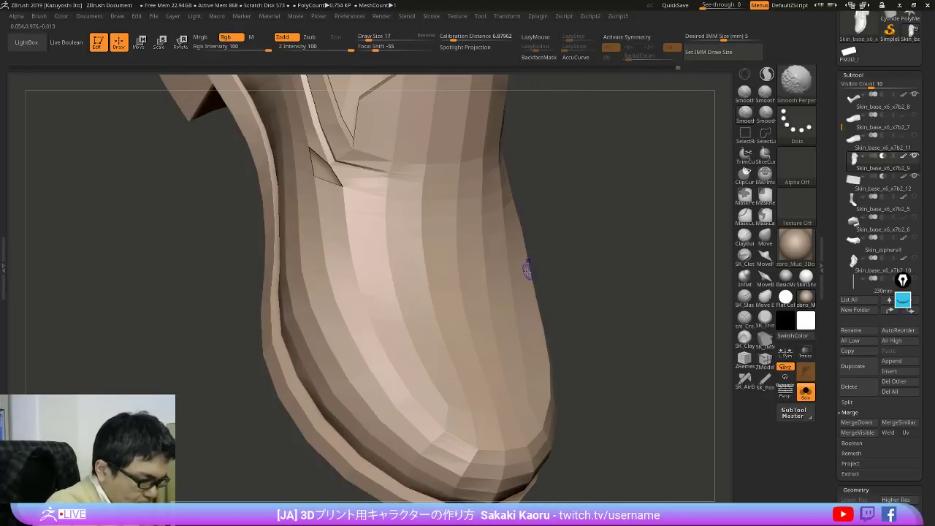
pyautogui.hotkey('shift', 'f')
pyautogui.moveTo(601, 266); pyautogui.dragTo(534, 256)
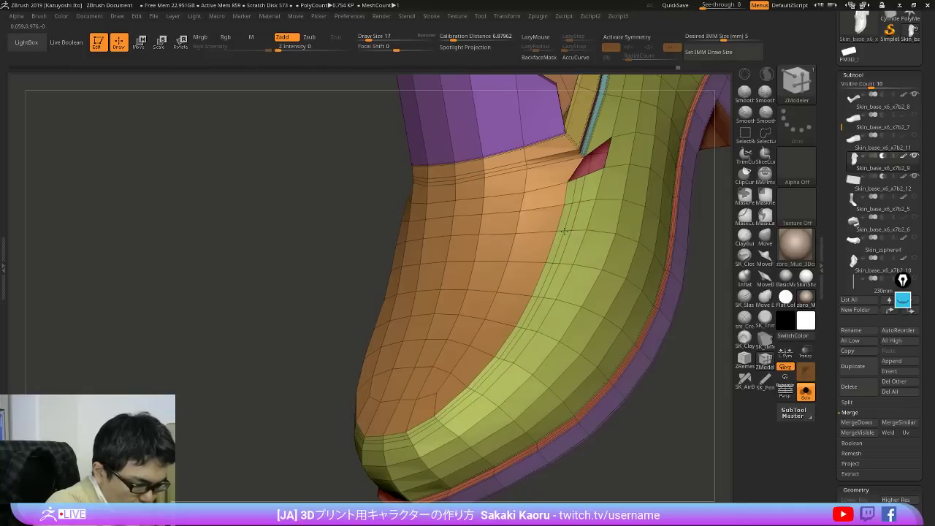
# Step: Try to displace the edge loop beside the toe panel by masking everything except it and moving it with the Transpose tool
pyautogui.press('space')
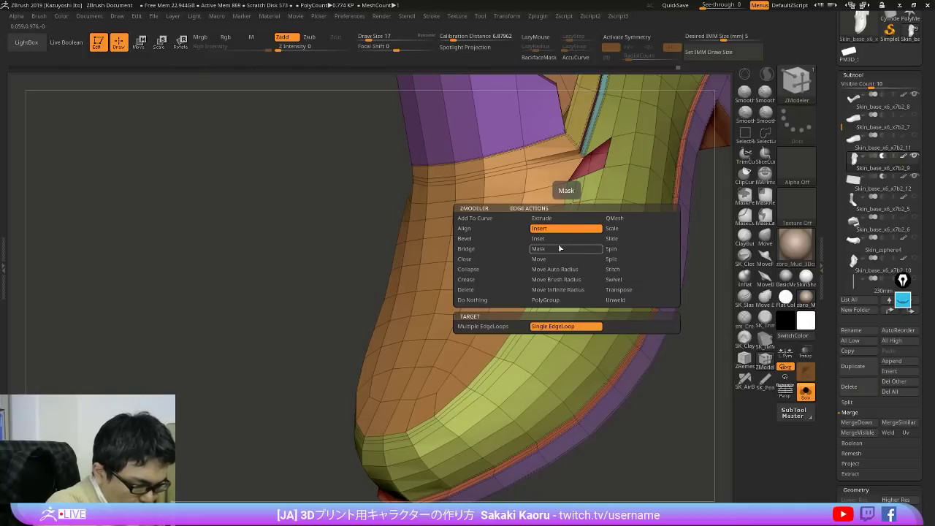
pyautogui.click(560, 249)
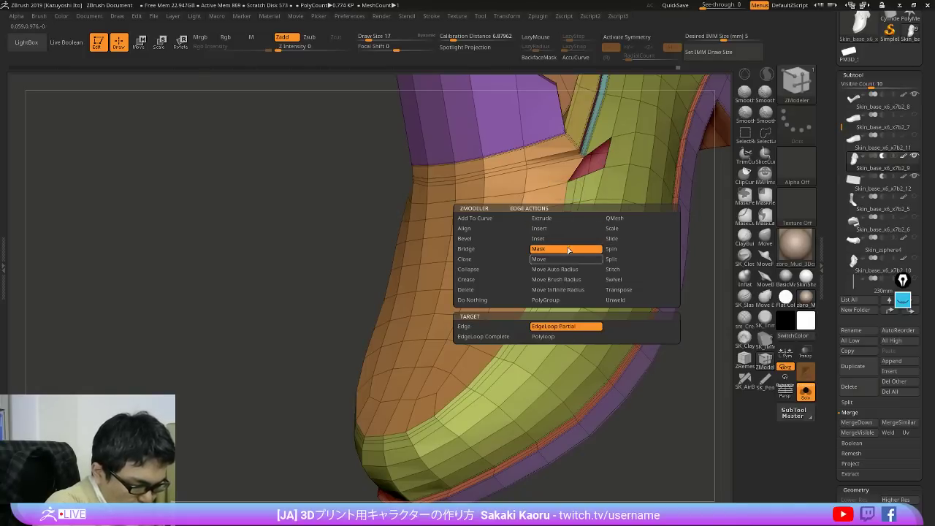
pyautogui.click(572, 193)
pyautogui.keyDown('ctrl'); pyautogui.click(695, 244); pyautogui.keyUp('ctrl')
pyautogui.press('w')
pyautogui.moveTo(559, 377); pyautogui.dragTo(589, 394)
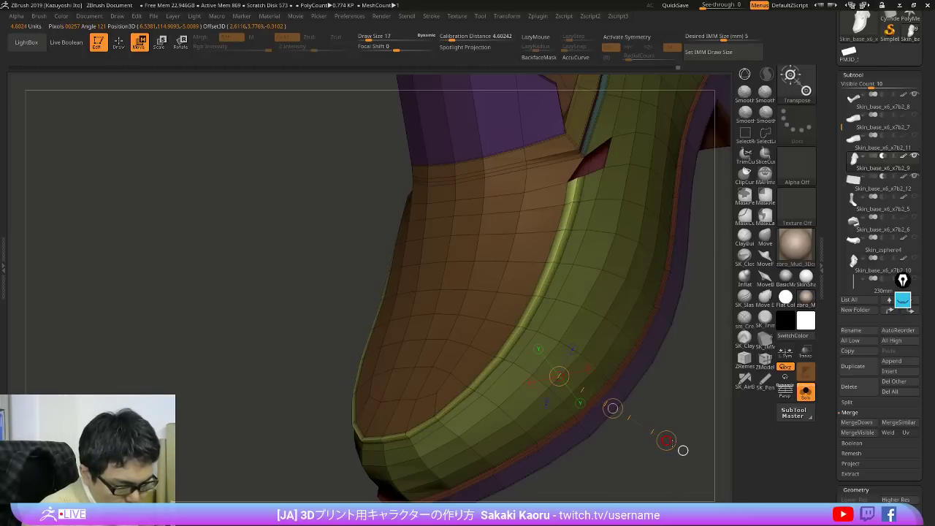
pyautogui.press('q')
pyautogui.keyDown('ctrl'); pyautogui.moveTo(699, 433); pyautogui.dragTo(622, 420); pyautogui.keyUp('ctrl')
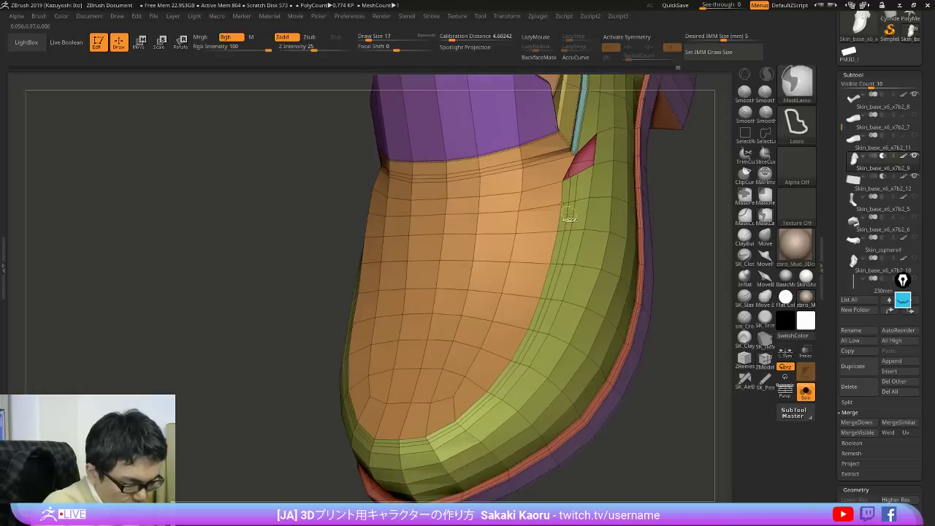
# Step: Undo the edge loop adjustment and the second inserted loop beside the toe panel
pyautogui.hotkey('ctrl', 'z')
pyautogui.hotkey('ctrl', 'z')
pyautogui.hotkey('ctrl', 'z')
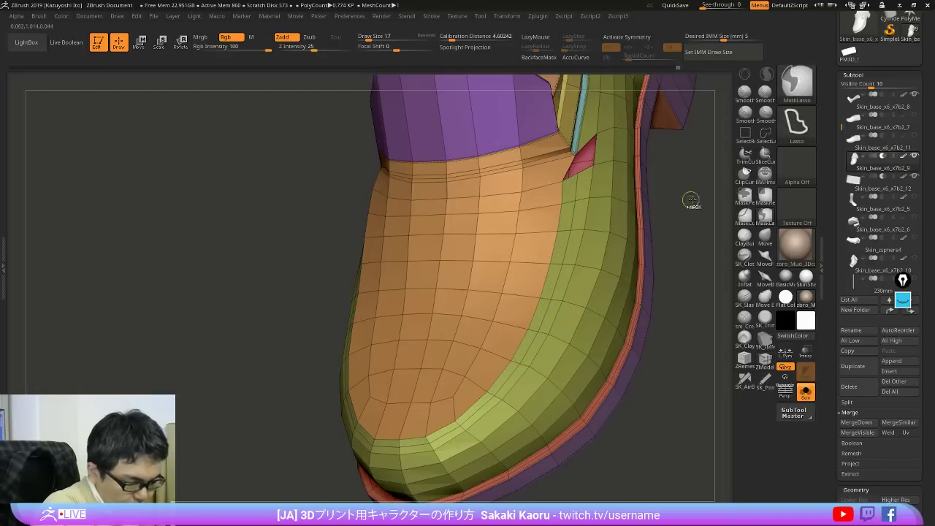
# Step: Isolate the narrow strip of polygons around the toe panel and assign it its own polygroup, then show the whole shoe again
pyautogui.keyDown('ctrl'); pyautogui.keyDown('shift'); pyautogui.click(566, 202); pyautogui.keyUp('shift'); pyautogui.keyUp('ctrl')
pyautogui.moveTo(668, 252)
pyautogui.keyDown('ctrl'); pyautogui.keyDown('shift'); pyautogui.mouseDown()
pyautogui.moveTo(682, 283)
pyautogui.moveTo(635, 263)
pyautogui.mouseUp(); pyautogui.keyUp('shift'); pyautogui.keyUp('ctrl')
pyautogui.hotkey('ctrl', 'w')
pyautogui.keyDown('ctrl'); pyautogui.keyDown('shift'); pyautogui.click(681, 293); pyautogui.keyUp('shift'); pyautogui.keyUp('ctrl')
# Step: Try to extrude the narrow strip around the toe panel as a raised rim, using ZModeler Extrude with the Polygroup All target
pyautogui.press('space')
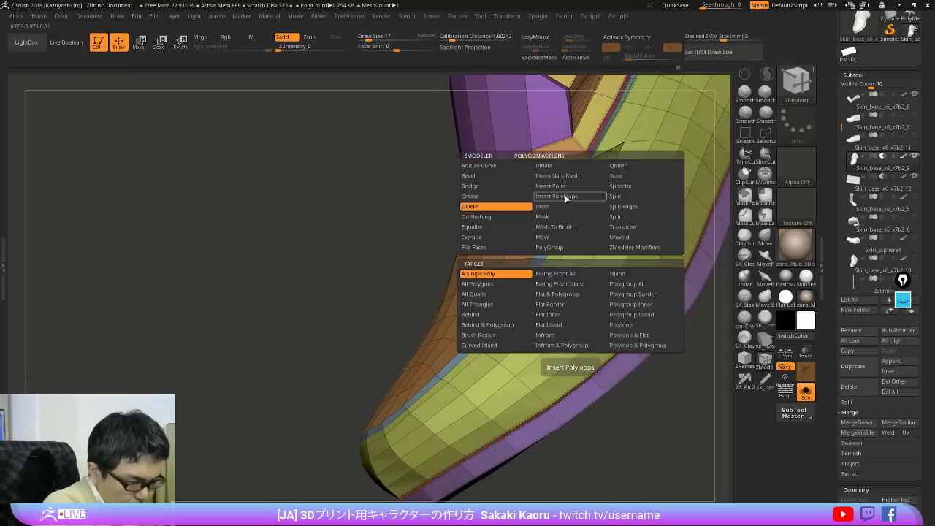
pyautogui.click(494, 241)
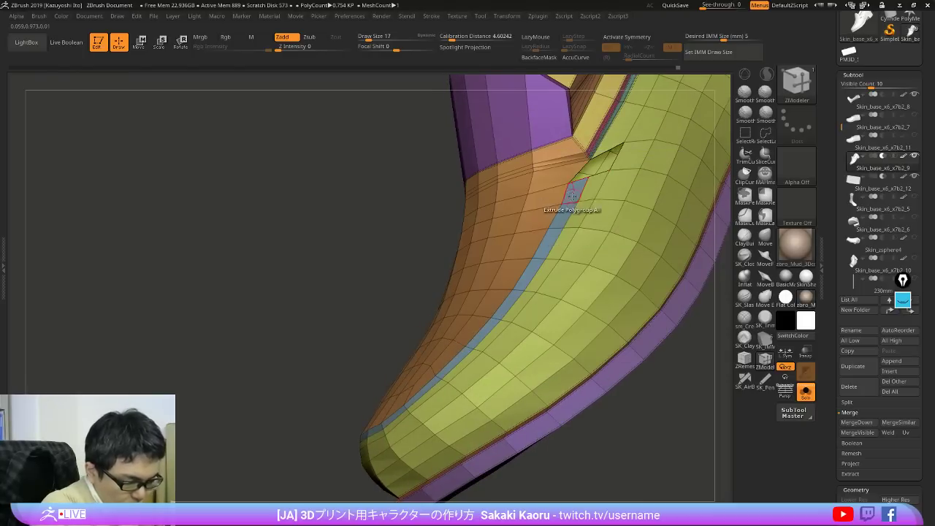
pyautogui.moveTo(573, 197); pyautogui.dragTo(567, 182)
pyautogui.moveTo(568, 182)
pyautogui.mouseDown(button='right')
pyautogui.moveTo(701, 224)
pyautogui.moveTo(679, 235)
pyautogui.moveTo(584, 238)
pyautogui.mouseUp(button='right')
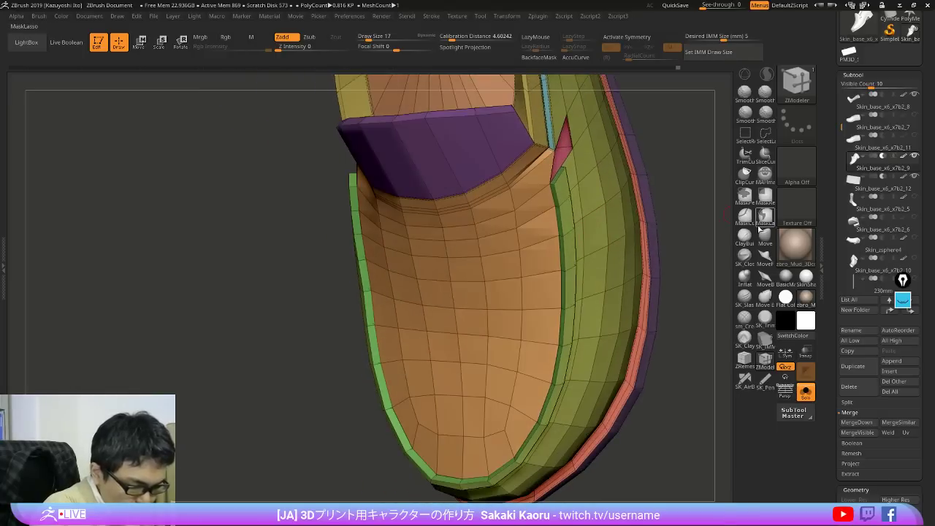
# Step: Try to adjust the mesh around the end of the extruded rim with the Move brush, smoothing and masking
pyautogui.click(765, 236)
pyautogui.moveTo(679, 224); pyautogui.dragTo(674, 185, button='right')
pyautogui.keyDown('ctrl'); pyautogui.moveTo(600, 289); pyautogui.dragTo(579, 312, button='right'); pyautogui.keyUp('ctrl')
pyautogui.keyDown('shift'); pyautogui.moveTo(539, 155); pyautogui.dragTo(529, 153); pyautogui.keyUp('shift')
pyautogui.moveTo(547, 356)
pyautogui.keyDown('alt'); pyautogui.mouseDown(button='right')
pyautogui.moveTo(591, 221)
pyautogui.moveTo(657, 216)
pyautogui.mouseUp(button='right'); pyautogui.keyUp('alt')
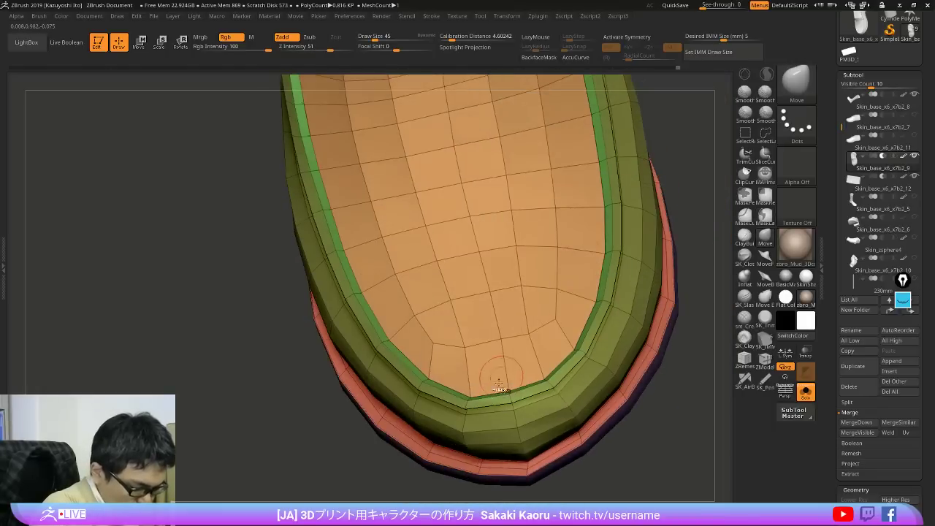
pyautogui.moveTo(504, 373)
pyautogui.keyDown('ctrl'); pyautogui.mouseDown()
pyautogui.moveTo(522, 381)
pyautogui.moveTo(510, 374)
pyautogui.mouseUp(); pyautogui.keyUp('ctrl')
pyautogui.moveTo(672, 201)
pyautogui.keyDown('alt'); pyautogui.mouseDown(button='right')
pyautogui.moveTo(577, 387)
pyautogui.moveTo(590, 307)
pyautogui.mouseUp(button='right'); pyautogui.keyUp('alt')
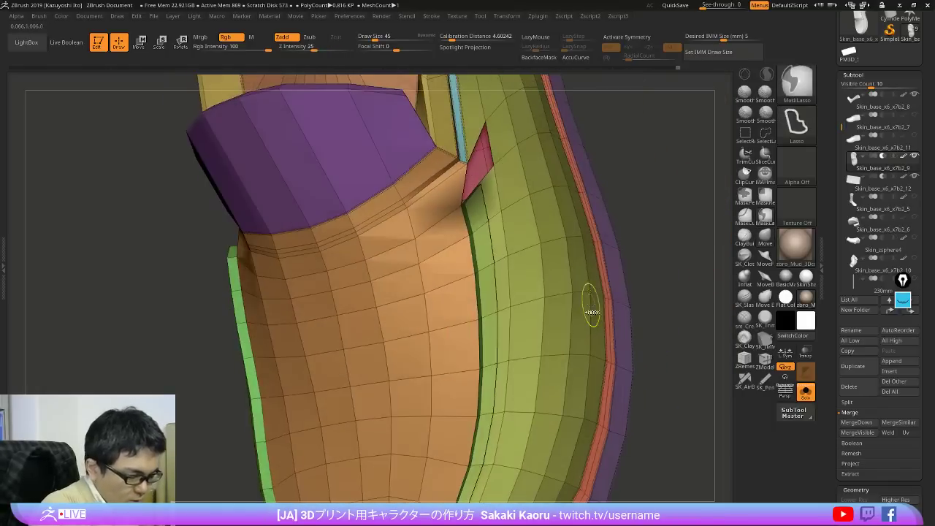
# Step: Undo the rim adjustments and the extrusion of the strip around the toe panel
pyautogui.hotkey('ctrl', 'z')
pyautogui.hotkey('ctrl', 'z')
pyautogui.hotkey('ctrl', 'z')
pyautogui.hotkey('ctrl', 'z')
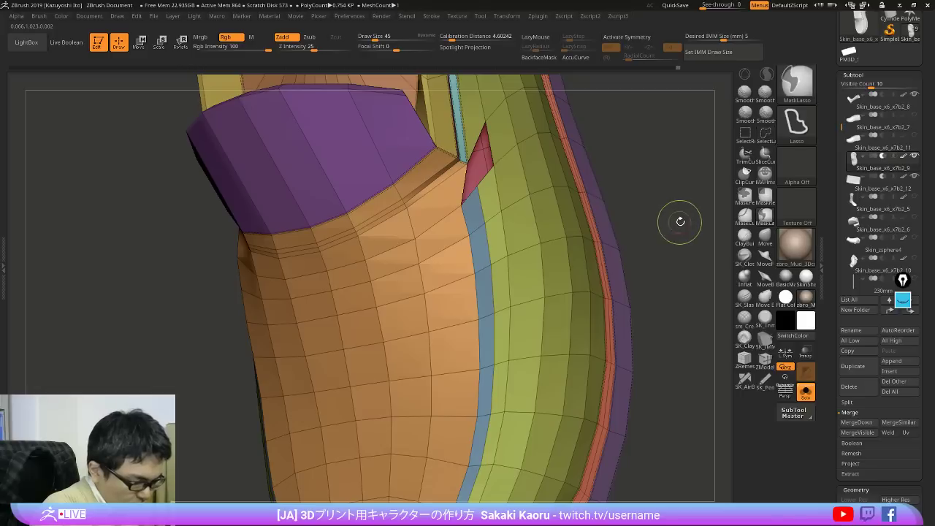
pyautogui.moveTo(680, 222); pyautogui.dragTo(714, 293)
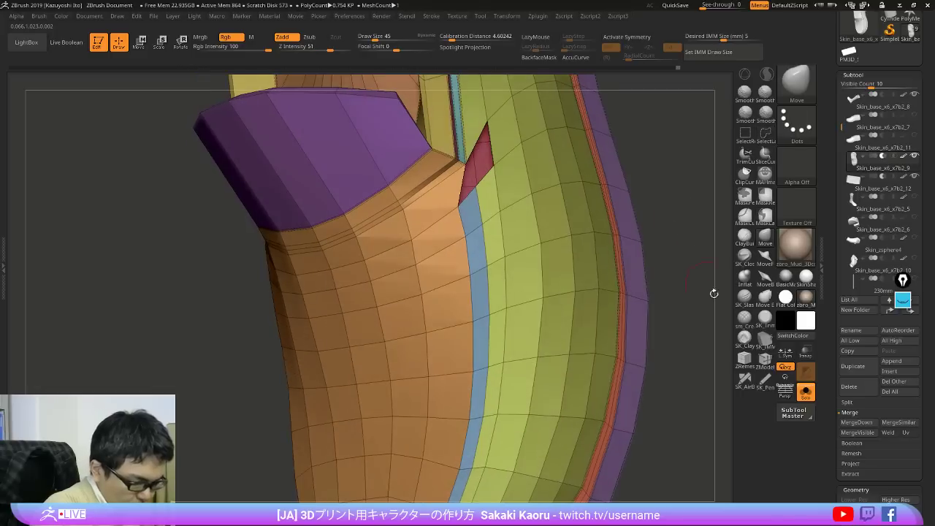
# Step: Slide the outer-edge points near the strip's upper end inward with ZModeler so the strip narrows toward the vamp corner
pyautogui.click(762, 360)
pyautogui.keyDown('ctrl'); pyautogui.moveTo(466, 191); pyautogui.dragTo(474, 199, button='right'); pyautogui.keyUp('ctrl')
pyautogui.press('space')
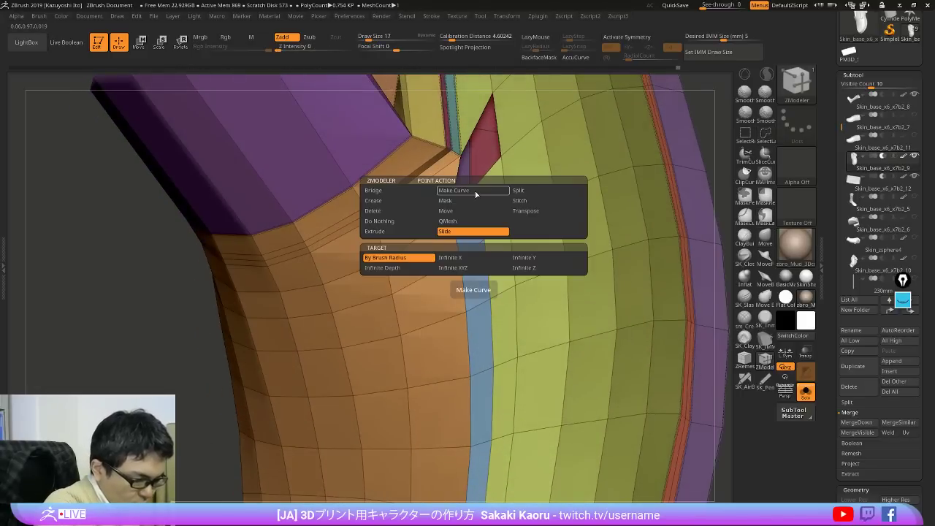
pyautogui.press('space')
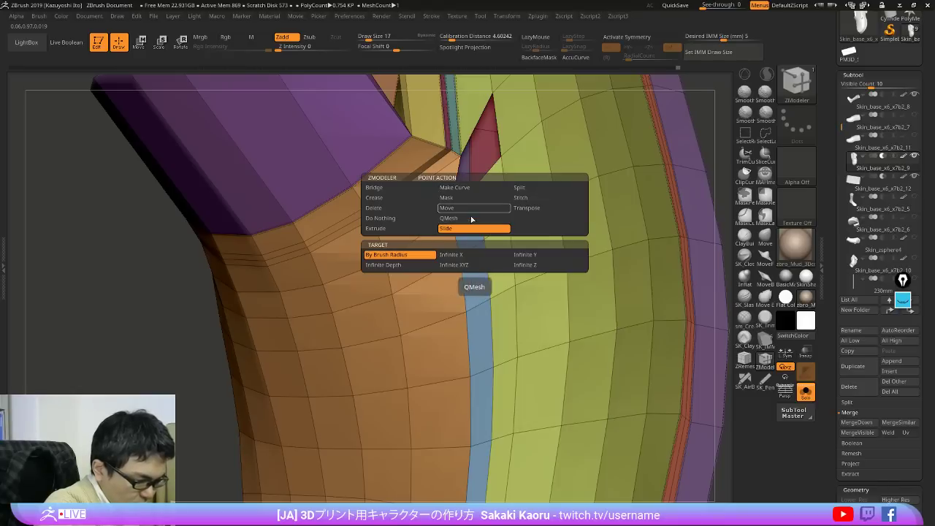
pyautogui.click(488, 202)
pyautogui.click(476, 206)
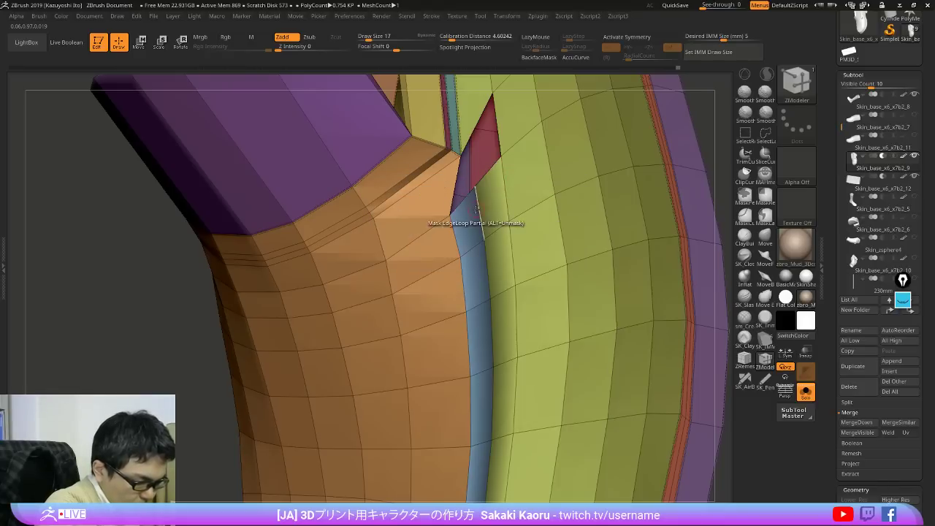
pyautogui.press('space')
pyautogui.click(531, 230)
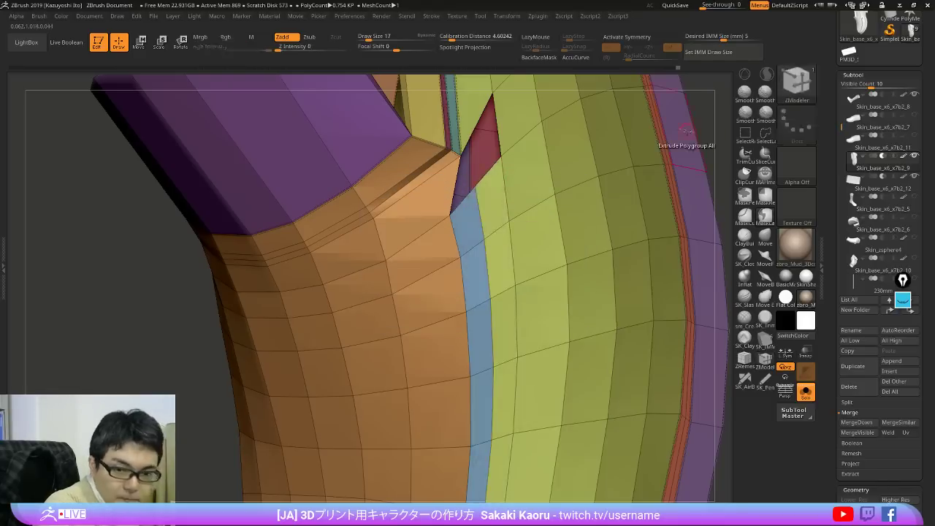
pyautogui.moveTo(475, 190); pyautogui.dragTo(474, 193)
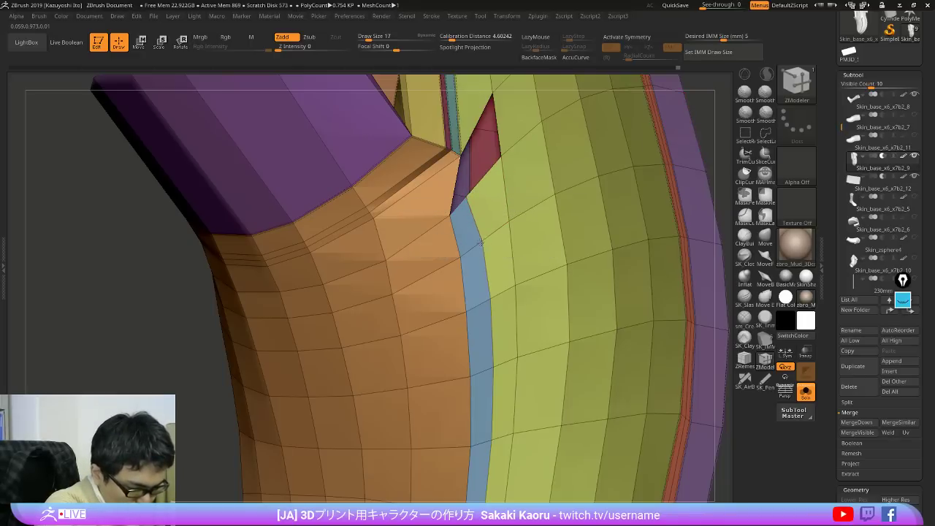
pyautogui.moveTo(492, 296); pyautogui.dragTo(489, 300)
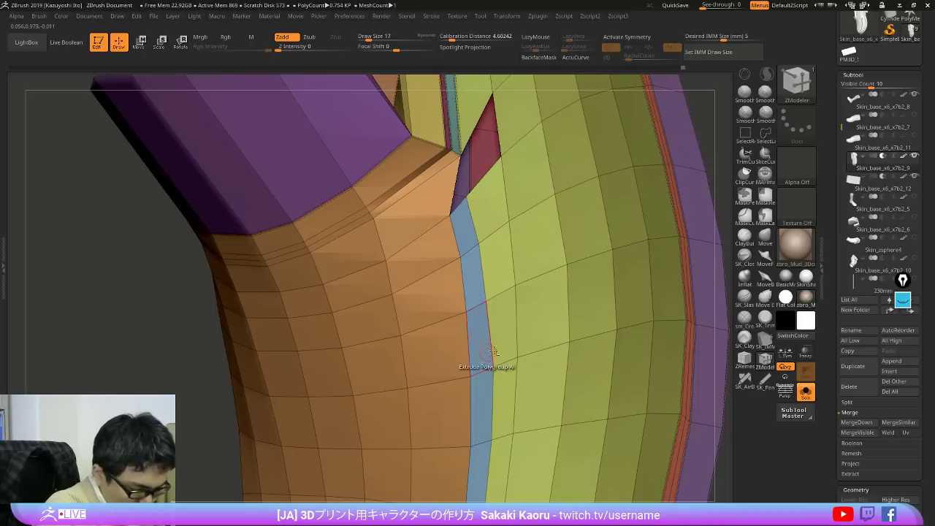
# Step: Slide the outer-edge points along both long sides of the strip inward with ZModeler to refine its width
pyautogui.keyDown('alt'); pyautogui.moveTo(488, 357); pyautogui.dragTo(544, 250, button='right'); pyautogui.keyUp('alt')
pyautogui.moveTo(548, 259); pyautogui.dragTo(544, 263)
pyautogui.keyDown('ctrl'); pyautogui.moveTo(547, 319); pyautogui.dragTo(551, 253, button='right'); pyautogui.keyUp('ctrl')
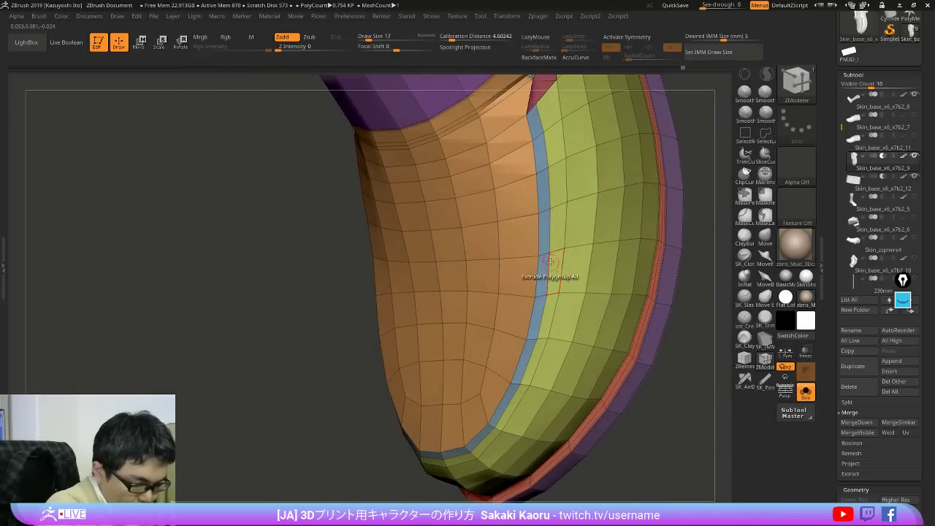
pyautogui.moveTo(527, 292); pyautogui.dragTo(571, 282, button='right')
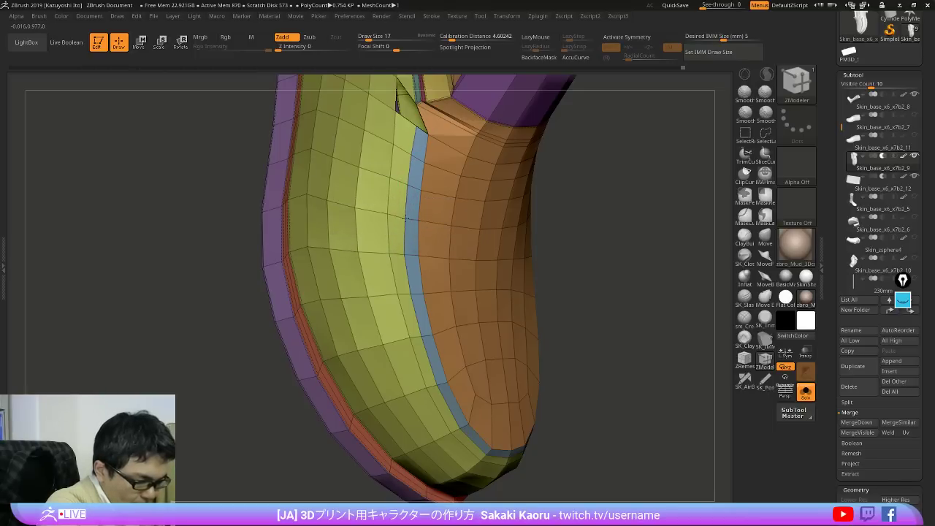
pyautogui.moveTo(406, 254); pyautogui.dragTo(411, 255)
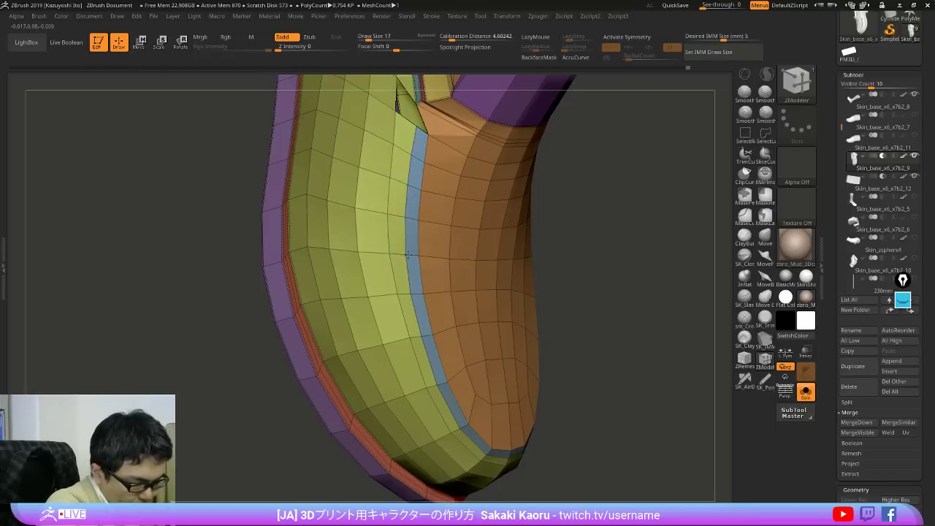
# Step: Set the ZModeler edge Slide target to Edge and slide the strip's outer-edge points at the toe tip slightly outward
pyautogui.moveTo(593, 311); pyautogui.dragTo(542, 322)
pyautogui.keyDown('alt'); pyautogui.moveTo(522, 411); pyautogui.dragTo(553, 304, button='right'); pyautogui.keyUp('alt')
pyautogui.moveTo(553, 371); pyautogui.dragTo(525, 368, button='right')
pyautogui.keyDown('ctrl'); pyautogui.moveTo(548, 329); pyautogui.dragTo(564, 376, button='right'); pyautogui.keyUp('ctrl')
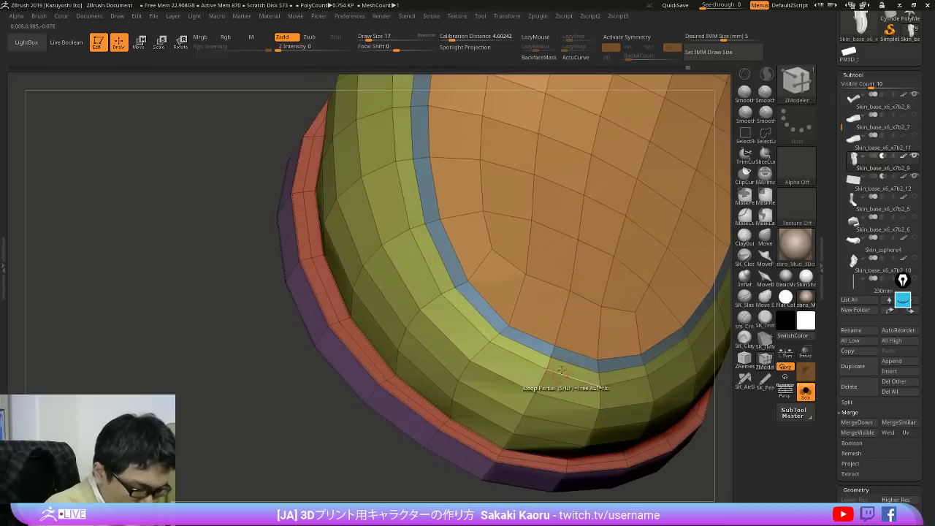
pyautogui.moveTo(572, 369); pyautogui.dragTo(570, 363)
pyautogui.press('space')
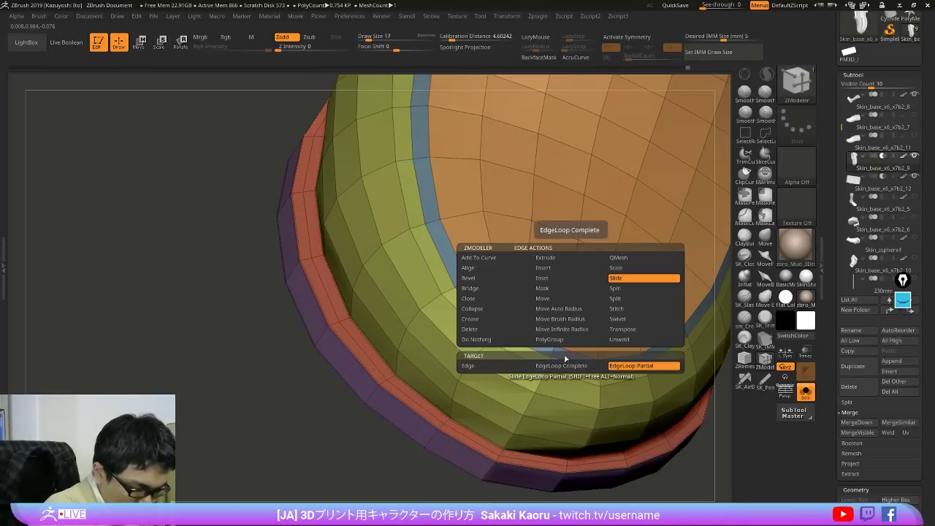
pyautogui.click(496, 364)
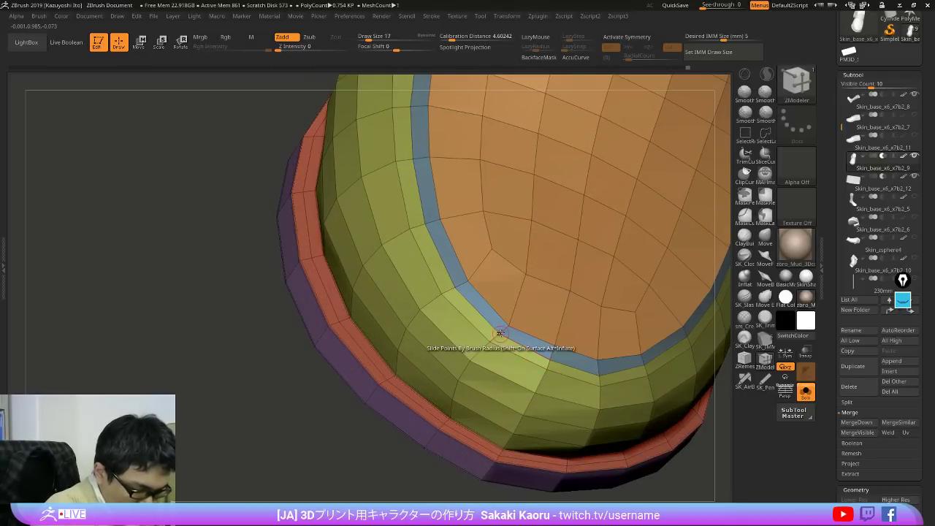
pyautogui.moveTo(501, 333); pyautogui.dragTo(497, 336)
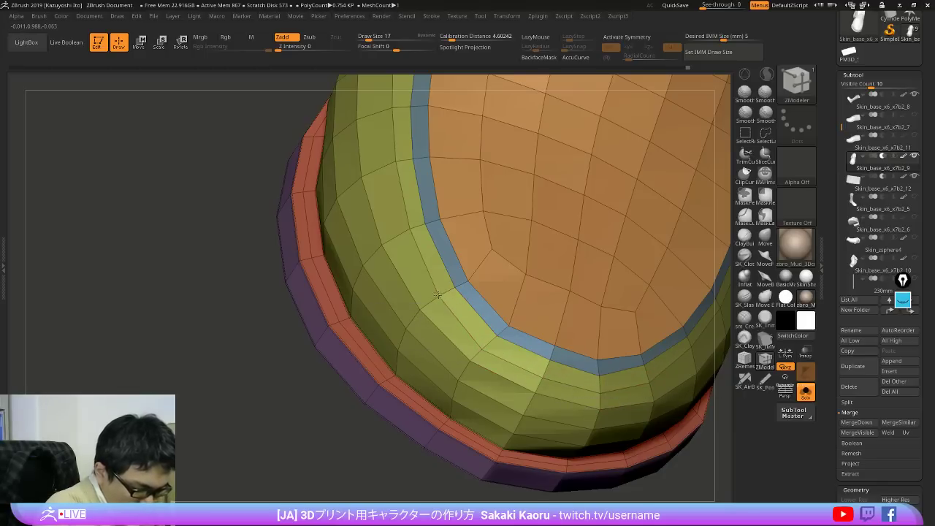
pyautogui.keyDown('alt'); pyautogui.moveTo(575, 341); pyautogui.dragTo(592, 362, button='right'); pyautogui.keyUp('alt')
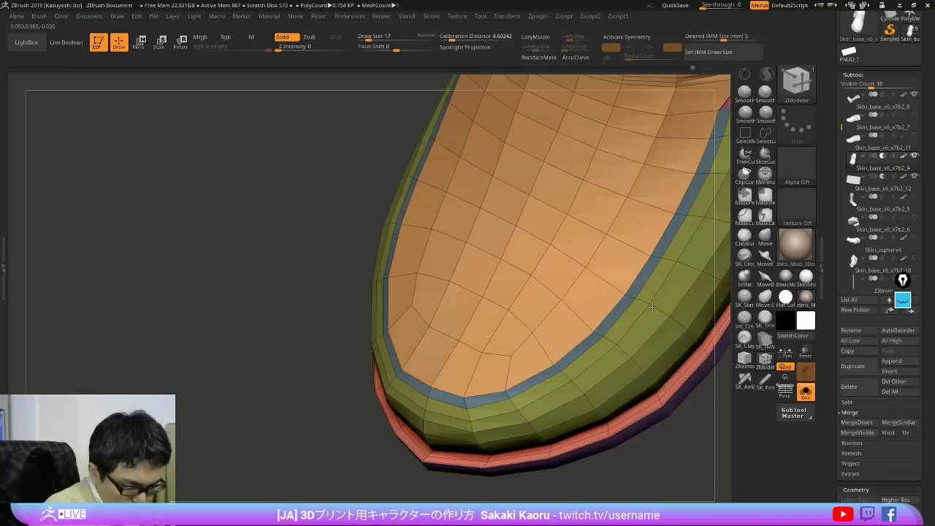
# Step: Extrude the strip around the toe panel into a raised rim with the Polygroup All target, and compare it with the loafer reference photos
pyautogui.keyDown('ctrl'); pyautogui.moveTo(682, 251); pyautogui.dragTo(639, 339, button='right'); pyautogui.keyUp('ctrl')
pyautogui.keyDown('alt'); pyautogui.moveTo(639, 339); pyautogui.dragTo(511, 274, button='right'); pyautogui.keyUp('alt')
pyautogui.moveTo(626, 218); pyautogui.dragTo(585, 229)
pyautogui.keyDown('ctrl'); pyautogui.moveTo(580, 228); pyautogui.dragTo(613, 284, button='right'); pyautogui.keyUp('ctrl')
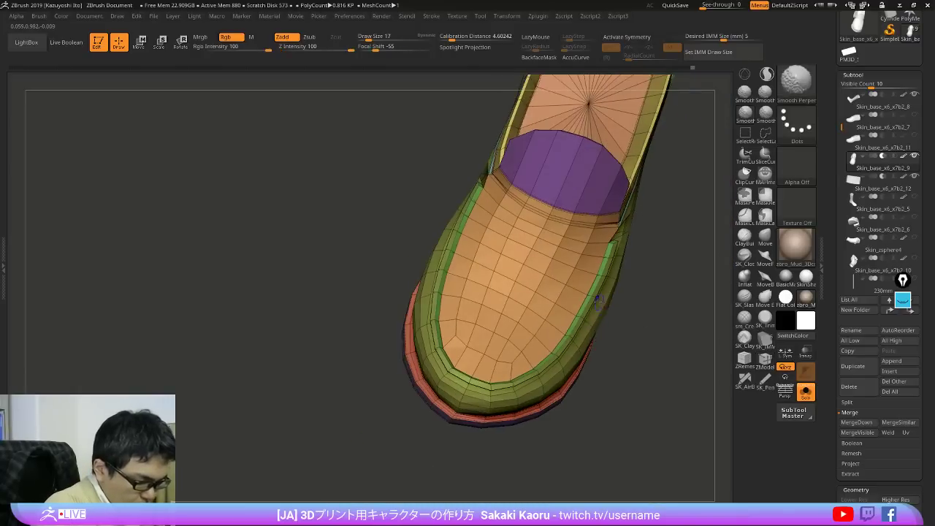
pyautogui.hotkey('shift', 'f')
pyautogui.hotkey('shift', 'z')
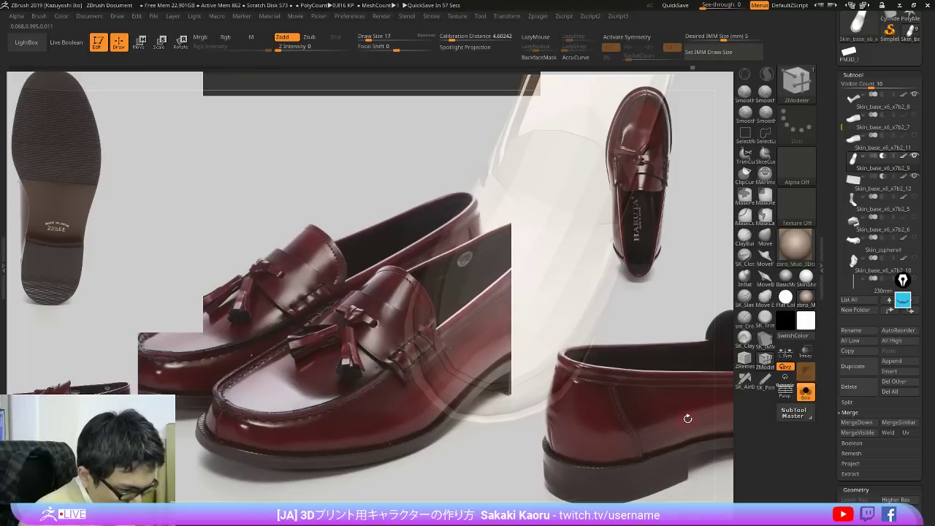
pyautogui.hotkey('shift', 'z')
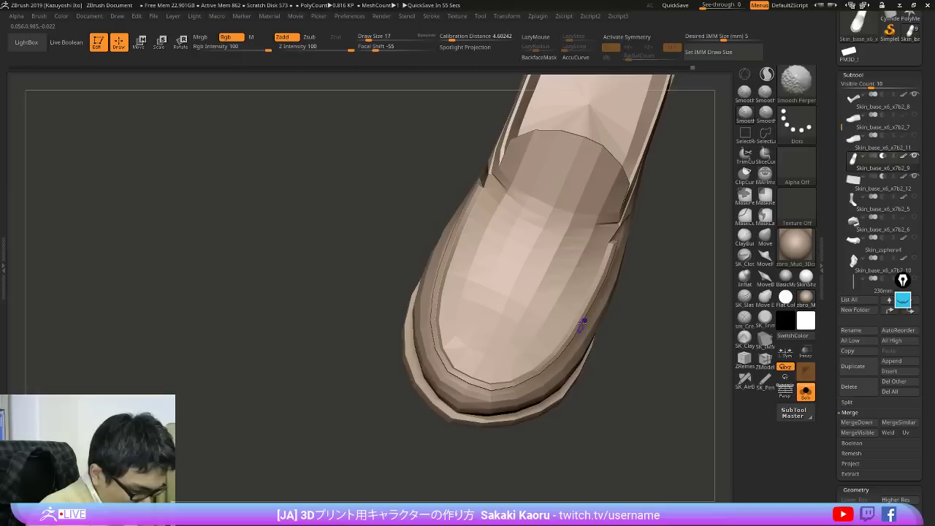
# Step: Isolate the extruded rim's narrow side faces, hide the end face, and assign the visible faces a new polygroup
pyautogui.keyDown('alt'); pyautogui.moveTo(582, 323); pyautogui.dragTo(642, 365, button='right'); pyautogui.keyUp('alt')
pyautogui.hotkey('shift', 'f')
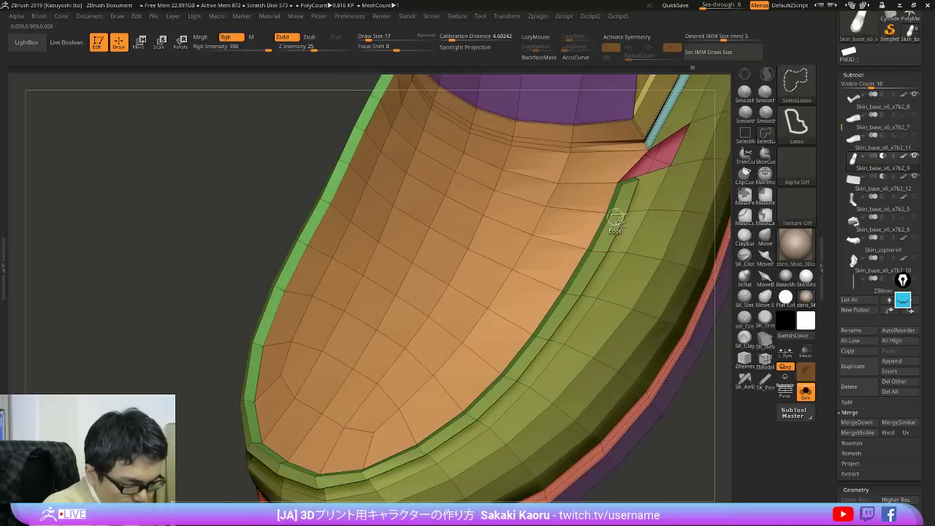
pyautogui.keyDown('ctrl'); pyautogui.keyDown('shift'); pyautogui.click(618, 217); pyautogui.keyUp('shift'); pyautogui.keyUp('ctrl')
pyautogui.keyDown('ctrl'); pyautogui.keyDown('shift'); pyautogui.moveTo(673, 462); pyautogui.dragTo(683, 475); pyautogui.keyUp('shift'); pyautogui.keyUp('ctrl')
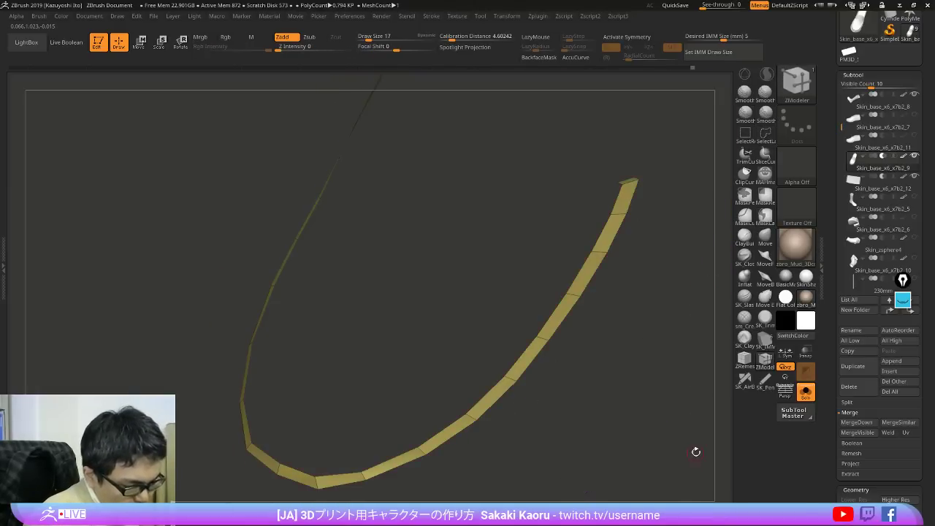
pyautogui.moveTo(696, 451); pyautogui.dragTo(691, 494, button='right')
pyautogui.keyDown('alt'); pyautogui.moveTo(621, 233); pyautogui.dragTo(609, 302, button='right'); pyautogui.keyUp('alt')
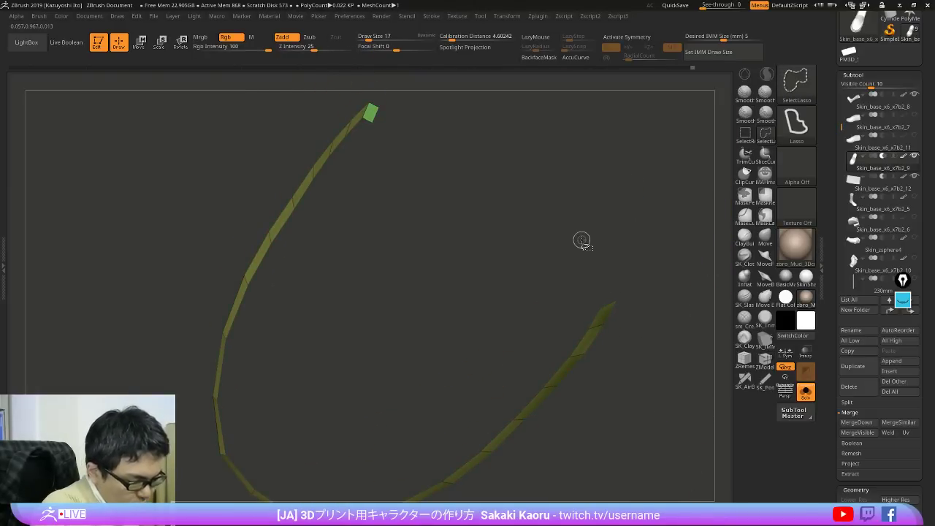
pyautogui.keyDown('ctrl'); pyautogui.keyDown('shift'); pyautogui.click(379, 103); pyautogui.keyUp('shift'); pyautogui.keyUp('ctrl')
pyautogui.hotkey('ctrl', 'w')
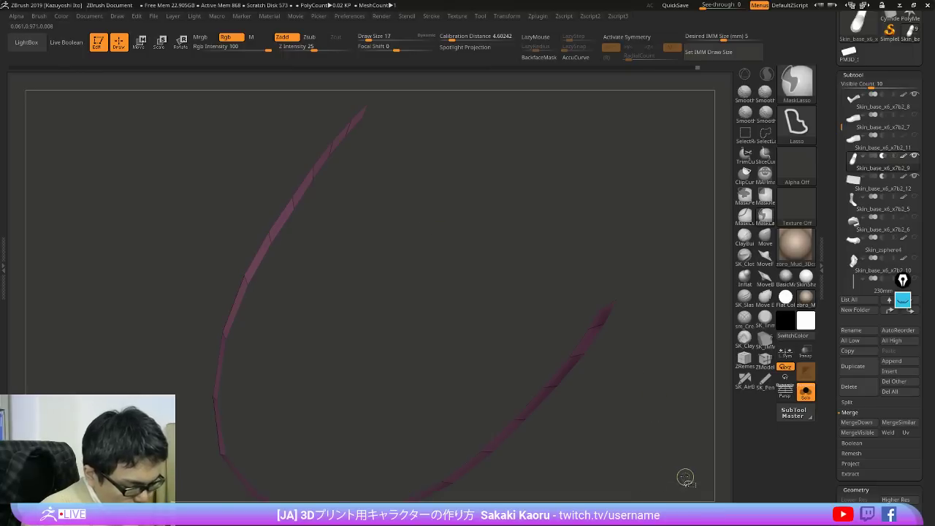
pyautogui.keyDown('ctrl'); pyautogui.keyDown('shift'); pyautogui.click(684, 470); pyautogui.keyUp('shift'); pyautogui.keyUp('ctrl')
# Step: Apply Groups By Normals to the visible rim faces, and regroup the whole rim with its end faces as one polygroup
pyautogui.press('space')
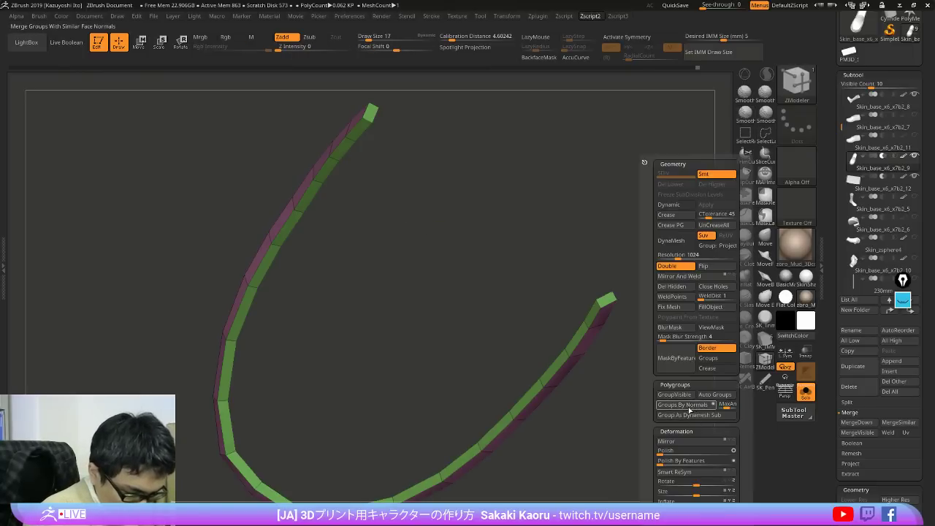
pyautogui.click(689, 406)
pyautogui.keyDown('ctrl'); pyautogui.keyDown('shift'); pyautogui.click(622, 471); pyautogui.keyUp('shift'); pyautogui.keyUp('ctrl')
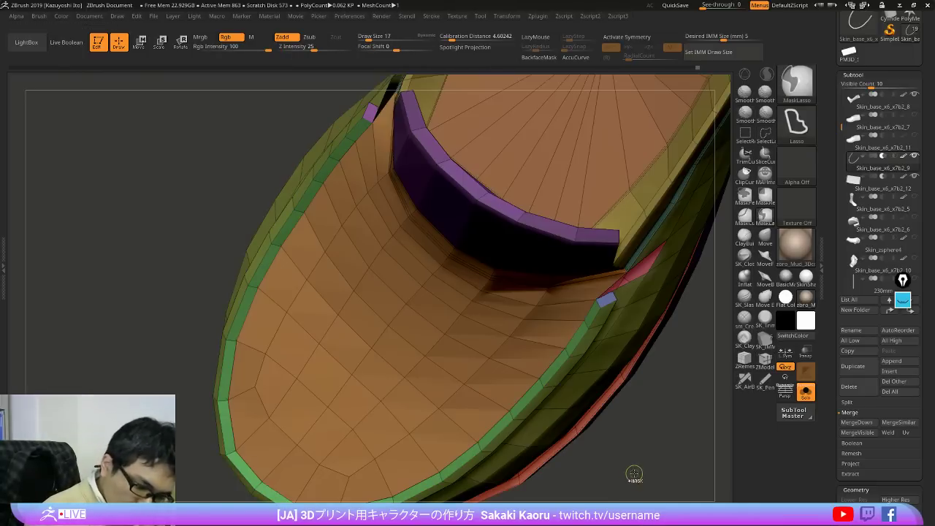
pyautogui.keyDown('ctrl'); pyautogui.click(634, 473); pyautogui.keyUp('ctrl')
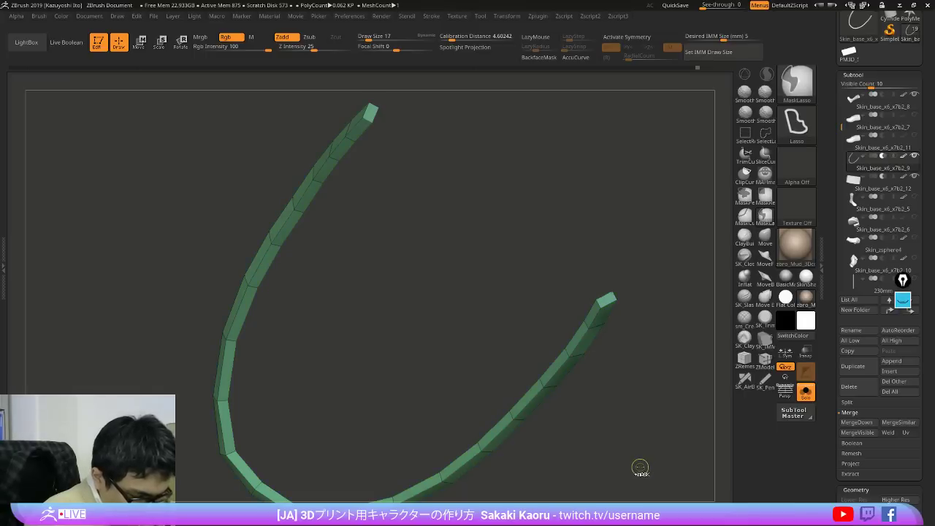
pyautogui.moveTo(643, 465); pyautogui.dragTo(634, 446)
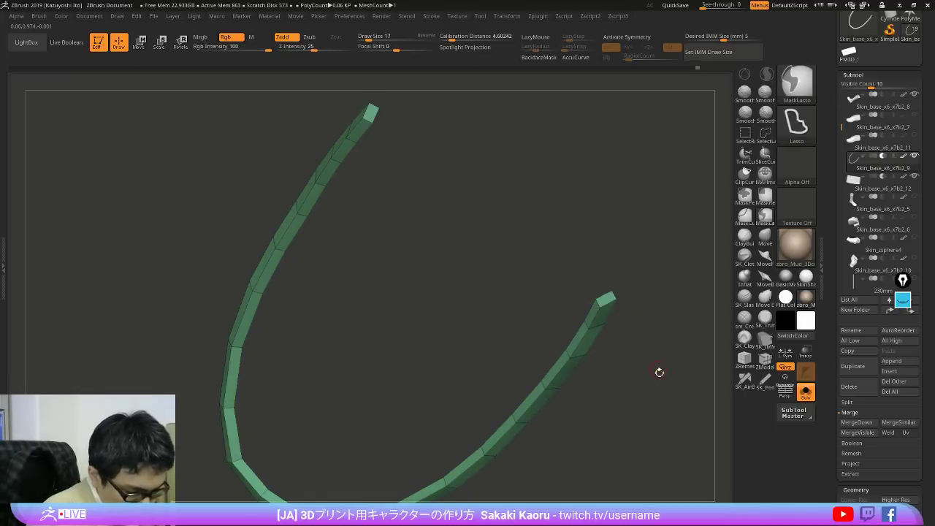
pyautogui.moveTo(659, 372)
pyautogui.mouseDown()
pyautogui.moveTo(678, 421)
pyautogui.moveTo(674, 470)
pyautogui.moveTo(664, 376)
pyautogui.mouseUp()
pyautogui.press('ctrl')
pyautogui.hotkey('ctrl', 'z')
pyautogui.hotkey('ctrl', 'shift', 'z')
# Step: Isolate the rim by polygroup and mask the rest of the shoe so only the rim can be edited
pyautogui.keyDown('ctrl'); pyautogui.keyDown('shift'); pyautogui.click(621, 298); pyautogui.keyUp('shift'); pyautogui.keyUp('ctrl')
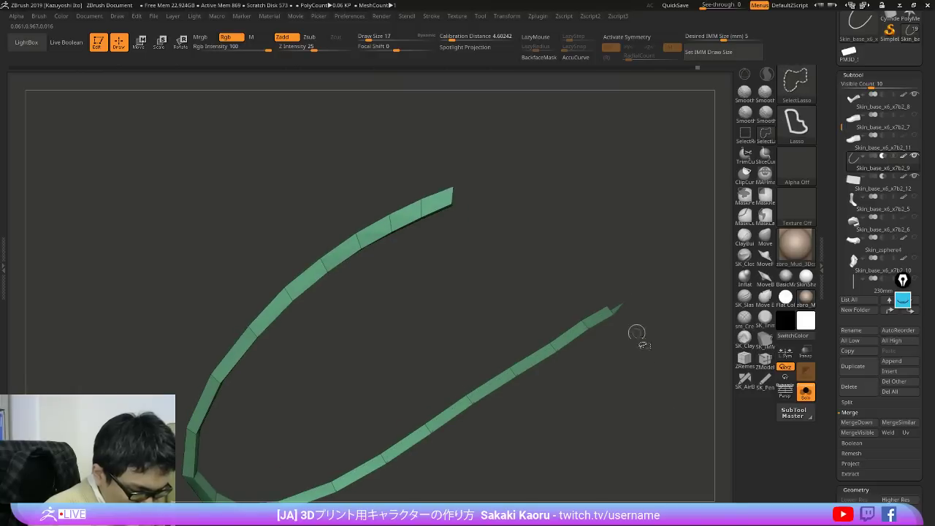
pyautogui.keyDown('ctrl'); pyautogui.keyDown('shift'); pyautogui.click(583, 324); pyautogui.keyUp('shift'); pyautogui.keyUp('ctrl')
pyautogui.keyDown('ctrl'); pyautogui.click(669, 440); pyautogui.keyUp('ctrl')
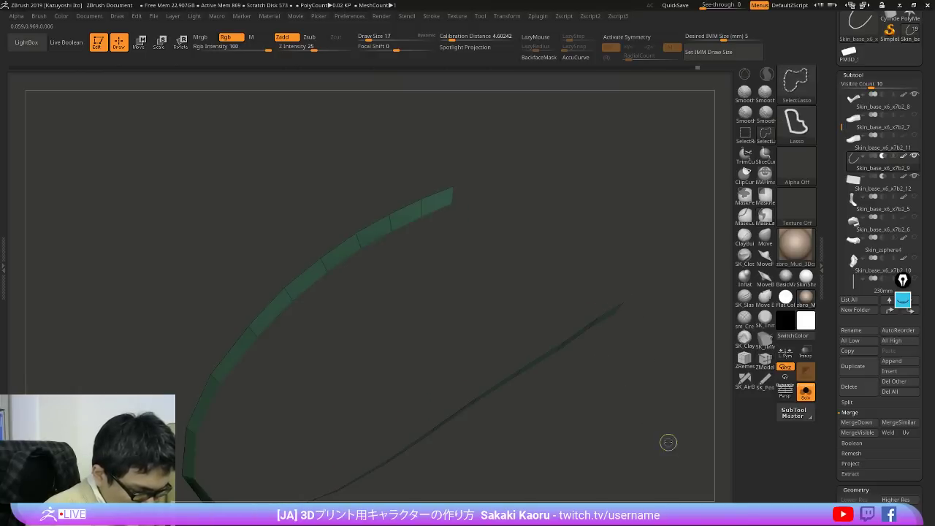
pyautogui.keyDown('ctrl'); pyautogui.keyDown('shift'); pyautogui.click(668, 441); pyautogui.keyUp('shift'); pyautogui.keyUp('ctrl')
pyautogui.keyDown('ctrl'); pyautogui.click(668, 440); pyautogui.keyUp('ctrl')
pyautogui.moveTo(668, 442)
pyautogui.mouseDown()
pyautogui.moveTo(632, 417)
pyautogui.moveTo(620, 194)
pyautogui.mouseUp()
pyautogui.press('w')
pyautogui.keyDown('shift'); pyautogui.moveTo(529, 275); pyautogui.dragTo(678, 275); pyautogui.keyUp('shift')
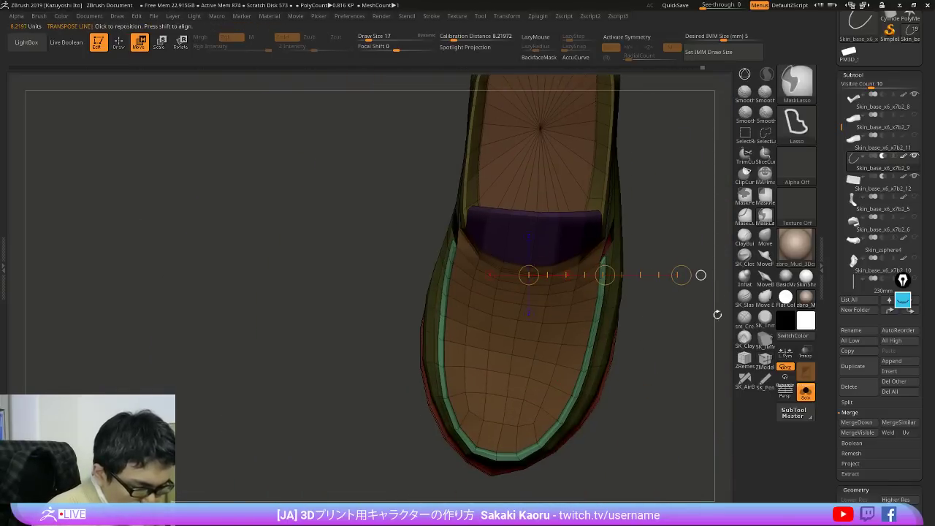
pyautogui.hotkey('ctrl', 'z')
pyautogui.press('q')
# Step: Nudge the unmasked rim along its sides and around the toe tip with the Move brush at draw sizes 162 and 180
pyautogui.moveTo(725, 249); pyautogui.dragTo(661, 256)
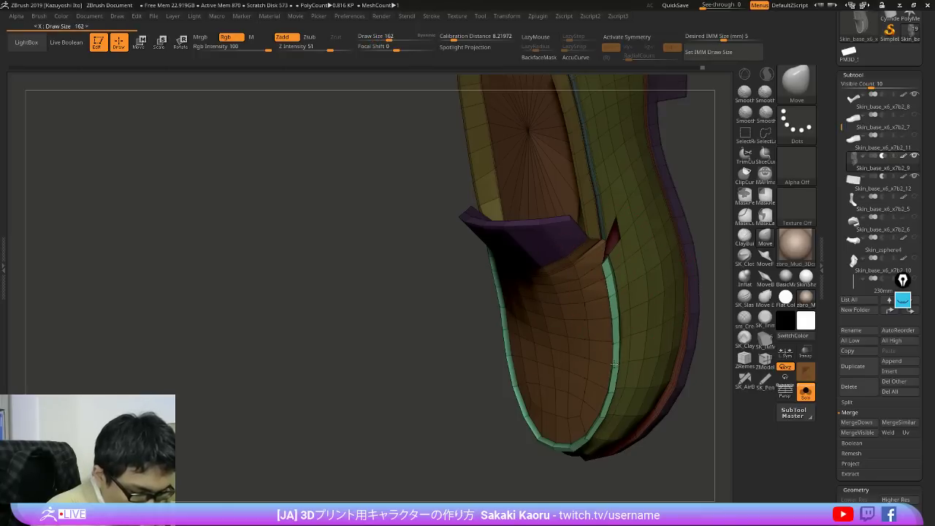
pyautogui.moveTo(615, 365); pyautogui.dragTo(618, 365)
pyautogui.moveTo(701, 368); pyautogui.dragTo(730, 383)
pyautogui.moveTo(675, 420); pyautogui.dragTo(719, 413)
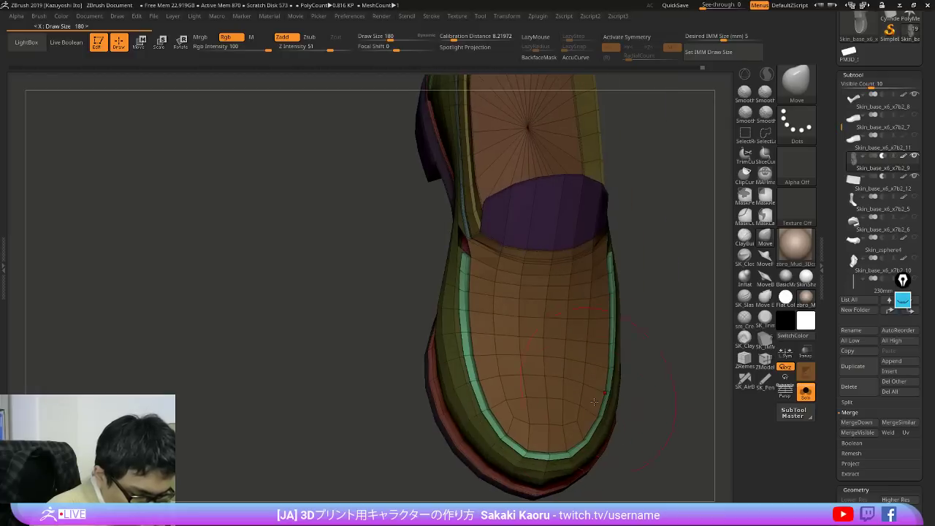
pyautogui.moveTo(582, 436); pyautogui.dragTo(542, 433, button='right')
pyautogui.moveTo(532, 447); pyautogui.dragTo(531, 441)
pyautogui.moveTo(531, 445); pyautogui.dragTo(526, 462, button='right')
pyautogui.moveTo(485, 394); pyautogui.dragTo(473, 257, button='right')
pyautogui.moveTo(460, 346); pyautogui.dragTo(469, 315)
pyautogui.moveTo(471, 317); pyautogui.dragTo(537, 307, button='right')
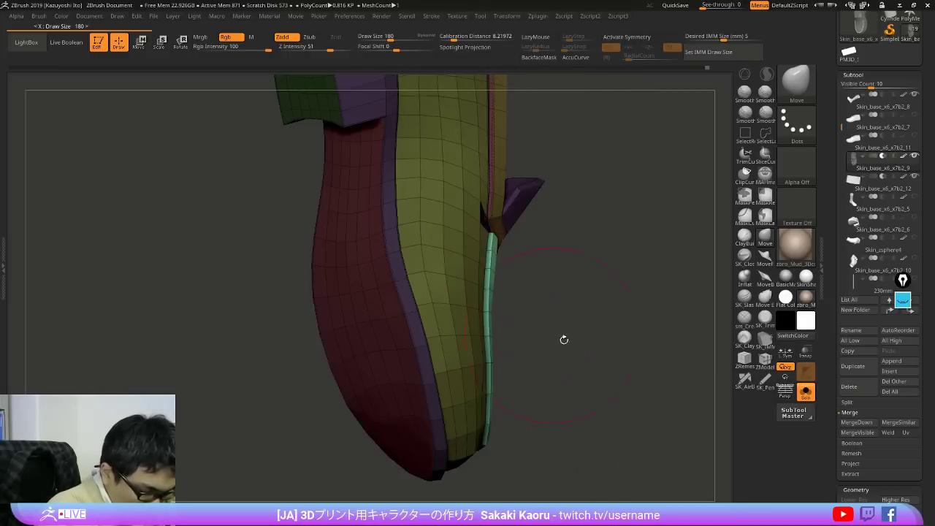
pyautogui.moveTo(564, 340); pyautogui.dragTo(431, 293, button='right')
pyautogui.moveTo(625, 332); pyautogui.dragTo(537, 395, button='right')
# Step: Clear the mask and preview the shoe with dynamic subdivision and the polyframe hidden
pyautogui.hotkey('shift', 'f')
pyautogui.moveTo(590, 427); pyautogui.dragTo(672, 438, button='right')
pyautogui.keyDown('ctrl'); pyautogui.moveTo(662, 436); pyautogui.dragTo(685, 469); pyautogui.keyUp('ctrl')
pyautogui.moveTo(690, 452); pyautogui.dragTo(666, 447, button='right')
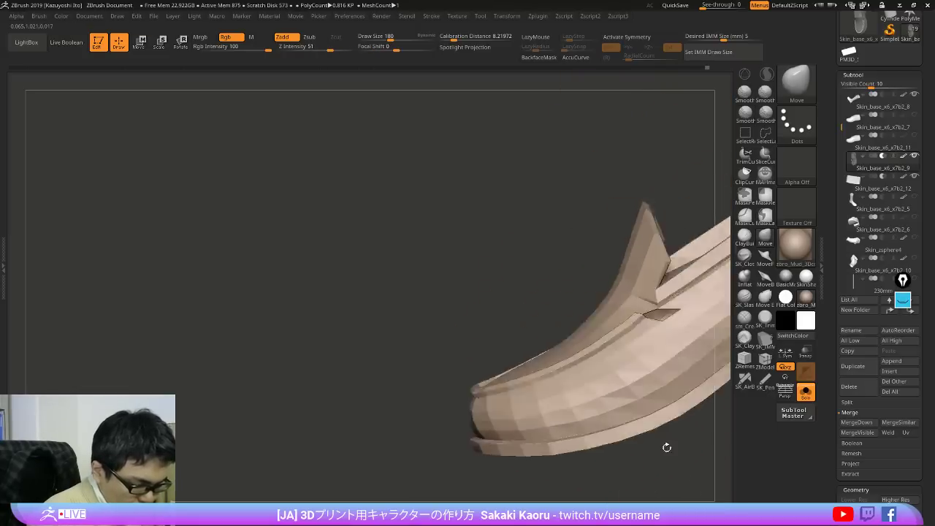
pyautogui.hotkey('ctrl', 'shift')
pyautogui.press('d')
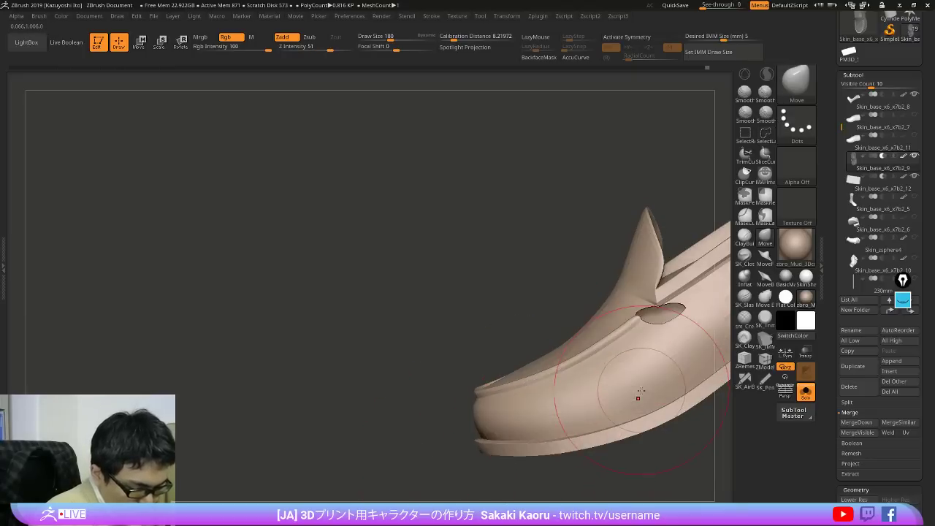
# Step: Show all visible subtools together and compare the smoothed loafer with the reference photos
pyautogui.hotkey('alt', 's')
pyautogui.moveTo(638, 397)
pyautogui.mouseDown(button='right')
pyautogui.moveTo(660, 398)
pyautogui.moveTo(593, 430)
pyautogui.moveTo(618, 431)
pyautogui.moveTo(620, 411)
pyautogui.moveTo(643, 400)
pyautogui.moveTo(634, 420)
pyautogui.moveTo(607, 362)
pyautogui.mouseUp(button='right')
pyautogui.hotkey('shift', 'z')
pyautogui.hotkey('shift', 'z')
pyautogui.hotkey('shift', 'z')
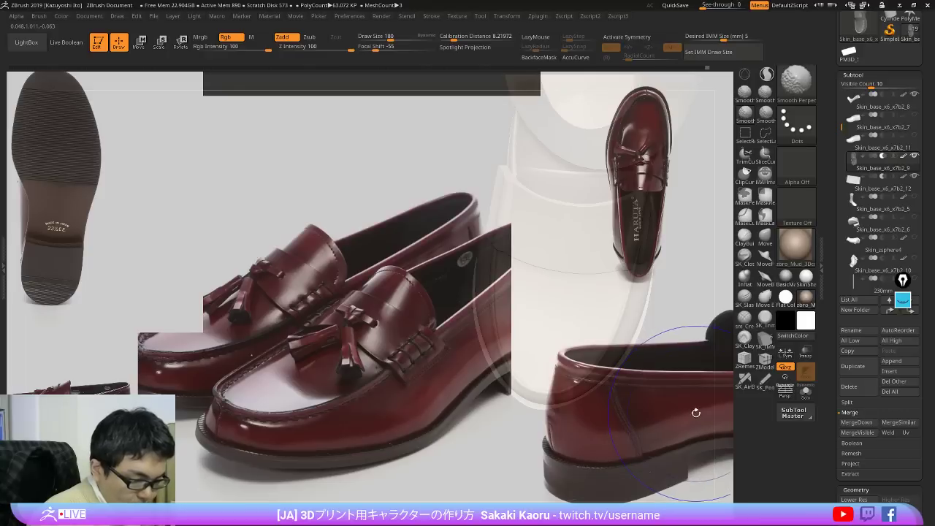
pyautogui.hotkey('shift', 'z')
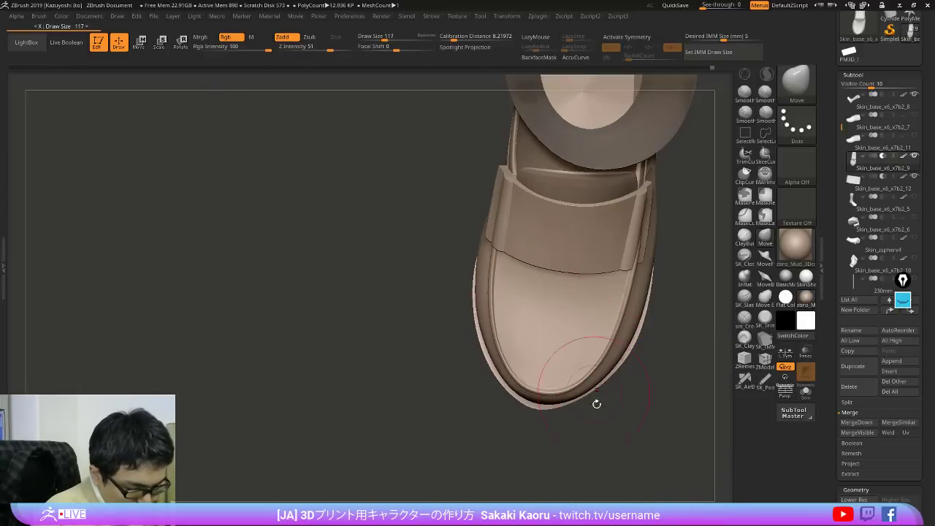
# Step: Examine the raised rim at the toe tip up close, with the shoe isolated and dynamic subdivision off
pyautogui.moveTo(597, 404); pyautogui.dragTo(659, 373, button='right')
pyautogui.hotkey('shift', 's')
pyautogui.press('space')
pyautogui.hotkey('shift', 'f')
pyautogui.moveTo(601, 476); pyautogui.dragTo(612, 409, button='right')
pyautogui.hotkey('shift', 'f')
pyautogui.hotkey('shift', 'd')
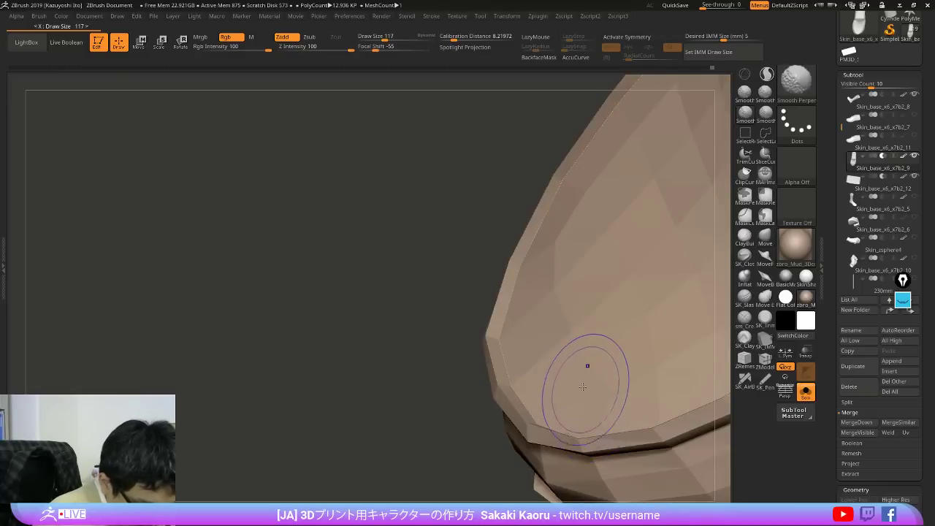
pyautogui.hotkey('shift', 'f')
pyautogui.keyDown('ctrl'); pyautogui.moveTo(504, 341); pyautogui.dragTo(572, 314, button='right'); pyautogui.keyUp('ctrl')
# Step: Turn dynamic subdivision back on and apply Weld Points to the shoe mesh
pyautogui.press('space')
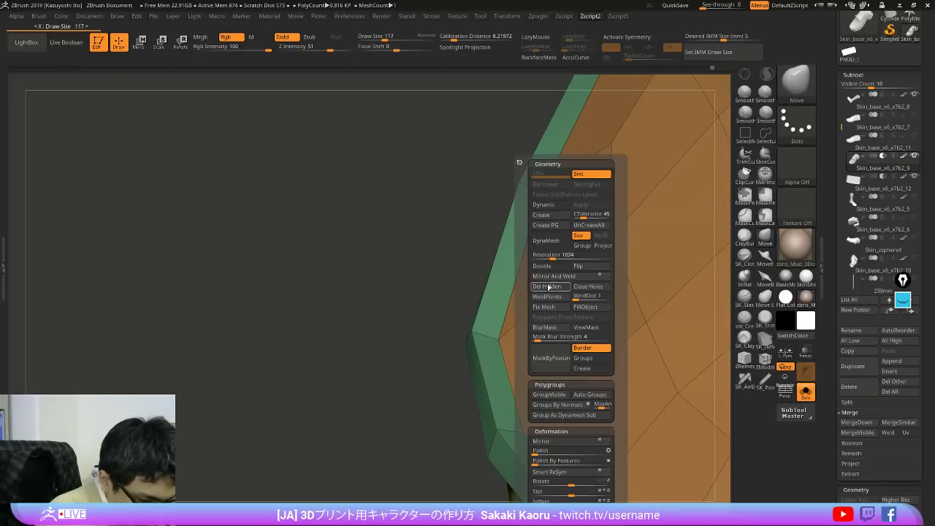
pyautogui.press('d')
pyautogui.moveTo(450, 338)
pyautogui.mouseDown(button='right')
pyautogui.moveTo(504, 332)
pyautogui.moveTo(496, 331)
pyautogui.mouseUp(button='right')
pyautogui.keyDown('ctrl'); pyautogui.keyDown('shift'); pyautogui.click(495, 333); pyautogui.keyUp('shift'); pyautogui.keyUp('ctrl')
pyautogui.keyDown('ctrl'); pyautogui.keyDown('shift'); pyautogui.click(495, 340); pyautogui.keyUp('shift'); pyautogui.keyUp('ctrl')
pyautogui.keyDown('ctrl'); pyautogui.keyDown('shift'); pyautogui.click(495, 347); pyautogui.keyUp('shift'); pyautogui.keyUp('ctrl')
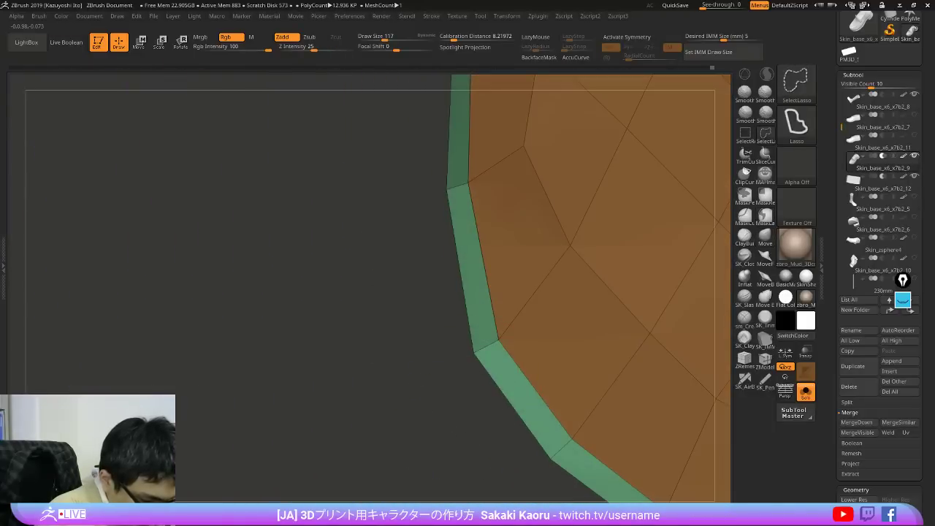
pyautogui.press('g')
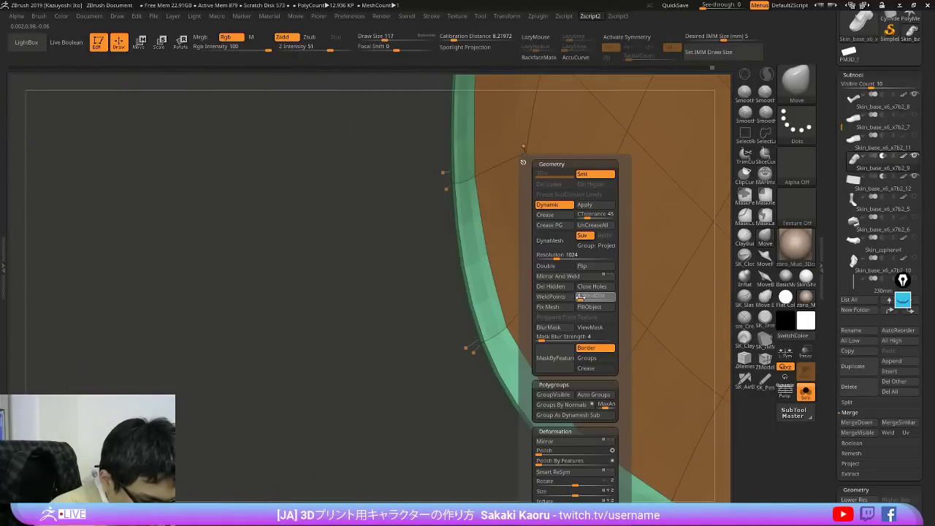
pyautogui.click(564, 298)
# Step: Examine how the rim's faces connect to the upper by looking at the inside of the toe
pyautogui.moveTo(478, 380)
pyautogui.mouseDown(button='right')
pyautogui.moveTo(449, 417)
pyautogui.moveTo(437, 387)
pyautogui.moveTo(457, 359)
pyautogui.moveTo(458, 409)
pyautogui.moveTo(436, 386)
pyautogui.moveTo(452, 433)
pyautogui.moveTo(591, 323)
pyautogui.moveTo(585, 293)
pyautogui.moveTo(582, 313)
pyautogui.moveTo(657, 252)
pyautogui.mouseUp(button='right')
pyautogui.hotkey('shift', 'f')
pyautogui.hotkey('shift', 'f')
pyautogui.press('g')
pyautogui.click(564, 231)
pyautogui.press('space')
pyautogui.moveTo(654, 307); pyautogui.dragTo(618, 258, button='right')
pyautogui.press('space')
pyautogui.click(674, 266)
pyautogui.keyDown('ctrl'); pyautogui.keyDown('shift'); pyautogui.click(631, 245); pyautogui.keyUp('shift'); pyautogui.keyUp('ctrl')
pyautogui.moveTo(565, 299)
pyautogui.keyDown('alt'); pyautogui.mouseDown(button='right')
pyautogui.moveTo(553, 288)
pyautogui.moveTo(686, 296)
pyautogui.mouseUp(button='right'); pyautogui.keyUp('alt')
pyautogui.keyDown('ctrl'); pyautogui.keyDown('shift'); pyautogui.click(692, 399); pyautogui.keyUp('shift'); pyautogui.keyUp('ctrl')
pyautogui.moveTo(692, 407); pyautogui.dragTo(683, 443, button='right')
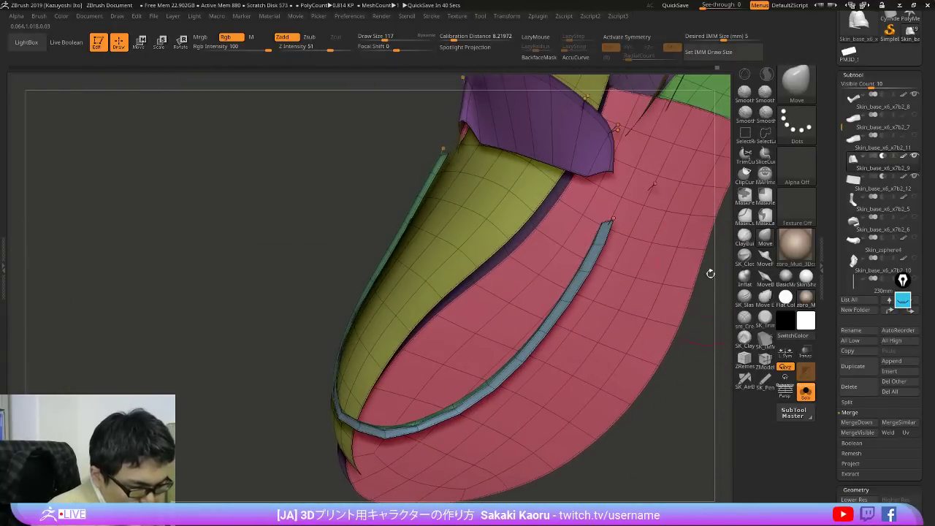
# Step: Delete the hidden faces around the toe rim and flip the shoe mesh's normals
pyautogui.keyDown('alt'); pyautogui.moveTo(650, 212); pyautogui.dragTo(621, 251, button='right'); pyautogui.keyUp('alt')
pyautogui.keyDown('ctrl'); pyautogui.keyDown('shift'); pyautogui.click(596, 250); pyautogui.keyUp('shift'); pyautogui.keyUp('ctrl')
pyautogui.keyDown('ctrl'); pyautogui.keyDown('shift'); pyautogui.click(610, 206); pyautogui.keyUp('shift'); pyautogui.keyUp('ctrl')
pyautogui.keyDown('ctrl'); pyautogui.keyDown('shift'); pyautogui.moveTo(662, 220); pyautogui.dragTo(642, 290); pyautogui.keyUp('shift'); pyautogui.keyUp('ctrl')
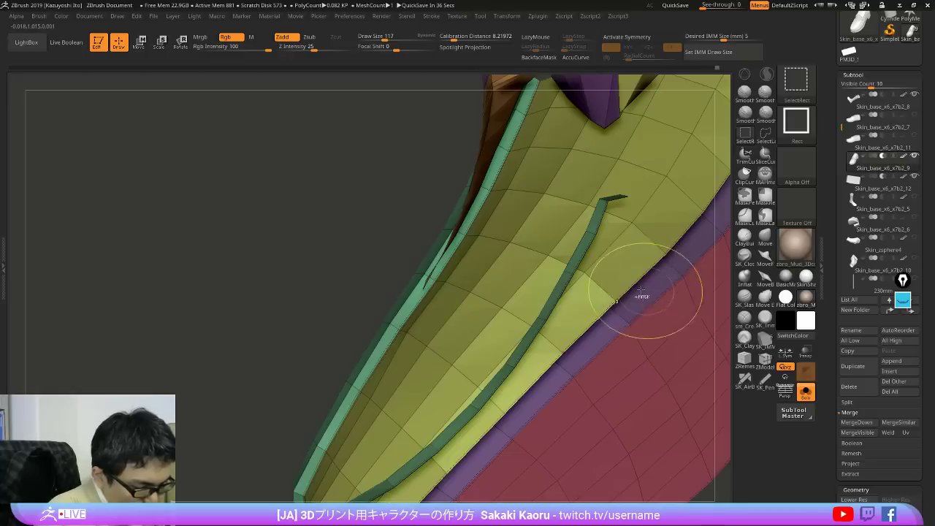
pyautogui.press('2')
pyautogui.click(633, 290)
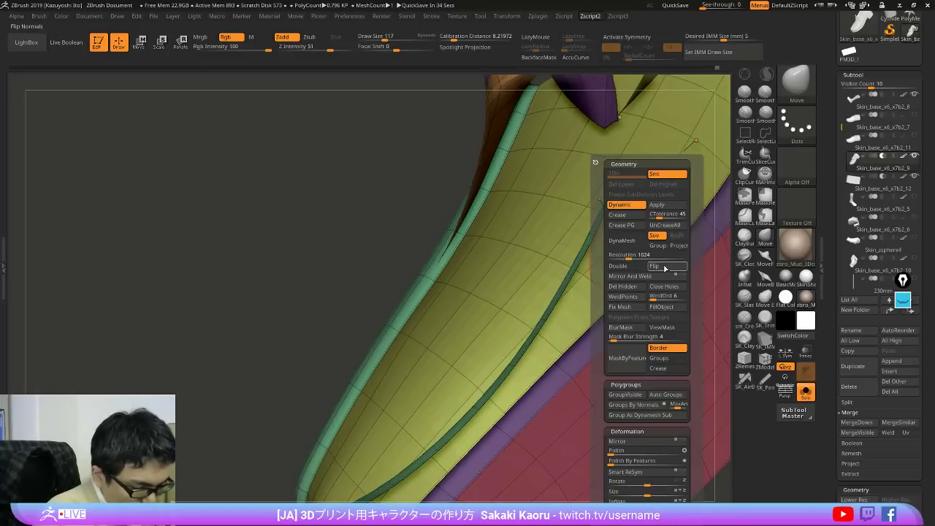
pyautogui.click(665, 267)
# Step: Examine the toe rim from above with the polygroup wireframe switched off and on
pyautogui.moveTo(538, 317)
pyautogui.mouseDown(button='right')
pyautogui.moveTo(635, 379)
pyautogui.moveTo(627, 310)
pyautogui.moveTo(618, 390)
pyautogui.moveTo(636, 474)
pyautogui.moveTo(633, 397)
pyautogui.moveTo(648, 357)
pyautogui.moveTo(643, 372)
pyautogui.mouseUp(button='right')
pyautogui.hotkey('shift', 'f')
pyautogui.hotkey('shift', 'f')
pyautogui.keyDown('alt'); pyautogui.moveTo(520, 355); pyautogui.dragTo(594, 360, button='right'); pyautogui.keyUp('alt')
pyautogui.hotkey('shift', 'f')
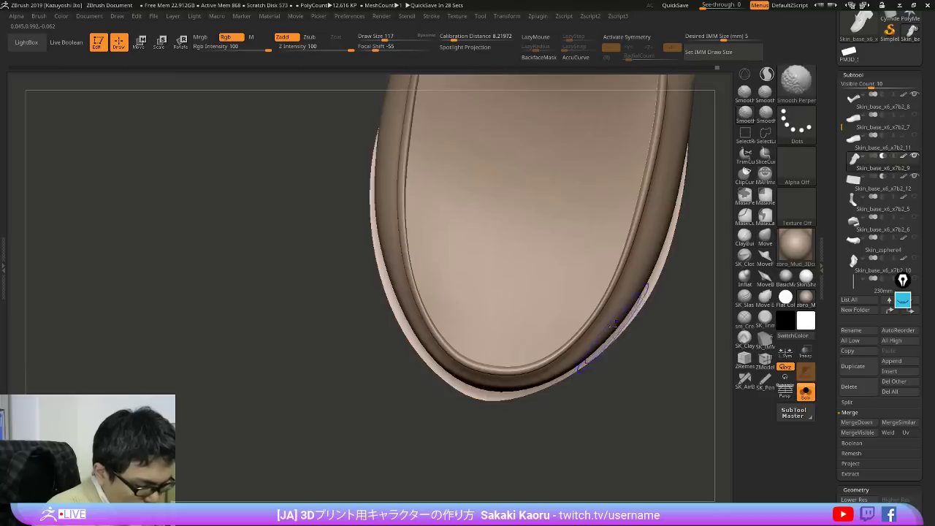
pyautogui.hotkey('shift', 'f')
pyautogui.keyDown('ctrl'); pyautogui.keyDown('shift'); pyautogui.click(578, 261); pyautogui.keyUp('shift'); pyautogui.keyUp('ctrl')
pyautogui.keyDown('ctrl'); pyautogui.click(618, 375); pyautogui.keyUp('ctrl')
pyautogui.keyDown('ctrl'); pyautogui.keyDown('shift'); pyautogui.click(623, 377); pyautogui.keyUp('shift'); pyautogui.keyUp('ctrl')
pyautogui.keyDown('ctrl'); pyautogui.click(623, 377); pyautogui.keyUp('ctrl')
pyautogui.press('x')
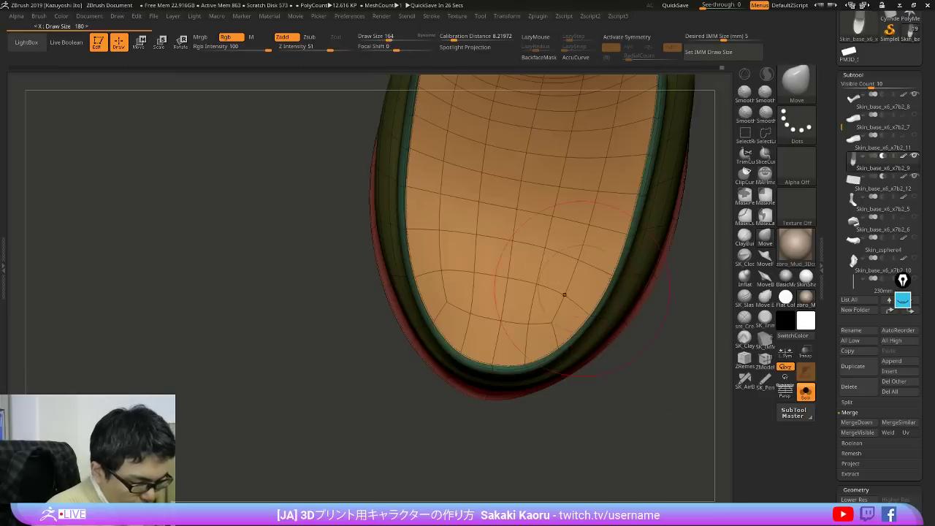
# Step: Compare the toe rim's outline with dynamic subdivision off and on, without the wireframe
pyautogui.hotkey('shift', 'f')
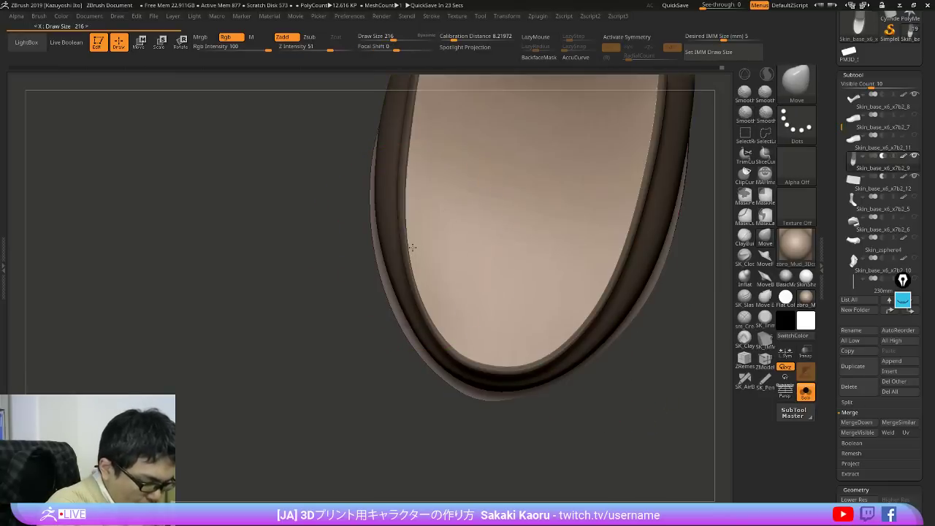
pyautogui.hotkey('shift', 'd')
pyautogui.hotkey('shift', 'd')
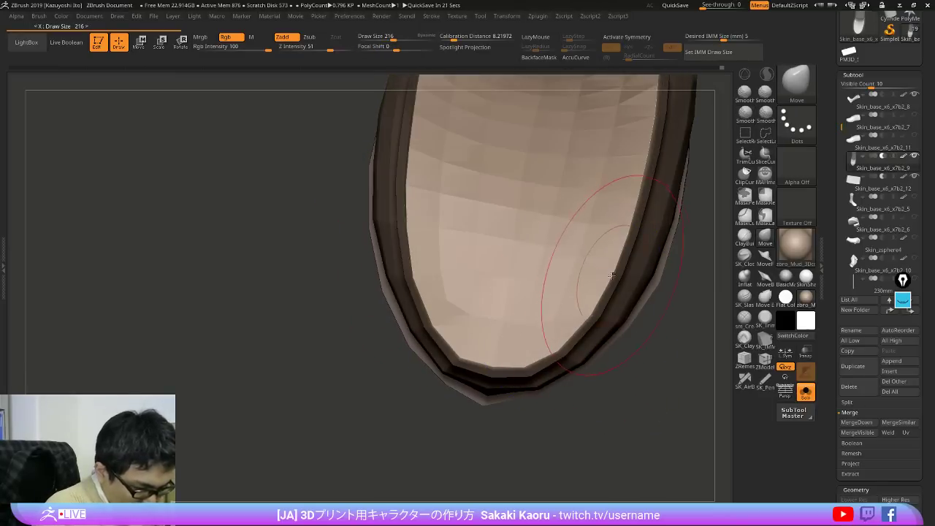
pyautogui.press('d')
pyautogui.press('d')
pyautogui.keyDown('alt'); pyautogui.moveTo(680, 402); pyautogui.dragTo(658, 410); pyautogui.keyUp('alt')
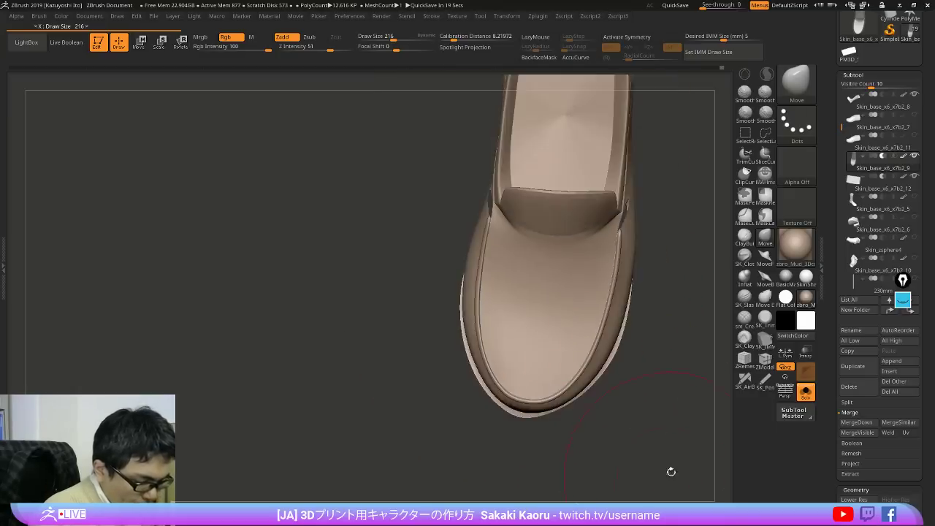
# Step: Compare the loafer's rim and overall shape with the reference photos, both isolated and with all visible subtools shown
pyautogui.moveTo(670, 472); pyautogui.dragTo(642, 394)
pyautogui.moveTo(719, 474)
pyautogui.mouseDown()
pyautogui.moveTo(681, 486)
pyautogui.moveTo(634, 441)
pyautogui.moveTo(648, 447)
pyautogui.moveTo(626, 450)
pyautogui.moveTo(654, 462)
pyautogui.mouseUp()
pyautogui.hotkey('shift', 'z')
pyautogui.hotkey('shift', 'z')
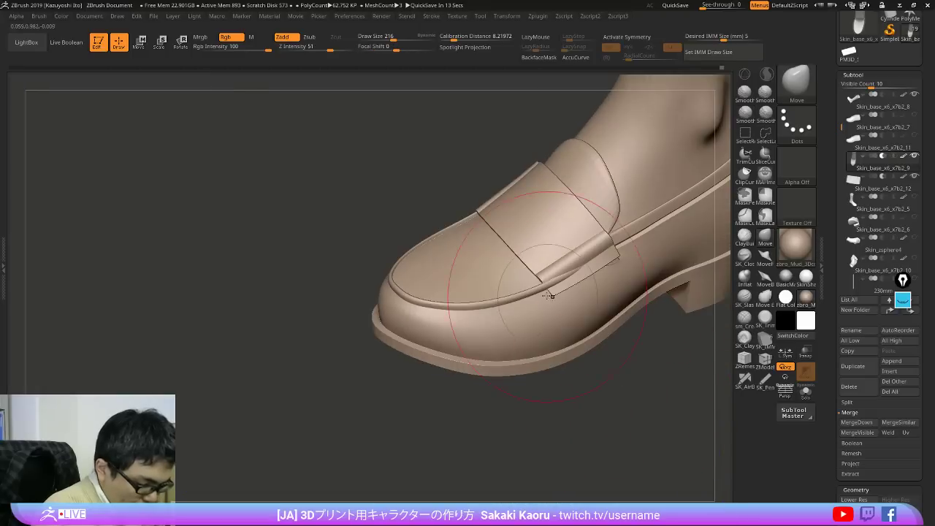
pyautogui.press('s')
pyautogui.moveTo(577, 418); pyautogui.dragTo(602, 387)
pyautogui.hotkey('ctrl', 'shift', 's')
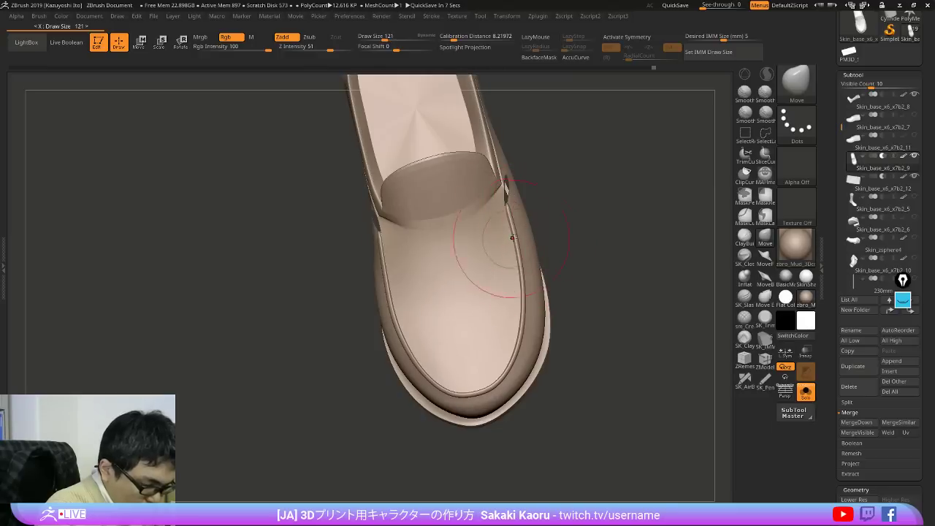
pyautogui.hotkey('ctrl', 'shift', 's')
pyautogui.moveTo(666, 322); pyautogui.dragTo(673, 370)
pyautogui.hotkey('shift', 'z')
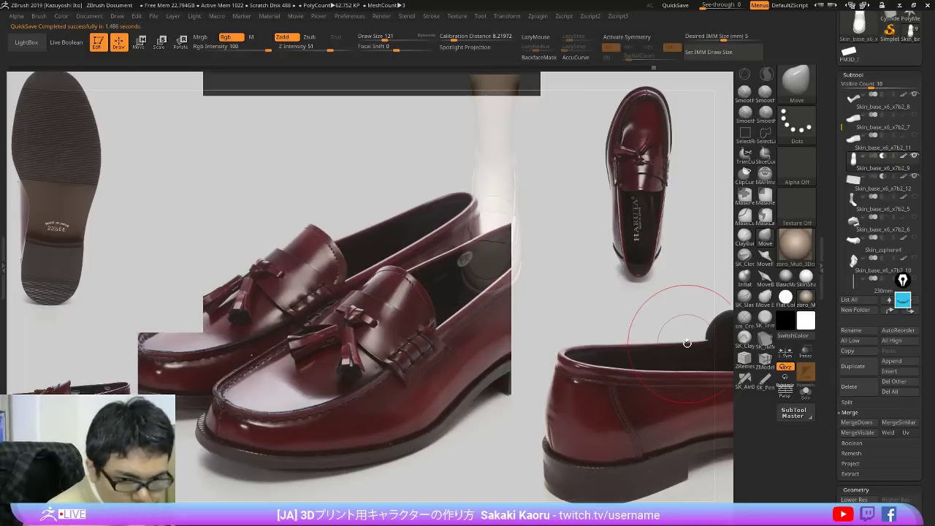
pyautogui.hotkey('shift', 'z')
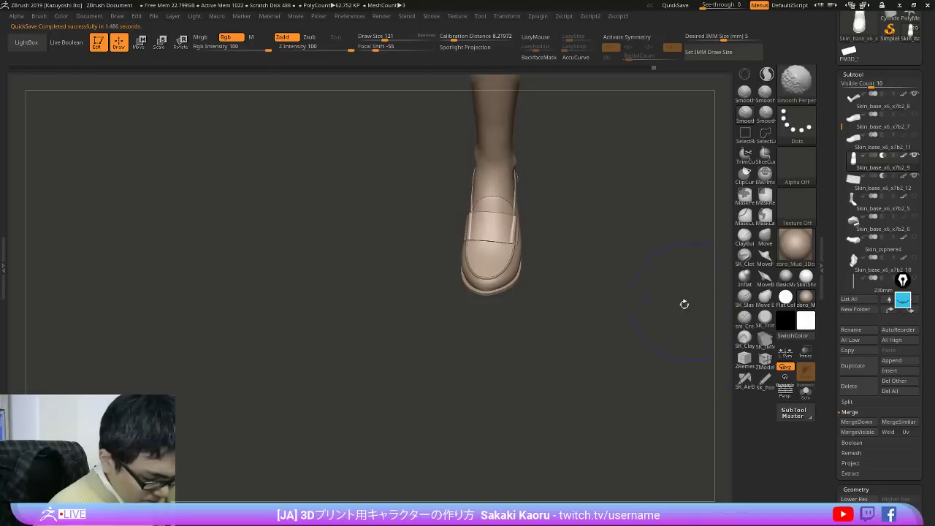
# Step: Select the strap subtool and check its placement over the toe rim against the reference photos
pyautogui.moveTo(683, 304); pyautogui.dragTo(543, 261)
pyautogui.moveTo(544, 261); pyautogui.dragTo(567, 265, button='right')
pyautogui.hotkey('shift', 'f')
pyautogui.moveTo(504, 288); pyautogui.dragTo(529, 293, button='right')
pyautogui.moveTo(529, 293); pyautogui.dragTo(505, 333)
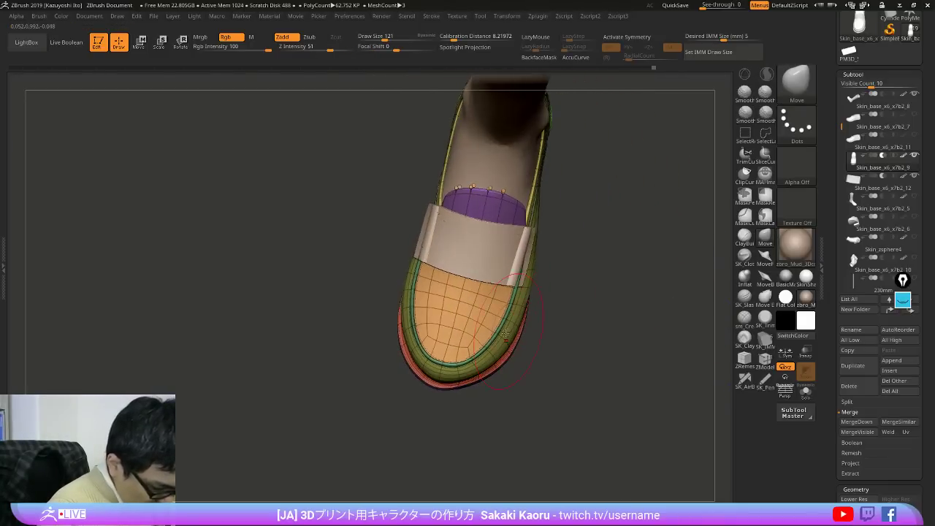
pyautogui.moveTo(561, 315); pyautogui.dragTo(537, 307)
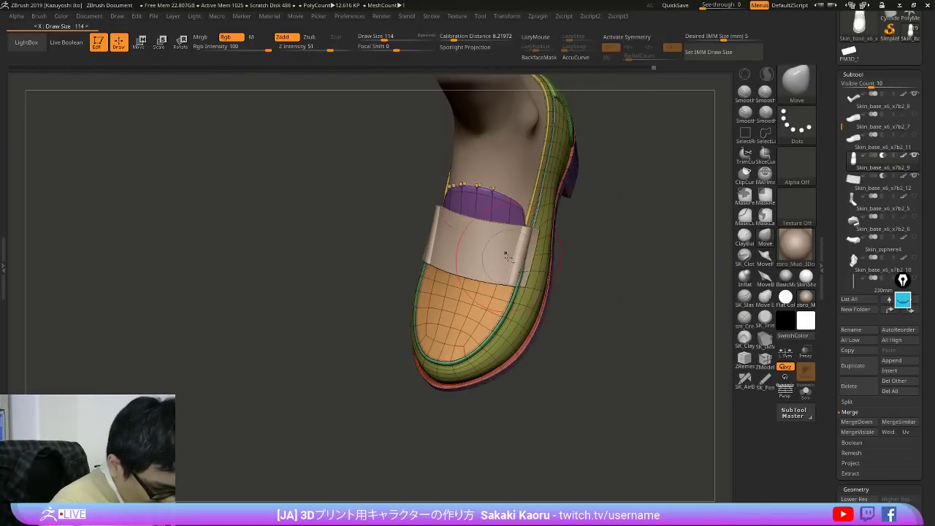
pyautogui.keyDown('alt'); pyautogui.click(505, 255); pyautogui.keyUp('alt')
pyautogui.moveTo(505, 257); pyautogui.dragTo(506, 294, button='right')
pyautogui.hotkey('shift', 'z')
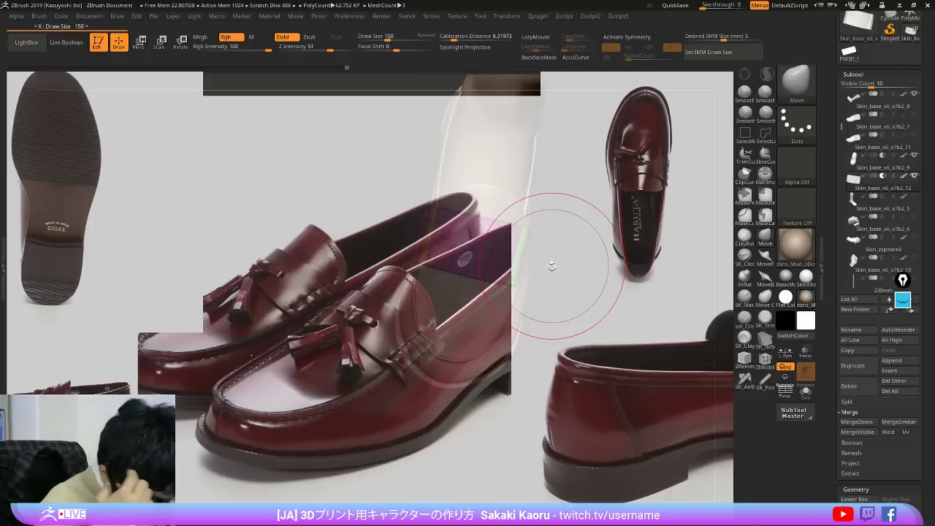
pyautogui.hotkey('shift', 'z')
# Step: Isolate the shoe subtool without dynamic subdivision and set ZModeler's edge action to Bridge Two Edges for the gap beside the tongue
pyautogui.moveTo(529, 288); pyautogui.dragTo(619, 213, button='right')
pyautogui.keyDown('alt'); pyautogui.click(553, 274); pyautogui.keyUp('alt')
pyautogui.hotkey('alt', 's')
pyautogui.hotkey('shift', 'd')
pyautogui.moveTo(575, 282); pyautogui.dragTo(555, 219, button='right')
pyautogui.moveTo(532, 285)
pyautogui.keyDown('ctrl'); pyautogui.mouseDown(button='right')
pyautogui.moveTo(532, 324)
pyautogui.moveTo(549, 322)
pyautogui.mouseUp(button='right'); pyautogui.keyUp('ctrl')
pyautogui.click(765, 359)
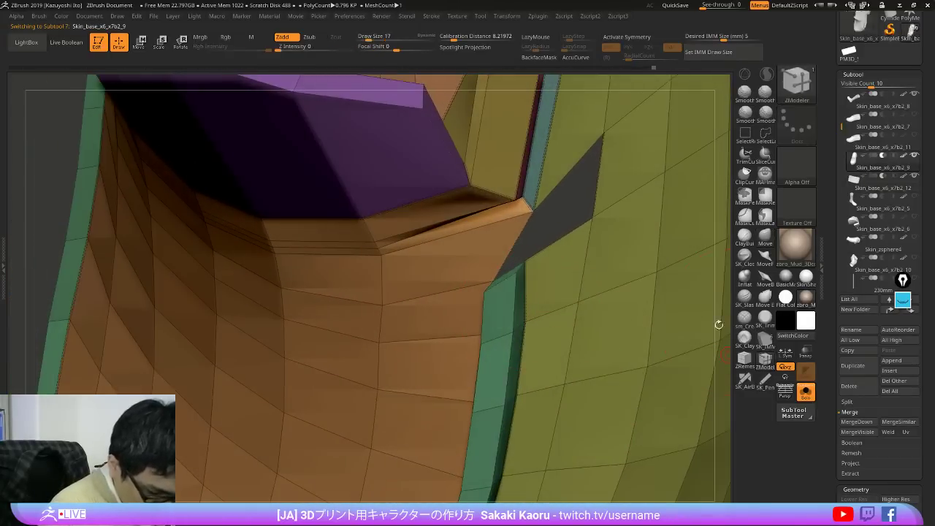
pyautogui.moveTo(514, 219); pyautogui.dragTo(509, 254, button='right')
pyautogui.press('space')
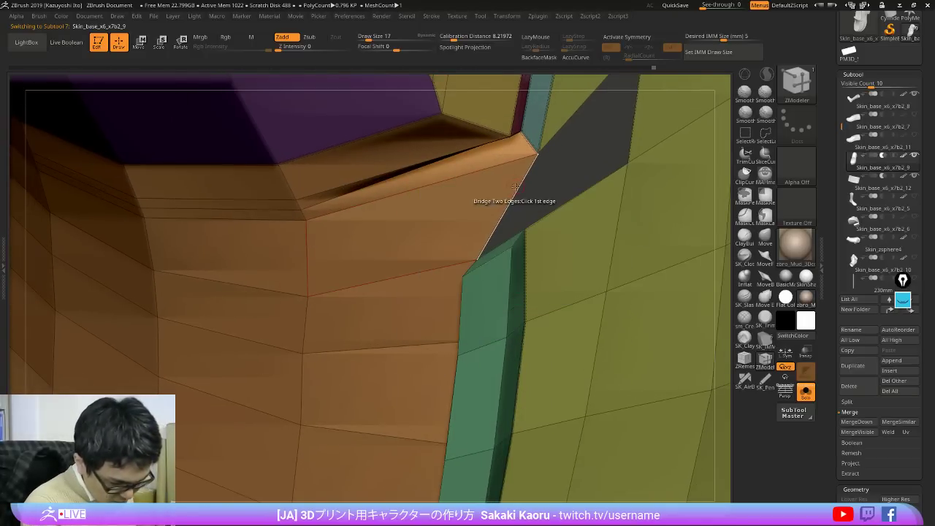
pyautogui.press('space')
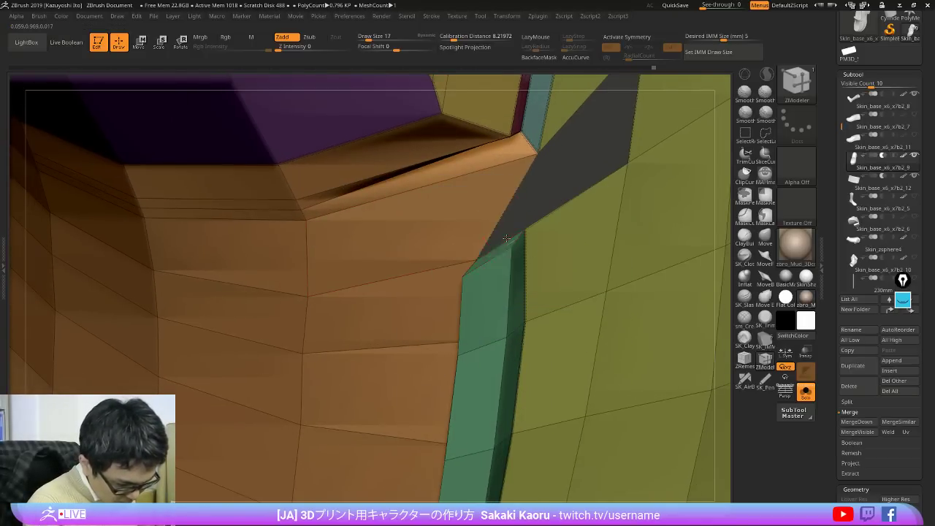
# Step: Bridge the open gap between the rim's end, the toe panel and the upper on one side of the tongue
pyautogui.click(506, 238)
pyautogui.hotkey('ctrl', 'z')
pyautogui.hotkey('shift', 'd')
pyautogui.moveTo(507, 221); pyautogui.dragTo(510, 233, button='right')
pyautogui.click(510, 236)
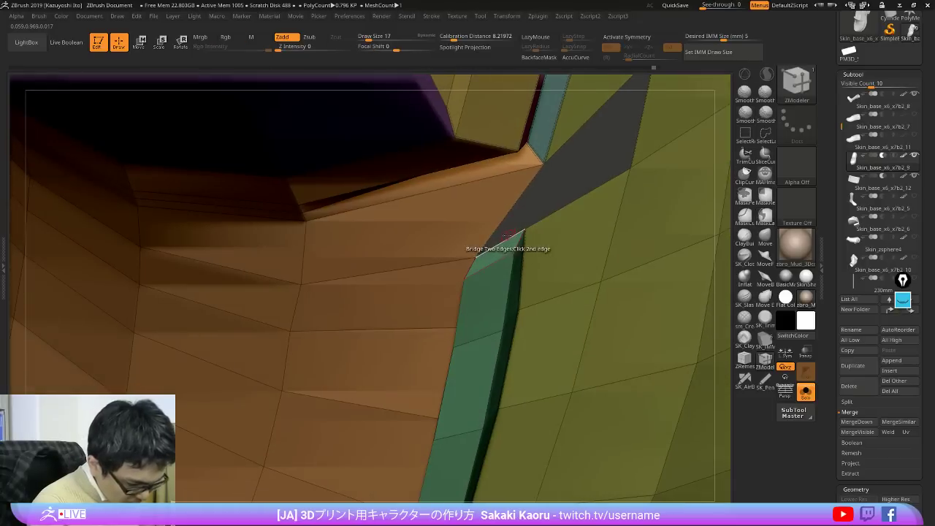
pyautogui.moveTo(577, 217)
pyautogui.keyDown('alt'); pyautogui.mouseDown(button='right')
pyautogui.moveTo(539, 265)
pyautogui.moveTo(511, 219)
pyautogui.moveTo(476, 295)
pyautogui.moveTo(416, 285)
pyautogui.mouseUp(button='right'); pyautogui.keyUp('alt')
pyautogui.click(547, 295)
pyautogui.hotkey('alt', 's')
pyautogui.press('d')
pyautogui.hotkey('alt', 's')
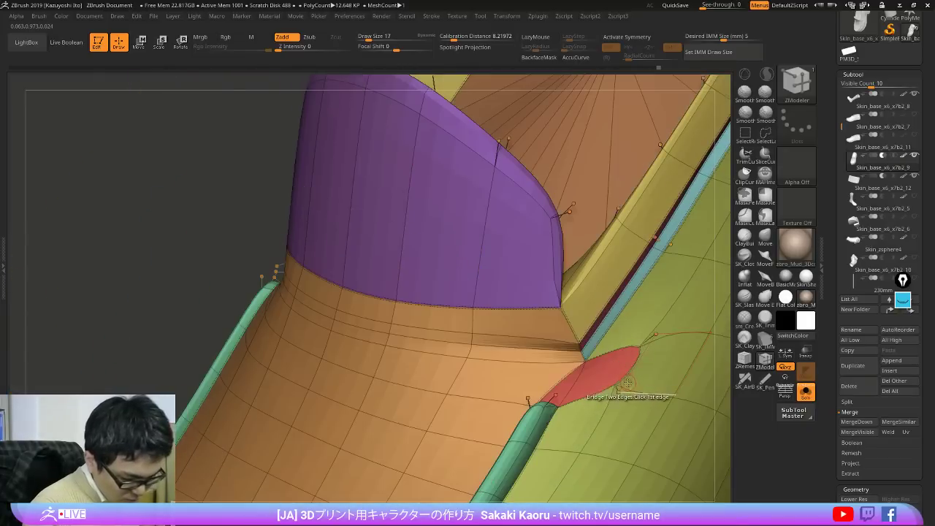
# Step: Bridge the matching gap at the rim's end on the opposite side of the tongue
pyautogui.hotkey('shift', 'd')
pyautogui.moveTo(554, 288); pyautogui.dragTo(574, 313, button='right')
pyautogui.keyDown('alt'); pyautogui.moveTo(387, 316); pyautogui.dragTo(659, 327, button='right'); pyautogui.keyUp('alt')
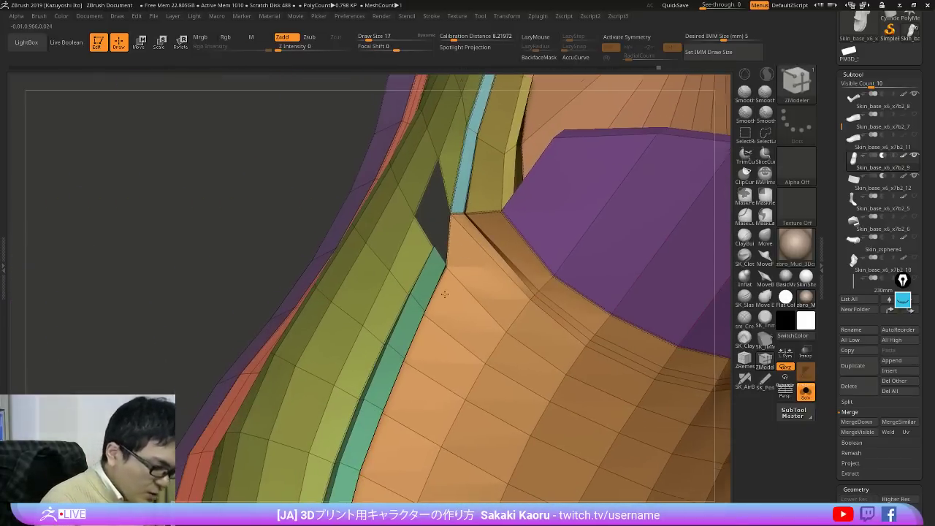
pyautogui.keyDown('ctrl'); pyautogui.moveTo(446, 227); pyautogui.dragTo(454, 271, button='right'); pyautogui.keyUp('ctrl')
pyautogui.click(459, 195)
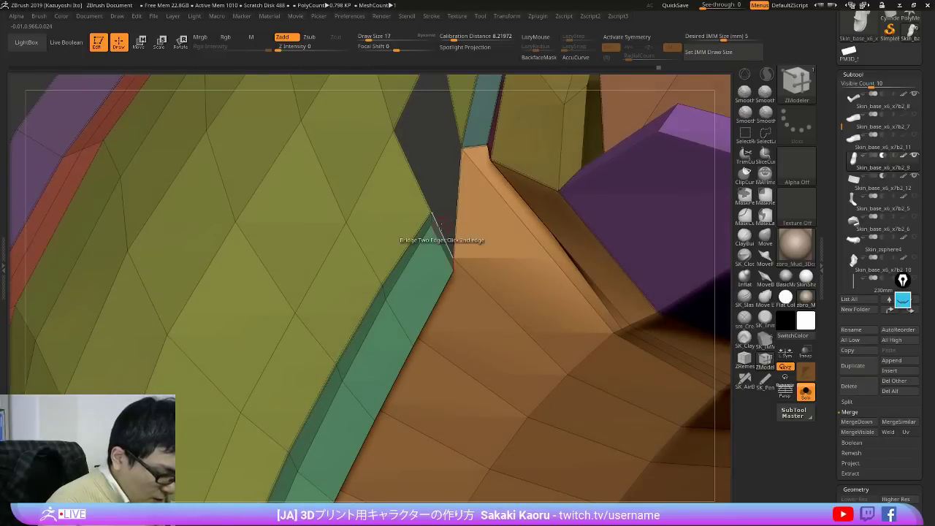
pyautogui.click(442, 225)
pyautogui.keyDown('alt'); pyautogui.moveTo(457, 282); pyautogui.dragTo(454, 367, button='right'); pyautogui.keyUp('alt')
pyautogui.click(408, 290)
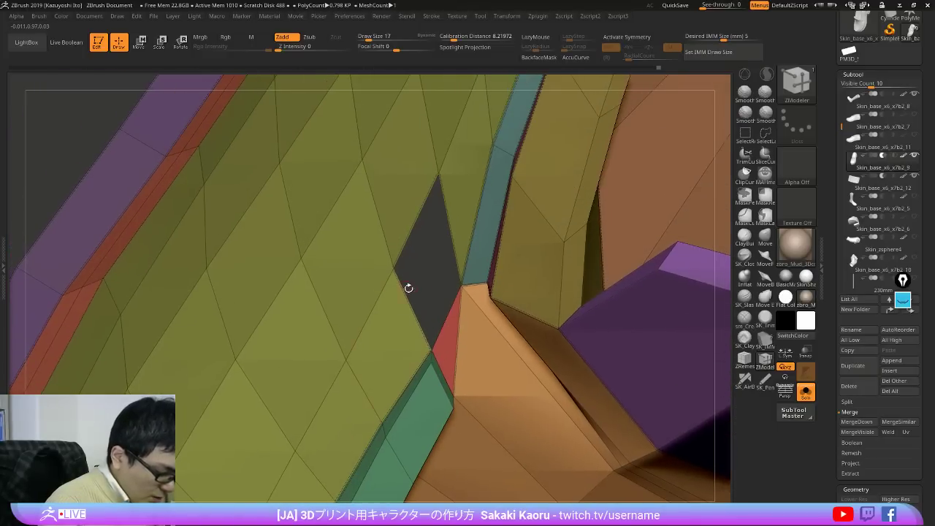
pyautogui.click(446, 216)
# Step: Isolate the upper with its adjoining patch faces, hide the small triangles by the toe panel, and assign one polygroup
pyautogui.keyDown('ctrl'); pyautogui.keyDown('shift'); pyautogui.click(438, 176); pyautogui.keyUp('shift'); pyautogui.keyUp('ctrl')
pyautogui.keyDown('ctrl'); pyautogui.moveTo(464, 248); pyautogui.dragTo(492, 319, button='right'); pyautogui.keyUp('ctrl')
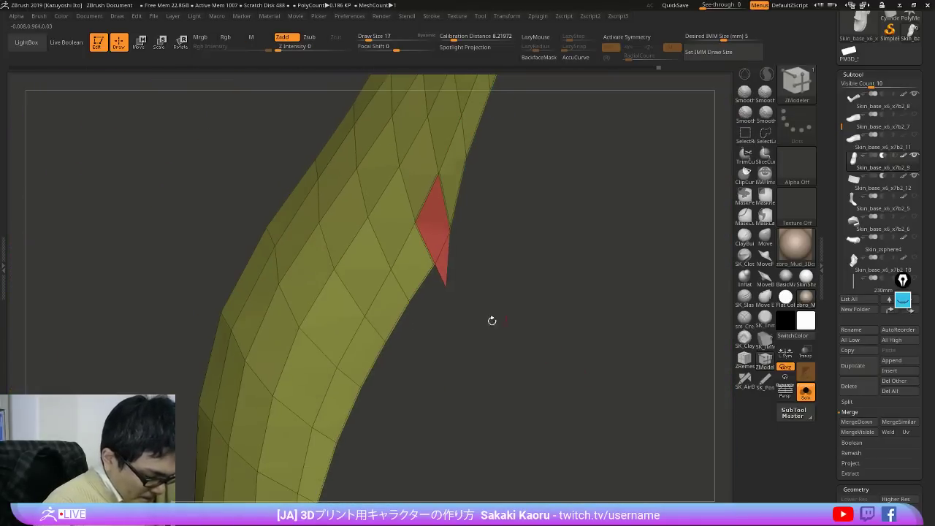
pyautogui.keyDown('ctrl'); pyautogui.keyDown('alt'); pyautogui.keyDown('shift'); pyautogui.moveTo(466, 266); pyautogui.dragTo(437, 318); pyautogui.keyUp('shift'); pyautogui.keyUp('alt'); pyautogui.keyUp('ctrl')
pyautogui.keyDown('alt'); pyautogui.moveTo(518, 397); pyautogui.dragTo(528, 315, button='right'); pyautogui.keyUp('alt')
pyautogui.keyDown('ctrl'); pyautogui.keyDown('alt'); pyautogui.keyDown('shift'); pyautogui.moveTo(536, 146); pyautogui.dragTo(547, 125); pyautogui.keyUp('shift'); pyautogui.keyUp('alt'); pyautogui.keyUp('ctrl')
pyautogui.hotkey('ctrl', 'w')
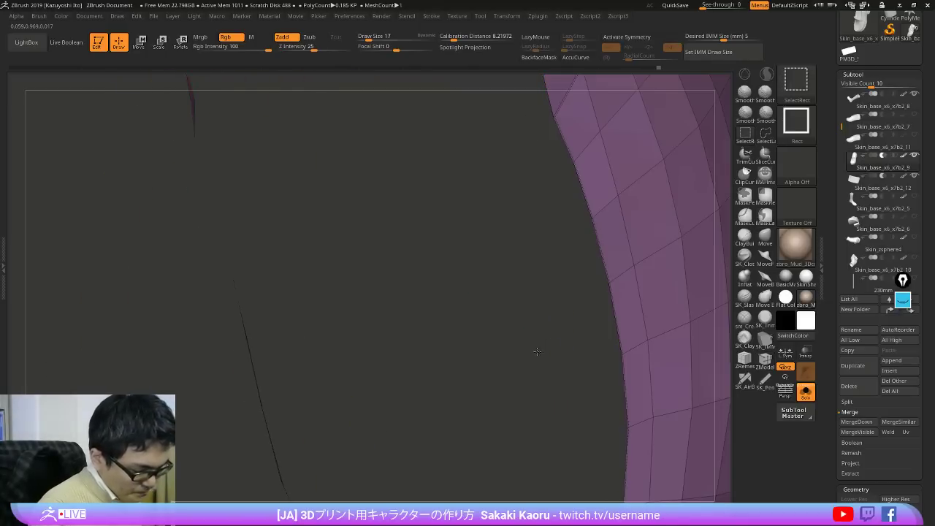
# Step: Isolate the toe panel with the two small triangular patches and merge them into a single polygroup
pyautogui.keyDown('ctrl'); pyautogui.keyDown('shift'); pyautogui.click(537, 350); pyautogui.keyUp('shift'); pyautogui.keyUp('ctrl')
pyautogui.moveTo(504, 299); pyautogui.dragTo(565, 242, button='right')
pyautogui.keyDown('ctrl'); pyautogui.keyDown('shift'); pyautogui.click(540, 234); pyautogui.keyUp('shift'); pyautogui.keyUp('ctrl')
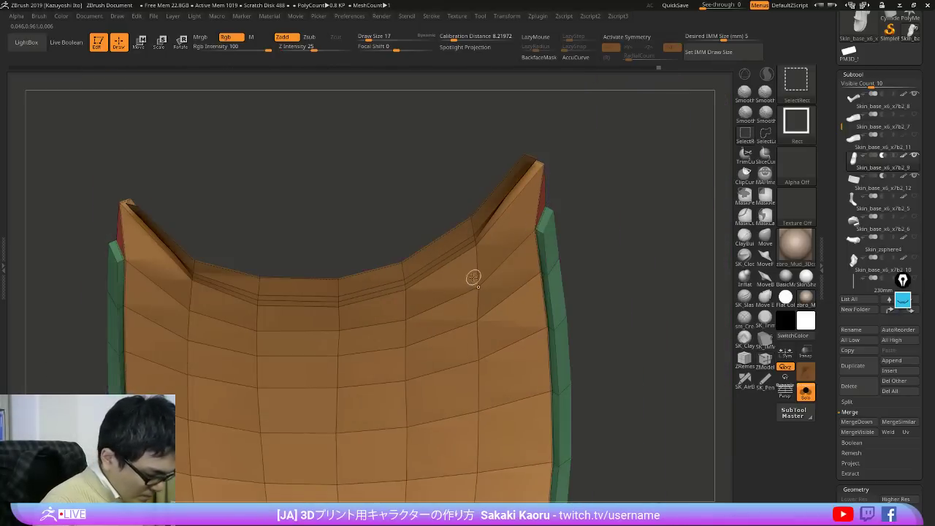
pyautogui.keyDown('ctrl'); pyautogui.keyDown('shift'); pyautogui.click(475, 280); pyautogui.keyUp('shift'); pyautogui.keyUp('ctrl')
pyautogui.hotkey('ctrl', 'z')
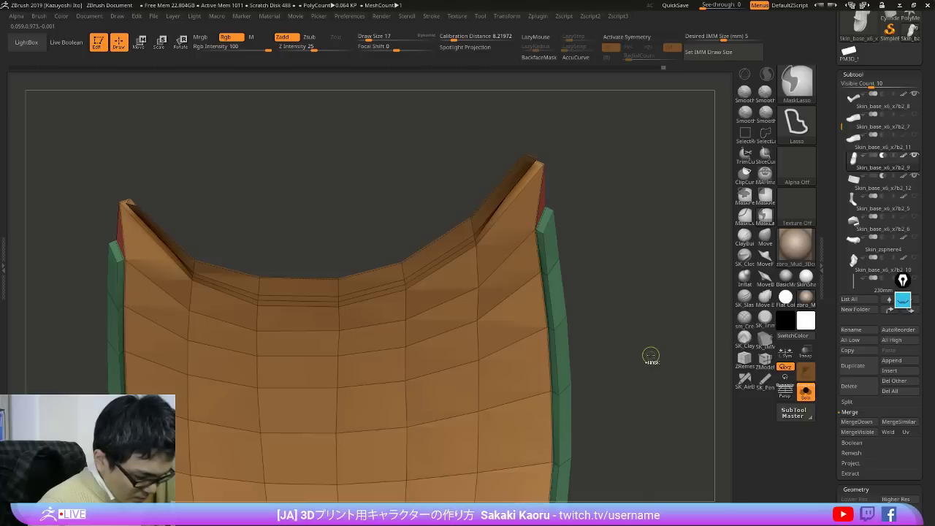
pyautogui.keyDown('ctrl'); pyautogui.keyDown('shift'); pyautogui.click(551, 223); pyautogui.keyUp('shift'); pyautogui.keyUp('ctrl')
pyautogui.hotkey('ctrl', 'w')
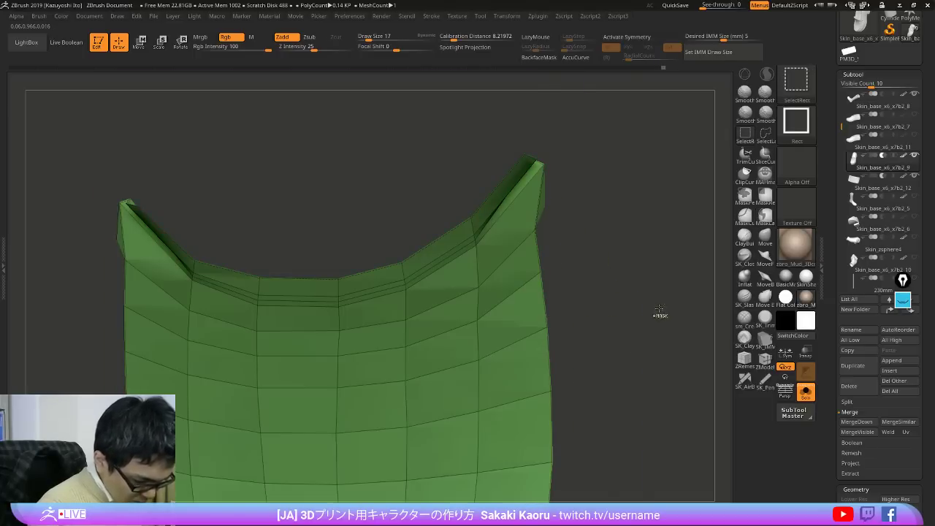
# Step: Clear all creases on the full shoe mesh, crease by polygroup, and turn dynamic subdivision back on
pyautogui.keyDown('ctrl'); pyautogui.keyDown('shift'); pyautogui.click(657, 312); pyautogui.keyUp('shift'); pyautogui.keyUp('ctrl')
pyautogui.press('2')
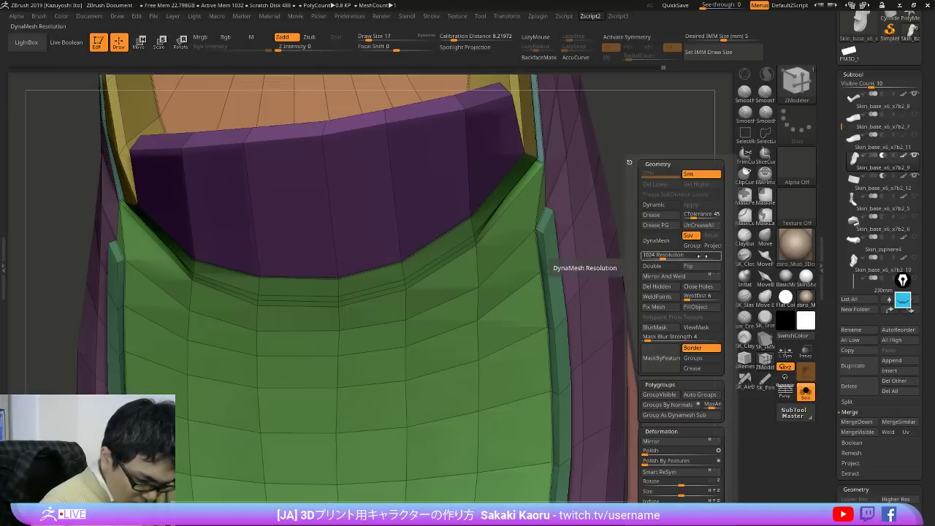
pyautogui.click(710, 227)
pyautogui.click(672, 227)
pyautogui.hotkey('ctrl', 'd')
pyautogui.hotkey('ctrl', 'd')
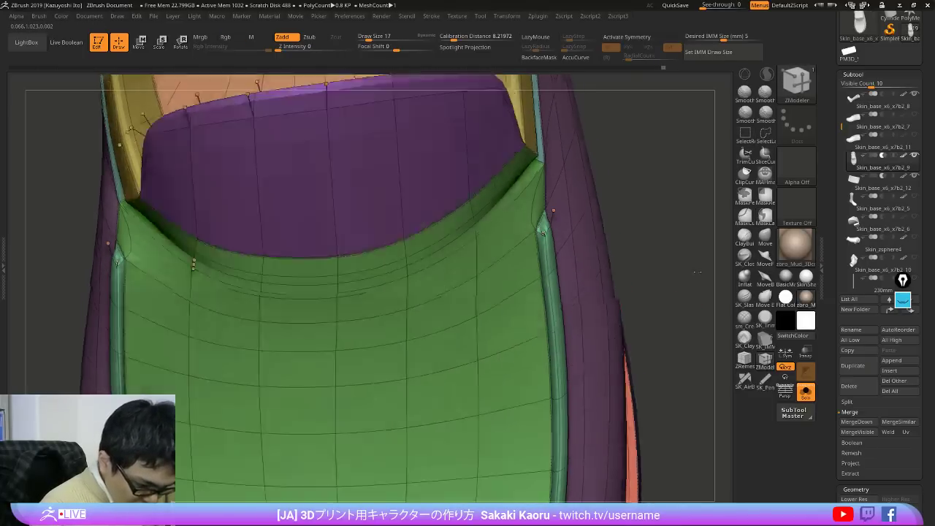
# Step: Hide the wireframe and examine the patched rim ends together with the strap on the whole shoe
pyautogui.hotkey('shift', 'f')
pyautogui.keyDown('alt'); pyautogui.moveTo(693, 335); pyautogui.dragTo(672, 216); pyautogui.keyUp('alt')
pyautogui.moveTo(672, 216); pyautogui.dragTo(699, 231)
pyautogui.hotkey('alt', 'shift', 's')
pyautogui.moveTo(697, 357); pyautogui.dragTo(672, 494)
pyautogui.moveTo(685, 429); pyautogui.dragTo(652, 375)
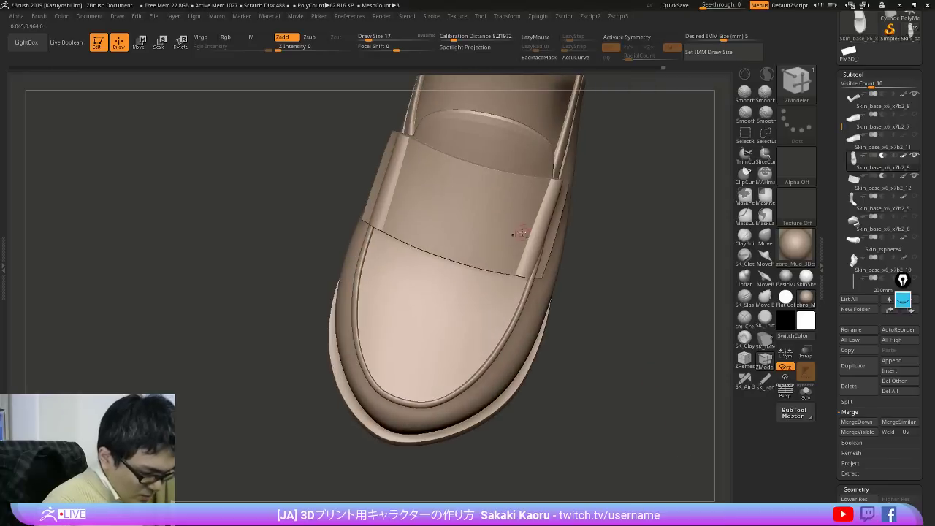
# Step: Select the strap subtool with the Move brush and compare its shape with the reference photos
pyautogui.keyDown('alt'); pyautogui.click(516, 234); pyautogui.keyUp('alt')
pyautogui.click(773, 238)
pyautogui.hotkey('shift', 'f')
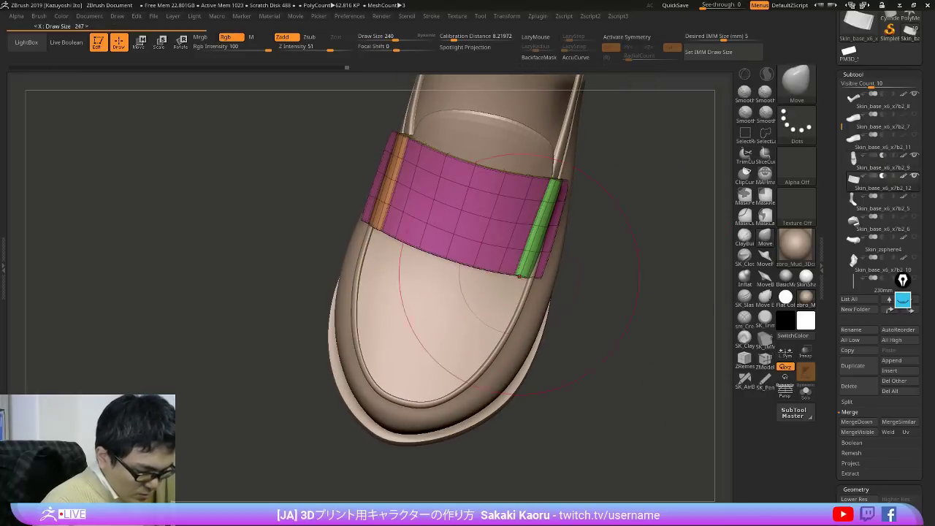
pyautogui.moveTo(661, 309); pyautogui.dragTo(593, 315)
pyautogui.hotkey('shift', 'z')
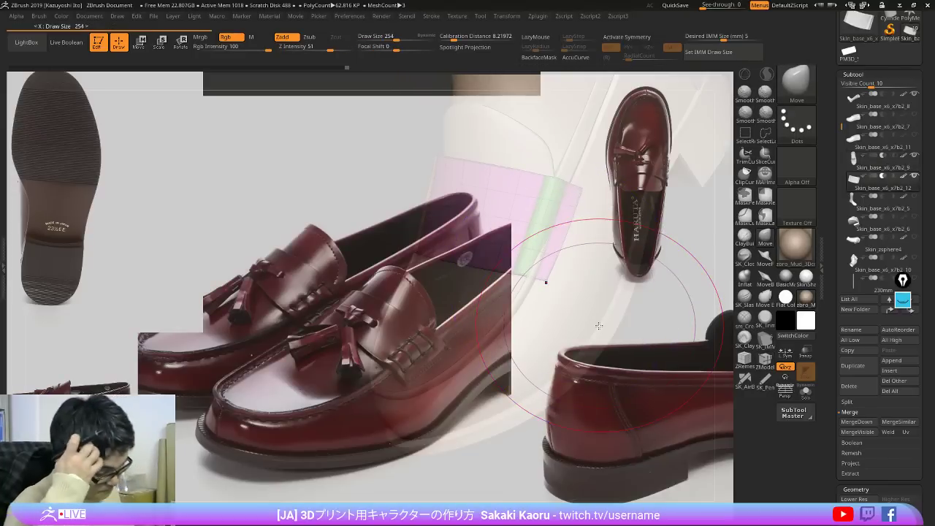
pyautogui.hotkey('shift', 'z')
# Step: Adjust the strap's fit over the rim with the Move brush, checking it against the reference photos from several angles
pyautogui.moveTo(600, 290); pyautogui.dragTo(630, 285)
pyautogui.press('x')
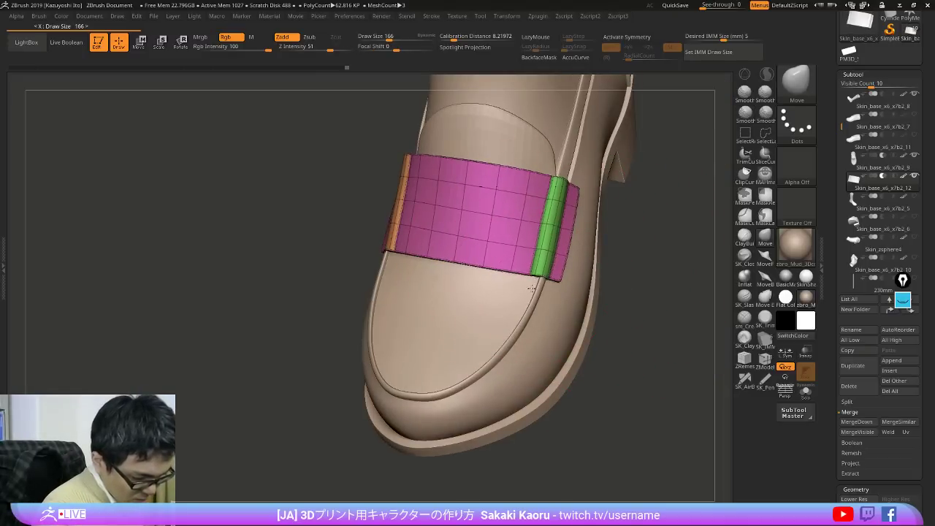
pyautogui.moveTo(532, 288); pyautogui.dragTo(516, 289, button='right')
pyautogui.press('x')
pyautogui.hotkey('shift', 'z')
pyautogui.moveTo(683, 210); pyautogui.dragTo(643, 184)
pyautogui.hotkey('shift', 'z')
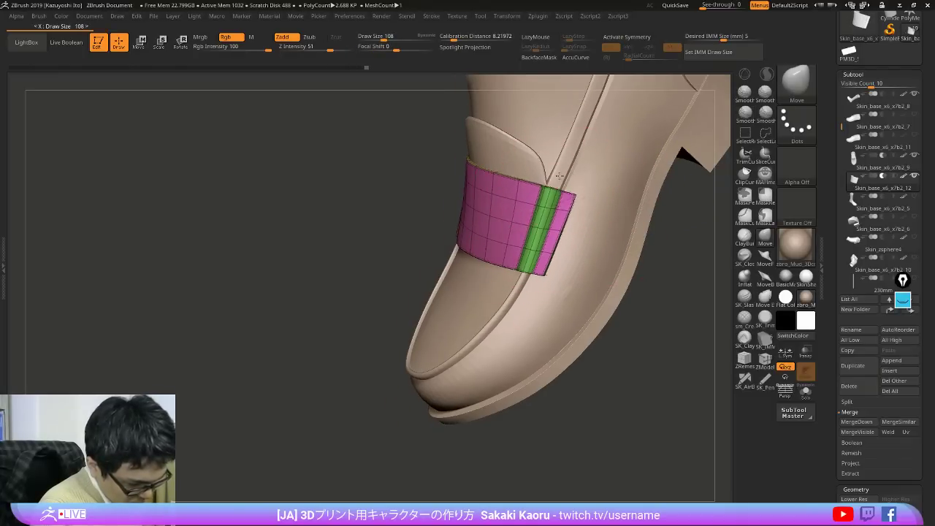
pyautogui.moveTo(634, 294); pyautogui.dragTo(703, 293)
pyautogui.moveTo(585, 238); pyautogui.dragTo(553, 217)
pyautogui.hotkey('shift', 'f')
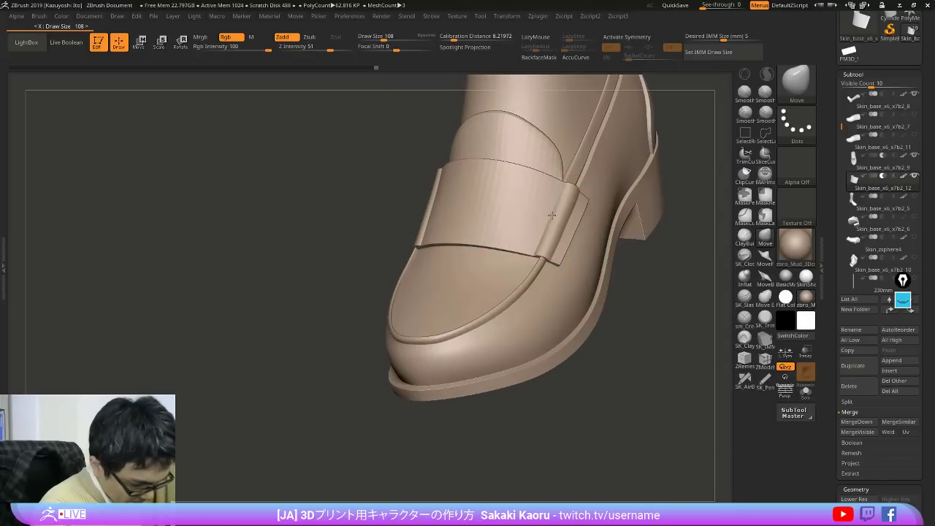
# Step: Try masking the shoe subtool around an isolated toe-edge polygroup, and clear the mask
pyautogui.moveTo(595, 220)
pyautogui.mouseDown(button='right')
pyautogui.moveTo(572, 264)
pyautogui.moveTo(580, 216)
pyautogui.moveTo(569, 198)
pyautogui.mouseUp(button='right')
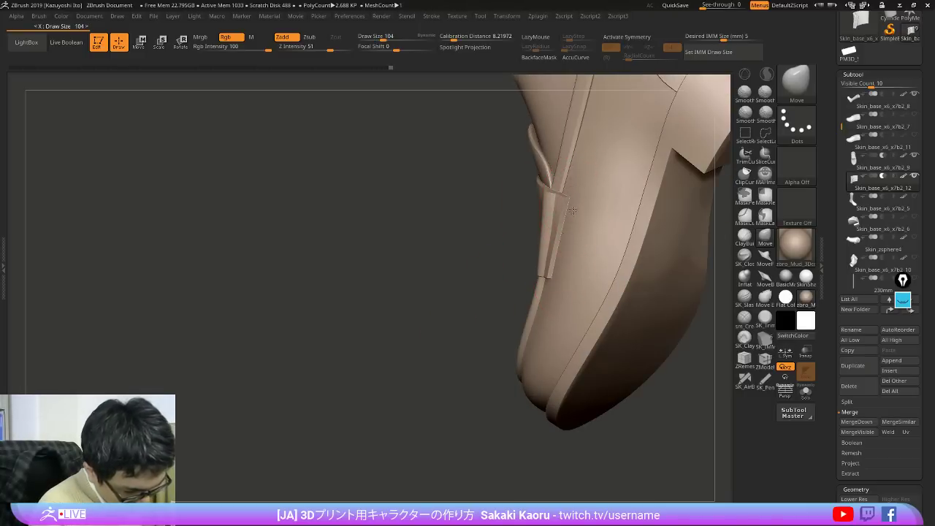
pyautogui.moveTo(577, 219); pyautogui.dragTo(584, 331, button='right')
pyautogui.keyDown('alt'); pyautogui.click(591, 262); pyautogui.keyUp('alt')
pyautogui.keyDown('ctrl'); pyautogui.keyDown('shift'); pyautogui.click(572, 356); pyautogui.keyUp('shift'); pyautogui.keyUp('ctrl')
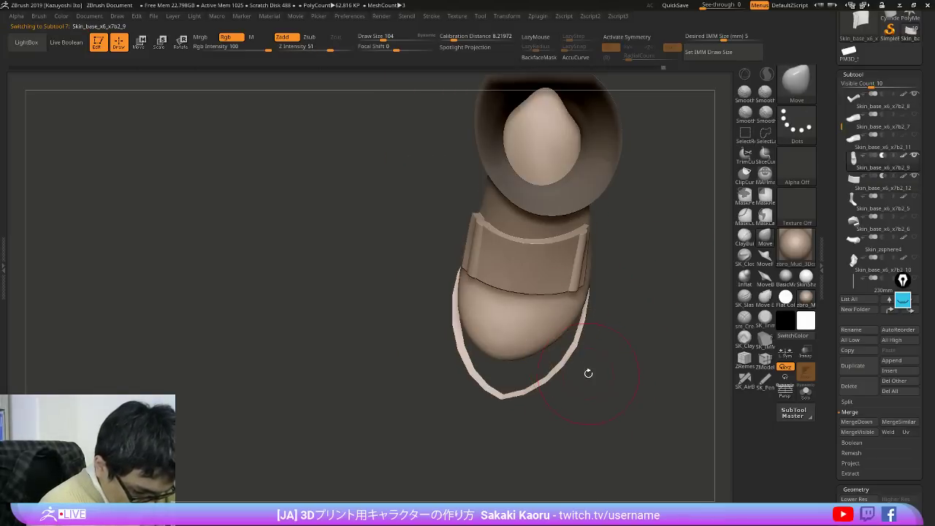
pyautogui.keyDown('ctrl'); pyautogui.keyDown('shift'); pyautogui.click(562, 363); pyautogui.keyUp('shift'); pyautogui.keyUp('ctrl')
pyautogui.moveTo(579, 379); pyautogui.dragTo(595, 420, button='right')
pyautogui.keyDown('ctrl'); pyautogui.click(612, 392); pyautogui.keyUp('ctrl')
pyautogui.keyDown('ctrl'); pyautogui.keyDown('shift'); pyautogui.click(614, 393); pyautogui.keyUp('shift'); pyautogui.keyUp('ctrl')
pyautogui.keyDown('ctrl'); pyautogui.click(614, 395); pyautogui.keyUp('ctrl')
pyautogui.press('s')
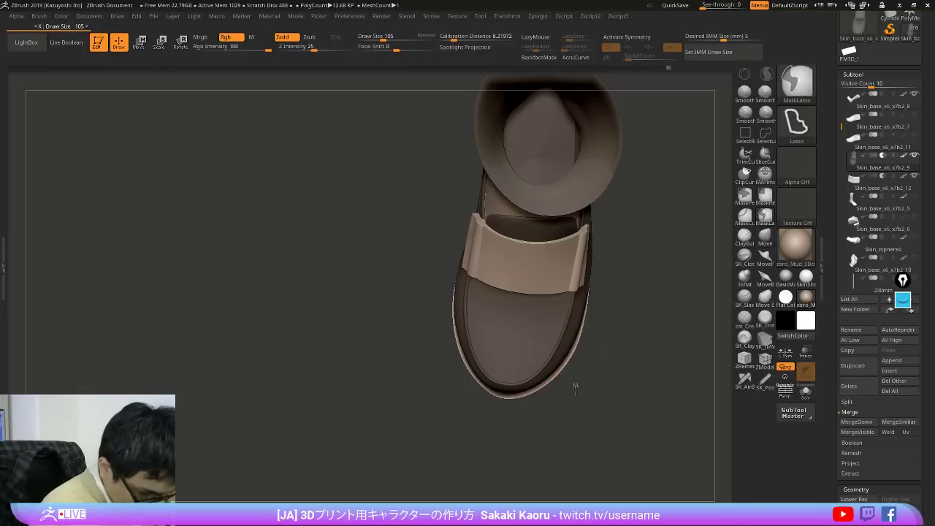
pyautogui.keyDown('ctrl'); pyautogui.moveTo(574, 384); pyautogui.dragTo(593, 367); pyautogui.keyUp('ctrl')
# Step: Reselect the strap subtool, try a Transpose mask along it, and clear the mask to return to the Move brush
pyautogui.moveTo(621, 315); pyautogui.dragTo(634, 227, button='right')
pyautogui.keyDown('alt'); pyautogui.click(555, 235); pyautogui.keyUp('alt')
pyautogui.press('w')
pyautogui.keyDown('ctrl'); pyautogui.moveTo(518, 229); pyautogui.dragTo(507, 324); pyautogui.keyUp('ctrl')
pyautogui.moveTo(650, 333); pyautogui.dragTo(628, 337, button='right')
pyautogui.keyDown('ctrl'); pyautogui.moveTo(629, 337); pyautogui.dragTo(643, 352); pyautogui.keyUp('ctrl')
pyautogui.press('q')
pyautogui.moveTo(643, 351); pyautogui.dragTo(667, 346, button='right')
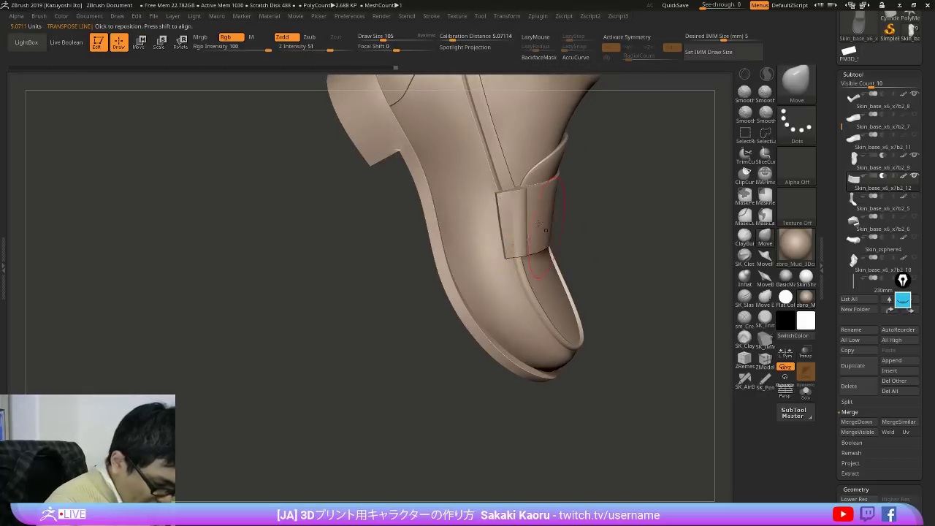
# Step: Refine the strap's side edge beside the seam rim and compare its fold with the reference photos
pyautogui.press('x')
pyautogui.moveTo(548, 193); pyautogui.dragTo(528, 188, button='right')
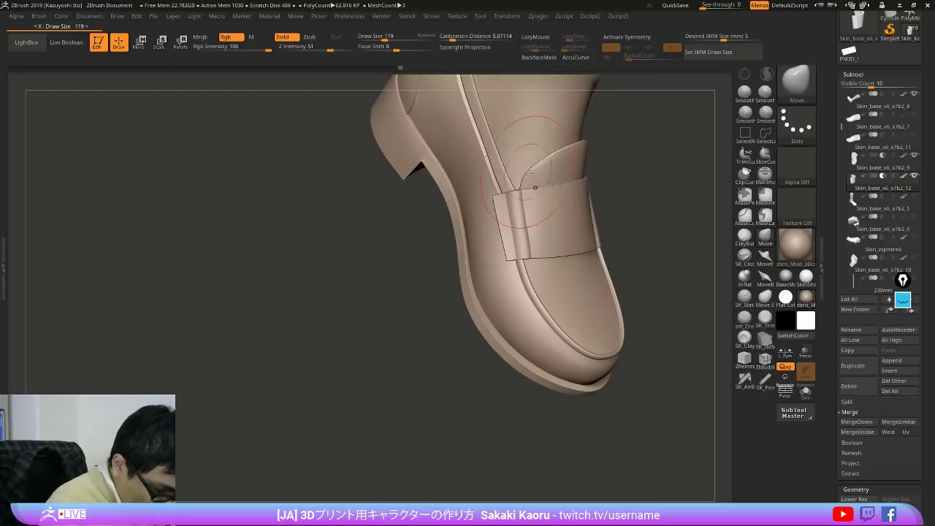
pyautogui.keyDown('shift'); pyautogui.moveTo(525, 191); pyautogui.dragTo(519, 223); pyautogui.keyUp('shift')
pyautogui.hotkey('shift', 'z')
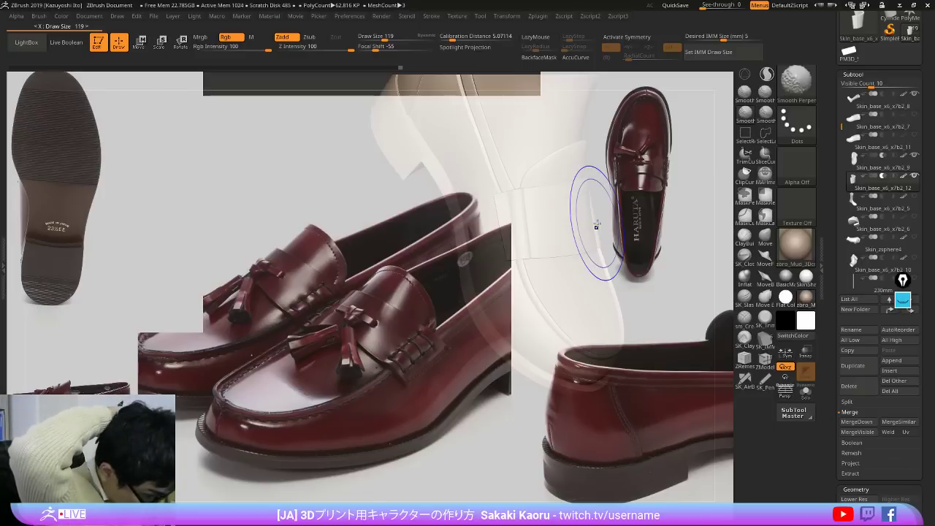
pyautogui.hotkey('shift', 'z')
pyautogui.moveTo(597, 225); pyautogui.dragTo(476, 229, button='right')
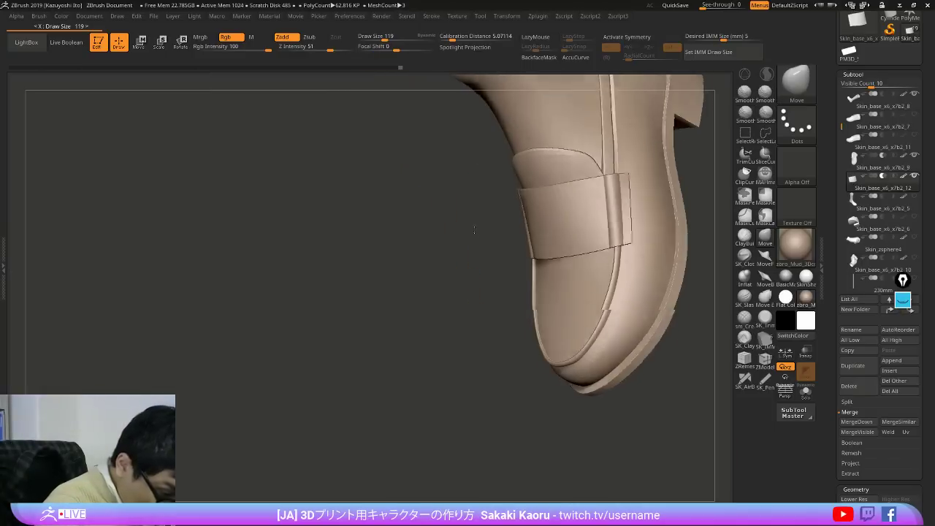
pyautogui.moveTo(642, 240)
pyautogui.mouseDown(button='right')
pyautogui.moveTo(628, 238)
pyautogui.moveTo(626, 227)
pyautogui.mouseUp(button='right')
pyautogui.hotkey('shift', 'z')
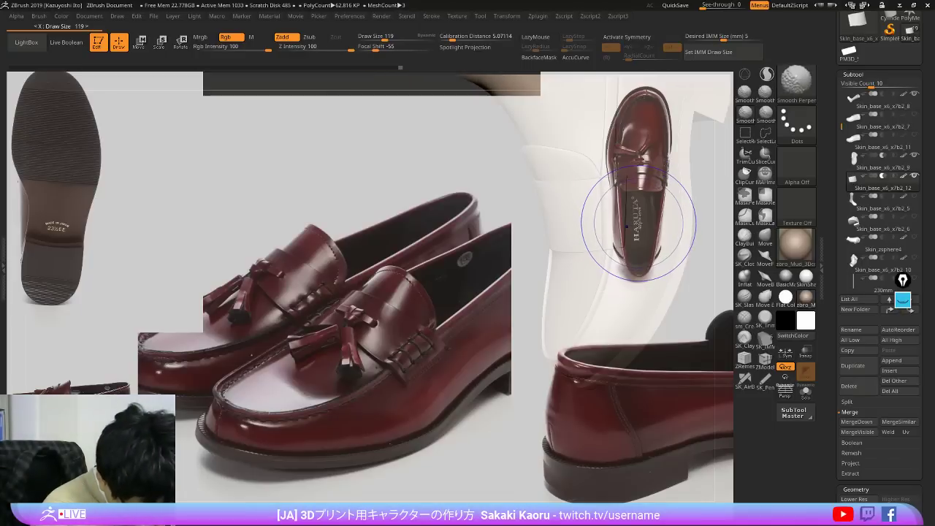
pyautogui.hotkey('shift', 'z')
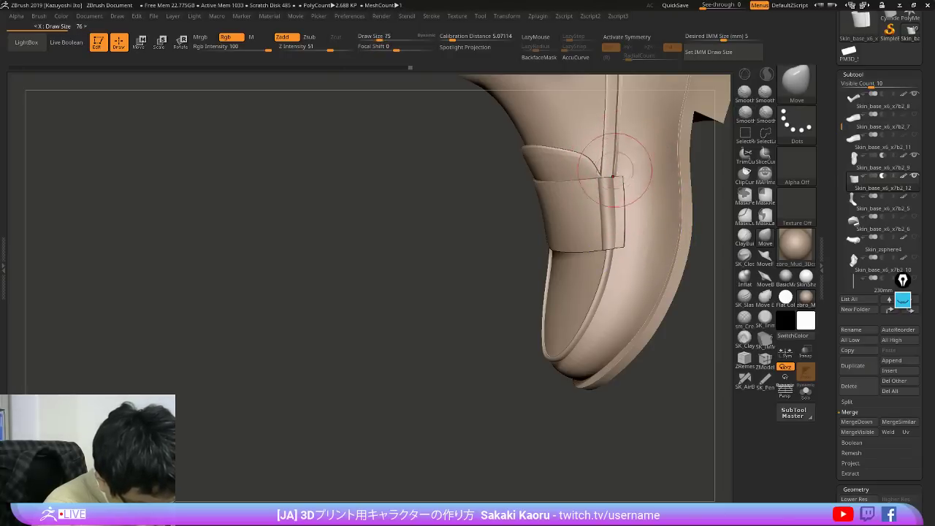
# Step: Nudge the strap's side flap with the Move brush, checking its shape against the reference photos
pyautogui.press('x')
pyautogui.moveTo(604, 209); pyautogui.dragTo(528, 219, button='right')
pyautogui.moveTo(528, 219); pyautogui.dragTo(522, 215)
pyautogui.moveTo(548, 110)
pyautogui.mouseDown(button='right')
pyautogui.moveTo(548, 161)
pyautogui.moveTo(524, 181)
pyautogui.mouseUp(button='right')
pyautogui.hotkey('shift', 'z')
pyautogui.hotkey('shift', 'z')
pyautogui.press('x')
# Step: Clear a temporary mask on the strap and adjust the upper part of its side fold with the Move brush
pyautogui.moveTo(524, 168)
pyautogui.keyDown('ctrl'); pyautogui.mouseDown()
pyautogui.moveTo(684, 263)
pyautogui.moveTo(682, 169)
pyautogui.mouseUp(); pyautogui.keyUp('ctrl')
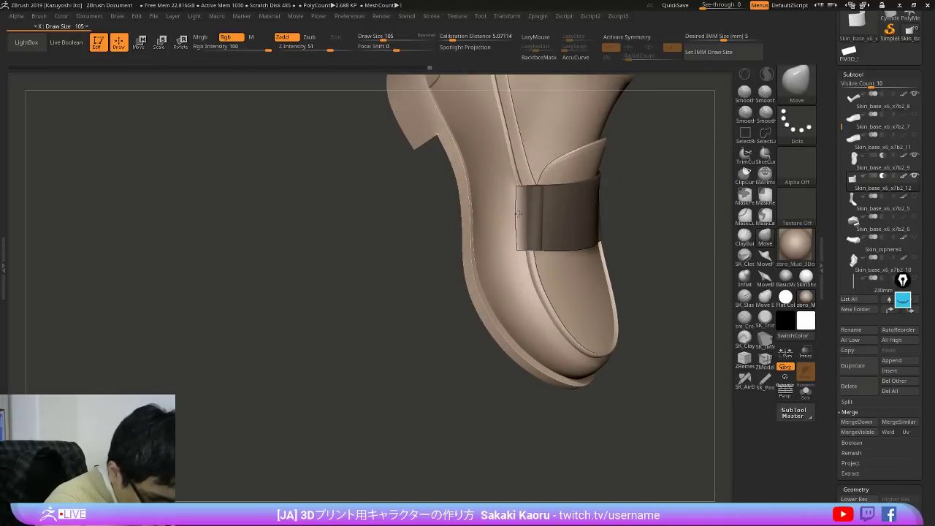
pyautogui.keyDown('ctrl'); pyautogui.moveTo(631, 212); pyautogui.dragTo(646, 228); pyautogui.keyUp('ctrl')
pyautogui.moveTo(562, 230)
pyautogui.mouseDown(button='right')
pyautogui.moveTo(607, 232)
pyautogui.moveTo(552, 254)
pyautogui.moveTo(531, 213)
pyautogui.mouseUp(button='right')
pyautogui.press('x')
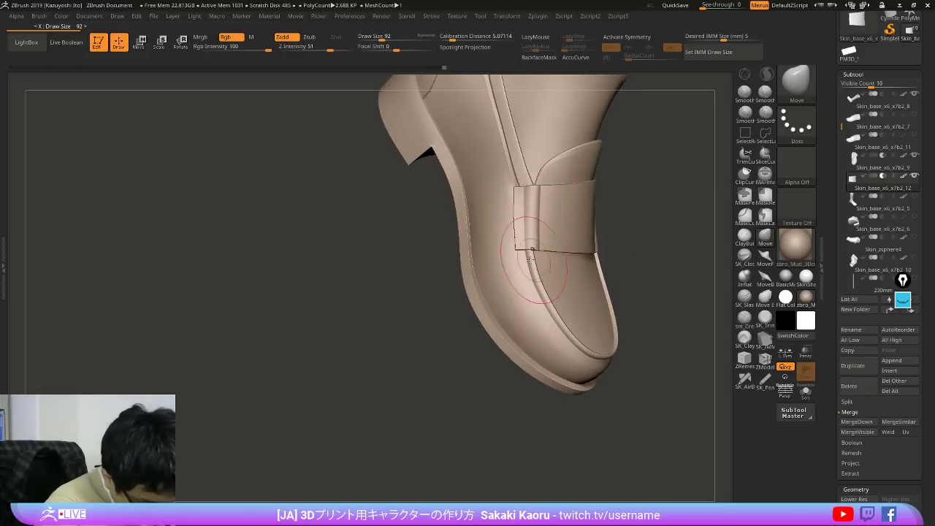
pyautogui.moveTo(535, 203); pyautogui.dragTo(539, 203)
pyautogui.moveTo(661, 187); pyautogui.dragTo(598, 195, button='right')
pyautogui.hotkey('shift', 'f')
pyautogui.hotkey('shift', 'f')
pyautogui.moveTo(536, 215)
pyautogui.mouseDown(button='right')
pyautogui.moveTo(554, 212)
pyautogui.moveTo(531, 225)
pyautogui.mouseUp(button='right')
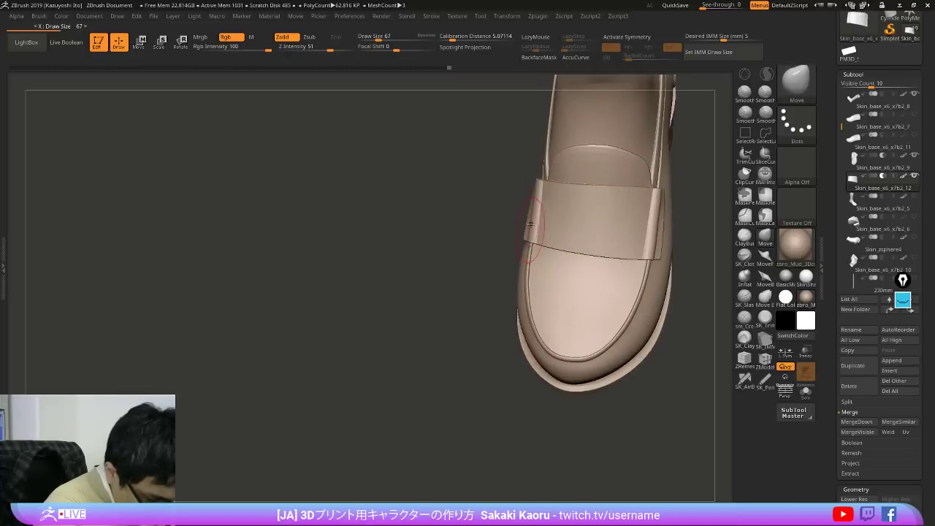
# Step: Fit the strap's ends closer to the shoe with small Move brush strokes, checking them from the front, side and heel
pyautogui.moveTo(691, 219); pyautogui.dragTo(639, 241, button='right')
pyautogui.moveTo(597, 244); pyautogui.dragTo(590, 245)
pyautogui.moveTo(544, 245); pyautogui.dragTo(632, 202, button='right')
pyautogui.moveTo(486, 233); pyautogui.dragTo(549, 259, button='right')
pyautogui.moveTo(504, 237); pyautogui.dragTo(502, 239)
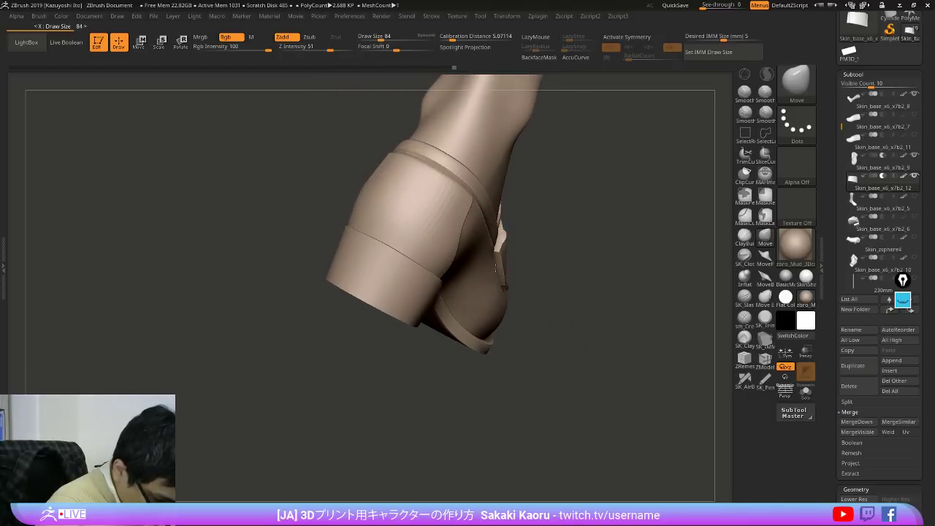
pyautogui.moveTo(524, 238); pyautogui.dragTo(497, 237, button='right')
pyautogui.hotkey('shift', 'f')
pyautogui.hotkey('shift', 'f')
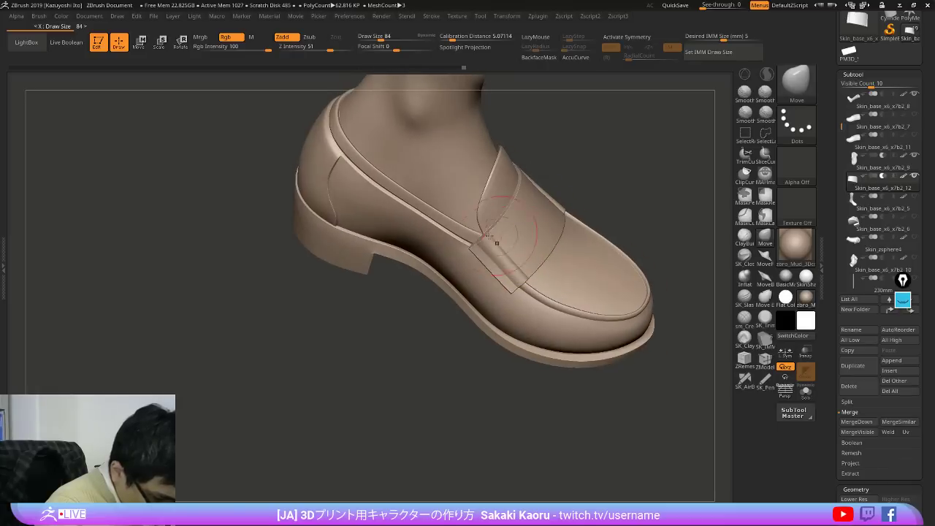
# Step: Adjust the strap's upper flap corner and front edge with the Move brush so they follow the shoe's surface
pyautogui.moveTo(490, 235); pyautogui.dragTo(490, 228)
pyautogui.moveTo(506, 237)
pyautogui.mouseDown(button='right')
pyautogui.moveTo(562, 246)
pyautogui.moveTo(583, 294)
pyautogui.mouseUp(button='right')
pyautogui.press('[')
pyautogui.moveTo(611, 222); pyautogui.dragTo(612, 227)
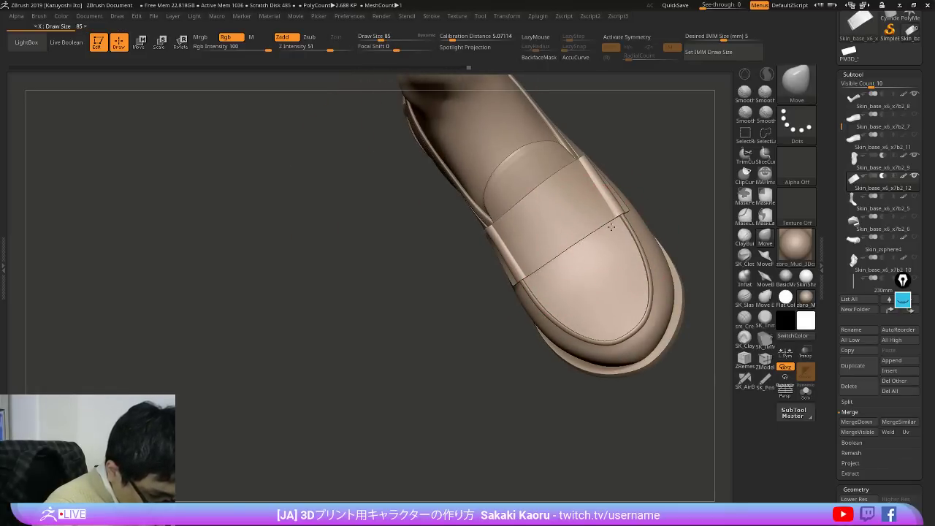
pyautogui.moveTo(677, 209); pyautogui.dragTo(625, 213)
pyautogui.moveTo(522, 241); pyautogui.dragTo(584, 250)
pyautogui.press('[')
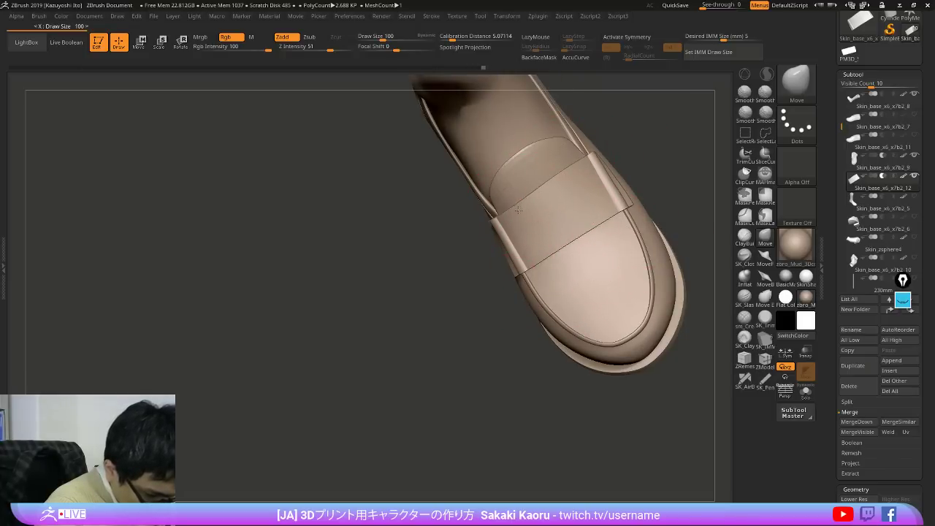
pyautogui.moveTo(473, 237); pyautogui.dragTo(521, 232)
pyautogui.moveTo(624, 191)
pyautogui.mouseDown()
pyautogui.moveTo(560, 187)
pyautogui.moveTo(636, 192)
pyautogui.moveTo(560, 184)
pyautogui.moveTo(584, 206)
pyautogui.mouseUp()
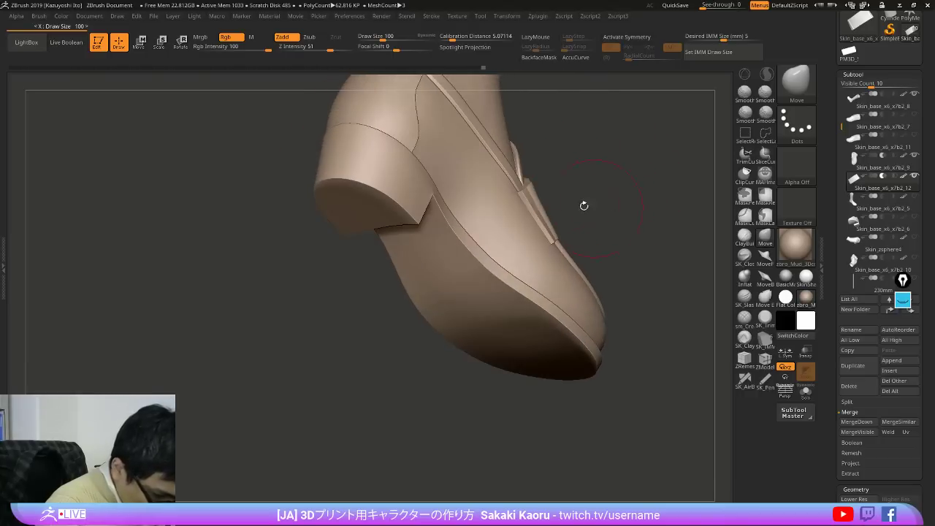
pyautogui.press('[')
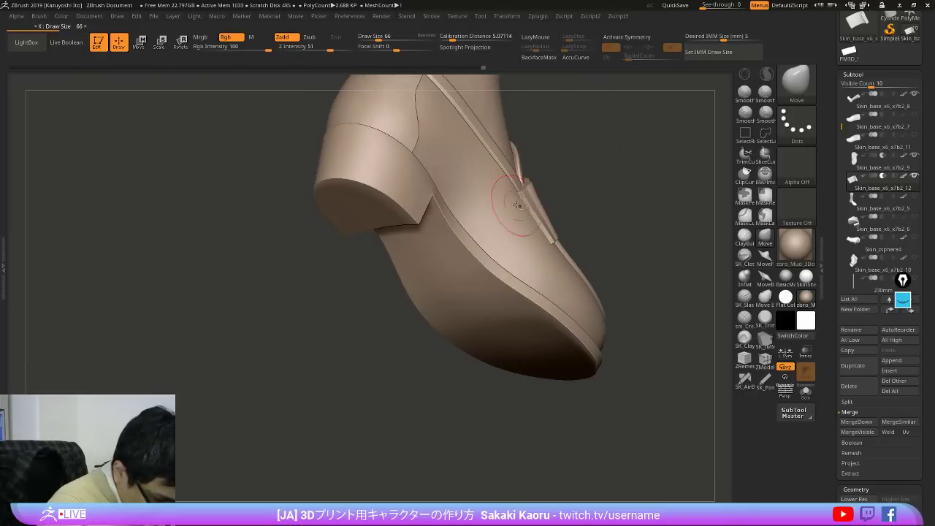
# Step: Show the strap's polygroups without dynamic subdivision and mask everything except the orange side fold
pyautogui.moveTo(577, 216)
pyautogui.mouseDown(button='right')
pyautogui.moveTo(605, 229)
pyautogui.moveTo(548, 224)
pyautogui.moveTo(548, 265)
pyautogui.mouseUp(button='right')
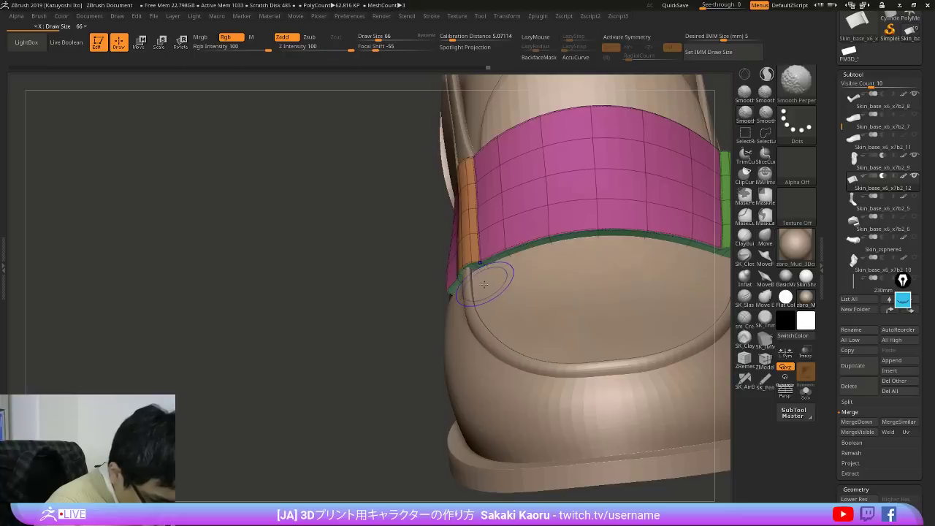
pyautogui.hotkey('shift', 'd')
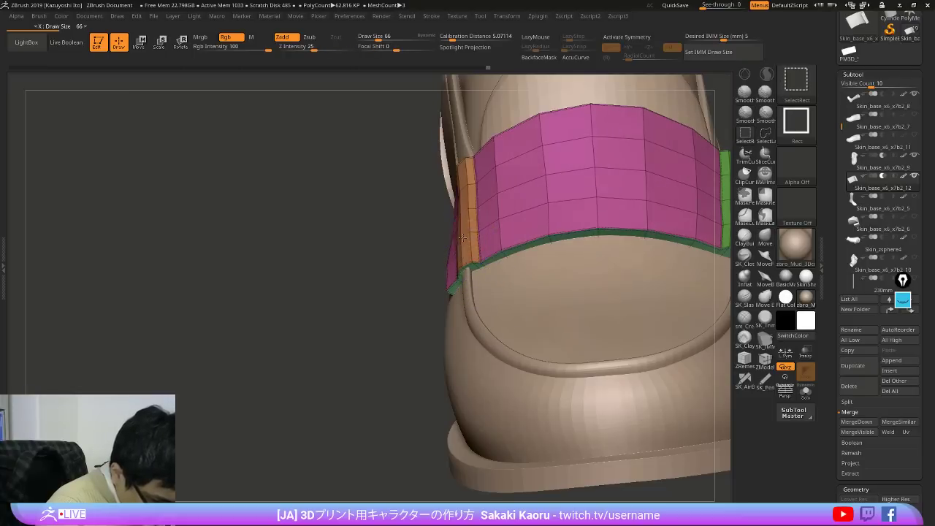
pyautogui.keyDown('ctrl'); pyautogui.keyDown('shift'); pyautogui.click(468, 228); pyautogui.keyUp('shift'); pyautogui.keyUp('ctrl')
pyautogui.keyDown('ctrl'); pyautogui.keyDown('shift'); pyautogui.moveTo(395, 298); pyautogui.dragTo(411, 334); pyautogui.keyUp('shift'); pyautogui.keyUp('ctrl')
pyautogui.keyDown('ctrl'); pyautogui.click(401, 332); pyautogui.keyUp('ctrl')
pyautogui.keyDown('ctrl'); pyautogui.keyDown('shift'); pyautogui.click(402, 321); pyautogui.keyUp('shift'); pyautogui.keyUp('ctrl')
pyautogui.press(']')
pyautogui.keyDown('ctrl'); pyautogui.keyDown('shift'); pyautogui.click(465, 234); pyautogui.keyUp('shift'); pyautogui.keyUp('ctrl')
pyautogui.keyDown('ctrl'); pyautogui.click(396, 329); pyautogui.keyUp('ctrl')
pyautogui.keyDown('ctrl'); pyautogui.keyDown('shift'); pyautogui.click(394, 329); pyautogui.keyUp('shift'); pyautogui.keyUp('ctrl')
pyautogui.keyDown('ctrl'); pyautogui.click(398, 326); pyautogui.keyUp('ctrl')
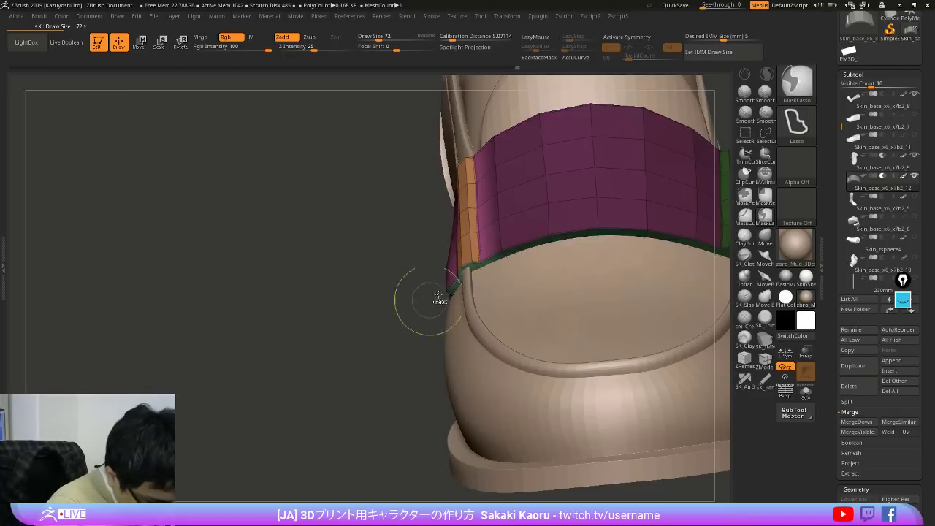
# Step: Clear the strap's mask, turn dynamic subdivision back on, and hide the wireframe
pyautogui.keyDown('ctrl'); pyautogui.moveTo(386, 339); pyautogui.dragTo(391, 380); pyautogui.keyUp('ctrl')
pyautogui.keyDown('alt'); pyautogui.moveTo(392, 468); pyautogui.dragTo(378, 253); pyautogui.keyUp('alt')
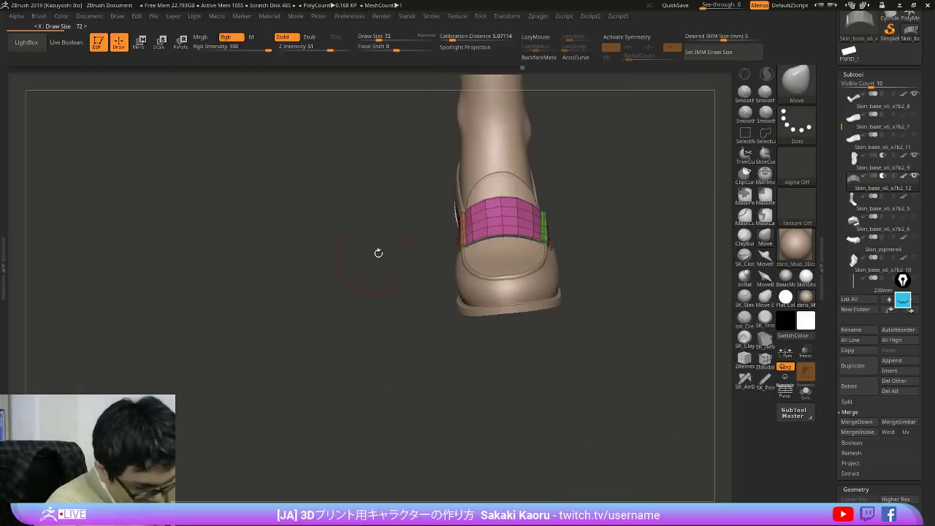
pyautogui.press('d')
pyautogui.hotkey('shift', 'f')
# Step: Show the reference photos, scale the top-view loafer photo in Spotlight, and hide the references again
pyautogui.moveTo(690, 269); pyautogui.dragTo(691, 414)
pyautogui.hotkey('shift', 'z')
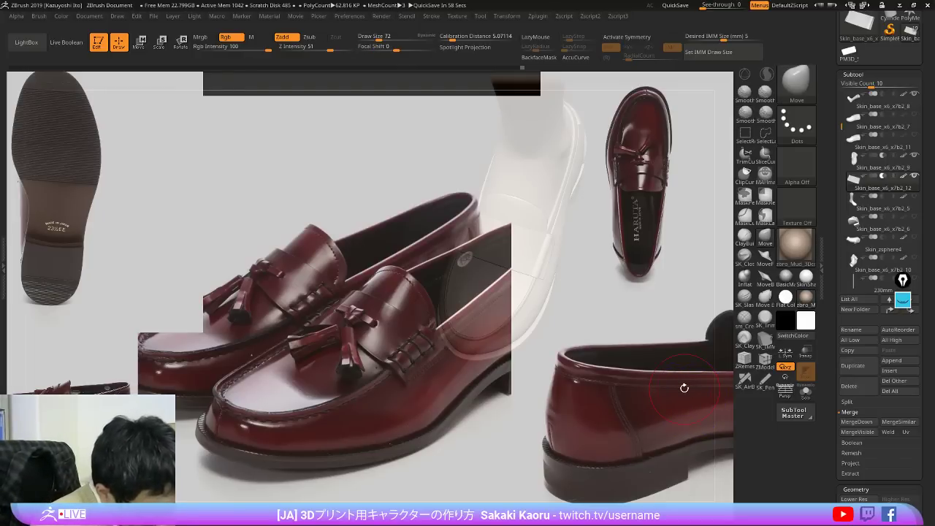
pyautogui.press('shift')
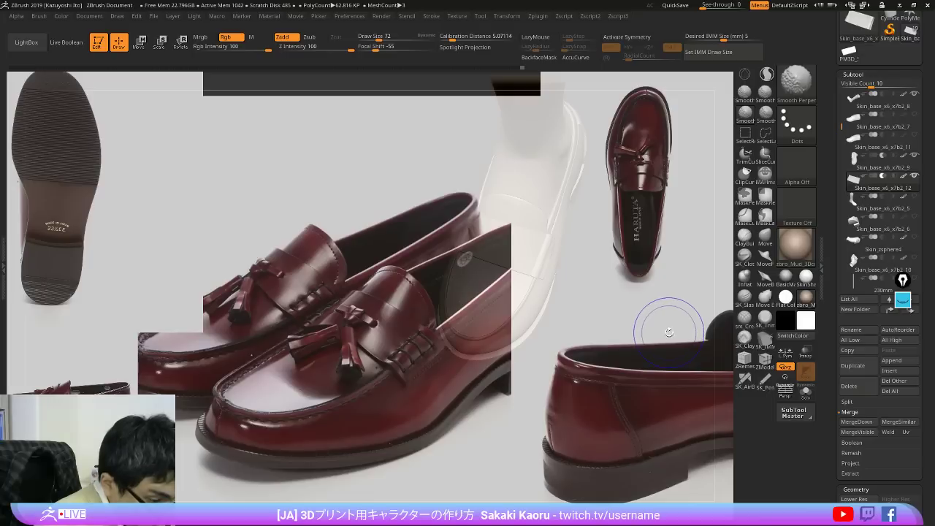
pyautogui.press('z')
pyautogui.click(650, 174)
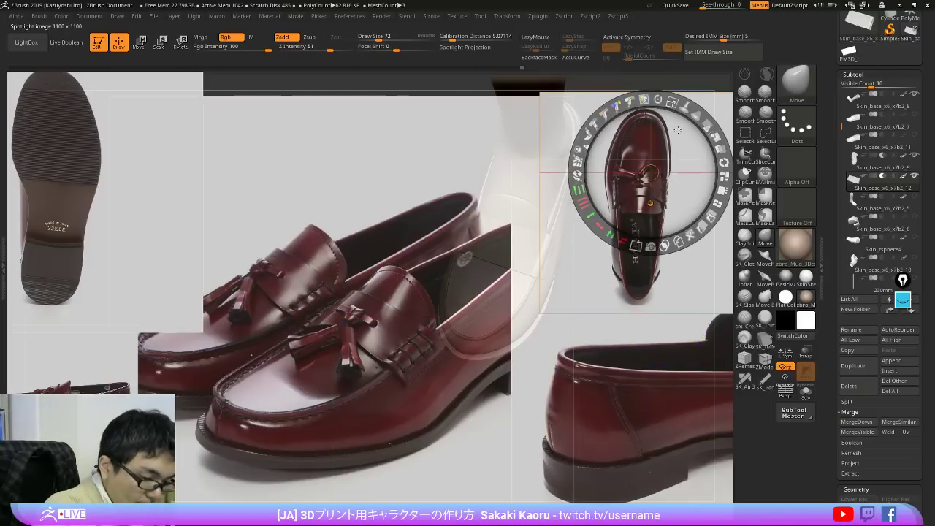
pyautogui.moveTo(672, 101); pyautogui.dragTo(716, 234)
pyautogui.press('z')
pyautogui.hotkey('shift', 'z')
# Step: View the shoe from above and compare the strap's placement with the top-view reference photo
pyautogui.moveTo(706, 345)
pyautogui.keyDown('alt'); pyautogui.mouseDown()
pyautogui.moveTo(699, 244)
pyautogui.moveTo(718, 456)
pyautogui.moveTo(668, 368)
pyautogui.mouseUp(); pyautogui.keyUp('alt')
pyautogui.moveTo(653, 309)
pyautogui.keyDown('alt'); pyautogui.mouseDown()
pyautogui.moveTo(693, 374)
pyautogui.moveTo(690, 416)
pyautogui.mouseUp(); pyautogui.keyUp('alt')
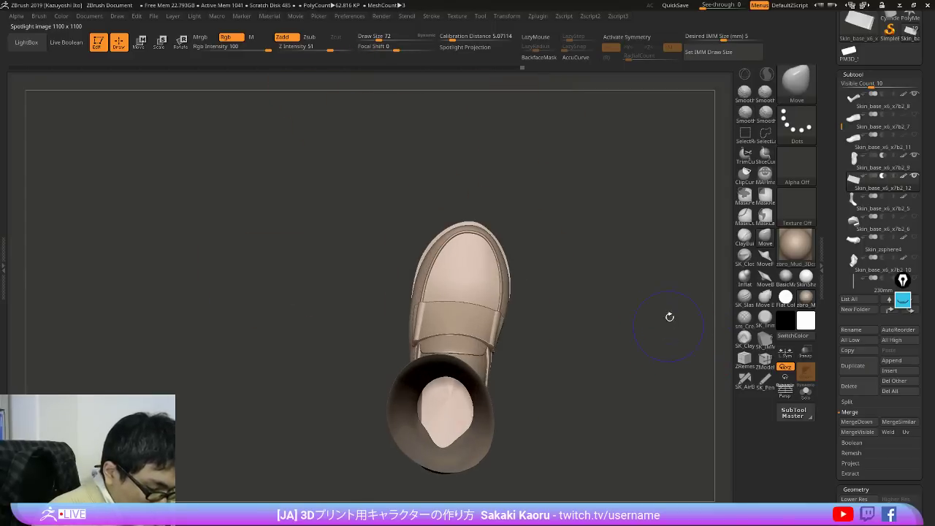
pyautogui.hotkey('shift', 'z')
pyautogui.hotkey('shift', 'z')
pyautogui.moveTo(651, 382)
pyautogui.keyDown('shift'); pyautogui.mouseDown()
pyautogui.moveTo(594, 368)
pyautogui.moveTo(681, 363)
pyautogui.mouseUp(); pyautogui.keyUp('shift')
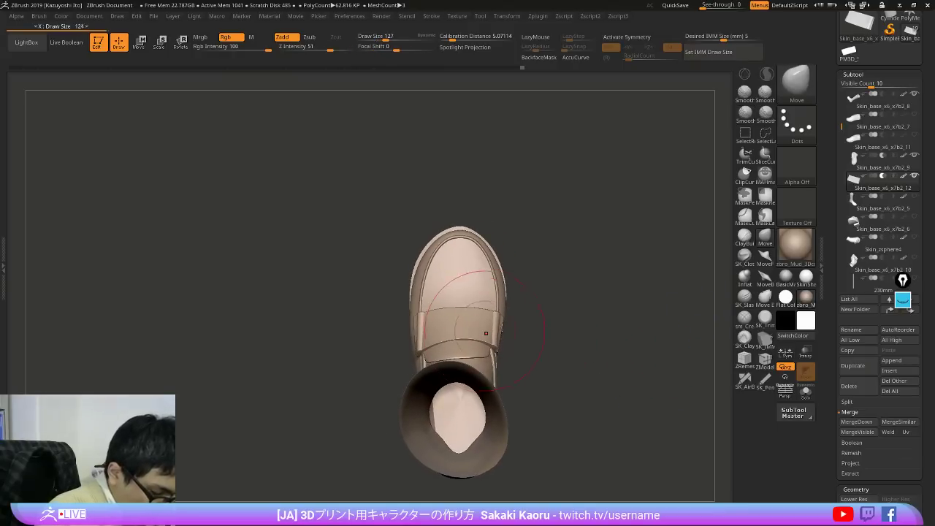
# Step: Nudge the strap's rear corner slightly outward with a smaller Move brush, seen from above
pyautogui.moveTo(467, 321); pyautogui.dragTo(437, 348, button='right')
pyautogui.press('[')
pyautogui.press('[')
pyautogui.press('[')
pyautogui.press('[')
pyautogui.moveTo(417, 342); pyautogui.dragTo(412, 341)
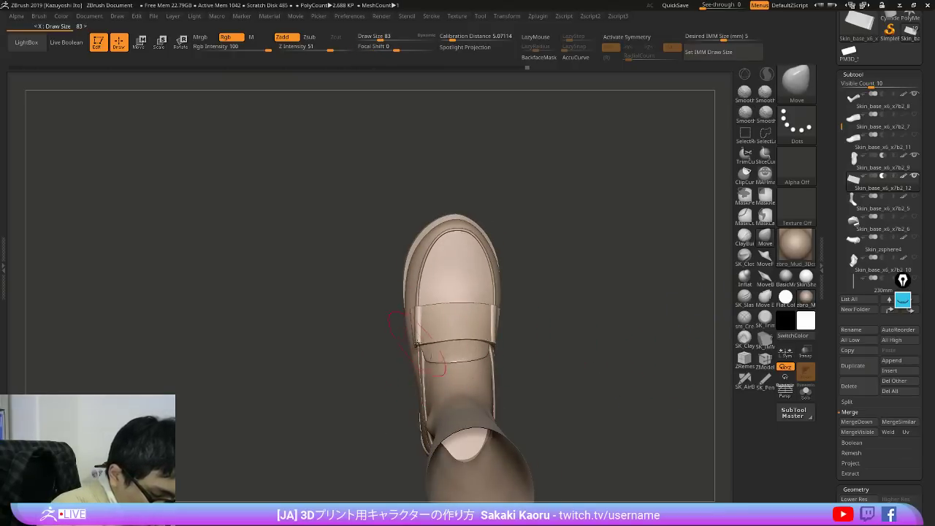
pyautogui.moveTo(542, 322)
pyautogui.mouseDown()
pyautogui.moveTo(515, 329)
pyautogui.moveTo(551, 326)
pyautogui.mouseUp()
# Step: Enlarge the Move brush and inspect the strap's curve in isolation before showing the whole shoe again
pyautogui.press(']')
pyautogui.press(']')
pyautogui.press(']')
pyautogui.press(']')
pyautogui.hotkey('alt', 's')
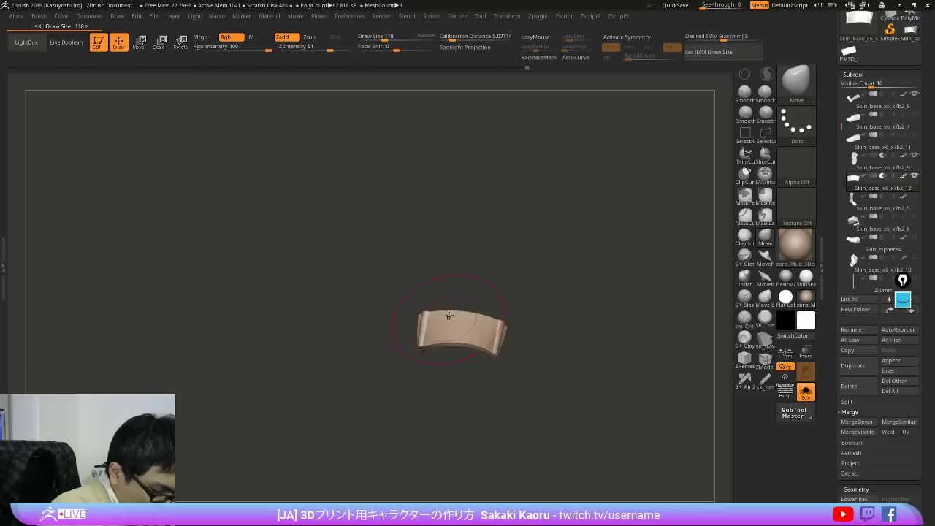
pyautogui.hotkey('ctrl', 'shift', 's')
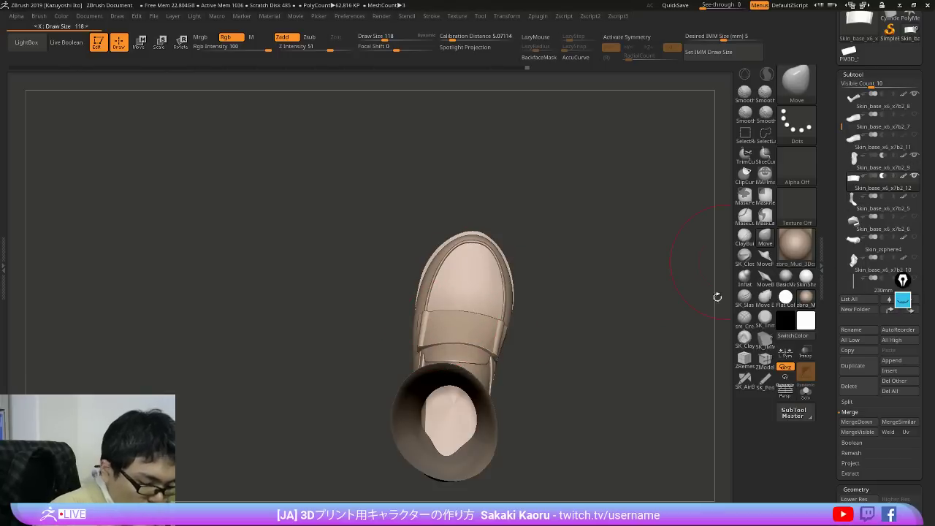
# Step: Place a horizontal Transpose line across the strap and adjust the strap's placement slightly with the gizmo from above
pyautogui.keyDown('alt'); pyautogui.moveTo(559, 322); pyautogui.dragTo(541, 283); pyautogui.keyUp('alt')
pyautogui.press('w')
pyautogui.keyDown('shift'); pyautogui.moveTo(438, 298); pyautogui.dragTo(551, 299); pyautogui.keyUp('shift')
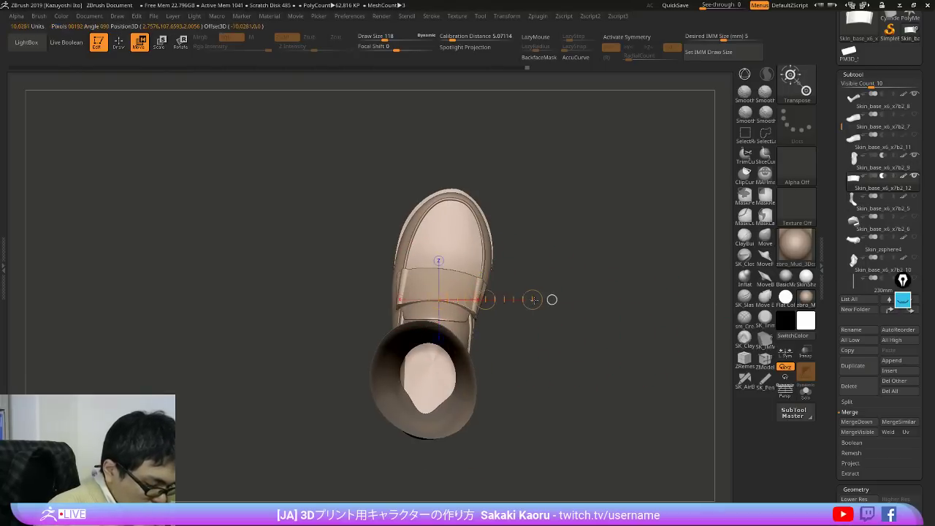
pyautogui.press('y')
pyautogui.moveTo(479, 285); pyautogui.dragTo(480, 278)
pyautogui.press('q')
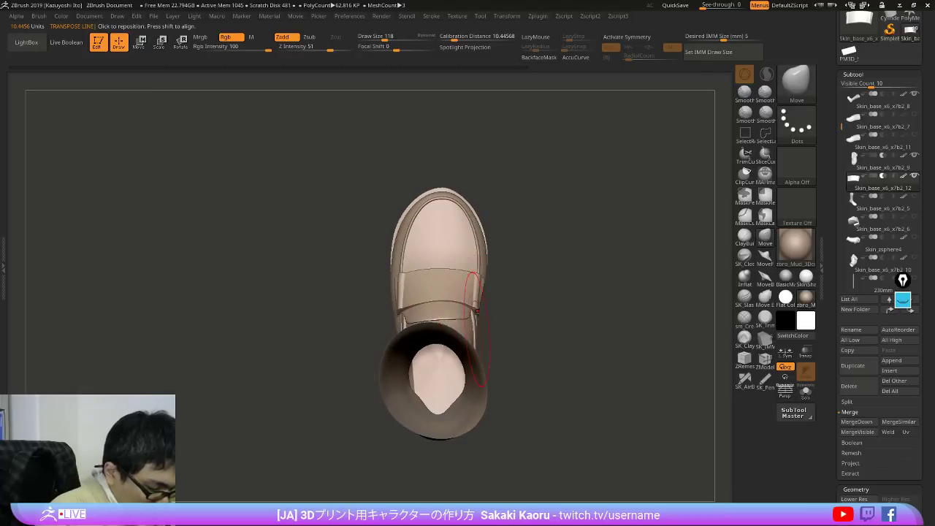
# Step: Isolate the shoe body subtool and compare its outline and opening from above with the reference photos
pyautogui.hotkey('ctrl', 'shift', 's')
pyautogui.hotkey('ctrl', 'shift', 's')
pyautogui.keyDown('alt'); pyautogui.click(468, 271); pyautogui.keyUp('alt')
pyautogui.hotkey('ctrl', 'shift', 's')
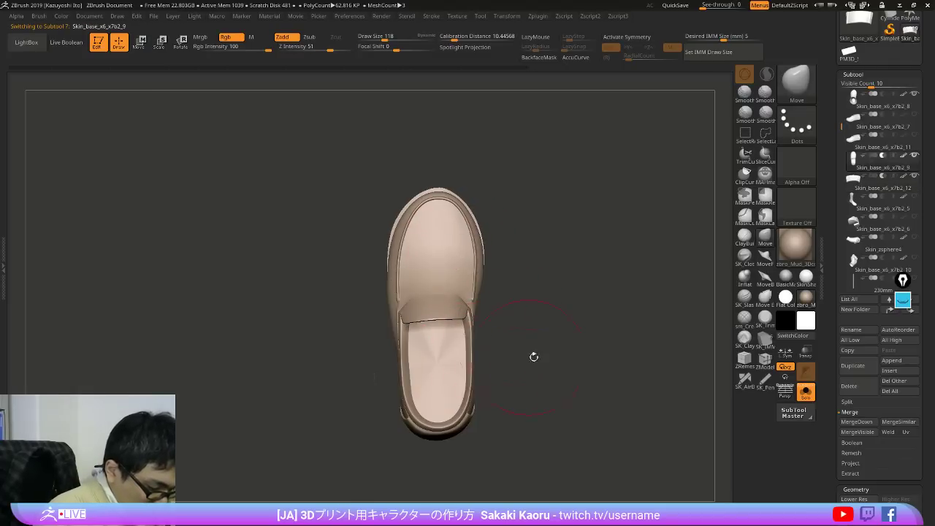
pyautogui.hotkey('shift', 'z')
pyautogui.hotkey('shift', 'z')
pyautogui.keyDown('alt'); pyautogui.moveTo(586, 312); pyautogui.dragTo(617, 286); pyautogui.keyUp('alt')
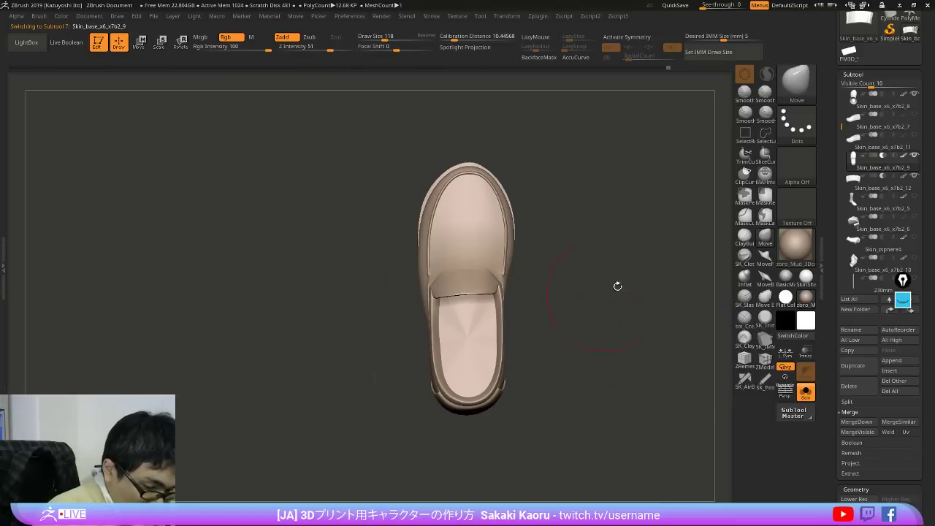
pyautogui.hotkey('ctrl', 'shift', 's')
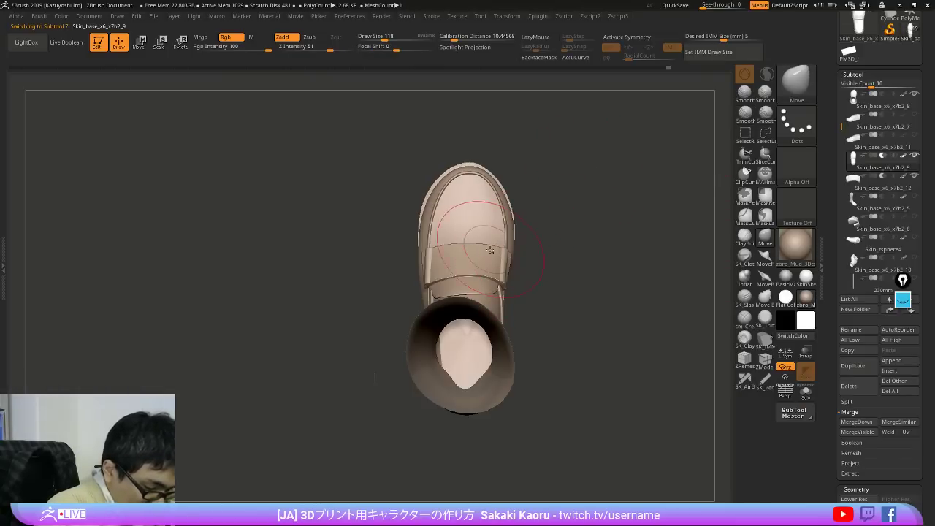
# Step: Select the strap and nudge its side with the Move brush at draw size 97, checking the shape against the reference photos
pyautogui.keyDown('alt'); pyautogui.click(465, 263); pyautogui.keyUp('alt')
pyautogui.keyDown('ctrl'); pyautogui.moveTo(461, 265); pyautogui.dragTo(444, 281, button='right'); pyautogui.keyUp('ctrl')
pyautogui.press('x')
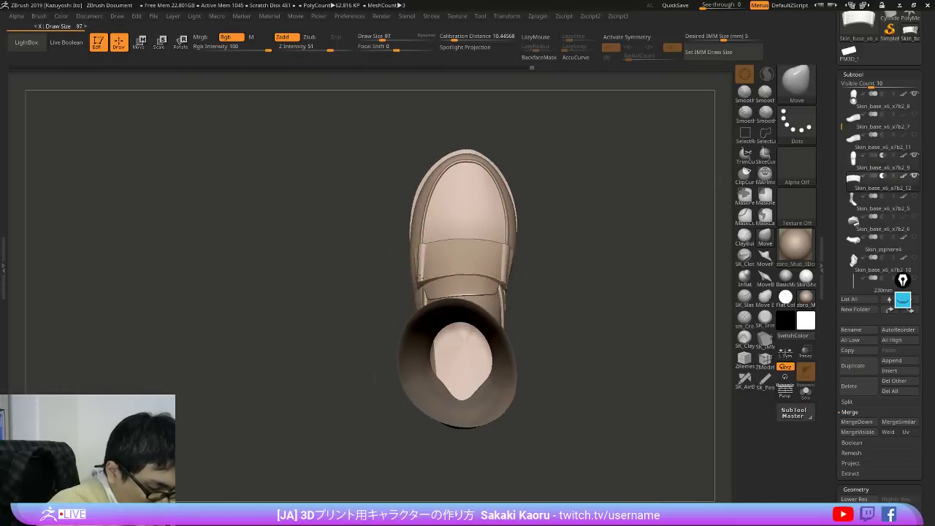
pyautogui.hotkey('shift', 'z')
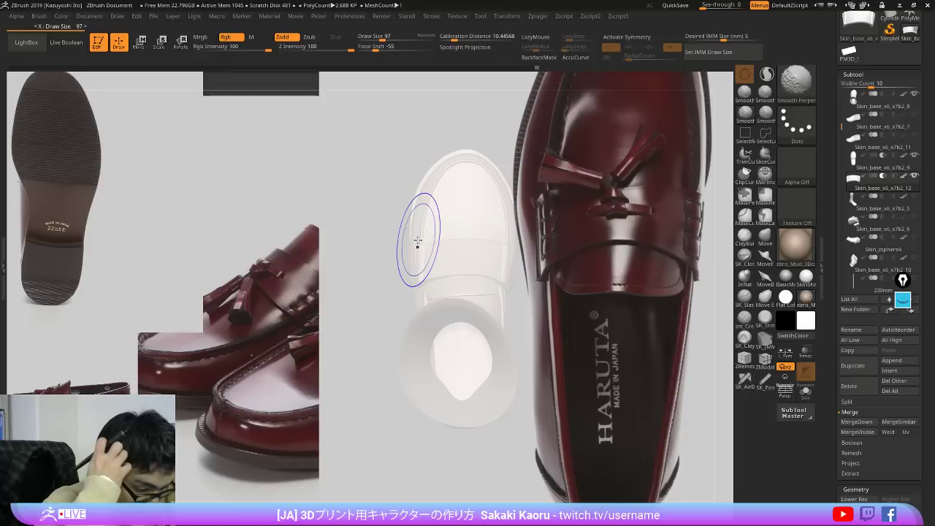
pyautogui.hotkey('shift', 'z')
# Step: Refine the strap's curve across the toe panel with the Move brush at about draw size 95, from several angles
pyautogui.moveTo(433, 246)
pyautogui.mouseDown(button='right')
pyautogui.moveTo(462, 274)
pyautogui.moveTo(441, 240)
pyautogui.moveTo(472, 294)
pyautogui.moveTo(492, 262)
pyautogui.mouseUp(button='right')
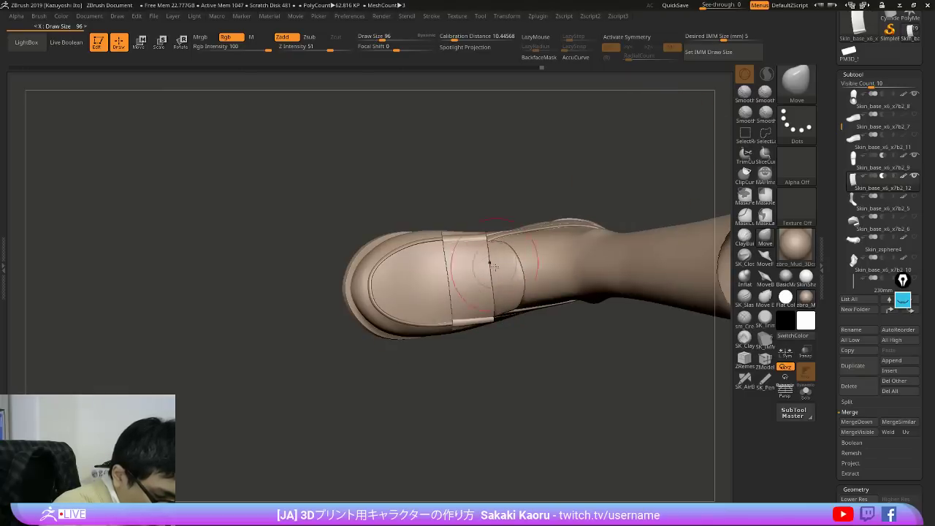
pyautogui.moveTo(493, 268); pyautogui.dragTo(499, 295)
pyautogui.moveTo(502, 273)
pyautogui.mouseDown(button='right')
pyautogui.moveTo(488, 261)
pyautogui.moveTo(537, 245)
pyautogui.moveTo(568, 307)
pyautogui.moveTo(523, 240)
pyautogui.mouseUp(button='right')
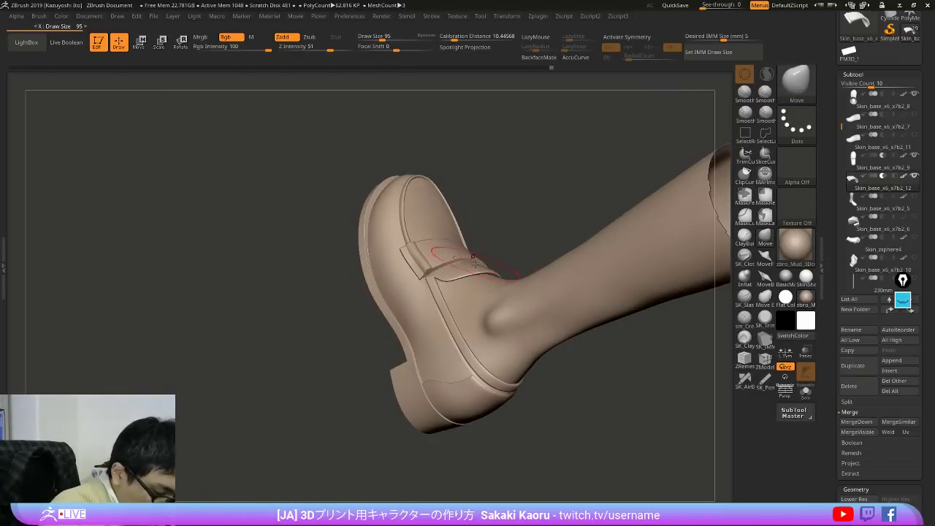
pyautogui.moveTo(476, 263)
pyautogui.mouseDown(button='right')
pyautogui.moveTo(526, 236)
pyautogui.moveTo(477, 263)
pyautogui.mouseUp(button='right')
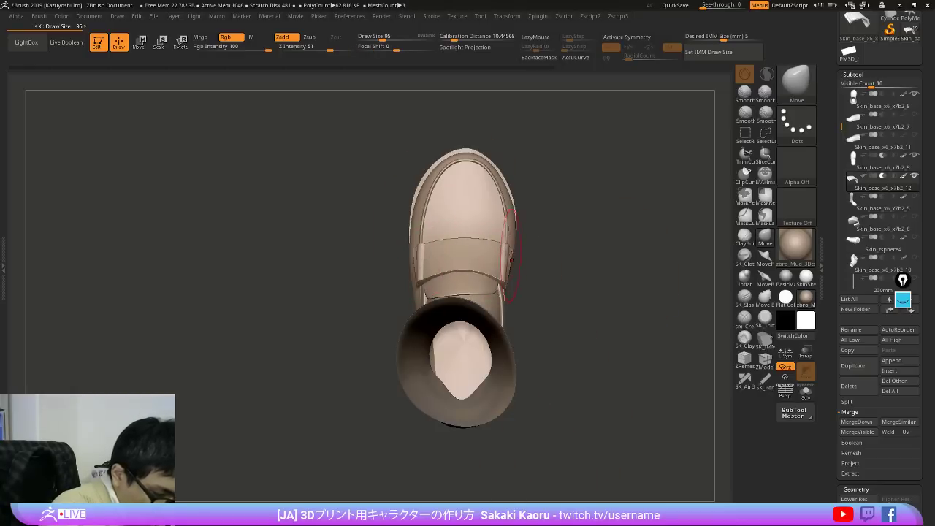
# Step: Select the shoe body, compare it with the reference photos from above, and isolate it
pyautogui.press('[')
pyautogui.keyDown('alt'); pyautogui.click(504, 285); pyautogui.keyUp('alt')
pyautogui.keyDown('alt'); pyautogui.moveTo(503, 282); pyautogui.dragTo(503, 284, button='right'); pyautogui.keyUp('alt')
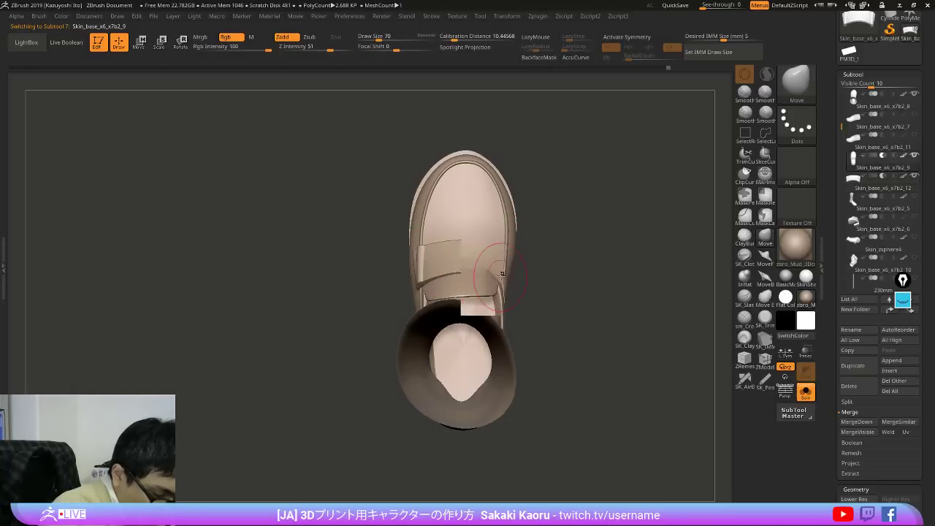
pyautogui.hotkey('shift', 'z')
pyautogui.hotkey('shift', 'z')
pyautogui.hotkey('shift', 's')
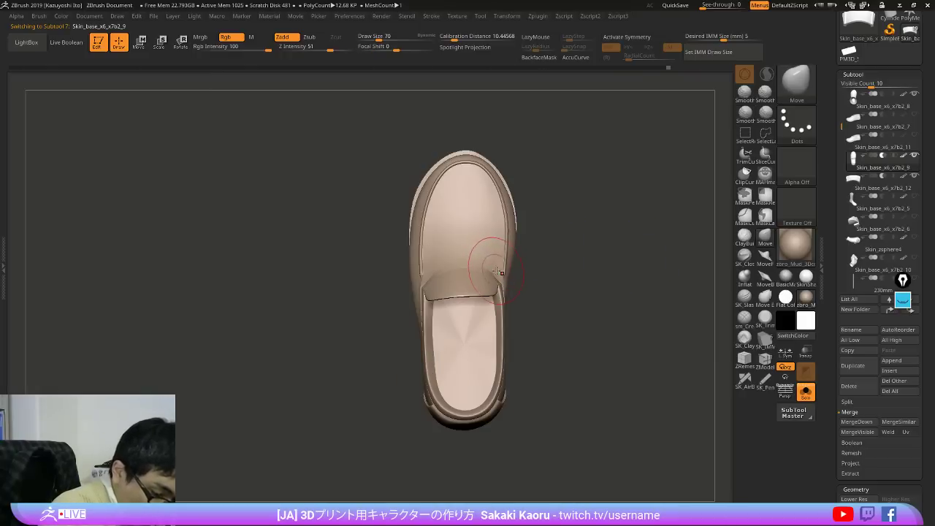
# Step: Show the wireframe and nudge the seam between toe panel and tongue with the Move brush at draw size 62
pyautogui.press('x')
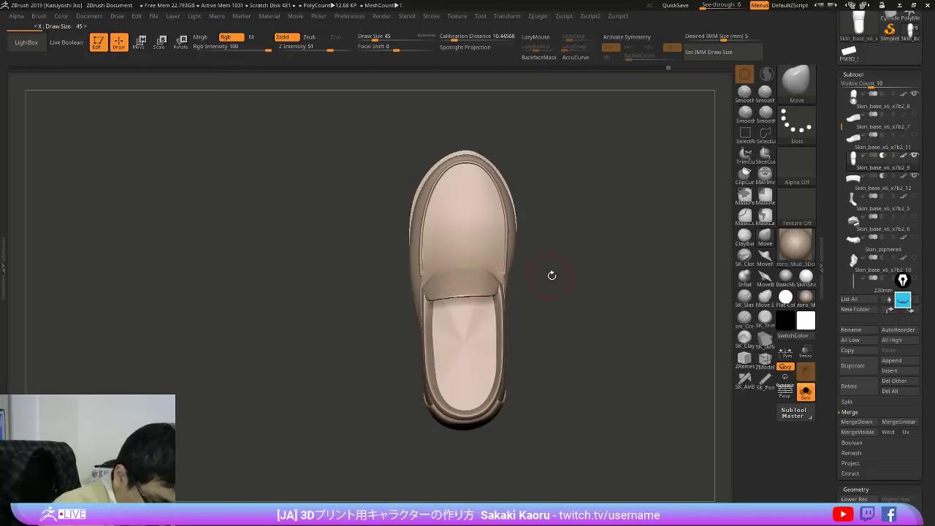
pyautogui.keyDown('ctrl'); pyautogui.moveTo(552, 276); pyautogui.dragTo(518, 300, button='right'); pyautogui.keyUp('ctrl')
pyautogui.hotkey('shift', 'f')
pyautogui.hotkey('shift', 'd')
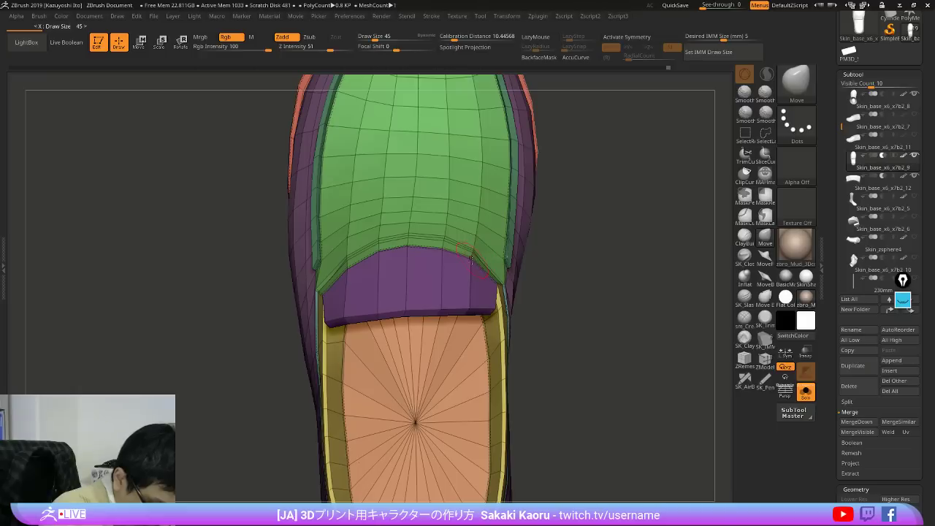
pyautogui.moveTo(507, 262)
pyautogui.mouseDown(button='right')
pyautogui.moveTo(468, 252)
pyautogui.moveTo(494, 314)
pyautogui.moveTo(488, 292)
pyautogui.moveTo(514, 316)
pyautogui.mouseUp(button='right')
pyautogui.keyDown('shift'); pyautogui.moveTo(575, 301); pyautogui.dragTo(546, 317); pyautogui.keyUp('shift')
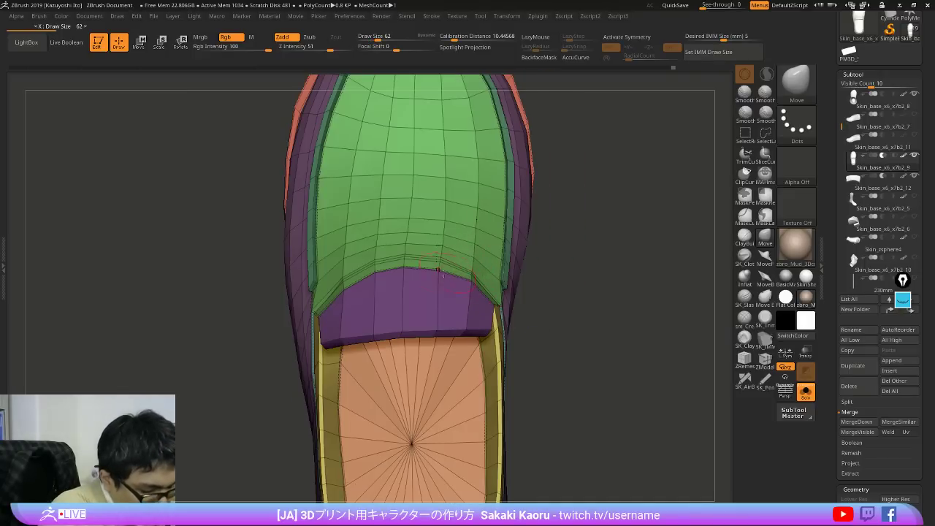
pyautogui.keyDown('alt'); pyautogui.moveTo(435, 276); pyautogui.dragTo(537, 251, button='right'); pyautogui.keyUp('alt')
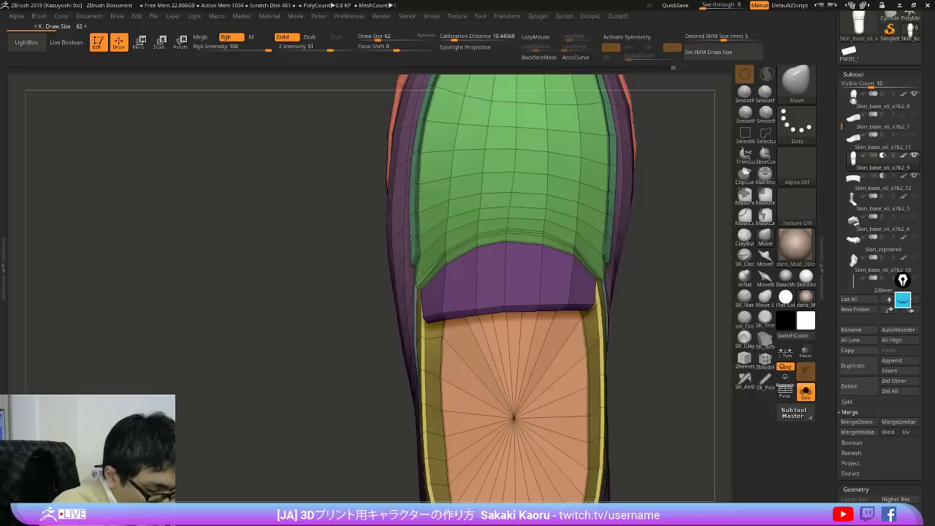
# Step: Show the whole shoe again and examine how the strap sits over the tongue and rim from several angles
pyautogui.keyDown('ctrl'); pyautogui.moveTo(527, 339); pyautogui.dragTo(552, 287, button='right'); pyautogui.keyUp('ctrl')
pyautogui.hotkey('alt', 's')
pyautogui.press('d')
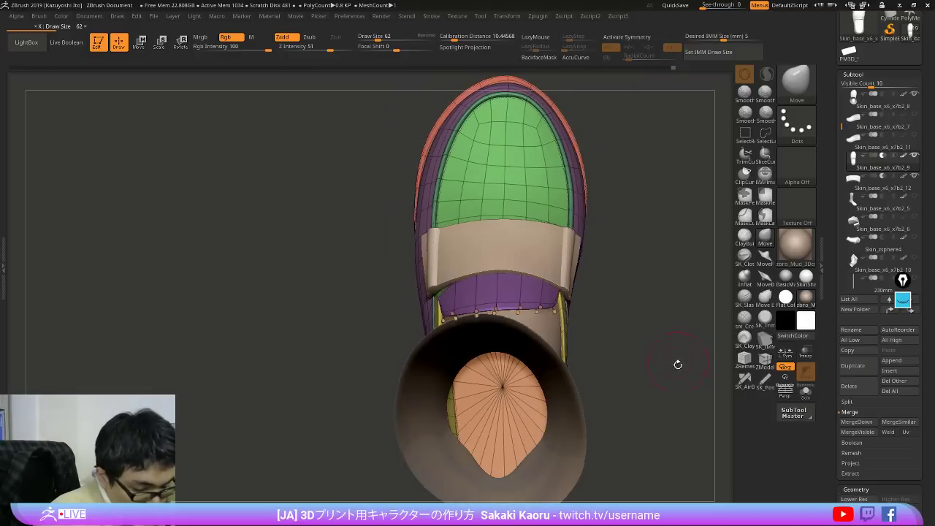
pyautogui.hotkey('shift', 'f')
pyautogui.moveTo(670, 379); pyautogui.dragTo(617, 333)
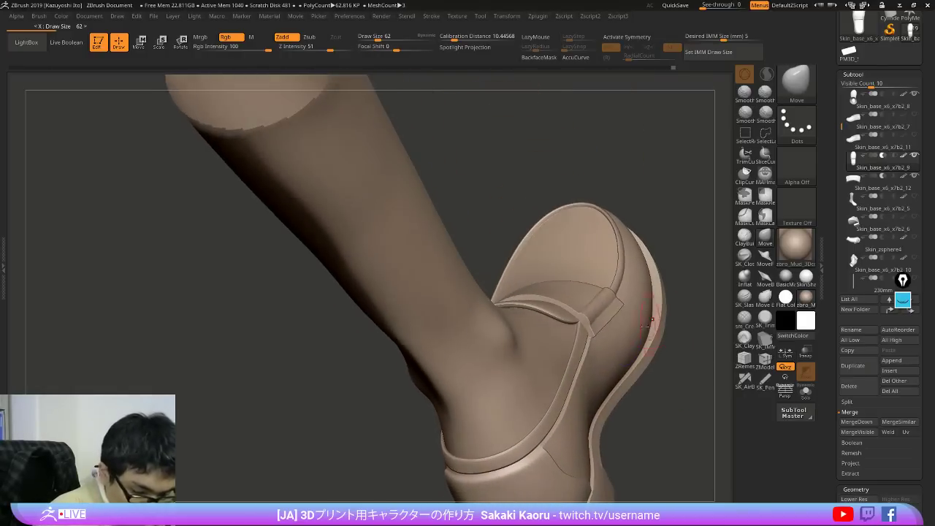
pyautogui.hotkey('shift', 'f')
pyautogui.moveTo(634, 439); pyautogui.dragTo(586, 343)
pyautogui.hotkey('shift', 'f')
pyautogui.moveTo(586, 343)
pyautogui.keyDown('shift'); pyautogui.mouseDown(button='right')
pyautogui.moveTo(579, 331)
pyautogui.moveTo(618, 319)
pyautogui.mouseUp(button='right'); pyautogui.keyUp('shift')
# Step: Select the strap and nudge its side edge and rear corner slightly inward with a smaller Move brush, seen from above
pyautogui.press('x')
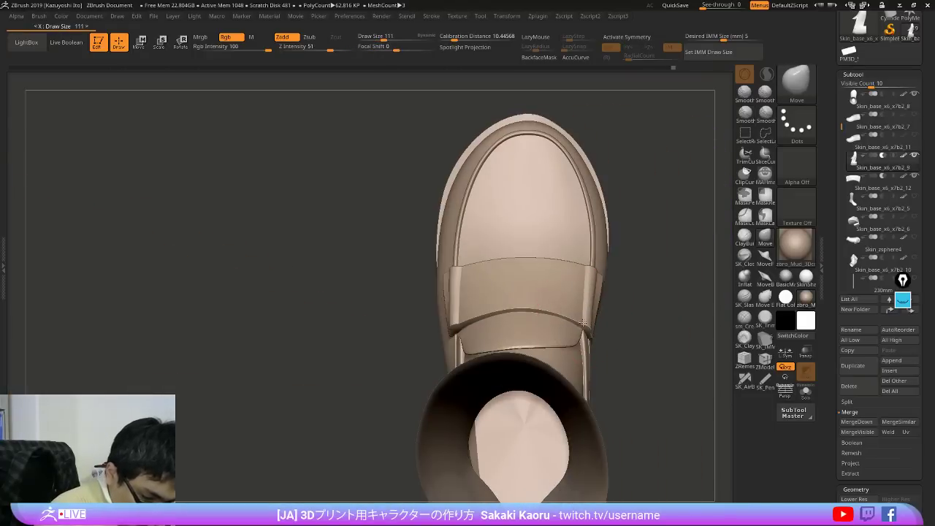
pyautogui.moveTo(583, 322); pyautogui.dragTo(583, 327)
pyautogui.press('x')
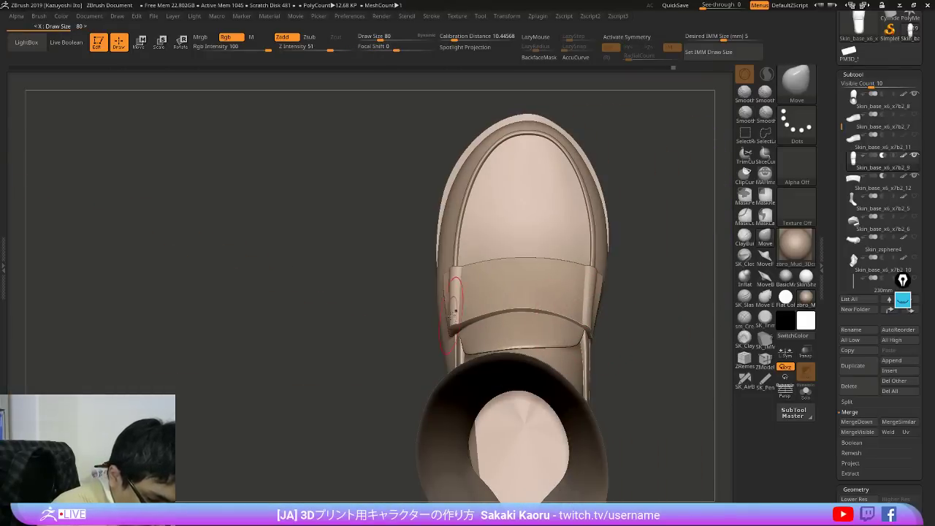
pyautogui.keyDown('alt'); pyautogui.click(452, 316); pyautogui.keyUp('alt')
pyautogui.hotkey('shift', 'z')
pyautogui.hotkey('shift', 'z')
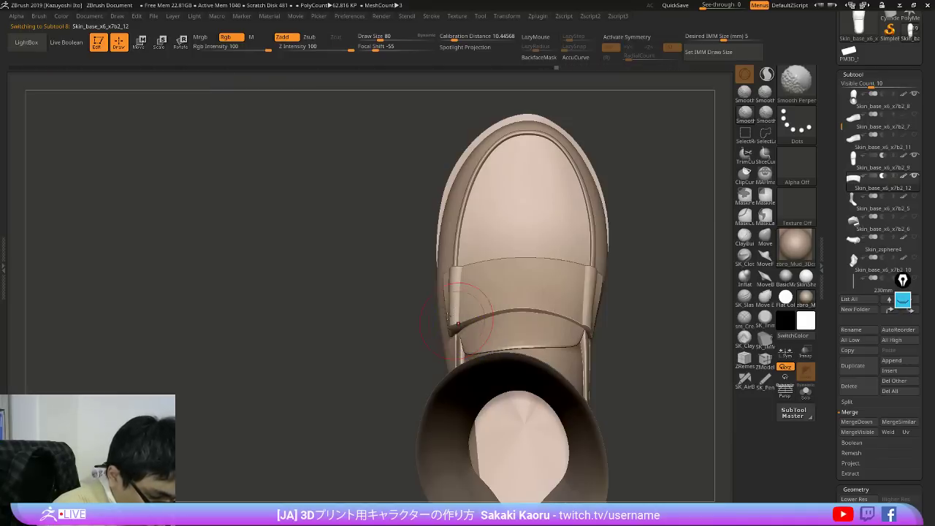
pyautogui.press('x')
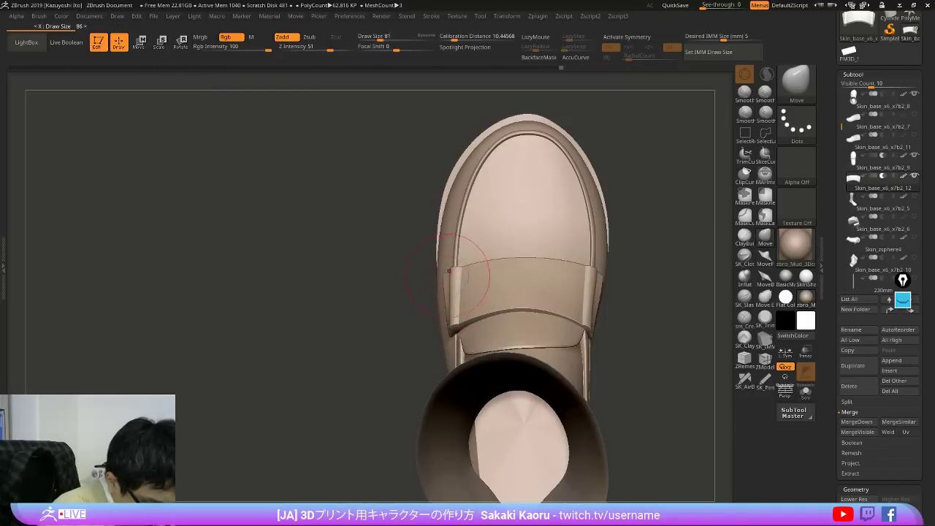
pyautogui.press('x')
pyautogui.moveTo(448, 337); pyautogui.dragTo(453, 338)
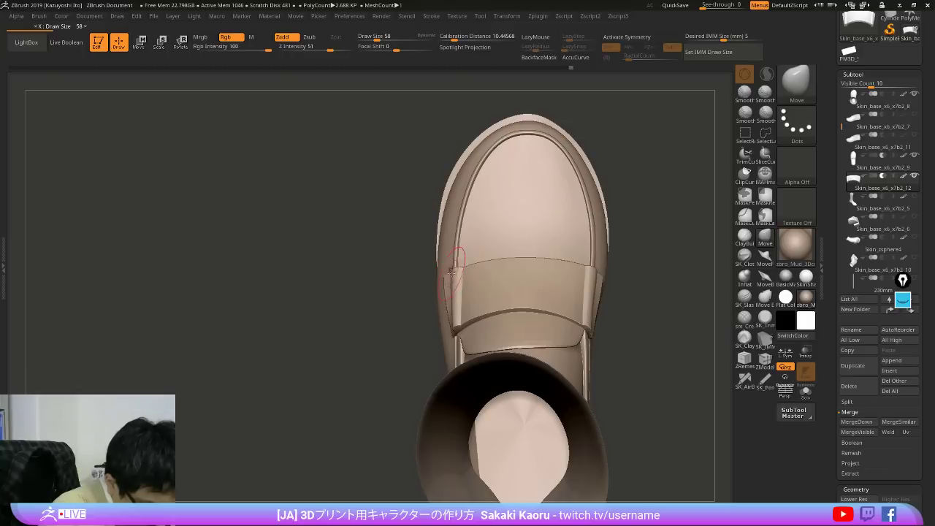
# Step: Refine the strap's folded end over the rim with the Move brush at about draw size 79, from side and three-quarter views
pyautogui.moveTo(451, 271); pyautogui.dragTo(478, 310, button='right')
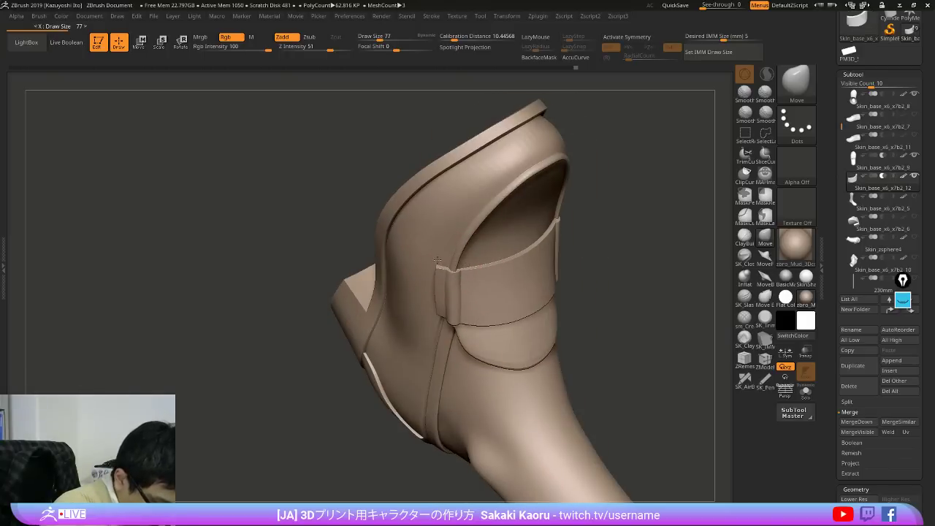
pyautogui.moveTo(440, 292); pyautogui.dragTo(469, 293, button='right')
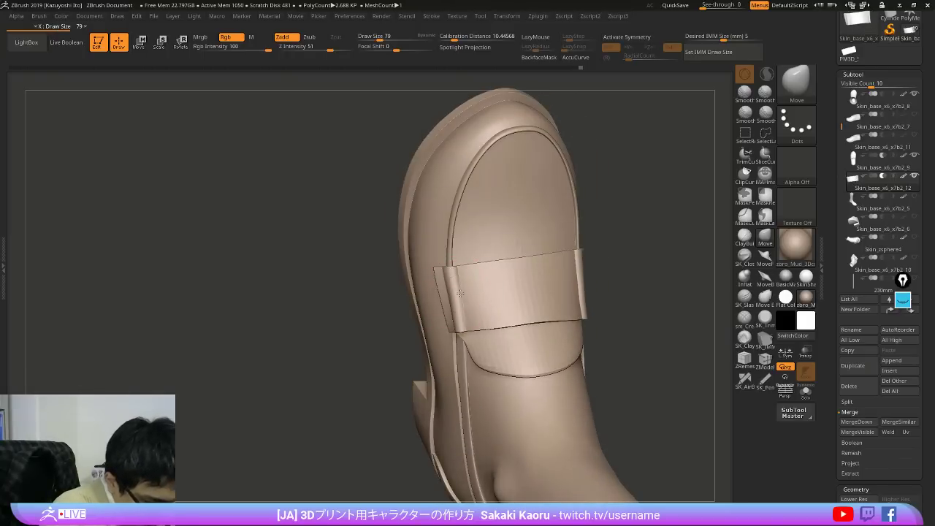
pyautogui.moveTo(454, 262)
pyautogui.mouseDown(button='right')
pyautogui.moveTo(487, 273)
pyautogui.moveTo(482, 311)
pyautogui.moveTo(527, 315)
pyautogui.moveTo(498, 338)
pyautogui.mouseUp(button='right')
pyautogui.hotkey('shift', 'f')
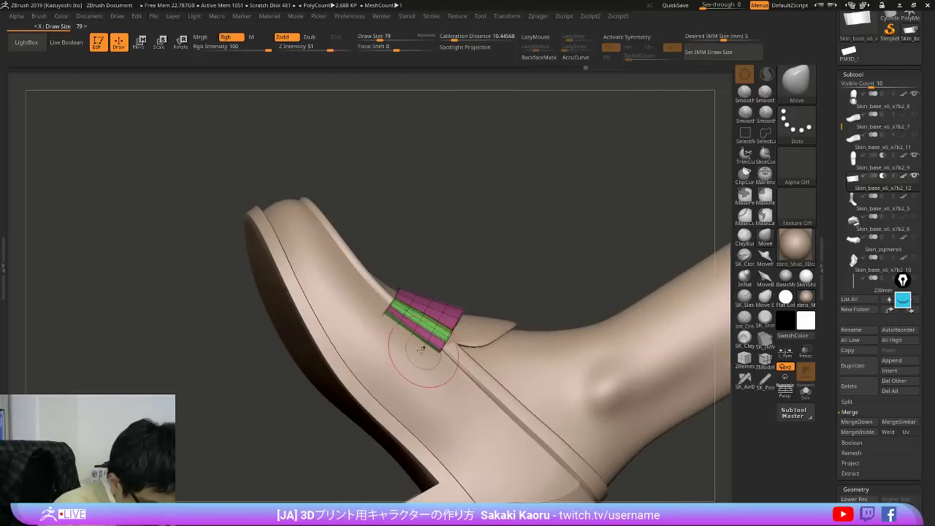
pyautogui.hotkey('shift', 'f')
pyautogui.moveTo(386, 321)
pyautogui.mouseDown(button='right')
pyautogui.moveTo(447, 325)
pyautogui.moveTo(431, 355)
pyautogui.mouseUp(button='right')
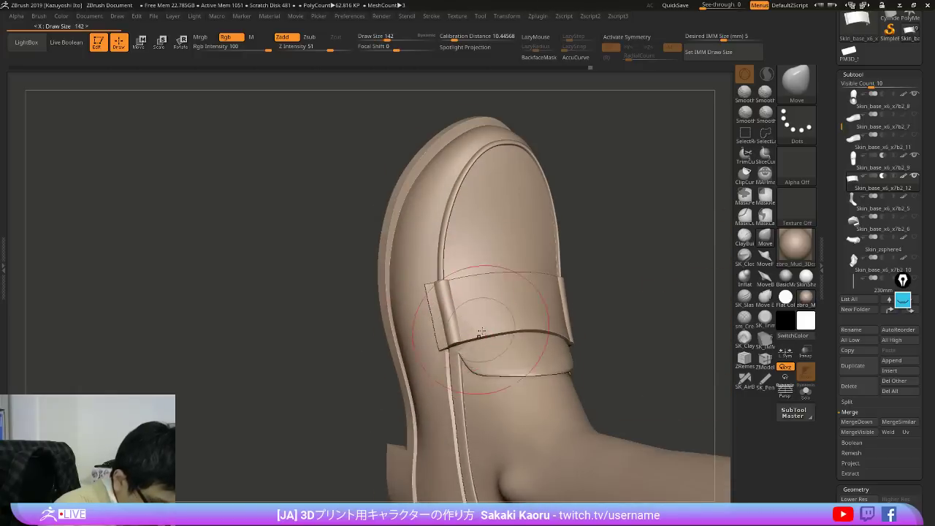
# Step: Adjust the shoe body around the strap's end with the Move brush, and check the strap's wireframe against it
pyautogui.moveTo(482, 330)
pyautogui.keyDown('shift'); pyautogui.mouseDown(button='right')
pyautogui.moveTo(474, 376)
pyautogui.moveTo(446, 355)
pyautogui.moveTo(459, 328)
pyautogui.mouseUp(button='right'); pyautogui.keyUp('shift')
pyautogui.keyDown('alt'); pyautogui.click(494, 356); pyautogui.keyUp('alt')
pyautogui.keyDown('alt'); pyautogui.click(445, 347); pyautogui.keyUp('alt')
pyautogui.hotkey('shift', 'f')
pyautogui.press('x')
pyautogui.keyDown('alt'); pyautogui.click(442, 316); pyautogui.keyUp('alt')
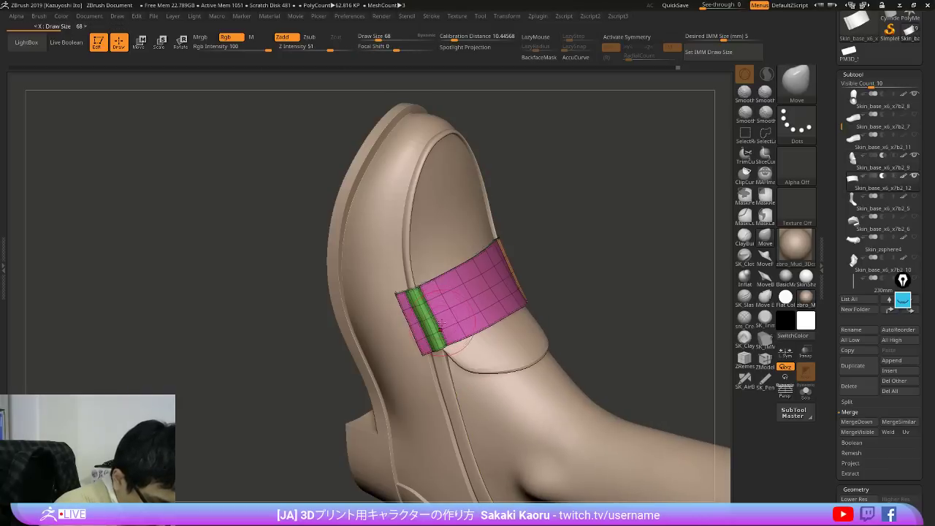
pyautogui.hotkey('shift', 'f')
# Step: Select the shoe body and examine its wireframe around the strap and outer side
pyautogui.keyDown('alt'); pyautogui.click(372, 281); pyautogui.keyUp('alt')
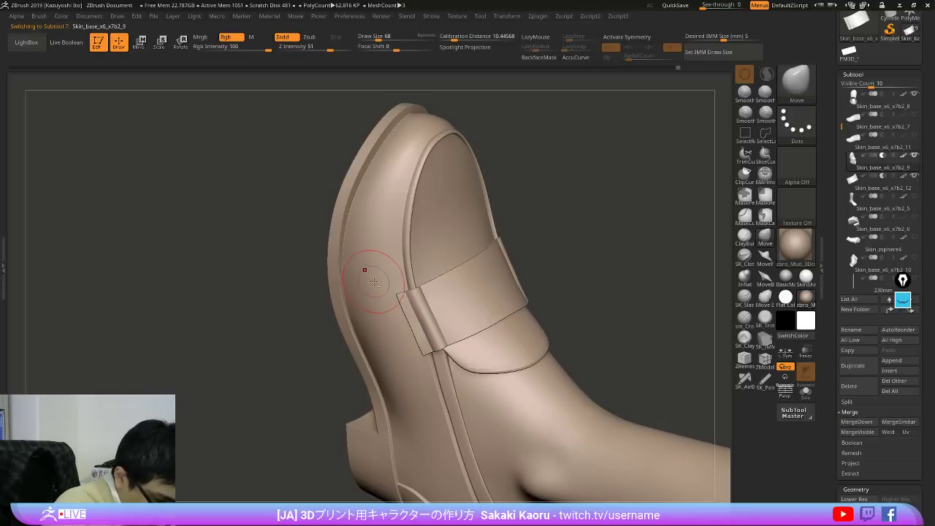
pyautogui.keyDown('alt'); pyautogui.click(489, 380); pyautogui.keyUp('alt')
pyautogui.moveTo(488, 380)
pyautogui.mouseDown(button='right')
pyautogui.moveTo(428, 292)
pyautogui.moveTo(459, 271)
pyautogui.mouseUp(button='right')
pyautogui.press('x')
pyautogui.keyDown('alt'); pyautogui.click(459, 263); pyautogui.keyUp('alt')
pyautogui.hotkey('shift', 'f')
pyautogui.press('x')
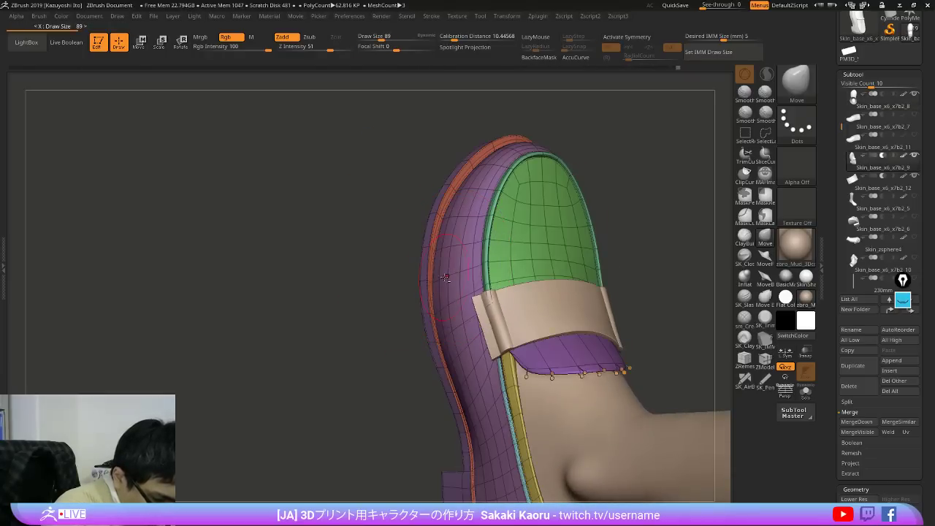
pyautogui.keyDown('alt'); pyautogui.moveTo(617, 236); pyautogui.dragTo(688, 325); pyautogui.keyUp('alt')
# Step: Examine the whole shoe from above without the wireframe and compare its proportions with the reference photos
pyautogui.hotkey('shift', 'f')
pyautogui.moveTo(688, 324); pyautogui.dragTo(667, 340, button='right')
pyautogui.moveTo(667, 340); pyautogui.dragTo(715, 361)
pyautogui.moveTo(675, 353); pyautogui.dragTo(646, 394, button='right')
pyautogui.moveTo(646, 394); pyautogui.dragTo(666, 419)
pyautogui.hotkey('shift', 'z')
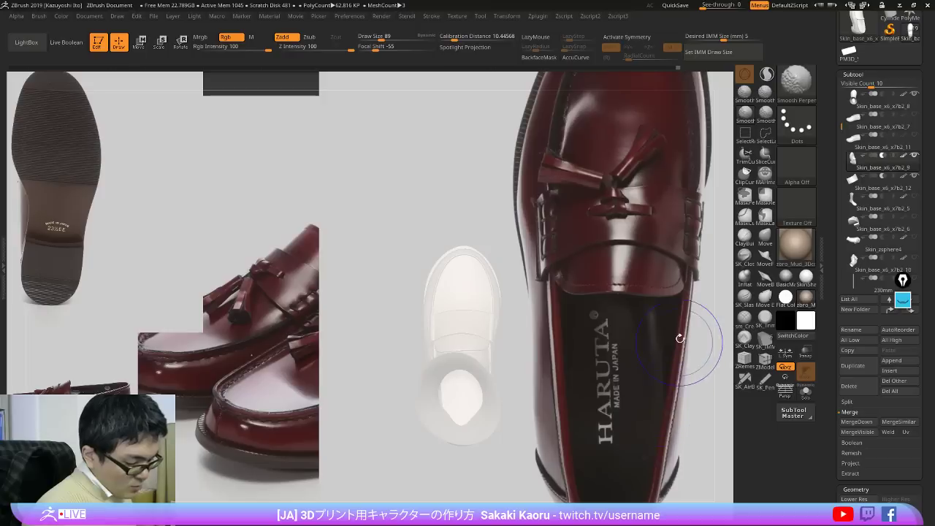
pyautogui.press('z')
pyautogui.moveTo(653, 333); pyautogui.dragTo(658, 396)
pyautogui.moveTo(673, 320); pyautogui.dragTo(638, 316)
pyautogui.hotkey('shift', 'z')
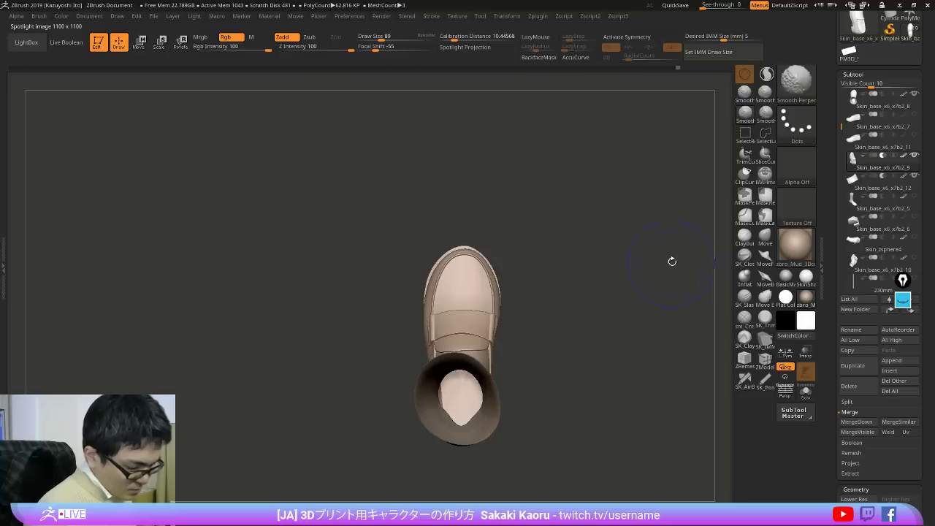
# Step: Mask the shoe body behind the toe, shift the toe slightly forward with the gizmo, and compare with the reference photos
pyautogui.press('d')
pyautogui.moveTo(400, 235)
pyautogui.keyDown('ctrl'); pyautogui.mouseDown()
pyautogui.moveTo(457, 283)
pyautogui.moveTo(566, 241)
pyautogui.mouseUp(); pyautogui.keyUp('ctrl')
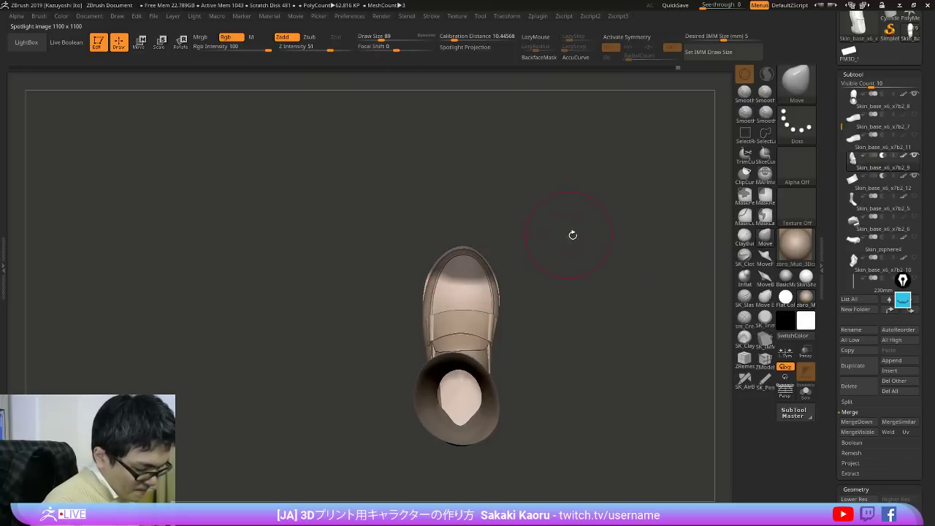
pyautogui.press('space')
pyautogui.keyDown('ctrl'); pyautogui.click(540, 325); pyautogui.keyUp('ctrl')
pyautogui.press('w')
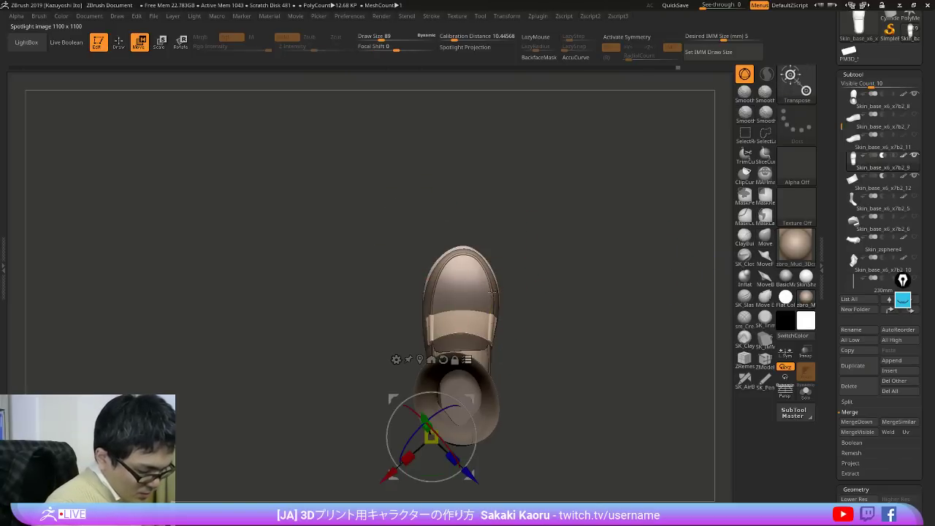
pyautogui.keyDown('alt'); pyautogui.click(498, 299); pyautogui.keyUp('alt')
pyautogui.keyDown('alt'); pyautogui.click(510, 222); pyautogui.keyUp('alt')
pyautogui.moveTo(498, 240); pyautogui.dragTo(503, 235)
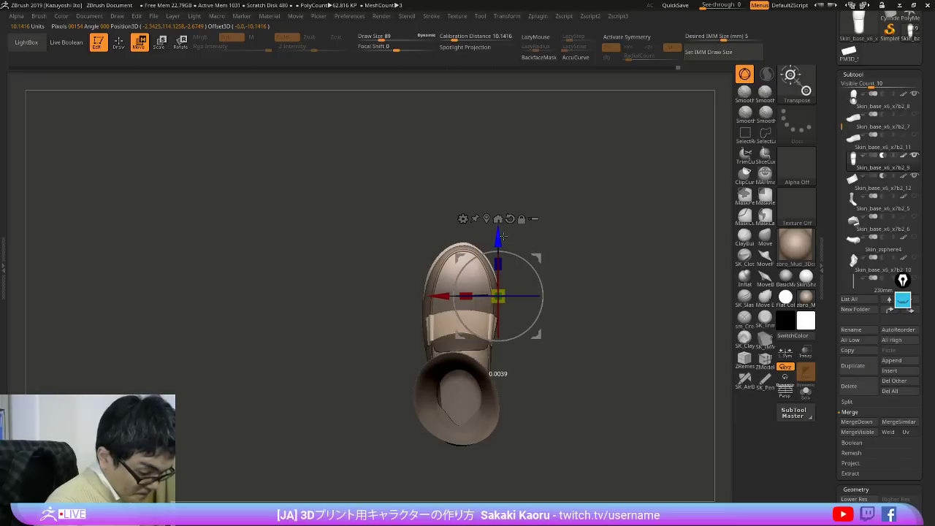
pyautogui.moveTo(587, 253)
pyautogui.mouseDown()
pyautogui.moveTo(595, 409)
pyautogui.moveTo(683, 424)
pyautogui.moveTo(631, 423)
pyautogui.moveTo(655, 388)
pyautogui.moveTo(667, 443)
pyautogui.moveTo(697, 435)
pyautogui.moveTo(714, 389)
pyautogui.moveTo(691, 438)
pyautogui.moveTo(709, 428)
pyautogui.moveTo(665, 492)
pyautogui.moveTo(661, 433)
pyautogui.moveTo(643, 449)
pyautogui.moveTo(642, 488)
pyautogui.mouseUp()
pyautogui.hotkey('shift', 'z')
pyautogui.hotkey('shift', 'z')
# Step: Mask all but the toe with a lasso and inversion, blur the mask, and shift the toe slightly forward with the gizmo
pyautogui.press('q')
pyautogui.hotkey('shift', 'f')
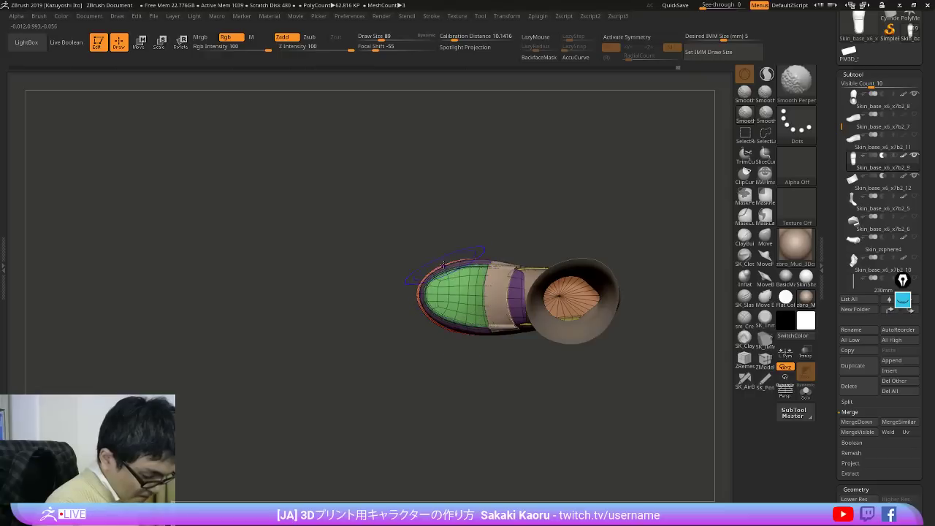
pyautogui.press('ctrl')
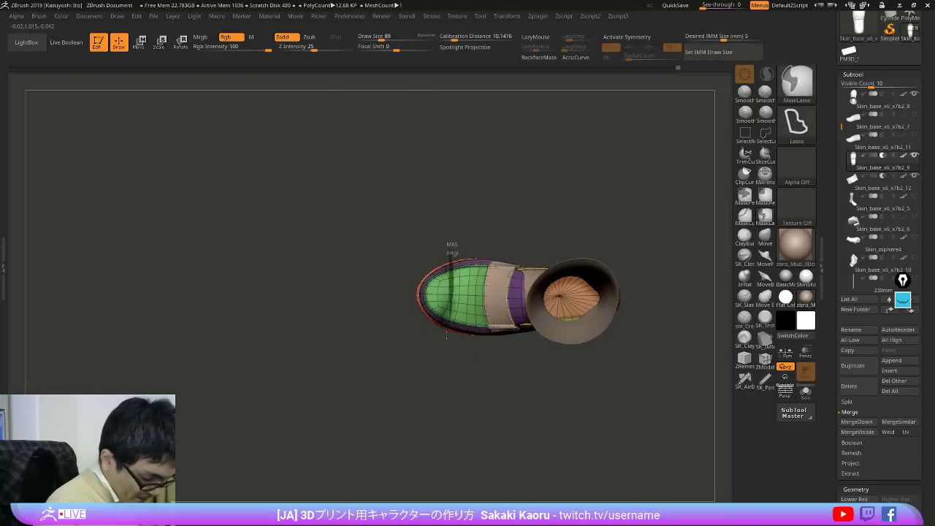
pyautogui.keyDown('ctrl'); pyautogui.moveTo(447, 335); pyautogui.dragTo(393, 339); pyautogui.keyUp('ctrl')
pyautogui.keyDown('ctrl'); pyautogui.click(376, 335); pyautogui.keyUp('ctrl')
pyautogui.press('w')
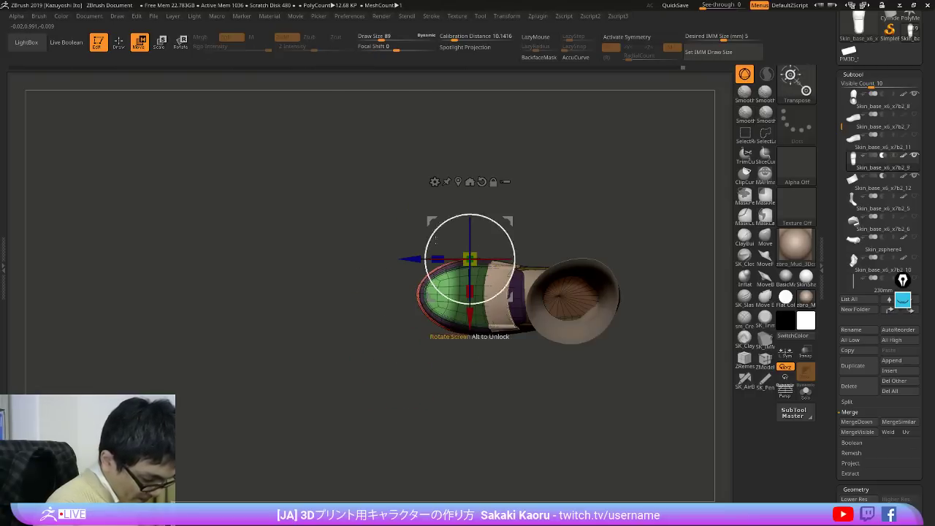
pyautogui.press('2')
pyautogui.click(442, 308)
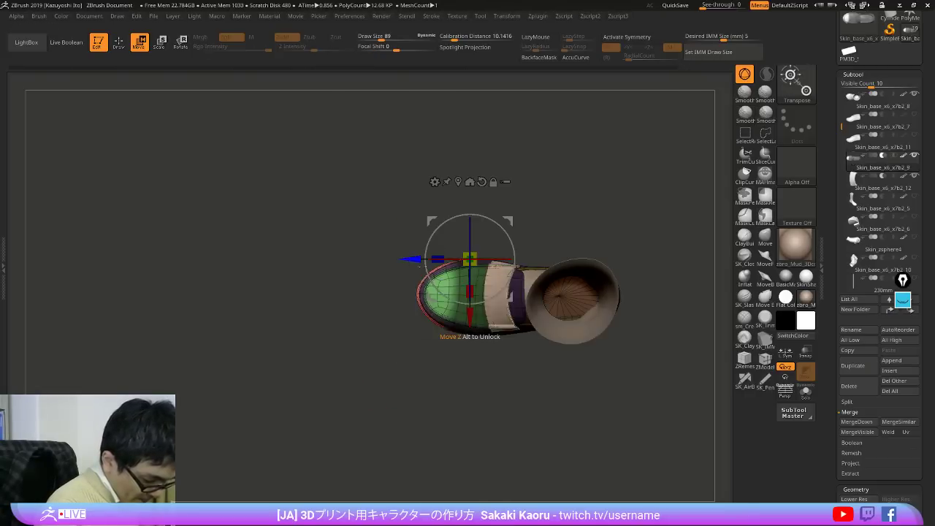
pyautogui.press('2')
pyautogui.click(402, 307)
pyautogui.press('2')
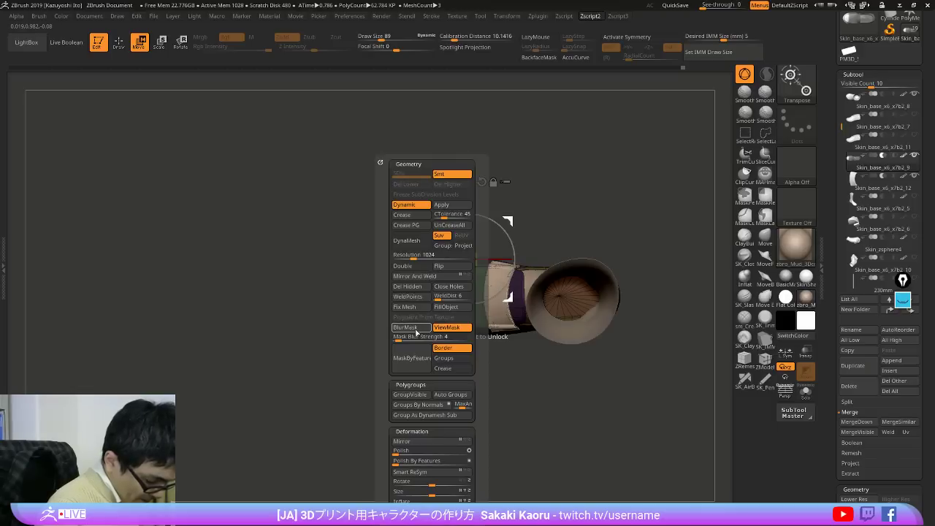
pyautogui.moveTo(415, 259); pyautogui.dragTo(410, 259)
# Step: Clear the mask and examine the shoe's profile without the wireframe beside the side-view reference photo
pyautogui.hotkey('shift', 'f')
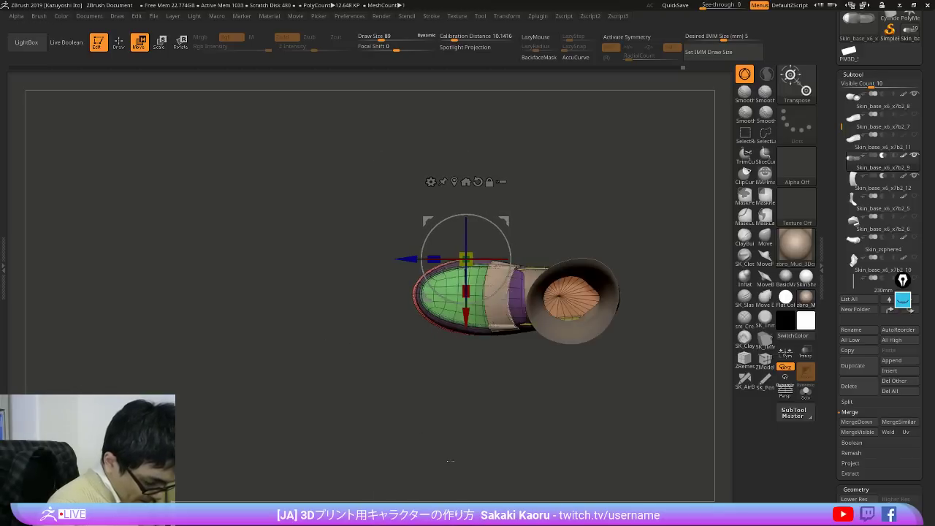
pyautogui.moveTo(463, 461)
pyautogui.mouseDown()
pyautogui.moveTo(501, 453)
pyautogui.moveTo(558, 397)
pyautogui.moveTo(580, 409)
pyautogui.mouseUp()
pyautogui.press('q')
pyautogui.hotkey('ctrl', 't')
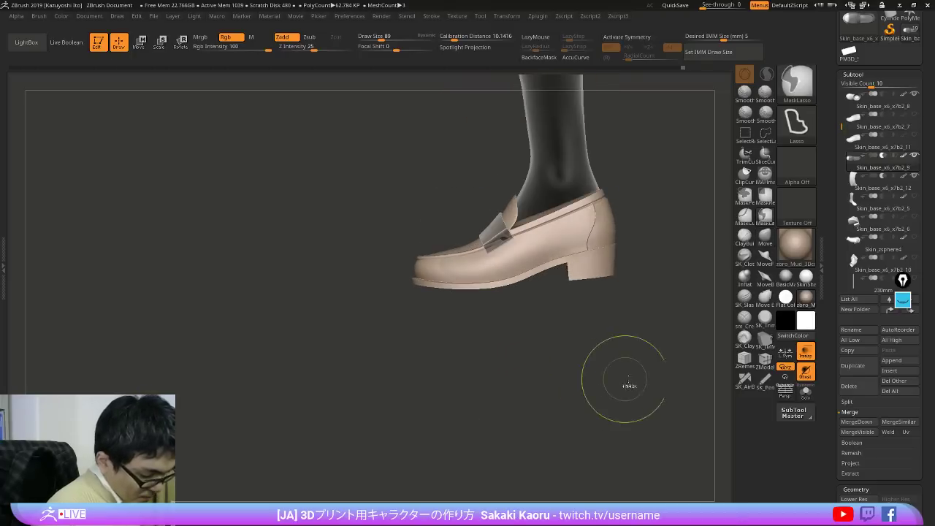
pyautogui.keyDown('shift'); pyautogui.moveTo(666, 379); pyautogui.dragTo(672, 376); pyautogui.keyUp('shift')
pyautogui.keyDown('alt'); pyautogui.moveTo(700, 329); pyautogui.dragTo(687, 322); pyautogui.keyUp('alt')
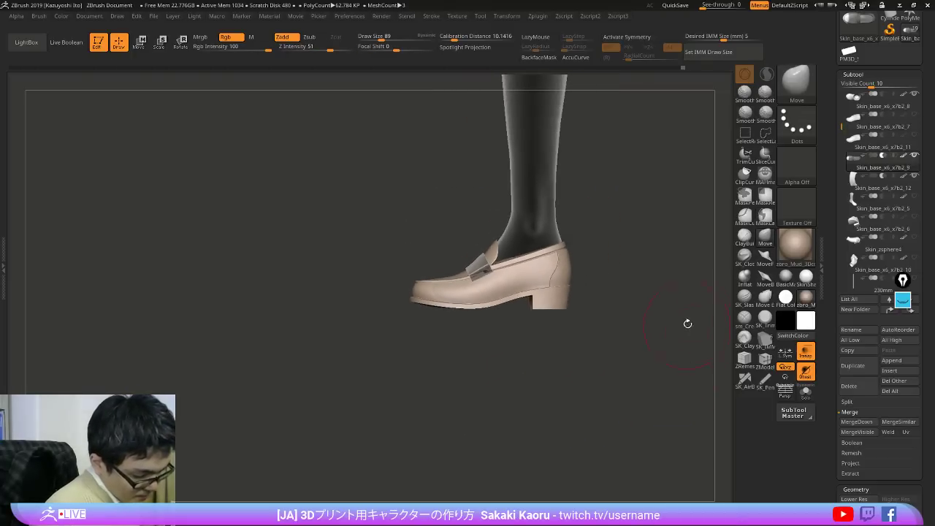
pyautogui.hotkey('shift', 'z')
pyautogui.press('z')
pyautogui.moveTo(91, 417); pyautogui.dragTo(127, 410)
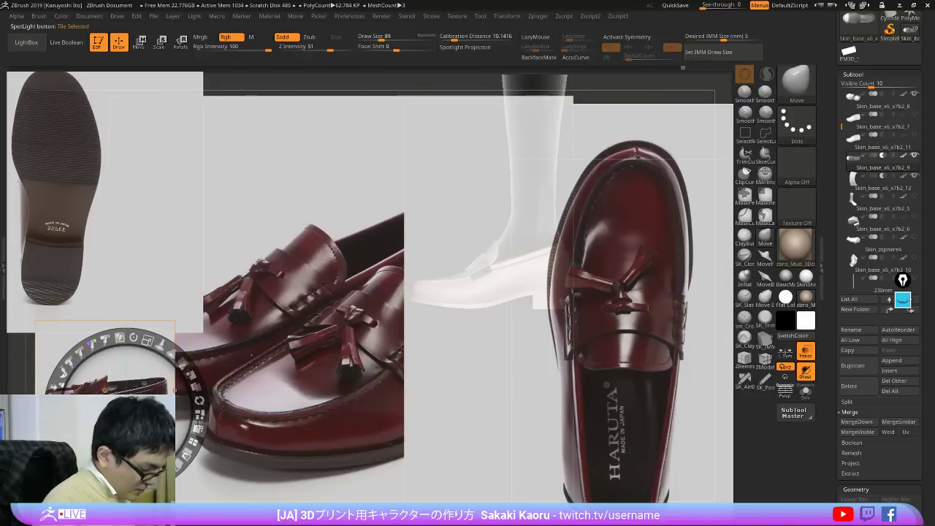
pyautogui.click(198, 430)
pyautogui.hotkey('shift', 'z')
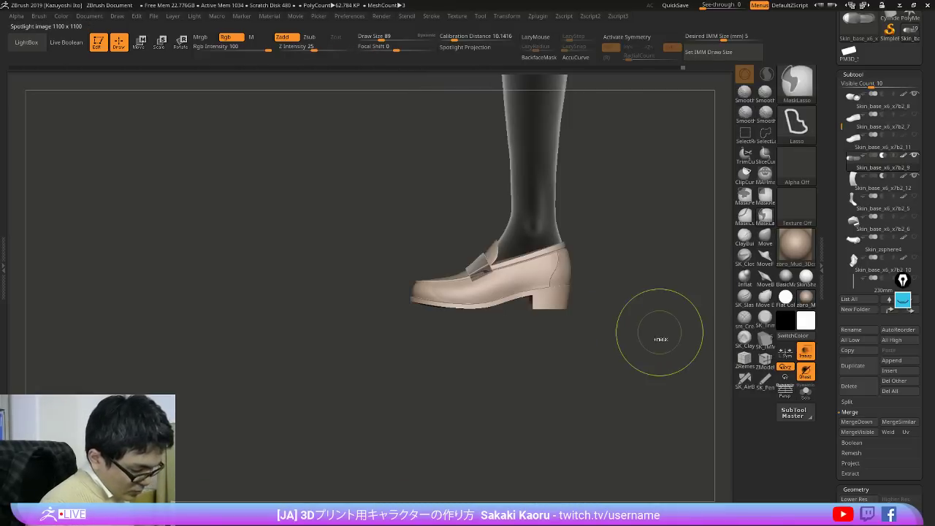
pyautogui.keyDown('ctrl'); pyautogui.click(660, 333); pyautogui.keyUp('ctrl')
pyautogui.keyDown('ctrl'); pyautogui.click(660, 334); pyautogui.keyUp('ctrl')
pyautogui.moveTo(660, 374); pyautogui.dragTo(619, 373)
pyautogui.hotkey('shift', 'z')
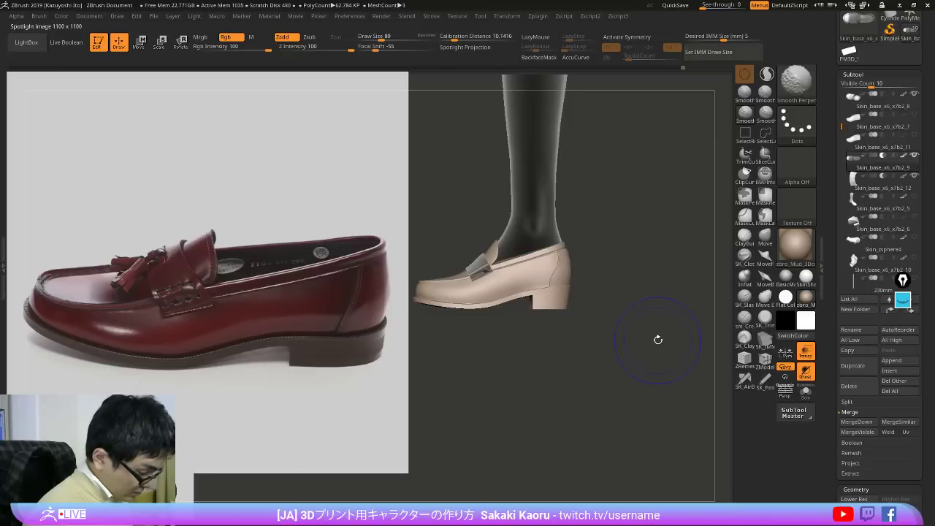
pyautogui.moveTo(656, 341); pyautogui.dragTo(656, 369)
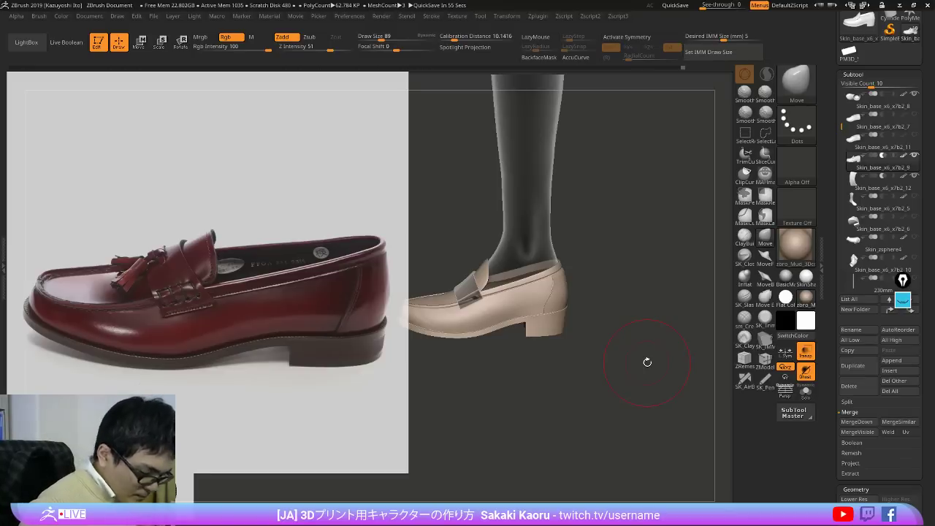
pyautogui.moveTo(634, 455); pyautogui.dragTo(613, 292)
# Step: Examine the shoe's underside in wireframe and bring up the reference photo of the sole for comparison
pyautogui.hotkey('shift', 'z')
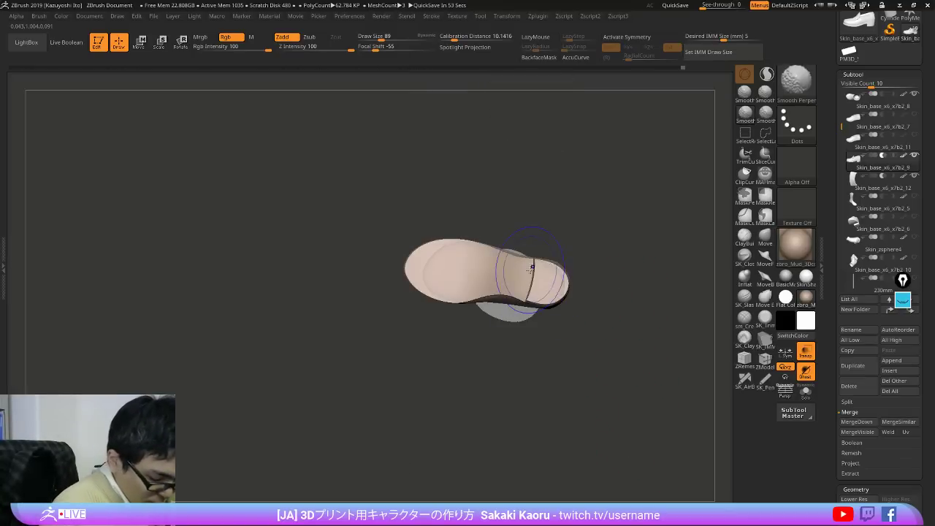
pyautogui.hotkey('shift', 'f')
pyautogui.keyDown('shift'); pyautogui.moveTo(532, 266); pyautogui.dragTo(539, 274, button='right'); pyautogui.keyUp('shift')
pyautogui.hotkey('shift', 'z')
pyautogui.press('z')
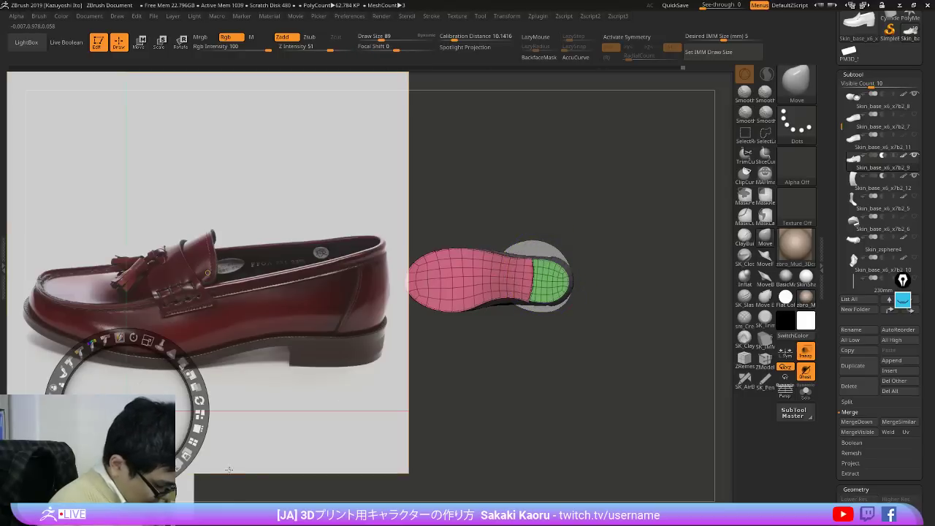
pyautogui.moveTo(122, 407); pyautogui.dragTo(176, 437)
pyautogui.click(248, 454)
pyautogui.press('z')
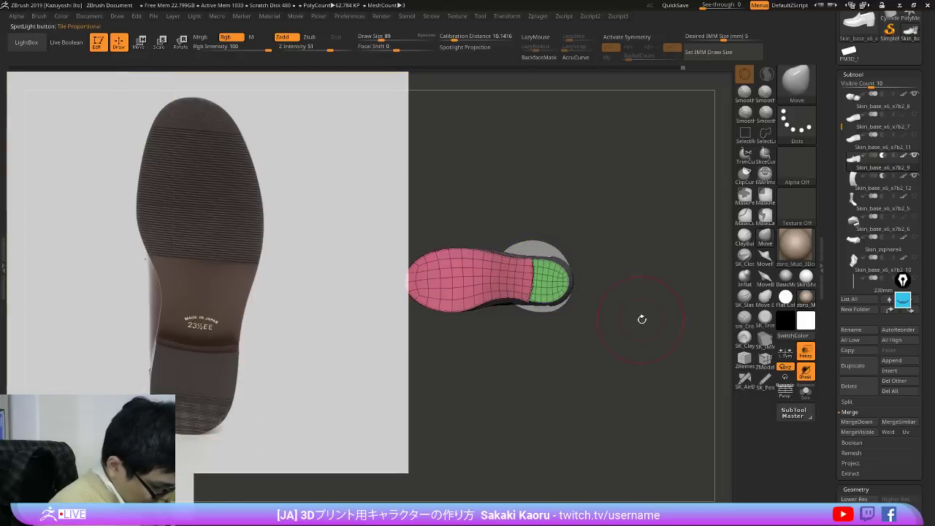
pyautogui.moveTo(641, 319); pyautogui.dragTo(675, 438)
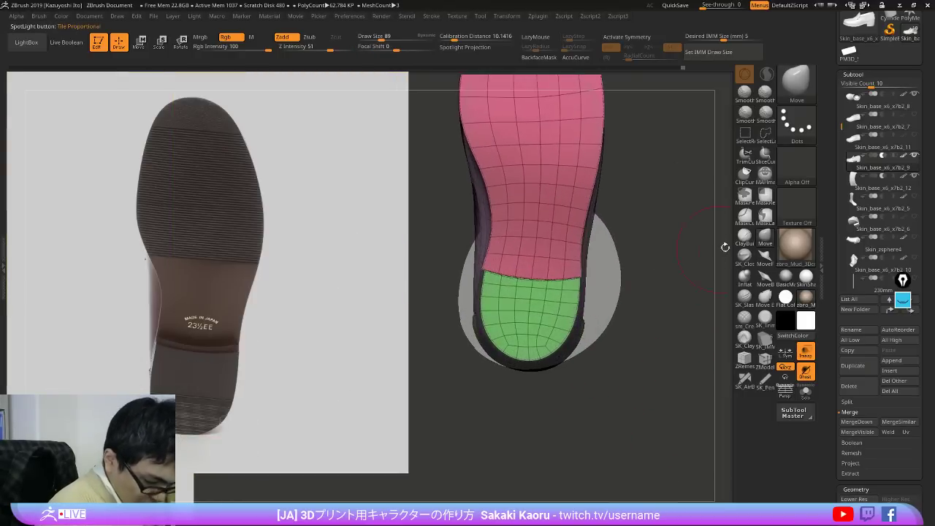
# Step: Reshape the sole's inner edge around the arch and heel front with the Move brush, following the sole photo
pyautogui.click(765, 235)
pyautogui.keyDown('alt'); pyautogui.moveTo(506, 184); pyautogui.dragTo(496, 226, button='right'); pyautogui.keyUp('alt')
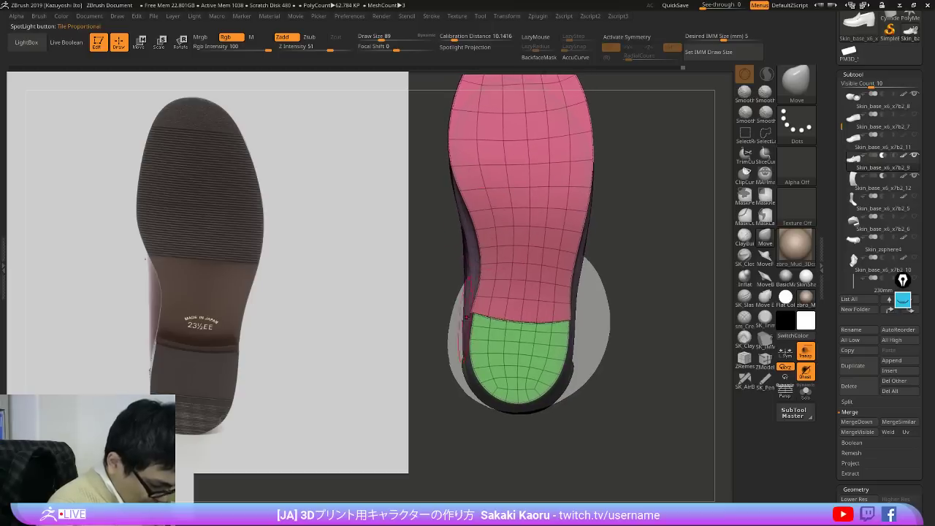
pyautogui.press('x')
pyautogui.press('x')
pyautogui.moveTo(475, 310); pyautogui.dragTo(479, 307)
pyautogui.press('x')
pyautogui.press('x')
pyautogui.press('x')
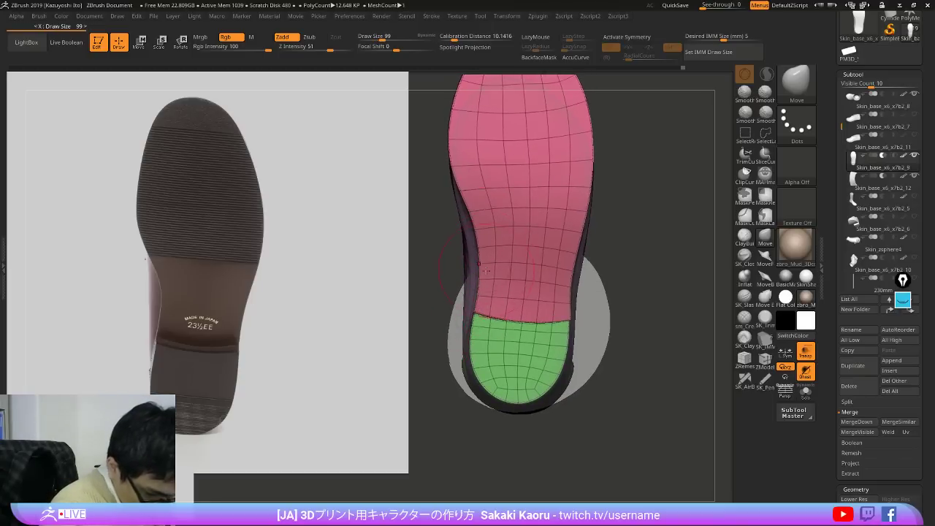
pyautogui.moveTo(482, 240); pyautogui.dragTo(485, 237)
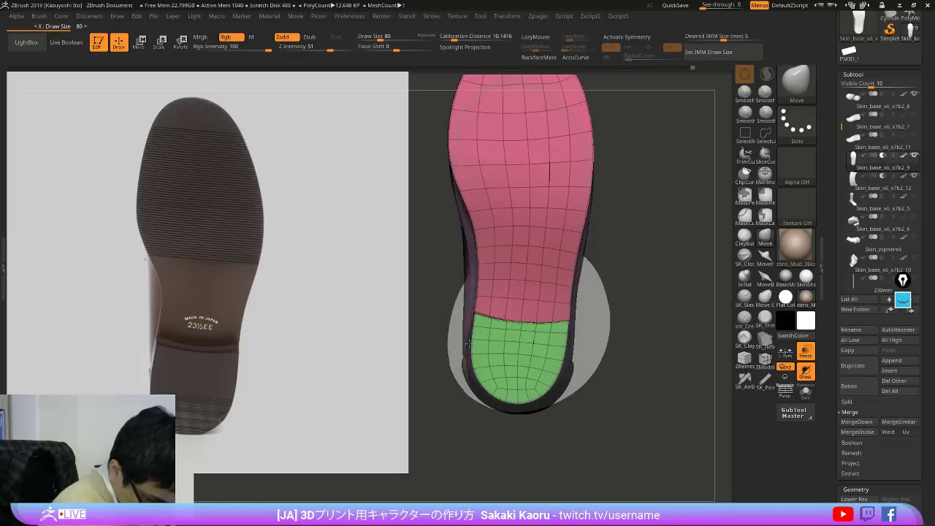
pyautogui.moveTo(485, 308)
pyautogui.keyDown('shift'); pyautogui.mouseDown()
pyautogui.moveTo(490, 296)
pyautogui.moveTo(610, 295)
pyautogui.mouseUp(); pyautogui.keyUp('shift')
# Step: Extrude the sole strip in front of the heel with ZModeler's QMesh action, using the Polyloop & Flat target
pyautogui.moveTo(436, 365)
pyautogui.mouseDown()
pyautogui.moveTo(564, 425)
pyautogui.moveTo(515, 290)
pyautogui.mouseUp()
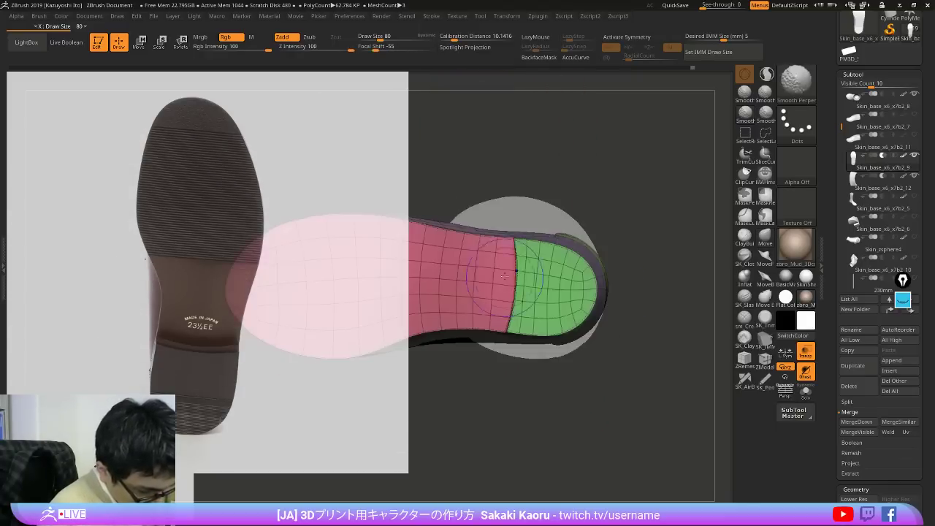
pyautogui.keyDown('ctrl'); pyautogui.moveTo(515, 289); pyautogui.dragTo(514, 287, button='right'); pyautogui.keyUp('ctrl')
pyautogui.moveTo(515, 286); pyautogui.dragTo(522, 288)
pyautogui.moveTo(523, 287)
pyautogui.mouseDown(button='right')
pyautogui.moveTo(549, 296)
pyautogui.moveTo(558, 329)
pyautogui.mouseUp(button='right')
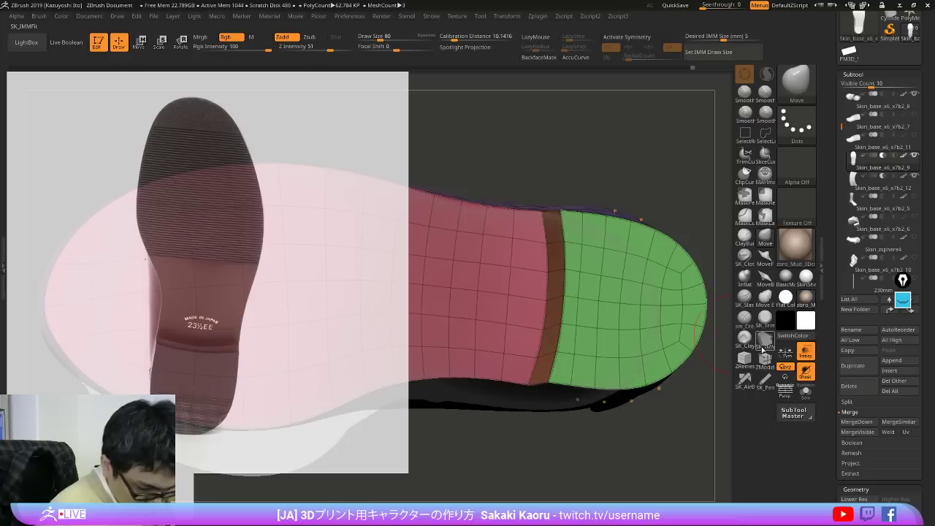
pyautogui.click(765, 358)
pyautogui.press('space')
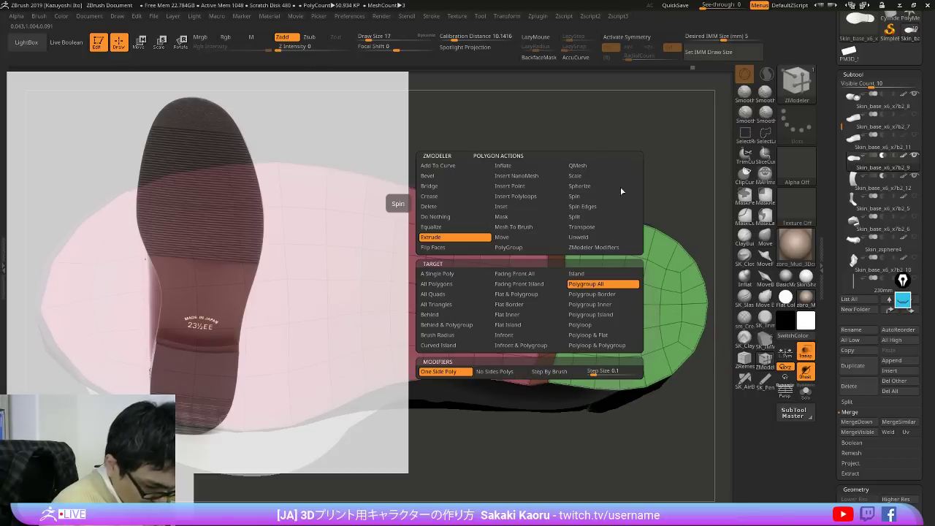
pyautogui.click(600, 167)
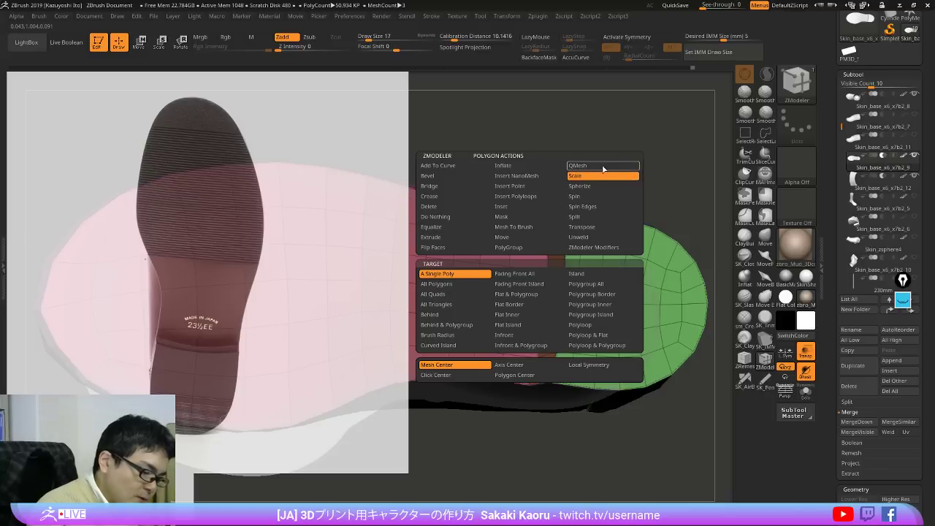
pyautogui.click(603, 334)
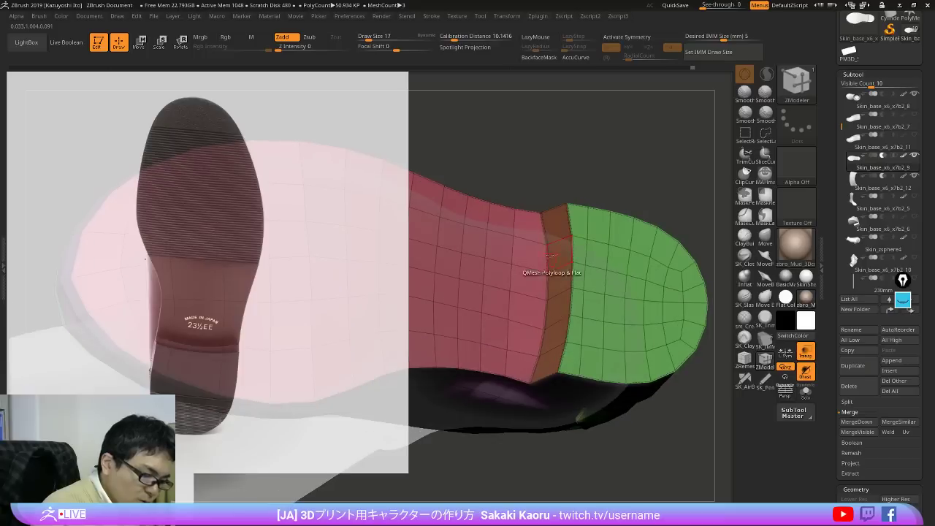
pyautogui.moveTo(527, 233); pyautogui.dragTo(554, 220)
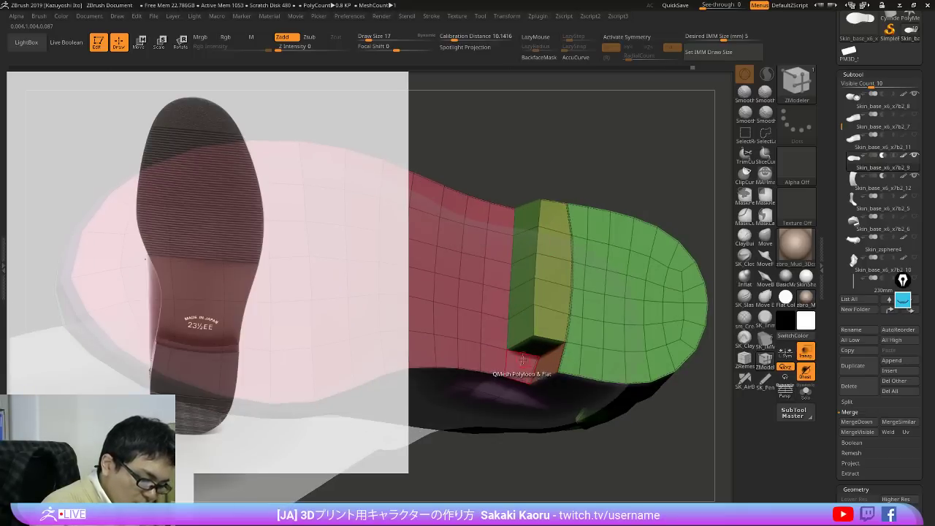
# Step: Hide the reference photos and examine the extruded block in front of the heel, using the lasso selection tool for visibility
pyautogui.moveTo(525, 332)
pyautogui.mouseDown(button='right')
pyautogui.moveTo(533, 310)
pyautogui.moveTo(525, 357)
pyautogui.moveTo(461, 227)
pyautogui.mouseUp(button='right')
pyautogui.press('z')
pyautogui.hotkey('shift', 'z')
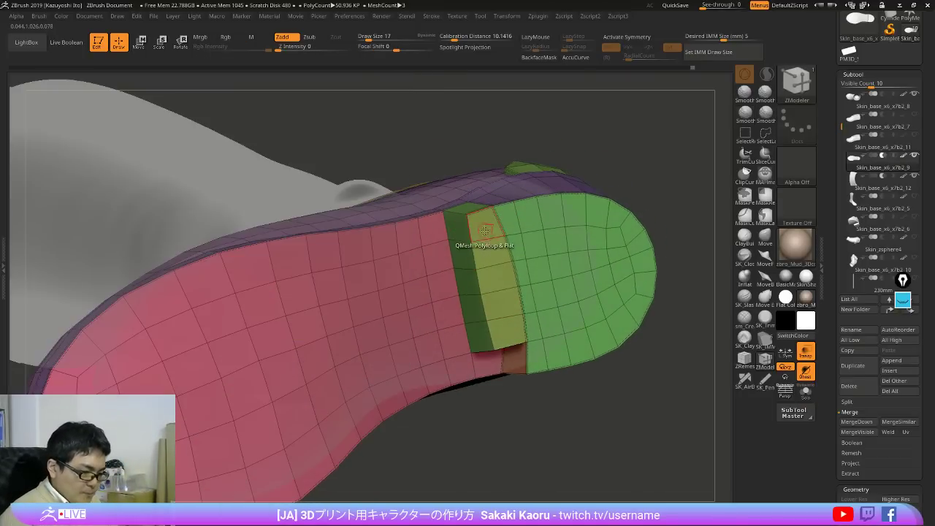
pyautogui.hotkey('ctrl', 'shift')
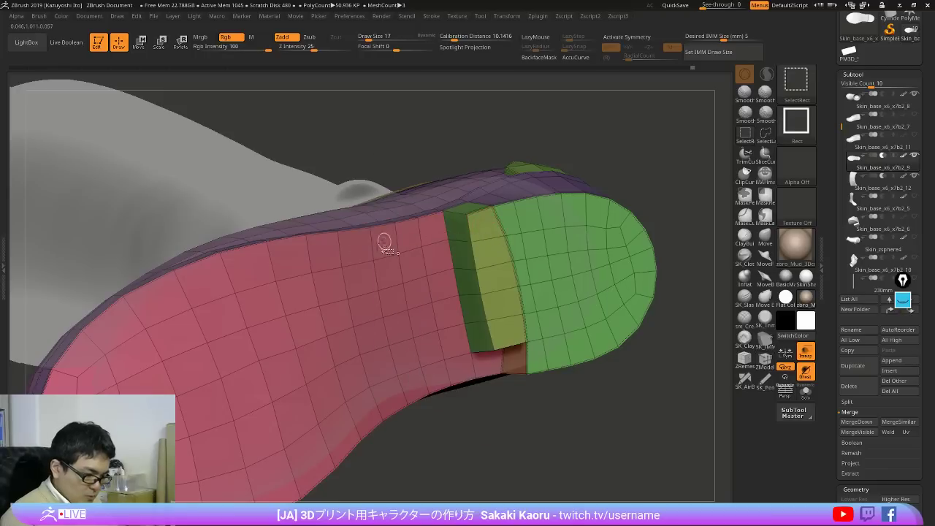
pyautogui.click(763, 133)
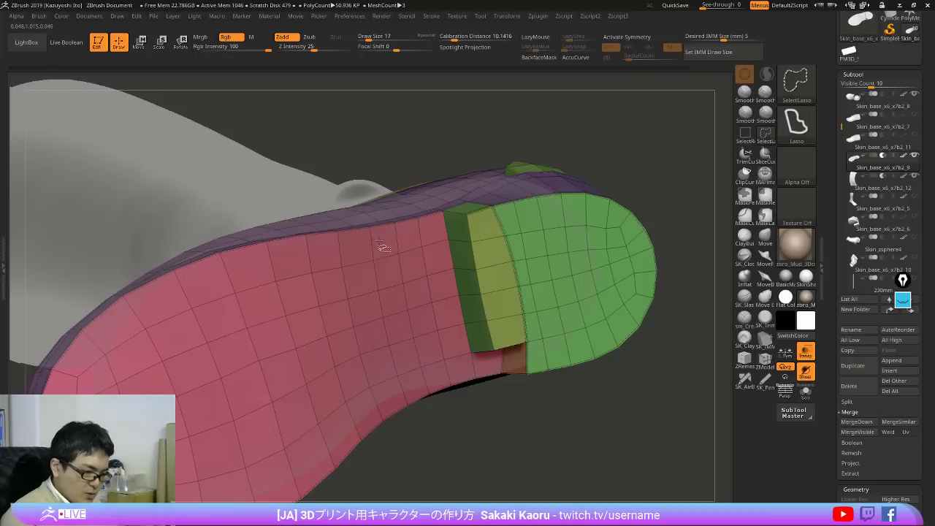
pyautogui.keyDown('ctrl'); pyautogui.keyDown('shift'); pyautogui.click(380, 245); pyautogui.keyUp('shift'); pyautogui.keyUp('ctrl')
pyautogui.keyDown('ctrl'); pyautogui.keyDown('shift'); pyautogui.moveTo(685, 171); pyautogui.dragTo(676, 216); pyautogui.keyUp('shift'); pyautogui.keyUp('ctrl')
pyautogui.keyDown('ctrl'); pyautogui.keyDown('shift'); pyautogui.click(687, 200); pyautogui.keyUp('shift'); pyautogui.keyUp('ctrl')
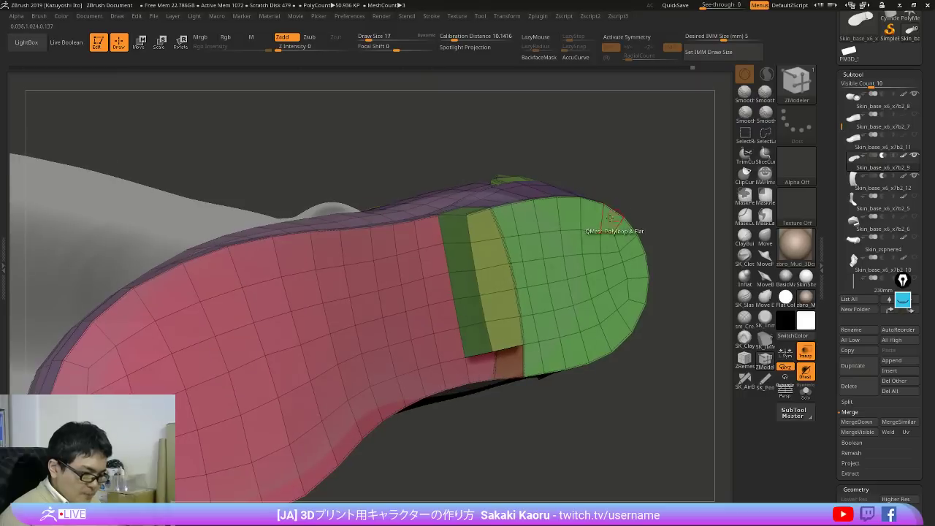
# Step: Check the ZModeler actions and the block in front of the heel, and undo its extrusion
pyautogui.press('space')
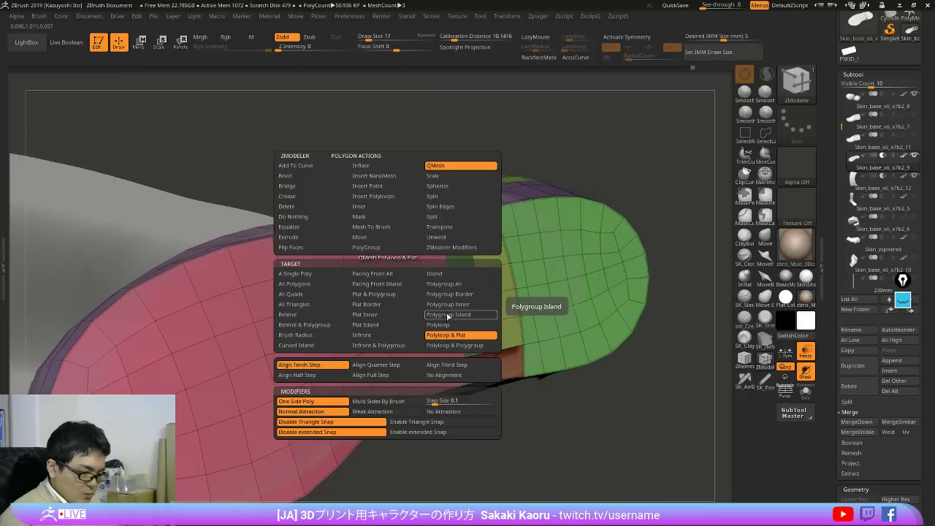
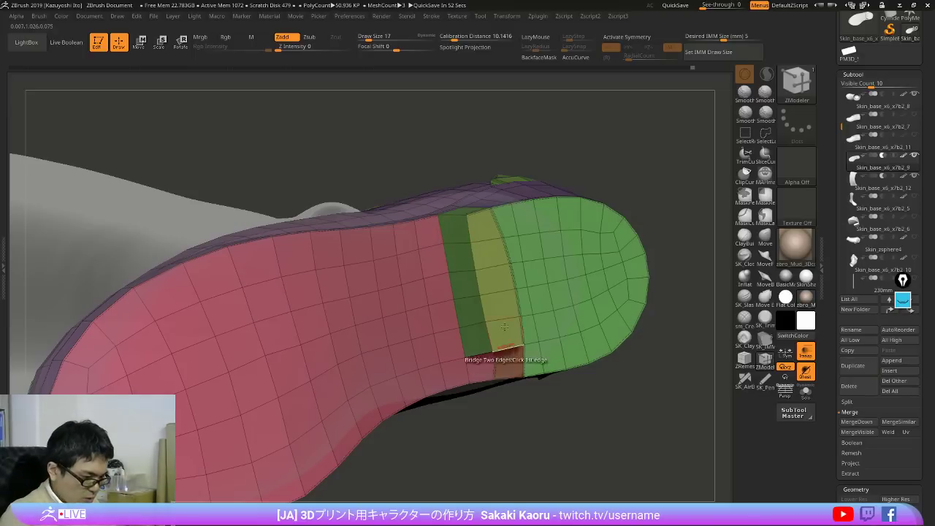
pyautogui.moveTo(504, 327)
pyautogui.mouseDown(button='right')
pyautogui.moveTo(494, 307)
pyautogui.moveTo(501, 351)
pyautogui.mouseUp(button='right')
pyautogui.hotkey('shift', 'z')
pyautogui.hotkey('shift', 'z')
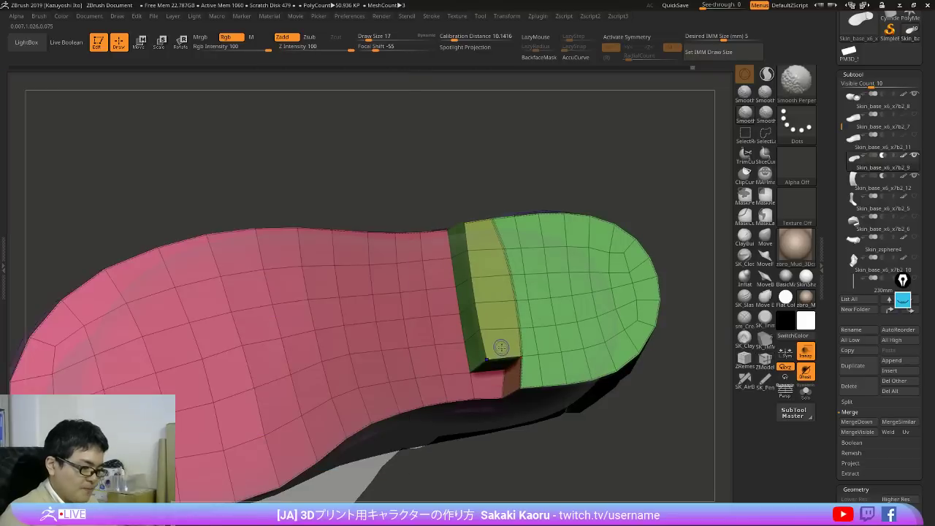
pyautogui.hotkey('shift', 'z')
pyautogui.hotkey('shift', 'z')
pyautogui.hotkey('ctrl', 'z')
pyautogui.hotkey('ctrl', 'z')
pyautogui.hotkey('ctrl', 'z')
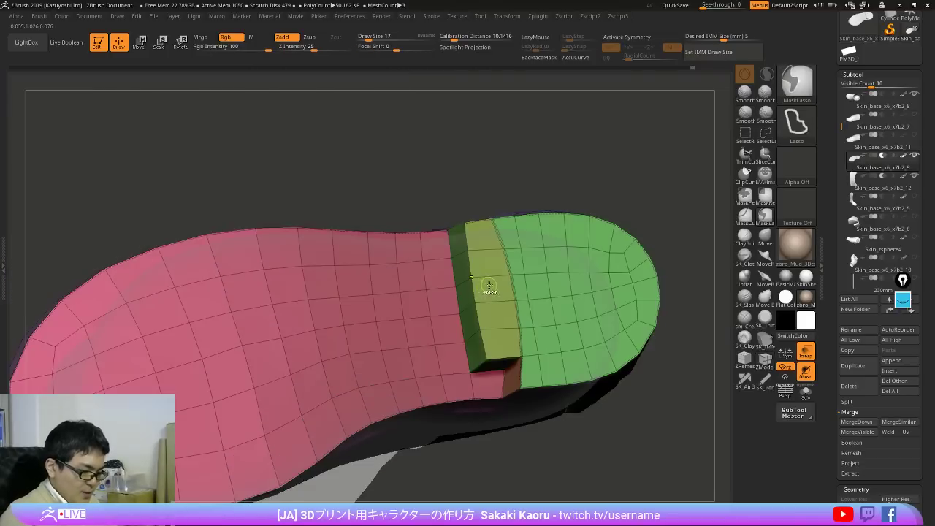
pyautogui.hotkey('ctrl', 'z')
# Step: Try marking the strip in front of the heel as its own polygroup, and extrude the strip with QMesh again
pyautogui.keyDown('alt'); pyautogui.moveTo(466, 240); pyautogui.dragTo(485, 386); pyautogui.keyUp('alt')
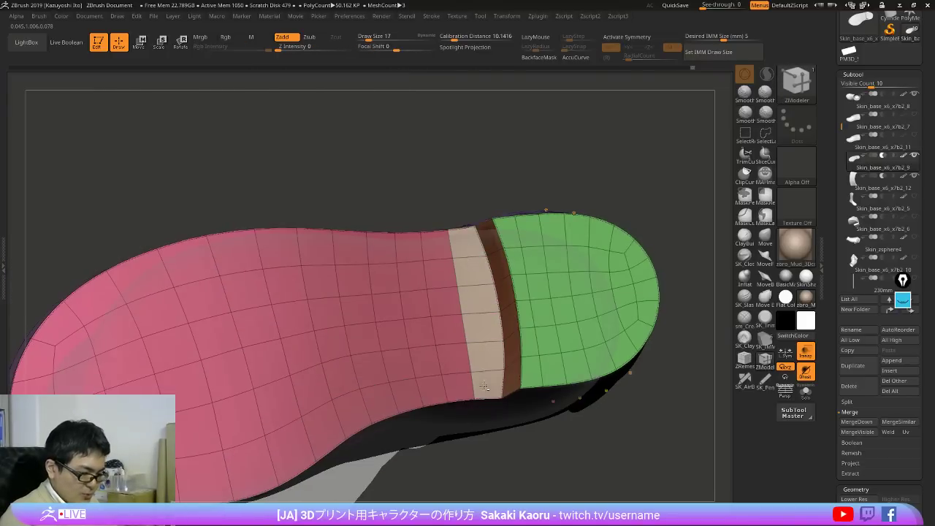
pyautogui.hotkey('ctrl', 'z')
pyautogui.moveTo(463, 250); pyautogui.dragTo(484, 240)
pyautogui.moveTo(473, 263); pyautogui.dragTo(503, 264, button='right')
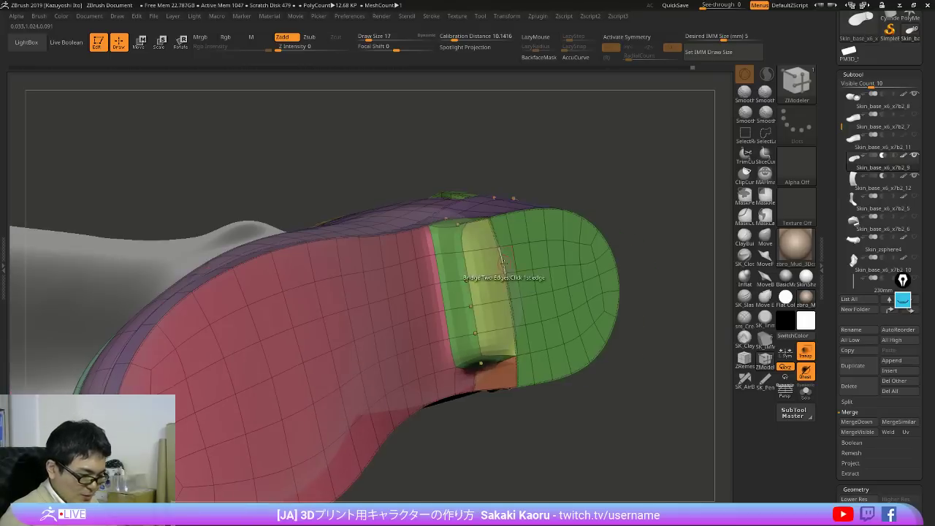
# Step: Undo the last extrusion of the strip in front of the heel and extrude the full-width strip again with QMesh
pyautogui.hotkey('shift', 'd')
pyautogui.hotkey('shift', 'z')
pyautogui.hotkey('shift', 'z')
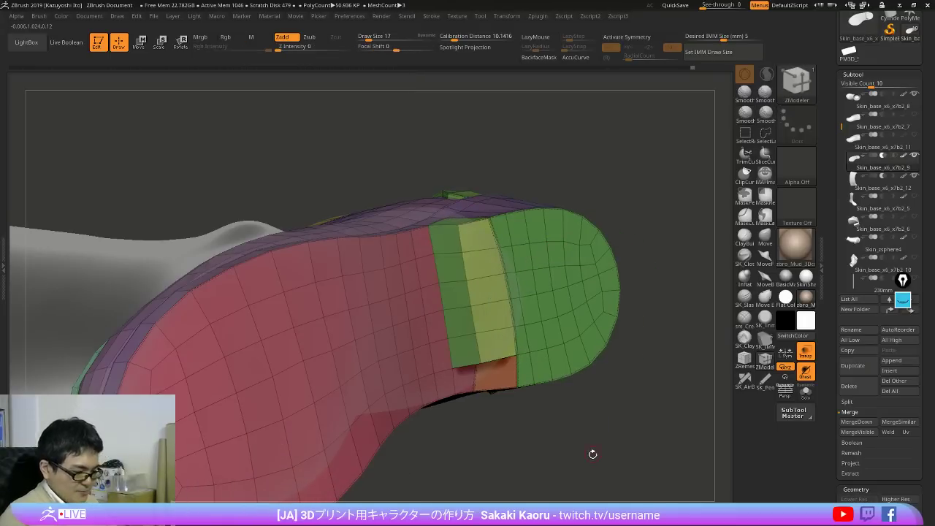
pyautogui.moveTo(592, 456); pyautogui.dragTo(553, 430, button='right')
pyautogui.hotkey('ctrl', 'z')
pyautogui.keyDown('alt'); pyautogui.moveTo(457, 247); pyautogui.dragTo(483, 378); pyautogui.keyUp('alt')
pyautogui.moveTo(465, 288); pyautogui.dragTo(469, 284, button='right')
pyautogui.moveTo(464, 293); pyautogui.dragTo(490, 279)
pyautogui.hotkey('shift', 'f')
pyautogui.hotkey('shift', 'd')
pyautogui.hotkey('shift', 'f')
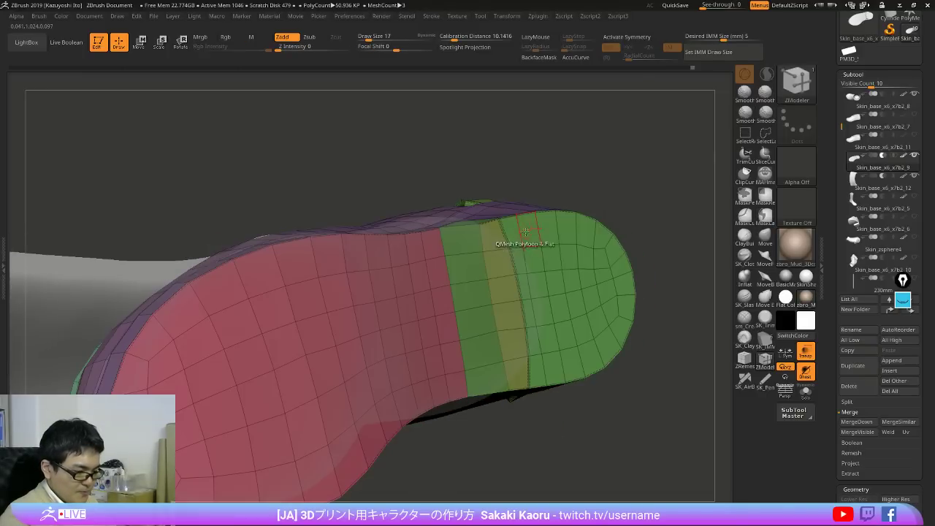
# Step: Straighten the border edge between the extruded strip and the heel with ZModeler's Align action on an Edge-Strip target
pyautogui.moveTo(520, 235)
pyautogui.mouseDown(button='right')
pyautogui.moveTo(527, 265)
pyautogui.moveTo(520, 253)
pyautogui.mouseUp(button='right')
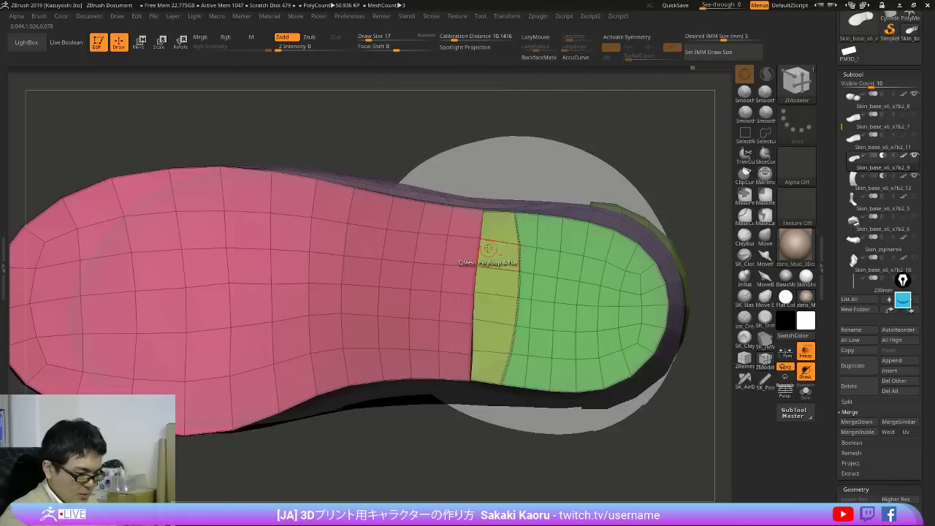
pyautogui.keyDown('ctrl'); pyautogui.moveTo(526, 275); pyautogui.dragTo(506, 300, button='right'); pyautogui.keyUp('ctrl')
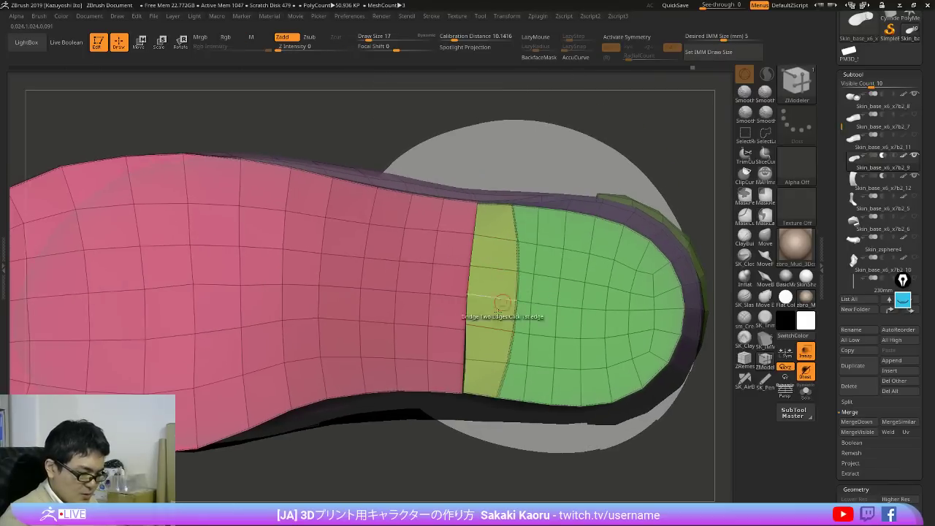
pyautogui.press('space')
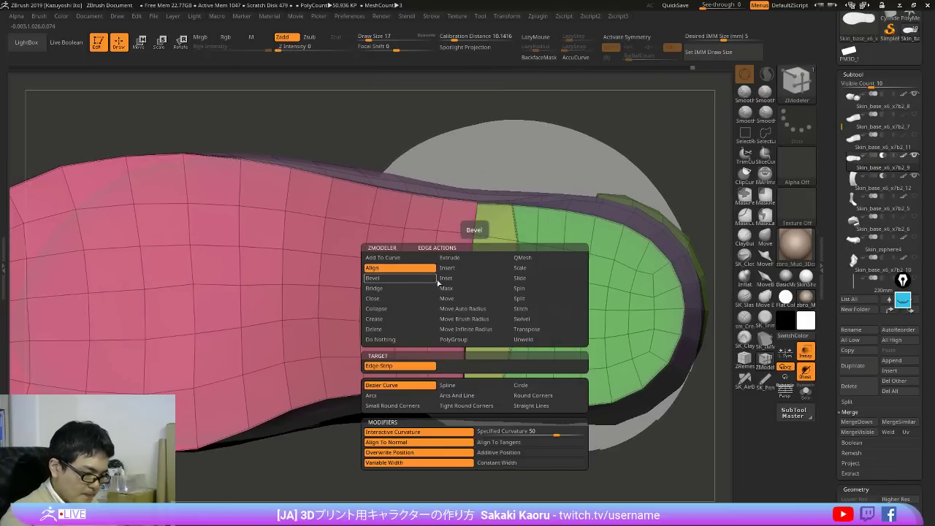
pyautogui.click(498, 267)
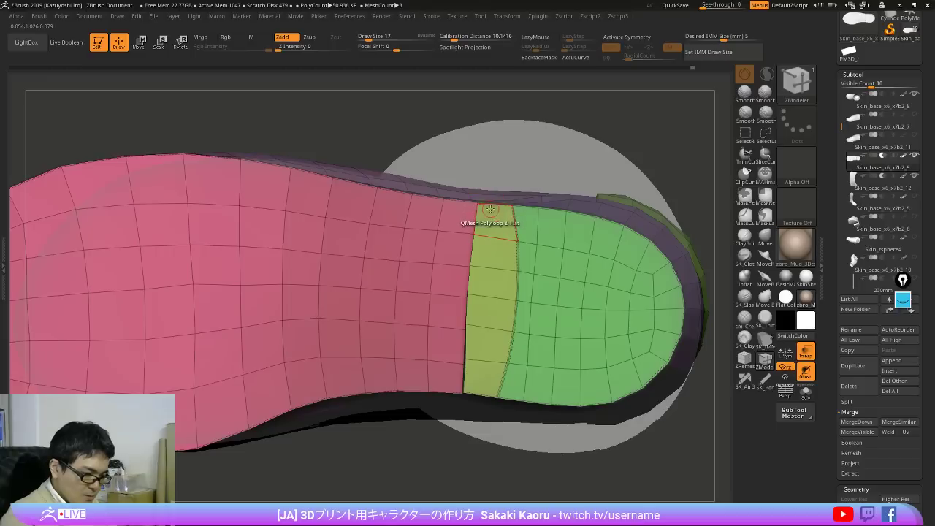
pyautogui.click(479, 390)
pyautogui.press('d')
pyautogui.hotkey('shift', 'z')
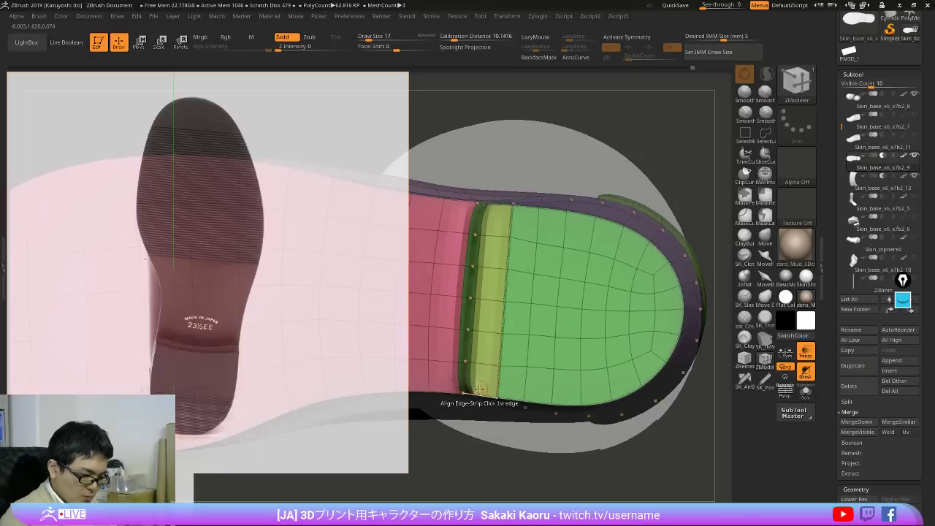
pyautogui.hotkey('shift', 'z')
pyautogui.hotkey('shift', 'd')
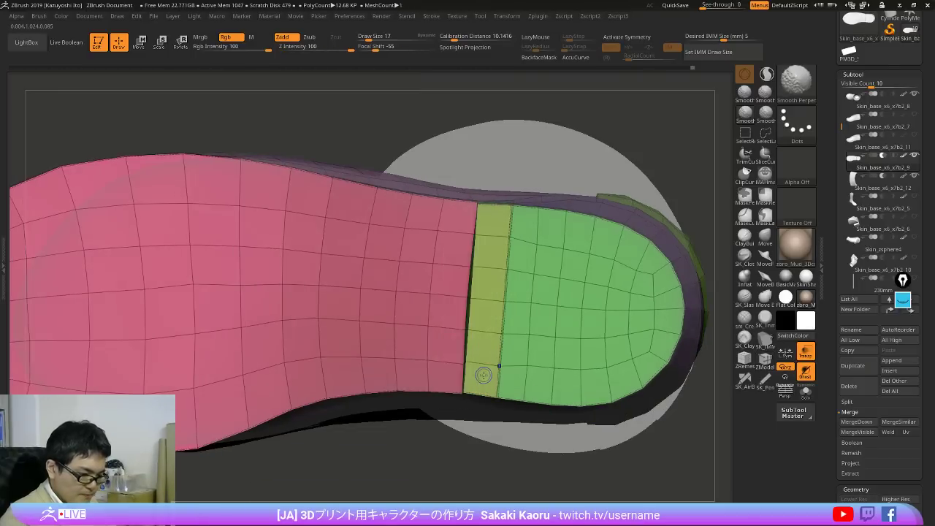
# Step: Align the crosswise edge strip on the sole just in front of the heel block into a straight line
pyautogui.hotkey('shift', 'f')
pyautogui.moveTo(482, 320); pyautogui.dragTo(480, 312, button='right')
pyautogui.hotkey('shift', 'f')
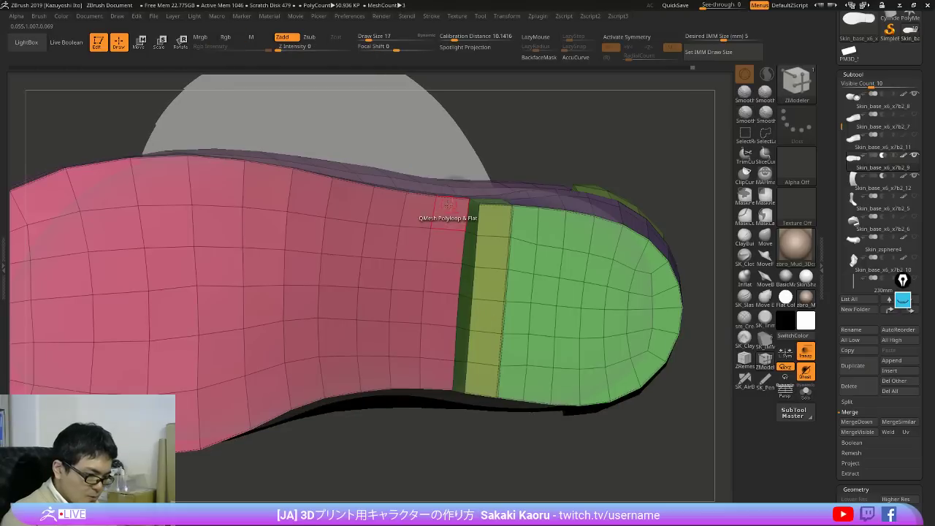
pyautogui.click(436, 385)
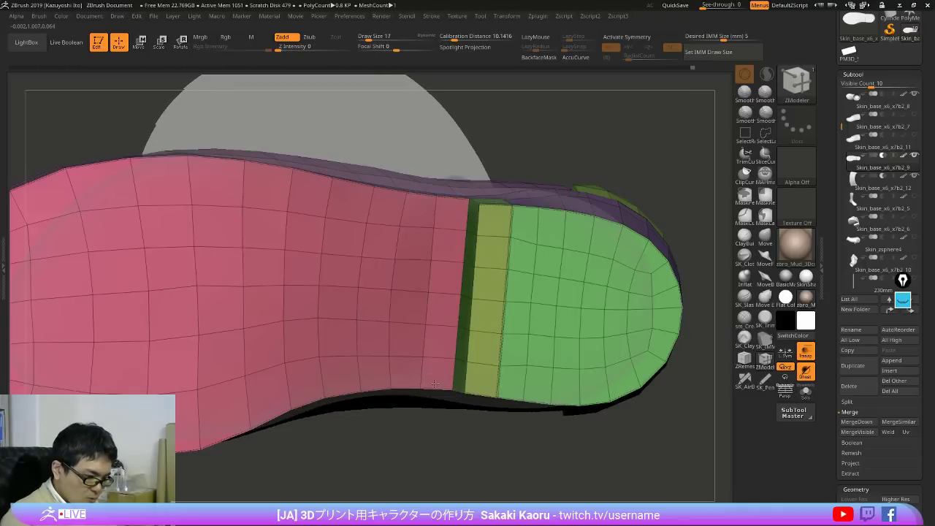
pyautogui.hotkey('shift', 'f')
pyautogui.moveTo(446, 338); pyautogui.dragTo(492, 302, button='right')
pyautogui.hotkey('shift', 'f')
# Step: Isolate the underside of the heel together with the strip at its front
pyautogui.moveTo(544, 451)
pyautogui.mouseDown(button='right')
pyautogui.moveTo(534, 427)
pyautogui.moveTo(501, 492)
pyautogui.moveTo(534, 463)
pyautogui.moveTo(485, 509)
pyautogui.mouseUp(button='right')
pyautogui.keyDown('ctrl'); pyautogui.keyDown('shift'); pyautogui.click(562, 308); pyautogui.keyUp('shift'); pyautogui.keyUp('ctrl')
pyautogui.hotkey('ctrl', 'z')
pyautogui.keyDown('ctrl'); pyautogui.keyDown('shift'); pyautogui.click(561, 374); pyautogui.keyUp('shift'); pyautogui.keyUp('ctrl')
pyautogui.moveTo(395, 305)
pyautogui.keyDown('ctrl'); pyautogui.mouseDown()
pyautogui.moveTo(730, 319)
pyautogui.moveTo(705, 294)
pyautogui.mouseUp(); pyautogui.keyUp('ctrl')
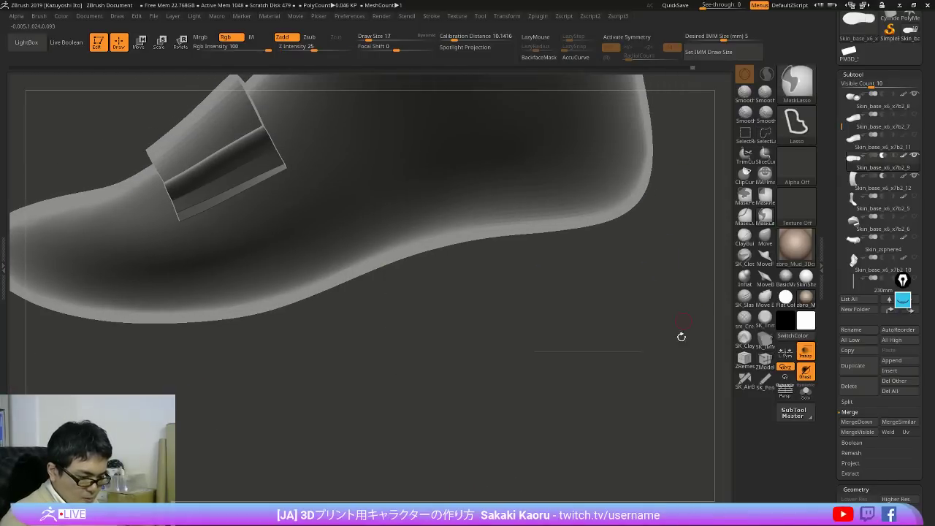
pyautogui.moveTo(680, 336); pyautogui.dragTo(694, 255, button='right')
# Step: Flatten the isolated heel underside in the vertical direction with a Transpose move line
pyautogui.press('w')
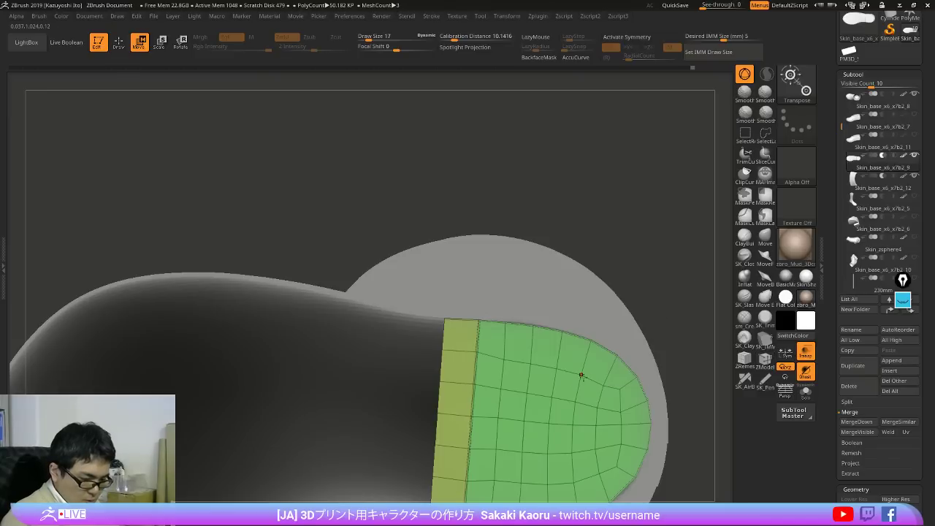
pyautogui.press('y')
pyautogui.keyDown('shift'); pyautogui.moveTo(688, 313); pyautogui.dragTo(679, 346, button='right'); pyautogui.keyUp('shift')
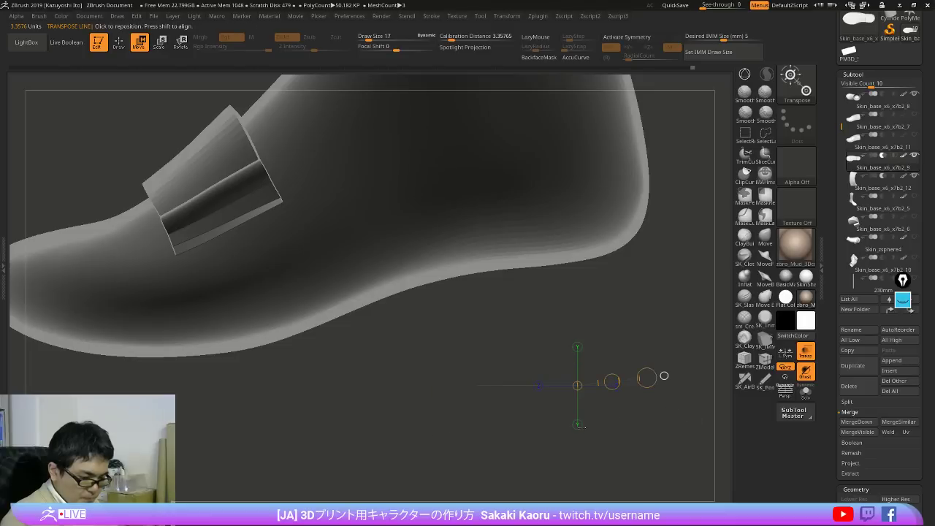
pyautogui.keyDown('shift'); pyautogui.moveTo(647, 378); pyautogui.dragTo(577, 482); pyautogui.keyUp('shift')
pyautogui.moveTo(657, 314); pyautogui.dragTo(678, 345, button='right')
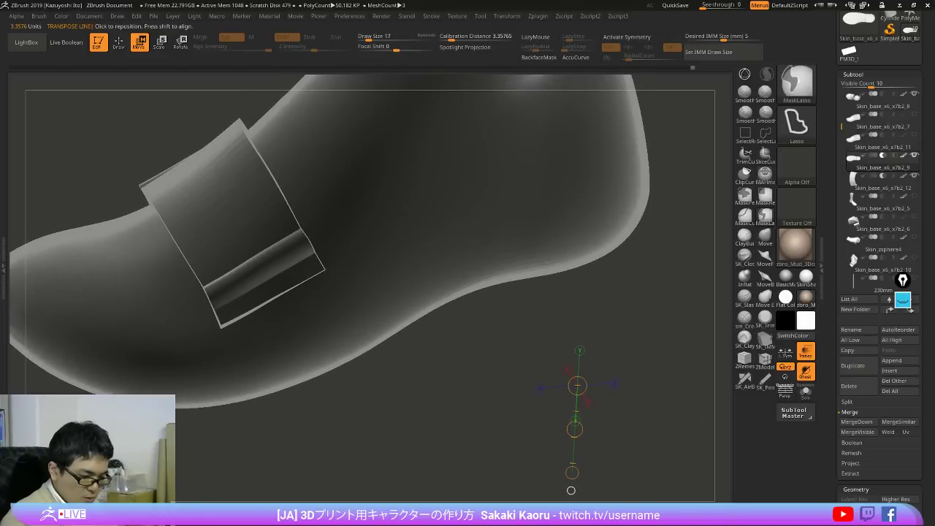
pyautogui.keyDown('ctrl'); pyautogui.click(678, 365); pyautogui.keyUp('ctrl')
pyautogui.moveTo(572, 473); pyautogui.dragTo(574, 395)
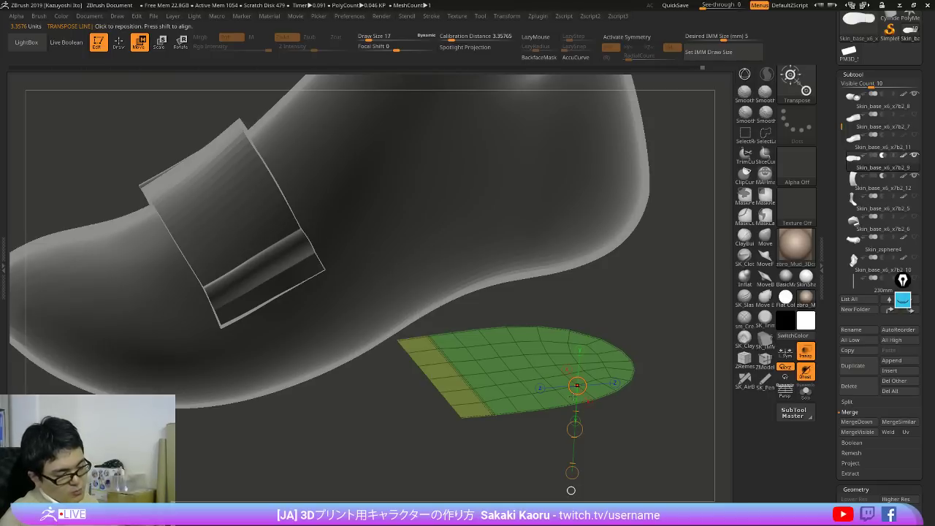
# Step: Make the flattened heel underside and its front strip one polygroup, and show the whole shoe
pyautogui.press('q')
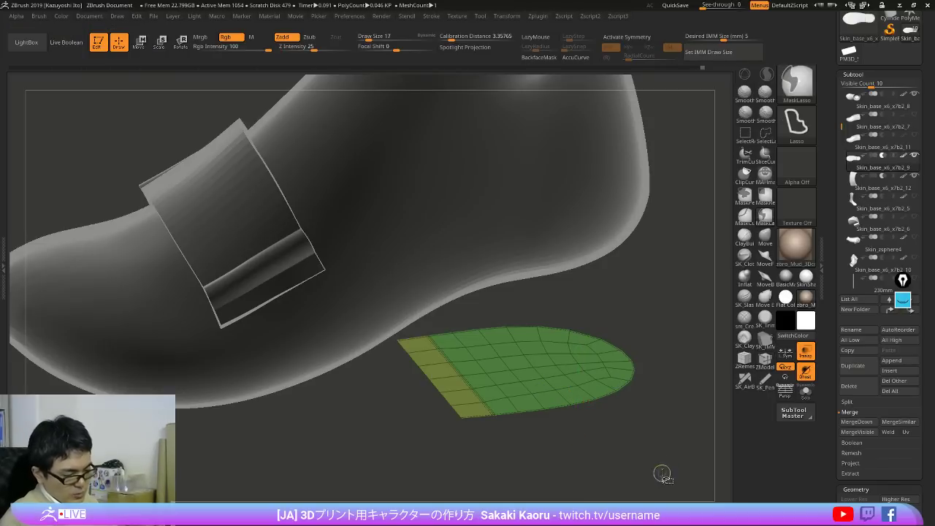
pyautogui.hotkey('ctrl', 'z')
pyautogui.hotkey('ctrl', 'shift', 'z')
pyautogui.hotkey('ctrl', 'w')
pyautogui.keyDown('ctrl'); pyautogui.keyDown('shift'); pyautogui.click(659, 480); pyautogui.keyUp('shift'); pyautogui.keyUp('ctrl')
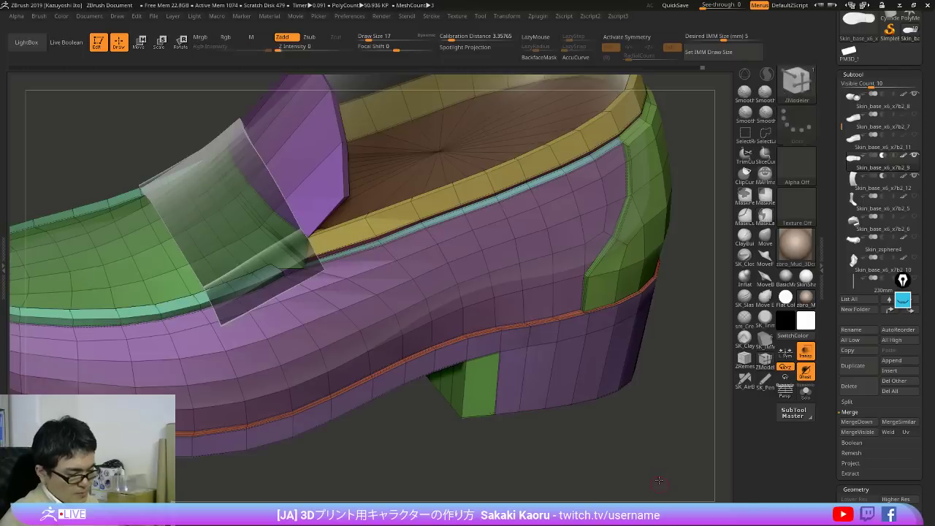
pyautogui.moveTo(659, 482); pyautogui.dragTo(676, 421)
# Step: Isolate the sole's edge band and the heel walls, and mask the faces at the front of the heel
pyautogui.keyDown('ctrl'); pyautogui.keyDown('shift'); pyautogui.click(765, 135); pyautogui.keyUp('shift'); pyautogui.keyUp('ctrl')
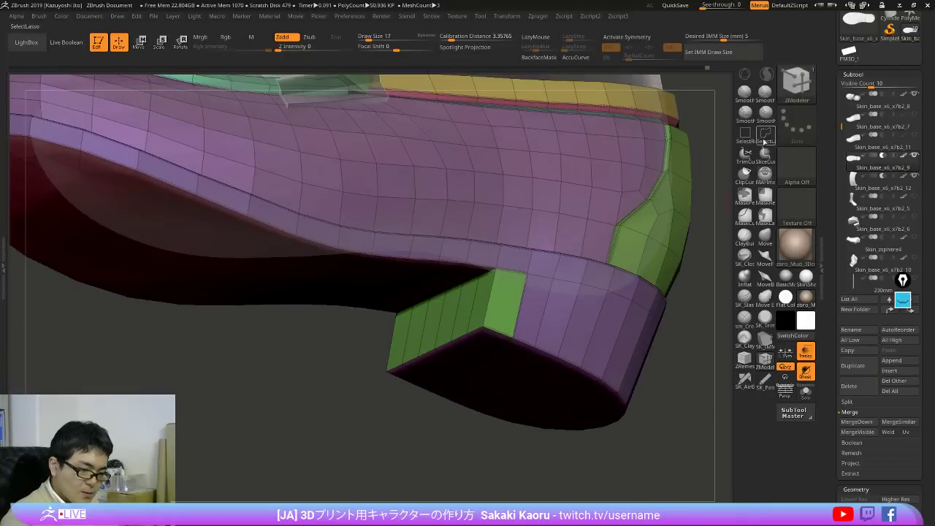
pyautogui.keyDown('ctrl'); pyautogui.keyDown('shift'); pyautogui.click(514, 323); pyautogui.keyUp('shift'); pyautogui.keyUp('ctrl')
pyautogui.moveTo(521, 441)
pyautogui.mouseDown()
pyautogui.moveTo(521, 461)
pyautogui.moveTo(504, 443)
pyautogui.mouseUp()
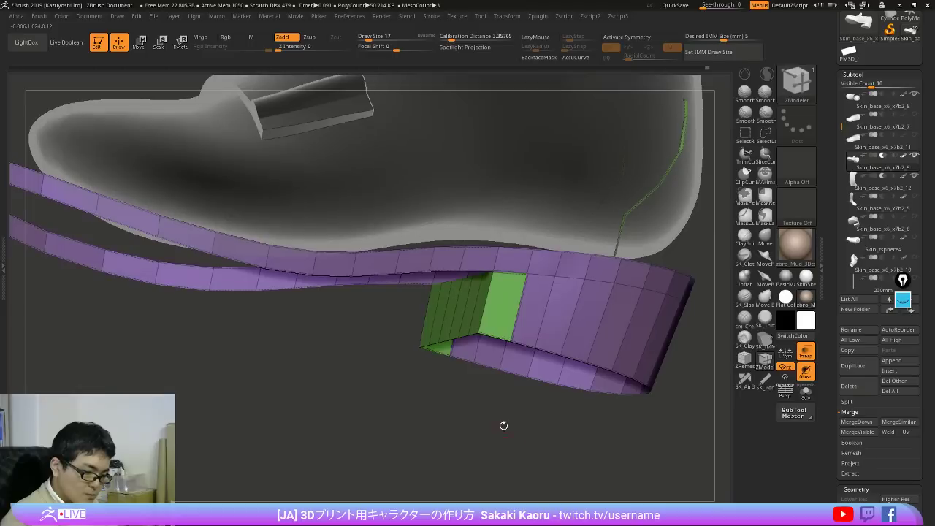
pyautogui.moveTo(455, 270)
pyautogui.keyDown('ctrl'); pyautogui.mouseDown()
pyautogui.moveTo(504, 329)
pyautogui.moveTo(399, 336)
pyautogui.moveTo(400, 310)
pyautogui.mouseUp(); pyautogui.keyUp('ctrl')
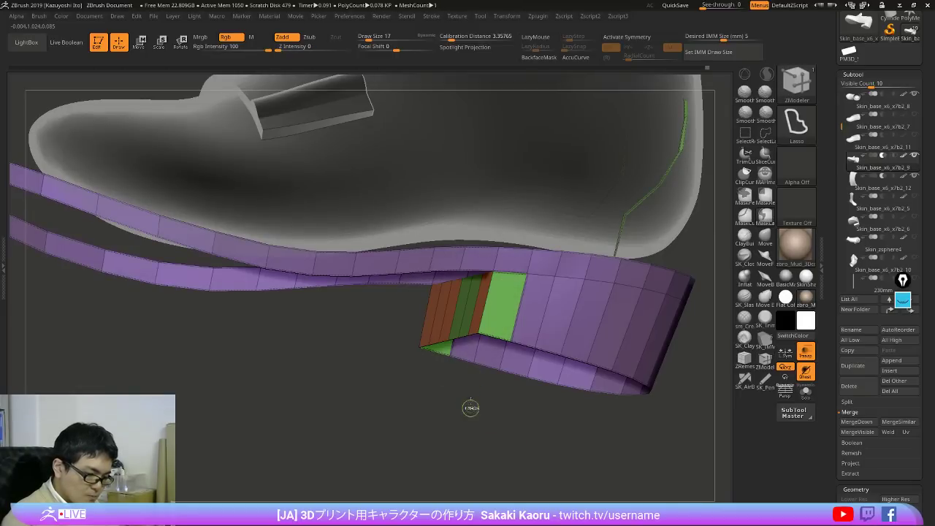
pyautogui.keyDown('ctrl'); pyautogui.moveTo(469, 253); pyautogui.dragTo(476, 275); pyautogui.keyUp('ctrl')
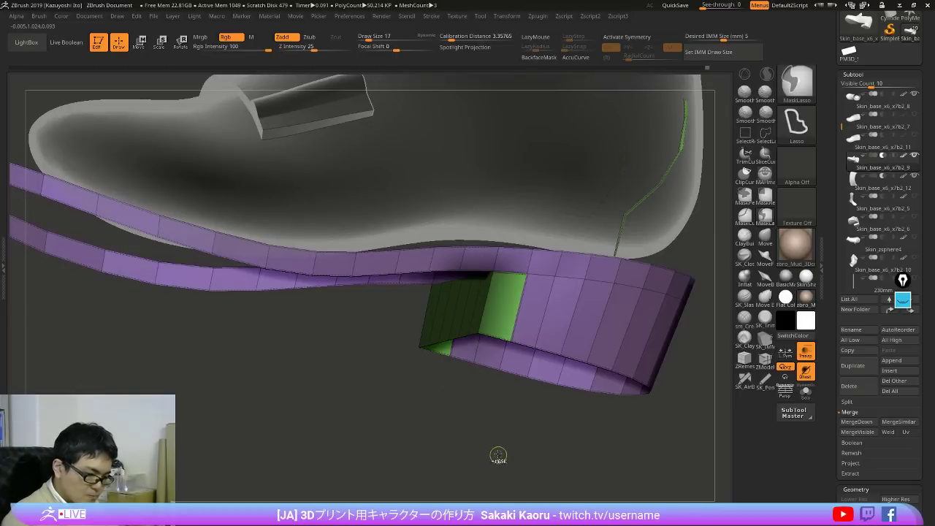
# Step: Try grouping the masked front faces of the heel, and undo the grouping
pyautogui.hotkey('ctrl', 'w')
pyautogui.moveTo(498, 455)
pyautogui.mouseDown()
pyautogui.moveTo(549, 419)
pyautogui.moveTo(570, 418)
pyautogui.moveTo(499, 415)
pyautogui.mouseUp()
pyautogui.hotkey('ctrl', 'z')
pyautogui.hotkey('ctrl', 'z')
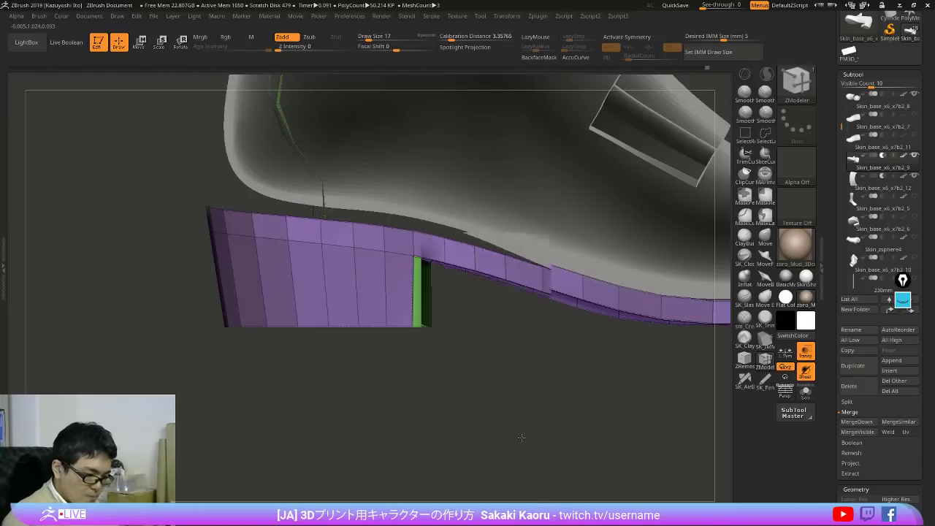
pyautogui.hotkey('ctrl', 'z')
pyautogui.hotkey('ctrl', 'z')
# Step: Restore the masking and turn the flat front face of the heel into its own polygroup
pyautogui.hotkey('ctrl', 'shift', 'z')
pyautogui.hotkey('ctrl', 'shift', 'z')
pyautogui.hotkey('ctrl', 'shift', 'z')
pyautogui.moveTo(453, 363); pyautogui.dragTo(365, 367)
pyautogui.keyDown('alt'); pyautogui.moveTo(505, 348); pyautogui.dragTo(501, 409); pyautogui.keyUp('alt')
pyautogui.moveTo(457, 352)
pyautogui.keyDown('ctrl'); pyautogui.mouseDown()
pyautogui.moveTo(505, 337)
pyautogui.moveTo(492, 435)
pyautogui.moveTo(512, 458)
pyautogui.moveTo(535, 441)
pyautogui.mouseUp(); pyautogui.keyUp('ctrl')
pyautogui.moveTo(656, 395)
pyautogui.mouseDown()
pyautogui.moveTo(649, 374)
pyautogui.moveTo(626, 373)
pyautogui.mouseUp()
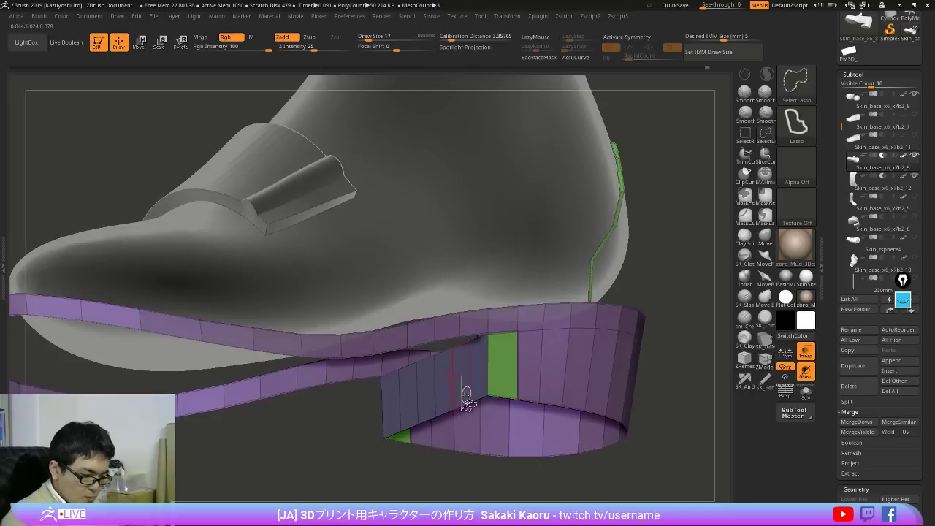
# Step: Group the sole's edge band and the heel's side walls as one polygroup, and show the whole shoe
pyautogui.keyDown('ctrl'); pyautogui.keyDown('shift'); pyautogui.click(469, 401); pyautogui.keyUp('shift'); pyautogui.keyUp('ctrl')
pyautogui.hotkey('ctrl', 'w')
pyautogui.keyDown('ctrl'); pyautogui.keyDown('shift'); pyautogui.click(680, 392); pyautogui.keyUp('shift'); pyautogui.keyUp('ctrl')
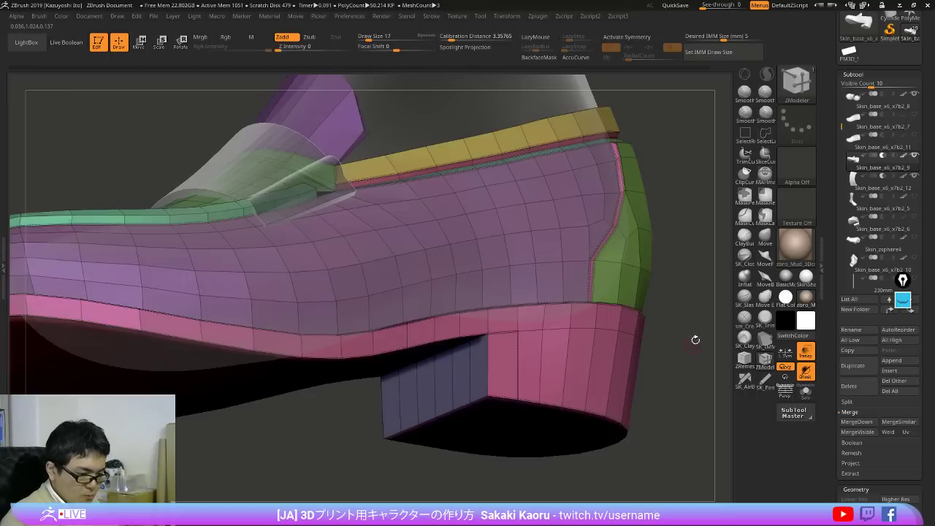
# Step: Uncrease all edges of the shoe, and isolate the polygroup of the sole band and heel side walls in Solo view
pyautogui.press('2')
pyautogui.click(726, 225)
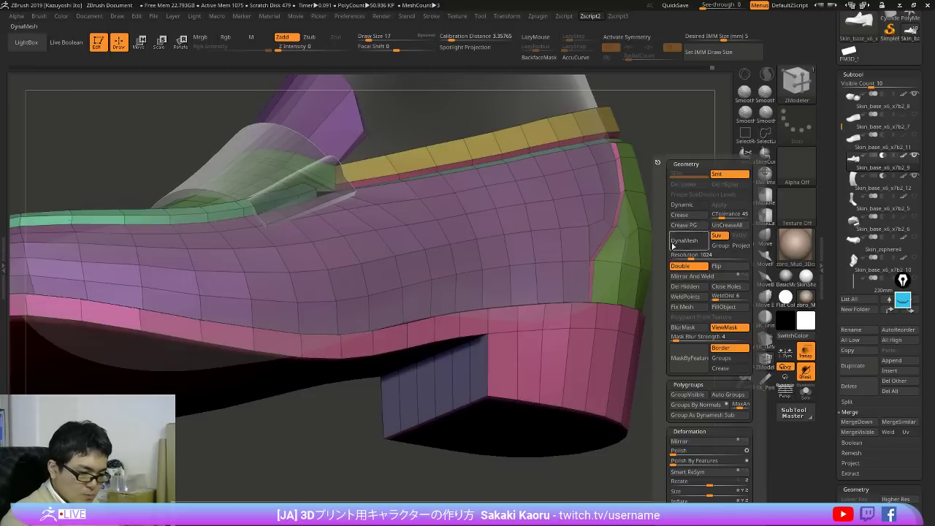
pyautogui.moveTo(605, 348); pyautogui.dragTo(603, 357, button='right')
pyautogui.keyDown('ctrl'); pyautogui.keyDown('shift'); pyautogui.click(594, 327); pyautogui.keyUp('shift'); pyautogui.keyUp('ctrl')
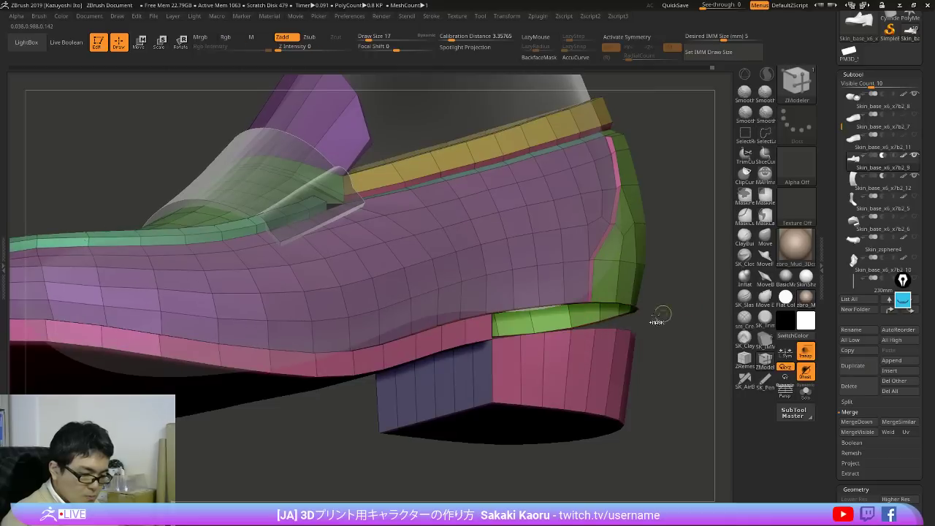
pyautogui.keyDown('ctrl'); pyautogui.keyDown('shift'); pyautogui.click(660, 320); pyautogui.keyUp('shift'); pyautogui.keyUp('ctrl')
pyautogui.keyDown('ctrl'); pyautogui.keyDown('shift'); pyautogui.click(597, 329); pyautogui.keyUp('shift'); pyautogui.keyUp('ctrl')
pyautogui.moveTo(692, 312); pyautogui.dragTo(699, 322)
pyautogui.hotkey('alt', 's')
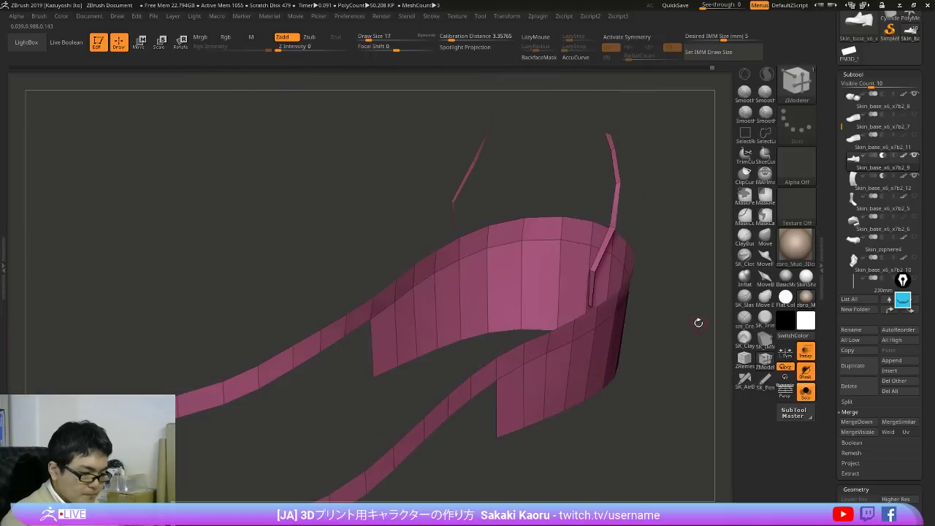
# Step: Split the isolated band's disconnected pieces into separate polygroups with Auto Groups, and bring back the rest of the shoe
pyautogui.press('2')
pyautogui.click(719, 393)
pyautogui.moveTo(628, 464); pyautogui.dragTo(685, 409)
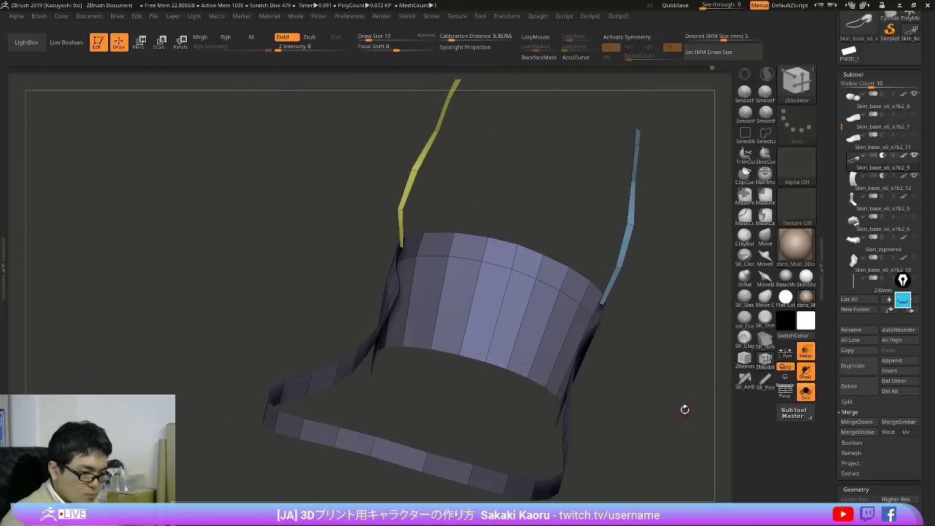
pyautogui.press('2')
pyautogui.click(707, 228)
pyautogui.keyDown('ctrl'); pyautogui.keyDown('shift'); pyautogui.click(647, 446); pyautogui.keyUp('shift'); pyautogui.keyUp('ctrl')
pyautogui.moveTo(647, 446); pyautogui.dragTo(544, 343)
# Step: Examine the shoe with the dynamic subdivision preview and with the polygon wireframe switched off
pyautogui.press('d')
pyautogui.hotkey('shift', 'f')
pyautogui.hotkey('shift', 'f')
pyautogui.hotkey('shift', 'd')
pyautogui.hotkey('shift', 'd')
pyautogui.hotkey('shift', 'f')
pyautogui.hotkey('shift', 'f')
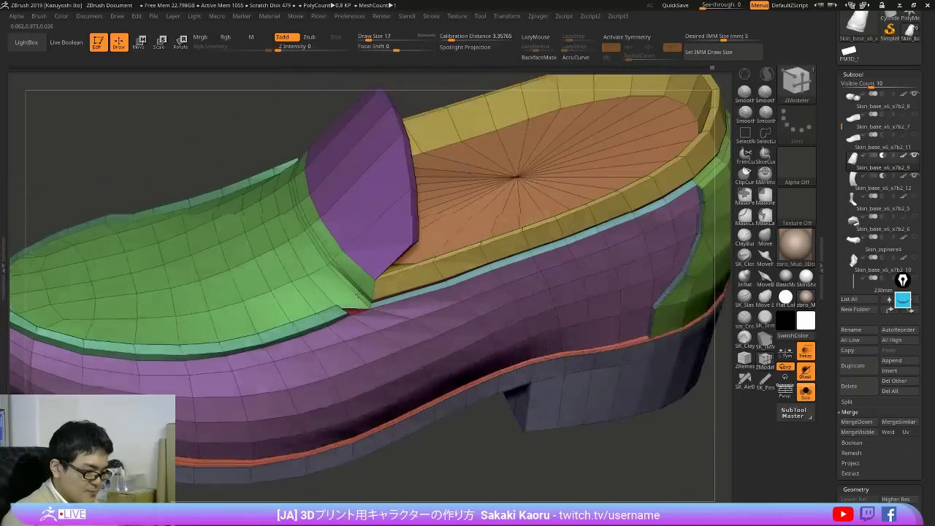
# Step: Delete the small red triangular face at the vamp's side corner and close the hole with a new face
pyautogui.keyDown('alt'); pyautogui.moveTo(613, 445); pyautogui.dragTo(626, 488); pyautogui.keyUp('alt')
pyautogui.moveTo(417, 407); pyautogui.dragTo(419, 337, button='right')
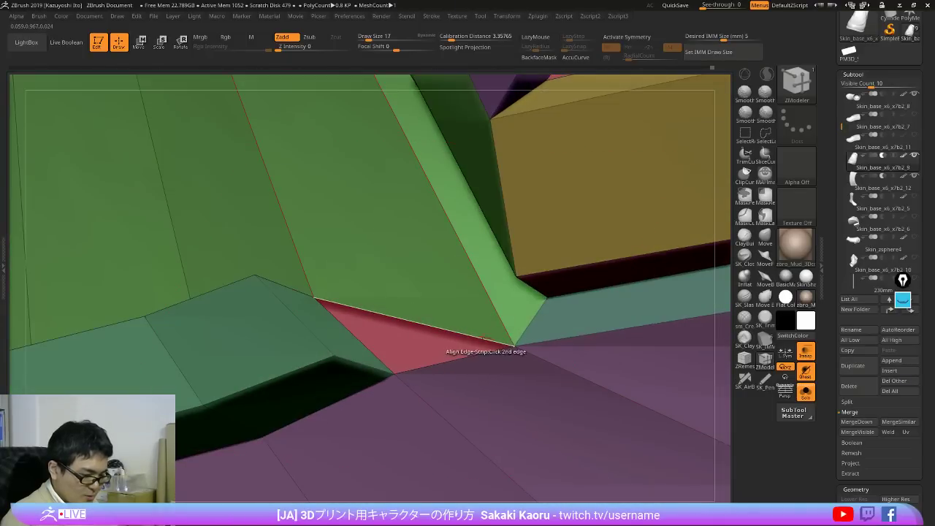
pyautogui.press('space')
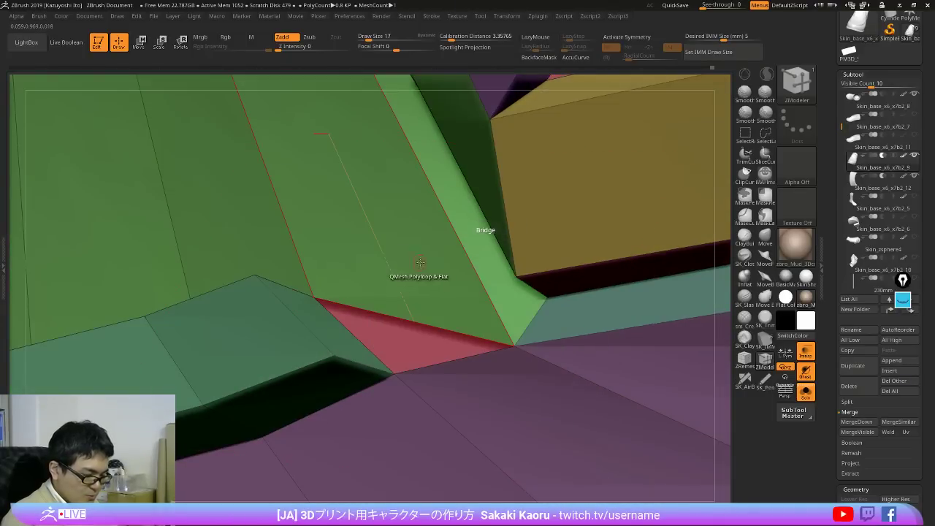
pyautogui.press('2')
pyautogui.click(417, 272)
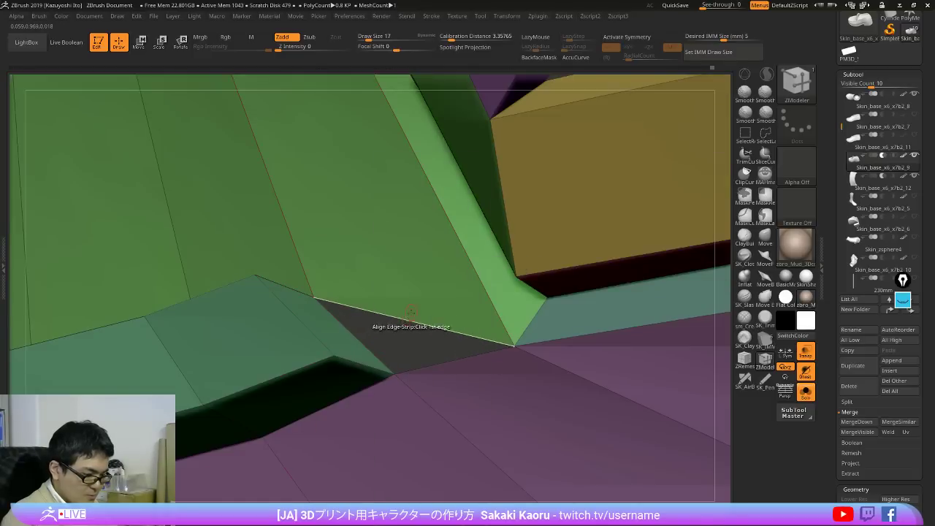
pyautogui.press('2')
pyautogui.click(471, 289)
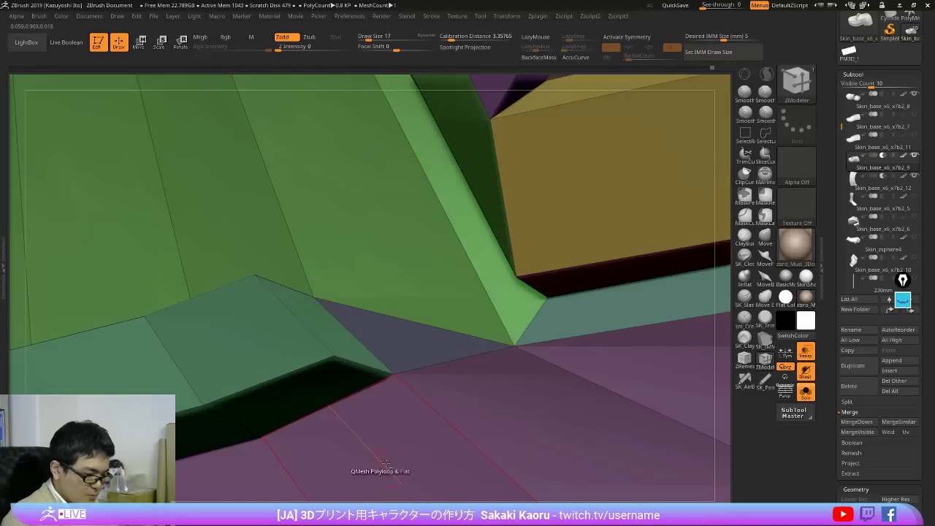
# Step: Isolate the vamp with its small corner faces, merge them into one polygroup, and bring back the rest of the shoe
pyautogui.keyDown('ctrl'); pyautogui.moveTo(388, 458); pyautogui.dragTo(407, 336, button='right'); pyautogui.keyUp('ctrl')
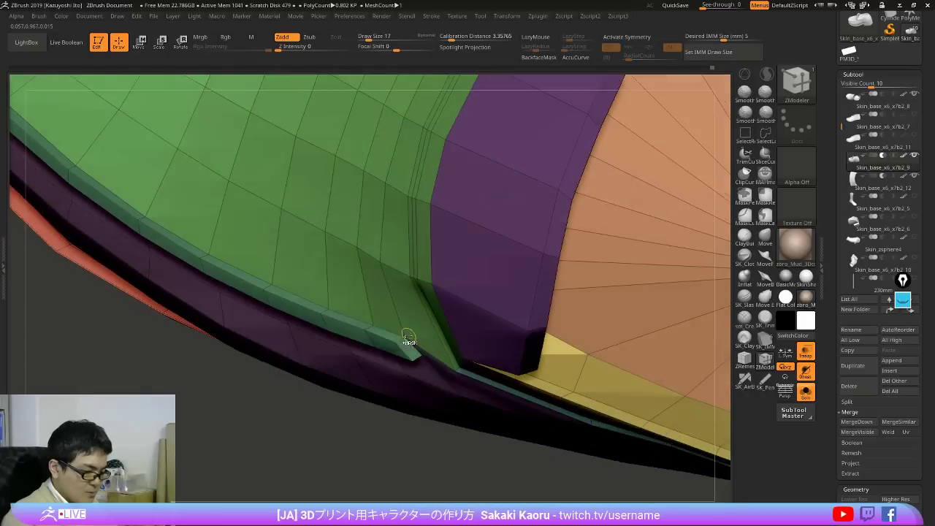
pyautogui.keyDown('ctrl'); pyautogui.keyDown('shift'); pyautogui.click(391, 292); pyautogui.keyUp('shift'); pyautogui.keyUp('ctrl')
pyautogui.moveTo(555, 358); pyautogui.dragTo(559, 422, button='right')
pyautogui.moveTo(560, 423); pyautogui.dragTo(497, 399)
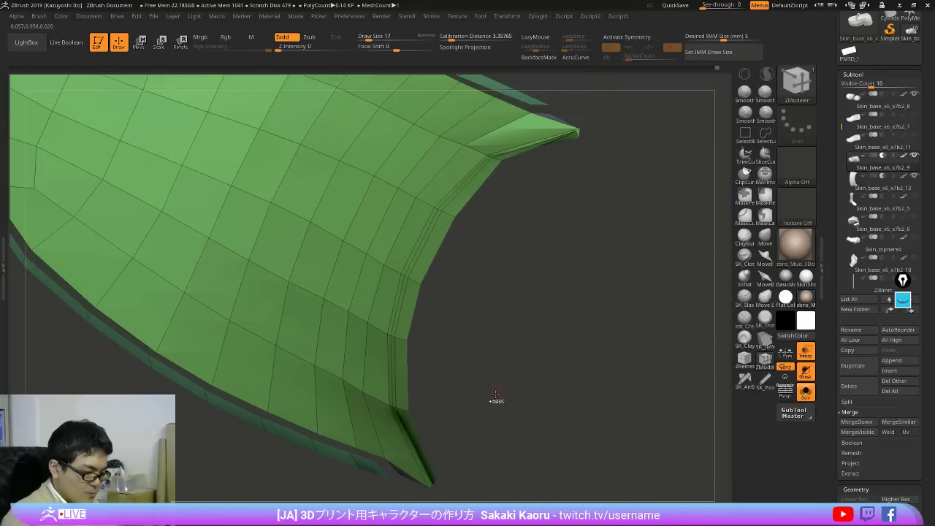
pyautogui.keyDown('ctrl'); pyautogui.keyDown('shift'); pyautogui.click(309, 443); pyautogui.keyUp('shift'); pyautogui.keyUp('ctrl')
pyautogui.moveTo(582, 340); pyautogui.dragTo(577, 406)
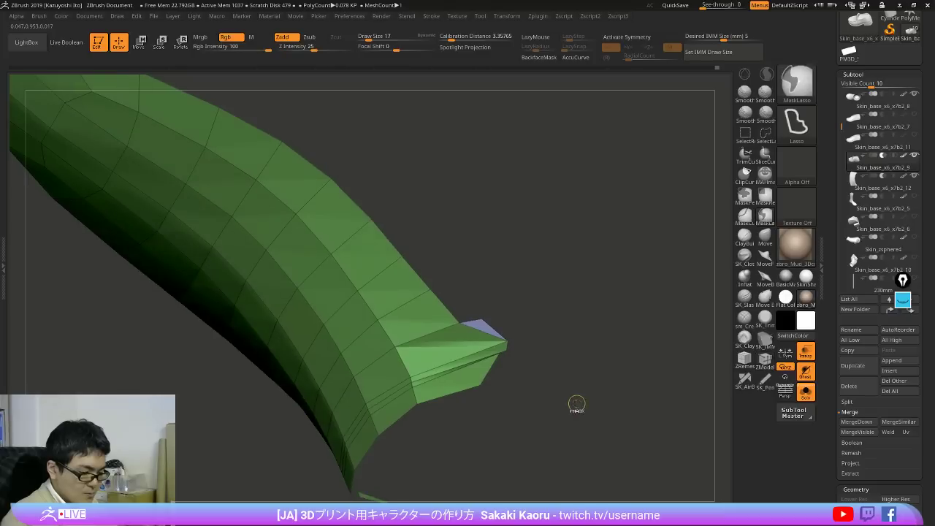
pyautogui.hotkey('ctrl', 'w')
pyautogui.keyDown('ctrl'); pyautogui.keyDown('shift'); pyautogui.click(578, 401); pyautogui.keyUp('shift'); pyautogui.keyUp('ctrl')
# Step: Crease the edges along the polygroup borders and preview the shoe with dynamic subdivision, without the polygon wireframe
pyautogui.press('2')
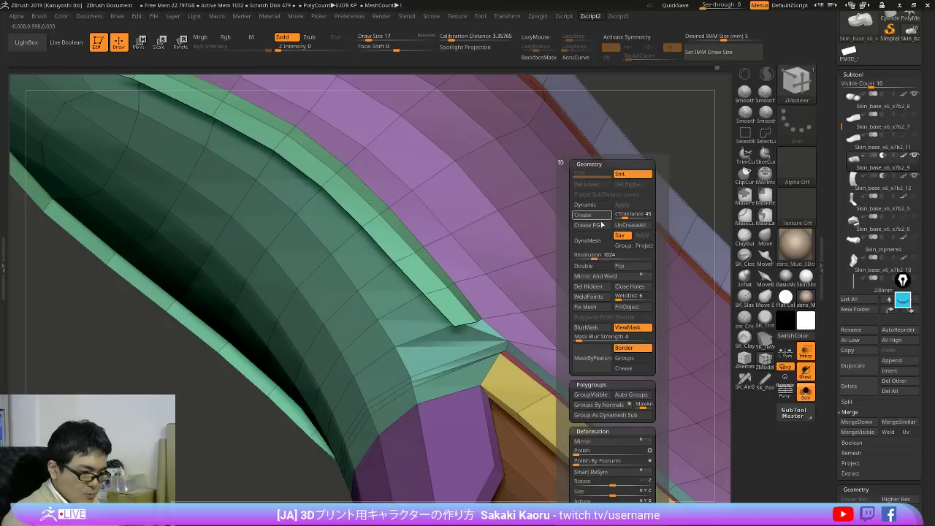
pyautogui.click(601, 225)
pyautogui.hotkey('ctrl', 'd')
pyautogui.hotkey('ctrl', 'd')
pyautogui.moveTo(501, 318); pyautogui.dragTo(506, 287, button='right')
pyautogui.hotkey('shift', 'f')
pyautogui.moveTo(504, 394); pyautogui.dragTo(511, 197, button='right')
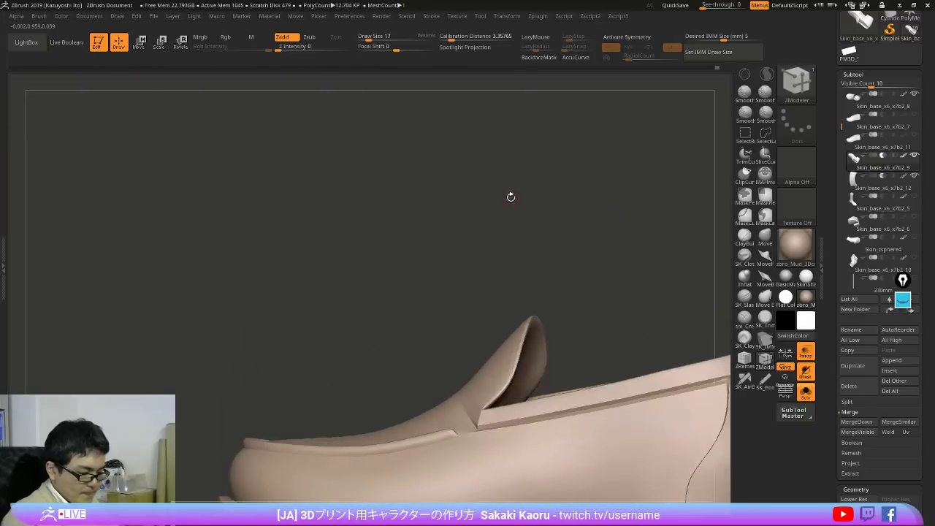
# Step: Leave Solo view and mask the whole shoe except the heel's front edge on the underside
pyautogui.click(806, 392)
pyautogui.keyDown('alt'); pyautogui.moveTo(693, 410); pyautogui.dragTo(613, 292, button='right'); pyautogui.keyUp('alt')
pyautogui.hotkey('shift', 'f')
pyautogui.keyDown('alt'); pyautogui.moveTo(606, 465); pyautogui.dragTo(575, 312, button='right'); pyautogui.keyUp('alt')
pyautogui.hotkey('shift', 'f')
pyautogui.hotkey('shift', 'f')
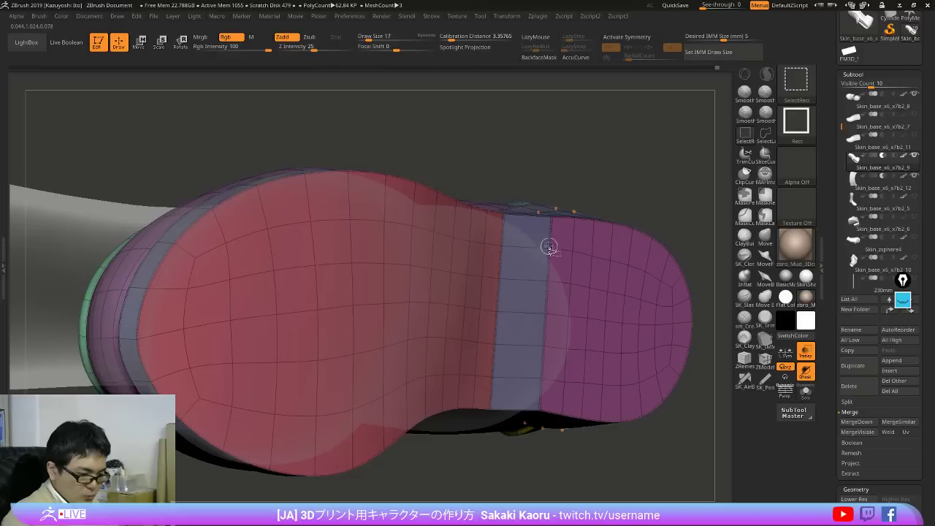
pyautogui.keyDown('ctrl'); pyautogui.keyDown('shift'); pyautogui.click(549, 246); pyautogui.keyUp('shift'); pyautogui.keyUp('ctrl')
pyautogui.keyDown('ctrl'); pyautogui.keyDown('shift'); pyautogui.click(566, 251); pyautogui.keyUp('shift'); pyautogui.keyUp('ctrl')
pyautogui.hotkey('ctrl', 'a')
pyautogui.hotkey('ctrl', 'shift', 'a')
pyautogui.hotkey('ctrl', 'i')
pyautogui.moveTo(595, 252); pyautogui.dragTo(533, 247, button='right')
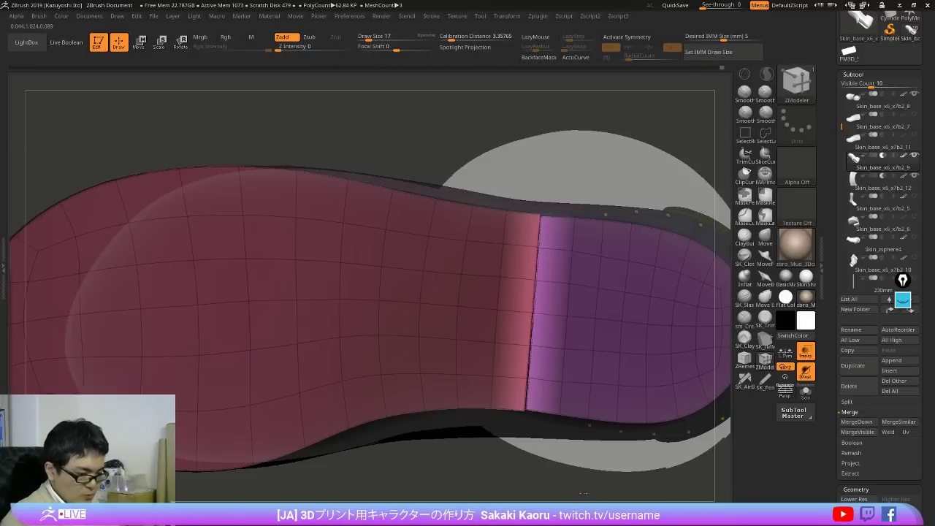
# Step: Bend the heel's front bottom edge into a curve with a Move transpose line, clear the mask, and return to Draw mode
pyautogui.press('w')
pyautogui.moveTo(572, 265); pyautogui.dragTo(583, 326)
pyautogui.moveTo(541, 212); pyautogui.dragTo(524, 405)
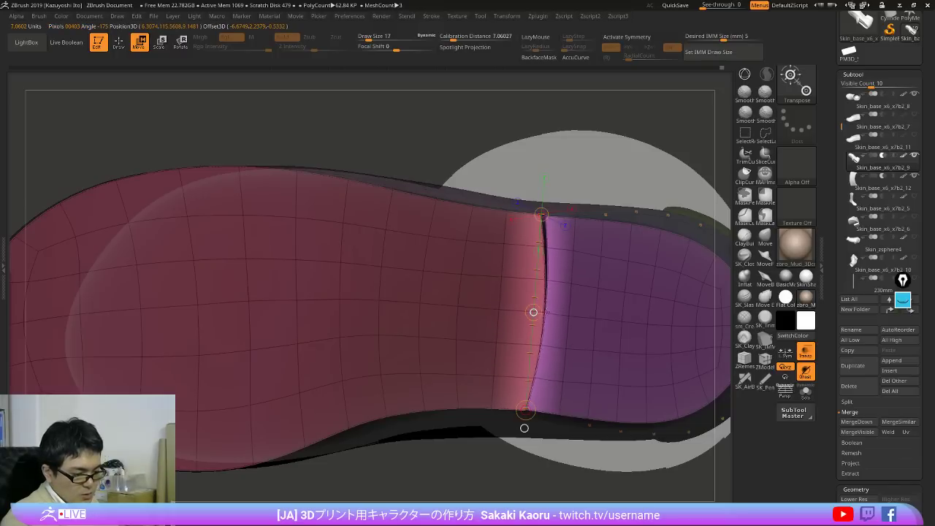
pyautogui.hotkey('ctrl', 'shift', 'a')
pyautogui.moveTo(524, 426)
pyautogui.keyDown('ctrl'); pyautogui.mouseDown(button='right')
pyautogui.moveTo(647, 242)
pyautogui.moveTo(678, 342)
pyautogui.mouseUp(button='right'); pyautogui.keyUp('ctrl')
pyautogui.press('q')
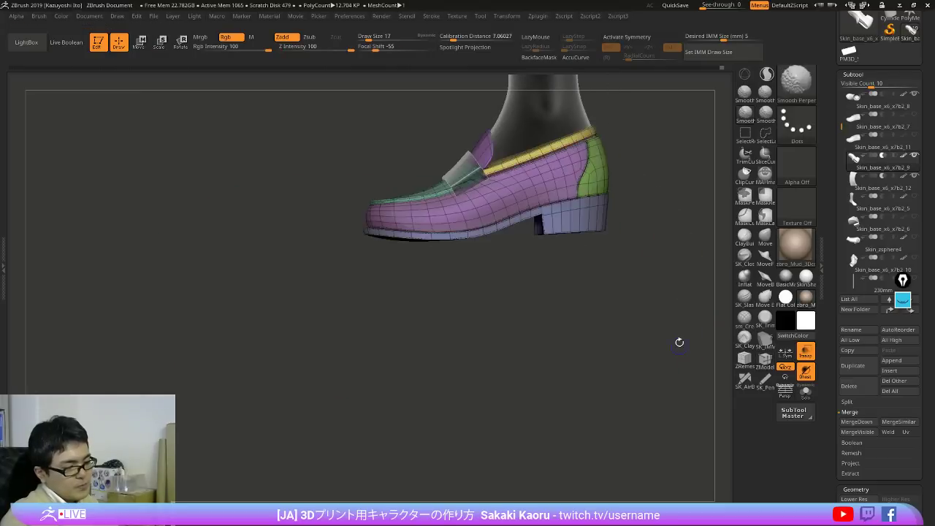
# Step: Compare the shoe's underside with the sole reference photo in Spotlight, with the polygon wireframe switched off
pyautogui.hotkey('shift', 'f')
pyautogui.hotkey('shift', 's')
pyautogui.moveTo(682, 319); pyautogui.dragTo(643, 312)
pyautogui.hotkey('shift', 's')
pyautogui.hotkey('shift', 'z')
pyautogui.press('z')
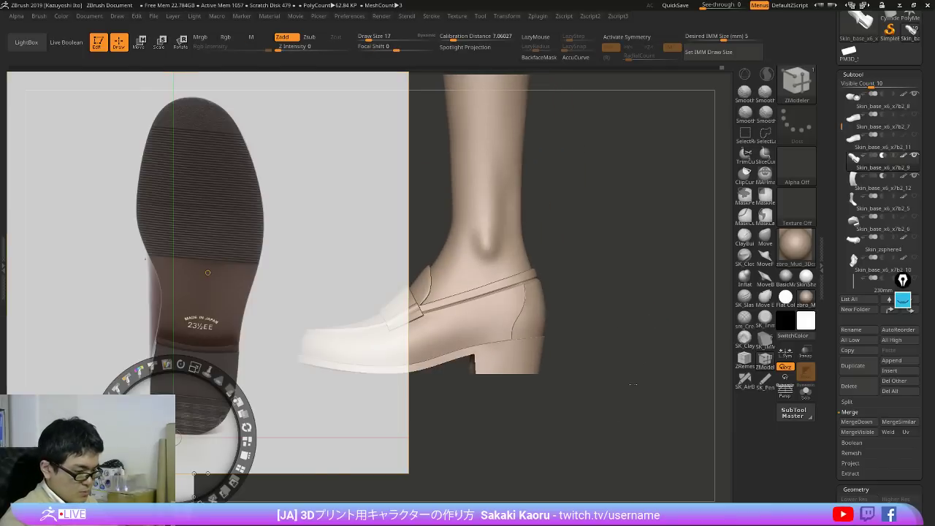
pyautogui.hotkey('shift', 'z')
pyautogui.moveTo(634, 450); pyautogui.dragTo(638, 319)
pyautogui.hotkey('shift', 'z')
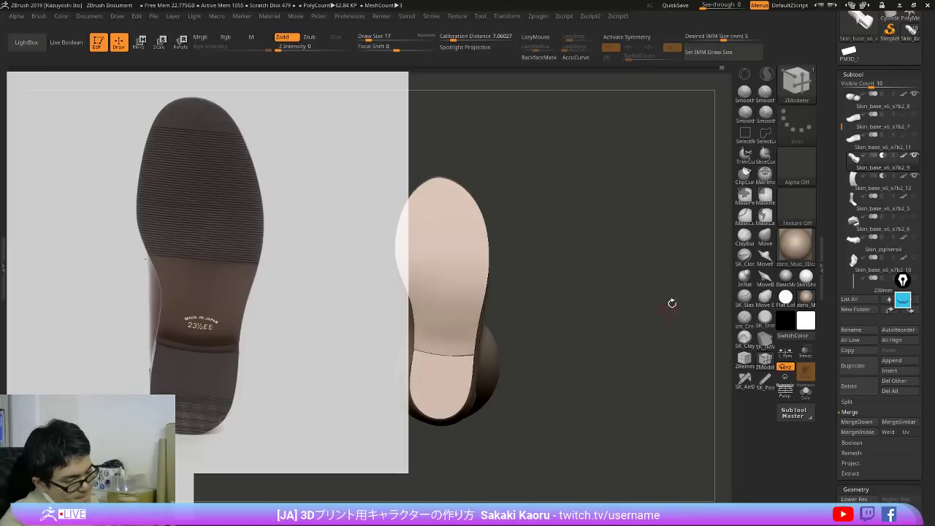
# Step: Choose the Move brush, enlarge its draw size to 96, and turn the shoe to a straight top view
pyautogui.click(762, 235)
pyautogui.keyDown('ctrl'); pyautogui.moveTo(443, 193); pyautogui.dragTo(453, 188, button='right'); pyautogui.keyUp('ctrl')
pyautogui.keyDown('alt'); pyautogui.moveTo(454, 156); pyautogui.dragTo(476, 230, button='right'); pyautogui.keyUp('alt')
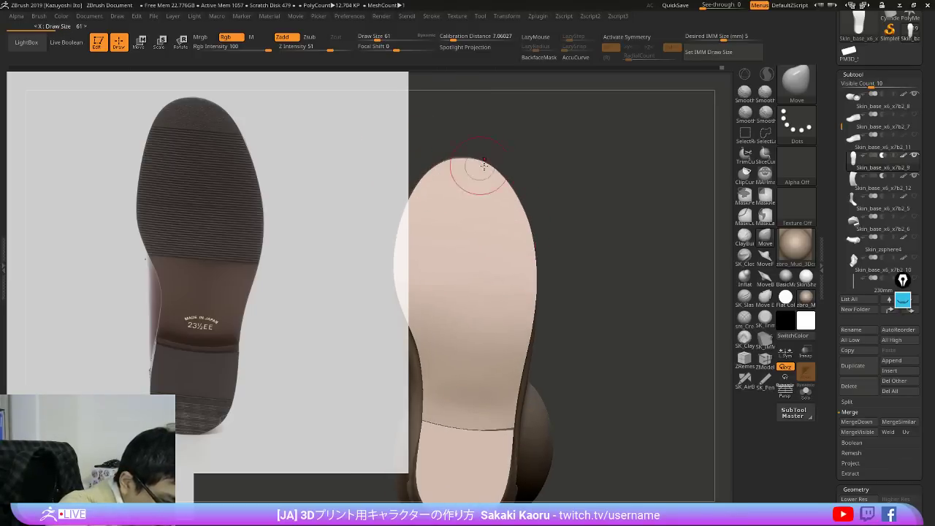
pyautogui.keyDown('shift'); pyautogui.moveTo(511, 169); pyautogui.dragTo(520, 143, button='right'); pyautogui.keyUp('shift')
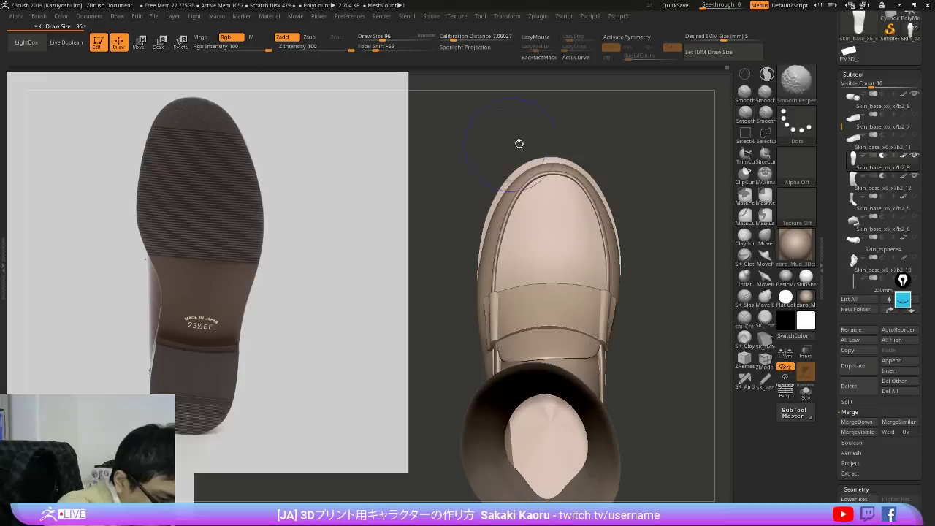
pyautogui.keyDown('alt'); pyautogui.moveTo(627, 186); pyautogui.dragTo(573, 149, button='right'); pyautogui.keyUp('alt')
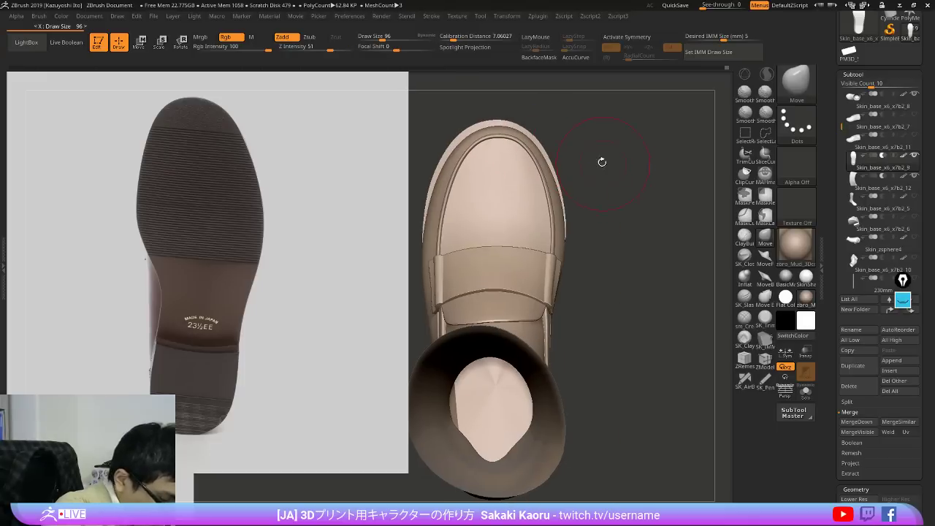
# Step: Switch the Spotlight reference from the sole photo to the top-view photo of the loafer
pyautogui.press('z')
pyautogui.moveTo(209, 417); pyautogui.dragTo(223, 303)
pyautogui.click(178, 493)
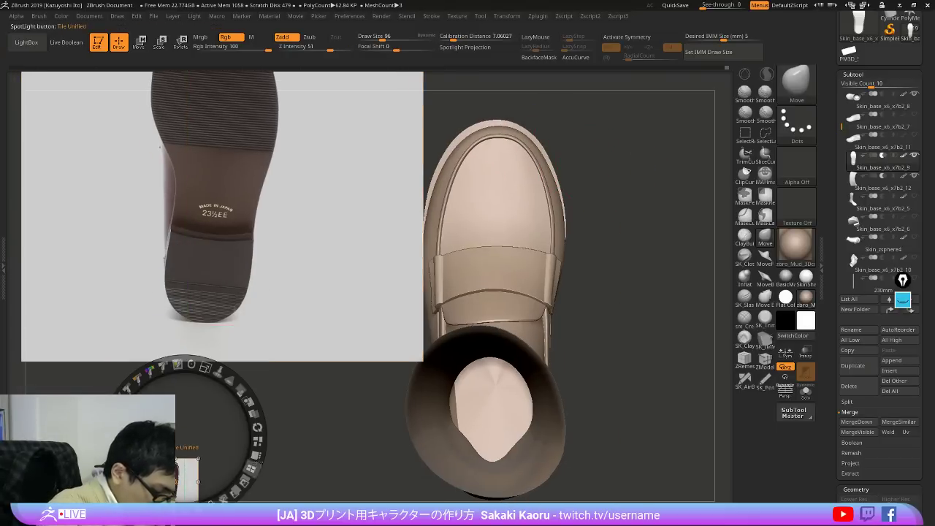
pyautogui.click(253, 467)
pyautogui.press('z')
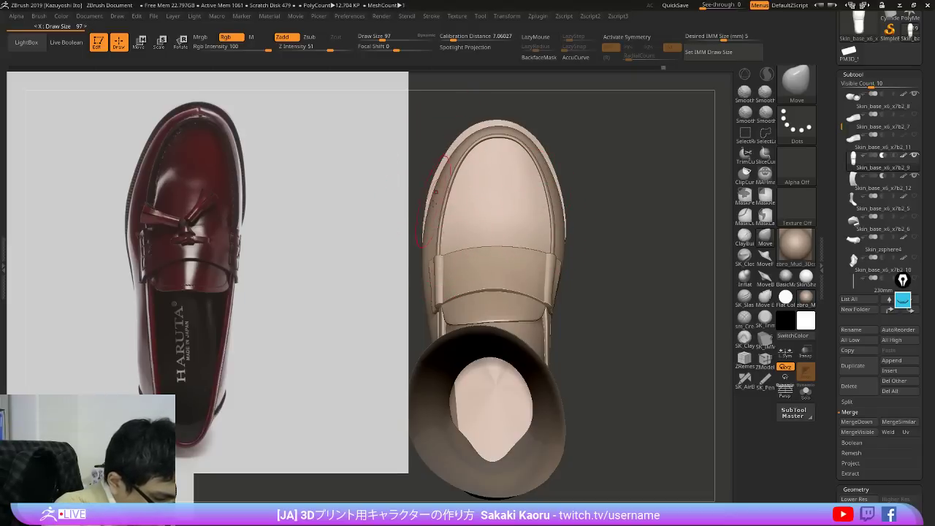
# Step: Turn the shoe to its side and switch the Spotlight reference to the side-view photo of the loafer
pyautogui.keyDown('alt'); pyautogui.moveTo(436, 191); pyautogui.dragTo(559, 287, button='right'); pyautogui.keyUp('alt')
pyautogui.keyDown('ctrl'); pyautogui.moveTo(628, 328); pyautogui.dragTo(614, 266, button='right'); pyautogui.keyUp('ctrl')
pyautogui.moveTo(614, 266); pyautogui.dragTo(584, 336, button='right')
pyautogui.press('z')
pyautogui.click(87, 436)
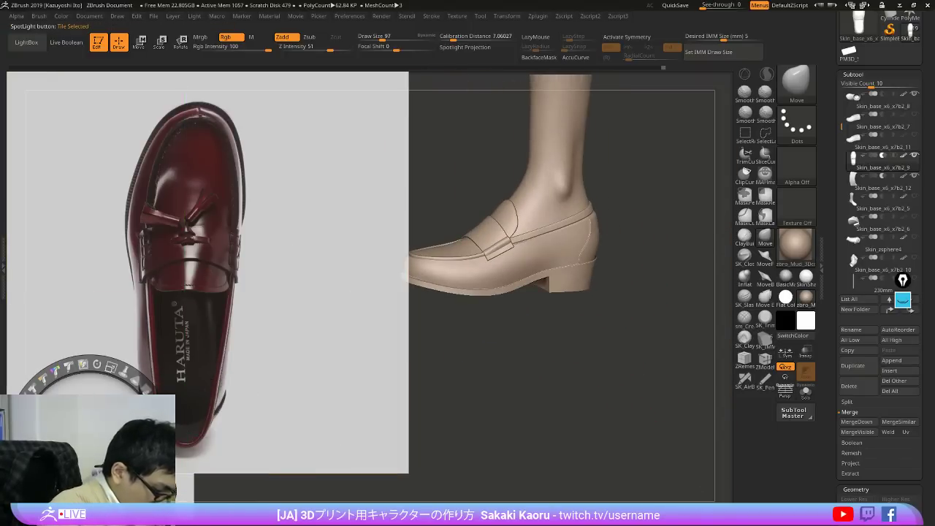
pyautogui.click(160, 427)
pyautogui.press('z')
# Step: Isolate the shoe in Solo view and examine its heel counter against the side photo, with and without the wireframe
pyautogui.moveTo(640, 373); pyautogui.dragTo(676, 431, button='right')
pyautogui.click(806, 393)
pyautogui.hotkey('shift', 'f')
pyautogui.hotkey('shift', 'f')
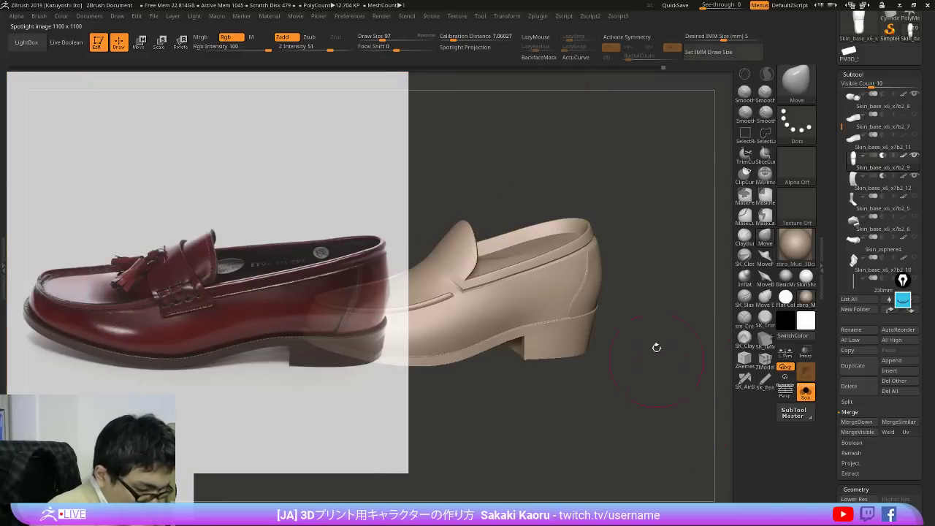
pyautogui.keyDown('ctrl'); pyautogui.moveTo(657, 347); pyautogui.dragTo(654, 423, button='right'); pyautogui.keyUp('ctrl')
pyautogui.hotkey('shift', 'f')
pyautogui.moveTo(665, 183); pyautogui.dragTo(640, 250, button='right')
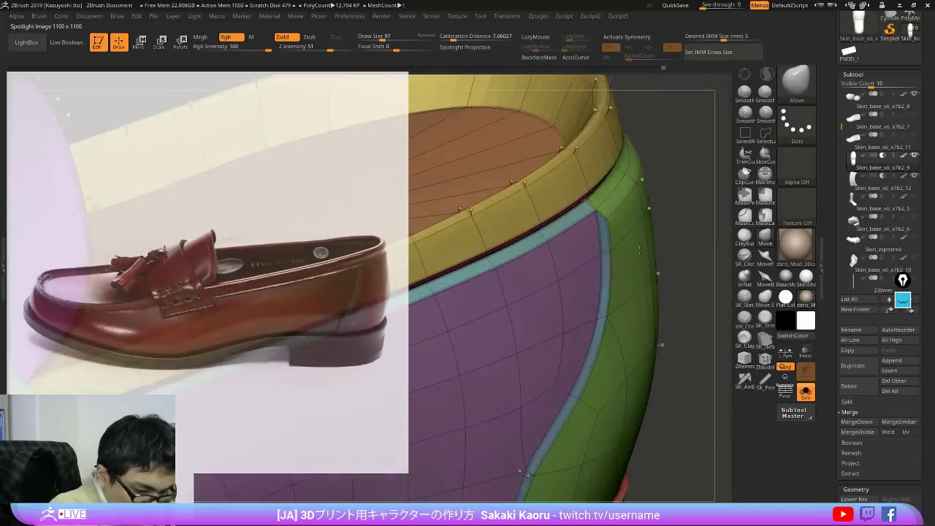
pyautogui.hotkey('shift', 'f')
pyautogui.hotkey('shift', 'f')
# Step: Isolate the heel counter with its narrow side edge strip, merge them into one polygroup, and show the whole shoe again
pyautogui.keyDown('ctrl'); pyautogui.keyDown('shift'); pyautogui.click(608, 220); pyautogui.keyUp('shift'); pyautogui.keyUp('ctrl')
pyautogui.keyDown('ctrl'); pyautogui.moveTo(681, 217); pyautogui.dragTo(686, 160, button='right'); pyautogui.keyUp('ctrl')
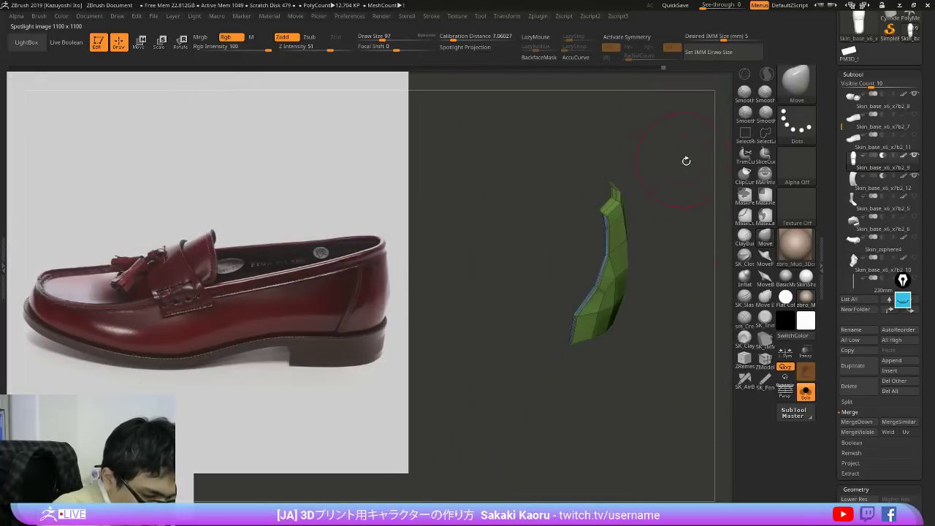
pyautogui.moveTo(704, 221); pyautogui.dragTo(697, 235, button='right')
pyautogui.keyDown('ctrl'); pyautogui.keyDown('shift'); pyautogui.moveTo(697, 235); pyautogui.dragTo(680, 276); pyautogui.keyUp('shift'); pyautogui.keyUp('ctrl')
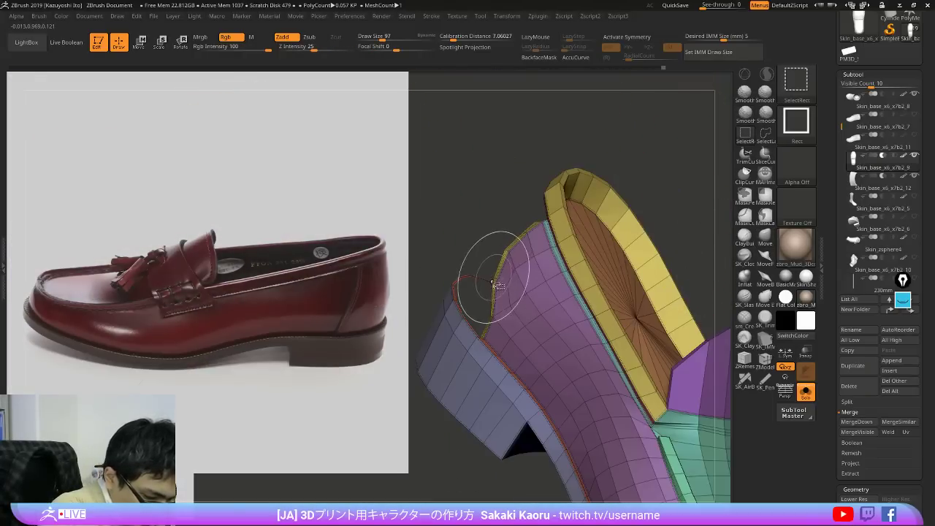
pyautogui.keyDown('ctrl'); pyautogui.keyDown('shift'); pyautogui.moveTo(502, 190); pyautogui.dragTo(513, 201); pyautogui.keyUp('shift'); pyautogui.keyUp('ctrl')
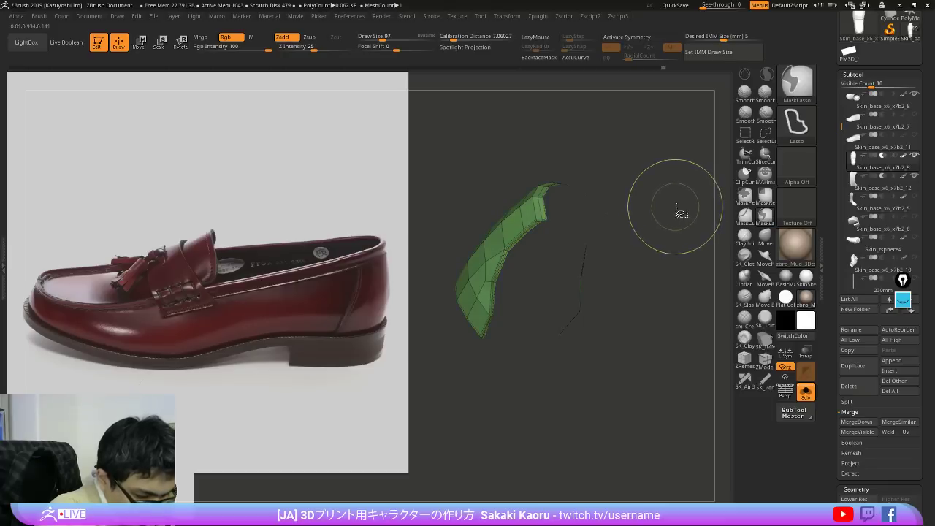
pyautogui.keyDown('ctrl'); pyautogui.keyDown('shift'); pyautogui.click(676, 206); pyautogui.keyUp('shift'); pyautogui.keyUp('ctrl')
# Step: Remove all creases from the shoe and crease it again along the updated polygroup borders
pyautogui.press('2')
pyautogui.click(707, 229)
pyautogui.click(662, 225)
pyautogui.moveTo(719, 215); pyautogui.dragTo(685, 220, button='right')
pyautogui.hotkey('shift', 'f')
pyautogui.press('2')
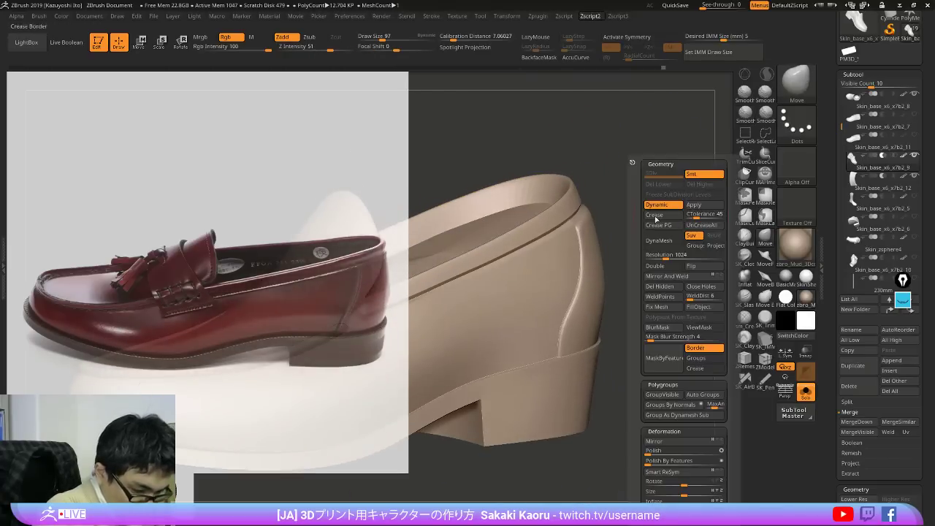
# Step: Examine the heel counter's edge in the smooth preview from several angles, with and without the wireframe
pyautogui.hotkey('shift', 'f')
pyautogui.keyDown('ctrl'); pyautogui.moveTo(618, 240); pyautogui.dragTo(636, 234, button='right'); pyautogui.keyUp('ctrl')
pyautogui.hotkey('shift', 'f')
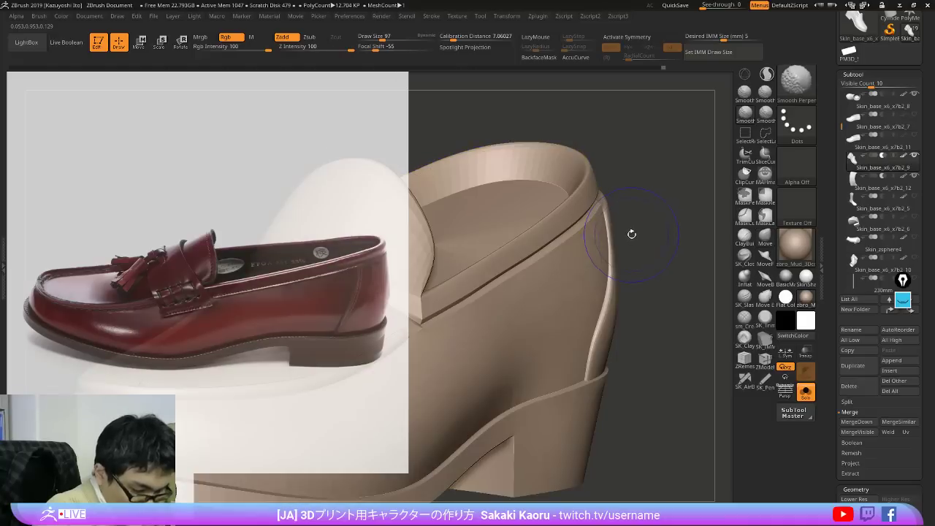
pyautogui.hotkey('shift', 'f')
pyautogui.moveTo(680, 269); pyautogui.dragTo(695, 280, button='right')
pyautogui.hotkey('shift', 'f')
pyautogui.hotkey('shift', 'f')
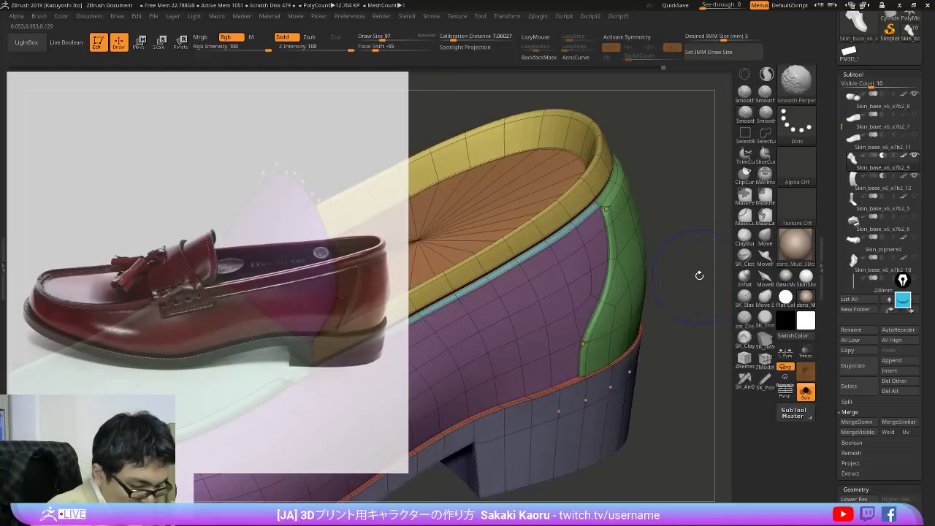
# Step: Isolate the row of faces along the heel counter's top edge with the SelectLasso brush
pyautogui.keyDown('ctrl'); pyautogui.moveTo(607, 207); pyautogui.dragTo(617, 269, button='right'); pyautogui.keyUp('ctrl')
pyautogui.hotkey('shift', 'f')
pyautogui.hotkey('shift', 'f')
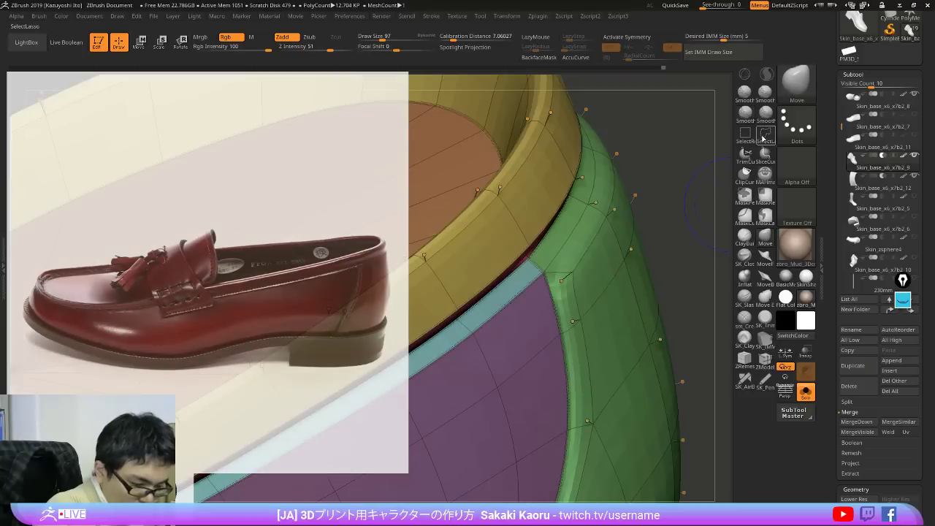
pyautogui.hotkey('shift', 'f')
pyautogui.hotkey('shift', 'f')
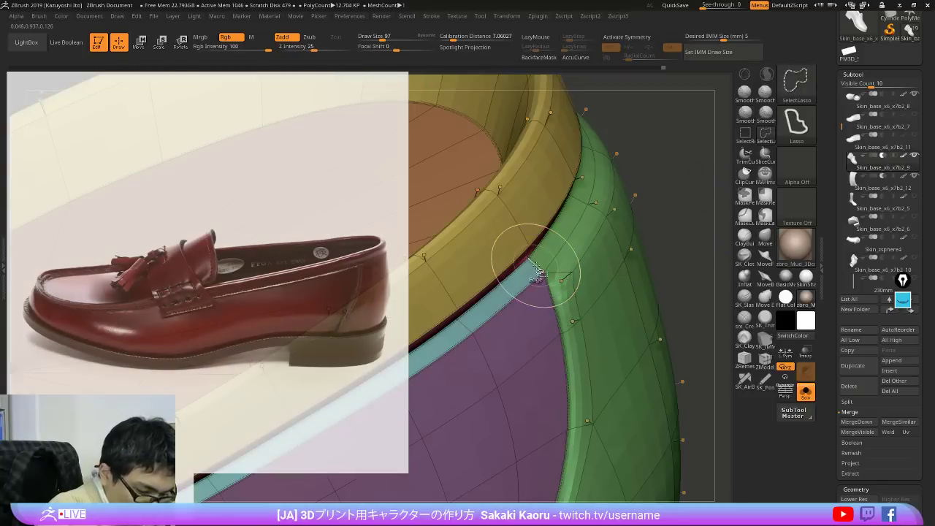
pyautogui.keyDown('ctrl'); pyautogui.keyDown('shift'); pyautogui.click(536, 266); pyautogui.keyUp('shift'); pyautogui.keyUp('ctrl')
pyautogui.keyDown('ctrl'); pyautogui.keyDown('shift'); pyautogui.moveTo(678, 173); pyautogui.dragTo(684, 190); pyautogui.keyUp('shift'); pyautogui.keyUp('ctrl')
pyautogui.keyDown('ctrl'); pyautogui.moveTo(699, 259); pyautogui.dragTo(629, 164, button='right'); pyautogui.keyUp('ctrl')
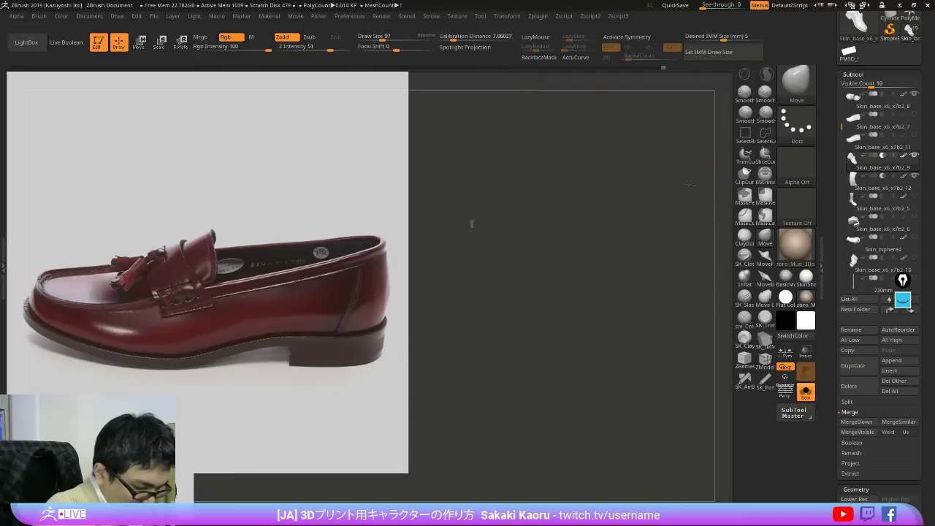
# Step: Add the side strips under the collar to the selection, group the whole band as one polygroup, and show everything
pyautogui.keyDown('ctrl'); pyautogui.keyDown('shift'); pyautogui.click(587, 306); pyautogui.keyUp('shift'); pyautogui.keyUp('ctrl')
pyautogui.keyDown('ctrl'); pyautogui.moveTo(586, 307); pyautogui.dragTo(512, 365, button='right'); pyautogui.keyUp('ctrl')
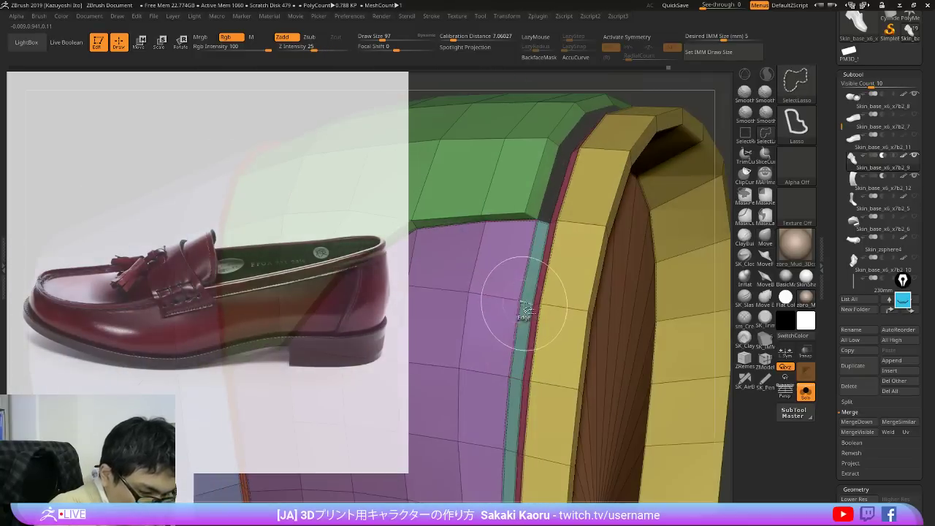
pyautogui.keyDown('ctrl'); pyautogui.keyDown('shift'); pyautogui.click(523, 303); pyautogui.keyUp('shift'); pyautogui.keyUp('ctrl')
pyautogui.keyDown('ctrl'); pyautogui.keyDown('shift'); pyautogui.moveTo(703, 101); pyautogui.dragTo(709, 109); pyautogui.keyUp('shift'); pyautogui.keyUp('ctrl')
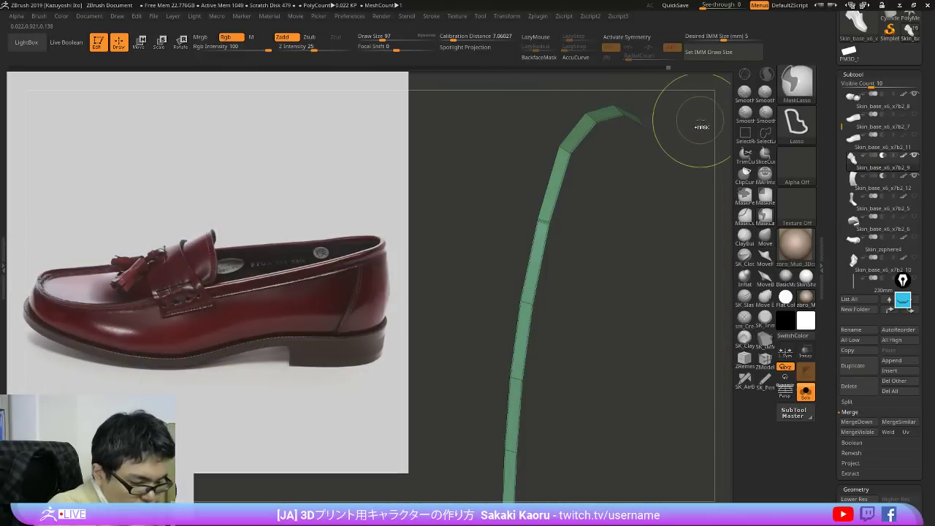
pyautogui.keyDown('ctrl'); pyautogui.keyDown('shift'); pyautogui.click(698, 121); pyautogui.keyUp('shift'); pyautogui.keyUp('ctrl')
# Step: Uncrease all edges, crease the polygroup borders again, and check the heel counter's upper corner in the smooth preview
pyautogui.press('2')
pyautogui.click(714, 187)
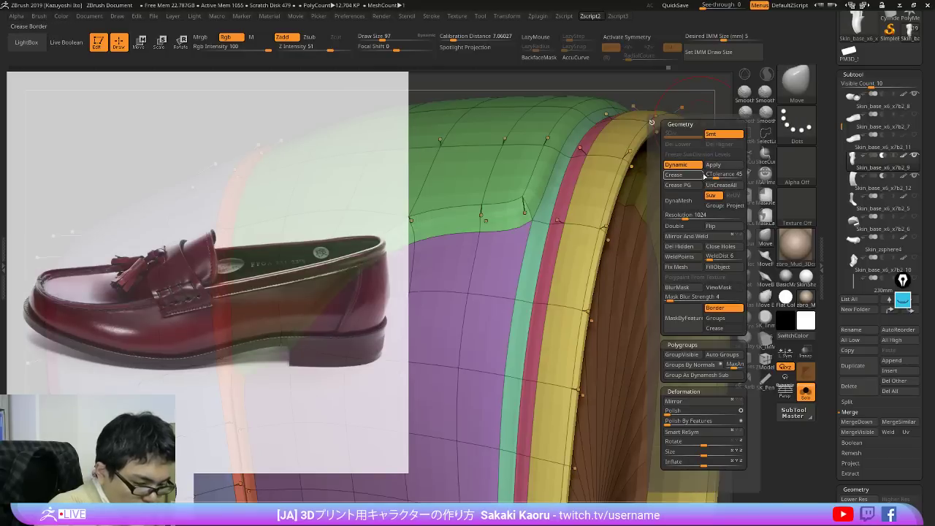
pyautogui.click(685, 189)
pyautogui.hotkey('shift', 'f')
pyautogui.keyDown('ctrl'); pyautogui.moveTo(563, 296); pyautogui.dragTo(659, 184, button='right'); pyautogui.keyUp('ctrl')
pyautogui.hotkey('shift', 'f')
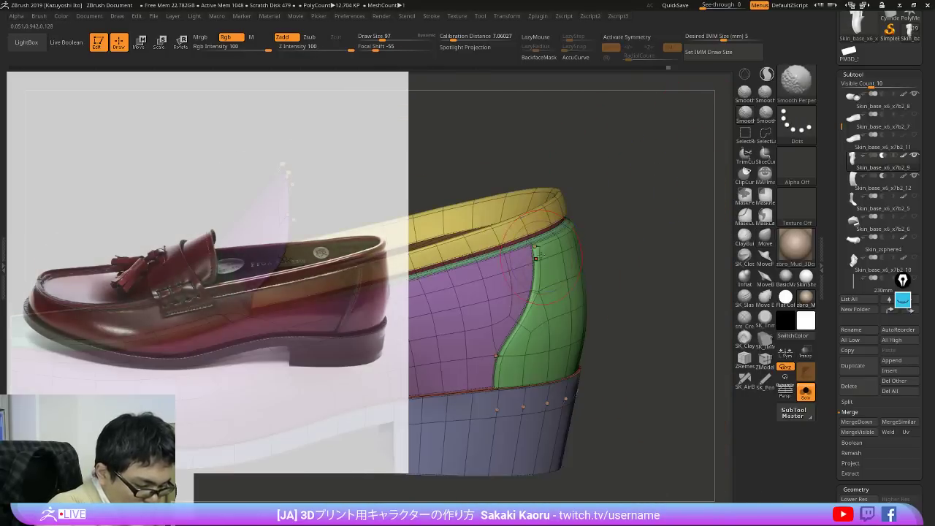
pyautogui.keyDown('ctrl'); pyautogui.moveTo(555, 212); pyautogui.dragTo(548, 313, button='right'); pyautogui.keyUp('ctrl')
pyautogui.hotkey('shift', 'f')
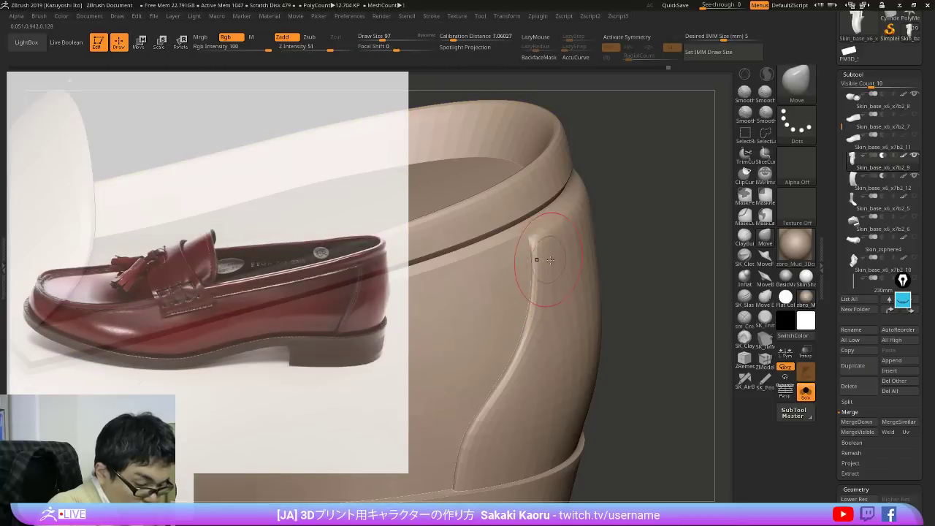
# Step: Isolate the heel counter's polygroup, mask all other parts of the shoe, and show the whole mesh again
pyautogui.moveTo(551, 260); pyautogui.dragTo(582, 251, button='right')
pyautogui.hotkey('shift', 'f')
pyautogui.hotkey('shift', 'd')
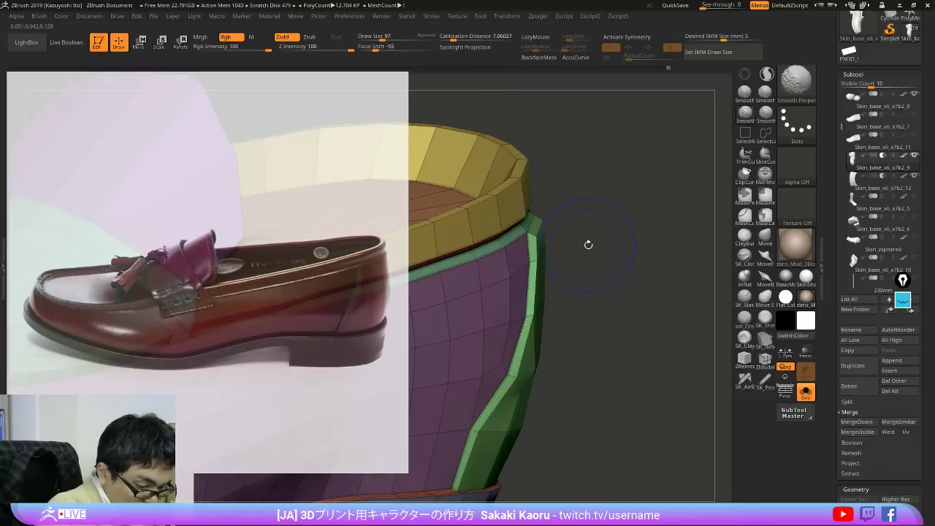
pyautogui.keyDown('ctrl'); pyautogui.keyDown('shift'); pyautogui.moveTo(591, 249); pyautogui.dragTo(664, 286); pyautogui.keyUp('shift'); pyautogui.keyUp('ctrl')
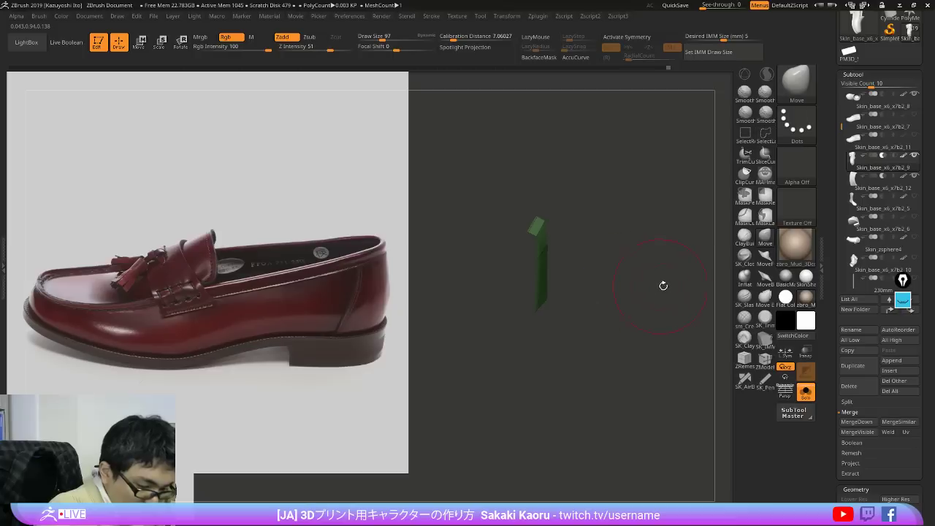
pyautogui.keyDown('ctrl'); pyautogui.keyDown('shift'); pyautogui.click(674, 191); pyautogui.keyUp('shift'); pyautogui.keyUp('ctrl')
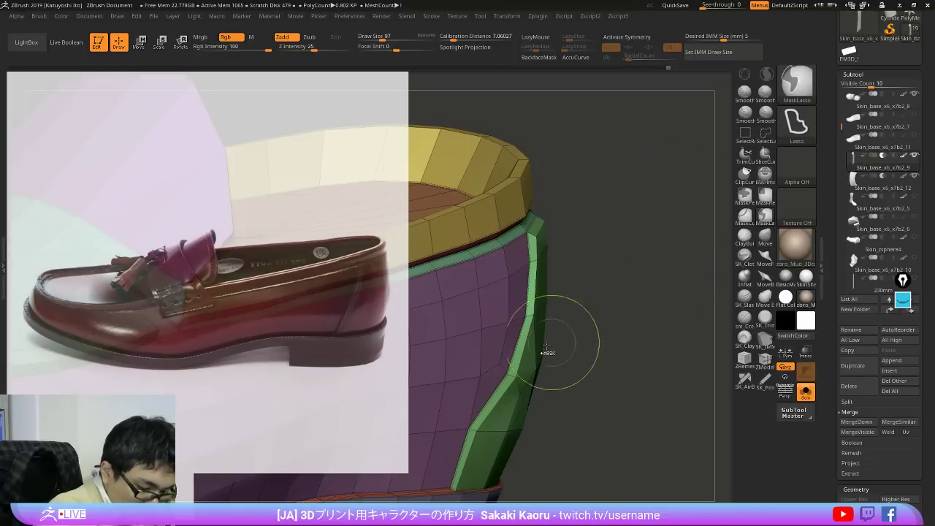
pyautogui.keyDown('ctrl'); pyautogui.keyDown('shift'); pyautogui.click(523, 352); pyautogui.keyUp('shift'); pyautogui.keyUp('ctrl')
pyautogui.moveTo(586, 302)
pyautogui.keyDown('ctrl'); pyautogui.keyDown('shift'); pyautogui.mouseDown()
pyautogui.moveTo(639, 343)
pyautogui.moveTo(595, 340)
pyautogui.mouseUp(); pyautogui.keyUp('shift'); pyautogui.keyUp('ctrl')
pyautogui.keyDown('ctrl'); pyautogui.click(607, 369); pyautogui.keyUp('ctrl')
pyautogui.keyDown('ctrl'); pyautogui.keyDown('shift'); pyautogui.click(610, 370); pyautogui.keyUp('shift'); pyautogui.keyUp('ctrl')
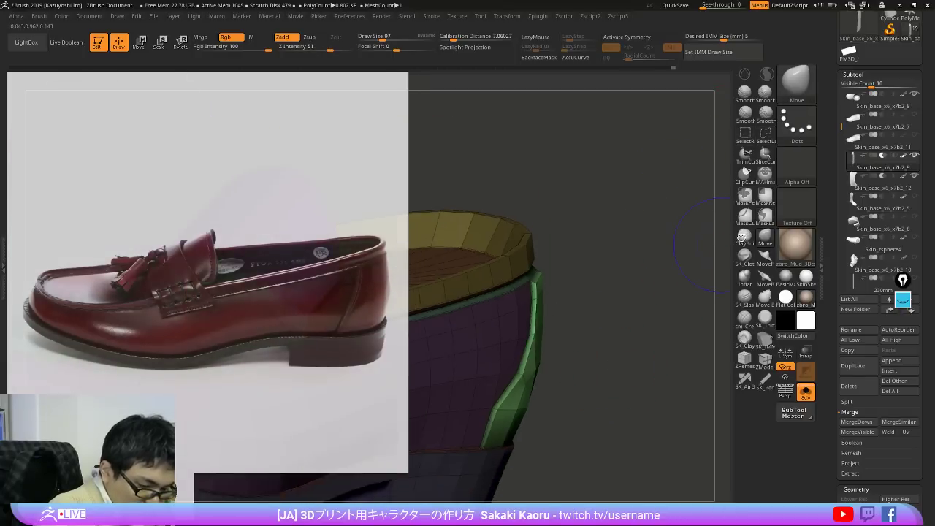
# Step: Switch to the Move brush at draw size 161, inspect the heel counter in the smooth preview, and clear the mask
pyautogui.hotkey('shift', 'f')
pyautogui.press('b')
pyautogui.press('m')
pyautogui.press('v')
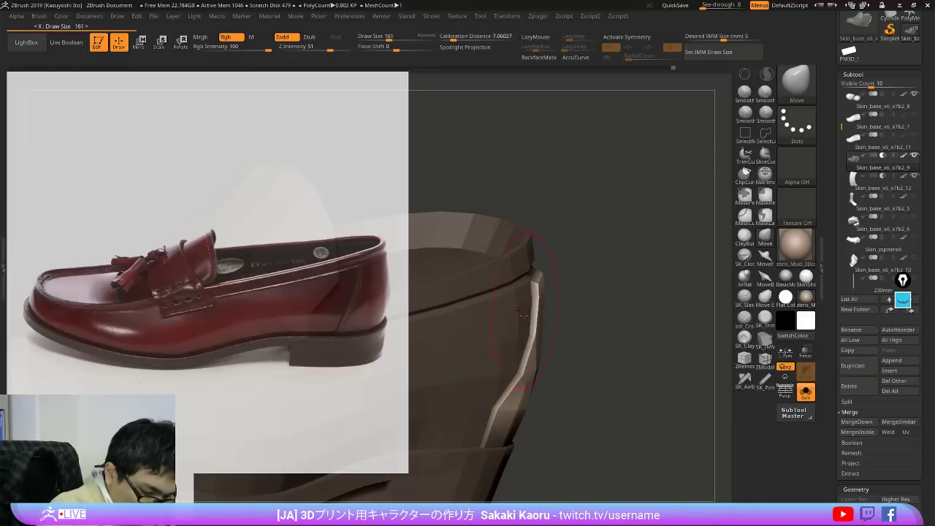
pyautogui.press('d')
pyautogui.hotkey('shift', 'f')
pyautogui.moveTo(658, 227); pyautogui.dragTo(609, 198)
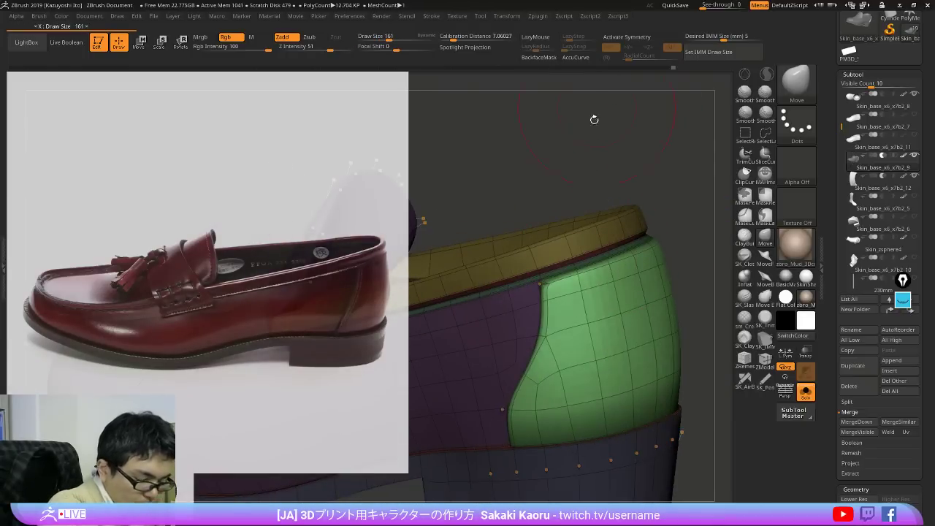
pyautogui.keyDown('alt'); pyautogui.moveTo(594, 120); pyautogui.dragTo(588, 98); pyautogui.keyUp('alt')
pyautogui.hotkey('shift', 'f')
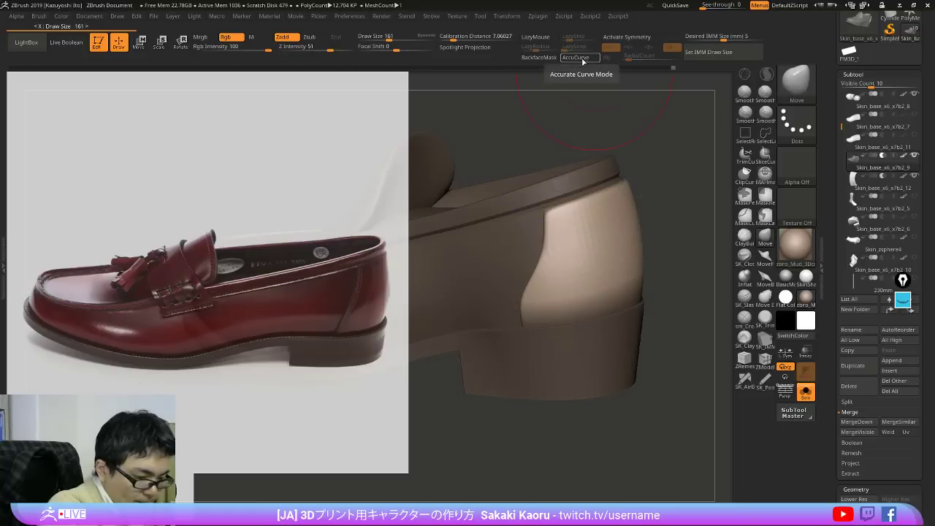
pyautogui.press('space')
pyautogui.click(632, 281)
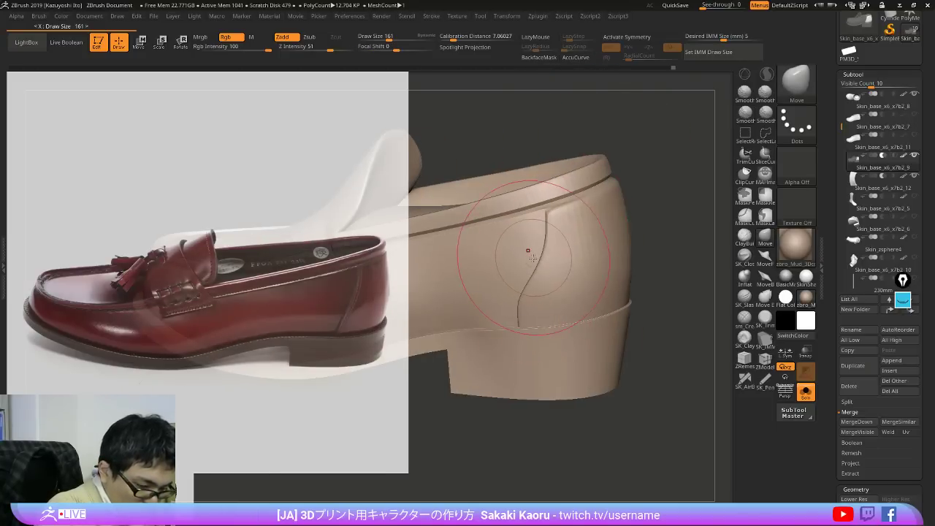
# Step: Examine the heel counter's front edge from both sides of the shoe, with and without the wireframe and smooth preview
pyautogui.moveTo(638, 235); pyautogui.dragTo(683, 228)
pyautogui.moveTo(613, 226); pyautogui.dragTo(714, 247)
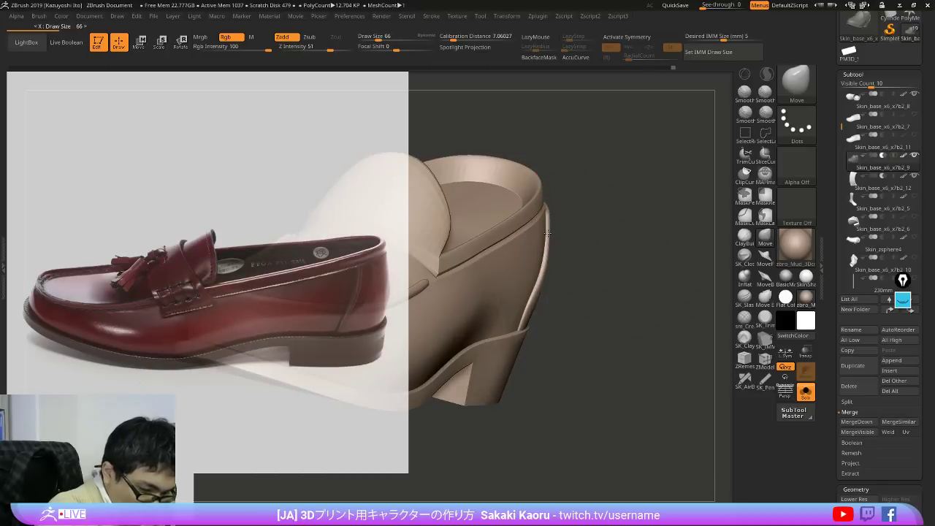
pyautogui.moveTo(564, 229)
pyautogui.mouseDown()
pyautogui.moveTo(632, 242)
pyautogui.moveTo(553, 241)
pyautogui.mouseUp()
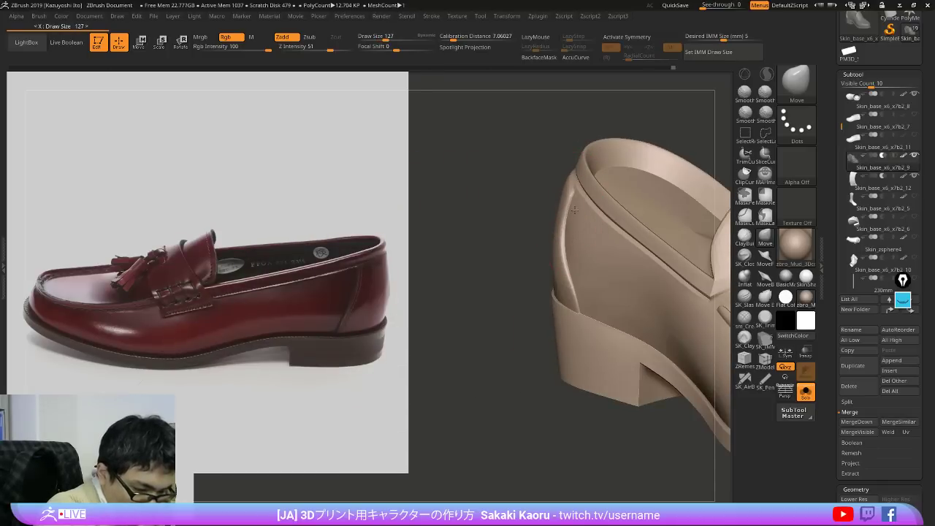
pyautogui.moveTo(582, 284); pyautogui.dragTo(593, 234, button='right')
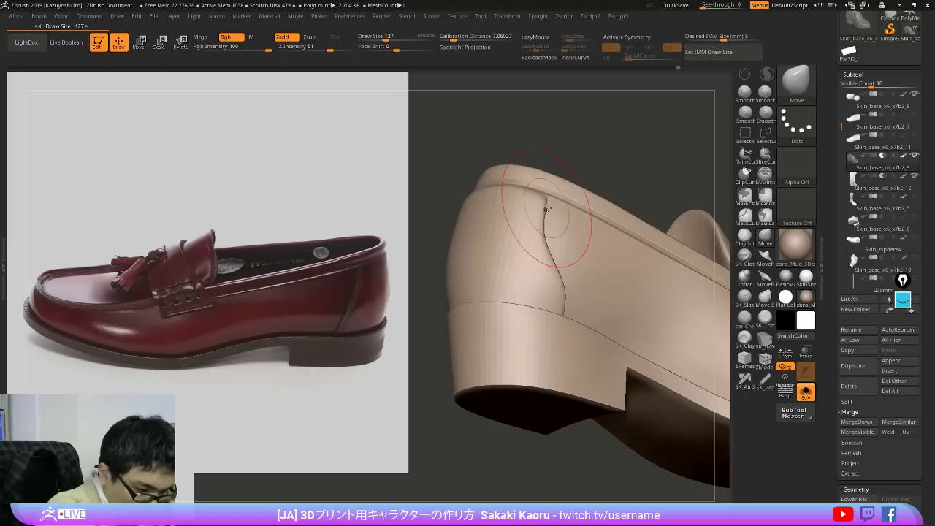
pyautogui.moveTo(557, 208); pyautogui.dragTo(570, 263, button='right')
pyautogui.hotkey('shift', 'f')
pyautogui.hotkey('shift', 'f')
pyautogui.hotkey('shift', 'f')
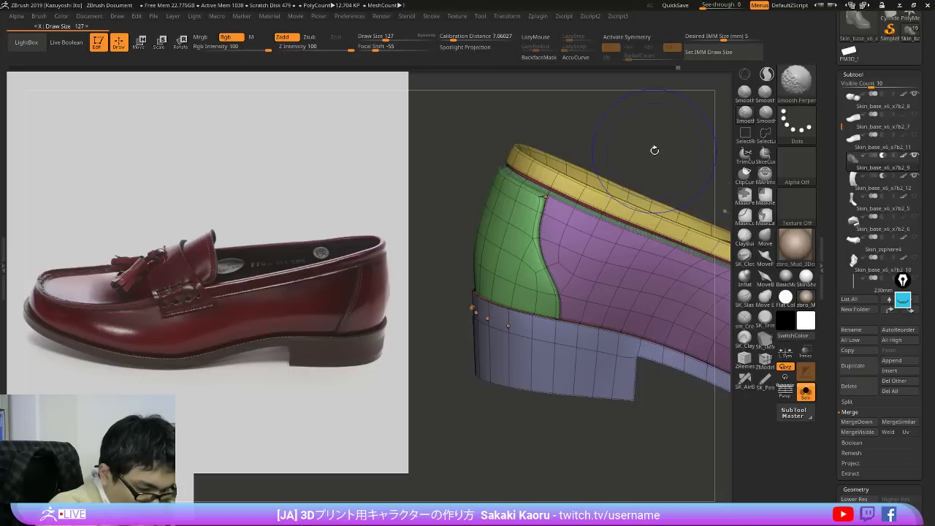
pyautogui.hotkey('shift', 'd')
pyautogui.moveTo(665, 144); pyautogui.dragTo(649, 135, button='right')
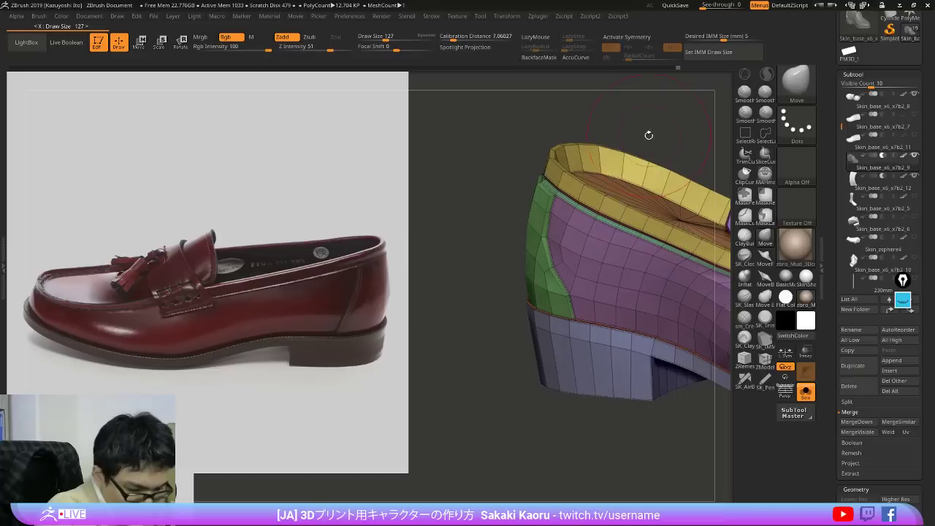
pyautogui.keyDown('alt'); pyautogui.moveTo(609, 168); pyautogui.dragTo(567, 209, button='right'); pyautogui.keyUp('alt')
pyautogui.hotkey('shift', 'f')
pyautogui.hotkey('shift', 'f')
pyautogui.hotkey('shift', 'f')
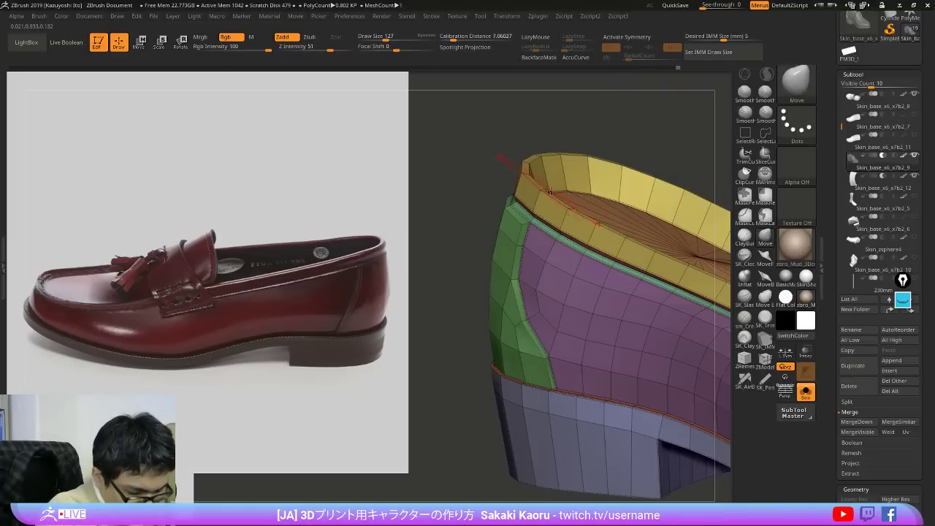
# Step: Check the whole shoe in the smooth preview, ending on the collar and heel counter with polygroup colours shown
pyautogui.keyDown('ctrl'); pyautogui.moveTo(609, 149); pyautogui.dragTo(693, 377, button='right'); pyautogui.keyUp('ctrl')
pyautogui.moveTo(693, 378); pyautogui.dragTo(693, 333, button='right')
pyautogui.moveTo(693, 333); pyautogui.dragTo(682, 298)
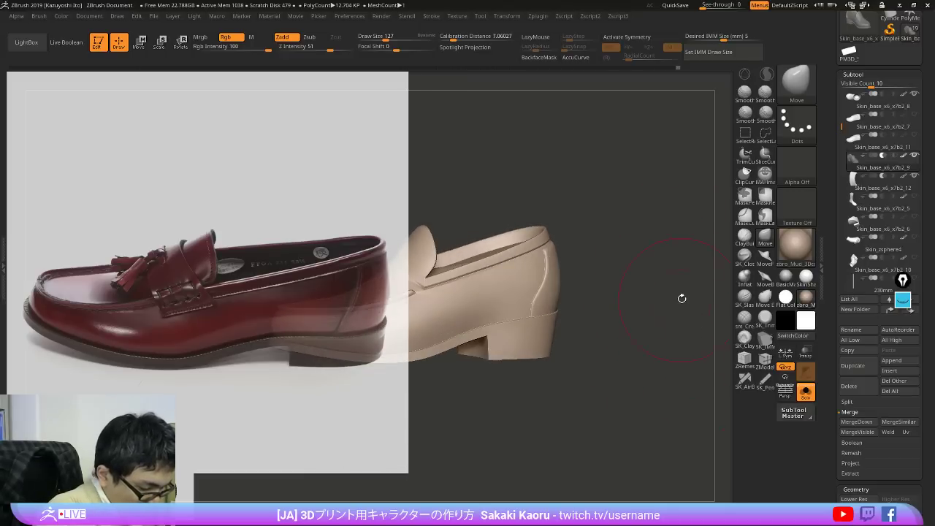
pyautogui.moveTo(689, 284); pyautogui.dragTo(658, 304, button='right')
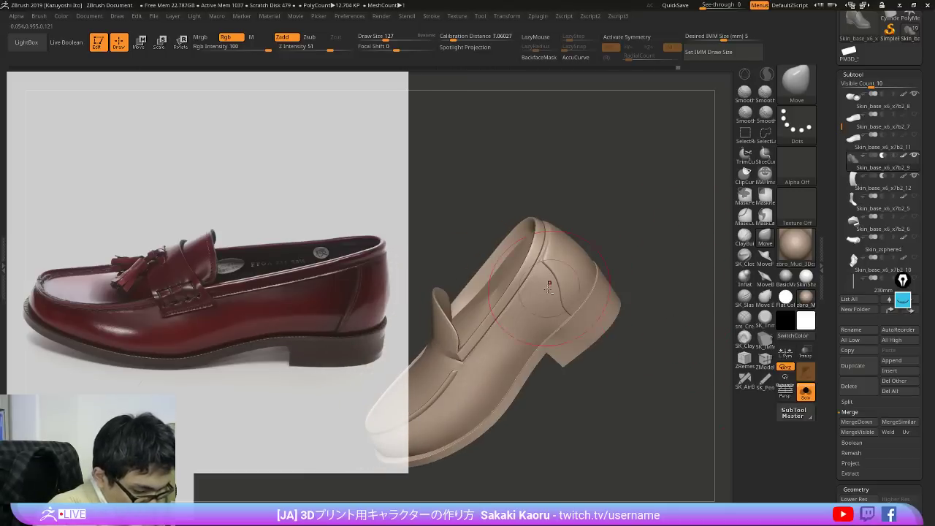
pyautogui.keyDown('alt'); pyautogui.moveTo(548, 282); pyautogui.dragTo(590, 256, button='right'); pyautogui.keyUp('alt')
pyautogui.moveTo(591, 256)
pyautogui.keyDown('ctrl'); pyautogui.mouseDown(button='right')
pyautogui.moveTo(596, 312)
pyautogui.moveTo(610, 340)
pyautogui.moveTo(679, 307)
pyautogui.mouseUp(button='right'); pyautogui.keyUp('ctrl')
pyautogui.hotkey('shift', 'f')
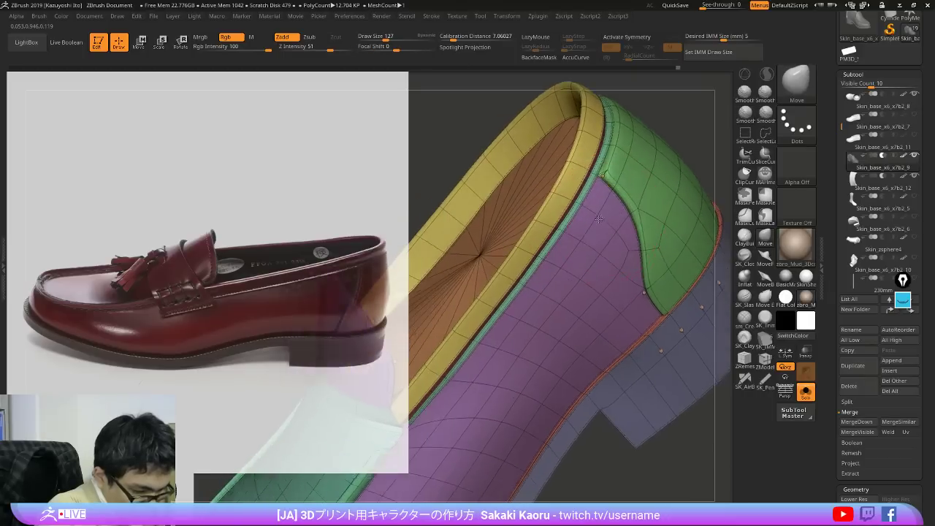
# Step: Assign the collar a single new polygroup, crease the polygroup borders, and preview the smoothed result
pyautogui.moveTo(578, 205); pyautogui.dragTo(568, 201, button='right')
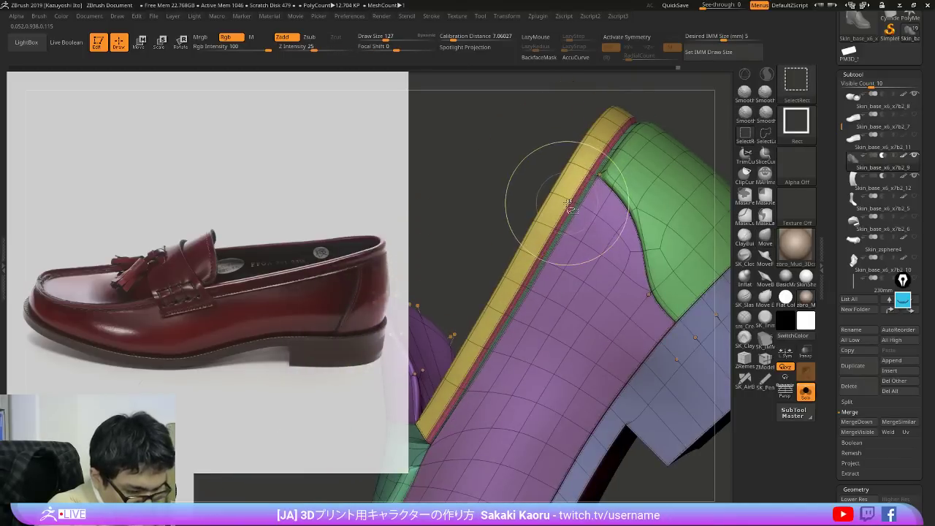
pyautogui.keyDown('ctrl'); pyautogui.keyDown('shift'); pyautogui.click(569, 202); pyautogui.keyUp('shift'); pyautogui.keyUp('ctrl')
pyautogui.hotkey('ctrl', 'w')
pyautogui.keyDown('ctrl'); pyautogui.keyDown('shift'); pyautogui.click(658, 178); pyautogui.keyUp('shift'); pyautogui.keyUp('ctrl')
pyautogui.press('space')
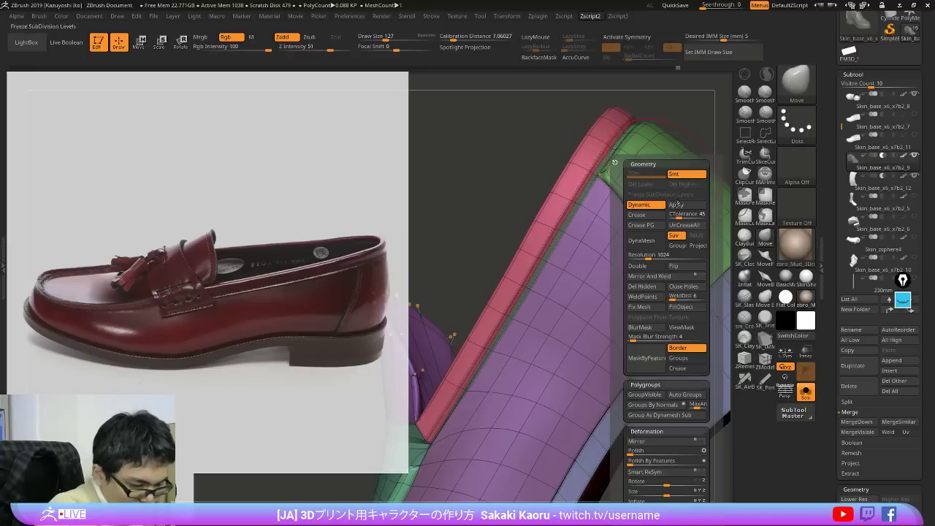
pyautogui.click(650, 226)
pyautogui.moveTo(596, 219); pyautogui.dragTo(573, 230, button='right')
pyautogui.hotkey('shift', 'f')
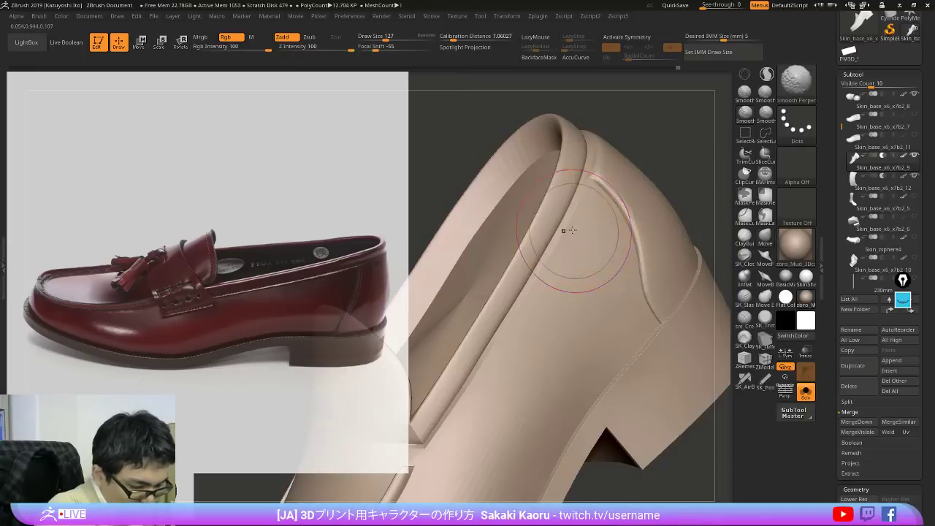
# Step: Merge the side panel and the band under the collar into one polygroup, then uncrease all edges and recrease the group borders
pyautogui.keyDown('ctrl'); pyautogui.keyDown('shift'); pyautogui.click(564, 233); pyautogui.keyUp('shift'); pyautogui.keyUp('ctrl')
pyautogui.keyDown('ctrl'); pyautogui.keyDown('shift'); pyautogui.moveTo(685, 122); pyautogui.dragTo(692, 168); pyautogui.keyUp('shift'); pyautogui.keyUp('ctrl')
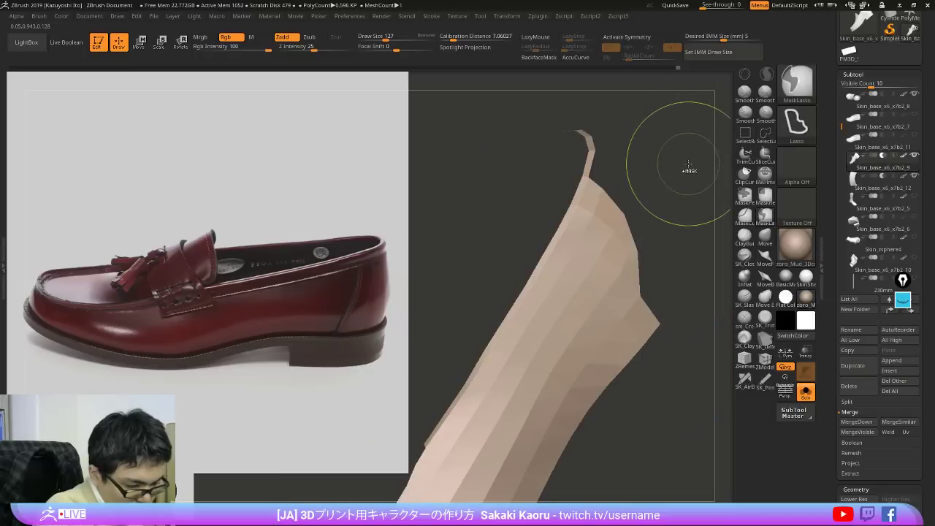
pyautogui.keyDown('ctrl'); pyautogui.keyDown('shift'); pyautogui.click(696, 156); pyautogui.keyUp('shift'); pyautogui.keyUp('ctrl')
pyautogui.press('2')
pyautogui.click(708, 218)
pyautogui.click(707, 227)
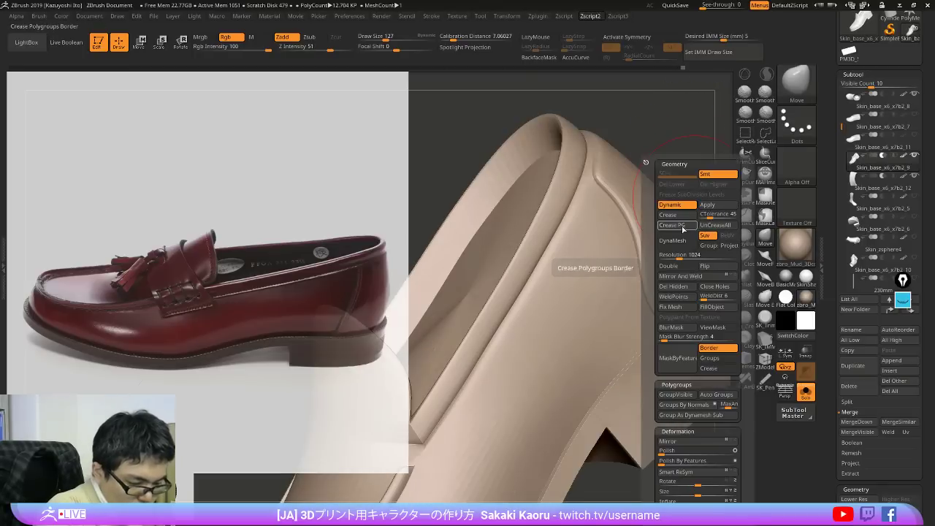
# Step: Inspect the heel counter's upper corner and the band above it, comparing the smooth preview with the base mesh
pyautogui.hotkey('shift', 'f')
pyautogui.hotkey('shift', 'f')
pyautogui.keyDown('ctrl'); pyautogui.moveTo(693, 192); pyautogui.dragTo(680, 95, button='right'); pyautogui.keyUp('ctrl')
pyautogui.moveTo(679, 227); pyautogui.dragTo(654, 284, button='right')
pyautogui.hotkey('shift', 'f')
pyautogui.keyDown('ctrl'); pyautogui.moveTo(630, 176); pyautogui.dragTo(602, 244, button='right'); pyautogui.keyUp('ctrl')
pyautogui.hotkey('shift', 'd')
pyautogui.keyDown('ctrl'); pyautogui.moveTo(593, 239); pyautogui.dragTo(601, 291, button='right'); pyautogui.keyUp('ctrl')
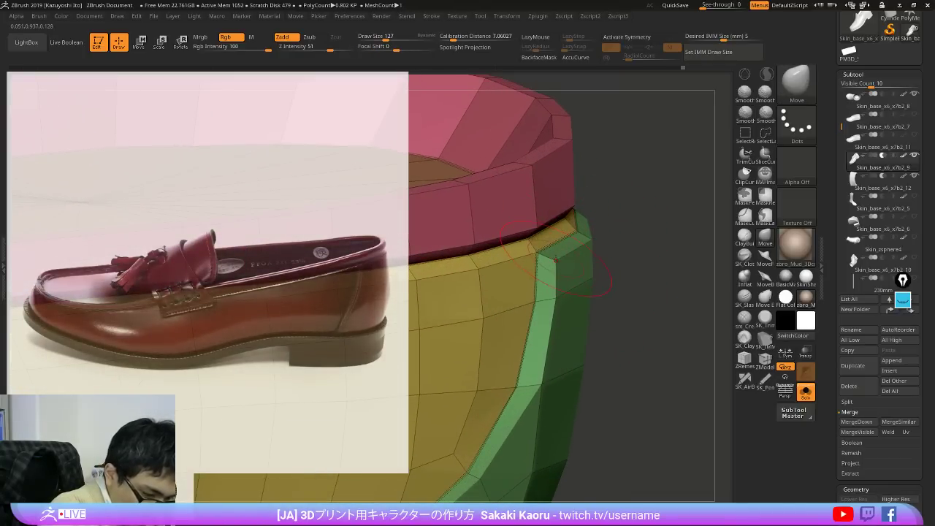
pyautogui.moveTo(656, 220)
pyautogui.mouseDown()
pyautogui.moveTo(675, 191)
pyautogui.moveTo(668, 204)
pyautogui.moveTo(659, 197)
pyautogui.mouseUp()
pyautogui.press('d')
pyautogui.hotkey('shift', 'f')
pyautogui.hotkey('shift', 'f')
pyautogui.hotkey('shift', 'd')
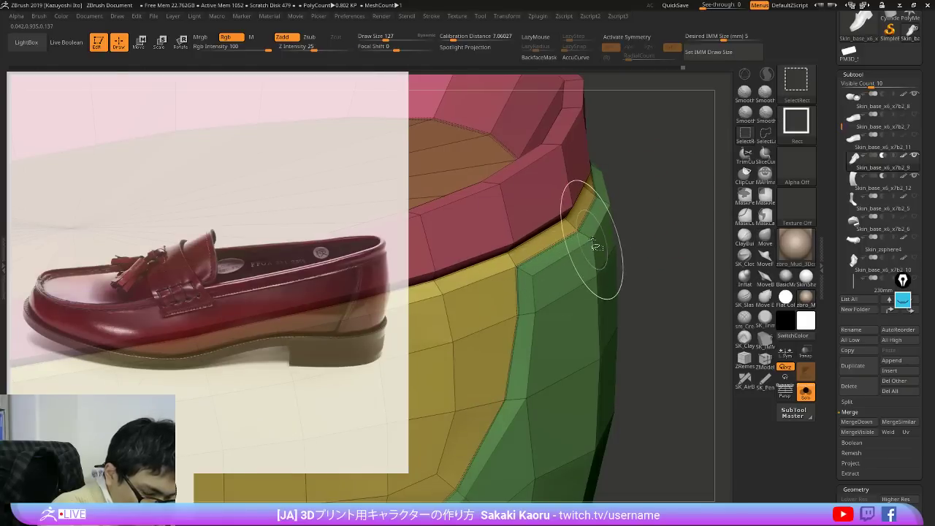
# Step: Isolate the heel counter with the band directly above it using SelectLasso, group them as one polygroup, and show everything
pyautogui.keyDown('ctrl'); pyautogui.keyDown('shift'); pyautogui.click(594, 242); pyautogui.keyUp('shift'); pyautogui.keyUp('ctrl')
pyautogui.keyDown('ctrl'); pyautogui.keyDown('shift'); pyautogui.click(634, 216); pyautogui.keyUp('shift'); pyautogui.keyUp('ctrl')
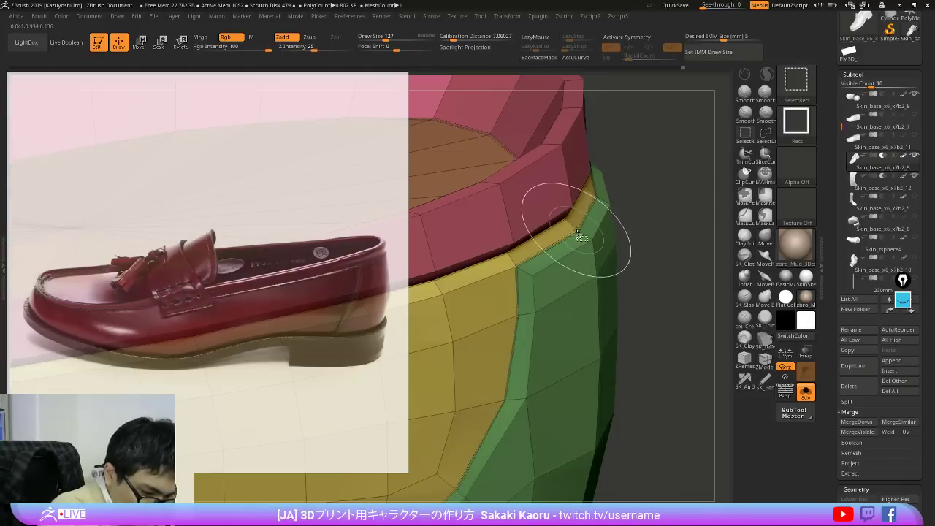
pyautogui.click(765, 133)
pyautogui.keyDown('ctrl'); pyautogui.keyDown('shift'); pyautogui.moveTo(648, 221); pyautogui.dragTo(691, 285); pyautogui.keyUp('shift'); pyautogui.keyUp('ctrl')
pyautogui.keyDown('ctrl'); pyautogui.keyDown('shift'); pyautogui.click(590, 247); pyautogui.keyUp('shift'); pyautogui.keyUp('ctrl')
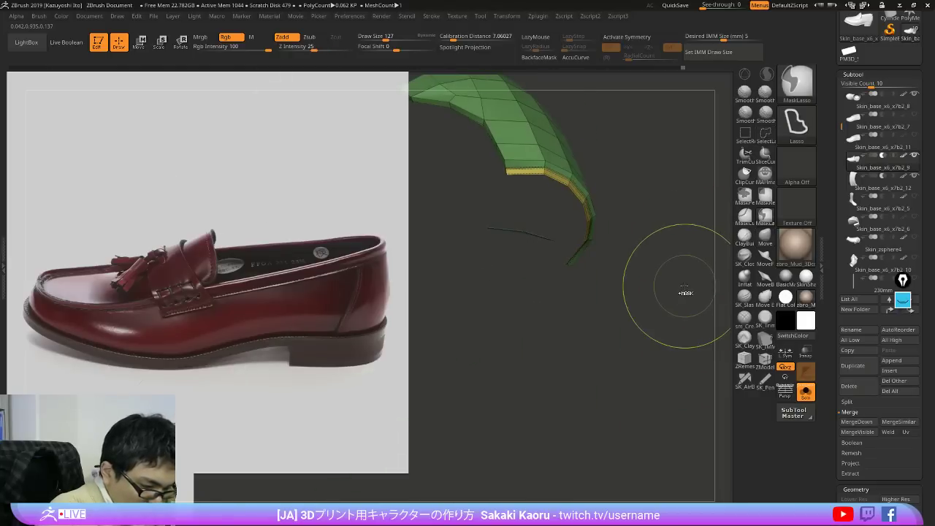
pyautogui.hotkey('ctrl', 'w')
pyautogui.keyDown('ctrl'); pyautogui.keyDown('shift'); pyautogui.click(685, 310); pyautogui.keyUp('shift'); pyautogui.keyUp('ctrl')
# Step: Uncrease all edges, crease the new polygroup borders, and check the collar and heel counter in the smooth preview
pyautogui.press('space')
pyautogui.click(735, 229)
pyautogui.click(691, 225)
pyautogui.press('d')
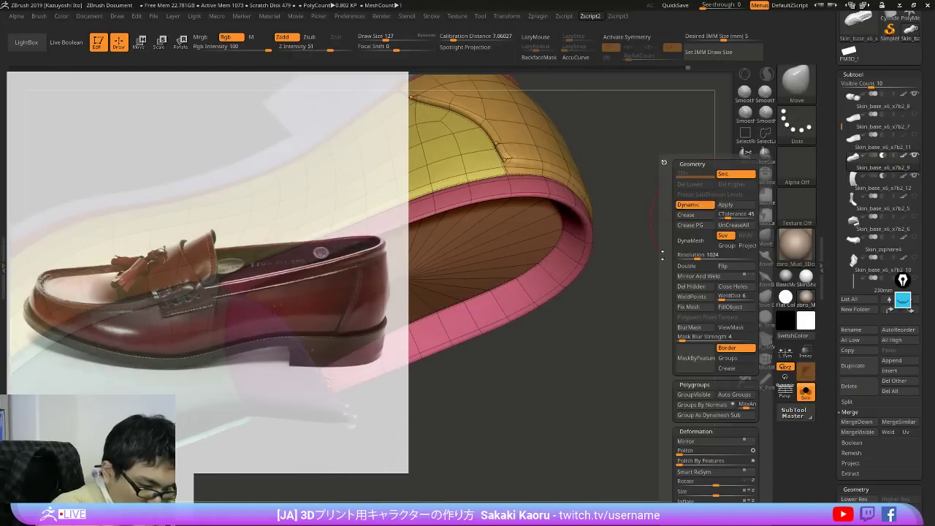
pyautogui.hotkey('shift', 'f')
pyautogui.moveTo(630, 360); pyautogui.dragTo(691, 241)
pyautogui.hotkey('shift', 'f')
pyautogui.press('space')
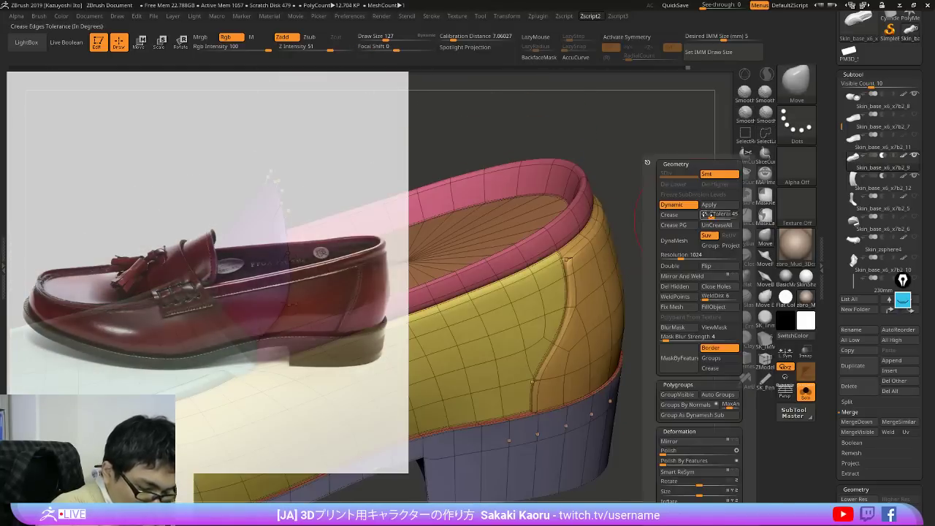
pyautogui.click(706, 217)
pyautogui.hotkey('shift', 'f')
pyautogui.hotkey('shift', 'f')
# Step: Examine the heel counter's upper corner up close, switching between the smooth preview and the base wireframe
pyautogui.moveTo(571, 264)
pyautogui.mouseDown(button='right')
pyautogui.moveTo(592, 248)
pyautogui.moveTo(601, 271)
pyautogui.moveTo(569, 275)
pyautogui.moveTo(611, 272)
pyautogui.moveTo(548, 294)
pyautogui.moveTo(522, 271)
pyautogui.moveTo(540, 284)
pyautogui.mouseUp(button='right')
pyautogui.hotkey('shift', 'f')
pyautogui.hotkey('shift', 'f')
pyautogui.hotkey('shift', 'd')
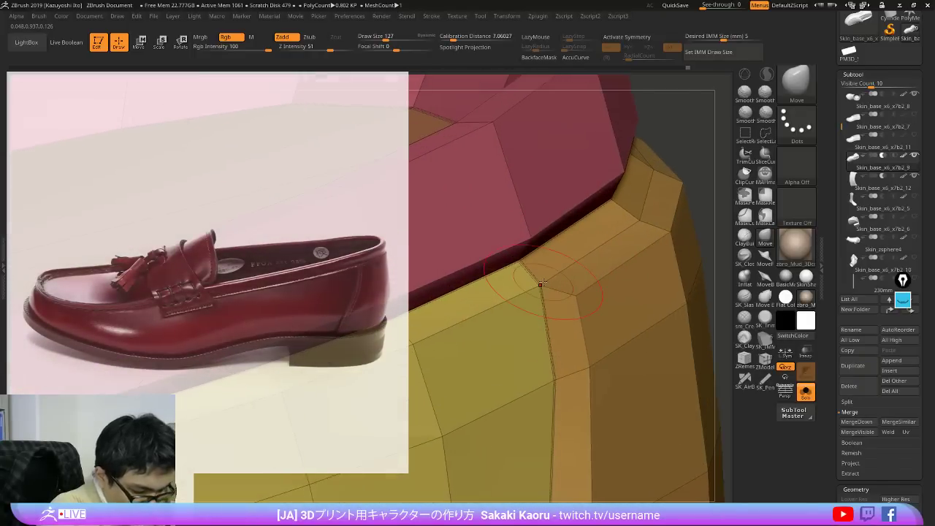
pyautogui.press('d')
pyautogui.press('d')
pyautogui.hotkey('shift', 'f')
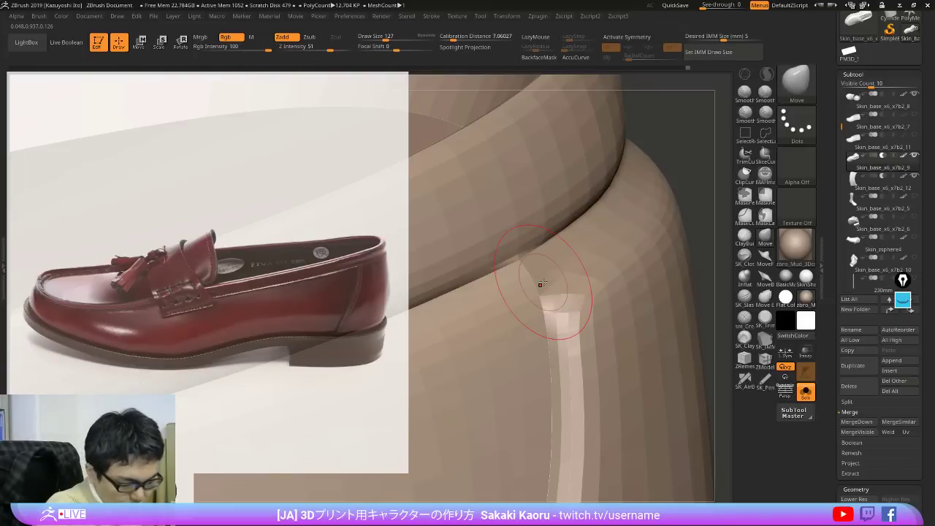
pyautogui.hotkey('shift', 'd')
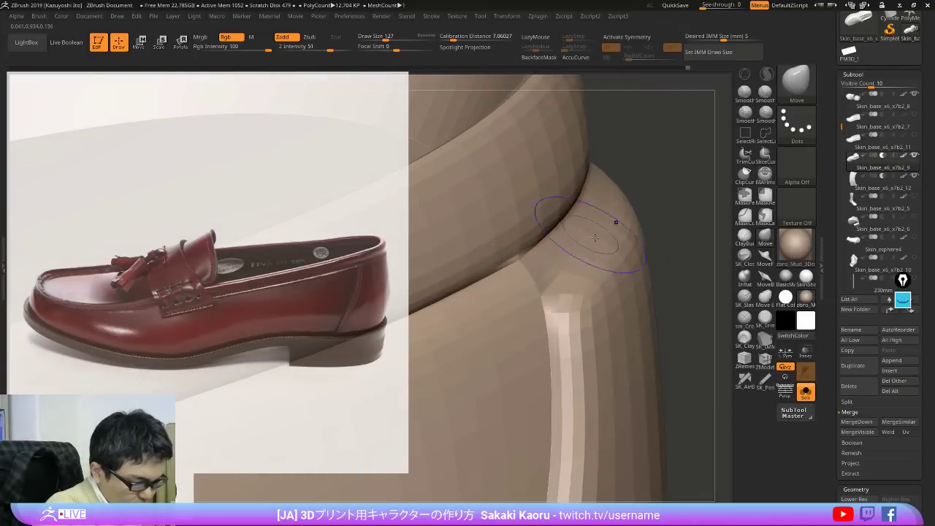
pyautogui.hotkey('shift', 'f')
pyautogui.hotkey('shift', 'd')
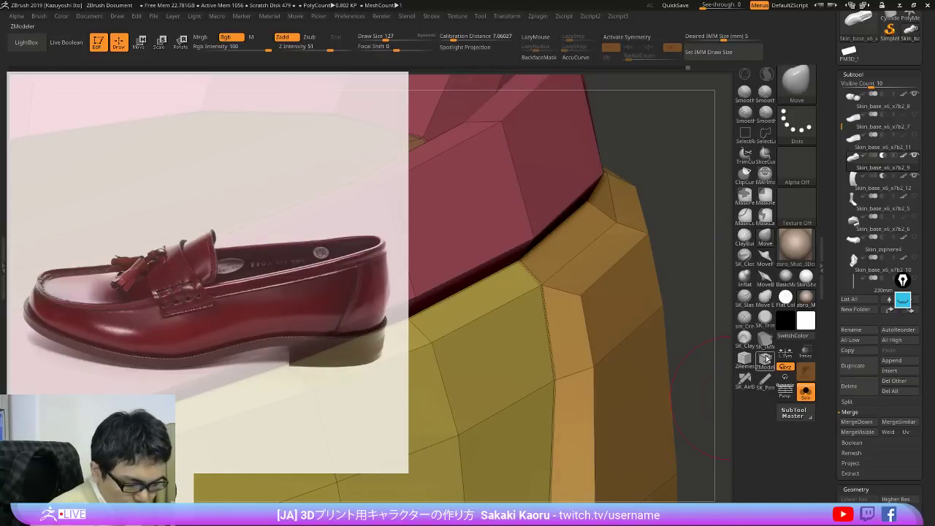
# Step: Set the ZModeler edge action to Split and split the horizontal edge at the heel counter's upper corner
pyautogui.click(765, 359)
pyautogui.moveTo(563, 264); pyautogui.dragTo(537, 270, button='right')
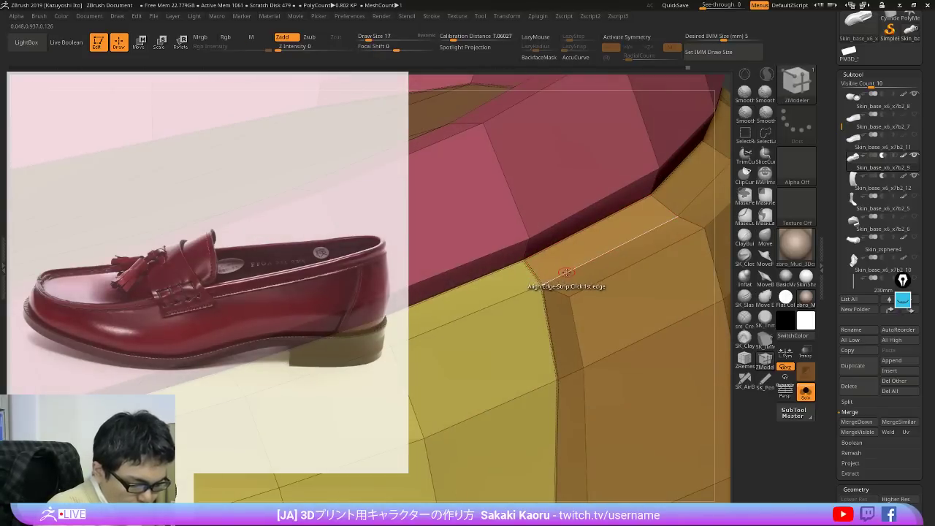
pyautogui.press('space')
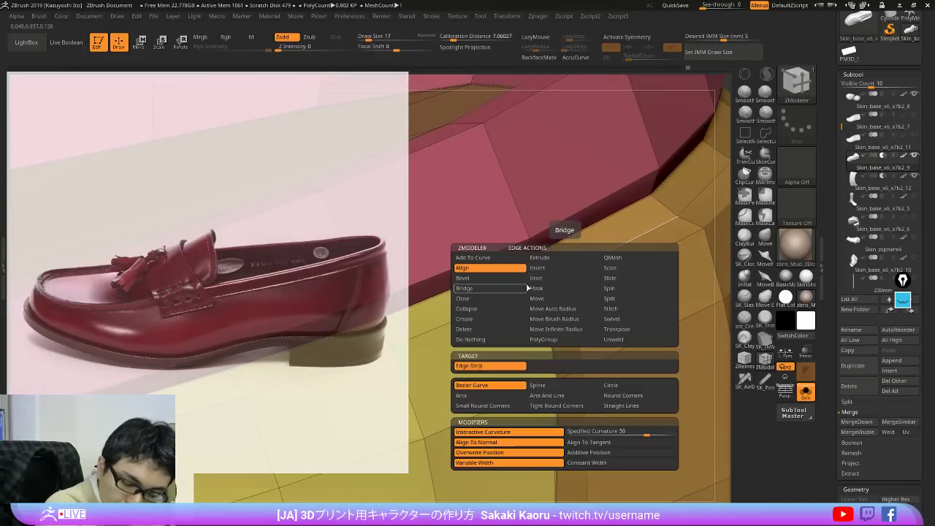
pyautogui.click(610, 298)
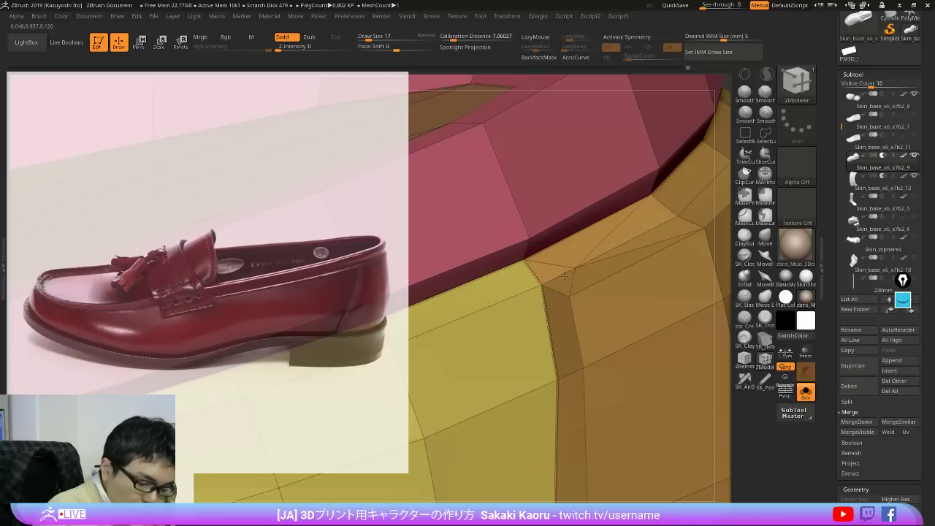
# Step: Set the ZModeler edge action to Delete and remove the surplus edges around the split at the heel counter's upper corner
pyautogui.press('space')
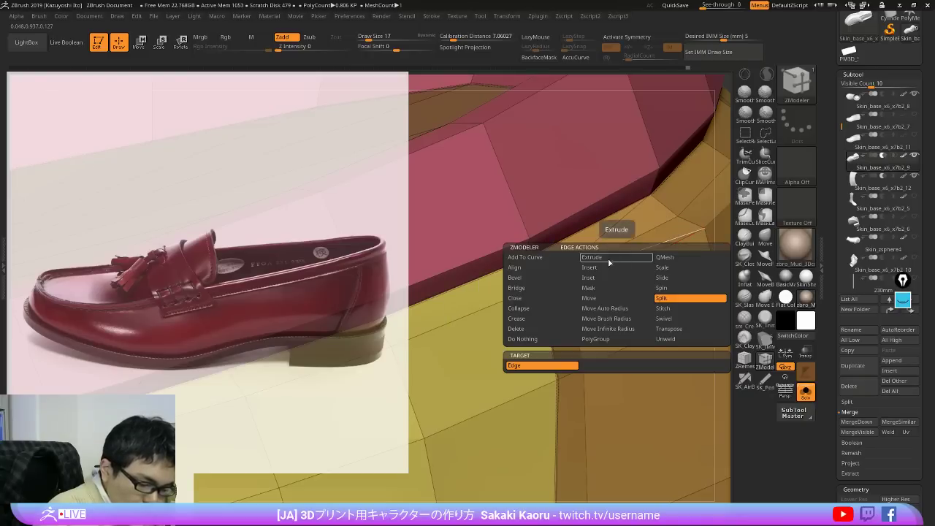
pyautogui.click(516, 328)
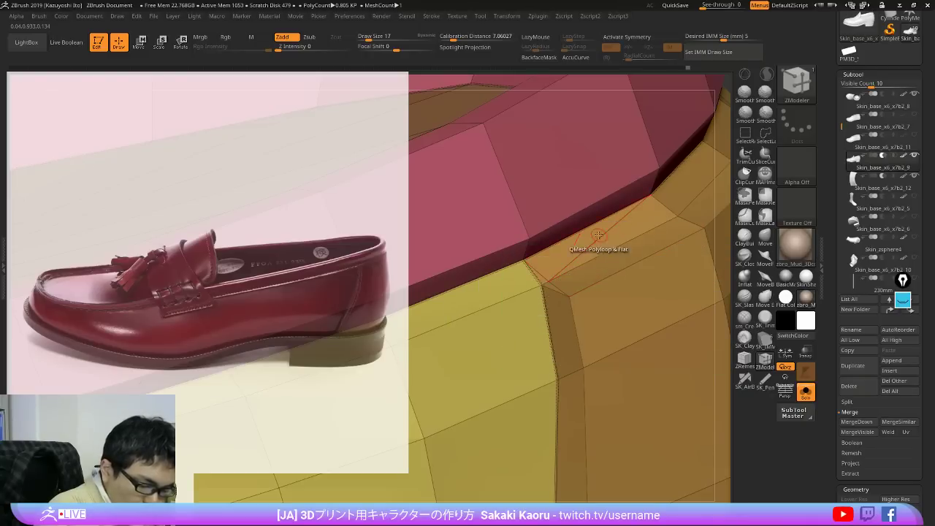
pyautogui.keyDown('ctrl'); pyautogui.moveTo(548, 281); pyautogui.dragTo(548, 314, button='right'); pyautogui.keyUp('ctrl')
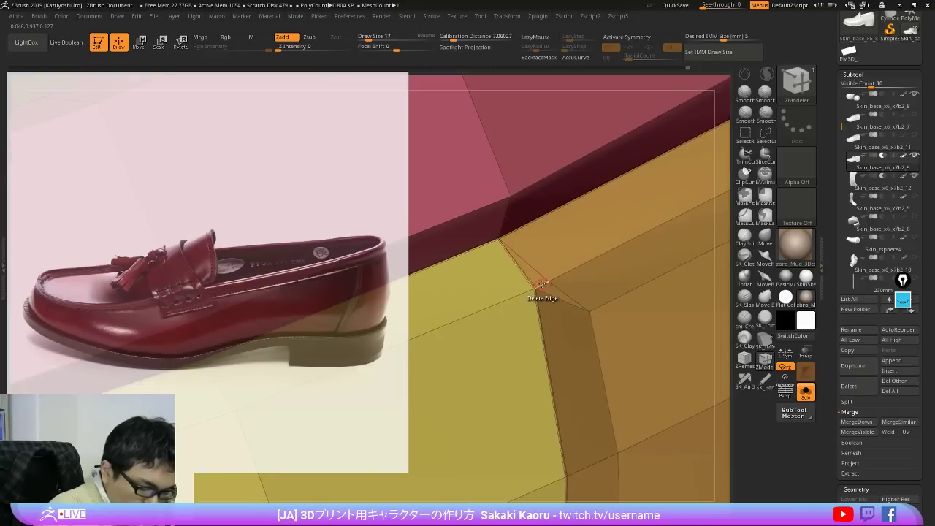
pyautogui.press('space')
pyautogui.click(462, 329)
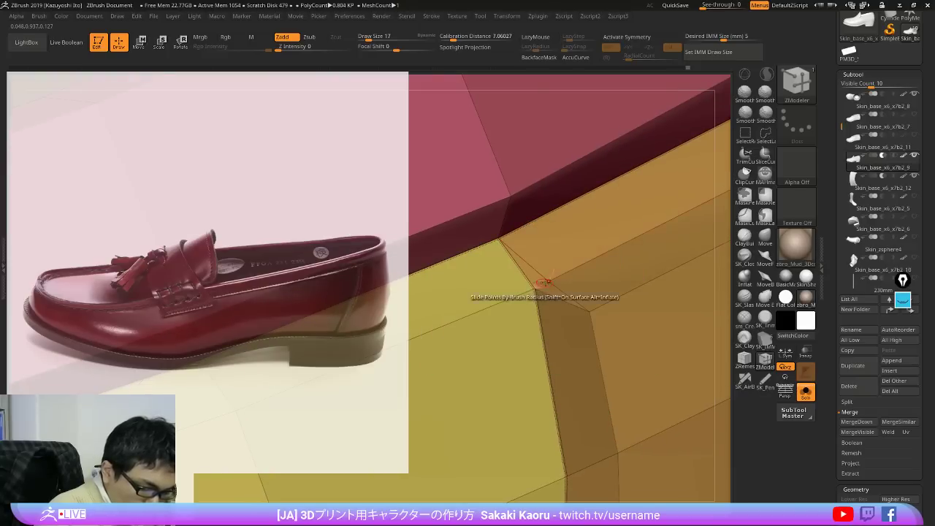
# Step: Try to shift the vertices beside the heel counter's upper corner with the Move brush, and undo the stroke
pyautogui.moveTo(549, 282); pyautogui.dragTo(603, 268, button='right')
pyautogui.click(765, 236)
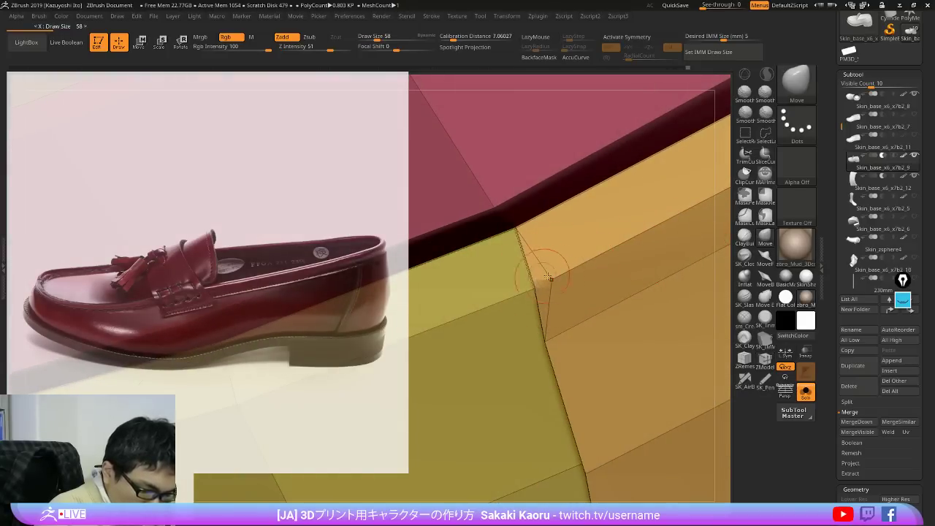
pyautogui.moveTo(569, 268); pyautogui.dragTo(548, 268)
pyautogui.hotkey('ctrl', 'z')
# Step: Examine the heel counter's upper corner from several angles, comparing the smooth preview with the base mesh and toggling the wireframe
pyautogui.moveTo(565, 263)
pyautogui.mouseDown(button='right')
pyautogui.moveTo(546, 264)
pyautogui.moveTo(680, 196)
pyautogui.moveTo(619, 207)
pyautogui.moveTo(608, 238)
pyautogui.moveTo(593, 240)
pyautogui.moveTo(610, 284)
pyautogui.moveTo(624, 250)
pyautogui.moveTo(658, 244)
pyautogui.moveTo(646, 205)
pyautogui.moveTo(610, 271)
pyautogui.mouseUp(button='right')
pyautogui.press('d')
pyautogui.press('d')
pyautogui.hotkey('shift', 'f')
pyautogui.hotkey('shift', 'f')
pyautogui.hotkey('shift', 'd')
pyautogui.hotkey('shift', 'd')
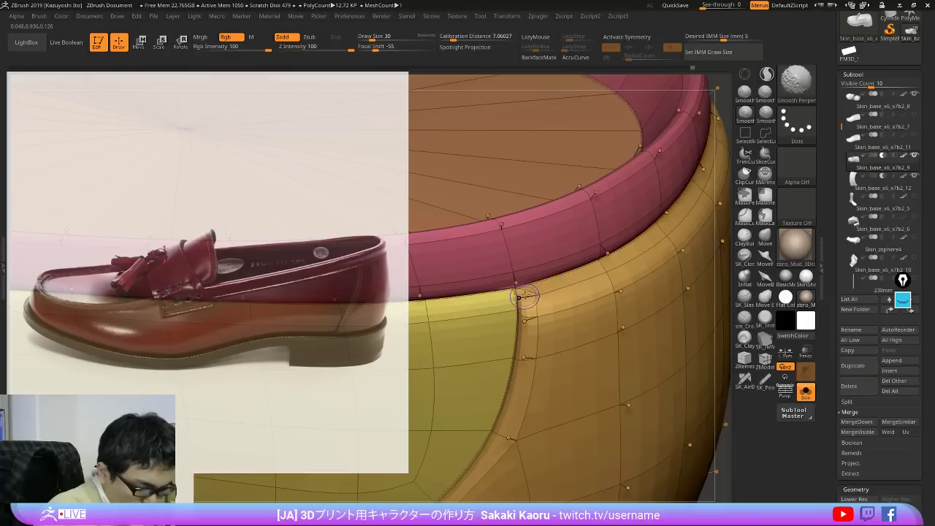
pyautogui.press('d')
pyautogui.press('d')
pyautogui.hotkey('shift', 'f')
pyautogui.keyDown('ctrl'); pyautogui.moveTo(532, 300); pyautogui.dragTo(544, 401, button='right'); pyautogui.keyUp('ctrl')
pyautogui.hotkey('shift', 'd')
pyautogui.hotkey('shift', 'd')
pyautogui.moveTo(570, 305)
pyautogui.mouseDown(button='right')
pyautogui.moveTo(537, 296)
pyautogui.moveTo(542, 358)
pyautogui.moveTo(577, 311)
pyautogui.mouseUp(button='right')
pyautogui.hotkey('shift', 'f')
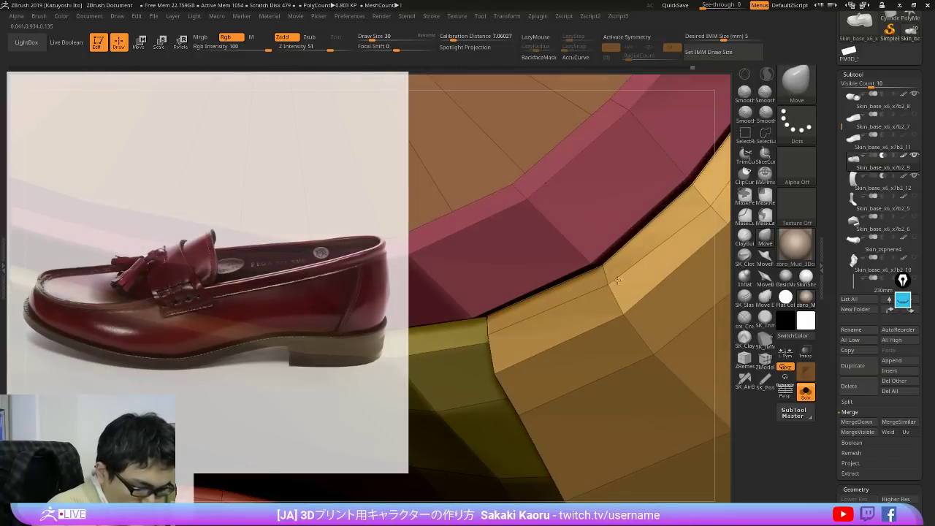
pyautogui.moveTo(618, 280)
pyautogui.mouseDown(button='right')
pyautogui.moveTo(581, 295)
pyautogui.moveTo(571, 322)
pyautogui.moveTo(648, 319)
pyautogui.moveTo(689, 299)
pyautogui.moveTo(689, 277)
pyautogui.moveTo(630, 304)
pyautogui.moveTo(666, 309)
pyautogui.moveTo(550, 308)
pyautogui.moveTo(617, 304)
pyautogui.moveTo(538, 343)
pyautogui.moveTo(586, 330)
pyautogui.moveTo(621, 372)
pyautogui.moveTo(646, 331)
pyautogui.mouseUp(button='right')
pyautogui.hotkey('shift', 'f')
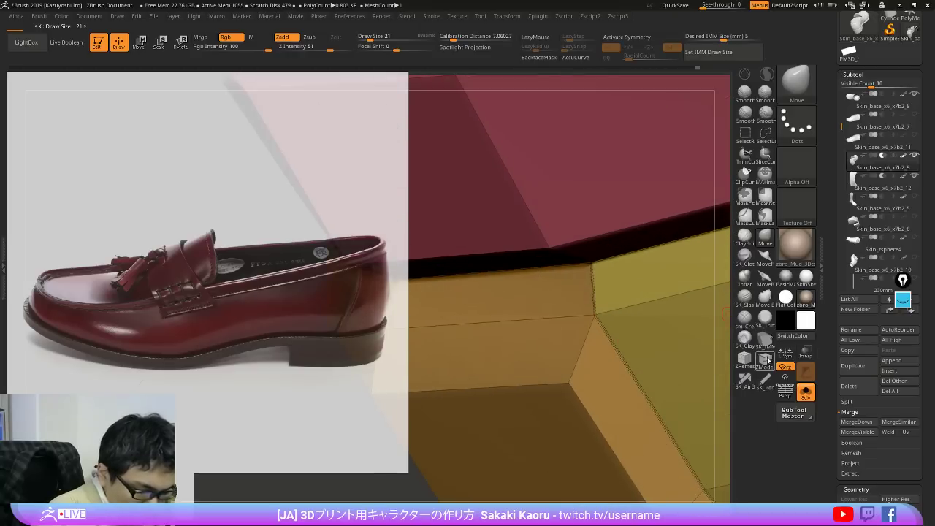
# Step: Set the ZModeler edge action to Split and split the horizontal edge at the heel counter's upper corner on the shoe's opposite side
pyautogui.click(765, 358)
pyautogui.press('space')
pyautogui.press('space')
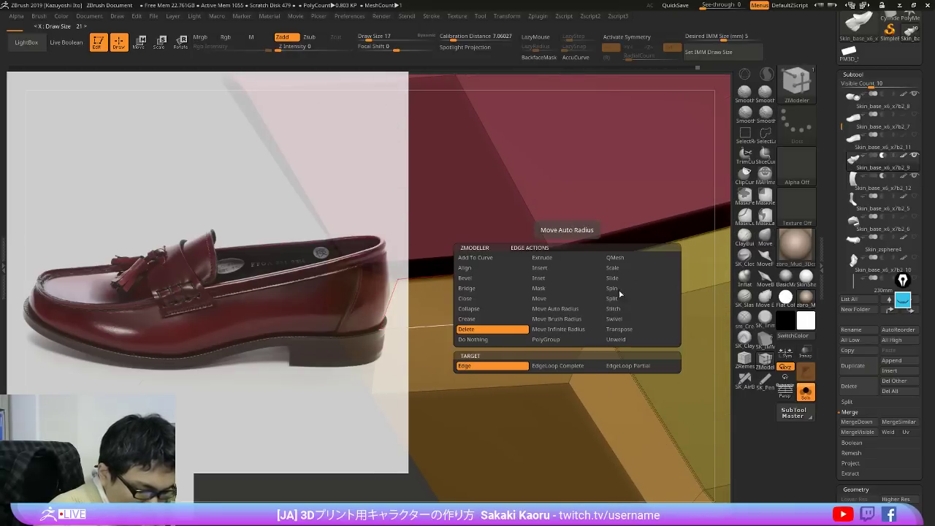
pyautogui.click(614, 297)
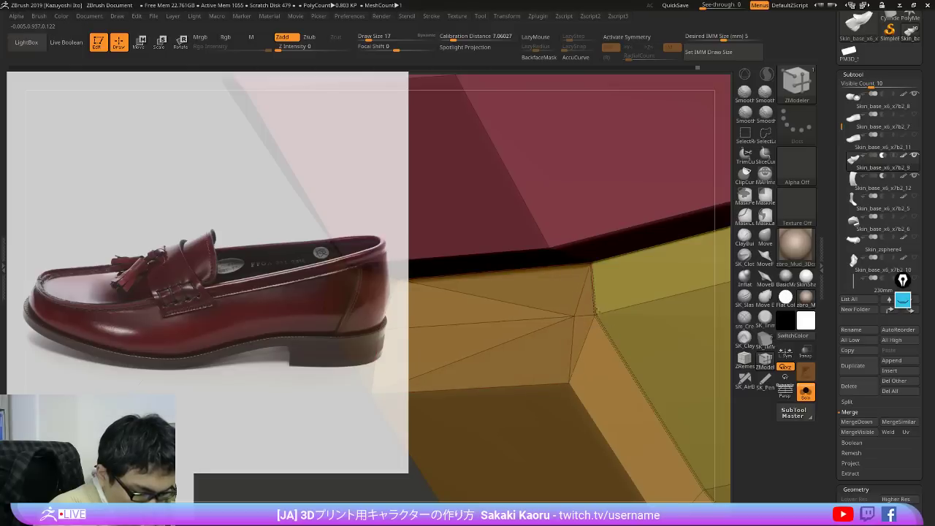
pyautogui.moveTo(579, 312); pyautogui.dragTo(600, 328, button='right')
pyautogui.moveTo(602, 293); pyautogui.dragTo(613, 276, button='right')
pyautogui.moveTo(566, 227)
pyautogui.keyDown('ctrl'); pyautogui.mouseDown()
pyautogui.moveTo(574, 431)
pyautogui.moveTo(631, 250)
pyautogui.mouseUp(); pyautogui.keyUp('ctrl')
# Step: Set the ZModeler edge action back to Delete, remove the surplus edges around the opposite corner's split, and switch to the Move brush
pyautogui.press('space')
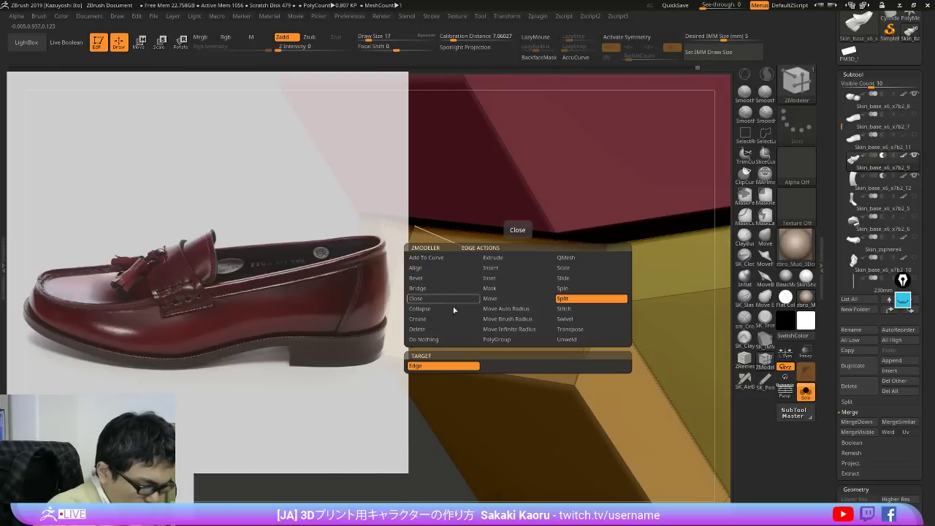
pyautogui.click(437, 332)
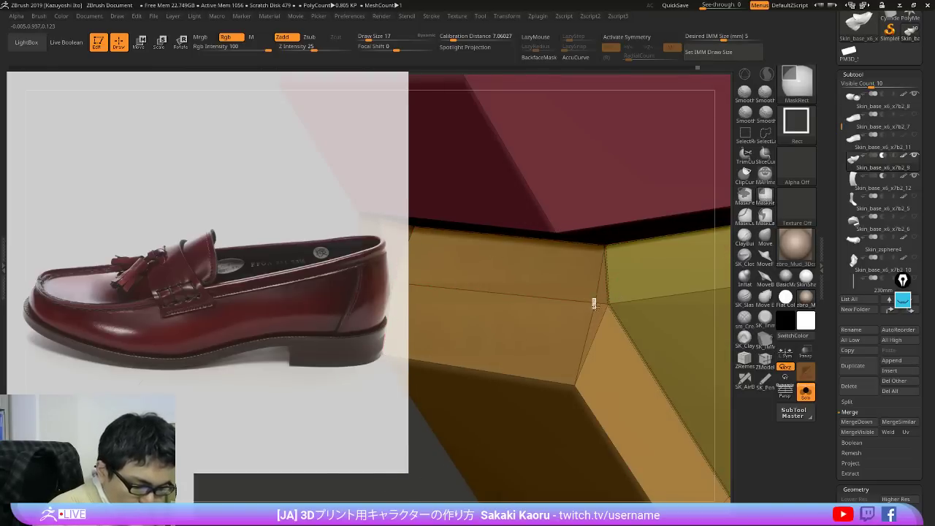
pyautogui.hotkey('ctrl', 'z')
pyautogui.moveTo(593, 303); pyautogui.dragTo(581, 298, button='right')
pyautogui.press('2')
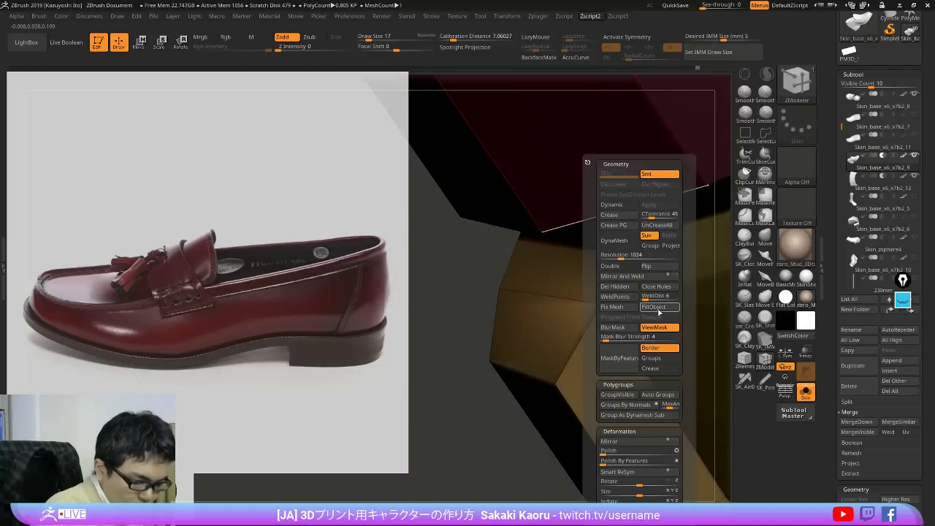
pyautogui.press('2')
pyautogui.click(708, 331)
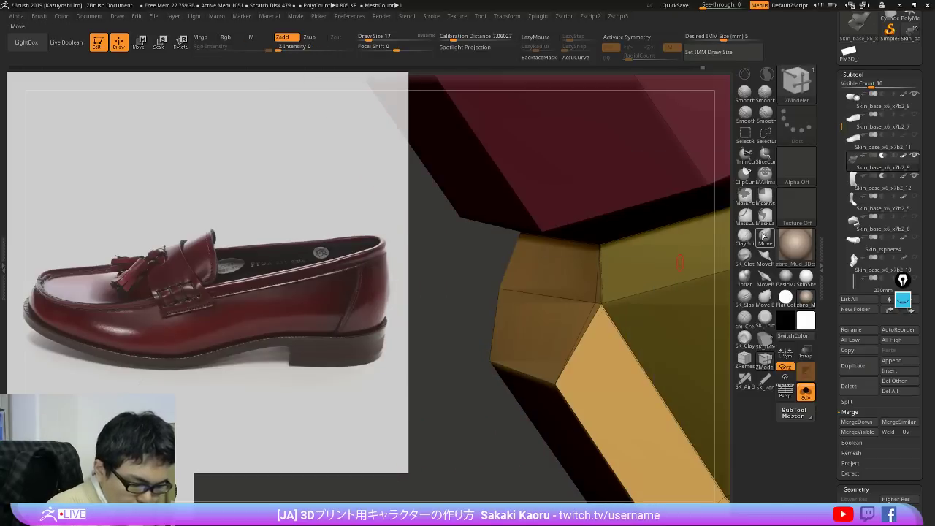
pyautogui.click(763, 235)
pyautogui.moveTo(581, 298)
pyautogui.mouseDown(button='right')
pyautogui.moveTo(597, 299)
pyautogui.moveTo(582, 308)
pyautogui.moveTo(608, 290)
pyautogui.moveTo(608, 277)
pyautogui.moveTo(658, 329)
pyautogui.mouseUp(button='right')
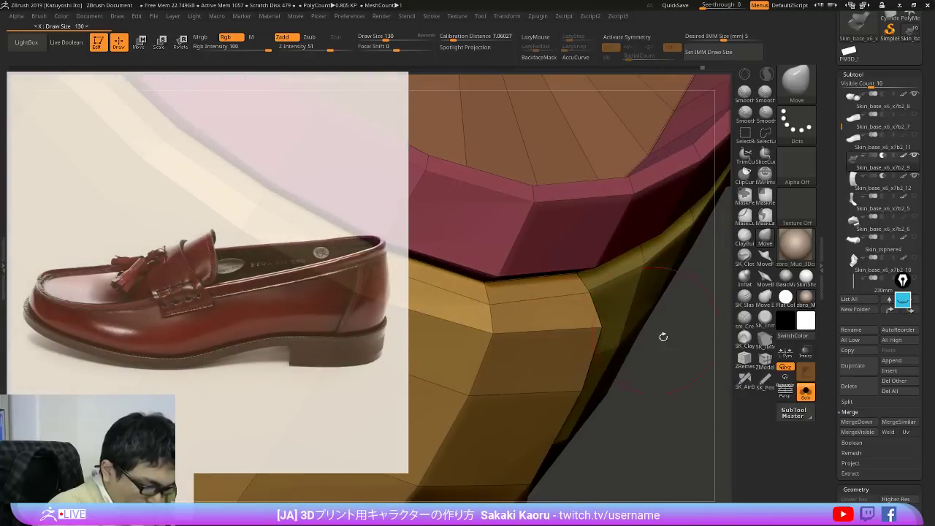
# Step: Review the whole loafer on the leg in the smooth preview, with the wireframe hidden and Solo mode off
pyautogui.press('d')
pyautogui.hotkey('shift', 'f')
pyautogui.keyDown('ctrl'); pyautogui.moveTo(689, 481); pyautogui.dragTo(713, 266, button='right'); pyautogui.keyUp('ctrl')
pyautogui.keyDown('alt'); pyautogui.moveTo(713, 266); pyautogui.dragTo(685, 328, button='right'); pyautogui.keyUp('alt')
pyautogui.moveTo(697, 376); pyautogui.dragTo(684, 421, button='right')
pyautogui.hotkey('alt', 'shift', 's')
pyautogui.moveTo(686, 433); pyautogui.dragTo(684, 393)
pyautogui.moveTo(684, 392); pyautogui.dragTo(681, 439, button='right')
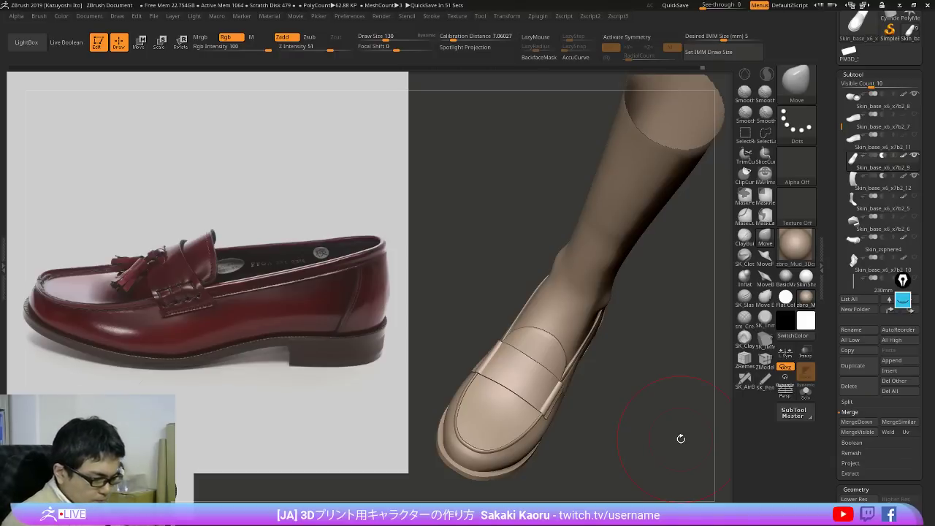
# Step: Select the loafer's strap subtool, isolate it in Solo mode, and inspect its borders and rolled ends with polygroups displayed
pyautogui.keyDown('alt'); pyautogui.click(530, 382); pyautogui.keyUp('alt')
pyautogui.hotkey('alt', 's')
pyautogui.keyDown('ctrl'); pyautogui.moveTo(530, 382); pyautogui.dragTo(626, 359, button='right'); pyautogui.keyUp('ctrl')
pyautogui.hotkey('shift', 'f')
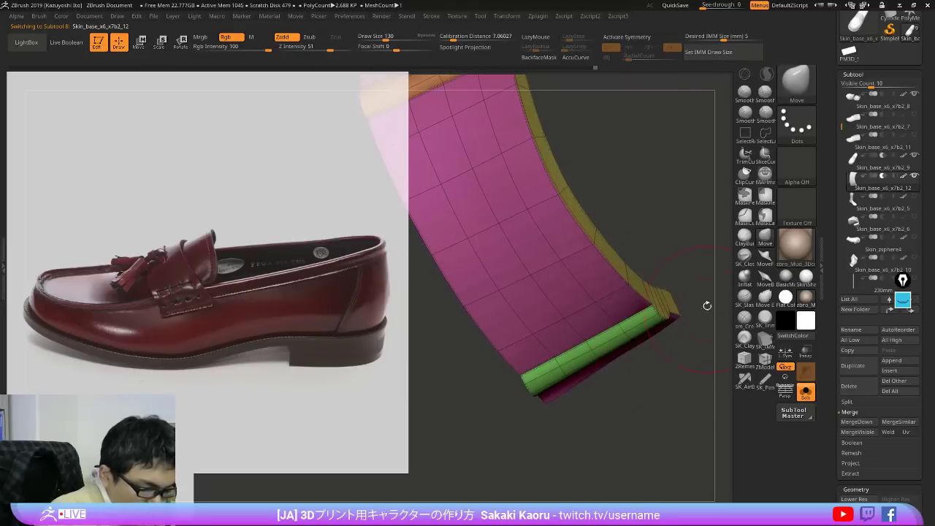
pyautogui.moveTo(707, 306)
pyautogui.mouseDown(button='right')
pyautogui.moveTo(693, 246)
pyautogui.moveTo(621, 278)
pyautogui.moveTo(528, 230)
pyautogui.mouseUp(button='right')
pyautogui.press('x')
pyautogui.press('x')
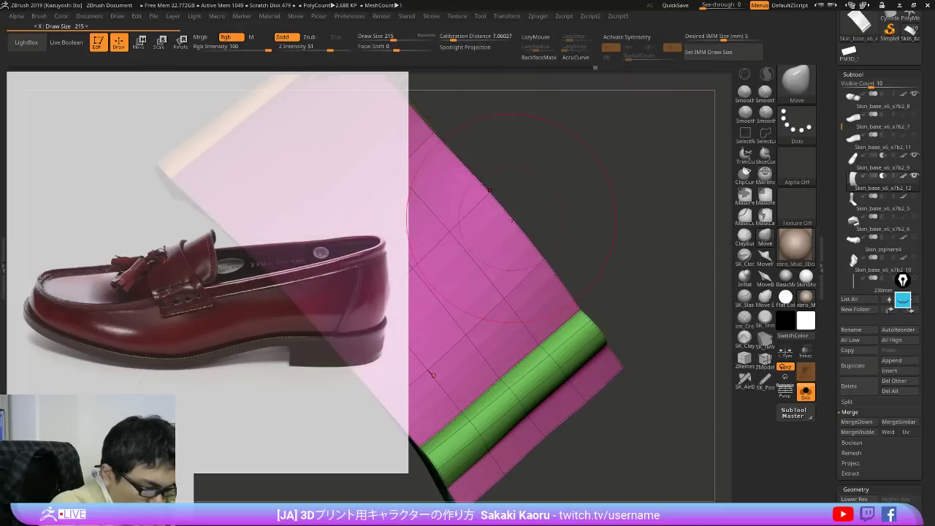
pyautogui.moveTo(590, 259); pyautogui.dragTo(615, 254, button='right')
pyautogui.hotkey('shift', 'f')
pyautogui.hotkey('shift', 'f')
# Step: Set the ZModeler edge action to Insert and add an edge loop close to one long border of the strap's base mesh
pyautogui.press('space')
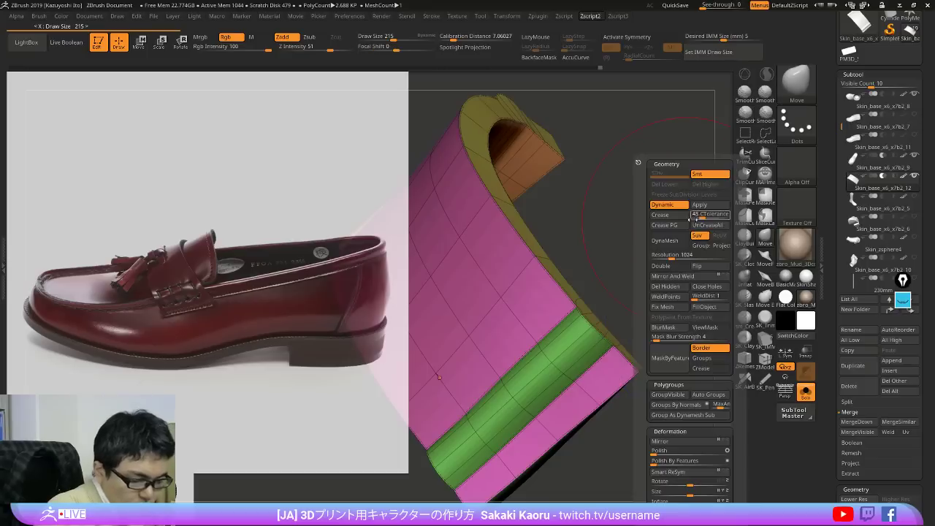
pyautogui.click(770, 359)
pyautogui.press('space')
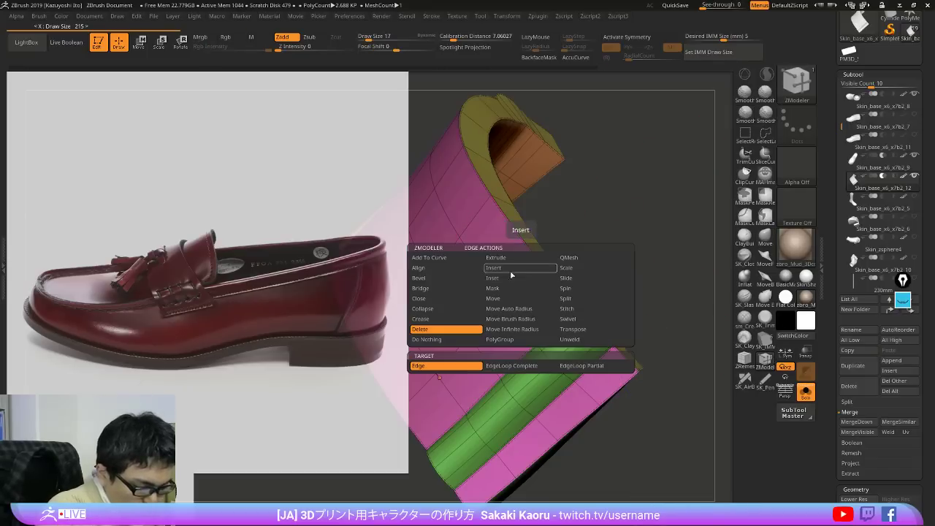
pyautogui.click(511, 272)
pyautogui.hotkey('shift', 'd')
pyautogui.click(520, 279)
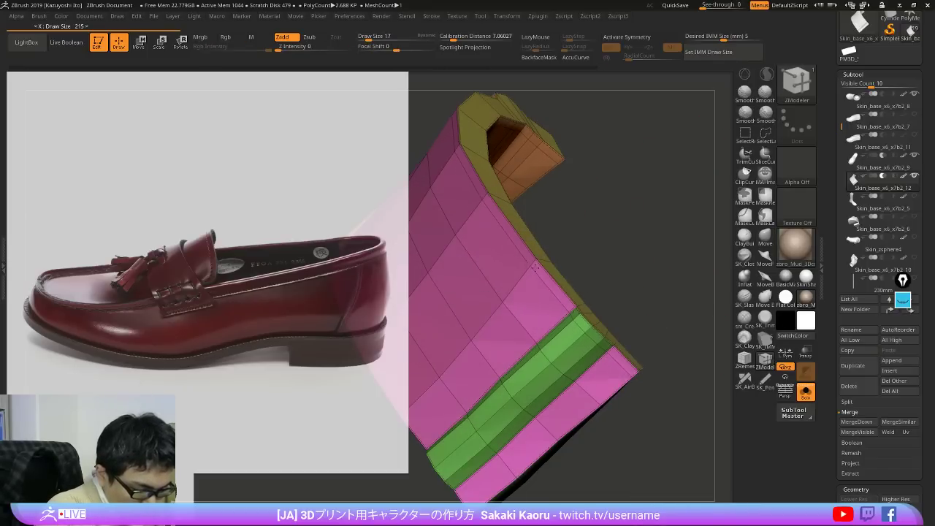
pyautogui.moveTo(535, 267); pyautogui.dragTo(546, 327, button='right')
pyautogui.click(589, 373)
pyautogui.moveTo(623, 376); pyautogui.dragTo(635, 402, button='right')
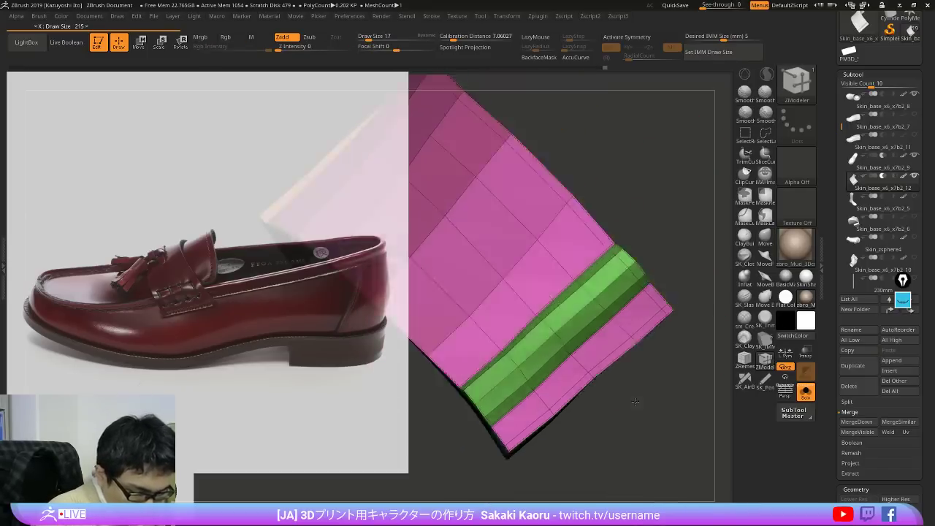
# Step: Insert edge loops close to the strap's other long border and its two short ends
pyautogui.click(517, 437)
pyautogui.keyDown('ctrl'); pyautogui.moveTo(513, 438); pyautogui.dragTo(648, 259, button='right'); pyautogui.keyUp('ctrl')
pyautogui.press('2')
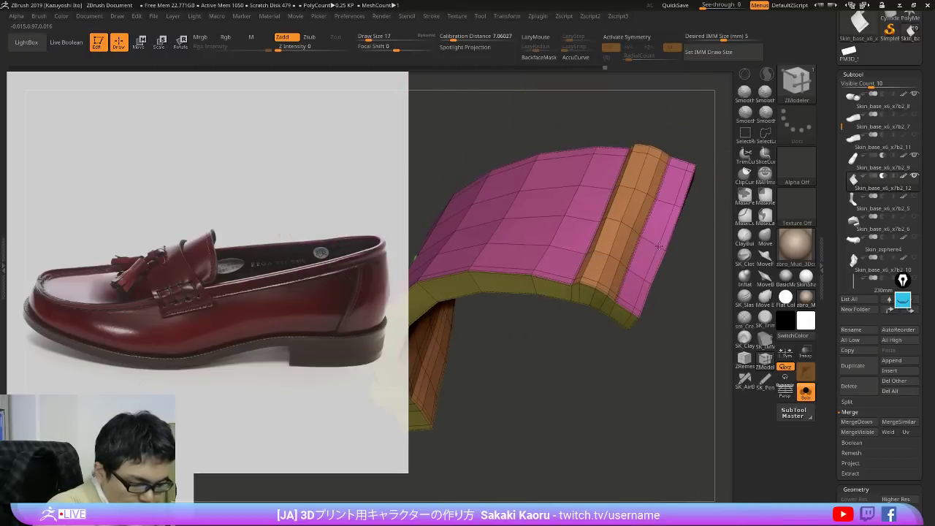
pyautogui.moveTo(719, 251)
pyautogui.mouseDown()
pyautogui.moveTo(683, 270)
pyautogui.moveTo(707, 261)
pyautogui.mouseUp()
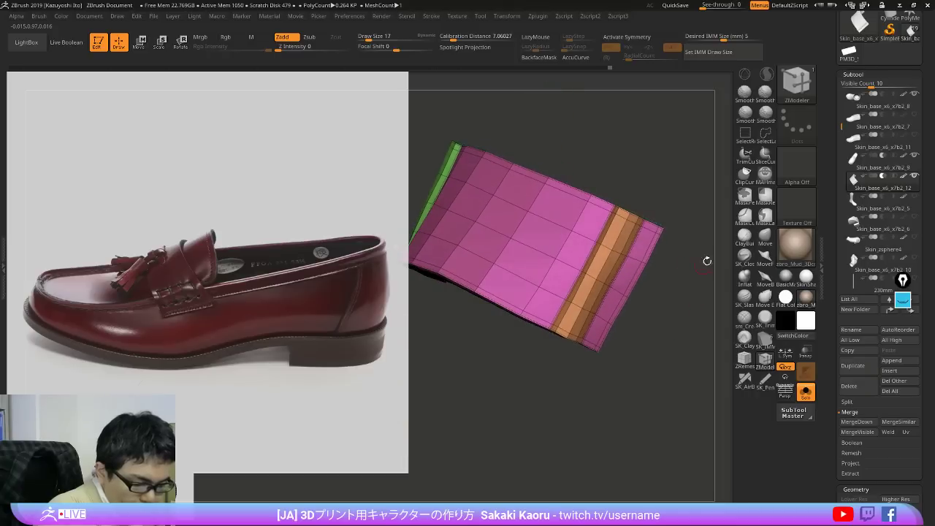
# Step: Examine the strap's new edge loops and raised end bands from several angles, with the polygroup wireframe on and off
pyautogui.click(764, 236)
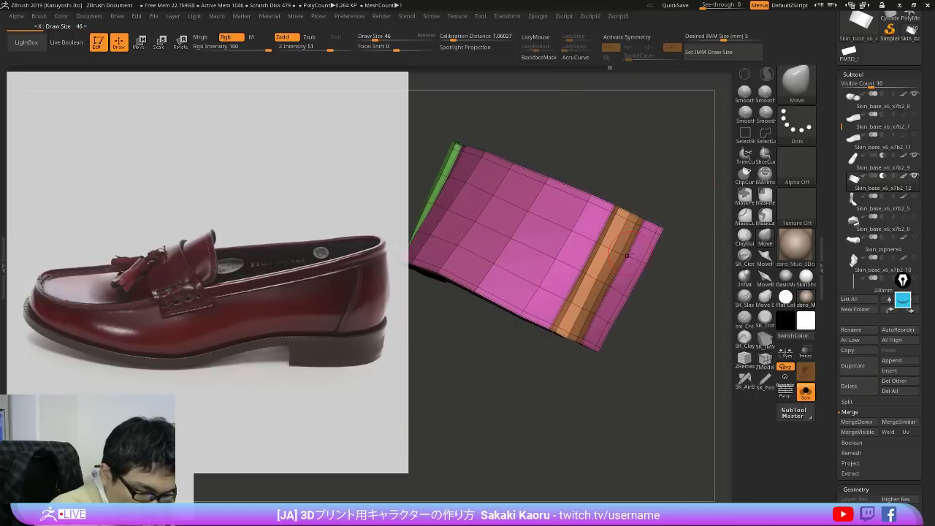
pyautogui.moveTo(663, 314); pyautogui.dragTo(679, 334)
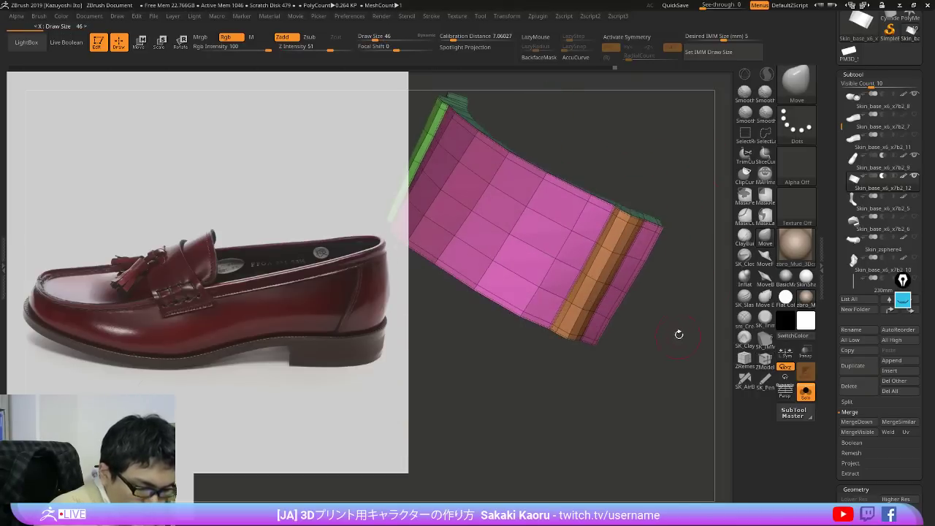
pyautogui.hotkey('shift', 'f')
pyautogui.hotkey('shift', 'f')
pyautogui.moveTo(694, 274)
pyautogui.mouseDown()
pyautogui.moveTo(665, 295)
pyautogui.moveTo(658, 335)
pyautogui.moveTo(684, 279)
pyautogui.mouseUp()
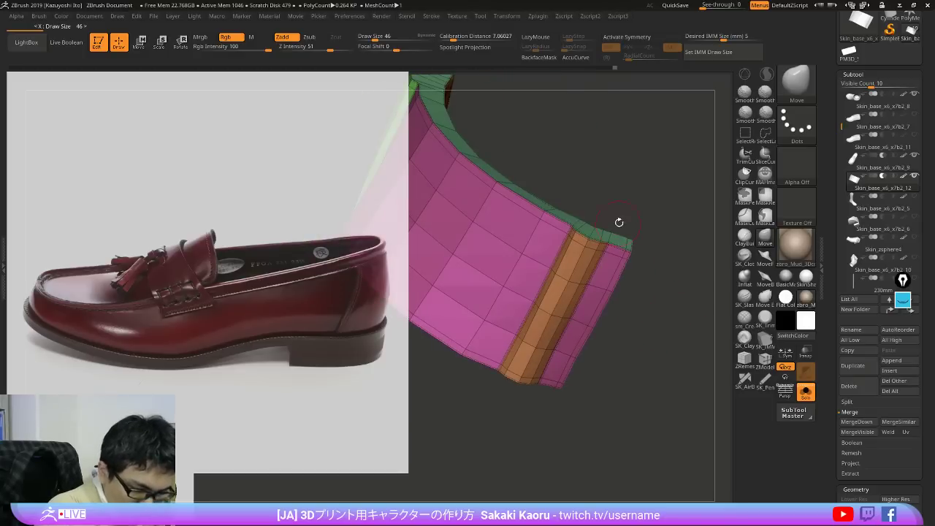
pyautogui.moveTo(619, 222); pyautogui.dragTo(616, 231)
pyautogui.hotkey('shift', 'f')
pyautogui.press('2')
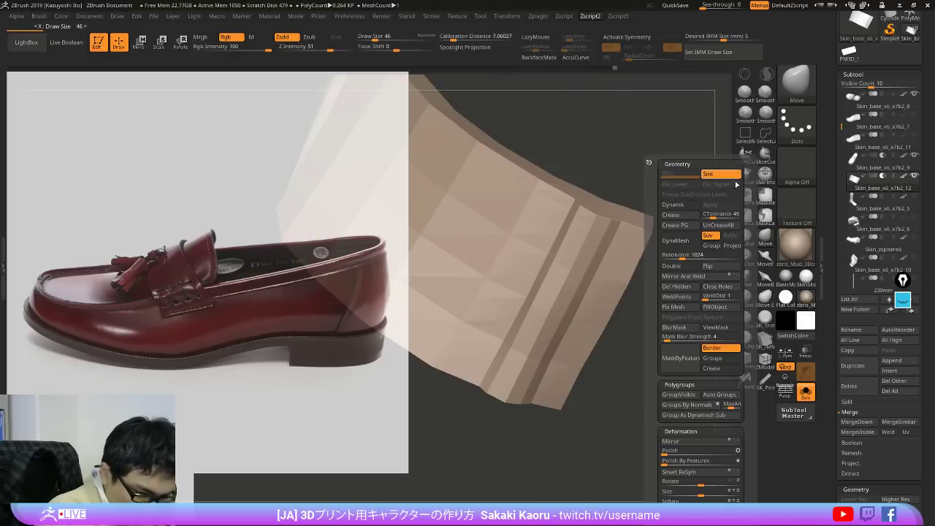
pyautogui.hotkey('shift', 'f')
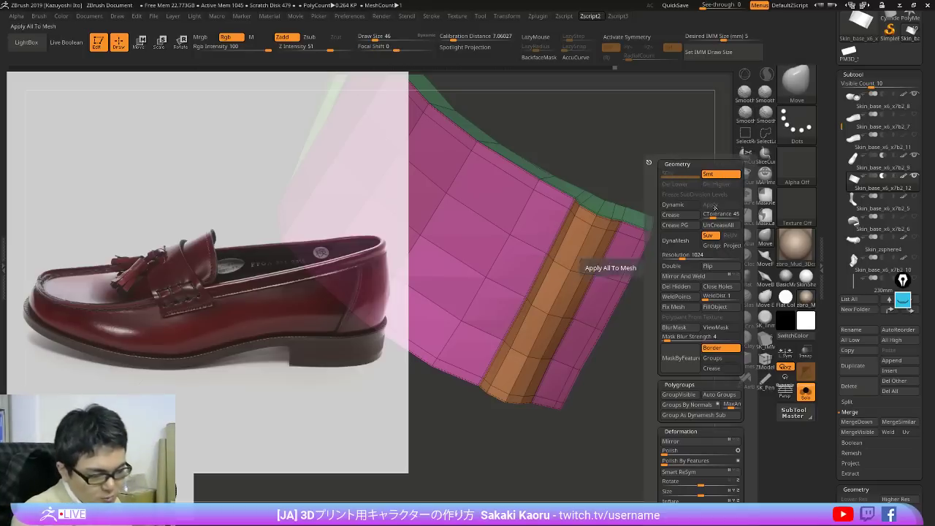
pyautogui.moveTo(676, 312); pyautogui.dragTo(647, 255)
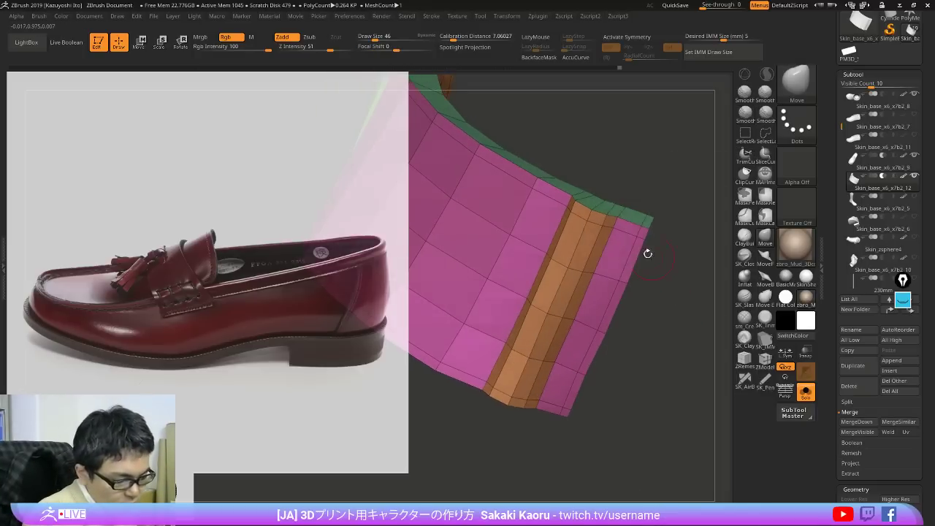
pyautogui.keyDown('ctrl'); pyautogui.keyDown('shift'); pyautogui.click(590, 221); pyautogui.keyUp('shift'); pyautogui.keyUp('ctrl')
pyautogui.moveTo(689, 215)
pyautogui.keyDown('alt'); pyautogui.mouseDown()
pyautogui.moveTo(702, 324)
pyautogui.moveTo(706, 269)
pyautogui.moveTo(670, 299)
pyautogui.moveTo(706, 263)
pyautogui.moveTo(669, 217)
pyautogui.moveTo(691, 307)
pyautogui.mouseUp(); pyautogui.keyUp('alt')
pyautogui.keyDown('ctrl'); pyautogui.keyDown('shift'); pyautogui.click(704, 257); pyautogui.keyUp('shift'); pyautogui.keyUp('ctrl')
pyautogui.moveTo(675, 242); pyautogui.dragTo(672, 225)
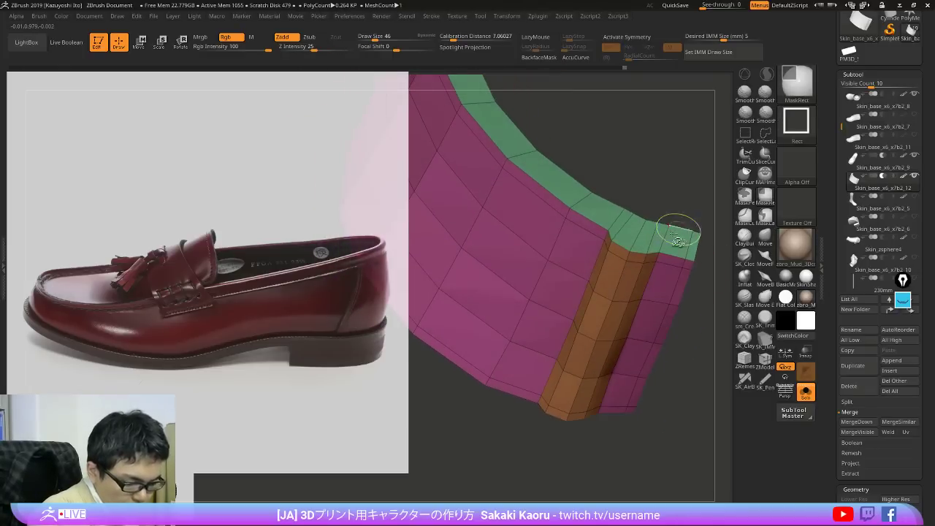
# Step: Hide the polygon strips of the raised orange band at one end of the strap using SelectLasso
pyautogui.keyDown('ctrl'); pyautogui.keyDown('shift'); pyautogui.click(646, 252); pyautogui.keyUp('shift'); pyautogui.keyUp('ctrl')
pyautogui.keyDown('ctrl'); pyautogui.keyDown('shift'); pyautogui.click(647, 248); pyautogui.keyUp('shift'); pyautogui.keyUp('ctrl')
pyautogui.keyDown('ctrl'); pyautogui.keyDown('shift'); pyautogui.click(618, 245); pyautogui.keyUp('shift'); pyautogui.keyUp('ctrl')
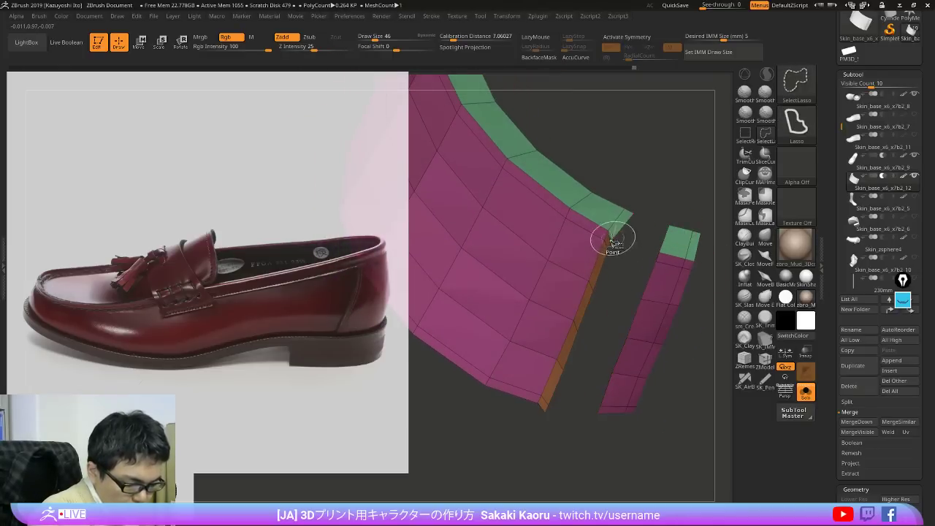
pyautogui.keyDown('ctrl'); pyautogui.keyDown('shift'); pyautogui.click(612, 237); pyautogui.keyUp('shift'); pyautogui.keyUp('ctrl')
pyautogui.keyDown('alt'); pyautogui.moveTo(657, 179); pyautogui.dragTo(712, 416); pyautogui.keyUp('alt')
# Step: Hide the raised band at the strap's other end and group the remaining visible polygons into one polygroup
pyautogui.moveTo(668, 237)
pyautogui.mouseDown()
pyautogui.moveTo(505, 183)
pyautogui.moveTo(539, 236)
pyautogui.mouseUp()
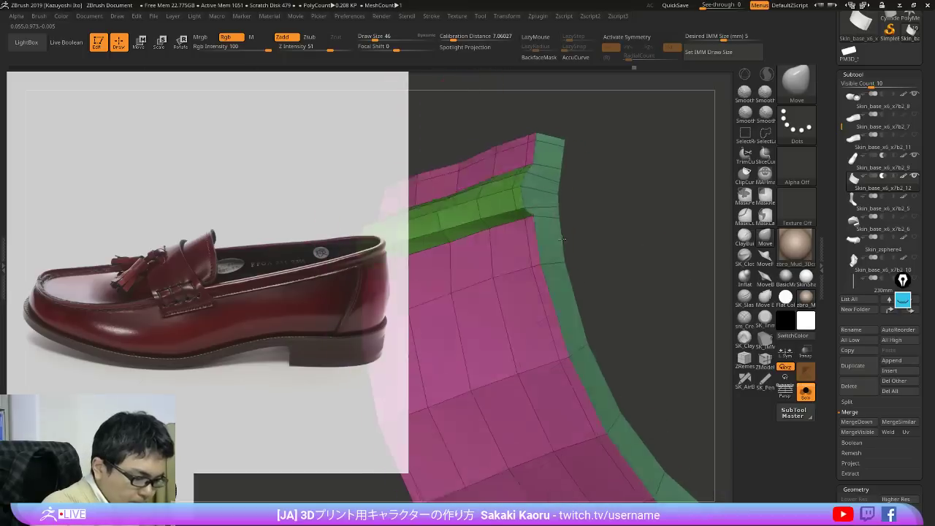
pyautogui.keyDown('ctrl'); pyautogui.keyDown('shift'); pyautogui.click(520, 195); pyautogui.keyUp('shift'); pyautogui.keyUp('ctrl')
pyautogui.keyDown('ctrl'); pyautogui.keyDown('alt'); pyautogui.keyDown('shift'); pyautogui.click(522, 178); pyautogui.keyUp('shift'); pyautogui.keyUp('alt'); pyautogui.keyUp('ctrl')
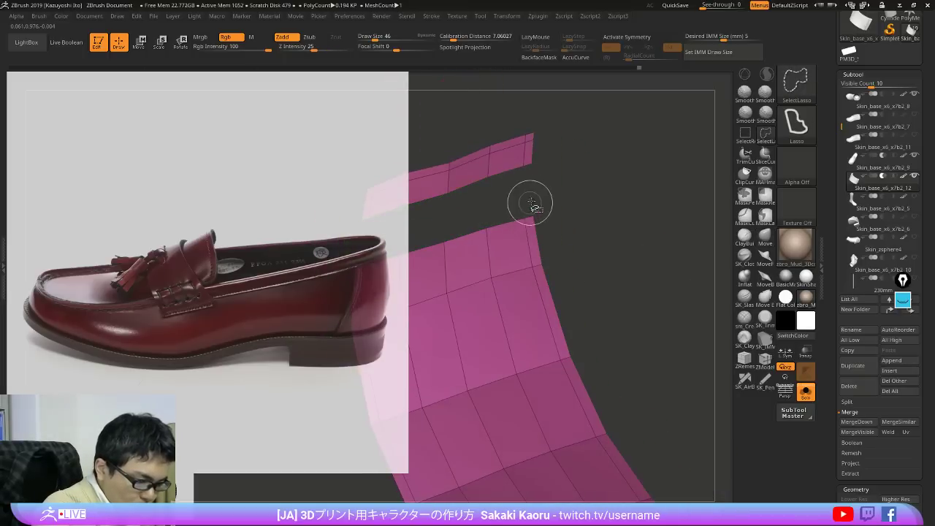
pyautogui.hotkey('ctrl', 'z')
pyautogui.moveTo(587, 194); pyautogui.dragTo(532, 207)
pyautogui.keyDown('ctrl'); pyautogui.keyDown('shift'); pyautogui.click(528, 204); pyautogui.keyUp('shift'); pyautogui.keyUp('ctrl')
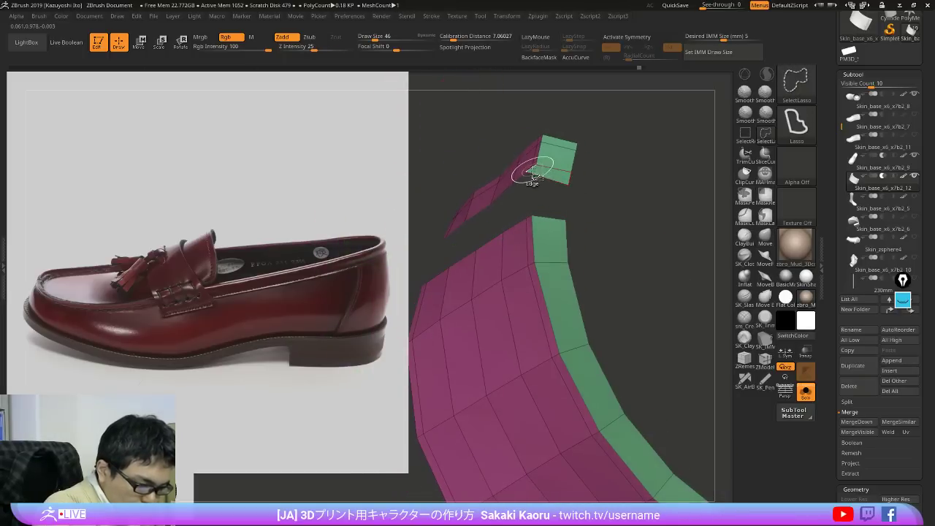
pyautogui.press('2')
pyautogui.click(652, 395)
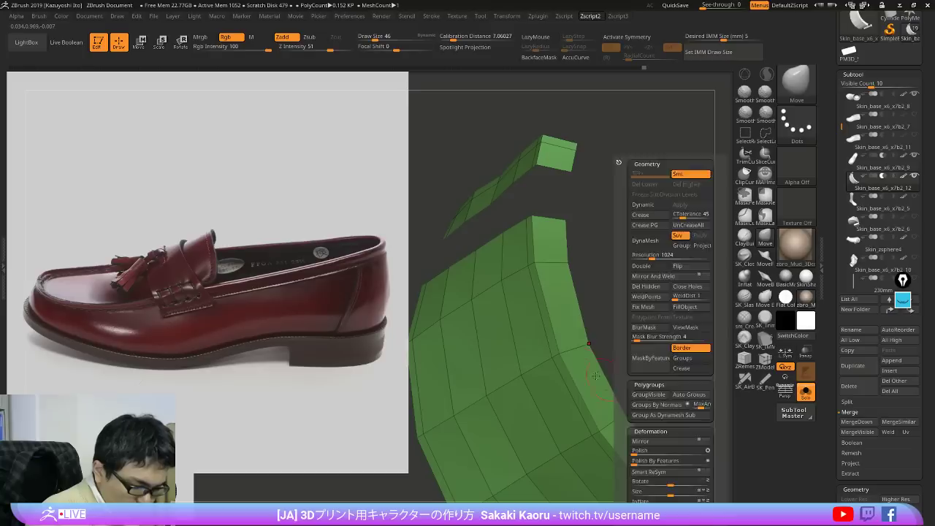
# Step: Unhide the whole strap, crease its polygroup borders and preview it with dynamic subdivision
pyautogui.keyDown('ctrl'); pyautogui.keyDown('shift'); pyautogui.click(642, 246); pyautogui.keyUp('shift'); pyautogui.keyUp('ctrl')
pyautogui.press('2')
pyautogui.click(646, 225)
pyautogui.press('d')
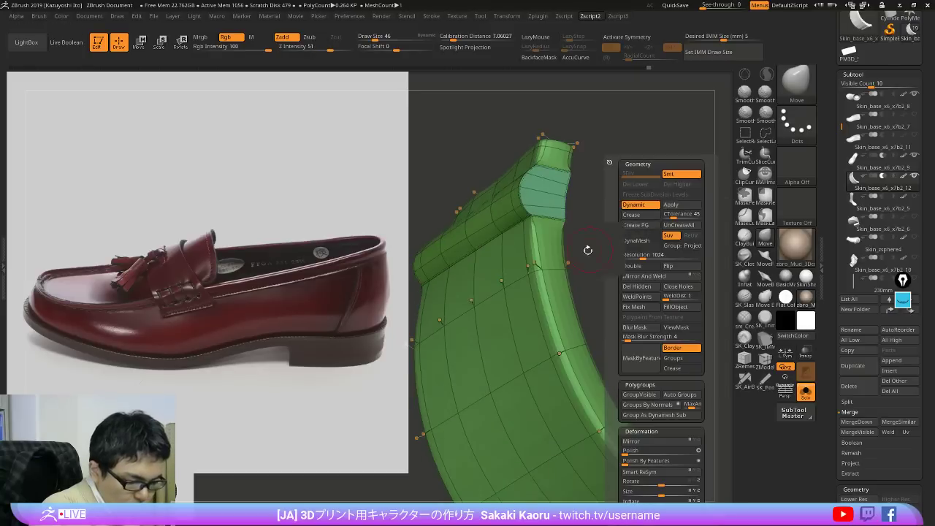
pyautogui.hotkey('shift', 'f')
pyautogui.keyDown('alt'); pyautogui.moveTo(656, 263); pyautogui.dragTo(608, 191); pyautogui.keyUp('alt')
pyautogui.hotkey('shift', 'f')
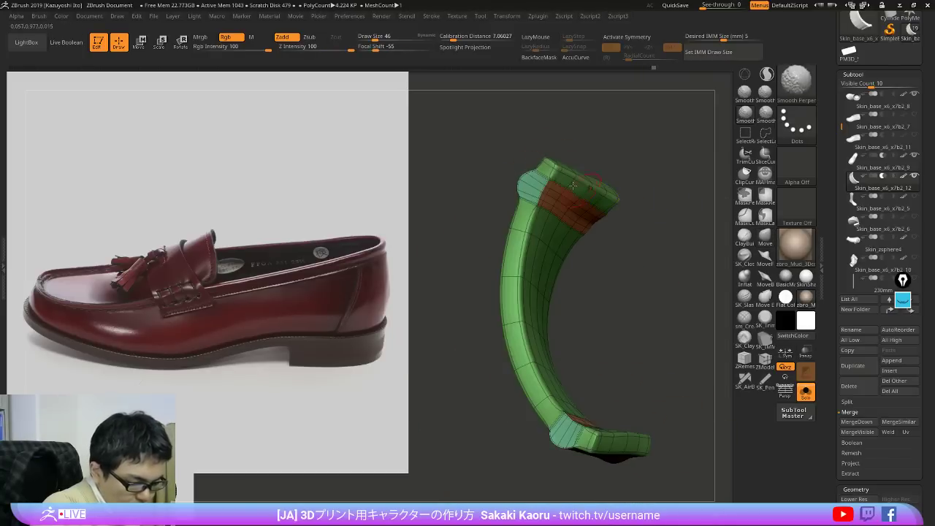
pyautogui.keyDown('alt'); pyautogui.moveTo(643, 219); pyautogui.dragTo(697, 164); pyautogui.keyUp('alt')
# Step: Turn off dynamic subdivision, isolate the strap's two raised bands, give each its own polygroup with Auto Groups, and unhide the rest
pyautogui.hotkey('shift', 'd')
pyautogui.keyDown('ctrl'); pyautogui.keyDown('shift'); pyautogui.click(574, 150); pyautogui.keyUp('shift'); pyautogui.keyUp('ctrl')
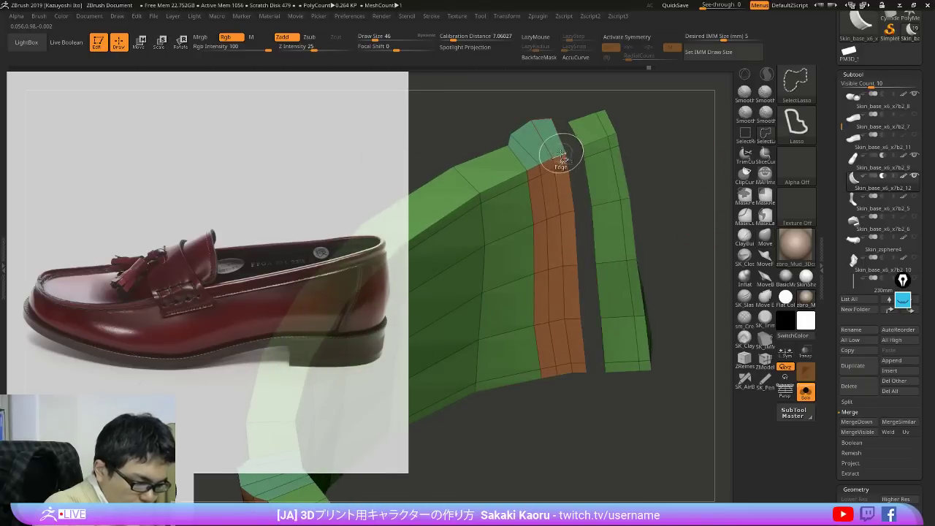
pyautogui.keyDown('ctrl'); pyautogui.keyDown('shift'); pyautogui.click(561, 155); pyautogui.keyUp('shift'); pyautogui.keyUp('ctrl')
pyautogui.keyDown('ctrl'); pyautogui.keyDown('shift'); pyautogui.click(548, 160); pyautogui.keyUp('shift'); pyautogui.keyUp('ctrl')
pyautogui.keyDown('ctrl'); pyautogui.keyDown('shift'); pyautogui.click(535, 168); pyautogui.keyUp('shift'); pyautogui.keyUp('ctrl')
pyautogui.moveTo(540, 440)
pyautogui.mouseDown()
pyautogui.moveTo(603, 353)
pyautogui.moveTo(614, 436)
pyautogui.moveTo(695, 365)
pyautogui.moveTo(519, 296)
pyautogui.mouseUp()
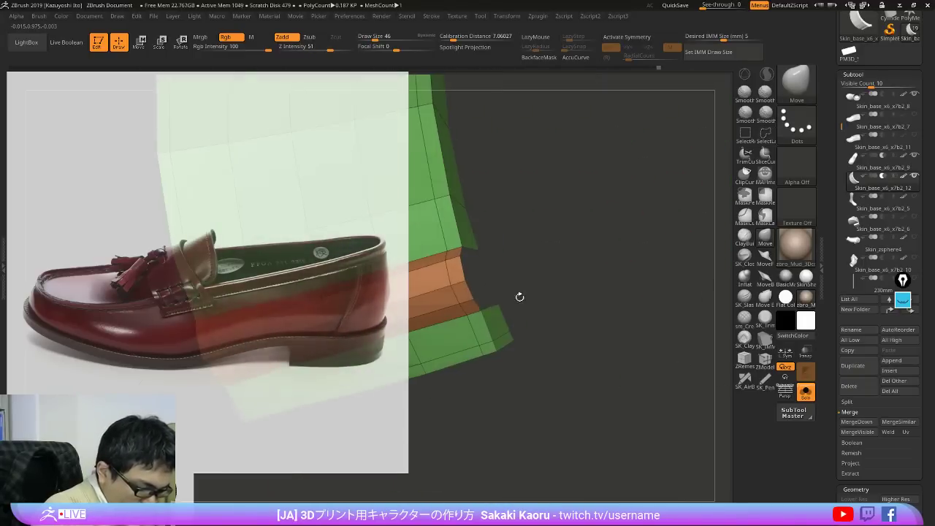
pyautogui.keyDown('ctrl'); pyautogui.keyDown('shift'); pyautogui.click(458, 285); pyautogui.keyUp('shift'); pyautogui.keyUp('ctrl')
pyautogui.keyDown('ctrl'); pyautogui.keyDown('shift'); pyautogui.moveTo(660, 366); pyautogui.dragTo(626, 286); pyautogui.keyUp('shift'); pyautogui.keyUp('ctrl')
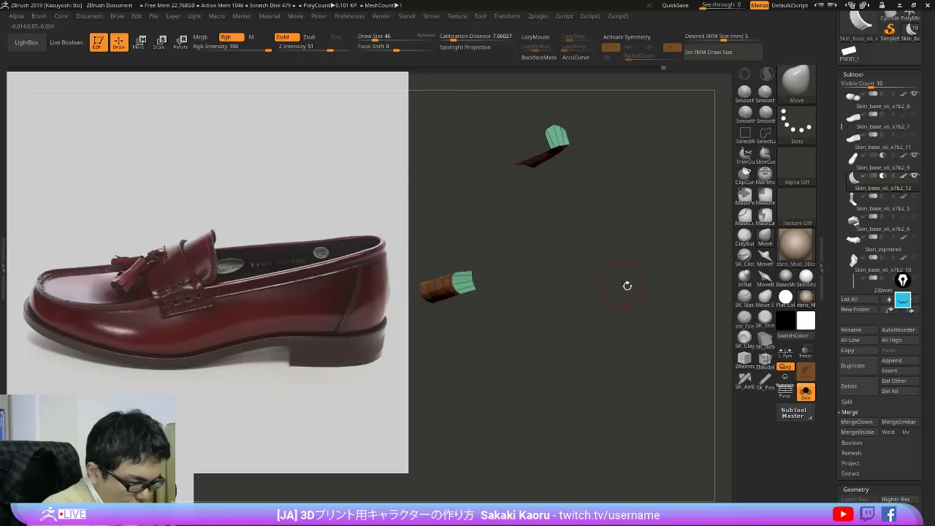
pyautogui.press('space')
pyautogui.click(681, 396)
pyautogui.moveTo(591, 394); pyautogui.dragTo(642, 301)
pyautogui.keyDown('ctrl'); pyautogui.keyDown('shift'); pyautogui.click(644, 297); pyautogui.keyUp('shift'); pyautogui.keyUp('ctrl')
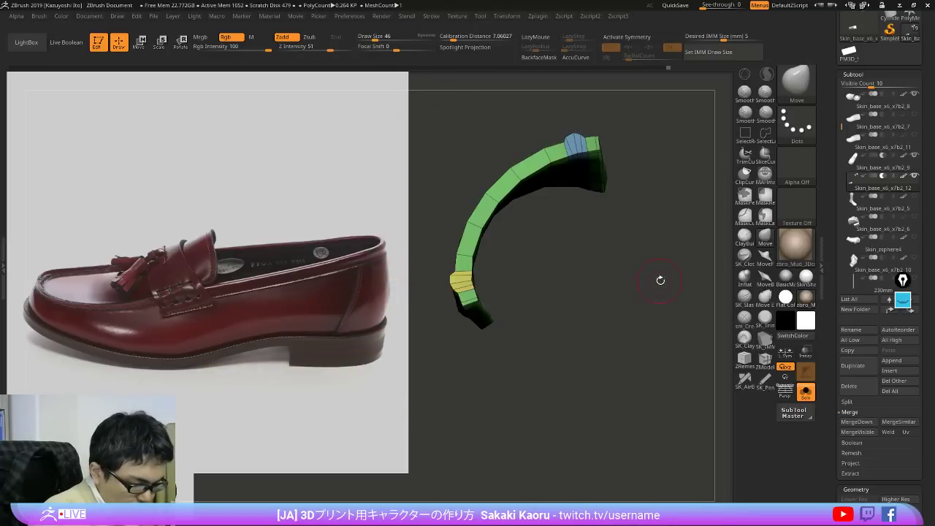
# Step: Crease the borders of the two raised bands' polygroups and check the strap smoothed with dynamic subdivision
pyautogui.press('space')
pyautogui.click(659, 227)
pyautogui.press('d')
pyautogui.hotkey('shift', 'f')
pyautogui.moveTo(617, 264); pyautogui.dragTo(599, 304)
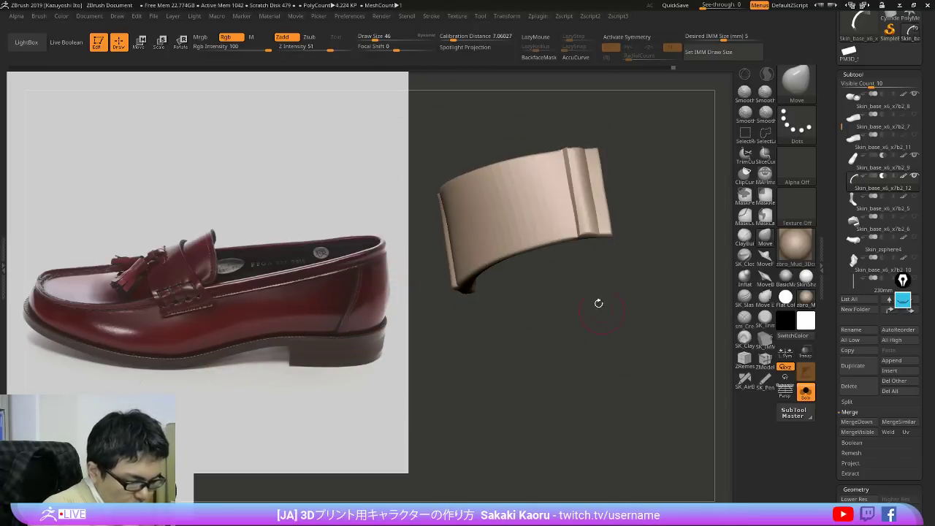
pyautogui.moveTo(607, 256)
pyautogui.mouseDown(button='right')
pyautogui.moveTo(598, 223)
pyautogui.moveTo(607, 267)
pyautogui.mouseUp(button='right')
pyautogui.hotkey('shift', 'f')
# Step: Isolate each raised band together with its adjoining green strip and regroup them with Auto Groups
pyautogui.hotkey('shift', 'd')
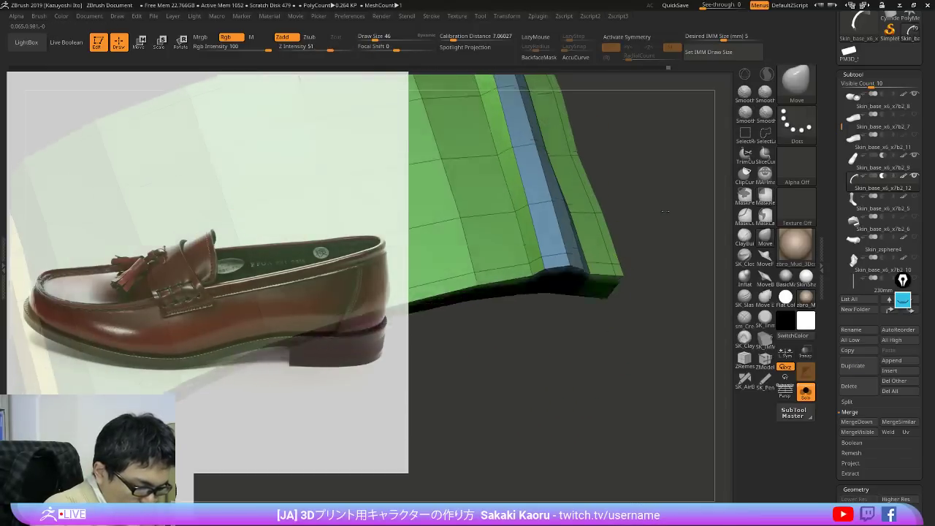
pyautogui.keyDown('ctrl'); pyautogui.keyDown('shift'); pyautogui.click(553, 222); pyautogui.keyUp('shift'); pyautogui.keyUp('ctrl')
pyautogui.keyDown('ctrl'); pyautogui.keyDown('shift'); pyautogui.moveTo(640, 190); pyautogui.dragTo(648, 201); pyautogui.keyUp('shift'); pyautogui.keyUp('ctrl')
pyautogui.keyDown('ctrl'); pyautogui.keyDown('shift'); pyautogui.click(518, 197); pyautogui.keyUp('shift'); pyautogui.keyUp('ctrl')
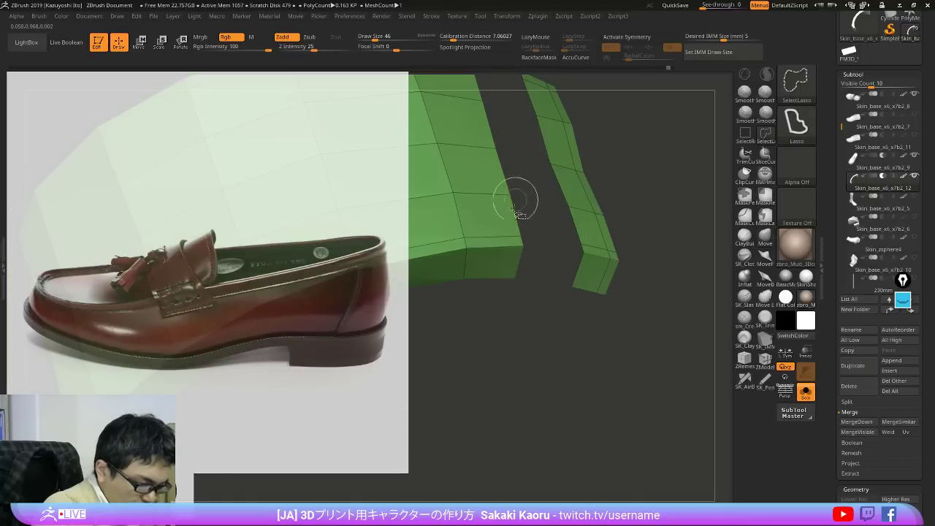
pyautogui.keyDown('ctrl'); pyautogui.keyDown('shift'); pyautogui.moveTo(538, 354); pyautogui.dragTo(564, 386); pyautogui.keyUp('shift'); pyautogui.keyUp('ctrl')
pyautogui.keyDown('ctrl'); pyautogui.moveTo(628, 448); pyautogui.dragTo(630, 297, button='right'); pyautogui.keyUp('ctrl')
pyautogui.press('space')
pyautogui.click(632, 287)
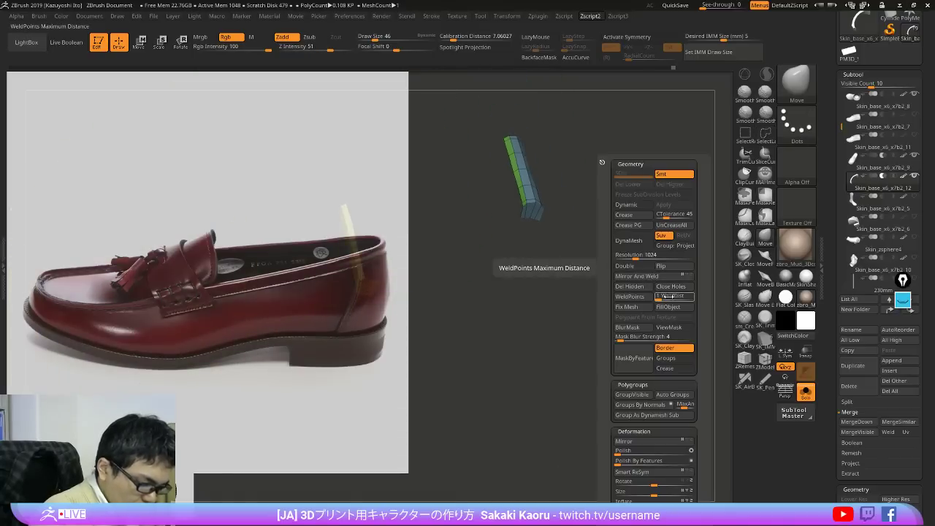
pyautogui.click(672, 286)
pyautogui.click(670, 396)
pyautogui.hotkey('shift', 'z')
# Step: Crease the regrouped bands by polygroup, turn dynamic subdivision back on and show the strap on the whole shoe
pyautogui.press('space')
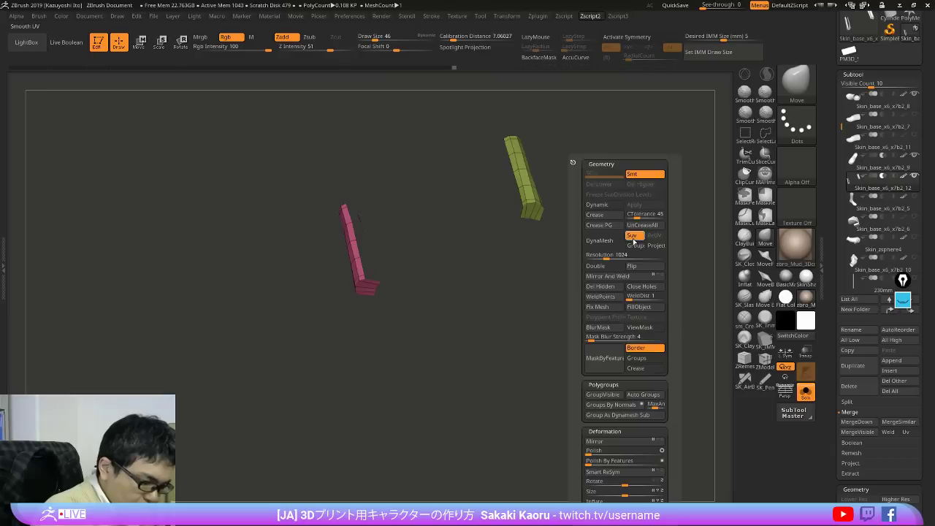
pyautogui.click(613, 229)
pyautogui.click(605, 205)
pyautogui.hotkey('shift', 'f')
pyautogui.moveTo(538, 282)
pyautogui.mouseDown(button='right')
pyautogui.moveTo(588, 241)
pyautogui.moveTo(534, 290)
pyautogui.moveTo(575, 217)
pyautogui.moveTo(593, 267)
pyautogui.mouseUp(button='right')
pyautogui.click(589, 241)
# Step: Choose the Move brush and enlarge its draw size to 125
pyautogui.click(765, 236)
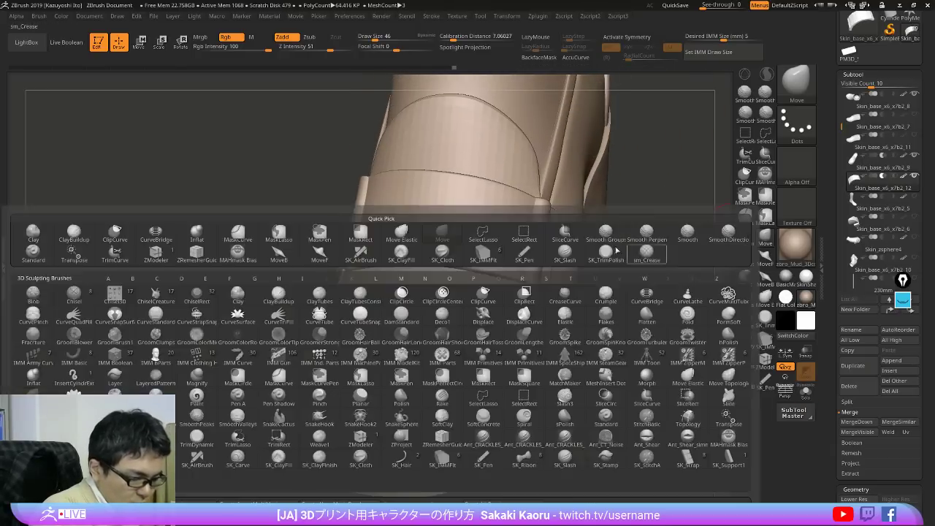
pyautogui.moveTo(610, 192)
pyautogui.mouseDown(button='right')
pyautogui.moveTo(548, 187)
pyautogui.moveTo(532, 267)
pyautogui.moveTo(595, 307)
pyautogui.mouseUp(button='right')
pyautogui.press(']')
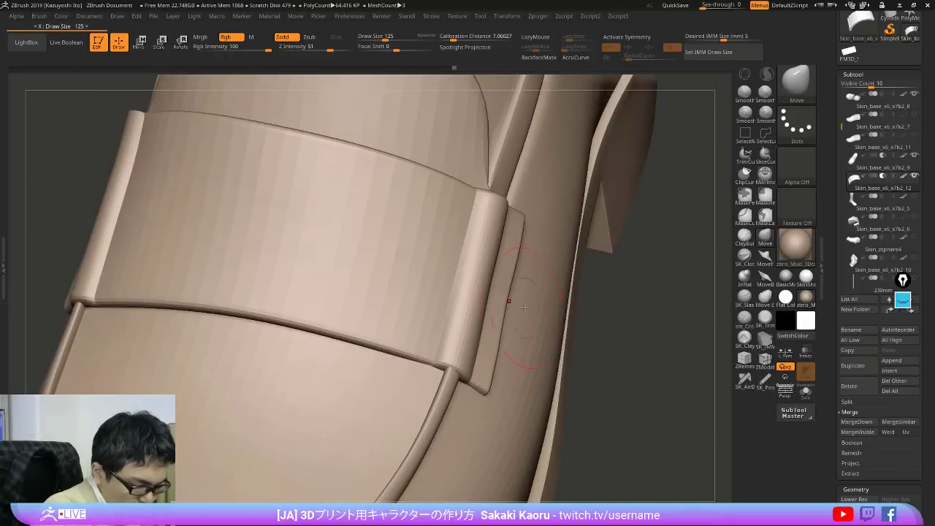
# Step: Examine how the strap and its raised bands sit on the shoe from several angles, with the polygroup wireframe on and off
pyautogui.keyDown('ctrl'); pyautogui.moveTo(573, 365); pyautogui.dragTo(563, 308, button='right'); pyautogui.keyUp('ctrl')
pyautogui.moveTo(443, 338); pyautogui.dragTo(436, 278, button='right')
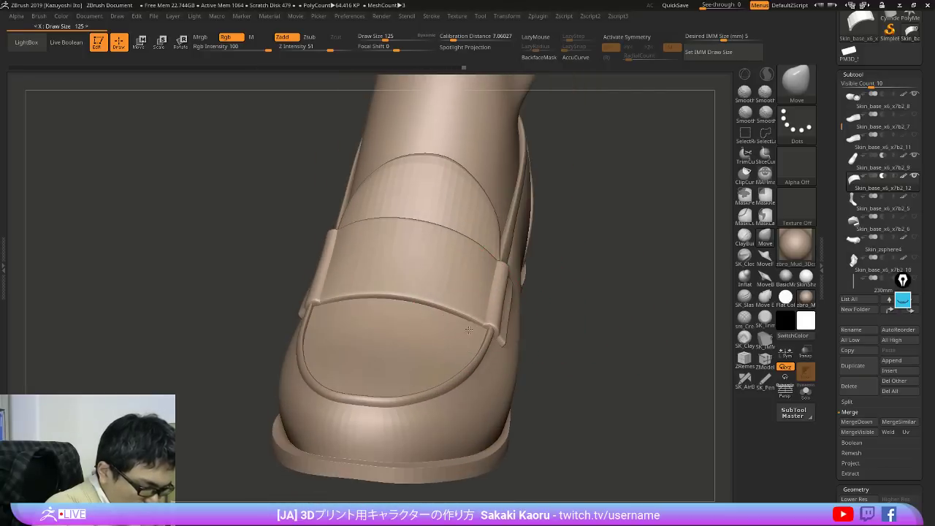
pyautogui.moveTo(492, 318)
pyautogui.mouseDown(button='right')
pyautogui.moveTo(383, 307)
pyautogui.moveTo(354, 323)
pyautogui.moveTo(452, 268)
pyautogui.mouseUp(button='right')
pyautogui.moveTo(547, 286); pyautogui.dragTo(628, 314, button='right')
pyautogui.hotkey('shift', 'f')
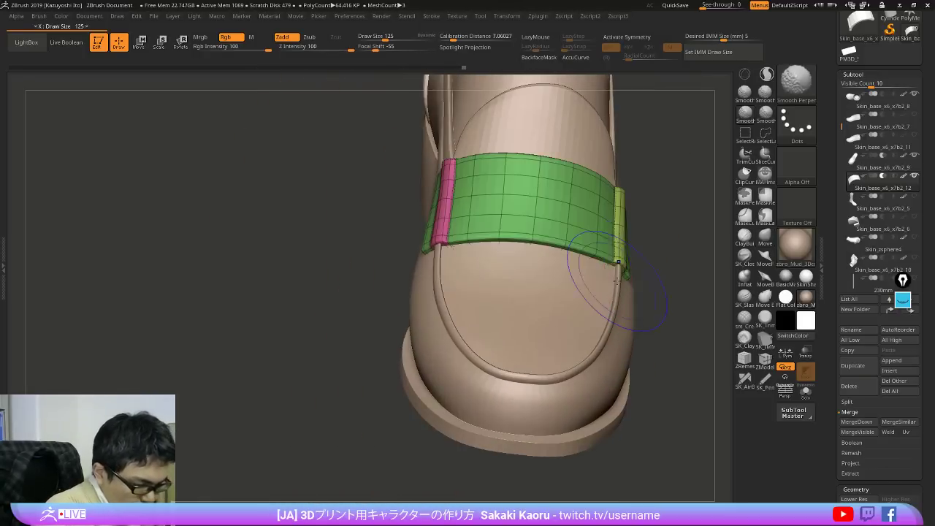
pyautogui.hotkey('shift', 'f')
pyautogui.moveTo(617, 282)
pyautogui.mouseDown(button='right')
pyautogui.moveTo(561, 281)
pyautogui.moveTo(589, 314)
pyautogui.mouseUp(button='right')
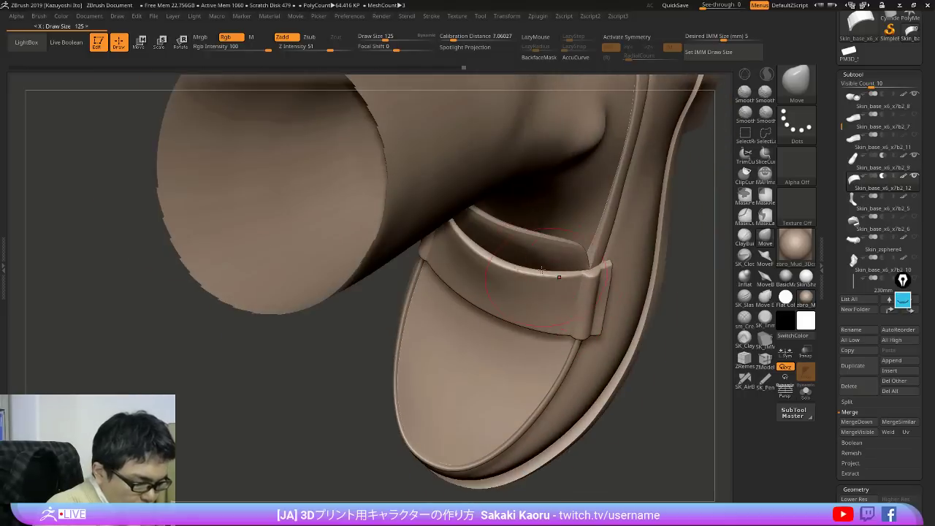
pyautogui.moveTo(541, 271); pyautogui.dragTo(502, 252, button='right')
pyautogui.moveTo(585, 258); pyautogui.dragTo(633, 219, button='right')
pyautogui.keyDown('alt'); pyautogui.click(634, 286); pyautogui.keyUp('alt')
pyautogui.moveTo(633, 219); pyautogui.dragTo(593, 270, button='right')
pyautogui.keyDown('ctrl'); pyautogui.moveTo(523, 229); pyautogui.dragTo(496, 188, button='right'); pyautogui.keyUp('ctrl')
pyautogui.moveTo(635, 232); pyautogui.dragTo(632, 281, button='right')
pyautogui.moveTo(685, 347); pyautogui.dragTo(694, 398, button='right')
pyautogui.moveTo(695, 398); pyautogui.dragTo(654, 391, button='right')
pyautogui.hotkey('shift', 'f')
pyautogui.hotkey('shift', 'f')
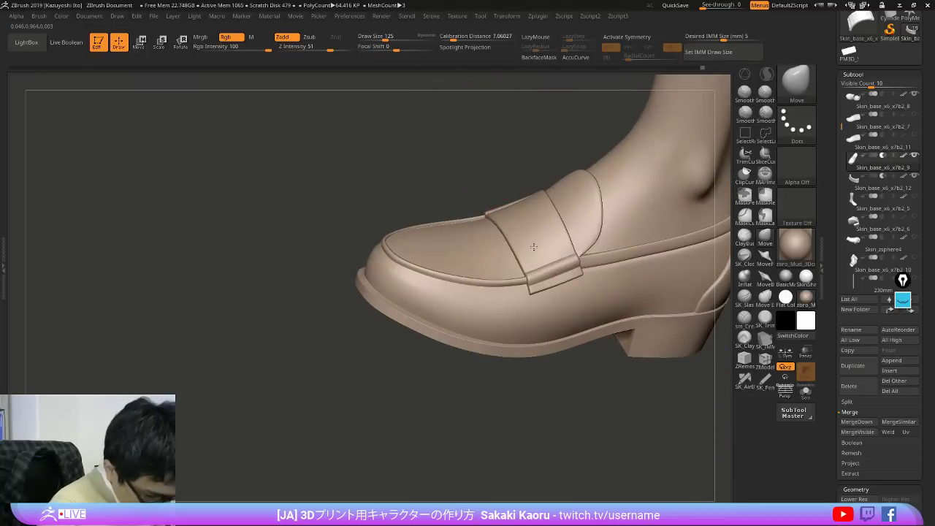
# Step: Select the strap, isolate it from the other subtools and show its unsmoothed base mesh with the polygroup wireframe
pyautogui.keyDown('alt'); pyautogui.click(532, 246); pyautogui.keyUp('alt')
pyautogui.keyDown('ctrl'); pyautogui.moveTo(515, 221); pyautogui.dragTo(546, 267, button='right'); pyautogui.keyUp('ctrl')
pyautogui.hotkey('shift', 'f')
pyautogui.hotkey('shift', 'd')
pyautogui.hotkey('alt', 's')
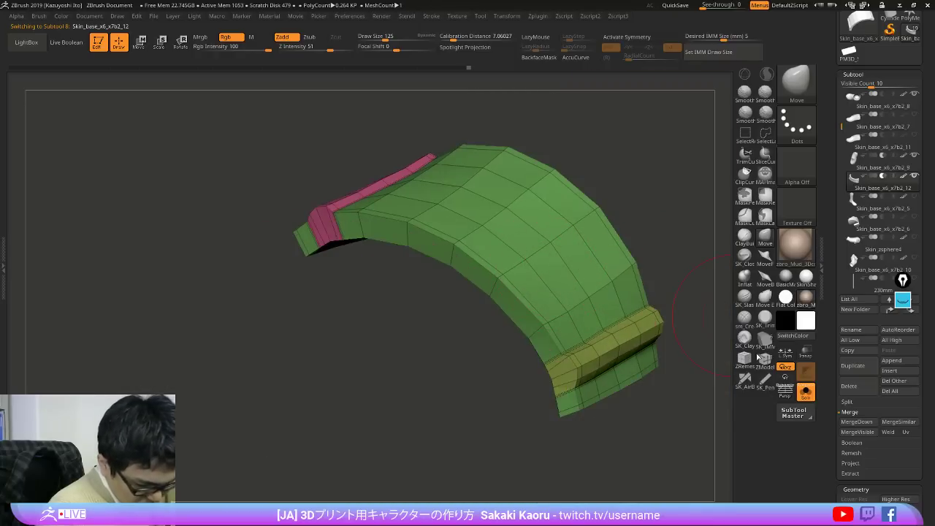
# Step: Delete the edge loop running close to the strap's long border with the ZModeler Insert edge action
pyautogui.click(764, 358)
pyautogui.press('space')
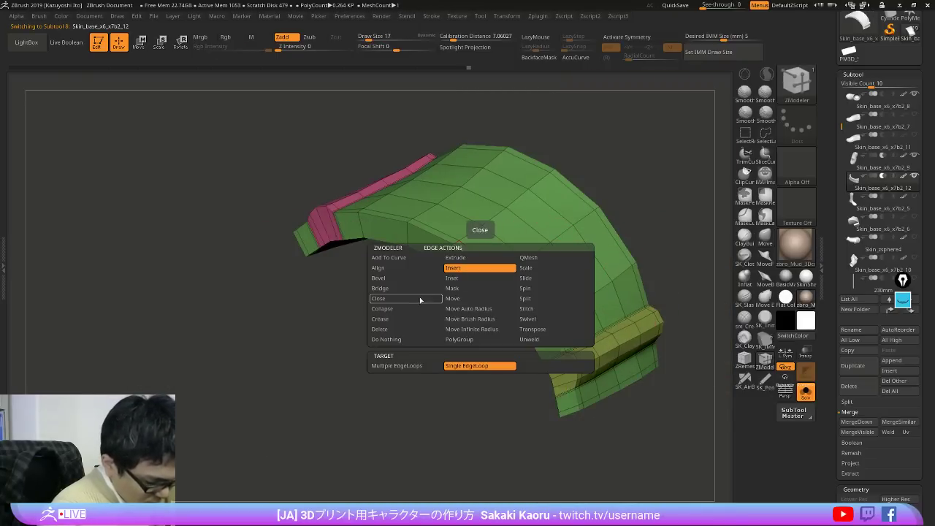
pyautogui.moveTo(683, 235); pyautogui.dragTo(605, 268, button='right')
pyautogui.press('space')
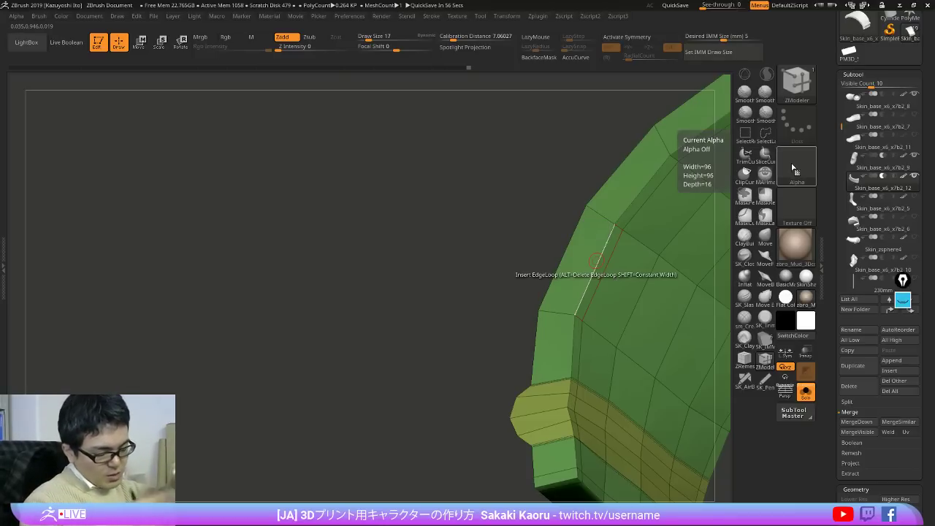
pyautogui.keyDown('alt'); pyautogui.moveTo(663, 315); pyautogui.dragTo(572, 286, button='right'); pyautogui.keyUp('alt')
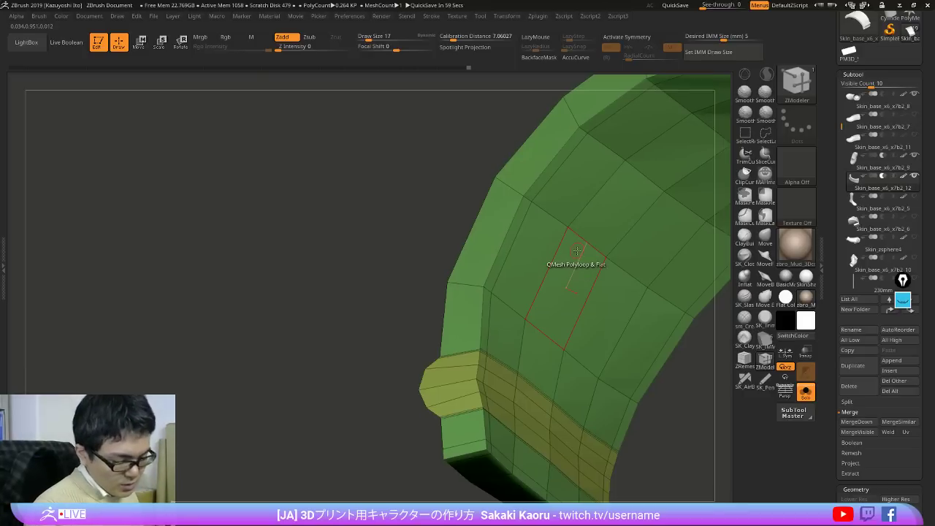
pyautogui.moveTo(517, 299); pyautogui.dragTo(508, 274, button='right')
pyautogui.press('space')
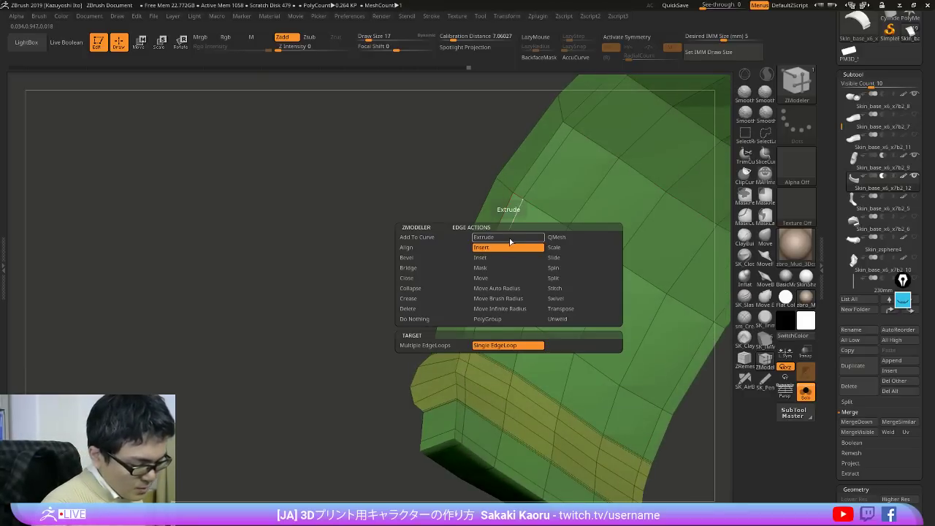
pyautogui.keyDown('alt'); pyautogui.click(515, 214); pyautogui.keyUp('alt')
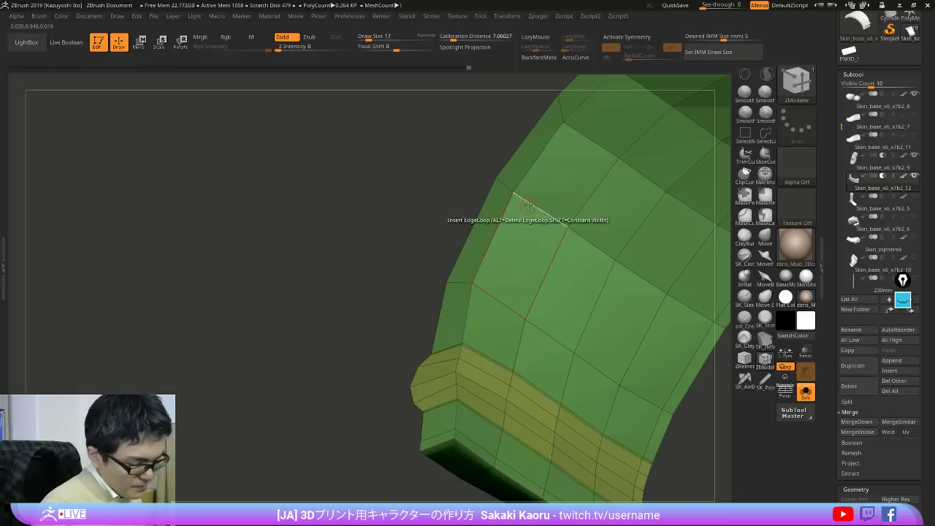
# Step: Try to insert a new edge loop close to the strap's long border at different distances
pyautogui.click(532, 201)
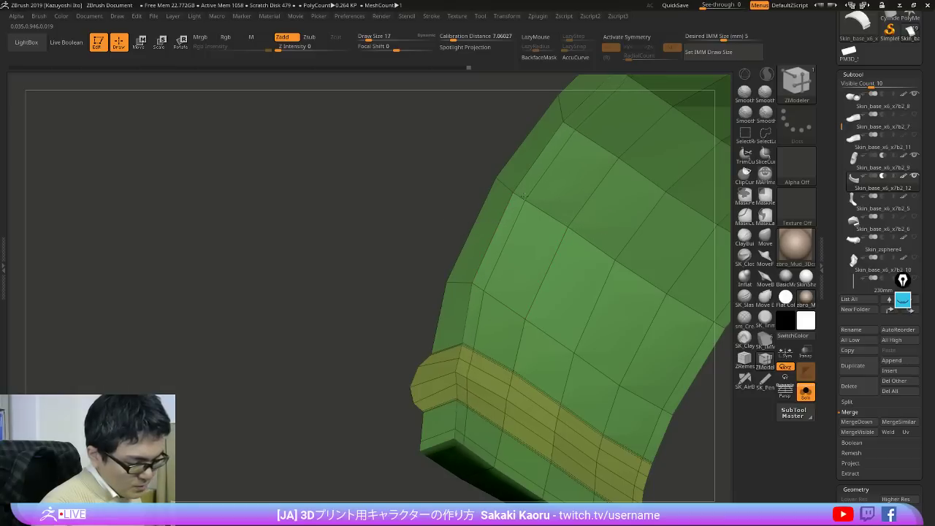
pyautogui.moveTo(529, 221); pyautogui.dragTo(518, 235, button='right')
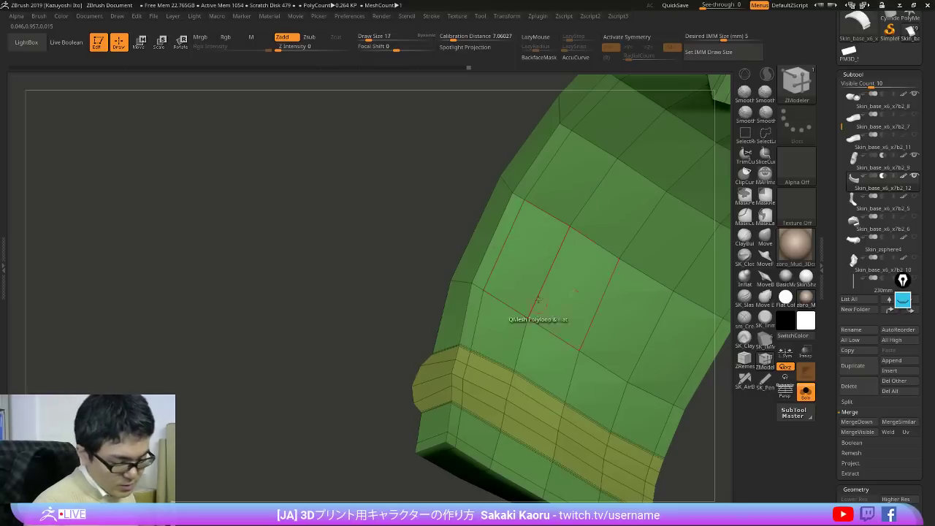
pyautogui.hotkey('ctrl', 'z')
pyautogui.moveTo(532, 202); pyautogui.dragTo(518, 198)
pyautogui.moveTo(518, 198)
pyautogui.mouseDown(button='right')
pyautogui.moveTo(585, 278)
pyautogui.moveTo(630, 262)
pyautogui.moveTo(638, 246)
pyautogui.mouseUp(button='right')
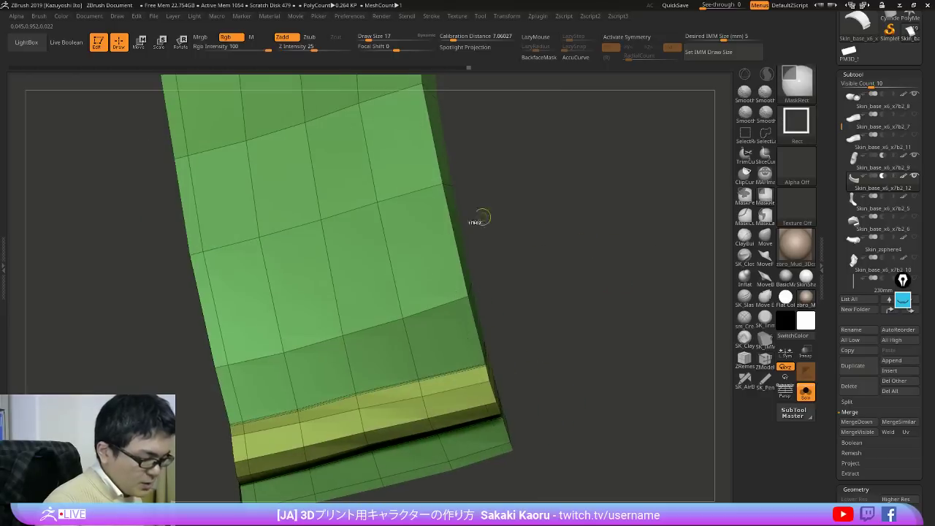
pyautogui.hotkey('ctrl', 'z')
pyautogui.moveTo(420, 190); pyautogui.dragTo(432, 186)
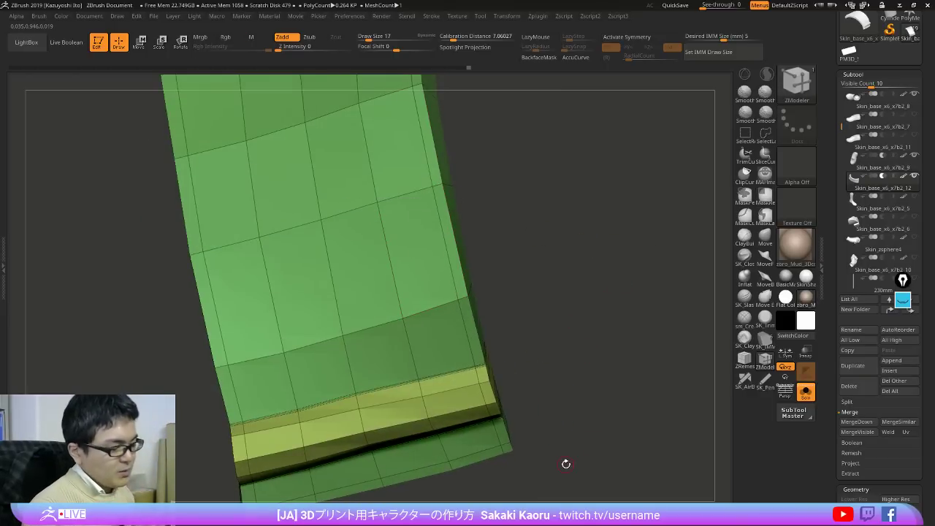
pyautogui.moveTo(598, 288); pyautogui.dragTo(476, 222, button='right')
pyautogui.hotkey('ctrl', 'z')
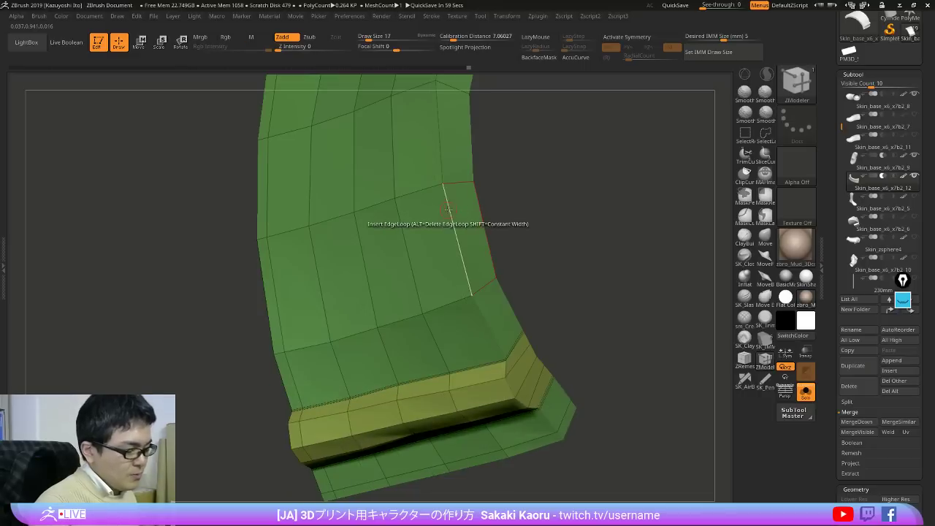
# Step: Set the ZModeler edge action to Bevel with EdgeLoop Partial and bevel the edge along the strap's long border
pyautogui.press('space')
pyautogui.click(391, 232)
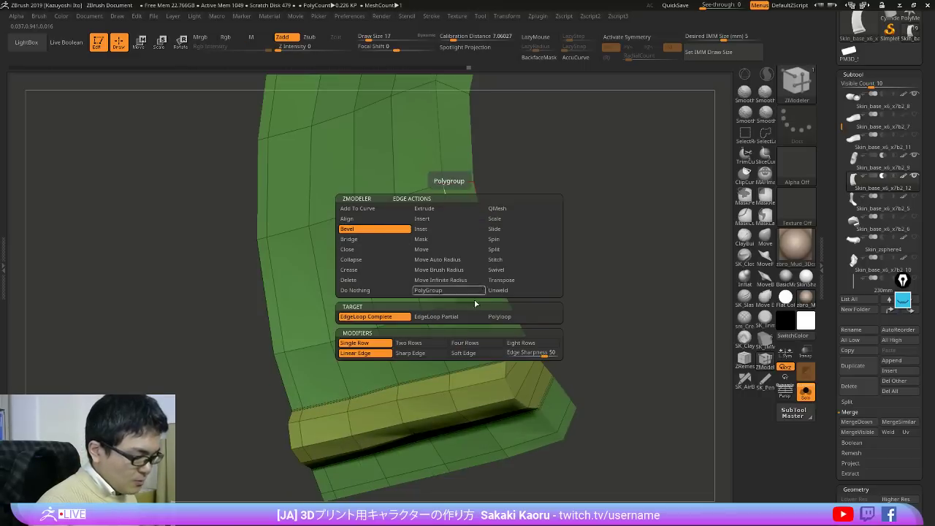
pyautogui.click(436, 316)
pyautogui.moveTo(460, 248); pyautogui.dragTo(504, 241)
pyautogui.moveTo(515, 237)
pyautogui.mouseDown(button='right')
pyautogui.moveTo(521, 213)
pyautogui.moveTo(531, 244)
pyautogui.moveTo(557, 242)
pyautogui.mouseUp(button='right')
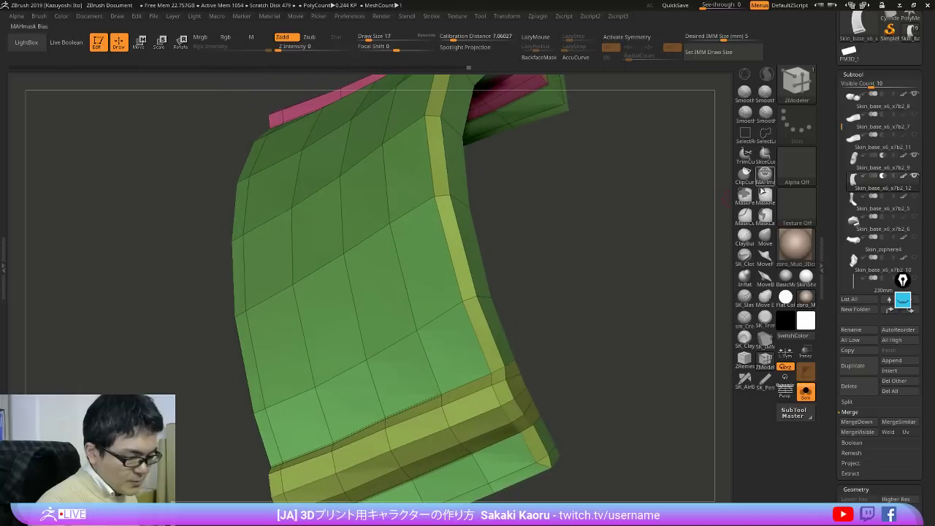
# Step: Try to mask the strap's side wall along the beveled long border with MaskRect and MaskLasso, leaving the front face free
pyautogui.click(765, 237)
pyautogui.keyDown('ctrl'); pyautogui.moveTo(445, 151); pyautogui.dragTo(576, 383); pyautogui.keyUp('ctrl')
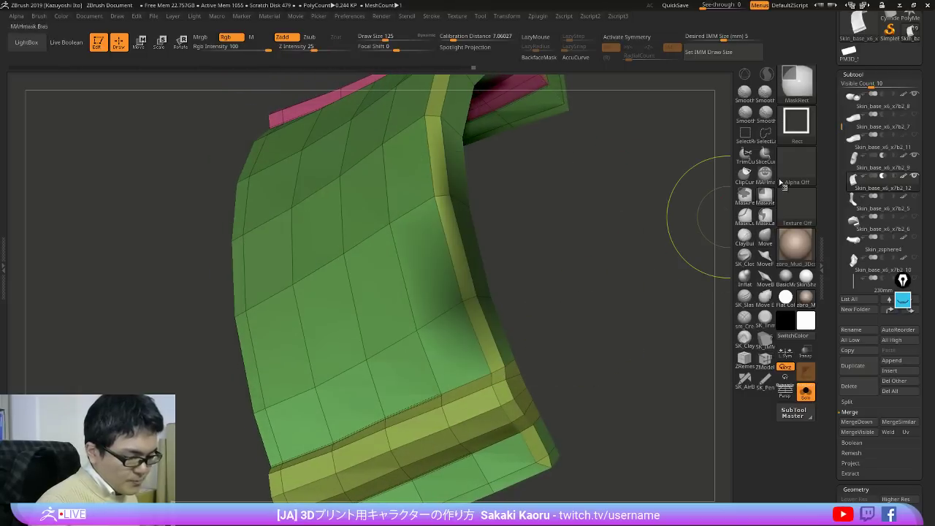
pyautogui.keyDown('ctrl'); pyautogui.moveTo(638, 172); pyautogui.dragTo(702, 229); pyautogui.keyUp('ctrl')
pyautogui.keyDown('ctrl'); pyautogui.click(764, 216); pyautogui.keyUp('ctrl')
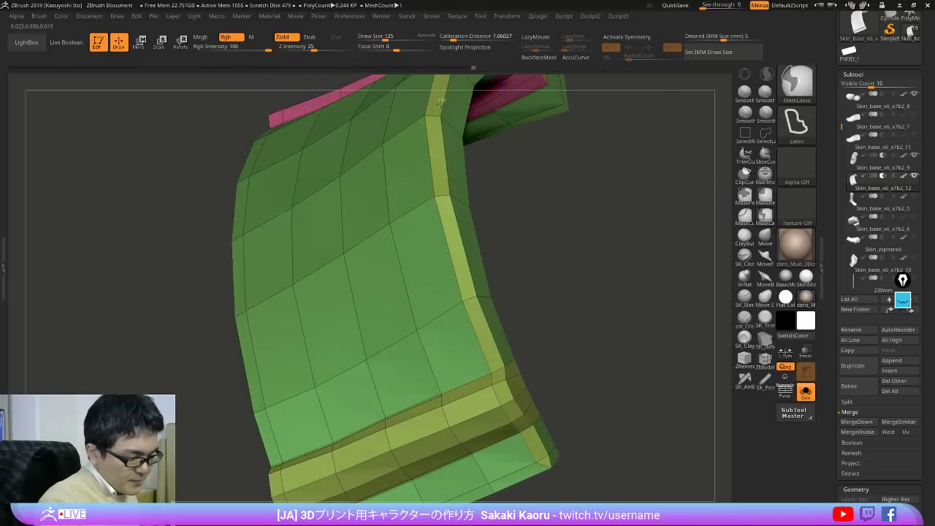
pyautogui.moveTo(443, 108)
pyautogui.keyDown('ctrl'); pyautogui.mouseDown()
pyautogui.moveTo(595, 406)
pyautogui.moveTo(596, 358)
pyautogui.mouseUp(); pyautogui.keyUp('ctrl')
pyautogui.moveTo(467, 256)
pyautogui.keyDown('ctrl'); pyautogui.mouseDown()
pyautogui.moveTo(599, 497)
pyautogui.moveTo(720, 372)
pyautogui.mouseUp(); pyautogui.keyUp('ctrl')
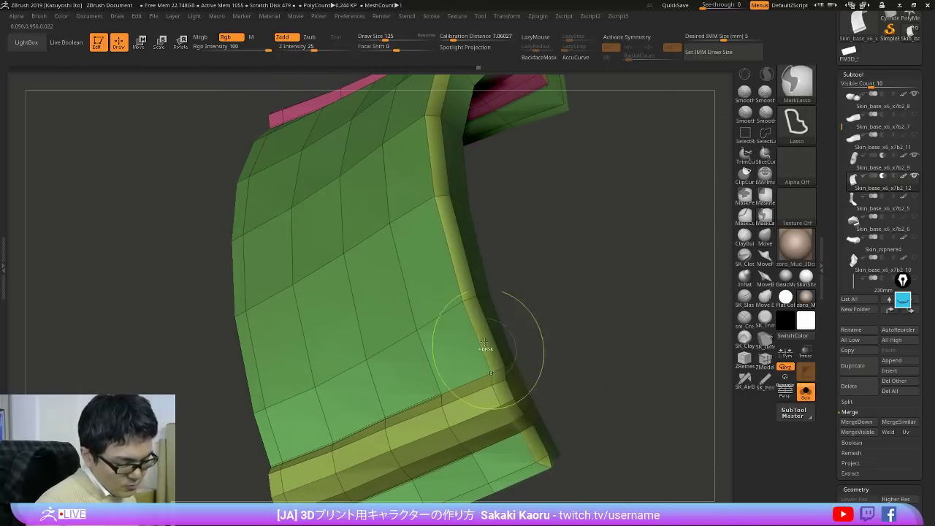
pyautogui.moveTo(490, 321)
pyautogui.keyDown('ctrl'); pyautogui.mouseDown()
pyautogui.moveTo(562, 480)
pyautogui.moveTo(662, 419)
pyautogui.mouseUp(); pyautogui.keyUp('ctrl')
pyautogui.press('x')
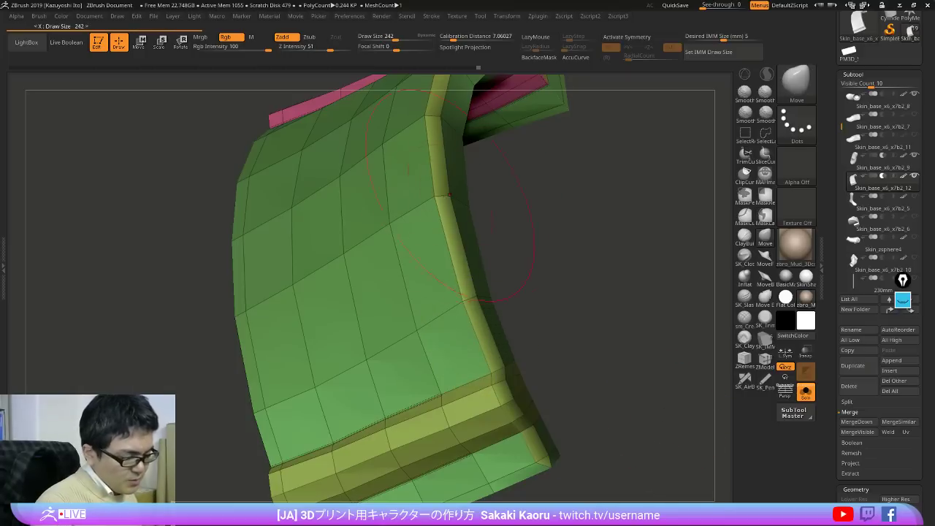
# Step: Try to widen the beveled border by pulling its inner edge points toward the strap's middle with the Move brush
pyautogui.moveTo(437, 195)
pyautogui.mouseDown()
pyautogui.moveTo(426, 197)
pyautogui.moveTo(420, 139)
pyautogui.mouseUp()
pyautogui.moveTo(432, 210); pyautogui.dragTo(425, 212)
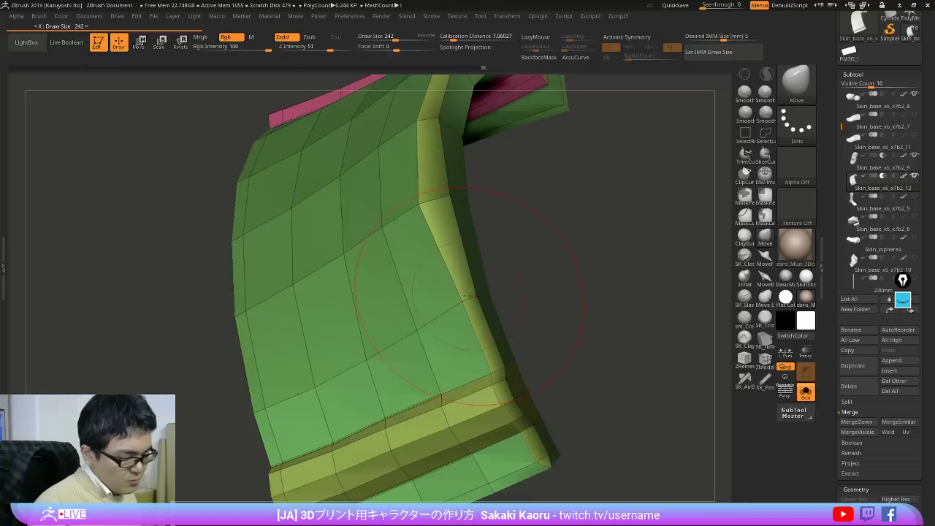
pyautogui.moveTo(465, 302); pyautogui.dragTo(451, 300)
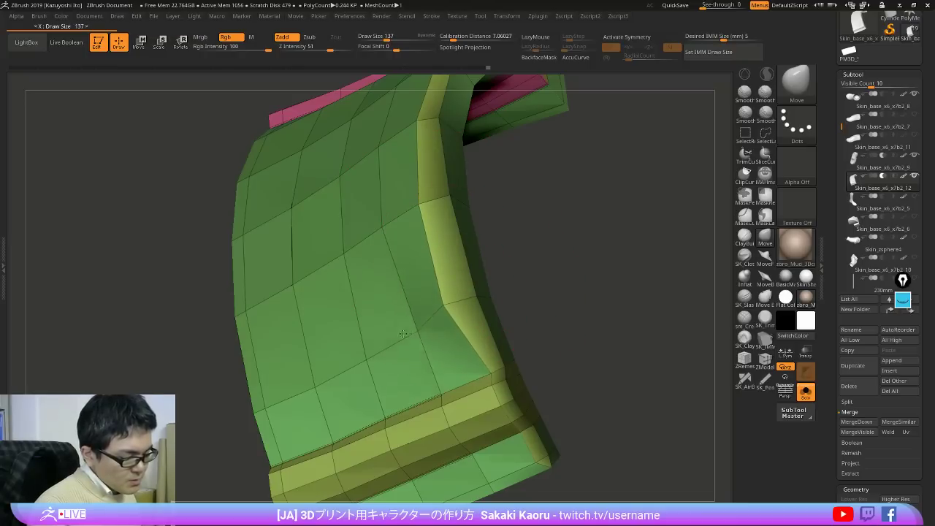
pyautogui.moveTo(381, 228); pyautogui.dragTo(393, 231)
pyautogui.moveTo(568, 269); pyautogui.dragTo(636, 378)
pyautogui.hotkey('shift', 'f')
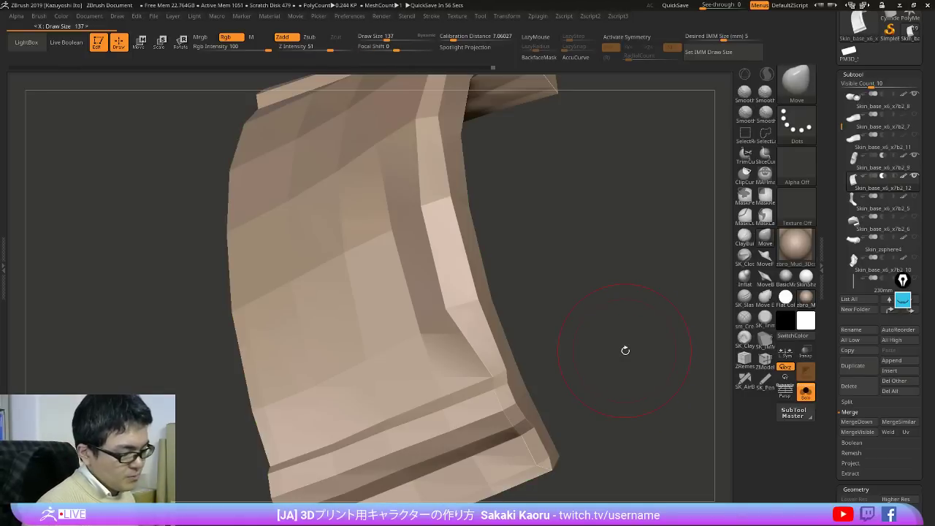
pyautogui.moveTo(653, 423); pyautogui.dragTo(641, 407)
pyautogui.hotkey('shift', 'f')
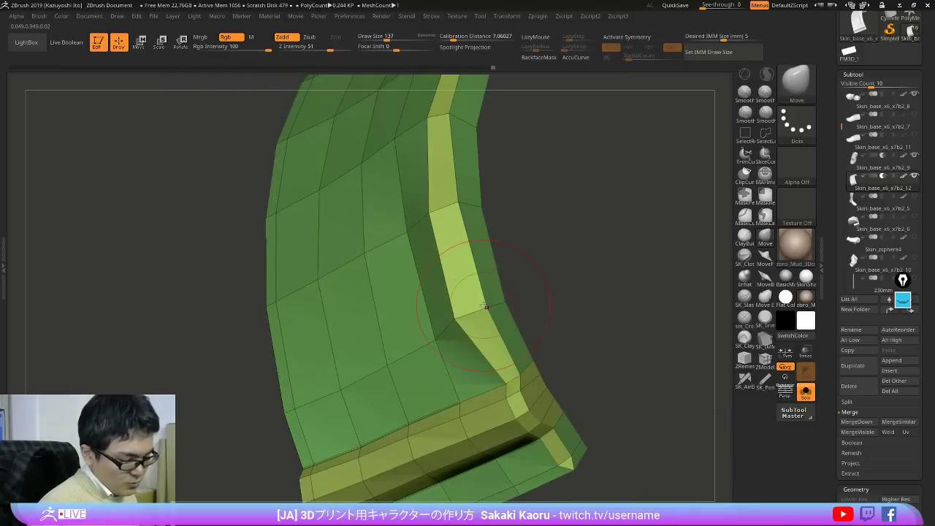
# Step: Try to delete the bevel's inner edge loop along the strap's long border with the ZModeler Insert edge action
pyautogui.moveTo(789, 282)
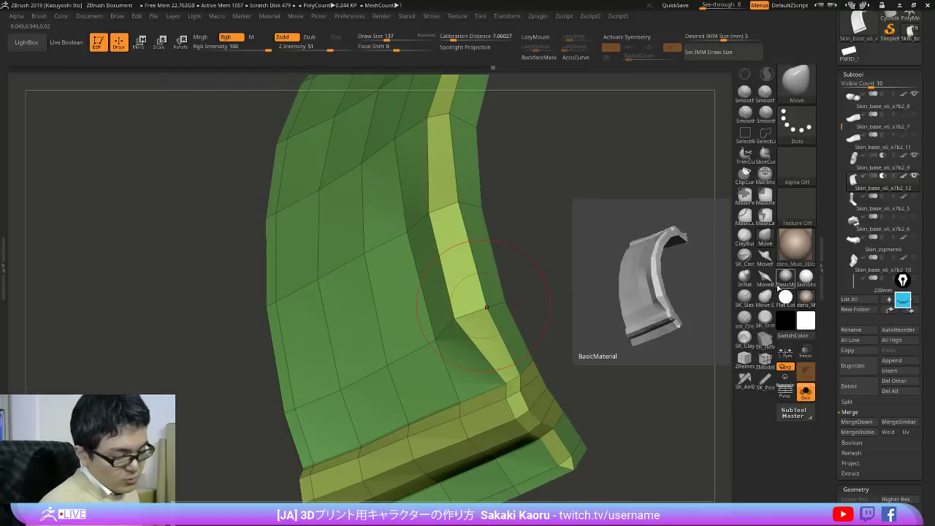
pyautogui.moveTo(547, 322); pyautogui.dragTo(564, 327)
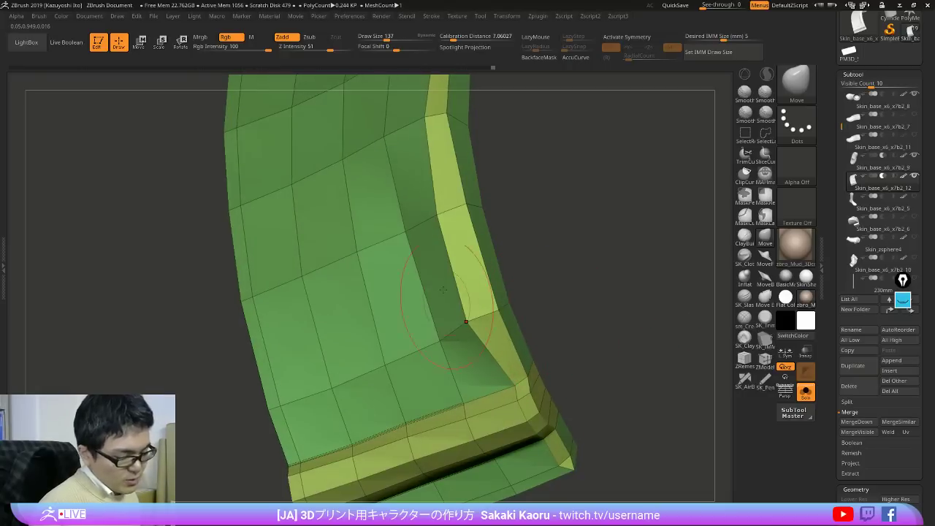
pyautogui.keyDown('alt'); pyautogui.moveTo(550, 282); pyautogui.dragTo(626, 283); pyautogui.keyUp('alt')
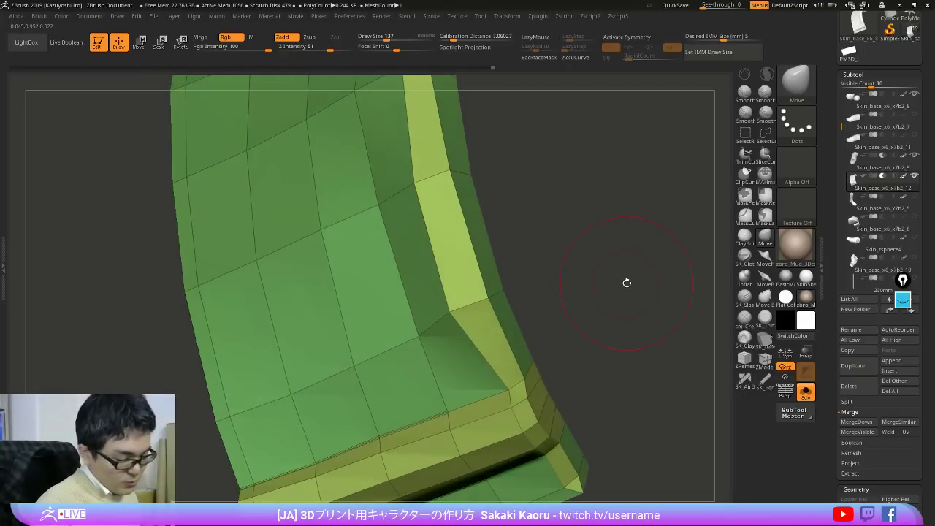
pyautogui.moveTo(645, 354)
pyautogui.mouseDown()
pyautogui.moveTo(640, 319)
pyautogui.moveTo(646, 358)
pyautogui.mouseUp()
pyautogui.keyDown('alt'); pyautogui.moveTo(601, 330); pyautogui.dragTo(627, 373); pyautogui.keyUp('alt')
pyautogui.click(768, 359)
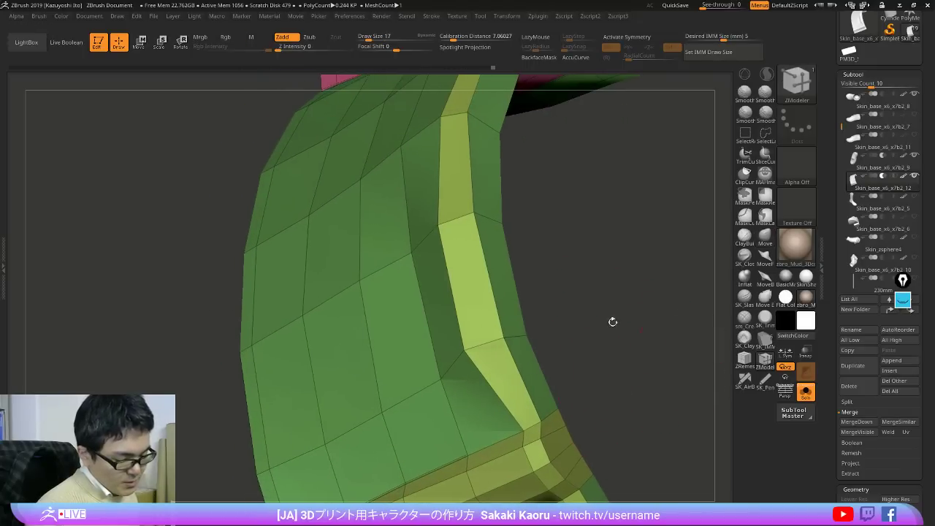
pyautogui.press('space')
pyautogui.click(441, 258)
pyautogui.keyDown('alt'); pyautogui.click(451, 269); pyautogui.keyUp('alt')
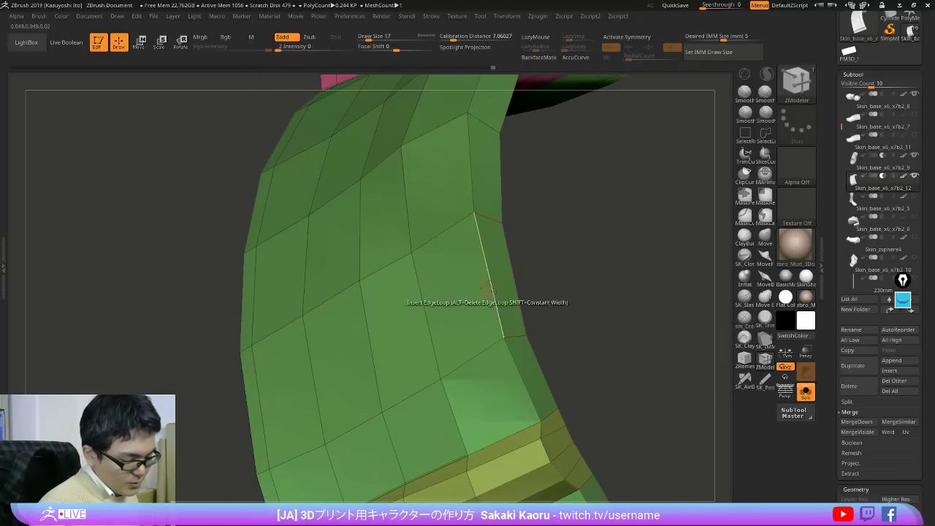
pyautogui.moveTo(604, 324); pyautogui.dragTo(587, 316)
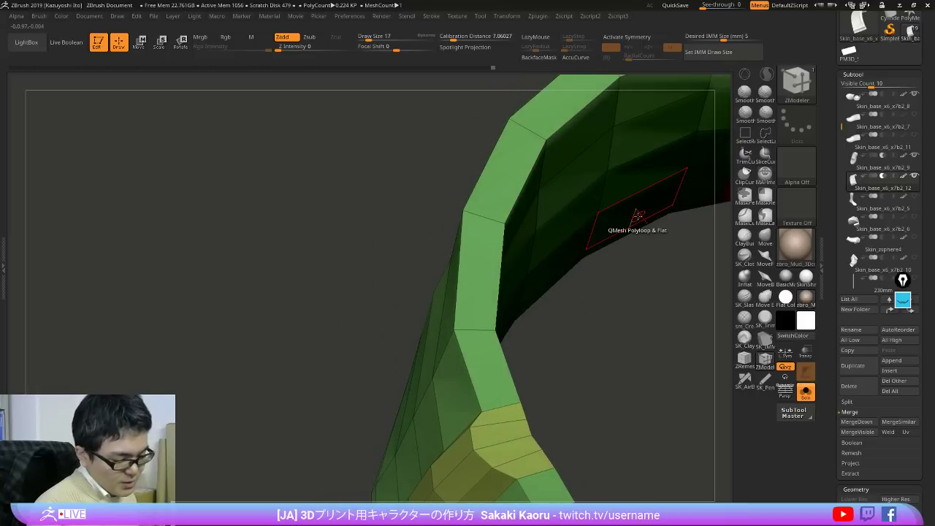
pyautogui.moveTo(651, 373); pyautogui.dragTo(662, 383)
# Step: Undo the edge loop deletion, the Move brush edits, the masking and the bevel along the strap's long border
pyautogui.hotkey('ctrl', 'z')
pyautogui.hotkey('ctrl', 'z')
pyautogui.hotkey('ctrl', 'z')
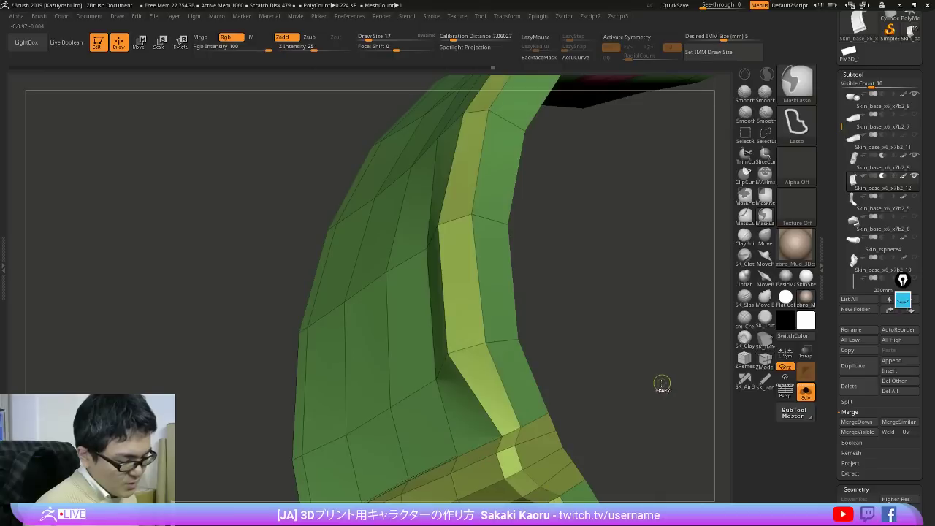
pyautogui.hotkey('ctrl', 'z')
pyautogui.hotkey('ctrl', 'z')
pyautogui.hotkey('ctrl', 'z')
pyautogui.hotkey('ctrl', 'z')
pyautogui.hotkey('ctrl', 'z')
pyautogui.hotkey('ctrl', 'z')
pyautogui.hotkey('ctrl', 'z')
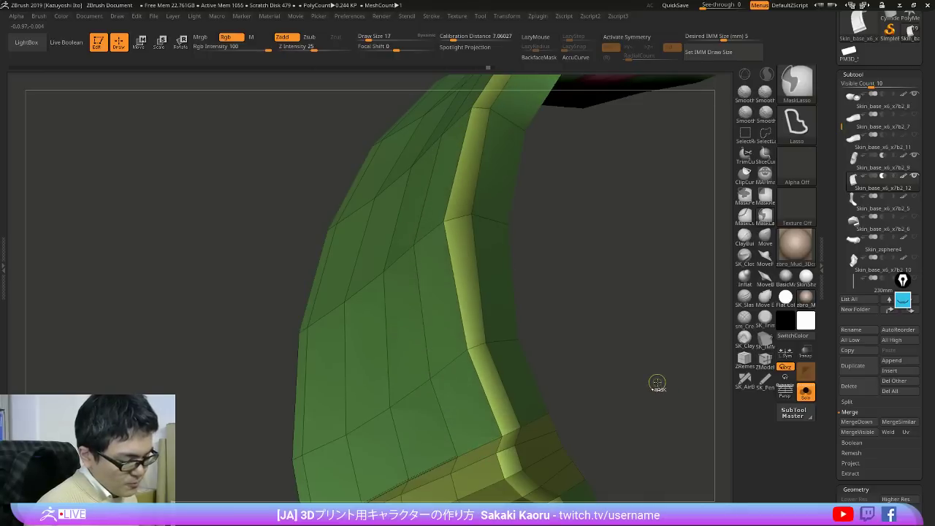
pyautogui.hotkey('ctrl', 'z')
pyautogui.hotkey('ctrl', 'z')
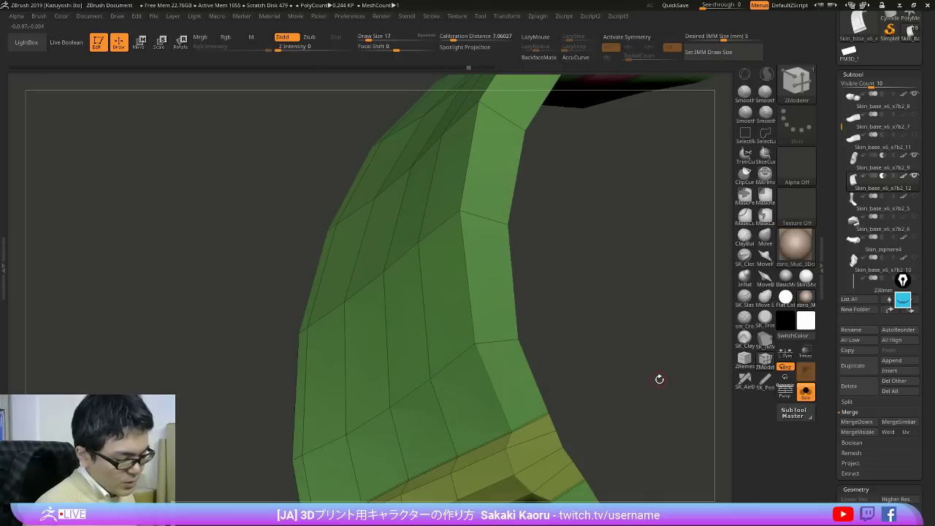
# Step: Insert a single edge loop close to the strap's long border with the ZModeler Insert edge action and preview the strap smoothed
pyautogui.moveTo(658, 381); pyautogui.dragTo(680, 295)
pyautogui.press('space')
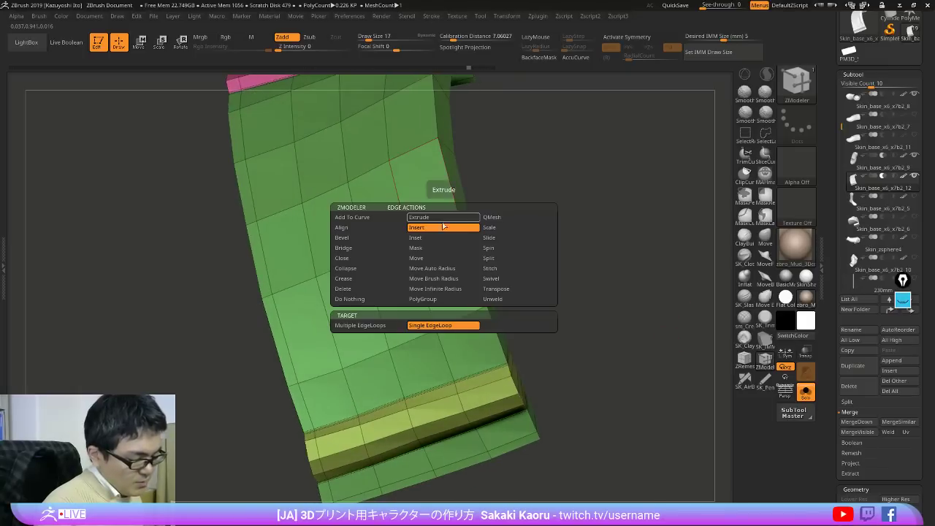
pyautogui.click(440, 227)
pyautogui.moveTo(437, 223); pyautogui.dragTo(446, 220)
pyautogui.press('d')
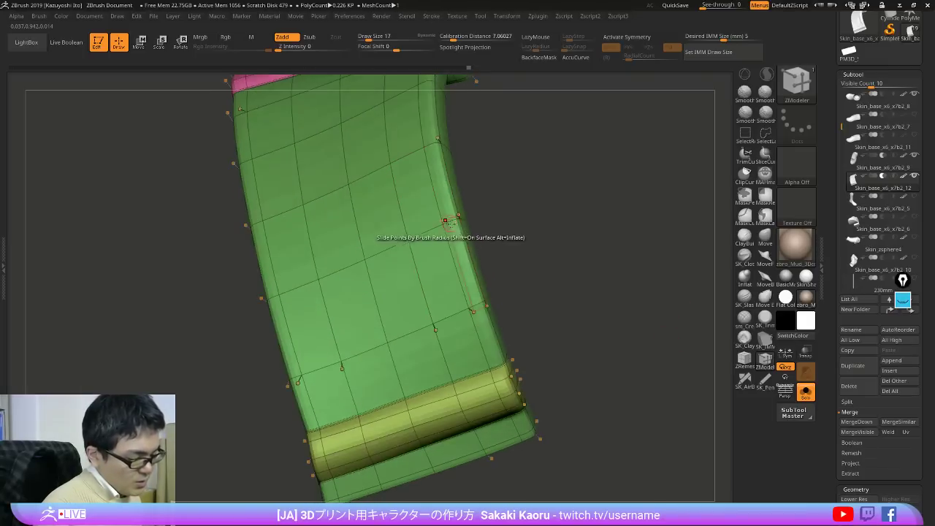
pyautogui.hotkey('shift', 'f')
pyautogui.keyDown('ctrl'); pyautogui.moveTo(597, 363); pyautogui.dragTo(547, 299, button='right'); pyautogui.keyUp('ctrl')
pyautogui.keyDown('ctrl'); pyautogui.moveTo(457, 209); pyautogui.dragTo(477, 265, button='right'); pyautogui.keyUp('ctrl')
pyautogui.hotkey('shift', 'f')
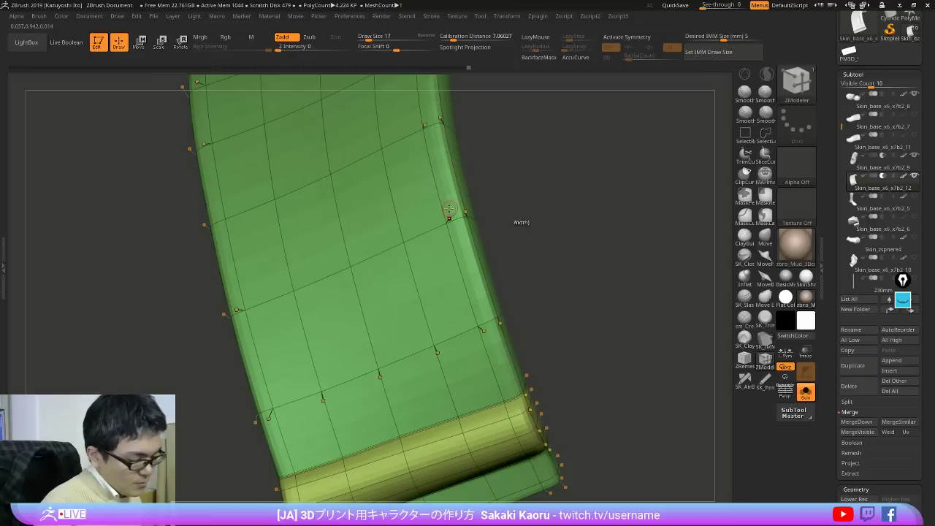
# Step: Slide the complete edge loops beside the strap's two long edges outward, using the EdgeLoop Complete target on the unsmoothed mesh
pyautogui.press('space')
pyautogui.click(524, 260)
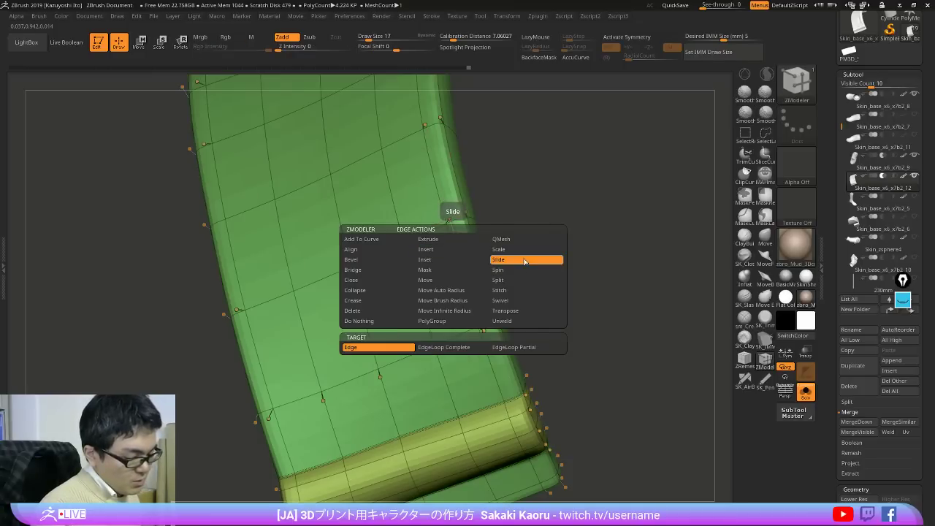
pyautogui.click(471, 347)
pyautogui.hotkey('shift', 'f')
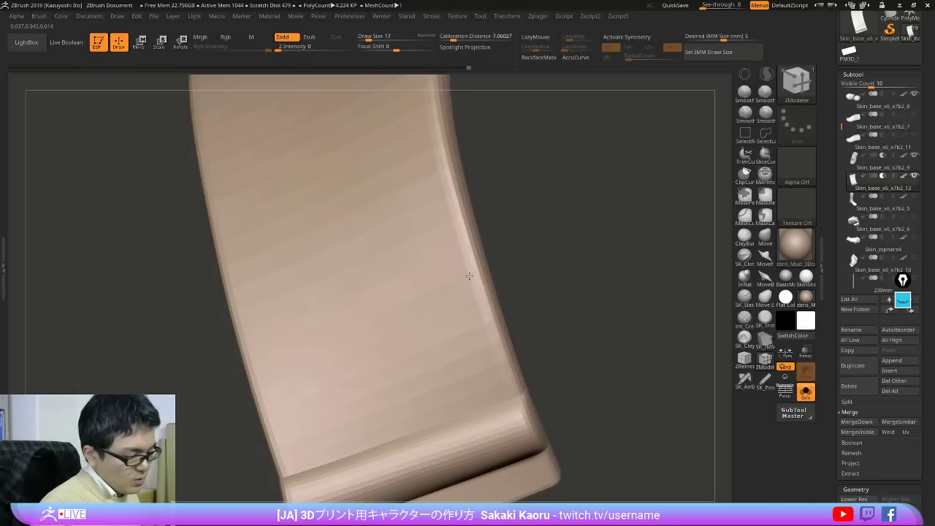
pyautogui.hotkey('shift', 'f')
pyautogui.hotkey('shift', 'd')
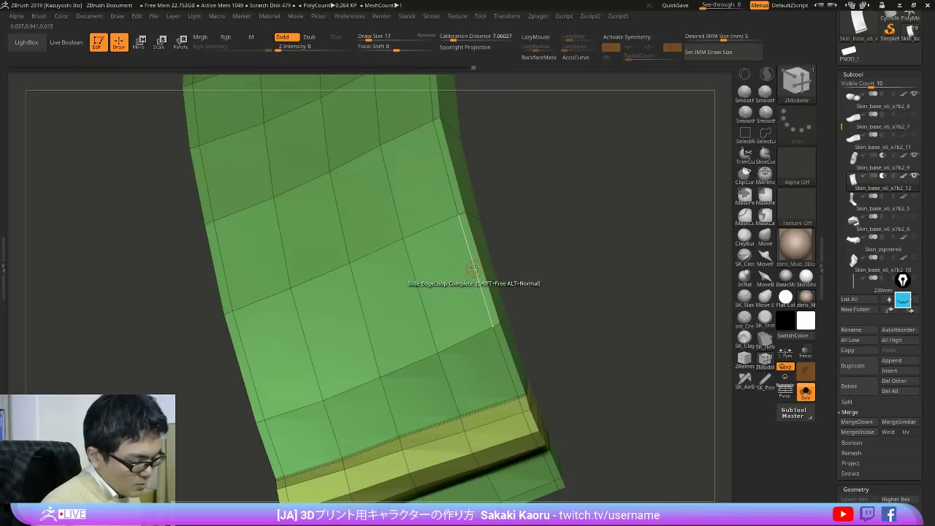
pyautogui.click(472, 272)
pyautogui.click(243, 340)
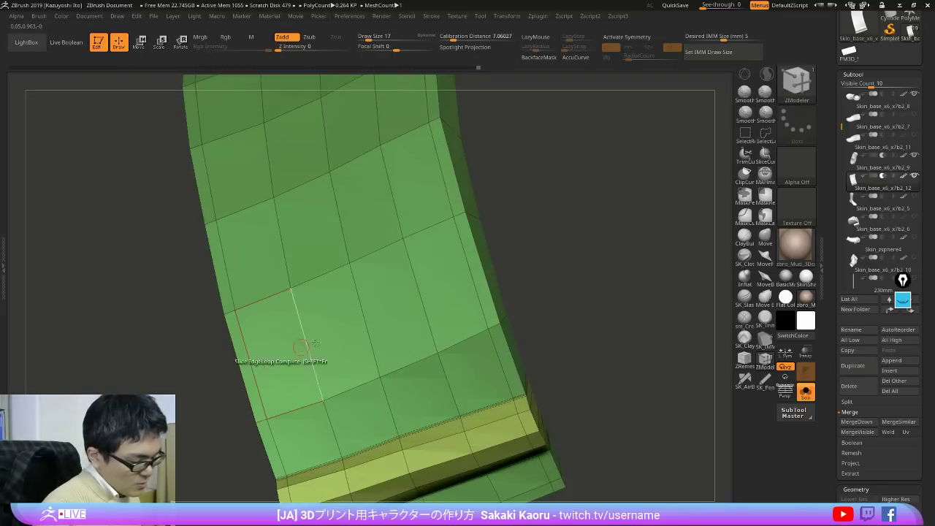
# Step: Examine the smoothed strap together with the whole loafer and leg from several angles
pyautogui.keyDown('alt'); pyautogui.moveTo(586, 328); pyautogui.dragTo(590, 218); pyautogui.keyUp('alt')
pyautogui.press('d')
pyautogui.hotkey('shift', 'f')
pyautogui.hotkey('alt', 'shift', 's')
pyautogui.moveTo(610, 481); pyautogui.dragTo(527, 241)
pyautogui.moveTo(431, 447); pyautogui.dragTo(464, 397)
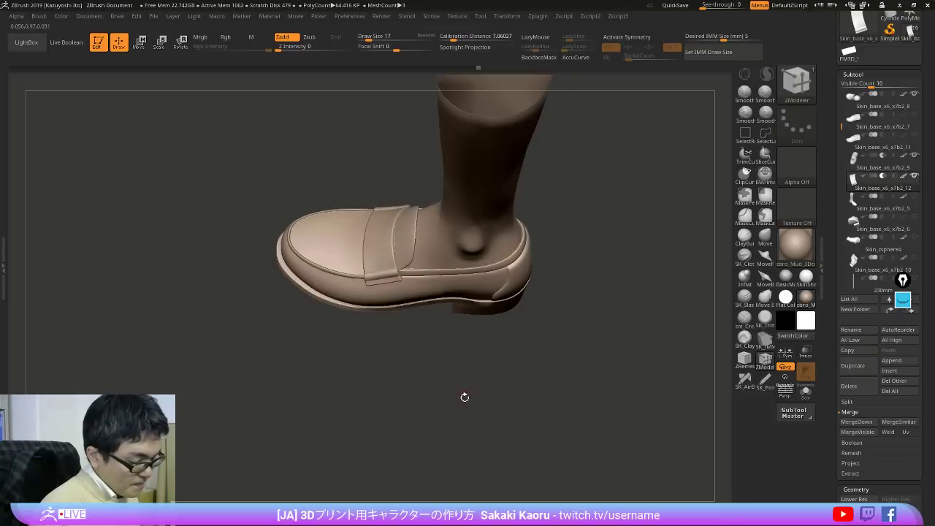
pyautogui.moveTo(471, 431); pyautogui.dragTo(521, 433)
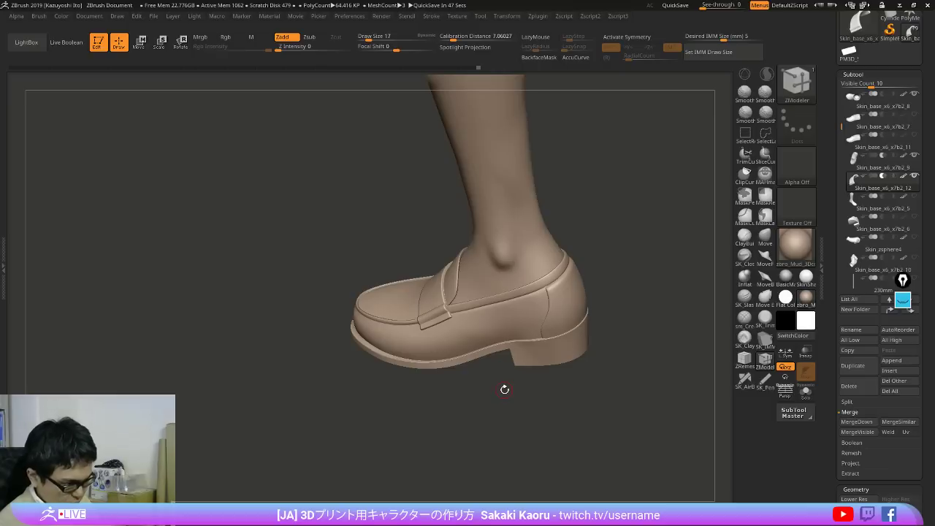
# Step: Compare the isolated strap with and without dynamic subdivision, and check it against the full shoe
pyautogui.click(540, 17)
pyautogui.hotkey('shift', 'alt', 's')
pyautogui.moveTo(501, 240)
pyautogui.keyDown('alt'); pyautogui.mouseDown()
pyautogui.moveTo(475, 309)
pyautogui.moveTo(495, 349)
pyautogui.moveTo(485, 321)
pyautogui.mouseUp(); pyautogui.keyUp('alt')
pyautogui.hotkey('shift', 'f')
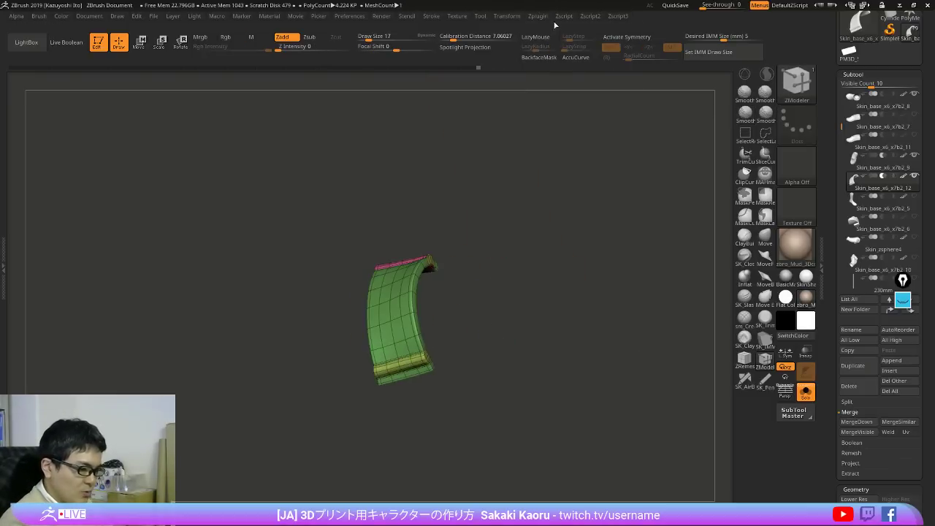
pyautogui.click(545, 16)
pyautogui.hotkey('shift', 'd')
pyautogui.hotkey('shift', 'd')
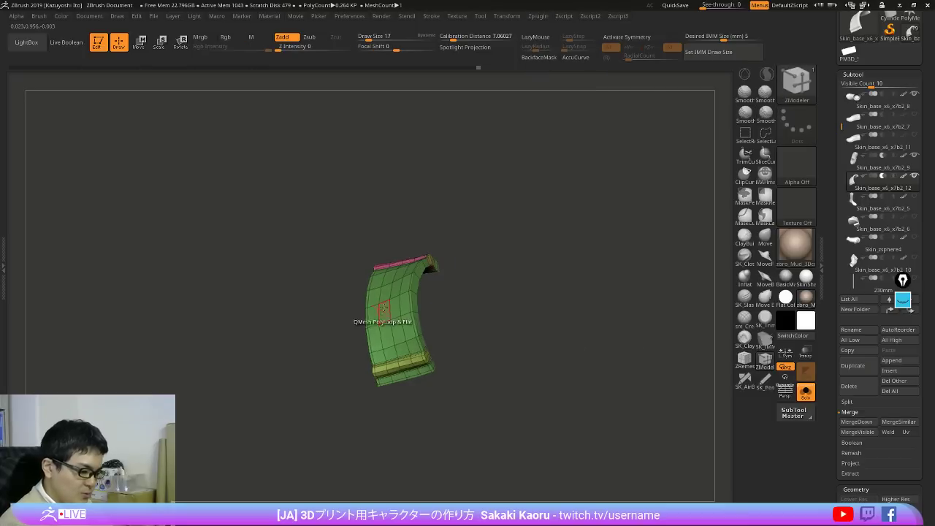
pyautogui.keyDown('ctrl'); pyautogui.moveTo(384, 316); pyautogui.dragTo(476, 407, button='right'); pyautogui.keyUp('ctrl')
pyautogui.hotkey('shift', 'f')
pyautogui.moveTo(596, 411); pyautogui.dragTo(616, 339)
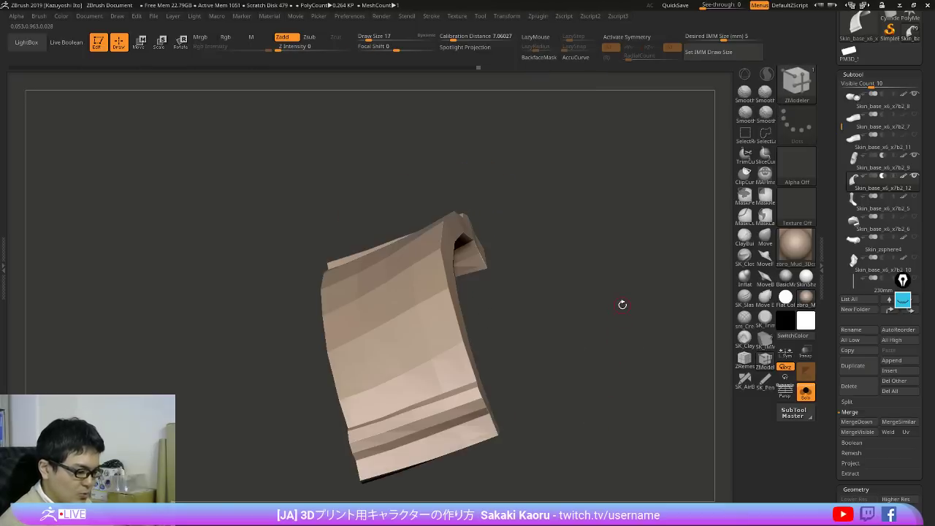
pyautogui.press('d')
pyautogui.press('d')
pyautogui.hotkey('alt', 's')
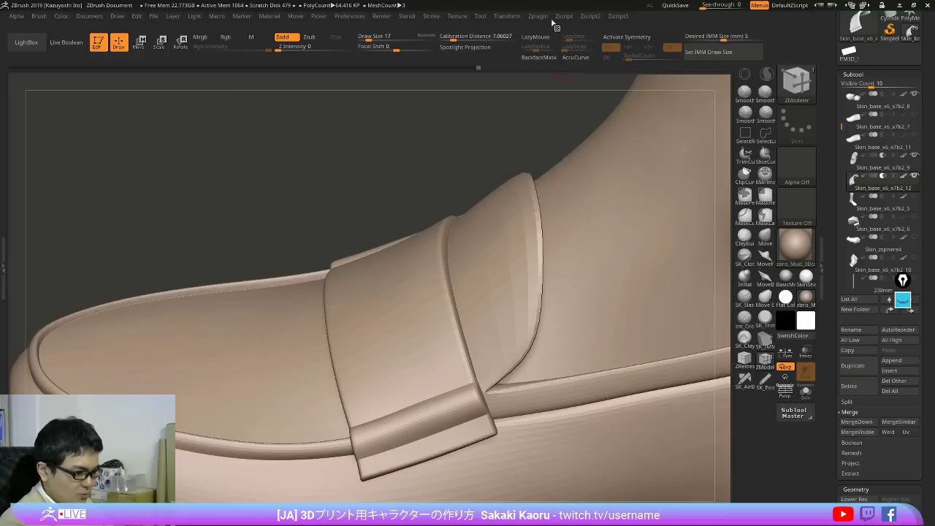
# Step: Update the 3D Print Hub size ratios in millimetres and limit the export to the selected subtool
pyautogui.moveTo(542, 21)
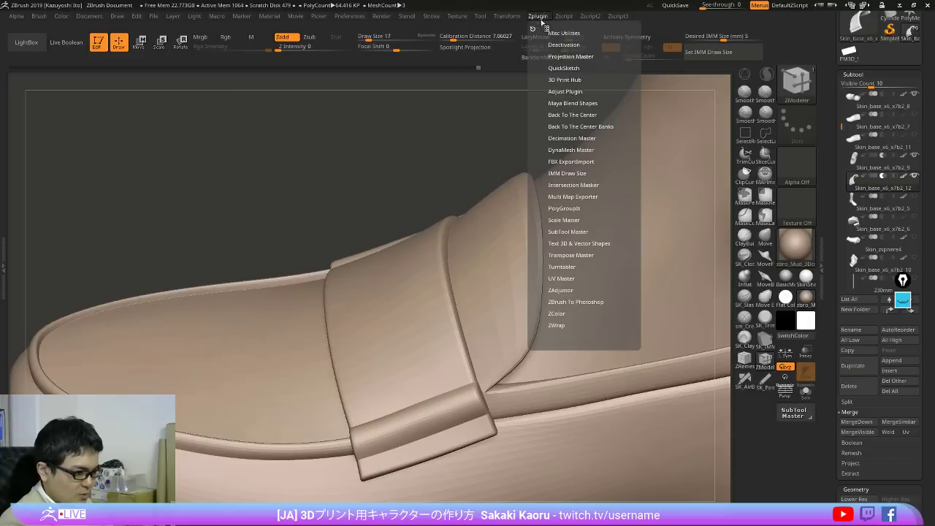
pyautogui.click(570, 81)
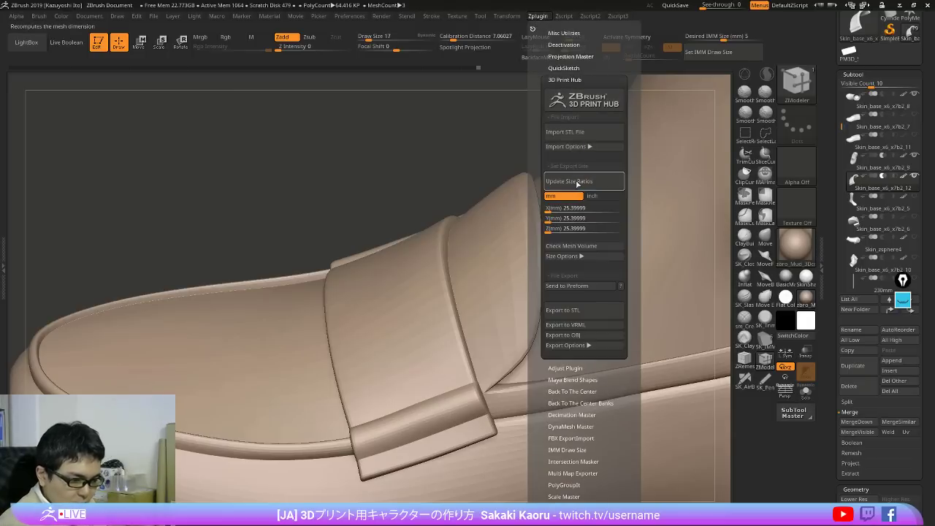
pyautogui.click(577, 184)
pyautogui.click(579, 152)
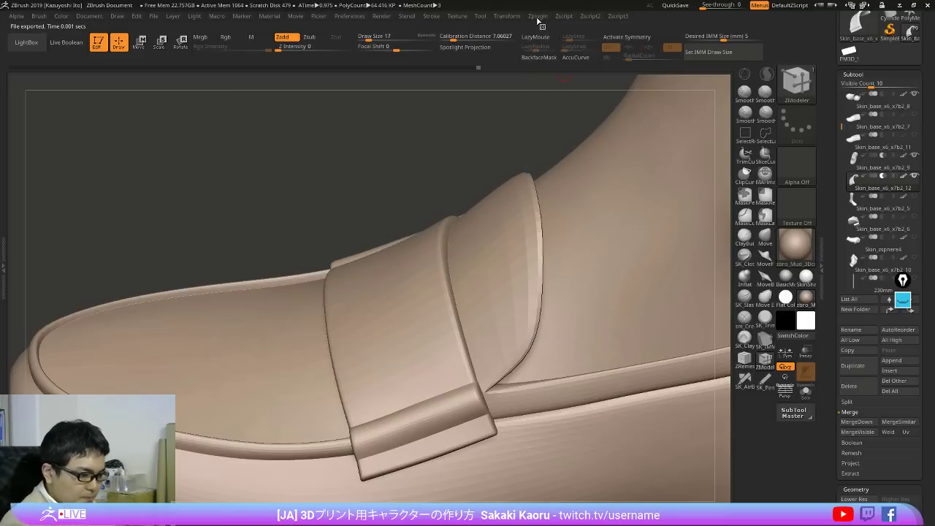
pyautogui.click(538, 18)
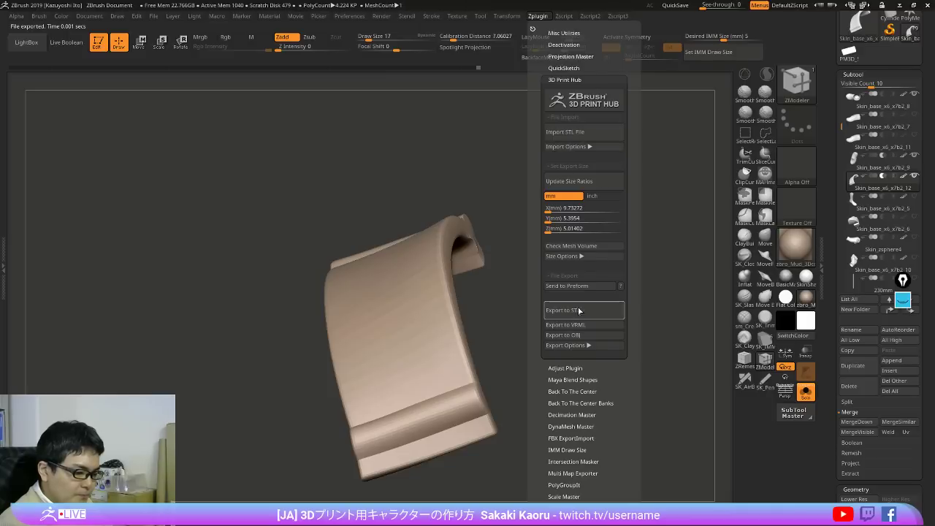
pyautogui.click(577, 346)
pyautogui.click(617, 368)
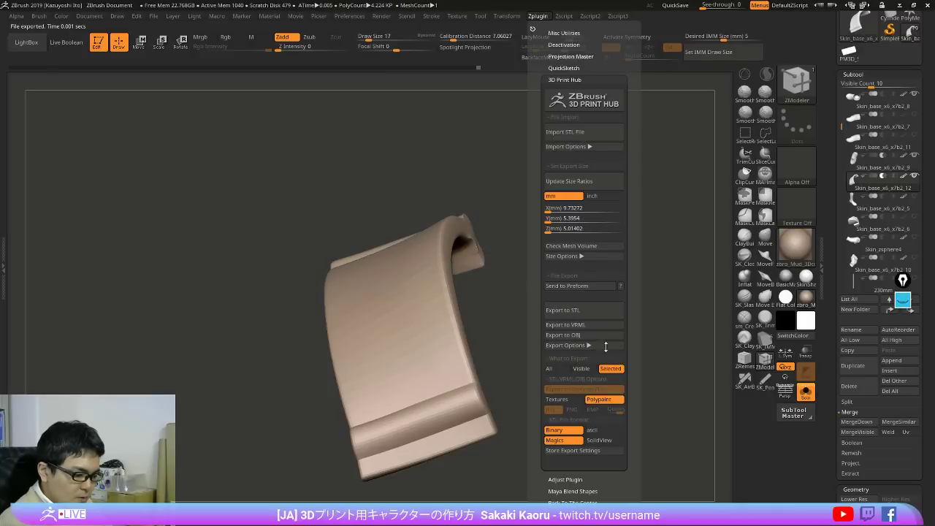
pyautogui.click(579, 310)
pyautogui.click(435, 316)
pyautogui.click(434, 318)
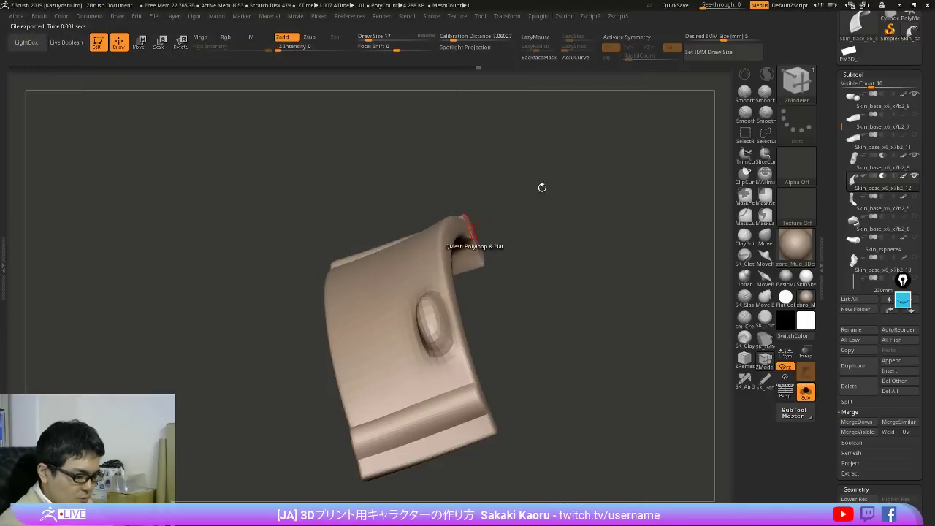
pyautogui.hotkey('ctrl', 'z')
# Step: Make the shoe body subtool Skin_base_x6_x7b2_9 active and show it isolated with dynamic subdivision smoothing
pyautogui.hotkey('shift', 'd')
pyautogui.press('Down')
pyautogui.press('Up')
pyautogui.press('Up')
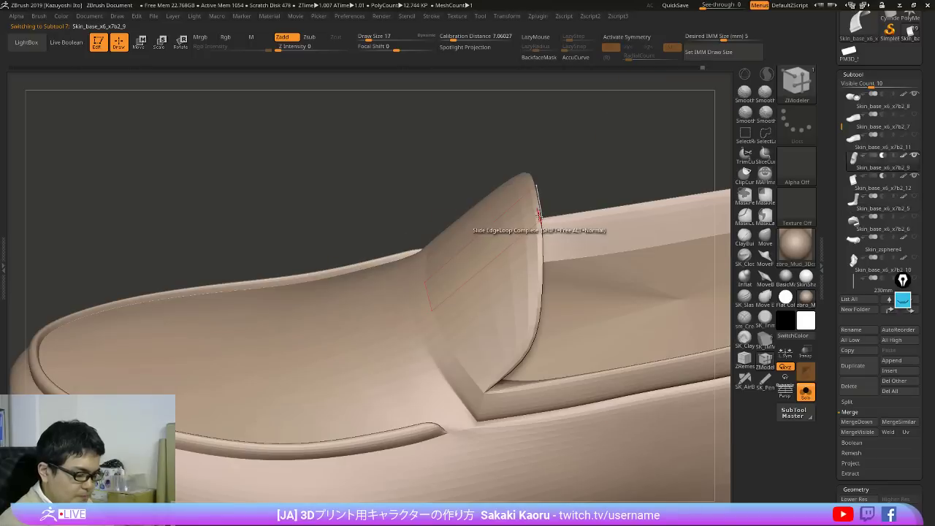
pyautogui.hotkey('shift', 'd')
pyautogui.press('d')
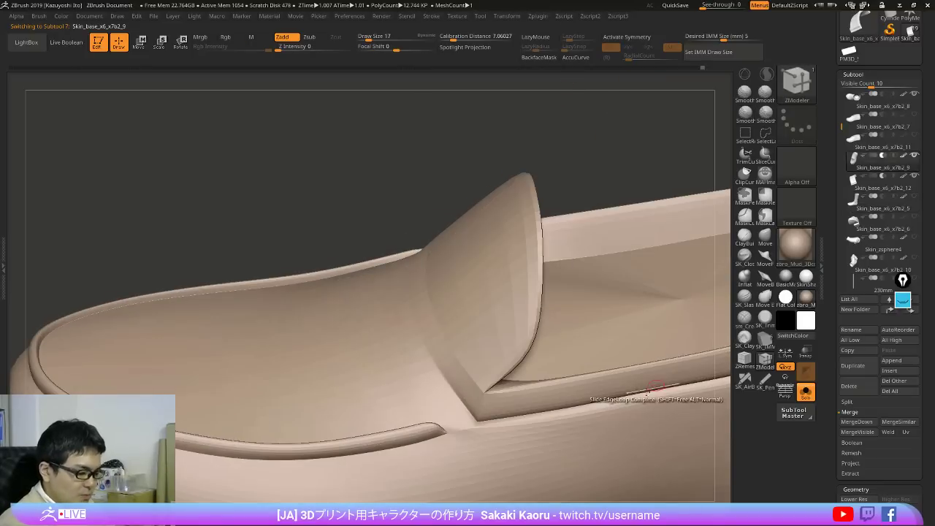
pyautogui.press('f')
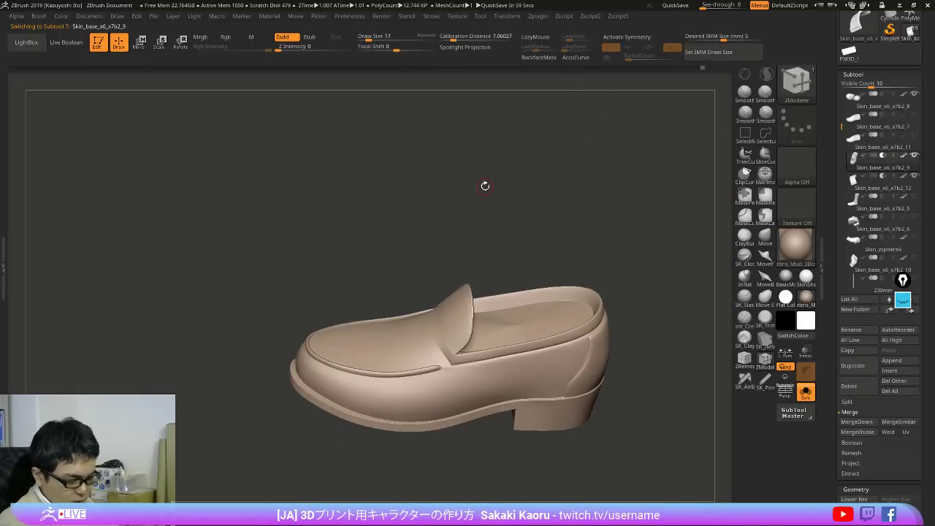
pyautogui.keyDown('alt'); pyautogui.moveTo(582, 332); pyautogui.dragTo(550, 261, button='right'); pyautogui.keyUp('alt')
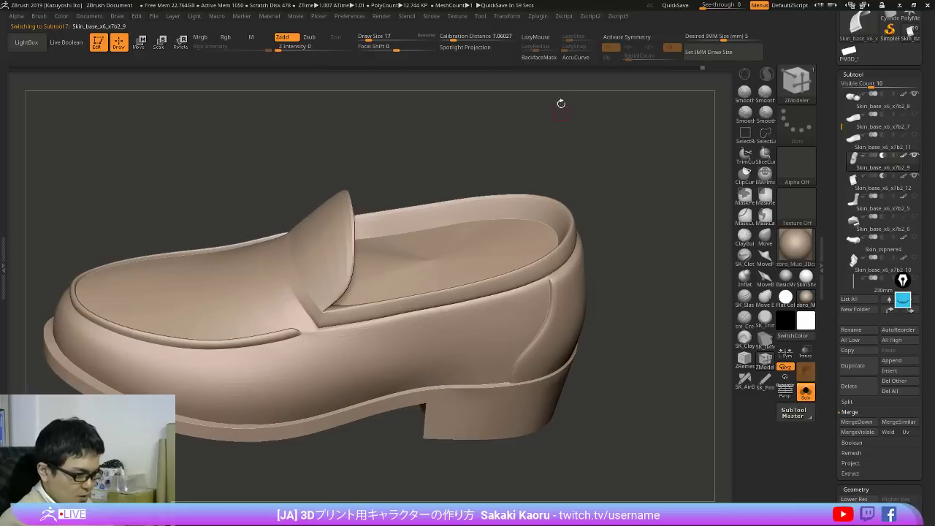
# Step: Export the selected shoe body as an STL file named kutu
pyautogui.click(538, 16)
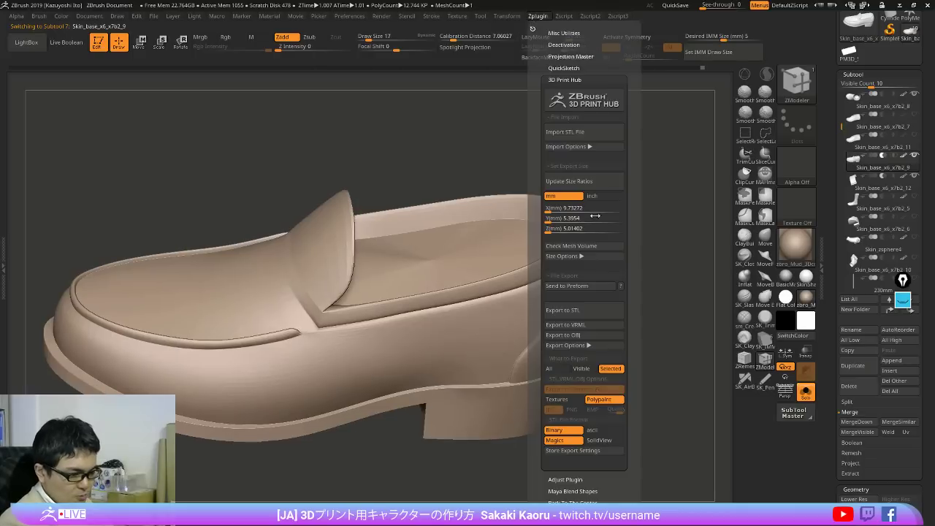
pyautogui.click(597, 314)
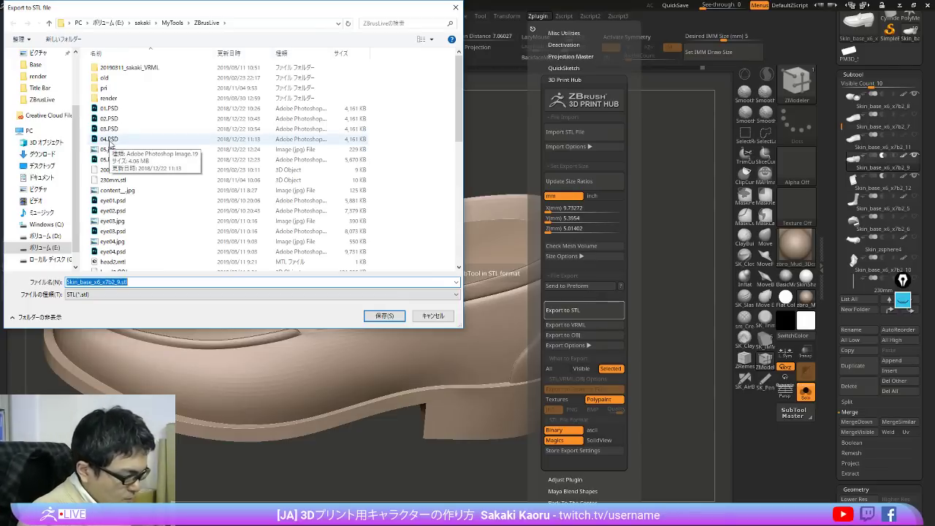
pyautogui.write('kutu')
pyautogui.press('Return')
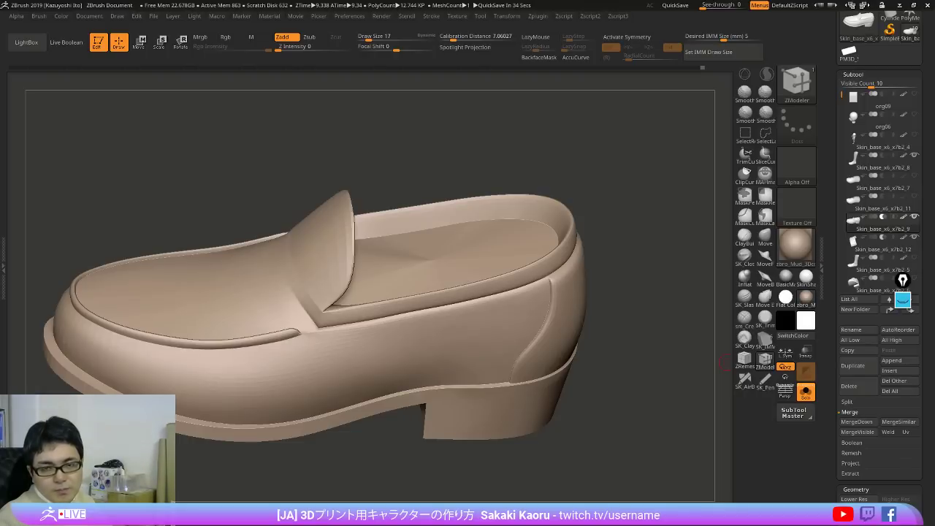
# Step: Switch to Autodesk Netfabb, examine the faceted surface of the test shoe from all sides, and return to ZBrush
pyautogui.moveTo(934, 96); pyautogui.dragTo(631, 1)
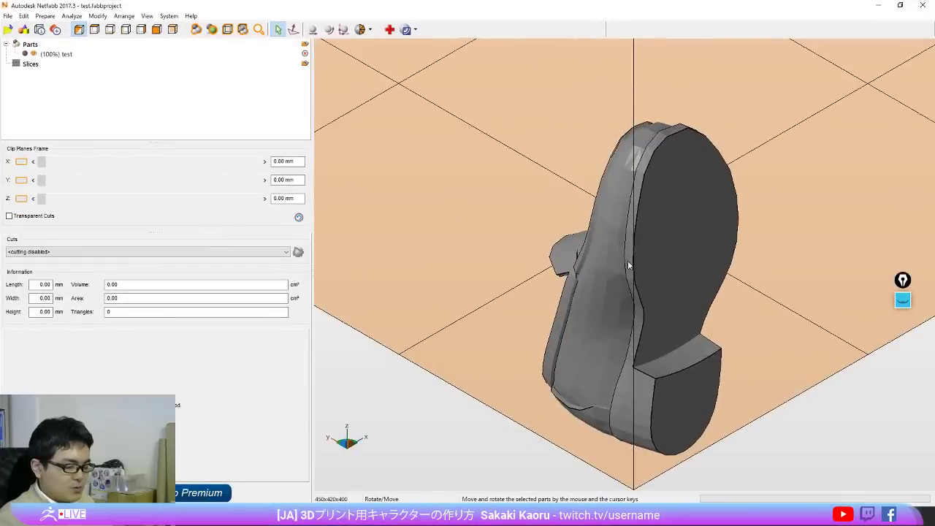
pyautogui.moveTo(630, 265); pyautogui.dragTo(612, 386, button='right')
pyautogui.moveTo(686, 262); pyautogui.dragTo(809, 281, button='right')
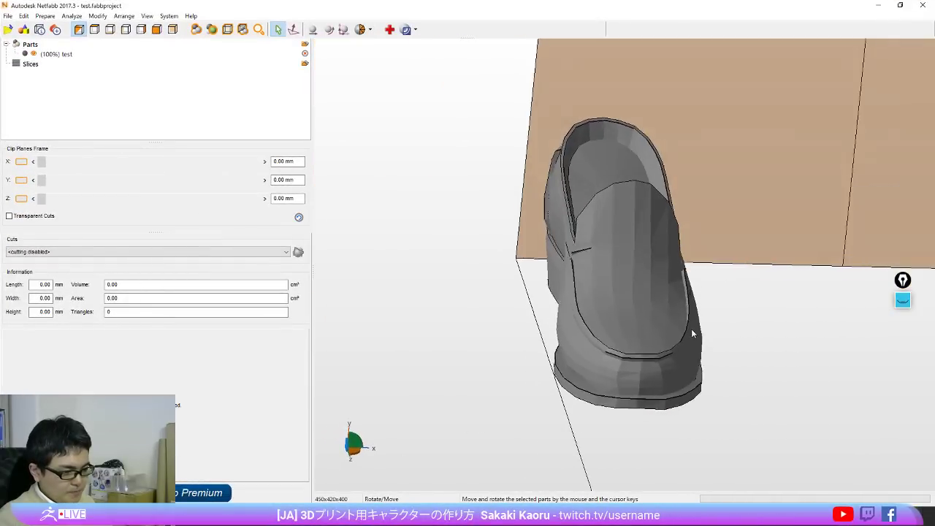
pyautogui.moveTo(692, 331)
pyautogui.mouseDown(button='right')
pyautogui.moveTo(750, 362)
pyautogui.moveTo(645, 386)
pyautogui.moveTo(553, 277)
pyautogui.moveTo(776, 295)
pyautogui.moveTo(663, 385)
pyautogui.moveTo(653, 290)
pyautogui.moveTo(577, 328)
pyautogui.moveTo(626, 306)
pyautogui.moveTo(718, 319)
pyautogui.moveTo(827, 294)
pyautogui.moveTo(622, 331)
pyautogui.moveTo(674, 252)
pyautogui.moveTo(671, 313)
pyautogui.moveTo(702, 328)
pyautogui.mouseUp(button='right')
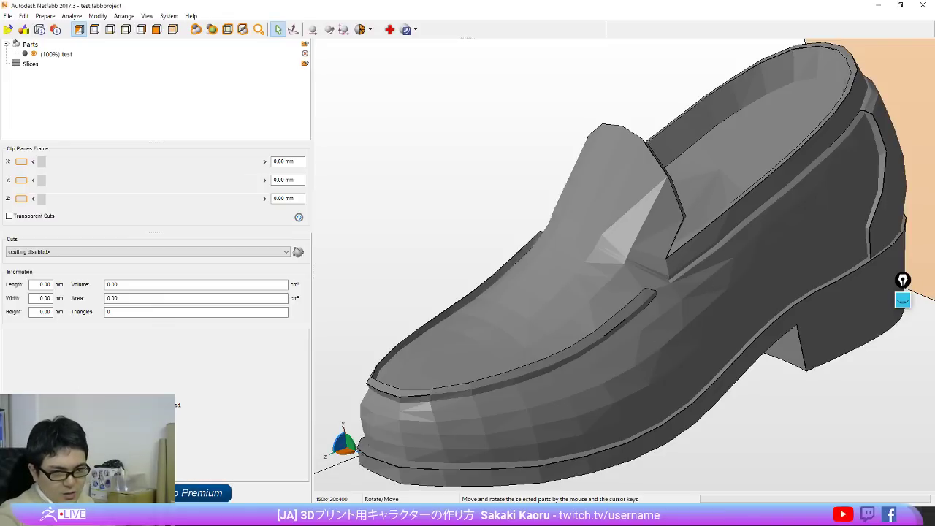
pyautogui.hotkey('alt', 'Tab')
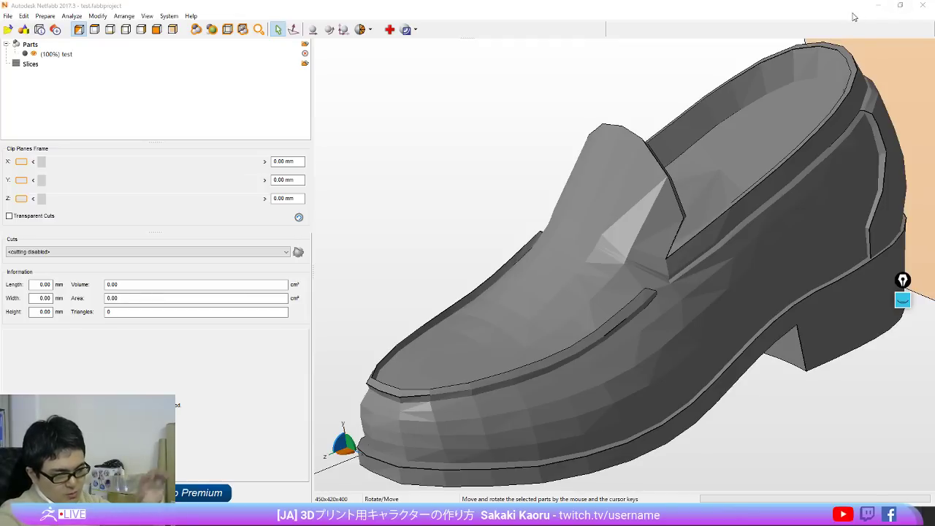
pyautogui.click(882, 6)
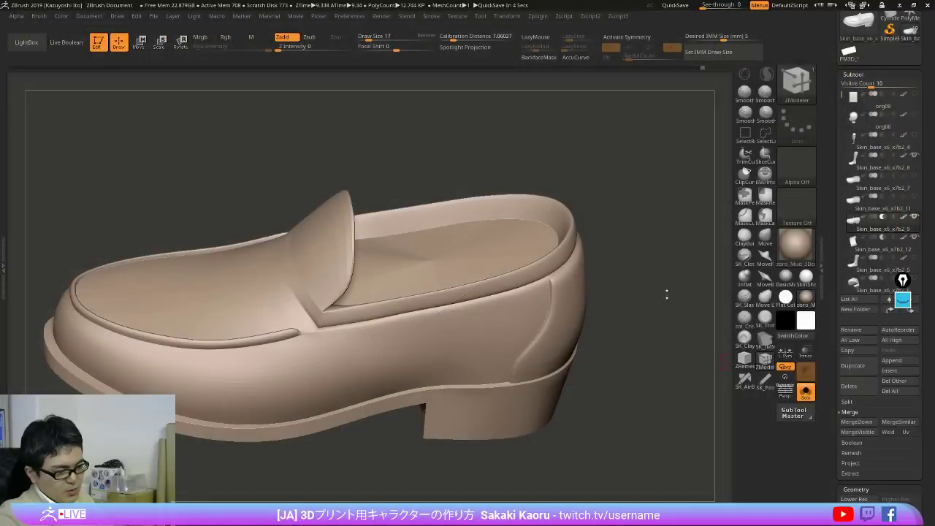
# Step: Show the full shoe and leg again, select the strap subtool, and turn on its dynamic subdivision
pyautogui.moveTo(666, 294); pyautogui.dragTo(561, 419)
pyautogui.hotkey('shift', 'f')
pyautogui.hotkey('shift', 'f')
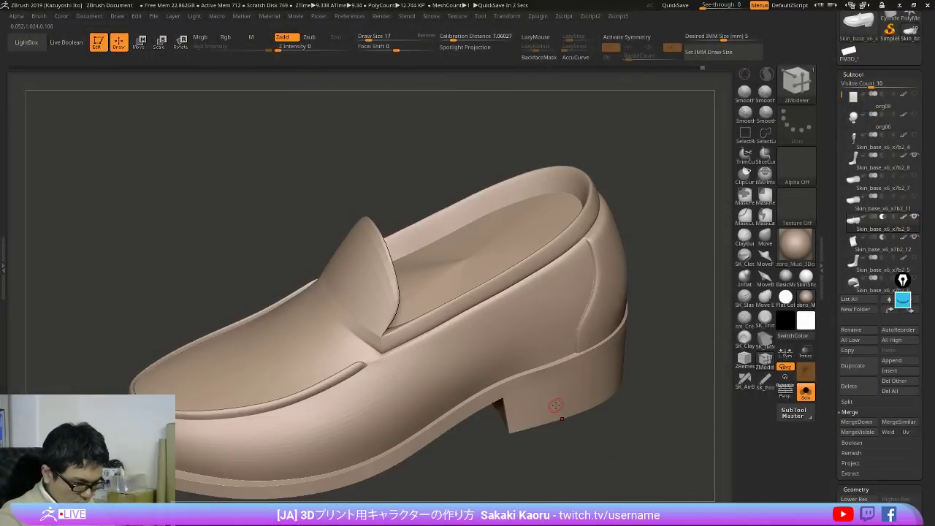
pyautogui.hotkey('alt', 's')
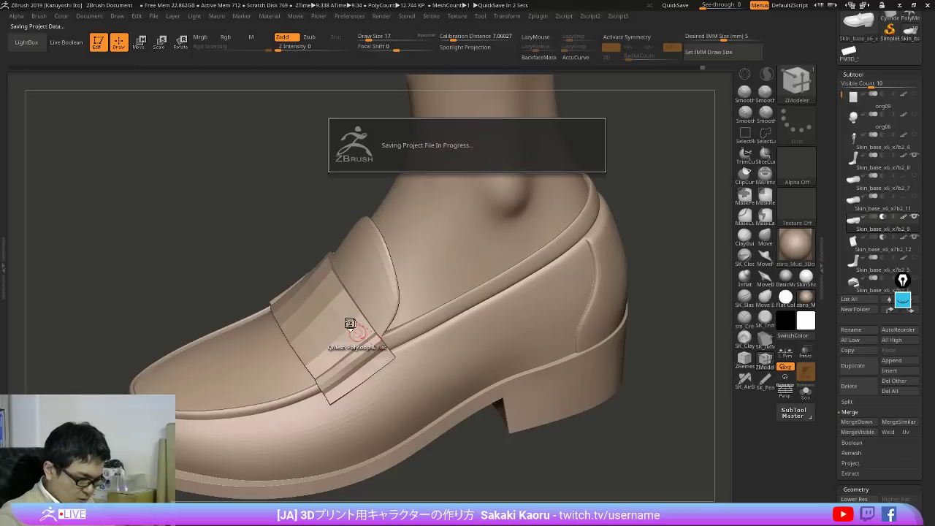
pyautogui.keyDown('alt'); pyautogui.click(357, 333); pyautogui.keyUp('alt')
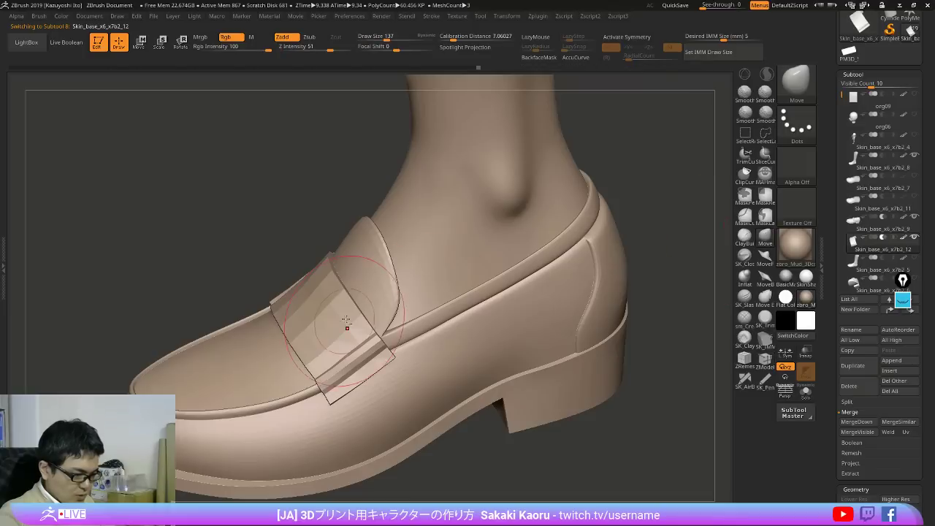
pyautogui.press('2')
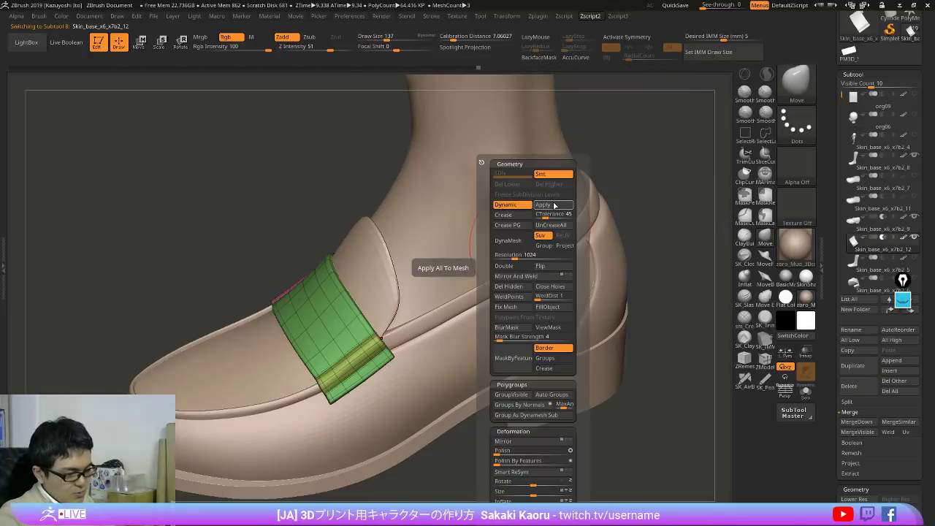
# Step: Select the shoe body subtool and apply its dynamic subdivision to the mesh as real subdivision levels
pyautogui.click(851, 489)
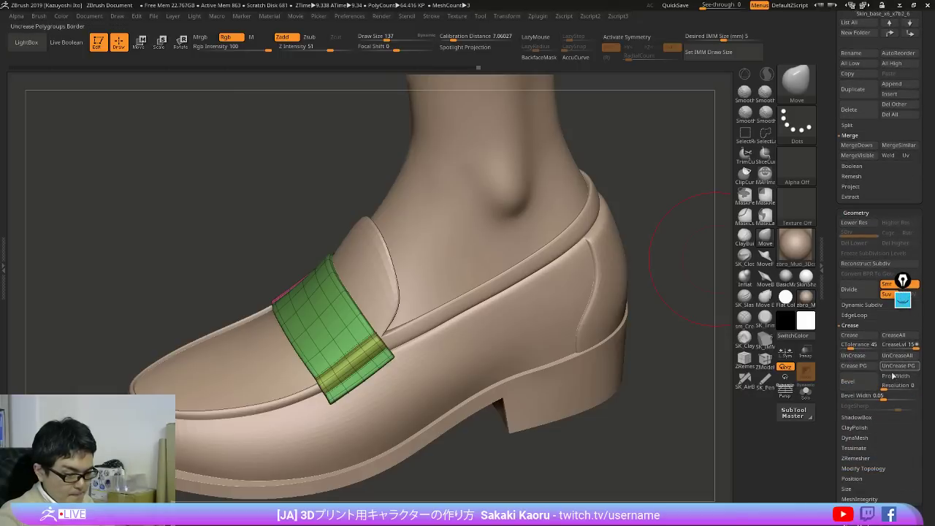
pyautogui.keyDown('alt'); pyautogui.click(583, 328); pyautogui.keyUp('alt')
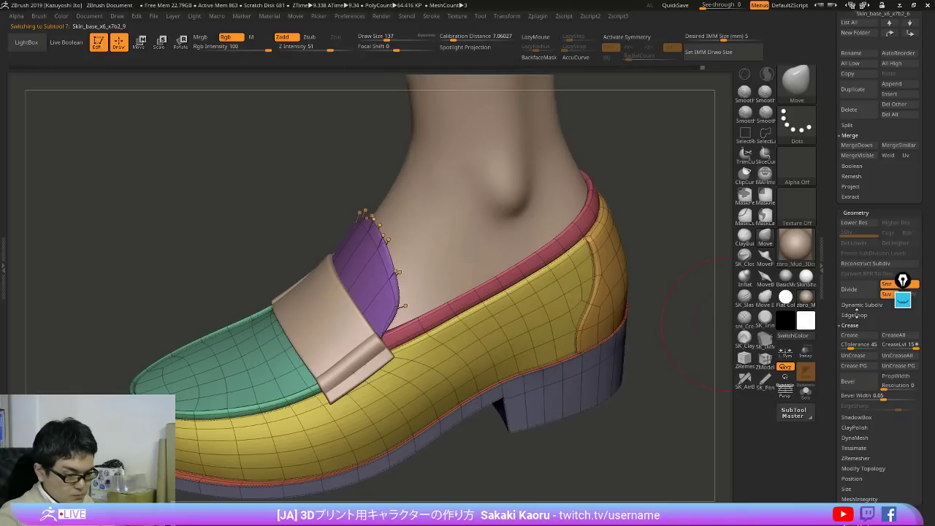
pyautogui.click(859, 306)
pyautogui.click(889, 316)
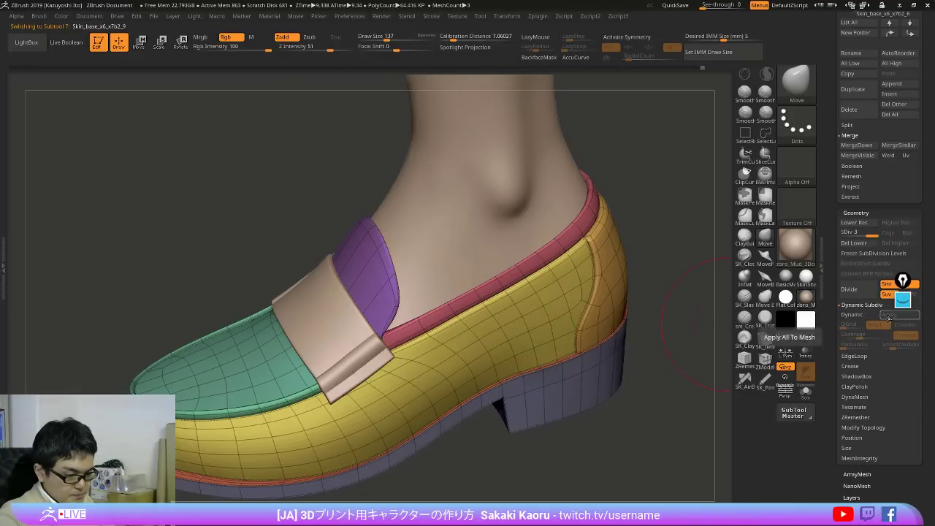
# Step: Examine the smoothed shoe body on its own, with and without its wireframe, around the opening and heel
pyautogui.hotkey('alt', 's')
pyautogui.hotkey('shift', 'f')
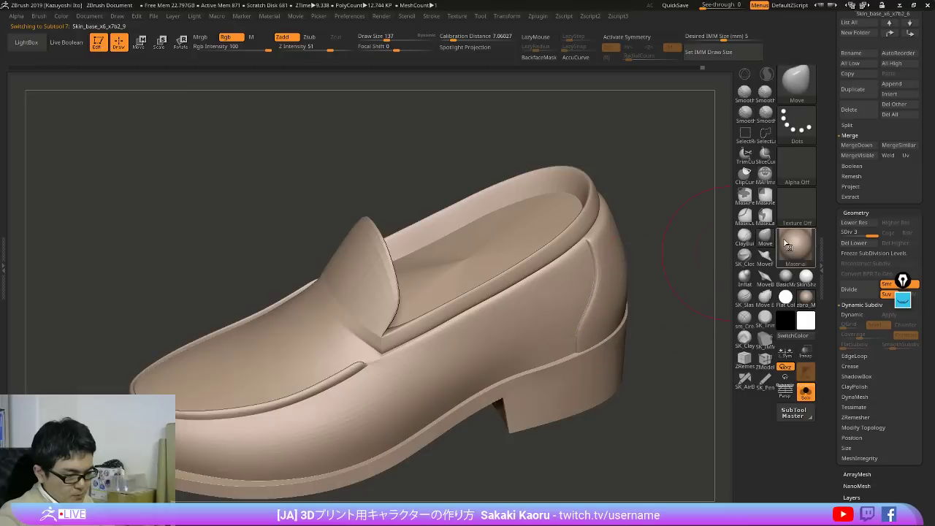
pyautogui.hotkey('alt', 's')
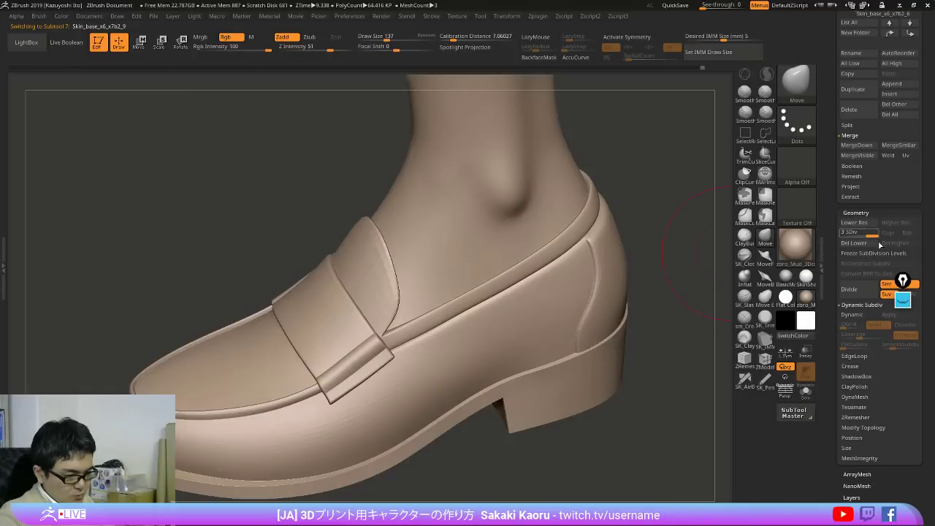
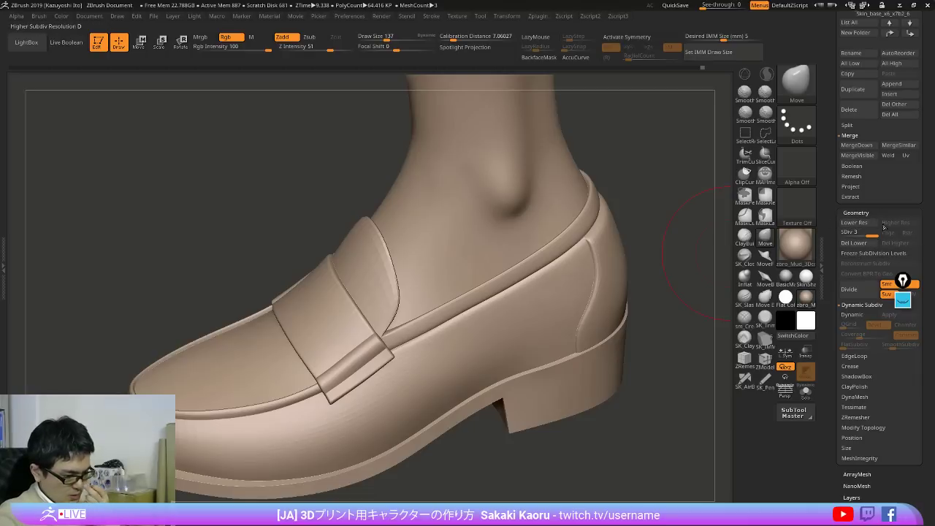
pyautogui.keyDown('ctrl'); pyautogui.moveTo(549, 280); pyautogui.dragTo(578, 338, button='right'); pyautogui.keyUp('ctrl')
pyautogui.hotkey('shift', 'f')
pyautogui.hotkey('alt', 's')
pyautogui.hotkey('shift', 'f')
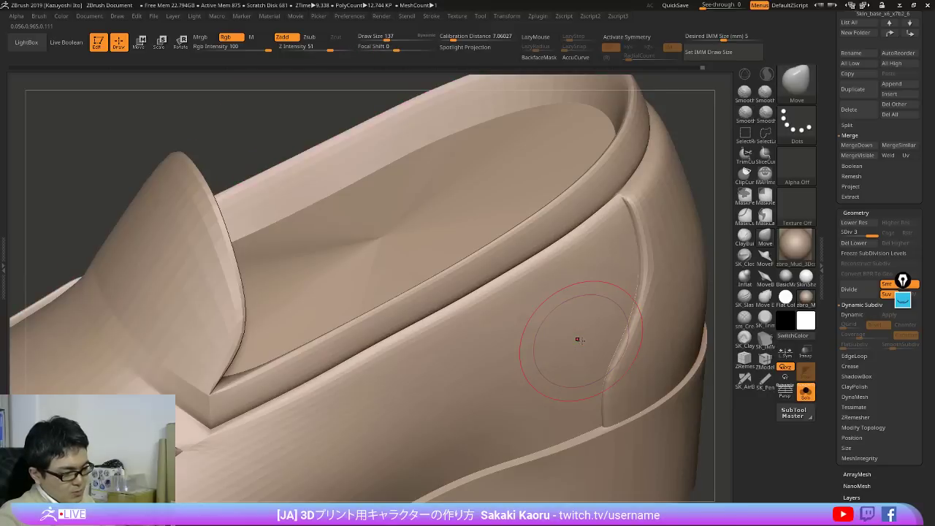
pyautogui.hotkey('shift', 'f')
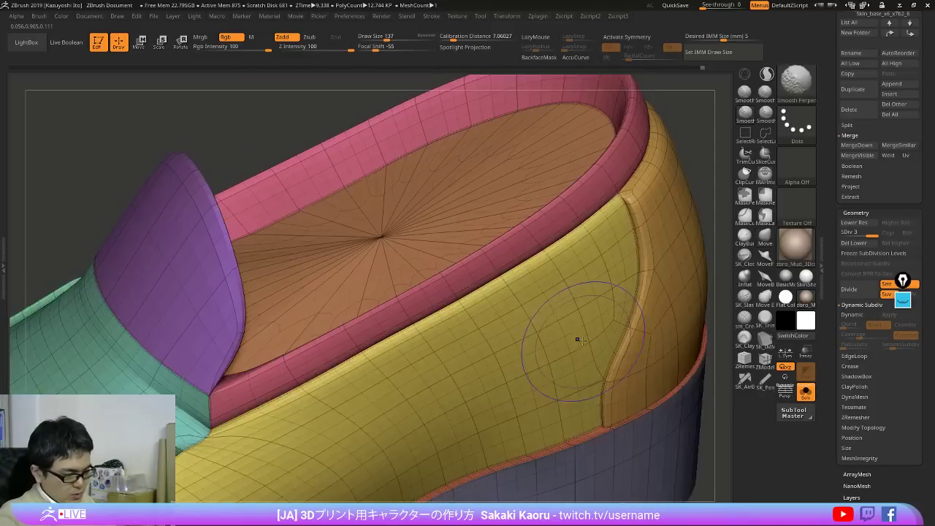
pyautogui.moveTo(501, 286); pyautogui.dragTo(417, 235, button='right')
pyautogui.hotkey('shift', 'f')
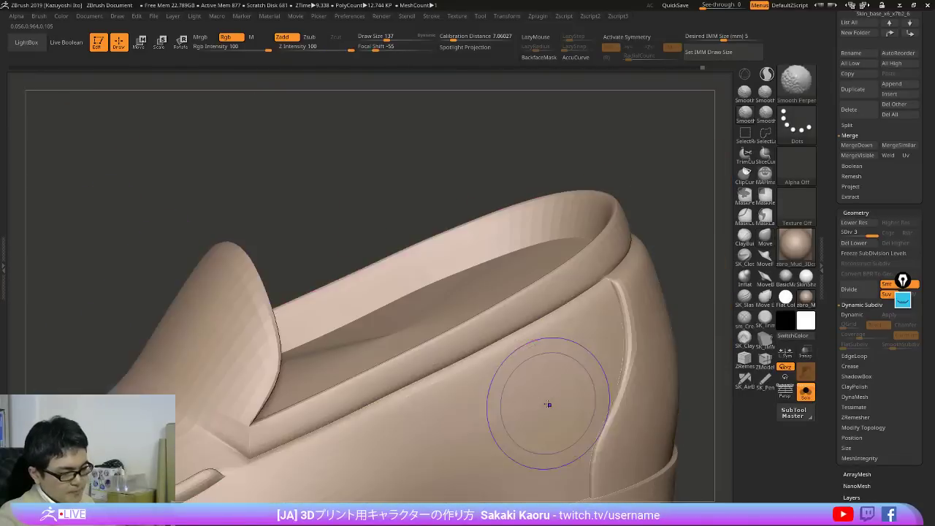
pyautogui.keyDown('alt'); pyautogui.moveTo(549, 405); pyautogui.dragTo(547, 304, button='right'); pyautogui.keyUp('alt')
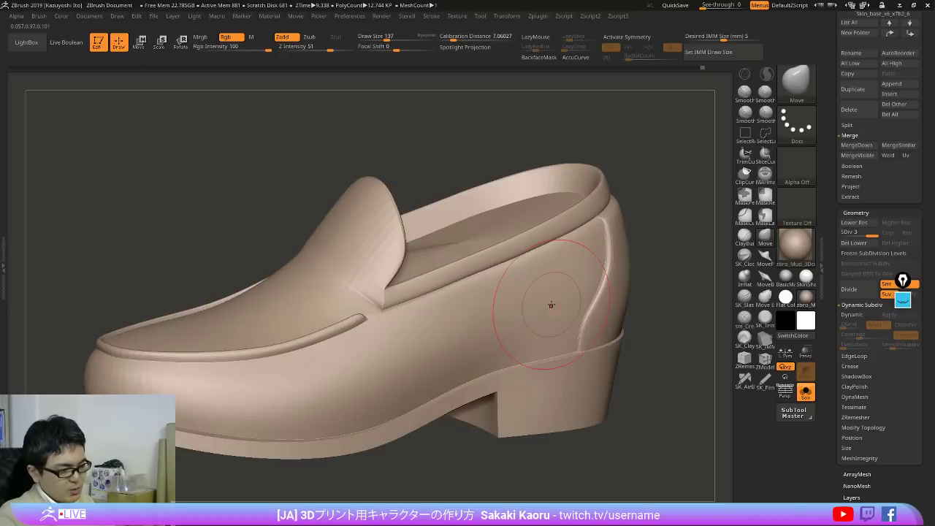
# Step: Update the size ratios for the selected shoe body and export it as an STL file named test2
pyautogui.click(541, 17)
pyautogui.click(561, 180)
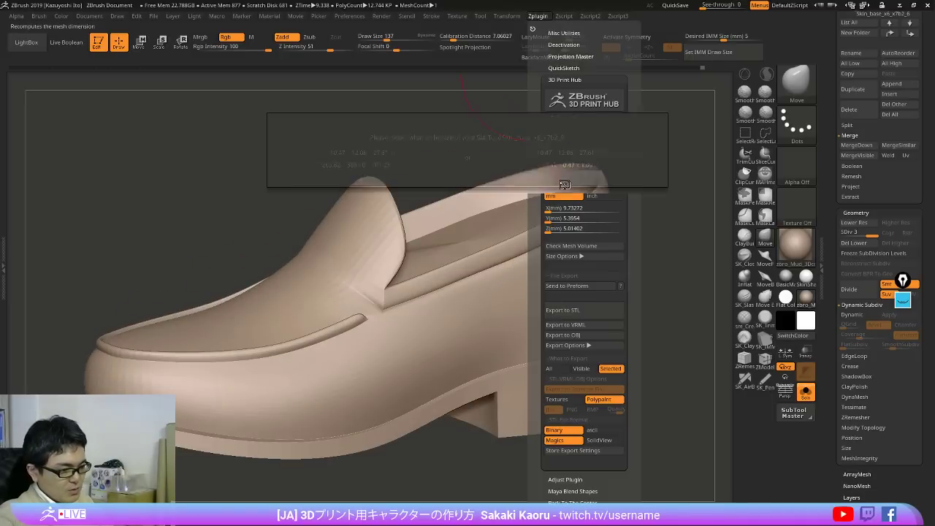
pyautogui.click(545, 152)
pyautogui.click(543, 17)
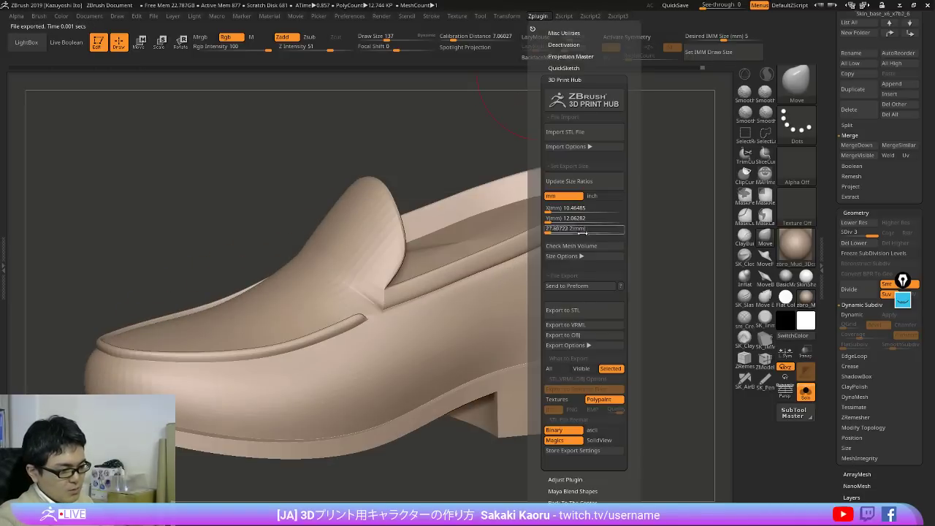
pyautogui.click(577, 315)
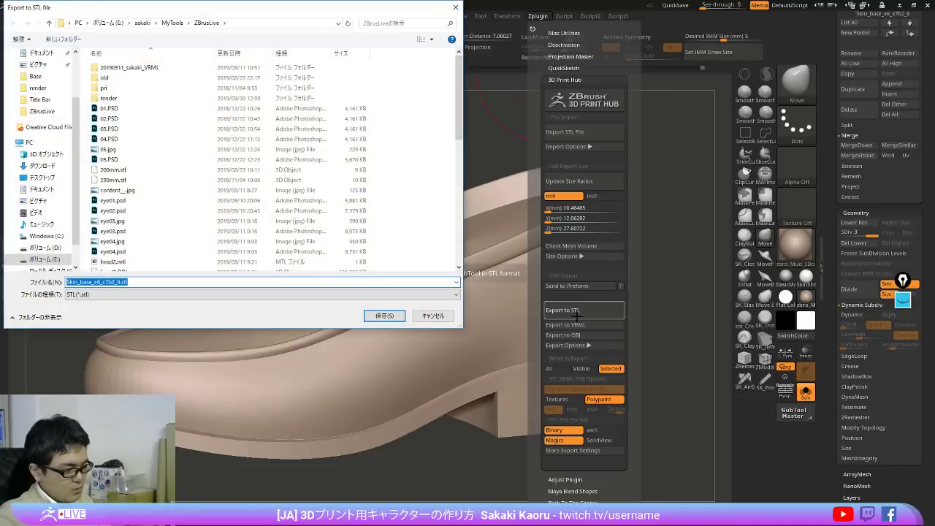
pyautogui.write('test3')
pyautogui.press('Return')
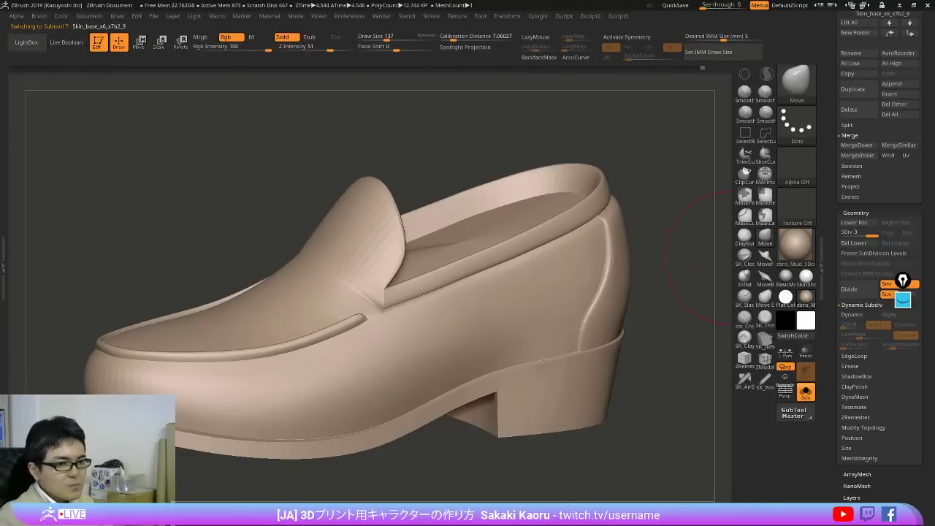
# Step: Switch to Autodesk Netfabb, add the exported test2 STL to the project, and select the original test part
pyautogui.hotkey('alt', 'Tab')
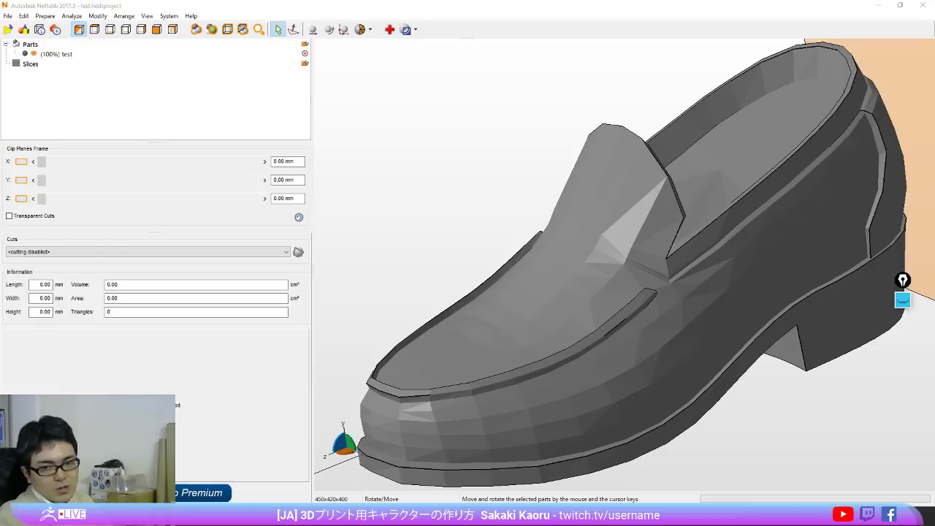
pyautogui.moveTo(647, 254); pyautogui.dragTo(476, 225)
pyautogui.moveTo(464, 119); pyautogui.dragTo(374, 149, button='right')
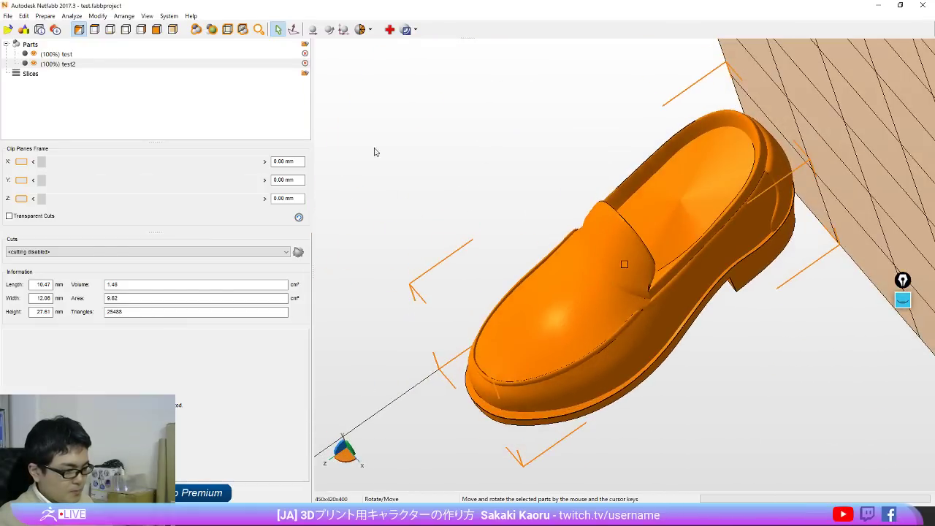
pyautogui.click(25, 56)
# Step: Examine the surface smoothness of the test2 shoe from several angles and return to ZBrush
pyautogui.moveTo(402, 248); pyautogui.dragTo(599, 252, button='right')
pyautogui.scroll(3, 618, 299)
pyautogui.scroll(3, 694, 290)
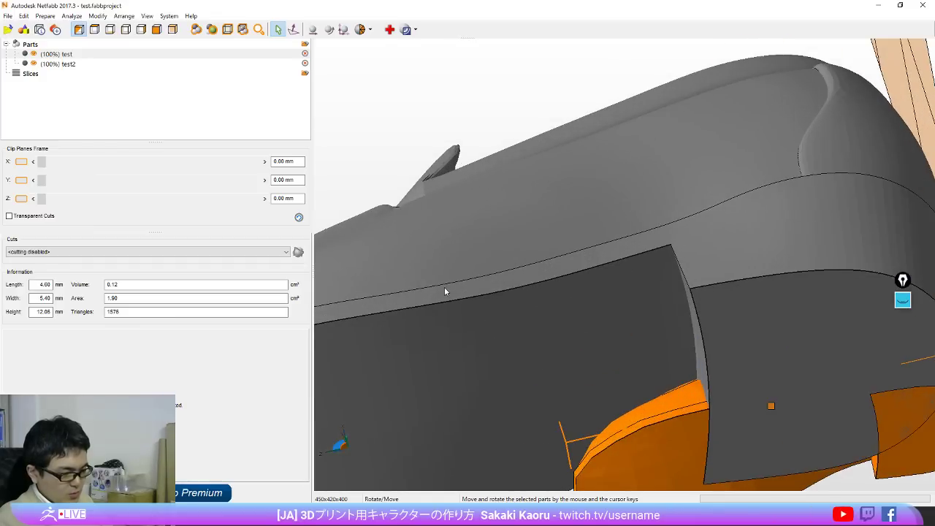
pyautogui.moveTo(445, 288); pyautogui.dragTo(585, 344, button='right')
pyautogui.scroll(-3, 530, 285)
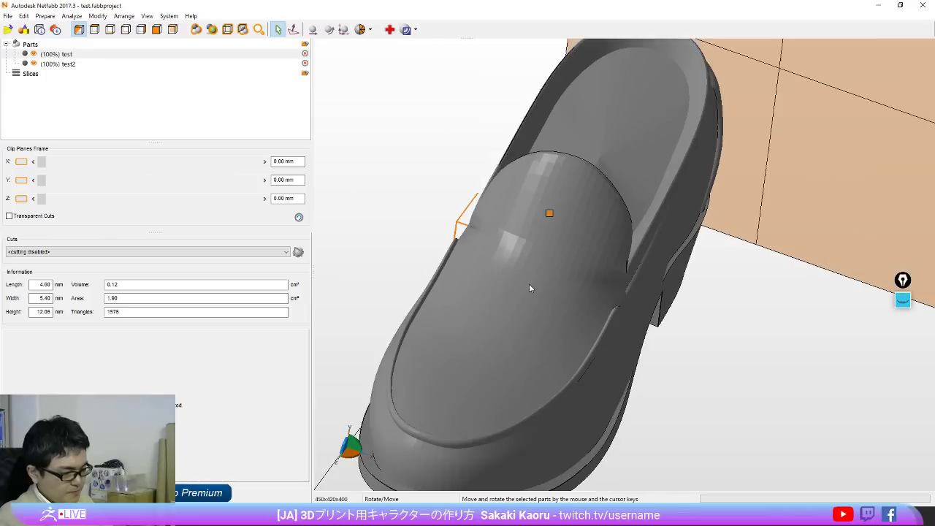
pyautogui.scroll(-3, 530, 284)
pyautogui.moveTo(684, 350); pyautogui.dragTo(593, 347, button='right')
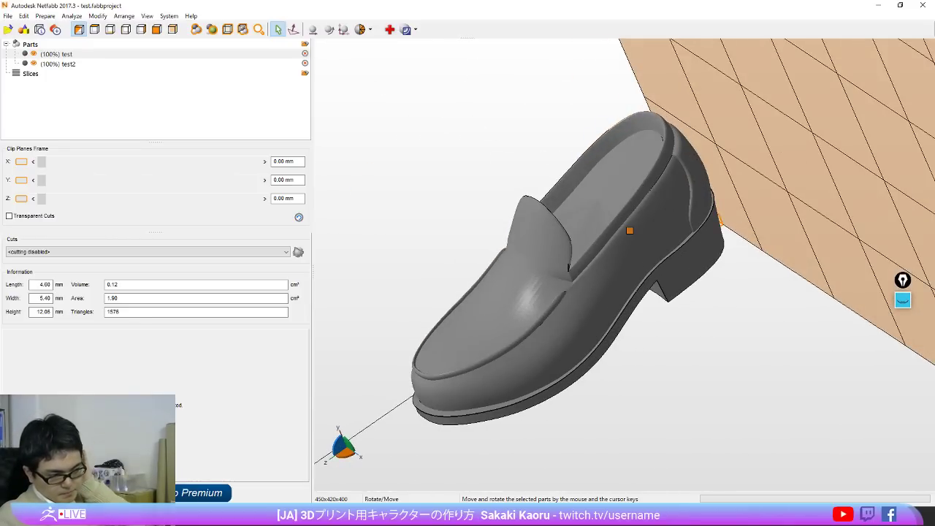
pyautogui.scroll(2, 618, 314)
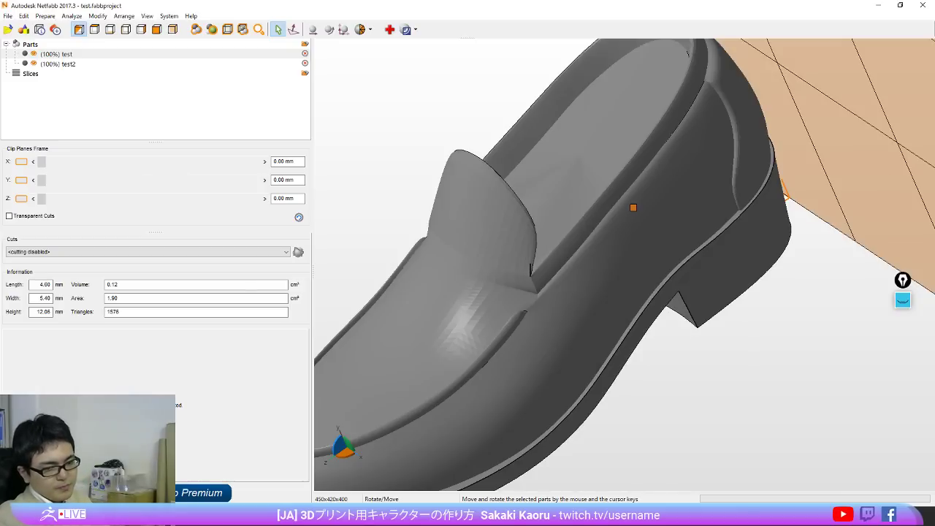
pyautogui.hotkey('alt', 'Tab')
# Step: Show the full shoe and leg again with the wireframe on and examine the shoe's side
pyautogui.moveTo(520, 285); pyautogui.dragTo(560, 364, button='right')
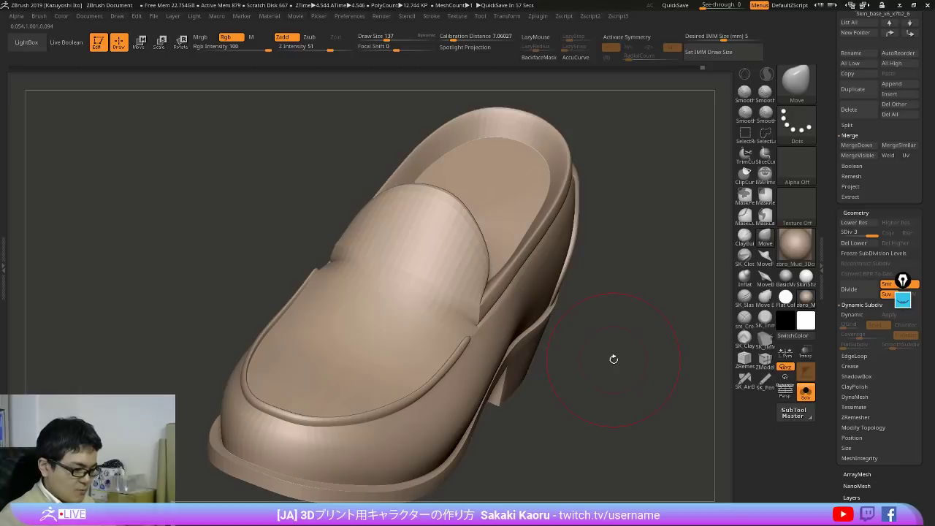
pyautogui.hotkey('alt', 's')
pyautogui.hotkey('shift', 'f')
pyautogui.moveTo(613, 359); pyautogui.dragTo(578, 305, button='right')
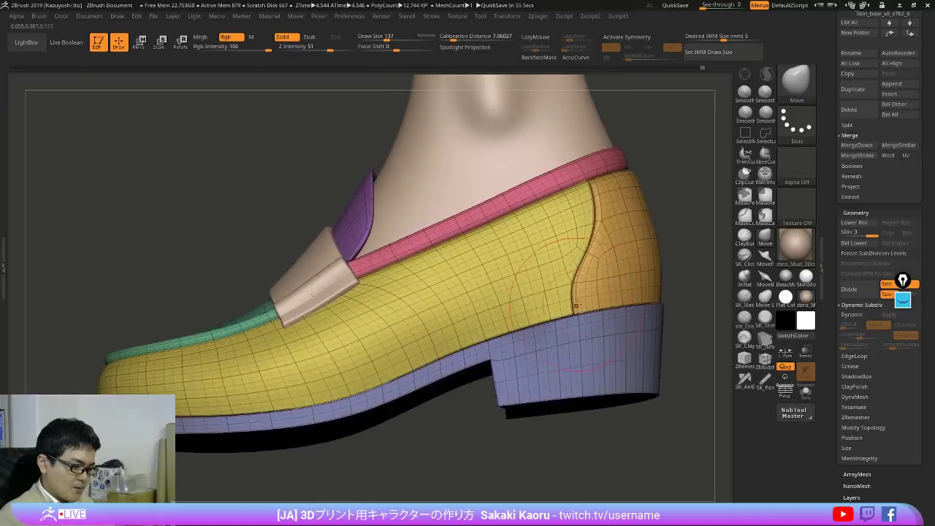
pyautogui.moveTo(434, 291); pyautogui.dragTo(465, 317, button='right')
# Step: Select the strap subtool, examine it with the surrounding subtools transparent, and reselect the shoe body
pyautogui.keyDown('alt'); pyautogui.click(293, 267); pyautogui.keyUp('alt')
pyautogui.press('space')
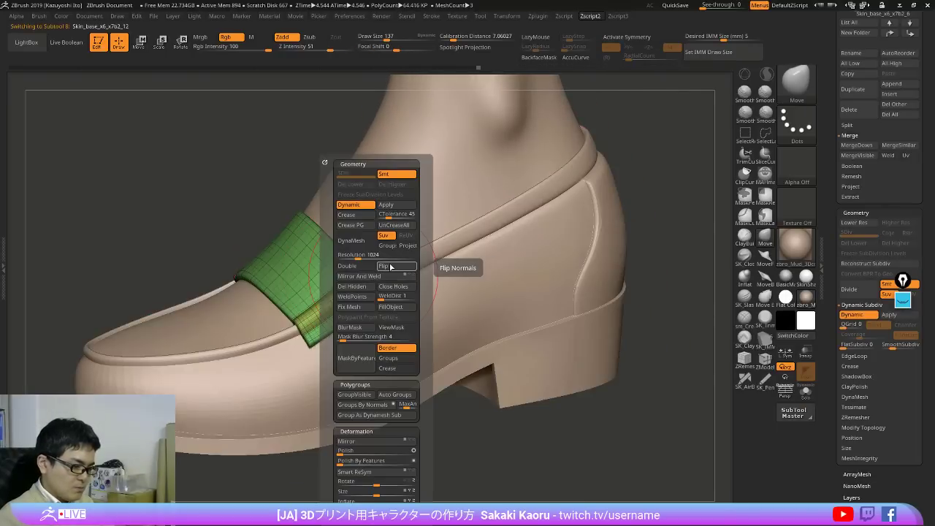
pyautogui.click(389, 266)
pyautogui.moveTo(299, 295); pyautogui.dragTo(334, 326, button='right')
pyautogui.hotkey('ctrl', 't')
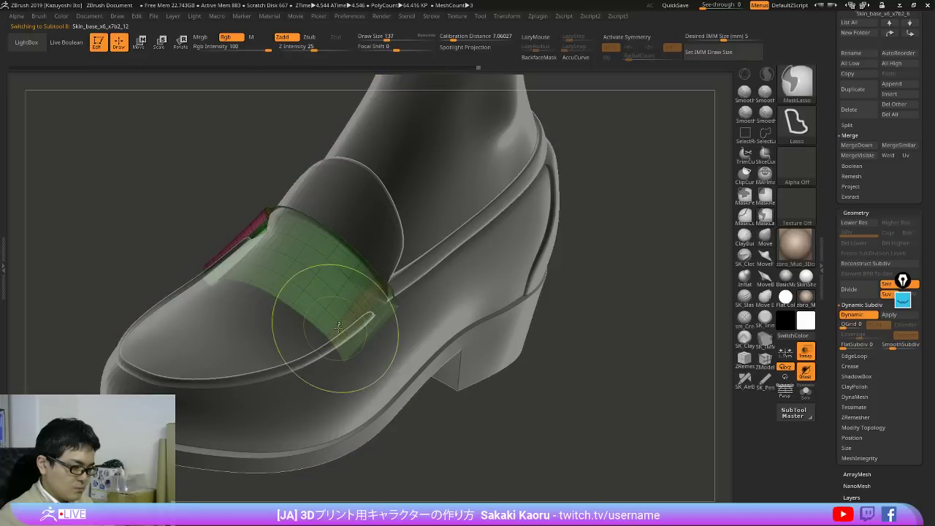
pyautogui.moveTo(462, 324); pyautogui.dragTo(478, 293, button='right')
pyautogui.press('space')
pyautogui.click(487, 267)
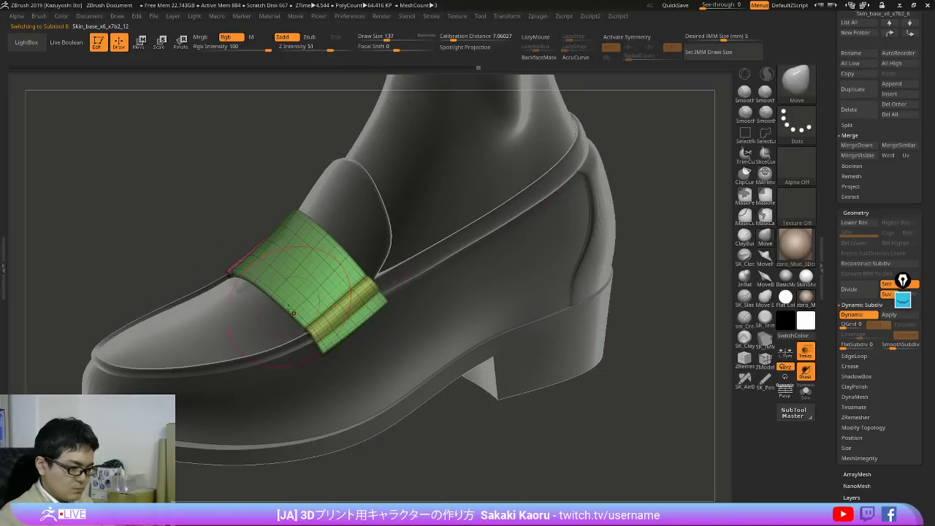
pyautogui.hotkey('shift', 'f')
pyautogui.keyDown('alt'); pyautogui.click(528, 303); pyautogui.keyUp('alt')
pyautogui.hotkey('ctrl', 't')
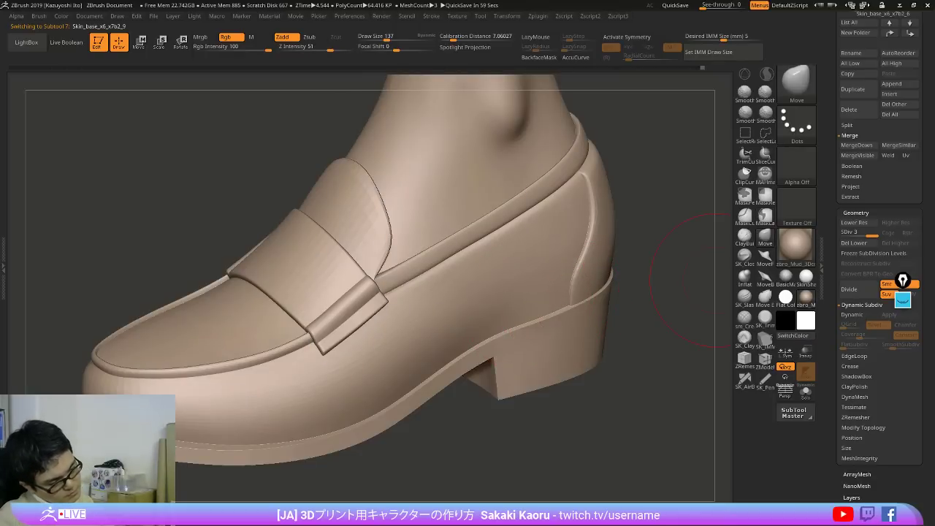
# Step: Undo the applied subdivision levels on the shoe body and display its dynamic subdivision again
pyautogui.moveTo(652, 389); pyautogui.dragTo(645, 363, button='right')
pyautogui.hotkey('shift', 'f')
pyautogui.moveTo(538, 356); pyautogui.dragTo(479, 361, button='right')
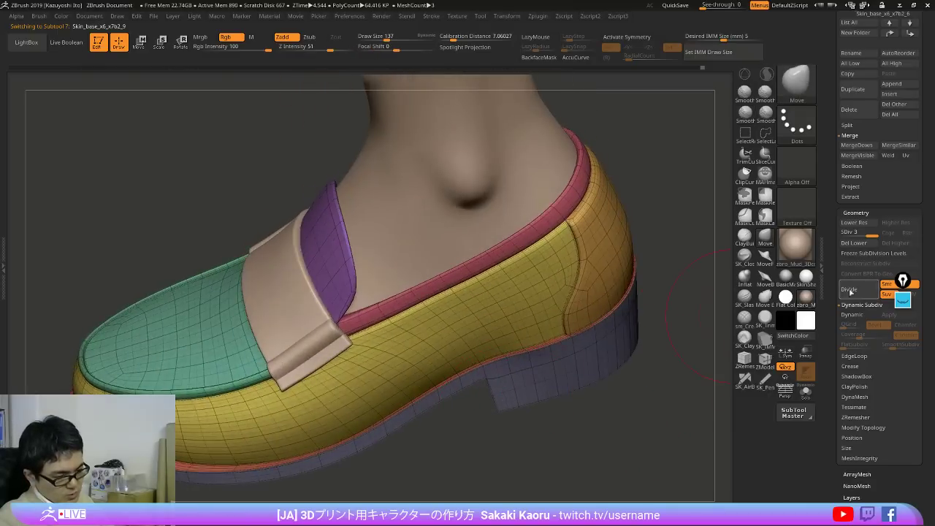
pyautogui.hotkey('ctrl', 'z')
pyautogui.hotkey('ctrl', 'z')
pyautogui.press('d')
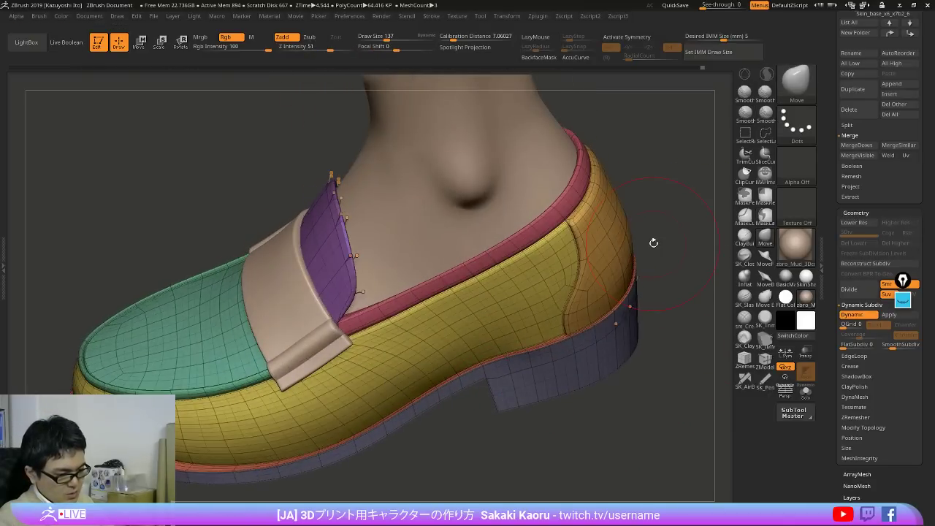
# Step: Mask the shoe upper by polygroup visibility, leaving only the sole and heel unmasked
pyautogui.hotkey('shift', 'f')
pyautogui.moveTo(654, 242); pyautogui.dragTo(617, 300)
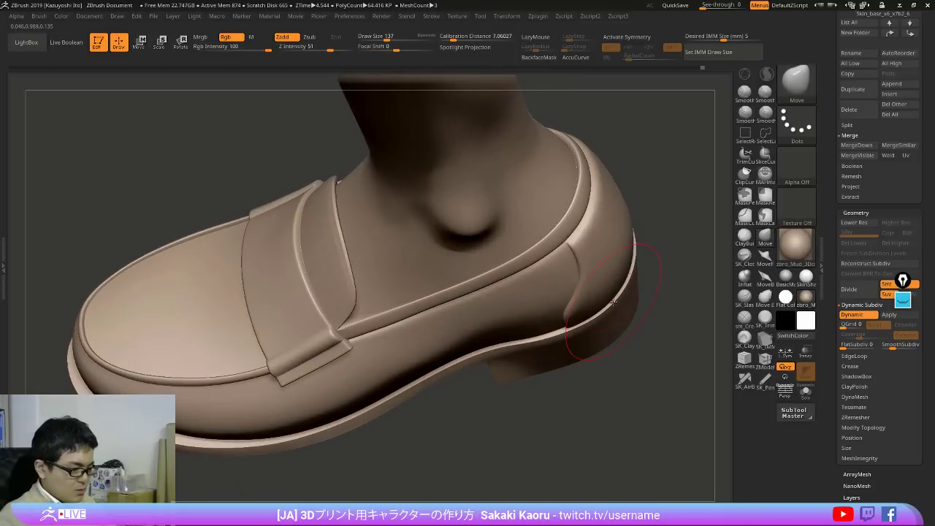
pyautogui.moveTo(667, 374); pyautogui.dragTo(689, 417)
pyautogui.hotkey('shift', 'f')
pyautogui.keyDown('ctrl'); pyautogui.keyDown('shift'); pyautogui.click(614, 341); pyautogui.keyUp('shift'); pyautogui.keyUp('ctrl')
pyautogui.keyDown('ctrl'); pyautogui.click(674, 313); pyautogui.keyUp('ctrl')
pyautogui.keyDown('ctrl'); pyautogui.keyDown('shift'); pyautogui.click(673, 309); pyautogui.keyUp('shift'); pyautogui.keyUp('ctrl')
pyautogui.keyDown('ctrl'); pyautogui.keyDown('shift'); pyautogui.click(611, 333); pyautogui.keyUp('shift'); pyautogui.keyUp('ctrl')
pyautogui.keyDown('ctrl'); pyautogui.click(663, 310); pyautogui.keyUp('ctrl')
pyautogui.keyDown('ctrl'); pyautogui.keyDown('shift'); pyautogui.click(673, 307); pyautogui.keyUp('shift'); pyautogui.keyUp('ctrl')
pyautogui.keyDown('ctrl'); pyautogui.click(674, 307); pyautogui.keyUp('ctrl')
pyautogui.hotkey('shift', 'f')
# Step: Isolate the shoe body, set the draw size to 196, and adjust the unmasked sole around the heel with the Move brush
pyautogui.moveTo(666, 343)
pyautogui.mouseDown()
pyautogui.moveTo(680, 367)
pyautogui.moveTo(676, 341)
pyautogui.moveTo(639, 361)
pyautogui.moveTo(611, 298)
pyautogui.mouseUp()
pyautogui.hotkey('shift', 's')
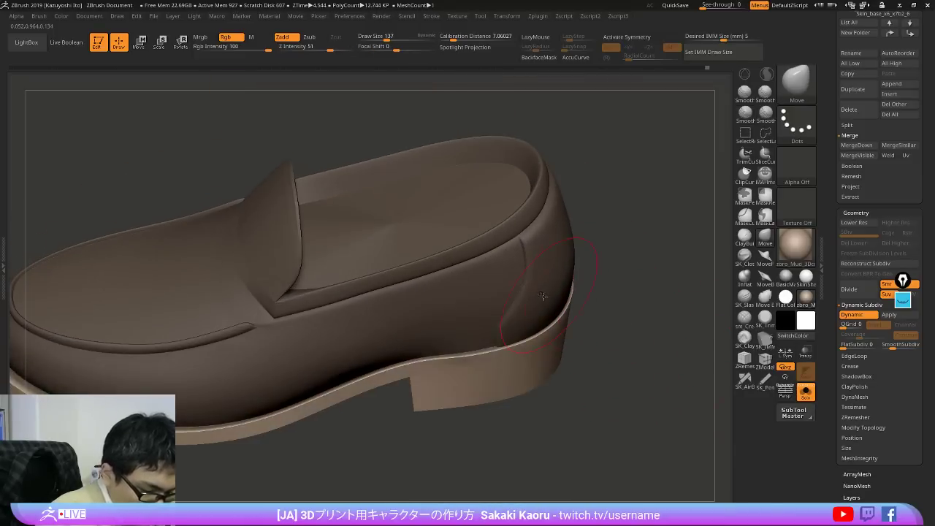
pyautogui.press(']')
pyautogui.press(']')
pyautogui.moveTo(552, 306)
pyautogui.mouseDown()
pyautogui.moveTo(628, 285)
pyautogui.moveTo(596, 260)
pyautogui.moveTo(640, 265)
pyautogui.moveTo(581, 251)
pyautogui.moveTo(652, 186)
pyautogui.mouseUp()
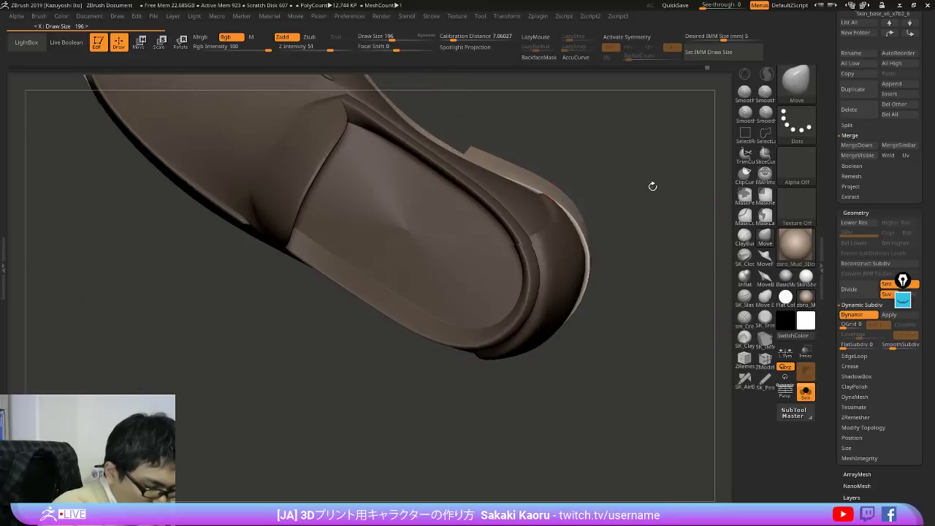
pyautogui.moveTo(579, 156); pyautogui.dragTo(500, 272)
pyautogui.moveTo(543, 245); pyautogui.dragTo(559, 298)
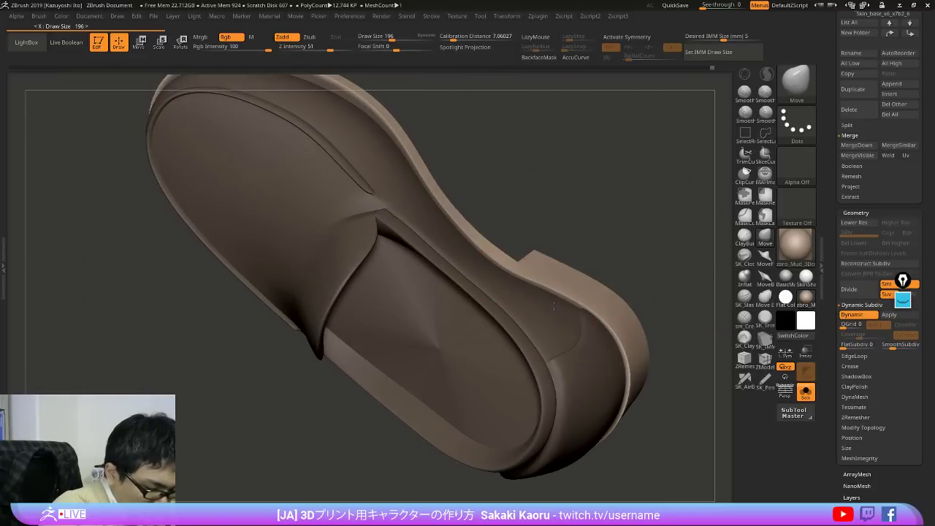
# Step: Examine the shoe body's overall shape, show the strap and leg again, and inspect the full loafer from all sides
pyautogui.keyDown('alt'); pyautogui.moveTo(672, 314); pyautogui.dragTo(616, 368); pyautogui.keyUp('alt')
pyautogui.keyDown('alt'); pyautogui.moveTo(674, 392); pyautogui.dragTo(670, 198); pyautogui.keyUp('alt')
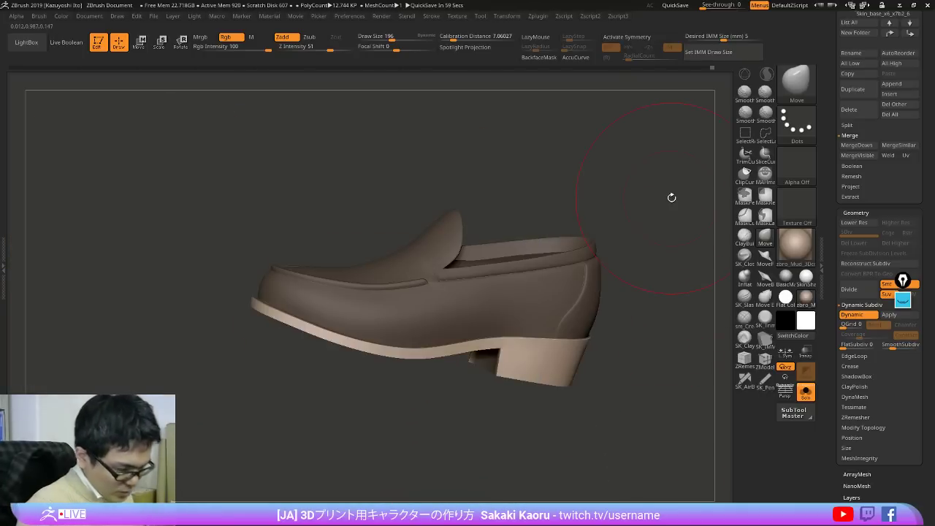
pyautogui.moveTo(690, 334); pyautogui.dragTo(614, 381)
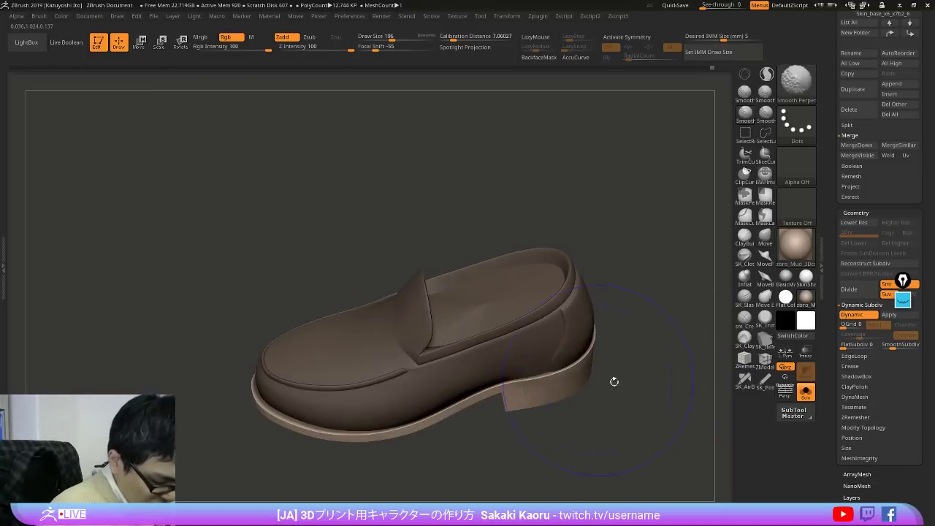
pyautogui.hotkey('shift', 'f')
pyautogui.moveTo(667, 397); pyautogui.dragTo(665, 482)
pyautogui.hotkey('shift', 'f')
pyautogui.moveTo(666, 426); pyautogui.dragTo(640, 401)
pyautogui.moveTo(639, 437); pyautogui.dragTo(626, 414)
pyautogui.hotkey('shift', 's')
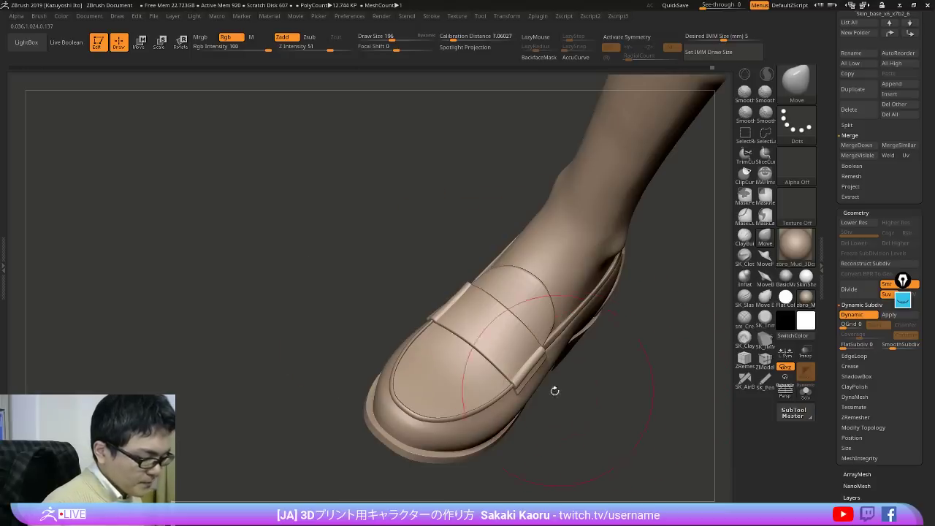
pyautogui.moveTo(553, 390); pyautogui.dragTo(512, 376)
pyautogui.moveTo(614, 409)
pyautogui.mouseDown()
pyautogui.moveTo(522, 376)
pyautogui.moveTo(574, 347)
pyautogui.moveTo(614, 394)
pyautogui.mouseUp()
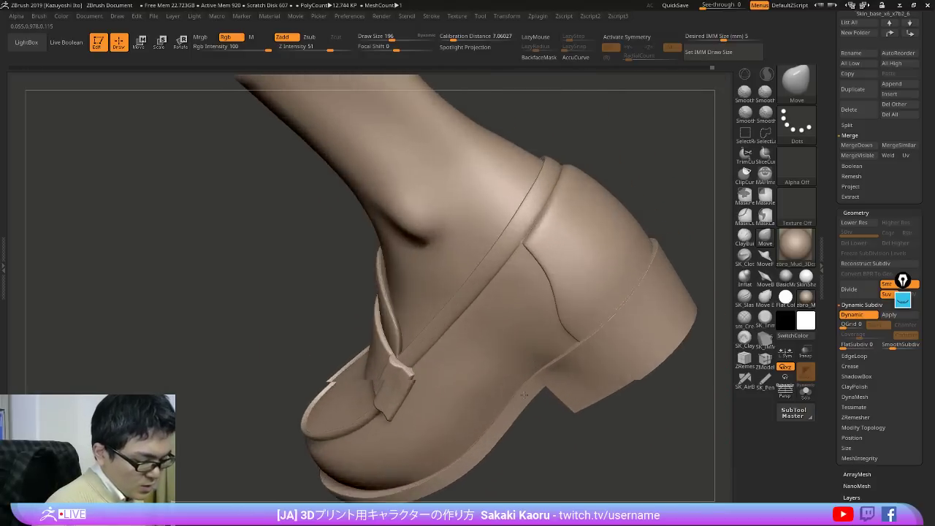
pyautogui.moveTo(570, 373)
pyautogui.mouseDown()
pyautogui.moveTo(631, 392)
pyautogui.moveTo(629, 412)
pyautogui.moveTo(621, 388)
pyautogui.moveTo(584, 362)
pyautogui.mouseUp()
pyautogui.keyDown('ctrl'); pyautogui.click(582, 365); pyautogui.keyUp('ctrl')
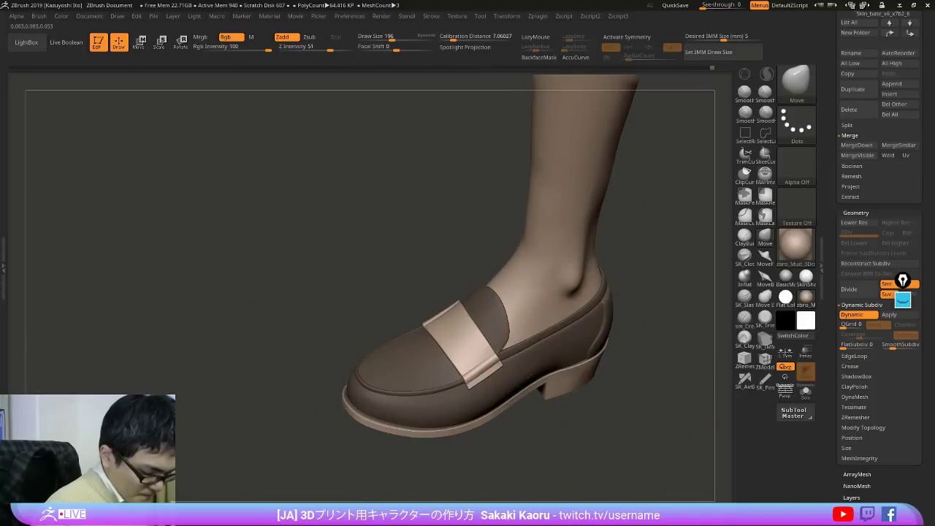
pyautogui.moveTo(515, 411)
pyautogui.mouseDown()
pyautogui.moveTo(511, 431)
pyautogui.moveTo(501, 418)
pyautogui.moveTo(509, 428)
pyautogui.mouseUp()
pyautogui.moveTo(512, 263); pyautogui.dragTo(553, 306)
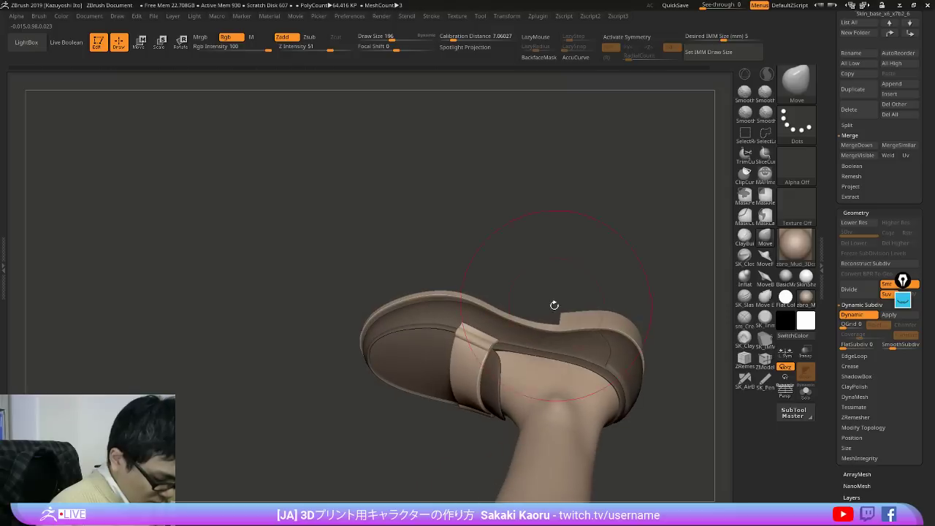
# Step: Isolate the leg mesh, examine its ankle and heel shape from both sides, and show the loafer around it again
pyautogui.moveTo(525, 334); pyautogui.dragTo(502, 278)
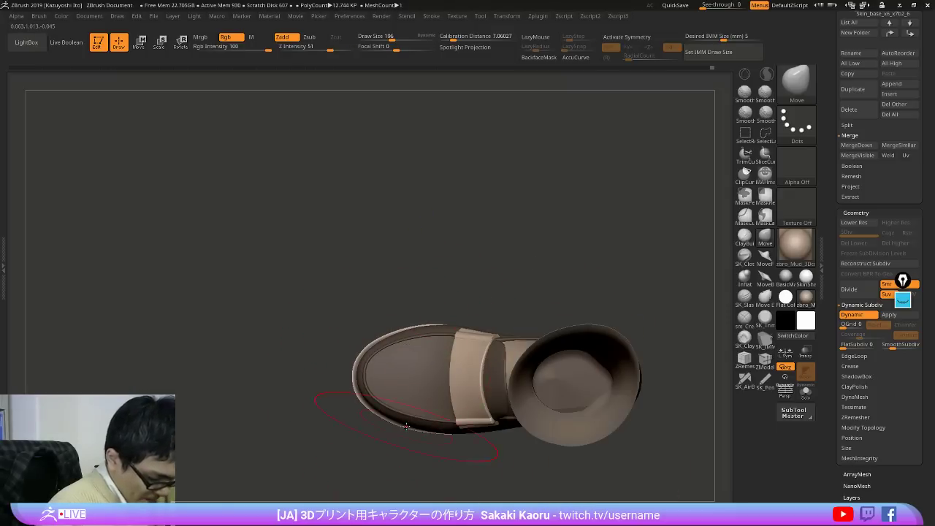
pyautogui.keyDown('ctrl'); pyautogui.moveTo(389, 448); pyautogui.dragTo(387, 402); pyautogui.keyUp('ctrl')
pyautogui.hotkey('shift', 'f')
pyautogui.hotkey('shift', 'f')
pyautogui.moveTo(633, 399)
pyautogui.mouseDown()
pyautogui.moveTo(648, 439)
pyautogui.moveTo(673, 443)
pyautogui.moveTo(667, 468)
pyautogui.moveTo(653, 405)
pyautogui.moveTo(591, 328)
pyautogui.moveTo(570, 269)
pyautogui.moveTo(567, 278)
pyautogui.mouseUp()
pyautogui.keyDown('alt'); pyautogui.click(537, 251); pyautogui.keyUp('alt')
pyautogui.hotkey('alt', 's')
pyautogui.press('[')
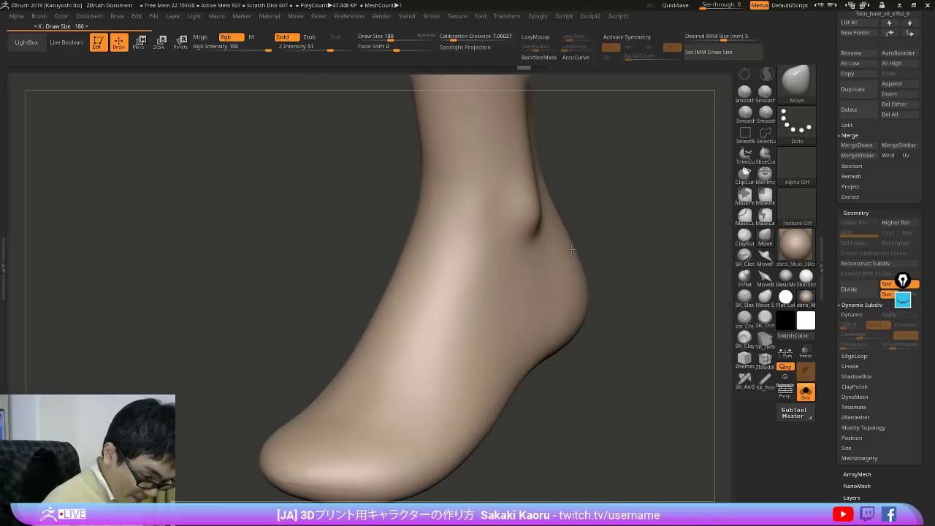
pyautogui.moveTo(585, 245); pyautogui.dragTo(515, 289)
pyautogui.moveTo(514, 358); pyautogui.dragTo(477, 357)
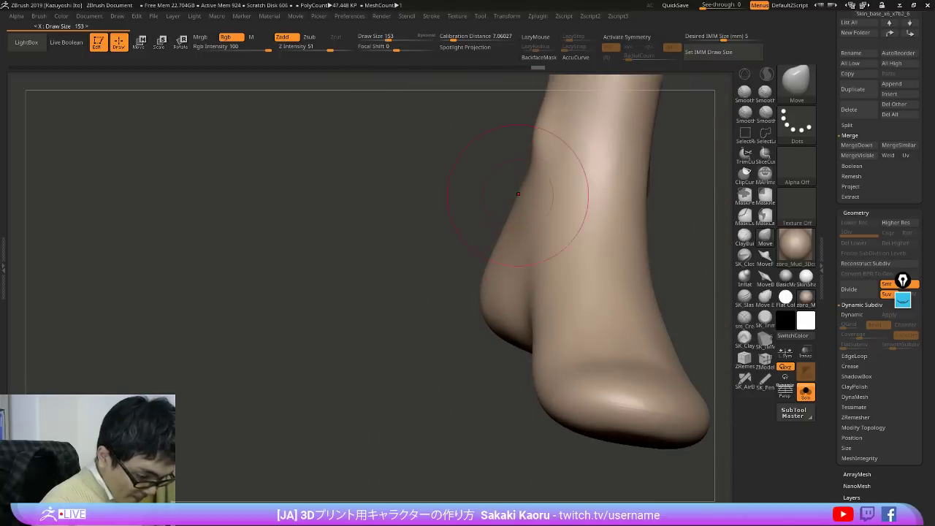
pyautogui.hotkey('alt', 's')
pyautogui.moveTo(683, 249); pyautogui.dragTo(628, 255)
pyautogui.keyDown('alt'); pyautogui.moveTo(701, 226); pyautogui.dragTo(588, 305); pyautogui.keyUp('alt')
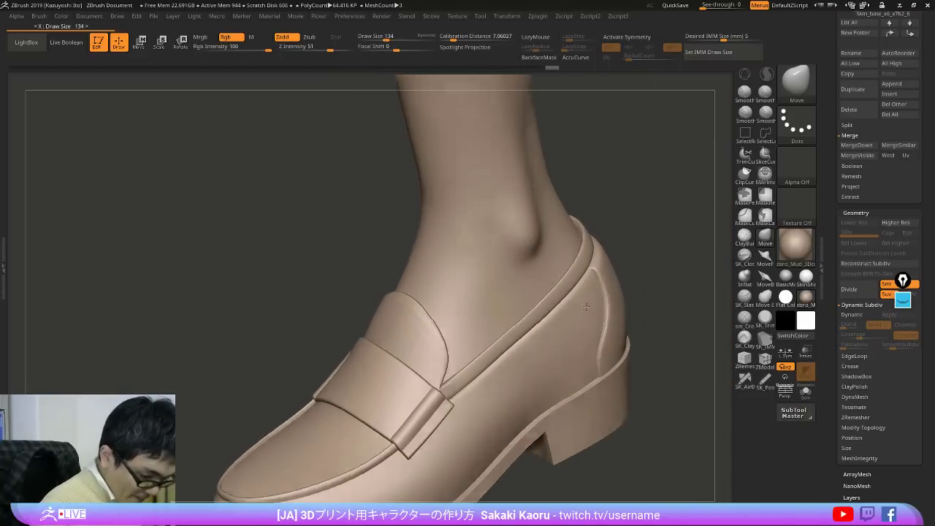
# Step: Select the shoe body and display the leg and strap transparently with Ghost off, keeping the brown mud material after trying Flat Color
pyautogui.keyDown('alt'); pyautogui.click(595, 258); pyautogui.keyUp('alt')
pyautogui.press(']')
pyautogui.moveTo(629, 261); pyautogui.dragTo(632, 243)
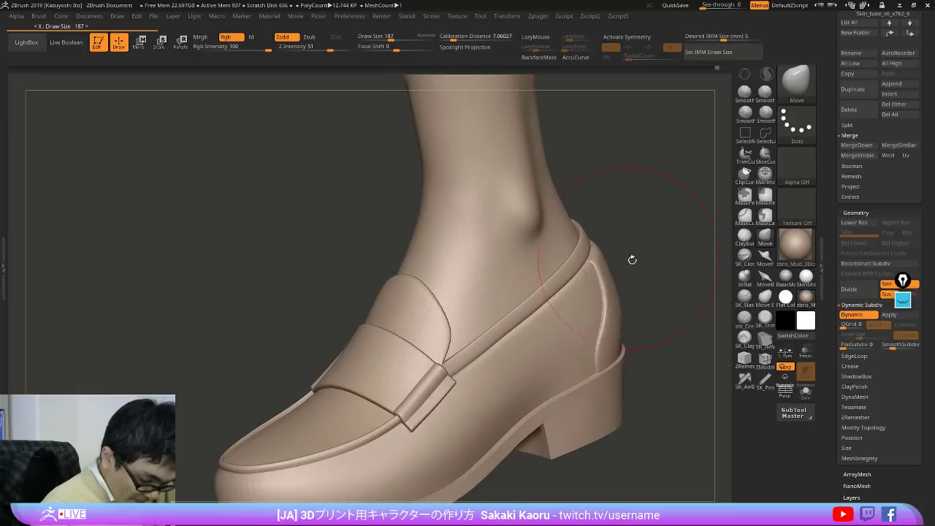
pyautogui.hotkey('alt', 't')
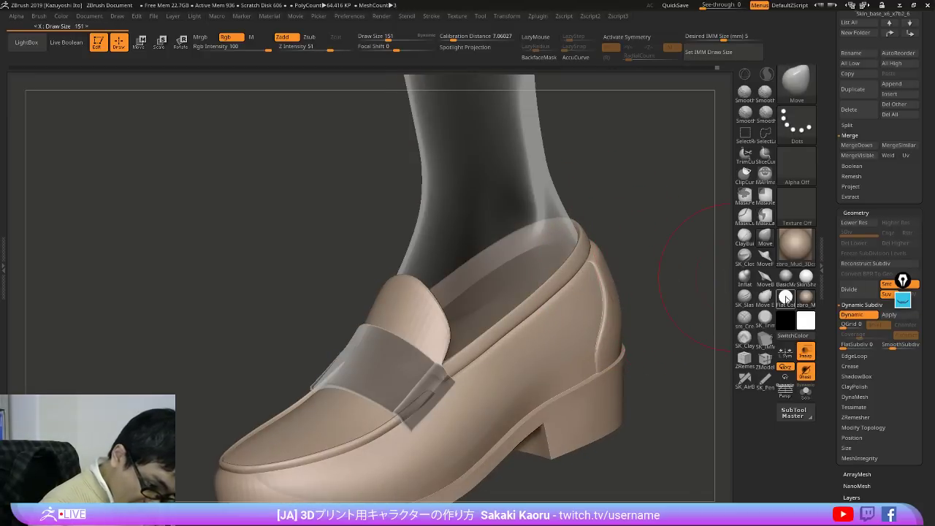
pyautogui.click(785, 297)
pyautogui.keyDown('alt'); pyautogui.moveTo(699, 348); pyautogui.dragTo(631, 329); pyautogui.keyUp('alt')
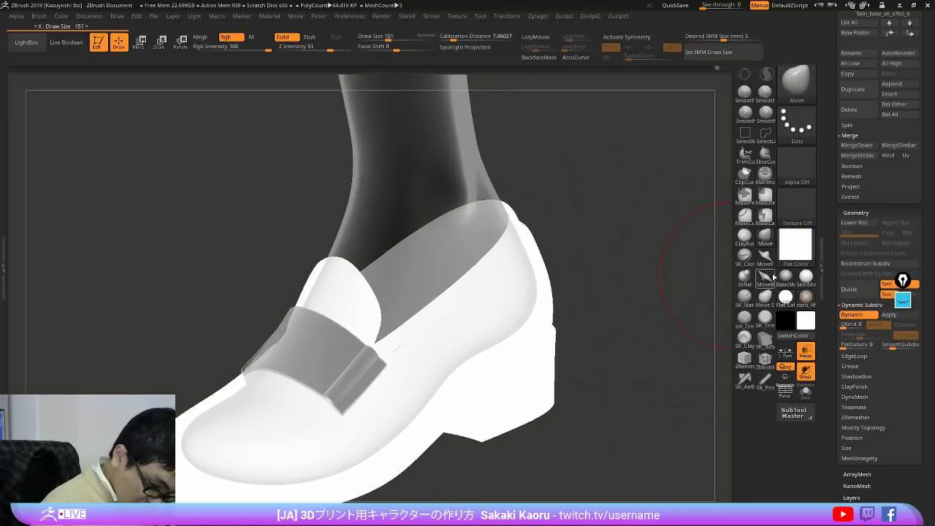
pyautogui.click(807, 299)
pyautogui.hotkey('shift', 'g')
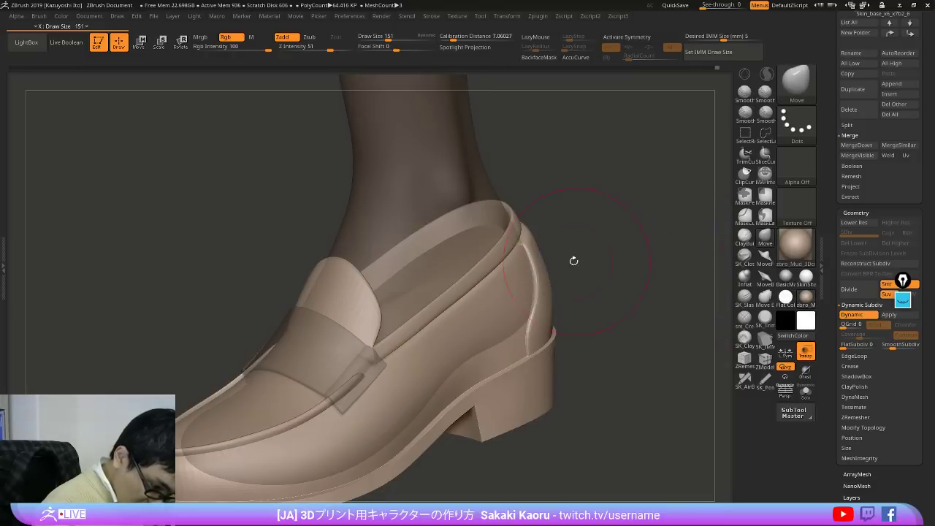
# Step: Show the shoe body's polyframe without dynamic subdivision and adjust the side edge of the heel counter with a small Move brush
pyautogui.moveTo(547, 250)
pyautogui.mouseDown()
pyautogui.moveTo(549, 300)
pyautogui.moveTo(467, 348)
pyautogui.moveTo(447, 336)
pyautogui.mouseUp()
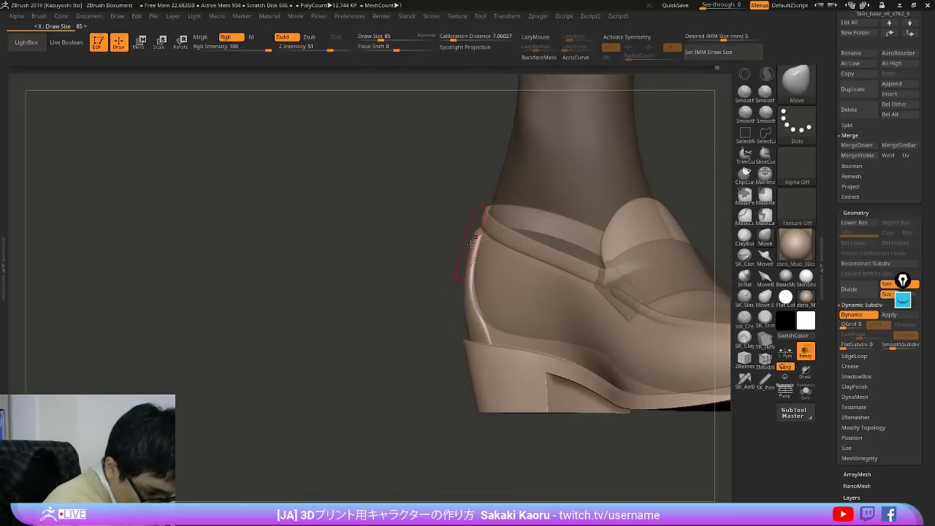
pyautogui.hotkey('shift', 'f')
pyautogui.hotkey('shift', 'd')
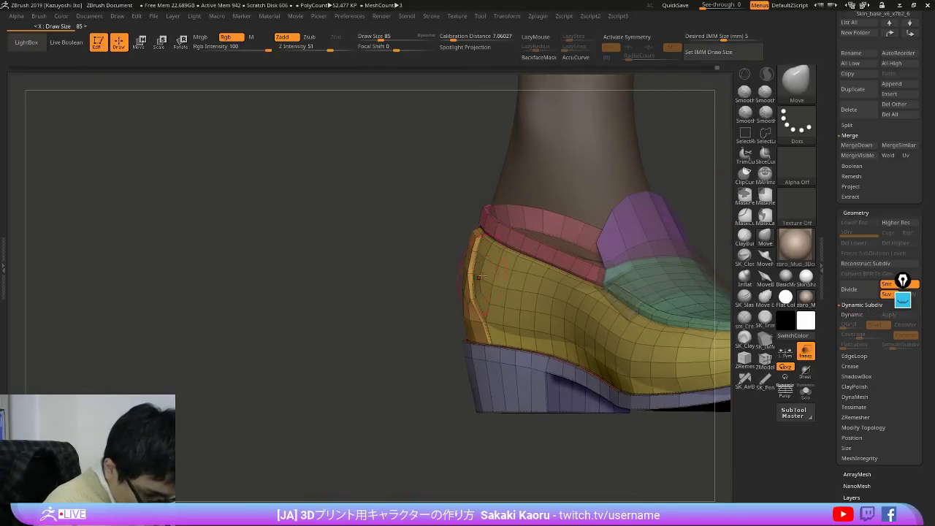
pyautogui.moveTo(497, 268); pyautogui.dragTo(492, 254, button='right')
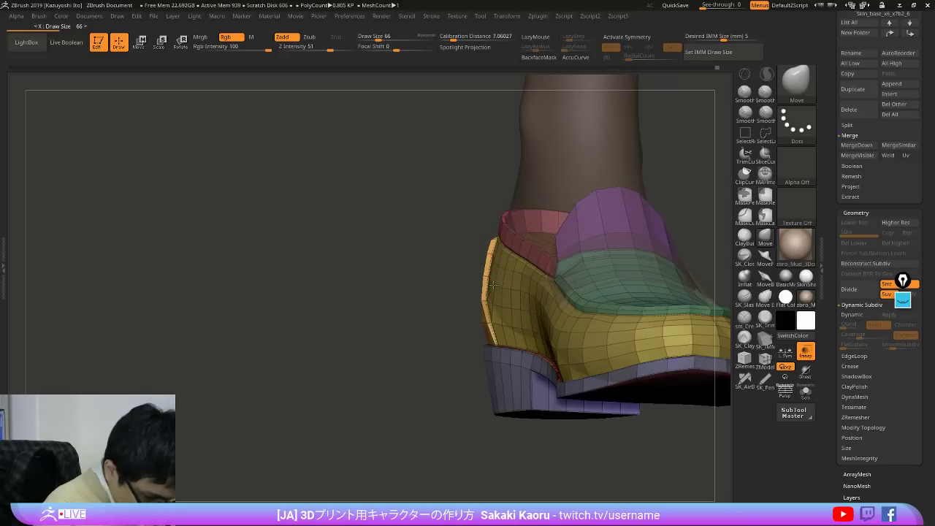
pyautogui.moveTo(493, 285); pyautogui.dragTo(496, 286)
pyautogui.moveTo(406, 256); pyautogui.dragTo(459, 260)
pyautogui.press(']')
pyautogui.press(']')
pyautogui.press(']')
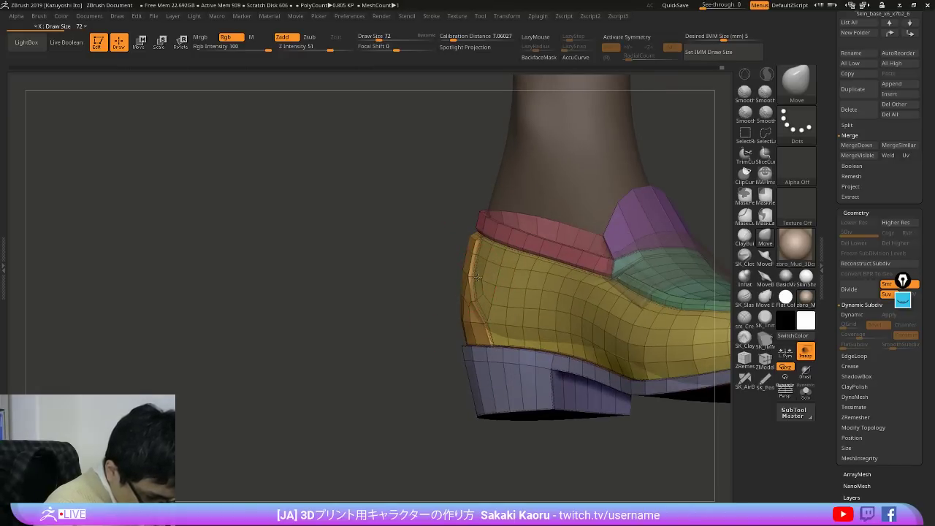
# Step: Shape the back of the heel counter with the Move brush up to draw size 149 and restore the smoothed display without polyframe
pyautogui.moveTo(435, 321)
pyautogui.mouseDown()
pyautogui.moveTo(522, 280)
pyautogui.moveTo(445, 274)
pyautogui.mouseUp()
pyautogui.press(']')
pyautogui.press(']')
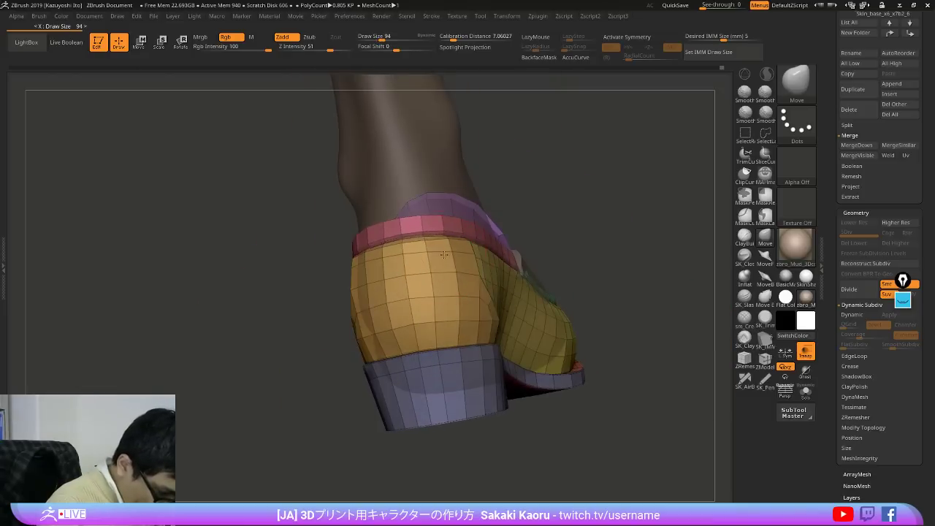
pyautogui.moveTo(443, 254); pyautogui.dragTo(426, 256, button='right')
pyautogui.moveTo(368, 257); pyautogui.dragTo(602, 239, button='right')
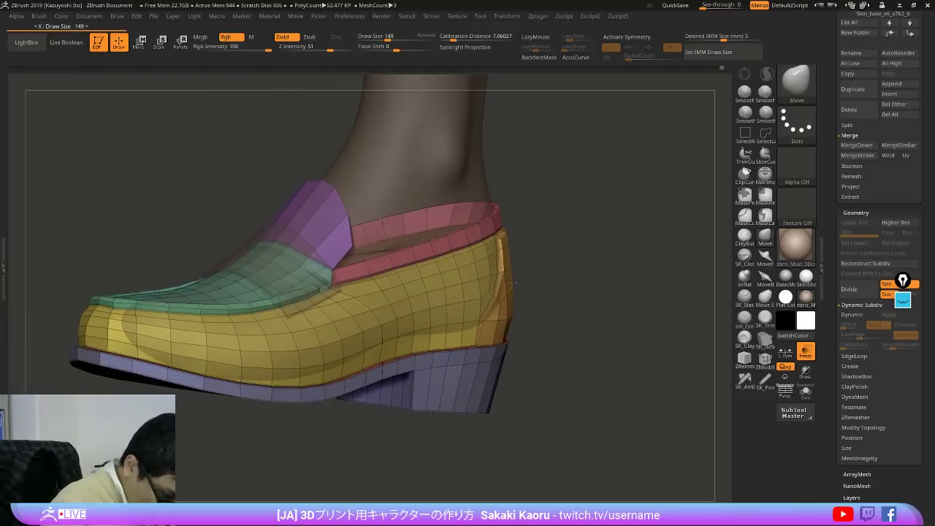
pyautogui.moveTo(514, 283); pyautogui.dragTo(347, 273, button='right')
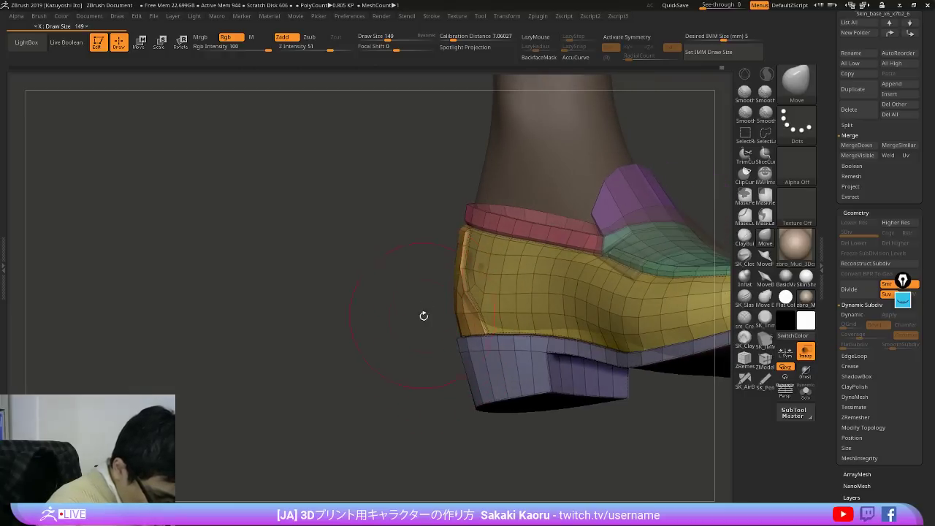
pyautogui.moveTo(424, 315); pyautogui.dragTo(577, 292, button='right')
pyautogui.press('d')
pyautogui.hotkey('shift', 'f')
pyautogui.moveTo(577, 292); pyautogui.dragTo(527, 414, button='right')
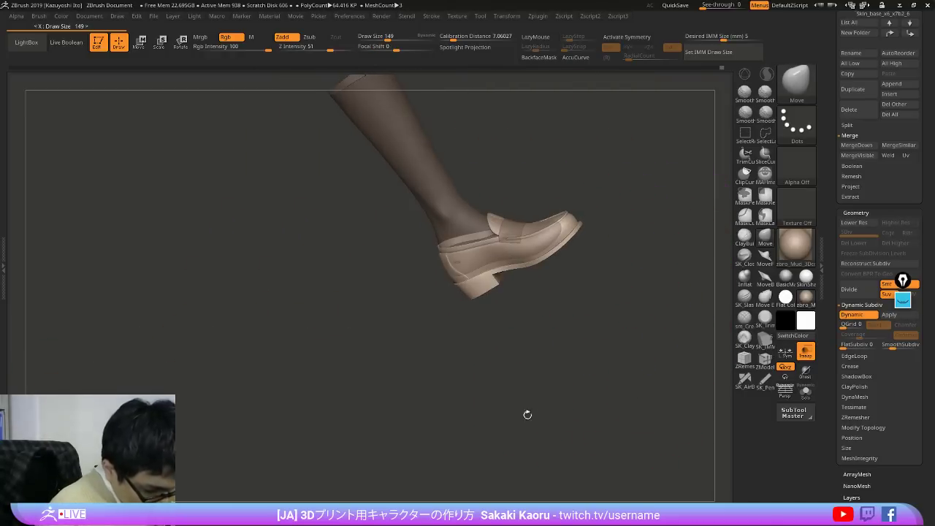
# Step: Refine the shoe's heel area with the Move brush at about draw size 102 and return to the unsmoothed polyframe display
pyautogui.keyDown('ctrl'); pyautogui.moveTo(533, 350); pyautogui.dragTo(524, 455, button='right'); pyautogui.keyUp('ctrl')
pyautogui.moveTo(522, 307)
pyautogui.keyDown('ctrl'); pyautogui.mouseDown(button='right')
pyautogui.moveTo(458, 347)
pyautogui.moveTo(449, 367)
pyautogui.mouseUp(button='right'); pyautogui.keyUp('ctrl')
pyautogui.press('x')
pyautogui.press('x')
pyautogui.press('x')
pyautogui.moveTo(438, 276)
pyautogui.mouseDown(button='right')
pyautogui.moveTo(454, 295)
pyautogui.moveTo(439, 322)
pyautogui.moveTo(444, 290)
pyautogui.moveTo(461, 309)
pyautogui.mouseUp(button='right')
pyautogui.press('x')
pyautogui.moveTo(411, 250); pyautogui.dragTo(428, 257, button='right')
pyautogui.moveTo(686, 281); pyautogui.dragTo(588, 341, button='right')
pyautogui.hotkey('shift', 'f')
pyautogui.moveTo(436, 298); pyautogui.dragTo(456, 271, button='right')
pyautogui.hotkey('shift', 'd')
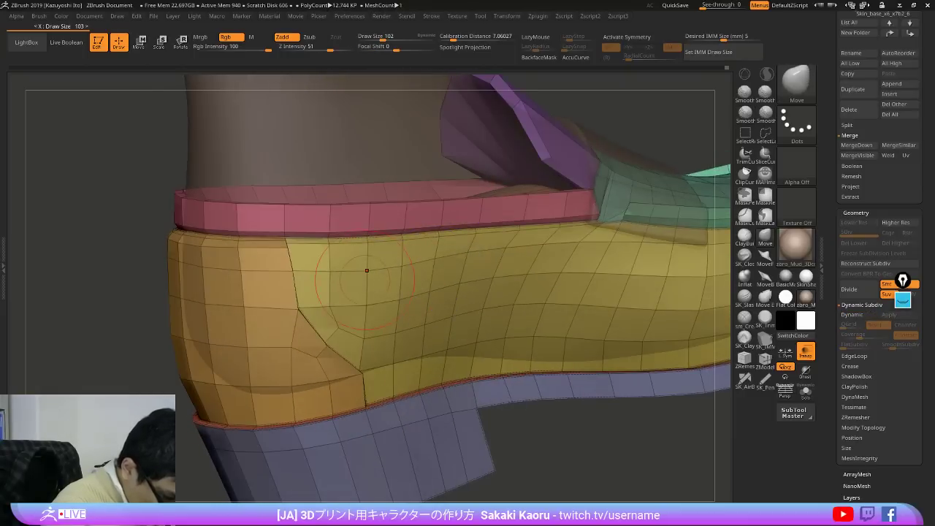
# Step: Lasso-mask the collar band forward of the heel, adjust the shoe body with draw size 272, clear the mask and restore the smoothed display
pyautogui.moveTo(404, 284); pyautogui.dragTo(367, 286, button='right')
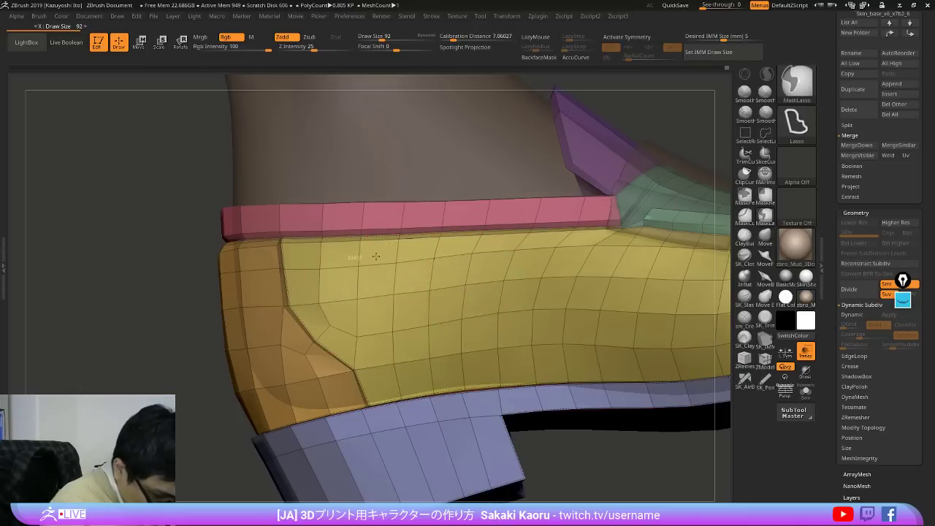
pyautogui.moveTo(354, 255)
pyautogui.keyDown('ctrl'); pyautogui.mouseDown()
pyautogui.moveTo(643, 134)
pyautogui.moveTo(359, 186)
pyautogui.mouseUp(); pyautogui.keyUp('ctrl')
pyautogui.press(']')
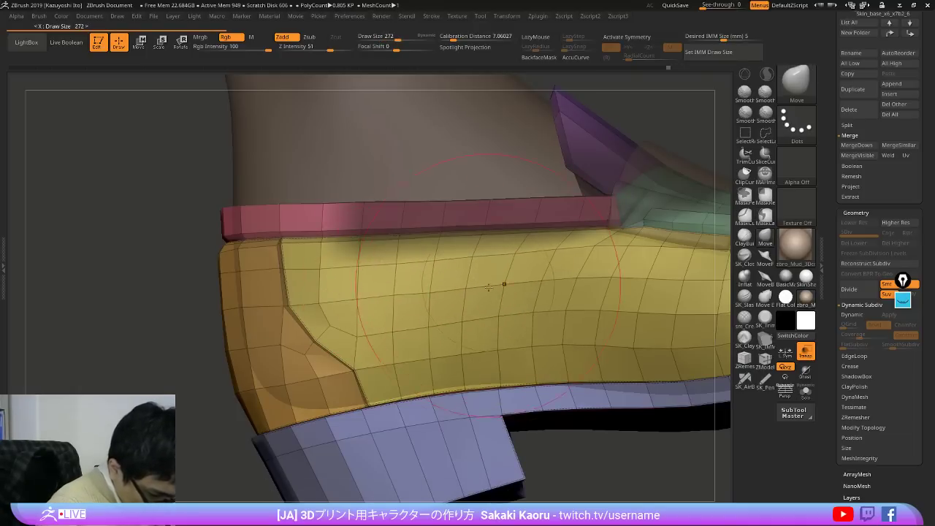
pyautogui.keyDown('ctrl'); pyautogui.moveTo(503, 285); pyautogui.dragTo(530, 205, button='right'); pyautogui.keyUp('ctrl')
pyautogui.keyDown('ctrl'); pyautogui.moveTo(658, 358); pyautogui.dragTo(681, 338); pyautogui.keyUp('ctrl')
pyautogui.press('d')
pyautogui.moveTo(680, 338)
pyautogui.mouseDown(button='right')
pyautogui.moveTo(613, 492)
pyautogui.moveTo(636, 474)
pyautogui.moveTo(688, 362)
pyautogui.moveTo(707, 420)
pyautogui.moveTo(574, 438)
pyautogui.moveTo(584, 427)
pyautogui.moveTo(544, 423)
pyautogui.moveTo(526, 468)
pyautogui.mouseUp(button='right')
pyautogui.hotkey('shift', 'f')
# Step: Turn off transparency, select the strap and adjust its fit over the shoe upper with the Move brush at draw size 98
pyautogui.hotkey('shift', 't')
pyautogui.hotkey('shift', 'z')
pyautogui.hotkey('shift', 'z')
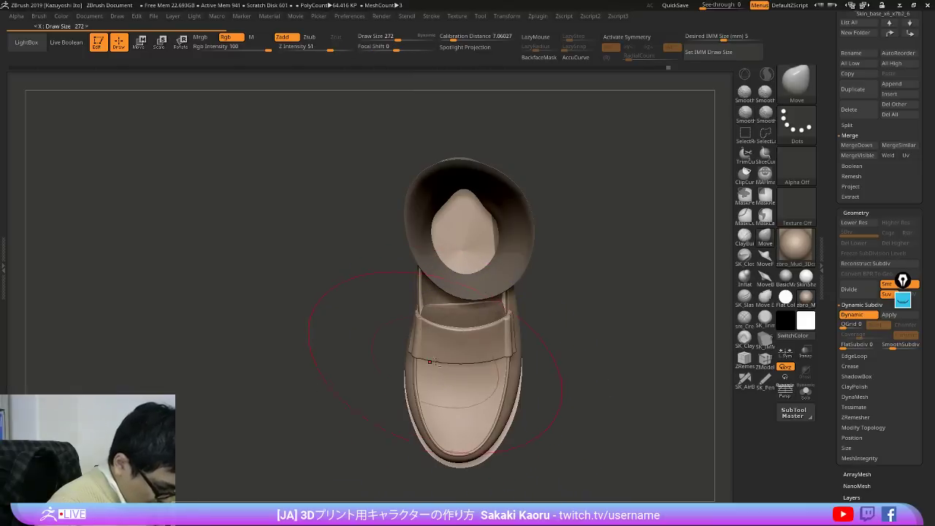
pyautogui.keyDown('alt'); pyautogui.click(434, 345); pyautogui.keyUp('alt')
pyautogui.moveTo(433, 345); pyautogui.dragTo(447, 307, button='right')
pyautogui.moveTo(447, 307)
pyautogui.keyDown('ctrl'); pyautogui.mouseDown(button='right')
pyautogui.moveTo(400, 390)
pyautogui.moveTo(534, 355)
pyautogui.moveTo(527, 369)
pyautogui.mouseUp(button='right'); pyautogui.keyUp('ctrl')
pyautogui.moveTo(385, 335); pyautogui.dragTo(397, 364, button='right')
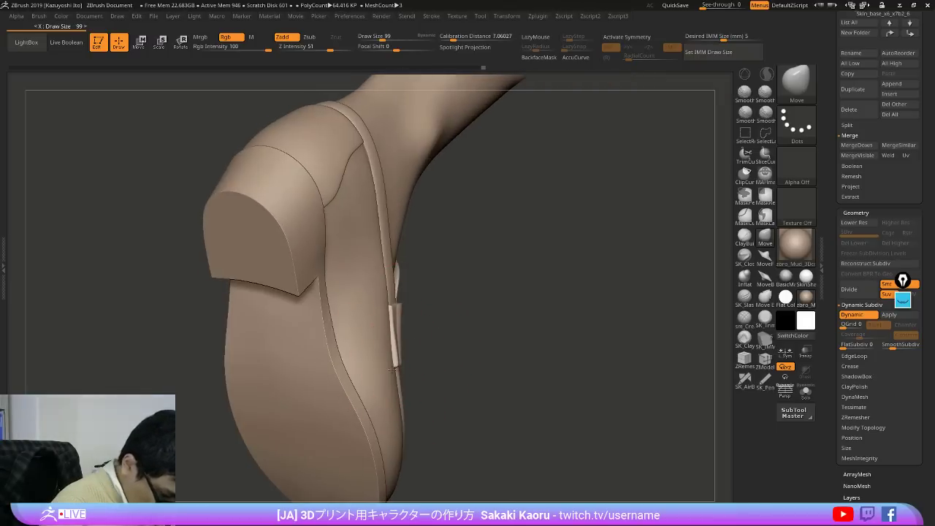
pyautogui.moveTo(385, 316)
pyautogui.mouseDown(button='right')
pyautogui.moveTo(426, 355)
pyautogui.moveTo(436, 320)
pyautogui.moveTo(577, 390)
pyautogui.moveTo(511, 396)
pyautogui.moveTo(467, 353)
pyautogui.moveTo(618, 319)
pyautogui.moveTo(504, 352)
pyautogui.moveTo(604, 354)
pyautogui.moveTo(518, 307)
pyautogui.mouseUp(button='right')
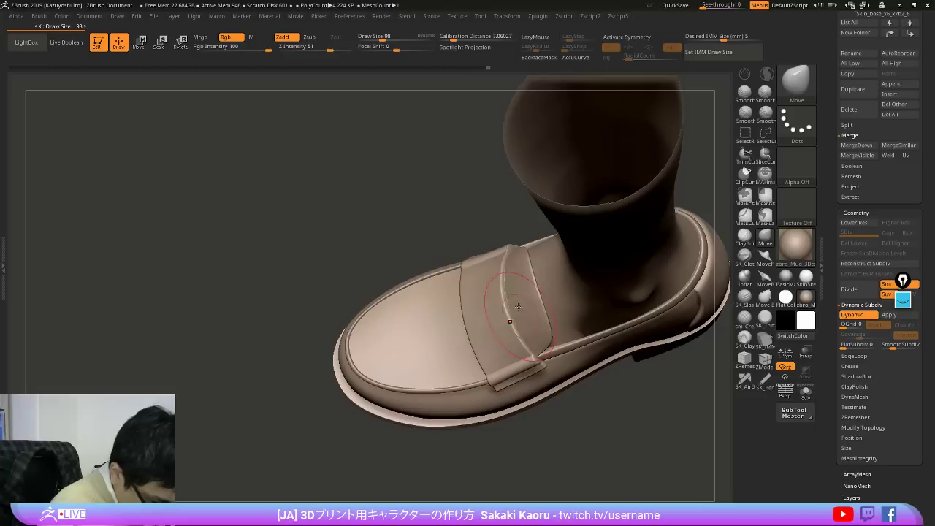
pyautogui.moveTo(515, 258); pyautogui.dragTo(515, 298, button='right')
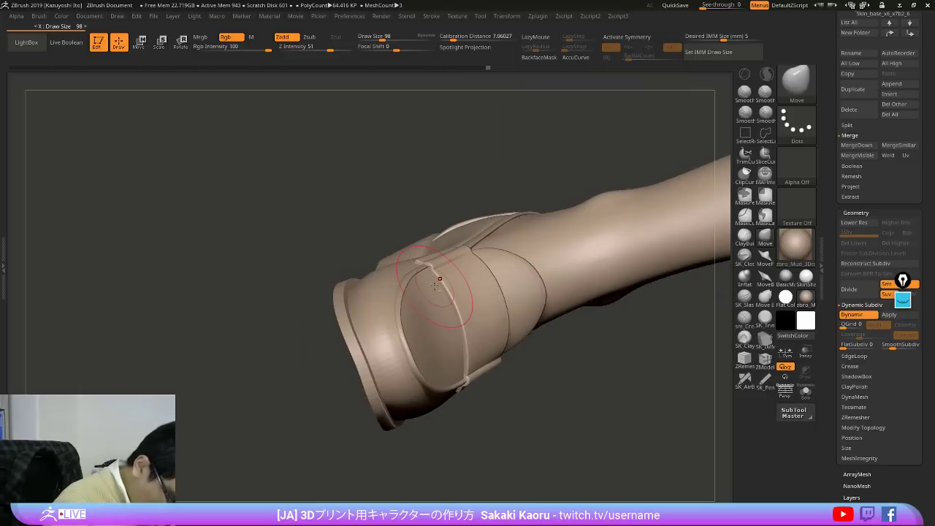
pyautogui.keyDown('ctrl'); pyautogui.moveTo(457, 337); pyautogui.dragTo(666, 423, button='right'); pyautogui.keyUp('ctrl')
# Step: Show the Spotlight reference images and place the picture of the tasselled loafer pair beside the model
pyautogui.hotkey('shift', 'z')
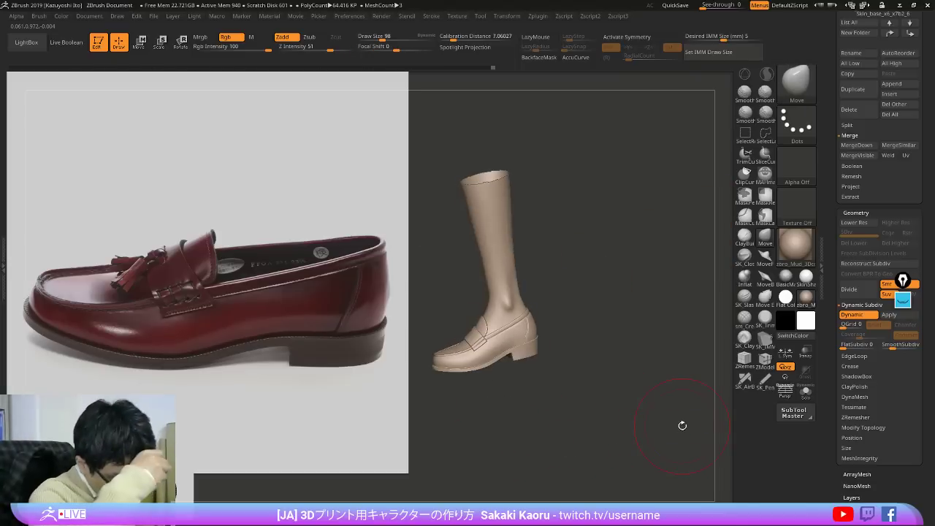
pyautogui.press('z')
pyautogui.moveTo(290, 408); pyautogui.dragTo(343, 278)
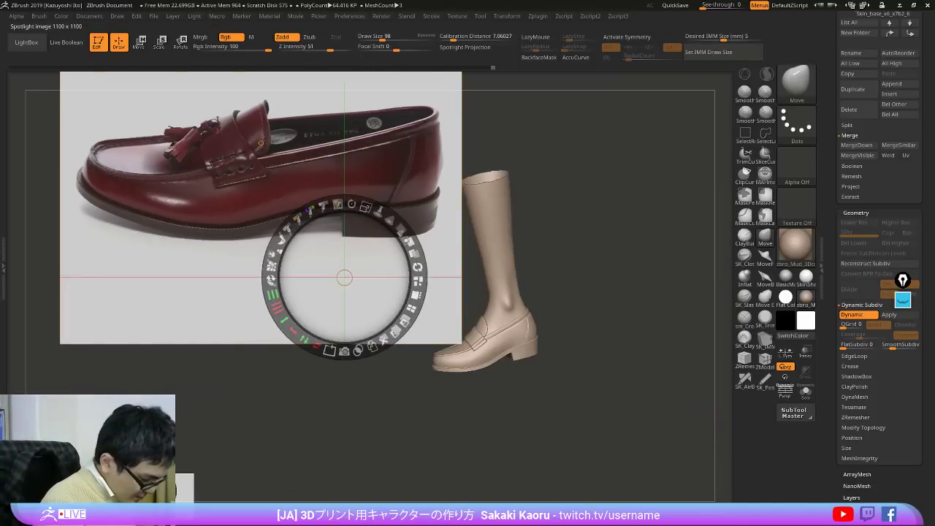
pyautogui.moveTo(159, 399); pyautogui.dragTo(215, 381)
pyautogui.click(289, 398)
pyautogui.moveTo(311, 255); pyautogui.dragTo(363, 273)
pyautogui.press('z')
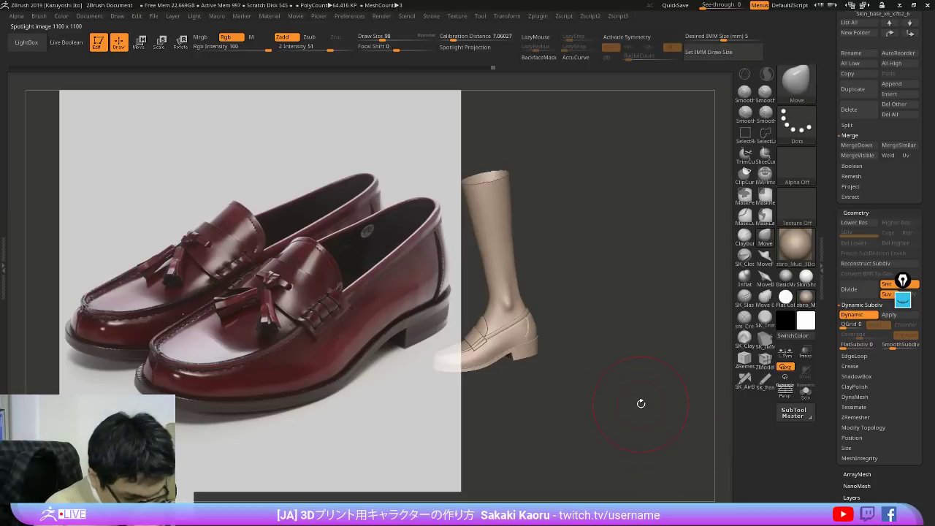
# Step: Compare the loafer's front and strap with the reference pair, hide the reference and quick-save the project
pyautogui.hotkey('shift', 'z')
pyautogui.moveTo(630, 381); pyautogui.dragTo(627, 432)
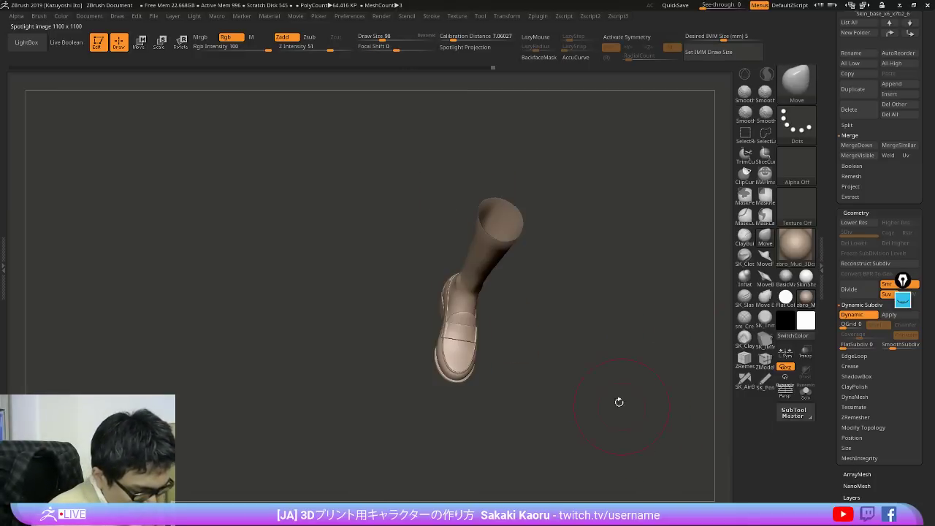
pyautogui.moveTo(618, 401)
pyautogui.keyDown('alt'); pyautogui.mouseDown()
pyautogui.moveTo(613, 442)
pyautogui.moveTo(609, 411)
pyautogui.mouseUp(); pyautogui.keyUp('alt')
pyautogui.hotkey('shift', 'z')
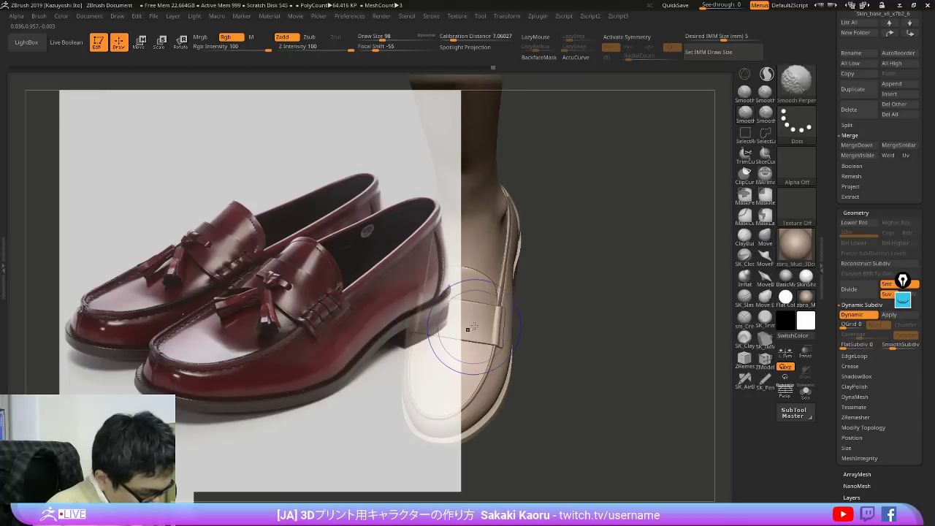
pyautogui.hotkey('shift', 'z')
pyautogui.keyDown('ctrl'); pyautogui.moveTo(470, 328); pyautogui.dragTo(488, 407, button='right'); pyautogui.keyUp('ctrl')
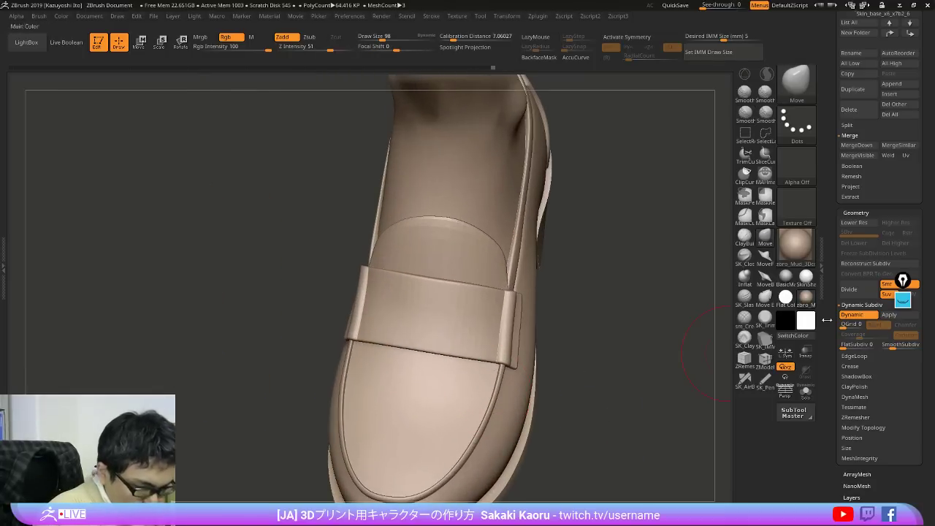
pyautogui.moveTo(828, 198); pyautogui.dragTo(827, 423)
pyautogui.moveTo(714, 417); pyautogui.dragTo(694, 391)
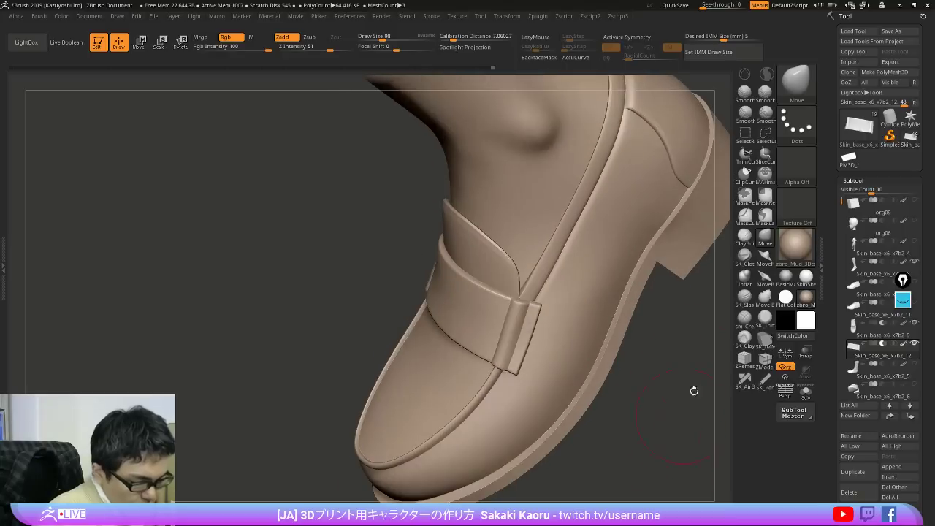
pyautogui.click(664, 6)
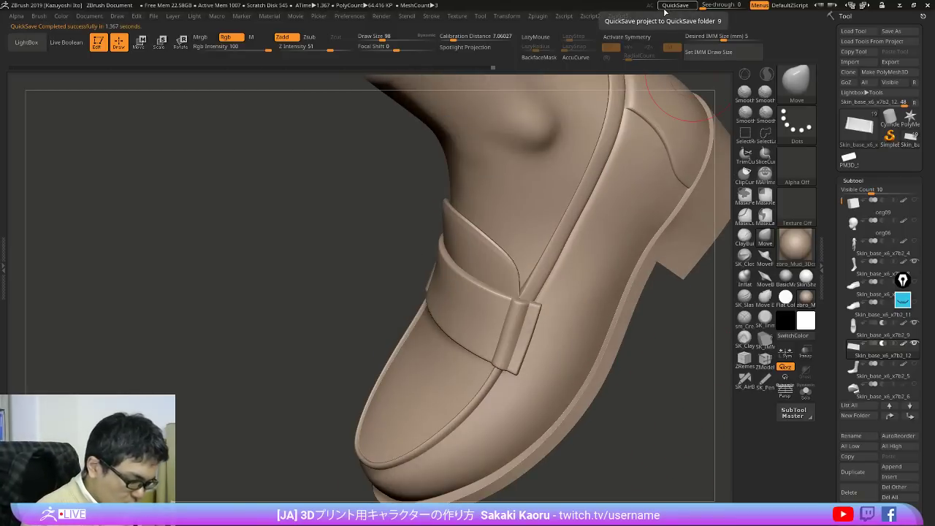
# Step: Display the strap's polyframe, duplicate the strap subtool and show the loafer reference image over the view
pyautogui.moveTo(504, 321); pyautogui.dragTo(589, 344, button='right')
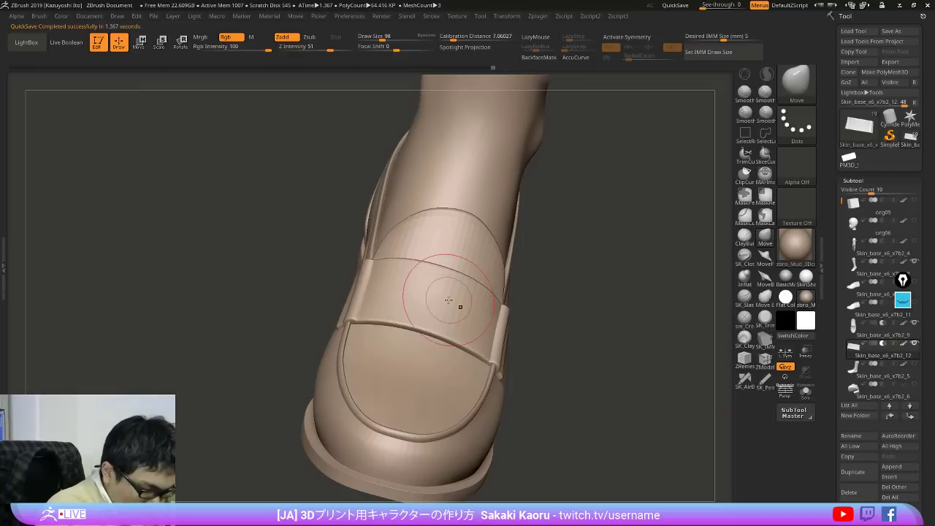
pyautogui.hotkey('shift', 'f')
pyautogui.moveTo(459, 306); pyautogui.dragTo(432, 332, button='right')
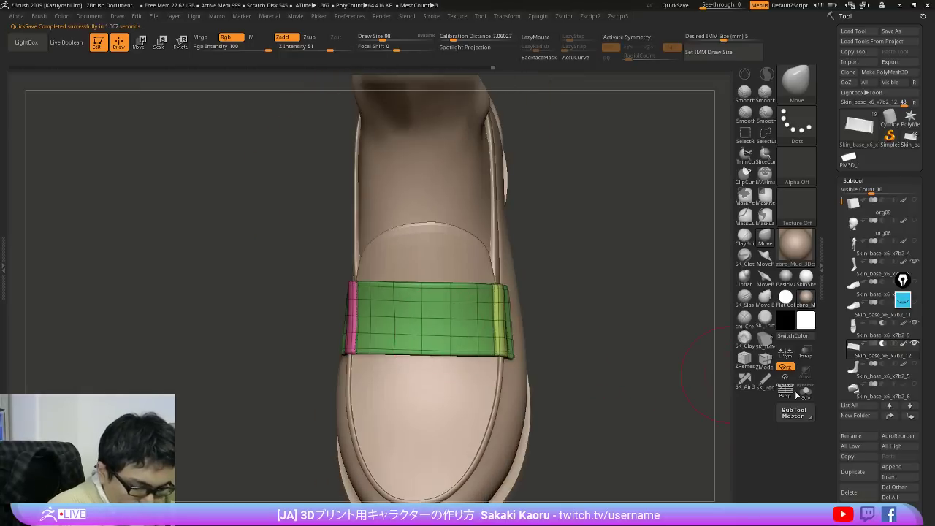
pyautogui.click(851, 469)
pyautogui.keyDown('alt'); pyautogui.moveTo(469, 371); pyautogui.dragTo(621, 296, button='right'); pyautogui.keyUp('alt')
pyautogui.hotkey('shift', 'z')
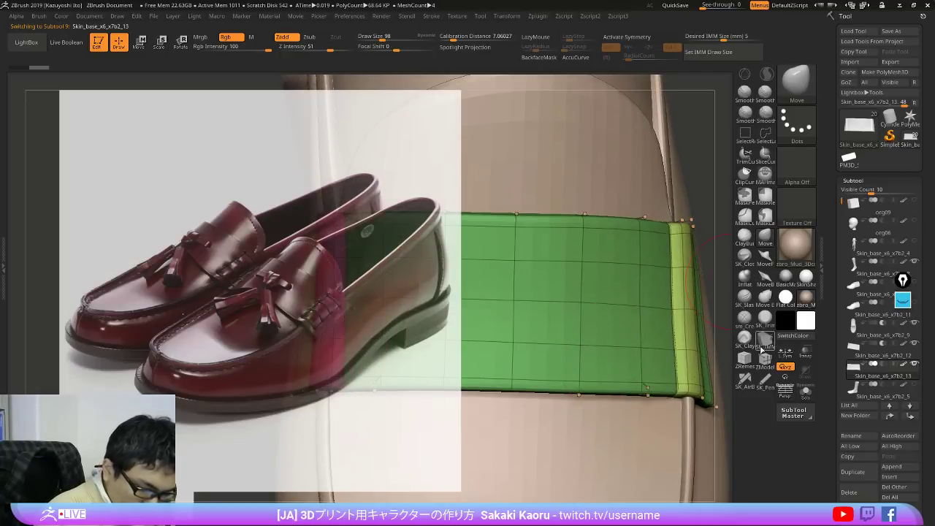
# Step: Isolate the duplicated strap, hide the reference image and insert ZModeler edge loops across and along its middle
pyautogui.click(764, 358)
pyautogui.click(806, 392)
pyautogui.hotkey('shift', 'd')
pyautogui.press('space')
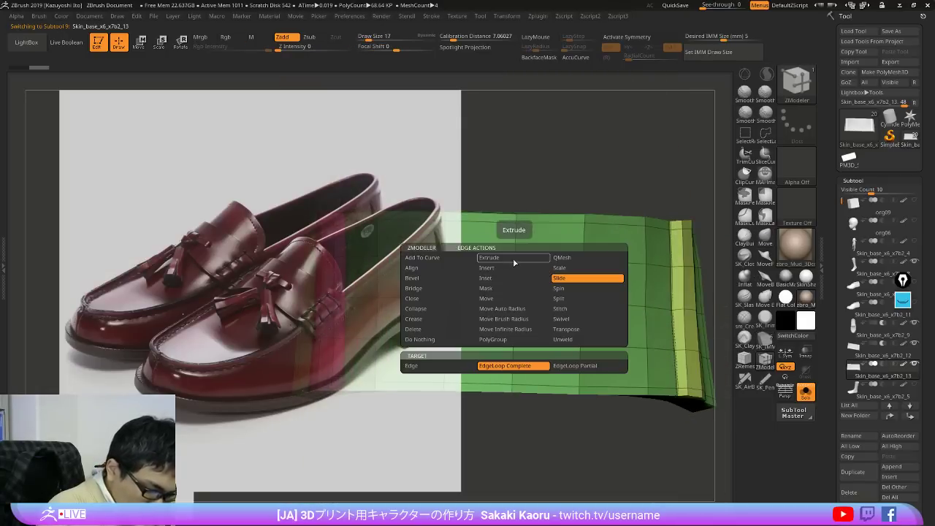
pyautogui.click(514, 260)
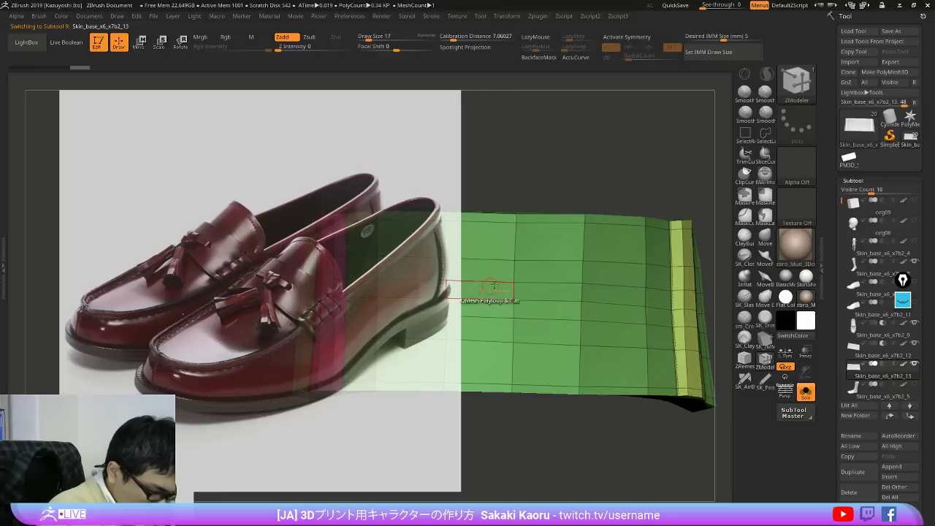
pyautogui.moveTo(494, 286); pyautogui.dragTo(527, 280, button='right')
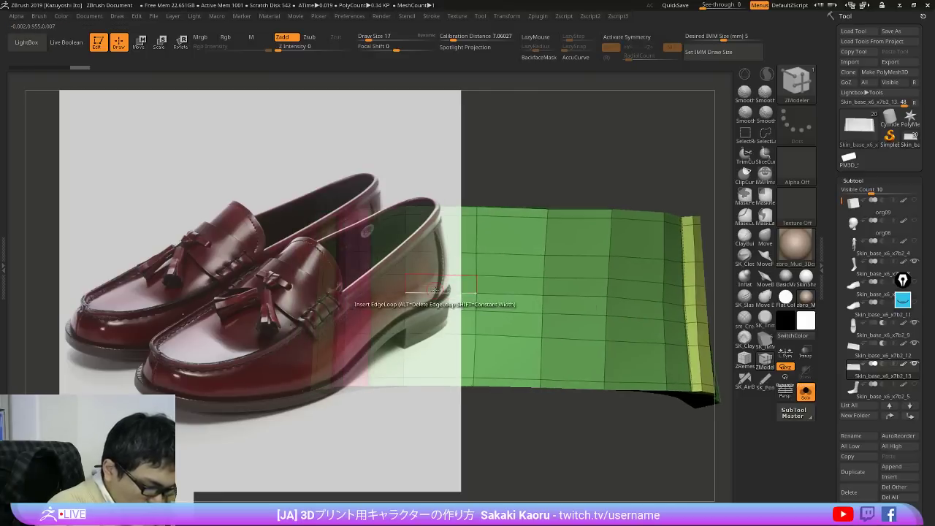
pyautogui.hotkey('shift', 's')
pyautogui.hotkey('shift', 'z')
pyautogui.click(635, 296)
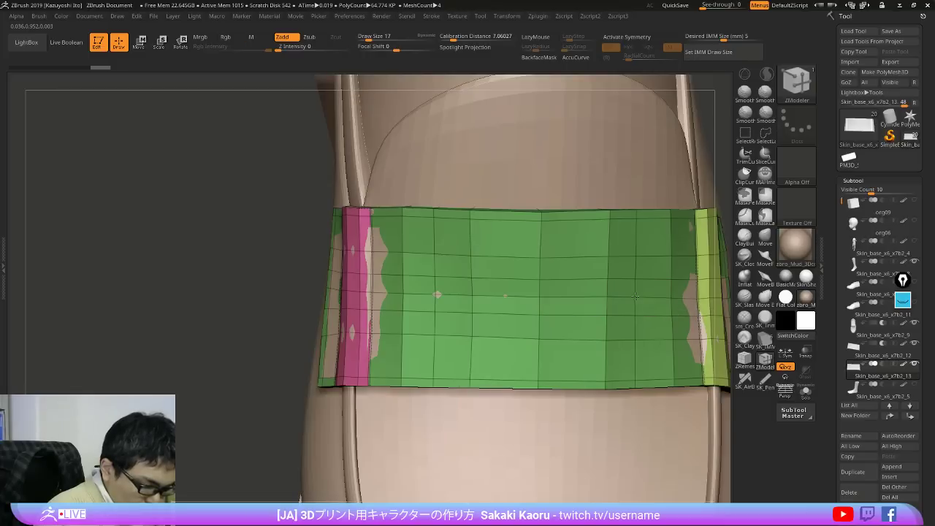
pyautogui.hotkey('shift', 's')
# Step: Mark the small two-row patch at the strap's centre, isolate it and delete the remaining strap polygons
pyautogui.moveTo(450, 286)
pyautogui.keyDown('alt'); pyautogui.mouseDown()
pyautogui.moveTo(617, 306)
pyautogui.moveTo(474, 289)
pyautogui.mouseUp(); pyautogui.keyUp('alt')
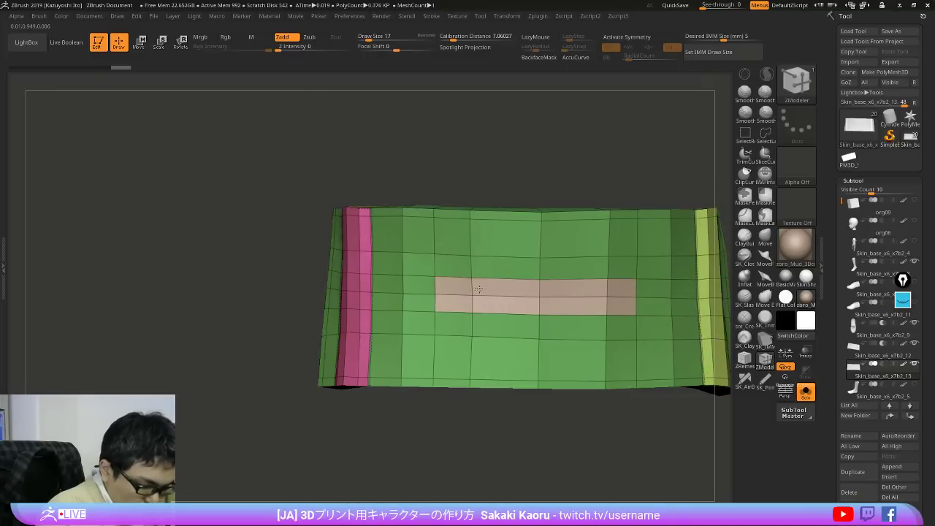
pyautogui.moveTo(539, 296); pyautogui.dragTo(557, 290, button='right')
pyautogui.keyDown('ctrl'); pyautogui.keyDown('shift'); pyautogui.click(541, 295); pyautogui.keyUp('shift'); pyautogui.keyUp('ctrl')
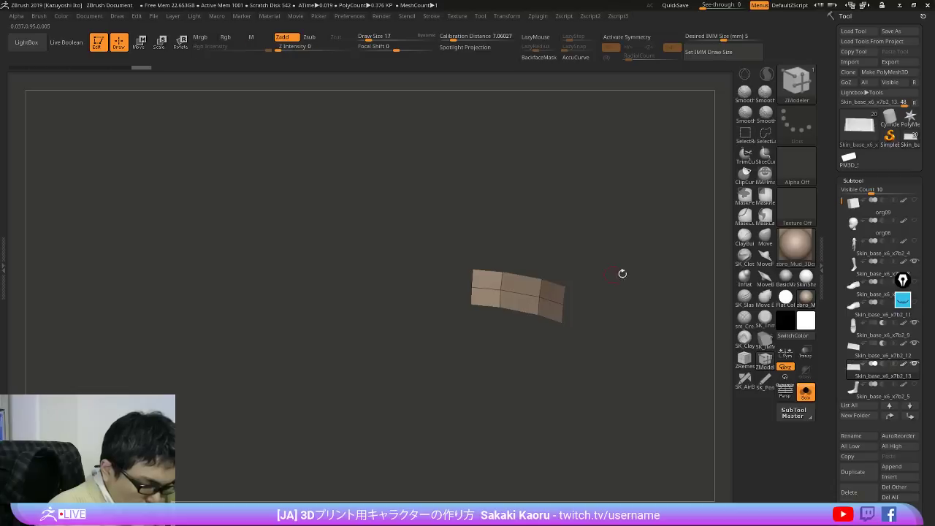
pyautogui.press('2')
pyautogui.click(639, 289)
pyautogui.press('space')
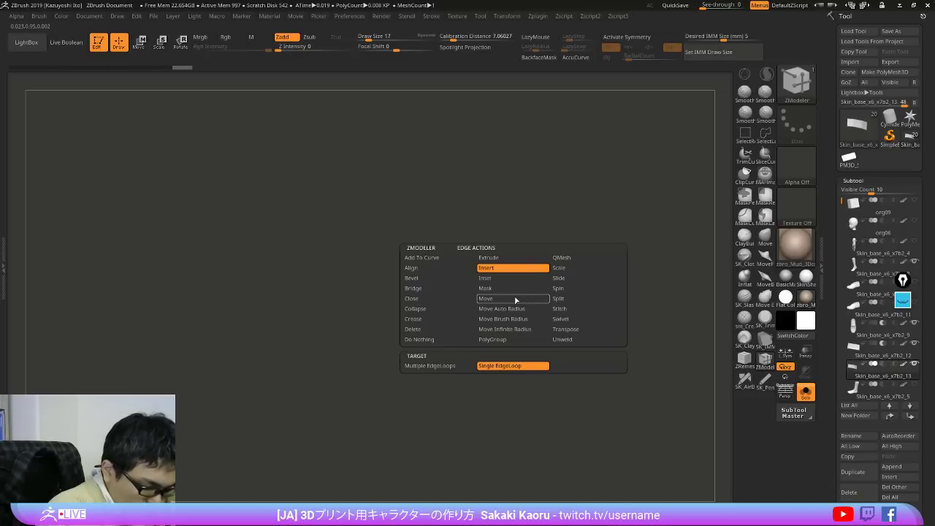
pyautogui.press('space')
# Step: Assign the visible patch to one polygroup and extrude the whole polygroup with ZModeler into a solid bar
pyautogui.press('2')
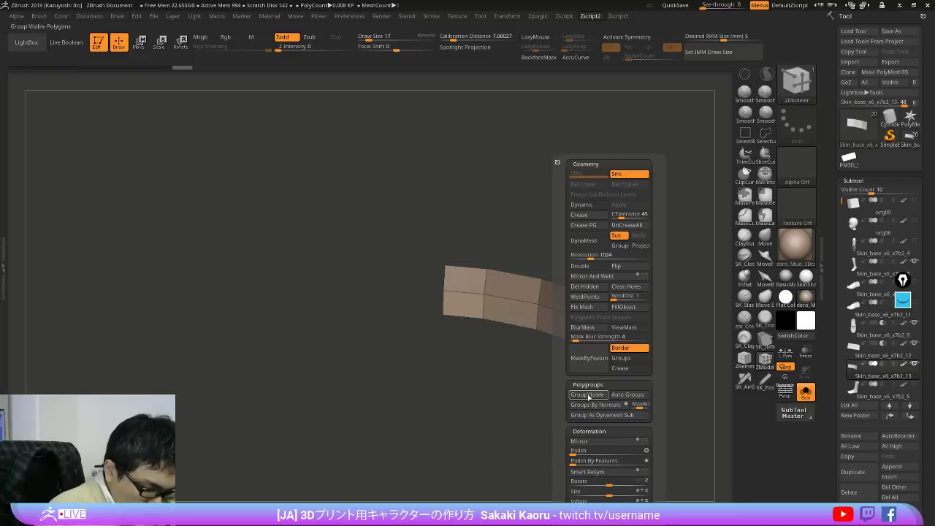
pyautogui.click(588, 395)
pyautogui.press('space')
pyautogui.click(436, 236)
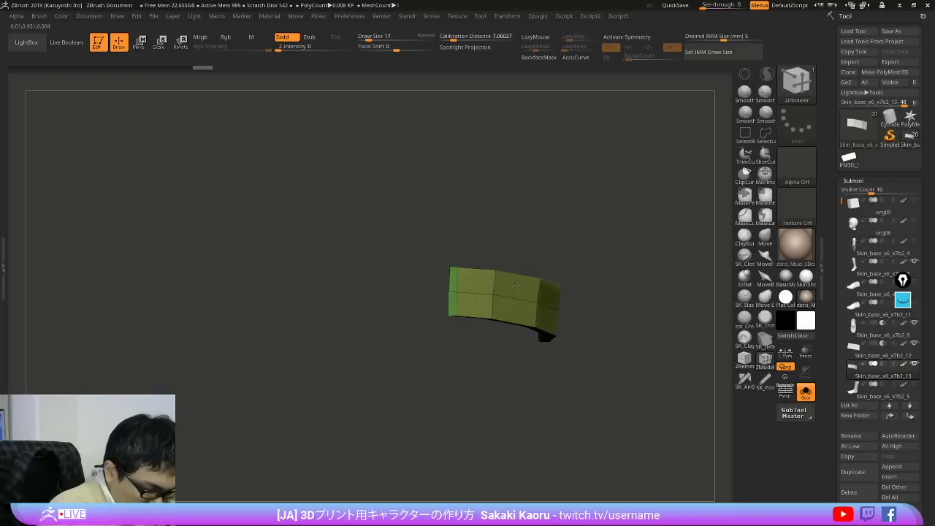
pyautogui.click(515, 286)
# Step: Insert a lengthwise edge loop around the bar's thickness and preview the smoothed bar on the shoe
pyautogui.moveTo(608, 380); pyautogui.dragTo(599, 329)
pyautogui.click(491, 325)
pyautogui.moveTo(612, 361)
pyautogui.mouseDown()
pyautogui.moveTo(605, 380)
pyautogui.moveTo(664, 324)
pyautogui.moveTo(607, 368)
pyautogui.moveTo(590, 281)
pyautogui.moveTo(626, 339)
pyautogui.moveTo(618, 311)
pyautogui.mouseUp()
pyautogui.hotkey('shift', 'f')
pyautogui.press('d')
pyautogui.hotkey('alt', 's')
pyautogui.hotkey('shift', 'z')
pyautogui.hotkey('shift', 'z')
pyautogui.hotkey('alt', 's')
pyautogui.hotkey('shift', 'f')
pyautogui.hotkey('shift', 'd')
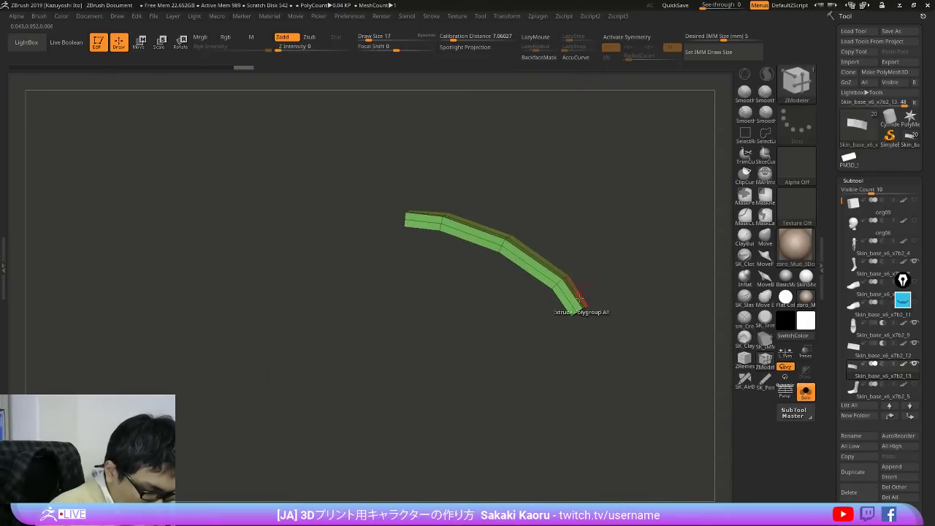
# Step: Insert a crosswise ZModeler edge loop near each end of the bar
pyautogui.hotkey('ctrl', 'a')
pyautogui.moveTo(617, 256); pyautogui.dragTo(619, 294)
pyautogui.press('space')
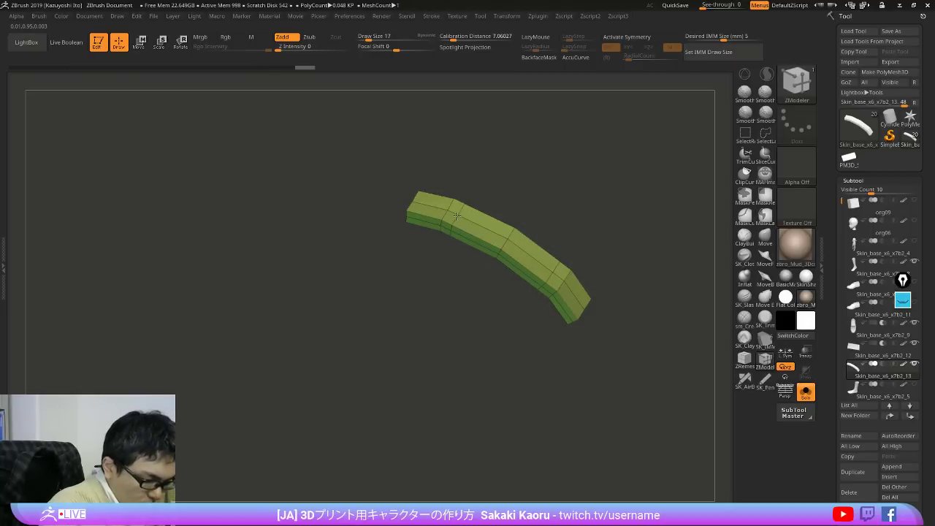
pyautogui.moveTo(597, 249); pyautogui.dragTo(597, 235)
# Step: Mask everything but the bar's lower end, place the gizmo at the bend and rotate that end down toward the shoe
pyautogui.moveTo(595, 272)
pyautogui.keyDown('ctrl'); pyautogui.mouseDown()
pyautogui.moveTo(538, 309)
pyautogui.moveTo(617, 345)
pyautogui.mouseUp(); pyautogui.keyUp('ctrl')
pyautogui.keyDown('ctrl'); pyautogui.click(641, 317); pyautogui.keyUp('ctrl')
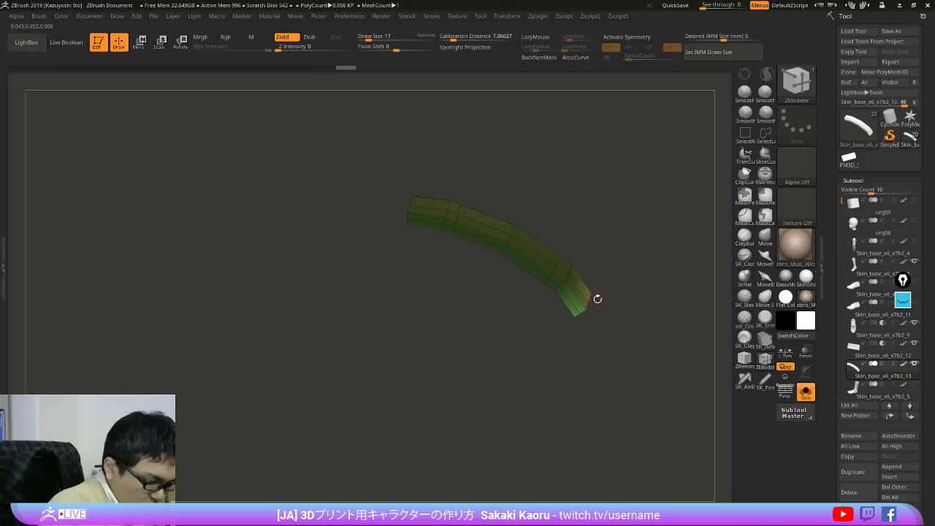
pyautogui.press('w')
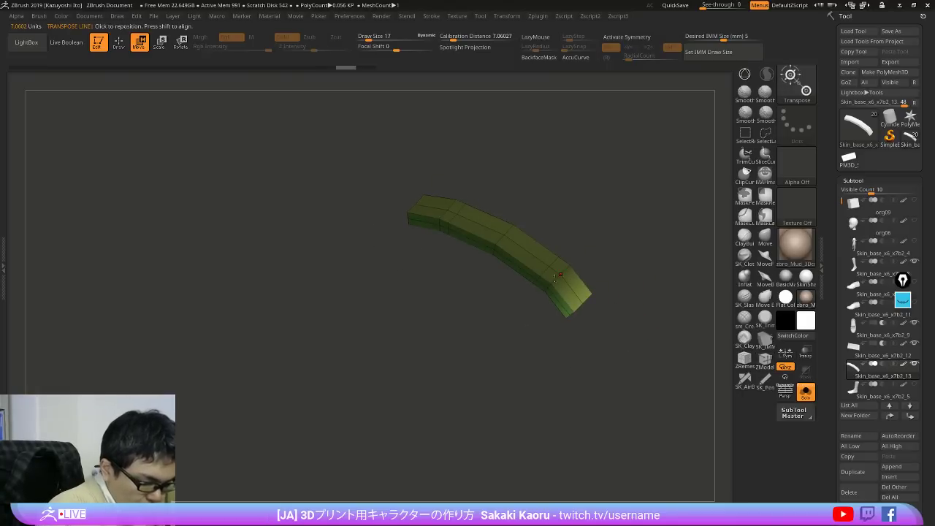
pyautogui.keyDown('alt'); pyautogui.moveTo(555, 277); pyautogui.dragTo(566, 270, button='right'); pyautogui.keyUp('alt')
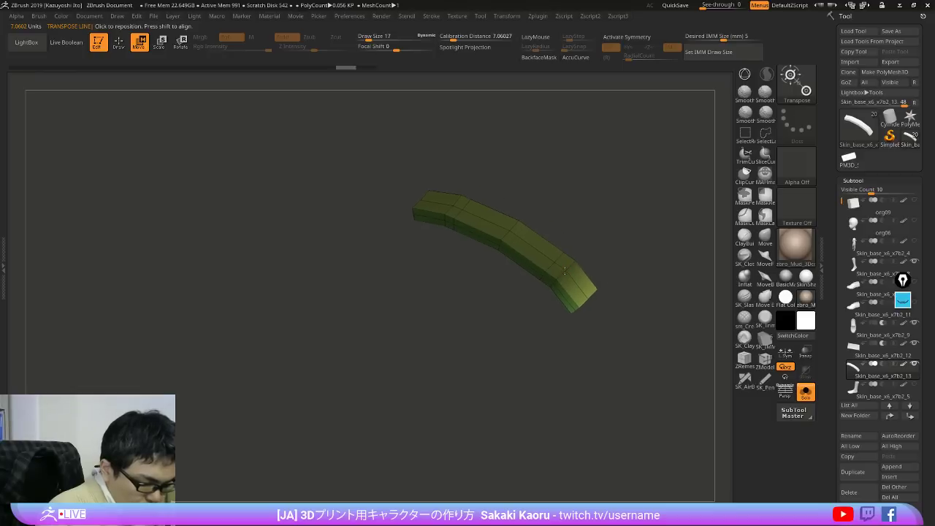
pyautogui.press('y')
pyautogui.keyDown('alt'); pyautogui.click(560, 275); pyautogui.keyUp('alt')
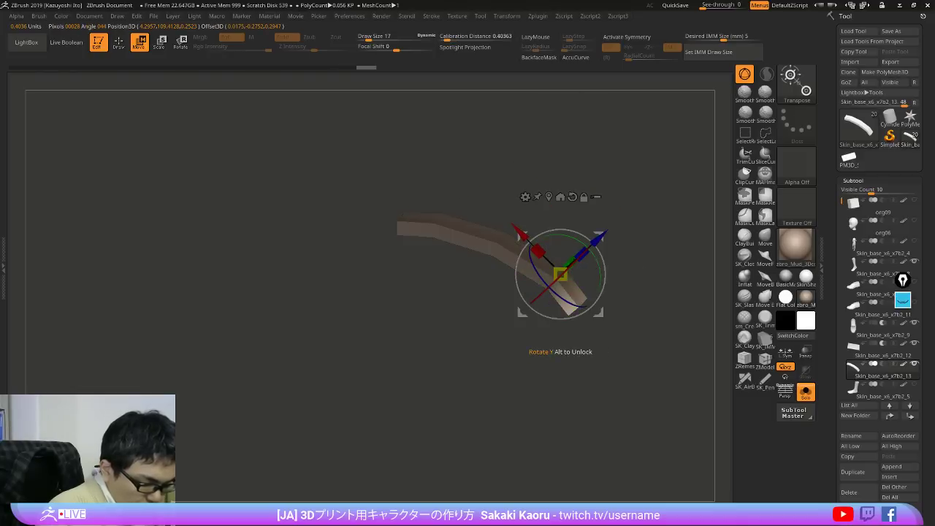
pyautogui.moveTo(633, 295); pyautogui.dragTo(629, 265, button='right')
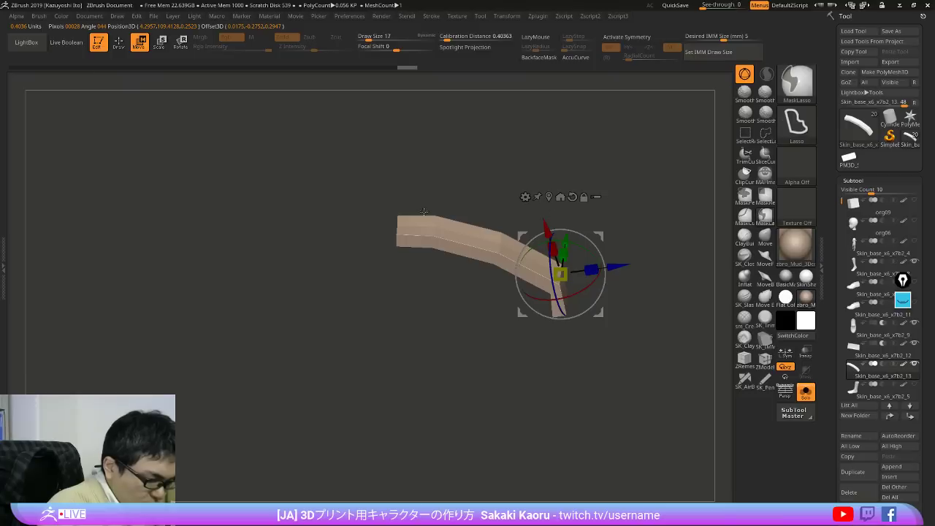
# Step: Mask all but the bar's opposite end, rotate it down around its bend with the gizmo and clear the mask
pyautogui.keyDown('ctrl'); pyautogui.click(365, 253); pyautogui.keyUp('ctrl')
pyautogui.keyDown('alt'); pyautogui.click(434, 227); pyautogui.keyUp('alt')
pyautogui.moveTo(453, 197); pyautogui.dragTo(412, 199)
pyautogui.hotkey('shift', 'f')
pyautogui.moveTo(548, 192); pyautogui.dragTo(614, 206, button='right')
pyautogui.keyDown('ctrl'); pyautogui.moveTo(615, 208); pyautogui.dragTo(641, 266); pyautogui.keyUp('ctrl')
pyautogui.hotkey('shift', 'f')
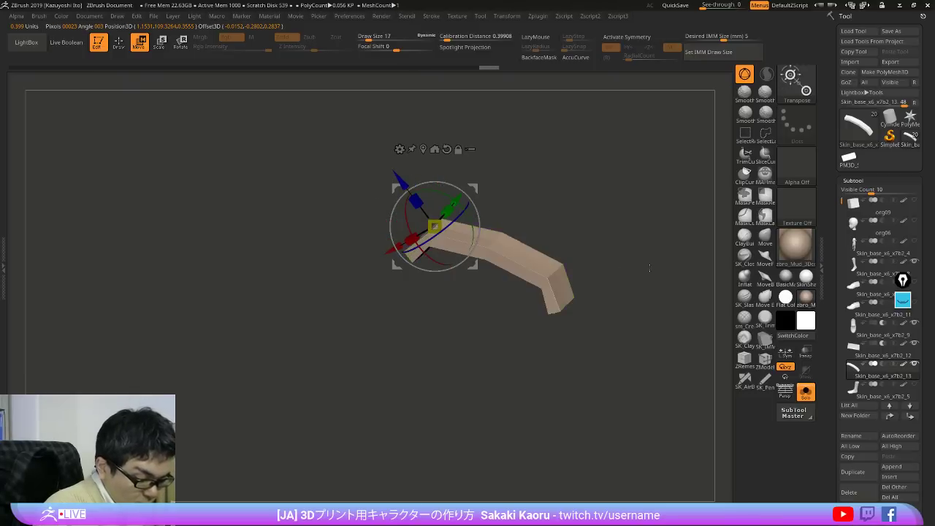
# Step: Check the bent bar smoothed on the shoe with dynamic subdivision, and return to its isolated polyframe
pyautogui.hotkey('shift', 'f')
pyautogui.press('d')
pyautogui.hotkey('shift', 'f')
pyautogui.click(646, 280)
pyautogui.moveTo(646, 280)
pyautogui.mouseDown(button='right')
pyautogui.moveTo(591, 298)
pyautogui.moveTo(580, 315)
pyautogui.moveTo(586, 294)
pyautogui.mouseUp(button='right')
pyautogui.hotkey('alt', 's')
pyautogui.hotkey('alt', 's')
pyautogui.hotkey('alt', 's')
pyautogui.hotkey('shift', 'f')
pyautogui.hotkey('shift', 'd')
pyautogui.press('q')
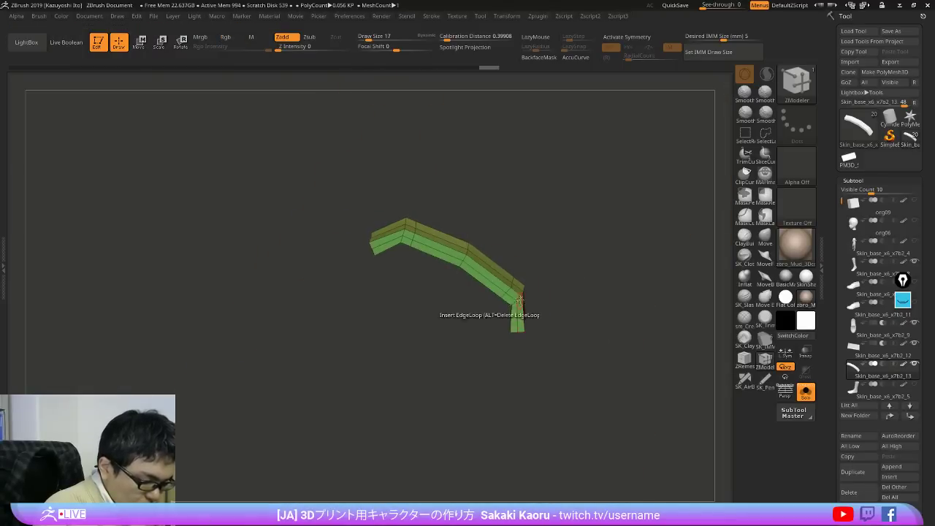
# Step: Delete the lengthwise edge loop on the bar's thickness and adjust the lower bent end with the gizmo while masking the rest
pyautogui.keyDown('ctrl'); pyautogui.moveTo(518, 299); pyautogui.dragTo(516, 334, button='right'); pyautogui.keyUp('ctrl')
pyautogui.press('space')
pyautogui.click(503, 267)
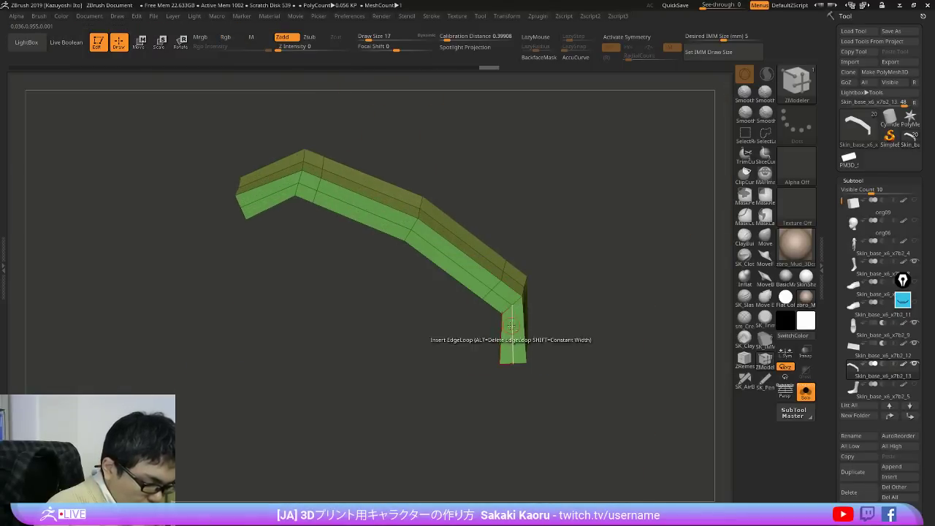
pyautogui.keyDown('alt'); pyautogui.click(512, 319); pyautogui.keyUp('alt')
pyautogui.moveTo(565, 311); pyautogui.dragTo(570, 284, button='right')
pyautogui.moveTo(493, 310)
pyautogui.keyDown('ctrl'); pyautogui.keyDown('alt'); pyautogui.mouseDown()
pyautogui.moveTo(512, 302)
pyautogui.moveTo(509, 313)
pyautogui.mouseUp(); pyautogui.keyUp('alt'); pyautogui.keyUp('ctrl')
pyautogui.press('w')
pyautogui.click(518, 300)
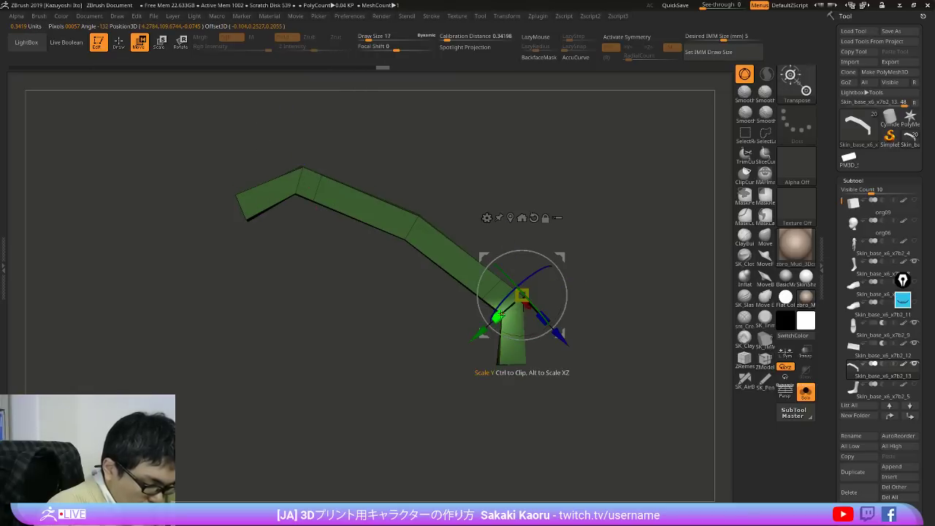
pyautogui.moveTo(558, 334); pyautogui.dragTo(593, 337)
# Step: Mask all but the bar's upper bent end, scale it slightly with the gizmo and clear the mask
pyautogui.press('q')
pyautogui.moveTo(292, 237); pyautogui.dragTo(397, 323, button='right')
pyautogui.keyDown('ctrl'); pyautogui.keyDown('alt'); pyautogui.moveTo(381, 292); pyautogui.dragTo(379, 293); pyautogui.keyUp('alt'); pyautogui.keyUp('ctrl')
pyautogui.press('w')
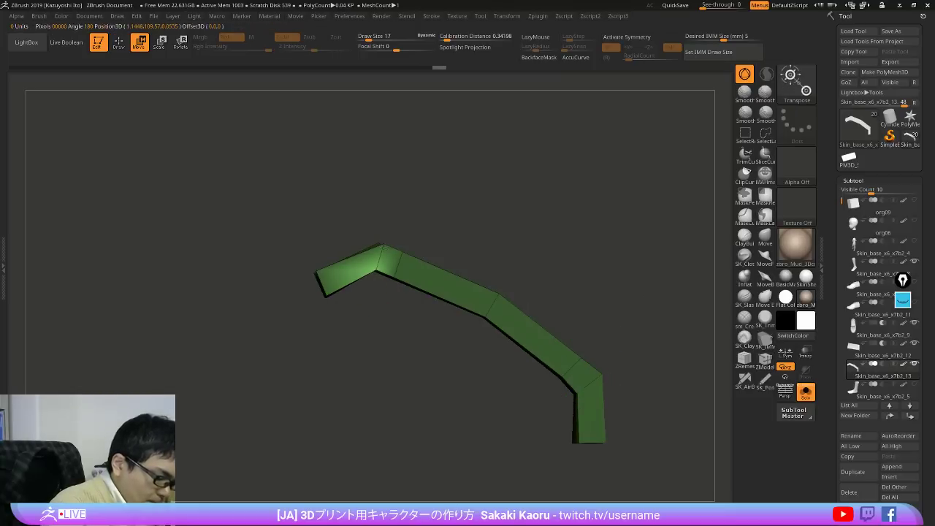
pyautogui.keyDown('alt'); pyautogui.click(383, 245); pyautogui.keyUp('alt')
pyautogui.moveTo(417, 224); pyautogui.dragTo(403, 226, button='right')
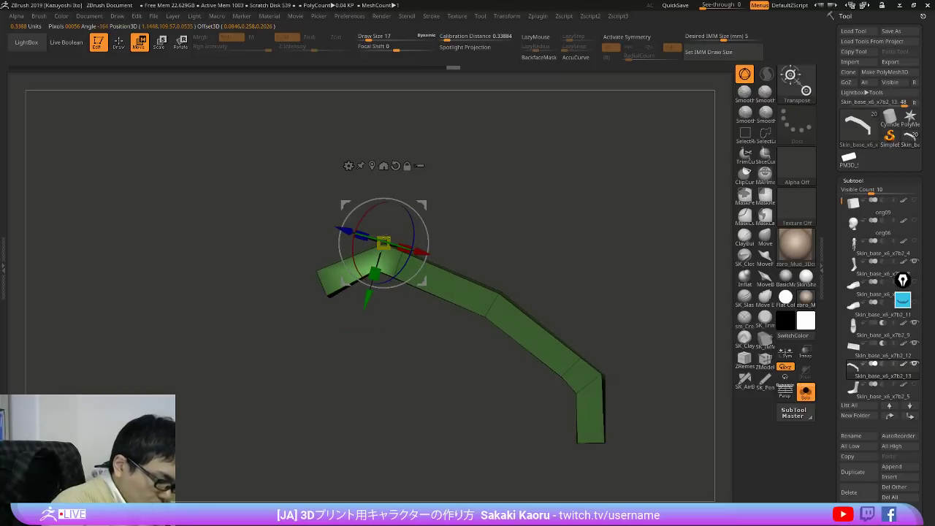
pyautogui.moveTo(424, 280); pyautogui.dragTo(427, 282)
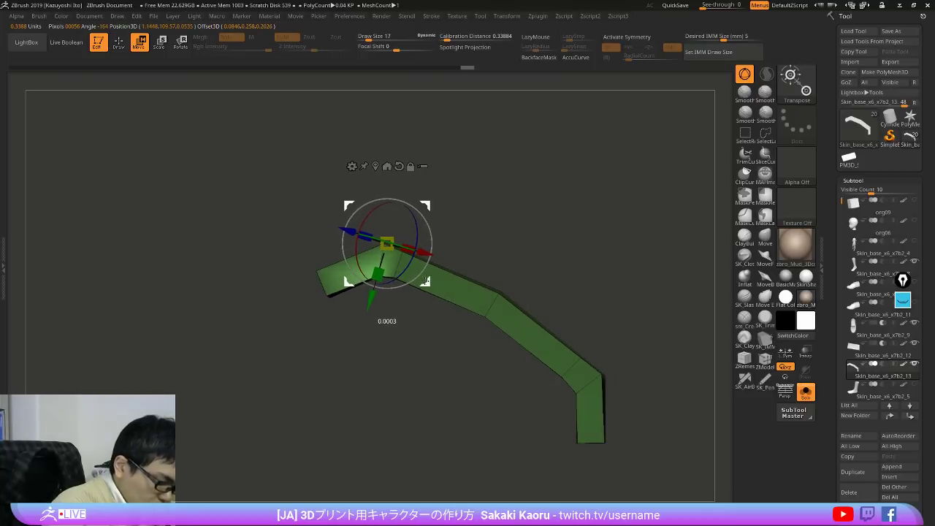
pyautogui.keyDown('ctrl'); pyautogui.moveTo(487, 237); pyautogui.dragTo(526, 259); pyautogui.keyUp('ctrl')
# Step: Insert a lengthwise edge loop around the bar's thickness plus supporting loops, and show the smoothed bar on the shoe
pyautogui.moveTo(578, 274); pyautogui.dragTo(573, 286, button='right')
pyautogui.press('q')
pyautogui.moveTo(663, 306)
pyautogui.mouseDown(button='right')
pyautogui.moveTo(655, 336)
pyautogui.moveTo(577, 366)
pyautogui.moveTo(543, 368)
pyautogui.mouseUp(button='right')
pyautogui.press('space')
pyautogui.click(530, 270)
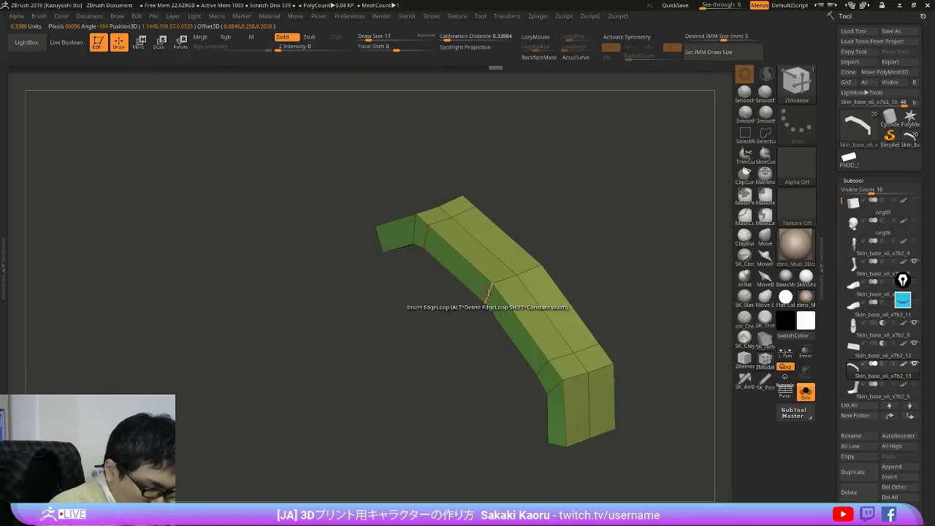
pyautogui.moveTo(643, 369); pyautogui.dragTo(667, 395, button='right')
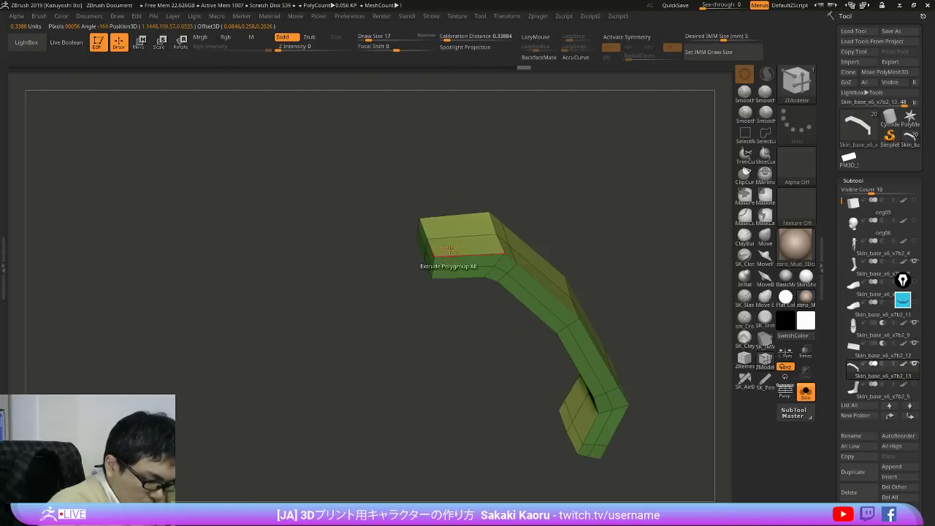
pyautogui.click(450, 238)
pyautogui.press('d')
pyautogui.hotkey('shift', 'f')
pyautogui.keyDown('ctrl'); pyautogui.moveTo(670, 320); pyautogui.dragTo(610, 193, button='right'); pyautogui.keyUp('ctrl')
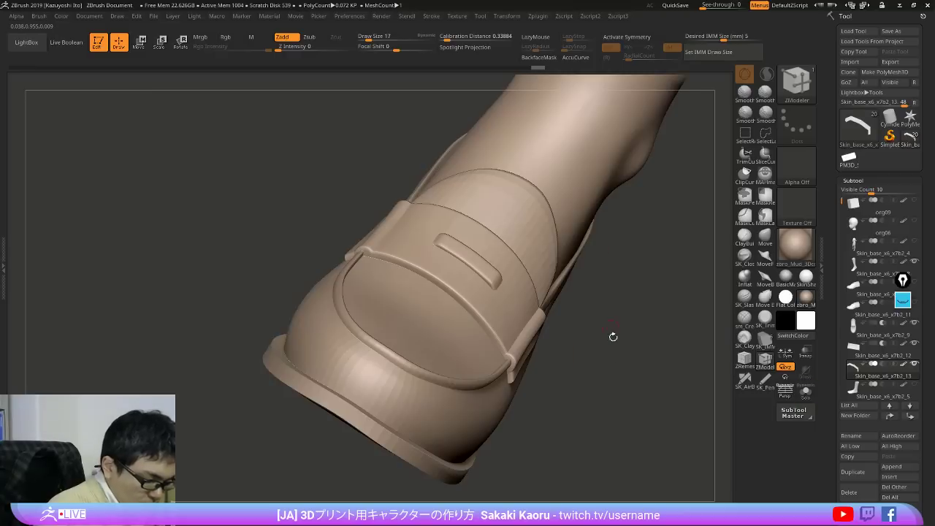
# Step: Set the ZModeler edge action to Slide, adjust the bar's edge loops on the strap and turn its smoothing back on
pyautogui.moveTo(612, 333); pyautogui.dragTo(666, 342)
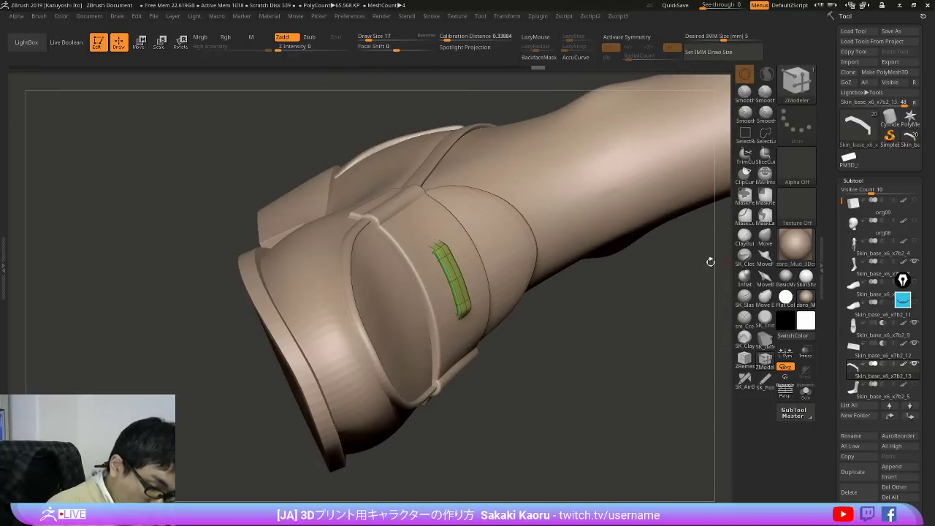
pyautogui.keyDown('ctrl'); pyautogui.moveTo(442, 249); pyautogui.dragTo(446, 307, button='right'); pyautogui.keyUp('ctrl')
pyautogui.hotkey('shift', 'd')
pyautogui.press('space')
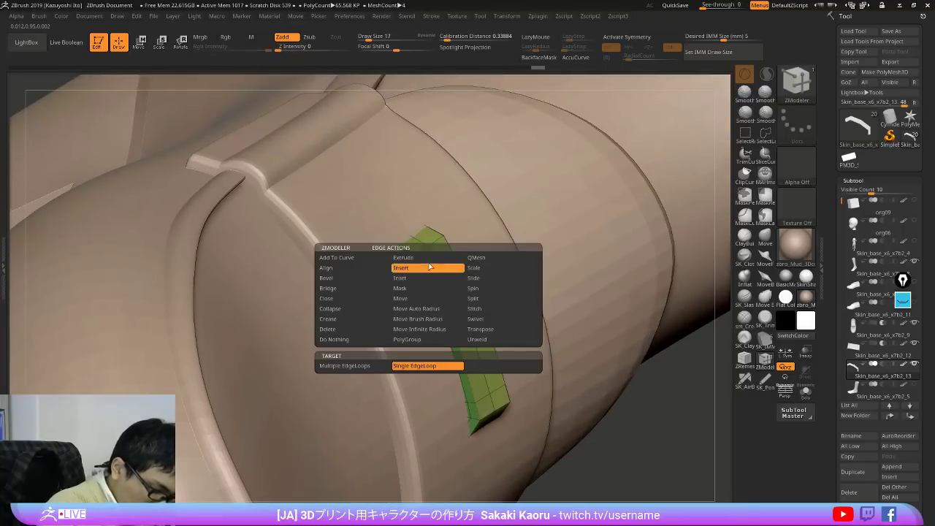
pyautogui.click(476, 281)
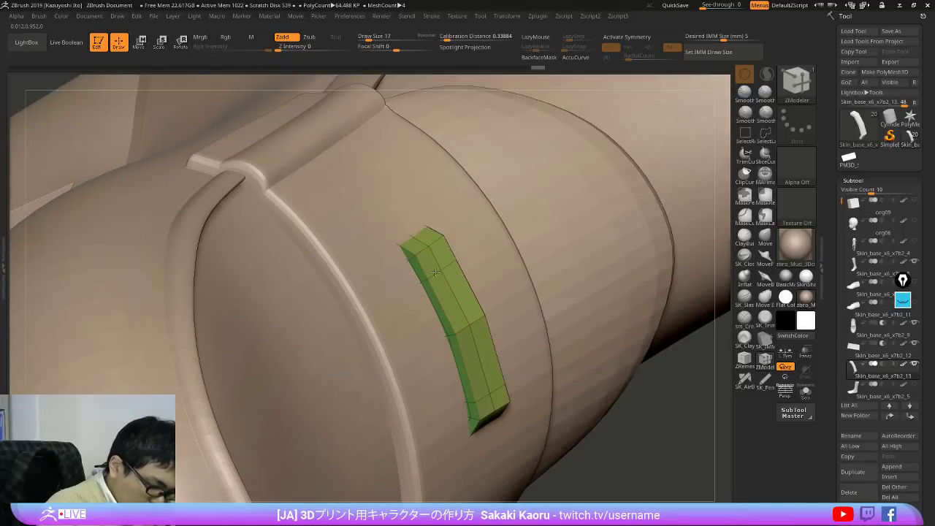
pyautogui.press('d')
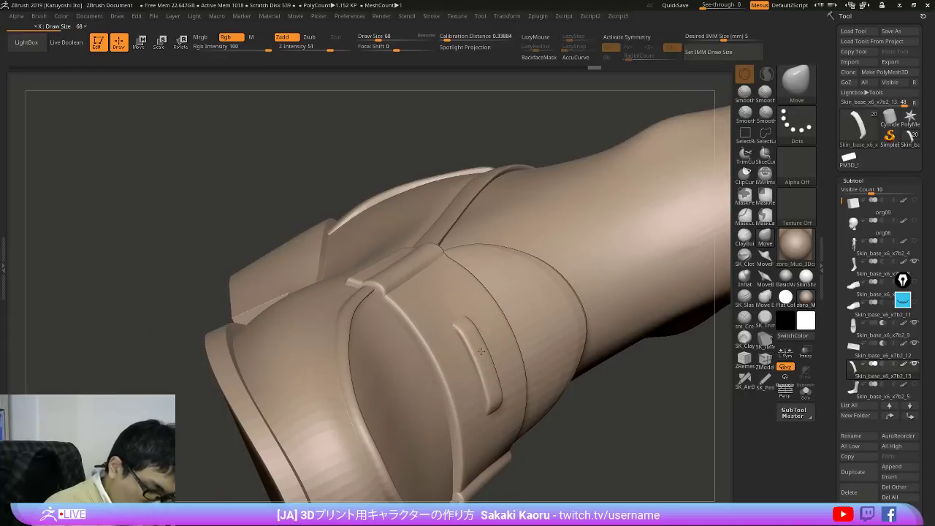
# Step: Compare the bar on the loafer's strap with the reference image and inspect its fit from the sole side
pyautogui.keyDown('alt'); pyautogui.moveTo(596, 439); pyautogui.dragTo(632, 415); pyautogui.keyUp('alt')
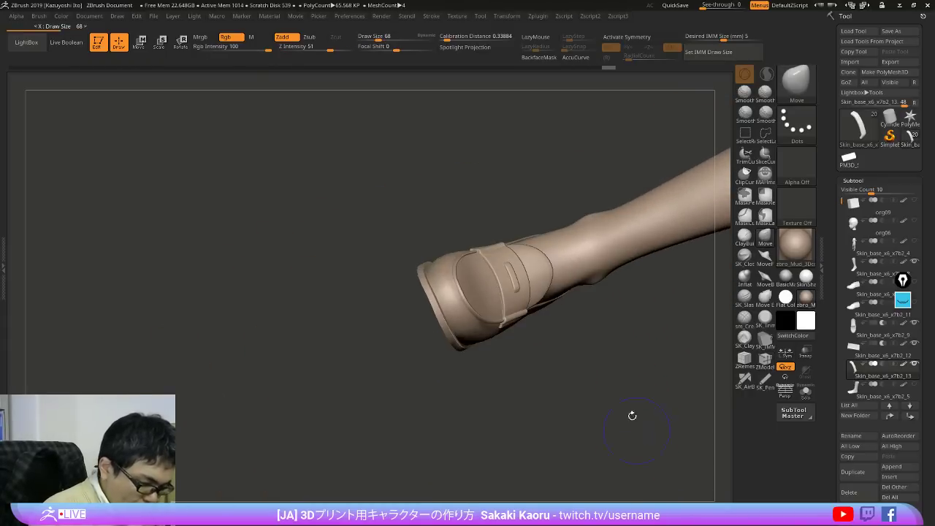
pyautogui.hotkey('shift', 'z')
pyautogui.hotkey('shift', 'z')
pyautogui.moveTo(506, 270)
pyautogui.mouseDown(button='right')
pyautogui.moveTo(516, 291)
pyautogui.moveTo(505, 270)
pyautogui.moveTo(544, 284)
pyautogui.moveTo(520, 273)
pyautogui.mouseUp(button='right')
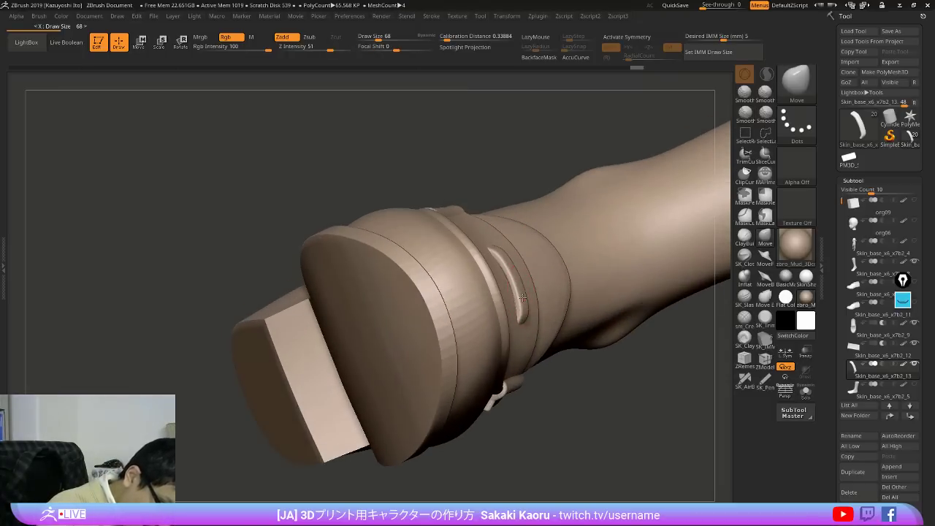
# Step: Isolate the bar with its polyframe shown and split its faces into polygroups by normals
pyautogui.hotkey('alt', 's')
pyautogui.hotkey('shift', 'f')
pyautogui.hotkey('shift', 'd')
pyautogui.keyDown('ctrl'); pyautogui.moveTo(597, 275); pyautogui.dragTo(621, 325, button='right'); pyautogui.keyUp('ctrl')
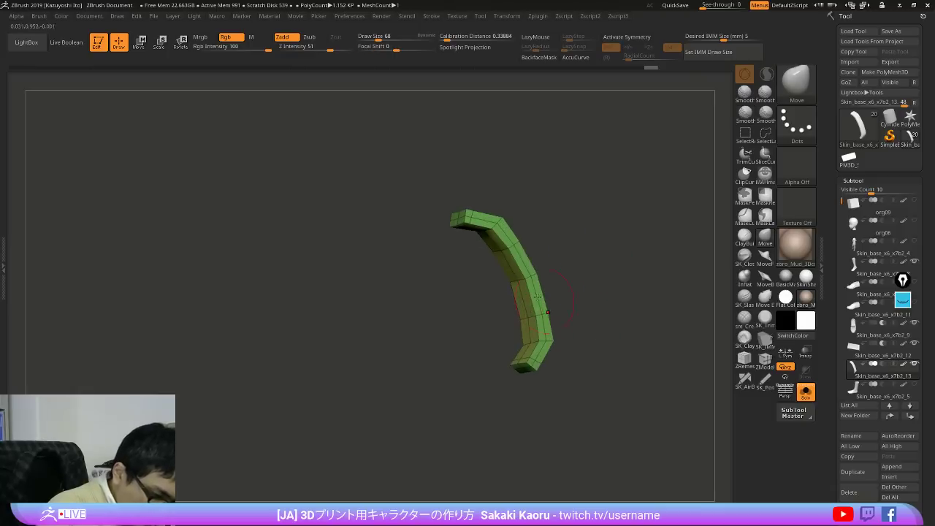
pyautogui.press('2')
pyautogui.click(611, 405)
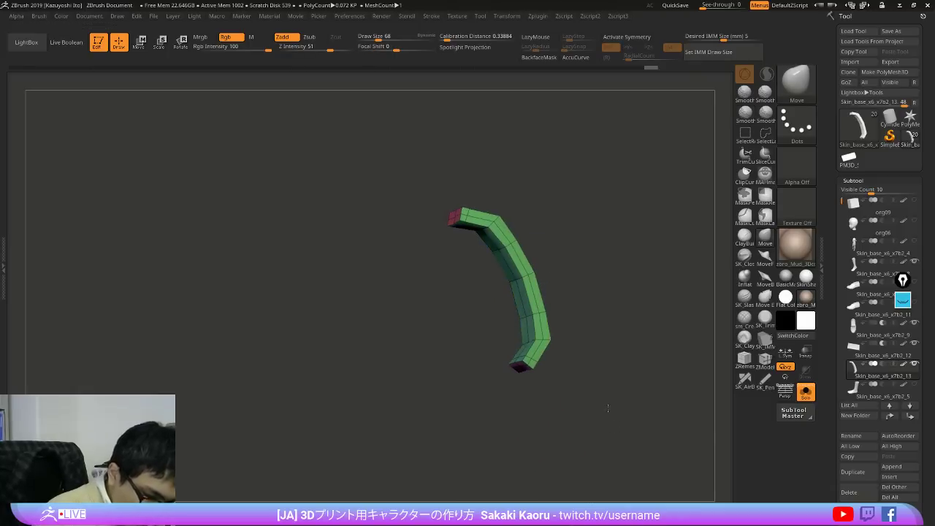
# Step: Inflate a face group of the bar using the ZModeler Inflate action with the Polygroup All target, and show the smoothed bar on the shoe
pyautogui.keyDown('ctrl'); pyautogui.moveTo(609, 409); pyautogui.dragTo(621, 442, button='right'); pyautogui.keyUp('ctrl')
pyautogui.click(764, 359)
pyautogui.press('space')
pyautogui.click(505, 166)
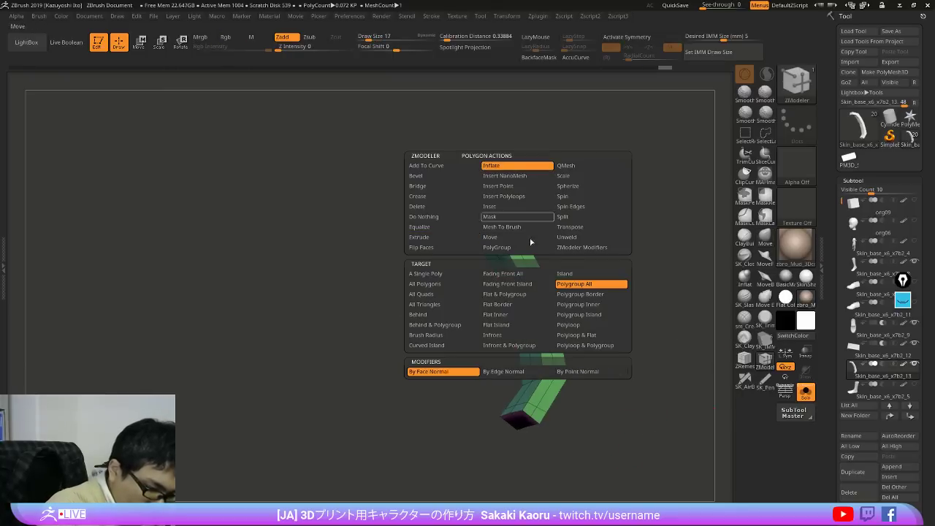
pyautogui.moveTo(511, 298); pyautogui.dragTo(655, 431)
pyautogui.press('d')
pyautogui.hotkey('shift', 'f')
pyautogui.keyDown('ctrl'); pyautogui.moveTo(655, 432); pyautogui.dragTo(642, 279, button='right'); pyautogui.keyUp('ctrl')
pyautogui.click(805, 393)
# Step: Compare the inflated bar on the loafer's strap with the reference image
pyautogui.moveTo(650, 435)
pyautogui.mouseDown()
pyautogui.moveTo(631, 468)
pyautogui.moveTo(719, 347)
pyautogui.moveTo(682, 405)
pyautogui.moveTo(676, 439)
pyautogui.mouseUp()
pyautogui.click(744, 358)
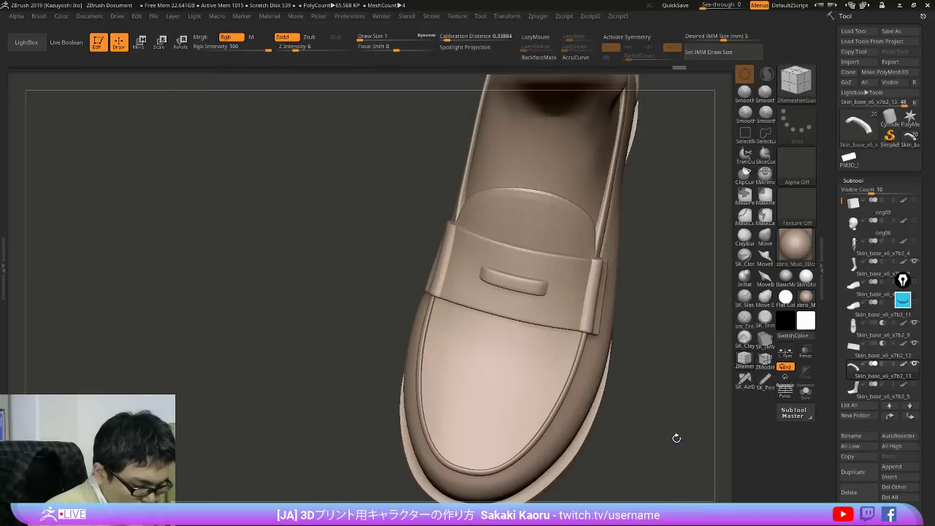
pyautogui.hotkey('shift', 'z')
pyautogui.hotkey('shift', 'z')
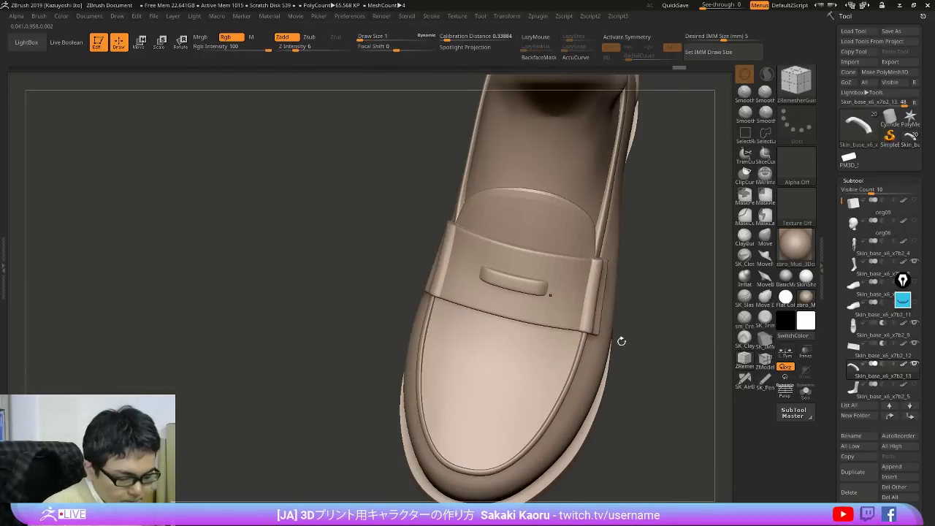
pyautogui.moveTo(622, 341)
pyautogui.mouseDown()
pyautogui.moveTo(627, 374)
pyautogui.moveTo(653, 360)
pyautogui.mouseUp()
pyautogui.keyDown('ctrl'); pyautogui.moveTo(663, 307); pyautogui.dragTo(675, 385, button='right'); pyautogui.keyUp('ctrl')
# Step: Duplicate the bar as a new subtool and isolate the copy unsmoothed with its polyframe shown
pyautogui.hotkey('shift', 'f')
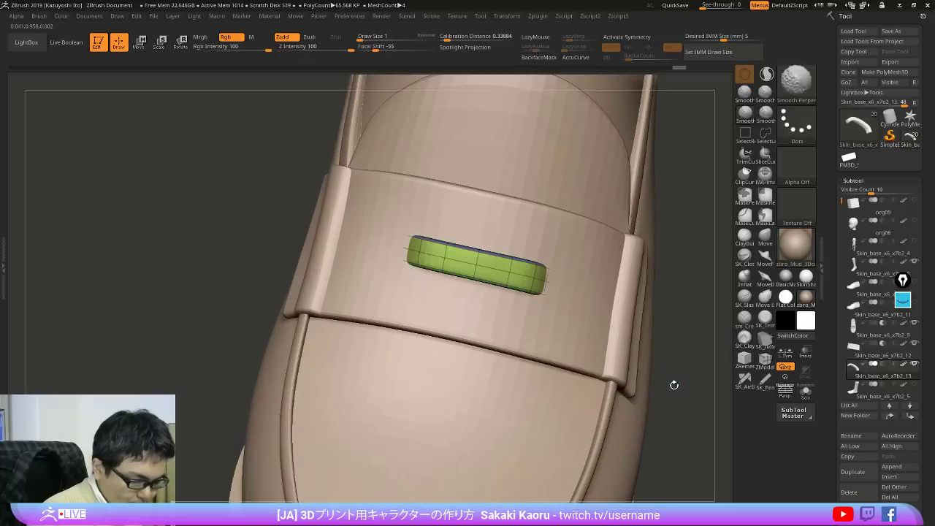
pyautogui.moveTo(663, 348); pyautogui.dragTo(661, 347)
pyautogui.click(854, 471)
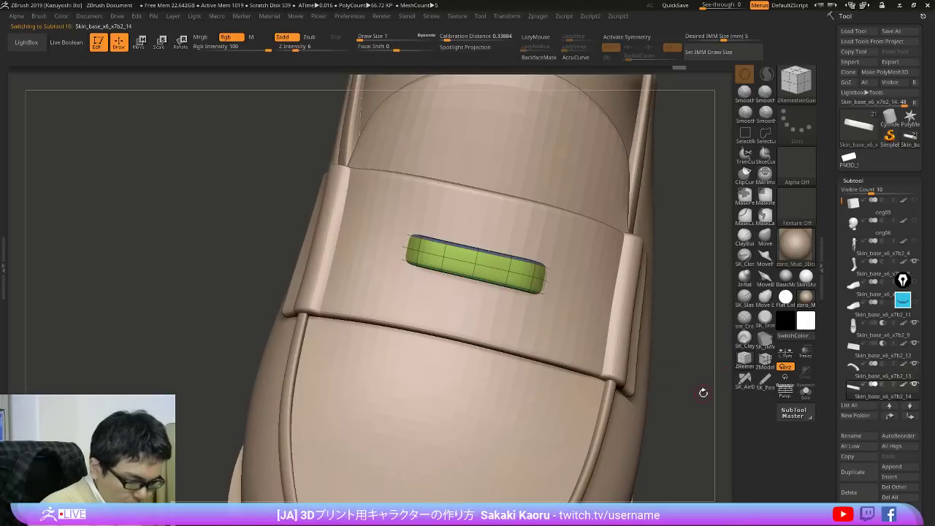
pyautogui.click(806, 393)
pyautogui.keyDown('ctrl'); pyautogui.moveTo(487, 225); pyautogui.dragTo(475, 256, button='right'); pyautogui.keyUp('ctrl')
pyautogui.hotkey('shift', 'f')
pyautogui.hotkey('shift', 'd')
pyautogui.hotkey('shift', 'f')
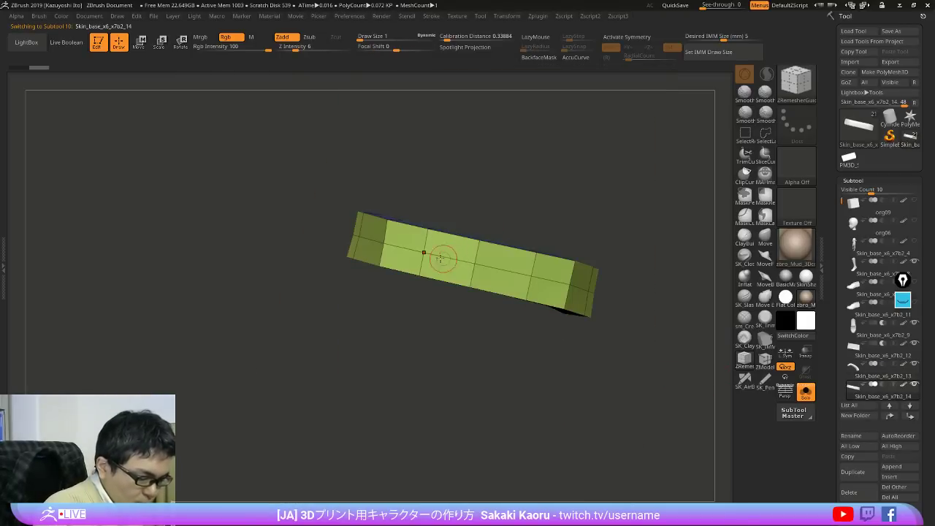
# Step: Insert two crosswise edge loops with ZModeler, one on each side of the duplicated bar's centre edge
pyautogui.click(767, 238)
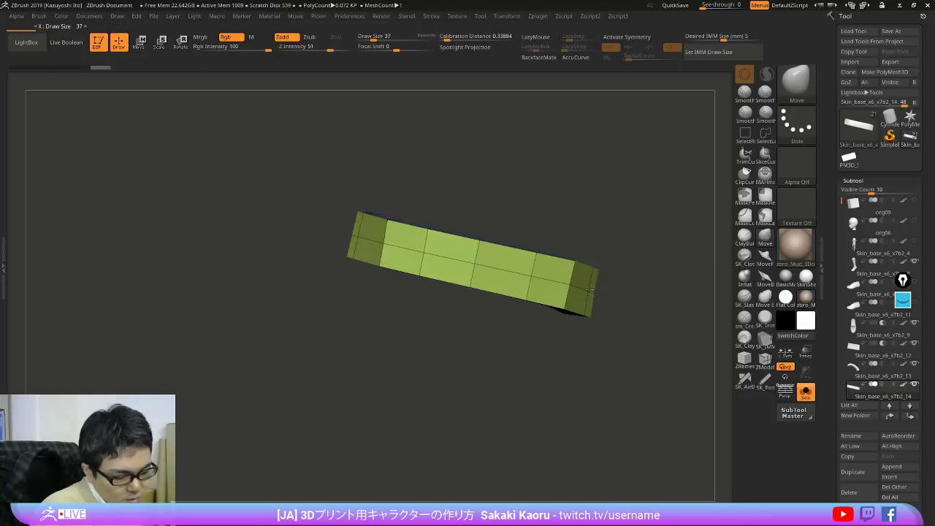
pyautogui.click(764, 358)
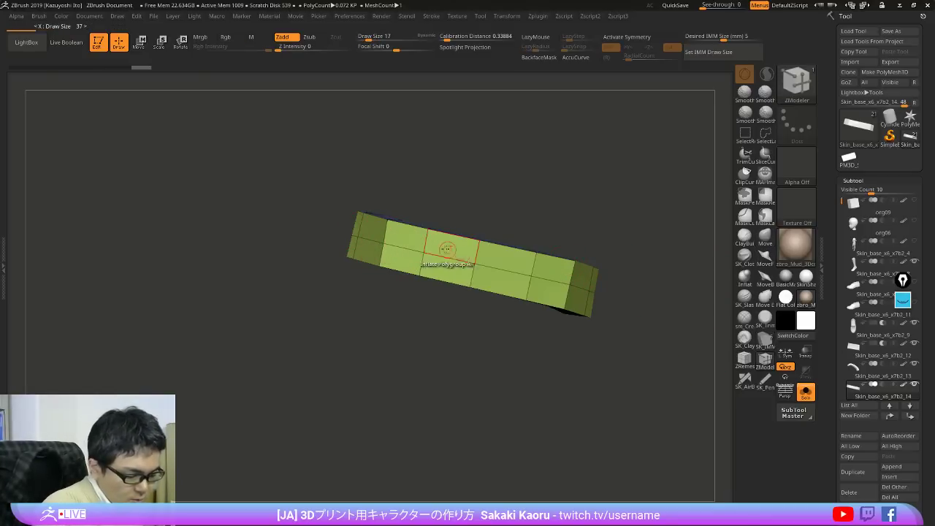
pyautogui.press('space')
pyautogui.click(447, 269)
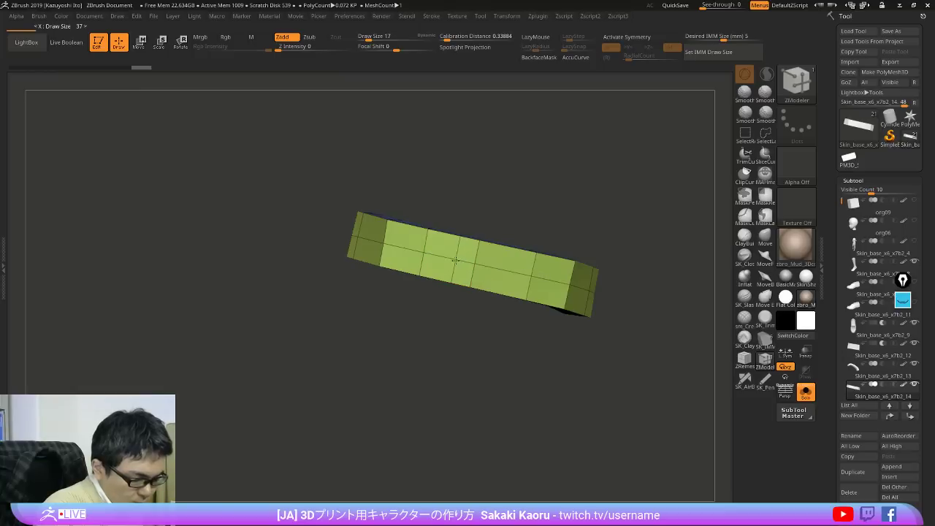
pyautogui.click(498, 269)
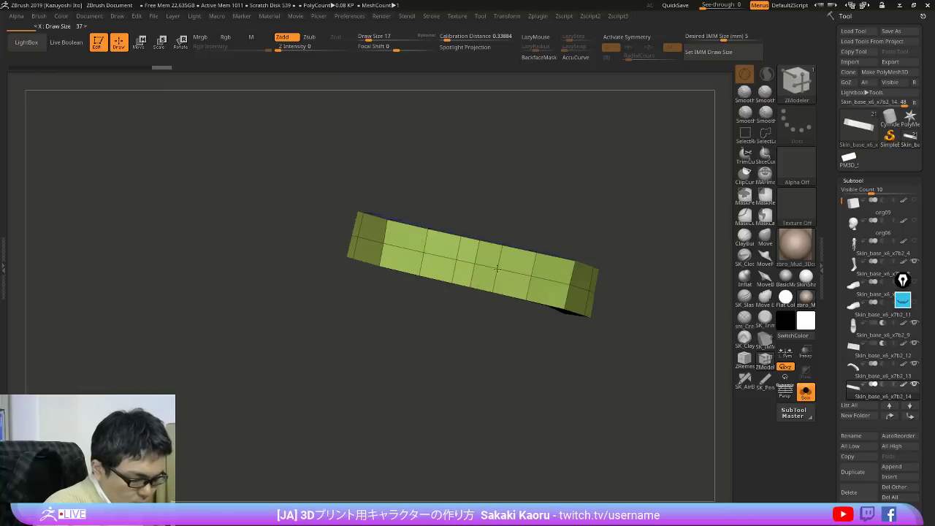
pyautogui.click(766, 136)
pyautogui.moveTo(518, 233)
pyautogui.keyDown('ctrl'); pyautogui.keyDown('alt'); pyautogui.keyDown('shift'); pyautogui.mouseDown()
pyautogui.moveTo(688, 364)
pyautogui.moveTo(686, 343)
pyautogui.mouseUp(); pyautogui.keyUp('shift'); pyautogui.keyUp('alt'); pyautogui.keyUp('ctrl')
pyautogui.moveTo(446, 212)
pyautogui.keyDown('ctrl'); pyautogui.keyDown('alt'); pyautogui.keyDown('shift'); pyautogui.mouseDown()
pyautogui.moveTo(432, 299)
pyautogui.moveTo(431, 207)
pyautogui.mouseUp(); pyautogui.keyUp('shift'); pyautogui.keyUp('alt'); pyautogui.keyUp('ctrl')
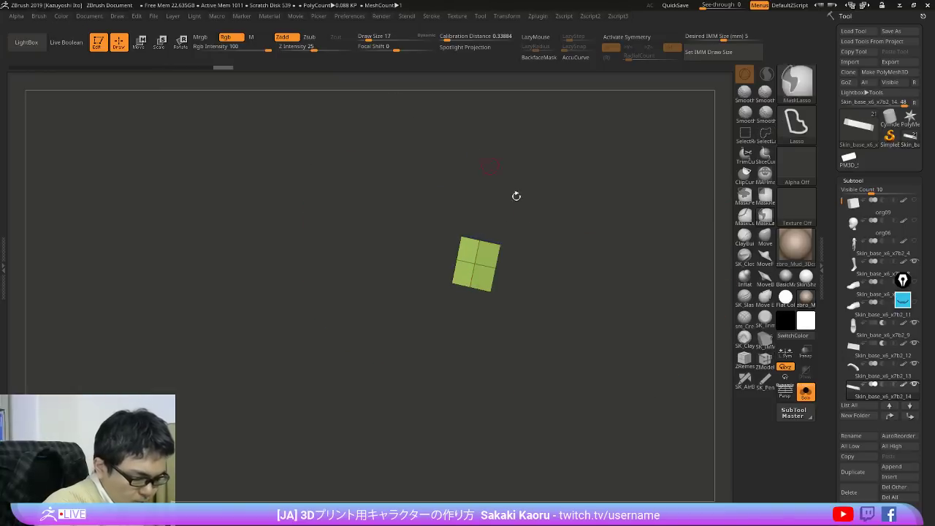
pyautogui.moveTo(515, 196); pyautogui.dragTo(539, 263)
pyautogui.hotkey('ctrl', 'shift', 'd')
pyautogui.click(621, 286)
pyautogui.keyDown('ctrl'); pyautogui.keyDown('shift'); pyautogui.click(522, 390); pyautogui.keyUp('shift'); pyautogui.keyUp('ctrl')
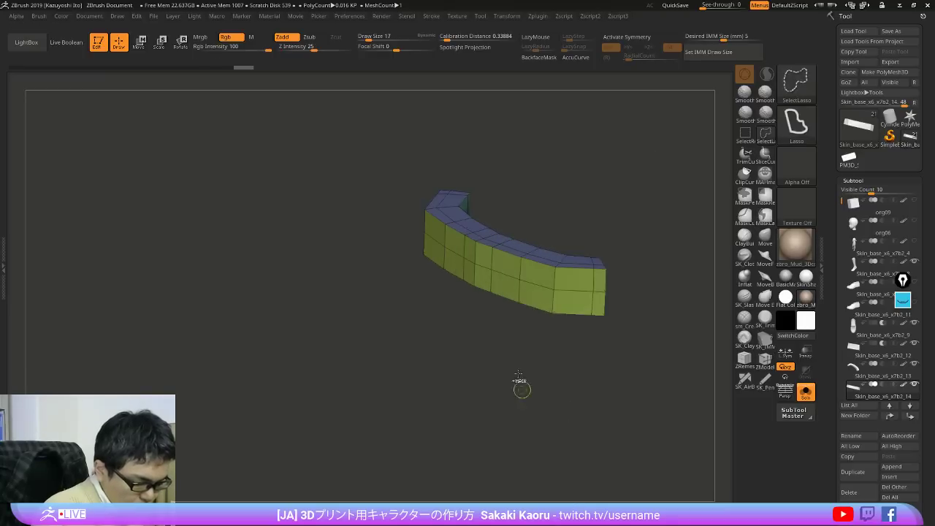
# Step: Set the ZModeler polygon action to QMesh with the A Single Poly target and cut out the segment on one side of the bar's middle section
pyautogui.keyDown('alt'); pyautogui.moveTo(521, 387); pyautogui.dragTo(504, 431); pyautogui.keyUp('alt')
pyautogui.press('space')
pyautogui.click(565, 169)
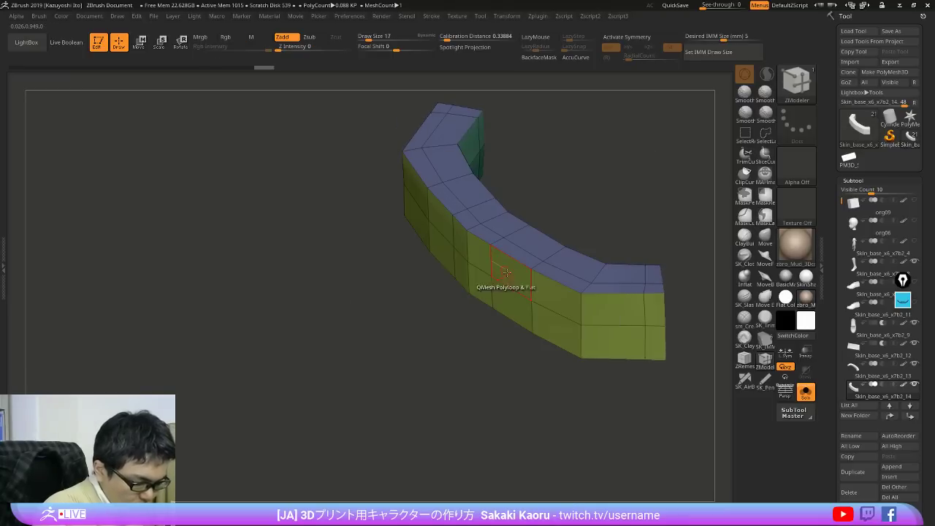
pyautogui.press('space')
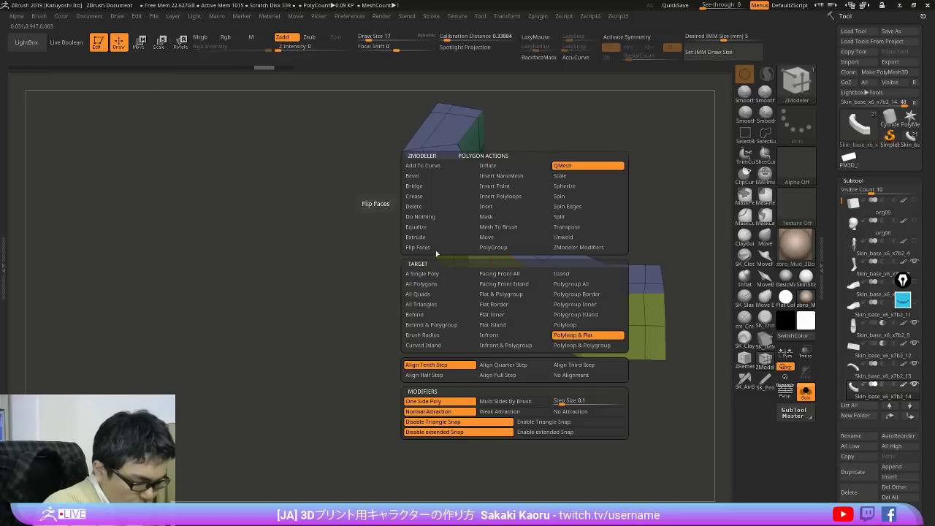
pyautogui.click(423, 273)
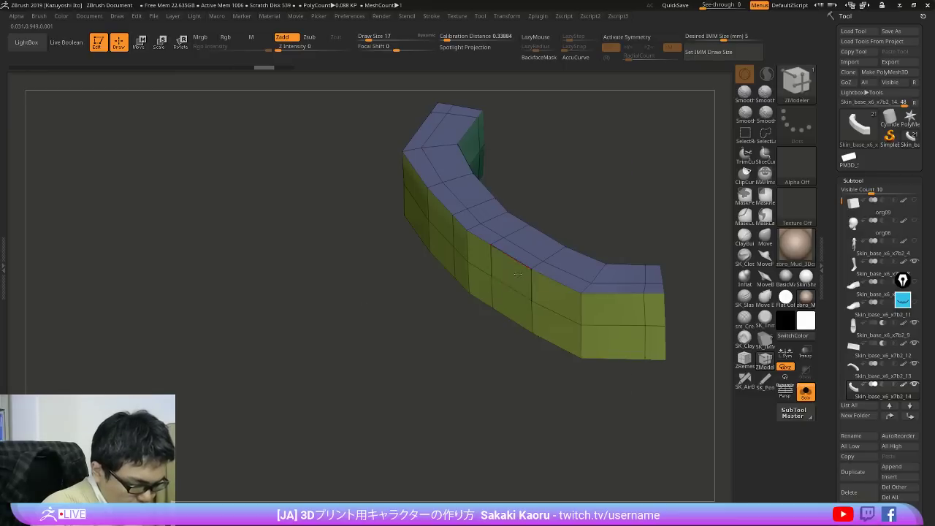
pyautogui.moveTo(521, 260); pyautogui.dragTo(637, 220)
pyautogui.moveTo(505, 309); pyautogui.dragTo(515, 331)
pyautogui.moveTo(490, 363); pyautogui.dragTo(481, 353)
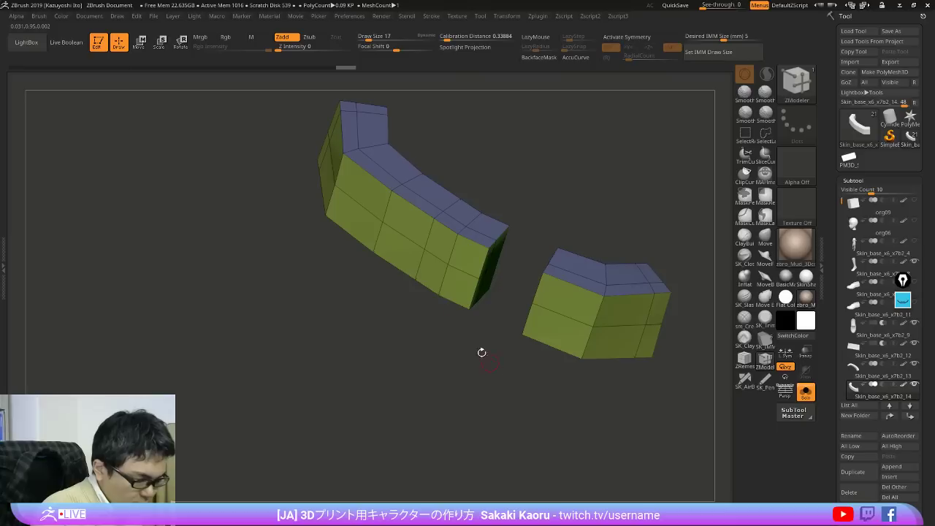
# Step: Cut away the segment on the other side of the bar's middle section with QMesh, undoing the unwanted pushes
pyautogui.click(409, 222)
pyautogui.click(406, 246)
pyautogui.hotkey('ctrl', 'z')
pyautogui.hotkey('ctrl', 'z')
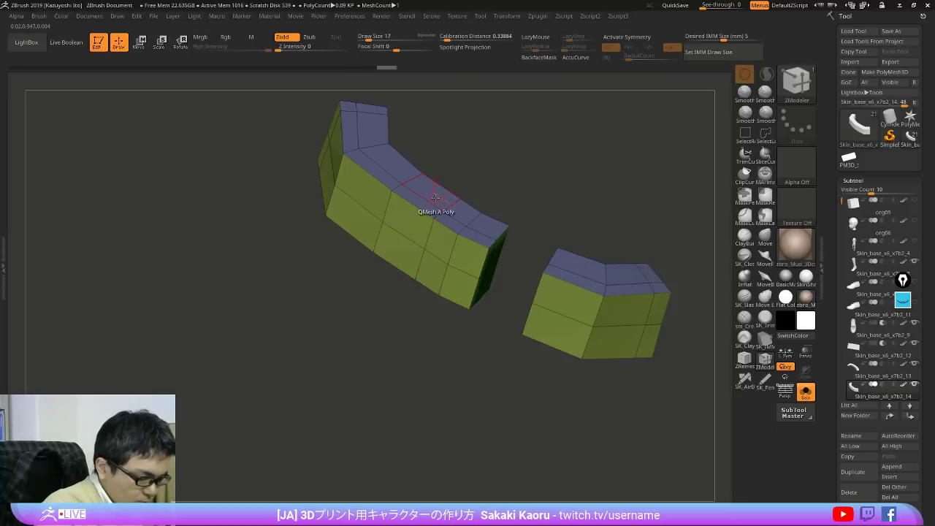
pyautogui.moveTo(417, 220); pyautogui.dragTo(436, 206)
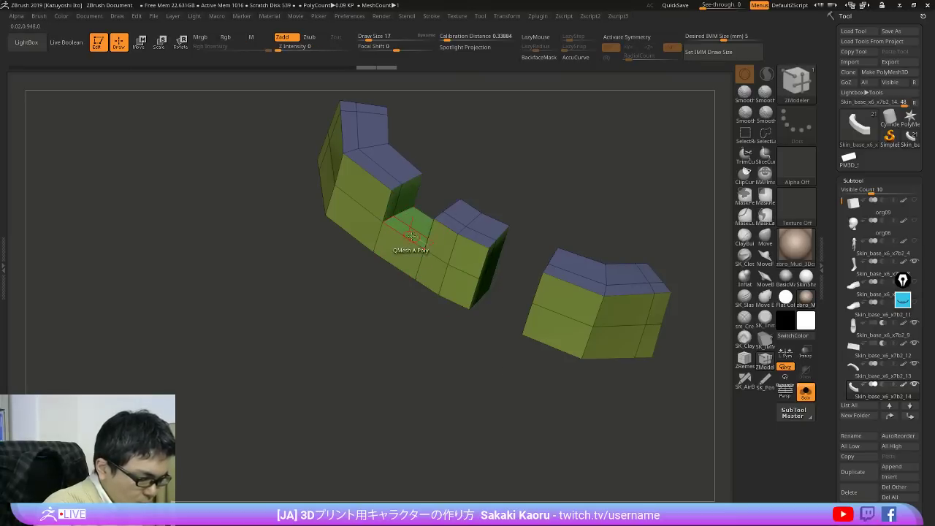
pyautogui.moveTo(412, 238); pyautogui.dragTo(429, 219)
pyautogui.moveTo(526, 218); pyautogui.dragTo(539, 225)
pyautogui.hotkey('ctrl', 'z')
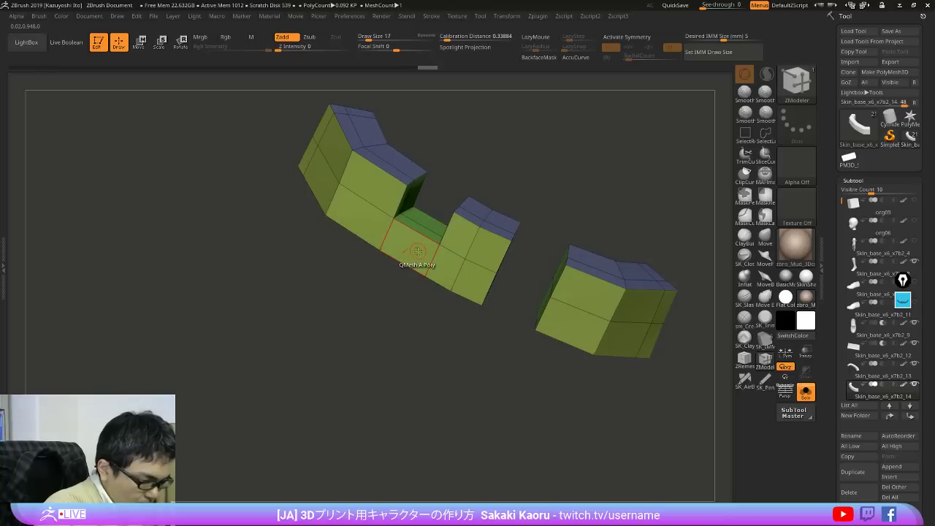
pyautogui.moveTo(435, 236); pyautogui.dragTo(432, 238)
pyautogui.moveTo(537, 219); pyautogui.dragTo(501, 186)
# Step: Isolate the bar's small middle block, delete the hidden end pieces and turn the block's smoothing on
pyautogui.moveTo(476, 163)
pyautogui.keyDown('ctrl'); pyautogui.keyDown('shift'); pyautogui.mouseDown()
pyautogui.moveTo(390, 312)
pyautogui.moveTo(557, 136)
pyautogui.mouseUp(); pyautogui.keyUp('shift'); pyautogui.keyUp('ctrl')
pyautogui.press('space')
pyautogui.click(589, 288)
pyautogui.press('d')
pyautogui.hotkey('shift', 'f')
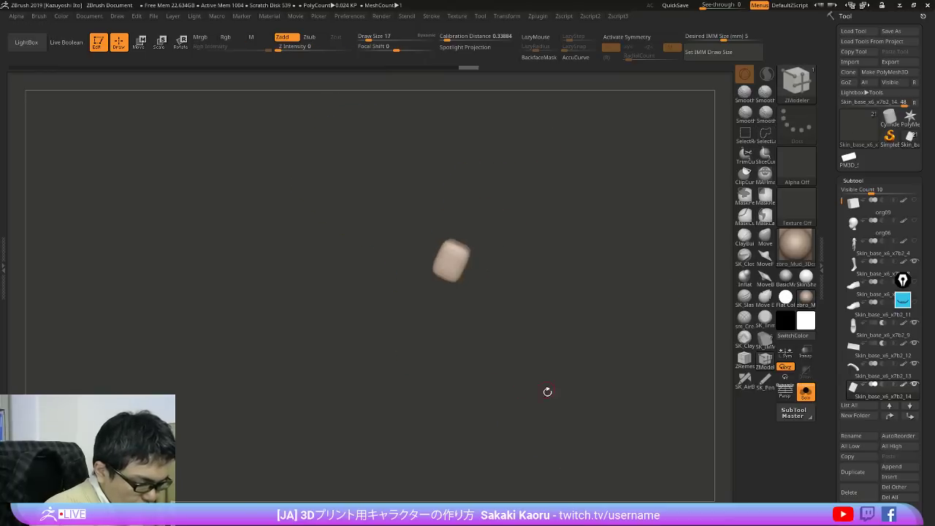
# Step: Show the shoe around the block and enlarge the block with the gizmo so it wraps over the strap bar's centre
pyautogui.hotkey('alt', 's')
pyautogui.moveTo(491, 282); pyautogui.dragTo(511, 250, button='right')
pyautogui.press('w')
pyautogui.keyDown('alt'); pyautogui.click(437, 259); pyautogui.keyUp('alt')
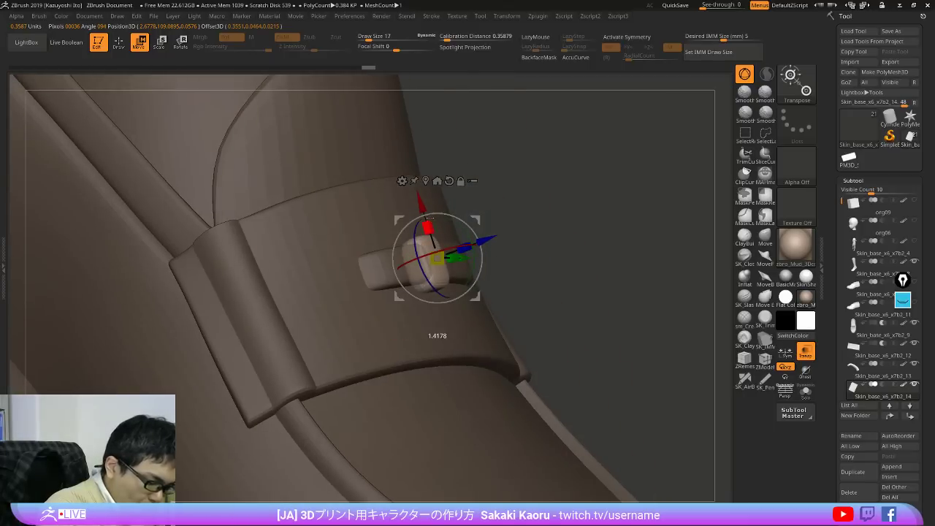
pyautogui.moveTo(511, 252); pyautogui.dragTo(467, 296, button='right')
# Step: Compare the block on the strap bar with the tassel loafer reference image
pyautogui.hotkey('shift', 'z')
pyautogui.moveTo(697, 423); pyautogui.dragTo(667, 399, button='right')
pyautogui.press('q')
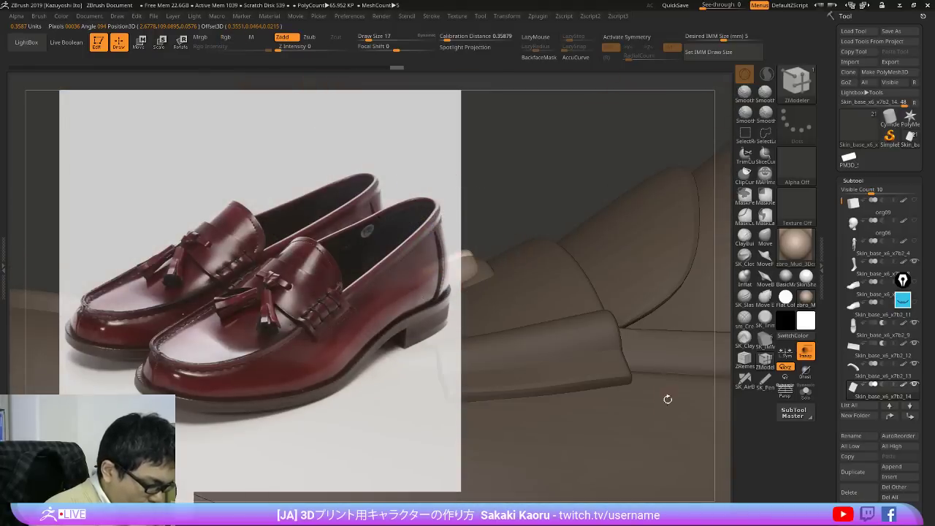
pyautogui.moveTo(557, 334)
pyautogui.mouseDown(button='right')
pyautogui.moveTo(583, 406)
pyautogui.moveTo(590, 307)
pyautogui.mouseUp(button='right')
pyautogui.hotkey('shift', 'z')
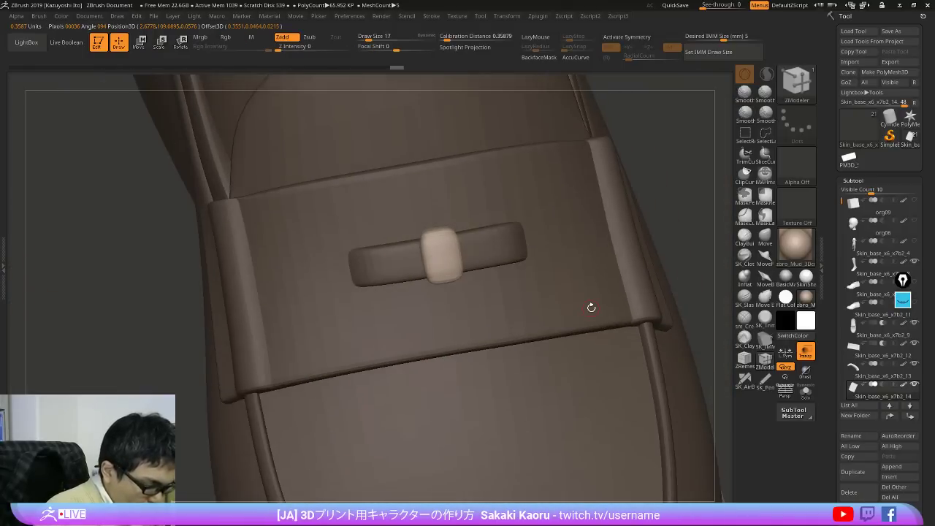
# Step: Widen the block along the strap bar with the gizmo and check its placement from the side
pyautogui.press('w')
pyautogui.moveTo(469, 252); pyautogui.dragTo(475, 249)
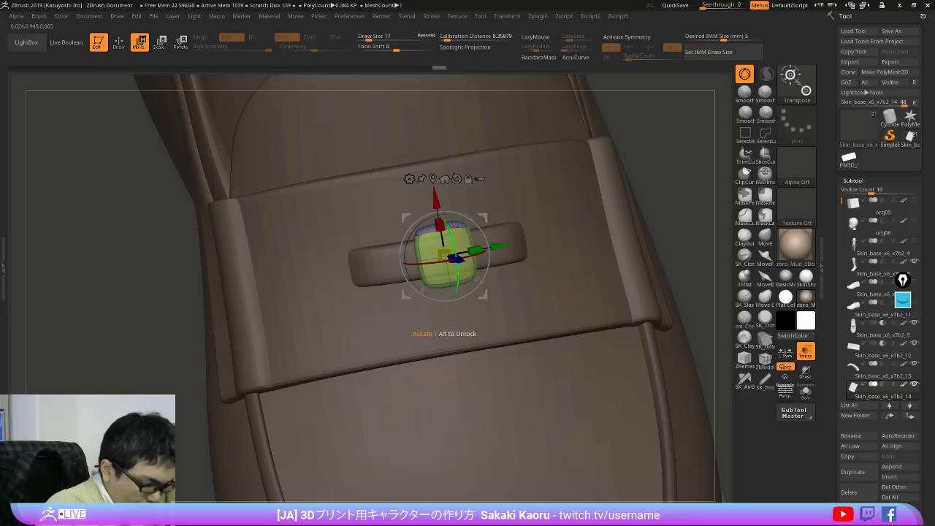
pyautogui.press('q')
pyautogui.hotkey('shift', 'f')
pyautogui.moveTo(467, 218)
pyautogui.mouseDown(button='right')
pyautogui.moveTo(507, 263)
pyautogui.moveTo(502, 290)
pyautogui.mouseUp(button='right')
pyautogui.press('w')
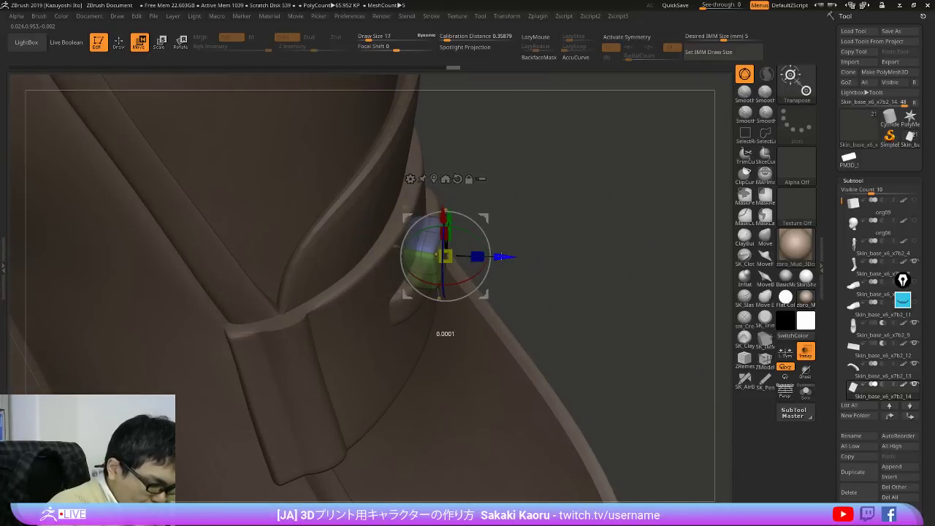
pyautogui.hotkey('shift', 'f')
pyautogui.moveTo(511, 257)
pyautogui.mouseDown(button='right')
pyautogui.moveTo(638, 221)
pyautogui.moveTo(533, 251)
pyautogui.moveTo(533, 270)
pyautogui.mouseUp(button='right')
# Step: Isolate the block with smoothing off and insert supporting edge loops near its outer edges with ZModeler
pyautogui.press('q')
pyautogui.hotkey('shift', 'f')
pyautogui.hotkey('alt', 's')
pyautogui.press('w')
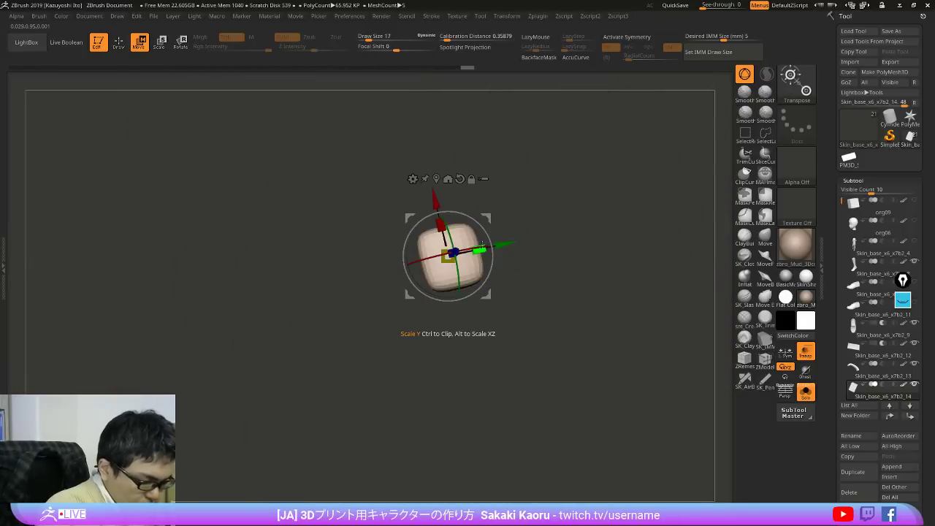
pyautogui.press('q')
pyautogui.hotkey('shift', 'f')
pyautogui.press('2')
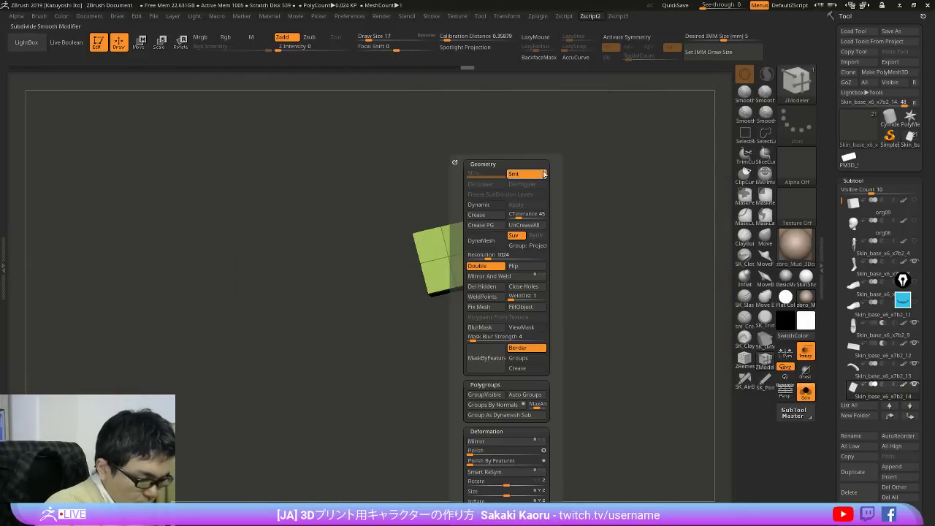
pyautogui.press('space')
pyautogui.click(469, 254)
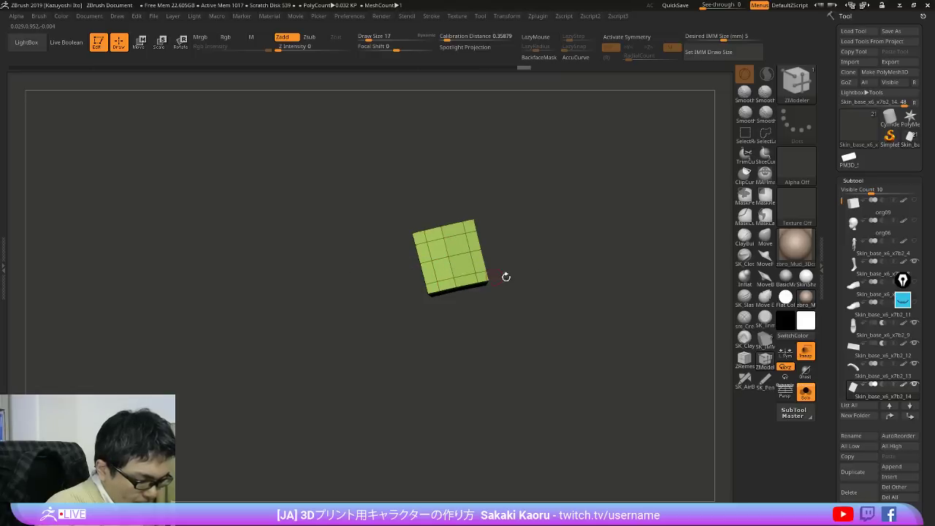
pyautogui.moveTo(506, 277); pyautogui.dragTo(511, 314)
# Step: Check the block with its added edge loops against the bar and strap on the shoe
pyautogui.hotkey('shift', 'f')
pyautogui.press('d')
pyautogui.hotkey('alt', 'shift', 's')
pyautogui.hotkey('shift', 'f')
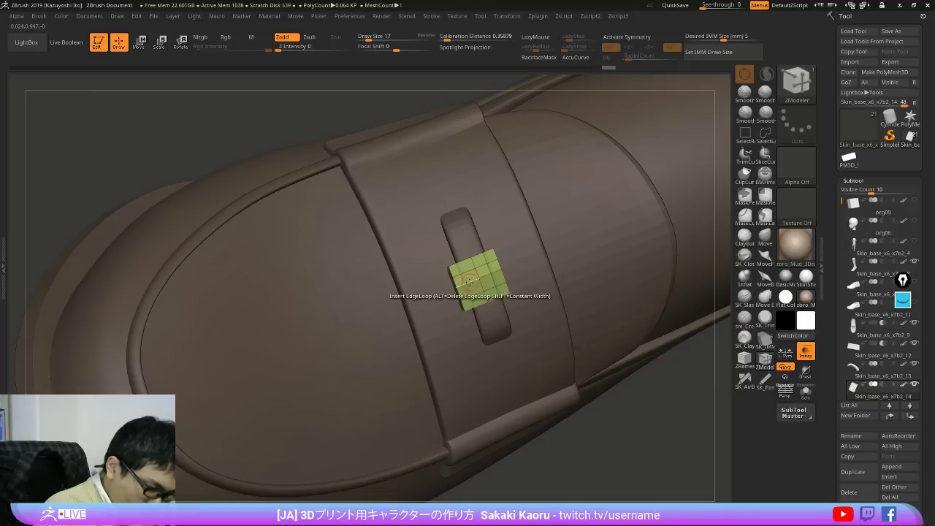
# Step: Split the block's faces into polygroups by normals and display the block smoothed on the bar
pyautogui.press('w')
pyautogui.press('space')
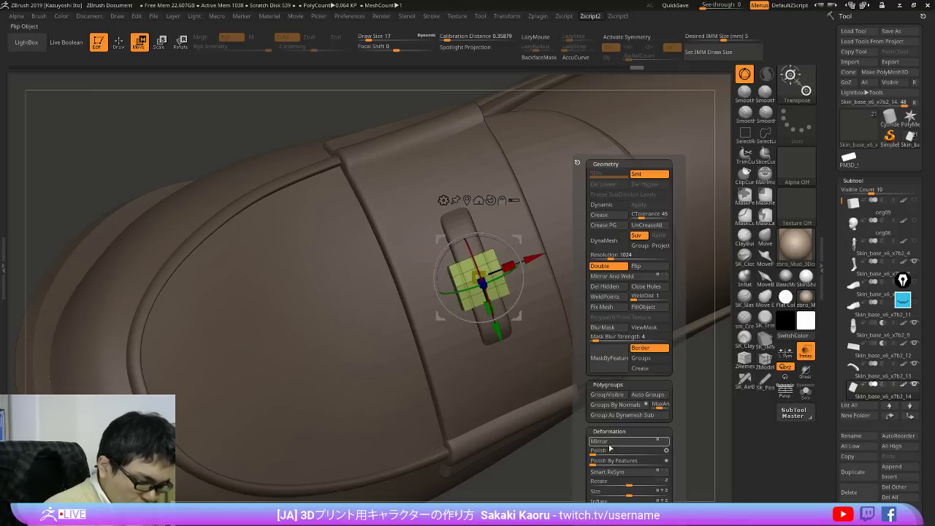
pyautogui.click(615, 406)
pyautogui.moveTo(593, 461); pyautogui.dragTo(612, 461)
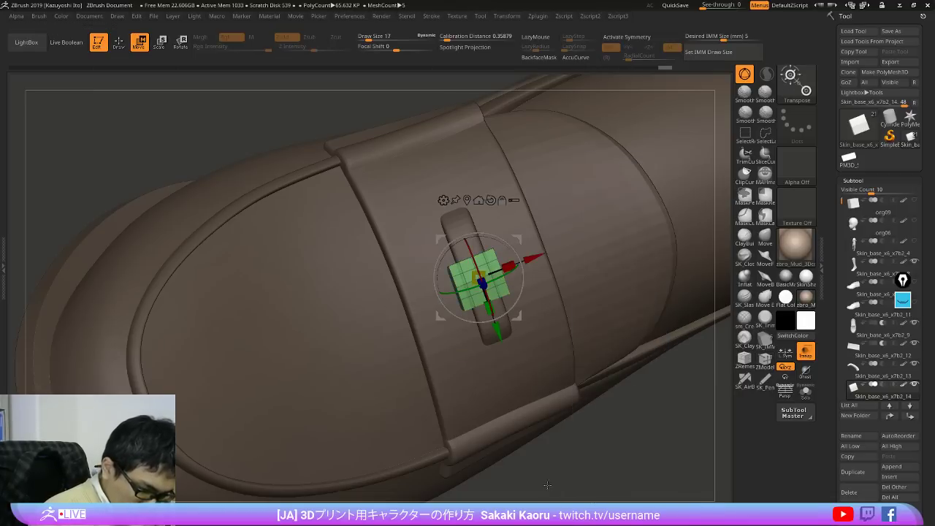
pyautogui.moveTo(612, 462); pyautogui.dragTo(613, 451, button='right')
# Step: Apply the gizmo's Deformer to the block, check it against the reference image and isolate the block
pyautogui.click(443, 200)
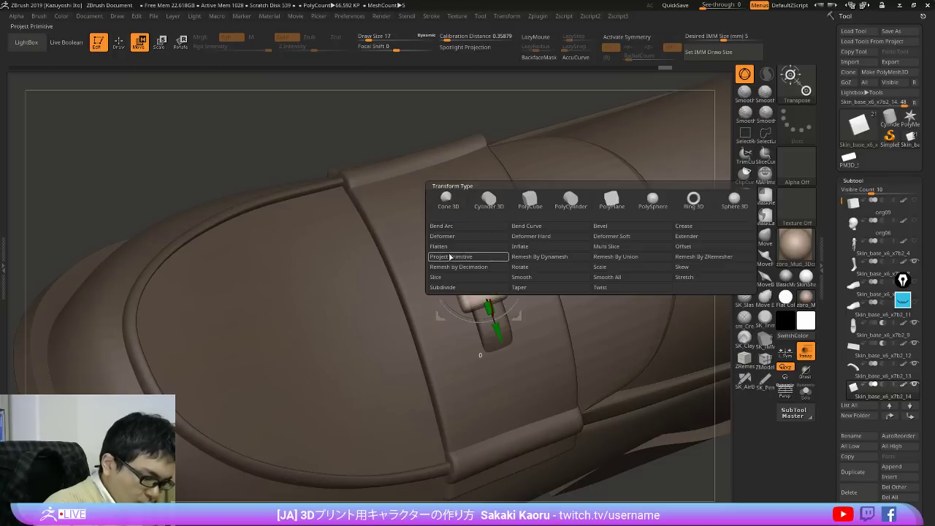
pyautogui.click(450, 237)
pyautogui.moveTo(472, 292); pyautogui.dragTo(577, 417, button='right')
pyautogui.keyDown('ctrl'); pyautogui.moveTo(577, 416); pyautogui.dragTo(592, 360, button='right'); pyautogui.keyUp('ctrl')
pyautogui.hotkey('shift', 'z')
pyautogui.hotkey('shift', 'z')
pyautogui.press('q')
pyautogui.press('w')
pyautogui.hotkey('alt', 's')
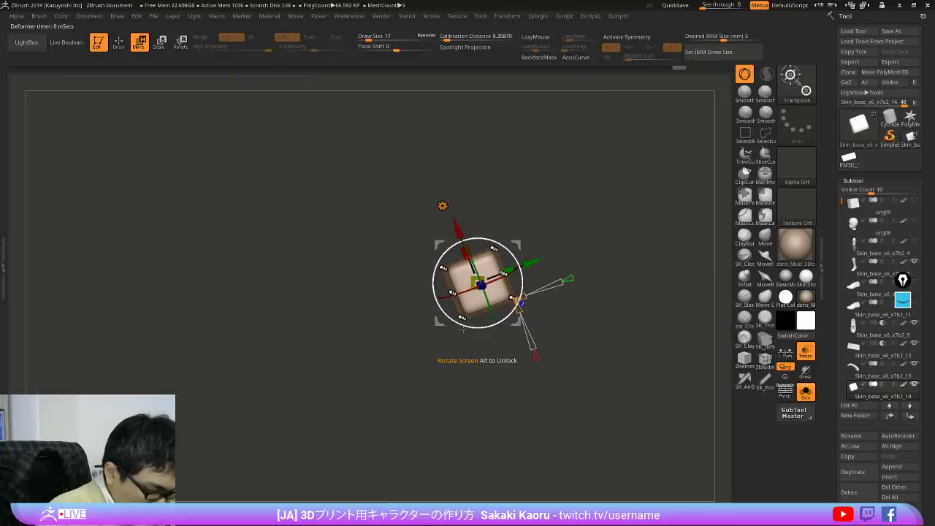
# Step: Set the Deformer's X Divide to 3 on the isolated block and switch the deformer type to Deformer Hard
pyautogui.moveTo(428, 314)
pyautogui.keyDown('ctrl'); pyautogui.mouseDown()
pyautogui.moveTo(555, 311)
pyautogui.moveTo(568, 265)
pyautogui.mouseUp(); pyautogui.keyUp('ctrl')
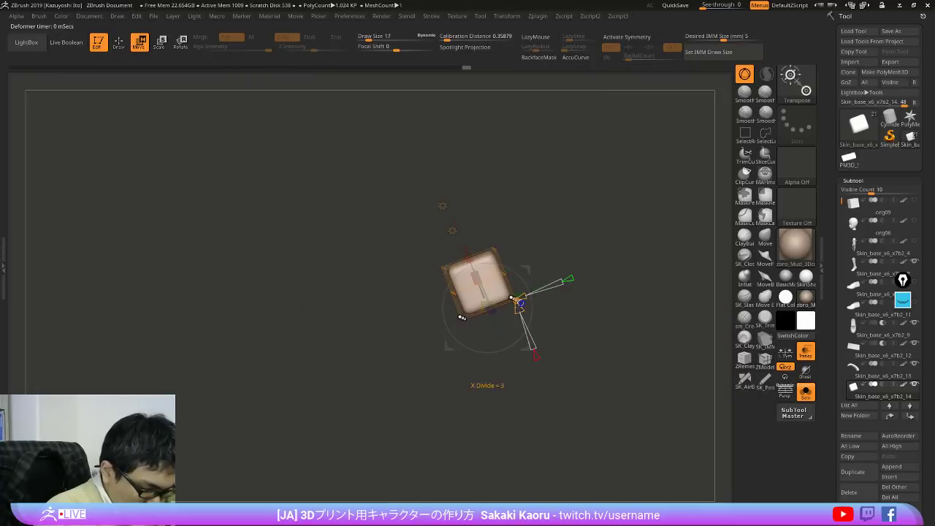
pyautogui.moveTo(535, 355); pyautogui.dragTo(534, 352)
pyautogui.click(442, 206)
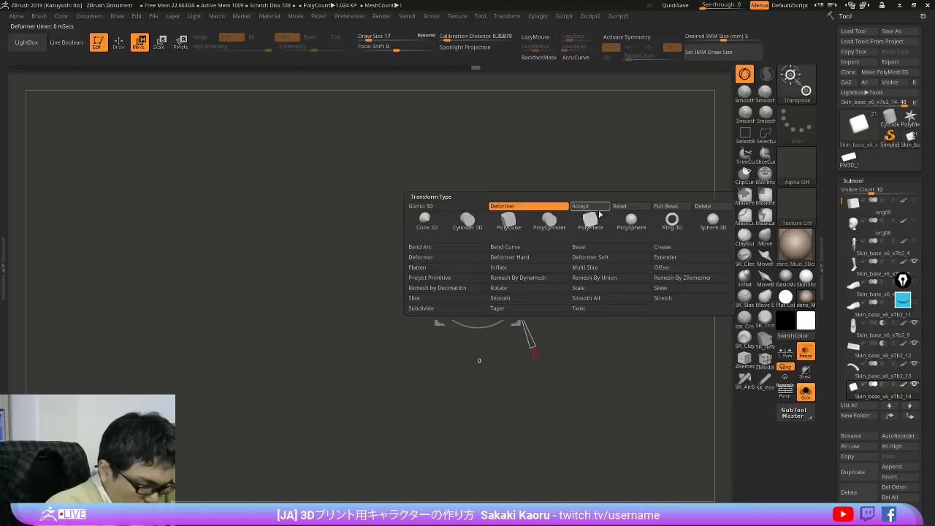
pyautogui.click(540, 257)
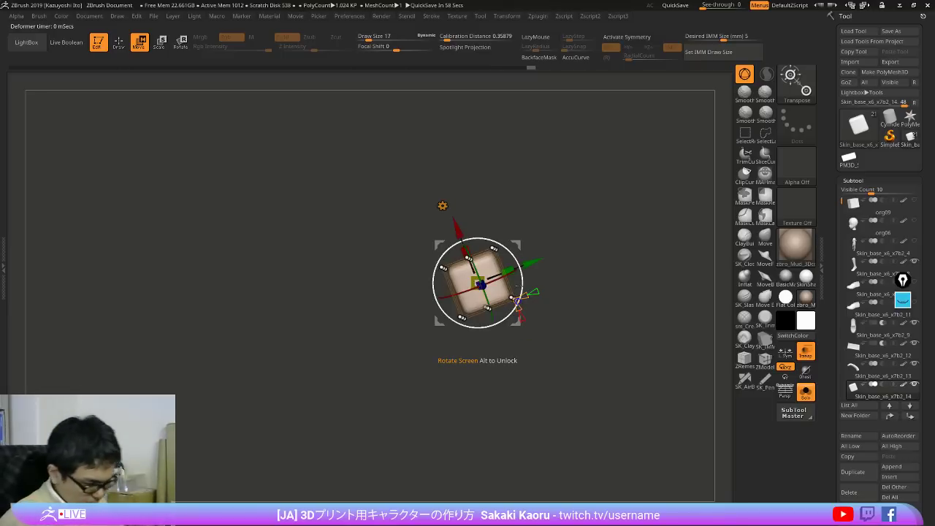
# Step: Try pulling the middle control point of one block side outward with Deformer Hard, and undo the pull
pyautogui.moveTo(420, 326)
pyautogui.keyDown('ctrl'); pyautogui.mouseDown()
pyautogui.moveTo(424, 348)
pyautogui.moveTo(574, 285)
pyautogui.mouseUp(); pyautogui.keyUp('ctrl')
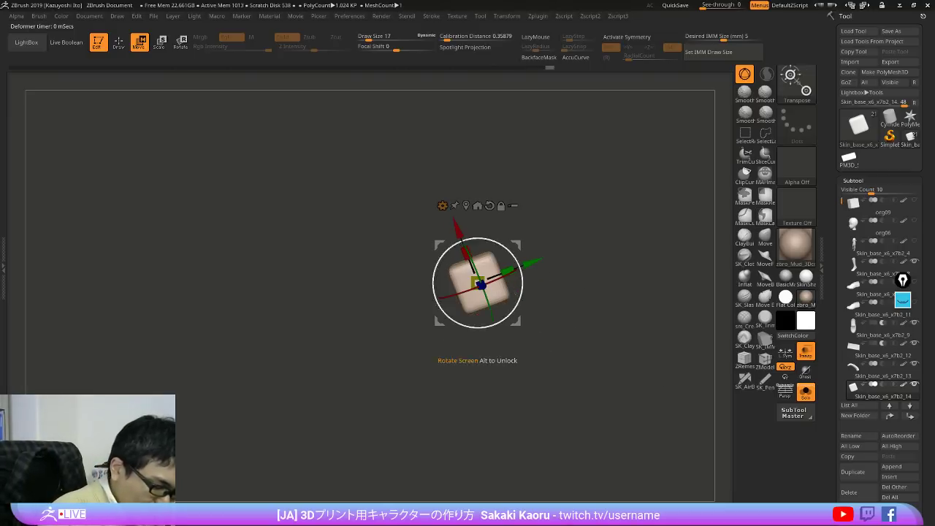
pyautogui.keyDown('ctrl'); pyautogui.click(512, 297); pyautogui.keyUp('ctrl')
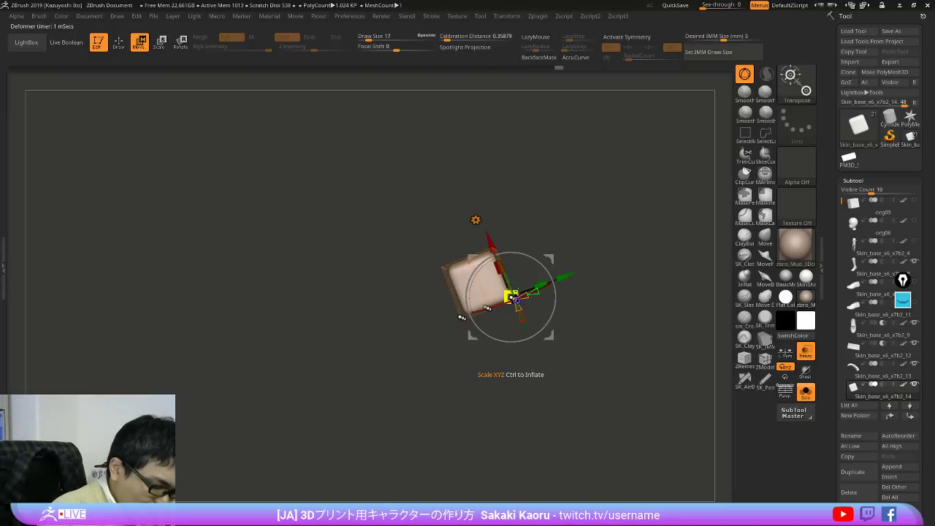
pyautogui.keyDown('ctrl'); pyautogui.moveTo(571, 301); pyautogui.dragTo(593, 316, button='right'); pyautogui.keyUp('ctrl')
pyautogui.keyDown('ctrl'); pyautogui.click(594, 317); pyautogui.keyUp('ctrl')
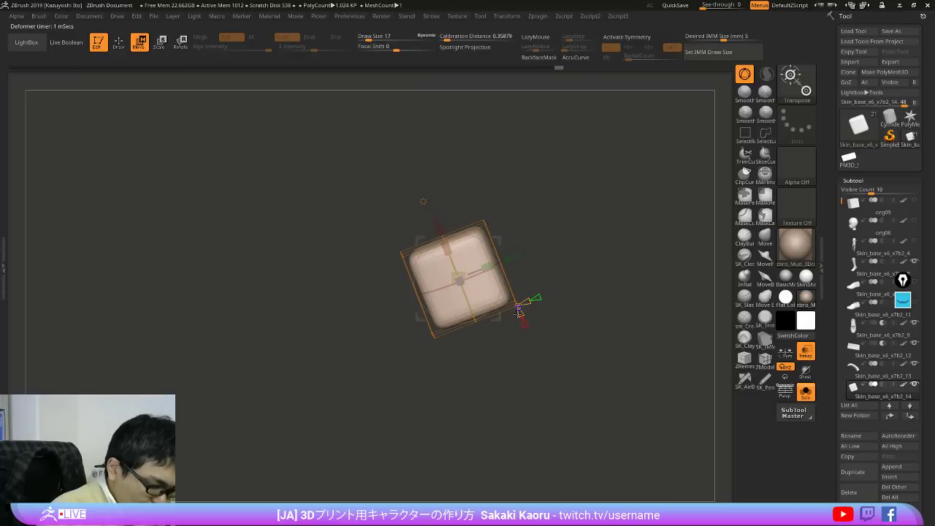
pyautogui.keyDown('ctrl'); pyautogui.click(500, 263); pyautogui.keyUp('ctrl')
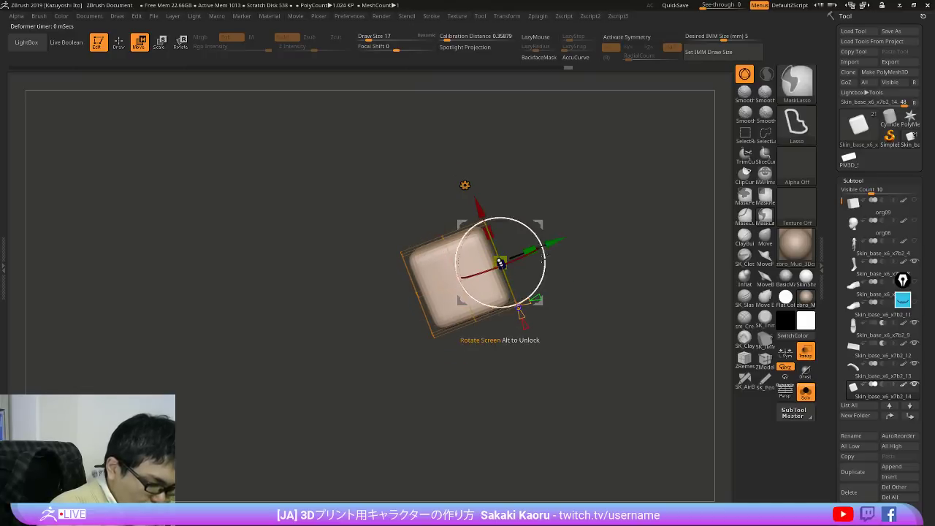
pyautogui.moveTo(555, 243); pyautogui.dragTo(626, 216)
pyautogui.moveTo(624, 327)
pyautogui.mouseDown(button='right')
pyautogui.moveTo(607, 311)
pyautogui.moveTo(610, 338)
pyautogui.mouseUp(button='right')
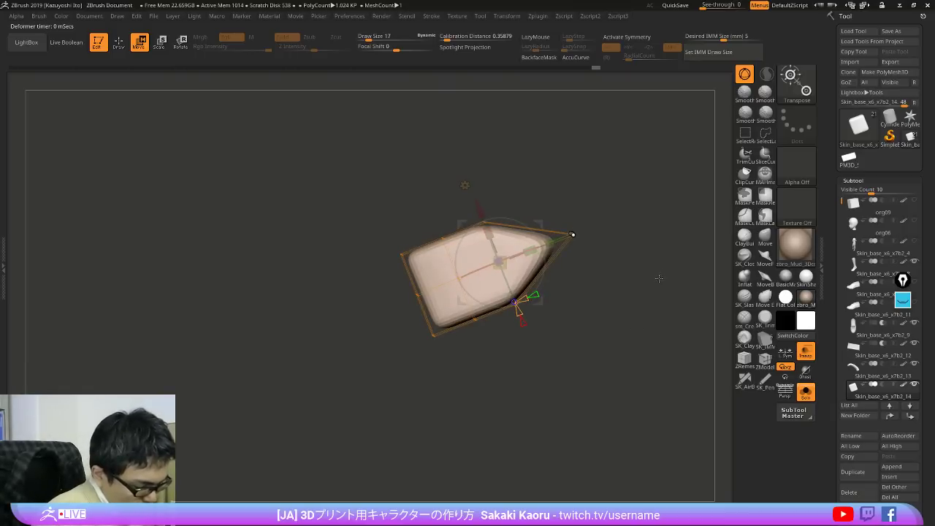
pyautogui.hotkey('ctrl', 'z')
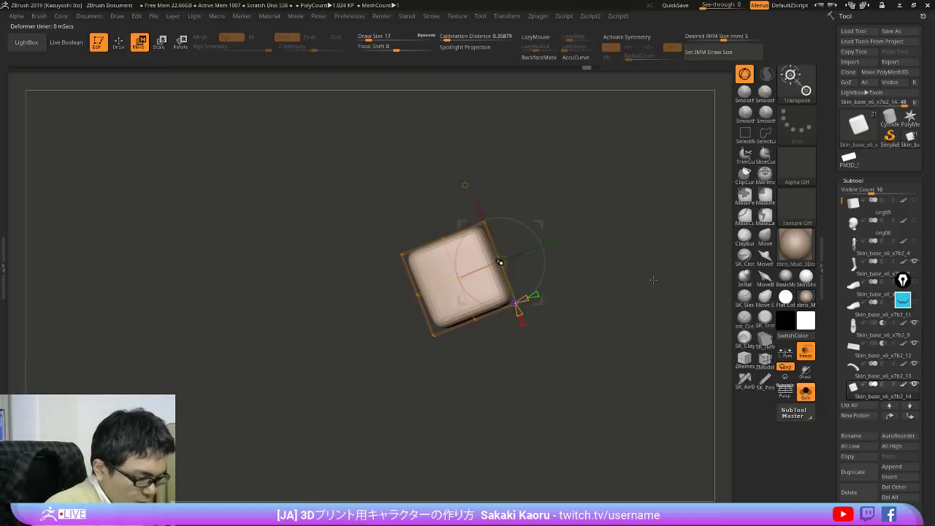
# Step: Try Deformer Soft on the block by pulling the same side's middle control point outward, and undo it
pyautogui.click(464, 185)
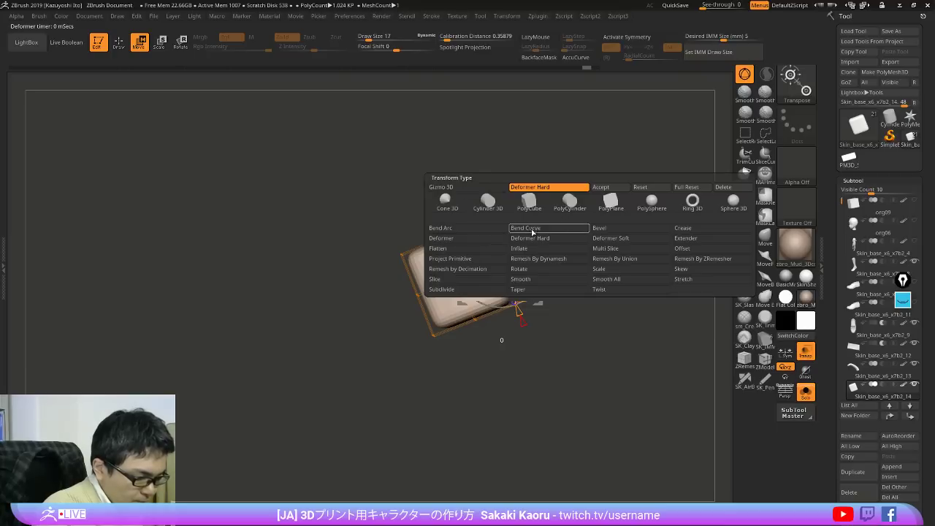
pyautogui.click(611, 239)
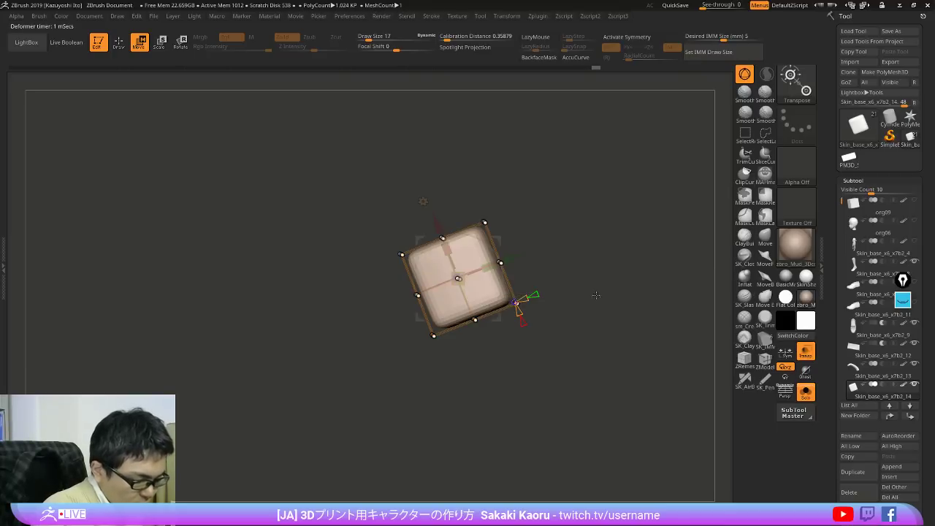
pyautogui.press('ctrl')
pyautogui.keyDown('ctrl'); pyautogui.moveTo(483, 268); pyautogui.dragTo(520, 272); pyautogui.keyUp('ctrl')
pyautogui.moveTo(549, 244); pyautogui.dragTo(629, 222)
pyautogui.moveTo(639, 281); pyautogui.dragTo(650, 288)
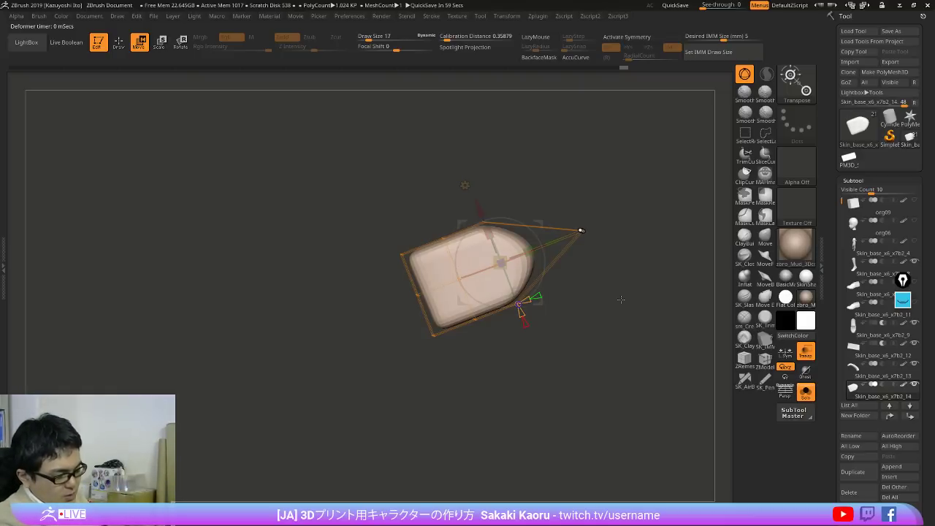
pyautogui.hotkey('ctrl', 'z')
pyautogui.hotkey('ctrl', 'z')
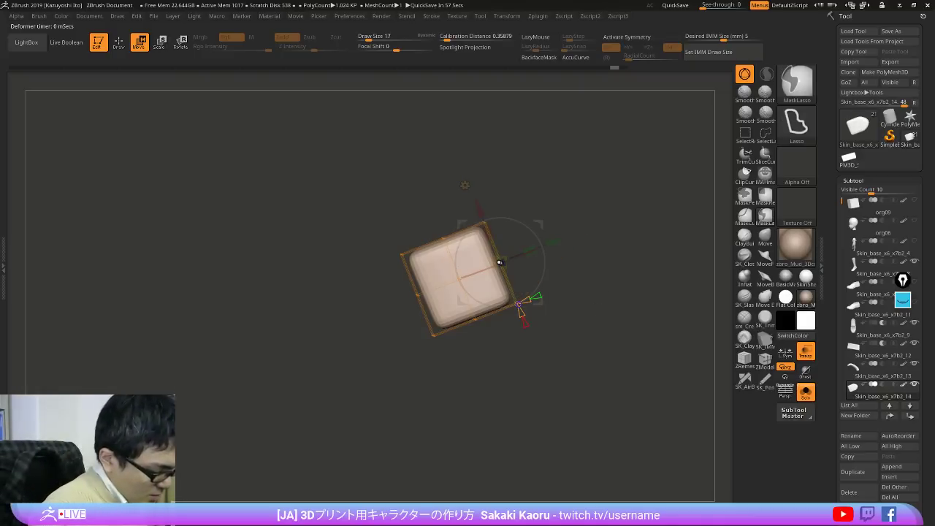
# Step: Switch the block back to Deformer Hard and show it together with the bar and strap on the shoe
pyautogui.click(423, 201)
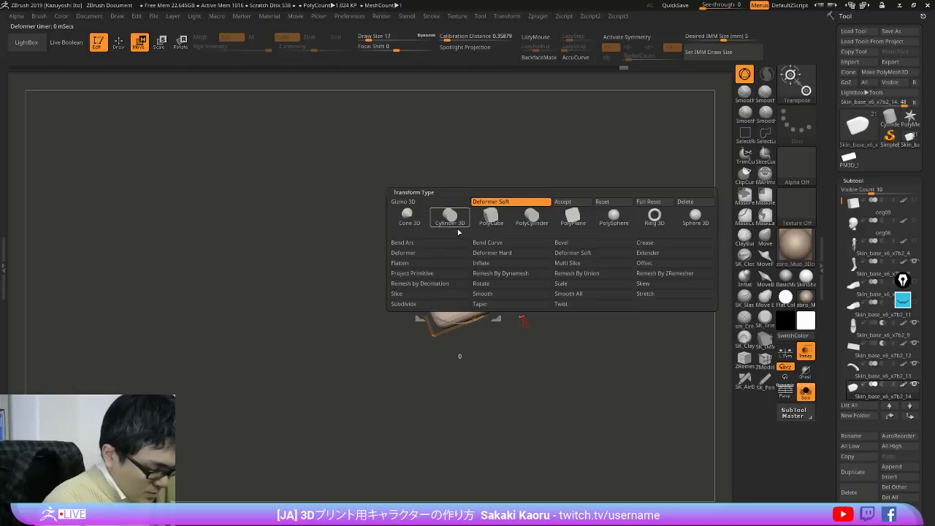
pyautogui.click(512, 253)
pyautogui.moveTo(523, 312)
pyautogui.mouseDown()
pyautogui.moveTo(525, 297)
pyautogui.moveTo(446, 371)
pyautogui.moveTo(563, 315)
pyautogui.moveTo(482, 316)
pyautogui.mouseUp()
pyautogui.click(806, 393)
pyautogui.moveTo(582, 343); pyautogui.dragTo(511, 341)
pyautogui.hotkey('shift', 'f')
pyautogui.hotkey('shift', 'f')
pyautogui.hotkey('shift', 'f')
pyautogui.hotkey('shift', 'f')
# Step: Narrow one edge of the block with the deformer's control points, compare it with the reference photo and accept the deformation
pyautogui.moveTo(478, 404); pyautogui.dragTo(547, 322)
pyautogui.hotkey('ctrl', 'shift', 't')
pyautogui.hotkey('shift', 'z')
pyautogui.hotkey('shift', 'z')
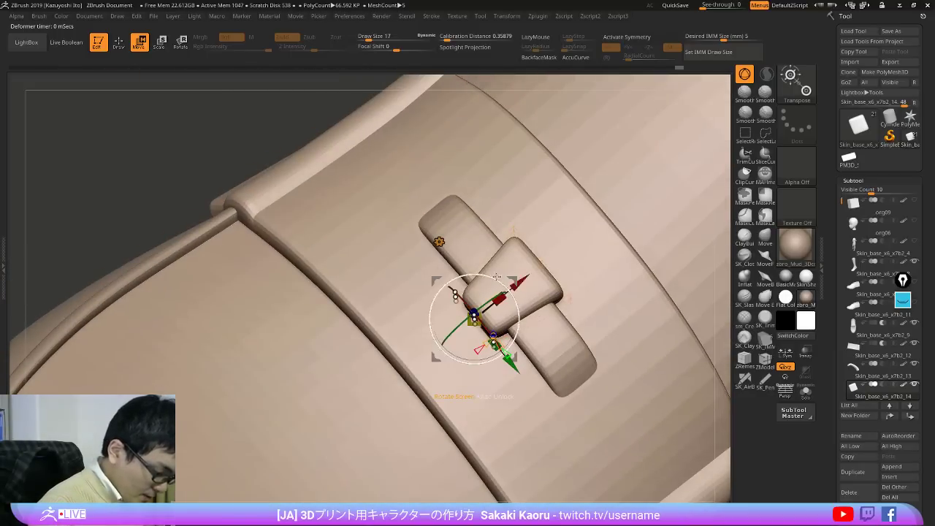
pyautogui.click(439, 242)
pyautogui.click(577, 238)
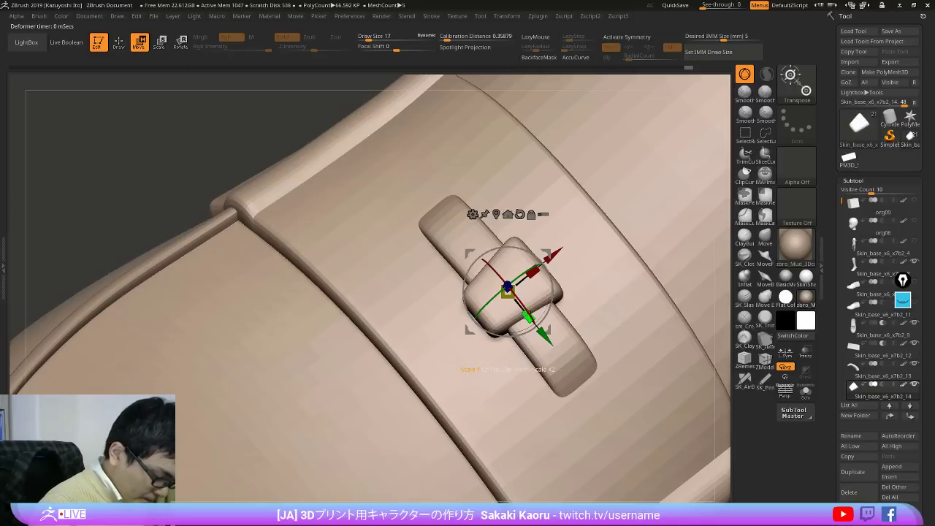
# Step: Scale the block along the bar's length and check its fit on the strap from the front
pyautogui.moveTo(526, 315); pyautogui.dragTo(543, 331)
pyautogui.moveTo(431, 369); pyautogui.dragTo(638, 266)
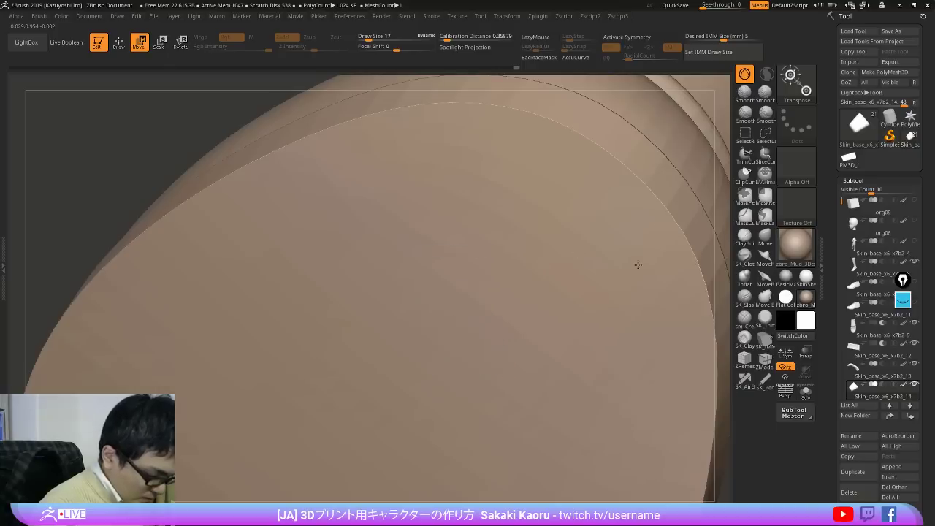
pyautogui.moveTo(638, 265); pyautogui.dragTo(687, 327, button='right')
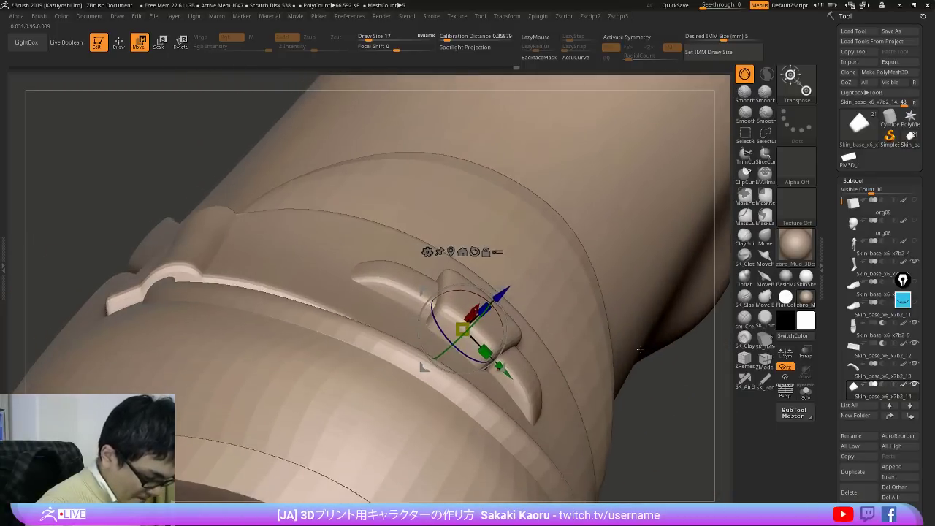
# Step: Isolate the block, curve it with the Deformer to follow the strap's bend, and show it back on the shoe
pyautogui.hotkey('shift', 'alt', 's')
pyautogui.click(427, 252)
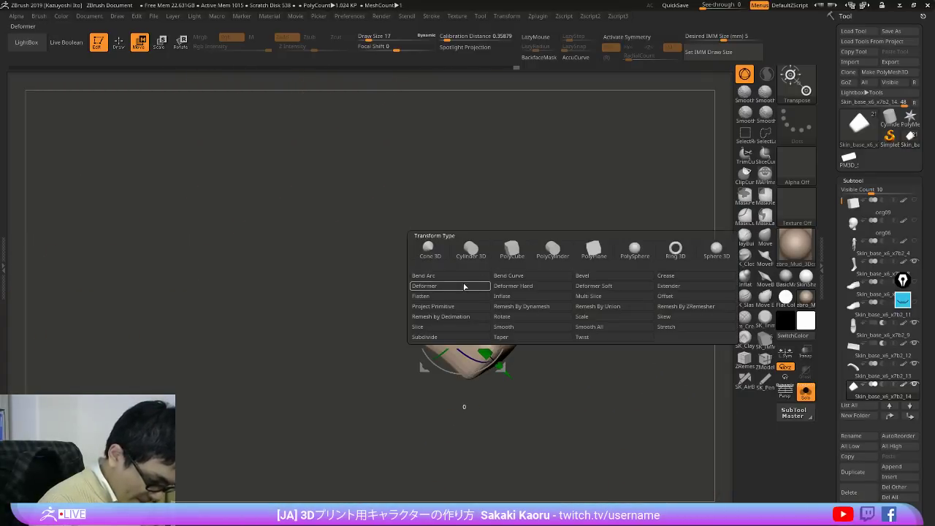
pyautogui.click(464, 286)
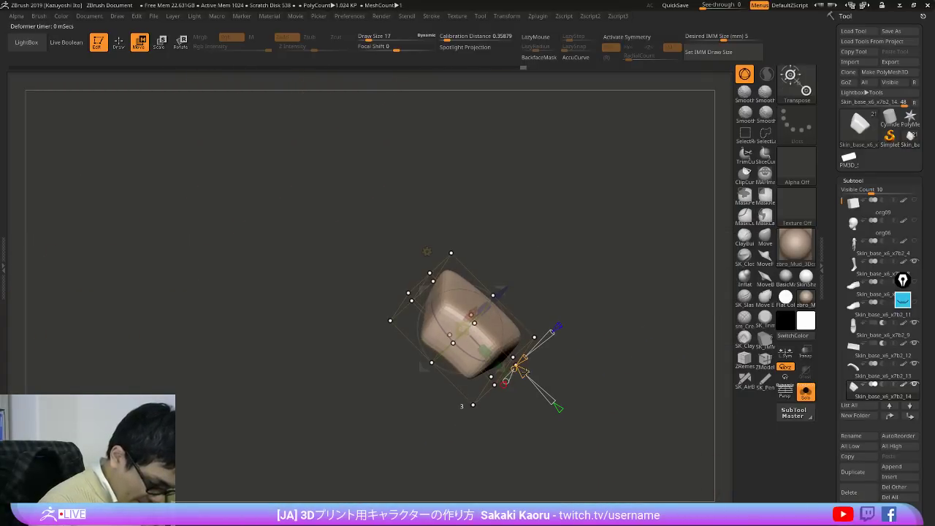
pyautogui.moveTo(471, 244)
pyautogui.keyDown('ctrl'); pyautogui.mouseDown()
pyautogui.moveTo(424, 252)
pyautogui.moveTo(468, 261)
pyautogui.mouseUp(); pyautogui.keyUp('ctrl')
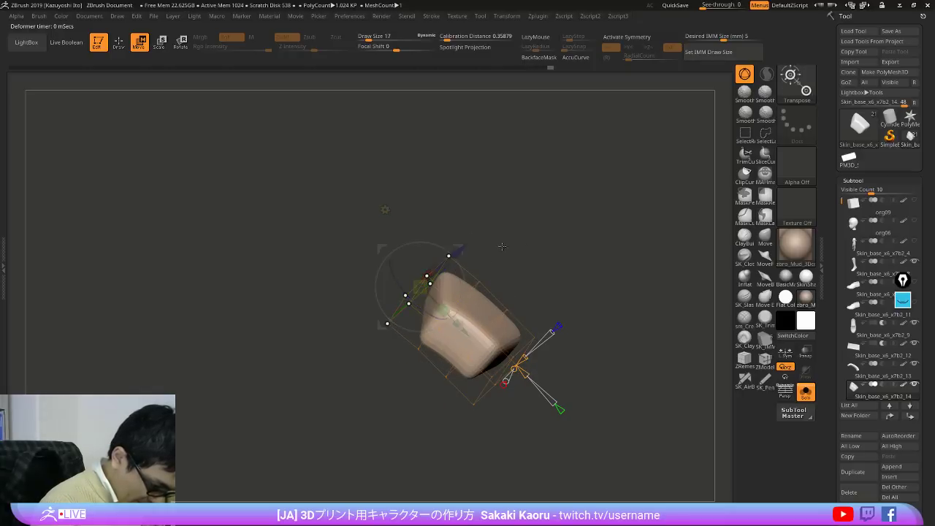
pyautogui.keyDown('shift'); pyautogui.moveTo(680, 358); pyautogui.dragTo(641, 415); pyautogui.keyUp('shift')
pyautogui.hotkey('shift', 's')
pyautogui.keyDown('ctrl'); pyautogui.moveTo(609, 436); pyautogui.dragTo(584, 373, button='right'); pyautogui.keyUp('ctrl')
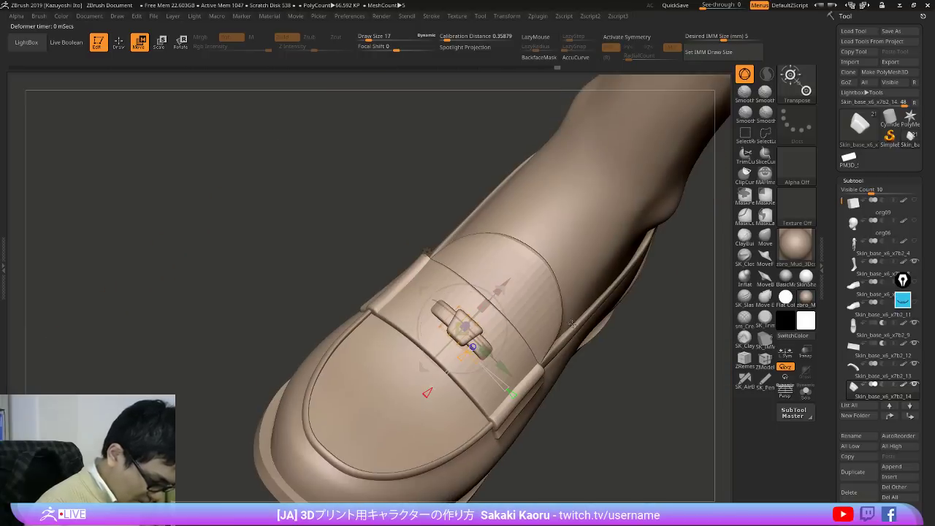
pyautogui.moveTo(574, 325); pyautogui.dragTo(584, 358, button='right')
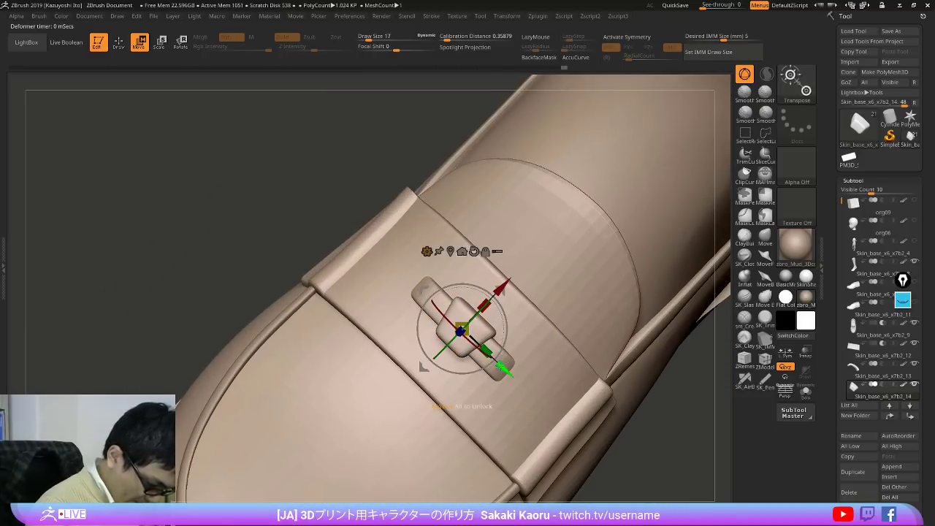
# Step: Scale the block down uniformly to about 0.97 and nudge it along the bar and outward from the strap
pyautogui.moveTo(499, 366); pyautogui.dragTo(497, 364)
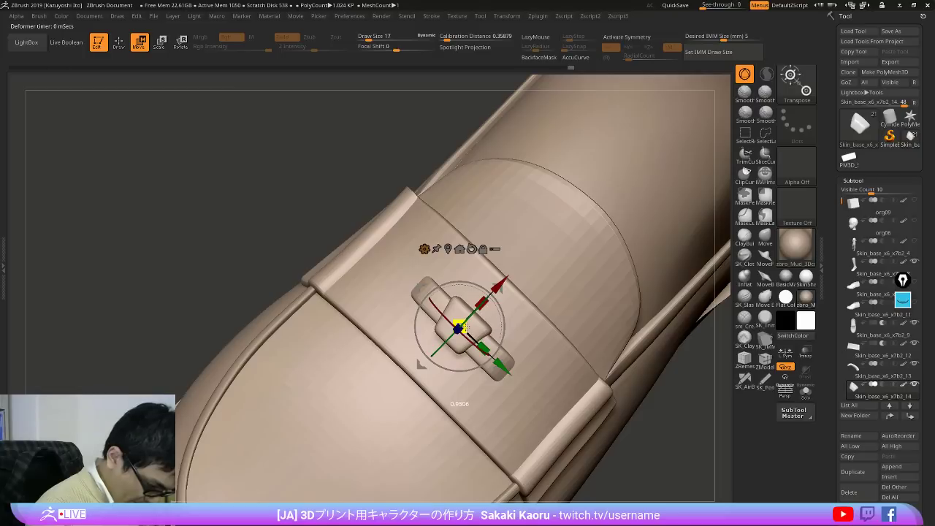
pyautogui.moveTo(464, 328); pyautogui.dragTo(464, 329)
pyautogui.hotkey('shift', 'z')
pyautogui.hotkey('shift', 'z')
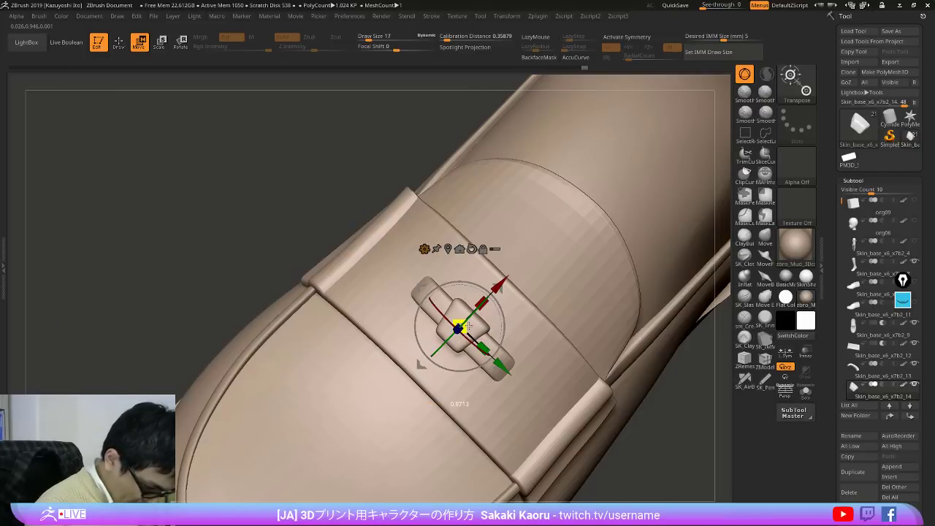
pyautogui.moveTo(505, 329); pyautogui.dragTo(457, 332, button='right')
pyautogui.moveTo(570, 334); pyautogui.dragTo(510, 338, button='right')
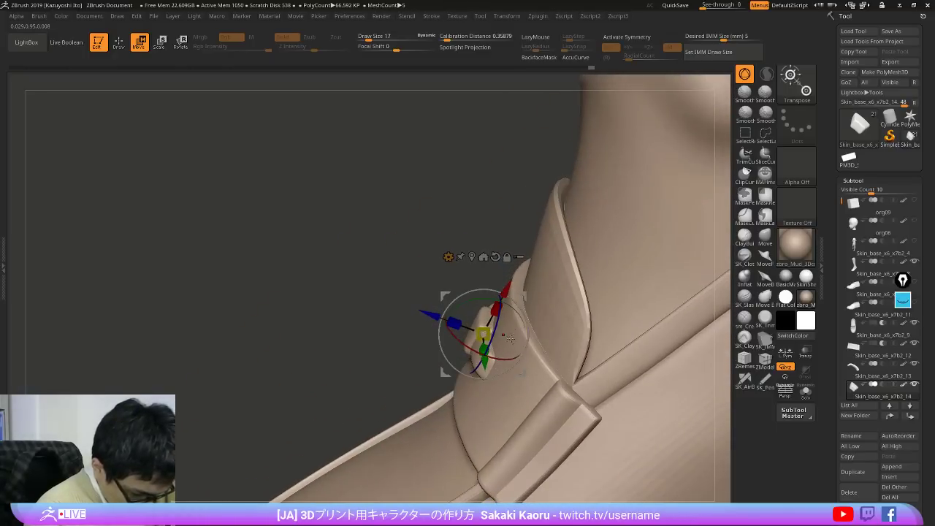
pyautogui.moveTo(438, 316); pyautogui.dragTo(436, 317)
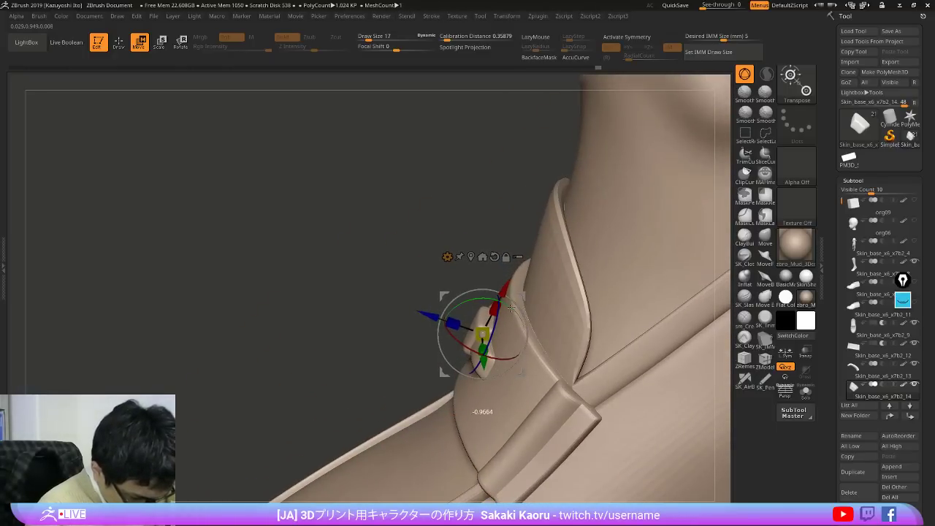
# Step: Examine the isolated block's mesh and curvature from several sides and compare it with the reference photo
pyautogui.press('q')
pyautogui.moveTo(523, 381)
pyautogui.mouseDown(button='right')
pyautogui.moveTo(566, 446)
pyautogui.moveTo(561, 350)
pyautogui.mouseUp(button='right')
pyautogui.moveTo(475, 380)
pyautogui.mouseDown(button='right')
pyautogui.moveTo(554, 318)
pyautogui.moveTo(655, 489)
pyautogui.moveTo(632, 451)
pyautogui.moveTo(659, 426)
pyautogui.moveTo(676, 384)
pyautogui.moveTo(635, 396)
pyautogui.mouseUp(button='right')
pyautogui.hotkey('shift', 'z')
pyautogui.keyDown('ctrl'); pyautogui.moveTo(467, 333); pyautogui.dragTo(538, 404, button='right'); pyautogui.keyUp('ctrl')
pyautogui.hotkey('alt', 's')
pyautogui.keyDown('ctrl'); pyautogui.moveTo(512, 358); pyautogui.dragTo(521, 399, button='right'); pyautogui.keyUp('ctrl')
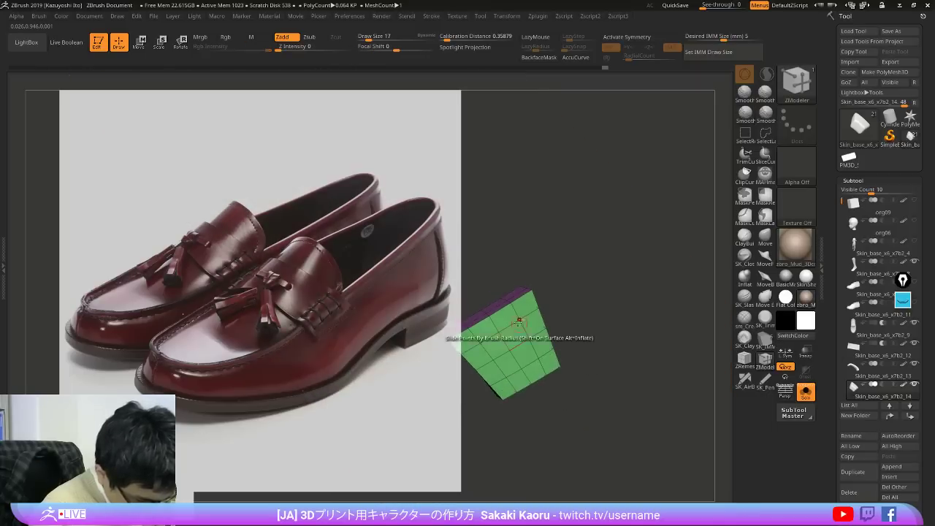
pyautogui.hotkey('shift', 'z')
pyautogui.moveTo(628, 240); pyautogui.dragTo(652, 376, button='right')
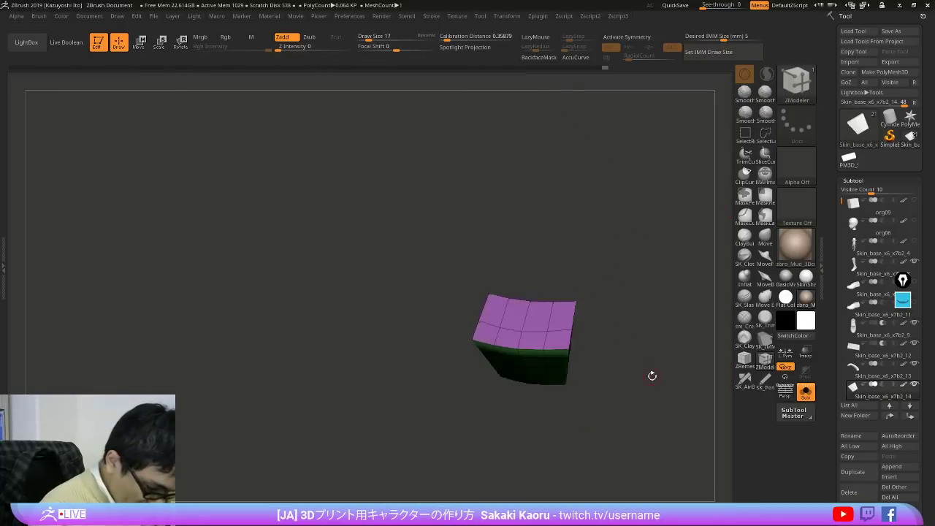
# Step: Draw a transpose line outward across the block's side and display the block smoothed with its polygroups
pyautogui.press('w')
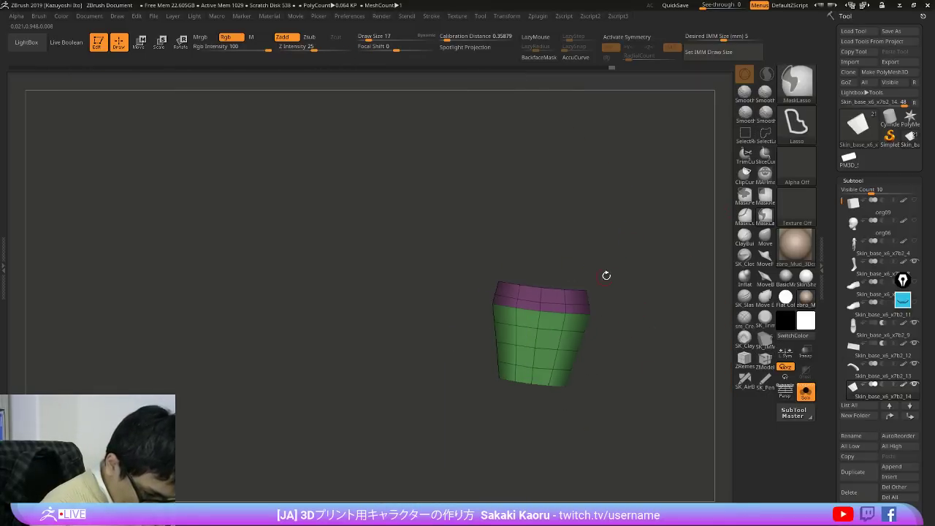
pyautogui.press('y')
pyautogui.moveTo(561, 327); pyautogui.dragTo(648, 322)
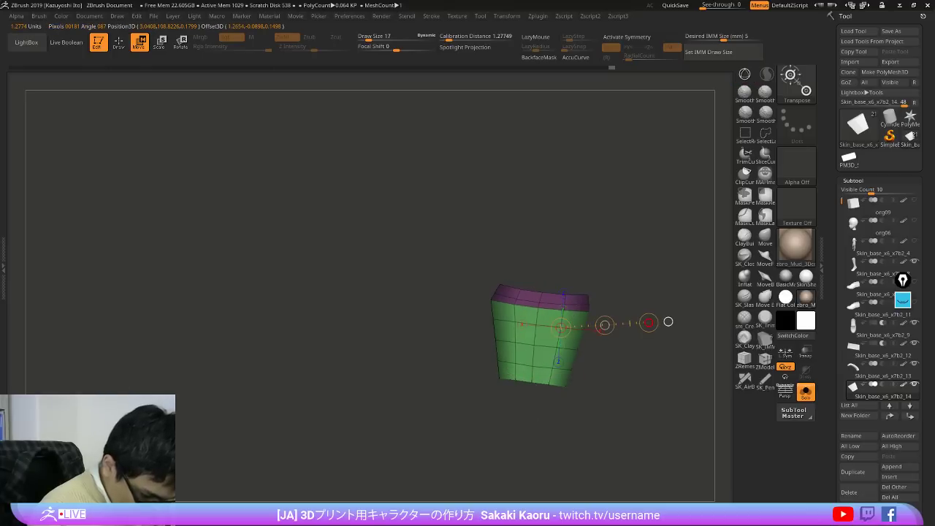
pyautogui.press('d')
pyautogui.moveTo(639, 387)
pyautogui.mouseDown(button='right')
pyautogui.moveTo(647, 380)
pyautogui.moveTo(642, 399)
pyautogui.moveTo(609, 405)
pyautogui.moveTo(631, 412)
pyautogui.moveTo(617, 374)
pyautogui.mouseUp(button='right')
pyautogui.hotkey('shift', 'f')
pyautogui.press('q')
pyautogui.hotkey('shift', 'f')
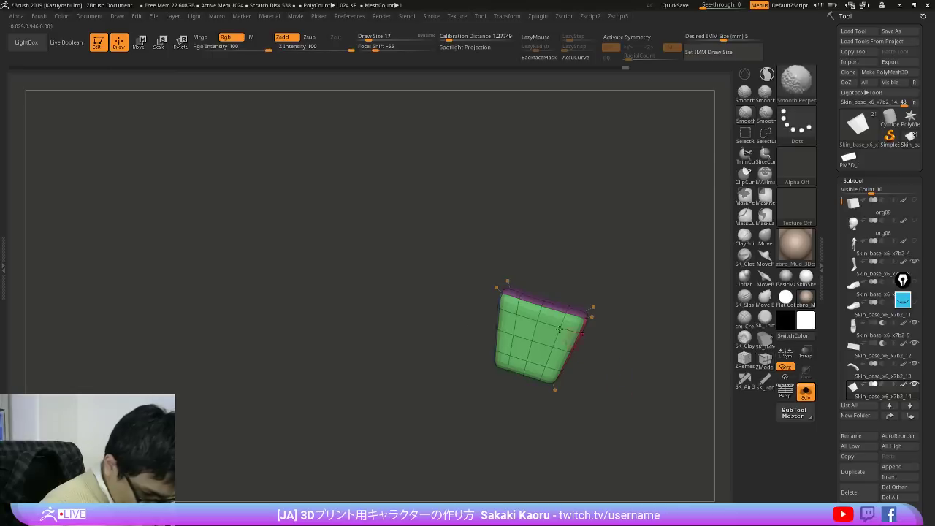
# Step: Try laying a new transpose line from the centre of the smoothed block's large face past its edge
pyautogui.moveTo(539, 284)
pyautogui.keyDown('ctrl'); pyautogui.keyDown('alt'); pyautogui.mouseDown()
pyautogui.moveTo(514, 406)
pyautogui.moveTo(561, 274)
pyautogui.mouseUp(); pyautogui.keyUp('alt'); pyautogui.keyUp('ctrl')
pyautogui.press('w')
pyautogui.moveTo(532, 341); pyautogui.dragTo(632, 355)
pyautogui.keyDown('ctrl'); pyautogui.moveTo(630, 438); pyautogui.dragTo(640, 445); pyautogui.keyUp('ctrl')
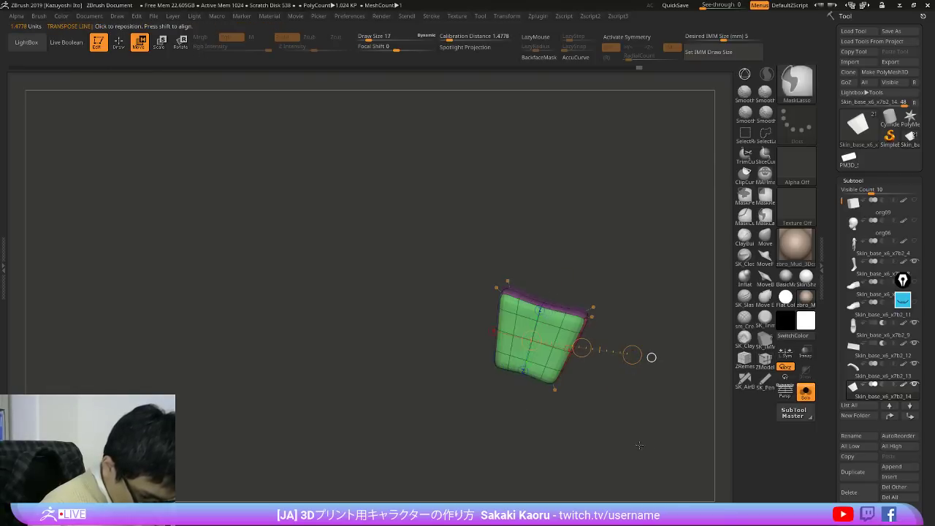
# Step: Show the whole shoe again and check the block and bar on the strap against the tassel loafer photo
pyautogui.hotkey('shift', 'f')
pyautogui.moveTo(640, 445)
pyautogui.mouseDown(button='right')
pyautogui.moveTo(662, 445)
pyautogui.moveTo(626, 319)
pyautogui.mouseUp(button='right')
pyautogui.press('q')
pyautogui.hotkey('alt', 's')
pyautogui.moveTo(640, 369); pyautogui.dragTo(566, 418, button='right')
pyautogui.hotkey('shift', 'z')
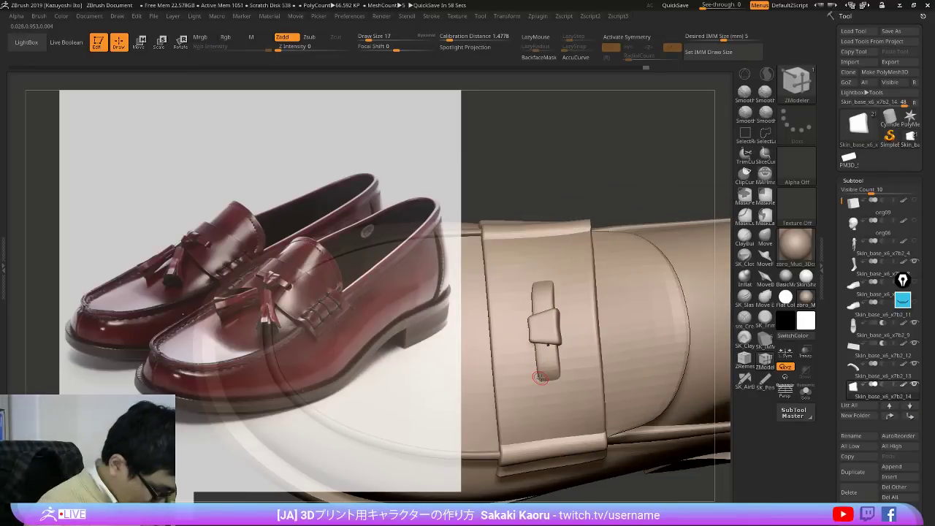
pyautogui.moveTo(568, 355); pyautogui.dragTo(560, 302, button='right')
pyautogui.press('d')
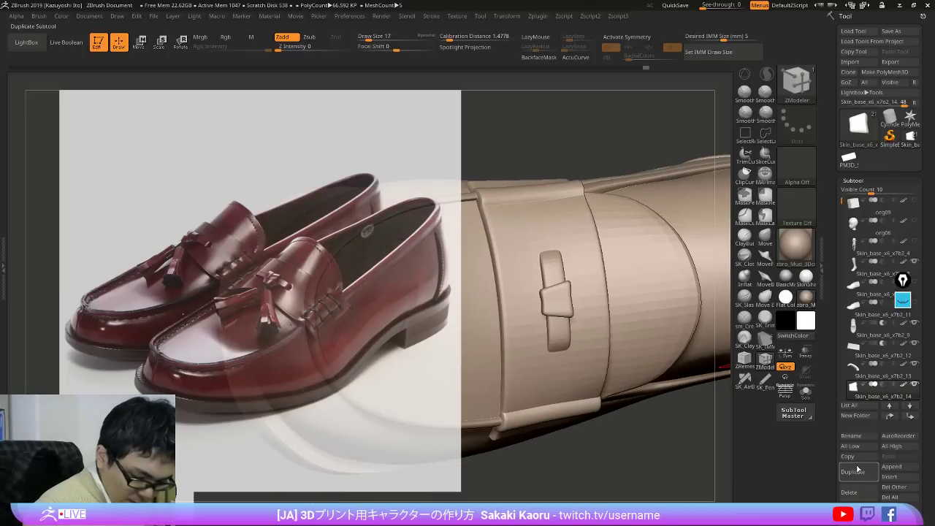
# Step: Duplicate the centre block and move the original sideways off the bar, leaving the copy in place
pyautogui.click(858, 471)
pyautogui.press('Down')
pyautogui.hotkey('shift', 'f')
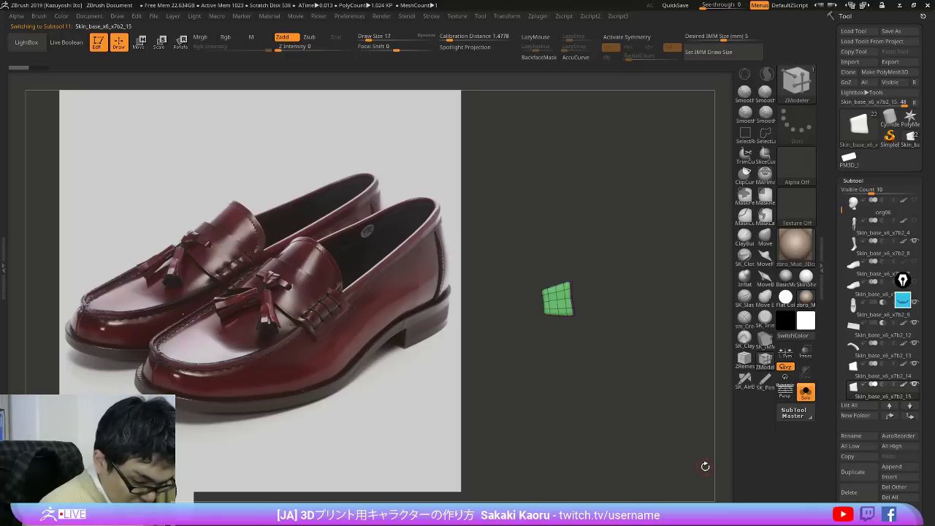
pyautogui.press('Up')
pyautogui.keyDown('ctrl'); pyautogui.moveTo(703, 467); pyautogui.dragTo(703, 469, button='right'); pyautogui.keyUp('ctrl')
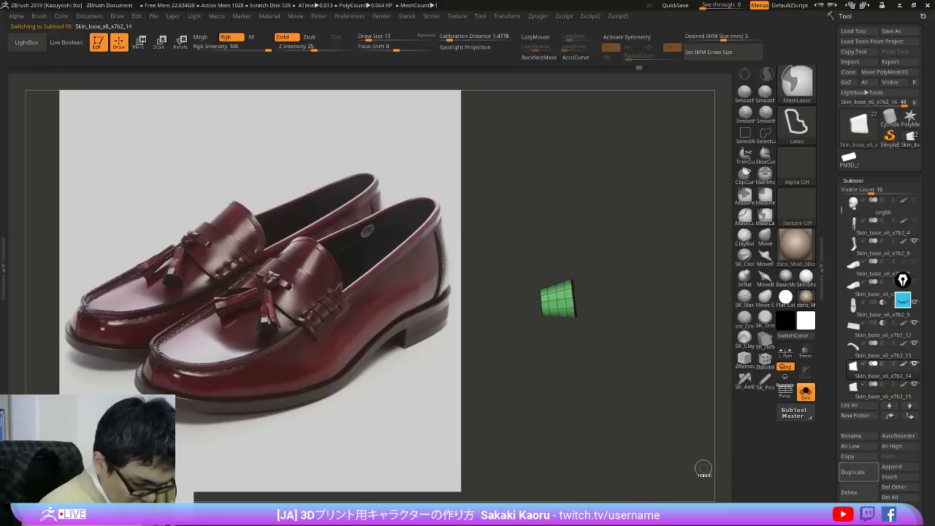
pyautogui.press('w')
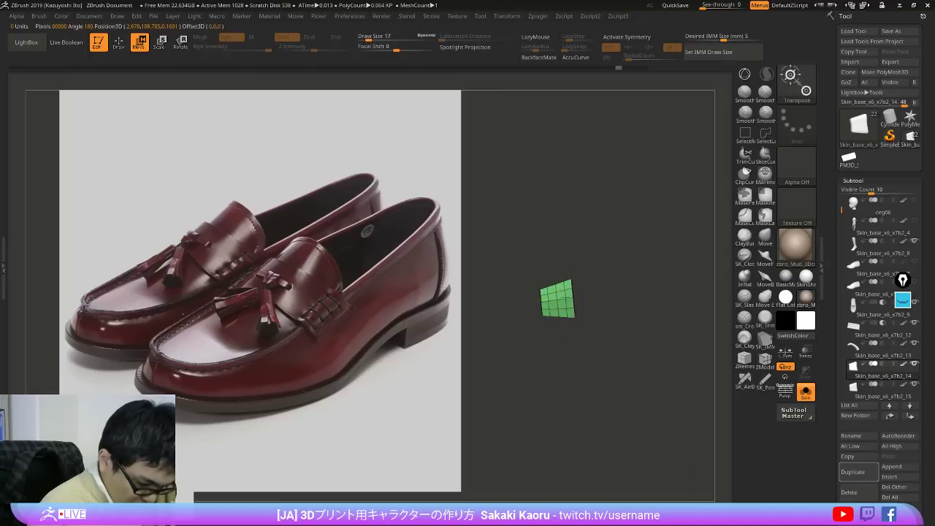
pyautogui.press('y')
pyautogui.hotkey('alt', 's')
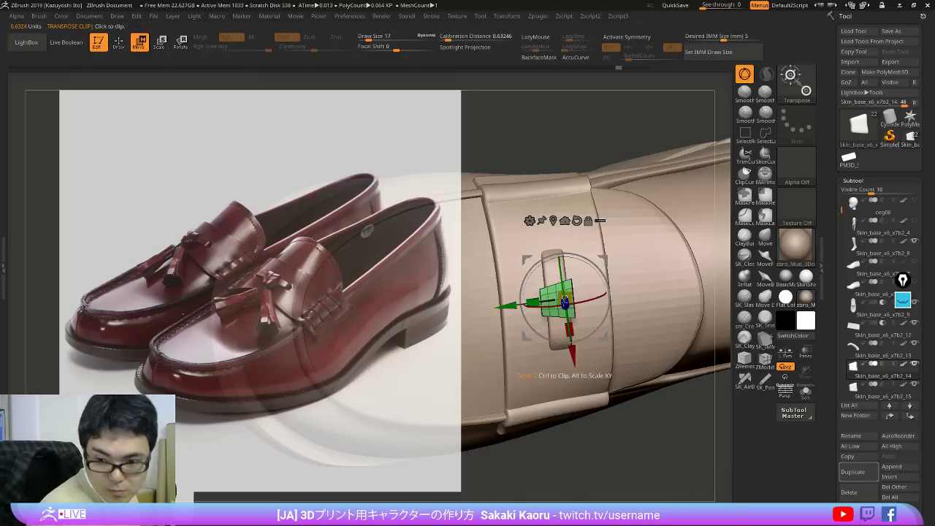
pyautogui.moveTo(508, 306); pyautogui.dragTo(483, 309)
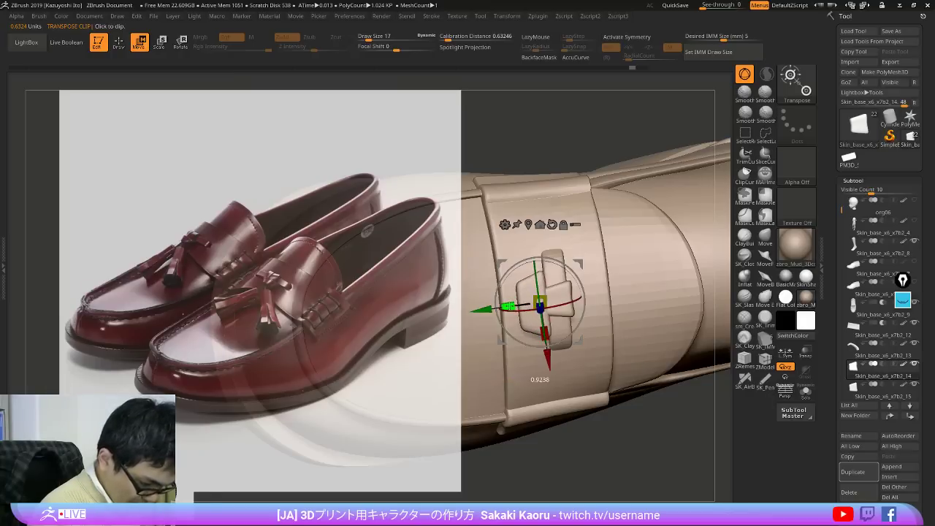
# Step: Tilt and shift the offset block so it sits against the strap surface beside the bar
pyautogui.moveTo(556, 285); pyautogui.dragTo(603, 291, button='right')
pyautogui.moveTo(599, 302); pyautogui.dragTo(602, 302)
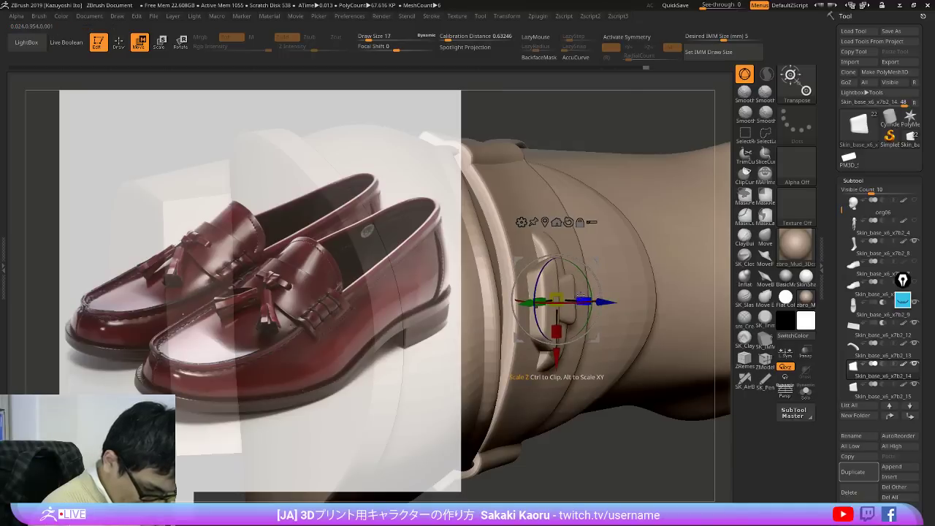
pyautogui.moveTo(582, 298); pyautogui.dragTo(612, 270, button='right')
pyautogui.moveTo(614, 255); pyautogui.dragTo(616, 258)
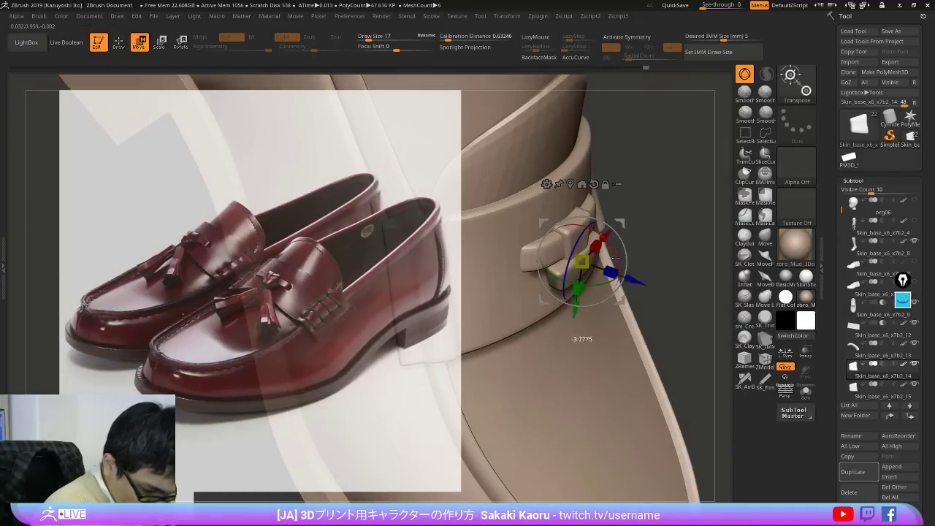
pyautogui.moveTo(668, 291)
pyautogui.mouseDown(button='right')
pyautogui.moveTo(680, 247)
pyautogui.moveTo(644, 293)
pyautogui.moveTo(630, 278)
pyautogui.moveTo(620, 302)
pyautogui.moveTo(574, 245)
pyautogui.mouseUp(button='right')
pyautogui.press('q')
pyautogui.press('w')
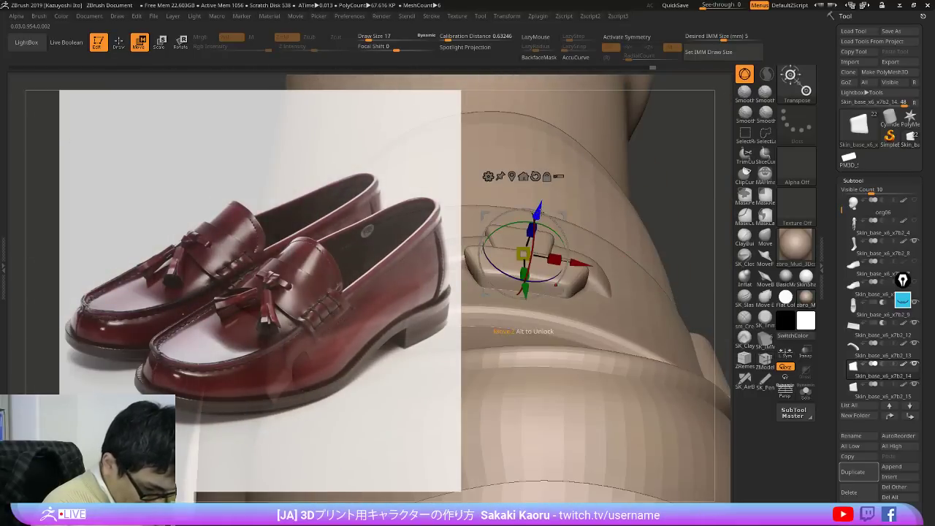
pyautogui.moveTo(541, 212); pyautogui.dragTo(538, 216)
pyautogui.moveTo(570, 245); pyautogui.dragTo(543, 284, button='right')
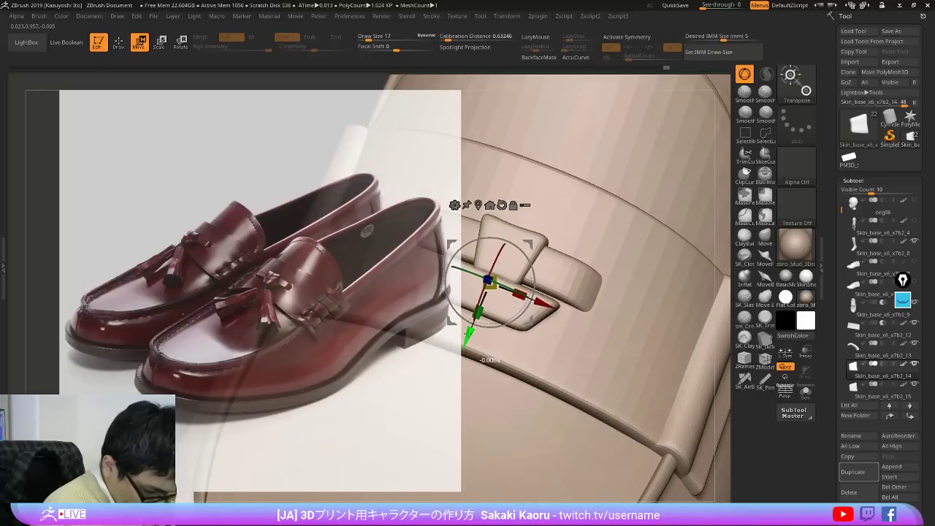
# Step: Try repositioning the centre block wrapped on the bar, and undo the changes
pyautogui.keyDown('alt'); pyautogui.click(536, 241); pyautogui.keyUp('alt')
pyautogui.hotkey('shift', 'f')
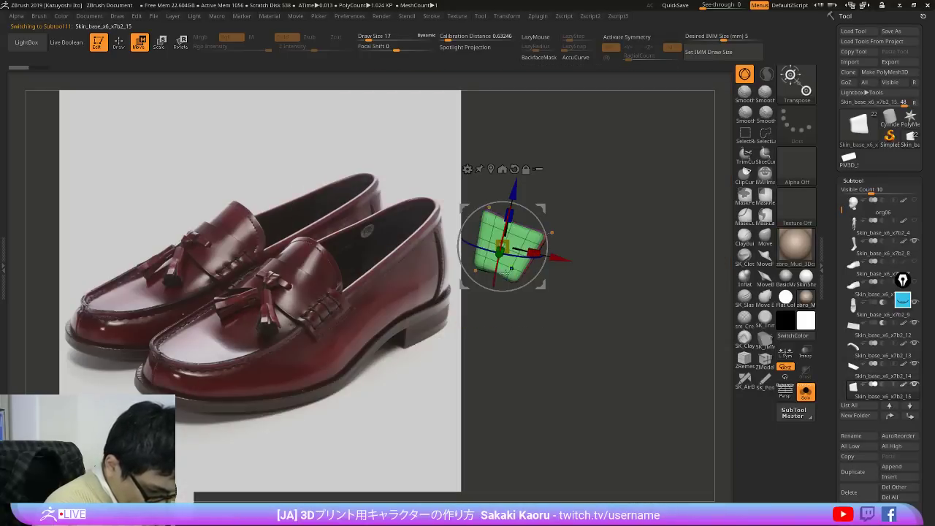
pyautogui.hotkey('ctrl', 'shift', 'z')
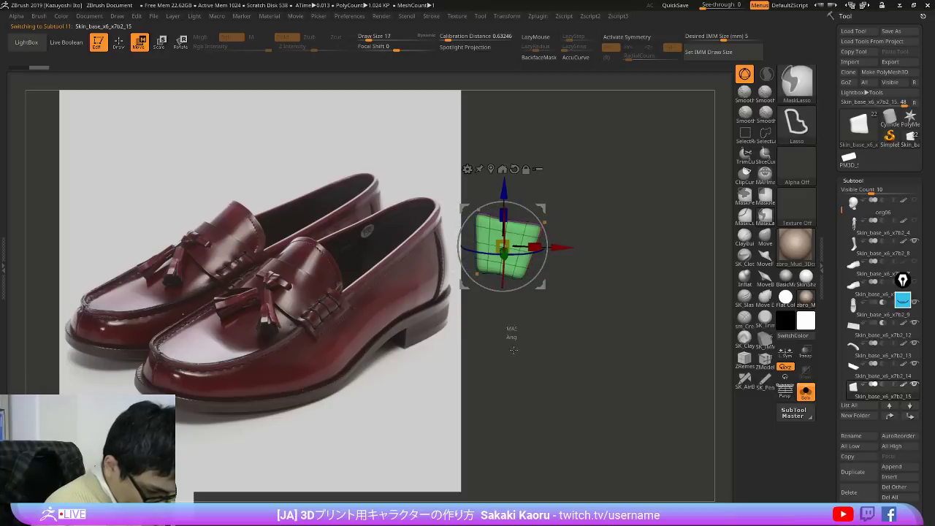
pyautogui.moveTo(506, 193)
pyautogui.mouseDown()
pyautogui.moveTo(559, 198)
pyautogui.moveTo(600, 180)
pyautogui.mouseUp()
pyautogui.click(549, 141)
pyautogui.hotkey('alt', 's')
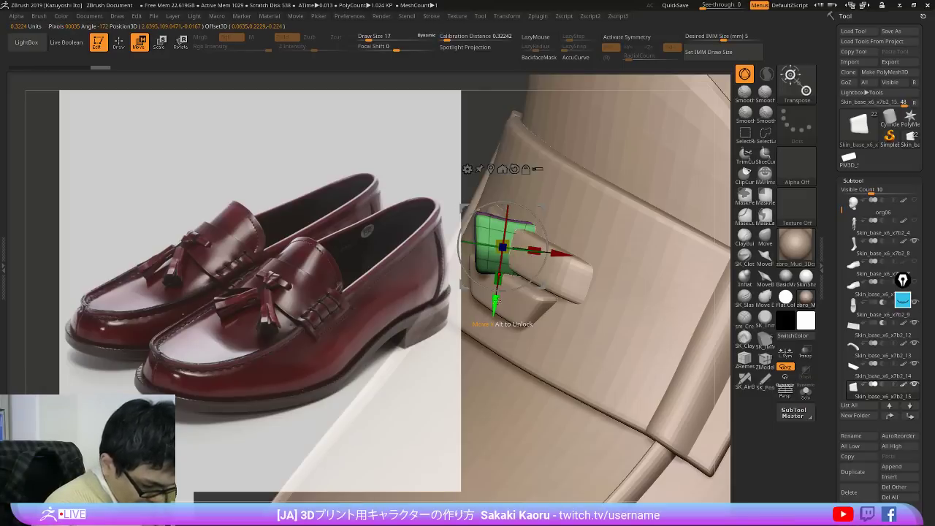
pyautogui.hotkey('ctrl', 'z')
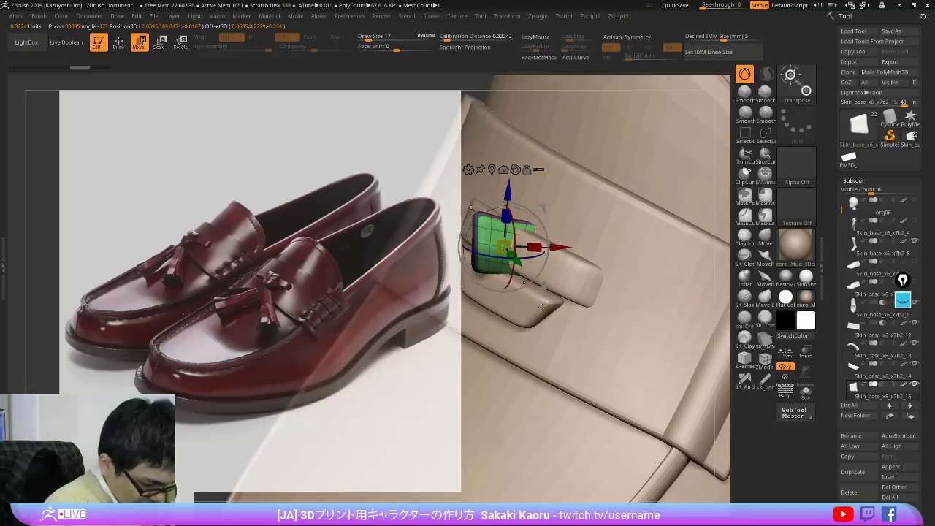
pyautogui.hotkey('ctrl', 'z')
pyautogui.hotkey('ctrl', 'z')
pyautogui.hotkey('ctrl', 'z')
pyautogui.hotkey('alt', 's')
pyautogui.moveTo(549, 310); pyautogui.dragTo(561, 301)
pyautogui.press('q')
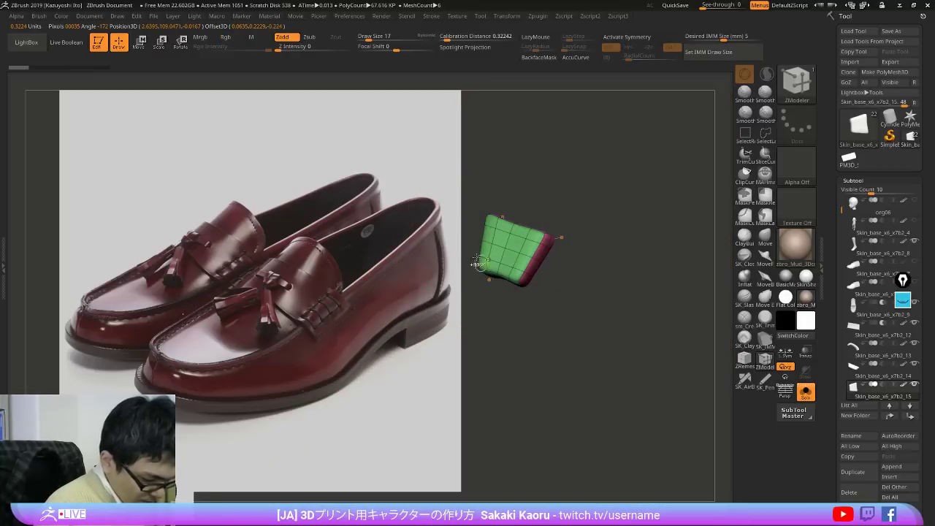
# Step: Mask part of the isolated centre block and adjust its unmasked part against the bar
pyautogui.keyDown('ctrl'); pyautogui.moveTo(465, 250); pyautogui.dragTo(576, 286); pyautogui.keyUp('ctrl')
pyautogui.press('w')
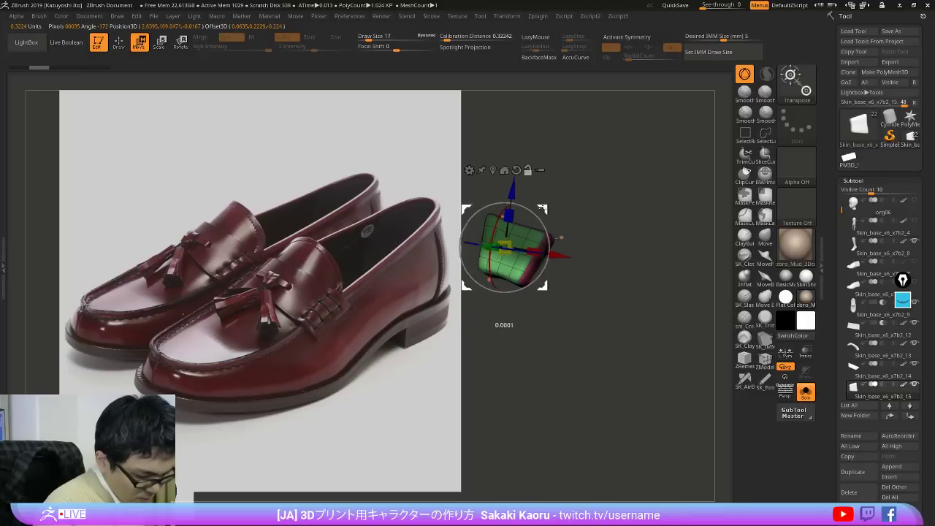
pyautogui.hotkey('ctrl', 'shift', 'z')
pyautogui.hotkey('ctrl', 'shift', 'z')
pyautogui.hotkey('alt', 's')
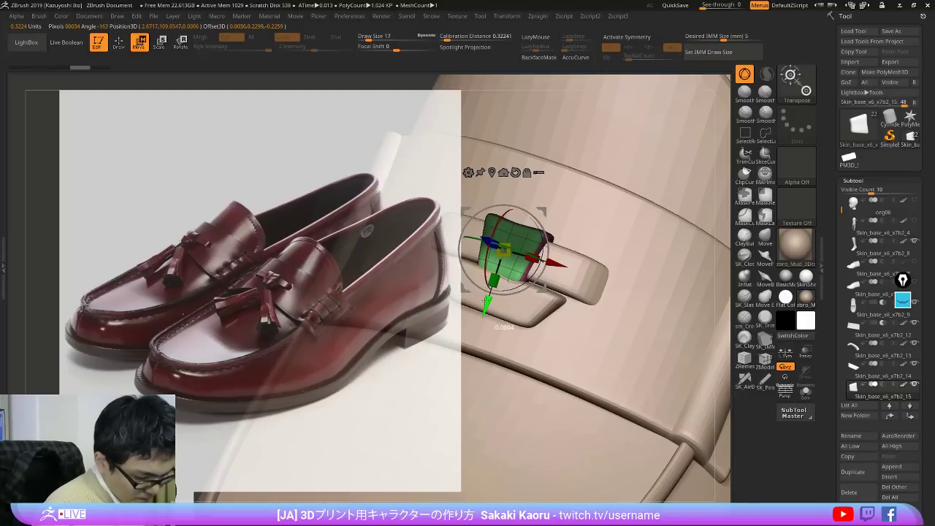
# Step: Select the offset block beside the bar and nudge its position on the strap
pyautogui.keyDown('alt'); pyautogui.click(532, 305); pyautogui.keyUp('alt')
pyautogui.moveTo(532, 306); pyautogui.dragTo(614, 328, button='right')
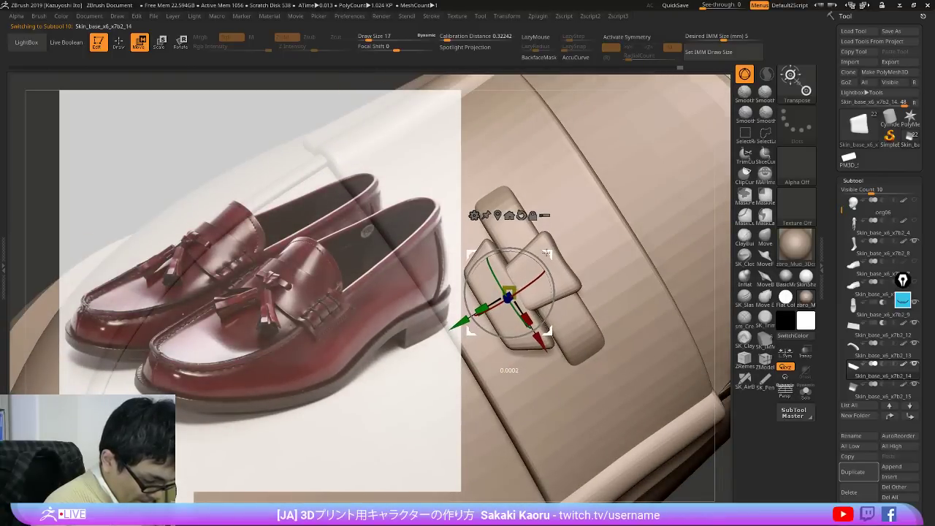
pyautogui.moveTo(547, 253); pyautogui.dragTo(551, 252)
pyautogui.moveTo(562, 265); pyautogui.dragTo(668, 260, button='right')
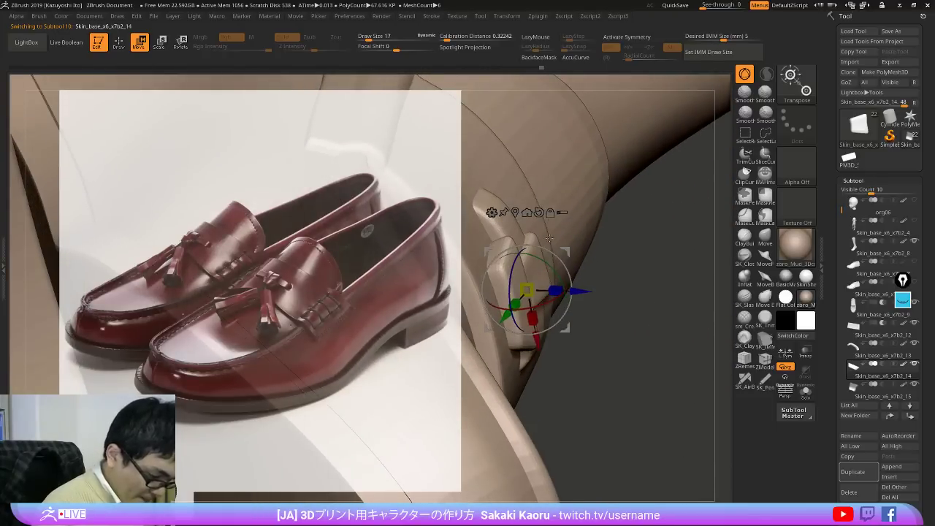
# Step: Apply a Deformer cage to the offset block, adjust its divisions and isolate the block
pyautogui.click(492, 213)
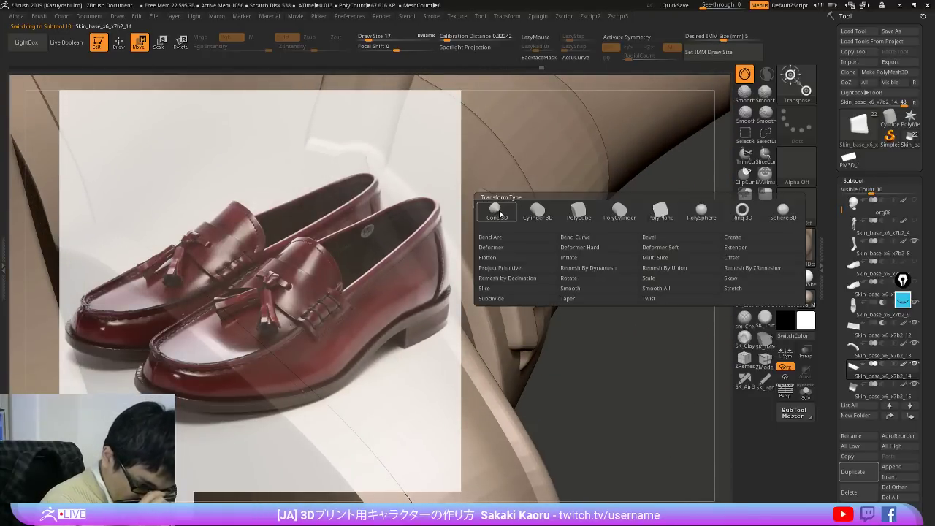
pyautogui.click(518, 250)
pyautogui.moveTo(604, 313); pyautogui.dragTo(668, 315, button='right')
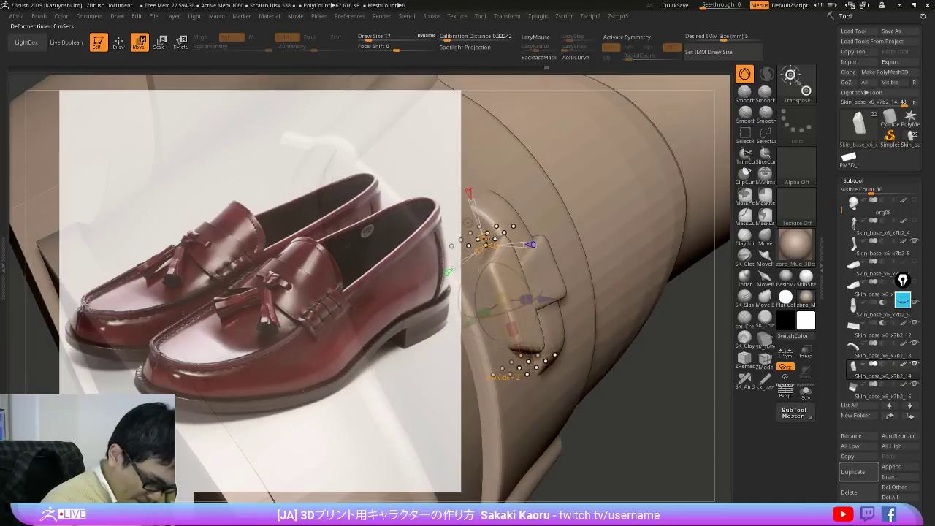
pyautogui.hotkey('ctrl', 'shift', 's')
pyautogui.moveTo(592, 276); pyautogui.dragTo(640, 271, button='right')
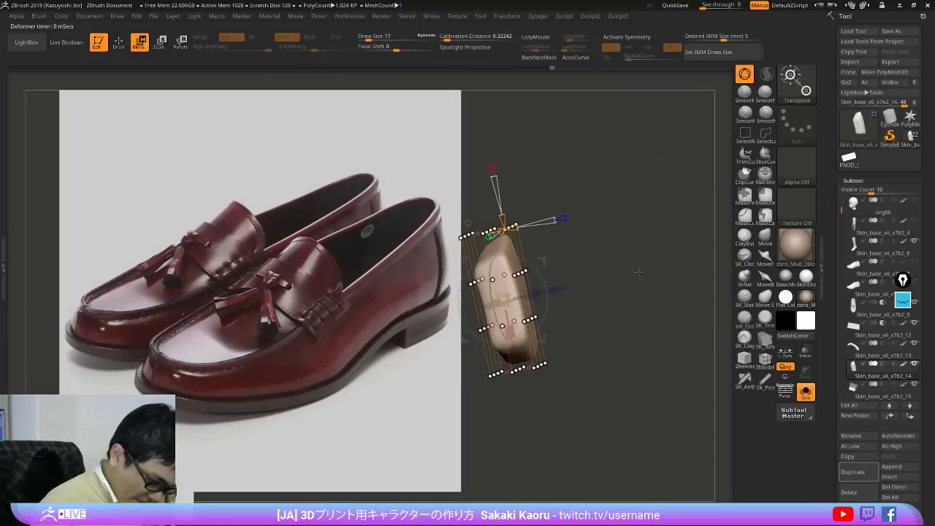
# Step: Isolate the cage's control points at each end and bend both ends of the block into a curve
pyautogui.keyDown('ctrl'); pyautogui.moveTo(437, 226); pyautogui.dragTo(568, 223); pyautogui.keyUp('ctrl')
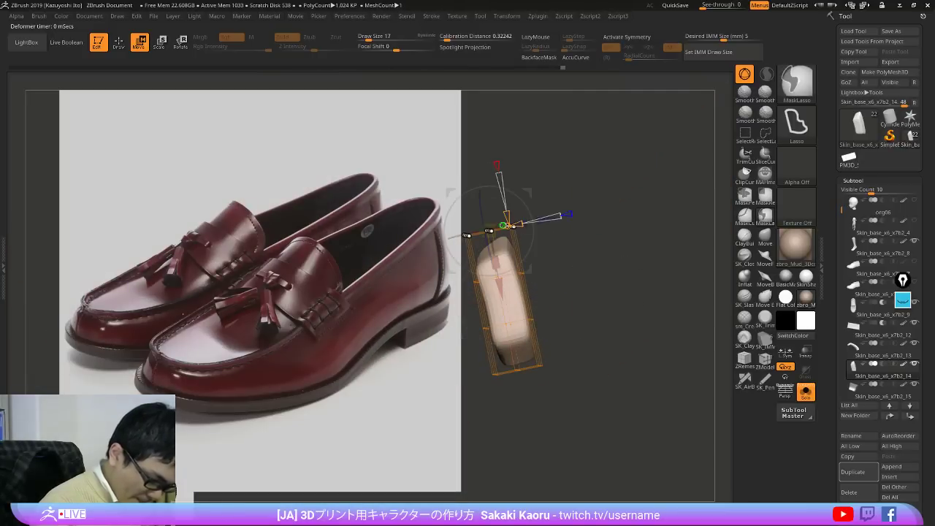
pyautogui.keyDown('shift'); pyautogui.moveTo(588, 312); pyautogui.dragTo(560, 244, button='right'); pyautogui.keyUp('shift')
pyautogui.moveTo(533, 234)
pyautogui.mouseDown()
pyautogui.moveTo(549, 218)
pyautogui.moveTo(531, 223)
pyautogui.mouseUp()
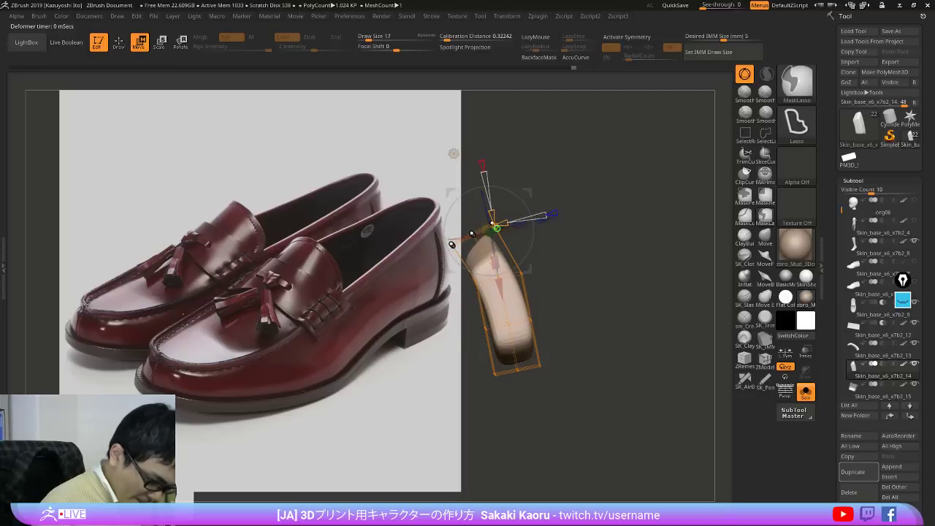
pyautogui.moveTo(463, 365)
pyautogui.keyDown('ctrl'); pyautogui.mouseDown()
pyautogui.moveTo(568, 365)
pyautogui.moveTo(468, 384)
pyautogui.mouseUp(); pyautogui.keyUp('ctrl')
pyautogui.moveTo(550, 349); pyautogui.dragTo(567, 361)
pyautogui.moveTo(652, 301)
pyautogui.mouseDown()
pyautogui.moveTo(636, 295)
pyautogui.moveTo(601, 315)
pyautogui.moveTo(621, 365)
pyautogui.moveTo(643, 380)
pyautogui.moveTo(643, 322)
pyautogui.moveTo(628, 307)
pyautogui.moveTo(659, 431)
pyautogui.mouseUp()
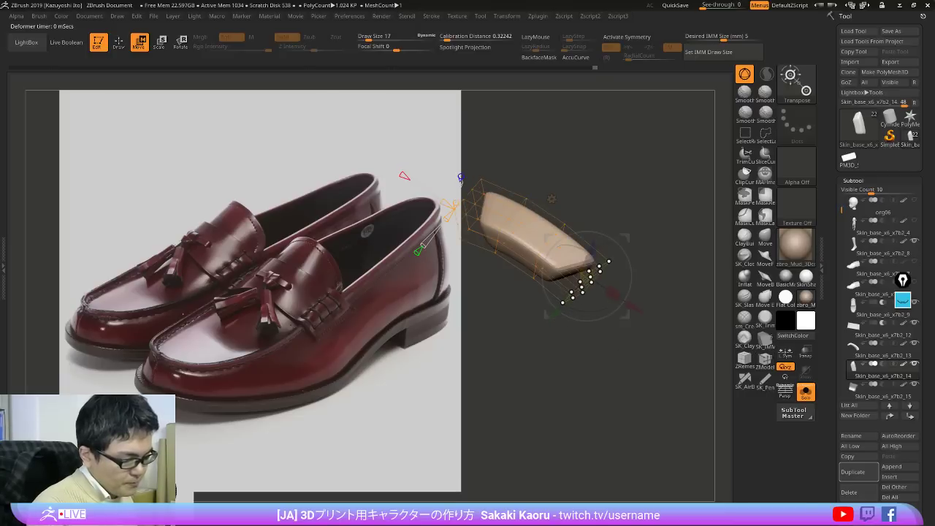
# Step: Apply a fresh Deformer cage to the curved block and check its control points from several sides
pyautogui.click(552, 199)
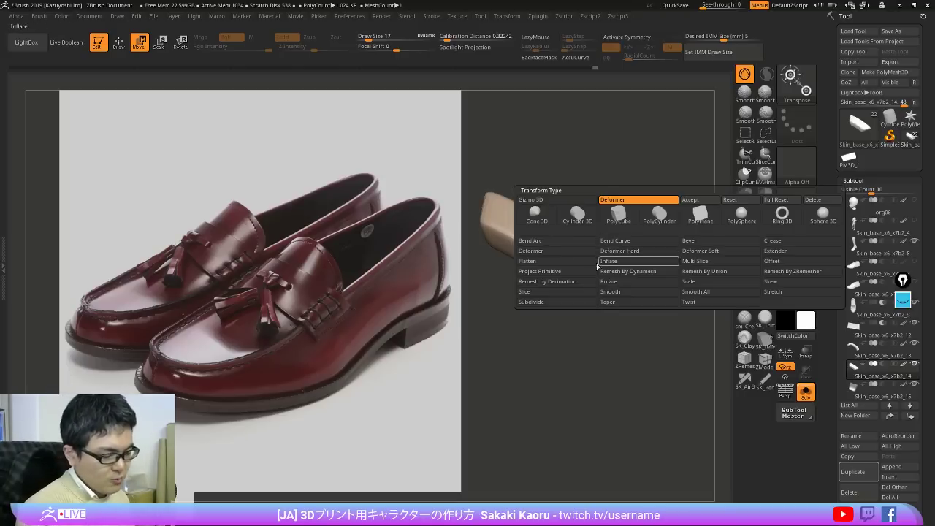
pyautogui.click(568, 255)
pyautogui.moveTo(530, 392); pyautogui.dragTo(574, 358)
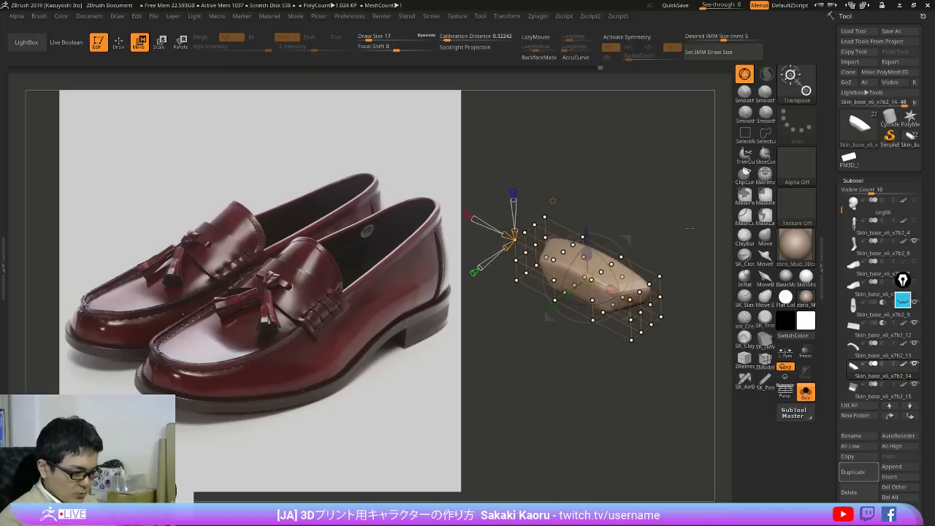
pyautogui.moveTo(690, 228); pyautogui.dragTo(693, 234)
pyautogui.moveTo(707, 433); pyautogui.dragTo(711, 393)
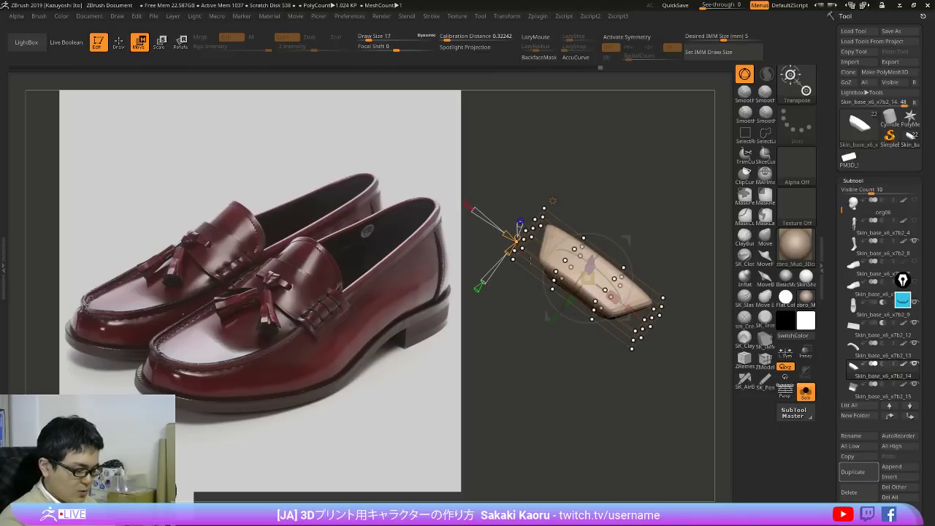
pyautogui.click(554, 205)
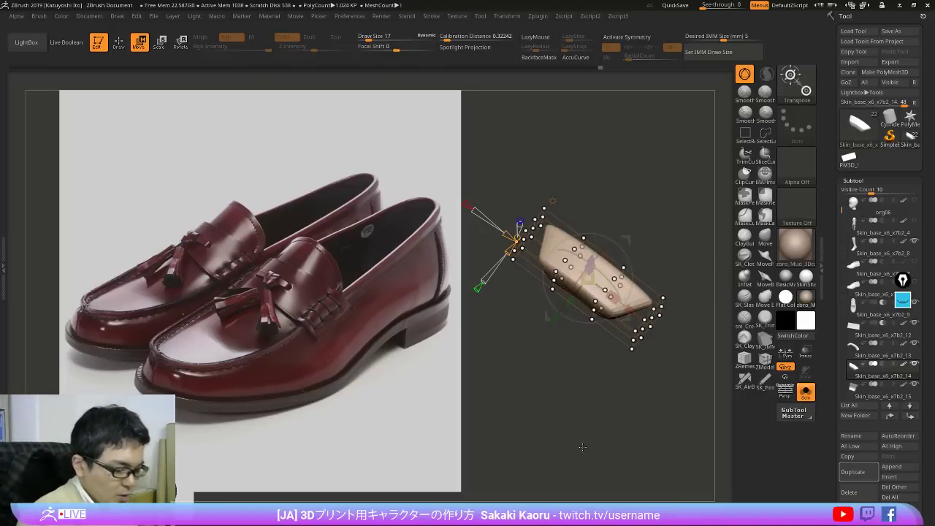
# Step: Show the whole shoe around the curved block and set the Deformer cage's lengthwise resolution to 5
pyautogui.press('q')
pyautogui.moveTo(587, 457); pyautogui.dragTo(615, 398)
pyautogui.hotkey('alt', 's')
pyautogui.moveTo(688, 341); pyautogui.dragTo(667, 355, button='right')
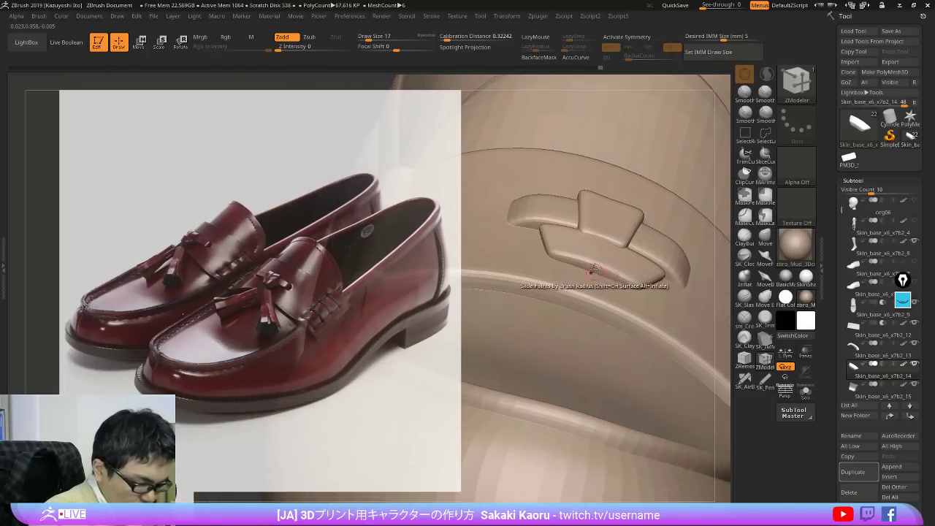
pyautogui.press('w')
pyautogui.moveTo(518, 231); pyautogui.dragTo(516, 230)
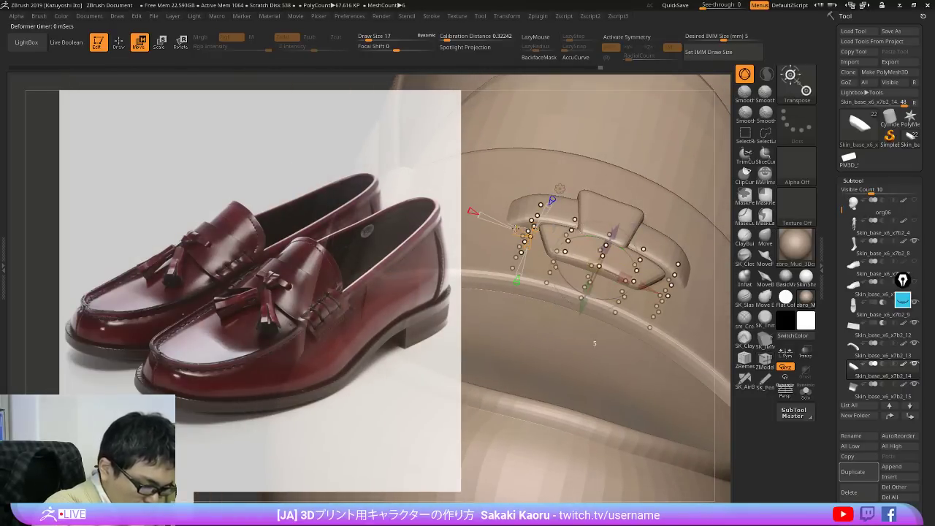
# Step: Move the cage's middle and adjacent control-point rows to arch the block along the strap
pyautogui.hotkey('alt', 's')
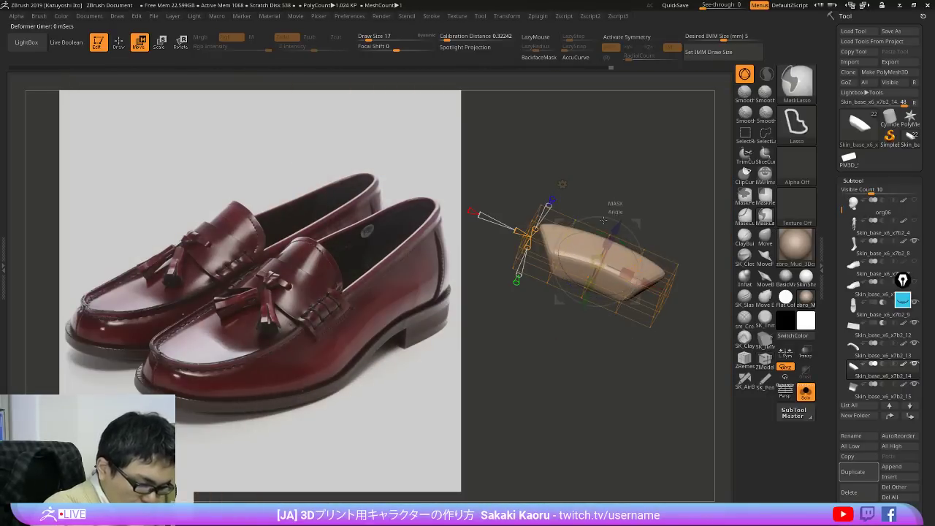
pyautogui.keyDown('ctrl'); pyautogui.moveTo(615, 206); pyautogui.dragTo(584, 345); pyautogui.keyUp('ctrl')
pyautogui.hotkey('alt', 's')
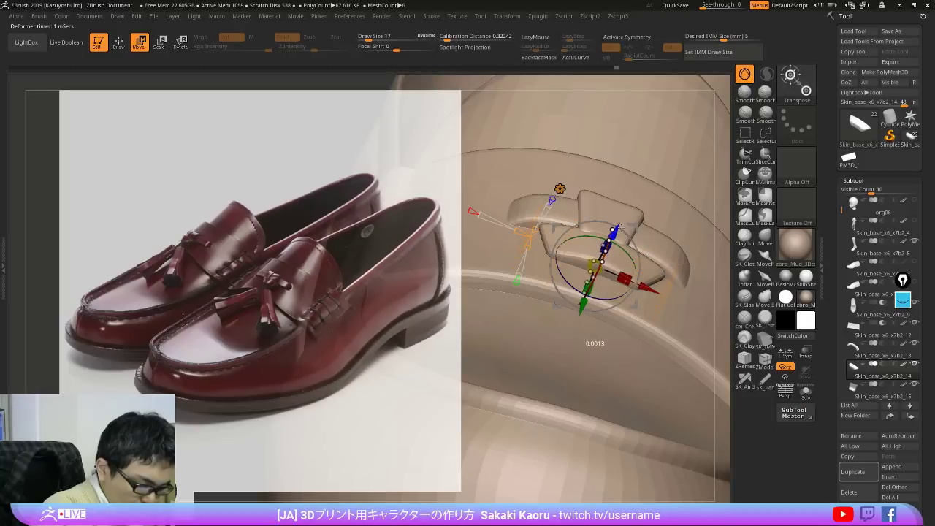
pyautogui.hotkey('alt', 's')
pyautogui.keyDown('ctrl'); pyautogui.moveTo(648, 232); pyautogui.dragTo(610, 336); pyautogui.keyUp('ctrl')
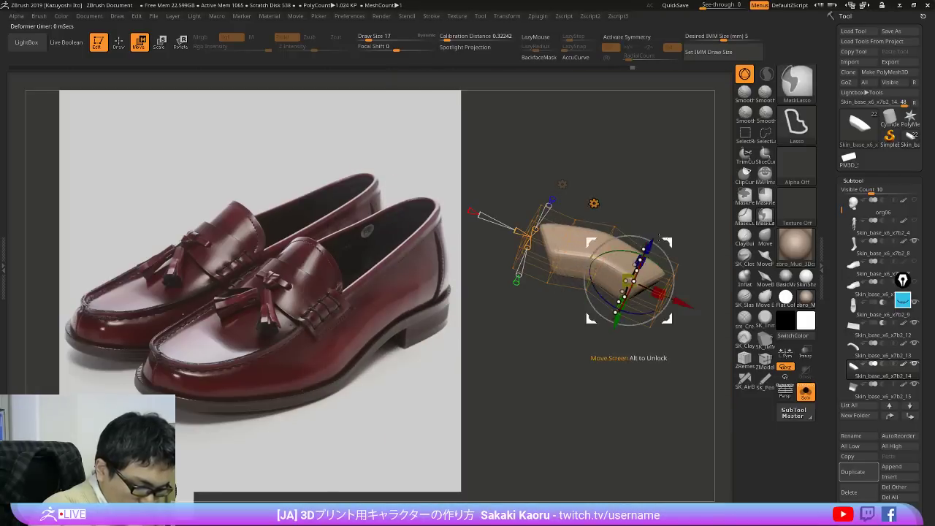
pyautogui.keyDown('ctrl'); pyautogui.moveTo(603, 219); pyautogui.dragTo(589, 209); pyautogui.keyUp('ctrl')
# Step: Check the arched block against the whole shoe, isolate it with its polyframe shown, and leave the Deformer cage
pyautogui.hotkey('alt', 'shift', 's')
pyautogui.moveTo(589, 234); pyautogui.dragTo(676, 260, button='right')
pyautogui.hotkey('alt', 'shift', 's')
pyautogui.hotkey('shift', 'f')
pyautogui.press('q')
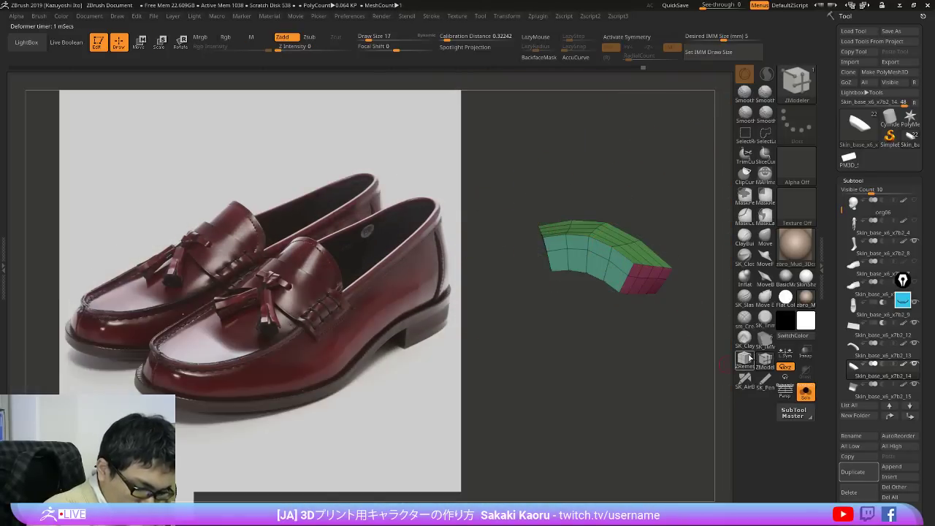
# Step: Use ZModeler edge actions, including Insert EdgeLoop's delete option, to remove a surplus edge loop from the arched block
pyautogui.click(765, 360)
pyautogui.click(607, 261)
pyautogui.press('space')
pyautogui.click(600, 251)
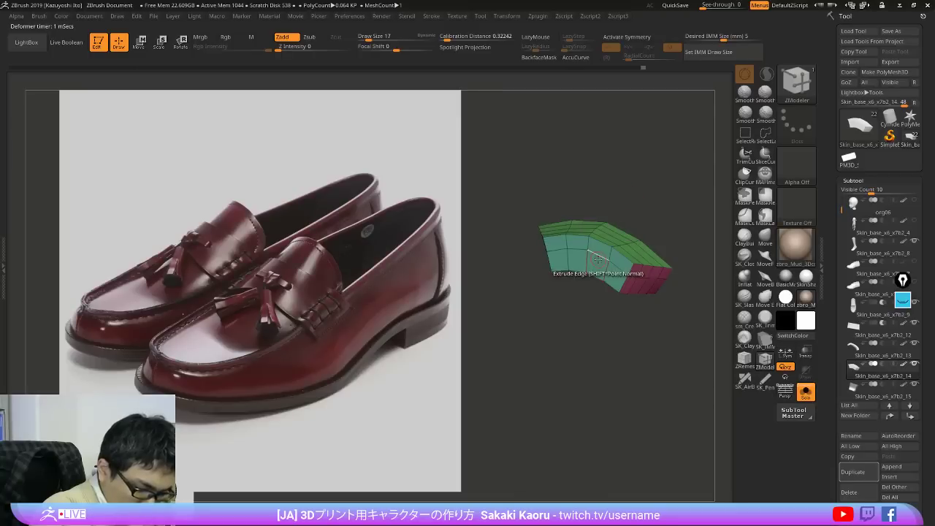
pyautogui.press('d')
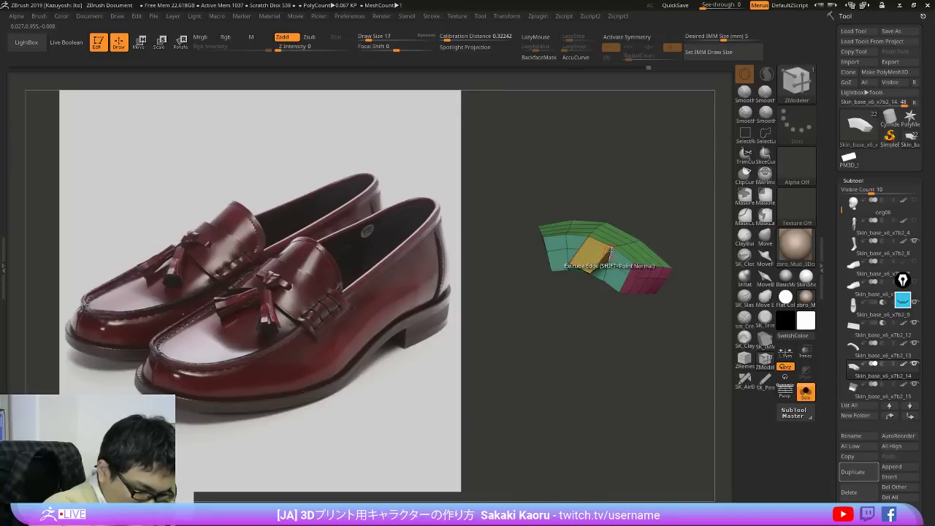
pyautogui.press('d')
pyautogui.press('space')
pyautogui.click(621, 266)
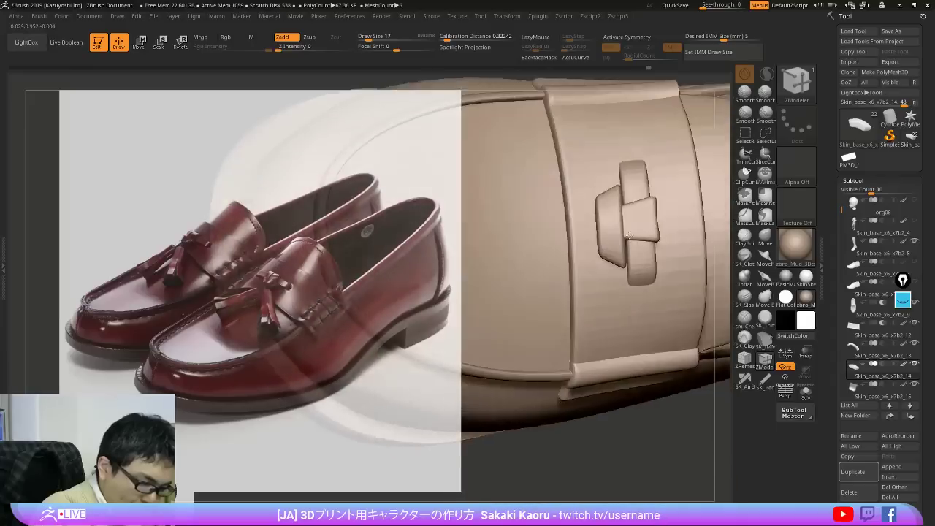
# Step: Scale the arched block by about 1.03 across its width and adjust its position beside the wrapping centre block
pyautogui.moveTo(630, 235); pyautogui.dragTo(635, 241, button='right')
pyautogui.press('w')
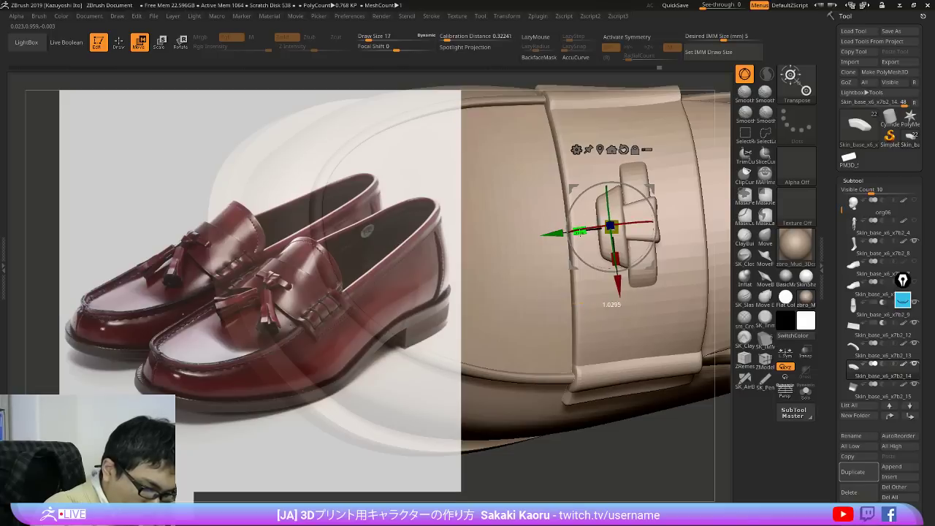
pyautogui.moveTo(554, 234); pyautogui.dragTo(551, 235)
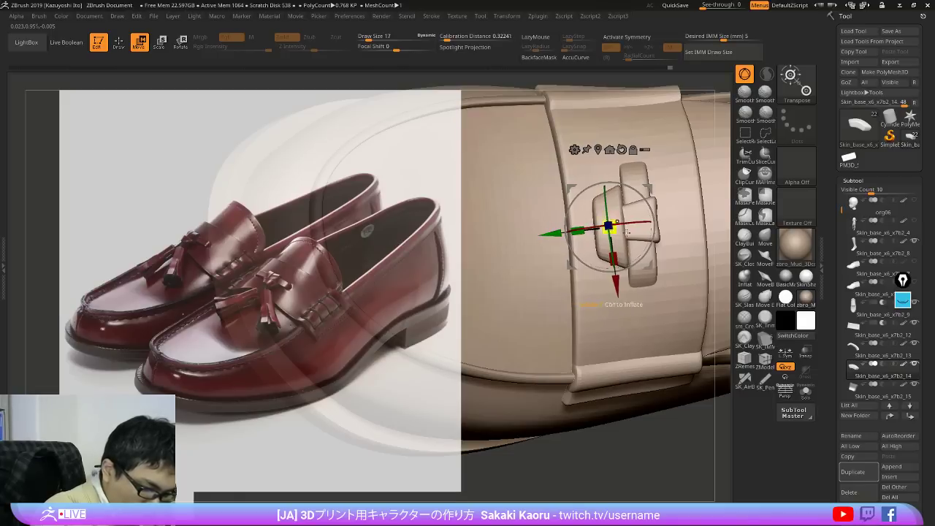
pyautogui.moveTo(628, 232)
pyautogui.mouseDown(button='right')
pyautogui.moveTo(595, 309)
pyautogui.moveTo(629, 177)
pyautogui.moveTo(584, 212)
pyautogui.moveTo(572, 235)
pyautogui.moveTo(567, 210)
pyautogui.moveTo(553, 219)
pyautogui.moveTo(589, 228)
pyautogui.moveTo(590, 238)
pyautogui.moveTo(555, 215)
pyautogui.moveTo(563, 238)
pyautogui.mouseUp(button='right')
pyautogui.press('q')
pyautogui.keyDown('alt'); pyautogui.click(555, 215); pyautogui.keyUp('alt')
pyautogui.press('w')
pyautogui.keyDown('alt'); pyautogui.click(559, 239); pyautogui.keyUp('alt')
pyautogui.moveTo(609, 240); pyautogui.dragTo(602, 239)
# Step: Select the strap's wrapping centre block, isolate it with its polyframe shown, and turn off its subdivision preview
pyautogui.moveTo(585, 227); pyautogui.dragTo(590, 221, button='right')
pyautogui.keyDown('alt'); pyautogui.click(560, 195); pyautogui.keyUp('alt')
pyautogui.press('q')
pyautogui.moveTo(547, 196)
pyautogui.mouseDown(button='right')
pyautogui.moveTo(563, 193)
pyautogui.moveTo(570, 232)
pyautogui.mouseUp(button='right')
pyautogui.hotkey('alt', 's')
pyautogui.hotkey('shift', 'f')
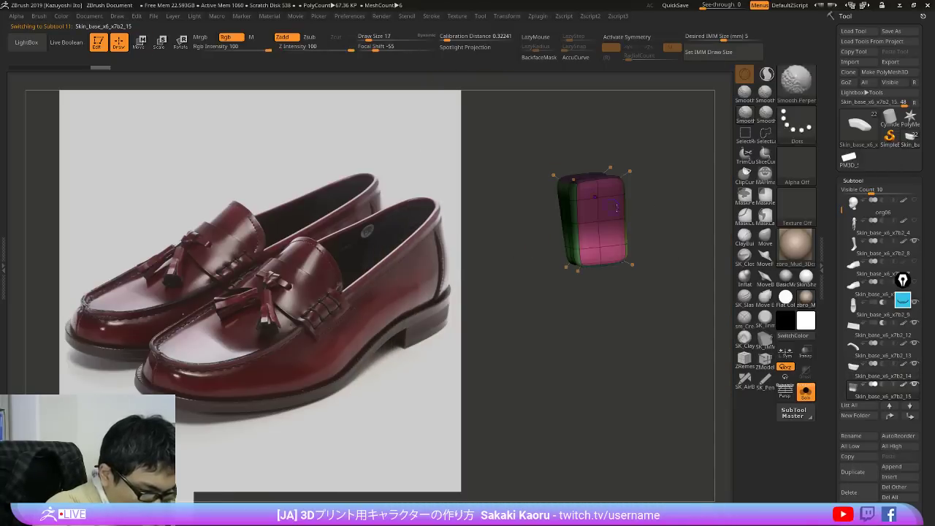
pyautogui.keyDown('ctrl'); pyautogui.moveTo(669, 218); pyautogui.dragTo(680, 229); pyautogui.keyUp('ctrl')
pyautogui.moveTo(680, 229); pyautogui.dragTo(673, 211, button='right')
pyautogui.hotkey('shift', 'd')
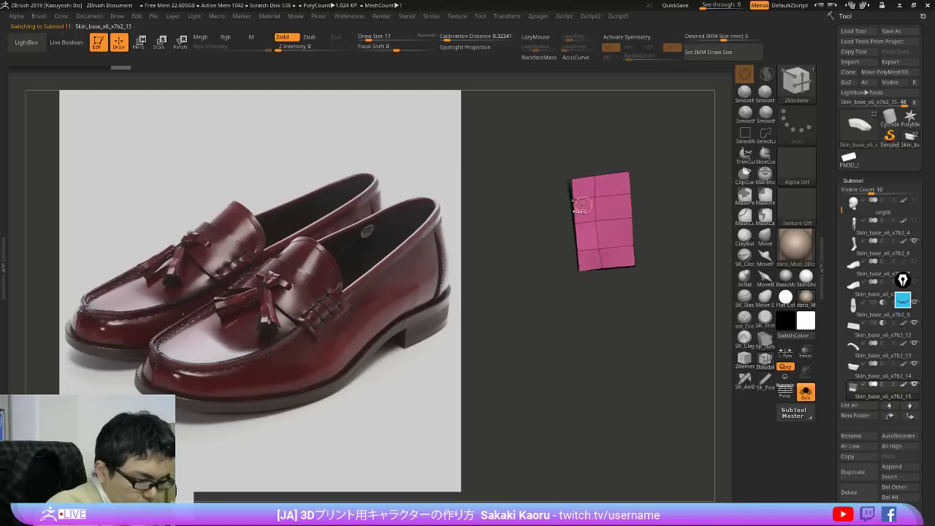
# Step: Mask part of the centre block, pull one side outward, clear the mask and restore the subdivision preview
pyautogui.keyDown('ctrl'); pyautogui.moveTo(561, 191); pyautogui.dragTo(587, 235); pyautogui.keyUp('ctrl')
pyautogui.keyDown('ctrl'); pyautogui.keyDown('alt'); pyautogui.moveTo(570, 266); pyautogui.dragTo(570, 267); pyautogui.keyUp('alt'); pyautogui.keyUp('ctrl')
pyautogui.press('w')
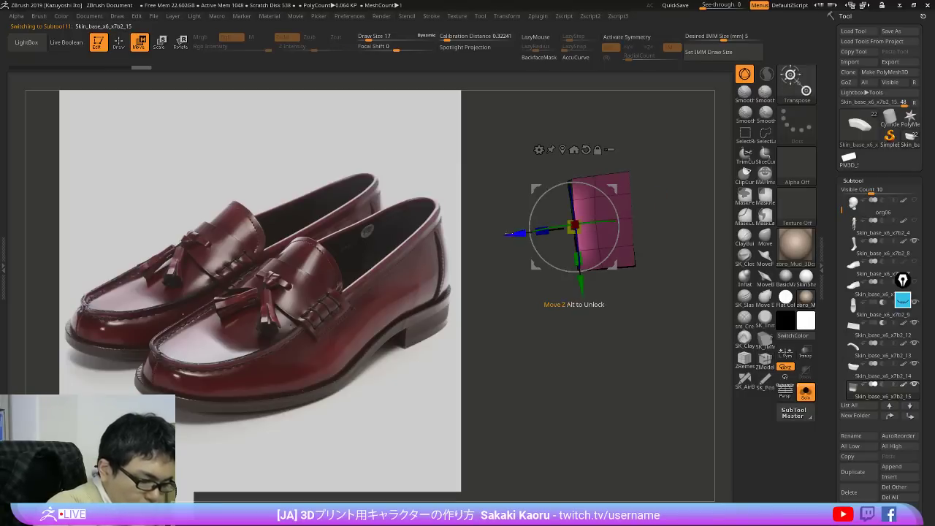
pyautogui.keyDown('ctrl'); pyautogui.moveTo(503, 249); pyautogui.dragTo(509, 257); pyautogui.keyUp('ctrl')
pyautogui.moveTo(559, 220)
pyautogui.keyDown('ctrl'); pyautogui.mouseDown()
pyautogui.moveTo(672, 215)
pyautogui.moveTo(541, 214)
pyautogui.moveTo(513, 233)
pyautogui.mouseUp(); pyautogui.keyUp('ctrl')
pyautogui.keyDown('ctrl'); pyautogui.moveTo(547, 354); pyautogui.dragTo(561, 351); pyautogui.keyUp('ctrl')
pyautogui.press('d')
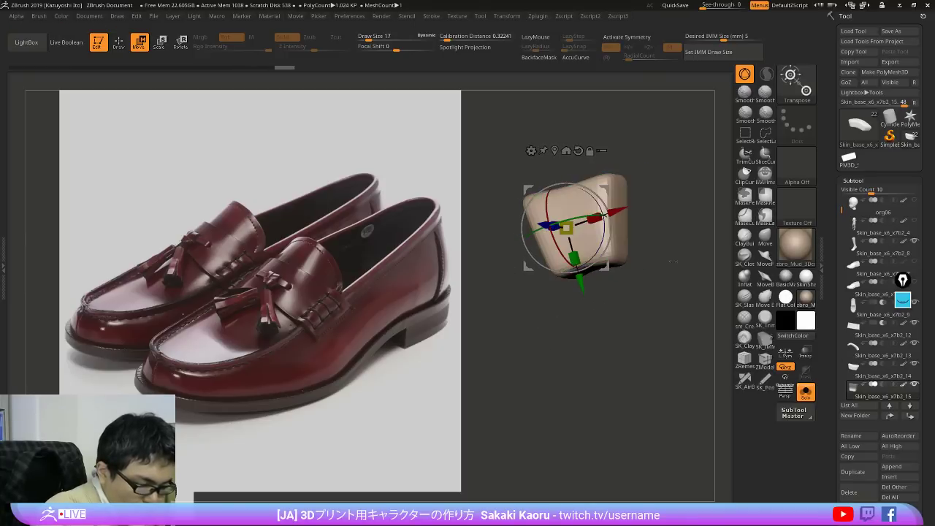
# Step: Show the whole shoe, nudge the centre block slightly and check how it sits against the arched side block
pyautogui.hotkey('alt', 's')
pyautogui.moveTo(616, 265); pyautogui.dragTo(648, 257, button='right')
pyautogui.moveTo(641, 184); pyautogui.dragTo(640, 184)
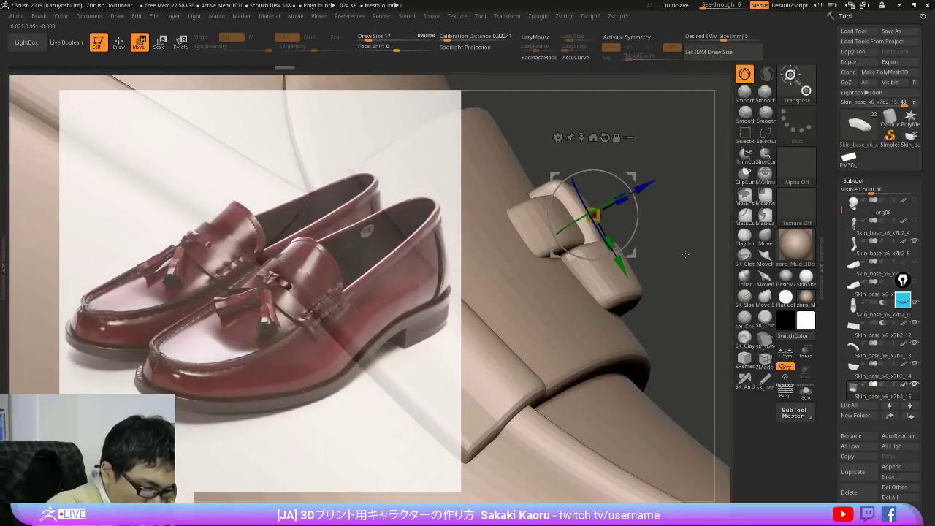
pyautogui.moveTo(685, 253); pyautogui.dragTo(622, 276)
pyautogui.keyDown('alt'); pyautogui.click(622, 277); pyautogui.keyUp('alt')
pyautogui.moveTo(614, 328); pyautogui.dragTo(660, 294, button='right')
pyautogui.moveTo(645, 254)
pyautogui.mouseDown(button='right')
pyautogui.moveTo(608, 272)
pyautogui.moveTo(584, 244)
pyautogui.moveTo(645, 359)
pyautogui.moveTo(657, 306)
pyautogui.moveTo(676, 292)
pyautogui.mouseUp(button='right')
pyautogui.press('q')
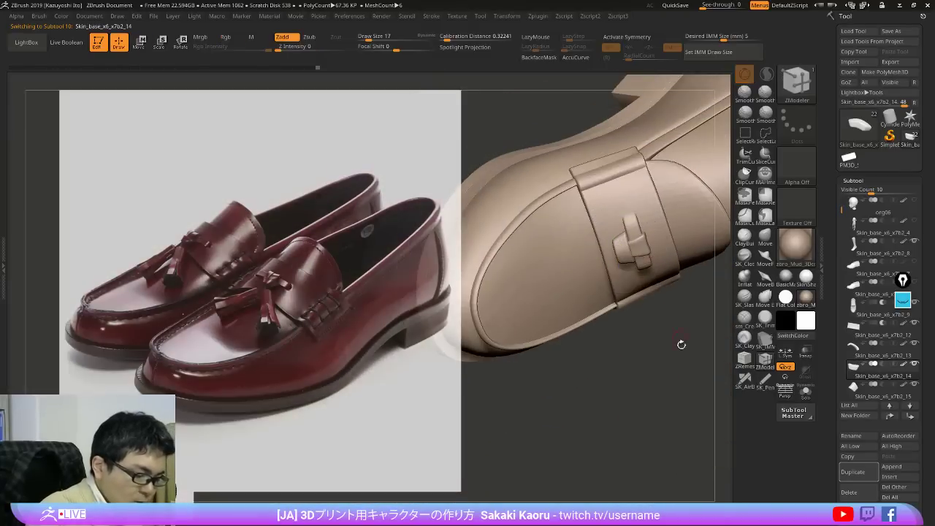
pyautogui.moveTo(680, 344)
pyautogui.mouseDown(button='right')
pyautogui.moveTo(600, 162)
pyautogui.moveTo(614, 241)
pyautogui.moveTo(610, 329)
pyautogui.moveTo(595, 282)
pyautogui.moveTo(596, 327)
pyautogui.moveTo(522, 247)
pyautogui.mouseUp(button='right')
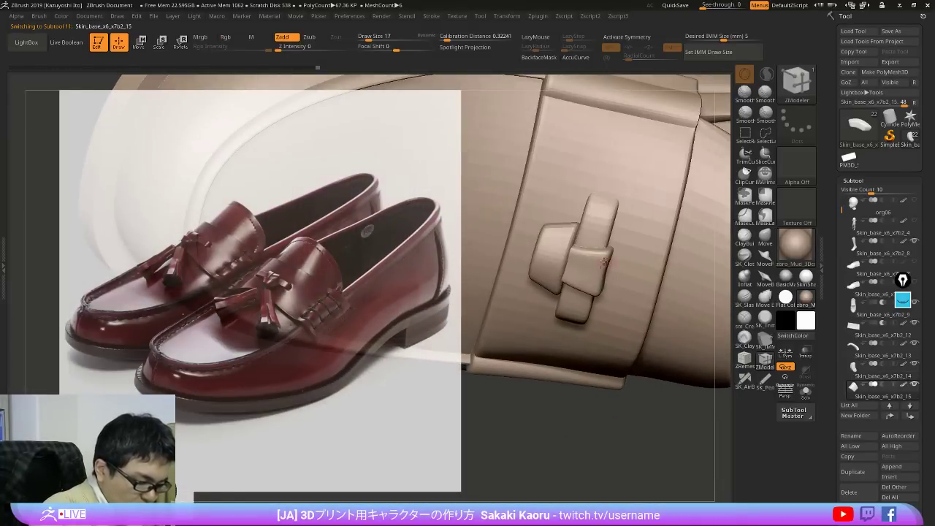
# Step: Isolate the centre block, align the gizmo to it with a transpose line, and show the whole shoe again
pyautogui.press('w')
pyautogui.keyDown('alt'); pyautogui.click(588, 264); pyautogui.keyUp('alt')
pyautogui.moveTo(668, 266); pyautogui.dragTo(651, 257)
pyautogui.press('q')
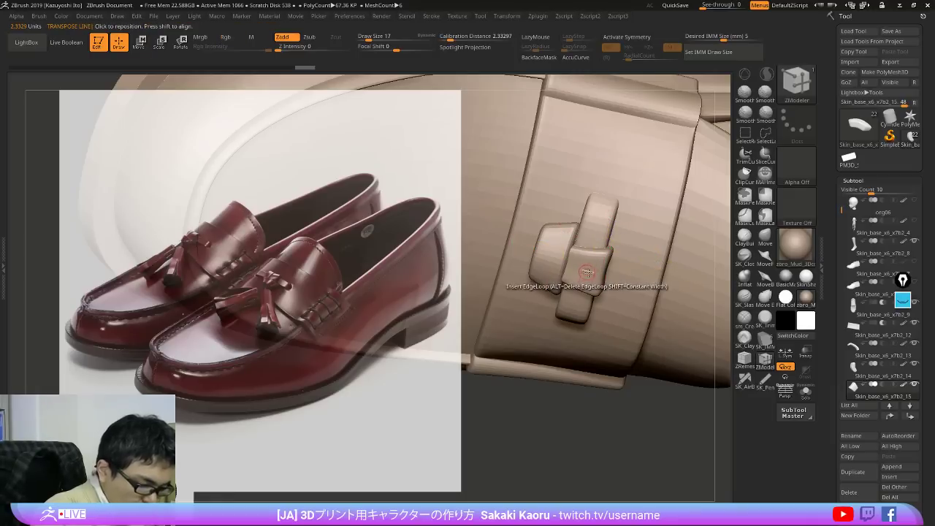
pyautogui.press('w')
pyautogui.moveTo(590, 260); pyautogui.dragTo(578, 283, button='right')
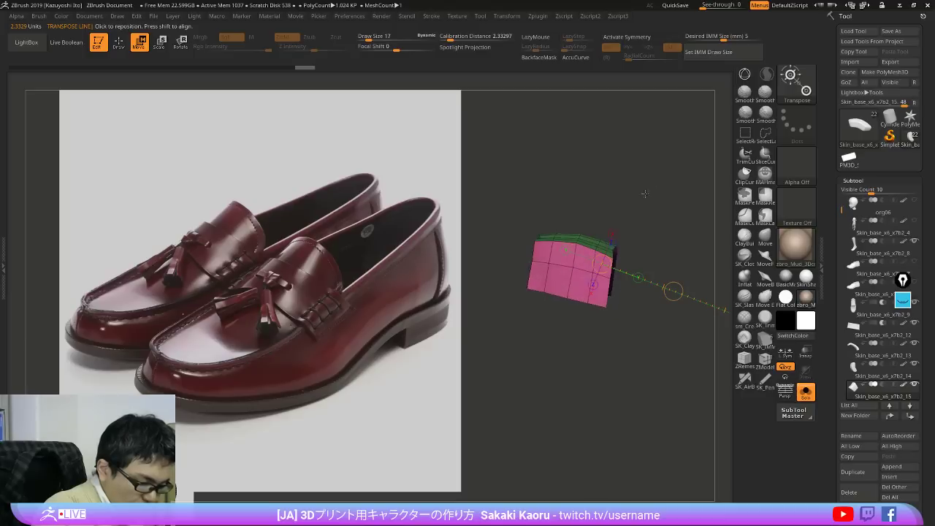
pyautogui.hotkey('shift', 'd')
pyautogui.keyDown('ctrl'); pyautogui.moveTo(525, 206); pyautogui.dragTo(592, 224); pyautogui.keyUp('ctrl')
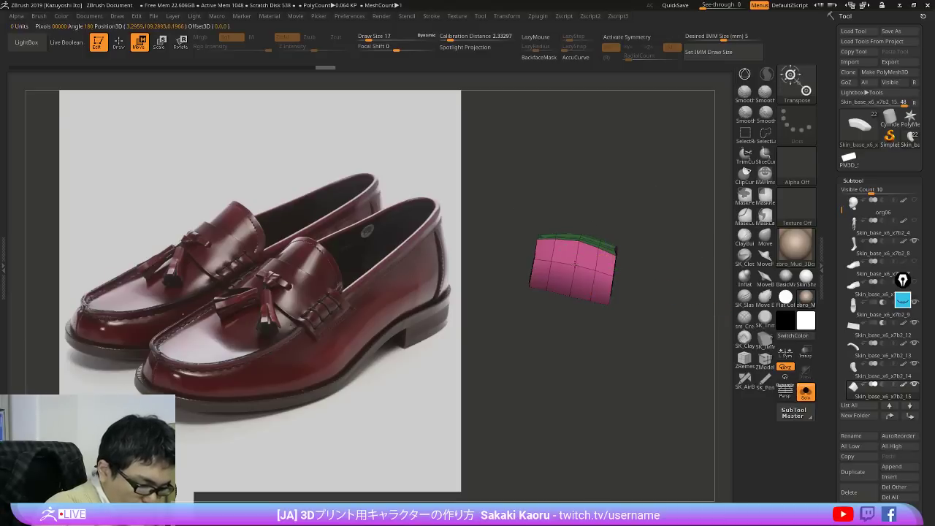
pyautogui.moveTo(573, 267); pyautogui.dragTo(566, 312)
pyautogui.press('y')
pyautogui.hotkey('shift', 's')
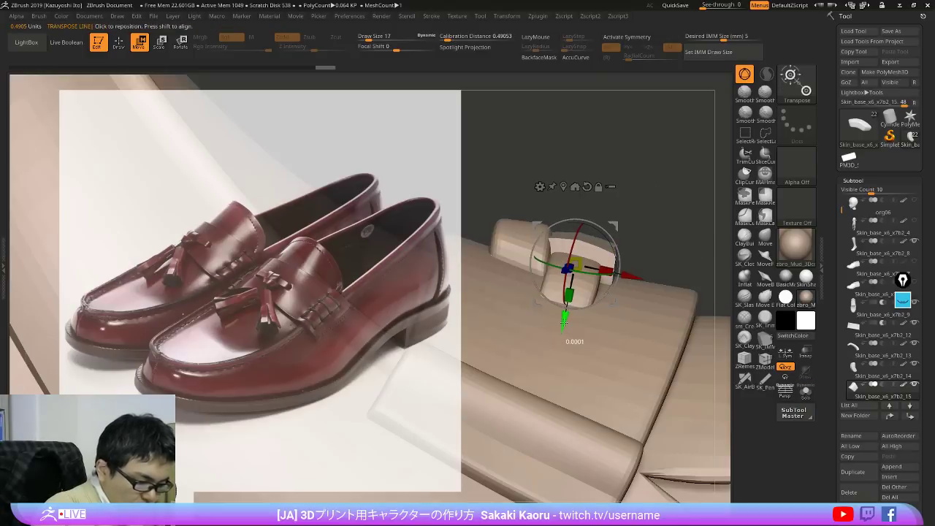
# Step: Select the arched side block and set up the Move brush with a draw size of 100
pyautogui.moveTo(681, 246); pyautogui.dragTo(621, 339, button='right')
pyautogui.moveTo(613, 292)
pyautogui.mouseDown(button='right')
pyautogui.moveTo(591, 340)
pyautogui.moveTo(569, 242)
pyautogui.moveTo(589, 344)
pyautogui.moveTo(587, 328)
pyautogui.mouseUp(button='right')
pyautogui.press('q')
pyautogui.keyDown('alt'); pyautogui.click(587, 219); pyautogui.keyUp('alt')
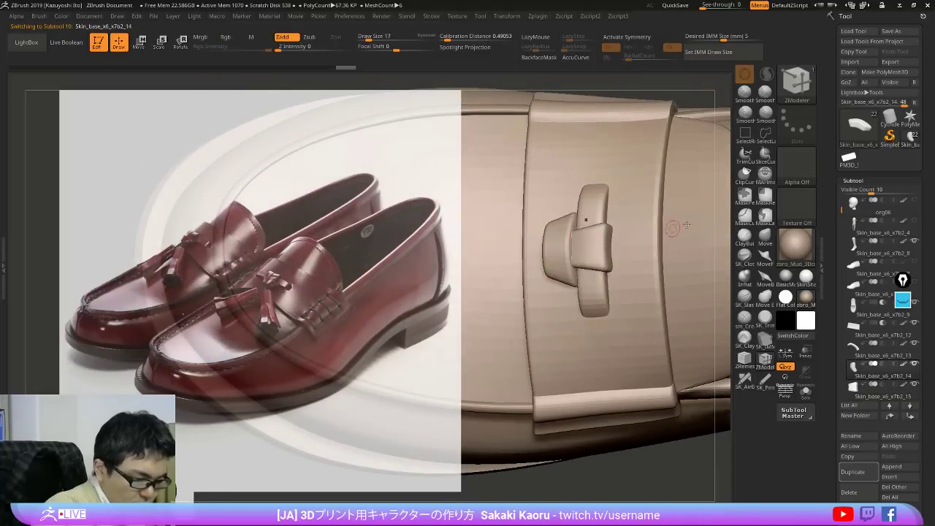
pyautogui.click(765, 238)
pyautogui.press(']')
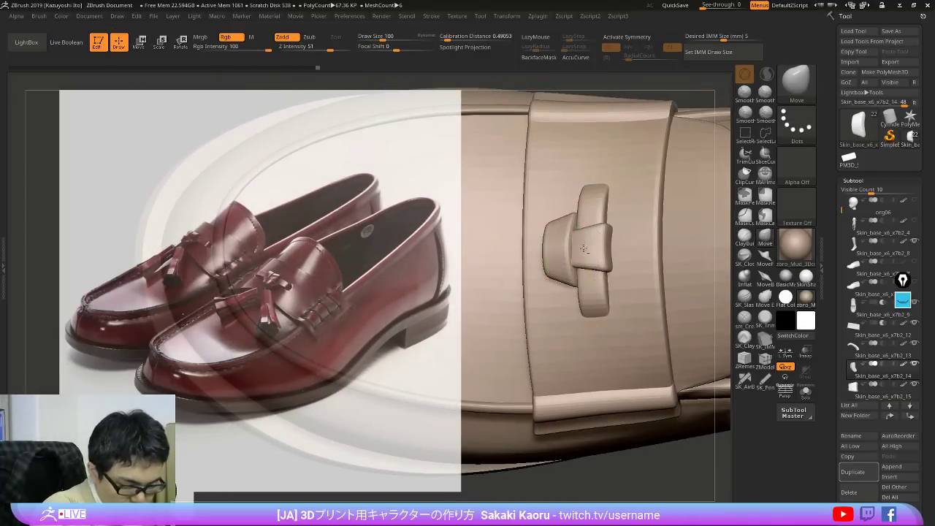
pyautogui.moveTo(608, 236); pyautogui.dragTo(586, 233, button='right')
pyautogui.keyDown('ctrl'); pyautogui.moveTo(580, 265); pyautogui.dragTo(632, 303, button='right'); pyautogui.keyUp('ctrl')
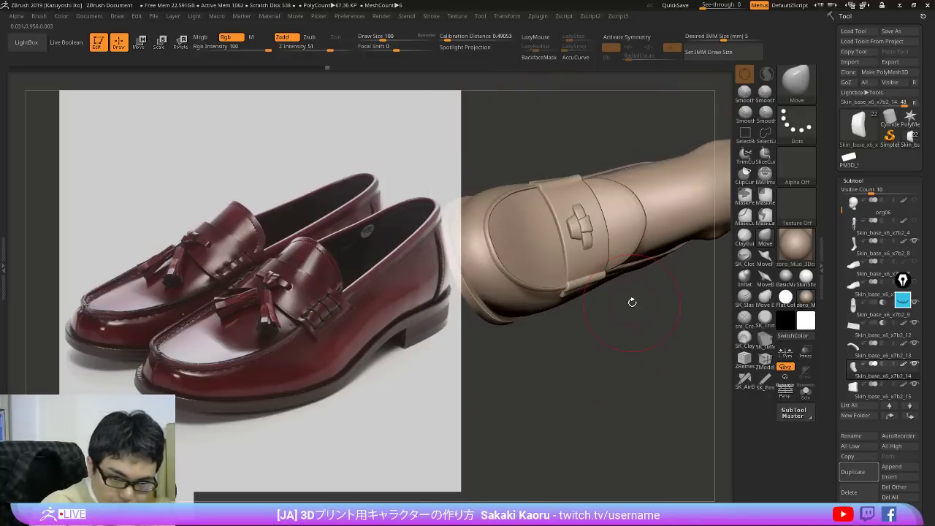
# Step: Merge the long strap piece, arched side block and centre block into one subtool by merging down twice
pyautogui.hotkey('shift', 'f')
pyautogui.moveTo(660, 393); pyautogui.dragTo(677, 479, button='right')
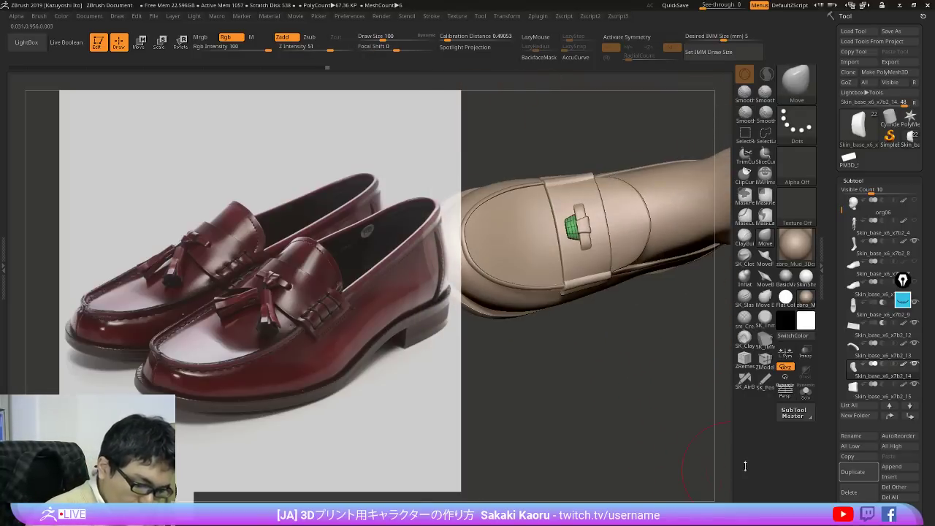
pyautogui.press('Down')
pyautogui.press('Up')
pyautogui.press('Up')
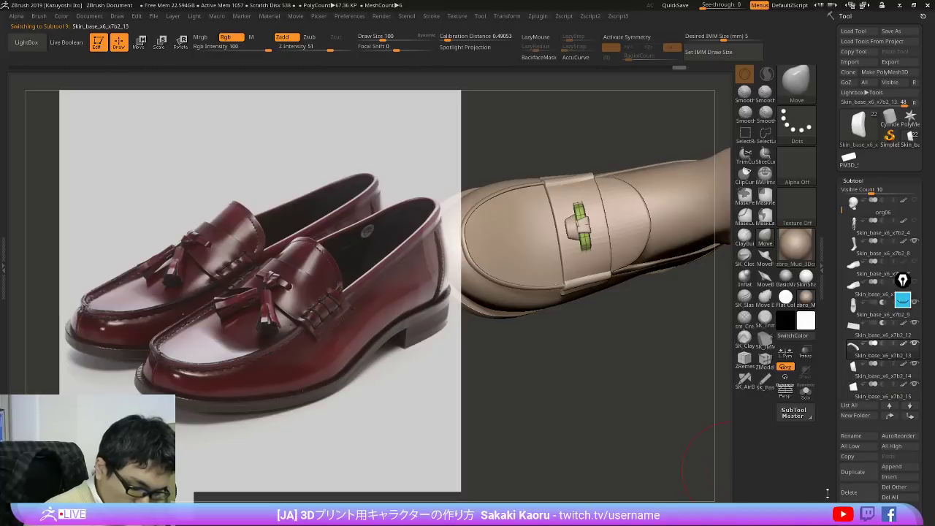
pyautogui.moveTo(828, 493); pyautogui.dragTo(828, 471)
pyautogui.click(859, 504)
pyautogui.press('Return')
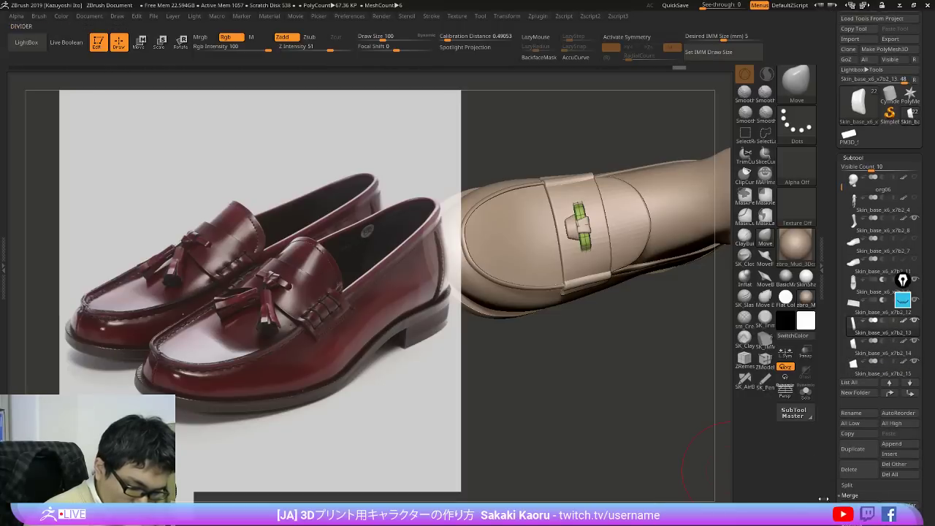
pyautogui.click(859, 504)
pyautogui.press('Return')
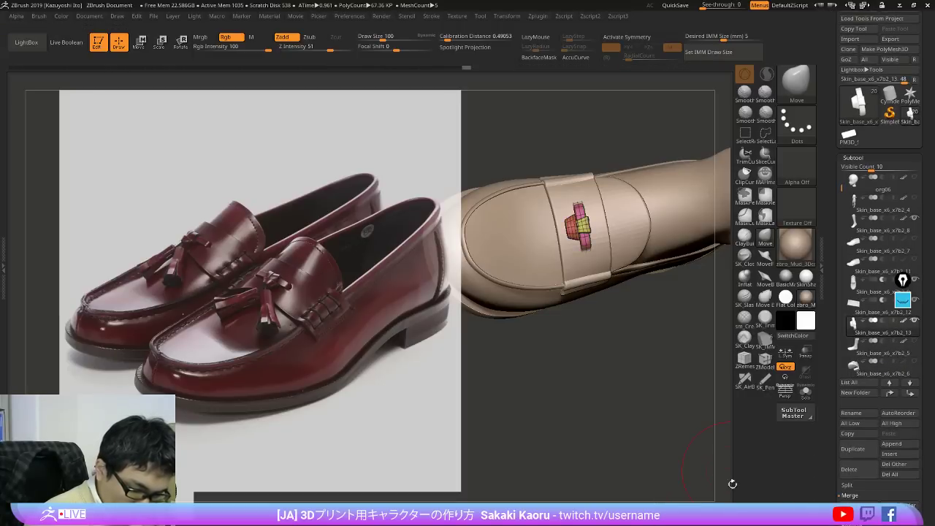
# Step: Duplicate the merged strap ornament's subtool and isolate the copy with its polyframe shown
pyautogui.moveTo(679, 450); pyautogui.dragTo(688, 389)
pyautogui.hotkey('shift', 'f')
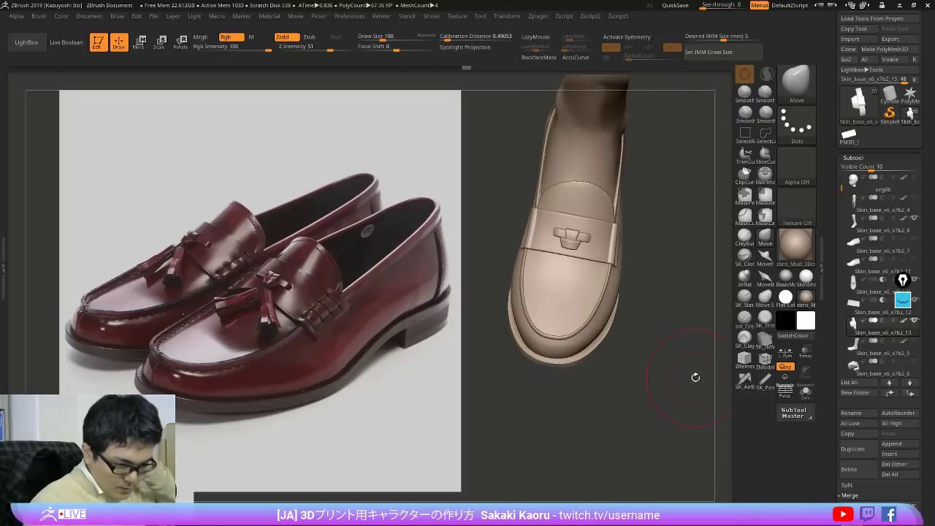
pyautogui.press('b')
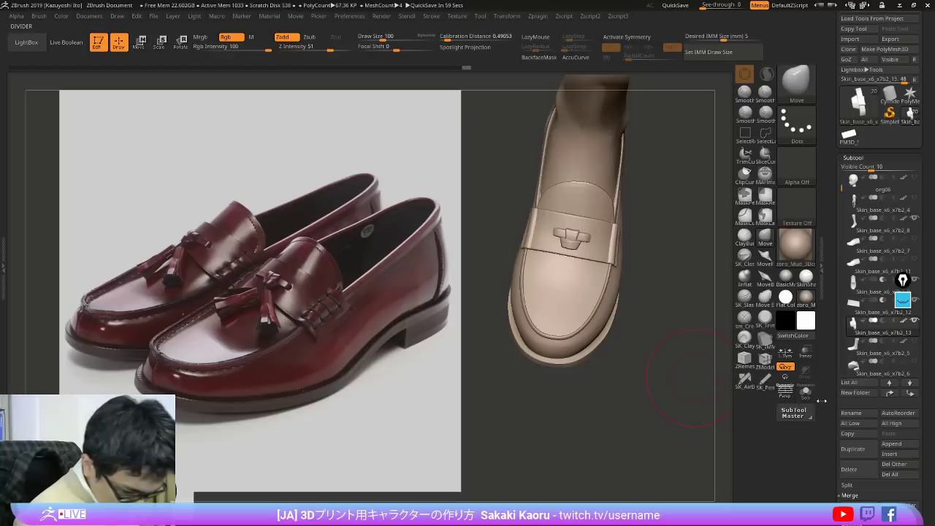
pyautogui.press('w')
pyautogui.keyDown('alt'); pyautogui.moveTo(590, 253); pyautogui.dragTo(610, 307, button='right'); pyautogui.keyUp('alt')
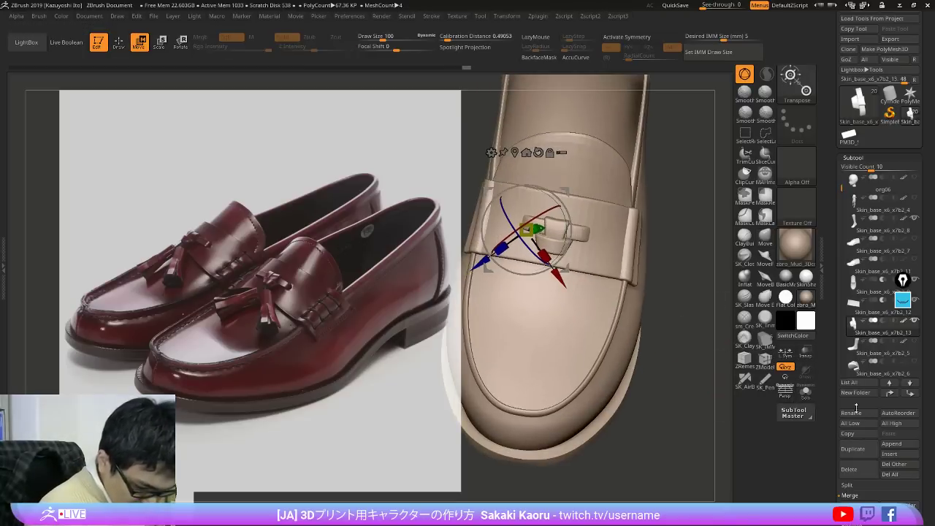
pyautogui.click(853, 449)
pyautogui.click(805, 393)
pyautogui.moveTo(578, 269); pyautogui.dragTo(634, 274, button='right')
pyautogui.keyDown('alt'); pyautogui.moveTo(582, 241); pyautogui.dragTo(585, 259, button='right'); pyautogui.keyUp('alt')
pyautogui.hotkey('shift', 'f')
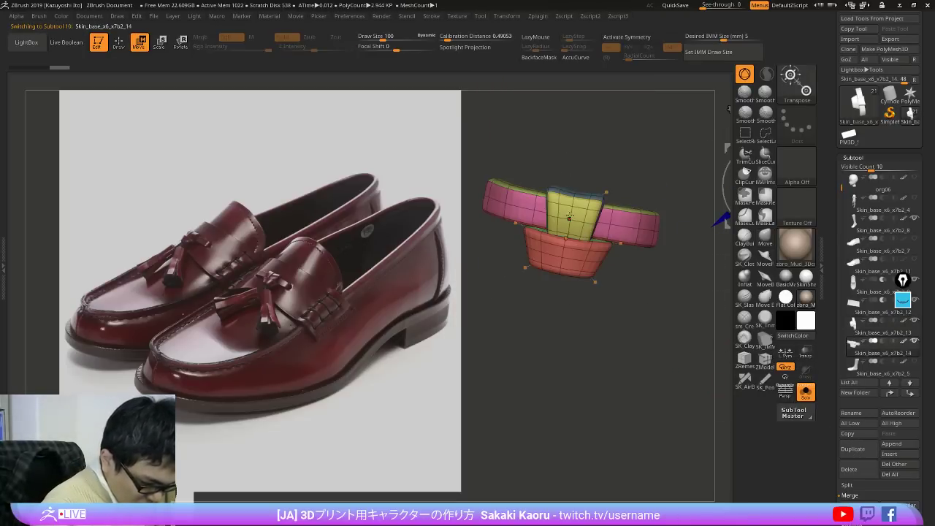
# Step: Place the gizmo on the centre block and replace the duplicated ornament with a Cylinder 3D primitive
pyautogui.keyDown('alt'); pyautogui.moveTo(571, 210); pyautogui.dragTo(568, 238); pyautogui.keyUp('alt')
pyautogui.hotkey('shift', 'f')
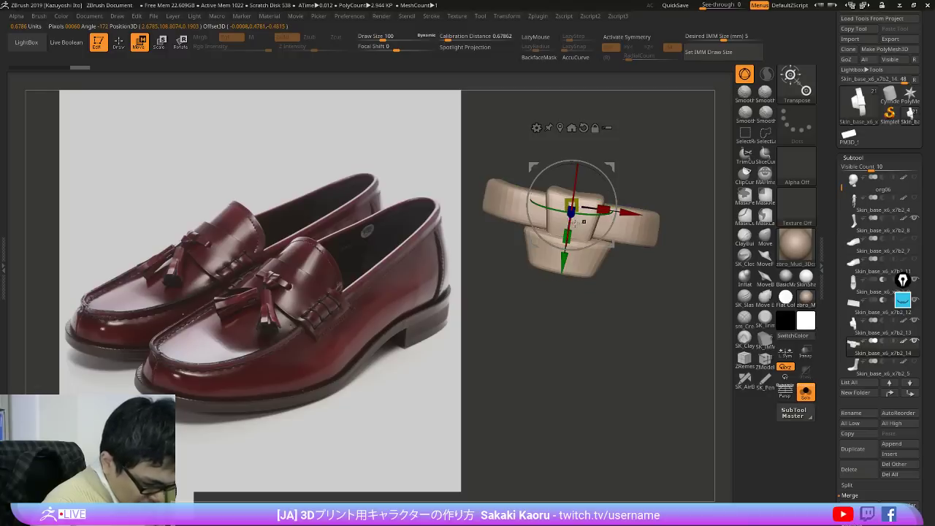
pyautogui.hotkey('alt', 's')
pyautogui.click(536, 128)
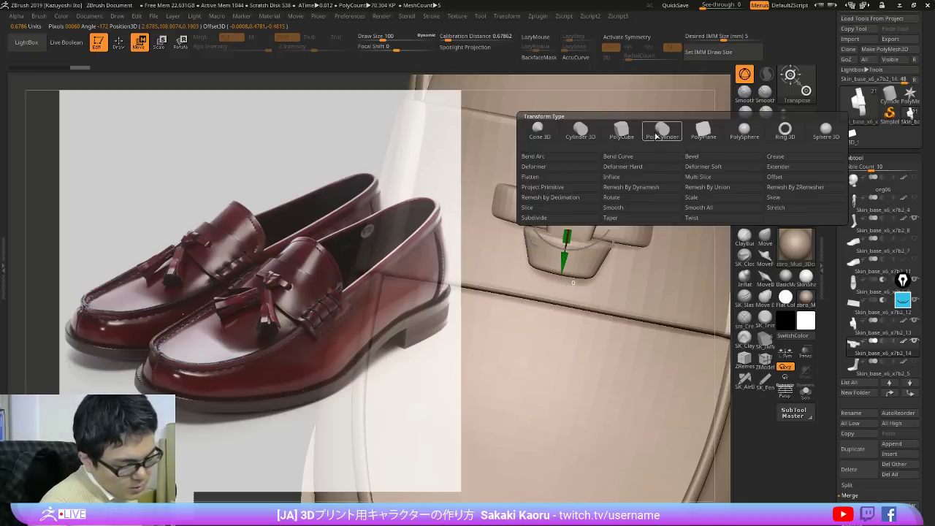
pyautogui.click(582, 132)
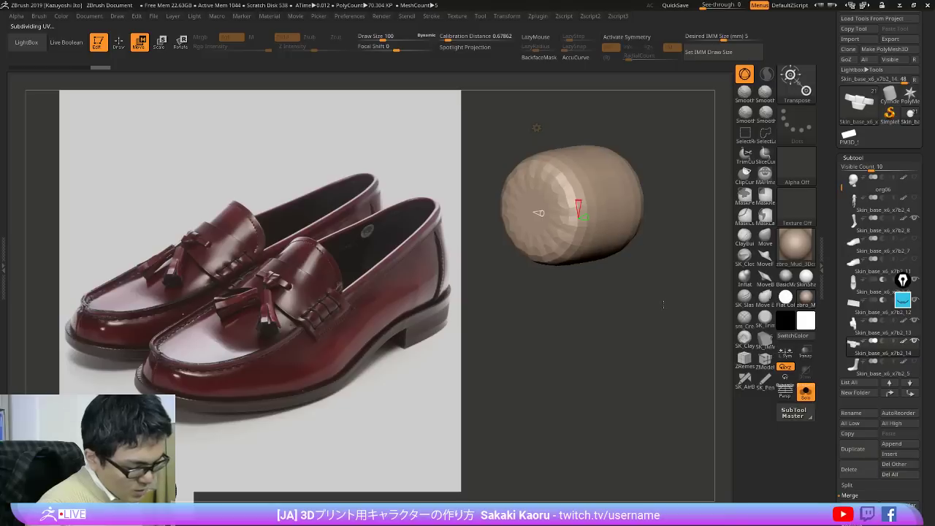
# Step: Turn off the cylinder's subdivision preview, show its polyframe and set its HDivide to 16
pyautogui.moveTo(563, 286); pyautogui.dragTo(569, 252)
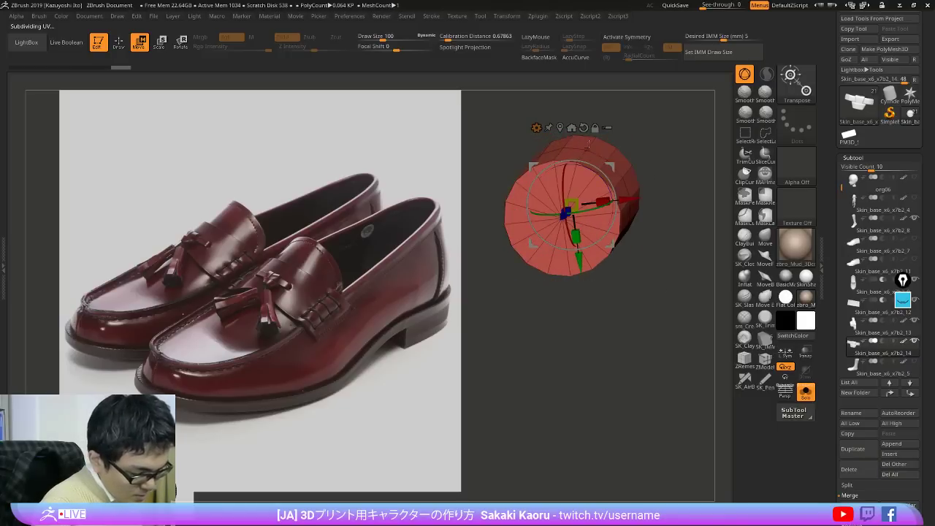
pyautogui.click(570, 217)
pyautogui.click(569, 218)
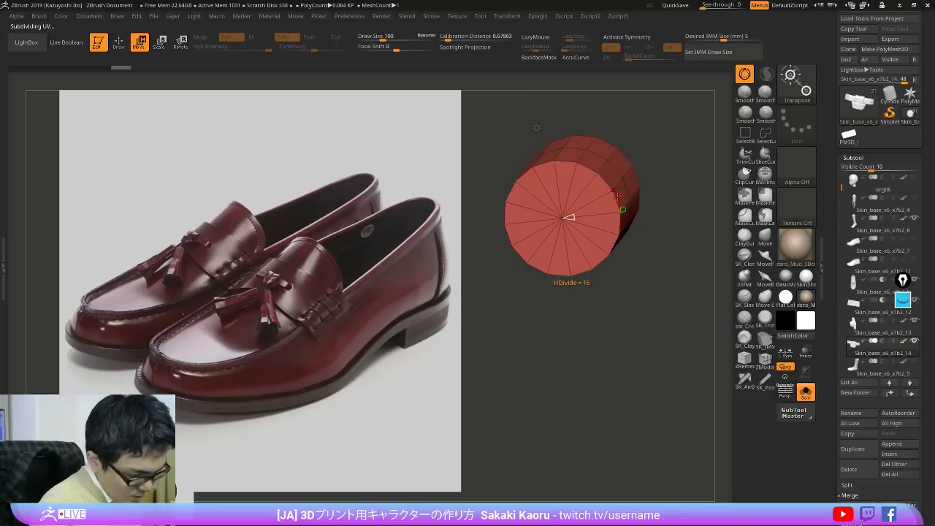
pyautogui.moveTo(617, 197)
pyautogui.mouseDown()
pyautogui.moveTo(619, 188)
pyautogui.moveTo(619, 198)
pyautogui.mouseUp()
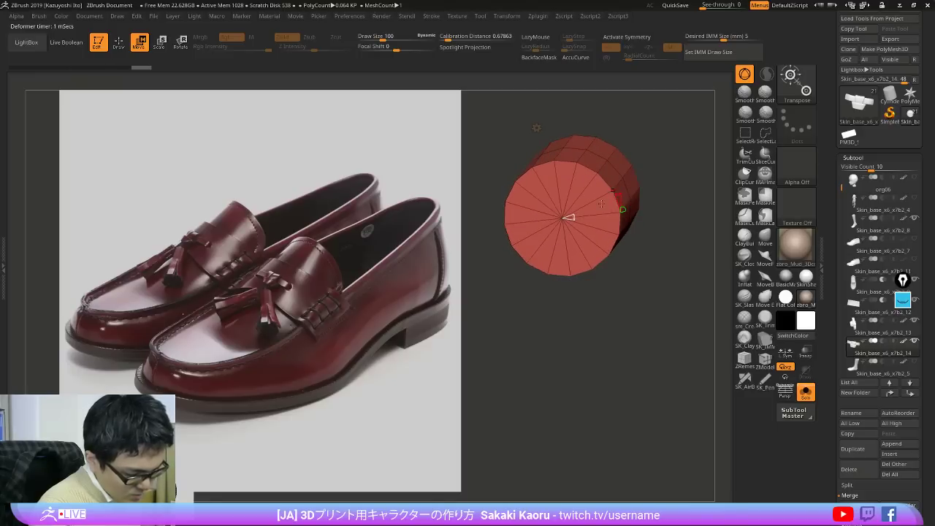
pyautogui.moveTo(684, 165); pyautogui.dragTo(646, 233, button='right')
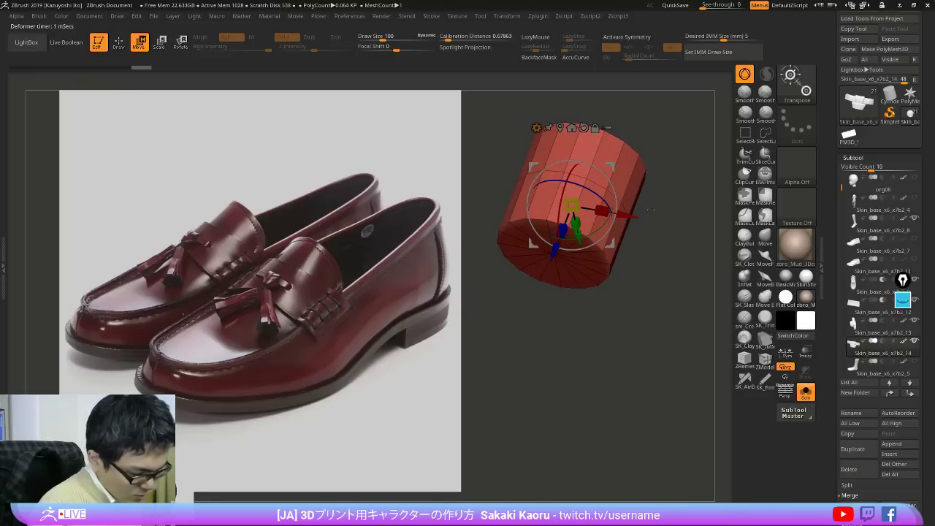
# Step: Bring the shoe back into view and place the slimmed cylinder below the strap ornament's centre block
pyautogui.hotkey('alt', 'shift', 's')
pyautogui.moveTo(548, 241); pyautogui.dragTo(600, 244, button='right')
pyautogui.moveTo(568, 233); pyautogui.dragTo(579, 198)
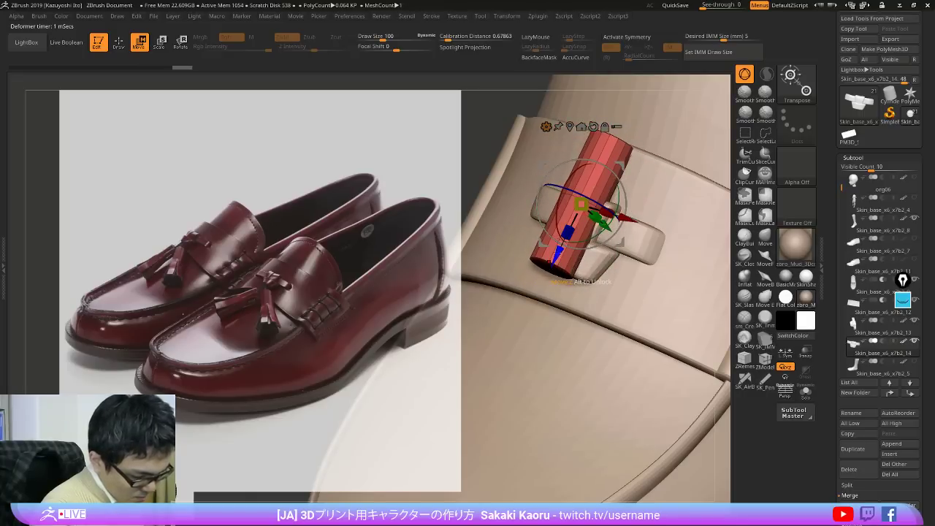
pyautogui.moveTo(553, 263); pyautogui.dragTo(506, 358)
pyautogui.moveTo(527, 350); pyautogui.dragTo(520, 373, button='right')
pyautogui.moveTo(509, 350)
pyautogui.mouseDown()
pyautogui.moveTo(496, 360)
pyautogui.moveTo(501, 340)
pyautogui.mouseUp()
pyautogui.moveTo(427, 371); pyautogui.dragTo(409, 405)
# Step: Rotate, move and scale the cylinder so it hangs at a slant from the ornament's lower block over the vamp
pyautogui.moveTo(476, 348); pyautogui.dragTo(586, 264, button='right')
pyautogui.moveTo(573, 253); pyautogui.dragTo(586, 251)
pyautogui.moveTo(649, 273); pyautogui.dragTo(617, 268, button='right')
pyautogui.moveTo(617, 263); pyautogui.dragTo(610, 254)
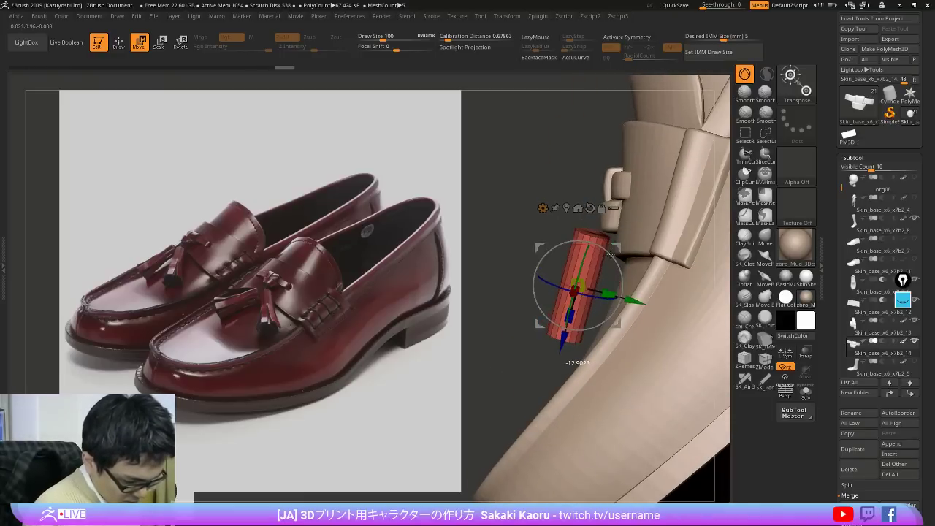
pyautogui.moveTo(634, 301); pyautogui.dragTo(640, 303)
pyautogui.moveTo(615, 283); pyautogui.dragTo(643, 279, button='right')
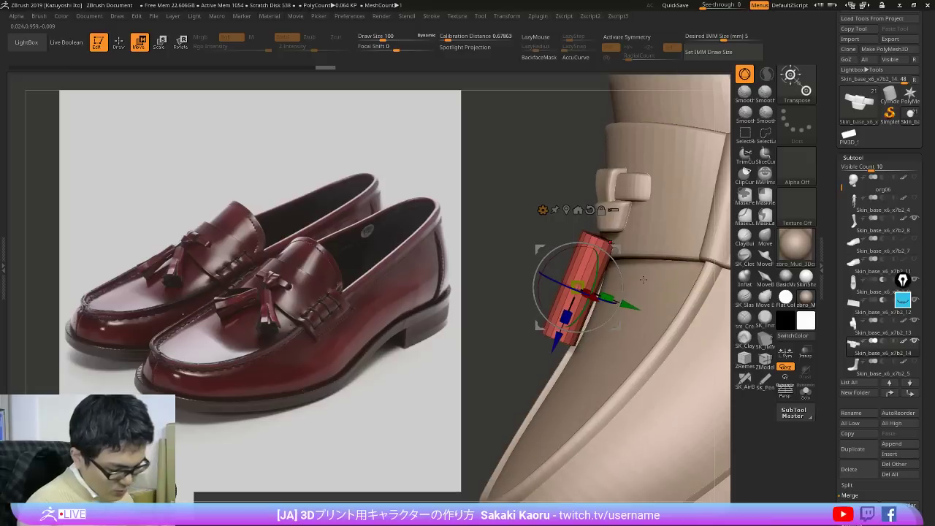
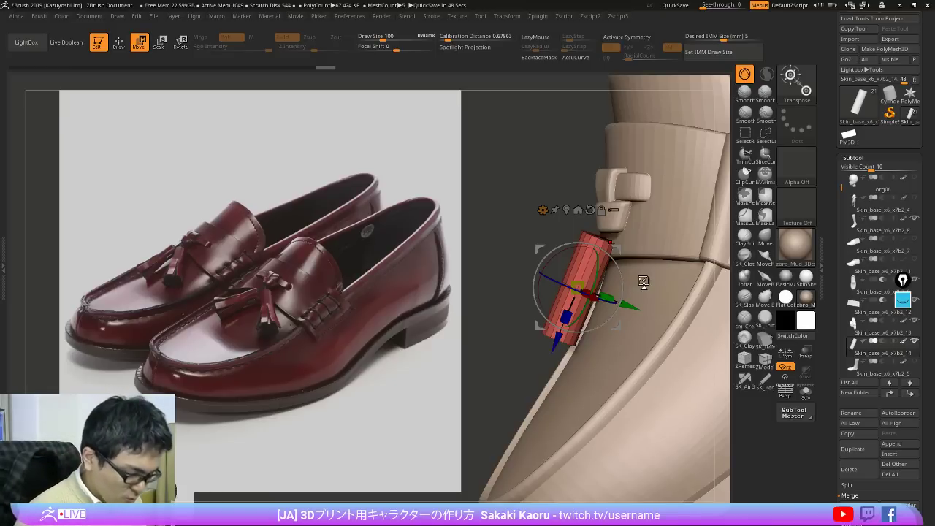
pyautogui.moveTo(644, 282); pyautogui.dragTo(702, 293, button='right')
pyautogui.keyDown('ctrl'); pyautogui.moveTo(643, 322); pyautogui.dragTo(621, 292, button='right'); pyautogui.keyUp('ctrl')
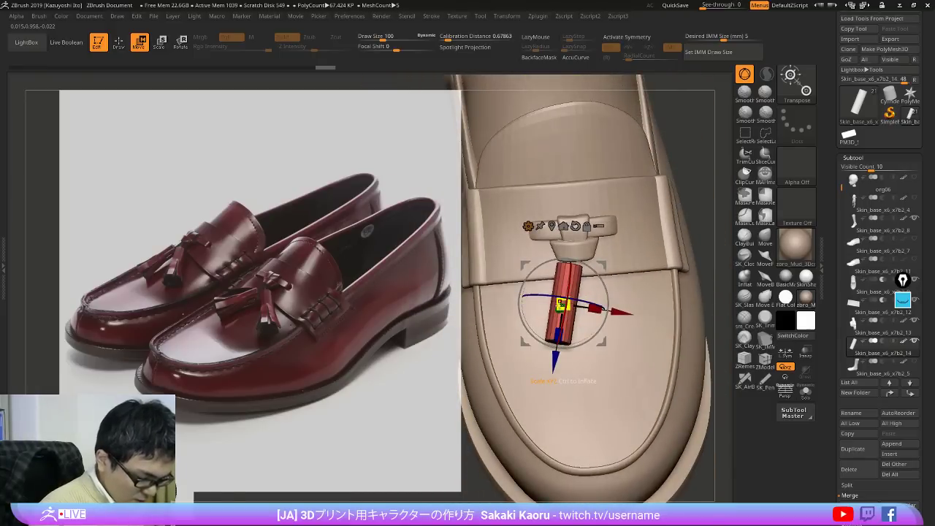
# Step: Isolate the cylinder and use ZModeler to insert an edge loop in its lower half and another in its upper half
pyautogui.press('q')
pyautogui.click(766, 359)
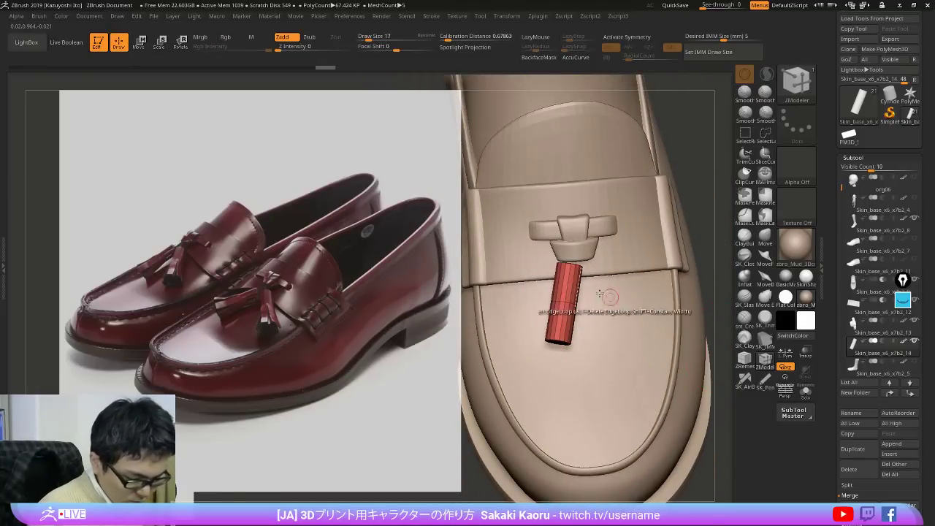
pyautogui.keyDown('ctrl'); pyautogui.moveTo(610, 297); pyautogui.dragTo(553, 317, button='right'); pyautogui.keyUp('ctrl')
pyautogui.hotkey('shift', 's')
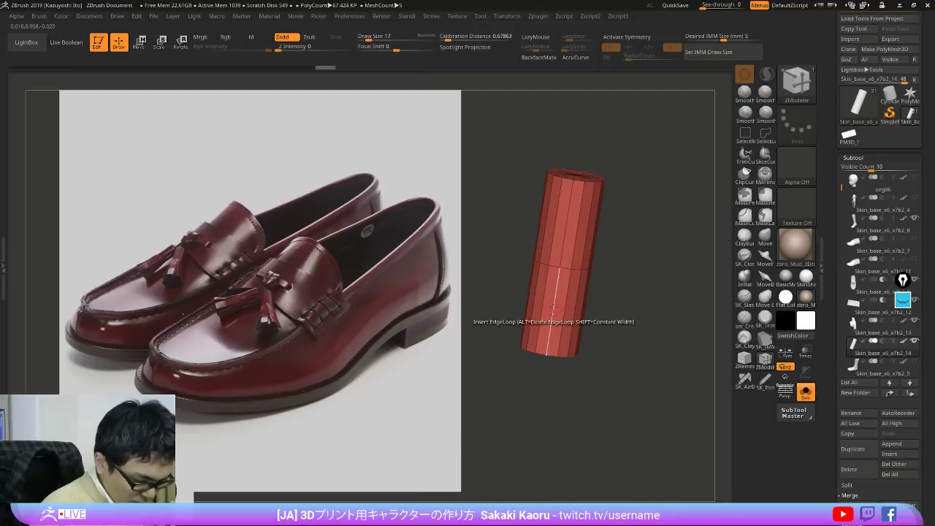
pyautogui.press('space')
pyautogui.click(555, 269)
pyautogui.moveTo(553, 290); pyautogui.dragTo(554, 310)
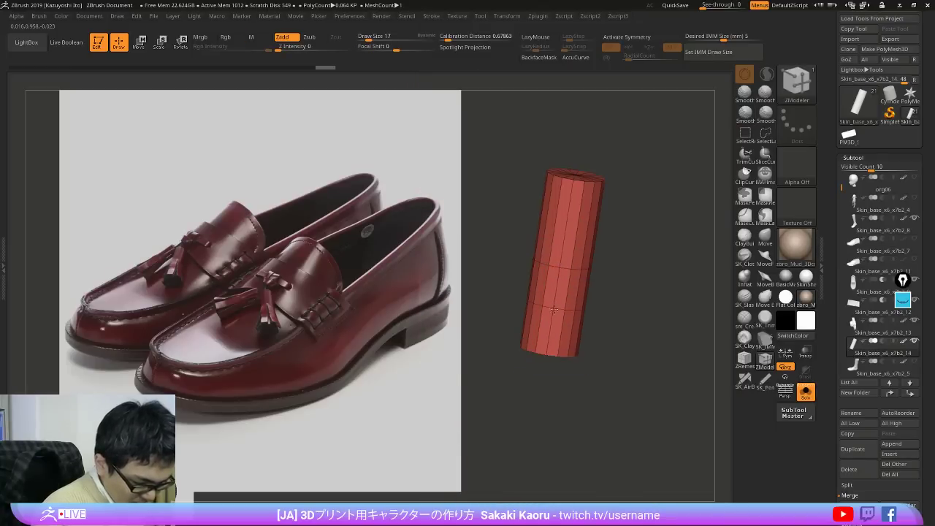
pyautogui.moveTo(566, 238); pyautogui.dragTo(571, 206)
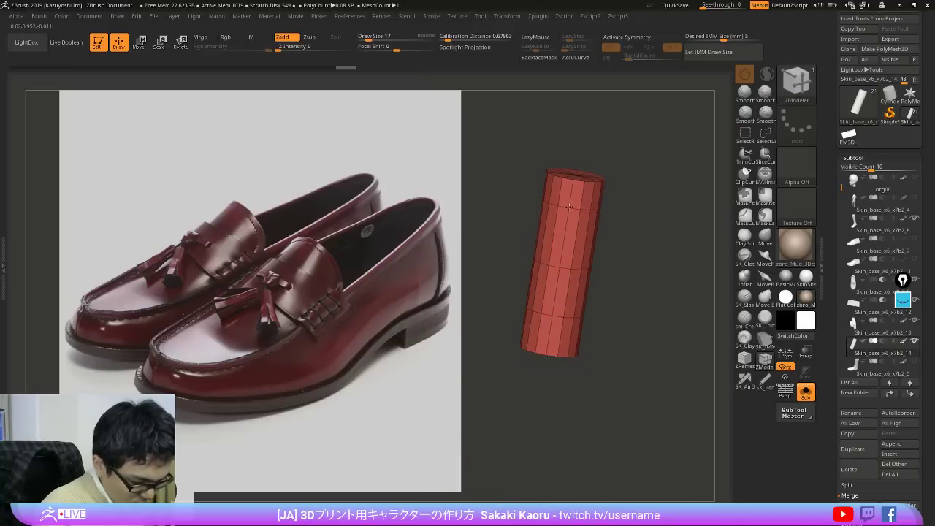
# Step: Insert further edge loops between the existing ones along the cylinder's length
pyautogui.keyDown('ctrl'); pyautogui.moveTo(618, 313); pyautogui.dragTo(626, 302, button='right'); pyautogui.keyUp('ctrl')
pyautogui.press('w')
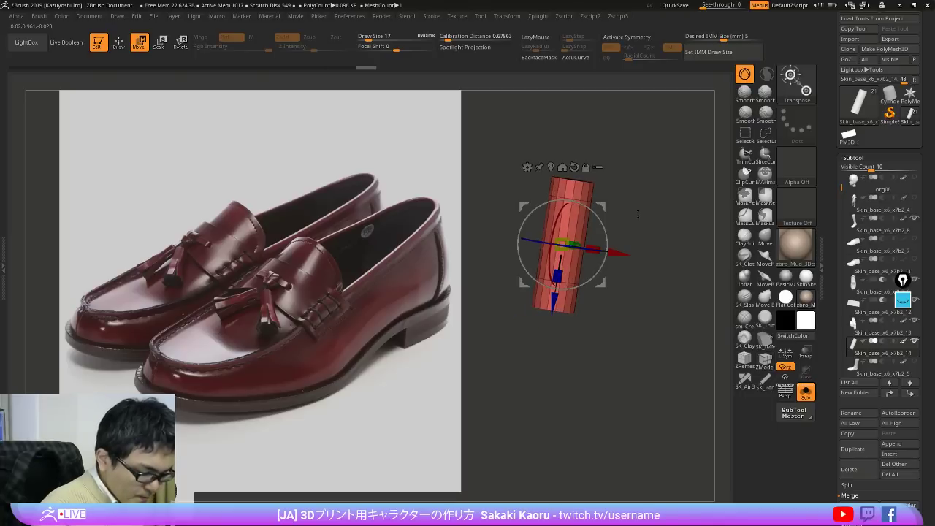
pyautogui.press('q')
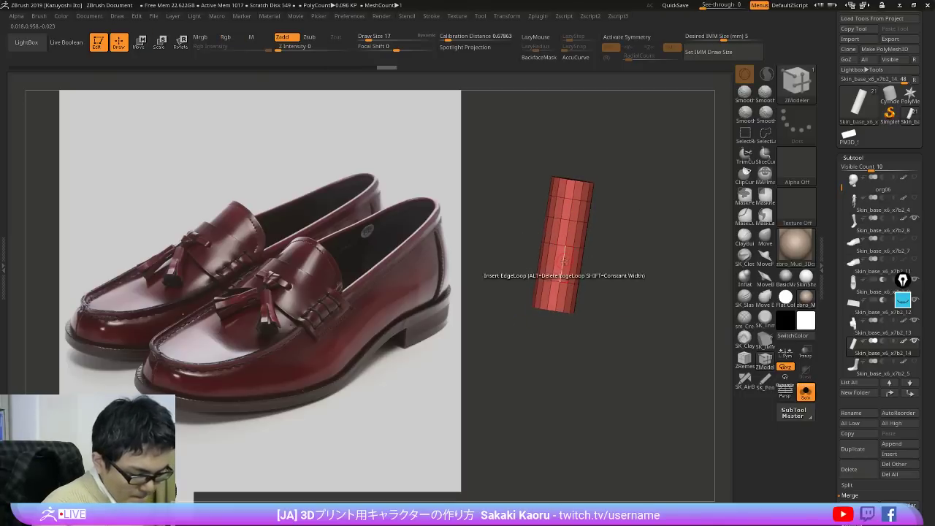
pyautogui.press('w')
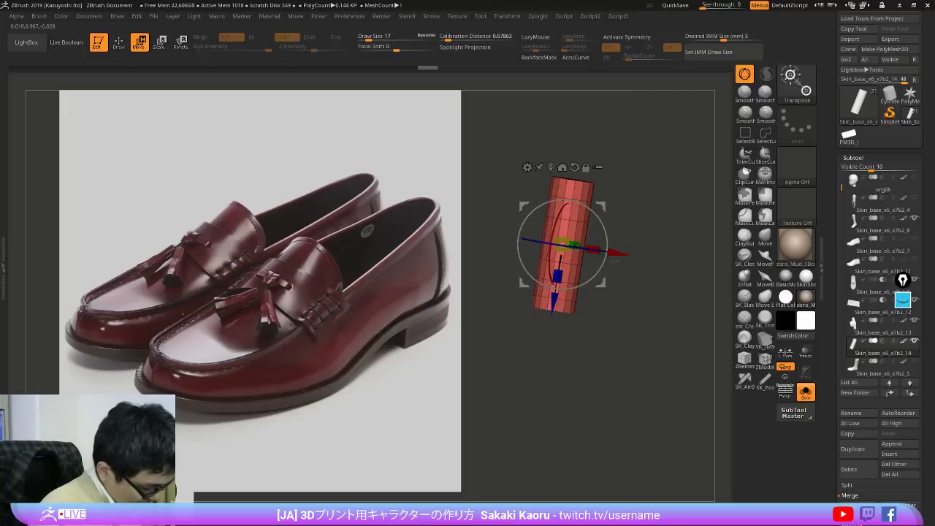
pyautogui.moveTo(646, 420); pyautogui.dragTo(649, 344)
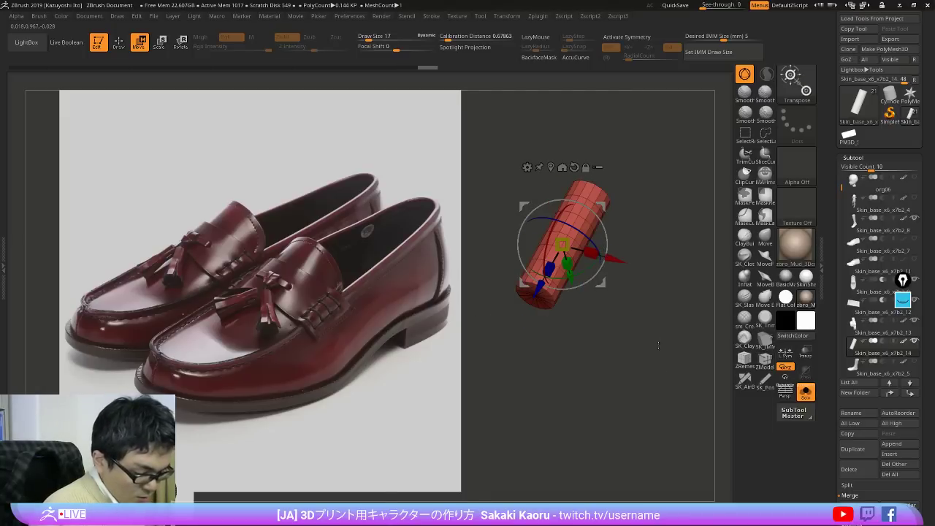
# Step: Apply the Deformer to the cylinder, adjust its control cage divisions and isolate the cylinder again
pyautogui.hotkey('alt', 's')
pyautogui.click(528, 168)
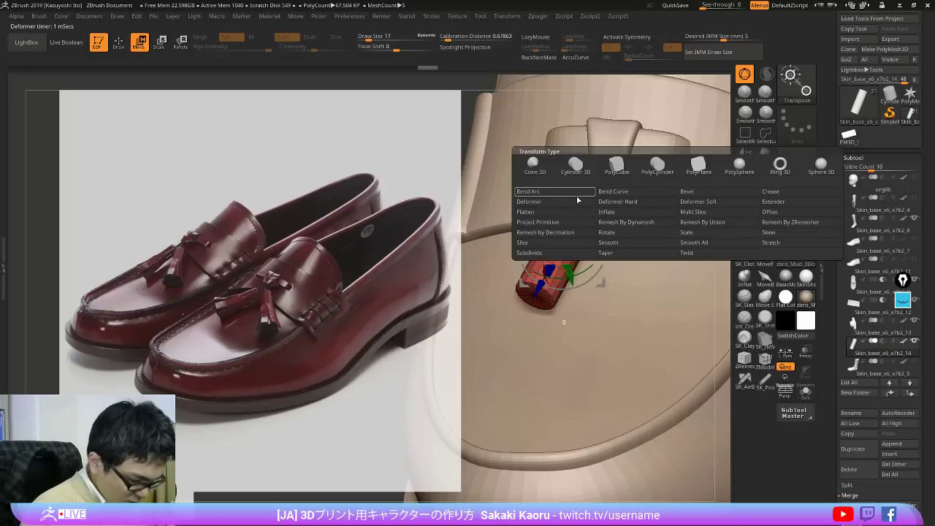
pyautogui.click(560, 204)
pyautogui.moveTo(597, 315); pyautogui.dragTo(594, 344)
pyautogui.moveTo(469, 276); pyautogui.dragTo(556, 316)
pyautogui.moveTo(533, 287); pyautogui.dragTo(515, 311)
pyautogui.moveTo(482, 310); pyautogui.dragTo(542, 253)
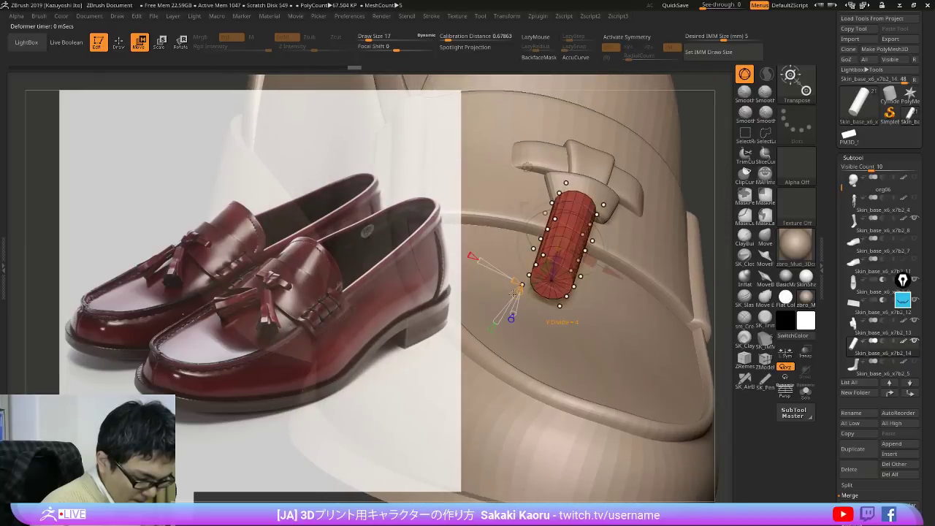
pyautogui.moveTo(516, 296)
pyautogui.mouseDown()
pyautogui.moveTo(526, 281)
pyautogui.moveTo(520, 296)
pyautogui.mouseUp()
pyautogui.hotkey('shift', 'alt', 's')
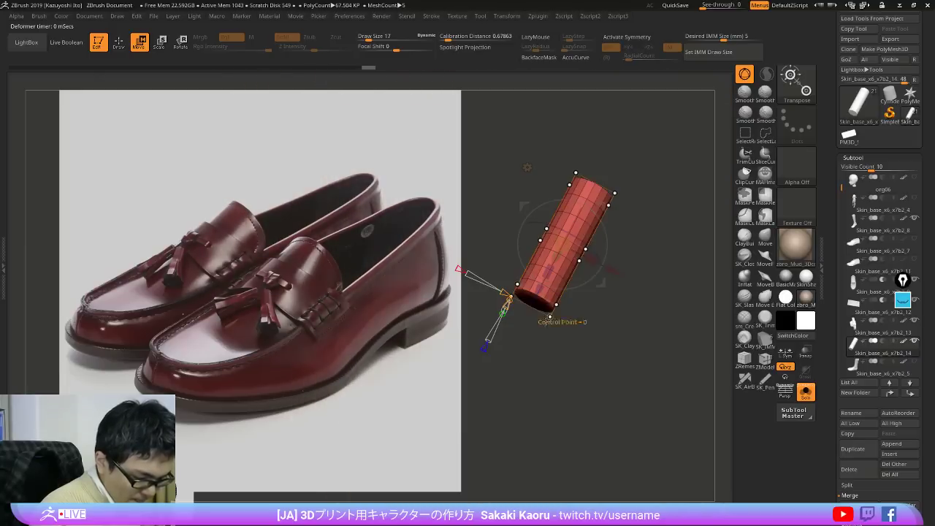
# Step: Select only the deformer control points at the cylinder's lower end with a lasso mask
pyautogui.moveTo(595, 334)
pyautogui.keyDown('ctrl'); pyautogui.mouseDown()
pyautogui.moveTo(483, 285)
pyautogui.moveTo(498, 321)
pyautogui.moveTo(498, 313)
pyautogui.moveTo(560, 299)
pyautogui.mouseUp(); pyautogui.keyUp('ctrl')
pyautogui.hotkey('ctrl', 'z')
pyautogui.moveTo(505, 409); pyautogui.dragTo(537, 383)
pyautogui.moveTo(615, 365)
pyautogui.keyDown('ctrl'); pyautogui.mouseDown()
pyautogui.moveTo(575, 282)
pyautogui.moveTo(473, 354)
pyautogui.moveTo(568, 403)
pyautogui.moveTo(577, 394)
pyautogui.moveTo(587, 424)
pyautogui.mouseUp(); pyautogui.keyUp('ctrl')
pyautogui.keyDown('ctrl'); pyautogui.moveTo(460, 249); pyautogui.dragTo(597, 417); pyautogui.keyUp('ctrl')
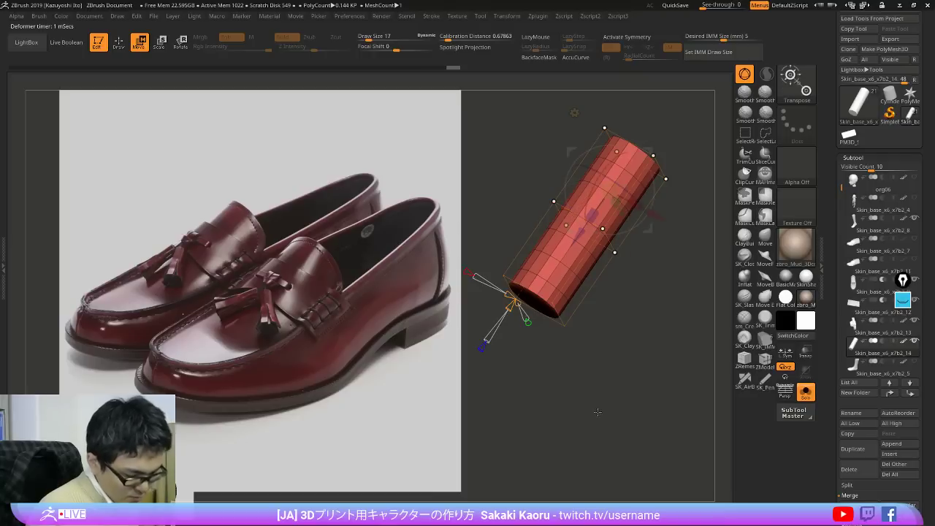
pyautogui.press('ctrl')
pyautogui.keyDown('ctrl'); pyautogui.click(606, 393); pyautogui.keyUp('ctrl')
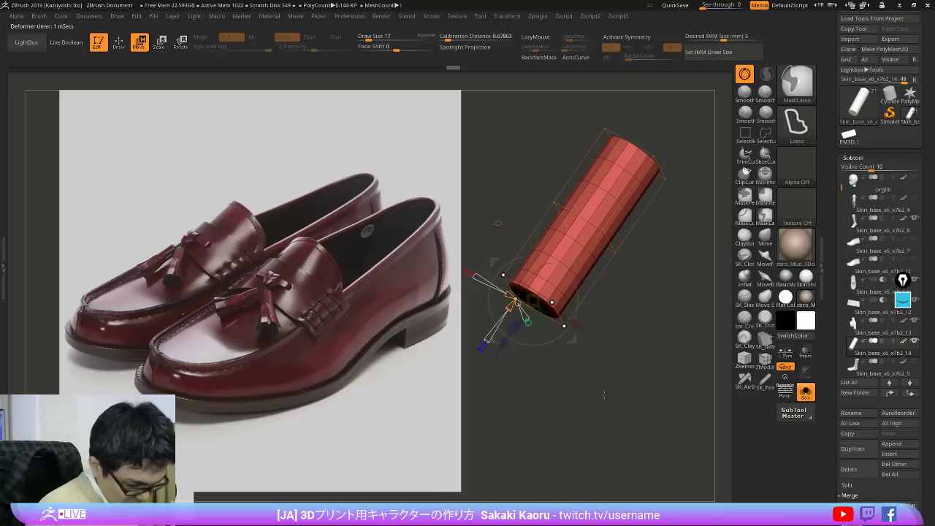
pyautogui.moveTo(611, 352)
pyautogui.keyDown('ctrl'); pyautogui.mouseDown()
pyautogui.moveTo(501, 360)
pyautogui.moveTo(612, 415)
pyautogui.mouseUp(); pyautogui.keyUp('ctrl')
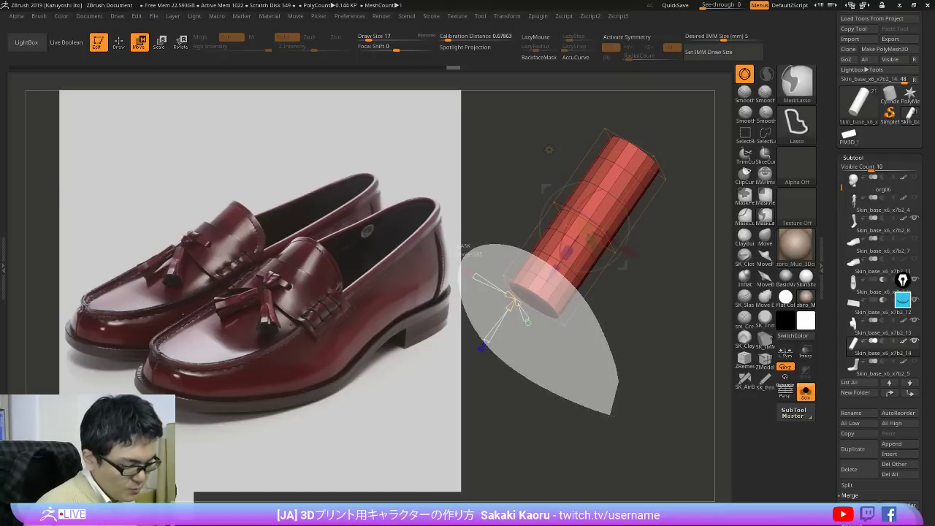
pyautogui.press('alt')
pyautogui.press('alt')
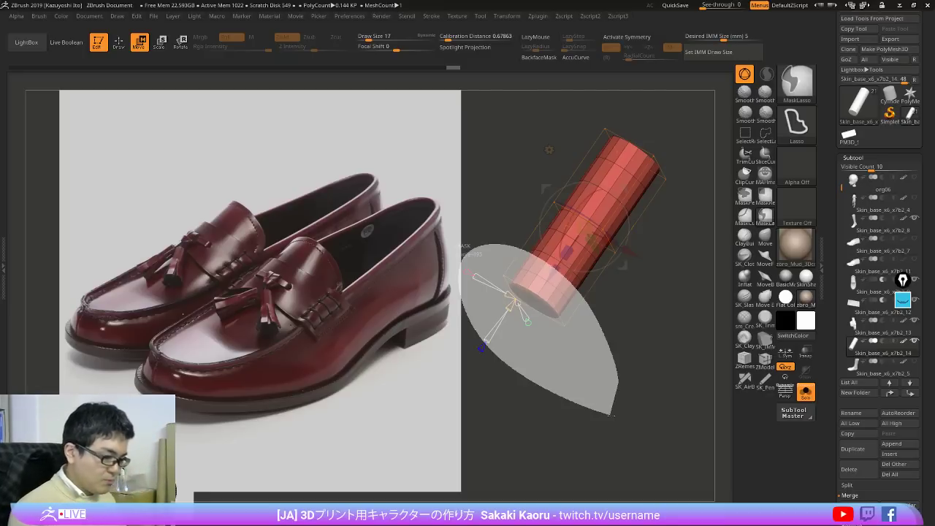
pyautogui.moveTo(611, 415)
pyautogui.keyDown('ctrl'); pyautogui.mouseDown()
pyautogui.moveTo(631, 417)
pyautogui.moveTo(627, 410)
pyautogui.mouseUp(); pyautogui.keyUp('ctrl')
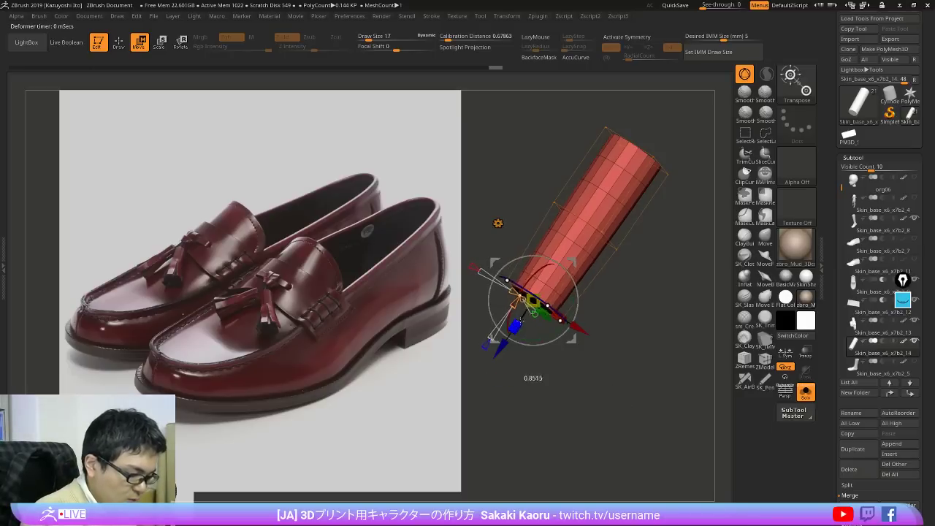
# Step: Scale the lower-end control points outward in XY to flare the cylinder like a tassel and hide its polyframe
pyautogui.moveTo(512, 339); pyautogui.dragTo(525, 380)
pyautogui.hotkey('ctrl', 'z')
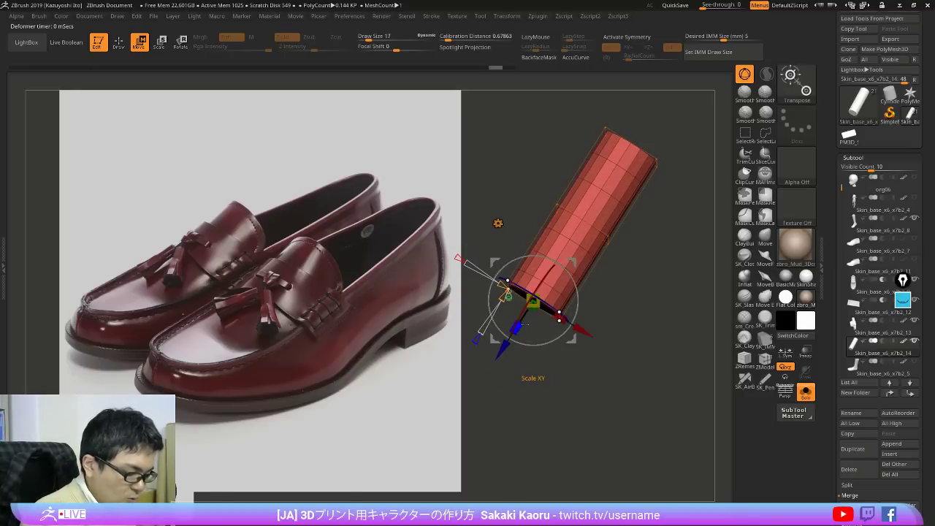
pyautogui.moveTo(527, 320)
pyautogui.mouseDown()
pyautogui.moveTo(529, 370)
pyautogui.moveTo(529, 279)
pyautogui.moveTo(530, 336)
pyautogui.moveTo(526, 322)
pyautogui.mouseUp()
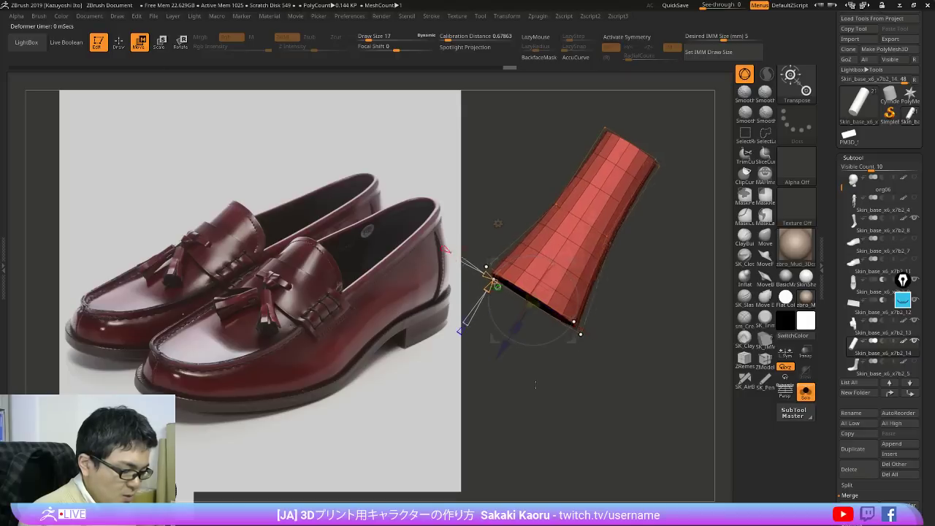
pyautogui.hotkey('shift', 'f')
# Step: Show the shoe again and move and rotate the flared tassel to lie along the vamp below the ornament
pyautogui.moveTo(536, 385); pyautogui.dragTo(676, 362)
pyautogui.hotkey('shift', 's')
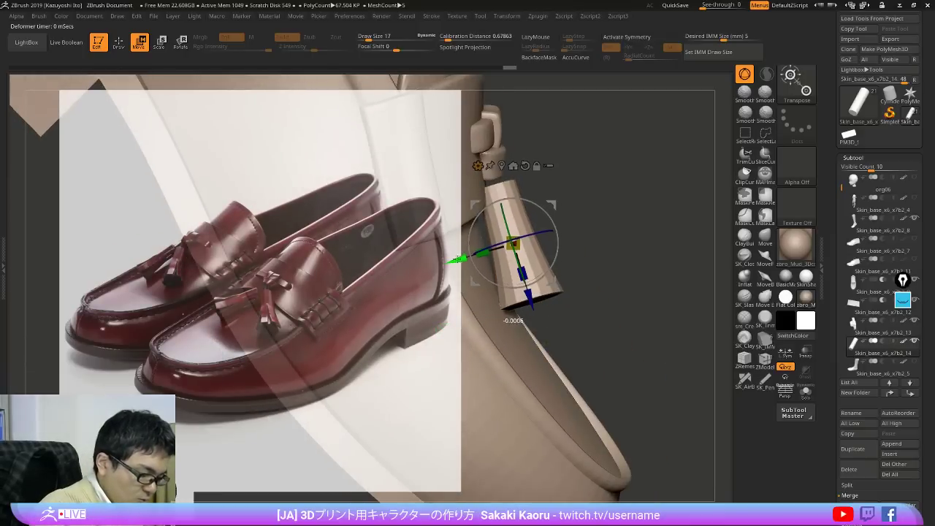
pyautogui.moveTo(458, 259); pyautogui.dragTo(450, 261)
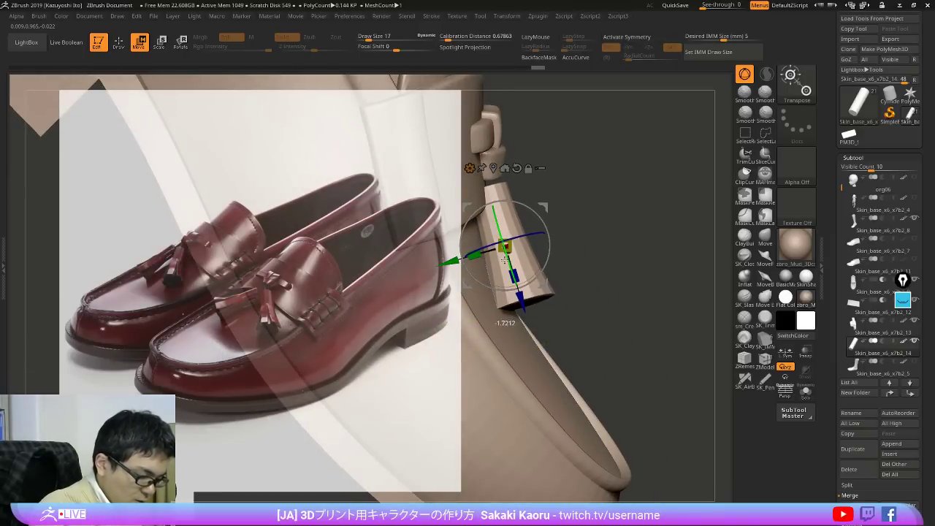
pyautogui.moveTo(581, 234); pyautogui.dragTo(545, 248)
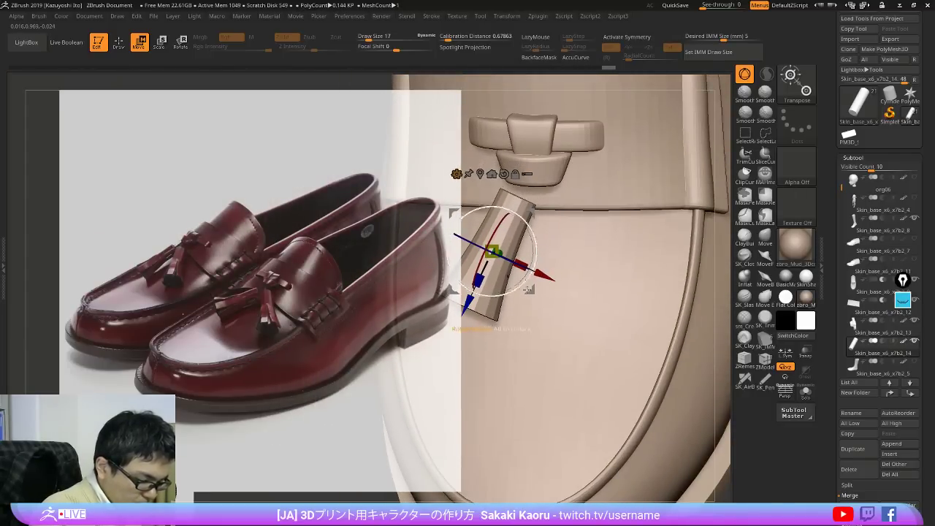
pyautogui.moveTo(529, 290); pyautogui.dragTo(493, 292, button='right')
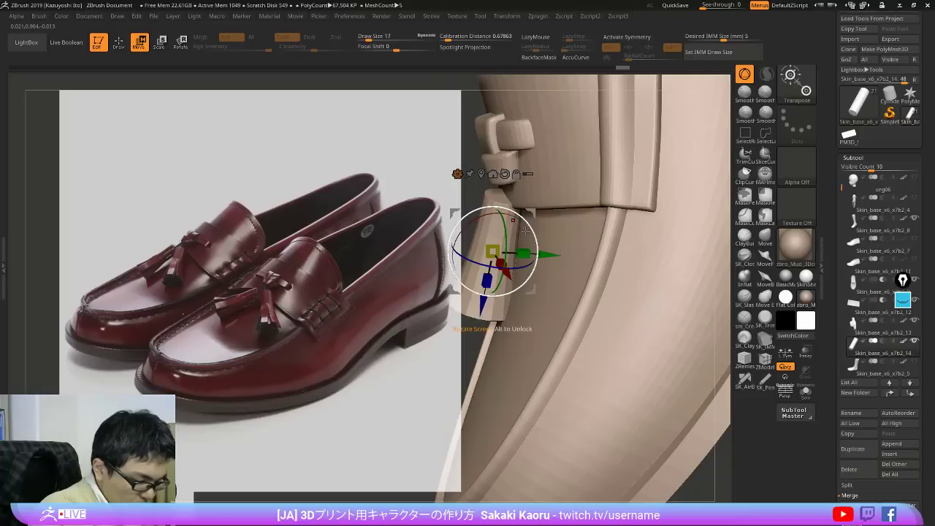
pyautogui.moveTo(550, 249); pyautogui.dragTo(691, 255, button='right')
# Step: Move and rotate the tassel's lower-end control points to bend its open end along the shoe's surface
pyautogui.hotkey('alt', 's')
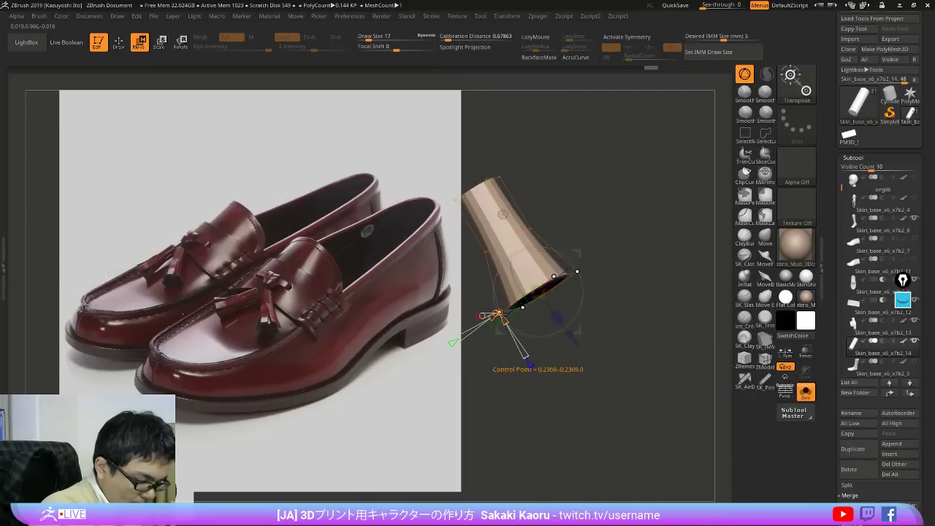
pyautogui.hotkey('shift', 'ctrl', 's')
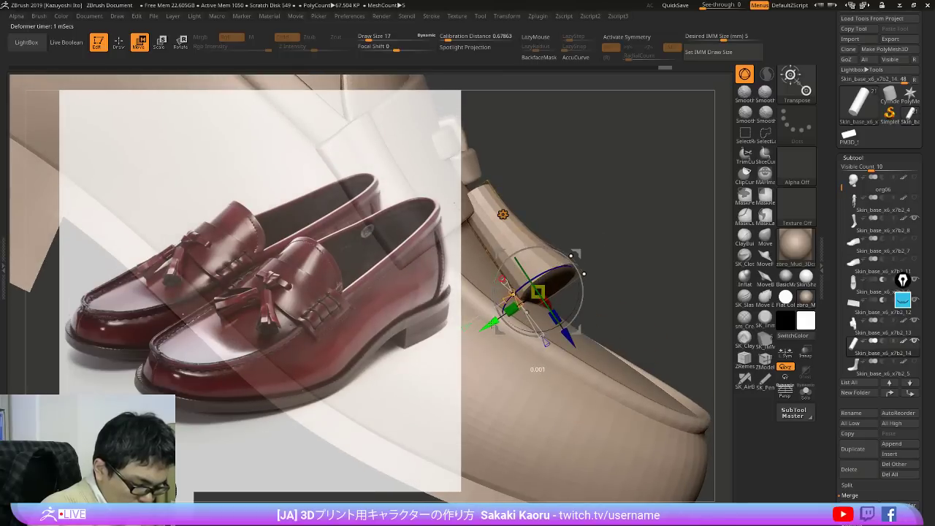
pyautogui.moveTo(629, 276)
pyautogui.mouseDown()
pyautogui.moveTo(498, 270)
pyautogui.moveTo(625, 280)
pyautogui.mouseUp()
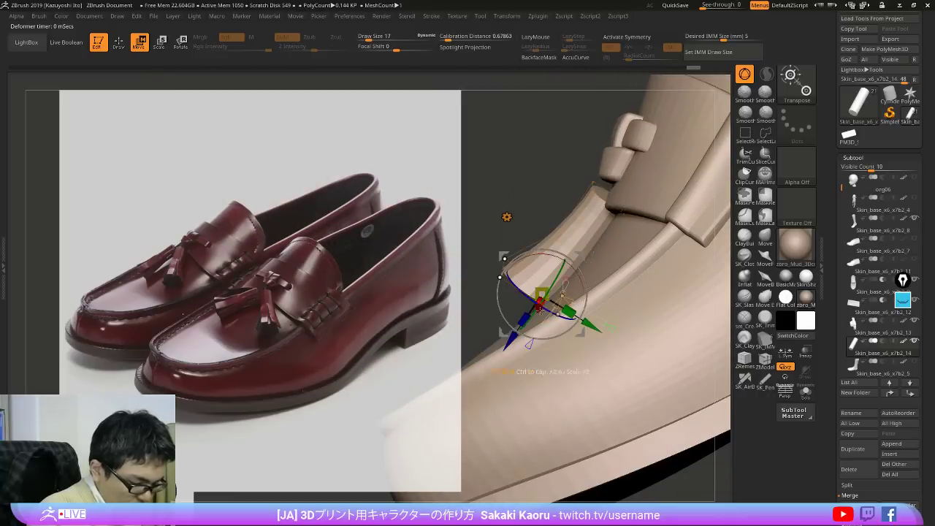
pyautogui.moveTo(590, 329); pyautogui.dragTo(591, 328)
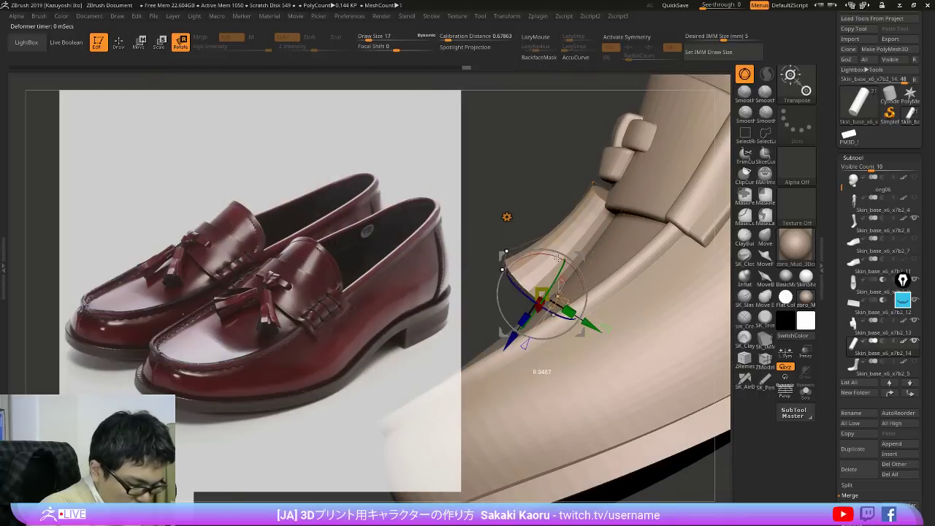
# Step: Nudge the whole tassel along the vamp, check it from the front and undo the last deformation of its lower end
pyautogui.press('w')
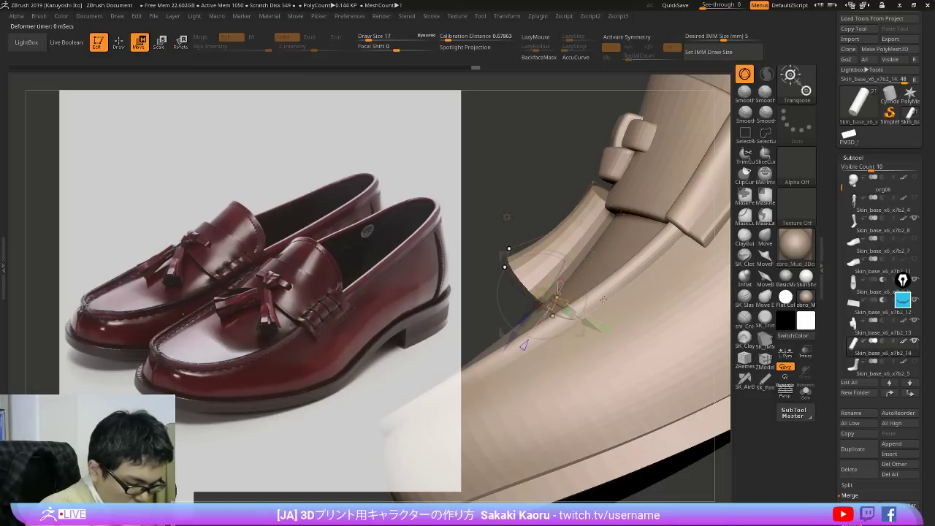
pyautogui.press('w')
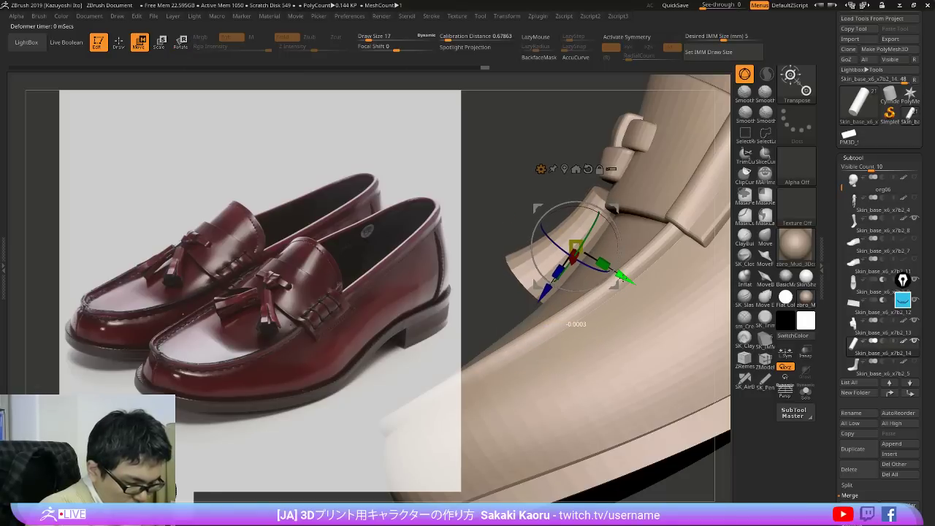
pyautogui.moveTo(564, 323); pyautogui.dragTo(522, 268)
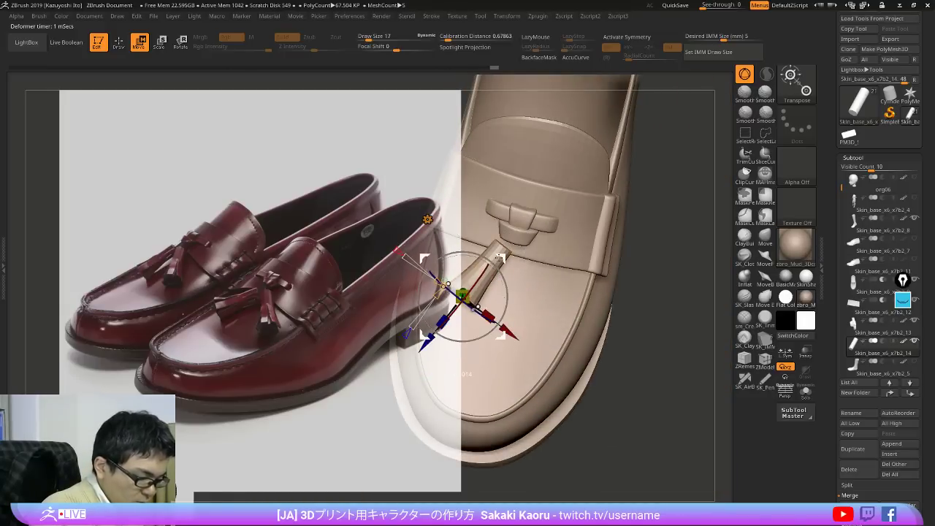
pyautogui.hotkey('ctrl', 'z')
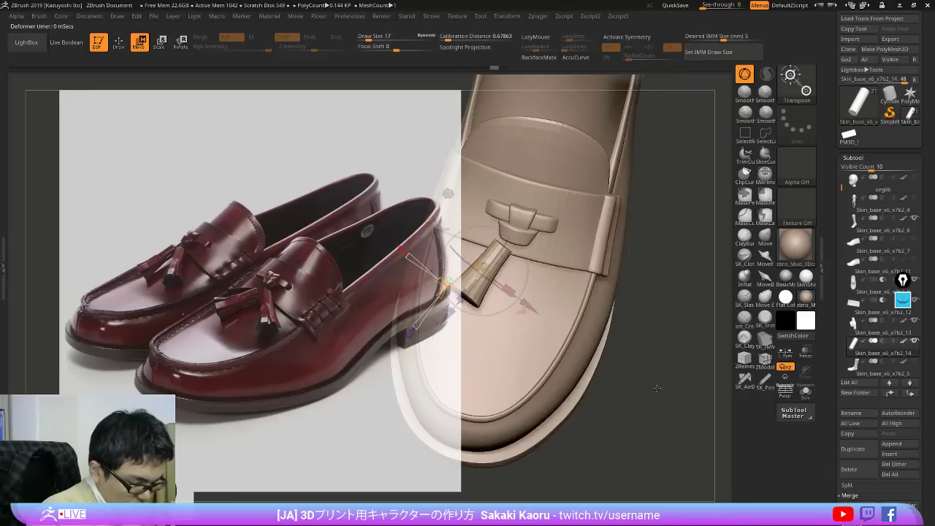
# Step: Isolate the tassel and accept its deformer so the flared, bent shape is applied
pyautogui.press('q')
pyautogui.moveTo(655, 387)
pyautogui.mouseDown()
pyautogui.moveTo(622, 382)
pyautogui.moveTo(650, 380)
pyautogui.mouseUp()
pyautogui.press('w')
pyautogui.click(806, 392)
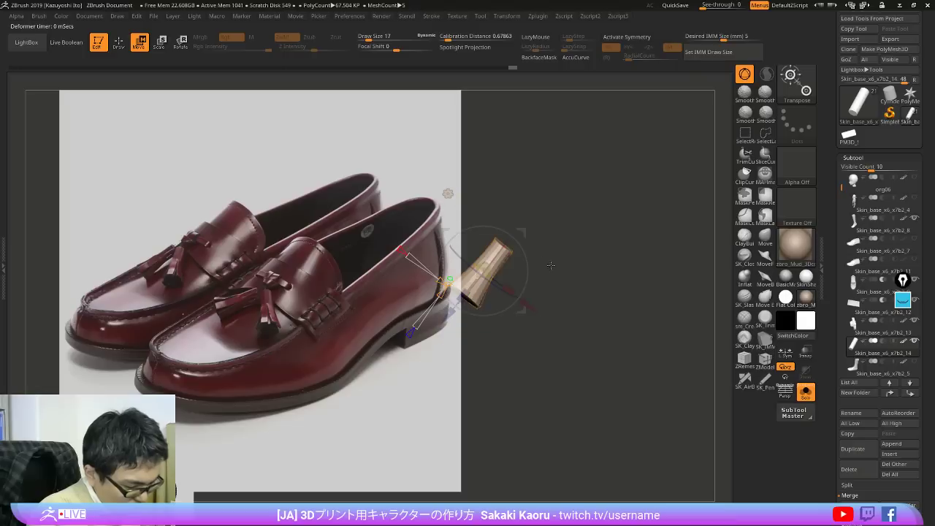
pyautogui.click(447, 194)
pyautogui.click(588, 195)
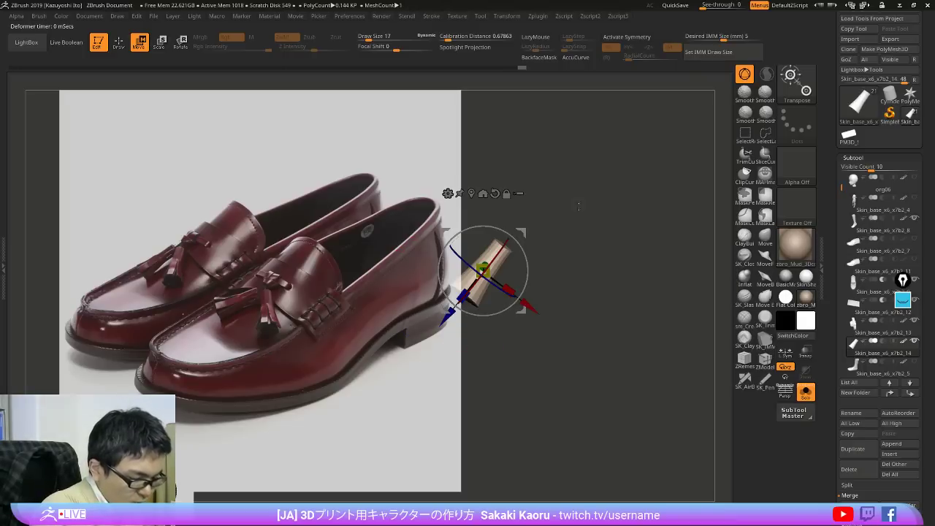
# Step: Inset the cap polygons at the tassel's narrow end with ZModeler to form an inner disc
pyautogui.press('q')
pyautogui.hotkey('alt', 's')
pyautogui.press('w')
pyautogui.moveTo(524, 233); pyautogui.dragTo(525, 267)
pyautogui.press('q')
pyautogui.moveTo(524, 268)
pyautogui.mouseDown(button='right')
pyautogui.moveTo(507, 256)
pyautogui.moveTo(547, 284)
pyautogui.mouseUp(button='right')
pyautogui.hotkey('alt', 's')
pyautogui.hotkey('shift', 'f')
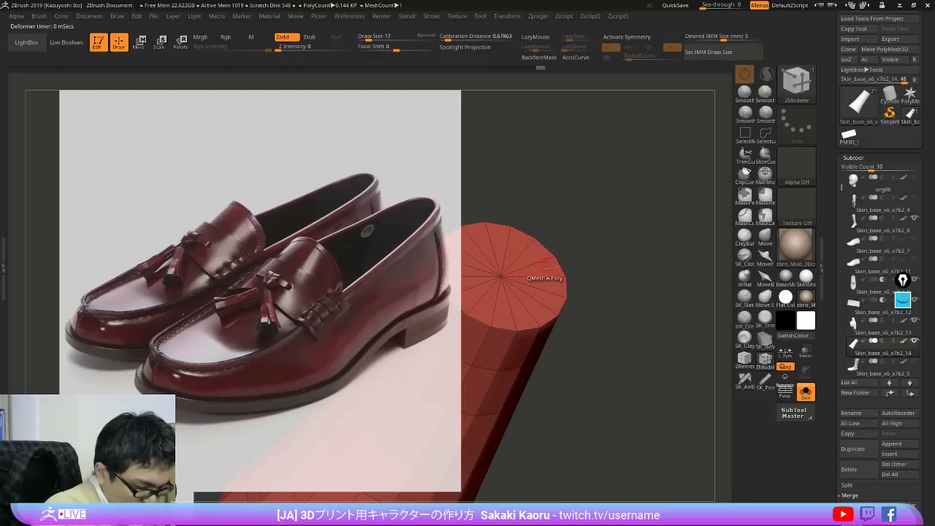
pyautogui.press('space')
pyautogui.click(542, 260)
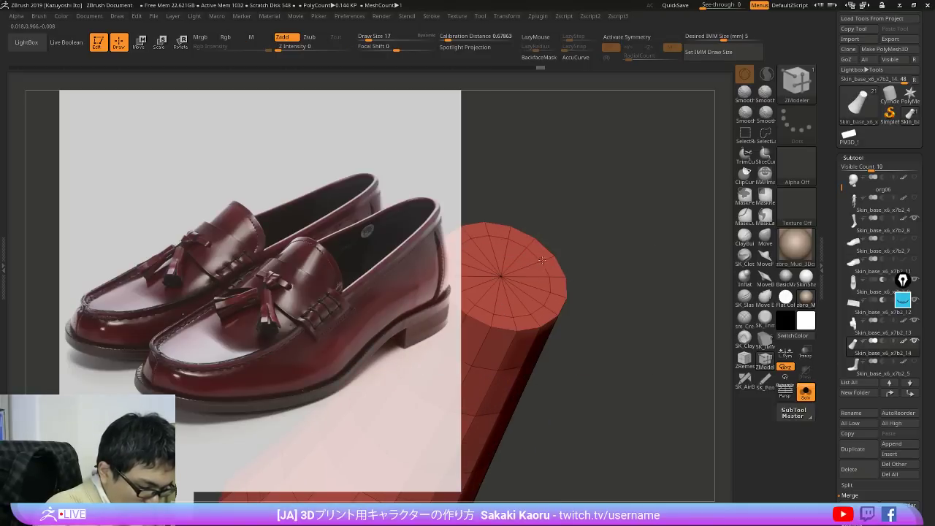
pyautogui.keyDown('alt'); pyautogui.moveTo(594, 266); pyautogui.dragTo(642, 256, button='right'); pyautogui.keyUp('alt')
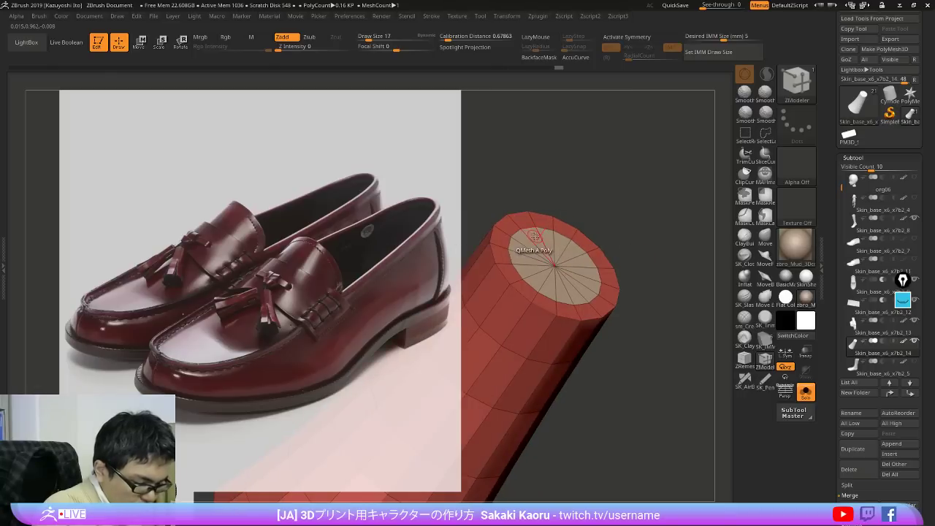
# Step: Extrude the inner disc into a narrow neck reaching under the ornament and check it against the shoe
pyautogui.press('space')
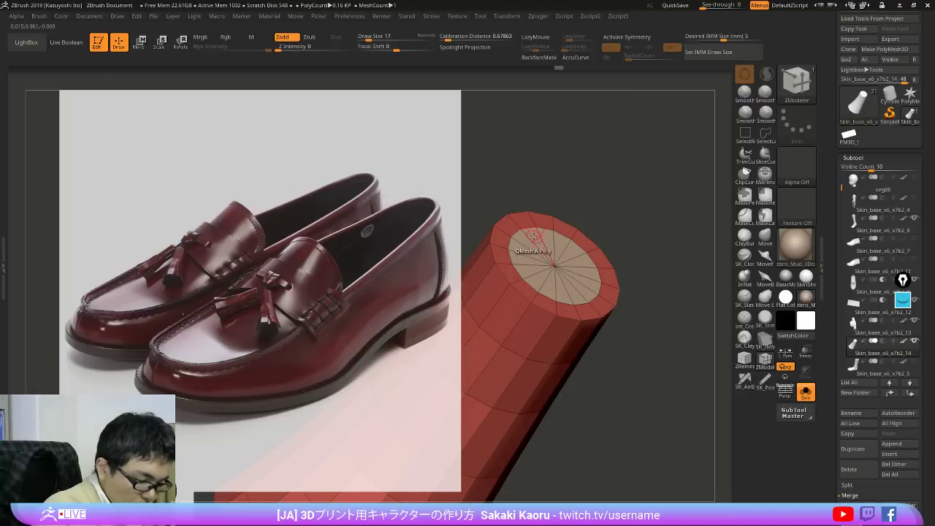
pyautogui.moveTo(534, 236); pyautogui.dragTo(641, 107)
pyautogui.hotkey('alt', 's')
pyautogui.moveTo(618, 211)
pyautogui.mouseDown(button='right')
pyautogui.moveTo(612, 195)
pyautogui.moveTo(608, 244)
pyautogui.moveTo(591, 167)
pyautogui.moveTo(603, 212)
pyautogui.moveTo(573, 261)
pyautogui.moveTo(650, 233)
pyautogui.moveTo(622, 245)
pyautogui.moveTo(636, 257)
pyautogui.moveTo(673, 252)
pyautogui.moveTo(651, 241)
pyautogui.mouseUp(button='right')
pyautogui.hotkey('alt', 't')
pyautogui.hotkey('ctrl', 't')
pyautogui.moveTo(673, 290); pyautogui.dragTo(520, 447, button='right')
pyautogui.press('r')
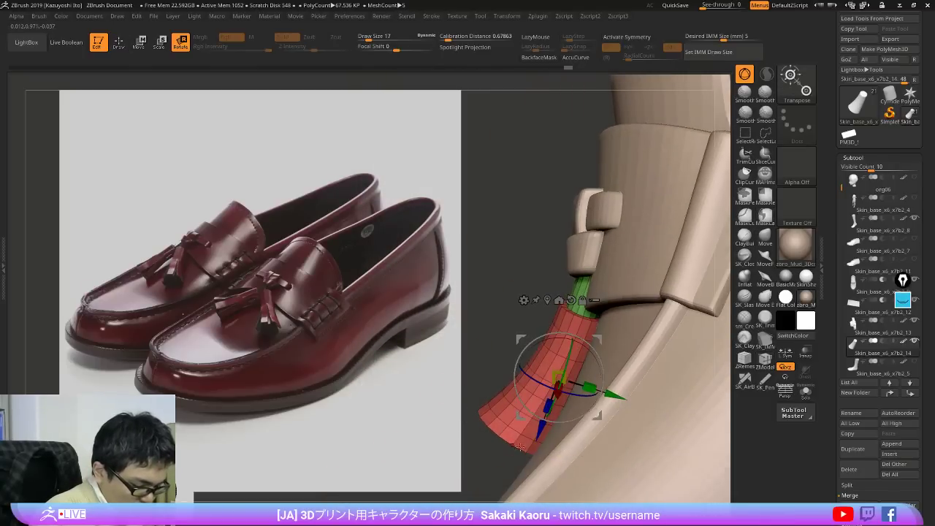
pyautogui.press('y')
pyautogui.moveTo(553, 242); pyautogui.dragTo(553, 244)
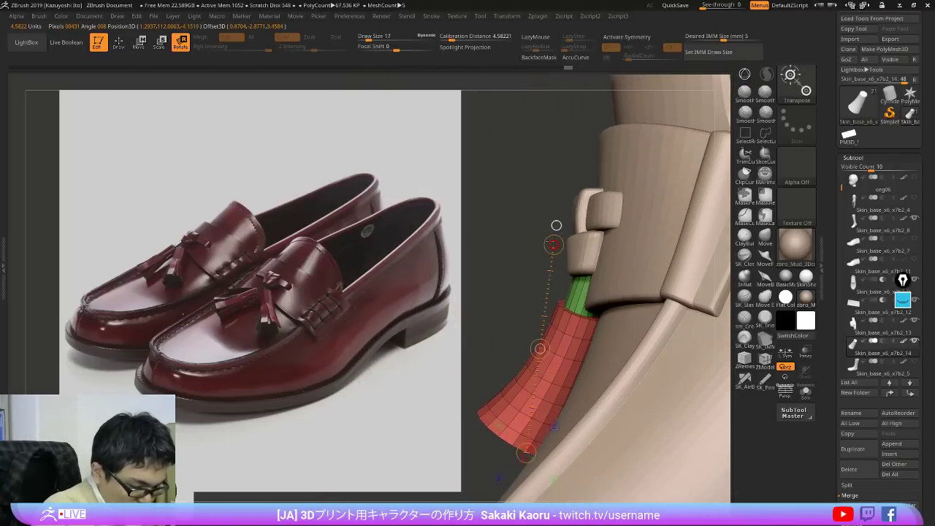
pyautogui.moveTo(556, 224)
pyautogui.mouseDown(button='right')
pyautogui.moveTo(551, 231)
pyautogui.moveTo(561, 212)
pyautogui.mouseUp(button='right')
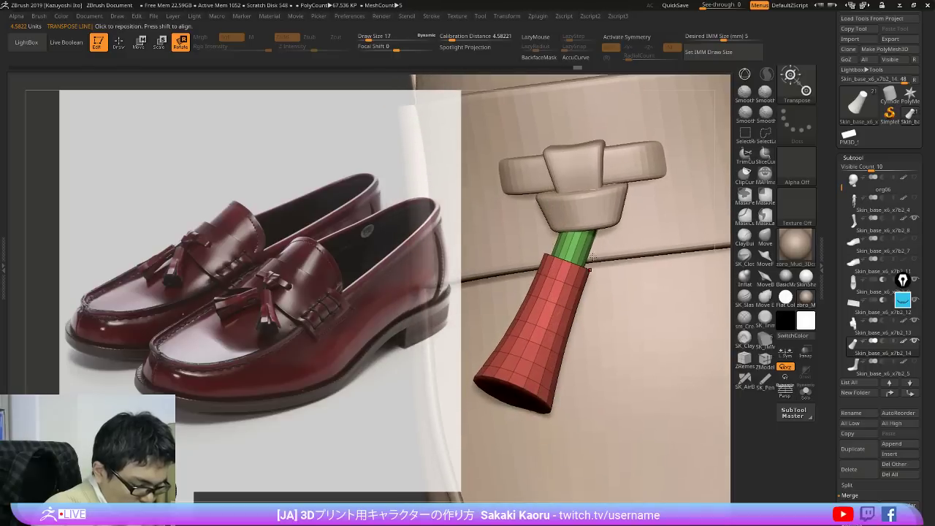
# Step: Thin the neck with the ZModeler Inflate polygon action and check how it meets the ornament
pyautogui.press('q')
pyautogui.moveTo(634, 250); pyautogui.dragTo(628, 263, button='right')
pyautogui.hotkey('alt', 's')
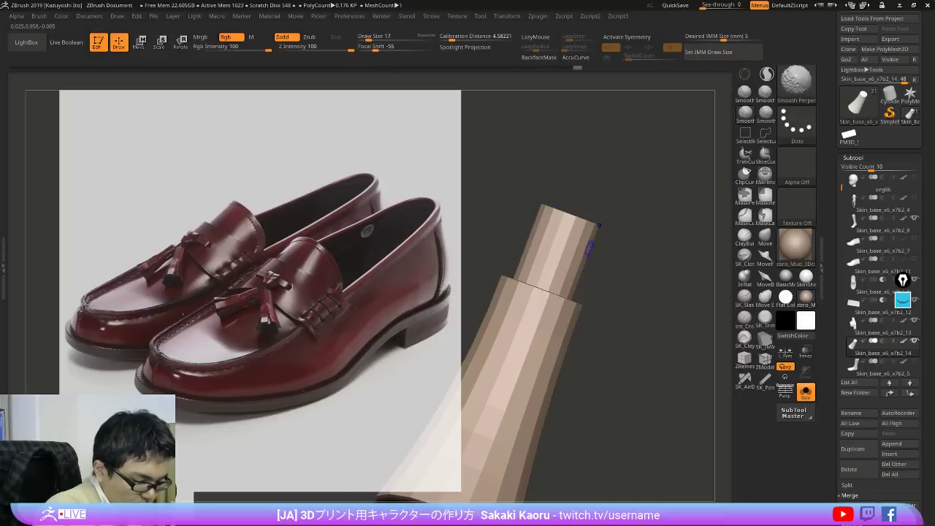
pyautogui.press('space')
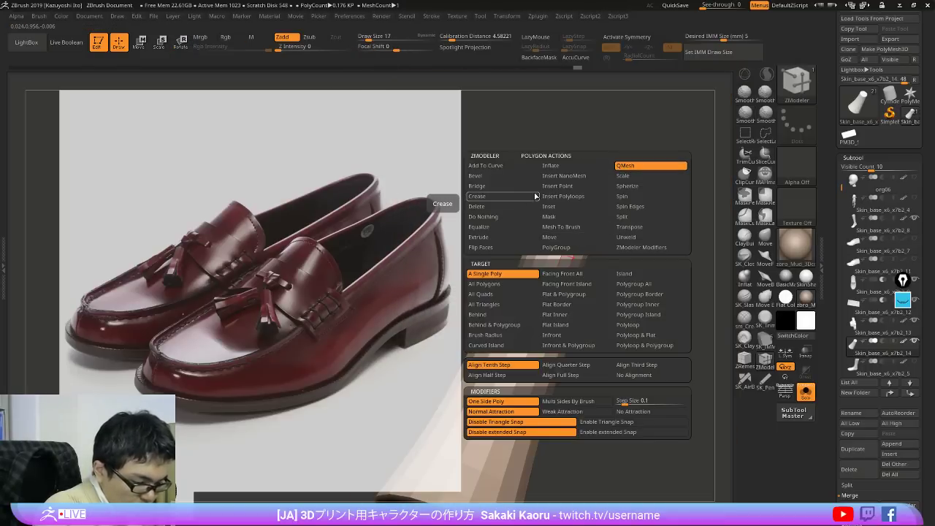
pyautogui.click(558, 167)
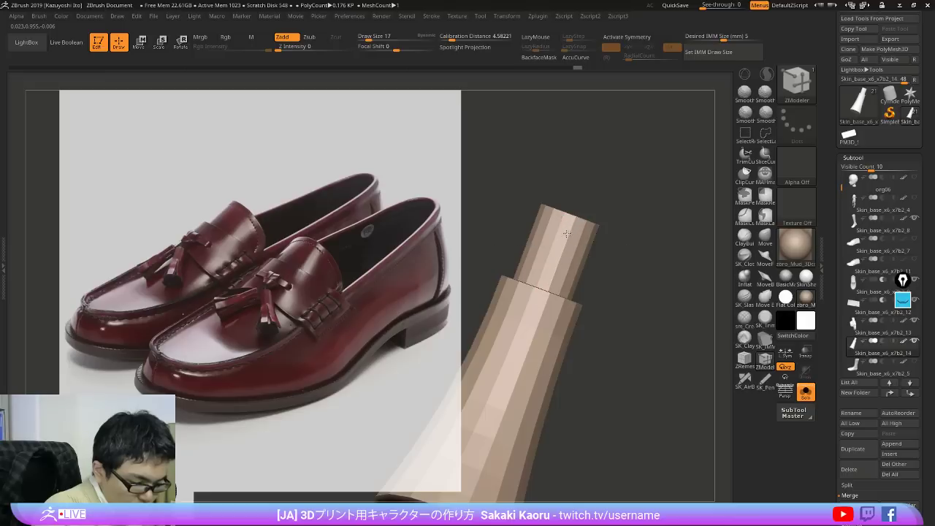
pyautogui.moveTo(621, 235); pyautogui.dragTo(622, 292)
pyautogui.hotkey('shift', 'f')
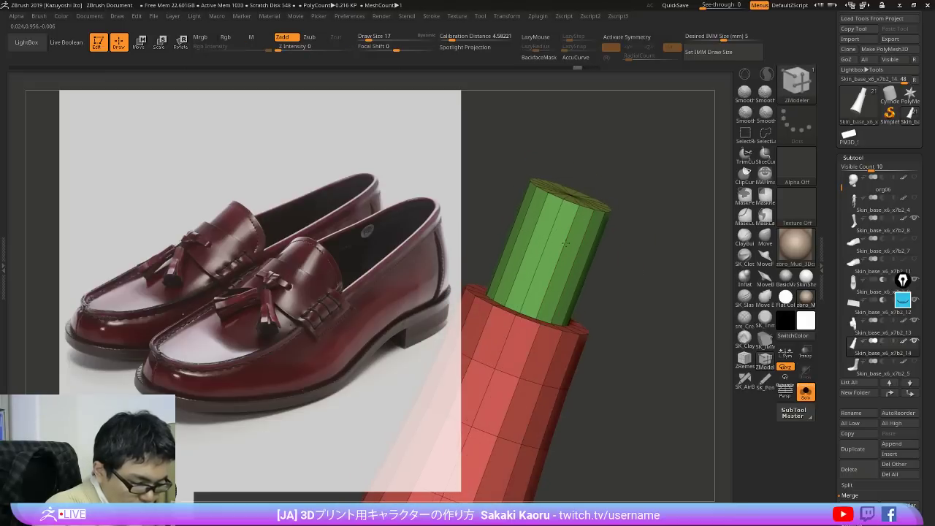
pyautogui.keyDown('ctrl'); pyautogui.moveTo(566, 243); pyautogui.dragTo(582, 208, button='right'); pyautogui.keyUp('ctrl')
pyautogui.press('s')
pyautogui.moveTo(597, 277); pyautogui.dragTo(588, 230, button='right')
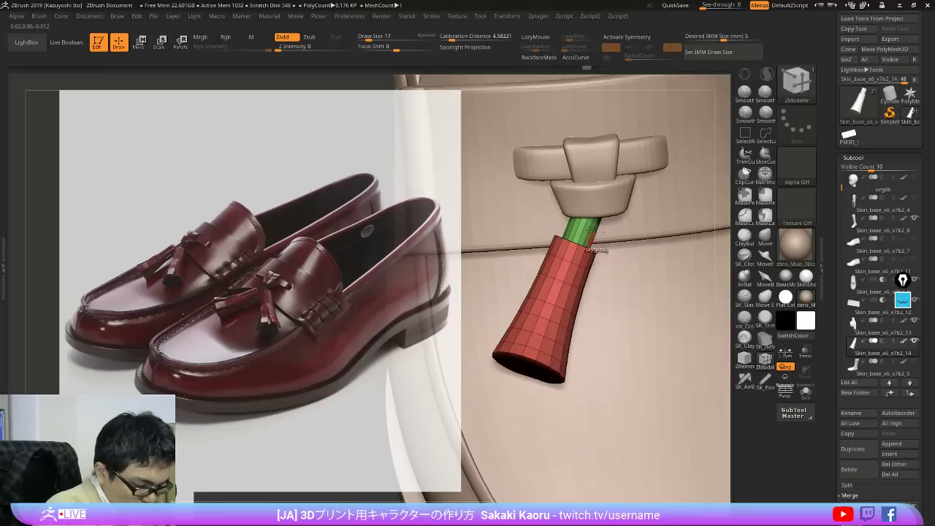
pyautogui.hotkey('alt', 's')
pyautogui.moveTo(585, 258); pyautogui.dragTo(575, 255)
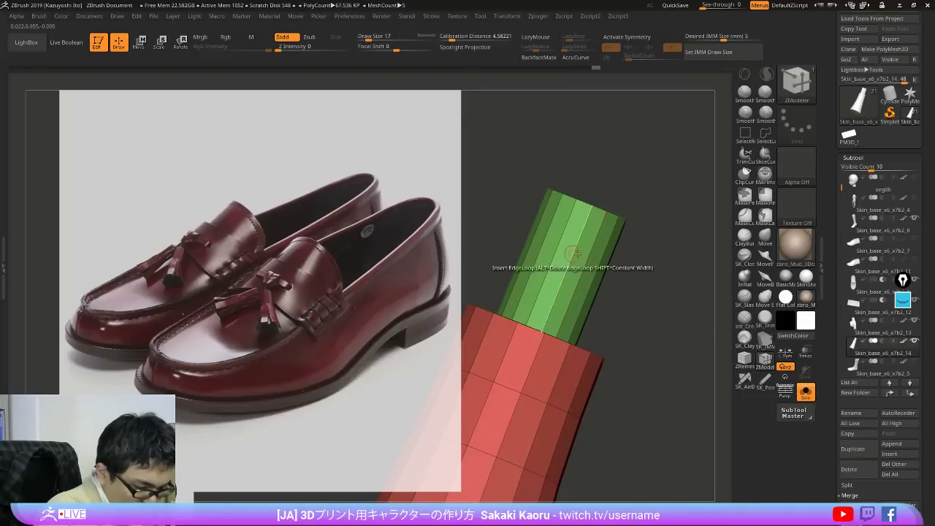
# Step: Turn on dynamic subdivision for the isolated tassel to preview its smoothed body, neck and flared end
pyautogui.hotkey('alt', 's')
pyautogui.moveTo(585, 254)
pyautogui.mouseDown(button='right')
pyautogui.moveTo(642, 252)
pyautogui.moveTo(640, 219)
pyautogui.moveTo(595, 317)
pyautogui.moveTo(655, 255)
pyautogui.moveTo(588, 304)
pyautogui.moveTo(593, 292)
pyautogui.moveTo(595, 327)
pyautogui.mouseUp(button='right')
pyautogui.hotkey('shift', 'f')
pyautogui.hotkey('alt', 's')
pyautogui.hotkey('alt', 's')
pyautogui.hotkey('alt', 's')
pyautogui.hotkey('shift', 'f')
pyautogui.keyDown('ctrl'); pyautogui.moveTo(679, 363); pyautogui.dragTo(694, 226, button='right'); pyautogui.keyUp('ctrl')
pyautogui.press('space')
pyautogui.click(712, 227)
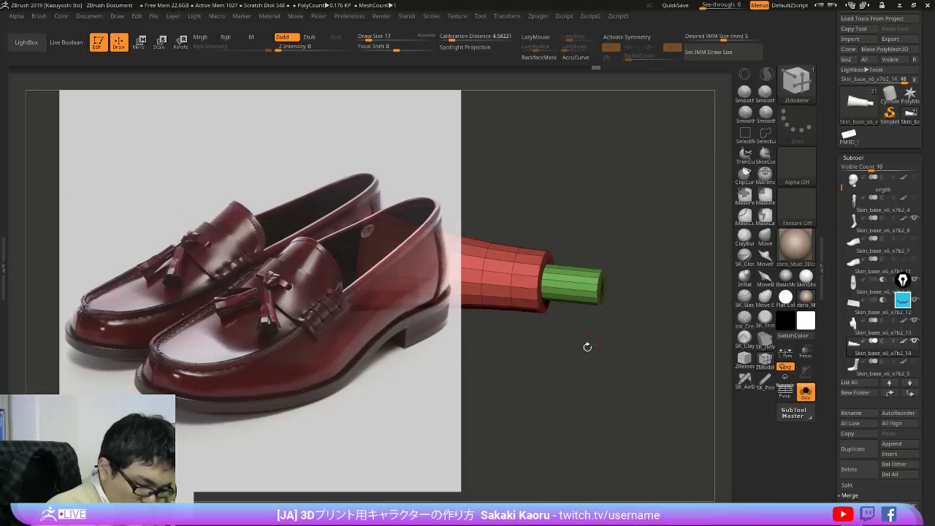
pyautogui.press('space')
pyautogui.click(651, 227)
pyautogui.press('d')
pyautogui.hotkey('shift', 'f')
pyautogui.keyDown('alt'); pyautogui.moveTo(574, 281); pyautogui.dragTo(618, 242, button='right'); pyautogui.keyUp('alt')
pyautogui.hotkey('shift', 'f')
pyautogui.hotkey('shift', 'f')
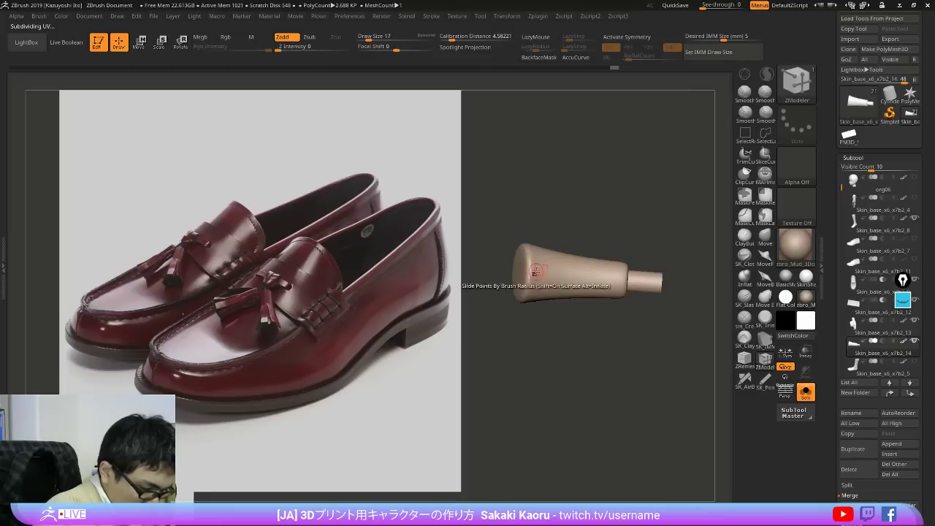
# Step: Insert a single edge loop around the flared end's cap to sharpen its rim when smoothed
pyautogui.moveTo(488, 276); pyautogui.dragTo(522, 310, button='right')
pyautogui.hotkey('shift', 'f')
pyautogui.hotkey('shift', 'd')
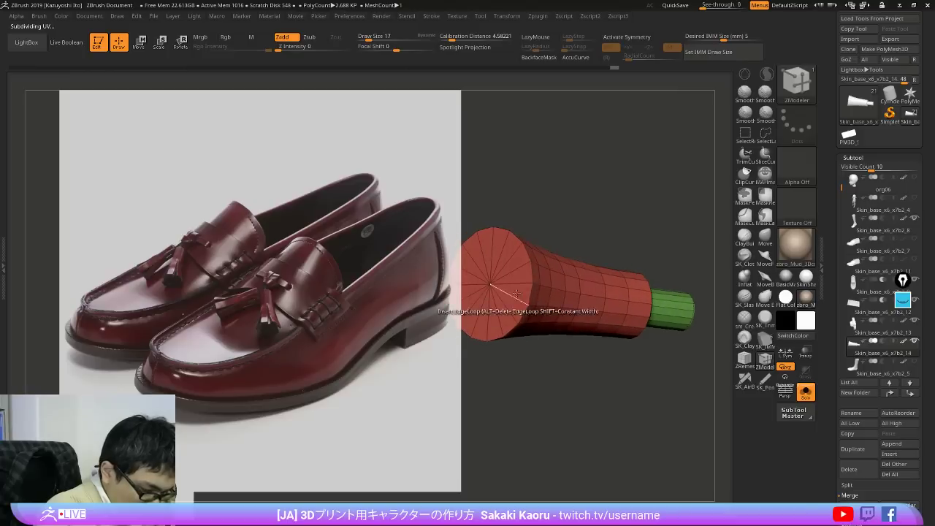
pyautogui.press('space')
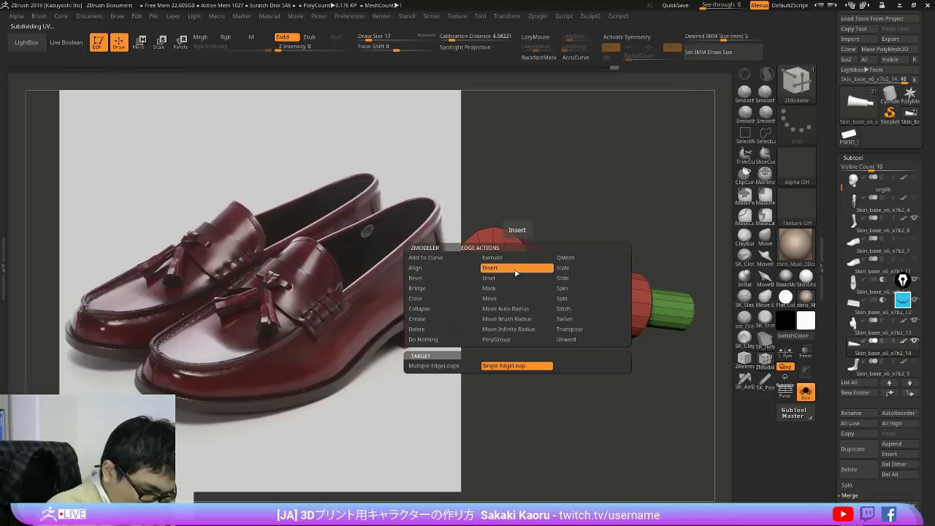
pyautogui.click(516, 273)
pyautogui.click(520, 266)
pyautogui.press('d')
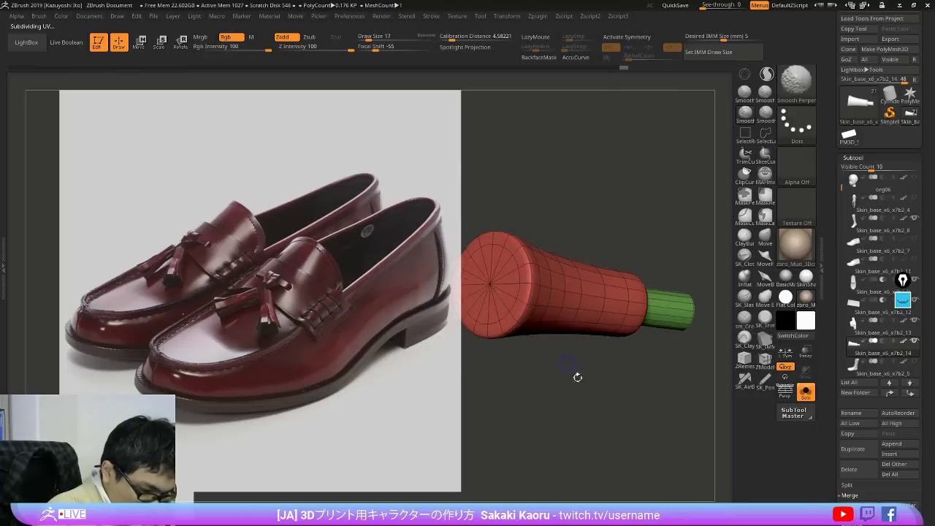
# Step: Examine the tassel's smoothed shape and edge flow in isolation and against the whole shoe
pyautogui.hotkey('shift', 'f')
pyautogui.moveTo(578, 376)
pyautogui.keyDown('ctrl'); pyautogui.mouseDown(button='right')
pyautogui.moveTo(616, 361)
pyautogui.moveTo(623, 273)
pyautogui.moveTo(668, 274)
pyautogui.moveTo(650, 343)
pyautogui.moveTo(605, 303)
pyautogui.moveTo(612, 278)
pyautogui.moveTo(603, 247)
pyautogui.mouseUp(button='right'); pyautogui.keyUp('ctrl')
pyautogui.hotkey('alt', 's')
pyautogui.hotkey('shift', 'f')
pyautogui.hotkey('alt', 's')
pyautogui.moveTo(620, 256); pyautogui.dragTo(591, 323)
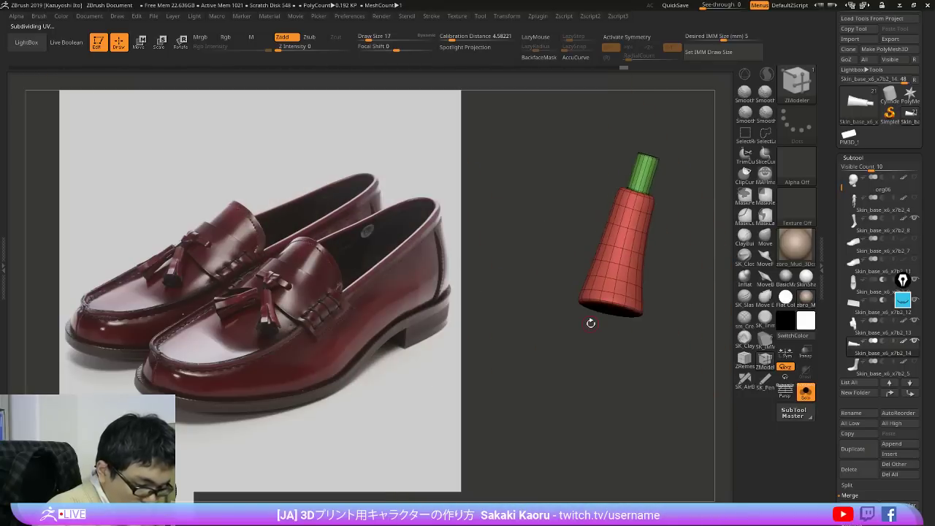
pyautogui.hotkey('shift', 'f')
pyautogui.press('d')
pyautogui.keyDown('alt'); pyautogui.moveTo(676, 304); pyautogui.dragTo(710, 402); pyautogui.keyUp('alt')
pyautogui.hotkey('alt', 's')
pyautogui.moveTo(698, 450); pyautogui.dragTo(701, 453)
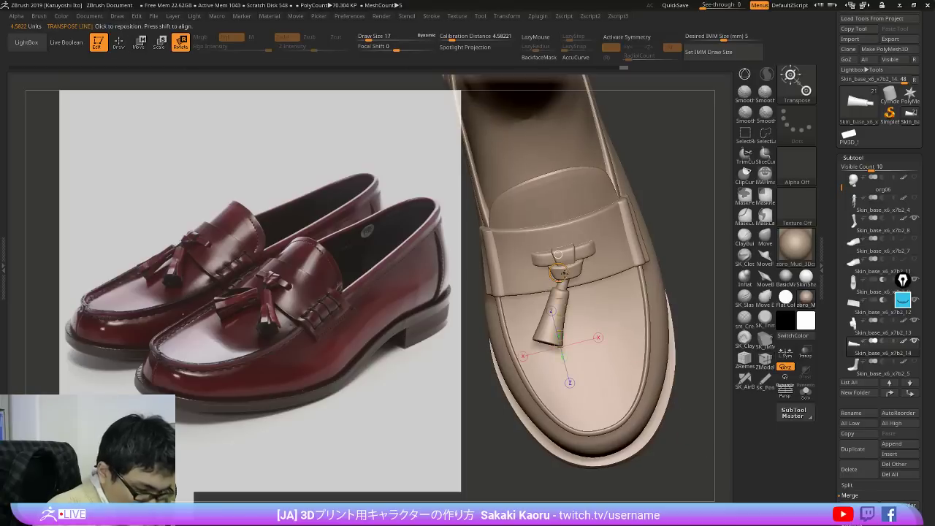
# Step: Rotate the tassel about its neck, duplicate its subtool and swing the copy to the other side of the ornament
pyautogui.press('r')
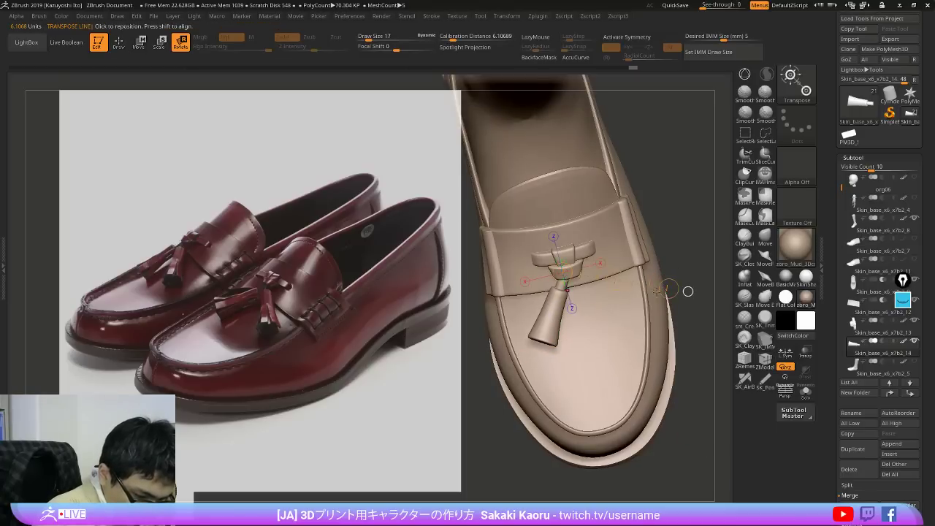
pyautogui.press('w')
pyautogui.click(853, 448)
pyautogui.press('r')
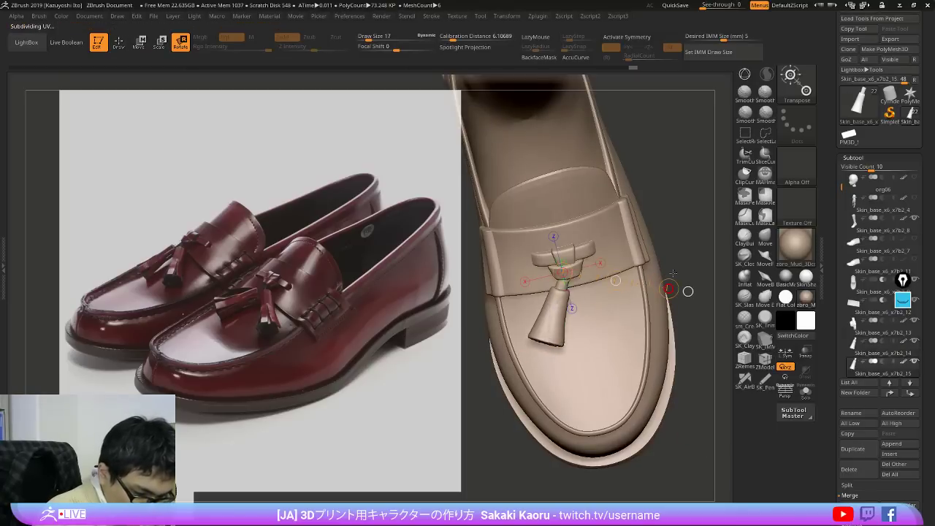
pyautogui.press('w')
pyautogui.moveTo(678, 182)
pyautogui.mouseDown()
pyautogui.moveTo(707, 219)
pyautogui.moveTo(699, 249)
pyautogui.moveTo(685, 190)
pyautogui.mouseUp()
pyautogui.press('r')
# Step: Adjust the duplicate tassel's position and angle with the Transpose line so both tassels spread from the ornament
pyautogui.moveTo(566, 281); pyautogui.dragTo(555, 347)
pyautogui.hotkey('ctrl', 'z')
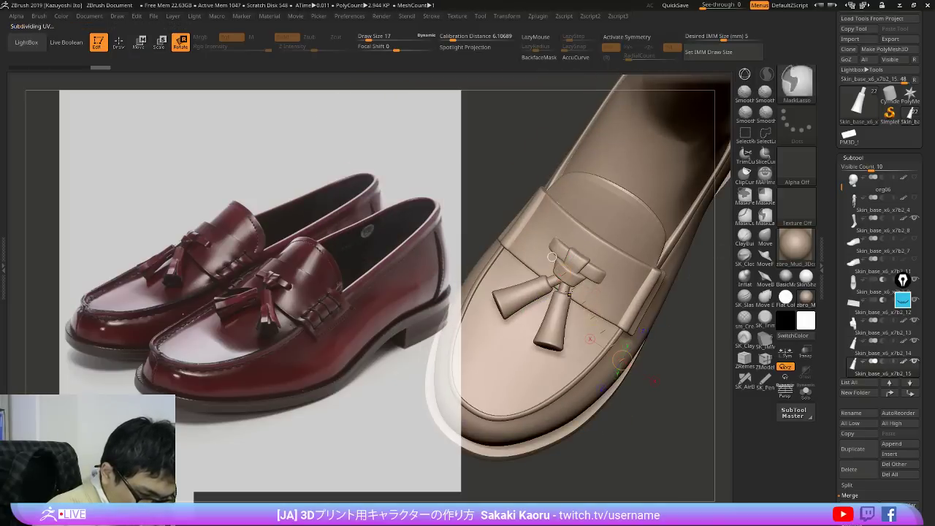
pyautogui.moveTo(567, 280); pyautogui.dragTo(561, 350)
pyautogui.press('w')
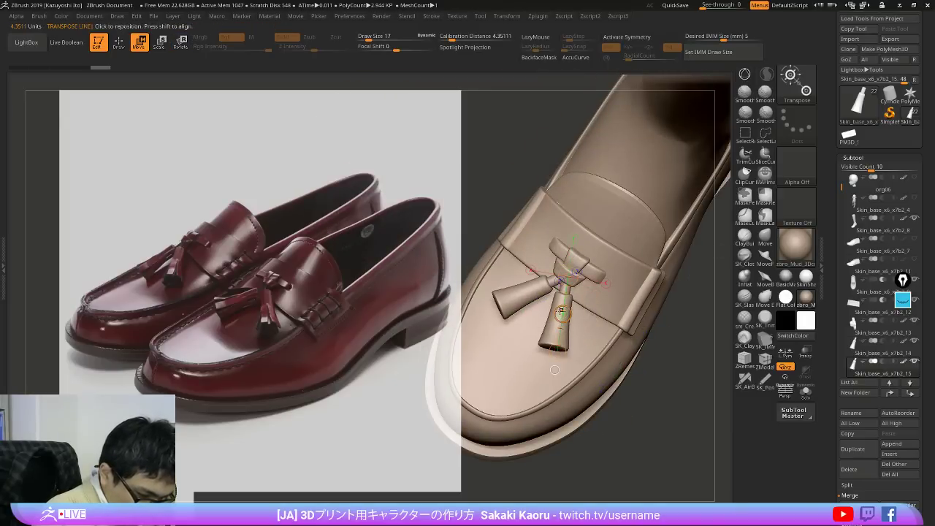
pyautogui.moveTo(561, 315); pyautogui.dragTo(562, 313)
pyautogui.moveTo(678, 343)
pyautogui.mouseDown()
pyautogui.moveTo(599, 311)
pyautogui.moveTo(587, 291)
pyautogui.moveTo(567, 303)
pyautogui.moveTo(549, 364)
pyautogui.mouseUp()
pyautogui.press('r')
pyautogui.press('q')
pyautogui.moveTo(643, 424)
pyautogui.mouseDown()
pyautogui.moveTo(704, 387)
pyautogui.moveTo(709, 415)
pyautogui.moveTo(678, 312)
pyautogui.moveTo(669, 379)
pyautogui.moveTo(695, 370)
pyautogui.moveTo(717, 377)
pyautogui.moveTo(674, 457)
pyautogui.mouseUp()
# Step: Select and isolate the original tassel and mask it except for the free end of its neck
pyautogui.keyDown('alt'); pyautogui.click(556, 301); pyautogui.keyUp('alt')
pyautogui.press('f')
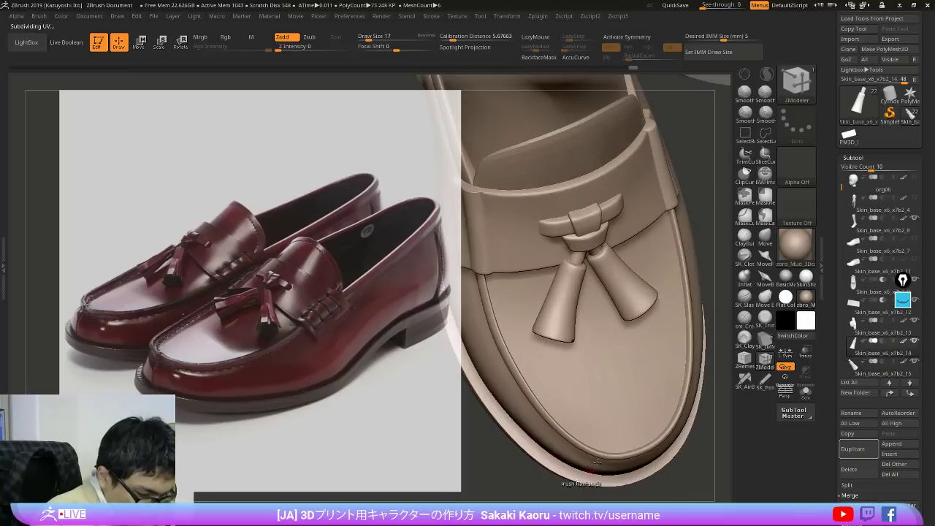
pyautogui.click(806, 392)
pyautogui.hotkey('shift', 'f')
pyautogui.keyDown('alt'); pyautogui.moveTo(617, 306); pyautogui.dragTo(628, 335); pyautogui.keyUp('alt')
pyautogui.press('w')
pyautogui.keyDown('ctrl'); pyautogui.moveTo(587, 252); pyautogui.dragTo(586, 265); pyautogui.keyUp('ctrl')
pyautogui.press('space')
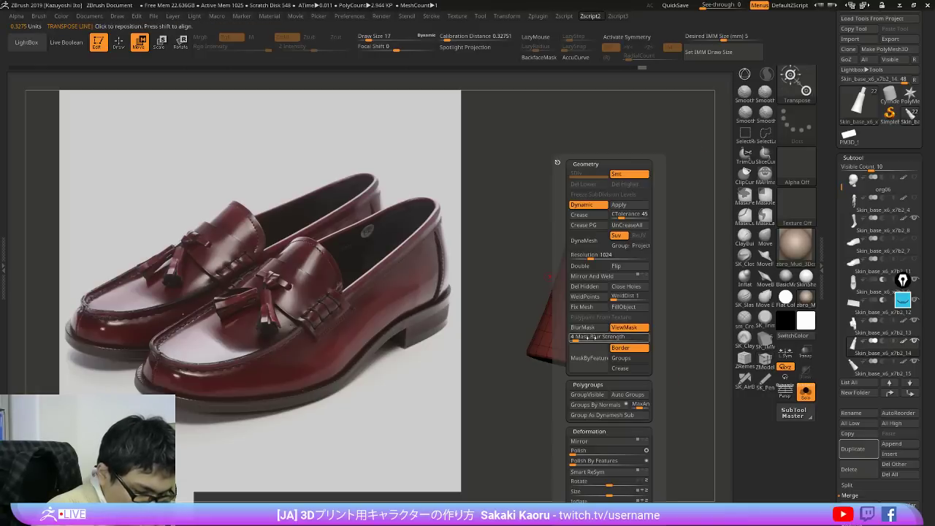
pyautogui.click(584, 356)
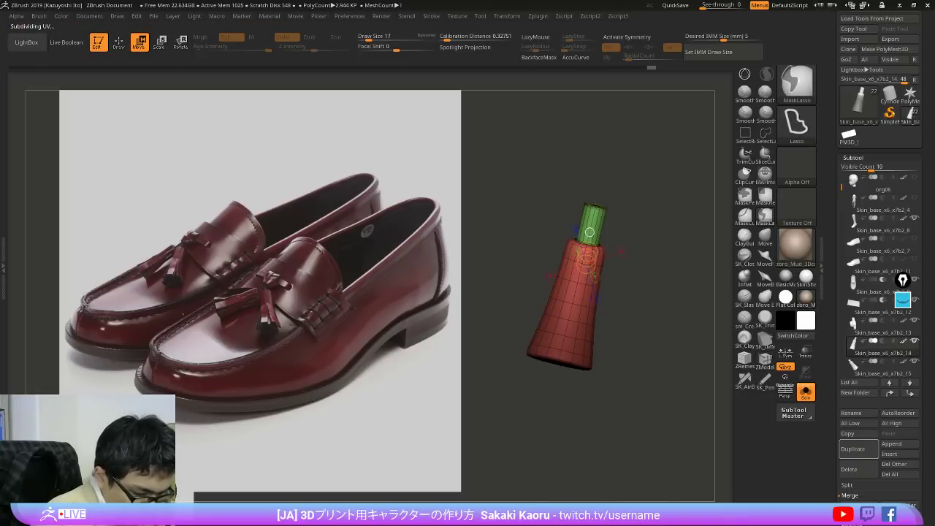
pyautogui.keyDown('ctrl'); pyautogui.click(606, 404); pyautogui.keyUp('ctrl')
pyautogui.moveTo(606, 404); pyautogui.dragTo(639, 404)
# Step: Try to extend the original tassel's unmasked neck end up into the ornament with the Transpose line
pyautogui.moveTo(640, 223)
pyautogui.mouseDown()
pyautogui.moveTo(641, 266)
pyautogui.moveTo(620, 168)
pyautogui.mouseUp()
pyautogui.moveTo(662, 238); pyautogui.dragTo(660, 200)
pyautogui.press('d')
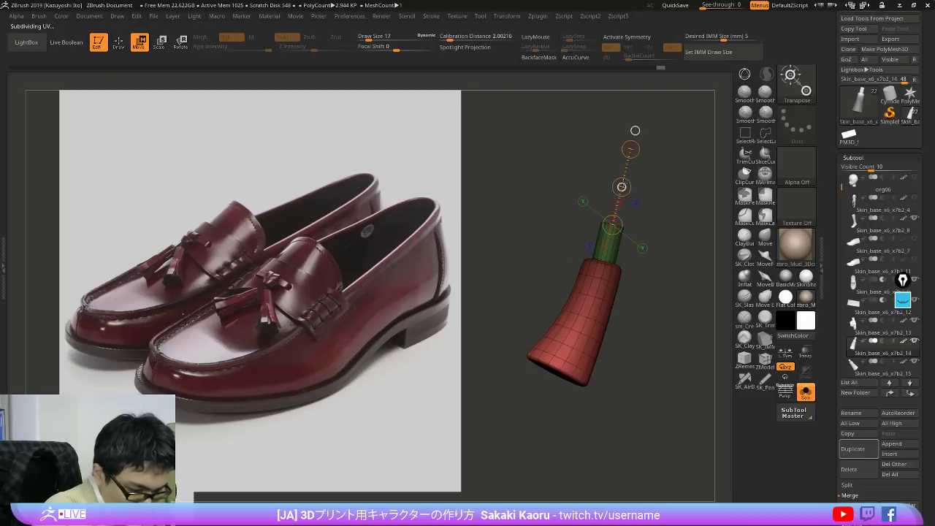
pyautogui.hotkey('shift', 'f')
pyautogui.hotkey('alt', 's')
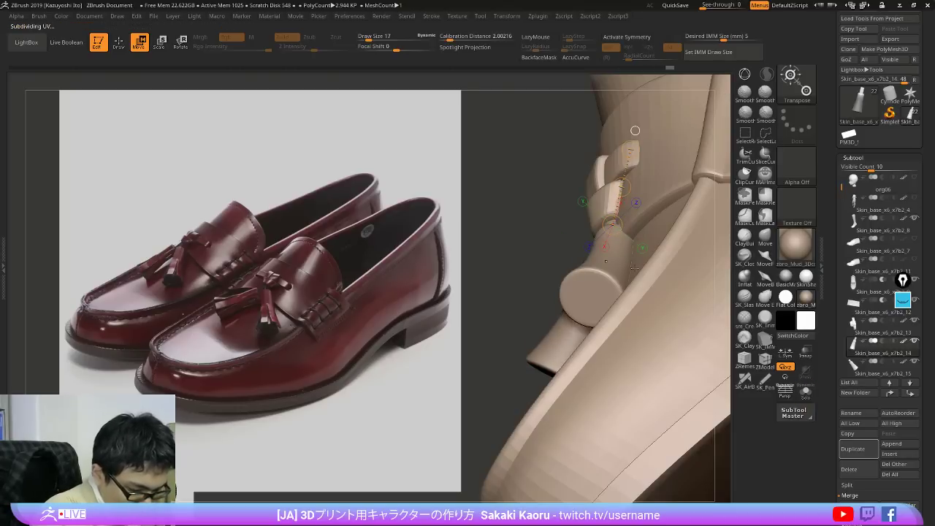
pyautogui.moveTo(638, 306); pyautogui.dragTo(636, 311, button='right')
pyautogui.hotkey('shift', 'd')
pyautogui.press('d')
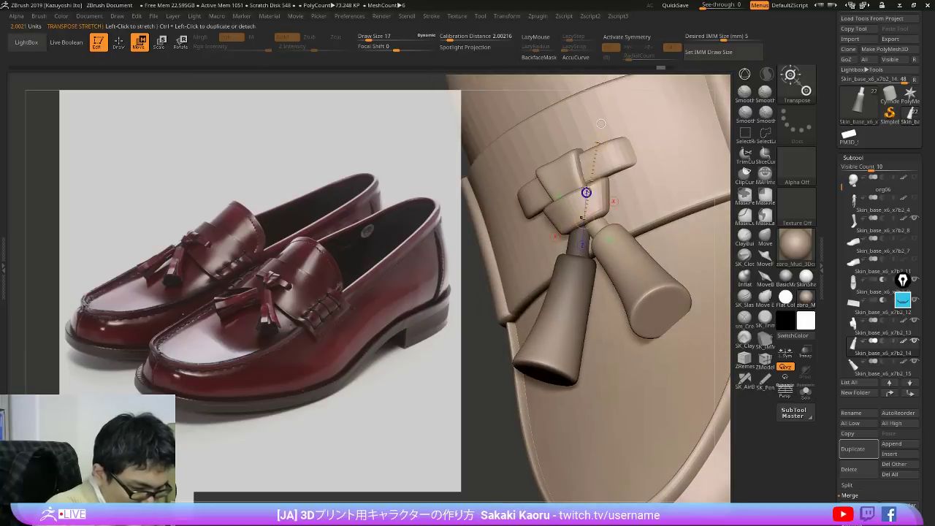
pyautogui.moveTo(590, 180); pyautogui.dragTo(595, 173)
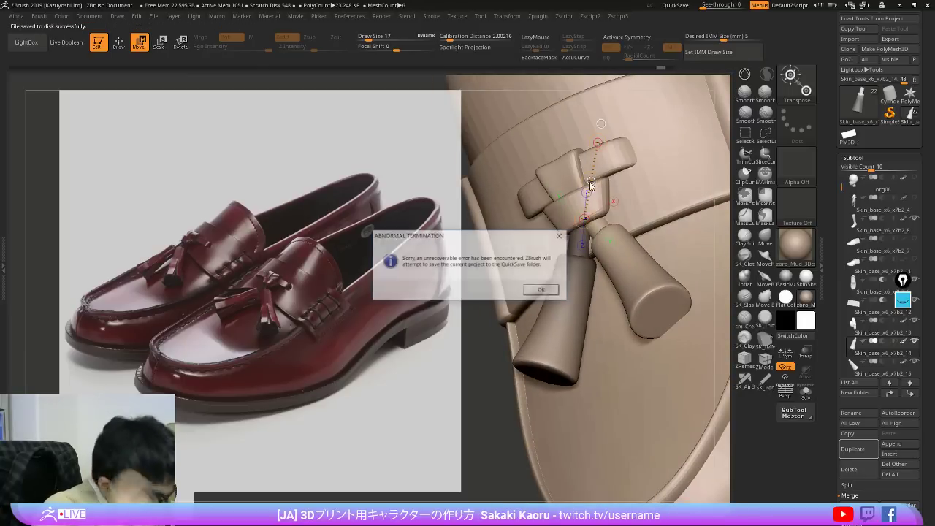
# Step: Dismiss the crash and abnormal-termination notices to reach the QuickSave files
pyautogui.click(544, 290)
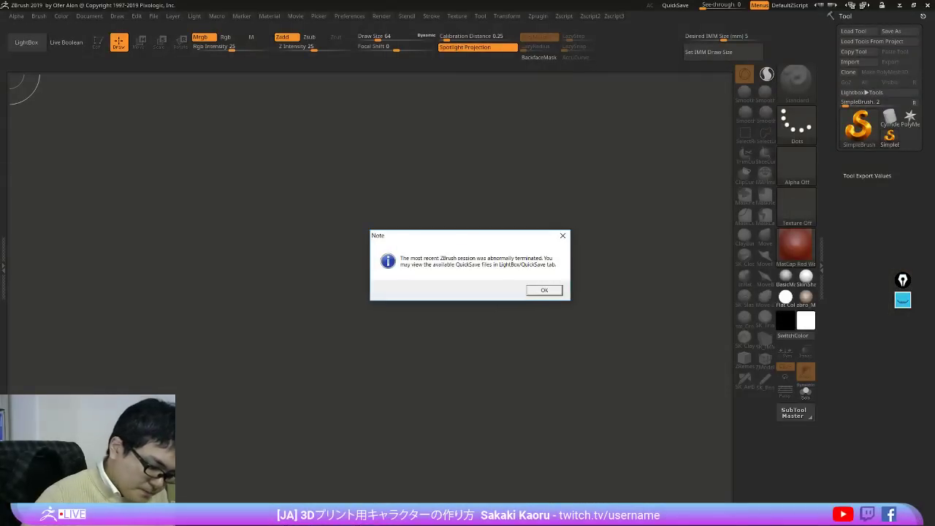
pyautogui.click(557, 291)
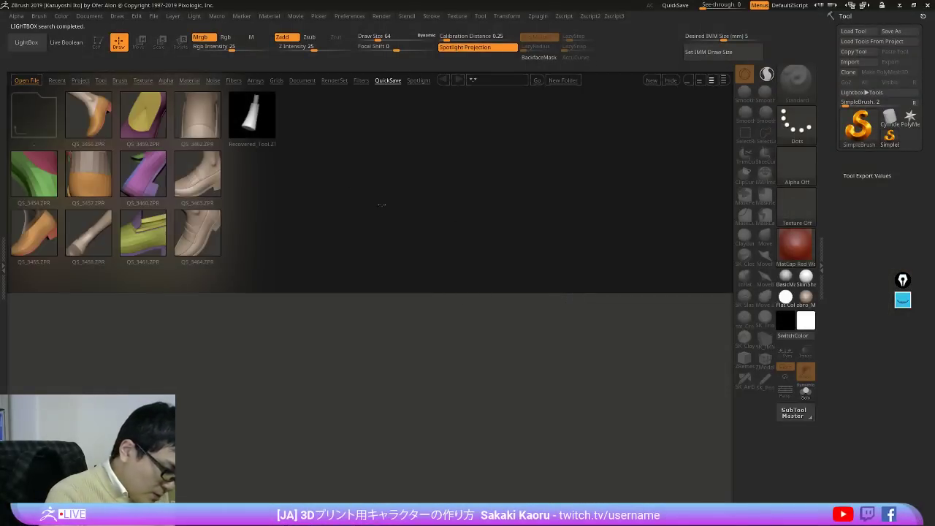
# Step: Load the Recovered_Tool.ZTL file onto the canvas as an editable model and apply the beige zbro_Mud material
pyautogui.doubleClick(250, 118)
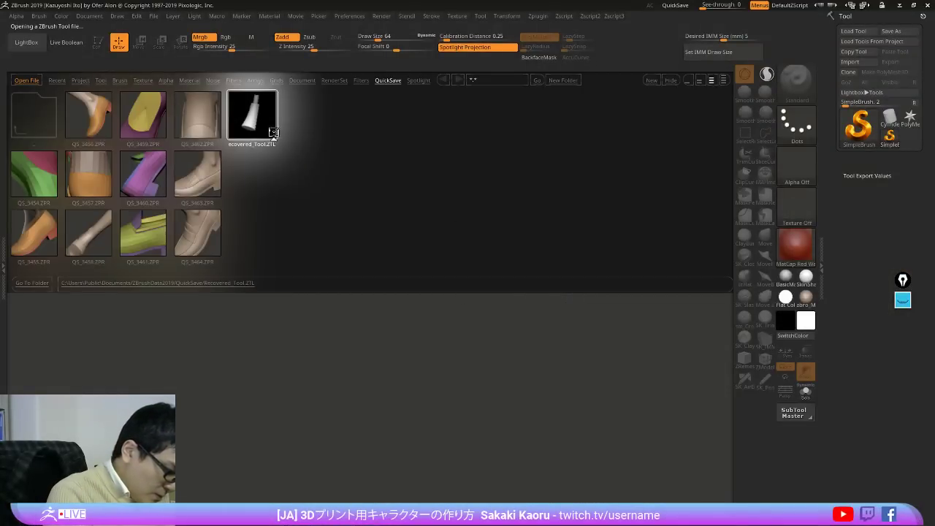
pyautogui.click(671, 80)
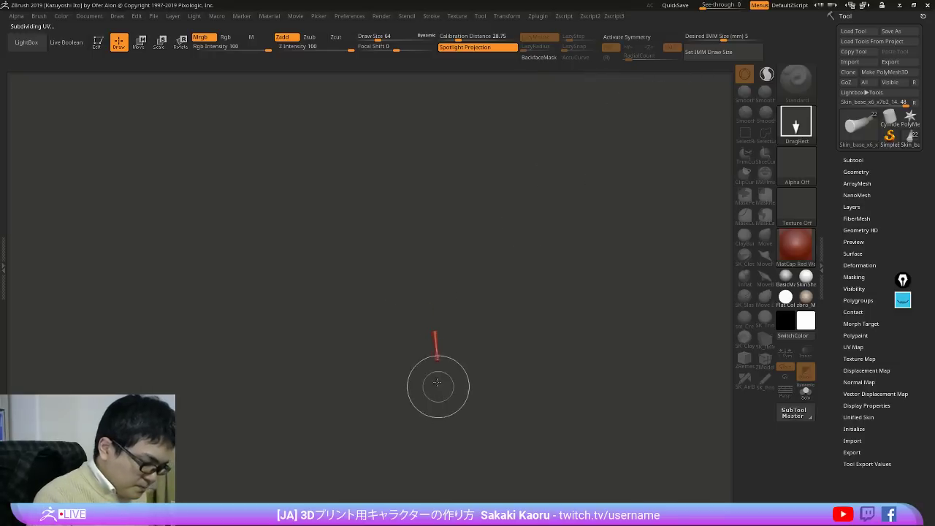
pyautogui.press('t')
pyautogui.click(806, 299)
pyautogui.press('f')
pyautogui.moveTo(611, 311); pyautogui.dragTo(519, 330)
pyautogui.keyDown('alt'); pyautogui.moveTo(520, 217); pyautogui.dragTo(504, 422); pyautogui.keyUp('alt')
pyautogui.keyDown('alt'); pyautogui.click(497, 271); pyautogui.keyUp('alt')
pyautogui.keyDown('alt'); pyautogui.moveTo(511, 322); pyautogui.dragTo(520, 354); pyautogui.keyUp('alt')
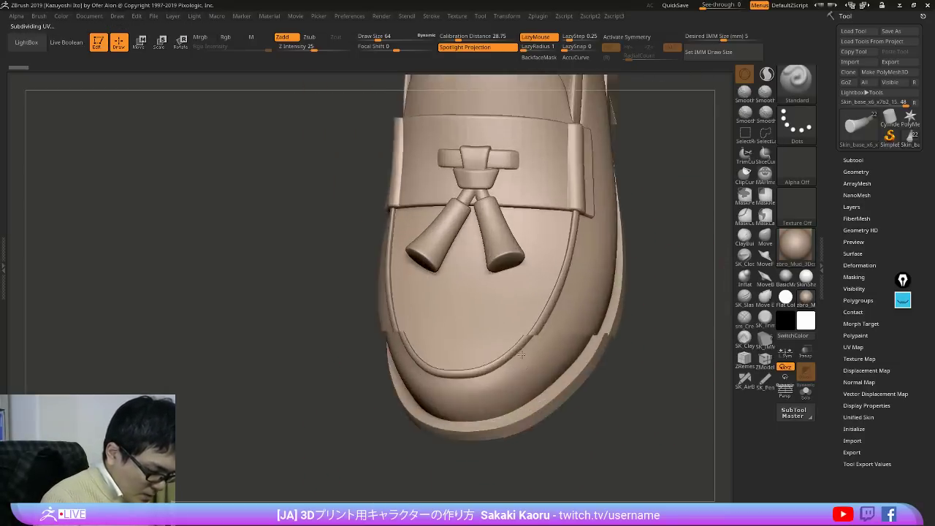
# Step: Isolate the right-leaning tassel and fit a Deformer cage around it, aligned with its neck
pyautogui.moveTo(520, 355); pyautogui.dragTo(539, 292, button='right')
pyautogui.hotkey('alt', 's')
pyautogui.keyDown('alt'); pyautogui.moveTo(554, 255); pyautogui.dragTo(566, 322, button='right'); pyautogui.keyUp('alt')
pyautogui.press('w')
pyautogui.keyDown('alt'); pyautogui.moveTo(510, 191); pyautogui.dragTo(497, 266, button='right'); pyautogui.keyUp('alt')
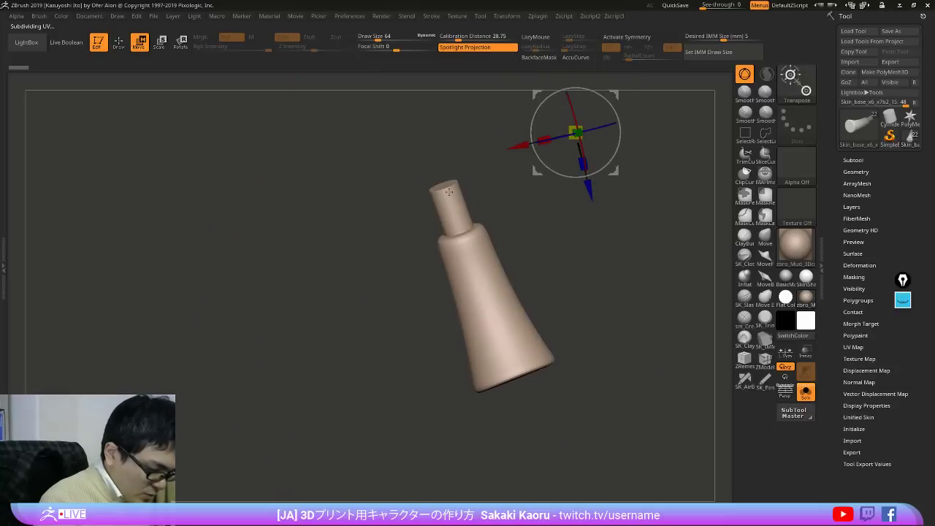
pyautogui.click(442, 185)
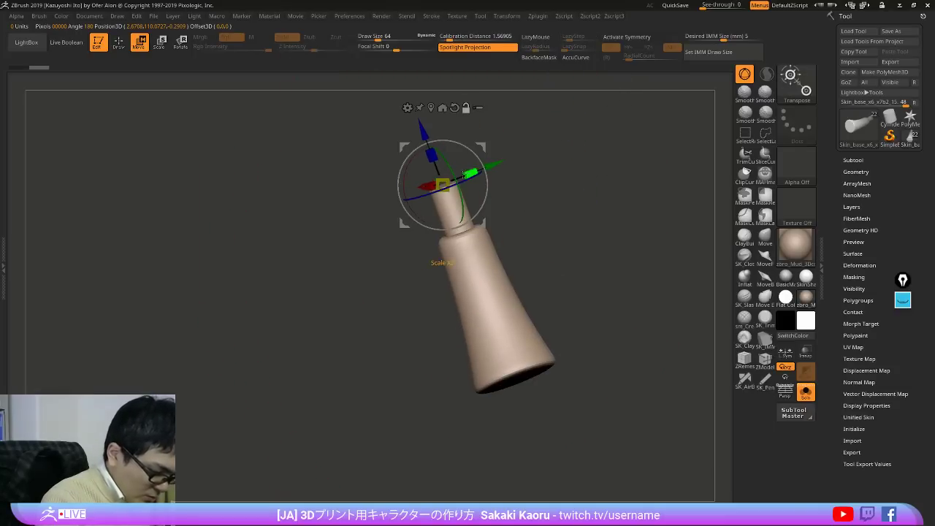
pyautogui.moveTo(407, 200); pyautogui.dragTo(411, 199)
pyautogui.click(408, 108)
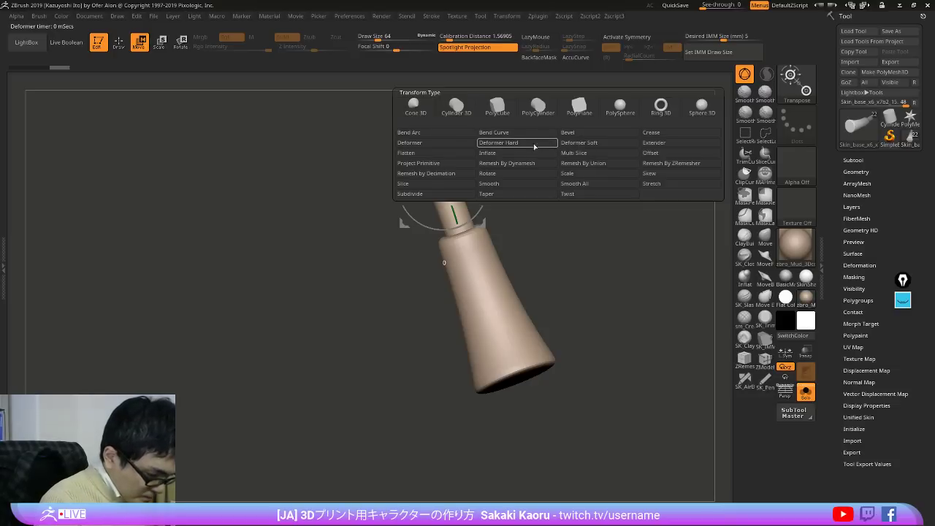
pyautogui.click(451, 144)
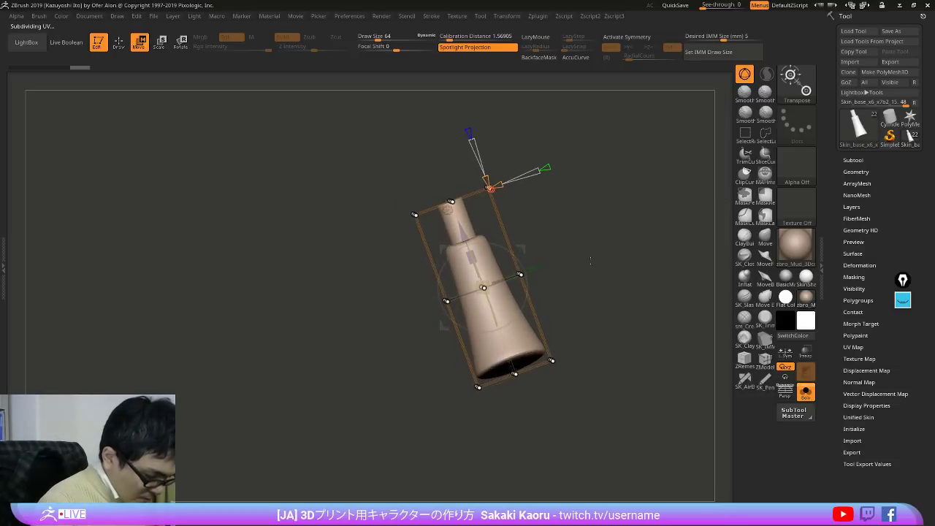
# Step: Shorten the tassel by moving the Deformer cage's lower control points up, then bring the rest of the shoe back
pyautogui.keyDown('ctrl'); pyautogui.moveTo(438, 408); pyautogui.dragTo(639, 445); pyautogui.keyUp('ctrl')
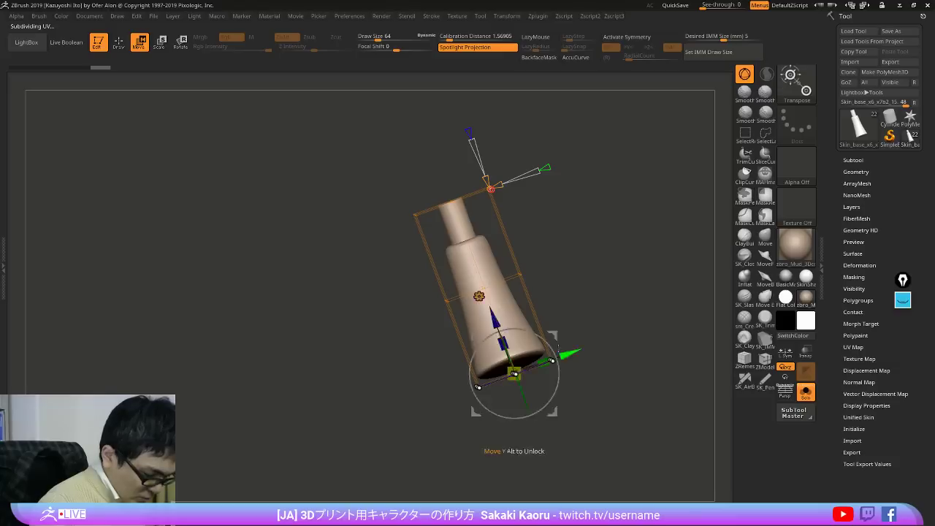
pyautogui.moveTo(495, 318); pyautogui.dragTo(488, 298)
pyautogui.hotkey('shift', 'f')
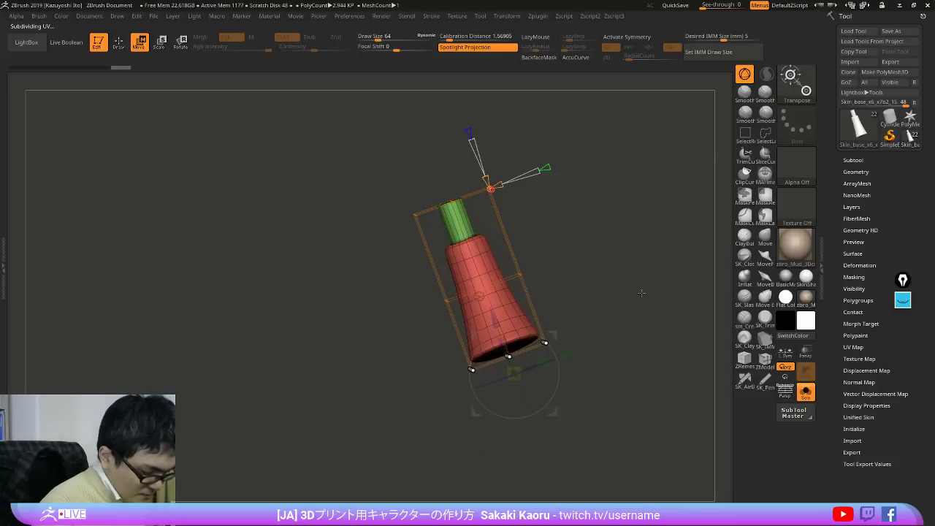
pyautogui.click(611, 277)
pyautogui.moveTo(643, 292)
pyautogui.mouseDown()
pyautogui.moveTo(611, 277)
pyautogui.moveTo(661, 285)
pyautogui.moveTo(610, 252)
pyautogui.mouseUp()
pyautogui.moveTo(610, 252); pyautogui.dragTo(638, 250)
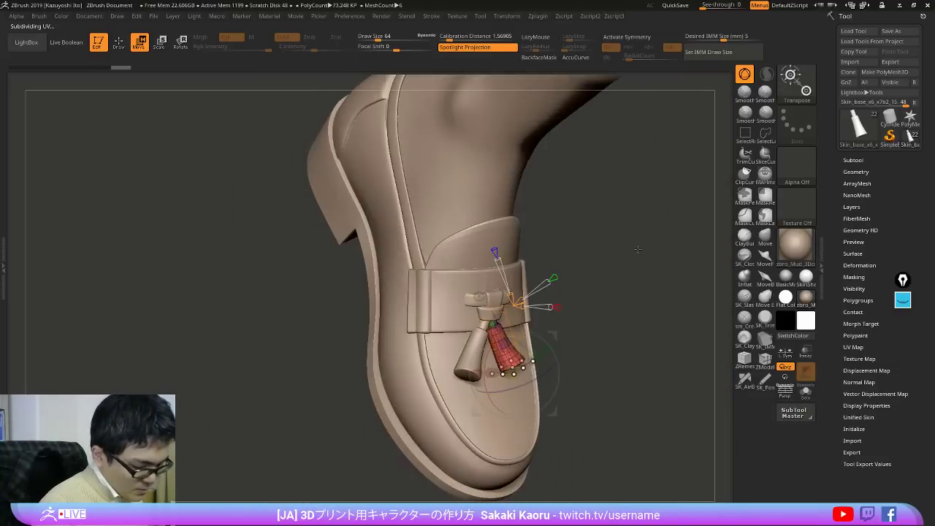
# Step: Select the left-leaning tassel and shift it along its own axis toward the ornament
pyautogui.press('q')
pyautogui.moveTo(687, 374); pyautogui.dragTo(685, 362)
pyautogui.moveTo(687, 360)
pyautogui.keyDown('ctrl'); pyautogui.mouseDown()
pyautogui.moveTo(669, 461)
pyautogui.moveTo(643, 446)
pyautogui.mouseUp(); pyautogui.keyUp('ctrl')
pyautogui.press('w')
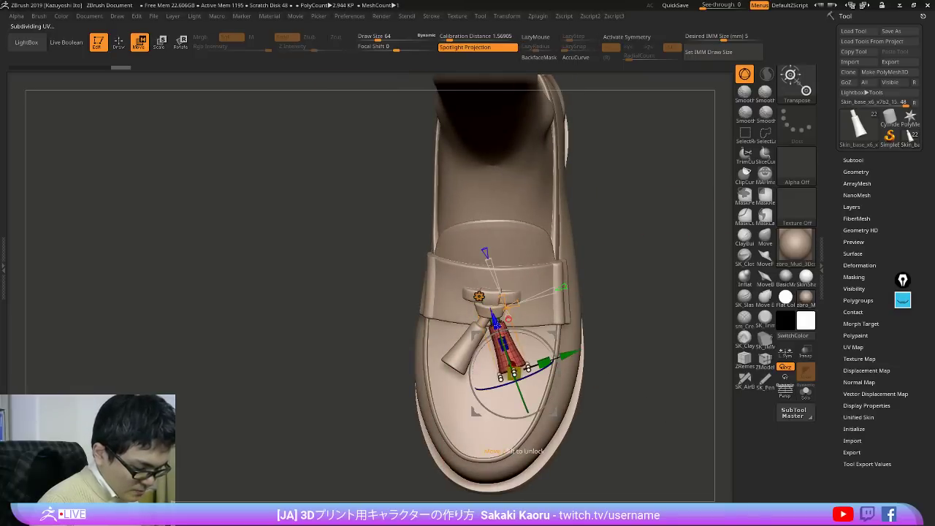
pyautogui.keyDown('alt'); pyautogui.click(463, 352); pyautogui.keyUp('alt')
pyautogui.keyDown('alt'); pyautogui.moveTo(643, 314); pyautogui.dragTo(643, 378); pyautogui.keyUp('alt')
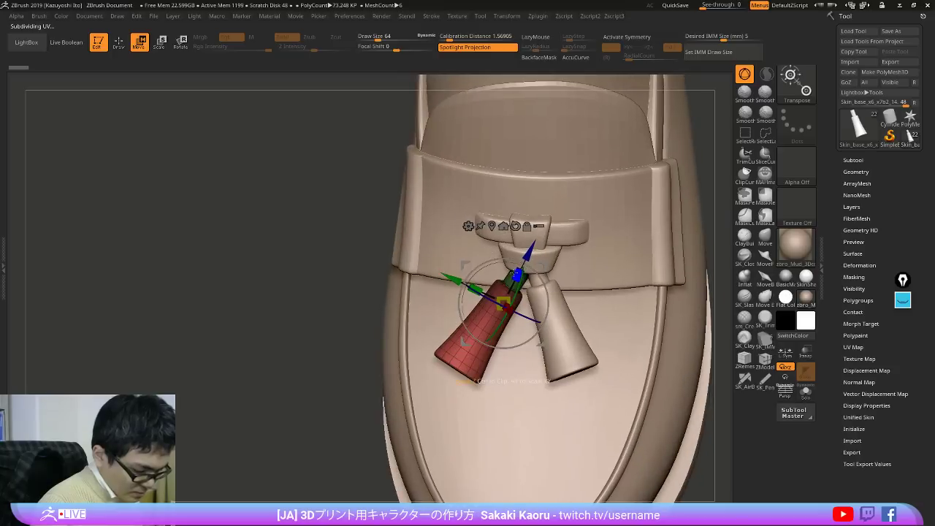
pyautogui.moveTo(530, 252); pyautogui.dragTo(533, 245)
# Step: Reselect the right-leaning tassel and finalize its Deformer changes
pyautogui.press('q')
pyautogui.keyDown('alt'); pyautogui.moveTo(690, 422); pyautogui.dragTo(567, 283); pyautogui.keyUp('alt')
pyautogui.moveTo(639, 376)
pyautogui.mouseDown()
pyautogui.moveTo(626, 306)
pyautogui.moveTo(695, 333)
pyautogui.moveTo(680, 407)
pyautogui.moveTo(696, 322)
pyautogui.mouseUp()
pyautogui.click(856, 161)
pyautogui.moveTo(647, 393); pyautogui.dragTo(685, 424)
pyautogui.keyDown('alt'); pyautogui.moveTo(621, 336); pyautogui.dragTo(559, 409); pyautogui.keyUp('alt')
pyautogui.keyDown('alt'); pyautogui.click(472, 266); pyautogui.keyUp('alt')
pyautogui.press('w')
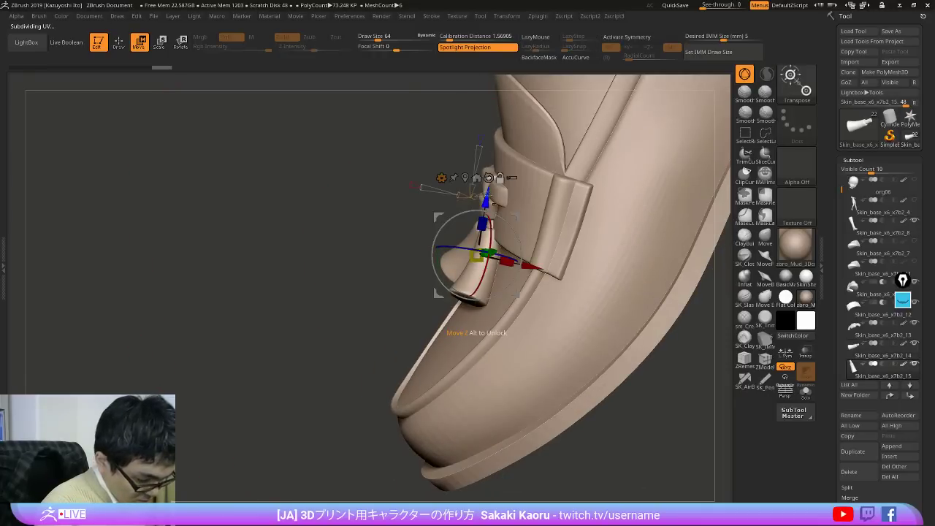
pyautogui.click(441, 178)
pyautogui.click(600, 189)
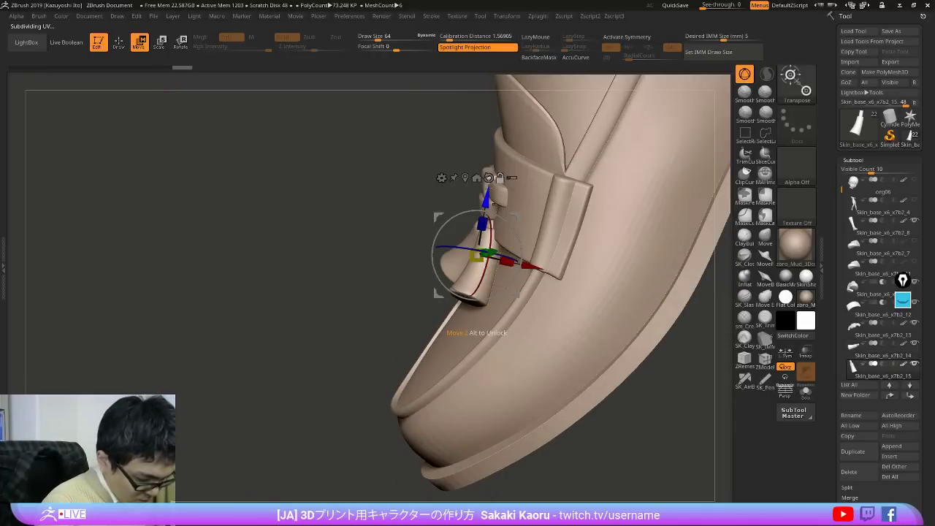
# Step: Adjust the right-leaning tassel with the Gizmo so its lower end sits properly over the vamp
pyautogui.moveTo(398, 311); pyautogui.dragTo(514, 293)
pyautogui.press('q')
pyautogui.press('w')
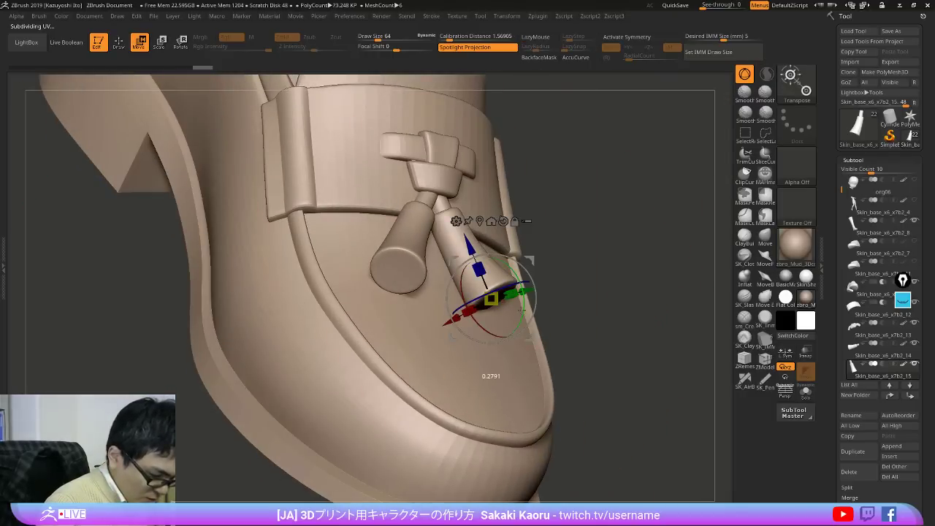
pyautogui.moveTo(601, 272); pyautogui.dragTo(588, 219)
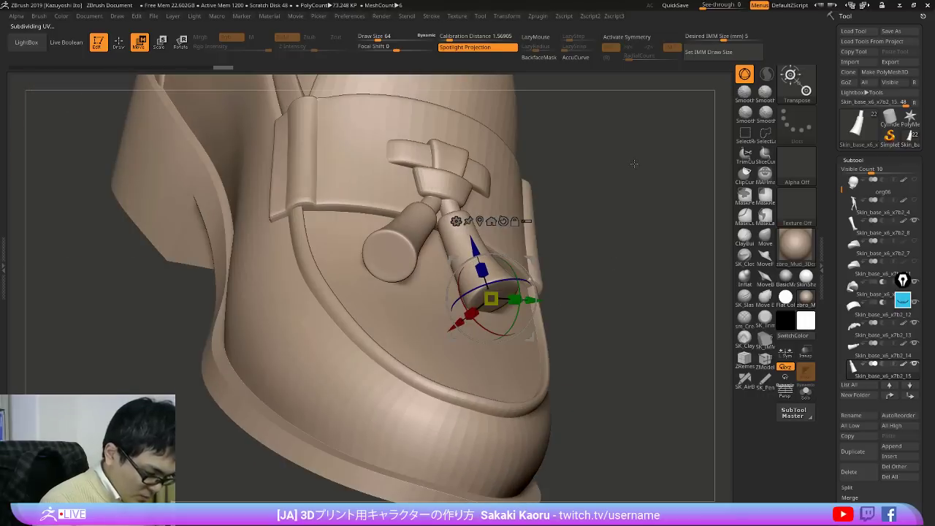
pyautogui.moveTo(574, 299); pyautogui.dragTo(521, 250)
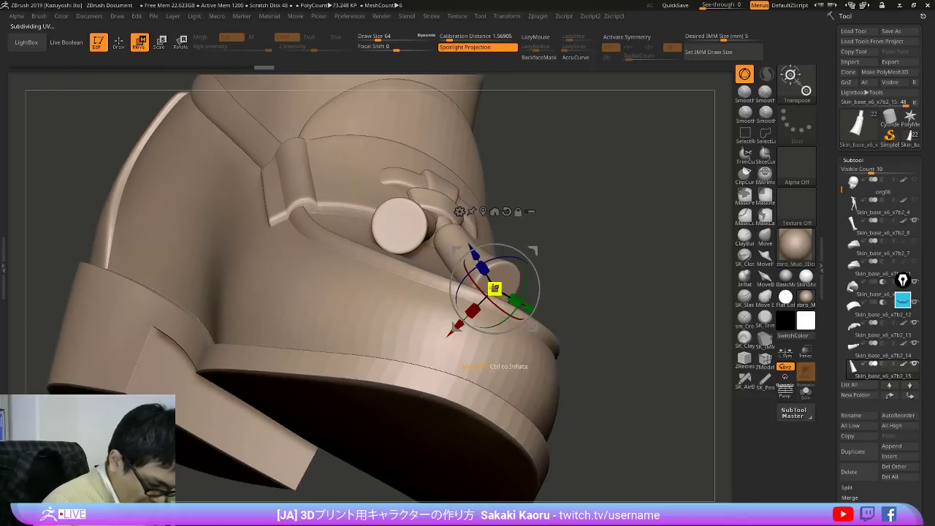
pyautogui.moveTo(641, 268)
pyautogui.mouseDown()
pyautogui.moveTo(605, 290)
pyautogui.moveTo(616, 295)
pyautogui.moveTo(566, 273)
pyautogui.moveTo(583, 284)
pyautogui.moveTo(612, 276)
pyautogui.moveTo(618, 250)
pyautogui.mouseUp()
pyautogui.press('q')
# Step: Select the left-leaning tassel, reset the Gizmo orientation, and raise its wide end slightly off the vamp
pyautogui.moveTo(541, 254); pyautogui.dragTo(539, 287, button='right')
pyautogui.keyDown('alt'); pyautogui.click(445, 185); pyautogui.keyUp('alt')
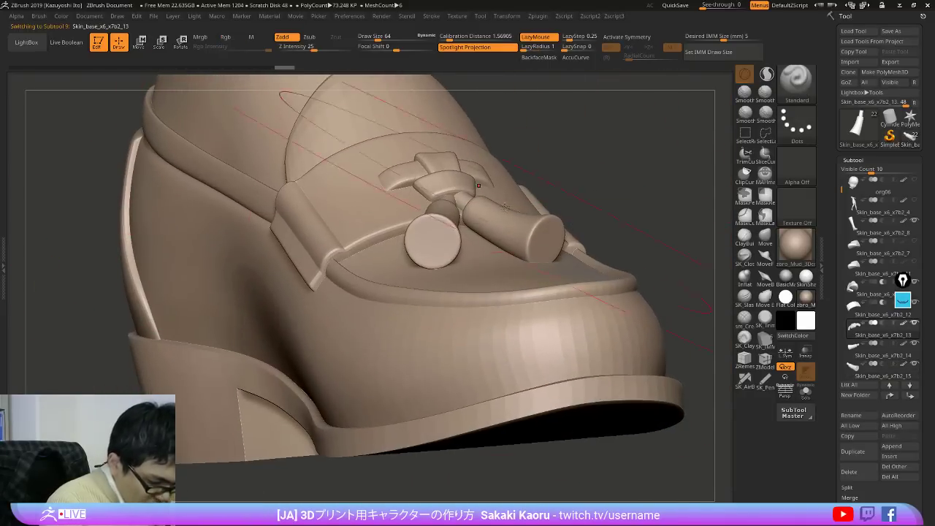
pyautogui.keyDown('alt'); pyautogui.click(446, 221); pyautogui.keyUp('alt')
pyautogui.moveTo(446, 220); pyautogui.dragTo(422, 242, button='right')
pyautogui.press('w')
pyautogui.moveTo(418, 256)
pyautogui.mouseDown()
pyautogui.moveTo(431, 236)
pyautogui.moveTo(422, 225)
pyautogui.moveTo(410, 247)
pyautogui.mouseUp()
pyautogui.keyDown('alt'); pyautogui.click(432, 180); pyautogui.keyUp('alt')
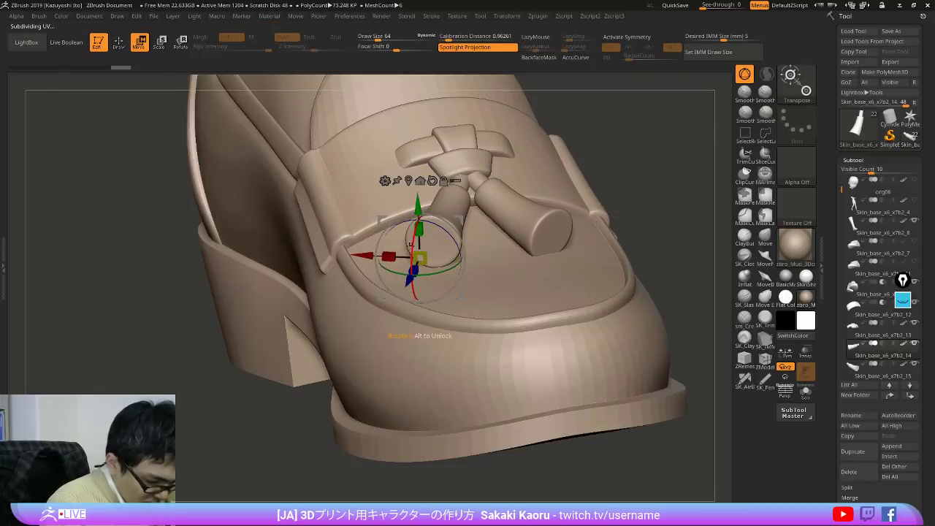
pyautogui.moveTo(411, 246); pyautogui.dragTo(380, 243, button='right')
pyautogui.moveTo(417, 205); pyautogui.dragTo(418, 203)
pyautogui.moveTo(426, 206); pyautogui.dragTo(454, 212, button='right')
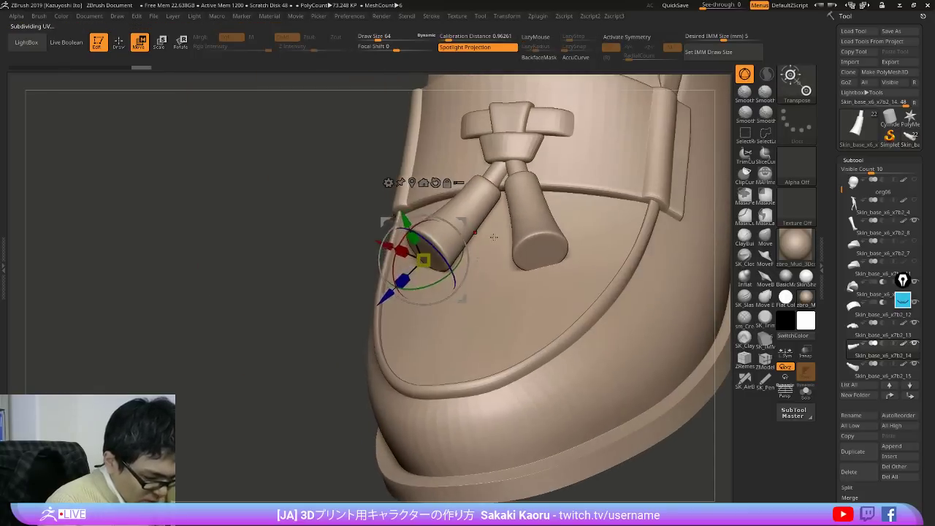
# Step: Isolate the ornament in its unsmoothed polyframe view and nudge it with the Gizmo to fit the tassel necks
pyautogui.press('q')
pyautogui.keyDown('alt'); pyautogui.click(540, 134); pyautogui.keyUp('alt')
pyautogui.moveTo(554, 137)
pyautogui.mouseDown(button='right')
pyautogui.moveTo(537, 140)
pyautogui.moveTo(523, 265)
pyautogui.moveTo(544, 295)
pyautogui.moveTo(561, 208)
pyautogui.moveTo(531, 158)
pyautogui.mouseUp(button='right')
pyautogui.hotkey('alt', 's')
pyautogui.hotkey('shift', 'f')
pyautogui.hotkey('shift', 'd')
pyautogui.press('w')
pyautogui.keyDown('alt'); pyautogui.click(500, 120); pyautogui.keyUp('alt')
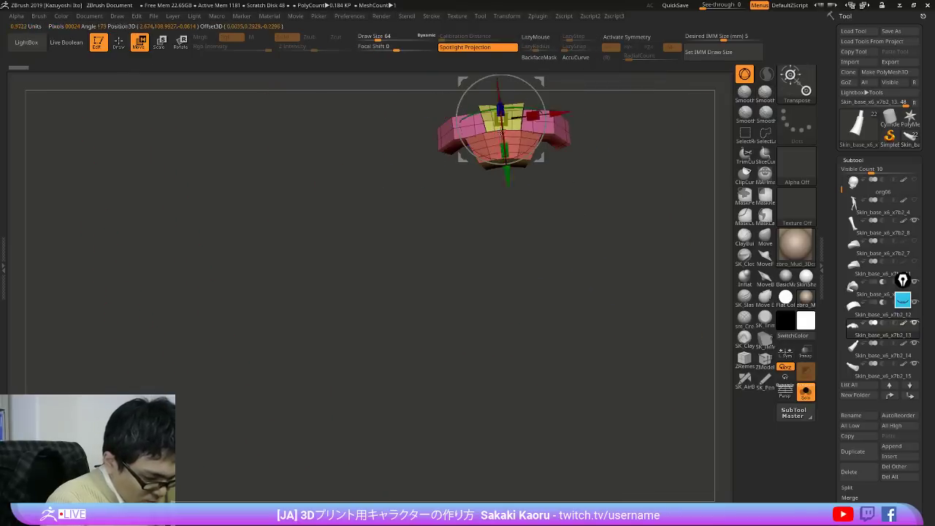
pyautogui.moveTo(501, 150); pyautogui.dragTo(501, 155)
pyautogui.hotkey('alt', 's')
pyautogui.moveTo(502, 155); pyautogui.dragTo(537, 105, button='right')
# Step: Turn Dynamic Subdiv back on for the ornament, allowing it always, and hide the polyframe
pyautogui.press('d')
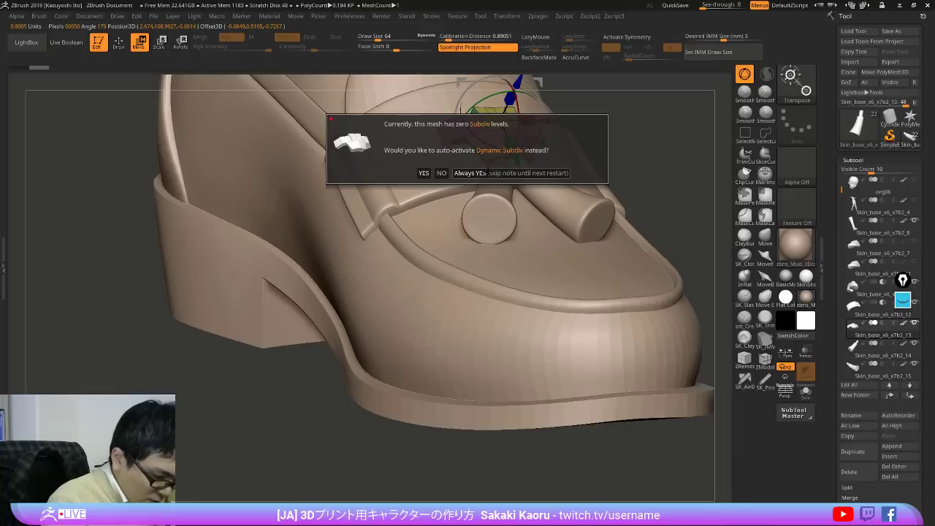
pyautogui.click(482, 173)
pyautogui.hotkey('shift', 'f')
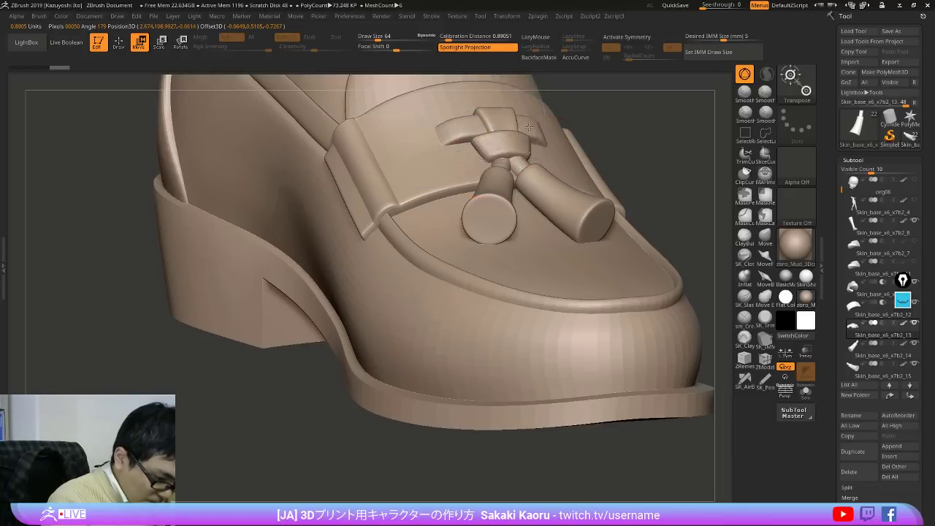
pyautogui.moveTo(520, 196)
pyautogui.mouseDown(button='right')
pyautogui.moveTo(497, 153)
pyautogui.moveTo(488, 196)
pyautogui.moveTo(483, 149)
pyautogui.mouseUp(button='right')
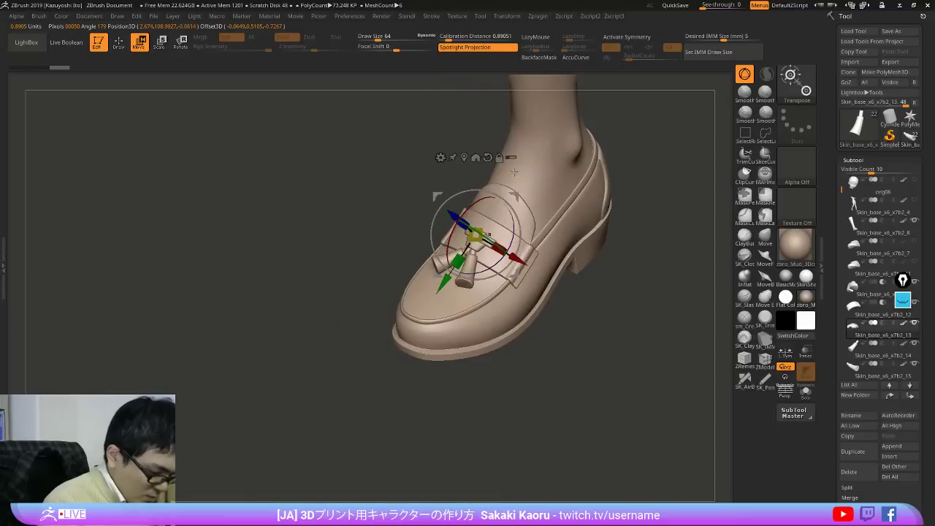
pyautogui.press('q')
pyautogui.moveTo(563, 245)
pyautogui.mouseDown(button='right')
pyautogui.moveTo(587, 397)
pyautogui.moveTo(595, 301)
pyautogui.moveTo(662, 396)
pyautogui.moveTo(604, 284)
pyautogui.mouseUp(button='right')
pyautogui.moveTo(604, 284); pyautogui.dragTo(691, 441, button='right')
# Step: Merge the ornament and both tassel subtools into the strap subtool Skin_base_x6_x7b2_12
pyautogui.press('Up')
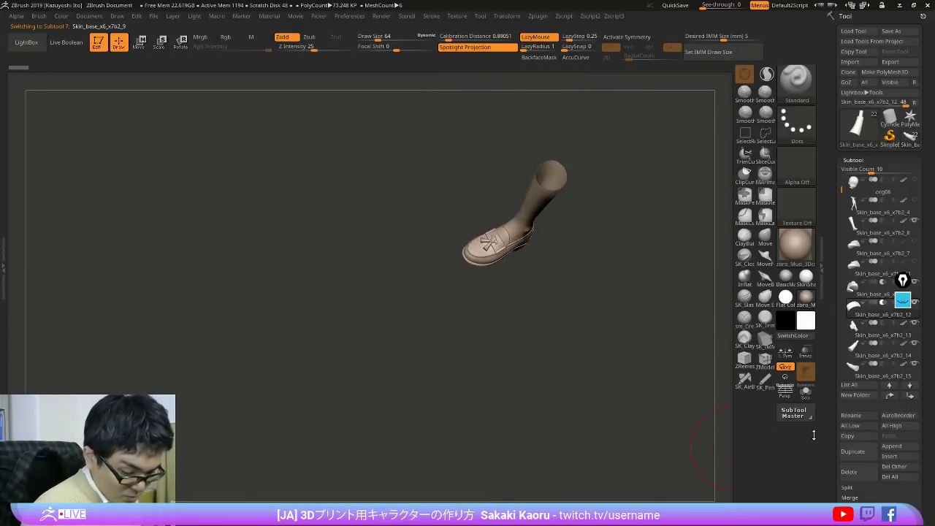
pyautogui.click(878, 305)
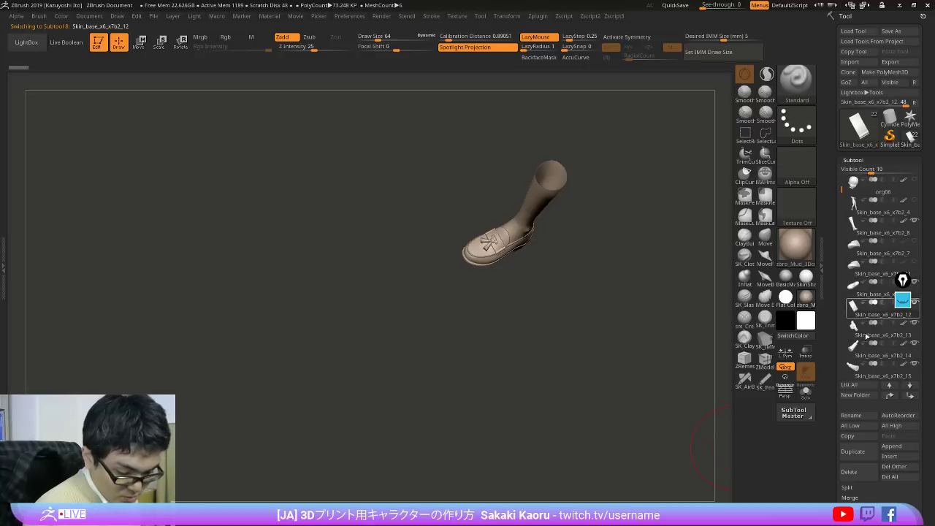
pyautogui.moveTo(833, 445); pyautogui.dragTo(834, 316)
pyautogui.click(859, 379)
pyautogui.click(860, 370)
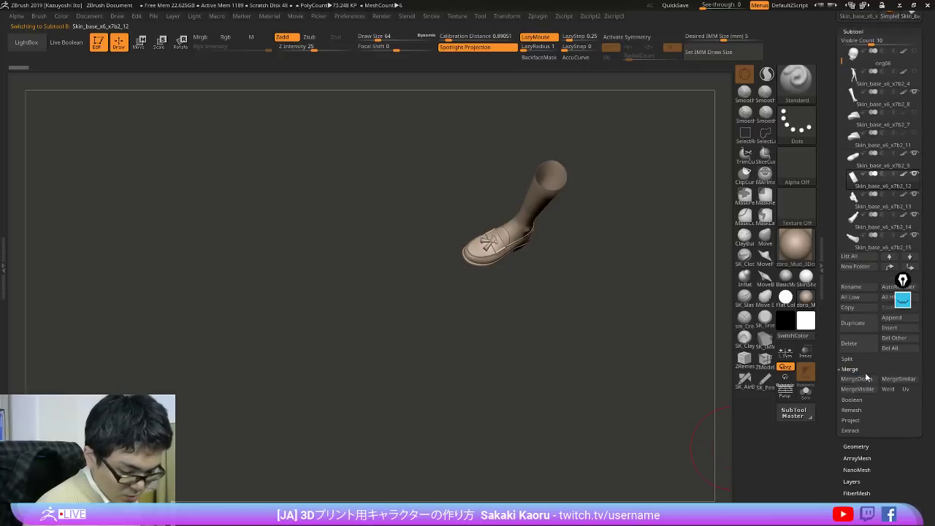
pyautogui.click(866, 378)
pyautogui.press('Return')
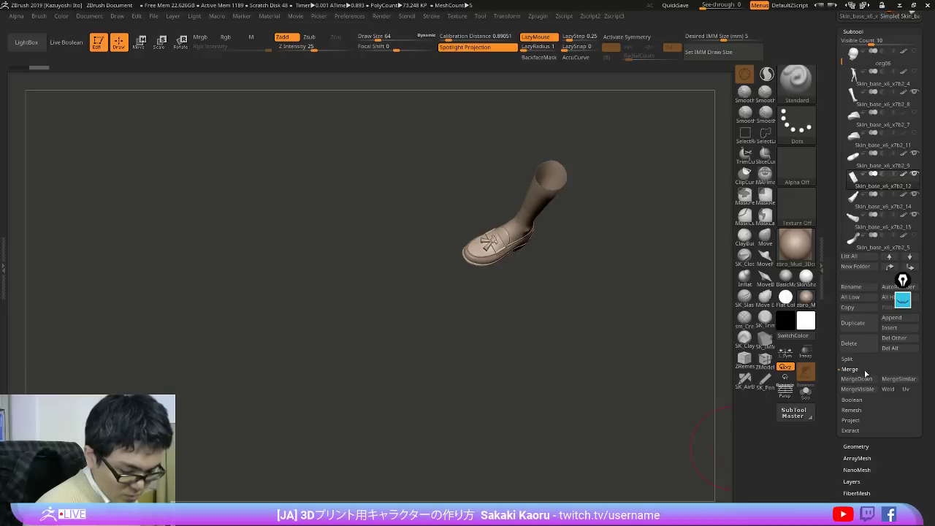
pyautogui.click(868, 378)
pyautogui.press('Return')
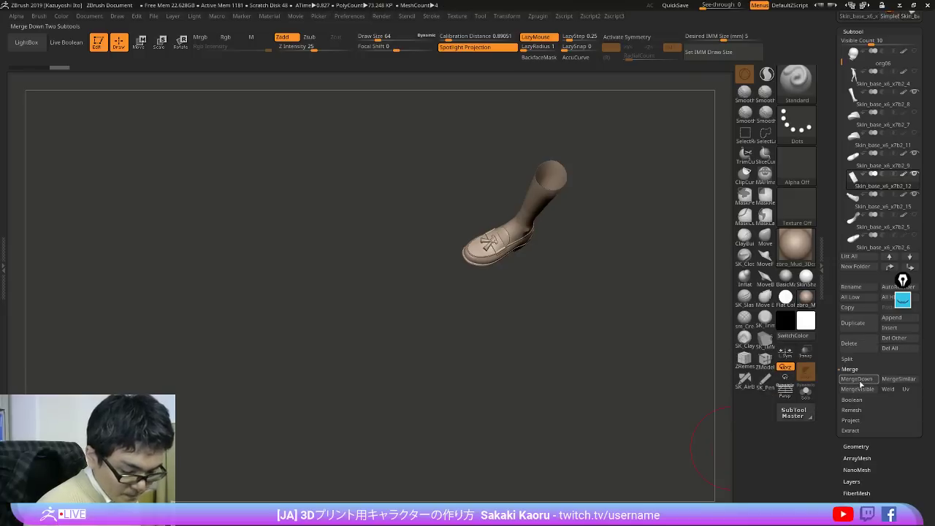
pyautogui.click(860, 383)
# Step: Merge the combined strap and tassel subtool into the shoe body subtool Skin_base_x6_x7b2_9
pyautogui.click(768, 400)
pyautogui.keyDown('alt'); pyautogui.moveTo(625, 378); pyautogui.dragTo(659, 414); pyautogui.keyUp('alt')
pyautogui.hotkey('alt', 's')
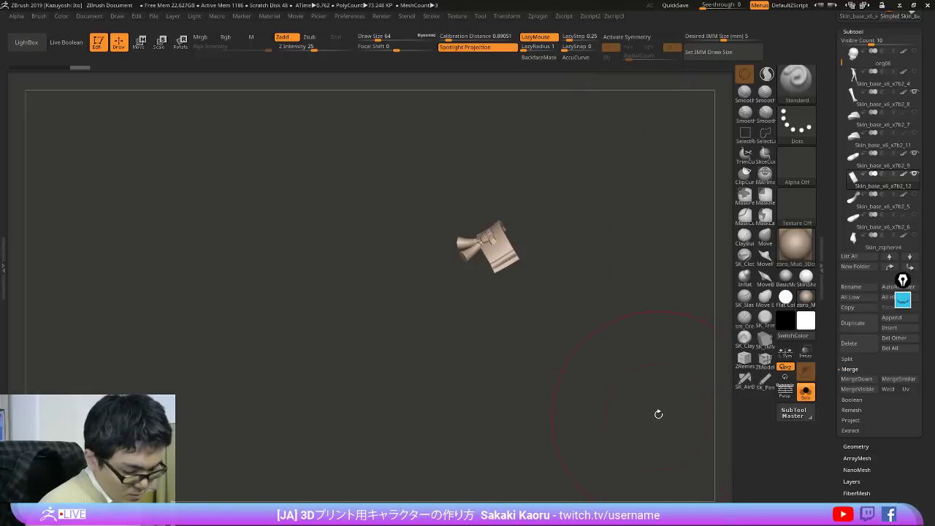
pyautogui.hotkey('alt', 's')
pyautogui.press('Up')
pyautogui.hotkey('alt', 's')
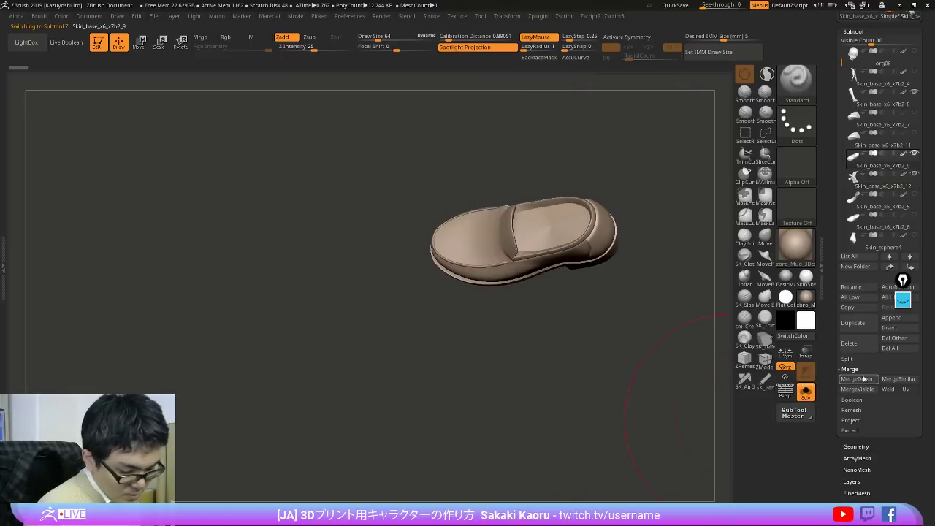
pyautogui.click(864, 378)
pyautogui.press('Return')
pyautogui.hotkey('alt', 's')
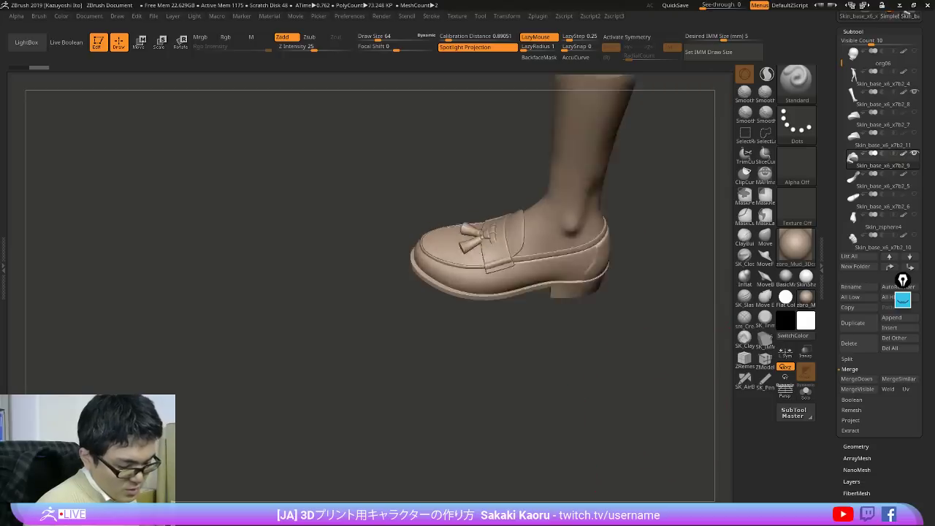
pyautogui.moveTo(655, 377); pyautogui.dragTo(683, 424)
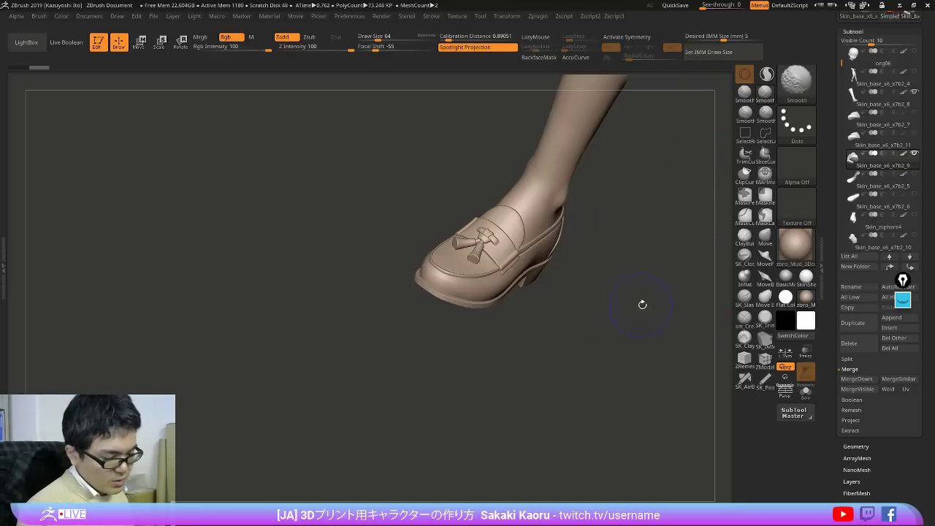
pyautogui.click(855, 286)
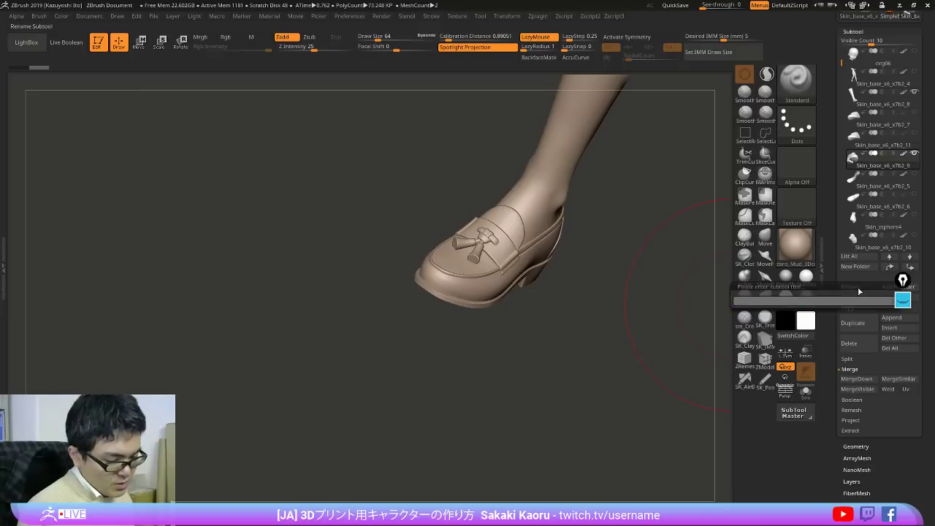
pyautogui.press('Escape')
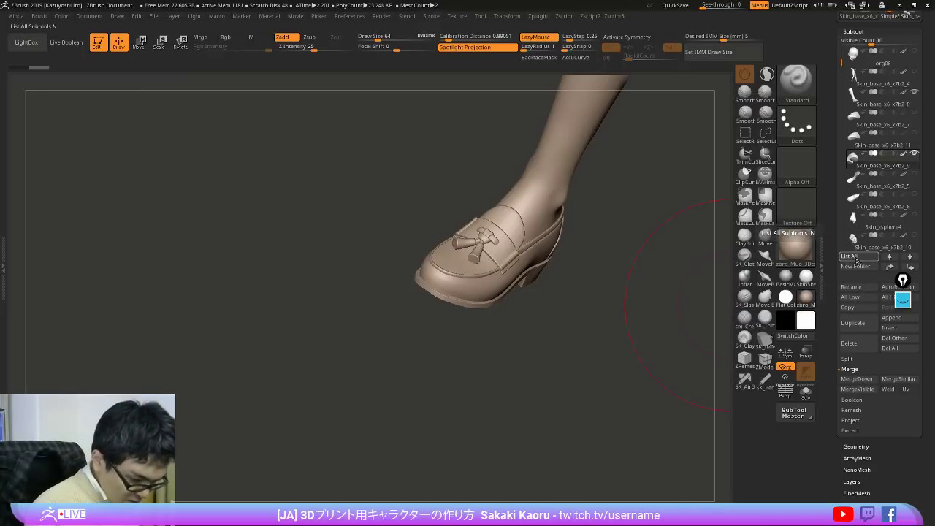
# Step: Quick-save the project containing the merged tassel loafer
pyautogui.click(852, 257)
pyautogui.moveTo(640, 292); pyautogui.dragTo(616, 371)
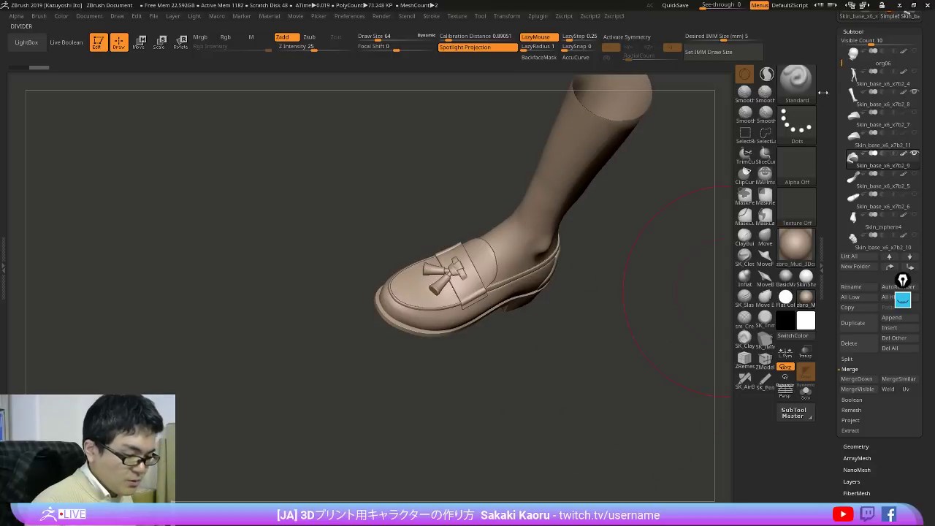
pyautogui.click(675, 6)
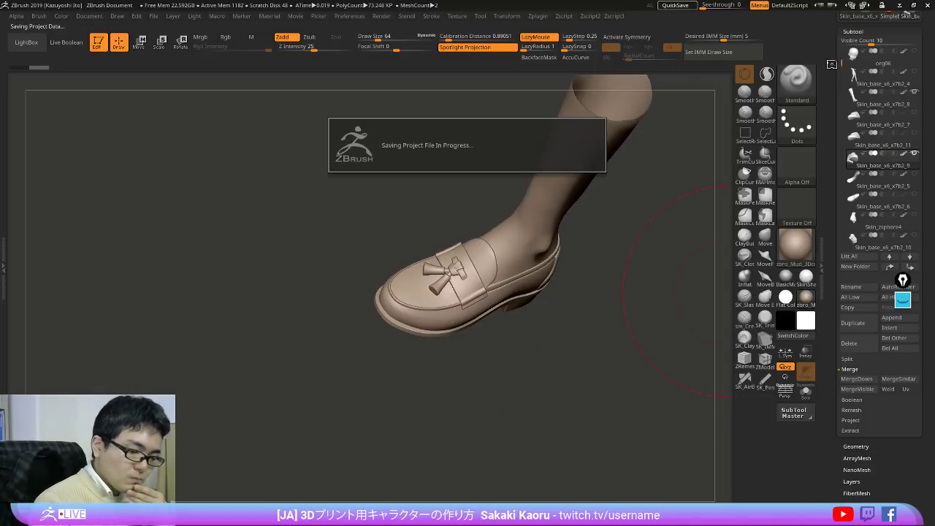
# Step: Save the recovered tool as a new version named org10.ZTL in the ZBrusLive folder, based on the org09.ZTL file name
pyautogui.moveTo(831, 64); pyautogui.dragTo(832, 155)
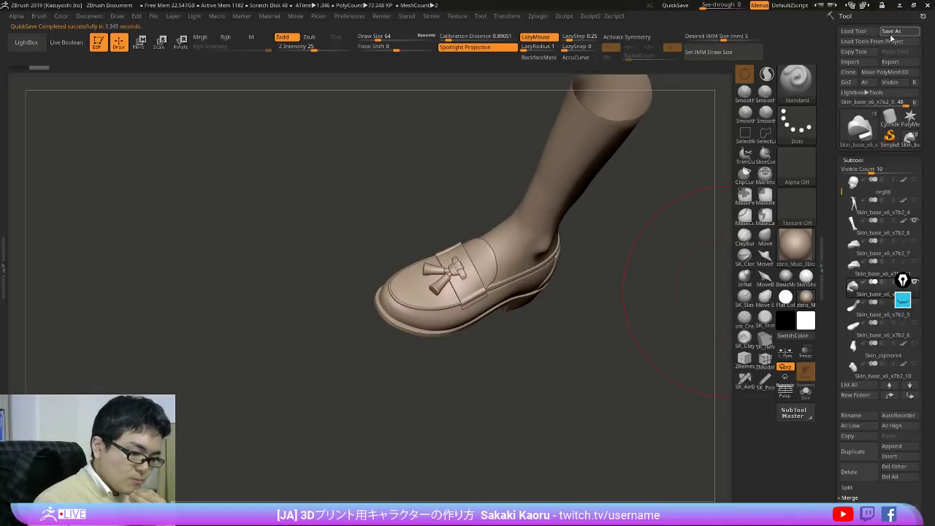
pyautogui.click(890, 32)
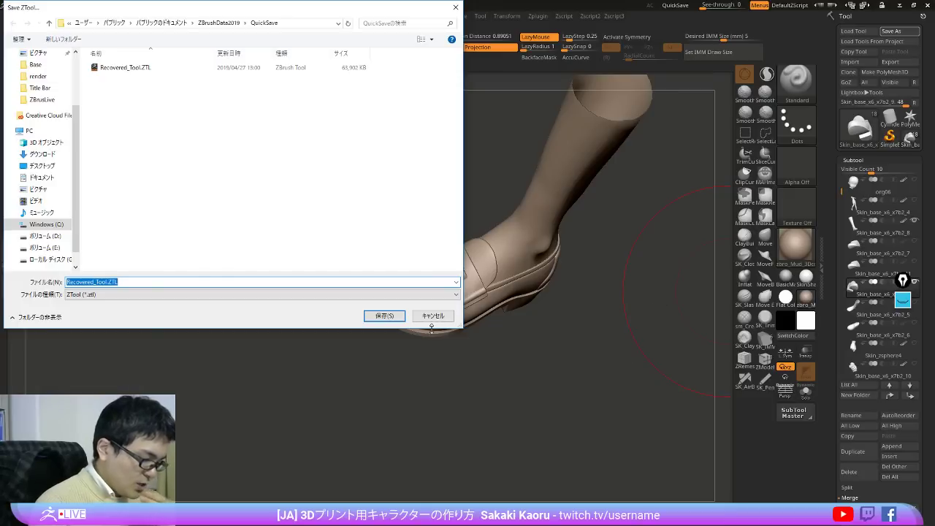
pyautogui.click(41, 100)
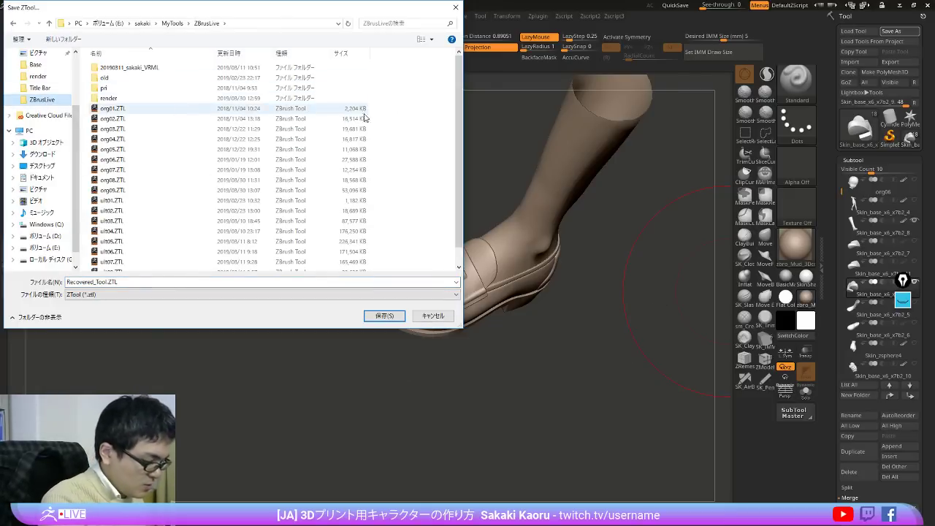
pyautogui.click(114, 190)
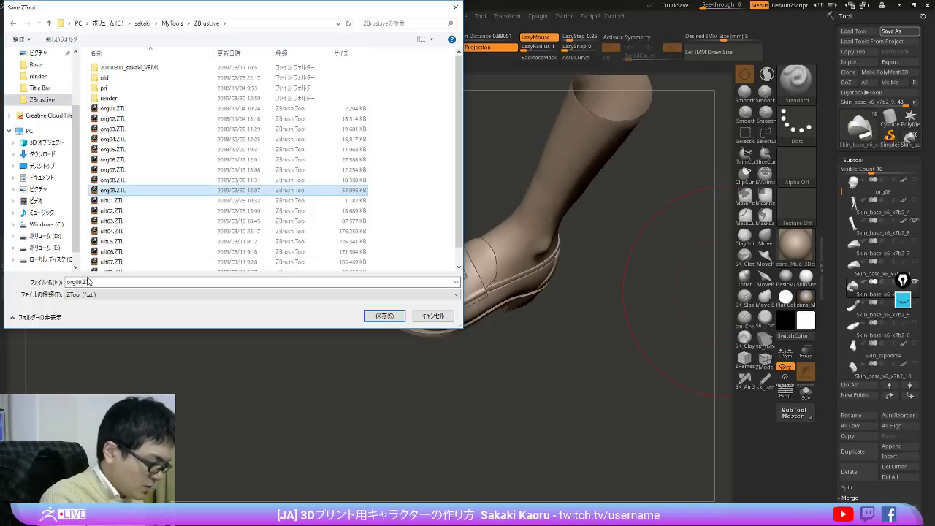
pyautogui.moveTo(77, 281); pyautogui.dragTo(75, 281)
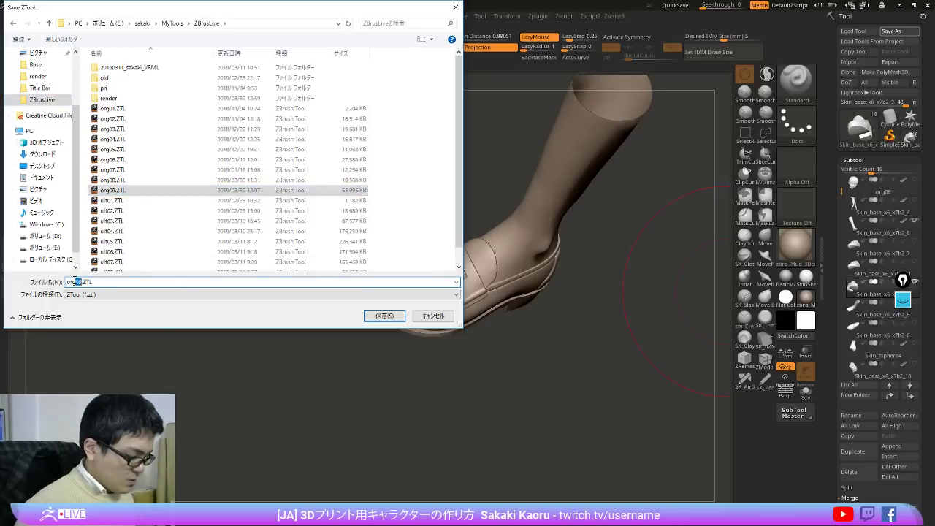
pyautogui.write('10')
pyautogui.press('Return')
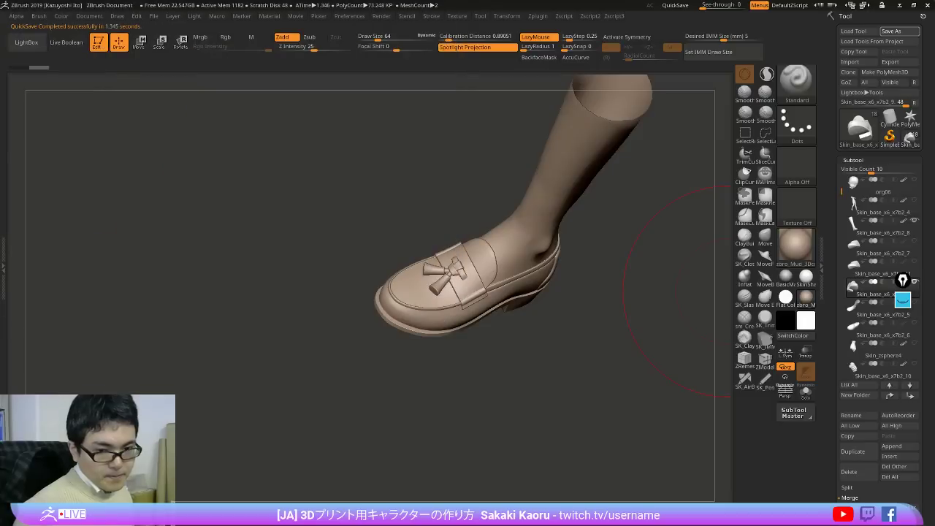
pyautogui.moveTo(616, 372)
pyautogui.mouseDown()
pyautogui.moveTo(653, 373)
pyautogui.moveTo(620, 386)
pyautogui.moveTo(637, 404)
pyautogui.mouseUp()
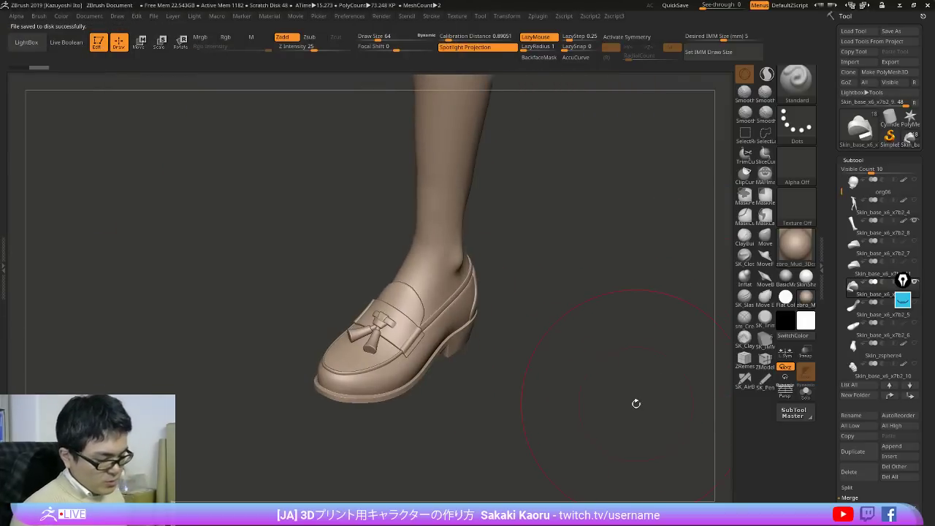